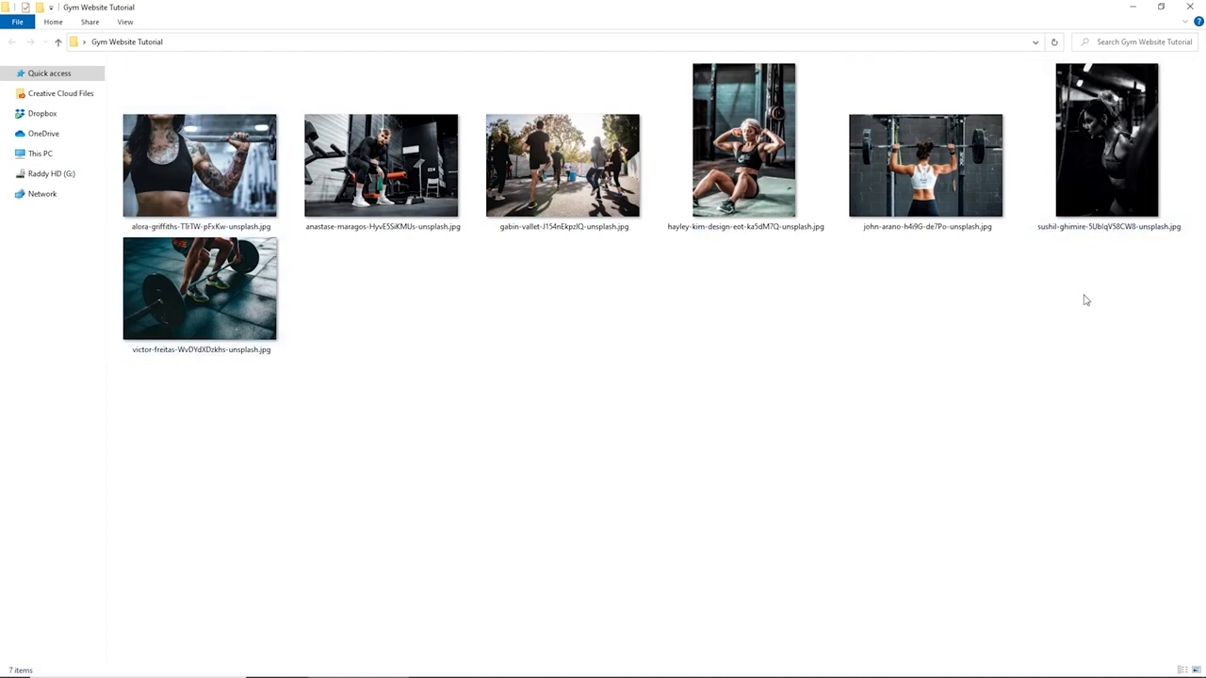
Switch to Adobe XD and create a new document from the iPhone 12 Pro Max preset (428 x 926 px).
{"action": "mouse_move", "coordinate": [755, 677]}
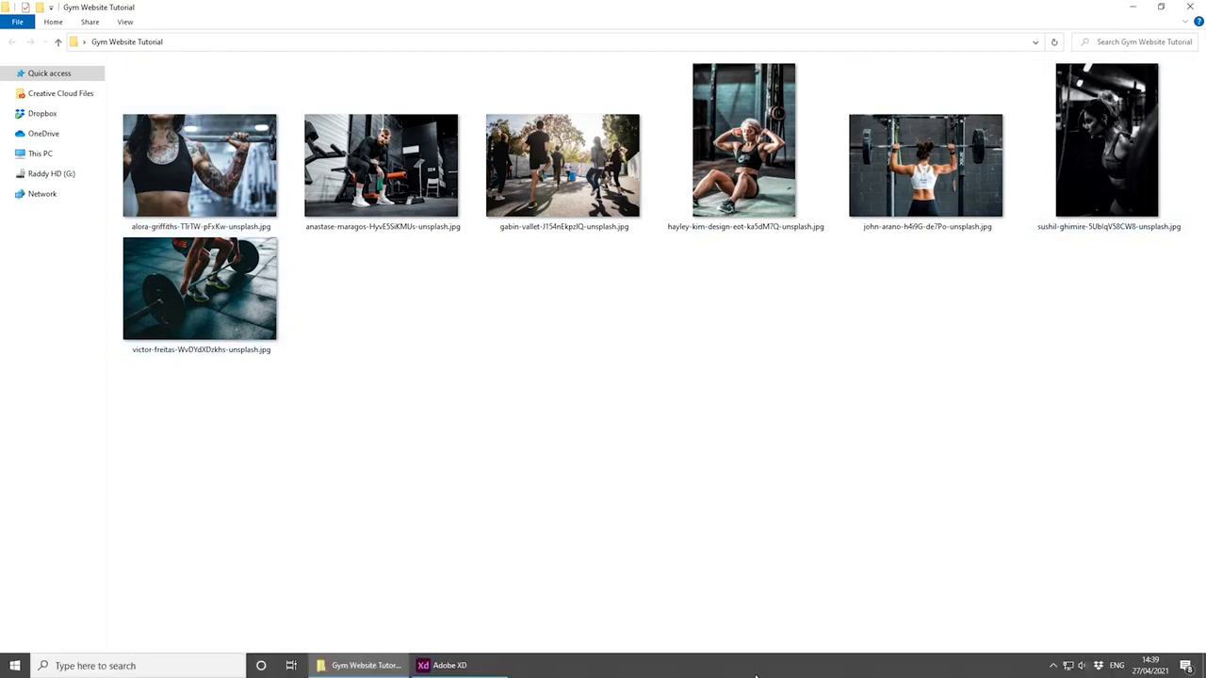
{"action": "left_click", "coordinate": [471, 665]}
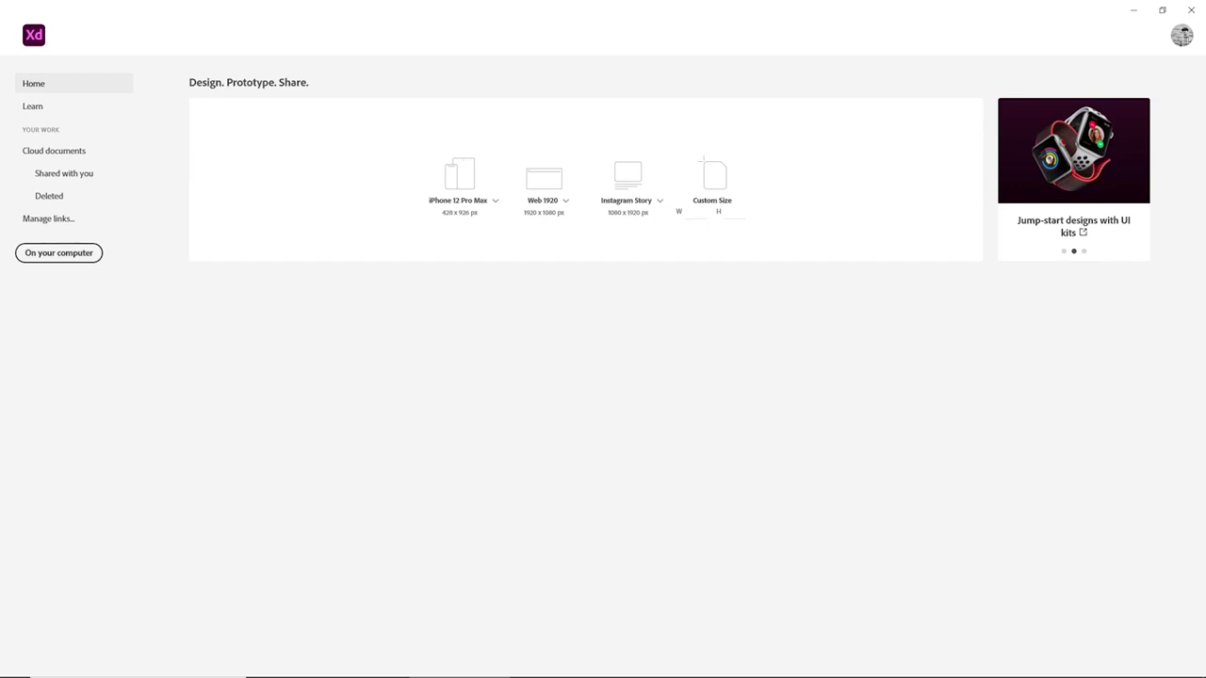
{"action": "left_click", "coordinate": [453, 181]}
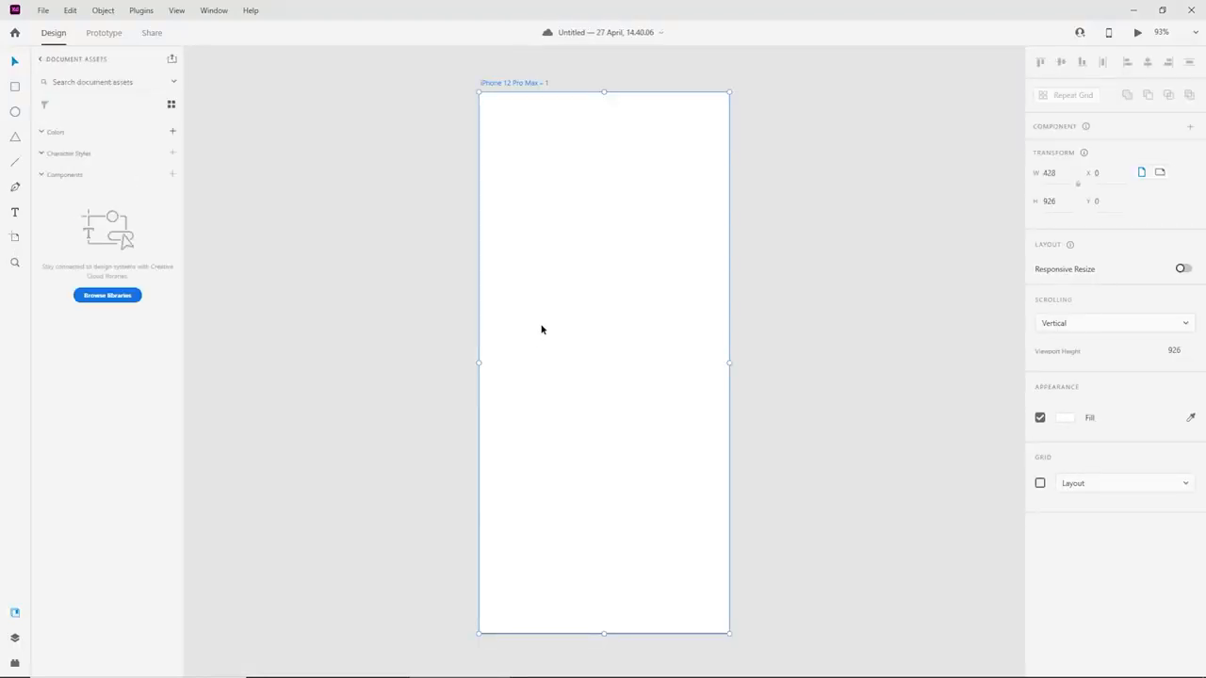
Rename the iPhone 12 Pro Max artboard as Home.
{"action": "double_click", "coordinate": [499, 83]}
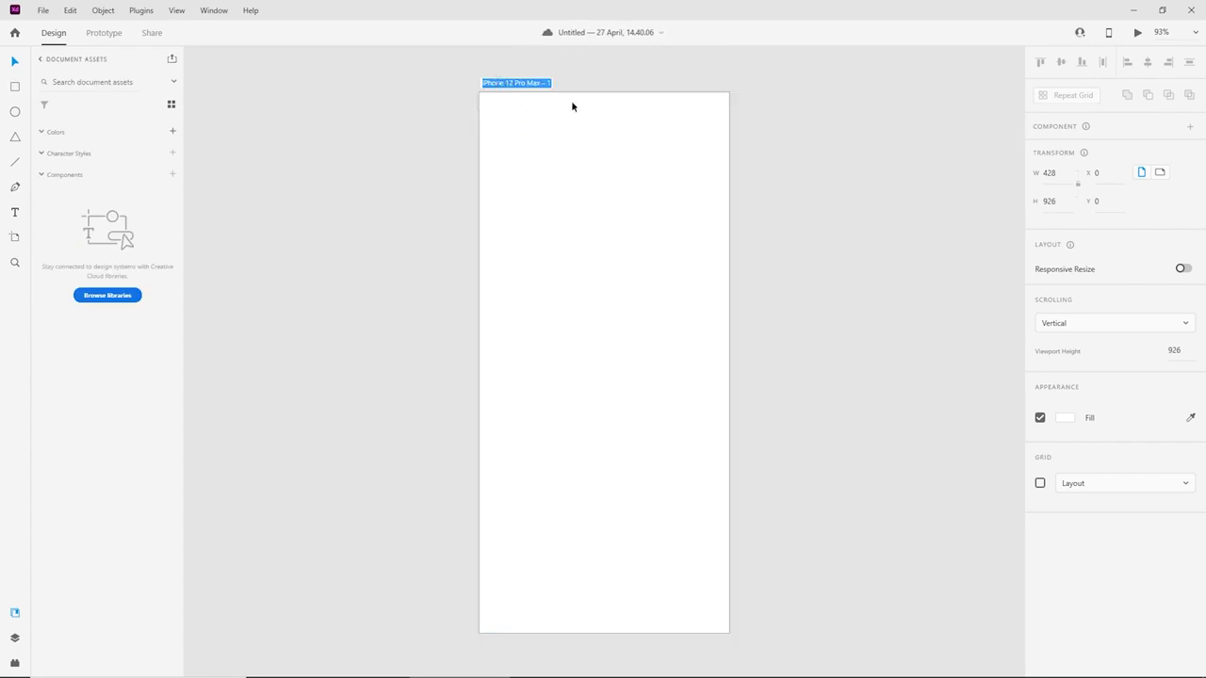
{"action": "type", "text": "Home"}
{"action": "key", "text": "Return"}
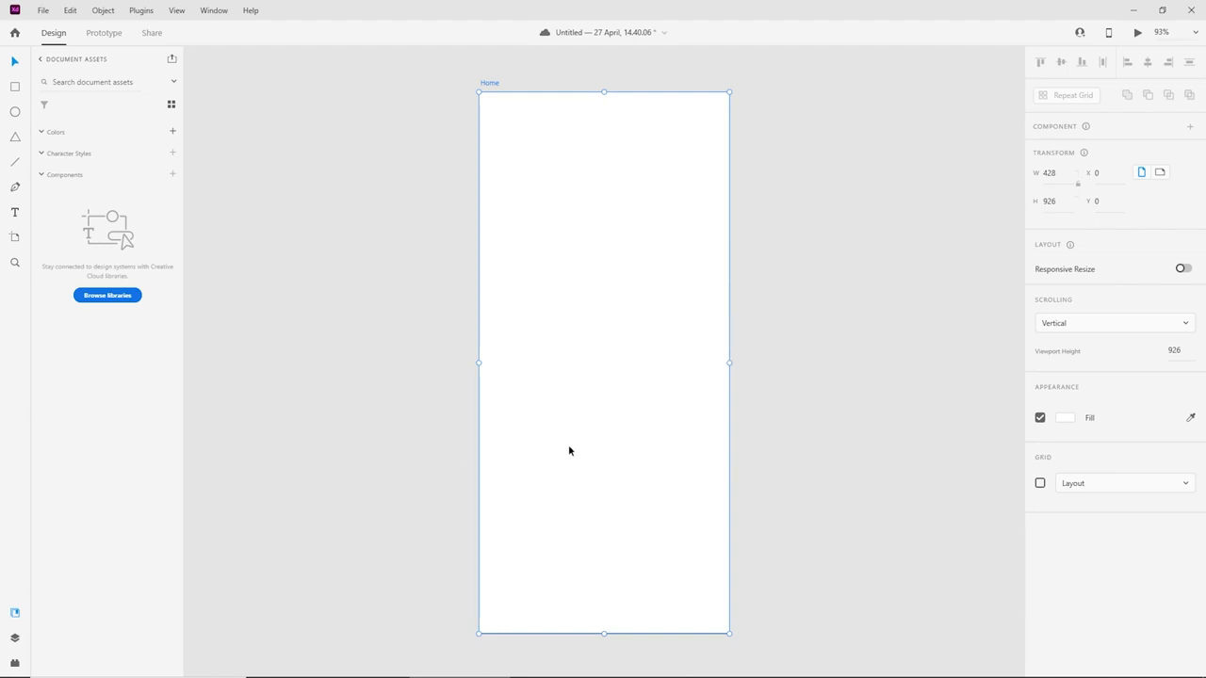
Save the design as a local XD document named Gym-UI in the Gym Website Tutorial folder.
{"action": "left_click", "coordinate": [42, 10]}
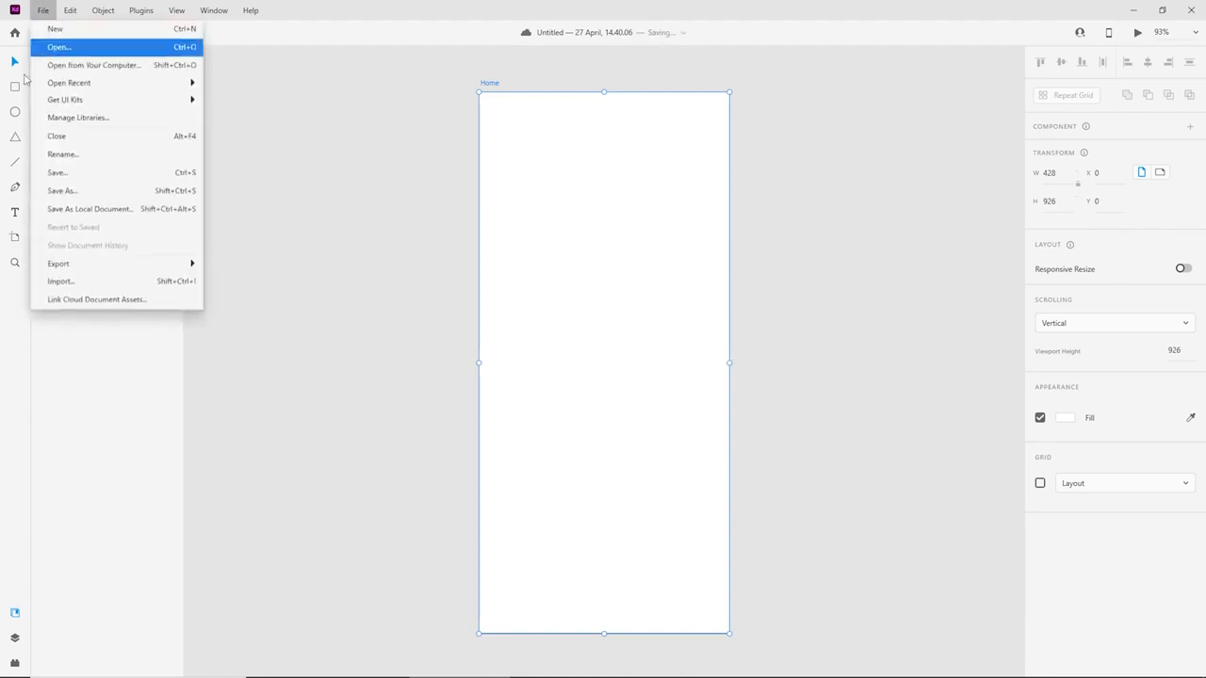
{"action": "left_click", "coordinate": [88, 215]}
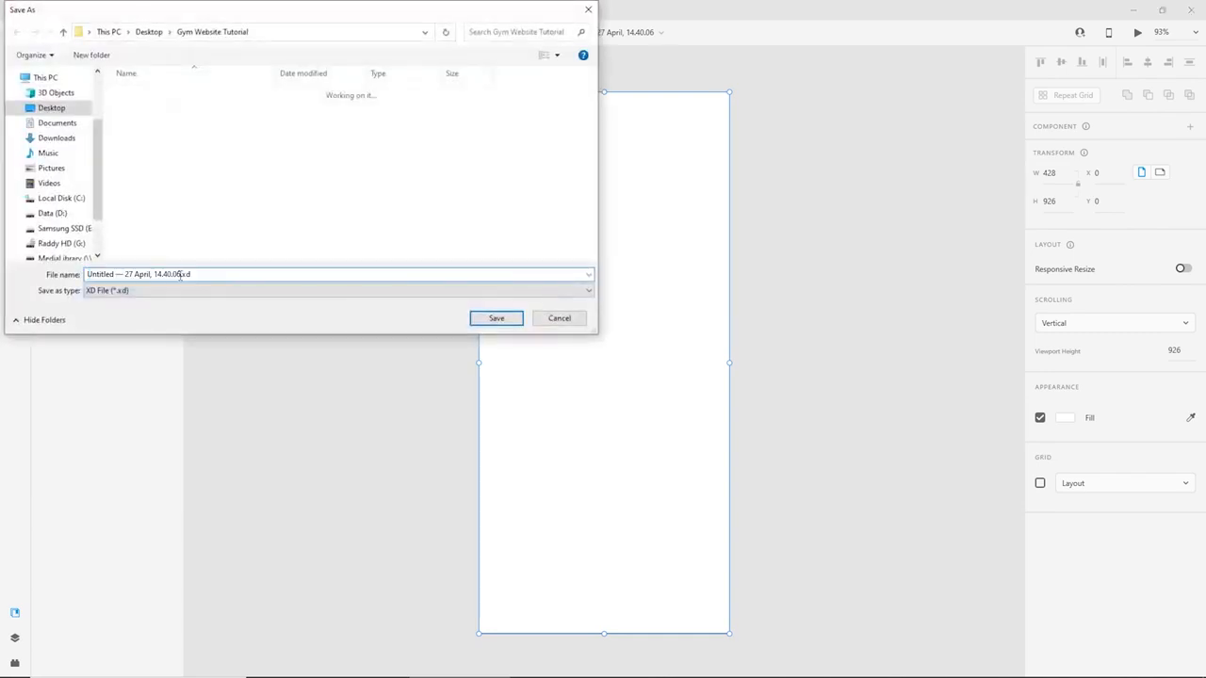
{"action": "left_click_drag", "start_coordinate": [181, 274], "coordinate": [102, 262]}
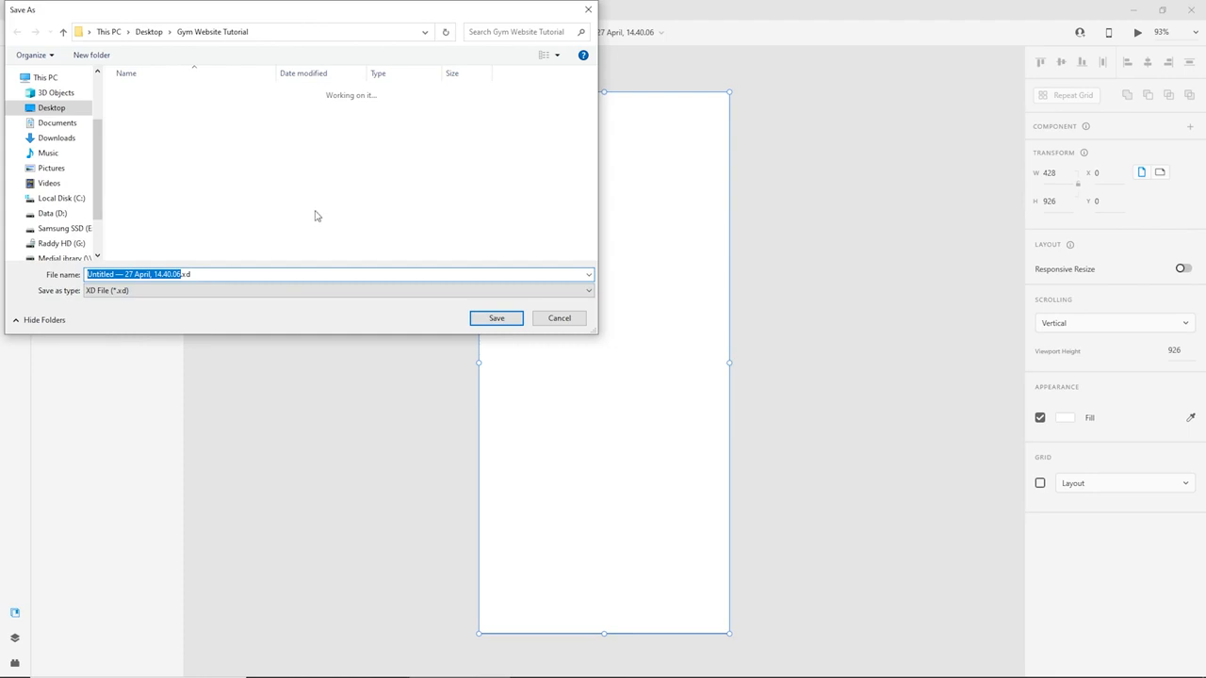
{"action": "type", "text": "Gym-UI"}
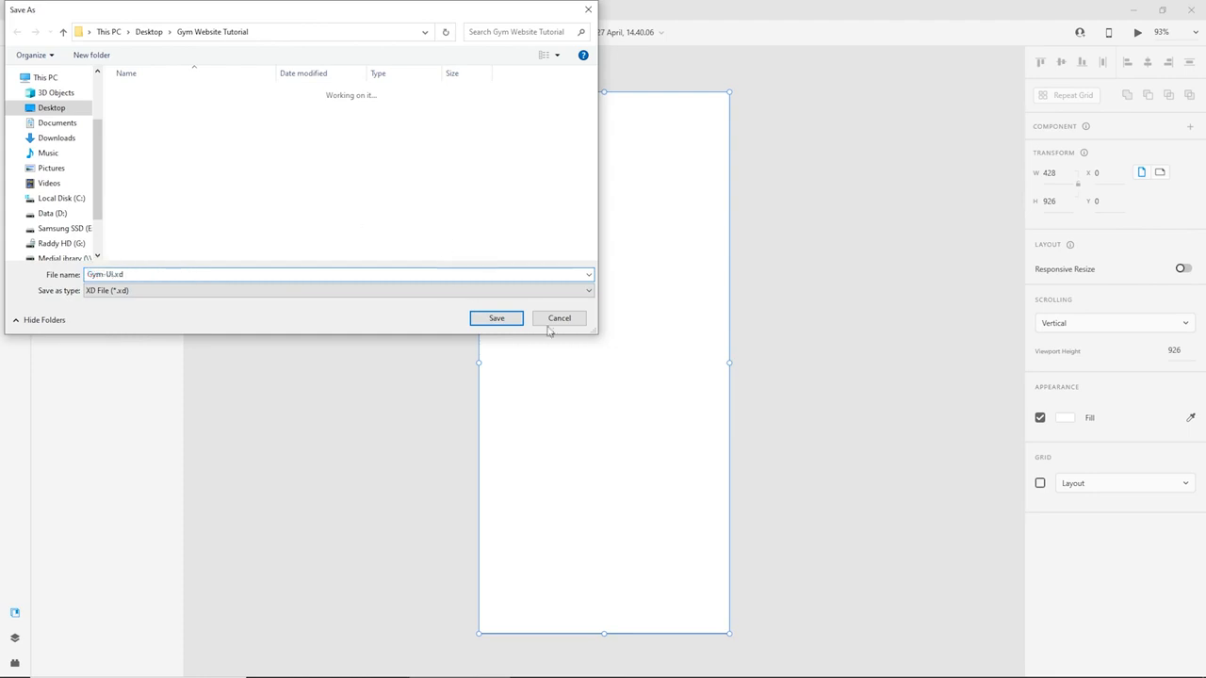
{"action": "left_click", "coordinate": [496, 317]}
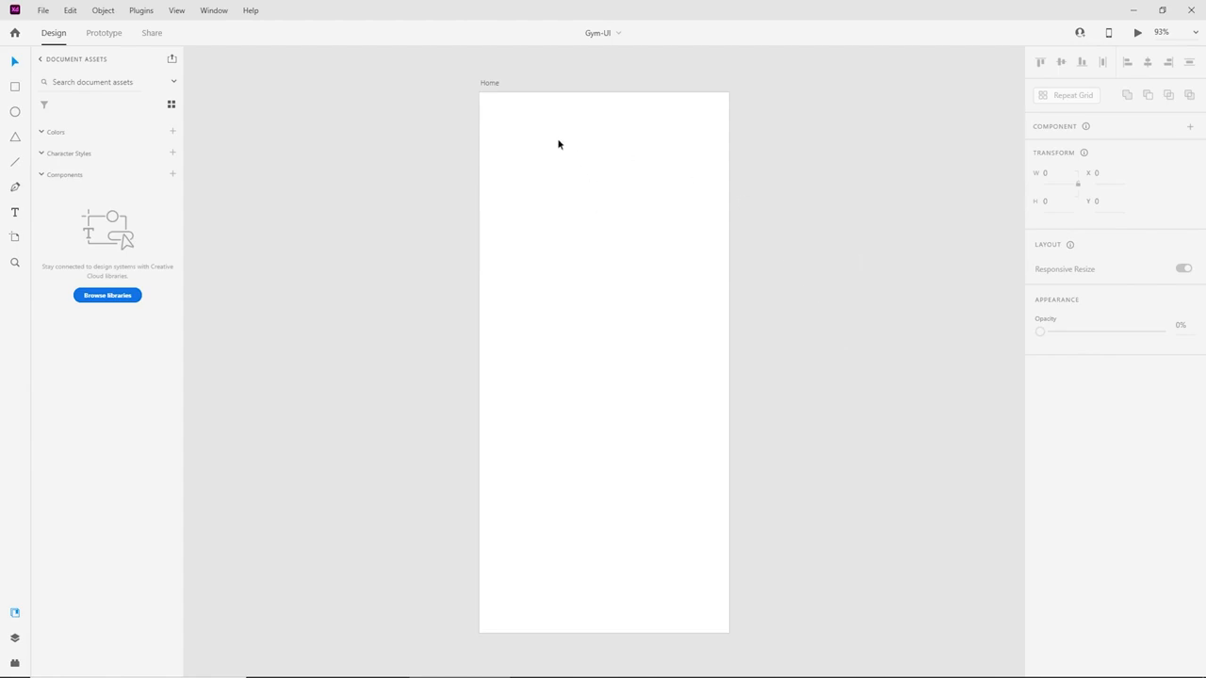
Turn on the layout grid for the Home artboard, keeping its default column colour.
{"action": "left_click", "coordinate": [605, 204]}
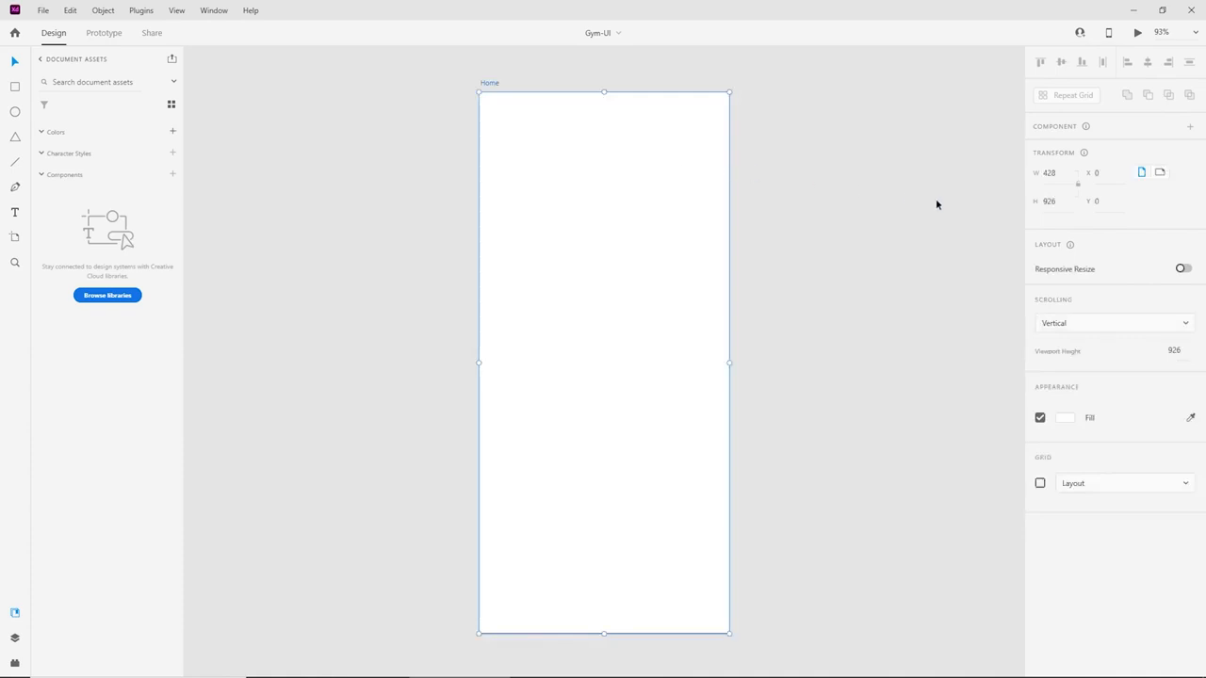
{"action": "left_click", "coordinate": [1041, 484]}
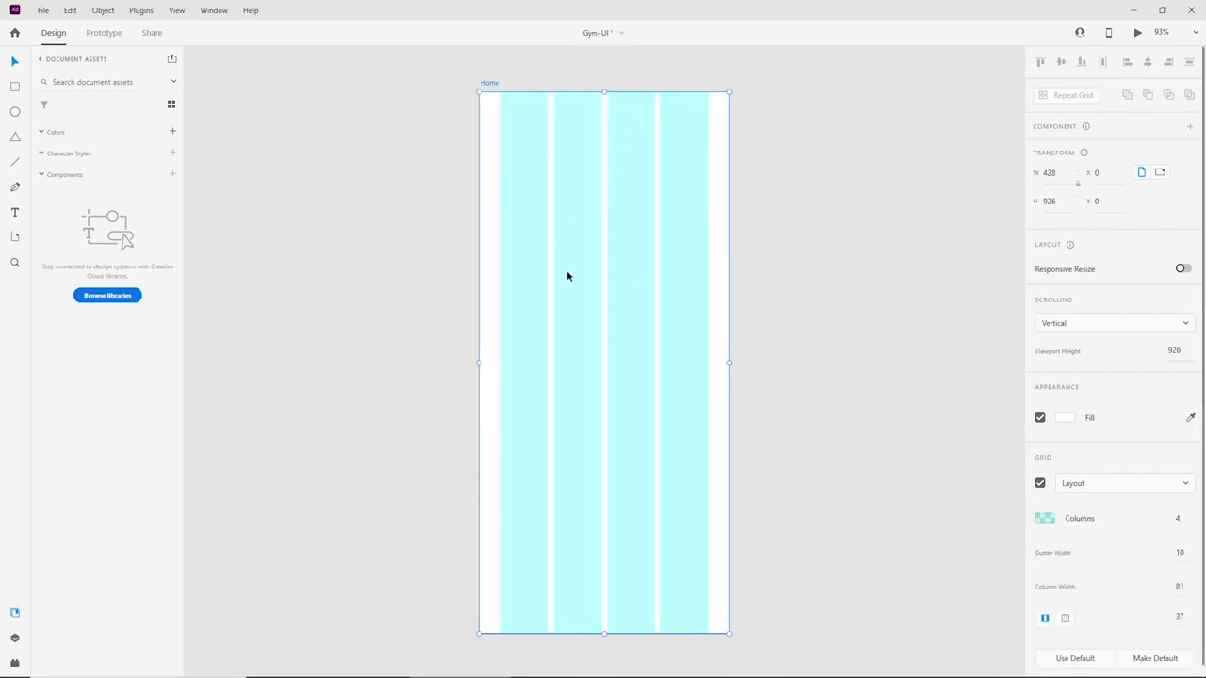
{"action": "left_click", "coordinate": [1048, 523]}
{"action": "left_click", "coordinate": [1073, 510]}
Reduce the linked side margins of the Home artboard's layout grid to 19.
{"action": "left_click", "coordinate": [1179, 616]}
{"action": "key", "text": "Down"}
{"action": "key", "text": "Down"}
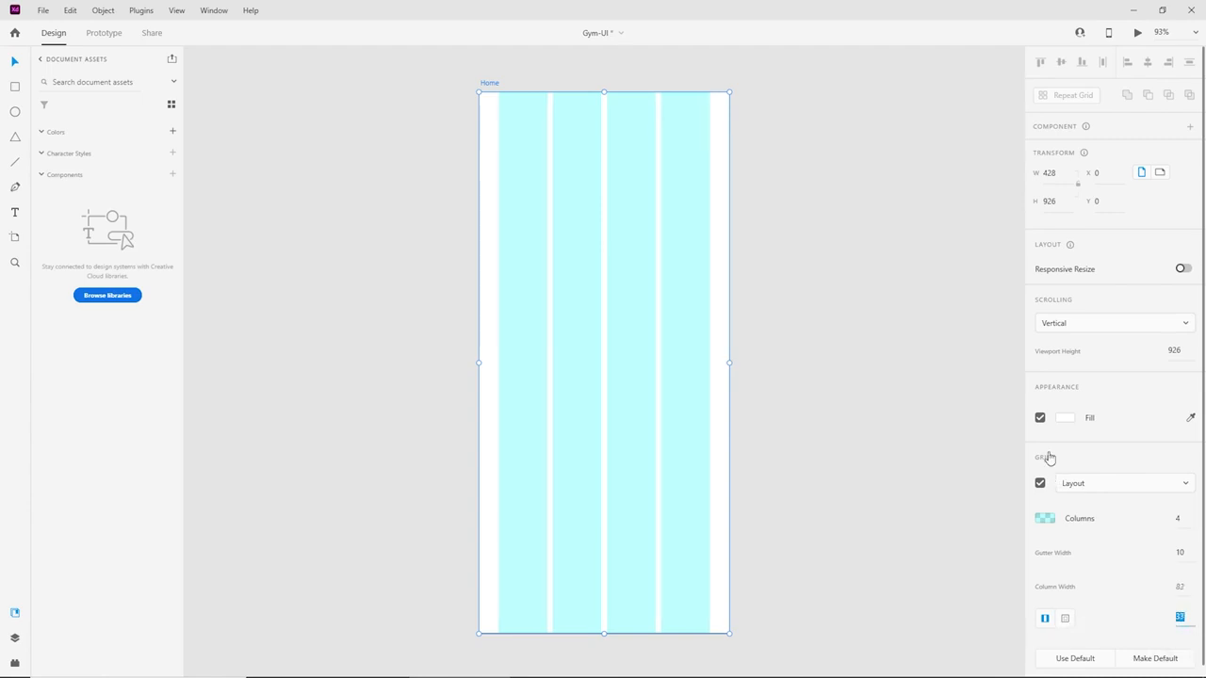
{"action": "key", "text": "Down"}
{"action": "key", "text": "Down"}
{"action": "key", "text": "Down"}
{"action": "key", "text": "Down"}
{"action": "key", "text": "Down"}
{"action": "key", "text": "Down"}
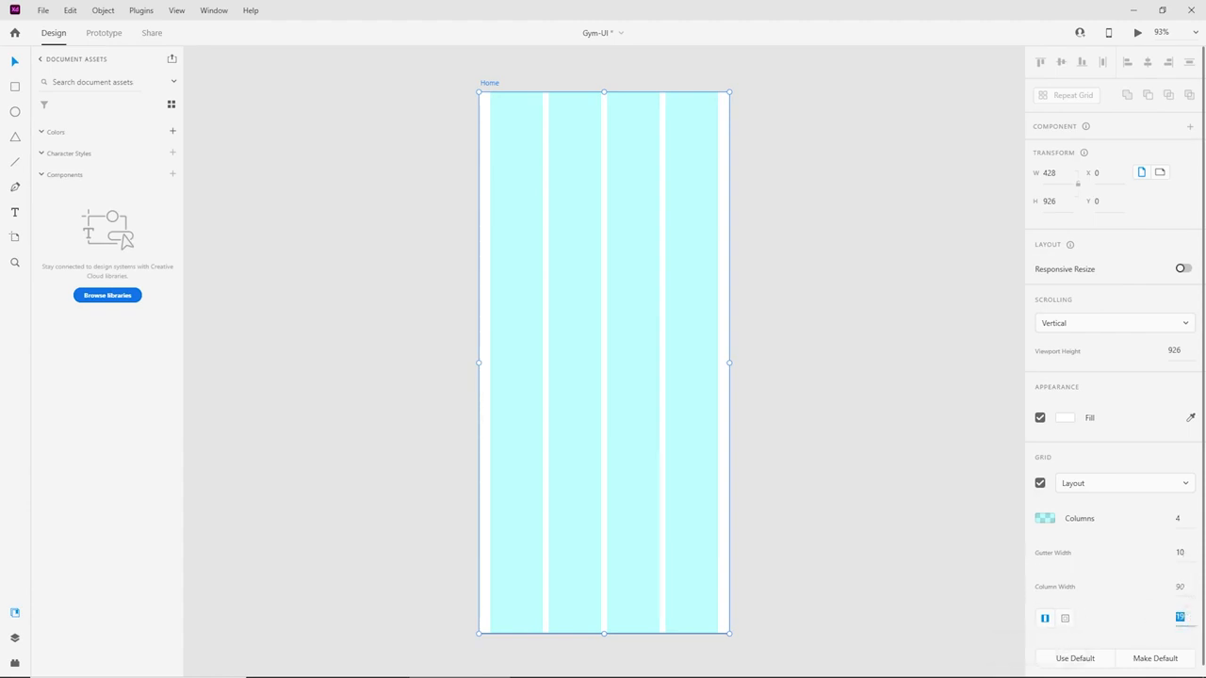
{"action": "type", "text": "10"}
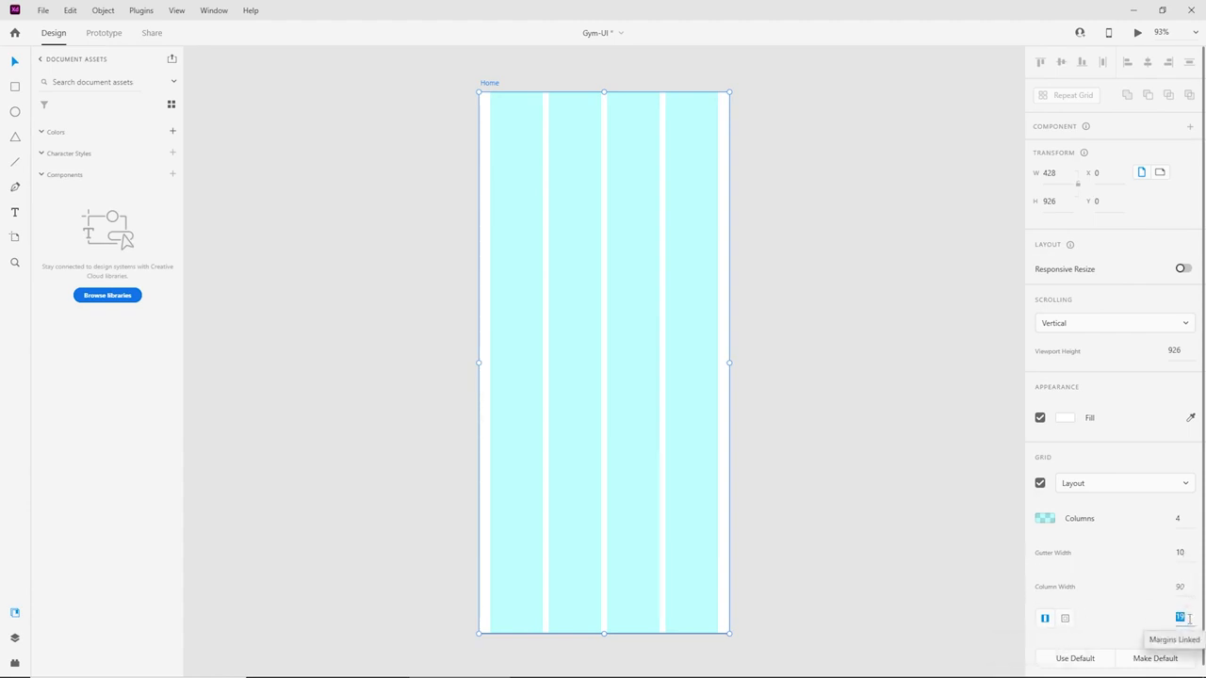
{"action": "left_click", "coordinate": [788, 309]}
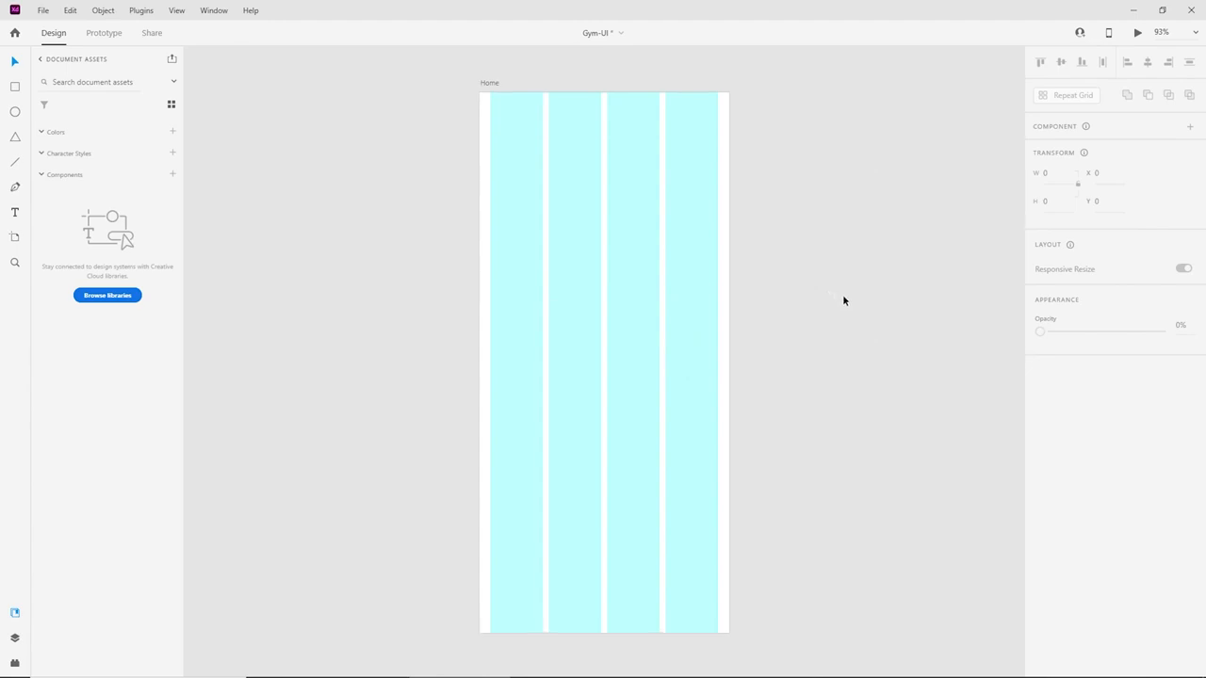
Add a text object reading "Headings" on the empty canvas beside the Home artboard.
{"action": "key", "text": "ctrl+equal"}
{"action": "left_click_drag", "start_coordinate": [528, 221], "coordinate": [830, 417]}
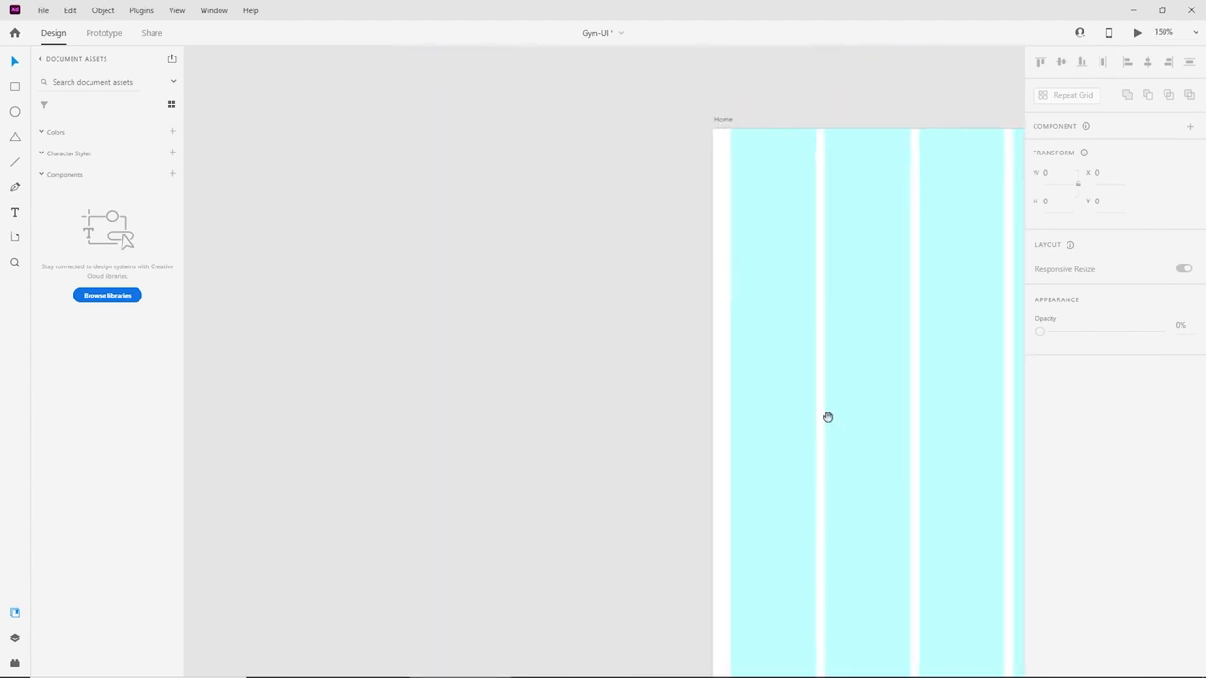
{"action": "left_click_drag", "start_coordinate": [600, 279], "coordinate": [751, 310]}
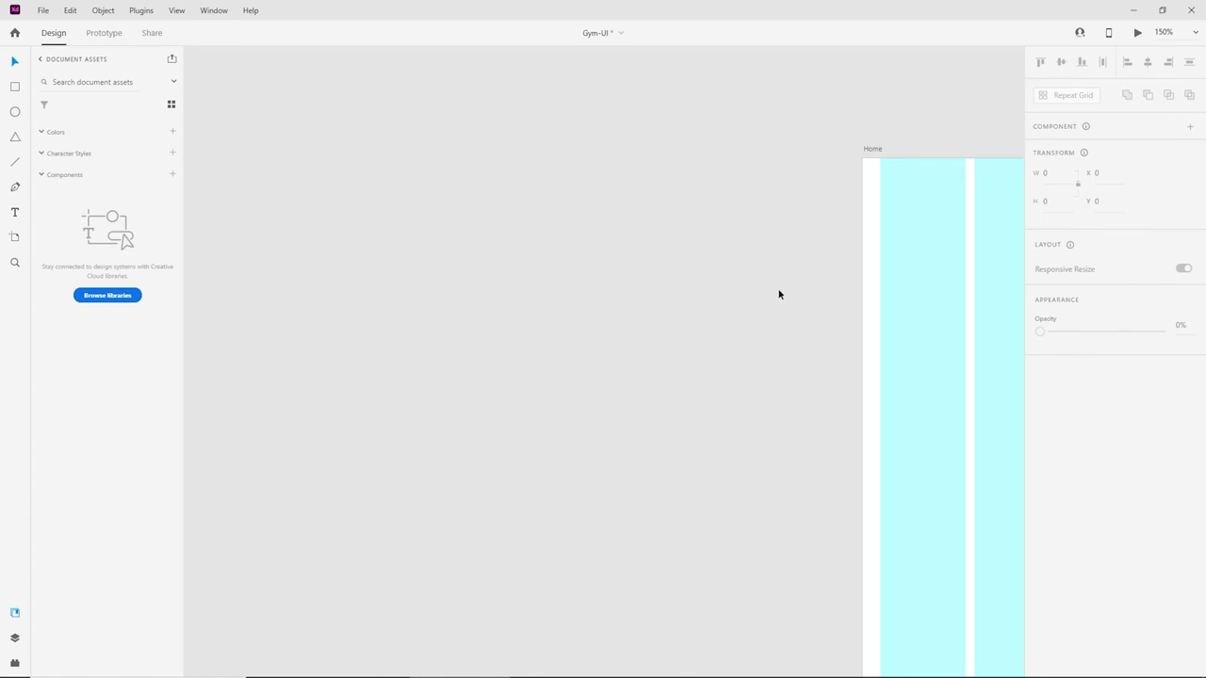
{"action": "key", "text": "ctrl+equal"}
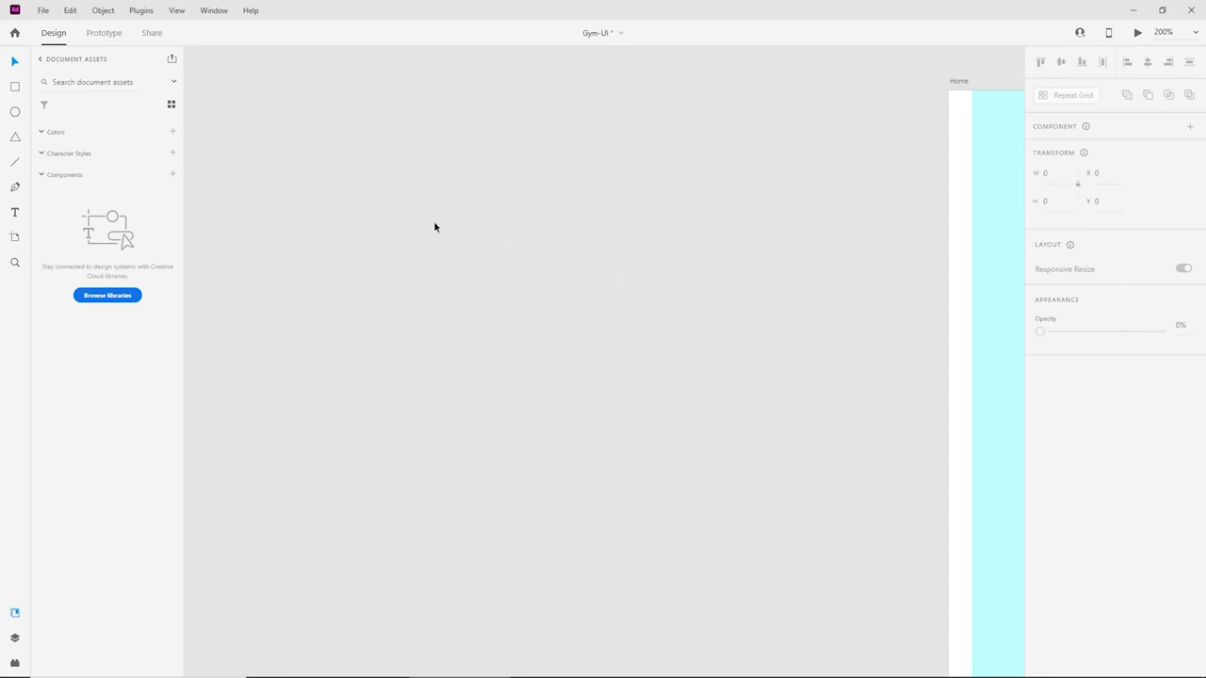
{"action": "left_click", "coordinate": [11, 217]}
{"action": "left_click", "coordinate": [527, 178]}
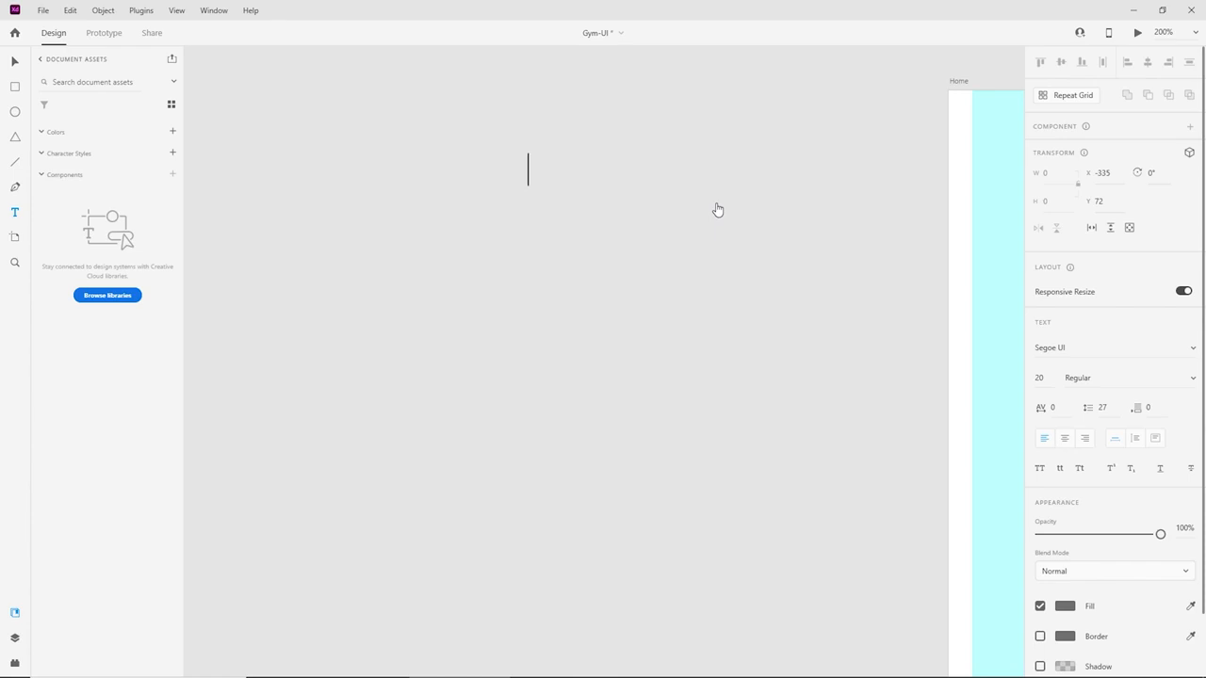
{"action": "type", "text": "Headings"}
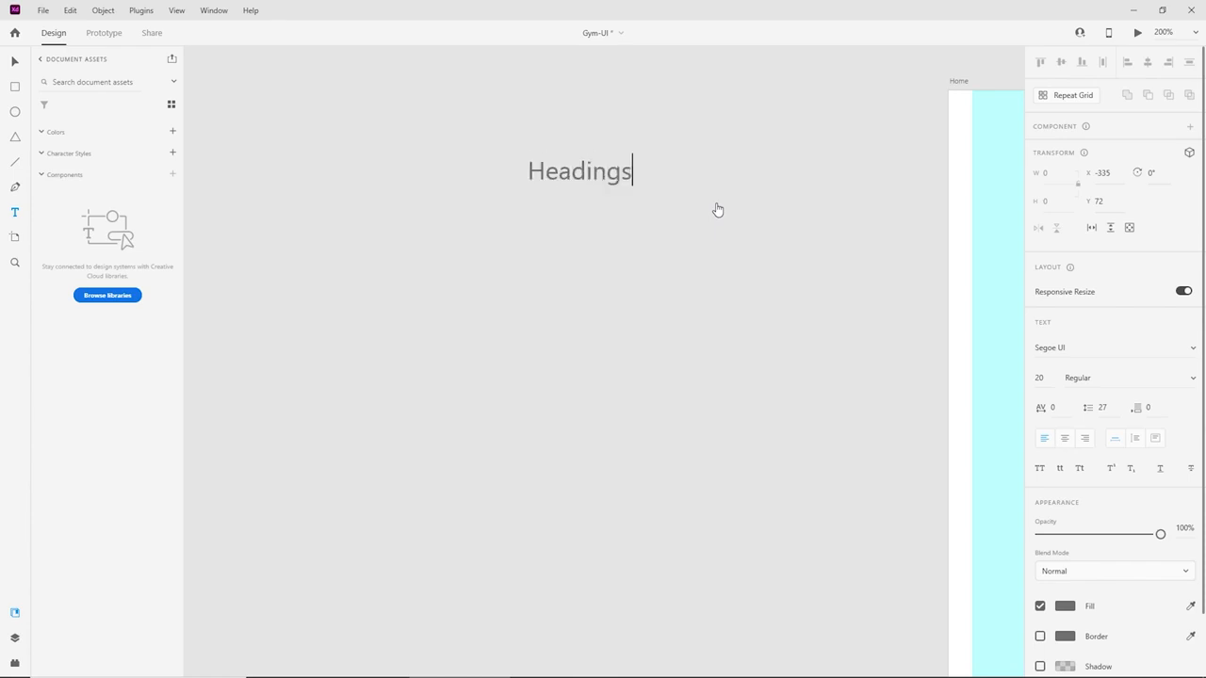
Duplicate the Headings text directly below itself and change the copy's wording to "Body Text".
{"action": "left_click", "coordinate": [10, 63]}
{"action": "left_click_drag", "start_coordinate": [569, 177], "coordinate": [569, 253]}
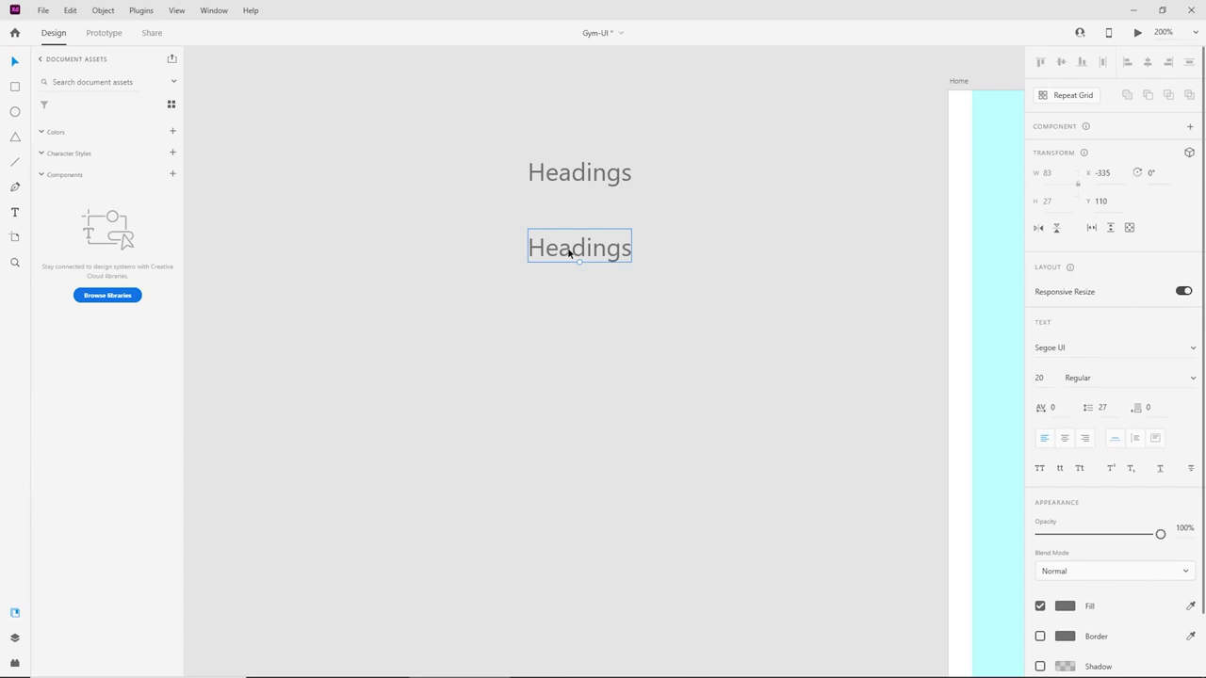
{"action": "double_click", "coordinate": [569, 253]}
{"action": "type", "text": "Body Text"}
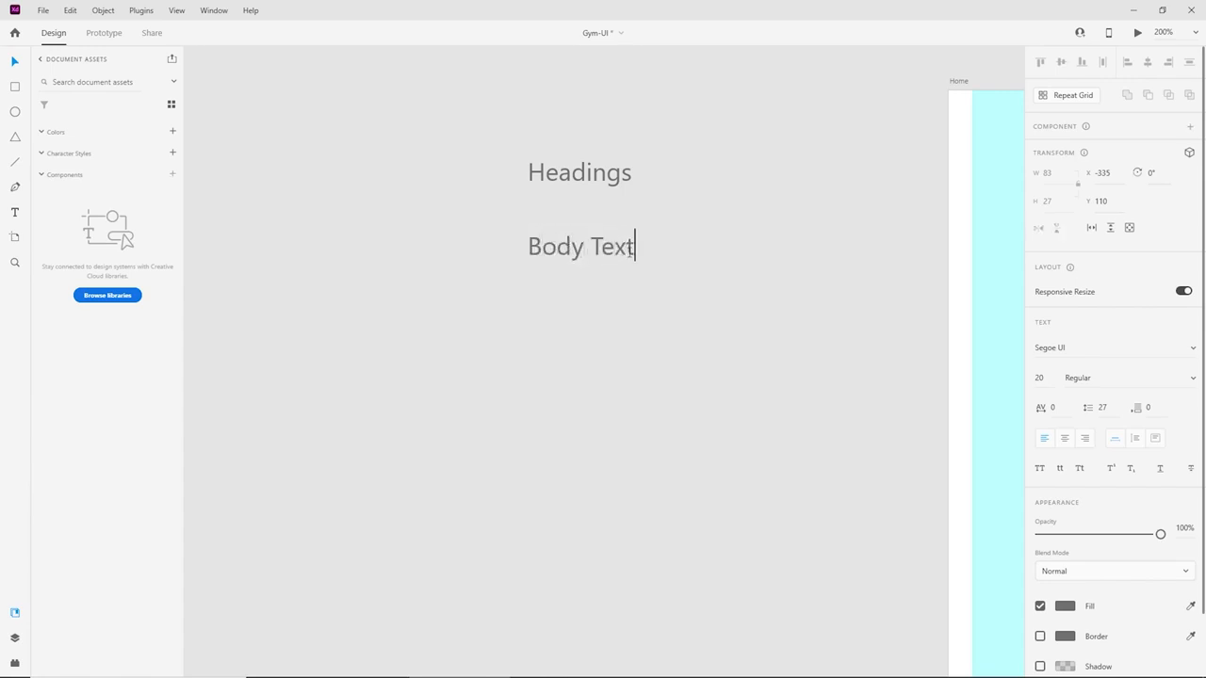
Format the Headings text in Poppins Bold at size 42.
{"action": "left_click", "coordinate": [614, 170]}
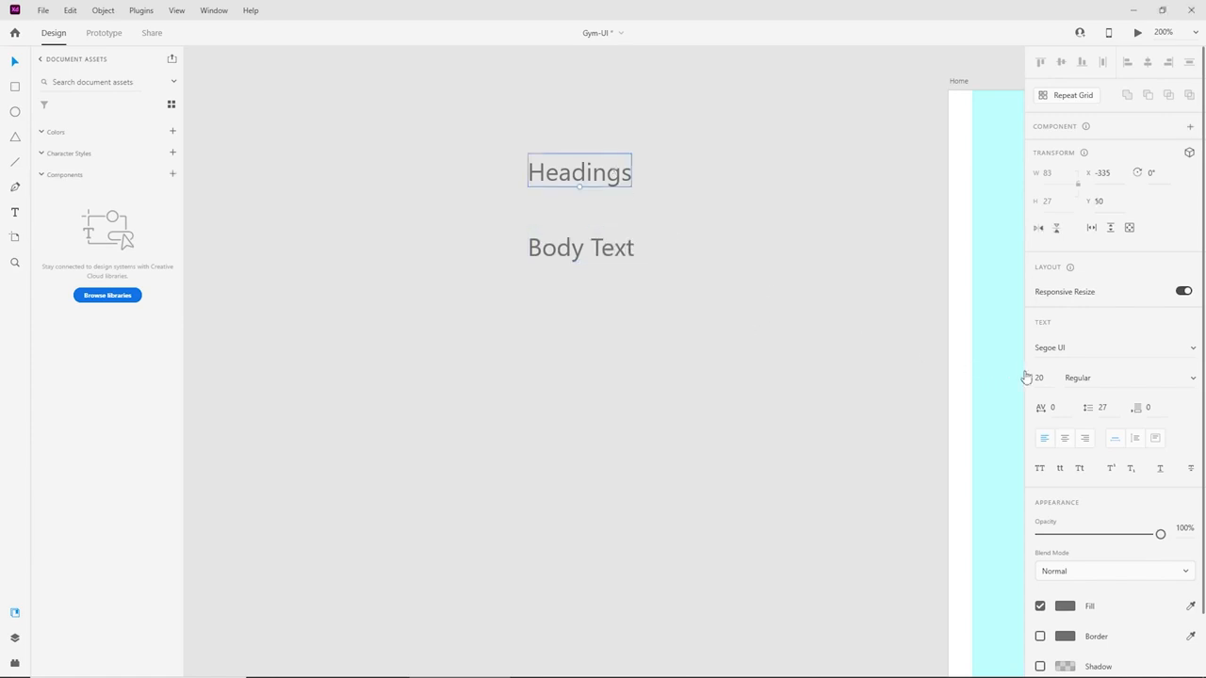
{"action": "type", "text": "Pop"}
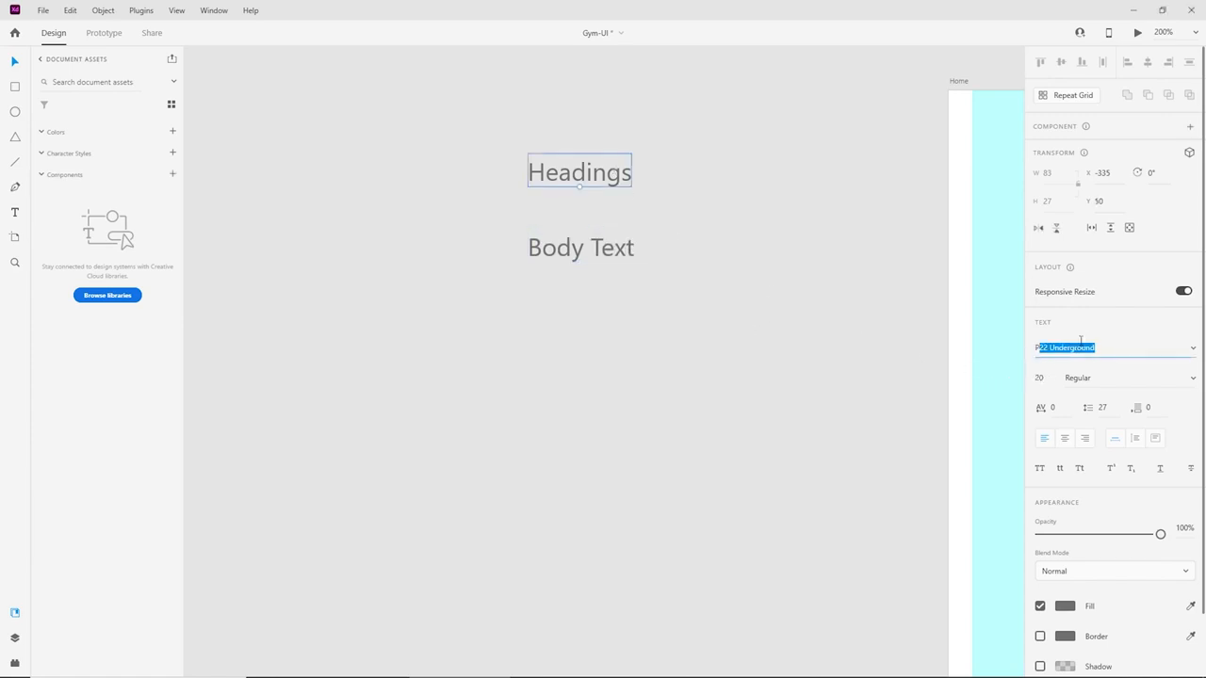
{"action": "type", "text": "p"}
{"action": "key", "text": "Return"}
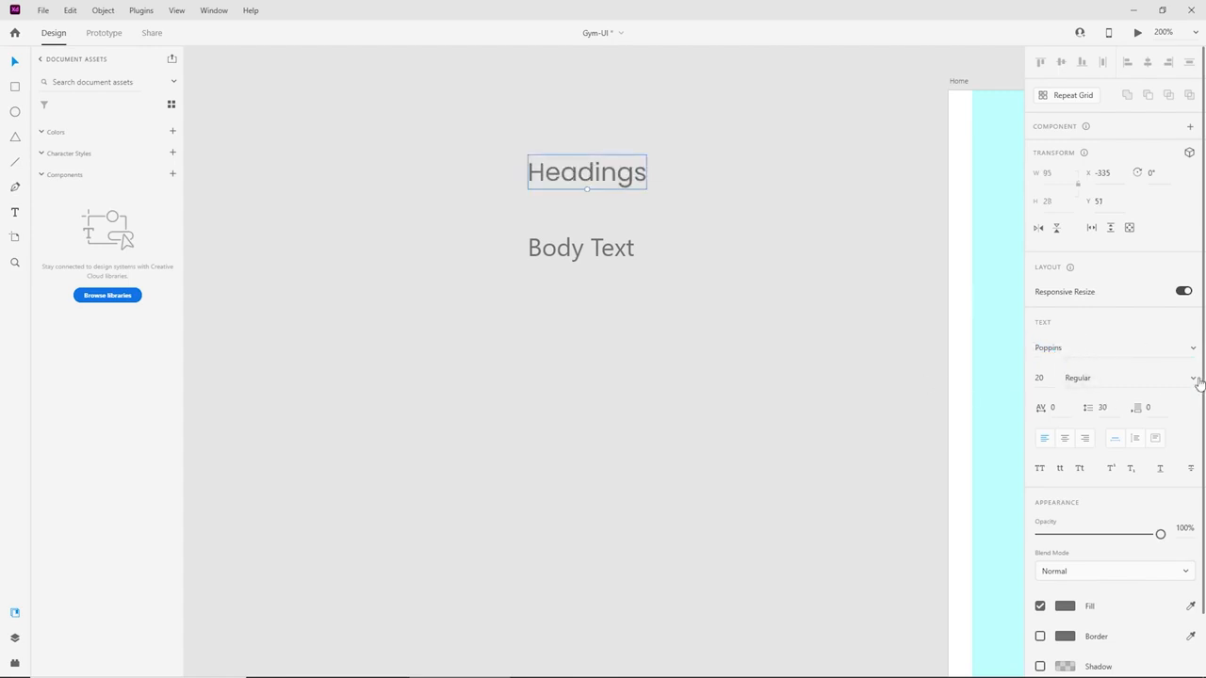
{"action": "key", "text": "Tab"}
{"action": "type", "text": "42"}
{"action": "key", "text": "Return"}
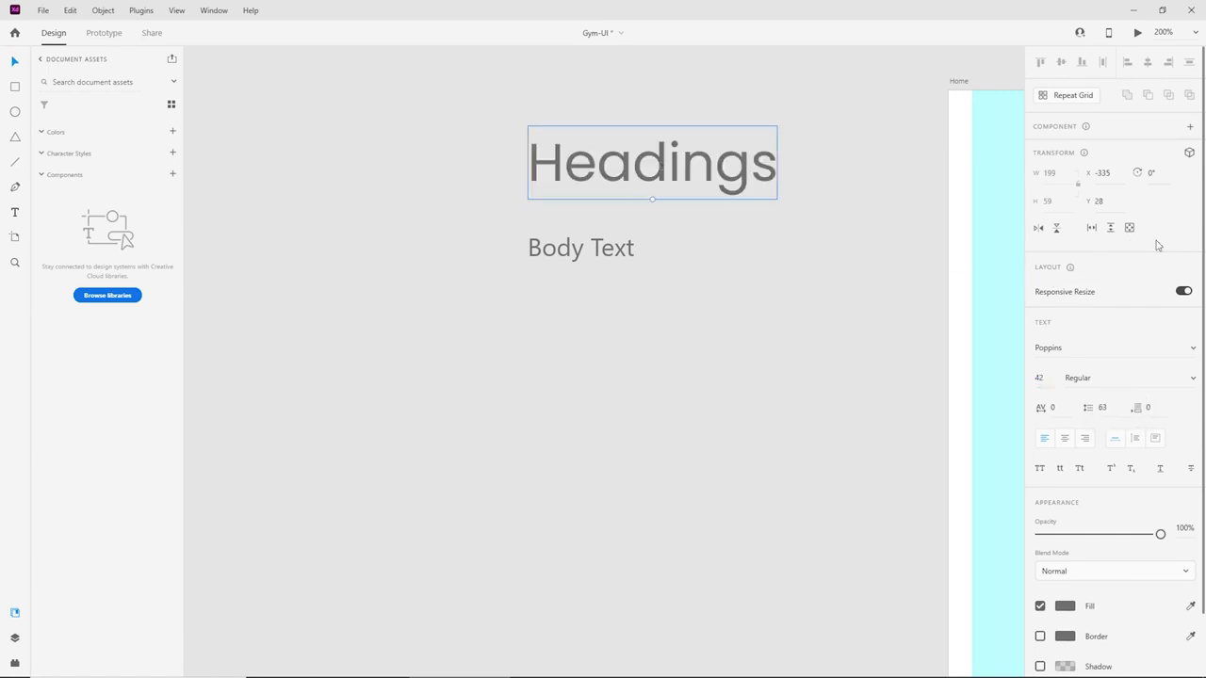
{"action": "left_click", "coordinate": [1193, 378]}
{"action": "scroll", "coordinate": [1140, 434], "scroll_direction": "down", "scroll_amount": 3}
{"action": "left_click", "coordinate": [1106, 472]}
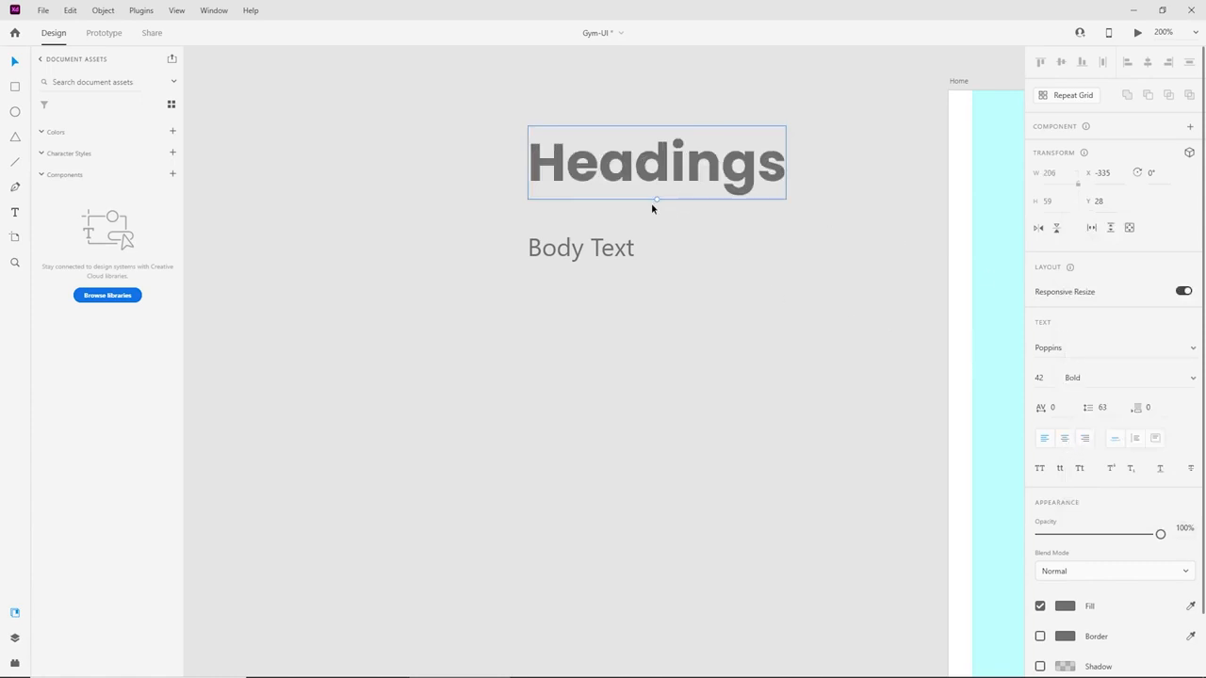
Set the fill of the Headings text to white (#FFFFFF).
{"action": "left_click", "coordinate": [1070, 614]}
{"action": "left_click_drag", "start_coordinate": [948, 577], "coordinate": [866, 493]}
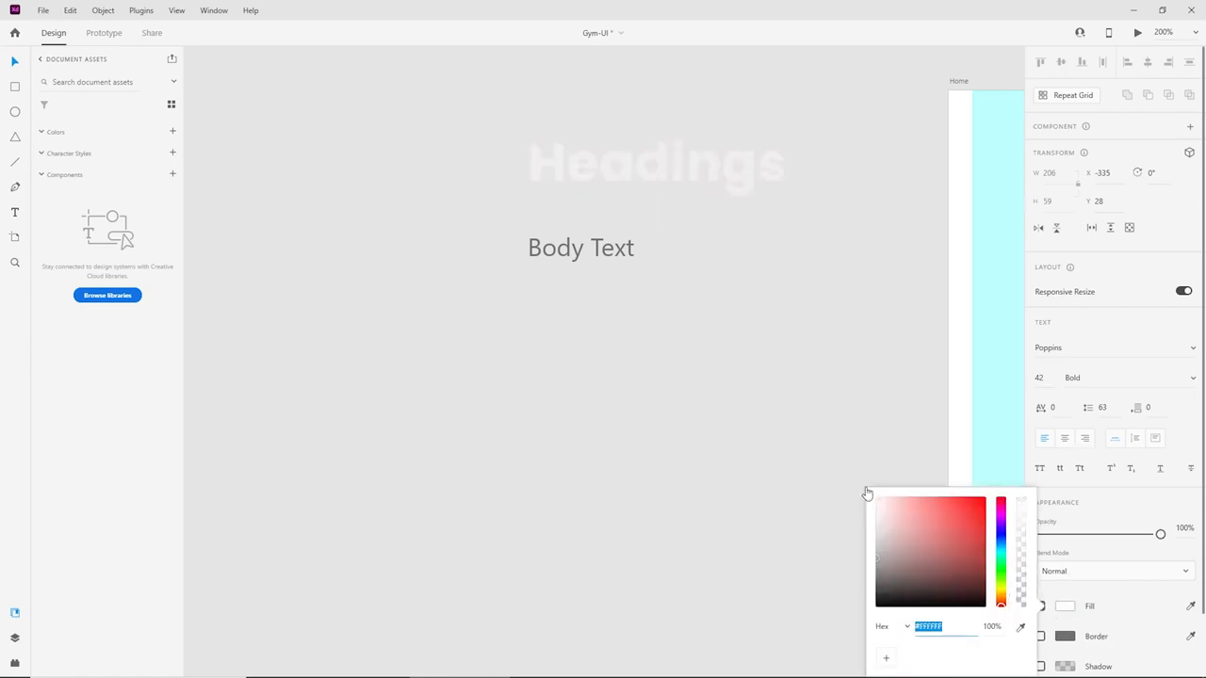
{"action": "left_click", "coordinate": [755, 264]}
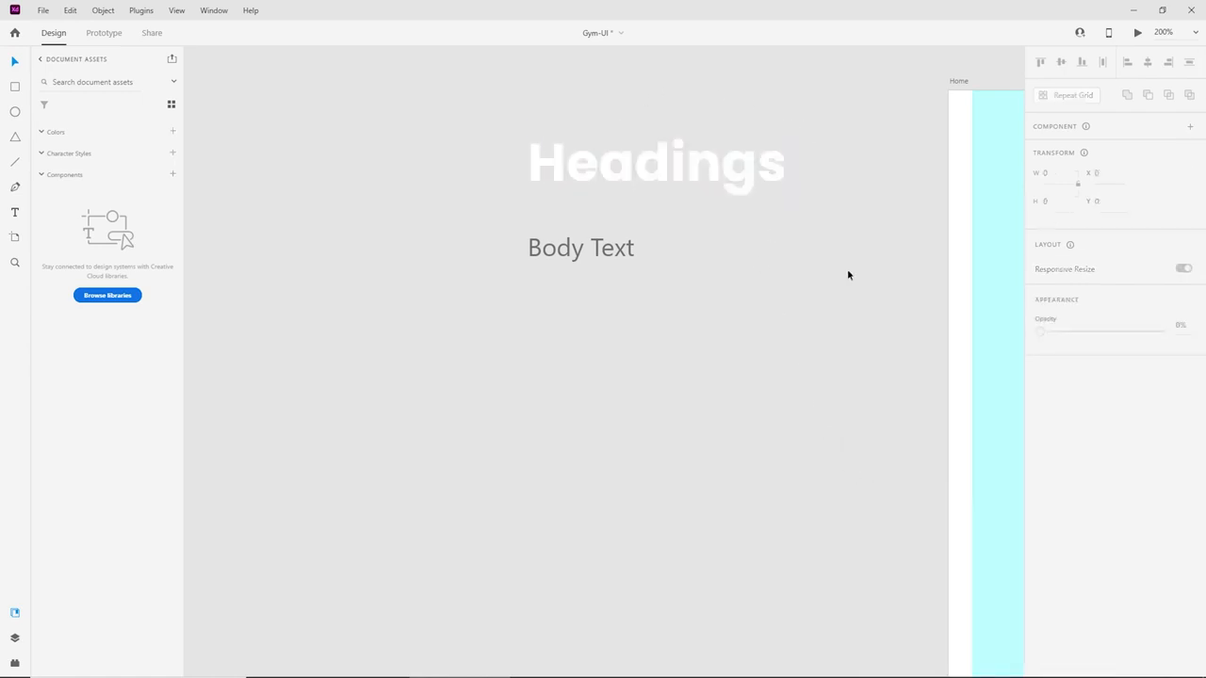
Change the font of the Body Text sample to Poppins.
{"action": "left_click_drag", "start_coordinate": [847, 275], "coordinate": [834, 393]}
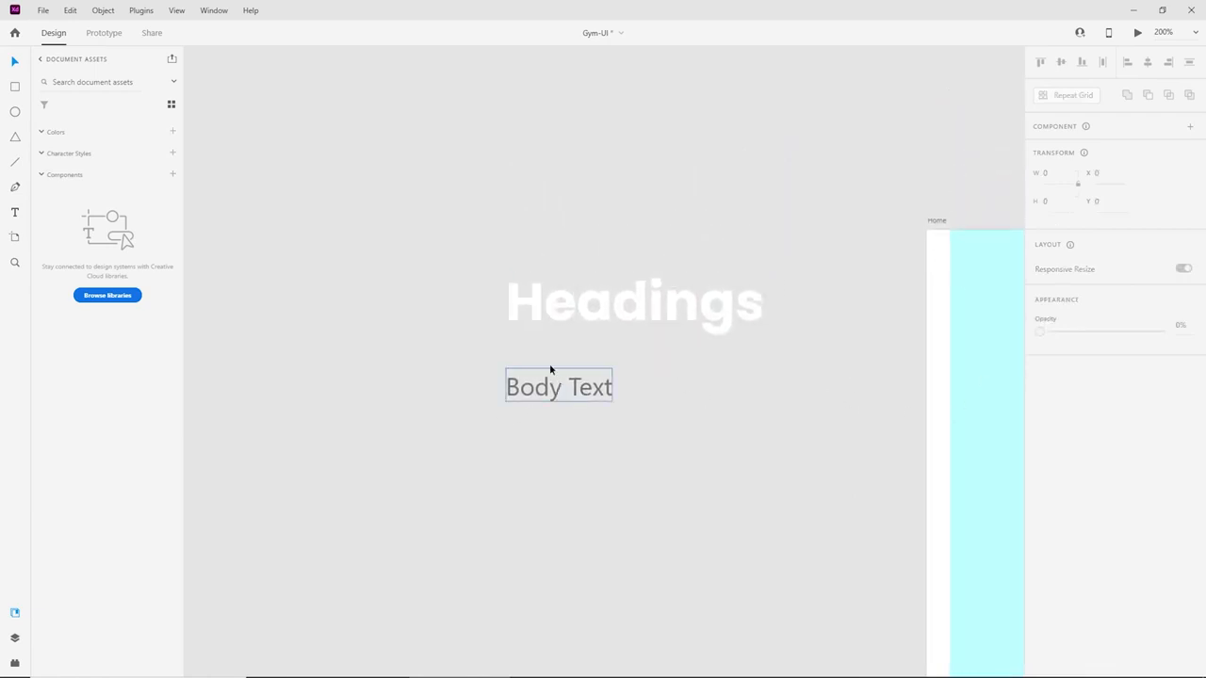
{"action": "left_click", "coordinate": [528, 391]}
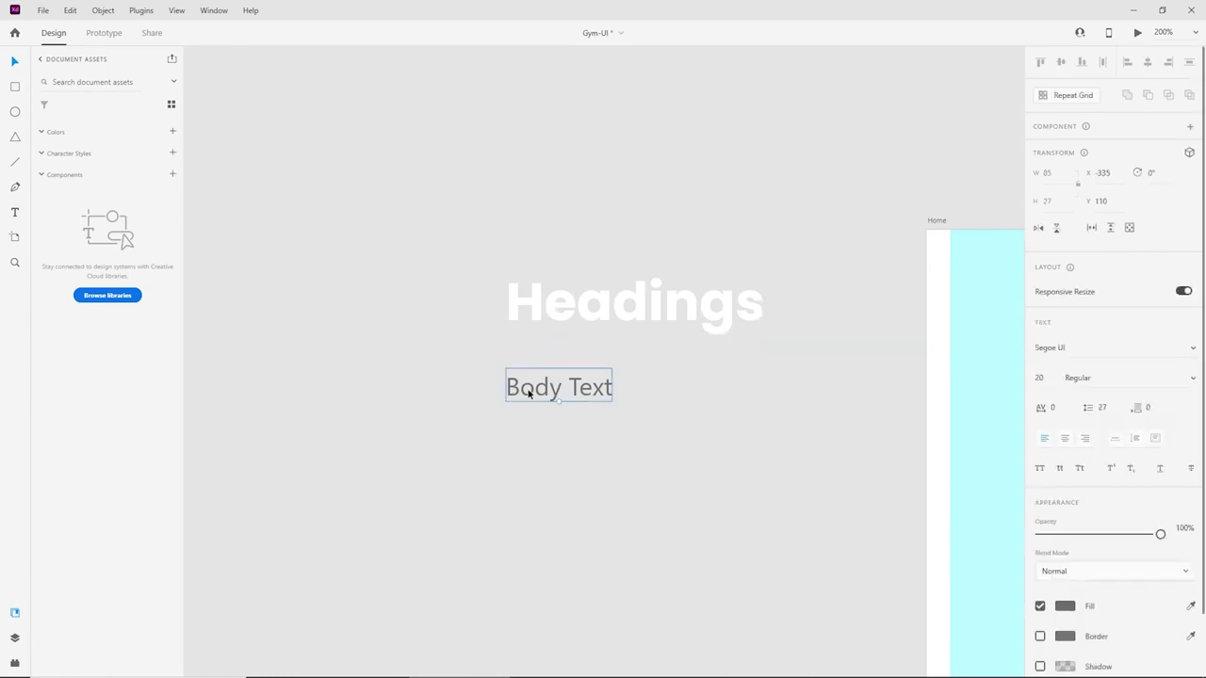
{"action": "left_click", "coordinate": [1074, 348]}
{"action": "type", "text": "Poi"}
{"action": "type", "text": "Pop"}
{"action": "key", "text": "BackSpace"}
{"action": "key", "text": "BackSpace"}
{"action": "key", "text": "BackSpace"}
{"action": "key", "text": "BackSpace"}
{"action": "type", "text": "Popp"}
{"action": "key", "text": "Return"}
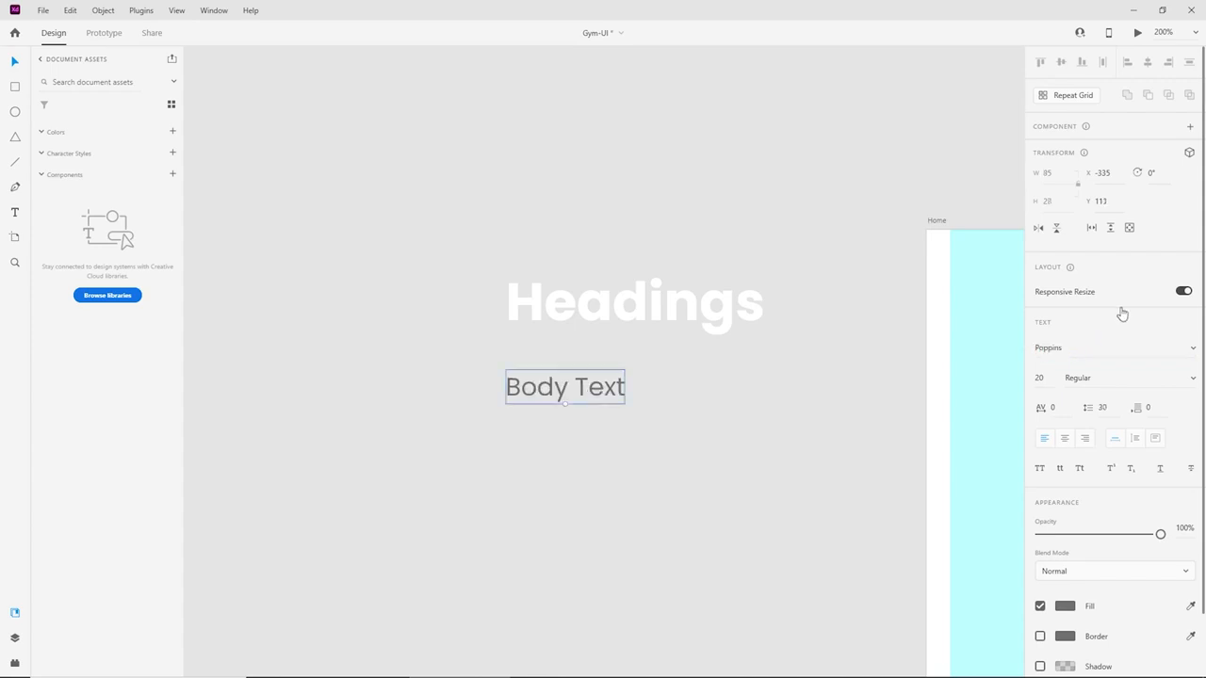
Set the Body Text sample to size 16 with a white fill.
{"action": "left_click", "coordinate": [1042, 380]}
{"action": "type", "text": "16"}
{"action": "key", "text": "Return"}
{"action": "left_click", "coordinate": [1066, 608]}
{"action": "left_click_drag", "start_coordinate": [891, 570], "coordinate": [823, 479]}
{"action": "left_click", "coordinate": [824, 479]}
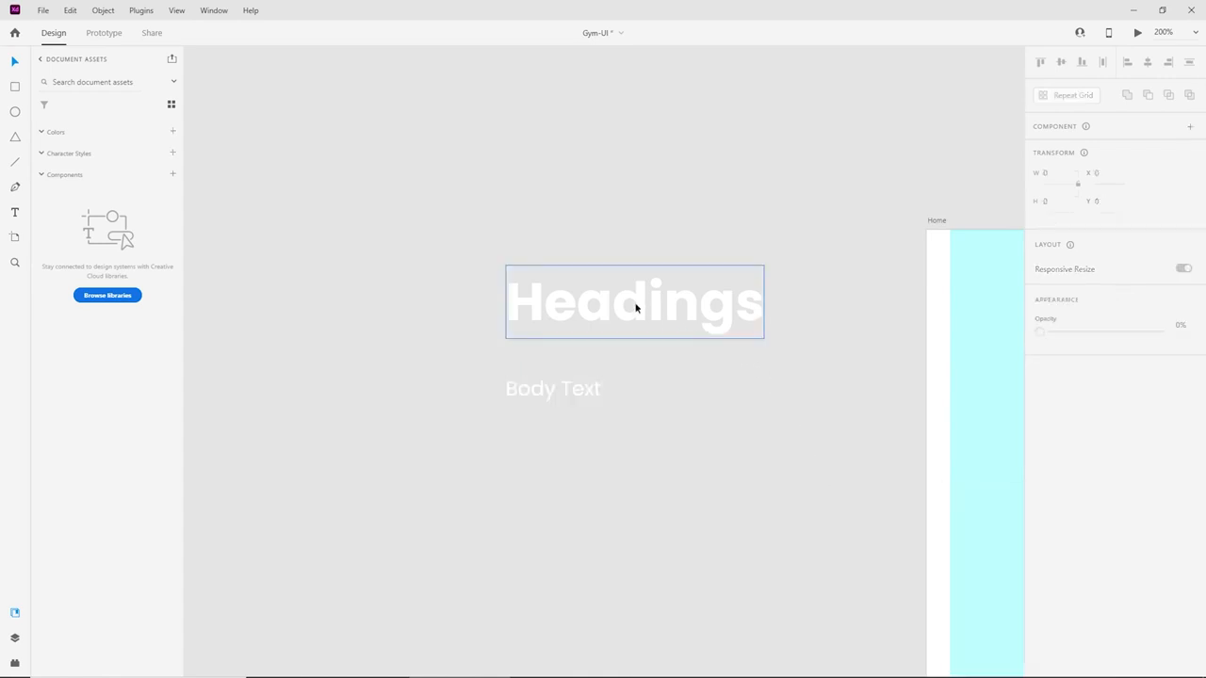
Examine the text settings of the Headings and Body Text samples one after the other.
{"action": "left_click", "coordinate": [538, 300]}
{"action": "left_click", "coordinate": [540, 386]}
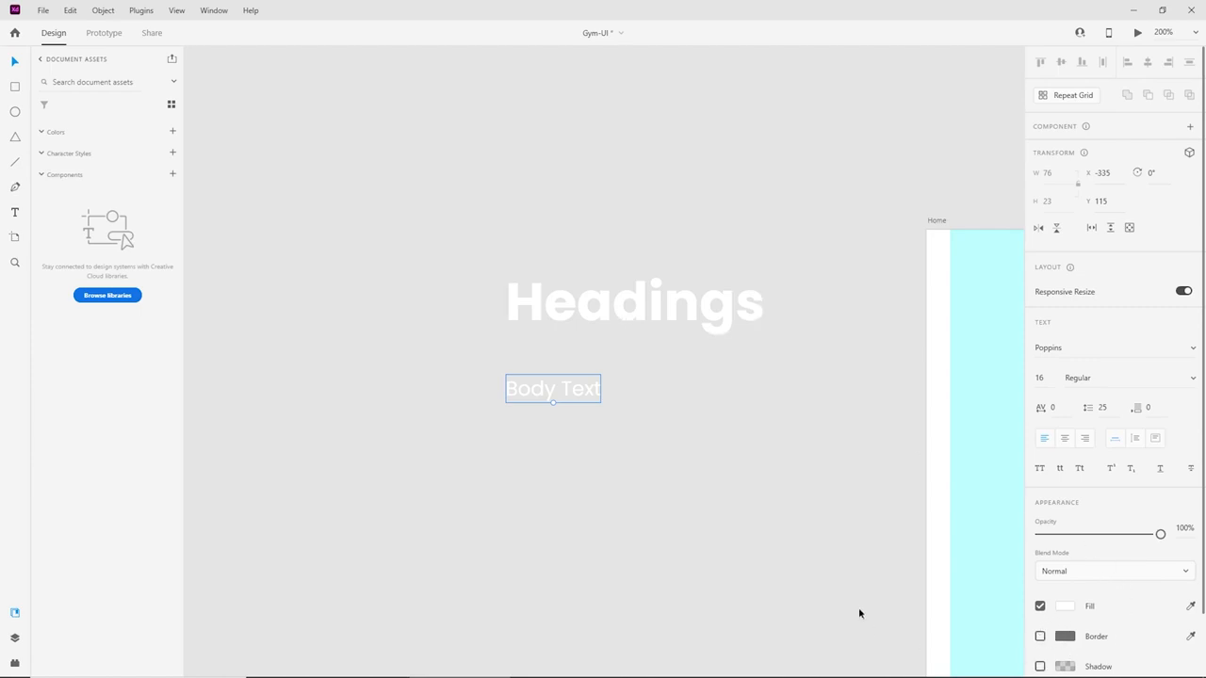
Move the Body Text sample straight down to leave a larger gap below the Headings sample.
{"action": "left_click", "coordinate": [606, 477]}
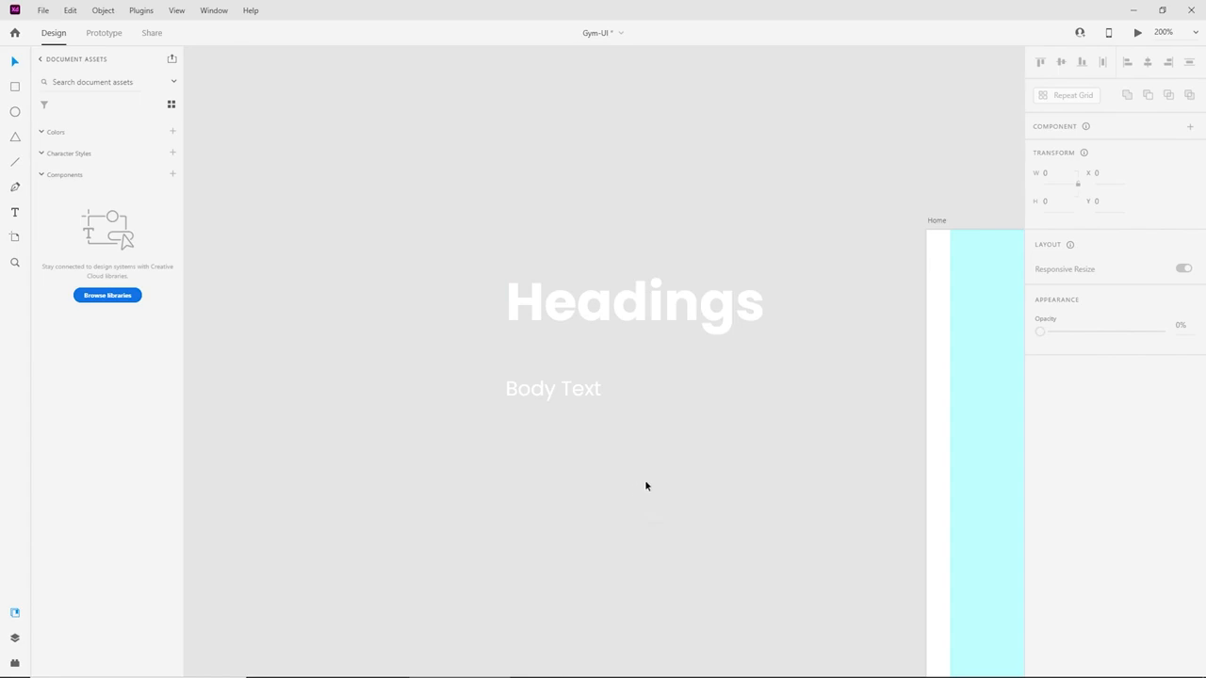
{"action": "left_click_drag", "start_coordinate": [814, 563], "coordinate": [474, 138]}
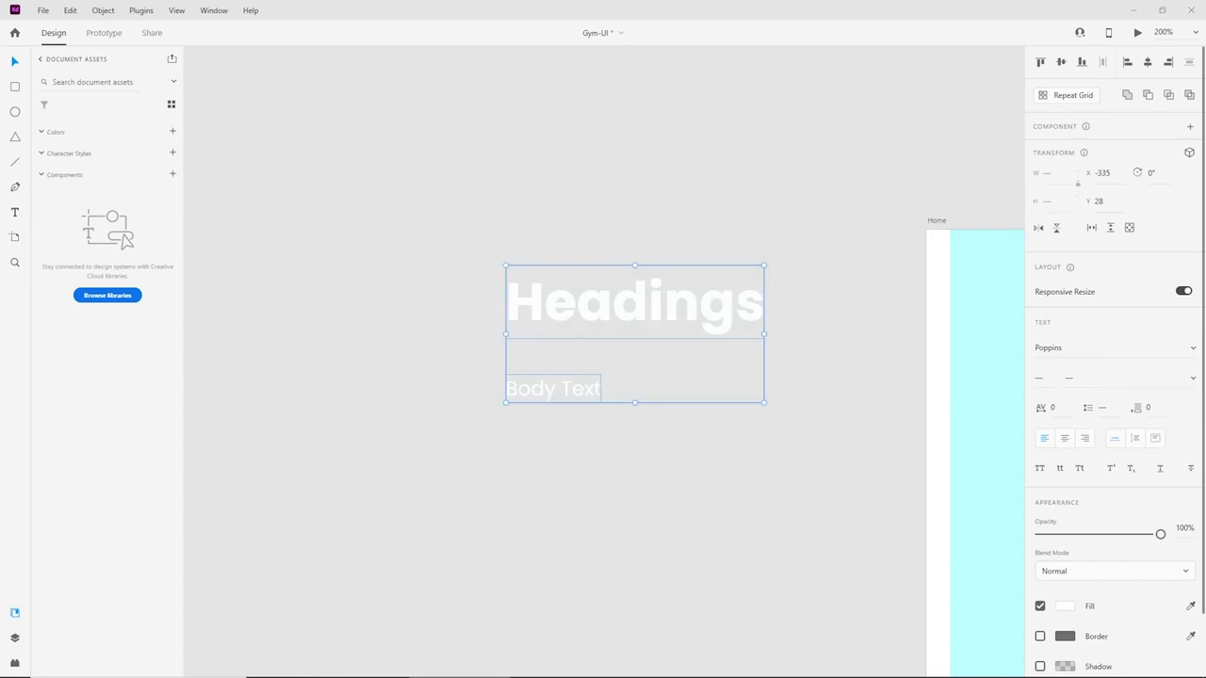
{"action": "left_click", "coordinate": [929, 454]}
{"action": "left_click_drag", "start_coordinate": [548, 393], "coordinate": [560, 500]}
Place a copy of the Headings sample directly below the original and set its text size to 26.
{"action": "left_click", "coordinate": [610, 302]}
{"action": "left_click_drag", "start_coordinate": [610, 302], "coordinate": [614, 380]}
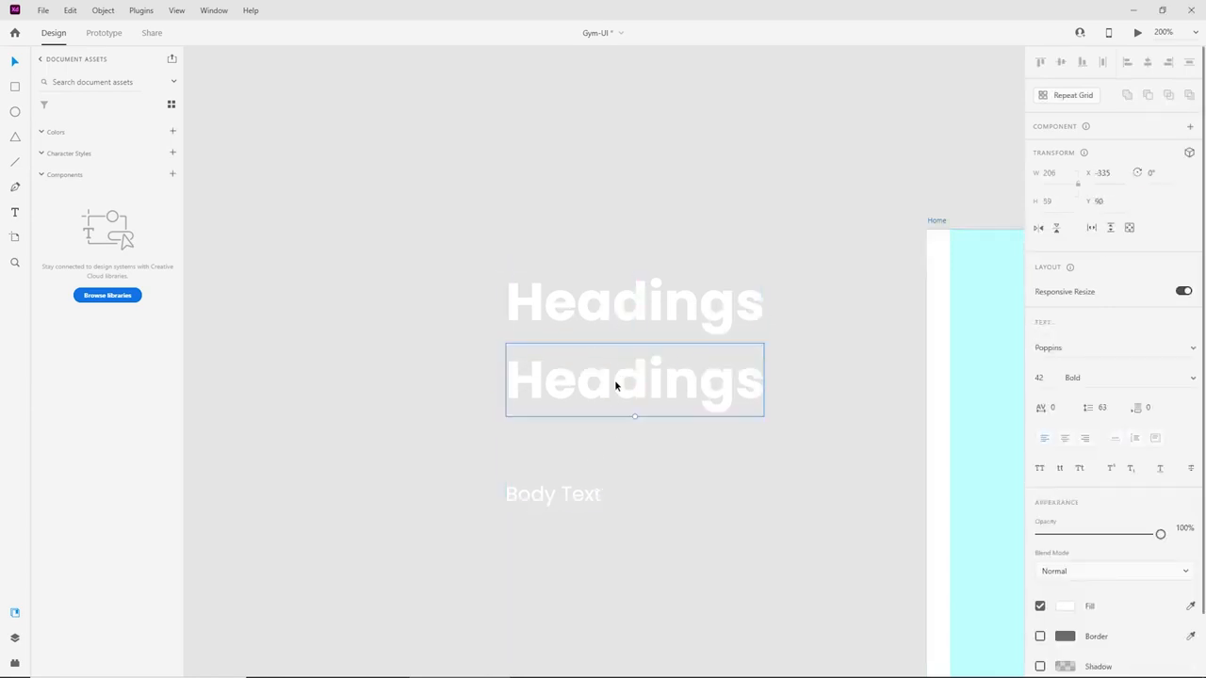
{"action": "left_click", "coordinate": [1046, 377]}
{"action": "type", "text": "26"}
{"action": "key", "text": "Return"}
Change the wording of the larger Headings sample to "Heading One".
{"action": "double_click", "coordinate": [722, 313]}
{"action": "left_click", "coordinate": [770, 312]}
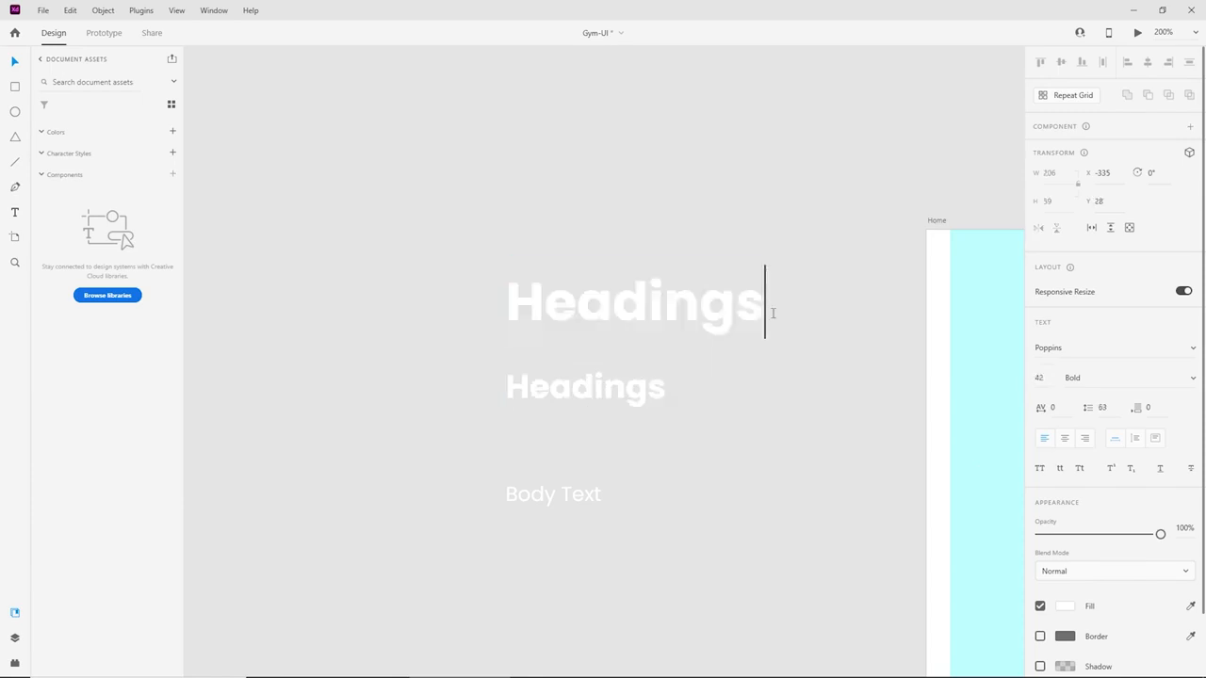
{"action": "key", "text": "BackSpace"}
{"action": "type", "text": "One"}
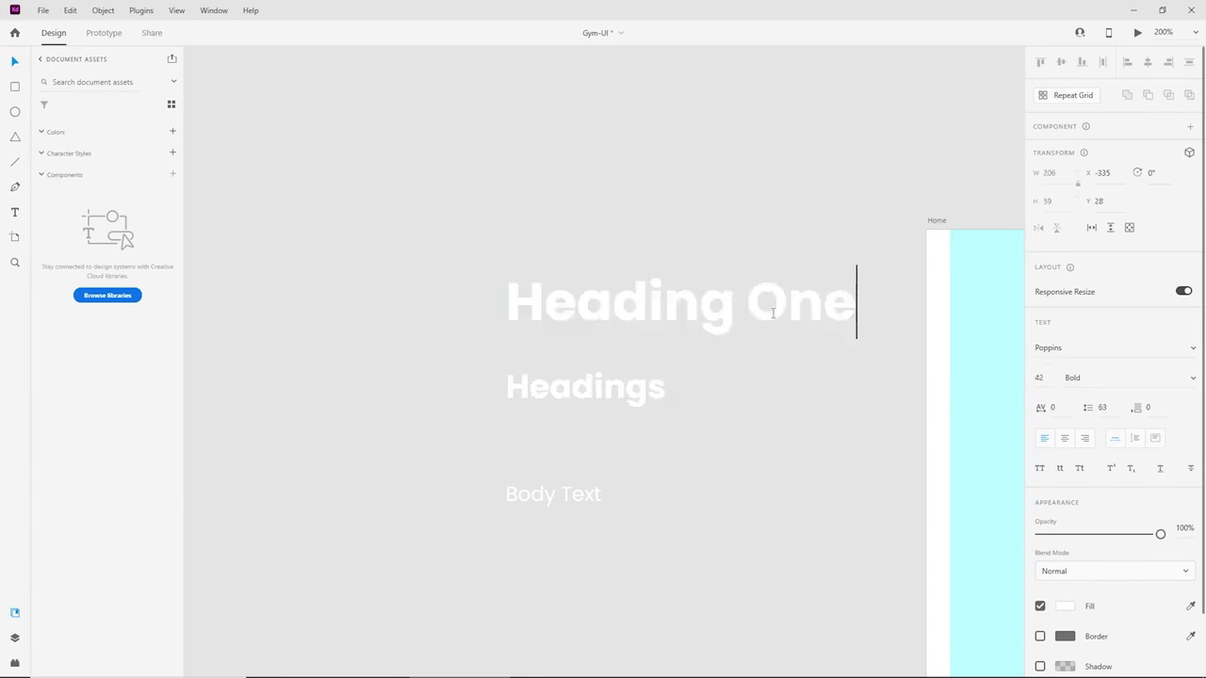
{"action": "key", "text": "Escape"}
Change the wording of the smaller Headings sample to "Heading Two".
{"action": "left_click", "coordinate": [648, 392]}
{"action": "double_click", "coordinate": [648, 392]}
{"action": "left_click", "coordinate": [673, 386]}
{"action": "type", "text": "Two"}
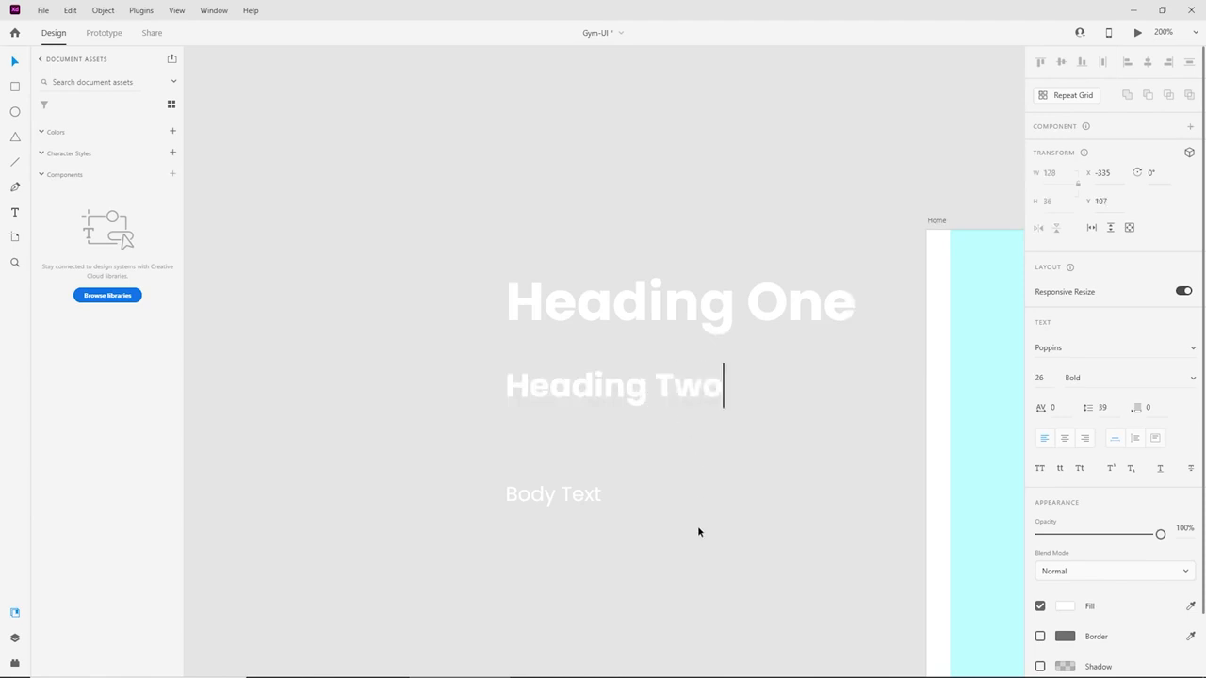
{"action": "key", "text": "Escape"}
Stack Heading Two and Body Text closely under Heading One, and shift the samples farther away from the Home artboard.
{"action": "left_click_drag", "start_coordinate": [630, 395], "coordinate": [633, 378]}
{"action": "left_click", "coordinate": [617, 309], "text": "shift"}
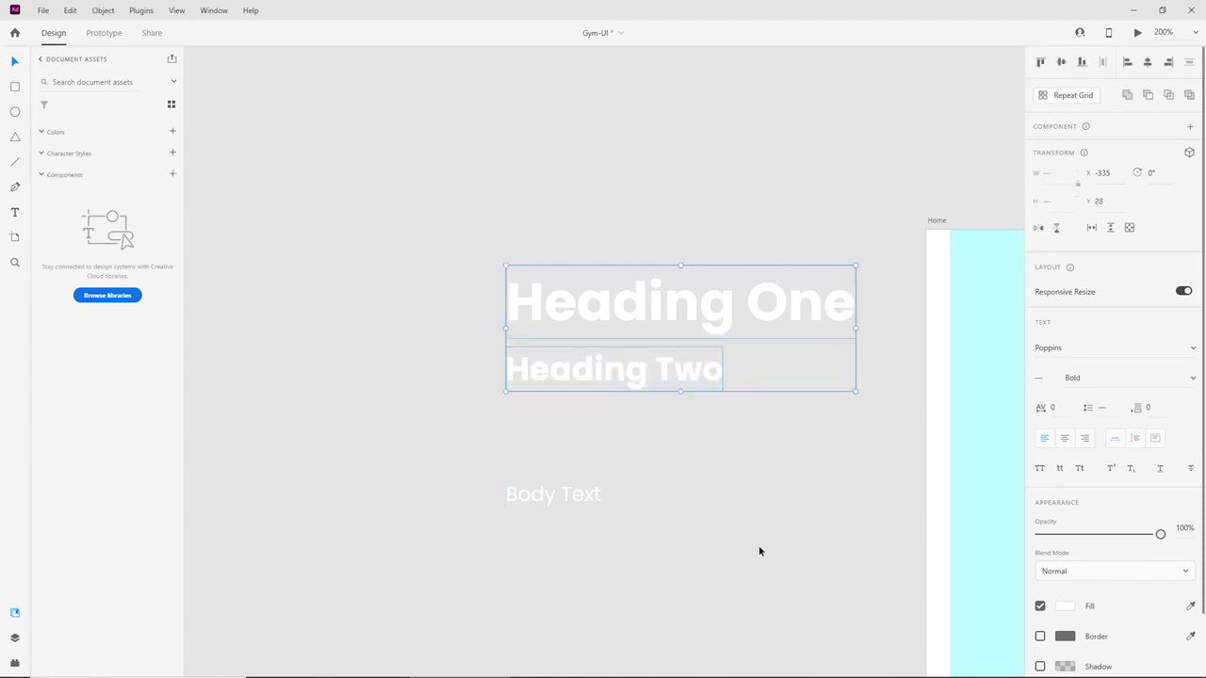
{"action": "left_click_drag", "start_coordinate": [759, 552], "coordinate": [498, 255]}
{"action": "left_click_drag", "start_coordinate": [689, 322], "coordinate": [591, 329]}
{"action": "left_click", "coordinate": [453, 497]}
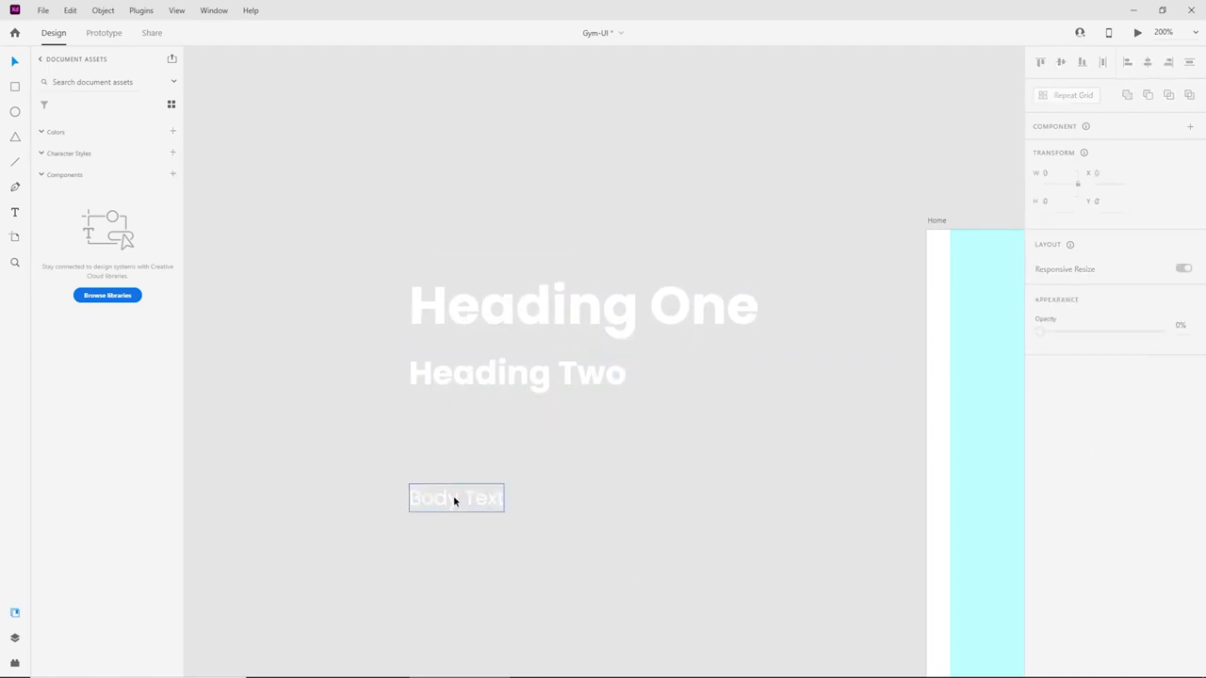
{"action": "left_click_drag", "start_coordinate": [453, 495], "coordinate": [456, 417]}
{"action": "left_click", "coordinate": [798, 574]}
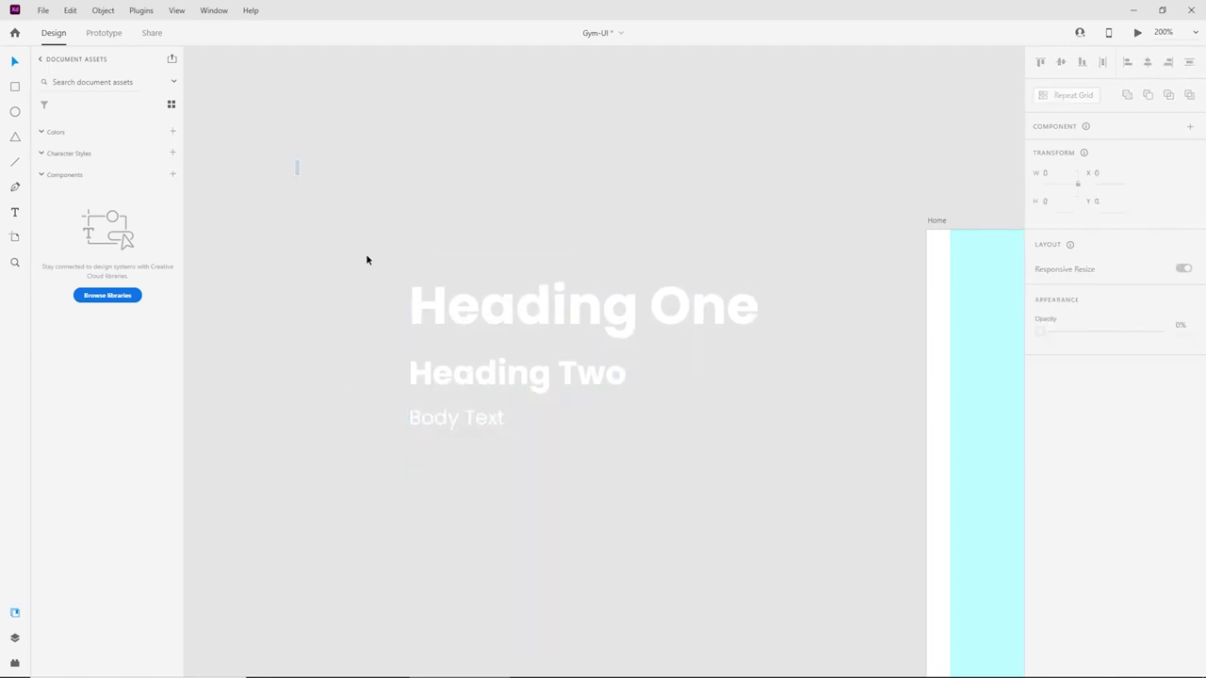
Add the Heading One, Heading Two and Body Text samples to the document assets as character styles.
{"action": "left_click_drag", "start_coordinate": [366, 259], "coordinate": [767, 571]}
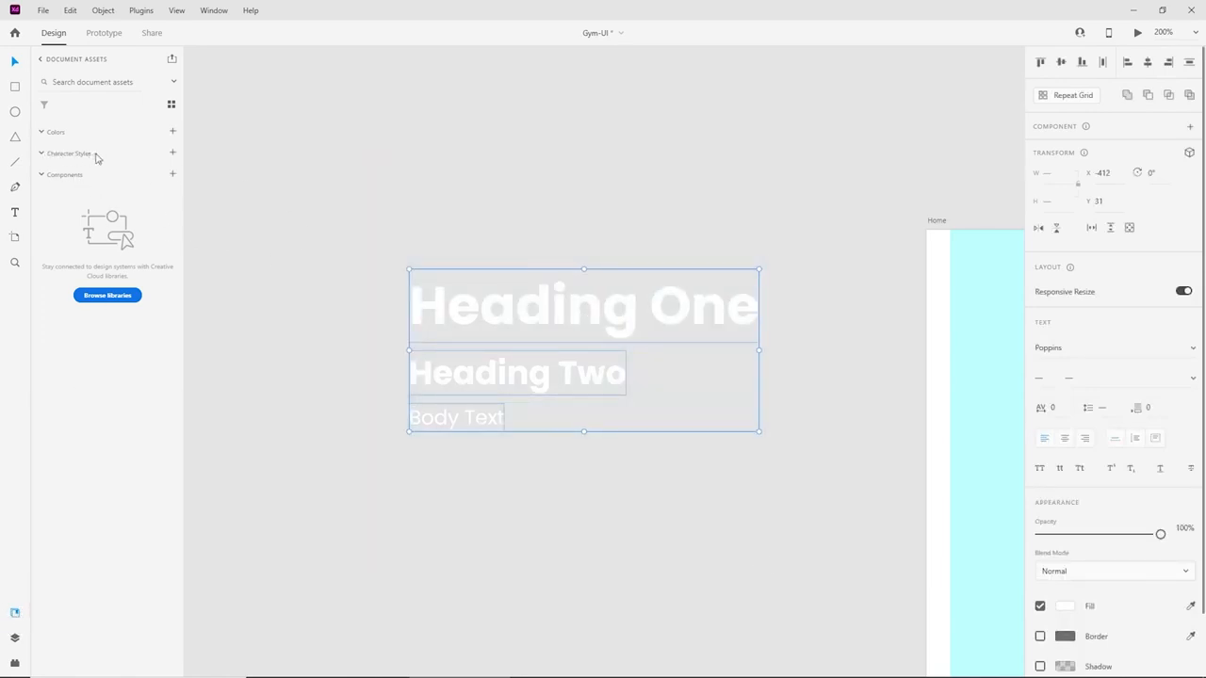
{"action": "left_click", "coordinate": [174, 154]}
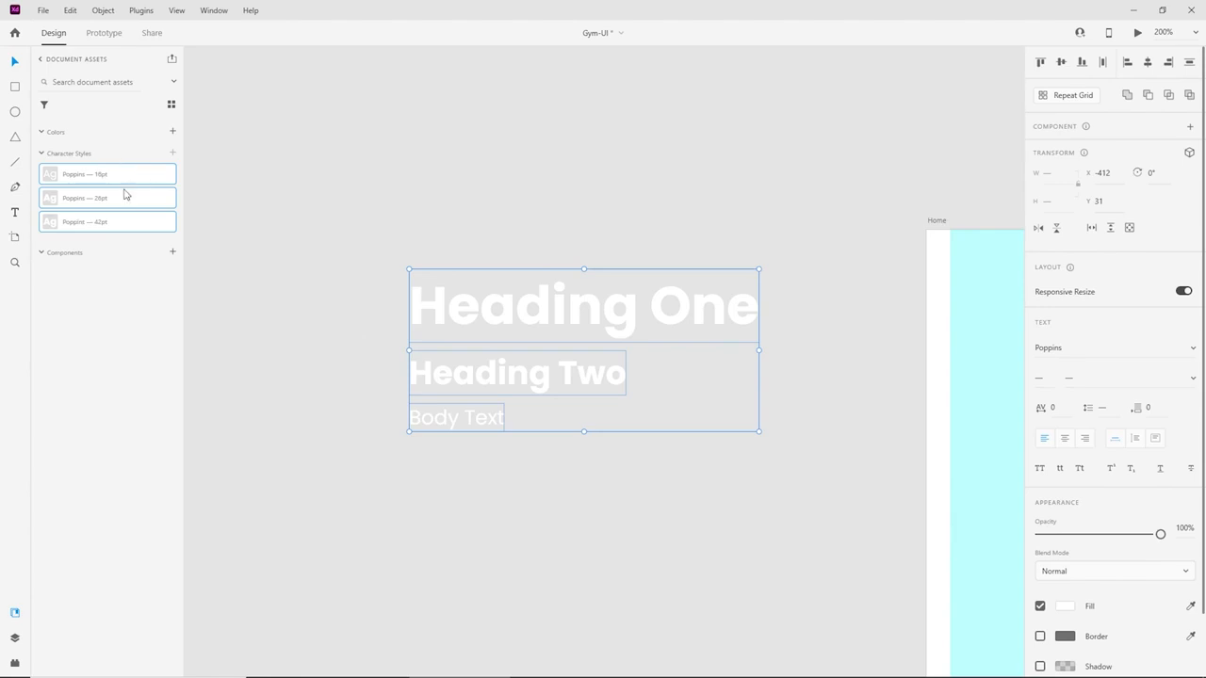
{"action": "left_click", "coordinate": [528, 200]}
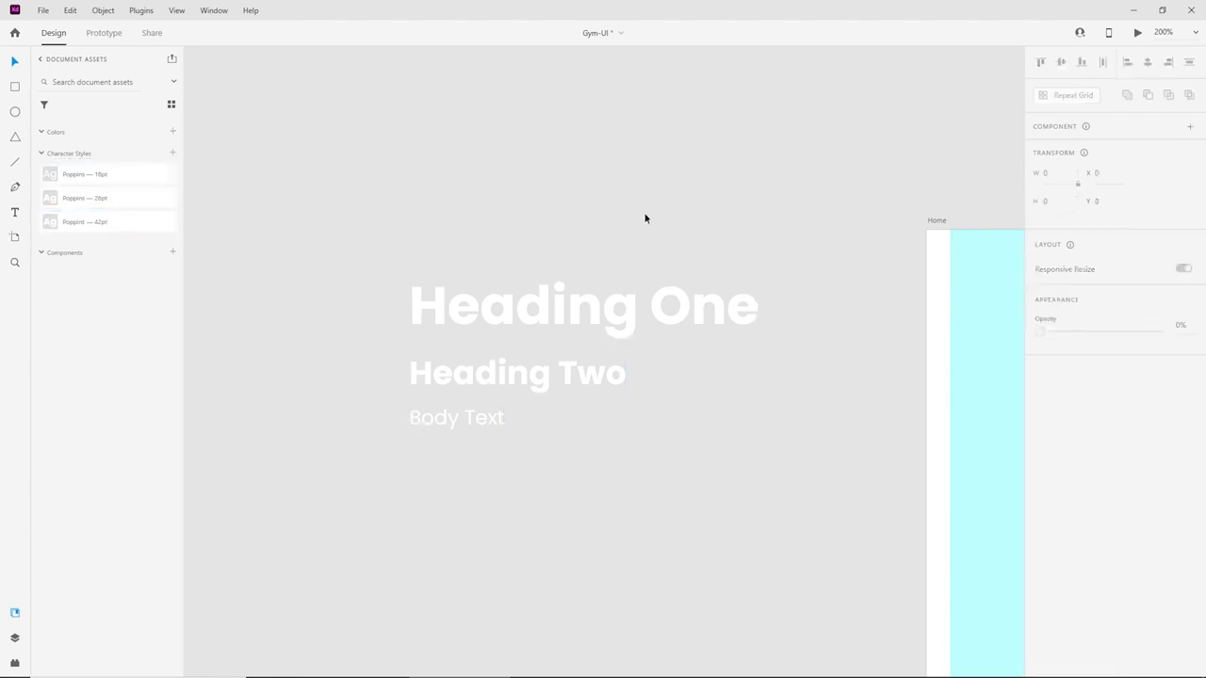
Inspect the Home artboard and its column layout grid, comparing it with the grid hidden and shown.
{"action": "left_click_drag", "start_coordinate": [898, 277], "coordinate": [322, 197]}
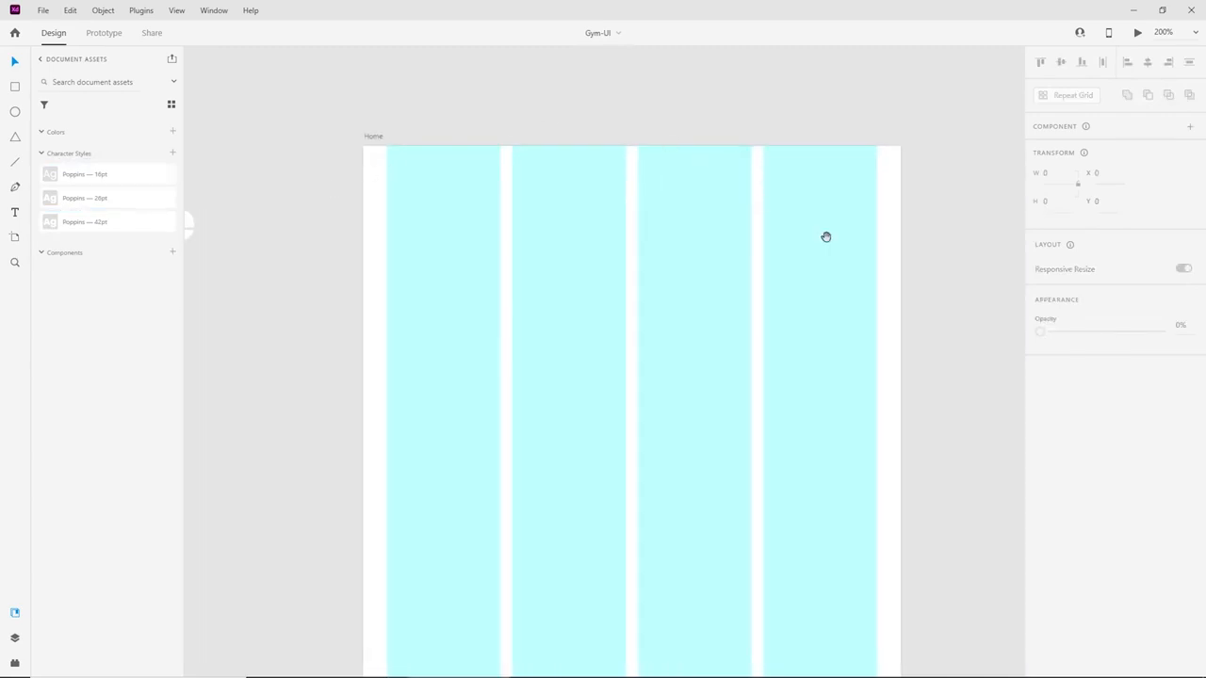
{"action": "left_click_drag", "start_coordinate": [857, 223], "coordinate": [811, 185]}
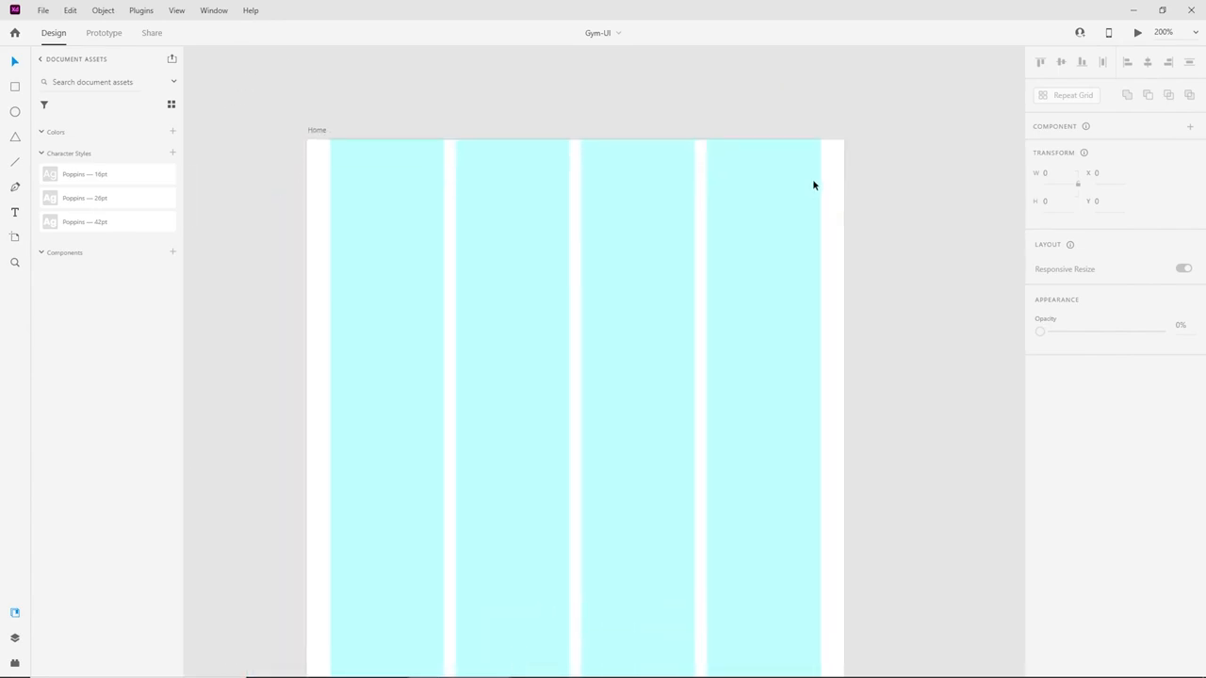
{"action": "key", "text": "ctrl+minus"}
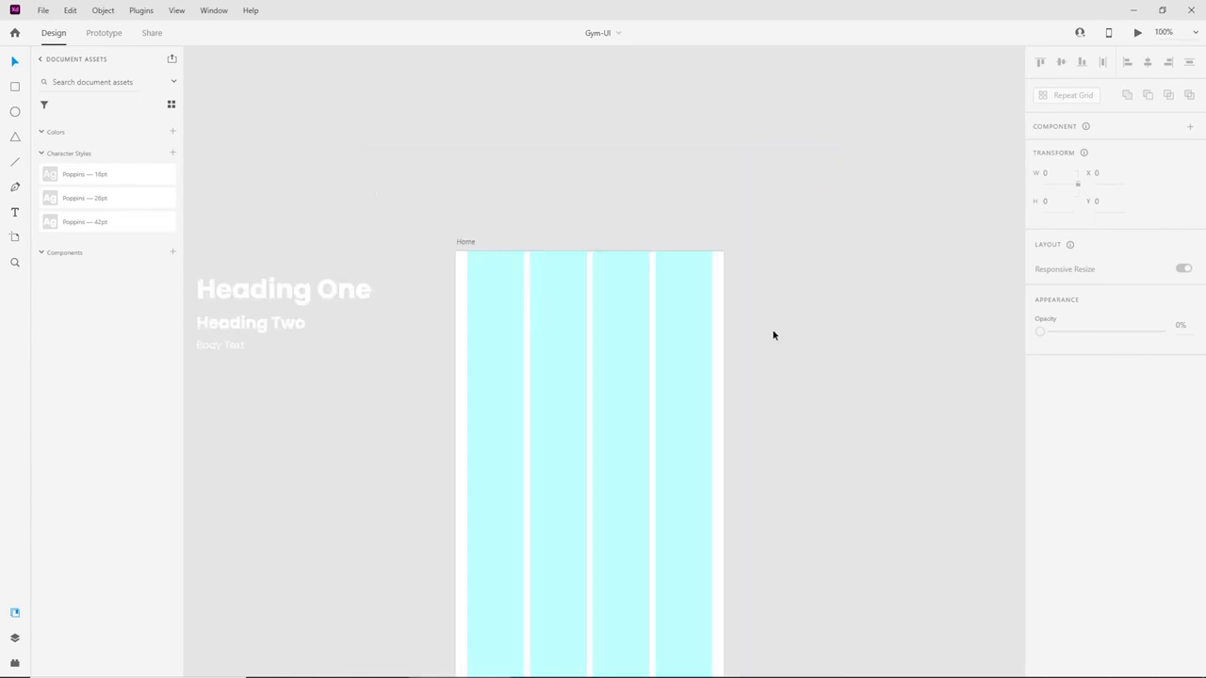
{"action": "key", "text": "ctrl+plus"}
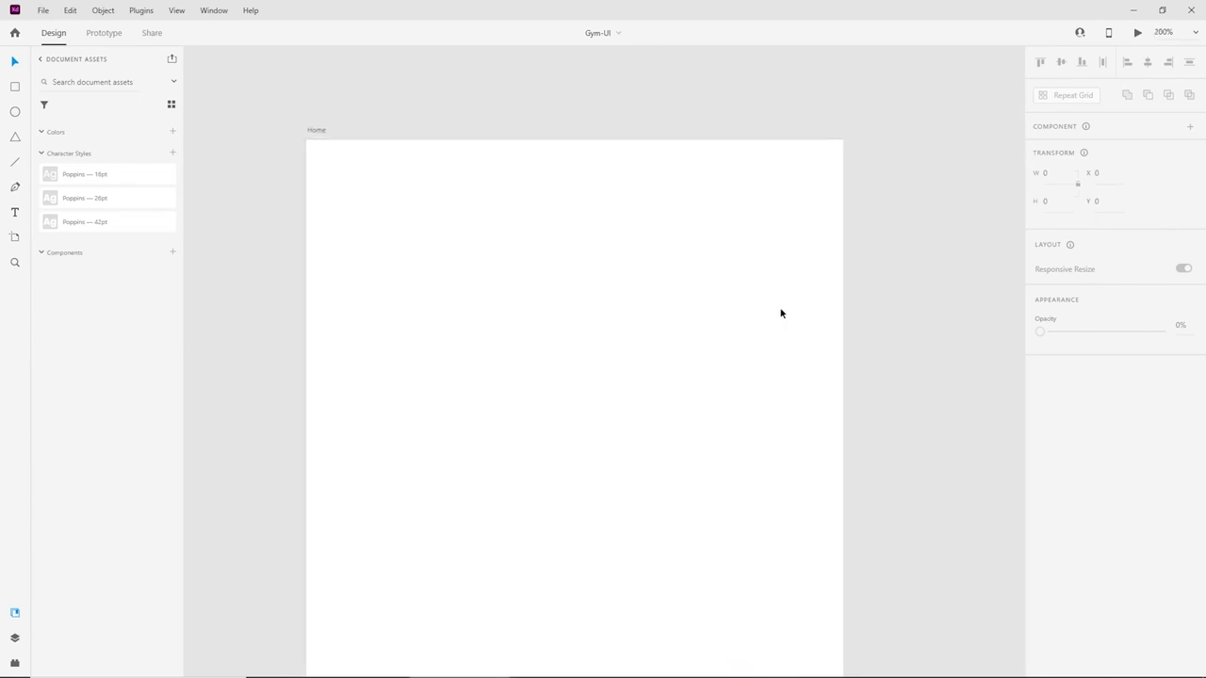
{"action": "key", "text": "ctrl+shift+apostrophe"}
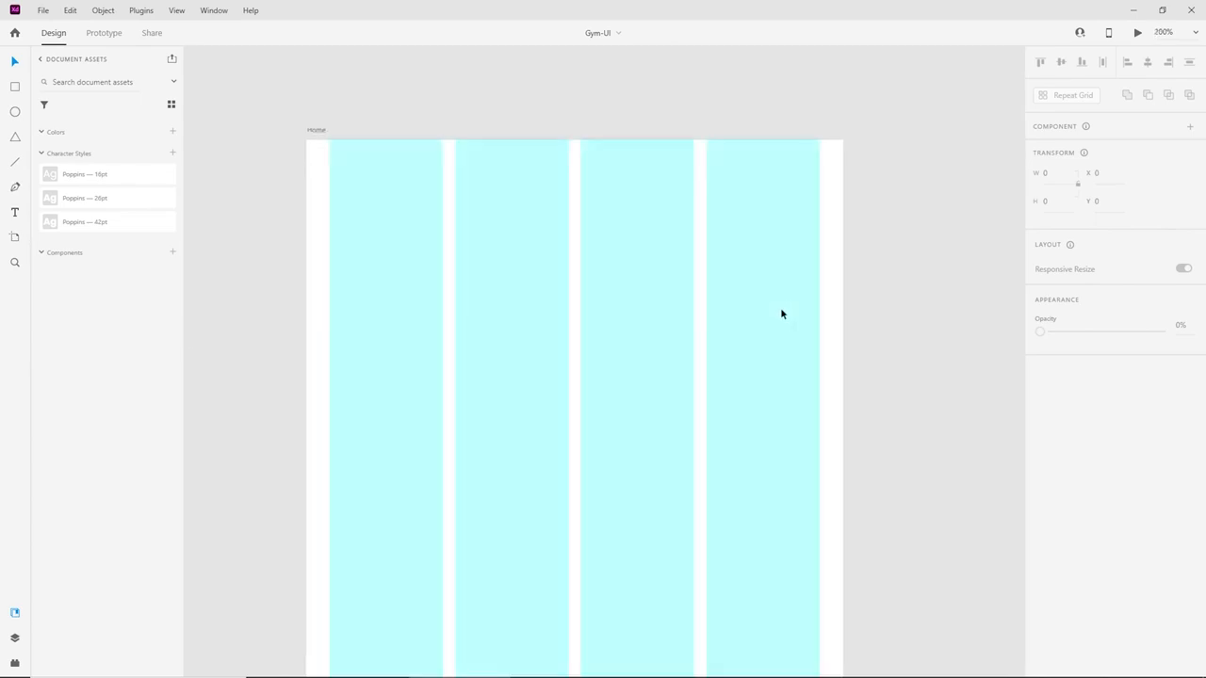
{"action": "key", "text": "ctrl+minus"}
{"action": "key", "text": "ctrl+minus"}
{"action": "key", "text": "ctrl+plus"}
{"action": "key", "text": "ctrl+plus"}
{"action": "left_click_drag", "start_coordinate": [708, 315], "coordinate": [789, 282]}
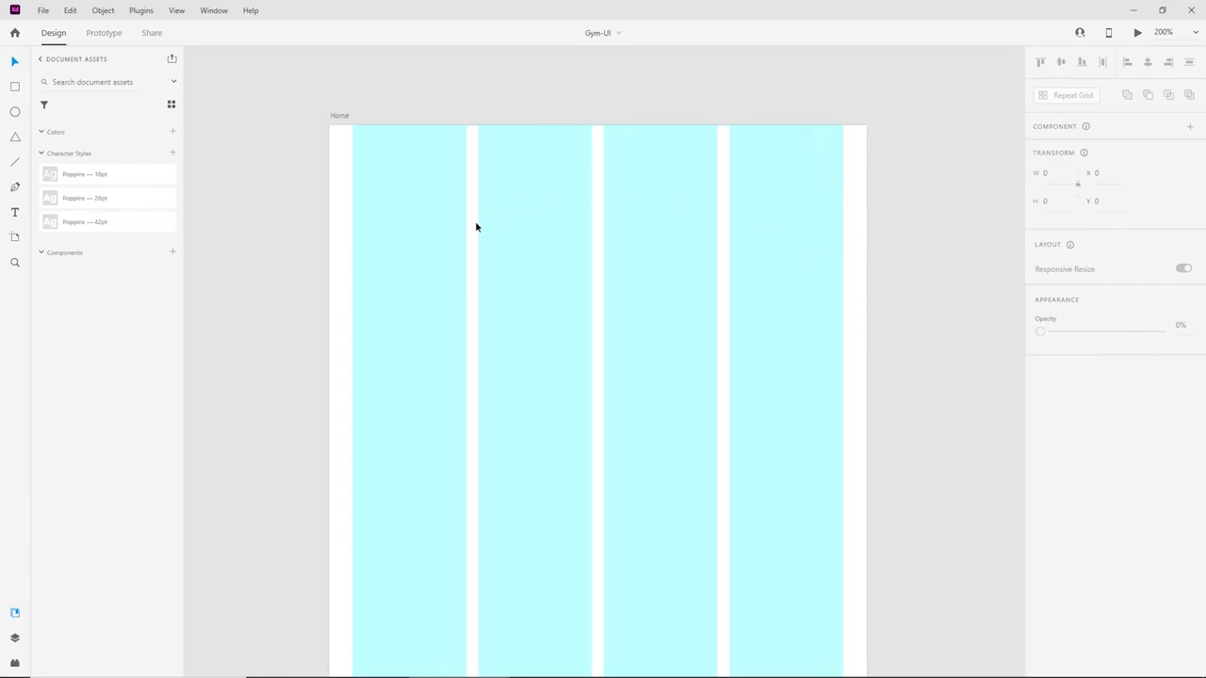
Set the fill of the Home artboard to black (#000000).
{"action": "left_click", "coordinate": [856, 371]}
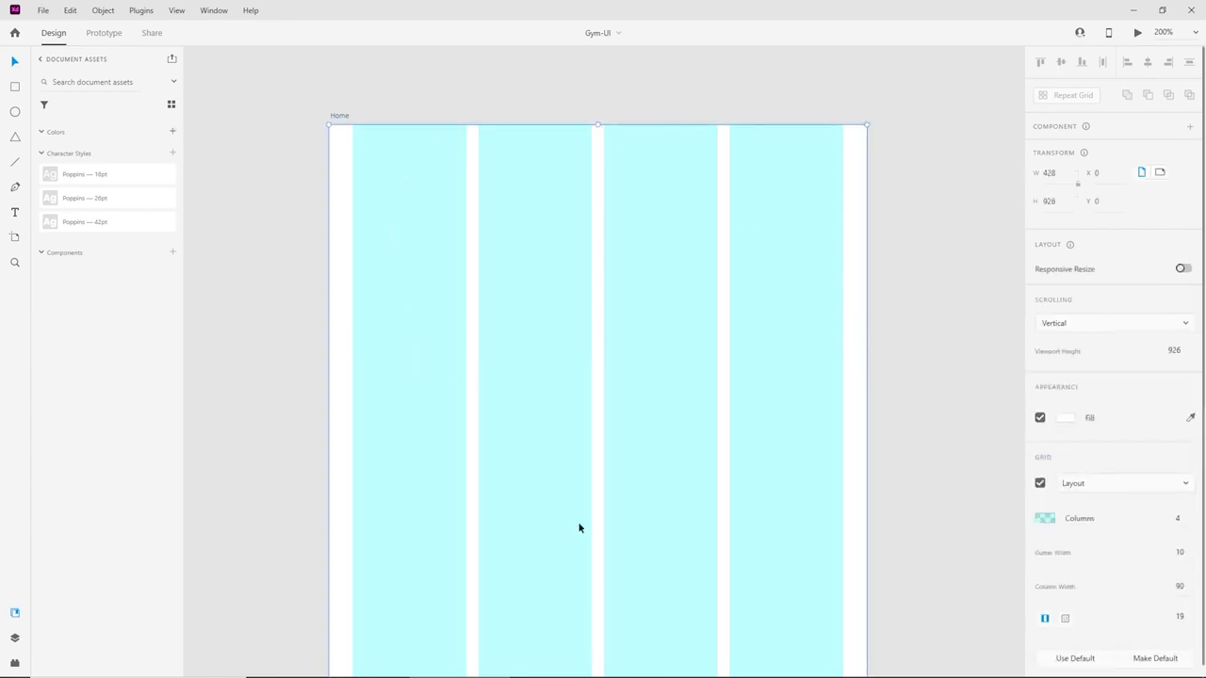
{"action": "left_click", "coordinate": [1065, 420]}
{"action": "left_click_drag", "start_coordinate": [970, 389], "coordinate": [895, 462]}
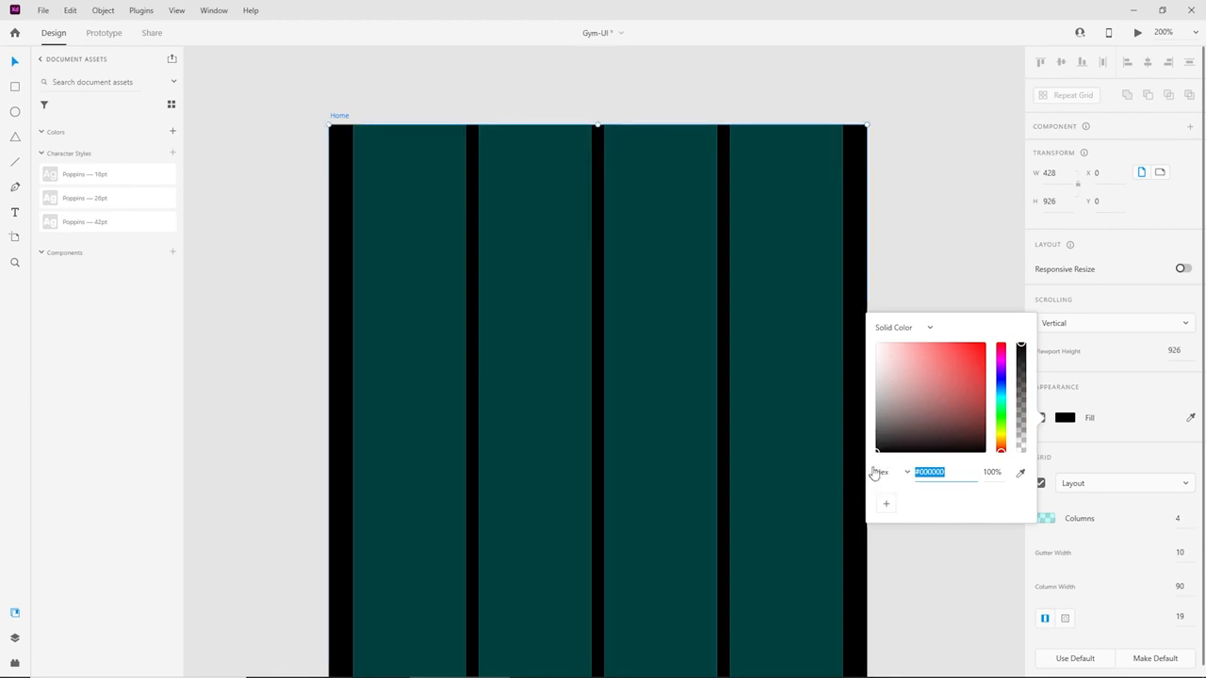
{"action": "left_click", "coordinate": [923, 207]}
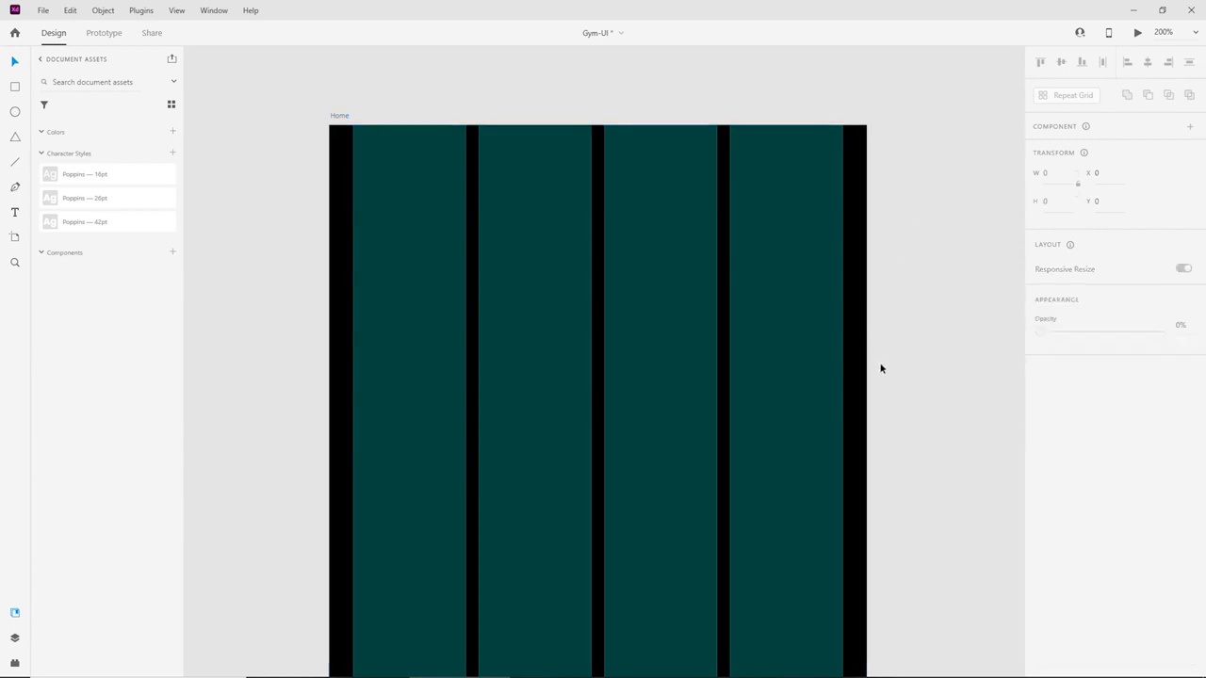
Extend the Home artboard downward to a height of about 2848, keeping its width.
{"action": "key", "text": "ctrl+minus"}
{"action": "key", "text": "ctrl+minus"}
{"action": "key", "text": "ctrl+minus"}
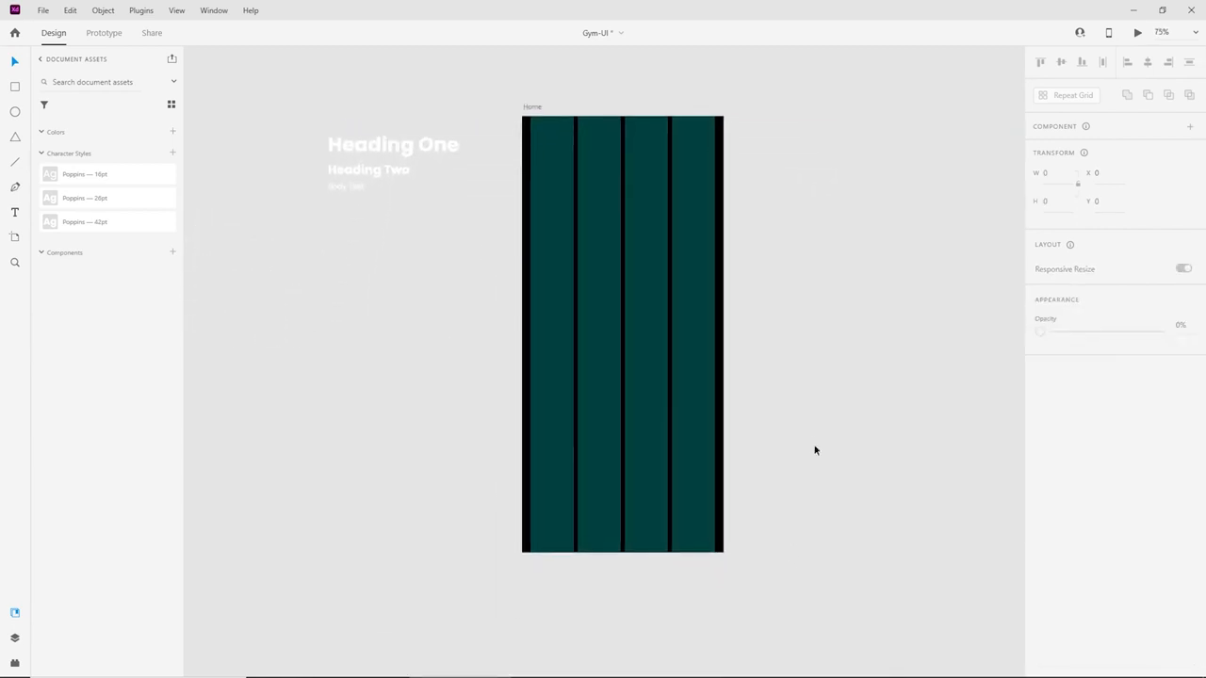
{"action": "left_click", "coordinate": [719, 384]}
{"action": "scroll", "coordinate": [719, 384], "scroll_direction": "down", "scroll_amount": 3}
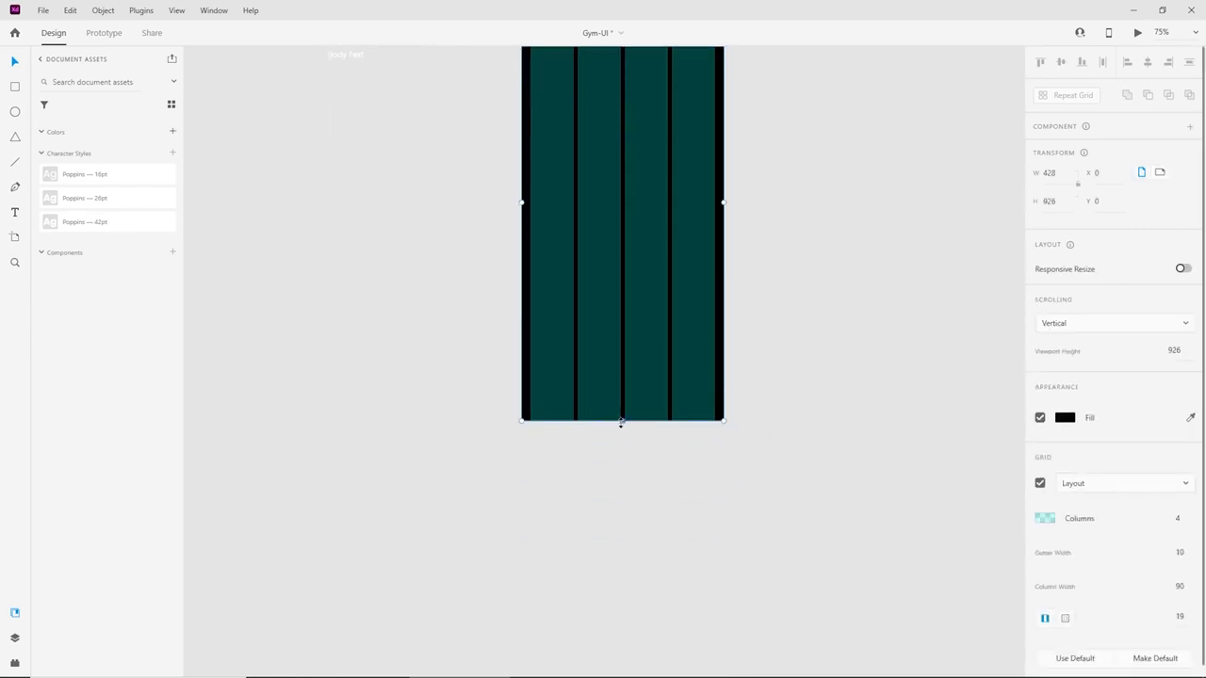
{"action": "left_click_drag", "start_coordinate": [620, 421], "coordinate": [654, 664]}
{"action": "key", "text": "ctrl+minus"}
{"action": "key", "text": "ctrl+minus"}
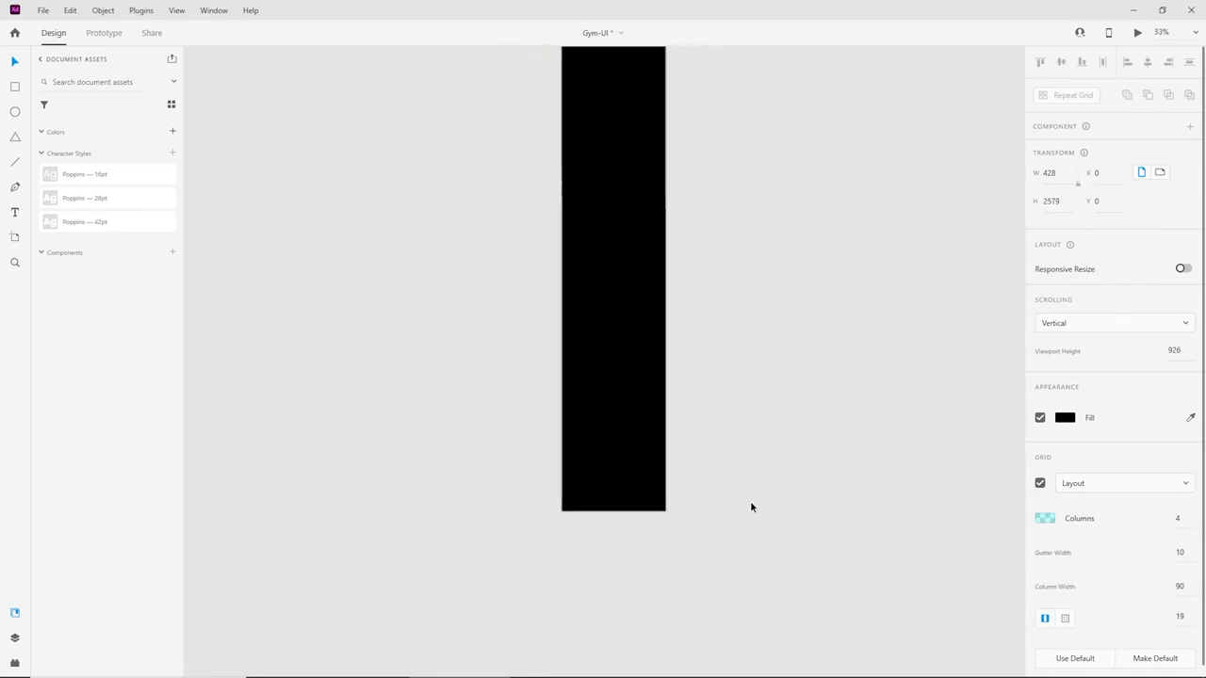
{"action": "scroll", "coordinate": [659, 549], "scroll_direction": "up", "scroll_amount": 3}
{"action": "scroll", "coordinate": [659, 550], "scroll_direction": "down", "scroll_amount": 1}
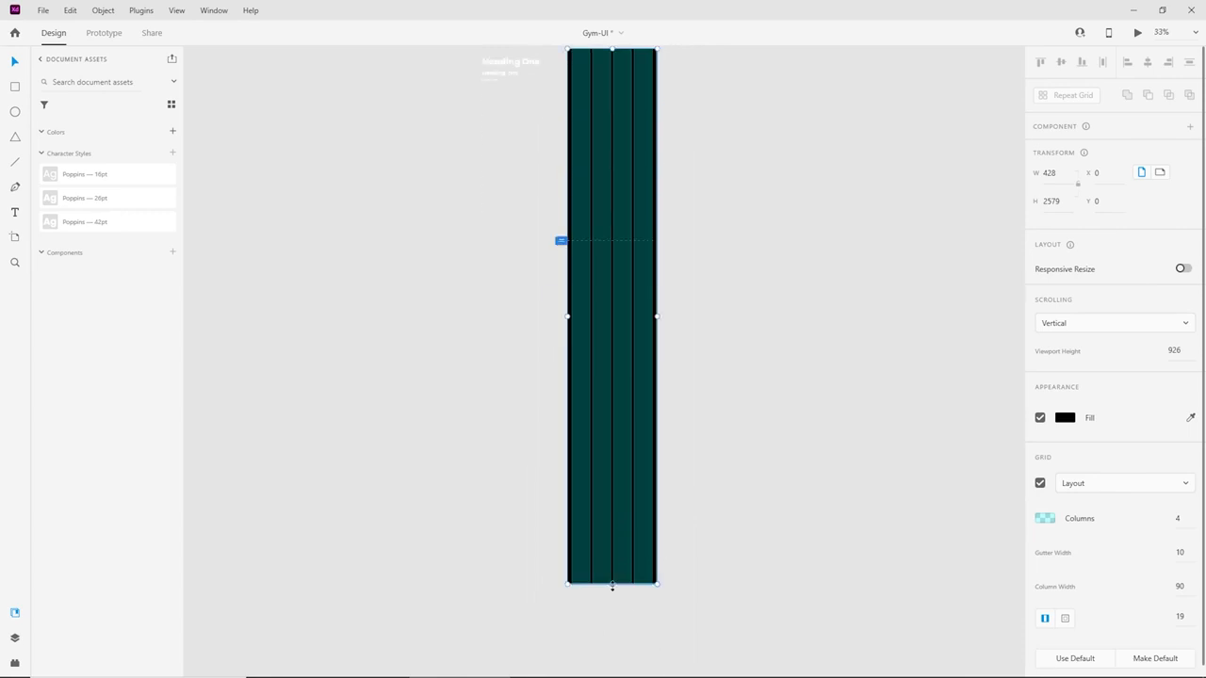
{"action": "left_click_drag", "start_coordinate": [613, 581], "coordinate": [612, 640]}
{"action": "left_click", "coordinate": [734, 478]}
{"action": "scroll", "coordinate": [643, 425], "scroll_direction": "up", "scroll_amount": 3}
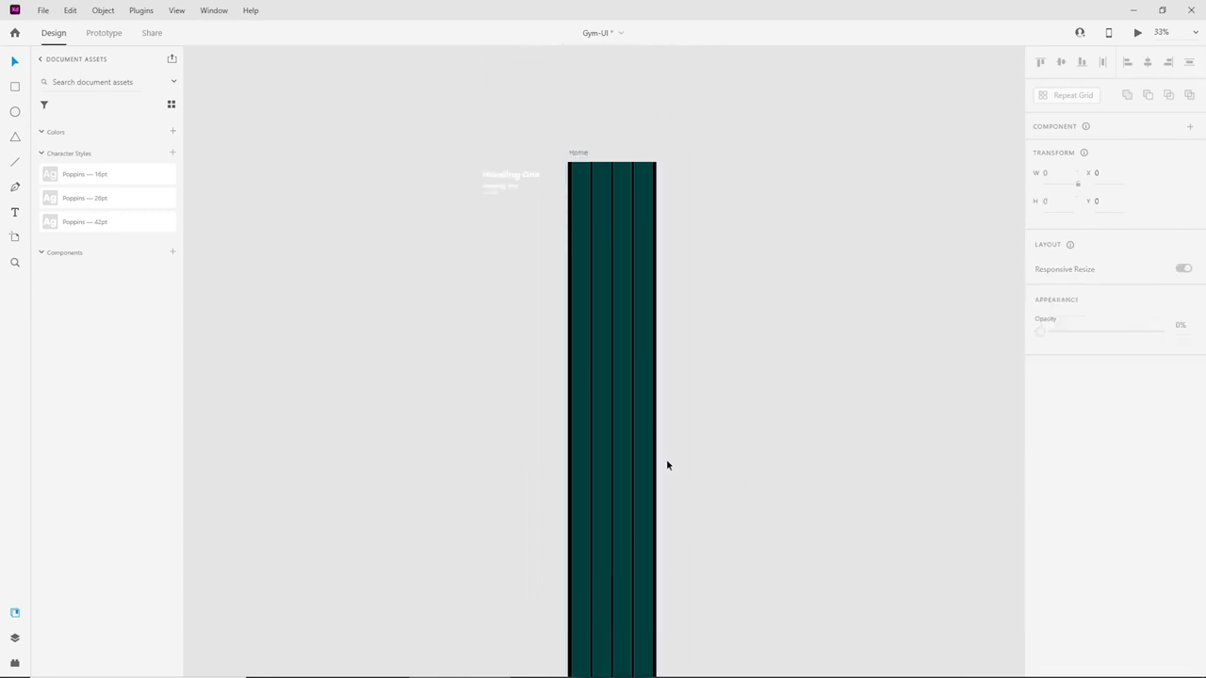
Examine where the viewport height marker falls along the lengthened Home artboard.
{"action": "key", "text": "ctrl+plus"}
{"action": "key", "text": "ctrl+plus"}
{"action": "scroll", "coordinate": [669, 565], "scroll_direction": "down", "scroll_amount": 2}
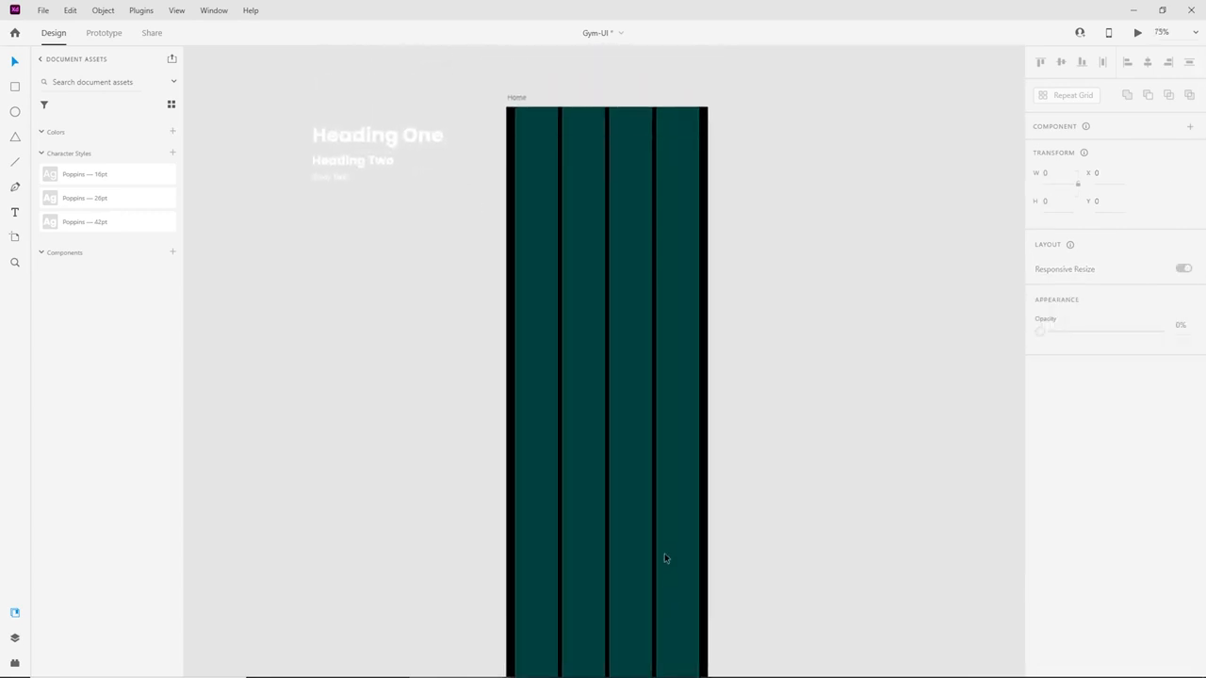
{"action": "left_click", "coordinate": [691, 435]}
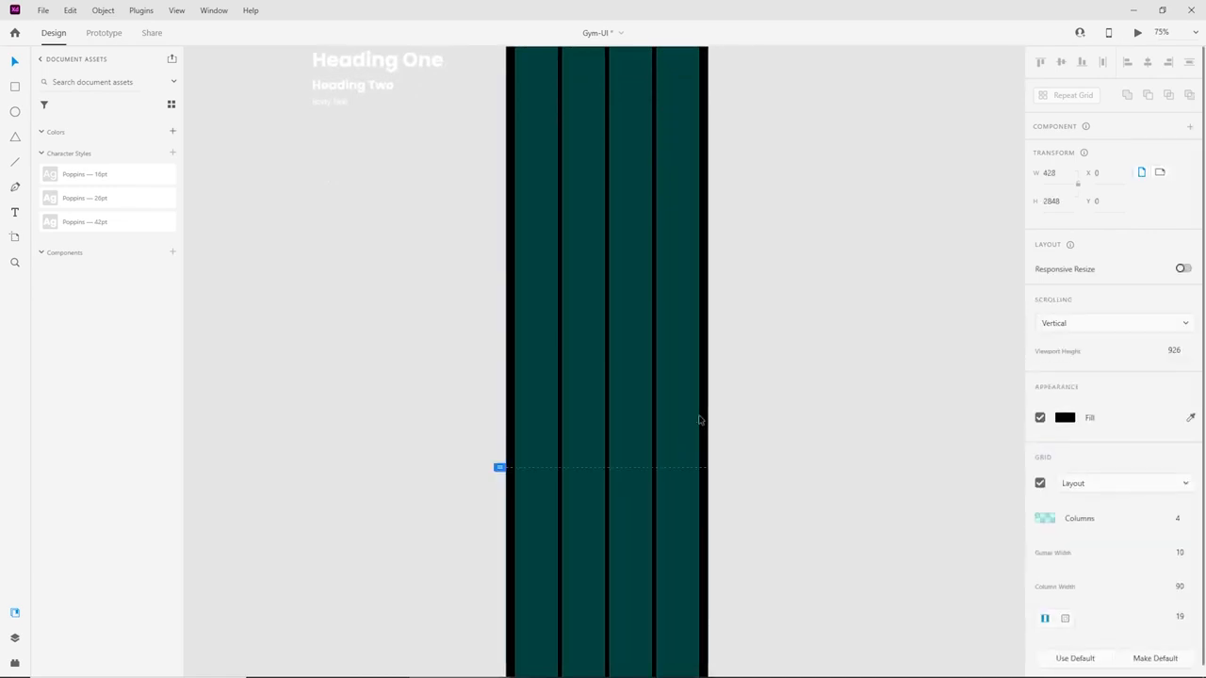
{"action": "scroll", "coordinate": [700, 425], "scroll_direction": "up", "scroll_amount": 2}
{"action": "scroll", "coordinate": [535, 264], "scroll_direction": "down", "scroll_amount": 2}
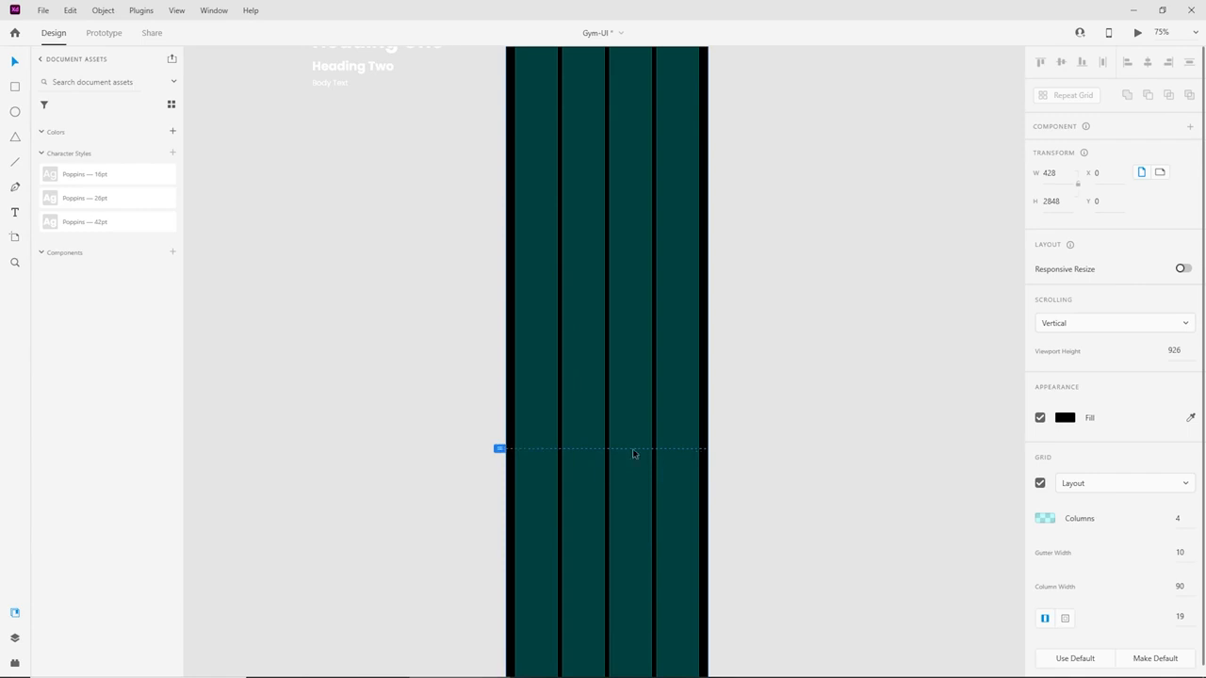
{"action": "scroll", "coordinate": [541, 461], "scroll_direction": "up", "scroll_amount": 3}
{"action": "scroll", "coordinate": [541, 462], "scroll_direction": "up", "scroll_amount": 1}
{"action": "scroll", "coordinate": [534, 481], "scroll_direction": "down", "scroll_amount": 2}
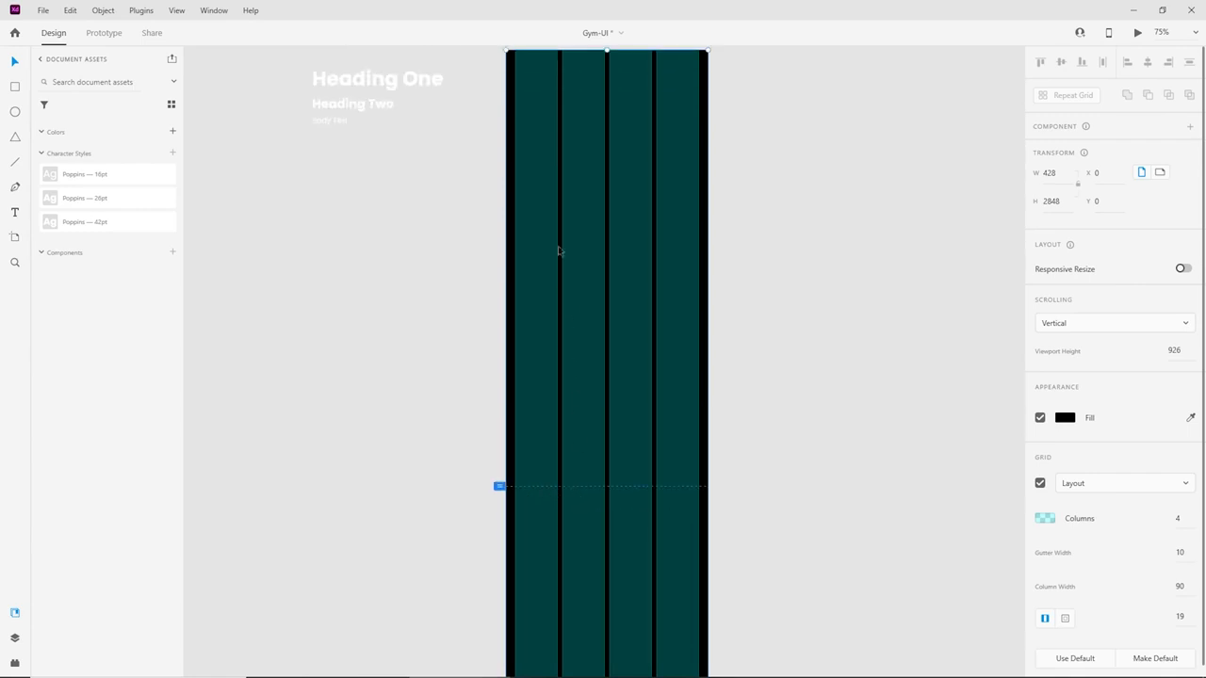
{"action": "scroll", "coordinate": [561, 264], "scroll_direction": "up", "scroll_amount": 3}
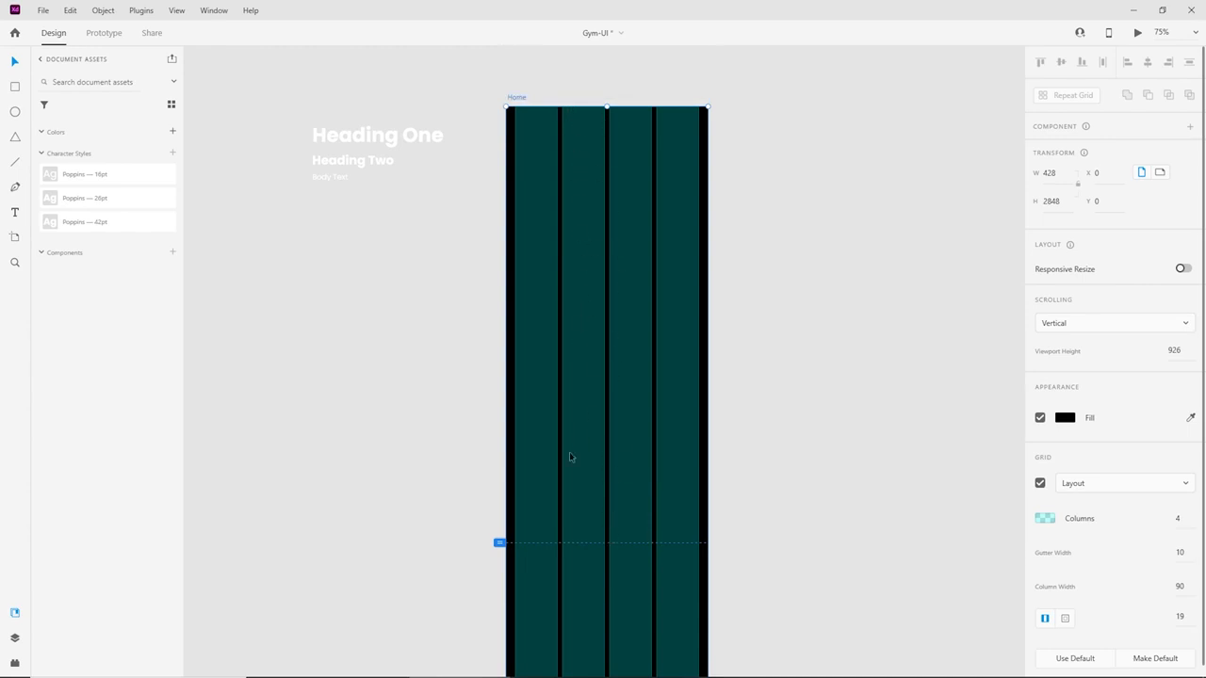
{"action": "scroll", "coordinate": [604, 622], "scroll_direction": "down", "scroll_amount": 5}
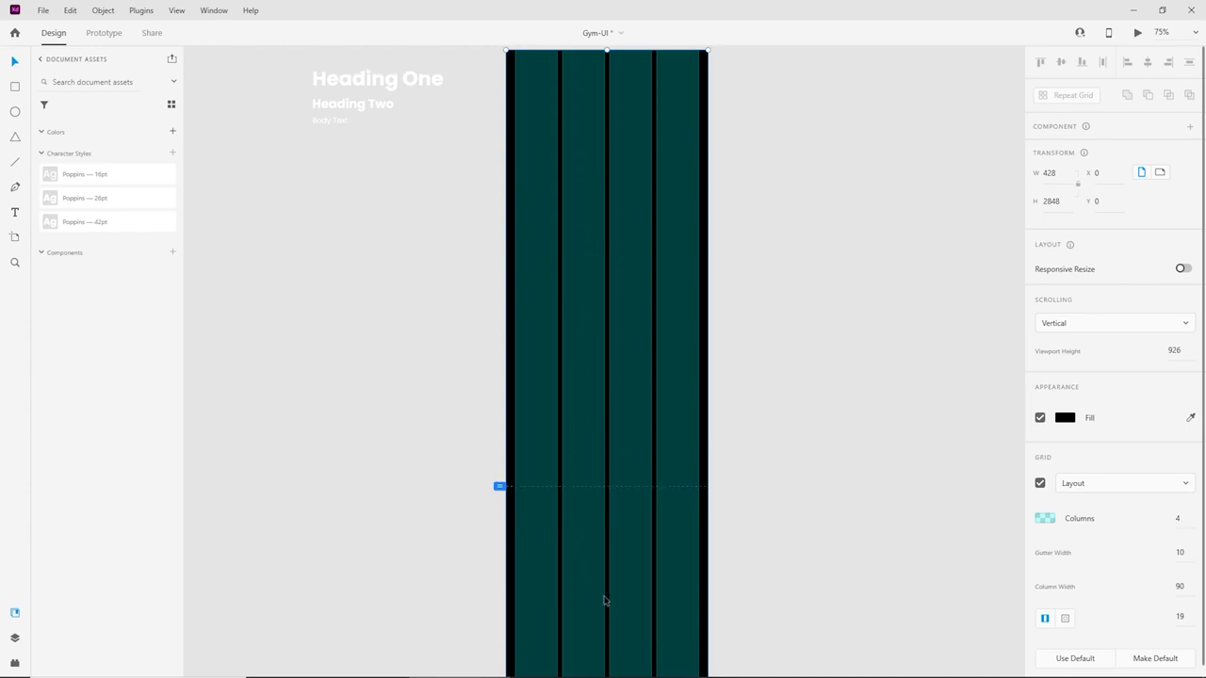
Draw a rectangle about 301 by 44 across the Home artboard's viewport marker and open the desktop preview.
{"action": "left_click", "coordinate": [15, 87]}
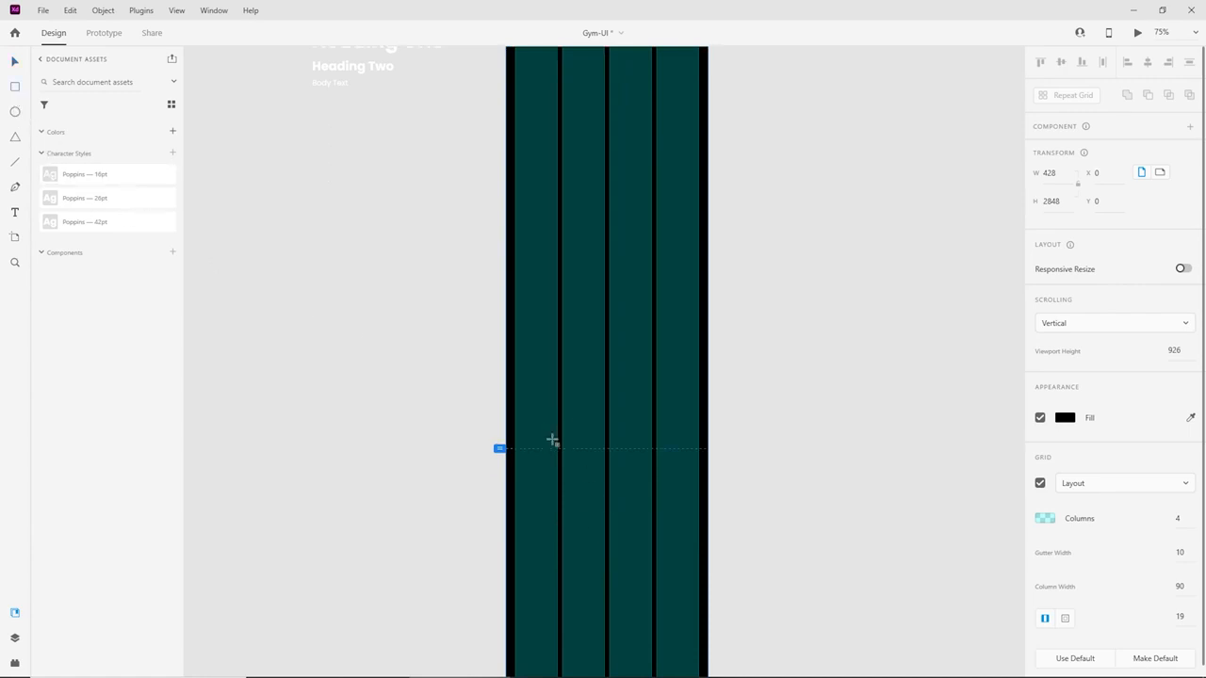
{"action": "left_click_drag", "start_coordinate": [545, 438], "coordinate": [687, 459]}
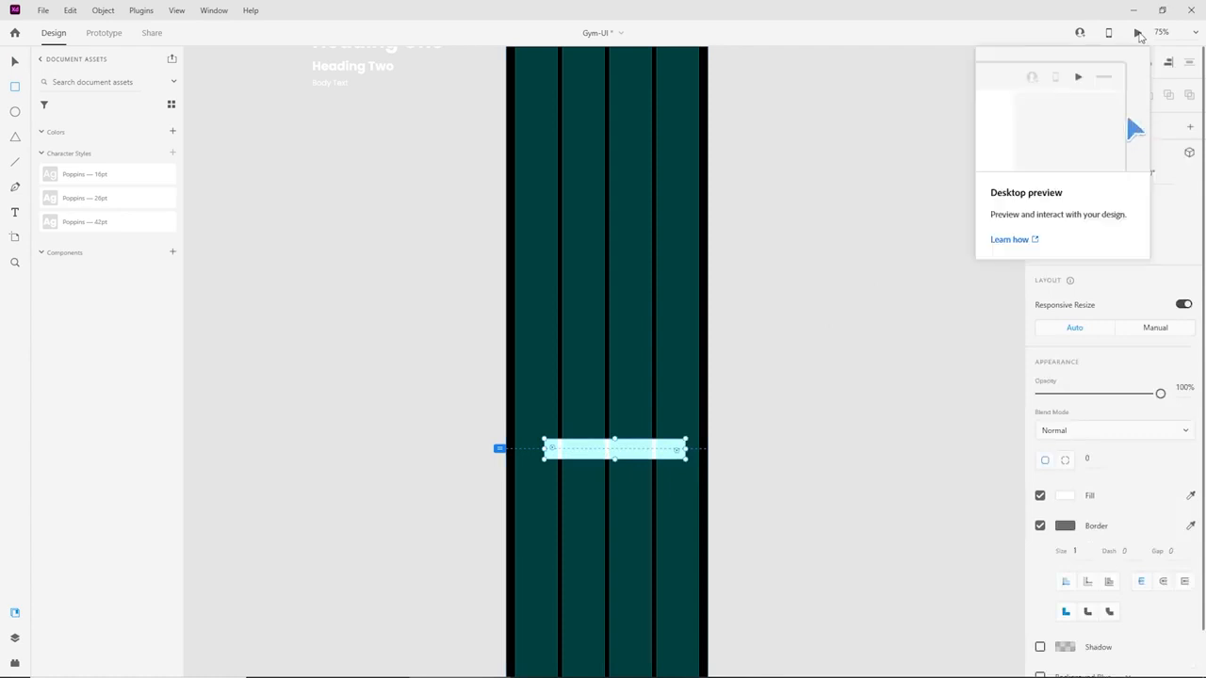
{"action": "left_click", "coordinate": [1137, 33]}
{"action": "left_click_drag", "start_coordinate": [613, 81], "coordinate": [597, 59]}
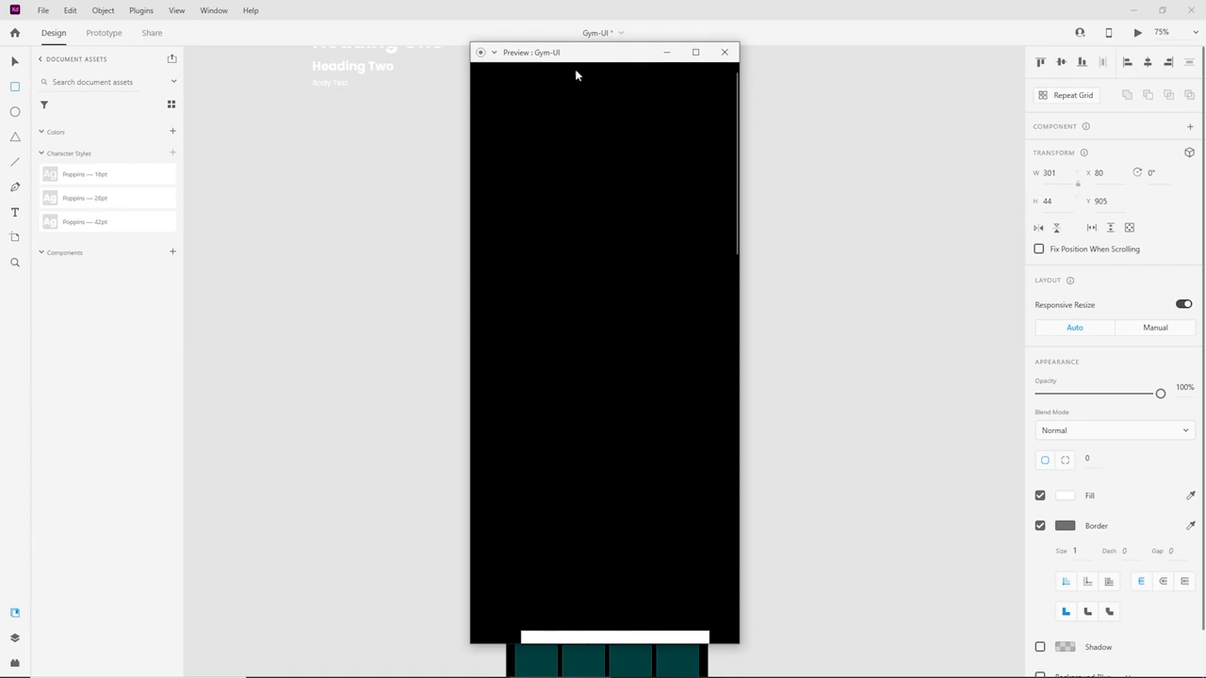
Check where the test rectangle falls in the desktop preview, and delete it from the Home artboard.
{"action": "left_click_drag", "start_coordinate": [577, 55], "coordinate": [821, 59]}
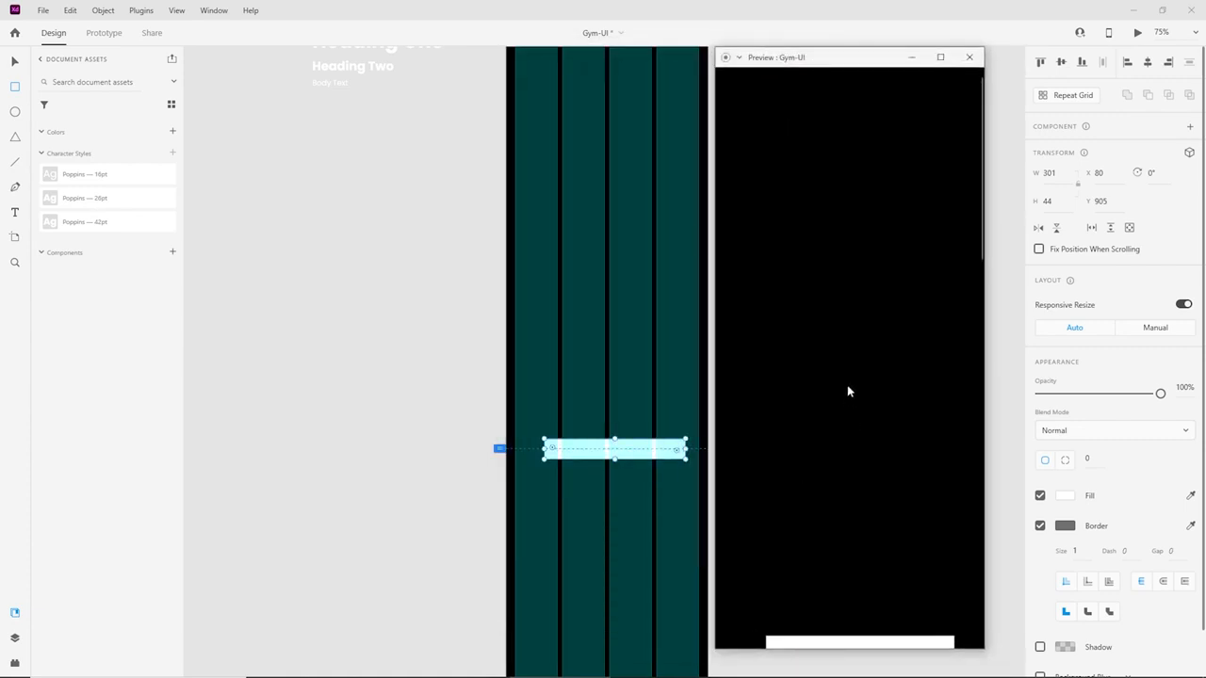
{"action": "scroll", "coordinate": [847, 391], "scroll_direction": "down", "scroll_amount": 5}
{"action": "left_click", "coordinate": [627, 461]}
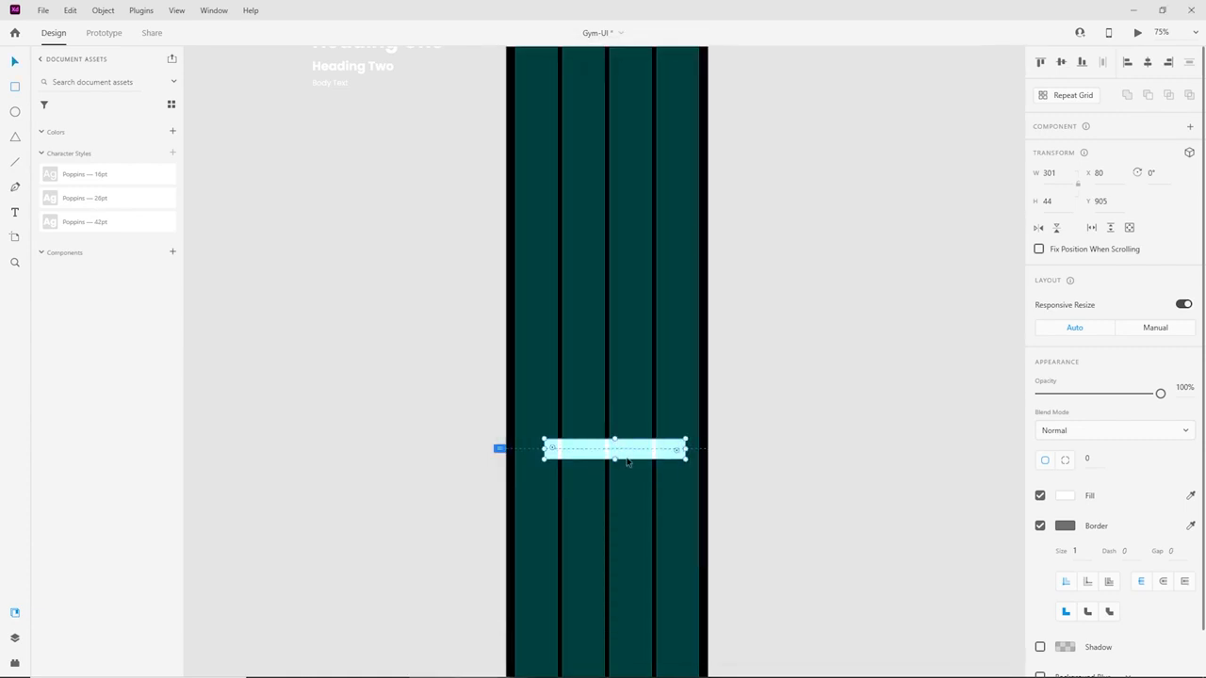
{"action": "key", "text": "Delete"}
Paste the ZOO 365 logo and place it at the top of the Home artboard's first column, at about X 19, Y 21.
{"action": "scroll", "coordinate": [809, 458], "scroll_direction": "up", "scroll_amount": 4}
{"action": "key", "text": "ctrl+plus"}
{"action": "key", "text": "ctrl+plus"}
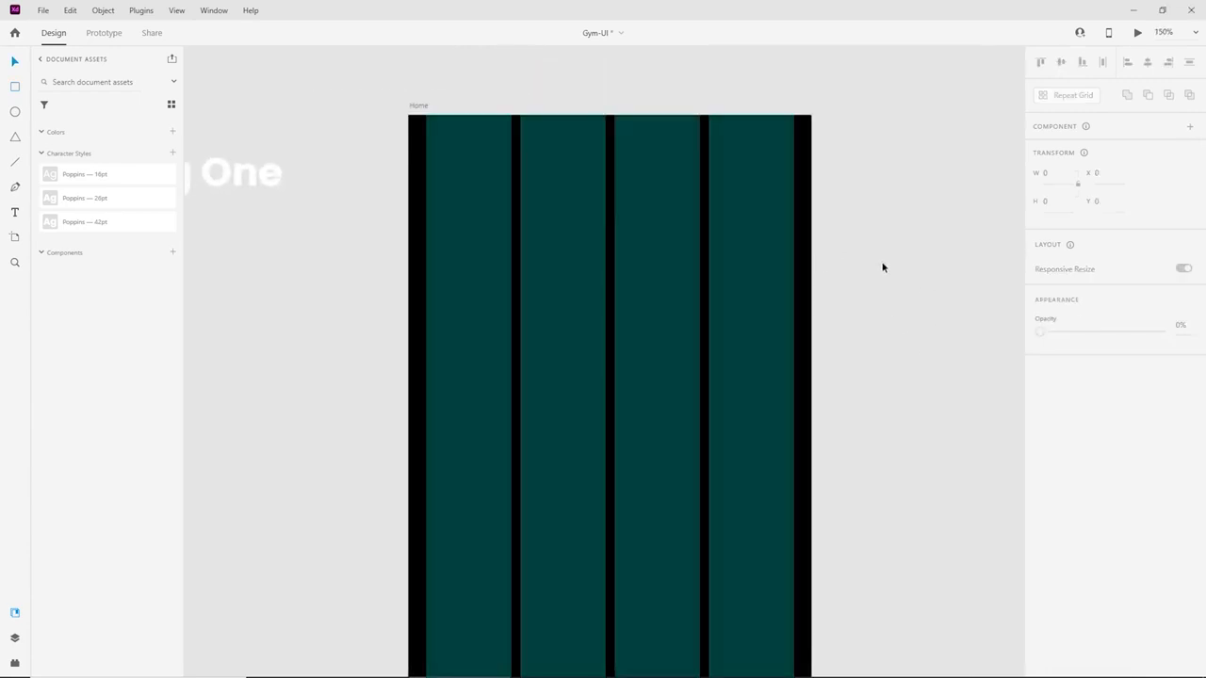
{"action": "key", "text": "ctrl+plus"}
{"action": "key", "text": "ctrl+minus"}
{"action": "key", "text": "ctrl+v"}
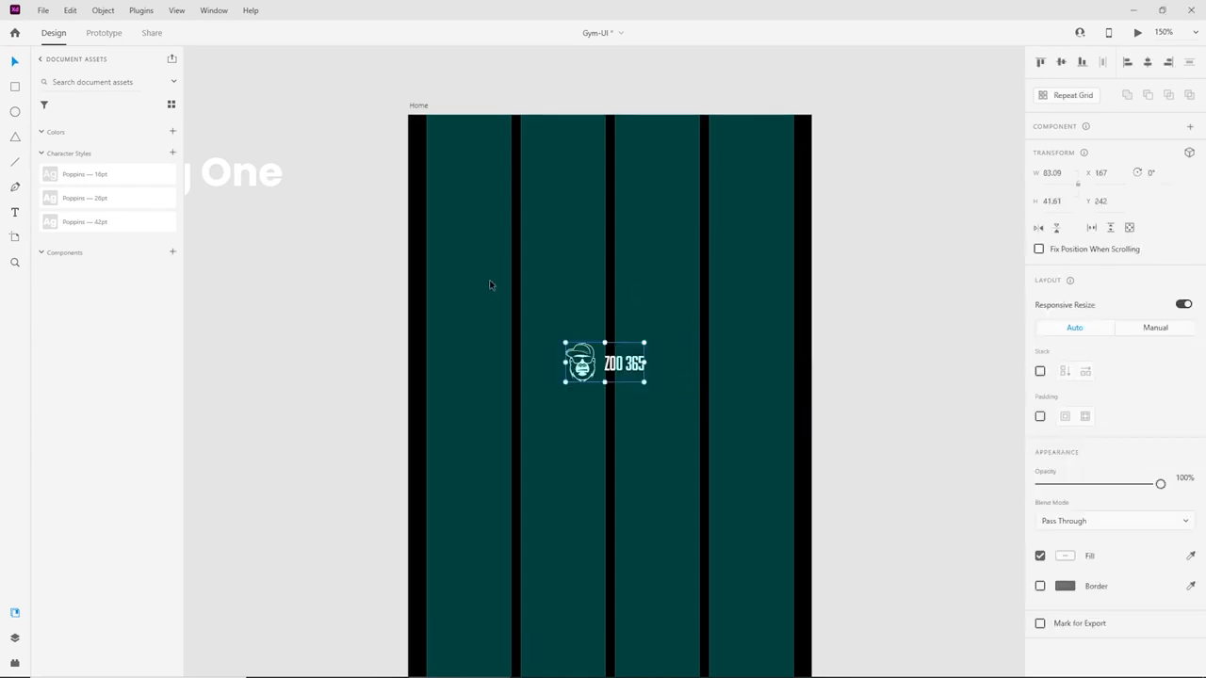
{"action": "left_click_drag", "start_coordinate": [618, 368], "coordinate": [472, 161]}
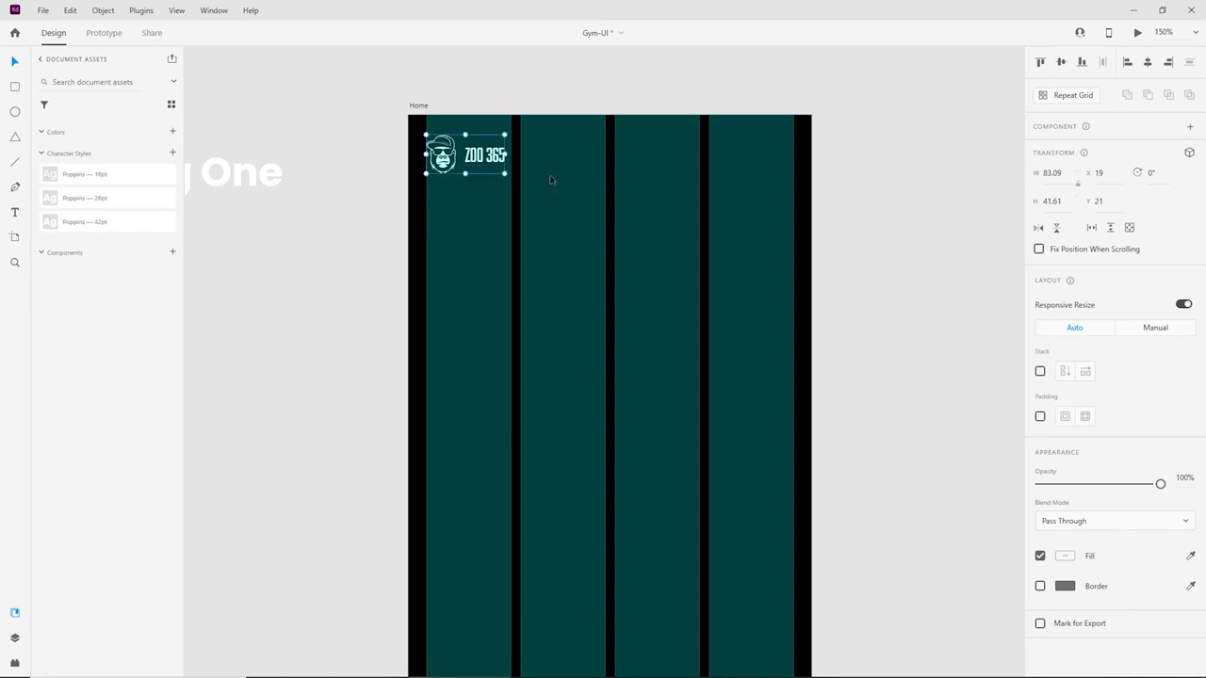
{"action": "key", "text": "ctrl+equal"}
{"action": "key", "text": "ctrl+equal"}
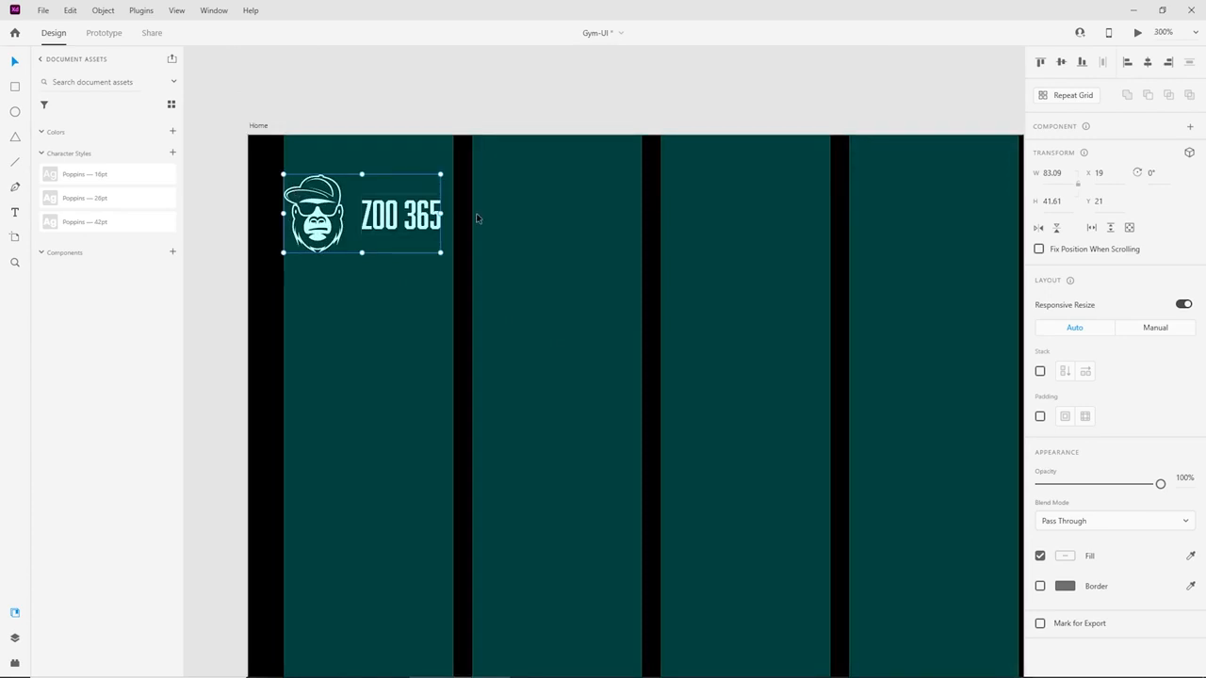
Shift the ZOO 365 logo slightly left so the gorilla's cap overhangs the first column's outer edge.
{"action": "left_click", "coordinate": [452, 64]}
{"action": "key", "text": "ctrl+minus"}
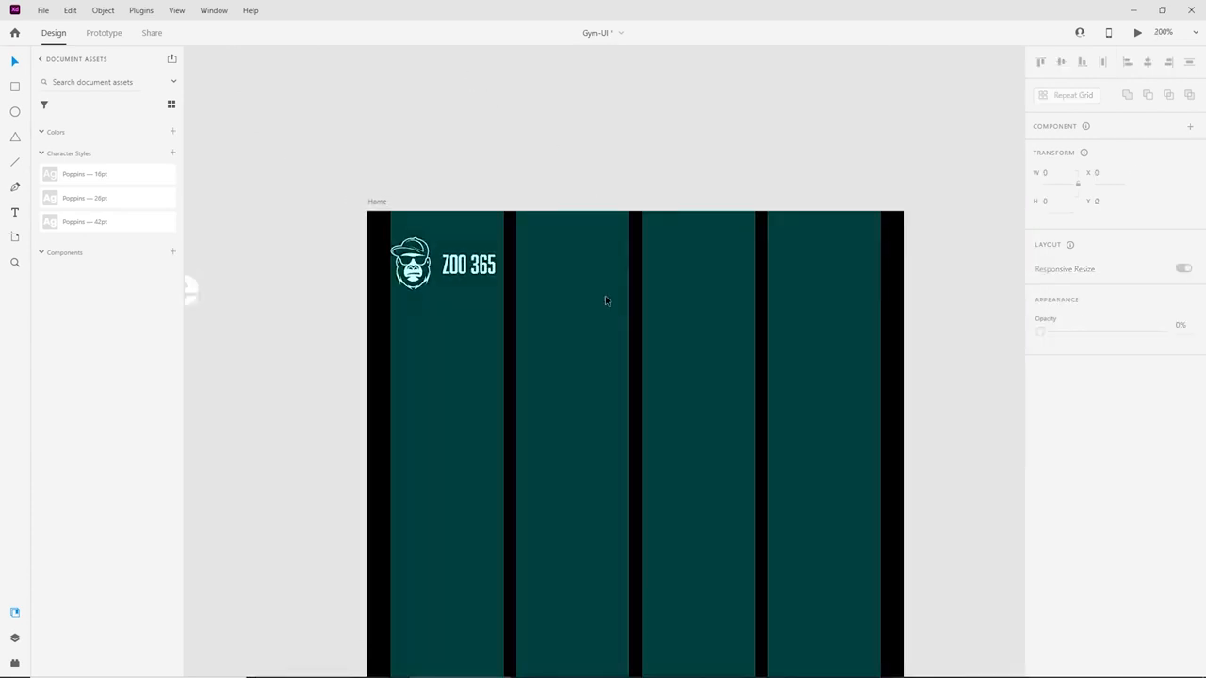
{"action": "left_click_drag", "start_coordinate": [429, 280], "coordinate": [422, 283]}
{"action": "left_click", "coordinate": [488, 172]}
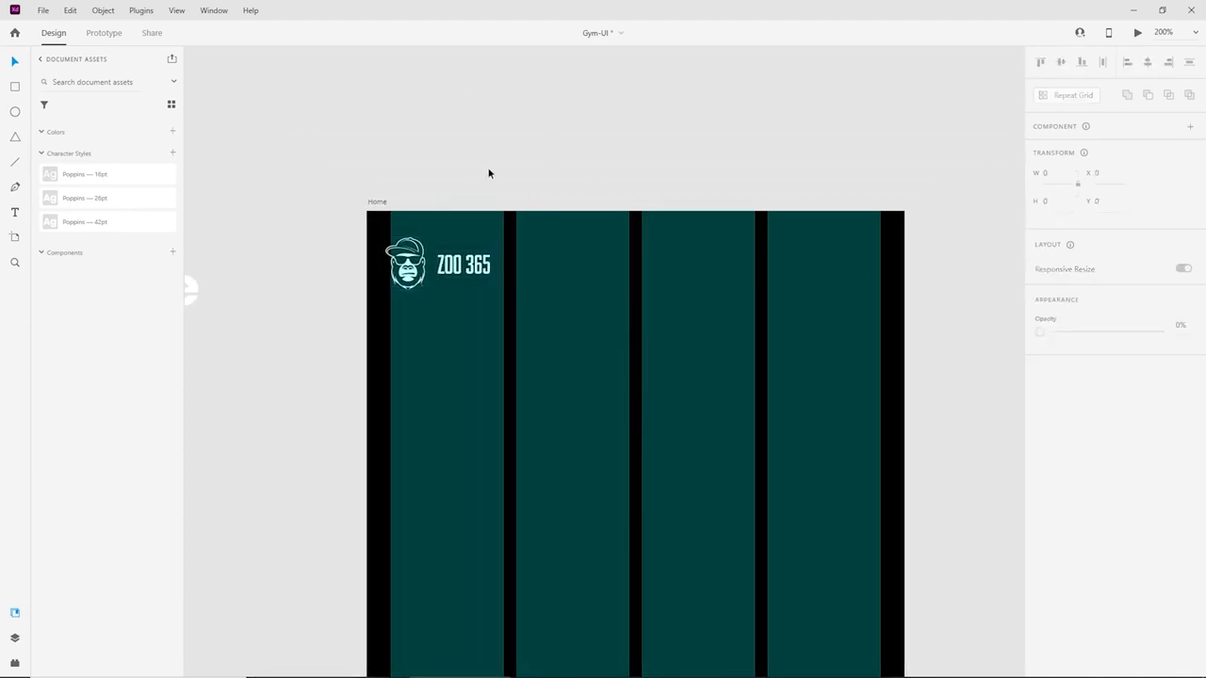
{"action": "key", "text": "ctrl+plus"}
{"action": "key", "text": "ctrl+minus"}
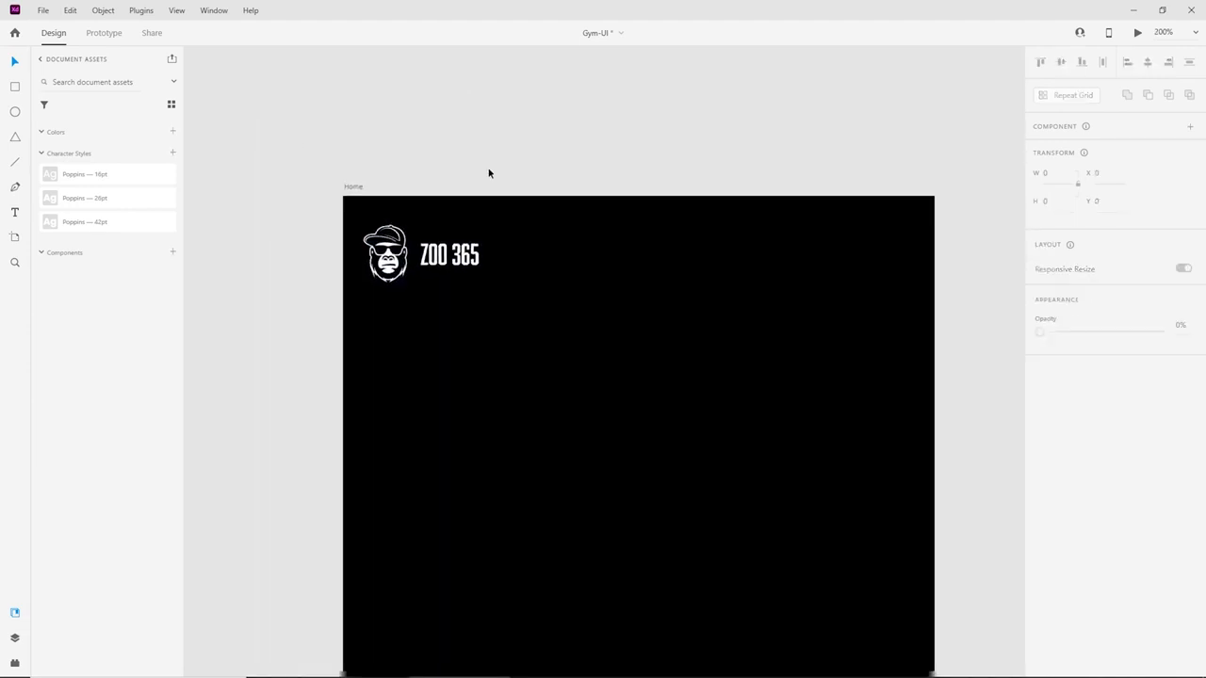
{"action": "left_click_drag", "start_coordinate": [609, 345], "coordinate": [526, 282]}
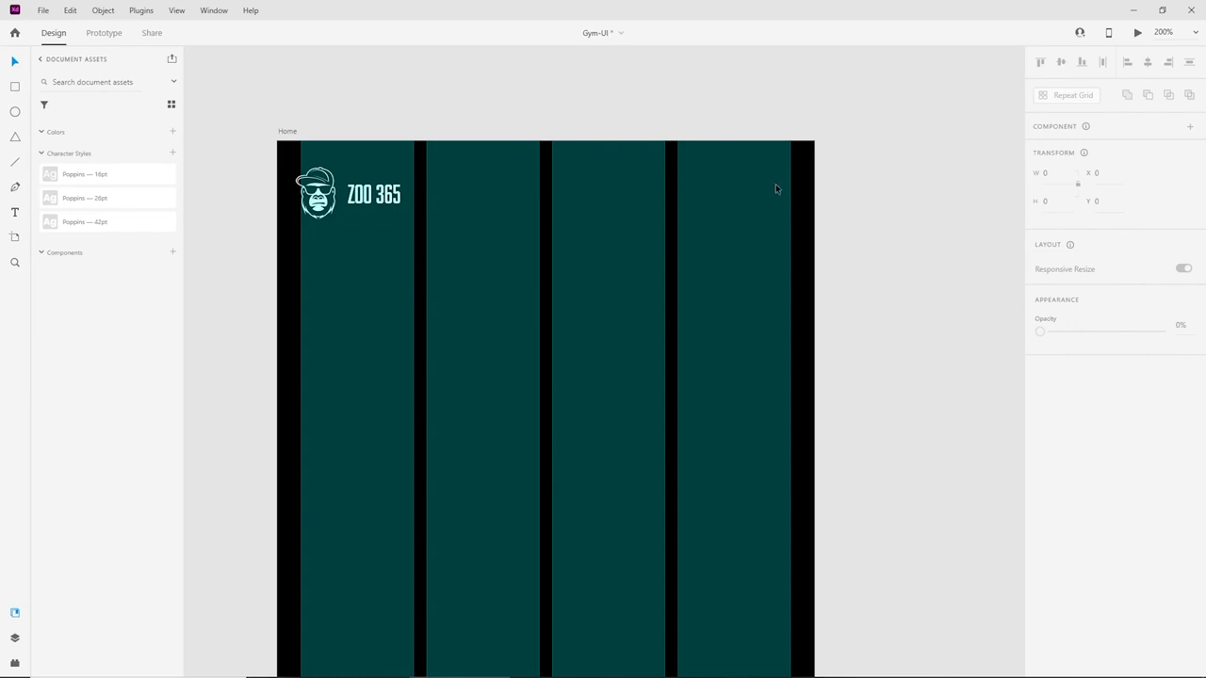
Draw a horizontal line about 16 wide near the top of the last column and set its border colour to white.
{"action": "key", "text": "ctrl+plus"}
{"action": "left_click_drag", "start_coordinate": [795, 168], "coordinate": [662, 460]}
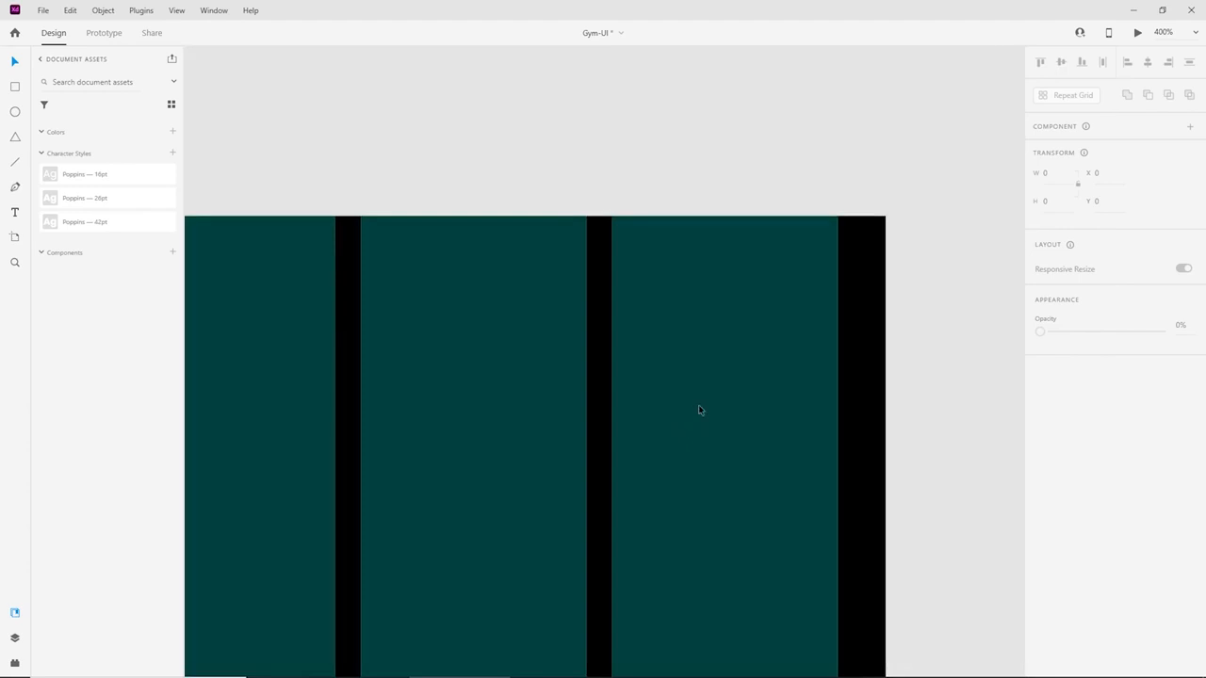
{"action": "left_click", "coordinate": [15, 165]}
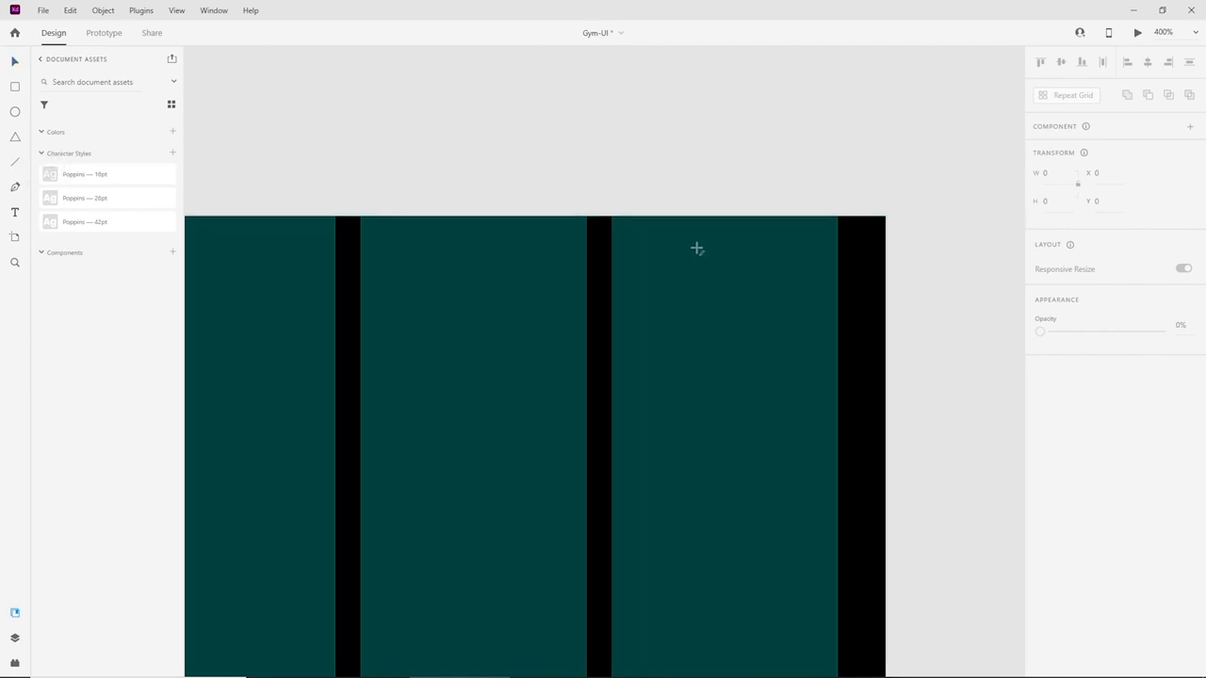
{"action": "left_click_drag", "start_coordinate": [696, 247], "coordinate": [737, 249]}
{"action": "left_click", "coordinate": [1065, 467]}
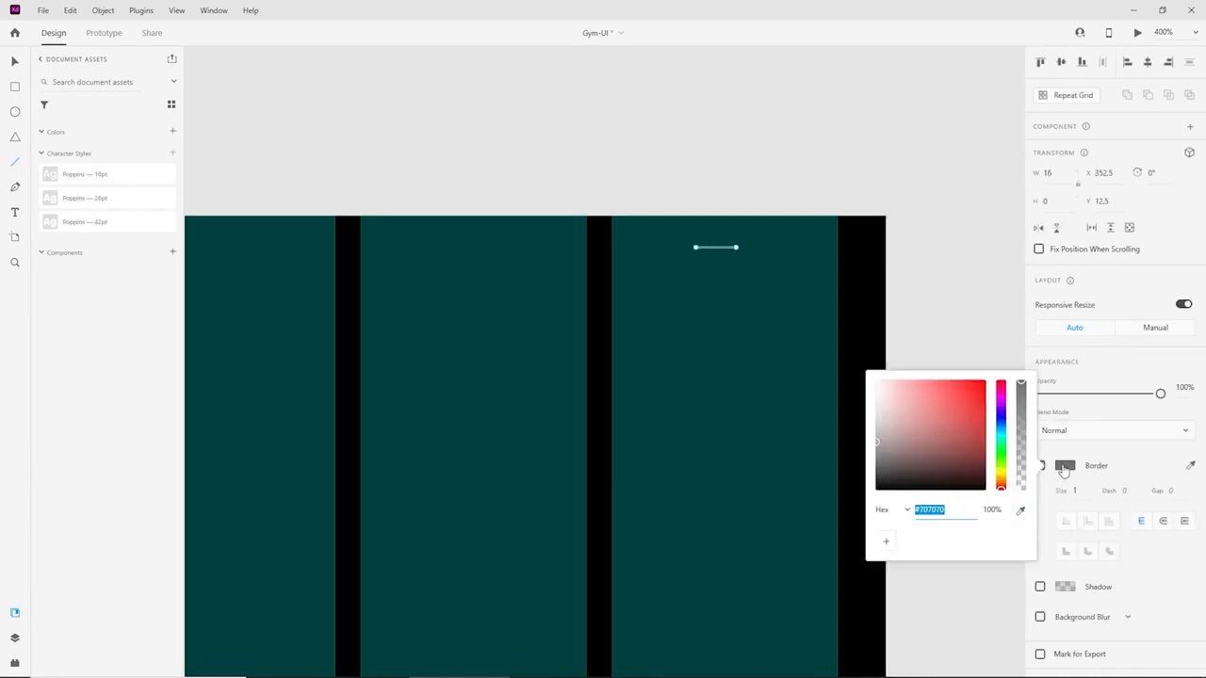
{"action": "left_click_drag", "start_coordinate": [920, 452], "coordinate": [464, 135]}
{"action": "left_click", "coordinate": [13, 61]}
{"action": "left_click", "coordinate": [769, 160]}
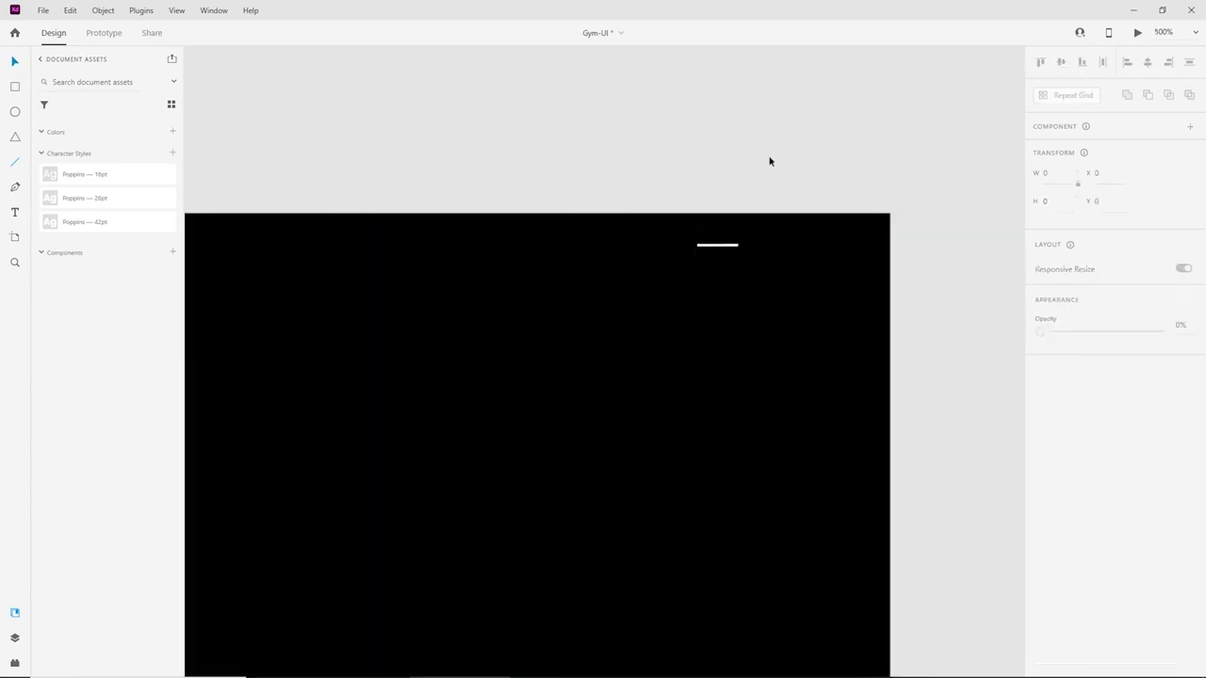
Duplicate the white line twice downward at spacings of 5 and group the three lines as a menu icon.
{"action": "key", "text": "ctrl+plus"}
{"action": "key", "text": "ctrl+plus"}
{"action": "key", "text": "ctrl+plus"}
{"action": "left_click_drag", "start_coordinate": [850, 156], "coordinate": [692, 242]}
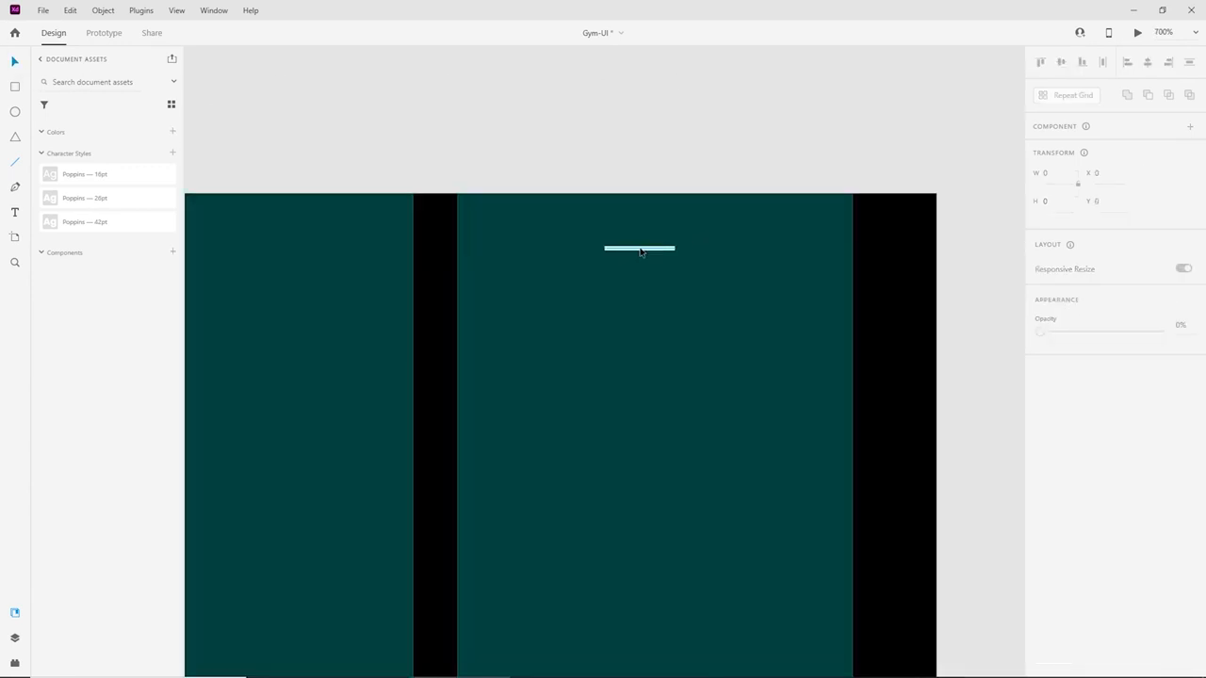
{"action": "left_click", "coordinate": [650, 249]}
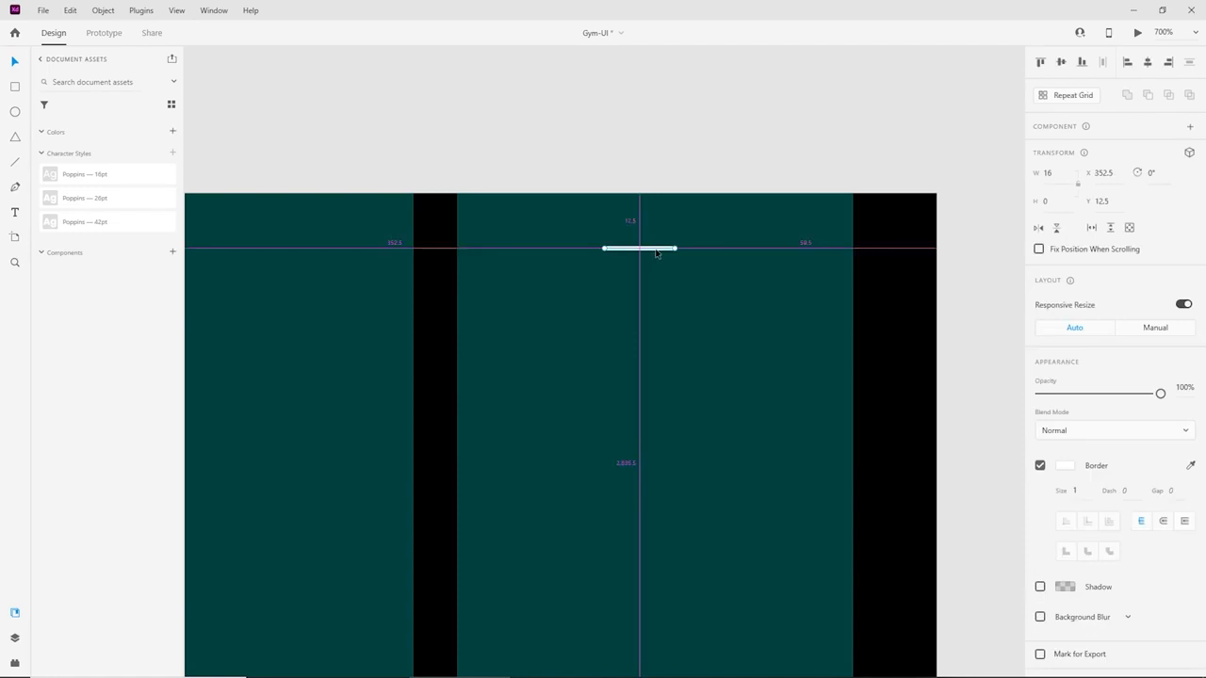
{"action": "left_click_drag", "start_coordinate": [659, 252], "coordinate": [646, 290]}
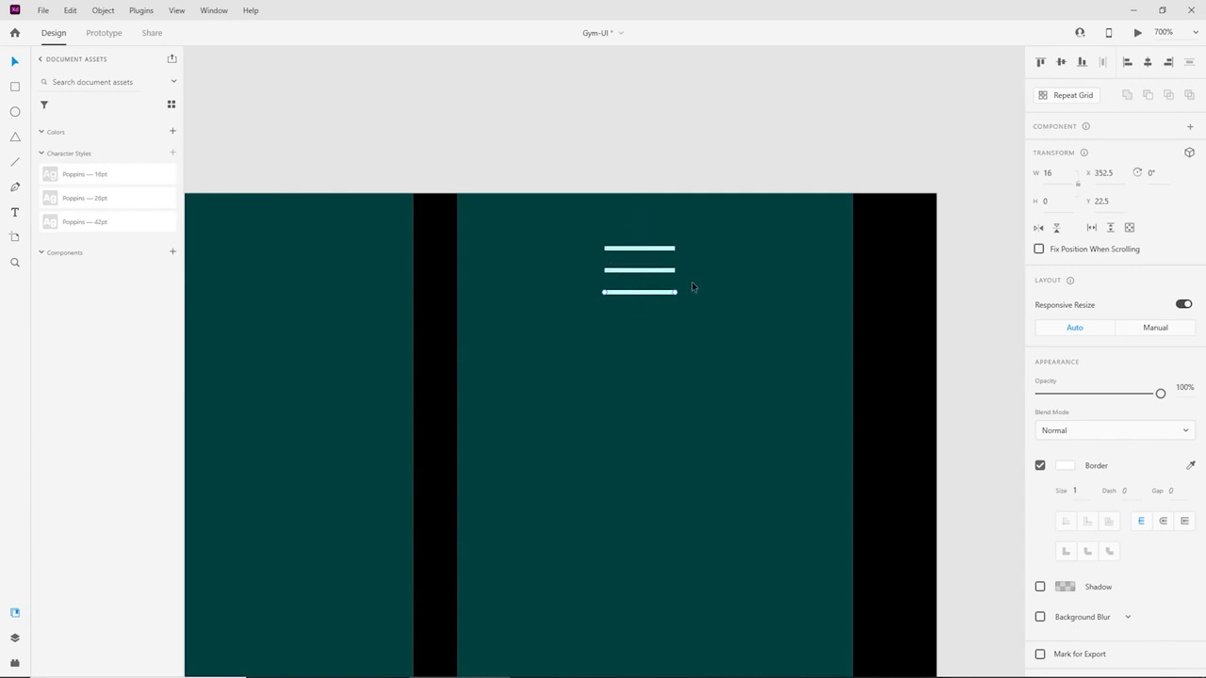
{"action": "left_click_drag", "start_coordinate": [739, 215], "coordinate": [595, 341]}
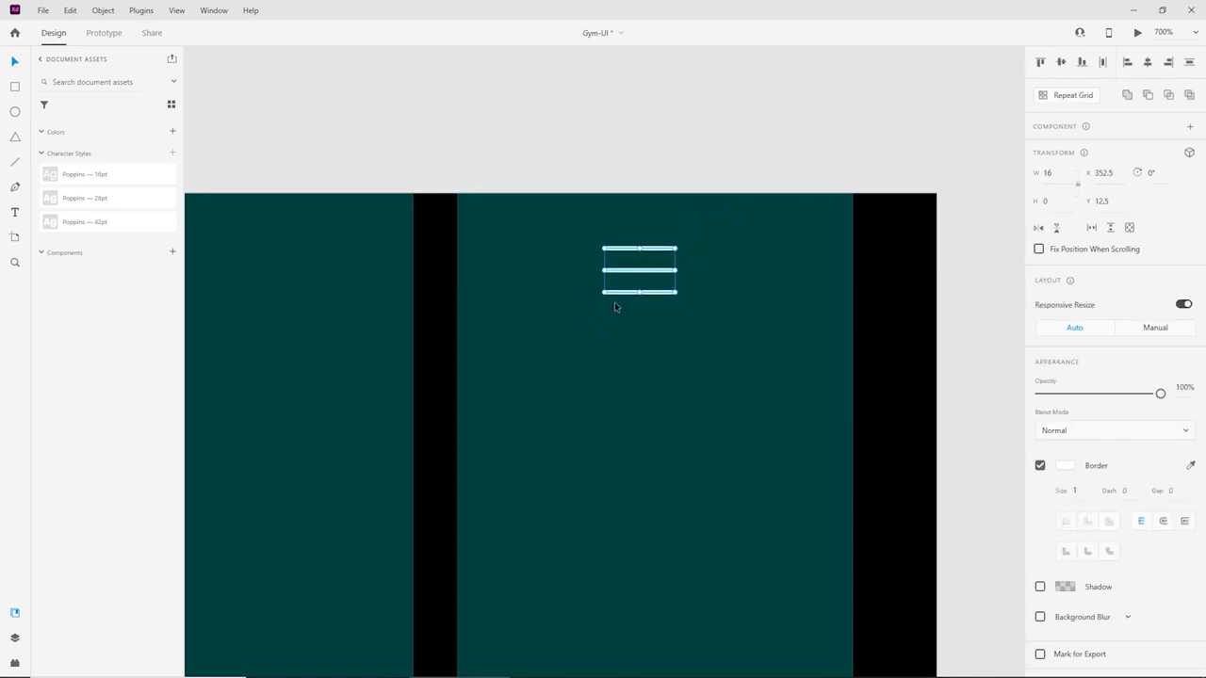
{"action": "key", "text": "ctrl+g"}
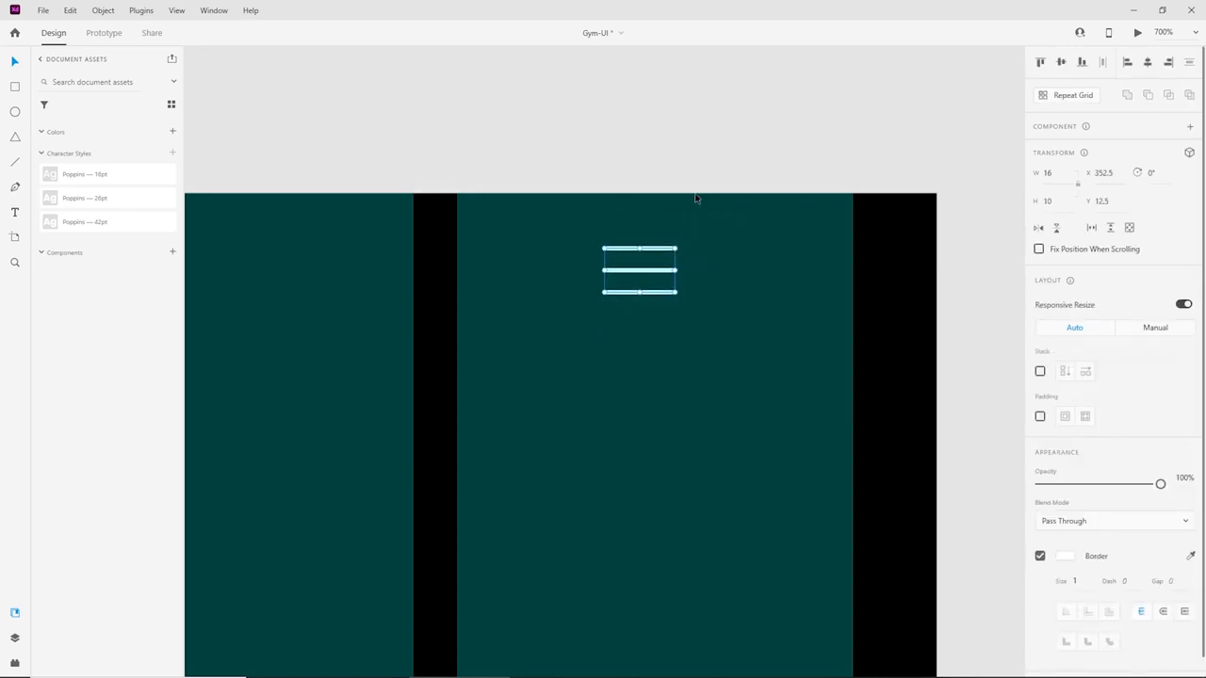
{"action": "right_click", "coordinate": [648, 273]}
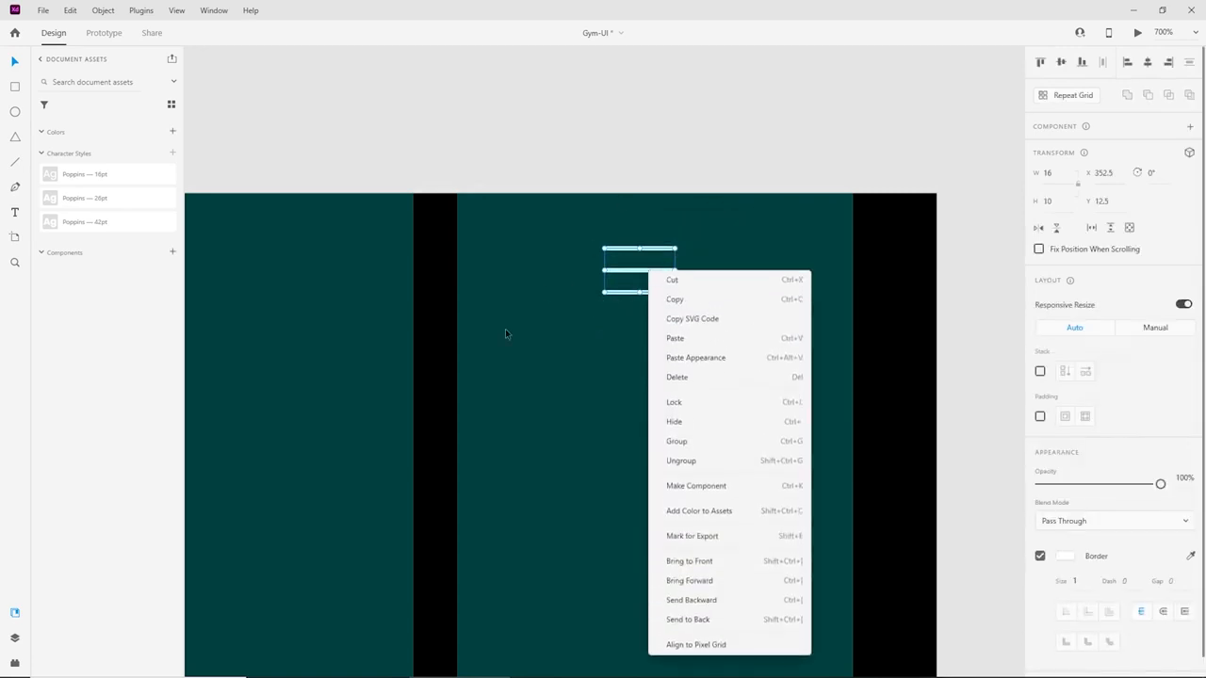
{"action": "left_click", "coordinate": [646, 286]}
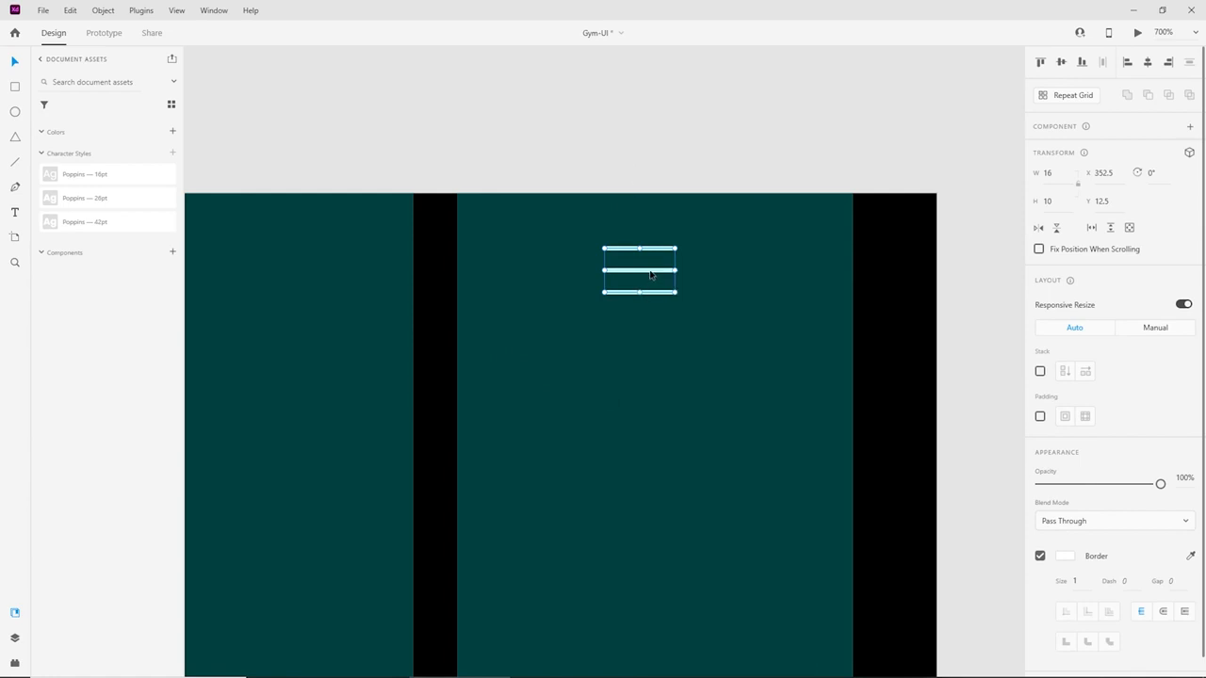
Move the menu icon to the last column's outer edge at about X 393, Y 36.8, level with the logo.
{"action": "left_click_drag", "start_coordinate": [650, 275], "coordinate": [827, 285]}
{"action": "scroll", "coordinate": [827, 285], "scroll_direction": "down", "scroll_amount": 5}
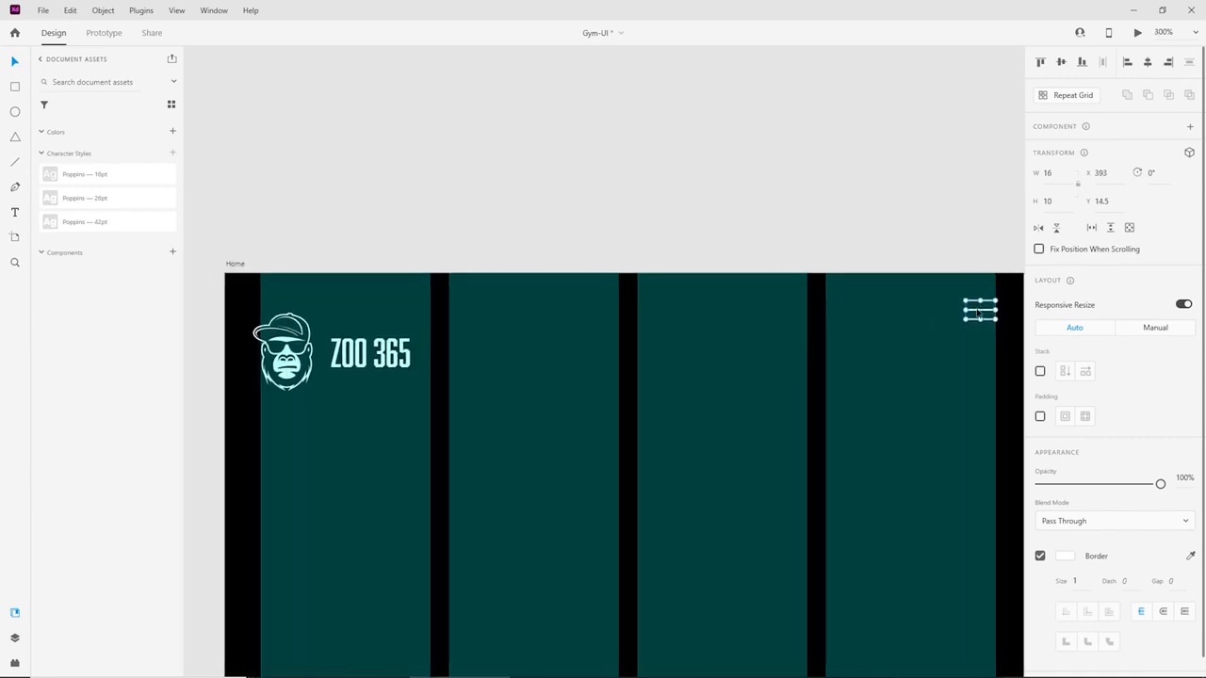
{"action": "left_click_drag", "start_coordinate": [978, 315], "coordinate": [978, 354]}
{"action": "left_click", "coordinate": [843, 215]}
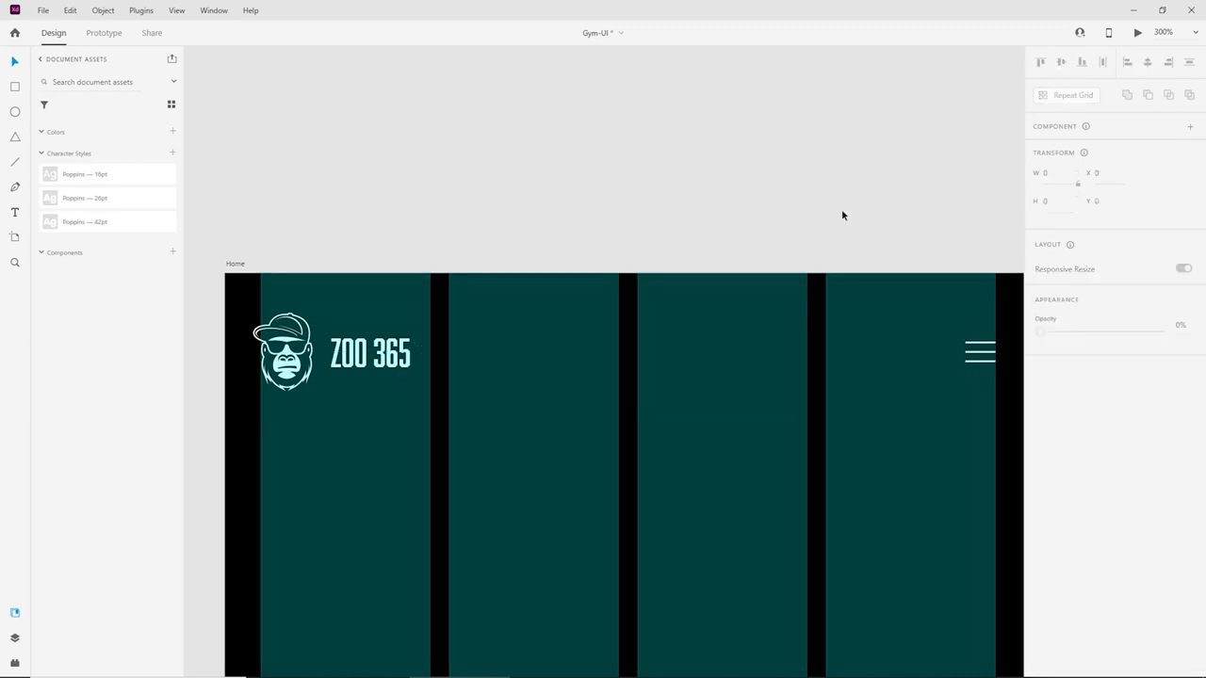
{"action": "key", "text": "ctrl+equal"}
{"action": "left_click_drag", "start_coordinate": [848, 261], "coordinate": [478, 235]}
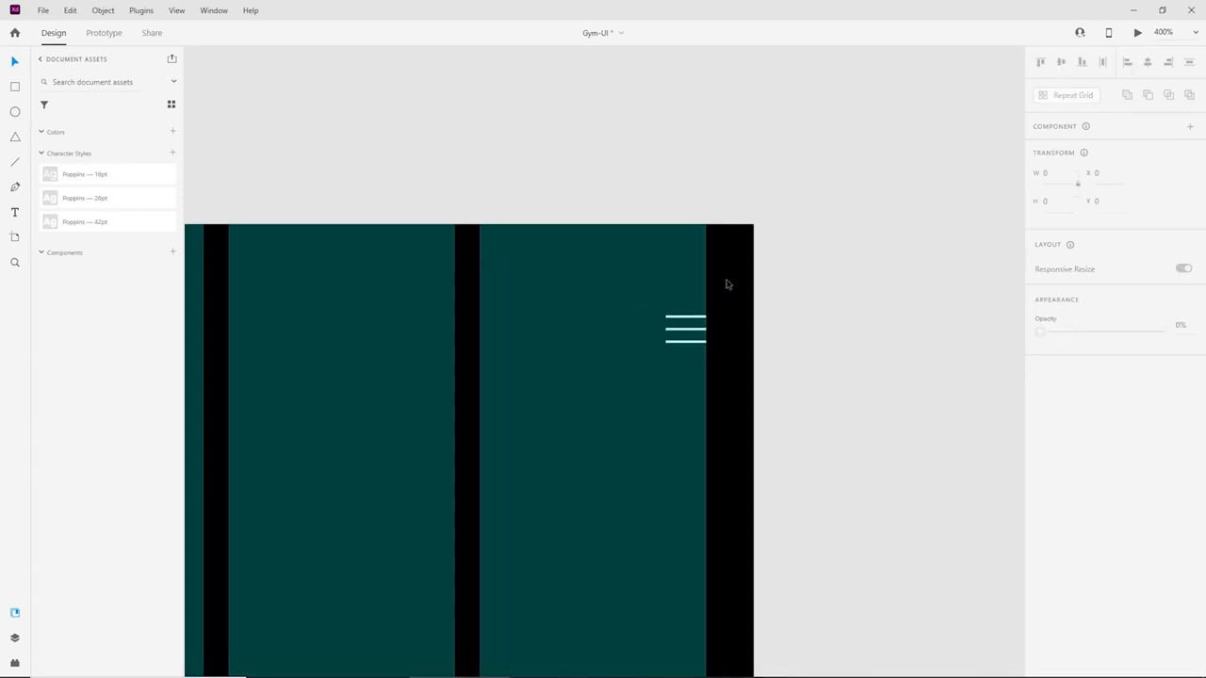
{"action": "left_click_drag", "start_coordinate": [600, 272], "coordinate": [728, 393]}
{"action": "key", "text": "ctrl+minus"}
{"action": "key", "text": "ctrl+minus"}
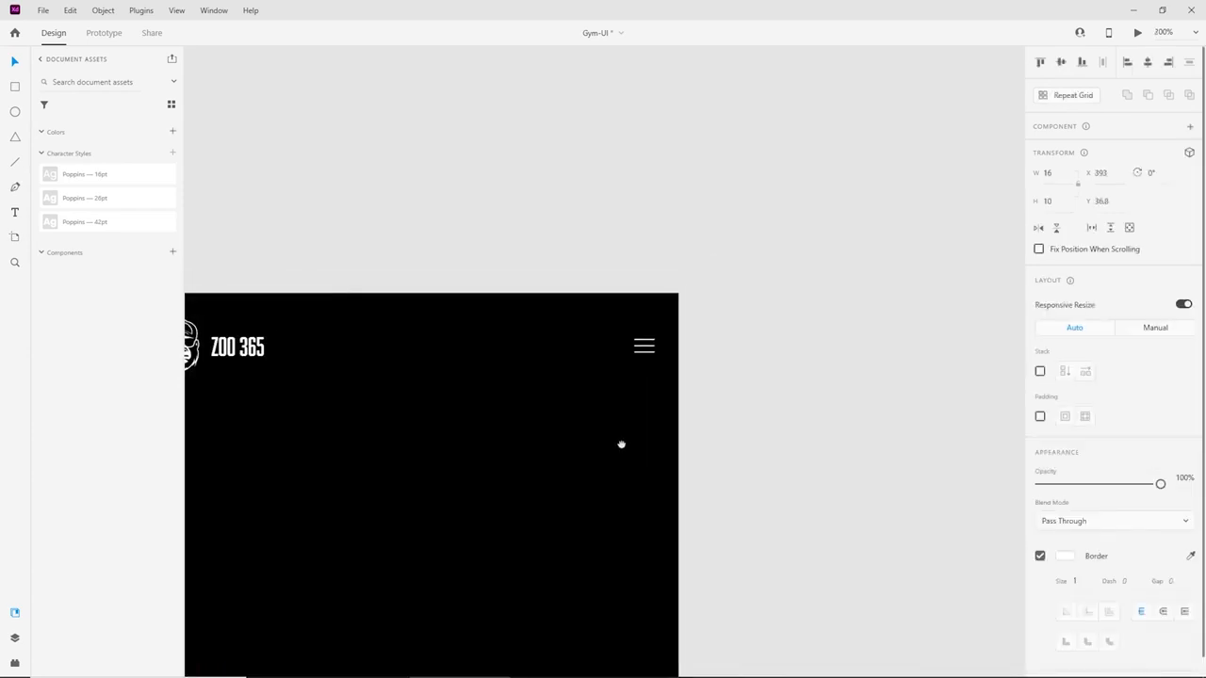
{"action": "left_click_drag", "start_coordinate": [622, 443], "coordinate": [828, 330]}
{"action": "left_click", "coordinate": [828, 334]}
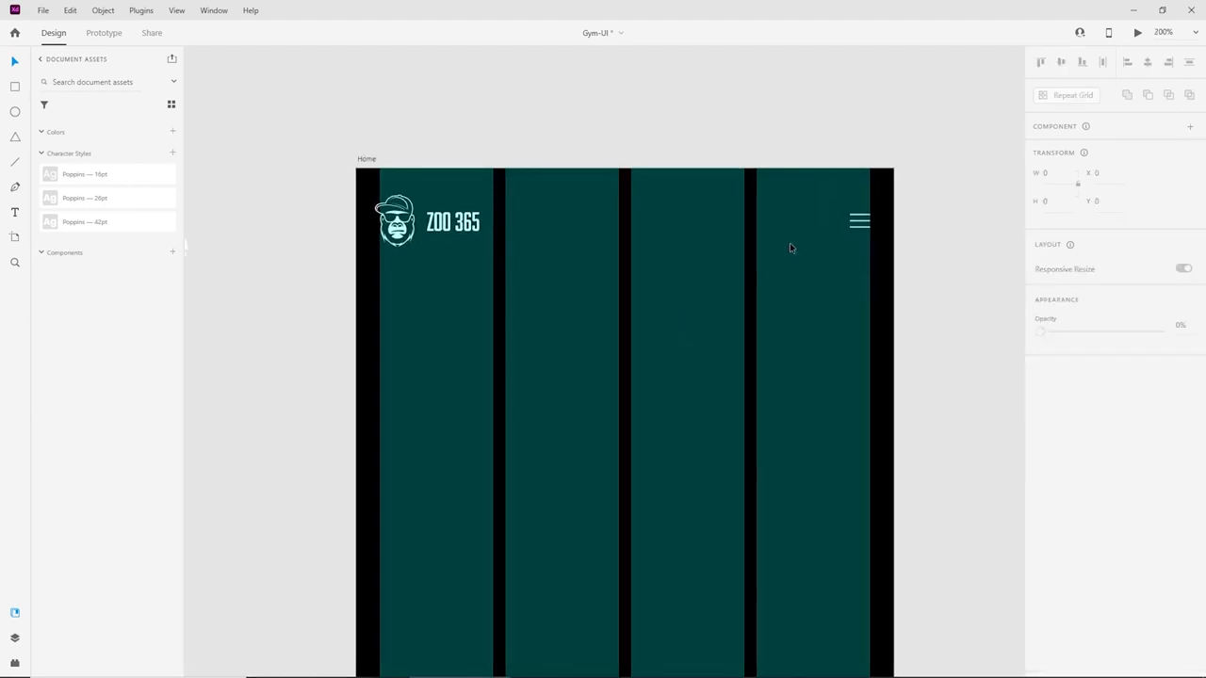
Draw a rectangle about 32 by 30 over the menu icon at about X 384, Y 28.
{"action": "key", "text": "ctrl+plus"}
{"action": "left_click_drag", "start_coordinate": [789, 243], "coordinate": [755, 363]}
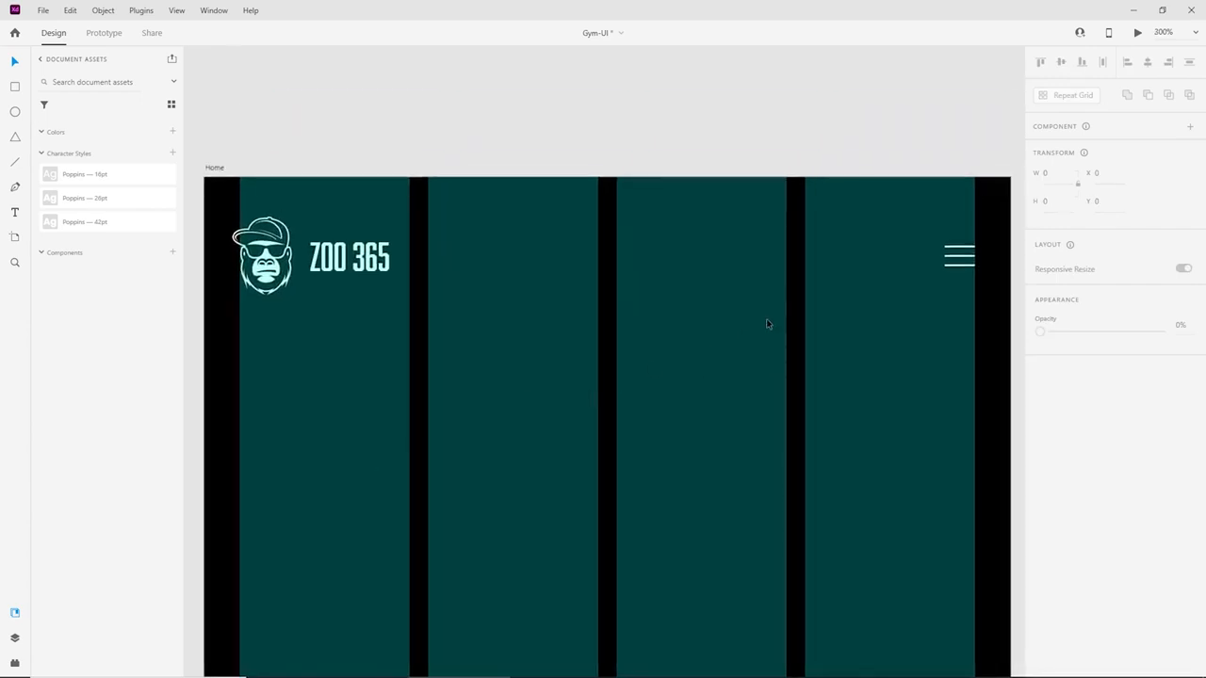
{"action": "left_click_drag", "start_coordinate": [913, 300], "coordinate": [566, 355]}
{"action": "key", "text": "ctrl+plus"}
{"action": "key", "text": "ctrl+plus"}
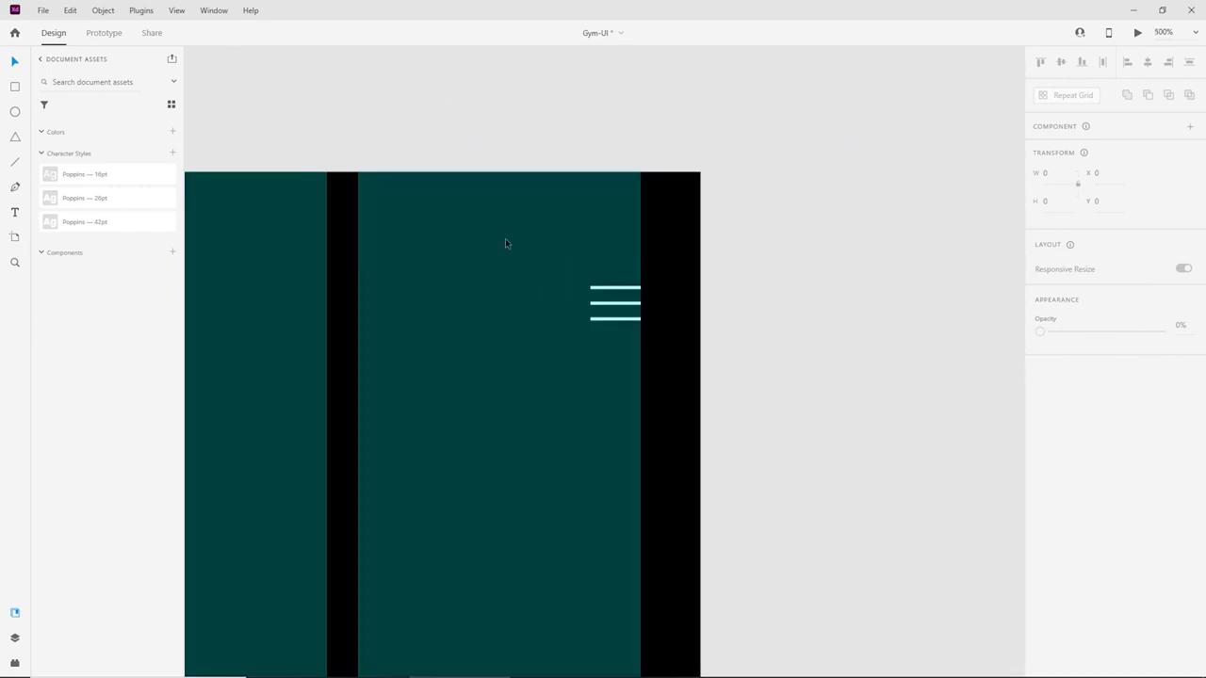
{"action": "left_click_drag", "start_coordinate": [569, 264], "coordinate": [670, 347]}
{"action": "key", "text": "Escape"}
{"action": "left_click", "coordinate": [15, 90]}
{"action": "left_click_drag", "start_coordinate": [563, 261], "coordinate": [665, 357]}
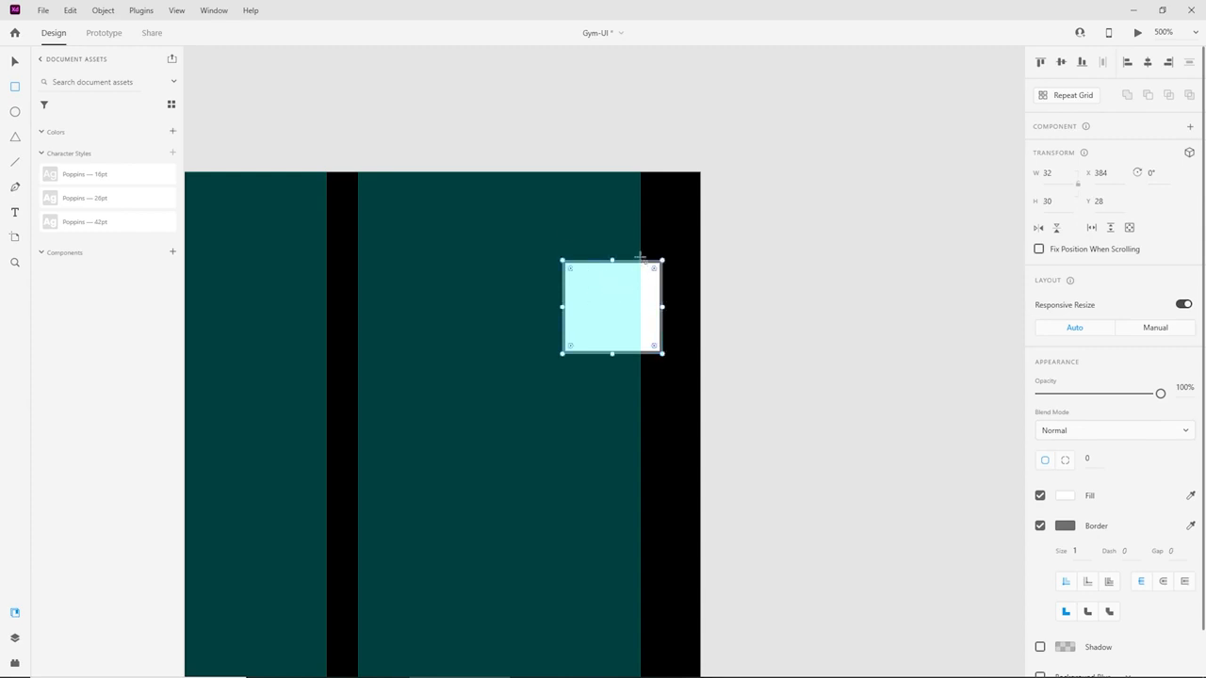
Move the rectangle down to Y 60 and shift the menu icon left to line up with the rectangle's left edge.
{"action": "left_click", "coordinate": [17, 63]}
{"action": "left_click_drag", "start_coordinate": [619, 297], "coordinate": [619, 398]}
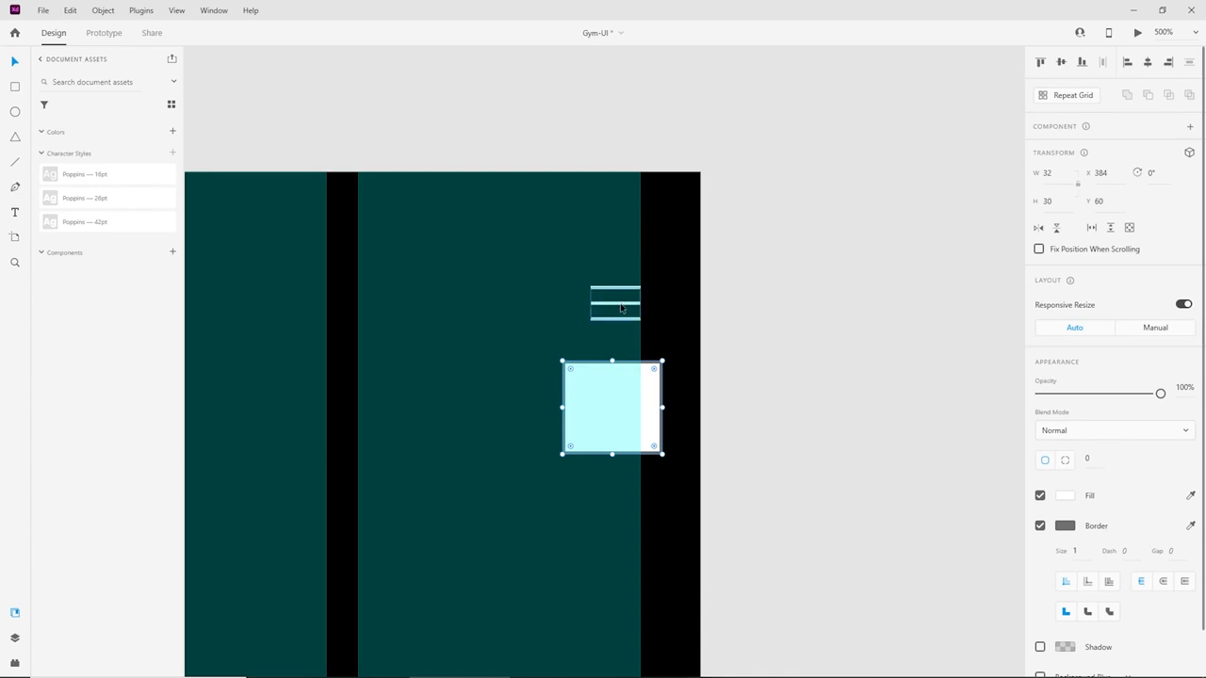
{"action": "left_click_drag", "start_coordinate": [621, 308], "coordinate": [592, 307]}
{"action": "left_click", "coordinate": [531, 264]}
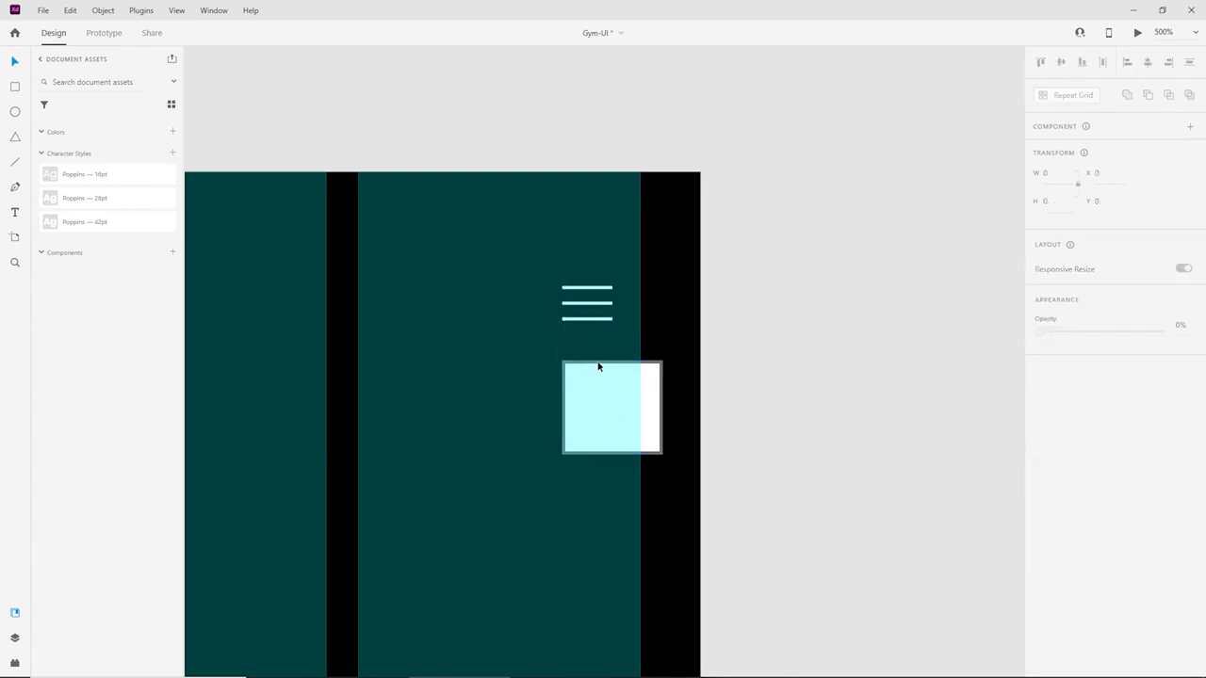
Set the rectangle's opacity to 13%, widen it to 35, and place it around the menu icon at X 374, Y 27.
{"action": "left_click", "coordinate": [610, 413]}
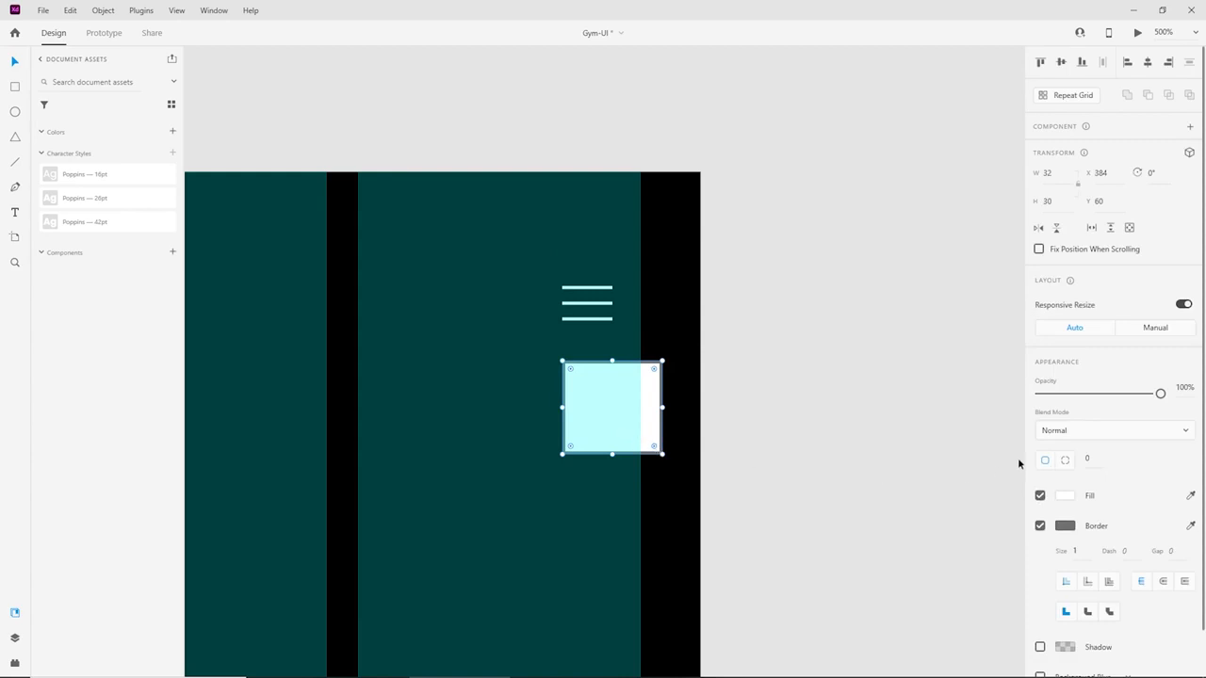
{"action": "left_click_drag", "start_coordinate": [1080, 393], "coordinate": [1056, 394]}
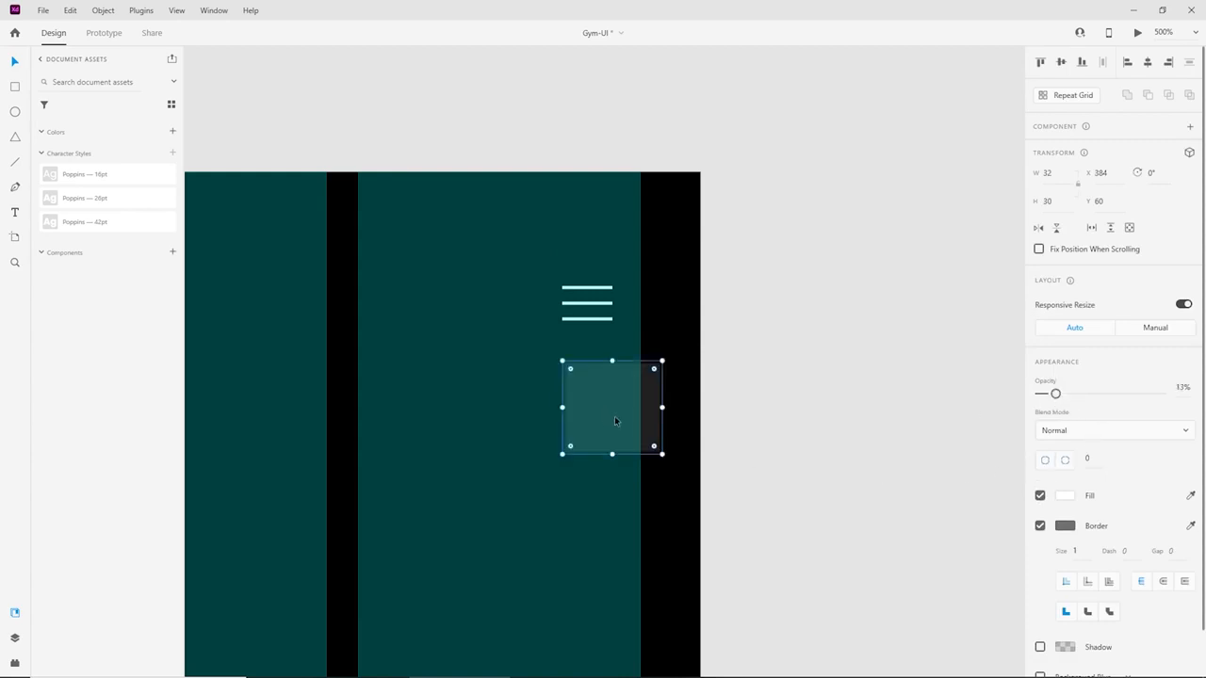
{"action": "left_click_drag", "start_coordinate": [614, 421], "coordinate": [532, 305]}
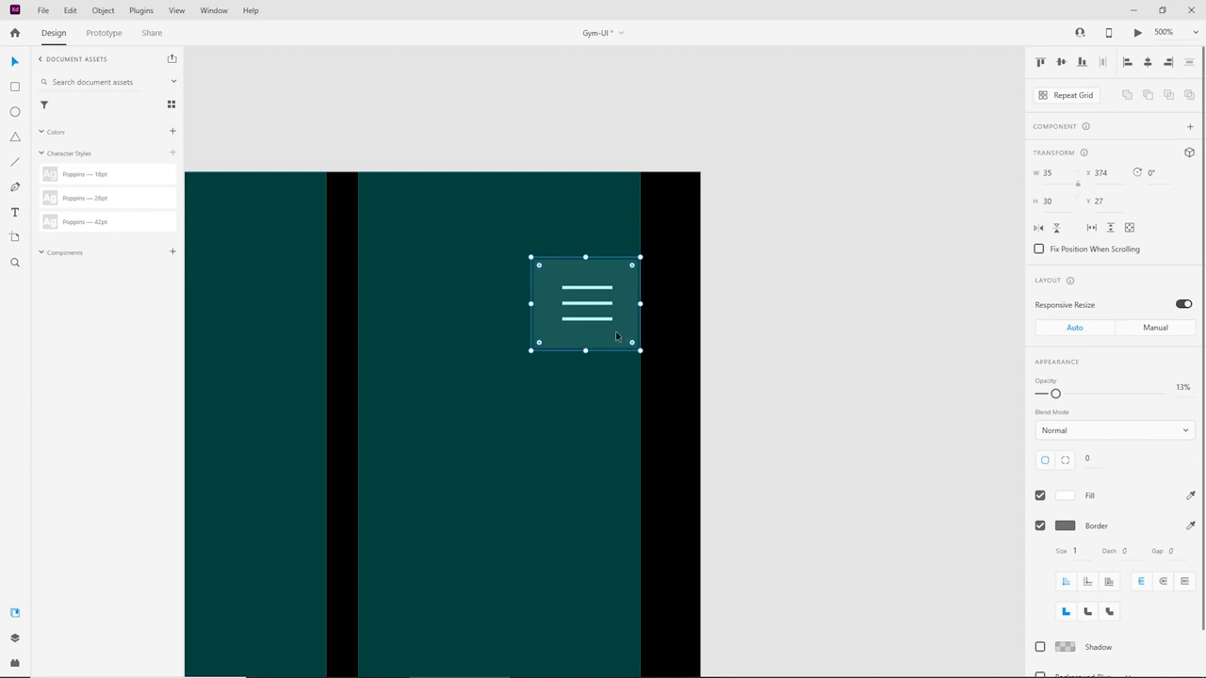
{"action": "left_click", "coordinate": [821, 321]}
{"action": "key", "text": "ctrl+minus"}
{"action": "key", "text": "ctrl+minus"}
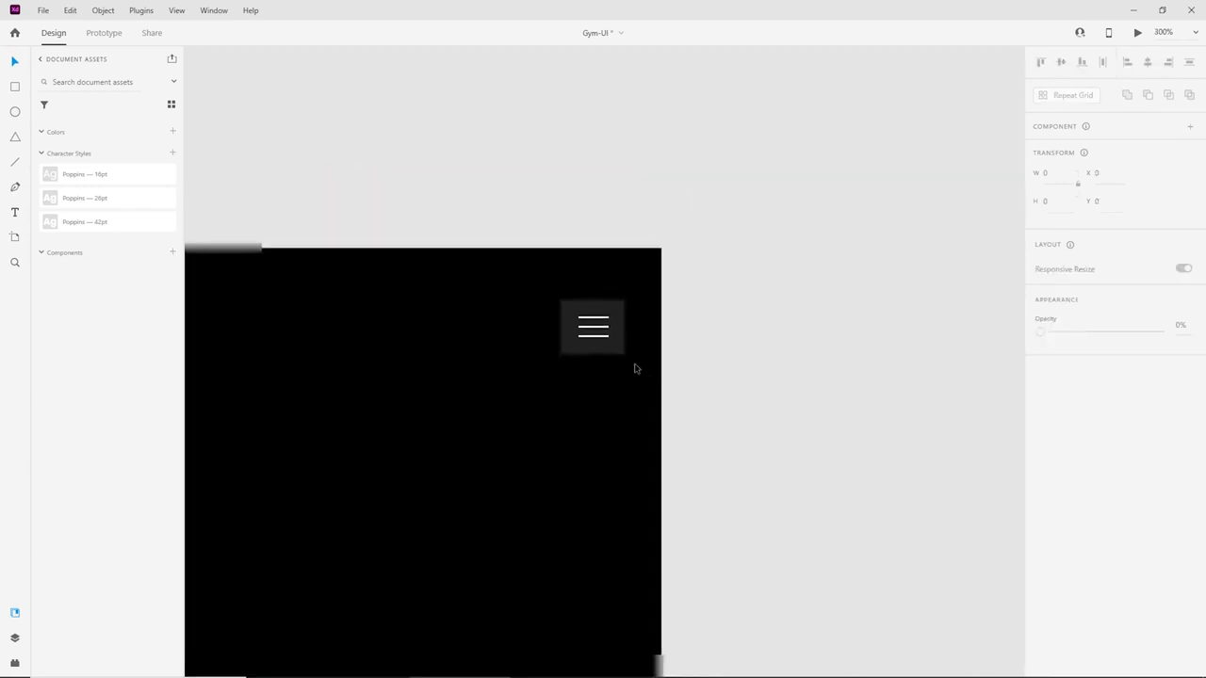
Delete the translucent rectangle around the menu icon and show the Home artboard's layout grid again.
{"action": "left_click", "coordinate": [600, 351]}
{"action": "left_click_drag", "start_coordinate": [600, 350], "coordinate": [599, 211]}
{"action": "left_click", "coordinate": [669, 248]}
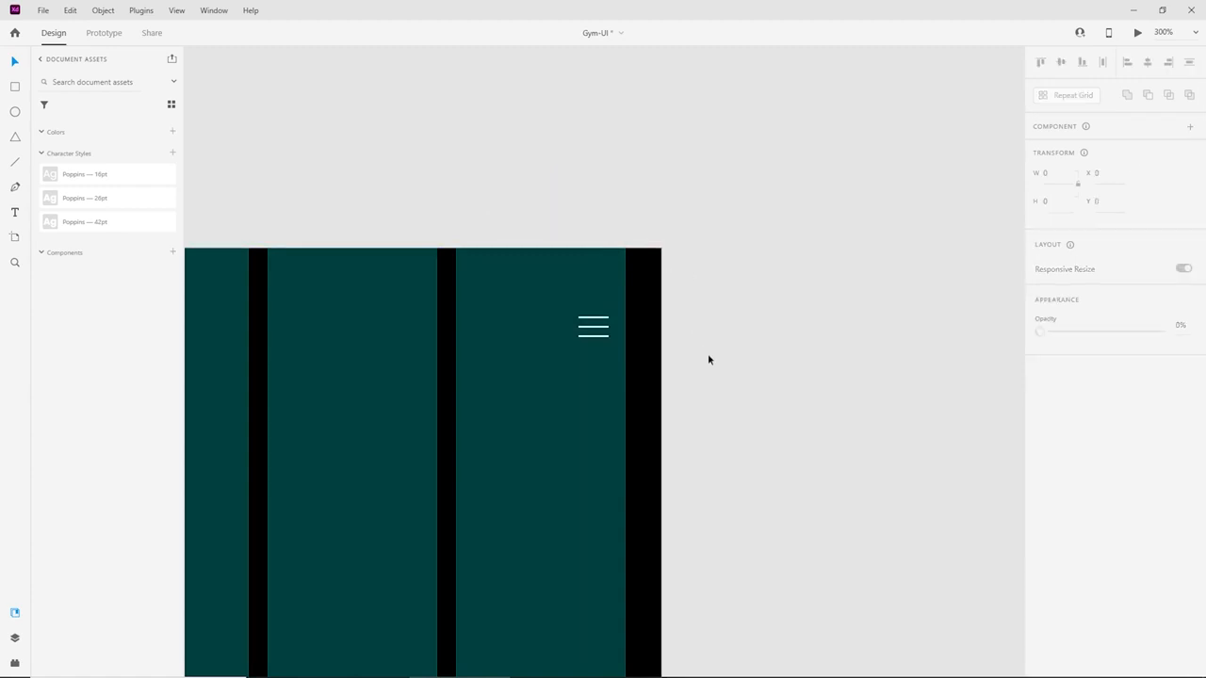
Try shifting the ZOO 365 logo to X 19 so it lines up with the first column's edge, and undo the move.
{"action": "key", "text": "ctrl+minus"}
{"action": "key", "text": "ctrl+minus"}
{"action": "left_click_drag", "start_coordinate": [658, 413], "coordinate": [643, 375]}
{"action": "left_click_drag", "start_coordinate": [715, 314], "coordinate": [725, 303]}
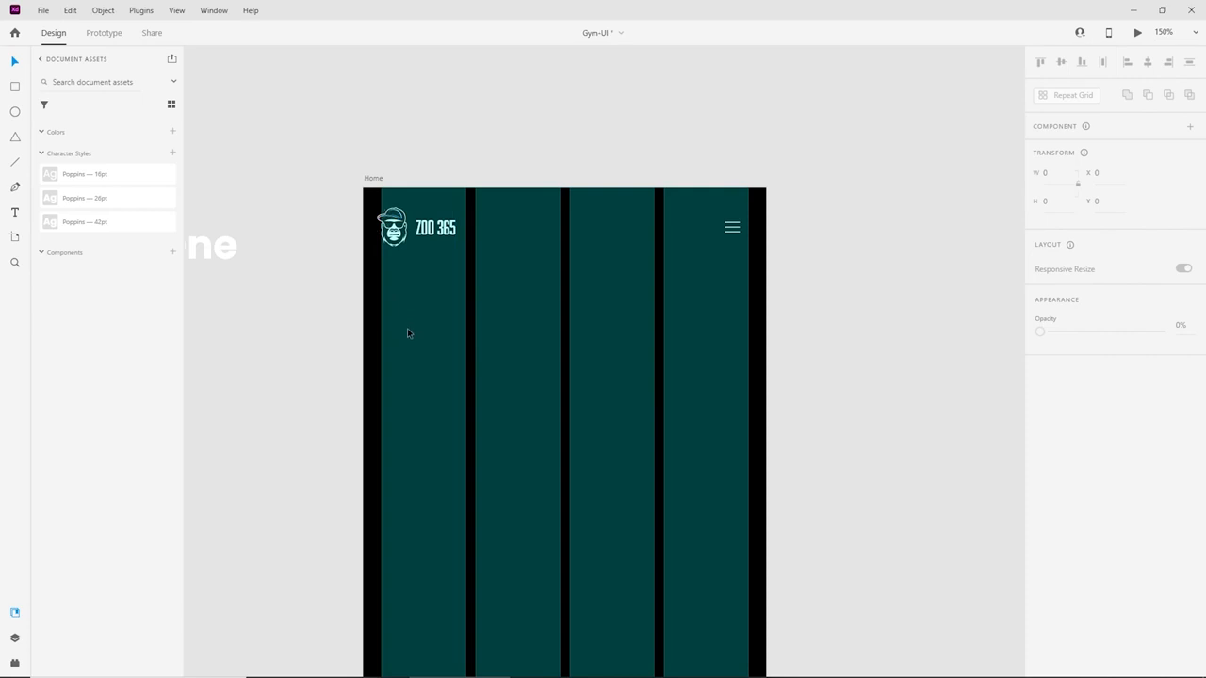
{"action": "left_click_drag", "start_coordinate": [402, 241], "coordinate": [406, 241]}
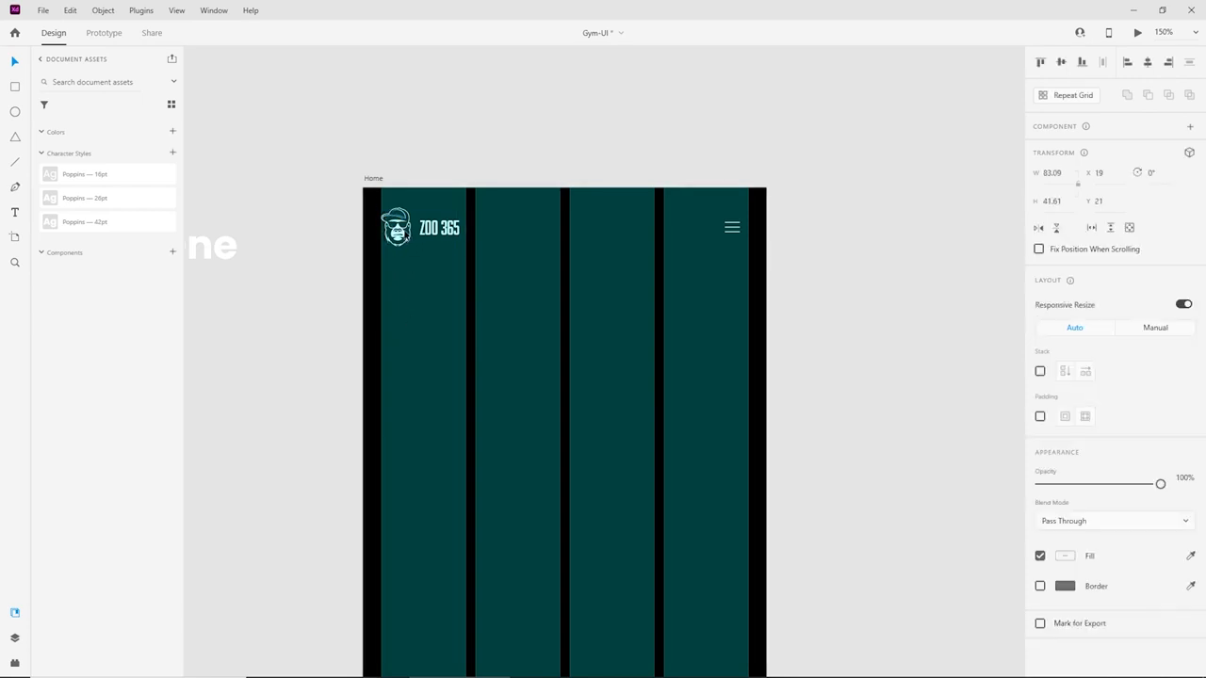
{"action": "left_click", "coordinate": [417, 308]}
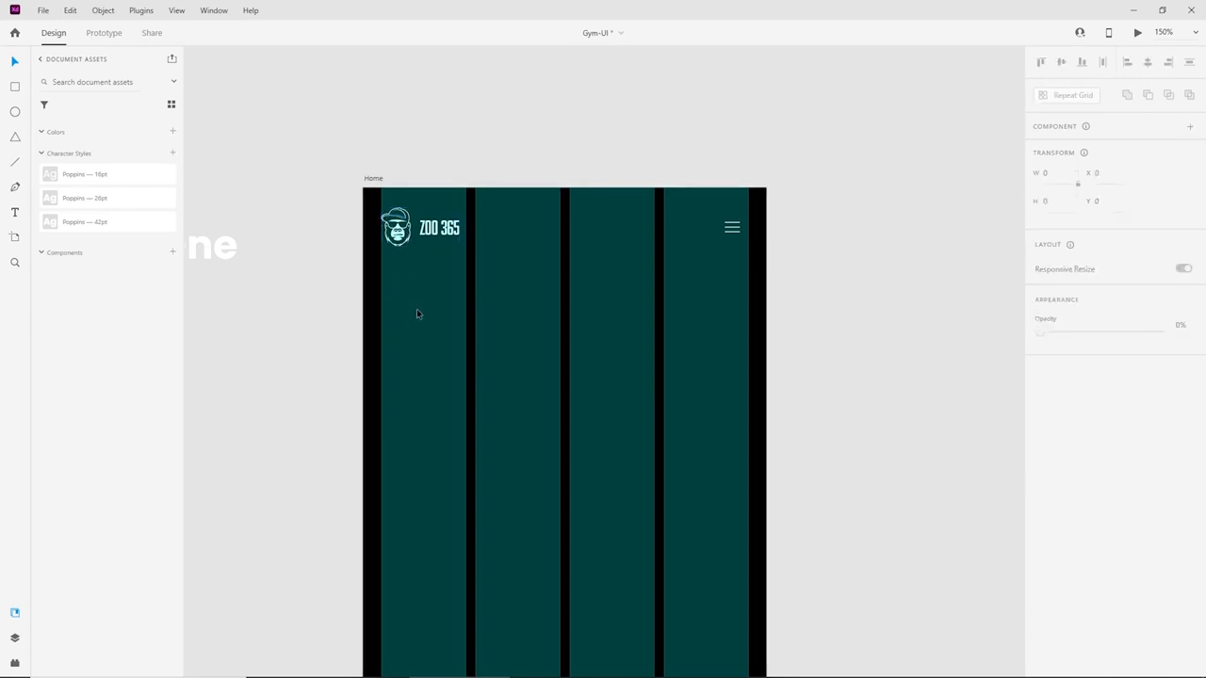
{"action": "key", "text": "ctrl+z"}
{"action": "left_click", "coordinate": [416, 286]}
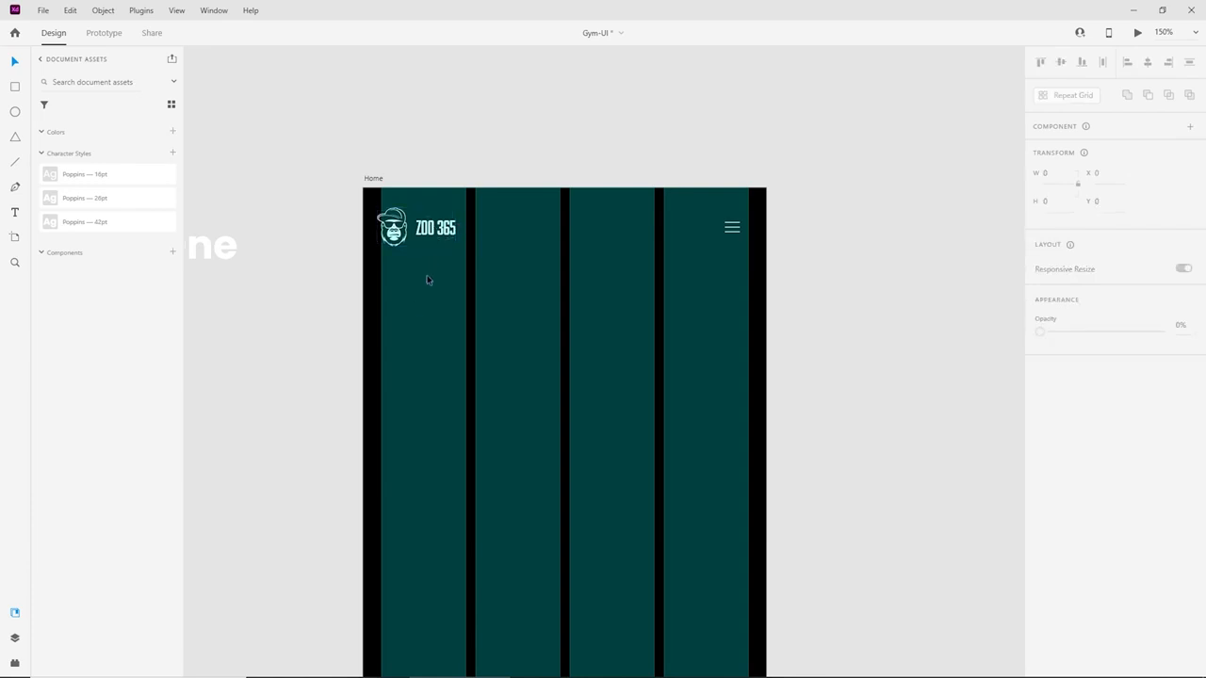
Group the ZOO 365 logo and the menu icon into one header group, leaving it at X 15, Y 21.
{"action": "left_click", "coordinate": [698, 244]}
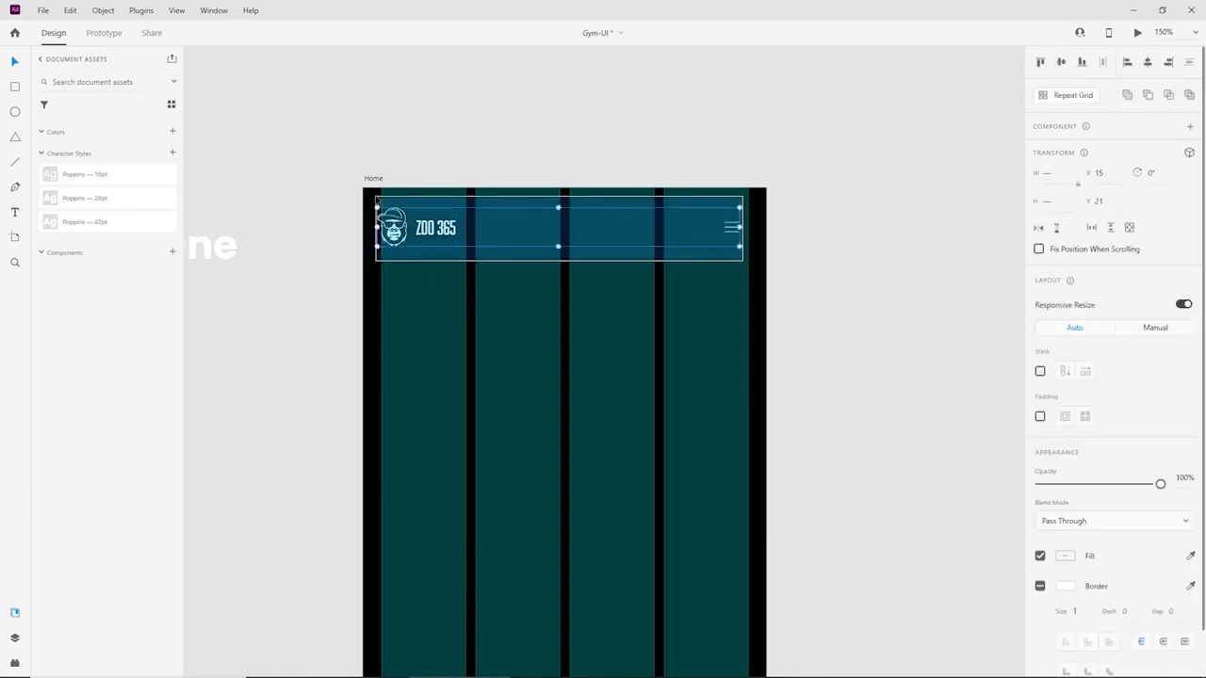
{"action": "left_click", "coordinate": [768, 307]}
{"action": "left_click_drag", "start_coordinate": [842, 343], "coordinate": [397, 136]}
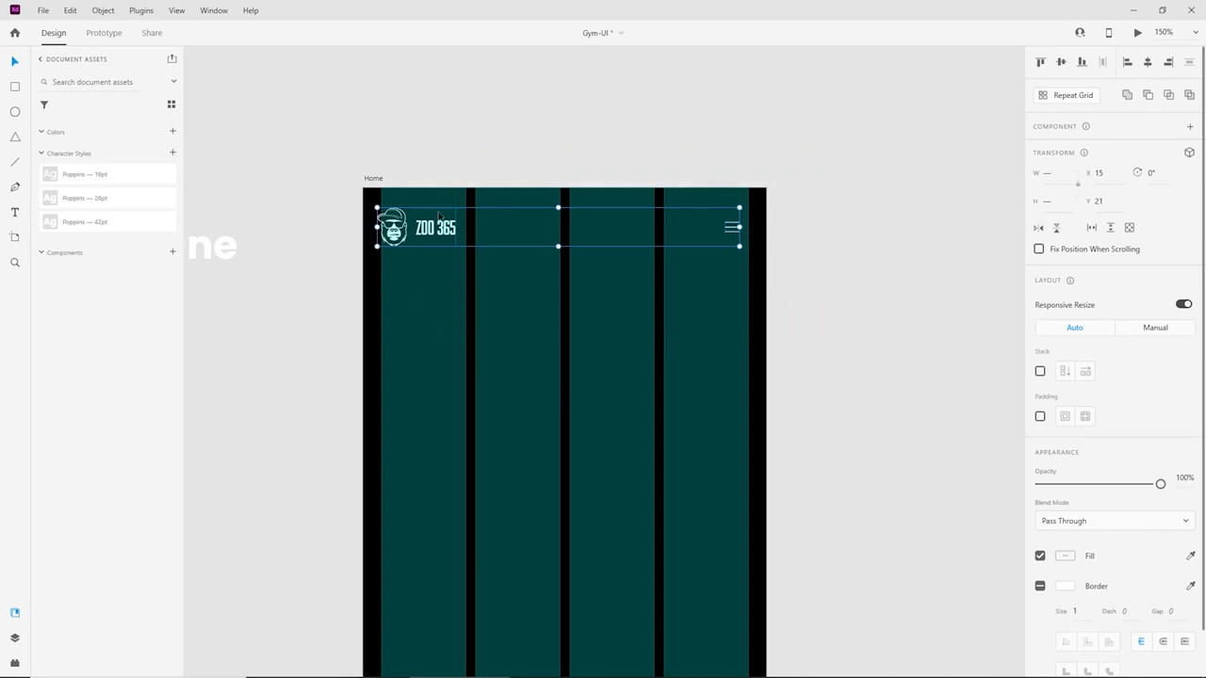
{"action": "key", "text": "ctrl+g"}
{"action": "left_click_drag", "start_coordinate": [437, 232], "coordinate": [493, 336]}
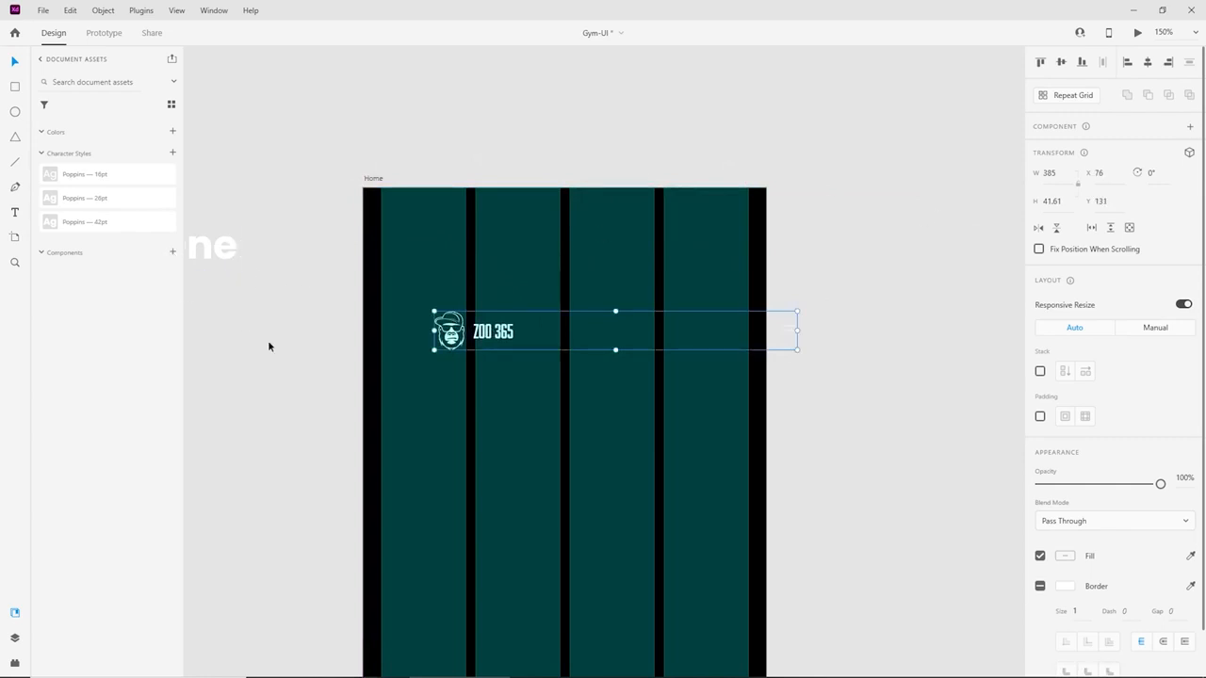
{"action": "key", "text": "ctrl+z"}
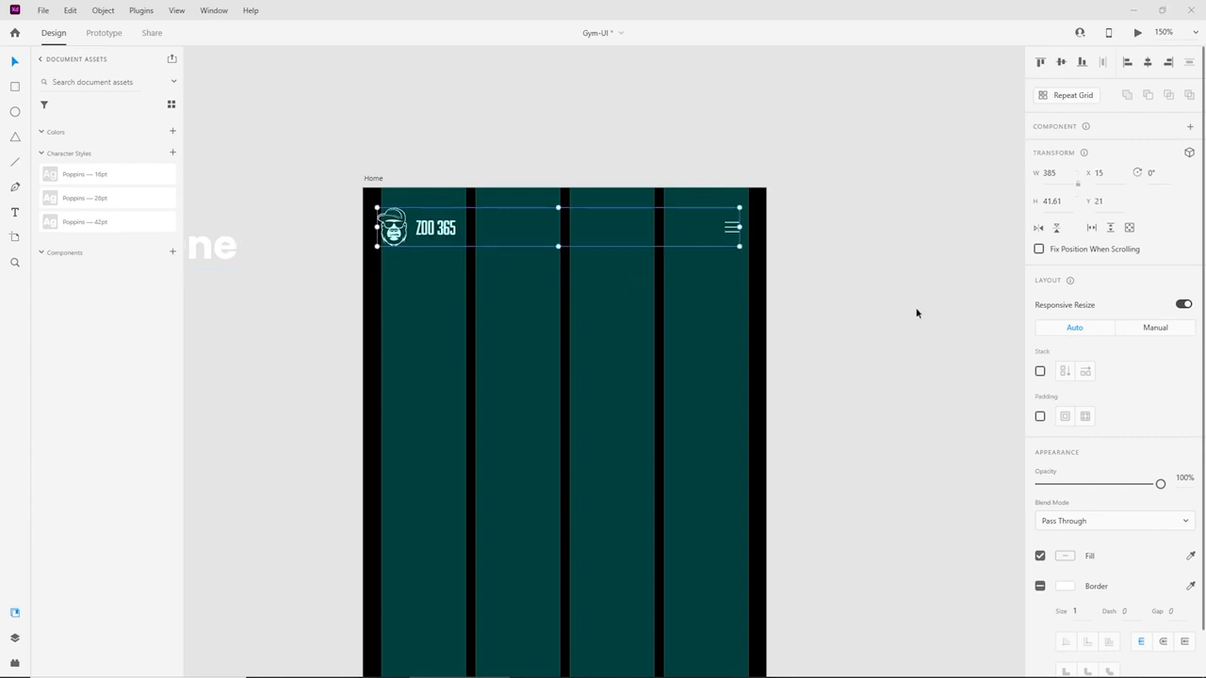
{"action": "left_click", "coordinate": [824, 317]}
Look through the Gym Website Tutorial folder for the photo of the woman lifting a barbell, and return to Adobe XD.
{"action": "key", "text": "ctrl+minus"}
{"action": "left_click_drag", "start_coordinate": [833, 362], "coordinate": [769, 220]}
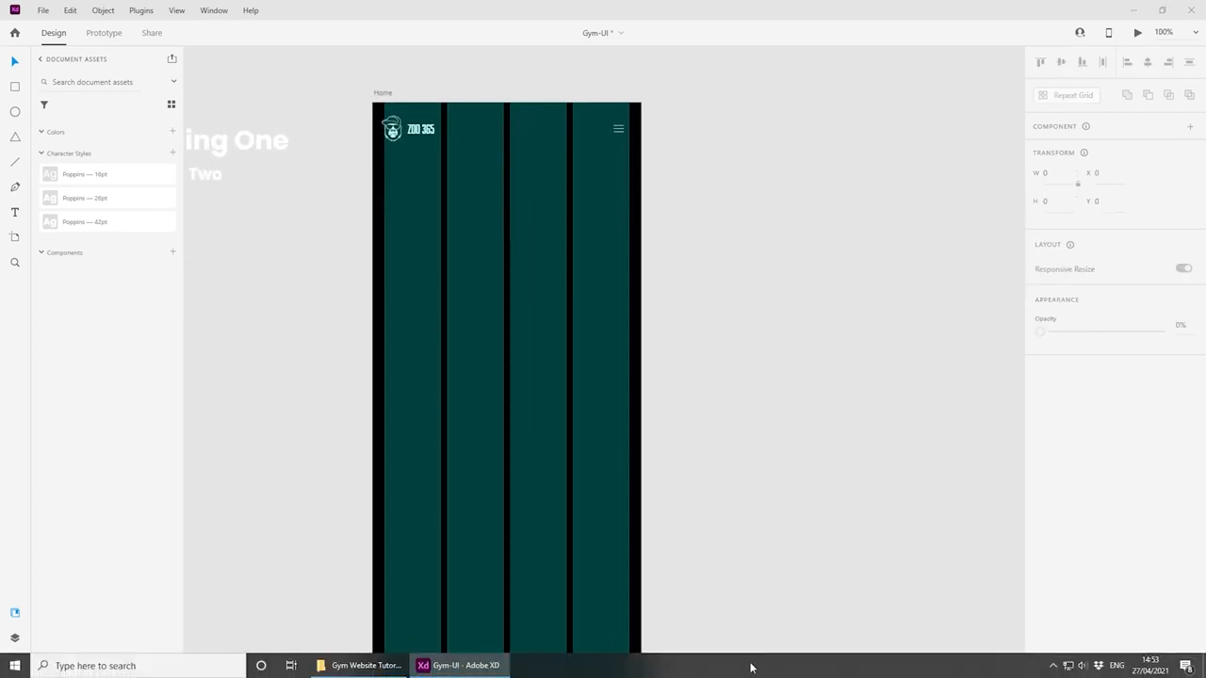
{"action": "left_click", "coordinate": [362, 666]}
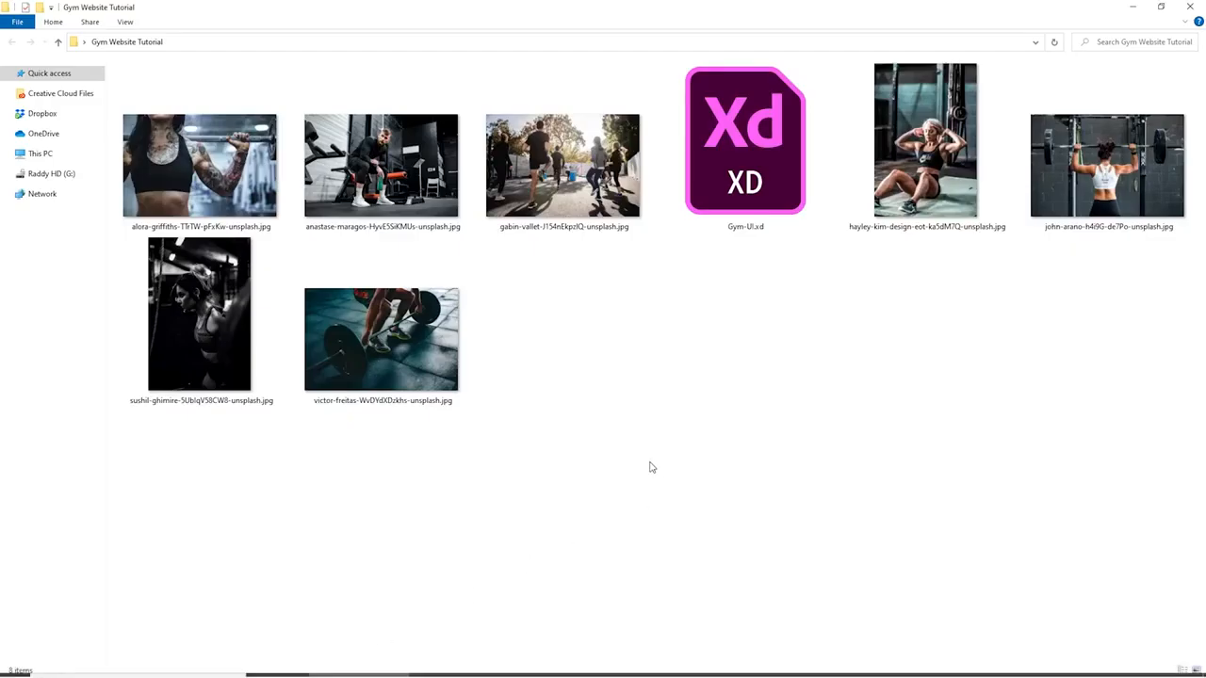
{"action": "left_click", "coordinate": [1107, 165]}
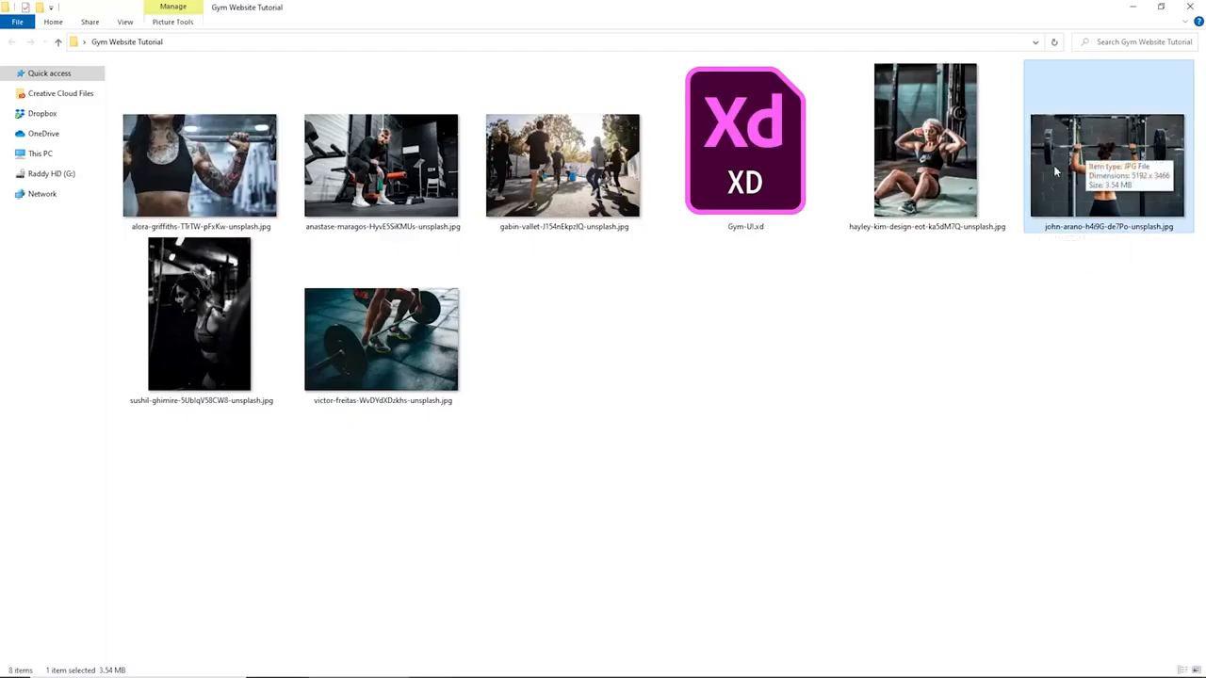
{"action": "left_click_drag", "start_coordinate": [1080, 159], "coordinate": [1029, 322]}
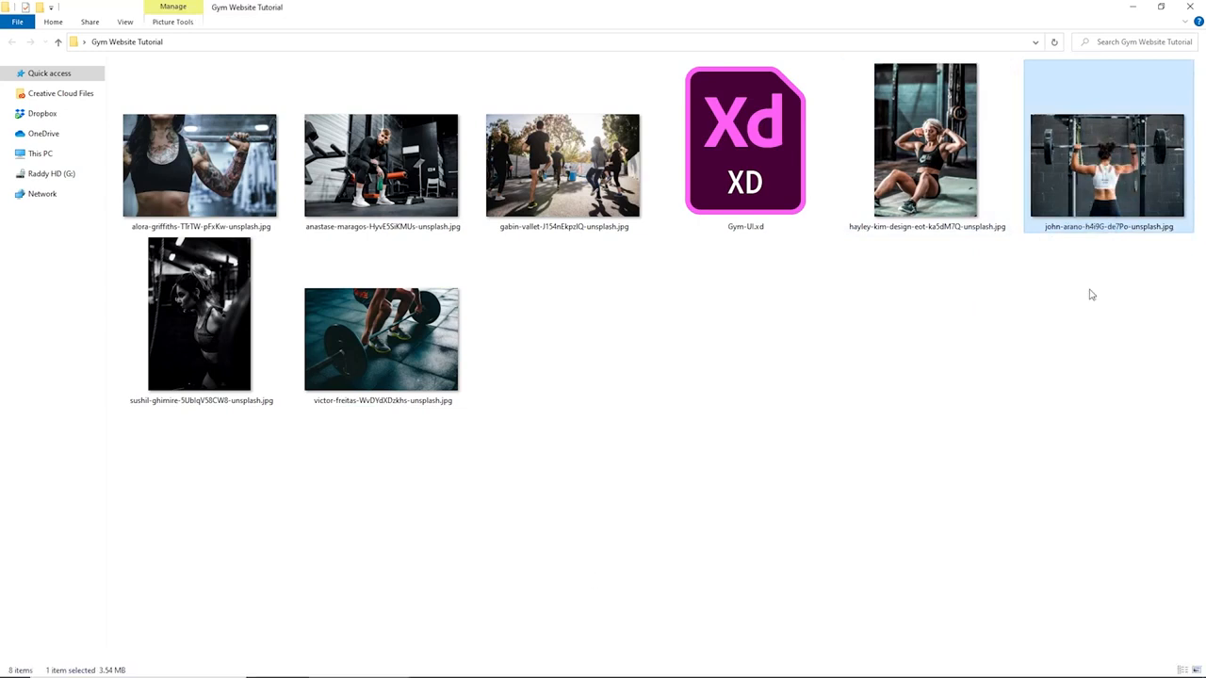
{"action": "left_click", "coordinate": [480, 658]}
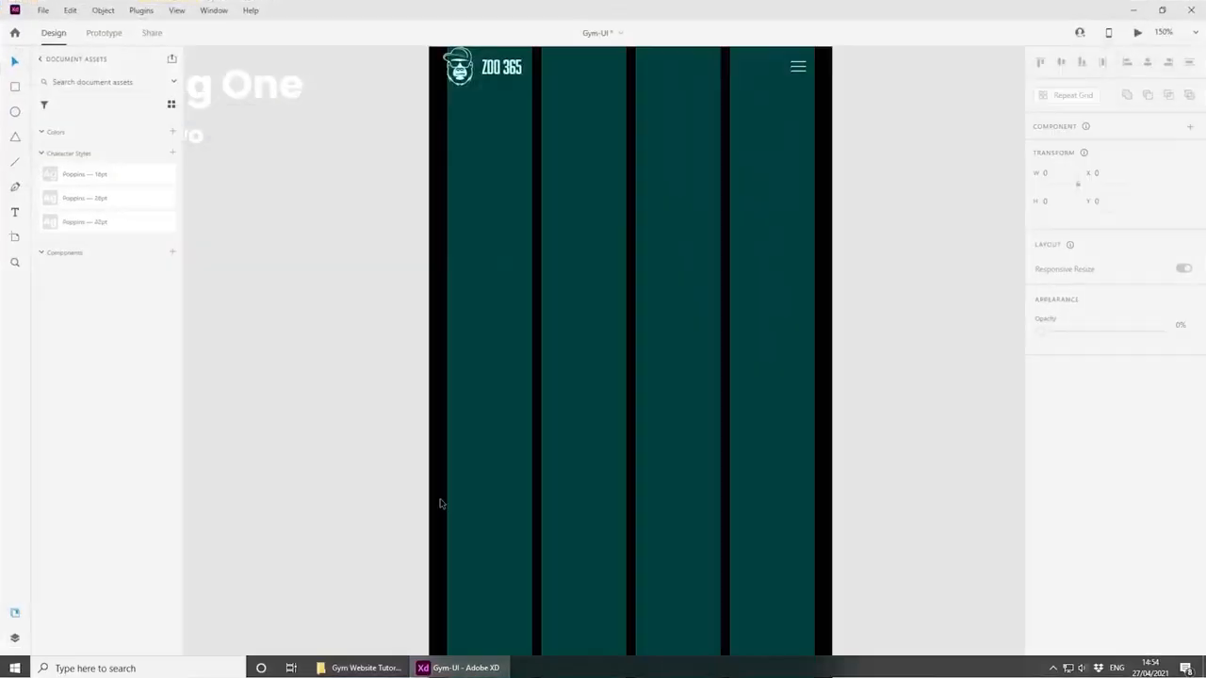
Draw a rectangle about 428 by 925 at X 0, Y 0 across the Home artboard and remove its border.
{"action": "scroll", "coordinate": [454, 429], "scroll_direction": "down", "scroll_amount": 2}
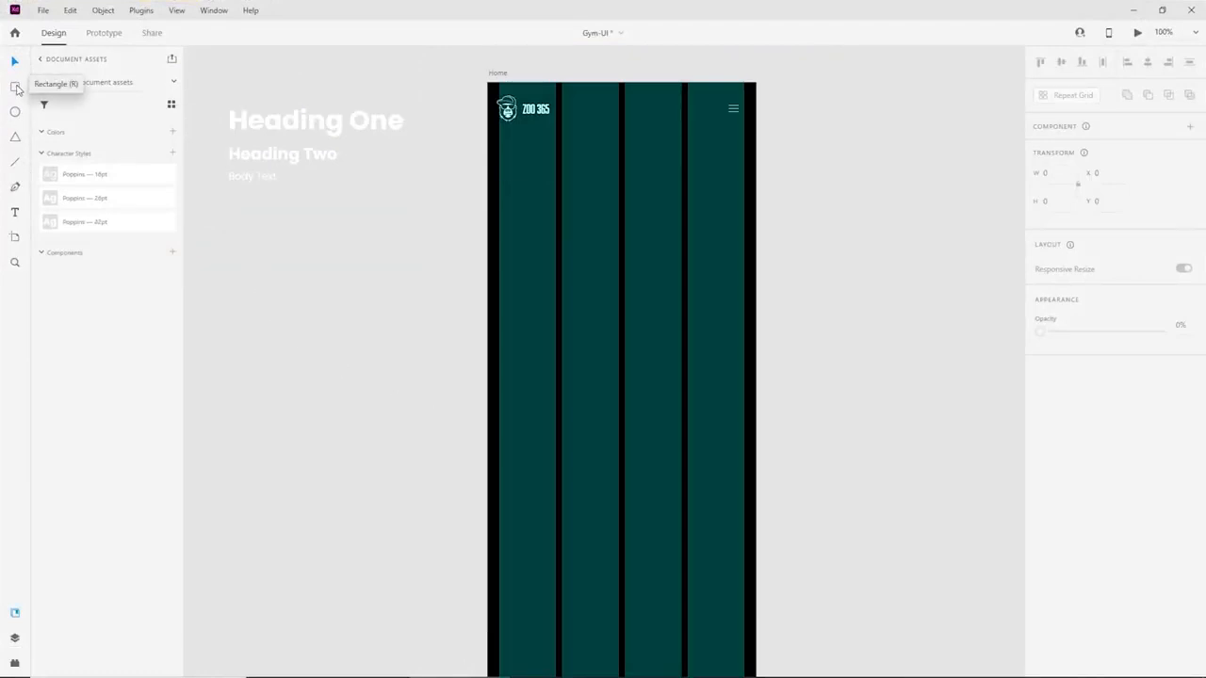
{"action": "left_click", "coordinate": [16, 88]}
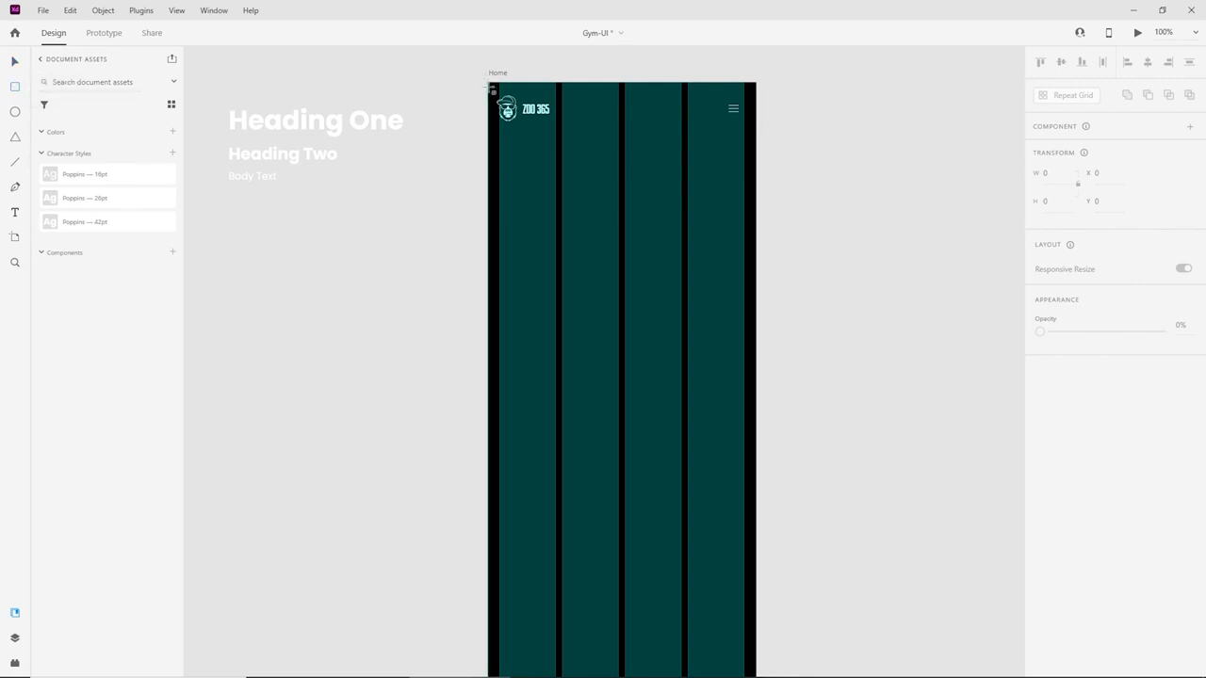
{"action": "left_click_drag", "start_coordinate": [488, 85], "coordinate": [468, 107]}
{"action": "key", "text": "ctrl+z"}
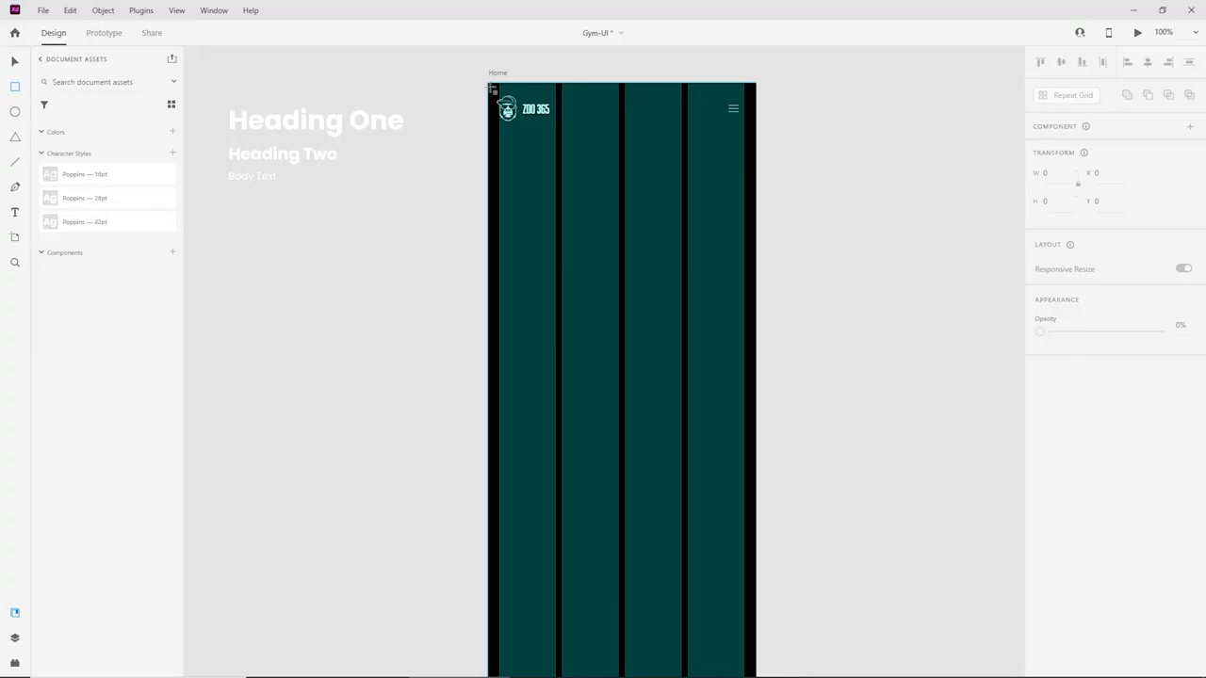
{"action": "mouse_move", "coordinate": [488, 84]}
{"action": "left_mouse_down"}
{"action": "mouse_move", "coordinate": [675, 310]}
{"action": "mouse_move", "coordinate": [684, 540]}
{"action": "mouse_move", "coordinate": [748, 606]}
{"action": "mouse_move", "coordinate": [759, 665]}
{"action": "left_mouse_up"}
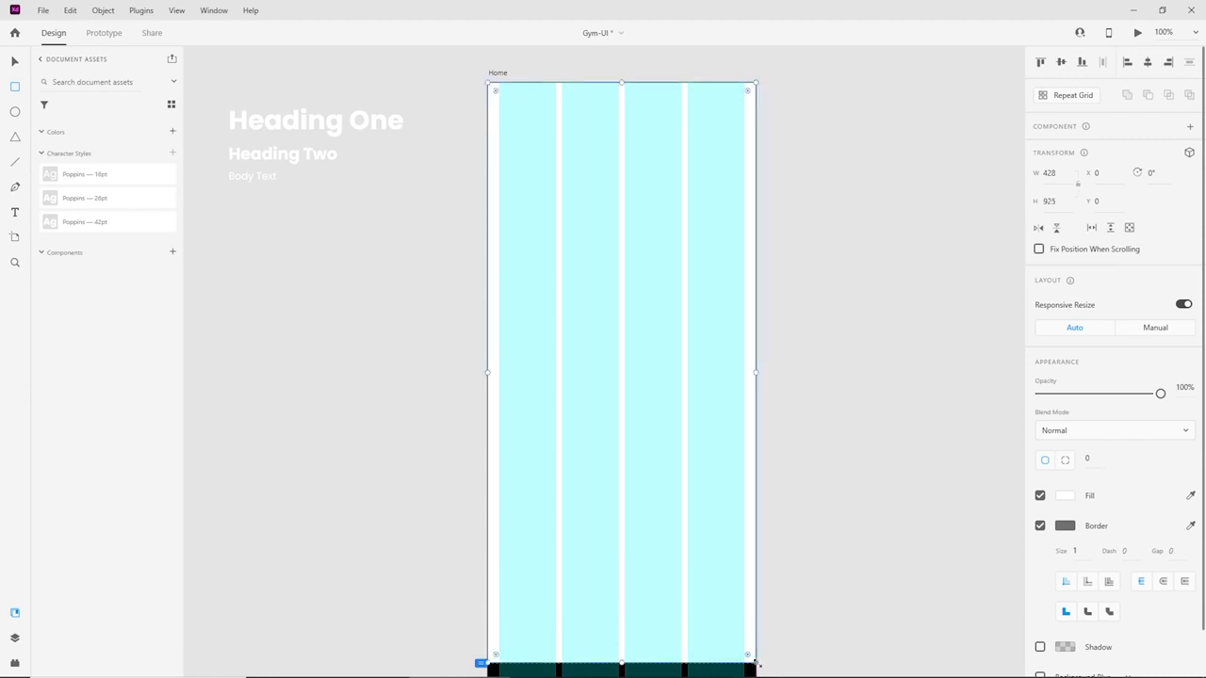
{"action": "left_click", "coordinate": [1039, 526]}
{"action": "key", "text": "v"}
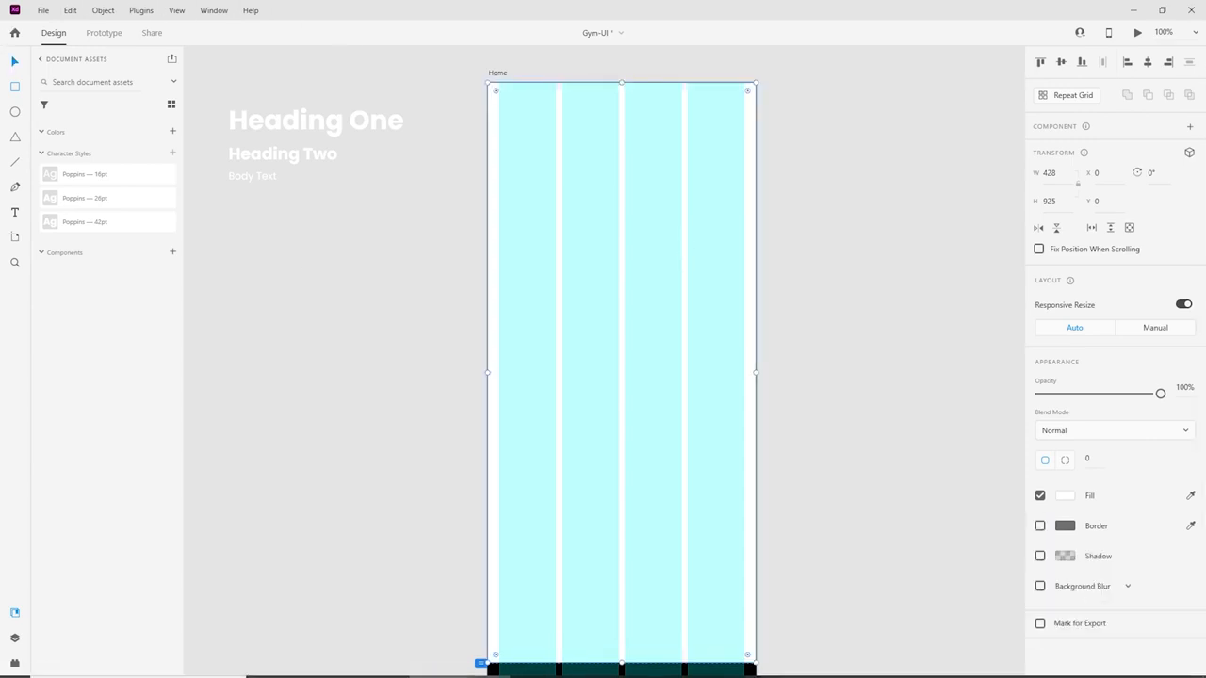
Fill the rectangle with the barbell photo from the Gym Website Tutorial folder and shorten it to a height of about 627.
{"action": "left_click", "coordinate": [363, 673]}
{"action": "left_click_drag", "start_coordinate": [1107, 165], "coordinate": [604, 331]}
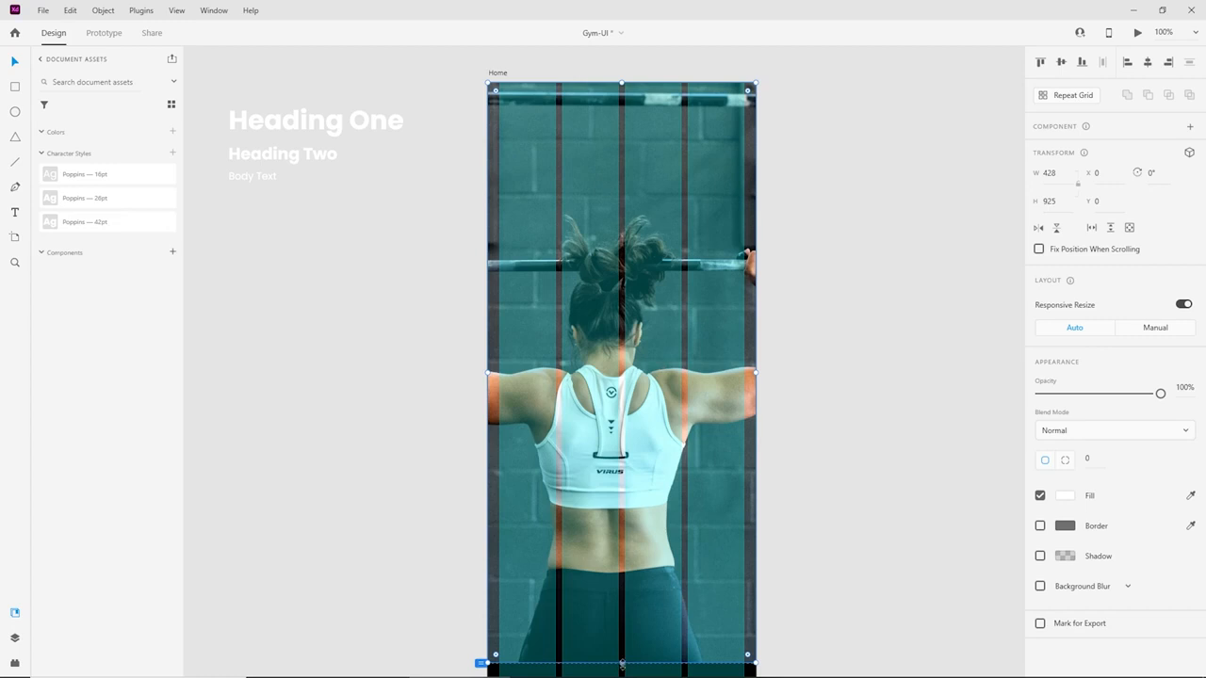
{"action": "left_click_drag", "start_coordinate": [622, 664], "coordinate": [632, 475]}
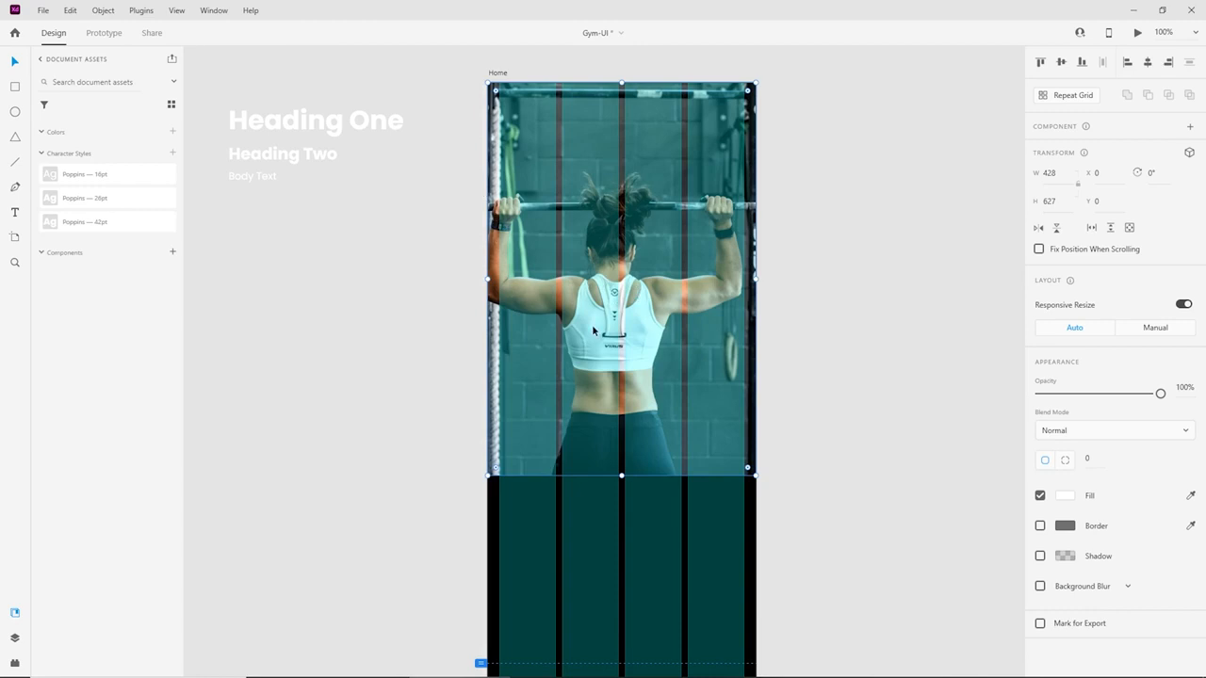
{"action": "left_click", "coordinate": [847, 368]}
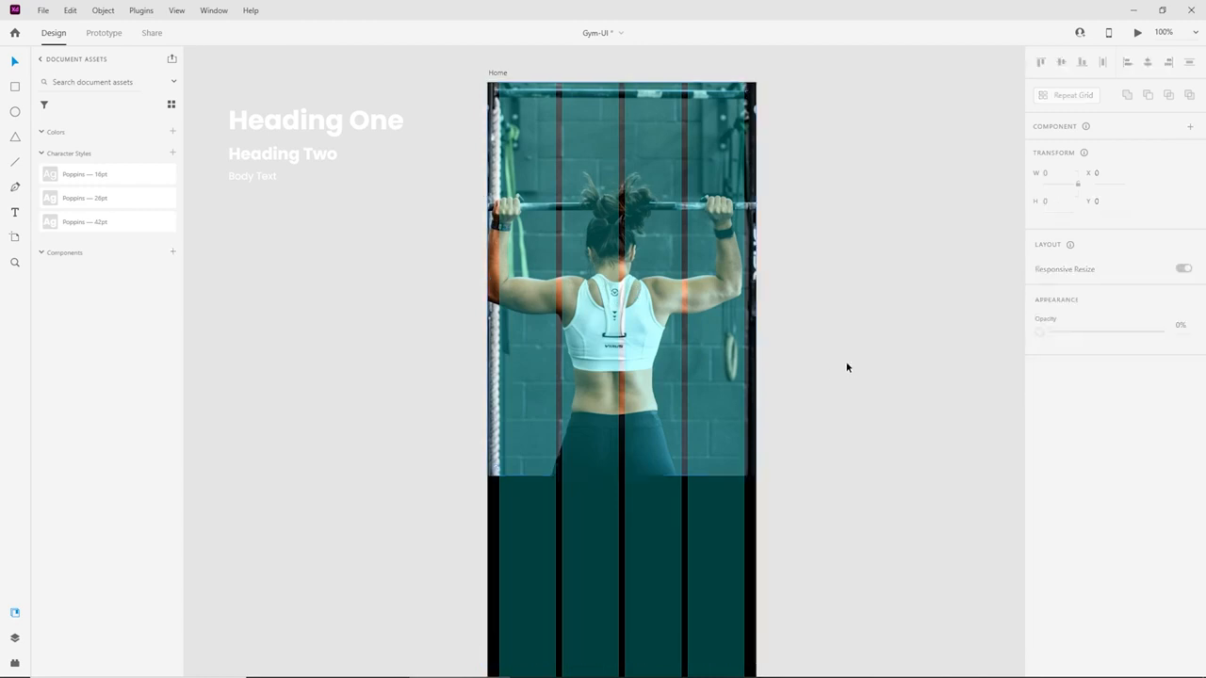
Shift the barbell photo slightly to the right inside its rectangle so the woman sits centred between the artboard's edges.
{"action": "left_click", "coordinate": [670, 288]}
{"action": "double_click", "coordinate": [621, 334]}
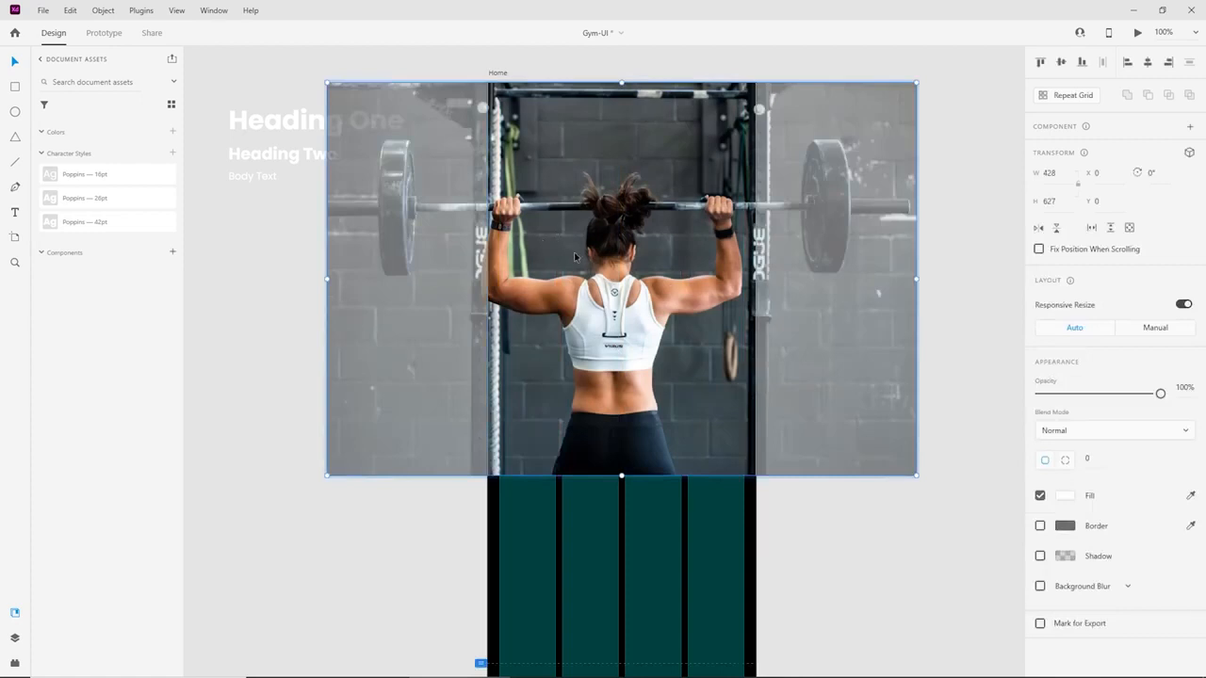
{"action": "left_click_drag", "start_coordinate": [609, 257], "coordinate": [622, 256]}
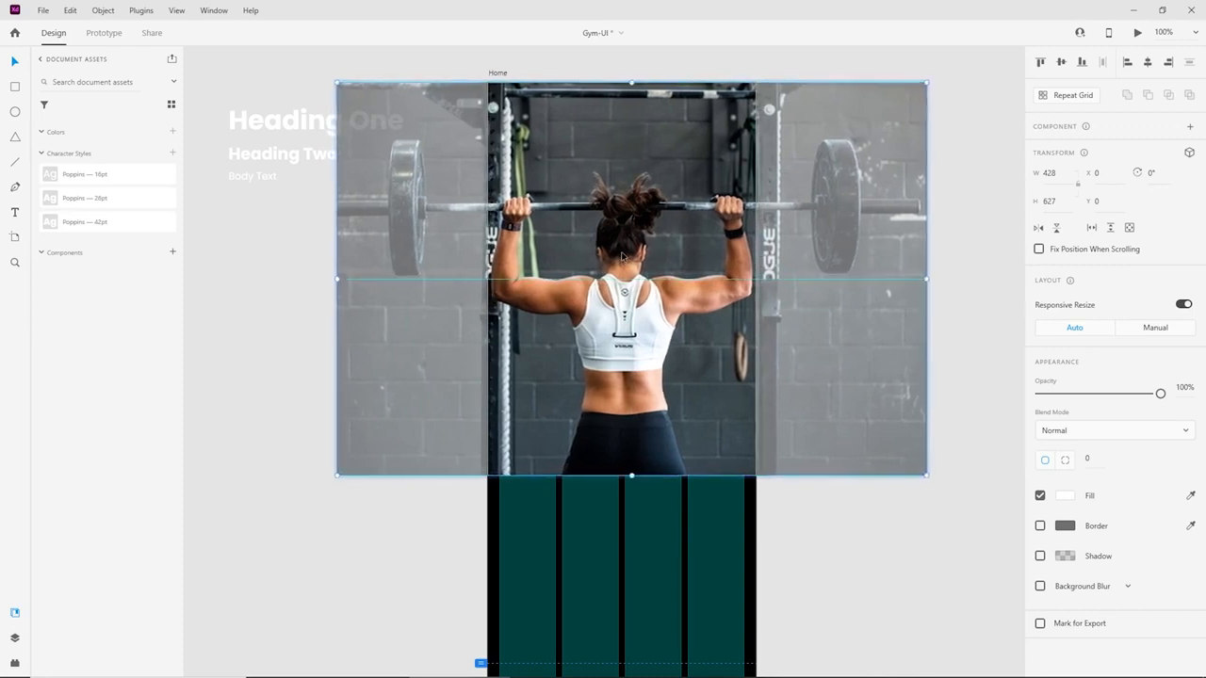
{"action": "key", "text": "Escape"}
{"action": "key", "text": "ctrl+equal"}
{"action": "double_click", "coordinate": [629, 254]}
{"action": "left_click_drag", "start_coordinate": [630, 254], "coordinate": [725, 329]}
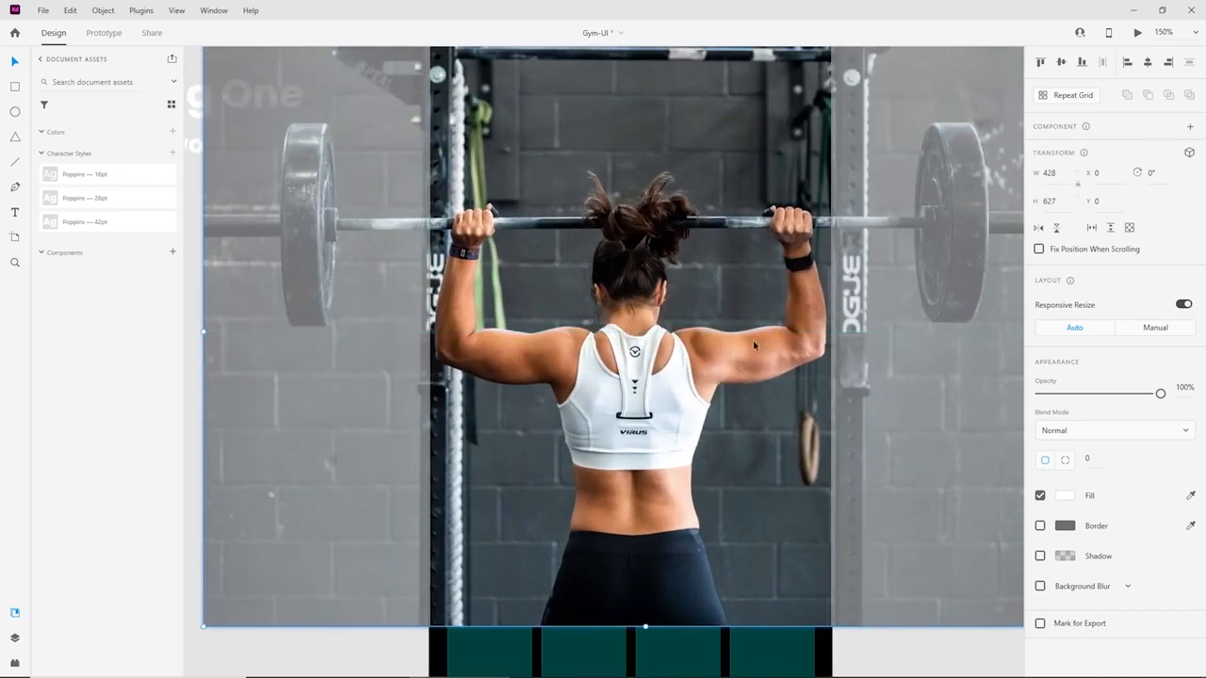
{"action": "scroll", "coordinate": [754, 346], "scroll_direction": "up", "scroll_amount": 2}
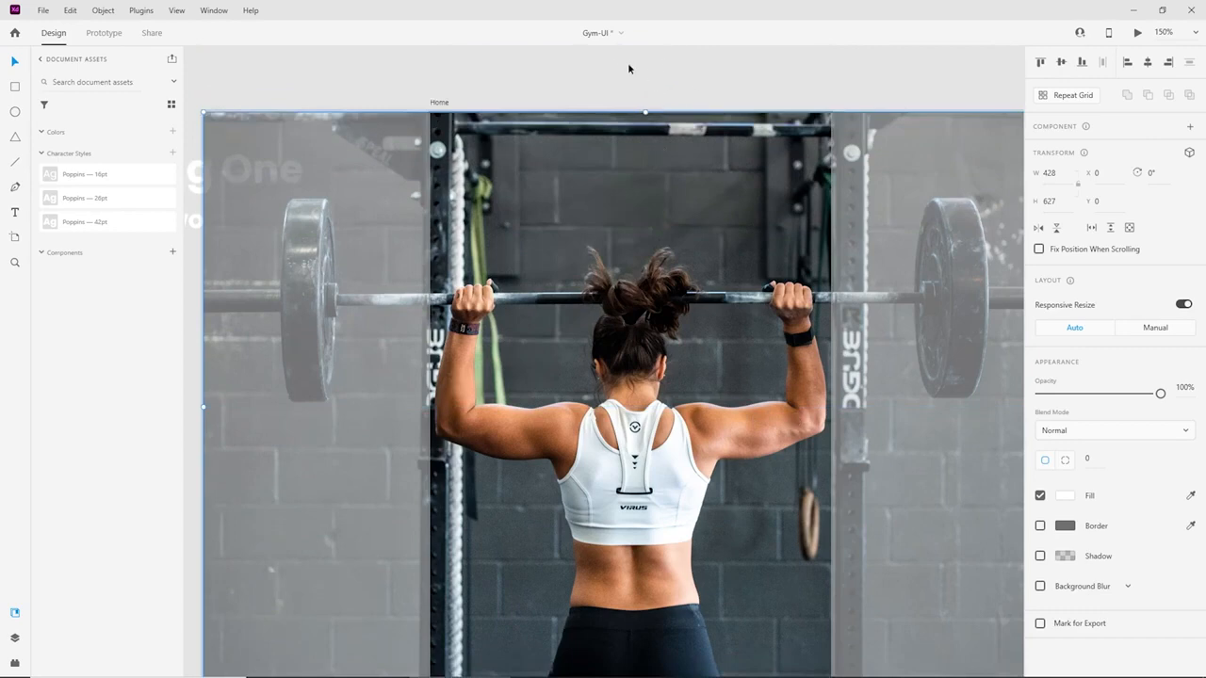
{"action": "left_click", "coordinate": [626, 66]}
Send the barbell photo backward so it sits behind the logo and menu icon group.
{"action": "scroll", "coordinate": [534, 244], "scroll_direction": "down", "scroll_amount": 2}
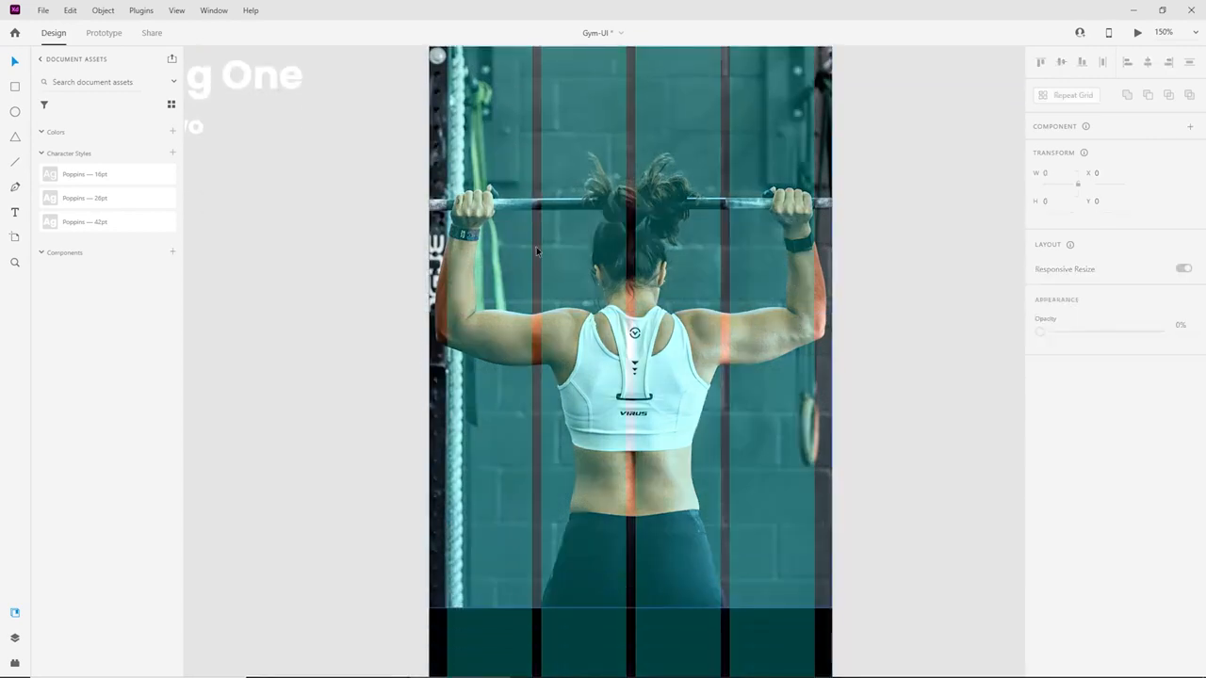
{"action": "scroll", "coordinate": [536, 246], "scroll_direction": "up", "scroll_amount": 1}
{"action": "key", "text": "ctrl+minus"}
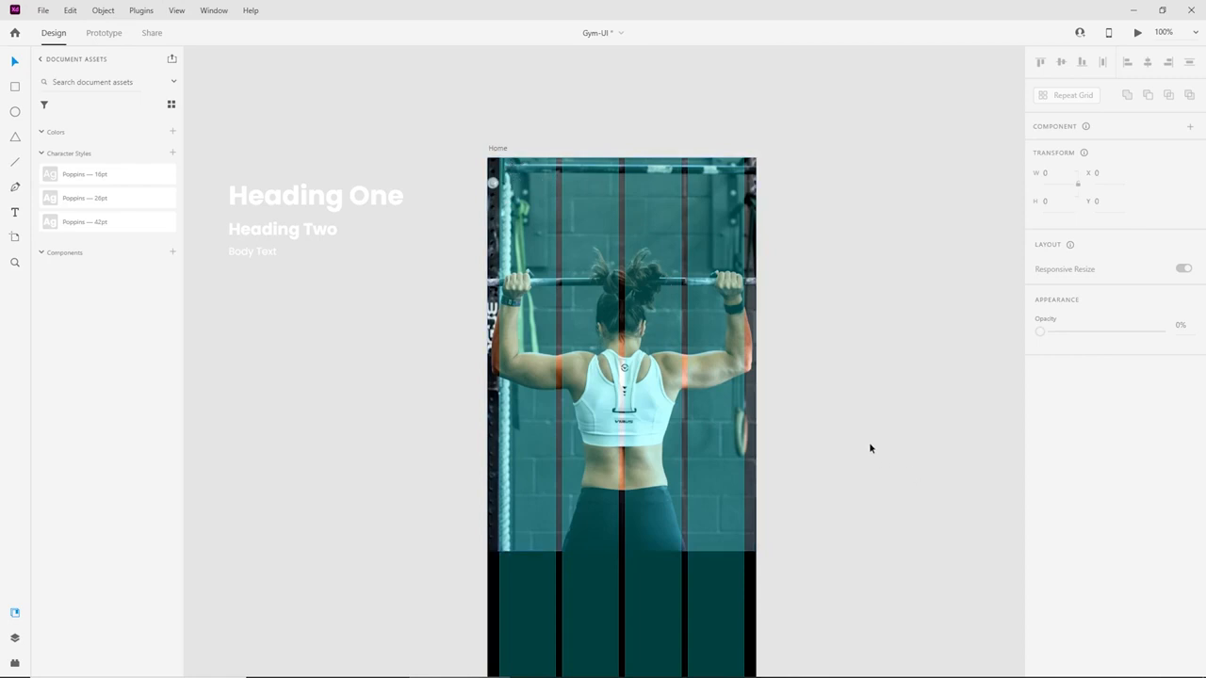
{"action": "left_click", "coordinate": [628, 397]}
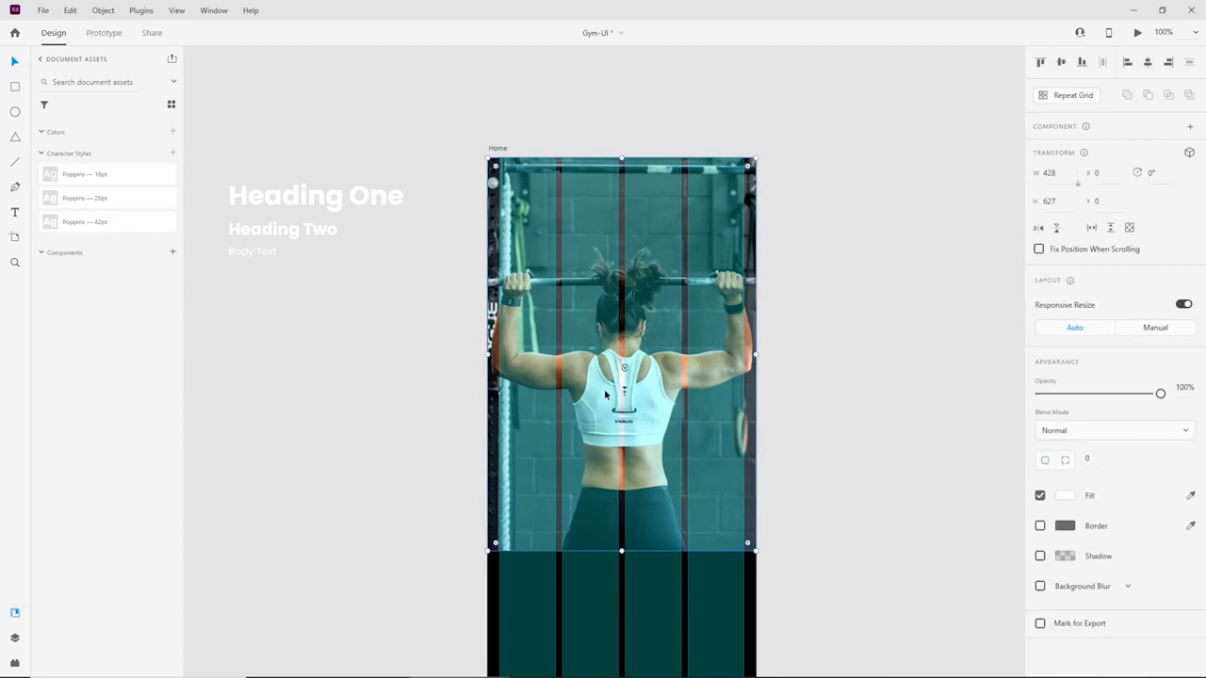
{"action": "right_click", "coordinate": [608, 373]}
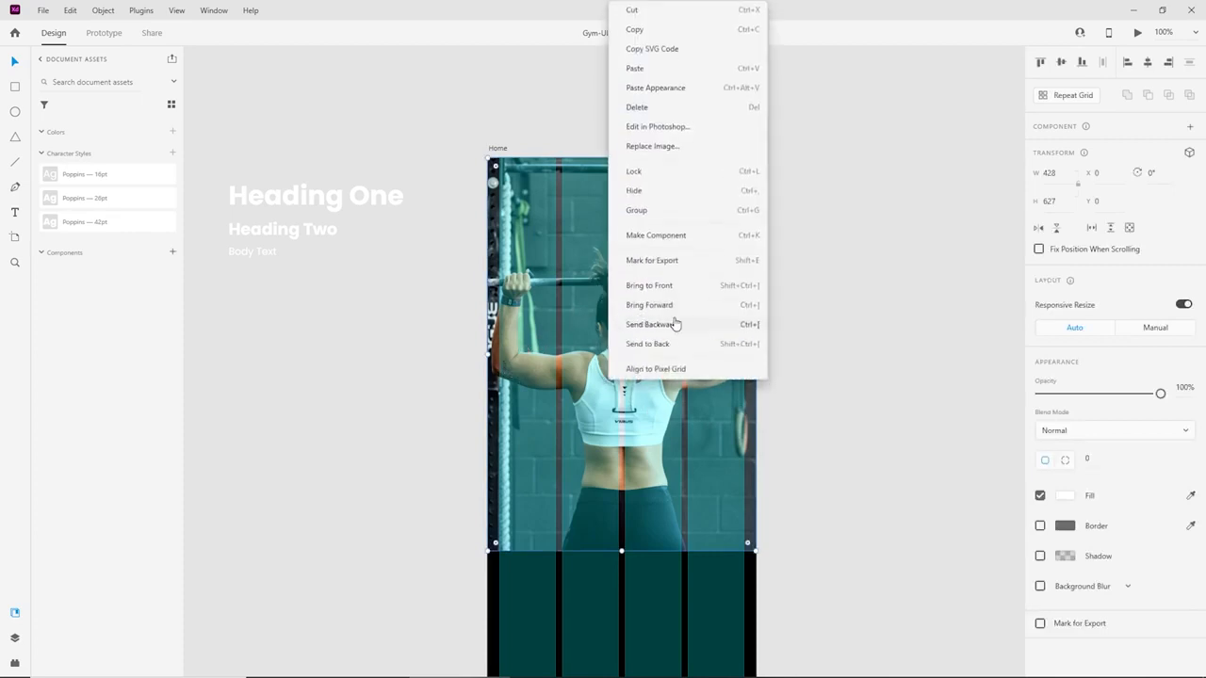
{"action": "left_click", "coordinate": [747, 330]}
{"action": "scroll", "coordinate": [750, 332], "scroll_direction": "up", "scroll_amount": 1}
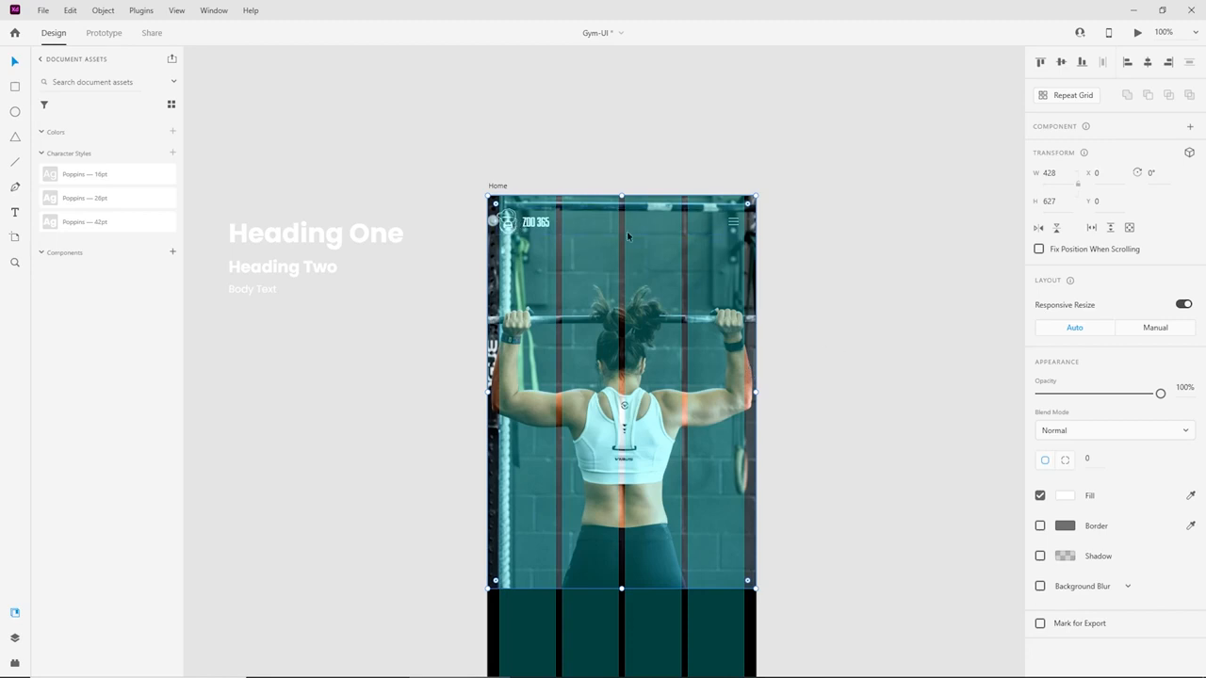
{"action": "left_click", "coordinate": [803, 306]}
{"action": "key", "text": "ctrl+equal"}
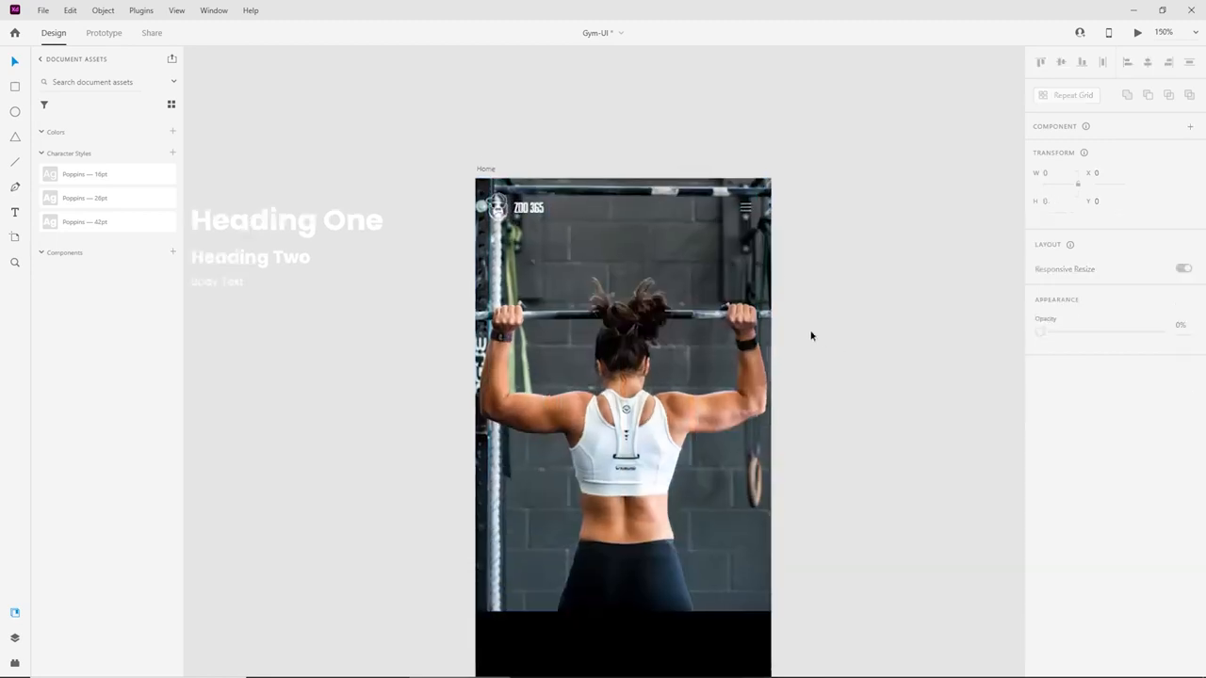
{"action": "left_click_drag", "start_coordinate": [708, 269], "coordinate": [687, 341]}
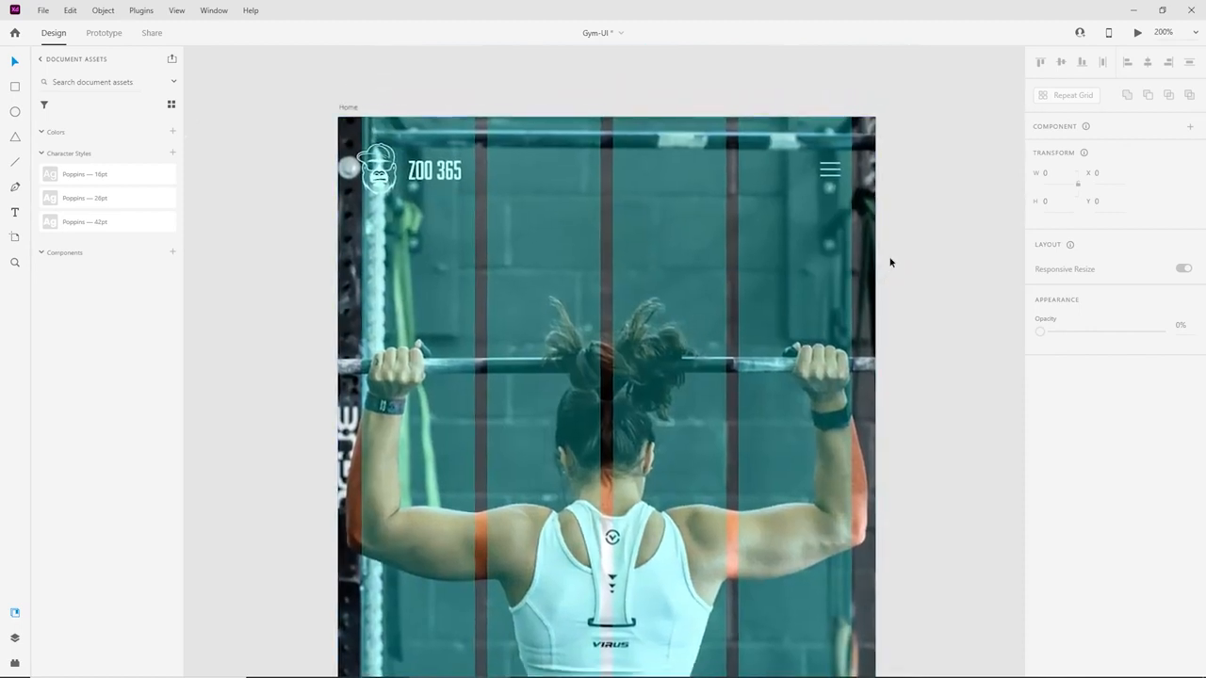
{"action": "scroll", "coordinate": [594, 130], "scroll_direction": "down", "scroll_amount": 3}
{"action": "scroll", "coordinate": [595, 130], "scroll_direction": "up", "scroll_amount": 3}
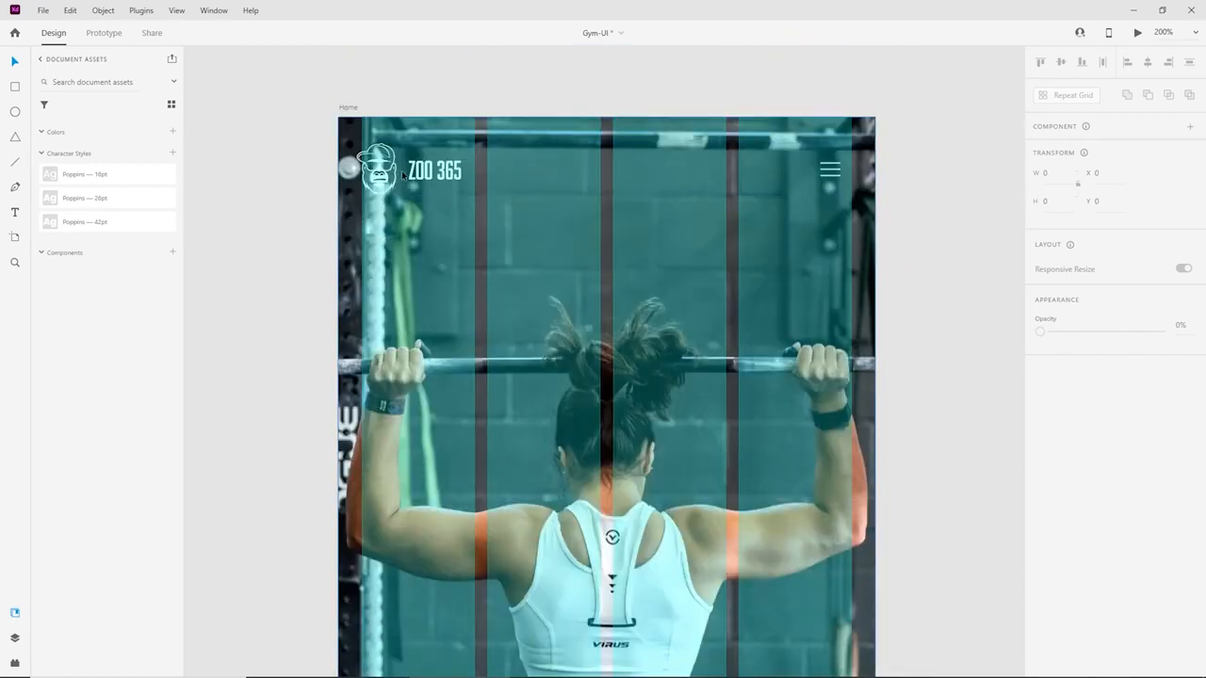
{"action": "scroll", "coordinate": [828, 189], "scroll_direction": "down", "scroll_amount": 3}
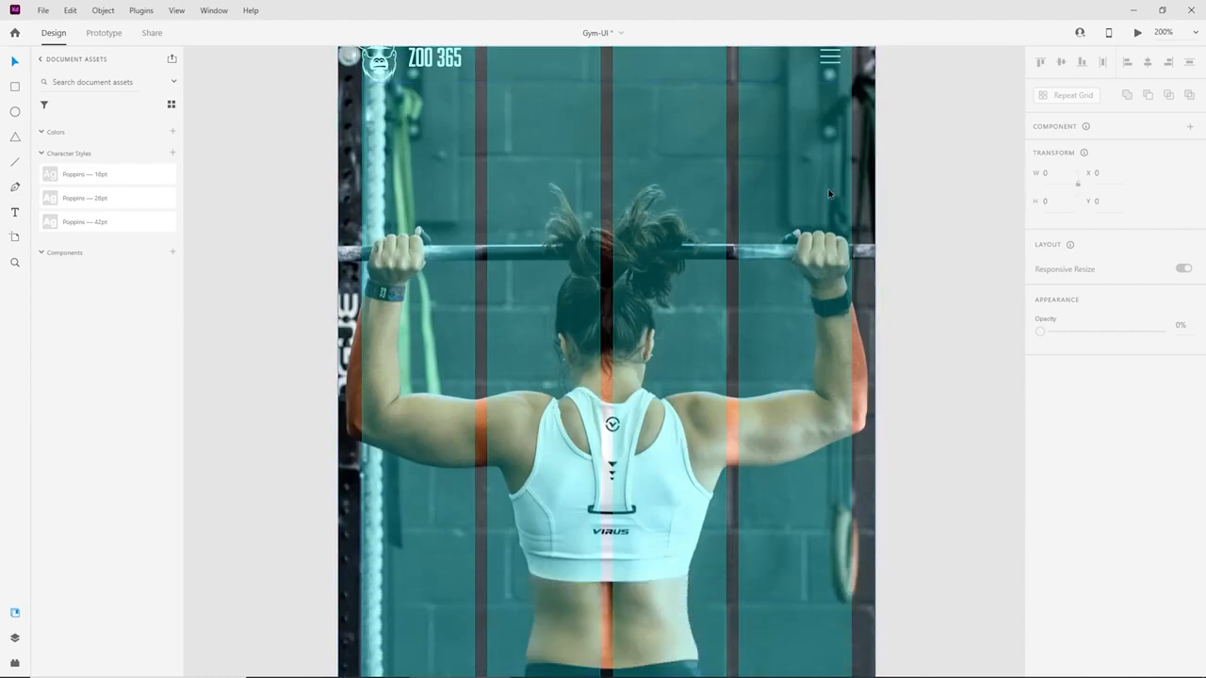
Hide the Home artboard's four-column layout grid.
{"action": "scroll", "coordinate": [822, 193], "scroll_direction": "up", "scroll_amount": 3}
{"action": "key", "text": "ctrl+minus"}
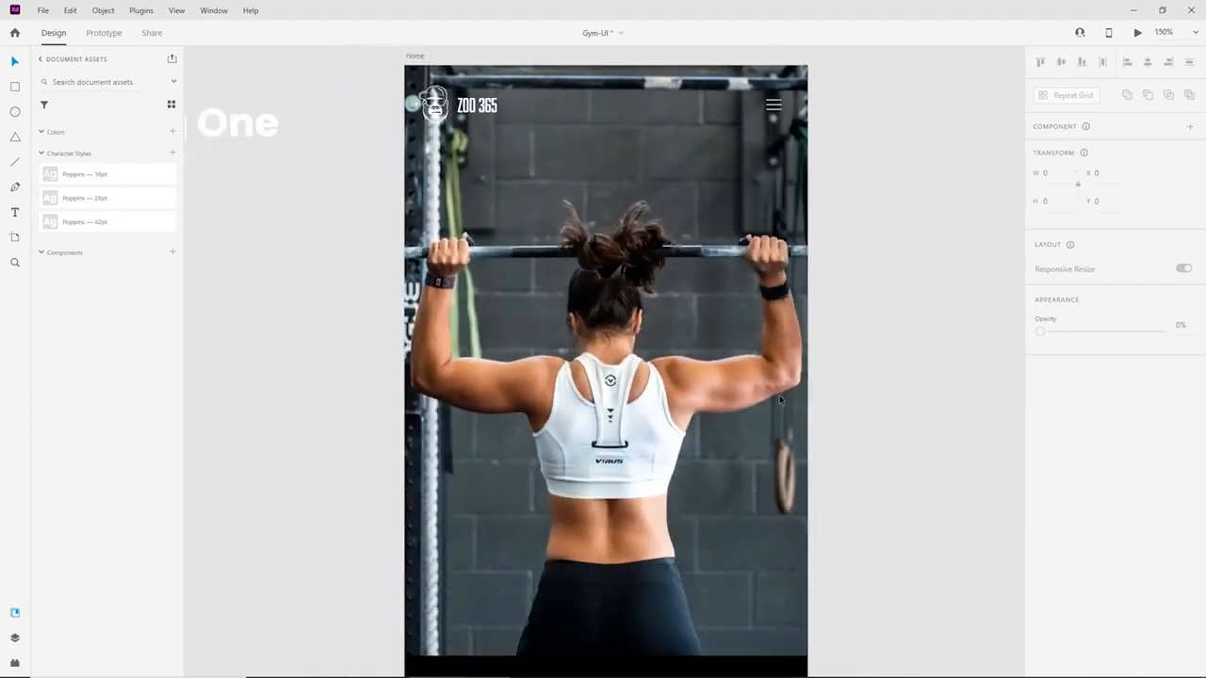
{"action": "scroll", "coordinate": [779, 394], "scroll_direction": "down", "scroll_amount": 5}
{"action": "left_click", "coordinate": [797, 421]}
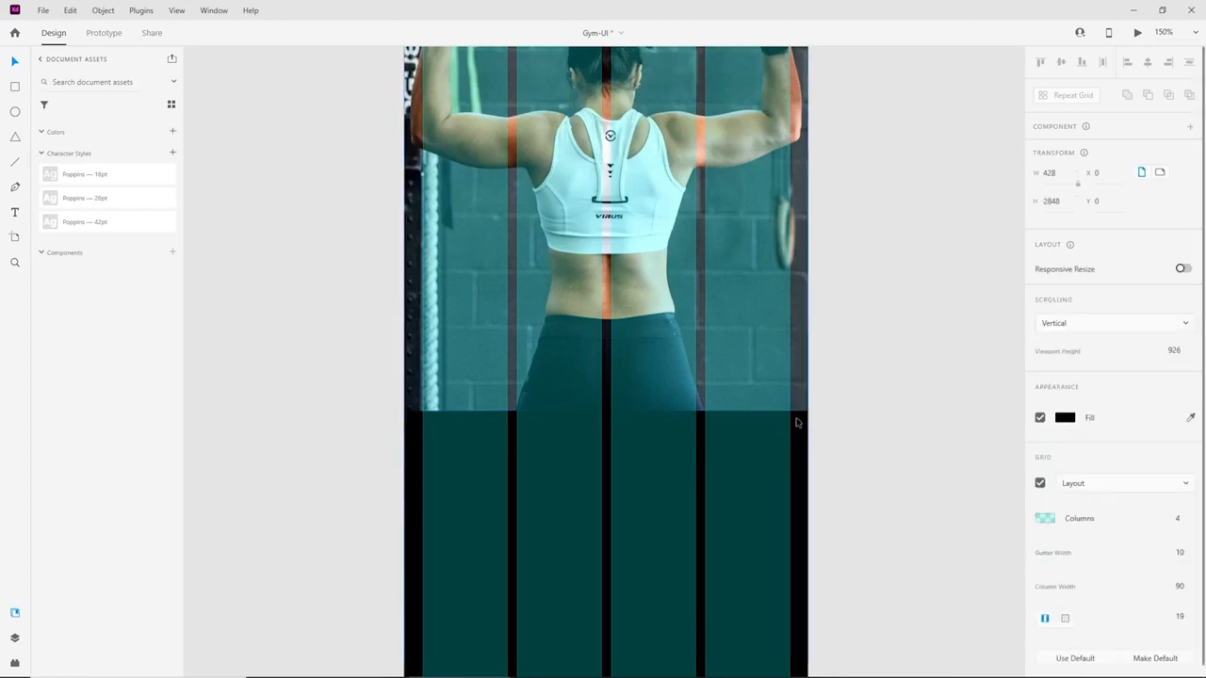
{"action": "left_click", "coordinate": [1040, 483]}
{"action": "scroll", "coordinate": [855, 398], "scroll_direction": "up", "scroll_amount": 5}
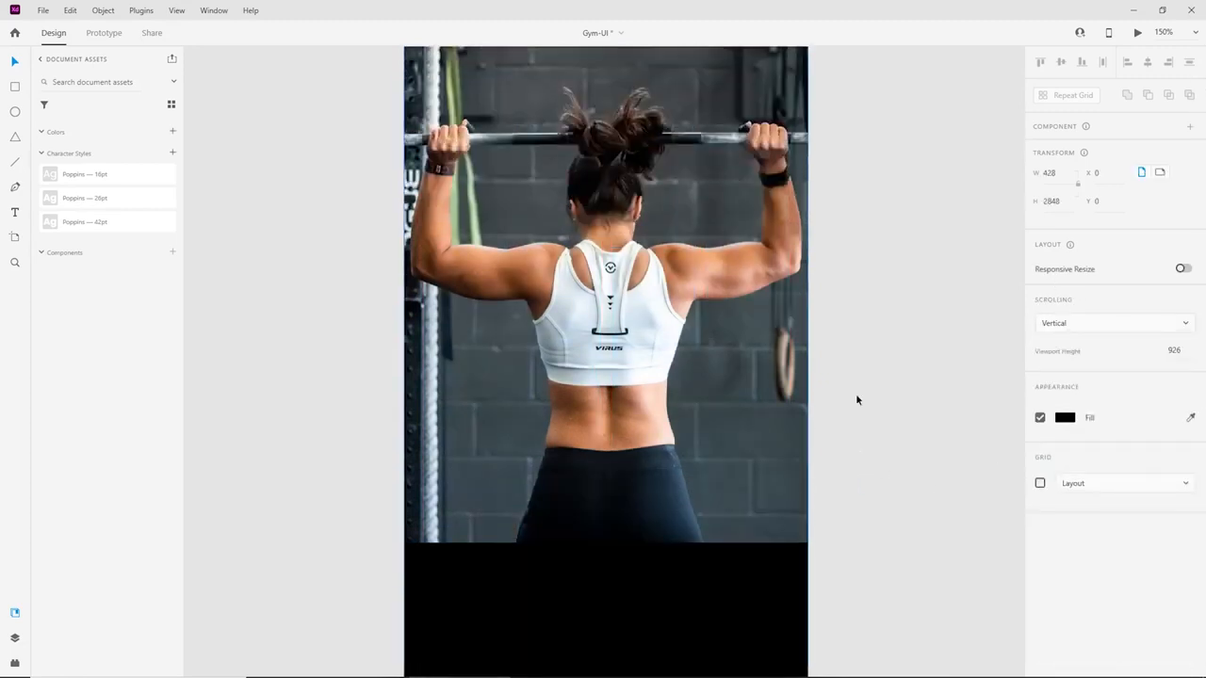
{"action": "key", "text": "Escape"}
Draw a rectangle about 428 by 627 at X 0, Y 0 so it covers the whole barbell photo.
{"action": "key", "text": "ctrl+plus"}
{"action": "scroll", "coordinate": [853, 401], "scroll_direction": "up", "scroll_amount": 2}
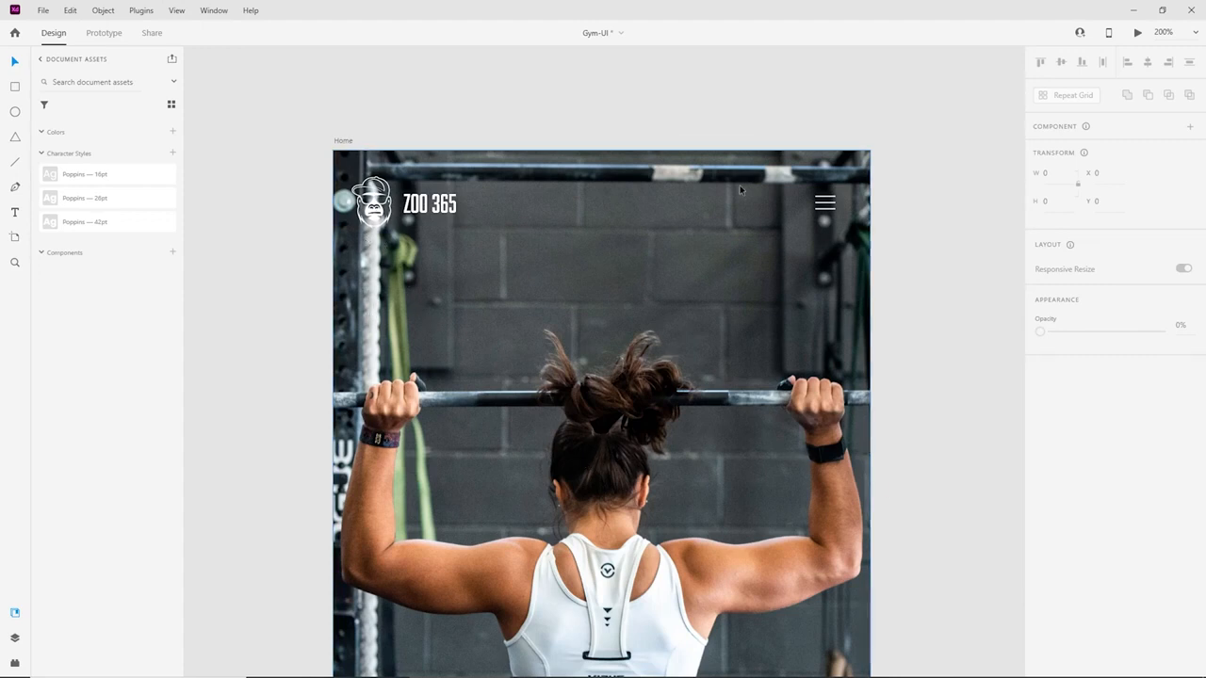
{"action": "scroll", "coordinate": [802, 249], "scroll_direction": "down", "scroll_amount": 2}
{"action": "scroll", "coordinate": [803, 256], "scroll_direction": "up", "scroll_amount": 2}
{"action": "scroll", "coordinate": [802, 258], "scroll_direction": "down", "scroll_amount": 2}
{"action": "scroll", "coordinate": [802, 258], "scroll_direction": "down", "scroll_amount": 2}
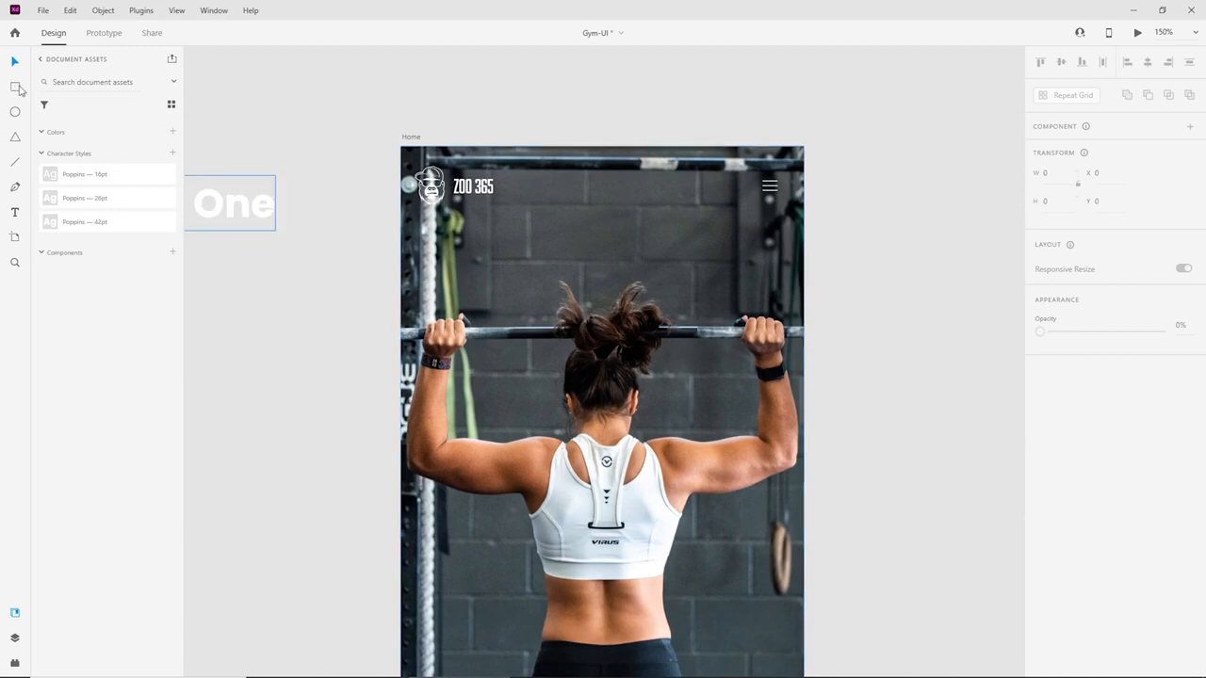
{"action": "left_click", "coordinate": [15, 87]}
{"action": "left_click_drag", "start_coordinate": [402, 148], "coordinate": [573, 235]}
{"action": "mouse_move", "coordinate": [585, 287]}
{"action": "left_mouse_down"}
{"action": "mouse_move", "coordinate": [759, 497]}
{"action": "mouse_move", "coordinate": [803, 530]}
{"action": "left_mouse_up"}
Remove the new rectangle's border and fill it with black (#000000).
{"action": "left_click", "coordinate": [1041, 527]}
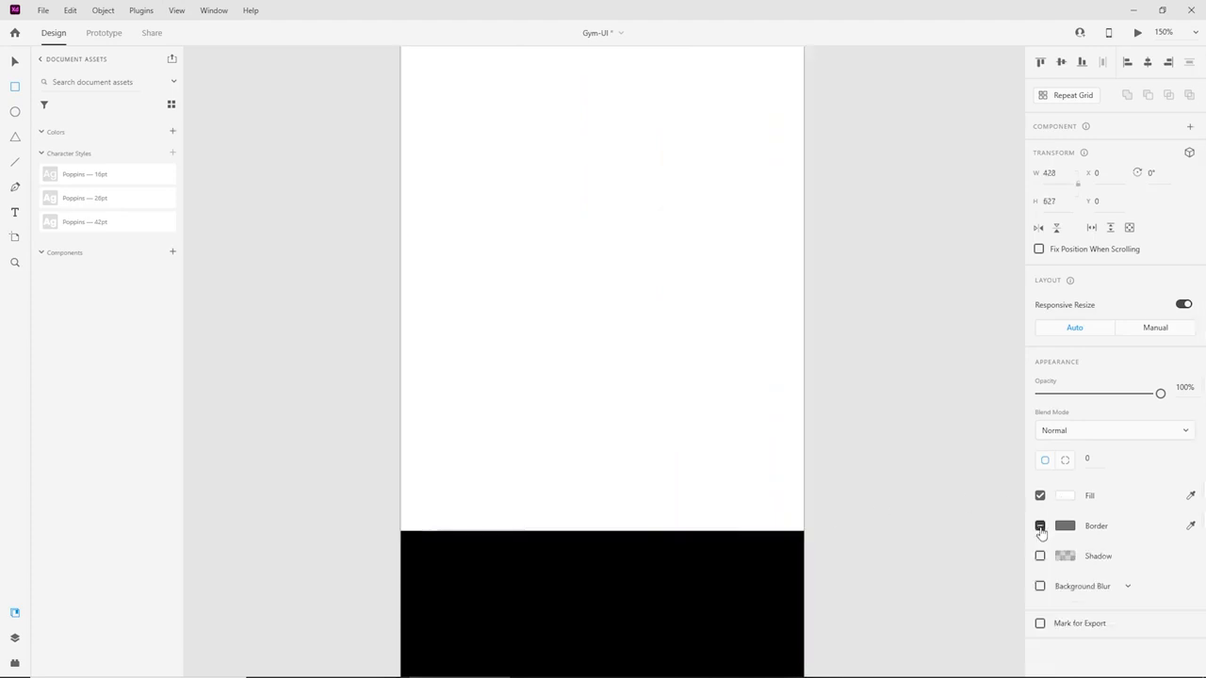
{"action": "left_click", "coordinate": [1067, 497]}
{"action": "left_click_drag", "start_coordinate": [942, 500], "coordinate": [861, 551]}
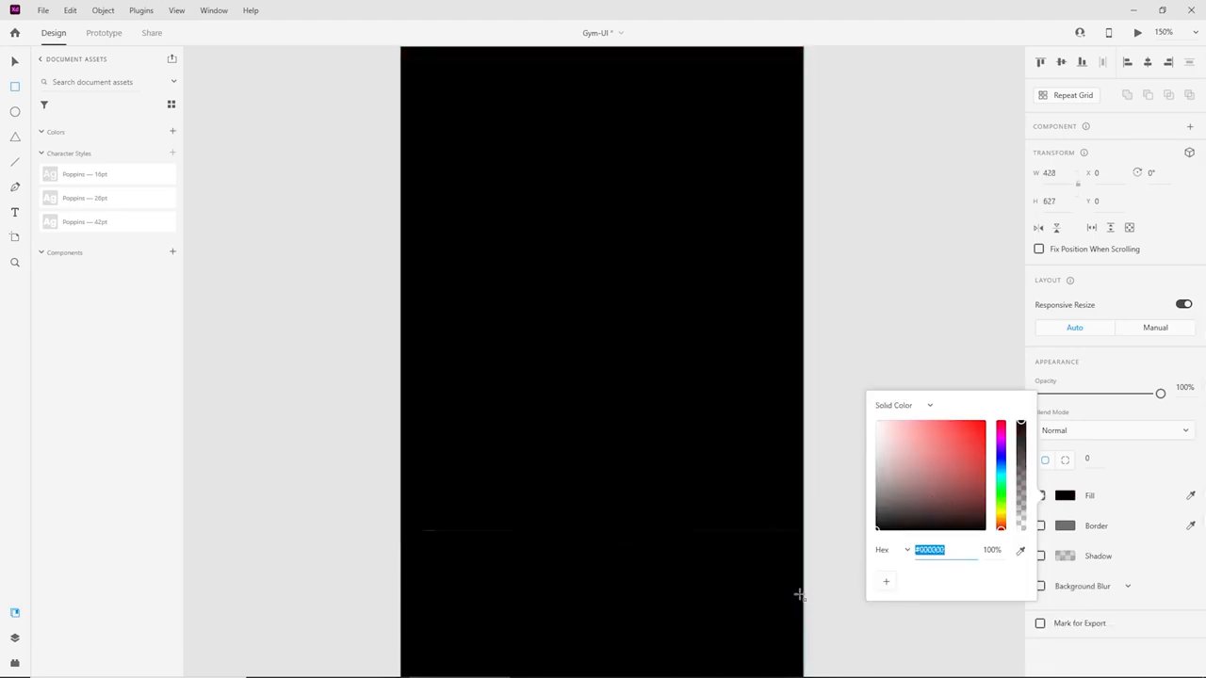
Send the black rectangle backward so it sits behind the logo and menu icon but above the barbell photo.
{"action": "left_click", "coordinate": [16, 62]}
{"action": "scroll", "coordinate": [715, 252], "scroll_direction": "up", "scroll_amount": 1}
{"action": "scroll", "coordinate": [687, 242], "scroll_direction": "up", "scroll_amount": 2}
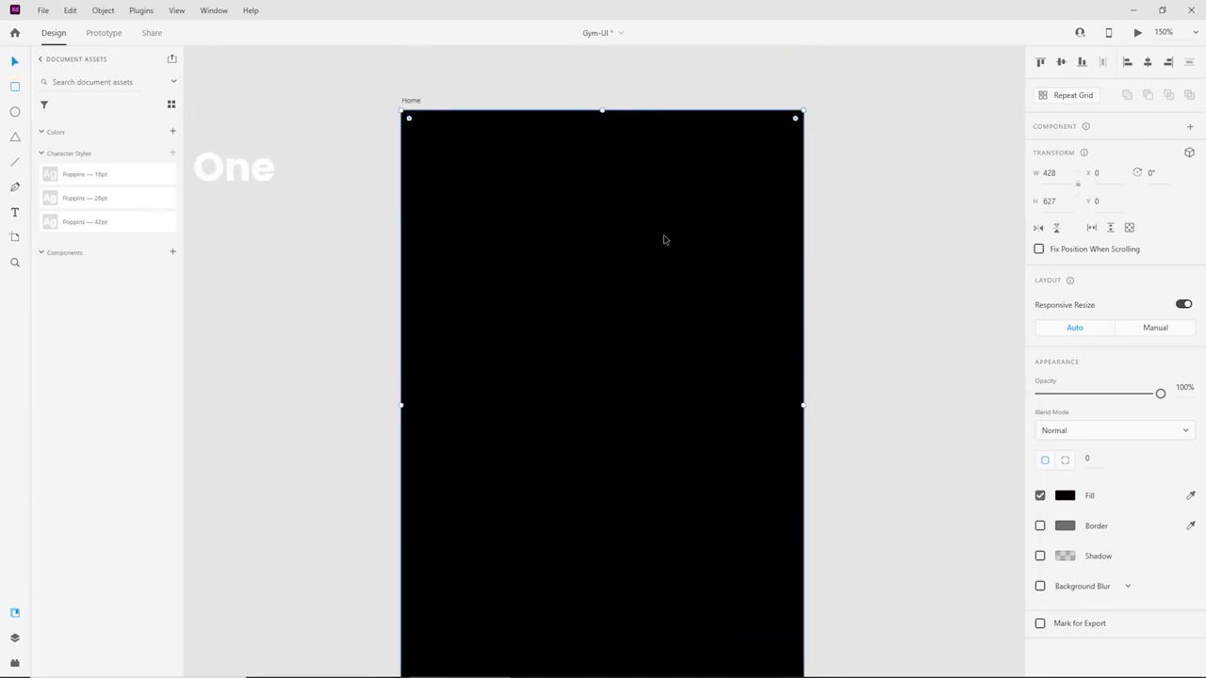
{"action": "key", "text": "ctrl+shift+bracketleft"}
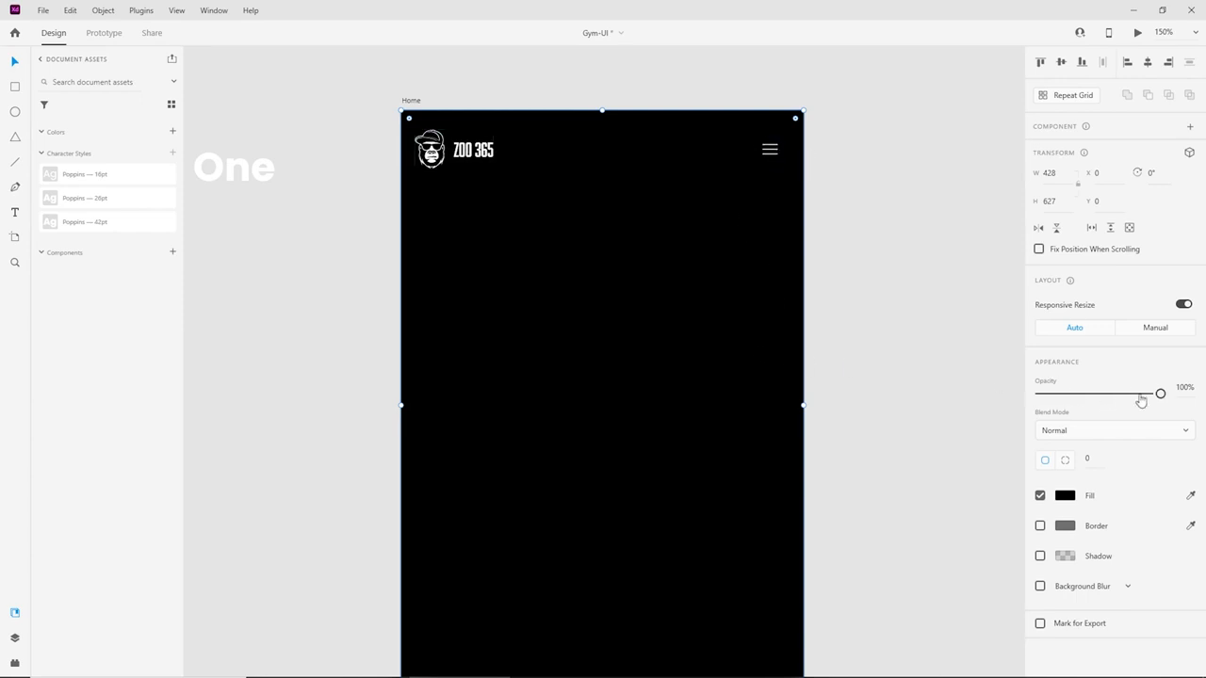
Set the black overlay rectangle's opacity to 40%.
{"action": "left_click", "coordinate": [1183, 389]}
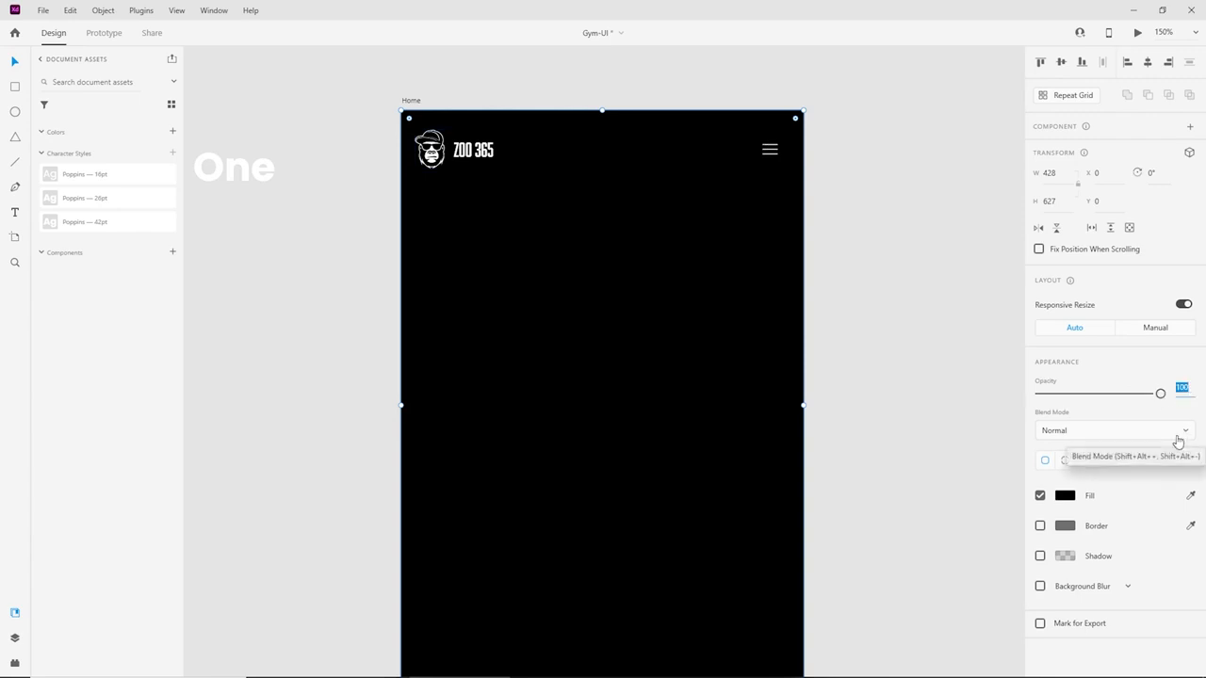
{"action": "type", "text": "40"}
{"action": "key", "text": "Return"}
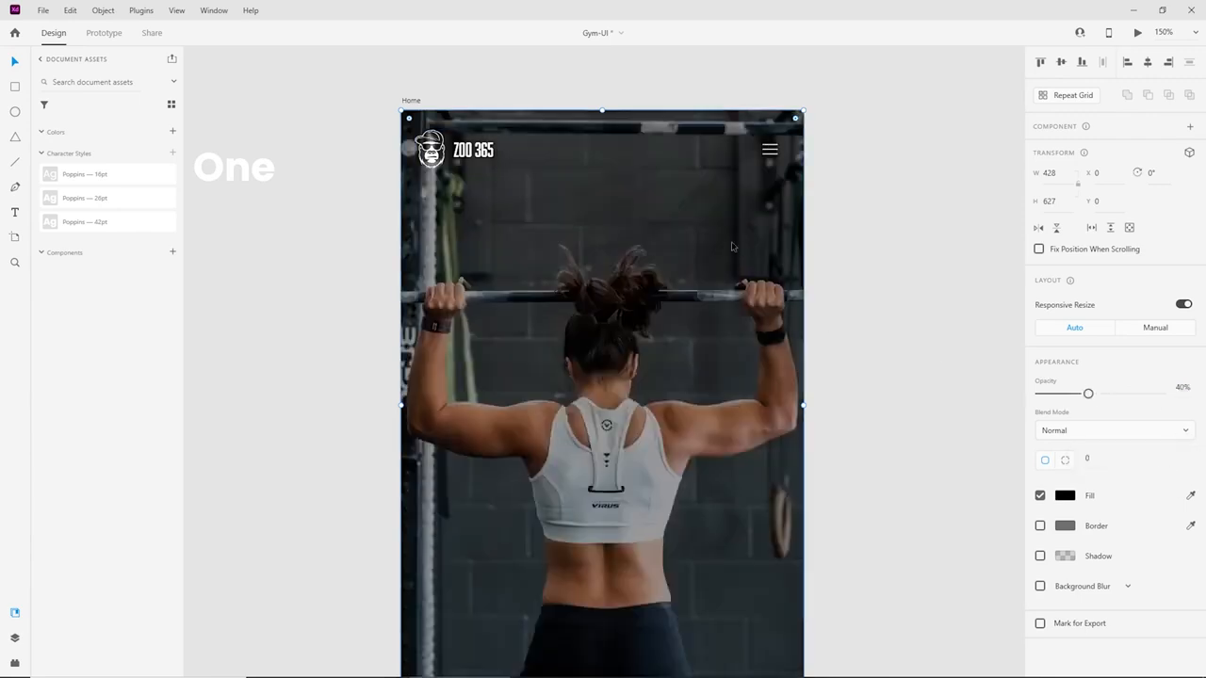
{"action": "scroll", "coordinate": [729, 383], "scroll_direction": "down", "scroll_amount": 2}
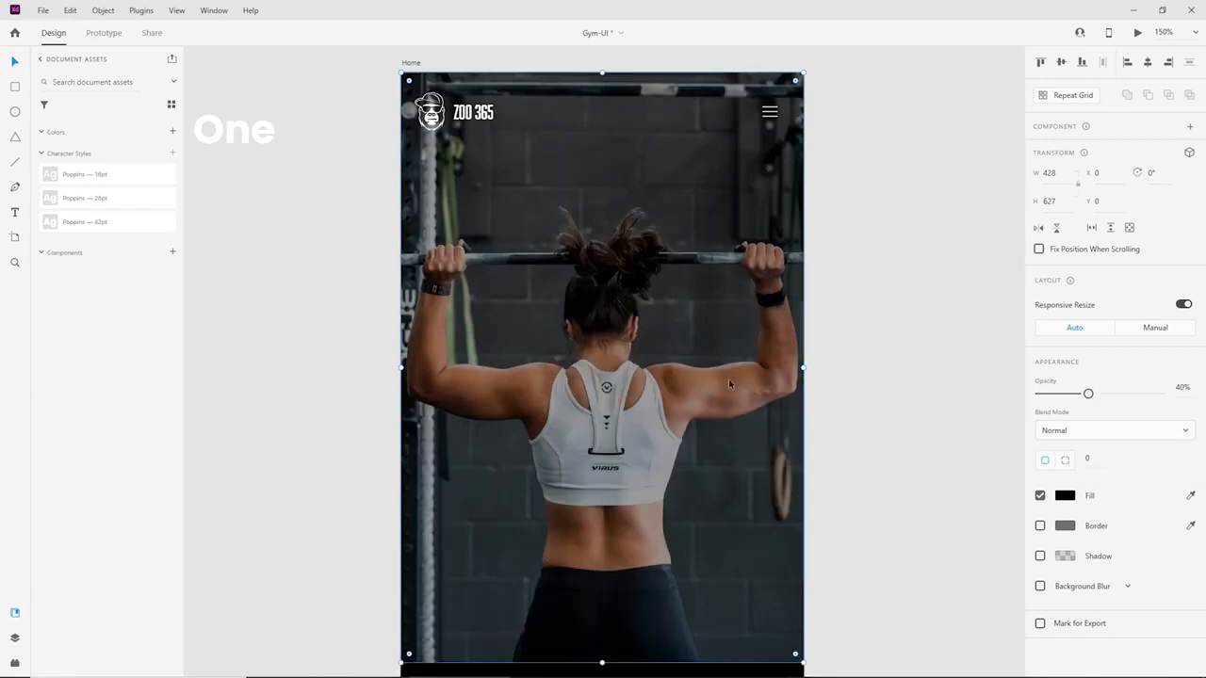
{"action": "left_click", "coordinate": [868, 259]}
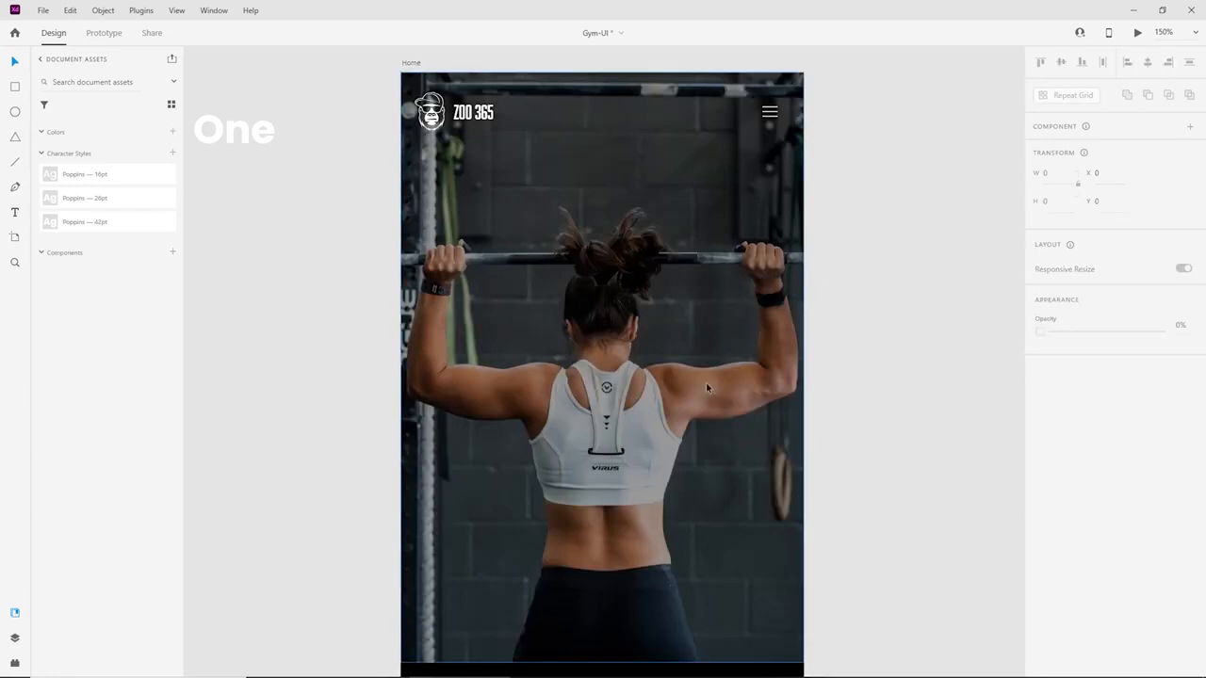
Examine the darkened hero photo and how its lower edge meets the black background of the Home artboard.
{"action": "scroll", "coordinate": [706, 385], "scroll_direction": "down", "scroll_amount": 4}
{"action": "scroll", "coordinate": [692, 373], "scroll_direction": "up", "scroll_amount": 3}
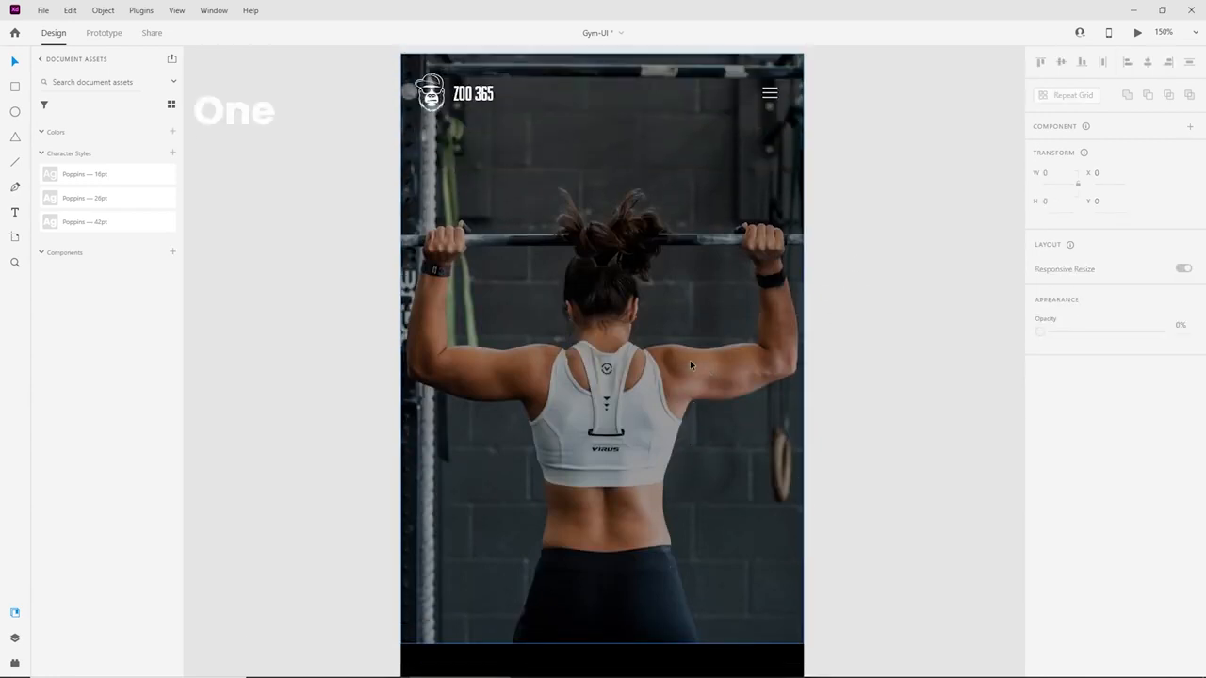
{"action": "scroll", "coordinate": [690, 362], "scroll_direction": "down", "scroll_amount": 4}
{"action": "scroll", "coordinate": [691, 364], "scroll_direction": "down", "scroll_amount": 2}
{"action": "scroll", "coordinate": [848, 433], "scroll_direction": "up", "scroll_amount": 6}
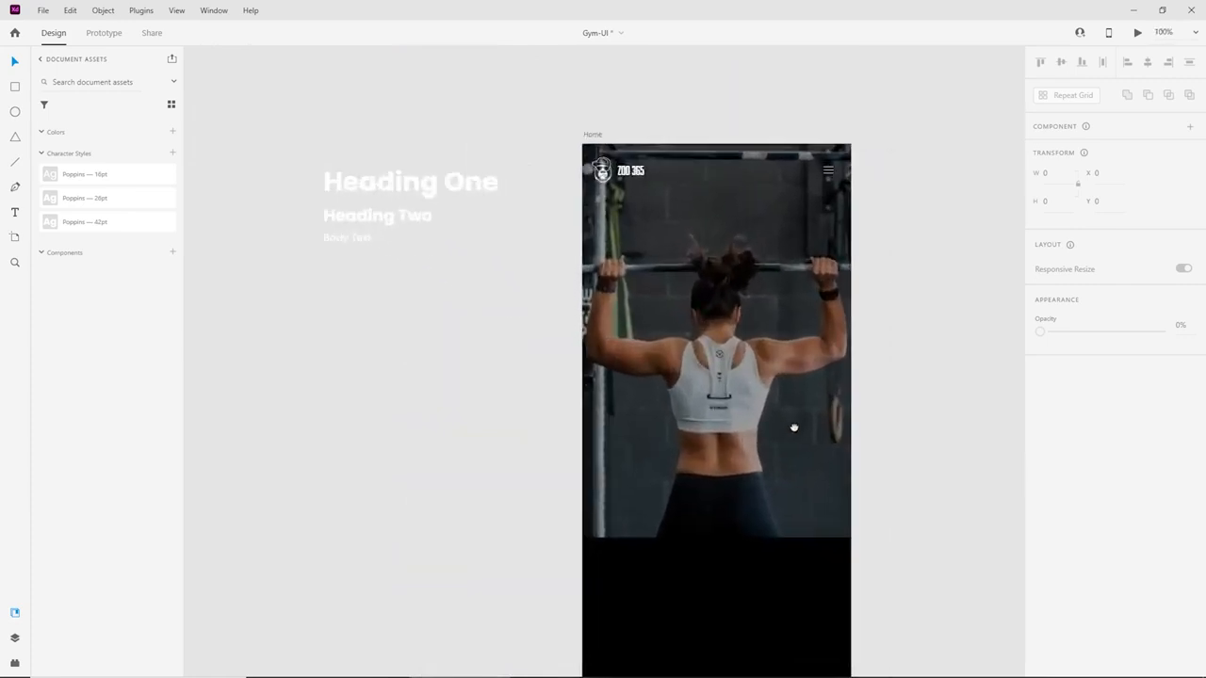
{"action": "scroll", "coordinate": [576, 511], "scroll_direction": "down", "scroll_amount": 1}
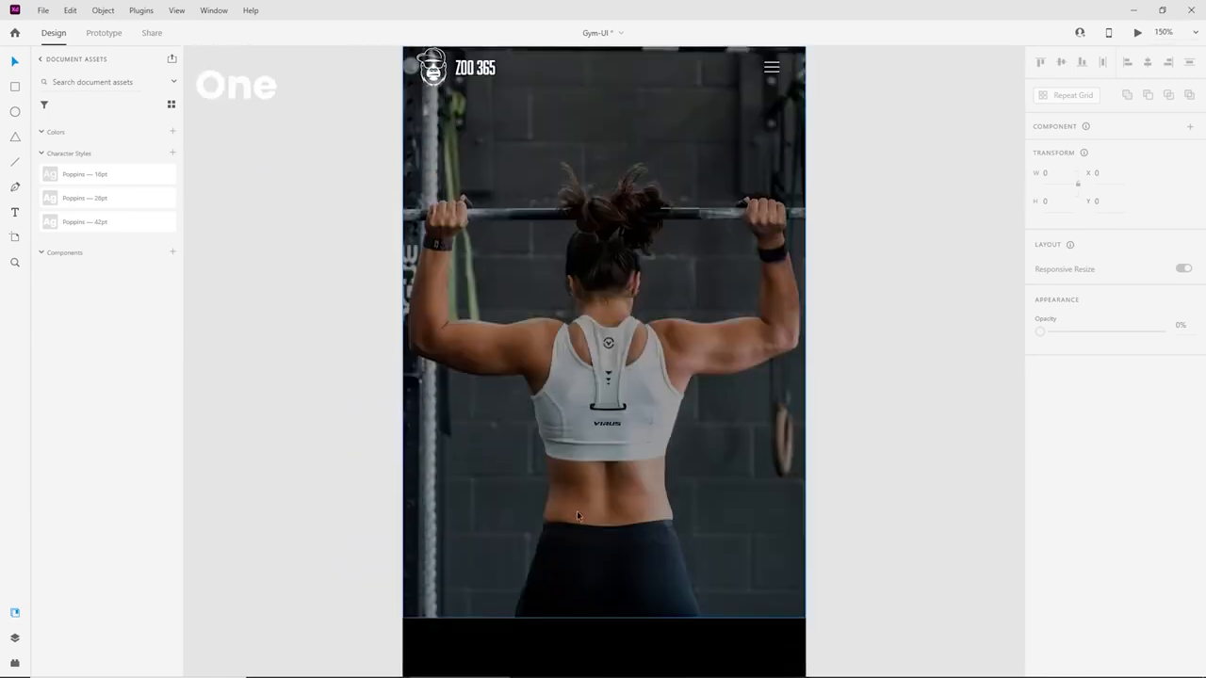
{"action": "scroll", "coordinate": [556, 490], "scroll_direction": "up", "scroll_amount": 1}
{"action": "scroll", "coordinate": [534, 476], "scroll_direction": "up", "scroll_amount": 1}
{"action": "scroll", "coordinate": [495, 209], "scroll_direction": "down", "scroll_amount": 3}
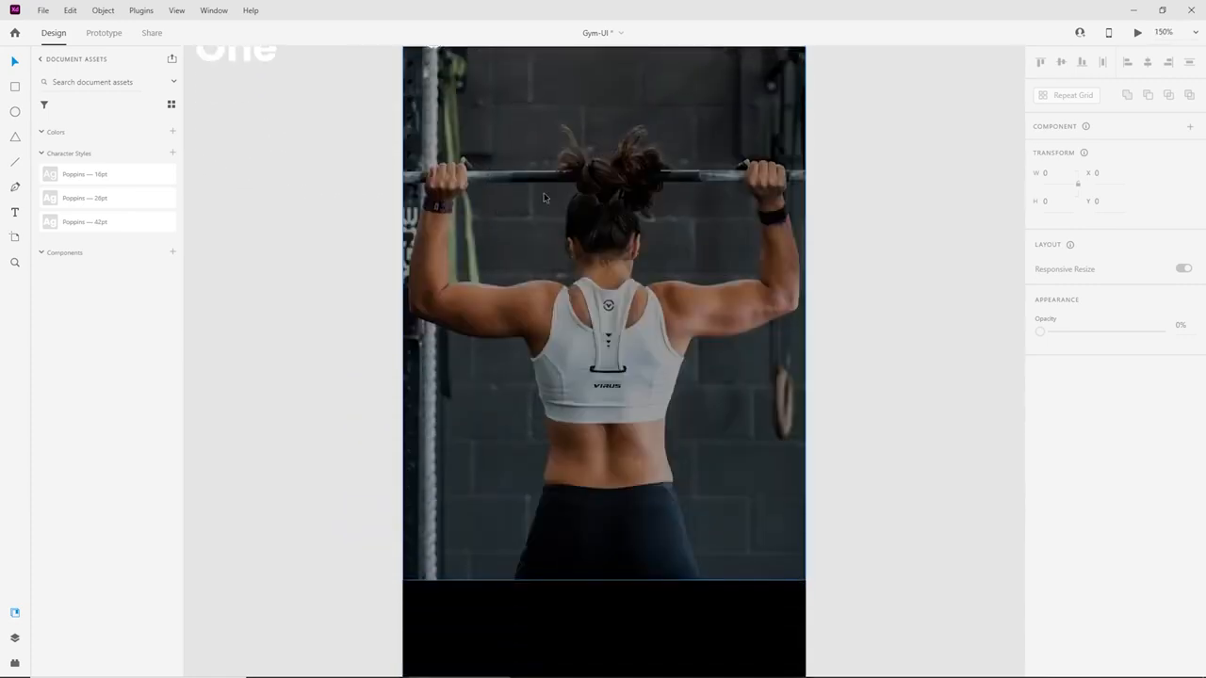
{"action": "scroll", "coordinate": [524, 637], "scroll_direction": "down", "scroll_amount": 4}
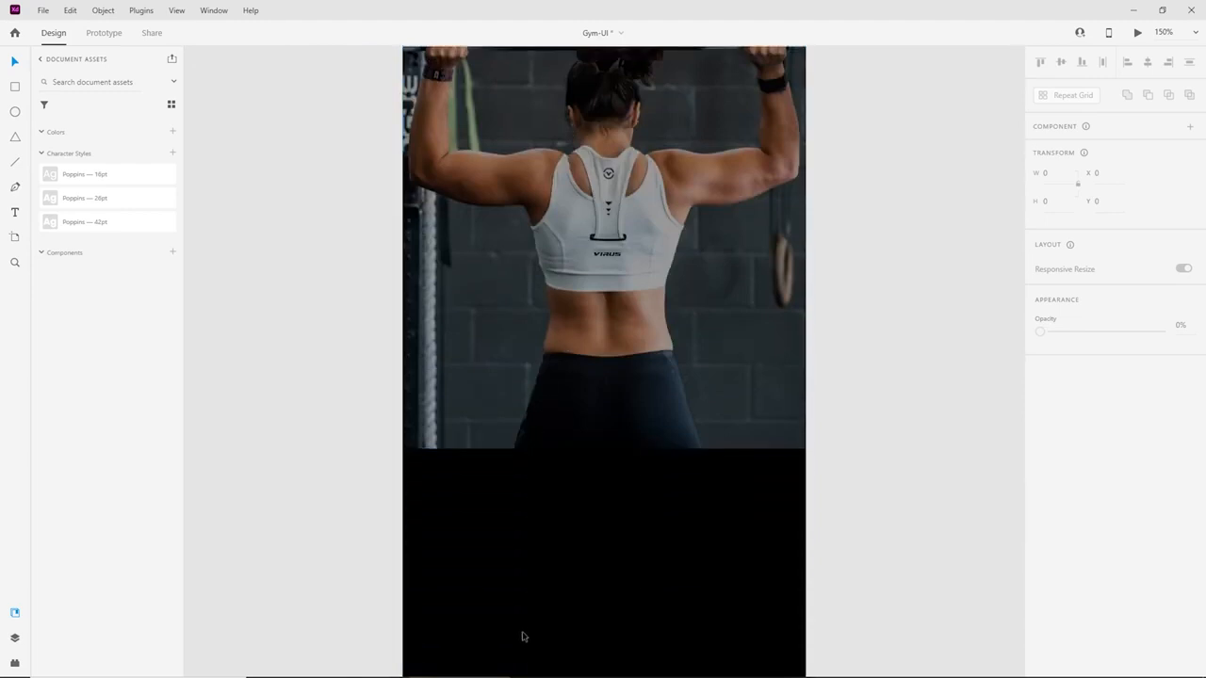
{"action": "scroll", "coordinate": [531, 606], "scroll_direction": "up", "scroll_amount": 3}
{"action": "scroll", "coordinate": [454, 494], "scroll_direction": "up", "scroll_amount": 2}
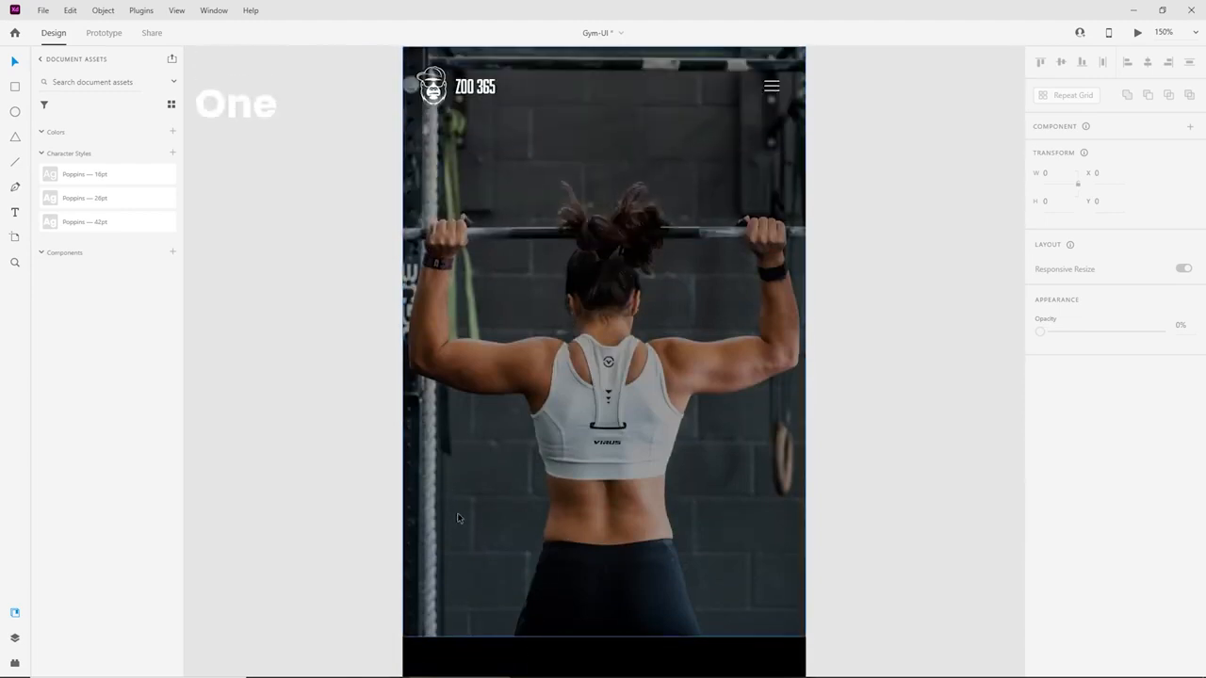
{"action": "scroll", "coordinate": [459, 525], "scroll_direction": "down", "scroll_amount": 1}
{"action": "scroll", "coordinate": [460, 526], "scroll_direction": "up", "scroll_amount": 2}
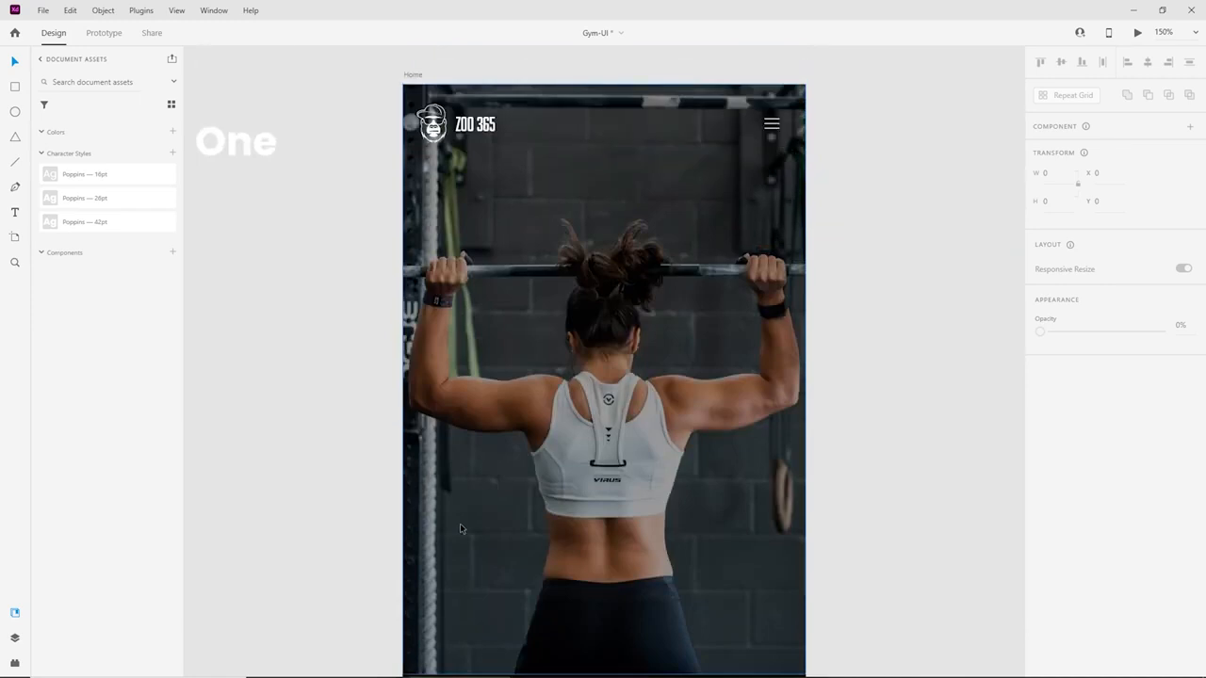
{"action": "scroll", "coordinate": [676, 345], "scroll_direction": "down", "scroll_amount": 1}
Change the overlay's fill to a vertical linear gradient from fully transparent black (0%) at the top to solid #000000 at the bottom.
{"action": "left_click", "coordinate": [631, 136]}
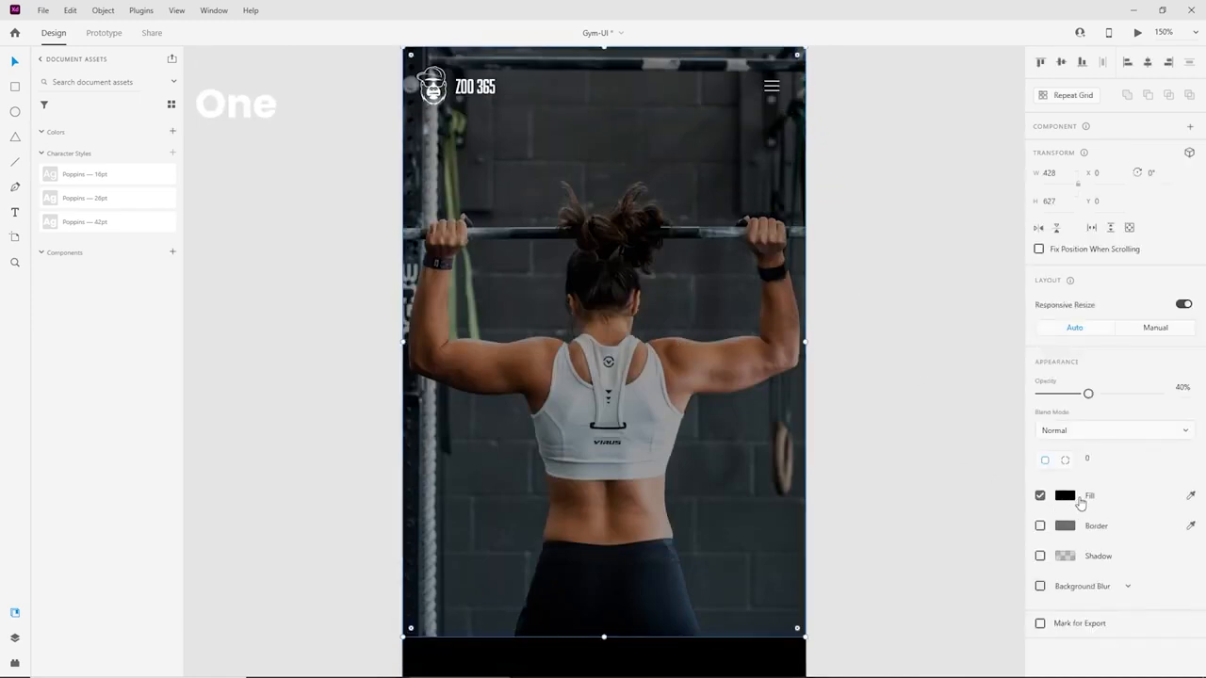
{"action": "left_click", "coordinate": [1088, 498]}
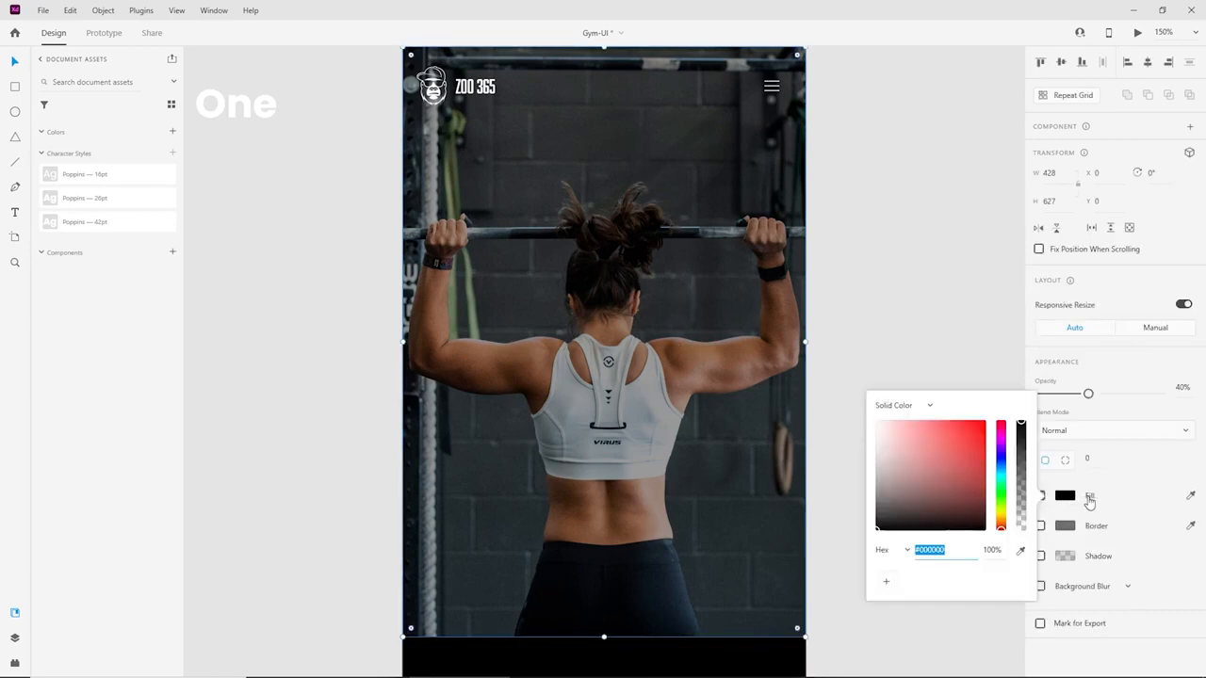
{"action": "left_click", "coordinate": [906, 406]}
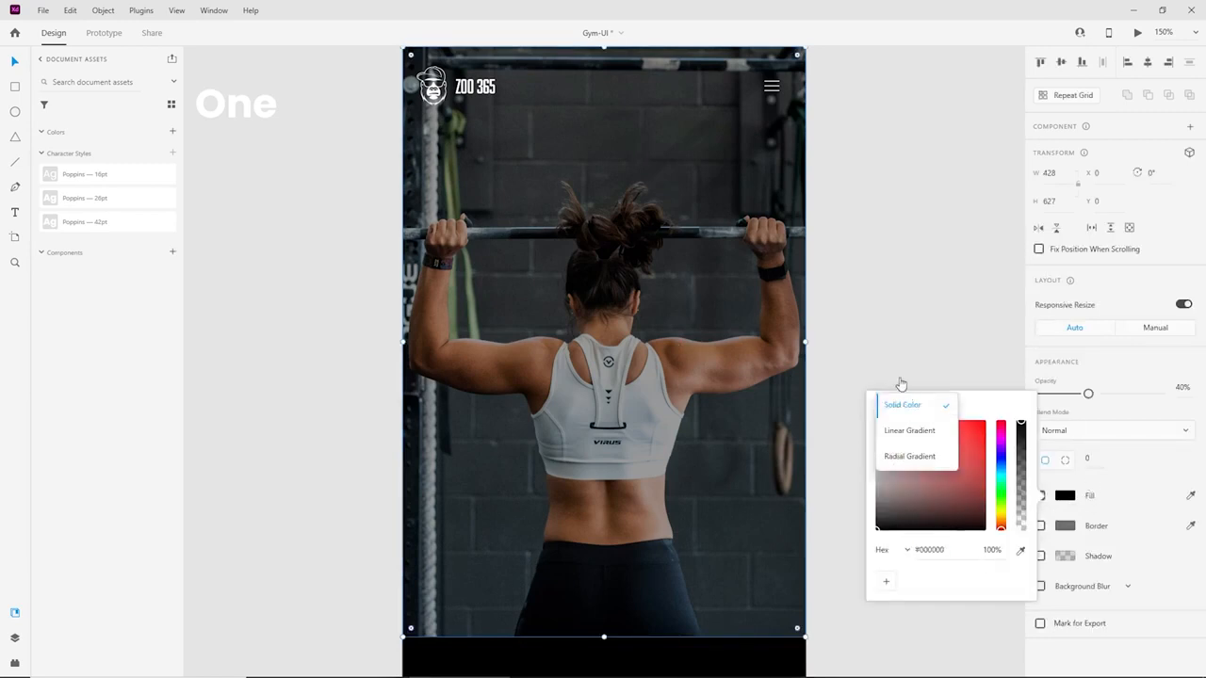
{"action": "left_click", "coordinate": [912, 435]}
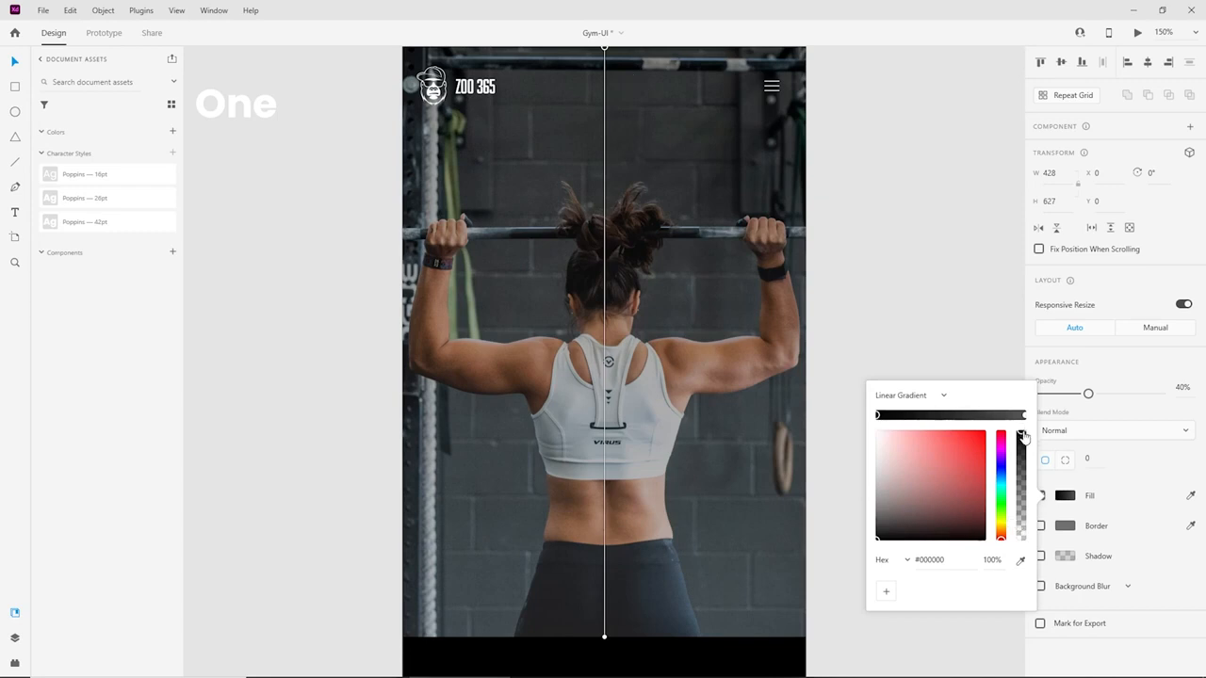
{"action": "left_click_drag", "start_coordinate": [1023, 436], "coordinate": [1023, 539]}
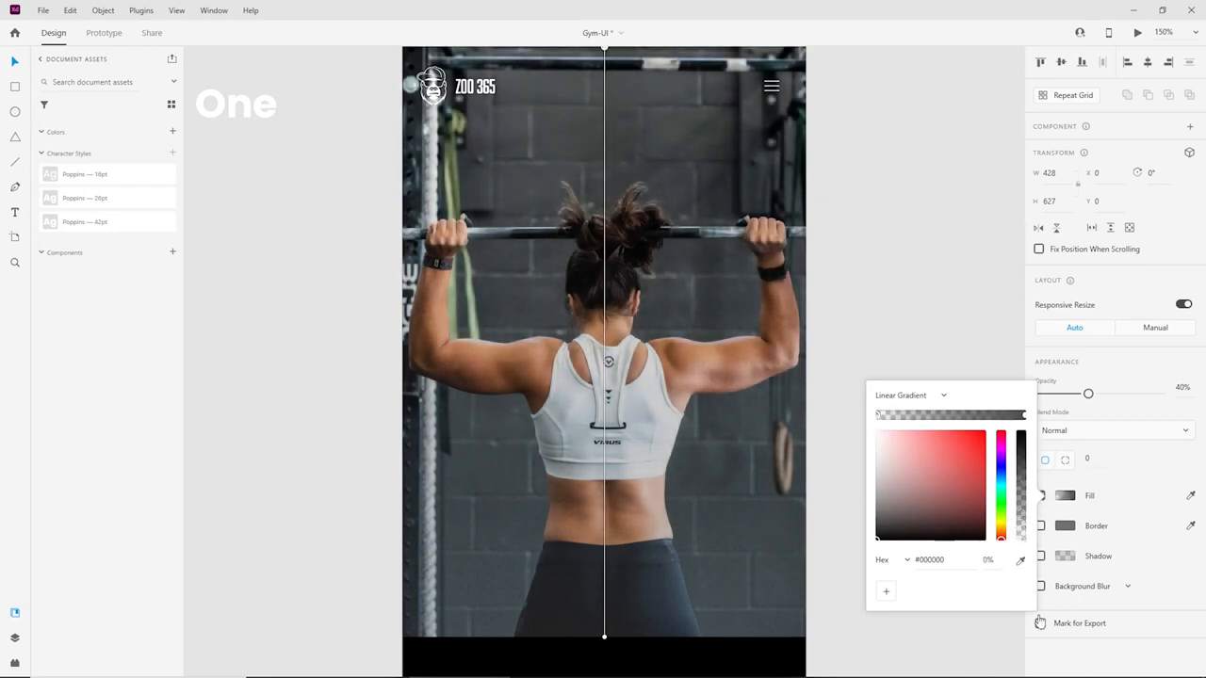
{"action": "left_click", "coordinate": [1024, 415]}
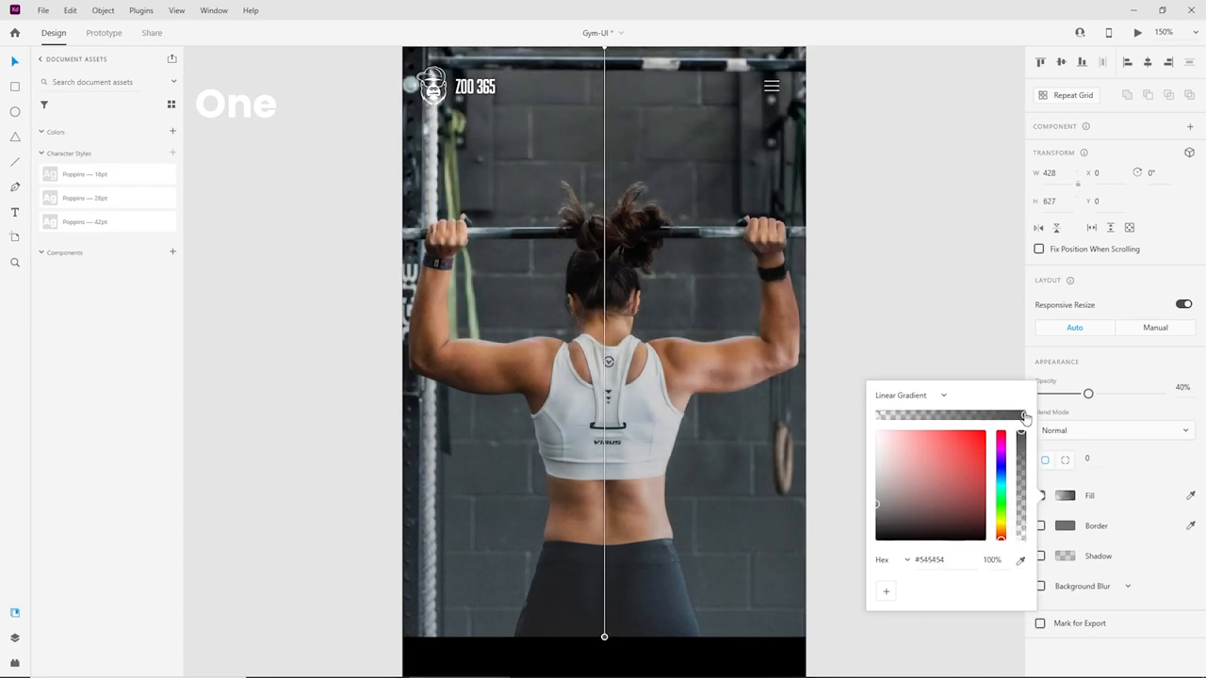
{"action": "left_click_drag", "start_coordinate": [924, 491], "coordinate": [829, 640]}
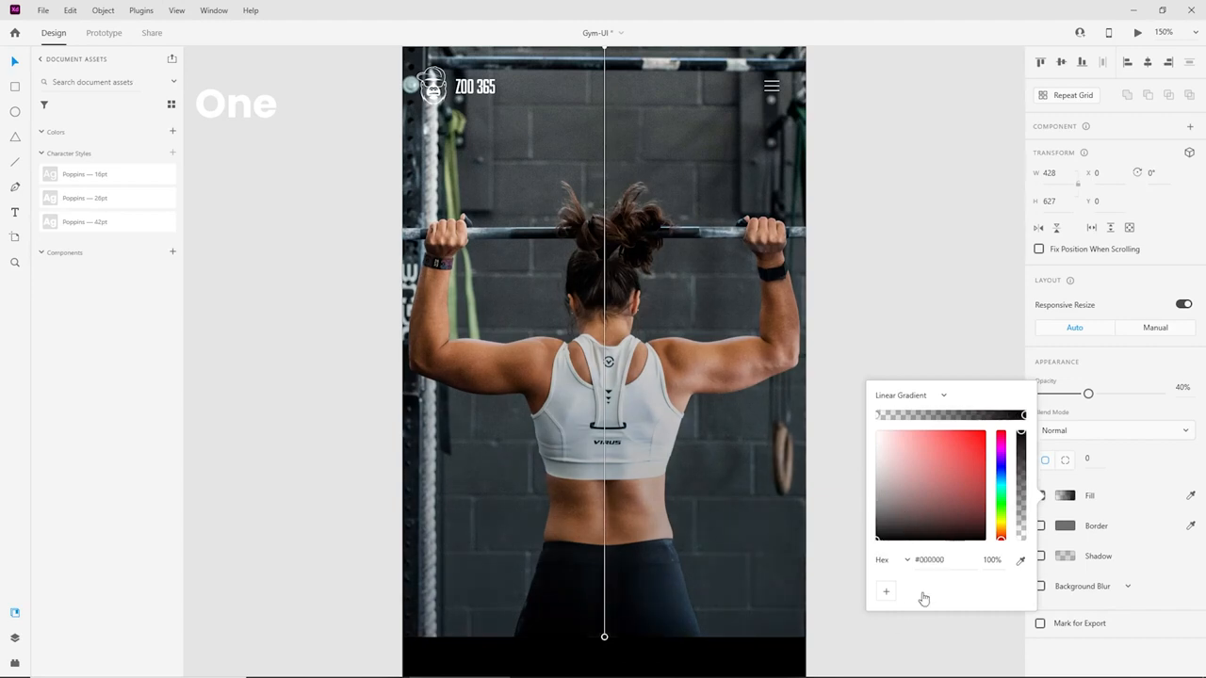
Add an intermediate black stop at 94% opacity past the gradient's midpoint and raise the overlay's overall opacity to 100%.
{"action": "left_click_drag", "start_coordinate": [1023, 416], "coordinate": [966, 424]}
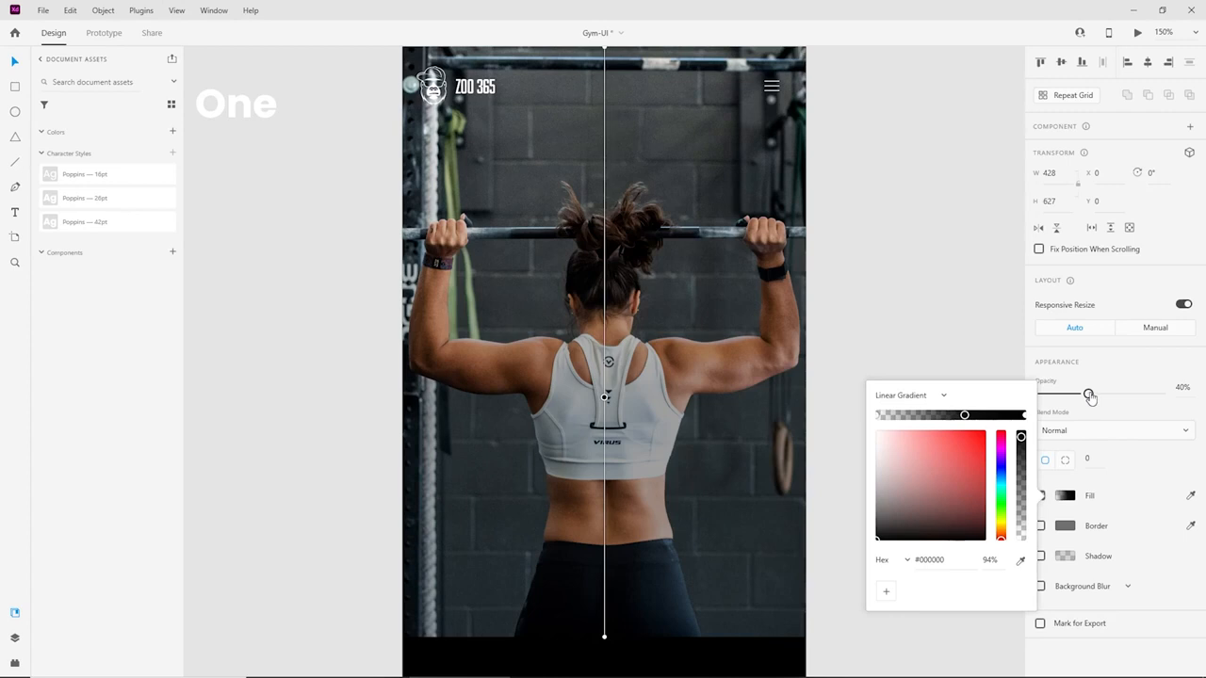
{"action": "left_click_drag", "start_coordinate": [1089, 396], "coordinate": [1188, 390]}
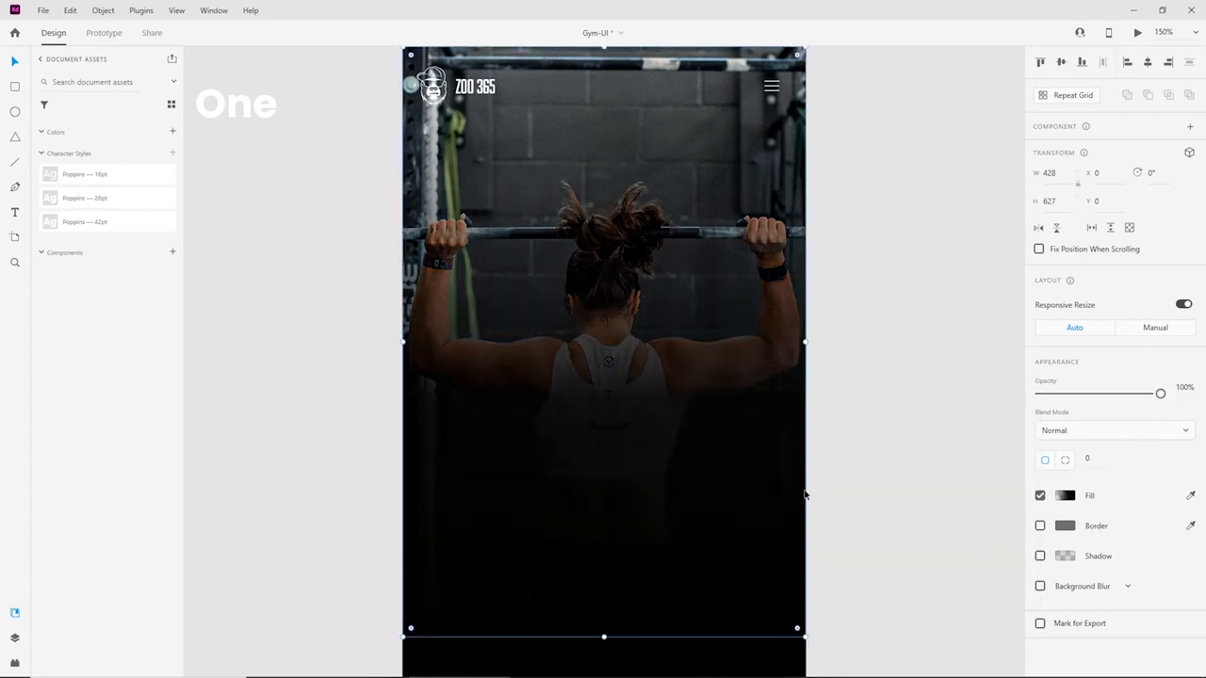
Shift the gradient's intermediate stop further down the photo and lower that stop's opacity to 85%.
{"action": "left_click", "coordinate": [1065, 495]}
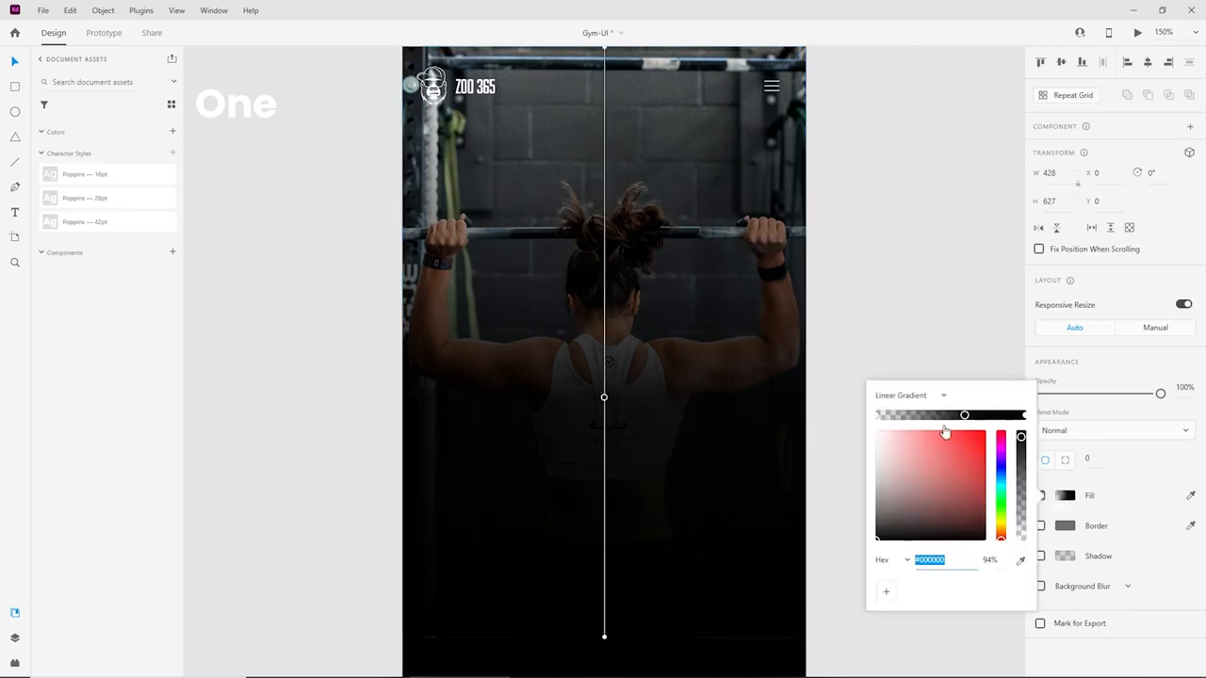
{"action": "left_click_drag", "start_coordinate": [965, 416], "coordinate": [984, 415]}
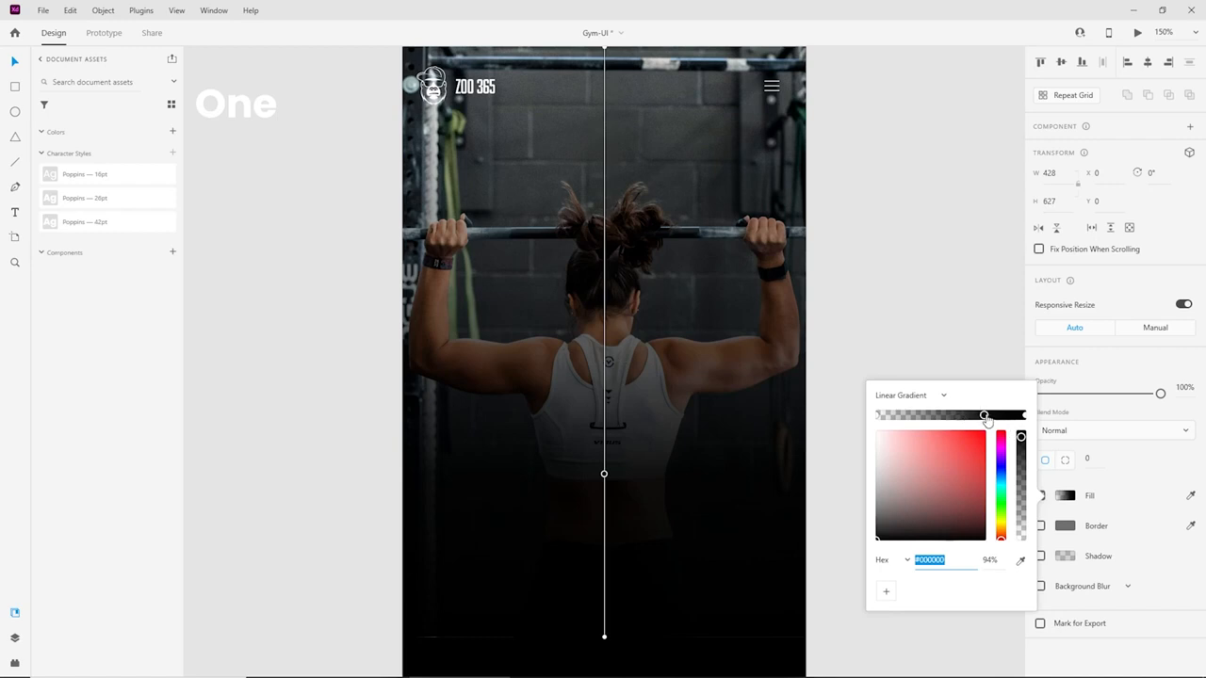
{"action": "left_click", "coordinate": [876, 417]}
{"action": "left_click_drag", "start_coordinate": [1021, 544], "coordinate": [1020, 449]}
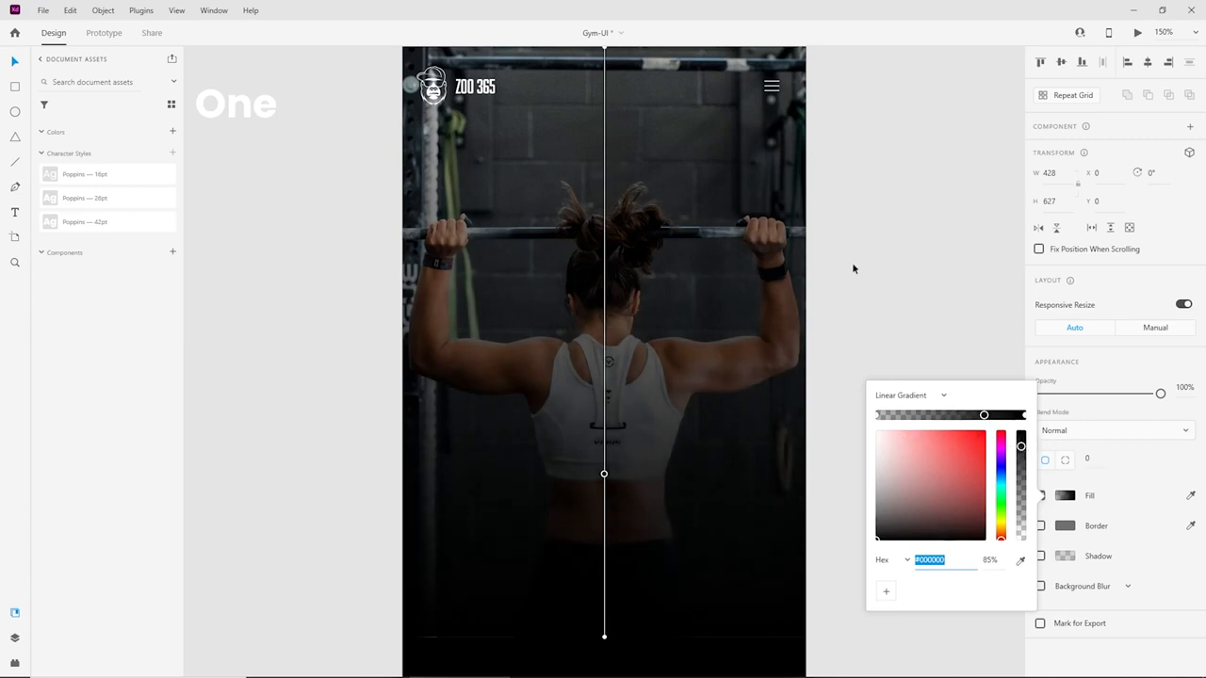
{"action": "key", "text": "Escape"}
Inspect up close how the gradient overlay blends into the black background at the photo's lower edge.
{"action": "scroll", "coordinate": [870, 449], "scroll_direction": "down", "scroll_amount": 2}
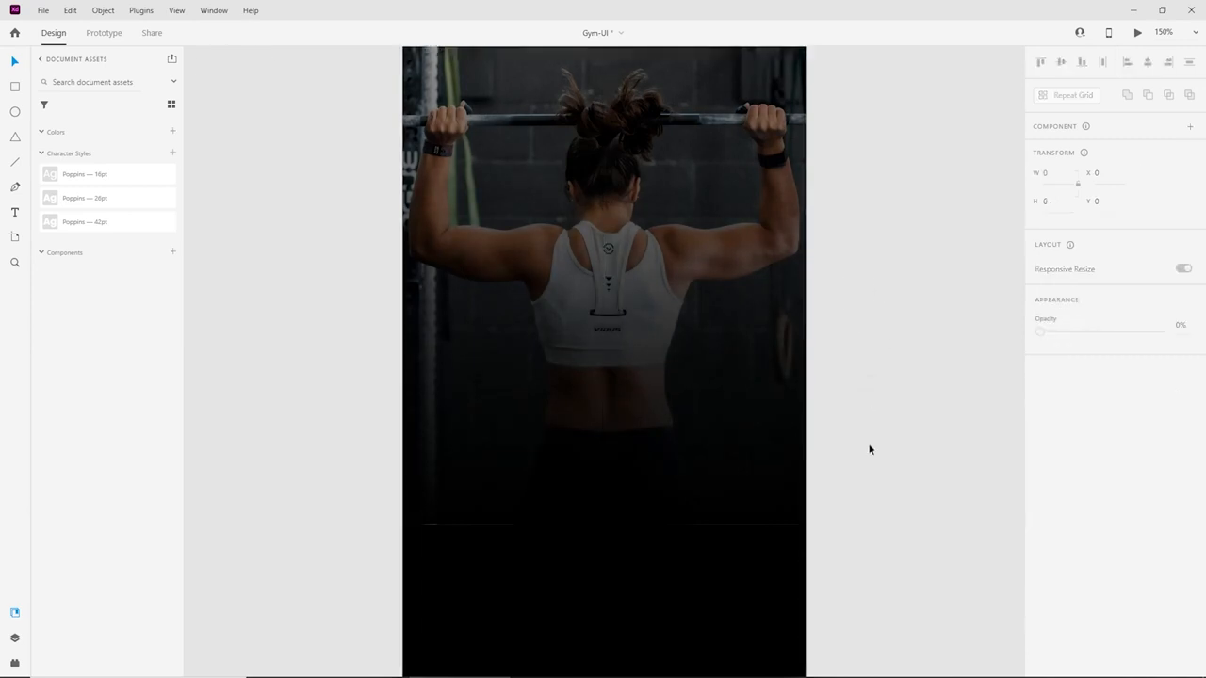
{"action": "left_click", "coordinate": [951, 448]}
{"action": "scroll", "coordinate": [842, 576], "scroll_direction": "up", "scroll_amount": 3}
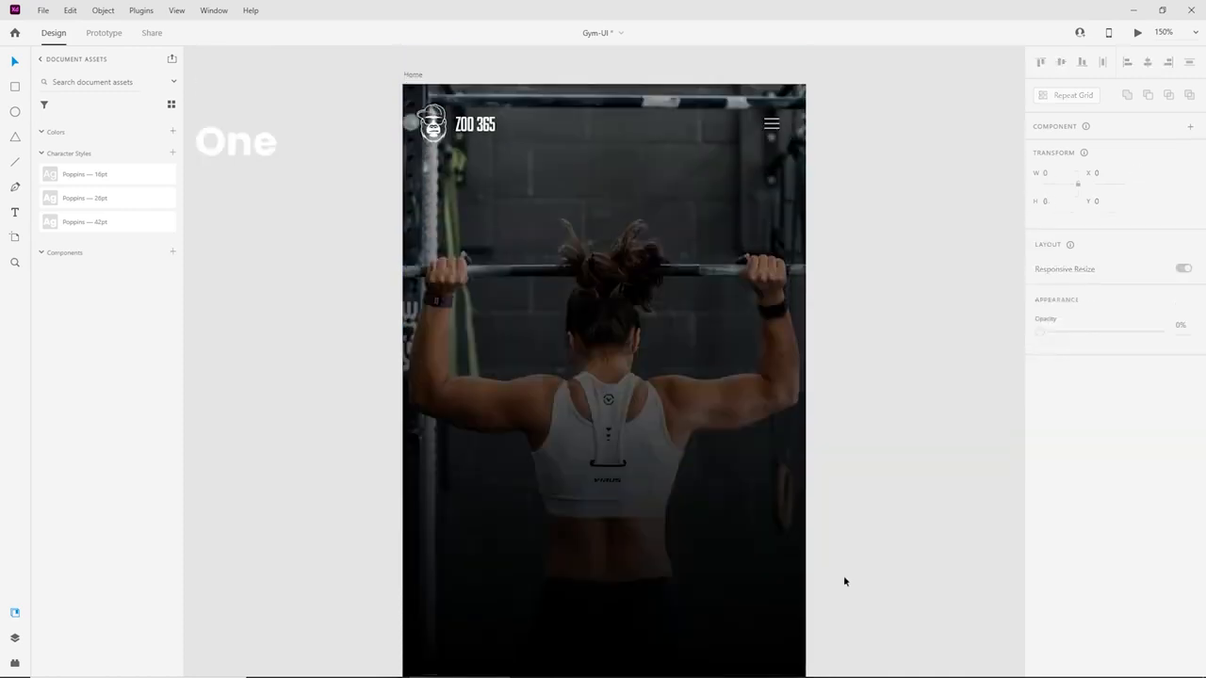
{"action": "scroll", "coordinate": [835, 571], "scroll_direction": "down", "scroll_amount": 3}
{"action": "scroll", "coordinate": [863, 523], "scroll_direction": "down", "scroll_amount": 2}
{"action": "scroll", "coordinate": [861, 522], "scroll_direction": "up", "scroll_amount": 5, "text": "ctrl"}
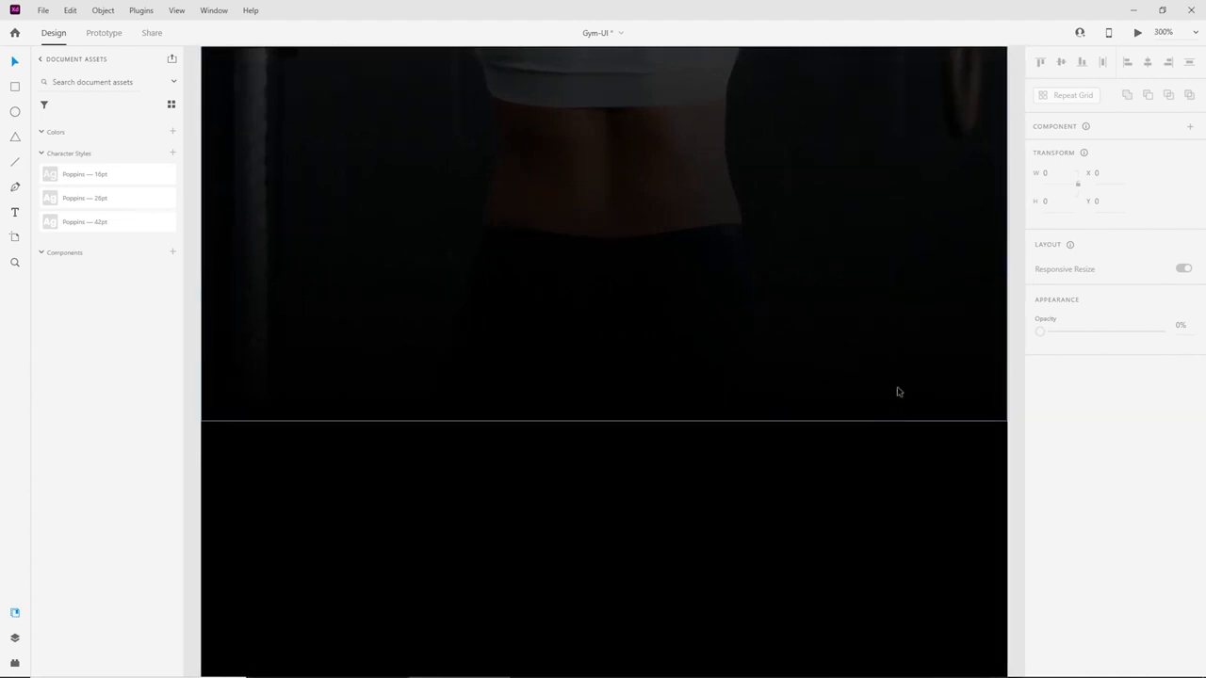
Preview the Home artboard to examine how the hero photo fades into the black background.
{"action": "scroll", "coordinate": [848, 499], "scroll_direction": "down", "scroll_amount": 3, "text": "ctrl"}
{"action": "scroll", "coordinate": [830, 466], "scroll_direction": "down", "scroll_amount": 3, "text": "ctrl"}
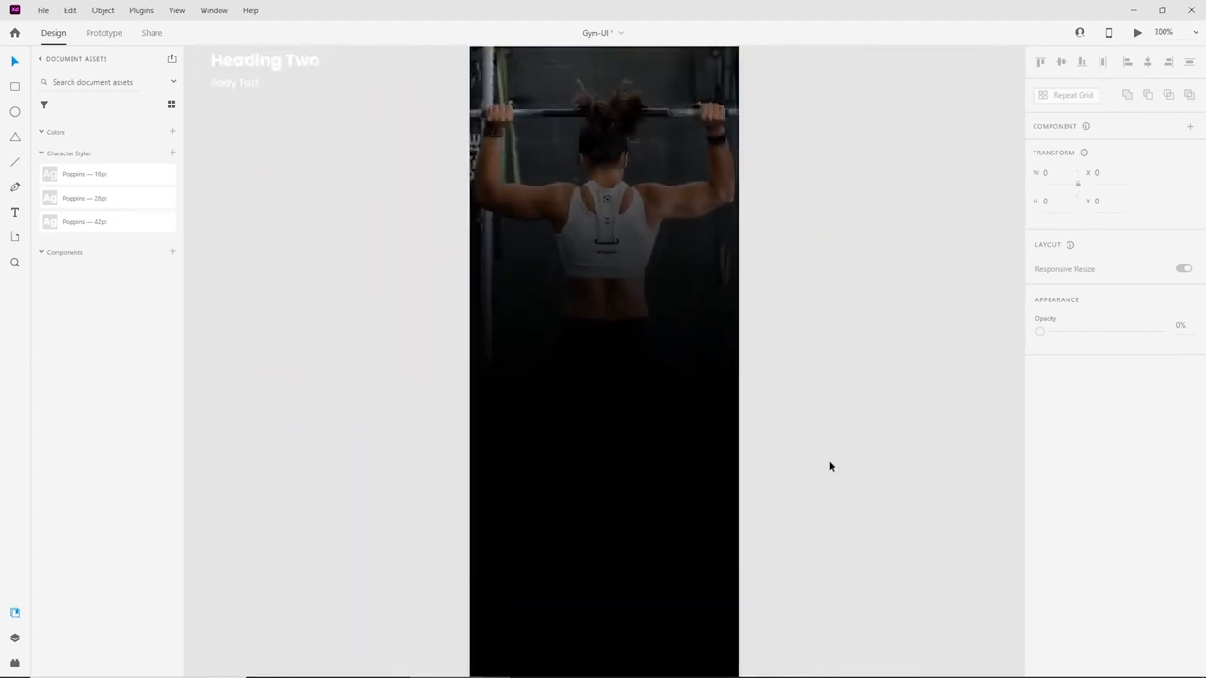
{"action": "scroll", "coordinate": [830, 467], "scroll_direction": "up", "scroll_amount": 2, "text": "ctrl"}
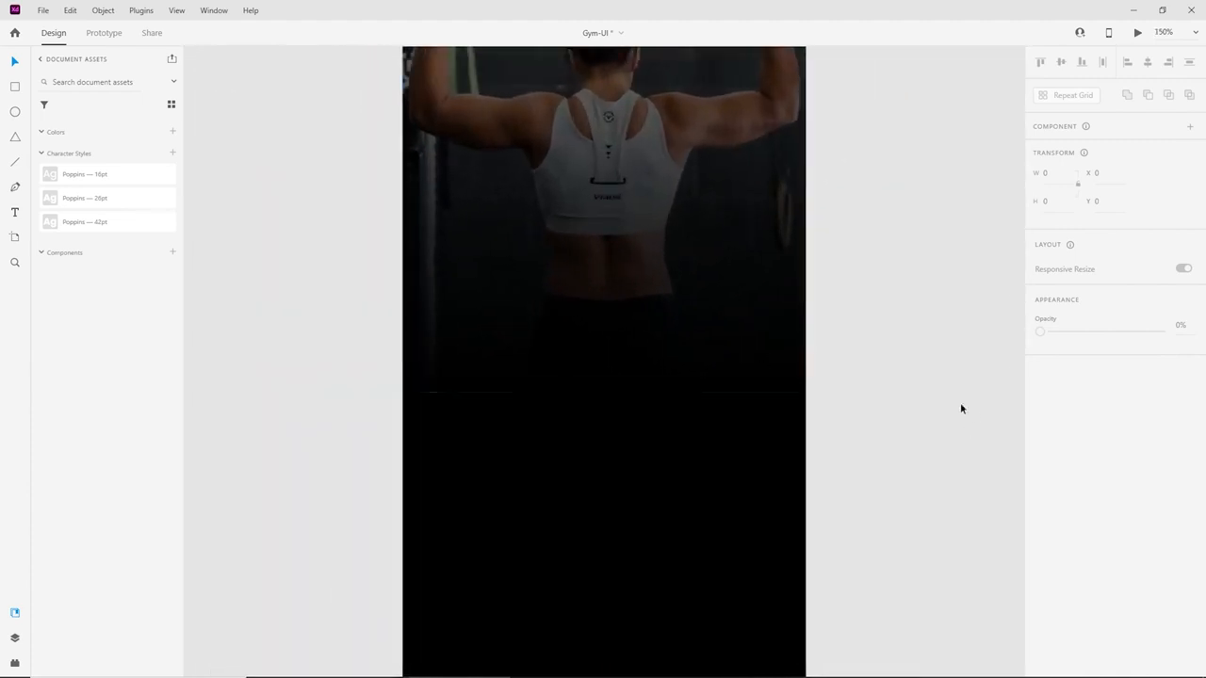
{"action": "scroll", "coordinate": [869, 423], "scroll_direction": "down", "scroll_amount": 2, "text": "ctrl"}
{"action": "left_click", "coordinate": [533, 228]}
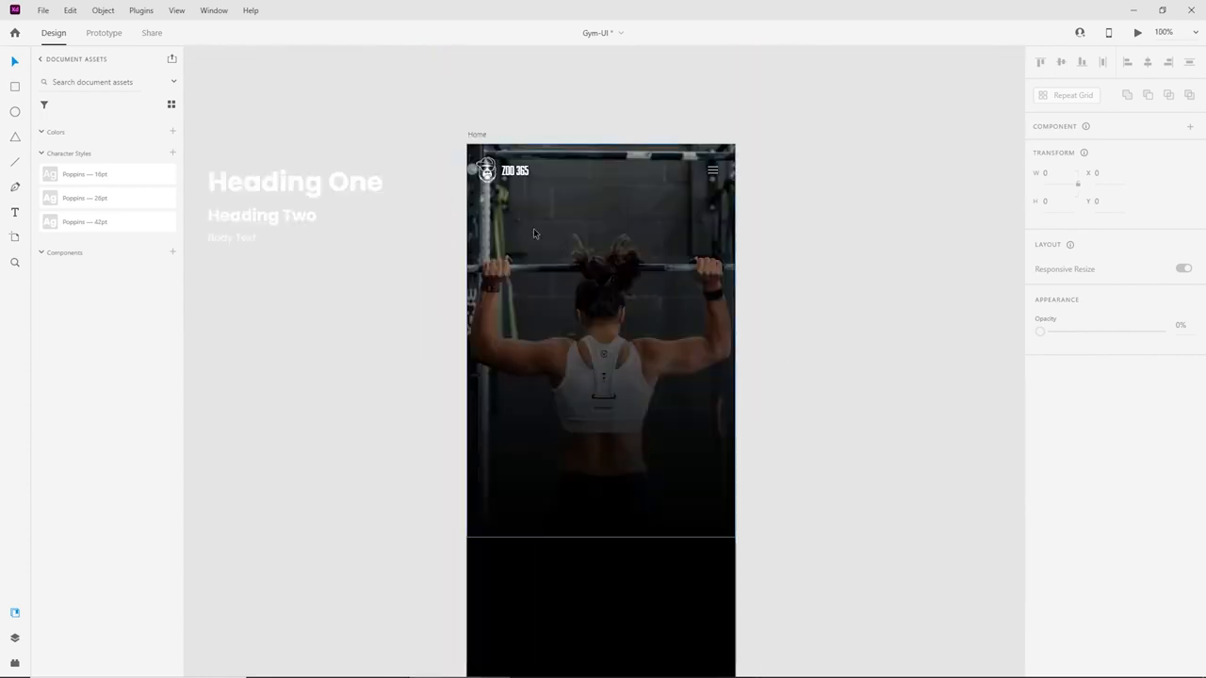
{"action": "left_click", "coordinate": [1138, 32]}
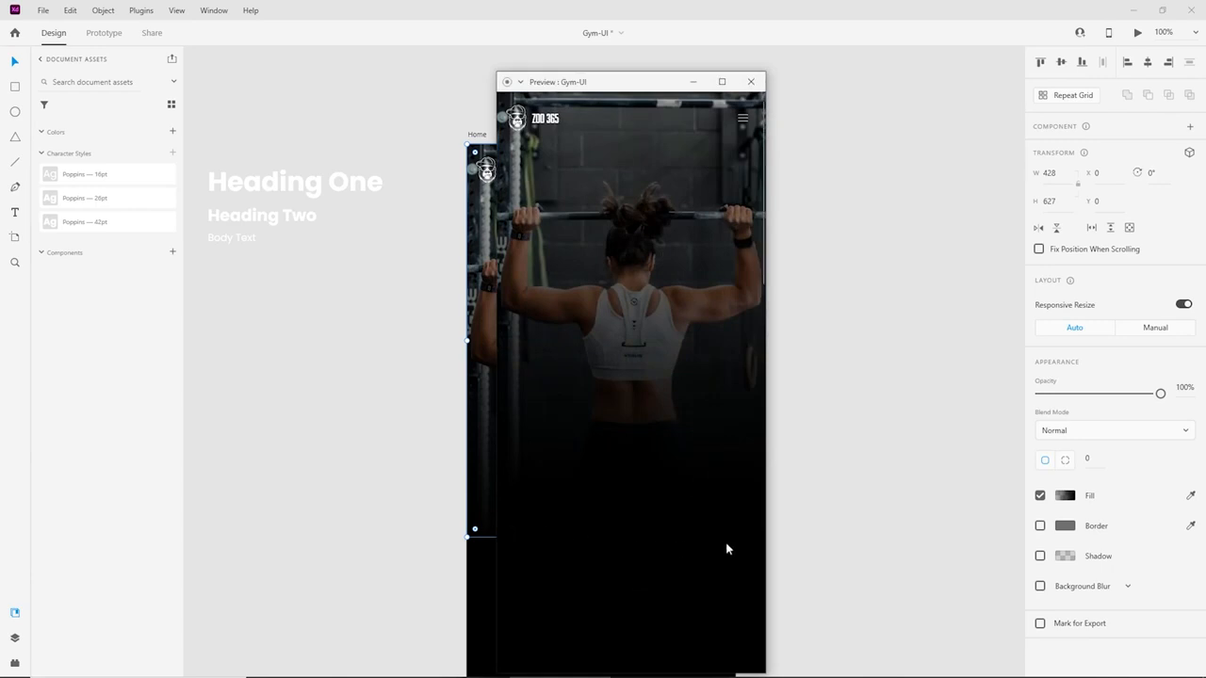
{"action": "left_click", "coordinate": [750, 81]}
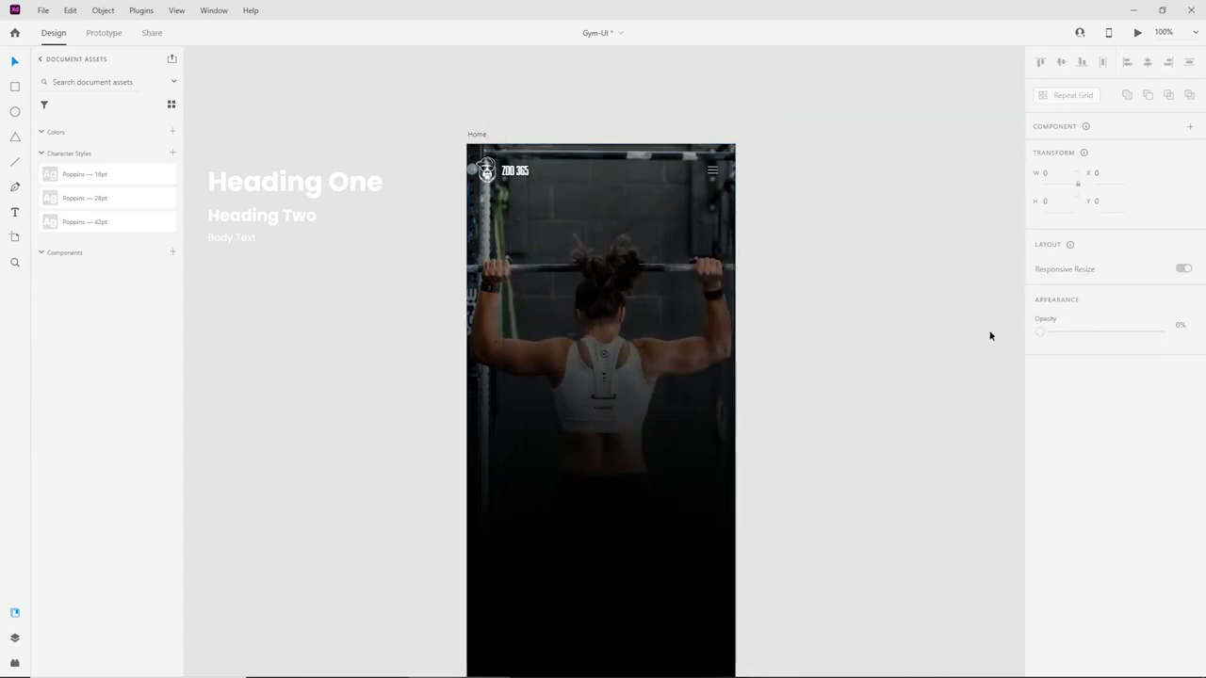
{"action": "scroll", "coordinate": [933, 405], "scroll_direction": "up", "scroll_amount": 1}
{"action": "scroll", "coordinate": [877, 388], "scroll_direction": "down", "scroll_amount": 2}
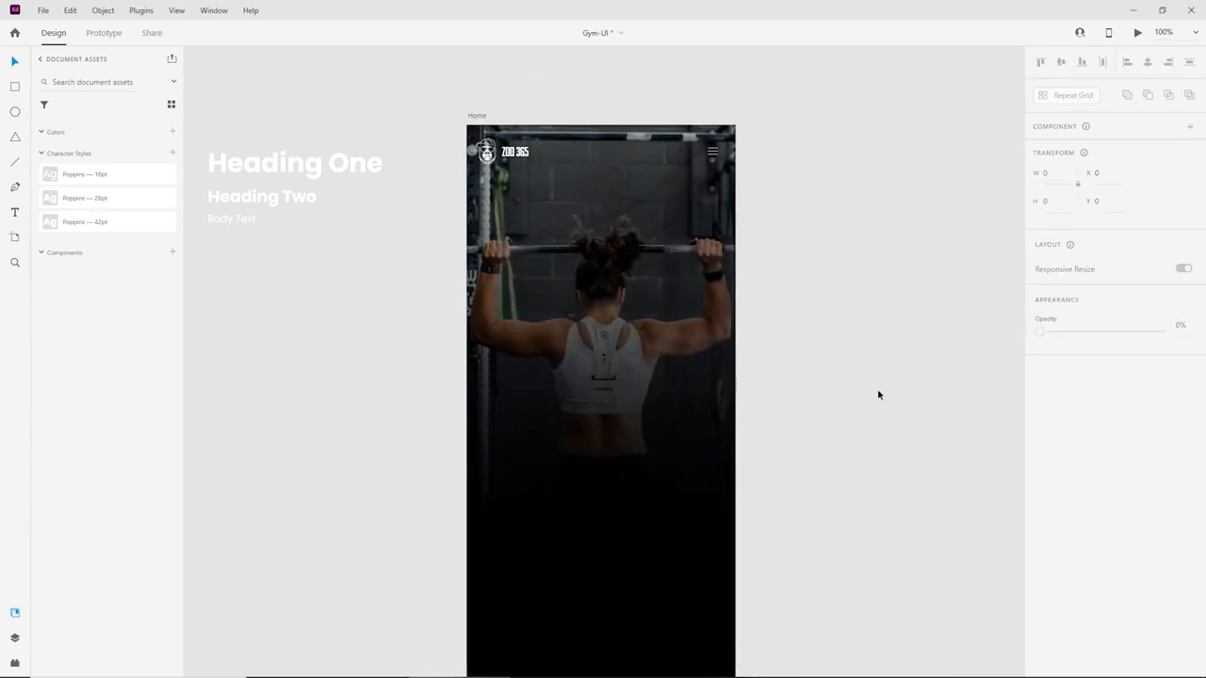
Rename the 42 pt Poppins character style to "Heading One" in the document assets.
{"action": "key", "text": "ctrl+equal"}
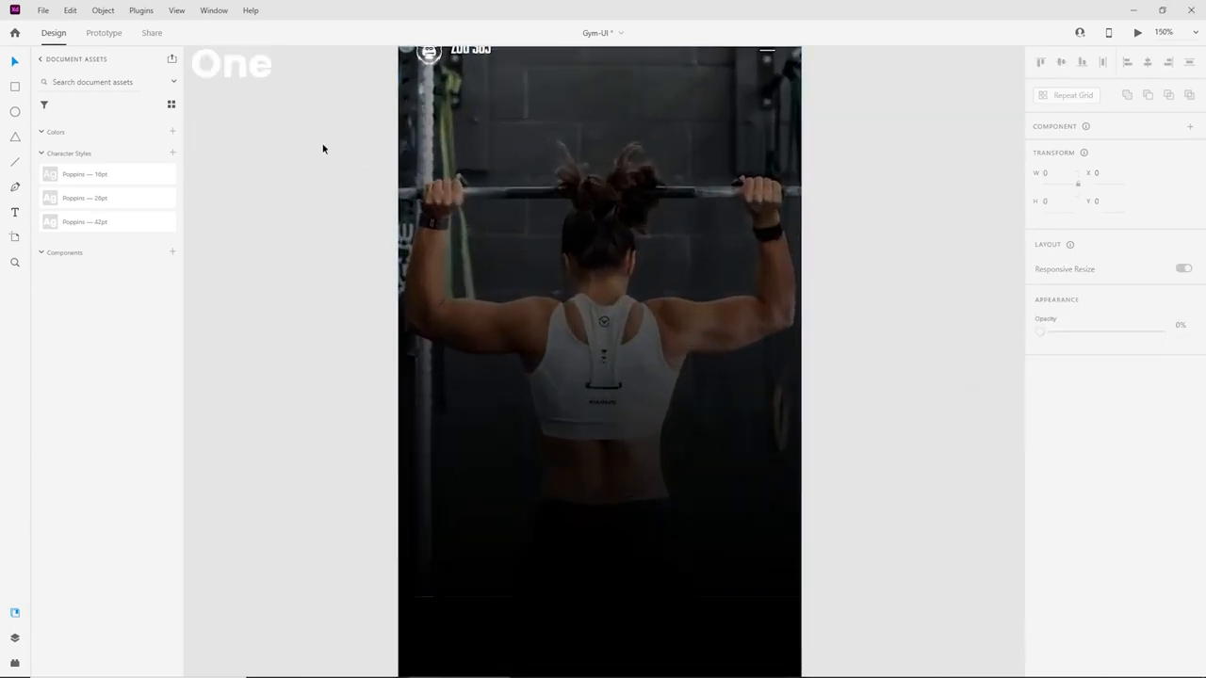
{"action": "mouse_move", "coordinate": [91, 228]}
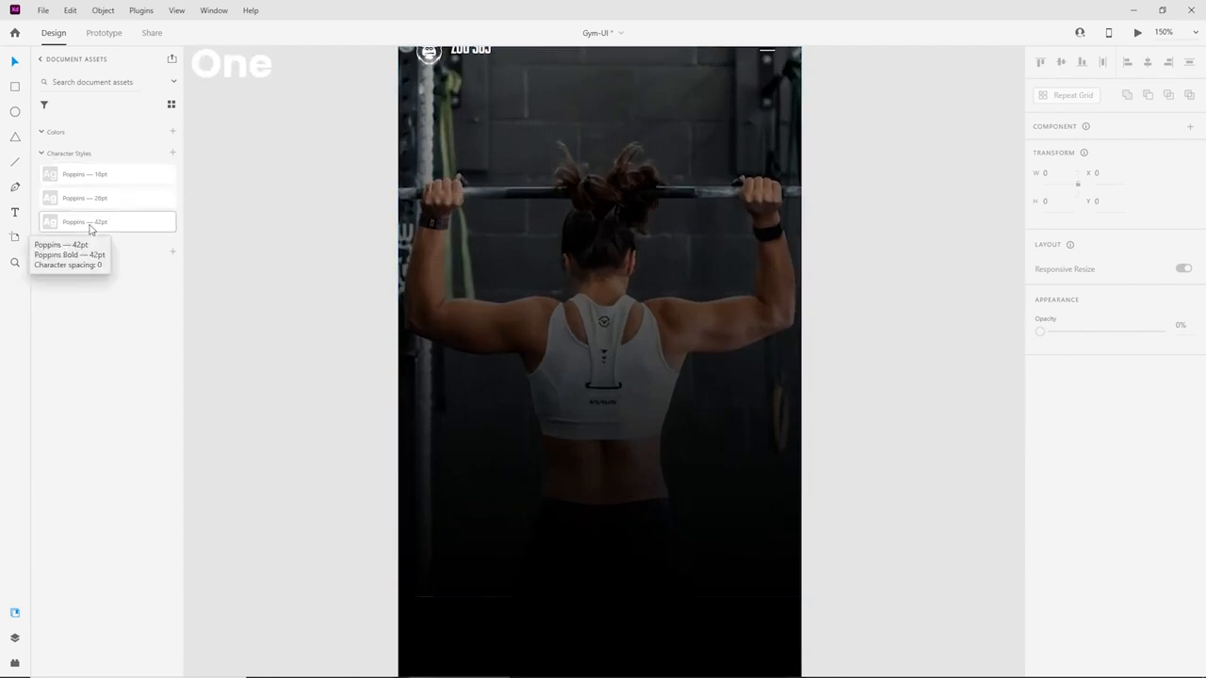
{"action": "double_click", "coordinate": [100, 223]}
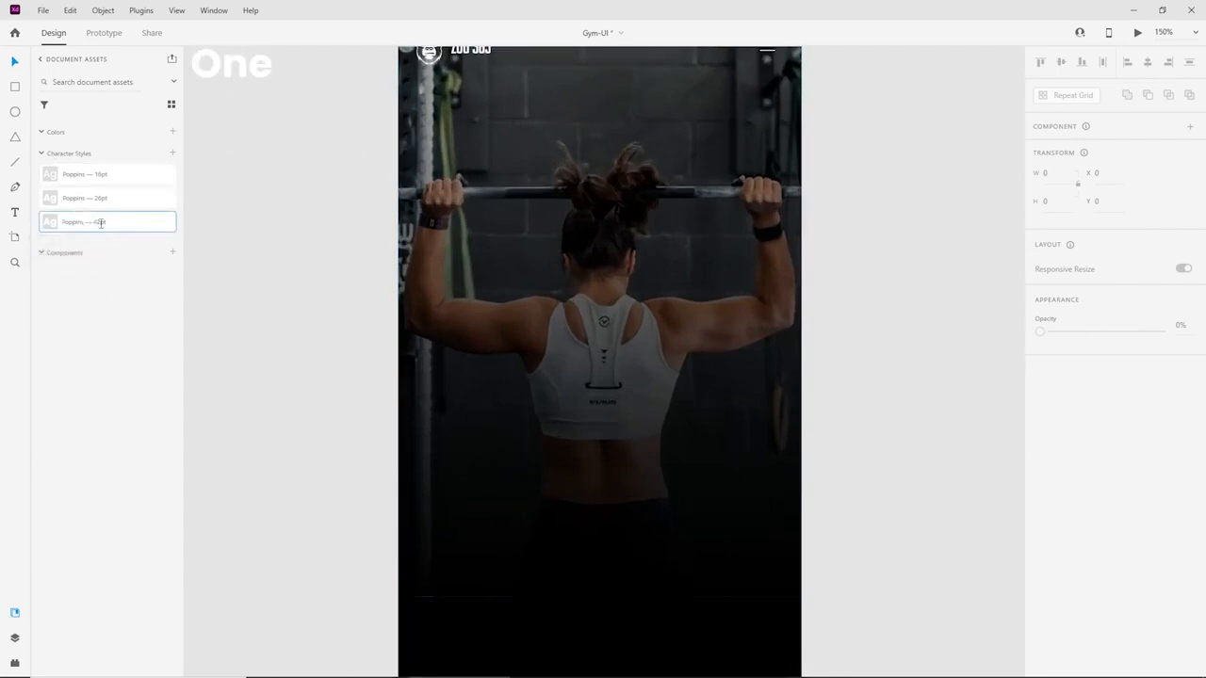
{"action": "left_click_drag", "start_coordinate": [109, 223], "coordinate": [28, 227]}
{"action": "left_click", "coordinate": [82, 221]}
{"action": "type", "text": "H1"}
{"action": "type", "text": "eading One"}
Rename the 26 pt character style to "Heading Two" and the 16 pt character style to "Body Text".
{"action": "double_click", "coordinate": [100, 198]}
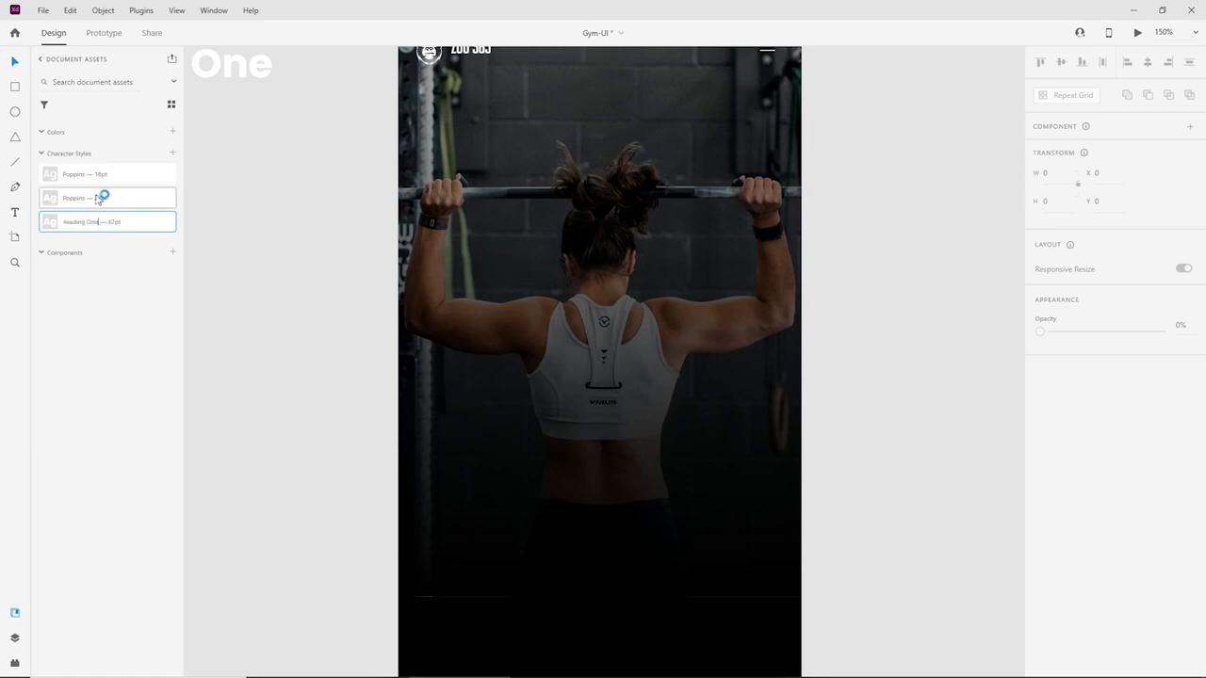
{"action": "left_click_drag", "start_coordinate": [86, 198], "coordinate": [21, 202]}
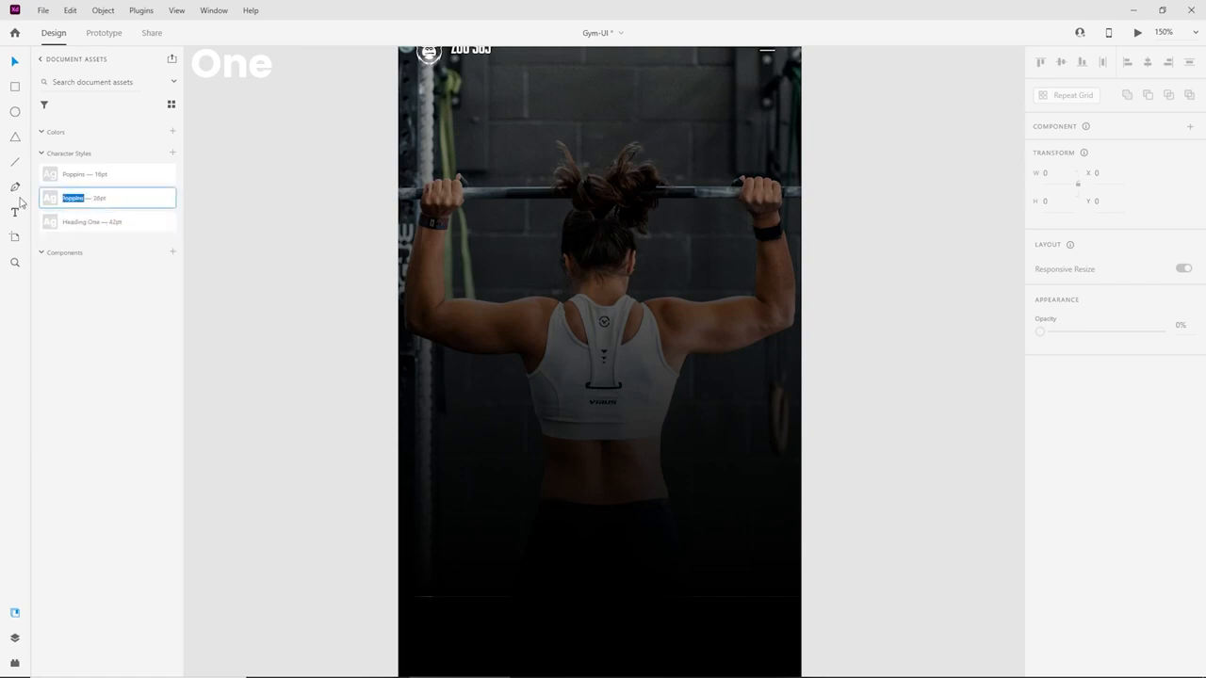
{"action": "type", "text": "Heading Two"}
{"action": "double_click", "coordinate": [81, 175]}
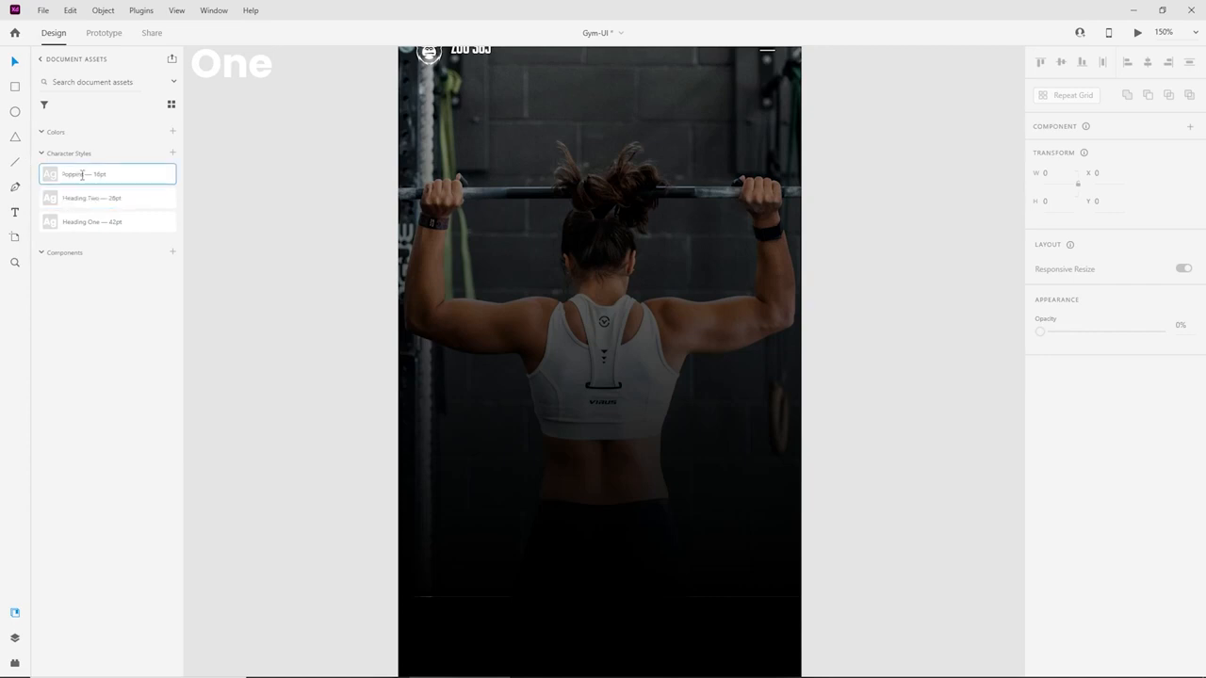
{"action": "key", "text": "ctrl+shift+Left"}
{"action": "key", "text": "BackSpace"}
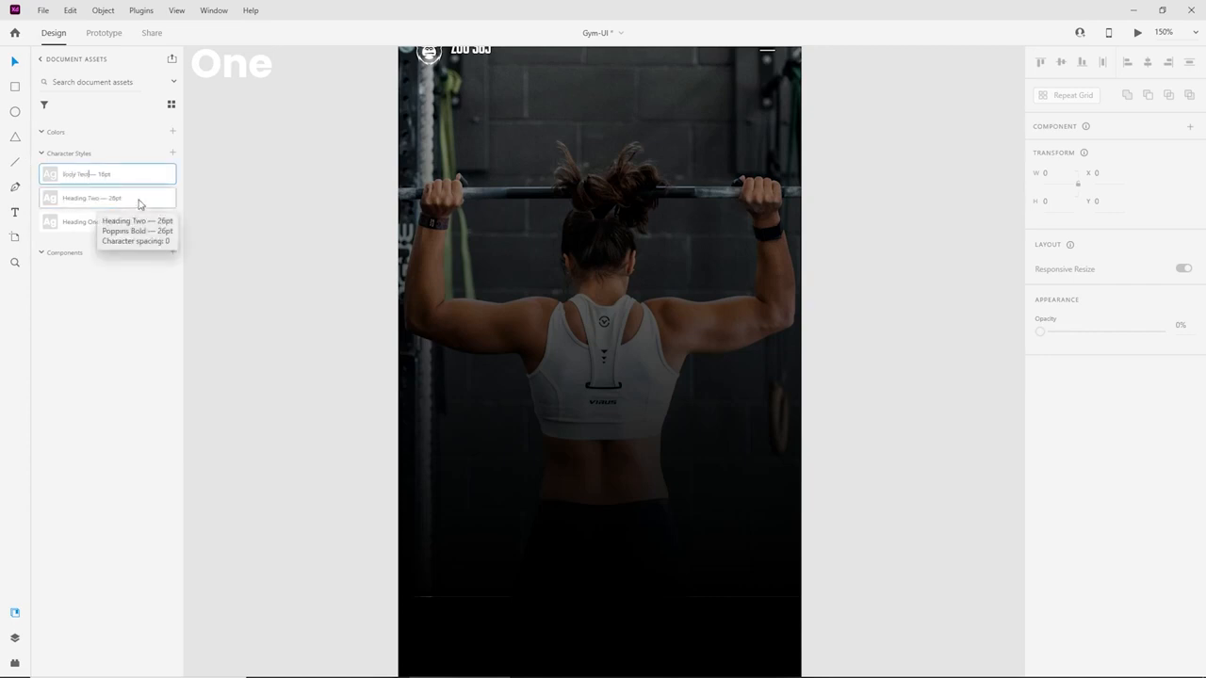
{"action": "type", "text": "Body Text"}
{"action": "left_click", "coordinate": [113, 219]}
Add a two-line headline over the upper part of the hero photo reading "Make this year" / "your year.".
{"action": "scroll", "coordinate": [842, 340], "scroll_direction": "up", "scroll_amount": 3}
{"action": "left_click", "coordinate": [855, 353]}
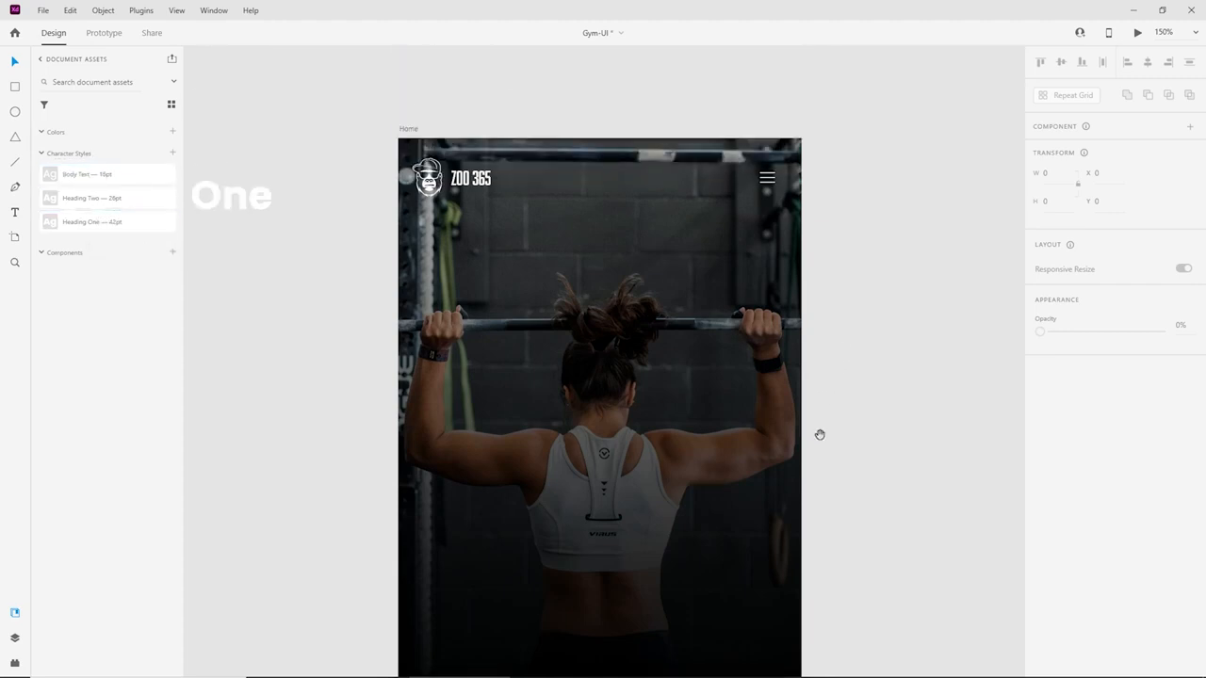
{"action": "scroll", "coordinate": [821, 433], "scroll_direction": "down", "scroll_amount": 3}
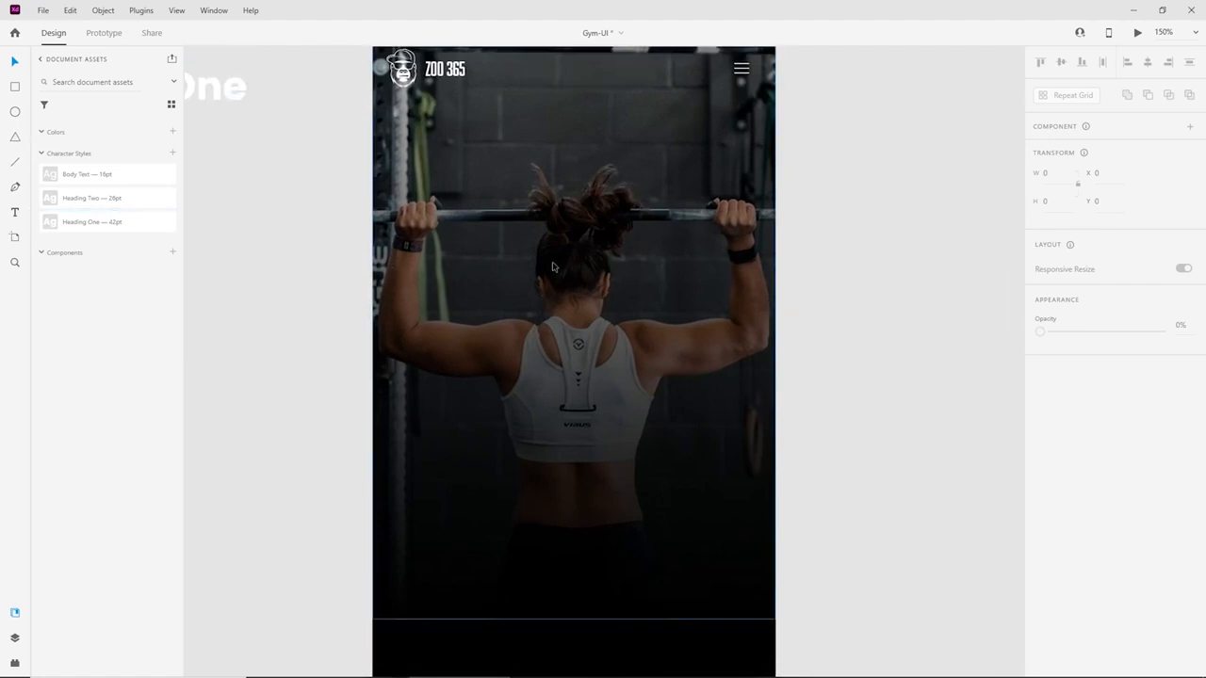
{"action": "key", "text": "t"}
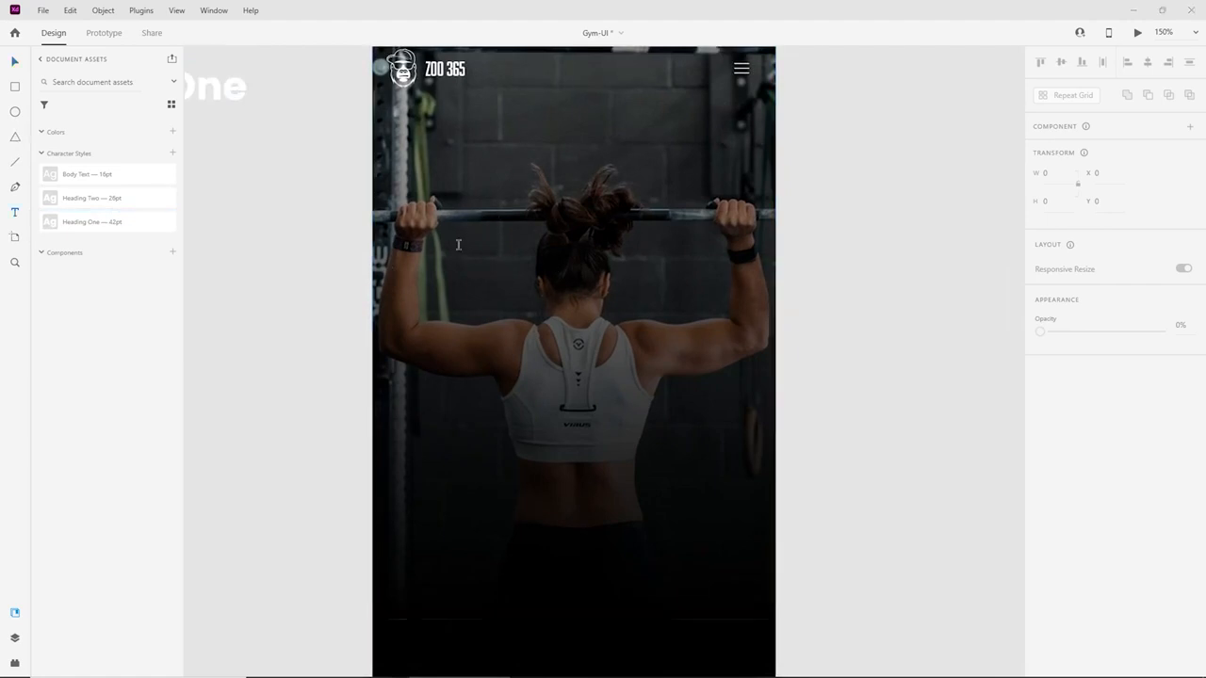
{"action": "scroll", "coordinate": [446, 267], "scroll_direction": "up", "scroll_amount": 1}
{"action": "scroll", "coordinate": [429, 260], "scroll_direction": "down", "scroll_amount": 1}
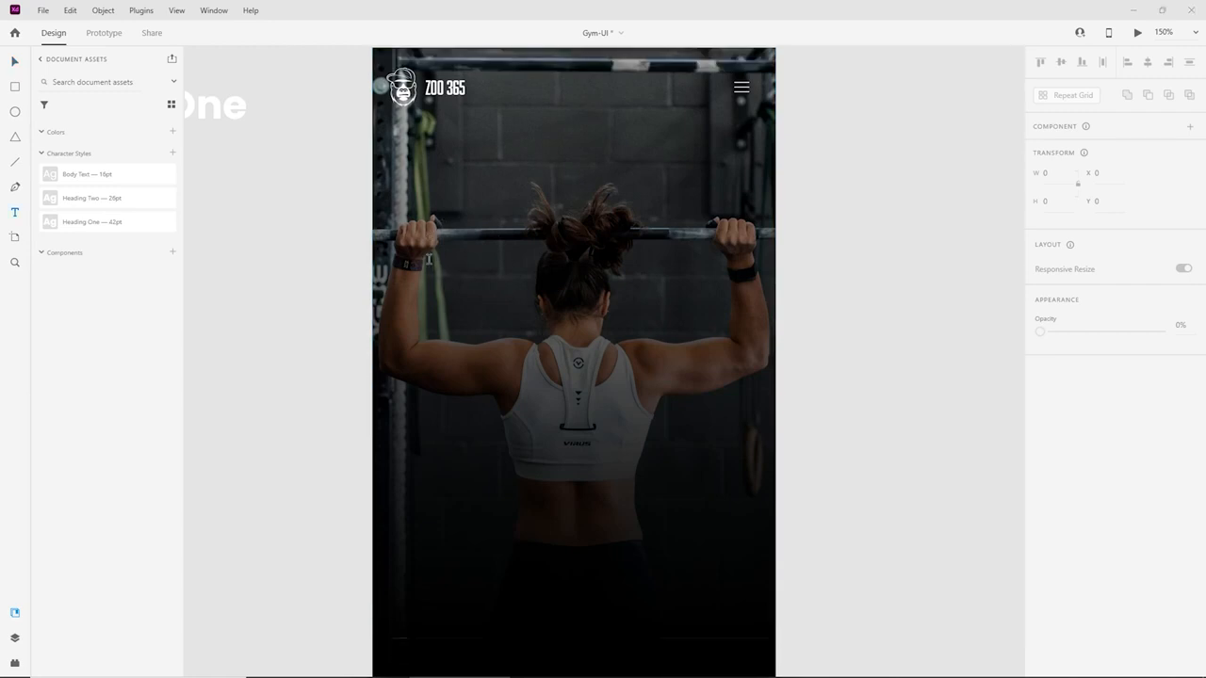
{"action": "left_click", "coordinate": [443, 262]}
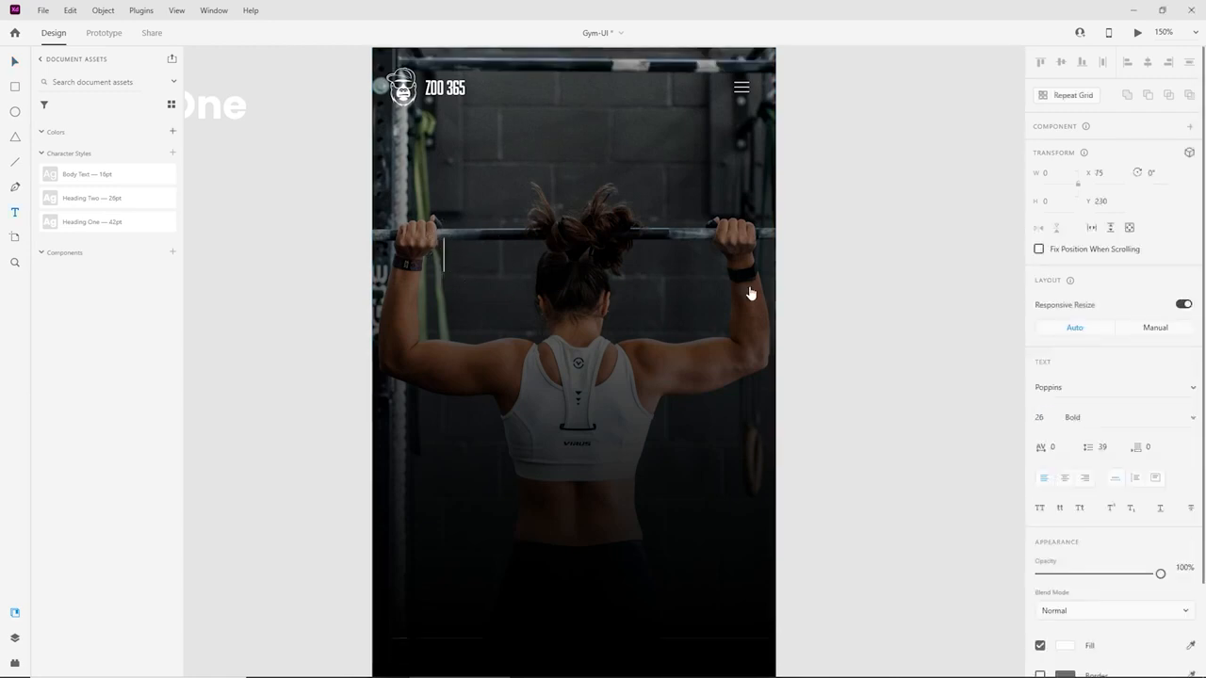
{"action": "type", "text": "Make t"}
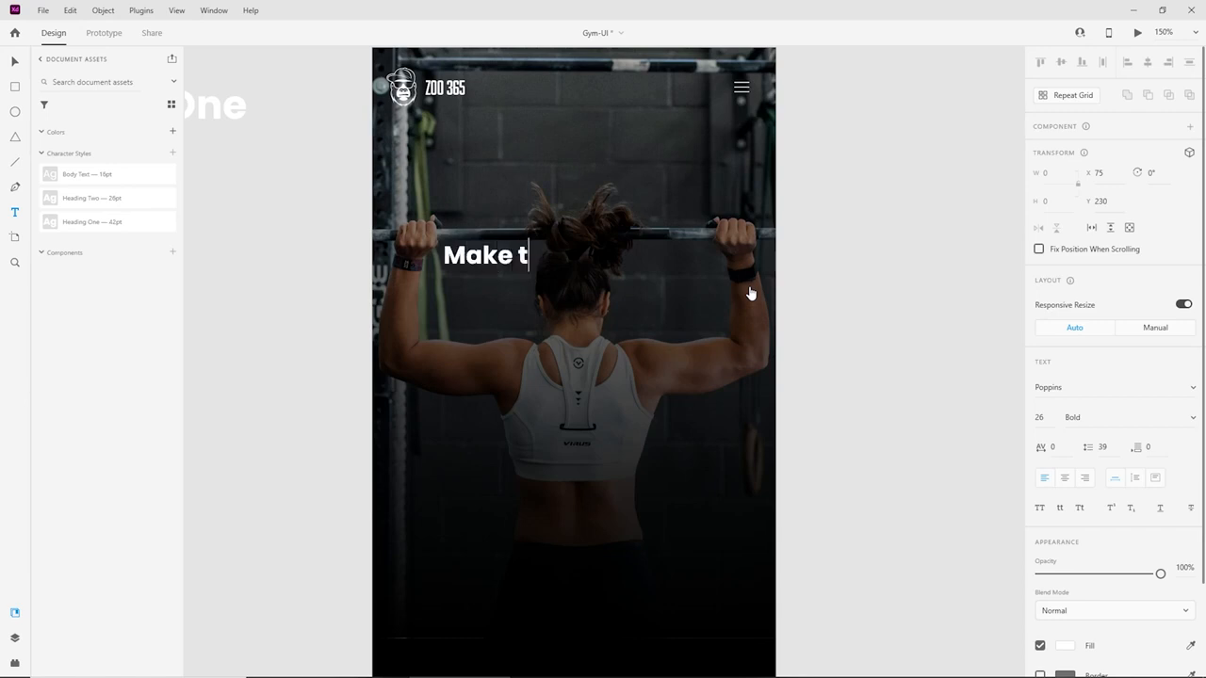
{"action": "type", "text": "his year"}
{"action": "key", "text": "Return"}
{"action": "type", "text": "y"}
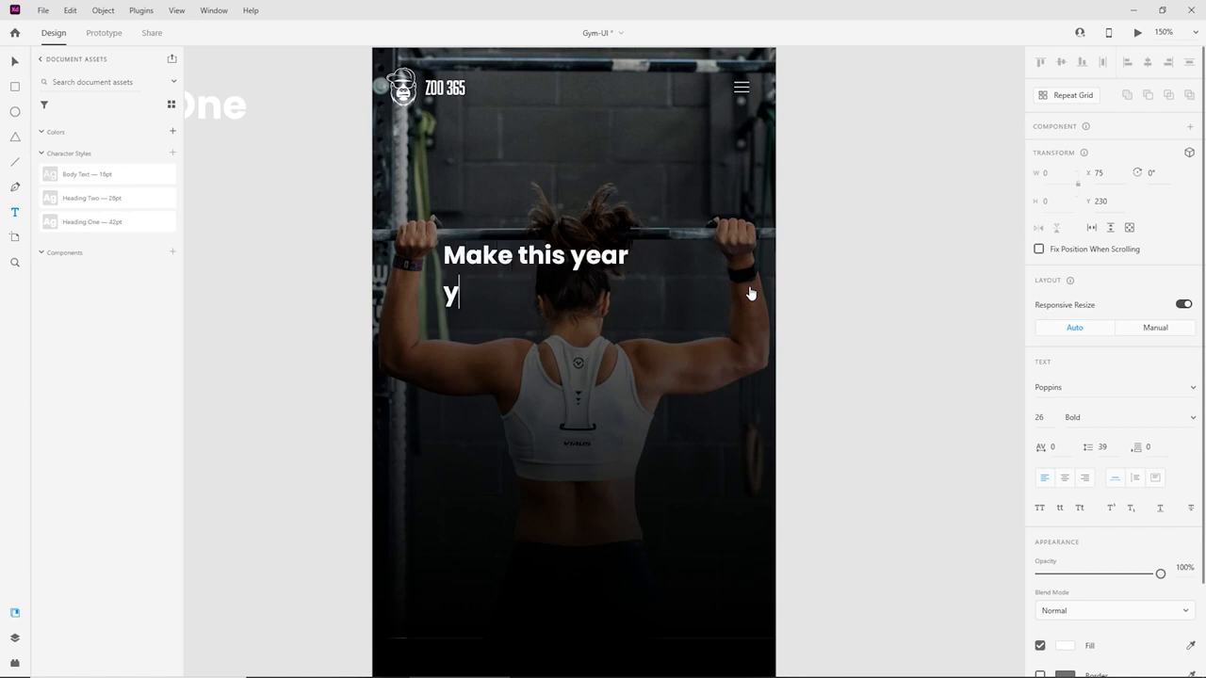
{"action": "type", "text": "our year"}
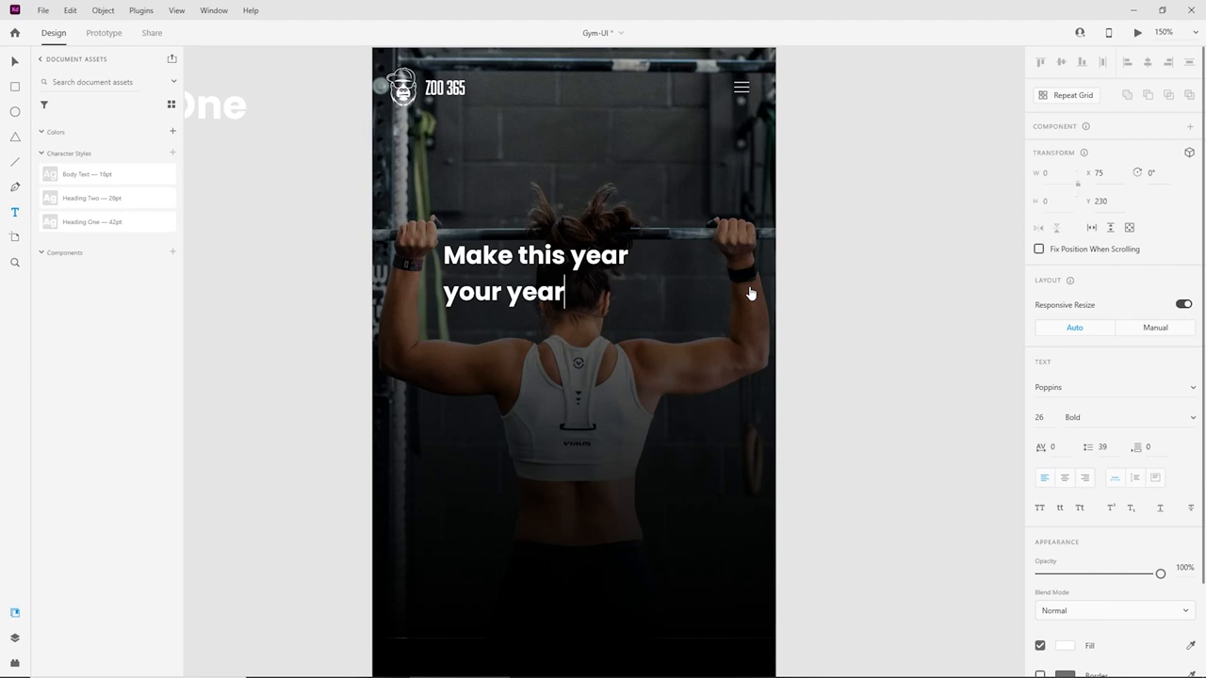
{"action": "type", "text": "."}
Center-align the headline text and apply the Heading One character style to it.
{"action": "left_click", "coordinate": [1065, 477]}
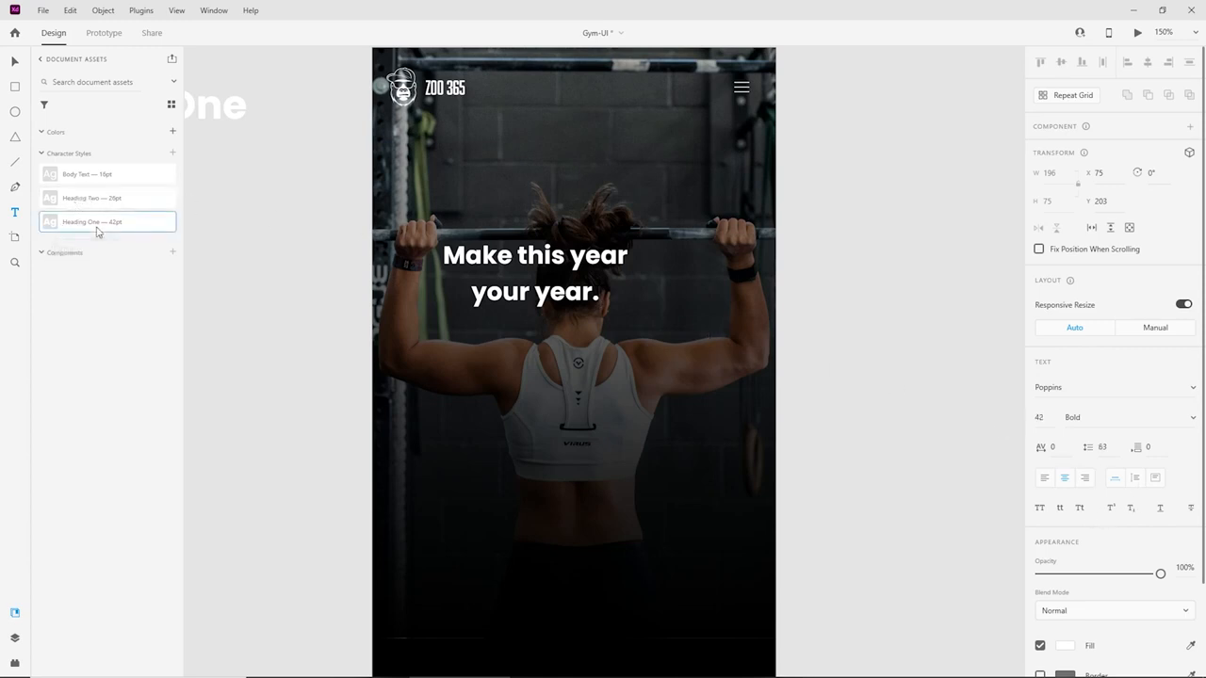
{"action": "key", "text": "Escape"}
{"action": "left_click", "coordinate": [222, 188]}
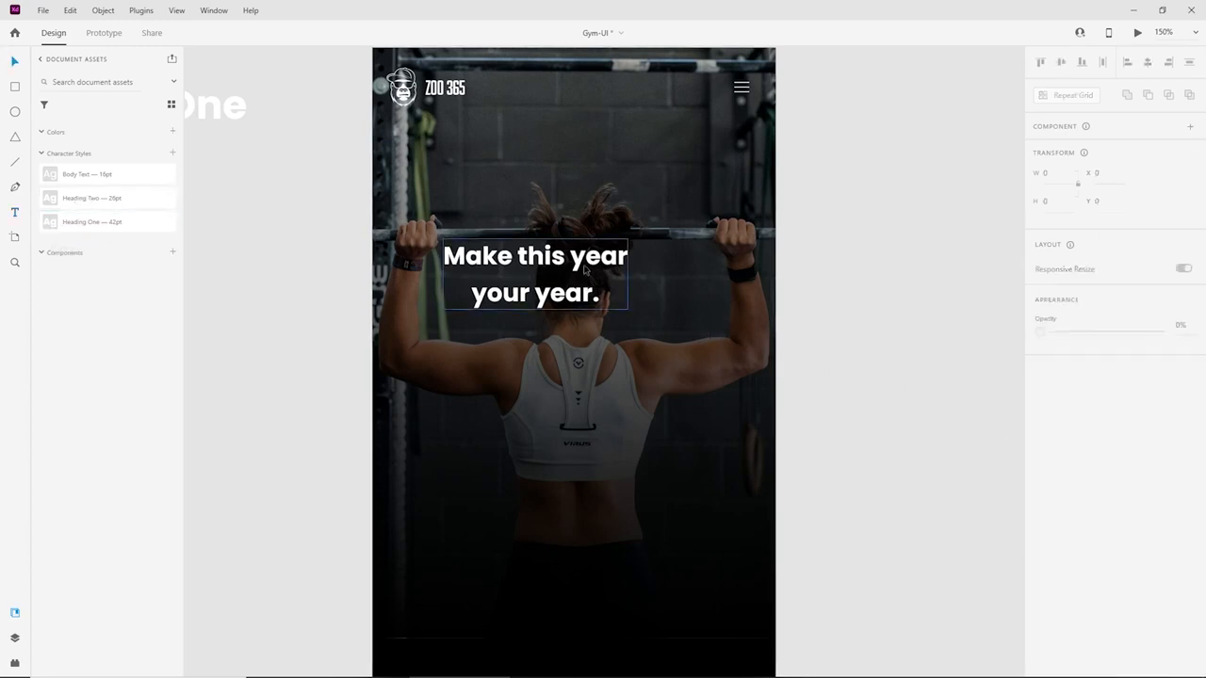
{"action": "left_click", "coordinate": [535, 300]}
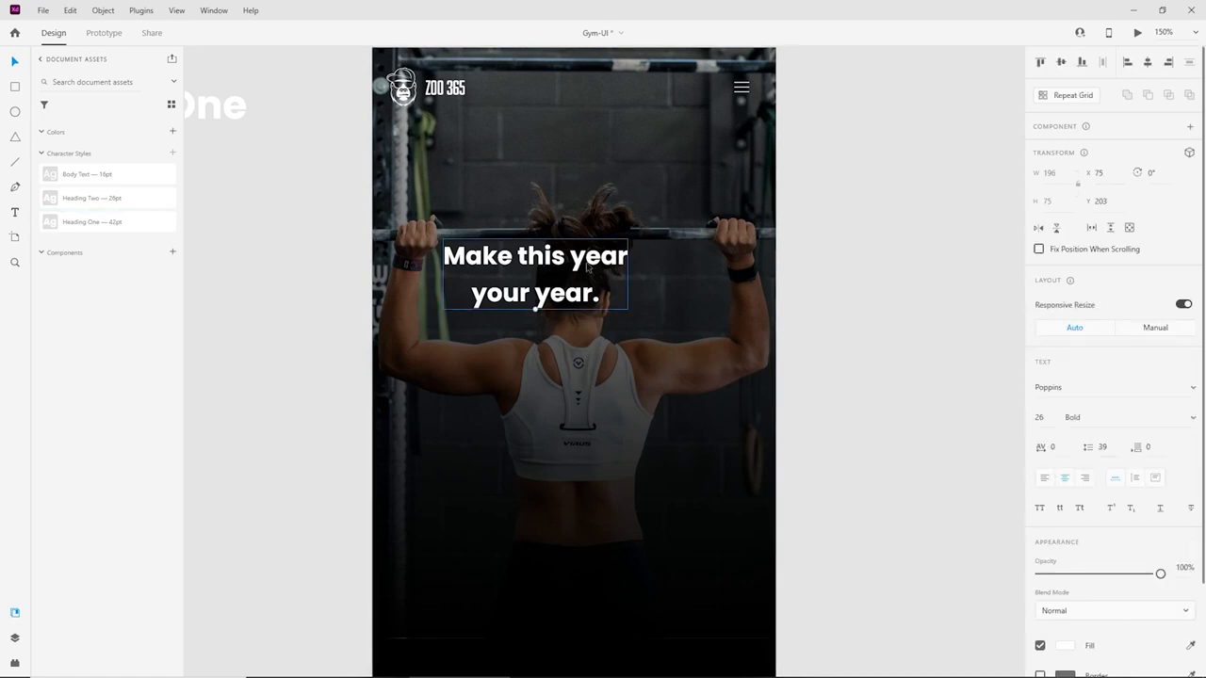
{"action": "left_click", "coordinate": [95, 228]}
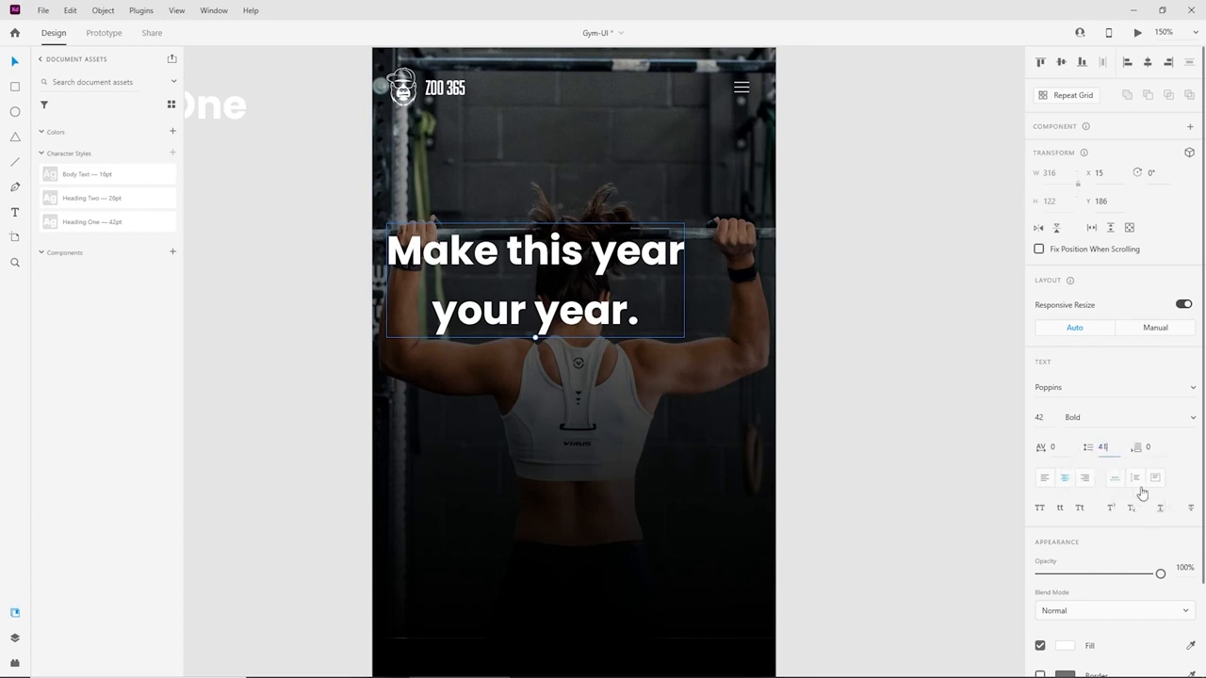
Set the headline's line spacing to 54 and center the headline horizontally on the artboard at X 56, Y 187.
{"action": "type", "text": "41"}
{"action": "key", "text": "Return"}
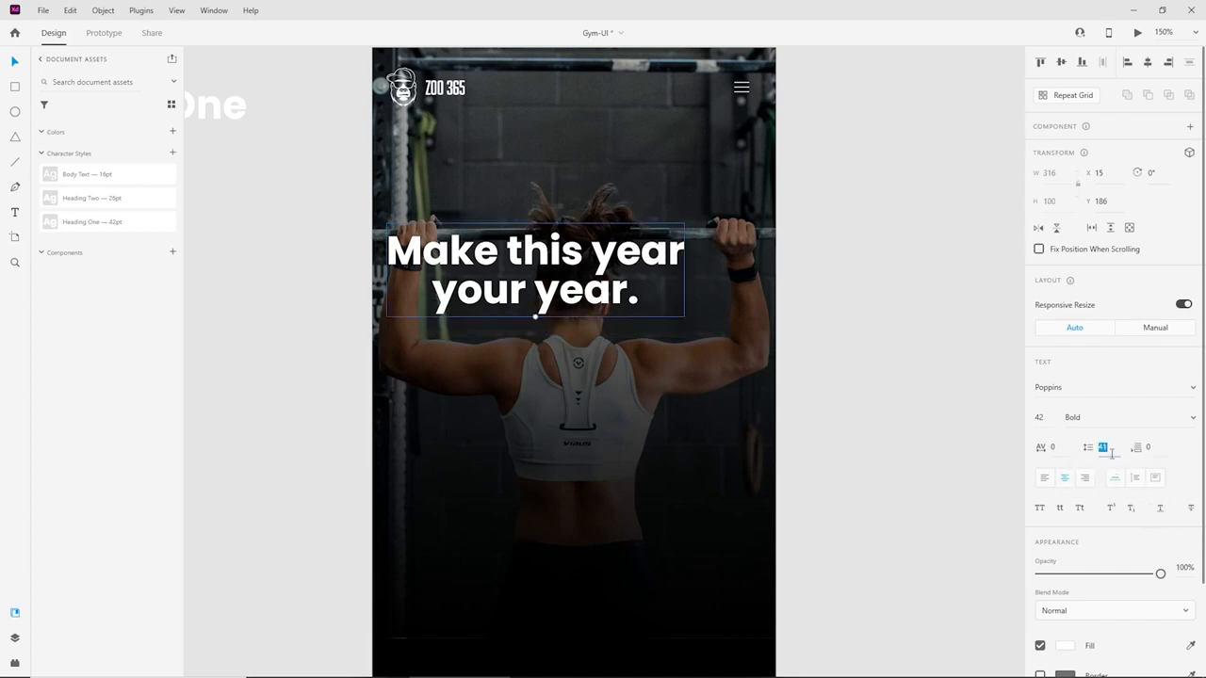
{"action": "key", "text": "shift+Up"}
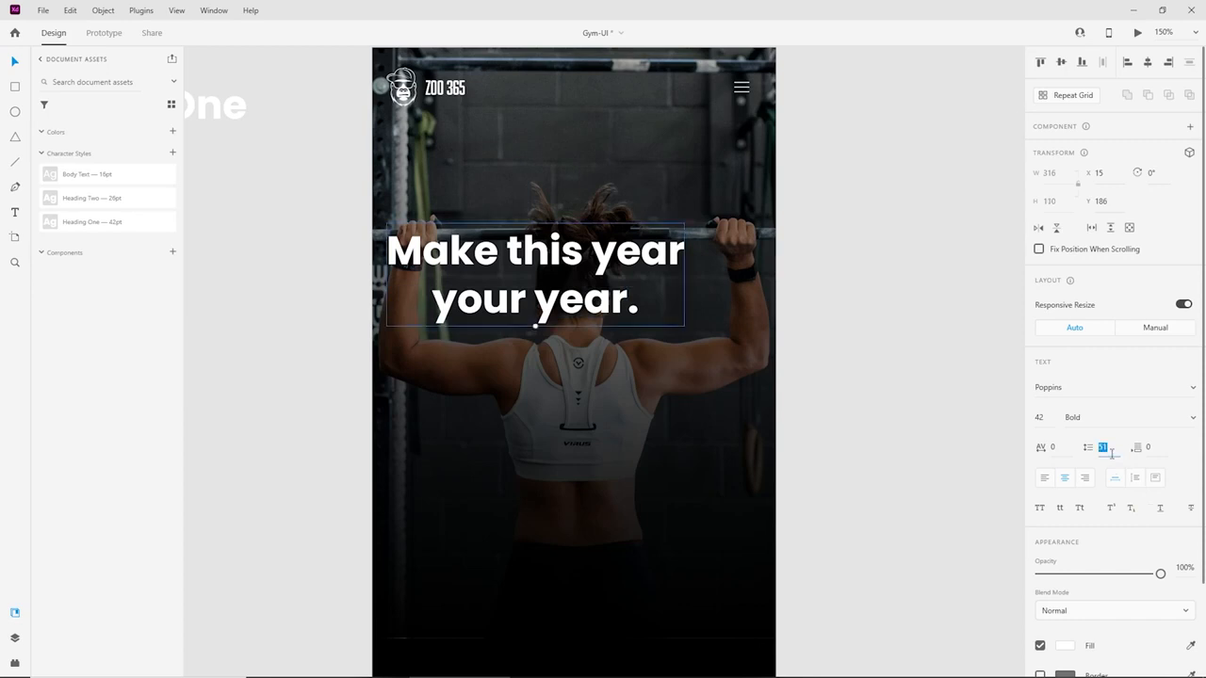
{"action": "key", "text": "Up"}
{"action": "key", "text": "Up"}
{"action": "key", "text": "Up"}
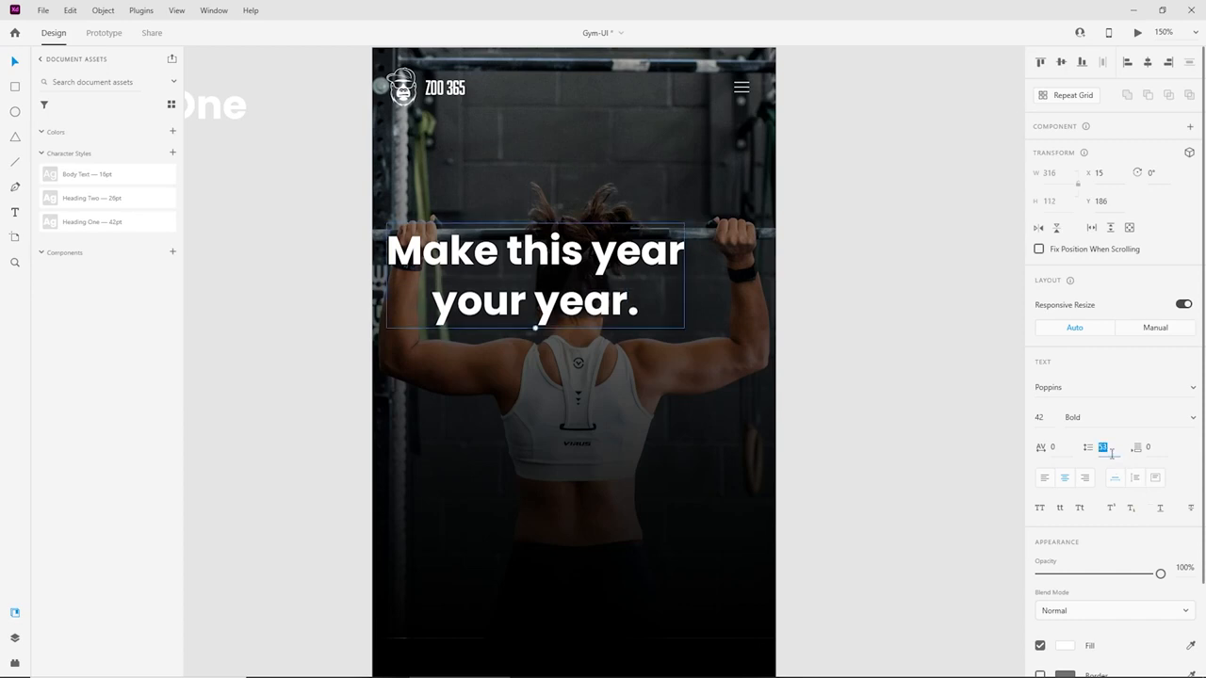
{"action": "left_click", "coordinate": [837, 359]}
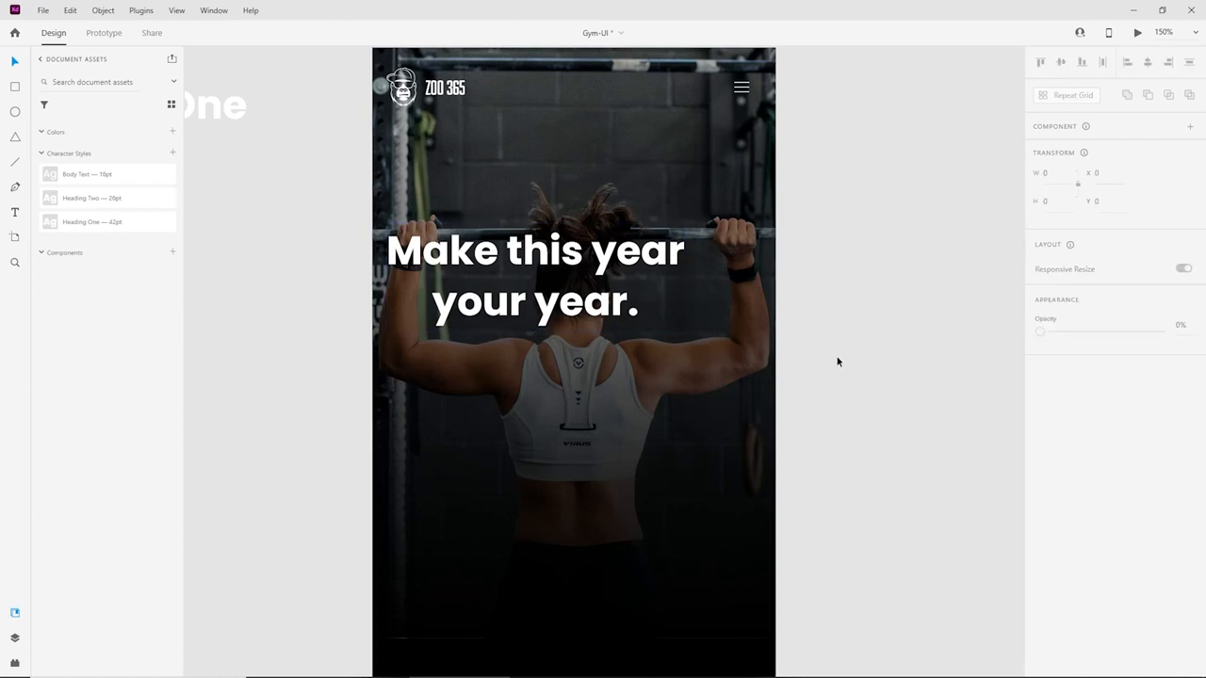
{"action": "left_click", "coordinate": [585, 304]}
{"action": "left_click_drag", "start_coordinate": [585, 304], "coordinate": [624, 306]}
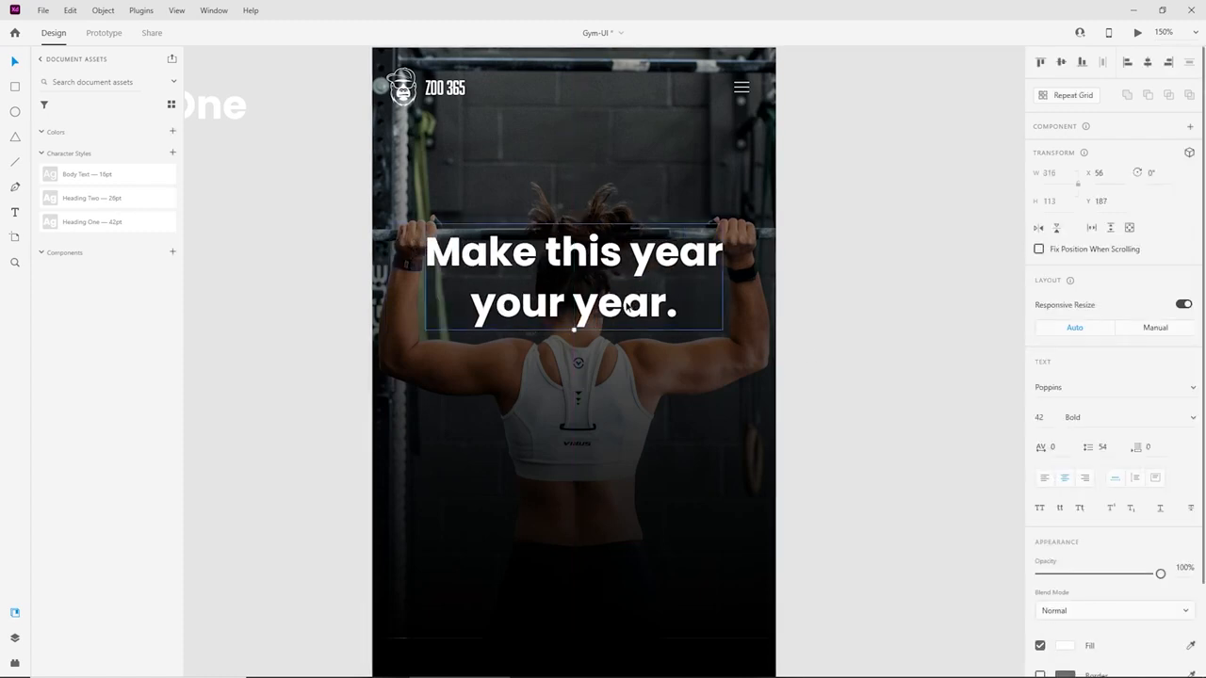
Edit the Heading One character style so its line spacing is 54, matching the headline.
{"action": "left_click", "coordinate": [58, 225]}
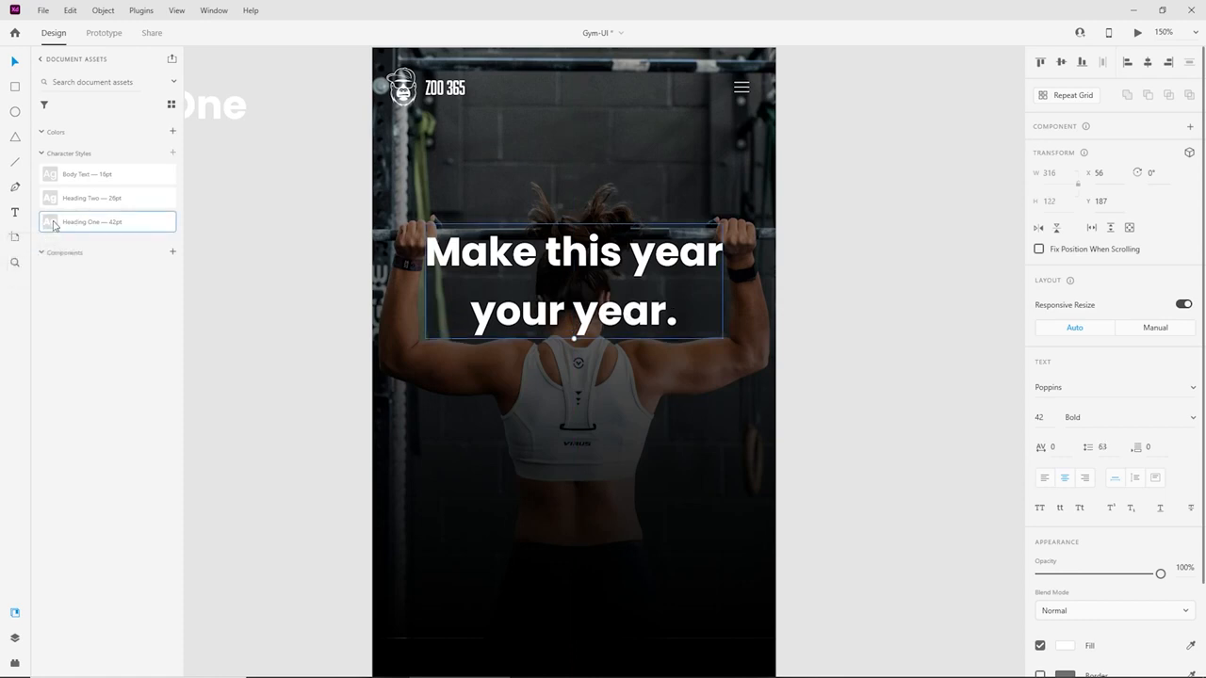
{"action": "key", "text": "ctrl+z"}
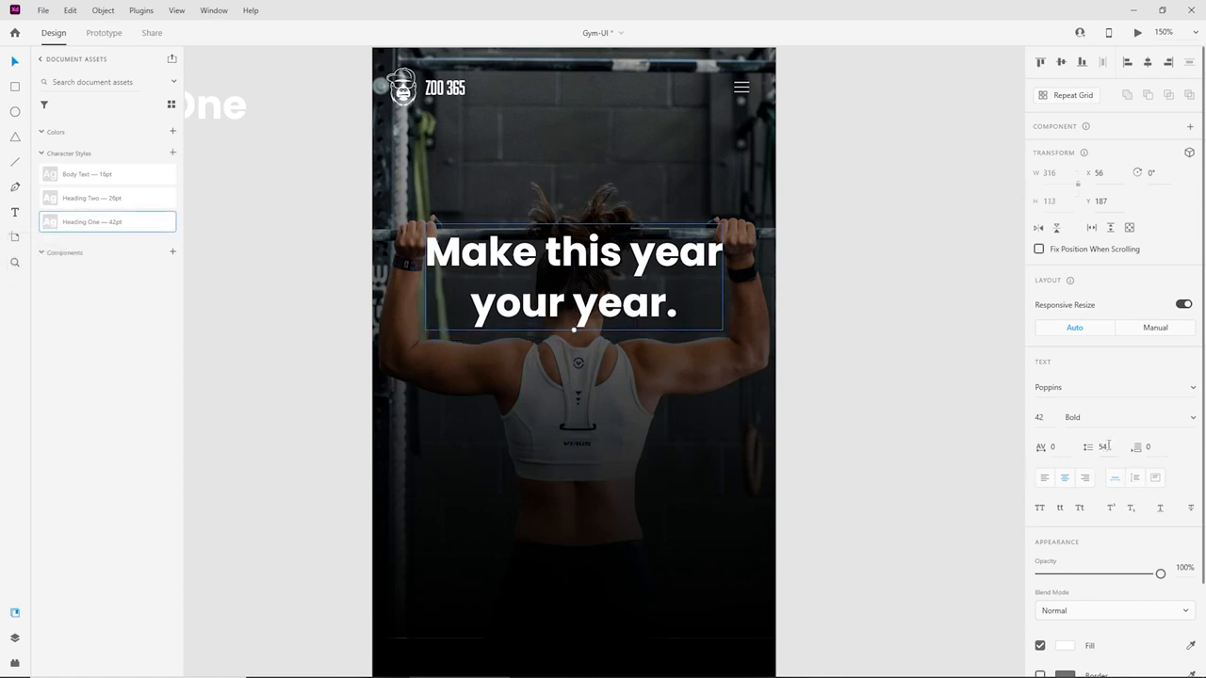
{"action": "left_click", "coordinate": [1102, 446]}
{"action": "right_click", "coordinate": [70, 228]}
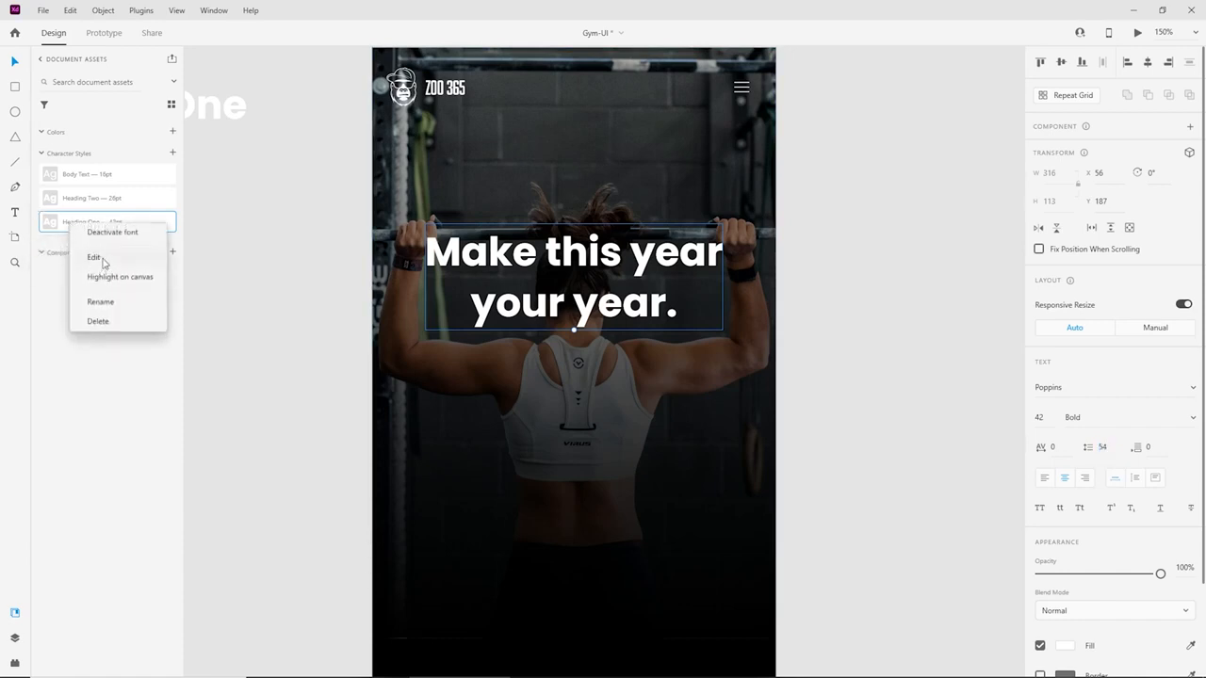
{"action": "left_click", "coordinate": [105, 262]}
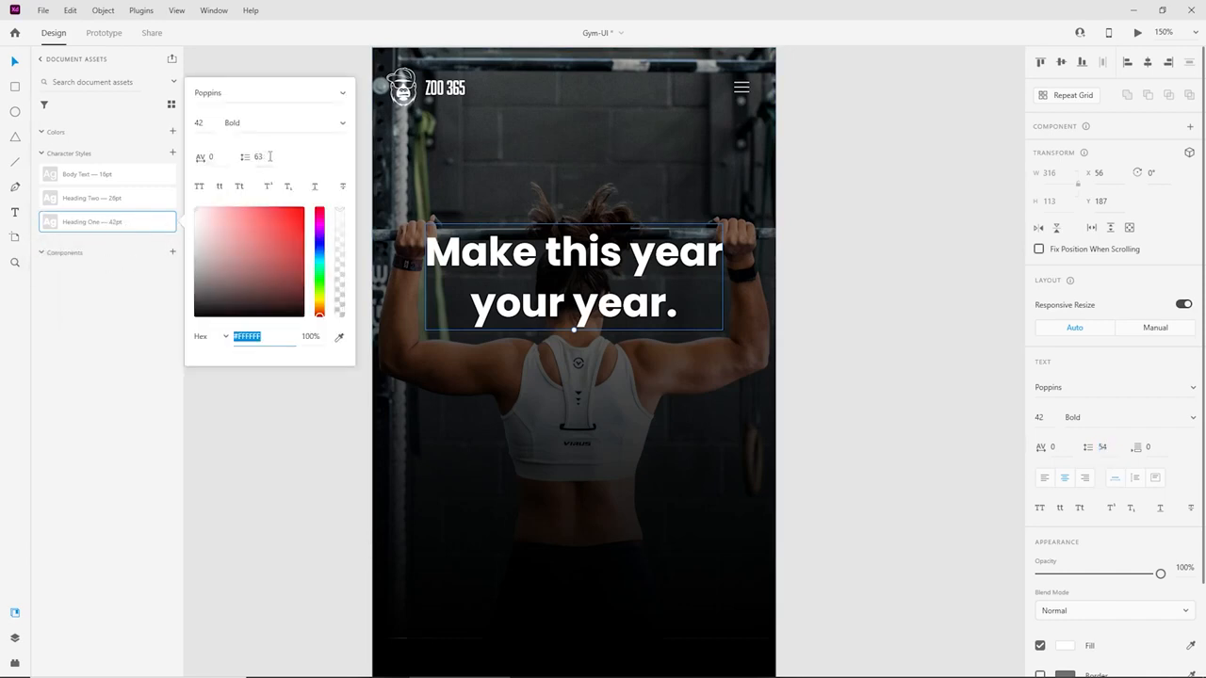
{"action": "left_click", "coordinate": [257, 157]}
{"action": "type", "text": "54"}
{"action": "left_click", "coordinate": [283, 405]}
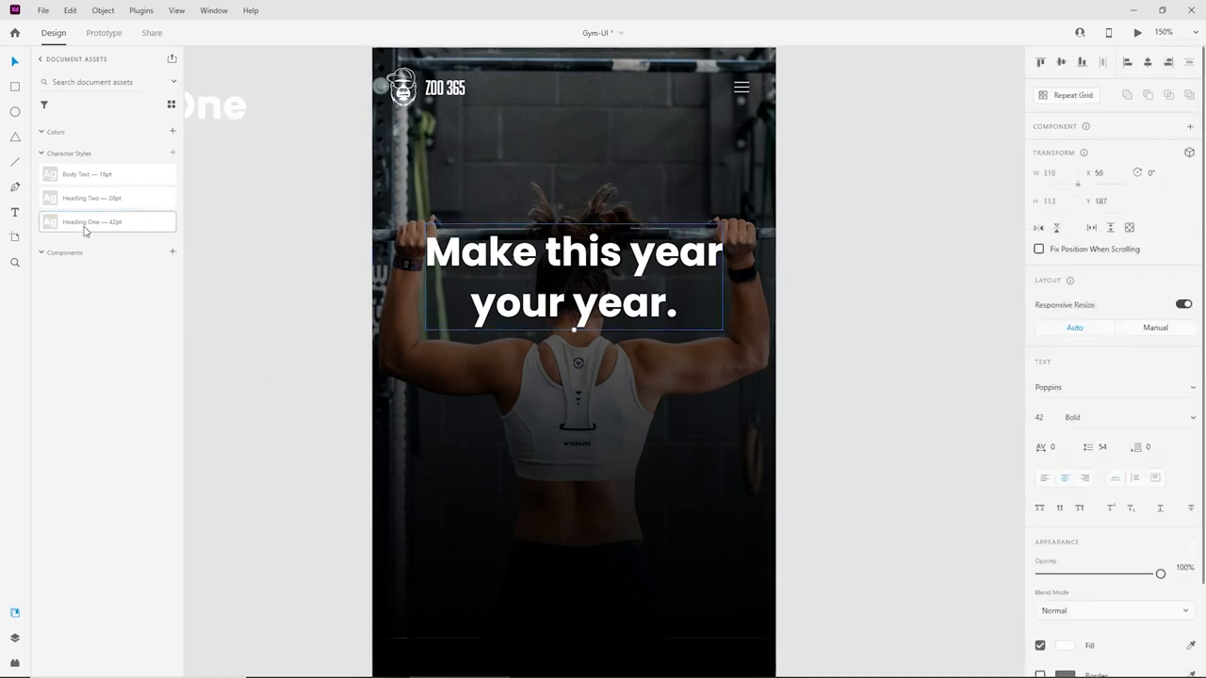
Turn on a drop shadow for the "Make this year / your year." headline.
{"action": "left_click", "coordinate": [315, 312]}
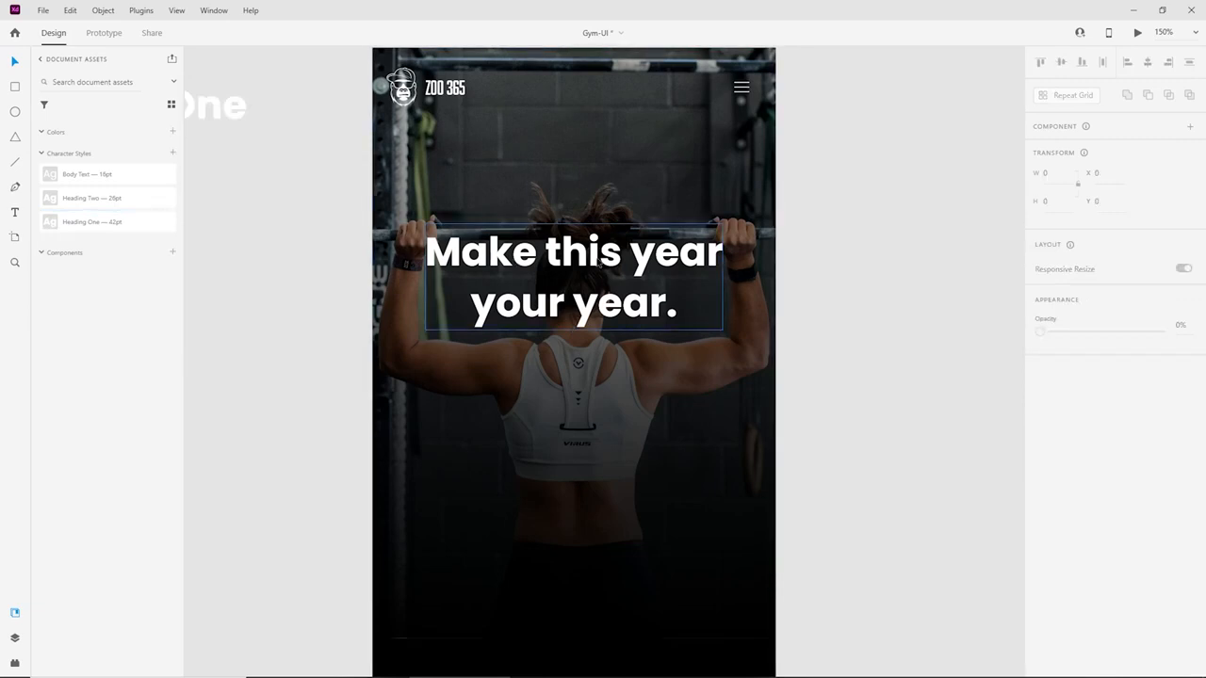
{"action": "left_click", "coordinate": [601, 266]}
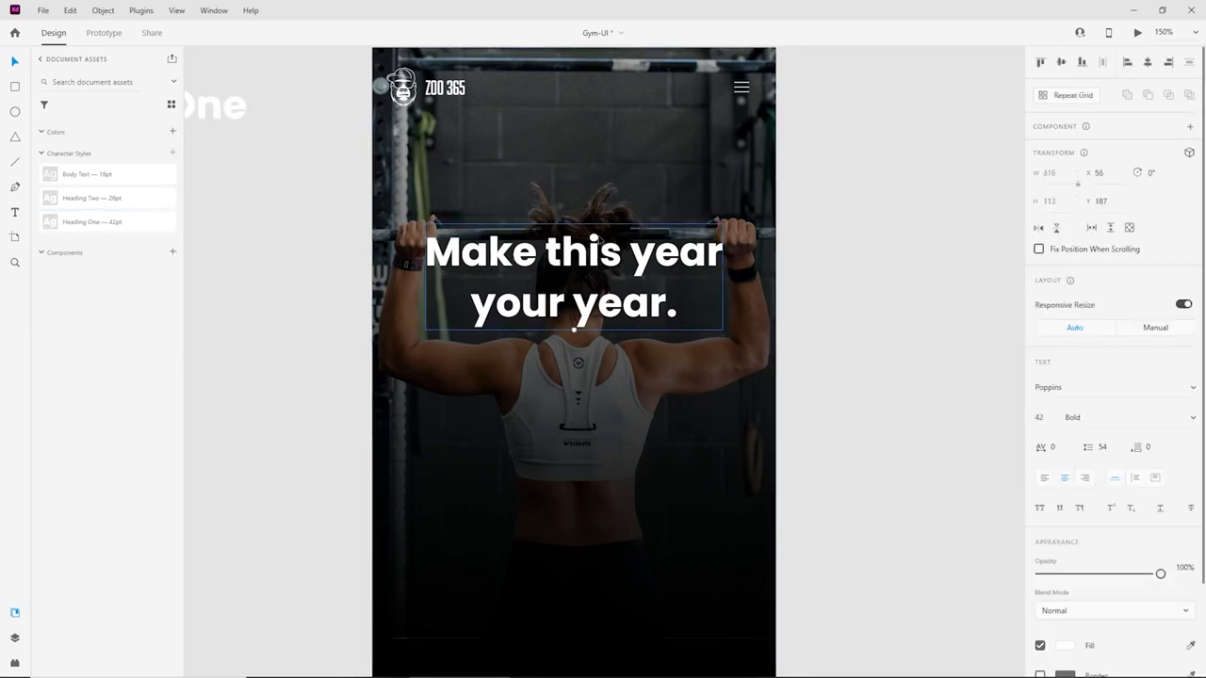
{"action": "scroll", "coordinate": [1102, 494], "scroll_direction": "down", "scroll_amount": 3}
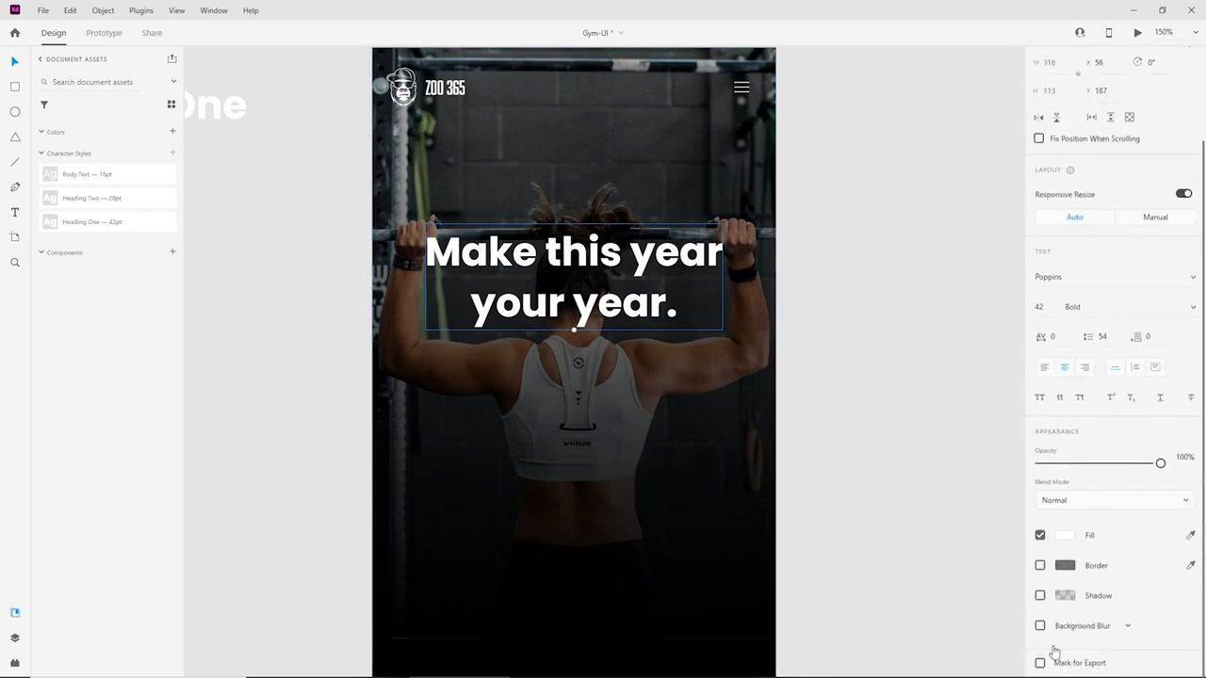
{"action": "left_click", "coordinate": [1040, 596]}
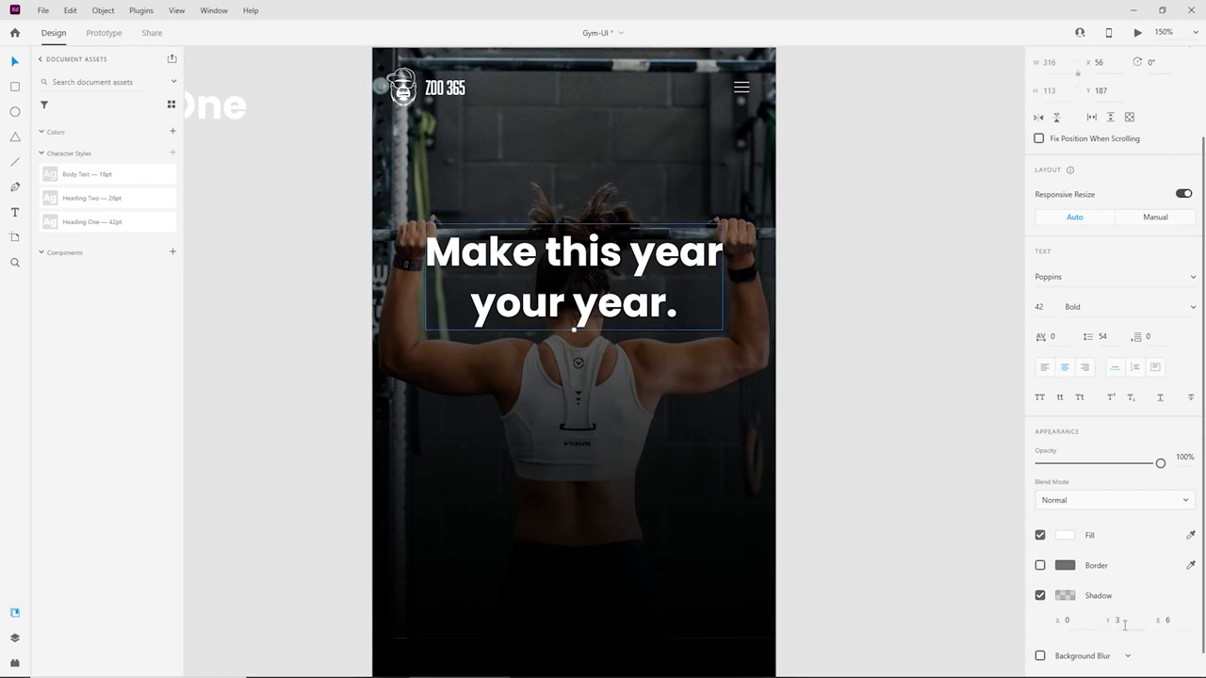
Strengthen the headline's black shadow by raising its color opacity to a little over 50%, and set the shadow blur to 8.
{"action": "left_click", "coordinate": [799, 258]}
{"action": "key", "text": "ctrl+="}
{"action": "left_click", "coordinate": [799, 260]}
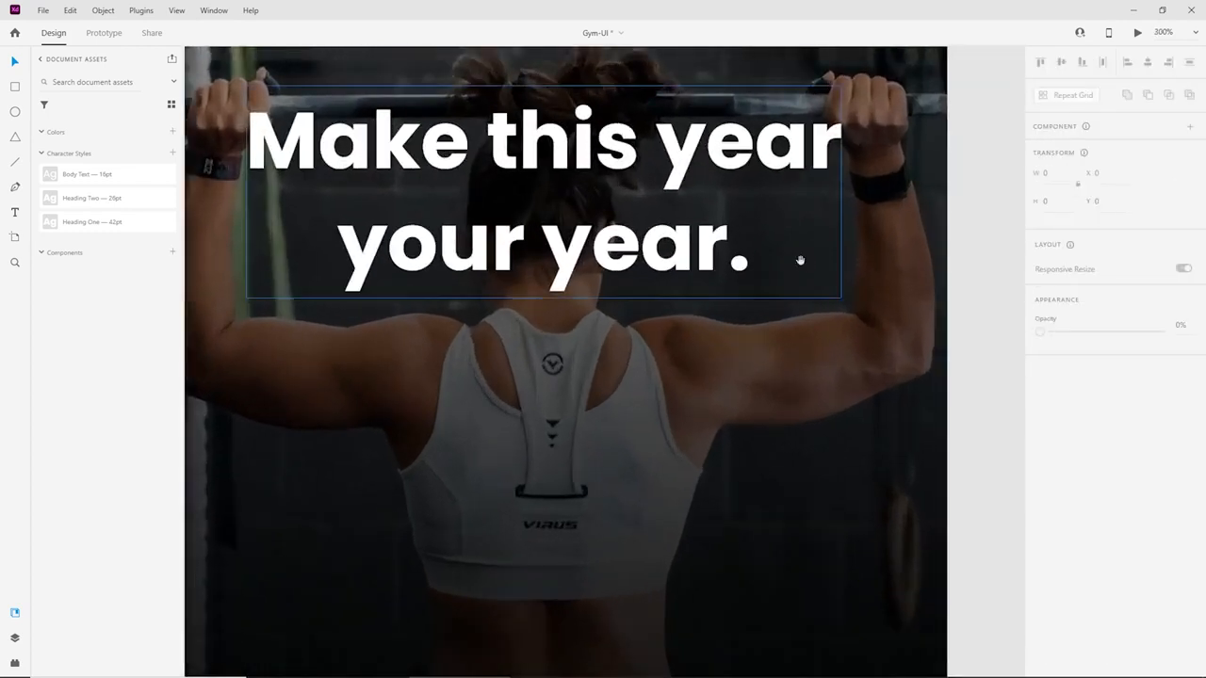
{"action": "left_click_drag", "start_coordinate": [801, 261], "coordinate": [861, 380]}
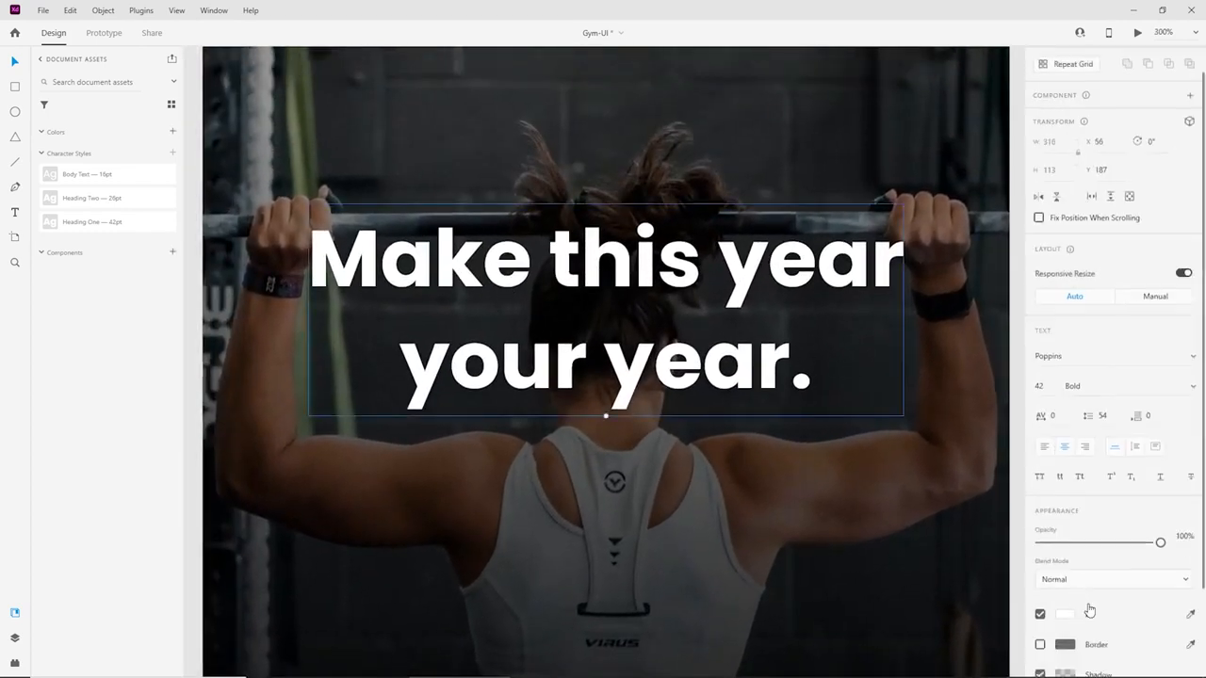
{"action": "scroll", "coordinate": [1087, 611], "scroll_direction": "down", "scroll_amount": 3}
{"action": "left_click", "coordinate": [1060, 565]}
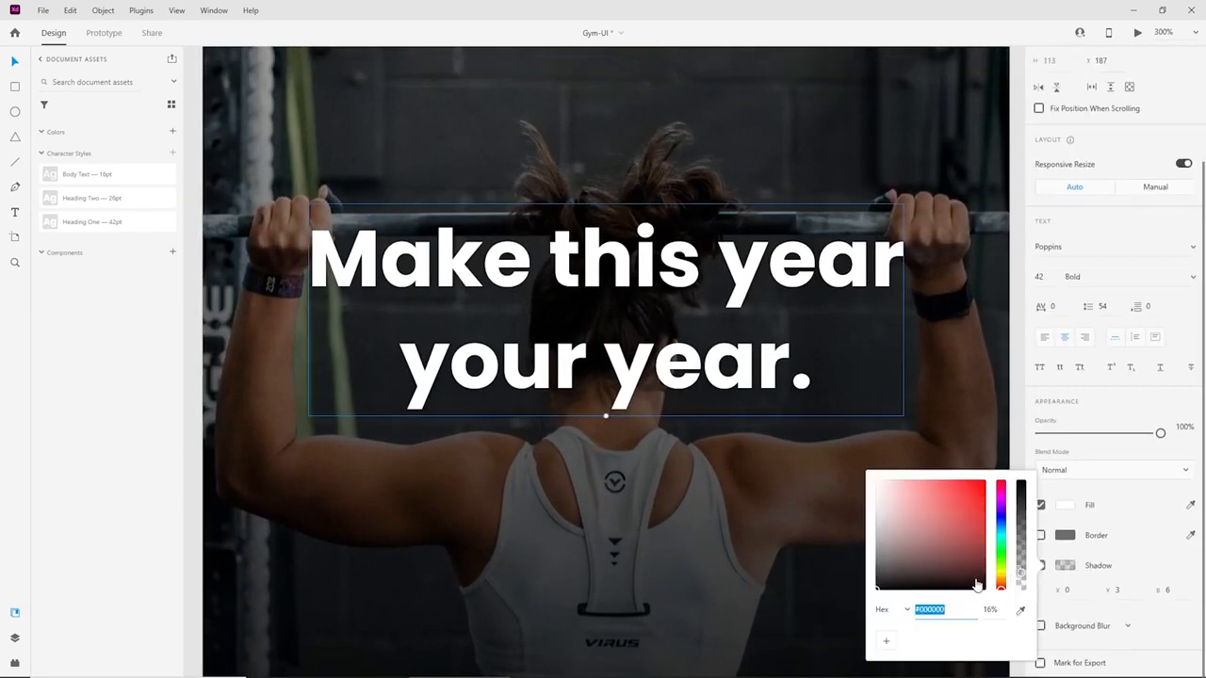
{"action": "left_click_drag", "start_coordinate": [879, 581], "coordinate": [838, 606]}
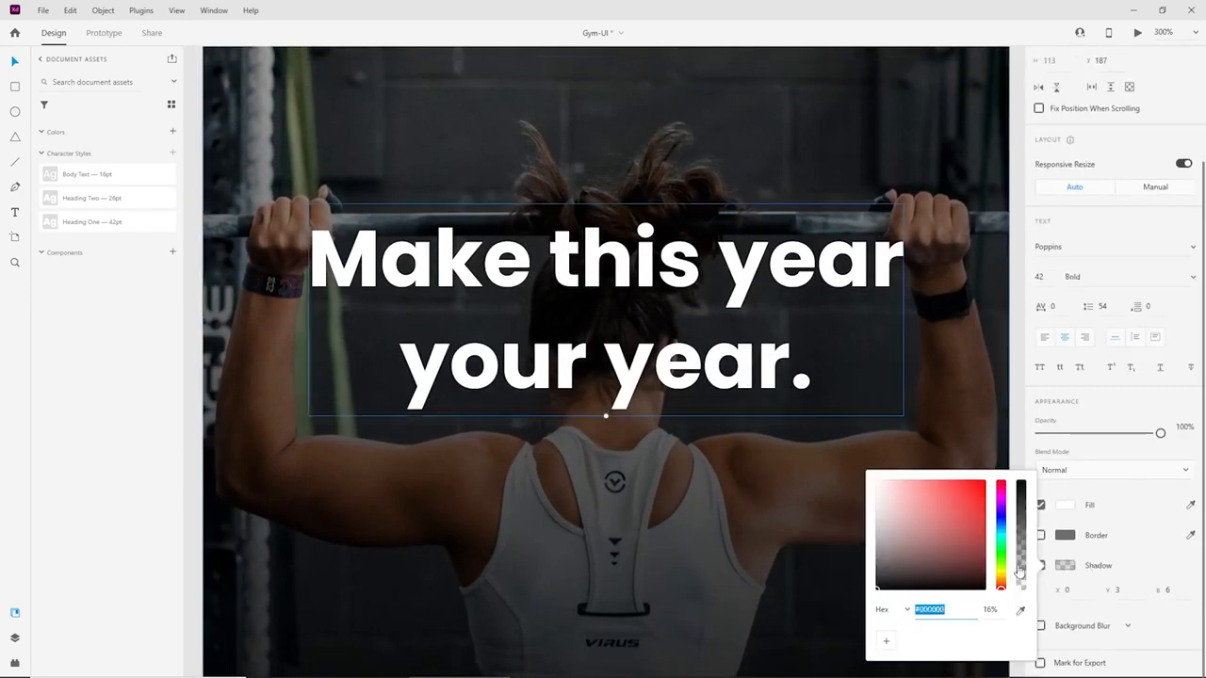
{"action": "left_click_drag", "start_coordinate": [1020, 571], "coordinate": [1025, 536]}
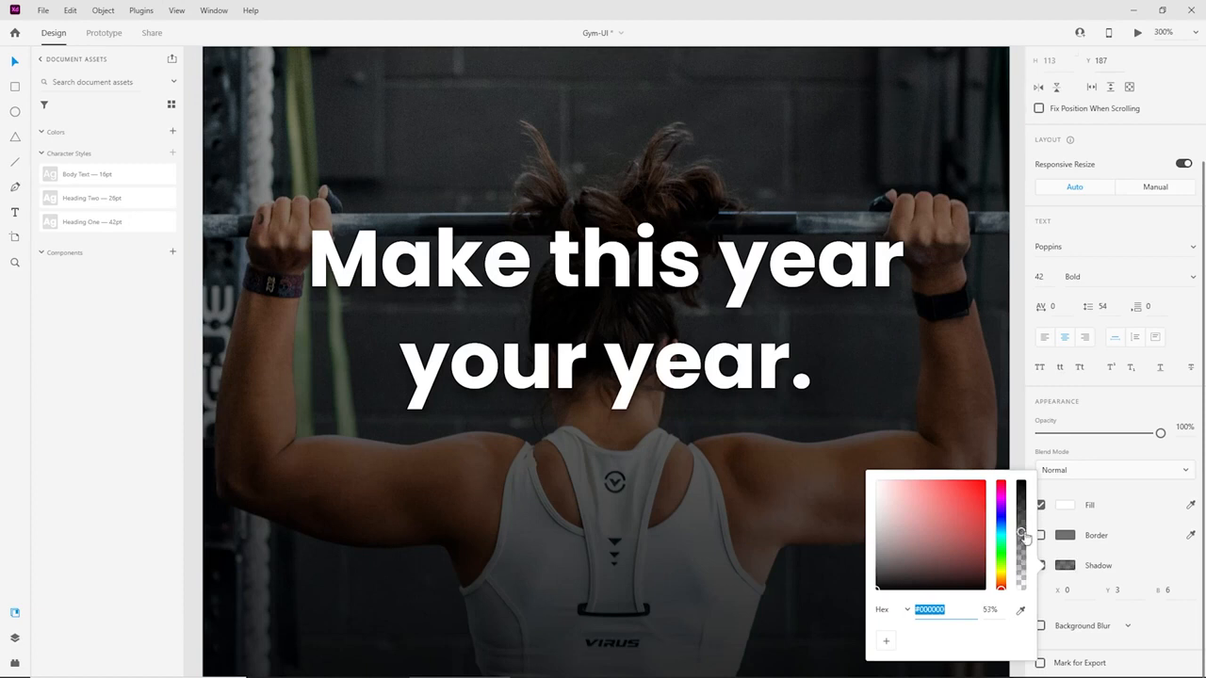
{"action": "left_click", "coordinate": [1135, 595]}
{"action": "left_click", "coordinate": [1168, 591]}
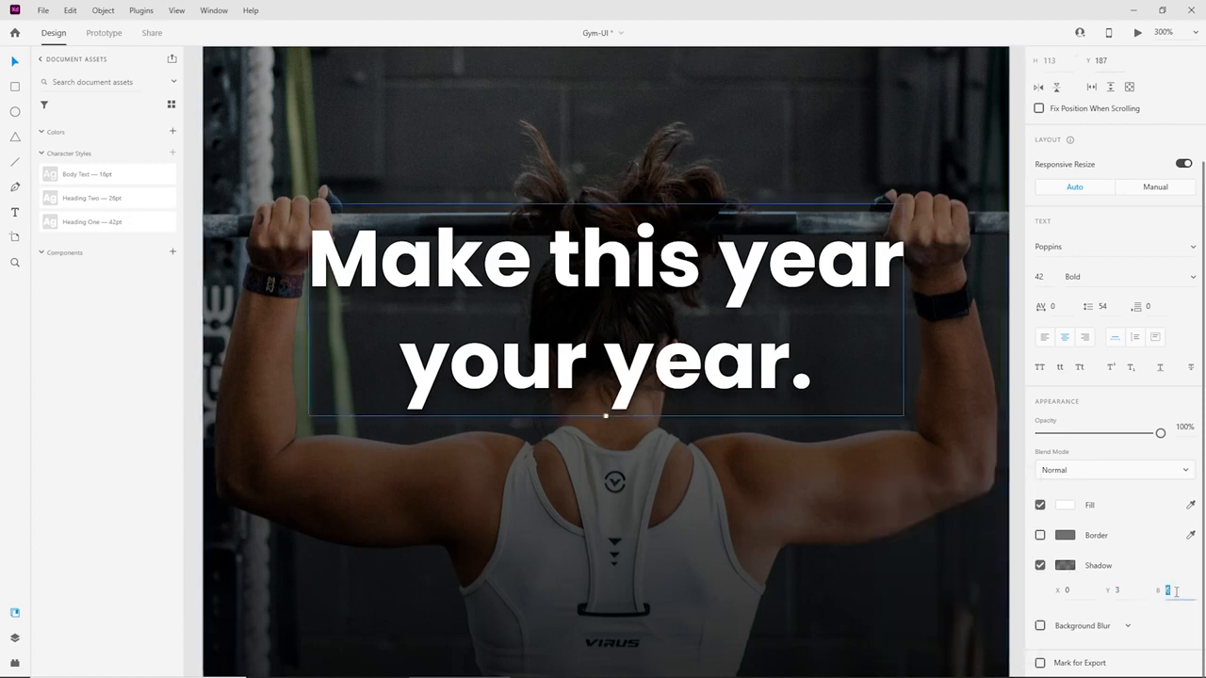
{"action": "left_click", "coordinate": [723, 466]}
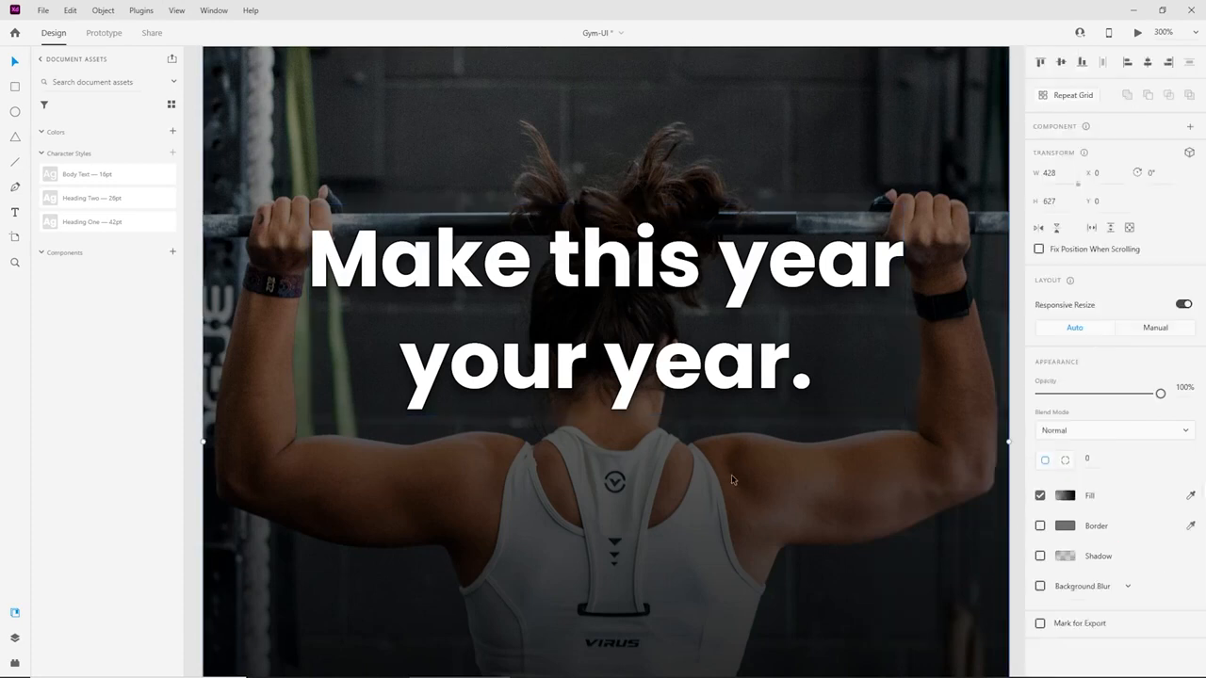
Move the headline partly off the artboard's left edge to inspect its shadow against the light canvas.
{"action": "key", "text": "ctrl+minus"}
{"action": "left_click_drag", "start_coordinate": [632, 322], "coordinate": [453, 338]}
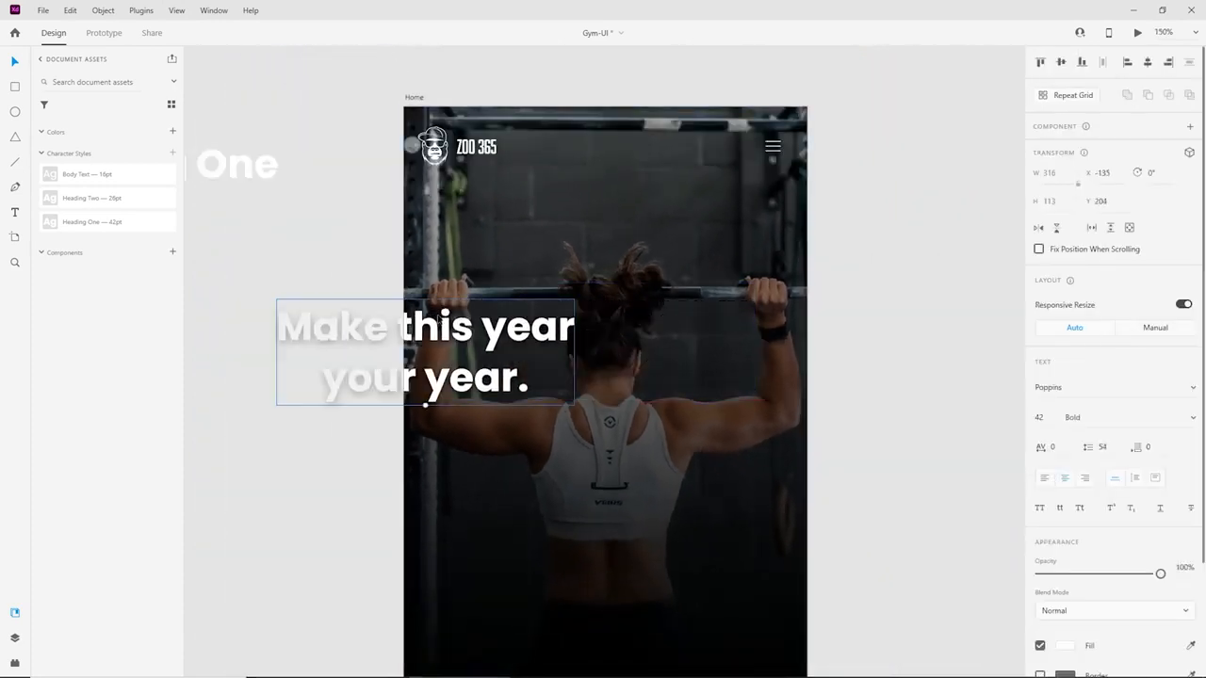
{"action": "key", "text": "ctrl+plus"}
{"action": "left_click_drag", "start_coordinate": [348, 407], "coordinate": [710, 407]}
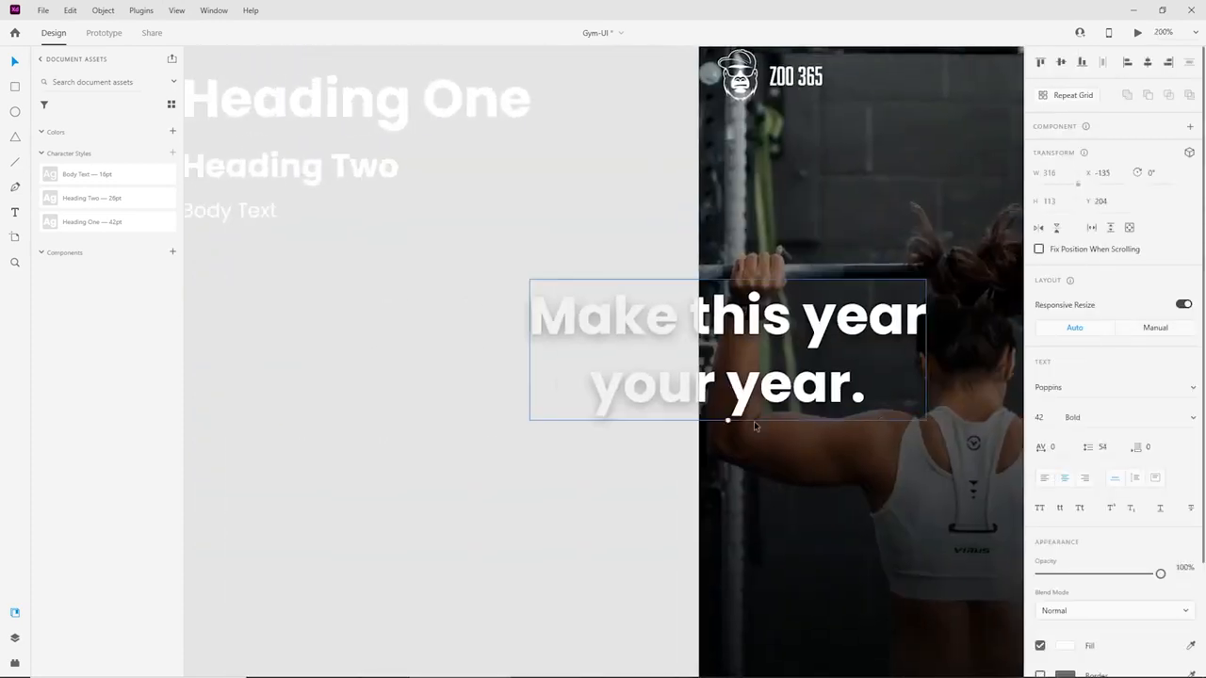
{"action": "left_click_drag", "start_coordinate": [621, 404], "coordinate": [373, 425]}
Move the headline back over the hero photo and center it horizontally on the artboard at X 56, Y 195.
{"action": "left_click_drag", "start_coordinate": [489, 408], "coordinate": [720, 392]}
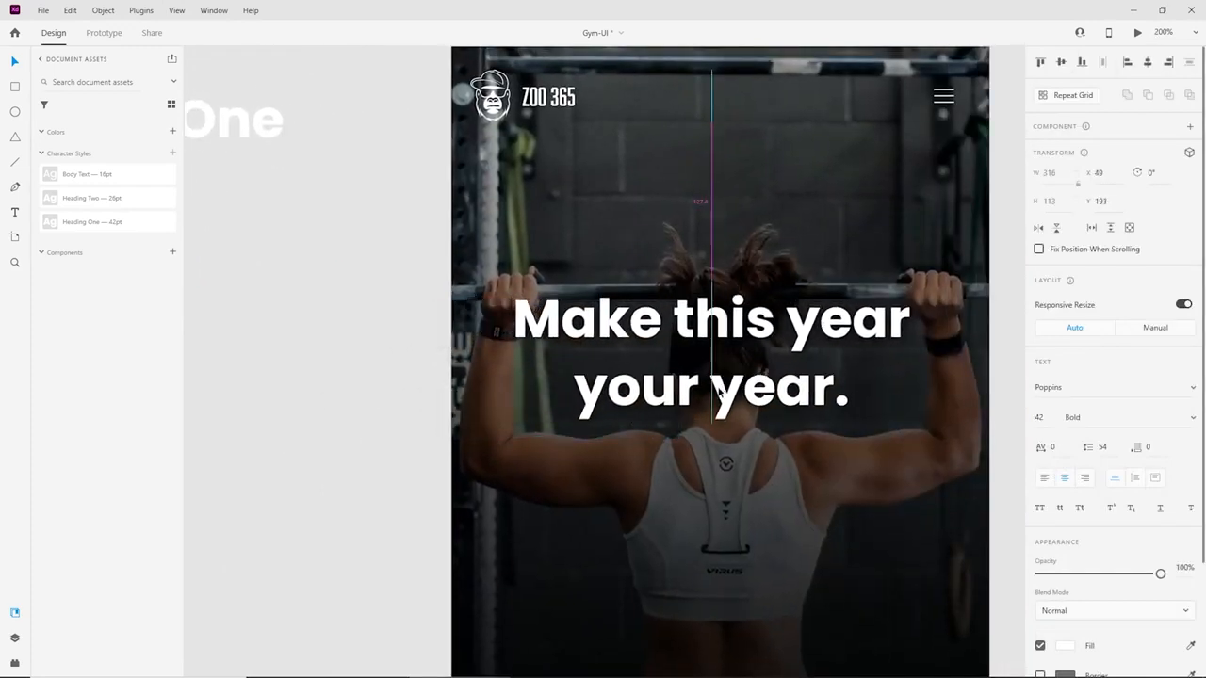
{"action": "left_click", "coordinate": [431, 339]}
{"action": "left_click_drag", "start_coordinate": [431, 339], "coordinate": [313, 297]}
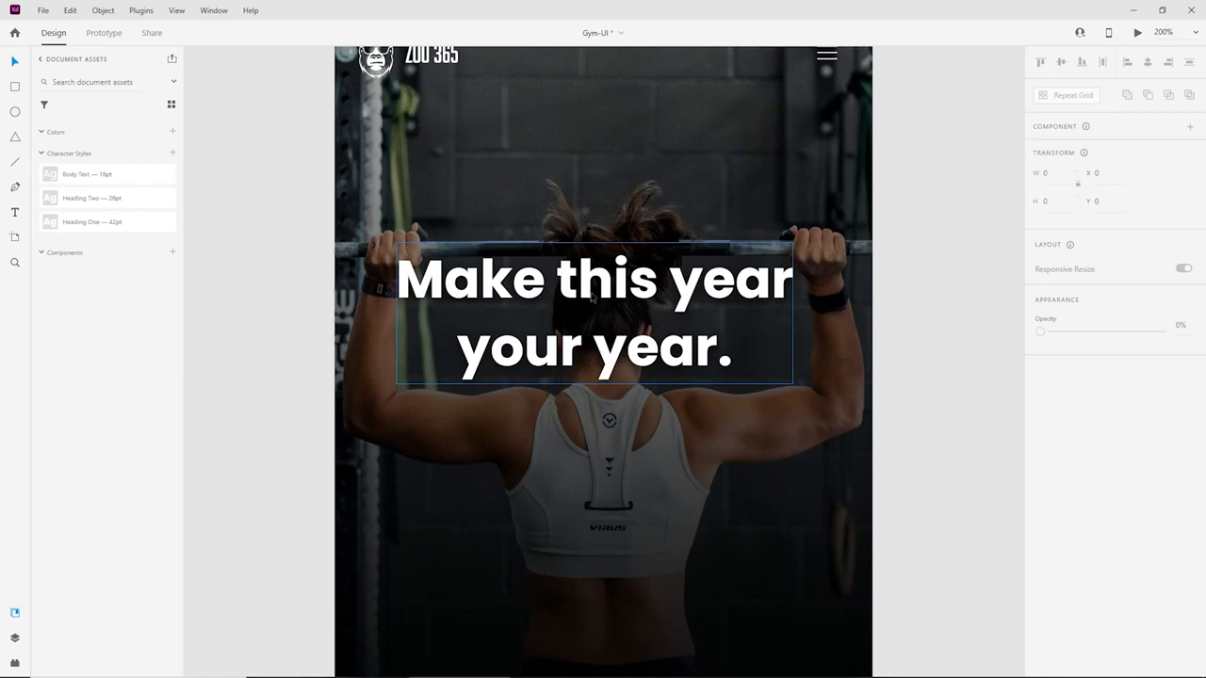
{"action": "mouse_move", "coordinate": [592, 299]}
{"action": "left_mouse_down"}
{"action": "mouse_move", "coordinate": [618, 298]}
{"action": "mouse_move", "coordinate": [489, 294]}
{"action": "mouse_move", "coordinate": [585, 295]}
{"action": "left_mouse_up"}
{"action": "scroll", "coordinate": [585, 215], "scroll_direction": "up", "scroll_amount": 3}
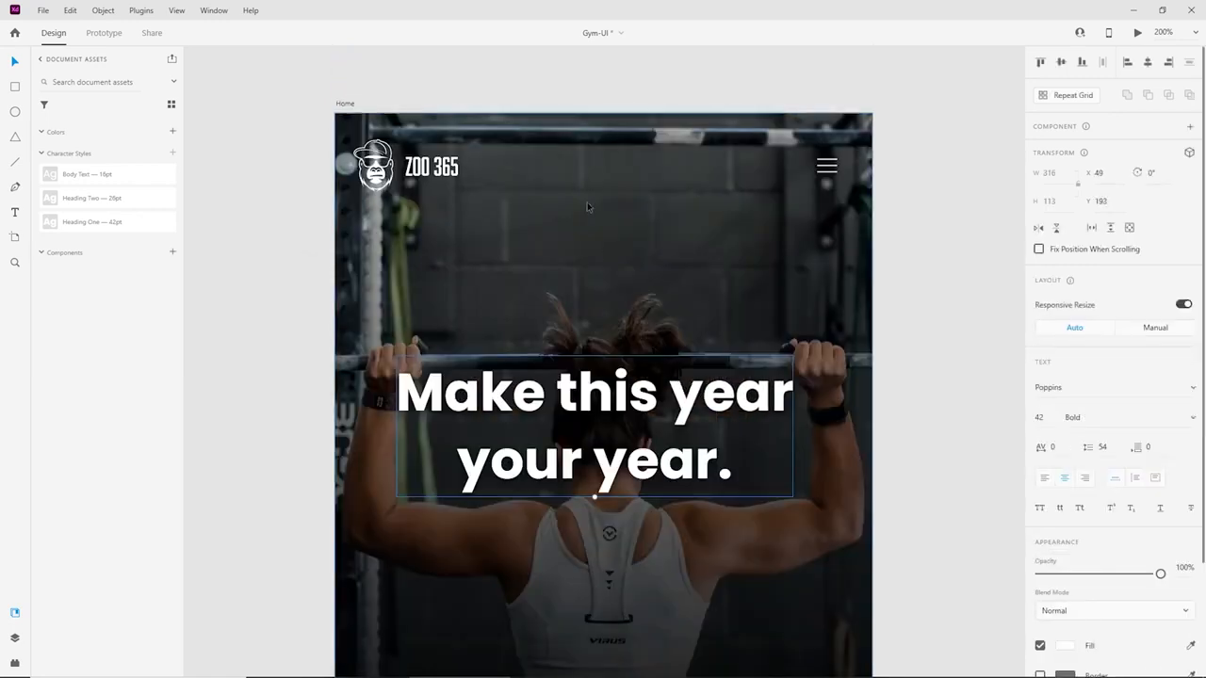
{"action": "scroll", "coordinate": [587, 202], "scroll_direction": "down", "scroll_amount": 1}
{"action": "left_click_drag", "start_coordinate": [594, 377], "coordinate": [601, 384]}
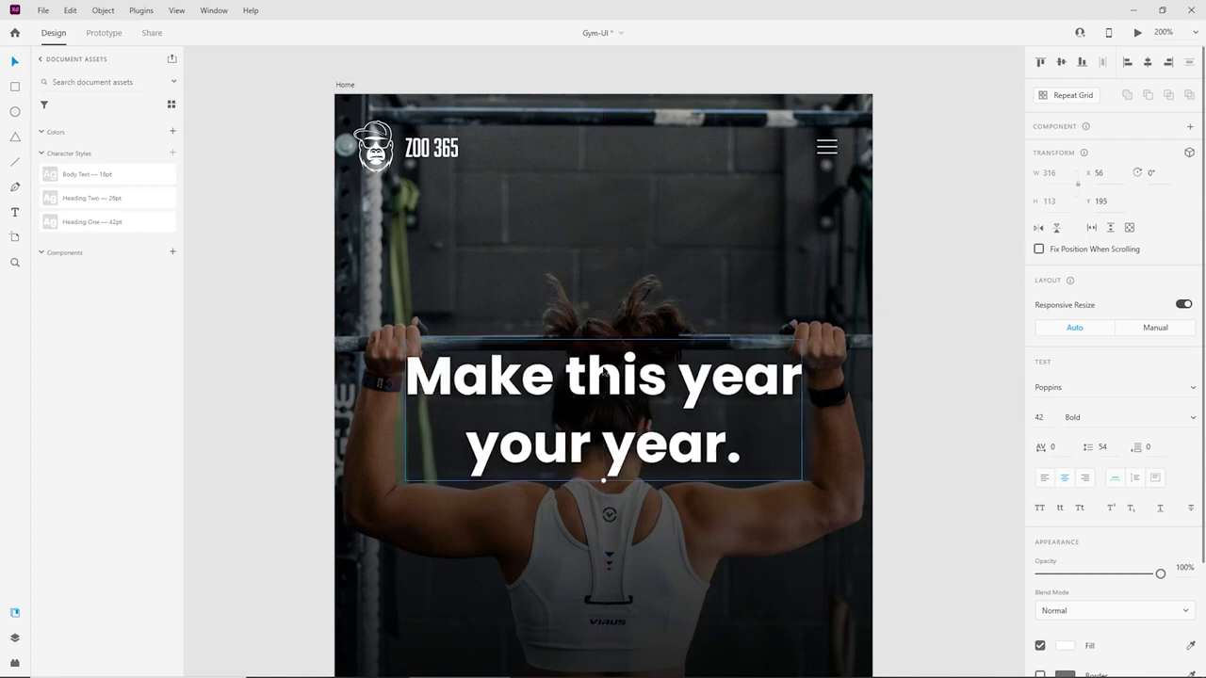
Duplicate the headline straight below at Y 354 and delete the copy's second line so it reads "Make this year".
{"action": "scroll", "coordinate": [603, 367], "scroll_direction": "down", "scroll_amount": 3}
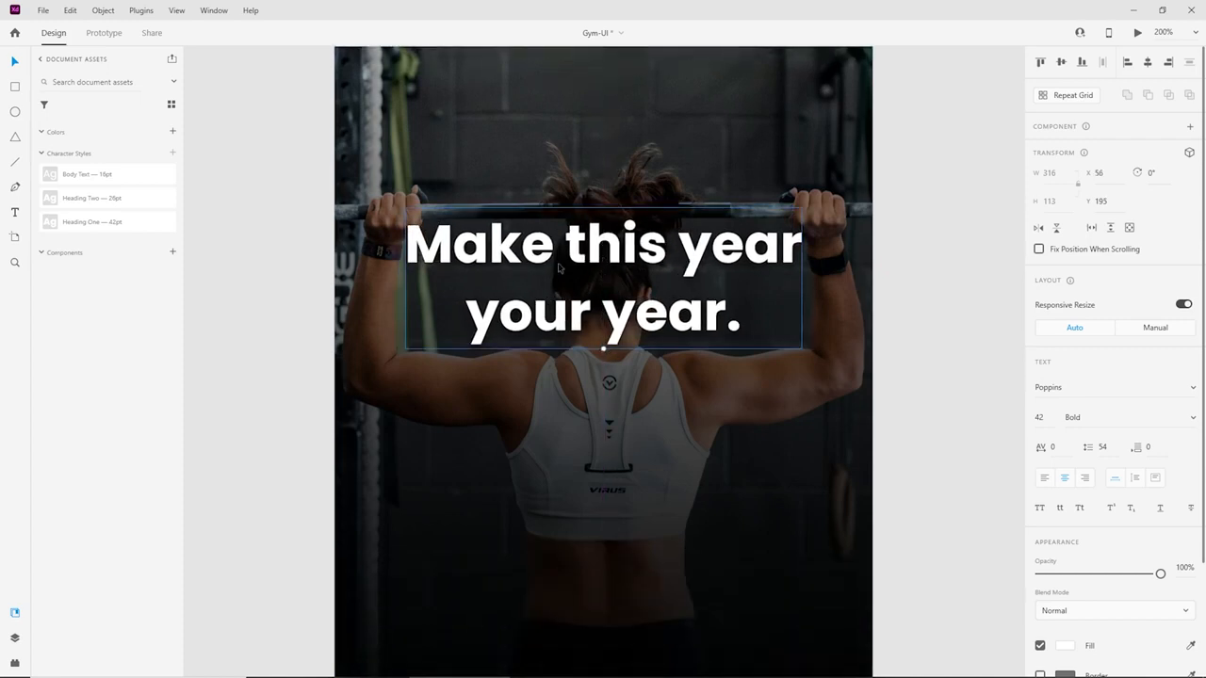
{"action": "key", "text": "ctrl+minus"}
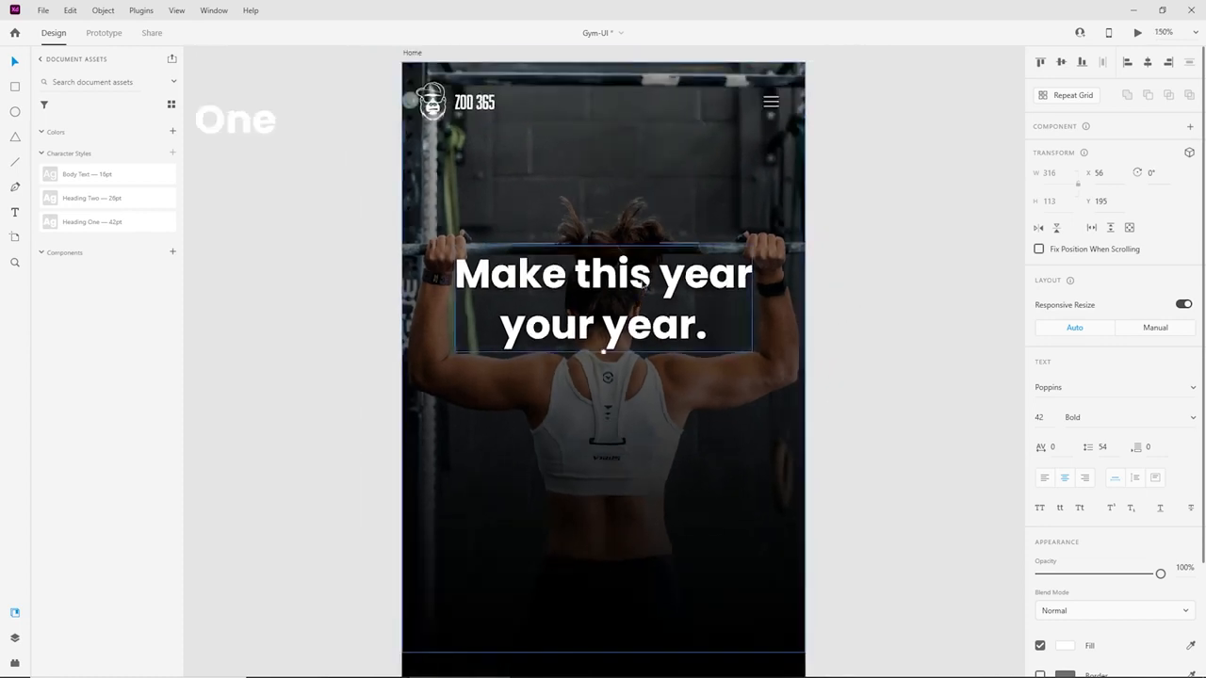
{"action": "left_click_drag", "start_coordinate": [645, 280], "coordinate": [648, 431], "text": "alt"}
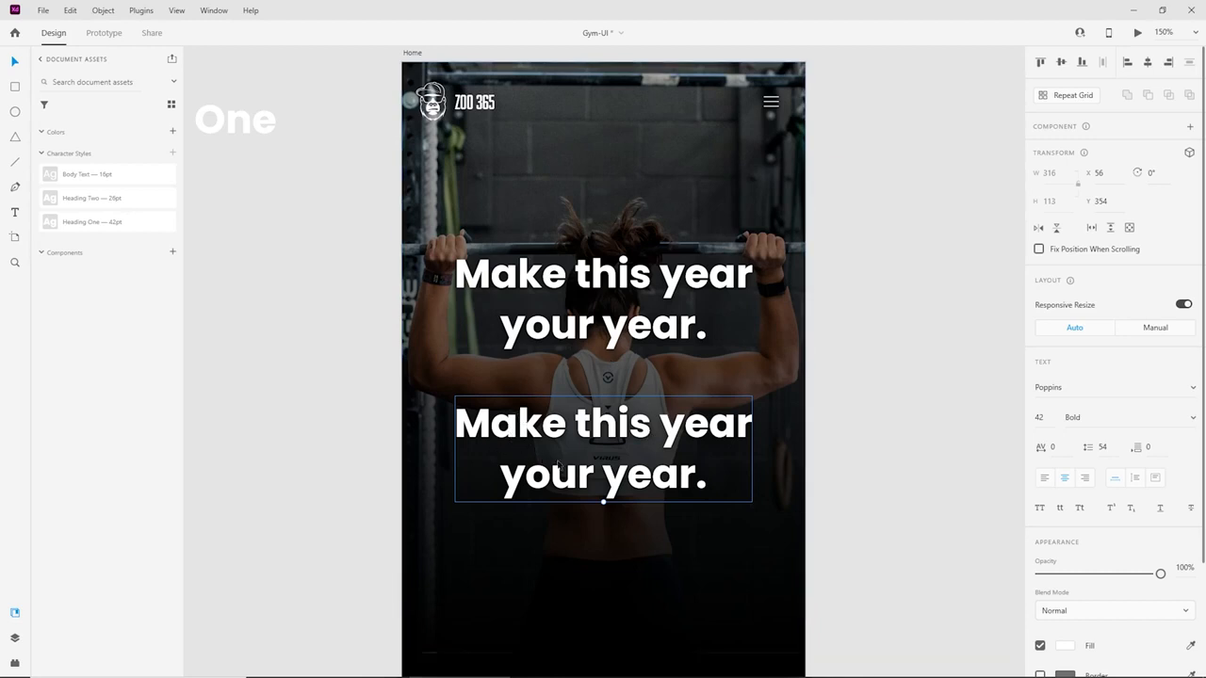
{"action": "double_click", "coordinate": [684, 481]}
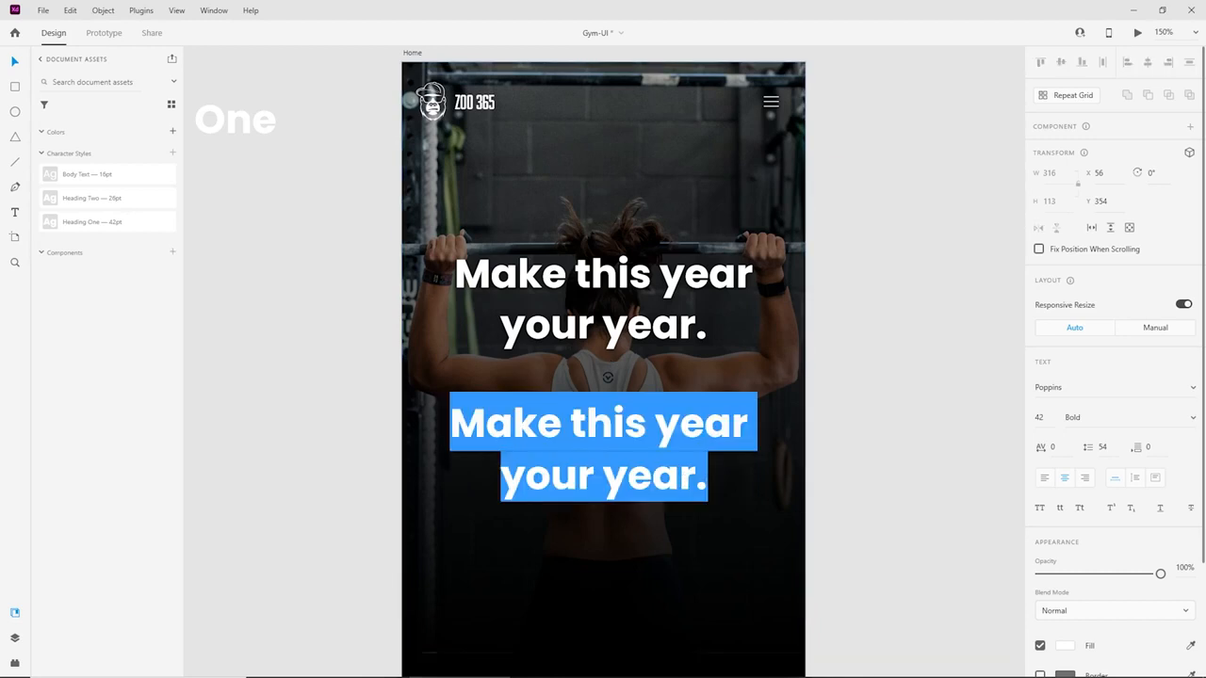
{"action": "left_click_drag", "start_coordinate": [708, 478], "coordinate": [503, 479]}
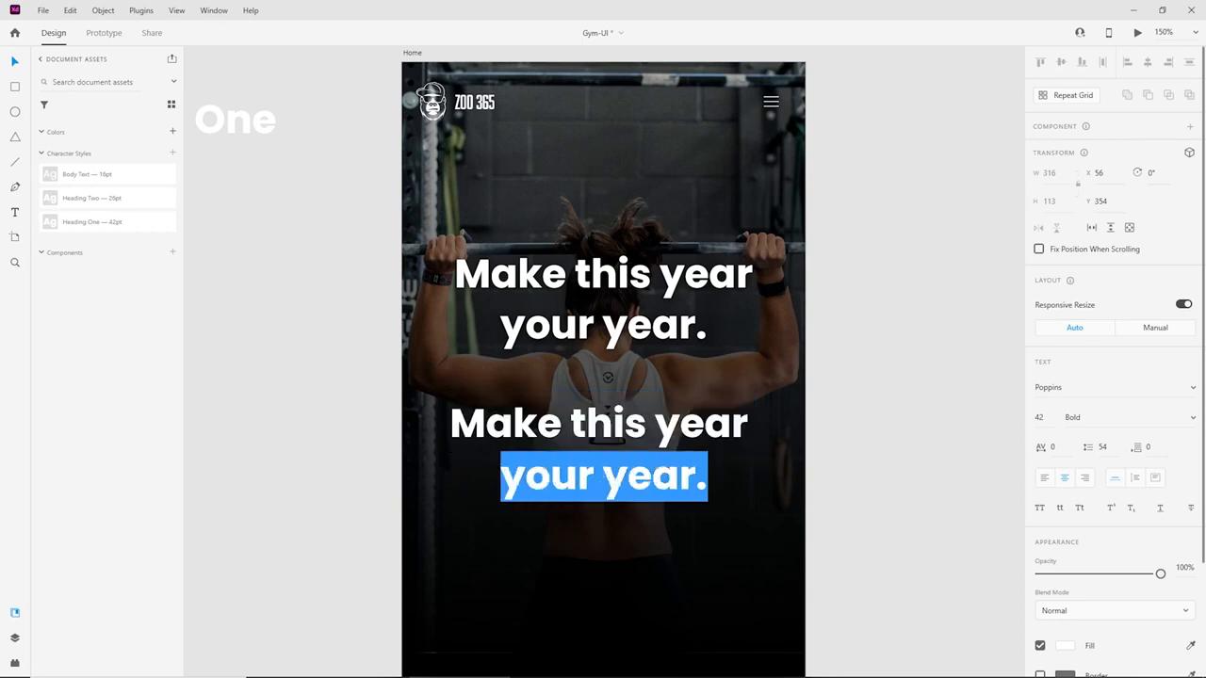
{"action": "key", "text": "BackSpace"}
{"action": "left_click", "coordinate": [15, 59]}
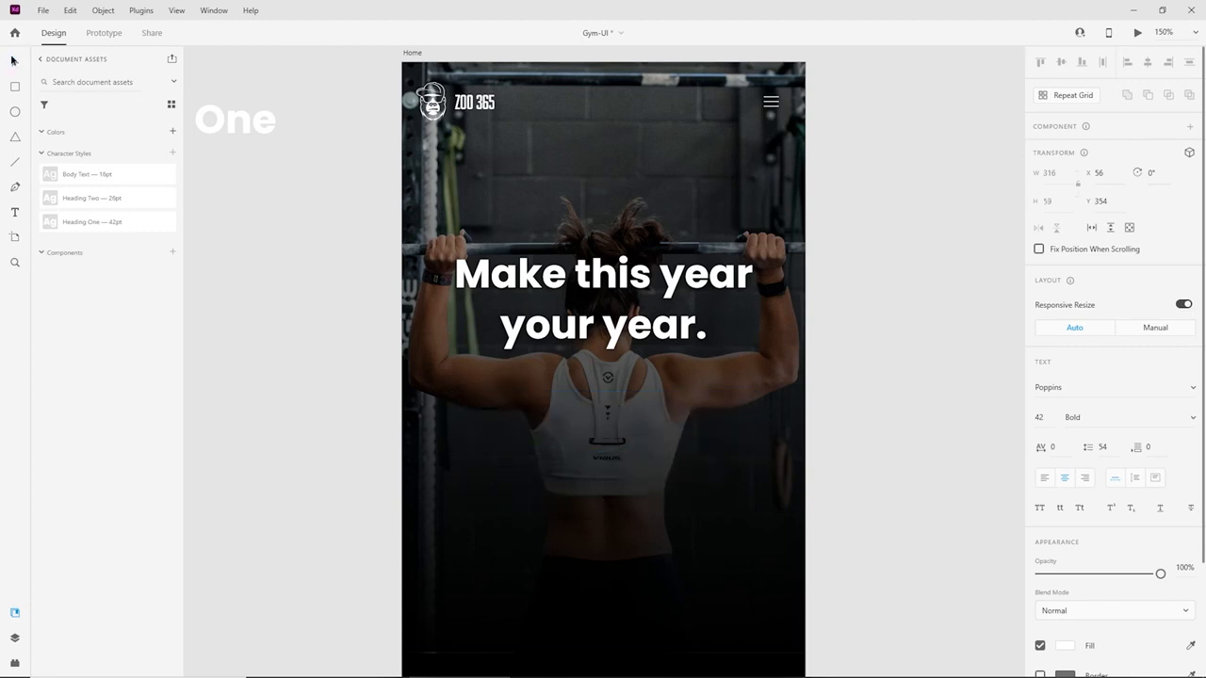
Turn the copied "Make this year" line into outlined text by removing its fill and adding a white #FFFFFF border.
{"action": "scroll", "coordinate": [1086, 477], "scroll_direction": "down", "scroll_amount": 3}
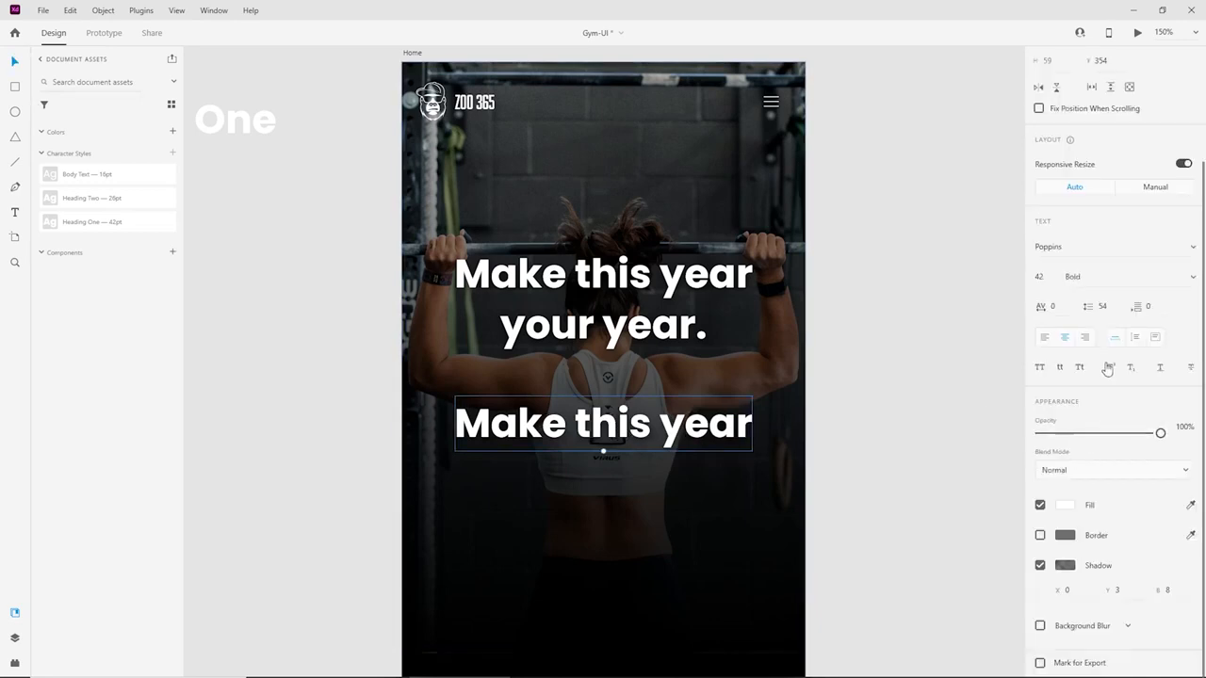
{"action": "left_click", "coordinate": [1040, 506]}
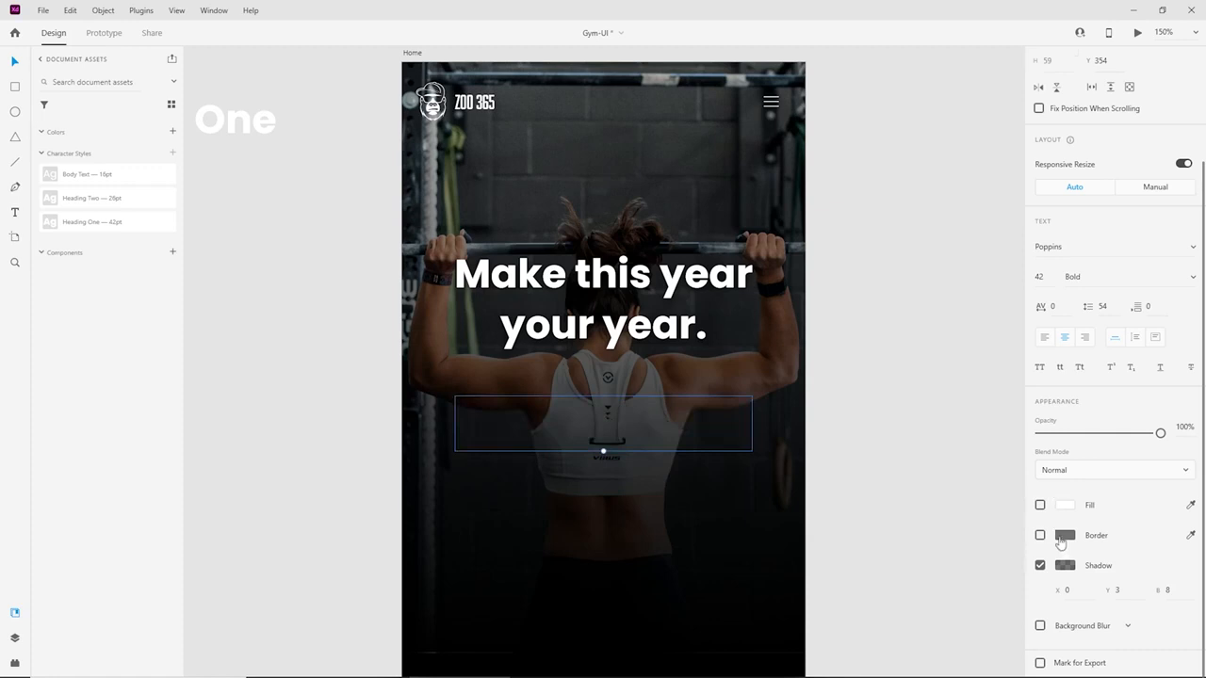
{"action": "left_click", "coordinate": [1040, 536]}
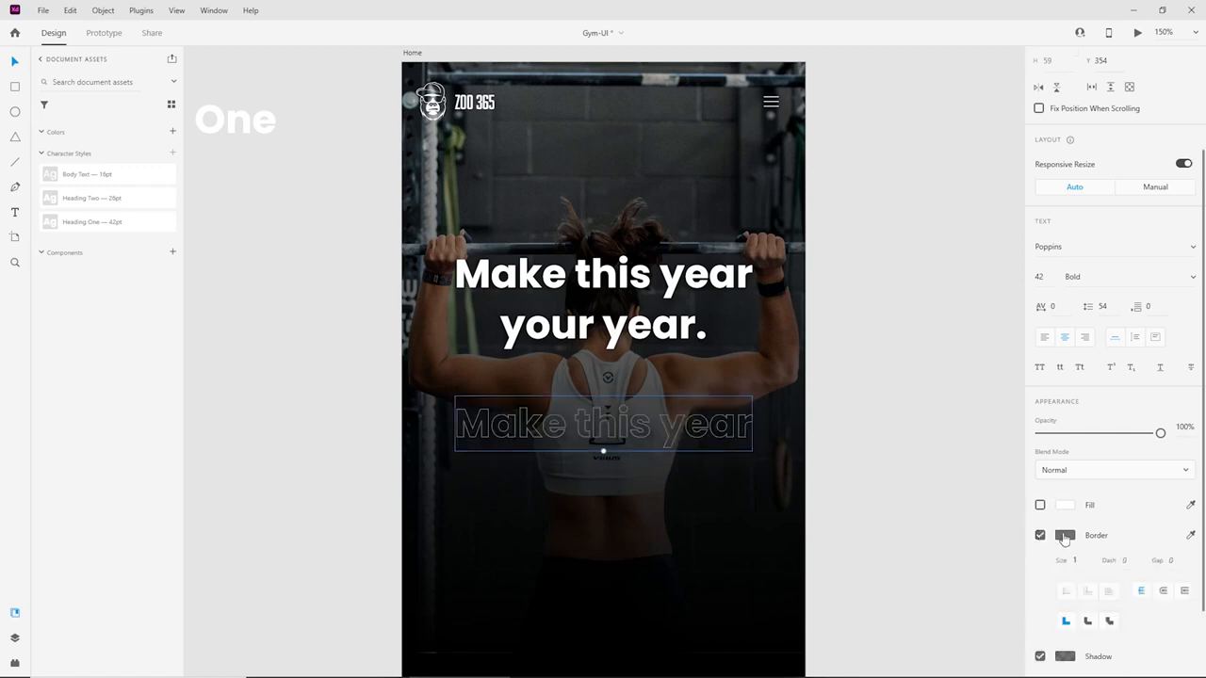
{"action": "left_click", "coordinate": [1065, 535]}
{"action": "left_click", "coordinate": [911, 536]}
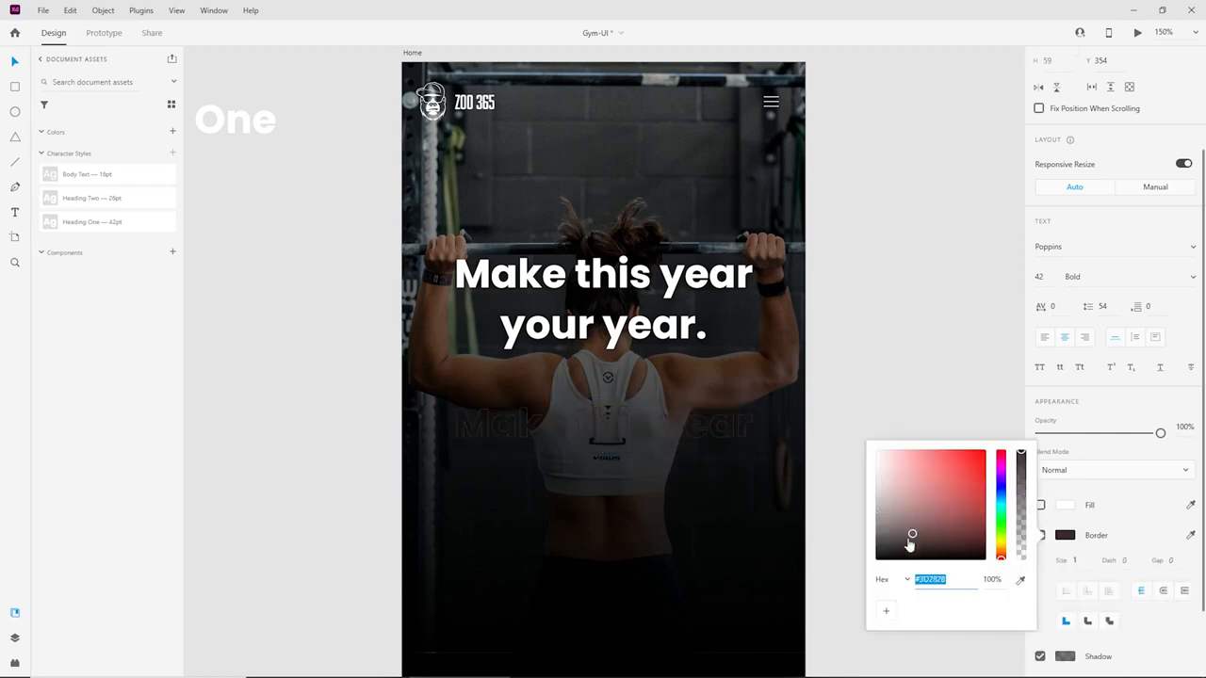
{"action": "left_click_drag", "start_coordinate": [911, 536], "coordinate": [856, 479]}
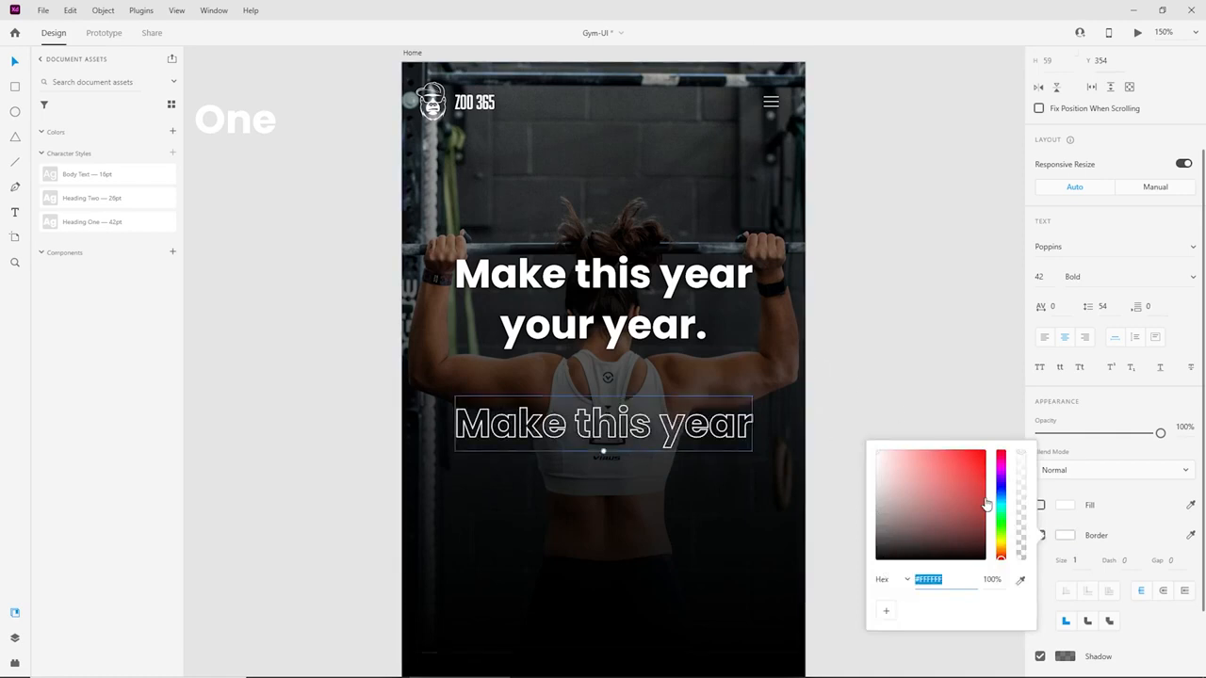
{"action": "key", "text": "Escape"}
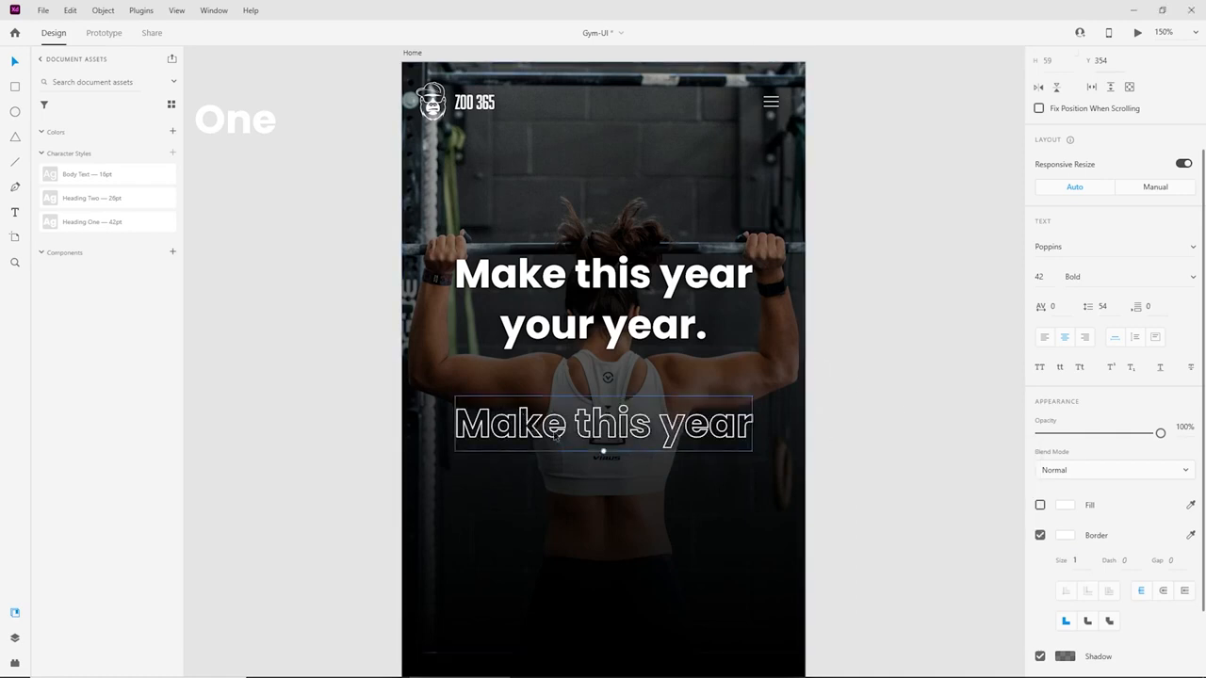
Try a border size of 2 on the outlined text and restore it to 1.
{"action": "left_click", "coordinate": [1075, 561]}
{"action": "type", "text": "2"}
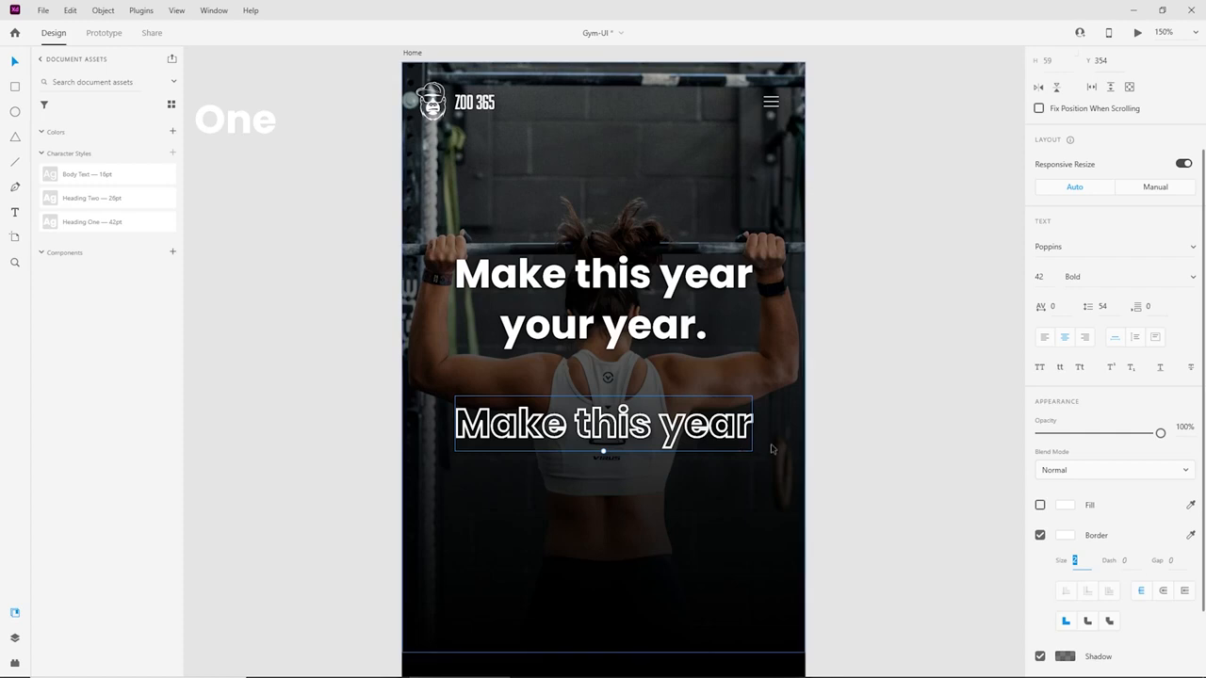
{"action": "type", "text": "1"}
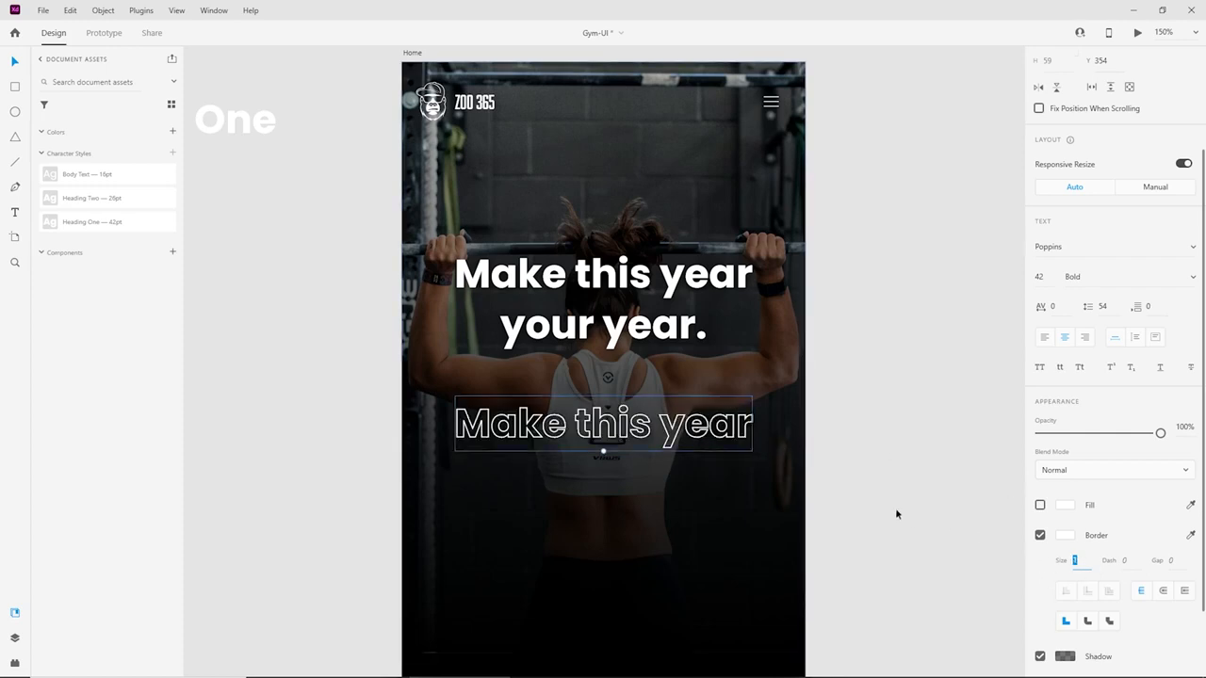
{"action": "left_click", "coordinate": [881, 404]}
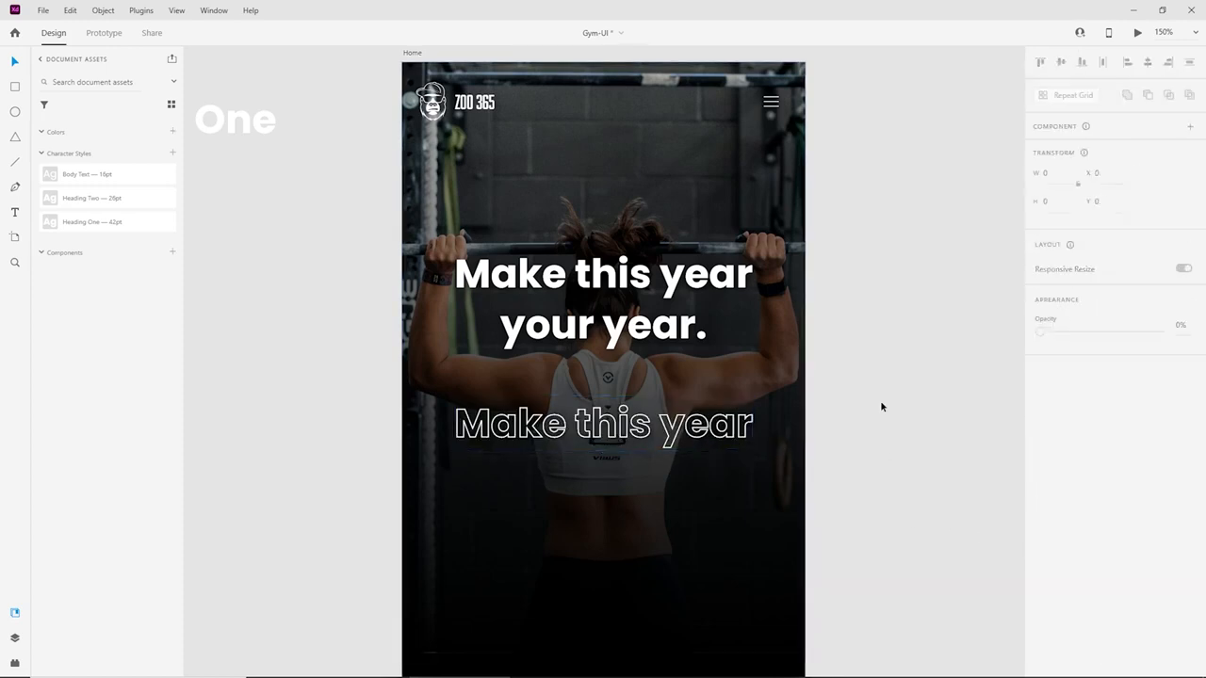
Duplicate the two-line headline below the outlined text at Y 438 and delete the copy's first line, leaving "your year.".
{"action": "left_click", "coordinate": [573, 340]}
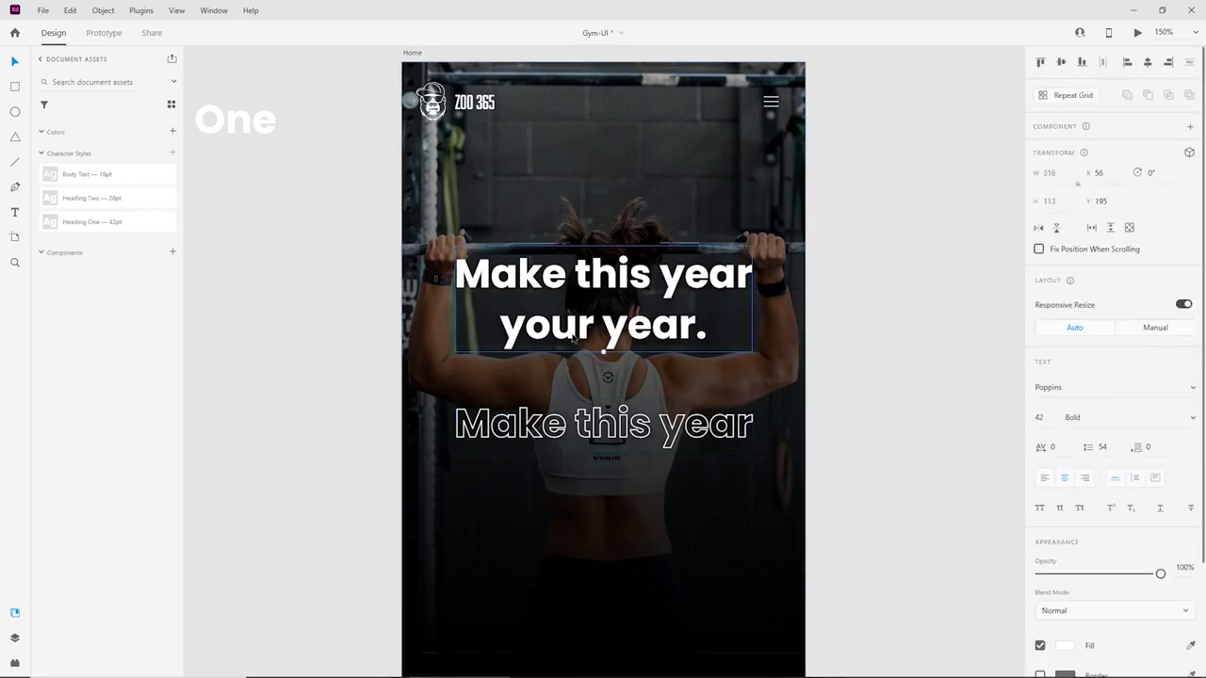
{"action": "left_click_drag", "start_coordinate": [573, 334], "coordinate": [573, 563]}
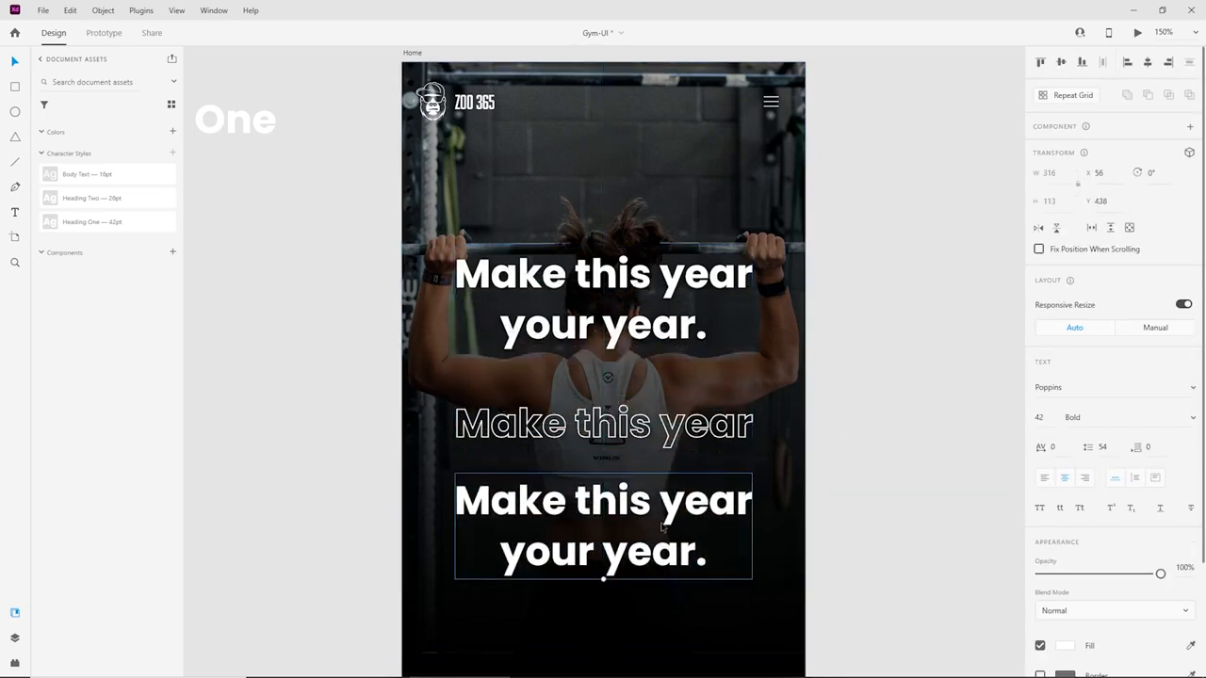
{"action": "key", "text": "Return"}
{"action": "left_click_drag", "start_coordinate": [453, 501], "coordinate": [755, 500]}
{"action": "key", "text": "BackSpace"}
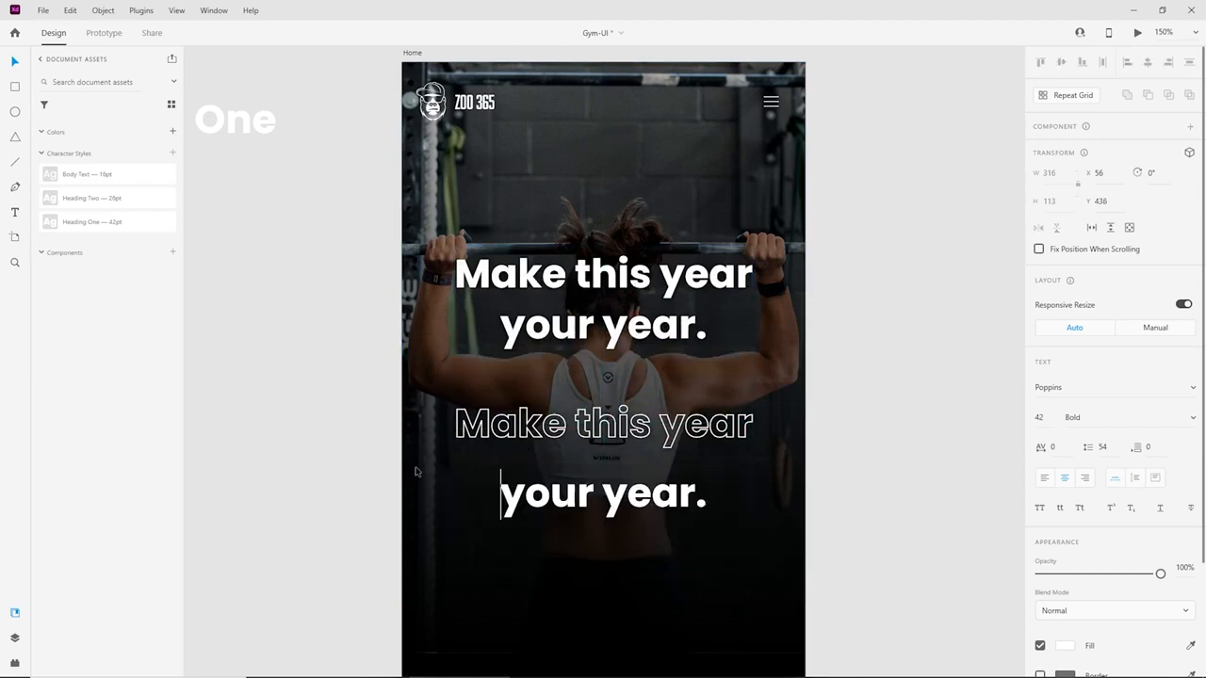
Place the outlined "Make this year" at Y 195 and the solid "your year." at Y 249, over the original headline's matching lines.
{"action": "key", "text": "Escape"}
{"action": "left_click", "coordinate": [875, 504]}
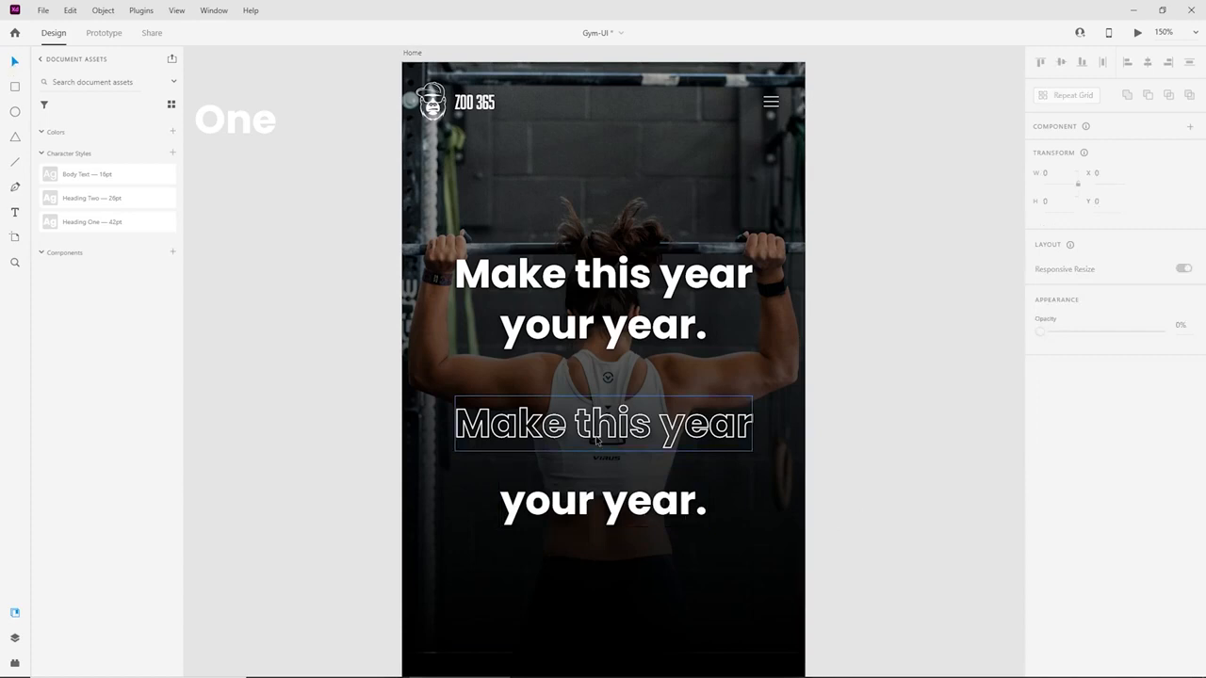
{"action": "left_click_drag", "start_coordinate": [596, 440], "coordinate": [581, 299]}
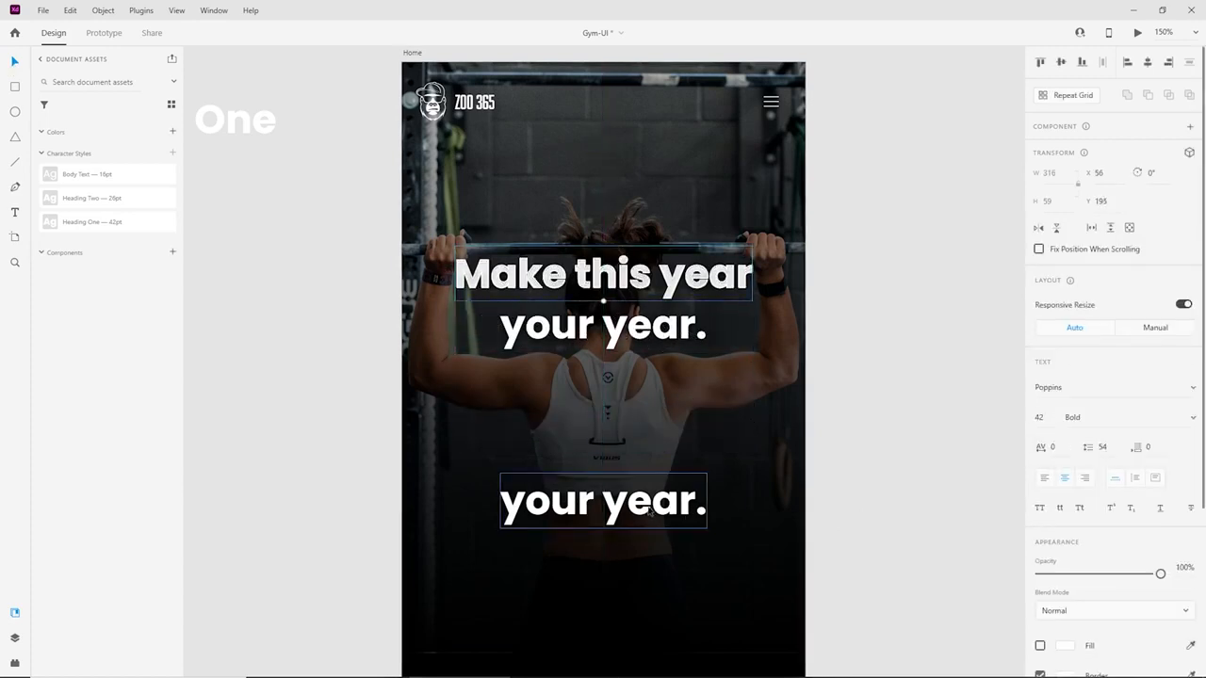
{"action": "left_click_drag", "start_coordinate": [649, 511], "coordinate": [639, 332]}
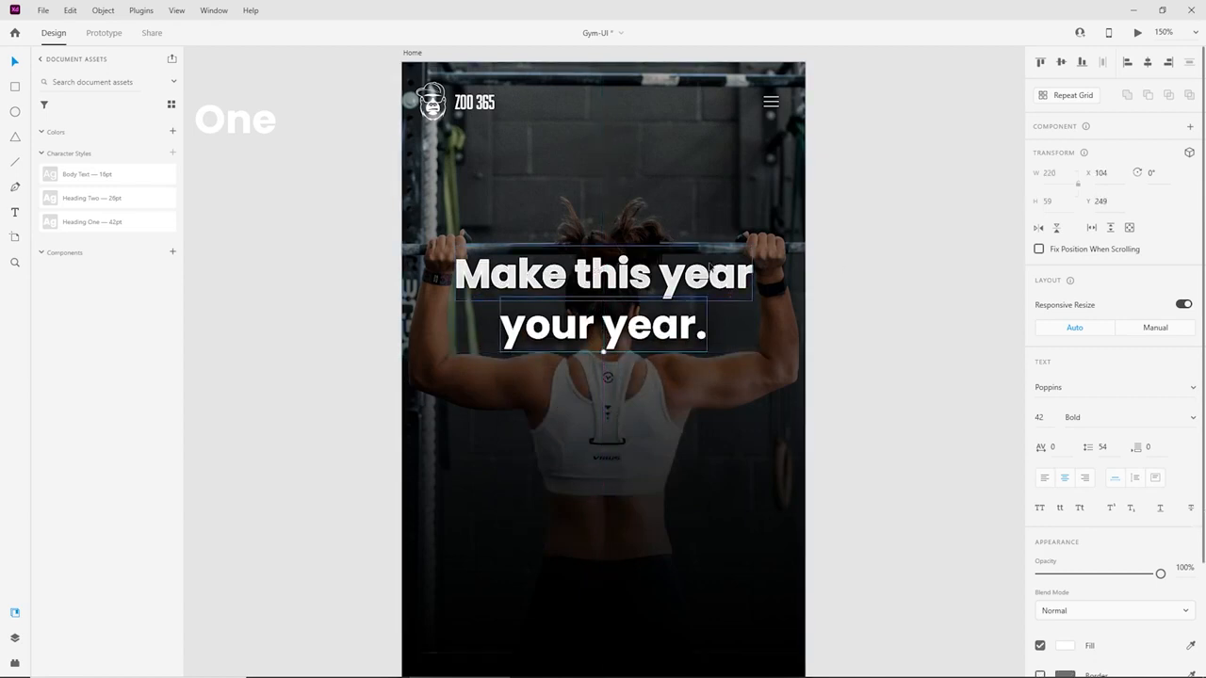
Move the outlined and solid lines together up to Y 65, above the original headline, and group them.
{"action": "left_click", "coordinate": [603, 273], "text": "shift"}
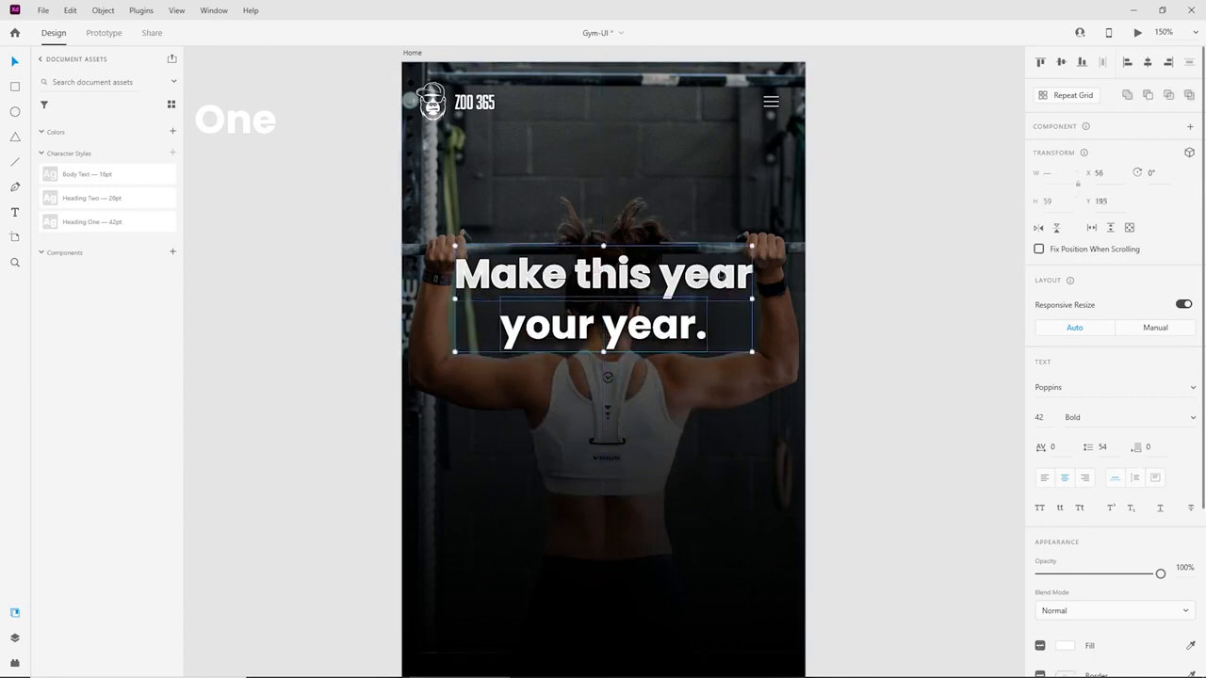
{"action": "left_click_drag", "start_coordinate": [603, 274], "coordinate": [647, 143]}
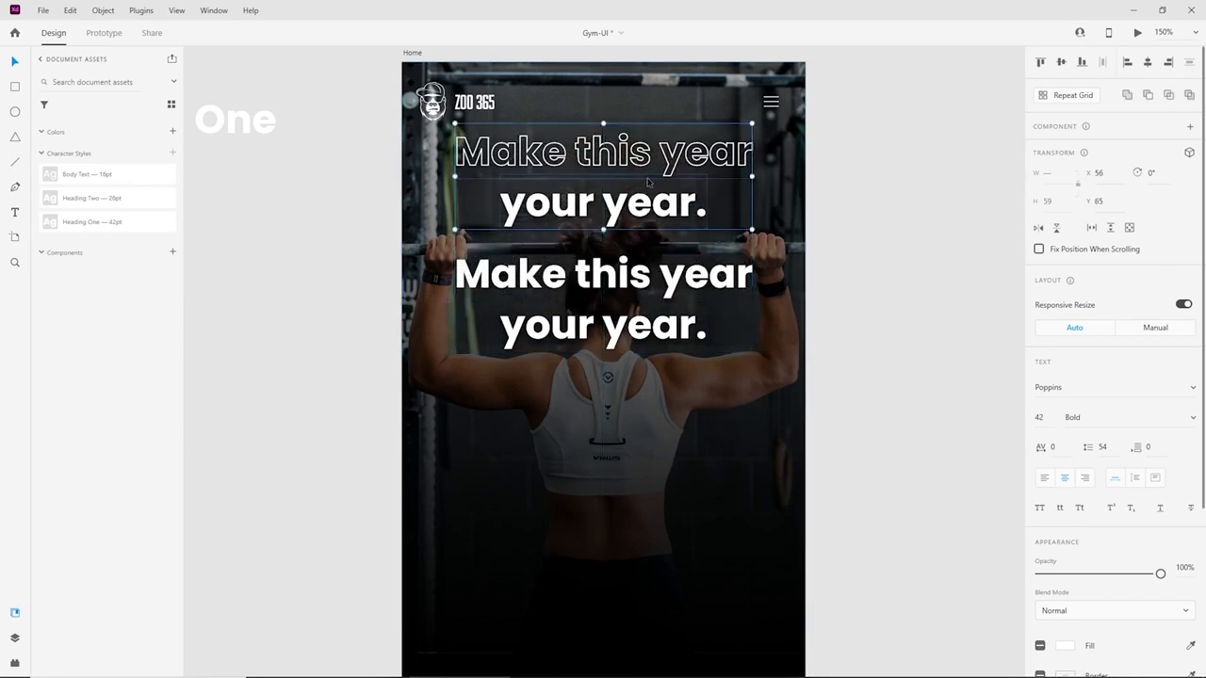
{"action": "key", "text": "ctrl+g"}
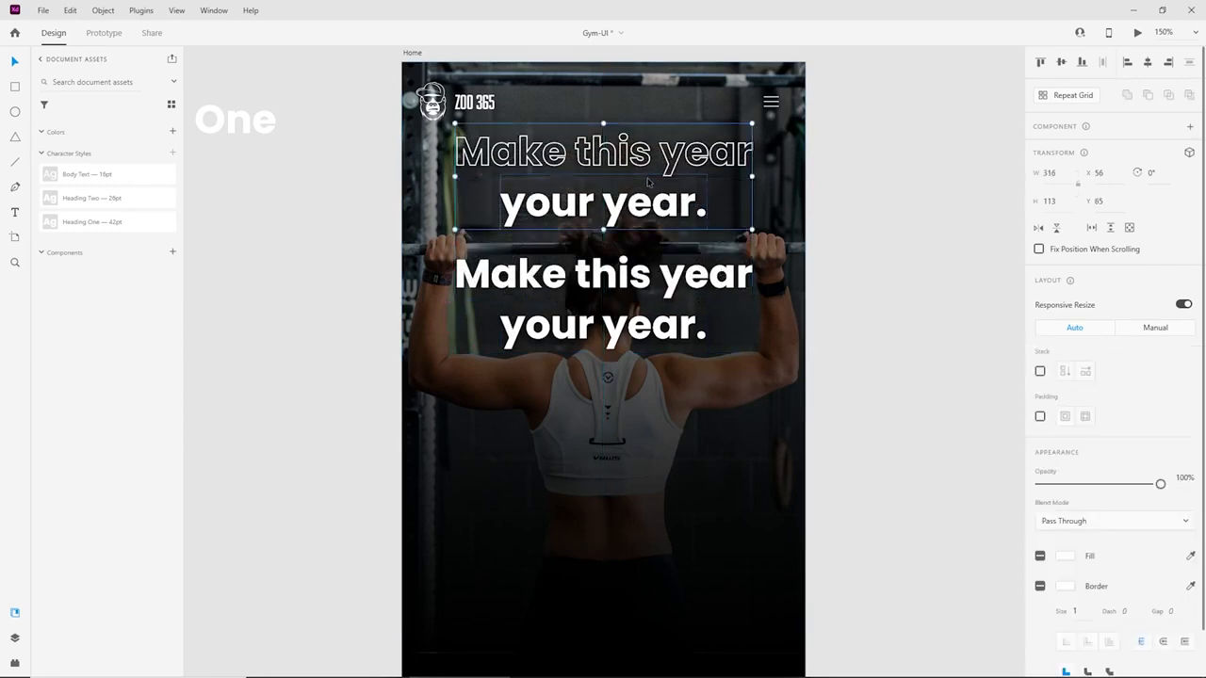
Delete the original two-line headline's text and move the grouped headline down into its place at X 56, Y 201.
{"action": "double_click", "coordinate": [537, 280]}
{"action": "key", "text": "ctrl+a"}
{"action": "key", "text": "BackSpace"}
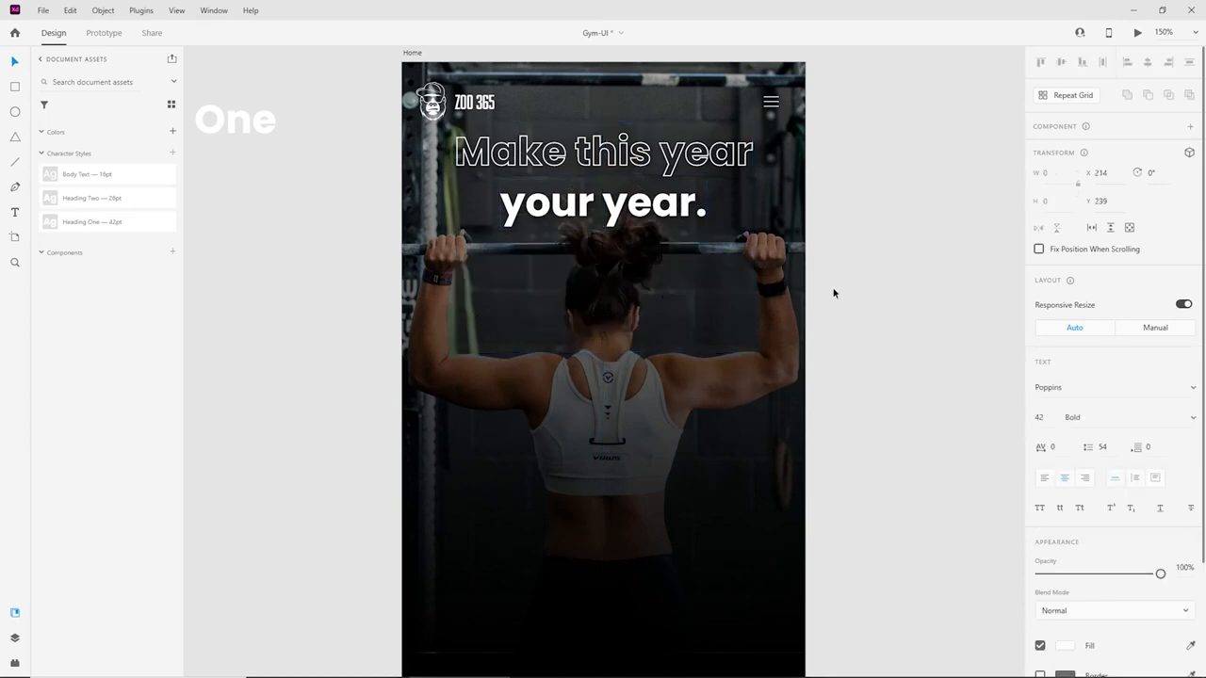
{"action": "left_click", "coordinate": [622, 179]}
{"action": "left_click_drag", "start_coordinate": [621, 179], "coordinate": [622, 307]}
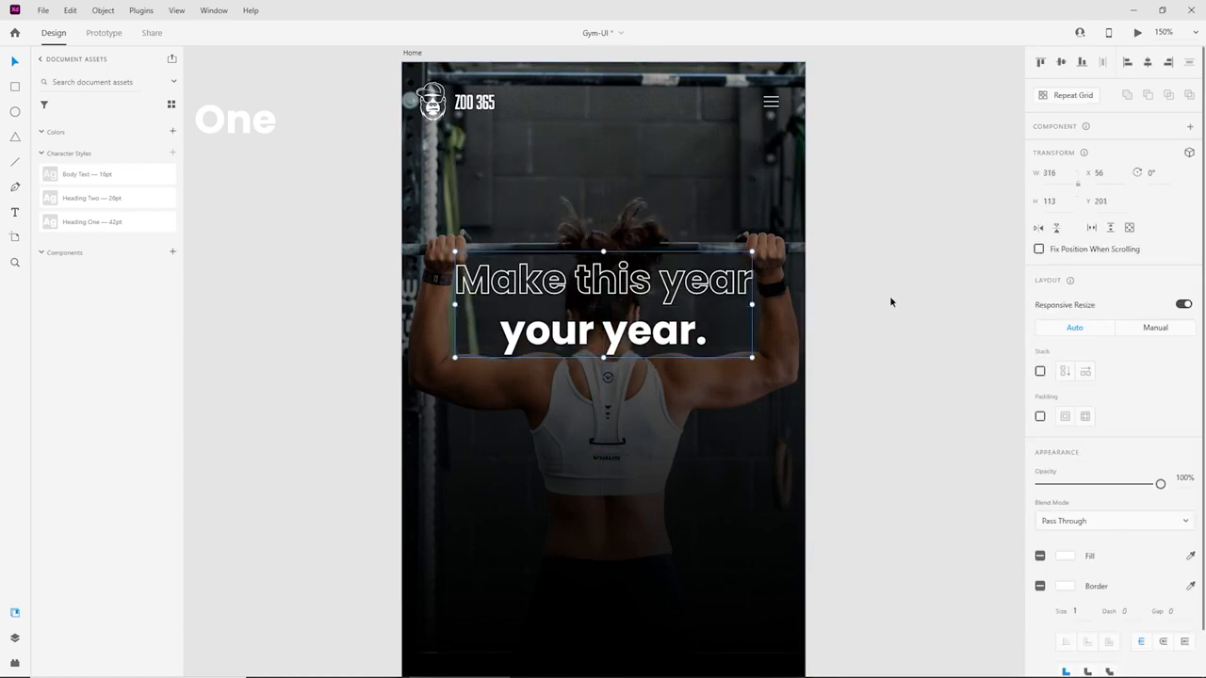
{"action": "left_click", "coordinate": [891, 303]}
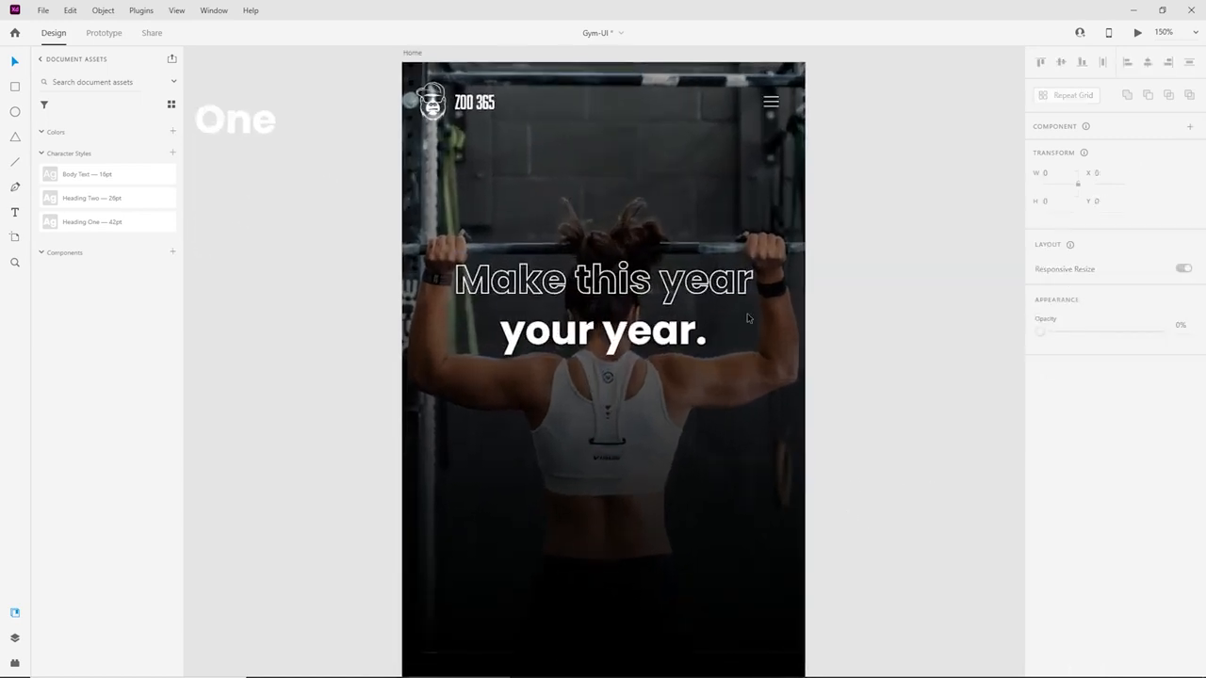
Turn on the layout grid for the Home artboard.
{"action": "scroll", "coordinate": [748, 318], "scroll_direction": "down", "scroll_amount": 2}
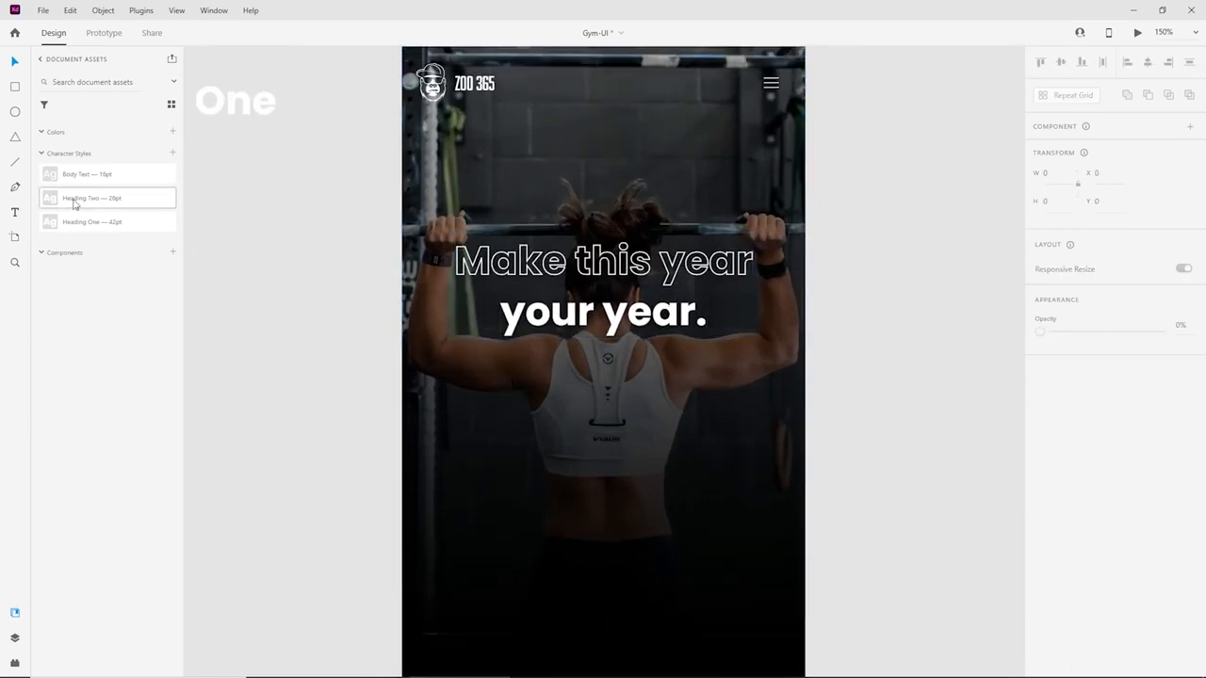
{"action": "scroll", "coordinate": [358, 241], "scroll_direction": "down", "scroll_amount": 3}
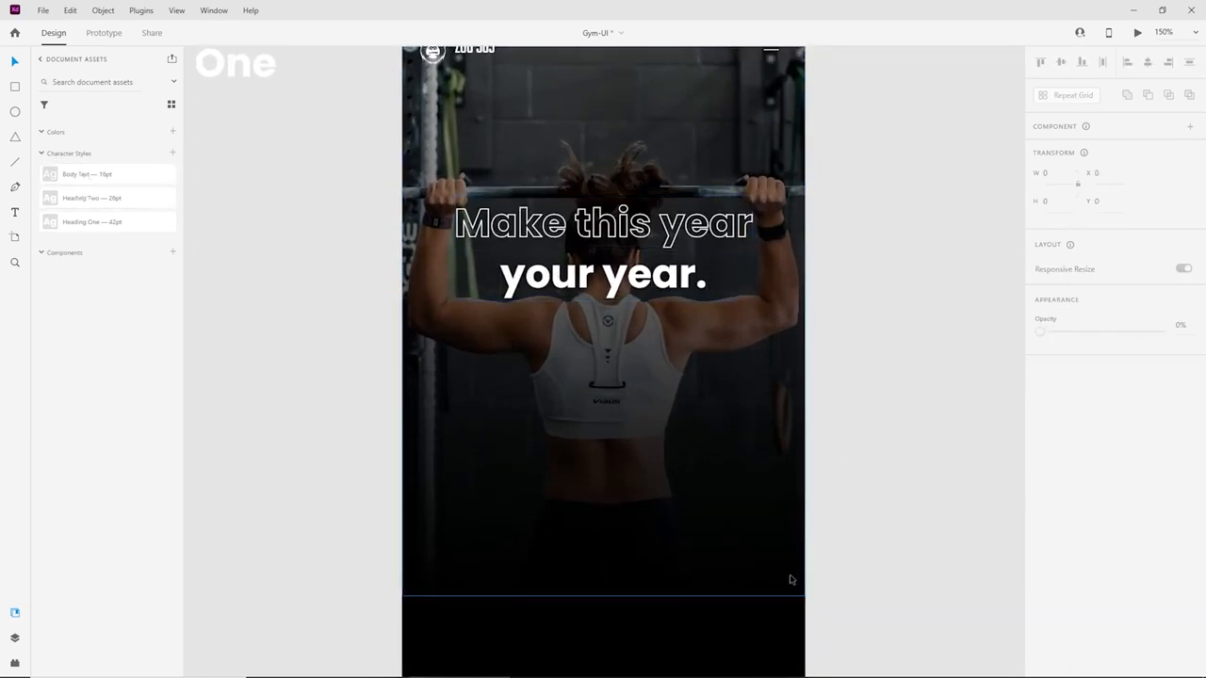
{"action": "scroll", "coordinate": [791, 580], "scroll_direction": "down", "scroll_amount": 7}
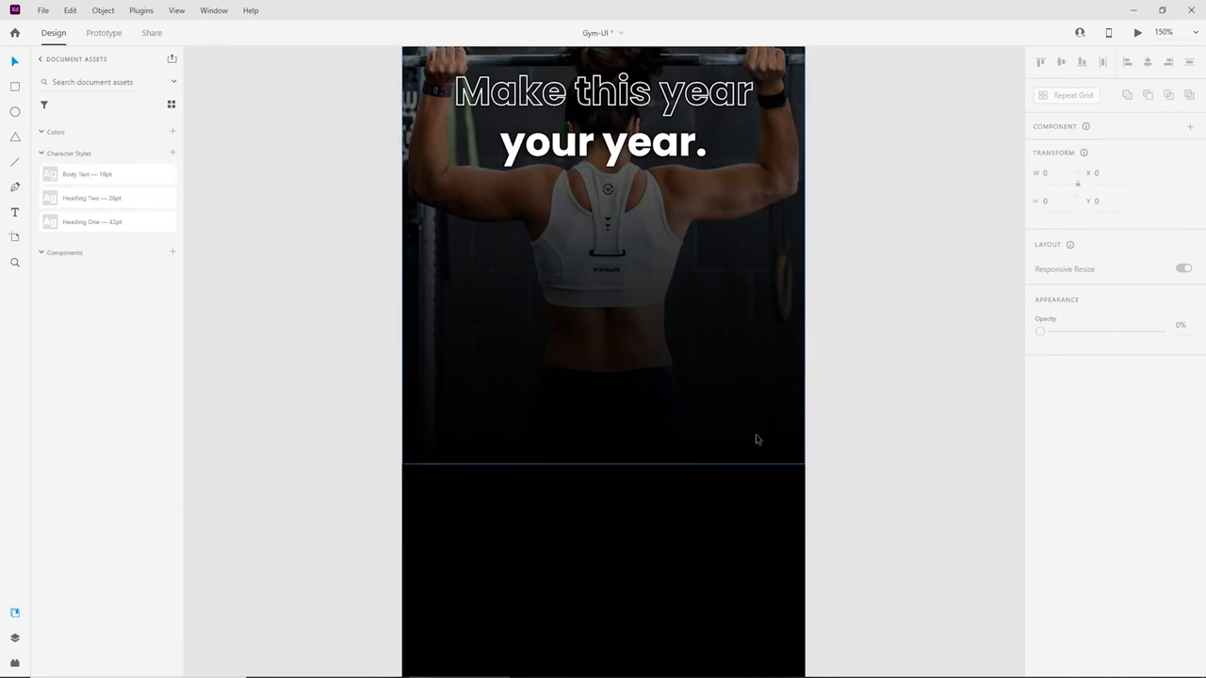
{"action": "left_click", "coordinate": [787, 502]}
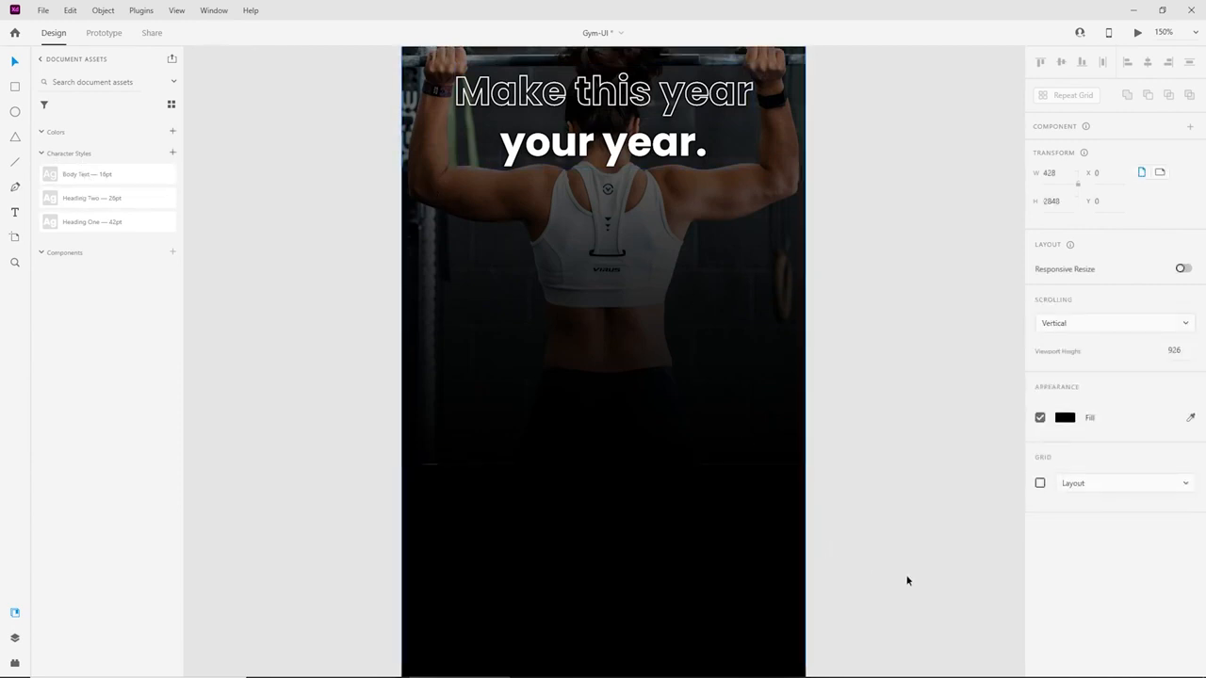
{"action": "left_click", "coordinate": [1041, 484]}
{"action": "scroll", "coordinate": [556, 339], "scroll_direction": "up", "scroll_amount": 1}
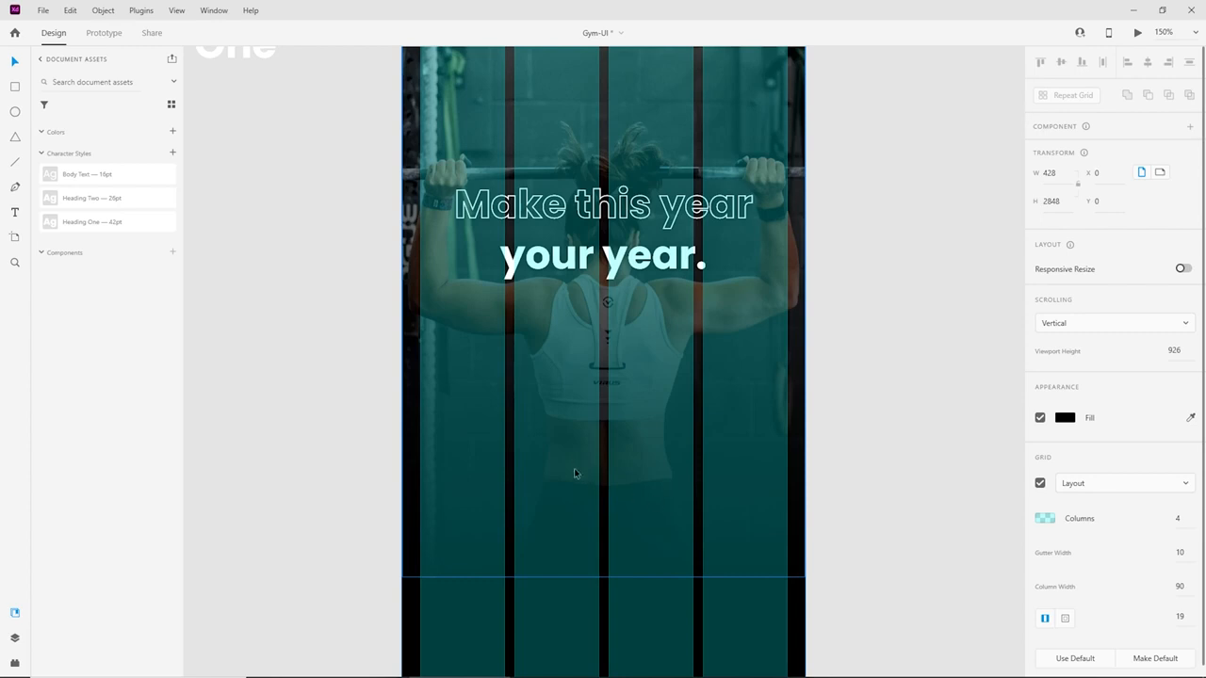
{"action": "scroll", "coordinate": [571, 426], "scroll_direction": "up", "scroll_amount": 5}
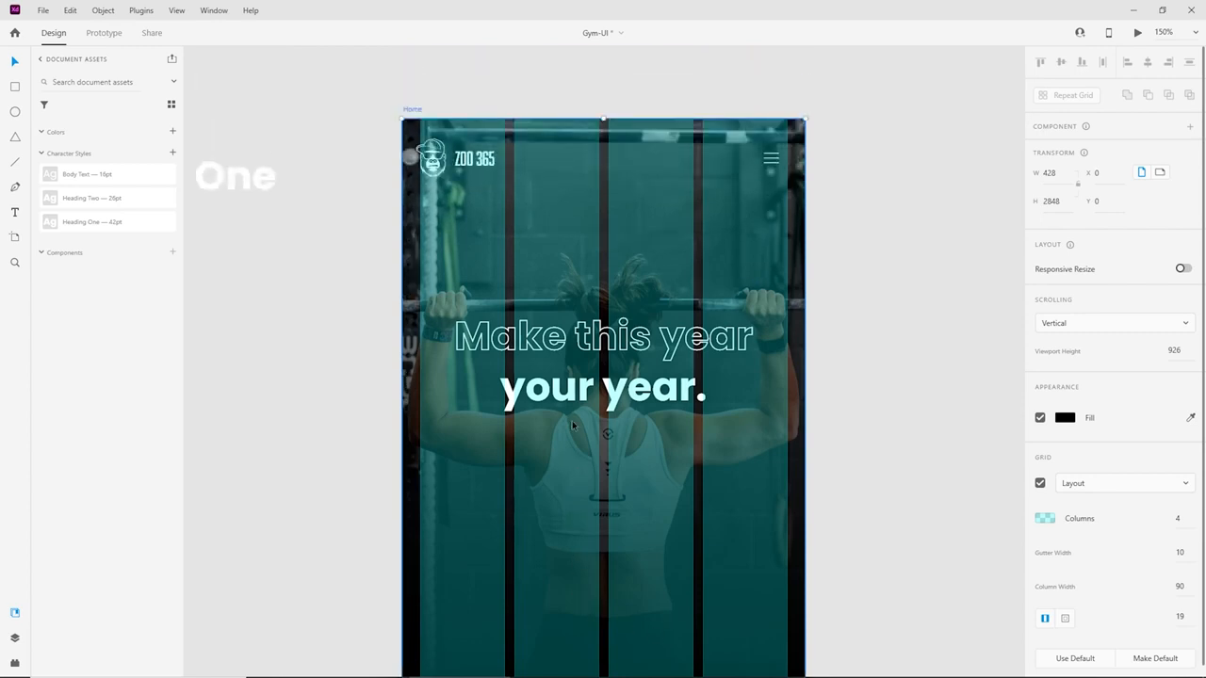
{"action": "scroll", "coordinate": [572, 425], "scroll_direction": "down", "scroll_amount": 5}
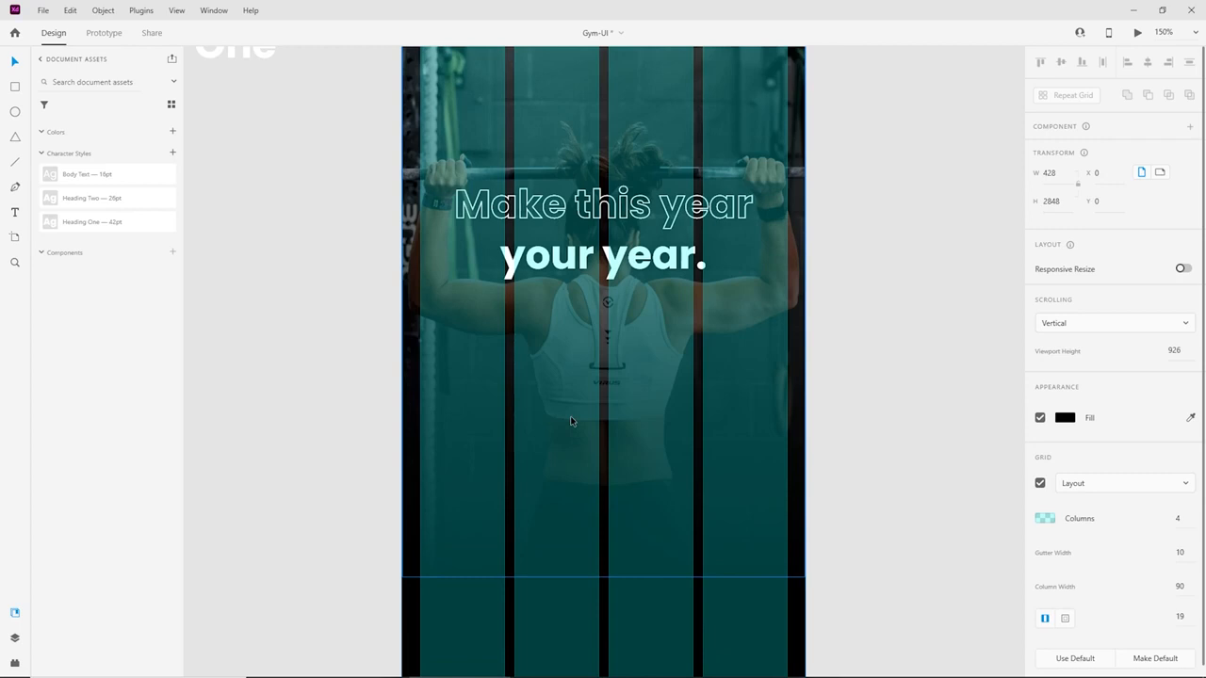
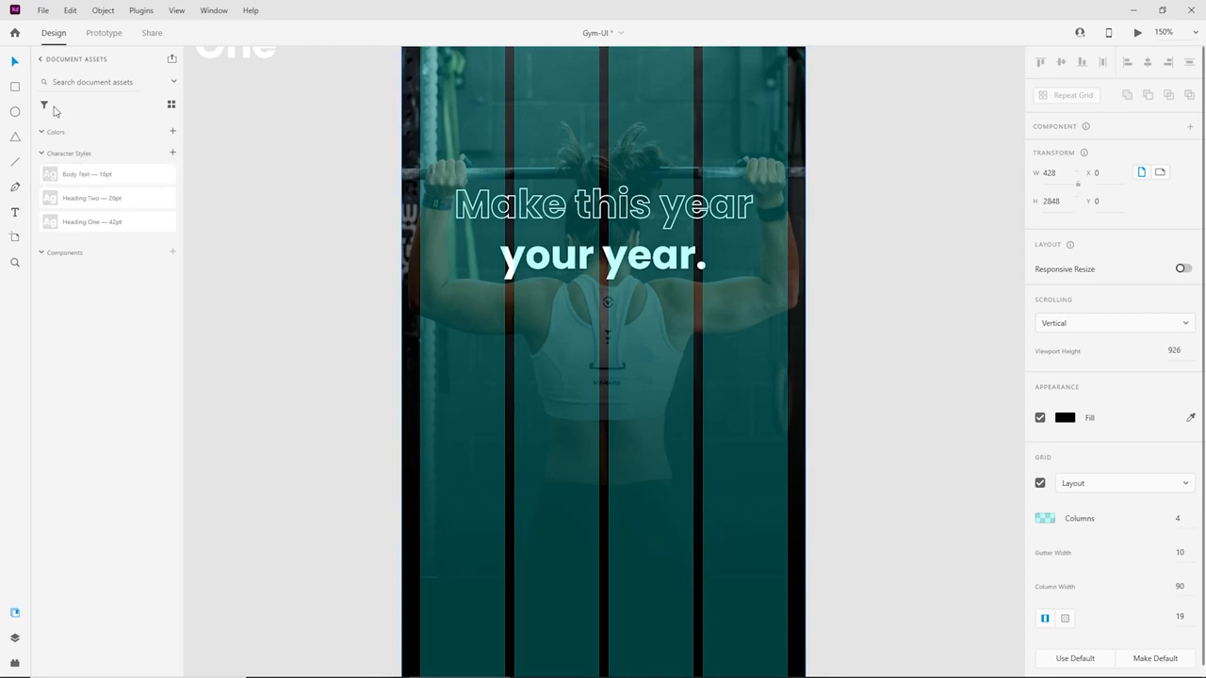
Add a 390-wide text area below the headline reading "Defy your limits and pursue your fitness goals with a complimentary all-access gym pass!".
{"action": "key", "text": "t"}
{"action": "left_click", "coordinate": [15, 212]}
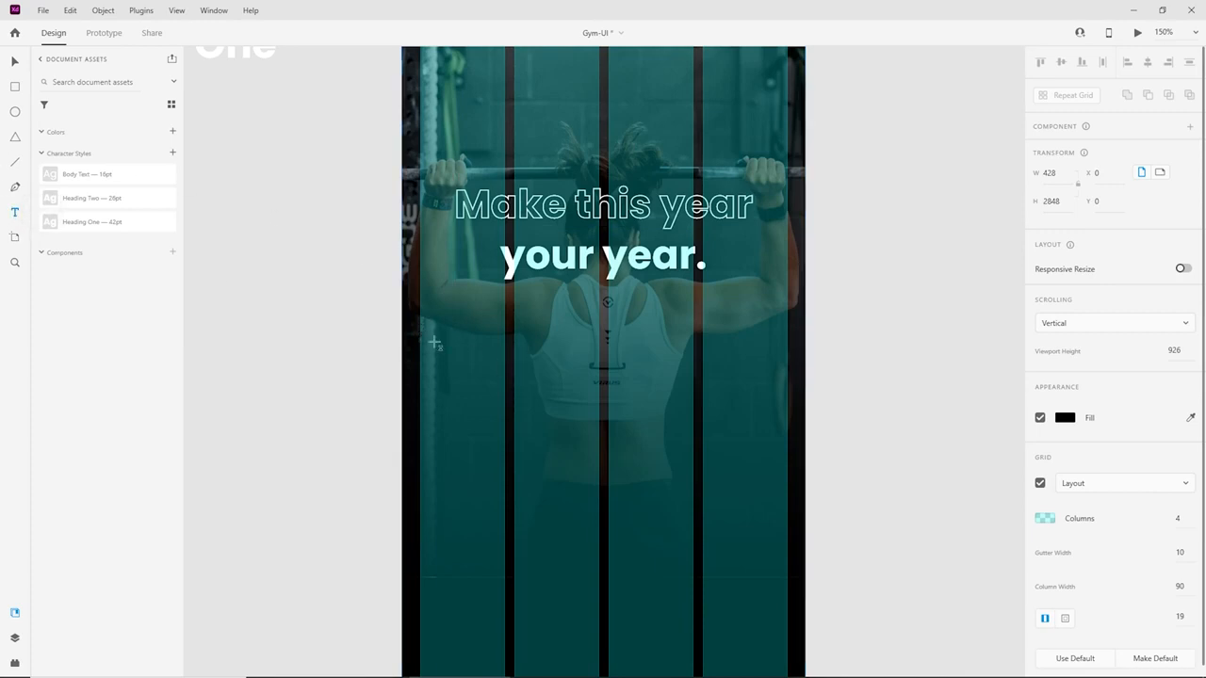
{"action": "left_click_drag", "start_coordinate": [420, 329], "coordinate": [788, 506]}
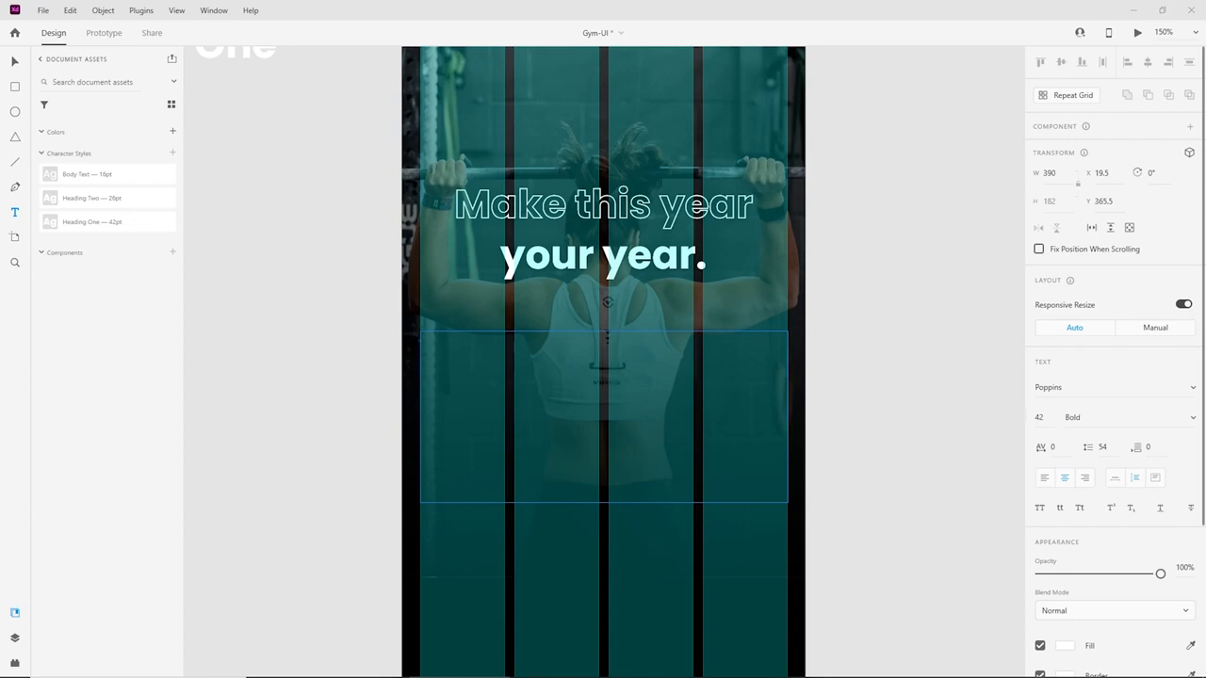
{"action": "type", "text": "Defy your limits and pursue your fitness goals with a complimentary all-access gym pass!"}
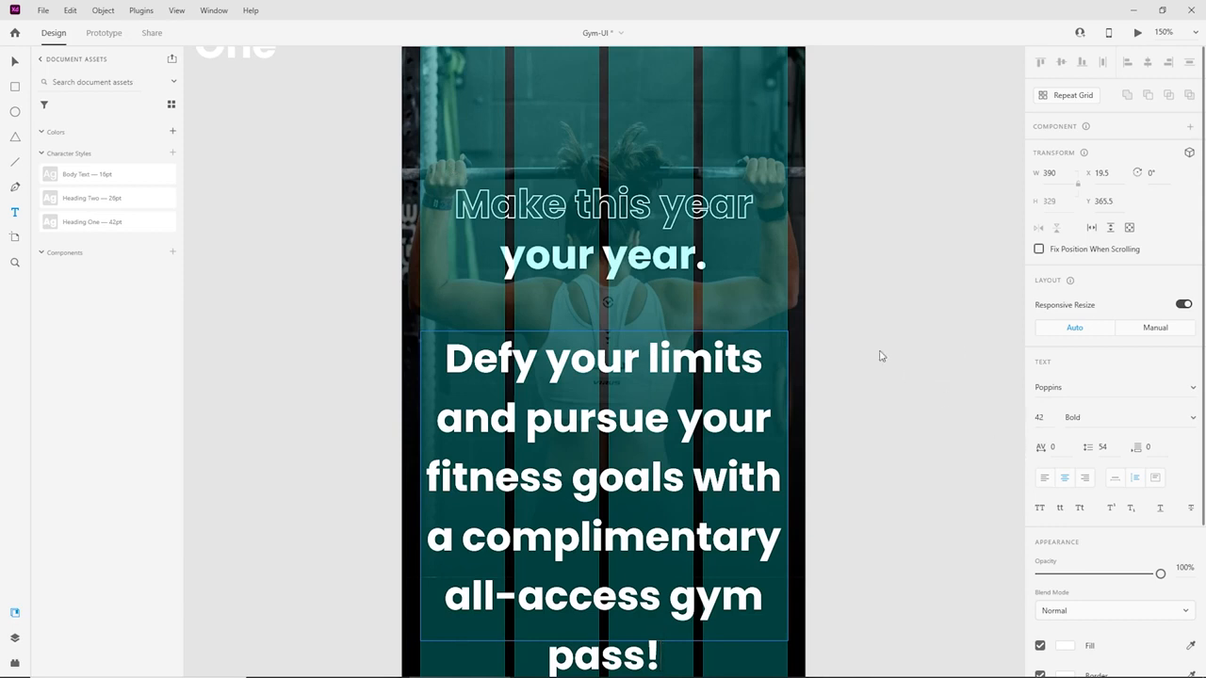
{"action": "key", "text": "Escape"}
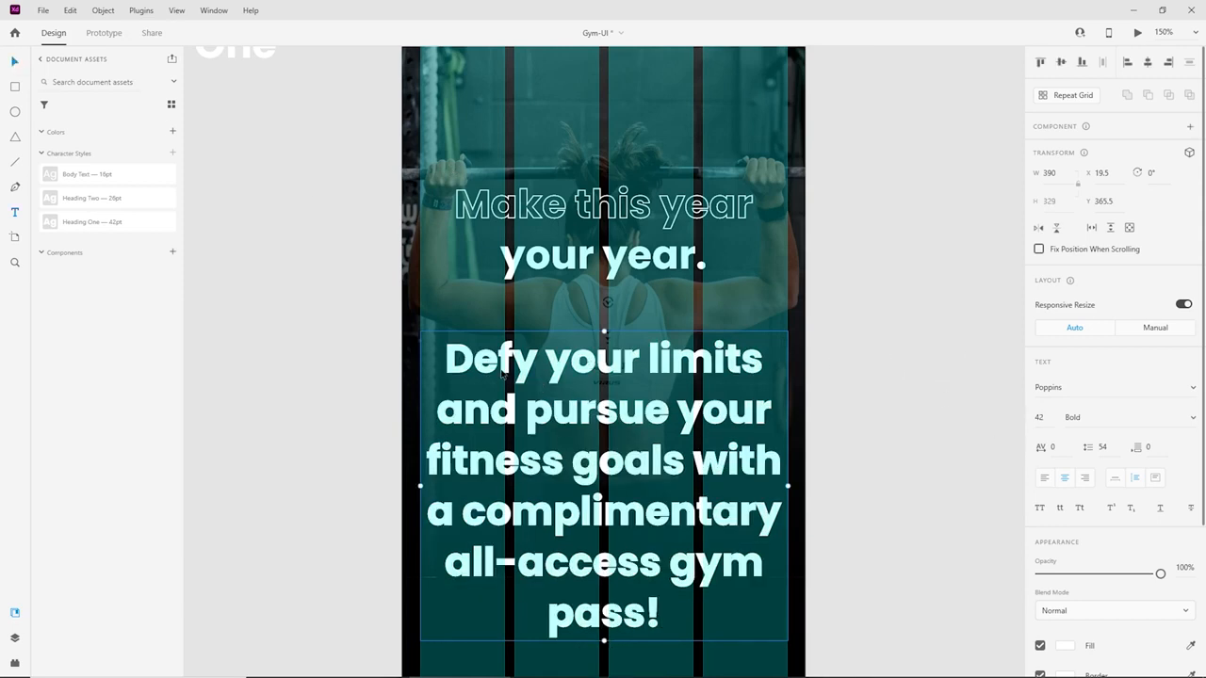
Apply the Body Text 16pt character style to the paragraph and remove its border.
{"action": "left_click", "coordinate": [91, 178]}
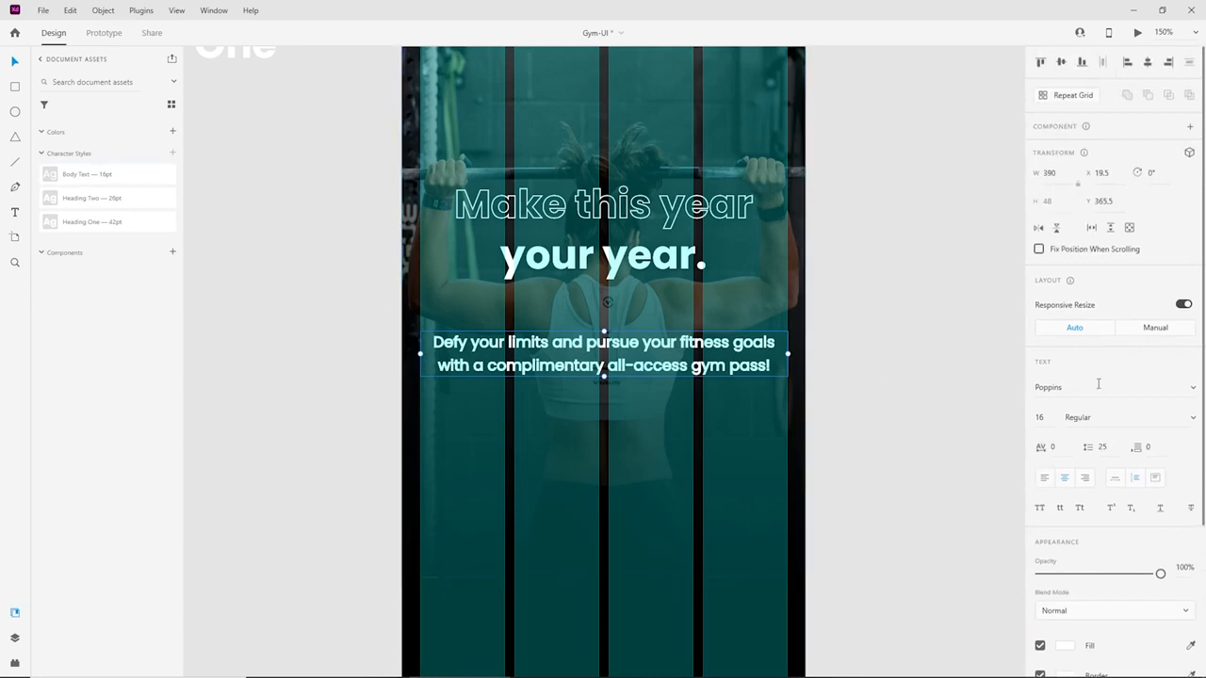
{"action": "scroll", "coordinate": [1123, 380], "scroll_direction": "down", "scroll_amount": 3}
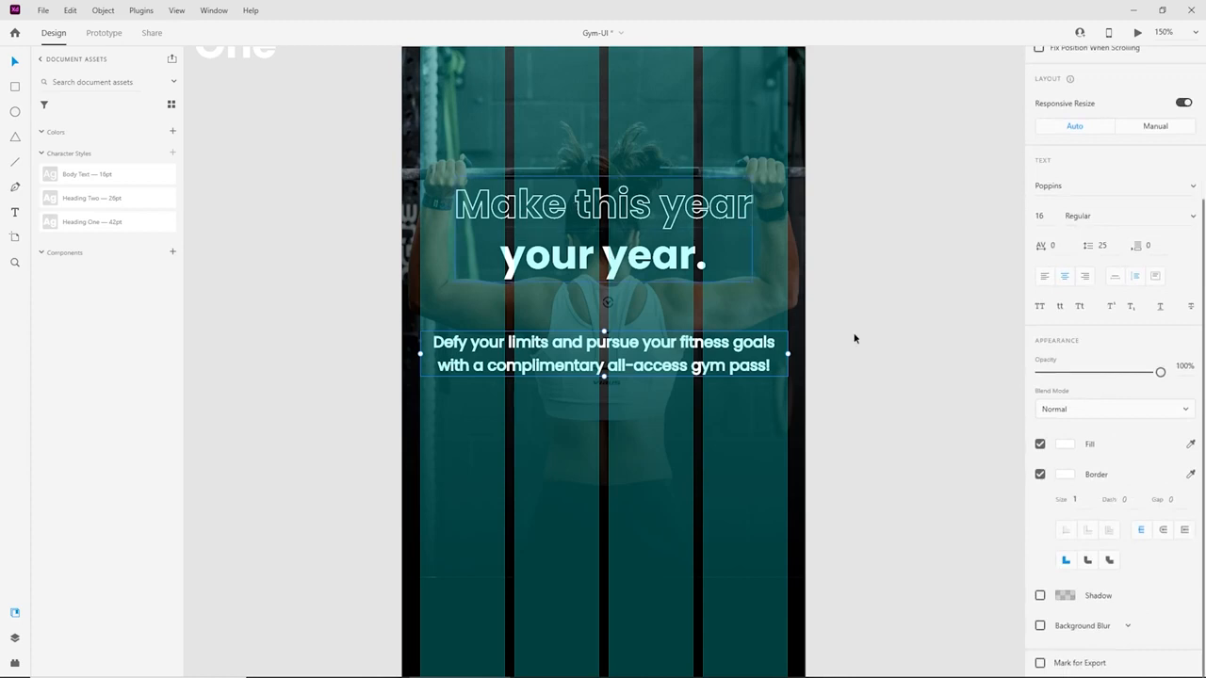
{"action": "left_click", "coordinate": [1042, 478]}
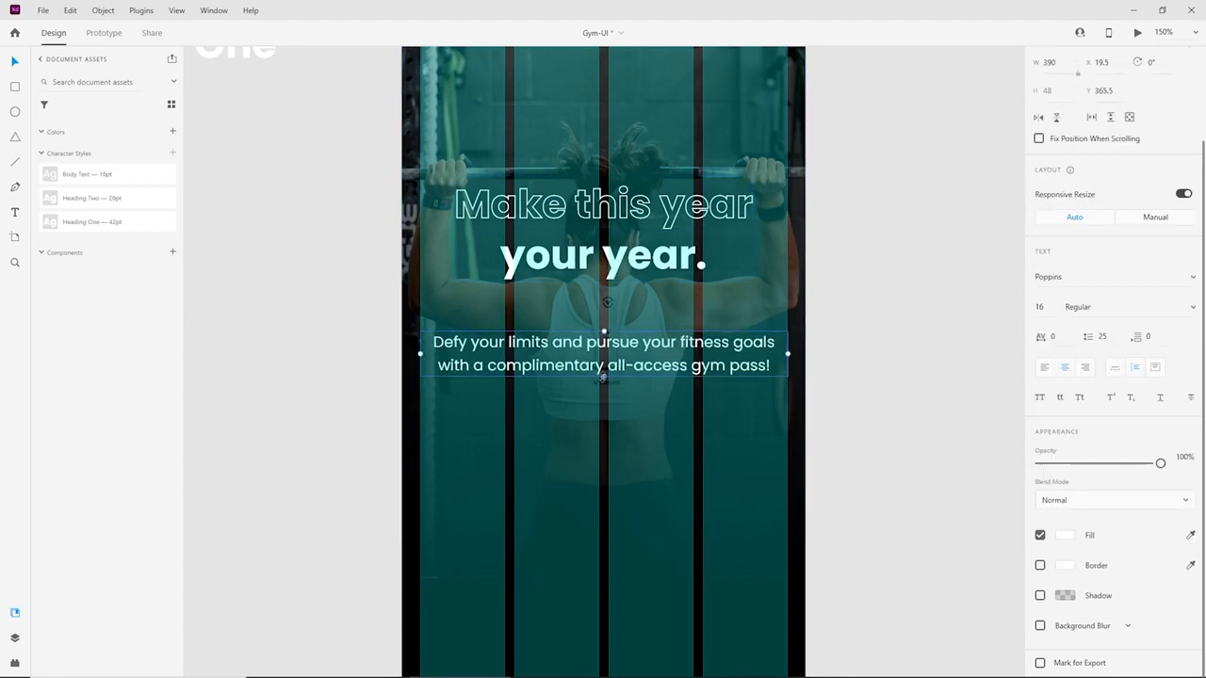
Resize the paragraph's text area to about 337 × 78 and centre it closer under the headline at X 45.5, Y 338.5.
{"action": "left_click_drag", "start_coordinate": [602, 377], "coordinate": [617, 404]}
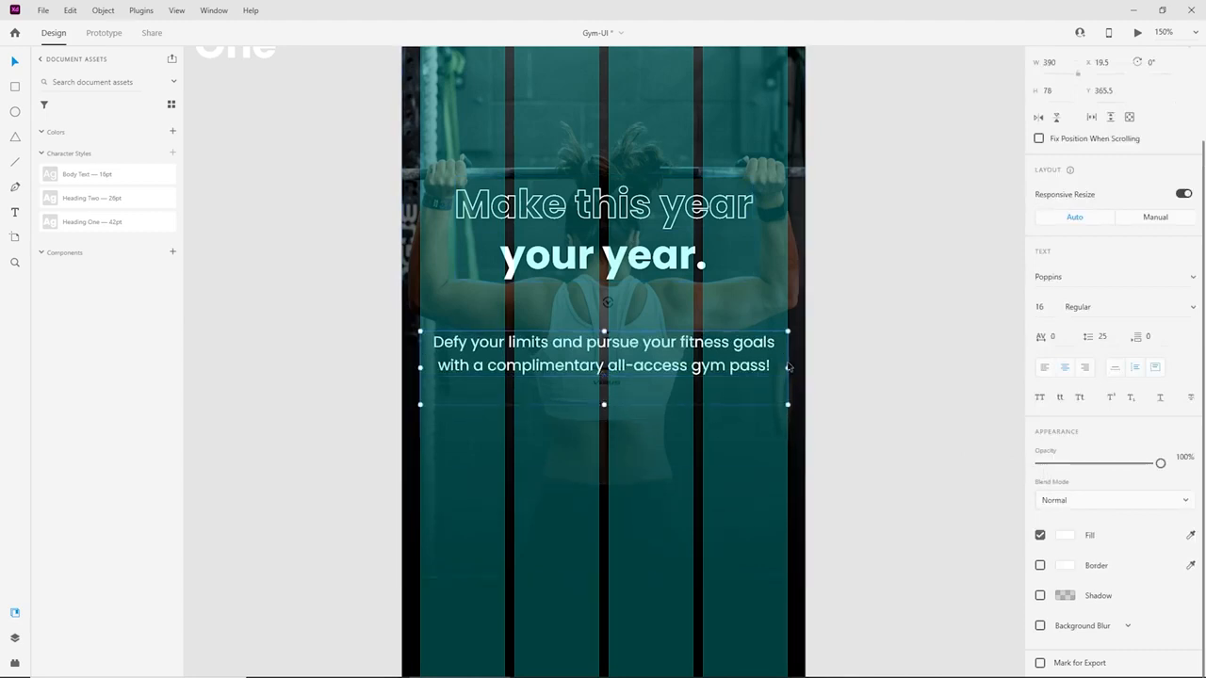
{"action": "left_click_drag", "start_coordinate": [785, 368], "coordinate": [737, 367]}
{"action": "left_click_drag", "start_coordinate": [585, 367], "coordinate": [606, 342]}
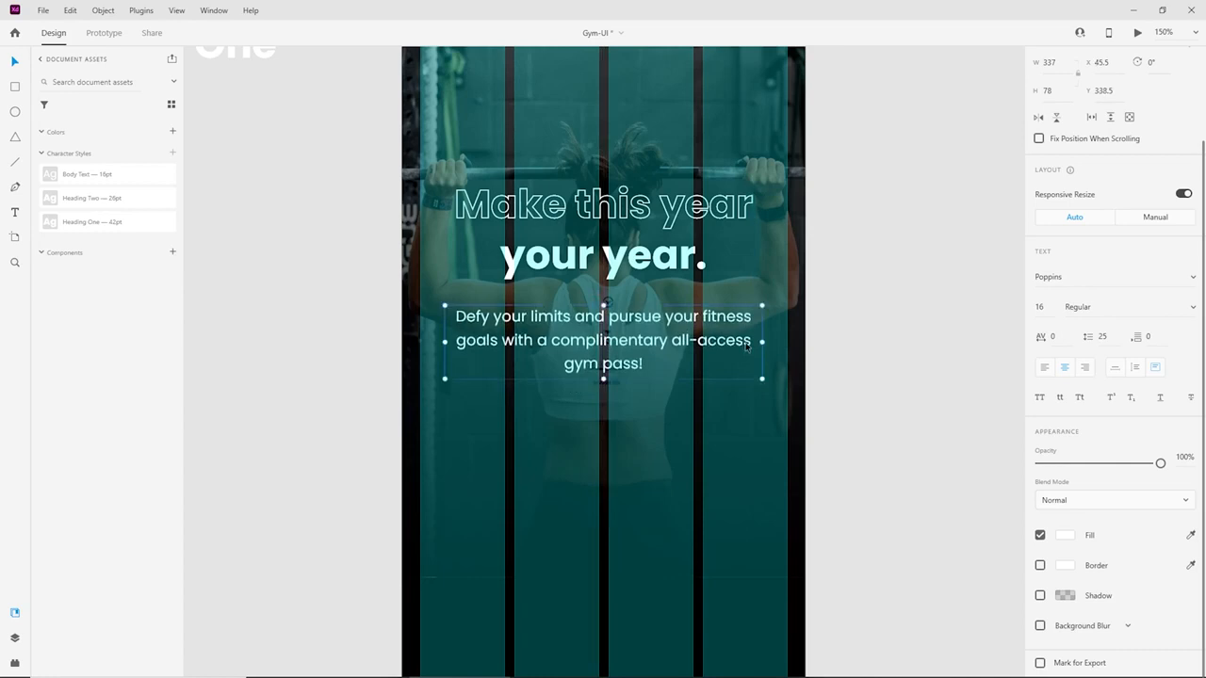
{"action": "left_click", "coordinate": [857, 373]}
Draw a rectangle about 210 wide with height 40 for a button and centre it below the paragraph at X 109, Y 449.
{"action": "scroll", "coordinate": [848, 414], "scroll_direction": "up", "scroll_amount": 3}
{"action": "scroll", "coordinate": [834, 458], "scroll_direction": "down", "scroll_amount": 2}
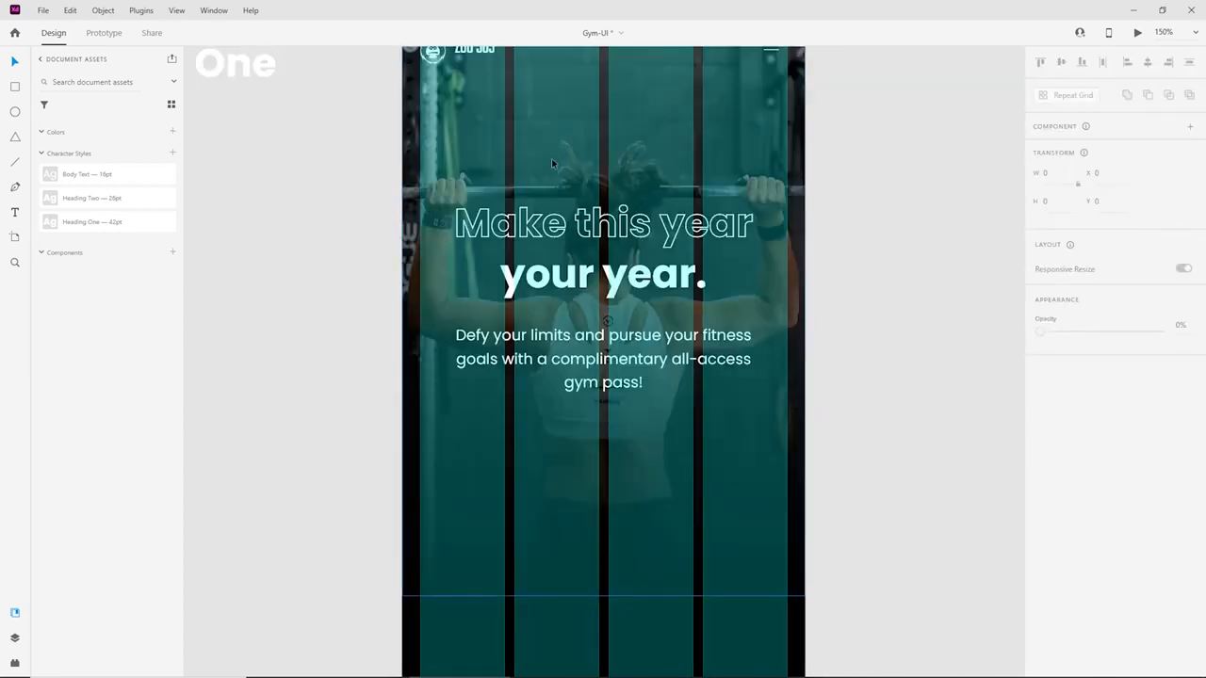
{"action": "scroll", "coordinate": [782, 400], "scroll_direction": "up", "scroll_amount": 2}
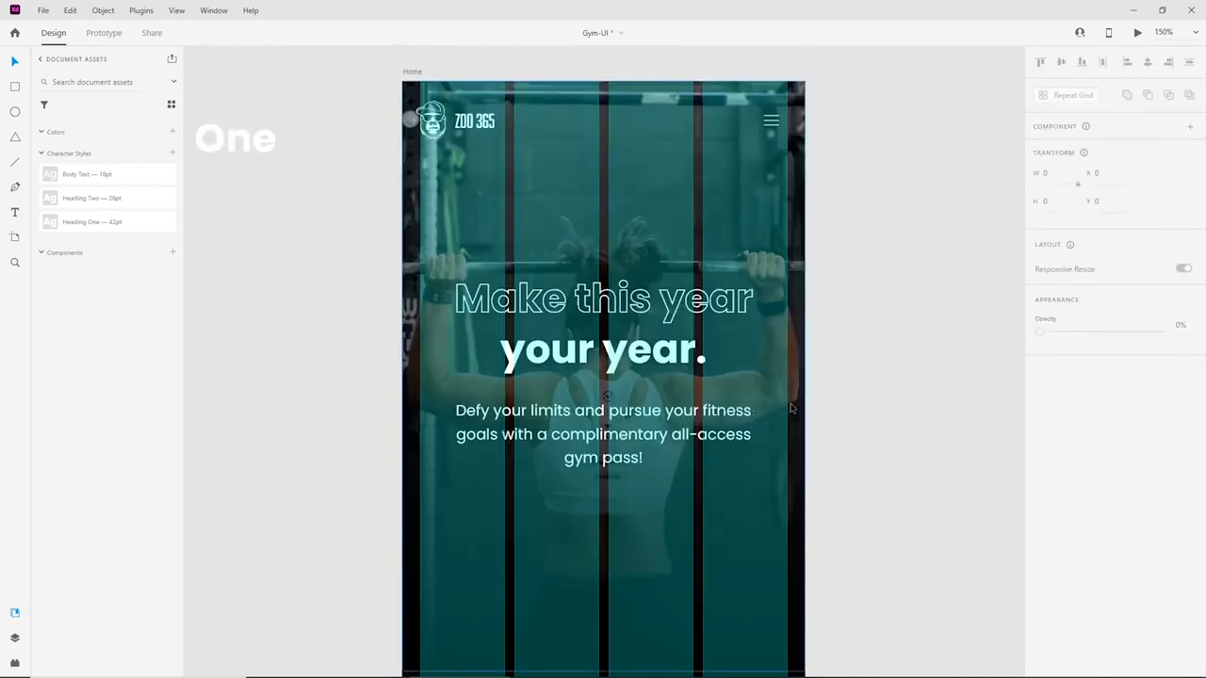
{"action": "scroll", "coordinate": [791, 408], "scroll_direction": "down", "scroll_amount": 3}
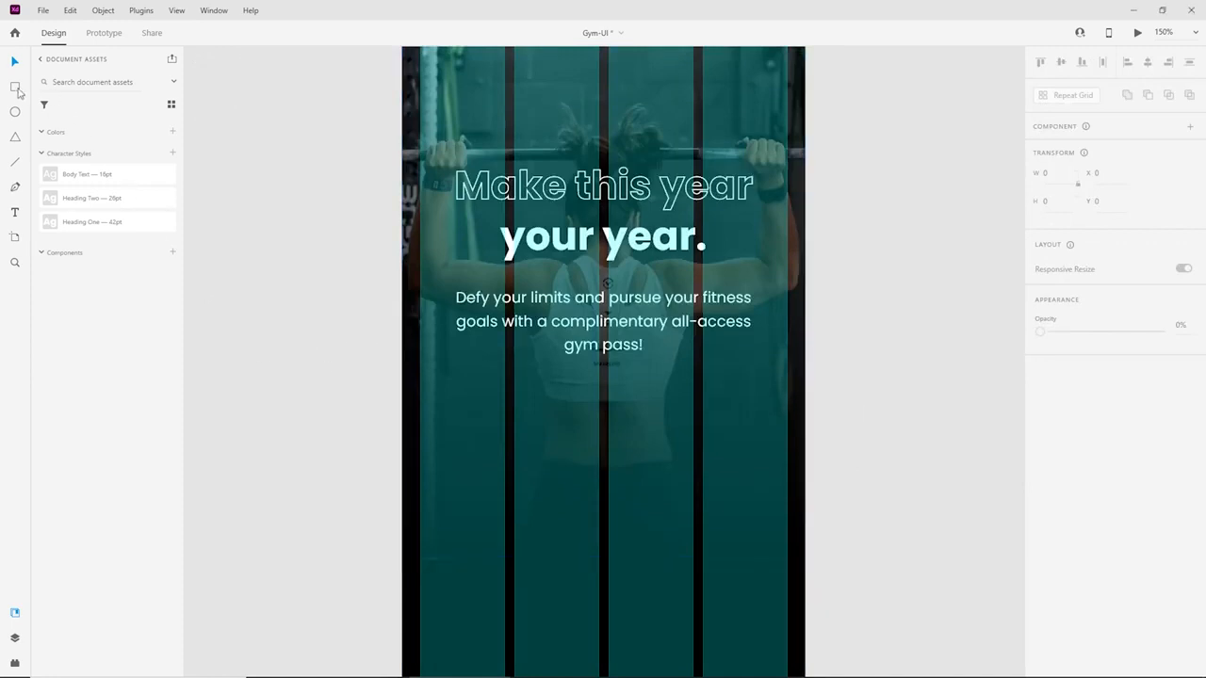
{"action": "left_click", "coordinate": [16, 89]}
{"action": "mouse_move", "coordinate": [421, 380]}
{"action": "left_mouse_down"}
{"action": "mouse_move", "coordinate": [735, 441]}
{"action": "mouse_move", "coordinate": [776, 424]}
{"action": "mouse_move", "coordinate": [701, 429]}
{"action": "mouse_move", "coordinate": [678, 404]}
{"action": "mouse_move", "coordinate": [617, 404]}
{"action": "left_mouse_up"}
{"action": "left_click", "coordinate": [1047, 201]}
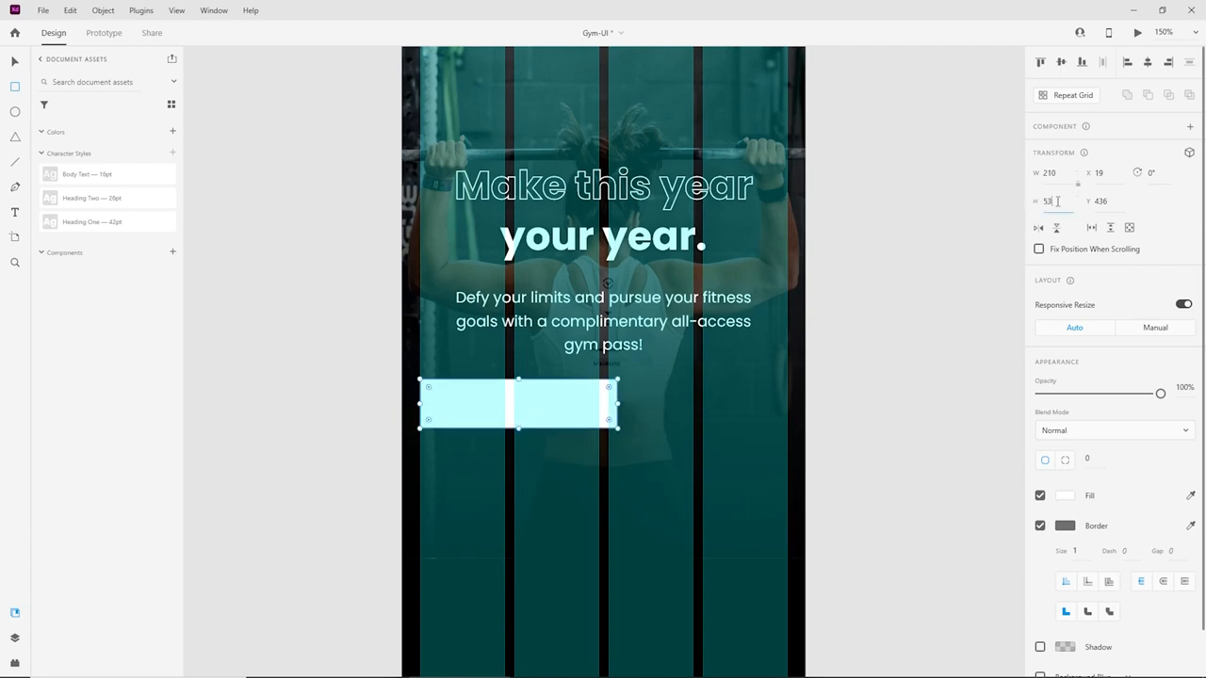
{"action": "key", "text": "Return"}
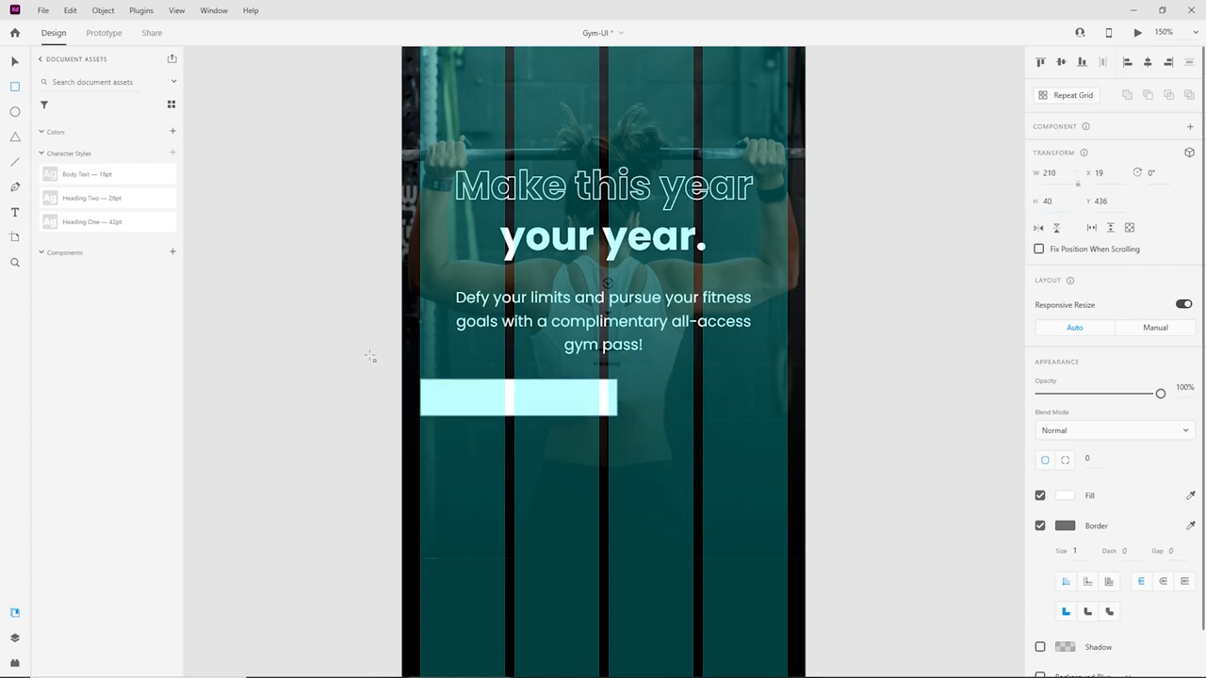
{"action": "key", "text": "v"}
{"action": "left_click_drag", "start_coordinate": [570, 398], "coordinate": [641, 408]}
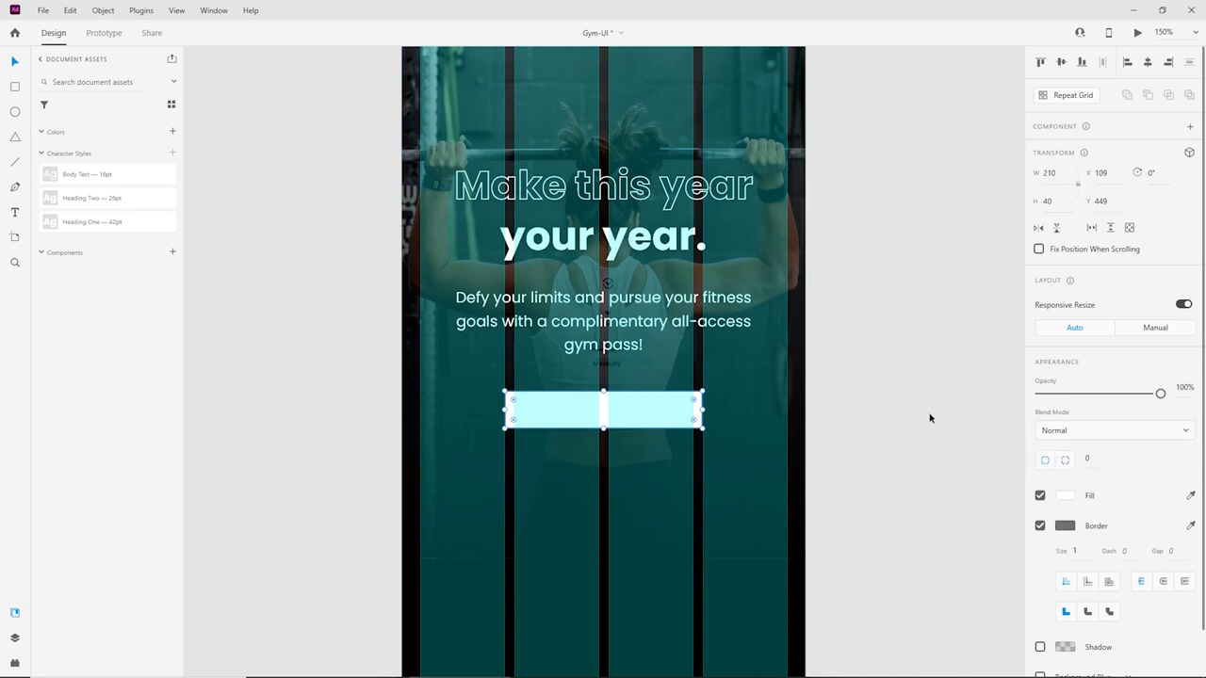
Remove the button rectangle's fill and set its border colour to white #FFFFFF.
{"action": "left_click", "coordinate": [1038, 497]}
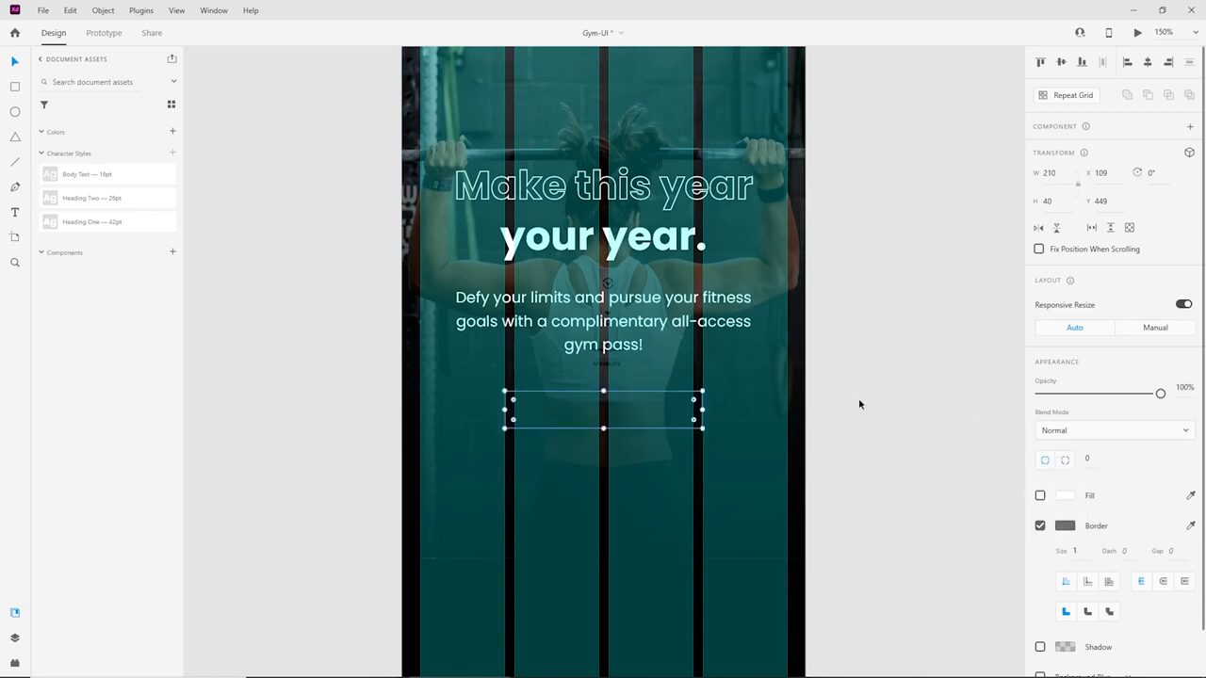
{"action": "left_click", "coordinate": [1065, 528]}
{"action": "left_click_drag", "start_coordinate": [977, 539], "coordinate": [797, 343]}
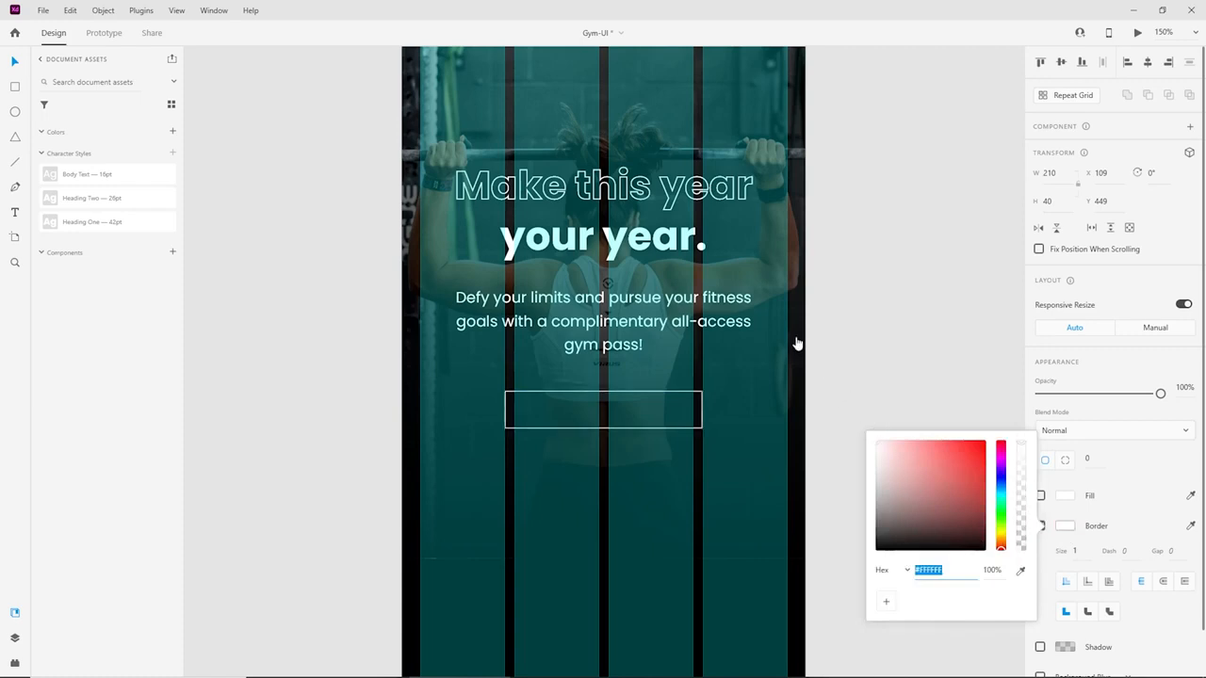
{"action": "left_click", "coordinate": [707, 464]}
{"action": "scroll", "coordinate": [707, 464], "scroll_direction": "down", "scroll_amount": 1}
{"action": "key", "text": "ctrl+plus"}
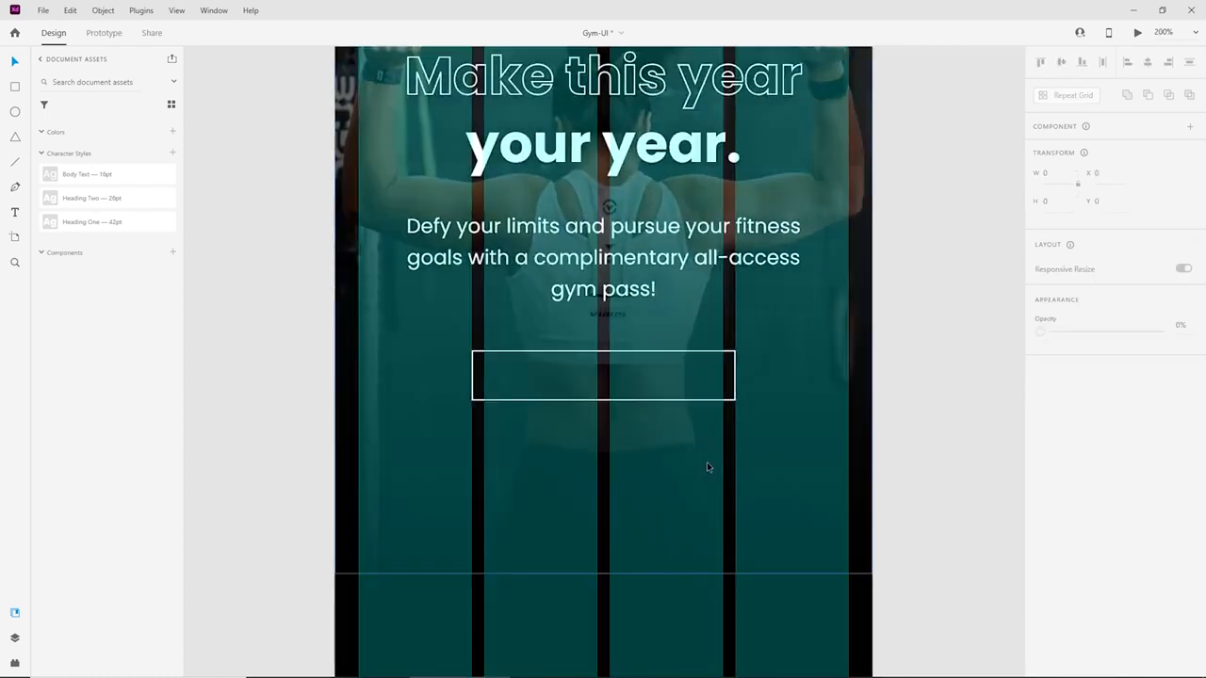
Try a border size of 2 on the white-outlined button rectangle below the paragraph.
{"action": "scroll", "coordinate": [706, 467], "scroll_direction": "down", "scroll_amount": 1}
{"action": "left_click", "coordinate": [700, 378]}
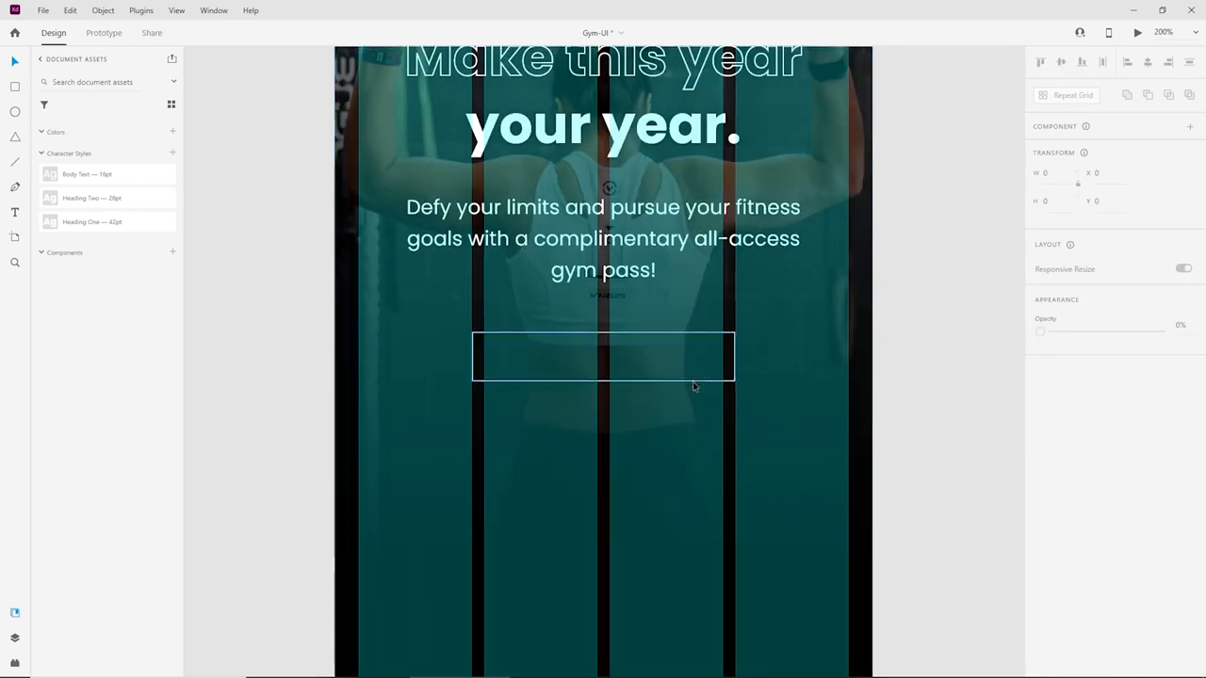
{"action": "scroll", "coordinate": [1084, 532], "scroll_direction": "down", "scroll_amount": 1}
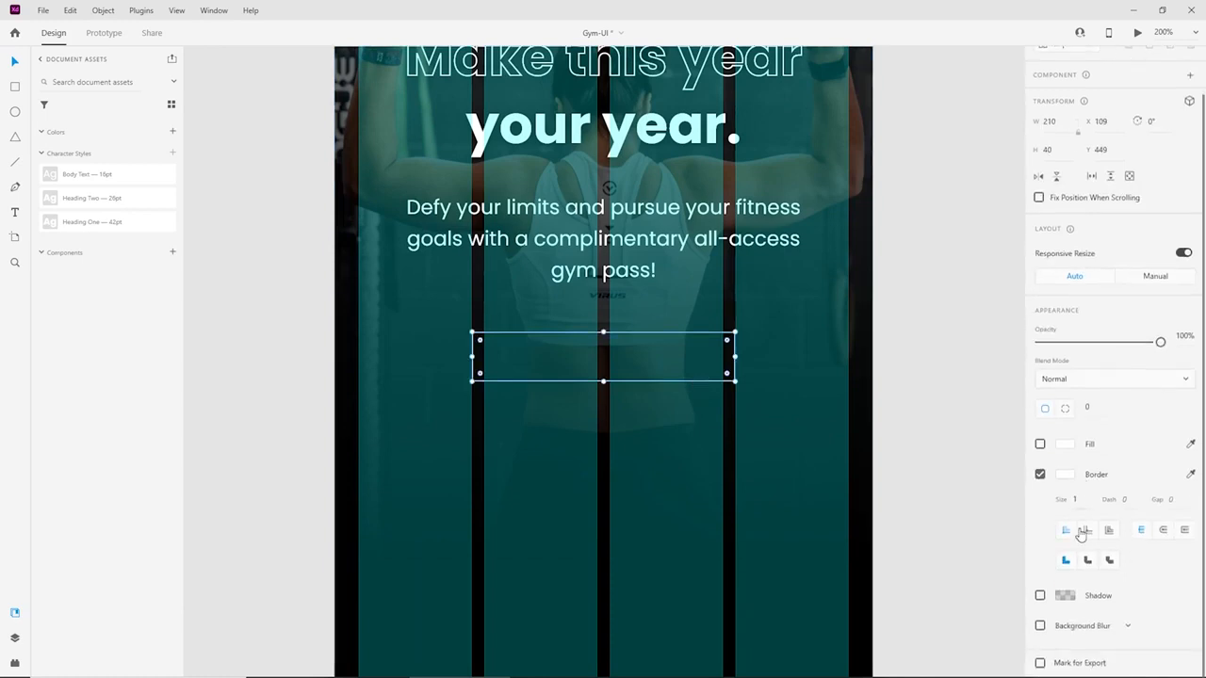
{"action": "left_click", "coordinate": [992, 386]}
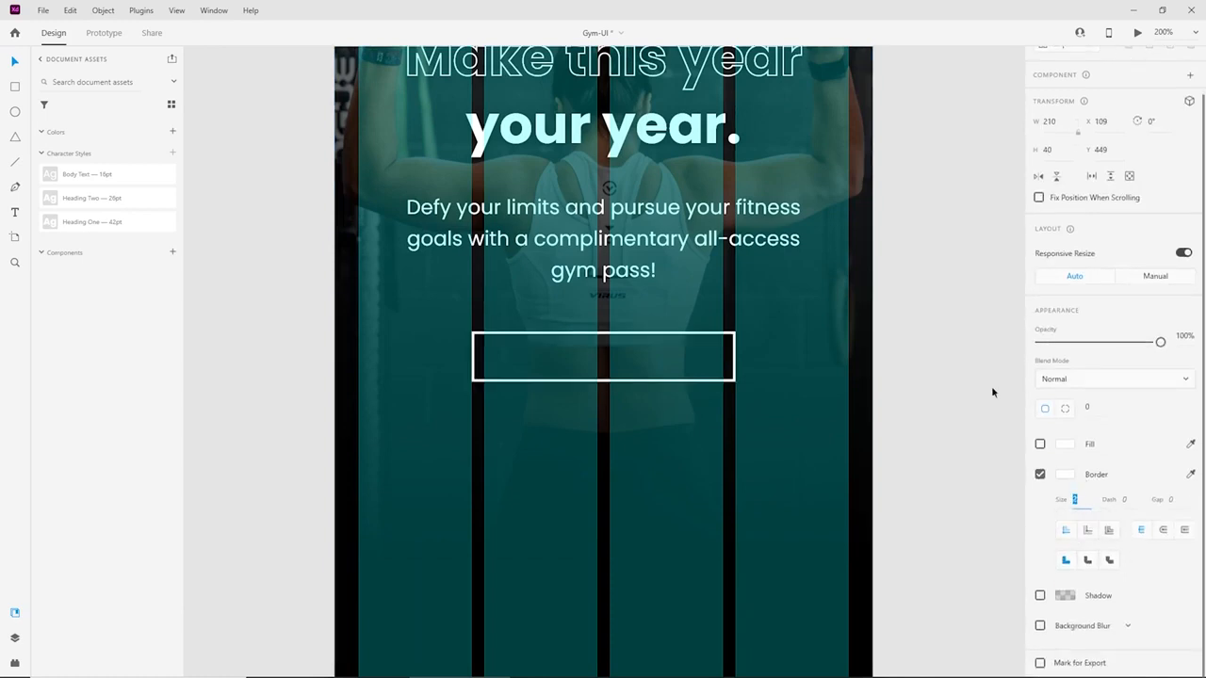
{"action": "key", "text": "ctrl+minus"}
{"action": "scroll", "coordinate": [958, 487], "scroll_direction": "up", "scroll_amount": 2}
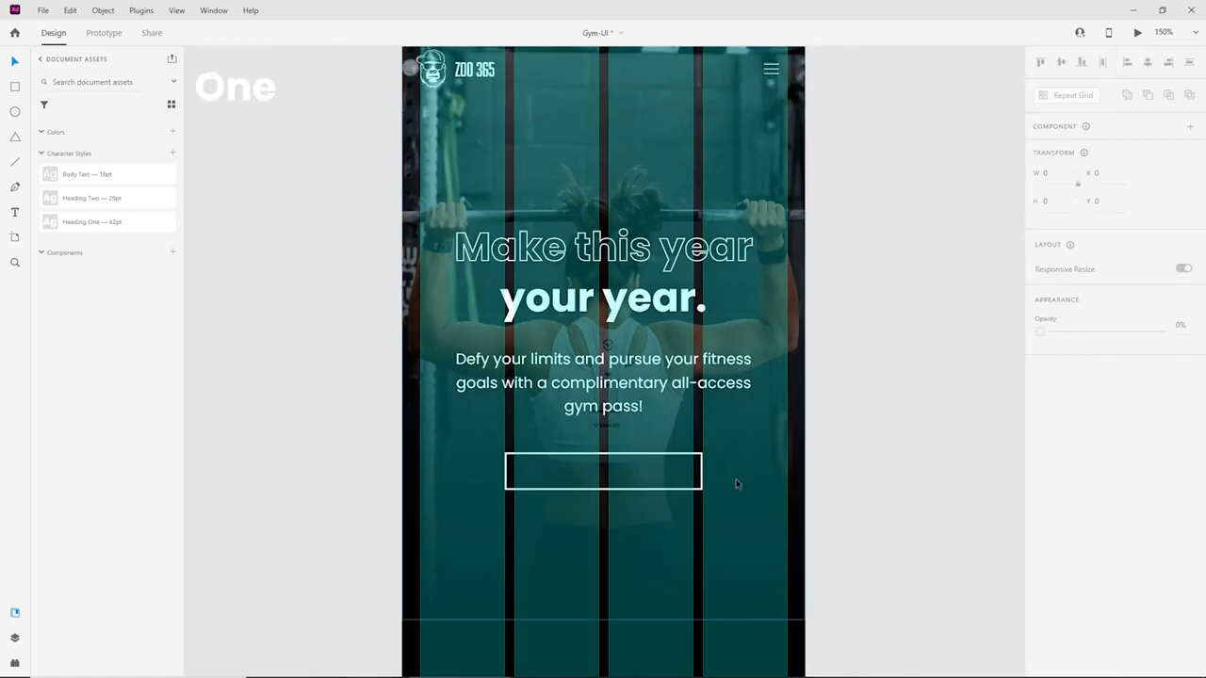
Compare border sizes 1 and 2 on the button rectangle and return it to size 1.
{"action": "left_click", "coordinate": [701, 478]}
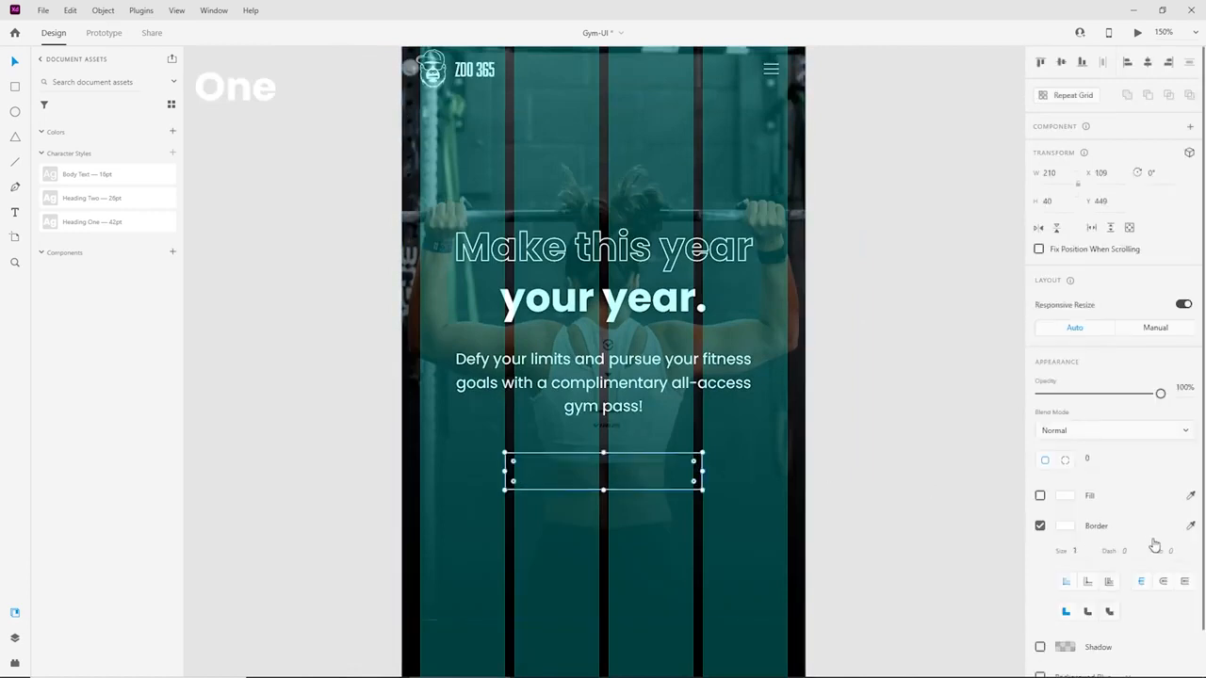
{"action": "left_click", "coordinate": [886, 474]}
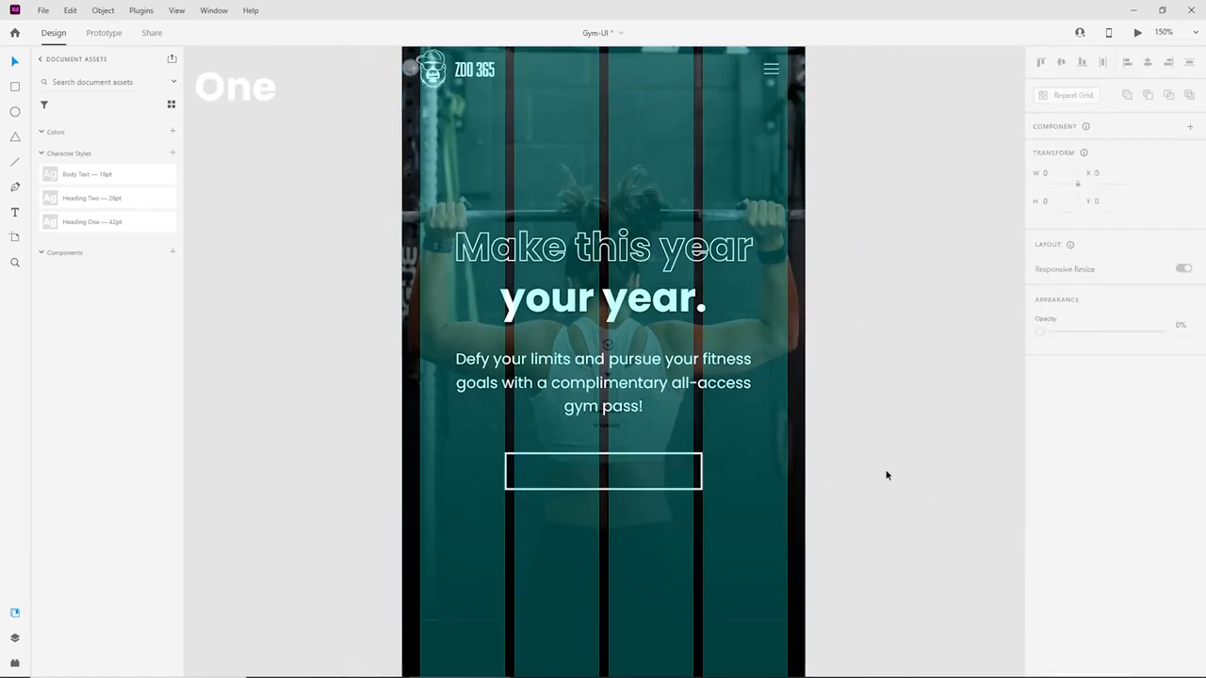
{"action": "left_click", "coordinate": [760, 285]}
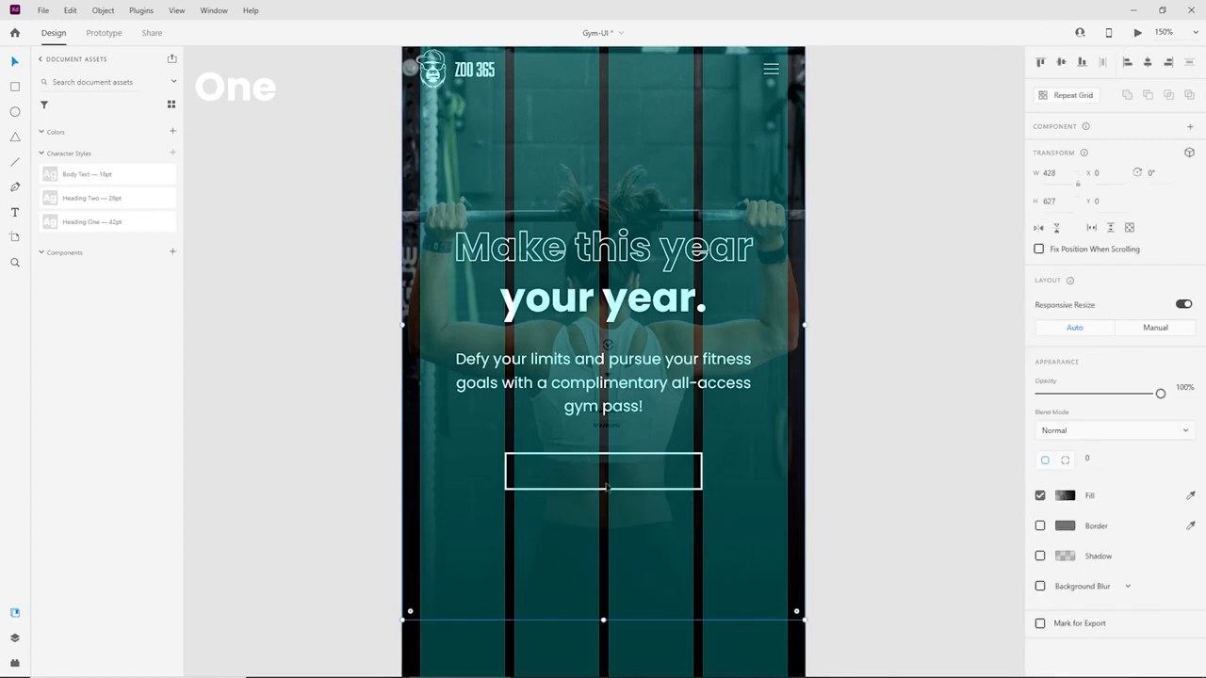
{"action": "left_click", "coordinate": [676, 477]}
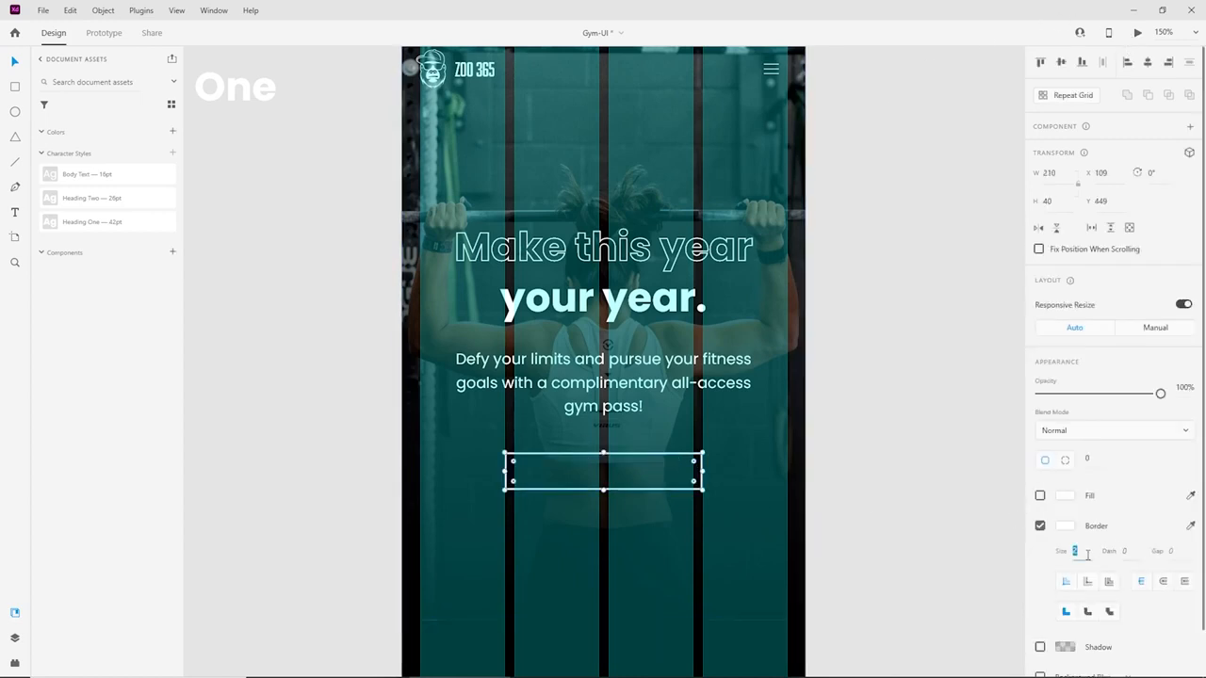
{"action": "left_click", "coordinate": [905, 413]}
Preview the Home artboard to examine the hero section with the thin button outline, and close the preview.
{"action": "left_click", "coordinate": [796, 132]}
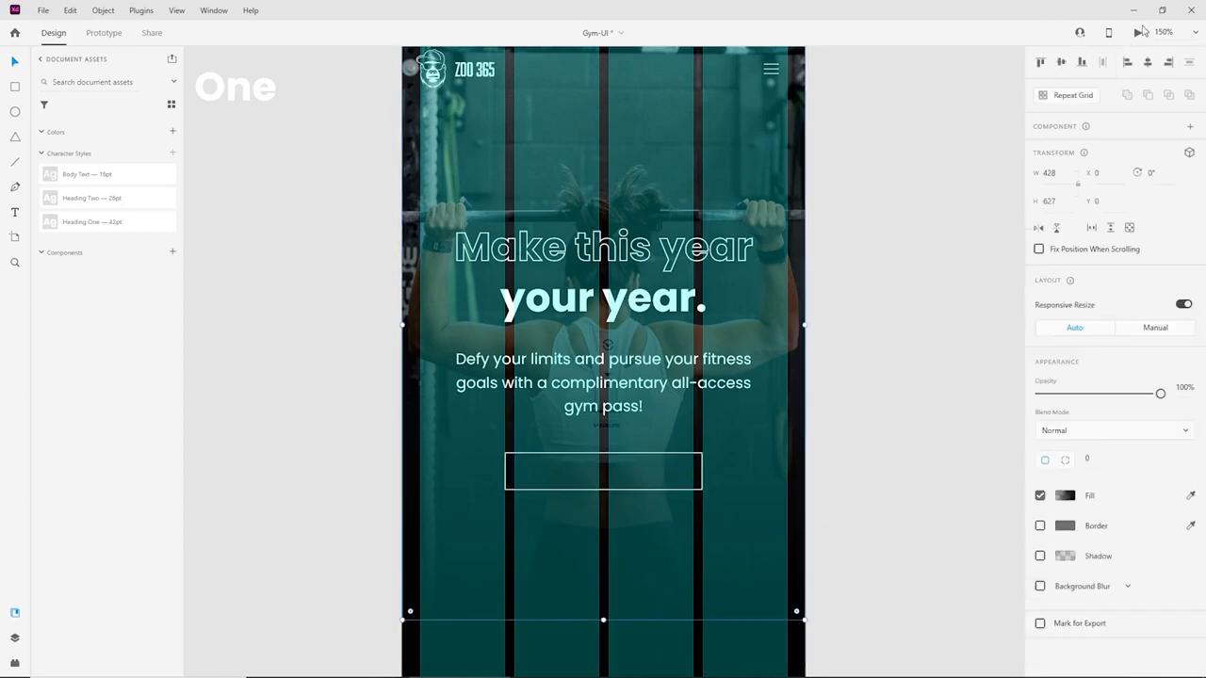
{"action": "left_click", "coordinate": [1139, 33]}
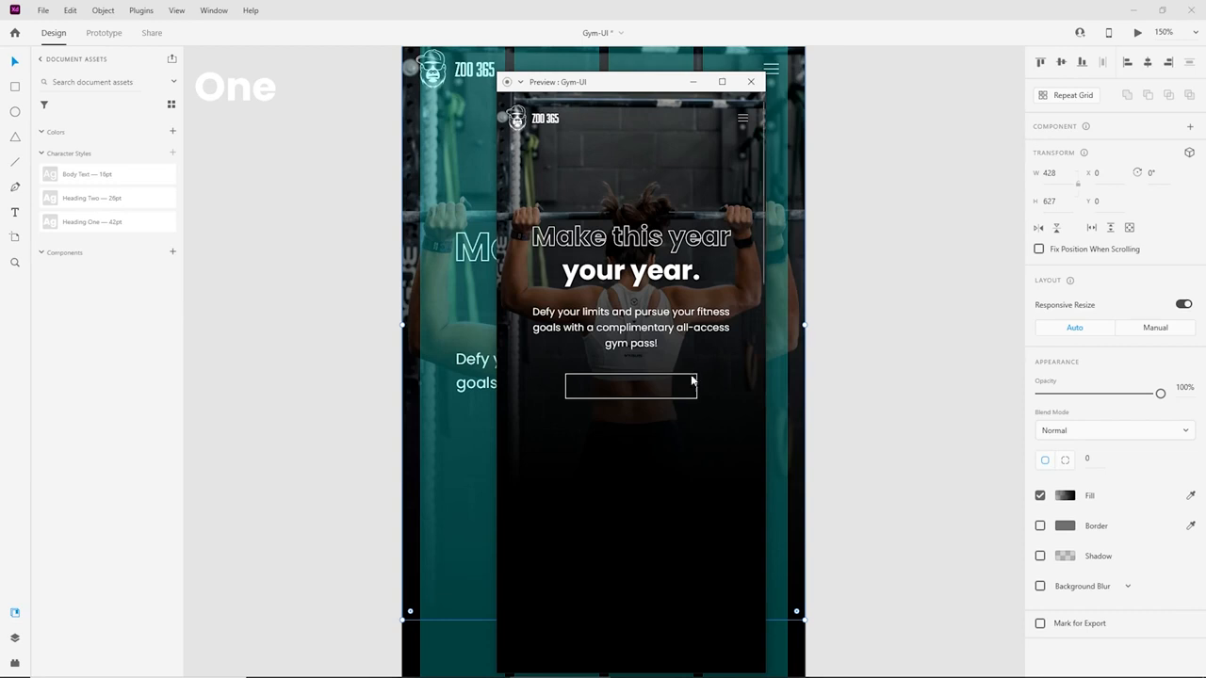
{"action": "left_click", "coordinate": [751, 81]}
{"action": "left_click", "coordinate": [876, 383]}
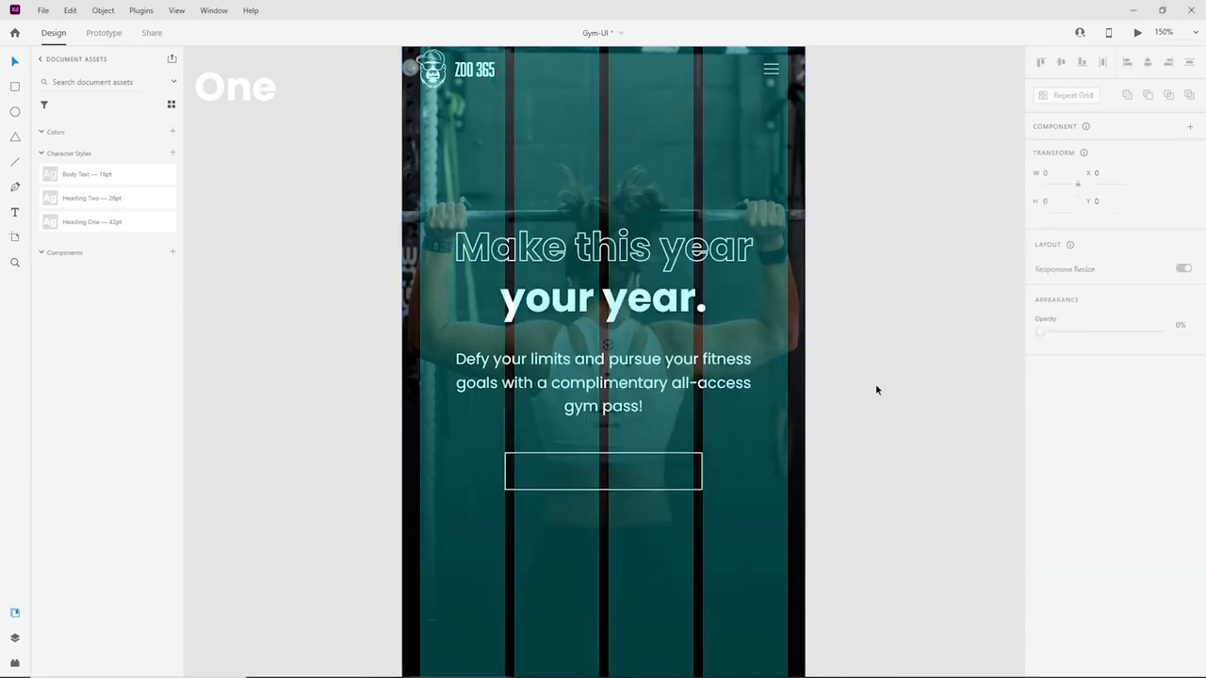
Duplicate the body paragraph onto the button outline at X 109, Y 454.5 and narrow its text area to 210 wide.
{"action": "scroll", "coordinate": [842, 375], "scroll_direction": "down", "scroll_amount": 3}
{"action": "key", "text": "ctrl+equal"}
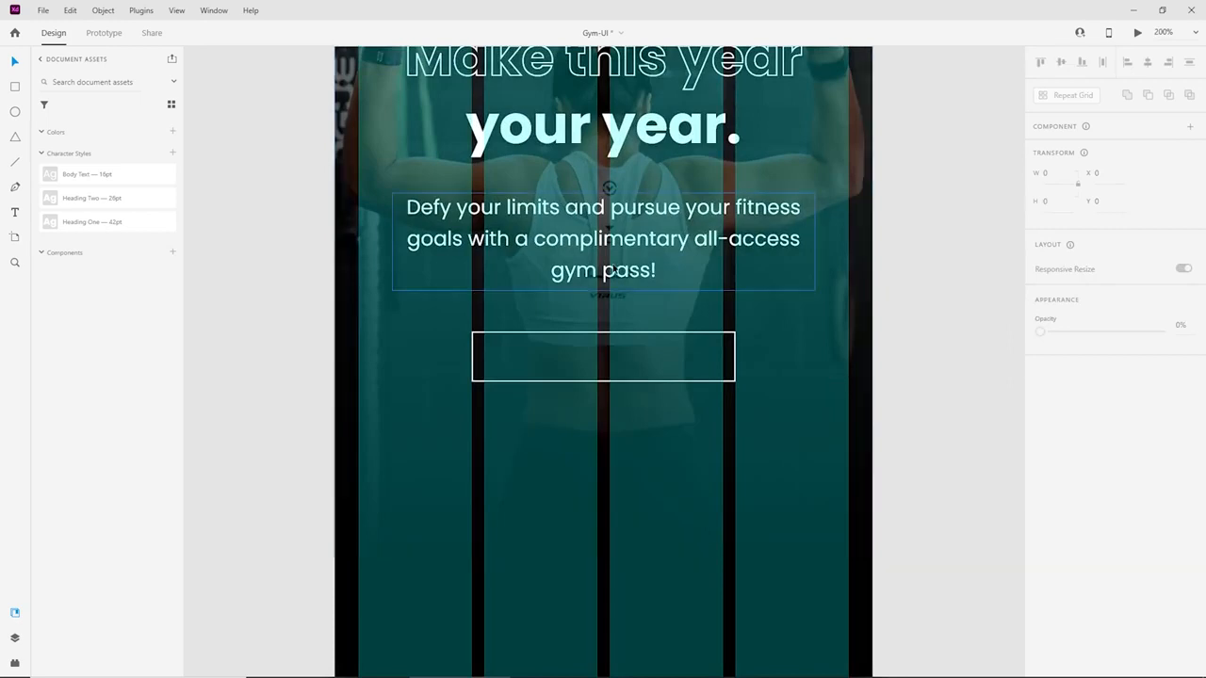
{"action": "left_click", "coordinate": [578, 238]}
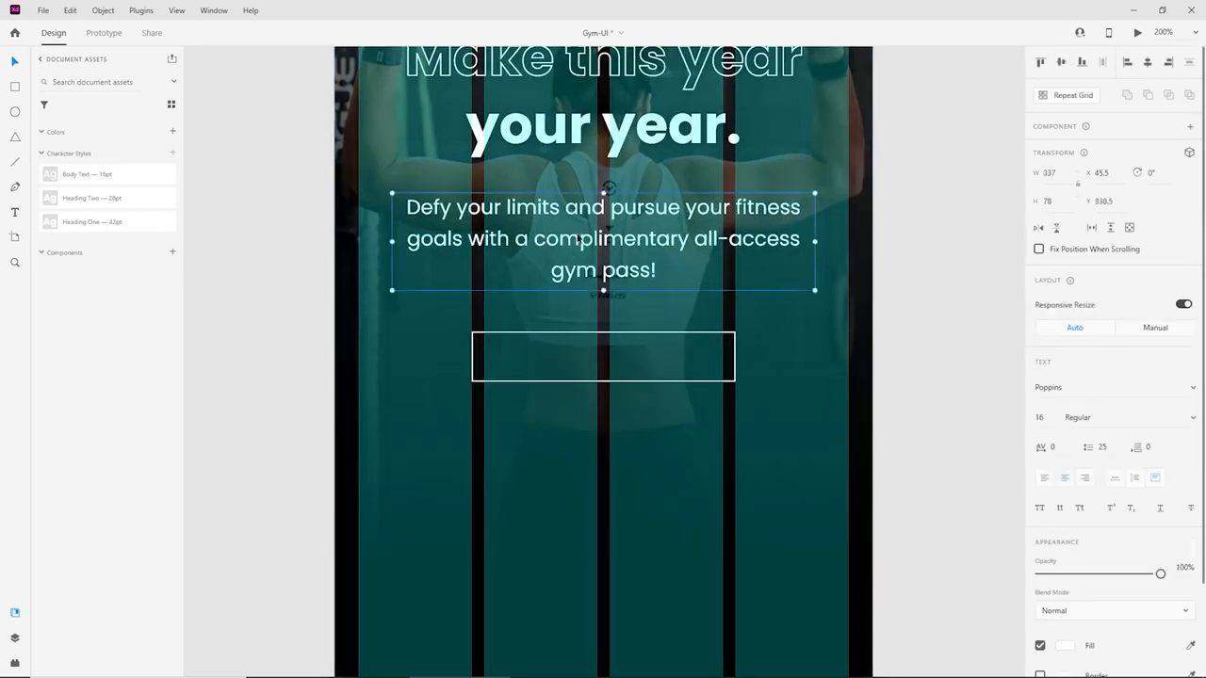
{"action": "left_click_drag", "start_coordinate": [579, 239], "coordinate": [587, 392]}
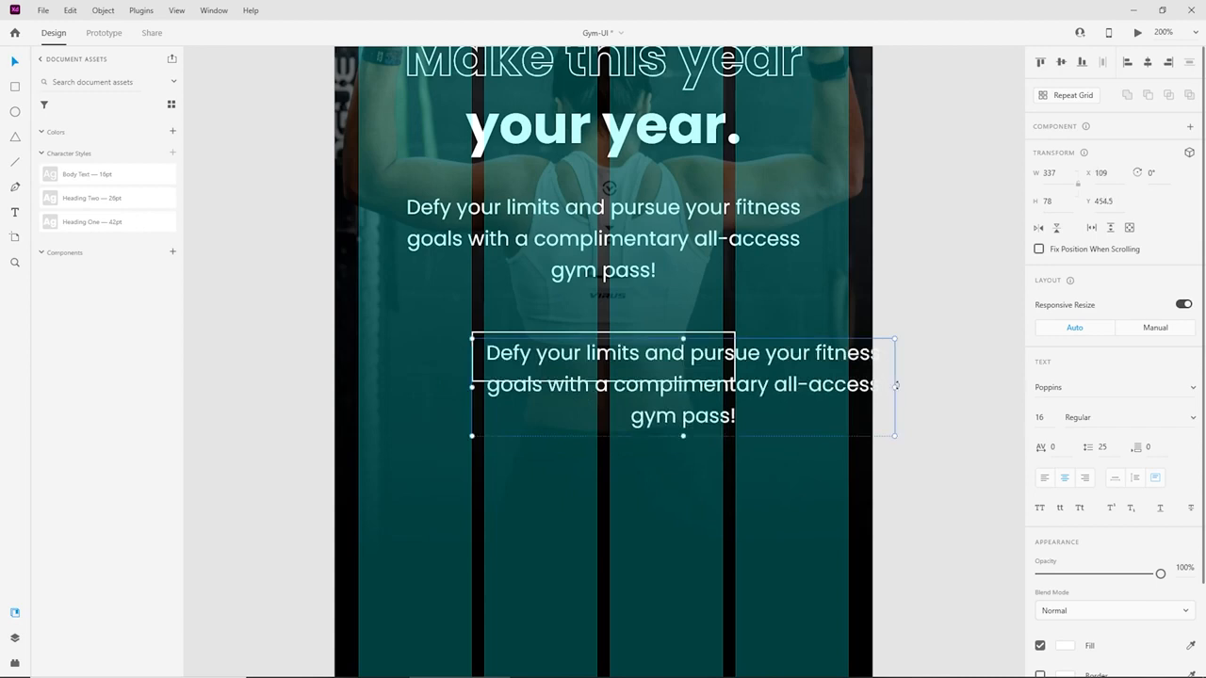
{"action": "left_click_drag", "start_coordinate": [895, 386], "coordinate": [735, 387]}
Replace the duplicated text with FIND OUT MORE and fit its text area inside the button with height 25 at Y 456.5.
{"action": "double_click", "coordinate": [594, 354]}
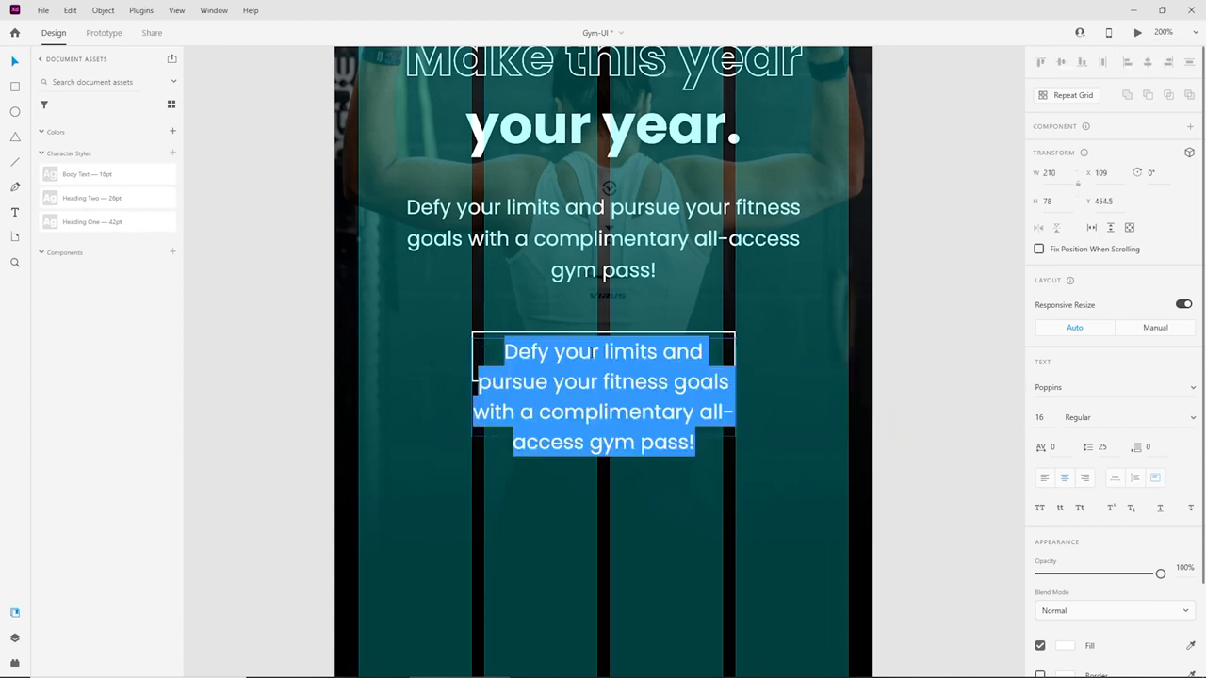
{"action": "type", "text": "FIND "}
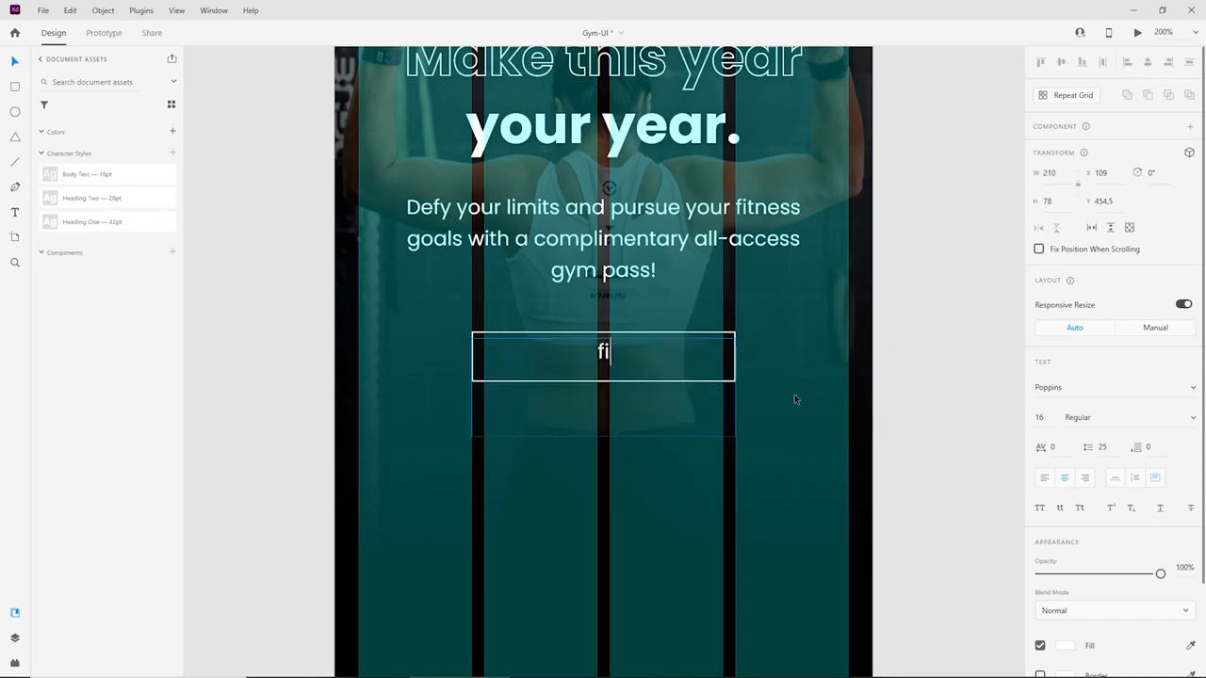
{"action": "type", "text": "OUT MORE"}
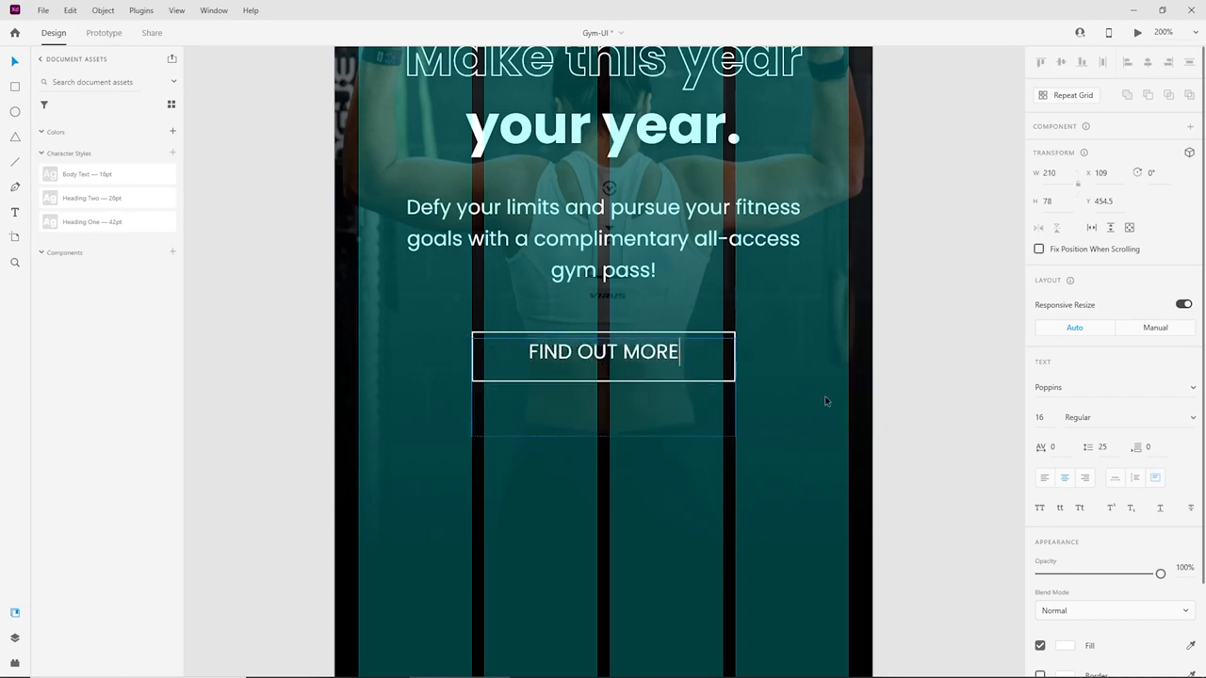
{"action": "key", "text": "Escape"}
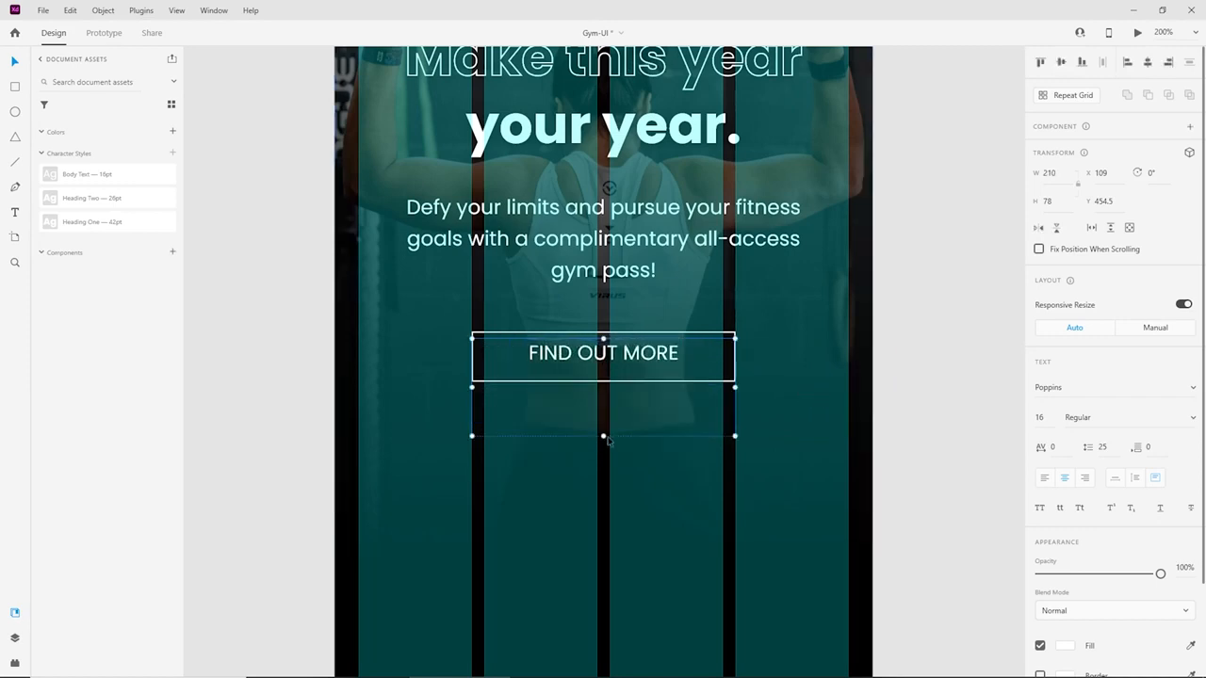
{"action": "left_click_drag", "start_coordinate": [604, 436], "coordinate": [604, 370]}
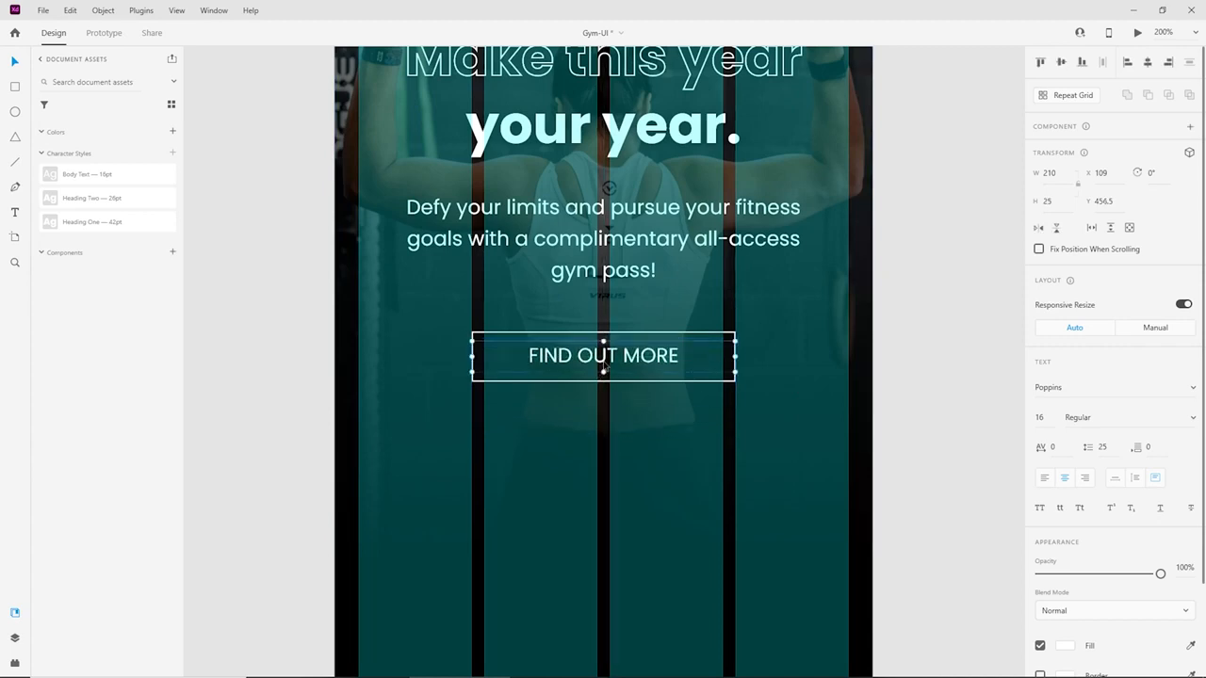
{"action": "key", "text": "Escape"}
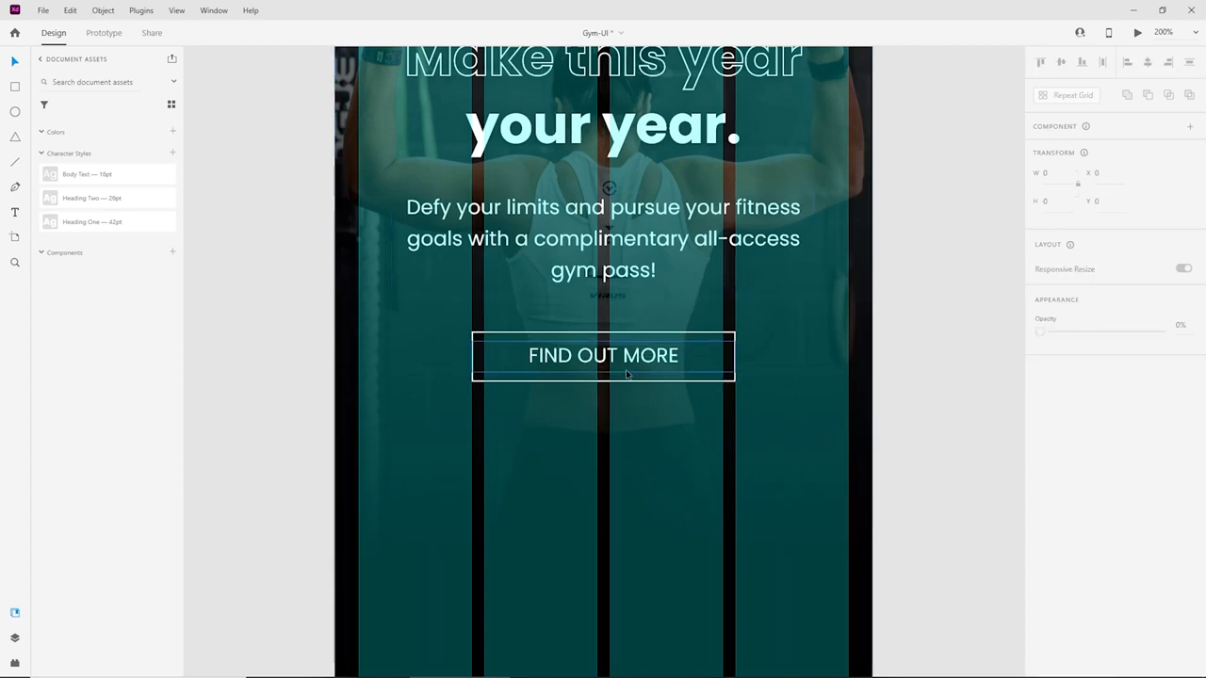
Draw a second rectangle about 210 wide below the button at X 109, Y 510 and set its height to 40.
{"action": "left_click", "coordinate": [653, 331]}
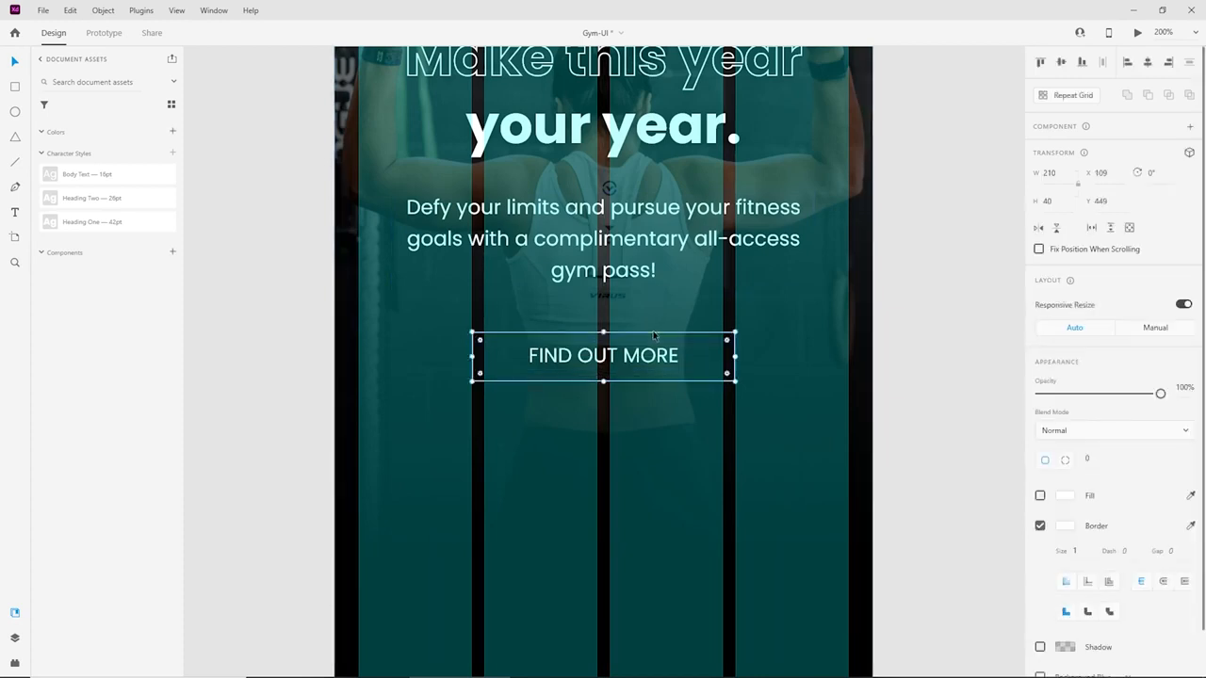
{"action": "left_click", "coordinate": [14, 85]}
{"action": "left_click_drag", "start_coordinate": [473, 409], "coordinate": [735, 455]}
{"action": "left_click", "coordinate": [1046, 202]}
{"action": "type", "text": "40"}
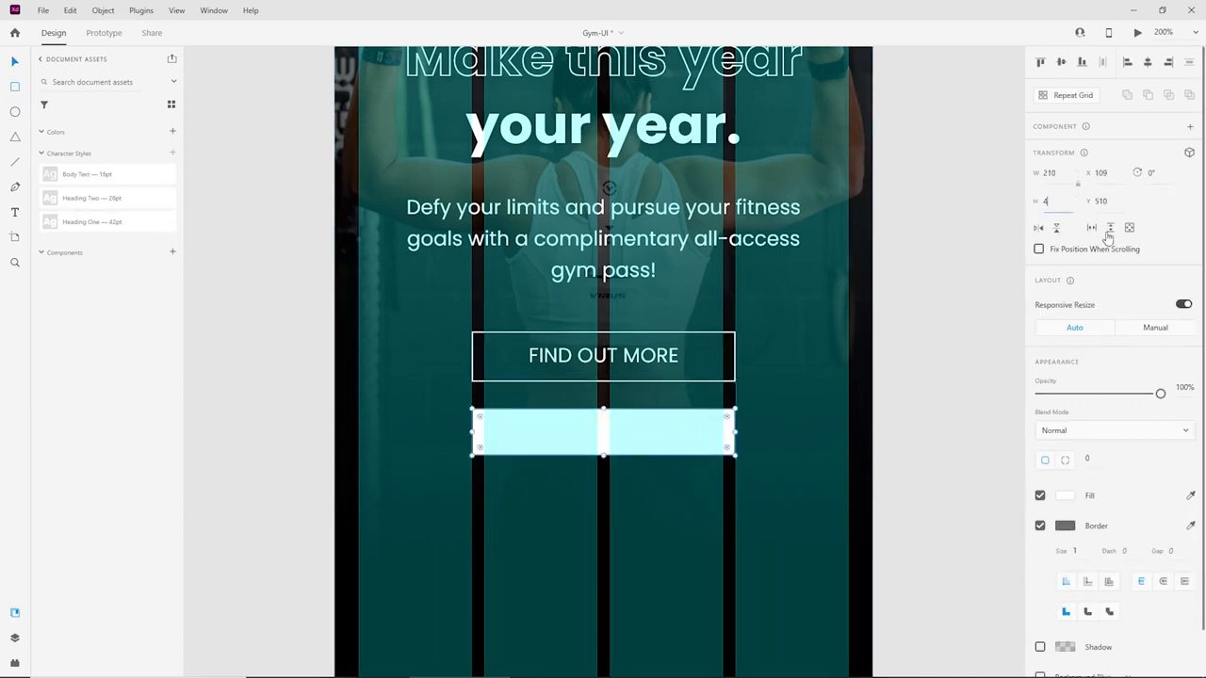
{"action": "key", "text": "Return"}
Remove the new rectangle's border and enable Background Blur on it.
{"action": "scroll", "coordinate": [1063, 497], "scroll_direction": "down", "scroll_amount": 1}
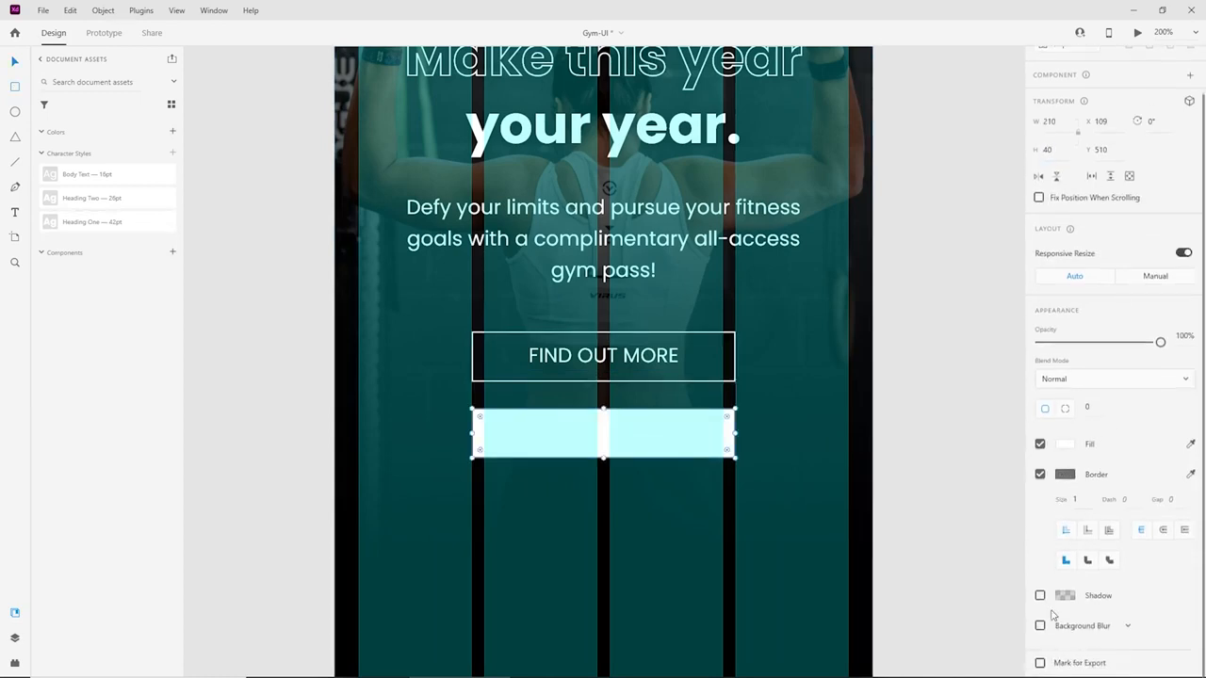
{"action": "left_click", "coordinate": [1040, 475]}
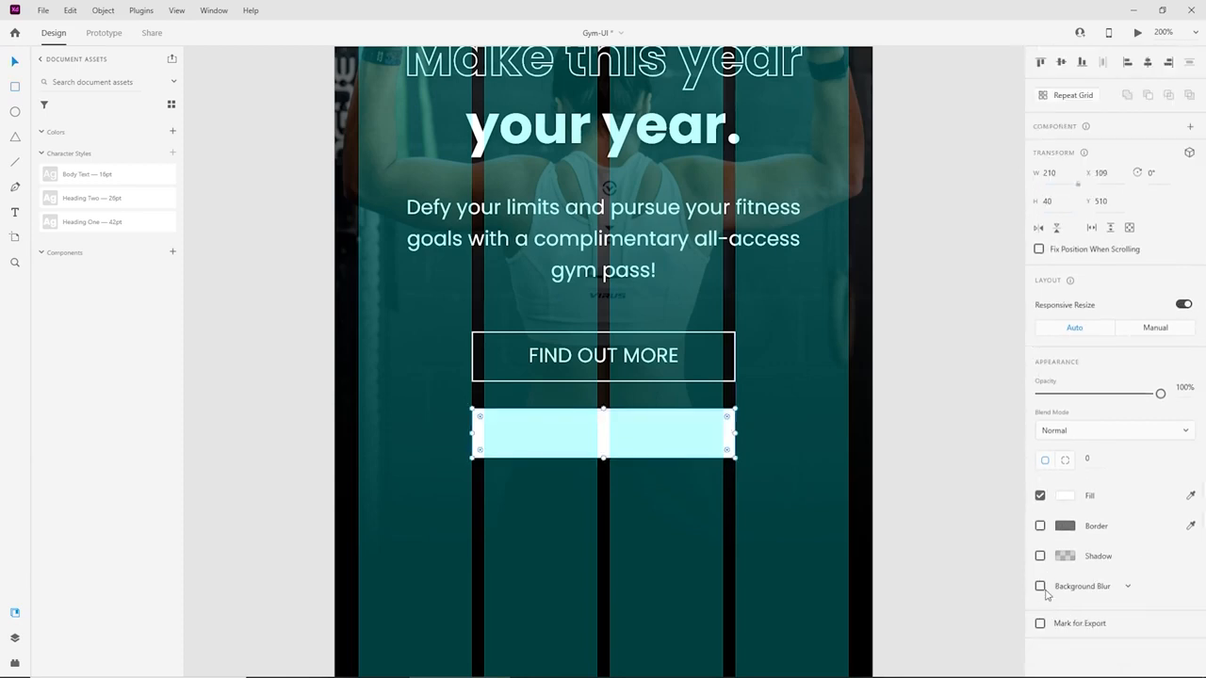
{"action": "left_click", "coordinate": [1040, 585]}
{"action": "left_click", "coordinate": [662, 459]}
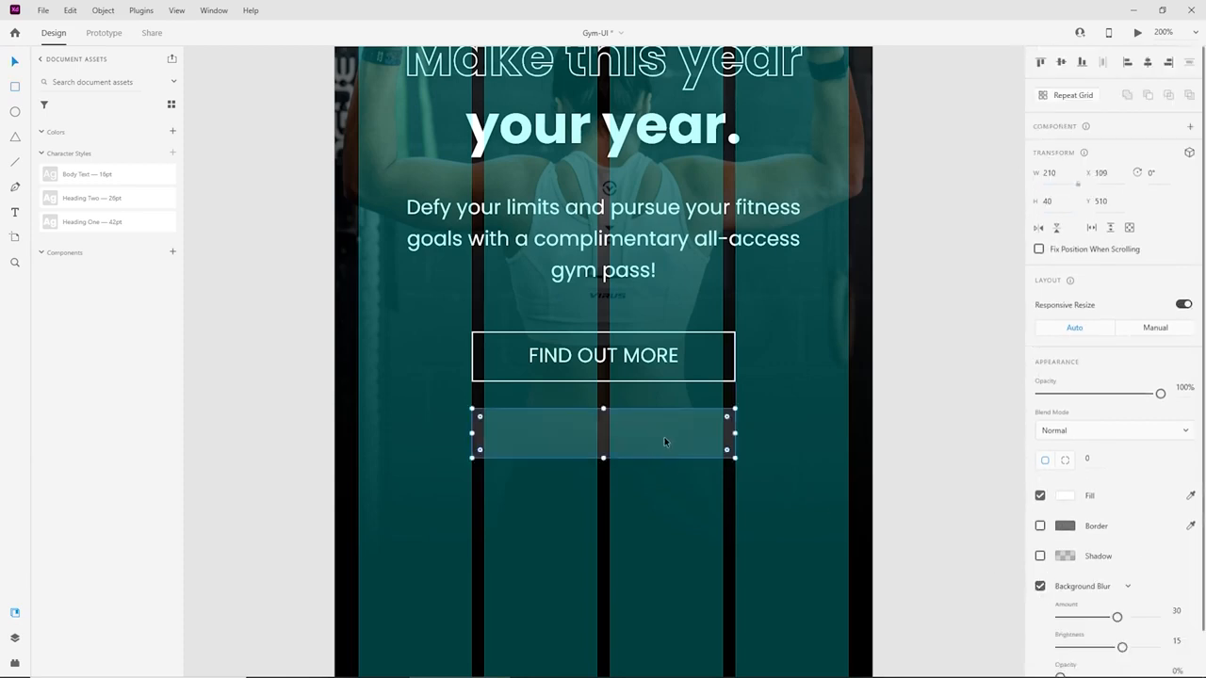
Hide the Home artboard's layout grid.
{"action": "scroll", "coordinate": [853, 480], "scroll_direction": "down", "scroll_amount": 3}
{"action": "left_click", "coordinate": [856, 479]}
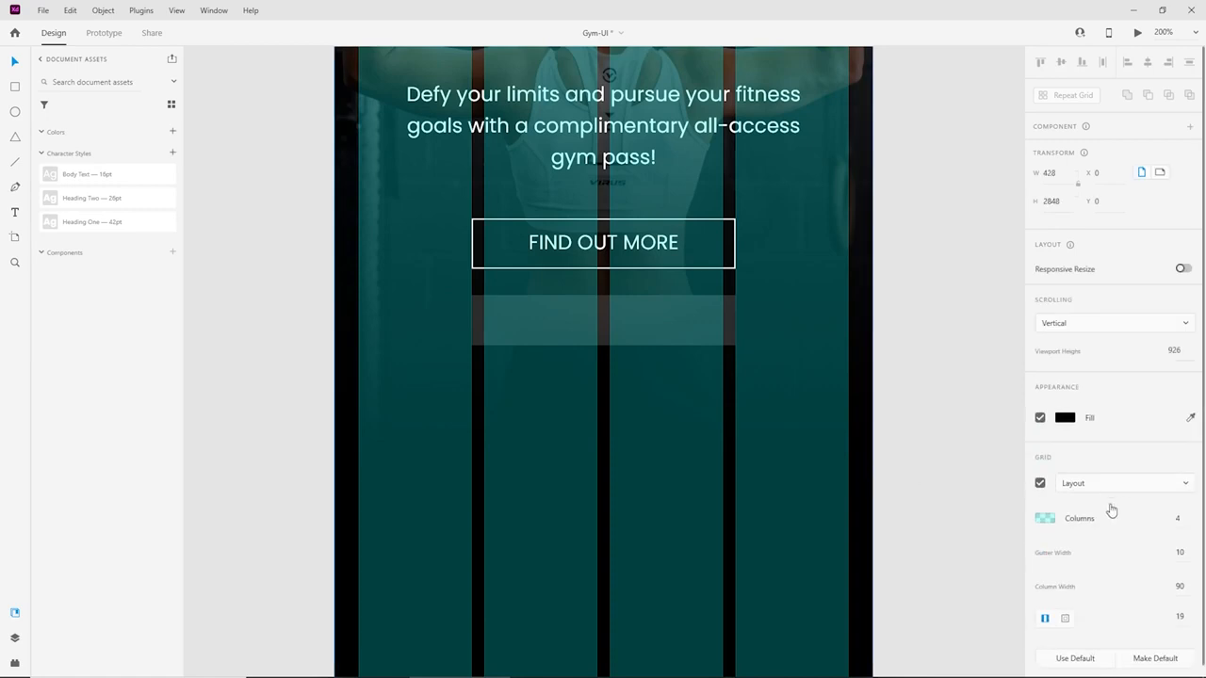
{"action": "left_click", "coordinate": [1041, 483]}
Move the blurred rectangle onto the button outline at X 109, Y 449, behind the FIND OUT MORE label.
{"action": "scroll", "coordinate": [648, 463], "scroll_direction": "up", "scroll_amount": 3}
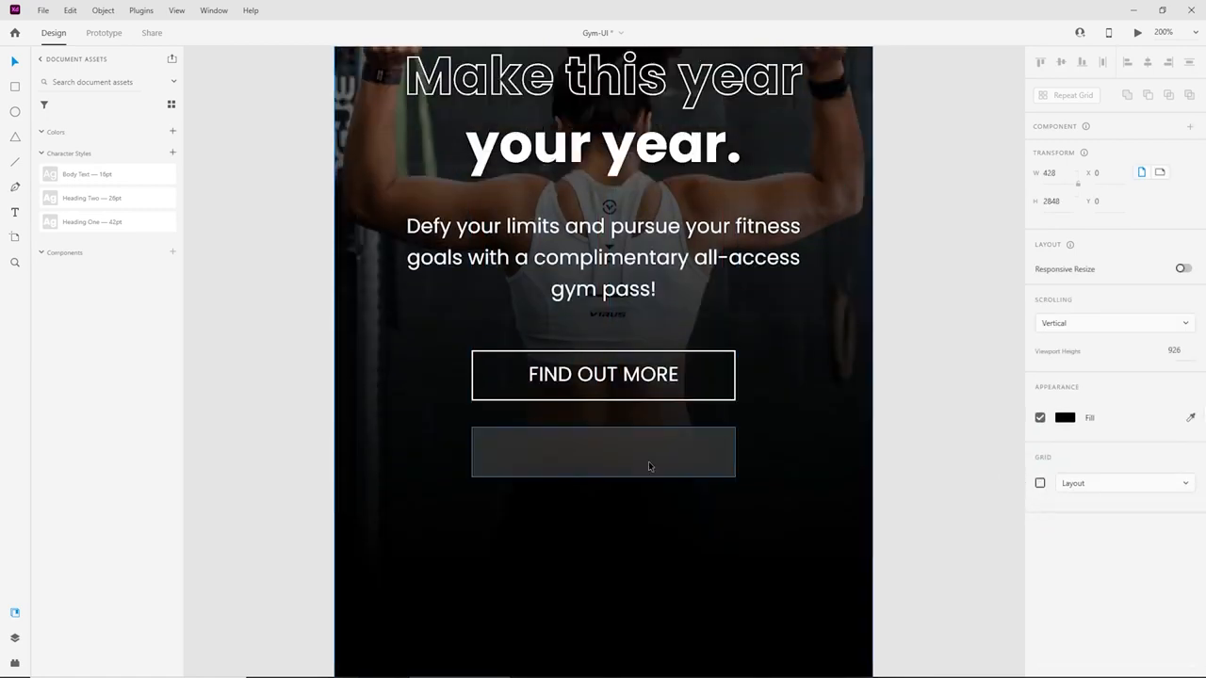
{"action": "left_click_drag", "start_coordinate": [648, 461], "coordinate": [647, 386]}
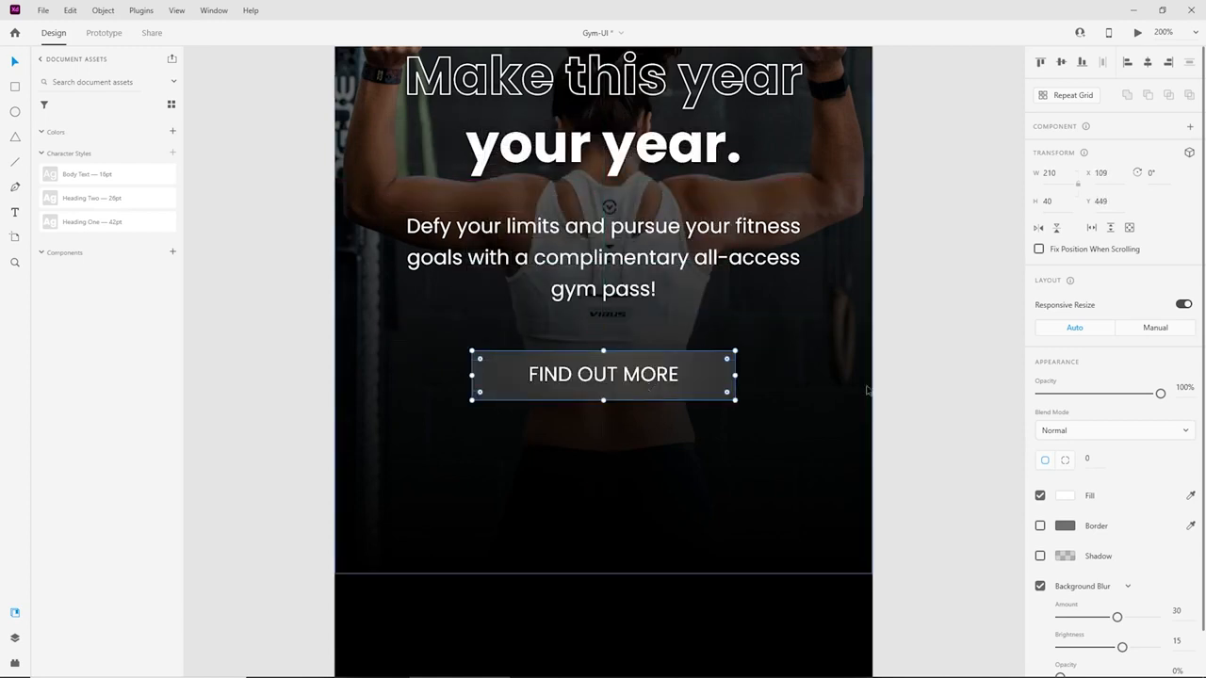
{"action": "left_click", "coordinate": [904, 370]}
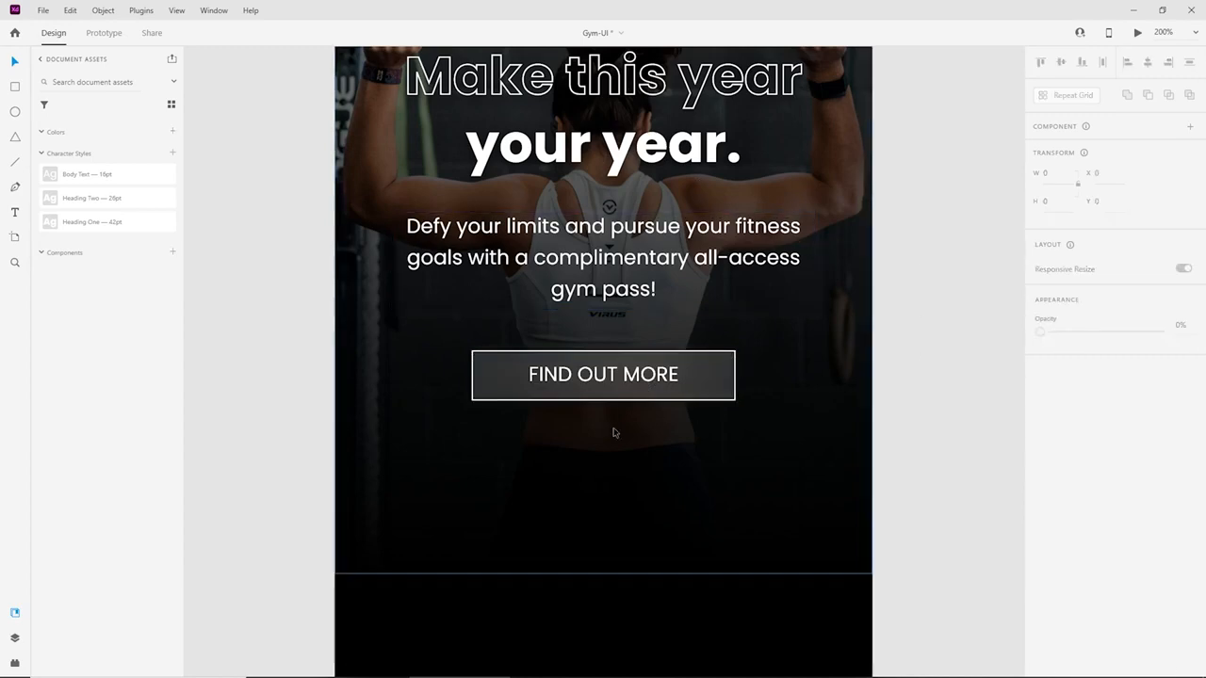
Reduce the FIND OUT MORE label's font size by two points, keeping it centred in the button.
{"action": "key", "text": "ctrl+equal"}
{"action": "double_click", "coordinate": [659, 378]}
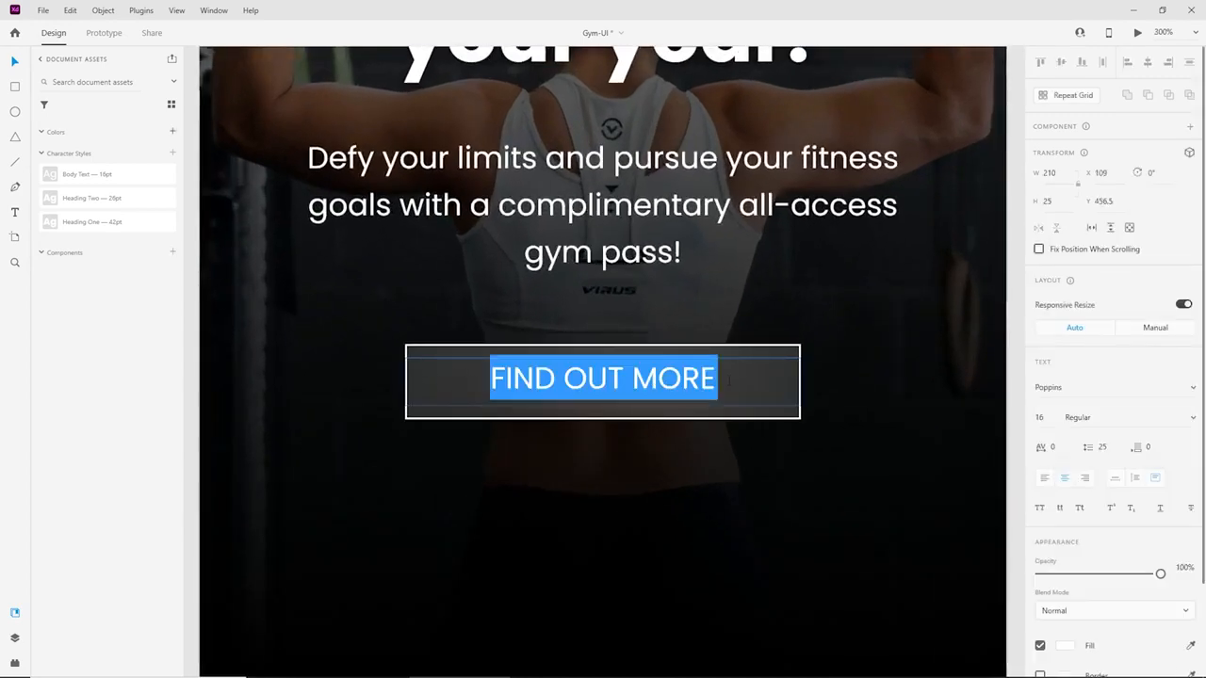
{"action": "key", "text": "Right"}
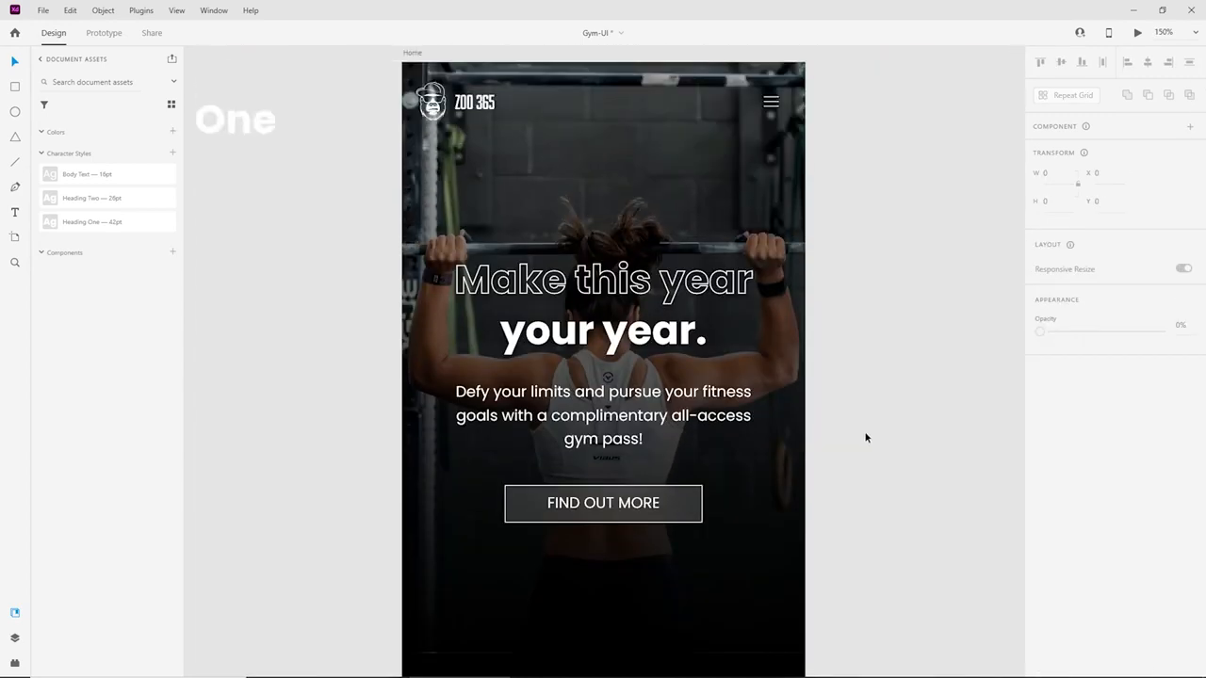
{"action": "scroll", "coordinate": [864, 433], "scroll_direction": "down", "scroll_amount": 2}
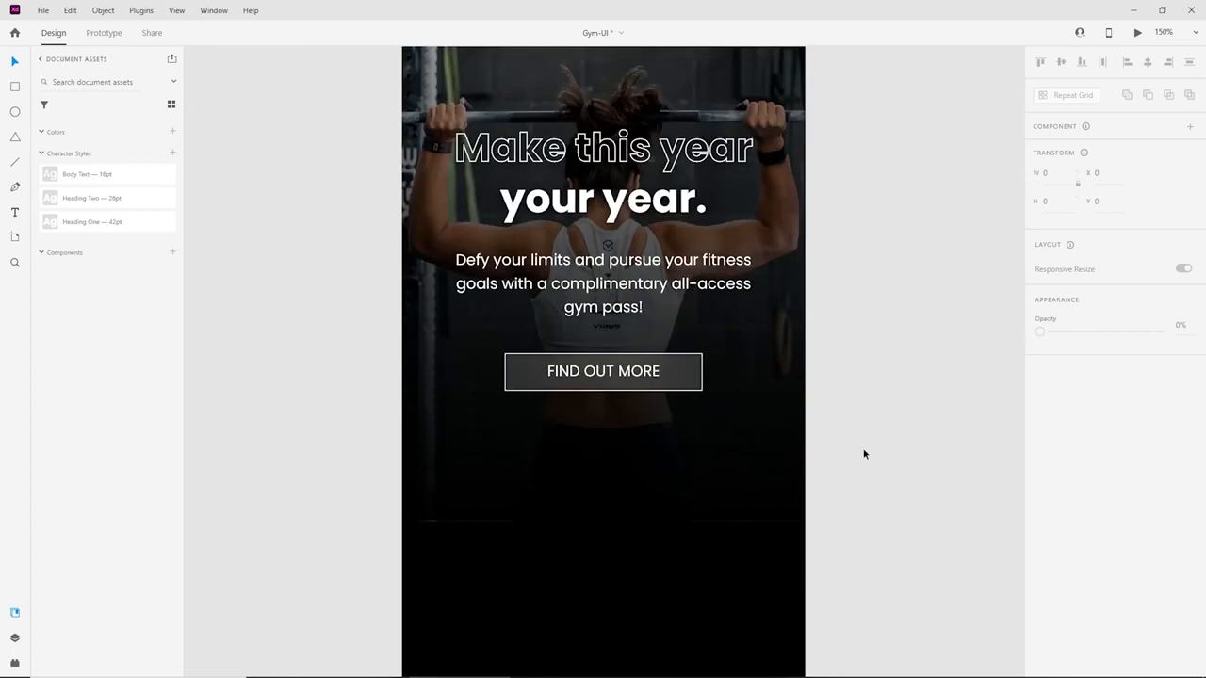
{"action": "key", "text": "ctrl+equal"}
{"action": "left_click", "coordinate": [660, 388]}
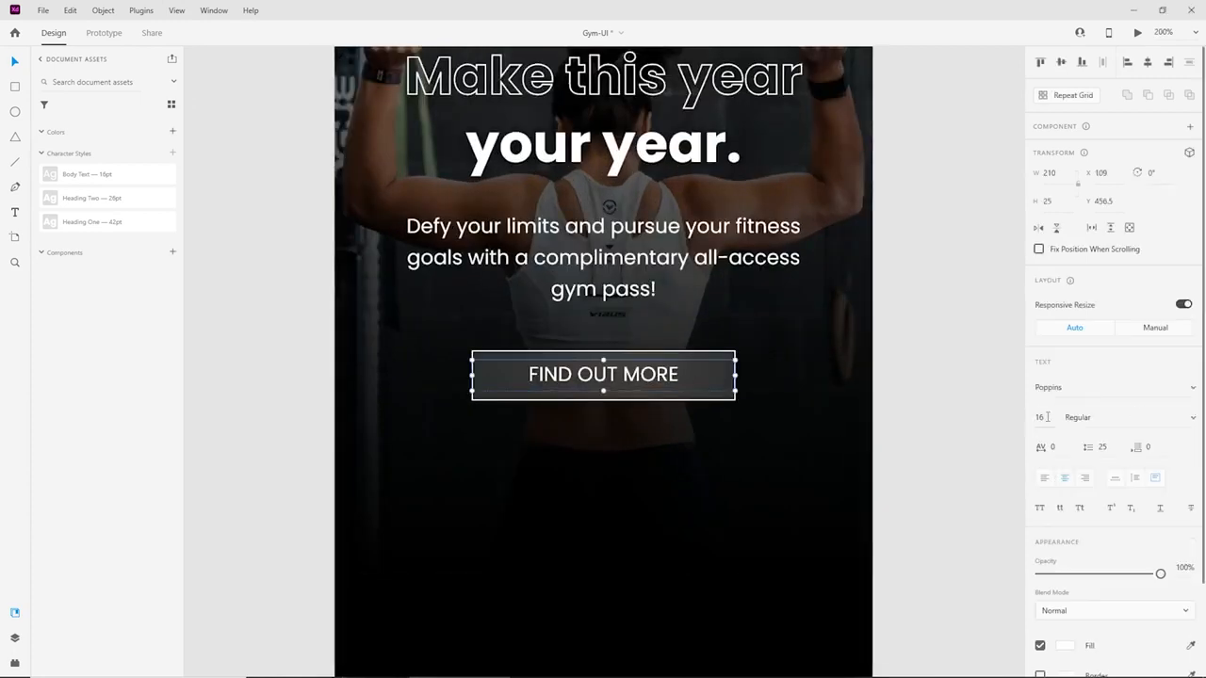
{"action": "key", "text": "Down"}
{"action": "key", "text": "Down"}
{"action": "left_click_drag", "start_coordinate": [707, 376], "coordinate": [635, 374]}
{"action": "left_click", "coordinate": [983, 439]}
{"action": "key", "text": "ctrl+minus"}
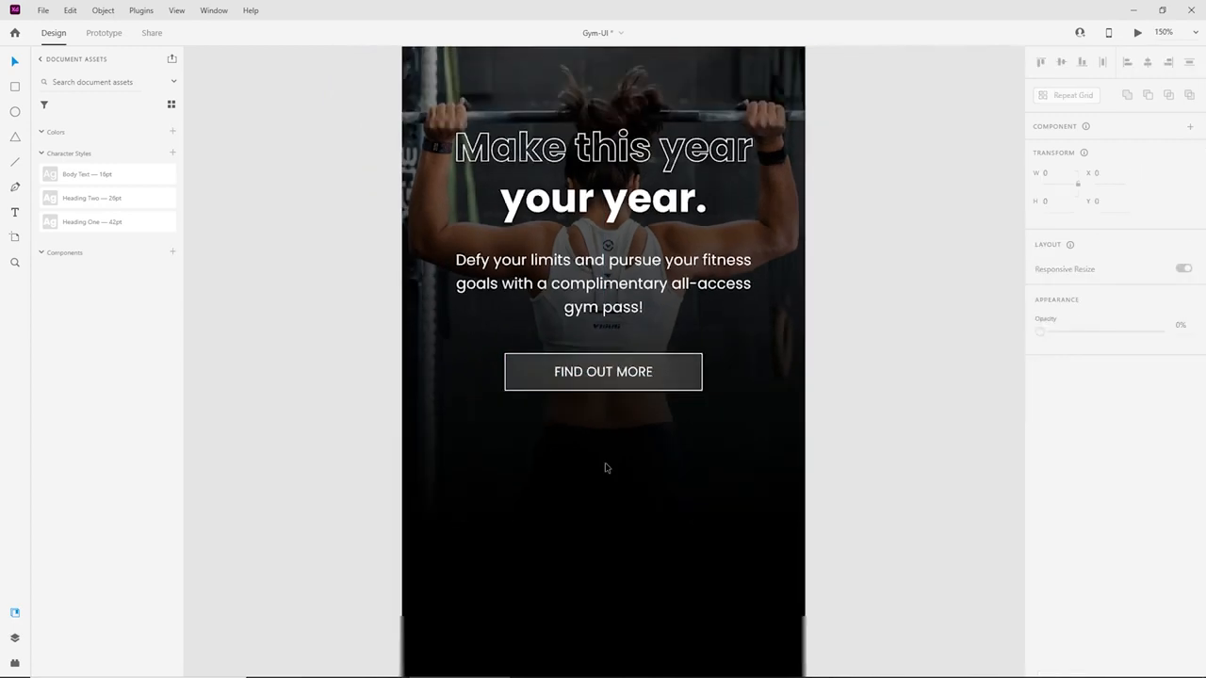
{"action": "left_click", "coordinate": [618, 411]}
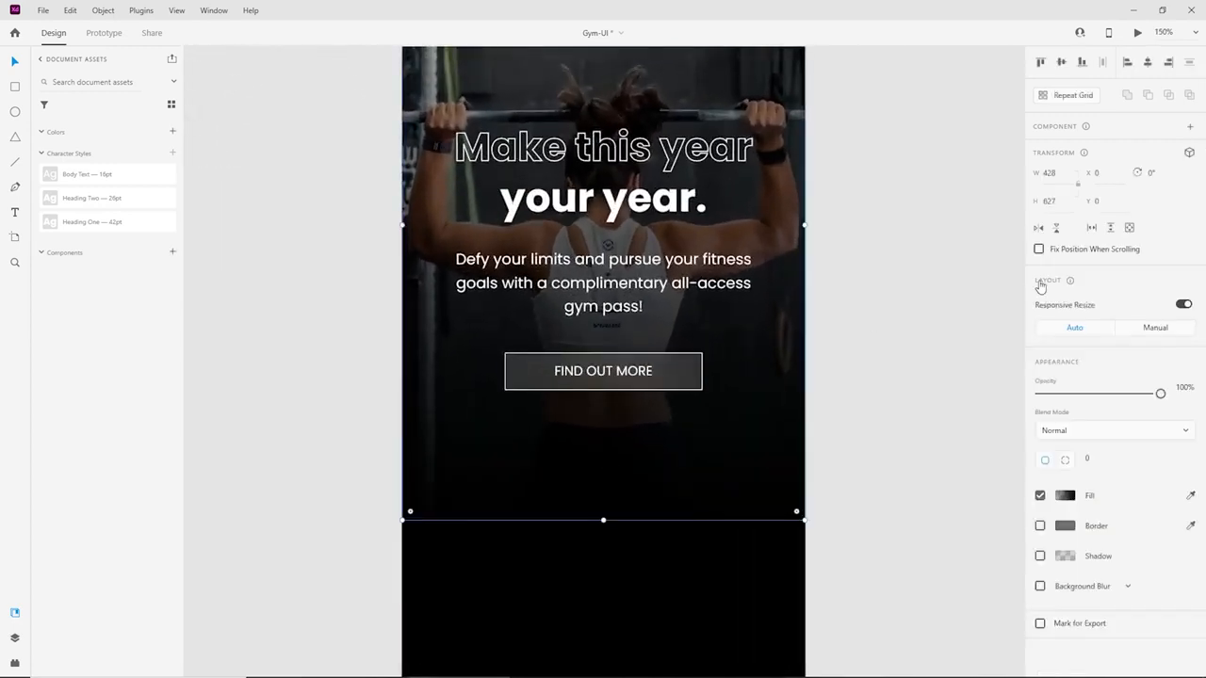
Preview the Home screen with its finished hero section, and close the preview.
{"action": "left_click", "coordinate": [1137, 32]}
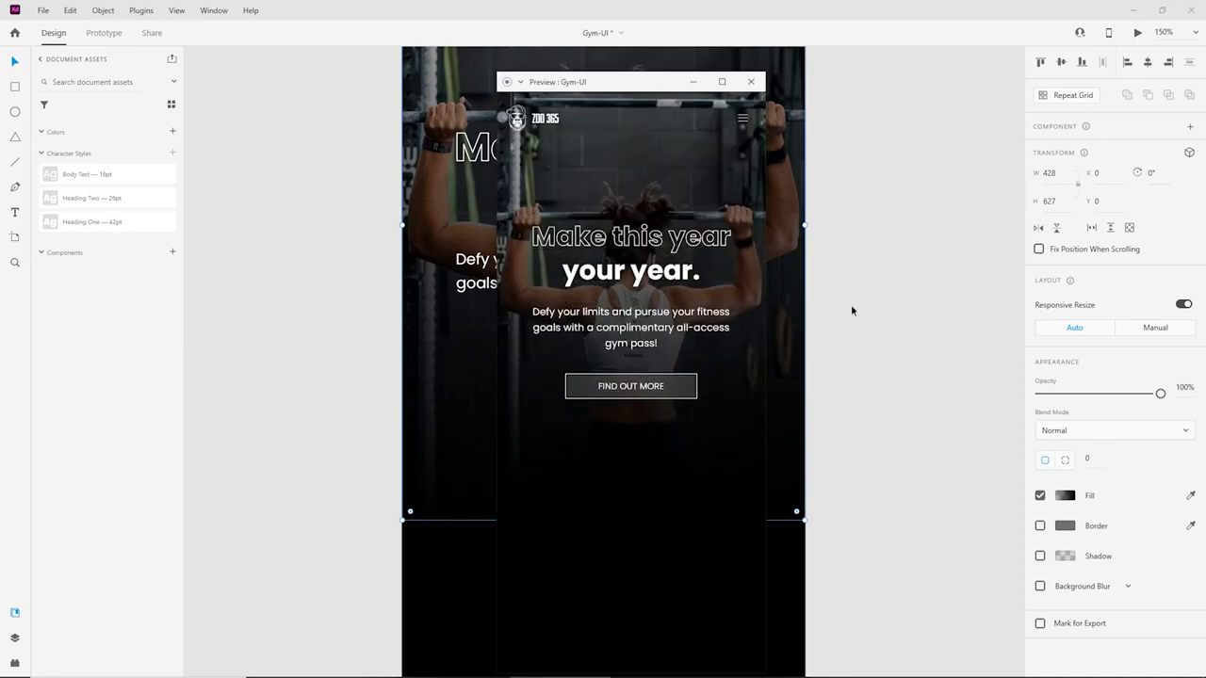
{"action": "left_click", "coordinate": [751, 81]}
Select the FIND OUT MORE label with its outline and blurred rectangle, and make them a reusable component.
{"action": "key", "text": "ctrl+equal"}
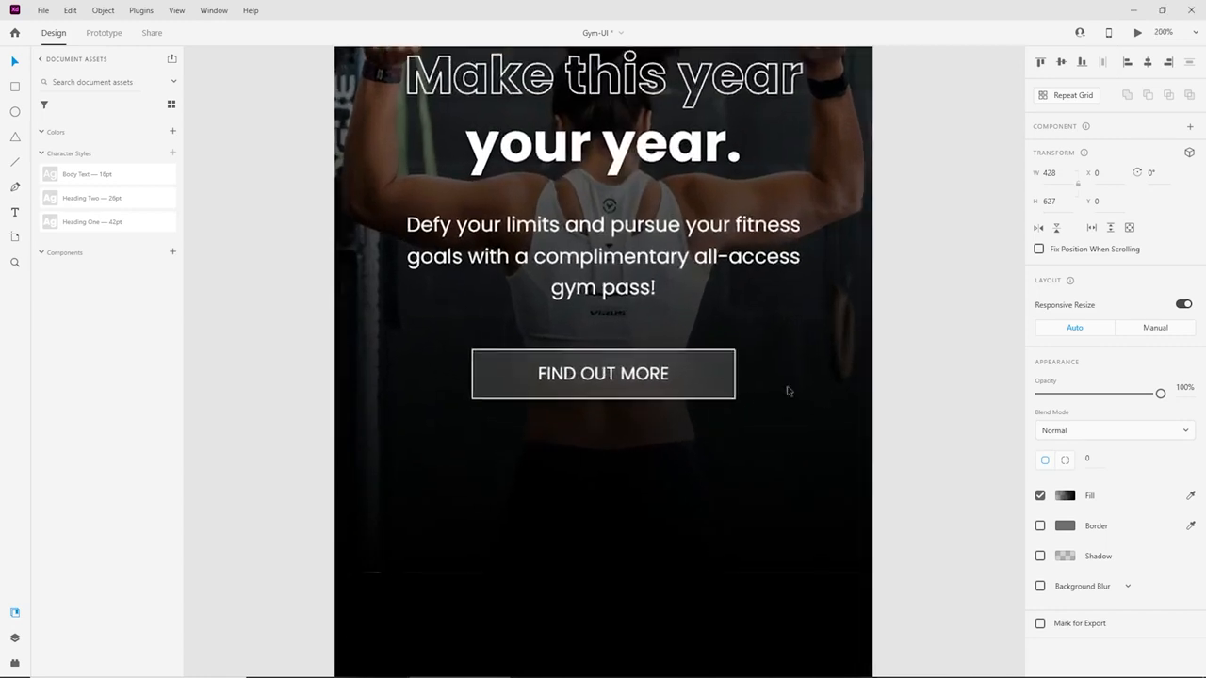
{"action": "left_click", "coordinate": [641, 386]}
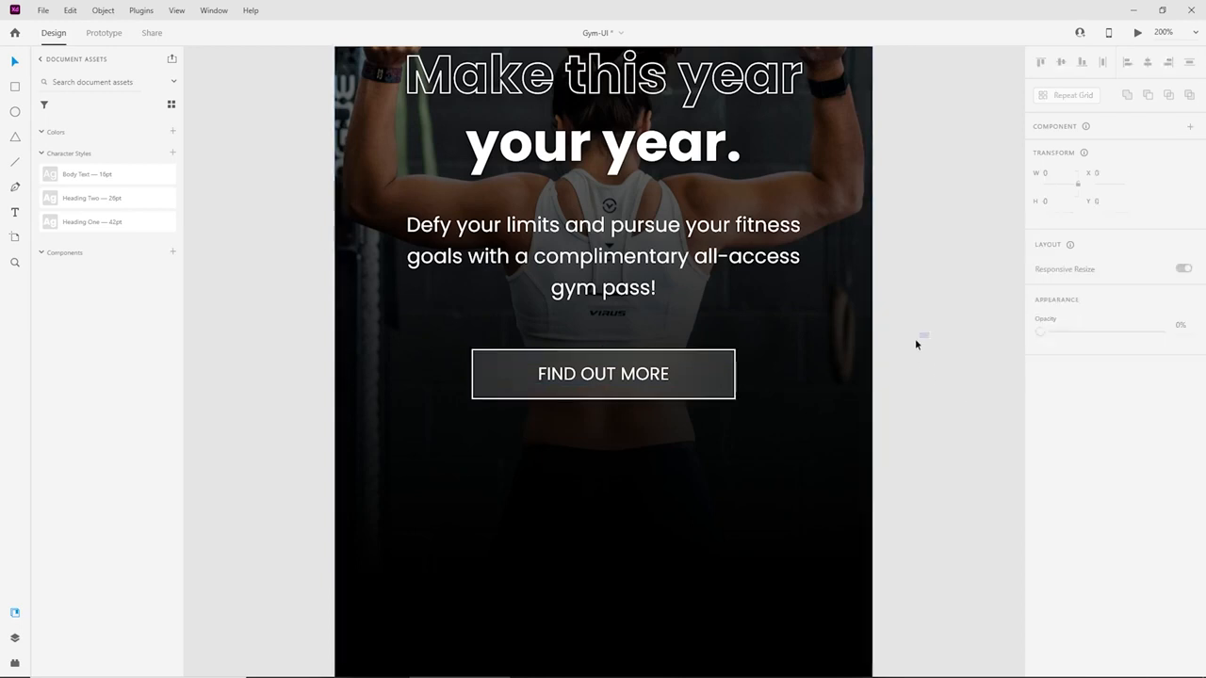
{"action": "left_click_drag", "start_coordinate": [929, 333], "coordinate": [644, 405]}
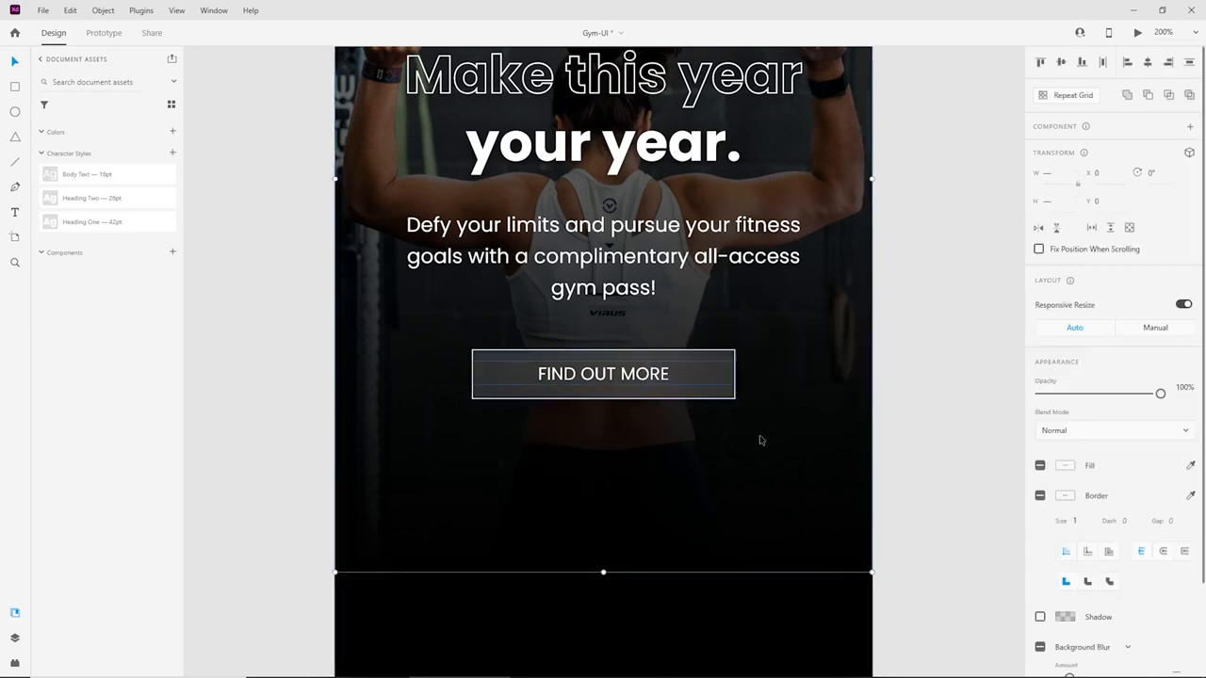
{"action": "left_click", "coordinate": [635, 359]}
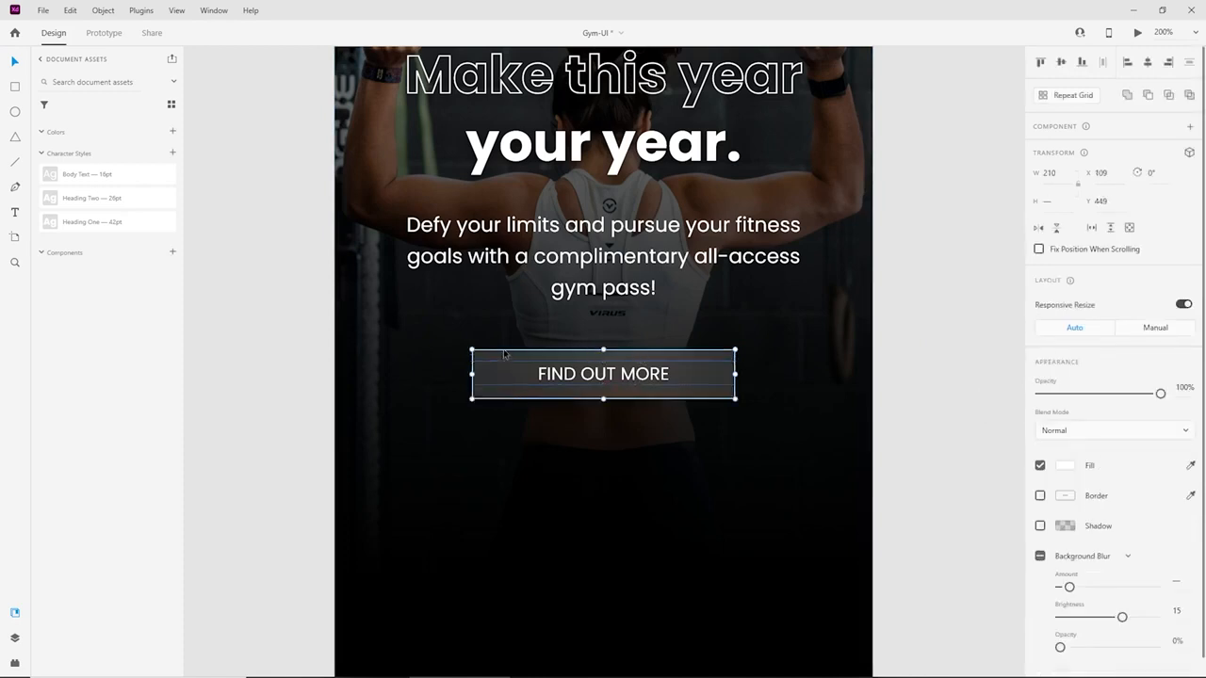
{"action": "key", "text": "shift+Down"}
{"action": "key", "text": "shift+Up"}
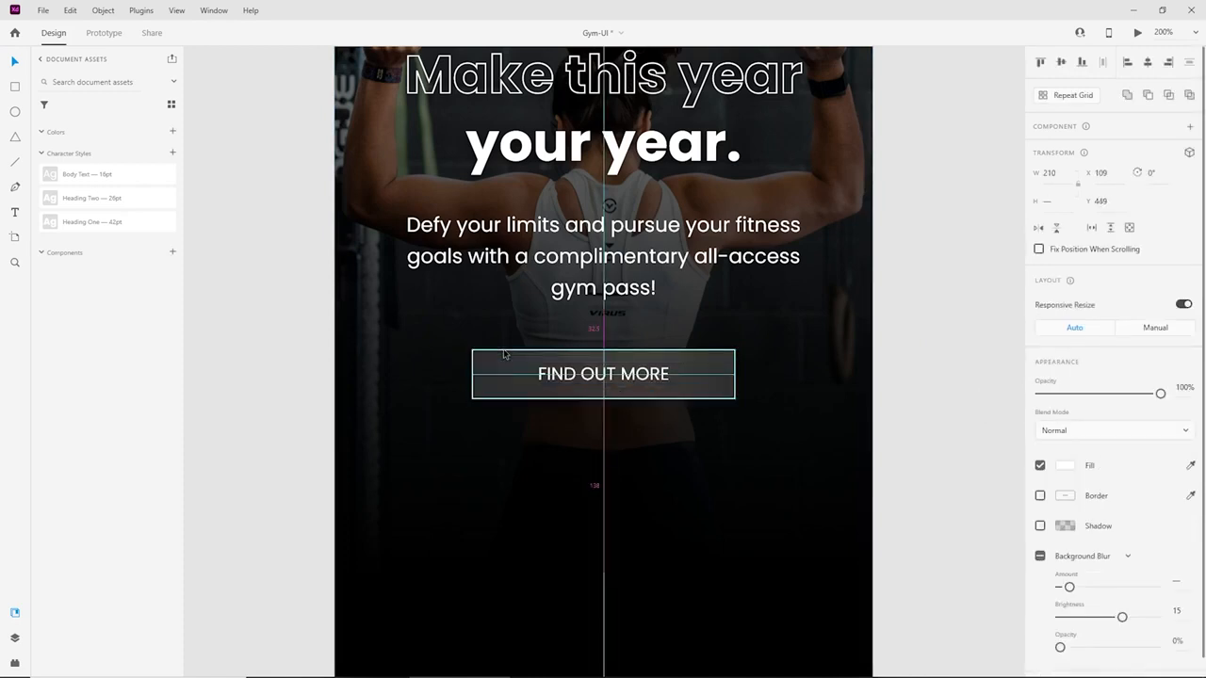
{"action": "left_click", "coordinate": [504, 351], "text": "shift"}
{"action": "key", "text": "shift+Down"}
{"action": "key", "text": "shift+Up"}
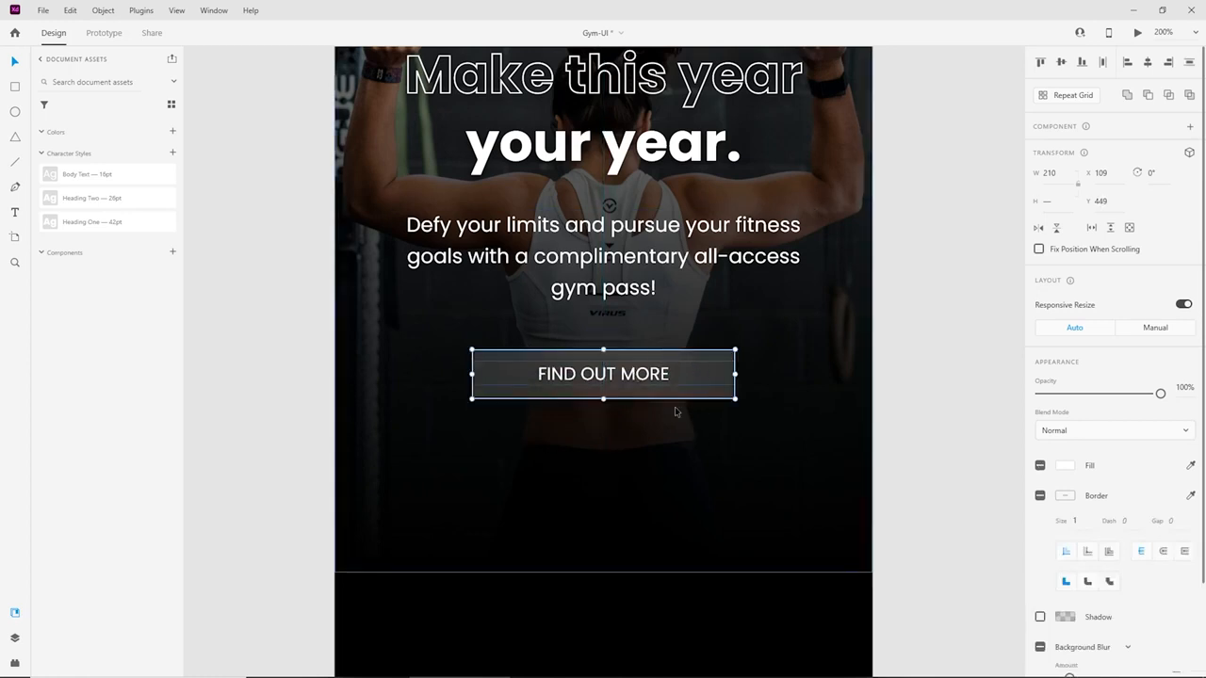
{"action": "left_click", "coordinate": [172, 253]}
{"action": "left_click", "coordinate": [291, 406]}
Place a second instance of the button component lower on the Home artboard at X 126, Y 610.
{"action": "scroll", "coordinate": [560, 383], "scroll_direction": "down", "scroll_amount": 3}
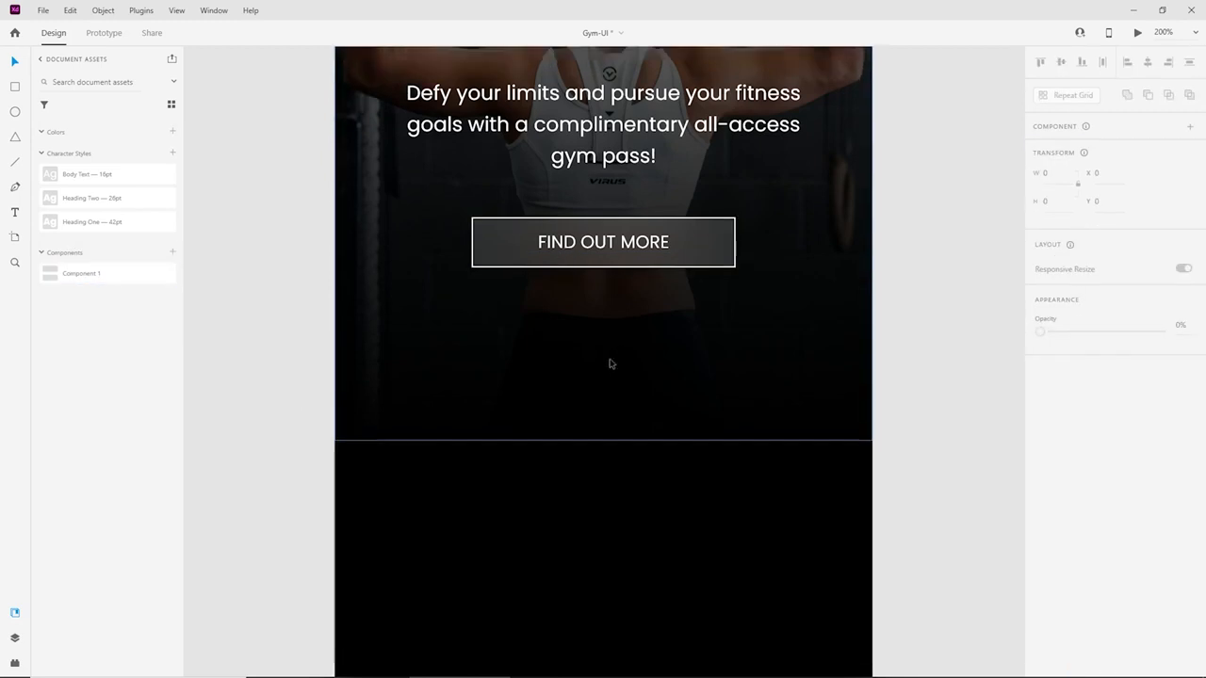
{"action": "left_click_drag", "start_coordinate": [77, 273], "coordinate": [494, 426]}
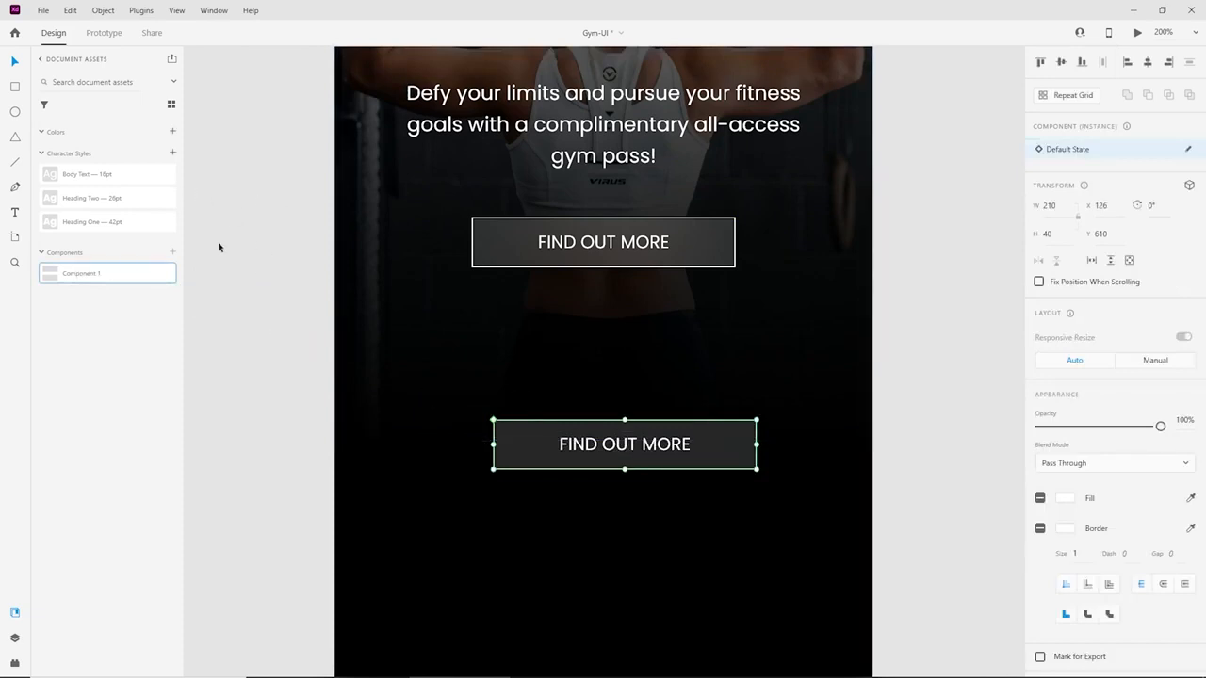
{"action": "left_click", "coordinate": [299, 333]}
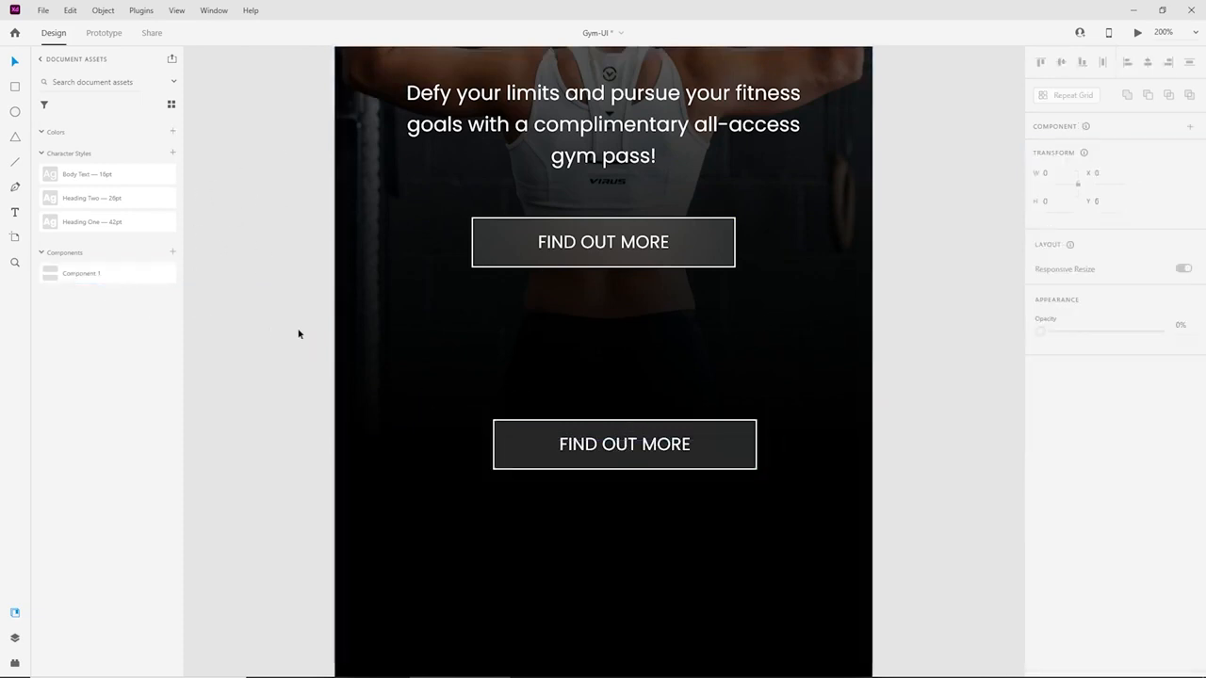
Edit the main button component, setting its FIND OUT MORE label to font size 16 and moving the label to Y 456.5.
{"action": "right_click", "coordinate": [107, 271]}
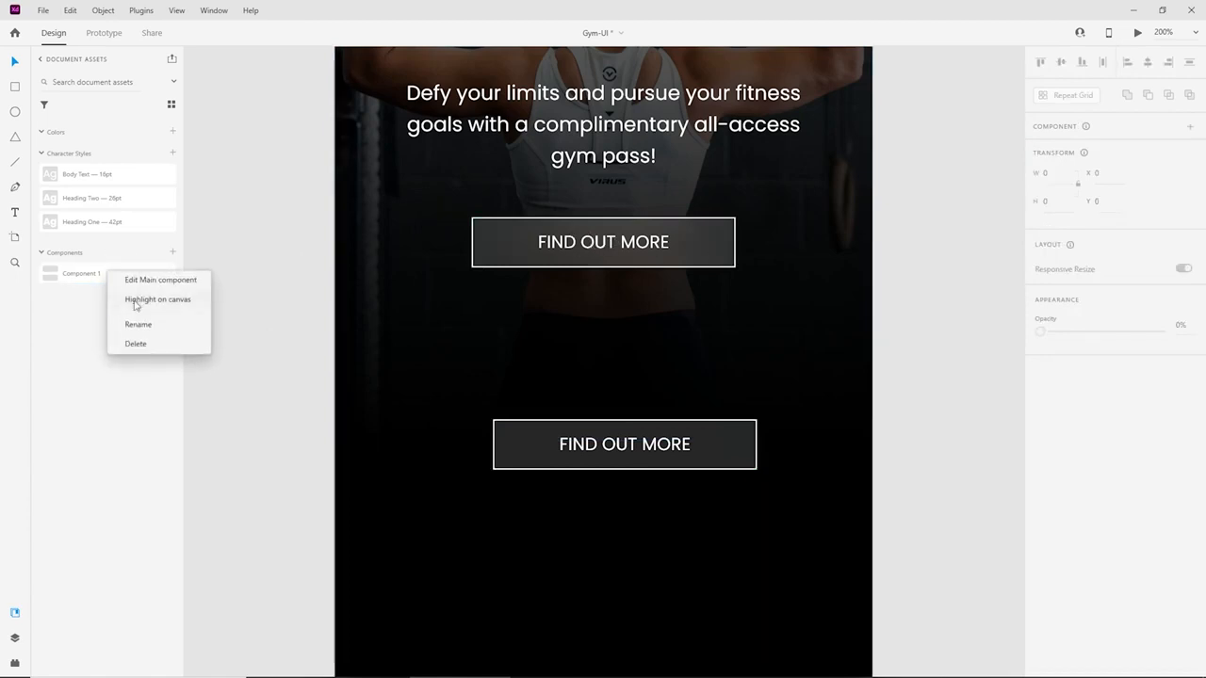
{"action": "left_click", "coordinate": [153, 281]}
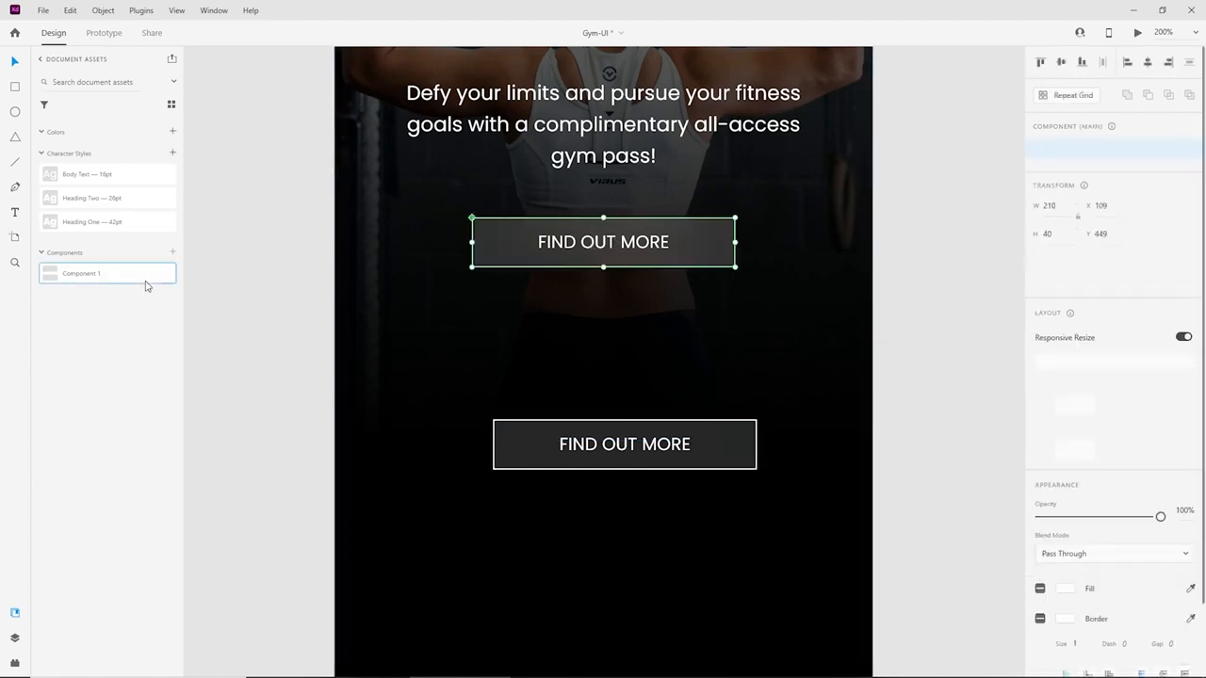
{"action": "double_click", "coordinate": [624, 249]}
{"action": "type", "text": "16"}
{"action": "key", "text": "Return"}
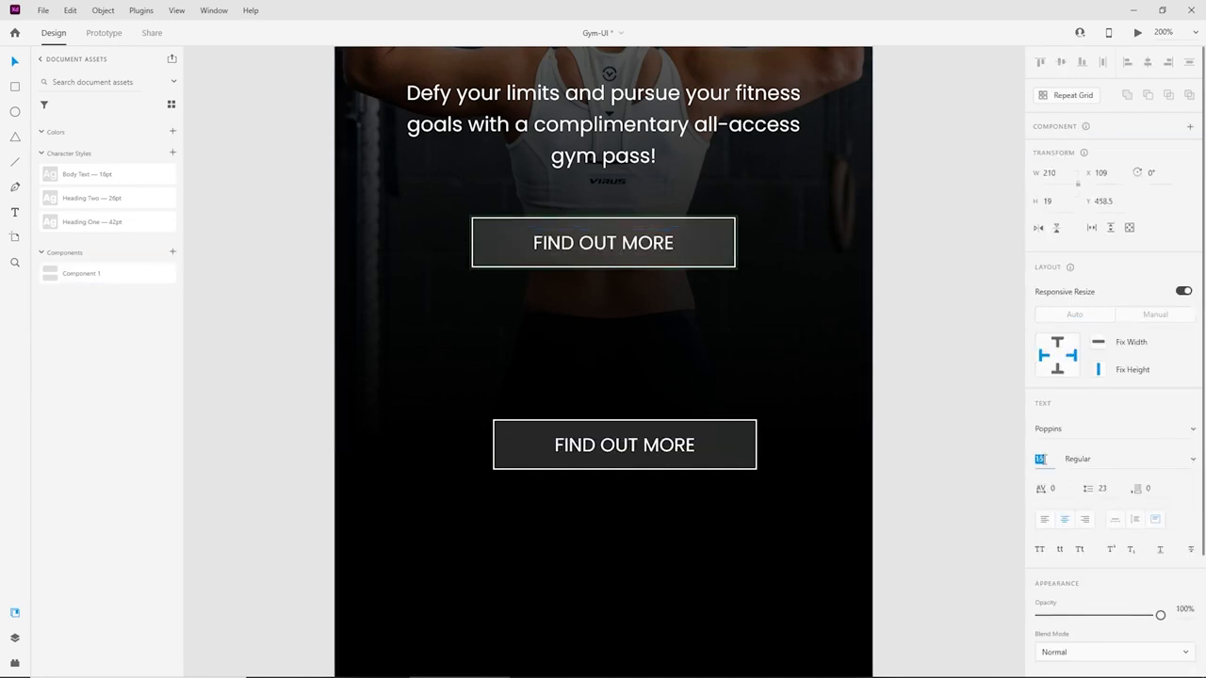
{"action": "left_click_drag", "start_coordinate": [645, 250], "coordinate": [644, 248]}
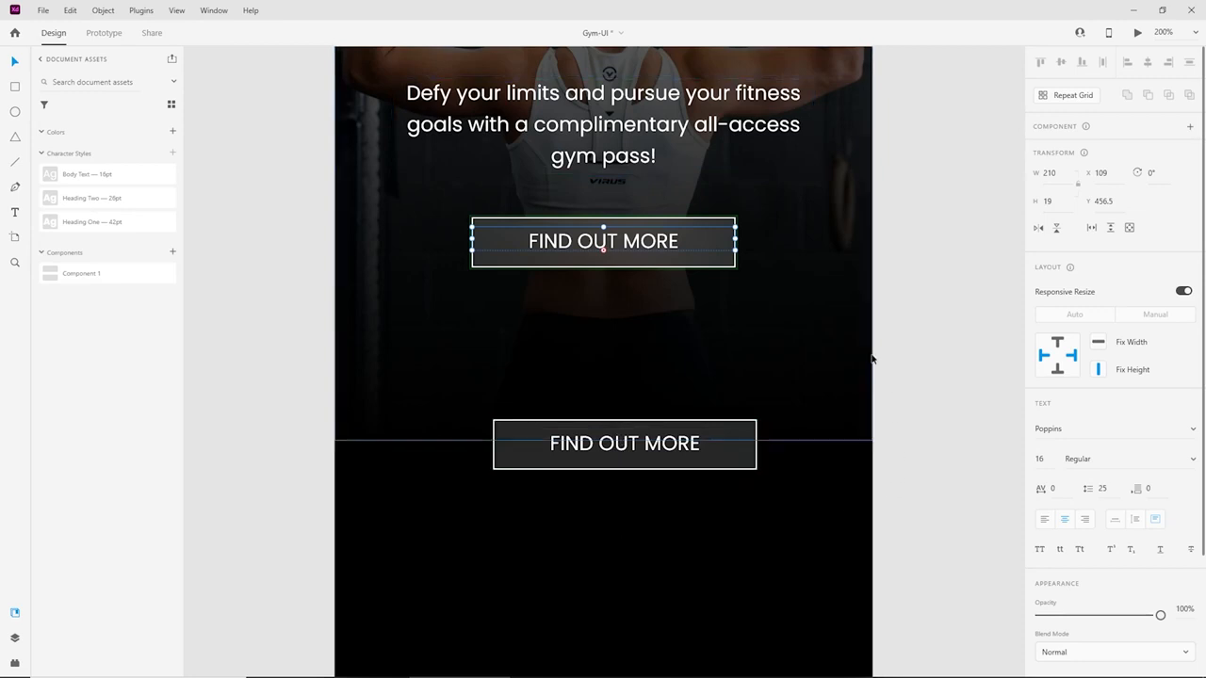
{"action": "key", "text": "Escape"}
{"action": "key", "text": "Escape"}
{"action": "key", "text": "ctrl+minus"}
{"action": "key", "text": "ctrl+minus"}
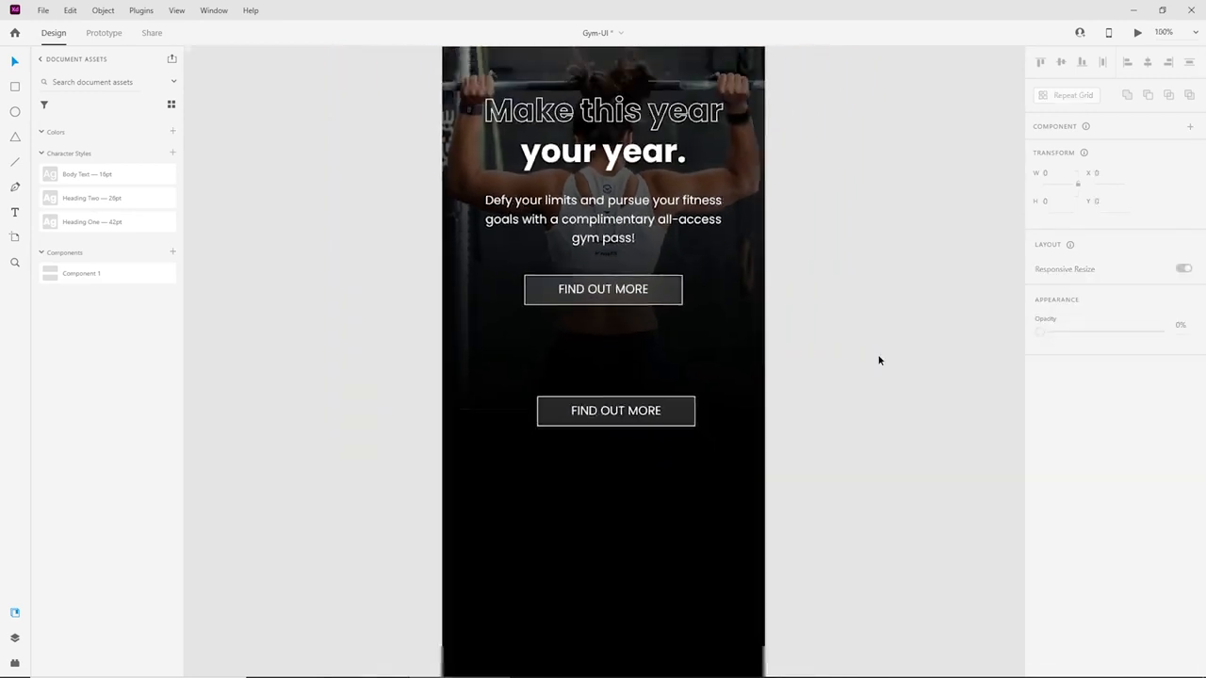
Restore the main component's FIND OUT MORE label to font size 14 at Y 458.5.
{"action": "scroll", "coordinate": [638, 579], "scroll_direction": "up", "scroll_amount": 3}
{"action": "key", "text": "ctrl+plus"}
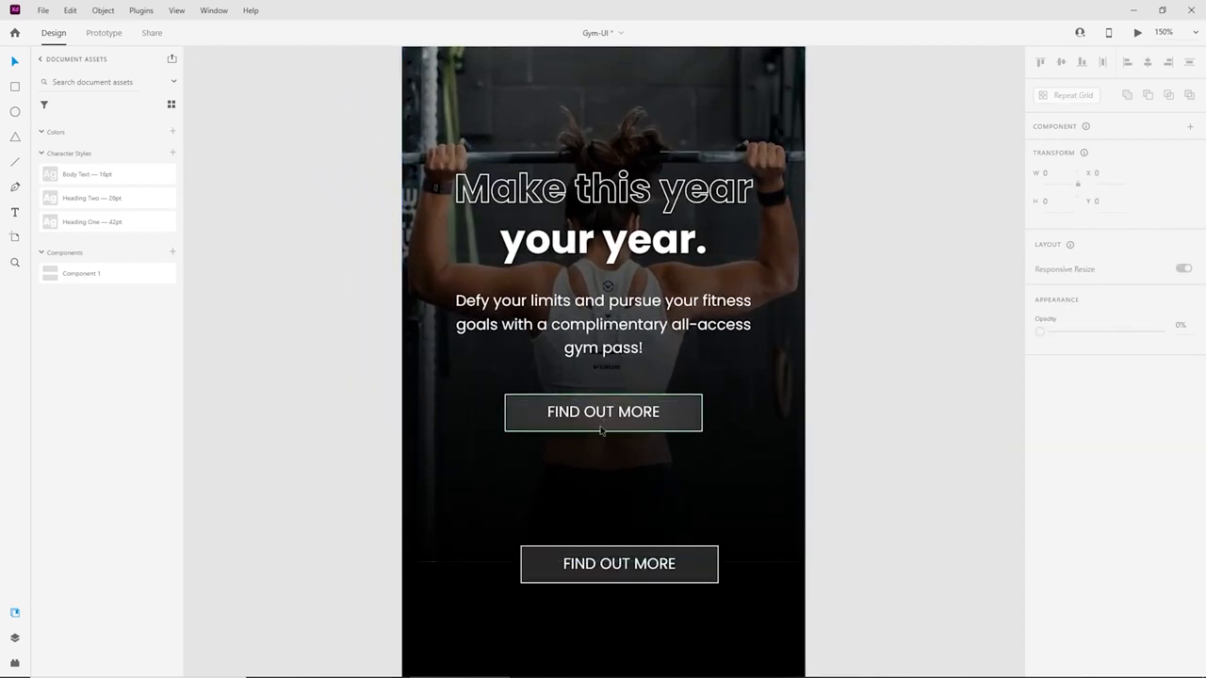
{"action": "double_click", "coordinate": [678, 414]}
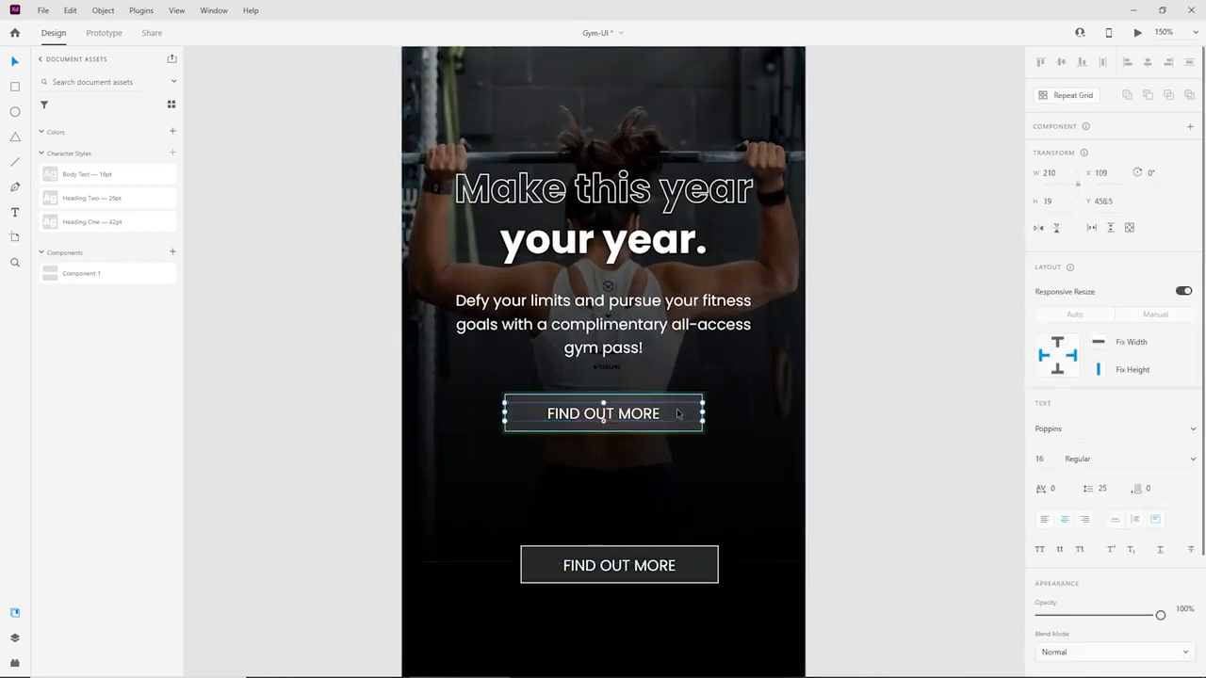
{"action": "key", "text": "ctrl+shift+comma"}
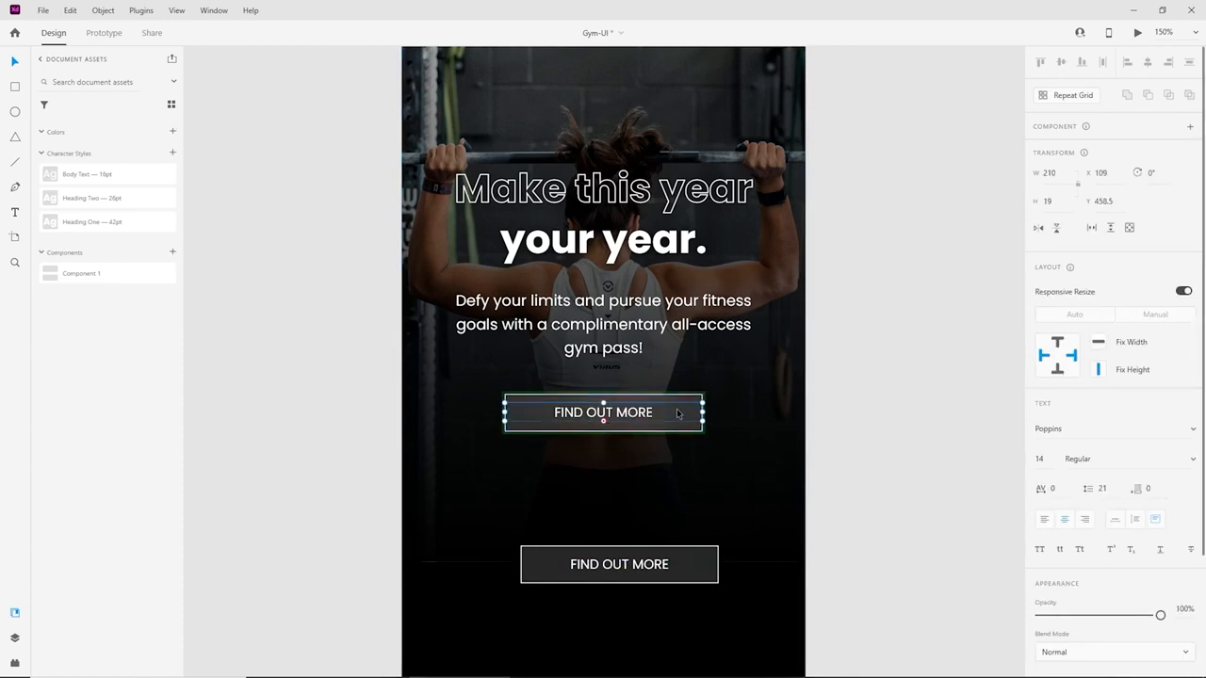
{"action": "left_click", "coordinate": [809, 457]}
Delete the extra button instance below the hero's FIND OUT MORE button.
{"action": "scroll", "coordinate": [629, 460], "scroll_direction": "down", "scroll_amount": 3}
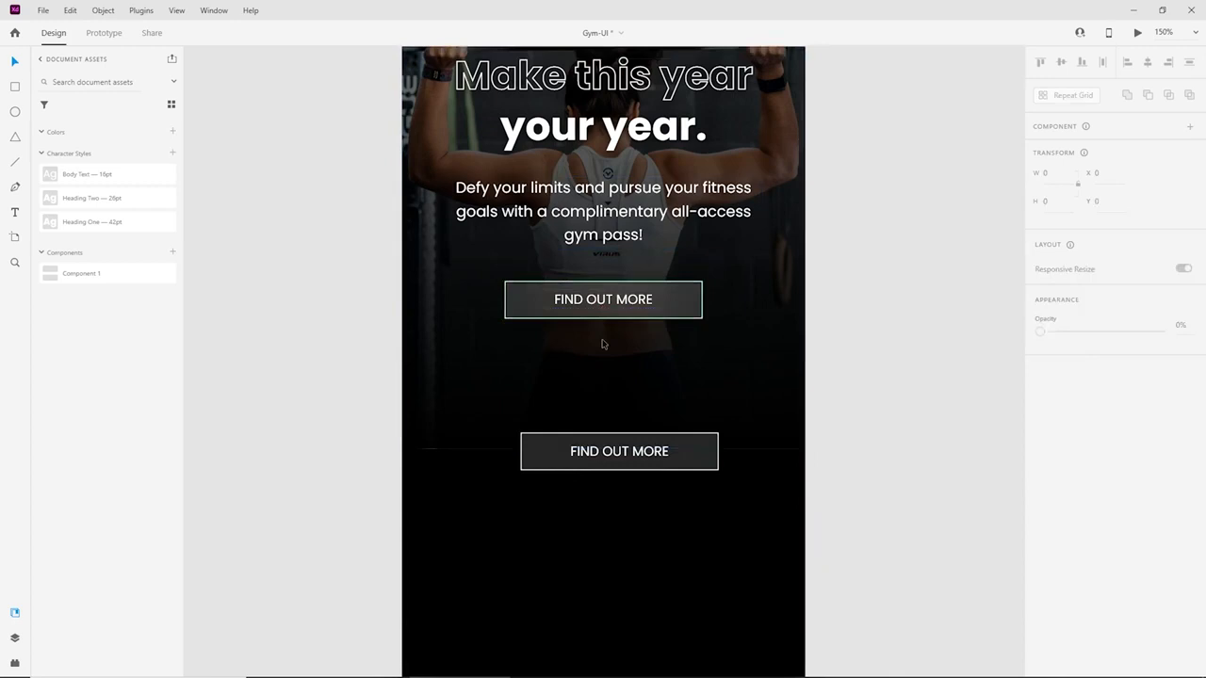
{"action": "left_click", "coordinate": [629, 460]}
{"action": "key", "text": "Delete"}
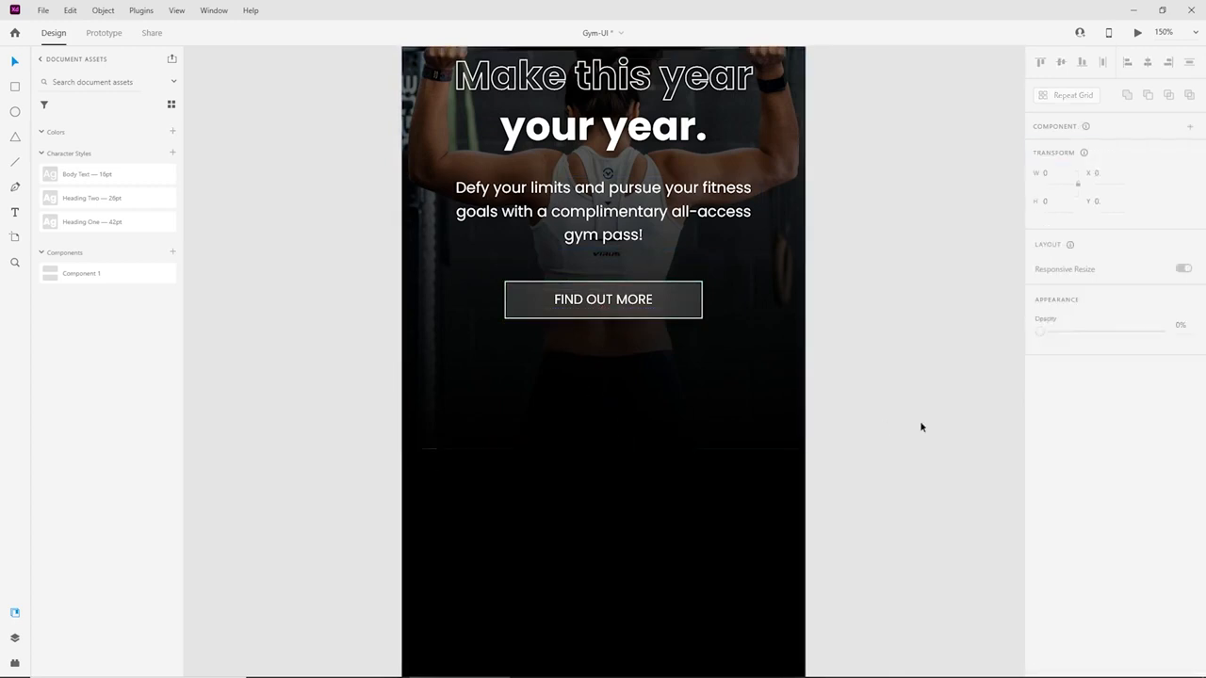
Select the hero background photo together with its gradient overlay and enlarge both to a height of 728.
{"action": "scroll", "coordinate": [896, 436], "scroll_direction": "up", "scroll_amount": 5}
{"action": "scroll", "coordinate": [888, 441], "scroll_direction": "down", "scroll_amount": 1}
{"action": "key", "text": "ctrl+minus"}
{"action": "scroll", "coordinate": [827, 446], "scroll_direction": "down", "scroll_amount": 3}
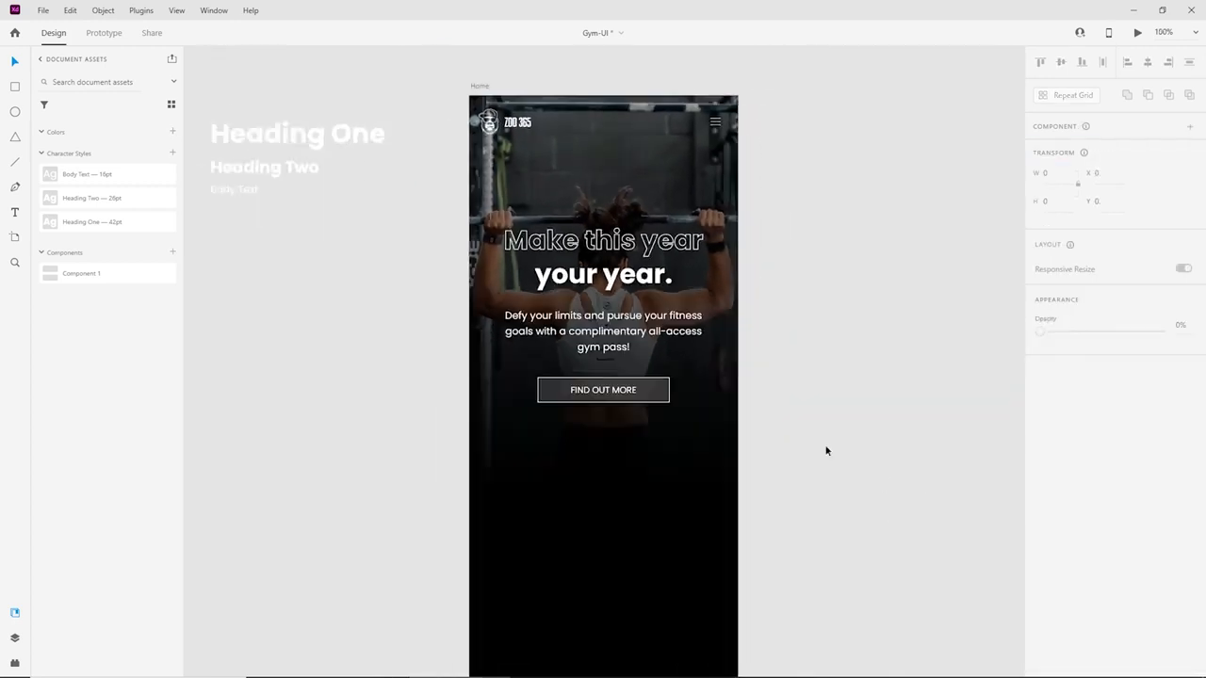
{"action": "scroll", "coordinate": [827, 447], "scroll_direction": "up", "scroll_amount": 2}
{"action": "left_click", "coordinate": [709, 519]}
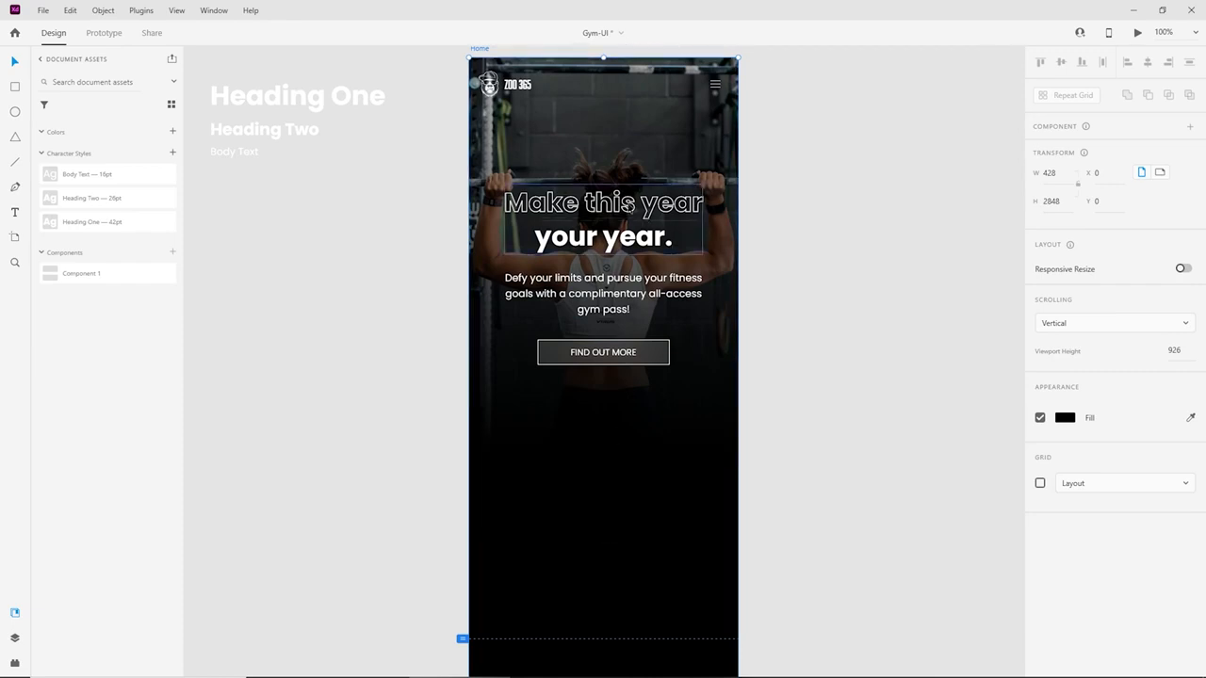
{"action": "left_click", "coordinate": [638, 238]}
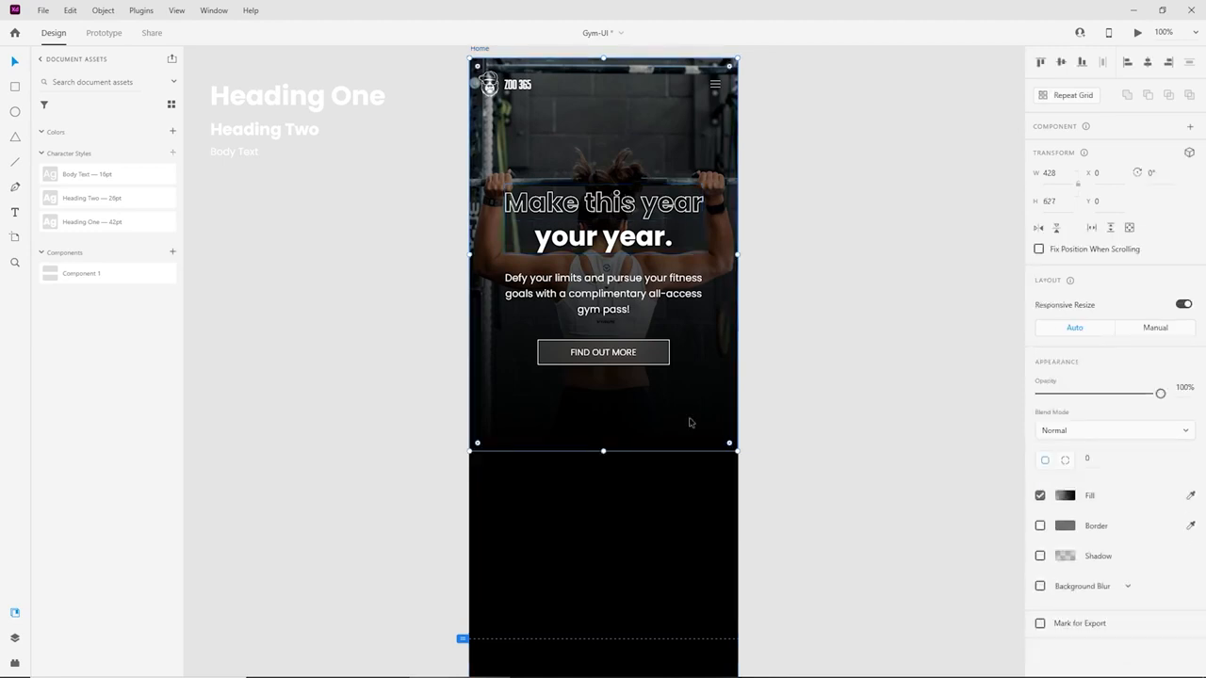
{"action": "left_click", "coordinate": [693, 499]}
{"action": "left_click_drag", "start_coordinate": [709, 514], "coordinate": [690, 377]}
{"action": "left_click_drag", "start_coordinate": [603, 452], "coordinate": [601, 515]}
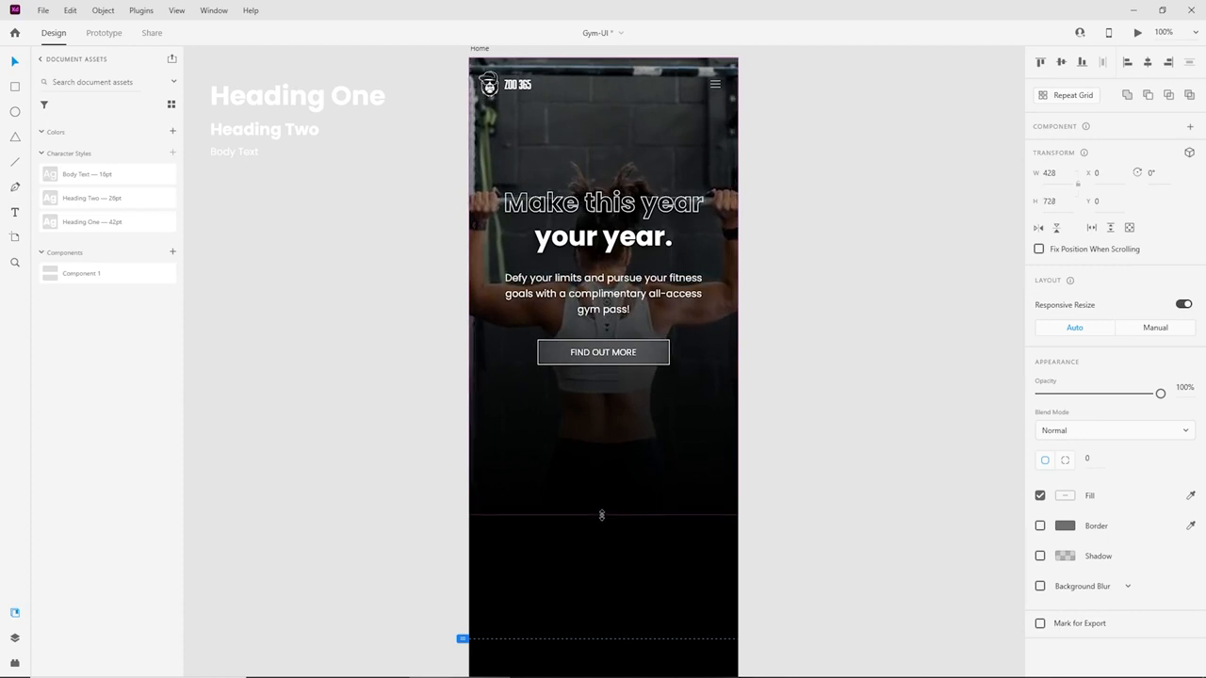
{"action": "left_click_drag", "start_coordinate": [601, 515], "coordinate": [601, 515]}
{"action": "key", "text": "Escape"}
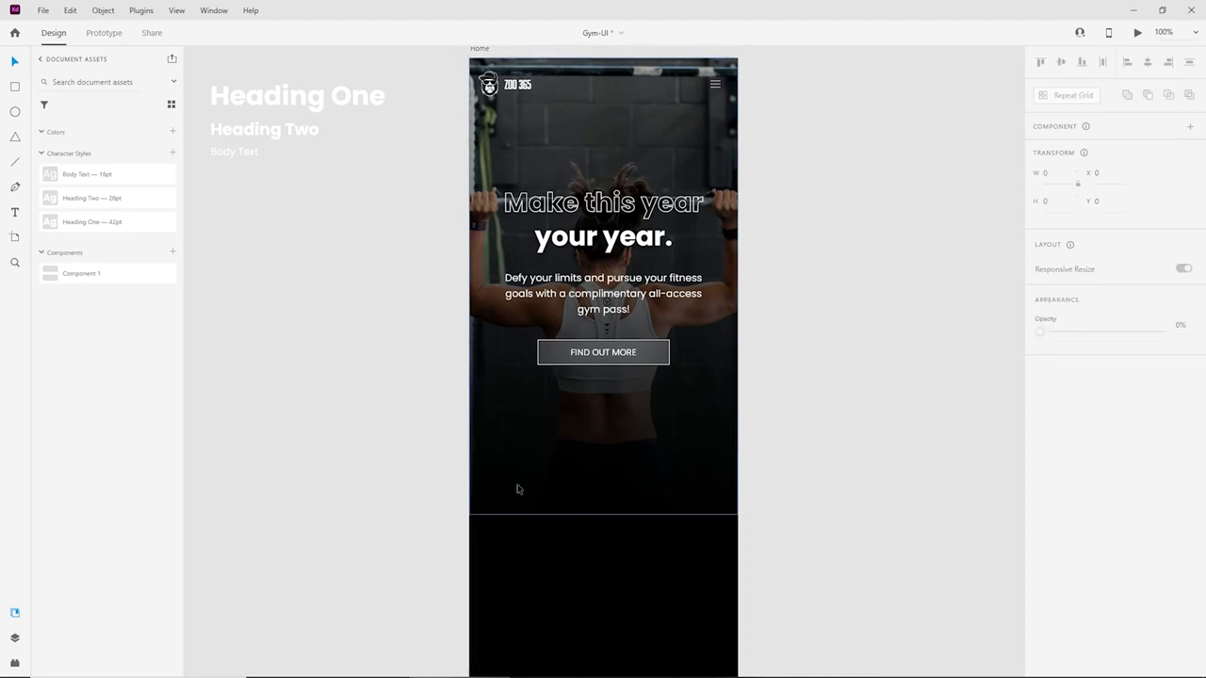
Examine how the enlarged hero background fades into the black area of the Home artboard.
{"action": "scroll", "coordinate": [486, 508], "scroll_direction": "down", "scroll_amount": 2}
{"action": "left_click", "coordinate": [689, 471]}
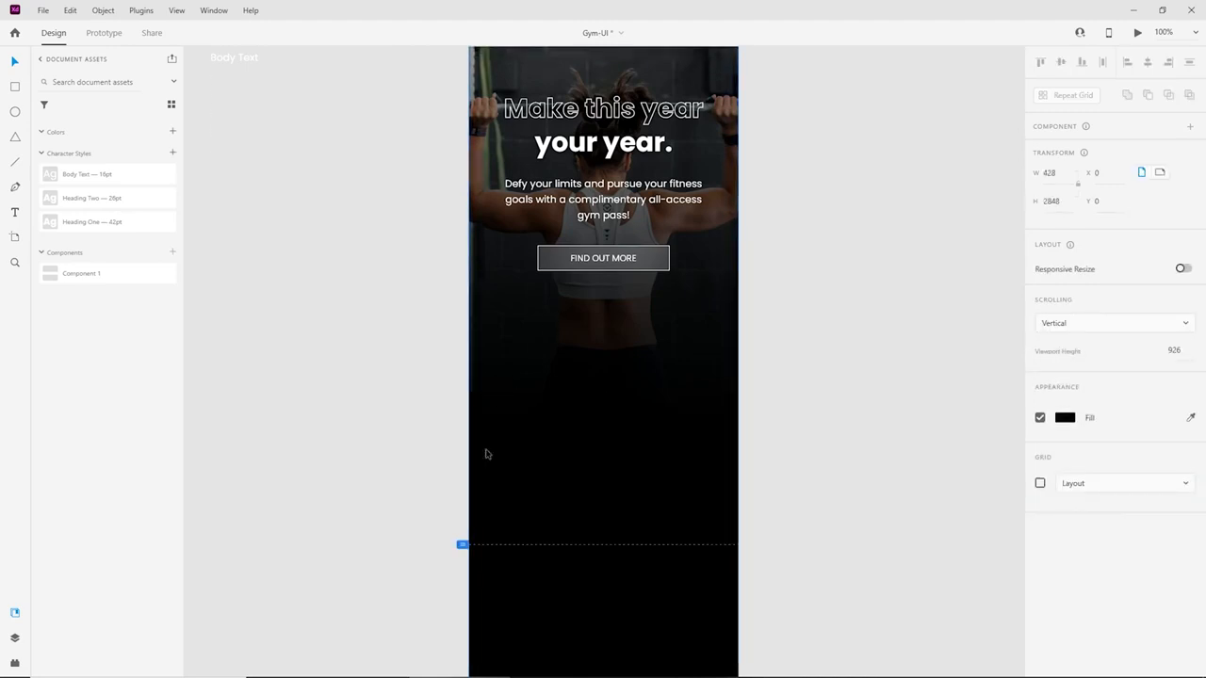
{"action": "scroll", "coordinate": [694, 462], "scroll_direction": "down", "scroll_amount": 2}
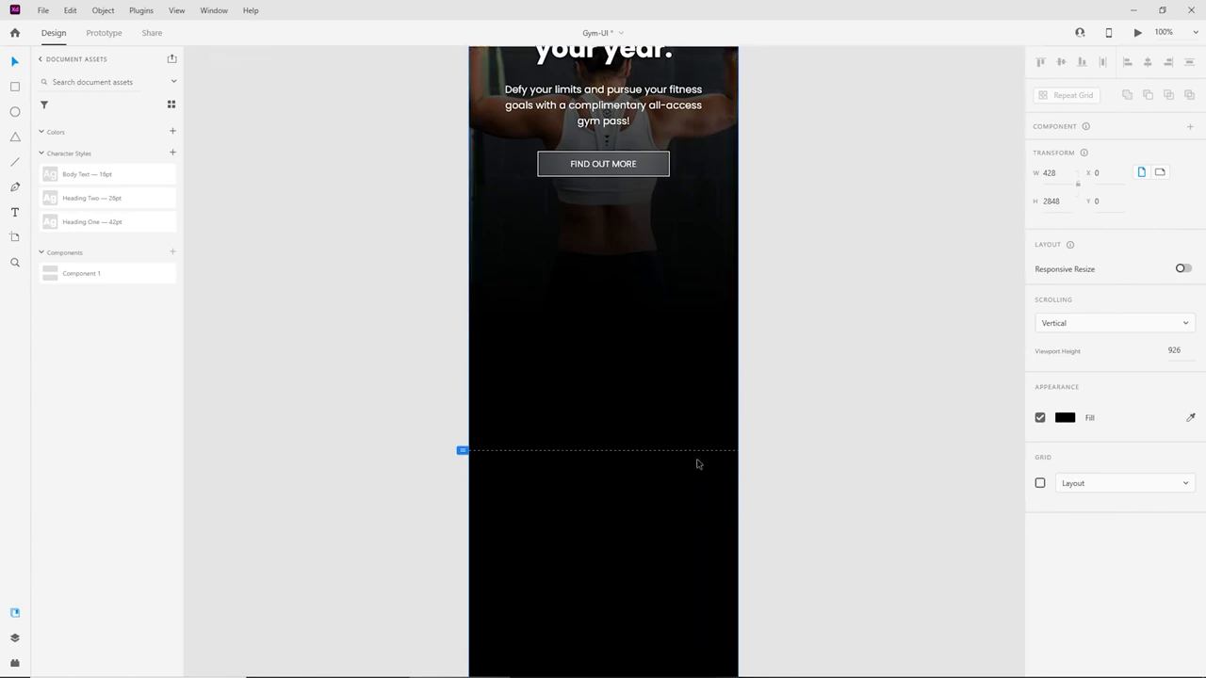
{"action": "scroll", "coordinate": [695, 463], "scroll_direction": "up", "scroll_amount": 5}
{"action": "left_click", "coordinate": [788, 399]}
{"action": "scroll", "coordinate": [788, 400], "scroll_direction": "down", "scroll_amount": 3}
{"action": "scroll", "coordinate": [503, 474], "scroll_direction": "down", "scroll_amount": 3}
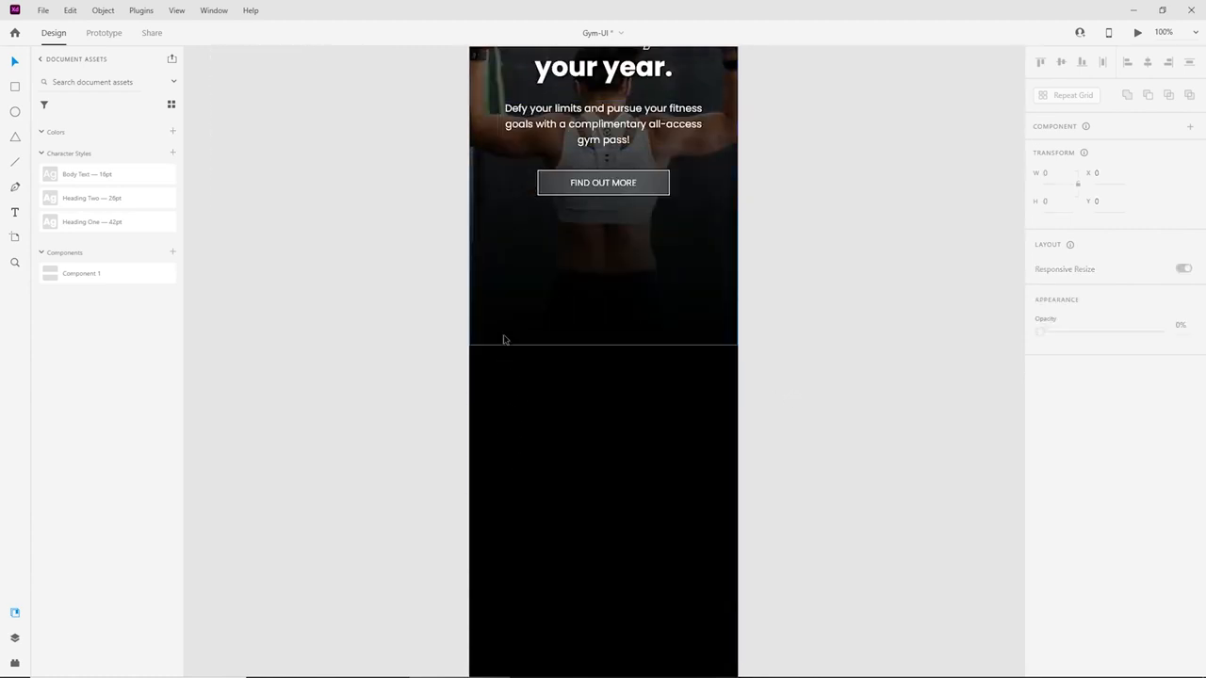
{"action": "left_click", "coordinate": [534, 476]}
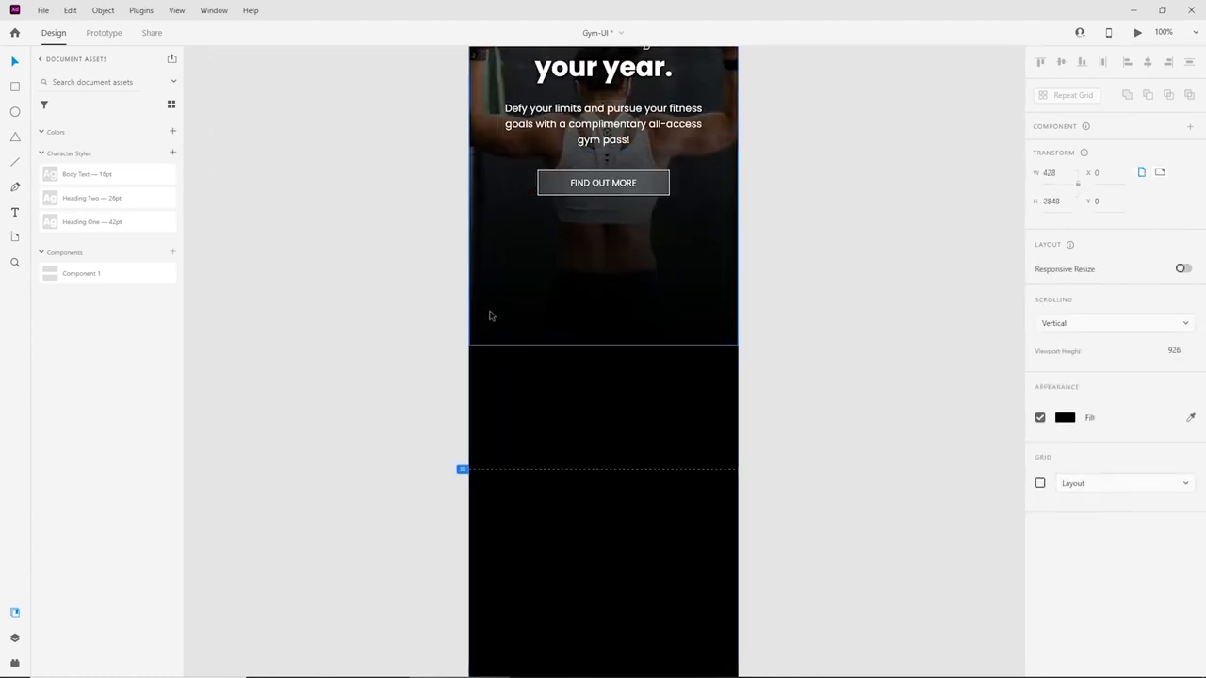
Group the hero headline, body text and FIND OUT MORE button.
{"action": "scroll", "coordinate": [730, 477], "scroll_direction": "up", "scroll_amount": 4}
{"action": "key", "text": "ctrl+equal"}
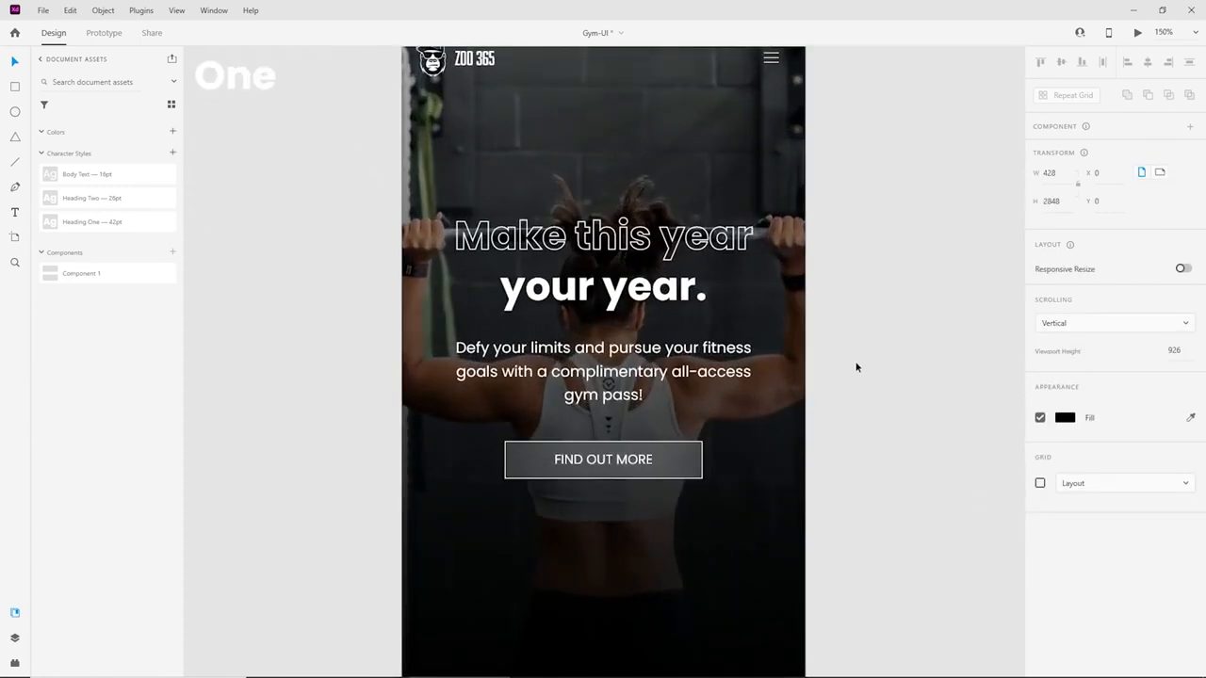
{"action": "scroll", "coordinate": [855, 380], "scroll_direction": "up", "scroll_amount": 2}
{"action": "scroll", "coordinate": [855, 379], "scroll_direction": "down", "scroll_amount": 2}
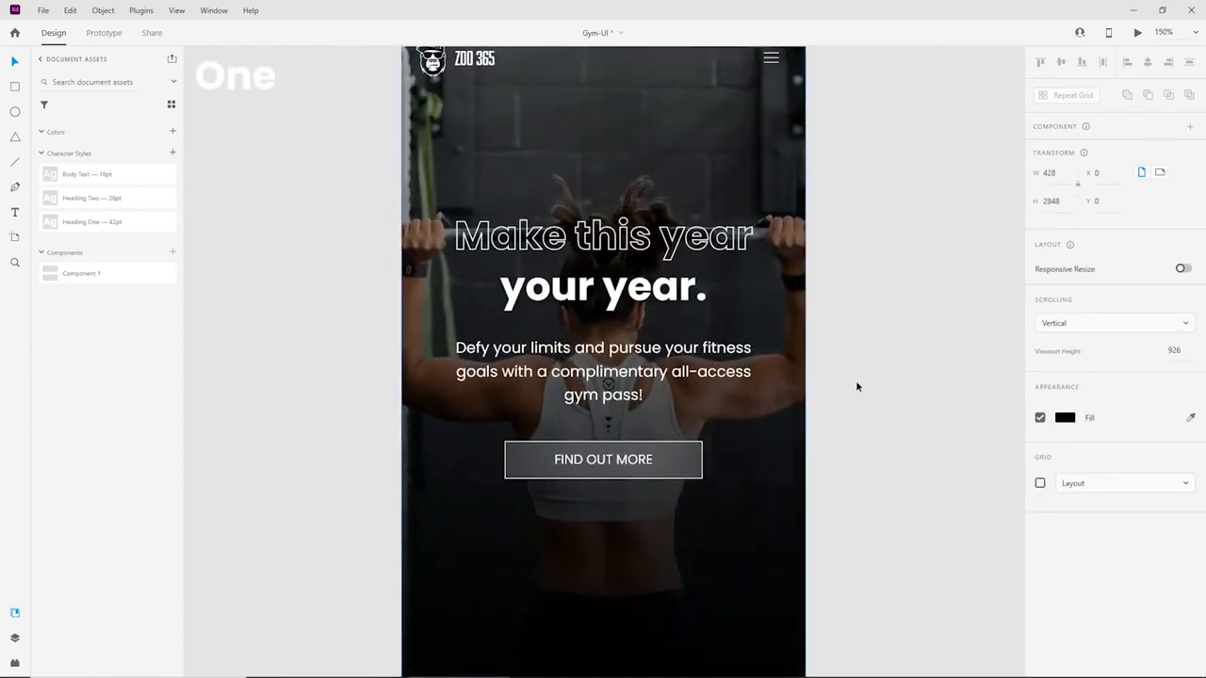
{"action": "left_click", "coordinate": [622, 463]}
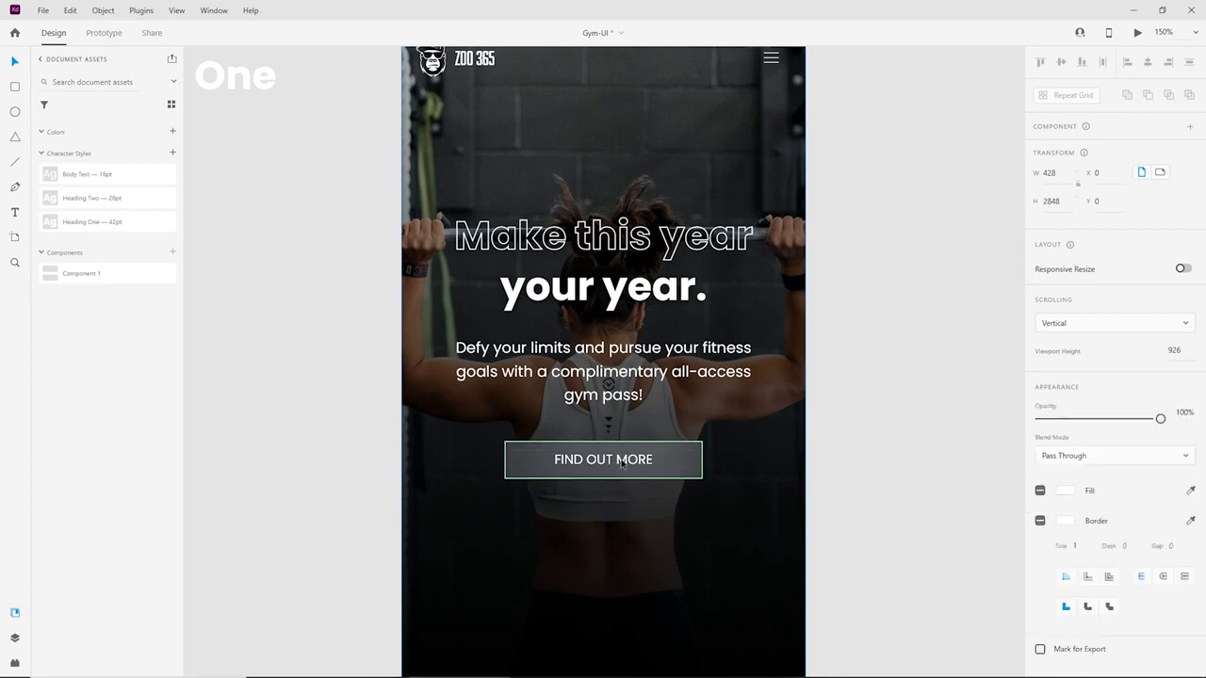
{"action": "left_click", "coordinate": [642, 367], "text": "shift"}
{"action": "left_click", "coordinate": [640, 276], "text": "shift"}
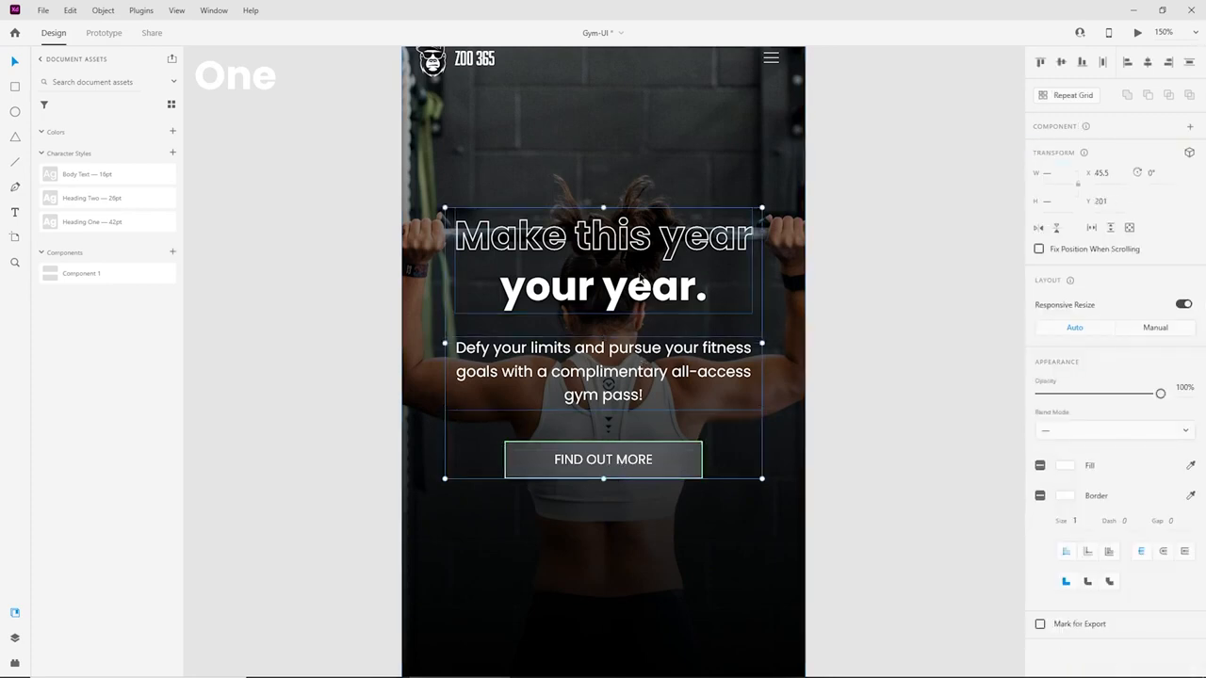
{"action": "key", "text": "ctrl+g"}
{"action": "key", "text": "ctrl+minus"}
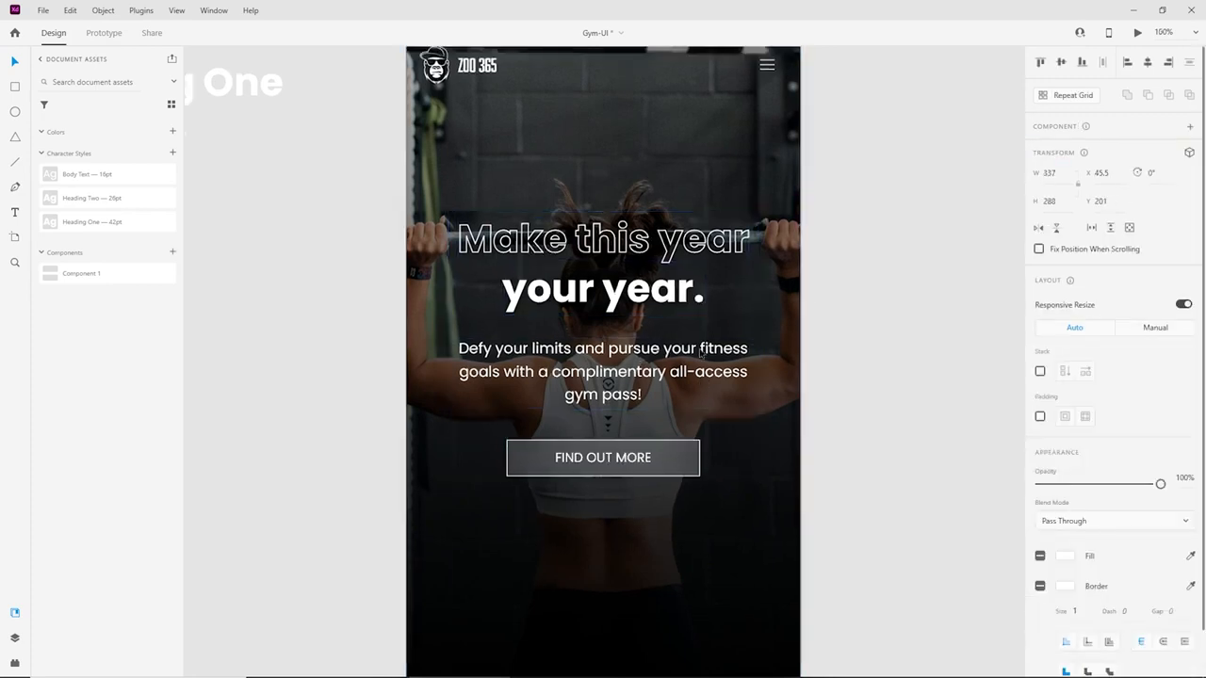
{"action": "mouse_move", "coordinate": [607, 323]}
{"action": "left_mouse_down"}
{"action": "mouse_move", "coordinate": [604, 363]}
{"action": "mouse_move", "coordinate": [601, 270]}
{"action": "mouse_move", "coordinate": [602, 326]}
{"action": "left_mouse_up"}
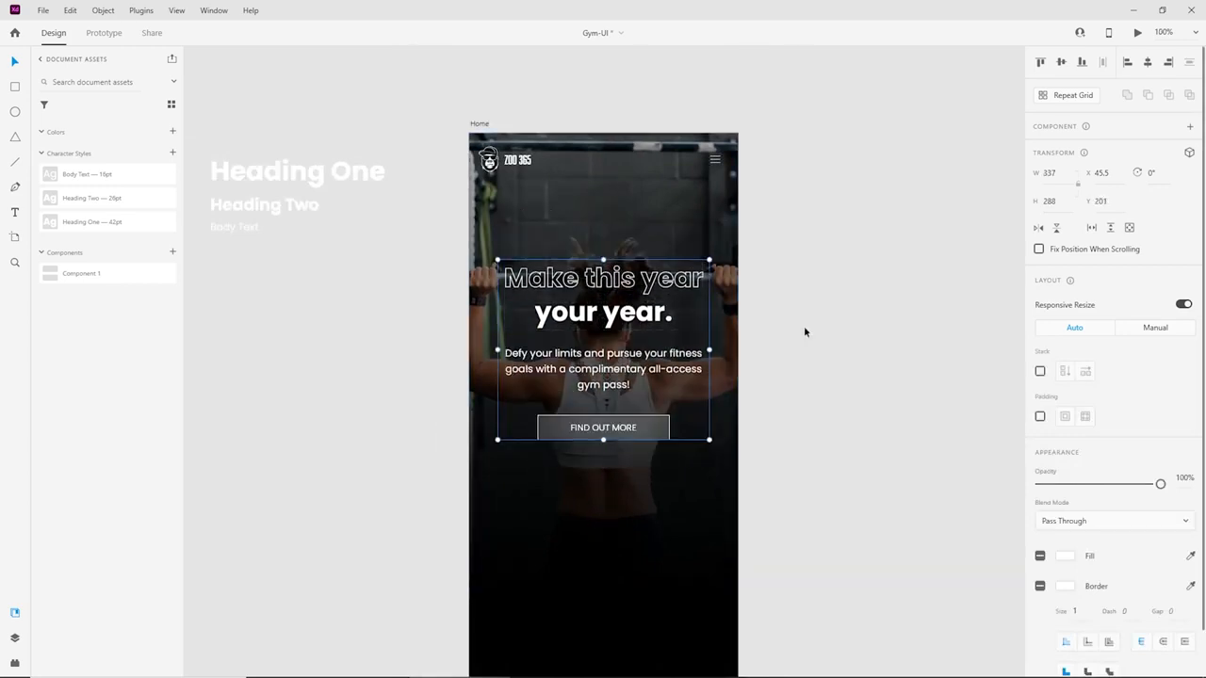
Try to move the FIND OUT MORE button up towards the hero body text, then undo the move.
{"action": "left_click", "coordinate": [803, 326]}
{"action": "key", "text": "ctrl+plus"}
{"action": "left_click", "coordinate": [614, 352]}
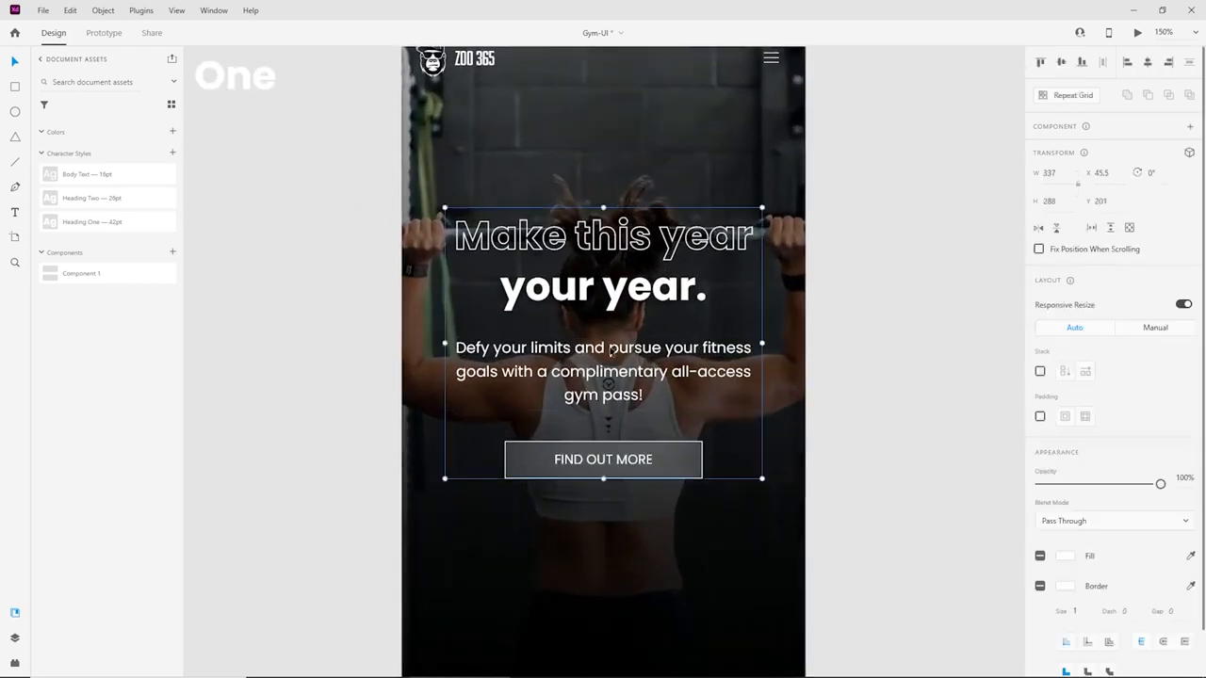
{"action": "double_click", "coordinate": [611, 353]}
{"action": "left_click", "coordinate": [632, 459]}
{"action": "left_click_drag", "start_coordinate": [631, 459], "coordinate": [630, 449]}
{"action": "left_click", "coordinate": [873, 368]}
{"action": "key", "text": "ctrl+minus"}
{"action": "key", "text": "ctrl+z"}
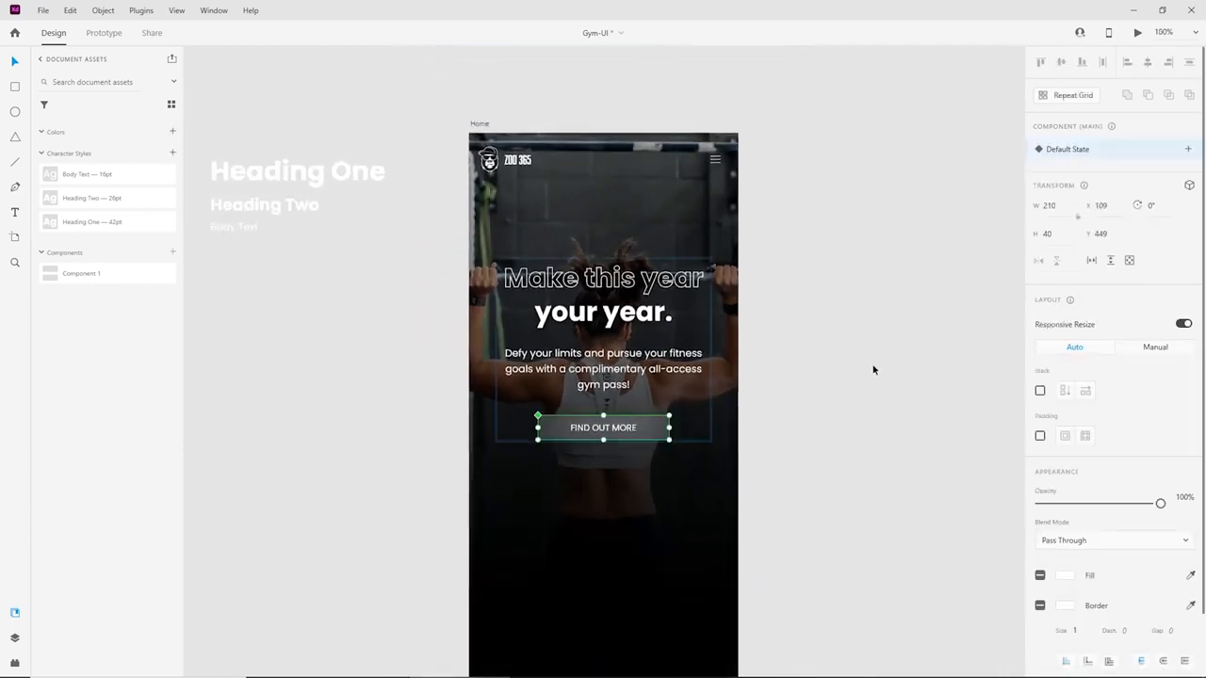
Inside the hero group, move the body text and FIND OUT MORE button up towards the headline, with the button at Y 439.
{"action": "key", "text": "Escape"}
{"action": "key", "text": "ctrl+plus"}
{"action": "left_click_drag", "start_coordinate": [585, 359], "coordinate": [586, 358]}
{"action": "left_click_drag", "start_coordinate": [614, 476], "coordinate": [614, 466]}
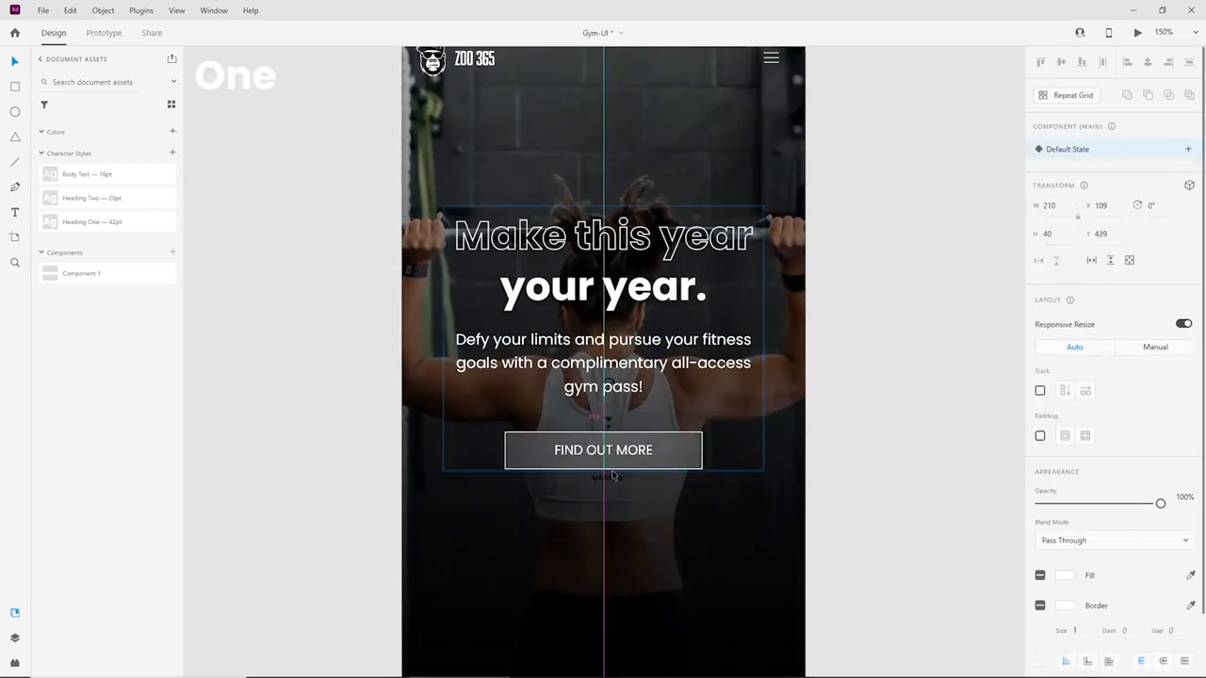
{"action": "left_click", "coordinate": [860, 381]}
Move the whole hero content group down the Home artboard to Y 225.
{"action": "key", "text": "ctrl+minus"}
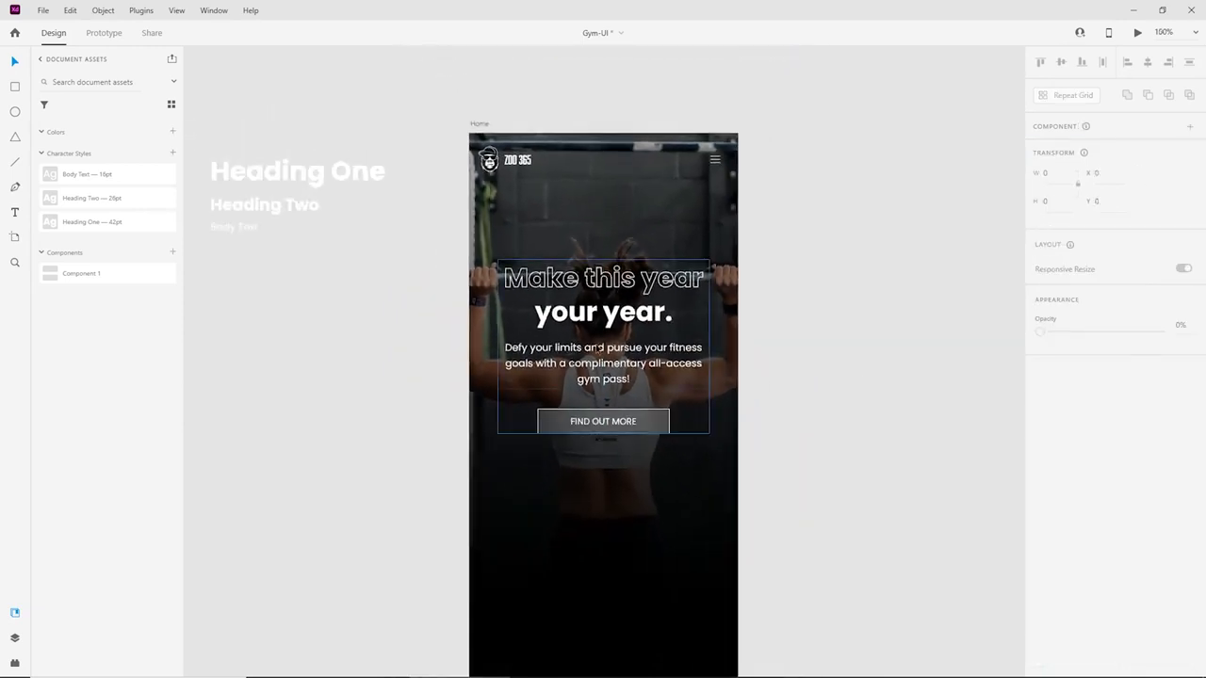
{"action": "left_click_drag", "start_coordinate": [598, 350], "coordinate": [598, 365]}
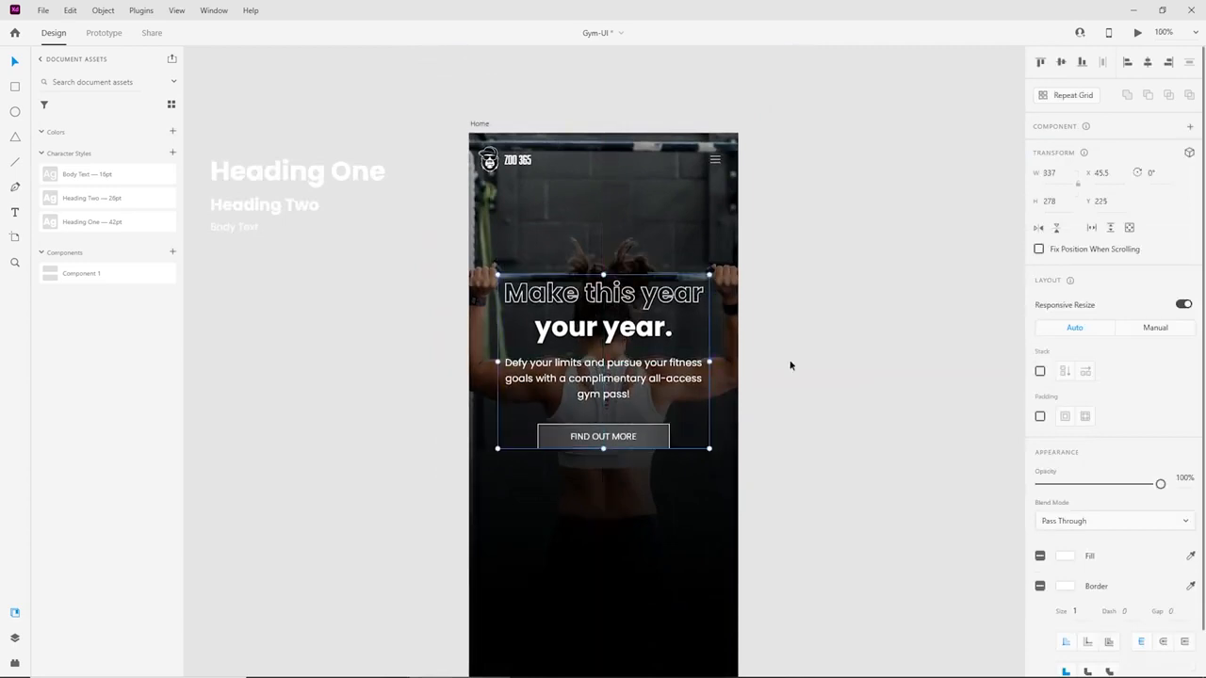
{"action": "left_click", "coordinate": [789, 360]}
Reduce the background blur amount on the FIND OUT MORE button's background rectangle.
{"action": "scroll", "coordinate": [754, 377], "scroll_direction": "down", "scroll_amount": 2}
{"action": "key", "text": "ctrl+plus"}
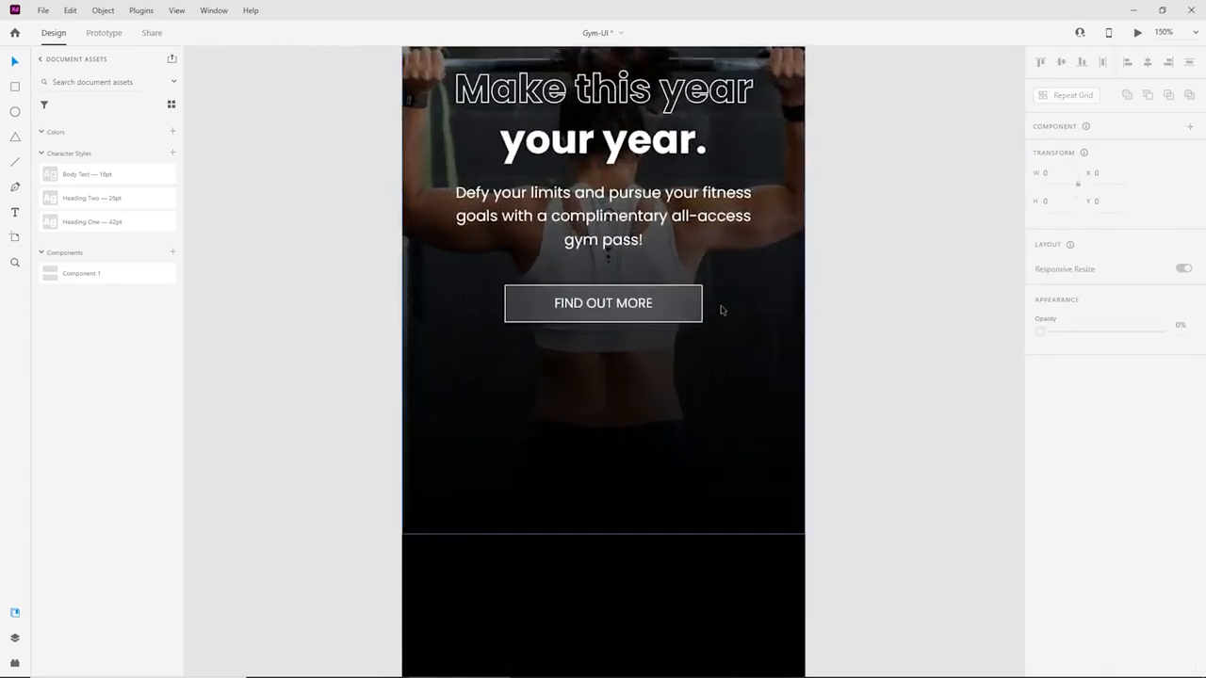
{"action": "double_click", "coordinate": [687, 308]}
{"action": "double_click", "coordinate": [677, 293]}
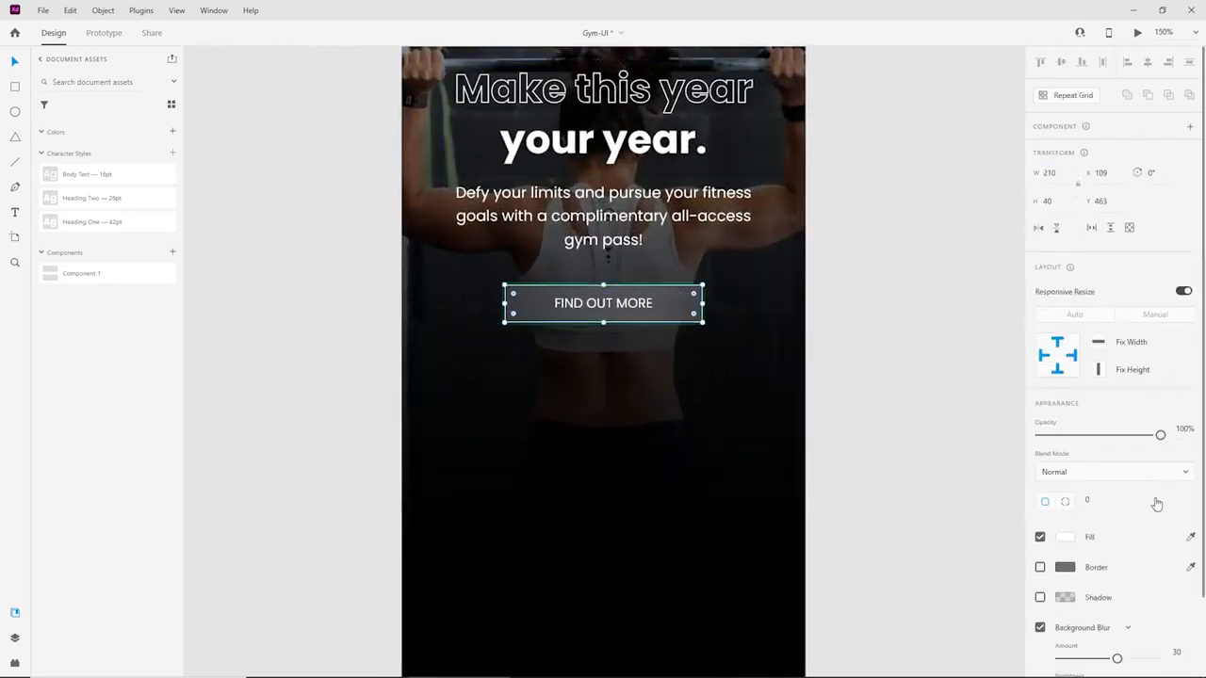
{"action": "left_click_drag", "start_coordinate": [1116, 658], "coordinate": [1066, 656]}
{"action": "left_click", "coordinate": [817, 383]}
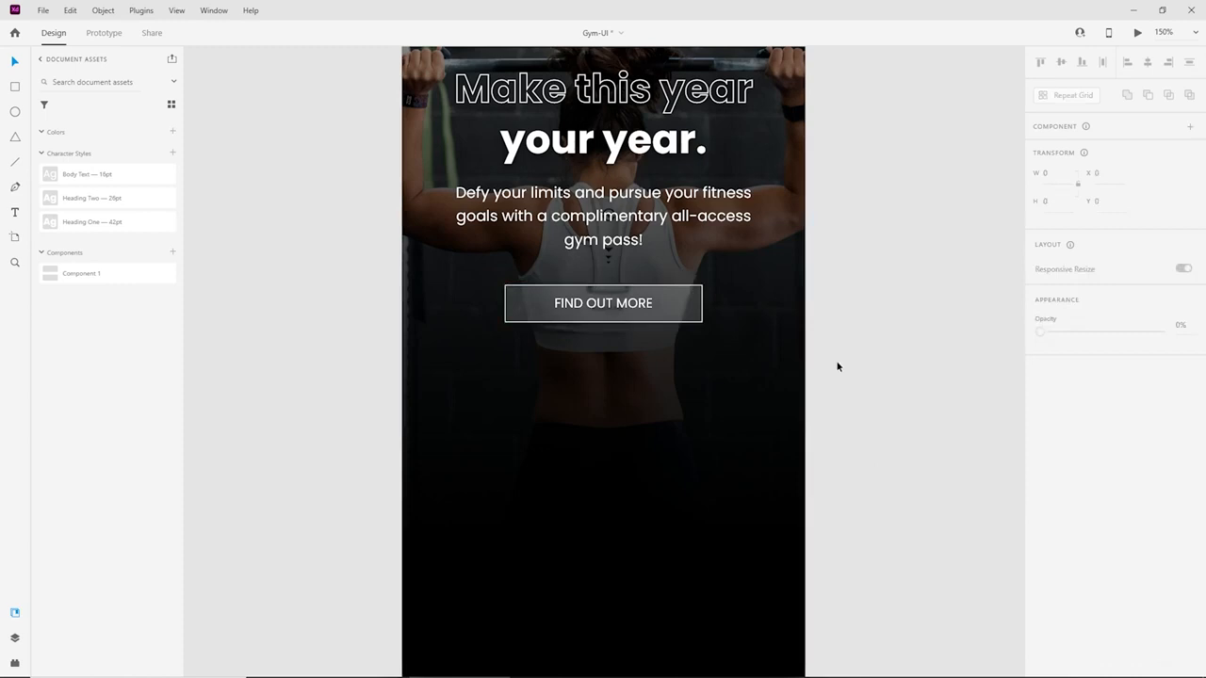
Turn on the column layout grid for the Home artboard.
{"action": "key", "text": "ctrl+minus"}
{"action": "scroll", "coordinate": [500, 272], "scroll_direction": "down", "scroll_amount": 3}
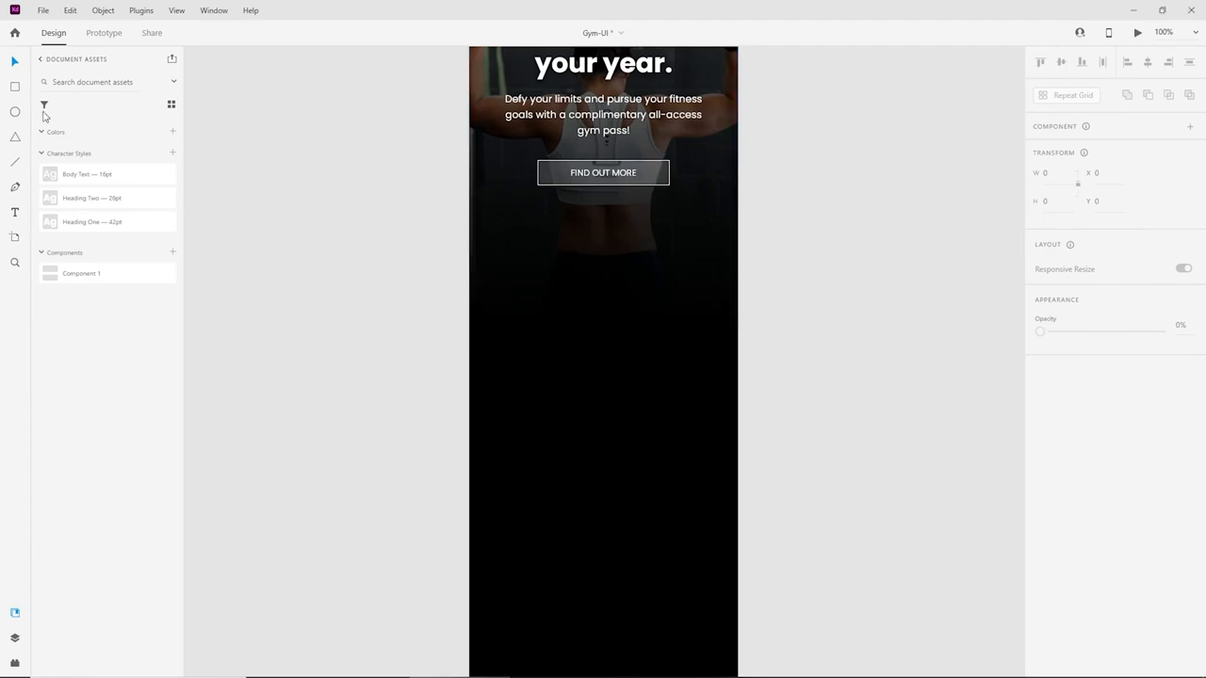
{"action": "left_click", "coordinate": [671, 397]}
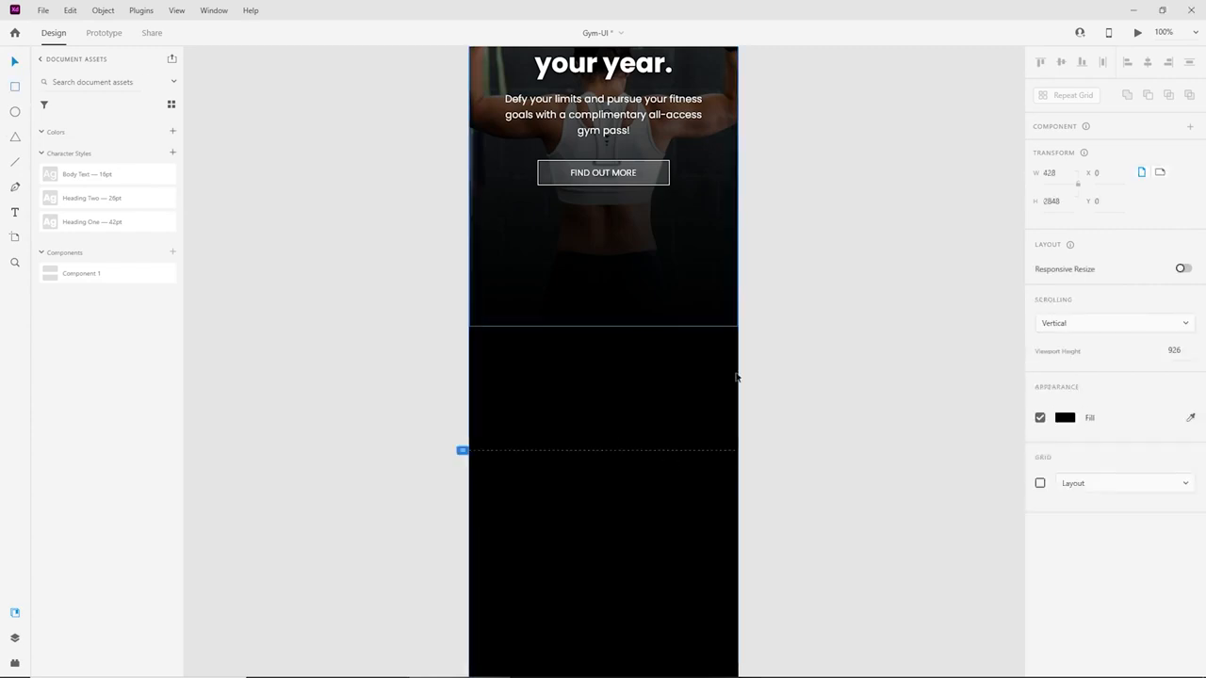
{"action": "left_click", "coordinate": [1040, 483]}
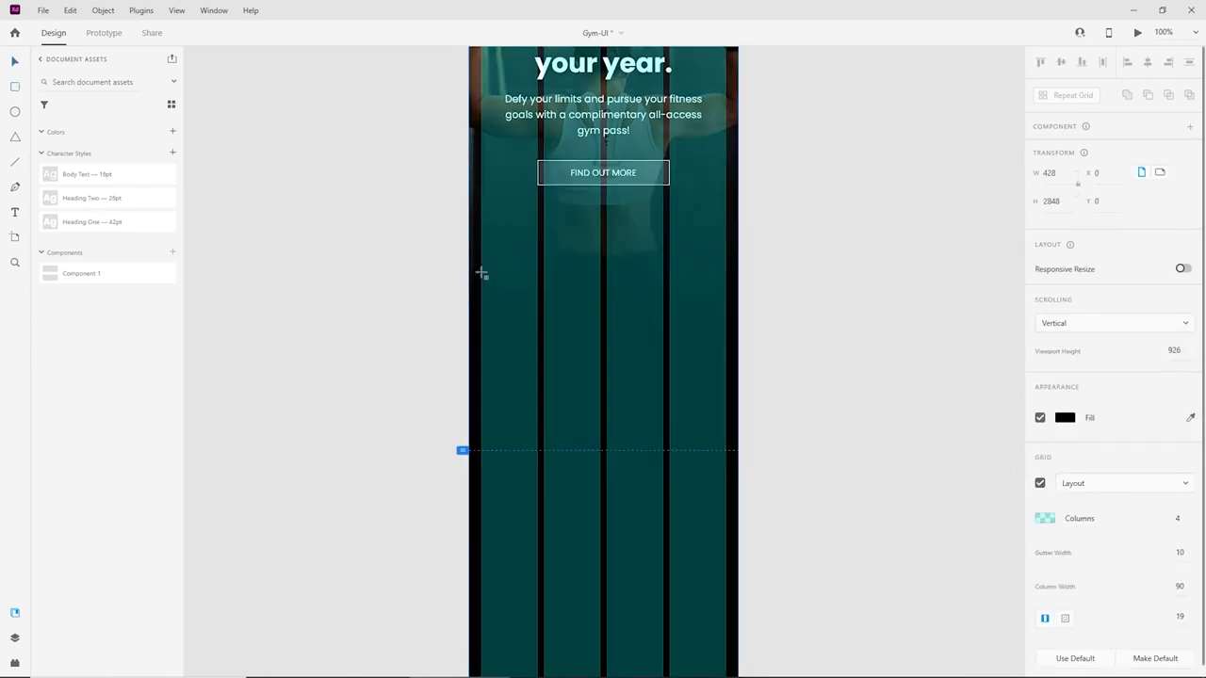
Draw a rectangle about 390 × 320 spanning the four grid columns and move it onto the empty canvas beside the Home artboard.
{"action": "mouse_move", "coordinate": [481, 274]}
{"action": "left_mouse_down"}
{"action": "mouse_move", "coordinate": [530, 344]}
{"action": "mouse_move", "coordinate": [727, 436]}
{"action": "mouse_move", "coordinate": [738, 486]}
{"action": "mouse_move", "coordinate": [727, 494]}
{"action": "mouse_move", "coordinate": [728, 475]}
{"action": "left_mouse_up"}
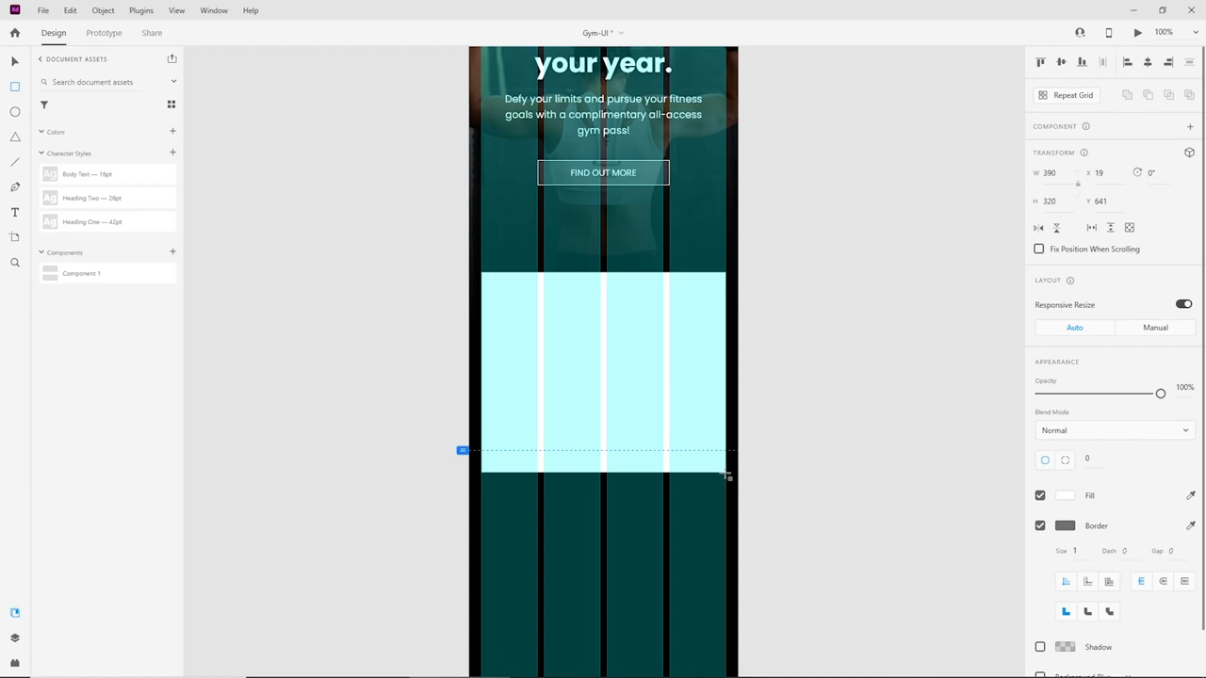
{"action": "left_click_drag", "start_coordinate": [728, 476], "coordinate": [726, 473]}
{"action": "key", "text": "v"}
{"action": "left_click_drag", "start_coordinate": [574, 355], "coordinate": [543, 355]}
{"action": "left_click", "coordinate": [683, 379]}
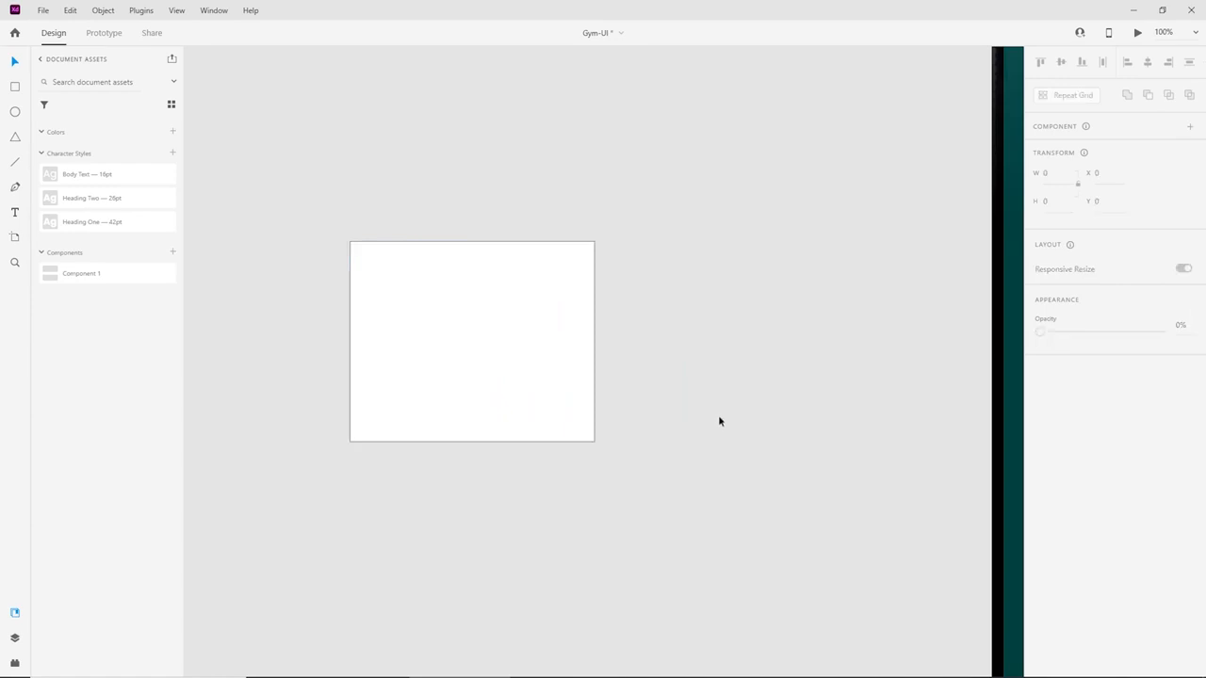
Fill the rectangle with the photo of the woman doing sit-ups from the Gym Website Tutorial folder.
{"action": "left_click", "coordinate": [358, 663]}
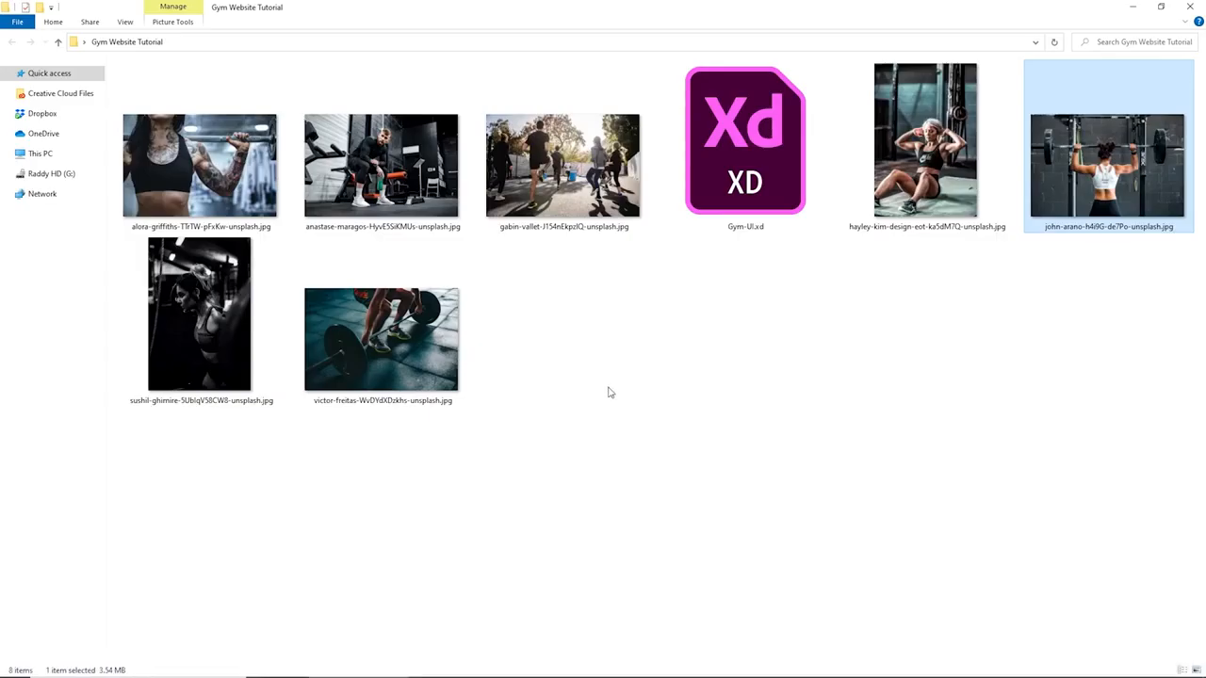
{"action": "left_click", "coordinate": [613, 392]}
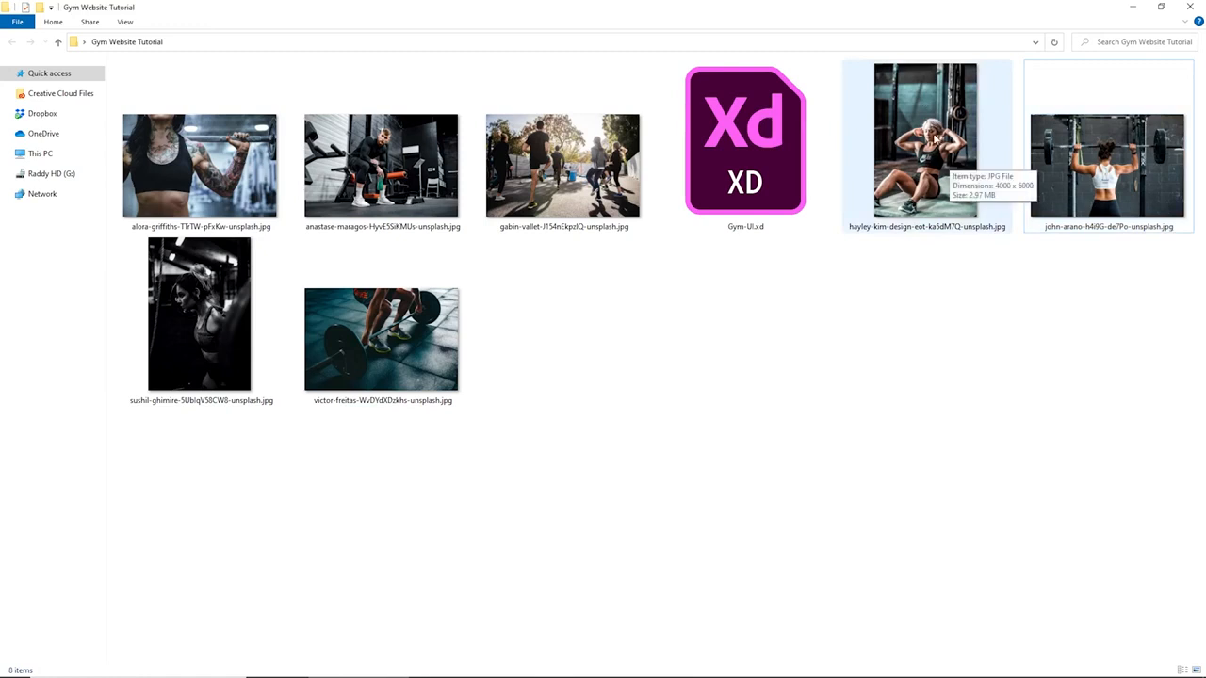
{"action": "left_click_drag", "start_coordinate": [931, 143], "coordinate": [506, 282]}
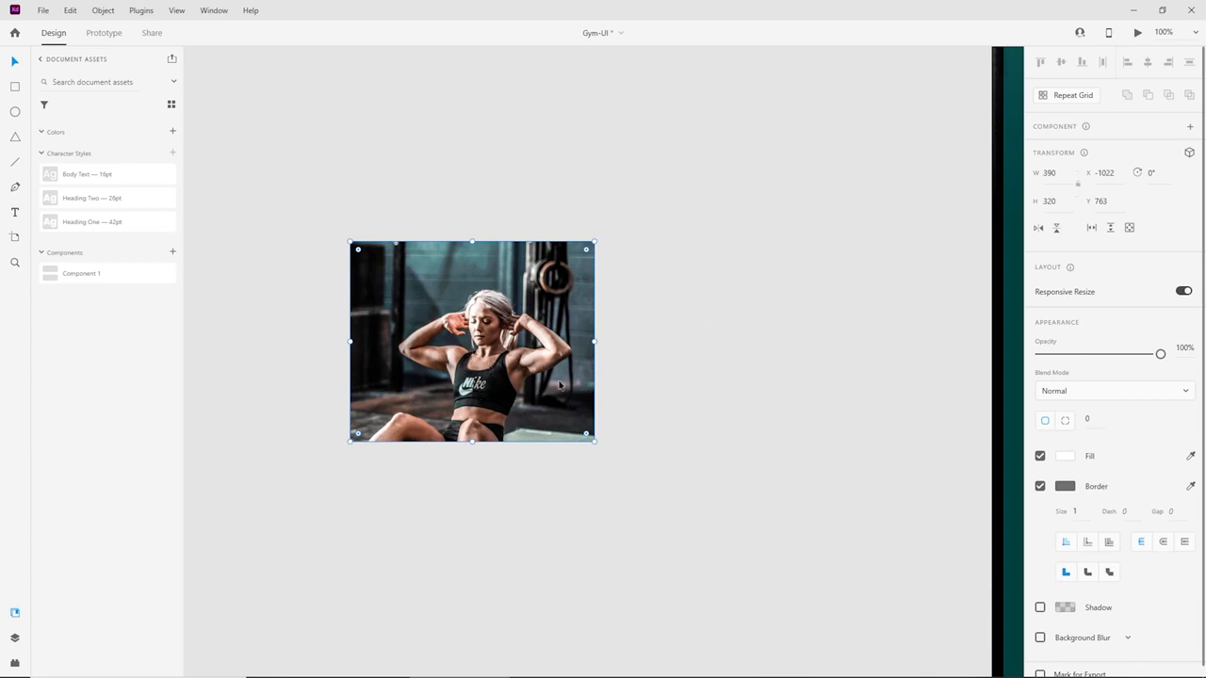
Shift the photo up within its frame so the woman's torso and knees fit in the crop.
{"action": "double_click", "coordinate": [483, 335]}
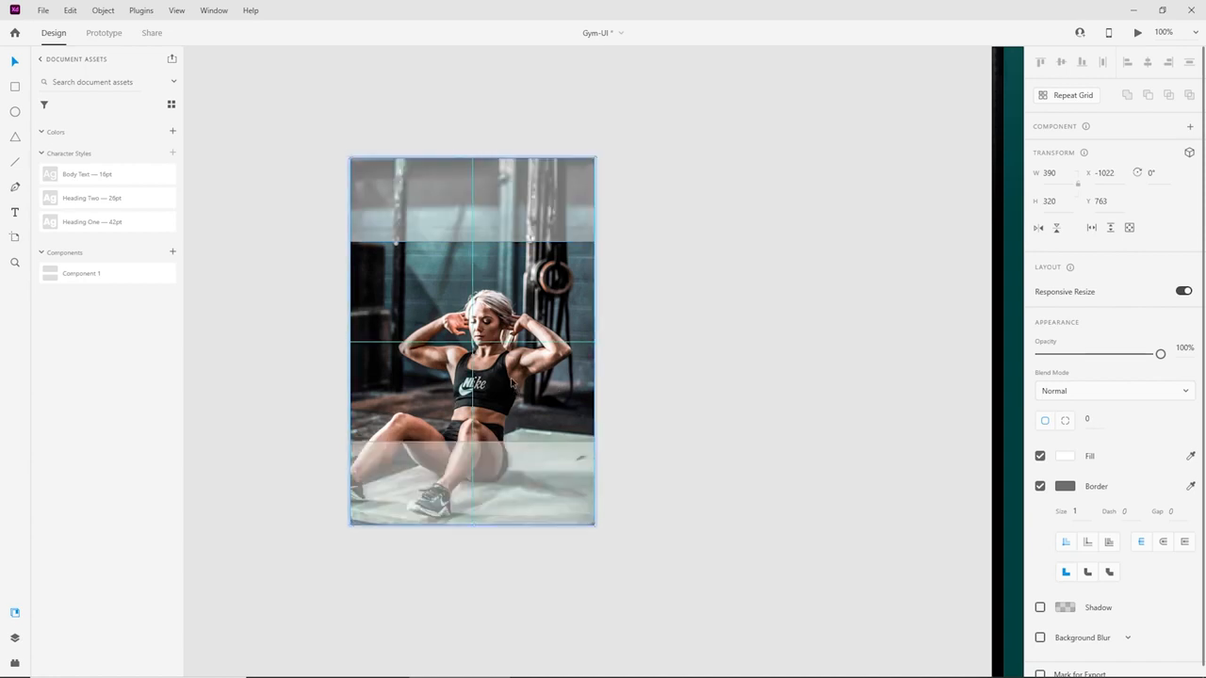
{"action": "left_click_drag", "start_coordinate": [515, 389], "coordinate": [514, 350]}
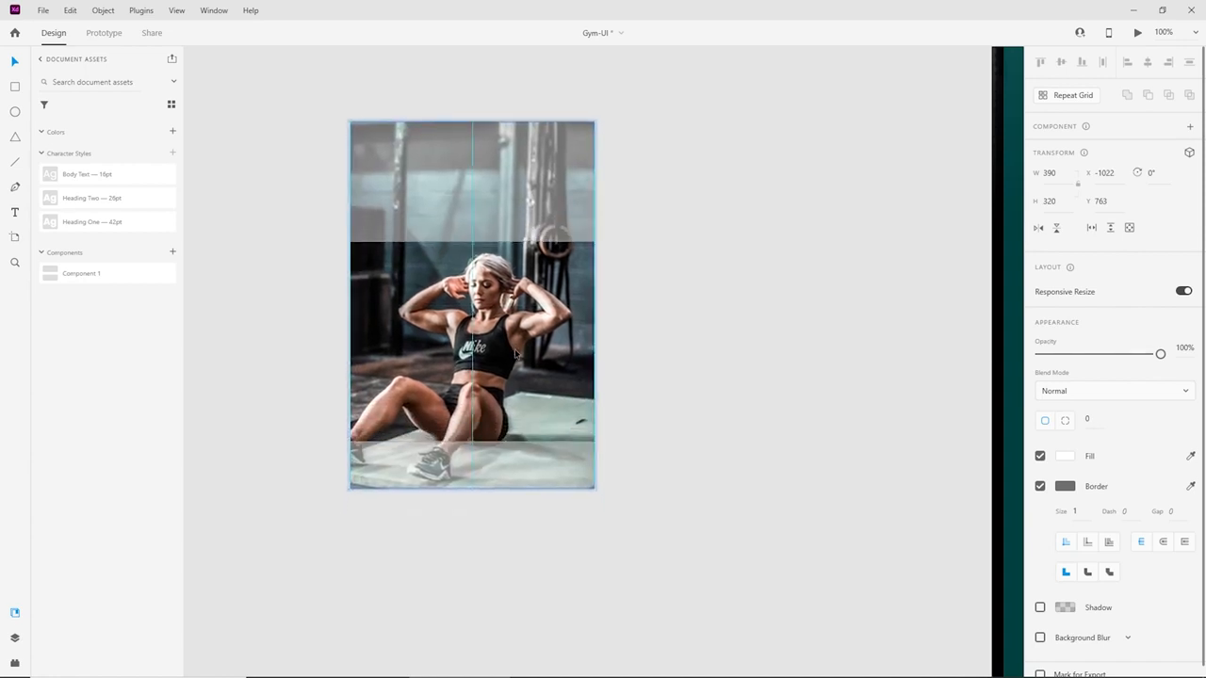
{"action": "left_click", "coordinate": [720, 462]}
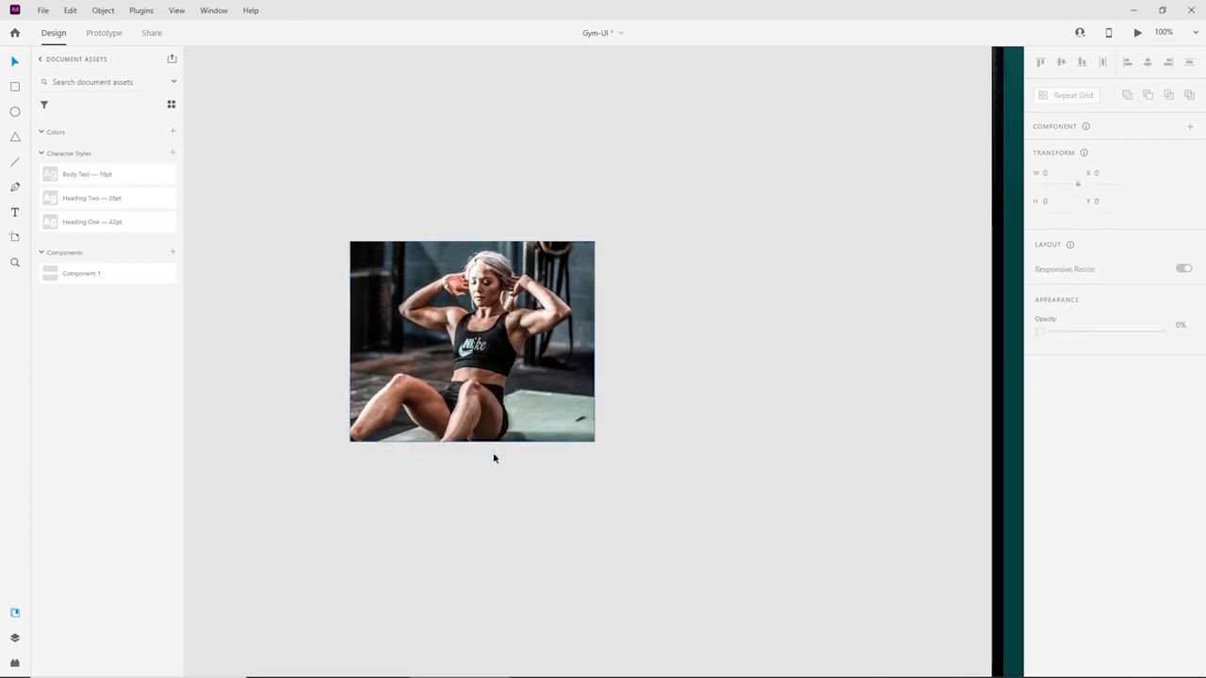
Add a centred text box spanning the photo's full width with the text "Expert Coaching".
{"action": "key", "text": "ctrl+plus"}
{"action": "key", "text": "ctrl+plus"}
{"action": "left_click_drag", "start_coordinate": [648, 396], "coordinate": [830, 447]}
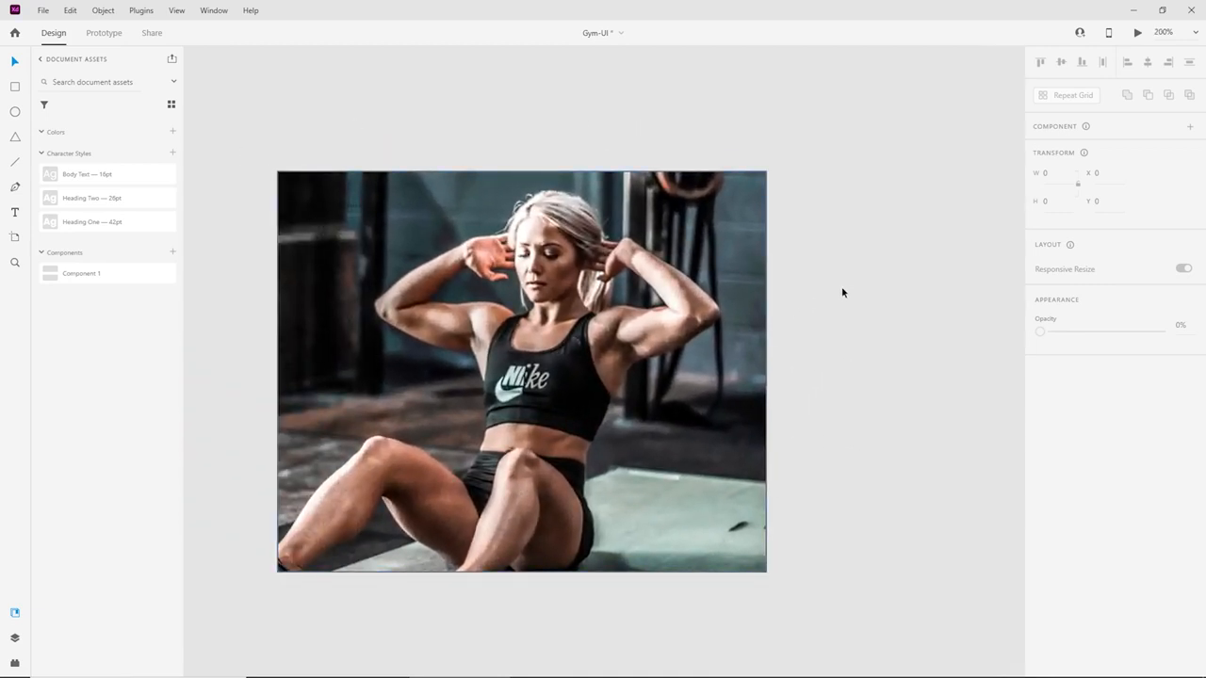
{"action": "left_click", "coordinate": [719, 280]}
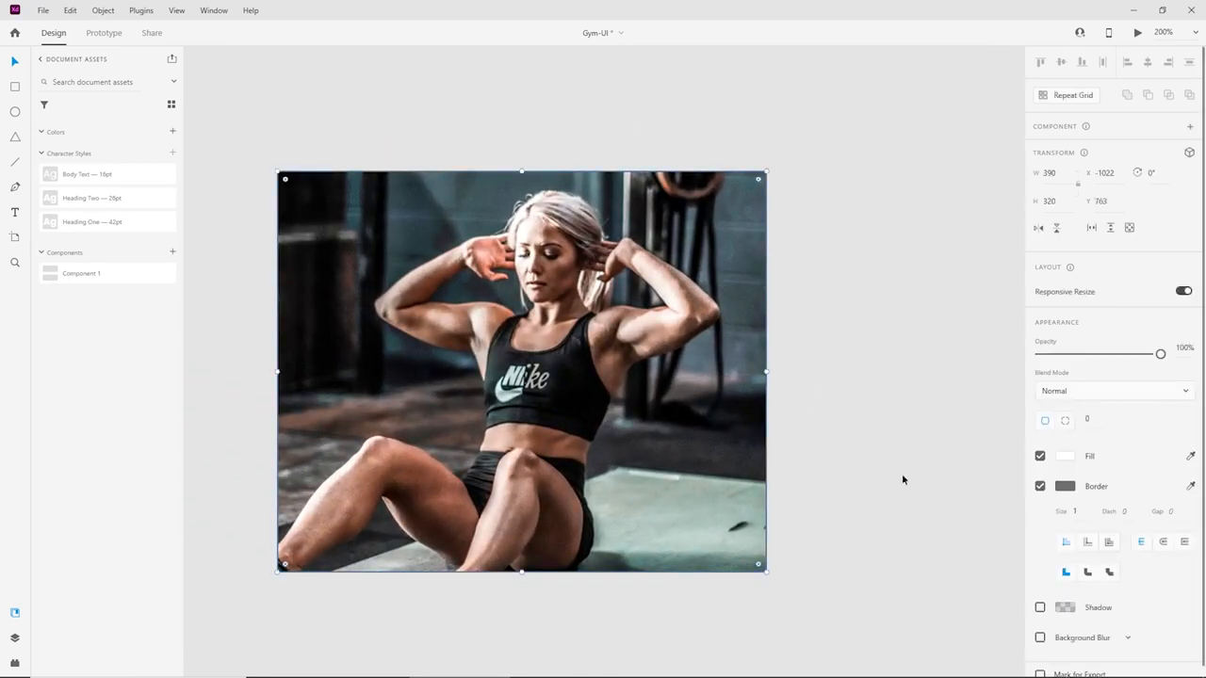
{"action": "left_click", "coordinate": [876, 383]}
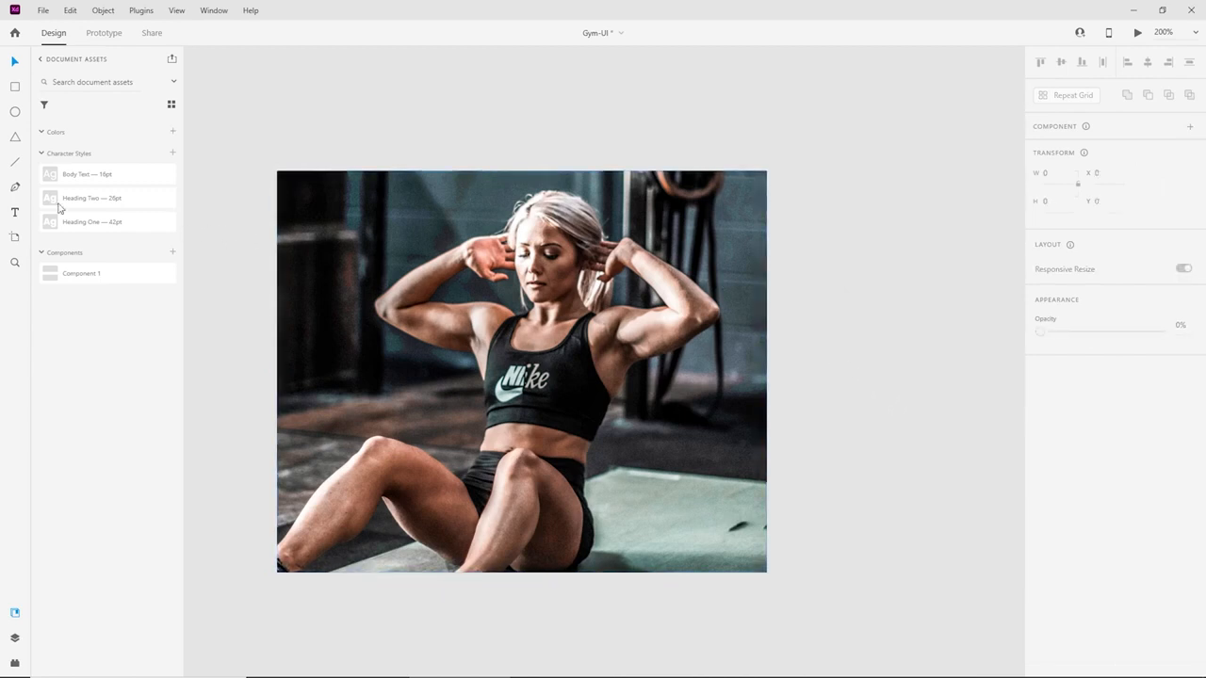
{"action": "left_click", "coordinate": [15, 215]}
{"action": "left_click_drag", "start_coordinate": [279, 341], "coordinate": [771, 387]}
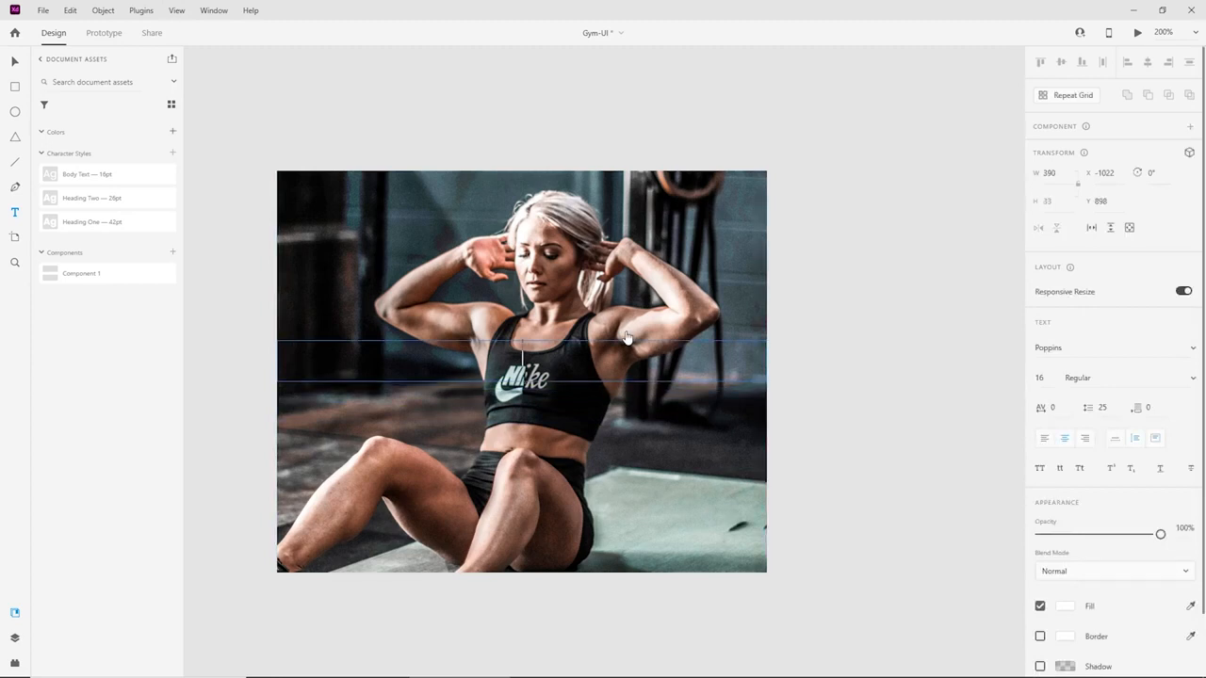
{"action": "type", "text": "E"}
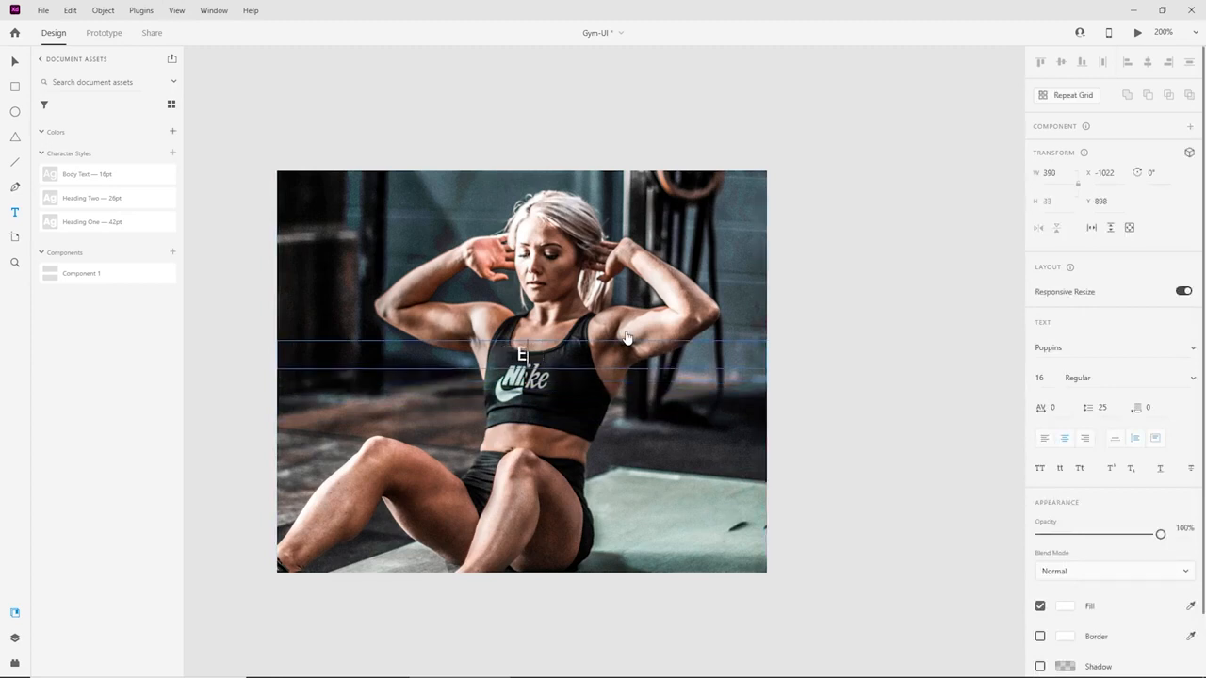
{"action": "type", "text": "xpert Co"}
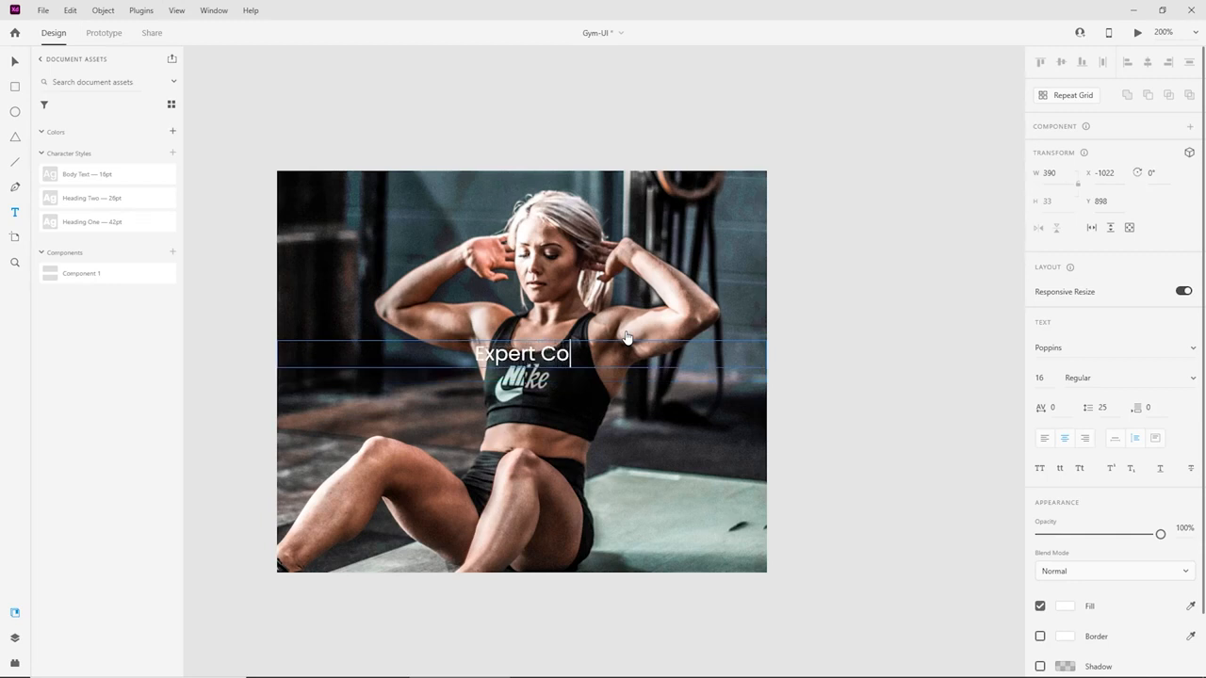
{"action": "type", "text": "aching"}
{"action": "key", "text": "Escape"}
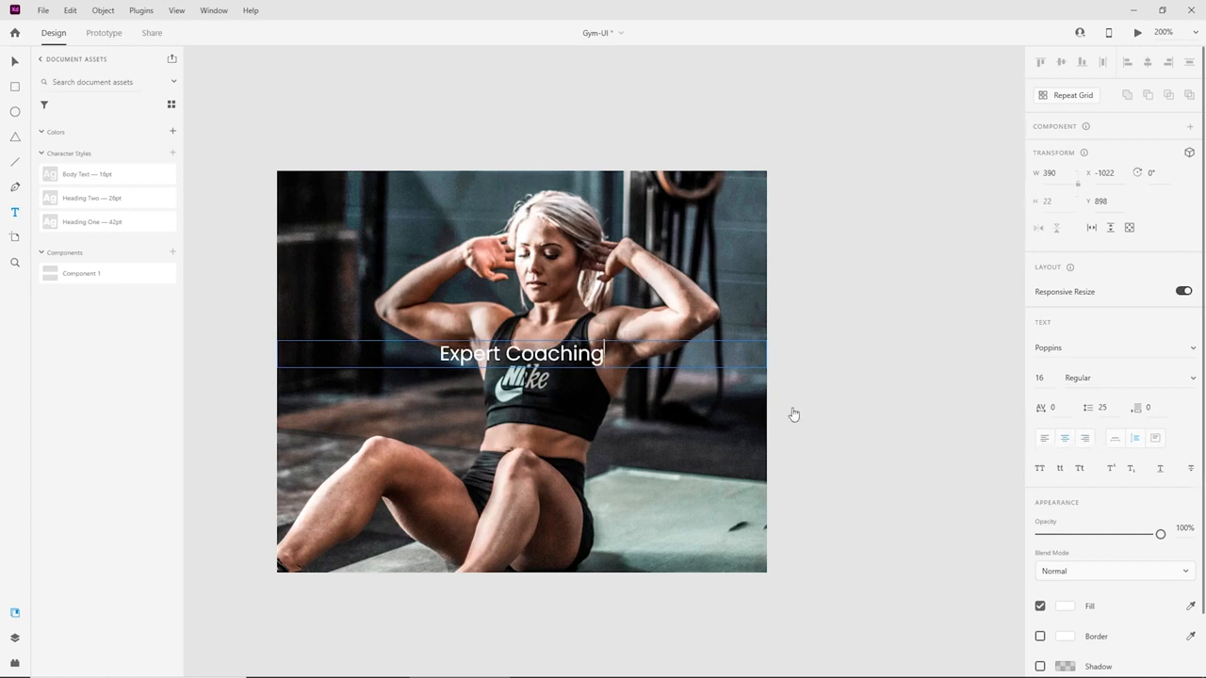
{"action": "key", "text": "Escape"}
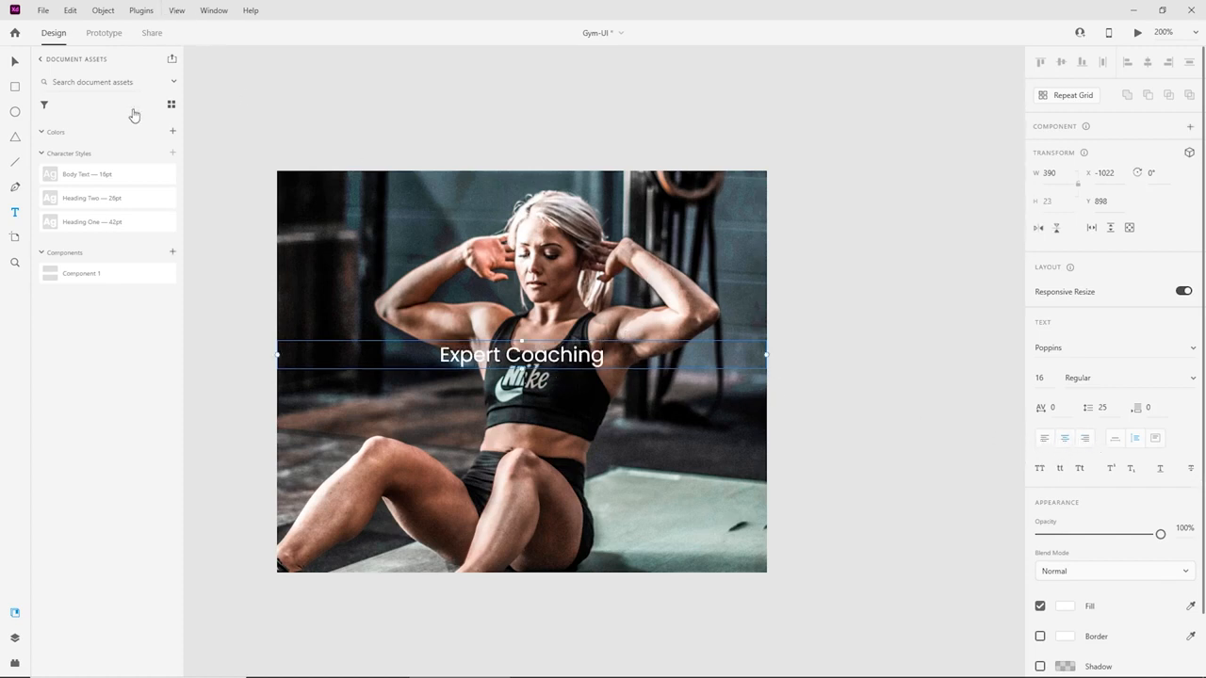
Apply the Heading Two character style to the "Expert Coaching" text and deselect it.
{"action": "left_click", "coordinate": [117, 201]}
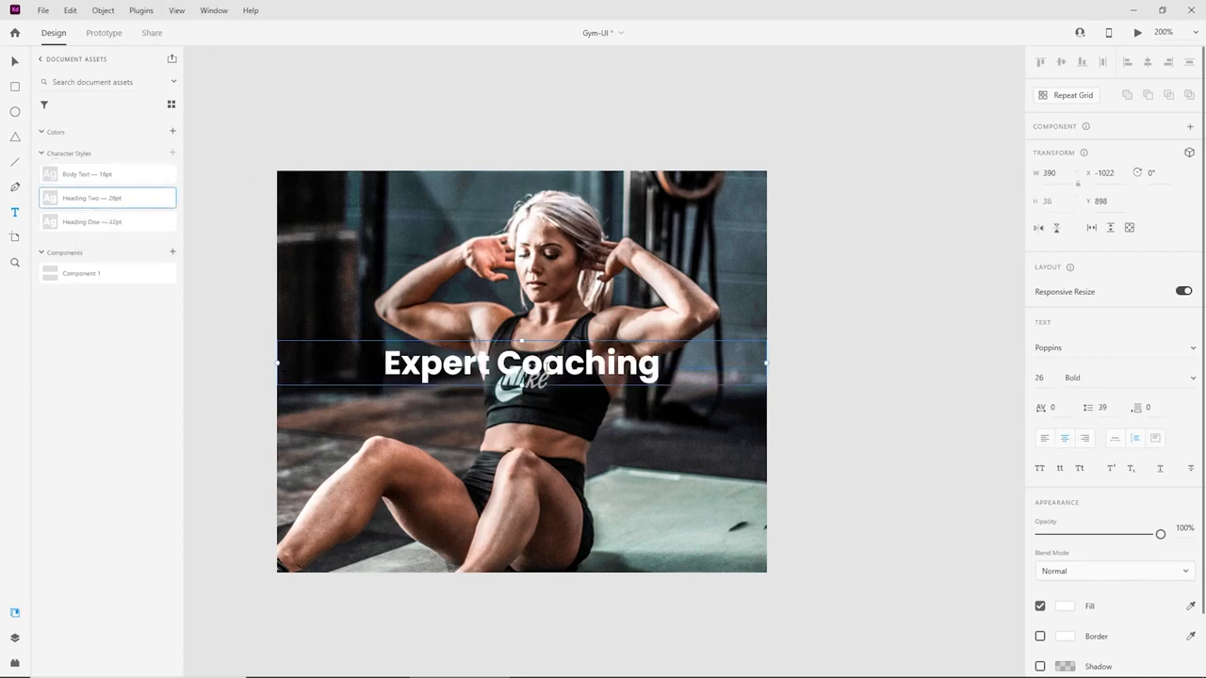
{"action": "left_click", "coordinate": [14, 61]}
{"action": "left_click", "coordinate": [728, 340]}
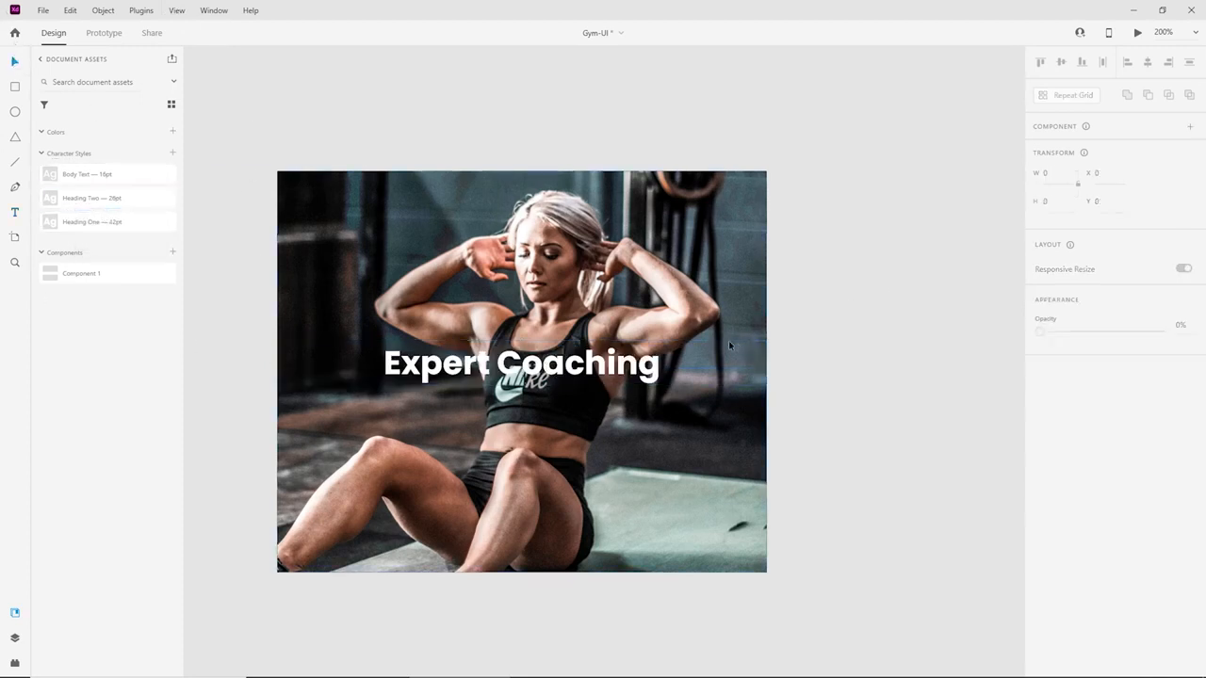
Move the Expert Coaching heading down slightly to the vertical middle of the photo.
{"action": "left_click_drag", "start_coordinate": [568, 383], "coordinate": [568, 395]}
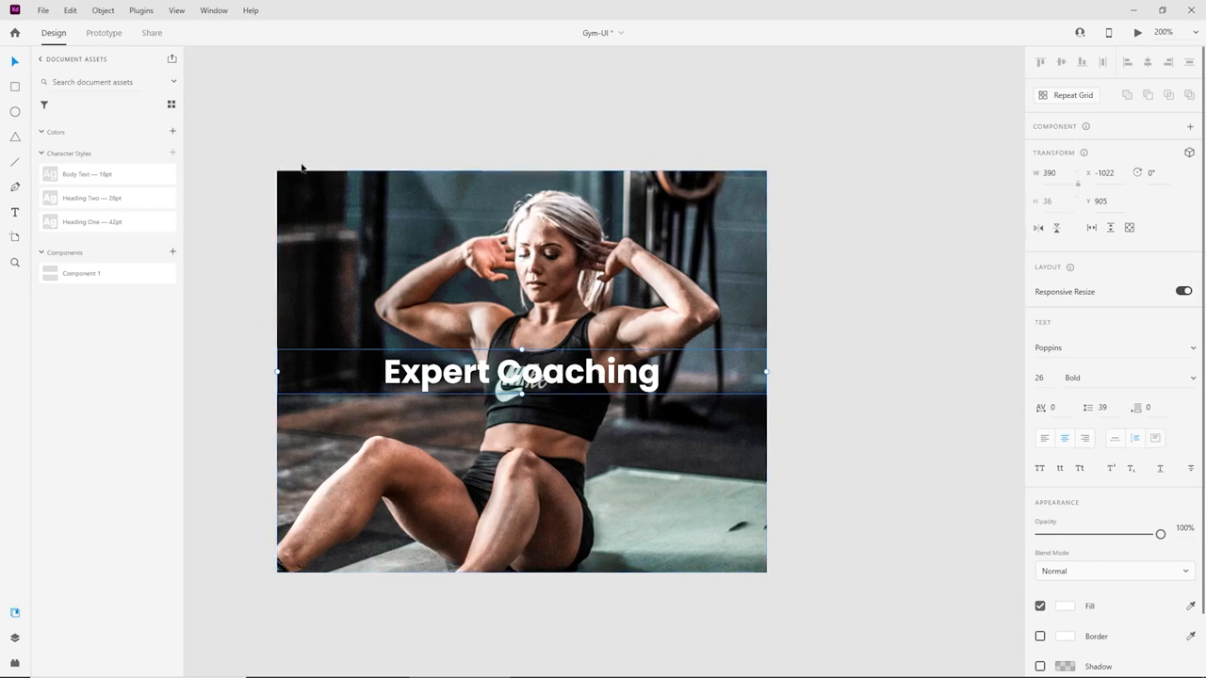
{"action": "left_click", "coordinate": [811, 477]}
{"action": "left_click", "coordinate": [615, 387]}
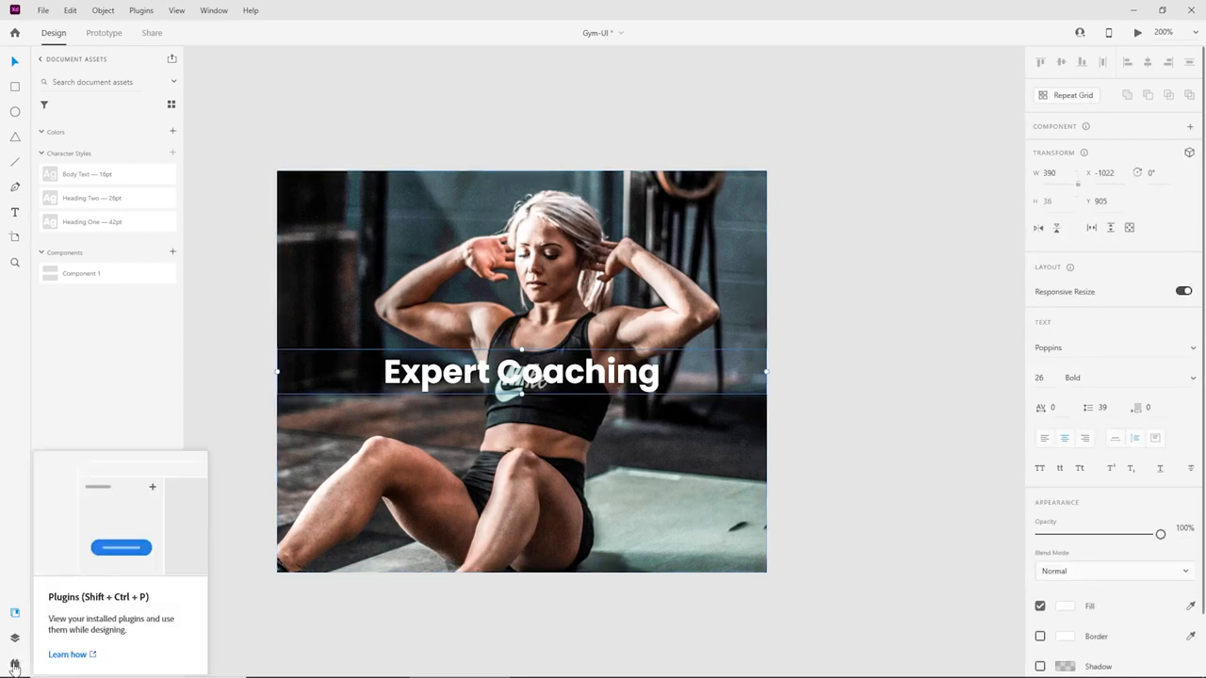
Try to check the contrast between the heading and the gym photo with the Stark plugin, and dismiss its message.
{"action": "left_click", "coordinate": [14, 666]}
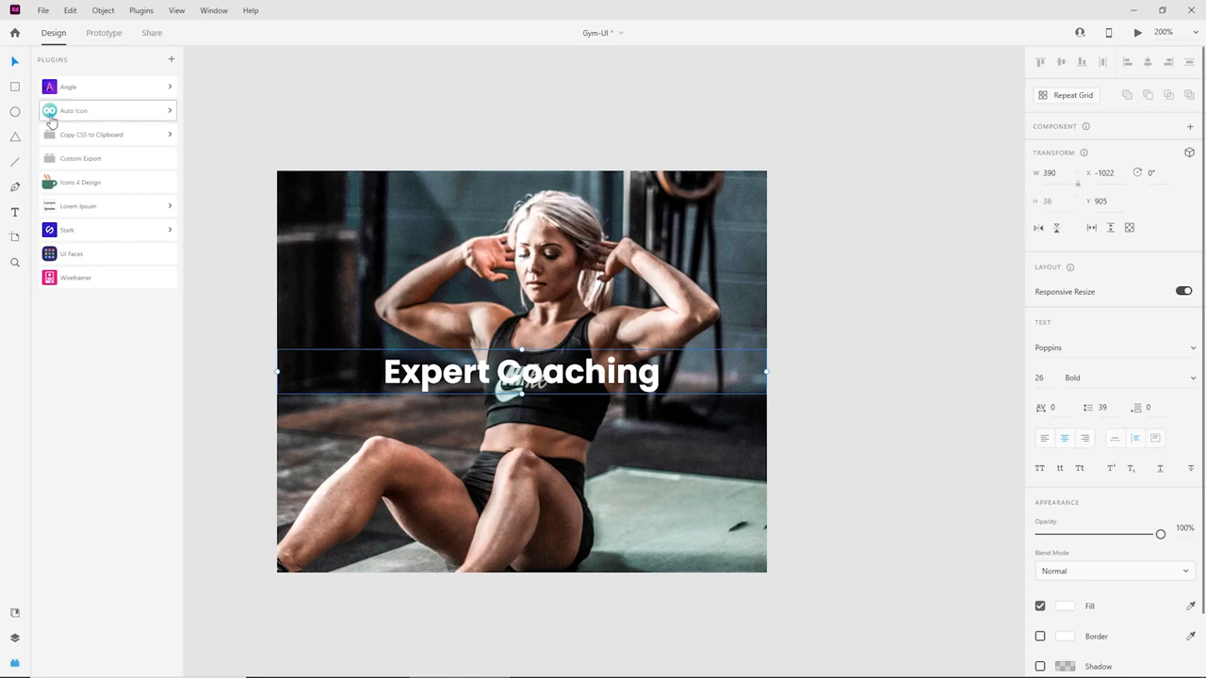
{"action": "left_click", "coordinate": [70, 235]}
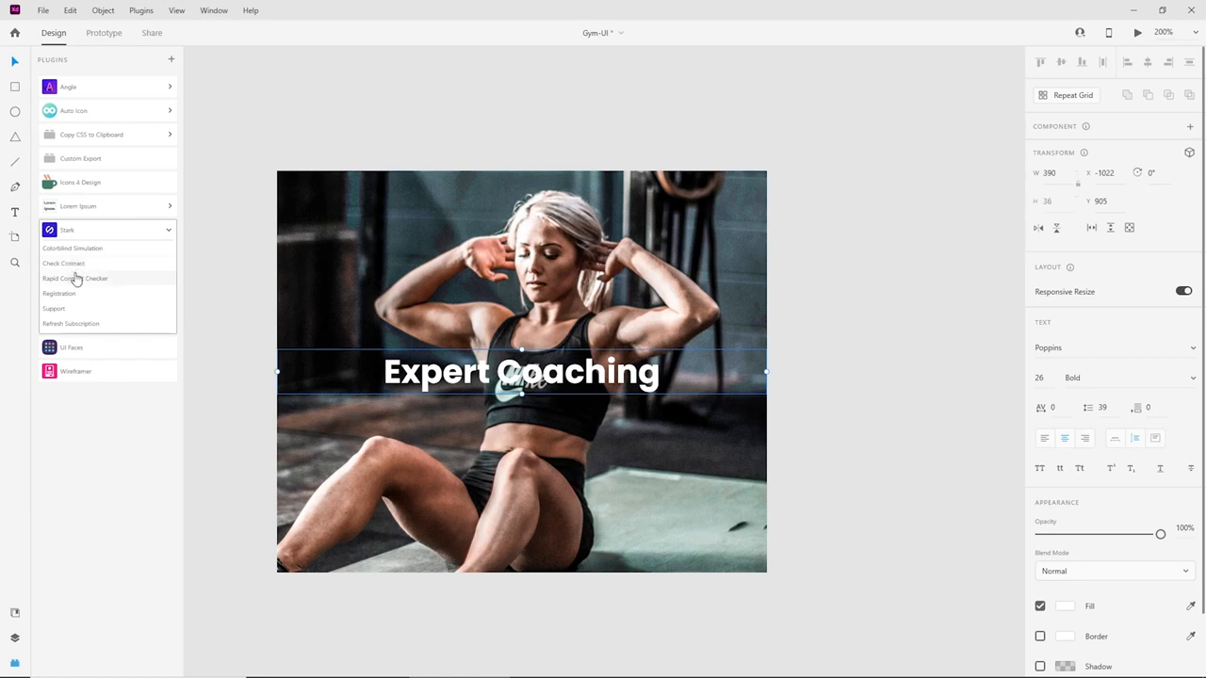
{"action": "left_click", "coordinate": [899, 505]}
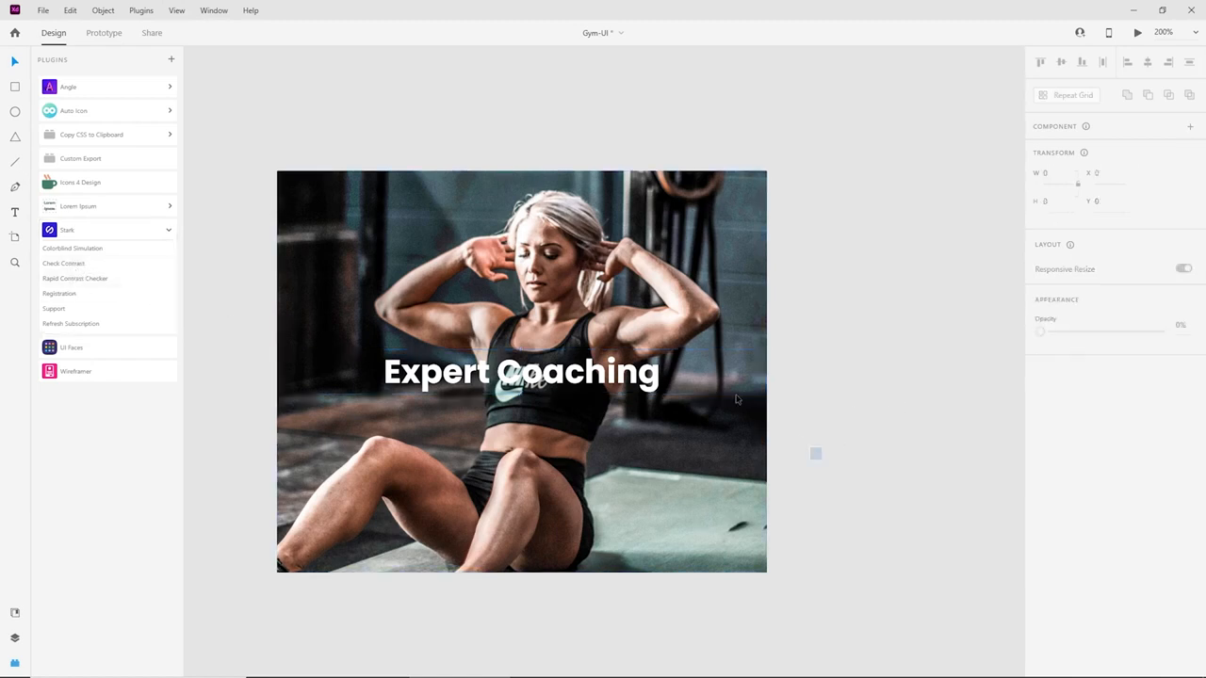
{"action": "left_click", "coordinate": [744, 434]}
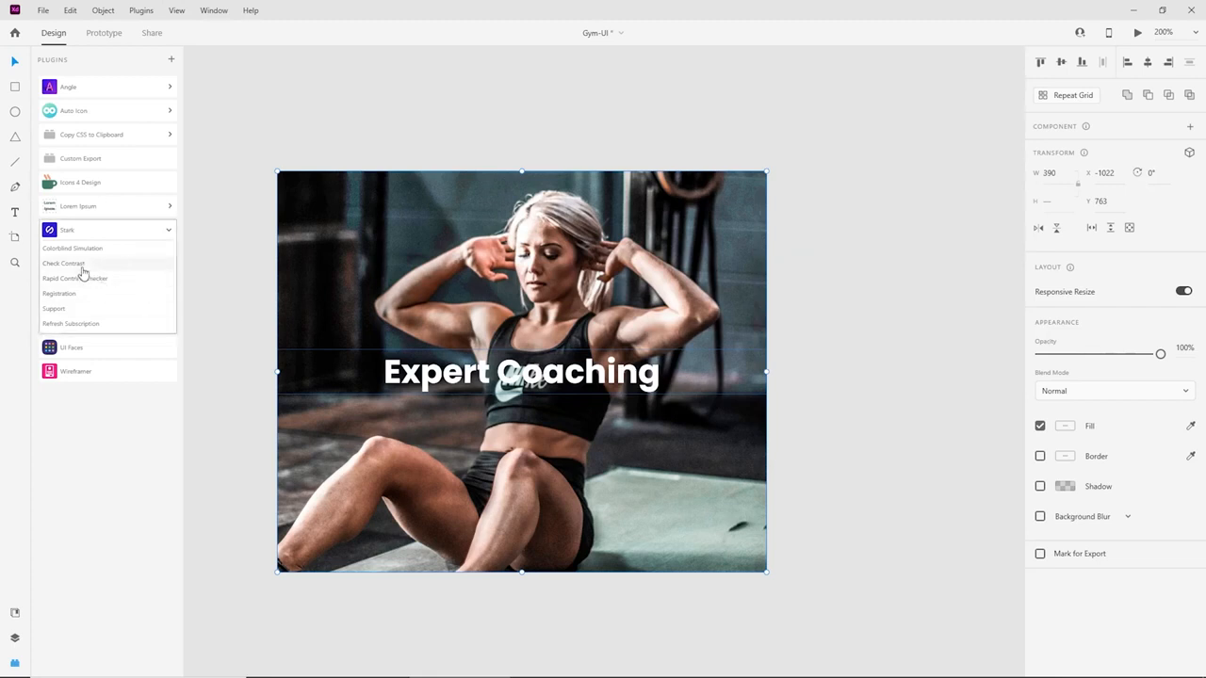
{"action": "left_click", "coordinate": [81, 267]}
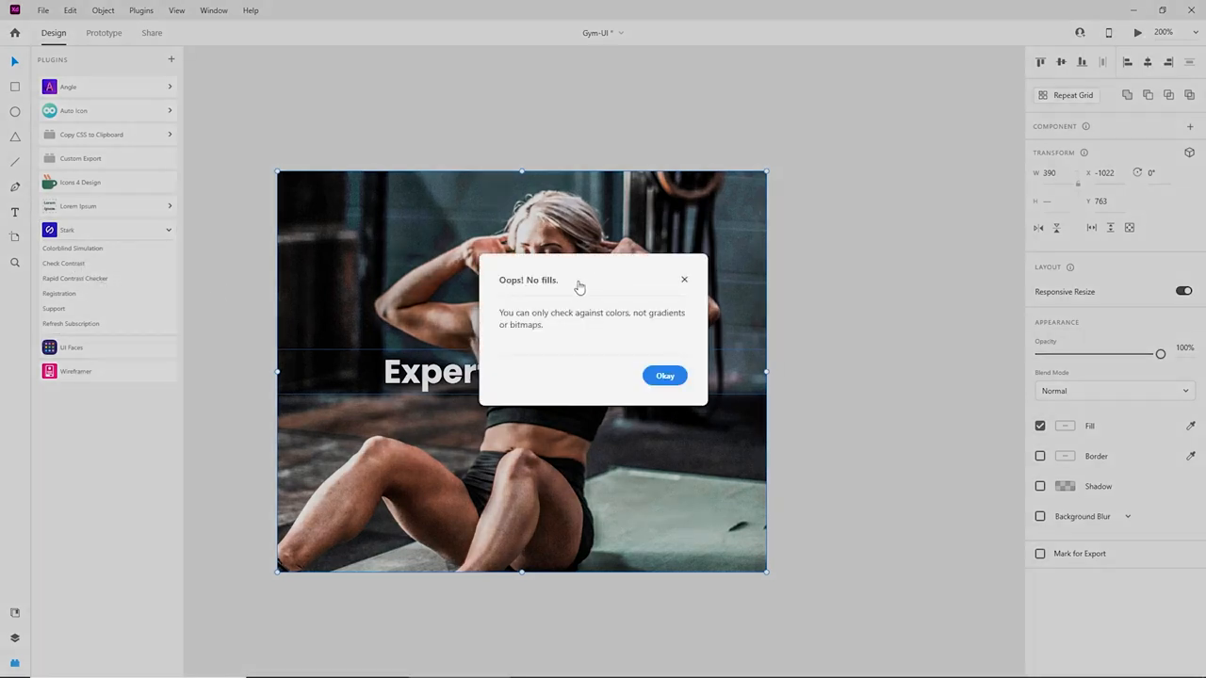
{"action": "left_click", "coordinate": [664, 377]}
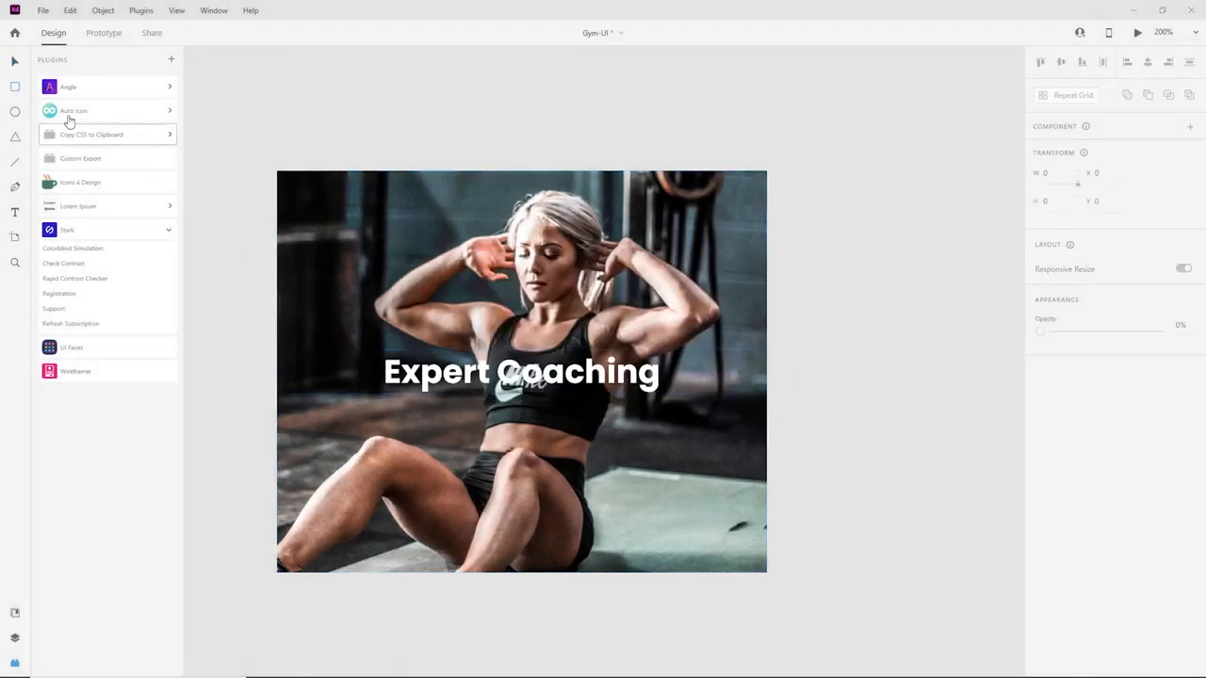
Place a light grey rectangle about 313 × 54 behind the heading and check the contrast between them with Stark.
{"action": "left_click", "coordinate": [14, 86]}
{"action": "mouse_move", "coordinate": [343, 343]}
{"action": "left_mouse_down"}
{"action": "mouse_move", "coordinate": [750, 424]}
{"action": "mouse_move", "coordinate": [734, 409]}
{"action": "left_mouse_up"}
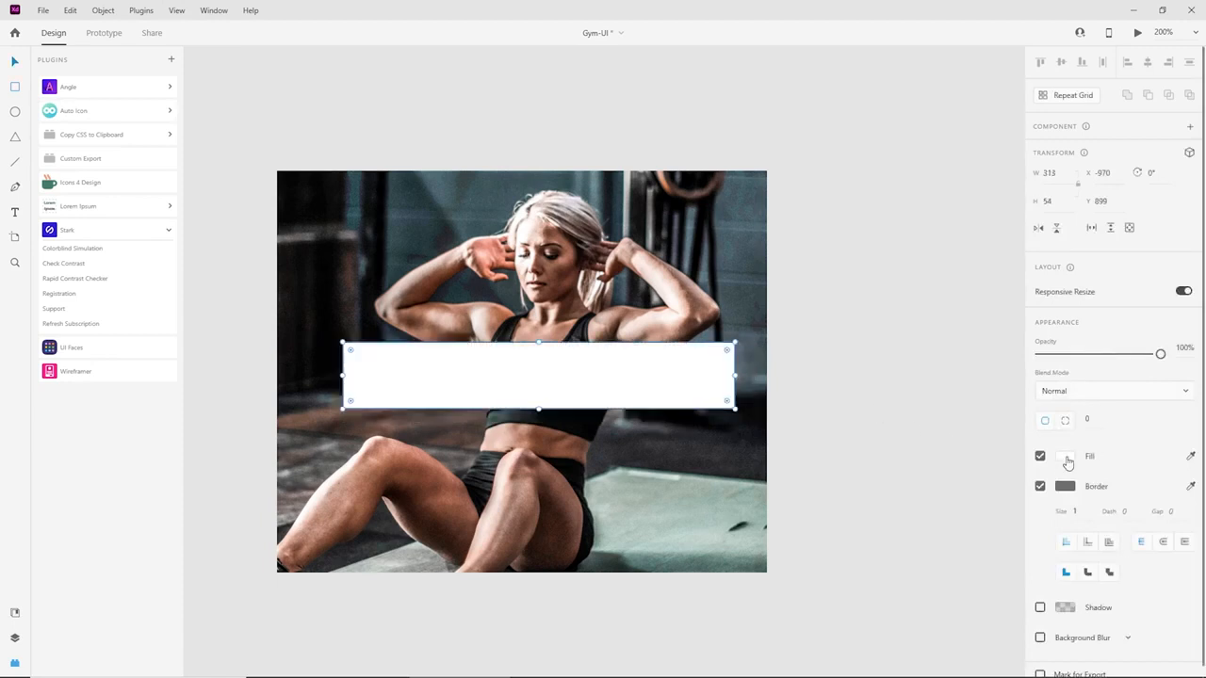
{"action": "left_click", "coordinate": [1064, 456]}
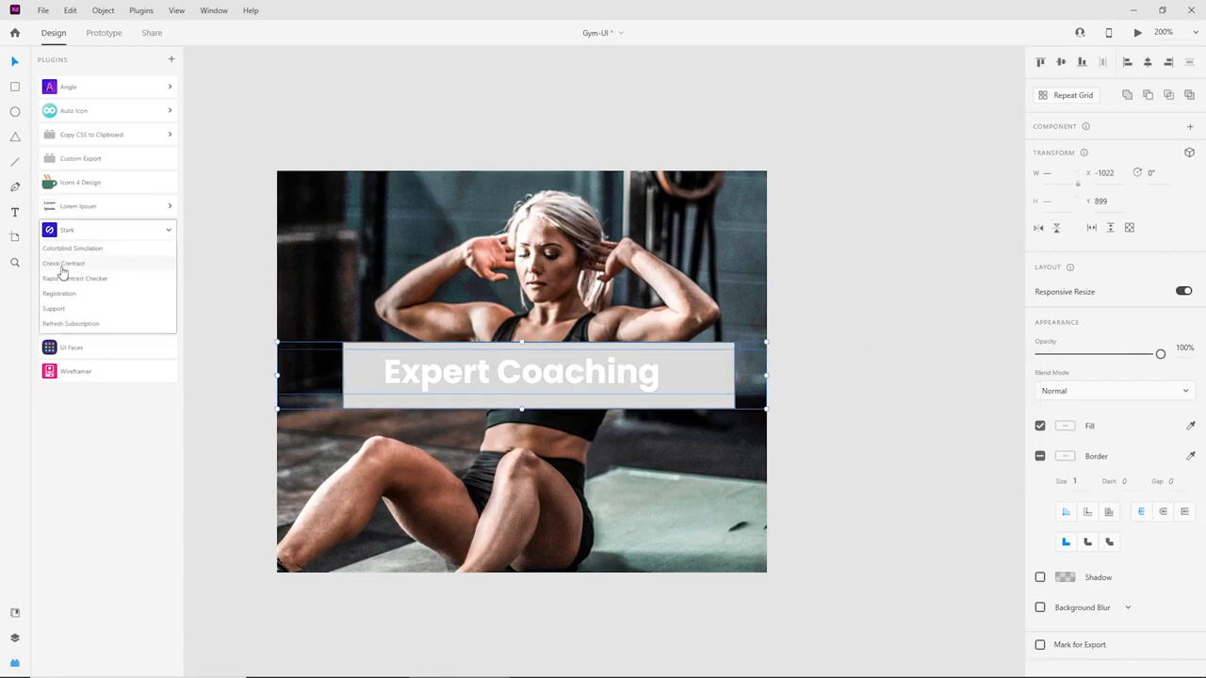
{"action": "left_click", "coordinate": [60, 265]}
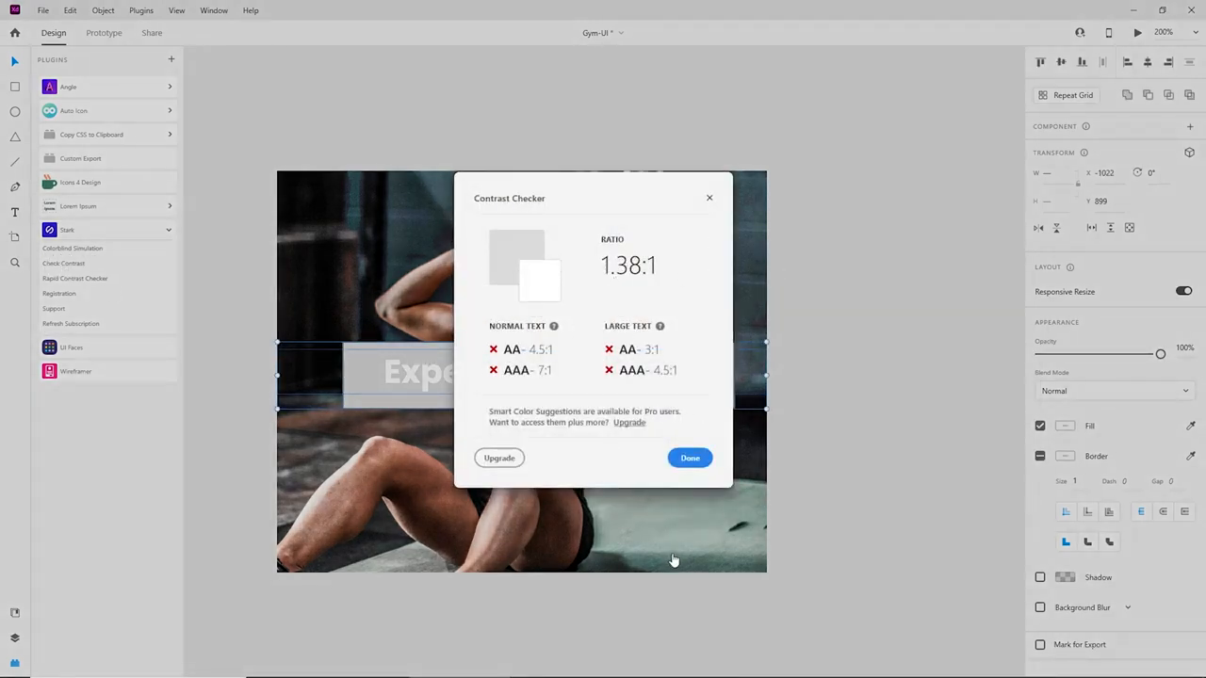
{"action": "left_click", "coordinate": [710, 198]}
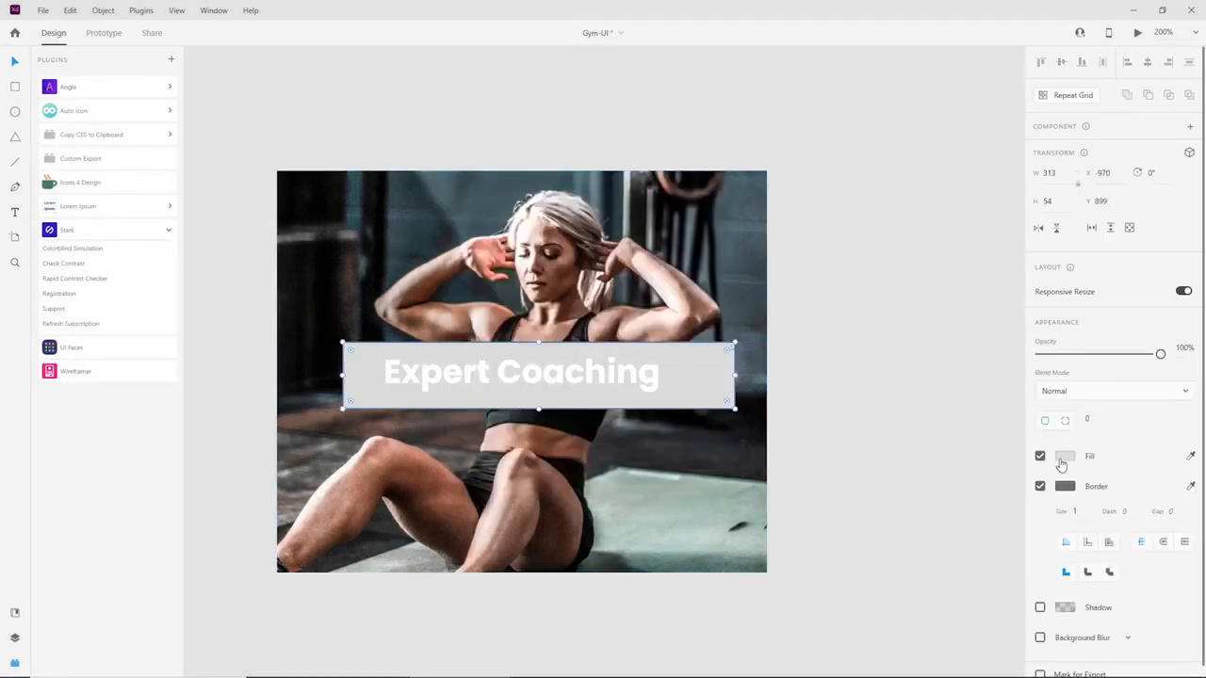
Recheck the heading's contrast with the rectangle filled black, and delete the test rectangle.
{"action": "left_click", "coordinate": [1065, 456]}
{"action": "key", "text": "Escape"}
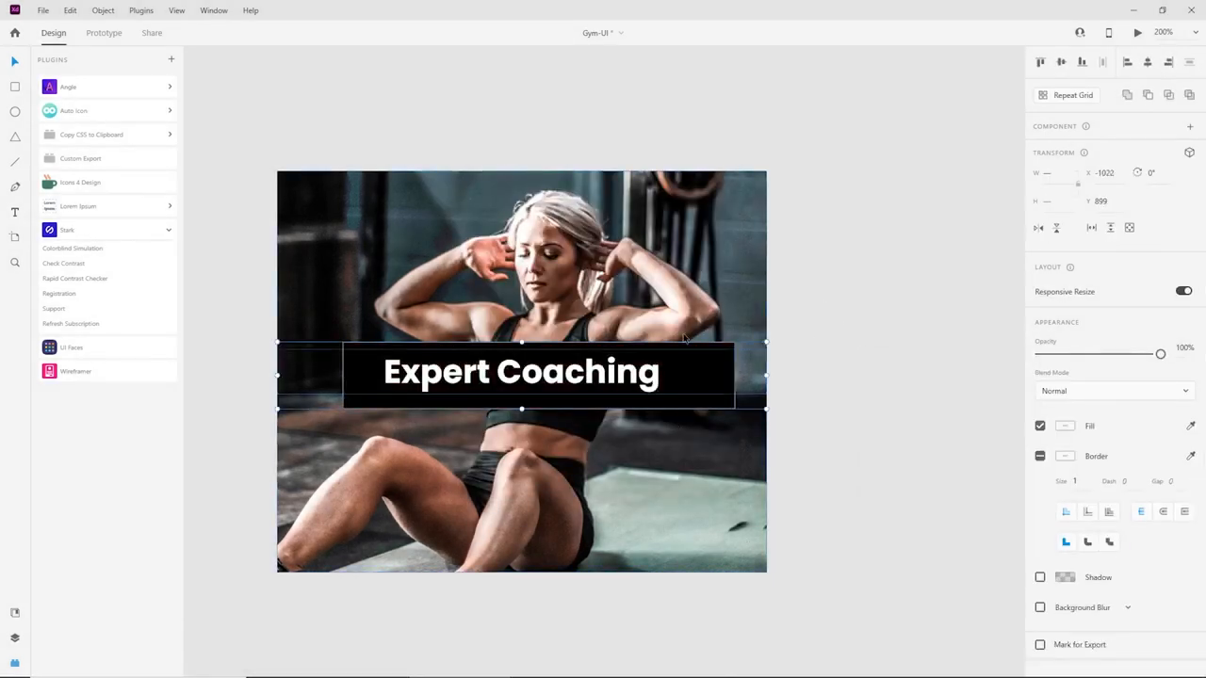
{"action": "left_click", "coordinate": [75, 264]}
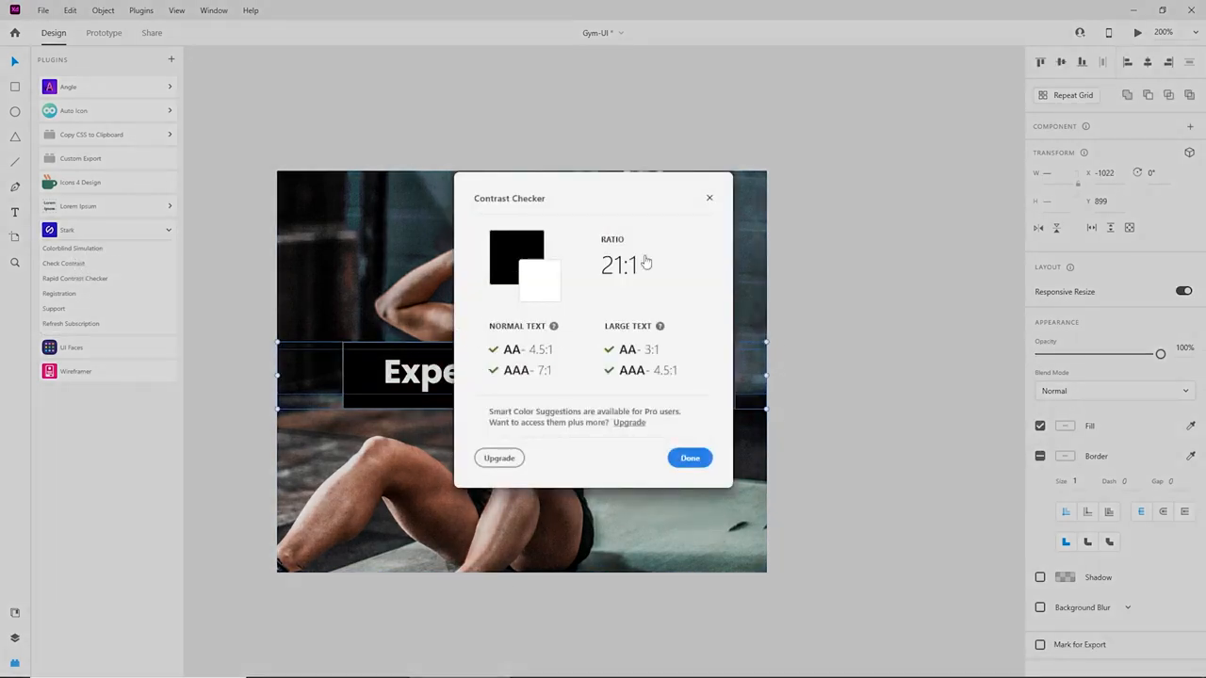
{"action": "left_click", "coordinate": [690, 459]}
{"action": "left_click", "coordinate": [845, 349]}
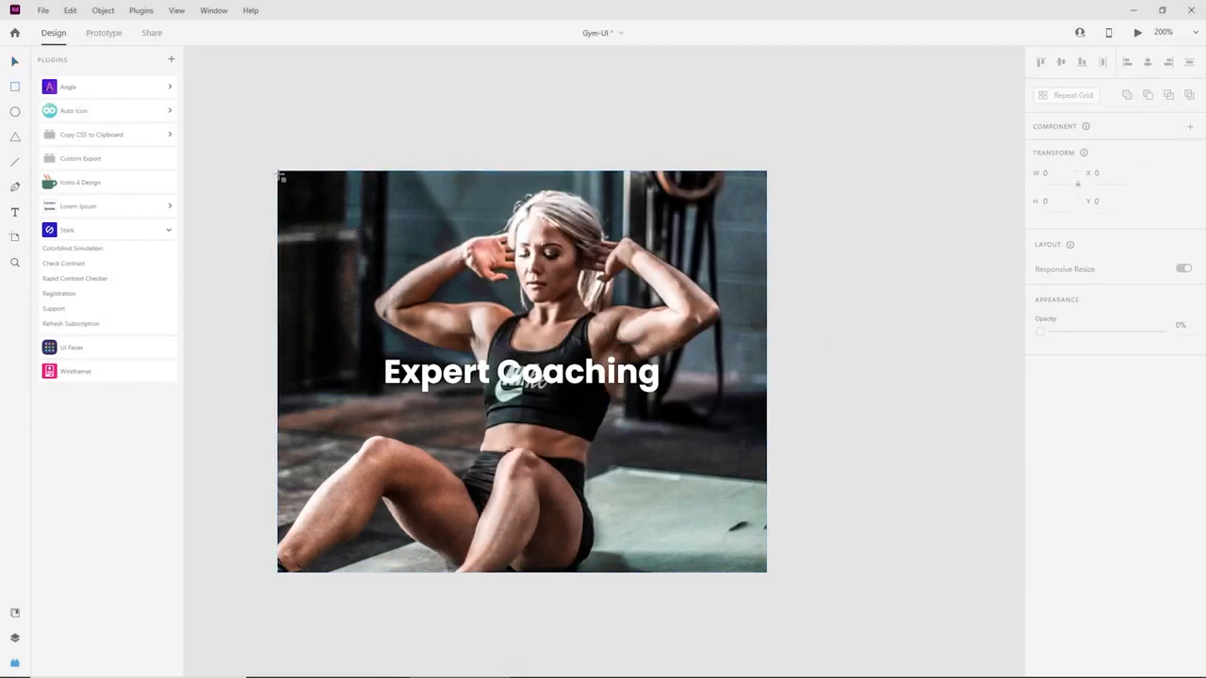
Cover the whole photo with a 390 × 320 rectangle without a border and fill it with black 000000.
{"action": "left_click_drag", "start_coordinate": [277, 171], "coordinate": [769, 576]}
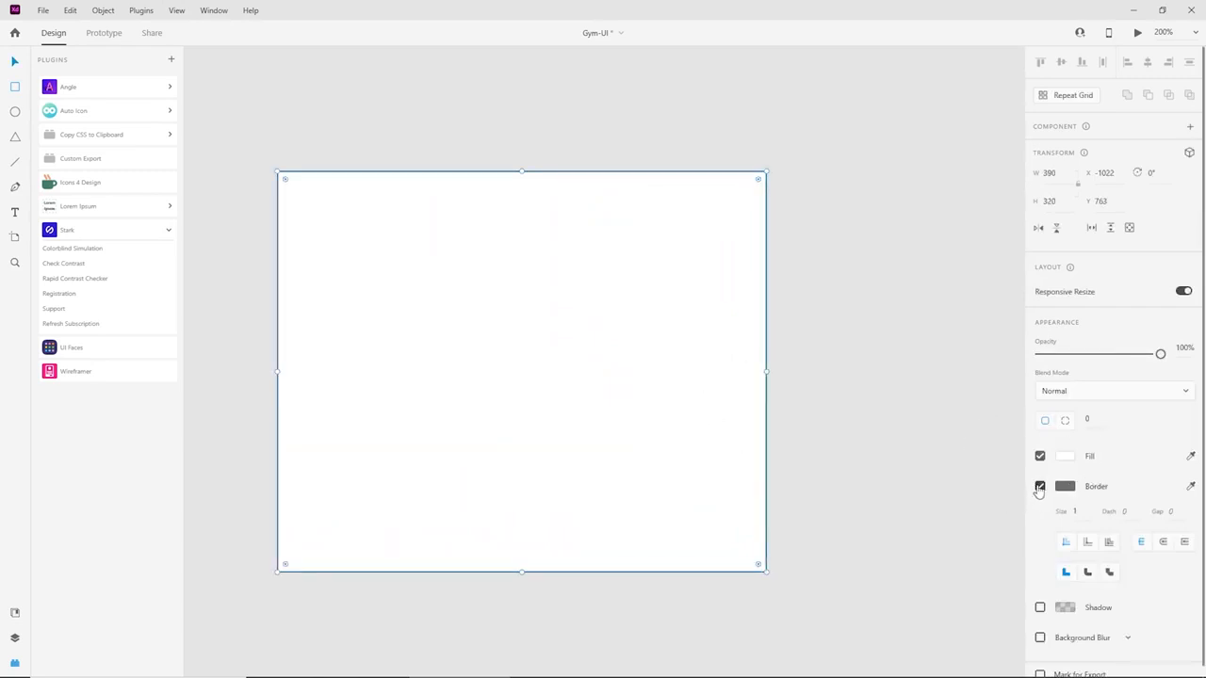
{"action": "left_click", "coordinate": [1039, 487]}
{"action": "left_click", "coordinate": [1065, 457]}
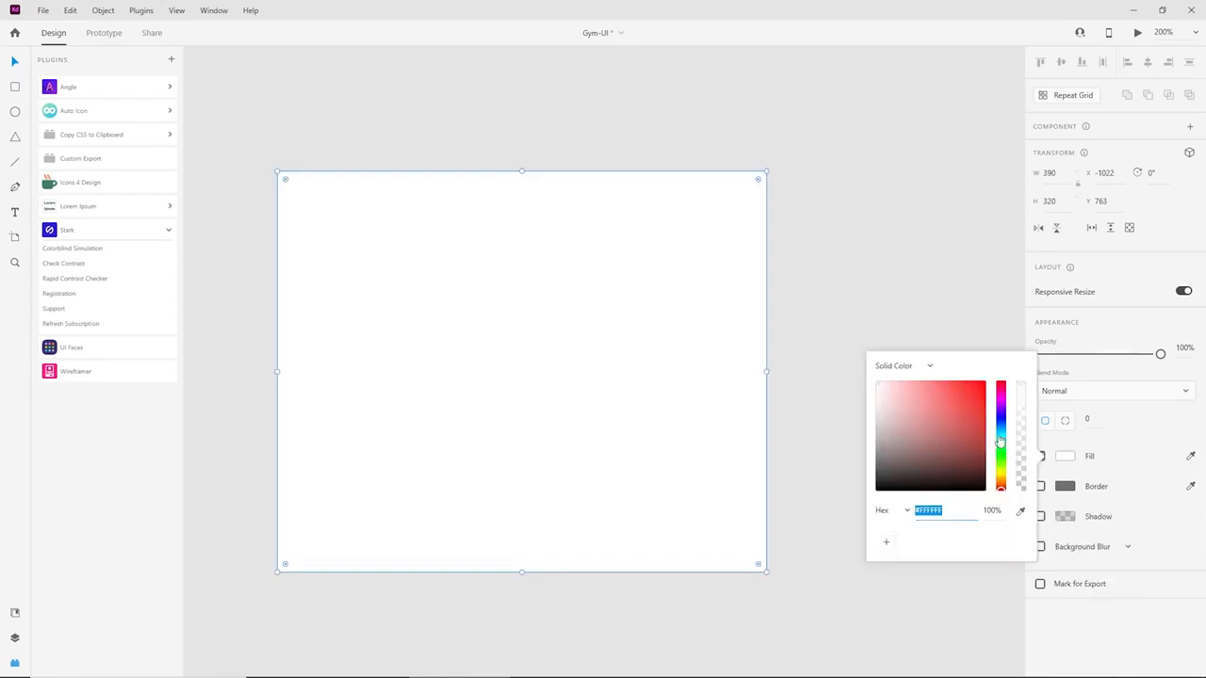
{"action": "type", "text": "000000"}
{"action": "key", "text": "Return"}
{"action": "left_click", "coordinate": [625, 388]}
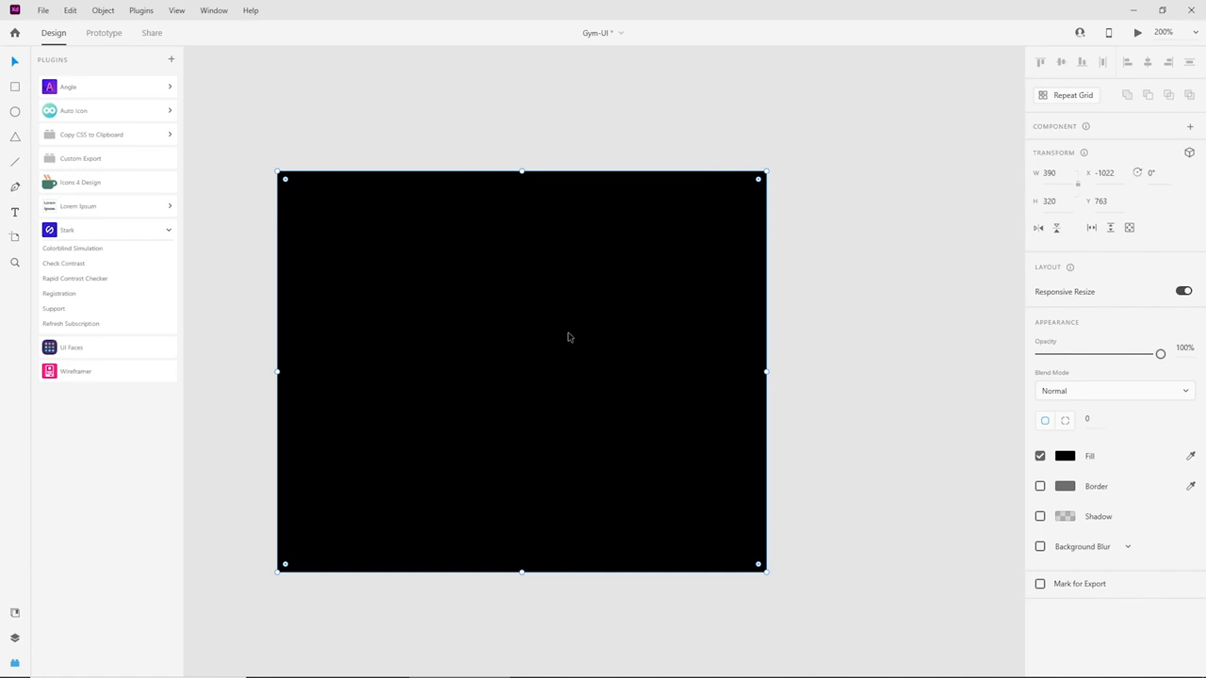
Send the black rectangle backward behind the heading and set its opacity to 40%.
{"action": "right_click", "coordinate": [568, 338]}
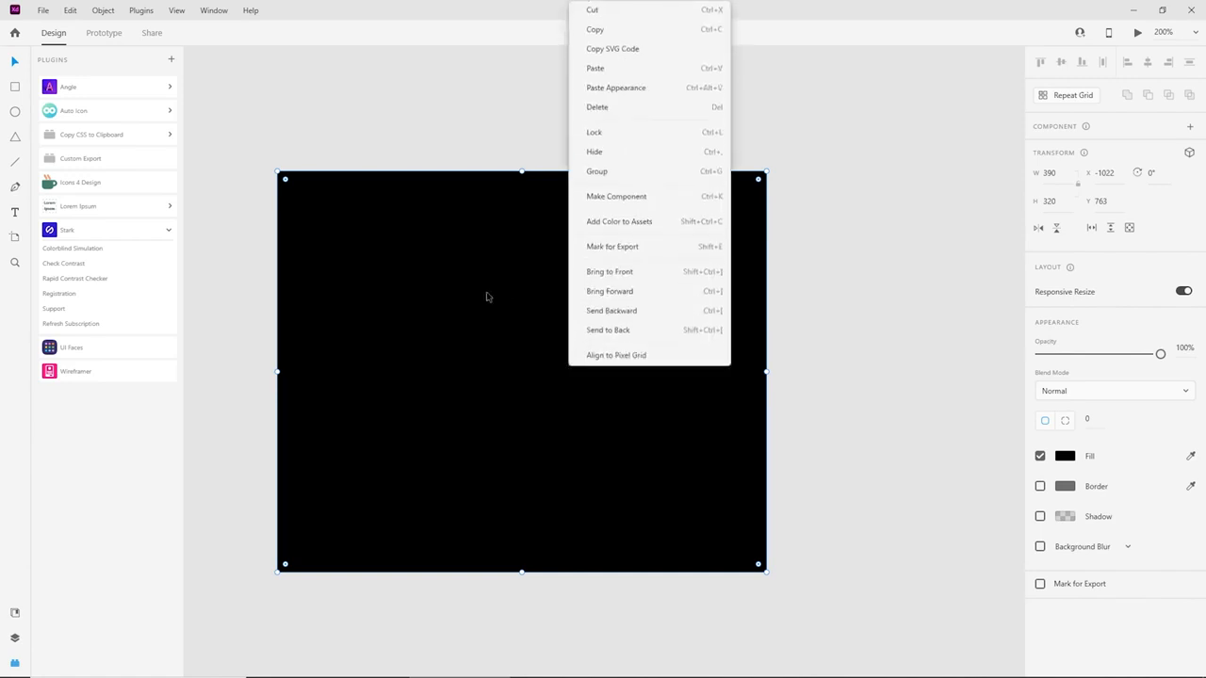
{"action": "left_click", "coordinate": [612, 311]}
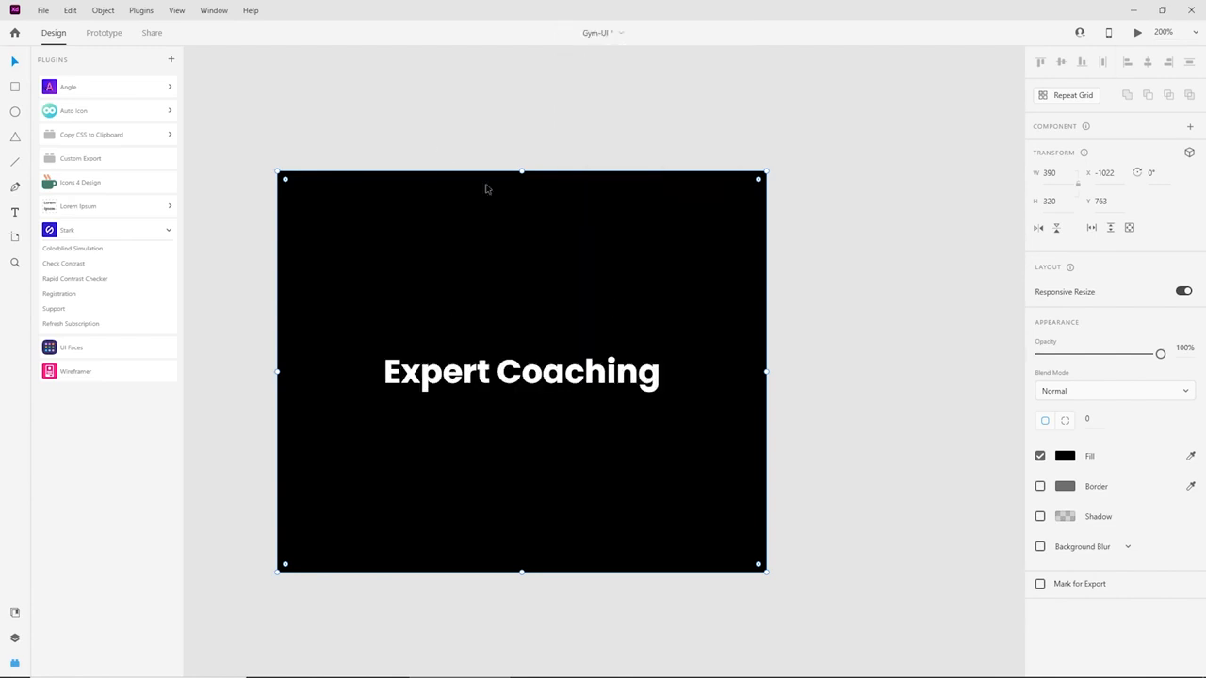
{"action": "left_click", "coordinate": [556, 377]}
{"action": "left_click", "coordinate": [654, 259]}
{"action": "left_click", "coordinate": [1183, 348]}
{"action": "type", "text": "40"}
{"action": "key", "text": "Return"}
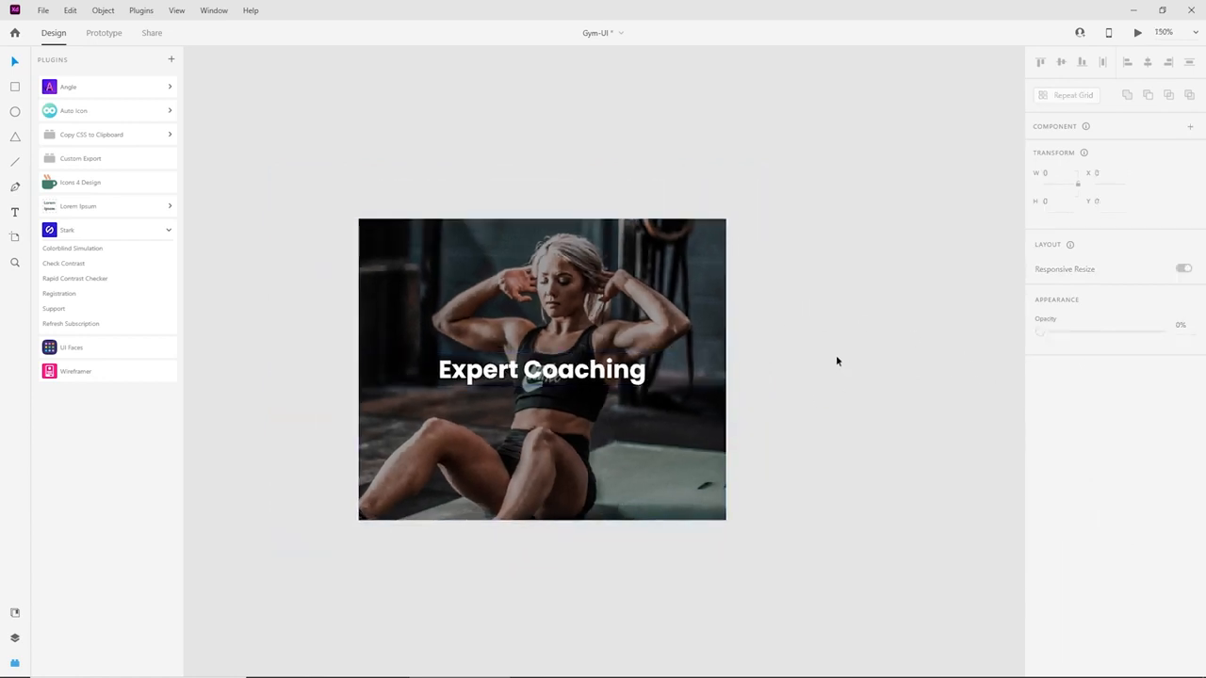
Turn the photo, dark overlay and Expert Coaching heading into one component in the document assets.
{"action": "key", "text": "ctrl+minus"}
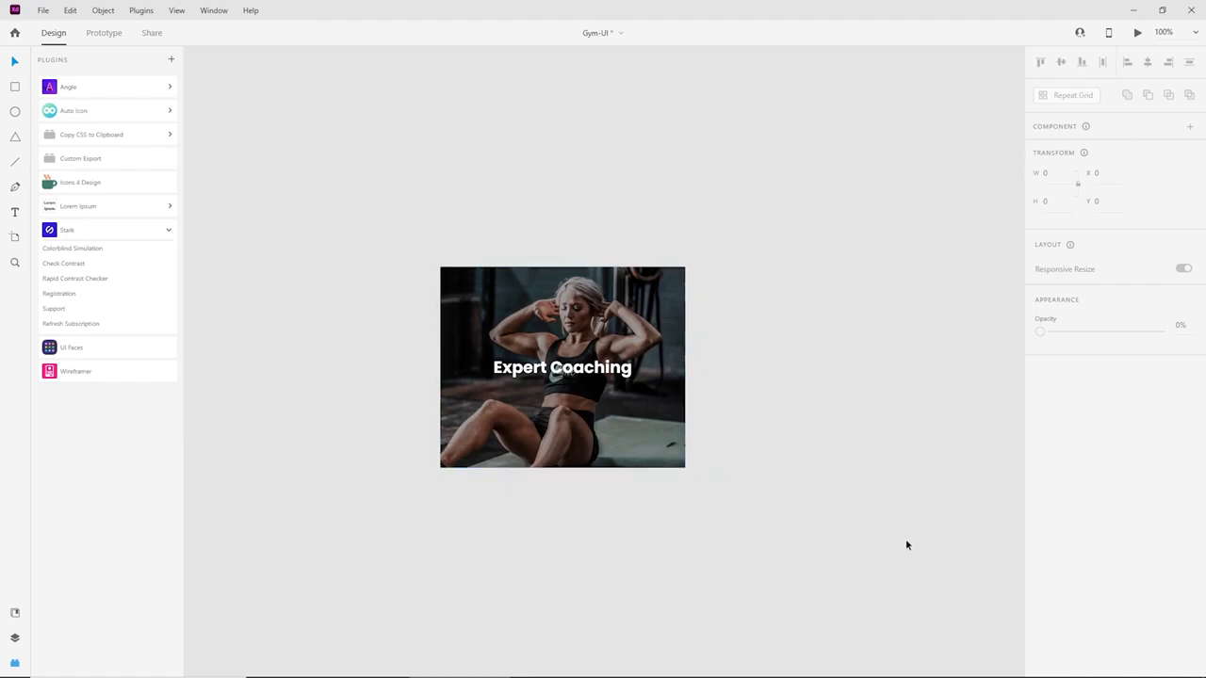
{"action": "left_click_drag", "start_coordinate": [905, 544], "coordinate": [333, 137]}
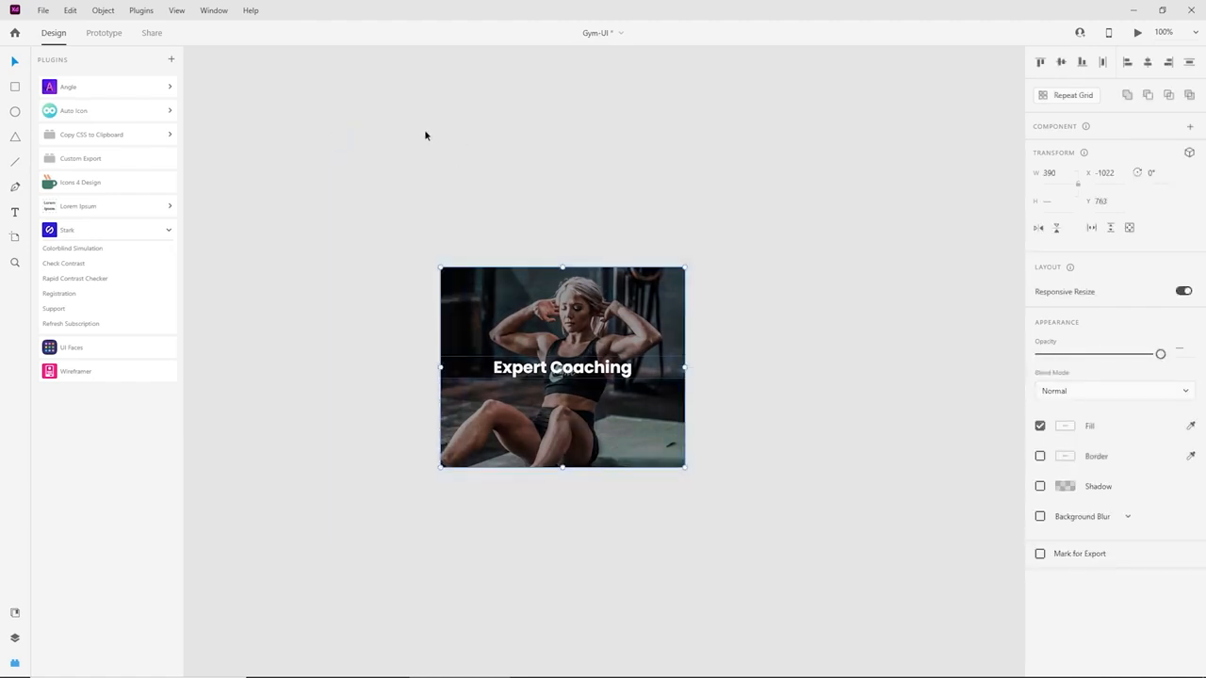
{"action": "left_click", "coordinate": [14, 612]}
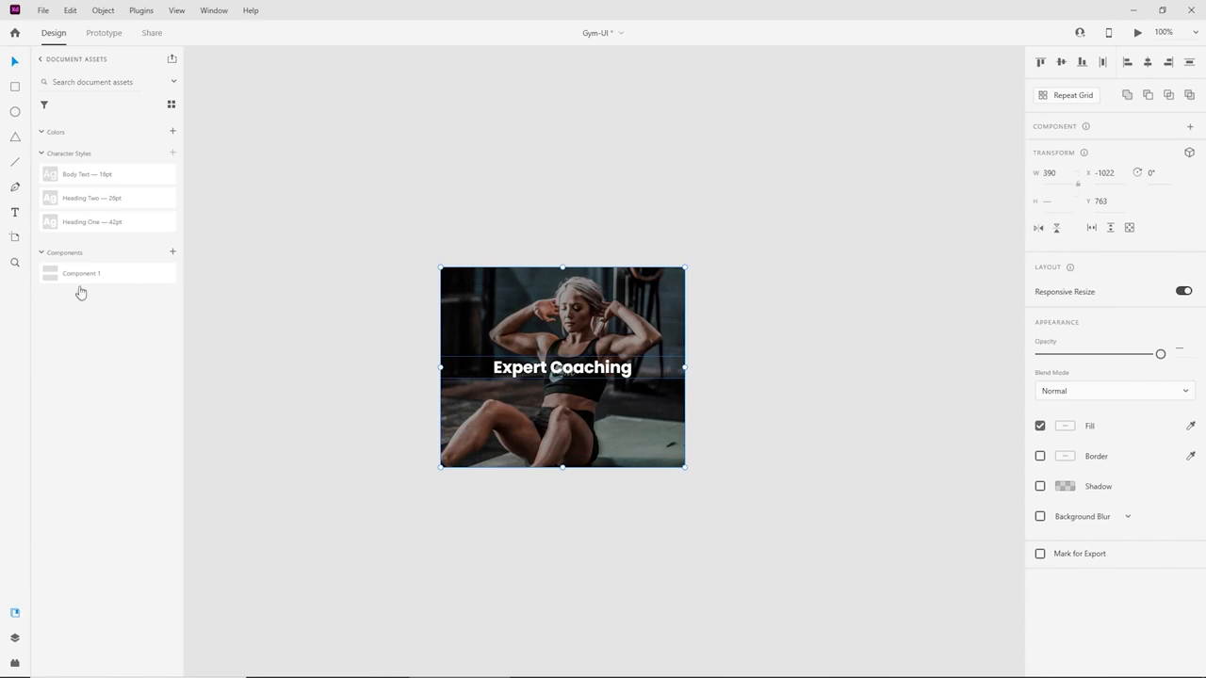
{"action": "left_click", "coordinate": [172, 251]}
{"action": "left_click", "coordinate": [741, 339]}
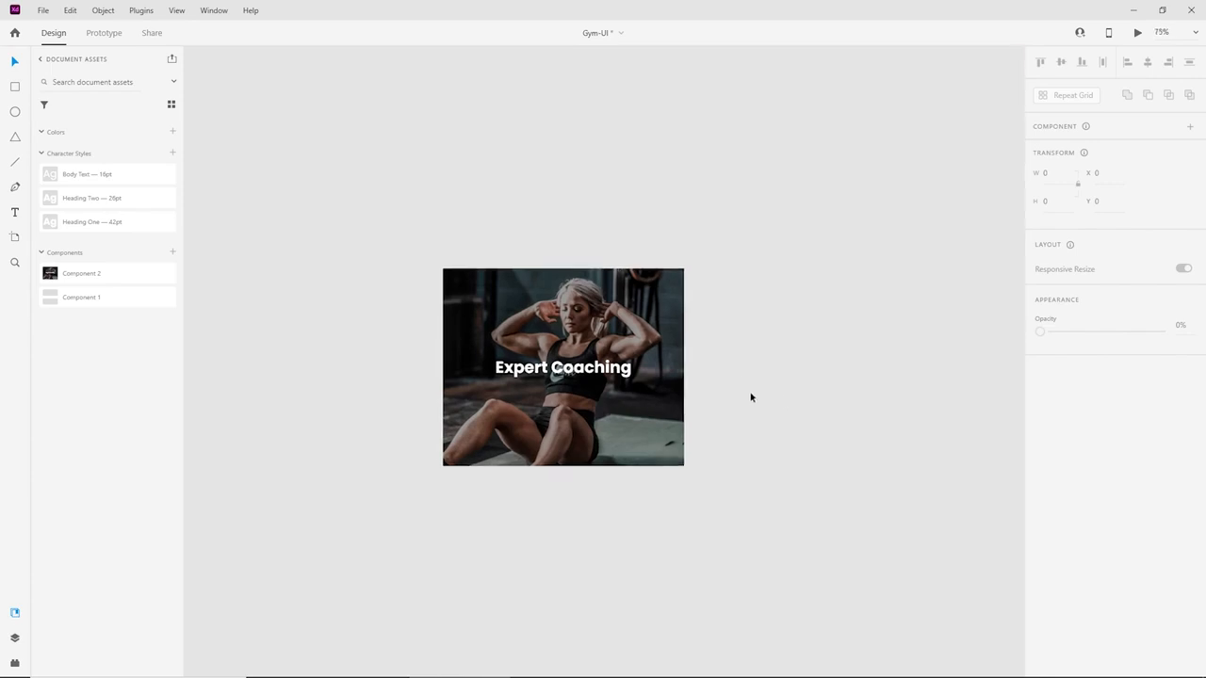
Duplicate the Expert Coaching card and arrange the copies beside it in an evenly spaced row of three.
{"action": "key", "text": "ctrl+minus"}
{"action": "left_click_drag", "start_coordinate": [715, 464], "coordinate": [584, 497]}
{"action": "left_click", "coordinate": [476, 415]}
{"action": "key", "text": "ctrl+d"}
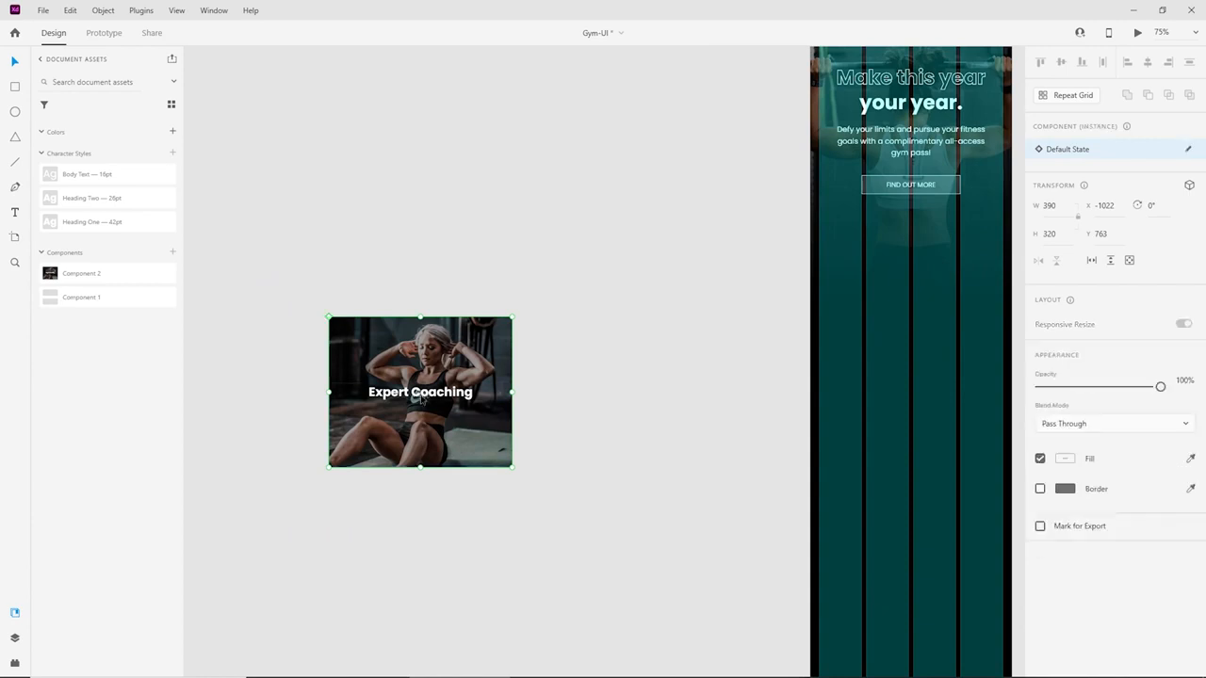
{"action": "left_click_drag", "start_coordinate": [421, 400], "coordinate": [778, 405]}
{"action": "key", "text": "ctrl+d"}
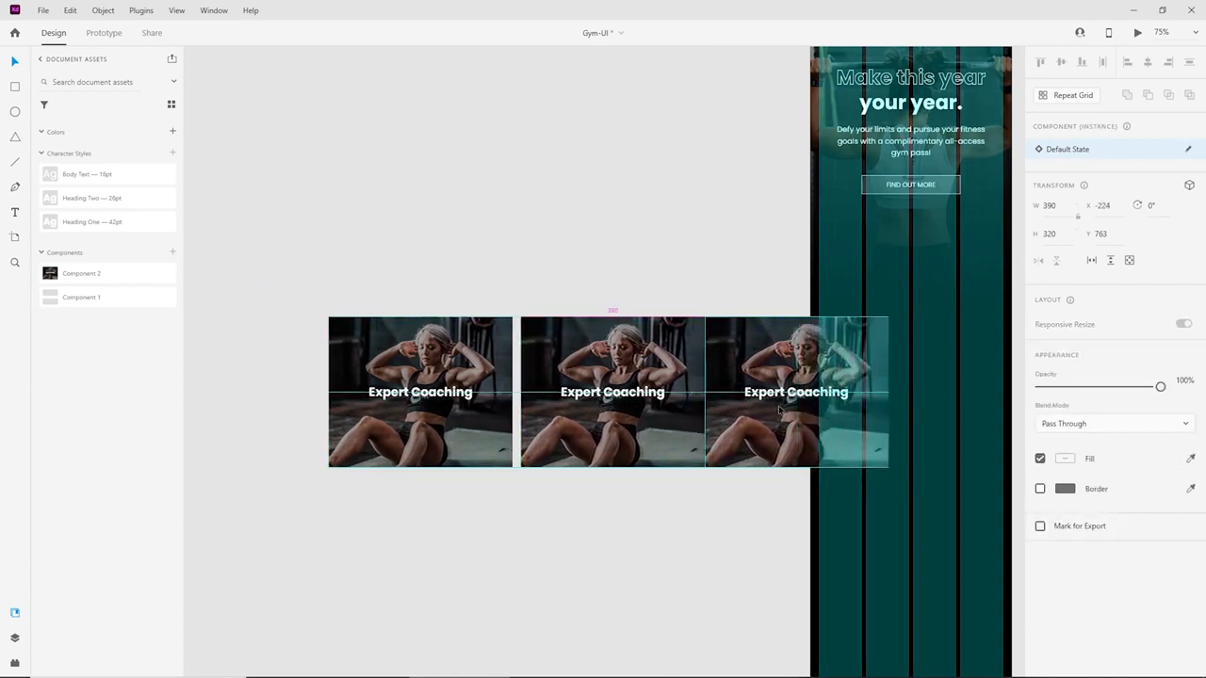
{"action": "key", "text": "Delete"}
Move all three cards together to the left so that the row sits clear of the artboard.
{"action": "left_click", "coordinate": [487, 336]}
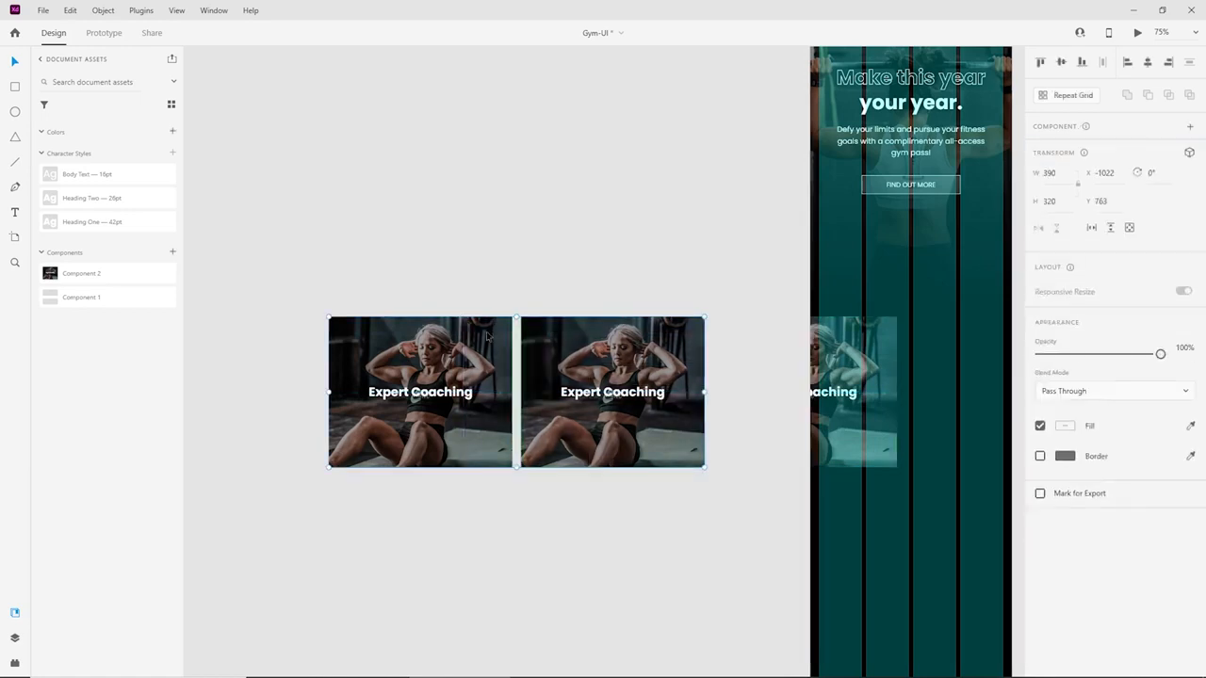
{"action": "left_click", "coordinate": [868, 374], "text": "shift"}
{"action": "left_click_drag", "start_coordinate": [640, 360], "coordinate": [533, 363]}
{"action": "left_click", "coordinate": [605, 551]}
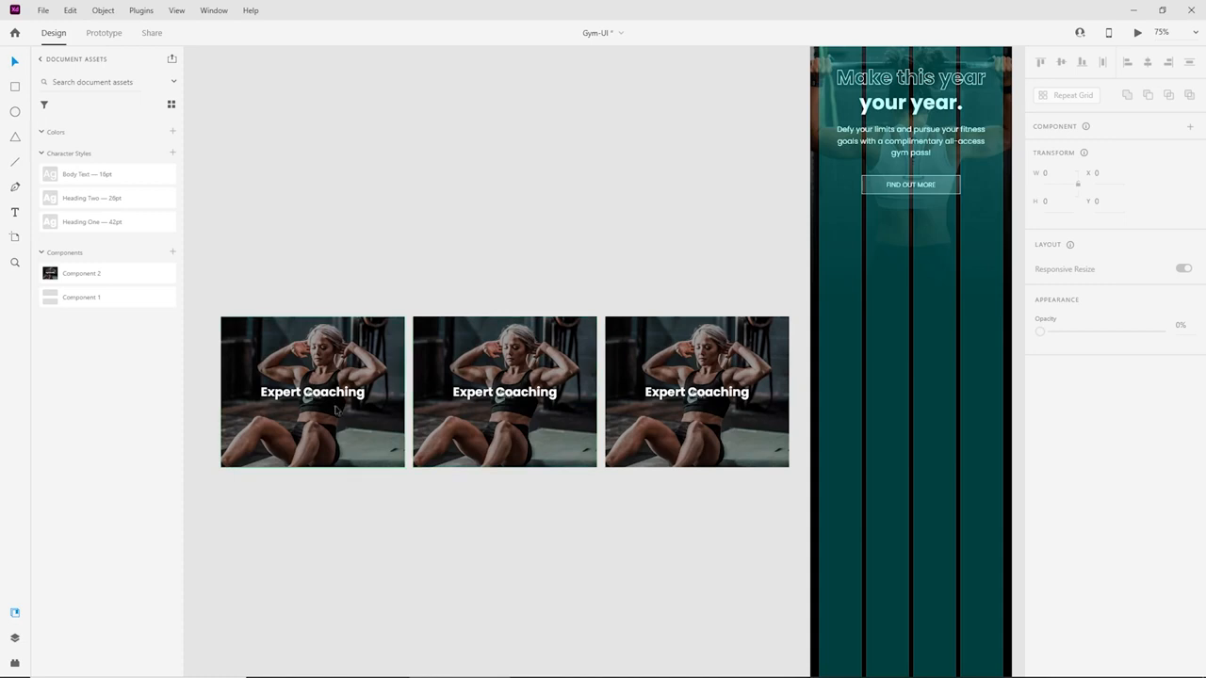
Change the middle card's heading to Nutrition.
{"action": "double_click", "coordinate": [473, 398]}
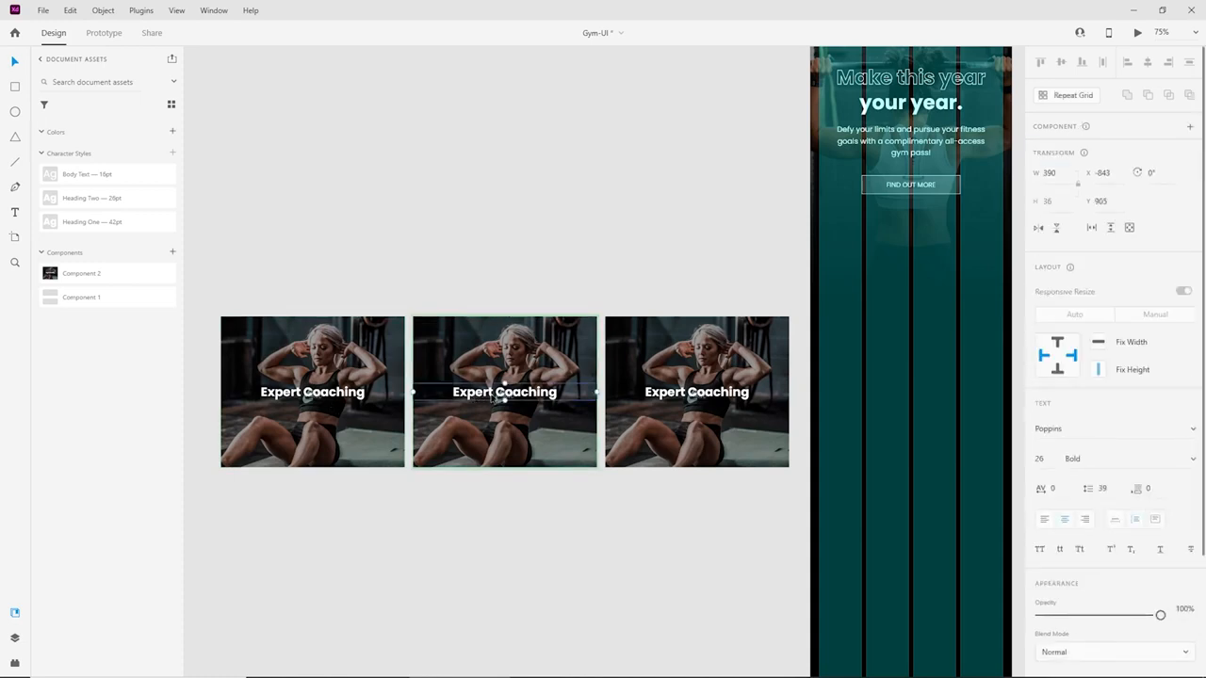
{"action": "double_click", "coordinate": [495, 396]}
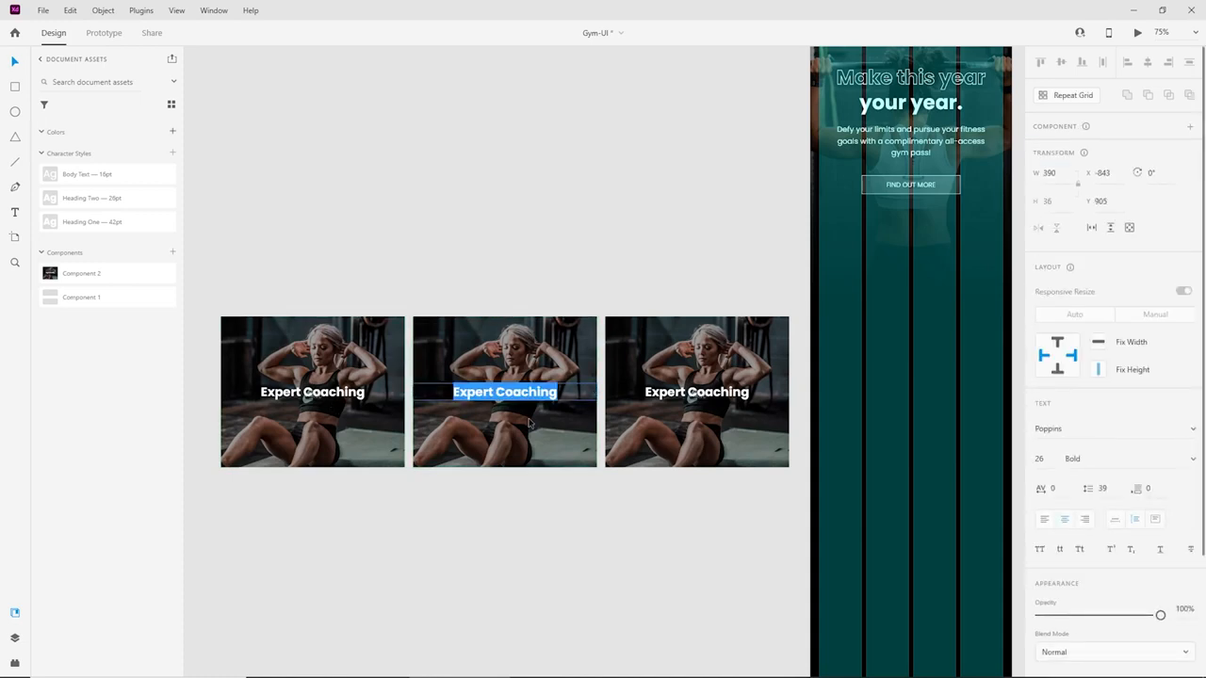
{"action": "type", "text": "Nutrition"}
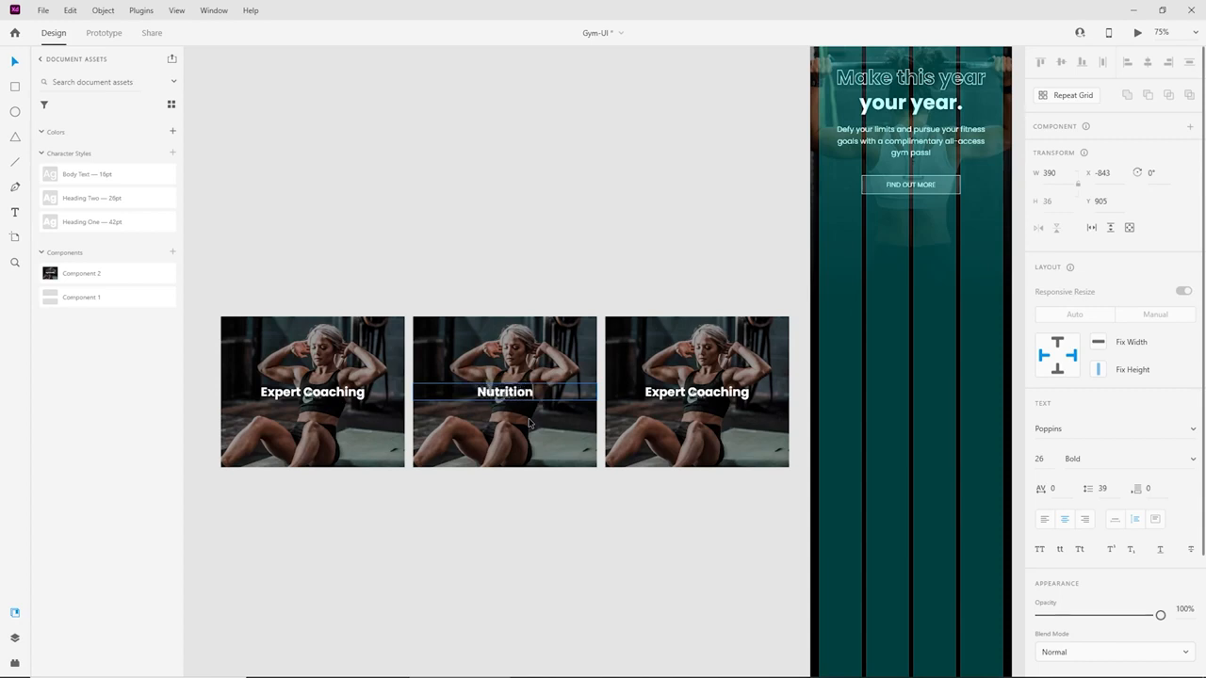
Change the heading of the card nearest the artboard to Support.
{"action": "left_click", "coordinate": [742, 399]}
{"action": "left_click", "coordinate": [744, 397]}
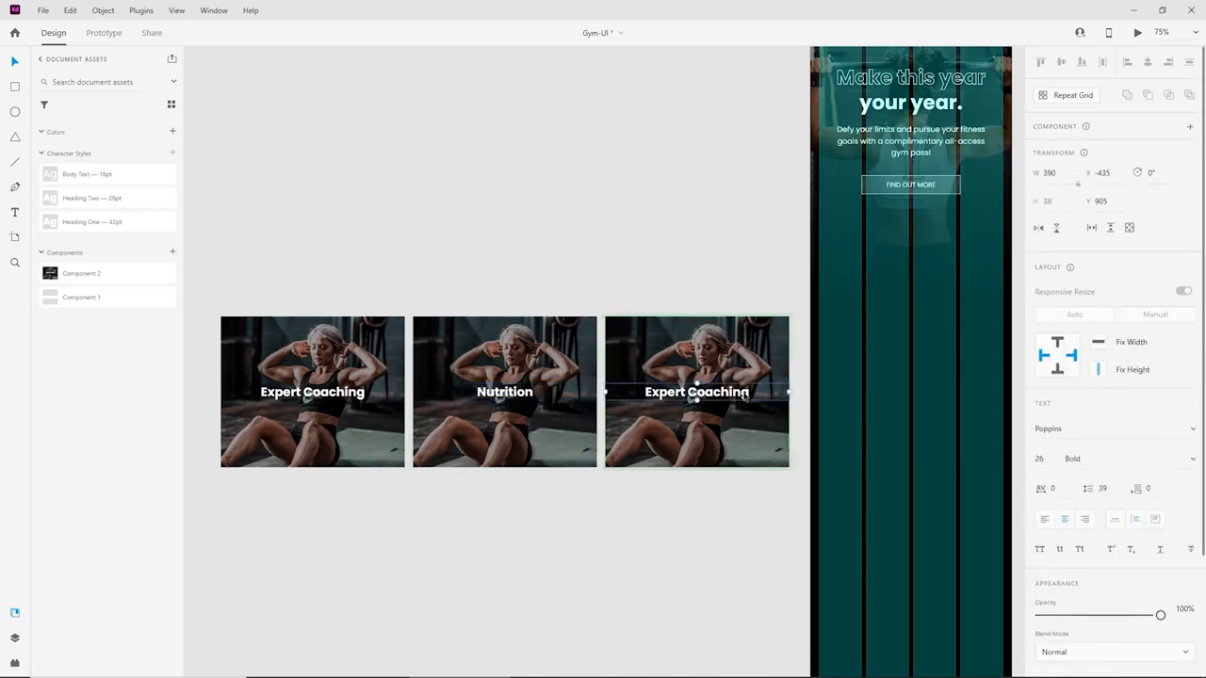
{"action": "double_click", "coordinate": [744, 397]}
{"action": "type", "text": "Suppor"}
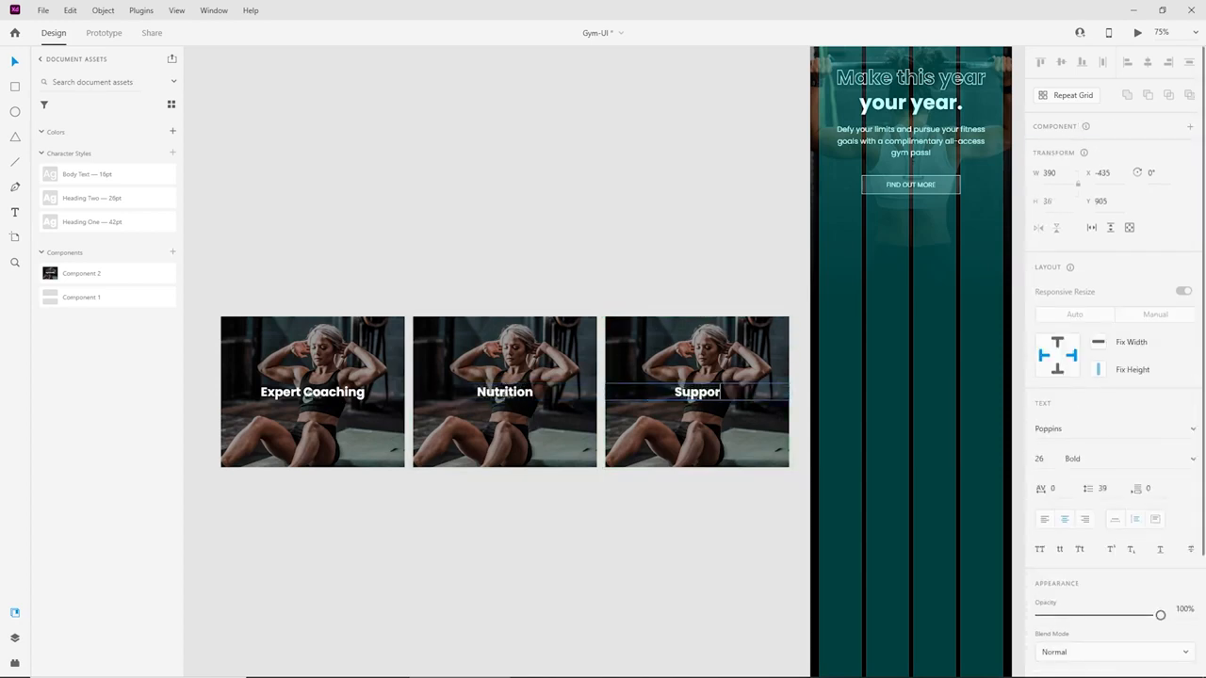
{"action": "type", "text": "t"}
{"action": "left_click", "coordinate": [719, 572]}
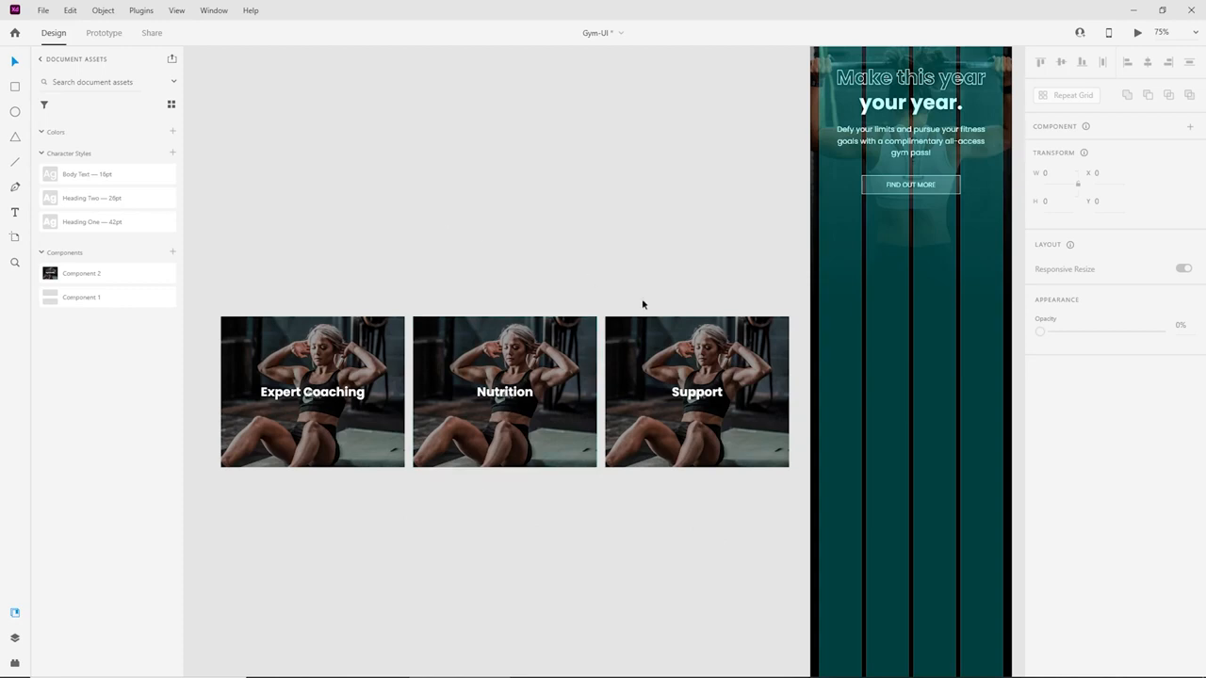
Shift the Nutrition card's dark overlay down and replace the exposed photo with the image of the man seated in a gym.
{"action": "left_click", "coordinate": [554, 445]}
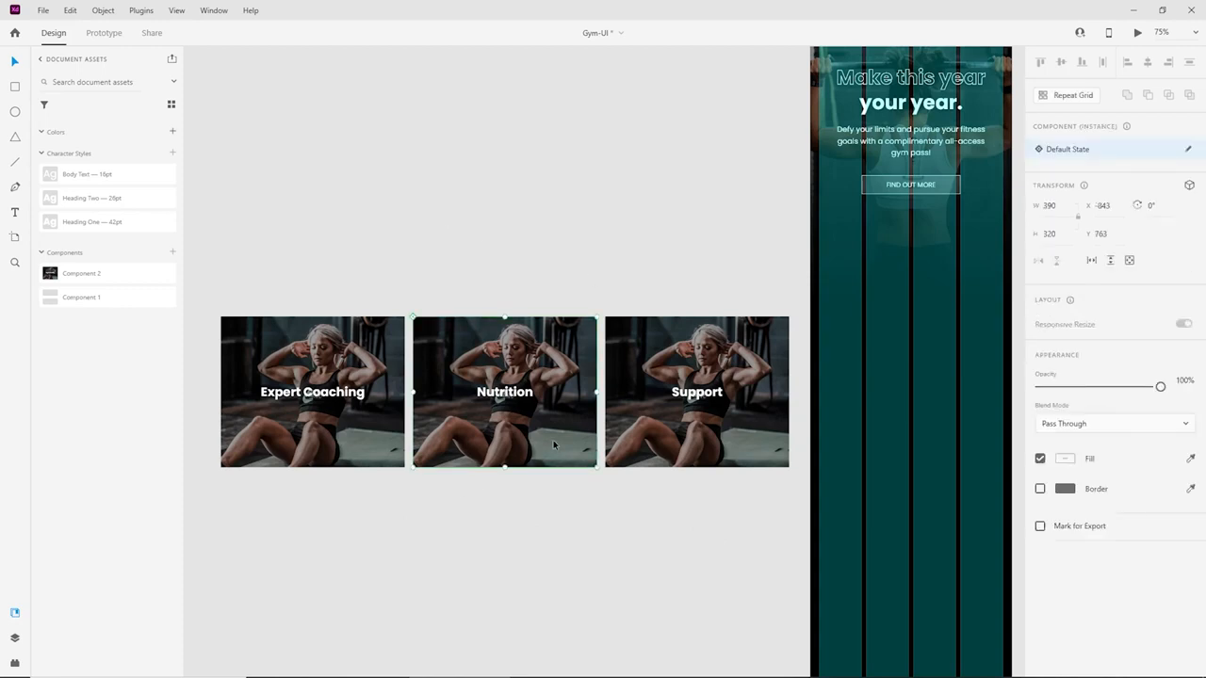
{"action": "double_click", "coordinate": [554, 445]}
{"action": "left_click_drag", "start_coordinate": [554, 445], "coordinate": [557, 489]}
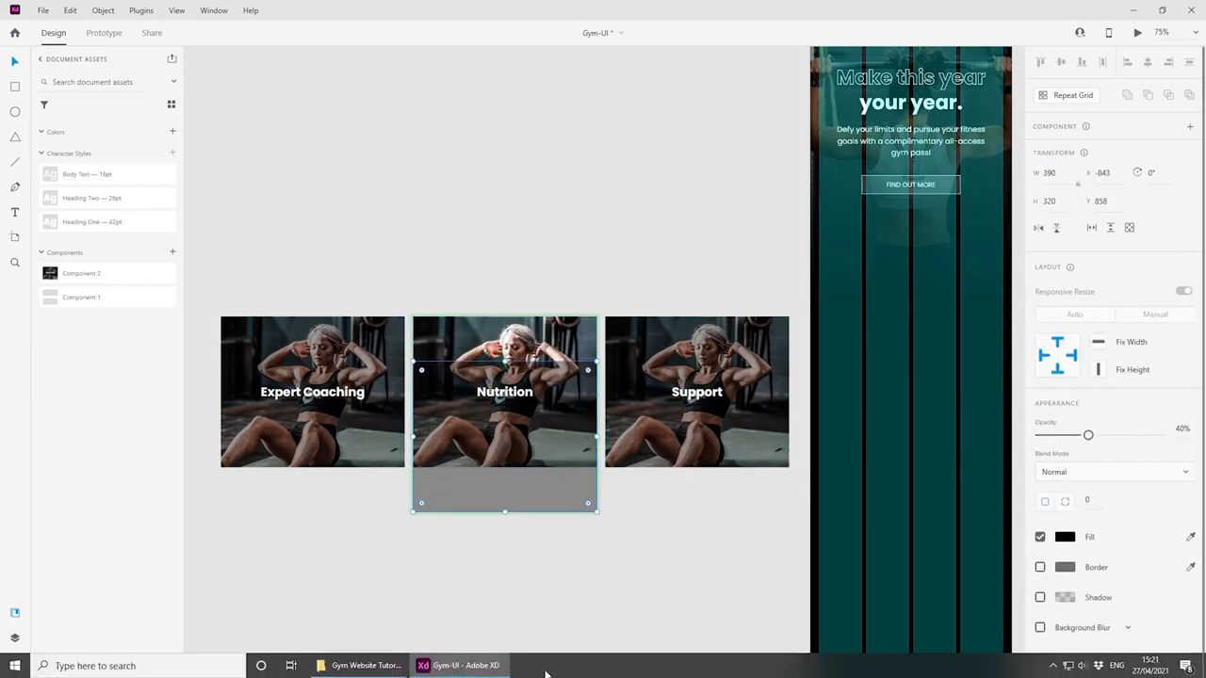
{"action": "left_click", "coordinate": [383, 669]}
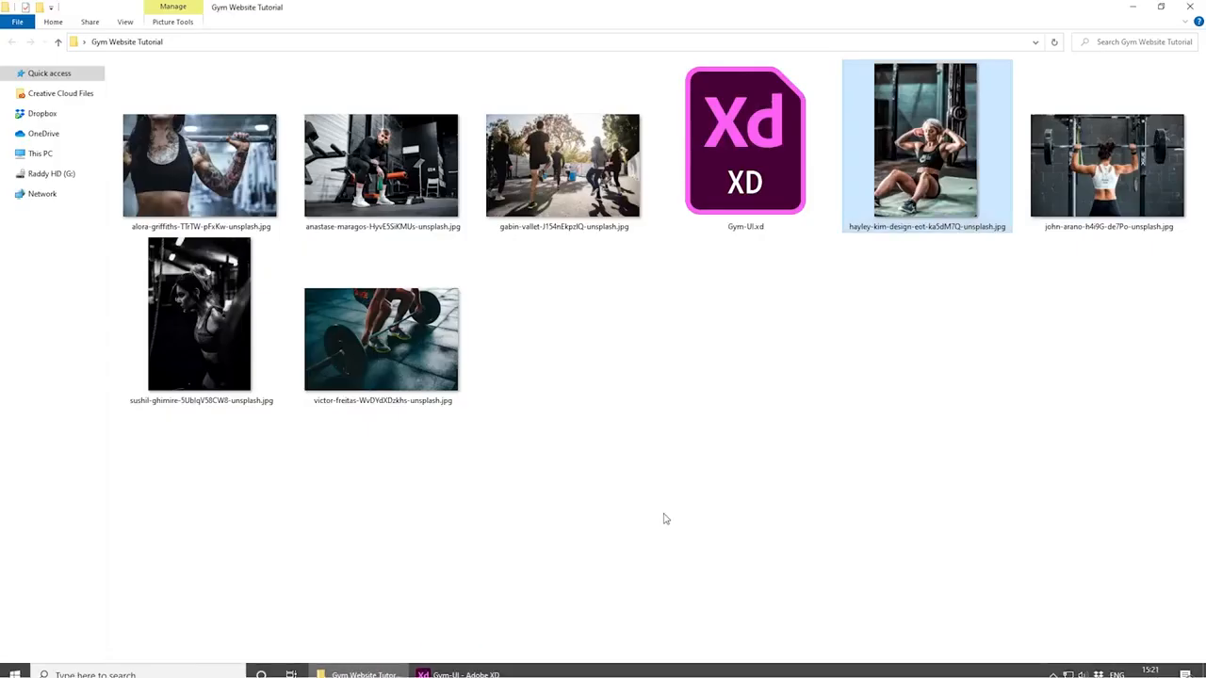
{"action": "left_click", "coordinate": [441, 191]}
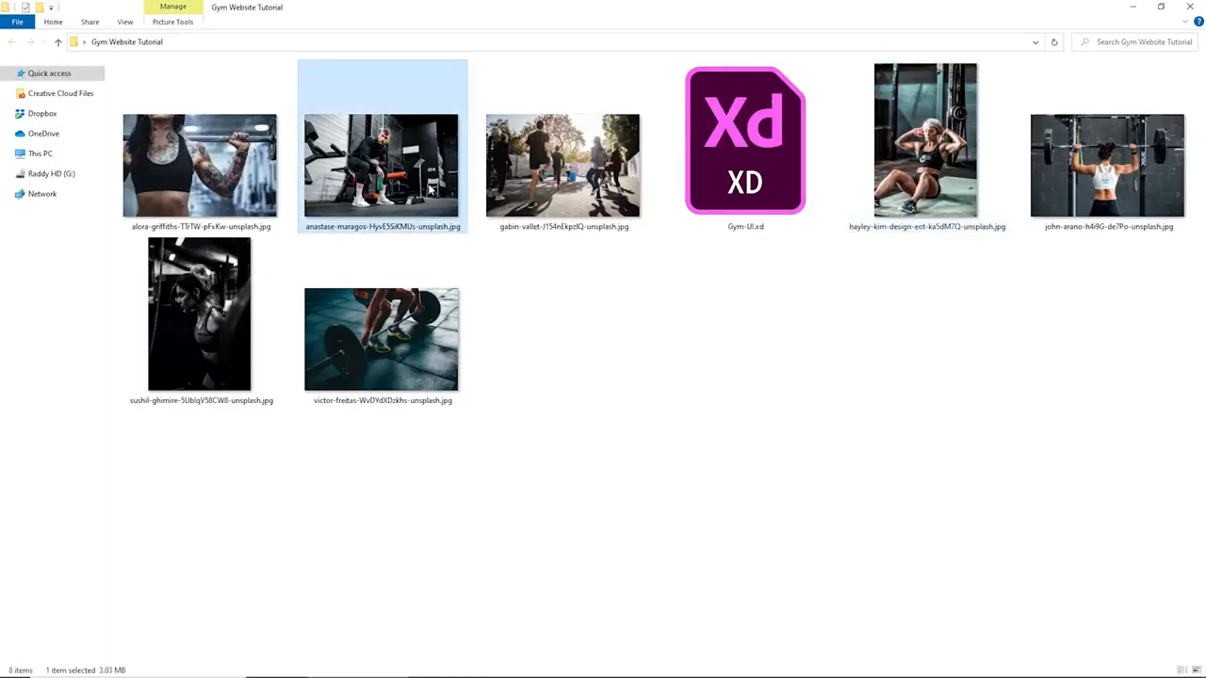
{"action": "left_click_drag", "start_coordinate": [432, 191], "coordinate": [518, 335]}
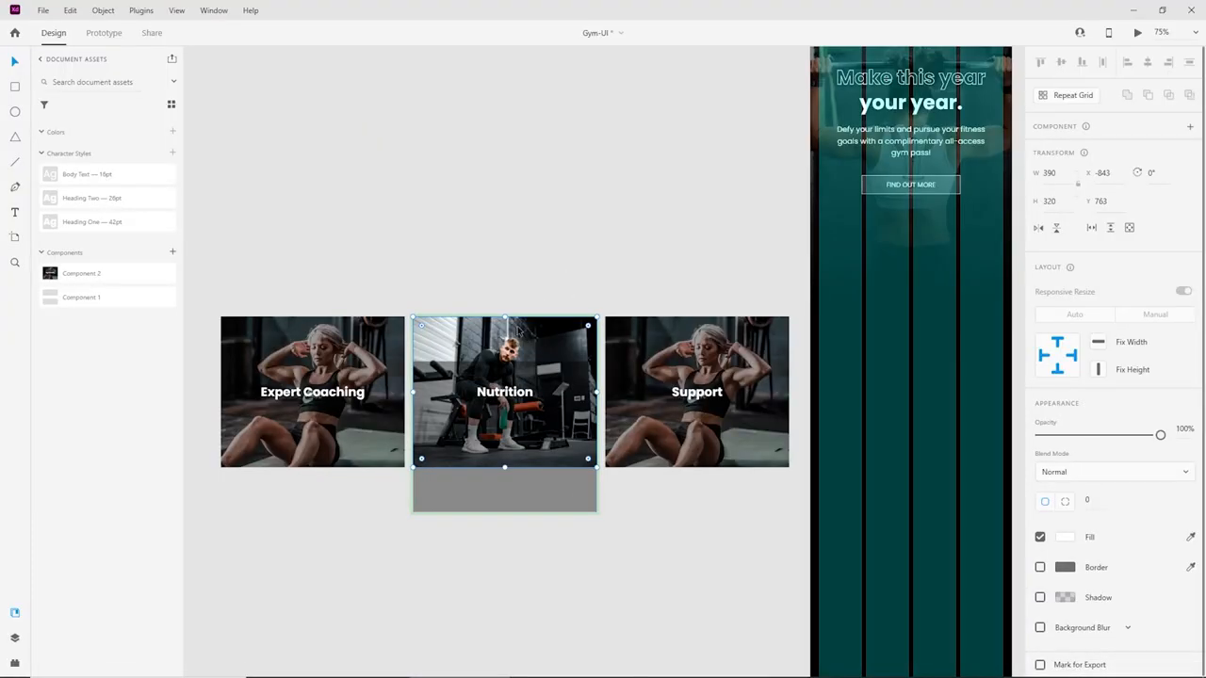
Enlarge the seated man's photo within the Nutrition card and move the dark overlay back over it.
{"action": "double_click", "coordinate": [525, 343]}
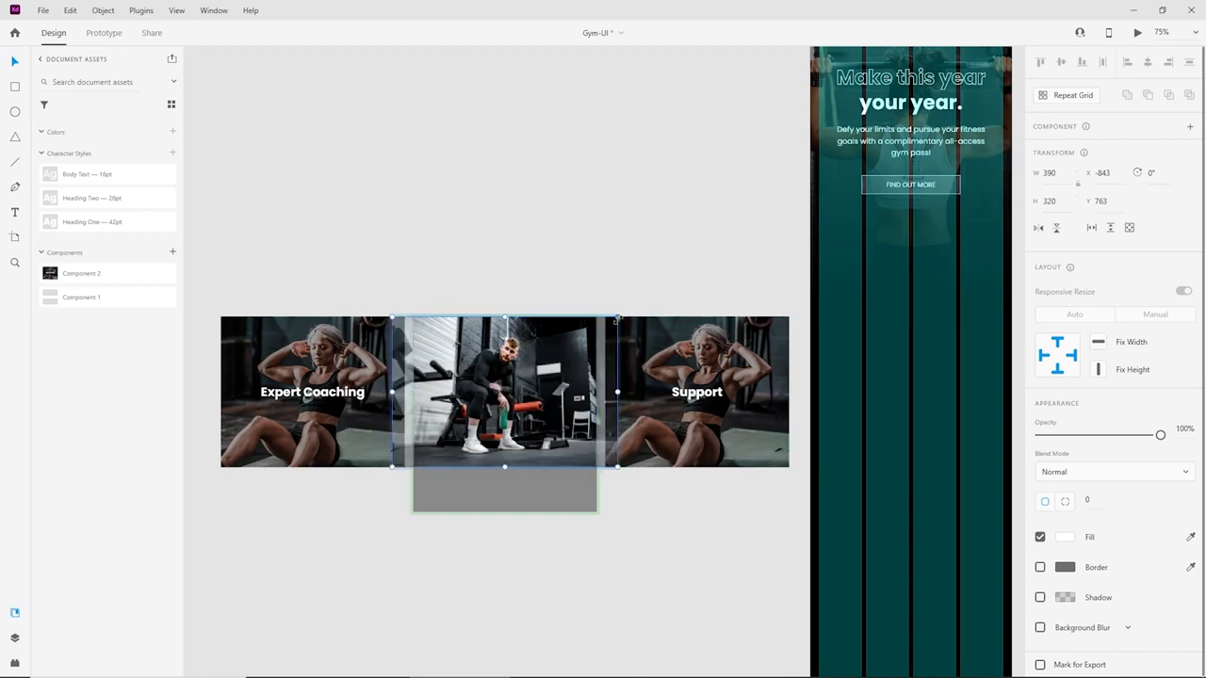
{"action": "left_click_drag", "start_coordinate": [617, 317], "coordinate": [640, 303]}
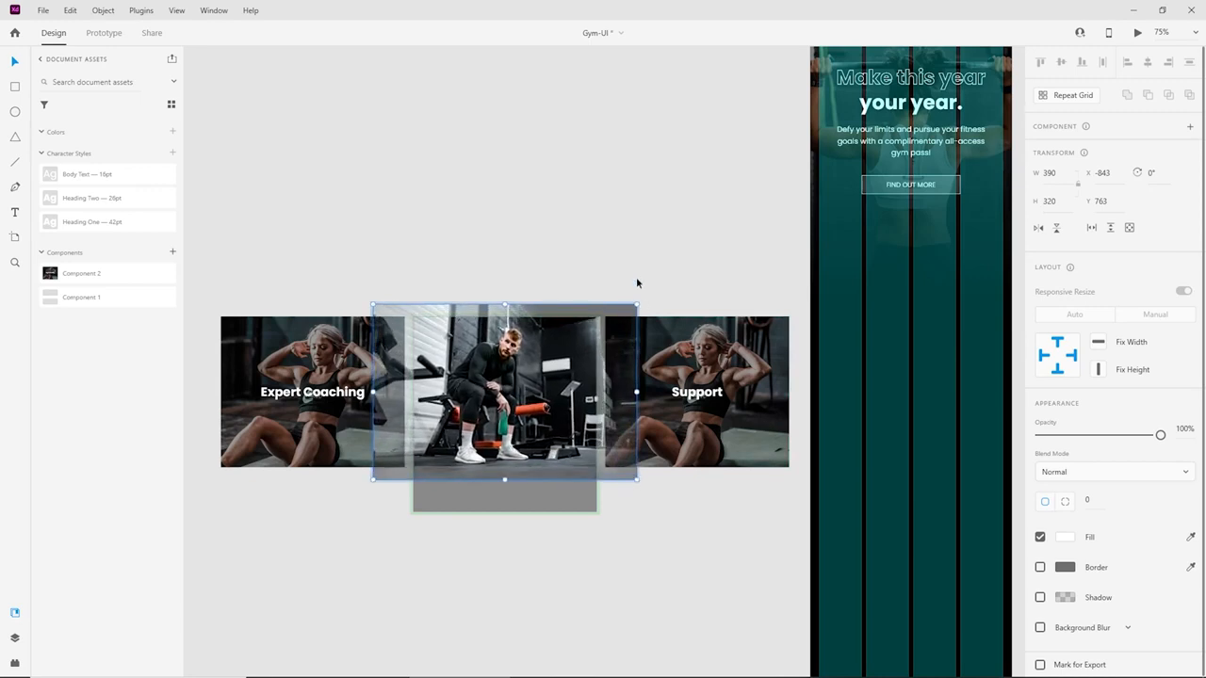
{"action": "key", "text": "Escape"}
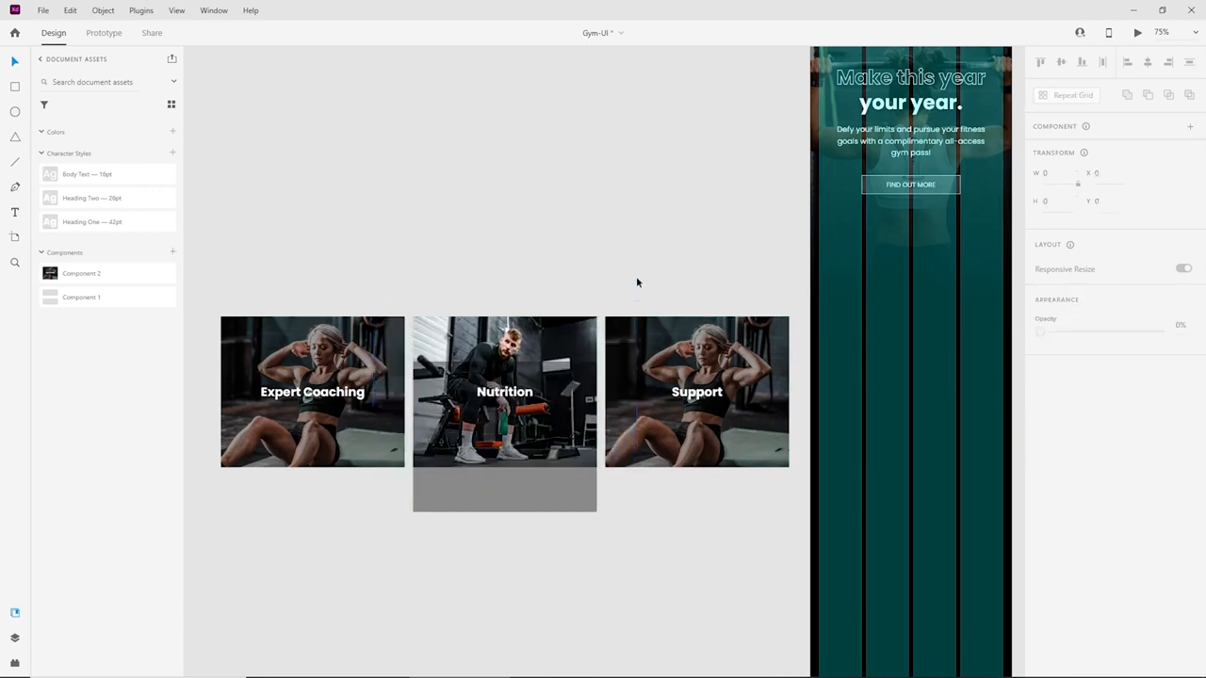
{"action": "left_click", "coordinate": [572, 369]}
{"action": "double_click", "coordinate": [572, 369]}
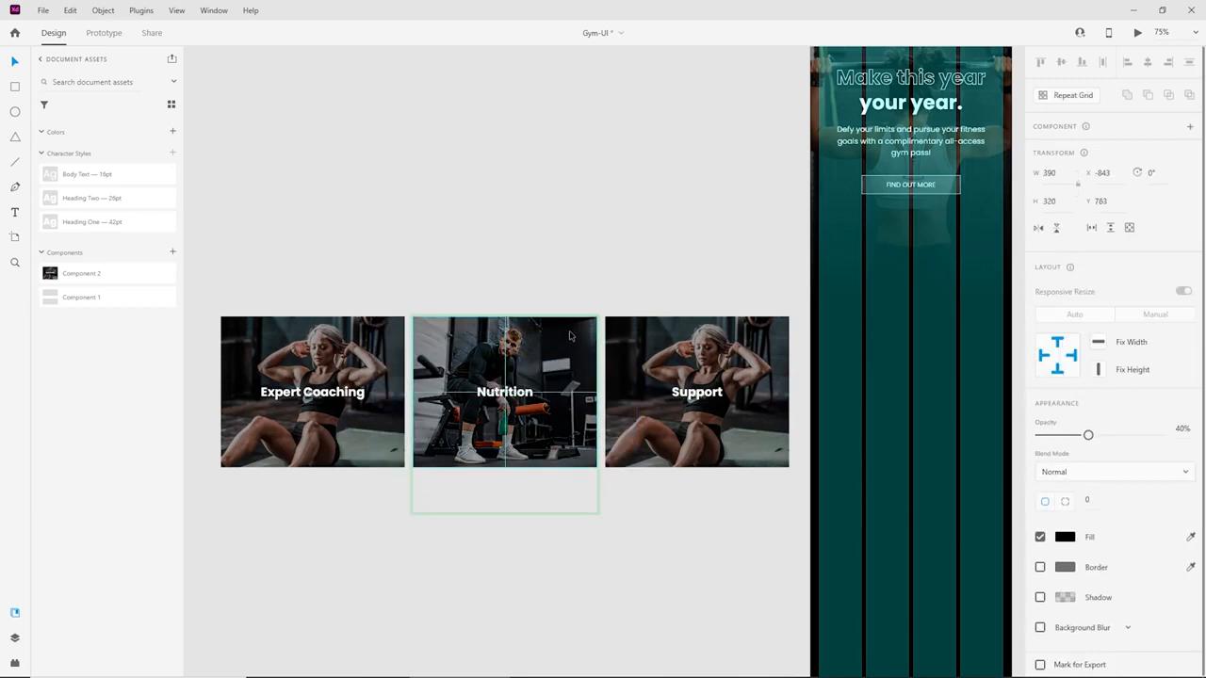
{"action": "left_click", "coordinate": [573, 274]}
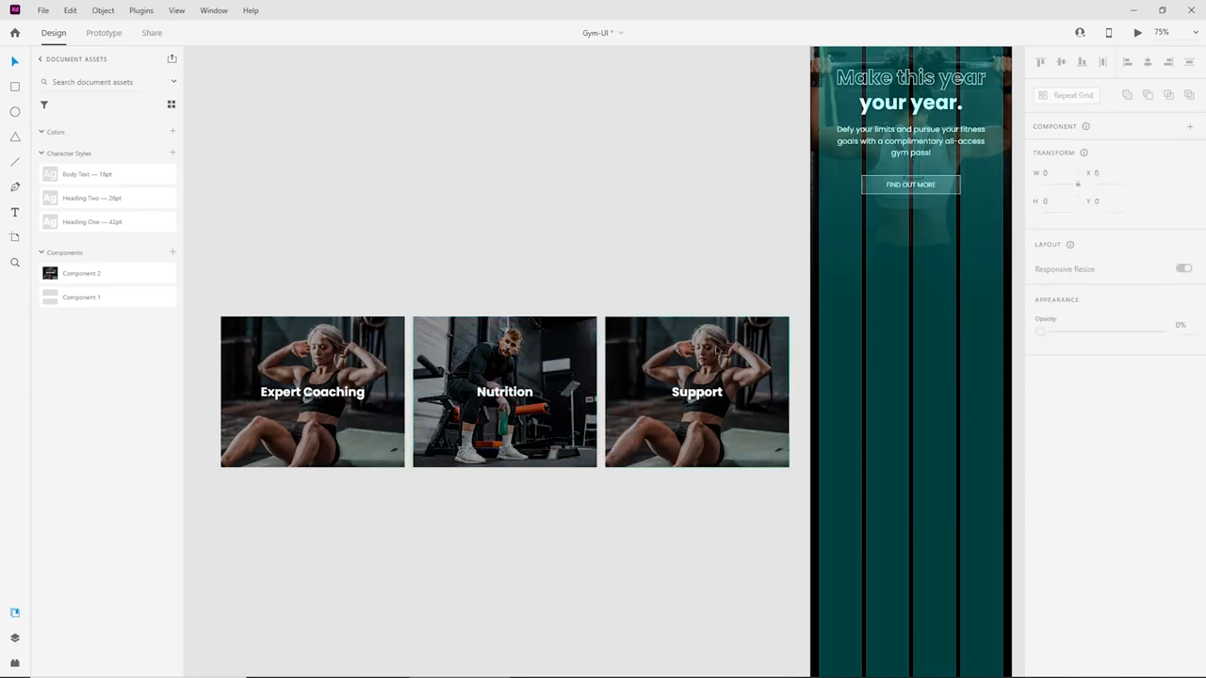
Shift the Support card's dark overlay down and replace its photo with the image of the group exercising outdoors.
{"action": "left_click", "coordinate": [718, 348]}
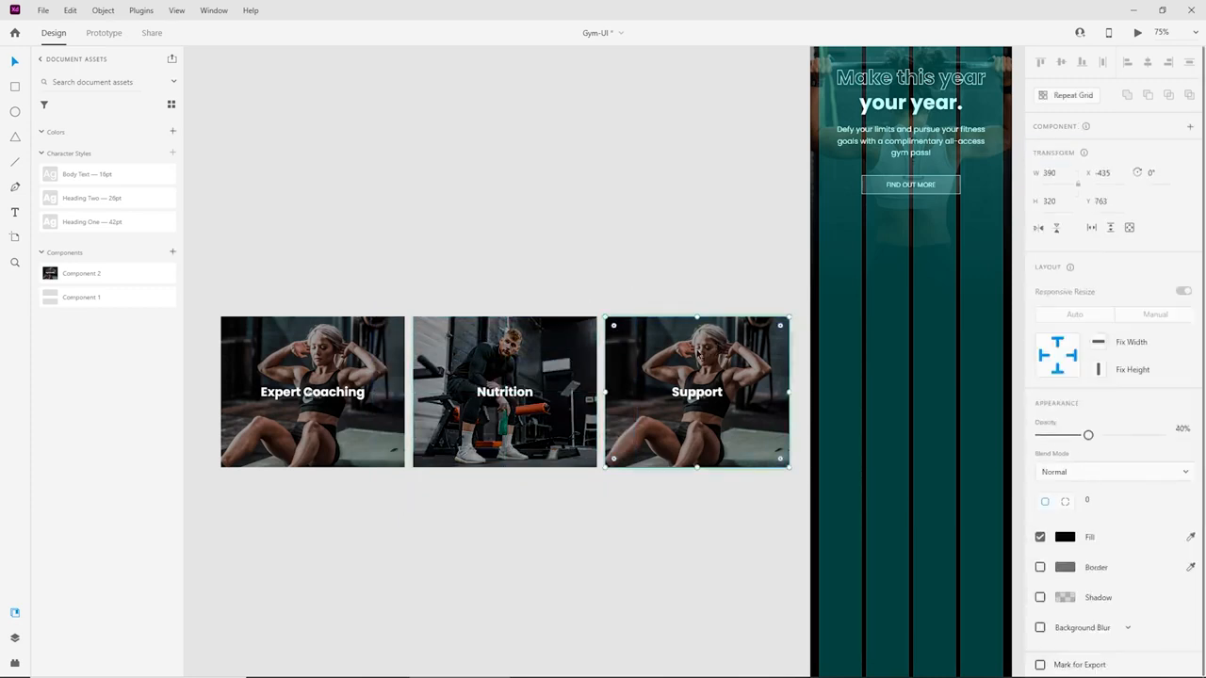
{"action": "left_click_drag", "start_coordinate": [697, 356], "coordinate": [652, 421]}
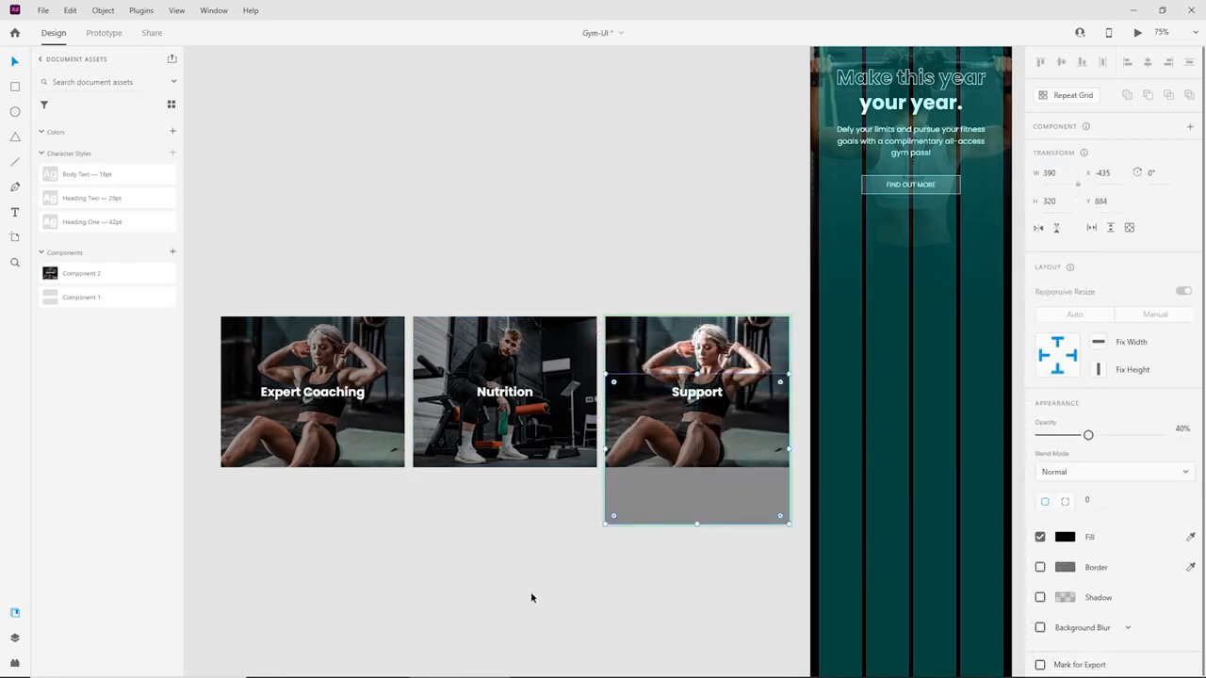
{"action": "left_click", "coordinate": [423, 669]}
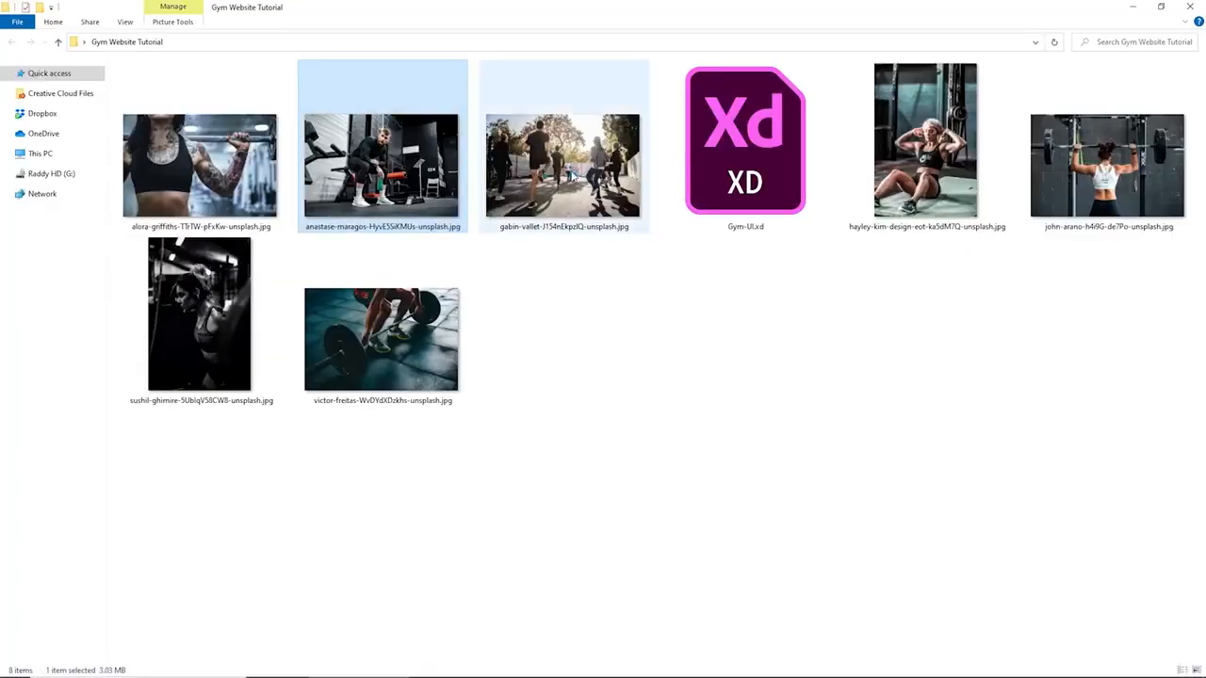
{"action": "left_click_drag", "start_coordinate": [573, 178], "coordinate": [677, 325]}
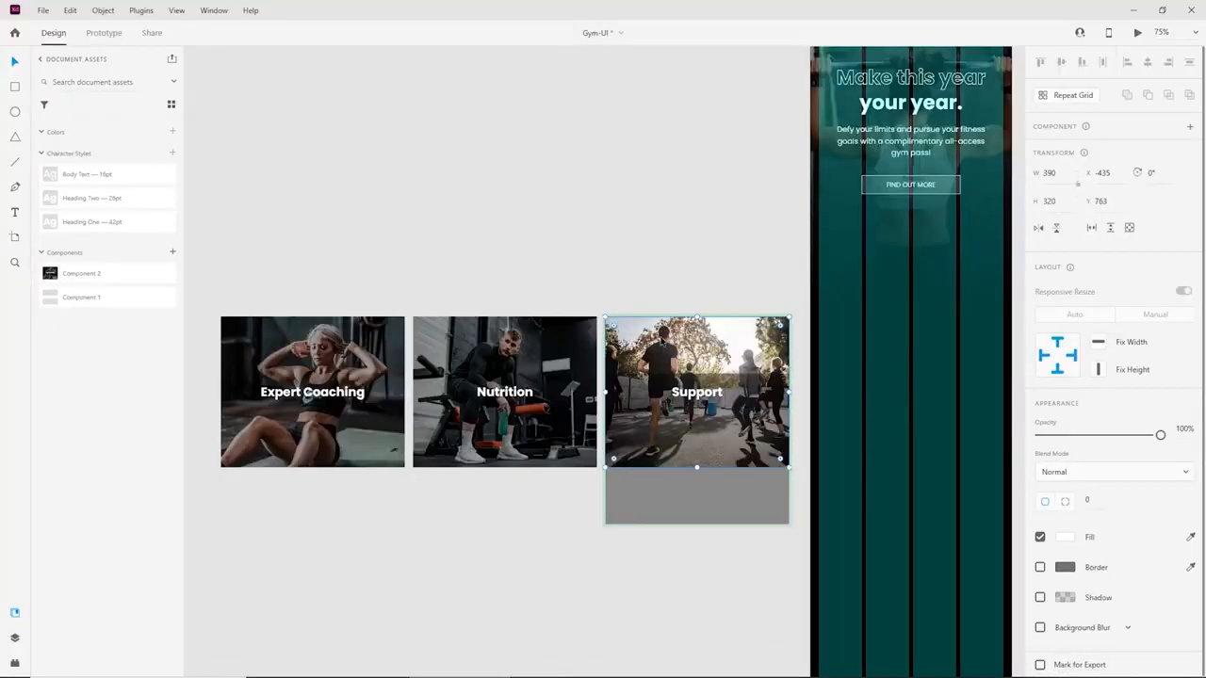
Enlarge the outdoor group photo within the Support card and move the dark overlay back over it.
{"action": "double_click", "coordinate": [663, 346]}
{"action": "left_click_drag", "start_coordinate": [584, 469], "coordinate": [551, 499]}
{"action": "left_click", "coordinate": [725, 246]}
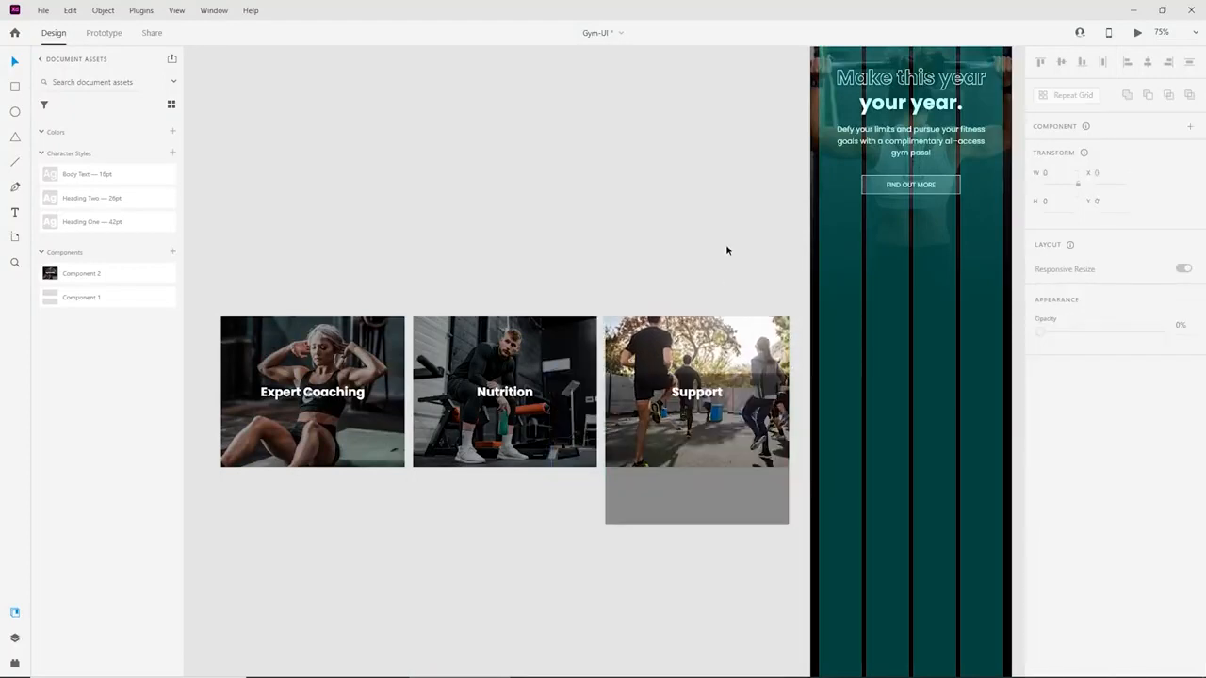
{"action": "left_click", "coordinate": [752, 405]}
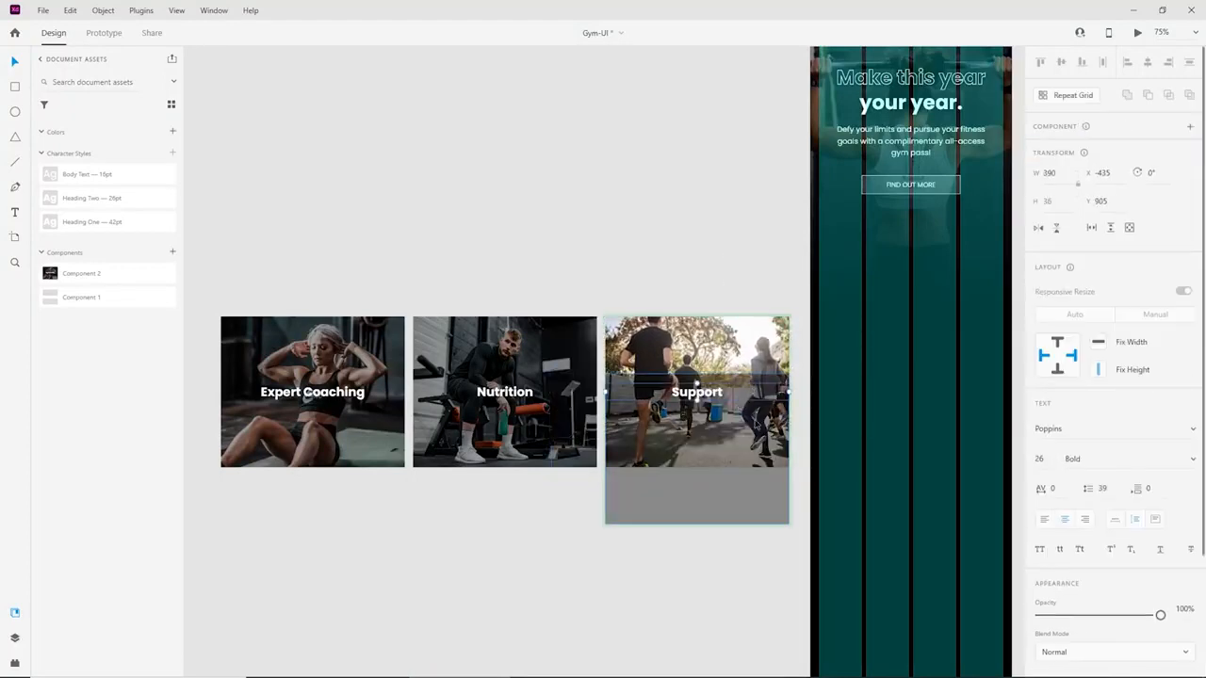
{"action": "double_click", "coordinate": [744, 439]}
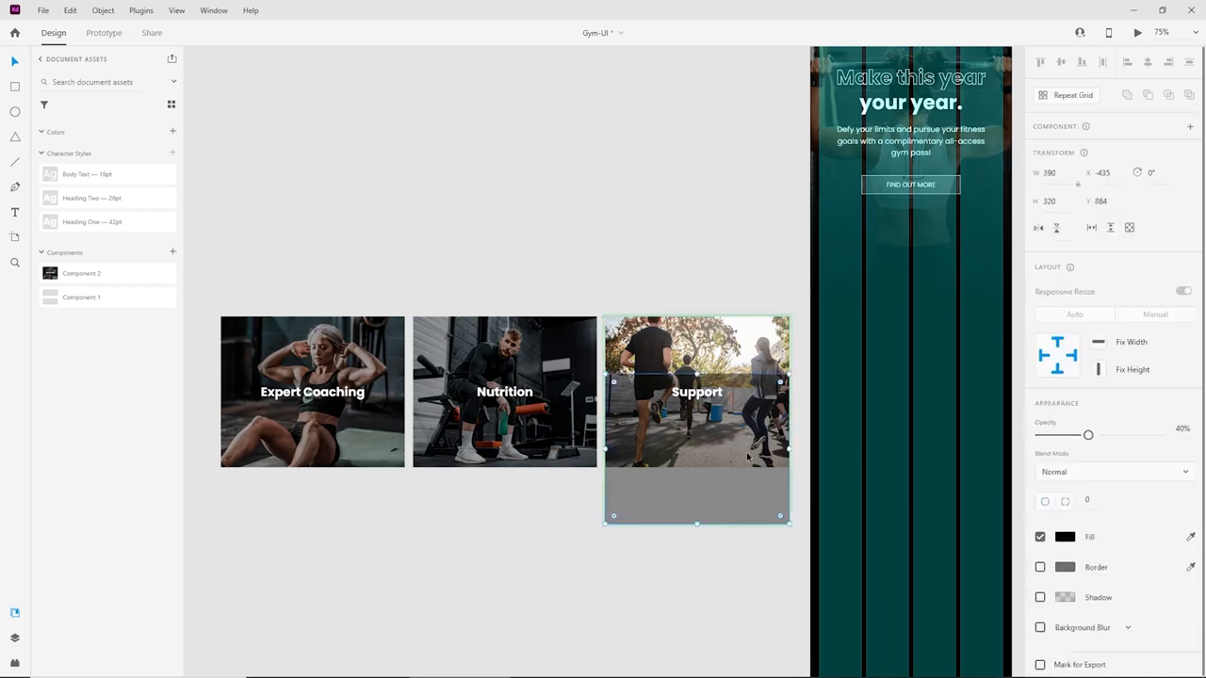
{"action": "left_click", "coordinate": [685, 271]}
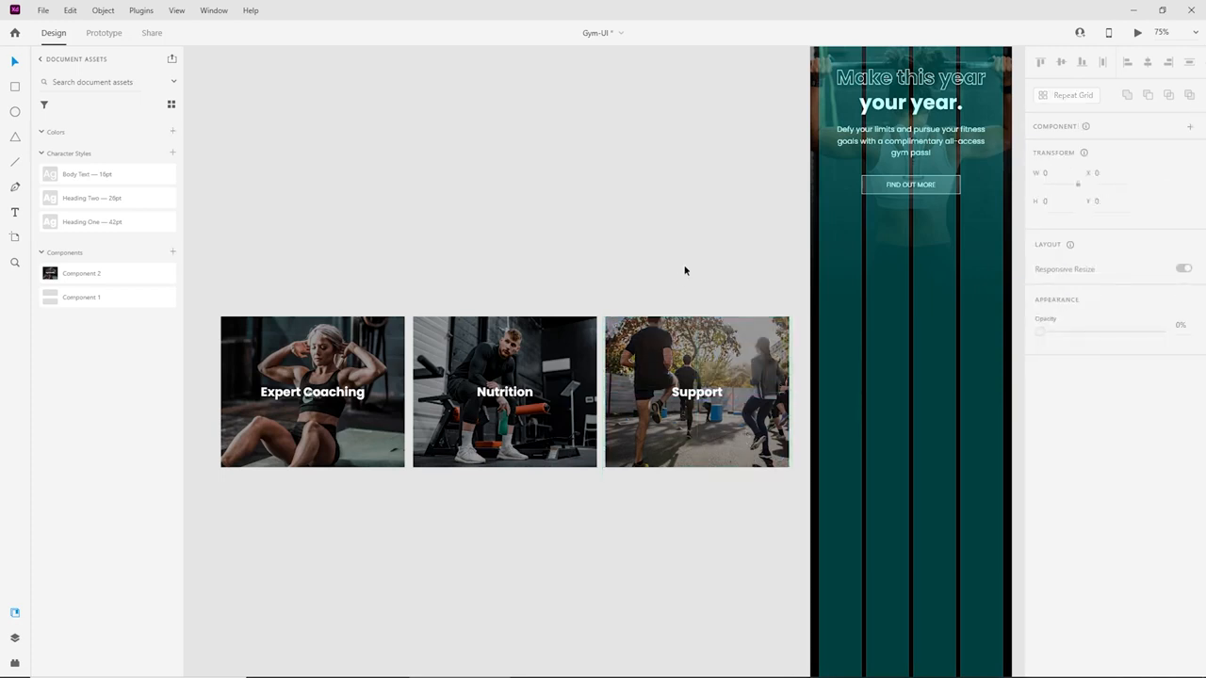
Move all three cards together up and farther from the artboard, to X -1626, Y 374.
{"action": "left_click_drag", "start_coordinate": [685, 270], "coordinate": [547, 293]}
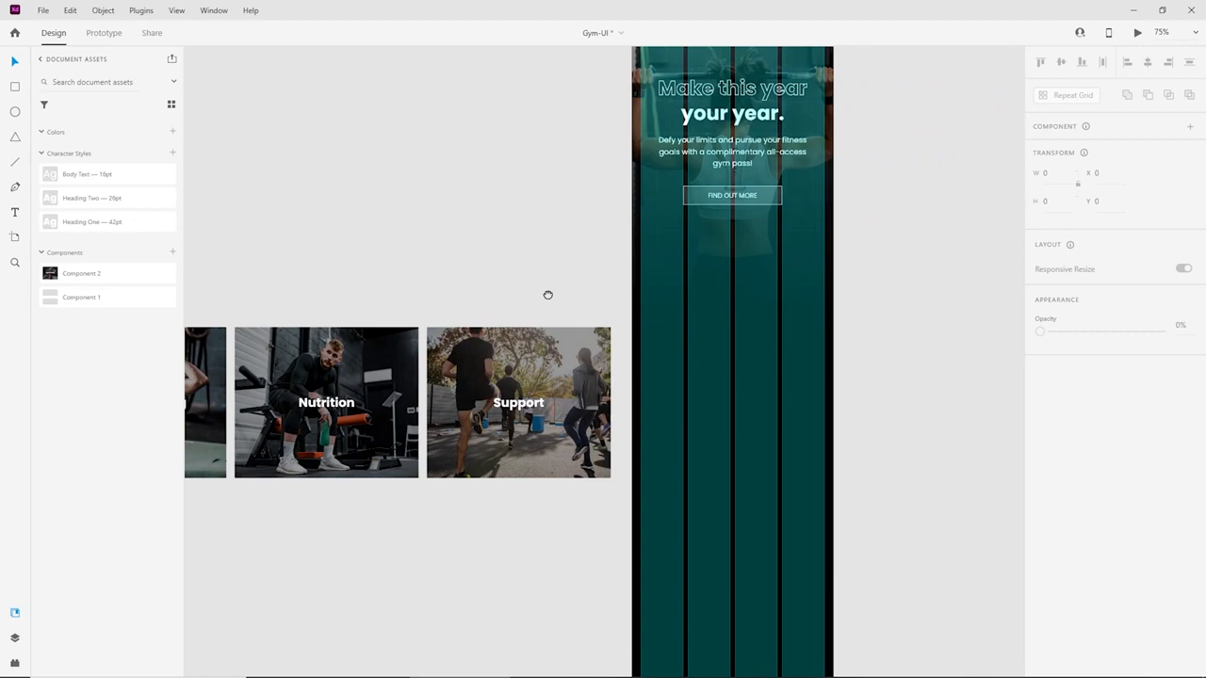
{"action": "left_click_drag", "start_coordinate": [439, 510], "coordinate": [647, 507]}
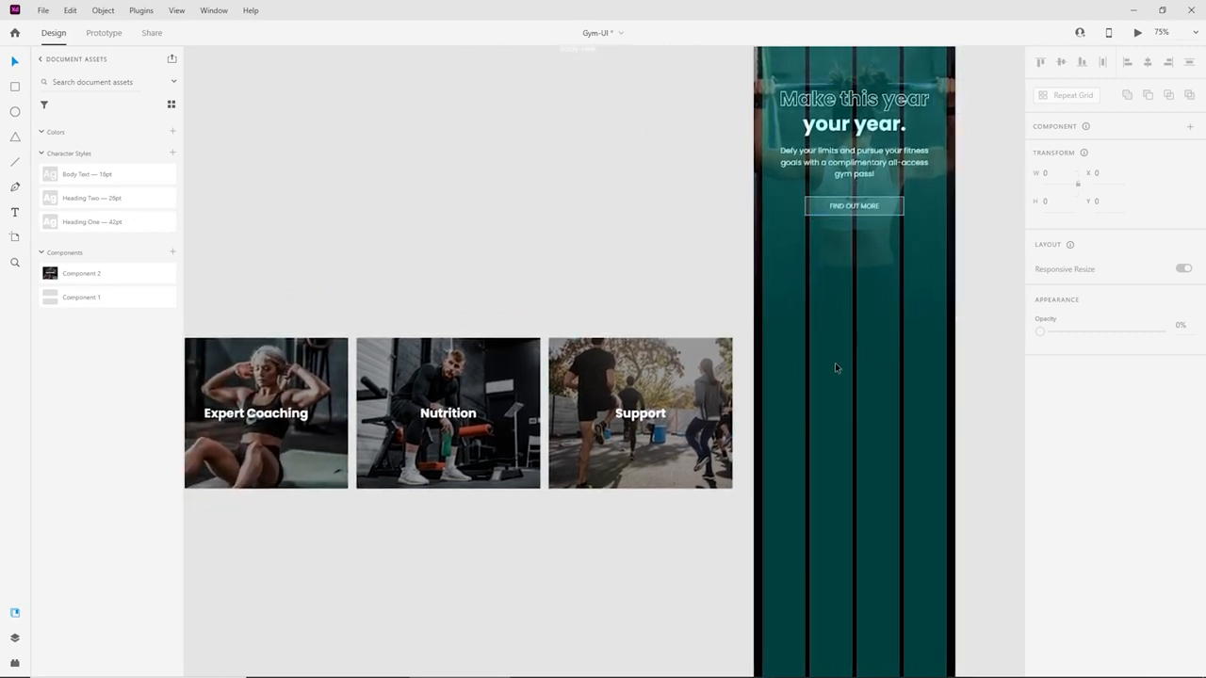
{"action": "left_click_drag", "start_coordinate": [507, 580], "coordinate": [220, 310]}
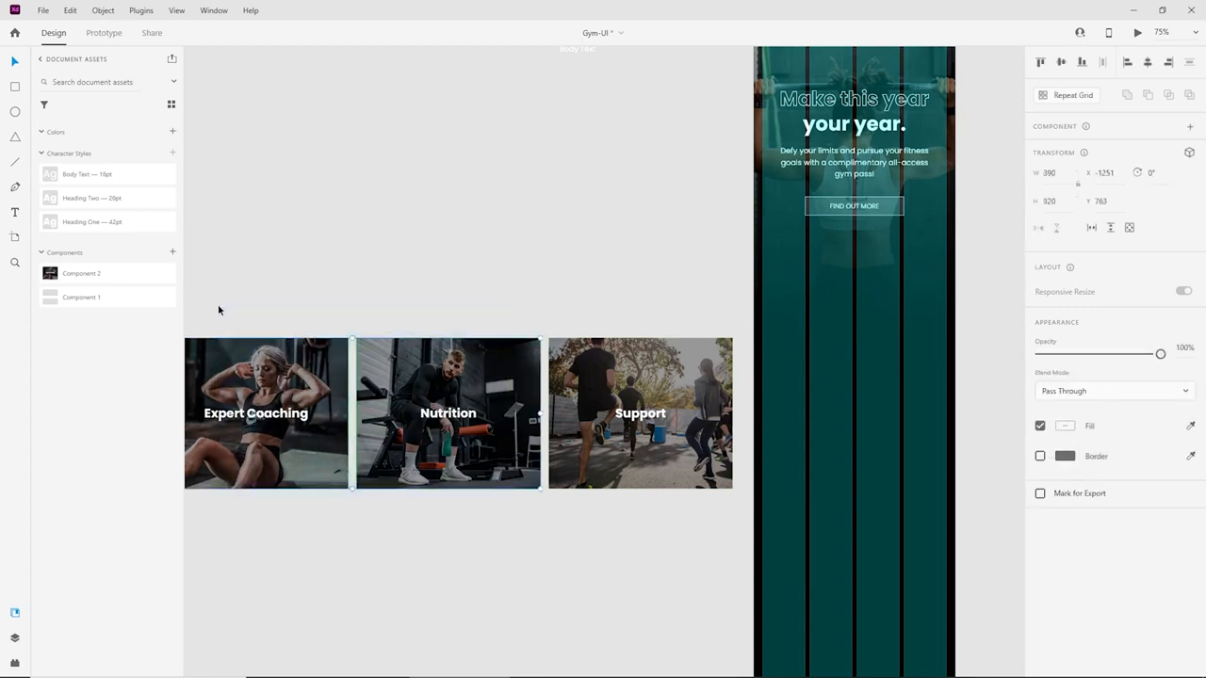
{"action": "left_click_drag", "start_coordinate": [582, 557], "coordinate": [223, 341]}
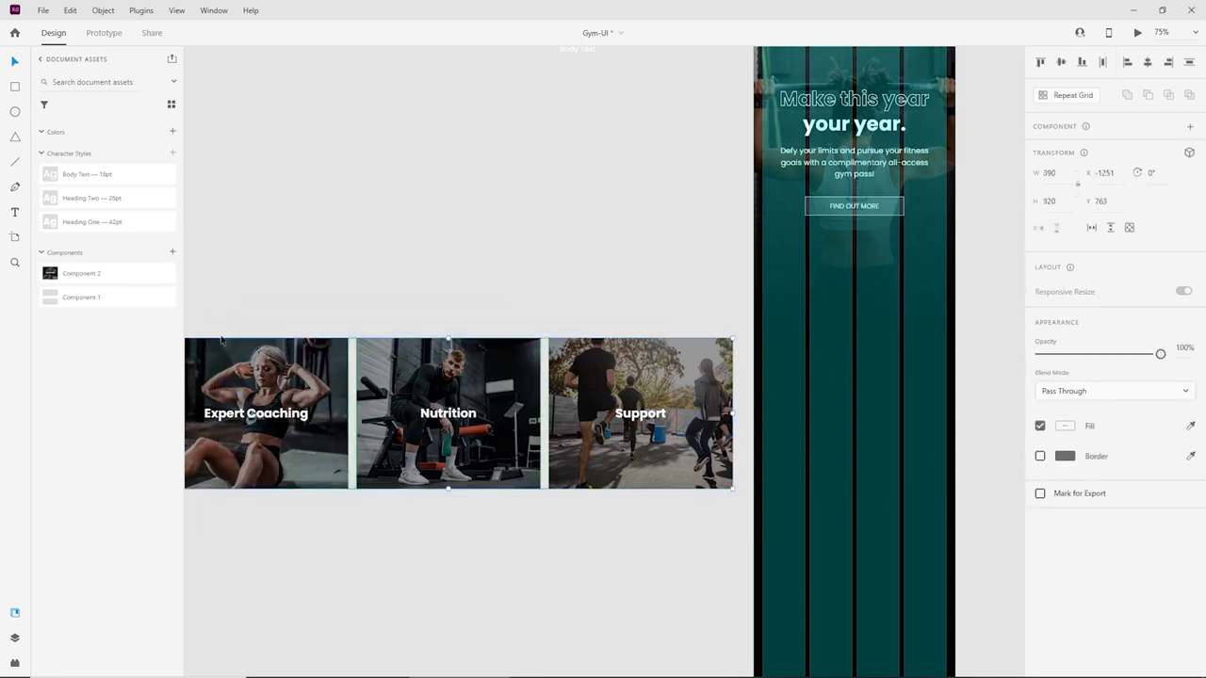
{"action": "left_click_drag", "start_coordinate": [543, 426], "coordinate": [463, 318]}
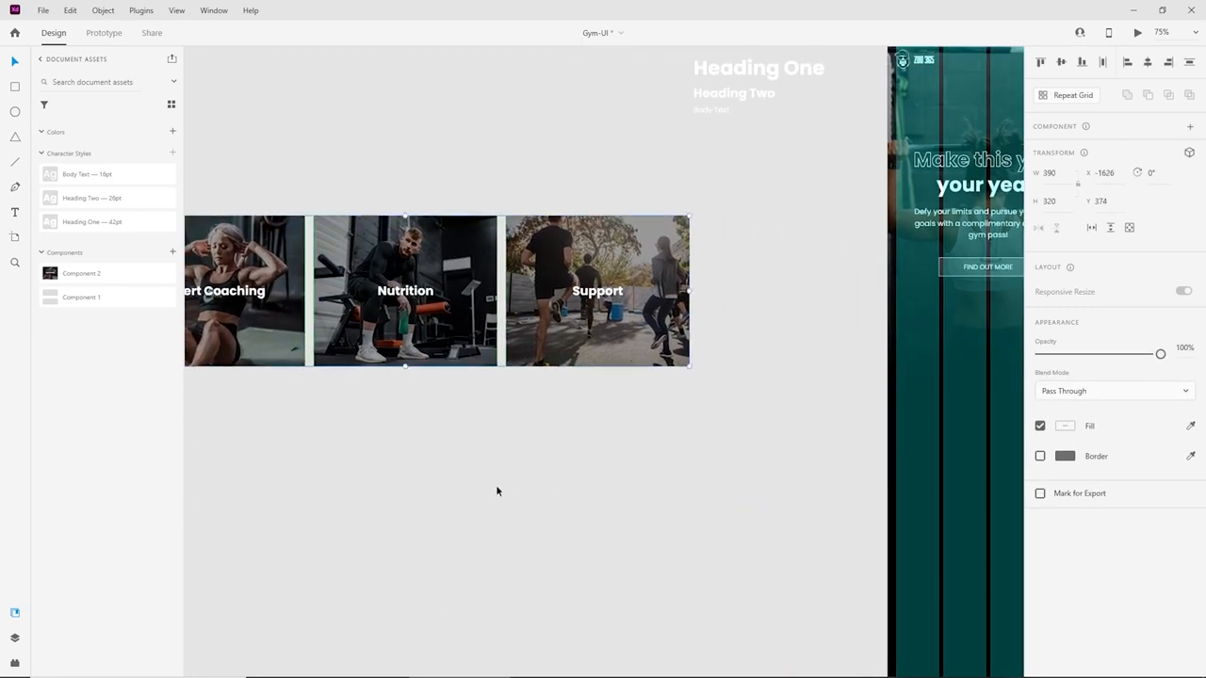
Duplicate the Expert Coaching and Nutrition cards and place the copies on the Home artboard below the Find Out More button.
{"action": "scroll", "coordinate": [495, 490], "scroll_direction": "left", "scroll_amount": 3}
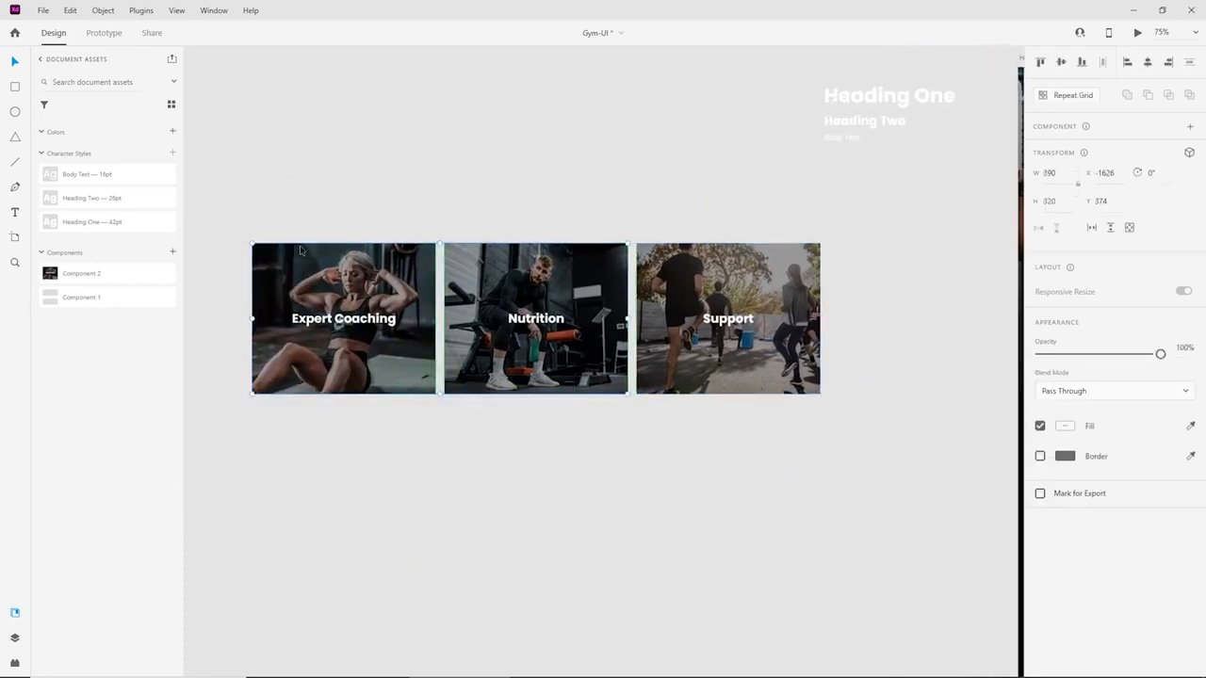
{"action": "left_click_drag", "start_coordinate": [301, 250], "coordinate": [689, 491]}
{"action": "scroll", "coordinate": [689, 490], "scroll_direction": "right", "scroll_amount": 5}
{"action": "left_click_drag", "start_coordinate": [337, 554], "coordinate": [731, 438]}
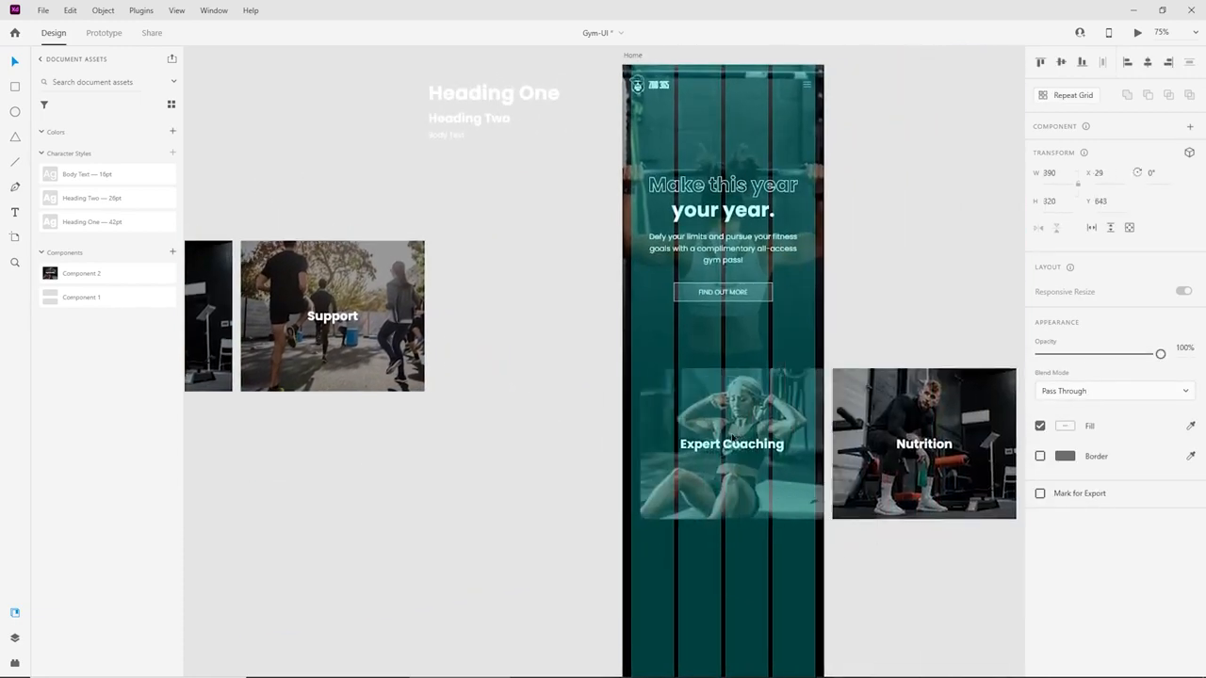
Align the copied pair with the artboard's column grid at Y 737, with Expert Coaching ending at the third column's edge.
{"action": "scroll", "coordinate": [598, 360], "scroll_direction": "up", "scroll_amount": 5}
{"action": "scroll", "coordinate": [591, 459], "scroll_direction": "down", "scroll_amount": 2}
{"action": "scroll", "coordinate": [591, 459], "scroll_direction": "right", "scroll_amount": 4}
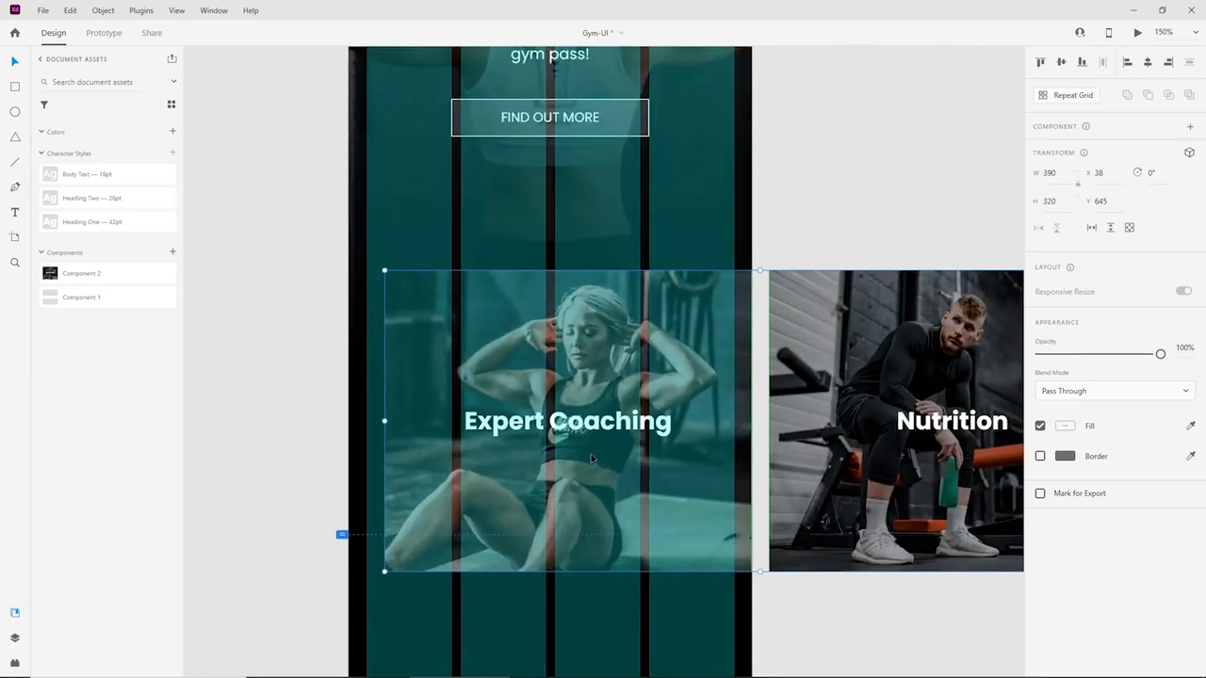
{"action": "left_click_drag", "start_coordinate": [591, 459], "coordinate": [609, 509]}
{"action": "left_click_drag", "start_coordinate": [408, 426], "coordinate": [414, 428]}
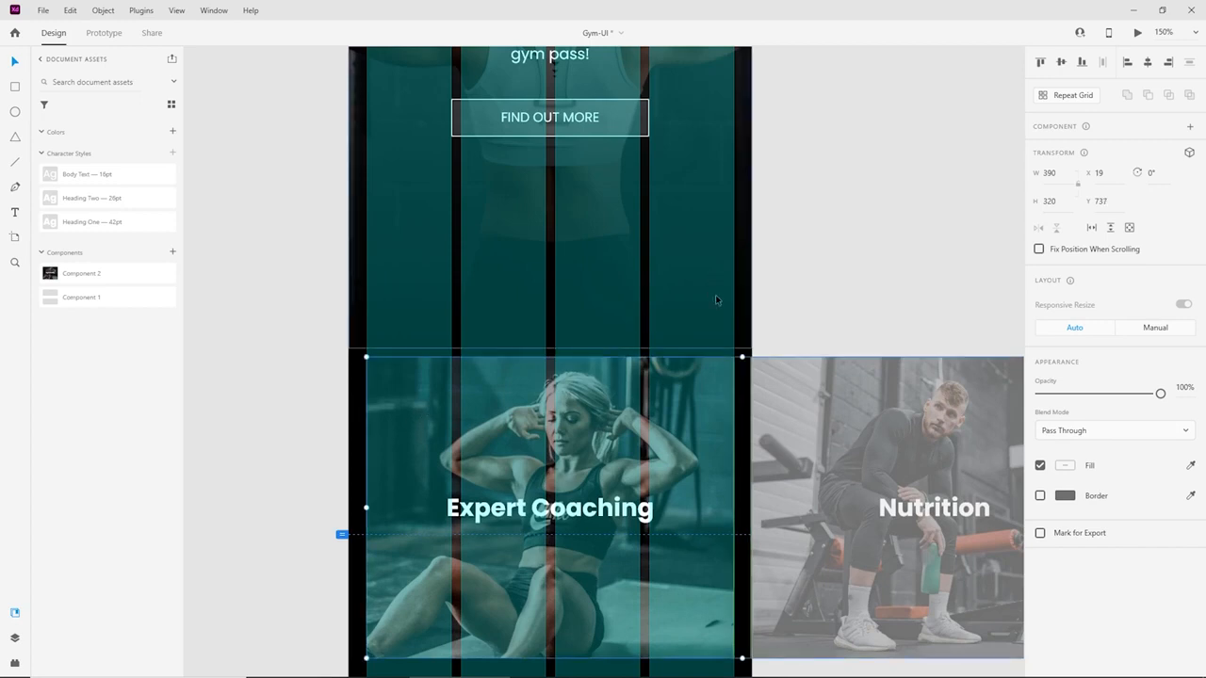
{"action": "left_click_drag", "start_coordinate": [763, 442], "coordinate": [657, 436]}
Move the copied Nutrition card to X 319 so that it starts at the fourth column's edge.
{"action": "scroll", "coordinate": [602, 387], "scroll_direction": "up", "scroll_amount": 8}
{"action": "left_click_drag", "start_coordinate": [933, 308], "coordinate": [684, 278]}
{"action": "double_click", "coordinate": [616, 399]}
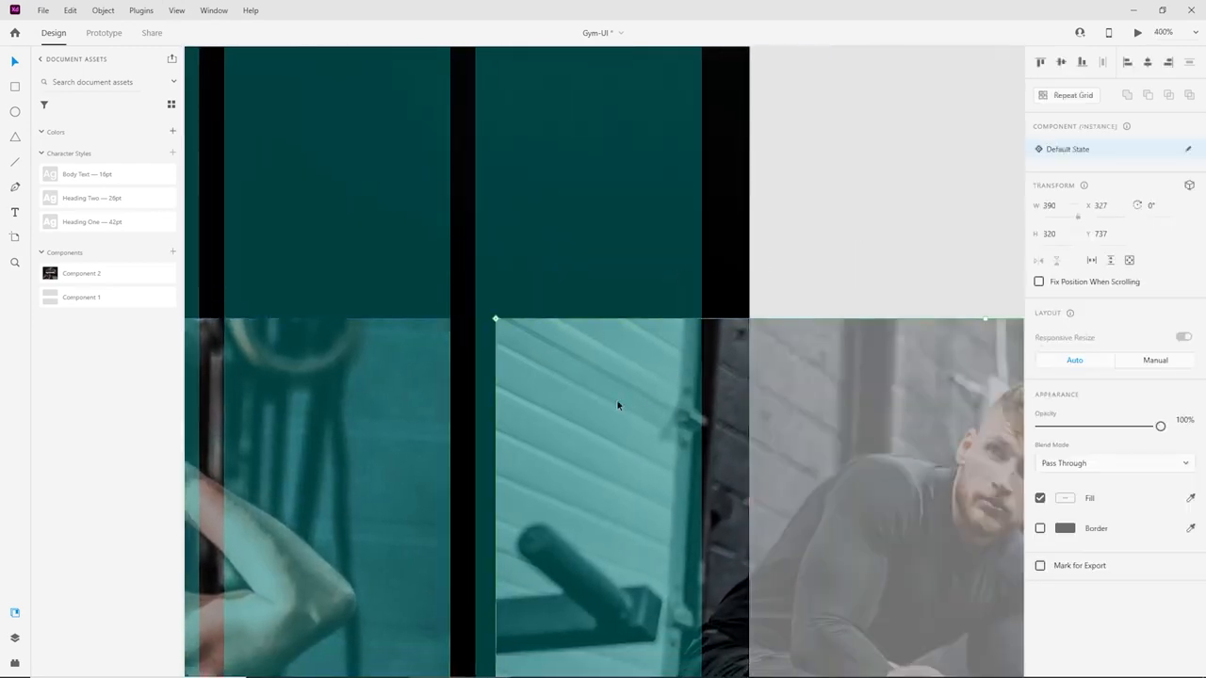
{"action": "left_click_drag", "start_coordinate": [617, 398], "coordinate": [594, 402]}
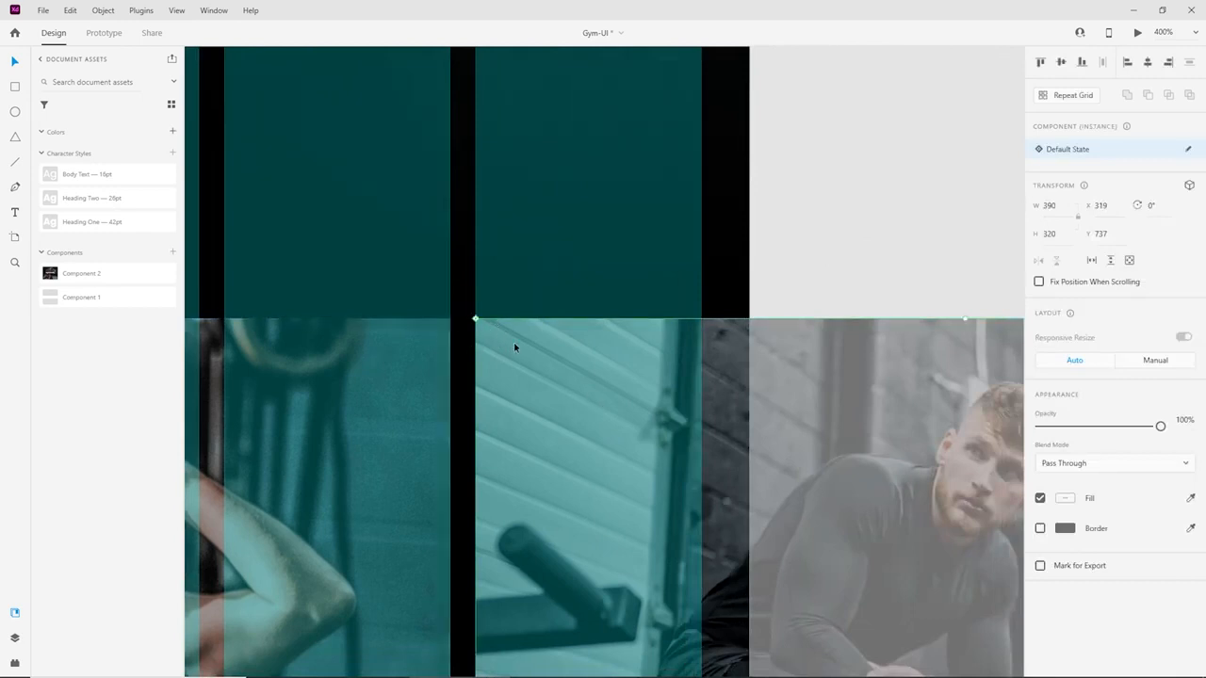
Move both cards on the artboard up together to Y 700.
{"action": "key", "text": "ctrl+1"}
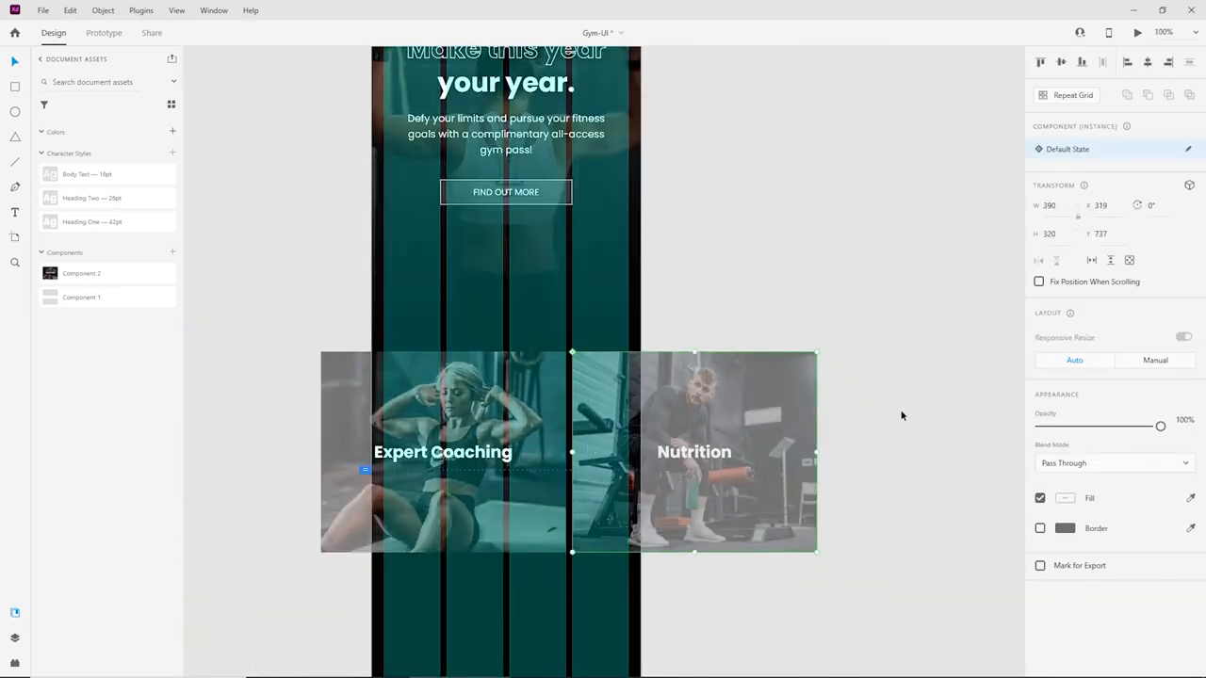
{"action": "left_click", "coordinate": [780, 580]}
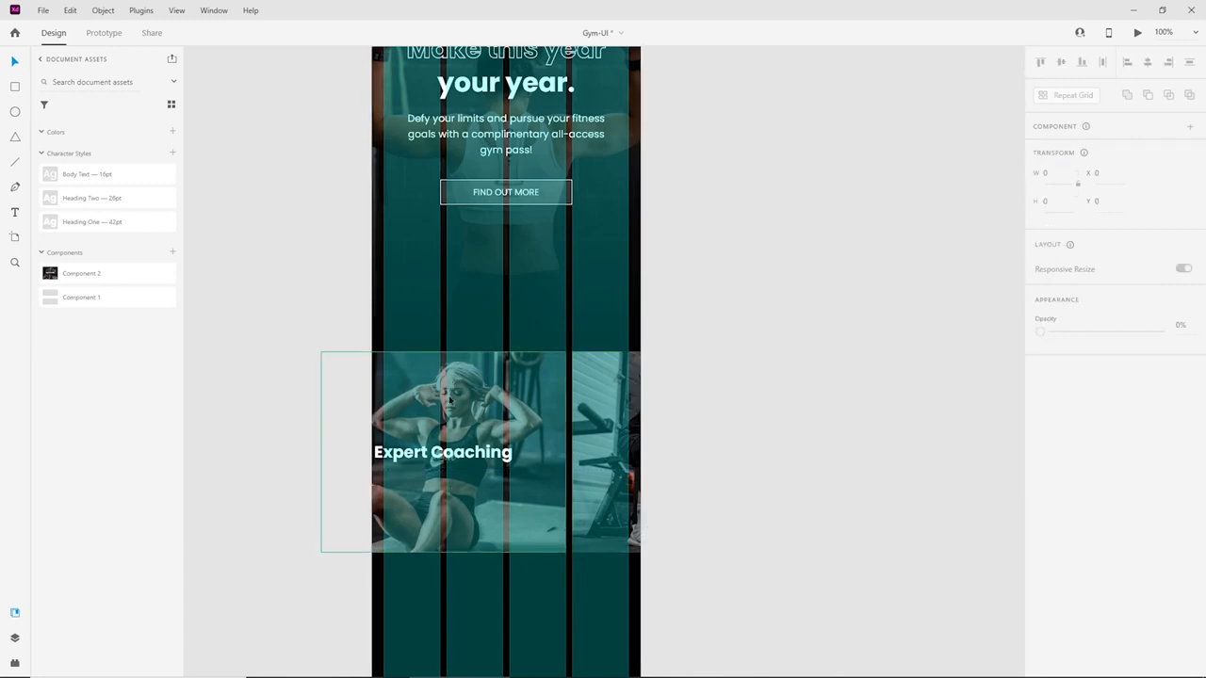
{"action": "left_click_drag", "start_coordinate": [694, 586], "coordinate": [472, 365]}
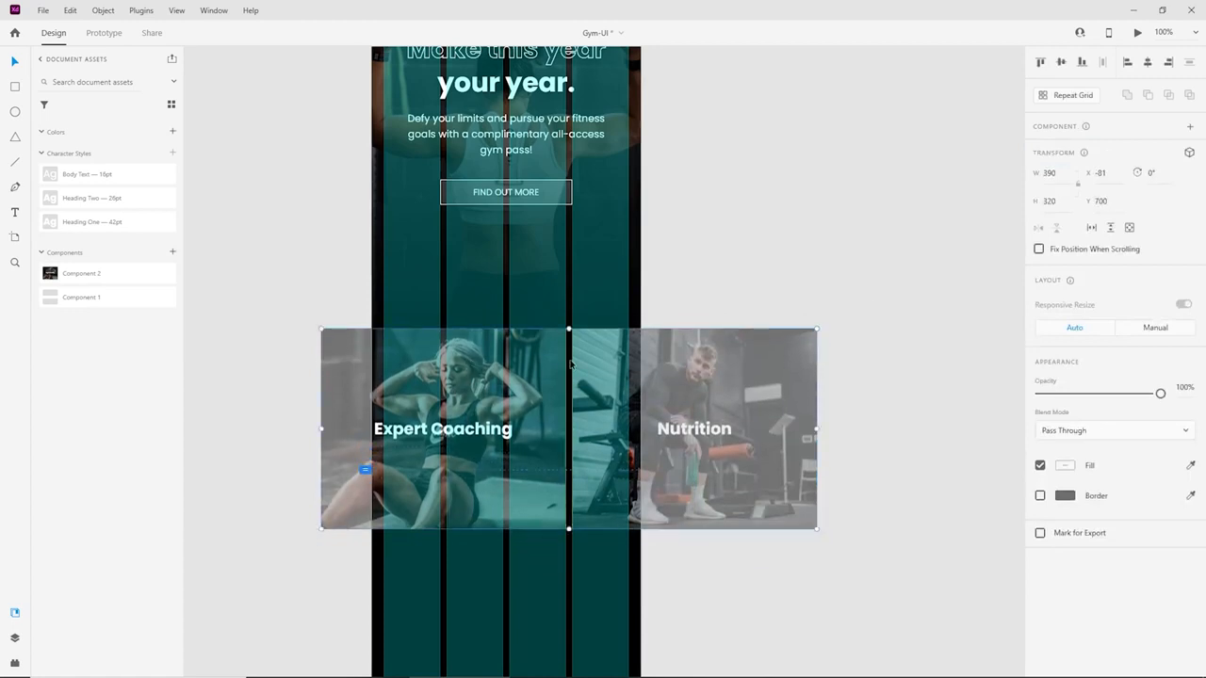
Preview the Home page and scroll through it to check how the card row sits below the hero section.
{"action": "left_click", "coordinate": [1137, 32]}
{"action": "scroll", "coordinate": [637, 349], "scroll_direction": "down", "scroll_amount": 3}
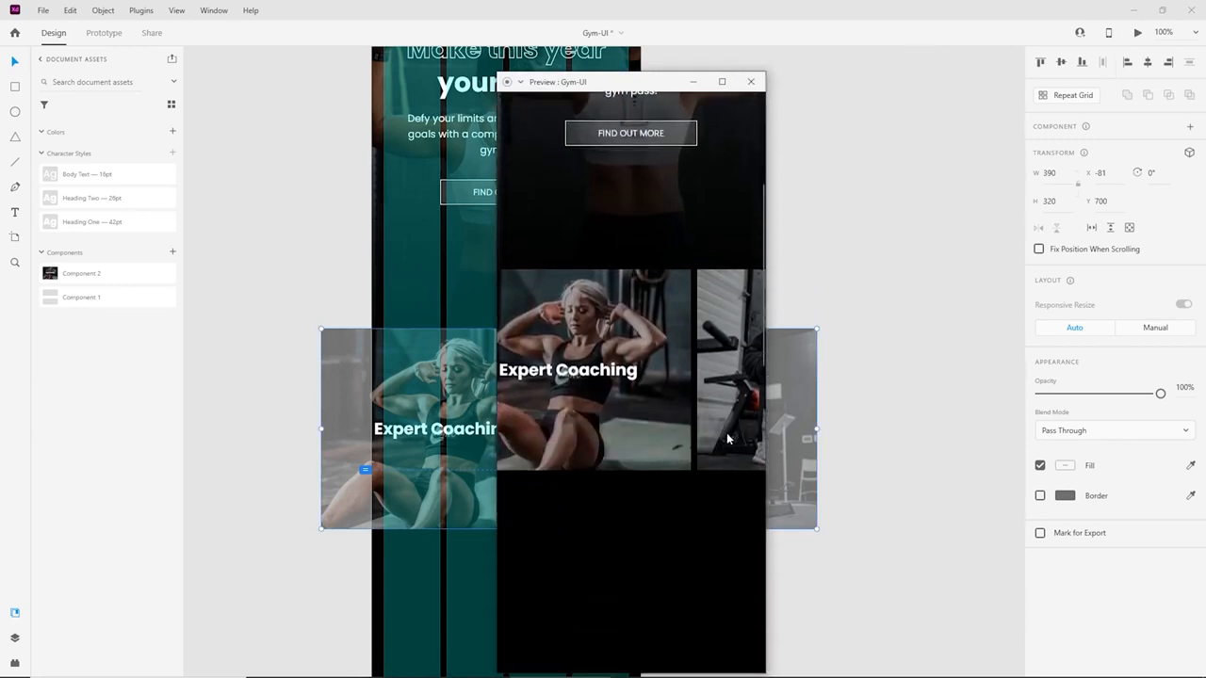
{"action": "scroll", "coordinate": [648, 424], "scroll_direction": "up", "scroll_amount": 1}
{"action": "scroll", "coordinate": [646, 424], "scroll_direction": "up", "scroll_amount": 2}
{"action": "scroll", "coordinate": [647, 405], "scroll_direction": "down", "scroll_amount": 3}
{"action": "scroll", "coordinate": [632, 419], "scroll_direction": "up", "scroll_amount": 3}
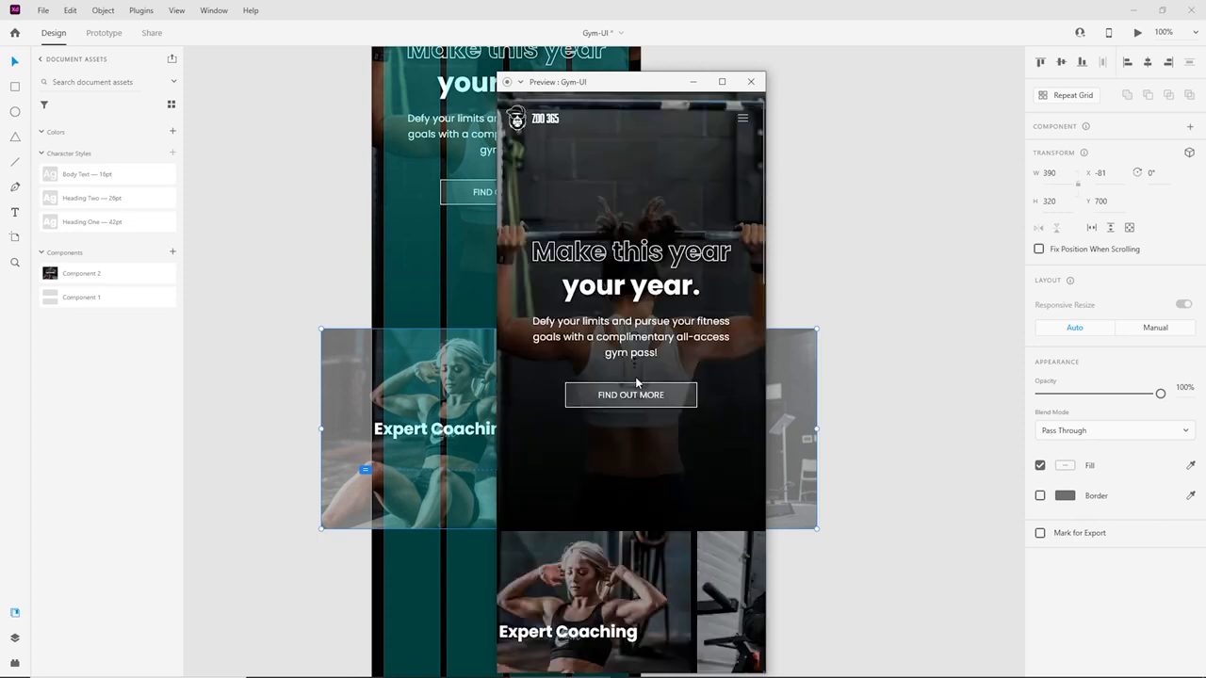
{"action": "scroll", "coordinate": [636, 382], "scroll_direction": "down", "scroll_amount": 3}
{"action": "scroll", "coordinate": [637, 382], "scroll_direction": "up", "scroll_amount": 1}
{"action": "left_click", "coordinate": [751, 81]}
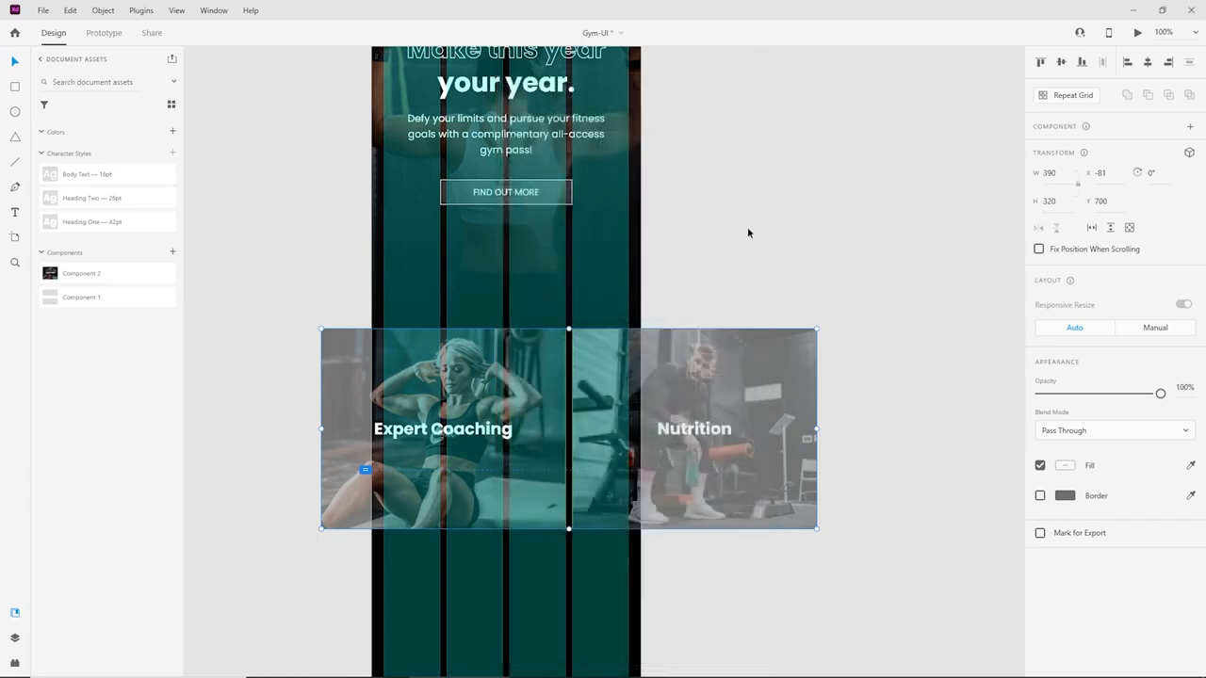
Enable 3D transforms for the Expert Coaching card on the artboard and rotate it about its vertical axis to -10°.
{"action": "left_click", "coordinate": [747, 233]}
{"action": "scroll", "coordinate": [602, 377], "scroll_direction": "up", "scroll_amount": 3}
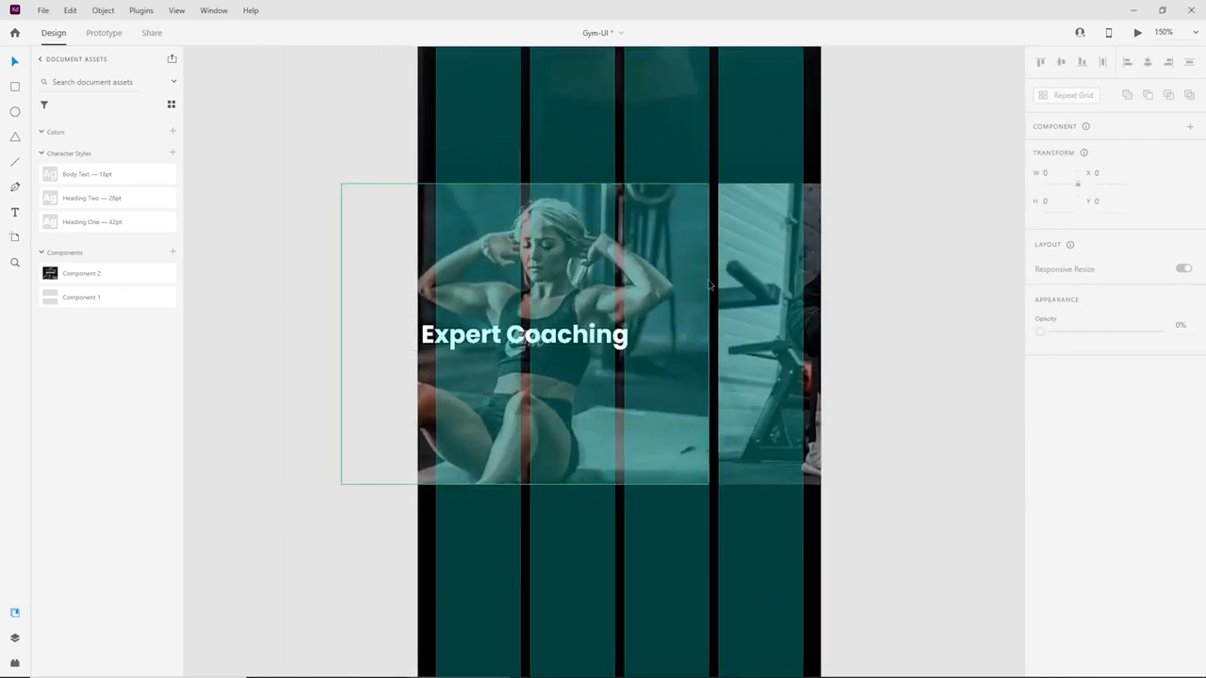
{"action": "left_click", "coordinate": [683, 261]}
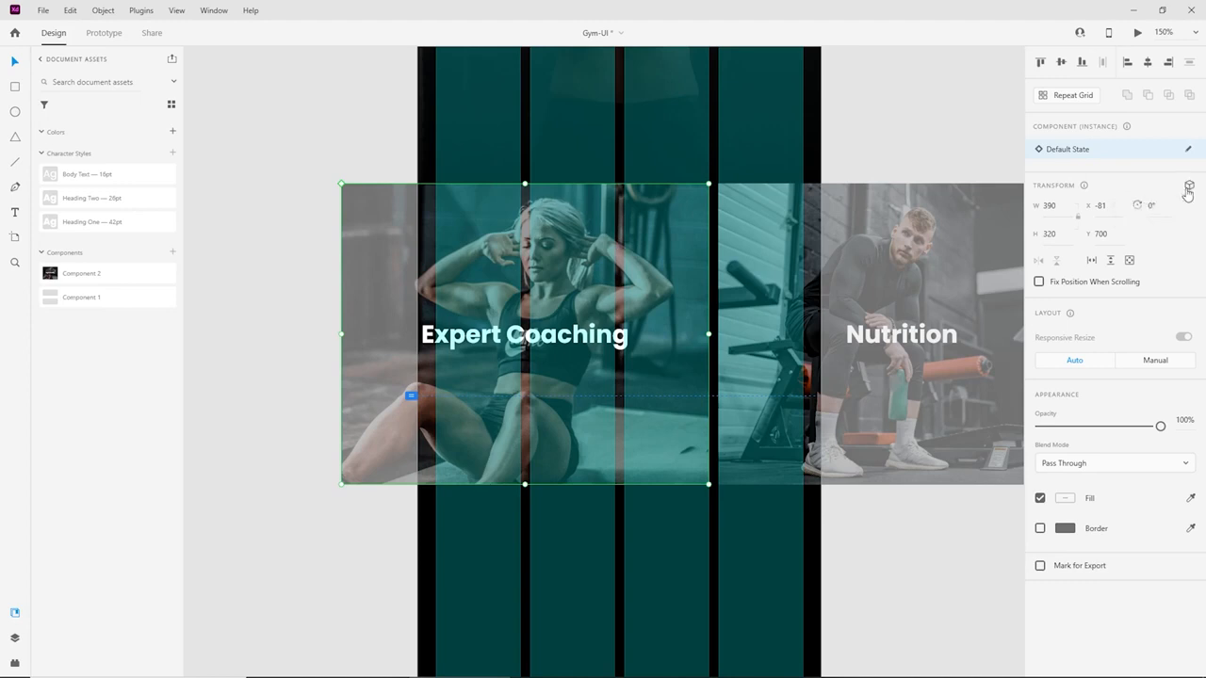
{"action": "left_click", "coordinate": [1189, 188]}
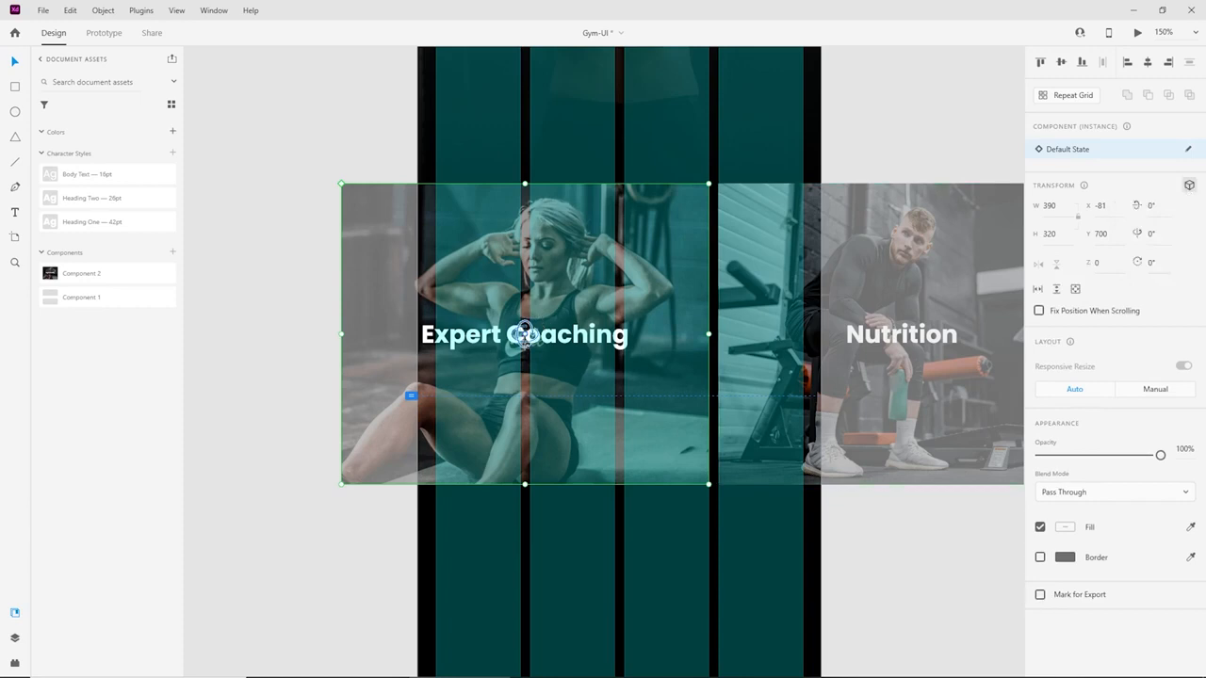
{"action": "key", "text": "ctrl+equal"}
{"action": "left_click_drag", "start_coordinate": [530, 357], "coordinate": [641, 383]}
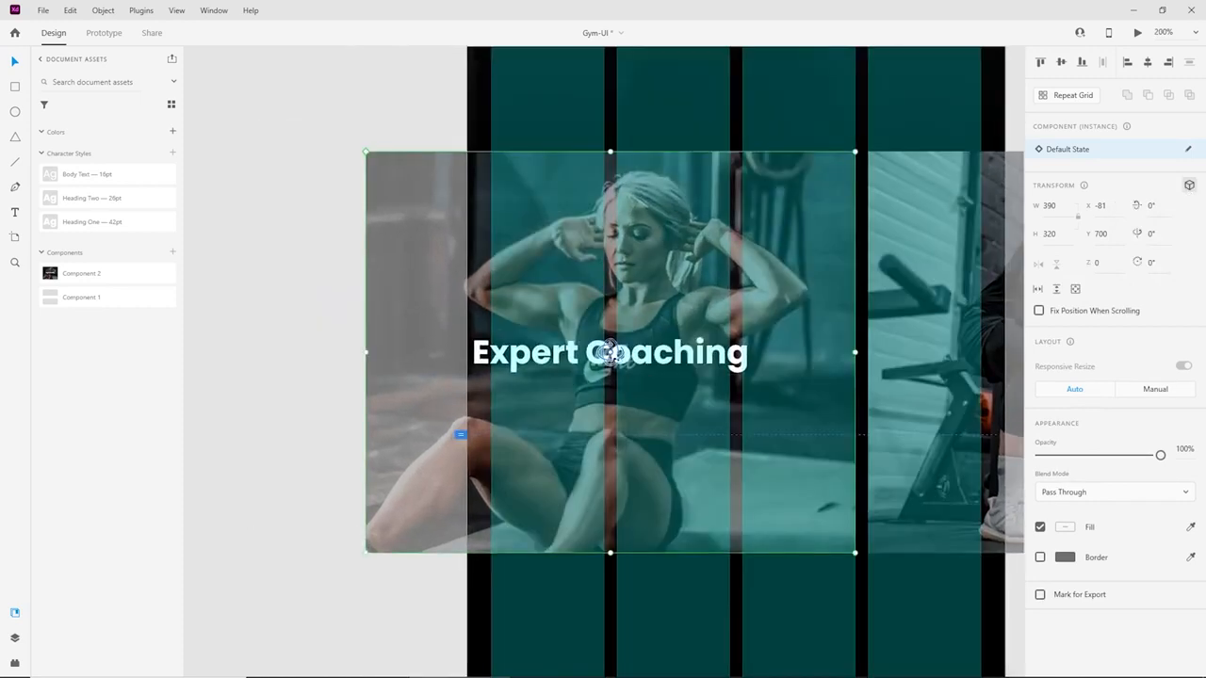
{"action": "scroll", "coordinate": [603, 362], "scroll_direction": "right", "scroll_amount": 3}
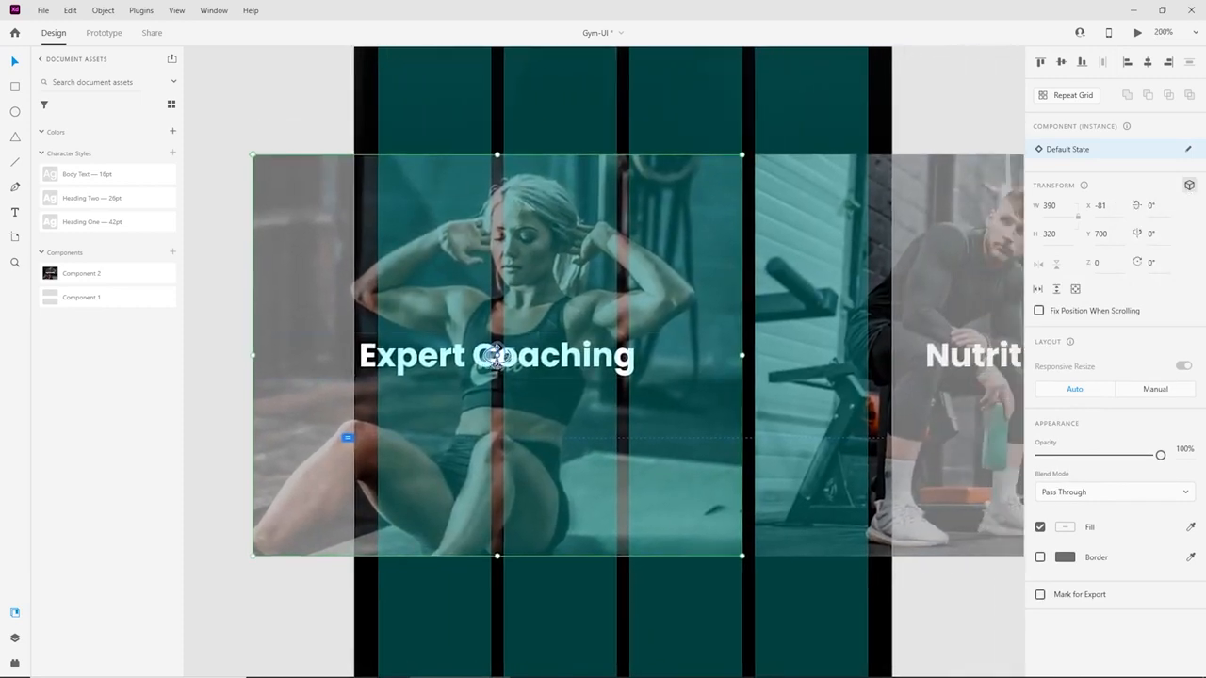
{"action": "left_click_drag", "start_coordinate": [497, 355], "coordinate": [468, 341]}
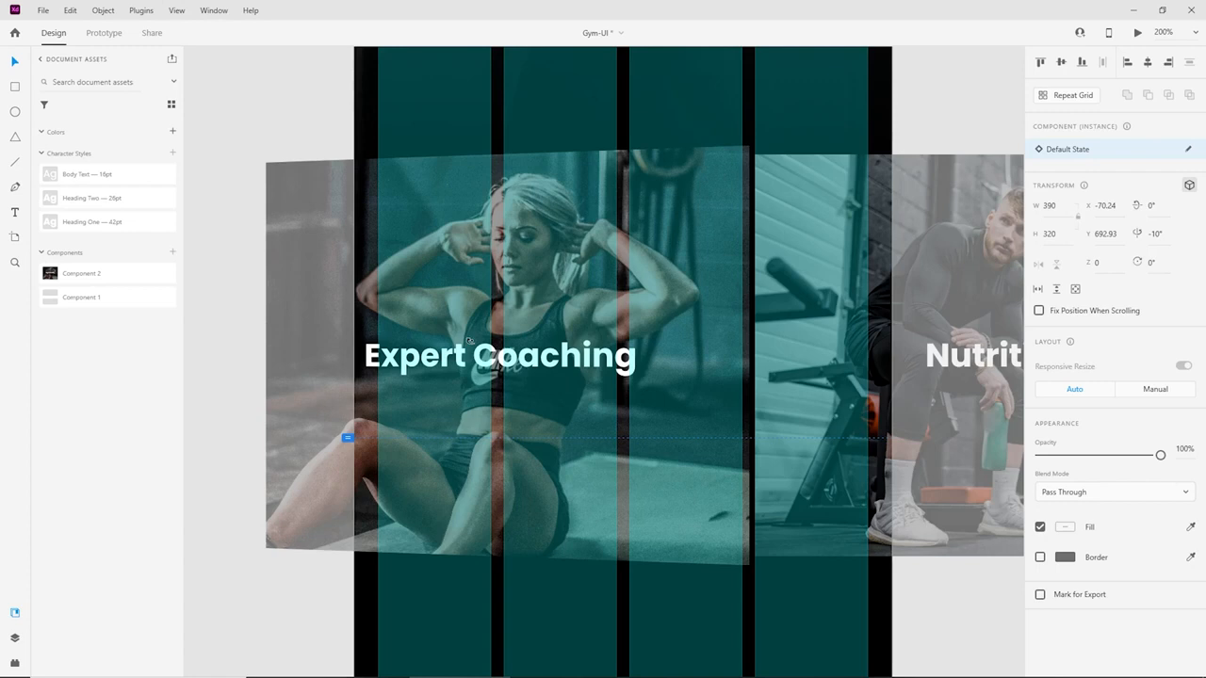
{"action": "left_click_drag", "start_coordinate": [469, 341], "coordinate": [468, 341]}
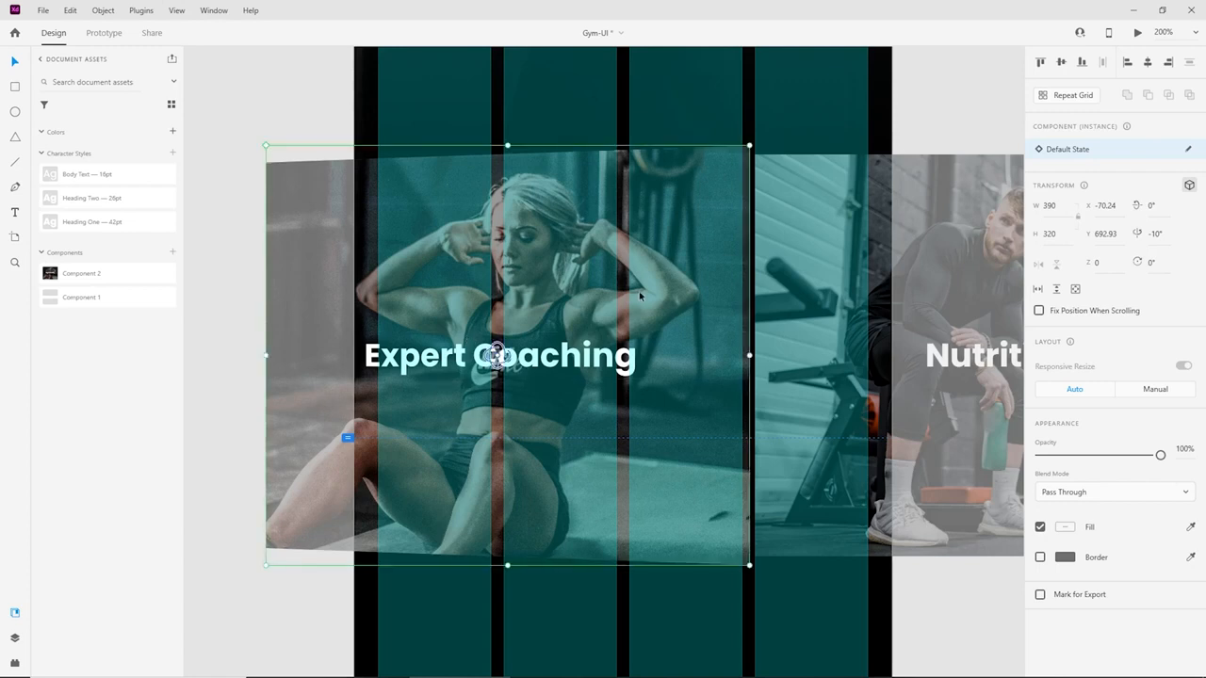
Nudge the rotated Expert Coaching card to X -76.24 so its edge meets the end of the third column.
{"action": "key", "text": "Left"}
{"action": "key", "text": "Left"}
{"action": "key", "text": "Left"}
{"action": "key", "text": "Left"}
{"action": "key", "text": "Left"}
{"action": "key", "text": "Left"}
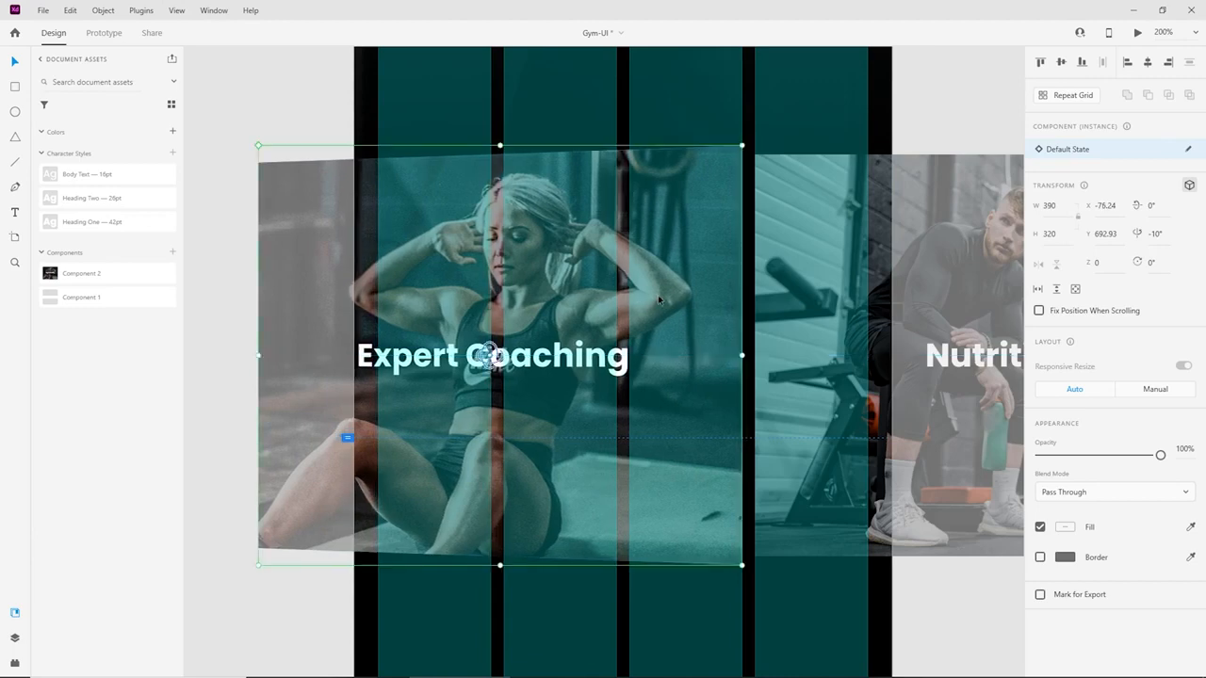
Preview the Home page and scroll through it to check how the angled Expert Coaching card looks.
{"action": "key", "text": "ctrl+1"}
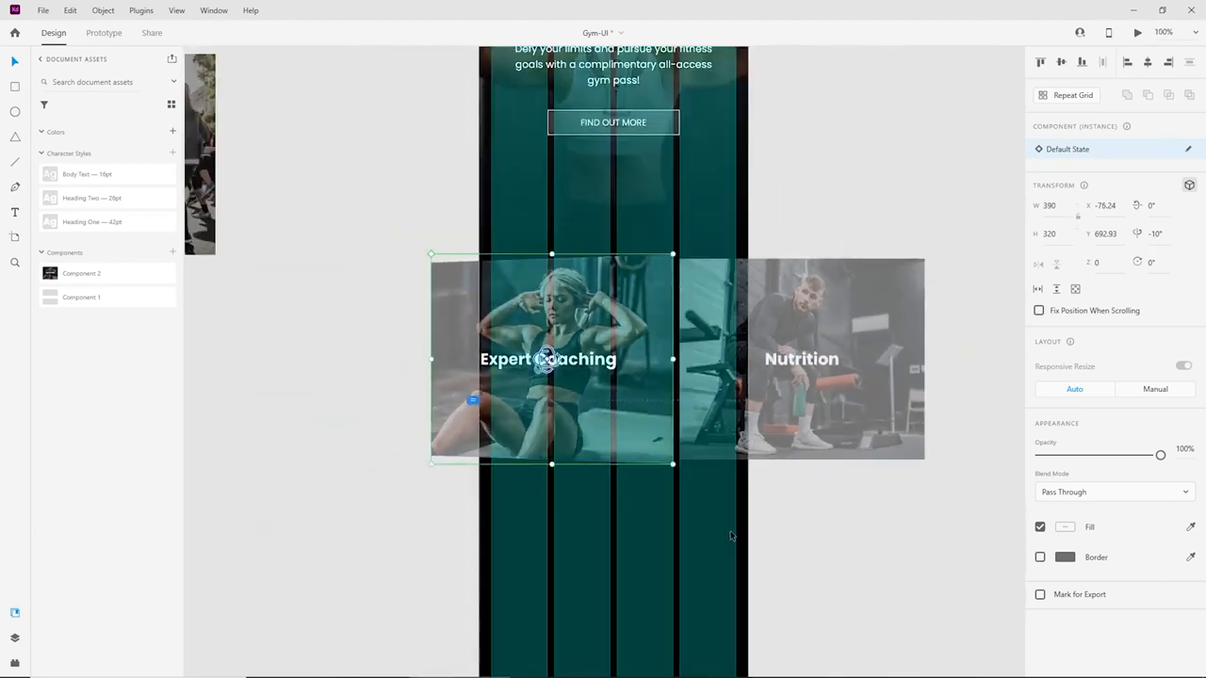
{"action": "left_click", "coordinate": [731, 536]}
{"action": "scroll", "coordinate": [587, 386], "scroll_direction": "down", "scroll_amount": 3}
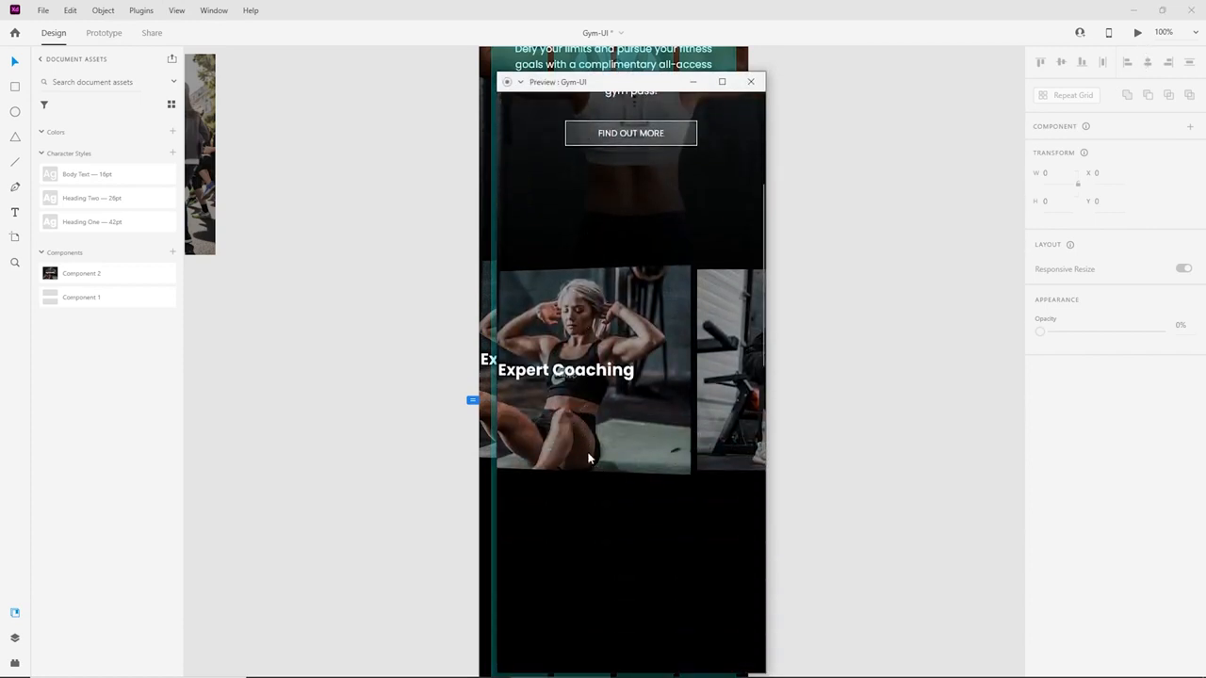
{"action": "scroll", "coordinate": [588, 459], "scroll_direction": "up", "scroll_amount": 3}
{"action": "scroll", "coordinate": [603, 481], "scroll_direction": "down", "scroll_amount": 4}
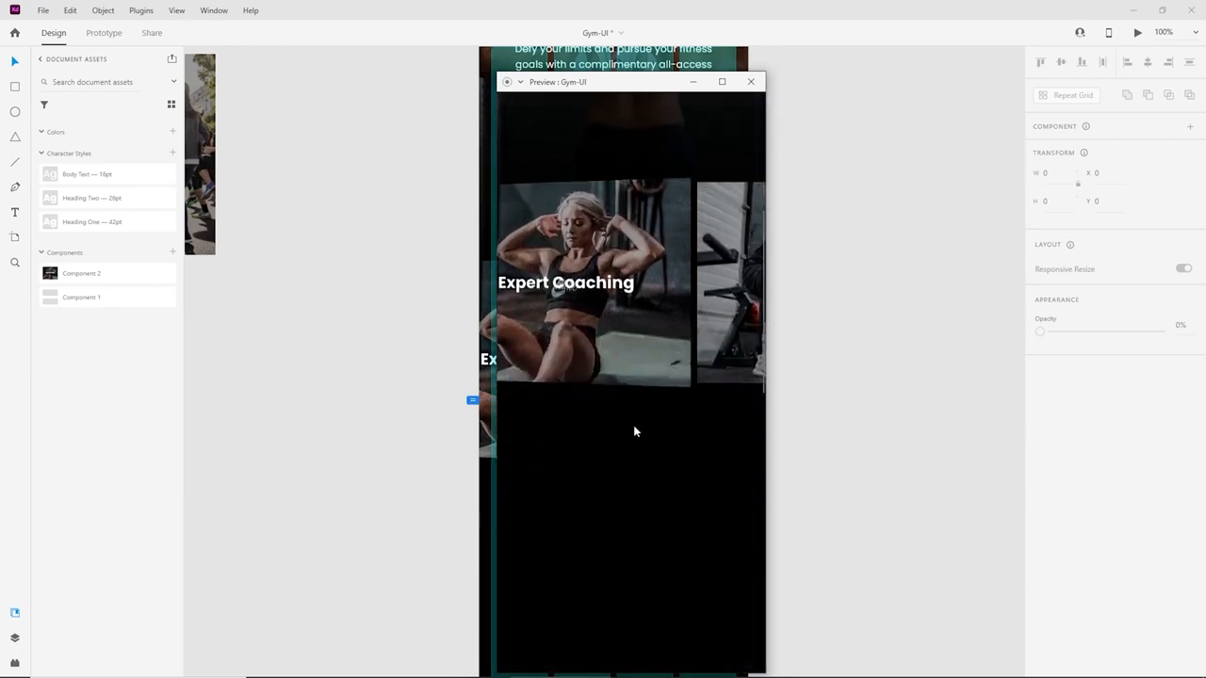
{"action": "scroll", "coordinate": [633, 431], "scroll_direction": "up", "scroll_amount": 1}
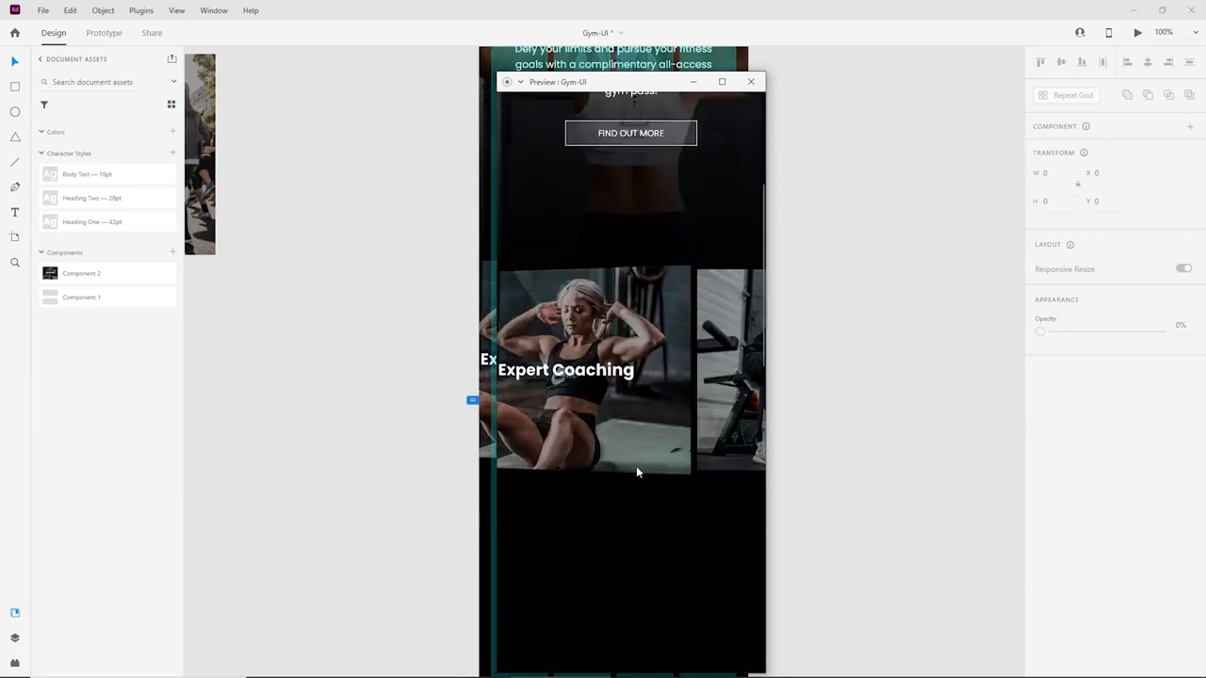
{"action": "left_click", "coordinate": [751, 82]}
Draw a rectangle across the full artboard width below the cards, 428 wide and about 618 high, at Y 1111.
{"action": "left_click", "coordinate": [566, 359]}
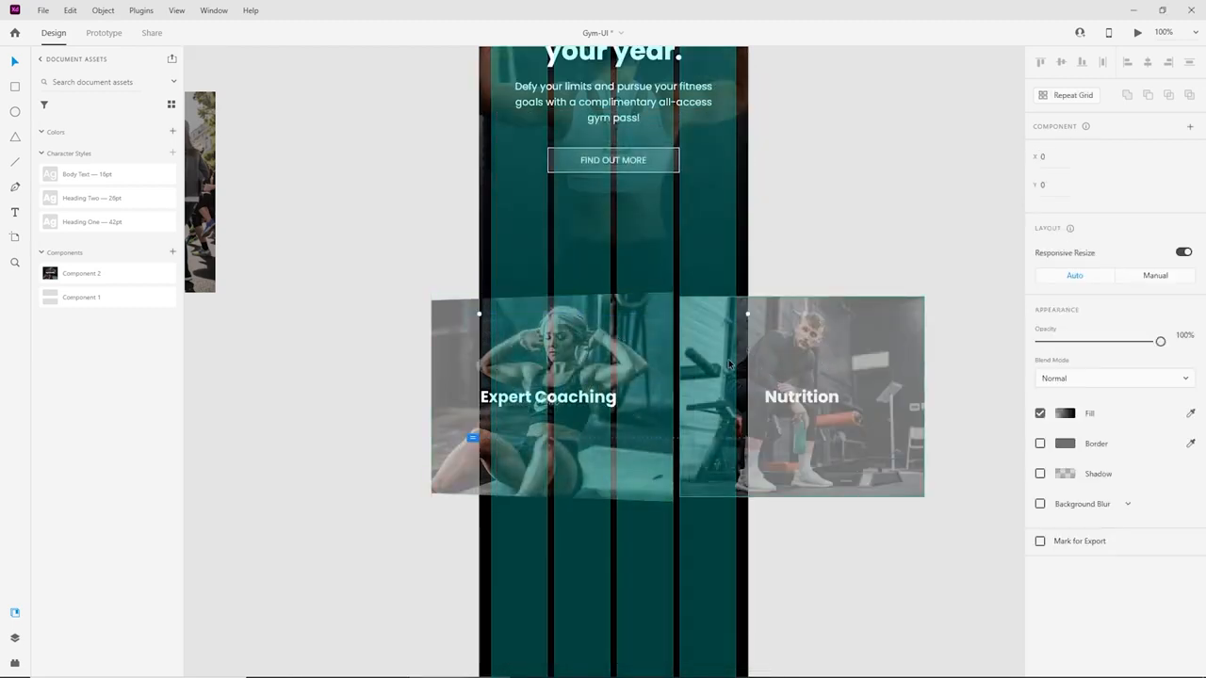
{"action": "scroll", "coordinate": [728, 364], "scroll_direction": "down", "scroll_amount": 5}
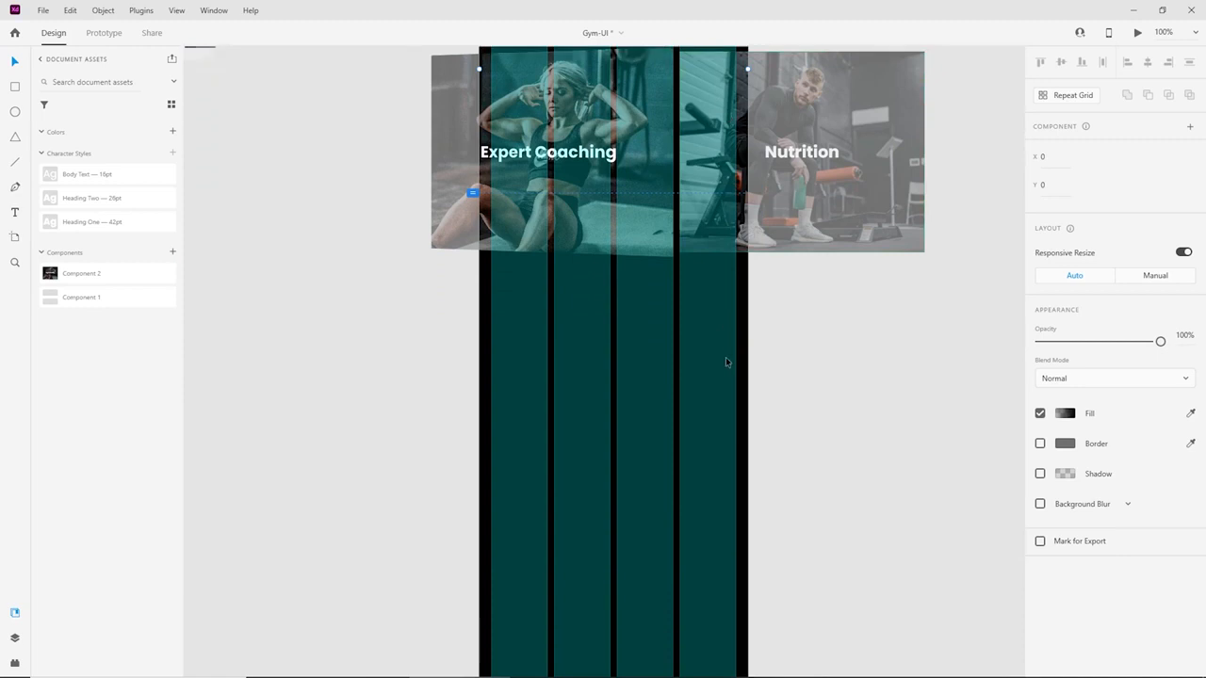
{"action": "scroll", "coordinate": [725, 362], "scroll_direction": "down", "scroll_amount": 2}
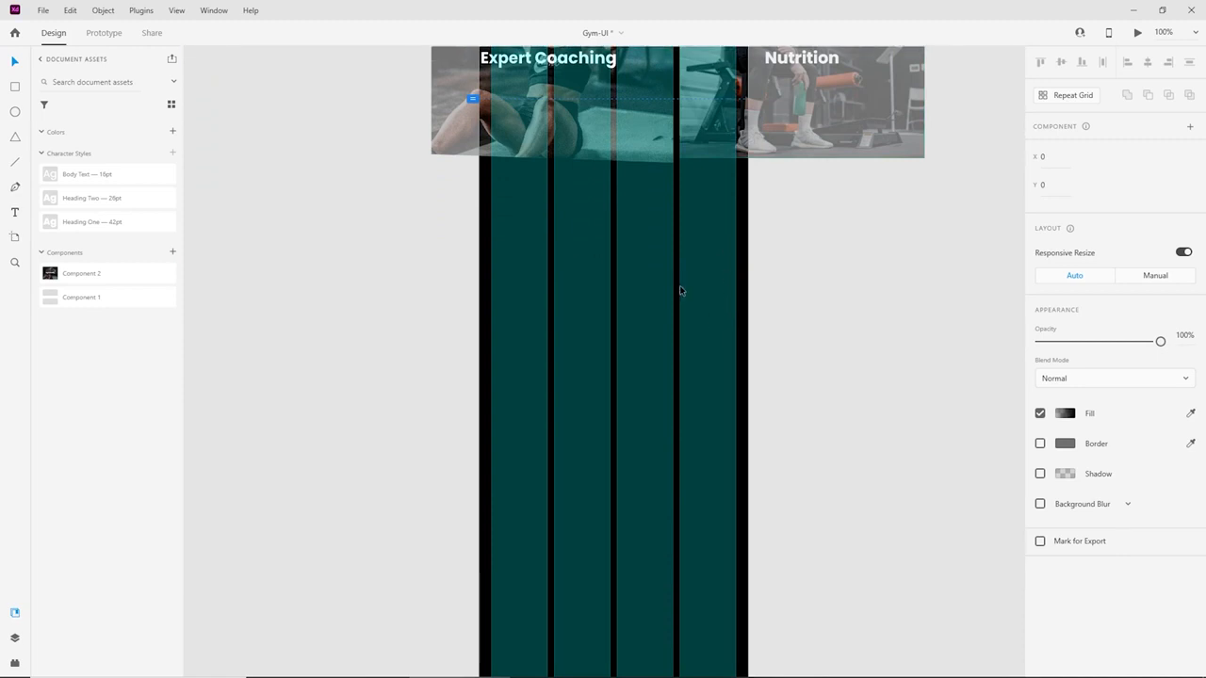
{"action": "scroll", "coordinate": [680, 290], "scroll_direction": "down", "scroll_amount": 2}
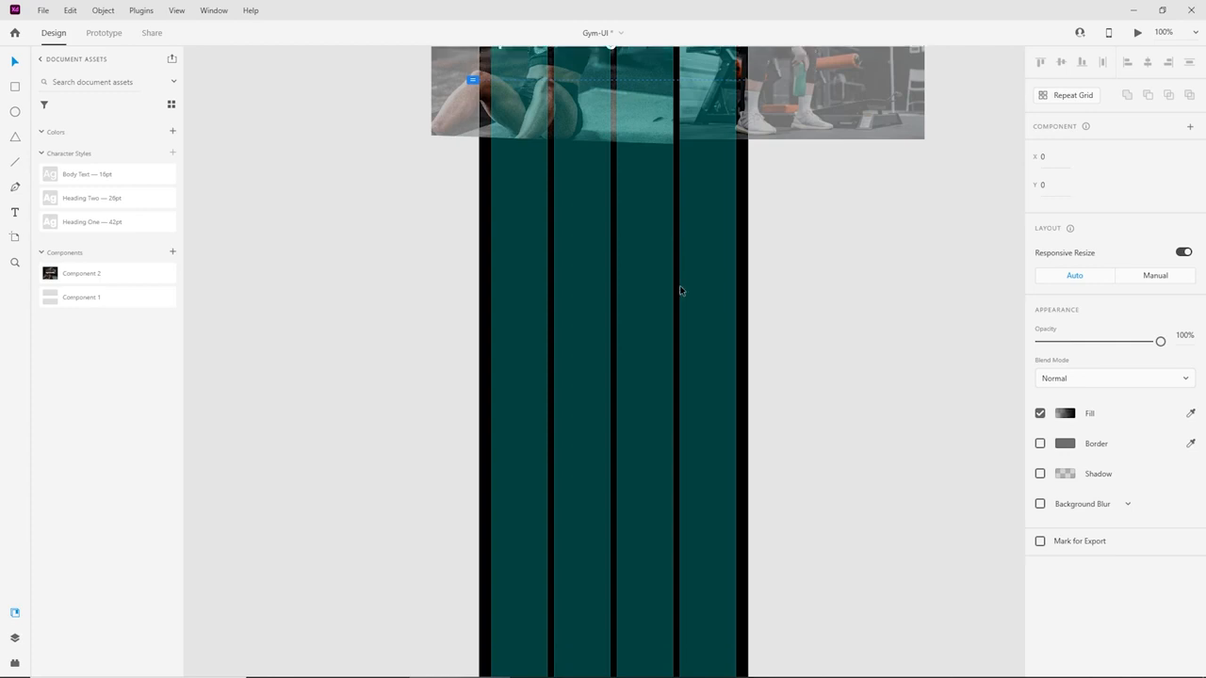
{"action": "key", "text": "r"}
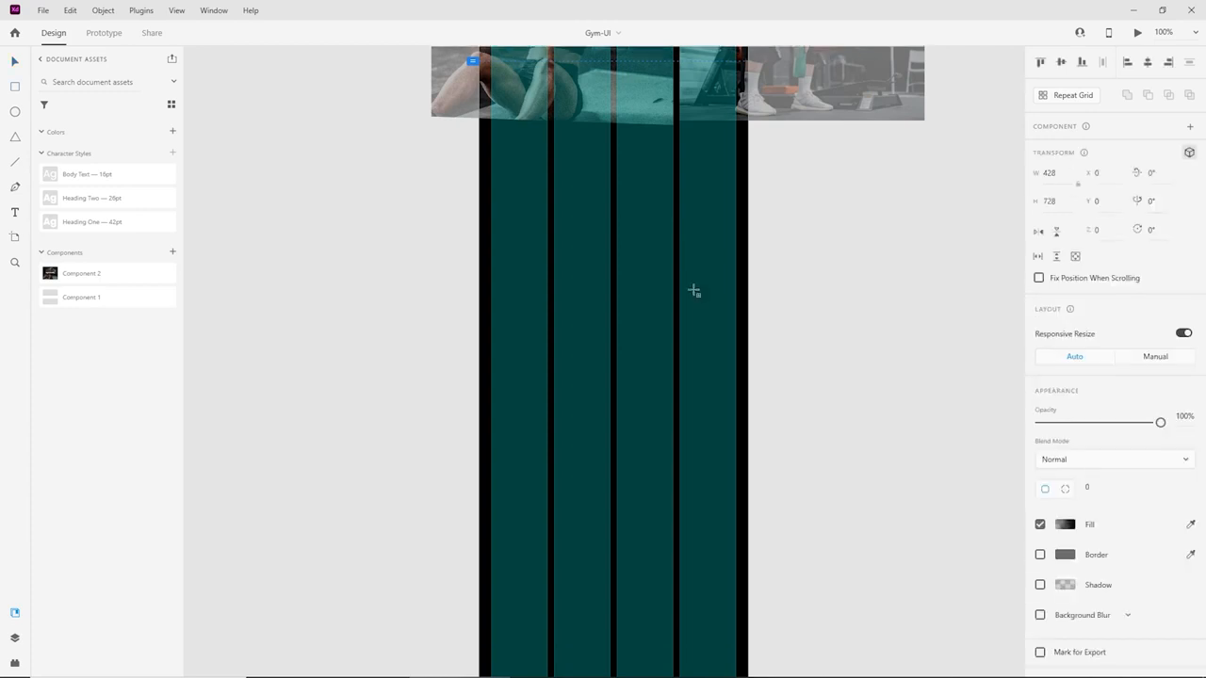
{"action": "left_click_drag", "start_coordinate": [480, 178], "coordinate": [747, 565]}
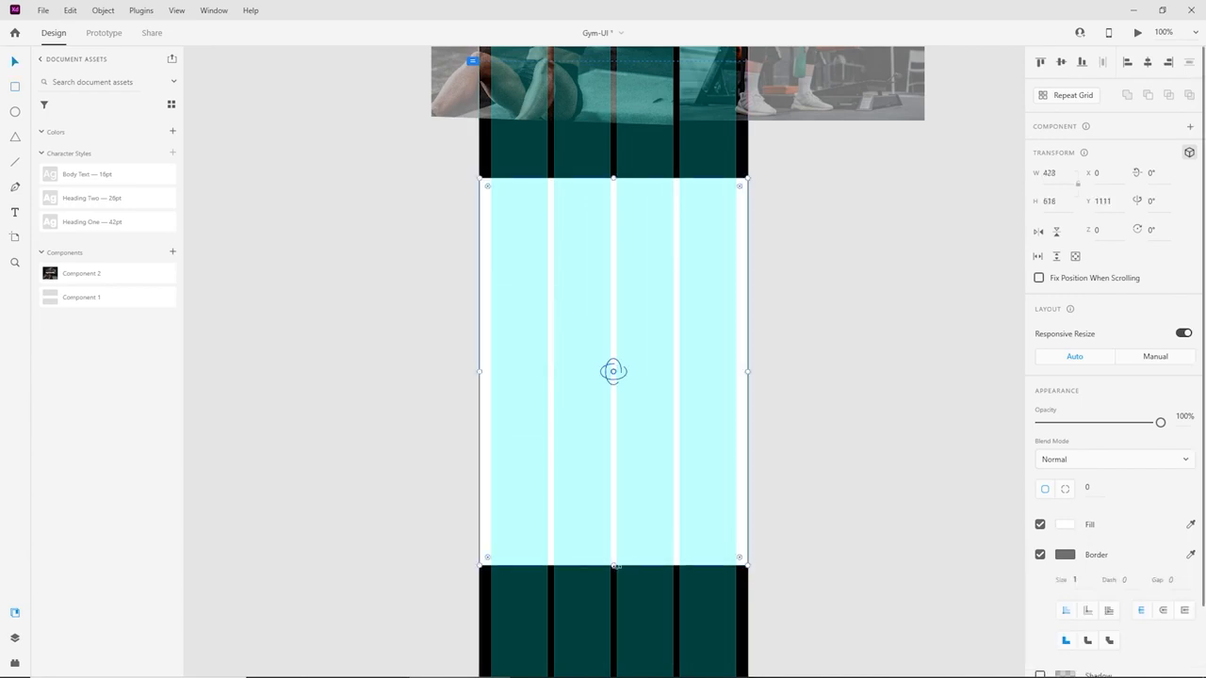
Set the rectangle's height to 576 and, with 3D transforms switched off, remove its border.
{"action": "left_click", "coordinate": [1060, 200]}
{"action": "type", "text": "576"}
{"action": "key", "text": "Return"}
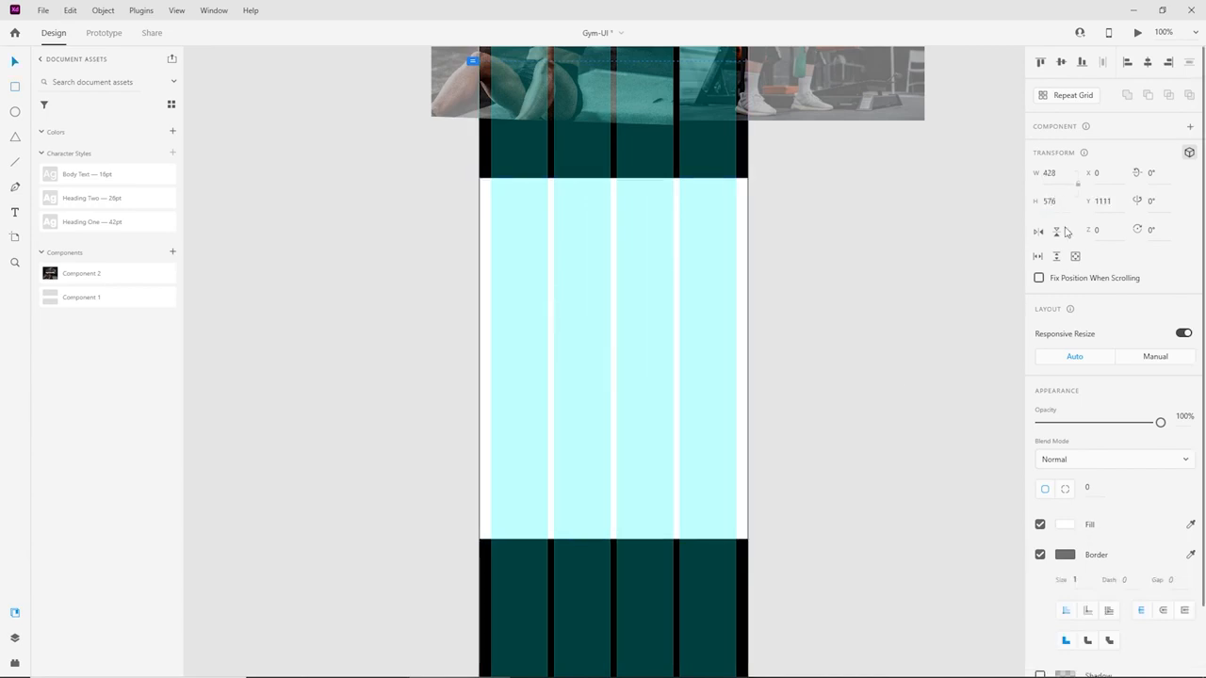
{"action": "left_click", "coordinate": [1189, 153]}
{"action": "left_click", "coordinate": [1040, 526]}
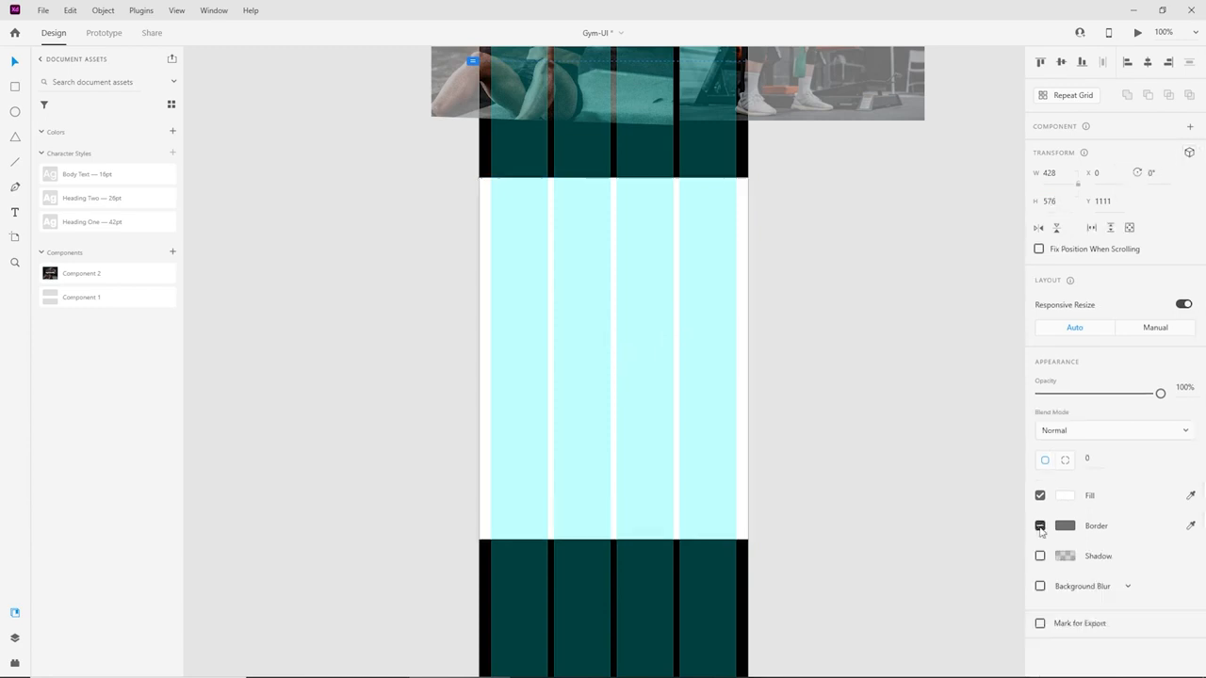
Fill the rectangle with the photo of the tattooed woman holding a barbell from the Gym Website Tutorial folder.
{"action": "left_click", "coordinate": [363, 670]}
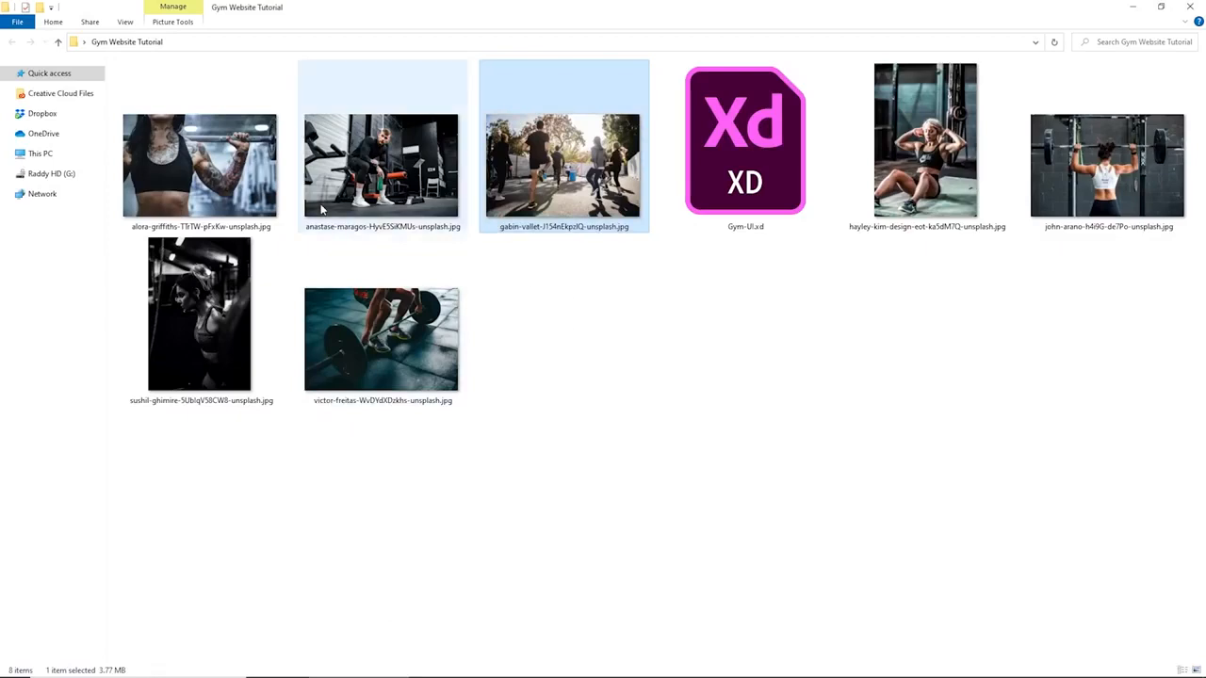
{"action": "left_click", "coordinate": [202, 141]}
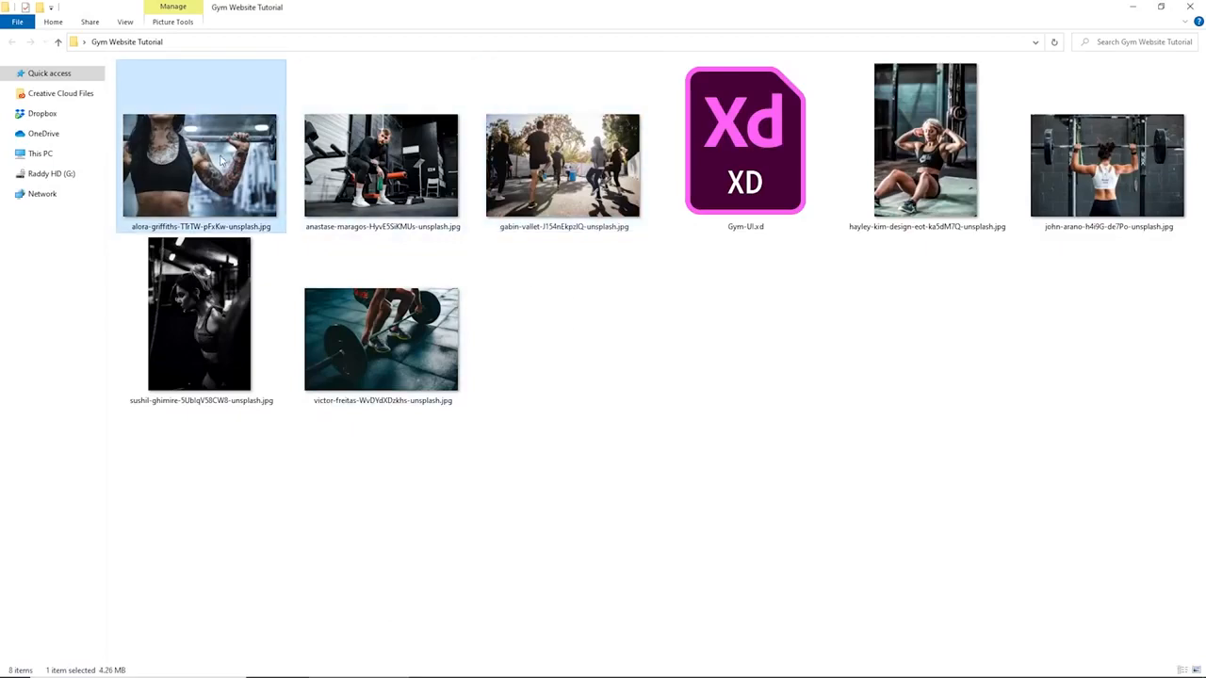
{"action": "left_click_drag", "start_coordinate": [184, 151], "coordinate": [551, 384]}
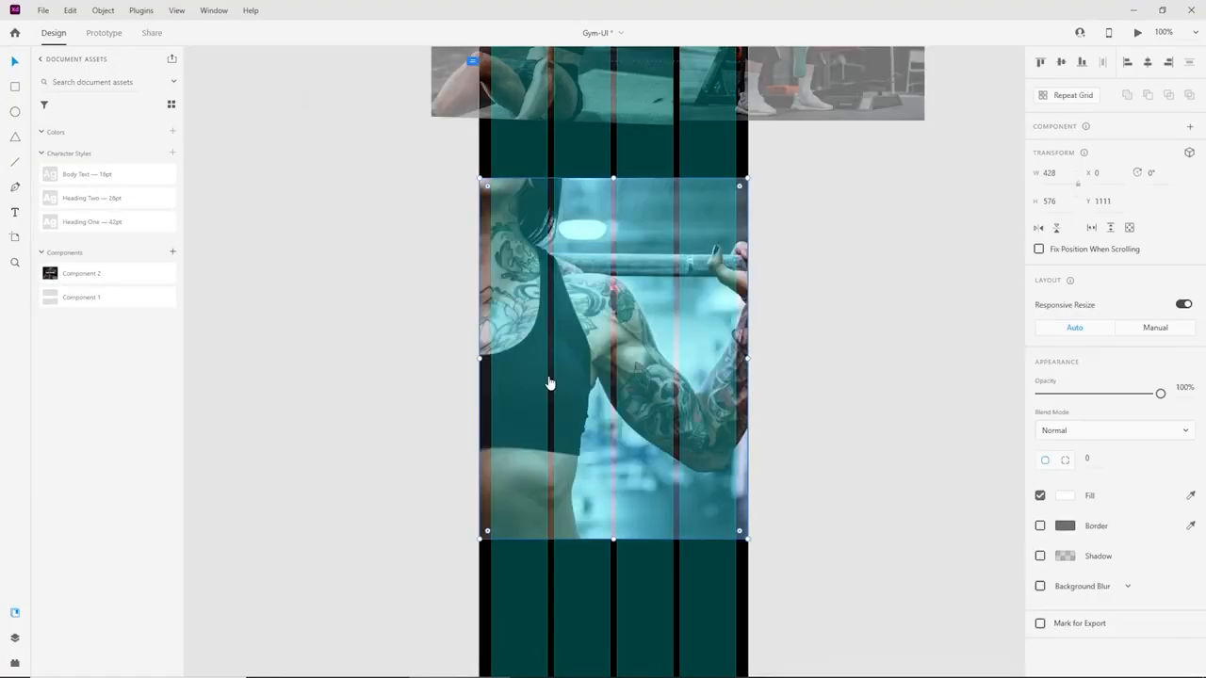
{"action": "left_click", "coordinate": [787, 418]}
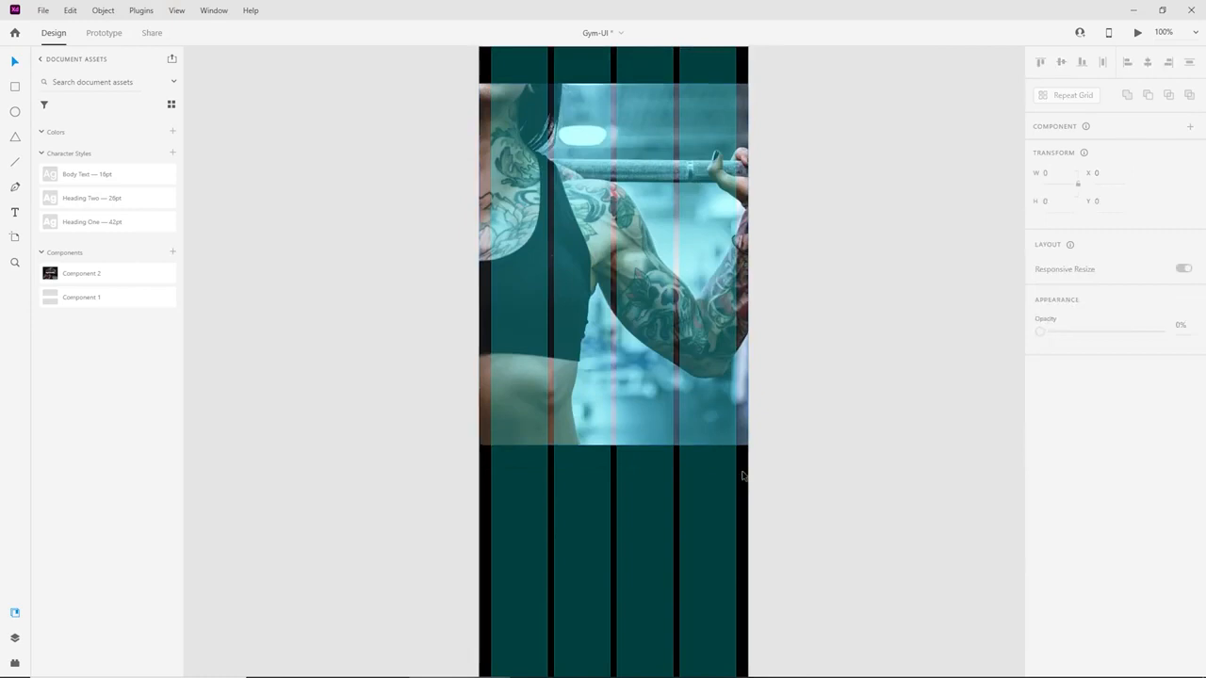
Turn off the layout grid on the Home artboard.
{"action": "left_click", "coordinate": [743, 475]}
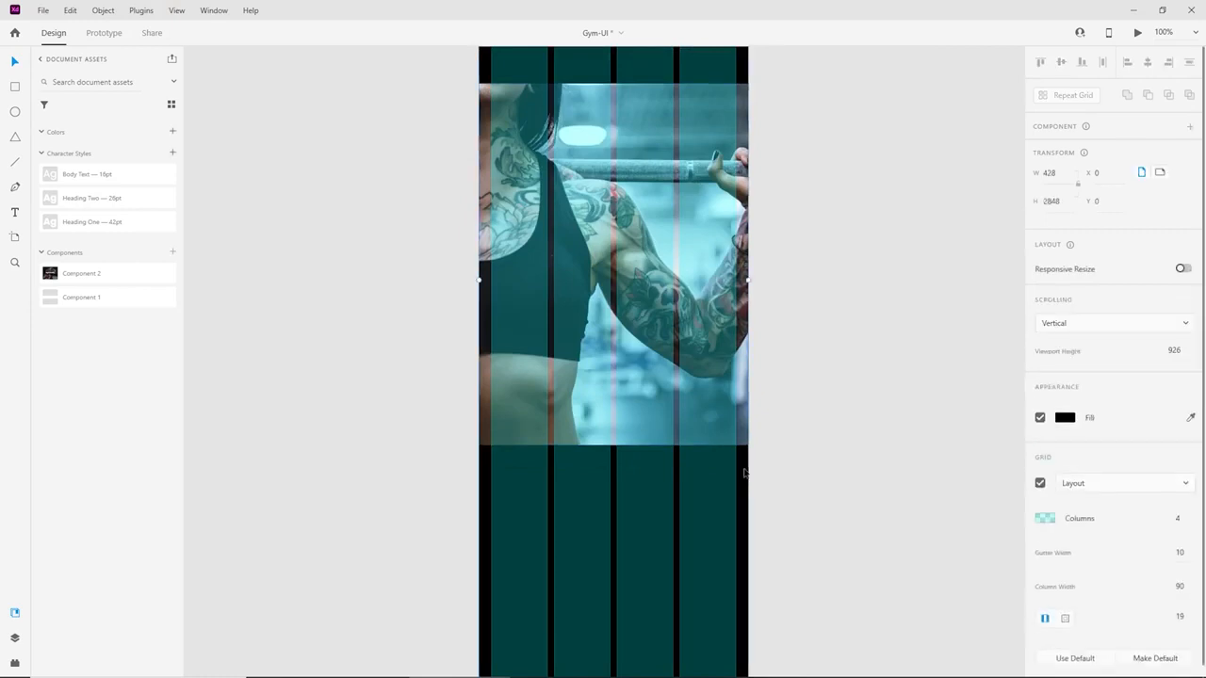
{"action": "left_click", "coordinate": [1040, 485]}
{"action": "scroll", "coordinate": [744, 551], "scroll_direction": "up", "scroll_amount": 5}
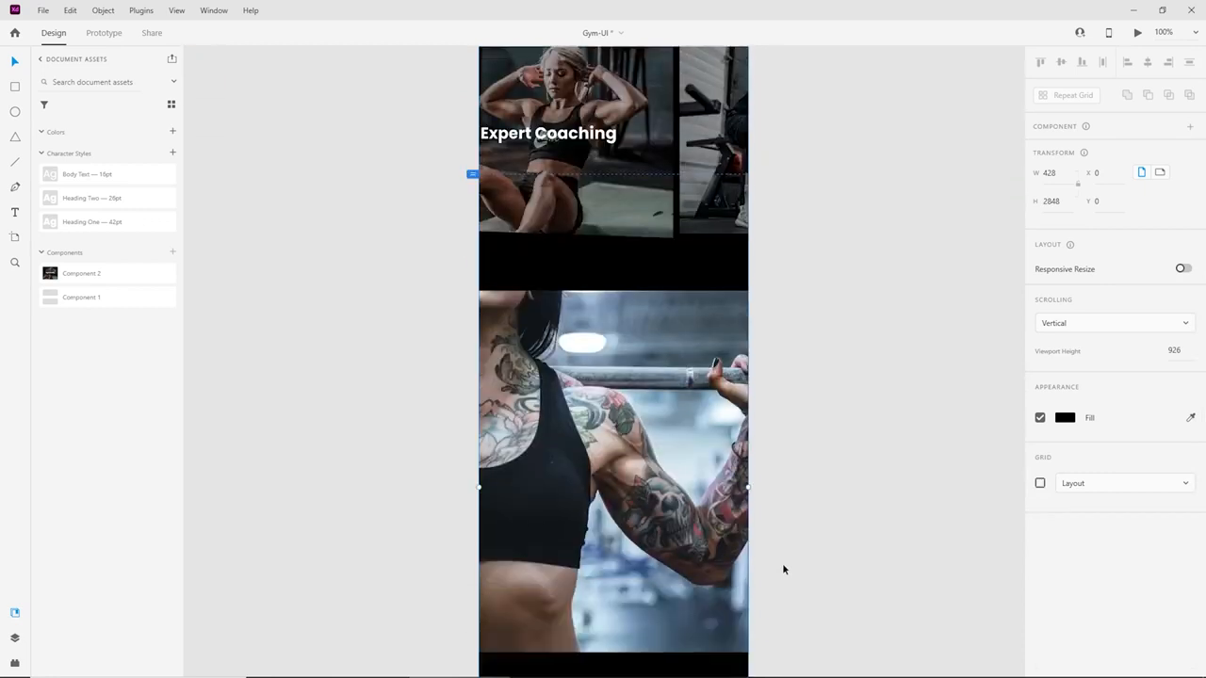
Move the barbell photo rectangle down to Y 1114, keeping it at X 0.
{"action": "scroll", "coordinate": [782, 563], "scroll_direction": "up", "scroll_amount": 5}
{"action": "scroll", "coordinate": [782, 570], "scroll_direction": "down", "scroll_amount": 3}
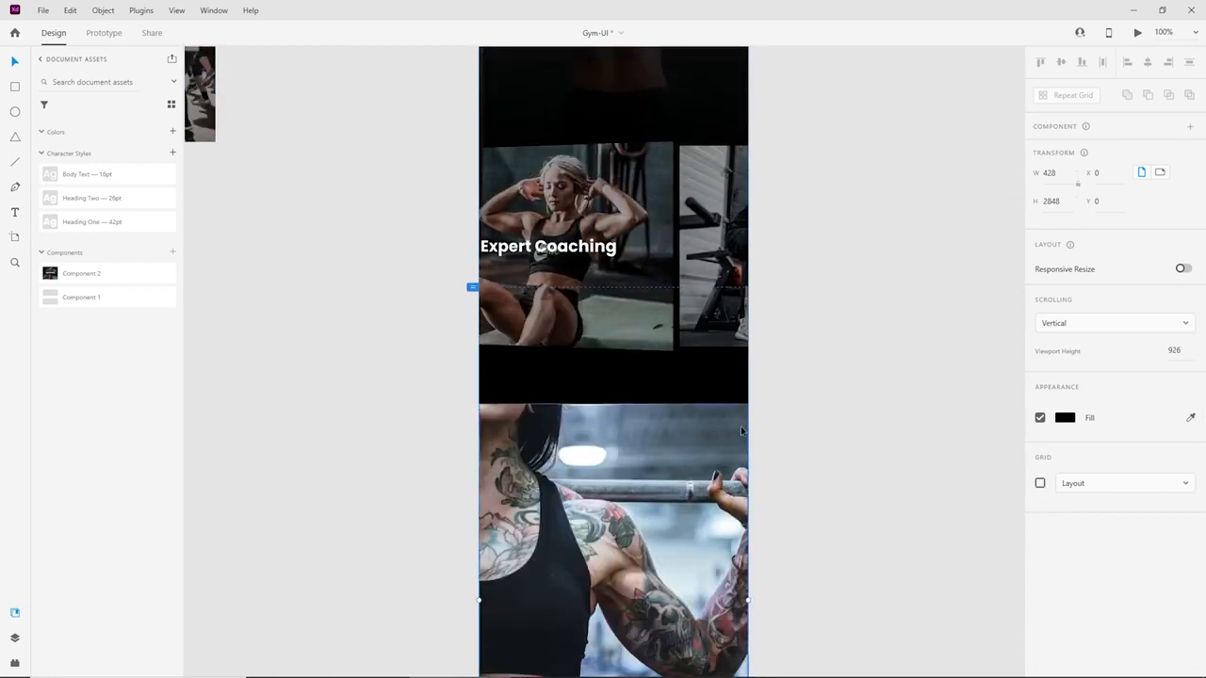
{"action": "left_click", "coordinate": [709, 502]}
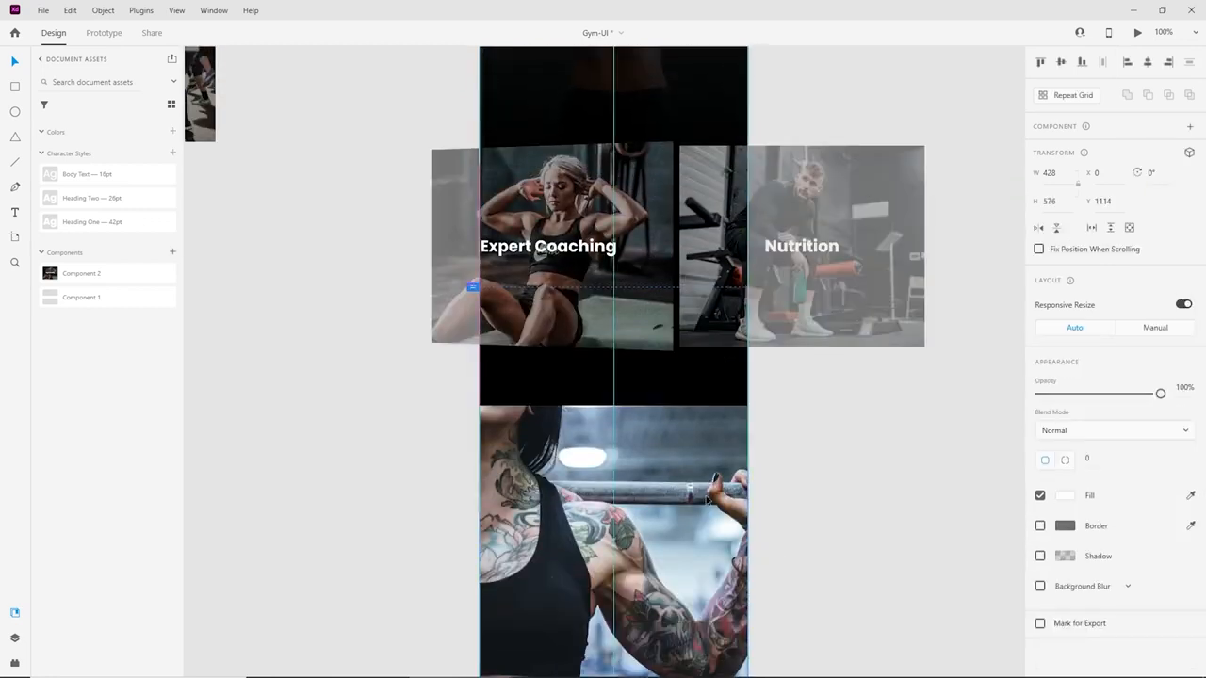
{"action": "left_click", "coordinate": [771, 483]}
Examine the whole Home artboard, then the barbell photo section and its spacing below the card row up close.
{"action": "scroll", "coordinate": [772, 485], "scroll_direction": "down", "scroll_amount": 4}
{"action": "left_click_drag", "start_coordinate": [824, 528], "coordinate": [717, 412]}
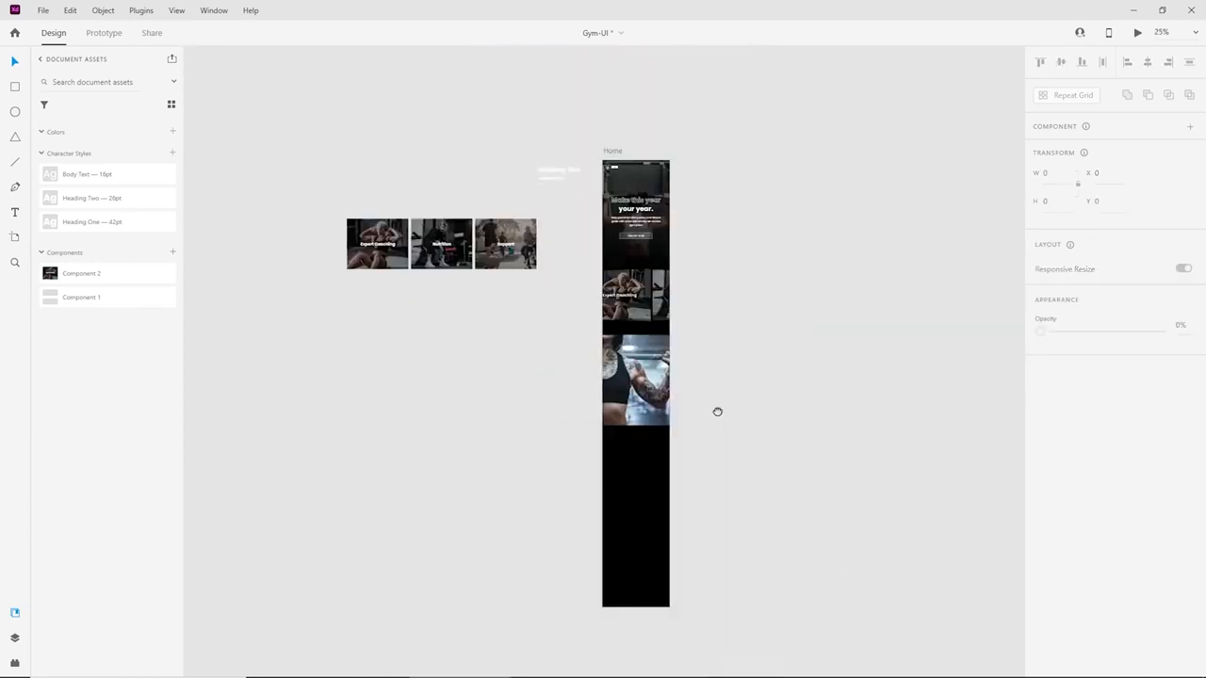
{"action": "scroll", "coordinate": [723, 424], "scroll_direction": "up", "scroll_amount": 2}
{"action": "key", "text": "ctrl+equal"}
{"action": "key", "text": "ctrl+equal"}
{"action": "left_click_drag", "start_coordinate": [885, 556], "coordinate": [759, 456]}
{"action": "key", "text": "ctrl+minus"}
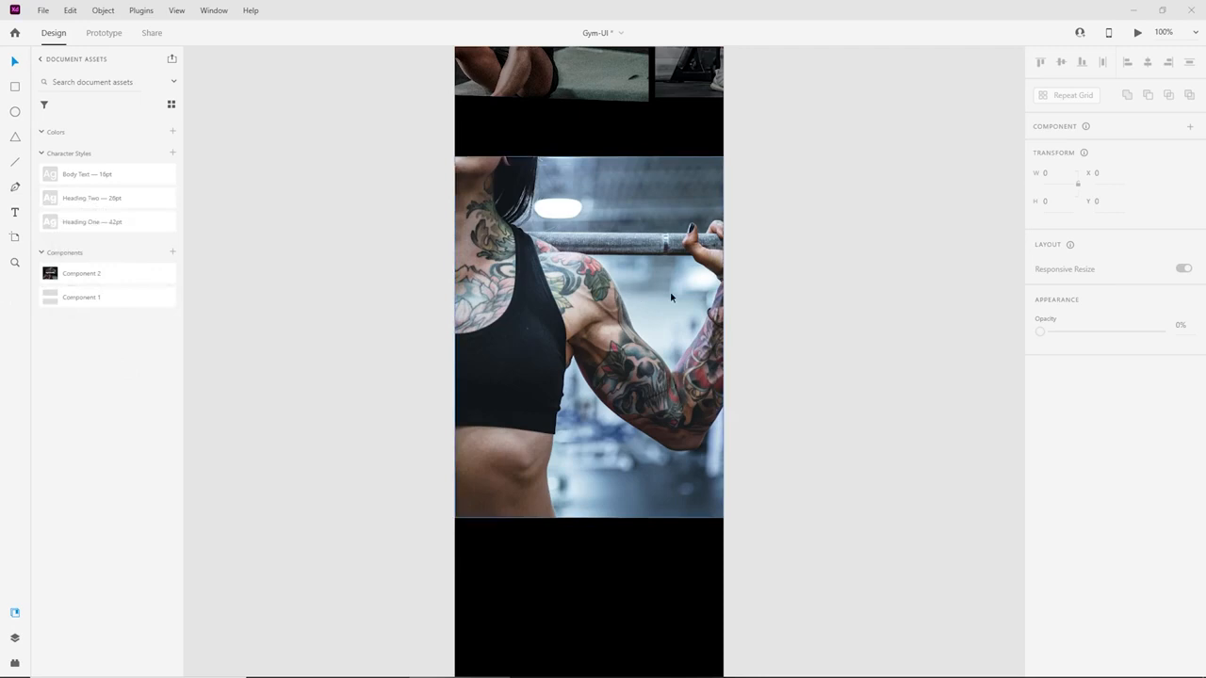
{"action": "scroll", "coordinate": [670, 297], "scroll_direction": "up", "scroll_amount": 3}
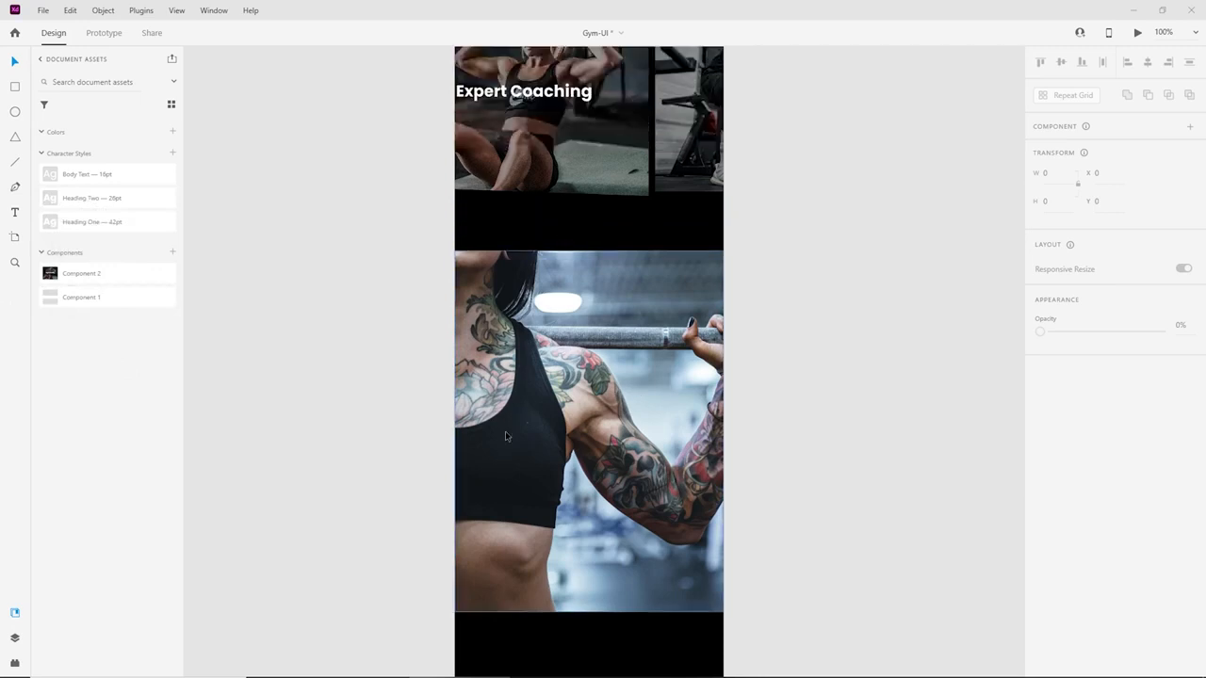
{"action": "scroll", "coordinate": [506, 433], "scroll_direction": "up", "scroll_amount": 5}
{"action": "scroll", "coordinate": [557, 391], "scroll_direction": "down", "scroll_amount": 6}
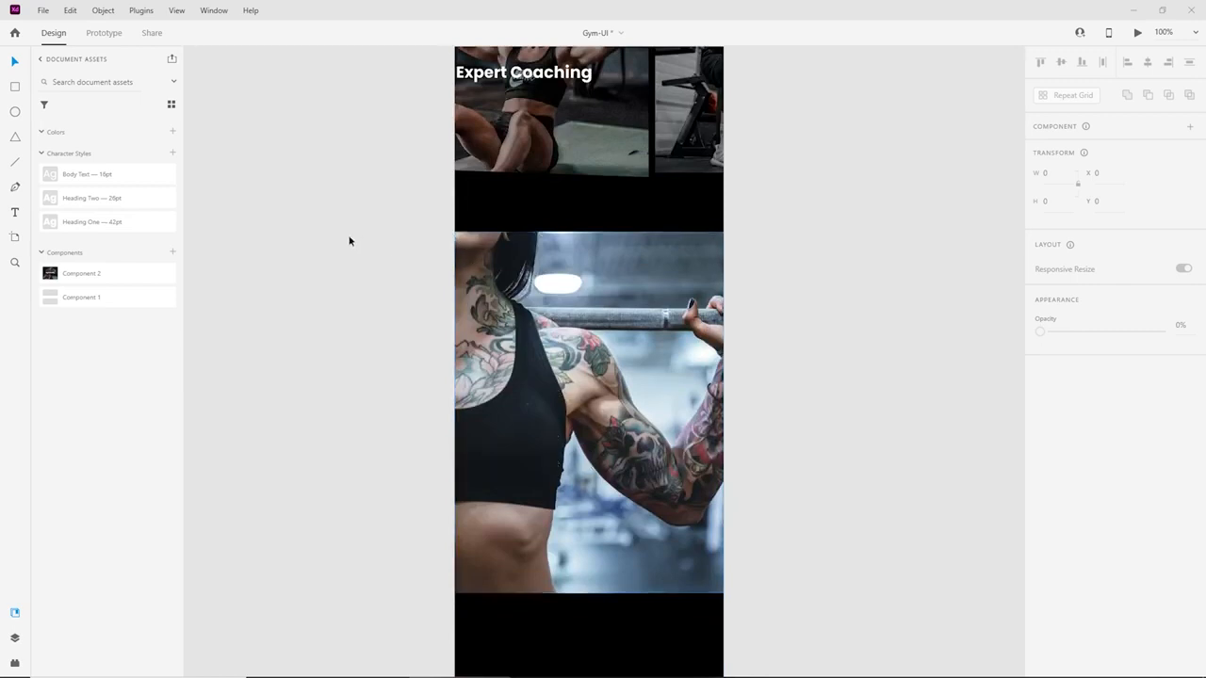
Draw a borderless black 428 × 576 rectangle exactly over the barbell photo, at X 0 and Y 1114.
{"action": "key", "text": "r"}
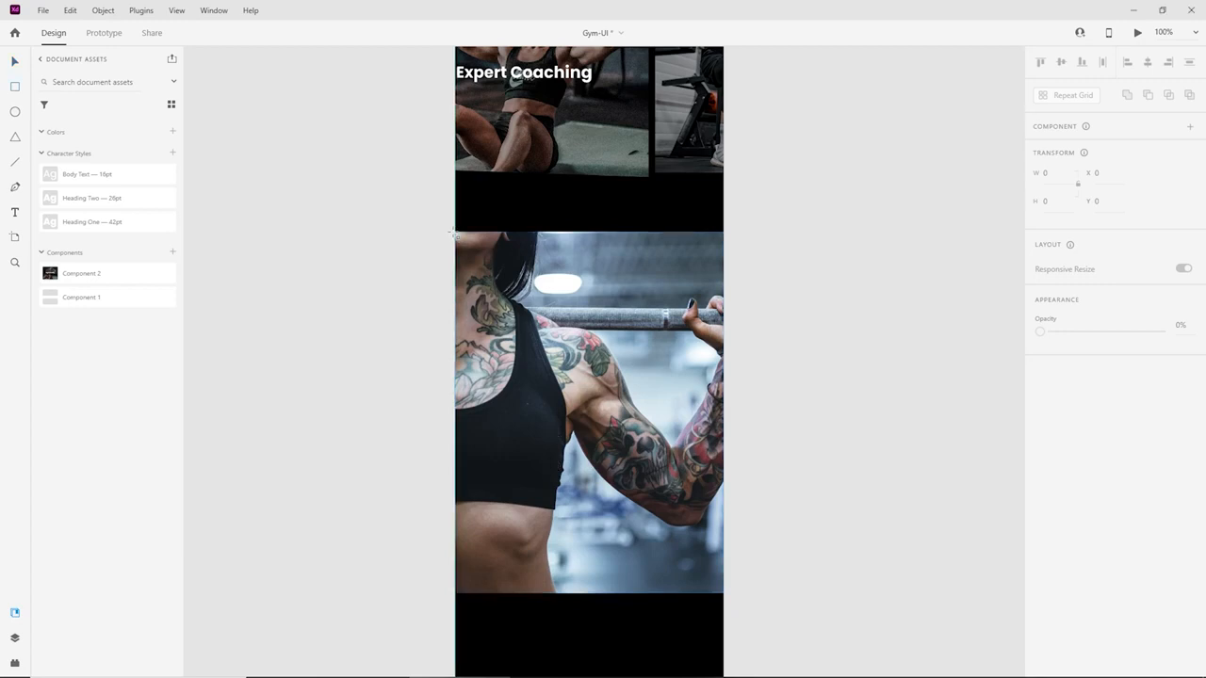
{"action": "left_click_drag", "start_coordinate": [455, 231], "coordinate": [724, 593]}
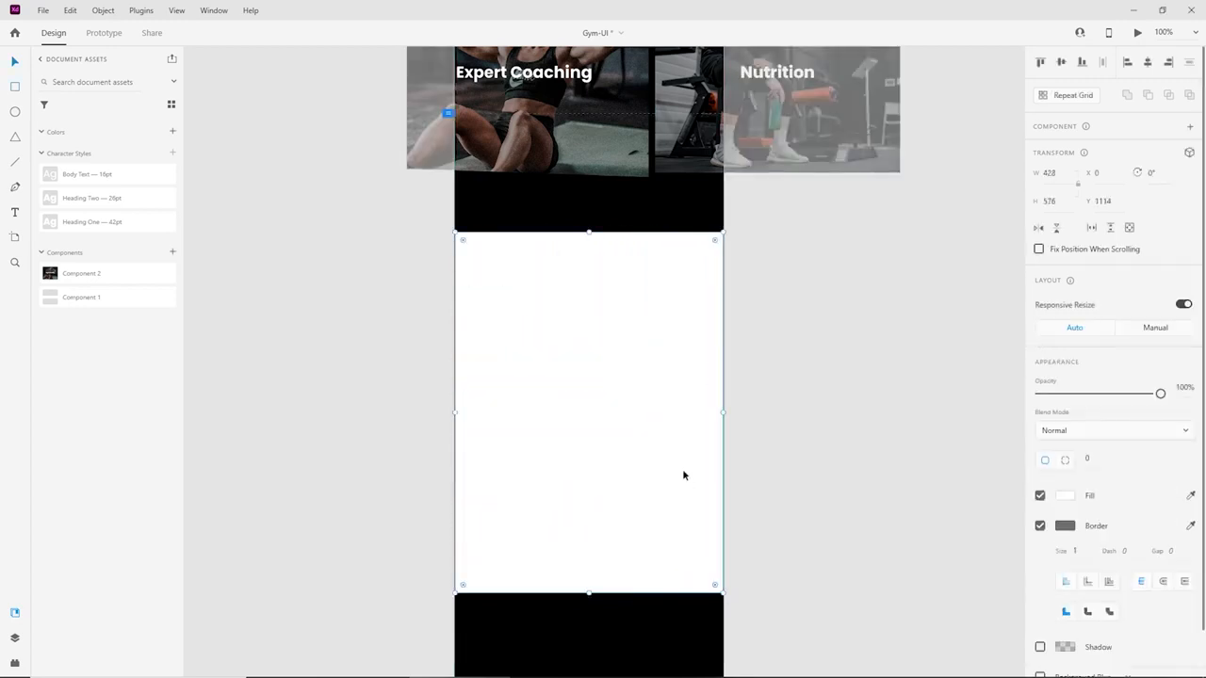
{"action": "left_click", "coordinate": [1040, 526]}
{"action": "left_click", "coordinate": [1062, 499]}
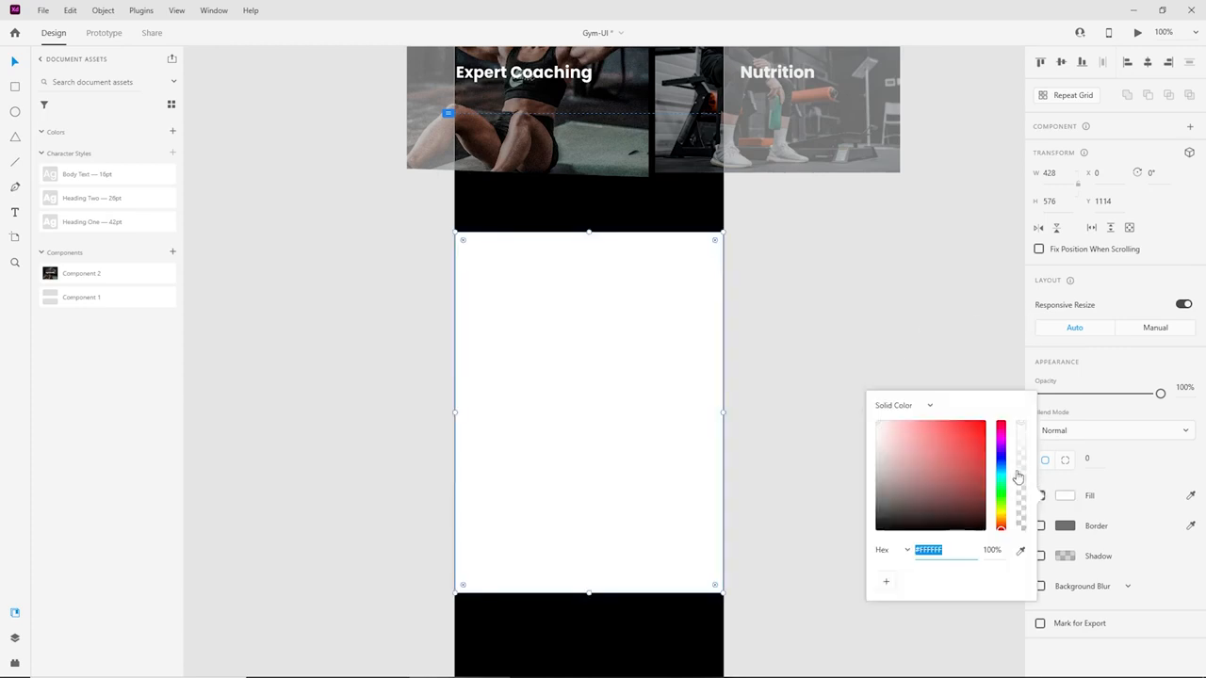
{"action": "left_click_drag", "start_coordinate": [928, 507], "coordinate": [809, 607]}
Set the black overlay rectangle's opacity to 60%.
{"action": "left_click", "coordinate": [1183, 388]}
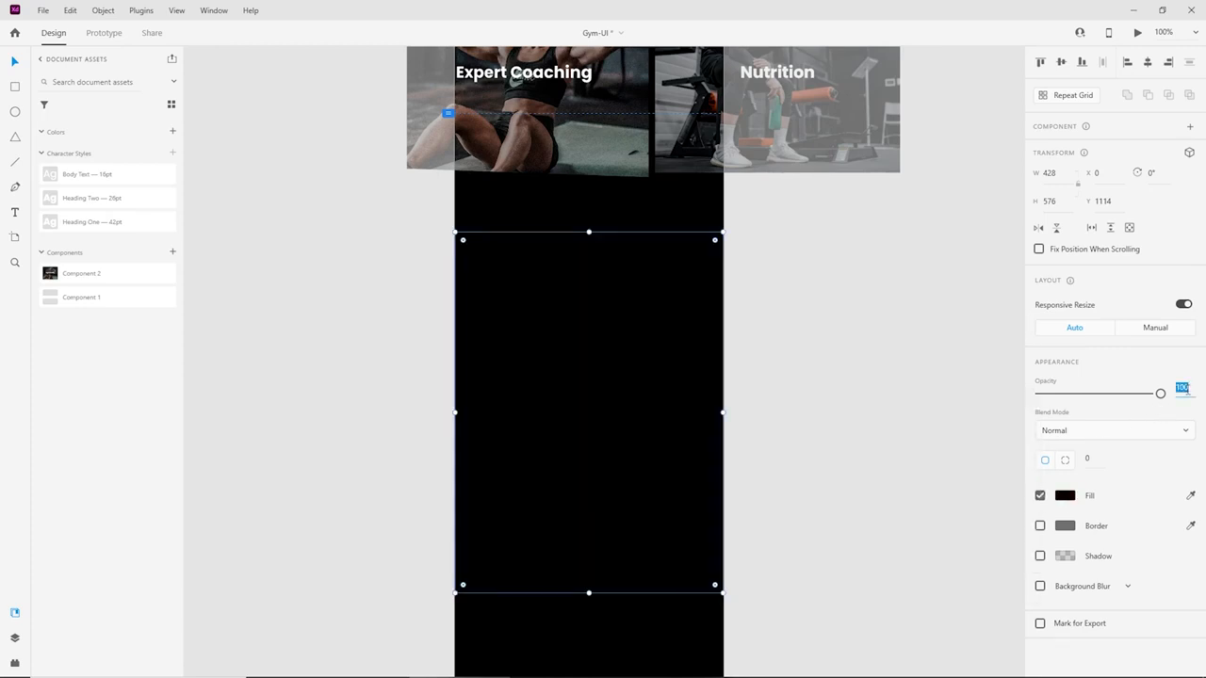
{"action": "left_click", "coordinate": [624, 336]}
{"action": "left_click", "coordinate": [1192, 388]}
{"action": "key", "text": "Return"}
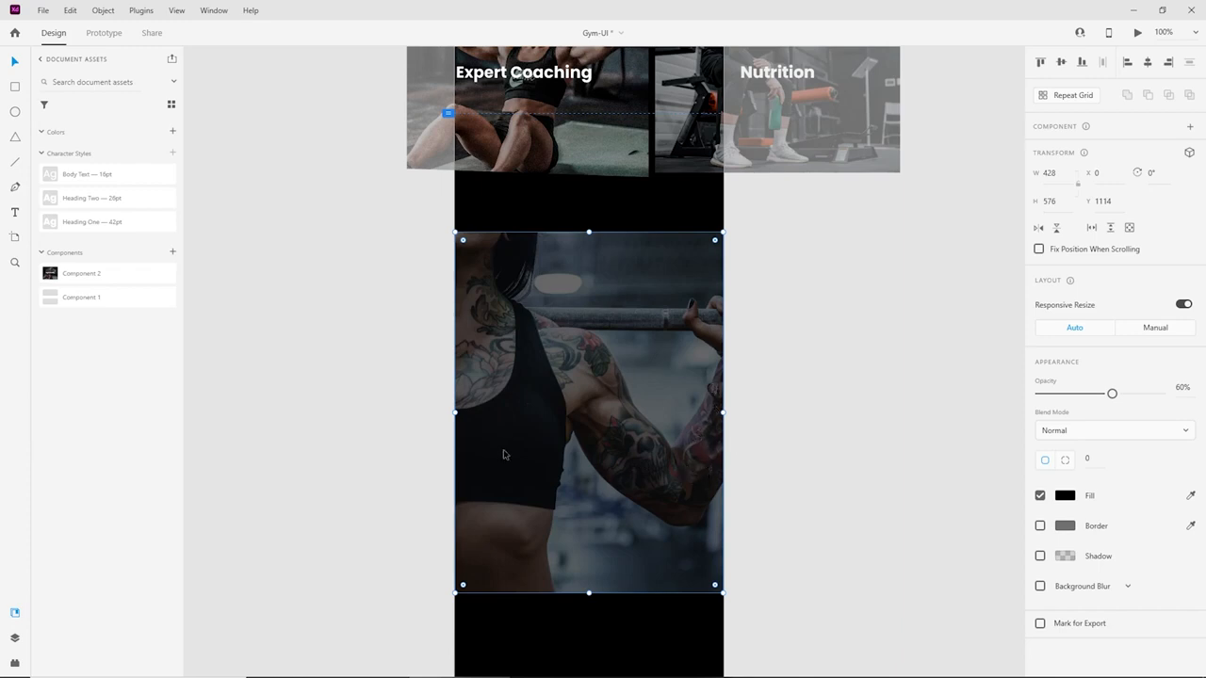
Change the overlay's fill to a linear gradient from black at its upper end to dark red, about #480000, at its lower end.
{"action": "left_click", "coordinate": [1090, 498]}
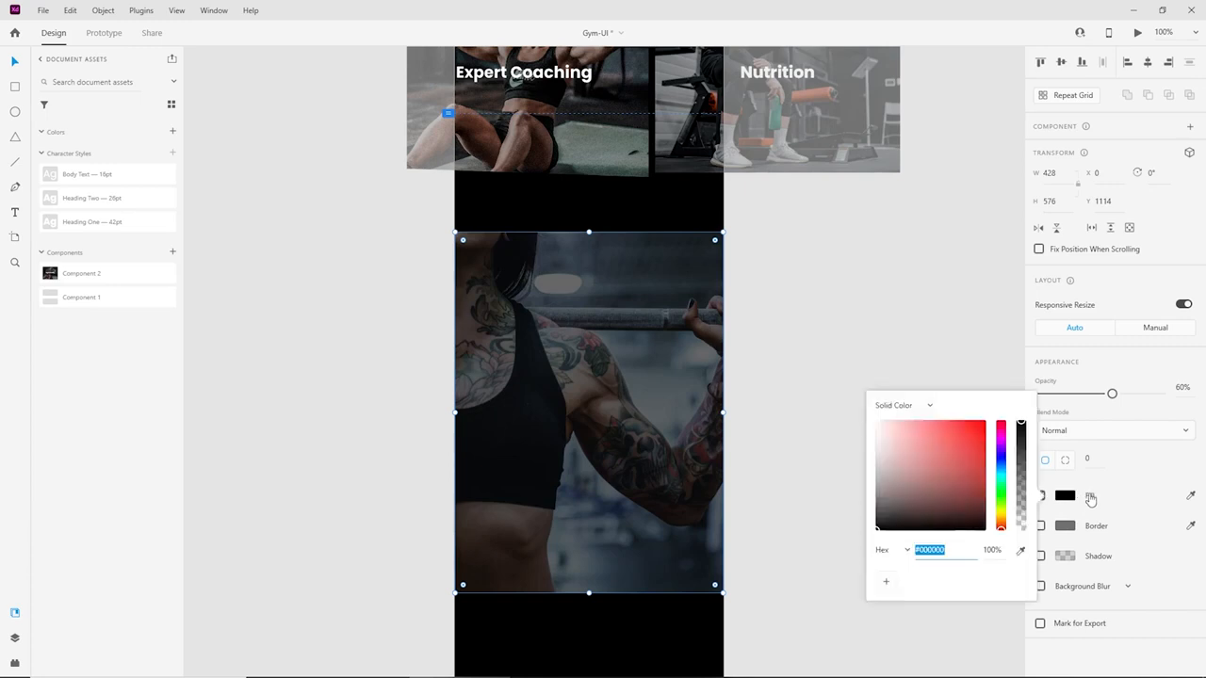
{"action": "left_click", "coordinate": [911, 406]}
{"action": "left_click", "coordinate": [906, 436]}
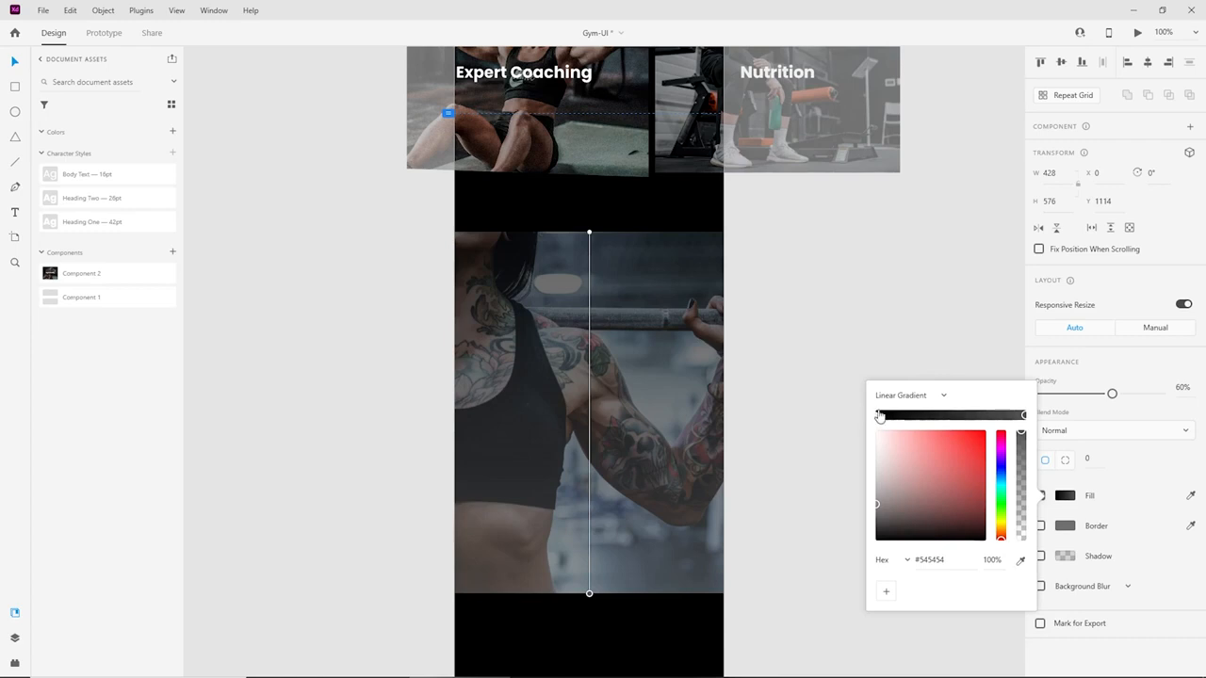
{"action": "left_click", "coordinate": [876, 417]}
{"action": "left_click", "coordinate": [1025, 416]}
{"action": "left_click_drag", "start_coordinate": [978, 471], "coordinate": [1005, 514]}
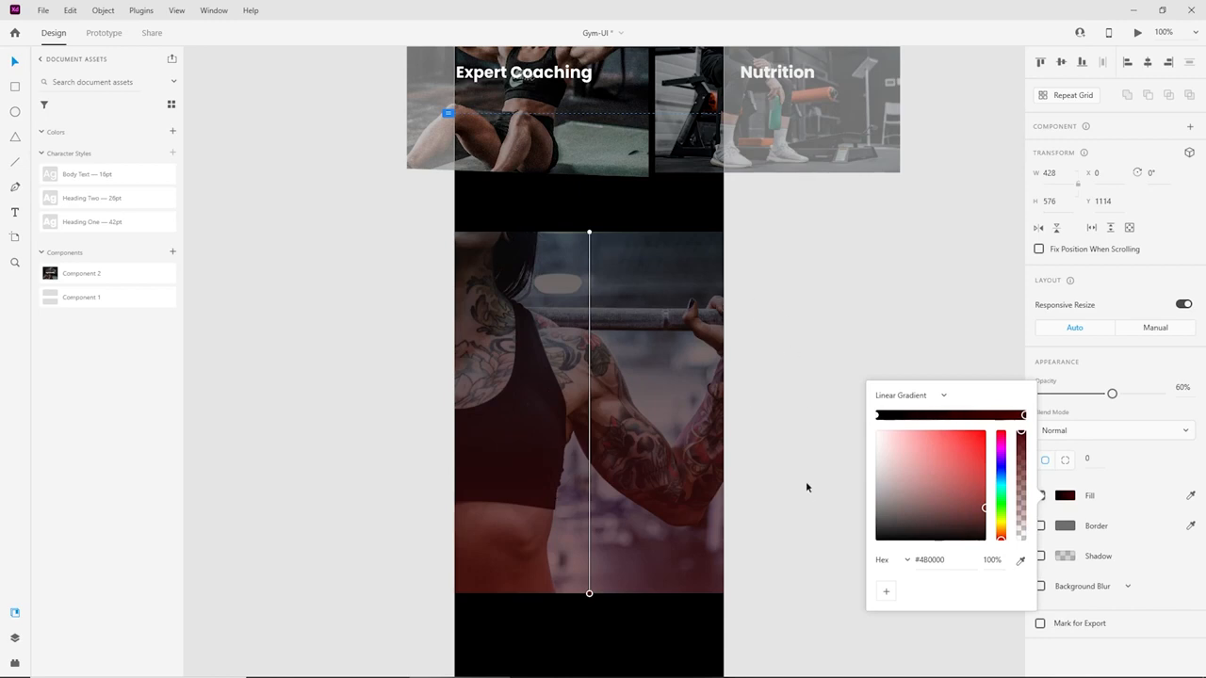
{"action": "left_click", "coordinate": [755, 449]}
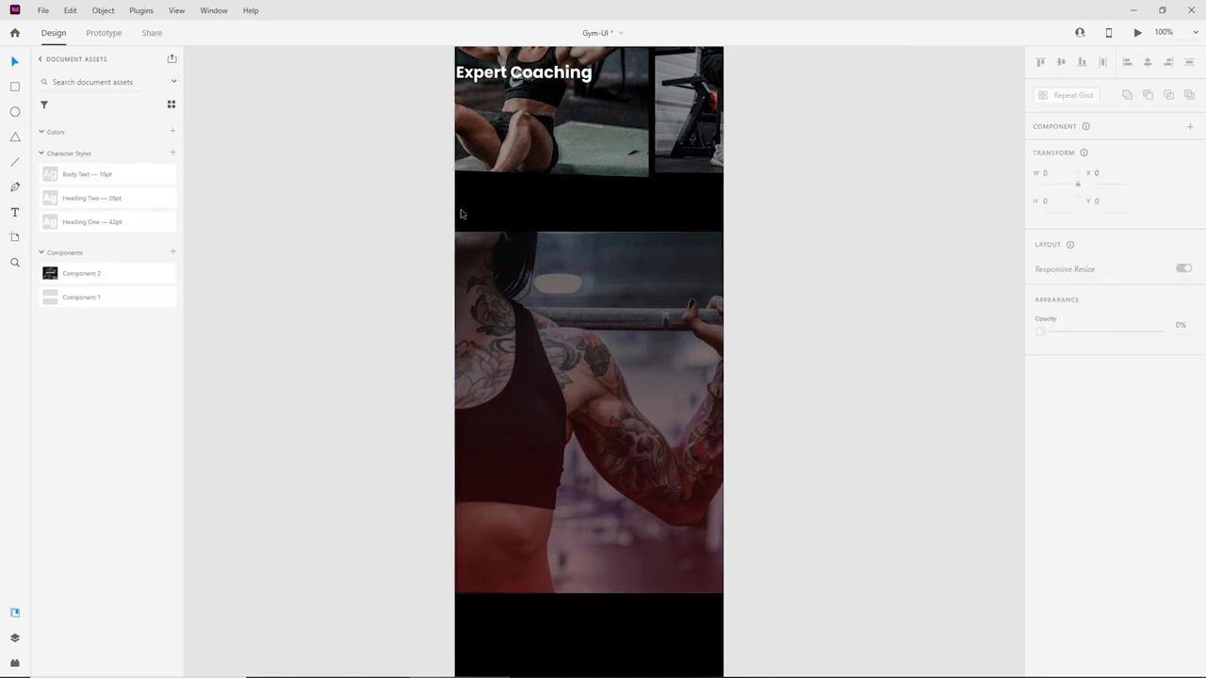
Draw a borderless 428 × 100 rectangle along the barbell photo's lower edge, at X 0 and Y 1590.
{"action": "scroll", "coordinate": [651, 573], "scroll_direction": "down", "scroll_amount": 2}
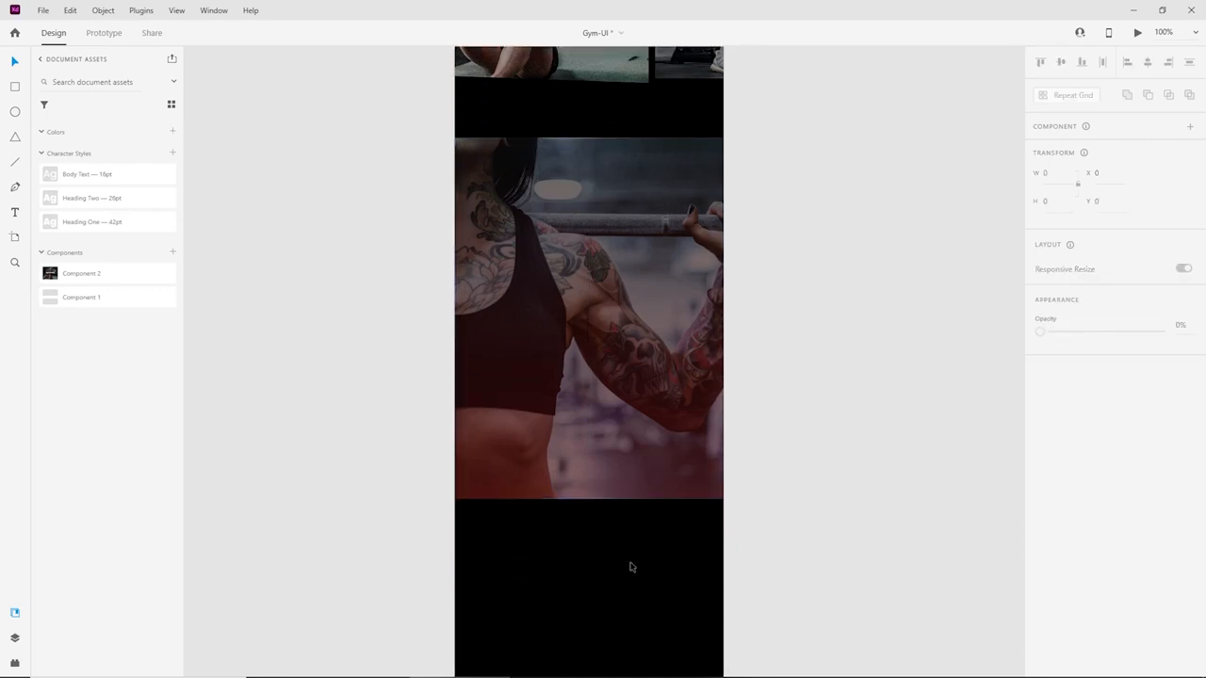
{"action": "scroll", "coordinate": [630, 565], "scroll_direction": "up", "scroll_amount": 3}
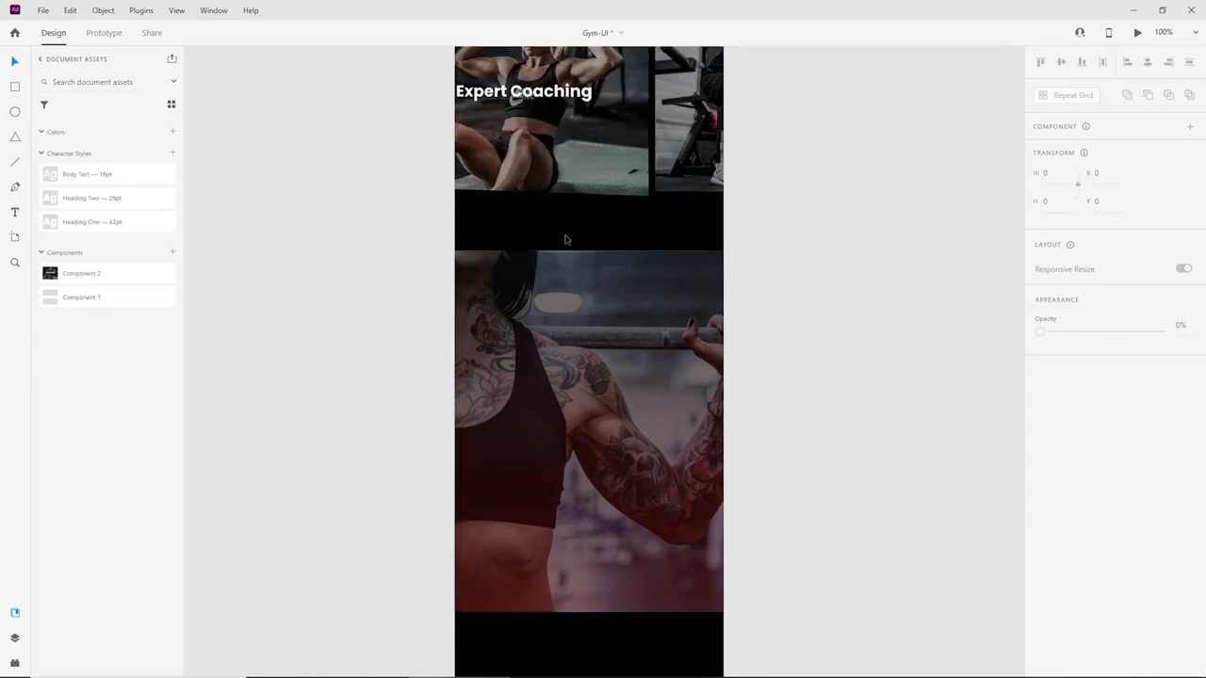
{"action": "scroll", "coordinate": [567, 339], "scroll_direction": "down", "scroll_amount": 2}
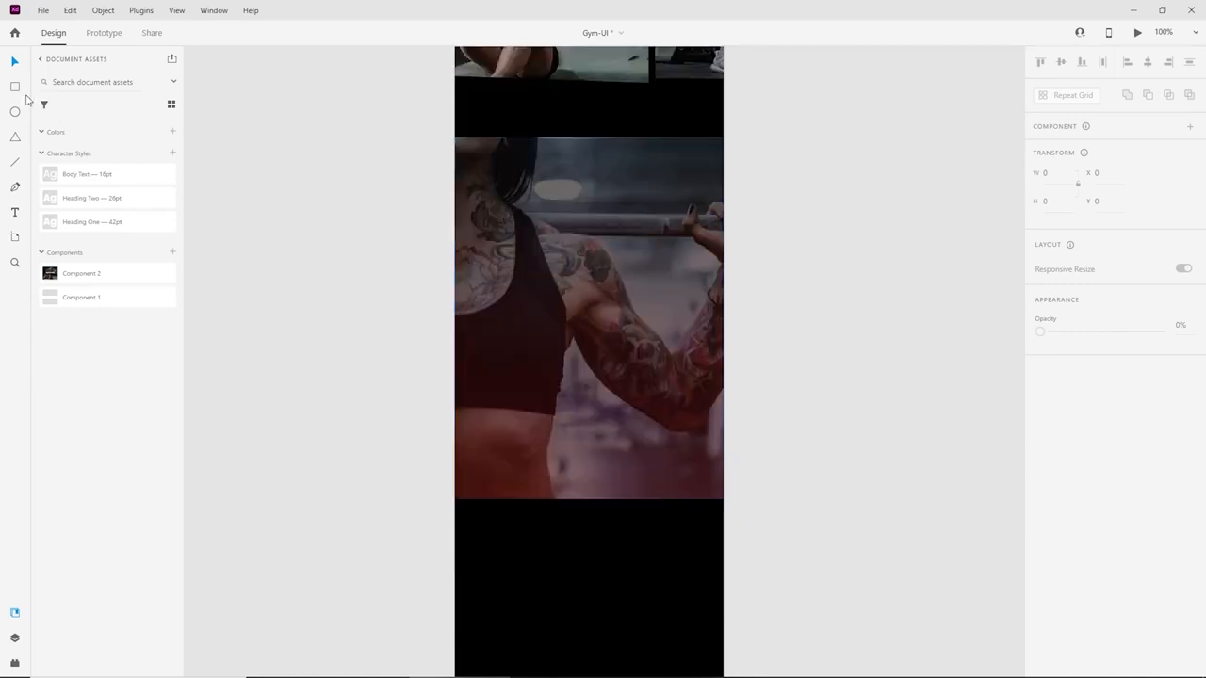
{"action": "mouse_move", "coordinate": [455, 443]}
{"action": "left_mouse_down"}
{"action": "mouse_move", "coordinate": [519, 477]}
{"action": "mouse_move", "coordinate": [724, 500]}
{"action": "left_mouse_up"}
{"action": "left_click_drag", "start_coordinate": [588, 440], "coordinate": [588, 451]}
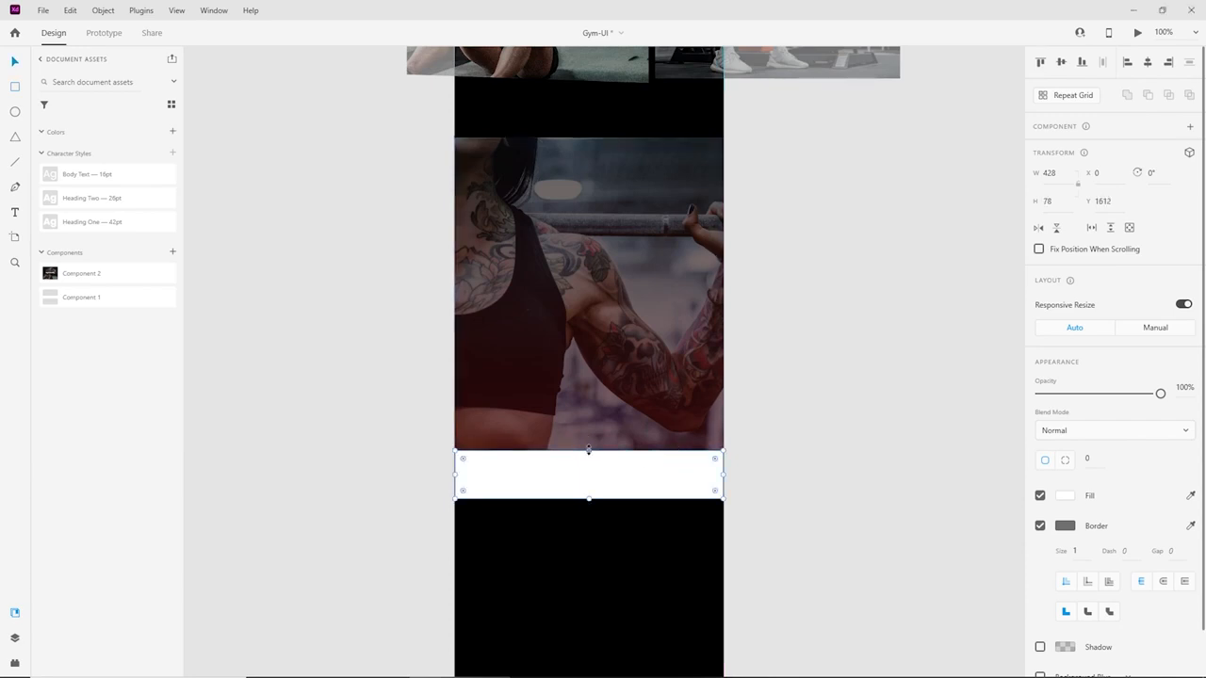
{"action": "left_click_drag", "start_coordinate": [588, 450], "coordinate": [593, 437]}
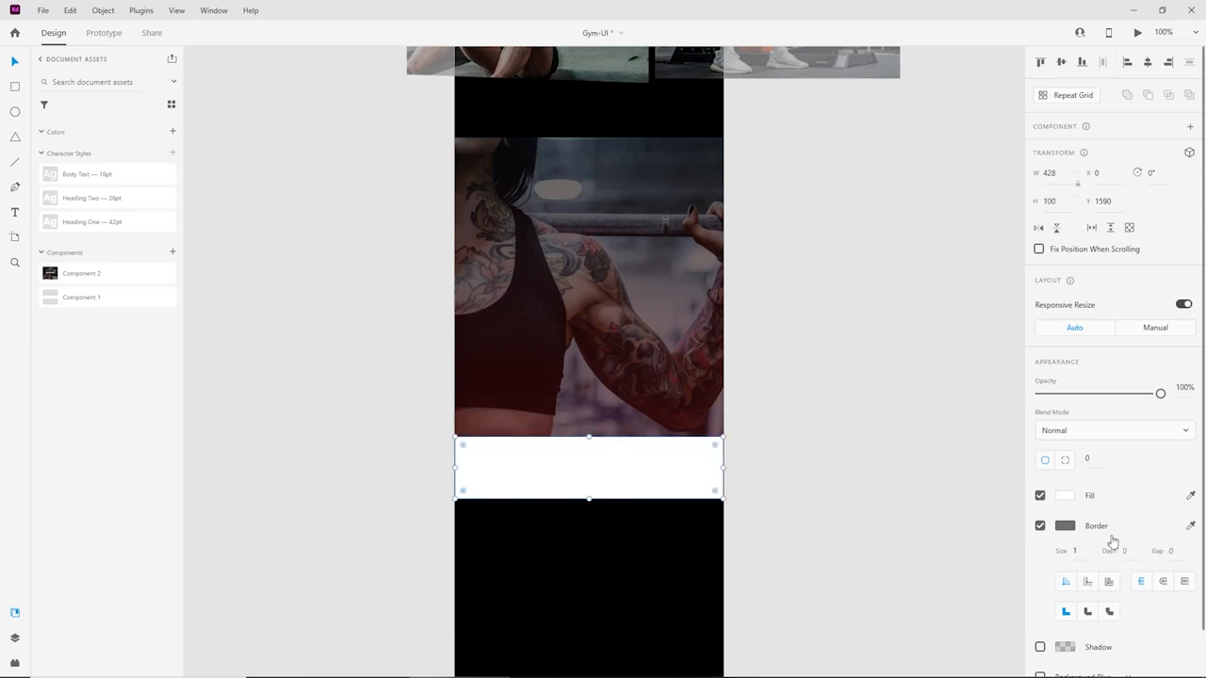
{"action": "left_click", "coordinate": [1040, 526]}
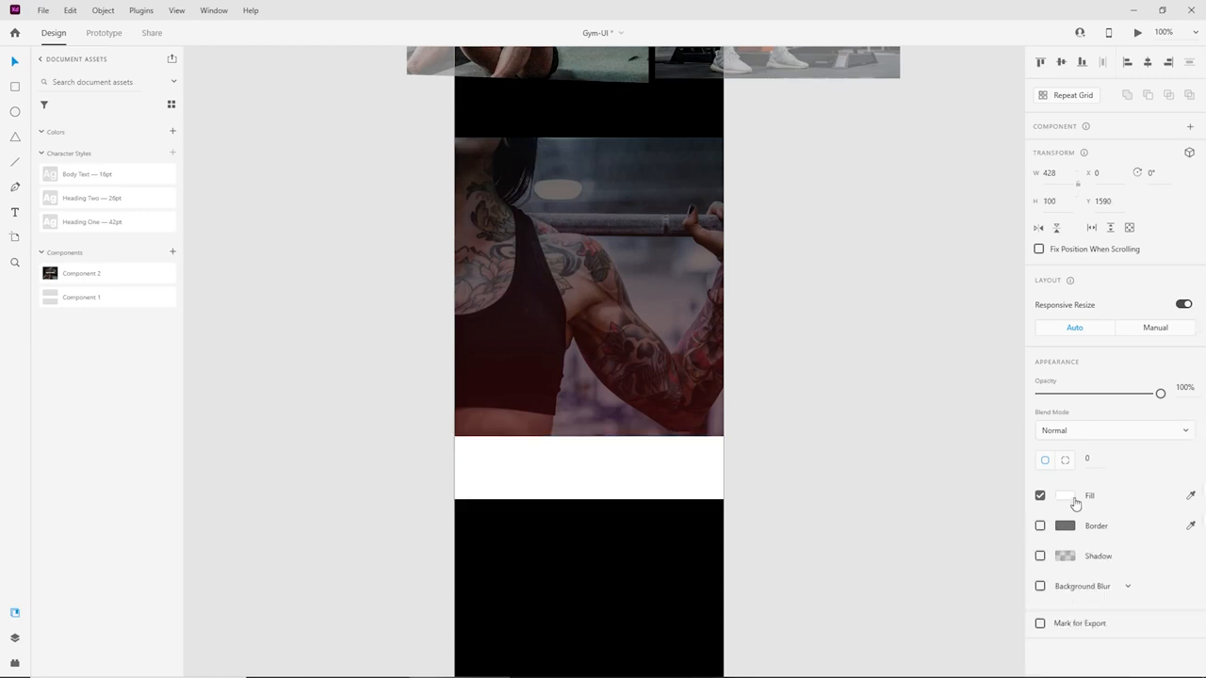
Fill the lower strip with a linear gradient from #000000 at 0% opacity above to solid #000000 below.
{"action": "left_click", "coordinate": [1065, 496]}
{"action": "left_click", "coordinate": [876, 404]}
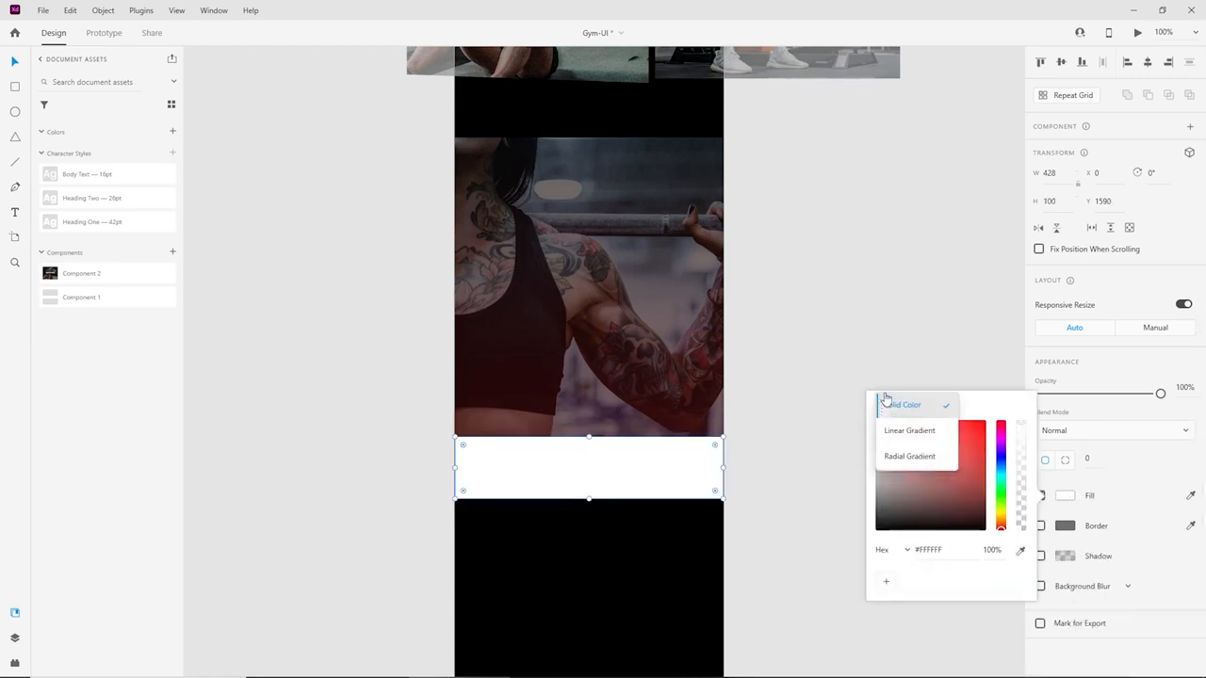
{"action": "left_click", "coordinate": [929, 435]}
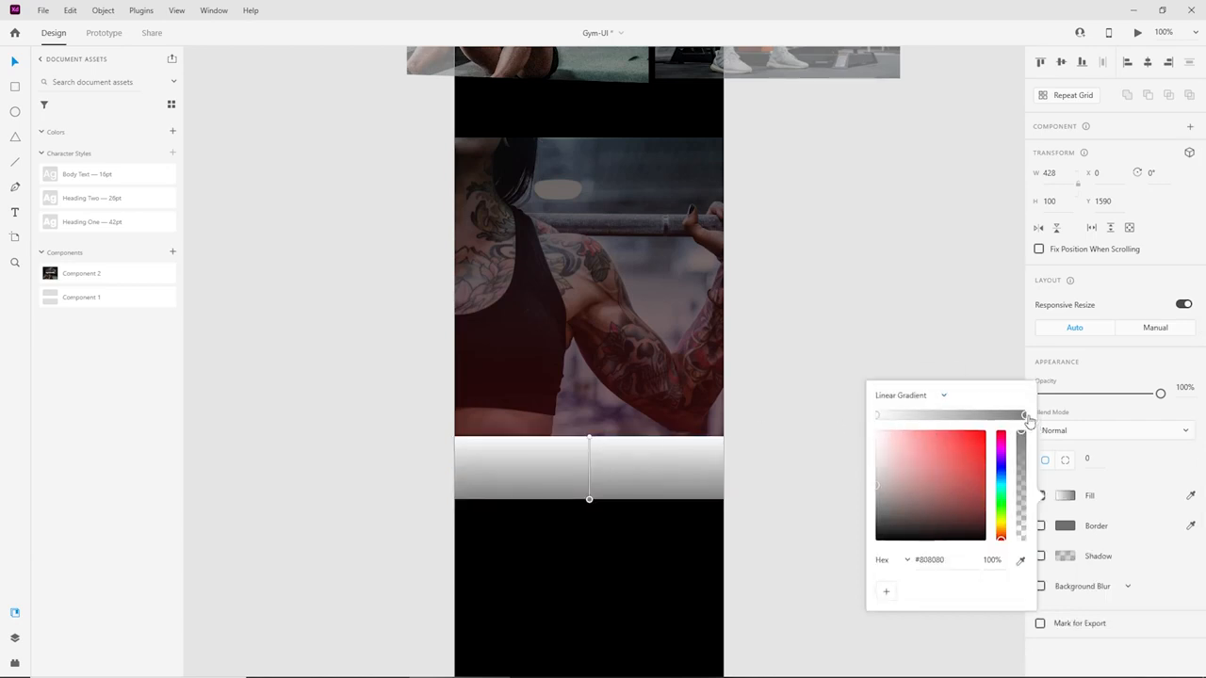
{"action": "left_click", "coordinate": [879, 539]}
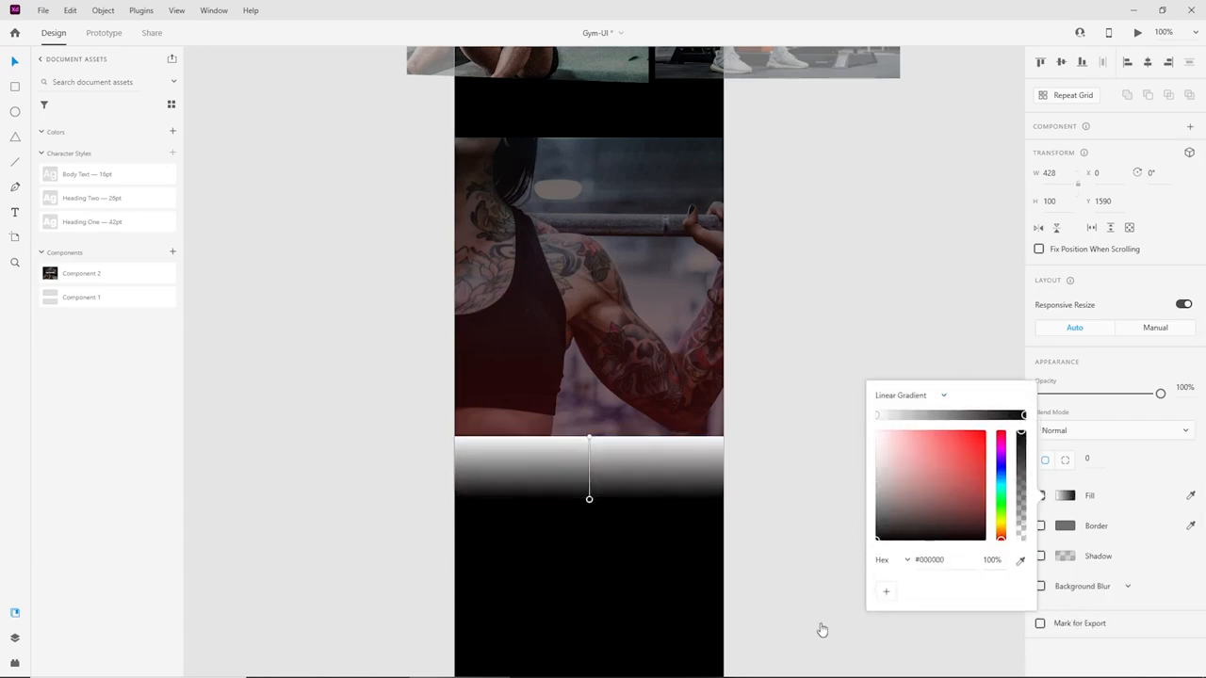
{"action": "left_click", "coordinate": [877, 415]}
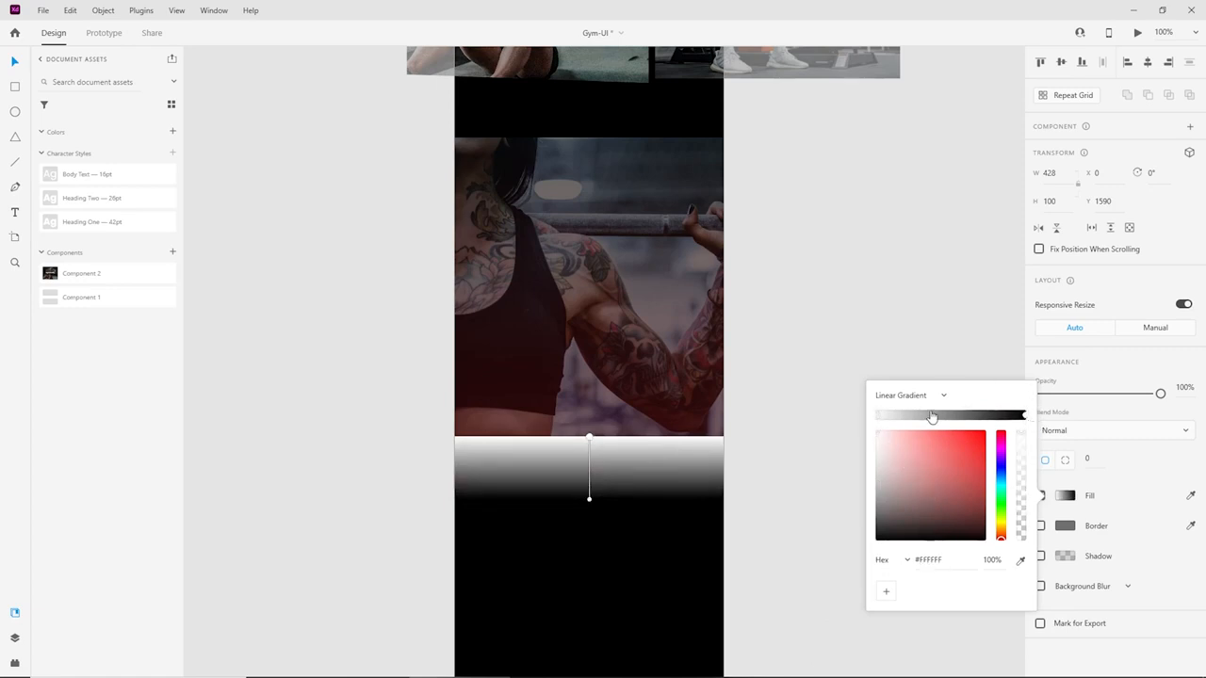
{"action": "left_click_drag", "start_coordinate": [1023, 434], "coordinate": [1011, 544]}
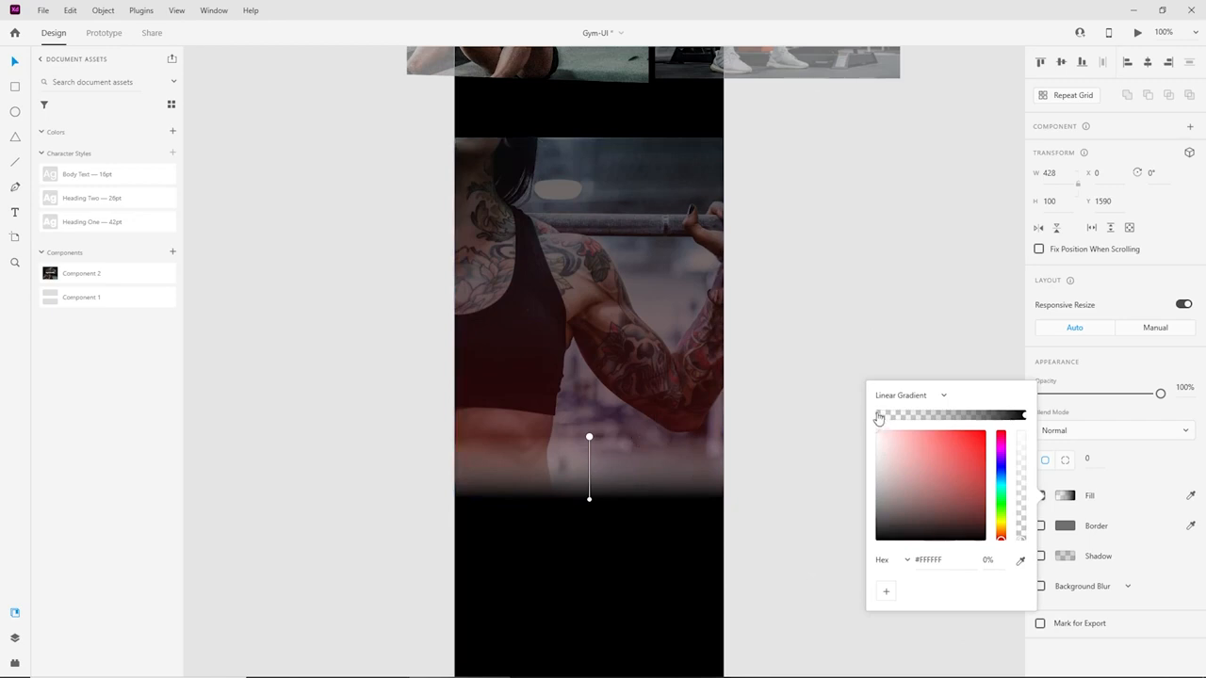
{"action": "left_click_drag", "start_coordinate": [877, 459], "coordinate": [819, 607]}
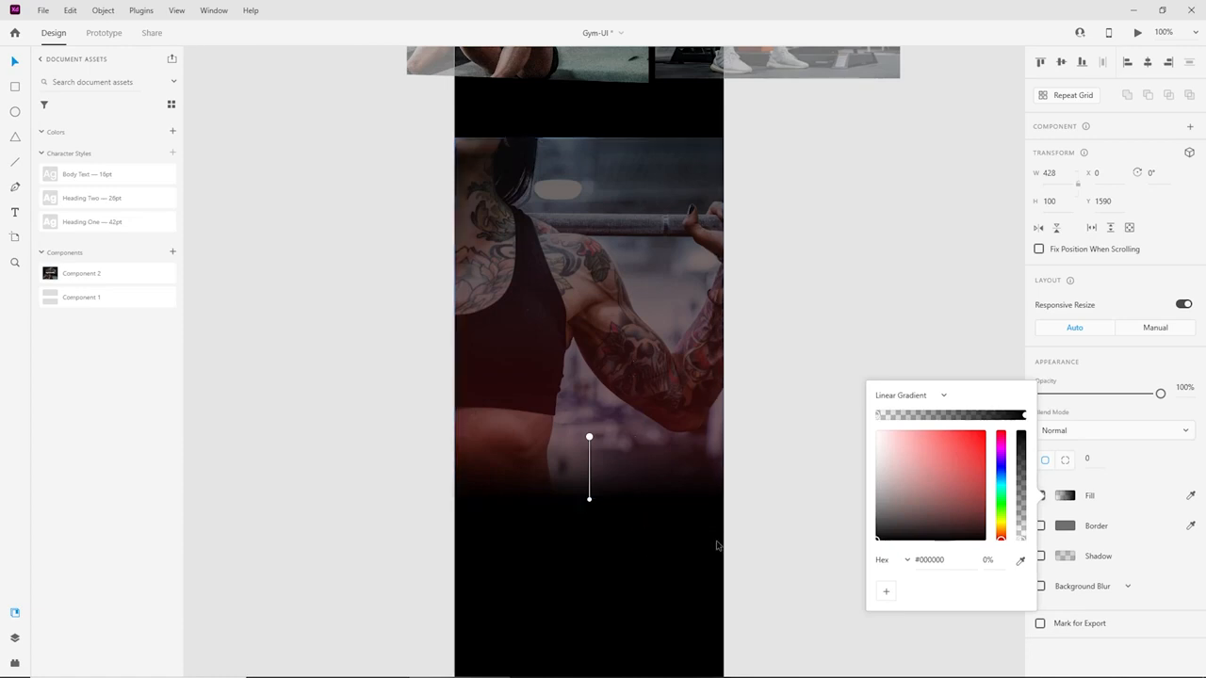
{"action": "left_click", "coordinate": [777, 430]}
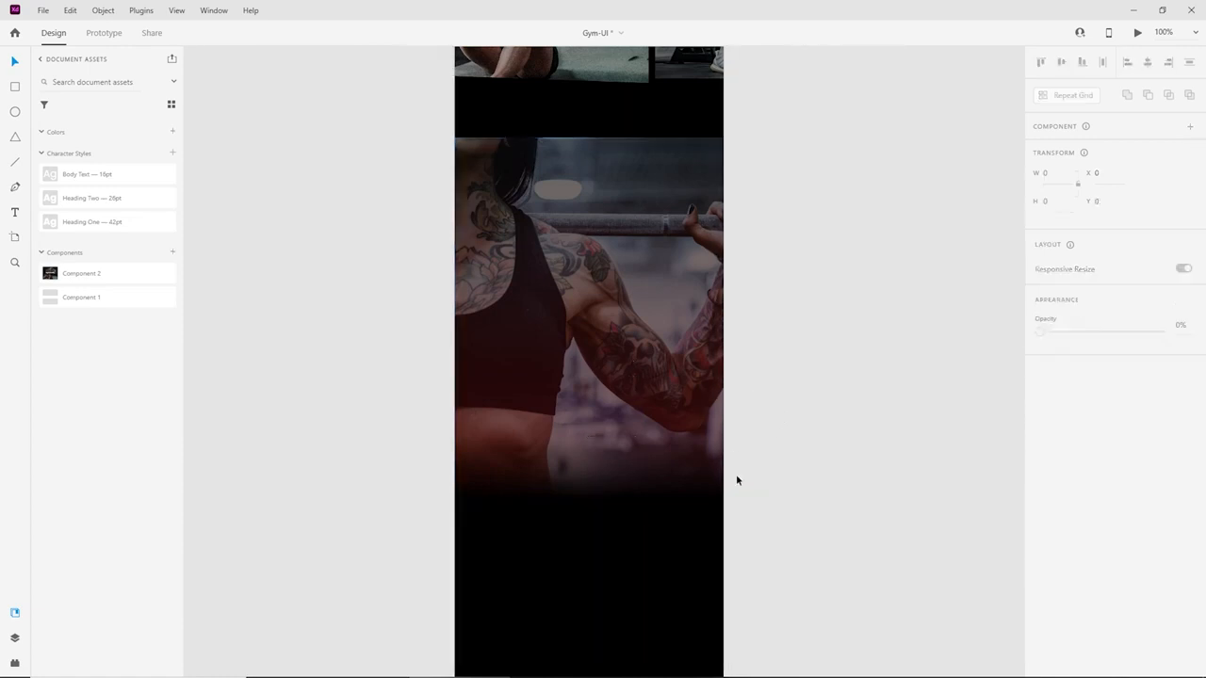
Extend the lower fade strip upward to a height of 140, keeping its lower edge on the photo's lower edge.
{"action": "left_click", "coordinate": [638, 475]}
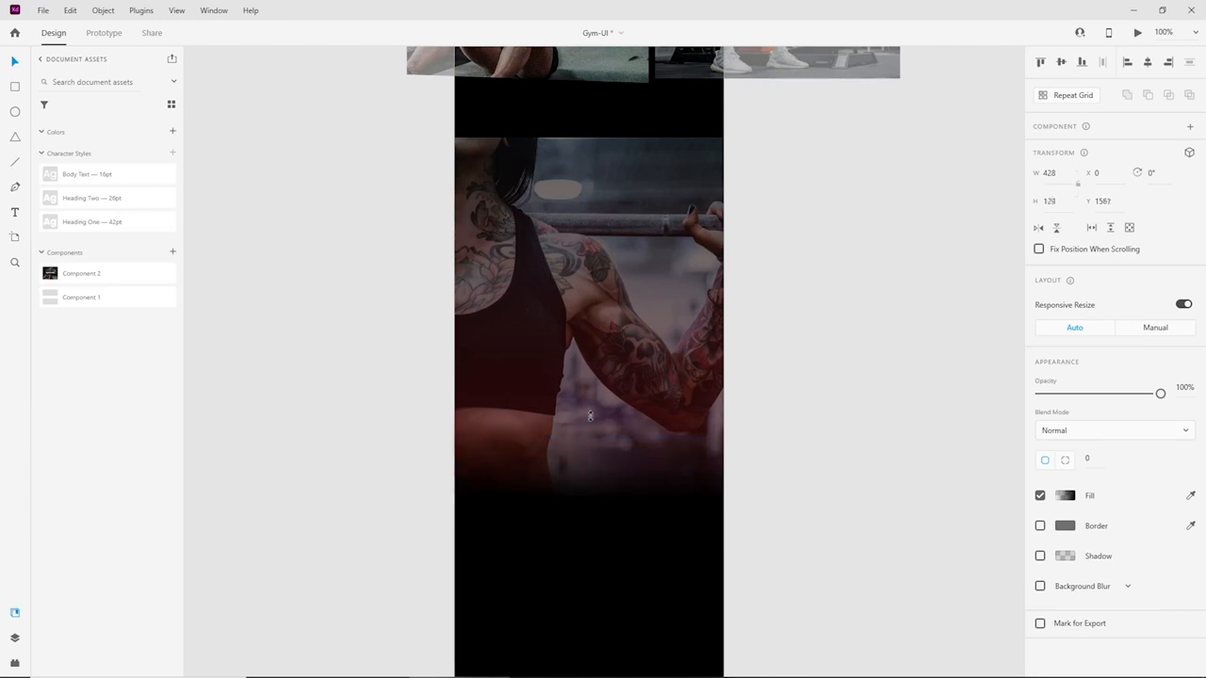
{"action": "mouse_move", "coordinate": [590, 415]}
{"action": "left_mouse_down"}
{"action": "mouse_move", "coordinate": [587, 395]}
{"action": "mouse_move", "coordinate": [590, 412]}
{"action": "left_mouse_up"}
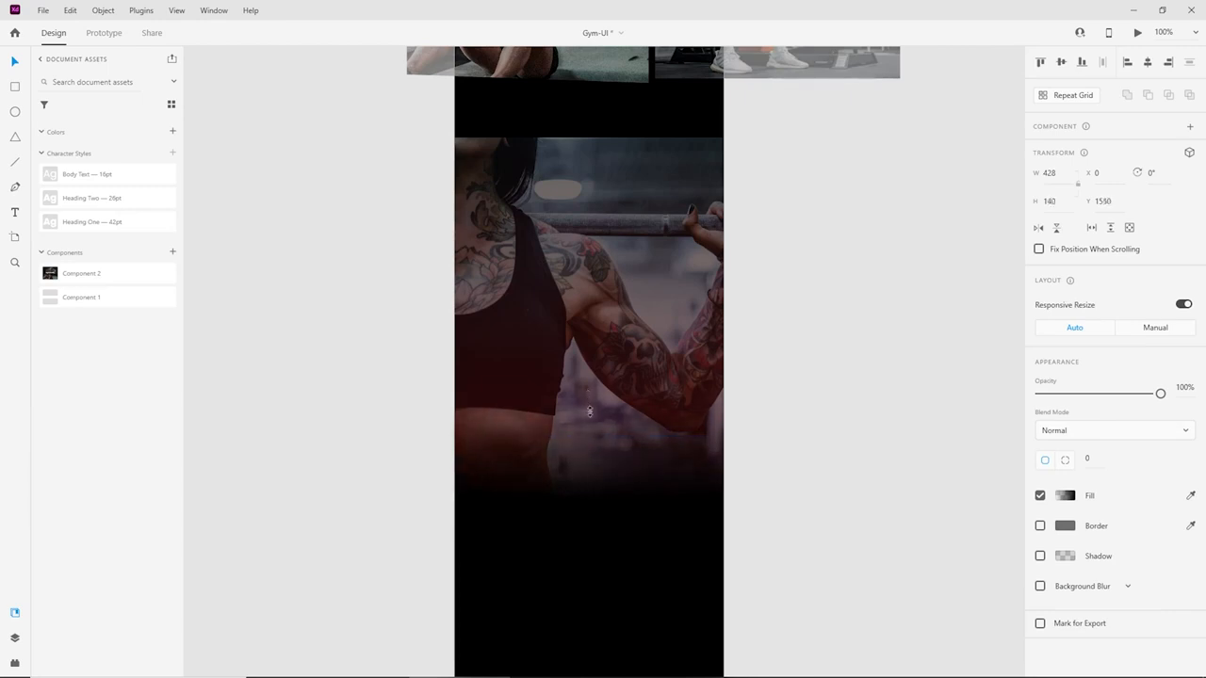
{"action": "left_click", "coordinate": [777, 481]}
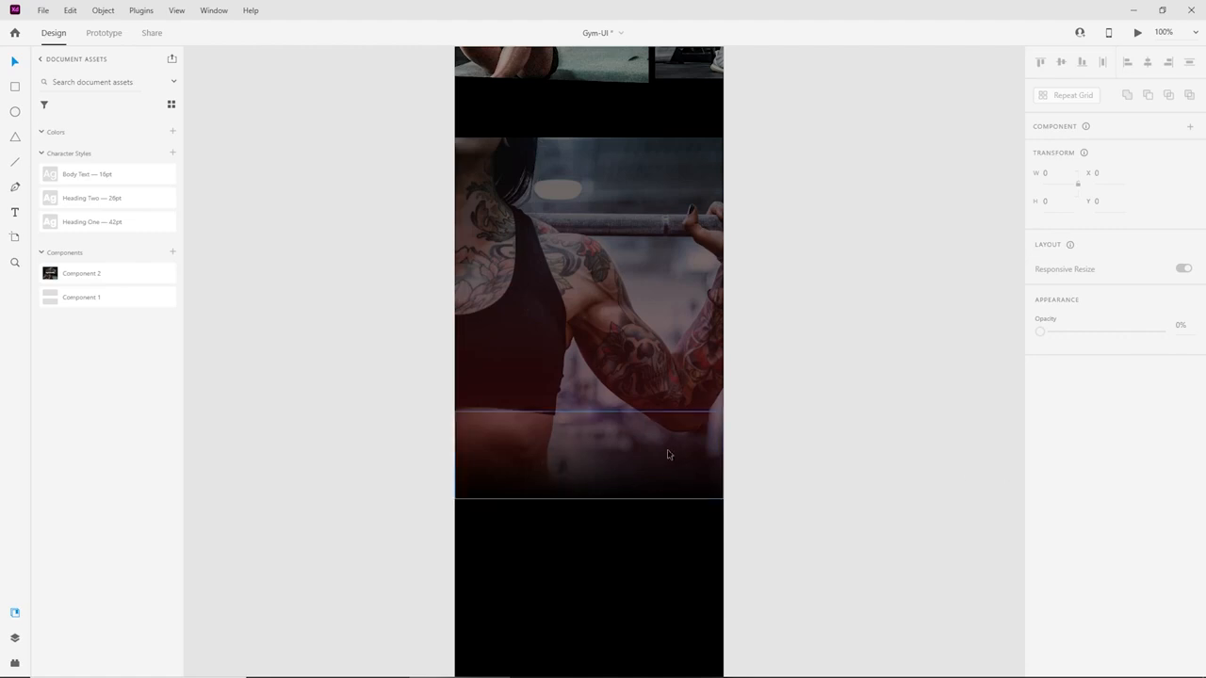
Duplicate the lower fade strip in place and rotate the copy 180°.
{"action": "left_click", "coordinate": [603, 464]}
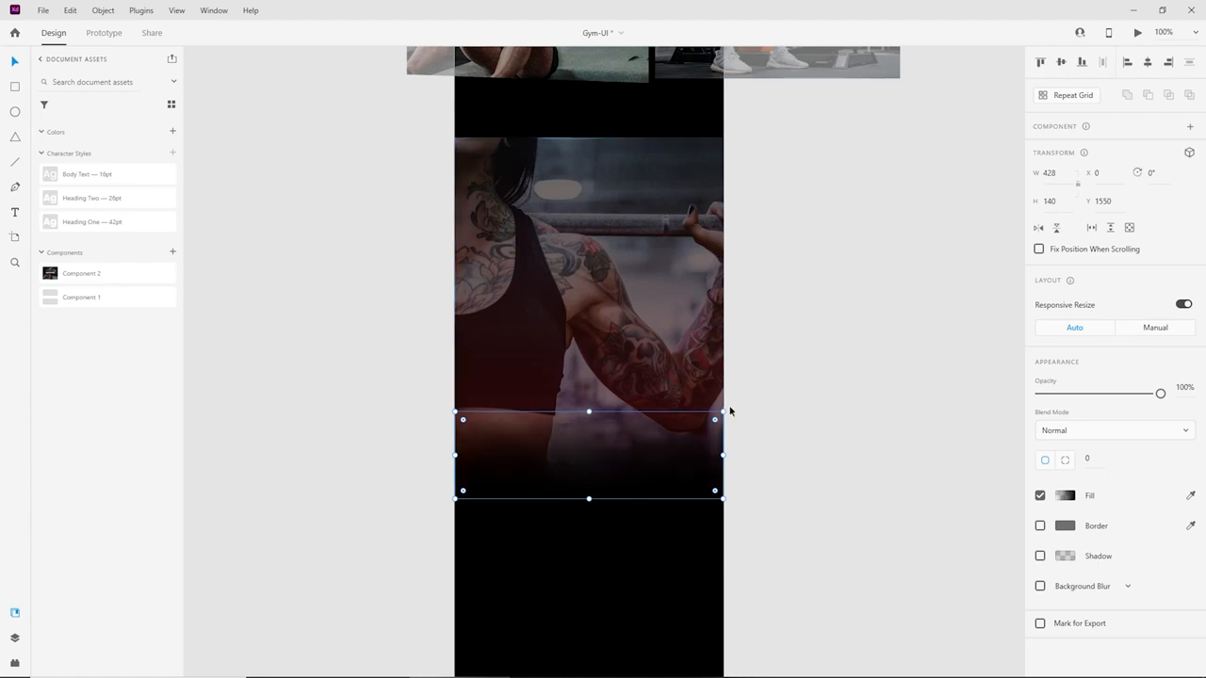
{"action": "scroll", "coordinate": [726, 407], "scroll_direction": "up", "scroll_amount": 5}
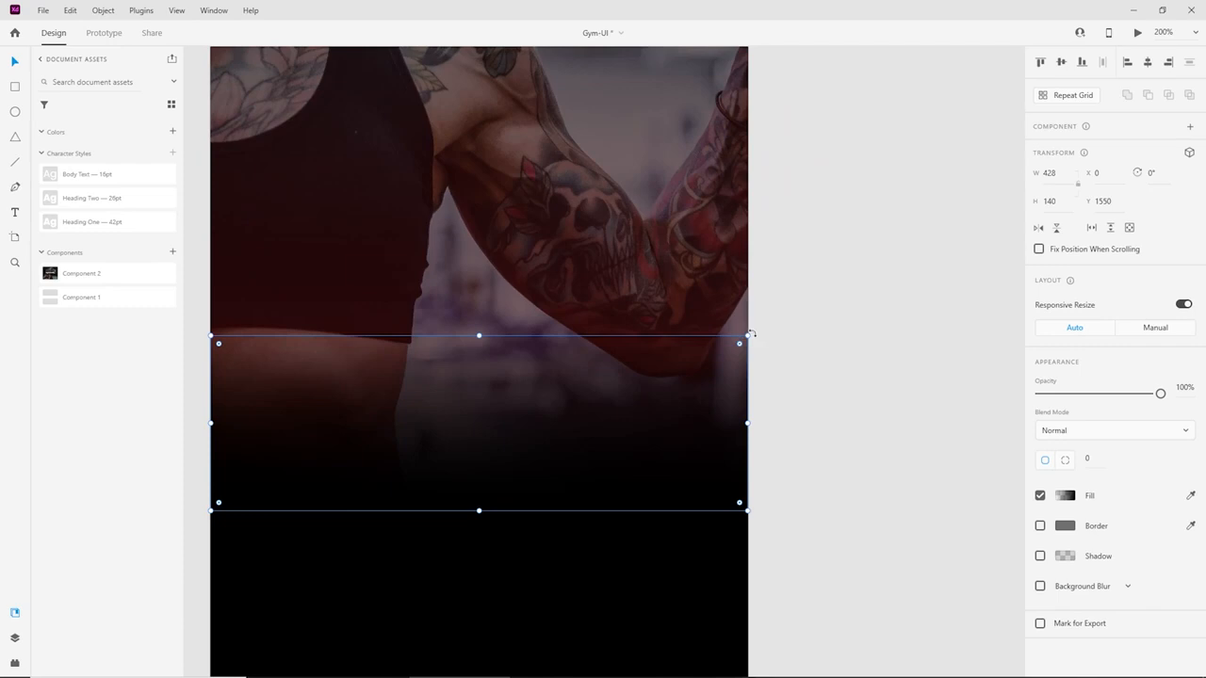
{"action": "left_click_drag", "start_coordinate": [751, 333], "coordinate": [401, 451]}
{"action": "scroll", "coordinate": [588, 570], "scroll_direction": "up", "scroll_amount": 2}
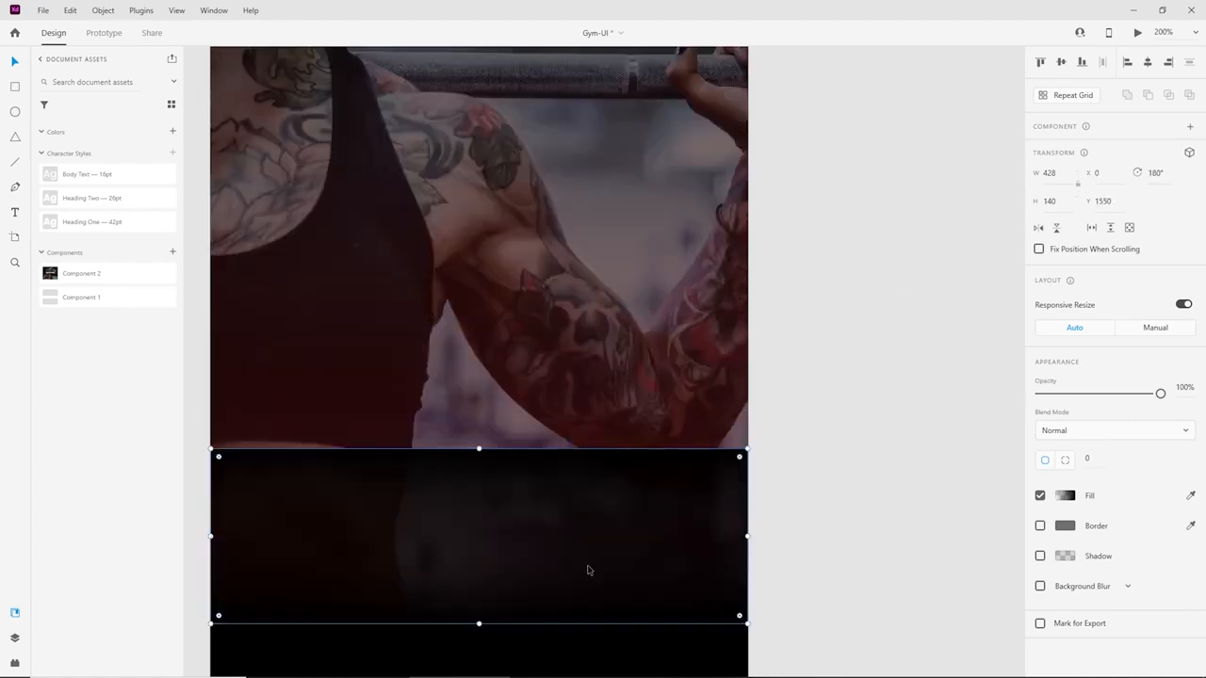
Move the rotated fade strip up so that its upper edge meets the barbell photo's upper edge.
{"action": "left_click_drag", "start_coordinate": [497, 501], "coordinate": [484, 191]}
{"action": "scroll", "coordinate": [705, 436], "scroll_direction": "up", "scroll_amount": 3}
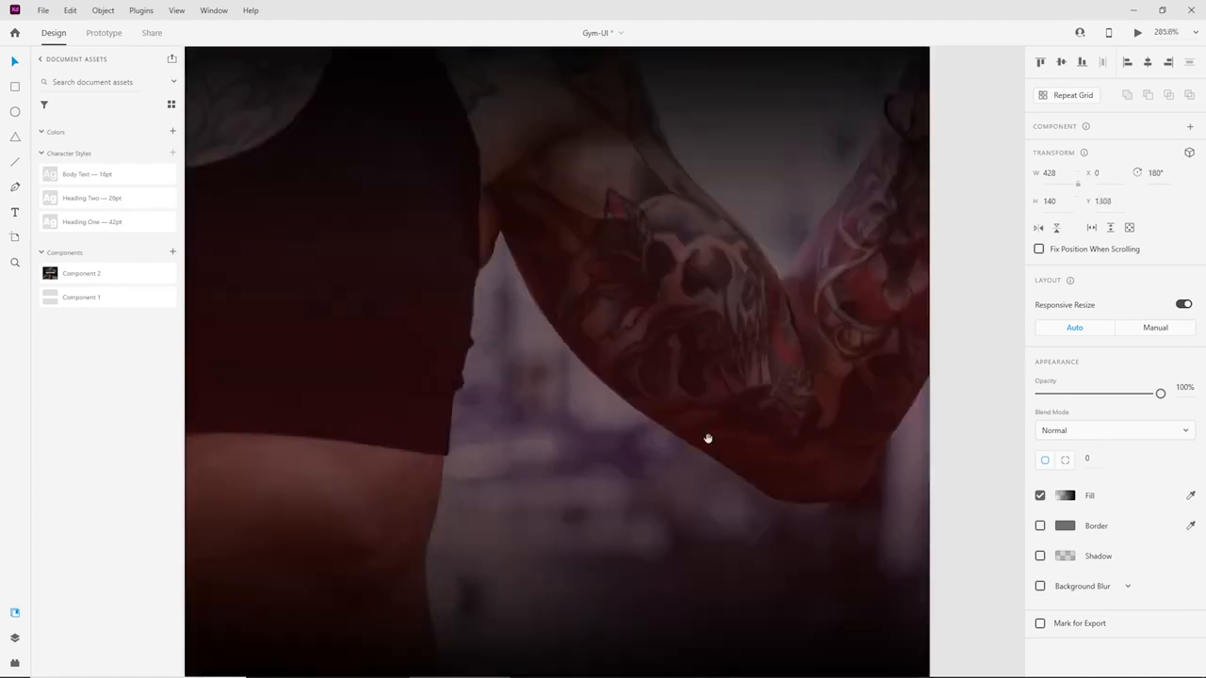
{"action": "left_click_drag", "start_coordinate": [948, 270], "coordinate": [1018, 563]}
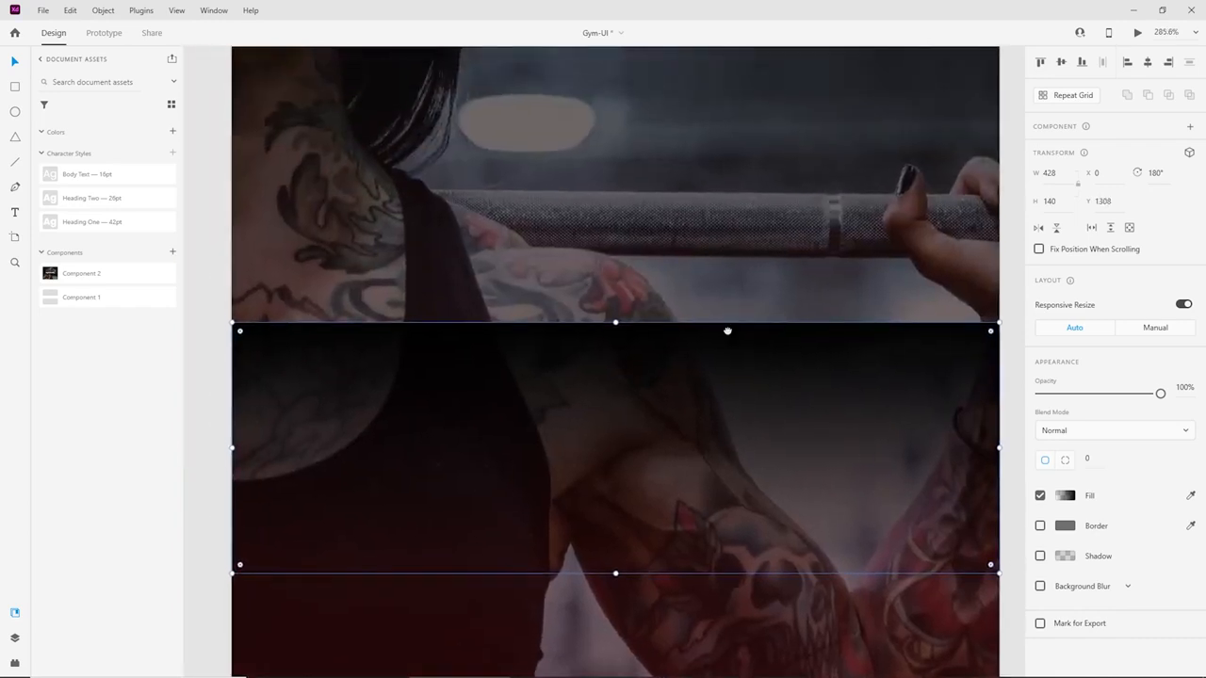
{"action": "left_click_drag", "start_coordinate": [727, 331], "coordinate": [666, 157]}
{"action": "left_click", "coordinate": [205, 201]}
Examine how the barbell photo's upper and lower edges blend into the black page background.
{"action": "key", "text": "ctrl+minus"}
{"action": "key", "text": "ctrl+minus"}
{"action": "key", "text": "ctrl+minus"}
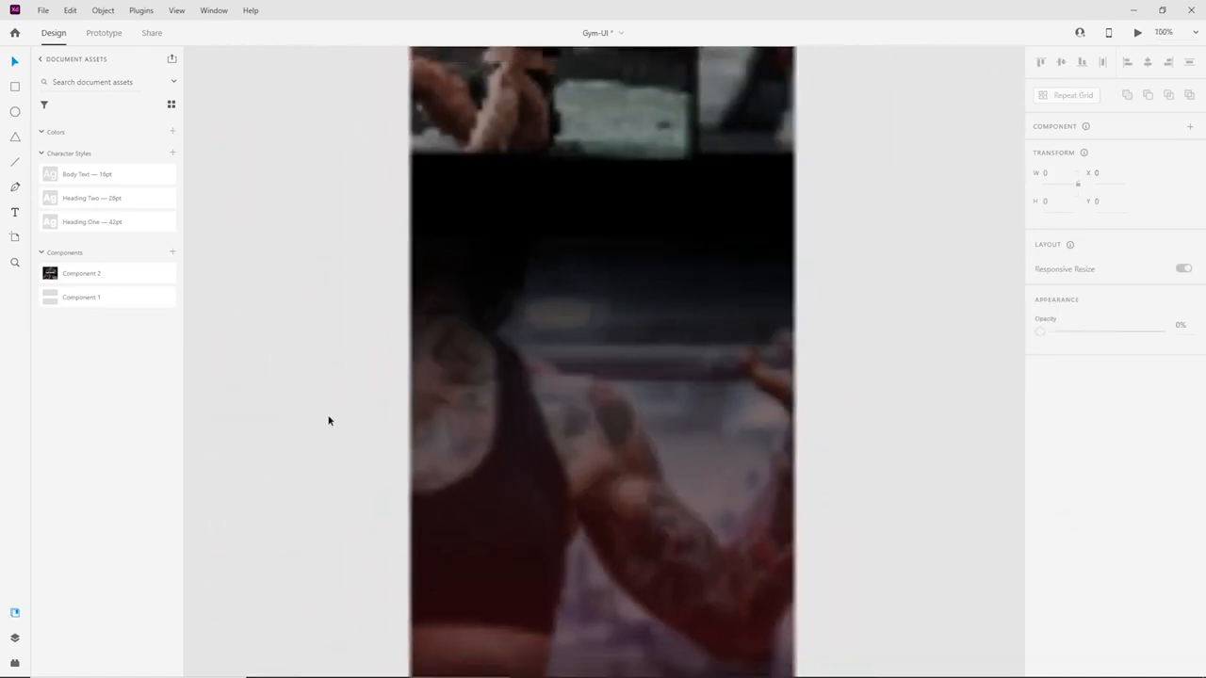
{"action": "scroll", "coordinate": [863, 411], "scroll_direction": "down", "scroll_amount": 2}
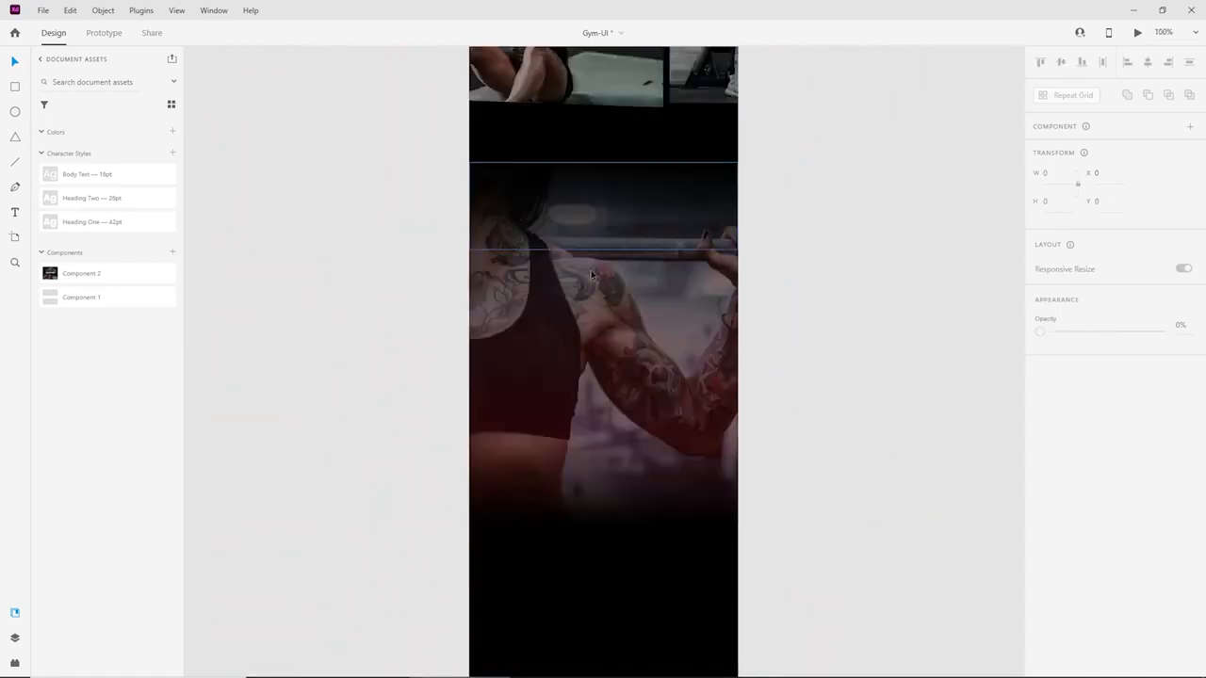
{"action": "scroll", "coordinate": [592, 274], "scroll_direction": "down", "scroll_amount": 3}
{"action": "scroll", "coordinate": [713, 519], "scroll_direction": "right", "scroll_amount": 2}
{"action": "scroll", "coordinate": [772, 425], "scroll_direction": "up", "scroll_amount": 3}
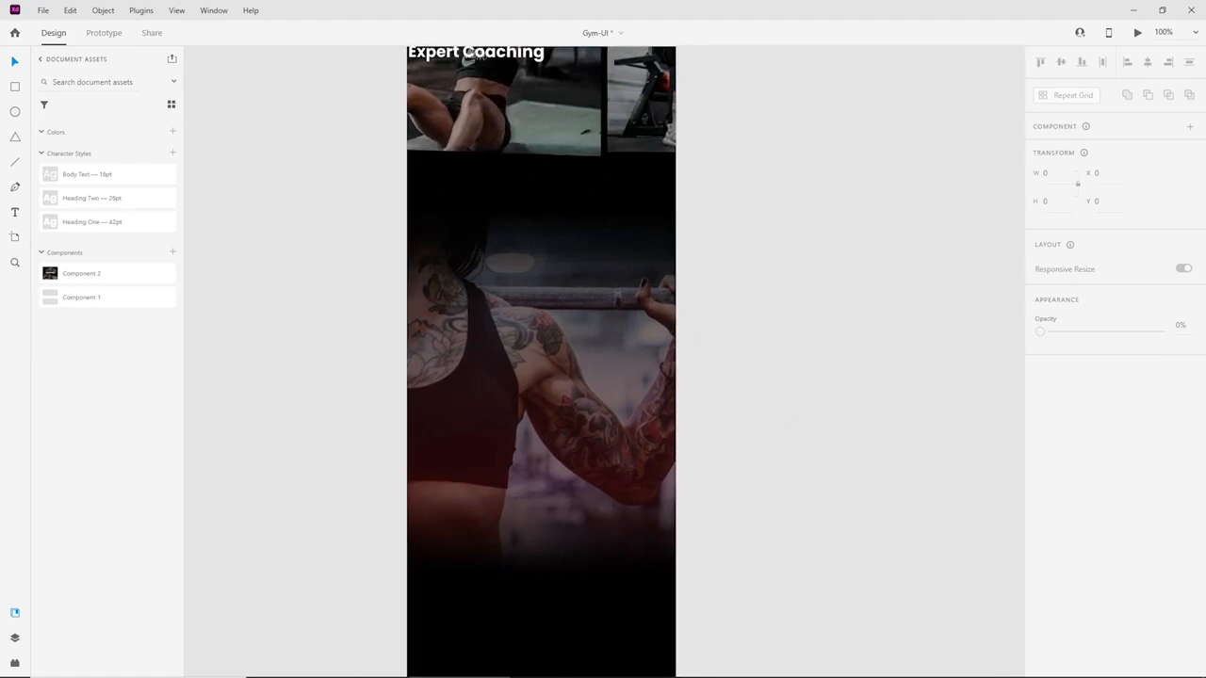
{"action": "left_click", "coordinate": [15, 213]}
{"action": "left_click_drag", "start_coordinate": [428, 319], "coordinate": [657, 394]}
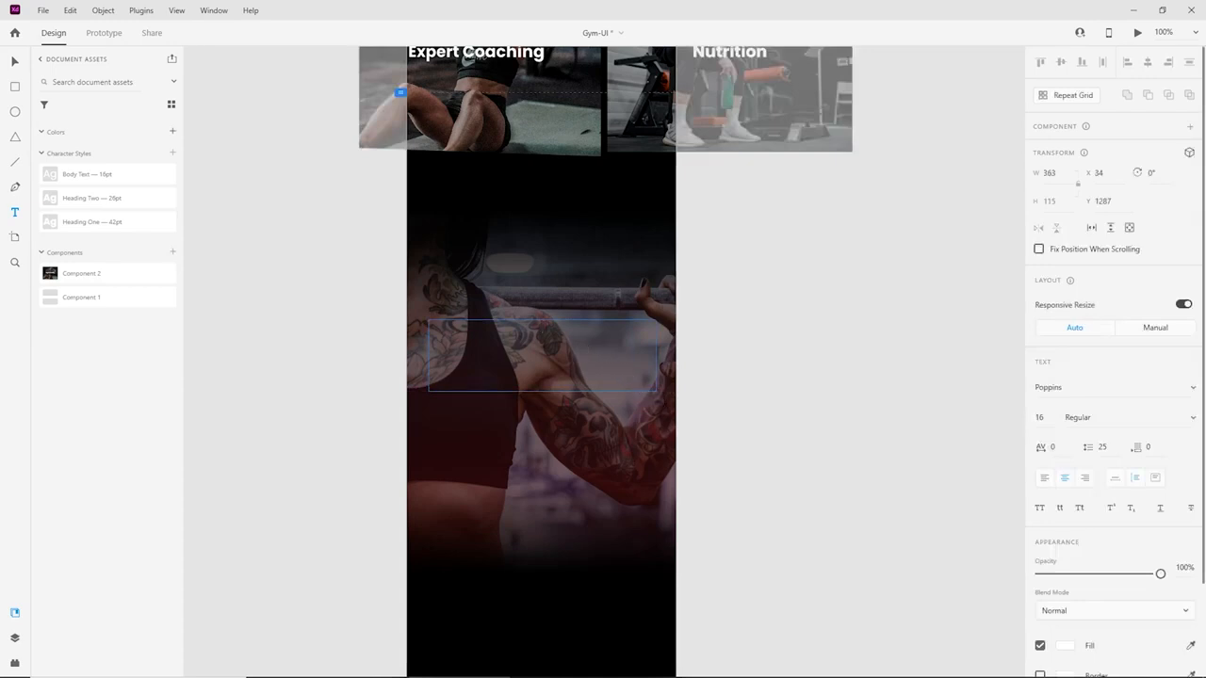
{"action": "left_click", "coordinate": [14, 68]}
{"action": "key", "text": "ctrl+plus"}
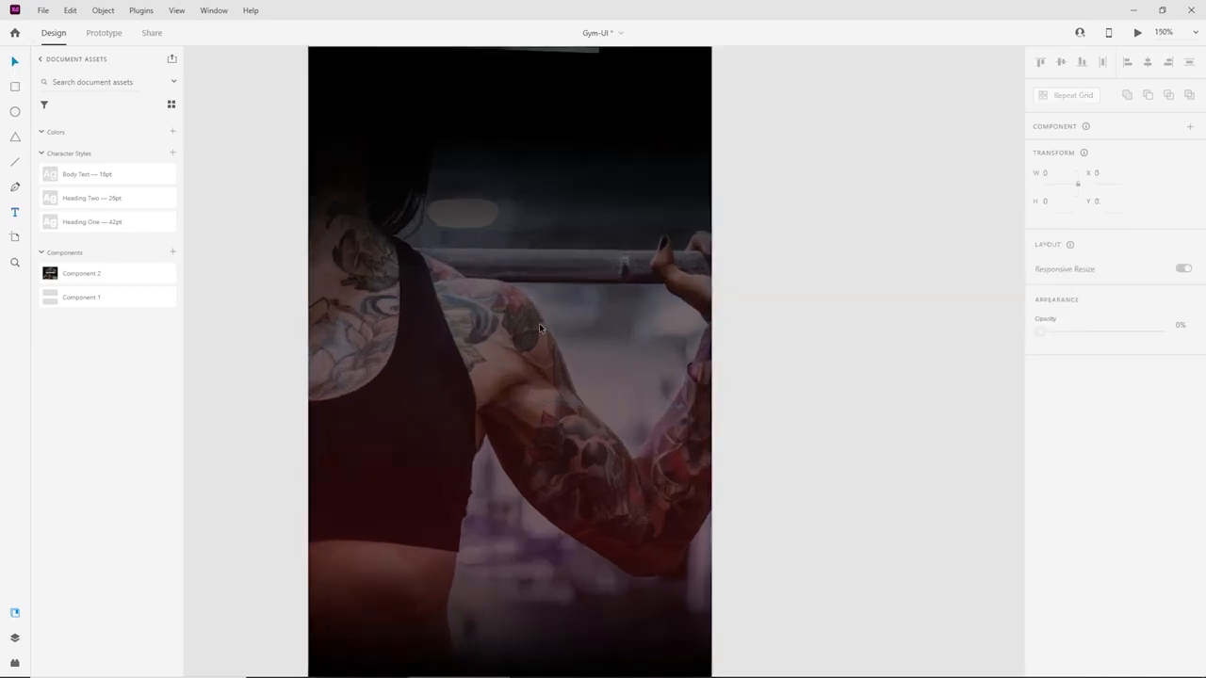
Show the four-column layout grid on the Home artboard.
{"action": "scroll", "coordinate": [688, 546], "scroll_direction": "down", "scroll_amount": 2}
{"action": "left_click", "coordinate": [686, 550]}
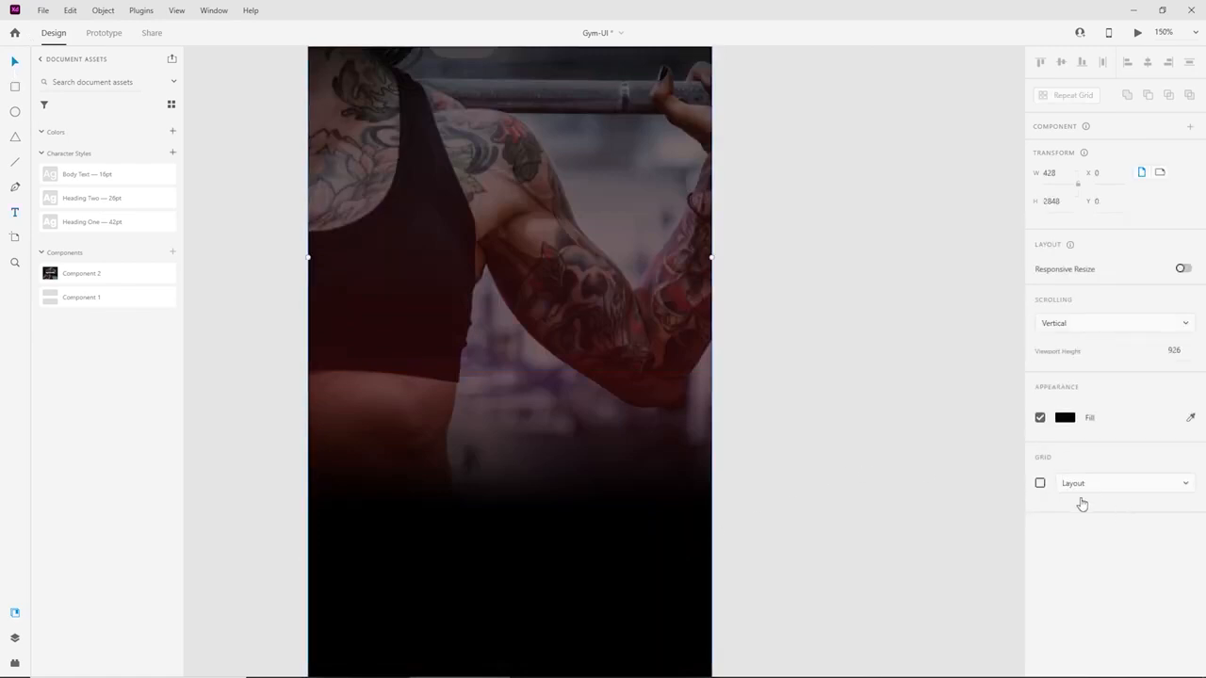
{"action": "left_click", "coordinate": [1041, 482]}
{"action": "scroll", "coordinate": [642, 429], "scroll_direction": "up", "scroll_amount": 3}
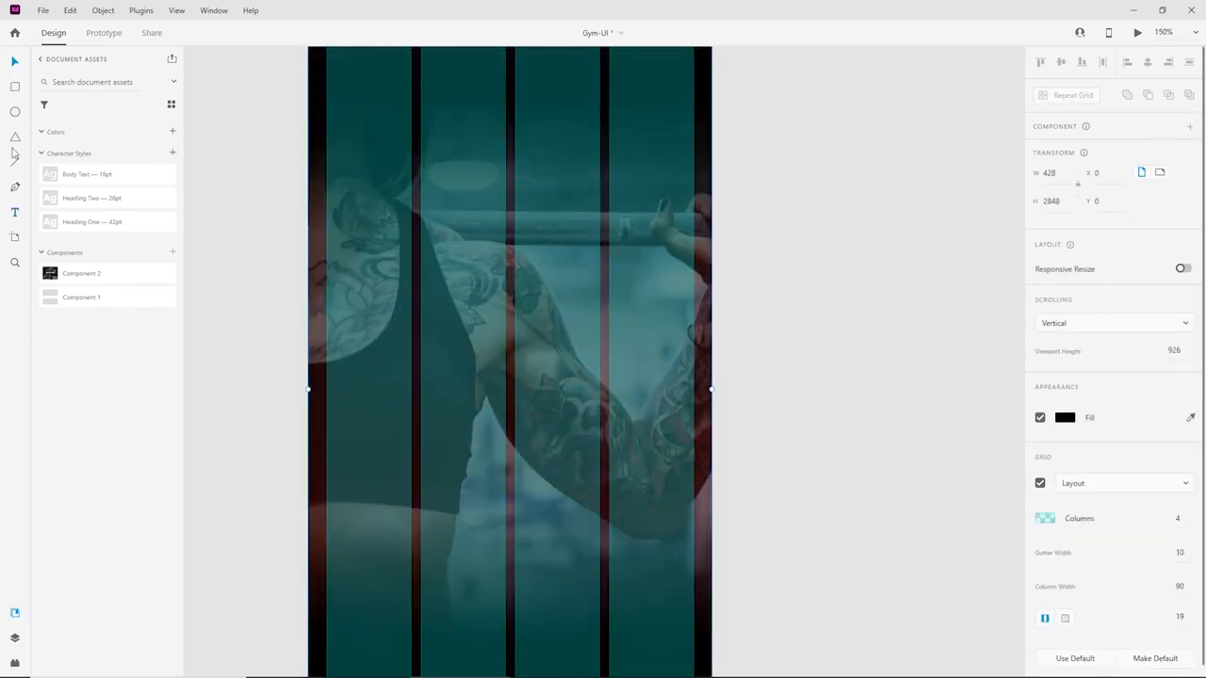
Add a 390-wide text area over the barbell photo at Y 1237, with the lines "GET STARTED TODAY" and "WHY WAIT?".
{"action": "left_click", "coordinate": [15, 215]}
{"action": "left_click_drag", "start_coordinate": [326, 211], "coordinate": [697, 300]}
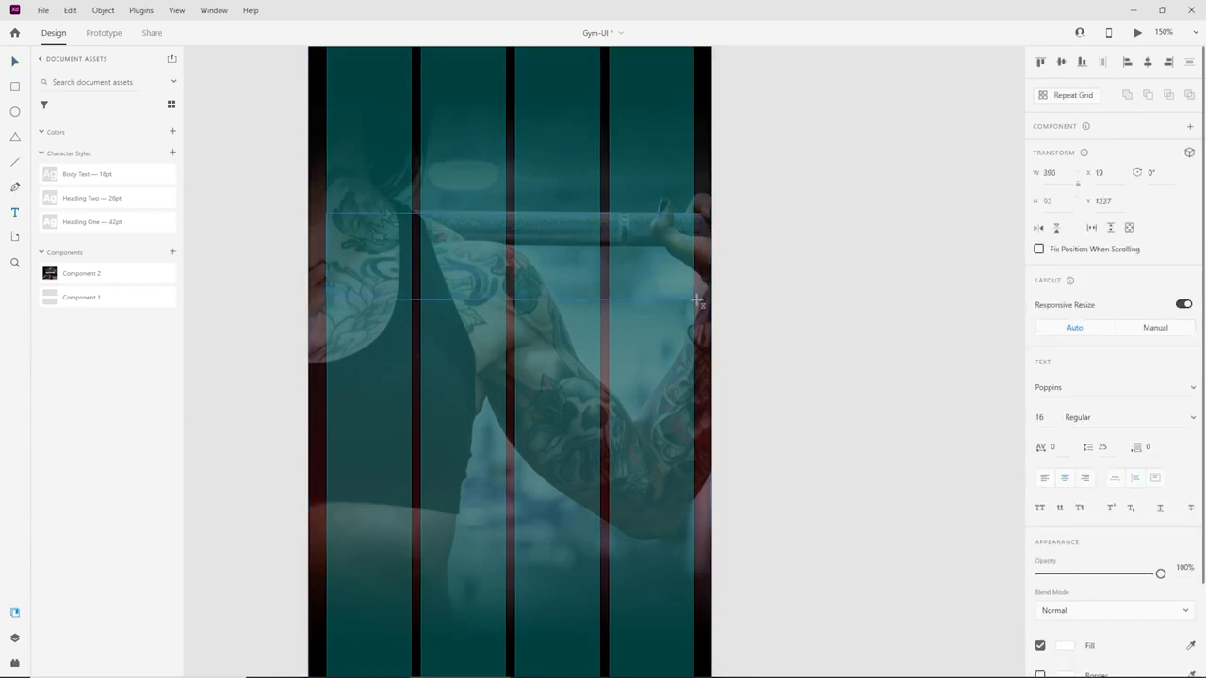
{"action": "type", "text": "GE"}
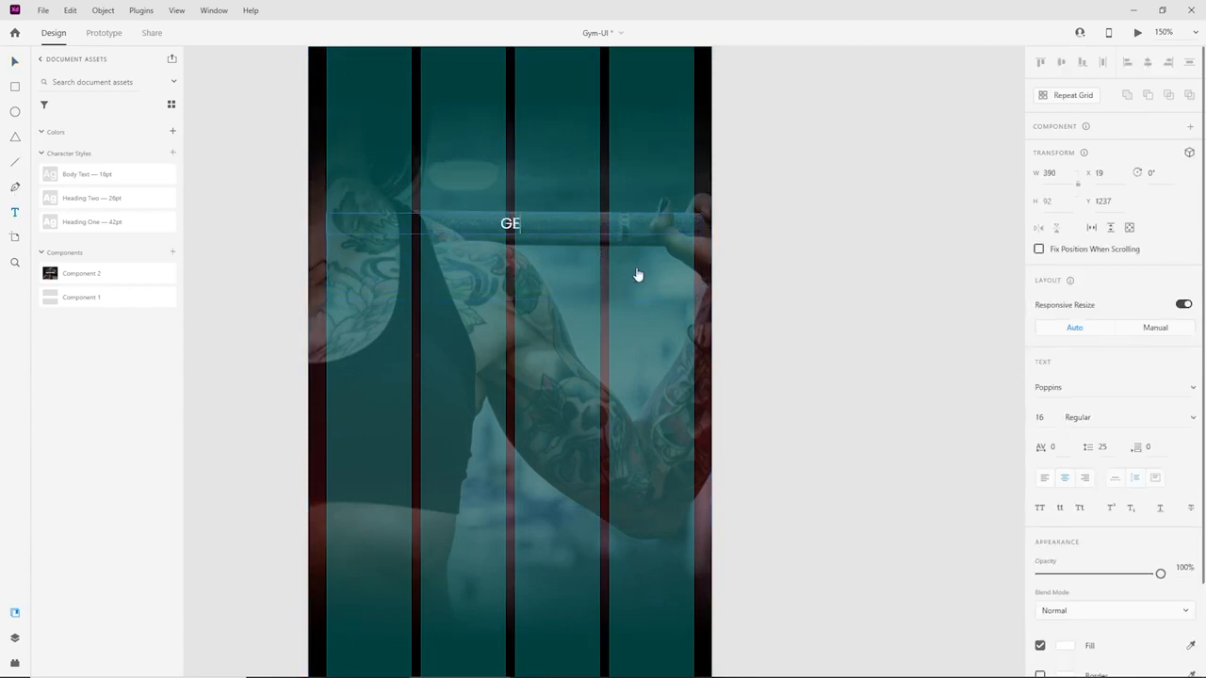
{"action": "type", "text": "T STARTED TODAY"}
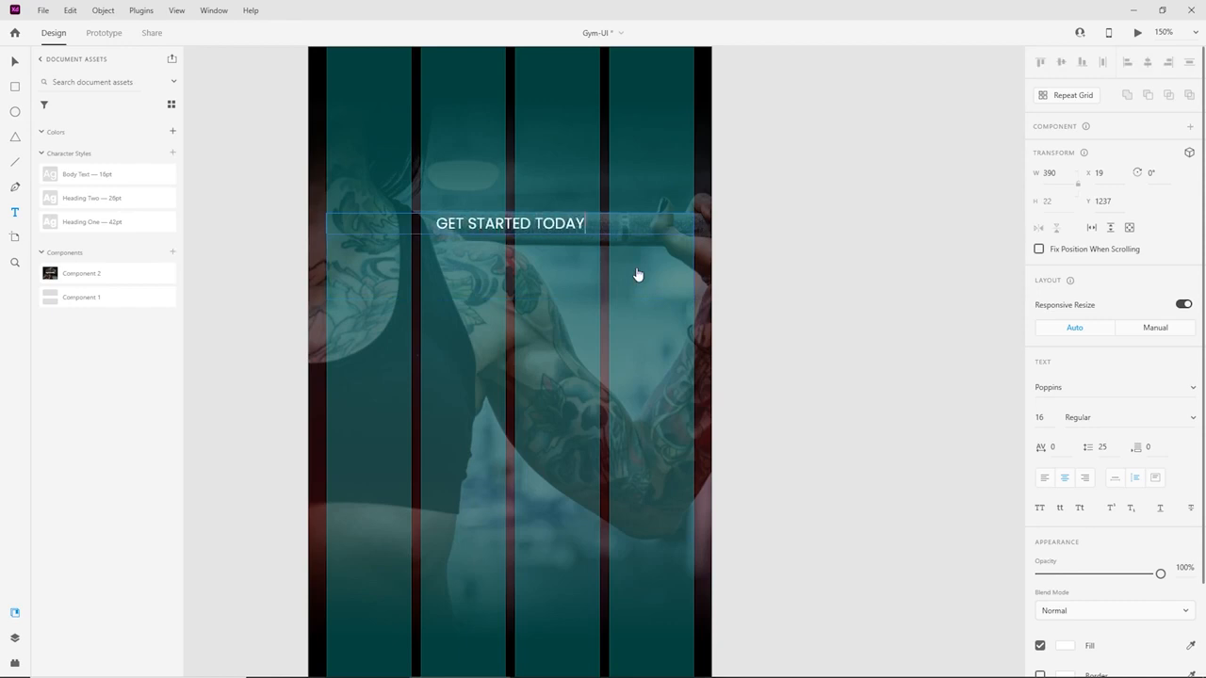
{"action": "key", "text": "Return"}
{"action": "type", "text": "WHY WAIT?"}
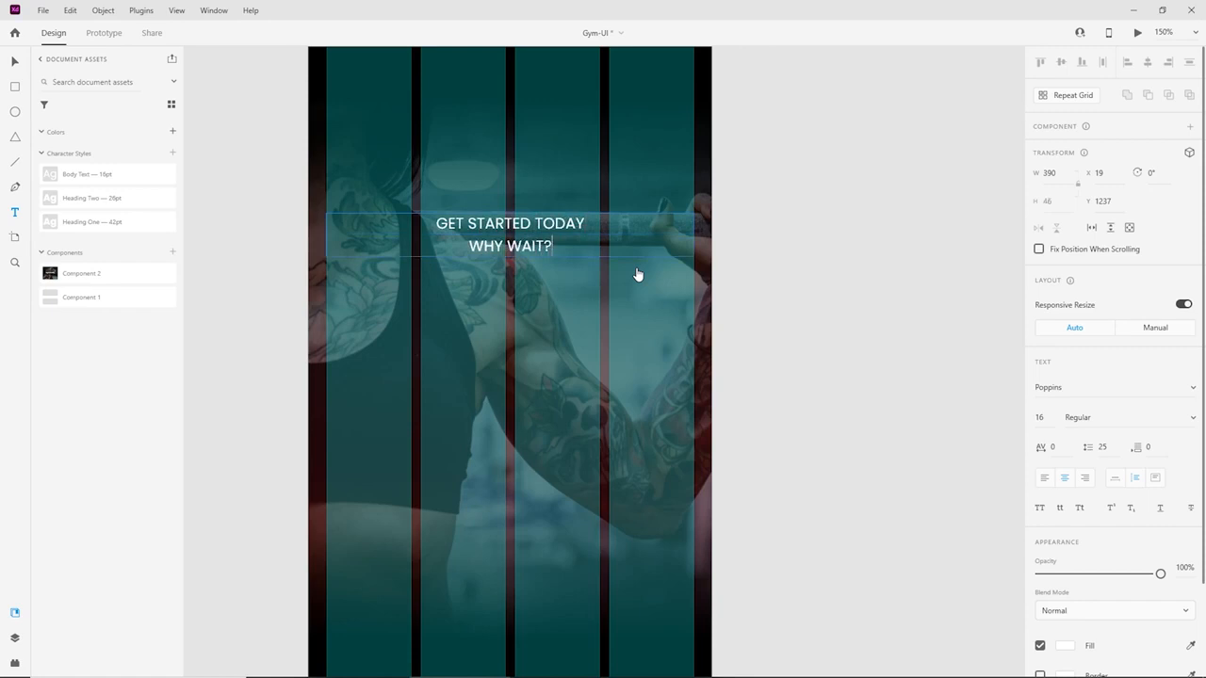
Move the two-line text down to Y 1354 and apply the Heading Two character style to it.
{"action": "left_click", "coordinate": [15, 61]}
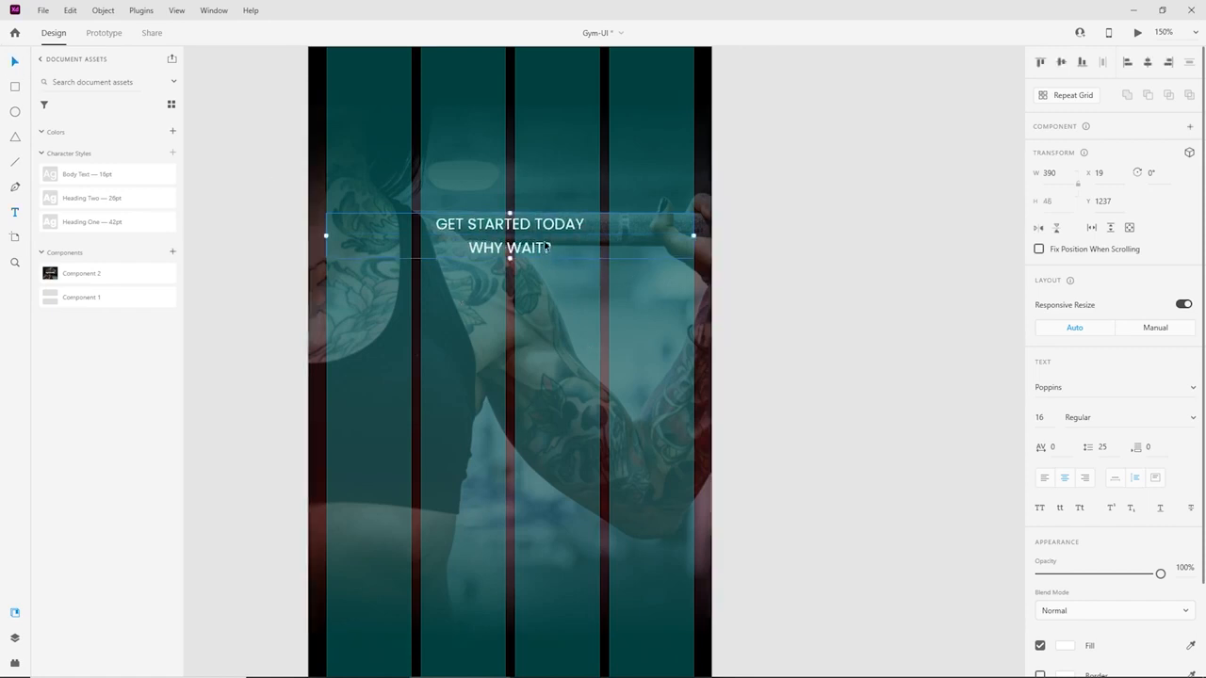
{"action": "left_click_drag", "start_coordinate": [536, 250], "coordinate": [534, 359]}
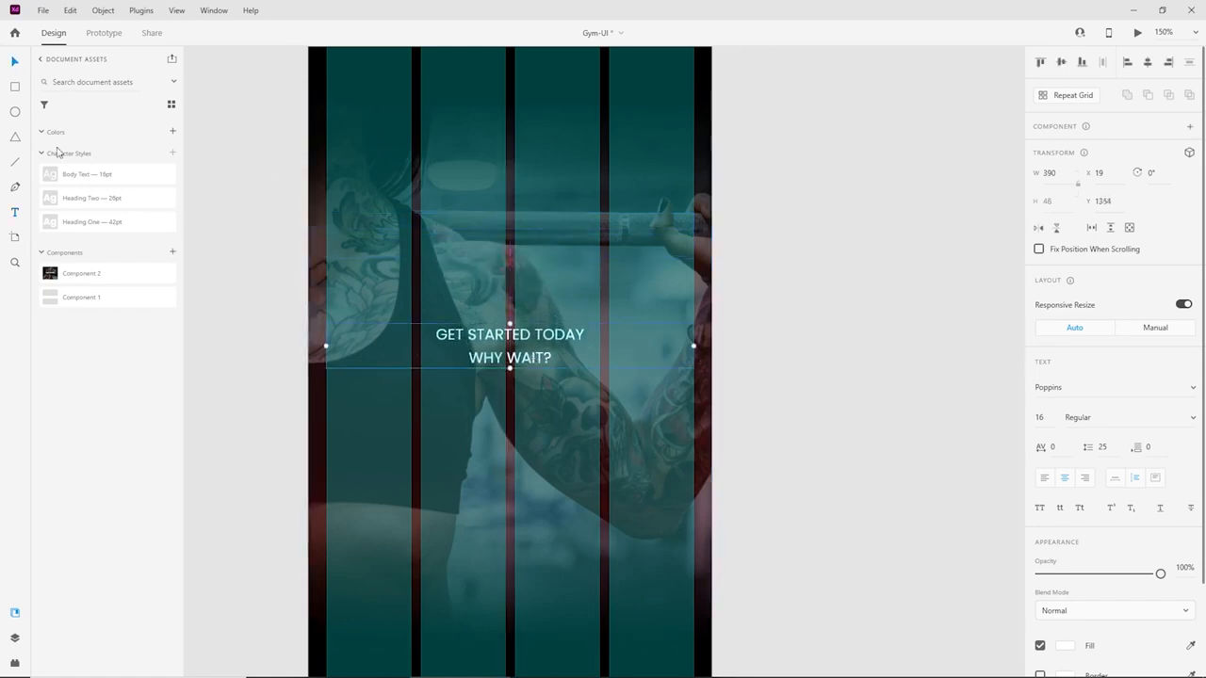
{"action": "left_click", "coordinate": [90, 198]}
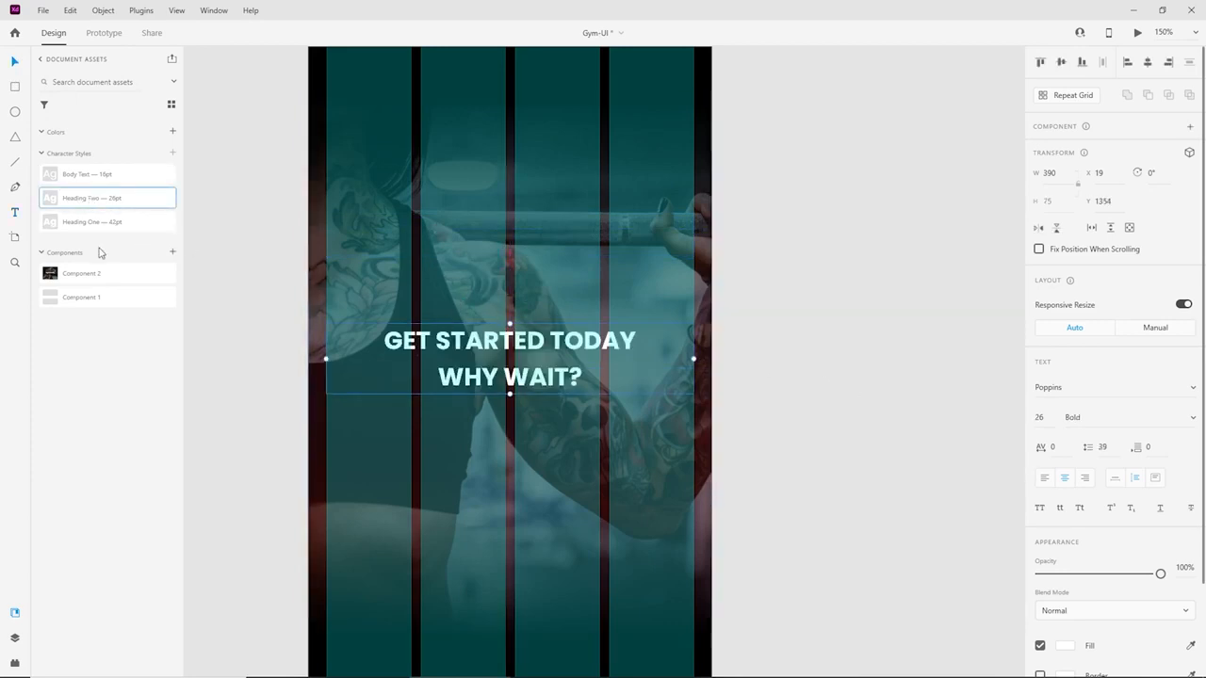
Rename Component 1 in the document assets as "Gost Button".
{"action": "left_click", "coordinate": [82, 302]}
{"action": "left_click_drag", "start_coordinate": [98, 298], "coordinate": [39, 303]}
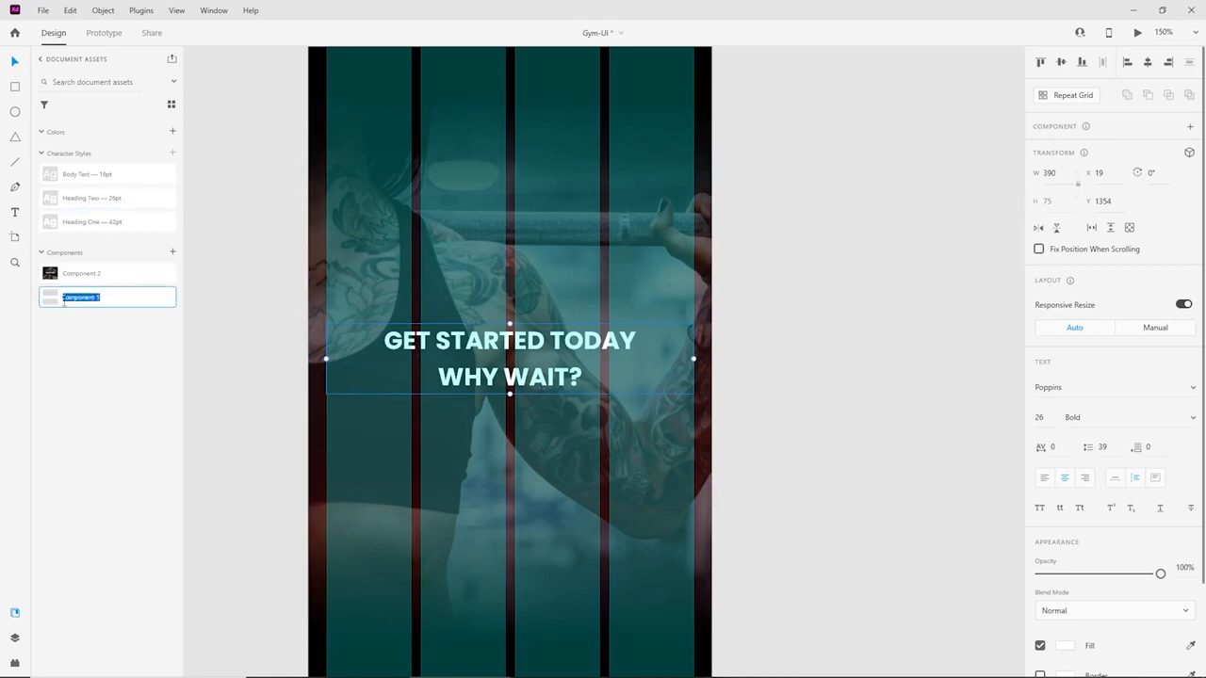
{"action": "key", "text": "BackSpace"}
{"action": "type", "text": "Text name"}
Place a Gost Button instance centred below the heading and change its label to "SIGN UP".
{"action": "left_click_drag", "start_coordinate": [70, 311], "coordinate": [462, 471]}
{"action": "left_click_drag", "start_coordinate": [557, 472], "coordinate": [525, 439]}
{"action": "double_click", "coordinate": [525, 439]}
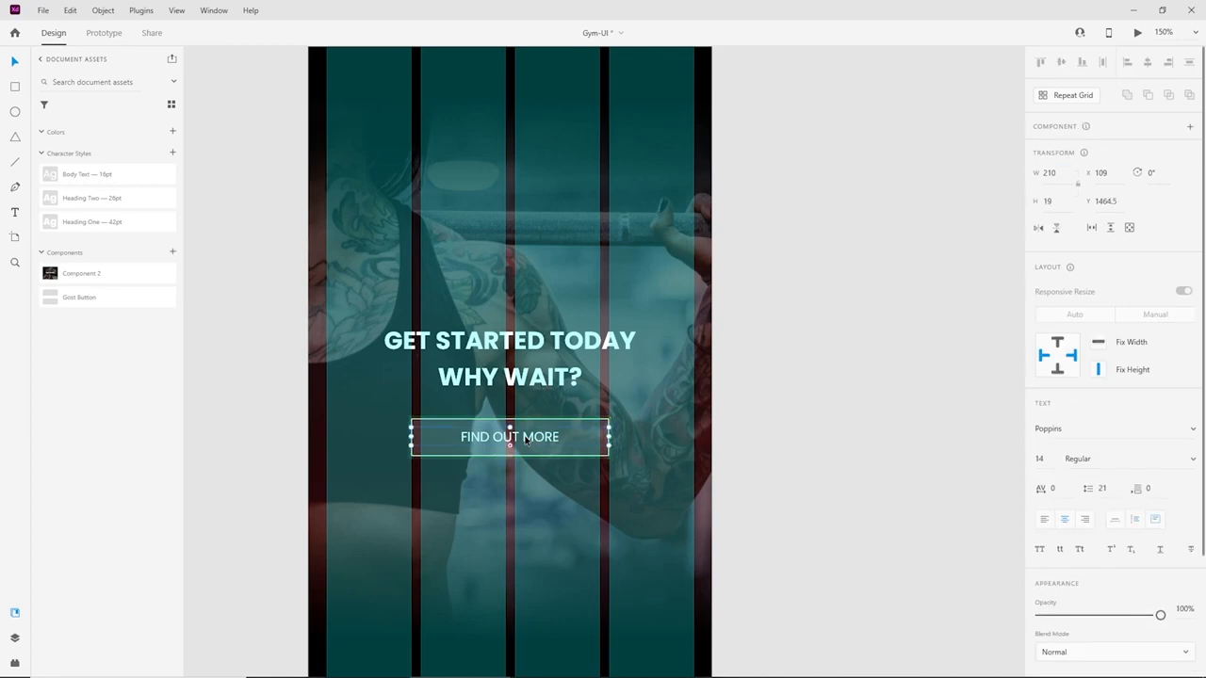
{"action": "double_click", "coordinate": [528, 444]}
{"action": "type", "text": "sign"}
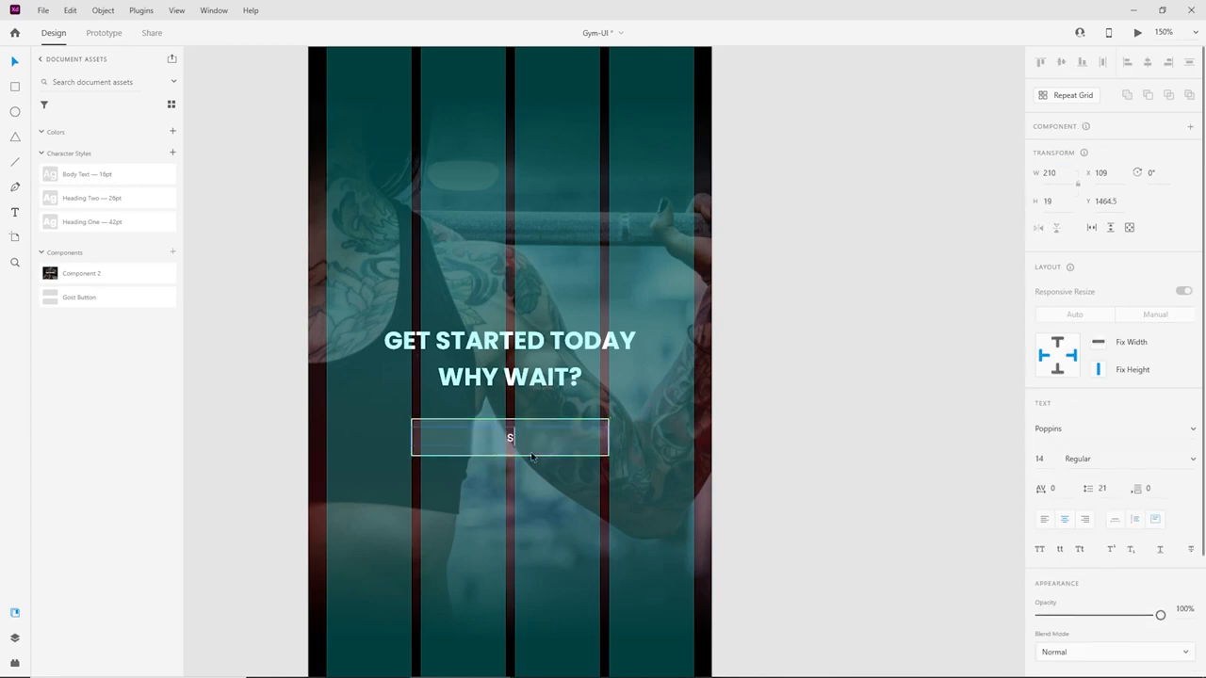
{"action": "key", "text": "BackSpace"}
{"action": "key", "text": "BackSpace"}
{"action": "key", "text": "BackSpace"}
{"action": "key", "text": "BackSpace"}
{"action": "key", "text": "BackSpace"}
{"action": "type", "text": "SIGN UP"}
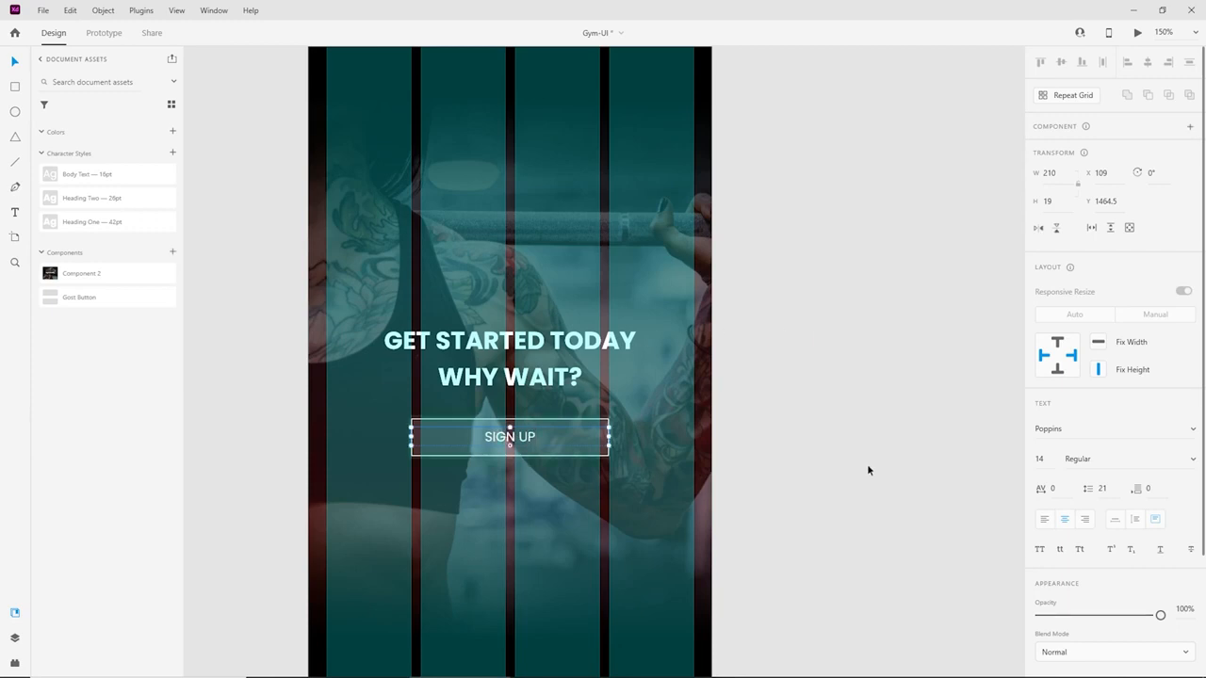
{"action": "left_click", "coordinate": [816, 424]}
Hide the layout grid on the Home artboard.
{"action": "scroll", "coordinate": [814, 420], "scroll_direction": "down", "scroll_amount": 3}
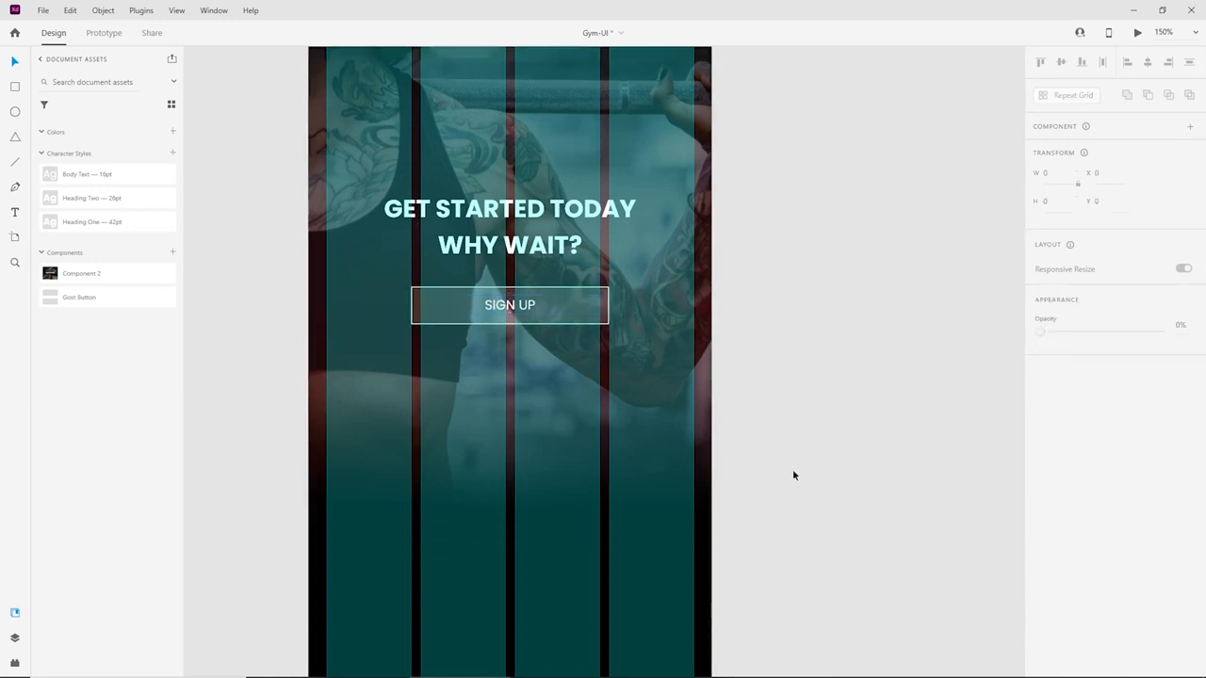
{"action": "scroll", "coordinate": [698, 549], "scroll_direction": "down", "scroll_amount": 2}
{"action": "left_click", "coordinate": [704, 545]}
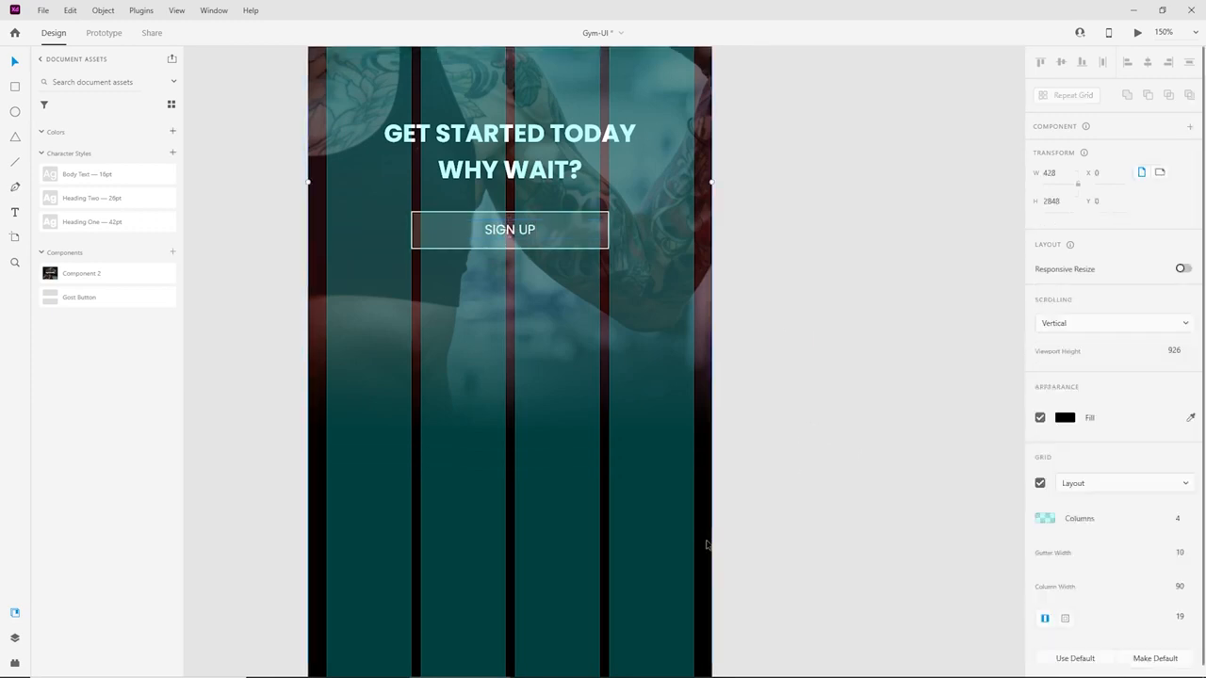
{"action": "left_click", "coordinate": [1039, 484]}
Examine the barbell section's heading and button together with the service card row above it.
{"action": "scroll", "coordinate": [797, 403], "scroll_direction": "up", "scroll_amount": 3}
{"action": "scroll", "coordinate": [797, 402], "scroll_direction": "down", "scroll_amount": 1}
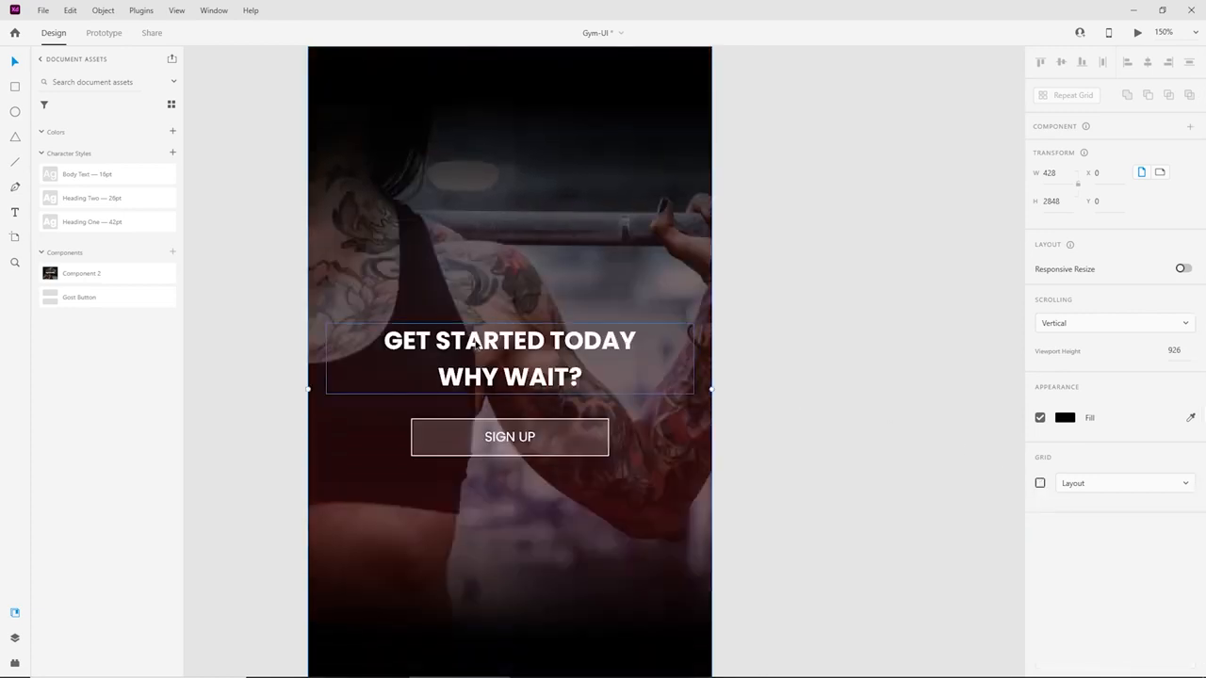
{"action": "key", "text": "ctrl+minus"}
{"action": "left_click_drag", "start_coordinate": [597, 240], "coordinate": [636, 603]}
{"action": "left_click_drag", "start_coordinate": [568, 237], "coordinate": [593, 551]}
{"action": "scroll", "coordinate": [641, 409], "scroll_direction": "down", "scroll_amount": 8}
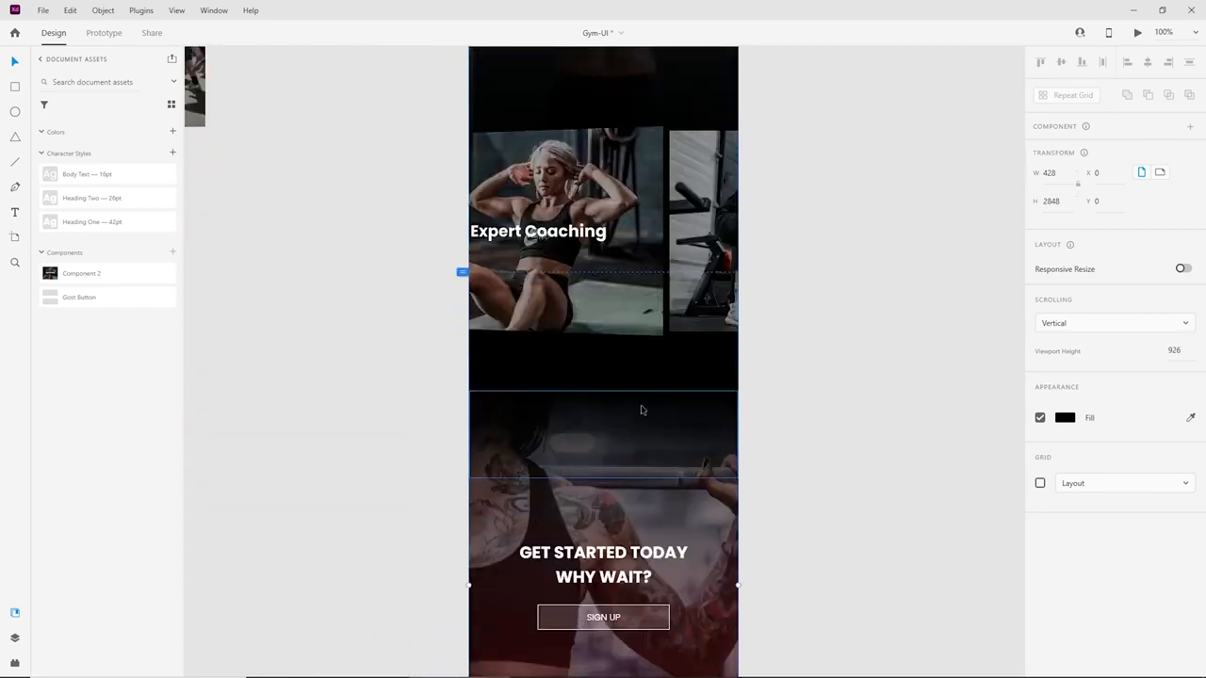
{"action": "key", "text": "ctrl+plus"}
{"action": "key", "text": "ctrl+plus"}
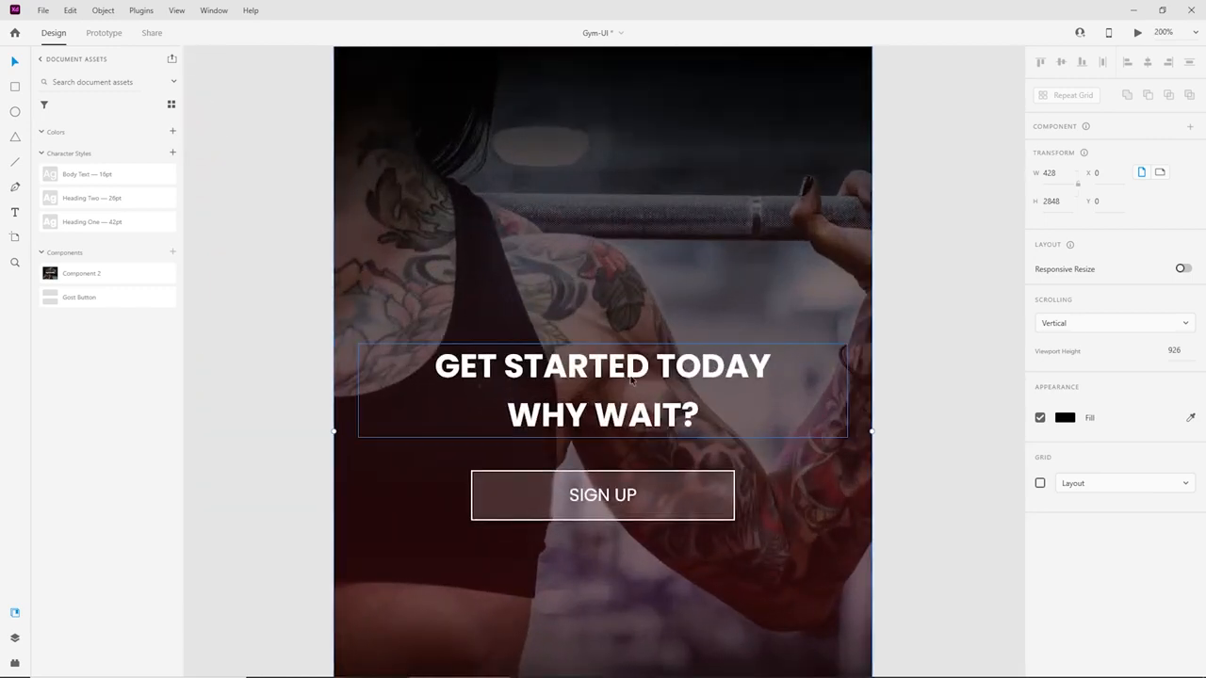
Duplicate the two-line heading and move the copy straight up to Y 1245.
{"action": "left_click", "coordinate": [633, 382]}
{"action": "key", "text": "ctrl+d"}
{"action": "left_click_drag", "start_coordinate": [631, 379], "coordinate": [630, 245]}
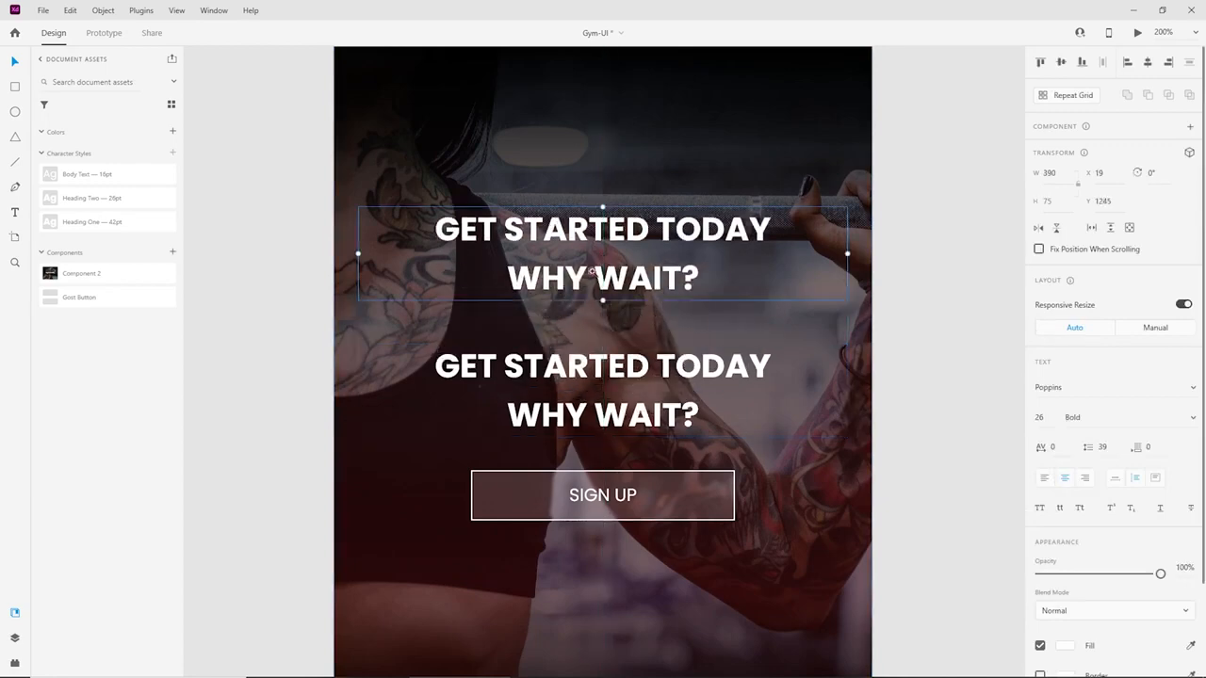
Remove the "WHY WAIT?" line from the upper heading copy so it holds only "GET STARTED TODAY".
{"action": "scroll", "coordinate": [569, 382], "scroll_direction": "up", "scroll_amount": 4}
{"action": "scroll", "coordinate": [742, 295], "scroll_direction": "down", "scroll_amount": 2}
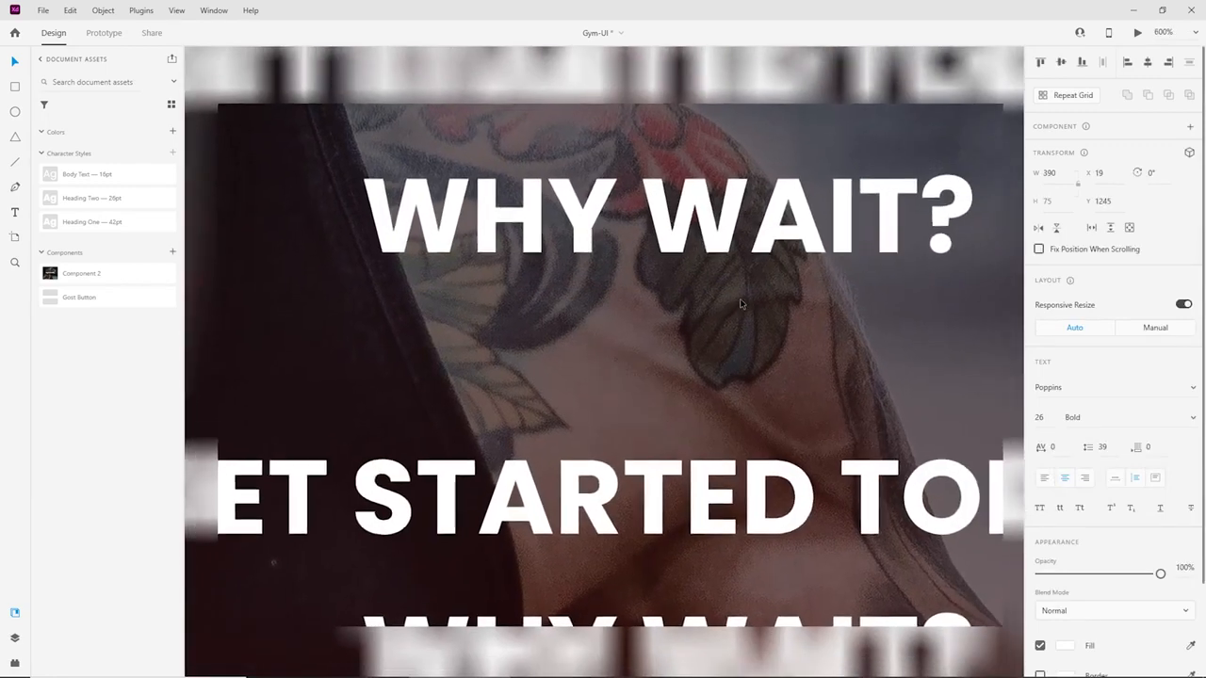
{"action": "scroll", "coordinate": [742, 304], "scroll_direction": "down", "scroll_amount": 1}
{"action": "scroll", "coordinate": [697, 339], "scroll_direction": "up", "scroll_amount": 3}
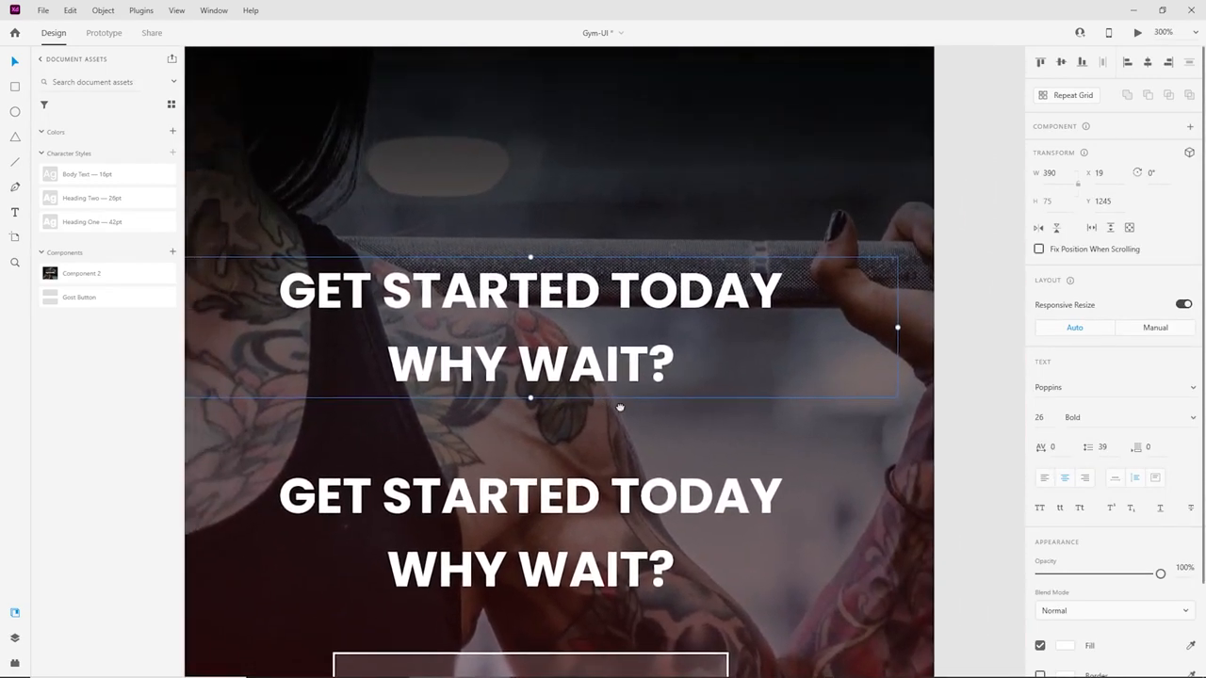
{"action": "double_click", "coordinate": [650, 367]}
{"action": "triple_click", "coordinate": [650, 367]}
{"action": "key", "text": "BackSpace"}
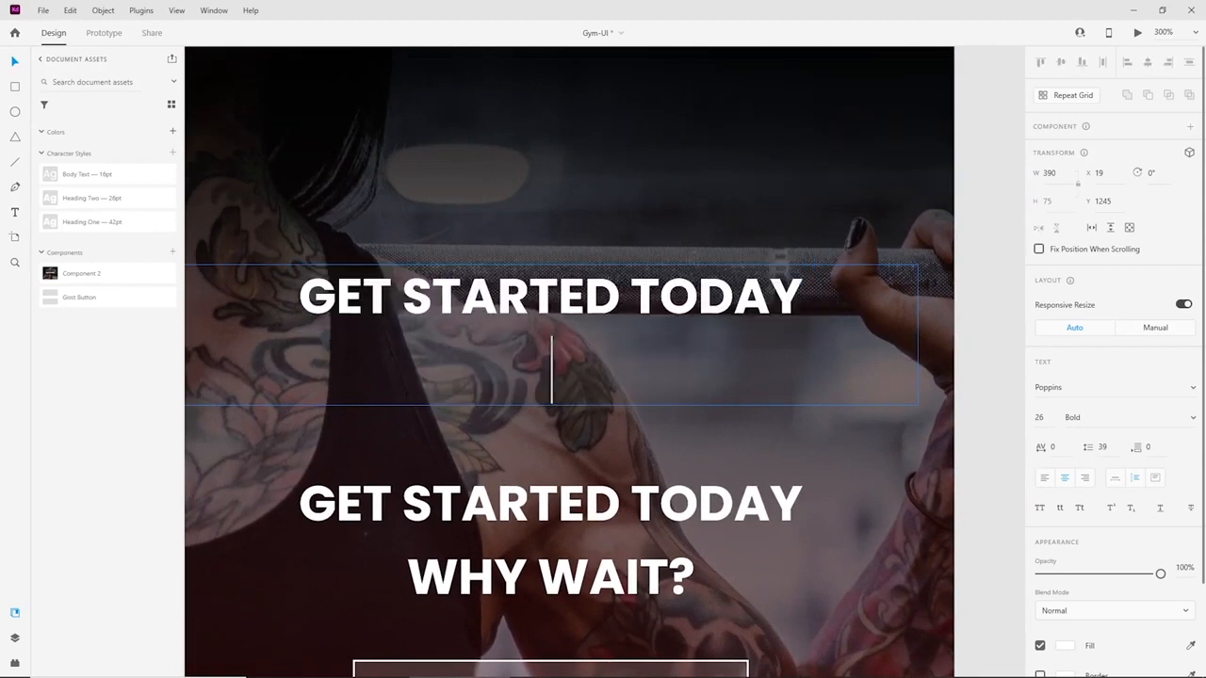
{"action": "key", "text": "BackSpace"}
{"action": "key", "text": "Escape"}
Turn off the fill of the single-line "GET STARTED TODAY" text and turn on its border.
{"action": "scroll", "coordinate": [1113, 516], "scroll_direction": "down", "scroll_amount": 3}
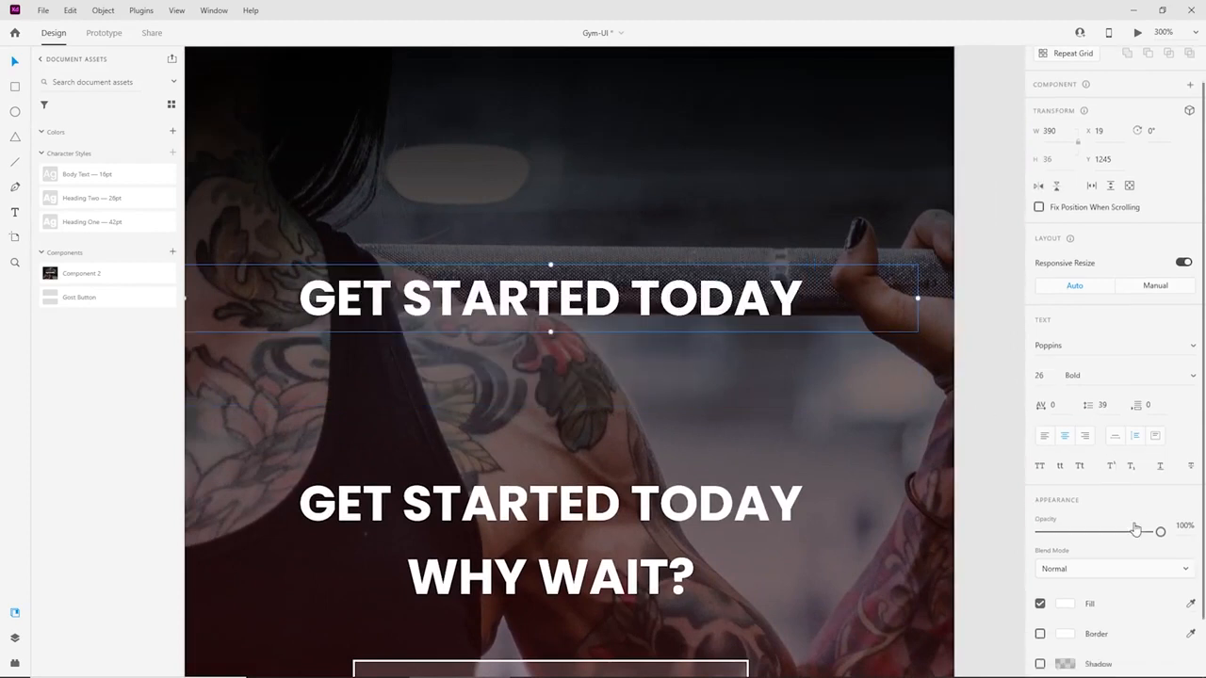
{"action": "left_click", "coordinate": [1040, 535]}
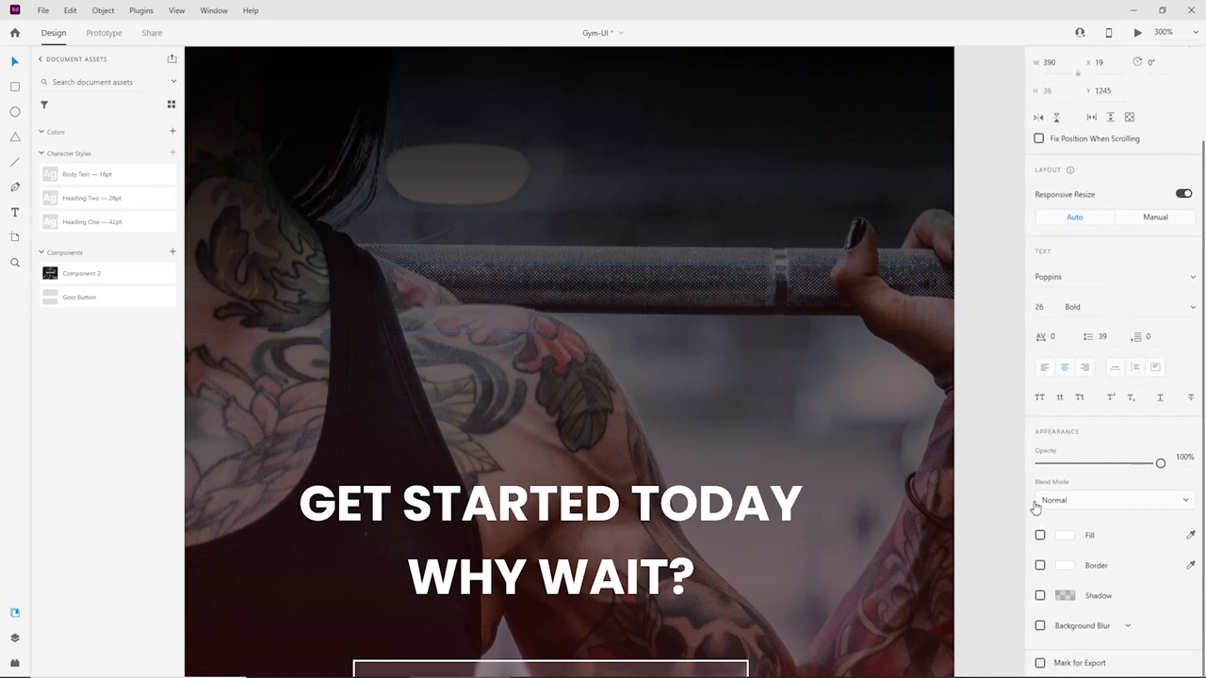
{"action": "left_click", "coordinate": [1040, 565]}
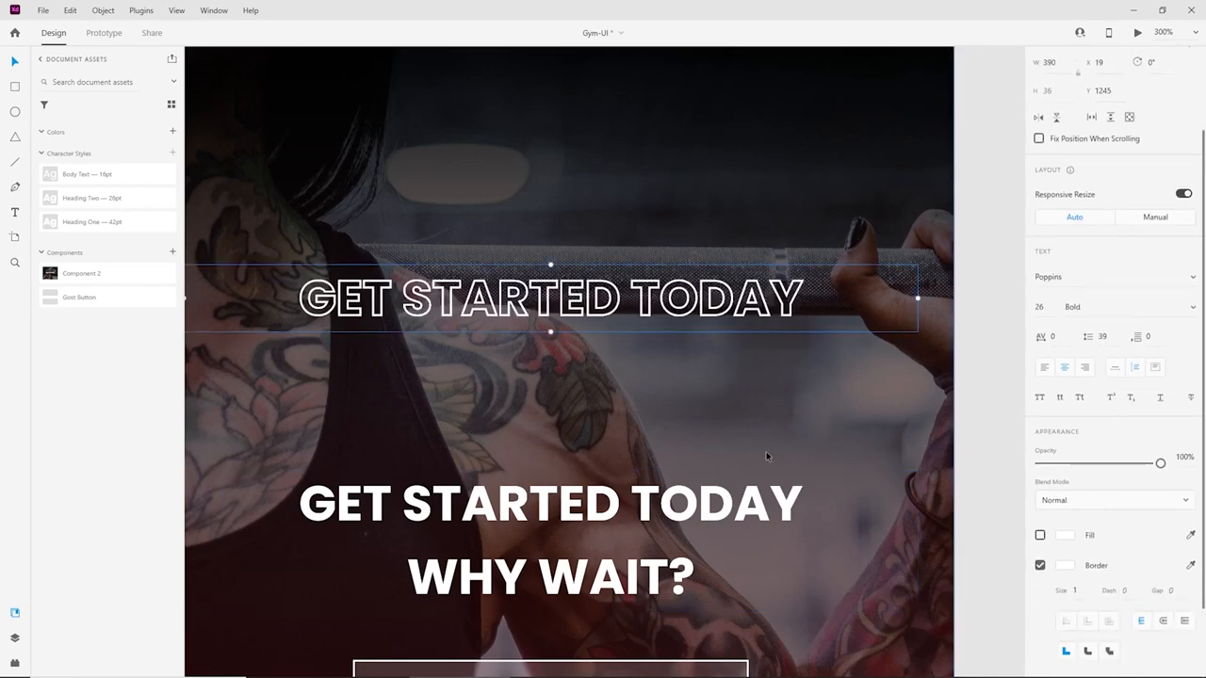
Copy the original heading, reduce the copy to "WHY WAIT?", and place it at Y 1281 directly below the outlined line.
{"action": "left_click", "coordinate": [616, 516]}
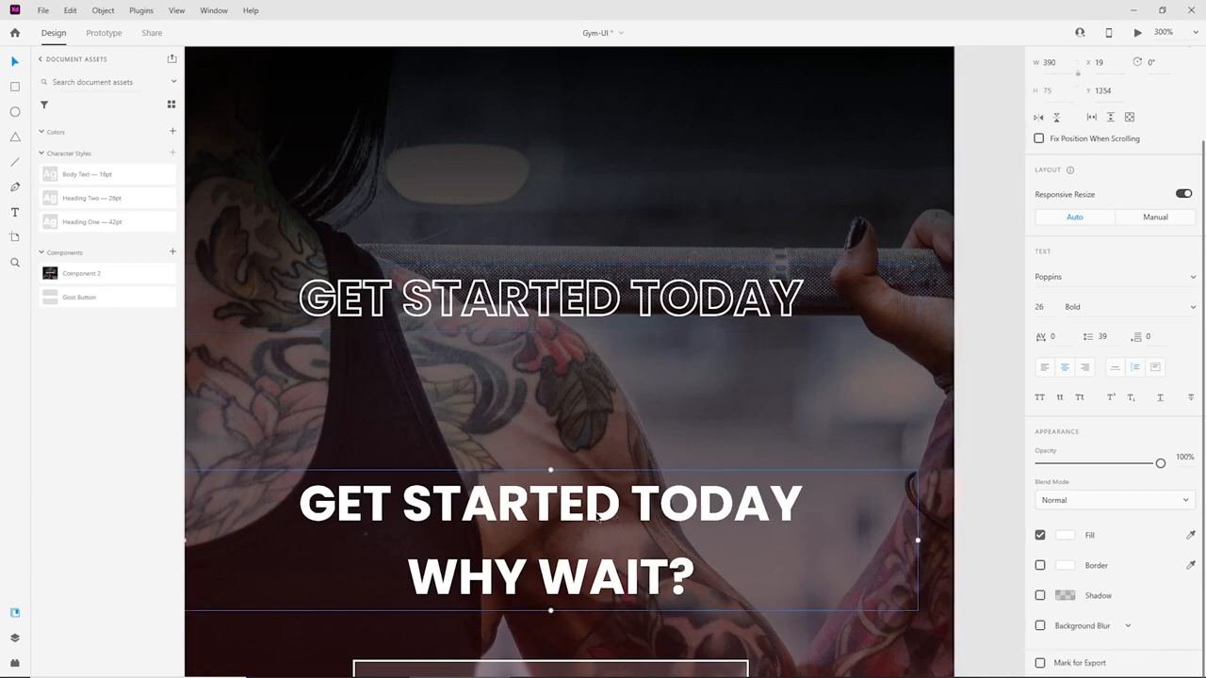
{"action": "left_click_drag", "start_coordinate": [616, 516], "coordinate": [600, 399], "text": "alt"}
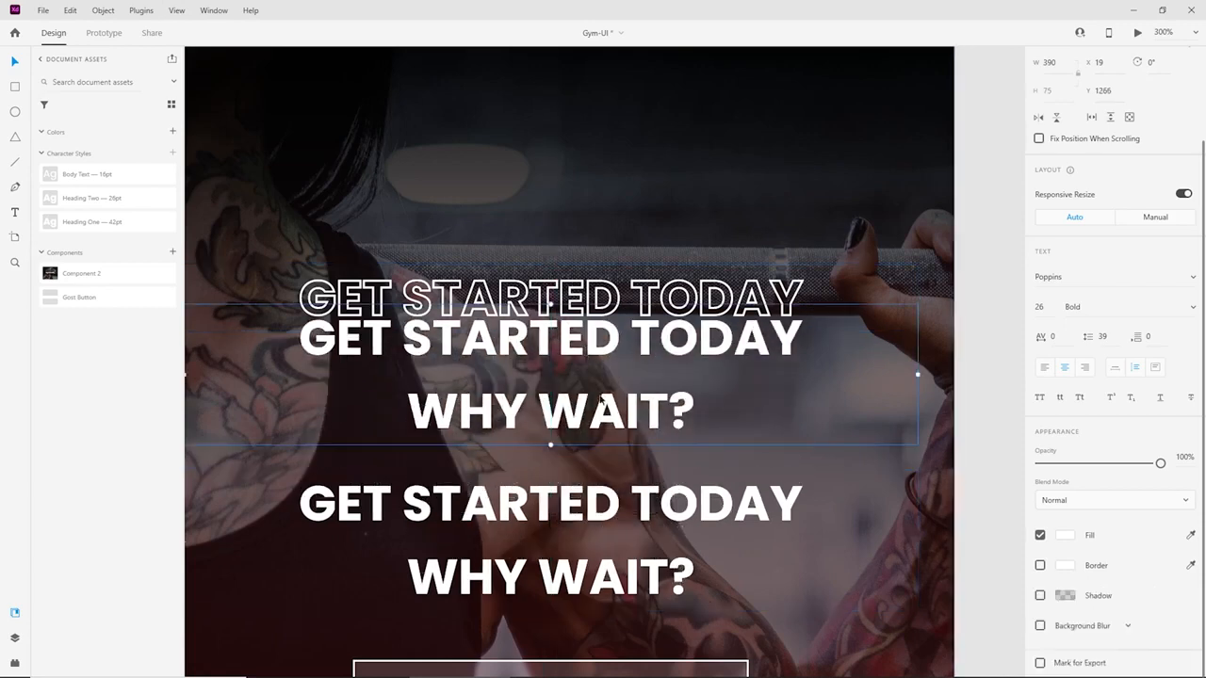
{"action": "double_click", "coordinate": [415, 419]}
{"action": "left_click_drag", "start_coordinate": [414, 419], "coordinate": [408, 311]}
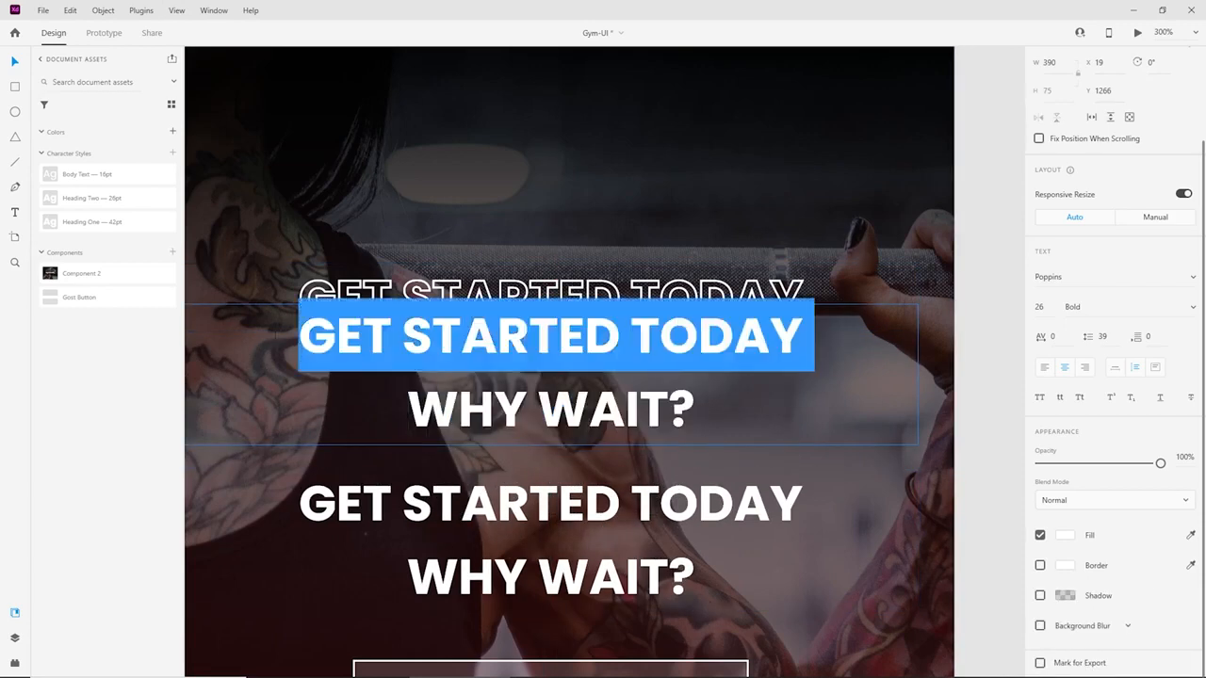
{"action": "key", "text": "BackSpace"}
{"action": "left_click", "coordinate": [15, 62]}
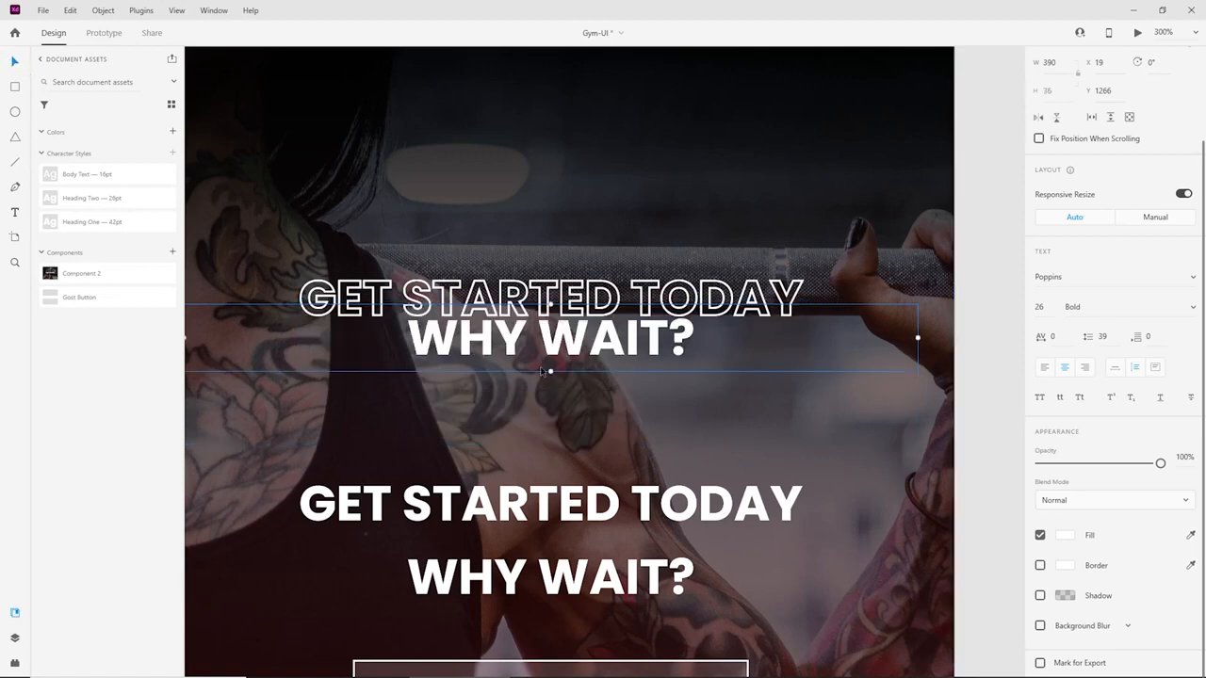
{"action": "left_click_drag", "start_coordinate": [490, 338], "coordinate": [490, 367]}
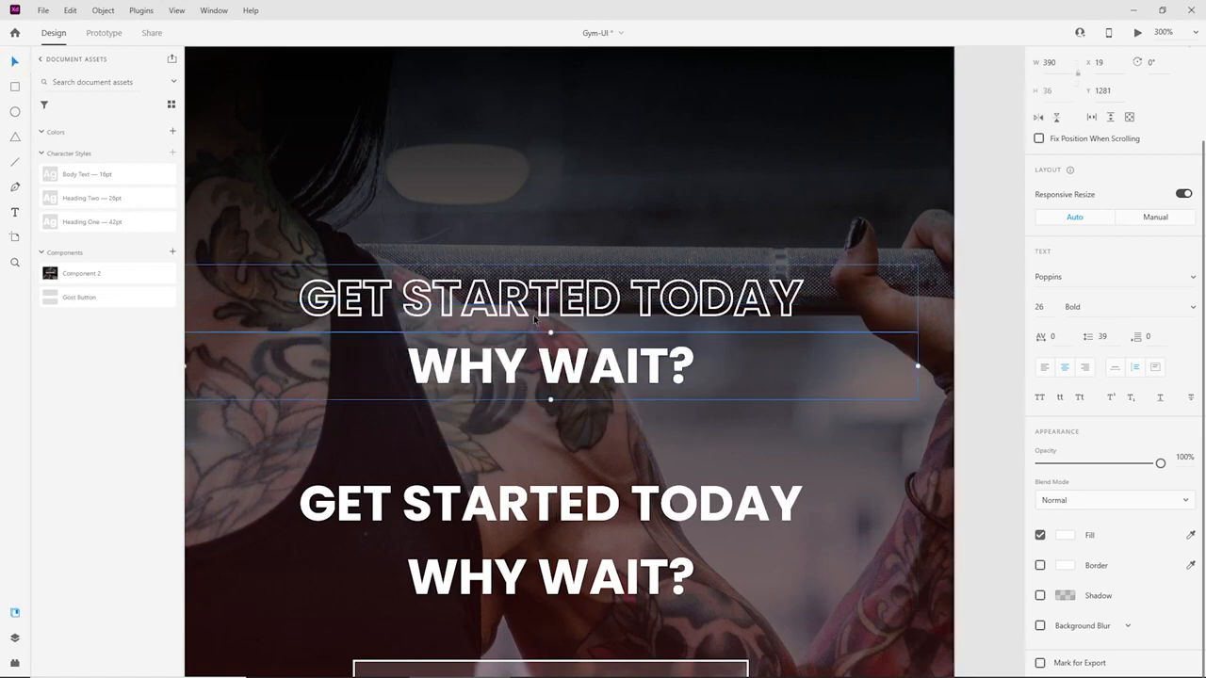
Line up the outlined and filled single lines over the original heading and group them at Y 1354.
{"action": "left_click_drag", "start_coordinate": [538, 317], "coordinate": [556, 512]}
{"action": "scroll", "coordinate": [551, 504], "scroll_direction": "down", "scroll_amount": 3}
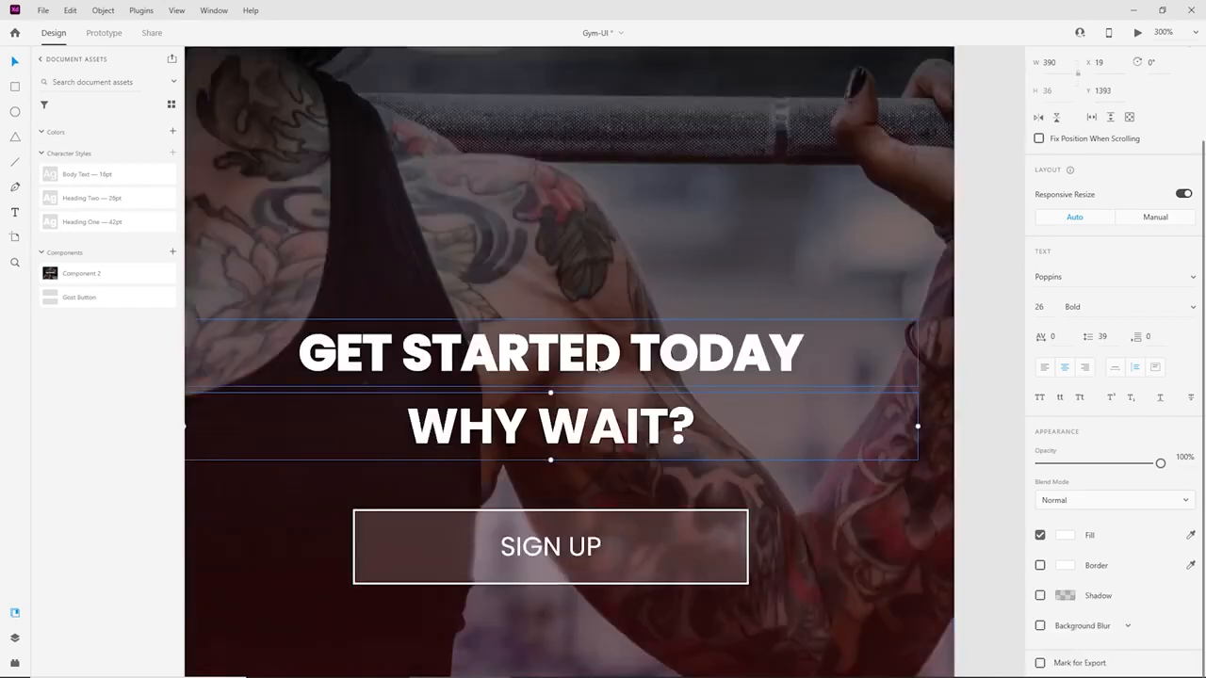
{"action": "key", "text": "ctrl+g"}
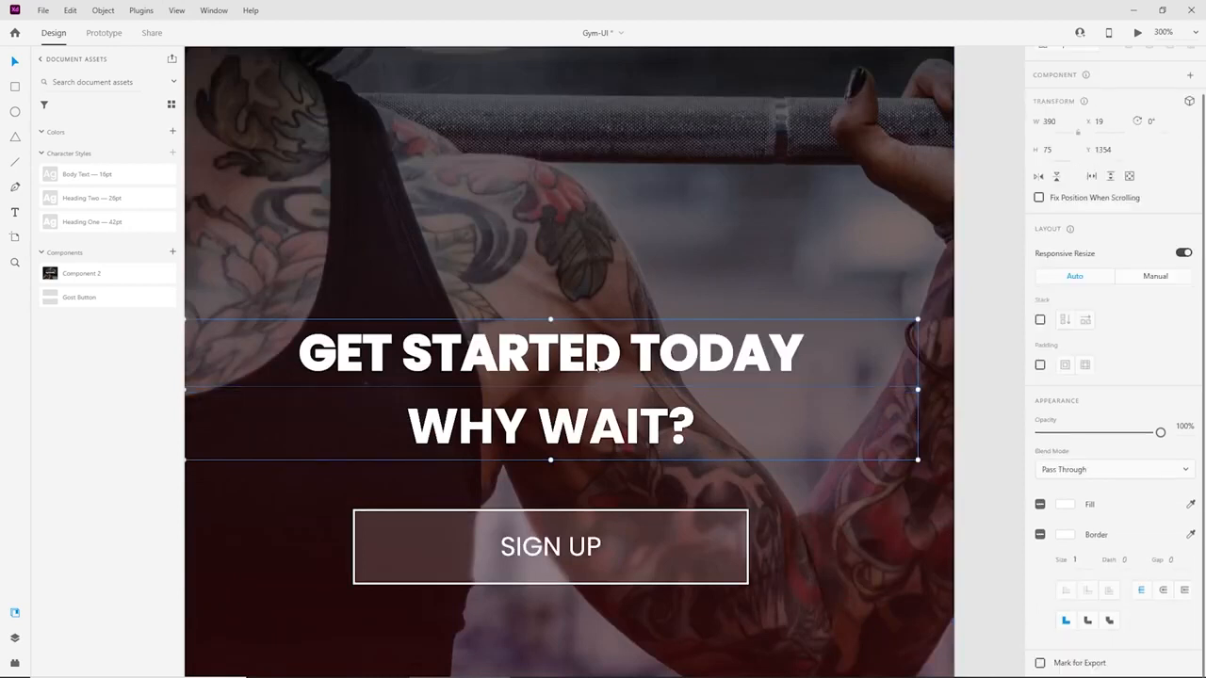
Separate the original filled heading from the new text group and delete it, keeping the group at Y 1354.
{"action": "mouse_move", "coordinate": [595, 364]}
{"action": "left_mouse_down"}
{"action": "mouse_move", "coordinate": [595, 295]}
{"action": "mouse_move", "coordinate": [593, 367]}
{"action": "left_mouse_up"}
{"action": "key", "text": "shift+Down"}
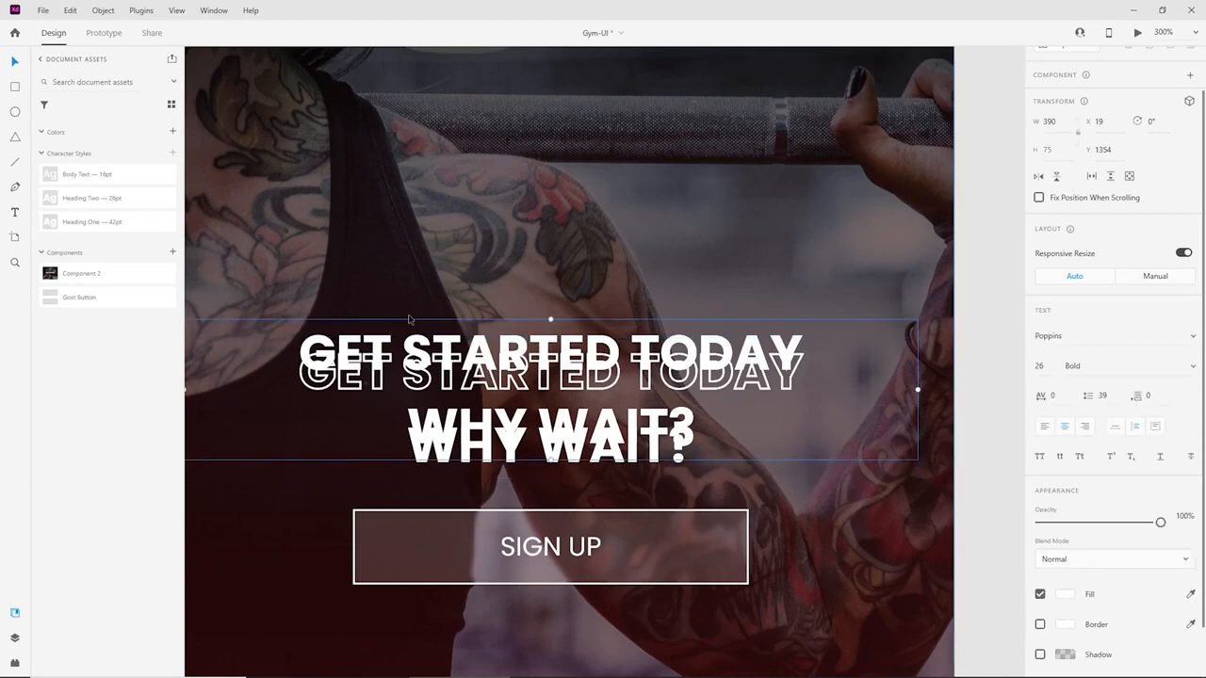
{"action": "key", "text": "shift+Up"}
{"action": "key", "text": "shift+Up"}
{"action": "key", "text": "shift+Up"}
{"action": "key", "text": "shift+Up"}
{"action": "key", "text": "shift+Up"}
{"action": "key", "text": "shift+Up"}
{"action": "key", "text": "shift+Up"}
{"action": "key", "text": "shift+Up"}
{"action": "key", "text": "shift+Up"}
{"action": "key", "text": "shift+Up"}
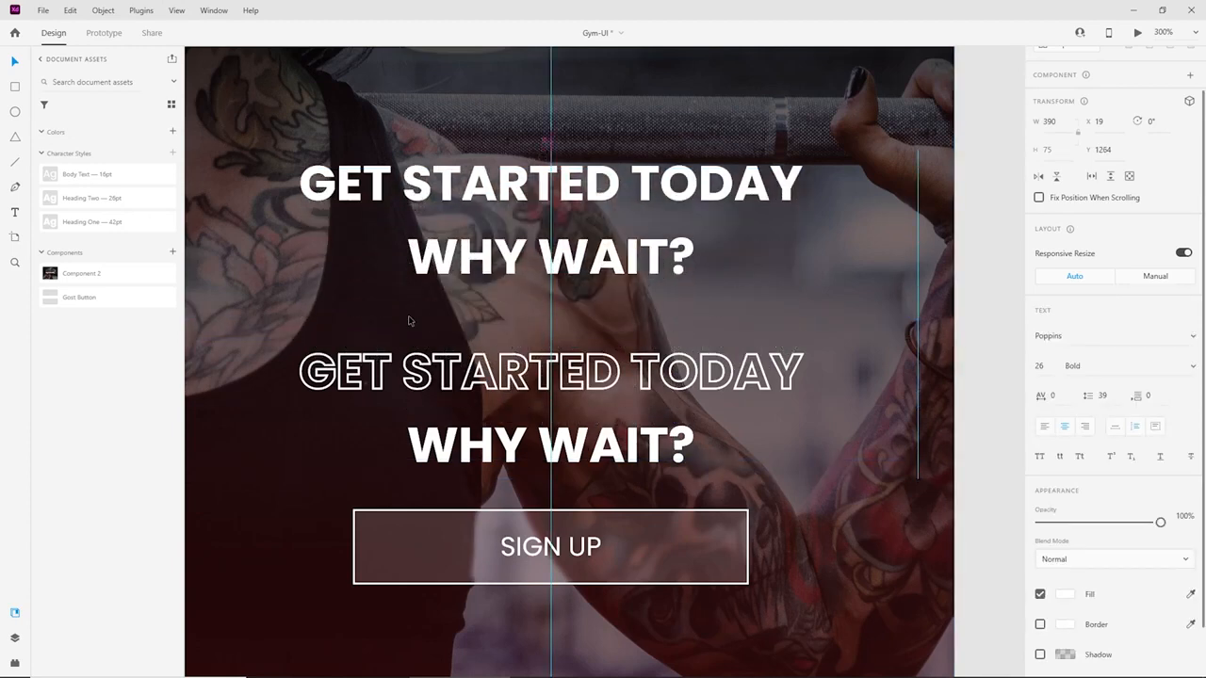
{"action": "key", "text": "Delete"}
{"action": "left_click", "coordinate": [537, 373]}
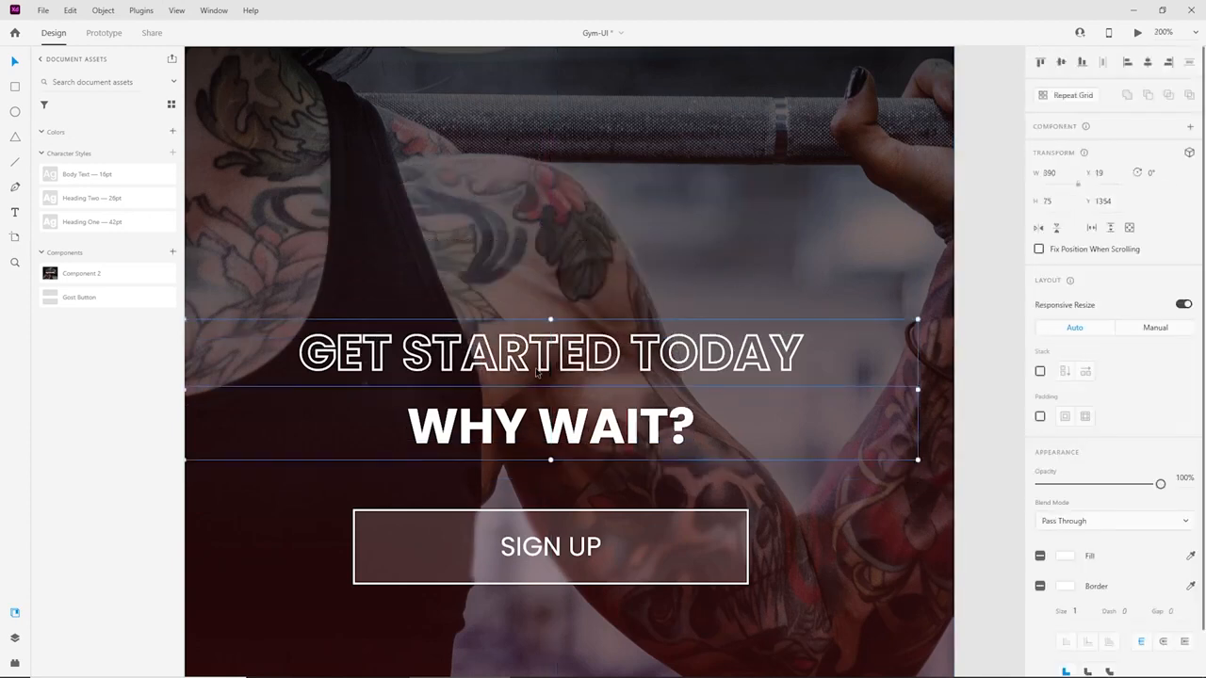
Group the "GET STARTED TODAY / WHY WAIT?" heading with the SIGN UP button and centre the group vertically on the barbell photo.
{"action": "key", "text": "ctrl+minus"}
{"action": "left_click", "coordinate": [842, 377]}
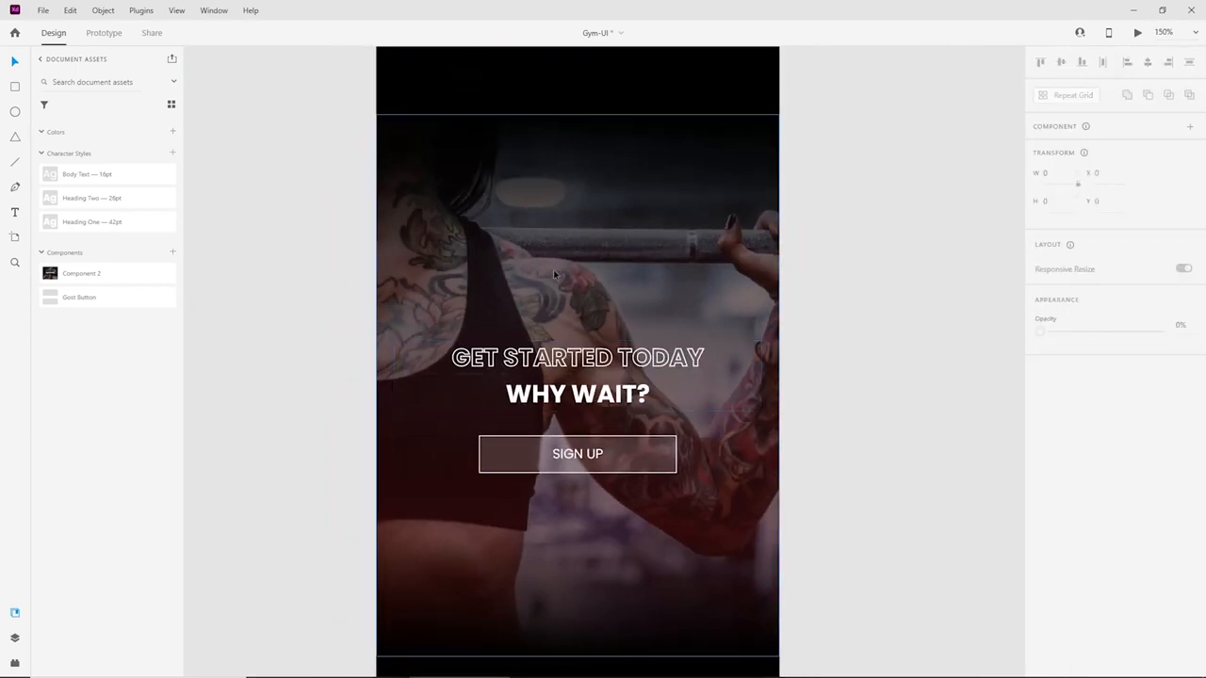
{"action": "left_click", "coordinate": [574, 359]}
{"action": "left_click", "coordinate": [645, 457], "text": "shift"}
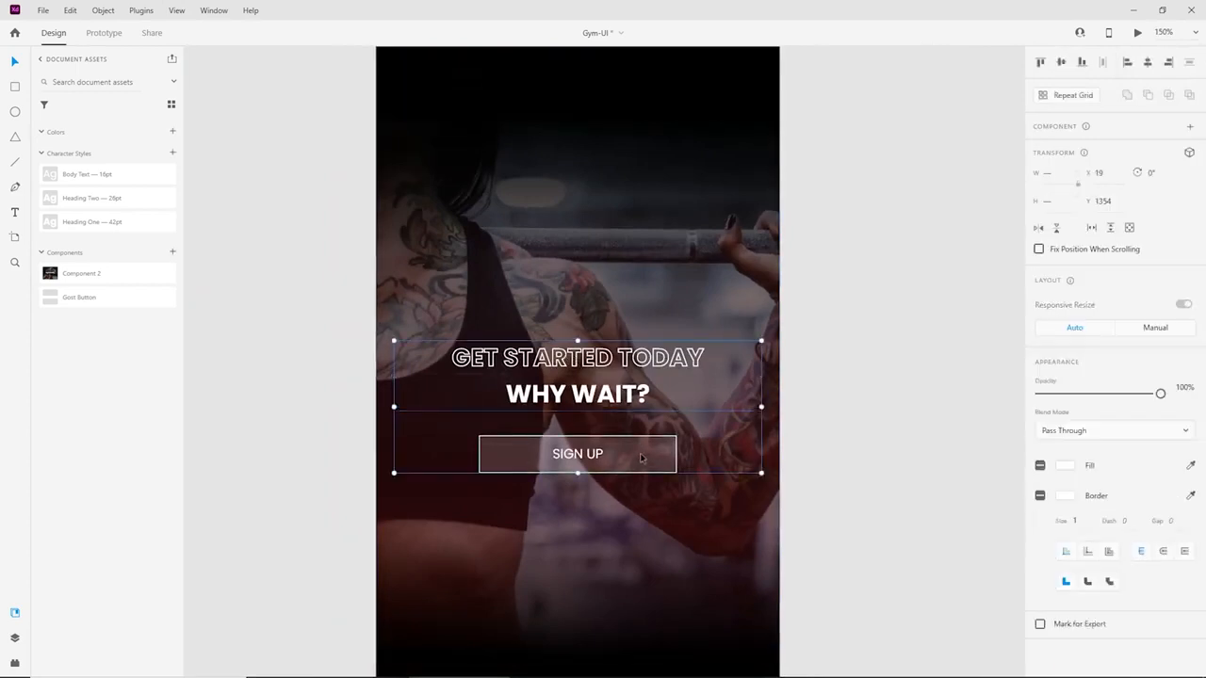
{"action": "left_click", "coordinate": [622, 306], "text": "shift"}
{"action": "left_click", "coordinate": [1061, 61]}
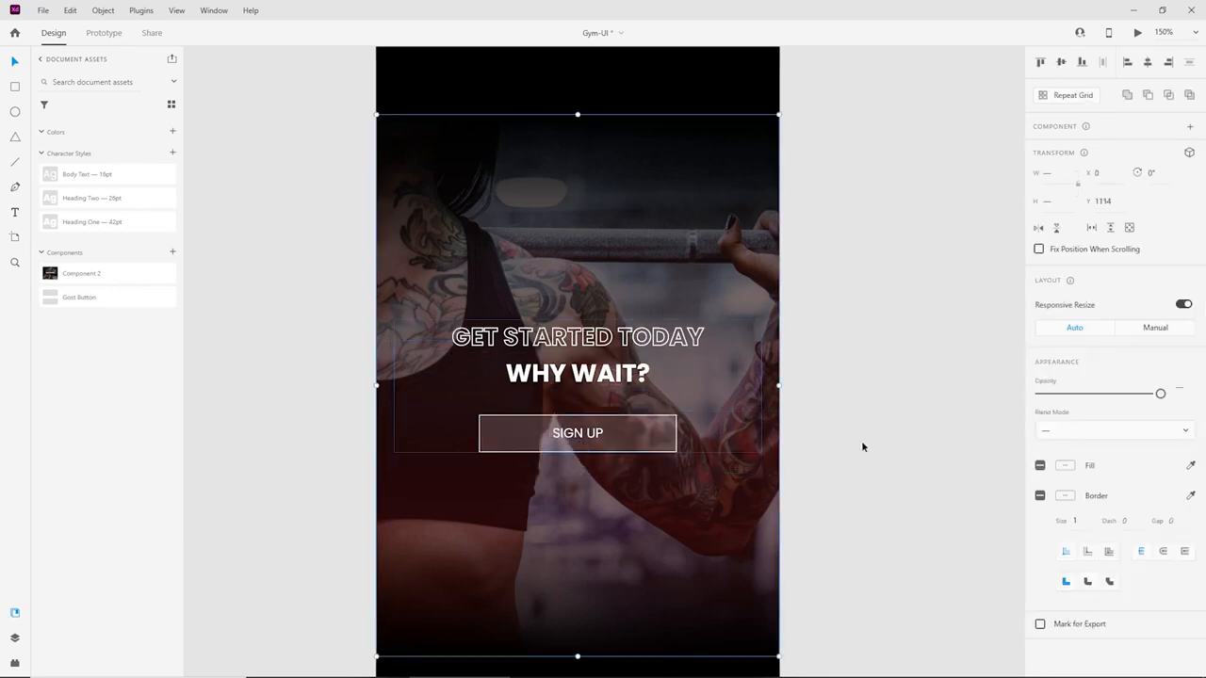
{"action": "left_click", "coordinate": [861, 444]}
Open the desktop preview of the Home artboard, scroll through its sections to check the layout, and close the preview.
{"action": "key", "text": "ctrl+minus"}
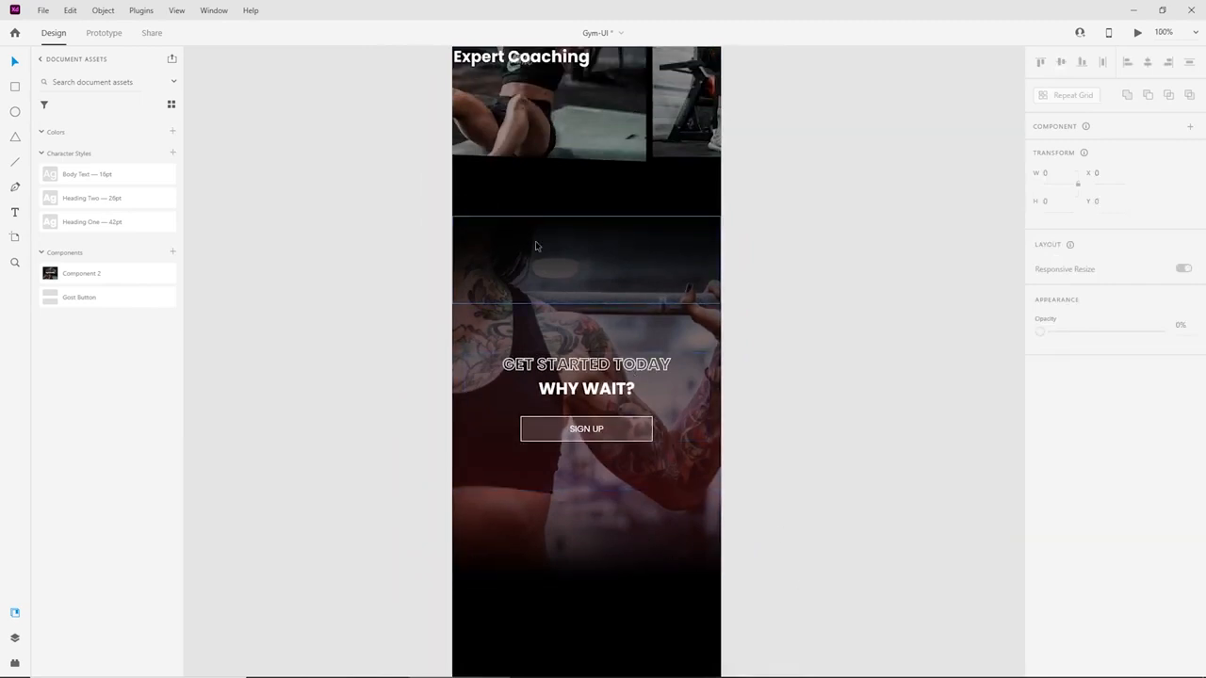
{"action": "left_click", "coordinate": [695, 267]}
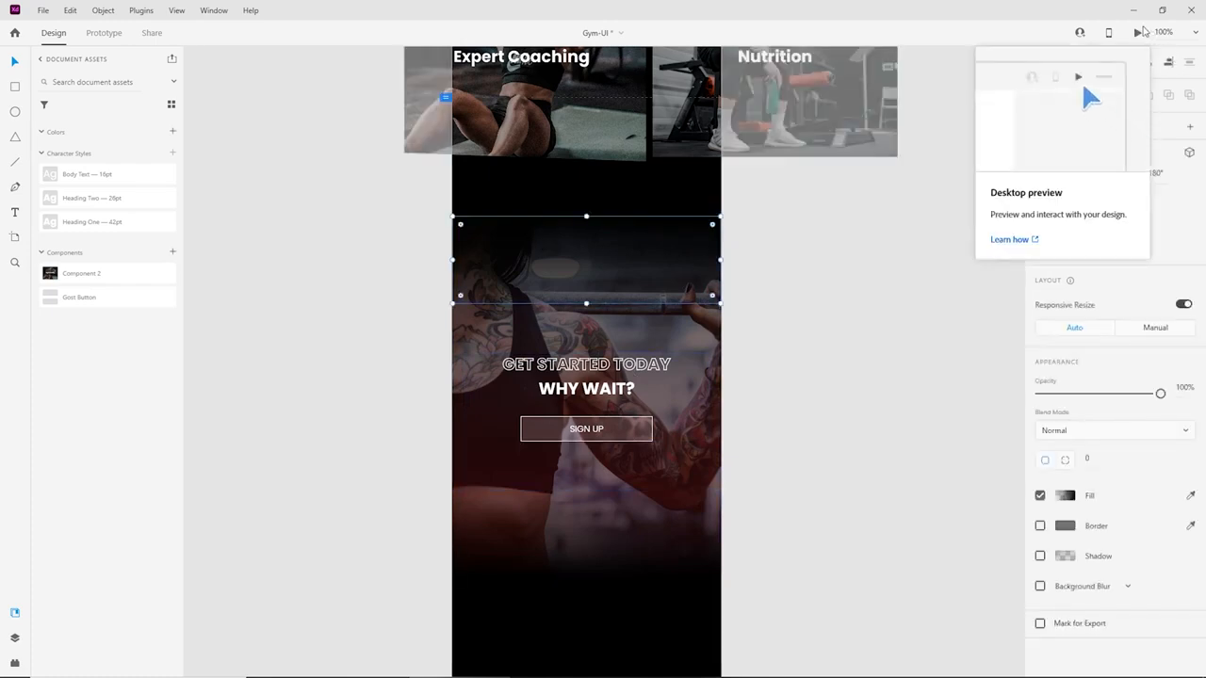
{"action": "left_click", "coordinate": [1139, 34]}
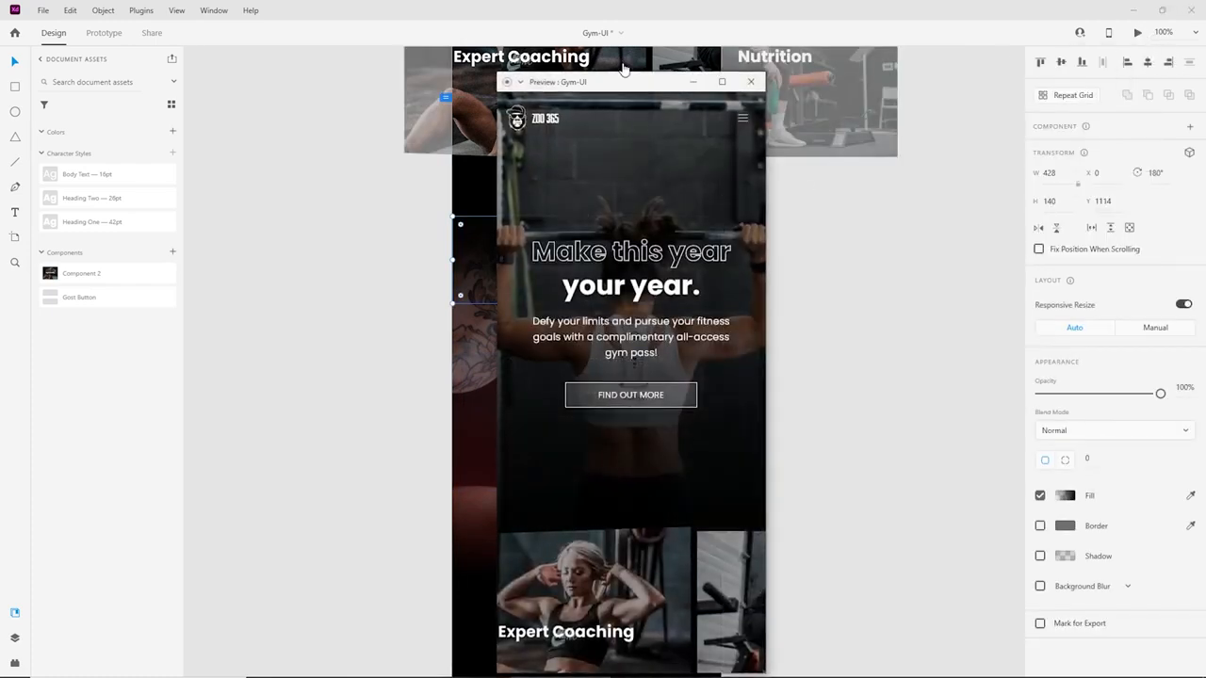
{"action": "left_click", "coordinate": [624, 66]}
{"action": "scroll", "coordinate": [778, 471], "scroll_direction": "up", "scroll_amount": 1}
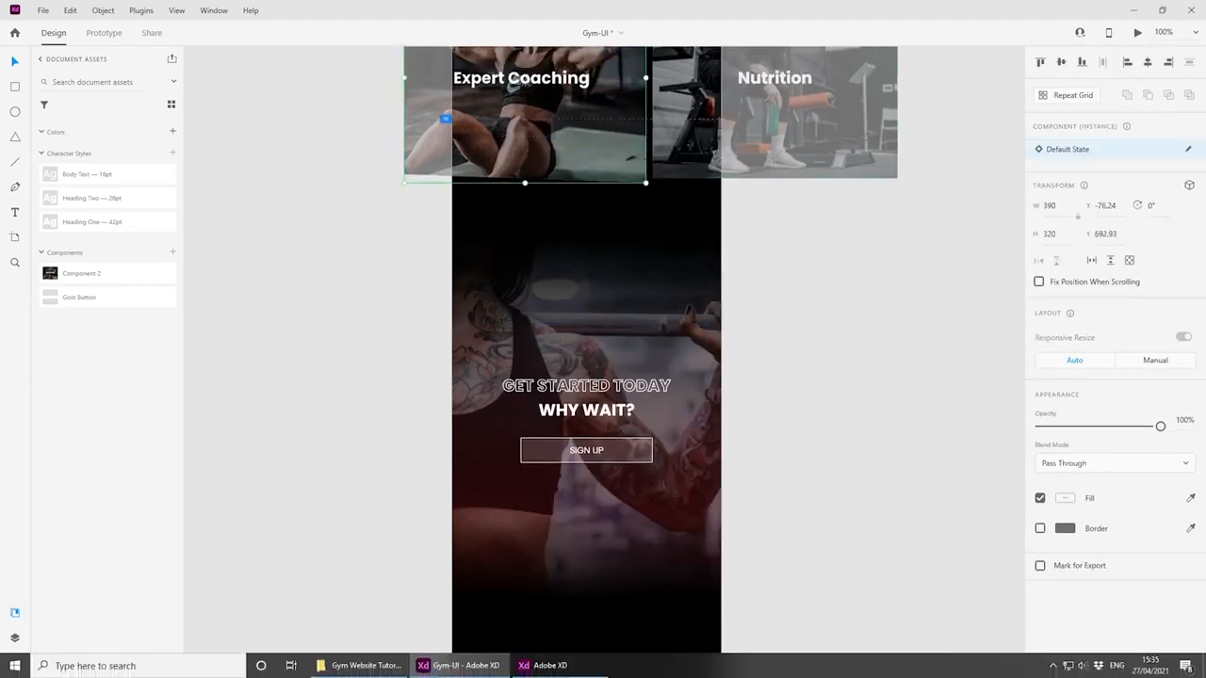
{"action": "left_click", "coordinate": [559, 665]}
{"action": "left_click_drag", "start_coordinate": [580, 87], "coordinate": [585, 58]}
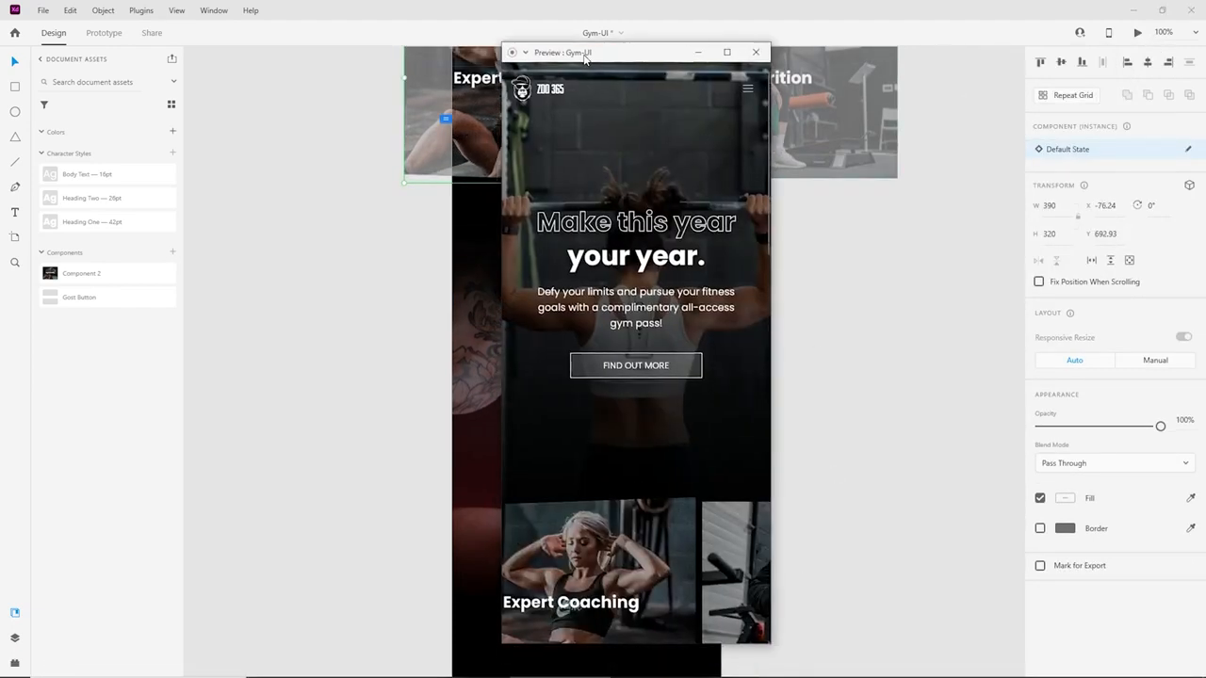
{"action": "scroll", "coordinate": [636, 237], "scroll_direction": "down", "scroll_amount": 3}
{"action": "scroll", "coordinate": [604, 347], "scroll_direction": "up", "scroll_amount": 3}
{"action": "scroll", "coordinate": [650, 299], "scroll_direction": "down", "scroll_amount": 3}
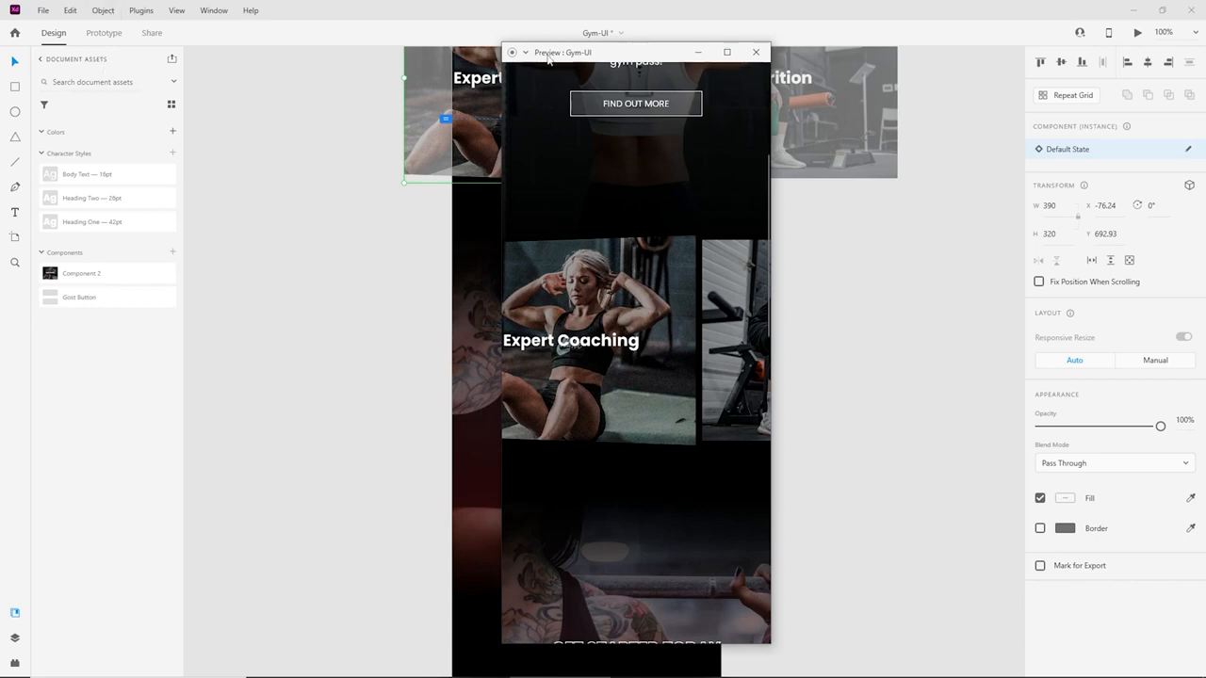
{"action": "scroll", "coordinate": [702, 293], "scroll_direction": "down", "scroll_amount": 4}
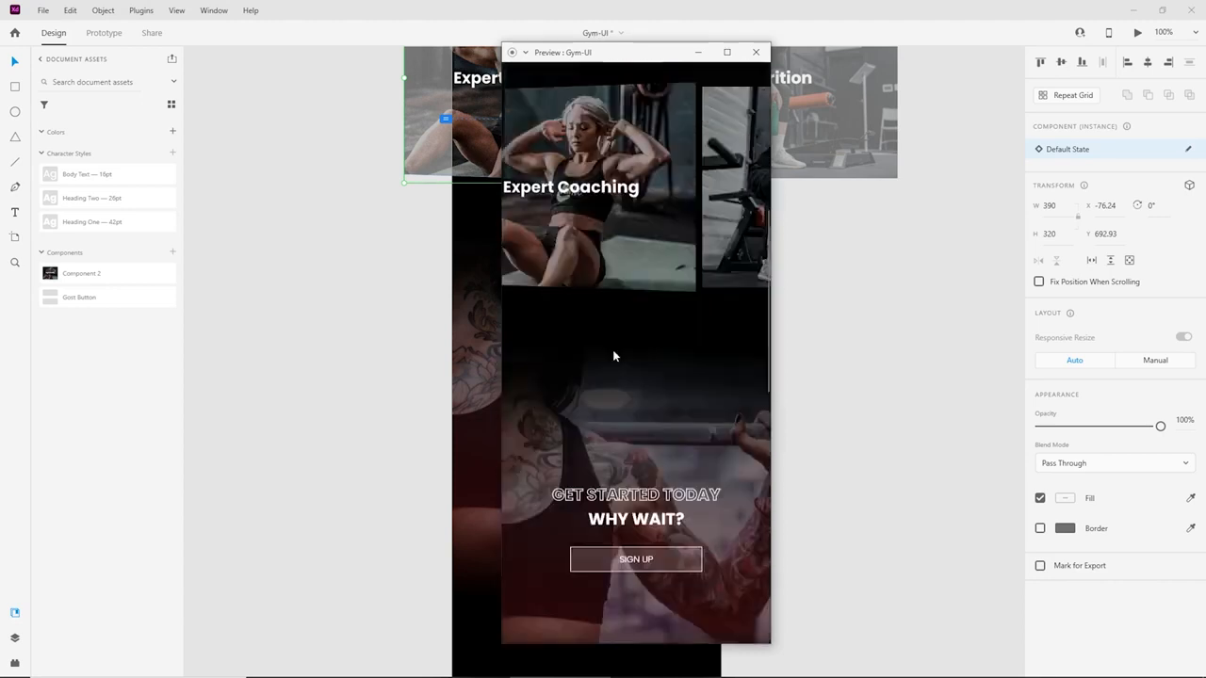
{"action": "scroll", "coordinate": [648, 368], "scroll_direction": "up", "scroll_amount": 6}
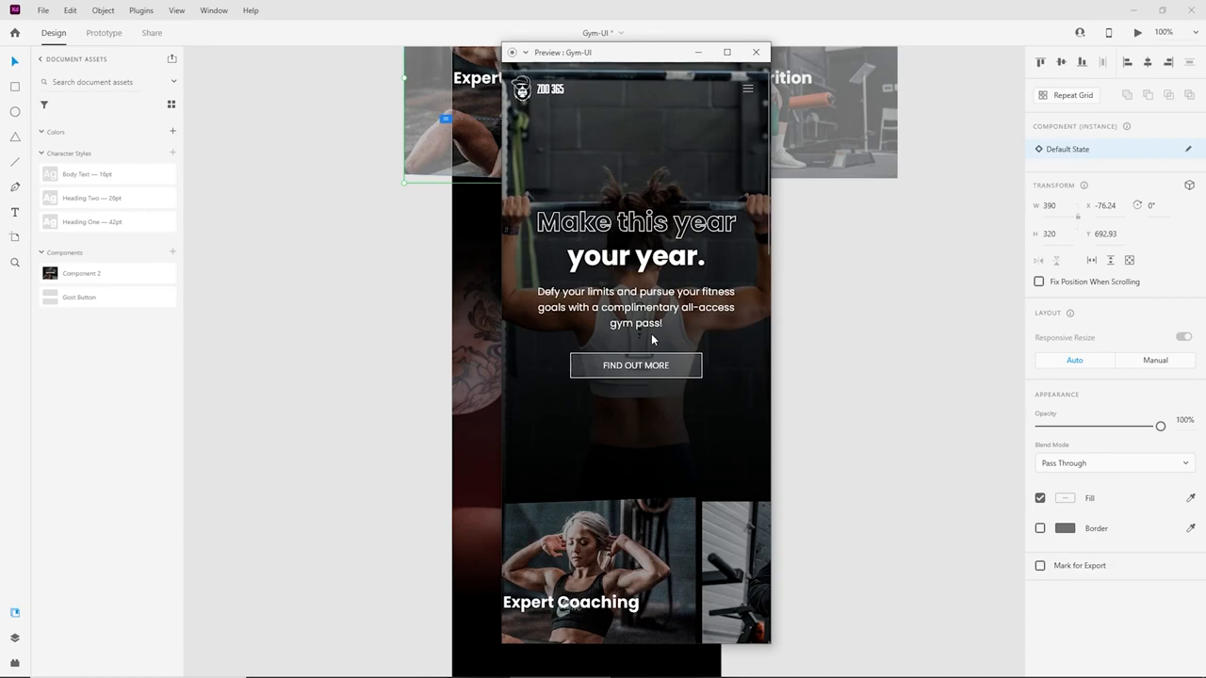
{"action": "left_click", "coordinate": [756, 52]}
{"action": "scroll", "coordinate": [657, 430], "scroll_direction": "up", "scroll_amount": 6}
{"action": "scroll", "coordinate": [657, 430], "scroll_direction": "up", "scroll_amount": 2}
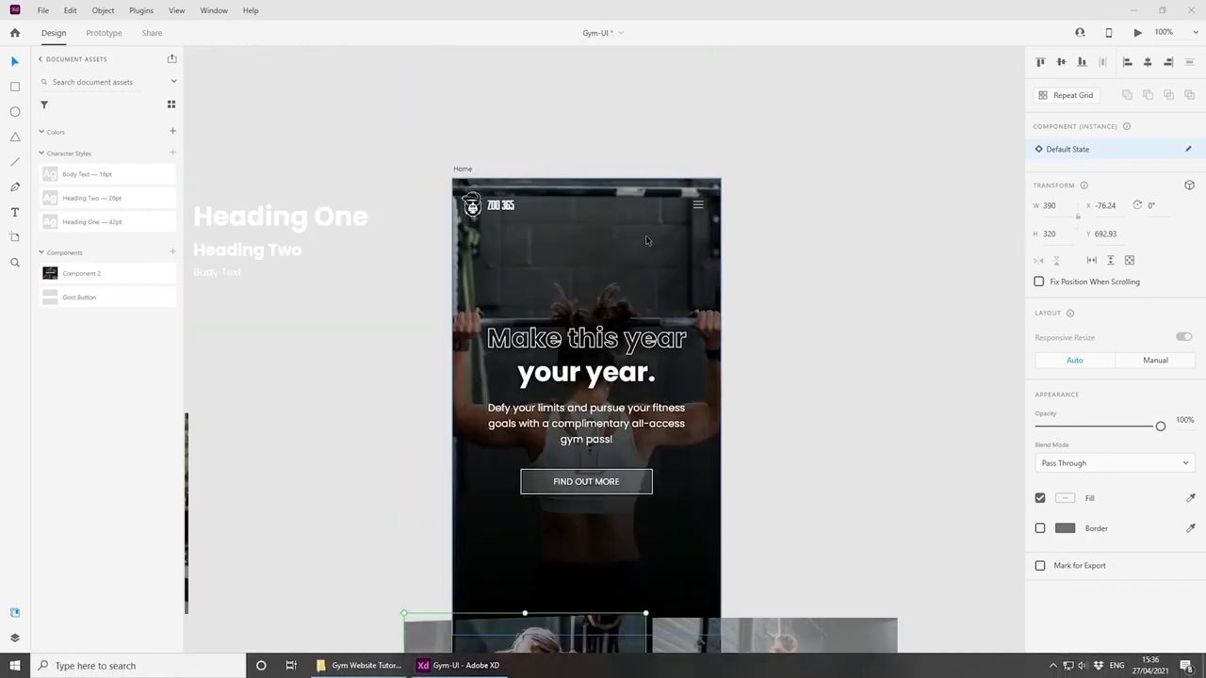
{"action": "scroll", "coordinate": [646, 377], "scroll_direction": "down", "scroll_amount": 10}
{"action": "scroll", "coordinate": [634, 284], "scroll_direction": "down", "scroll_amount": 3}
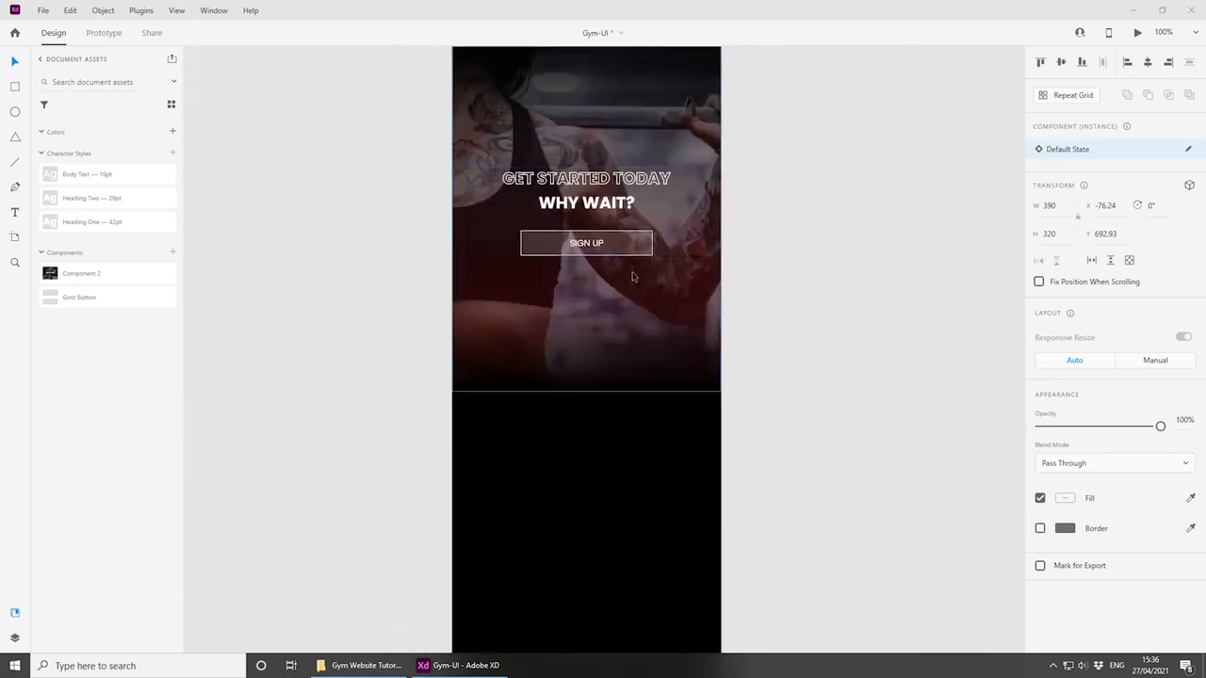
{"action": "scroll", "coordinate": [633, 276], "scroll_direction": "down", "scroll_amount": 3}
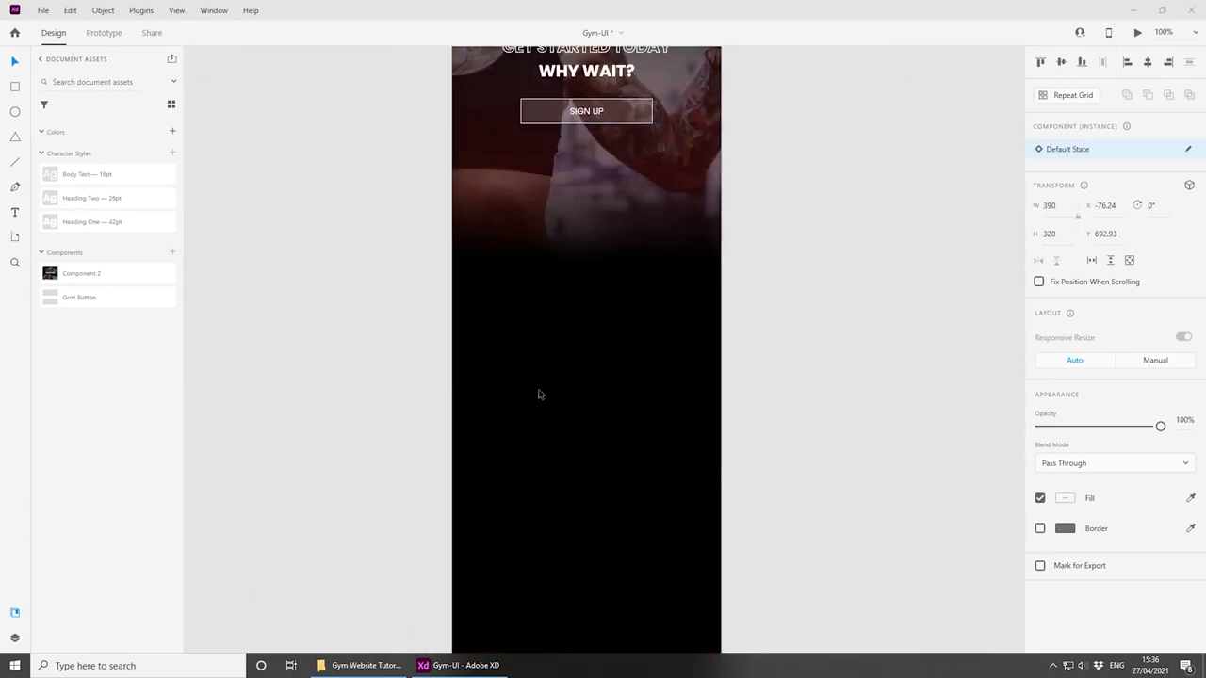
{"action": "left_click", "coordinate": [12, 239]}
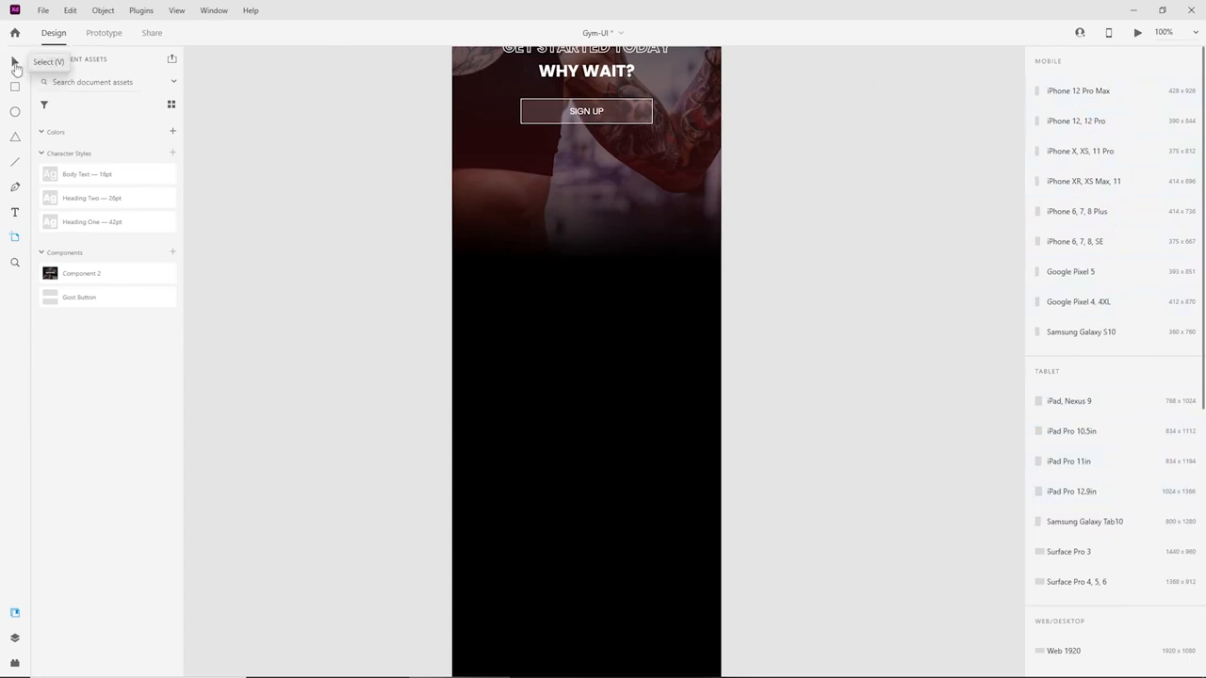
{"action": "left_click", "coordinate": [16, 64]}
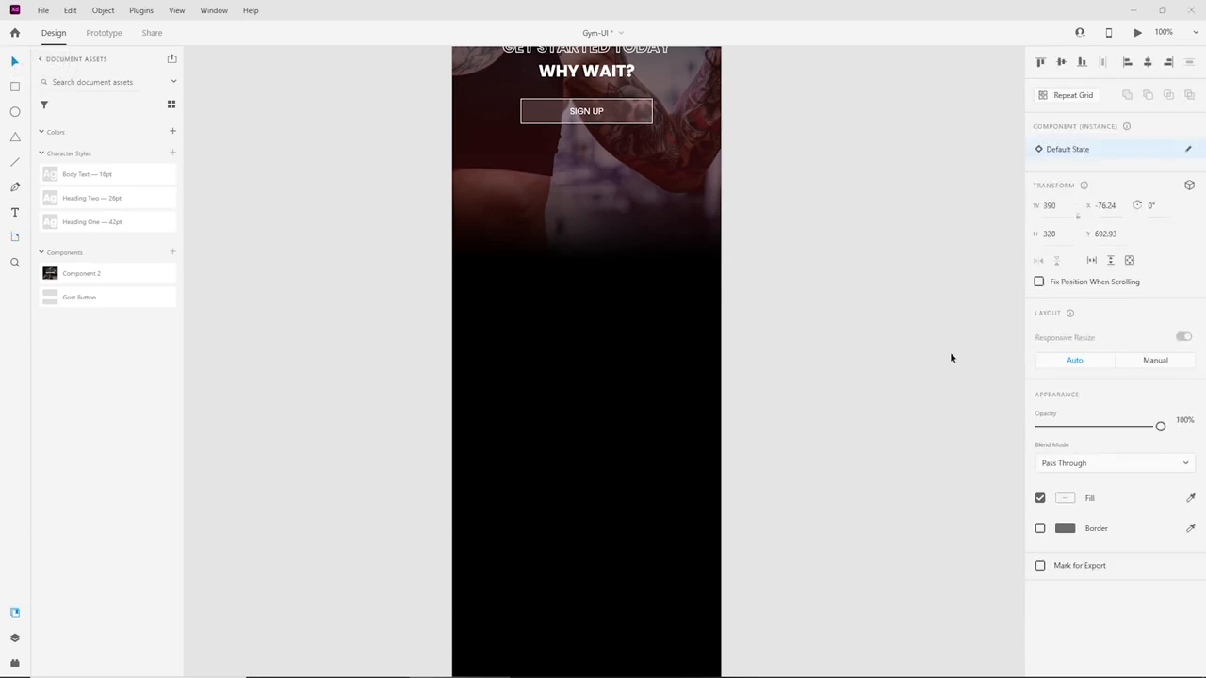
{"action": "scroll", "coordinate": [738, 352], "scroll_direction": "up", "scroll_amount": 7}
{"action": "scroll", "coordinate": [843, 538], "scroll_direction": "down", "scroll_amount": 2}
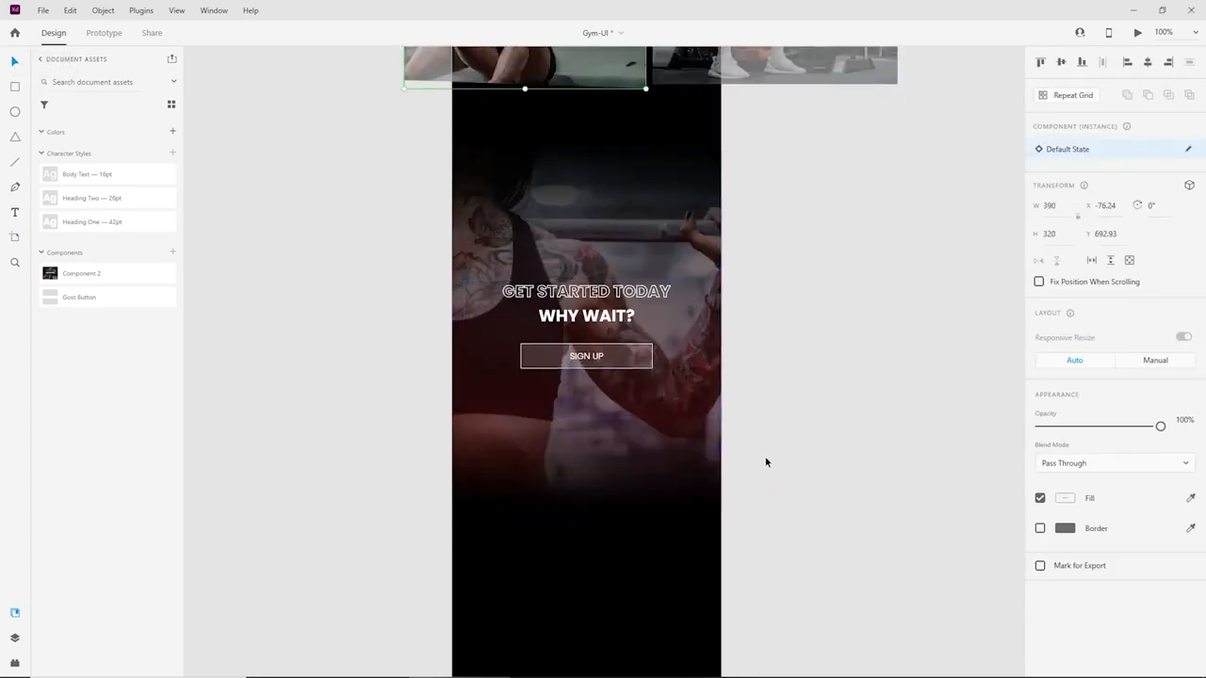
{"action": "left_click_drag", "start_coordinate": [835, 508], "coordinate": [448, 168]}
{"action": "scroll", "coordinate": [796, 325], "scroll_direction": "down", "scroll_amount": 3}
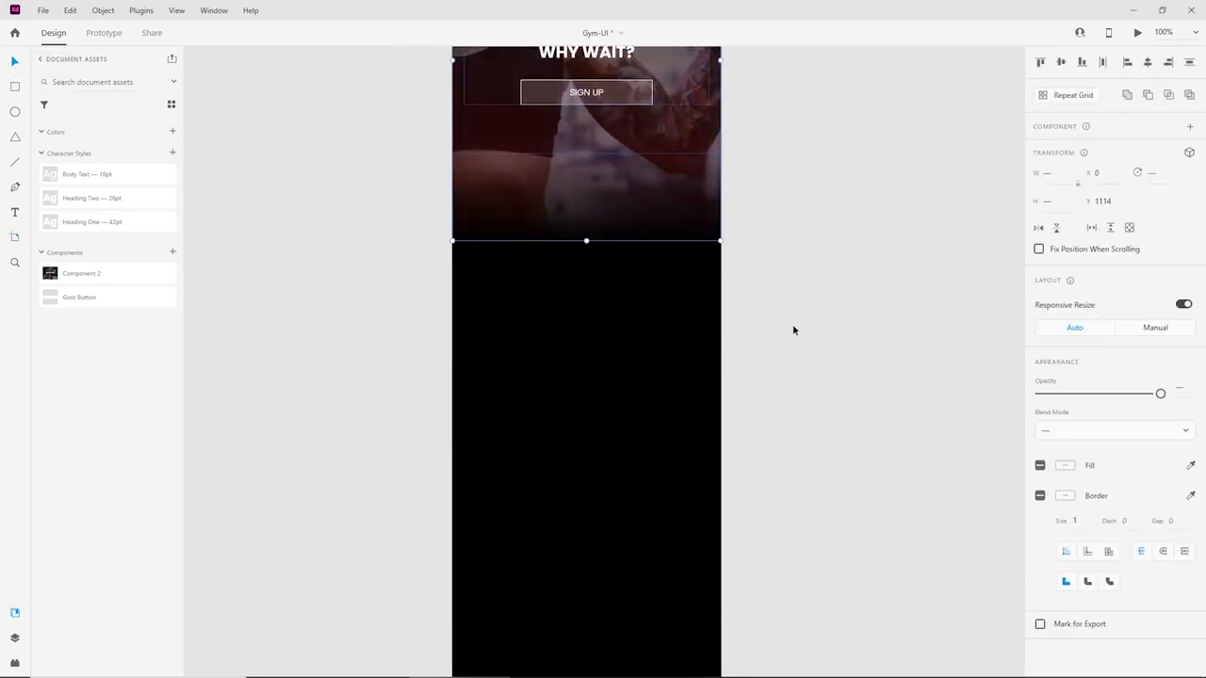
{"action": "left_click", "coordinate": [793, 329]}
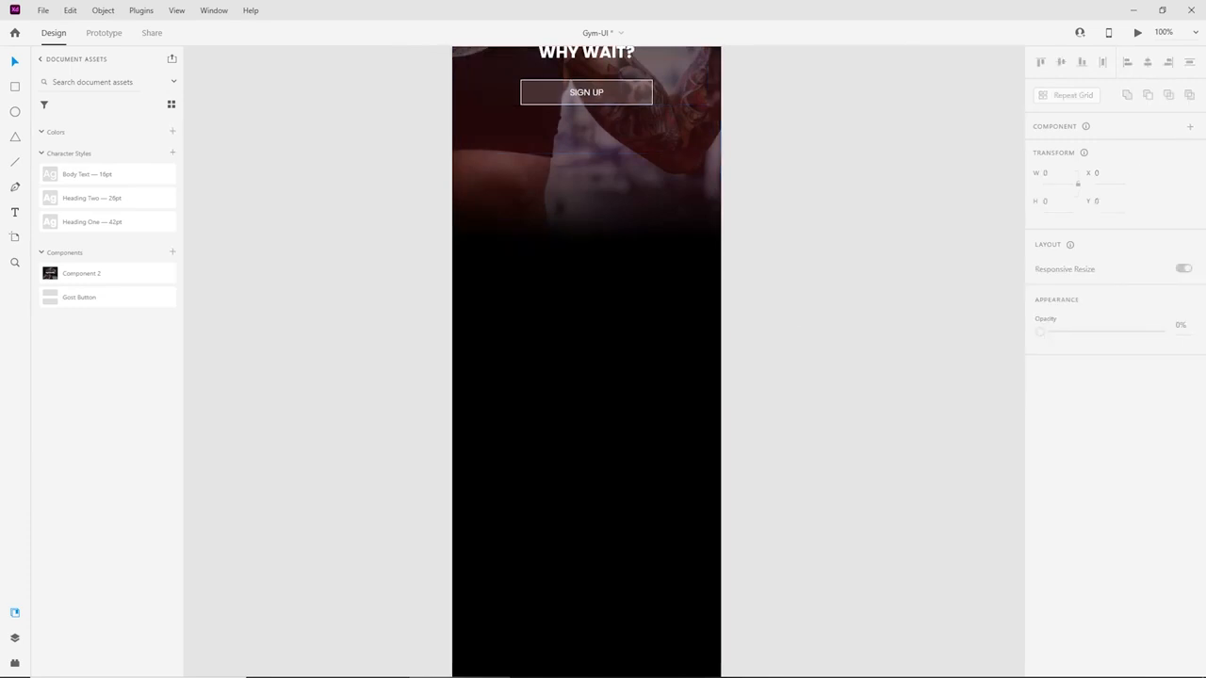
Duplicate the two-line heading group and place the copy in the black area below the photo at X 19, Y 1758.
{"action": "scroll", "coordinate": [592, 318], "scroll_direction": "up", "scroll_amount": 1}
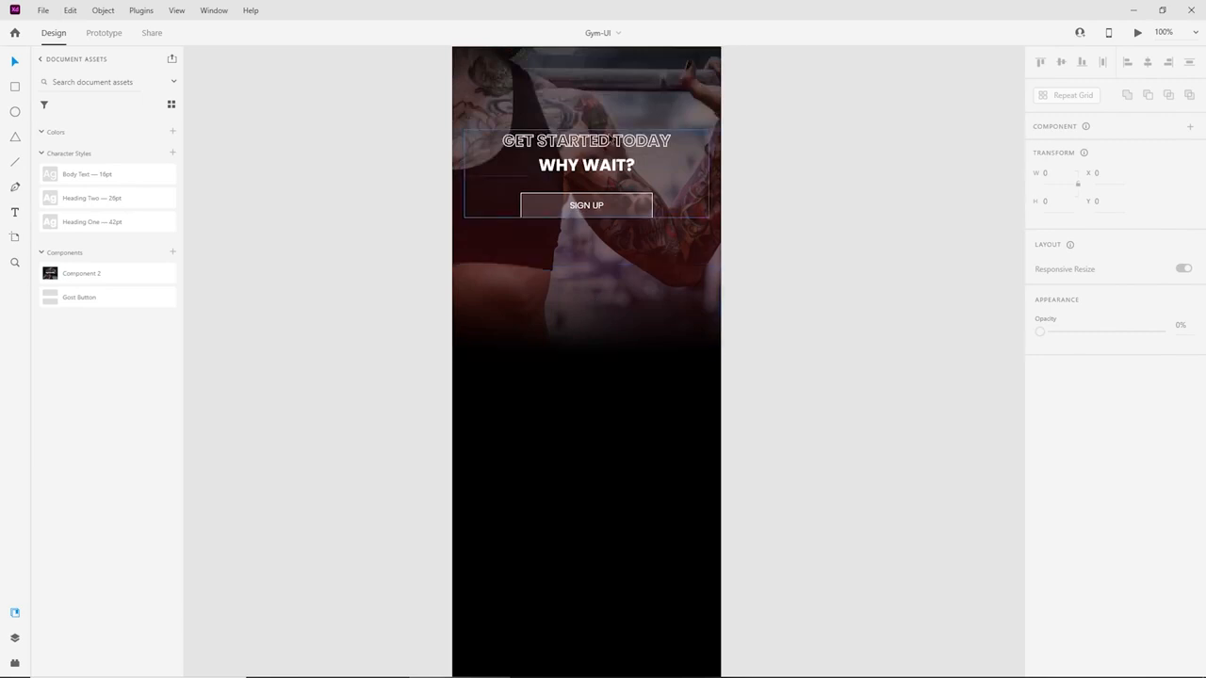
{"action": "double_click", "coordinate": [611, 140]}
{"action": "key", "text": "ctrl+d"}
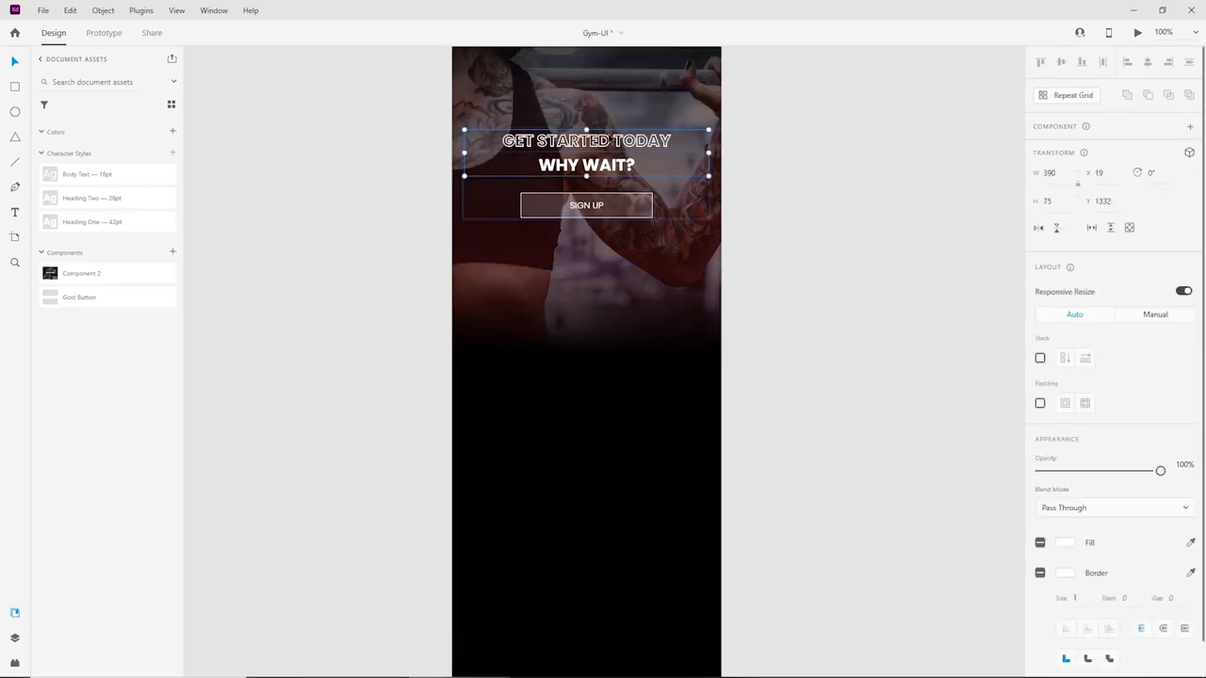
{"action": "left_click_drag", "start_coordinate": [611, 139], "coordinate": [620, 467]}
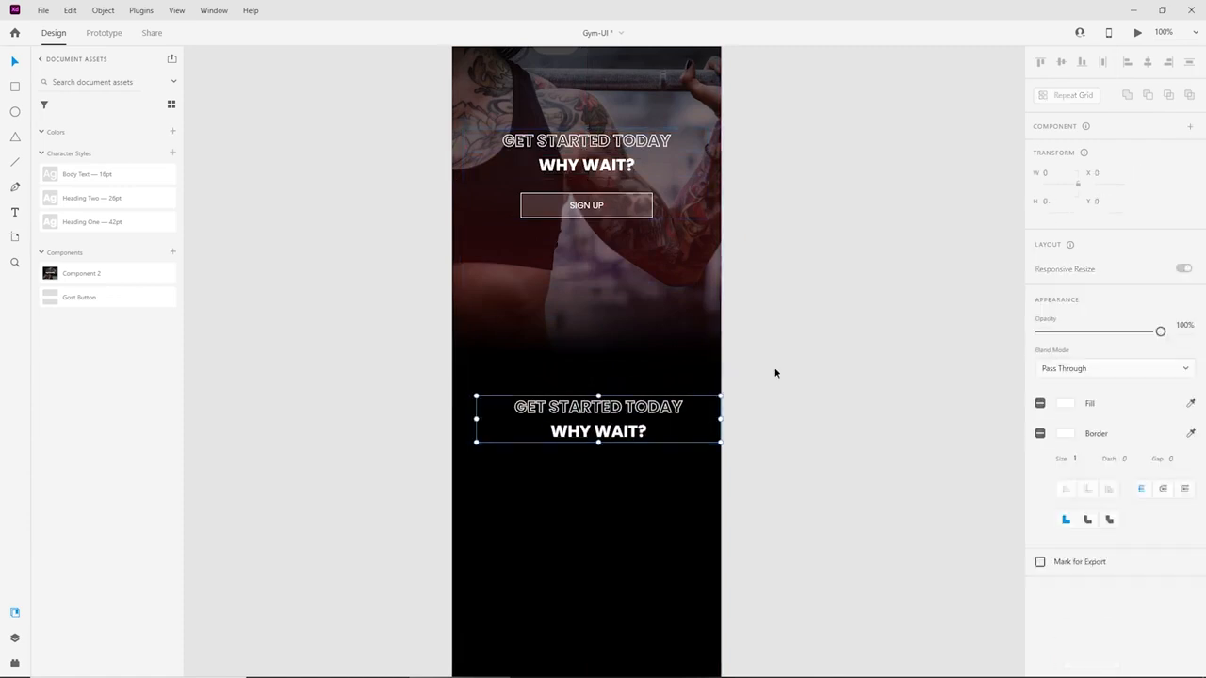
{"action": "left_click_drag", "start_coordinate": [600, 412], "coordinate": [586, 413]}
Replace the outlined line of the copied heading with "YOUR TRAINING OPTIONS".
{"action": "double_click", "coordinate": [585, 412]}
{"action": "double_click", "coordinate": [586, 412]}
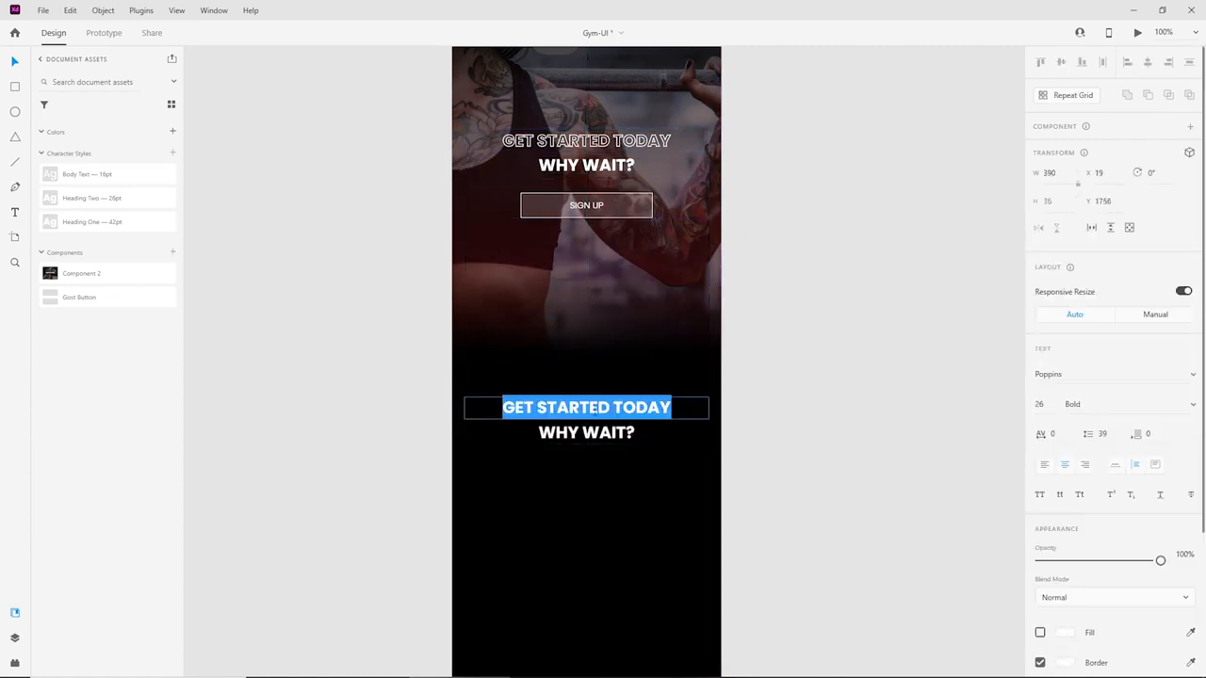
{"action": "type", "text": "YOUR TRAI"}
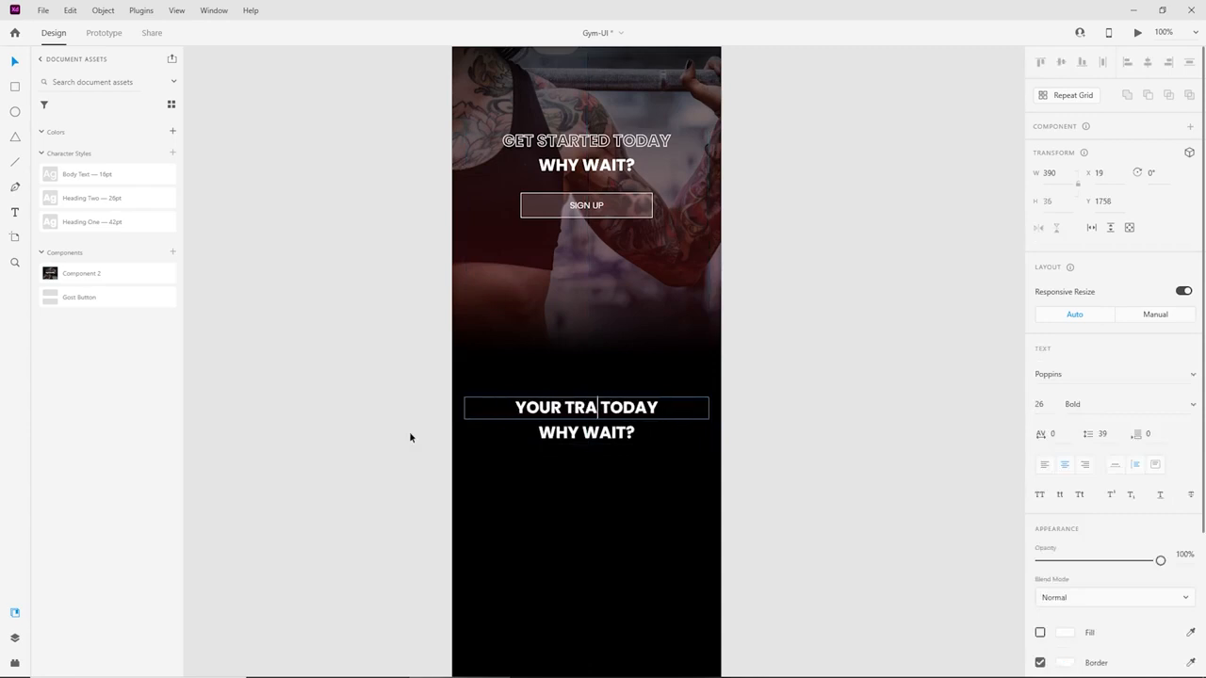
{"action": "type", "text": "NING"}
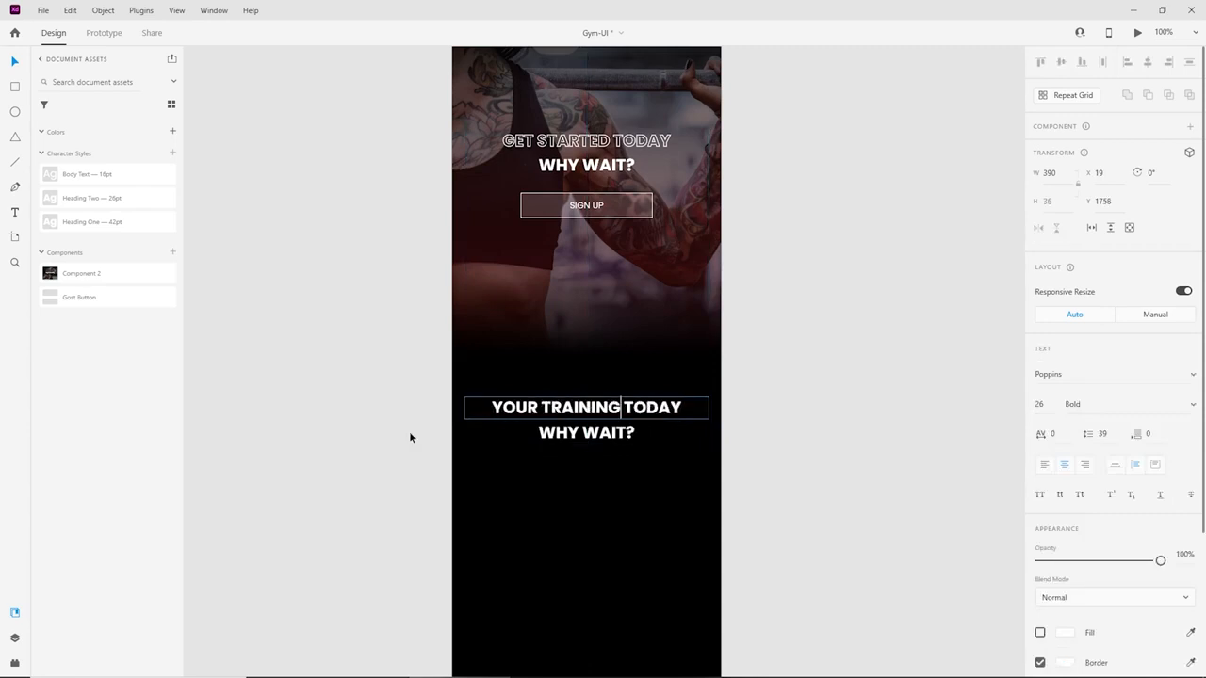
{"action": "key", "text": "BackSpace"}
{"action": "type", "text": "0"}
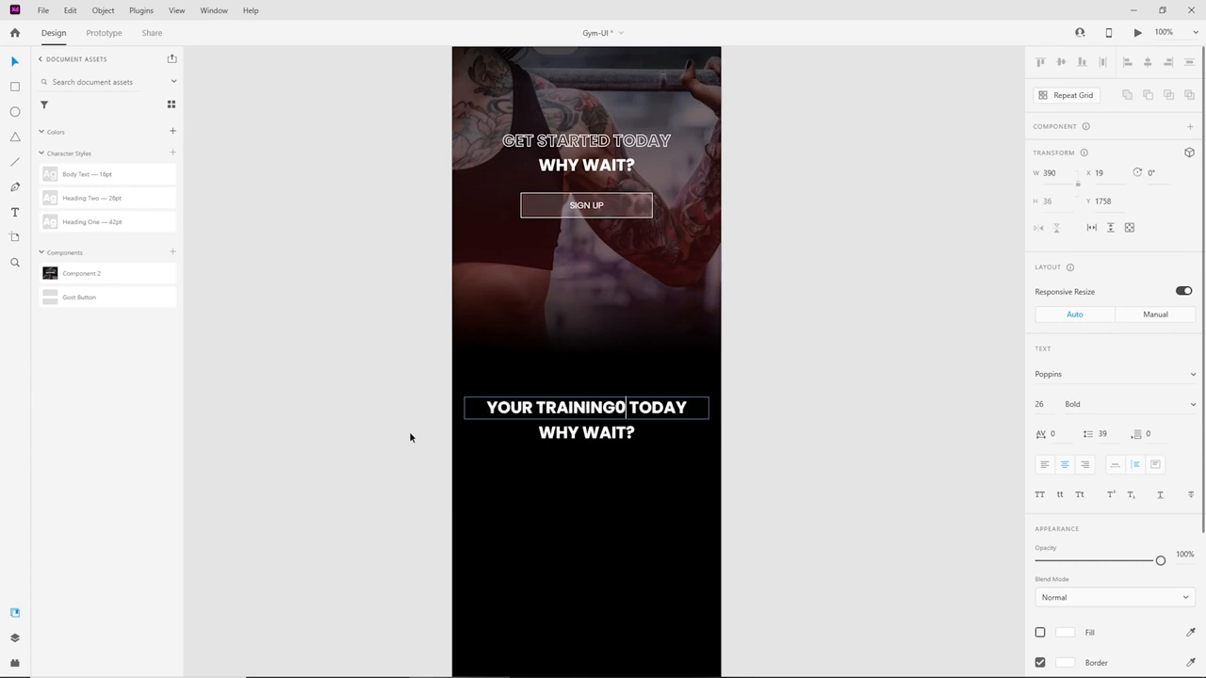
{"action": "key", "text": "BackSpace"}
{"action": "key", "text": "Right"}
{"action": "key", "text": "shift+End"}
{"action": "type", "text": "OPTIONS"}
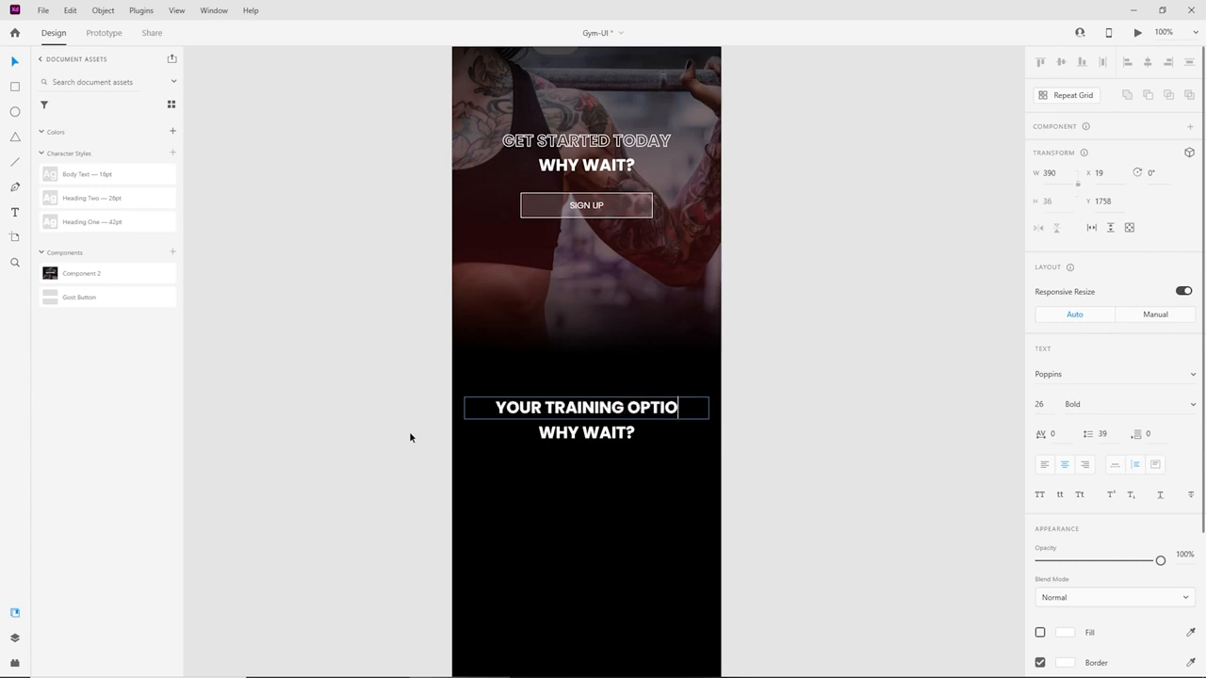
Try turning off the border of the "YOUR TRAINING OPTIONS" line and undo the change.
{"action": "key", "text": "ctrl+a"}
{"action": "left_click_drag", "start_coordinate": [614, 407], "coordinate": [727, 416]}
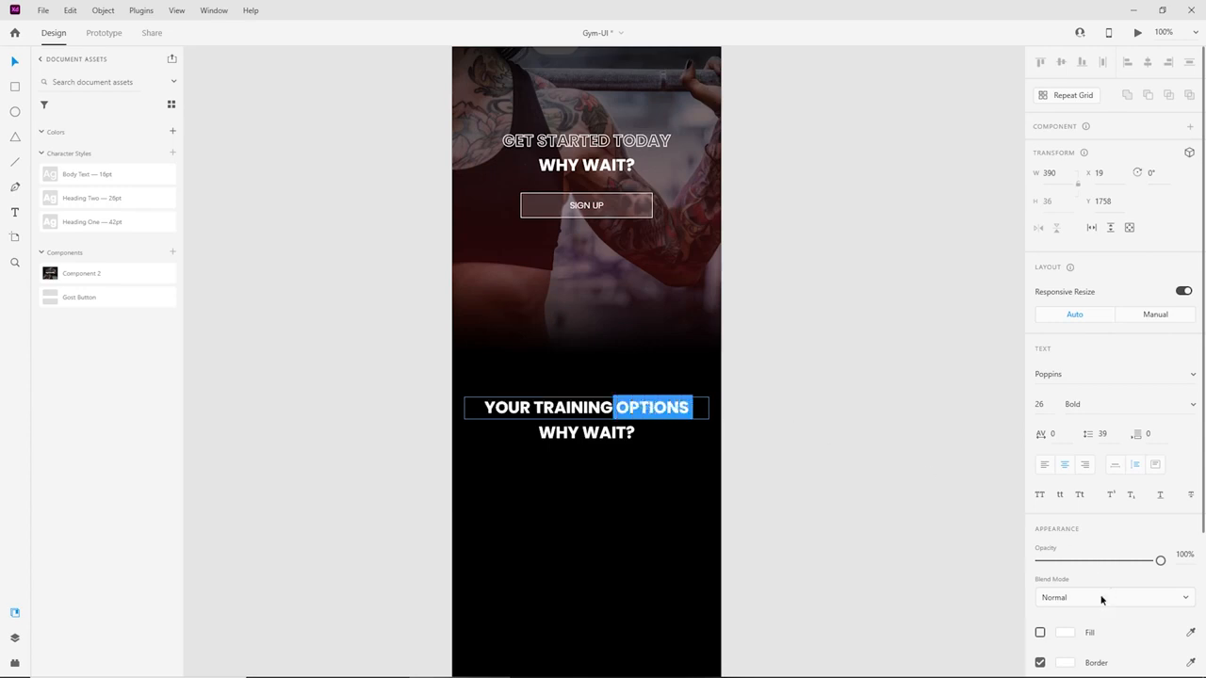
{"action": "scroll", "coordinate": [1101, 600], "scroll_direction": "down", "scroll_amount": 3}
{"action": "left_click", "coordinate": [1040, 474]}
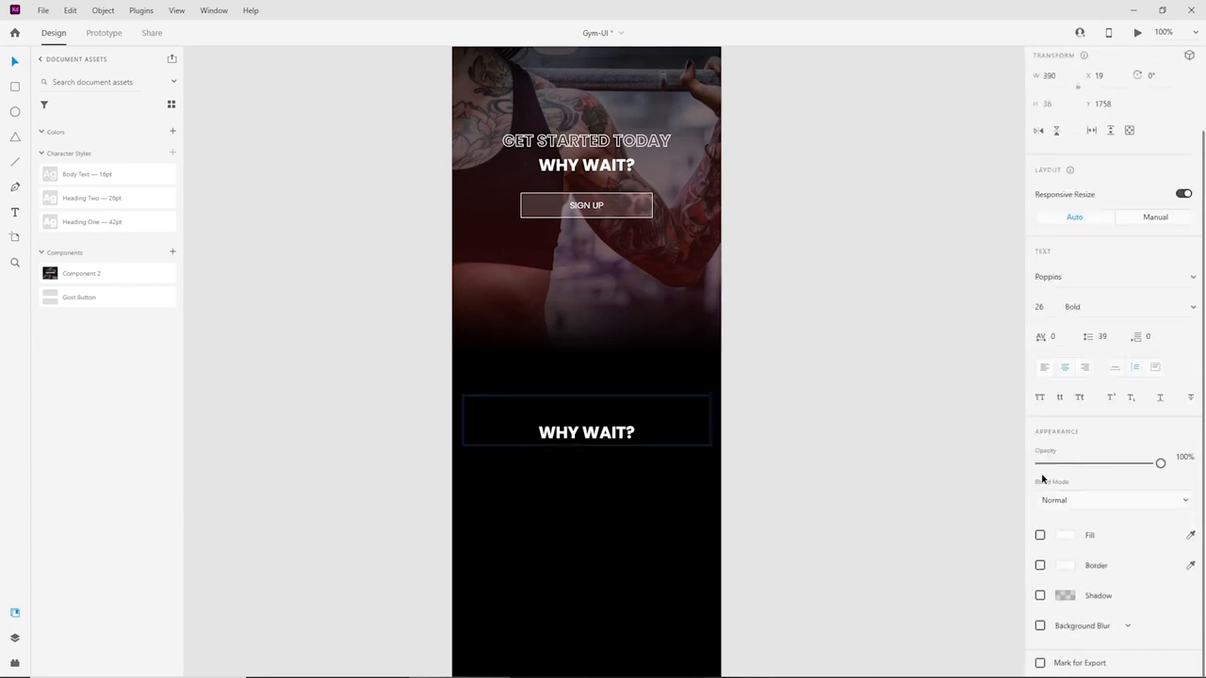
{"action": "left_click", "coordinate": [808, 439]}
{"action": "key", "text": "ctrl+z"}
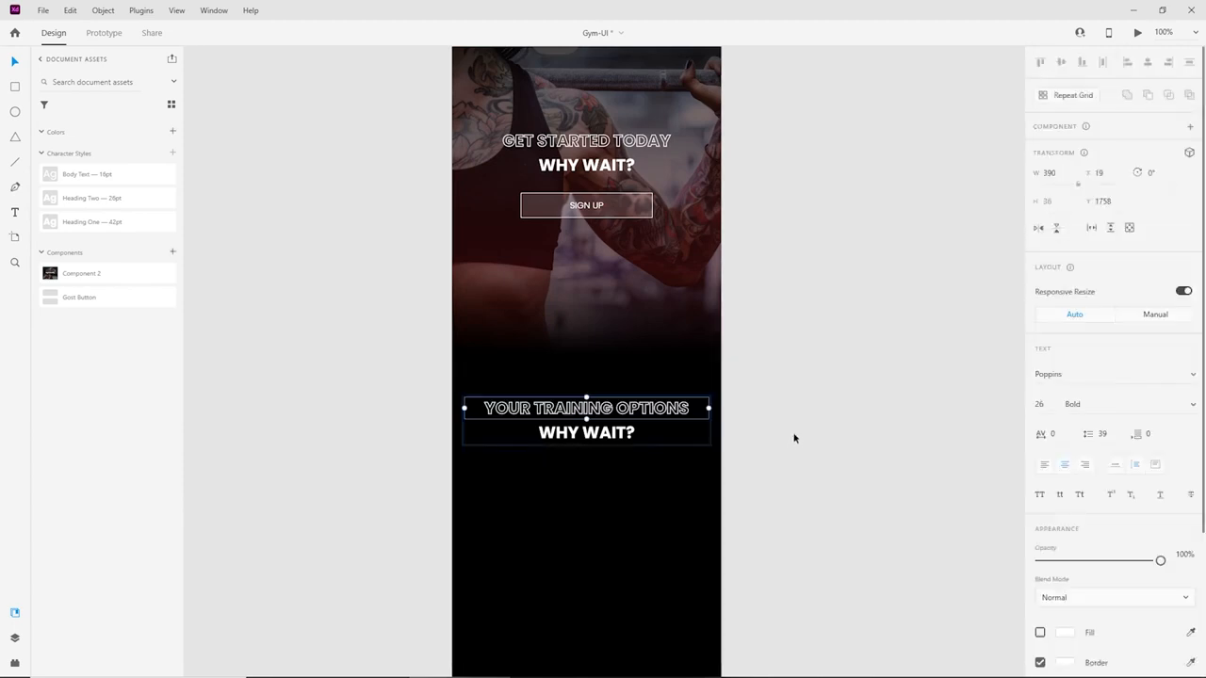
Ungroup the copied heading into its separate outlined and filled lines.
{"action": "left_click", "coordinate": [794, 433]}
{"action": "key", "text": "ctrl+plus"}
{"action": "key", "text": "ctrl+plus"}
{"action": "key", "text": "ctrl+plus"}
{"action": "scroll", "coordinate": [813, 609], "scroll_direction": "down", "scroll_amount": 2}
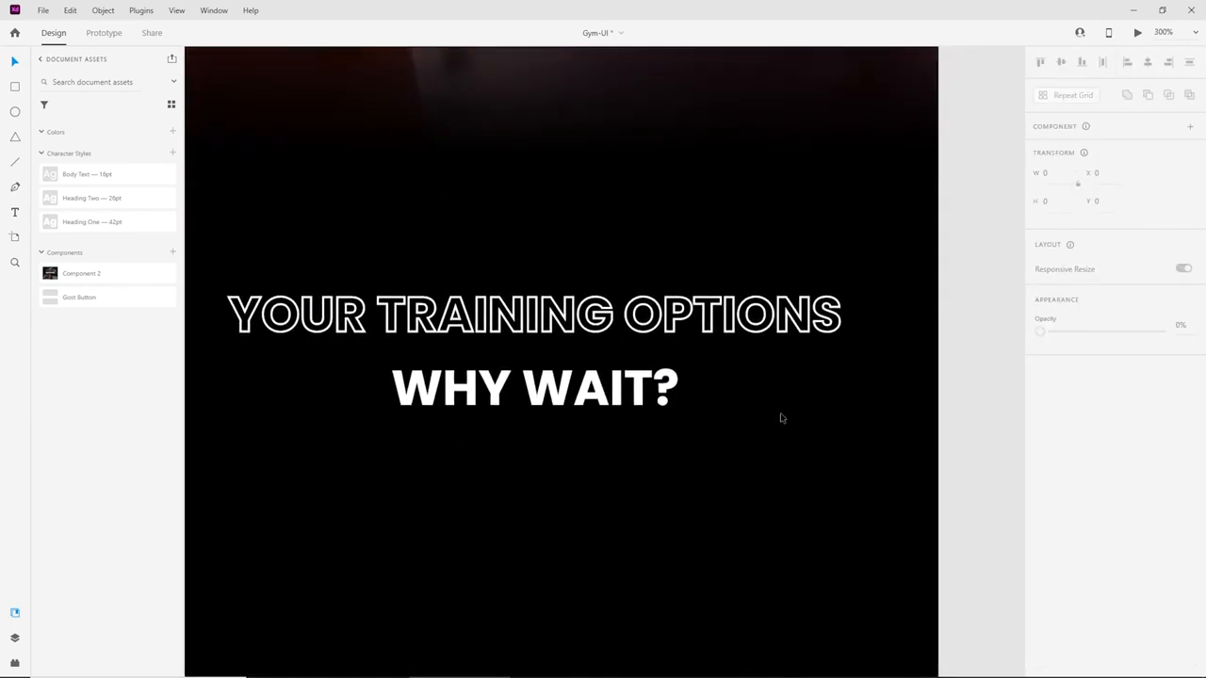
{"action": "scroll", "coordinate": [548, 377], "scroll_direction": "left", "scroll_amount": 3}
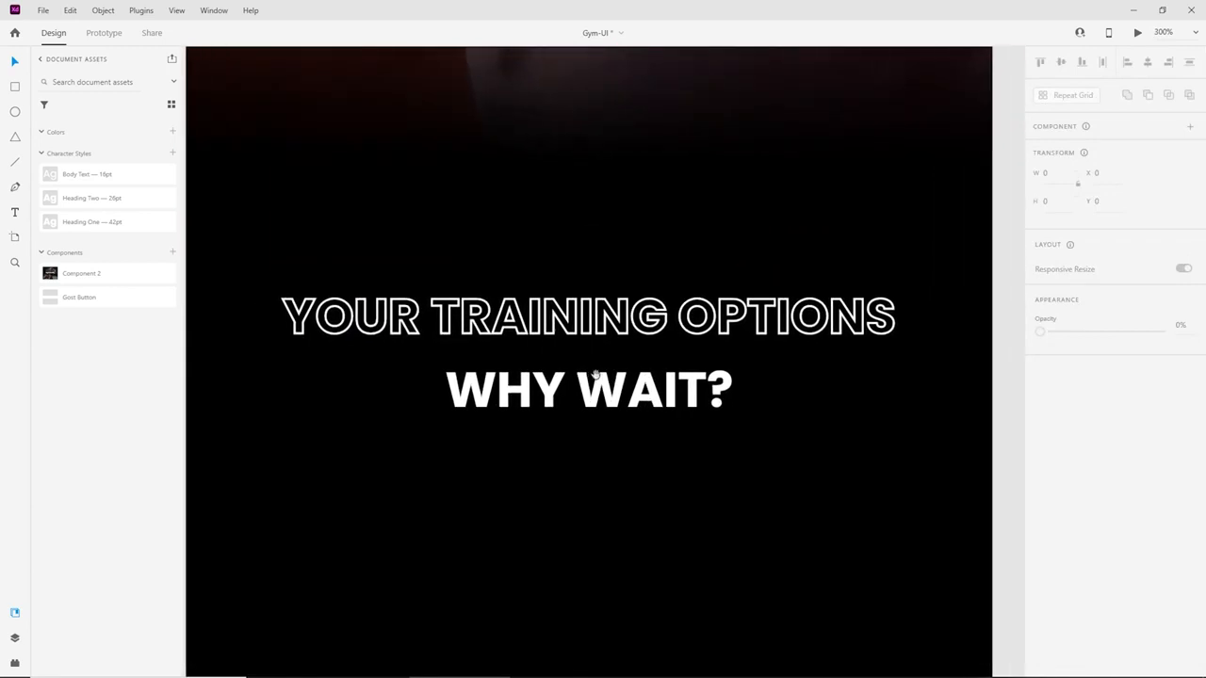
{"action": "left_click", "coordinate": [612, 400]}
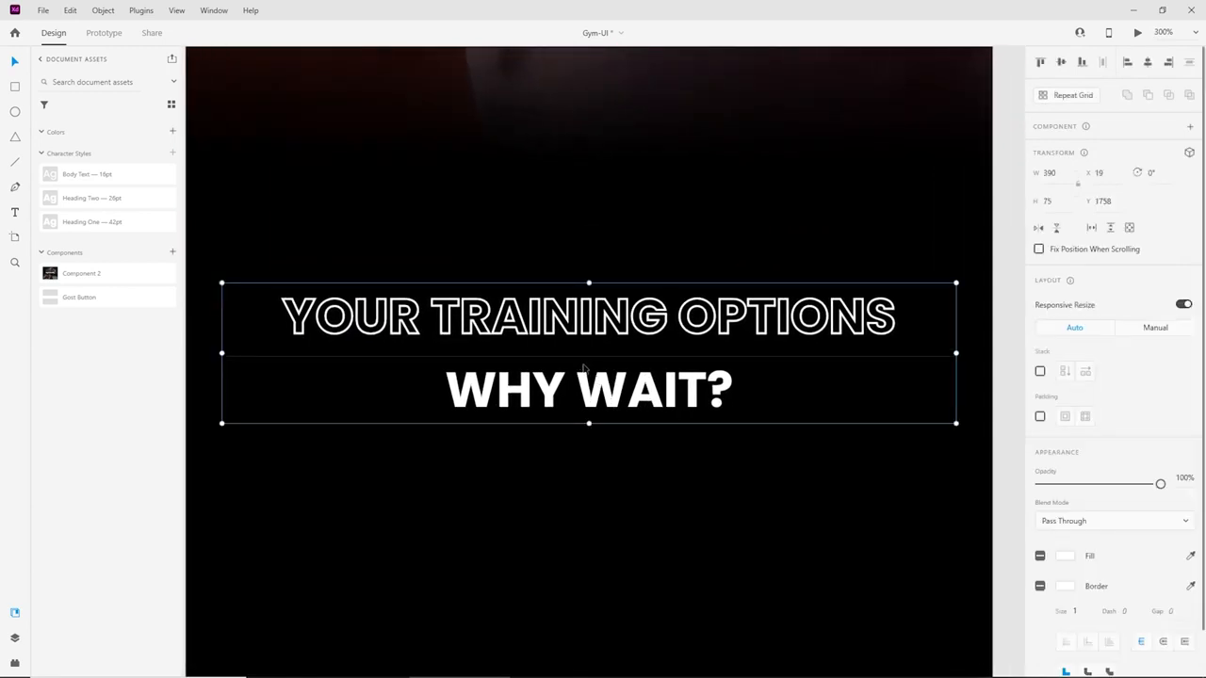
{"action": "right_click", "coordinate": [589, 276]}
{"action": "left_click", "coordinate": [626, 190]}
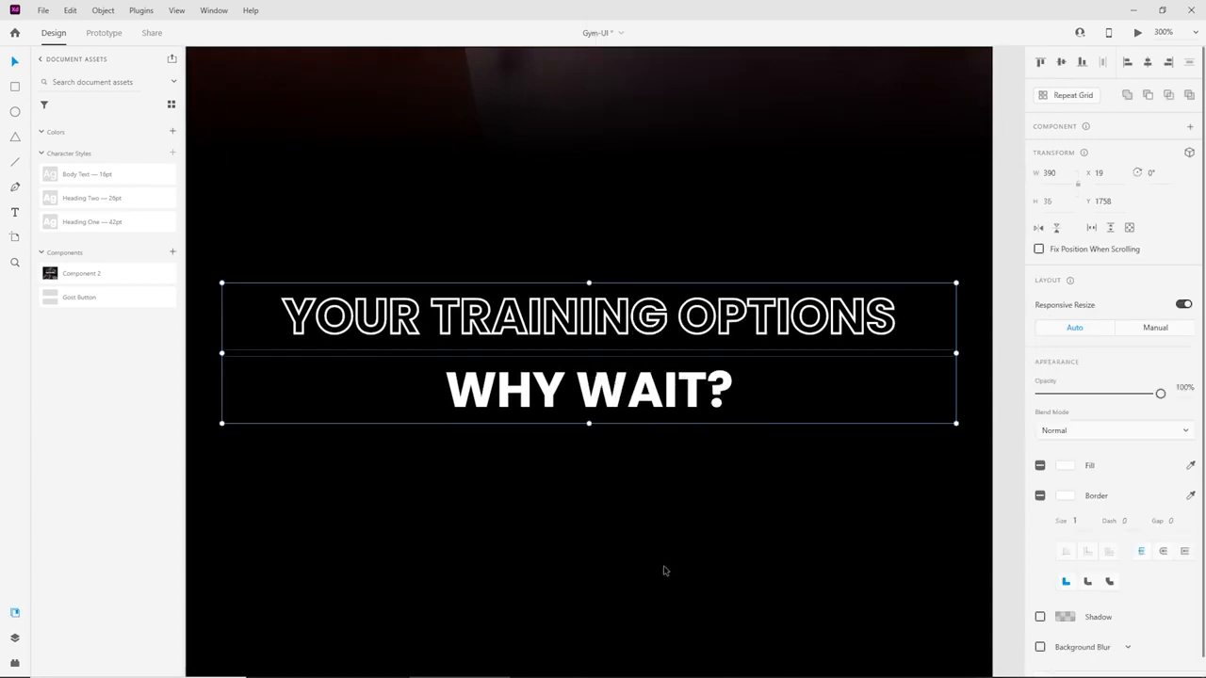
Replace "WHY WAIT?" with "OPTIONS" as auto-width text and align it over the outlined word "OPTIONS" at X 261, Y 1758.
{"action": "double_click", "coordinate": [634, 389]}
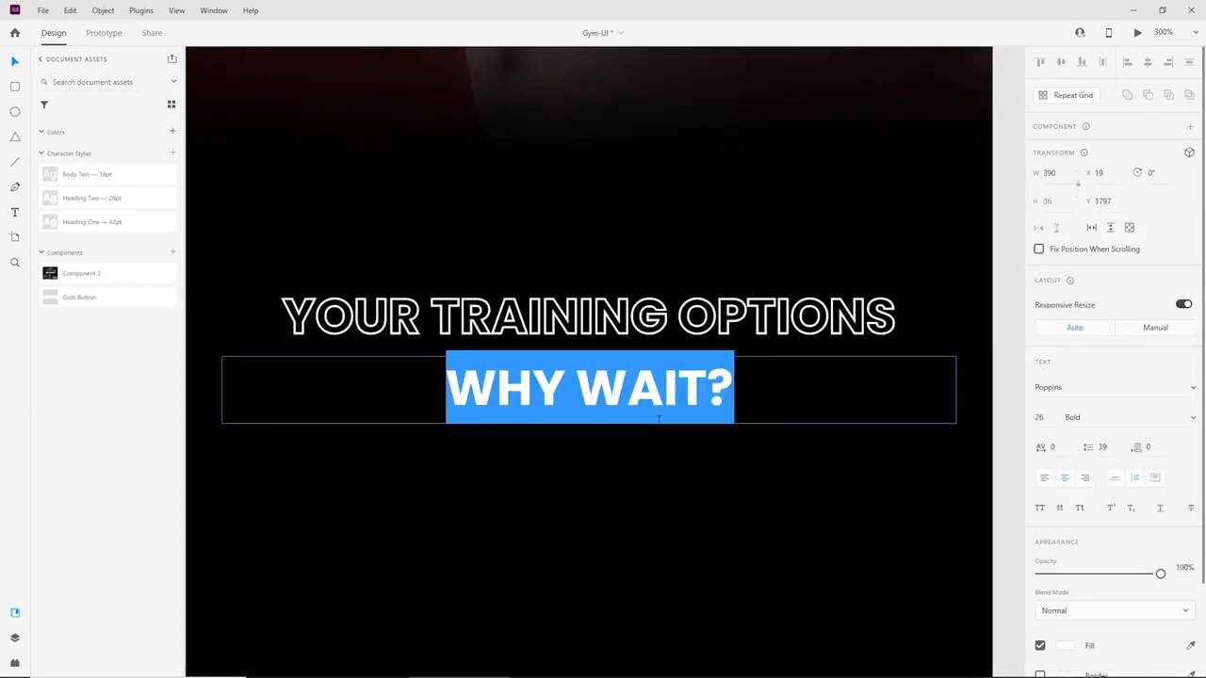
{"action": "type", "text": "OPTIONS"}
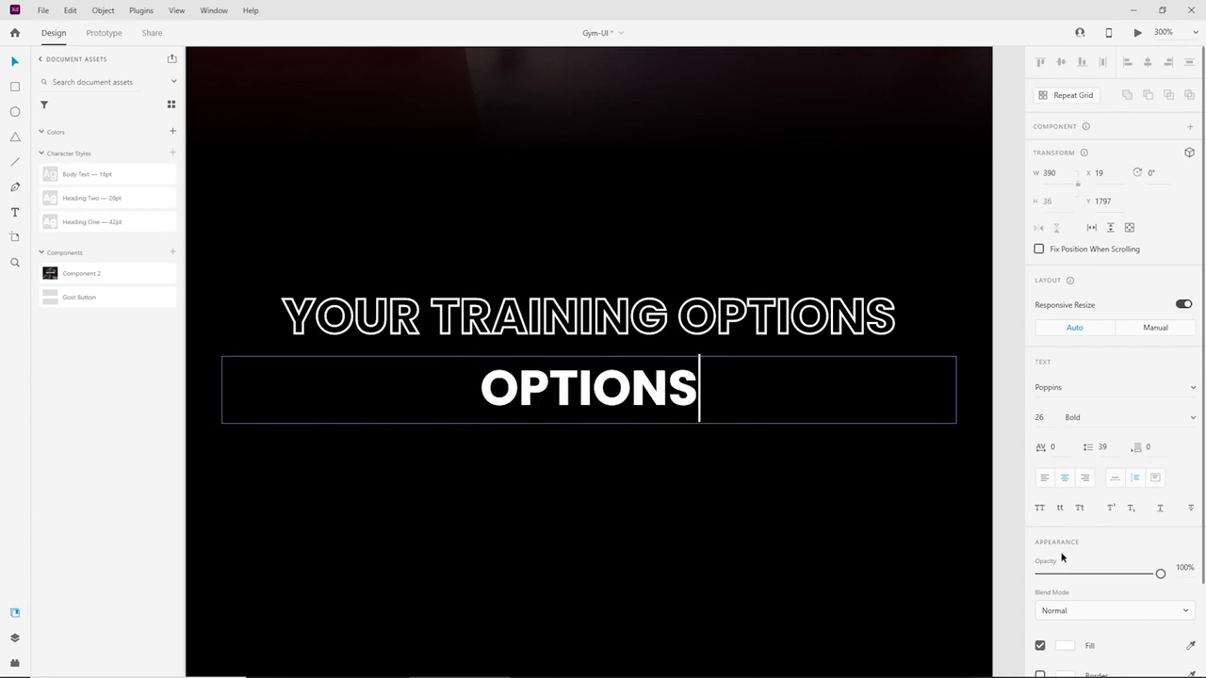
{"action": "key", "text": "Escape"}
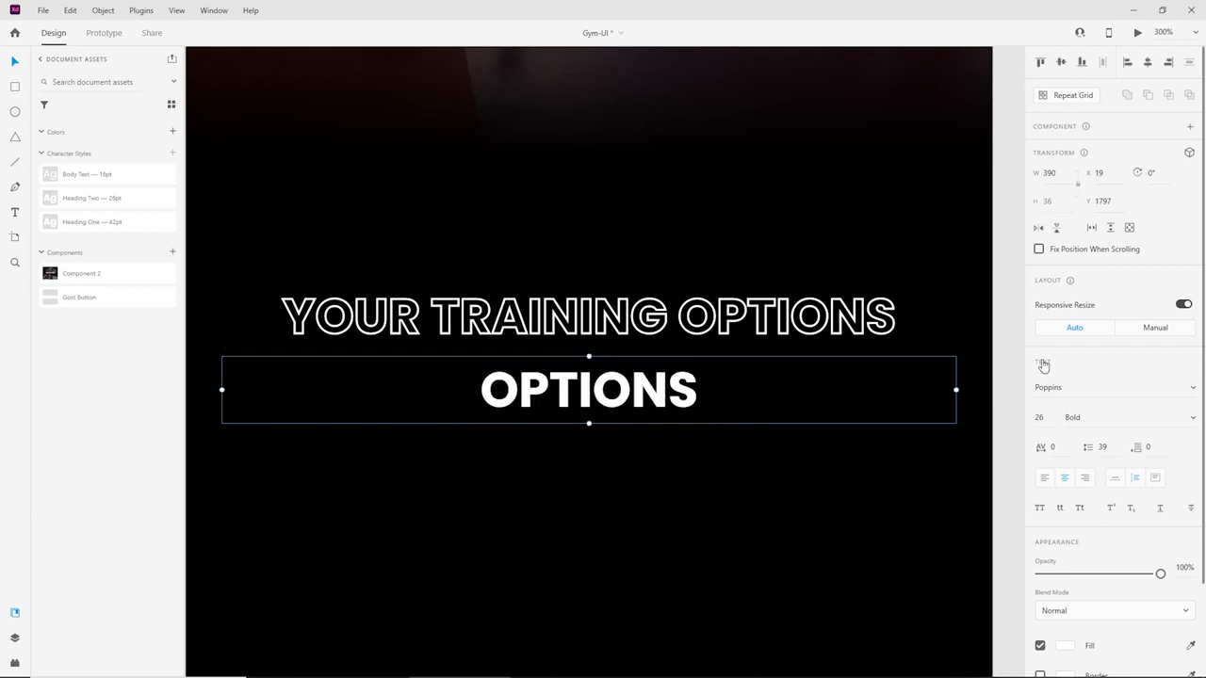
{"action": "left_click", "coordinate": [1116, 480]}
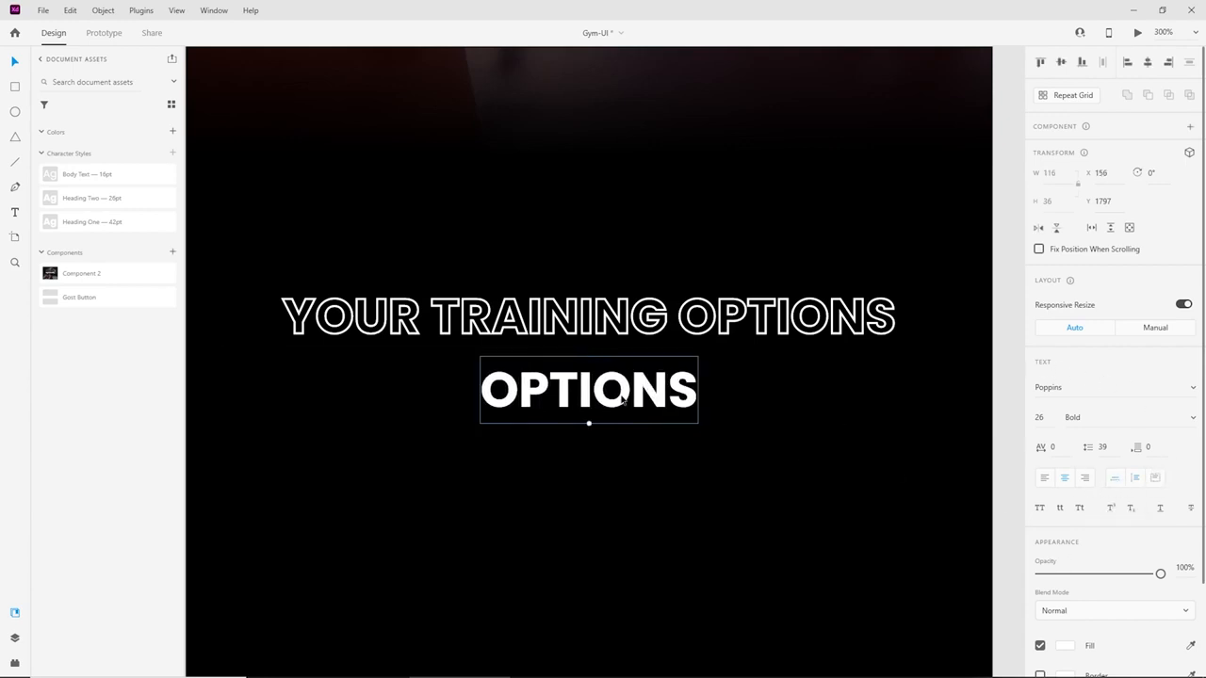
{"action": "left_click_drag", "start_coordinate": [564, 403], "coordinate": [758, 331]}
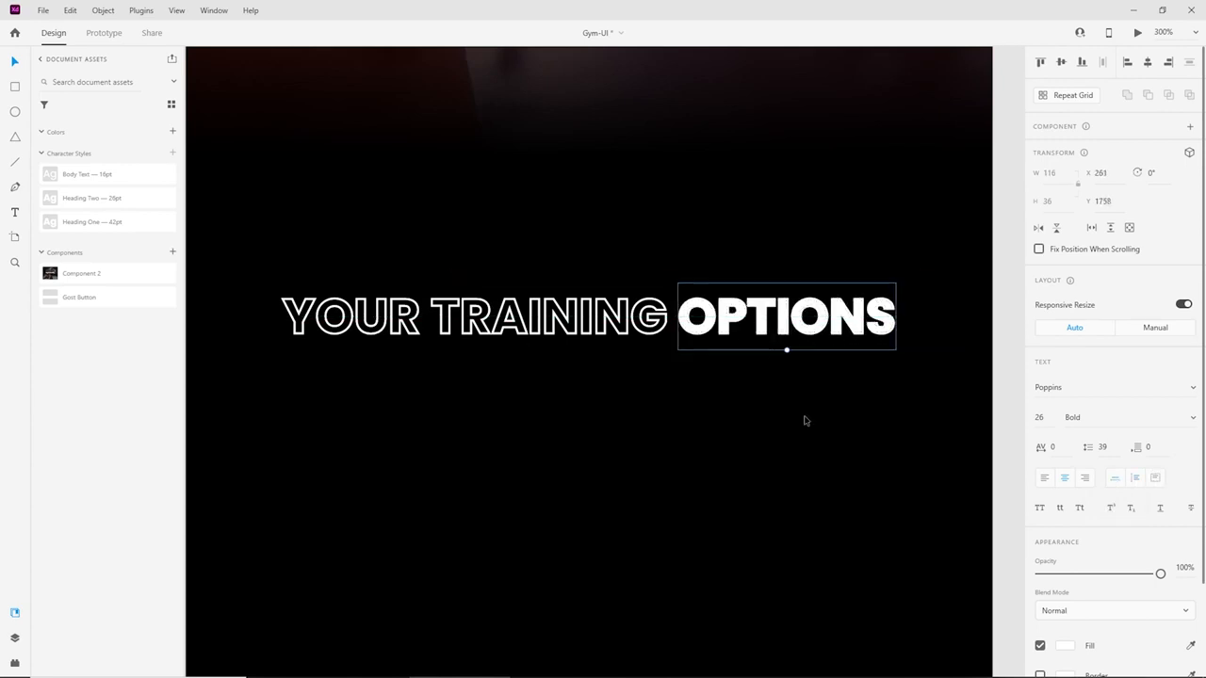
Draw a spacer rectangle about 5 wide and 25 high in the gap between "TRAINING" and the filled "OPTIONS".
{"action": "key", "text": "ctrl+minus"}
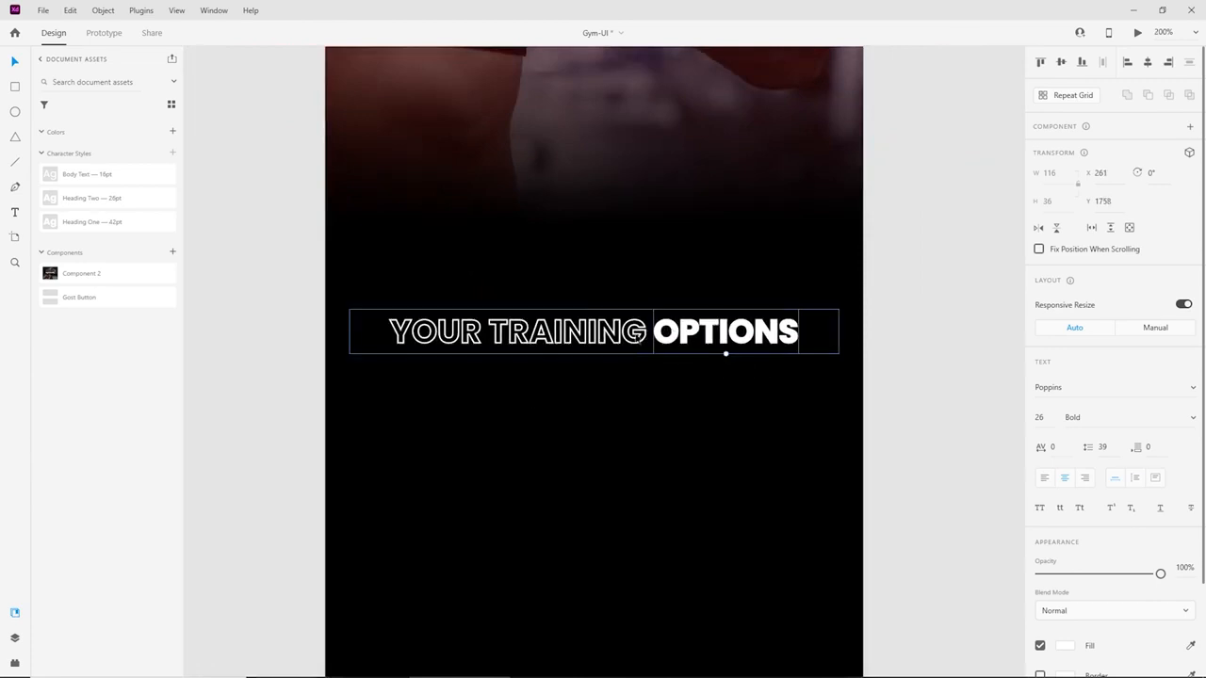
{"action": "double_click", "coordinate": [640, 343]}
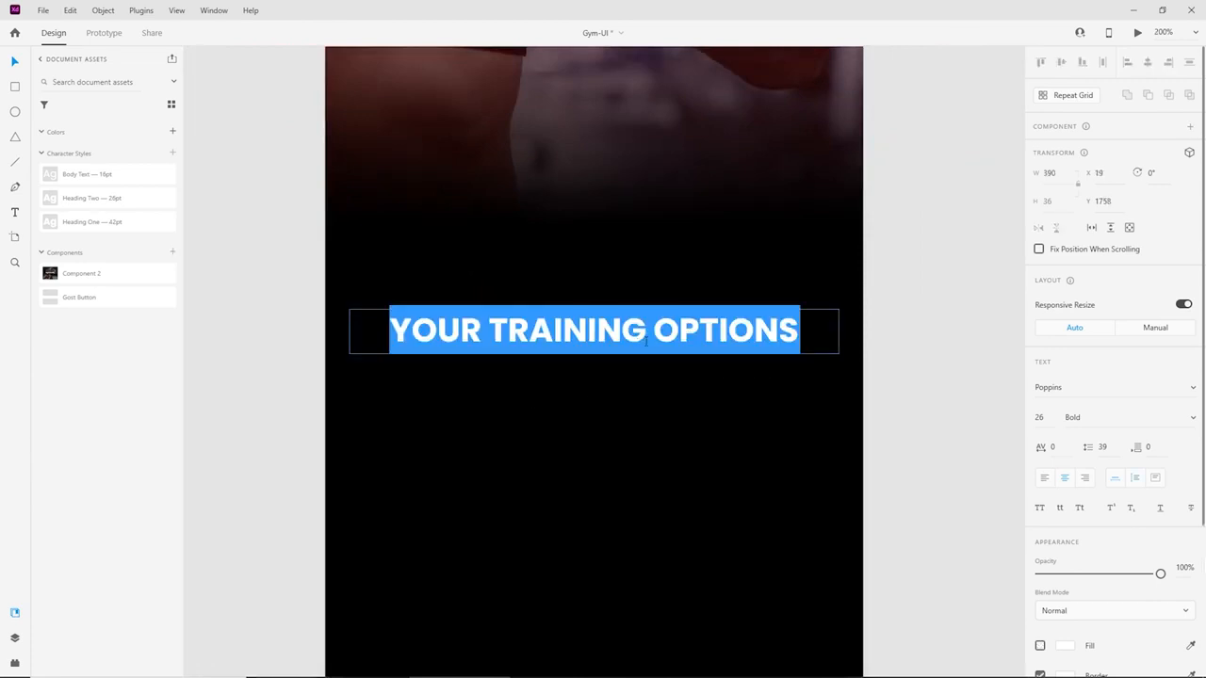
{"action": "left_click", "coordinate": [710, 435]}
{"action": "key", "text": "ctrl+equal"}
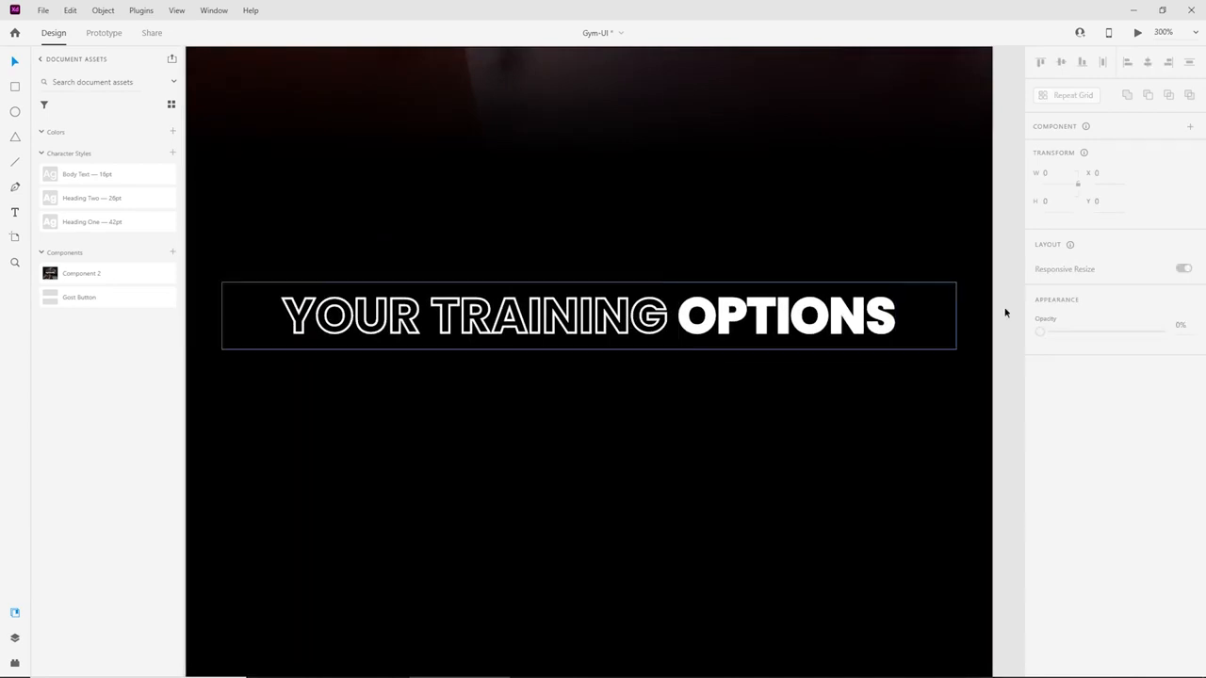
{"action": "key", "text": "ctrl+equal"}
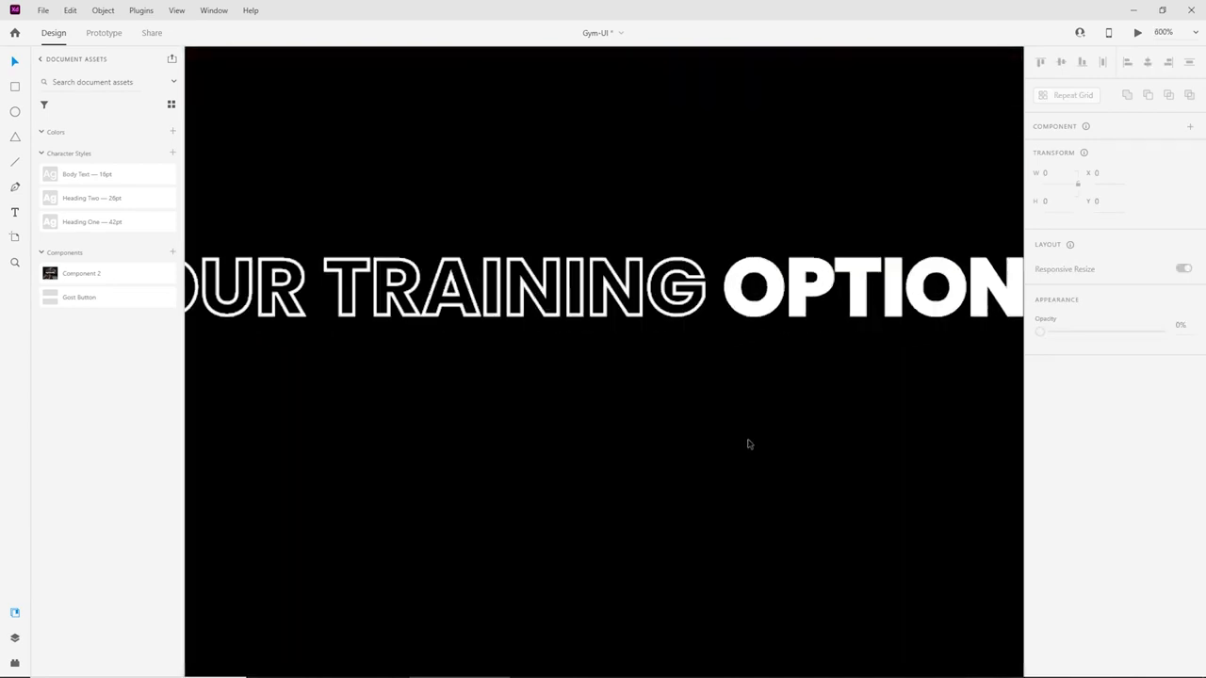
{"action": "key", "text": "r"}
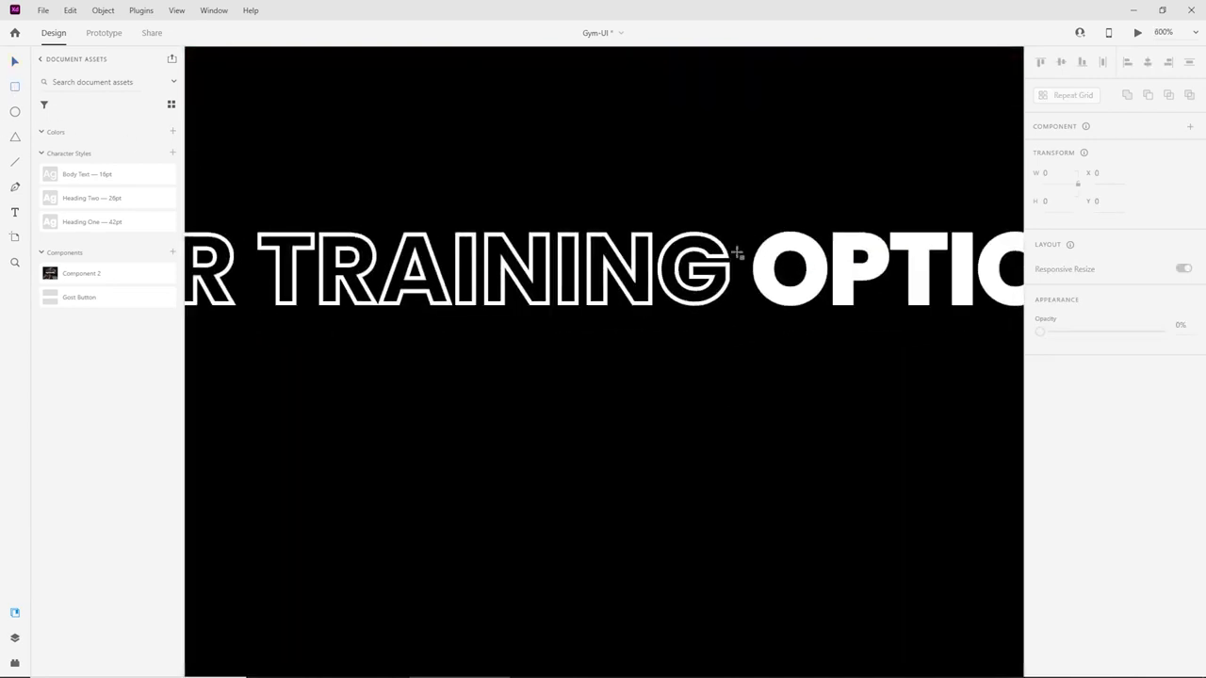
{"action": "left_click_drag", "start_coordinate": [733, 278], "coordinate": [755, 373]}
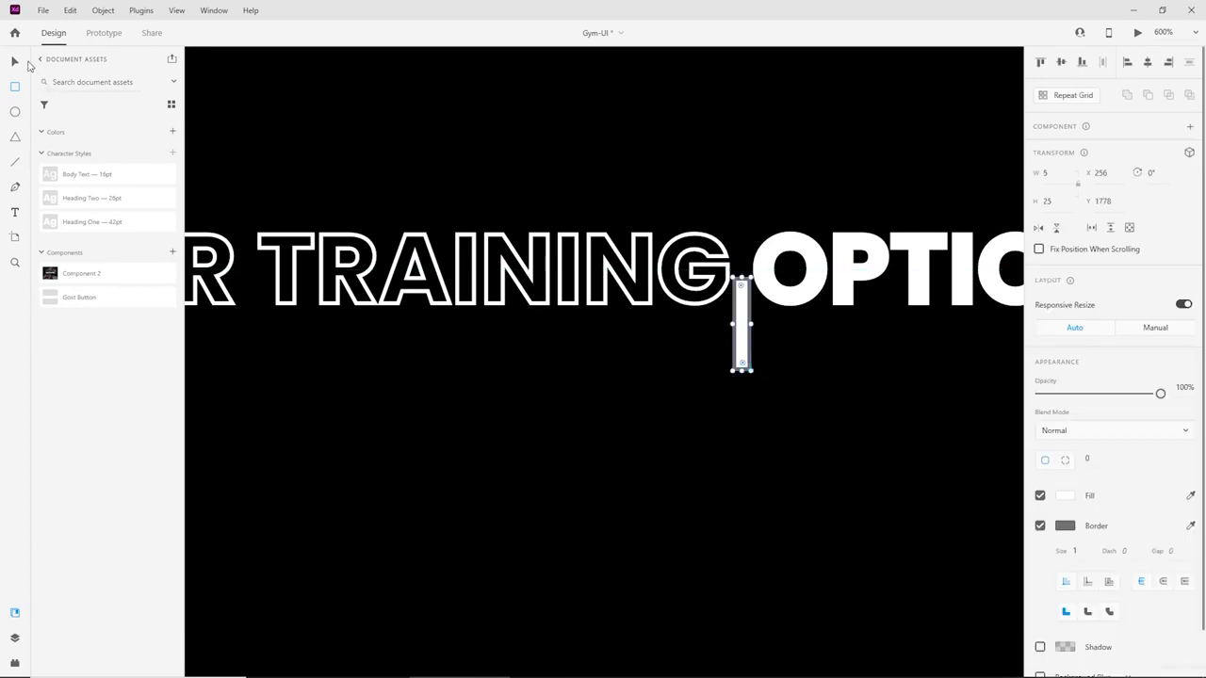
Delete "OPTIONS" from the outlined line, make it auto width, and place "YOUR TRAINING" before the spacer at X 51.
{"action": "key", "text": "ctrl+minus"}
{"action": "double_click", "coordinate": [650, 321]}
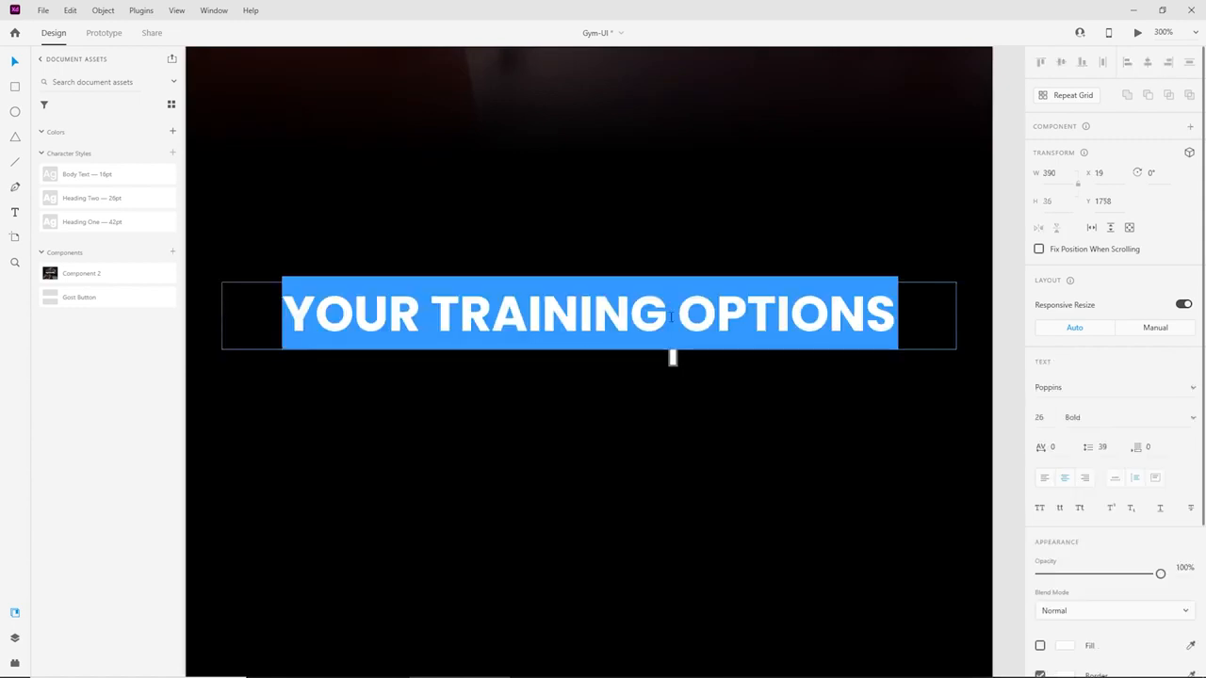
{"action": "left_click_drag", "start_coordinate": [671, 316], "coordinate": [1003, 349]}
{"action": "key", "text": "BackSpace"}
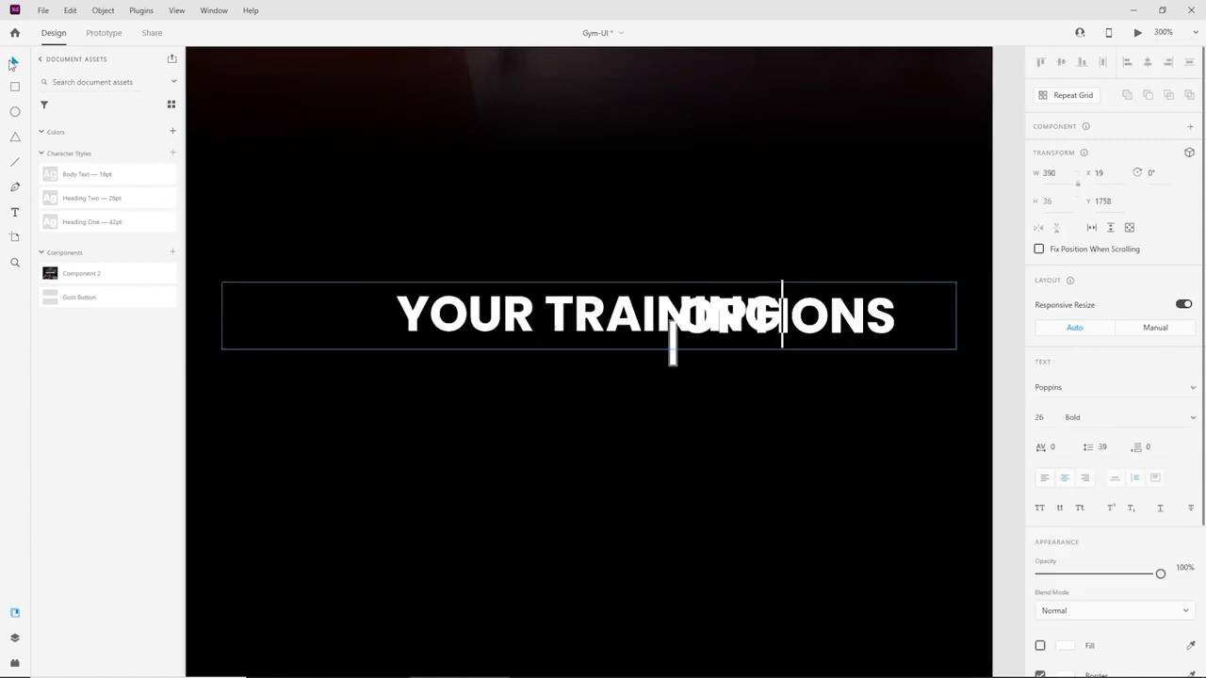
{"action": "key", "text": "Escape"}
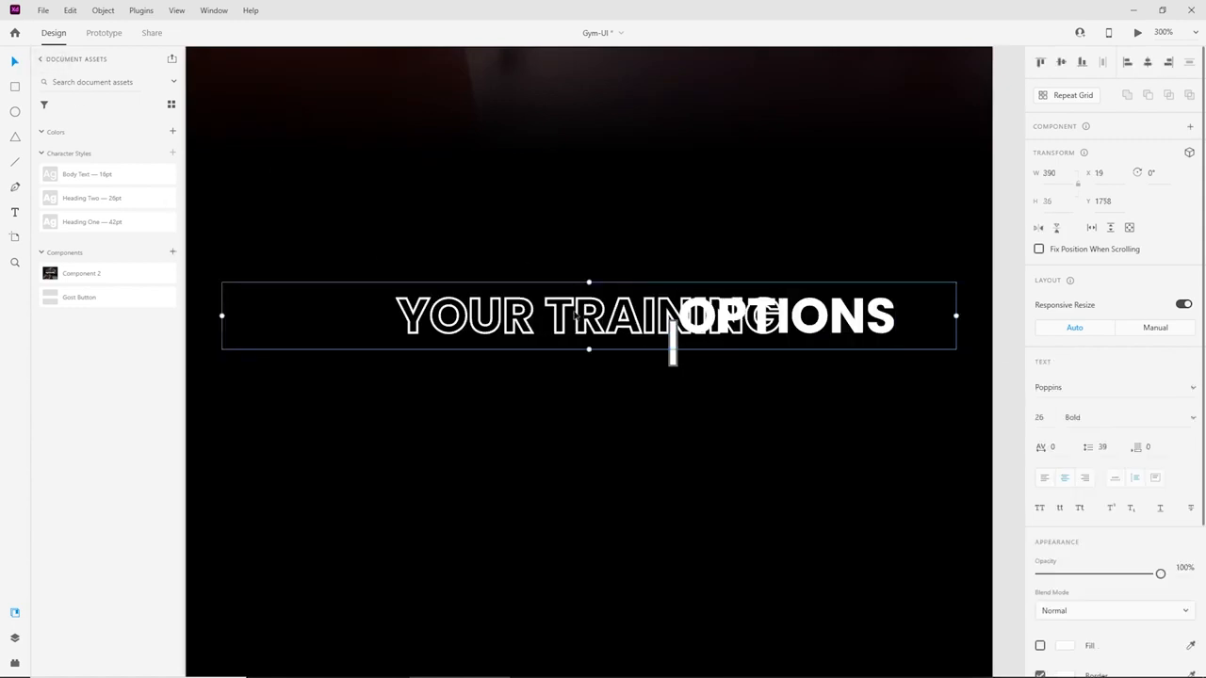
{"action": "left_click", "coordinate": [1116, 478]}
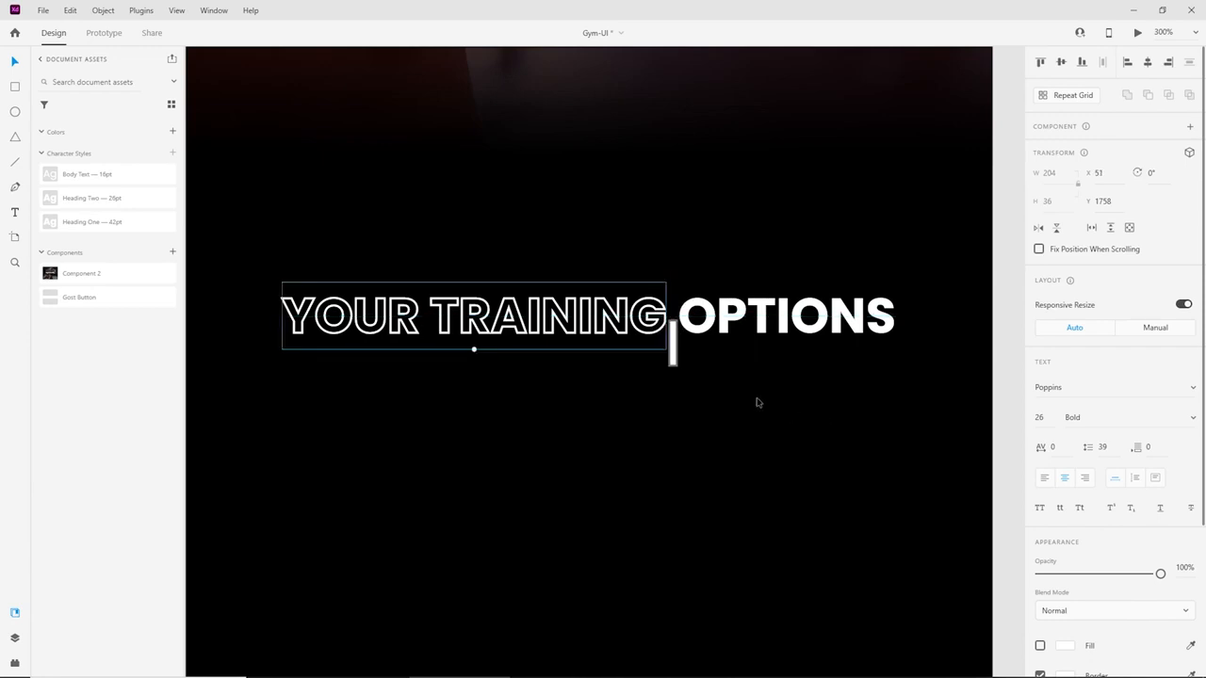
Nudge the outlined "YOUR TRAINING" text to X 52 and remove the spacer rectangle.
{"action": "key", "text": "Left"}
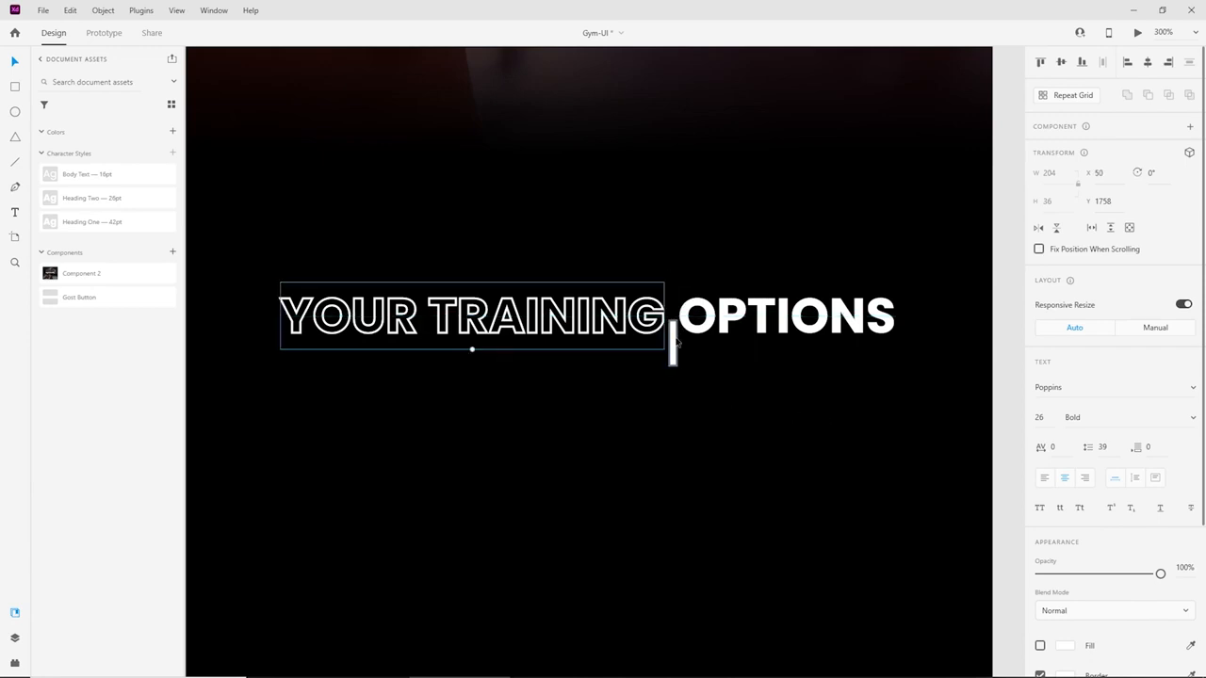
{"action": "scroll", "coordinate": [677, 341], "scroll_direction": "up", "scroll_amount": 5}
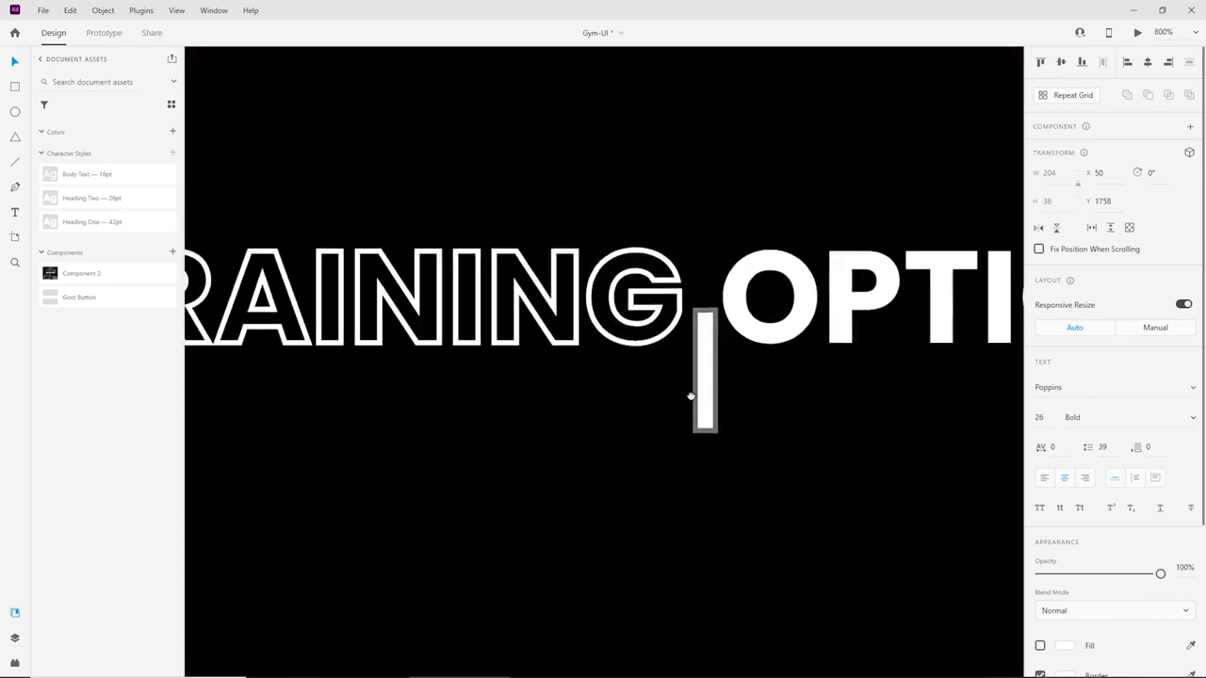
{"action": "key", "text": "Right"}
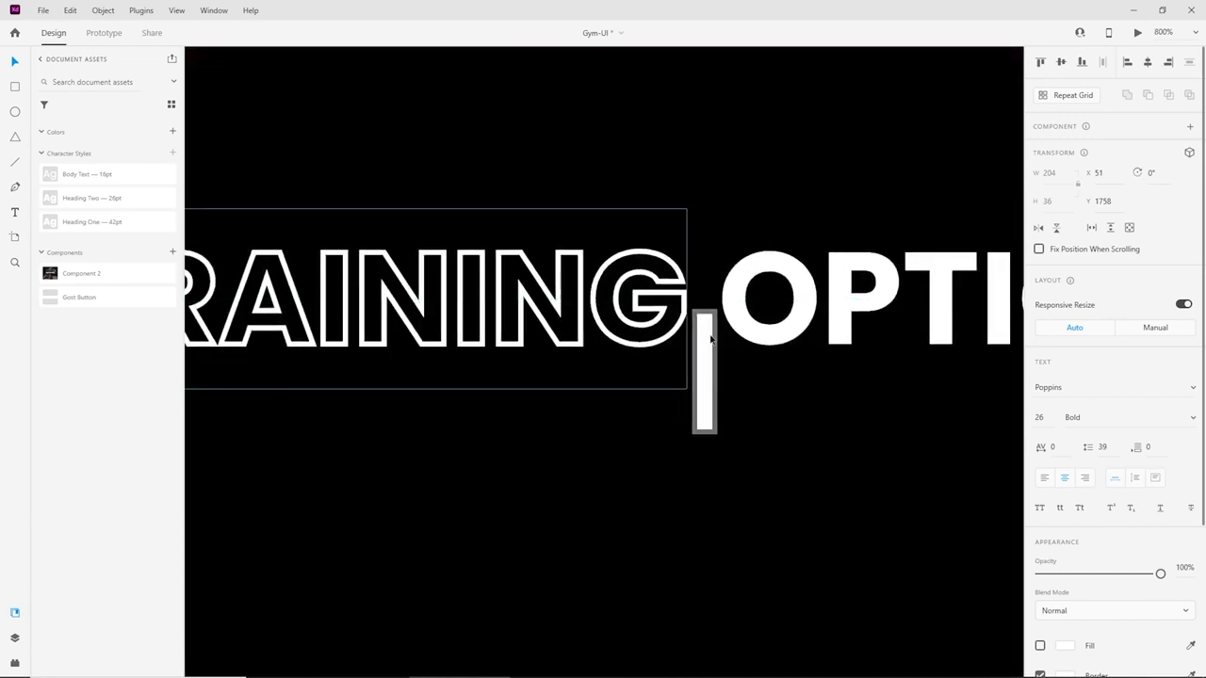
{"action": "key", "text": "Escape"}
{"action": "scroll", "coordinate": [708, 339], "scroll_direction": "down", "scroll_amount": 3}
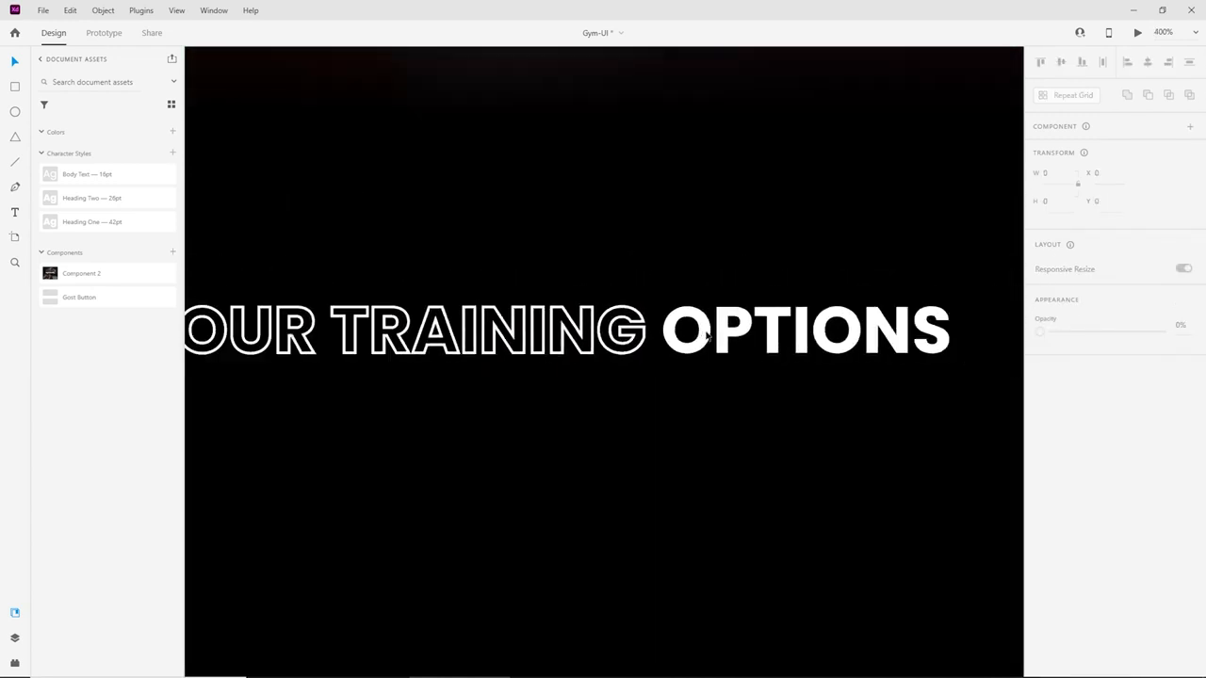
{"action": "scroll", "coordinate": [708, 339], "scroll_direction": "down", "scroll_amount": 2}
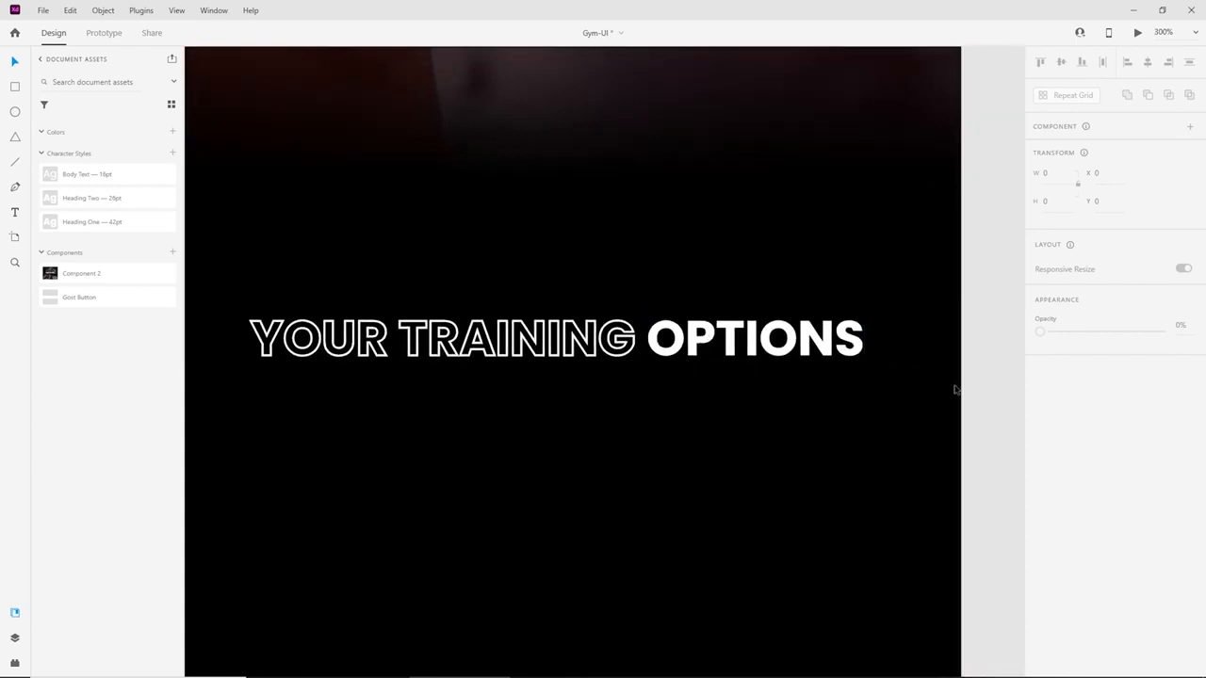
{"action": "scroll", "coordinate": [955, 382], "scroll_direction": "down", "scroll_amount": 2}
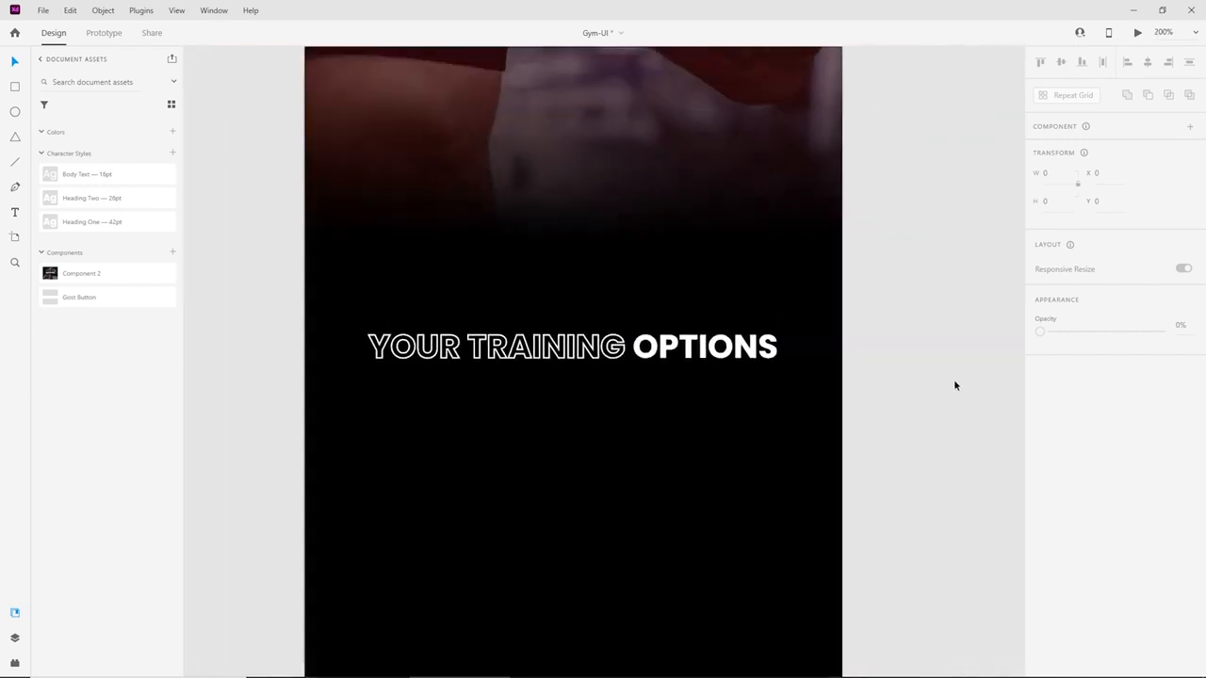
{"action": "left_click", "coordinate": [594, 356]}
{"action": "left_click", "coordinate": [884, 392]}
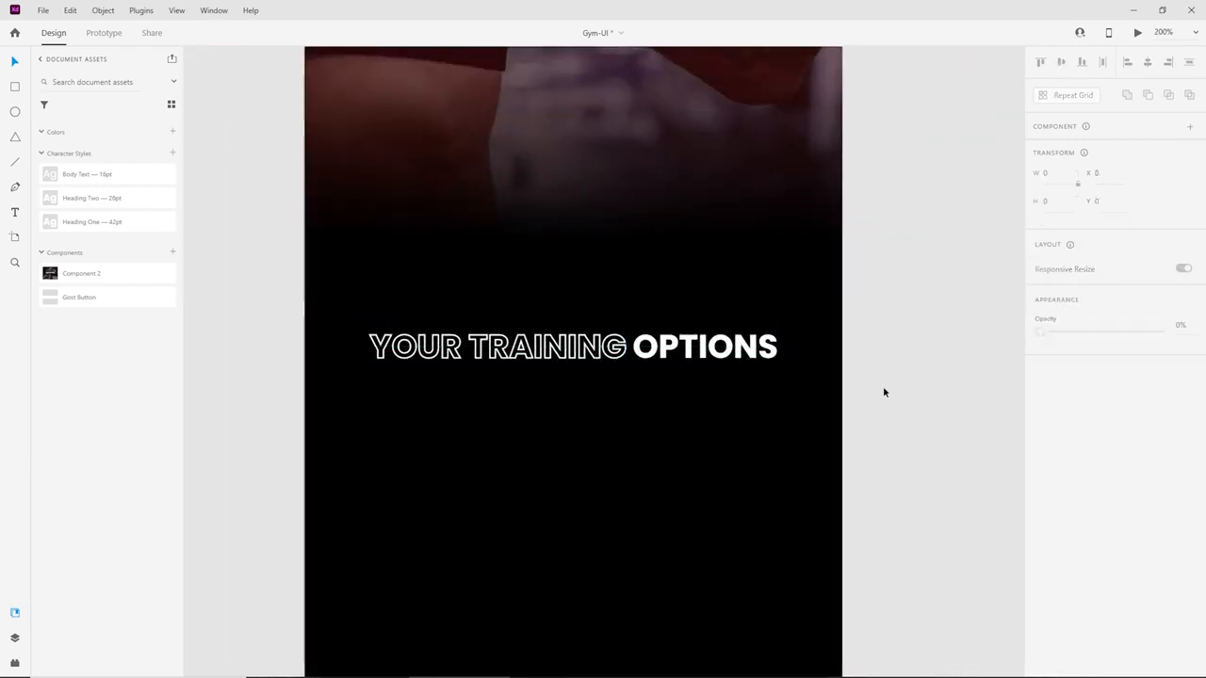
Group the outlined "YOUR TRAINING" and filled "OPTIONS" texts into one heading.
{"action": "left_click", "coordinate": [719, 356]}
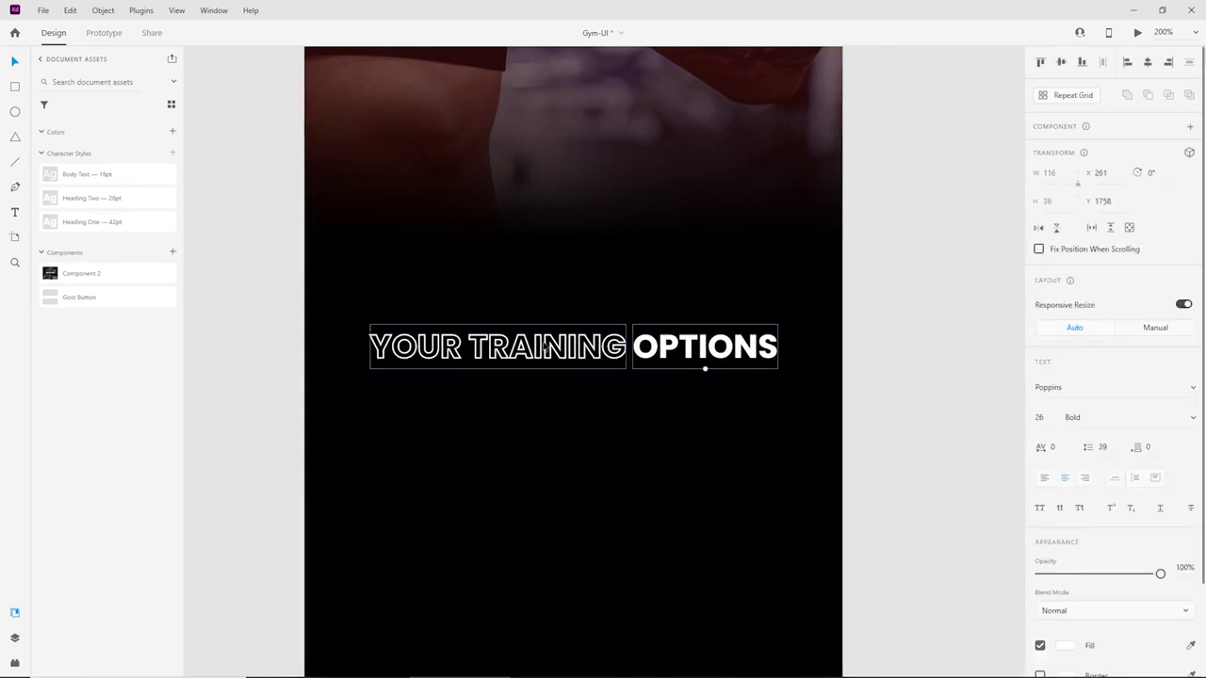
{"action": "left_click", "coordinate": [545, 347], "text": "shift"}
{"action": "key", "text": "ctrl+g"}
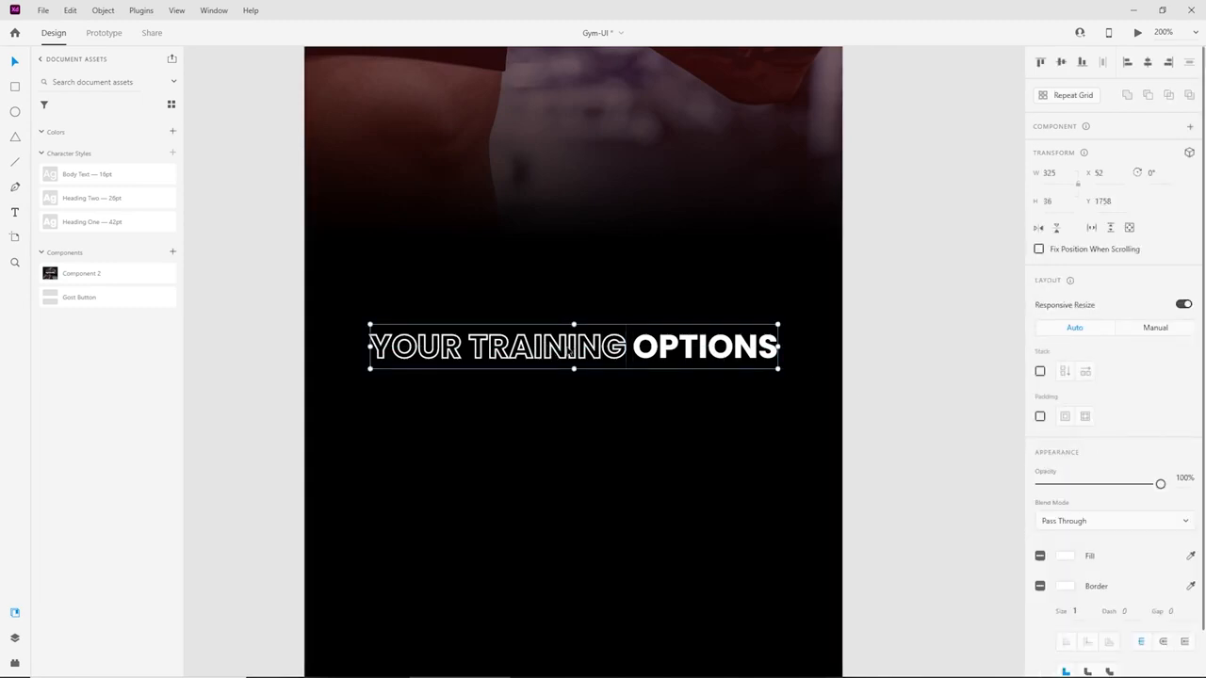
{"action": "left_click_drag", "start_coordinate": [570, 351], "coordinate": [569, 351]}
{"action": "left_click", "coordinate": [896, 377]}
Turn on the layout grid of the artboard for the black area below the training options heading.
{"action": "key", "text": "ctrl+minus"}
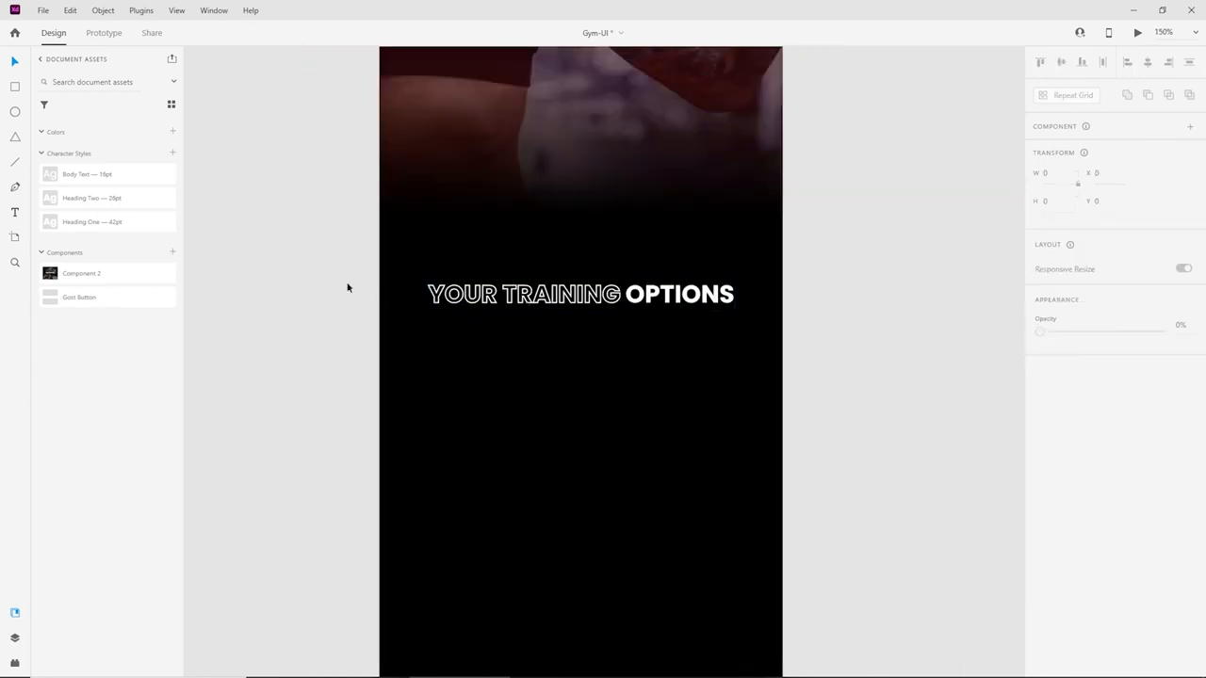
{"action": "scroll", "coordinate": [377, 189], "scroll_direction": "down", "scroll_amount": 2}
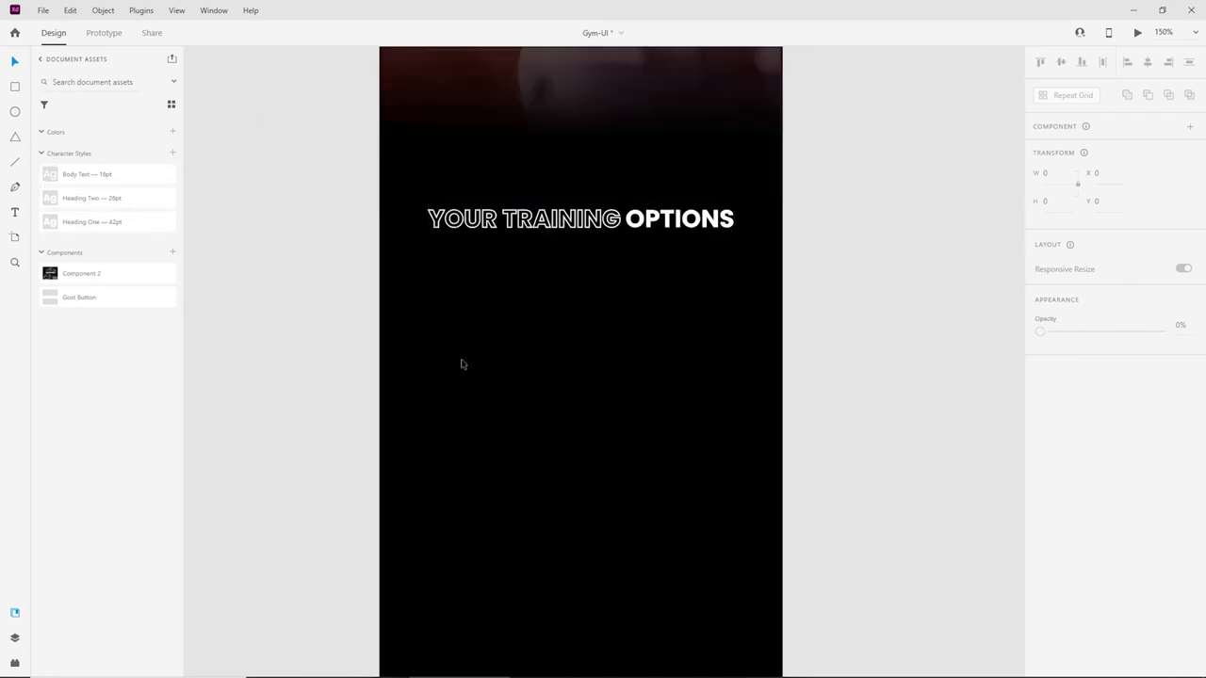
{"action": "scroll", "coordinate": [498, 355], "scroll_direction": "down", "scroll_amount": 2}
{"action": "left_click", "coordinate": [723, 325]}
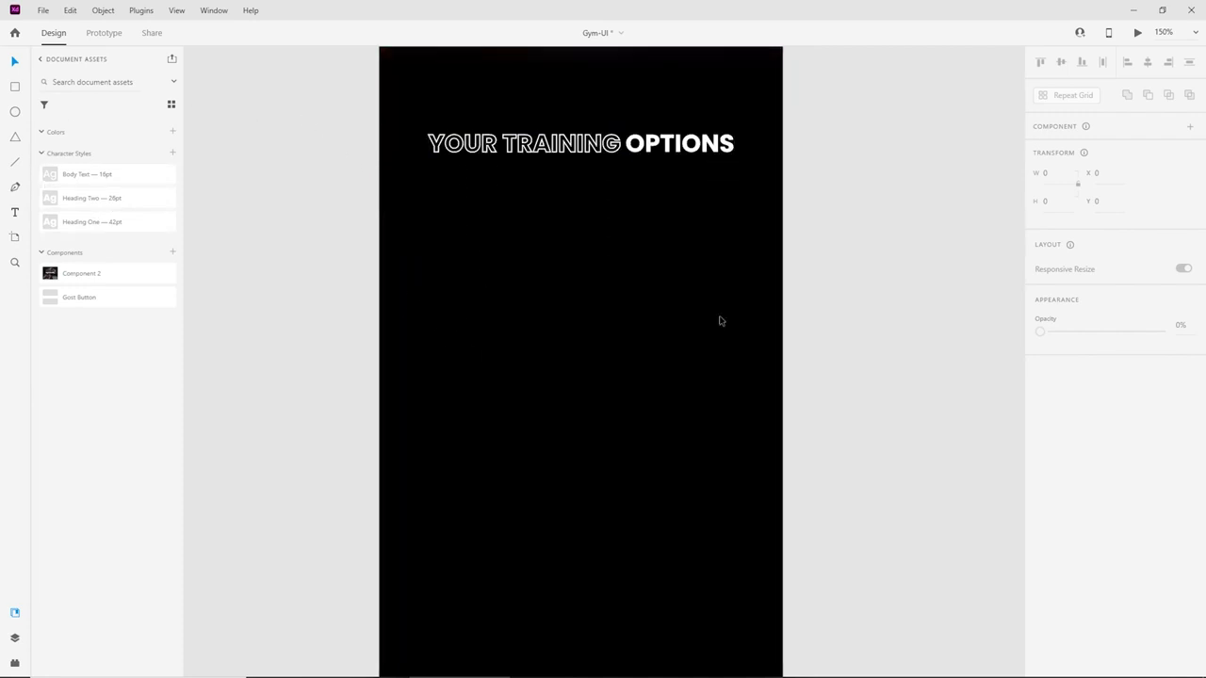
{"action": "left_click", "coordinate": [1040, 484]}
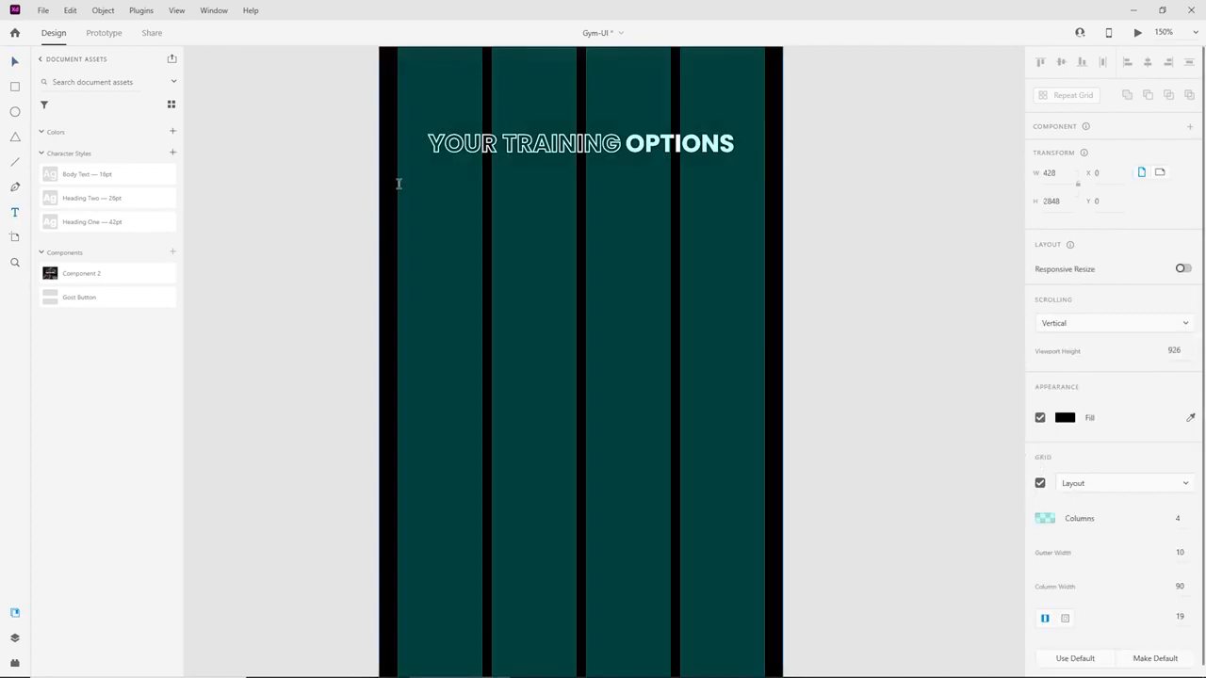
Add a 390-wide paragraph at X 19, Y 1821 beginning "Defy your limits and pursue your fitness goals" and apply the Body Text 16pt style.
{"action": "left_click_drag", "start_coordinate": [398, 184], "coordinate": [771, 375]}
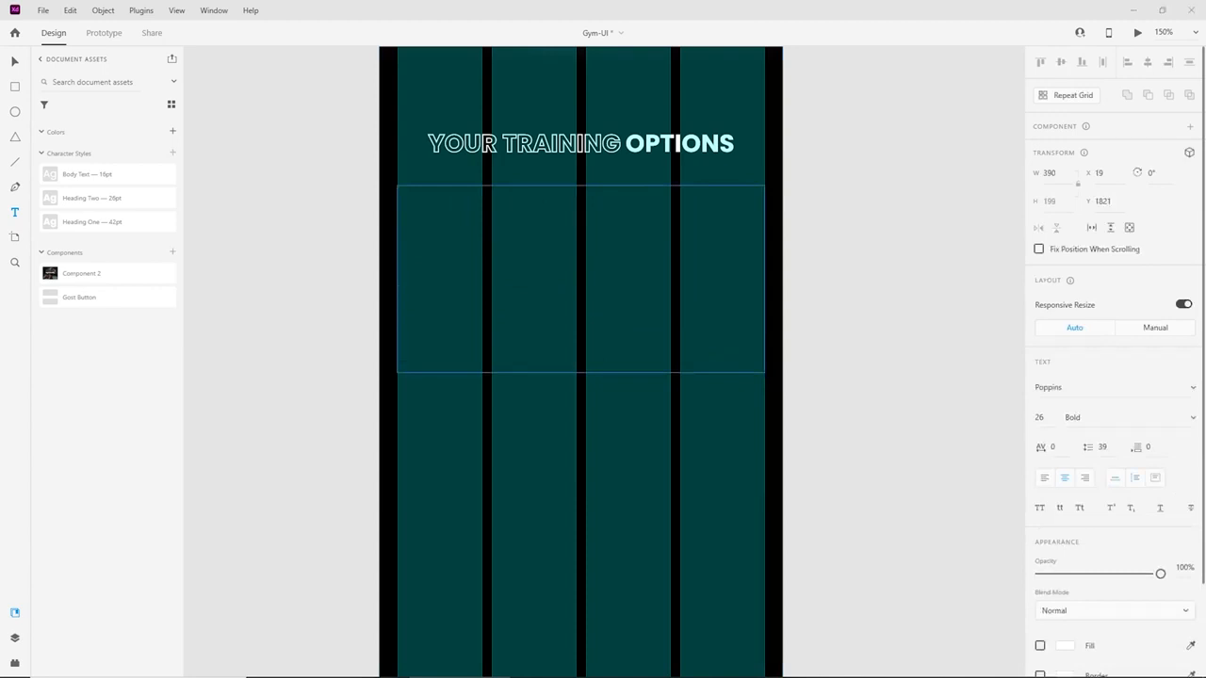
{"action": "type", "text": "Defy your limits and pursue your fitness goals with a complimentary all-access gym pass! Try our wide-variety of classes, train with world-class coaches, and access the equipment you need. Available at participating locations. Offers vary by location. Terms and conditions may apply."}
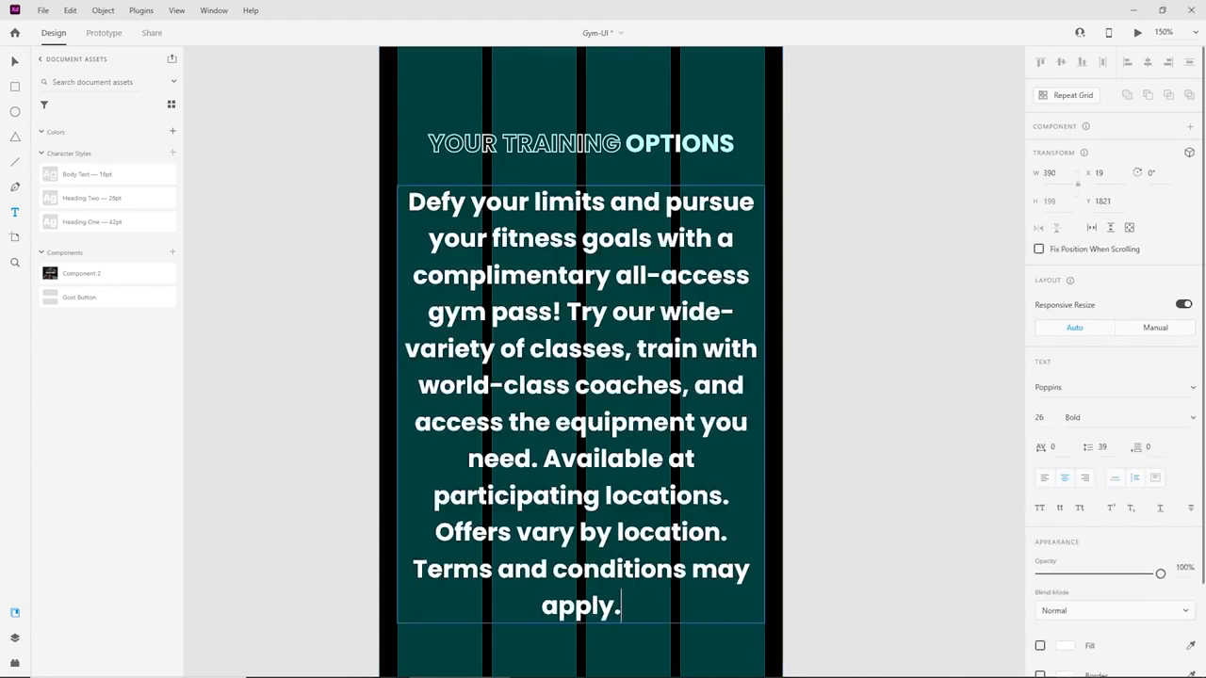
{"action": "left_click", "coordinate": [15, 61]}
{"action": "scroll", "coordinate": [1131, 502], "scroll_direction": "down", "scroll_amount": 2}
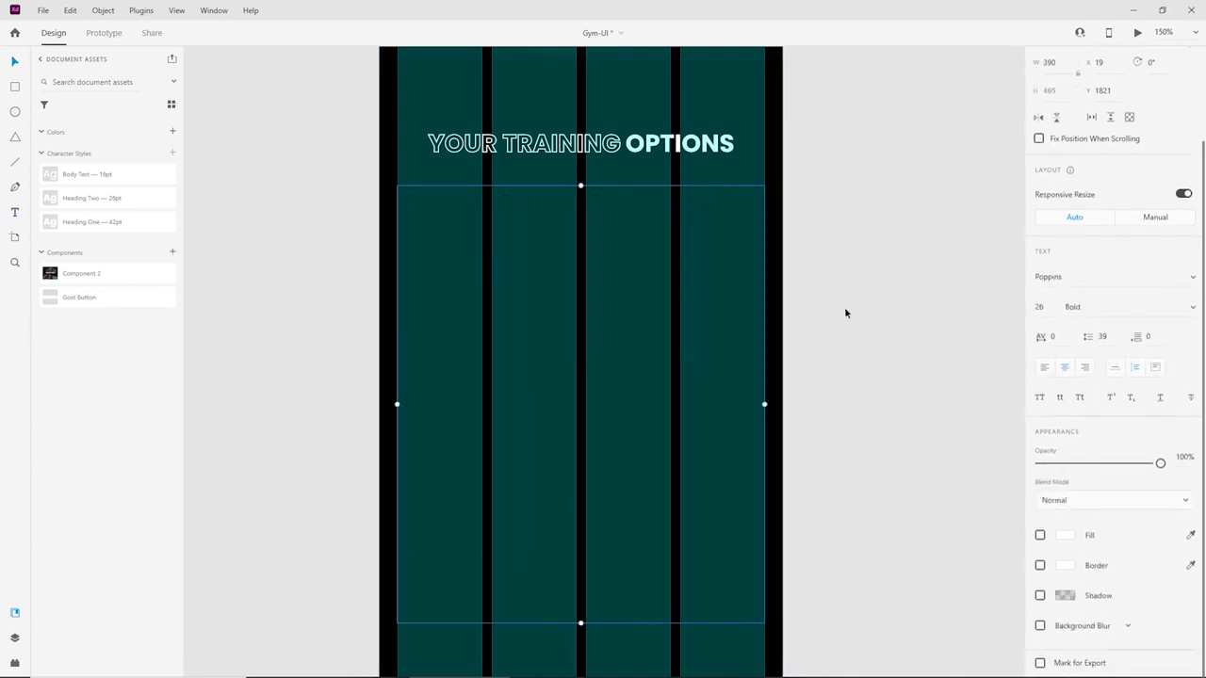
{"action": "left_click", "coordinate": [84, 175]}
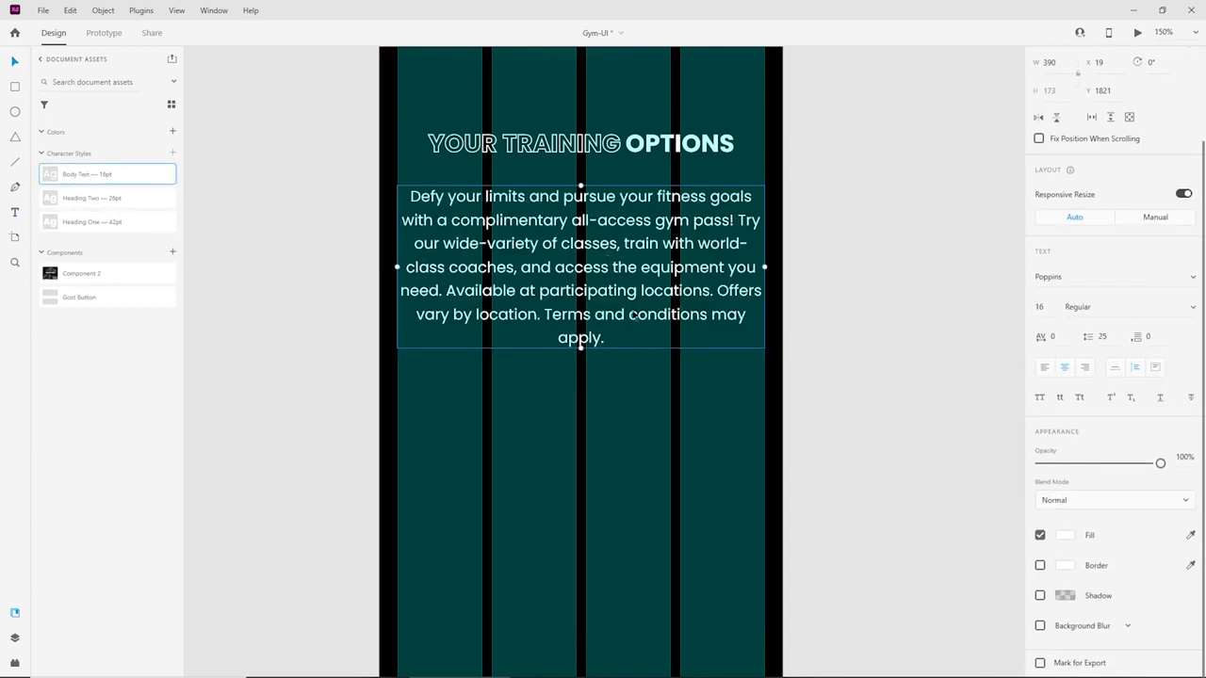
{"action": "left_click", "coordinate": [841, 301]}
Move the paragraph closer to the "YOUR TRAINING OPTIONS" heading, to Y 1806.
{"action": "scroll", "coordinate": [841, 301], "scroll_direction": "up", "scroll_amount": 3}
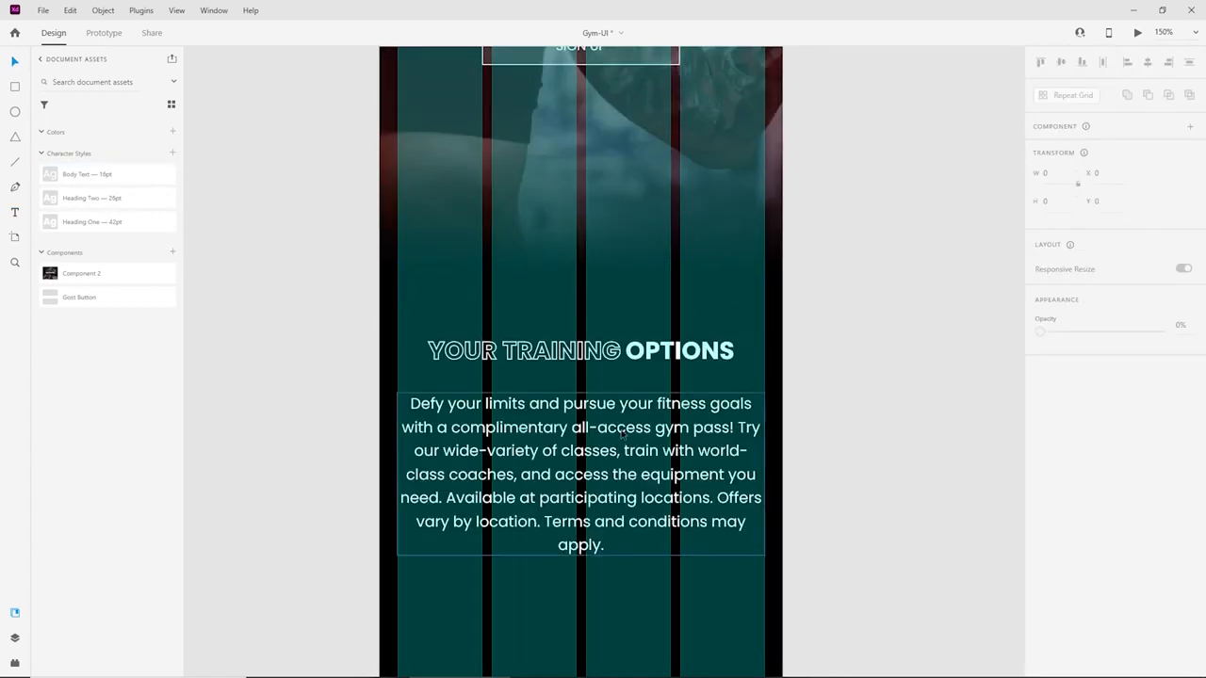
{"action": "left_click", "coordinate": [622, 427]}
{"action": "left_click_drag", "start_coordinate": [622, 427], "coordinate": [623, 420]}
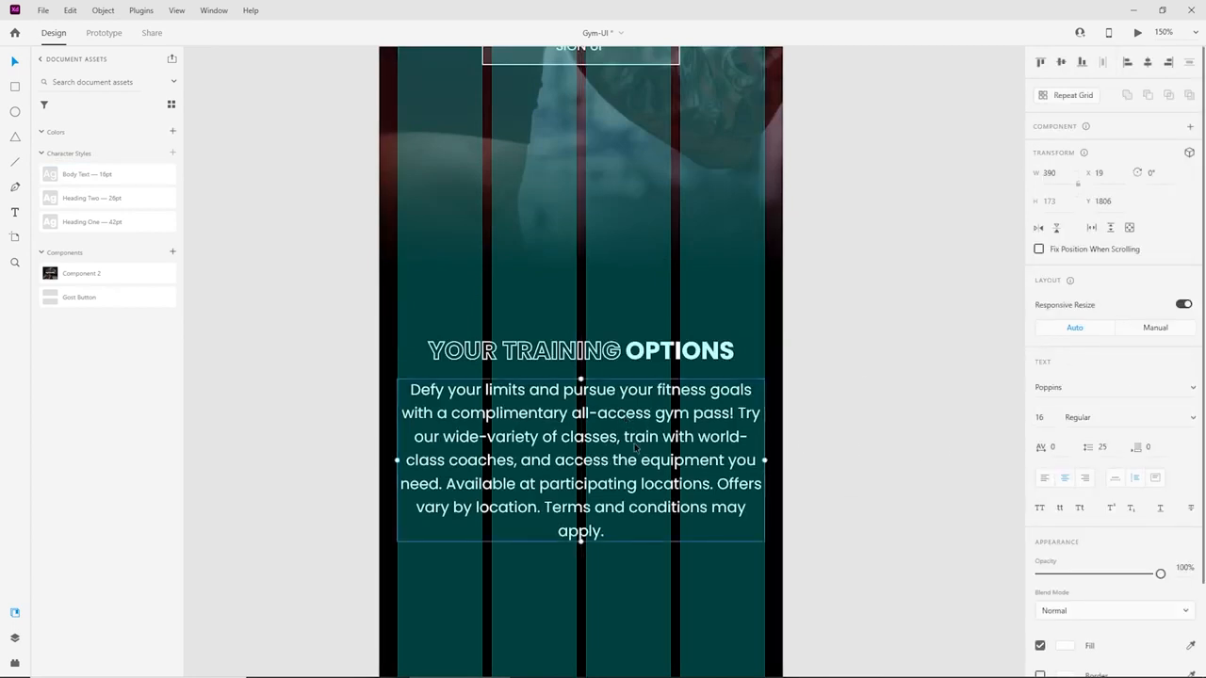
{"action": "left_click", "coordinate": [816, 419]}
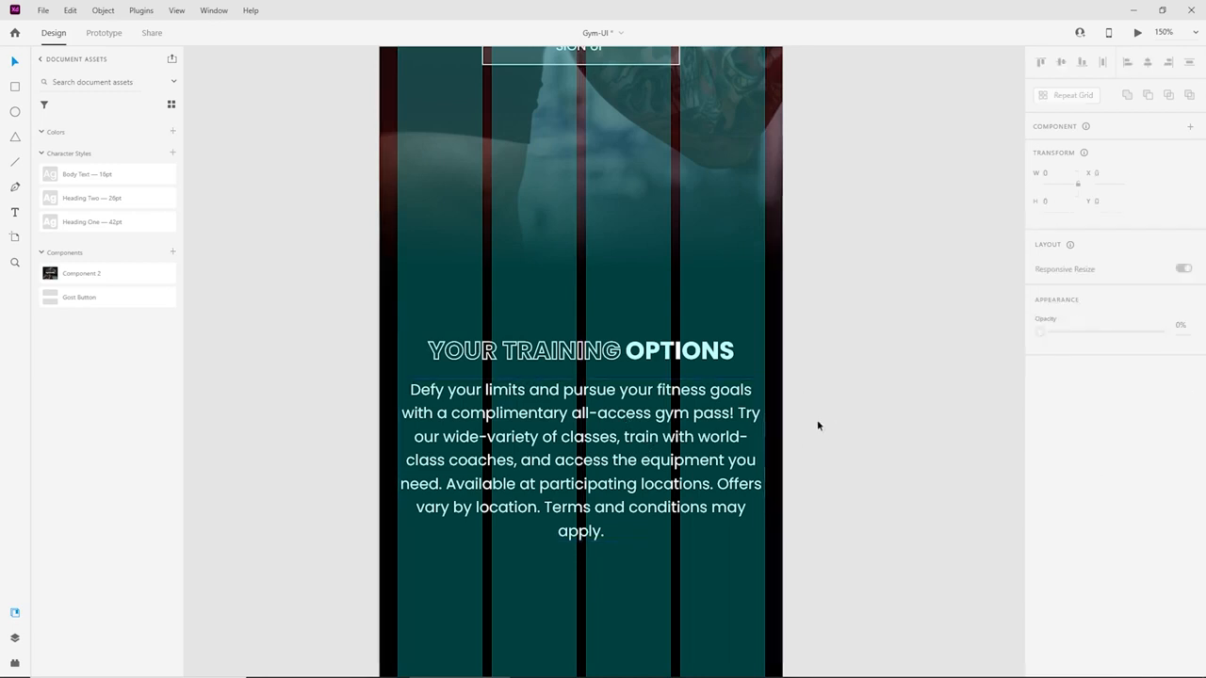
Place the Support card from beside the artboard directly under the training options paragraph, at X 19, Y 2003.
{"action": "scroll", "coordinate": [809, 363], "scroll_direction": "down", "scroll_amount": 1}
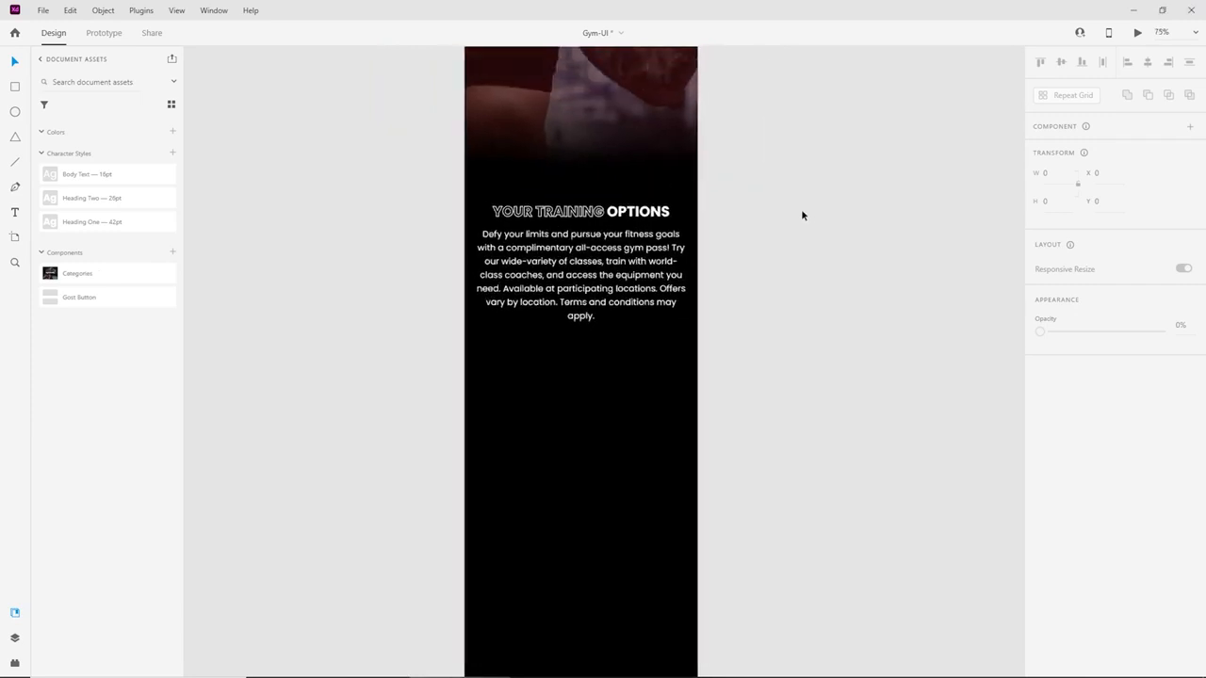
{"action": "scroll", "coordinate": [802, 213], "scroll_direction": "down", "scroll_amount": 2}
{"action": "scroll", "coordinate": [691, 191], "scroll_direction": "up", "scroll_amount": 5}
{"action": "scroll", "coordinate": [673, 228], "scroll_direction": "left", "scroll_amount": 3}
{"action": "scroll", "coordinate": [673, 228], "scroll_direction": "left", "scroll_amount": 5}
{"action": "scroll", "coordinate": [673, 228], "scroll_direction": "up", "scroll_amount": 2}
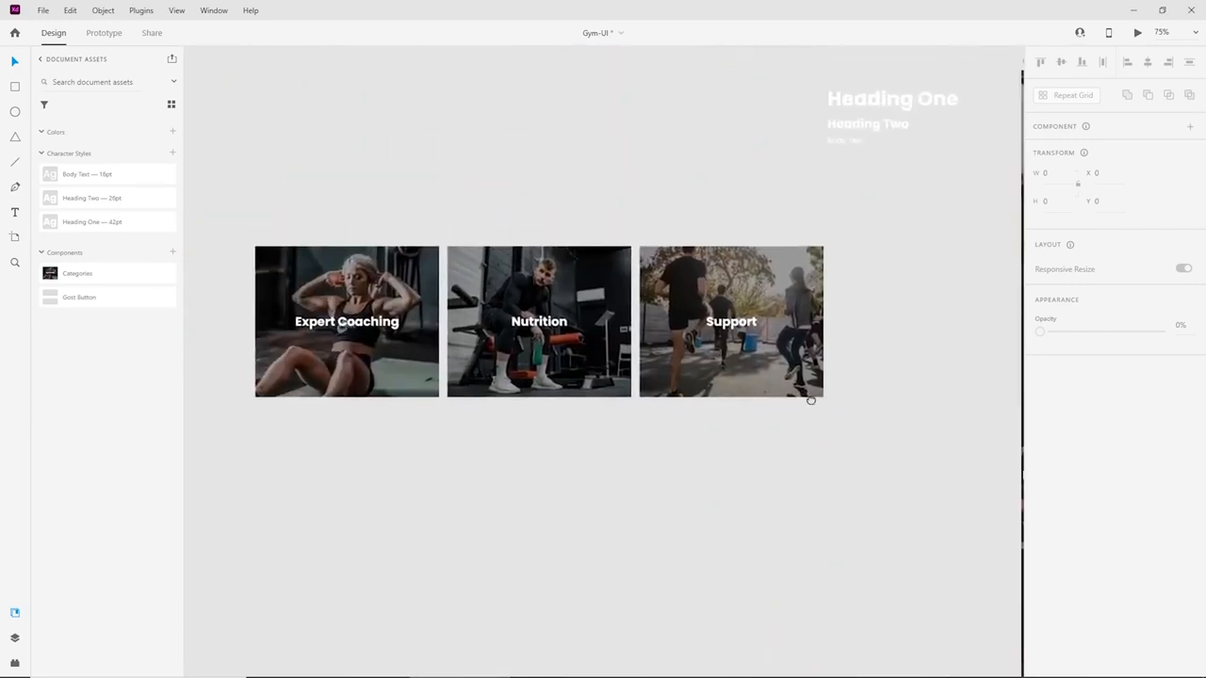
{"action": "scroll", "coordinate": [673, 228], "scroll_direction": "right", "scroll_amount": 5}
{"action": "scroll", "coordinate": [672, 228], "scroll_direction": "down", "scroll_amount": 2}
{"action": "left_click", "coordinate": [452, 188]}
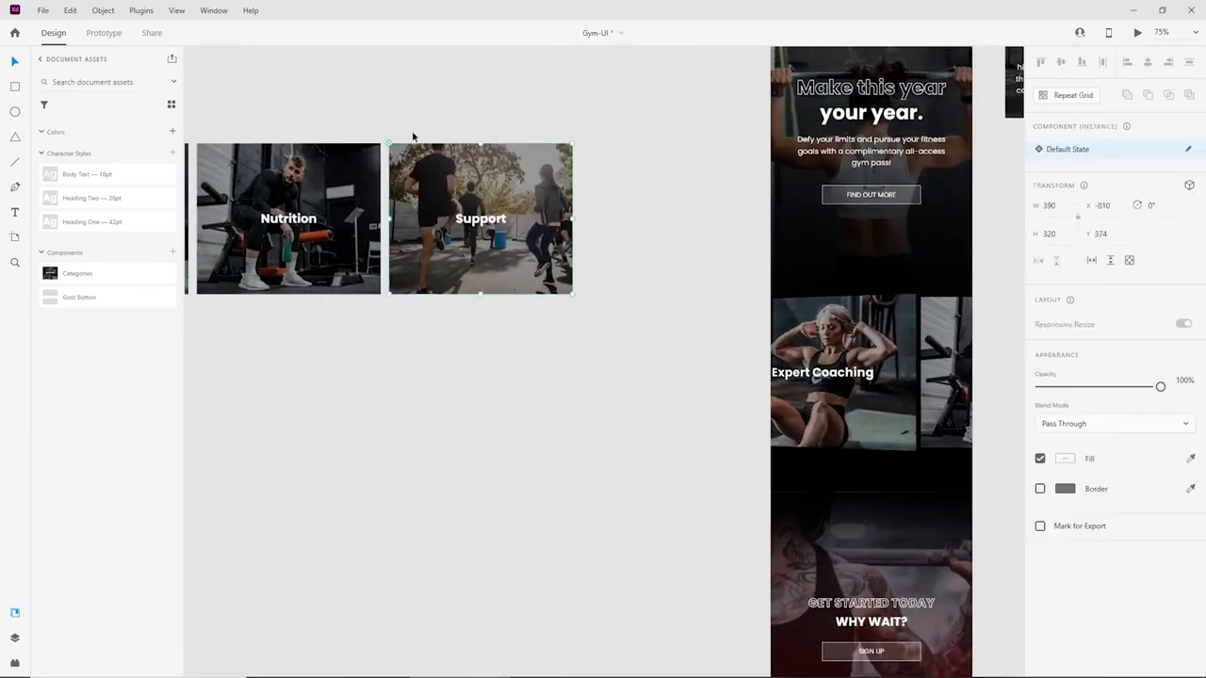
{"action": "left_click_drag", "start_coordinate": [500, 200], "coordinate": [722, 539]}
{"action": "scroll", "coordinate": [748, 296], "scroll_direction": "down", "scroll_amount": 5}
{"action": "scroll", "coordinate": [748, 297], "scroll_direction": "right", "scroll_amount": 3}
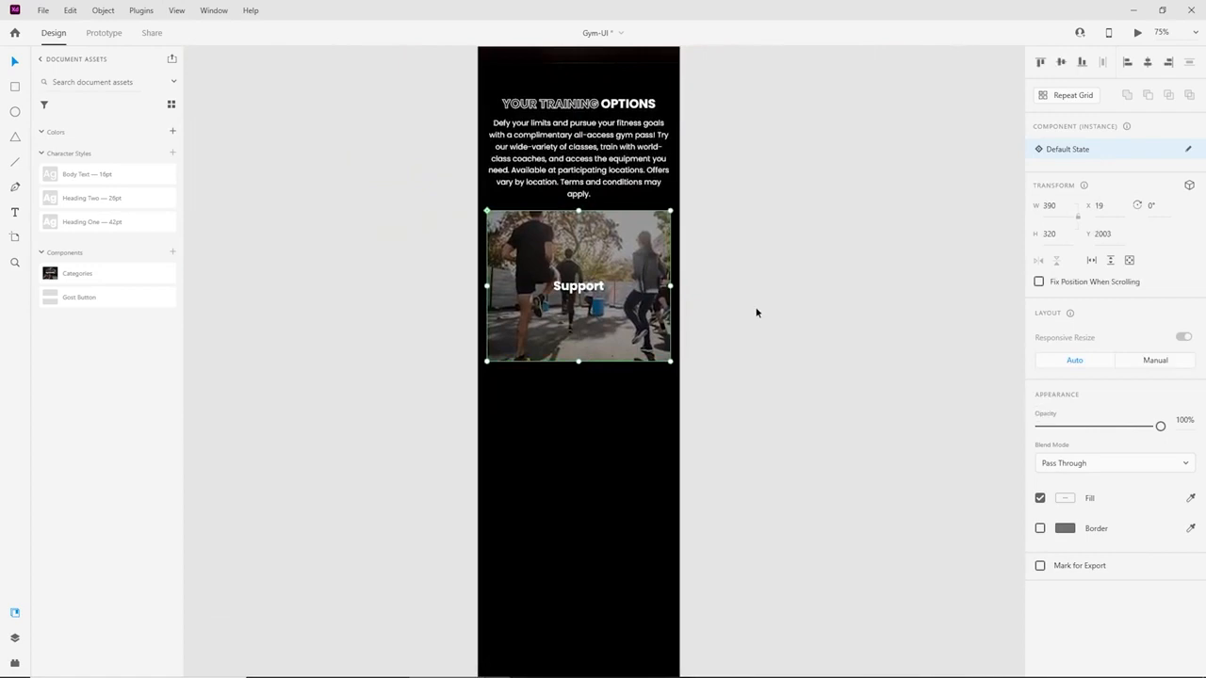
{"action": "key", "text": "ctrl+1"}
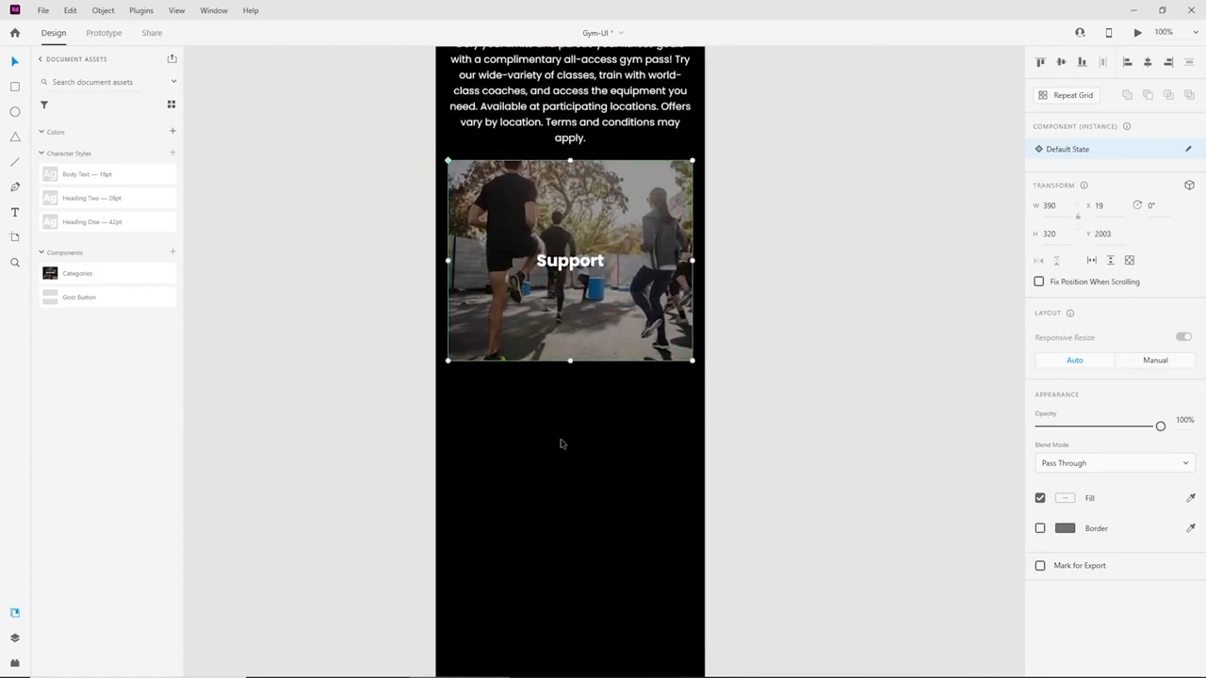
{"action": "scroll", "coordinate": [554, 516], "scroll_direction": "up", "scroll_amount": 3}
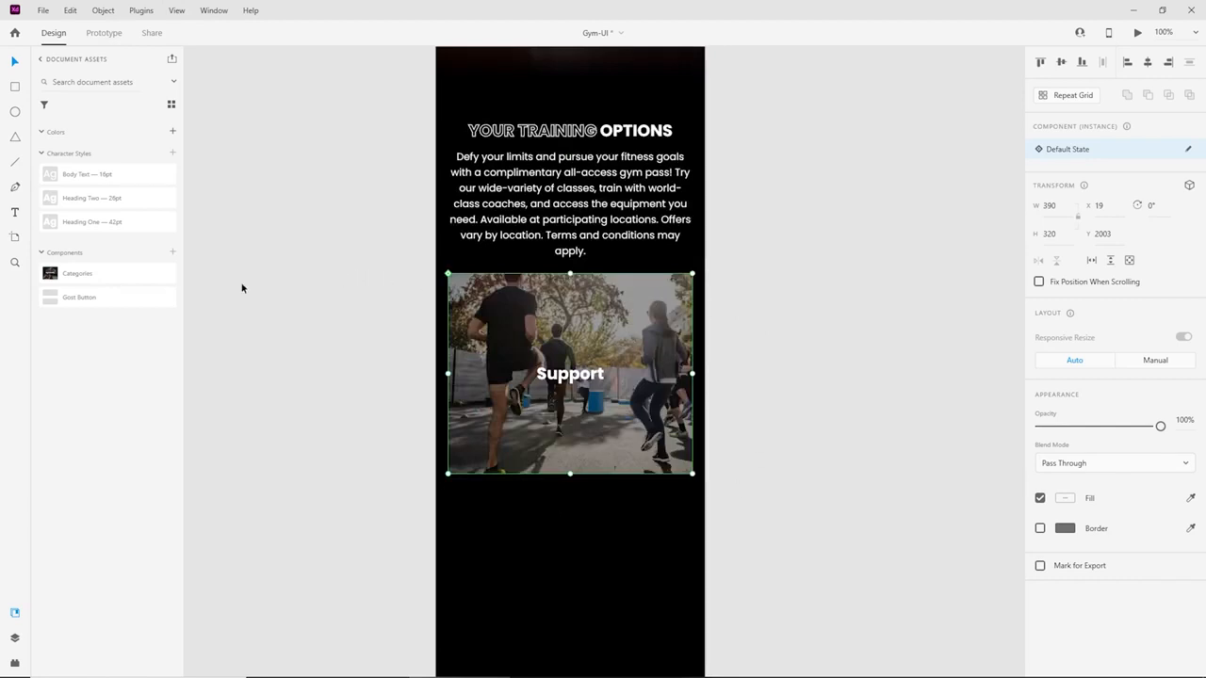
Ungroup the Support card component and move all its parts down together to Y 2014.
{"action": "right_click", "coordinate": [521, 324]}
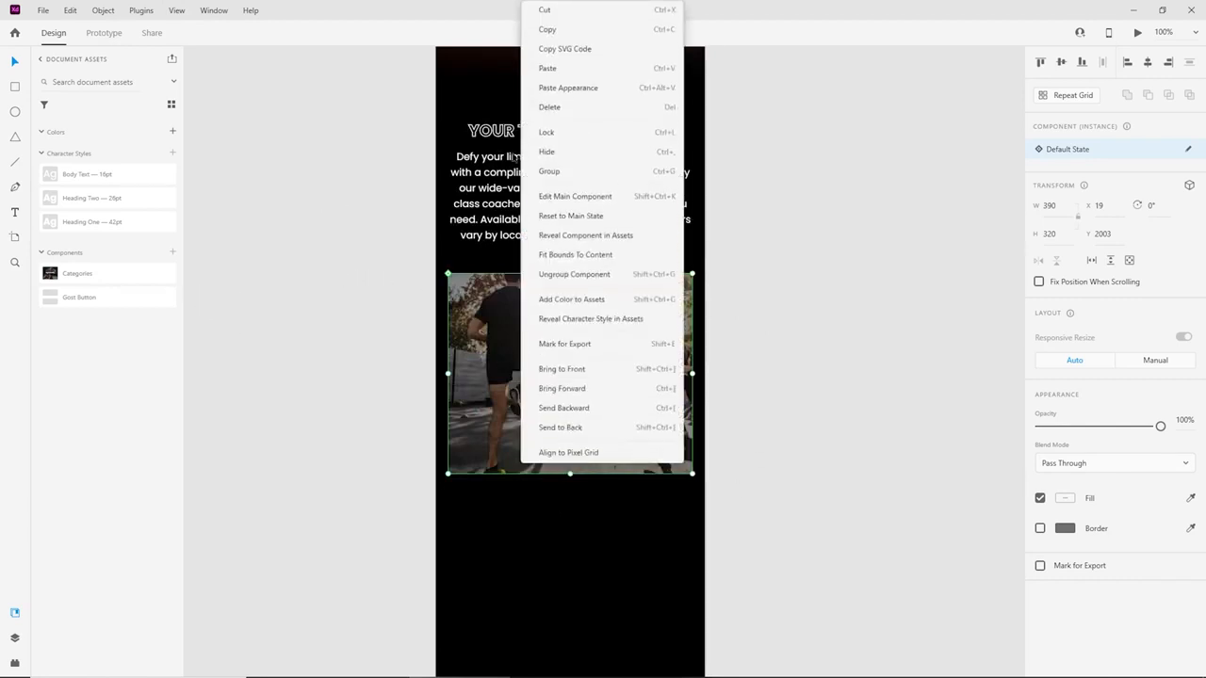
{"action": "left_click", "coordinate": [577, 274]}
{"action": "left_click", "coordinate": [613, 506]}
{"action": "scroll", "coordinate": [614, 490], "scroll_direction": "down", "scroll_amount": 3}
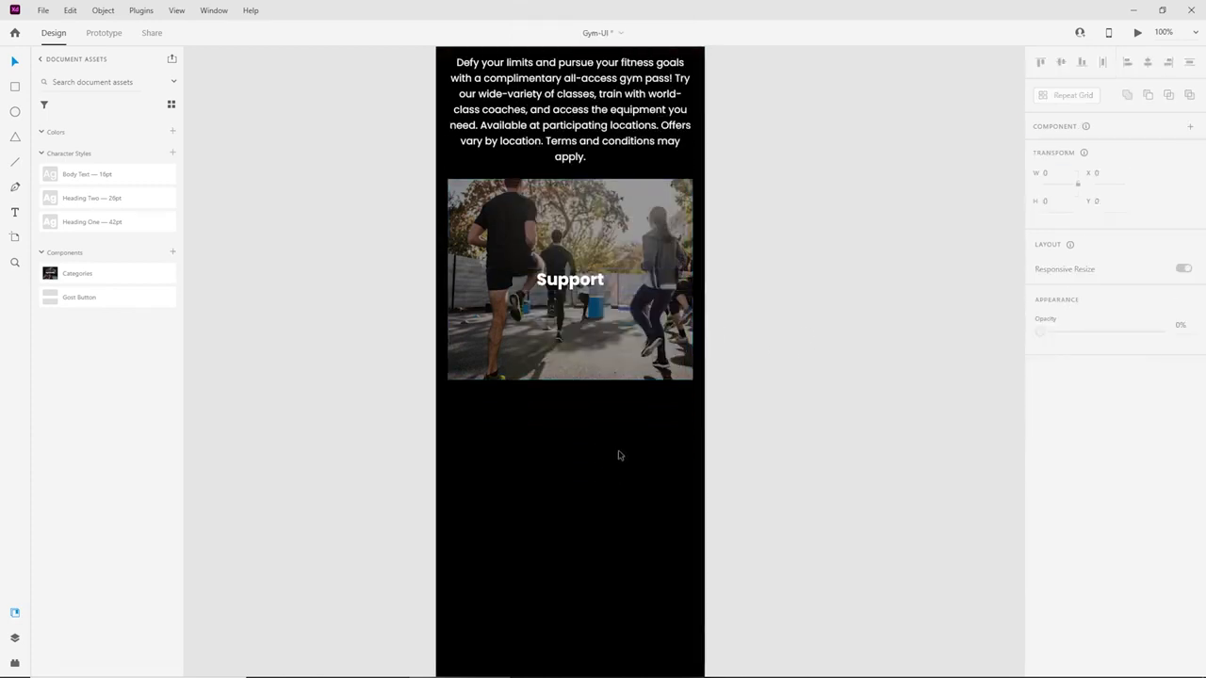
{"action": "scroll", "coordinate": [619, 456], "scroll_direction": "up", "scroll_amount": 2}
{"action": "left_click", "coordinate": [507, 301]}
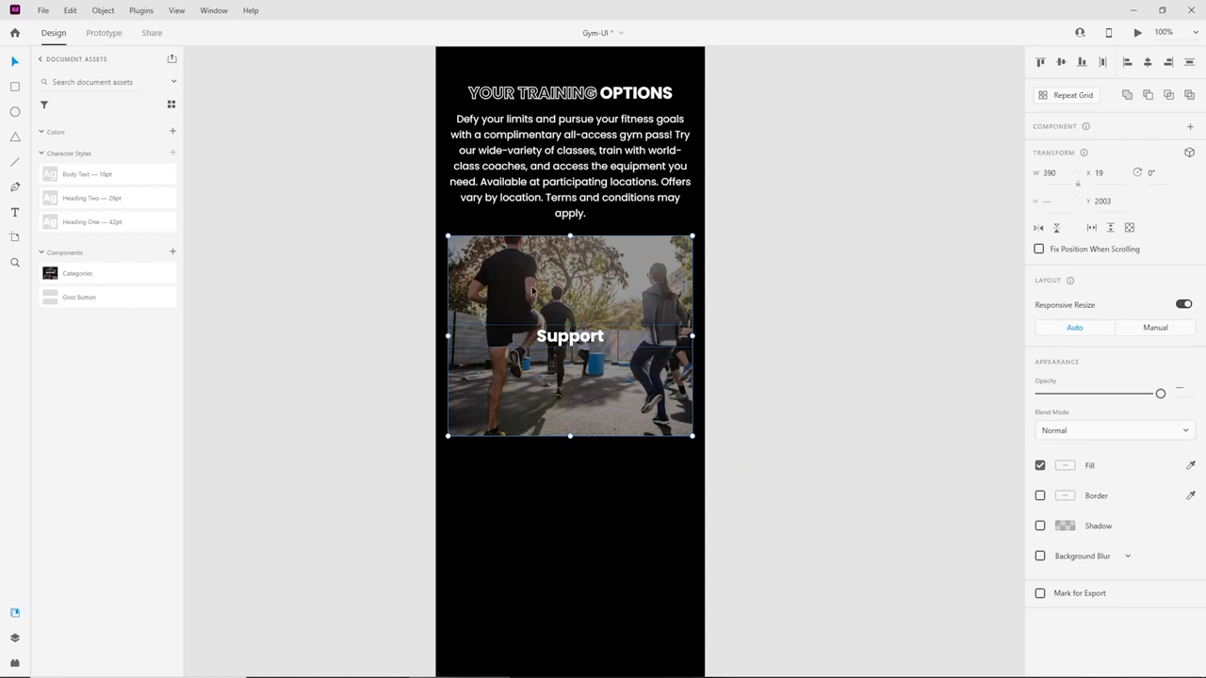
{"action": "left_click_drag", "start_coordinate": [533, 292], "coordinate": [532, 299]}
{"action": "key", "text": "ctrl+equal"}
{"action": "left_click", "coordinate": [786, 377]}
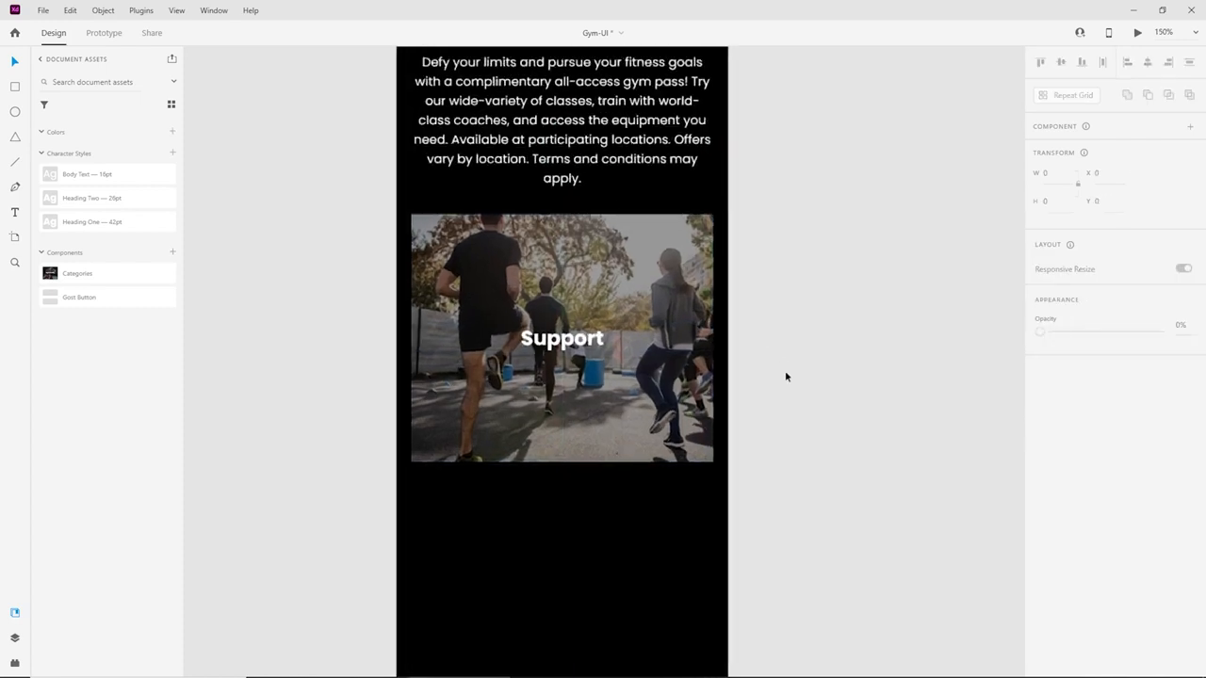
Move the card's "Support" title up to Y 2099 and change its text to "Small Group PT".
{"action": "left_click", "coordinate": [526, 347]}
{"action": "left_click_drag", "start_coordinate": [525, 348], "coordinate": [527, 293]}
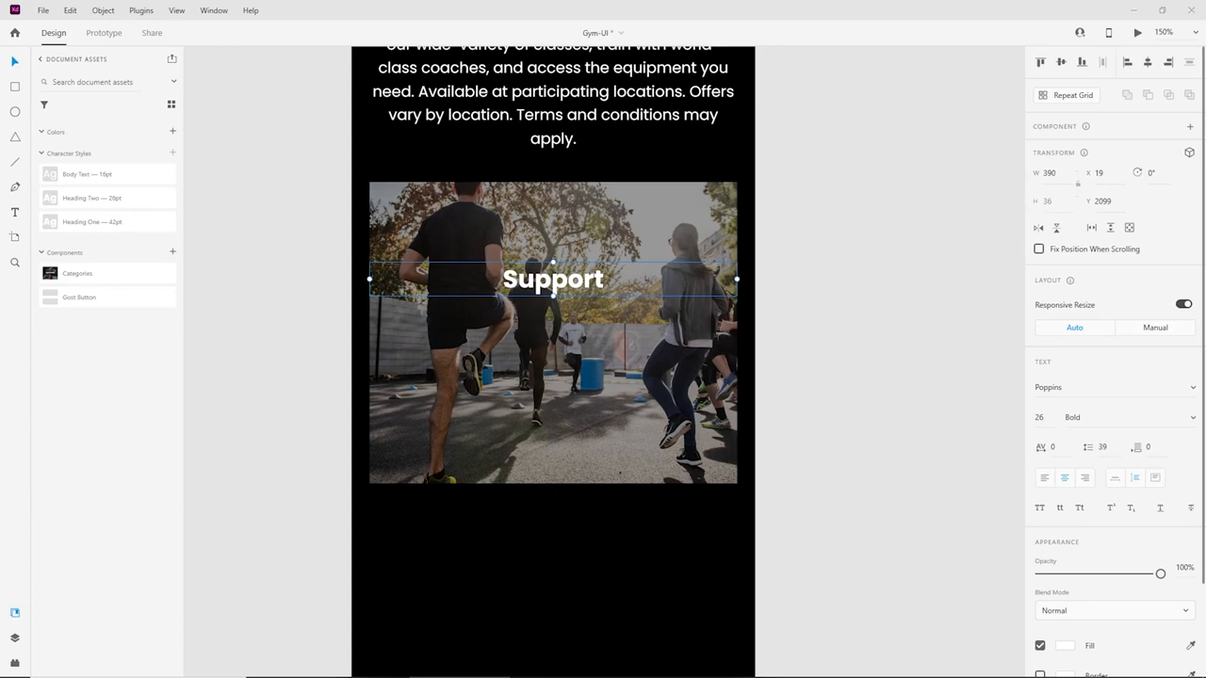
{"action": "key", "text": "Return"}
{"action": "type", "text": "Small Group PT"}
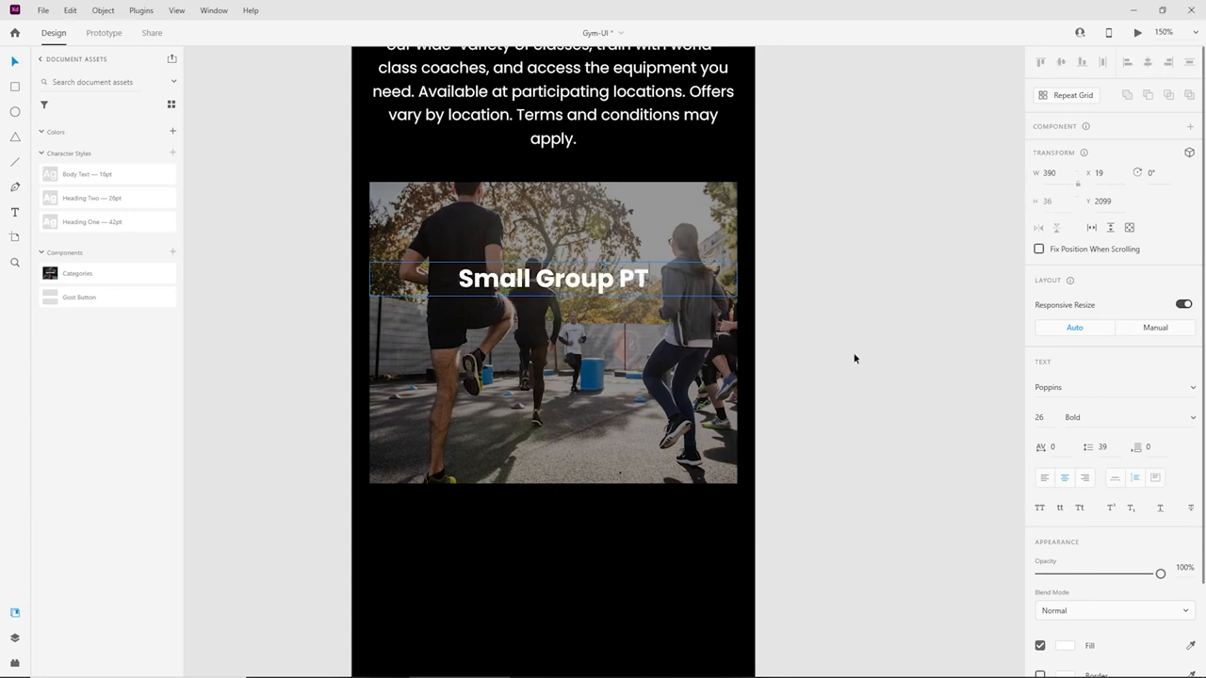
{"action": "key", "text": "Escape"}
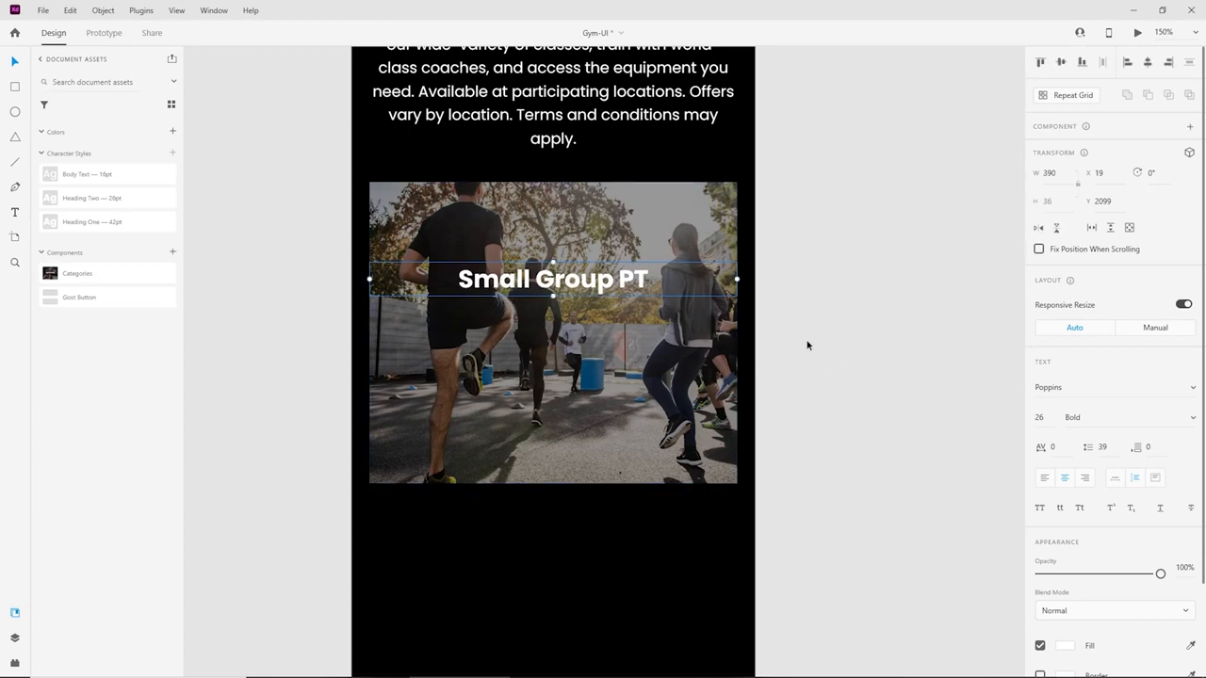
{"action": "left_click", "coordinate": [804, 342]}
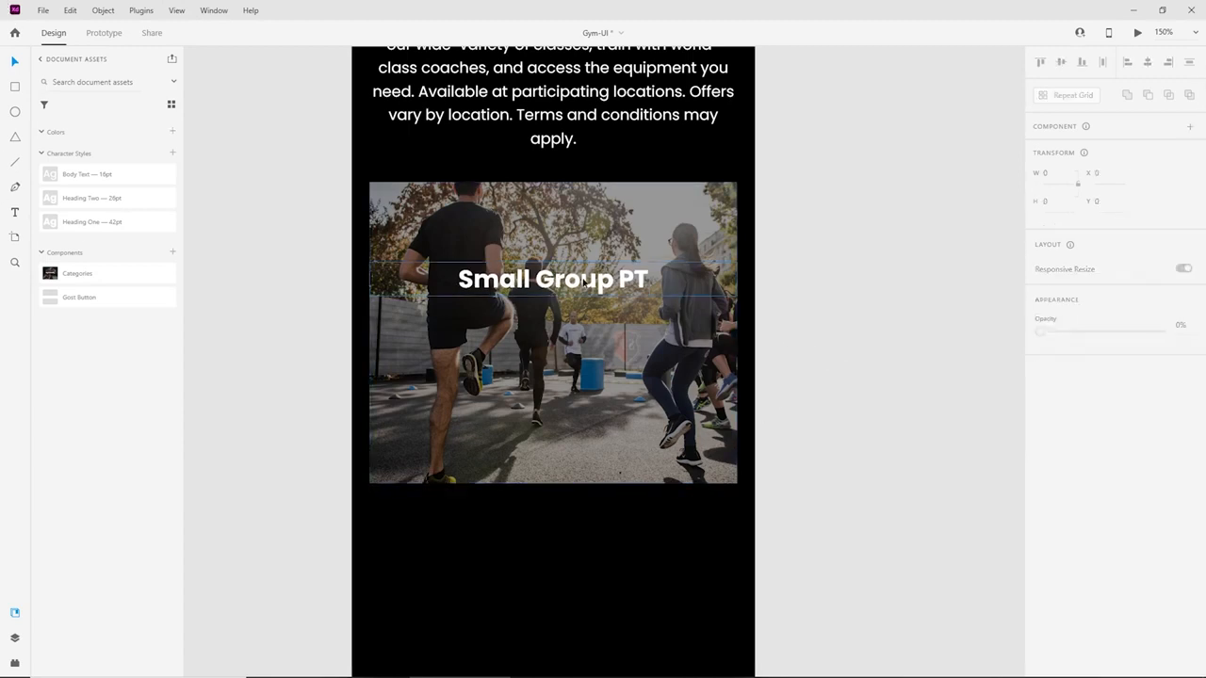
Add a 344-wide paragraph at X 41, Y 2157 beginning "Expect the unexpected in our signature" and apply the Body Text 16pt style.
{"action": "left_click", "coordinate": [14, 214]}
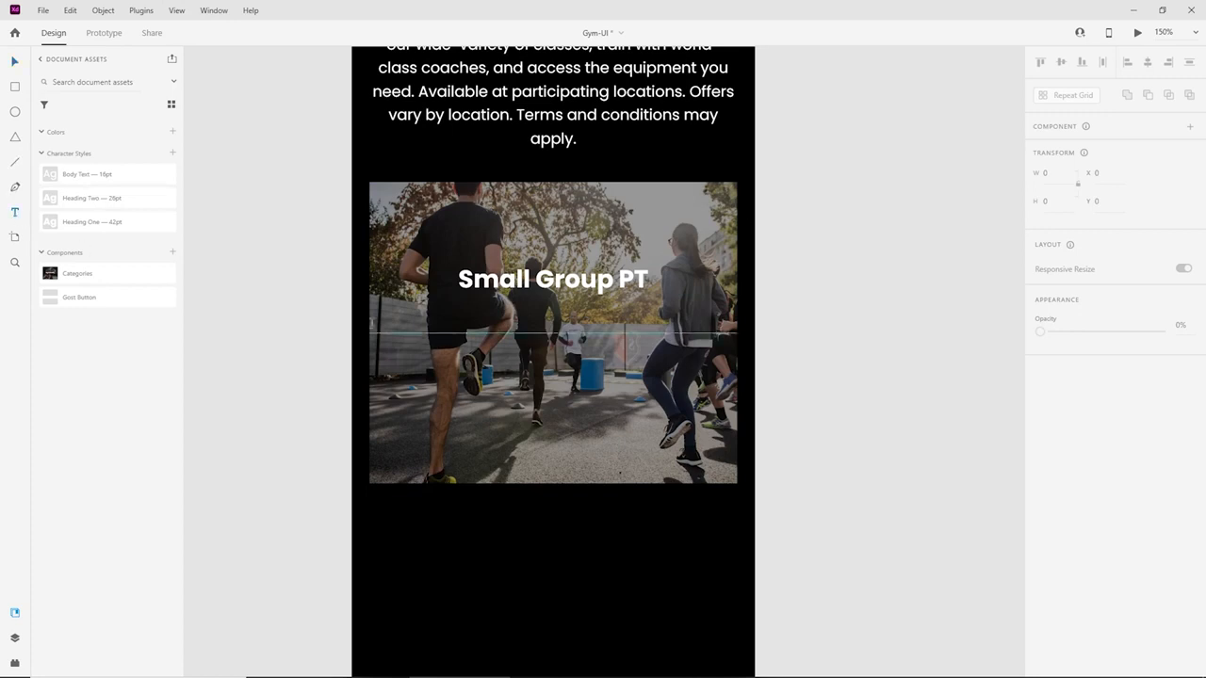
{"action": "mouse_move", "coordinate": [390, 317]}
{"action": "left_mouse_down"}
{"action": "mouse_move", "coordinate": [724, 420]}
{"action": "mouse_move", "coordinate": [715, 442]}
{"action": "left_mouse_up"}
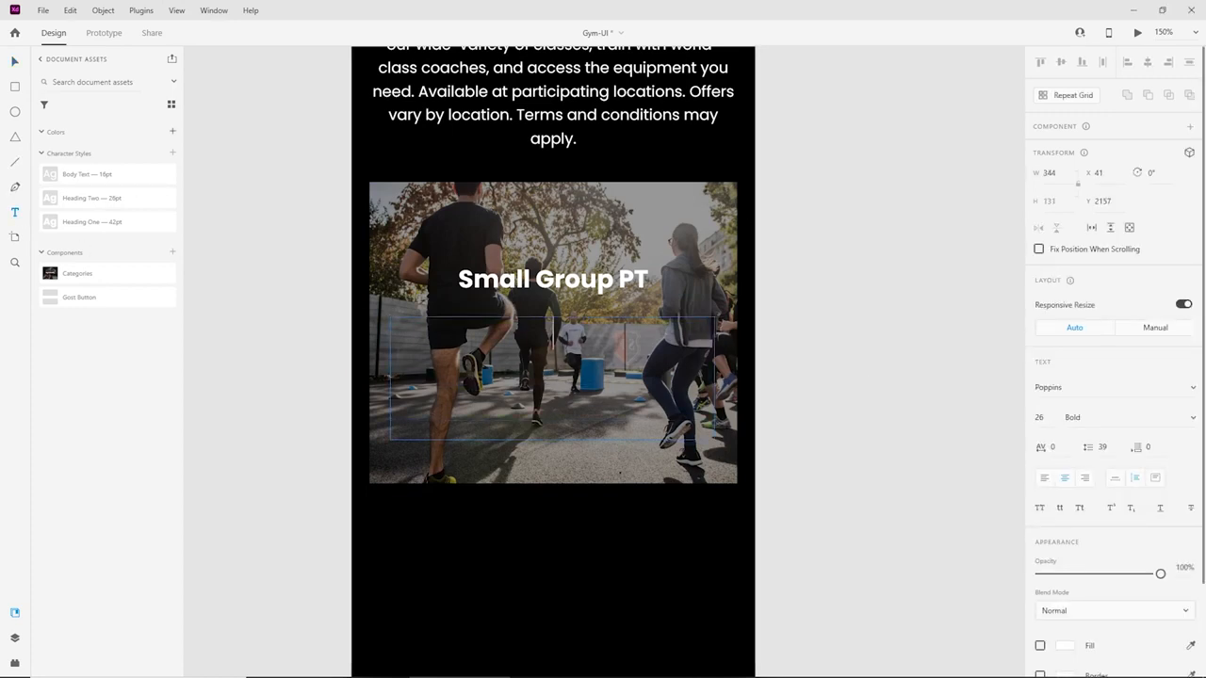
{"action": "type", "text": "Expect the unexpected in our signature high-intensity interval training class. Cycle through timed interval stations designed to consistently shock your system and deliver results."}
{"action": "key", "text": "ctrl+a"}
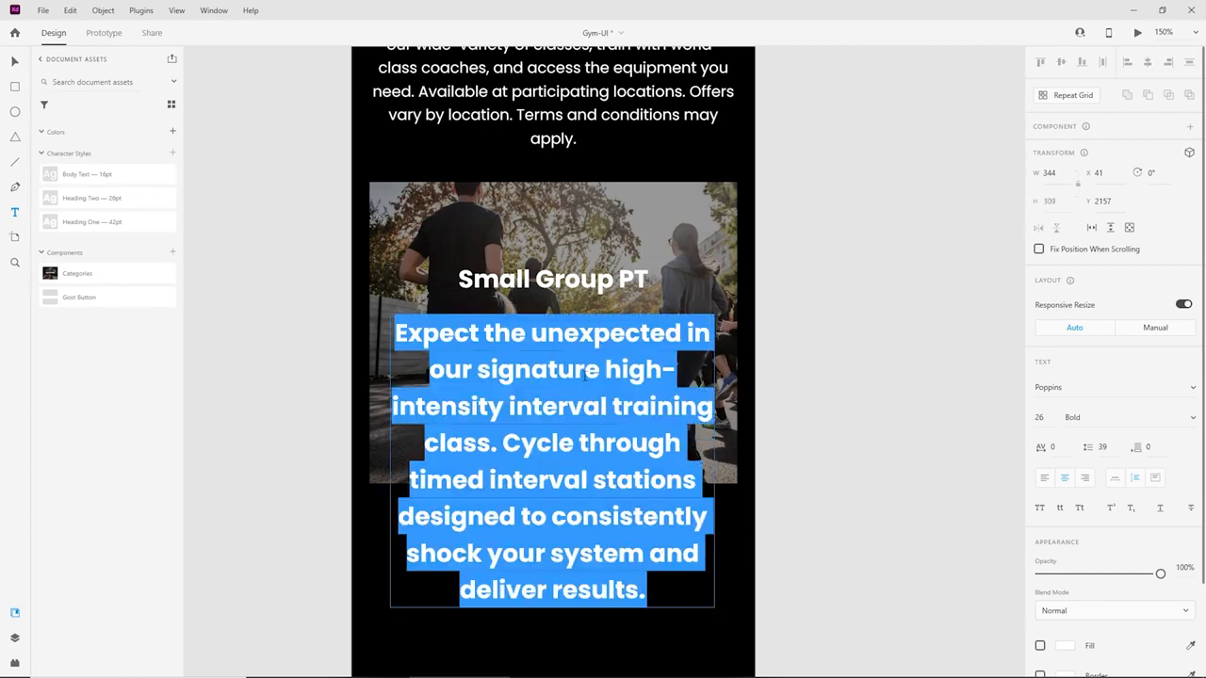
{"action": "left_click", "coordinate": [13, 62]}
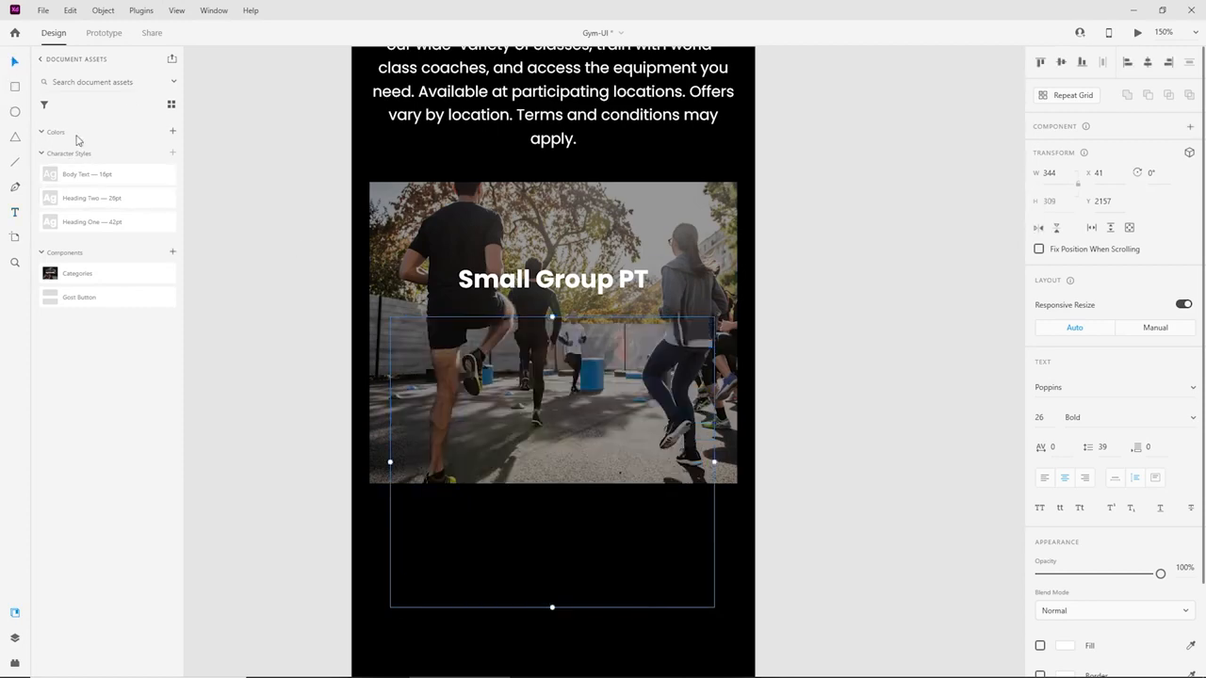
{"action": "left_click", "coordinate": [85, 176]}
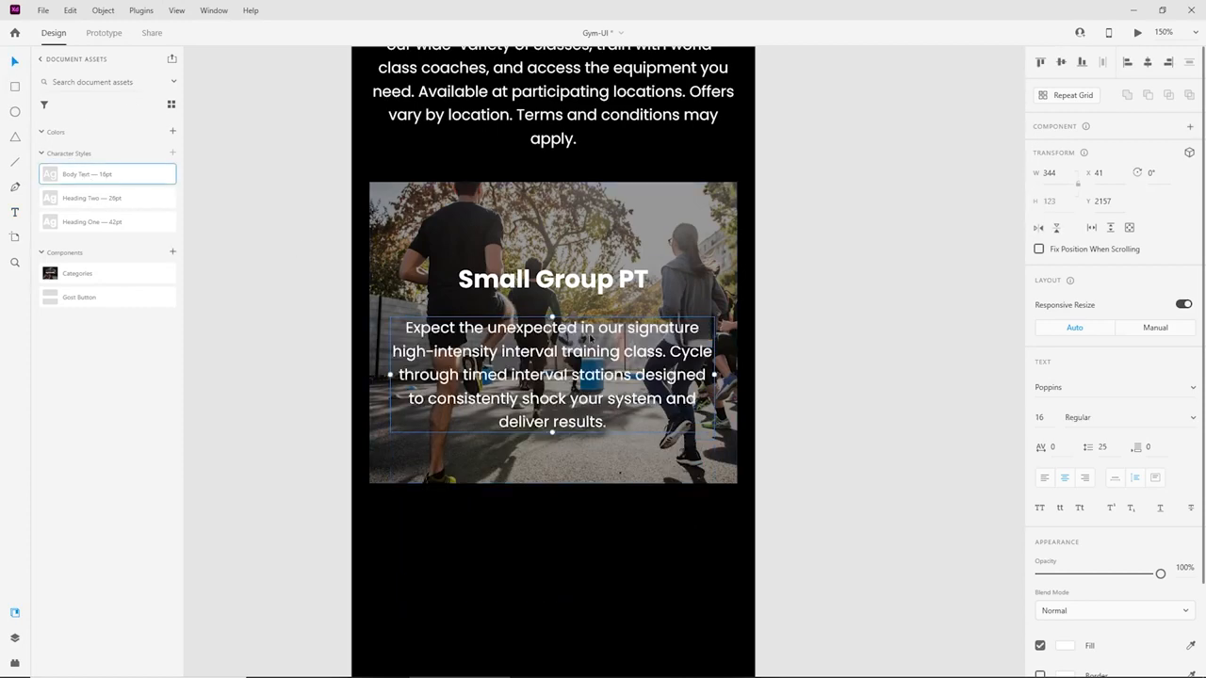
Move the card's description down to X 42, Y 2183 and its "Small Group PT" title down to Y 2135.
{"action": "left_click_drag", "start_coordinate": [591, 339], "coordinate": [590, 364]}
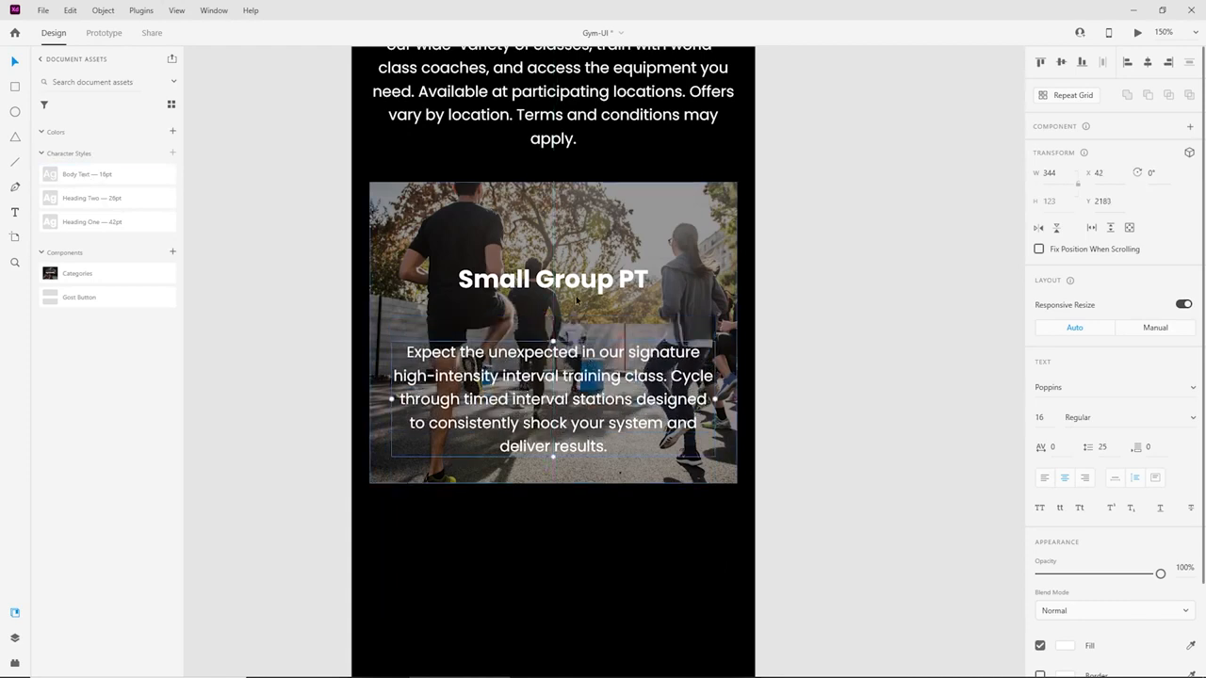
{"action": "left_click_drag", "start_coordinate": [577, 280], "coordinate": [576, 315]}
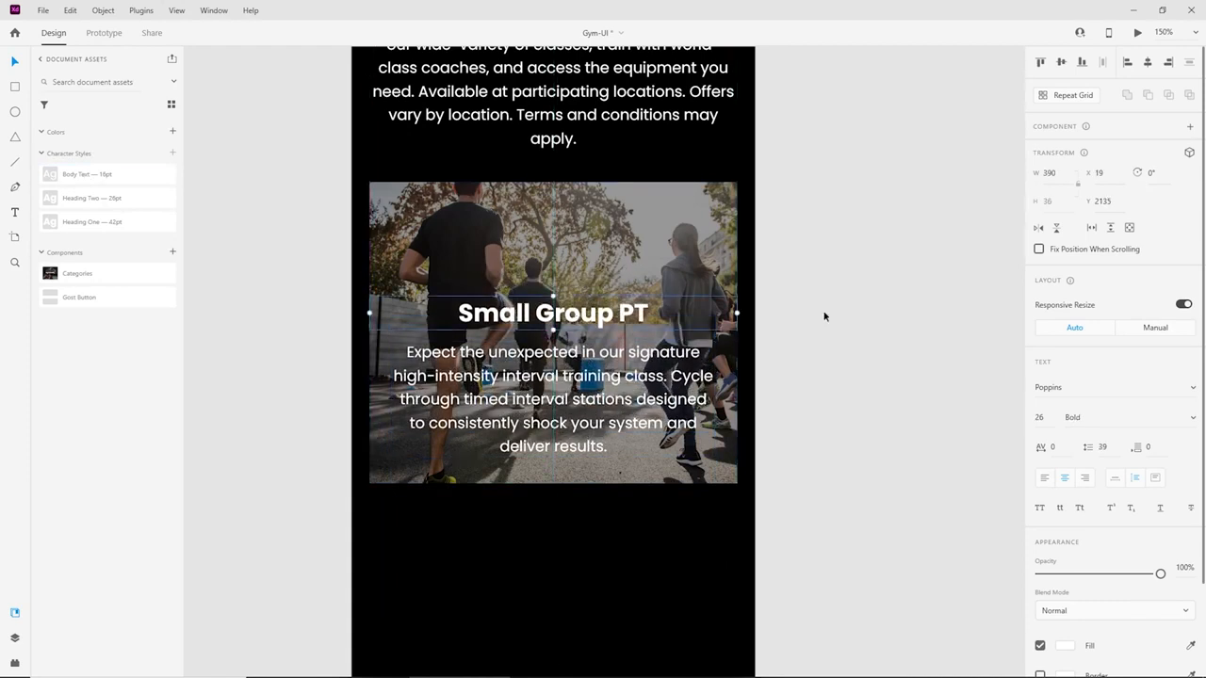
Set the opacity of the black overlay on the "Small Group PT" card to 60%.
{"action": "left_click", "coordinate": [665, 246]}
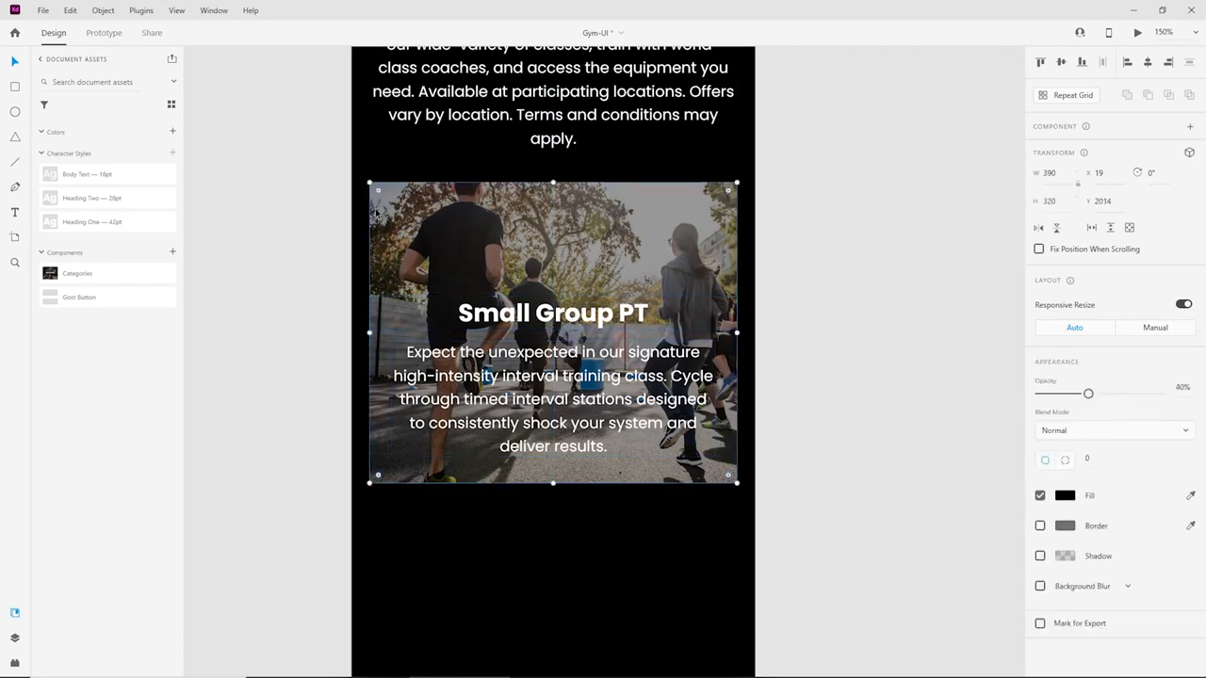
{"action": "type", "text": "60"}
{"action": "key", "text": "Return"}
{"action": "left_click", "coordinate": [805, 380]}
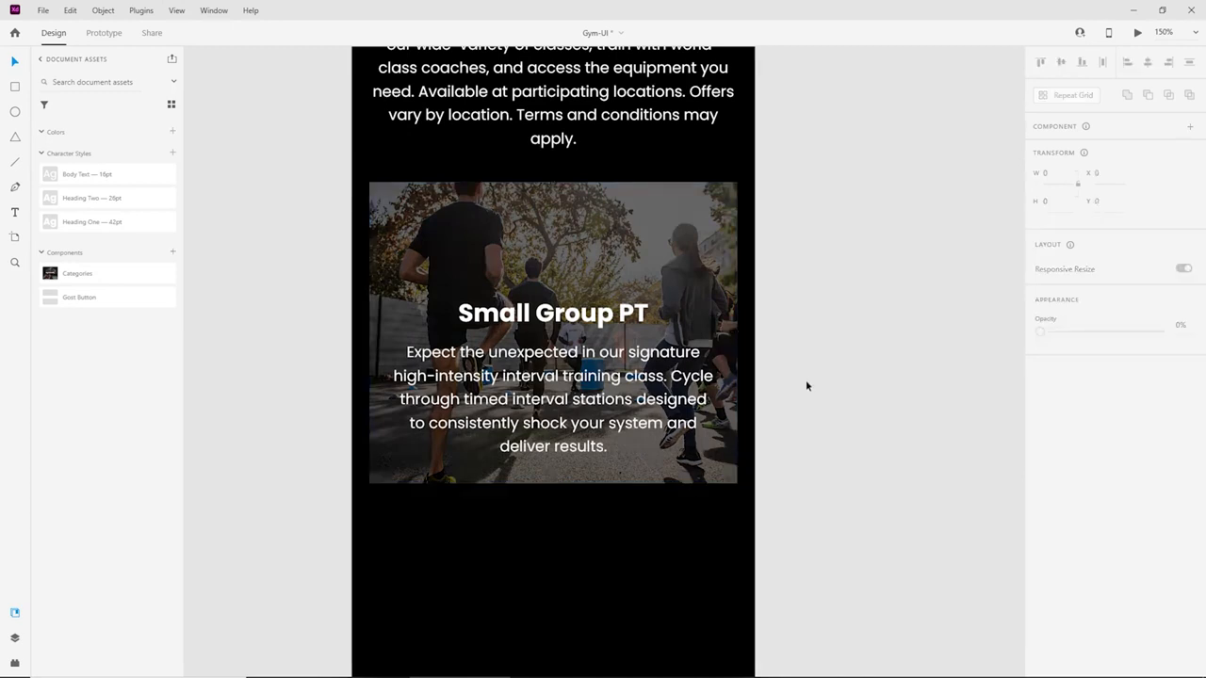
Nudge the card's description down to Y 2188 and its title slightly down to follow it.
{"action": "left_click_drag", "start_coordinate": [547, 385], "coordinate": [549, 390]}
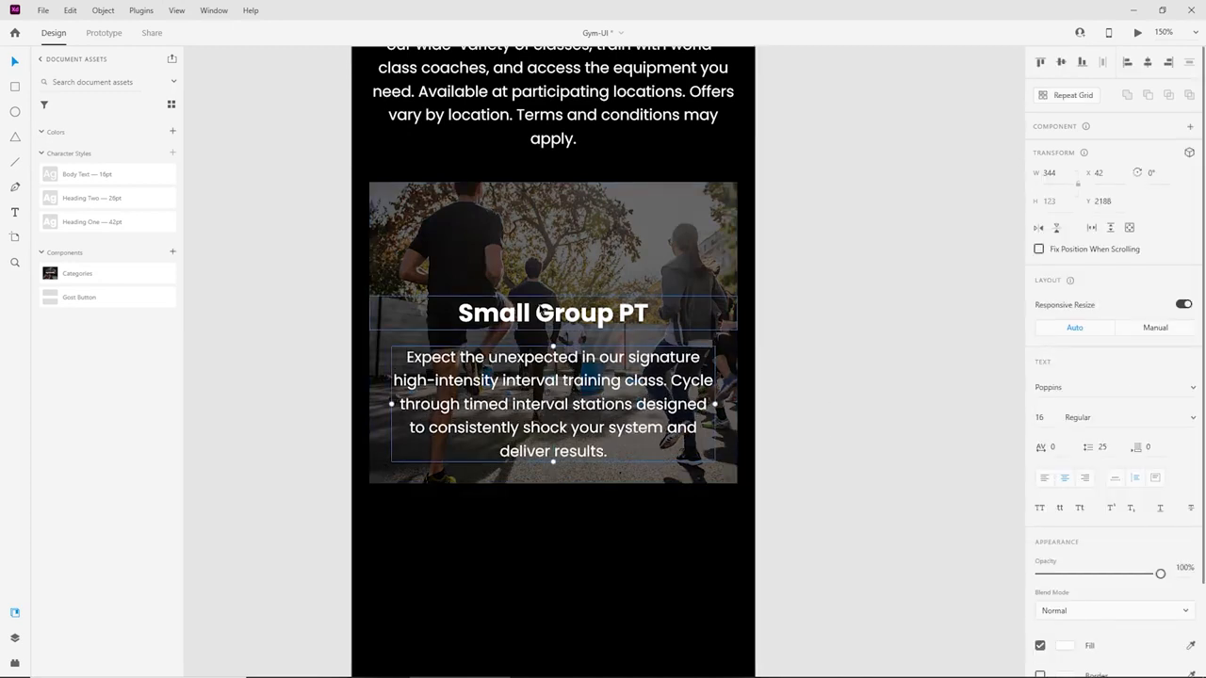
{"action": "left_click_drag", "start_coordinate": [544, 313], "coordinate": [546, 317]}
{"action": "left_click", "coordinate": [872, 366]}
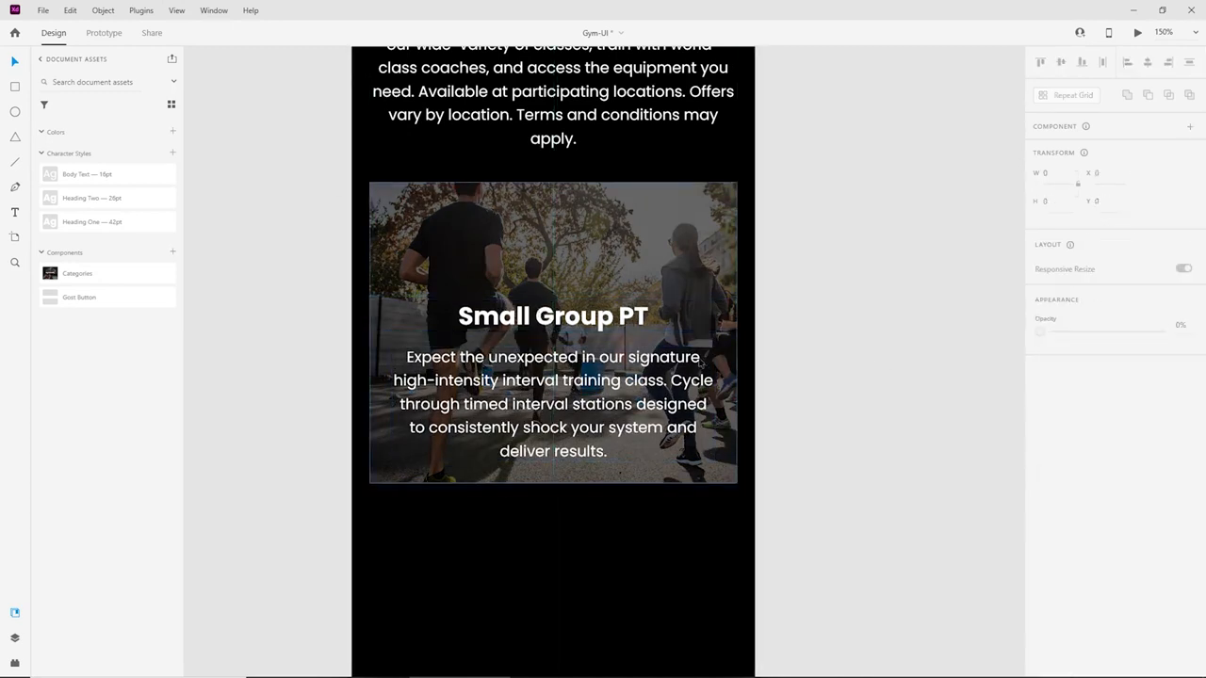
Turn the complete "Small Group PT" card into a repeat grid and extend it downward to three cards, 1009 high.
{"action": "key", "text": "ctrl+1"}
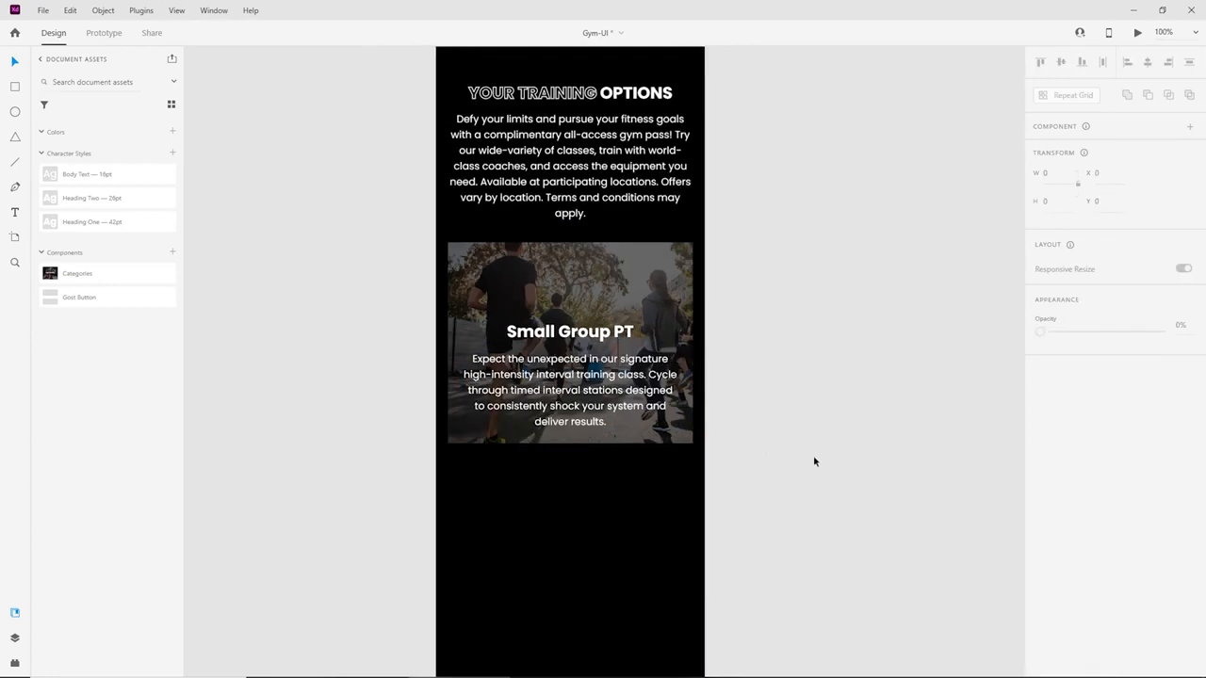
{"action": "left_click_drag", "start_coordinate": [828, 465], "coordinate": [477, 288]}
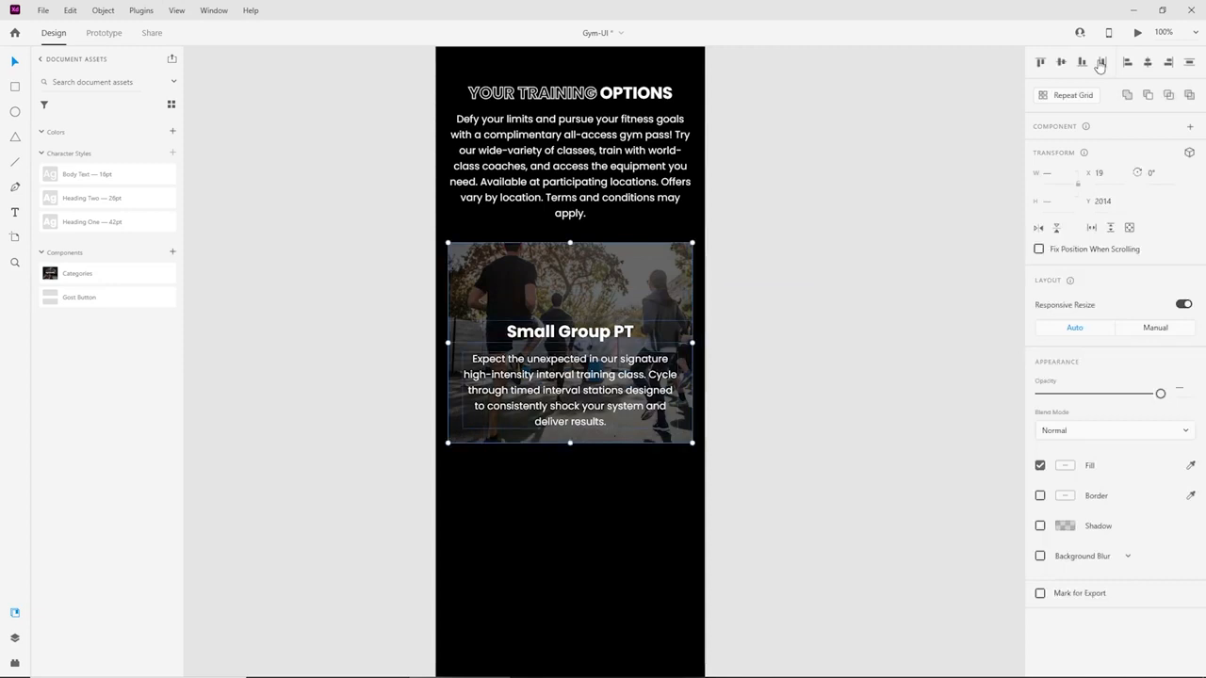
{"action": "left_click", "coordinate": [1052, 96]}
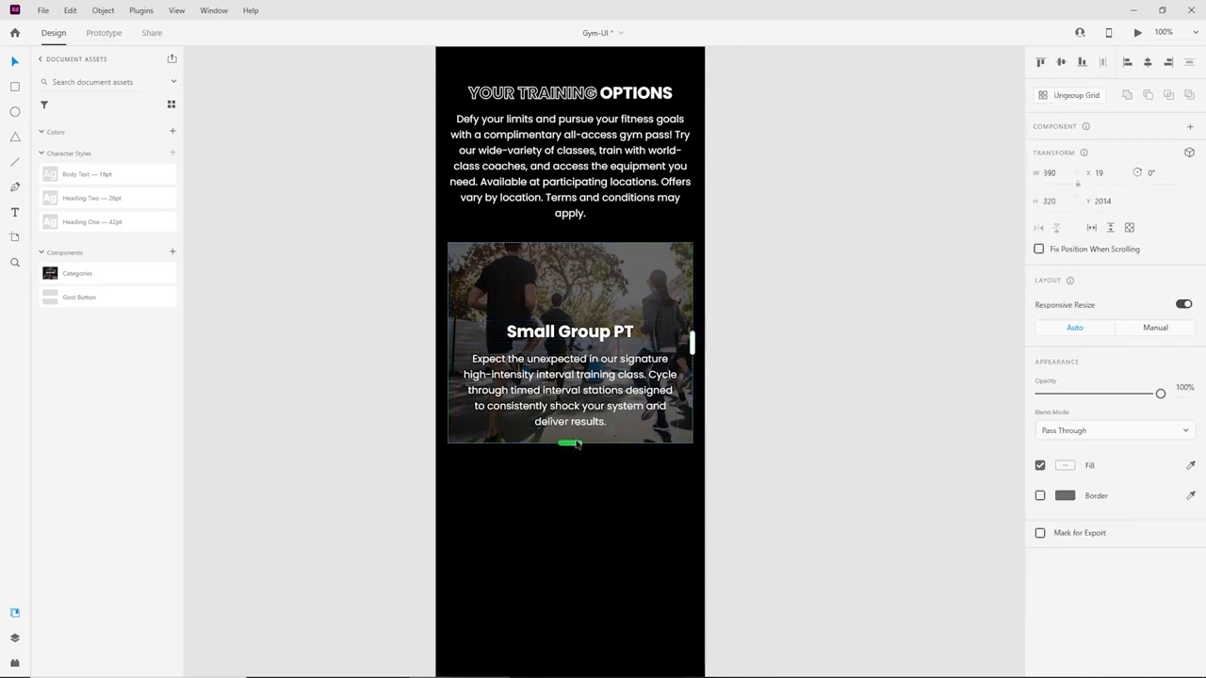
{"action": "scroll", "coordinate": [574, 450], "scroll_direction": "down", "scroll_amount": 2}
{"action": "left_click_drag", "start_coordinate": [571, 294], "coordinate": [605, 612]}
{"action": "scroll", "coordinate": [640, 531], "scroll_direction": "up", "scroll_amount": 2}
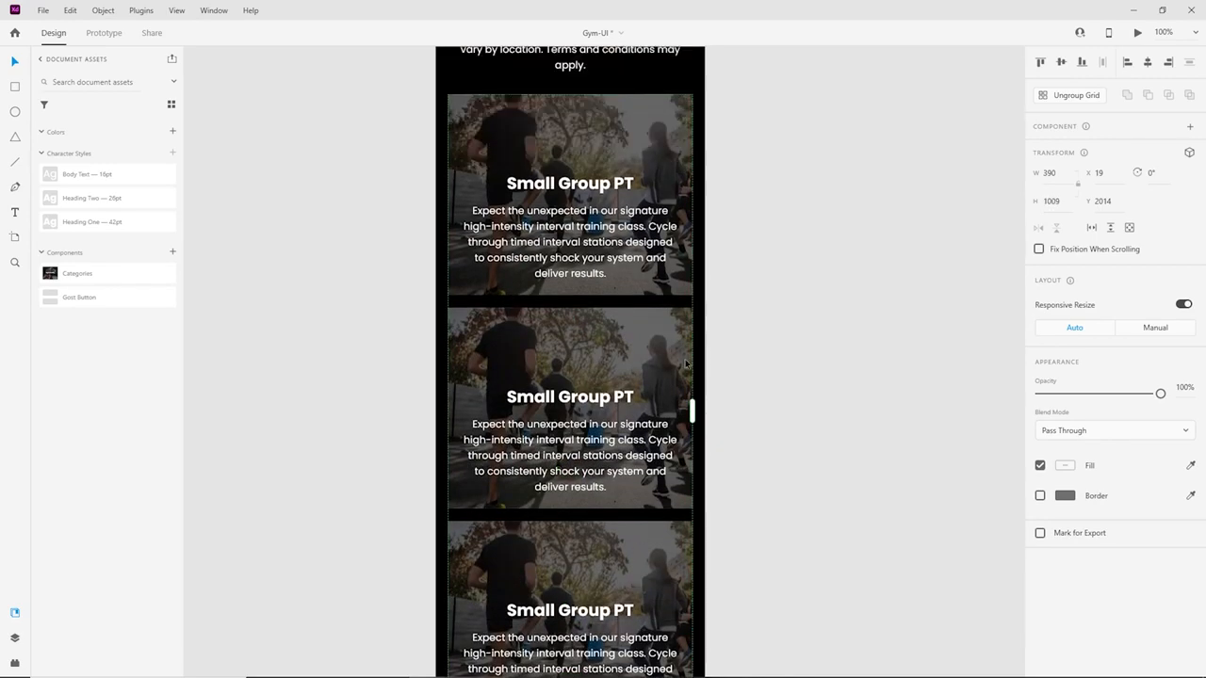
Narrow the vertical gap between the repeat grid's cards so the grid is 989 high.
{"action": "scroll", "coordinate": [576, 302], "scroll_direction": "up", "scroll_amount": 5}
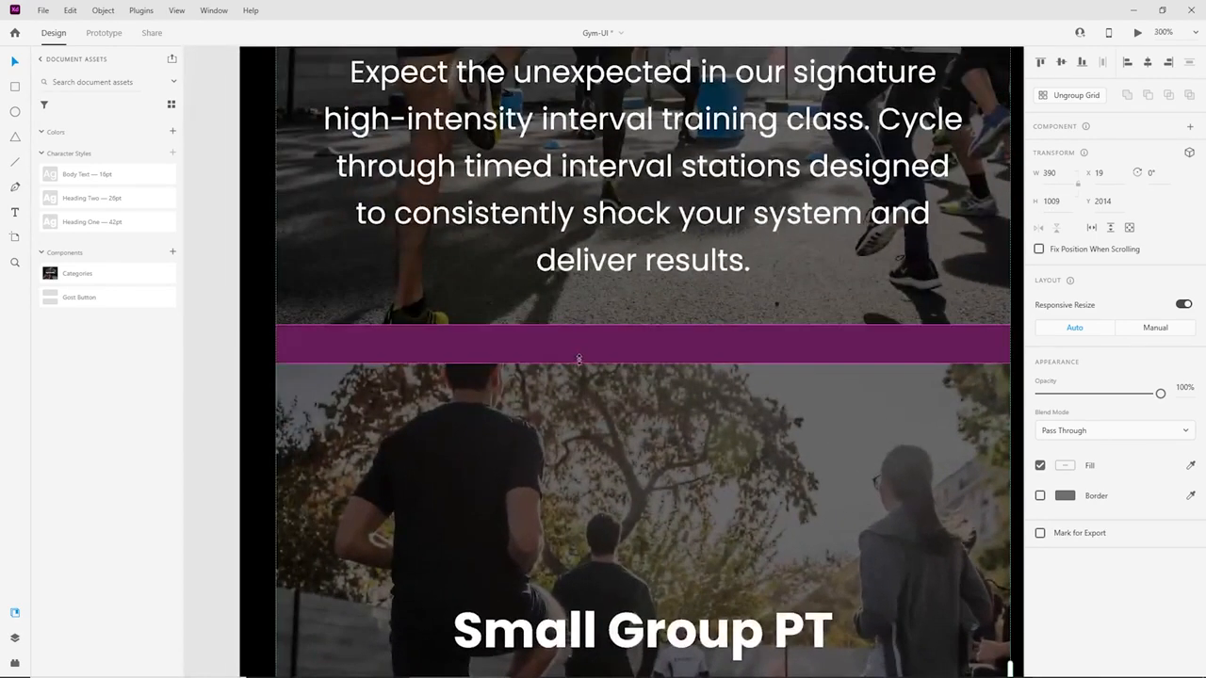
{"action": "left_click_drag", "start_coordinate": [579, 350], "coordinate": [588, 332]}
{"action": "scroll", "coordinate": [588, 333], "scroll_direction": "down", "scroll_amount": 5}
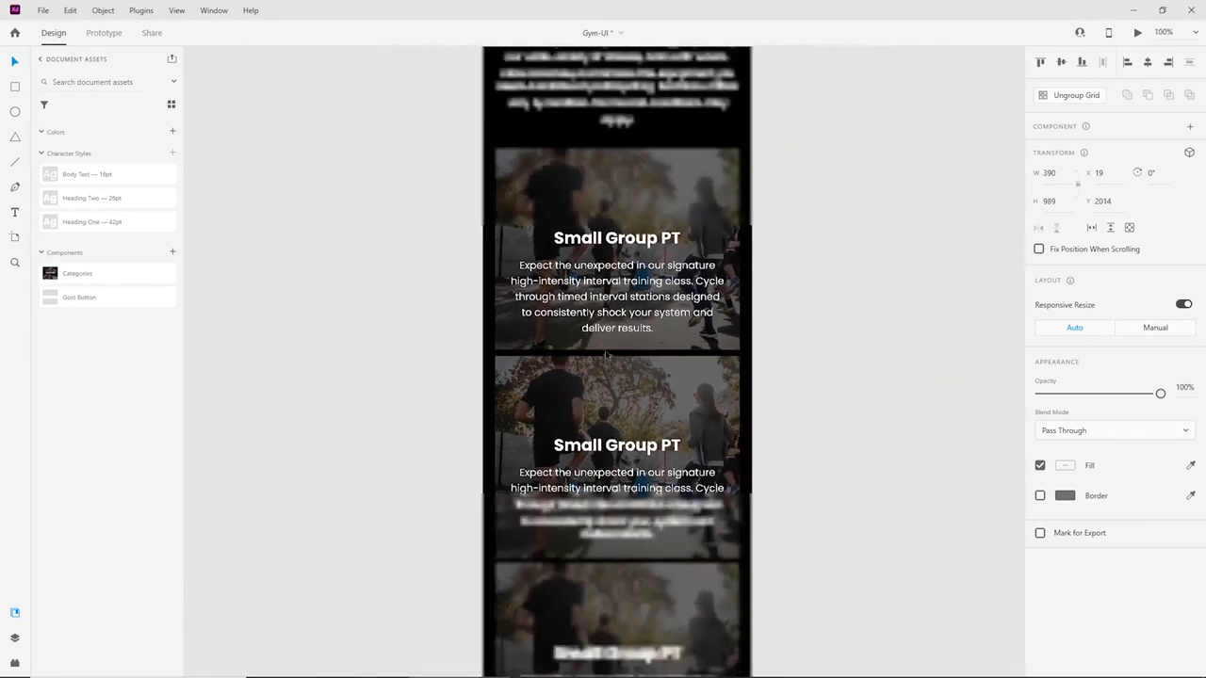
Change the title of the second card in the repeat grid to "Classes".
{"action": "left_click_drag", "start_coordinate": [686, 459], "coordinate": [648, 372]}
{"action": "scroll", "coordinate": [651, 385], "scroll_direction": "up", "scroll_amount": 3}
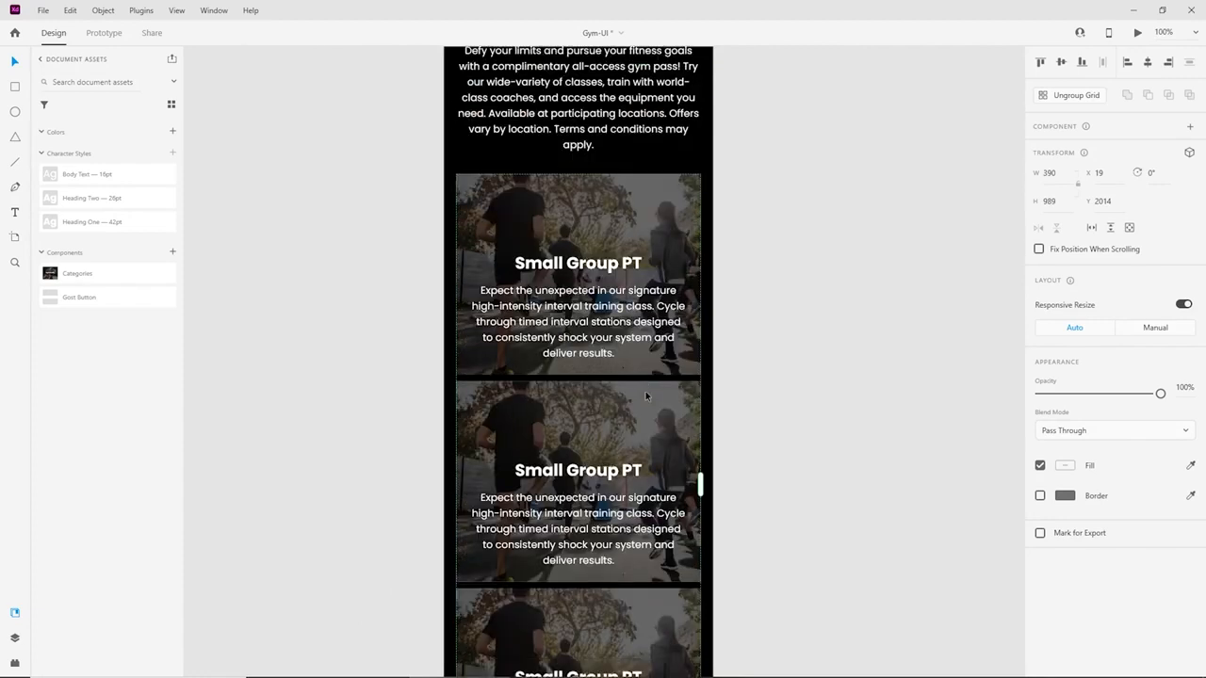
{"action": "scroll", "coordinate": [646, 386], "scroll_direction": "down", "scroll_amount": 3}
{"action": "scroll", "coordinate": [640, 512], "scroll_direction": "down", "scroll_amount": 2}
{"action": "scroll", "coordinate": [638, 506], "scroll_direction": "up", "scroll_amount": 3}
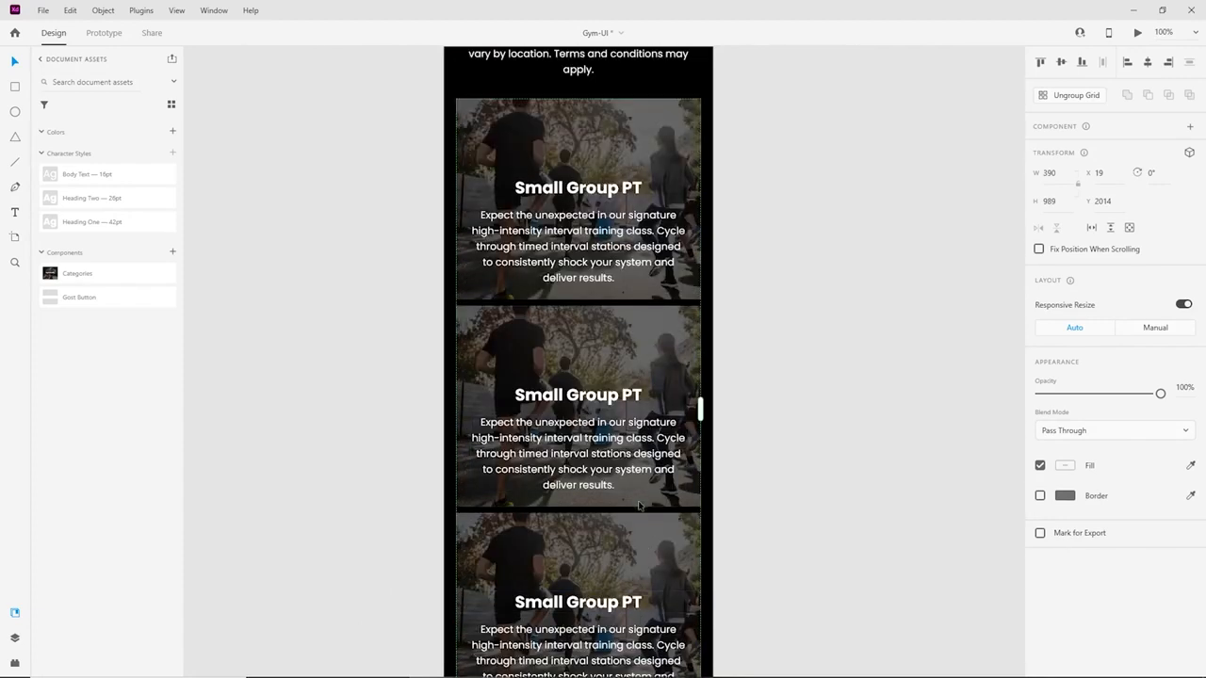
{"action": "scroll", "coordinate": [636, 496], "scroll_direction": "down", "scroll_amount": 1}
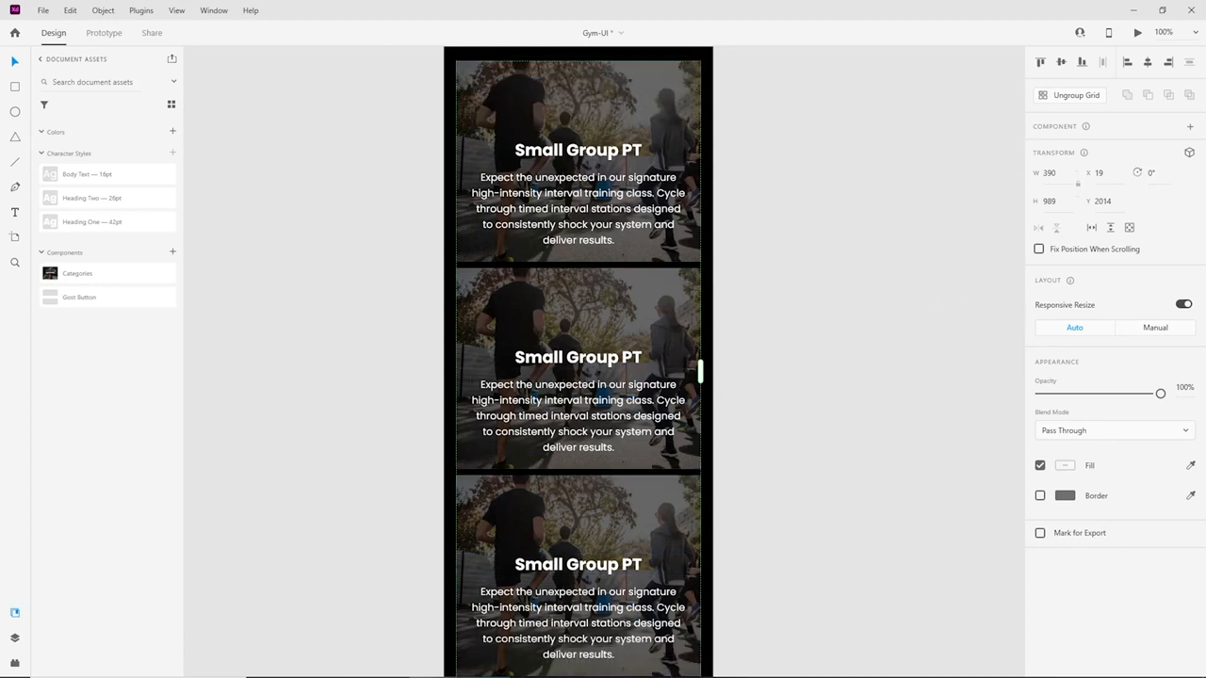
{"action": "double_click", "coordinate": [612, 358]}
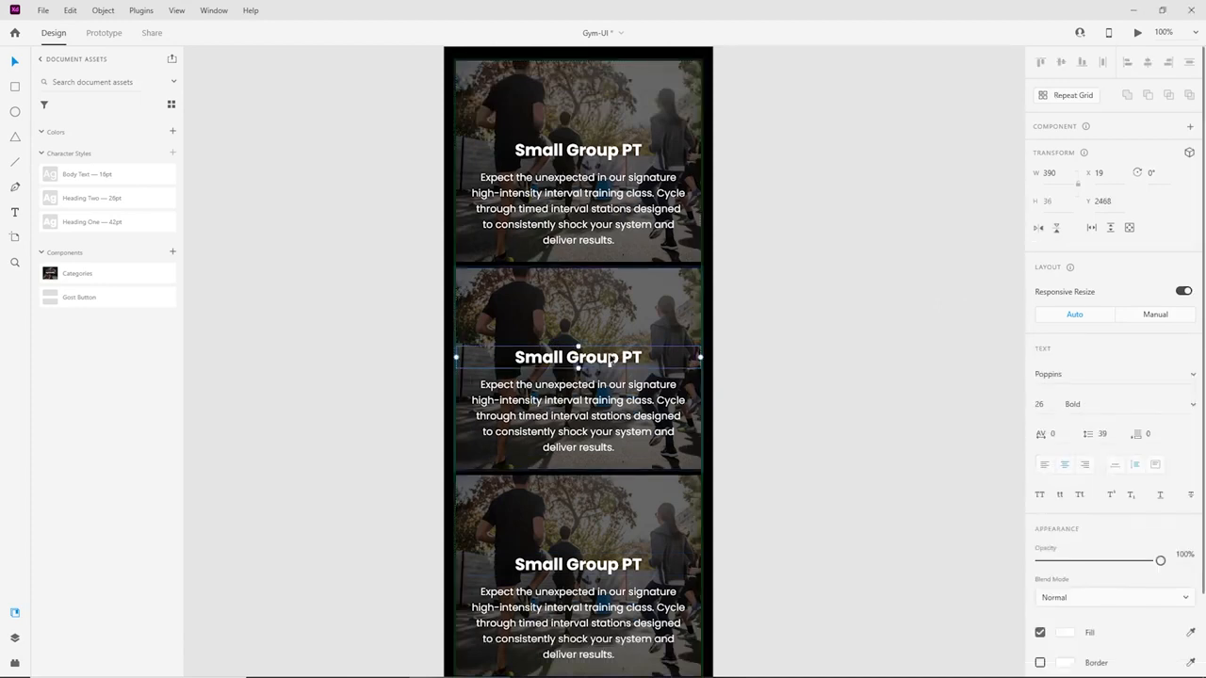
{"action": "double_click", "coordinate": [613, 359]}
{"action": "key", "text": "ctrl+a"}
{"action": "type", "text": "Classes"}
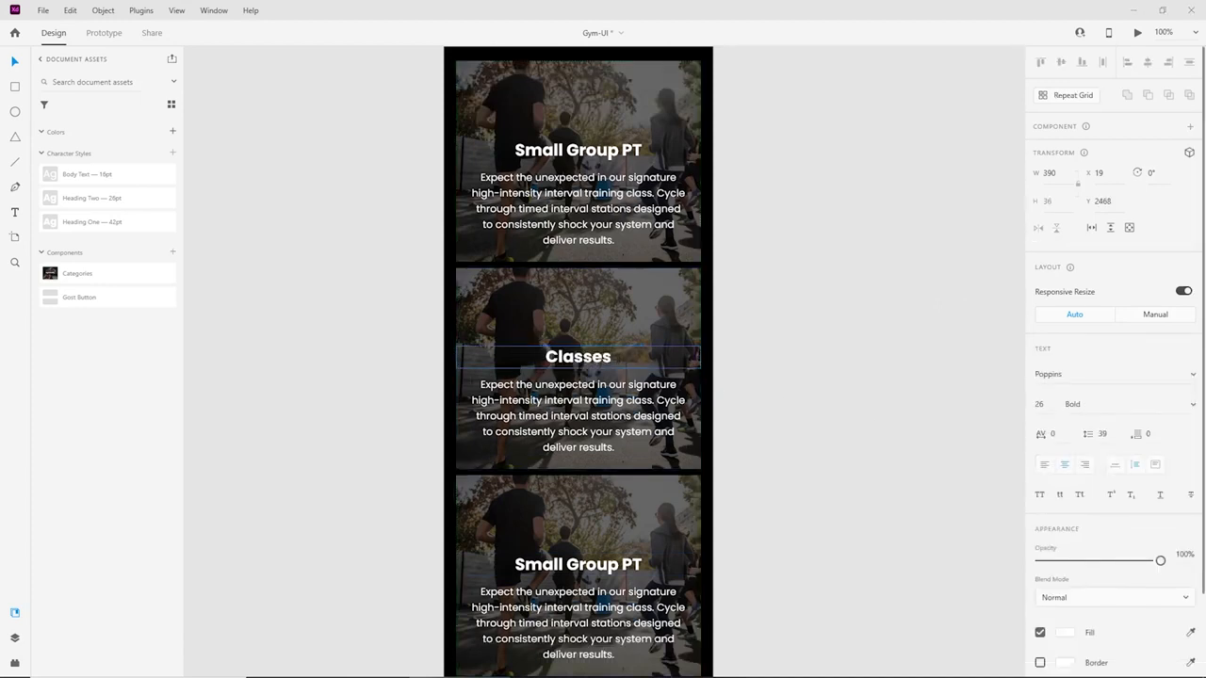
Replace the "Classes" card's description with the text beginning "Develop strength, conditioning, and flexibility with our ZOO 365 – inspired fitness routines".
{"action": "left_click", "coordinate": [567, 427]}
{"action": "double_click", "coordinate": [590, 398]}
{"action": "key", "text": "ctrl+a"}
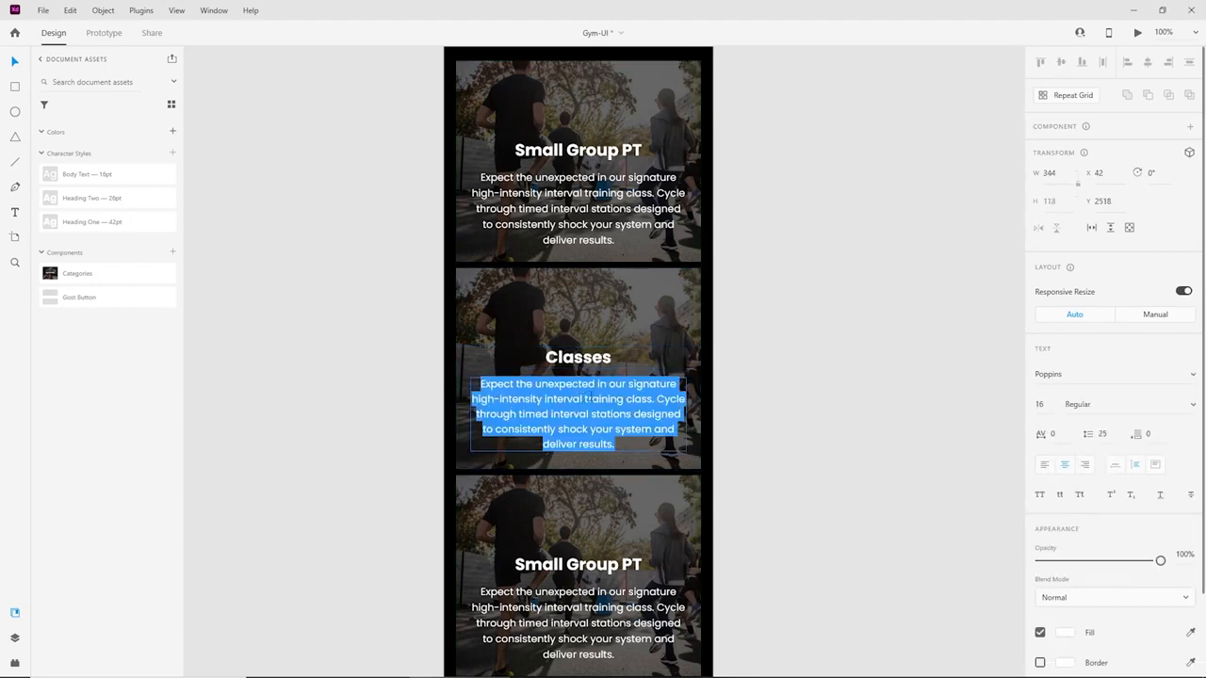
{"action": "type", "text": "Develop strength, conditioning, and flexibility with our ZOO 365 - inspired fitness routines. These efficient, effective, total-body workouts can be done at home with minimal equipment."}
{"action": "left_click", "coordinate": [856, 401]}
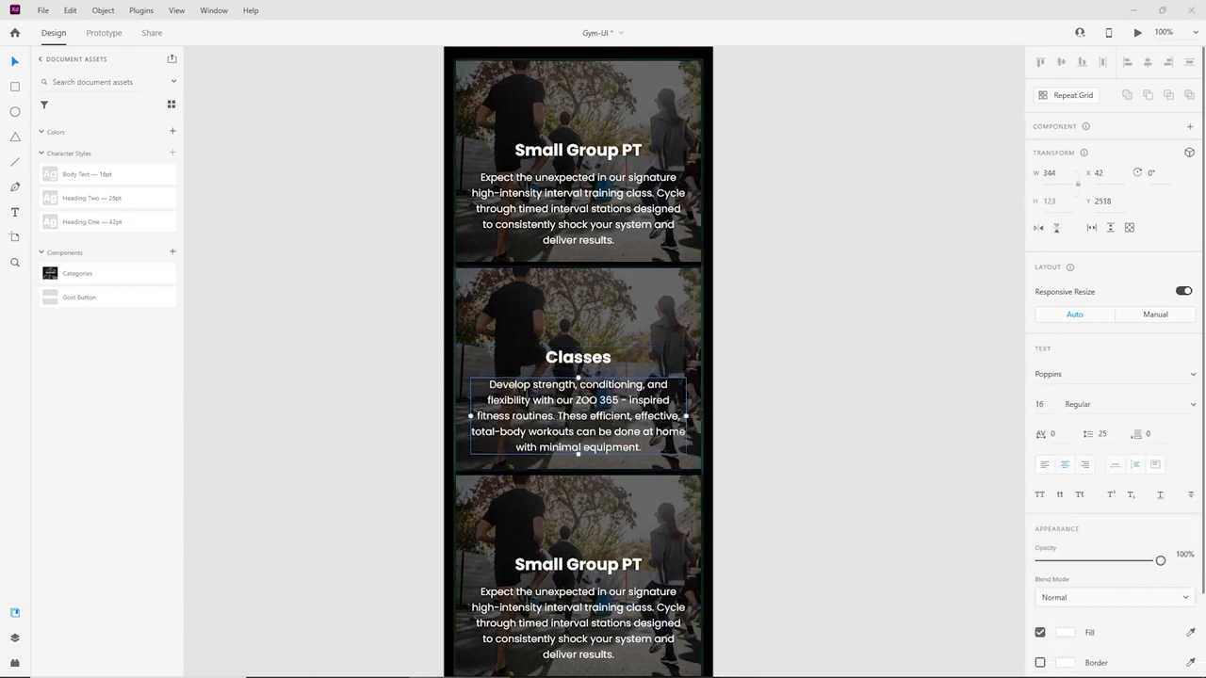
Change the title of the third card in the repeat grid to "One To One".
{"action": "double_click", "coordinate": [581, 570]}
{"action": "key", "text": "ctrl+a"}
{"action": "type", "text": "One To One"}
{"action": "left_click", "coordinate": [812, 560]}
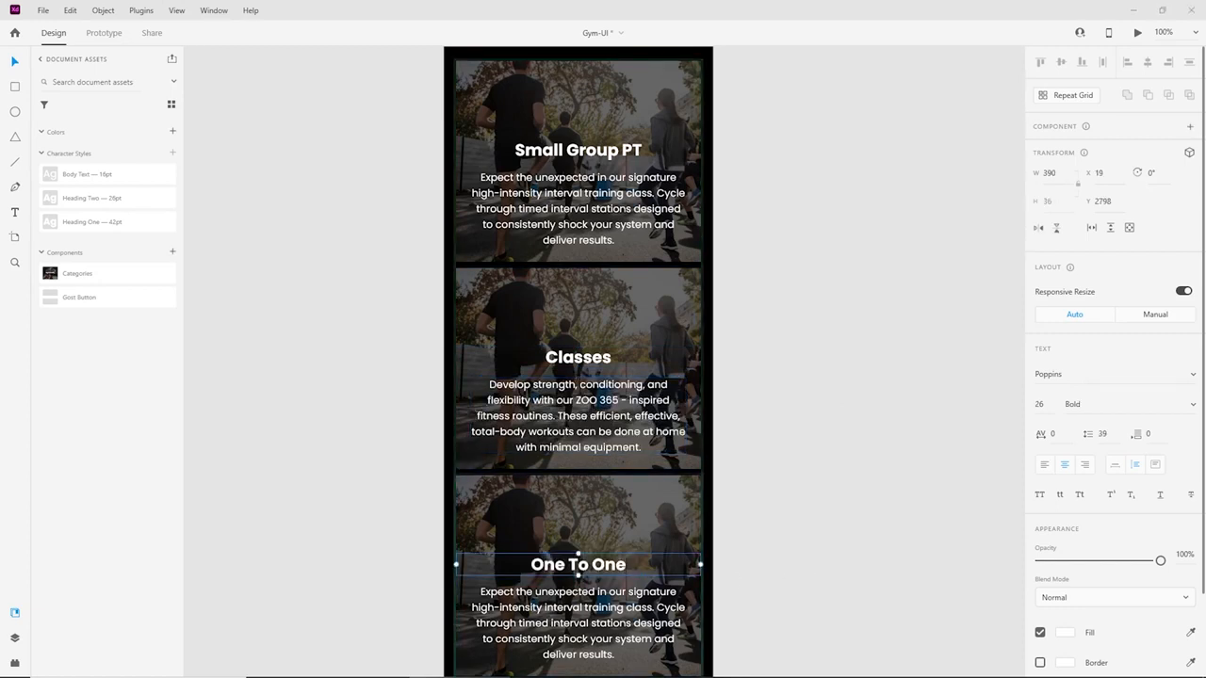
Replace the "One To One" description with the text beginning "Receive expert advice, a personalized plan, and 1-on-1 real-time attention with online personal training".
{"action": "double_click", "coordinate": [578, 622]}
{"action": "key", "text": "ctrl+a"}
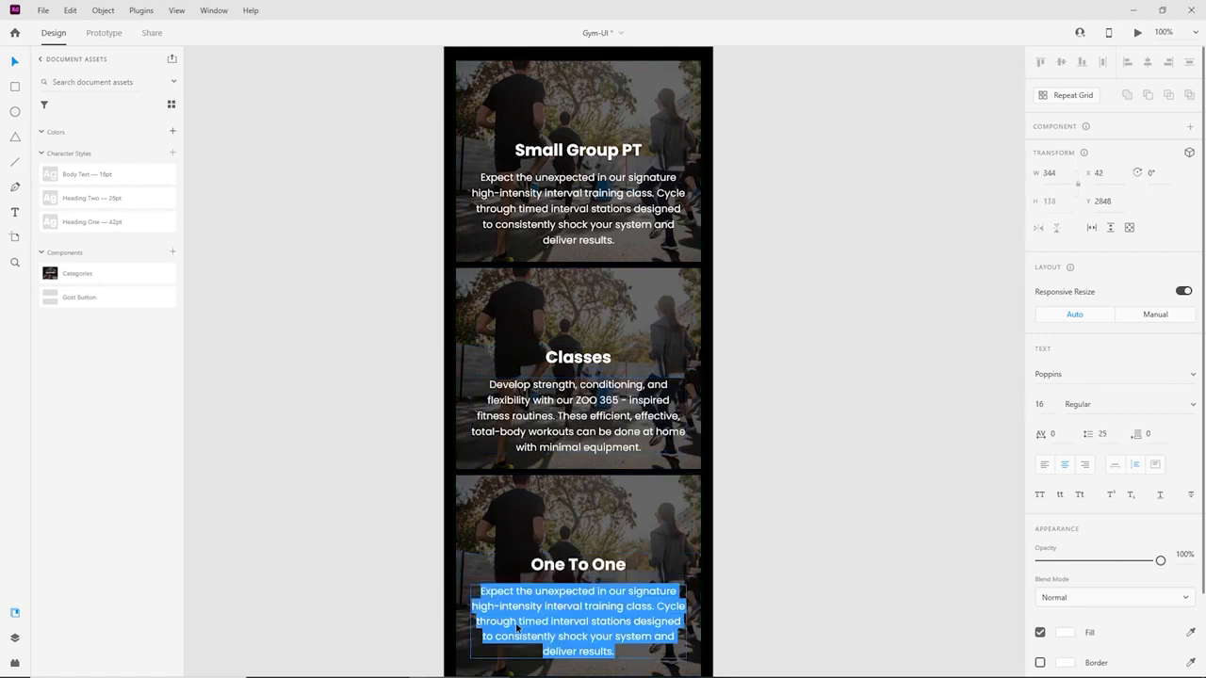
{"action": "type", "text": "Receive expert advice, a personalized plan, and 1-on-1 real-time attention with online personal training. Regardless of goal or athletic ability, we have a coach for you. Equipment not necessary."}
{"action": "left_click", "coordinate": [829, 476]}
{"action": "left_click", "coordinate": [829, 474]}
Shift the black overlay of the "Small Group PT" card sideways to X 49 to expose the photo beneath.
{"action": "scroll", "coordinate": [795, 429], "scroll_direction": "down", "scroll_amount": 2}
{"action": "scroll", "coordinate": [790, 450], "scroll_direction": "up", "scroll_amount": 3}
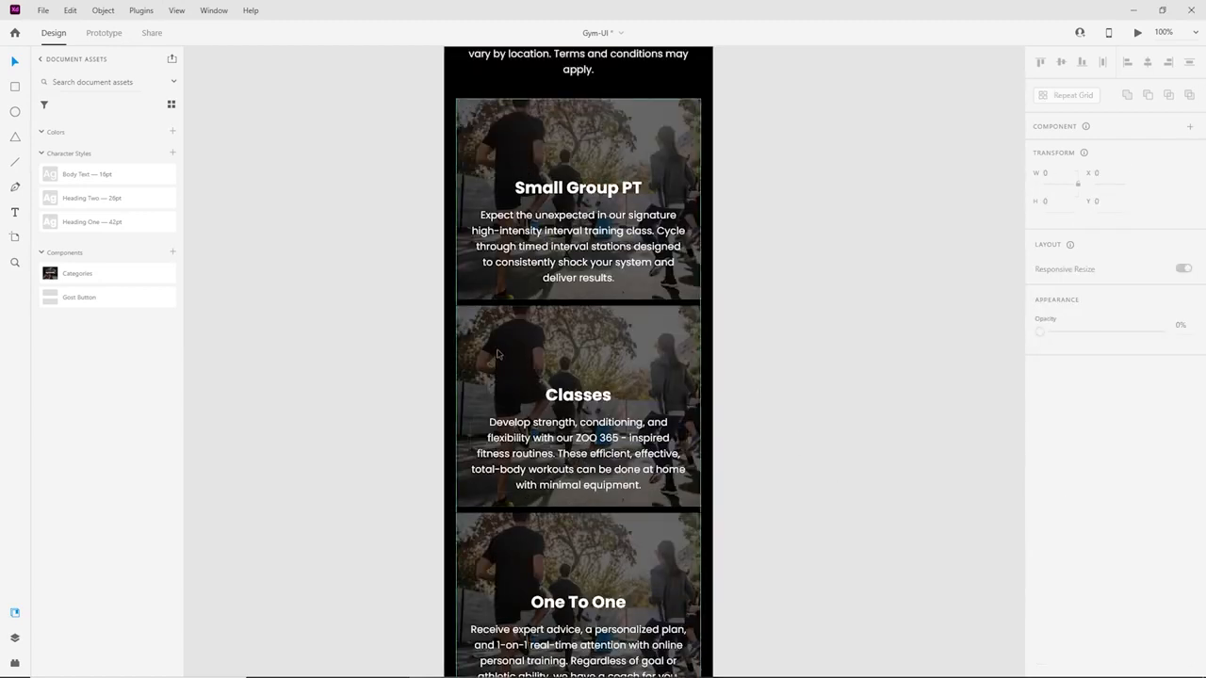
{"action": "left_click", "coordinate": [524, 141]}
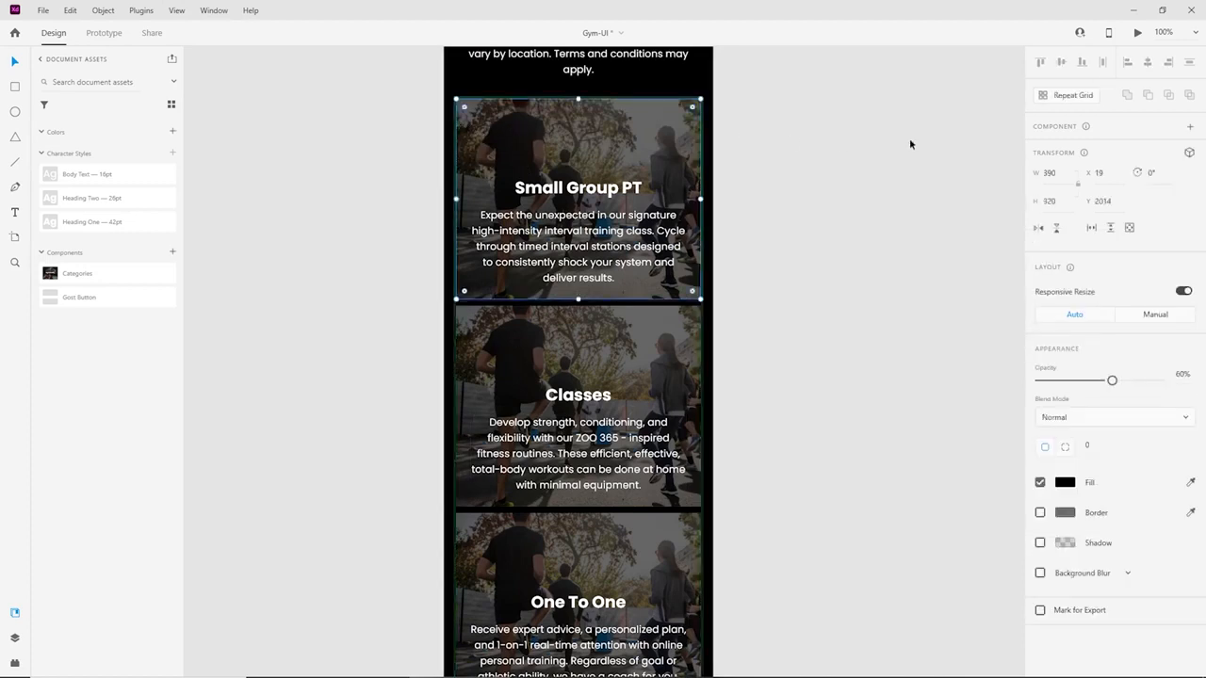
{"action": "key", "text": "shift+Right"}
{"action": "key", "text": "shift+Right"}
{"action": "key", "text": "shift+Right"}
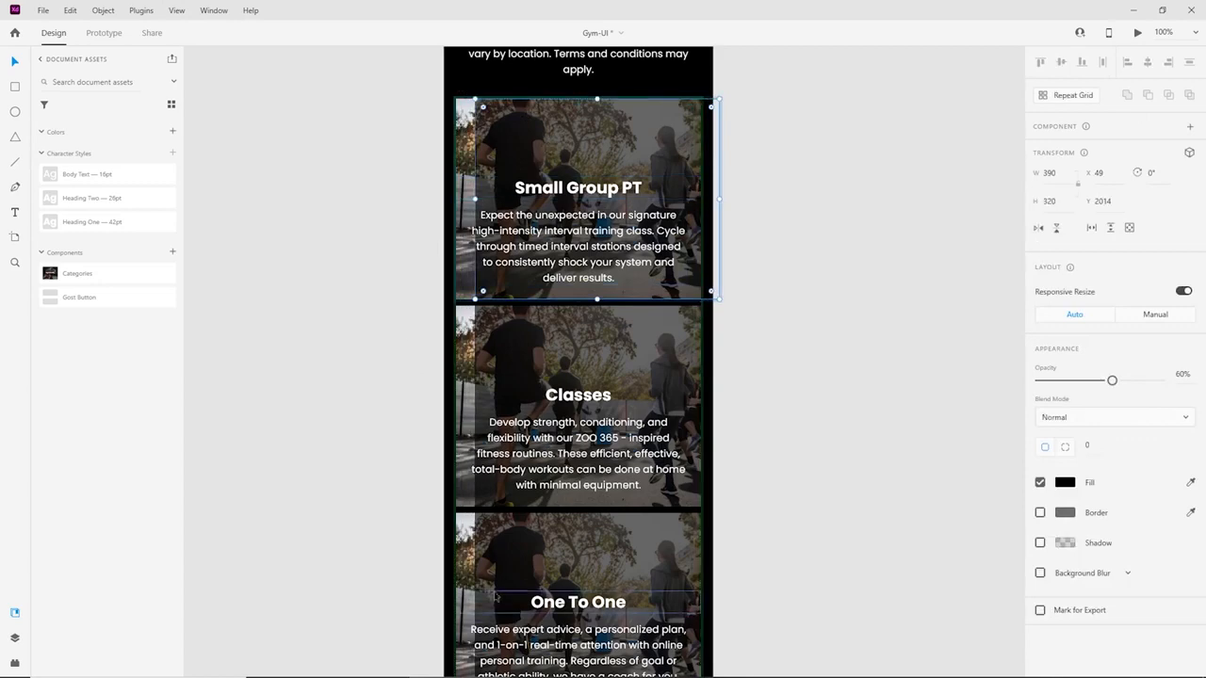
Switch to the Gym Website Tutorial folder and place the outdoor group, seated man and barbell photos together onto the grid's exposed photo.
{"action": "mouse_move", "coordinate": [447, 672]}
{"action": "left_click", "coordinate": [386, 666]}
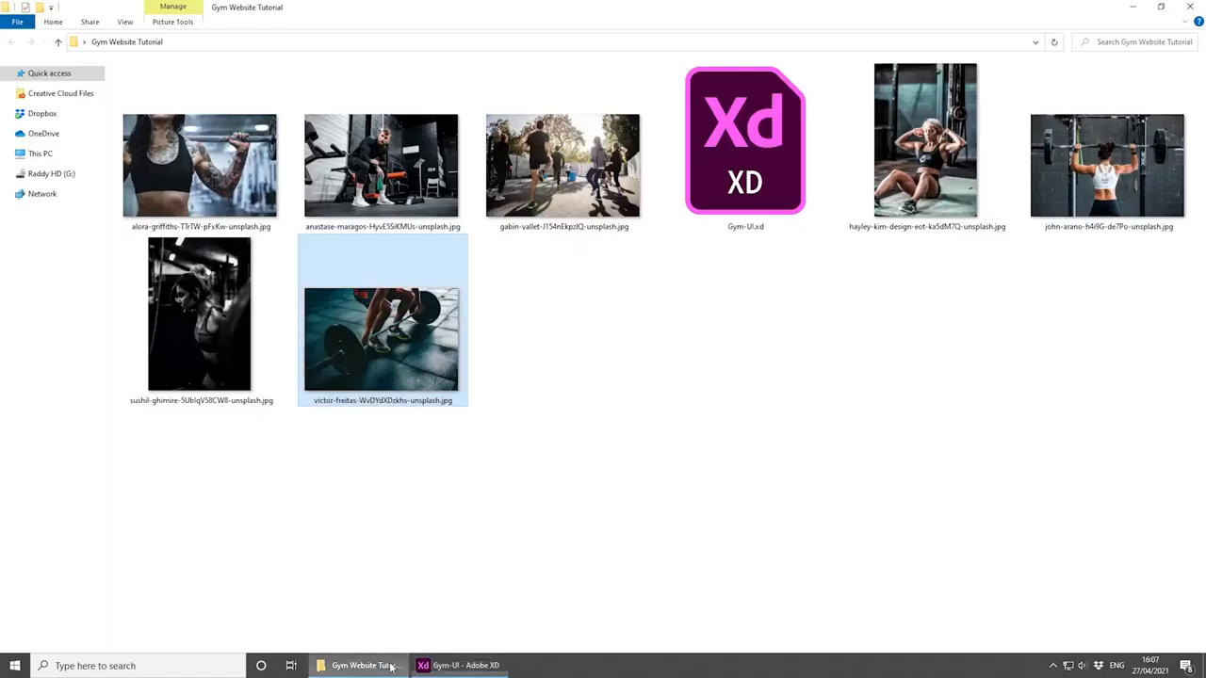
{"action": "left_click", "coordinate": [571, 317]}
{"action": "left_click", "coordinate": [541, 130]}
{"action": "left_click", "coordinate": [443, 137], "text": "ctrl"}
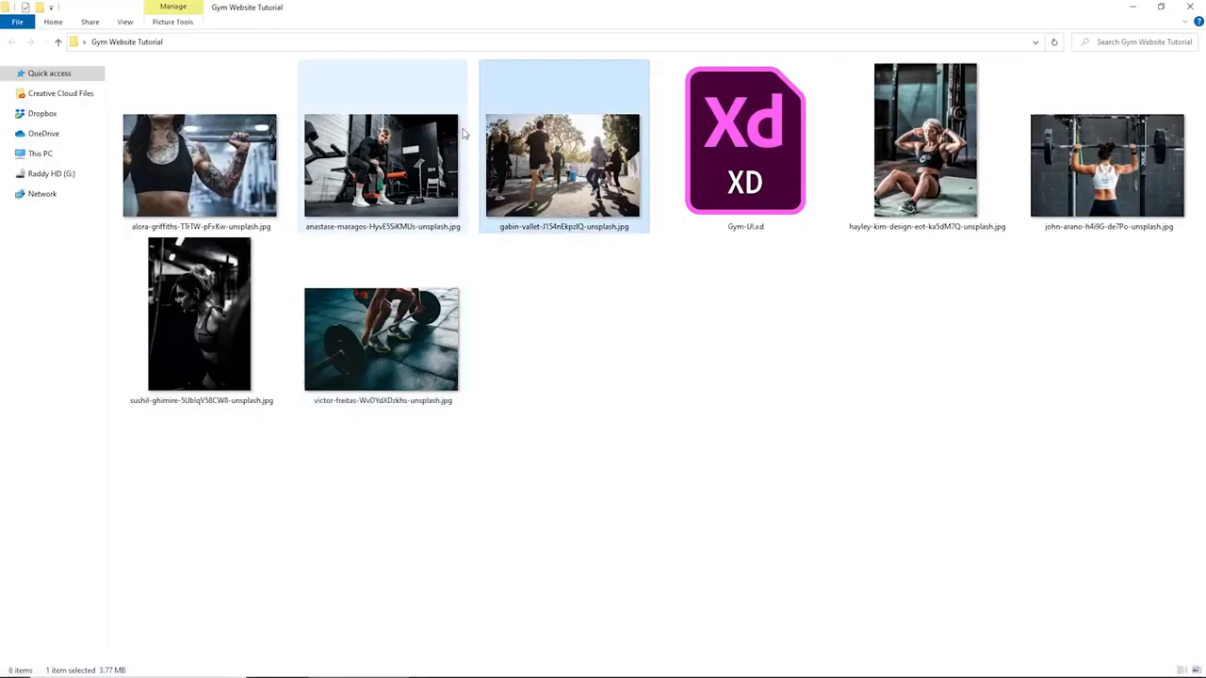
{"action": "left_click", "coordinate": [396, 330], "text": "ctrl"}
{"action": "left_click_drag", "start_coordinate": [414, 311], "coordinate": [464, 164]}
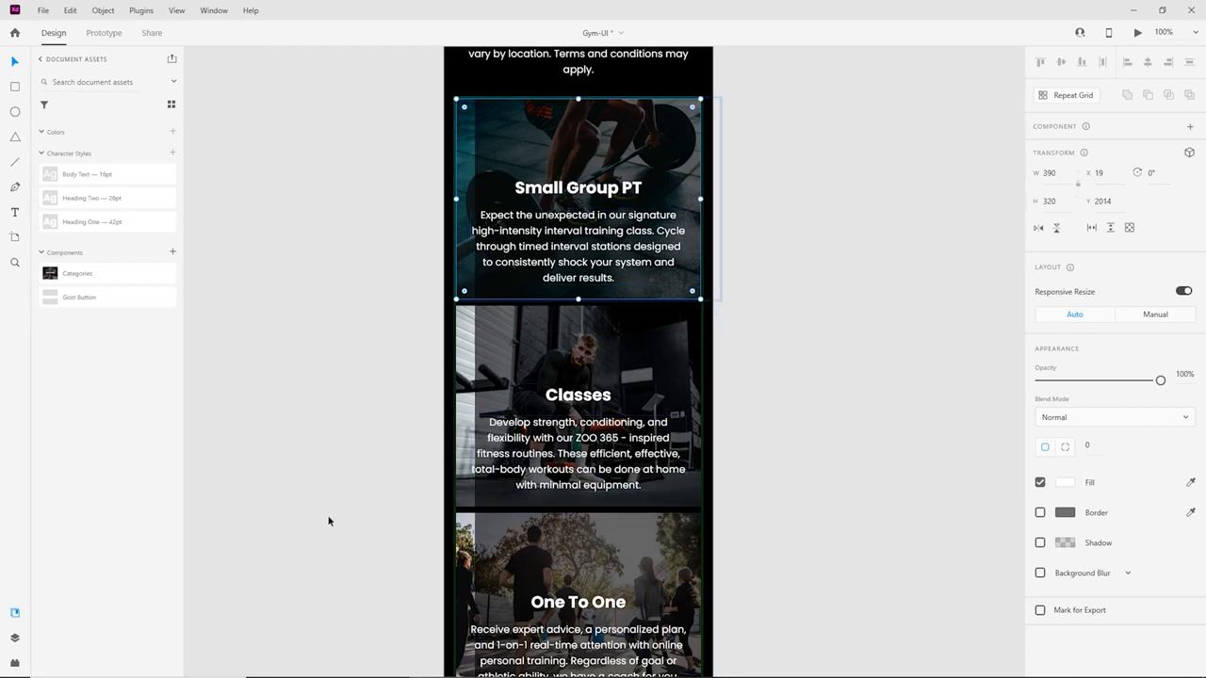
Place the outdoor group photo from the folder on the "Small Group PT" card and the barbell photo on the "One To One" card.
{"action": "left_click", "coordinate": [353, 665]}
{"action": "left_click", "coordinate": [598, 315]}
{"action": "left_click_drag", "start_coordinate": [563, 166], "coordinate": [458, 141]}
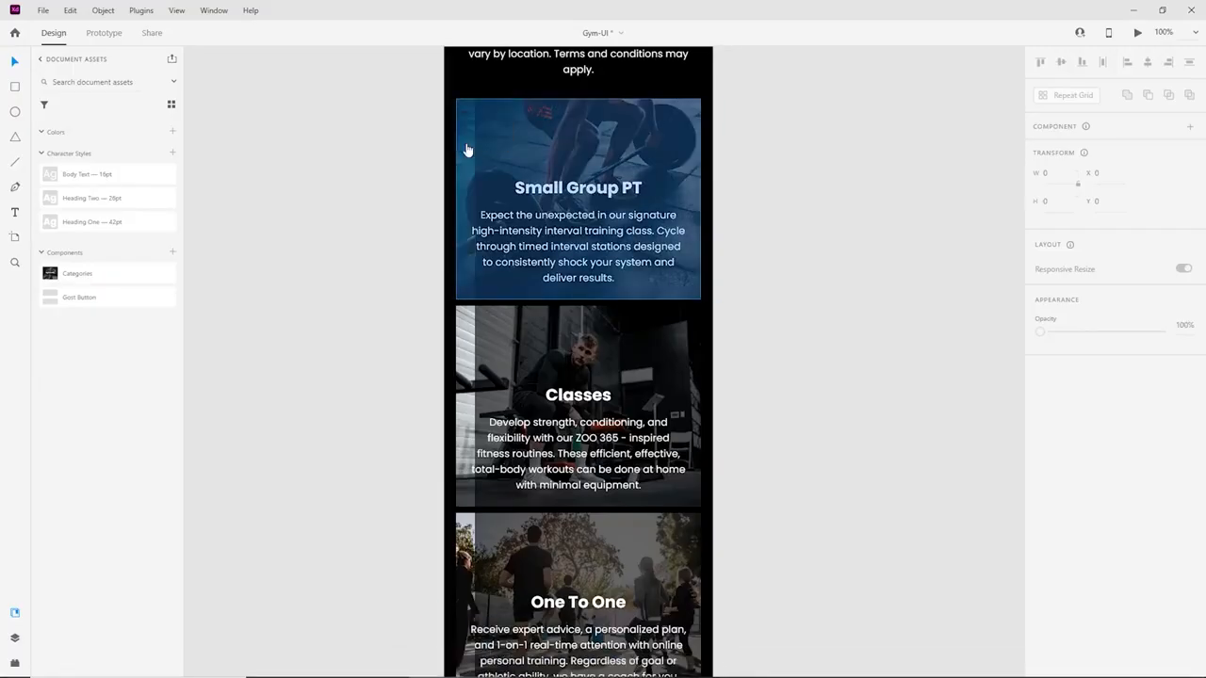
{"action": "left_click", "coordinate": [354, 665]}
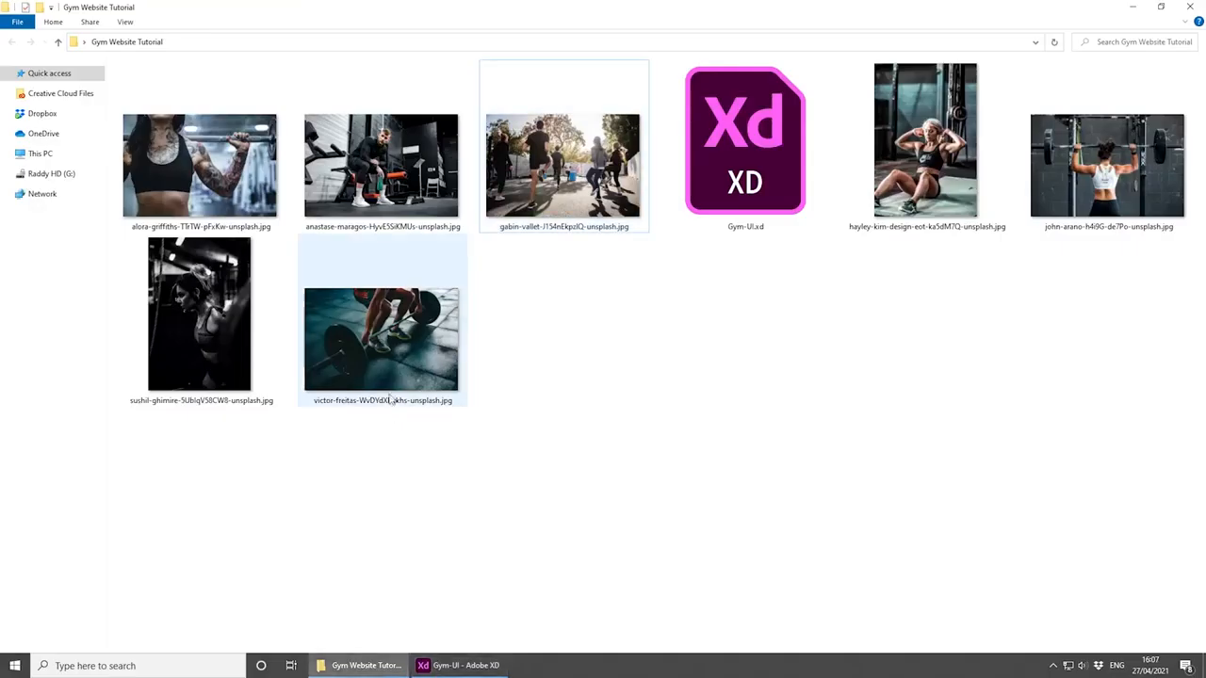
{"action": "left_click_drag", "start_coordinate": [382, 339], "coordinate": [458, 565]}
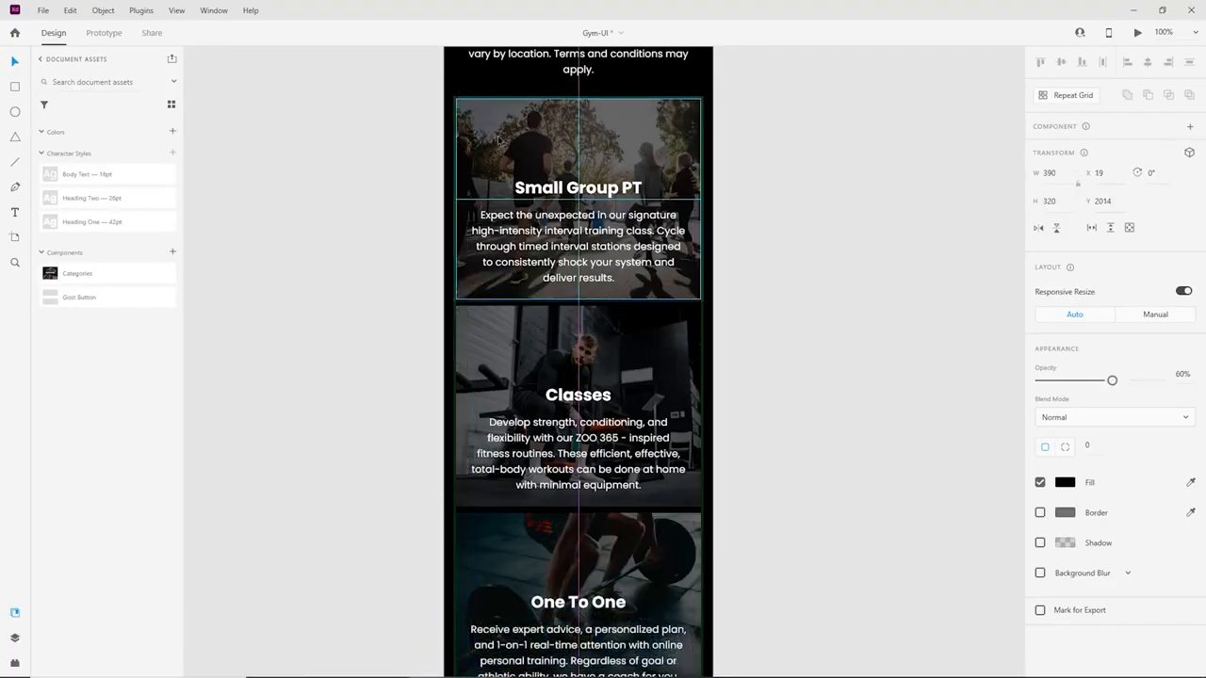
Move the black overlay back to X 19 so it covers the card photos.
{"action": "left_click", "coordinate": [490, 141]}
{"action": "left_click", "coordinate": [759, 332]}
{"action": "scroll", "coordinate": [745, 353], "scroll_direction": "down", "scroll_amount": 2}
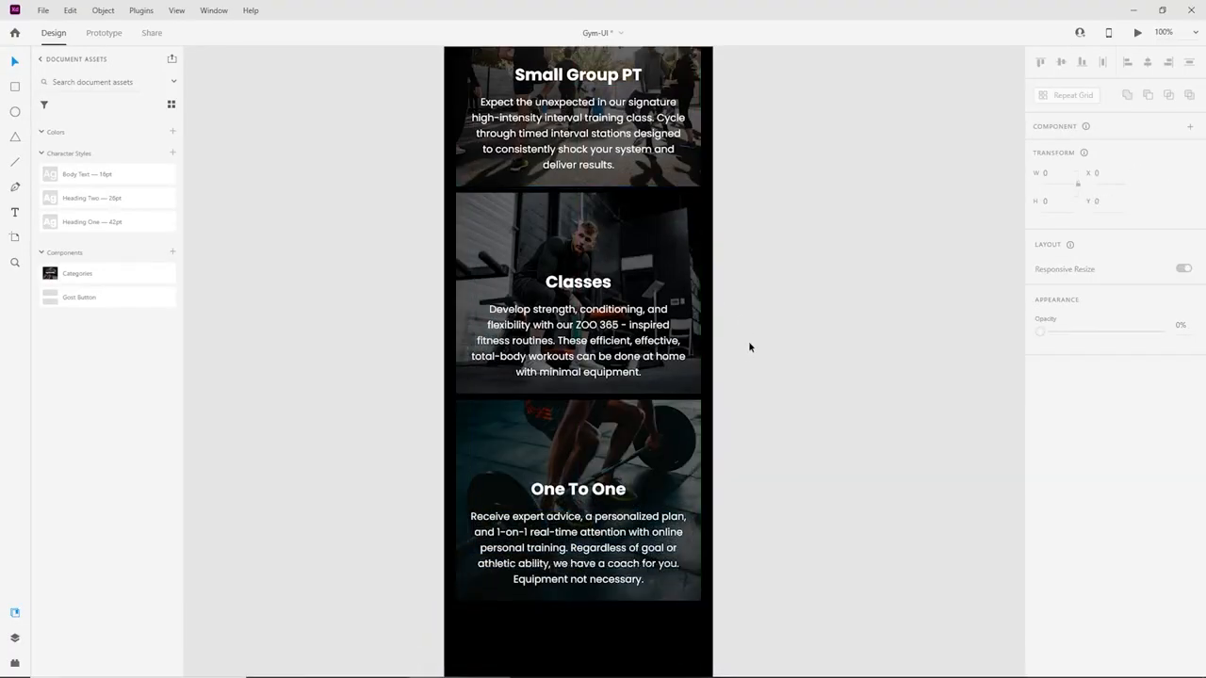
{"action": "scroll", "coordinate": [780, 350], "scroll_direction": "up", "scroll_amount": 4}
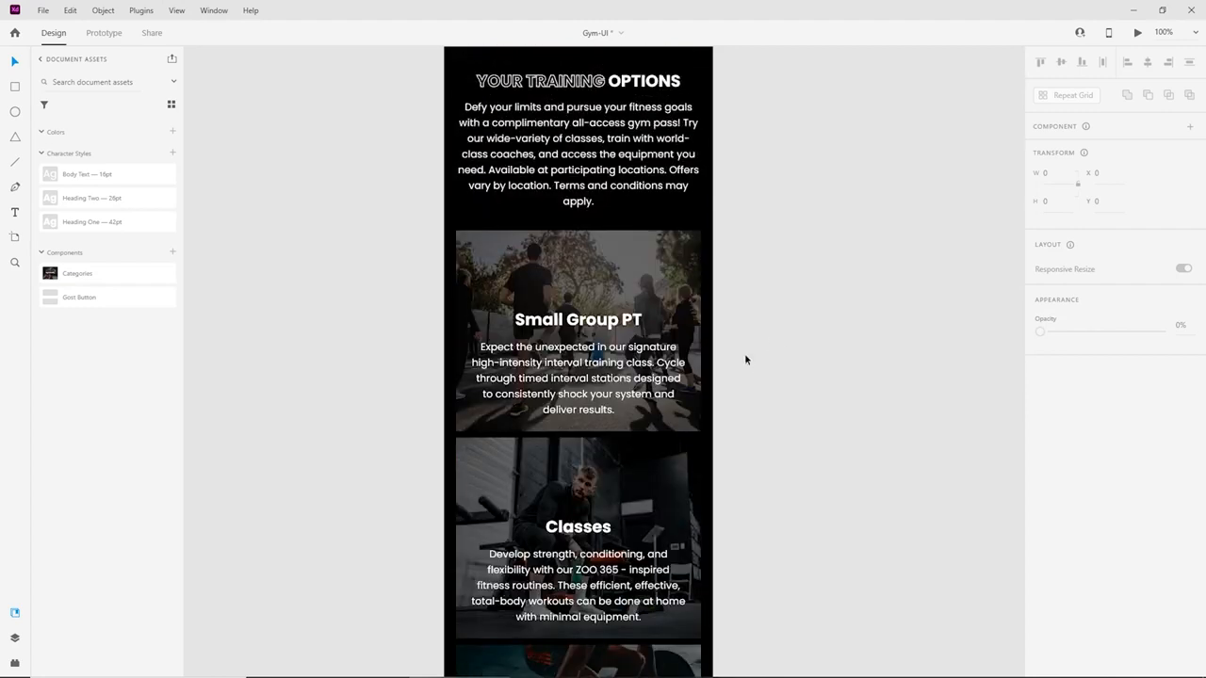
Convert the training cards' repeat grid into a component and add a Hover State to it.
{"action": "left_click", "coordinate": [557, 248]}
{"action": "key", "text": "ctrl+equal"}
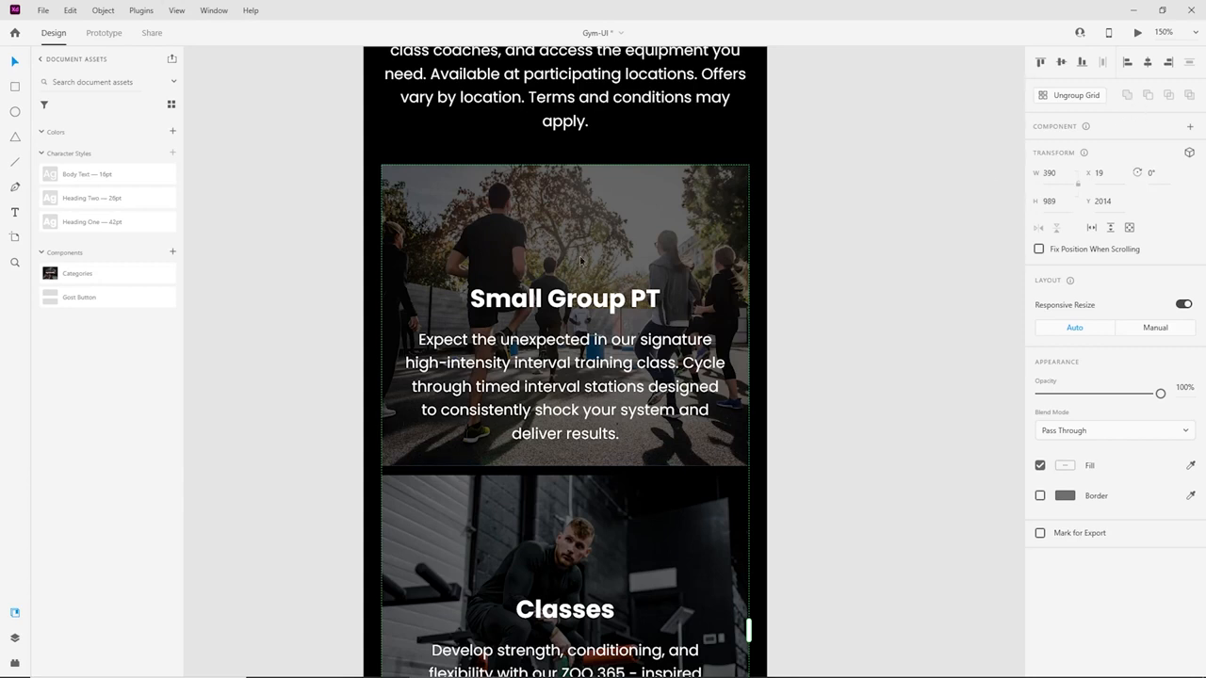
{"action": "left_click", "coordinate": [1188, 127]}
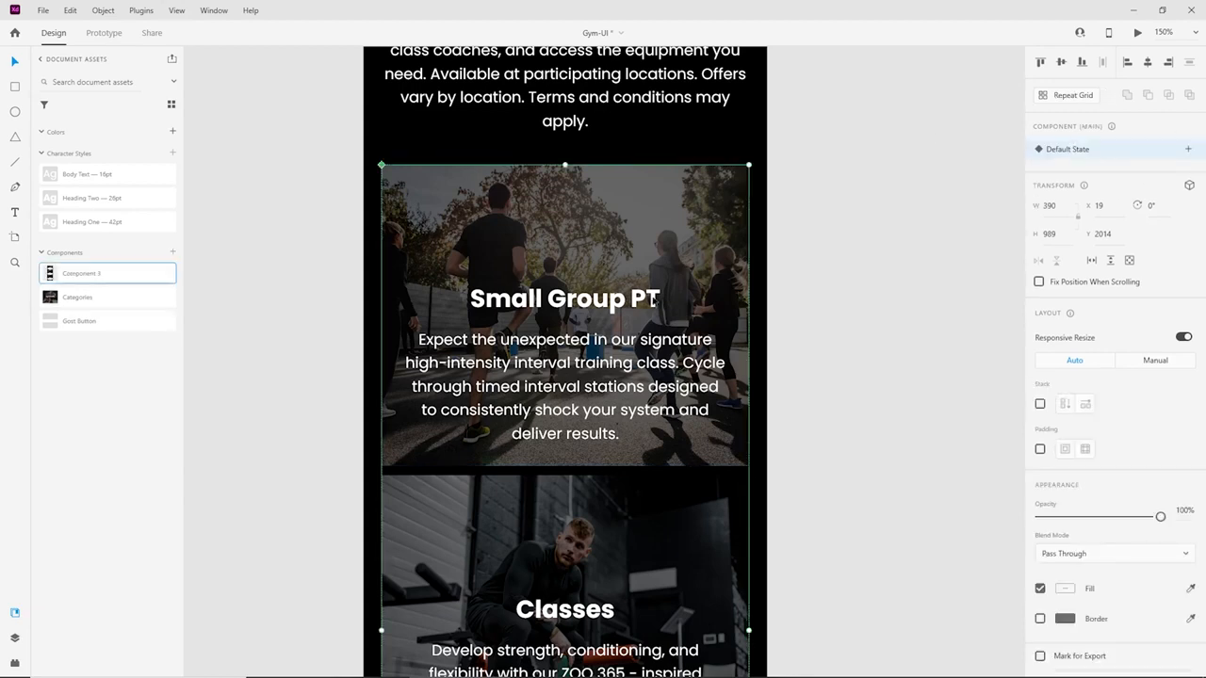
{"action": "left_click", "coordinate": [1189, 149]}
{"action": "left_click", "coordinate": [1083, 176]}
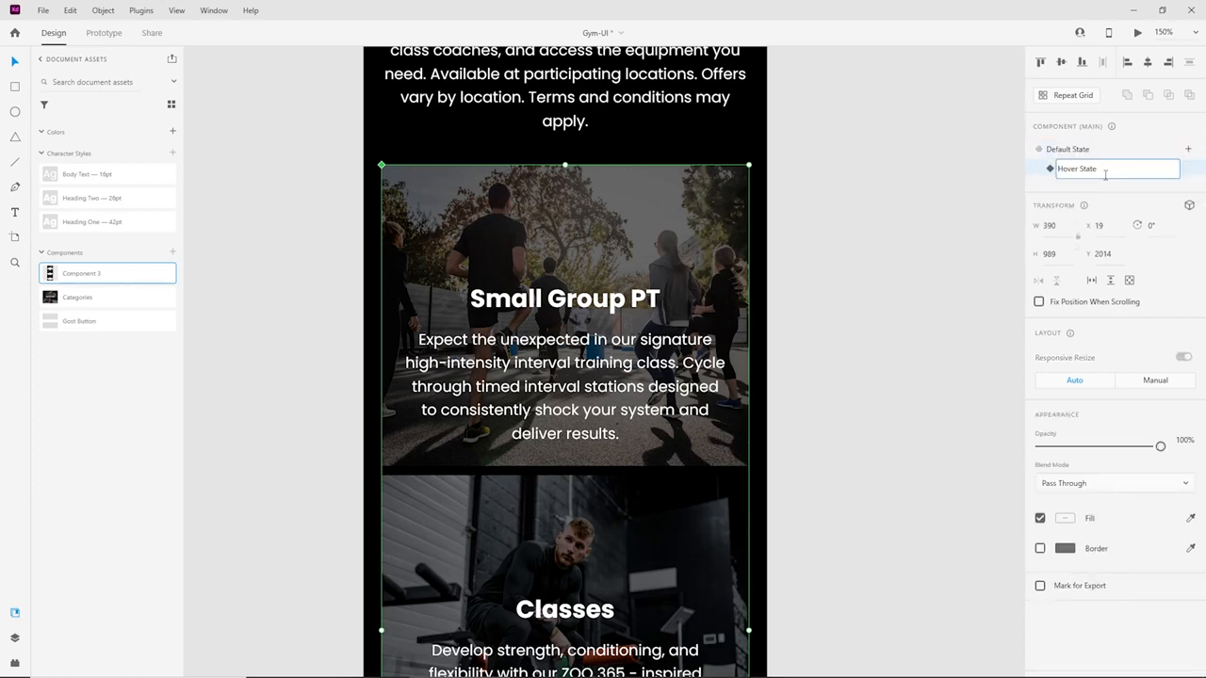
{"action": "left_click", "coordinate": [1197, 172]}
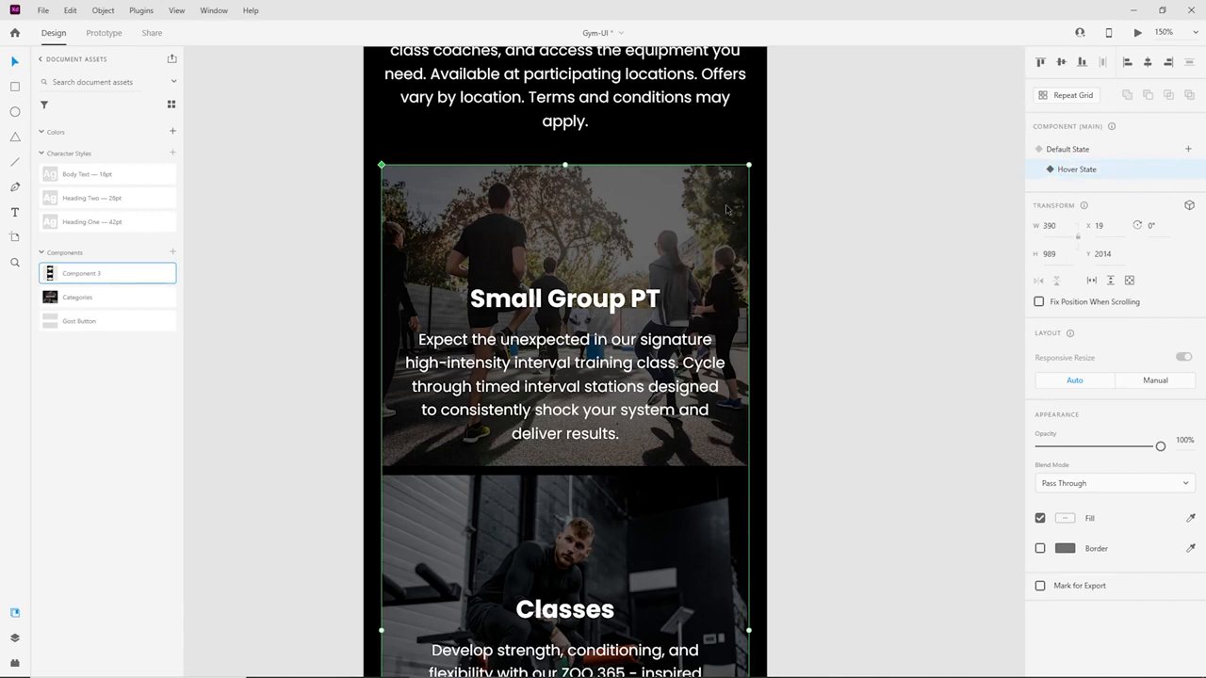
Set the cards' black overlay opacity to 40% in the Hover State.
{"action": "double_click", "coordinate": [518, 226]}
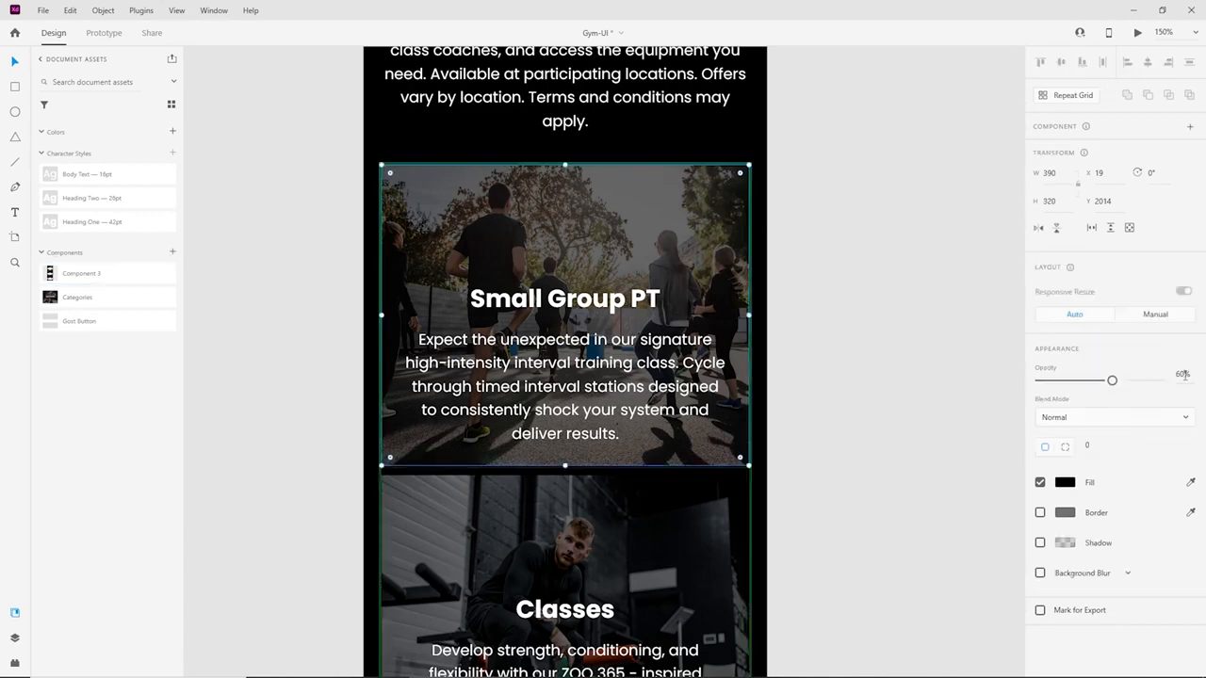
{"action": "type", "text": "40"}
{"action": "key", "text": "Return"}
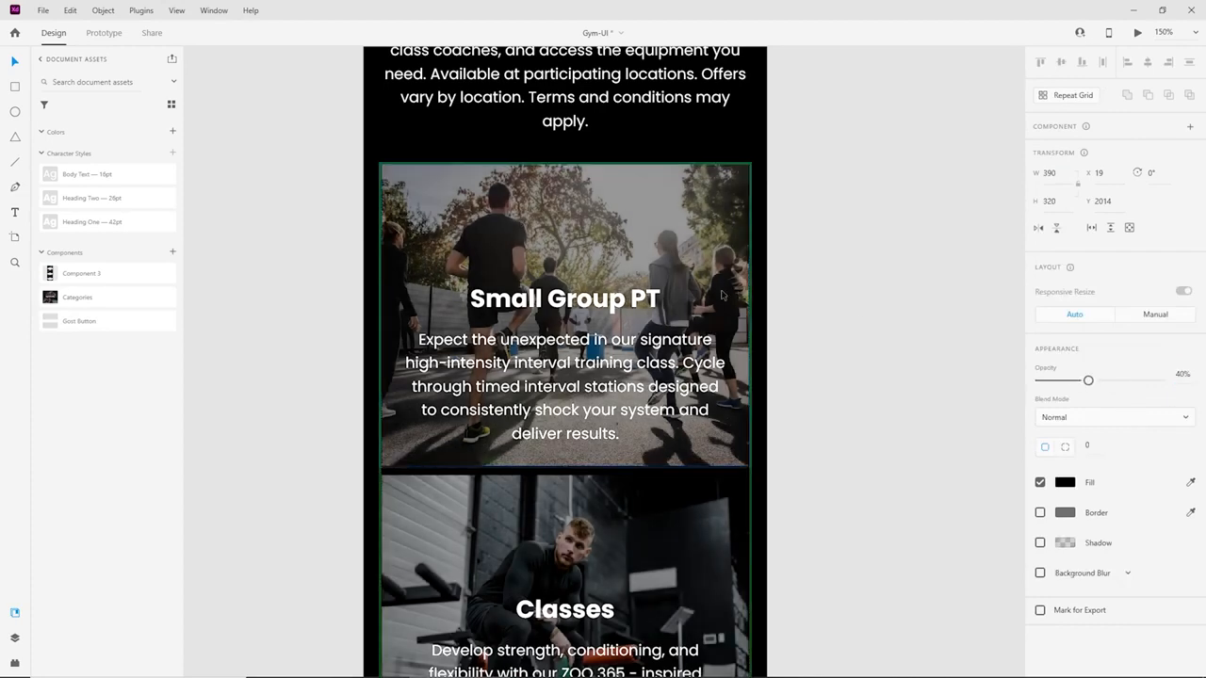
Move the Hover State overlay aside and enlarge the "Small Group PT" photo slightly from its centre within its frame.
{"action": "left_click", "coordinate": [499, 235]}
{"action": "left_click_drag", "start_coordinate": [500, 235], "coordinate": [537, 234]}
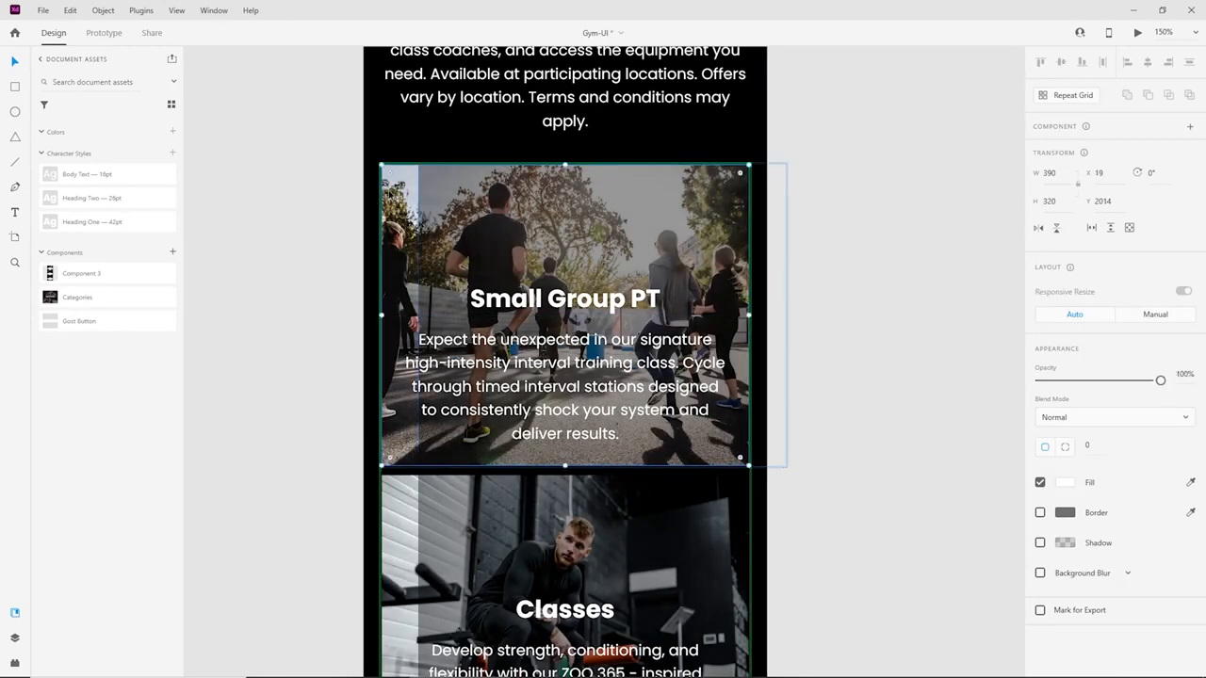
{"action": "double_click", "coordinate": [537, 234]}
{"action": "left_click_drag", "start_coordinate": [792, 465], "coordinate": [814, 480]}
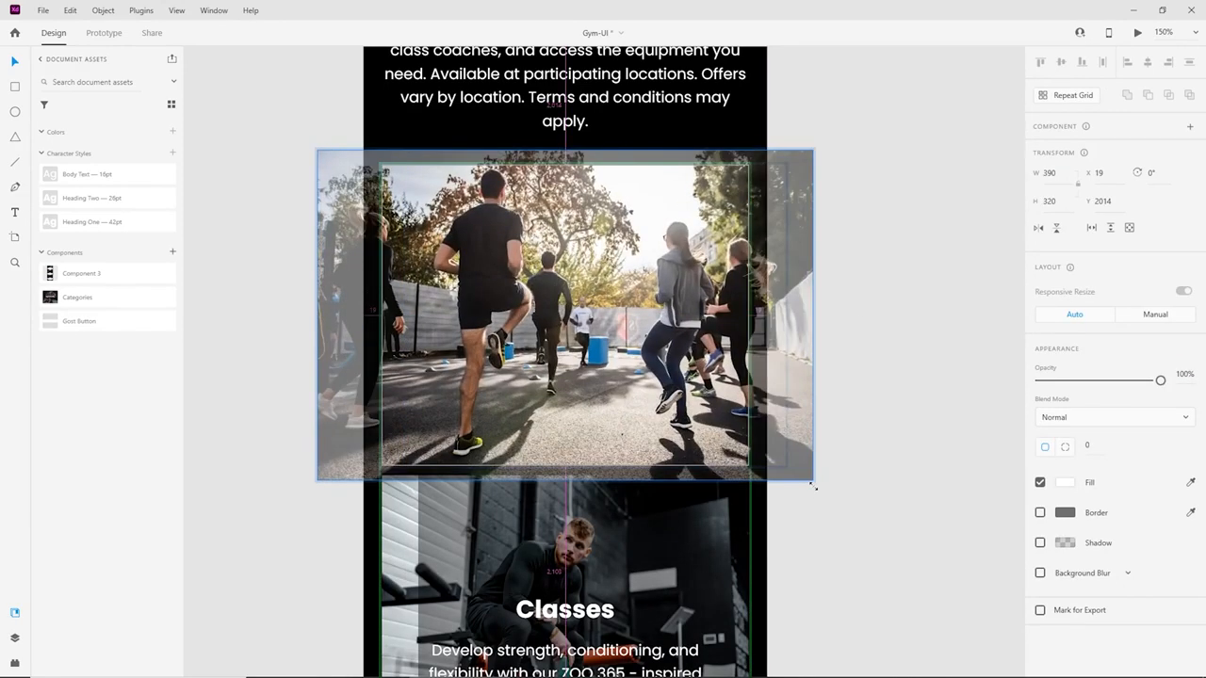
{"action": "left_click", "coordinate": [841, 356]}
Move the Hover State overlay back over the photo at X 19 and return to the whole component.
{"action": "left_click", "coordinate": [443, 219]}
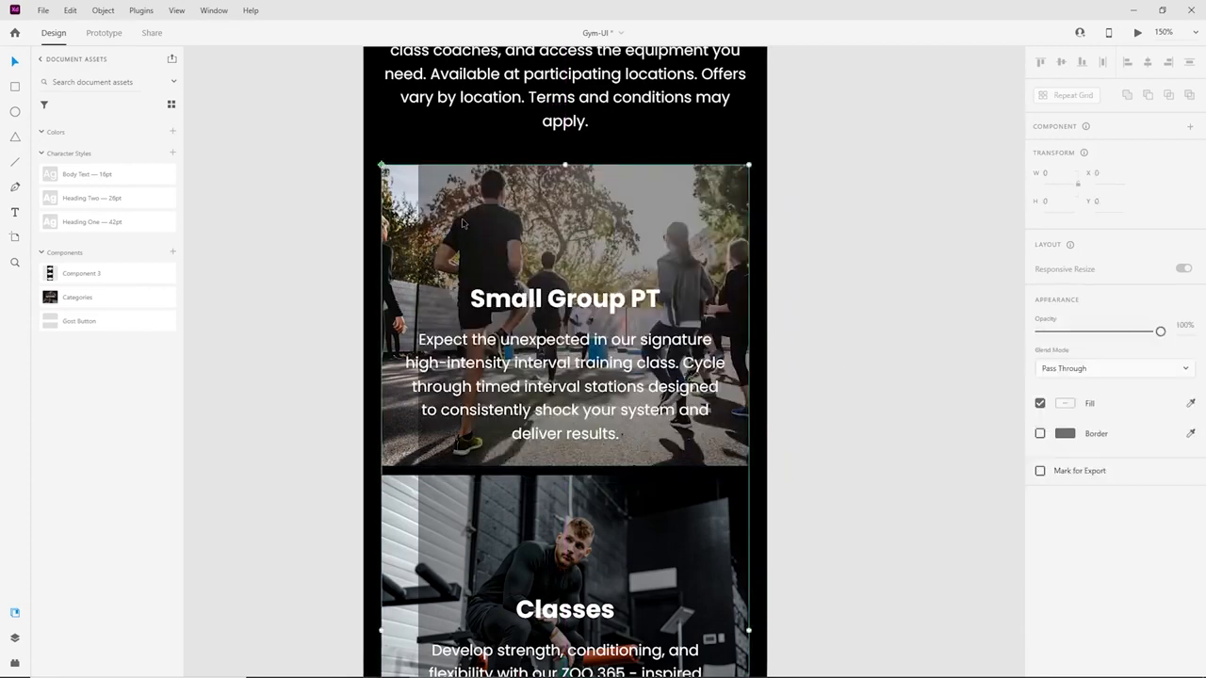
{"action": "double_click", "coordinate": [443, 219]}
{"action": "left_click_drag", "start_coordinate": [441, 226], "coordinate": [406, 222]}
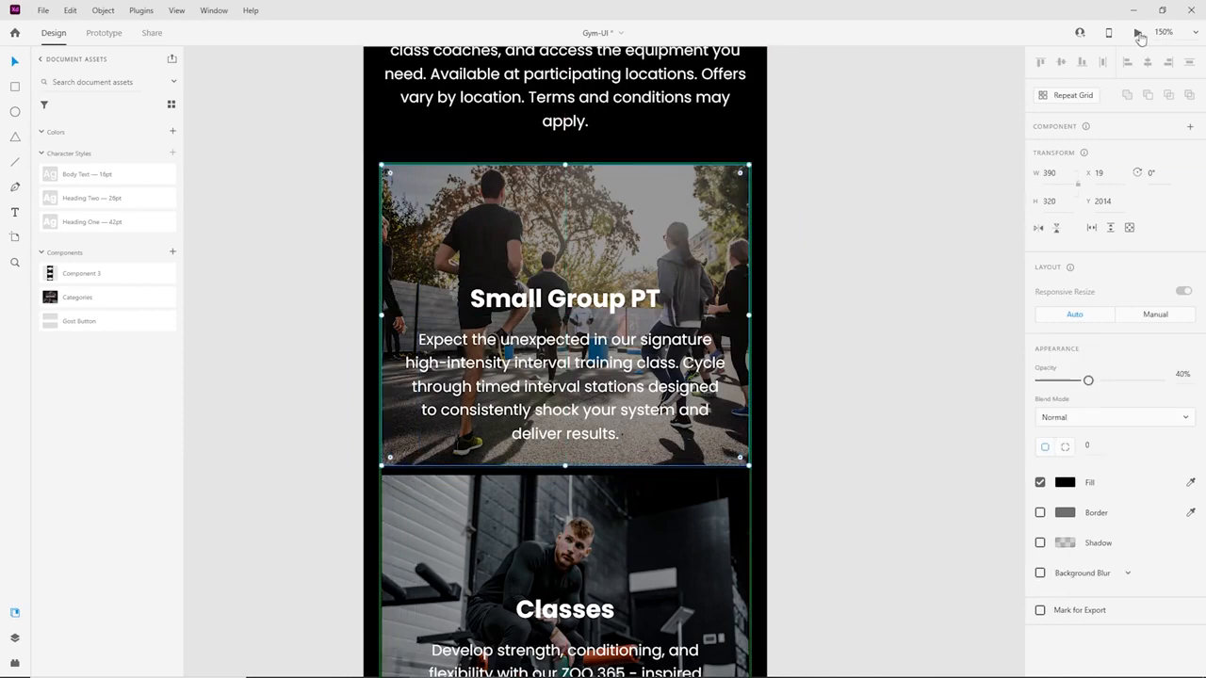
{"action": "key", "text": "Escape"}
{"action": "key", "text": "Escape"}
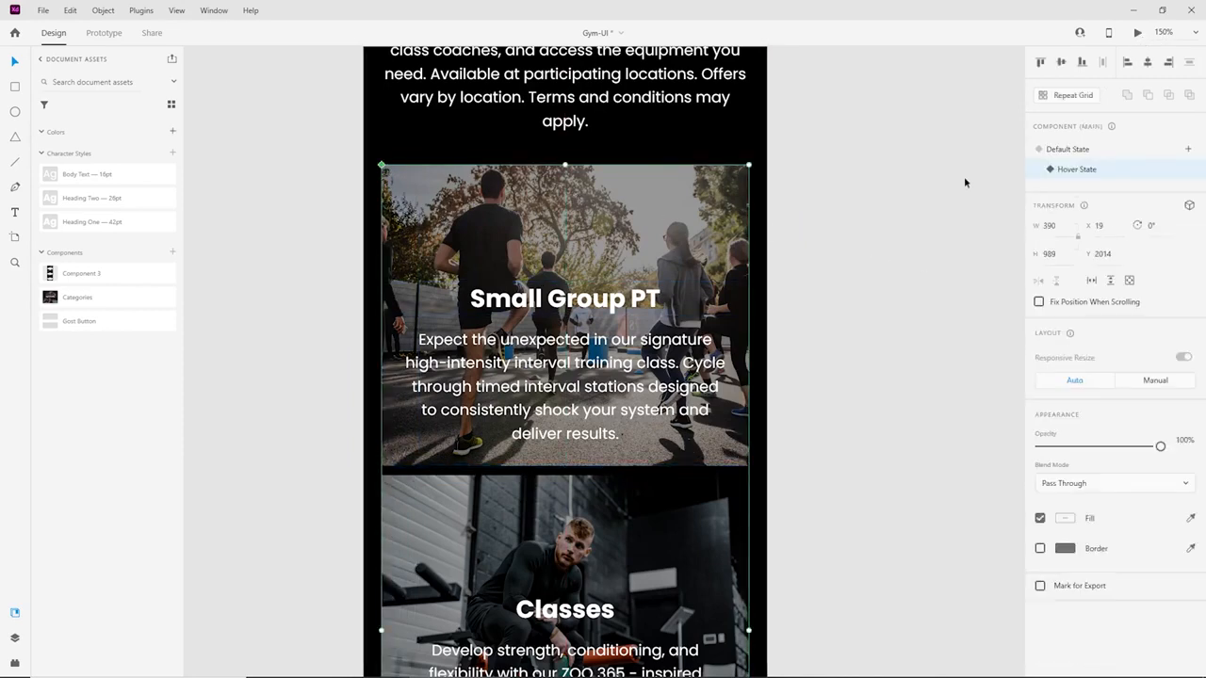
Compare the component's Default and Hover states, and test the hover effect on the training cards in the preview.
{"action": "left_click", "coordinate": [1065, 149]}
{"action": "left_click", "coordinate": [1067, 168]}
{"action": "left_click", "coordinate": [1074, 150]}
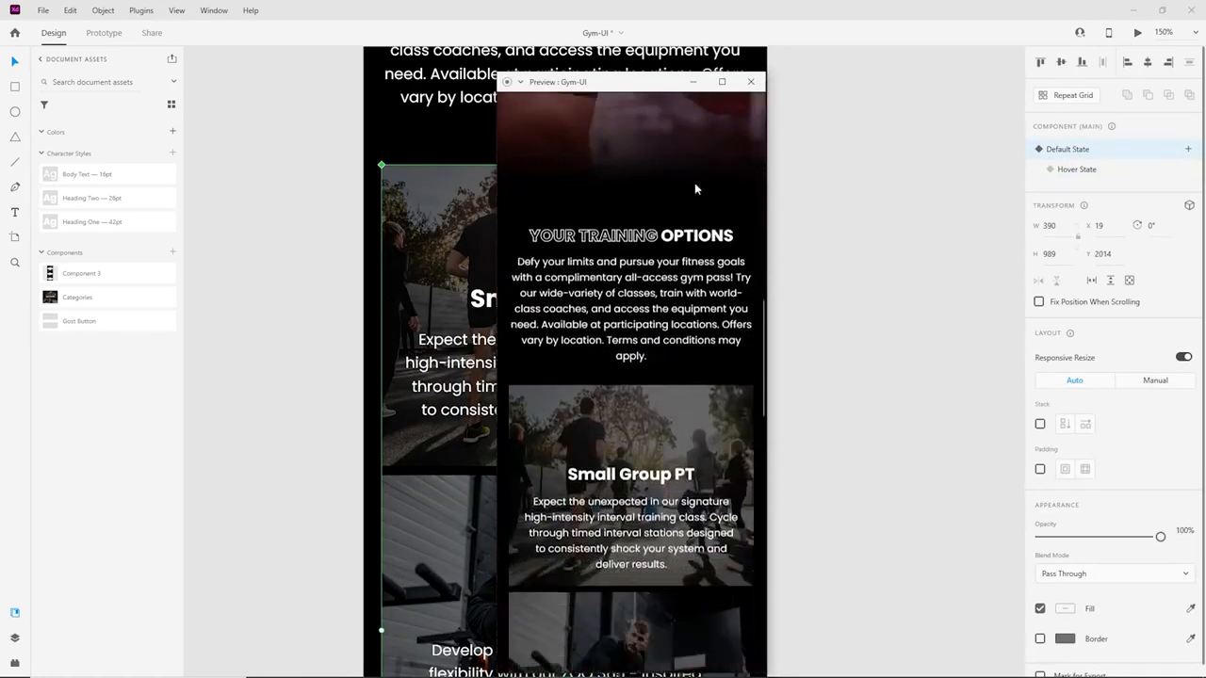
{"action": "scroll", "coordinate": [688, 188], "scroll_direction": "down", "scroll_amount": 3}
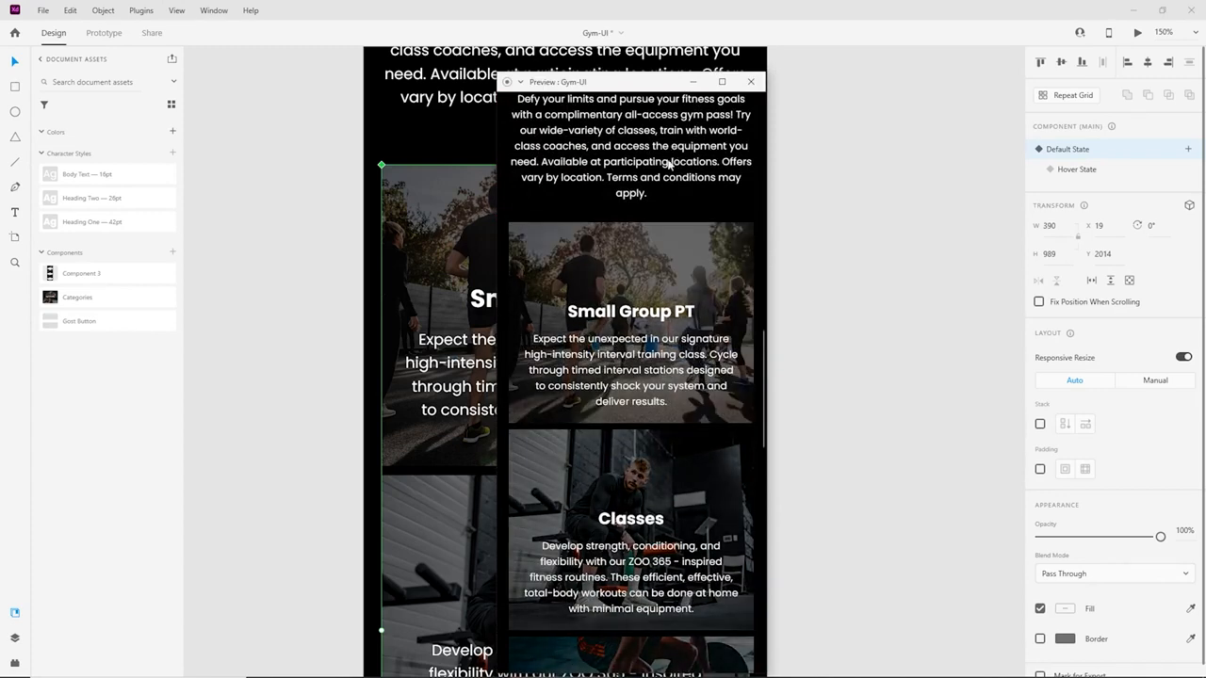
{"action": "scroll", "coordinate": [669, 165], "scroll_direction": "down", "scroll_amount": 2}
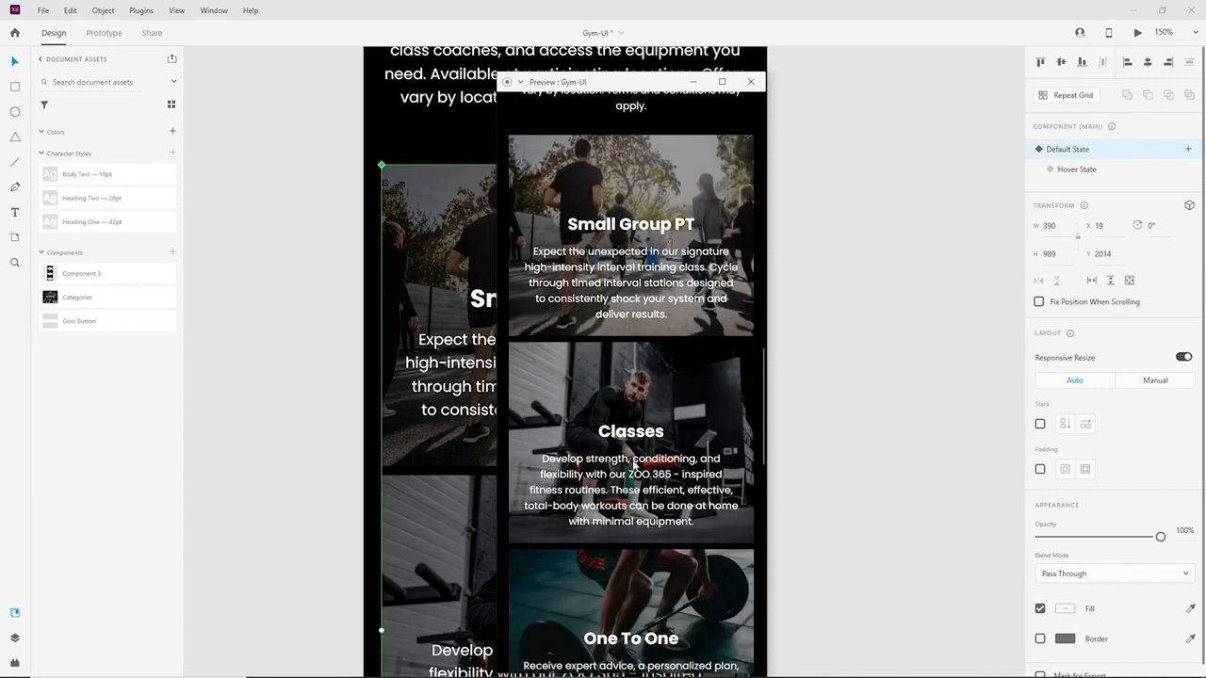
{"action": "scroll", "coordinate": [661, 164], "scroll_direction": "up", "scroll_amount": 2}
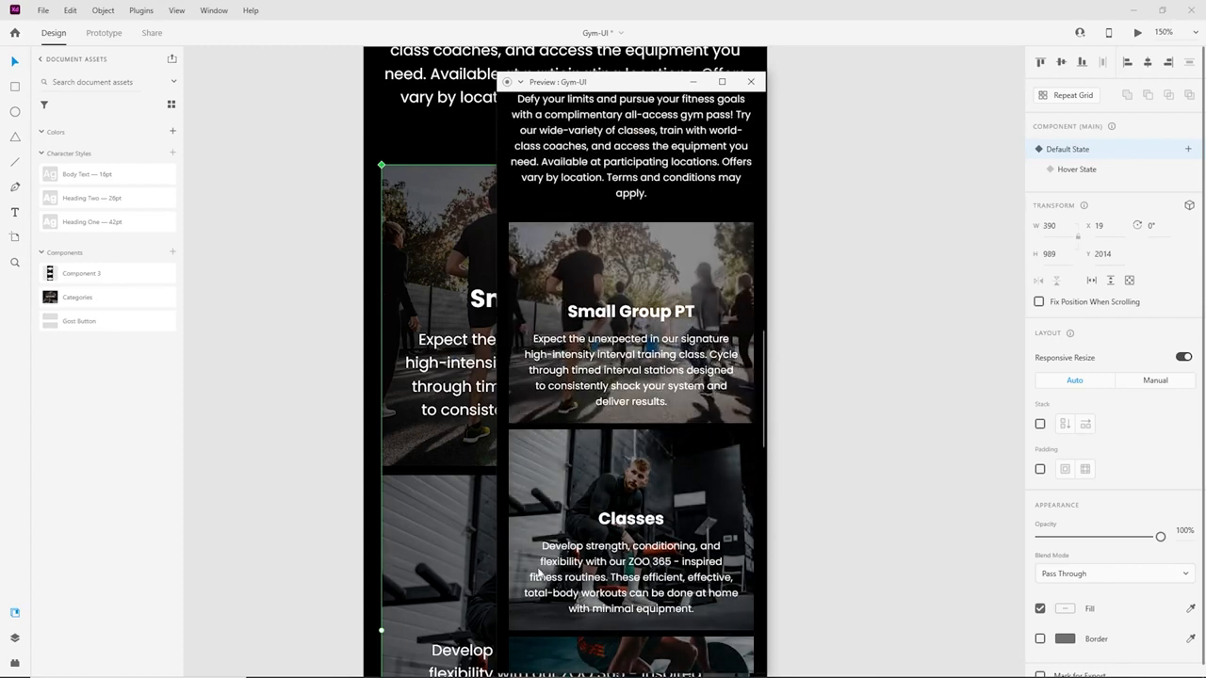
Review the hover effect on the remaining training cards in the preview, and close the preview window.
{"action": "scroll", "coordinate": [617, 424], "scroll_direction": "down", "scroll_amount": 3}
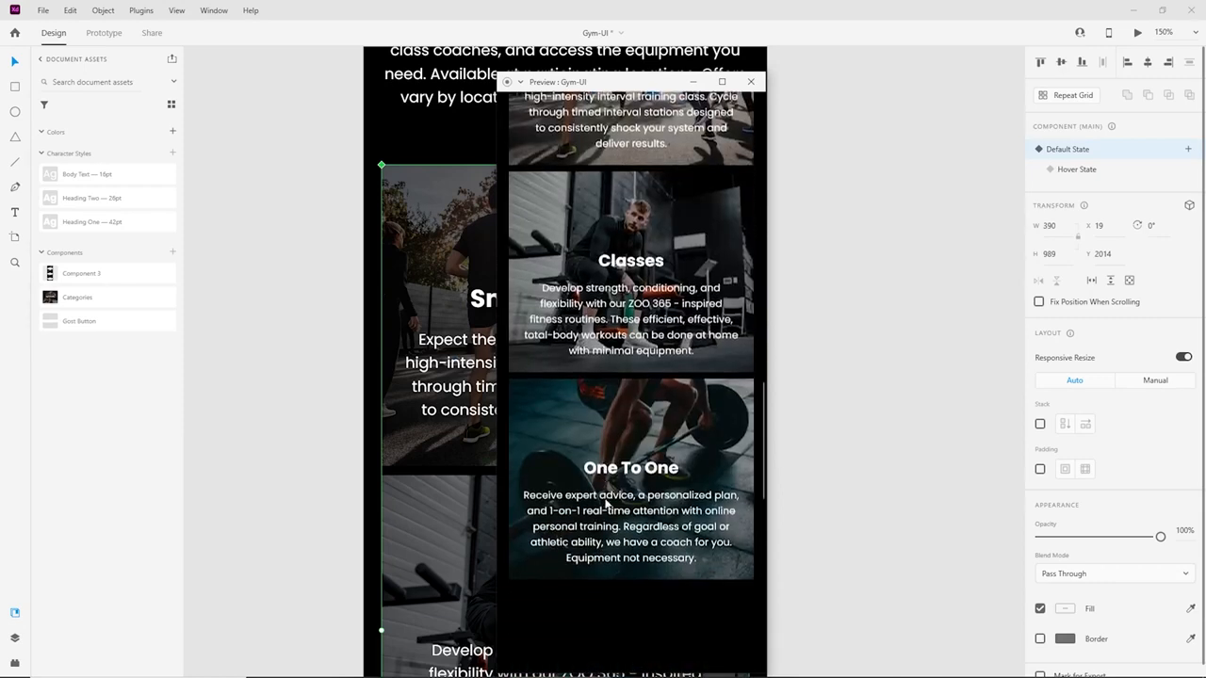
{"action": "scroll", "coordinate": [631, 518], "scroll_direction": "up", "scroll_amount": 3}
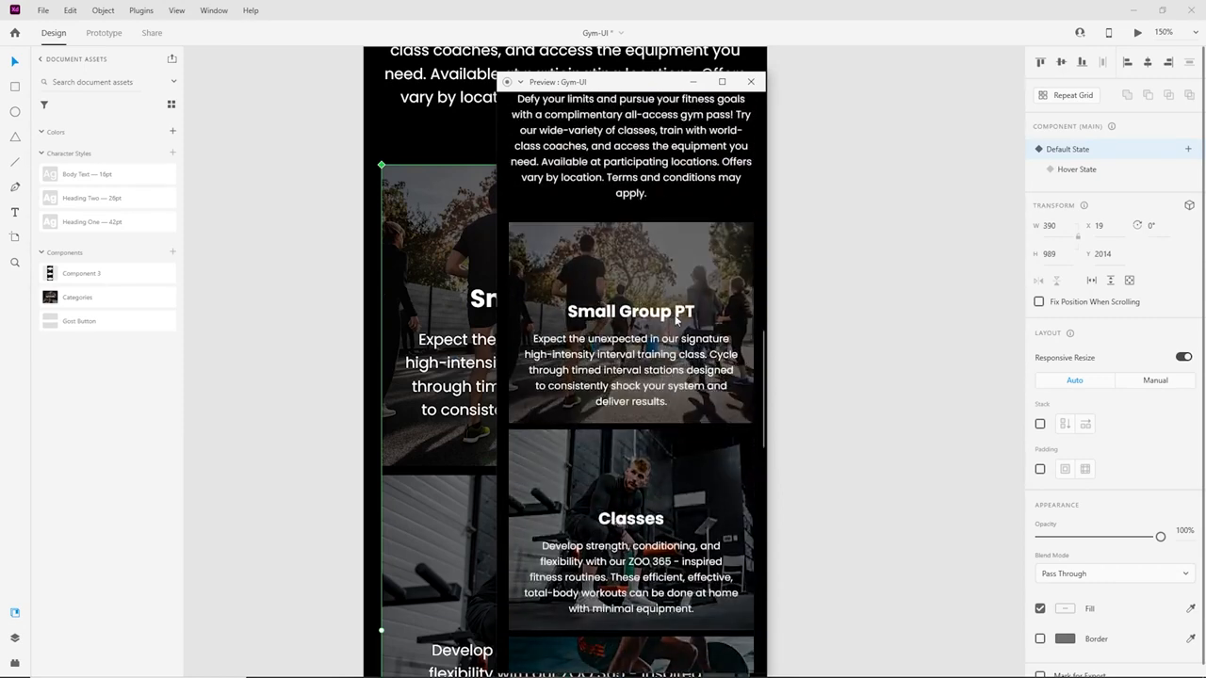
{"action": "left_click", "coordinate": [751, 81]}
{"action": "left_click", "coordinate": [1115, 172]}
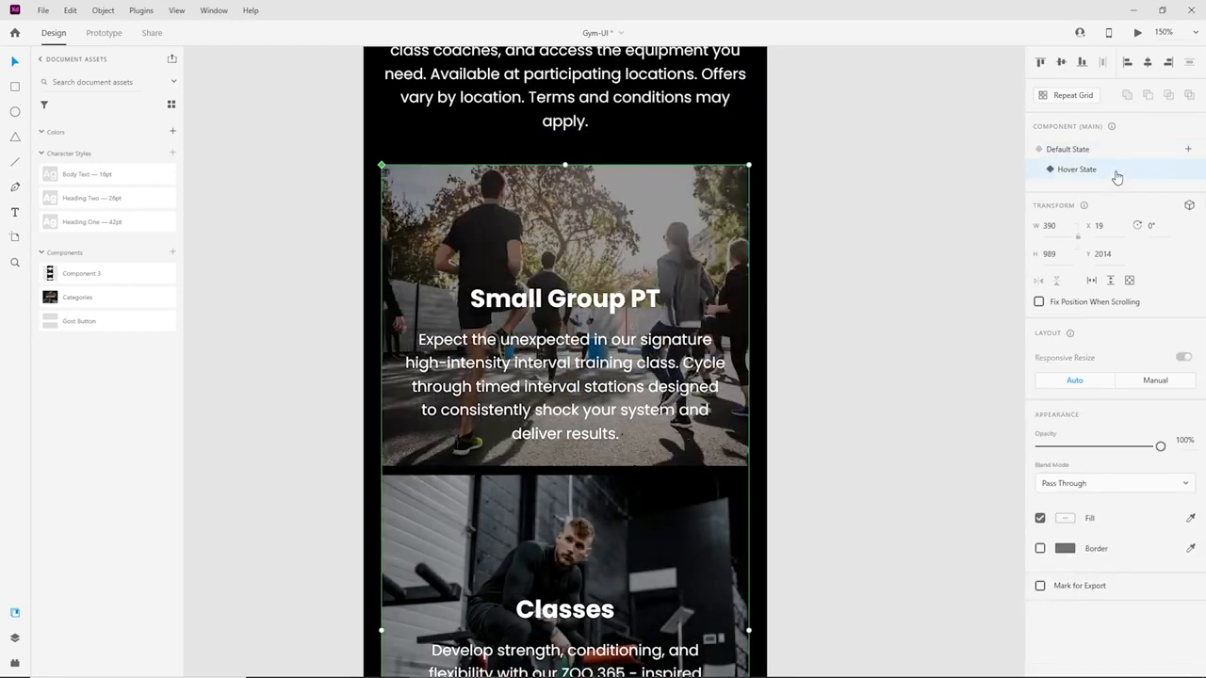
{"action": "key", "text": "Delete"}
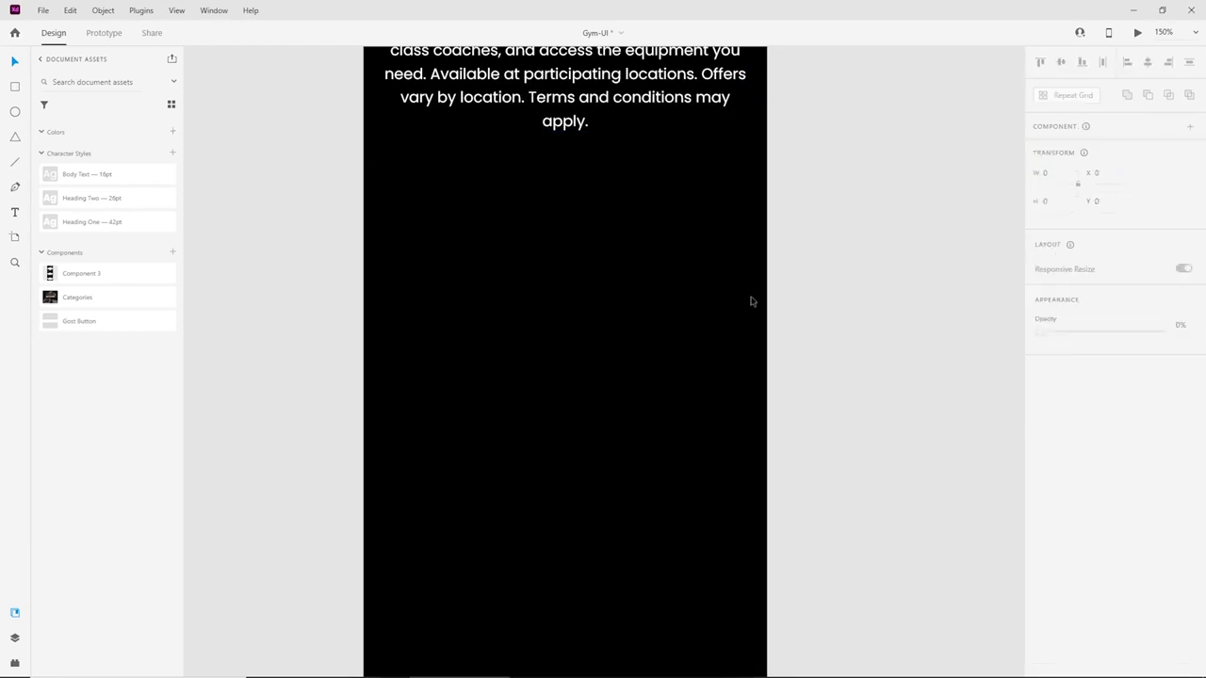
{"action": "key", "text": "ctrl+z"}
{"action": "key", "text": "ctrl+z"}
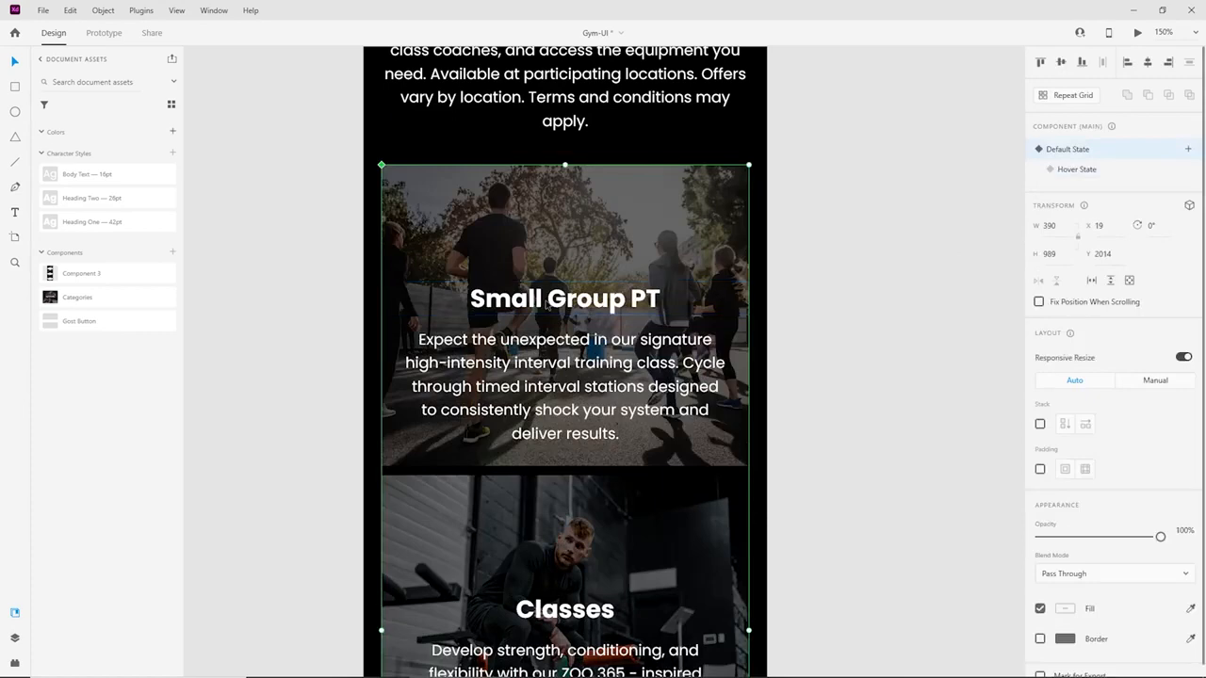
Undo the Hover State's photo enlargement and overlay moves, and deselect the training cards component.
{"action": "key", "text": "ctrl+z"}
{"action": "key", "text": "ctrl+z"}
{"action": "key", "text": "ctrl+z"}
{"action": "key", "text": "ctrl+z"}
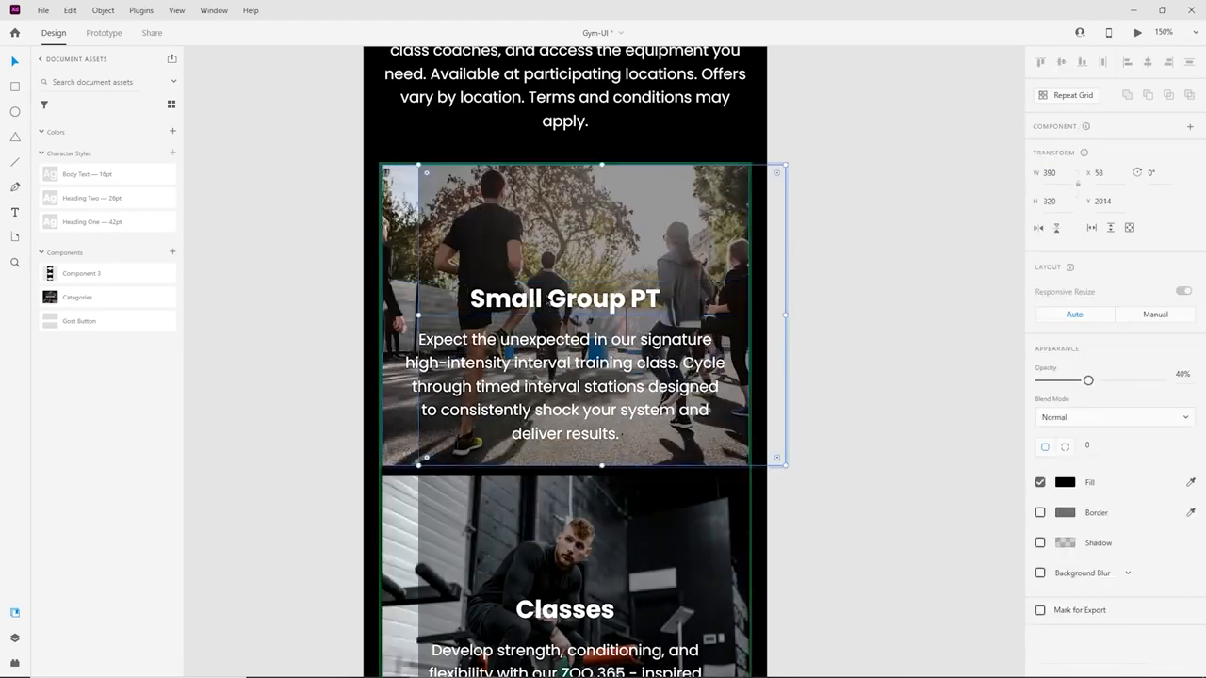
{"action": "key", "text": "ctrl+z"}
{"action": "key", "text": "ctrl+z"}
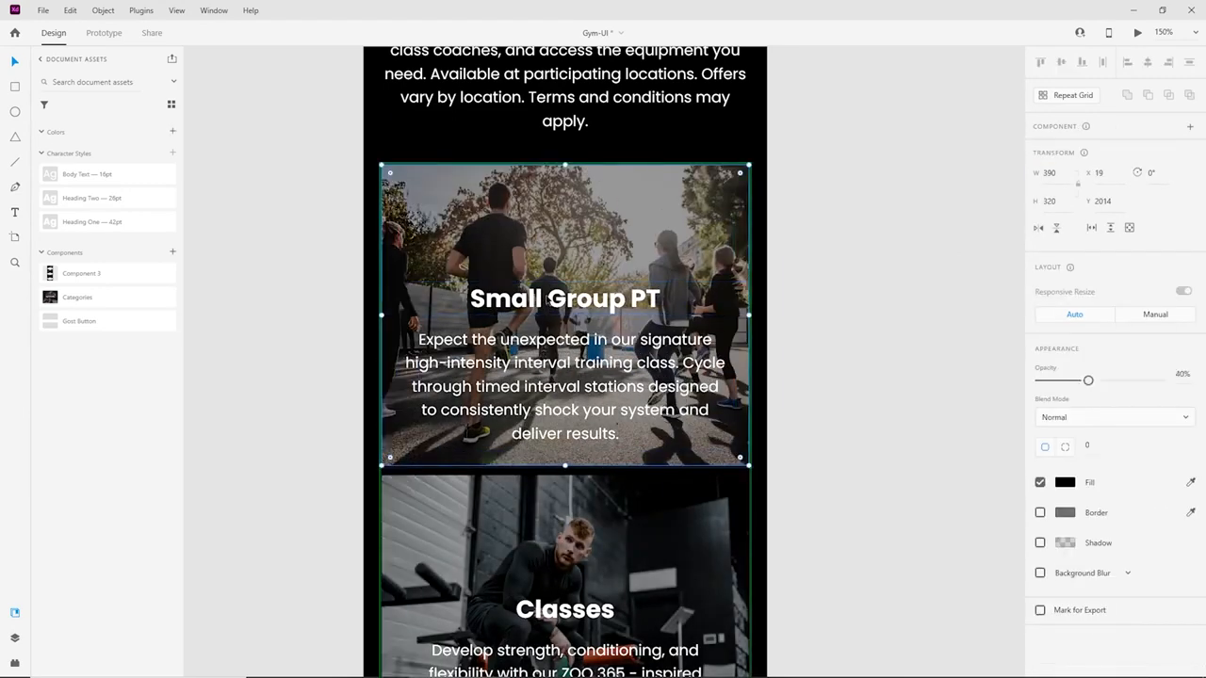
{"action": "key", "text": "ctrl+z"}
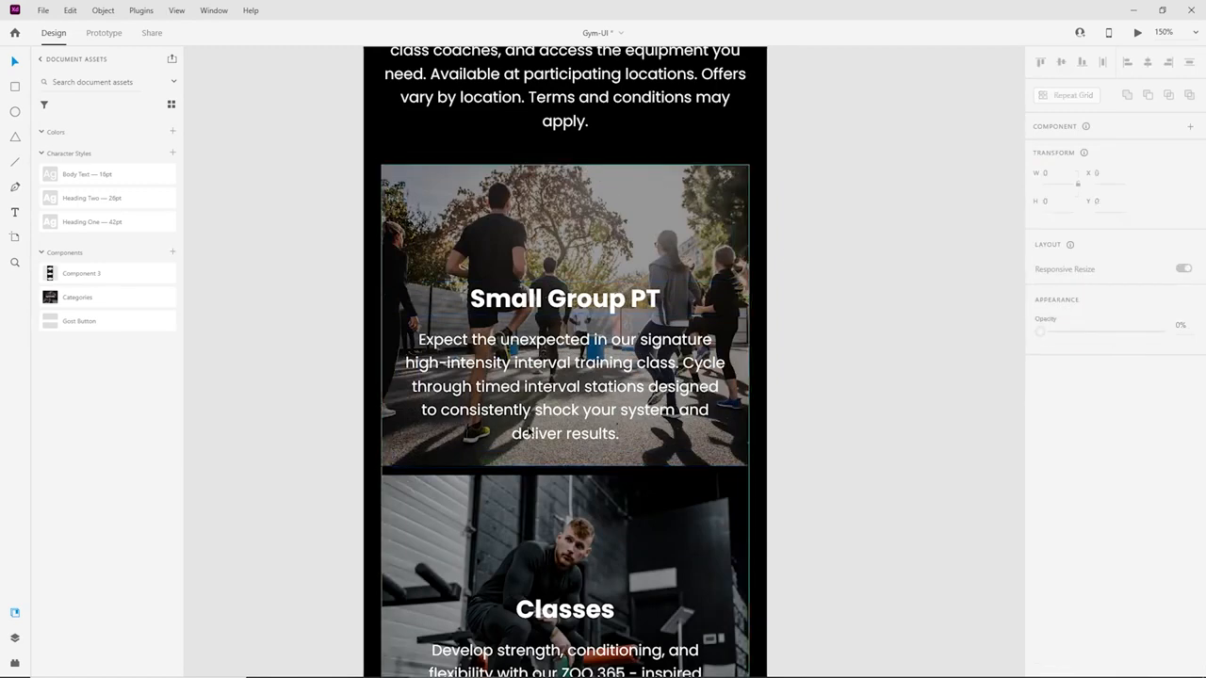
{"action": "left_click", "coordinate": [715, 301]}
{"action": "key", "text": "ctrl+3"}
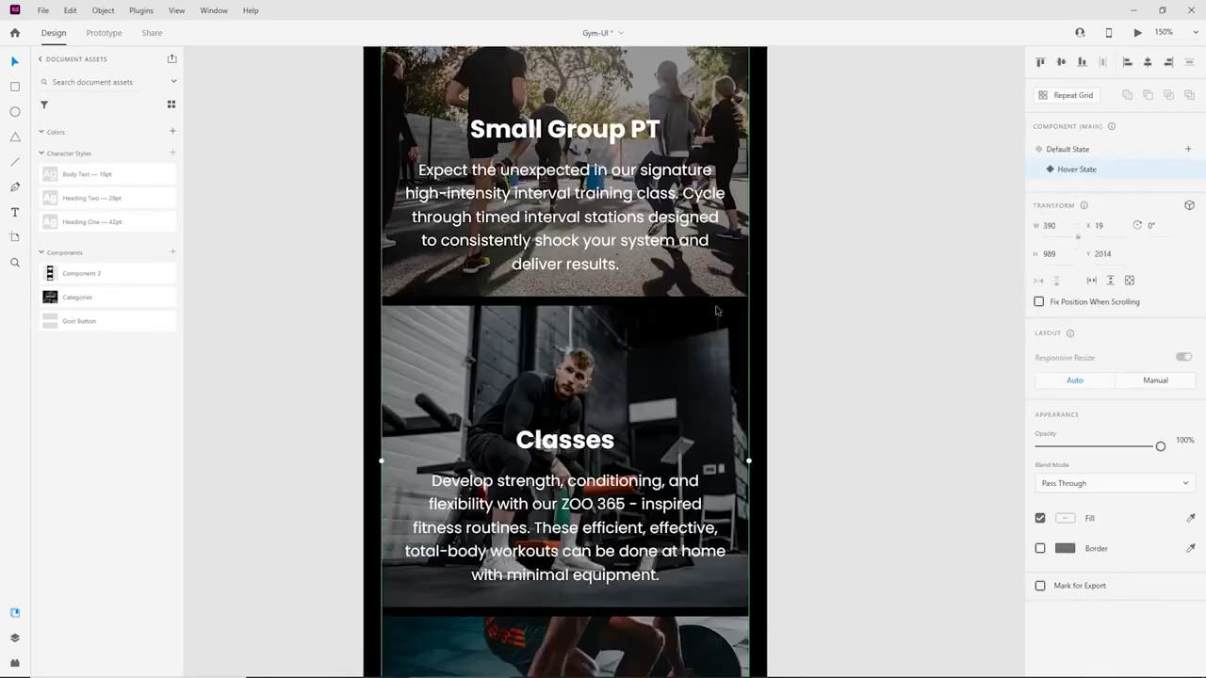
{"action": "scroll", "coordinate": [715, 301], "scroll_direction": "down", "scroll_amount": 3}
{"action": "left_click", "coordinate": [757, 386]}
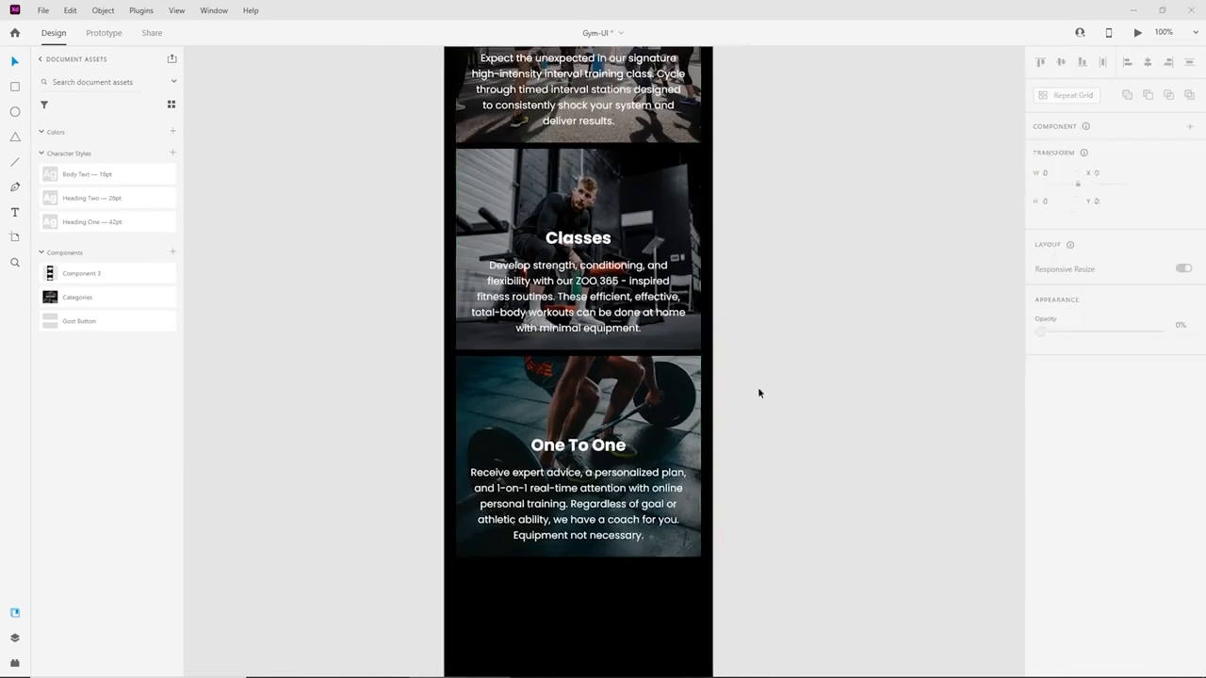
Duplicate the whole "GET STARTED TODAY" section and place the copy below the "One To One" card at Y 3037.
{"action": "scroll", "coordinate": [745, 426], "scroll_direction": "down", "scroll_amount": 5}
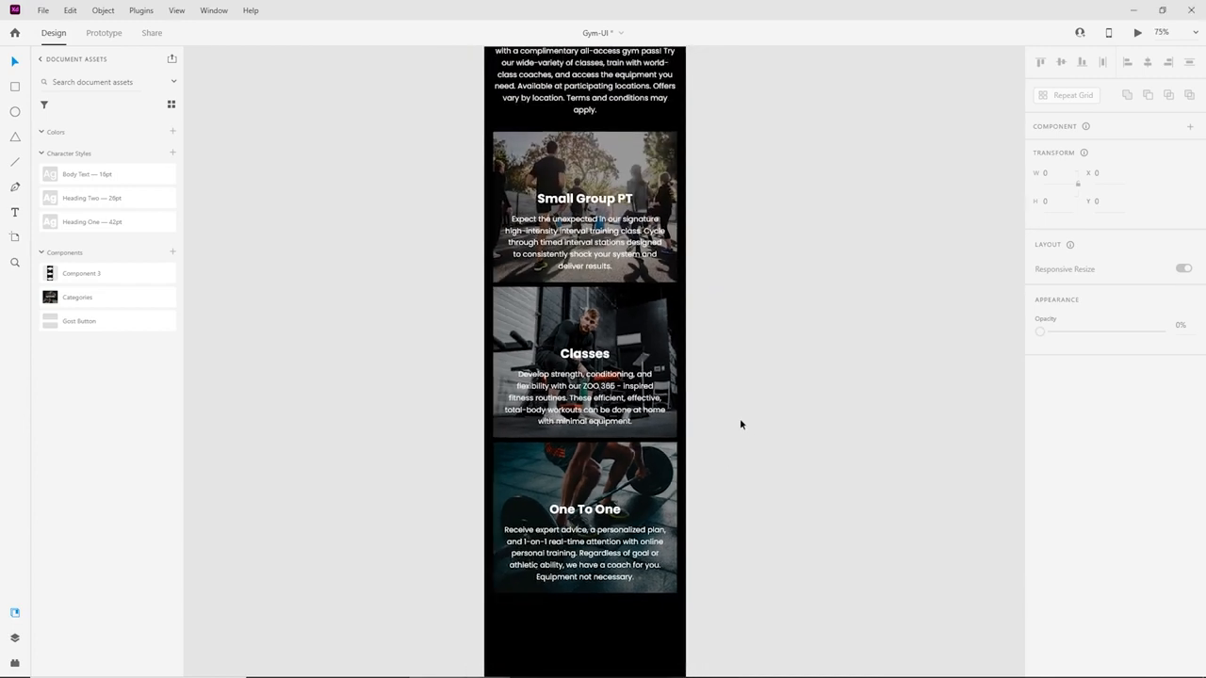
{"action": "scroll", "coordinate": [733, 418], "scroll_direction": "up", "scroll_amount": 5}
{"action": "scroll", "coordinate": [733, 418], "scroll_direction": "up", "scroll_amount": 3}
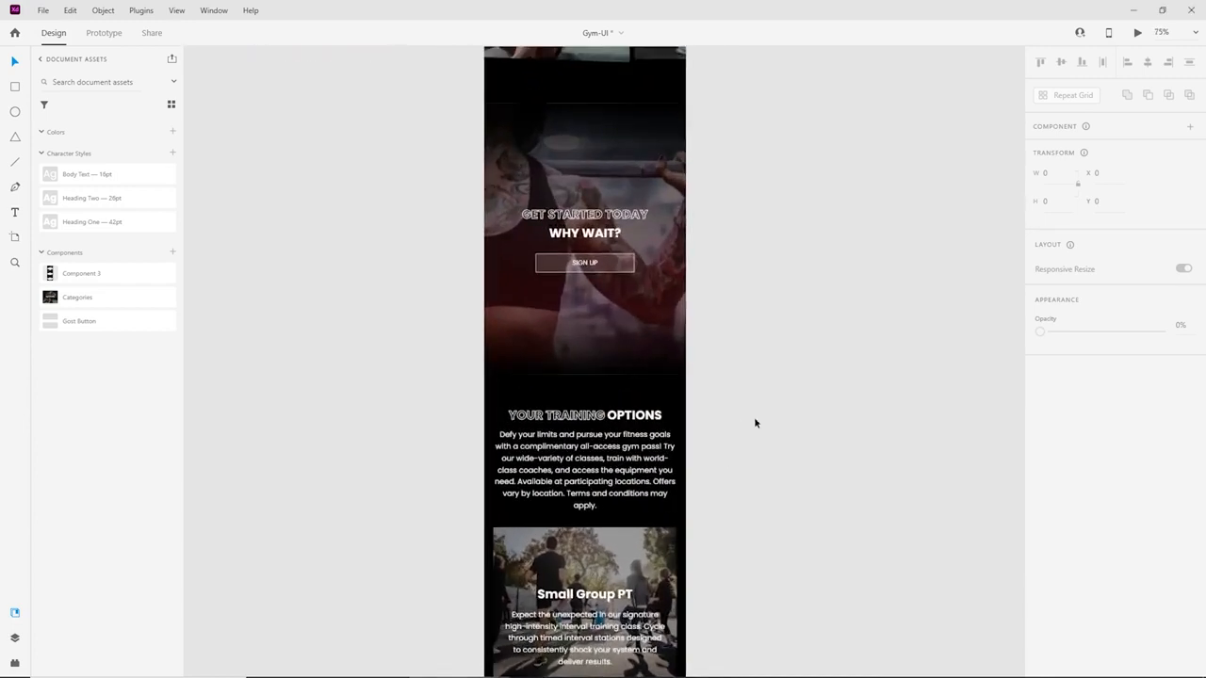
{"action": "scroll", "coordinate": [782, 400], "scroll_direction": "up", "scroll_amount": 3}
{"action": "left_click_drag", "start_coordinate": [481, 166], "coordinate": [383, 129]}
{"action": "scroll", "coordinate": [650, 311], "scroll_direction": "down", "scroll_amount": 15}
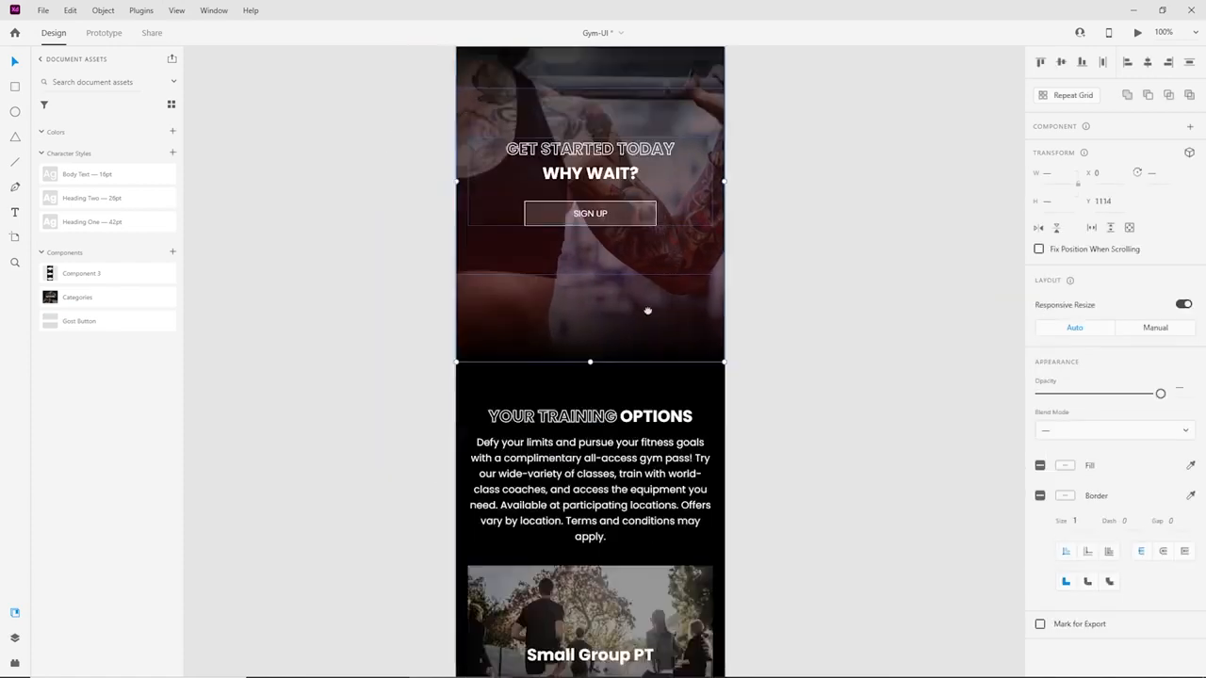
{"action": "left_click_drag", "start_coordinate": [658, 309], "coordinate": [588, 258]}
{"action": "left_click", "coordinate": [802, 313]}
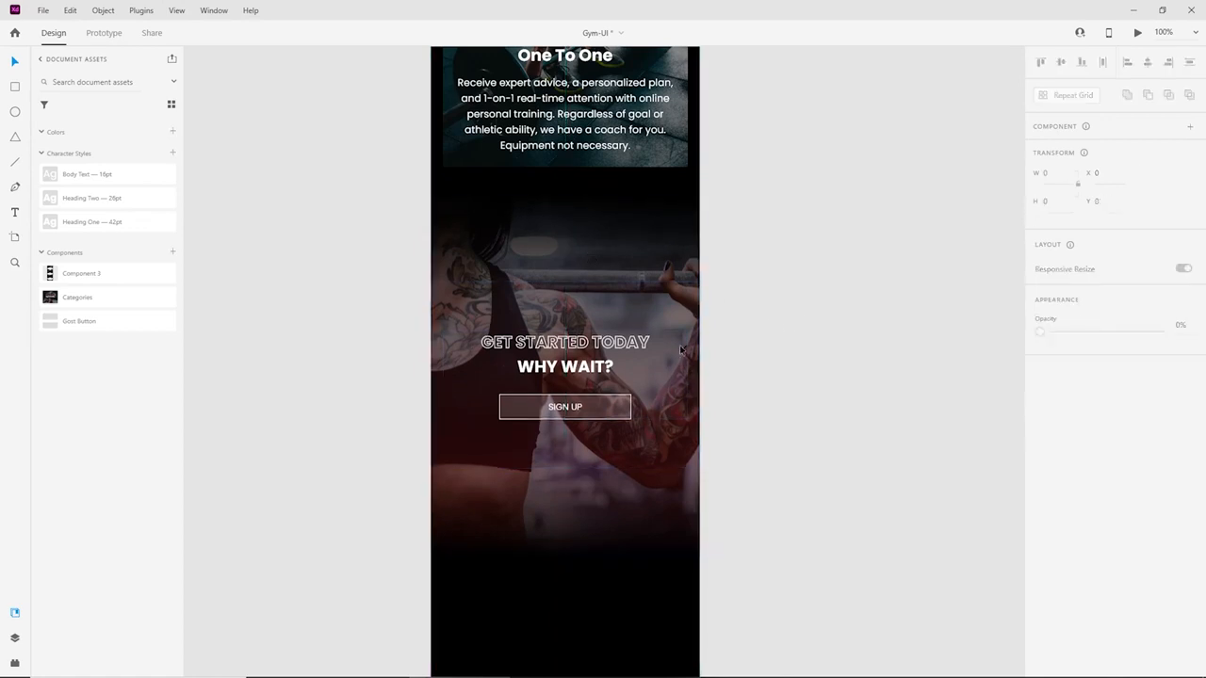
Replace the copied section's background with the barbell photo from the Gym Website Tutorial folder, moving the overlay aside and back to X 0.
{"action": "left_click", "coordinate": [448, 298]}
{"action": "left_click_drag", "start_coordinate": [452, 293], "coordinate": [542, 303]}
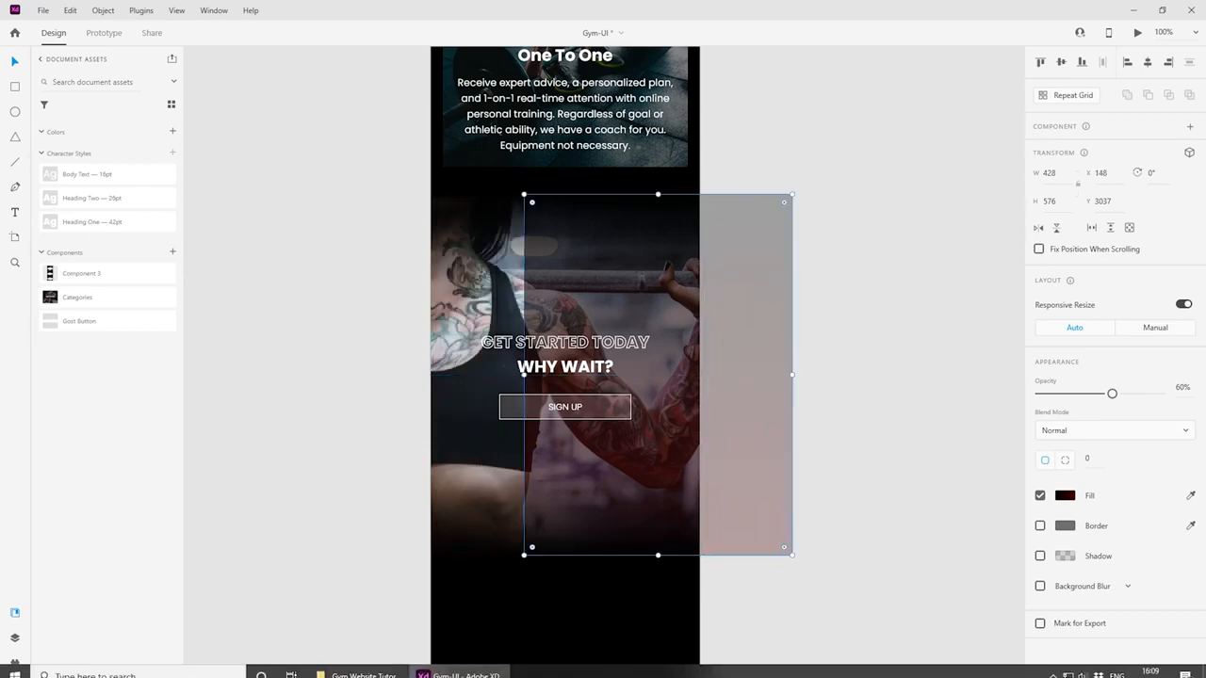
{"action": "left_click", "coordinate": [377, 665]}
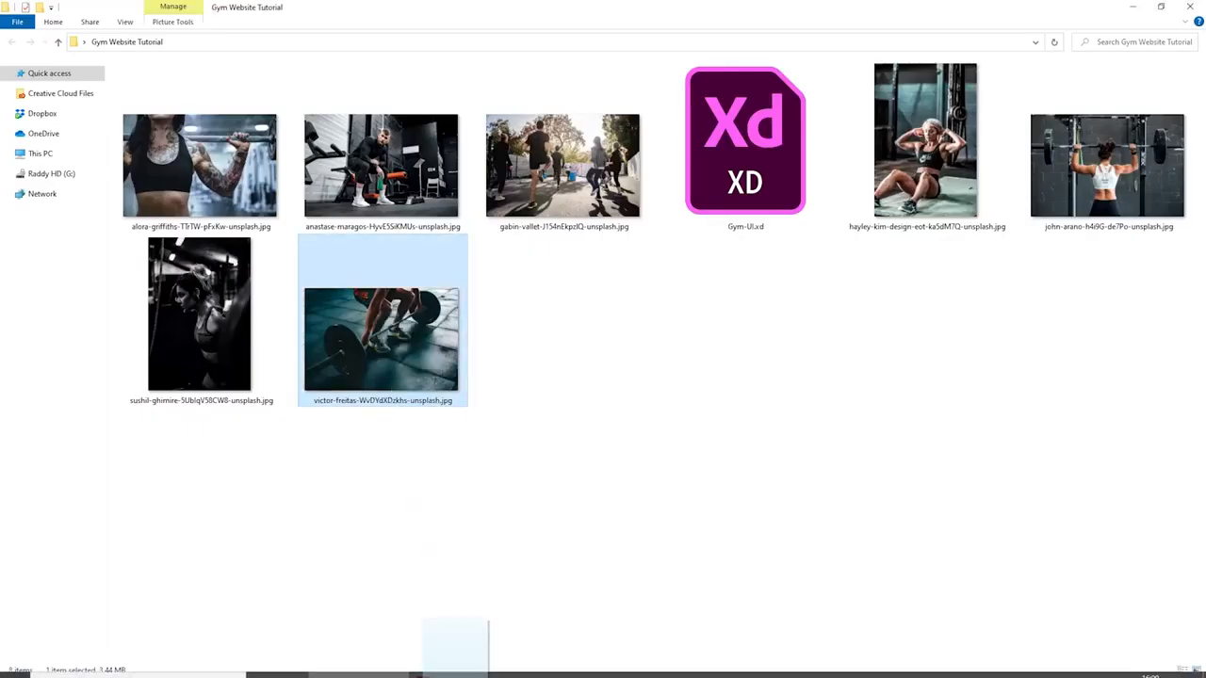
{"action": "left_click", "coordinate": [457, 665]}
{"action": "left_click_drag", "start_coordinate": [428, 371], "coordinate": [444, 324]}
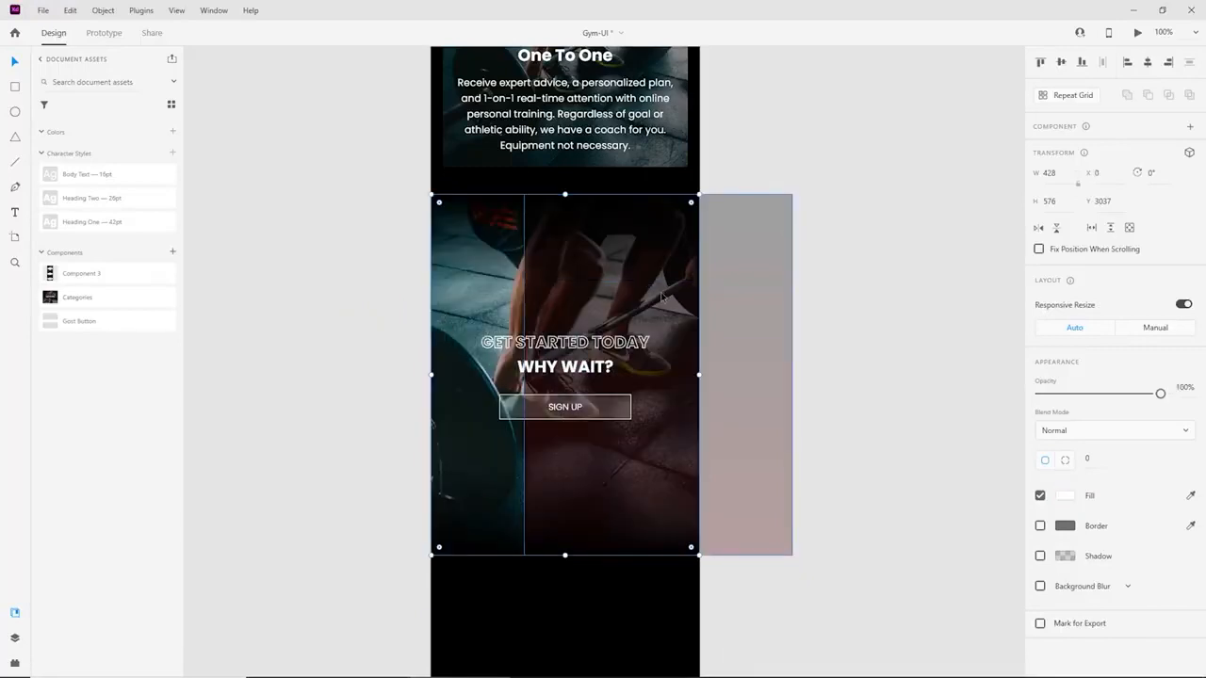
{"action": "left_click_drag", "start_coordinate": [656, 292], "coordinate": [566, 290]}
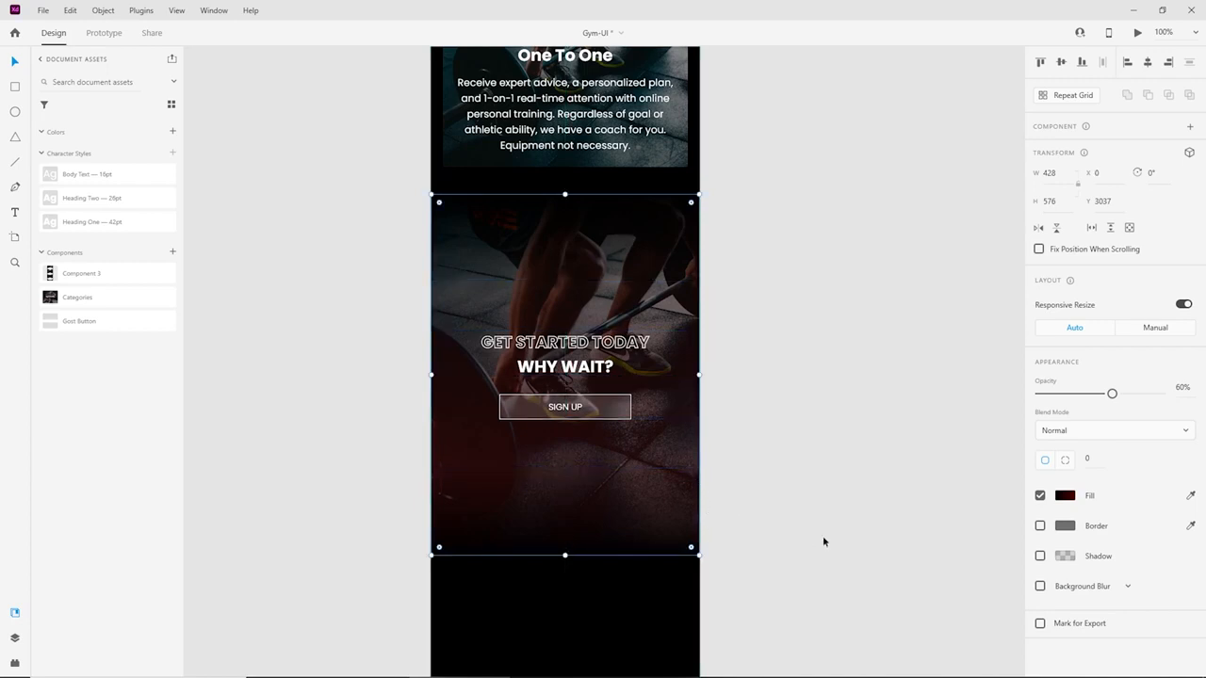
Change the copied section's overlay fill from a linear gradient to solid black #000000.
{"action": "left_click", "coordinate": [1065, 496]}
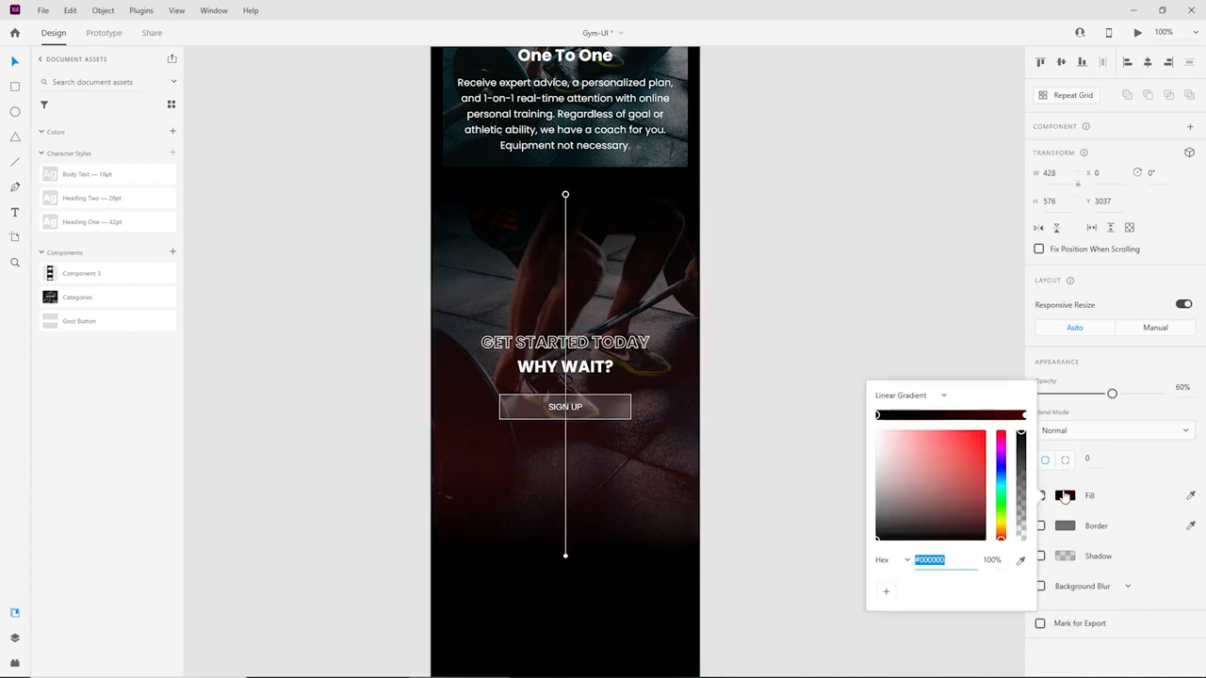
{"action": "left_click", "coordinate": [904, 396]}
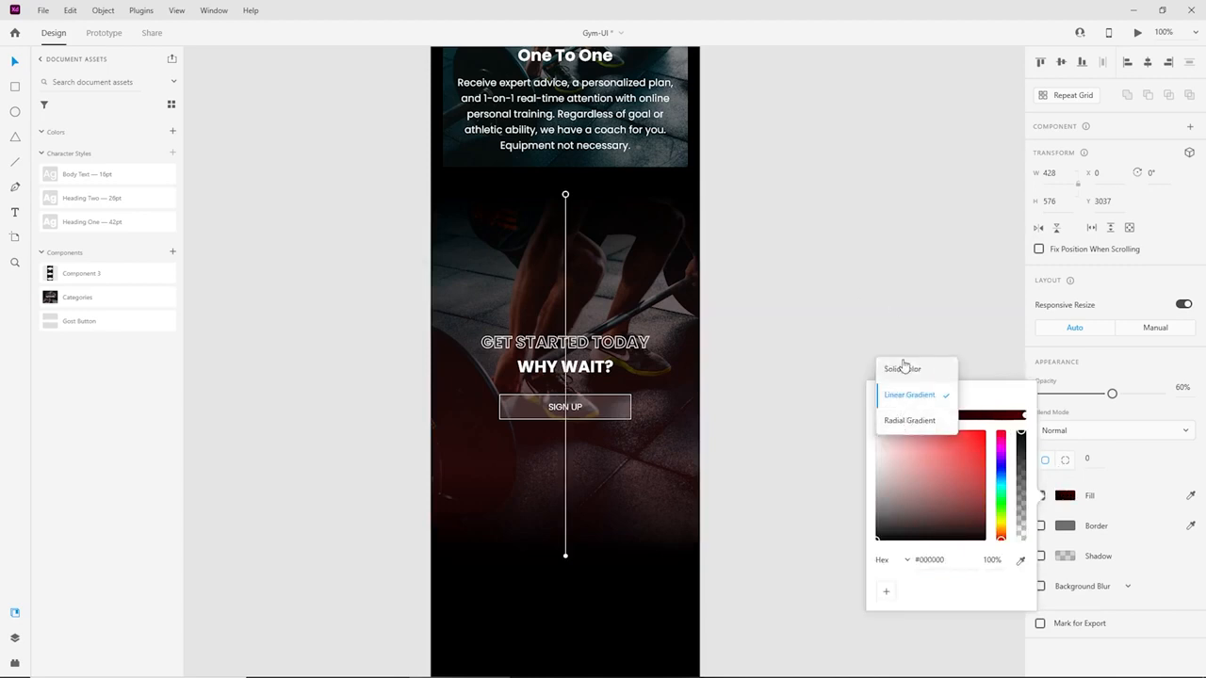
{"action": "left_click", "coordinate": [905, 369]}
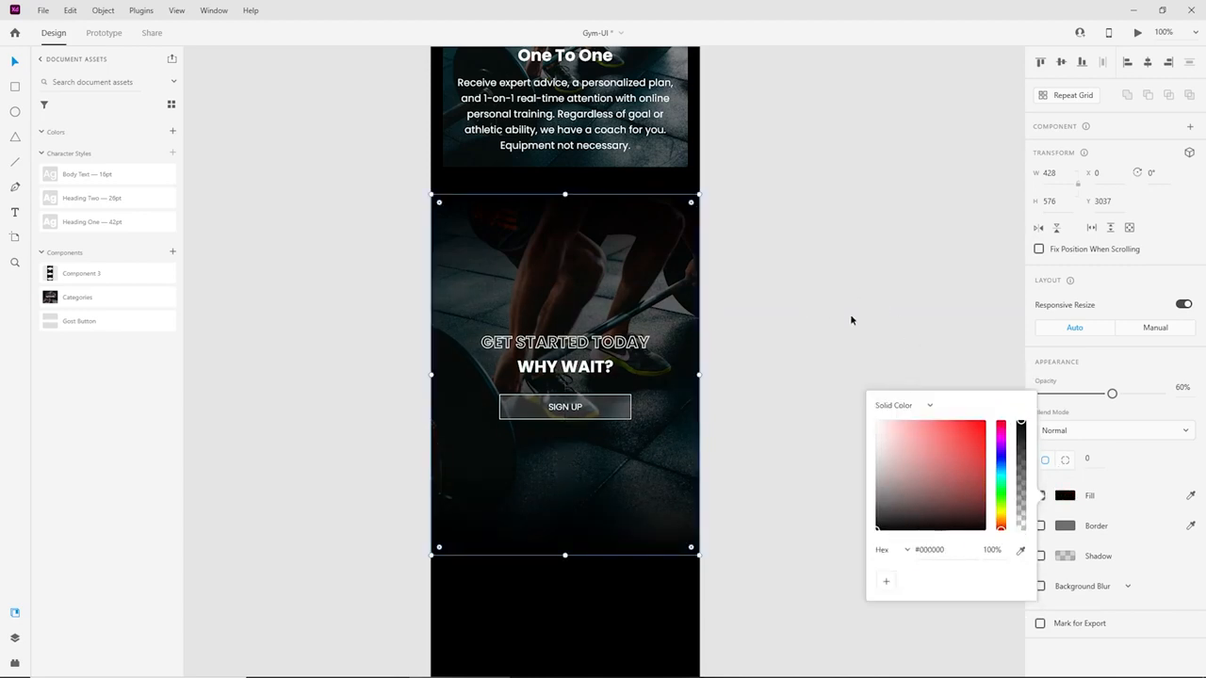
{"action": "left_click", "coordinate": [774, 318]}
{"action": "key", "text": "ctrl+equal"}
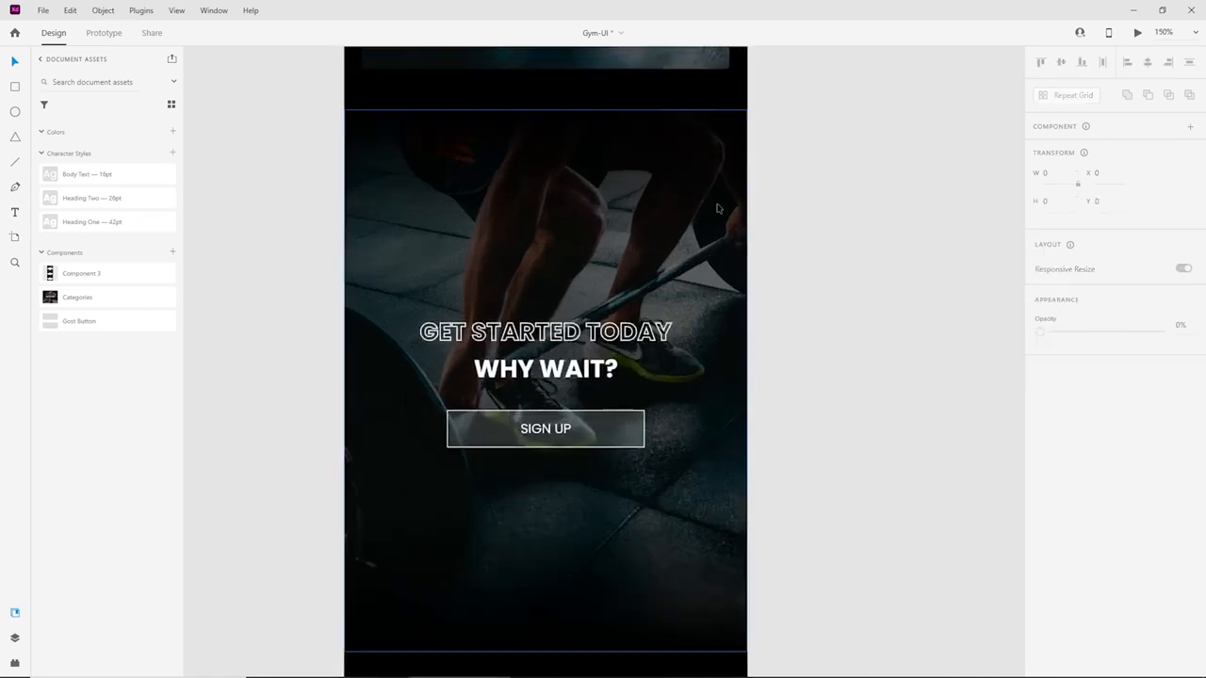
{"action": "key", "text": "ctrl+equal"}
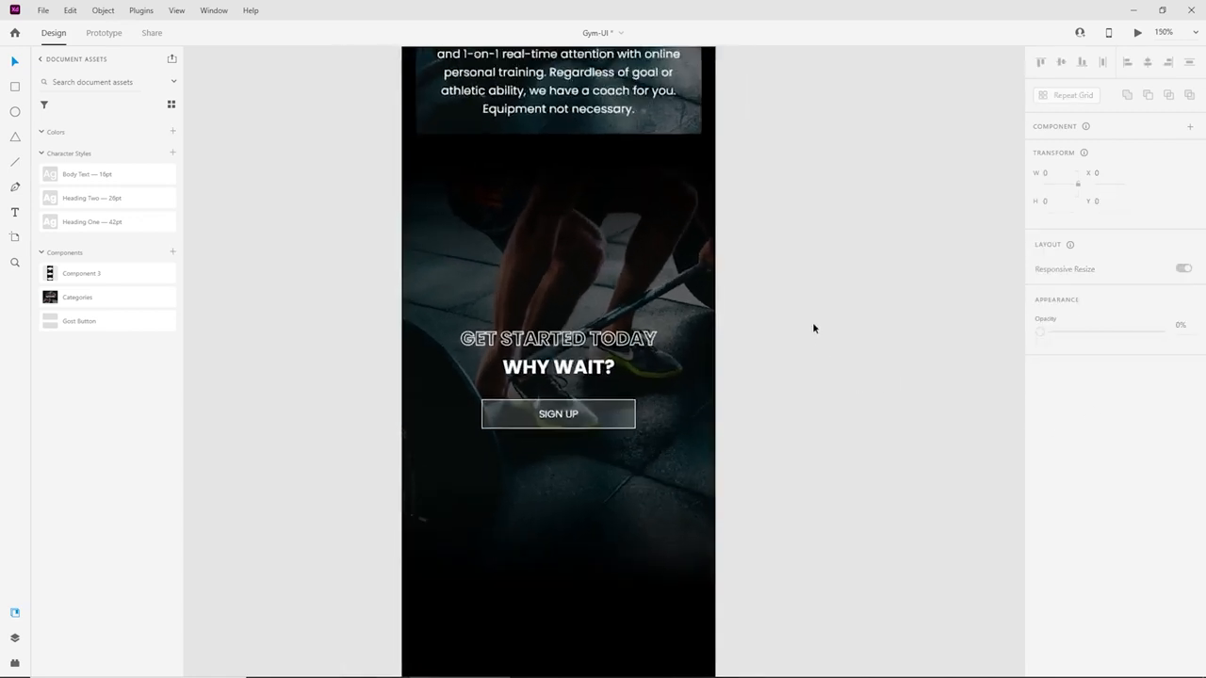
{"action": "key", "text": "ctrl+minus"}
{"action": "key", "text": "ctrl+minus"}
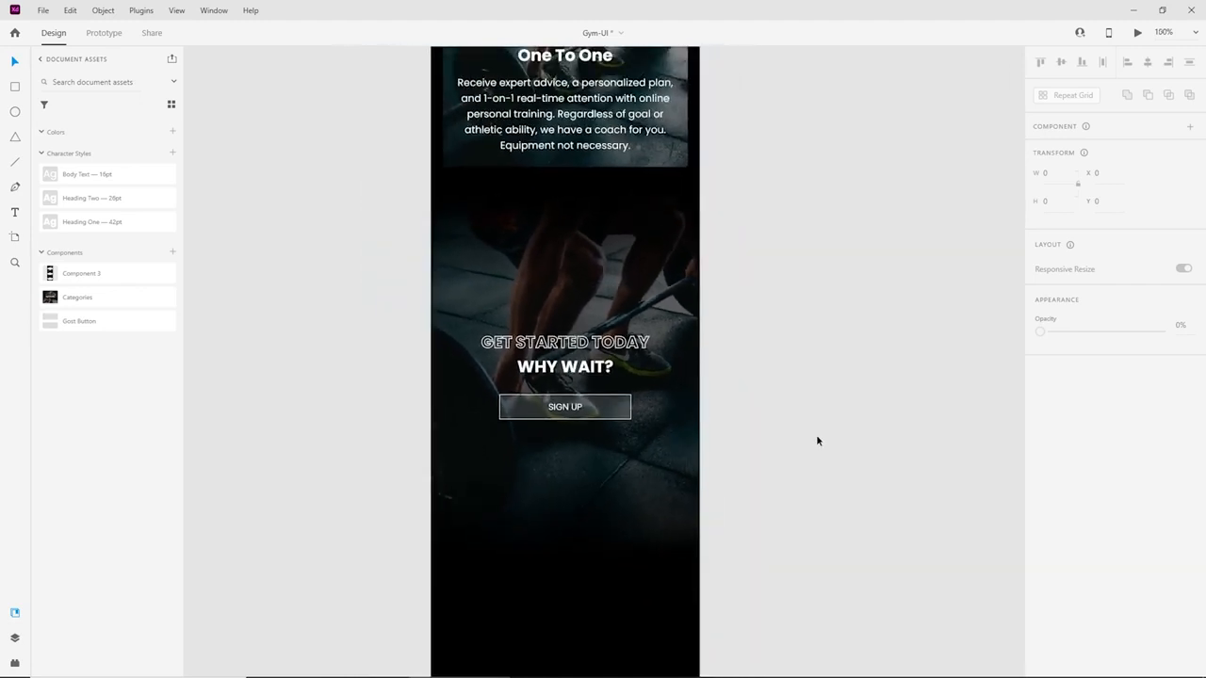
{"action": "left_click_drag", "start_coordinate": [807, 435], "coordinate": [805, 407]}
{"action": "scroll", "coordinate": [725, 461], "scroll_direction": "up", "scroll_amount": 2}
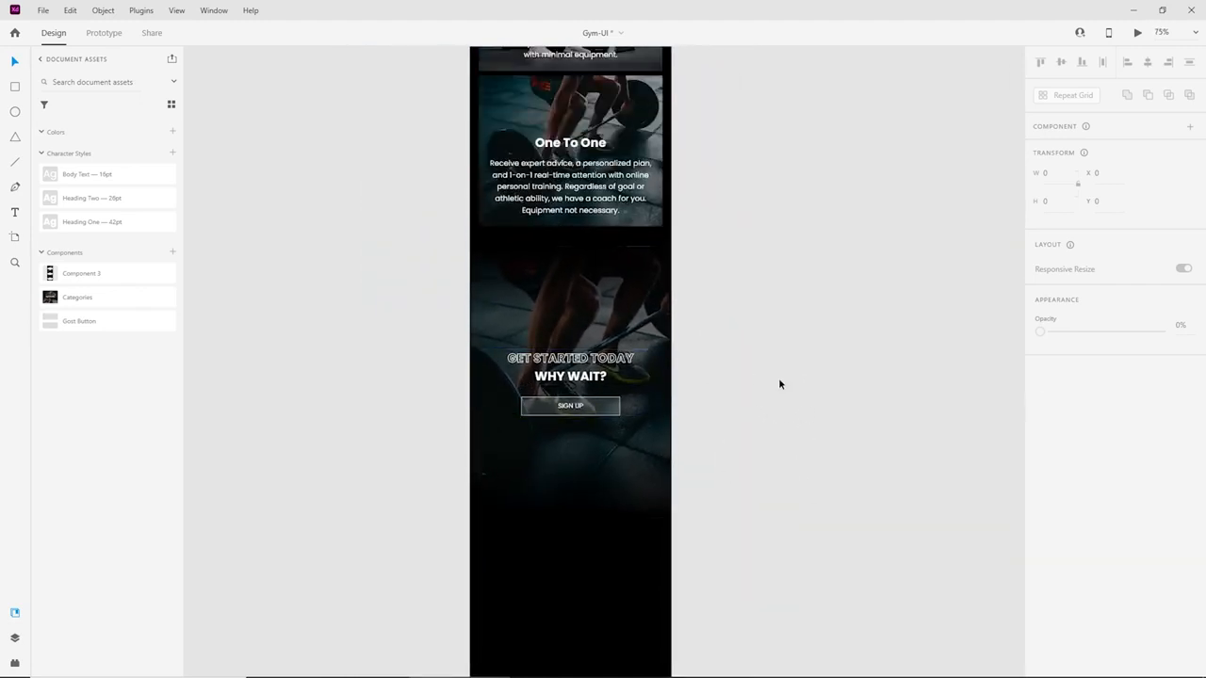
Replace the copied section's outlined heading with "WE WILL HELP YOU GET IN THE SHAPE OF YOUR LIFE".
{"action": "key", "text": "ctrl+equal"}
{"action": "key", "text": "ctrl+equal"}
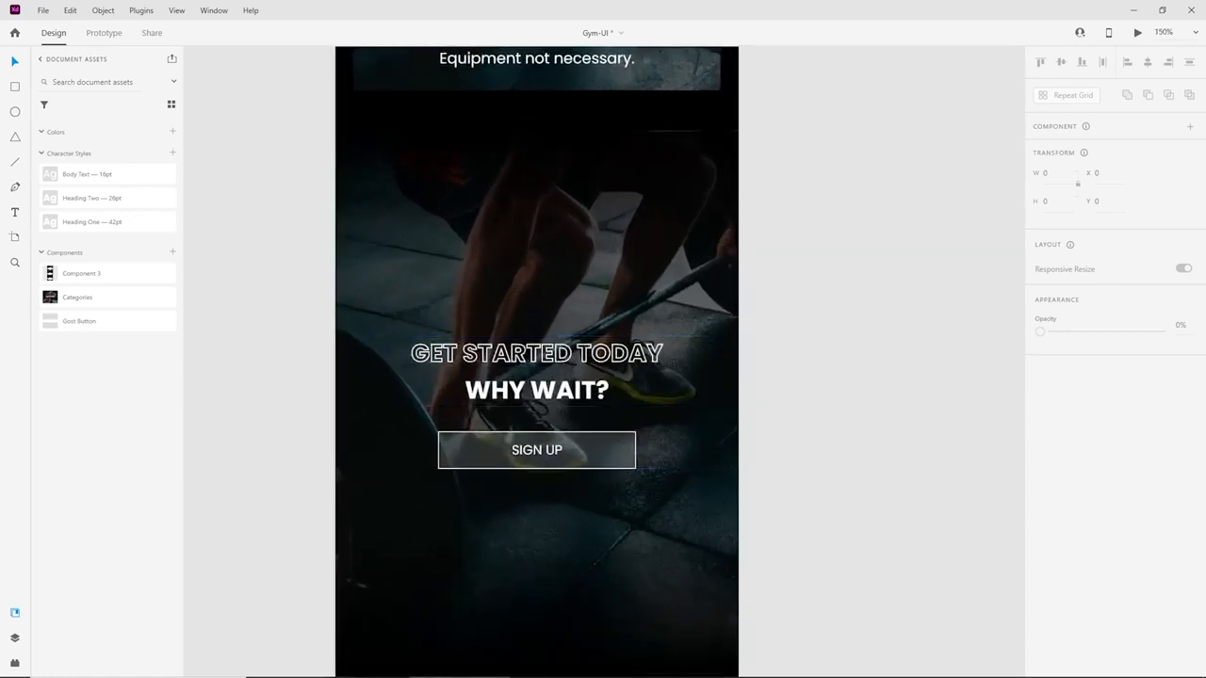
{"action": "double_click", "coordinate": [537, 355]}
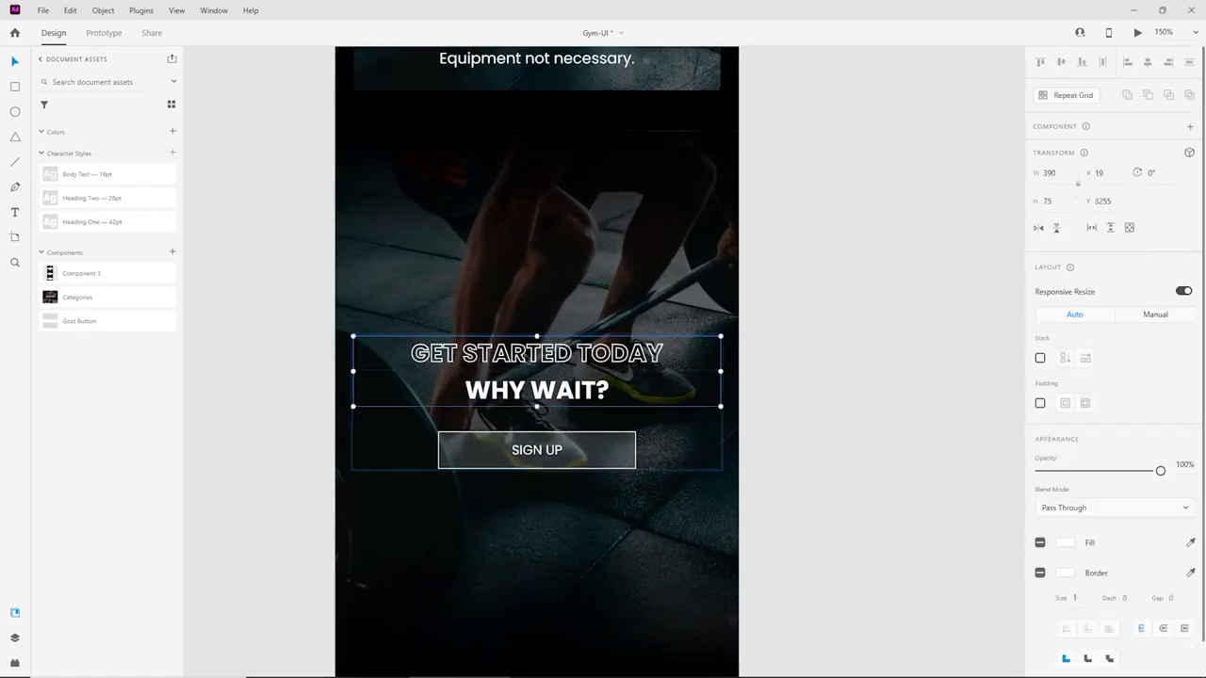
{"action": "double_click", "coordinate": [537, 354]}
{"action": "key", "text": "Return"}
{"action": "type", "text": "WE WILL HELP YOU GET IN THE SHAPE OF YOUR LIFE"}
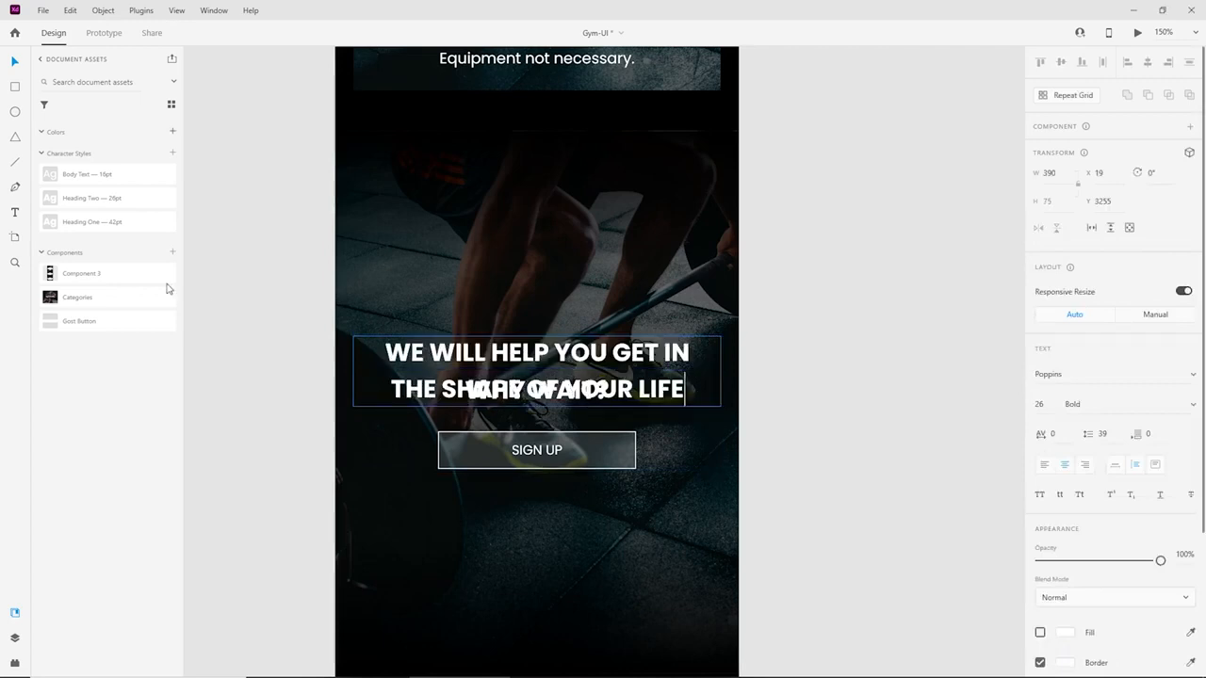
{"action": "left_click", "coordinate": [15, 62]}
Move the two-line outlined heading up so it sits directly above "WHY WAIT?" without overlapping it.
{"action": "left_click_drag", "start_coordinate": [539, 388], "coordinate": [539, 350]}
{"action": "left_click_drag", "start_coordinate": [475, 395], "coordinate": [475, 397]}
{"action": "left_click", "coordinate": [846, 510]}
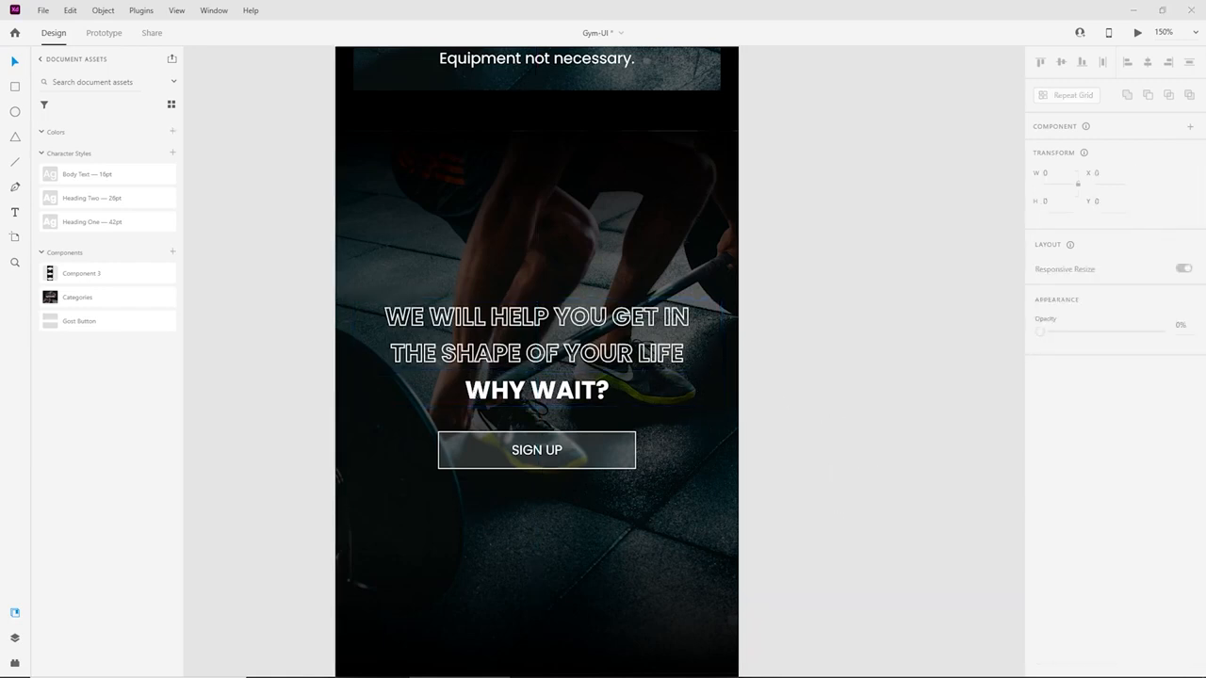
Replace the "WHY WAIT?" line in the copied section with "LET'S GET STARTED".
{"action": "double_click", "coordinate": [579, 393]}
{"action": "double_click", "coordinate": [581, 396]}
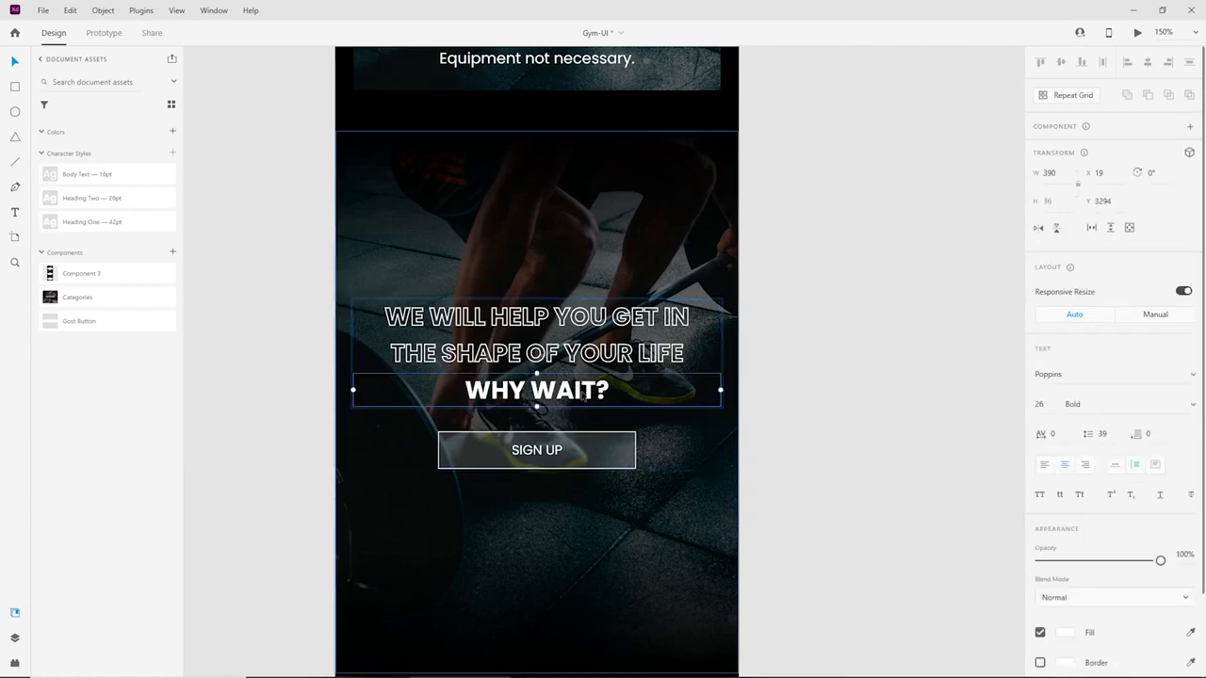
{"action": "type", "text": "LET'S GET STARTED"}
{"action": "key", "text": "Return"}
{"action": "key", "text": "ctrl+c"}
{"action": "key", "text": "Escape"}
{"action": "key", "text": "ctrl+z"}
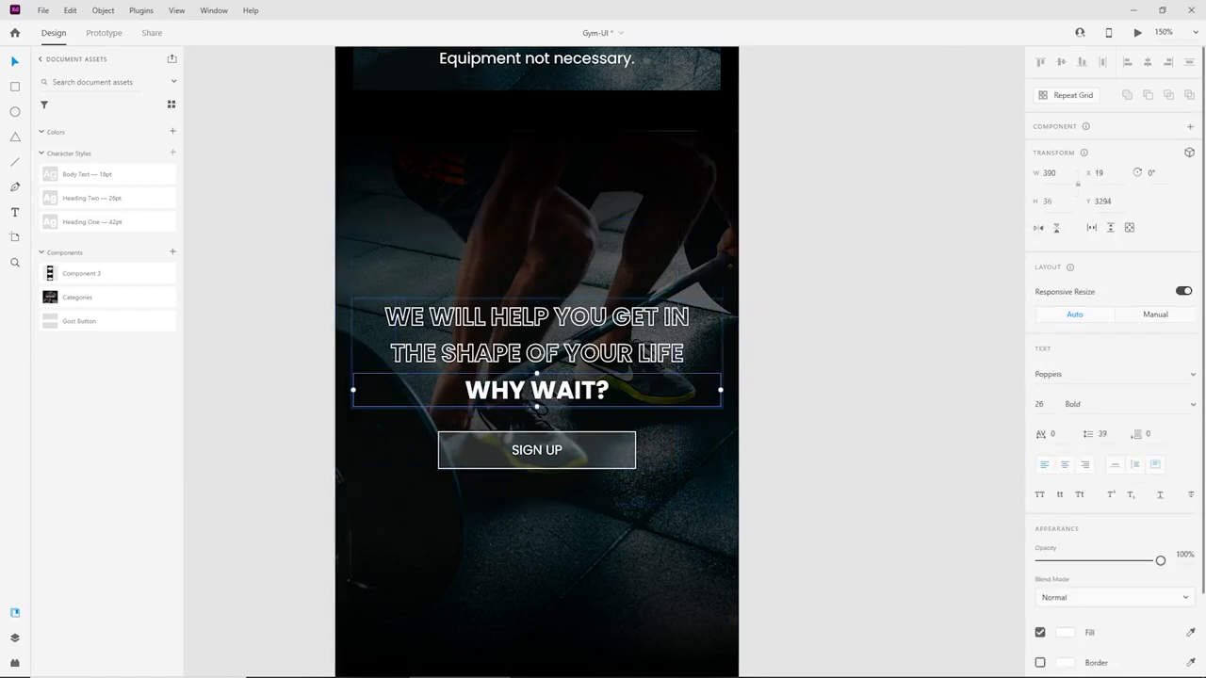
{"action": "key", "text": "Return"}
{"action": "key", "text": "ctrl+v"}
{"action": "left_click", "coordinate": [845, 423]}
{"action": "key", "text": "ctrl+="}
{"action": "key", "text": "ctrl+="}
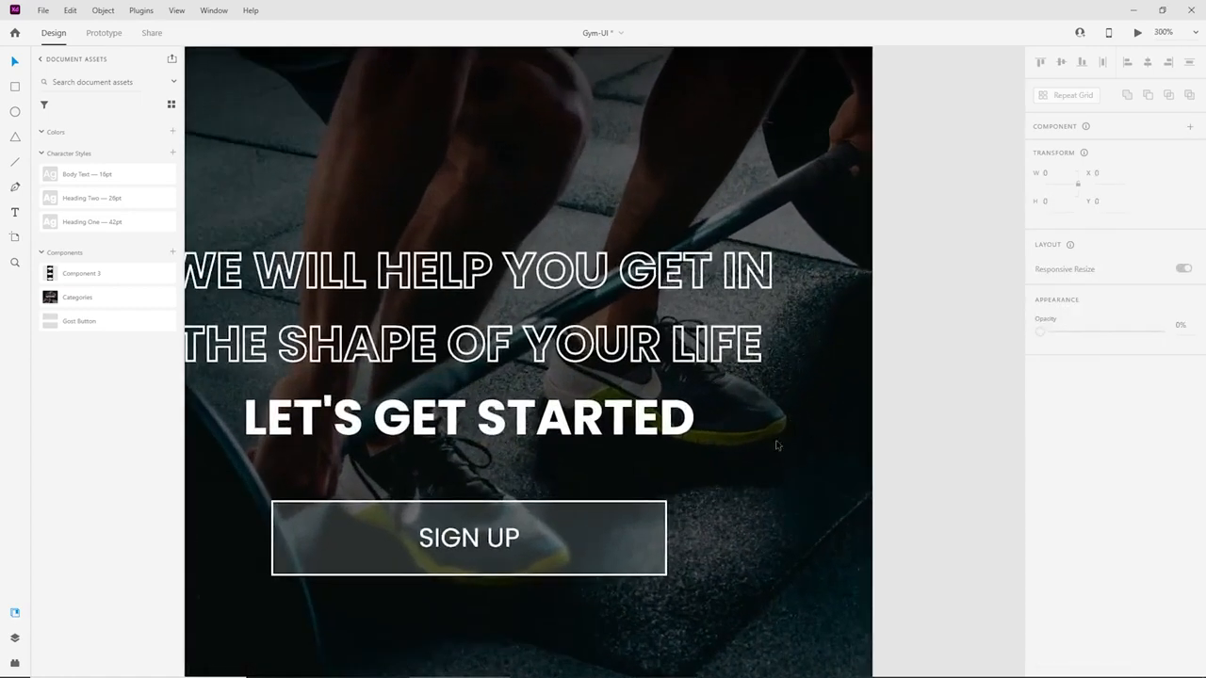
{"action": "left_click_drag", "start_coordinate": [533, 472], "coordinate": [683, 476]}
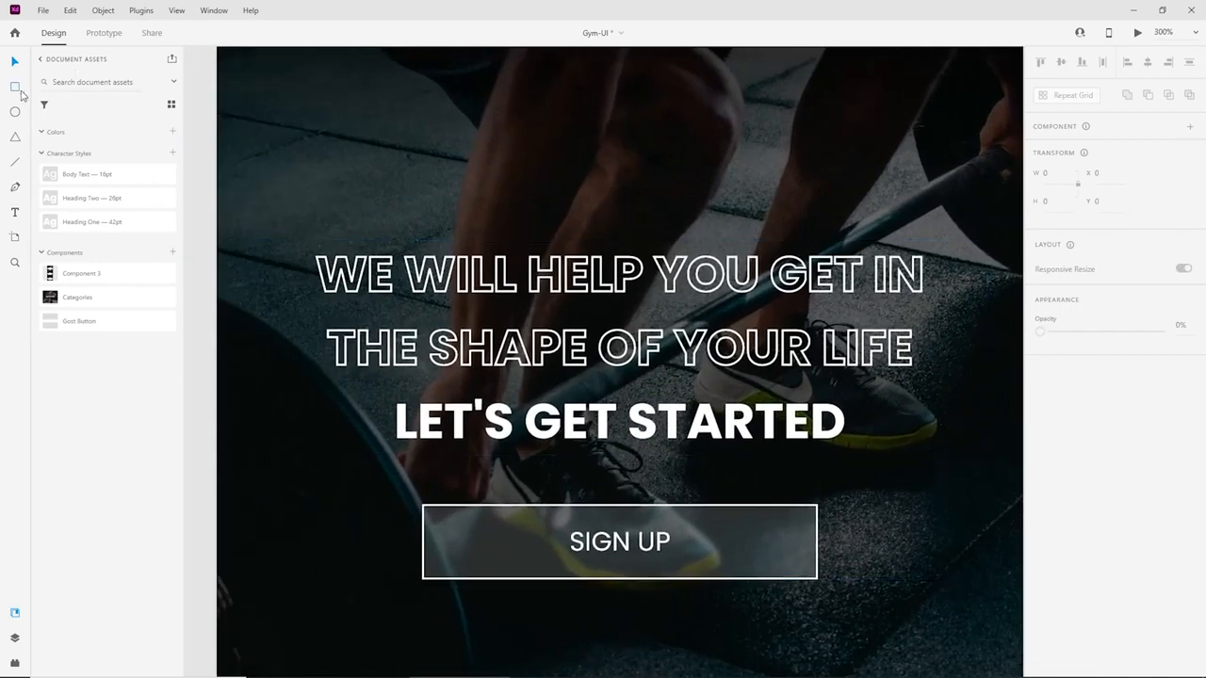
{"action": "left_click", "coordinate": [16, 87]}
{"action": "left_click_drag", "start_coordinate": [370, 298], "coordinate": [409, 384]}
{"action": "left_click", "coordinate": [14, 61]}
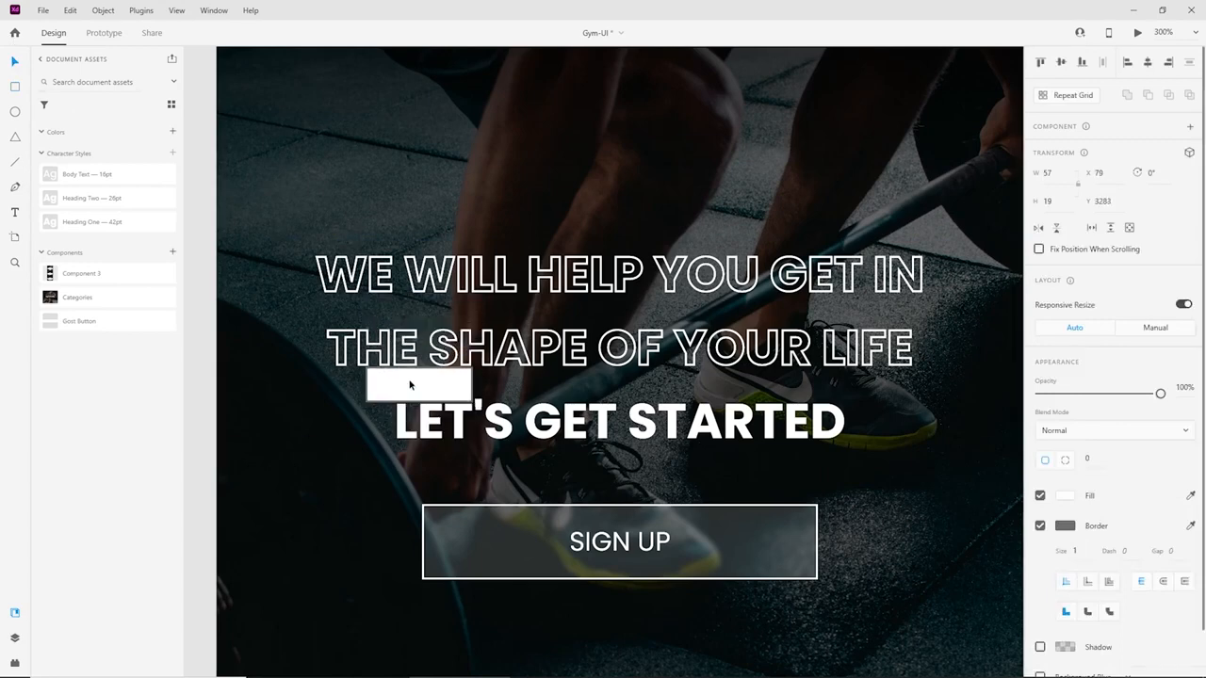
{"action": "key", "text": "Delete"}
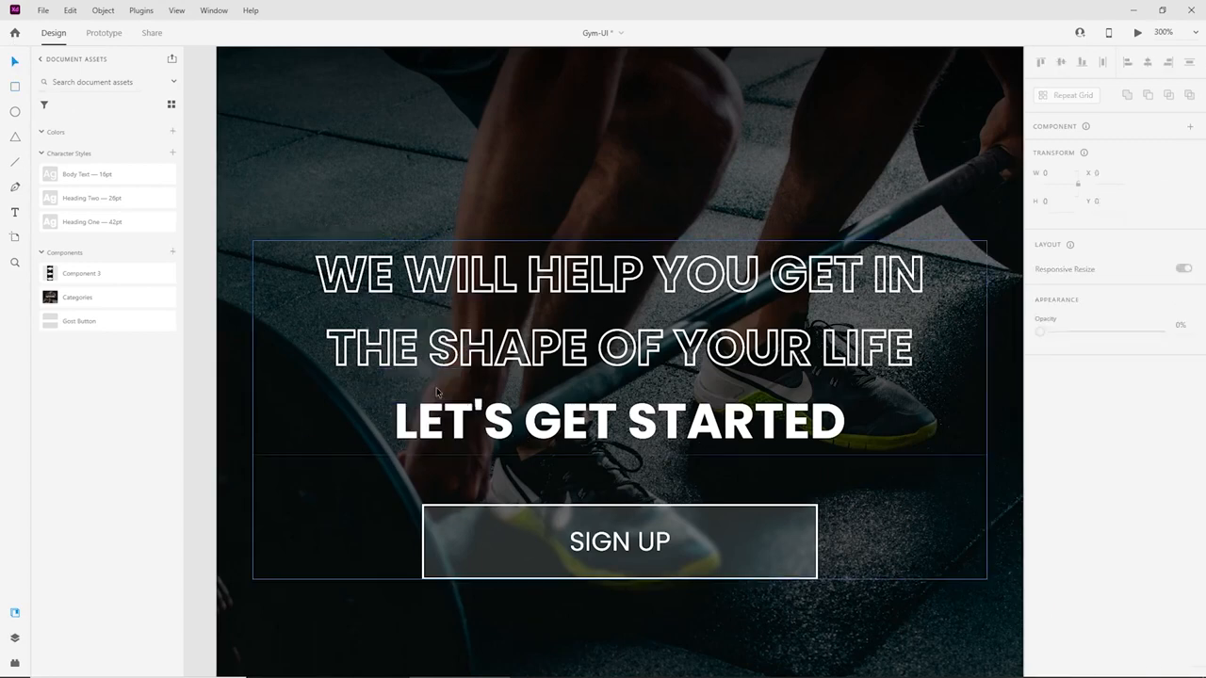
Add a "Find Us" text line on the empty black area below the second sign-up section, near the artboard's left edge.
{"action": "key", "text": "ctrl+1"}
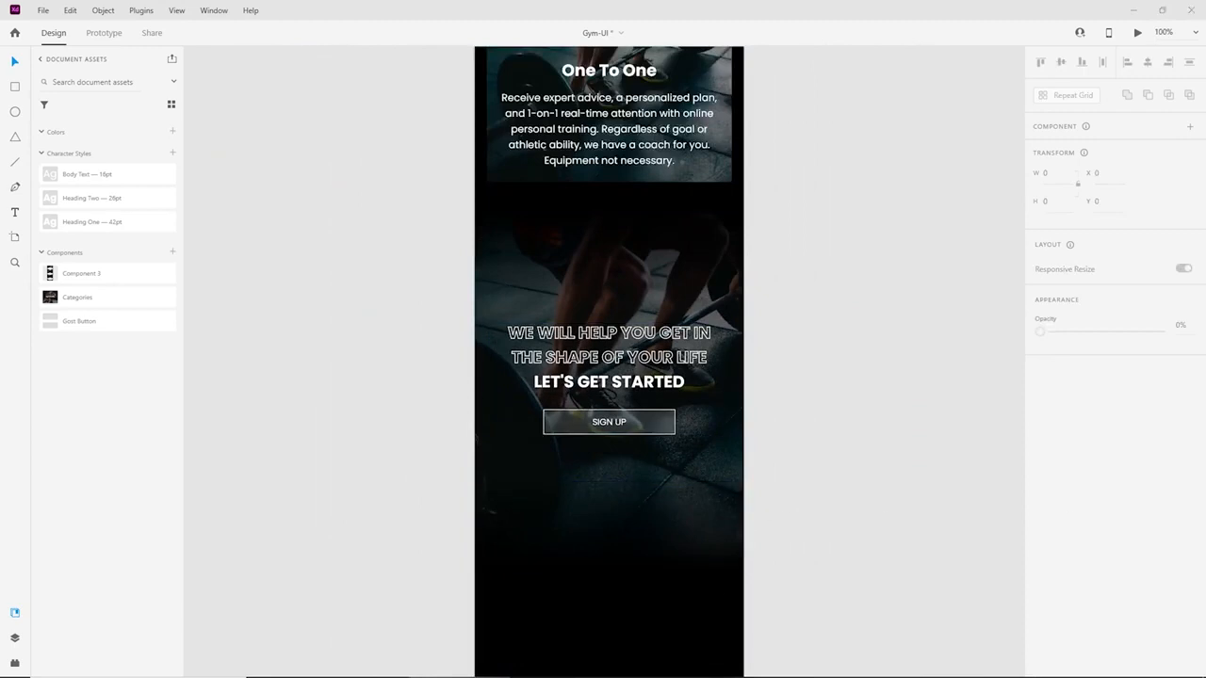
{"action": "scroll", "coordinate": [808, 431], "scroll_direction": "down", "scroll_amount": 1}
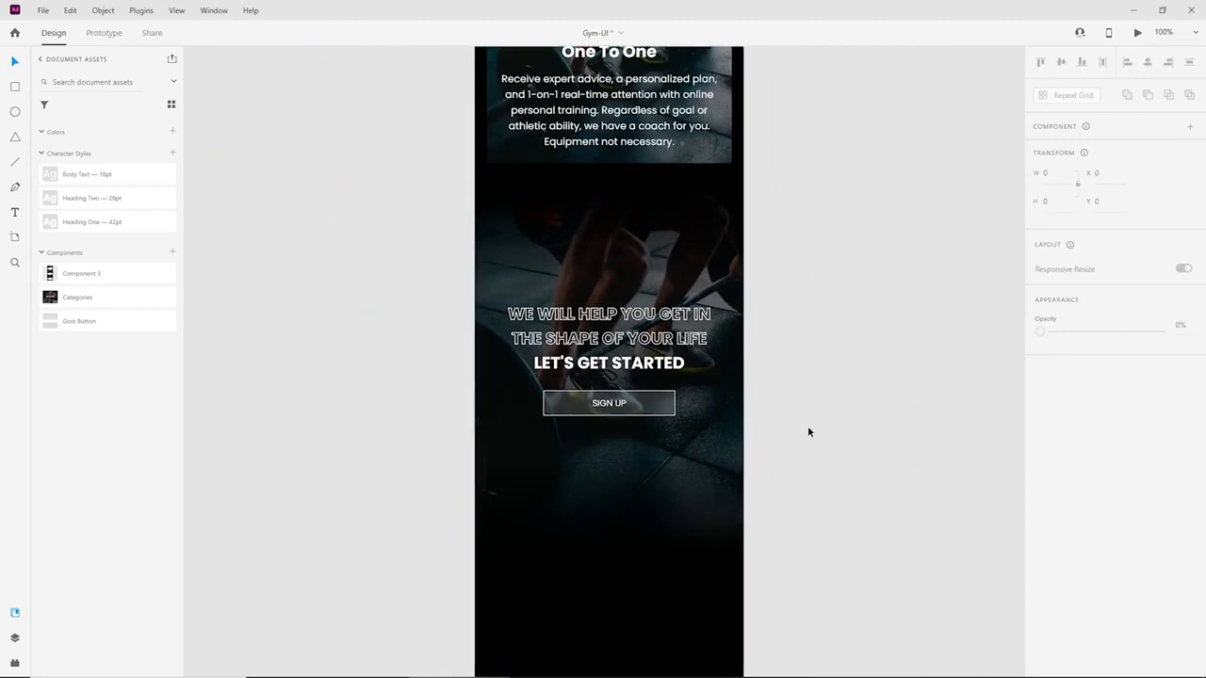
{"action": "scroll", "coordinate": [809, 325], "scroll_direction": "down", "scroll_amount": 5}
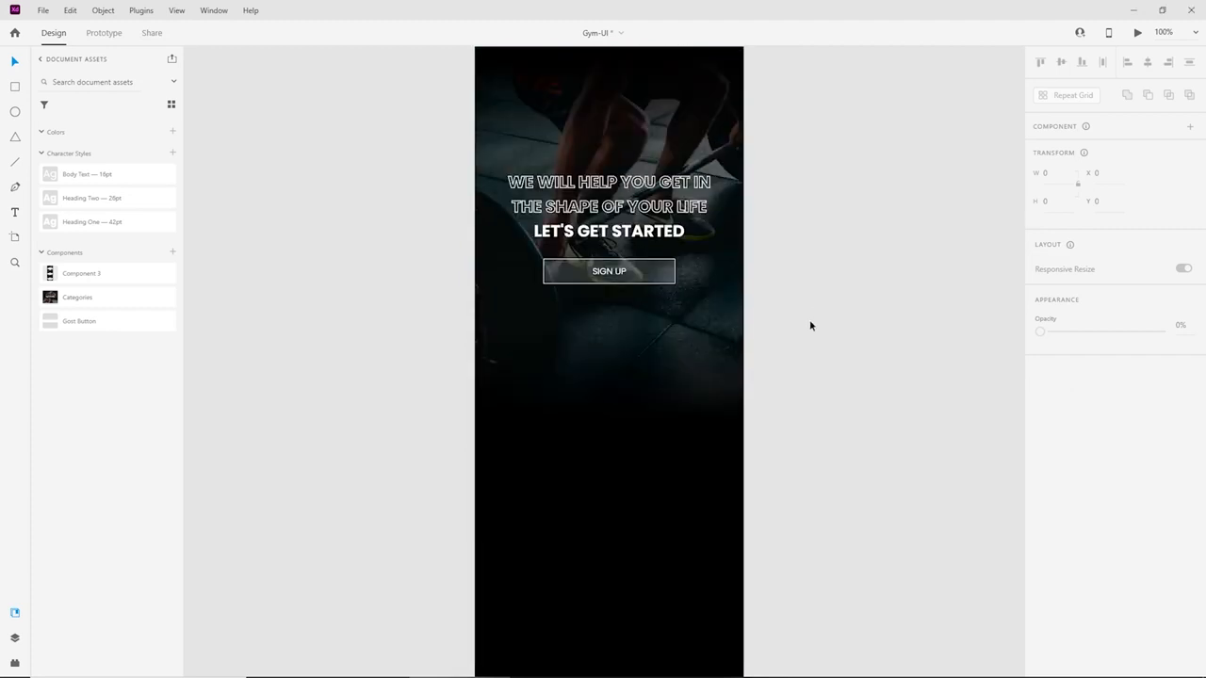
{"action": "scroll", "coordinate": [809, 325], "scroll_direction": "down", "scroll_amount": 9}
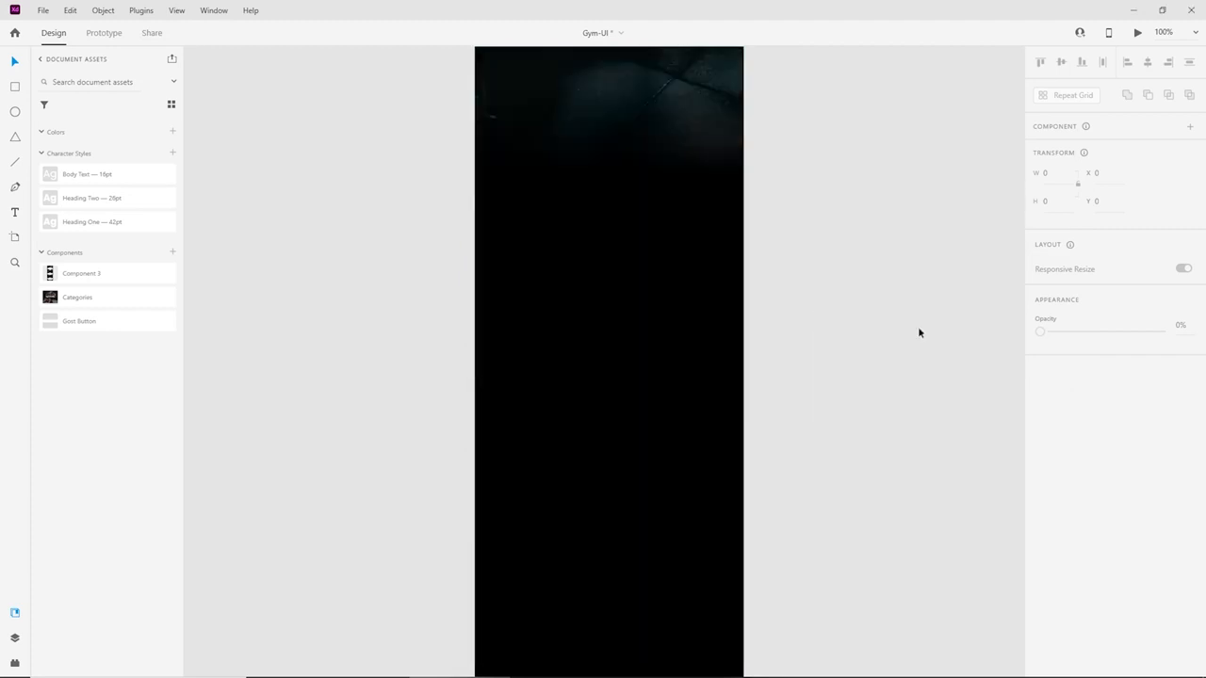
{"action": "left_click", "coordinate": [15, 215]}
{"action": "left_click", "coordinate": [492, 234]}
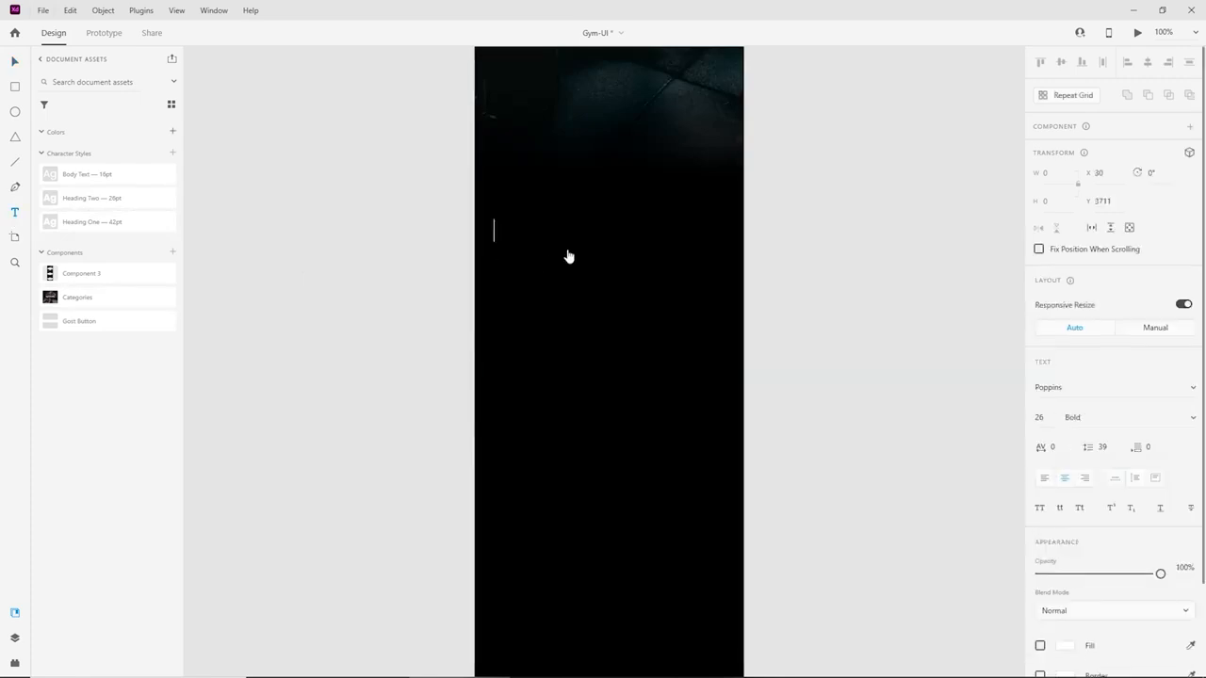
{"action": "type", "text": "Find Us"}
Set the "Find Us" text size to 18 and move the line fully onto the artboard, to about X 36, Y 3720.
{"action": "key", "text": "ctrl+a"}
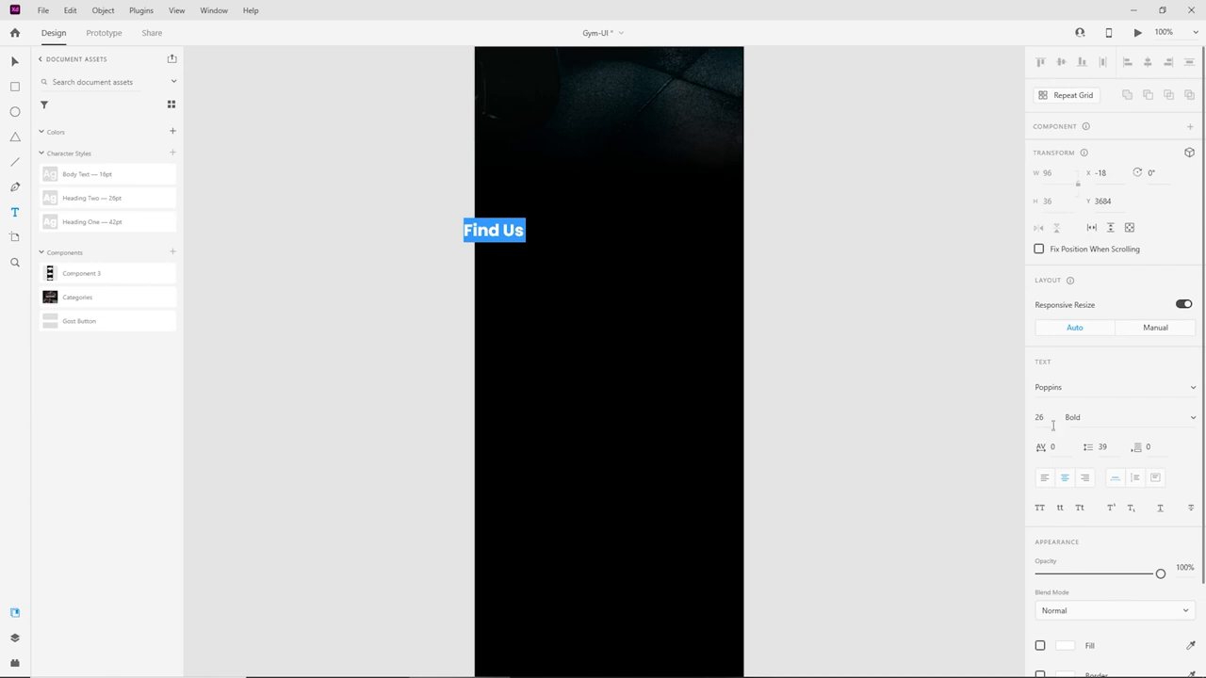
{"action": "left_click", "coordinate": [1041, 419]}
{"action": "type", "text": "18"}
{"action": "key", "text": "Return"}
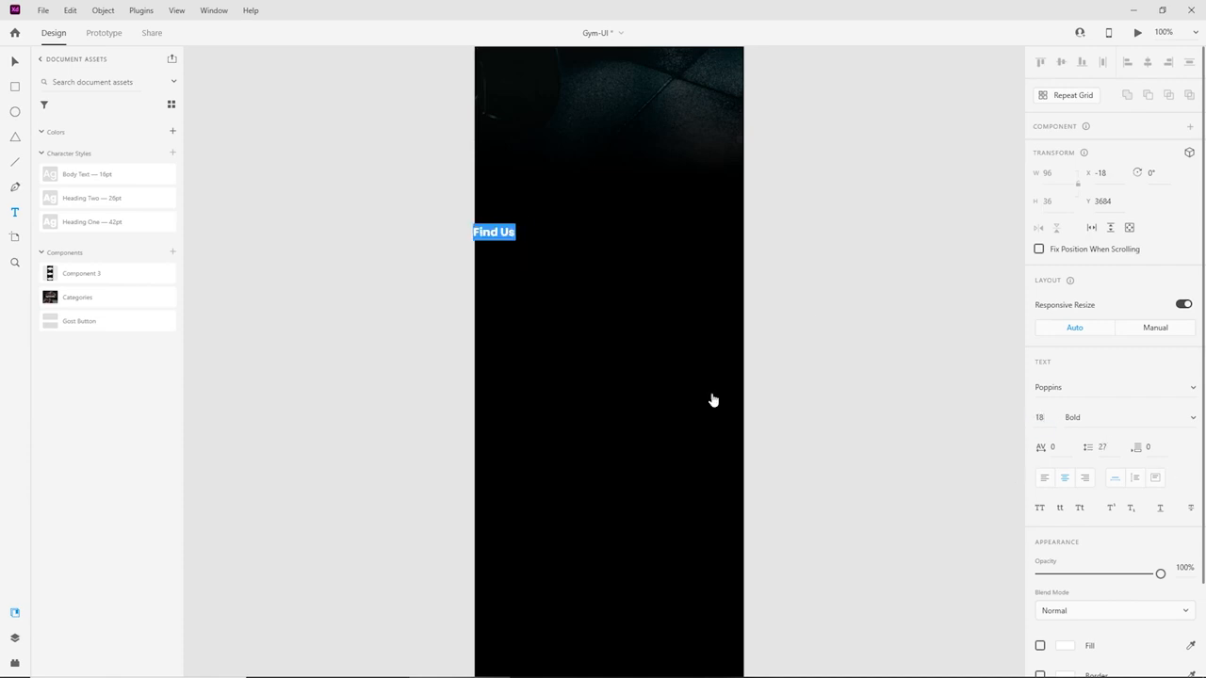
{"action": "left_click", "coordinate": [14, 59]}
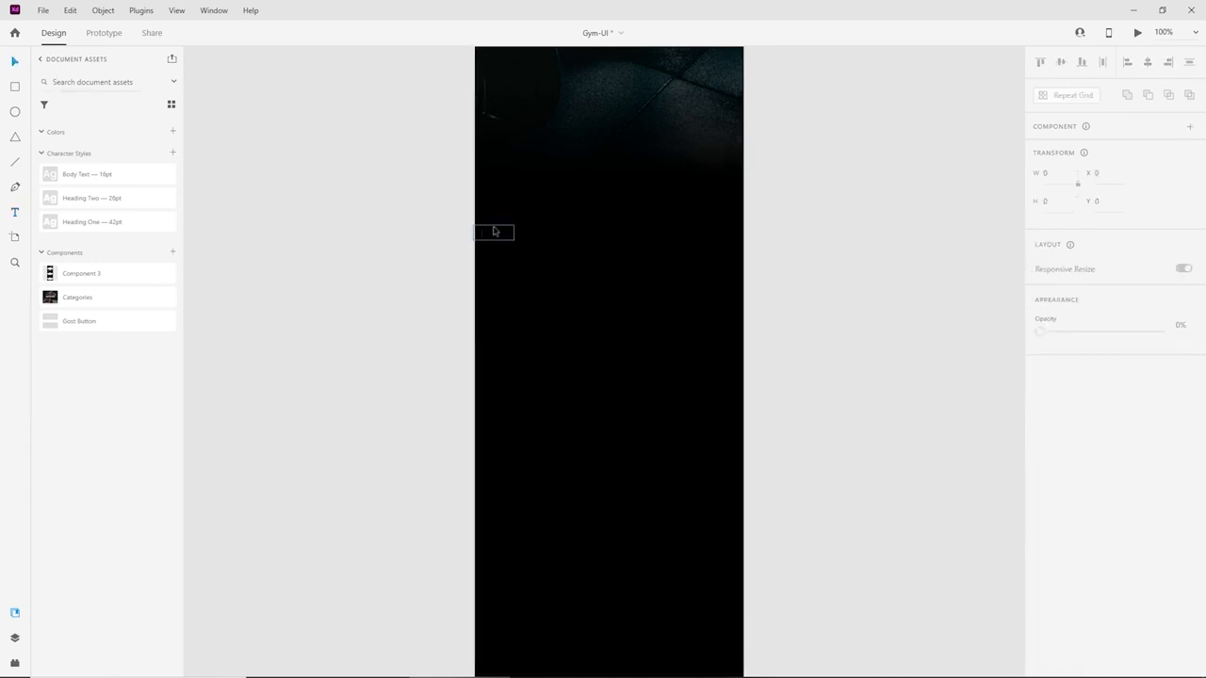
{"action": "left_click_drag", "start_coordinate": [495, 231], "coordinate": [517, 250]}
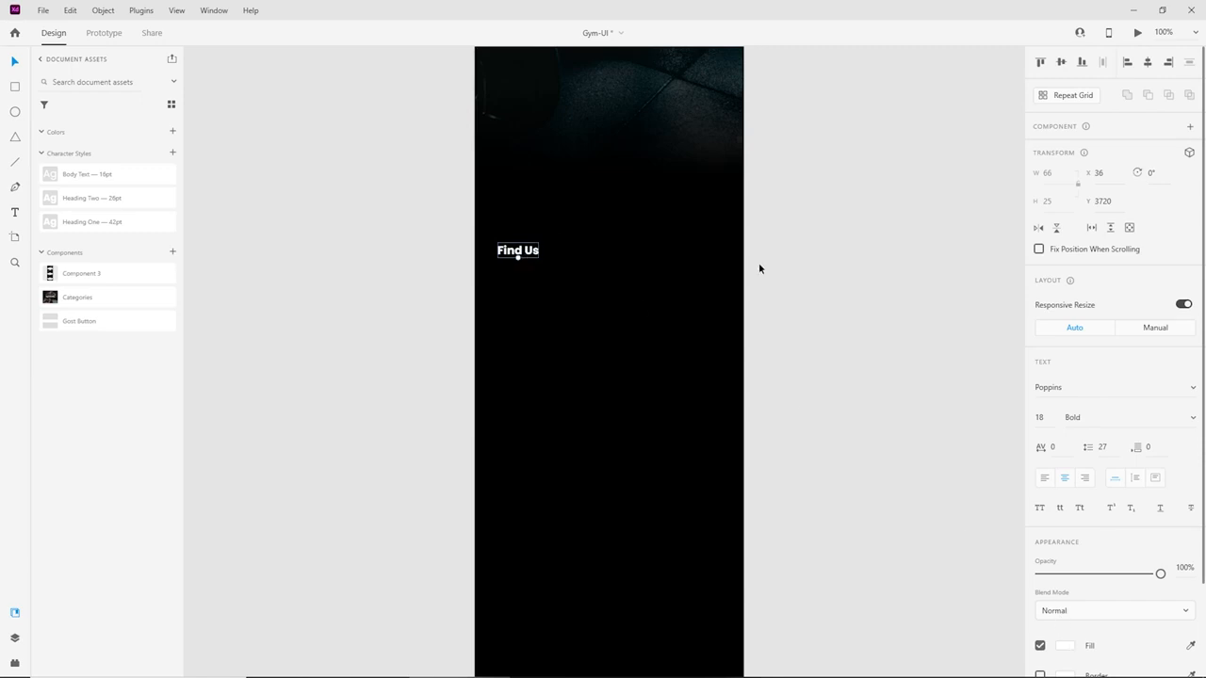
Show the Home artboard's layout grid and move "Find Us" up to the first column's left edge, at about Y 3657.
{"action": "key", "text": "ctrl+equal"}
{"action": "left_click", "coordinate": [806, 357]}
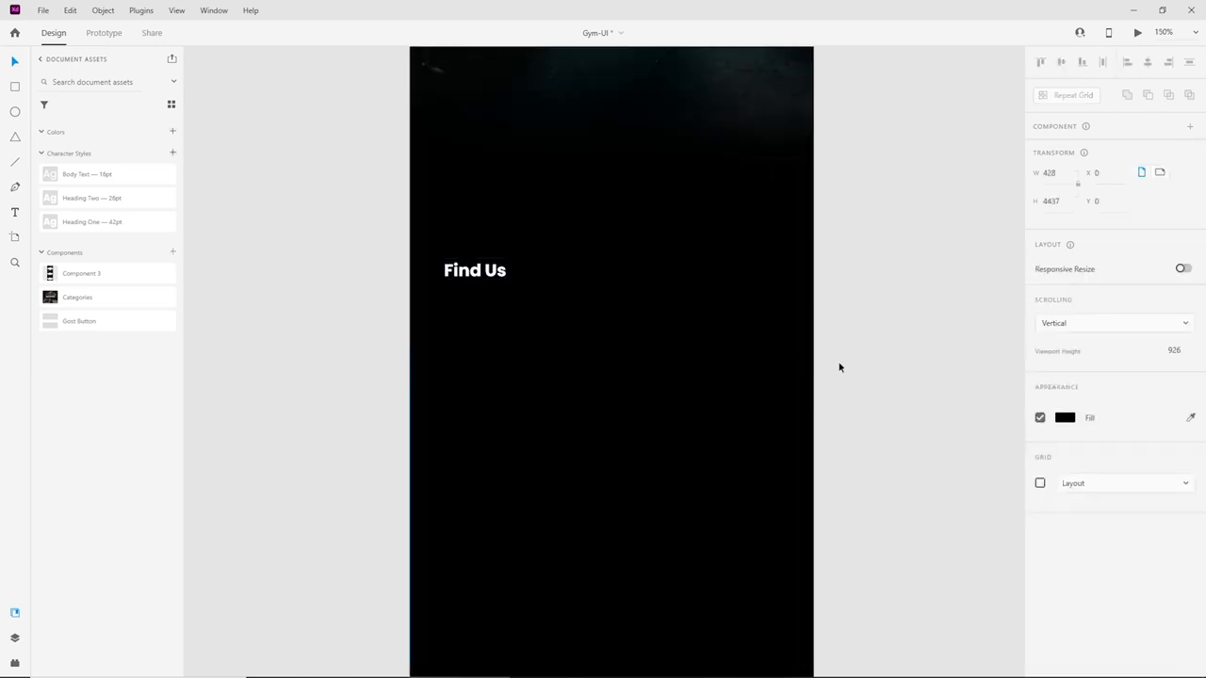
{"action": "left_click", "coordinate": [1041, 482]}
{"action": "left_click_drag", "start_coordinate": [469, 280], "coordinate": [456, 220]}
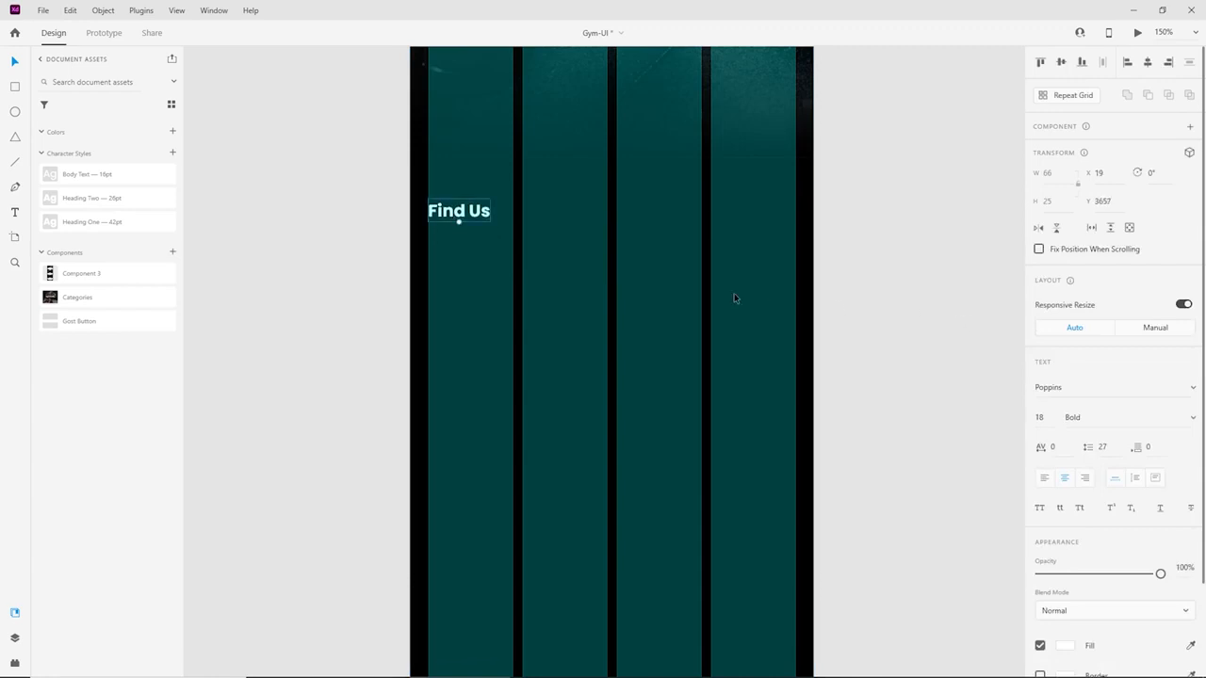
{"action": "left_click", "coordinate": [734, 293]}
Duplicate "Find Us" straight down, placing the copy about 215 px below the original in the first column.
{"action": "key", "text": "ctrl+equal"}
{"action": "scroll", "coordinate": [767, 462], "scroll_direction": "up", "scroll_amount": 2}
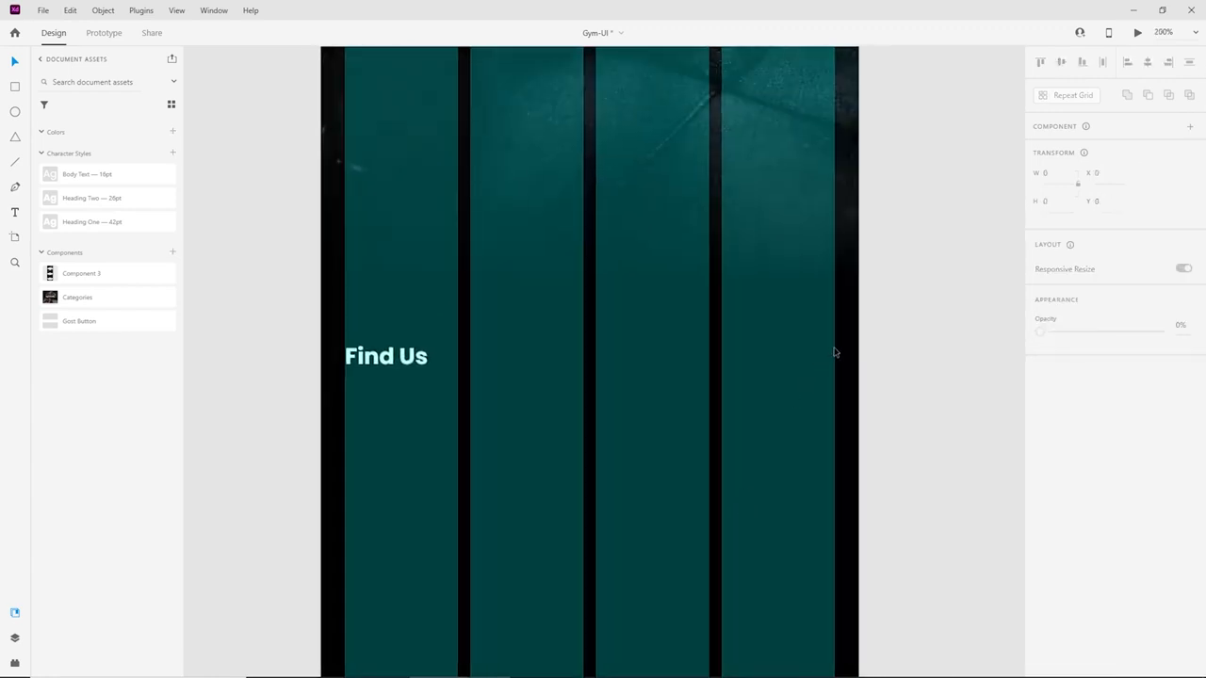
{"action": "scroll", "coordinate": [768, 366], "scroll_direction": "down", "scroll_amount": 3}
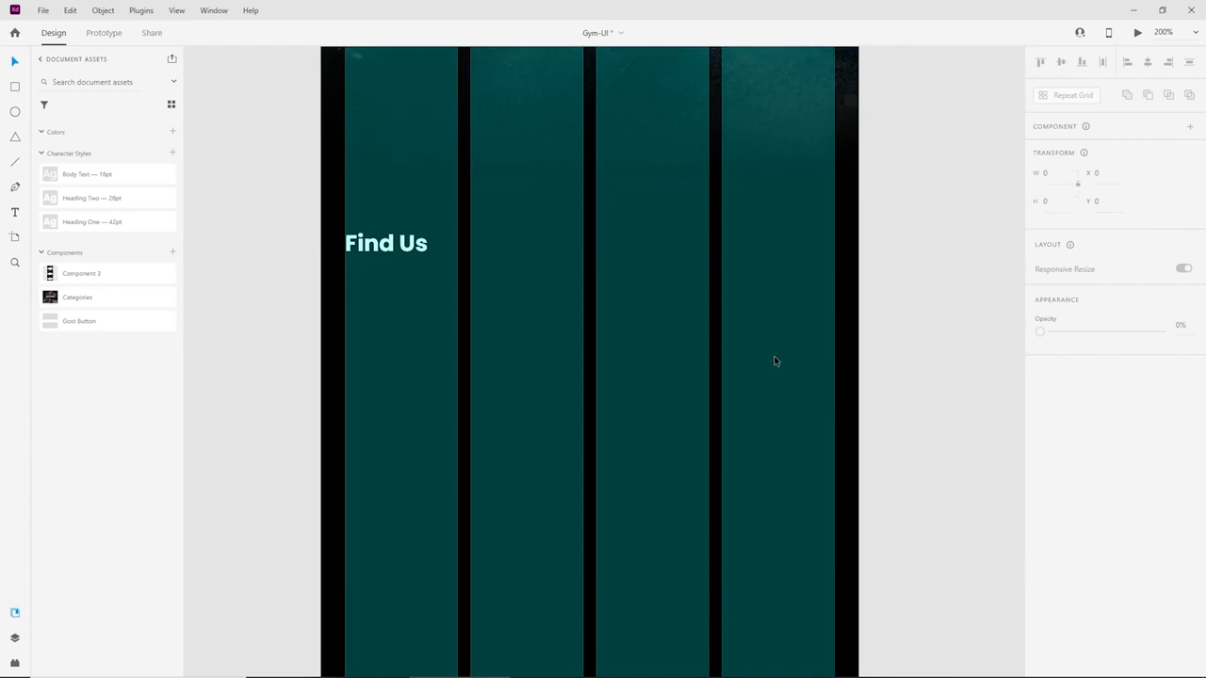
{"action": "left_click", "coordinate": [405, 239]}
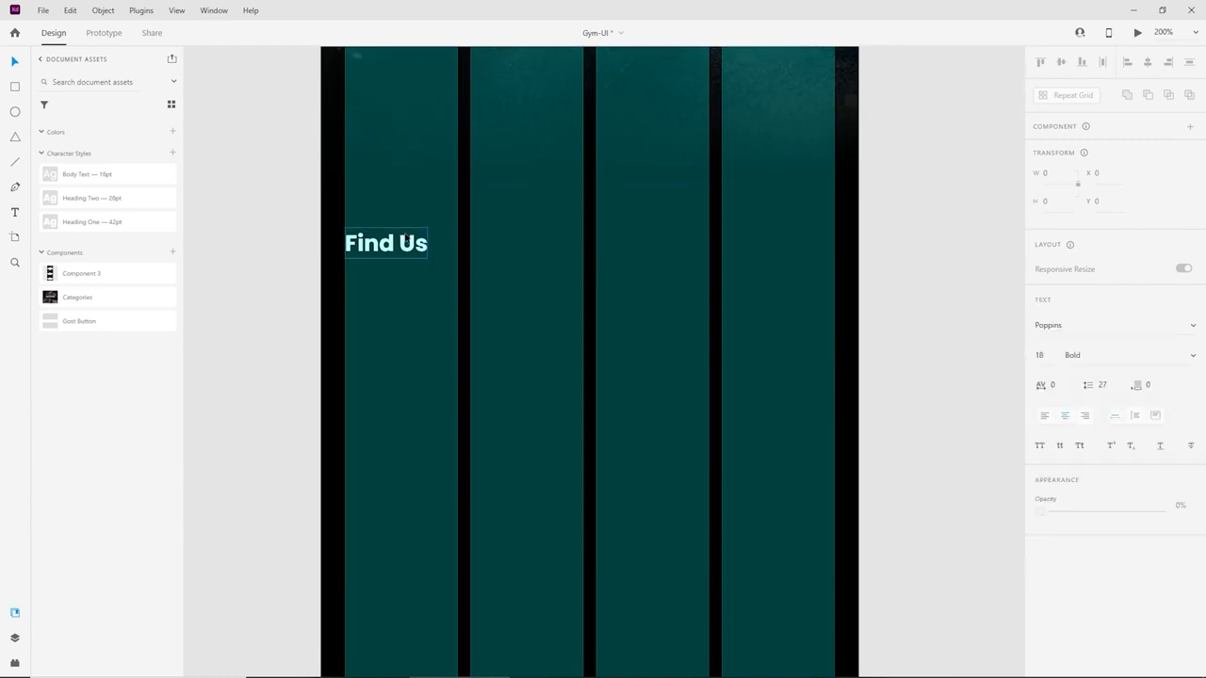
{"action": "left_click_drag", "start_coordinate": [394, 249], "coordinate": [387, 520]}
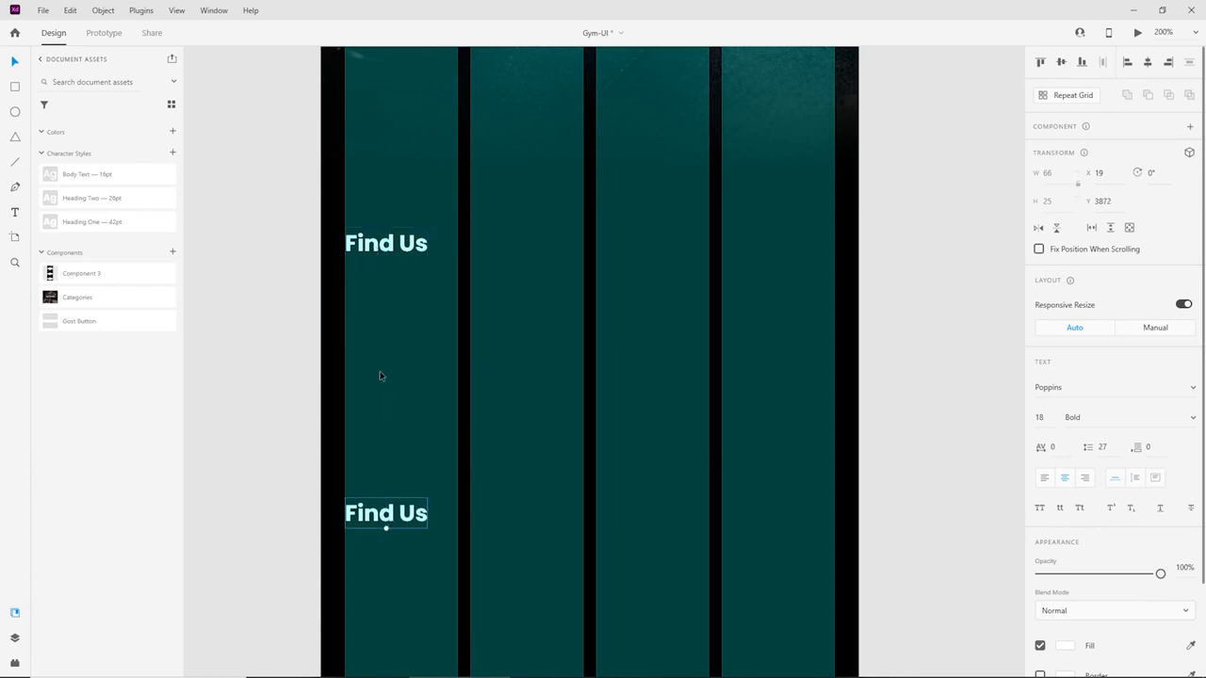
Replace the copied "Find Us" text with three lines: "Get Assistance", "Company" and "Keep in Touch".
{"action": "scroll", "coordinate": [380, 375], "scroll_direction": "down", "scroll_amount": 3}
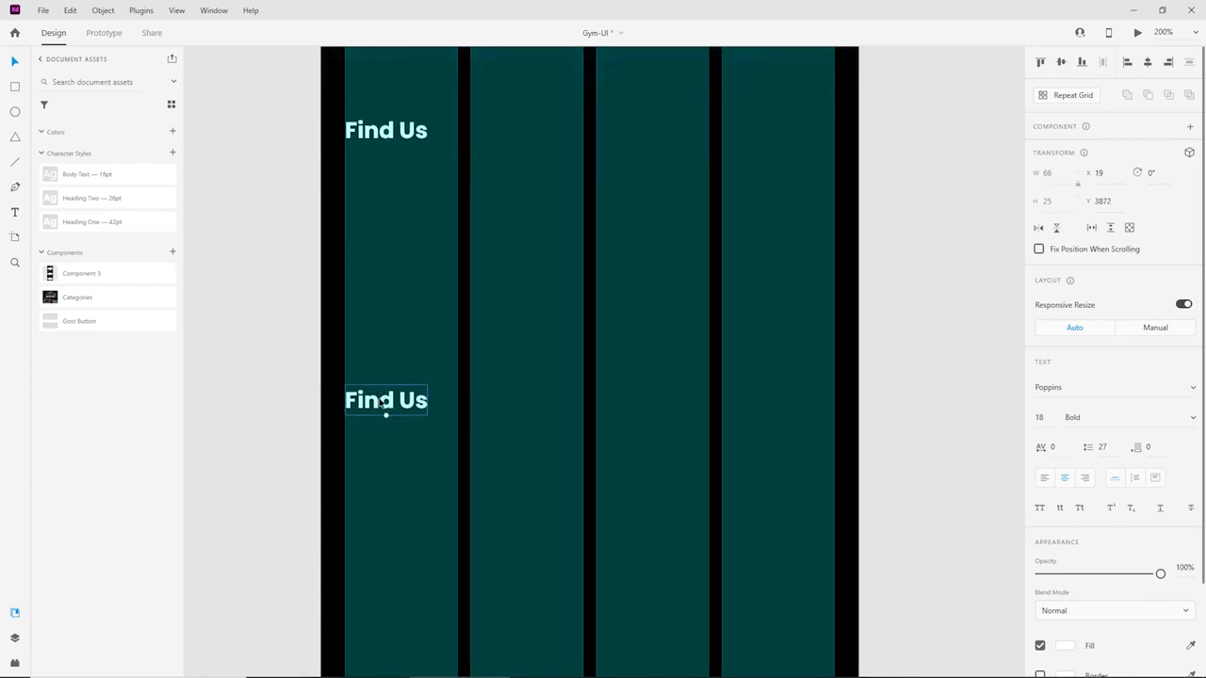
{"action": "double_click", "coordinate": [381, 401]}
{"action": "type", "text": "Get"}
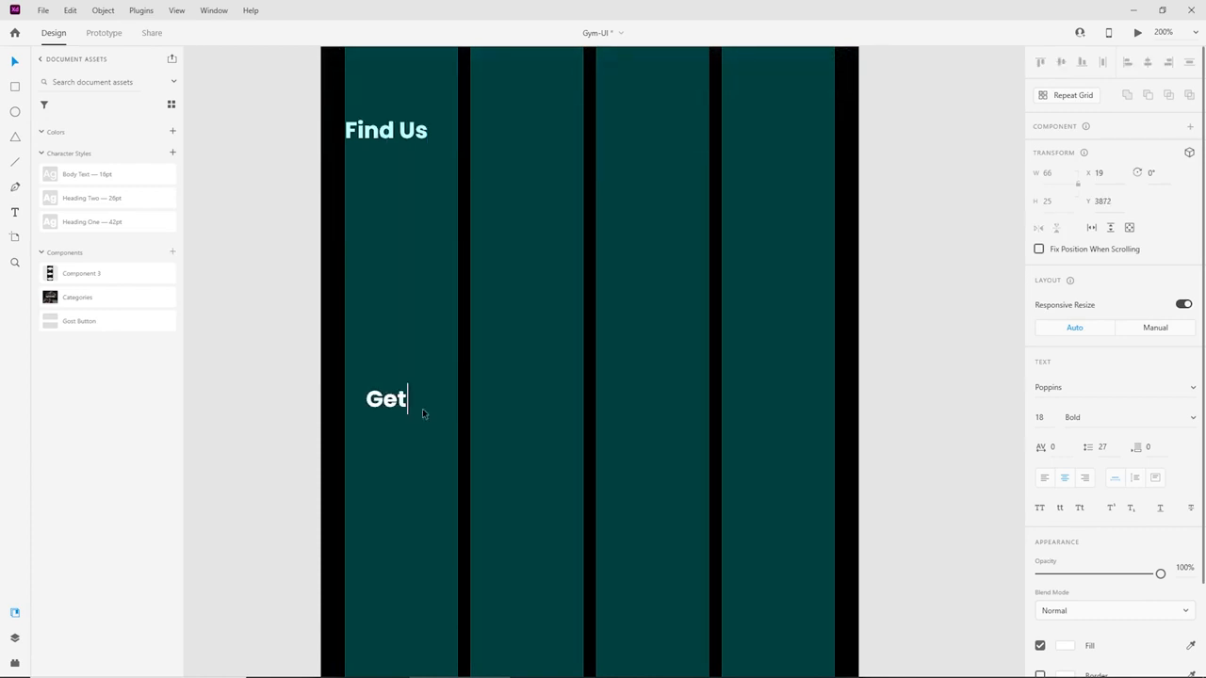
{"action": "type", "text": " Assistance"}
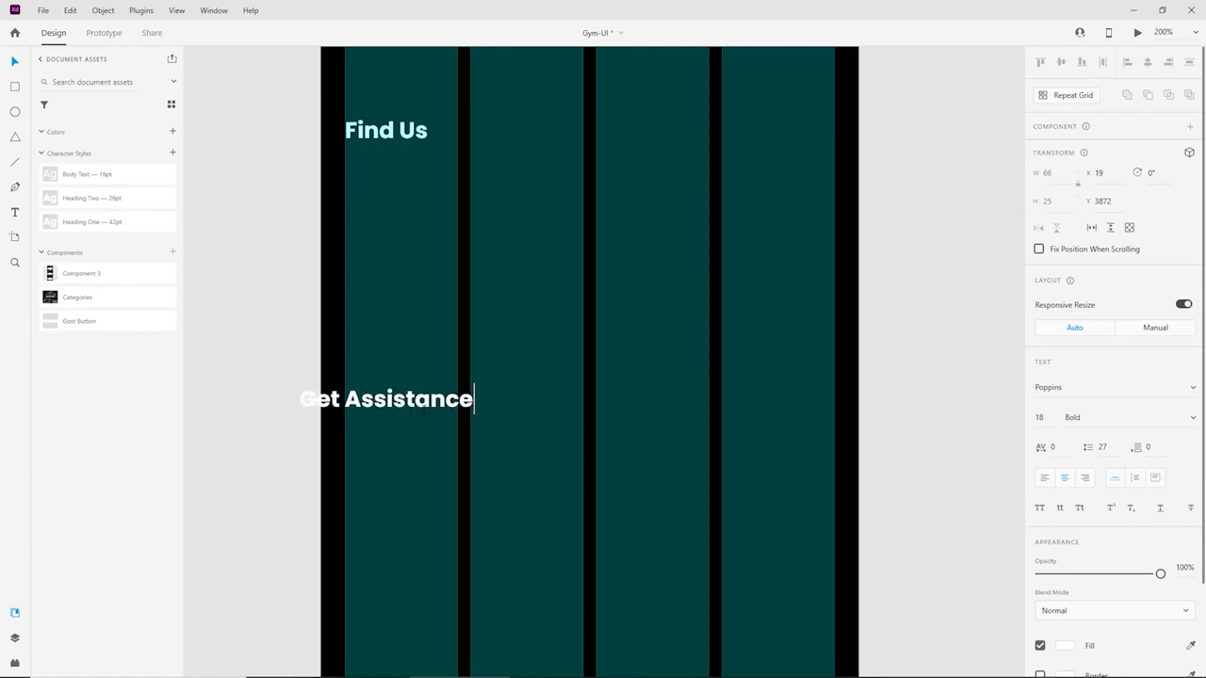
{"action": "key", "text": "Return"}
{"action": "type", "text": "Company"}
{"action": "key", "text": "Return"}
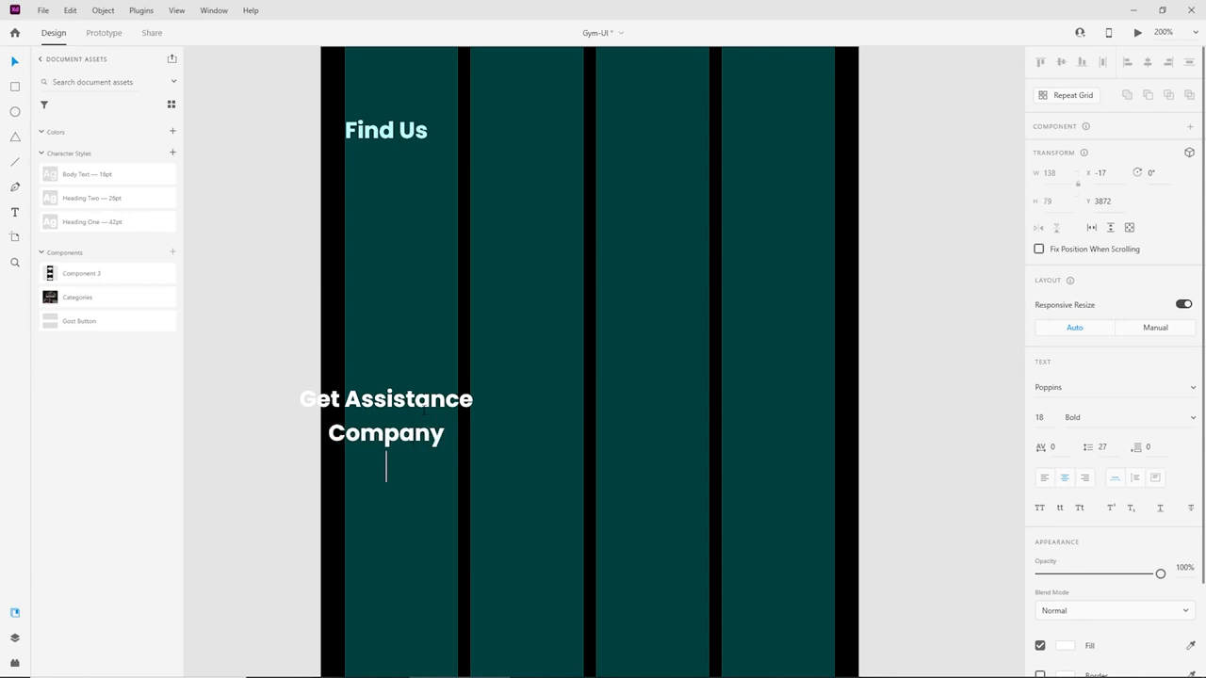
{"action": "type", "text": "Keep in "}
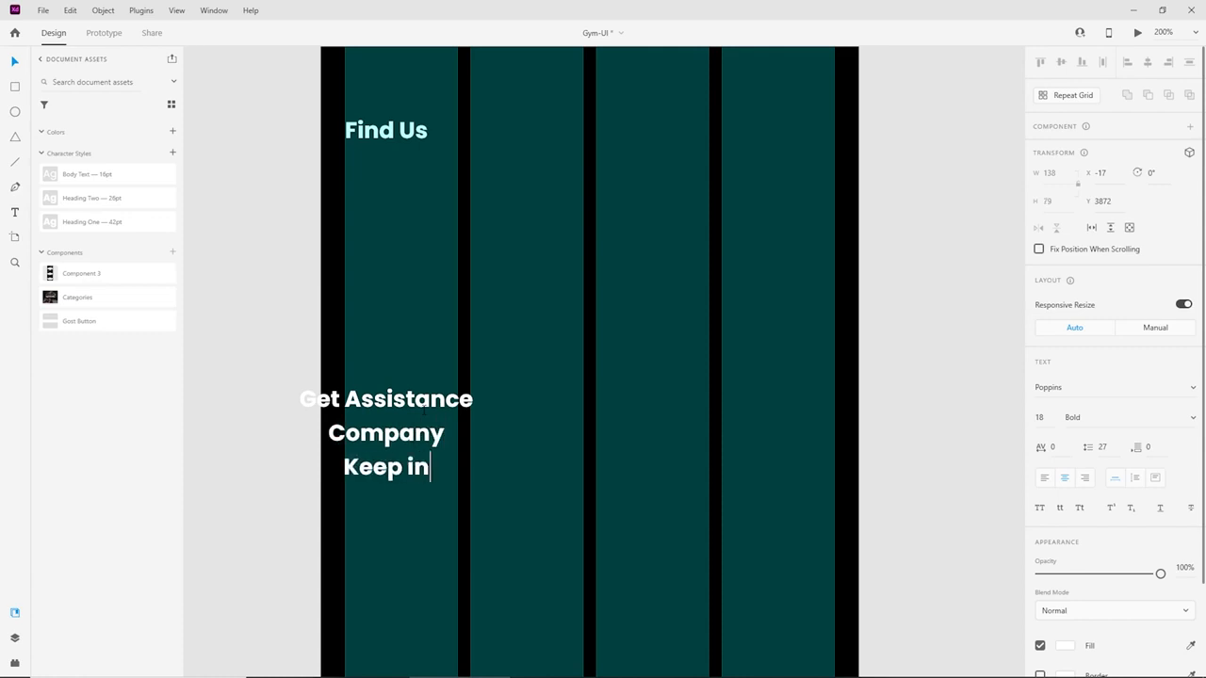
{"action": "type", "text": "Touch"}
{"action": "key", "text": "Escape"}
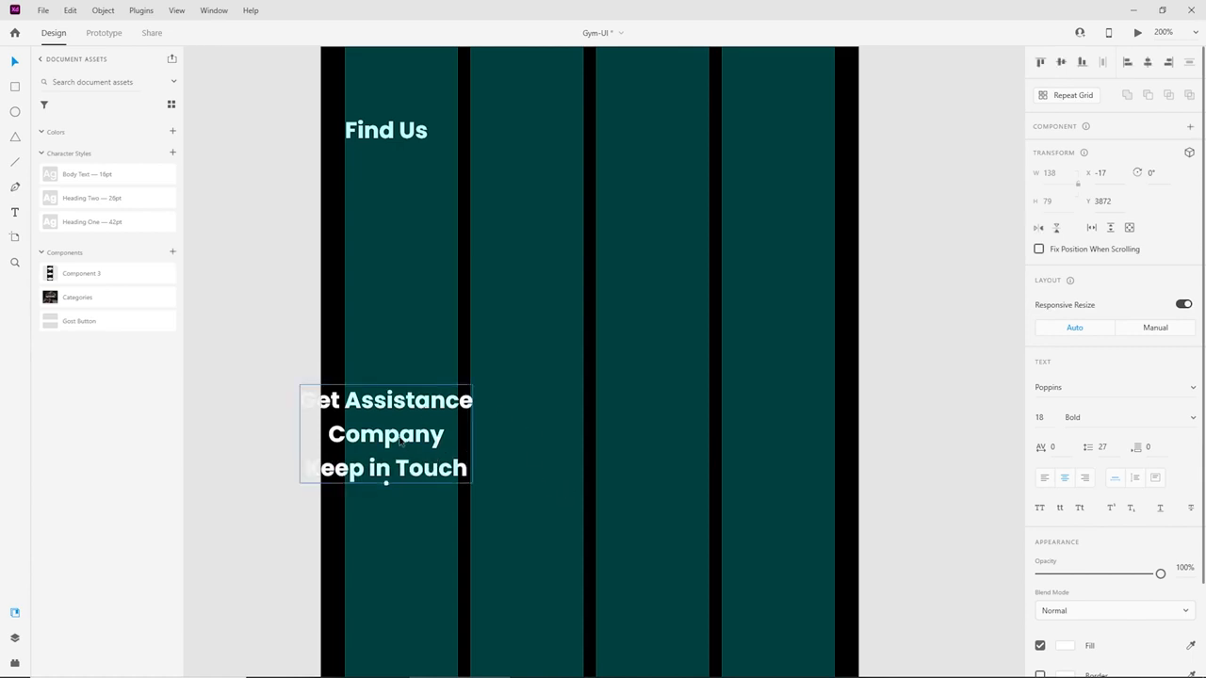
Set the line spacing of the three-line footer text to 41.
{"action": "left_click", "coordinate": [1102, 447]}
{"action": "left_click", "coordinate": [425, 405]}
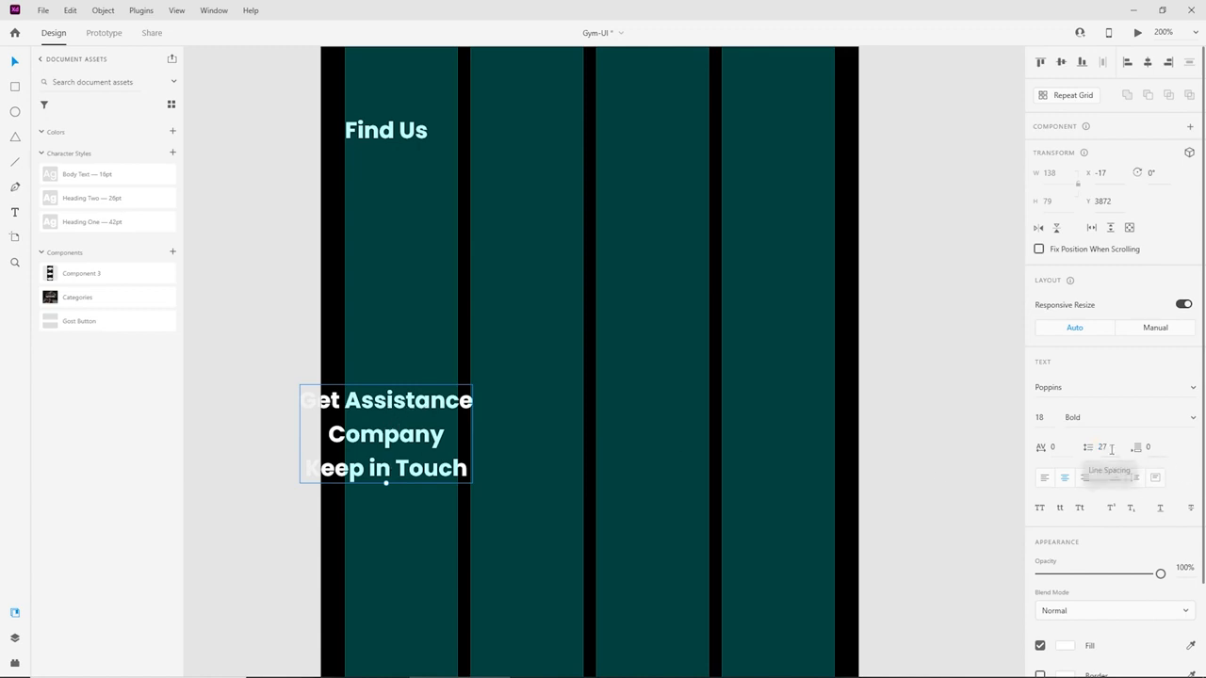
{"action": "left_click_drag", "start_coordinate": [1112, 449], "coordinate": [1137, 451]}
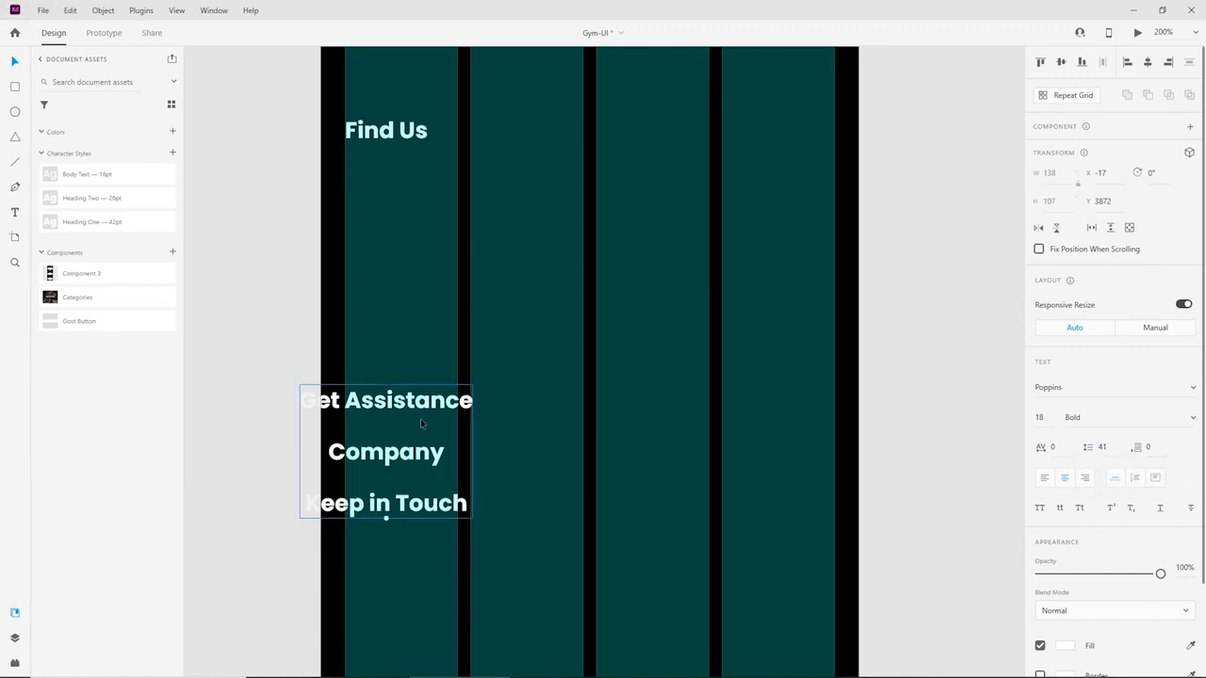
Move the three-line footer text to the first grid column's left edge and left-align its lines.
{"action": "left_click_drag", "start_coordinate": [432, 408], "coordinate": [484, 401]}
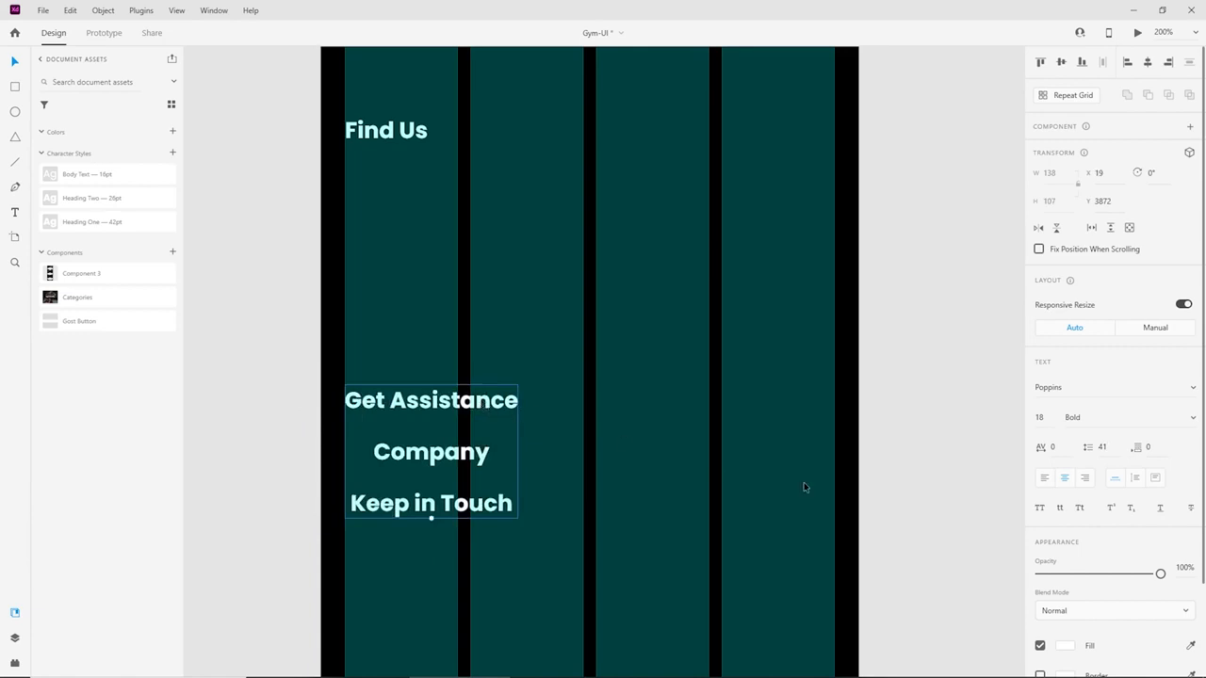
{"action": "left_click", "coordinate": [1044, 478]}
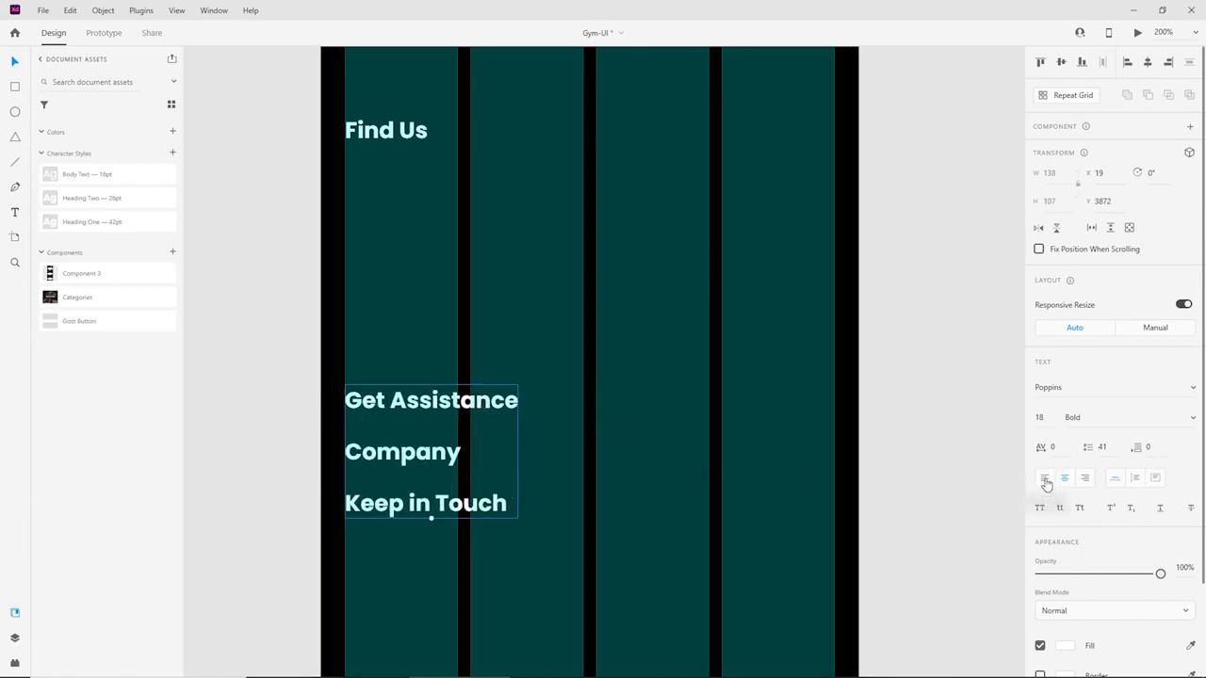
{"action": "left_click", "coordinate": [412, 144]}
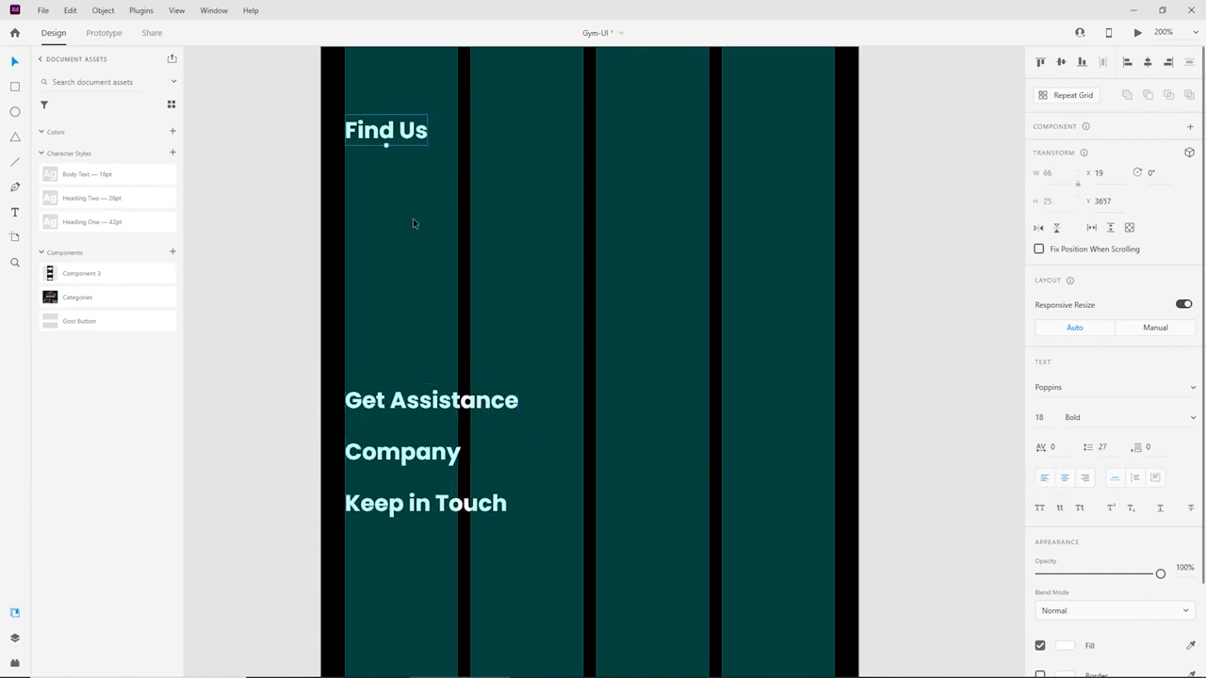
{"action": "left_click", "coordinate": [730, 365]}
Search the Icons 4 Design plugin for "plus" and insert the plus icon from the Open set.
{"action": "scroll", "coordinate": [702, 394], "scroll_direction": "down", "scroll_amount": 2}
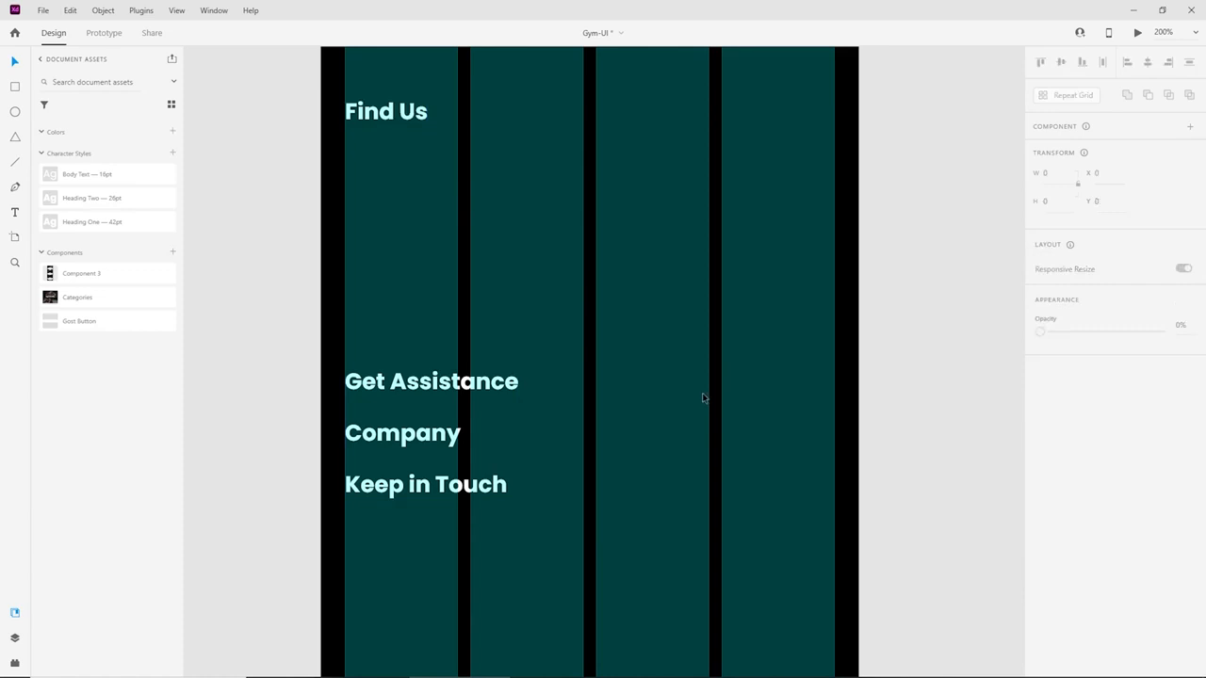
{"action": "scroll", "coordinate": [624, 415], "scroll_direction": "up", "scroll_amount": 3}
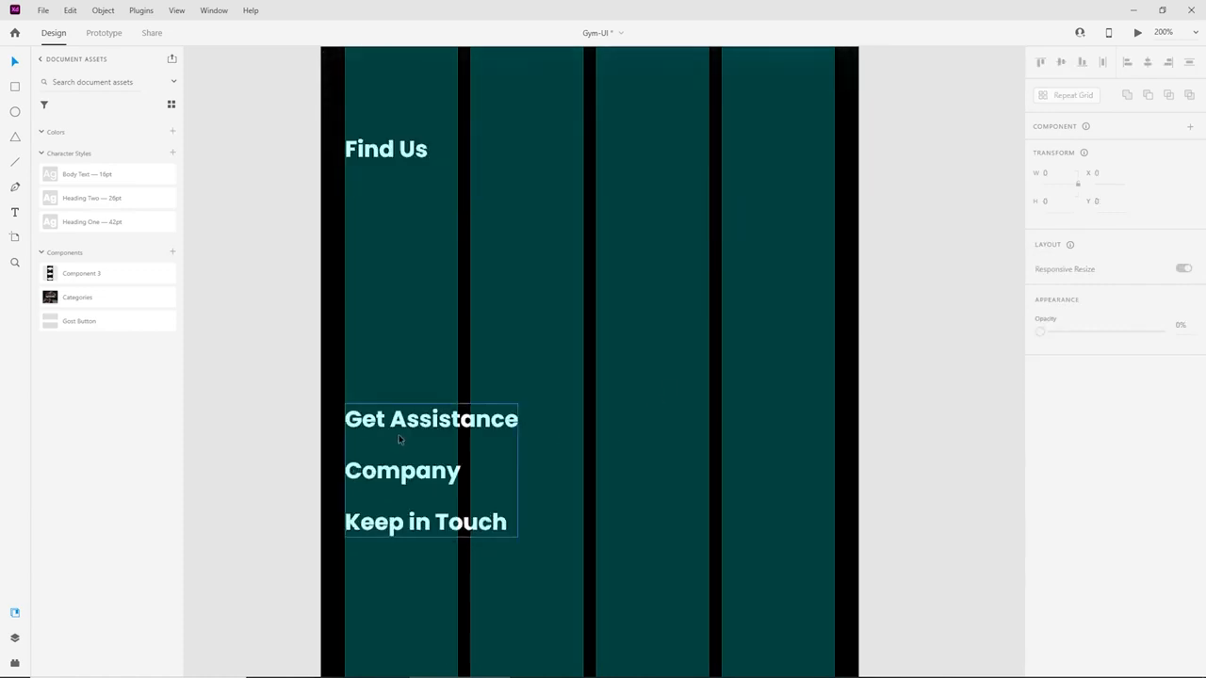
{"action": "left_click", "coordinate": [14, 663]}
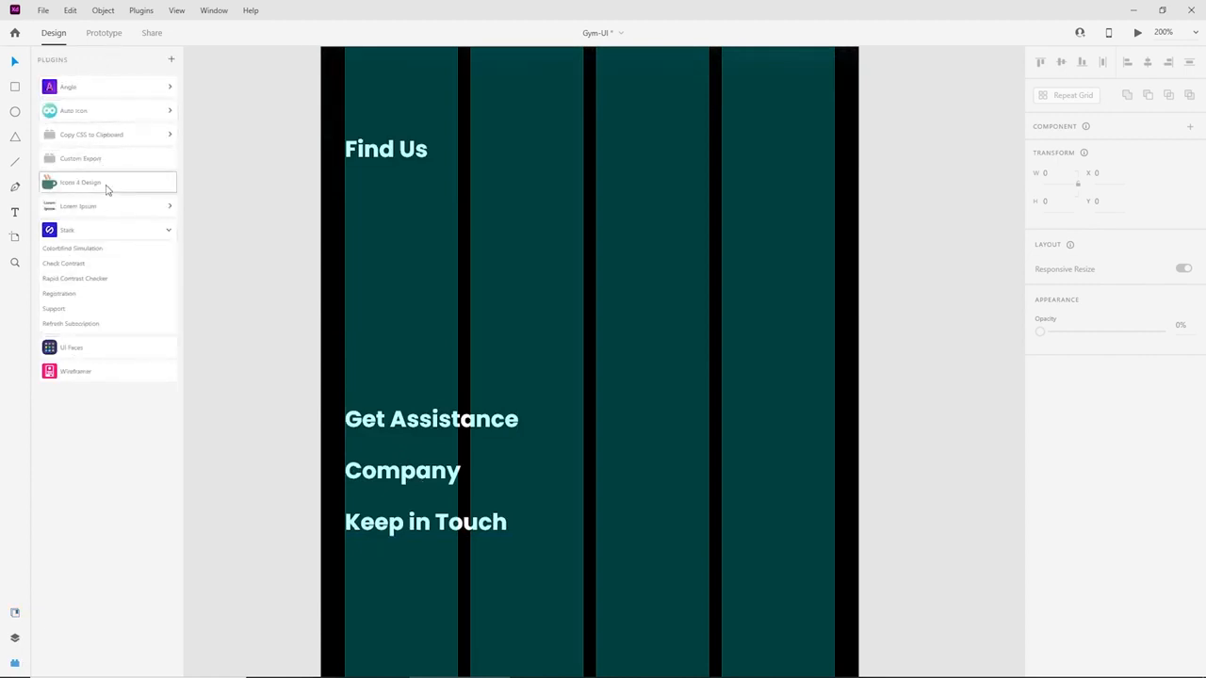
{"action": "left_click", "coordinate": [106, 193]}
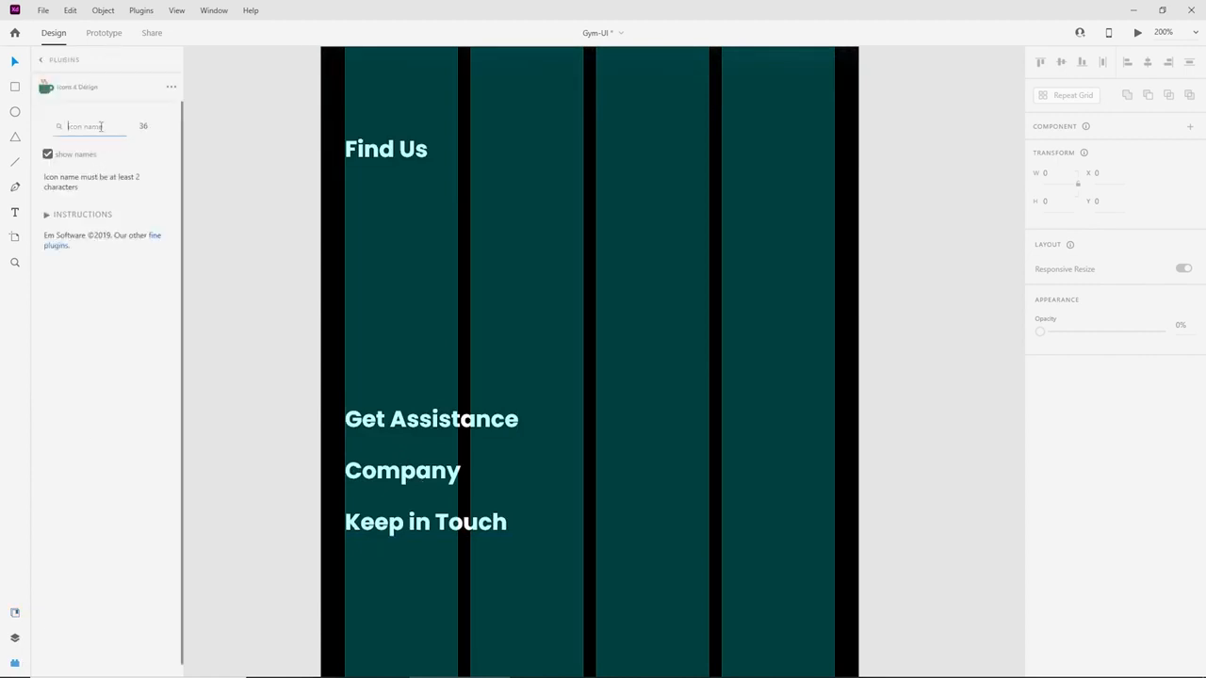
{"action": "type", "text": "plus"}
{"action": "scroll", "coordinate": [127, 494], "scroll_direction": "down", "scroll_amount": 5}
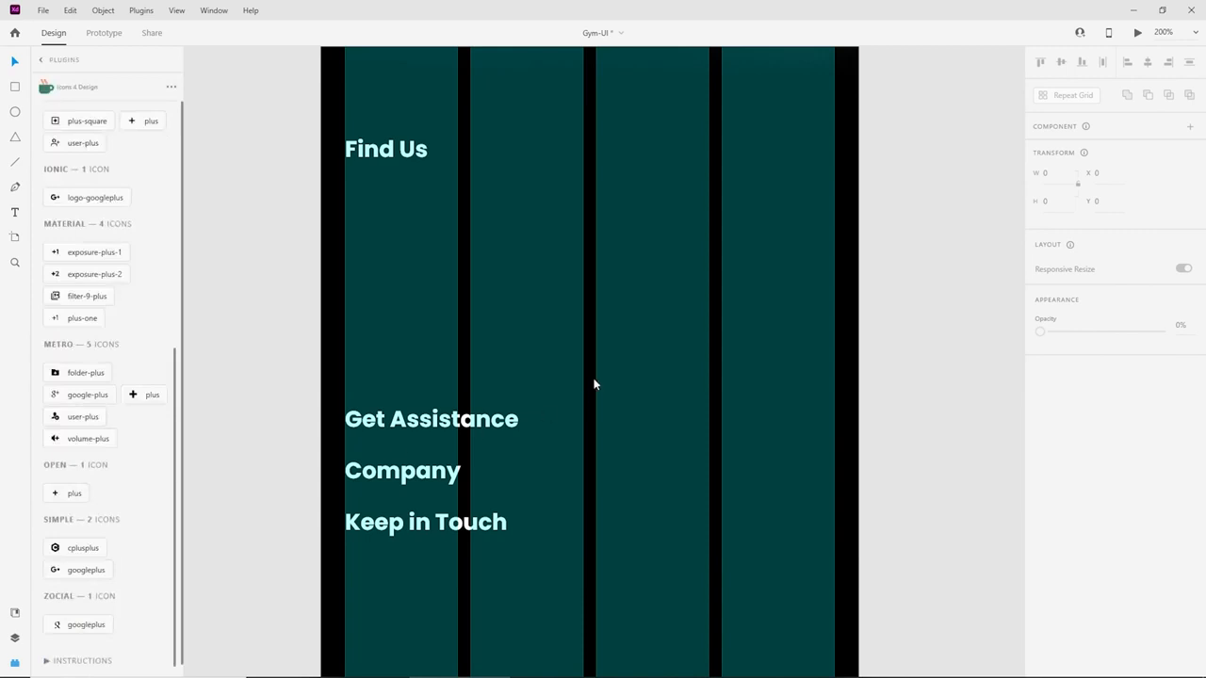
{"action": "left_click", "coordinate": [75, 493]}
Cut the plus icon from beside the top of the Home artboard and paste it into the footer area.
{"action": "left_click_drag", "start_coordinate": [593, 394], "coordinate": [509, 517]}
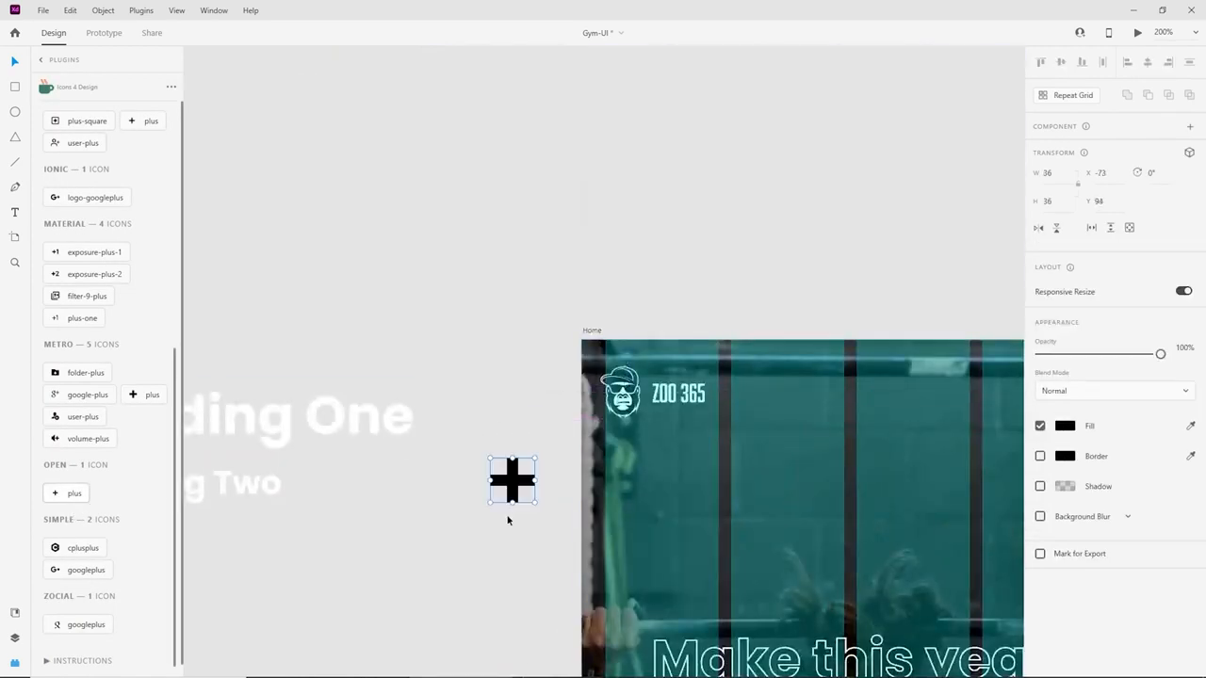
{"action": "key", "text": "Delete"}
{"action": "scroll", "coordinate": [640, 158], "scroll_direction": "down", "scroll_amount": 10}
{"action": "scroll", "coordinate": [640, 157], "scroll_direction": "down", "scroll_amount": 15}
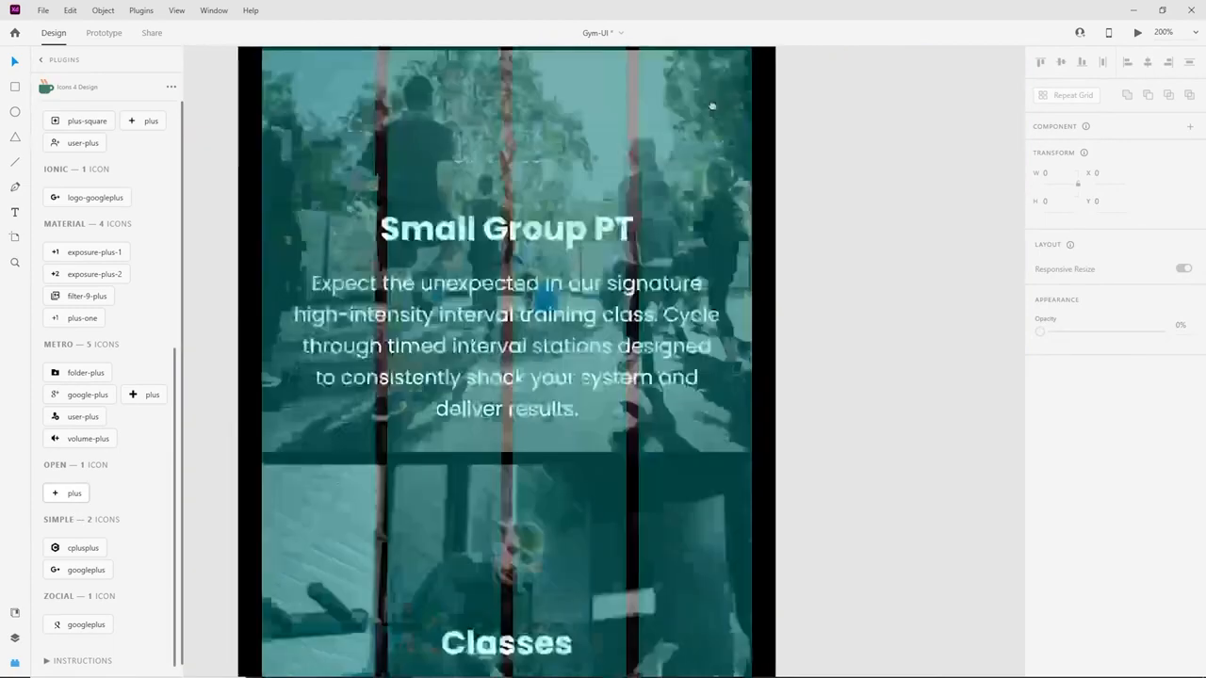
{"action": "scroll", "coordinate": [756, 103], "scroll_direction": "down", "scroll_amount": 5}
{"action": "scroll", "coordinate": [687, 345], "scroll_direction": "up", "scroll_amount": 2}
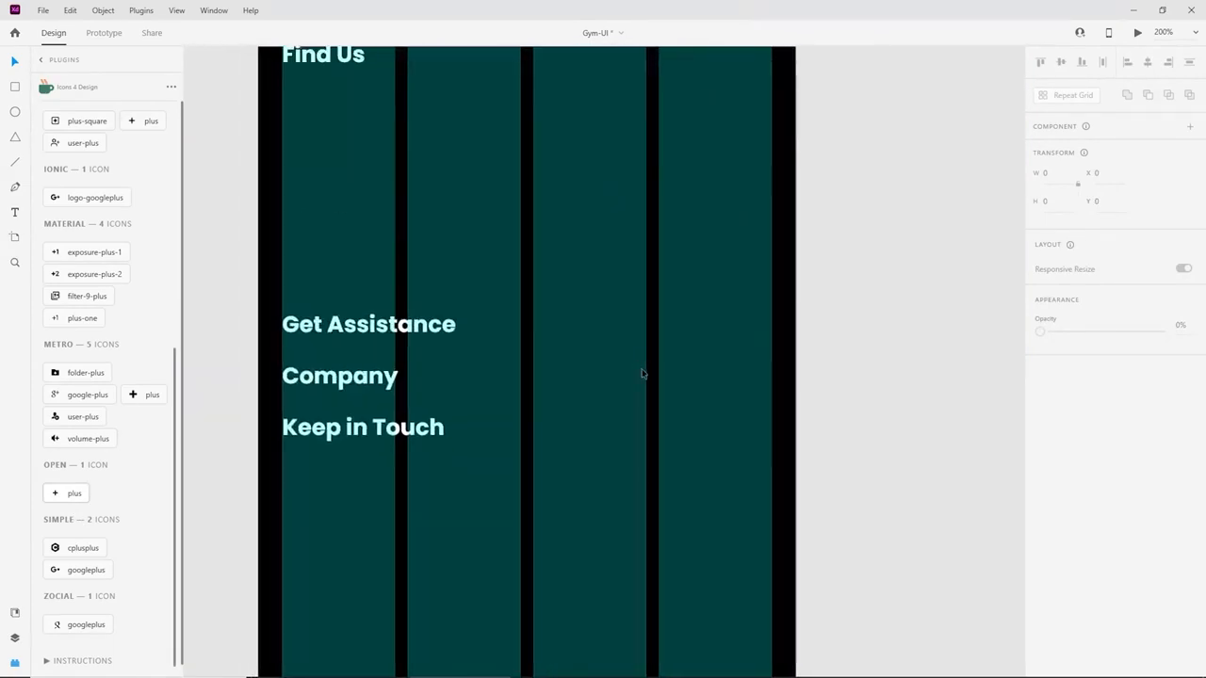
Change the plus icon's fill to white #FFFFFF.
{"action": "left_click", "coordinate": [603, 362]}
{"action": "left_click", "coordinate": [1065, 465]}
{"action": "type", "text": "ffffff"}
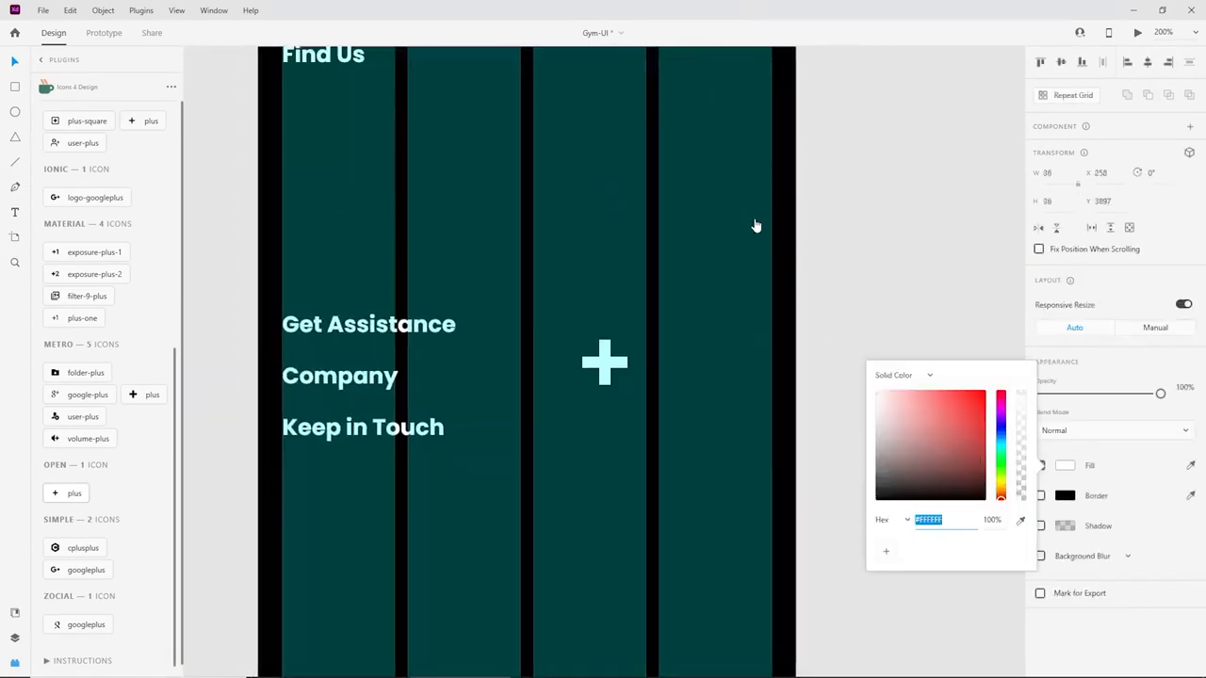
Shrink the plus icon to 16 × 16 and place it level with "Get Assistance" in the last grid column, at about X 383.
{"action": "left_click_drag", "start_coordinate": [603, 371], "coordinate": [747, 332]}
{"action": "key", "text": "alt"}
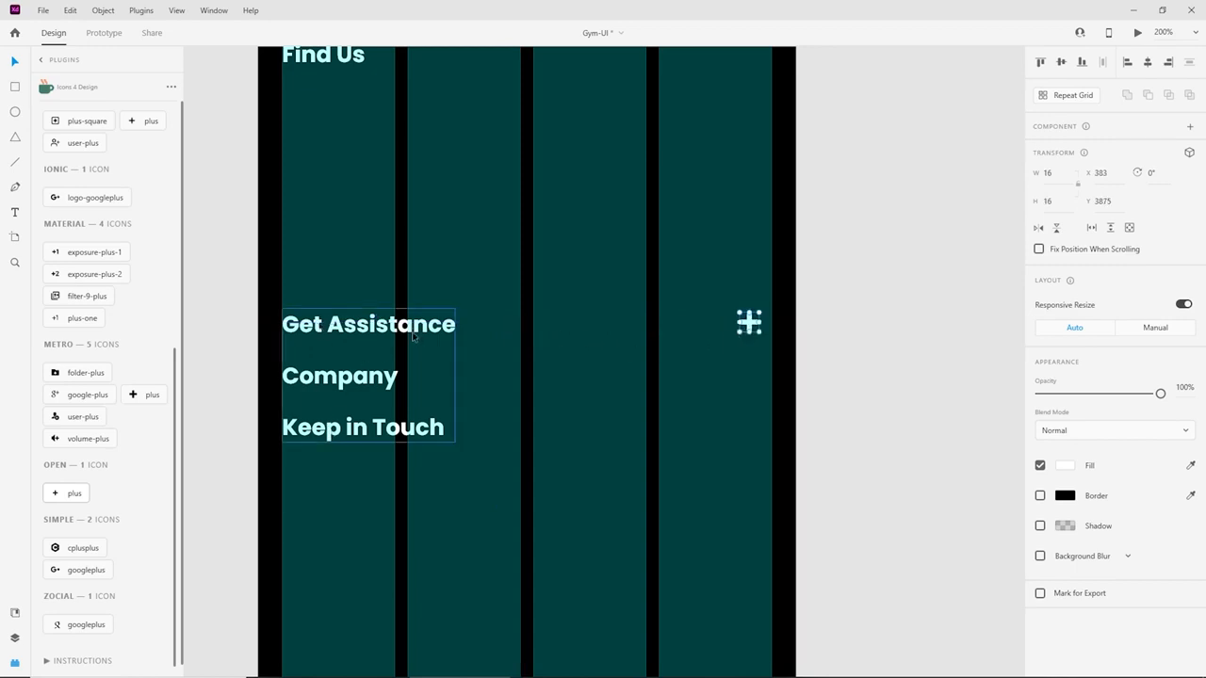
{"action": "key", "text": "ctrl+minus"}
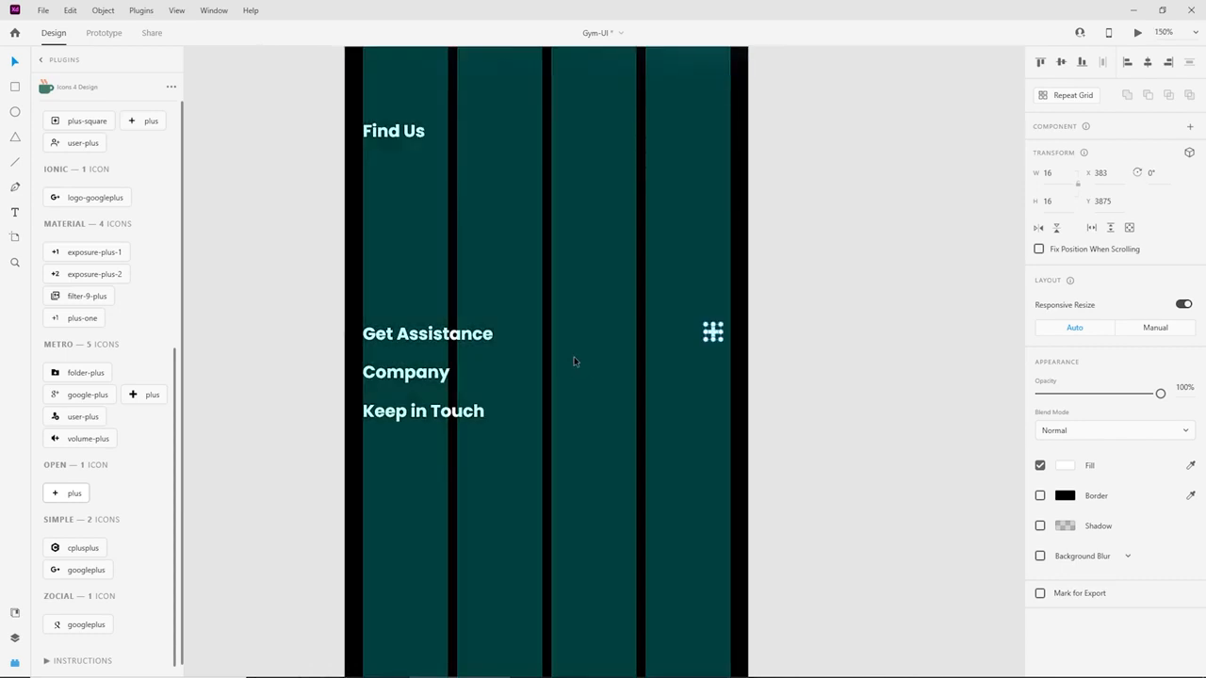
Duplicate the plus icon from the Get Assistance row and align the copy with the Company row.
{"action": "scroll", "coordinate": [425, 327], "scroll_direction": "up", "scroll_amount": 3}
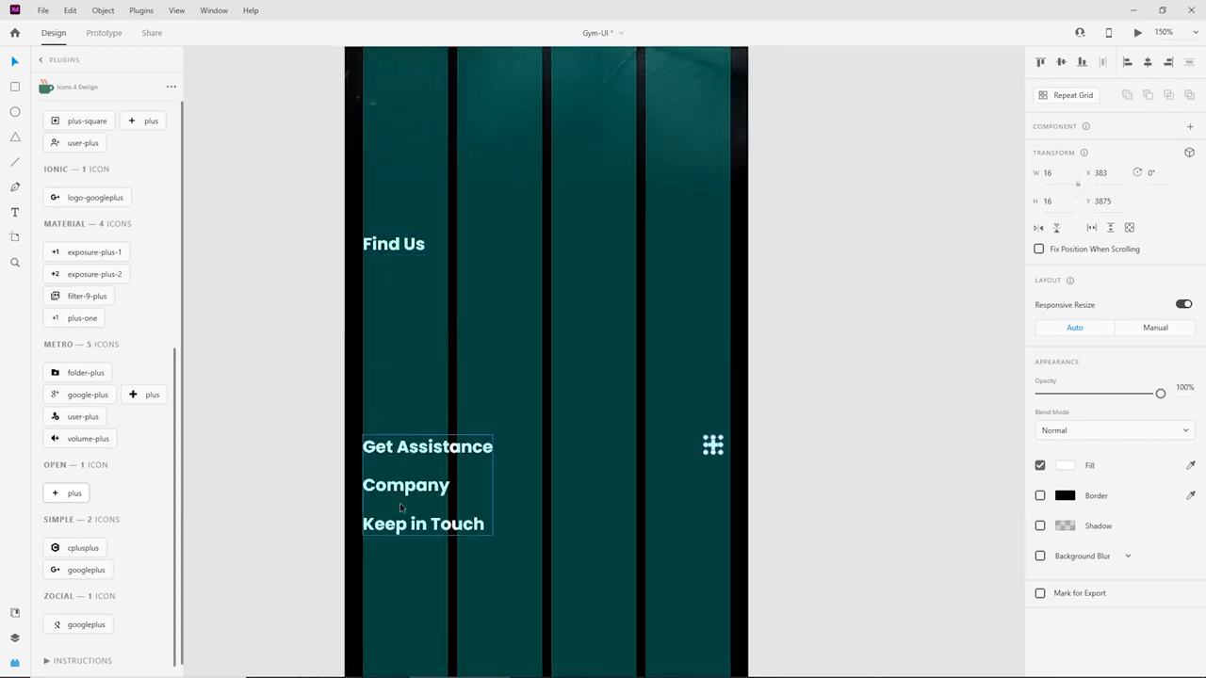
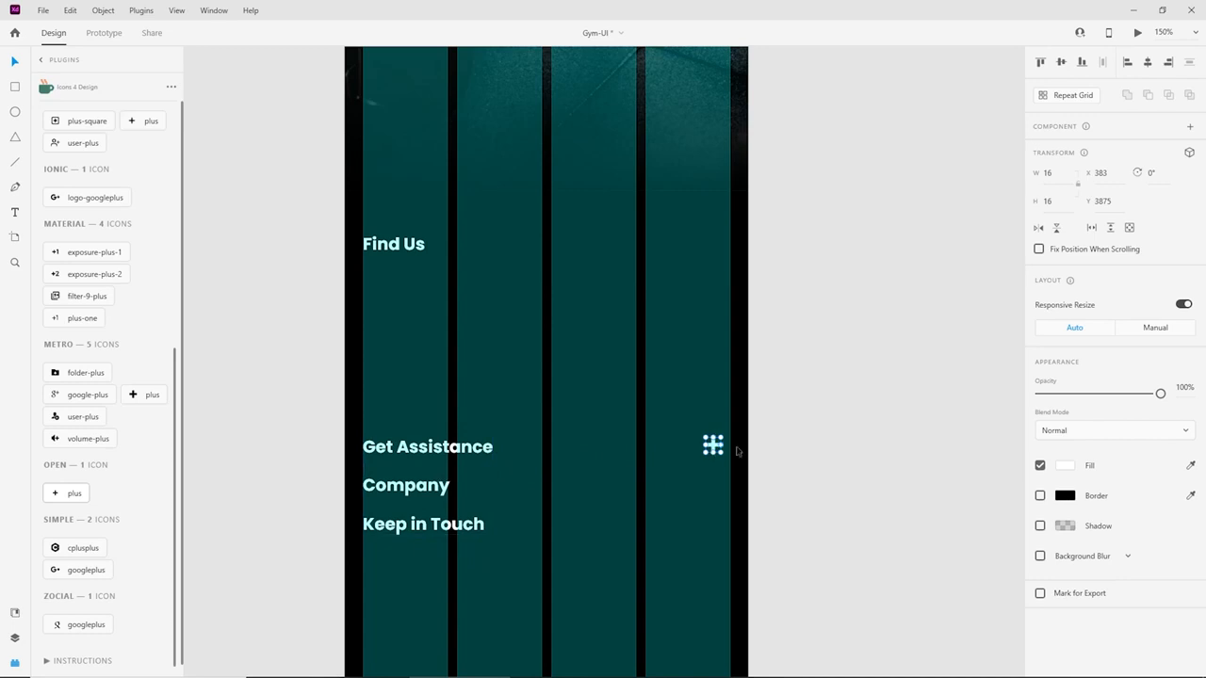
{"action": "key", "text": "ctrl+equal"}
{"action": "scroll", "coordinate": [732, 512], "scroll_direction": "down", "scroll_amount": 2}
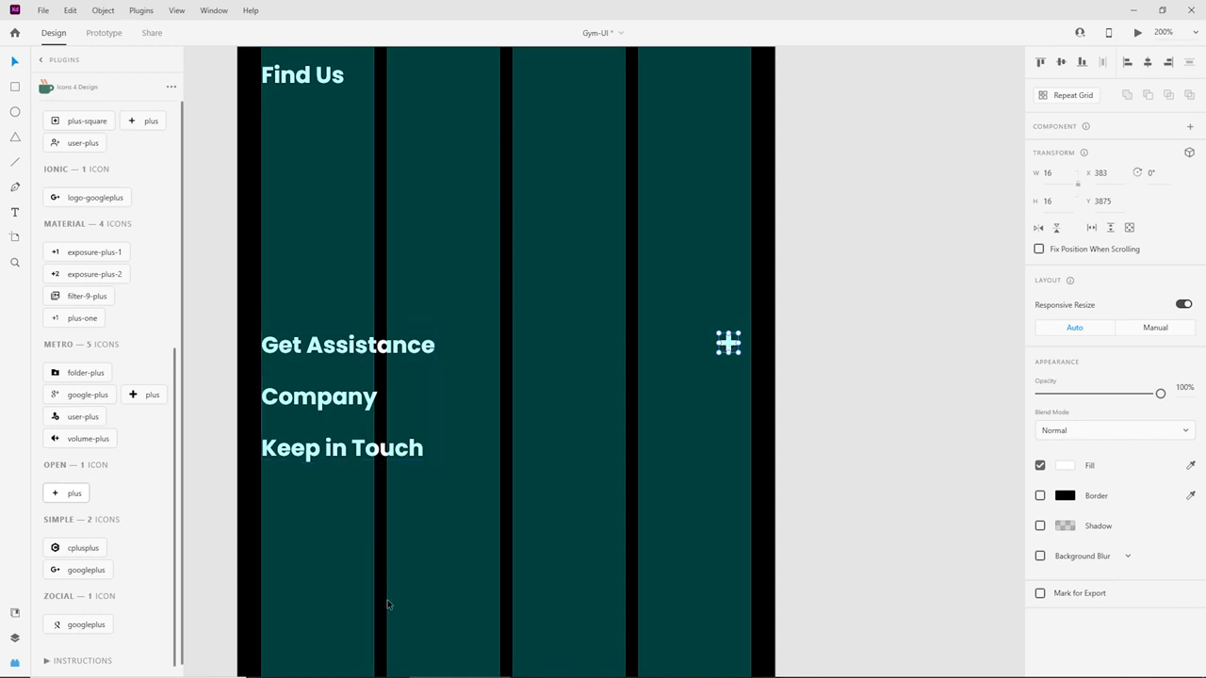
{"action": "left_click", "coordinate": [796, 415]}
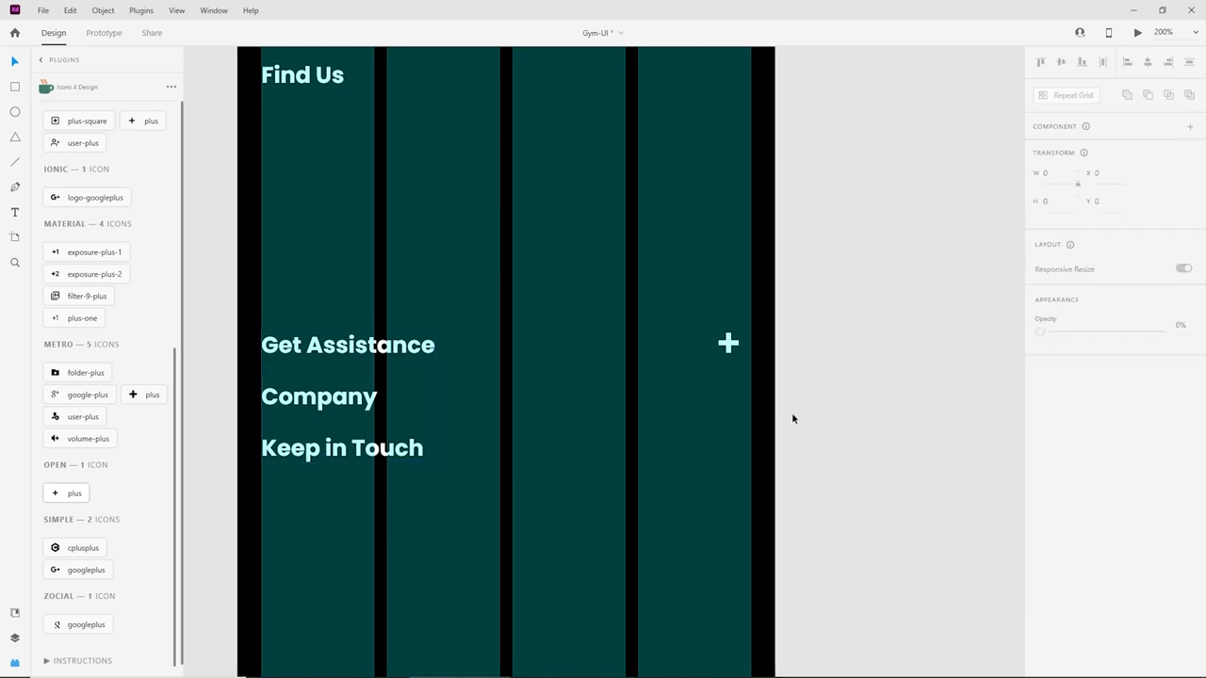
{"action": "scroll", "coordinate": [813, 420], "scroll_direction": "up", "scroll_amount": 2}
{"action": "scroll", "coordinate": [816, 424], "scroll_direction": "up", "scroll_amount": 2}
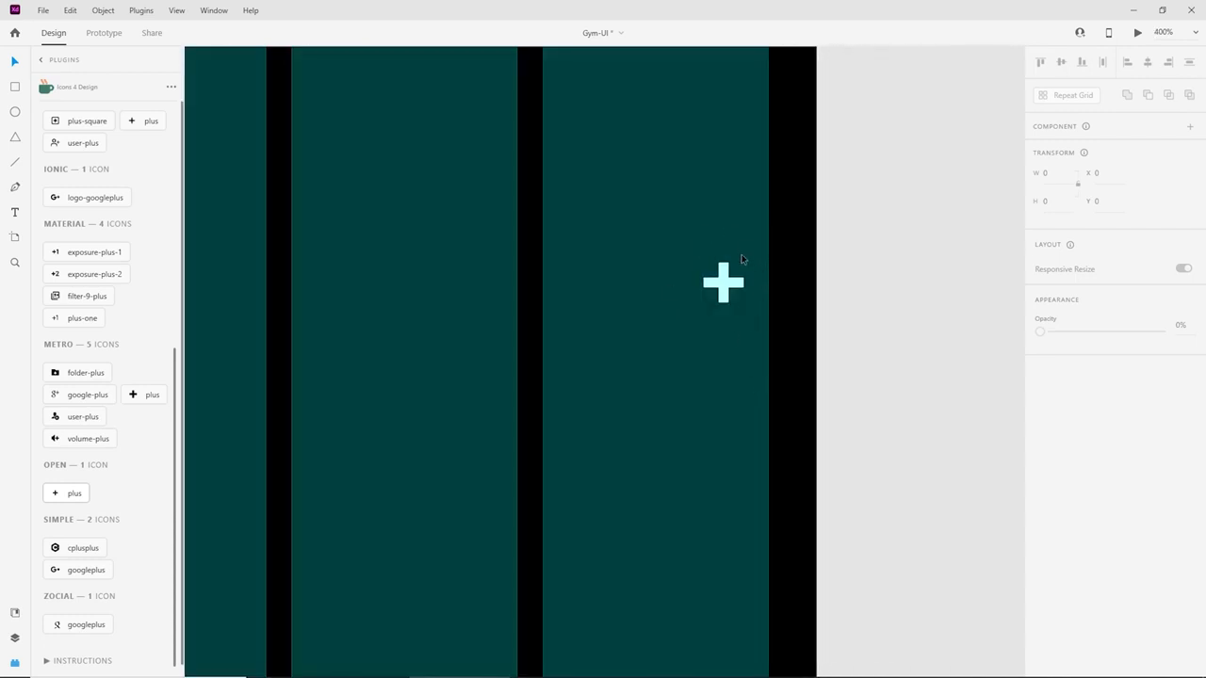
{"action": "left_click_drag", "start_coordinate": [671, 233], "coordinate": [770, 335]}
{"action": "left_click_drag", "start_coordinate": [731, 288], "coordinate": [732, 407]}
{"action": "key", "text": "ctrl+minus"}
{"action": "left_click_drag", "start_coordinate": [670, 445], "coordinate": [750, 436]}
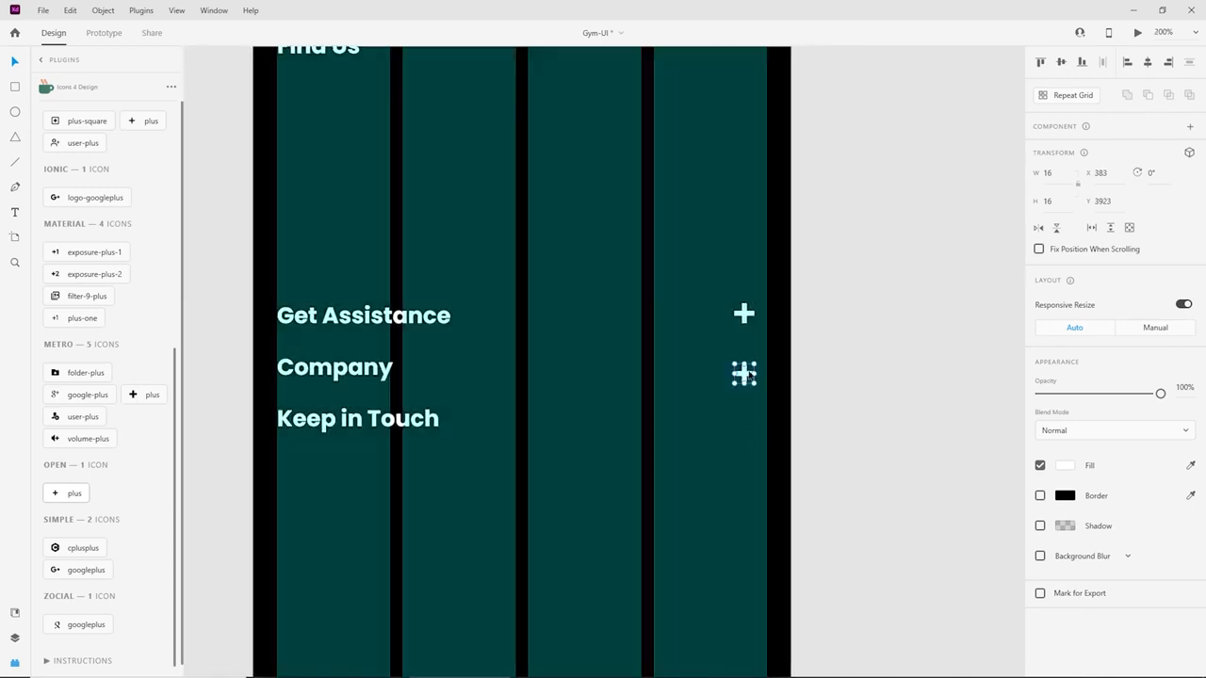
{"action": "left_click_drag", "start_coordinate": [744, 376], "coordinate": [745, 417]}
{"action": "key", "text": "Delete"}
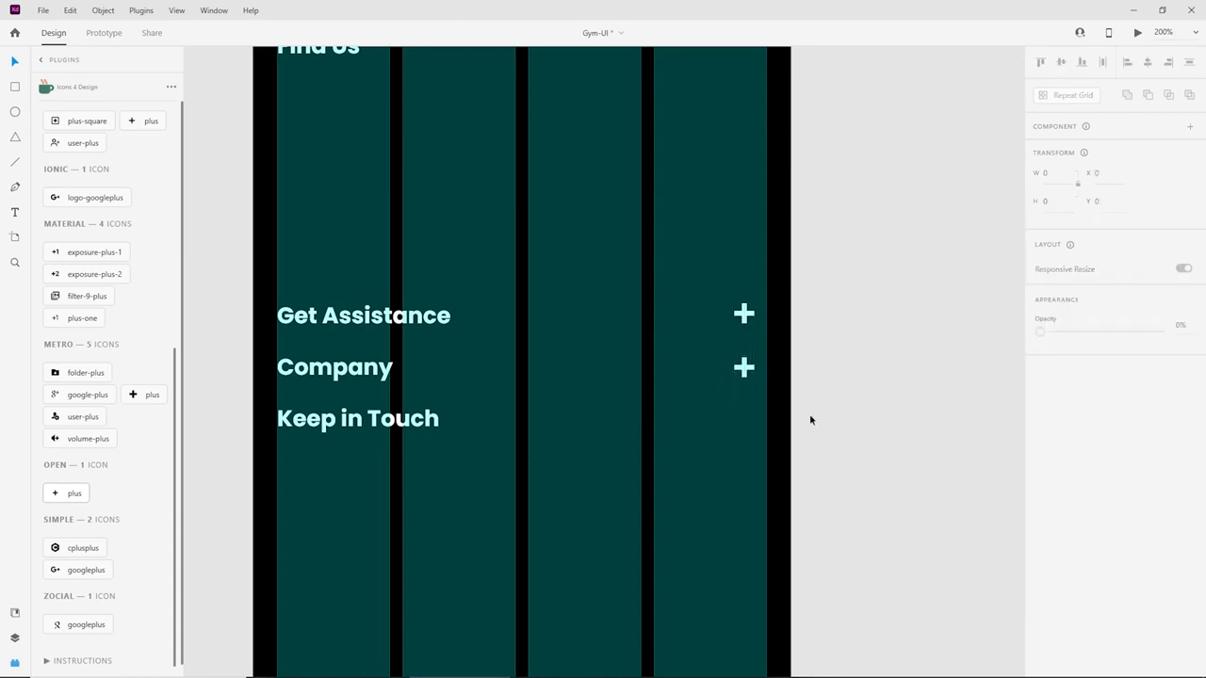
Insert a blank line between Company and Keep in Touch in the footer text, and check the layout with the column grid hidden.
{"action": "double_click", "coordinate": [407, 371]}
{"action": "key", "text": "Return"}
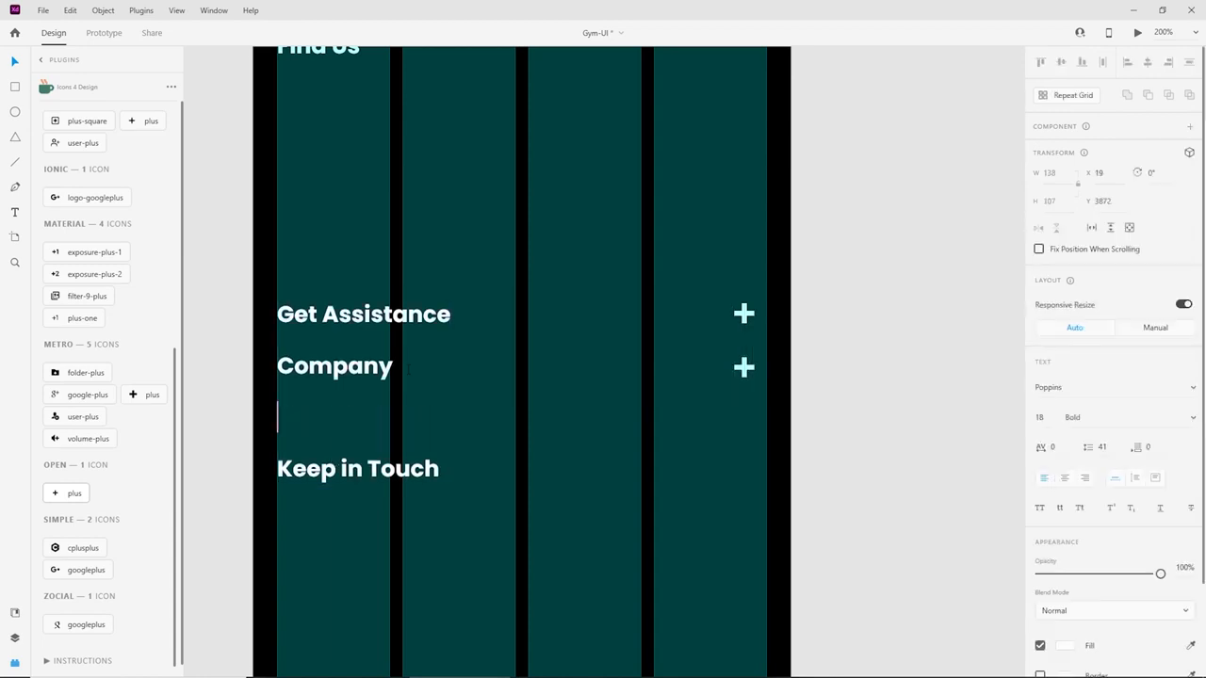
{"action": "left_click", "coordinate": [799, 441]}
{"action": "scroll", "coordinate": [806, 486], "scroll_direction": "up", "scroll_amount": 3}
{"action": "left_click", "coordinate": [809, 495]}
{"action": "scroll", "coordinate": [810, 495], "scroll_direction": "up", "scroll_amount": 2}
{"action": "key", "text": "ctrl+shift+apostrophe"}
{"action": "key", "text": "ctrl+minus"}
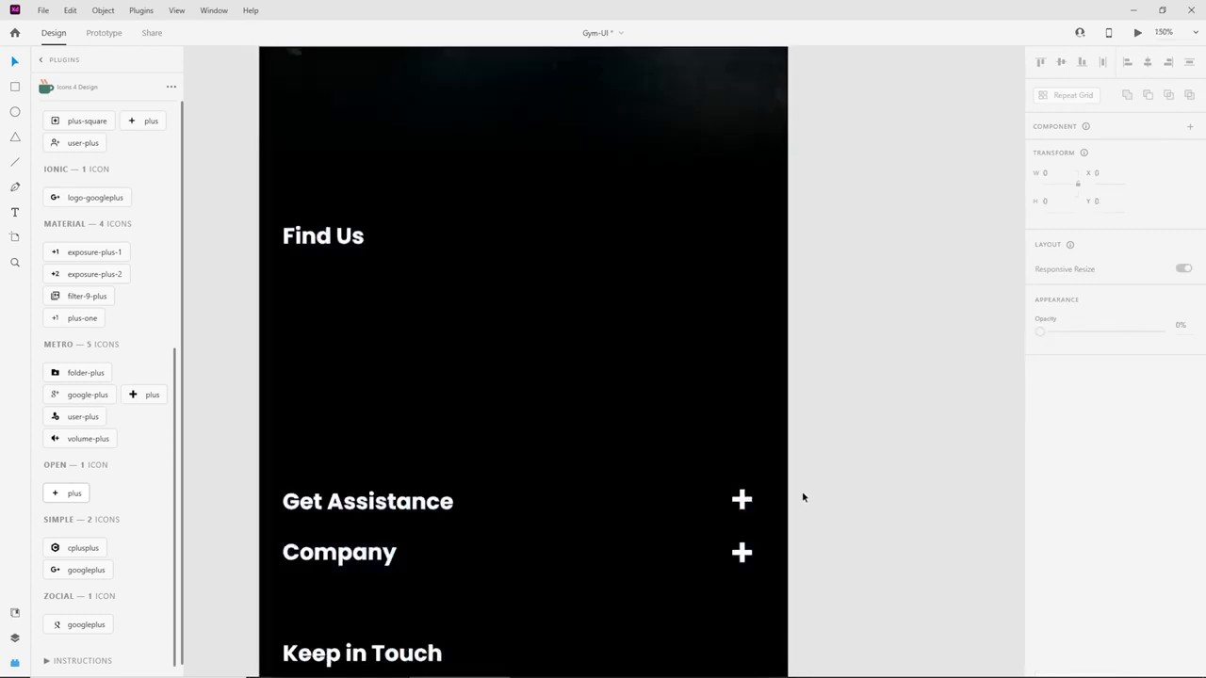
{"action": "key", "text": "ctrl+shift+apostrophe"}
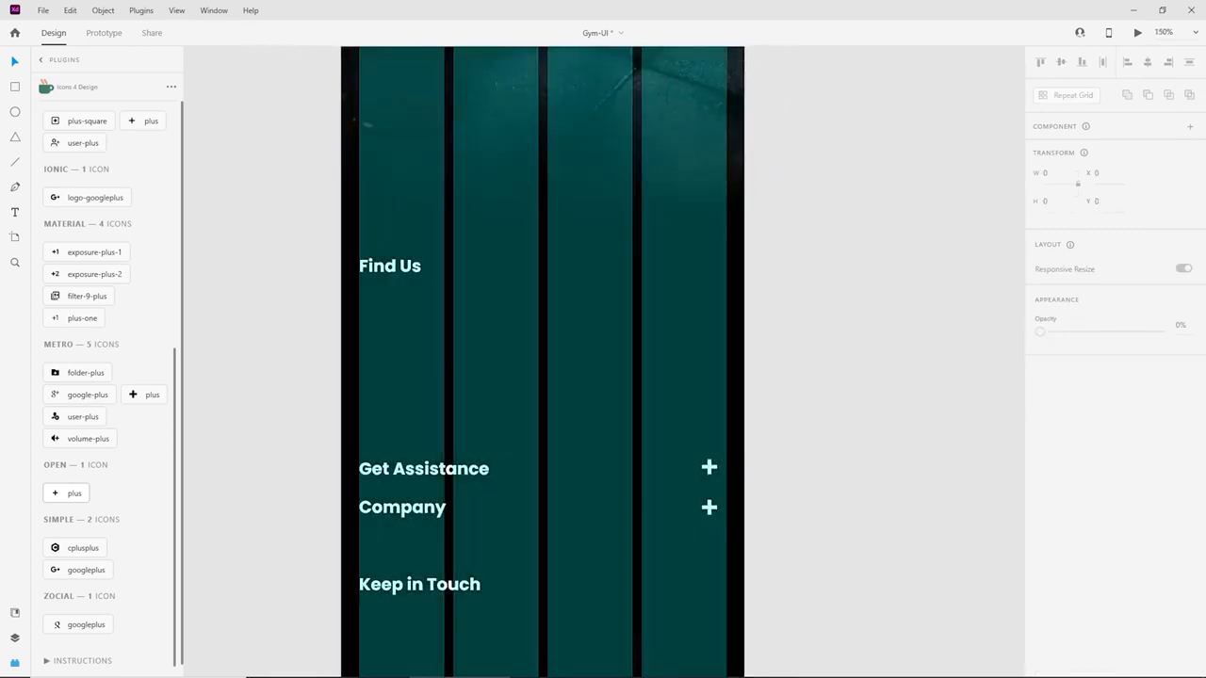
Duplicate the Find Us heading just below itself and apply the Body Text character style to the copy.
{"action": "left_click", "coordinate": [382, 276]}
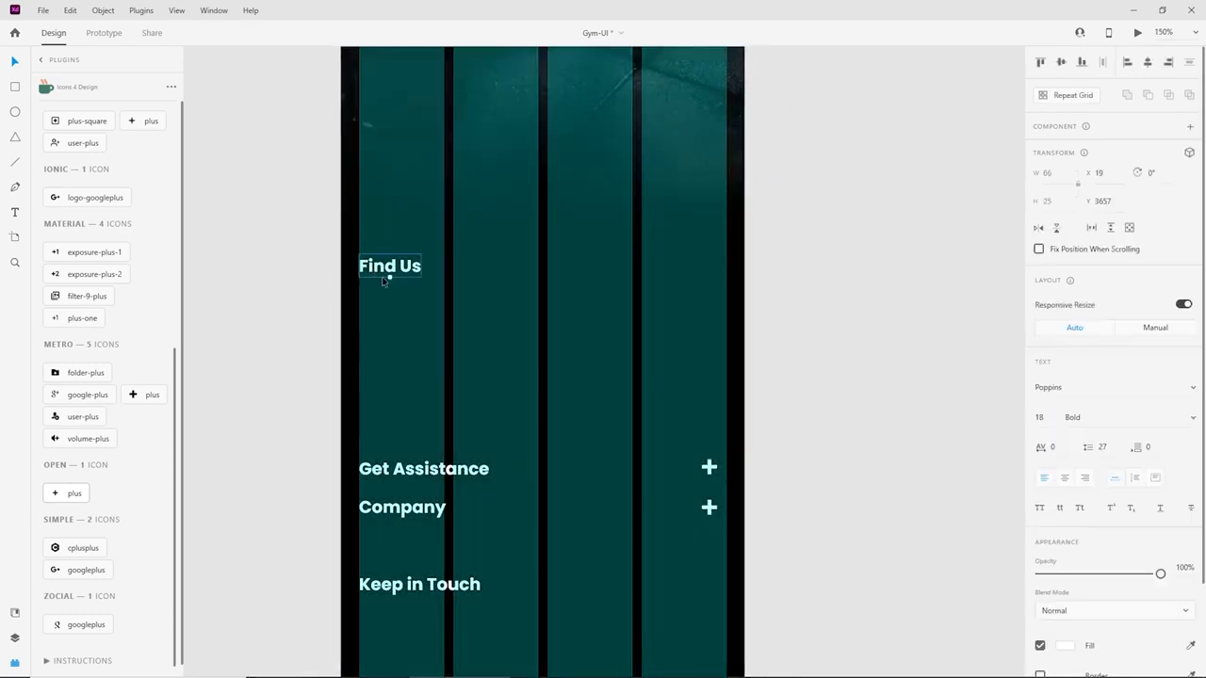
{"action": "left_click_drag", "start_coordinate": [381, 276], "coordinate": [390, 304]}
{"action": "left_click", "coordinate": [15, 613]}
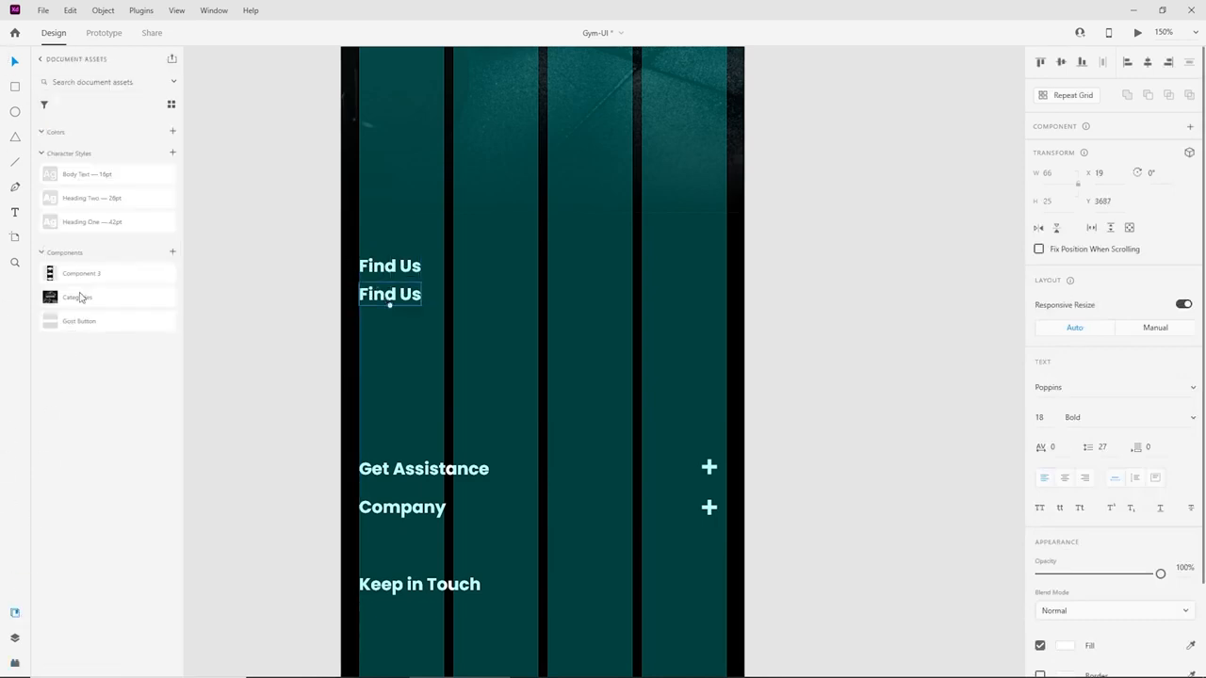
{"action": "left_click", "coordinate": [92, 175]}
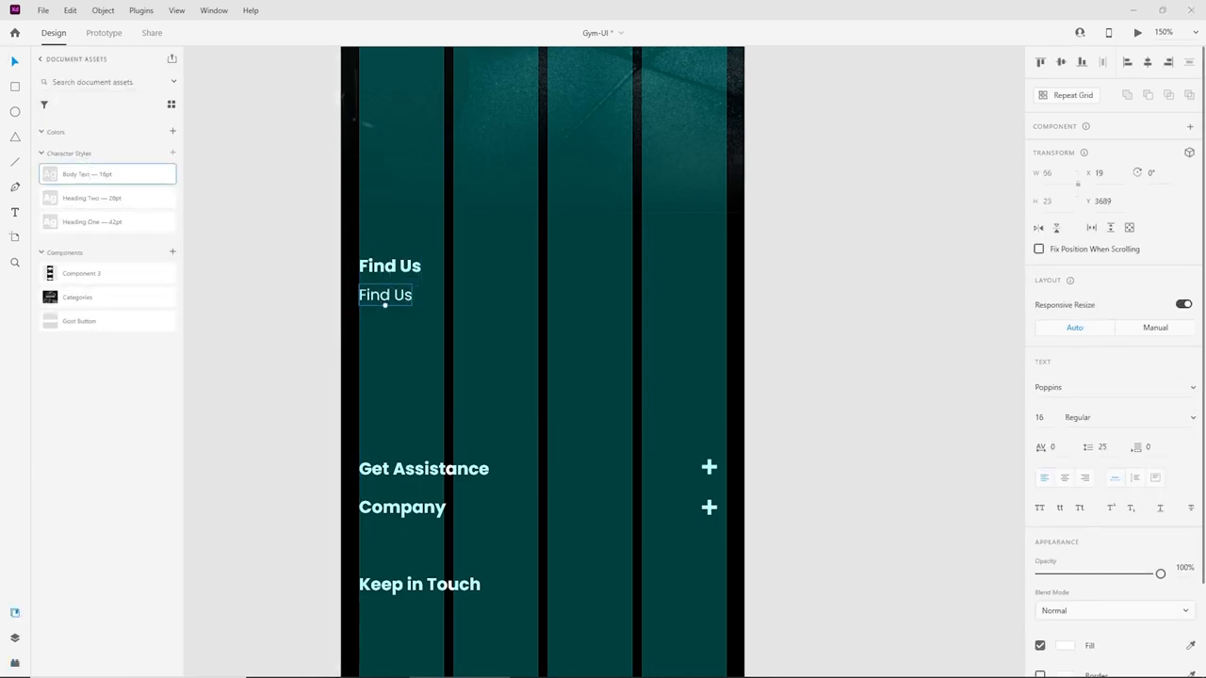
Replace the copied text under Find Us with an "Address:" line holding the postal address and a second line reading "Contact:".
{"action": "double_click", "coordinate": [388, 294]}
{"action": "type", "text": "Address: 43 Moscow Pi London Contact:"}
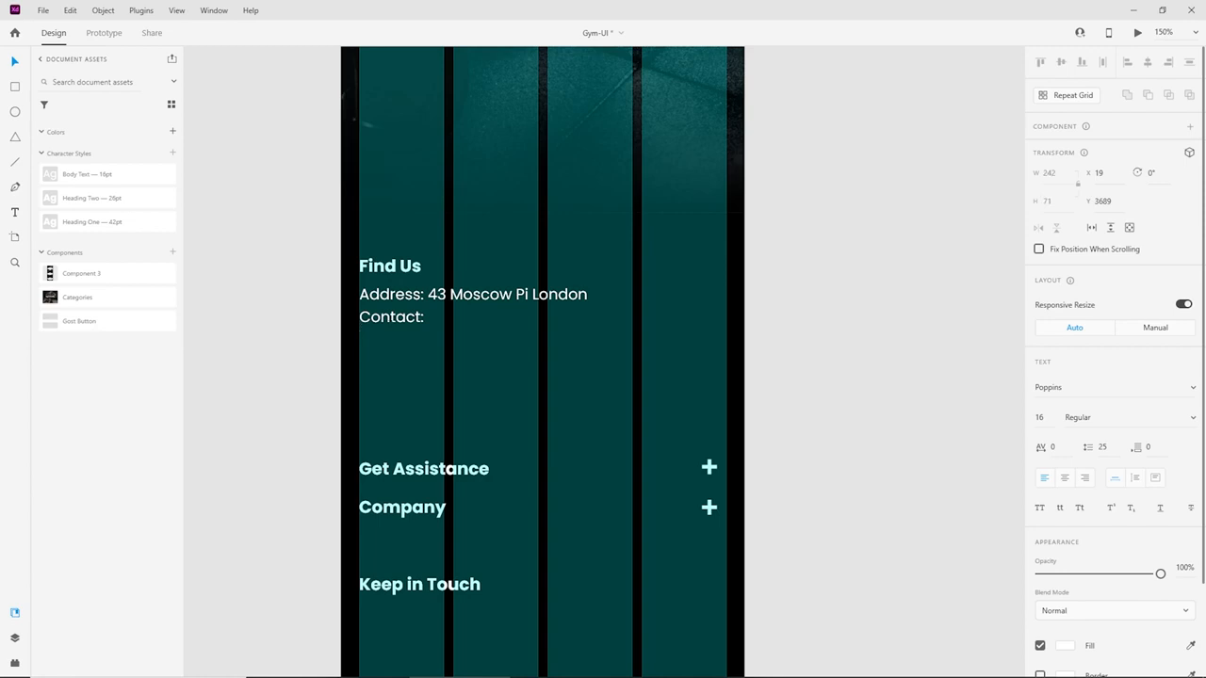
{"action": "left_click", "coordinate": [14, 62]}
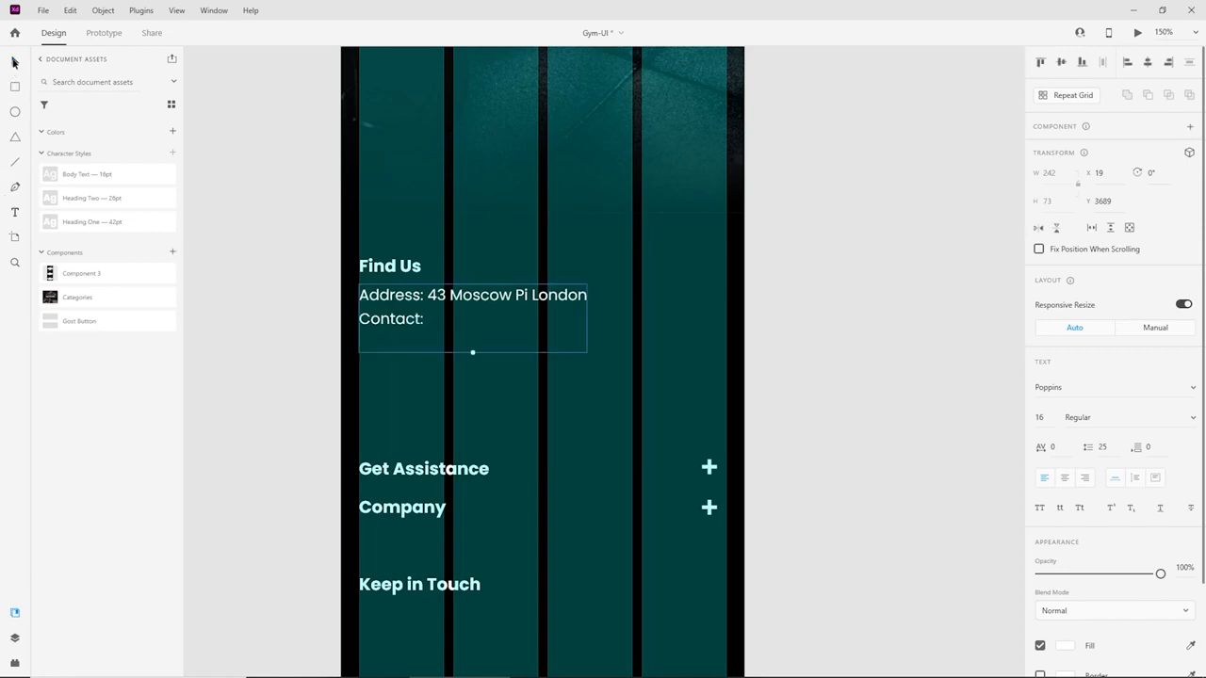
{"action": "left_click", "coordinate": [671, 340]}
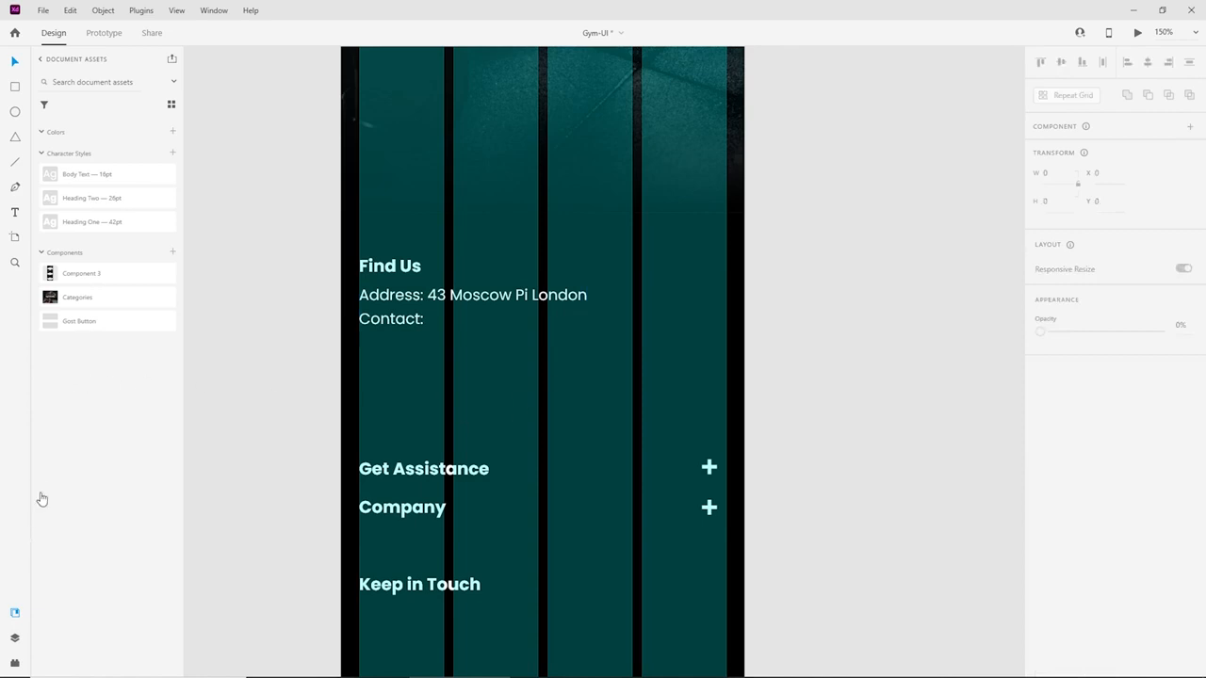
Search the Icons 4 Design plugin for "messanger", and clear the search.
{"action": "left_click", "coordinate": [14, 663]}
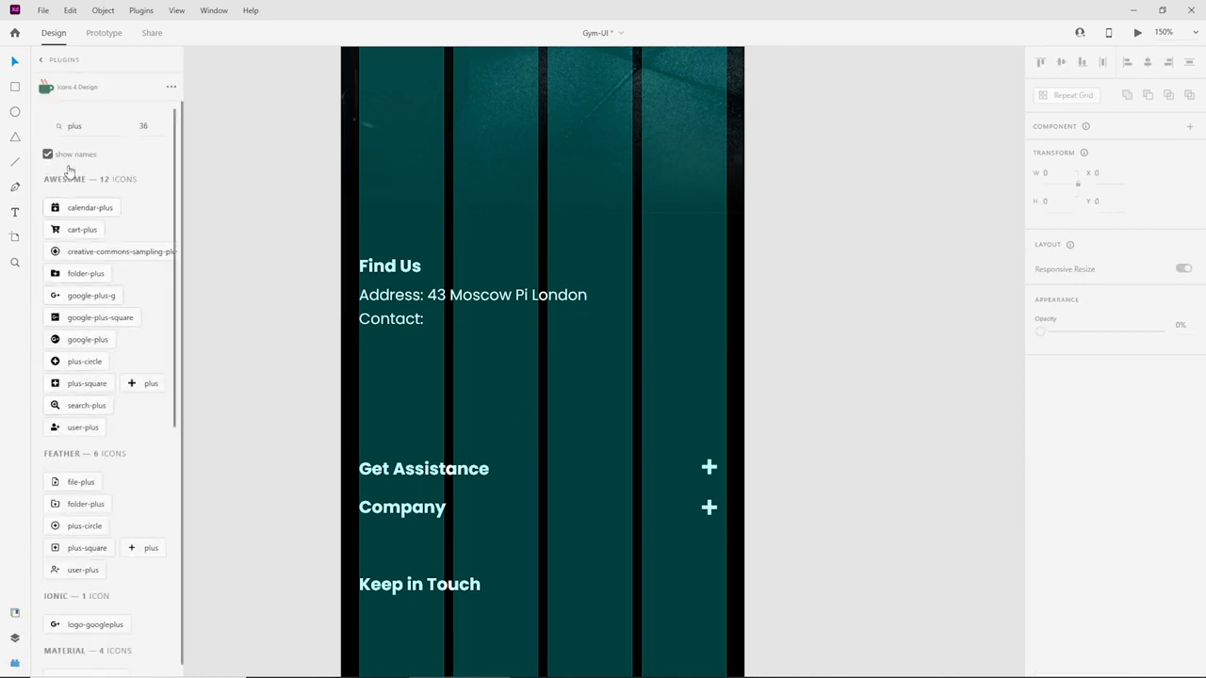
{"action": "double_click", "coordinate": [91, 128]}
{"action": "type", "text": "mes"}
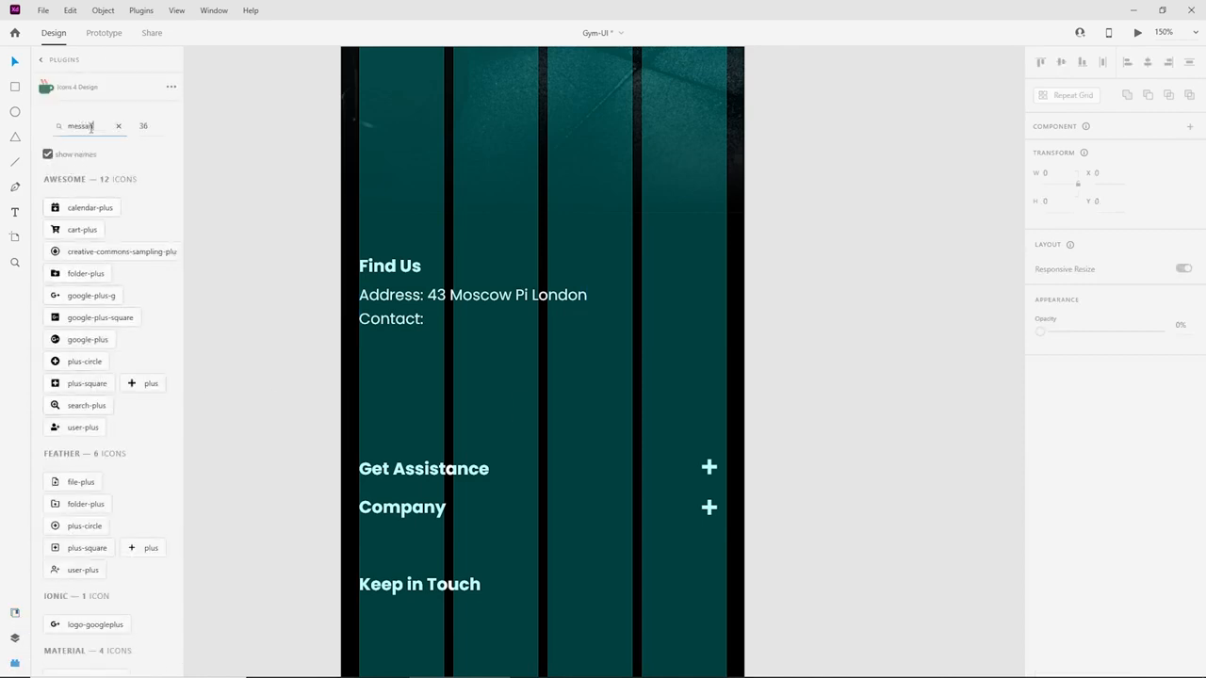
{"action": "type", "text": "sanger"}
{"action": "double_click", "coordinate": [90, 127]}
{"action": "type", "text": "me"}
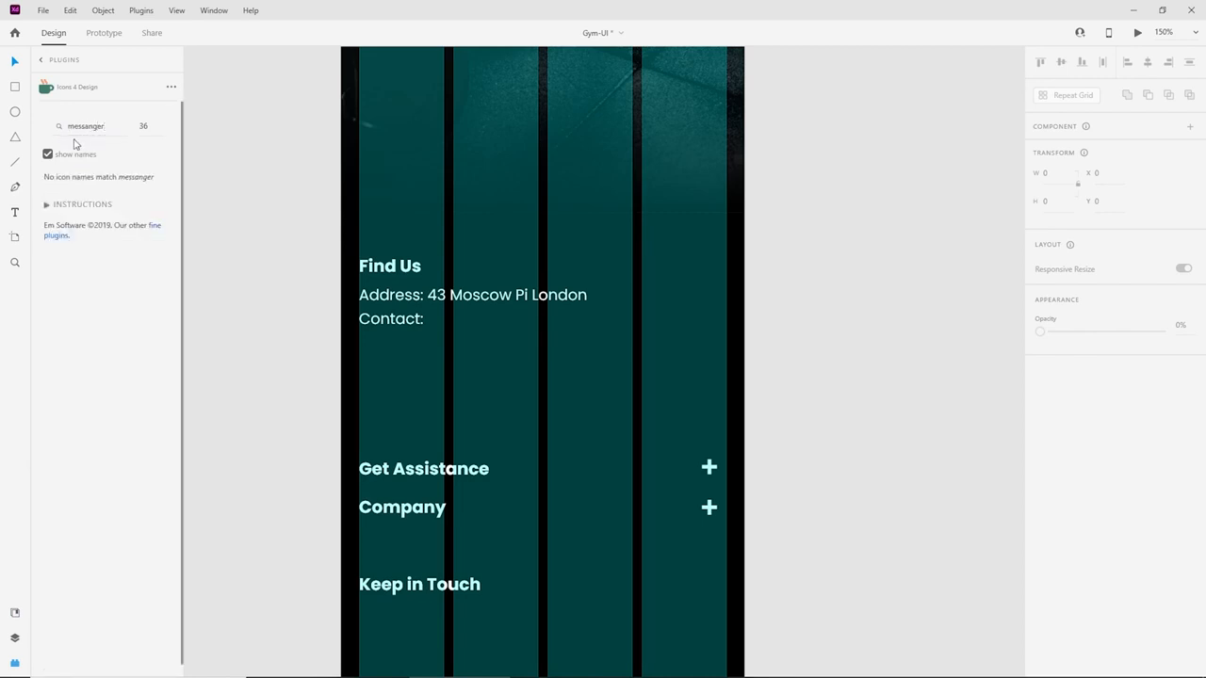
{"action": "double_click", "coordinate": [90, 127]}
{"action": "key", "text": "BackSpace"}
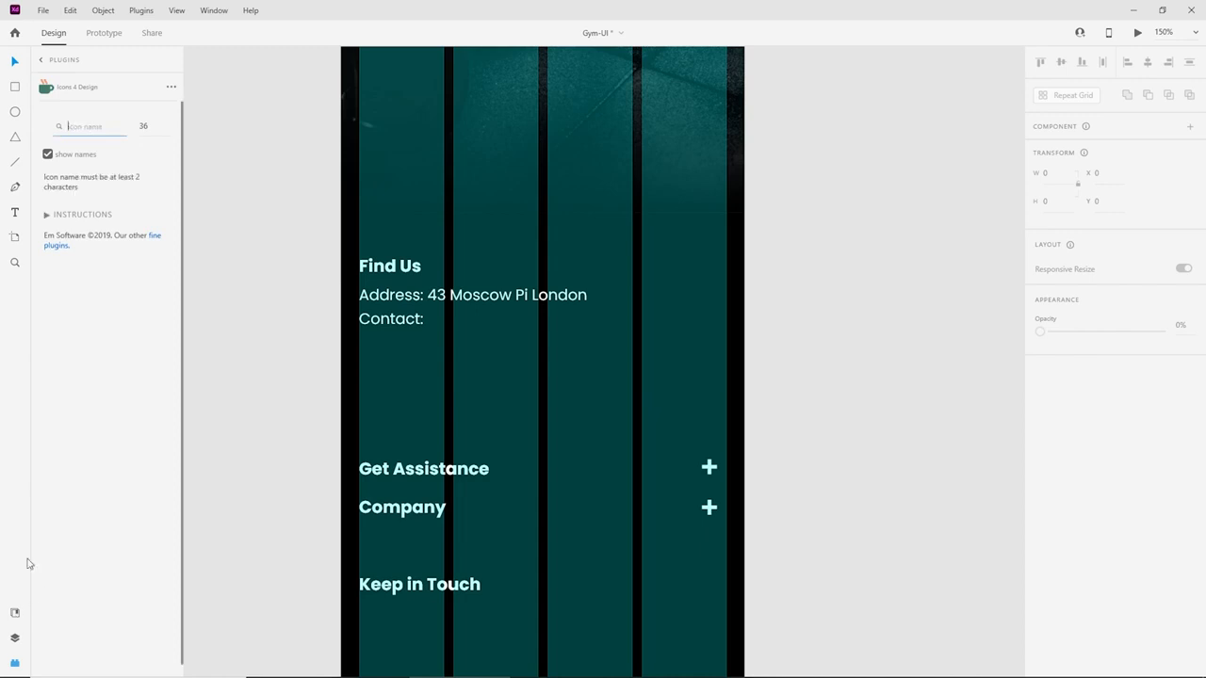
Start the Auto Icon plugin and search its Bootstrap icon pack for "messanger".
{"action": "left_click", "coordinate": [40, 59]}
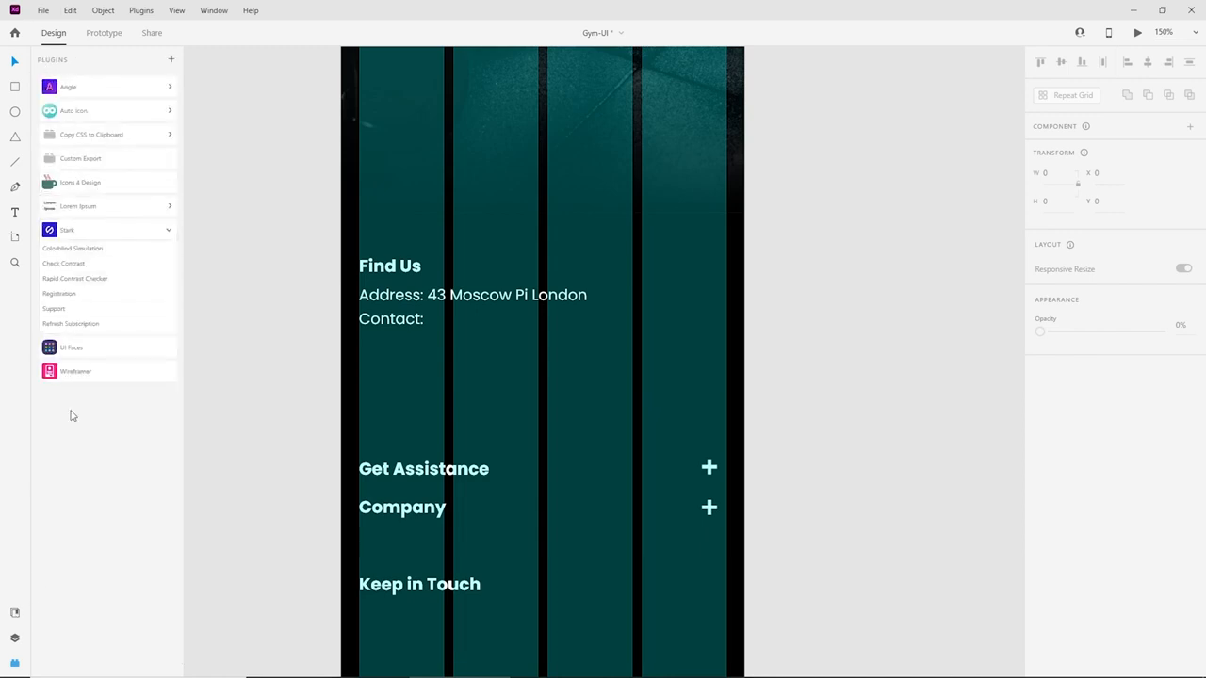
{"action": "left_click", "coordinate": [107, 112]}
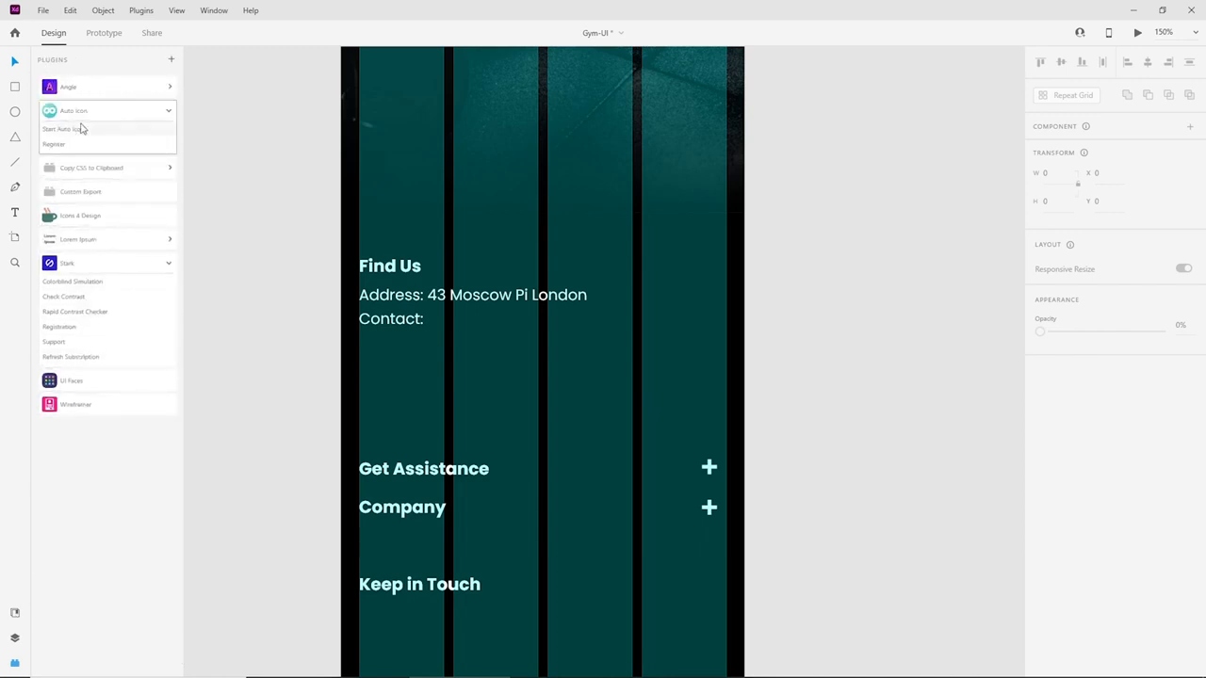
{"action": "left_click", "coordinate": [77, 132]}
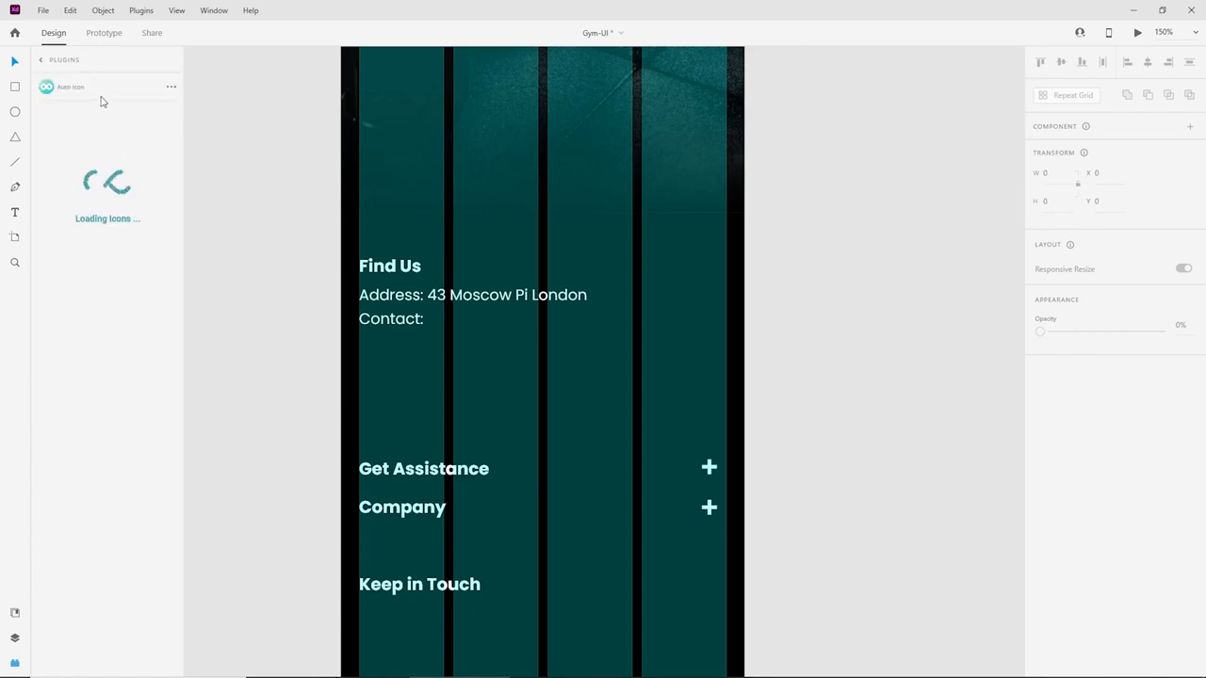
{"action": "left_click", "coordinate": [103, 176]}
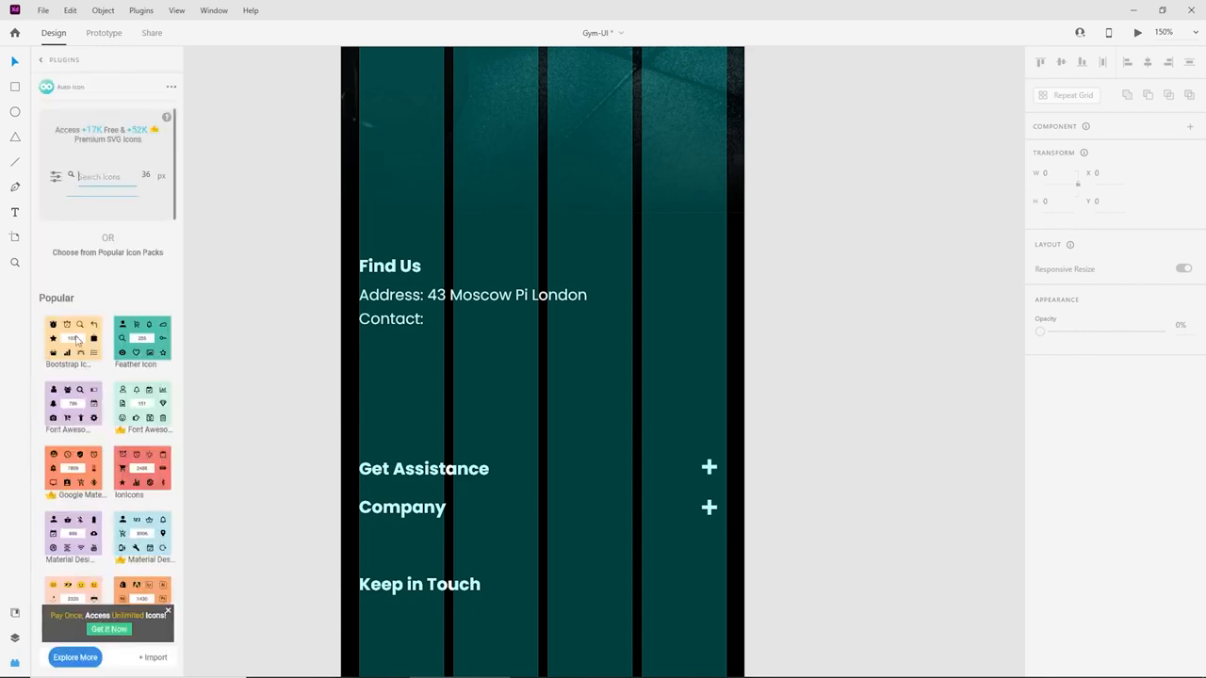
{"action": "left_click", "coordinate": [79, 339]}
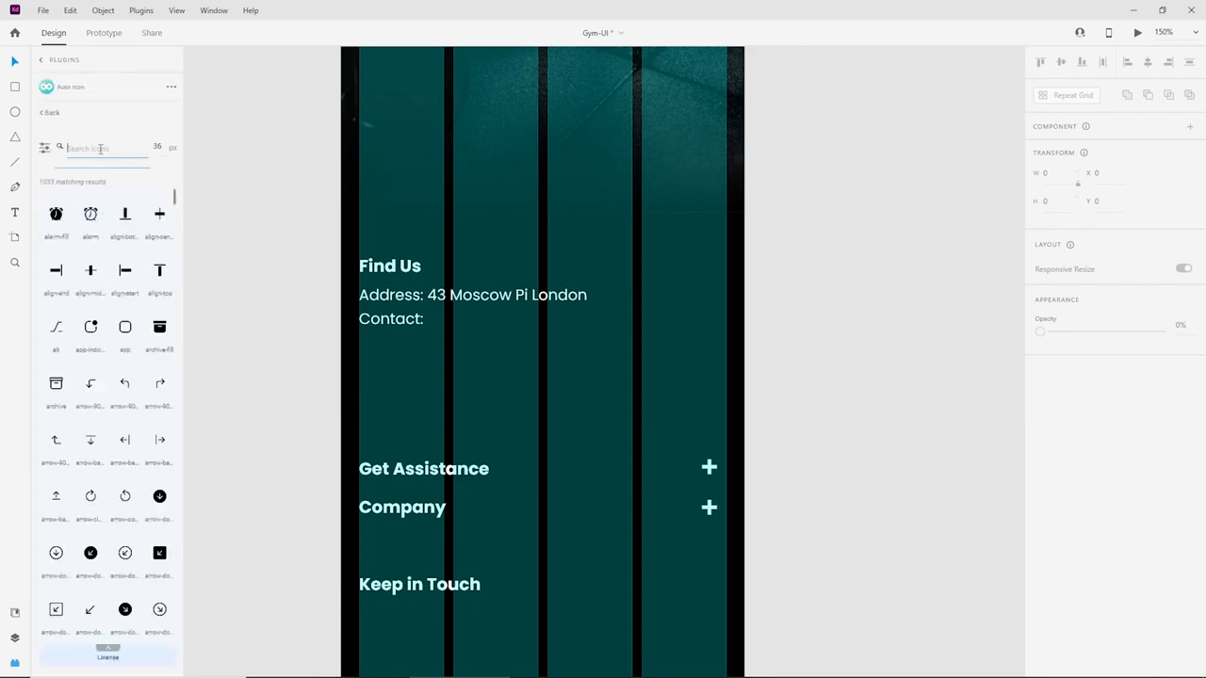
{"action": "type", "text": "messanger"}
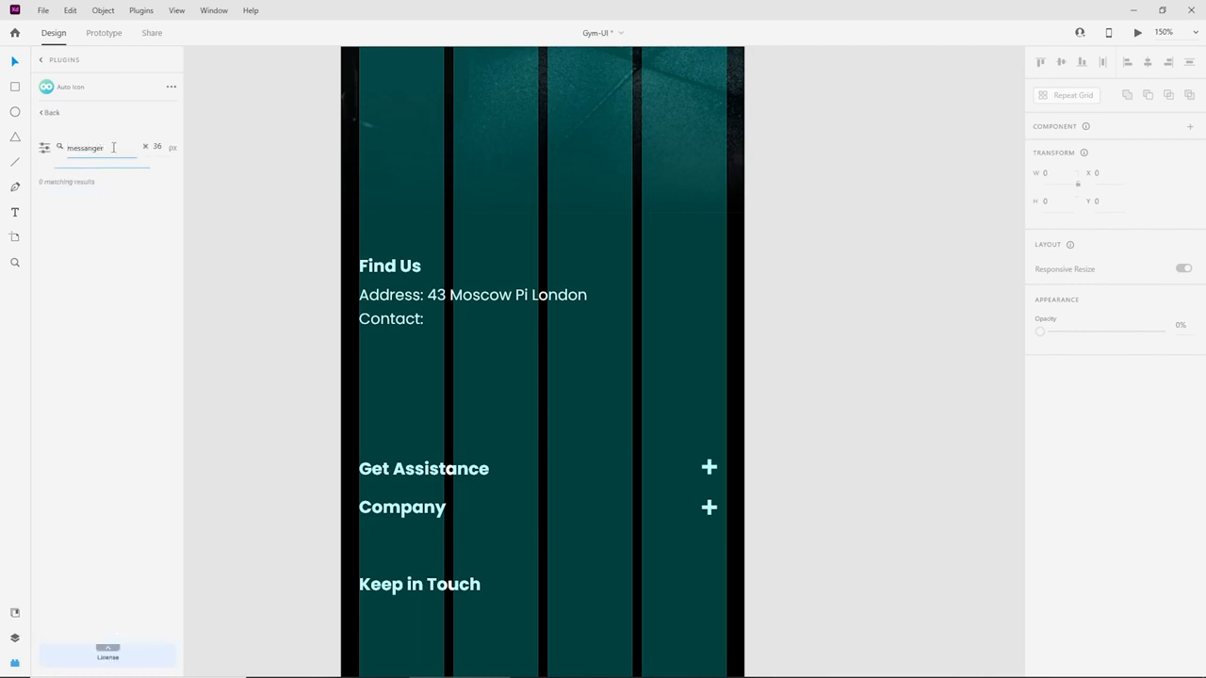
Search another Auto Icon pack for "messanger" and place the Messenger icon on the pasteboard beside the artboard.
{"action": "key", "text": "ctrl+a"}
{"action": "key", "text": "BackSpace"}
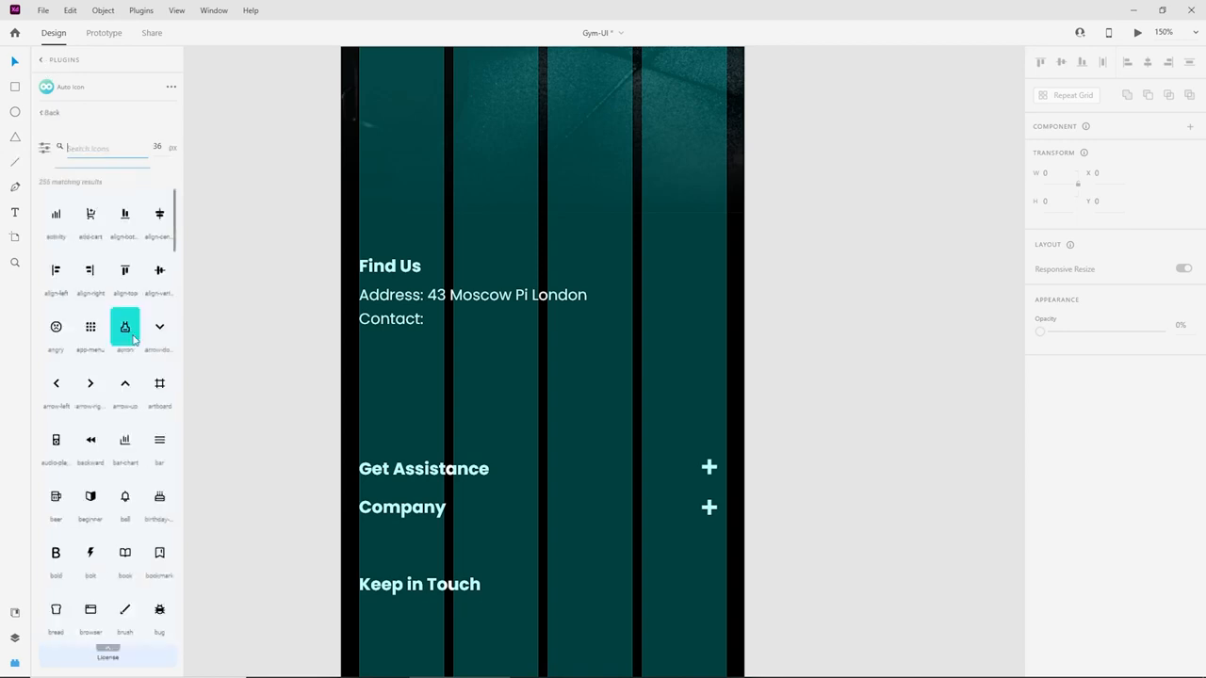
{"action": "type", "text": "messanger"}
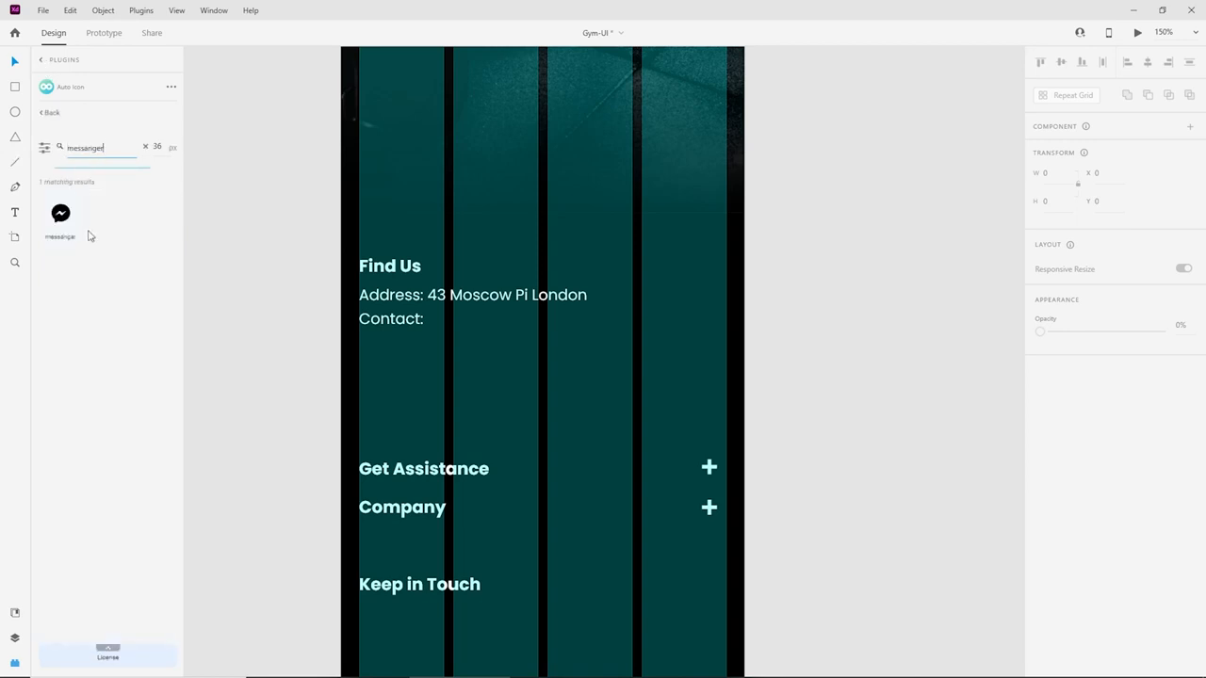
{"action": "left_click_drag", "start_coordinate": [66, 224], "coordinate": [815, 369]}
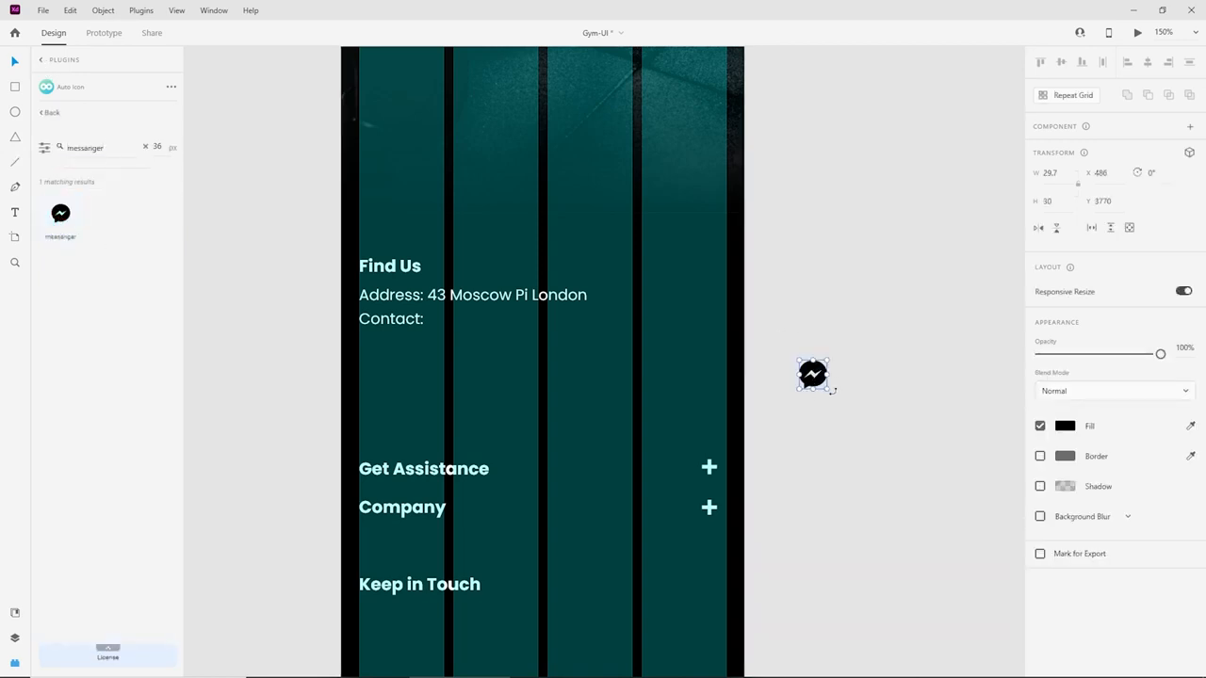
Find the "twitter" icon in Auto Icon and place it on the pasteboard beside the Messenger icon.
{"action": "double_click", "coordinate": [101, 148]}
{"action": "type", "text": "i"}
{"action": "left_click_drag", "start_coordinate": [61, 213], "coordinate": [864, 385]}
Move the Messenger and Twitter icons onto the artboard below the contact line and fill both with white (FFFFFF).
{"action": "left_click_drag", "start_coordinate": [895, 437], "coordinate": [530, 364]}
{"action": "left_click", "coordinate": [1062, 430]}
{"action": "type", "text": "ffffff"}
{"action": "key", "text": "Return"}
Scale the Messenger icon to about 19 × 19, place it directly after "Contact:", and move the Twitter icon lower, clear of the text.
{"action": "key", "text": "ctrl+equal"}
{"action": "key", "text": "ctrl+equal"}
{"action": "key", "text": "ctrl+equal"}
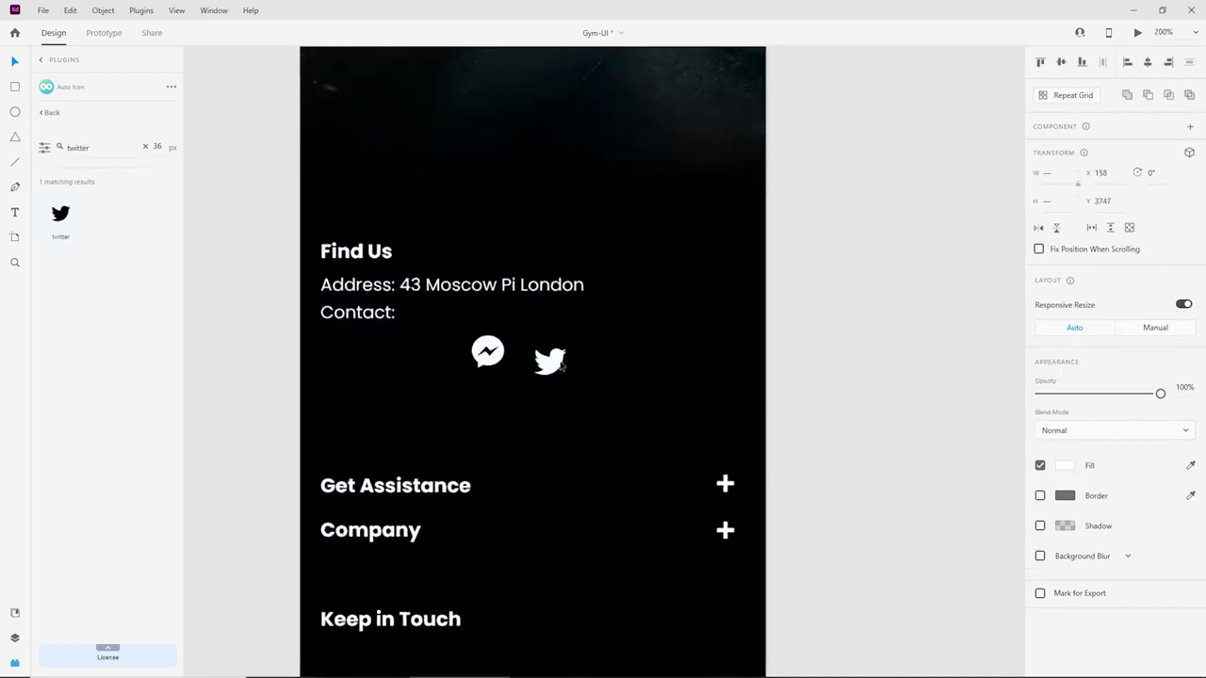
{"action": "left_click_drag", "start_coordinate": [379, 431], "coordinate": [748, 509]}
{"action": "left_click_drag", "start_coordinate": [714, 430], "coordinate": [582, 320]}
{"action": "left_click_drag", "start_coordinate": [600, 280], "coordinate": [557, 333]}
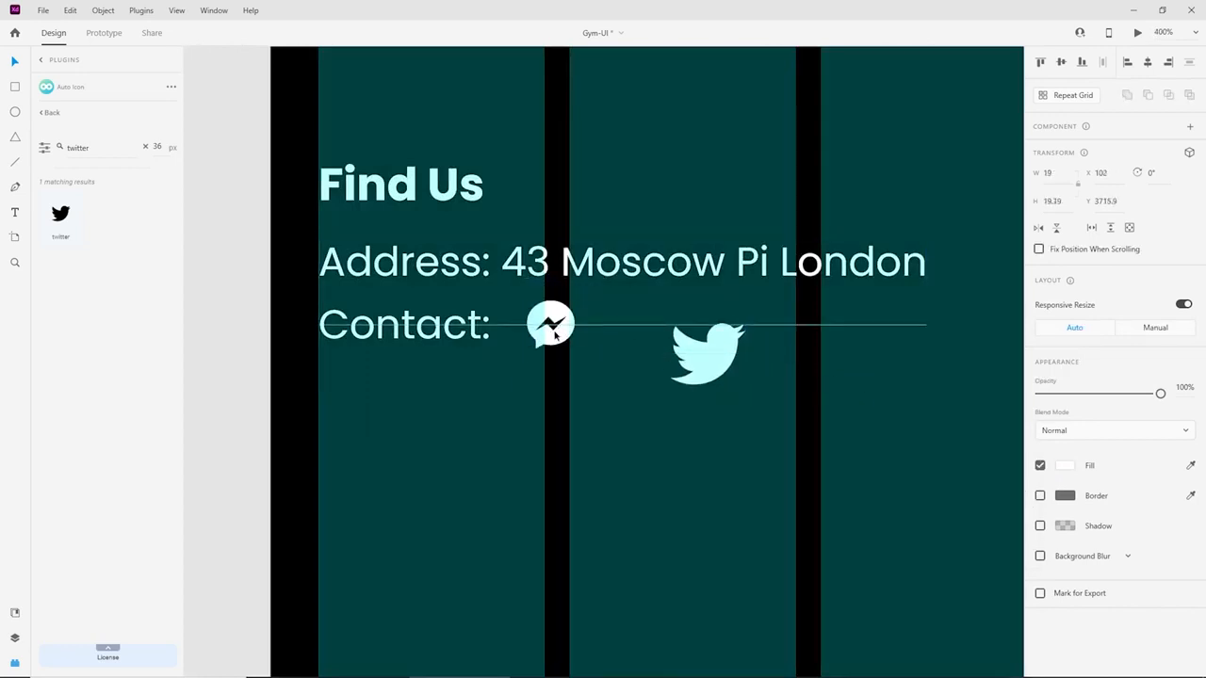
{"action": "left_click_drag", "start_coordinate": [707, 364], "coordinate": [740, 508]}
{"action": "double_click", "coordinate": [485, 326]}
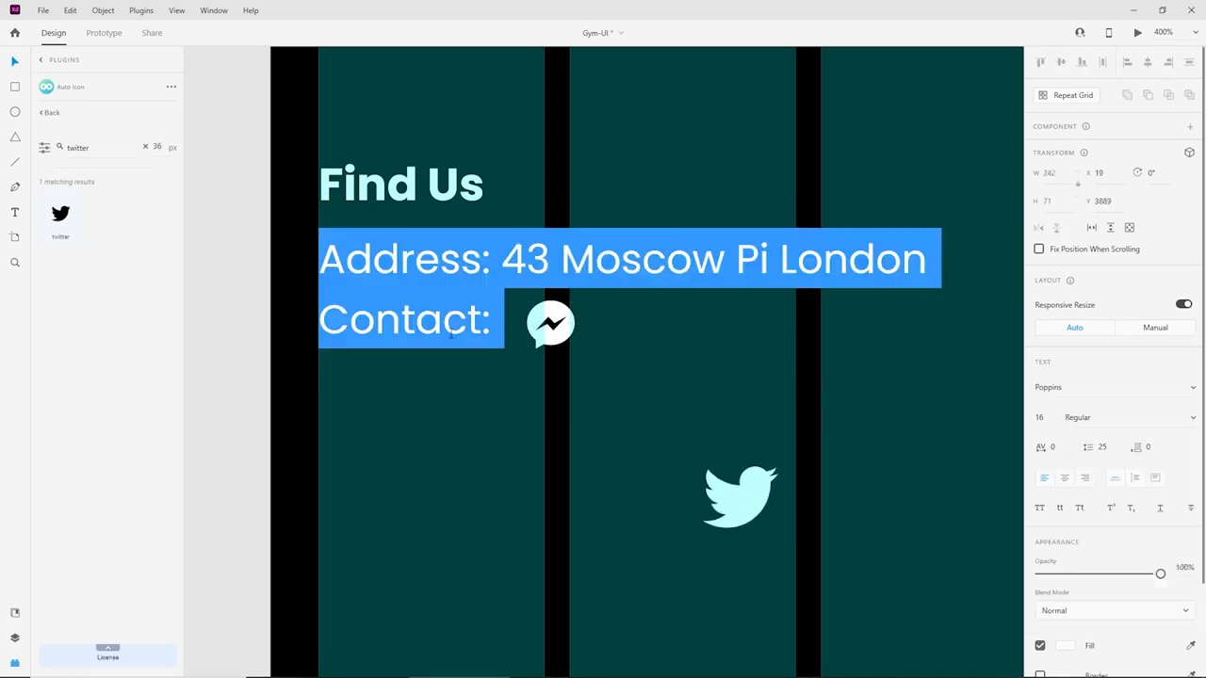
{"action": "left_click", "coordinate": [484, 326]}
{"action": "left_click_drag", "start_coordinate": [484, 326], "coordinate": [248, 325]}
{"action": "key", "text": "Escape"}
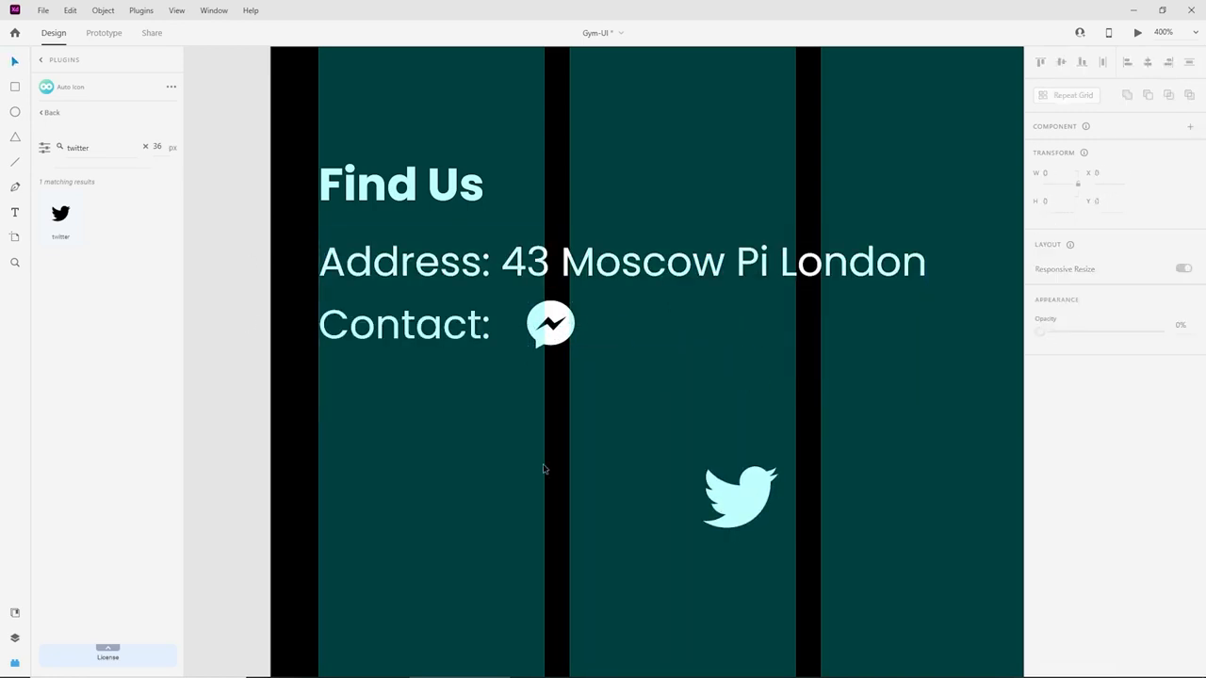
Duplicate the address and contact text block into the empty space above Get Assistance.
{"action": "left_click", "coordinate": [453, 299]}
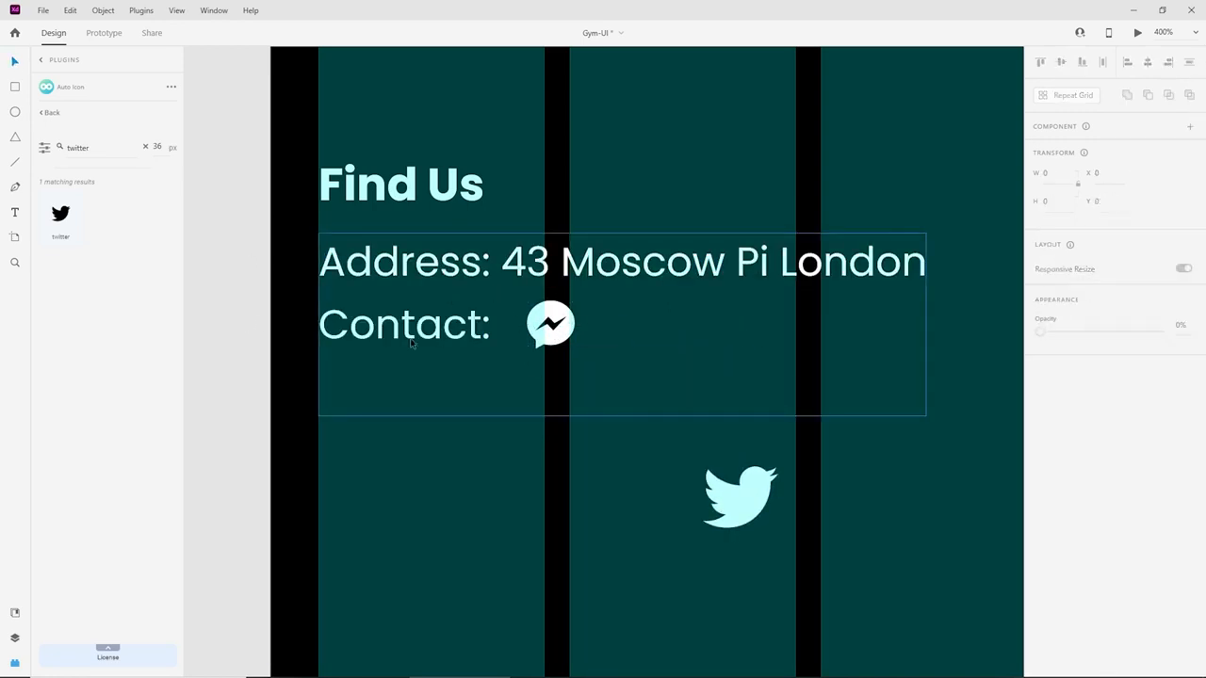
{"action": "left_click_drag", "start_coordinate": [421, 331], "coordinate": [480, 537]}
{"action": "scroll", "coordinate": [577, 432], "scroll_direction": "down", "scroll_amount": 2}
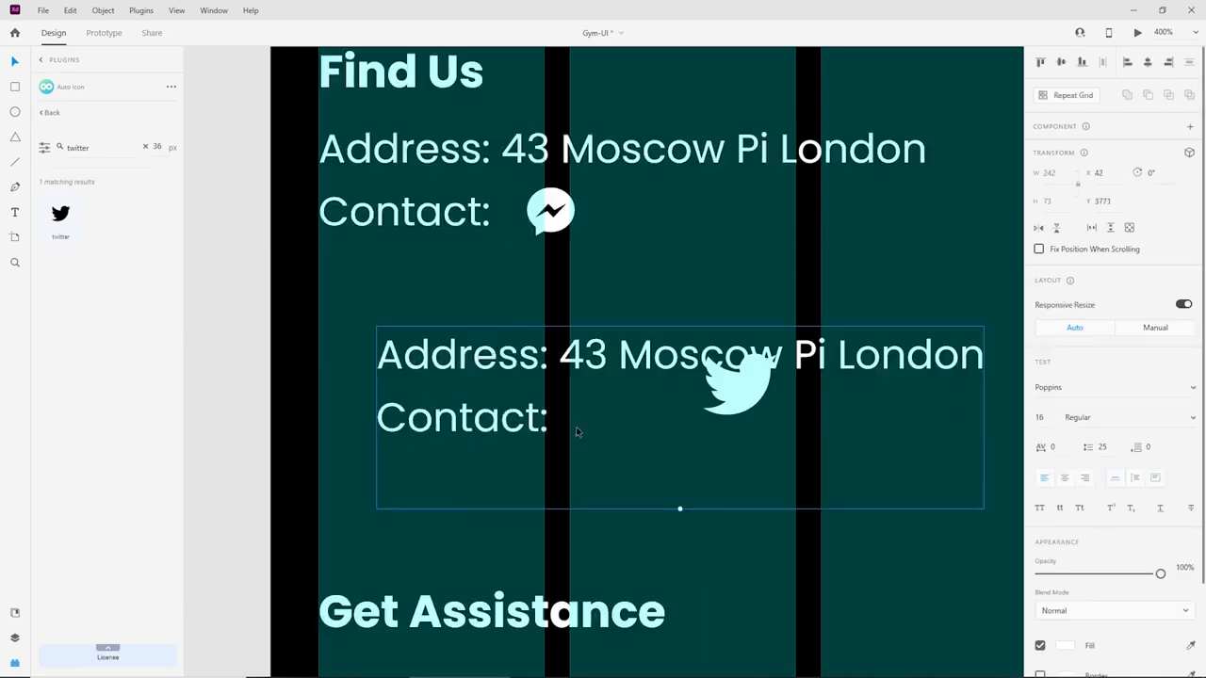
Replace the duplicated text with "Messanger" and place it beside the Messenger icon on the contact line.
{"action": "double_click", "coordinate": [513, 426]}
{"action": "type", "text": "Messanger"}
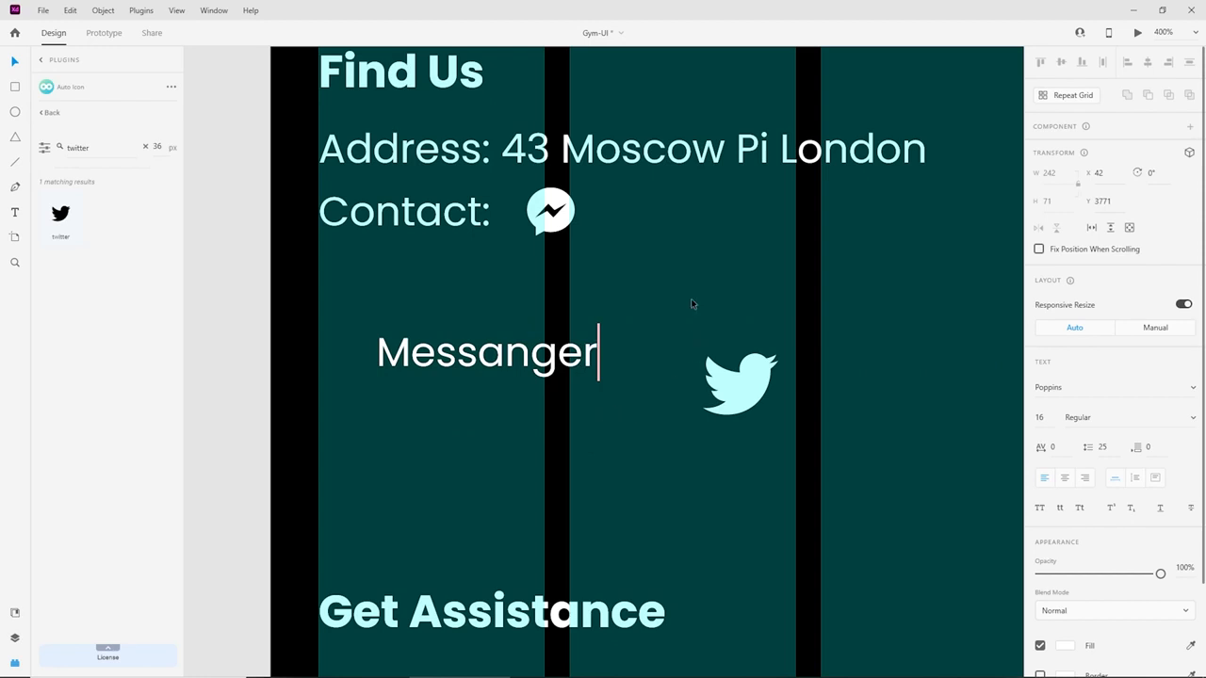
{"action": "key", "text": "Escape"}
{"action": "scroll", "coordinate": [681, 330], "scroll_direction": "down", "scroll_amount": 5}
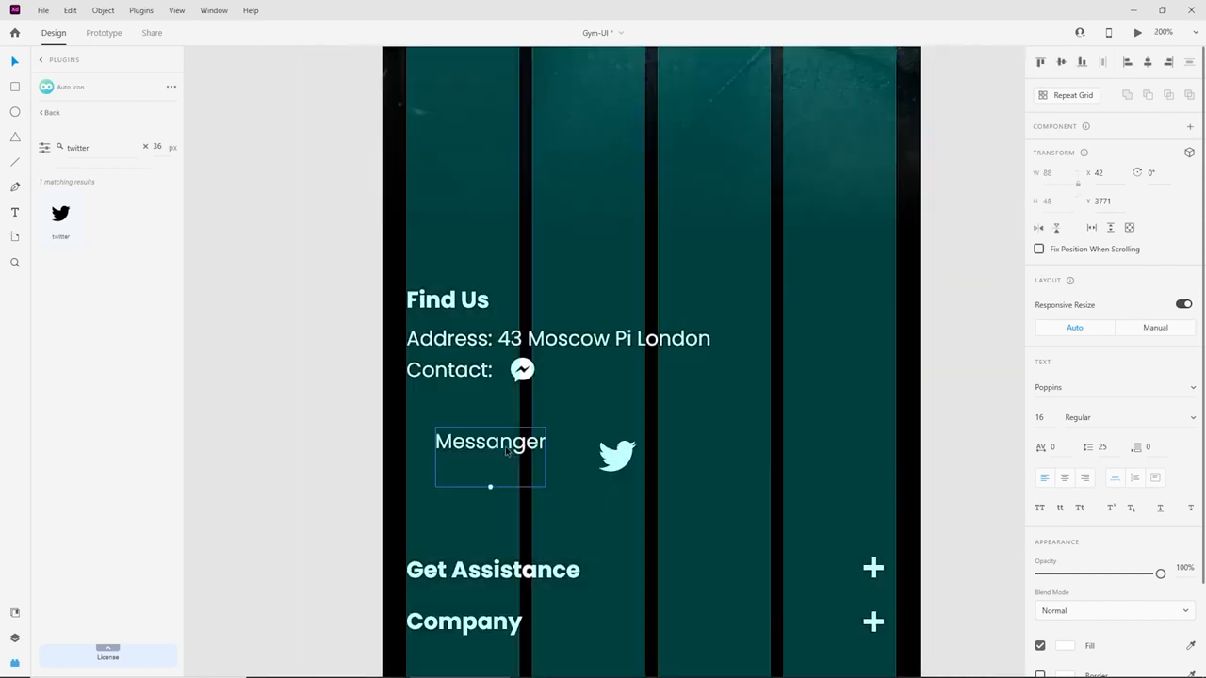
{"action": "left_click_drag", "start_coordinate": [507, 452], "coordinate": [612, 379]}
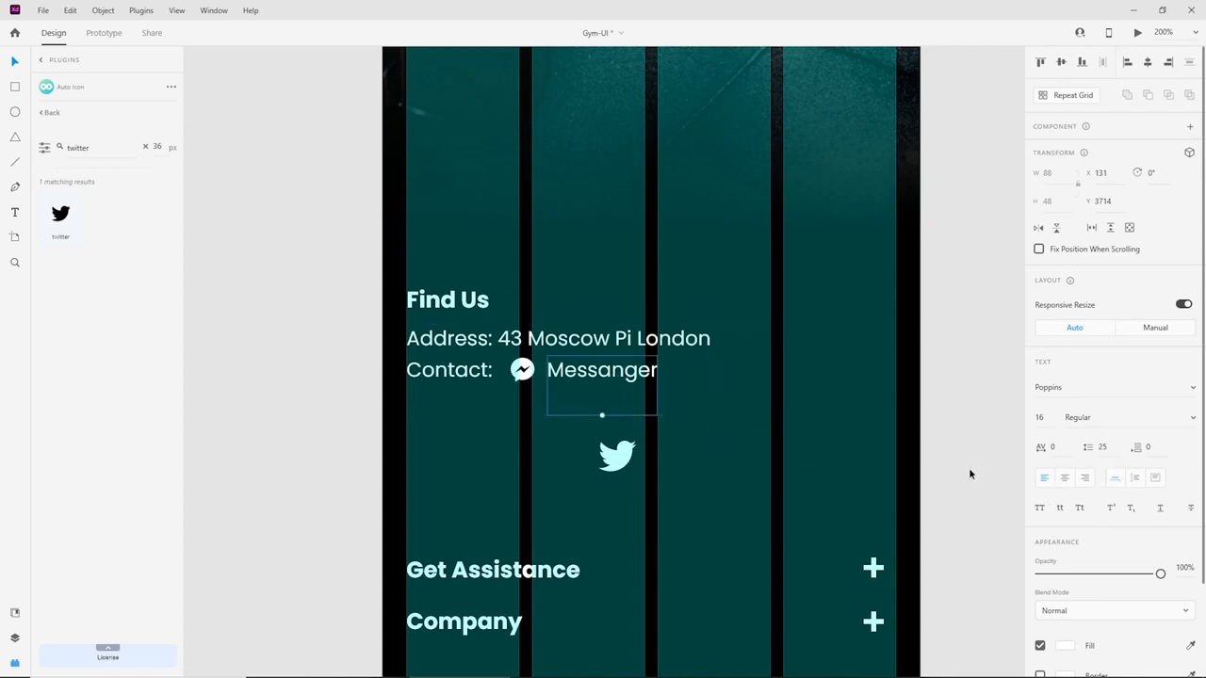
Remove the empty line from the "Messanger" label and move it with its icon below "Contact:", aligned to the first column's edge.
{"action": "mouse_move", "coordinate": [602, 412]}
{"action": "left_mouse_down"}
{"action": "mouse_move", "coordinate": [603, 387]}
{"action": "mouse_move", "coordinate": [619, 390]}
{"action": "mouse_move", "coordinate": [602, 415]}
{"action": "left_mouse_up"}
{"action": "double_click", "coordinate": [602, 411]}
{"action": "key", "text": "BackSpace"}
{"action": "key", "text": "Escape"}
{"action": "left_click", "coordinate": [530, 374], "text": "shift"}
{"action": "left_click_drag", "start_coordinate": [529, 376], "coordinate": [445, 431]}
{"action": "scroll", "coordinate": [471, 460], "scroll_direction": "up", "scroll_amount": 2}
{"action": "scroll", "coordinate": [774, 432], "scroll_direction": "down", "scroll_amount": 1}
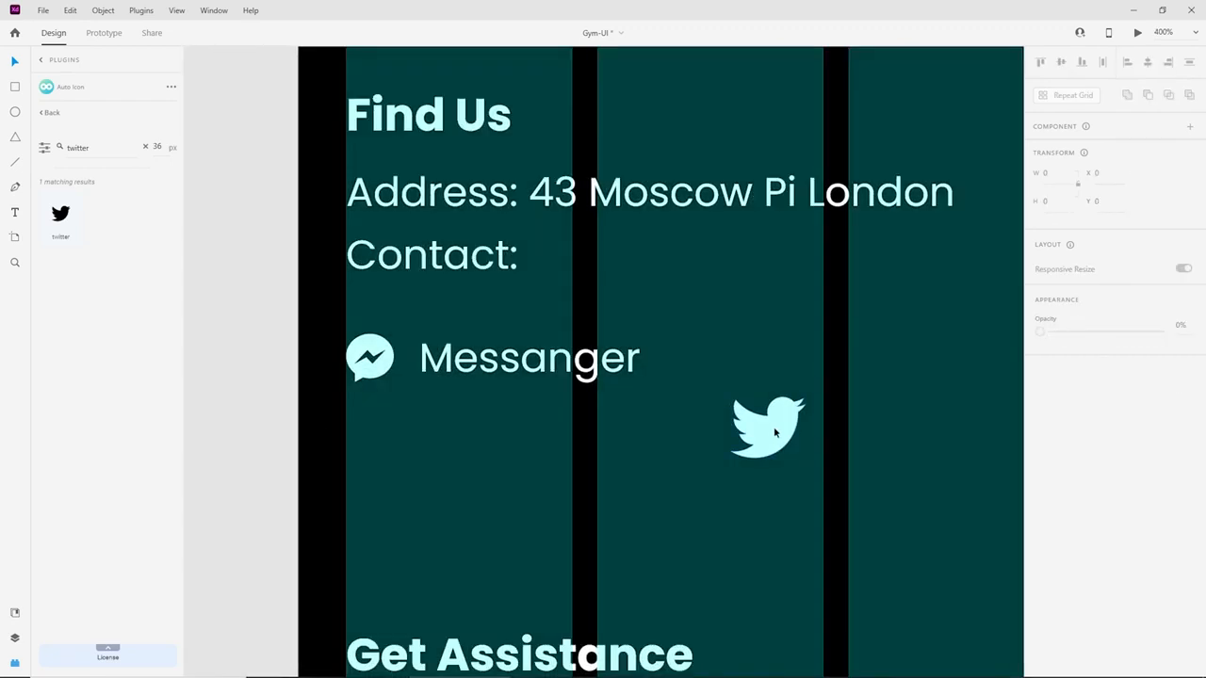
Place the Twitter icon below the Messenger icon at matching width, and label it "Twitter DM" using a copy of the Messanger text.
{"action": "left_click_drag", "start_coordinate": [774, 433], "coordinate": [391, 455]}
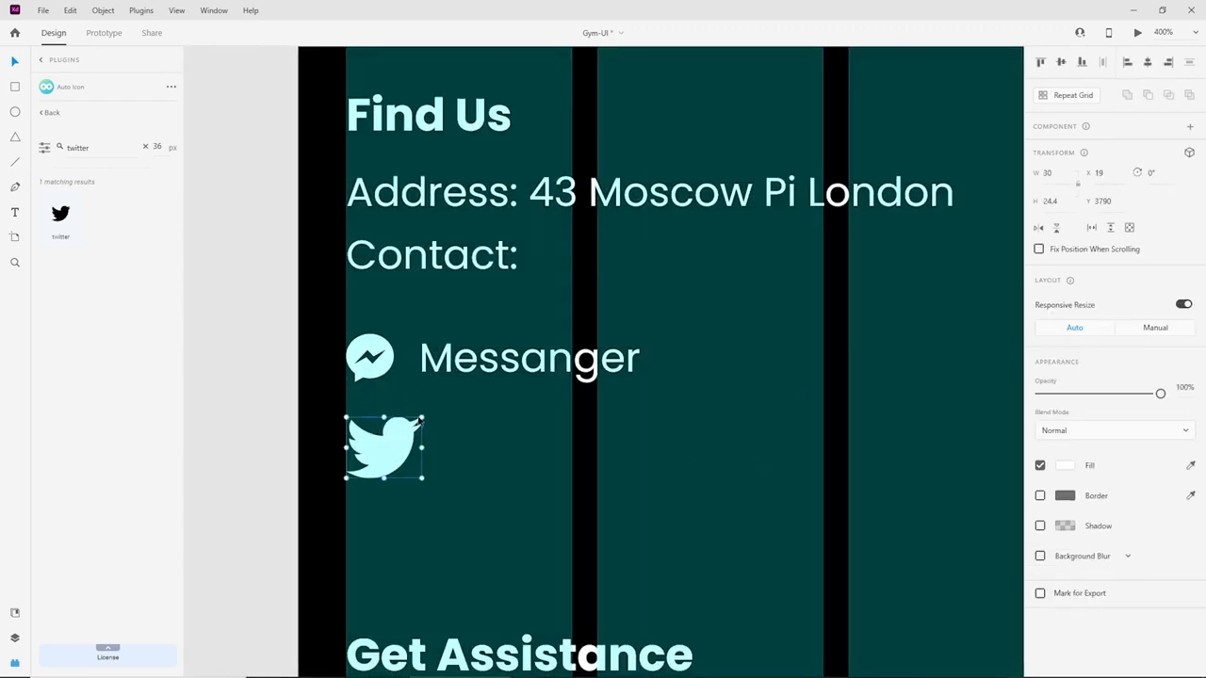
{"action": "left_click_drag", "start_coordinate": [423, 415], "coordinate": [395, 427]}
{"action": "left_click", "coordinate": [465, 381]}
{"action": "left_click_drag", "start_coordinate": [468, 377], "coordinate": [468, 476]}
{"action": "double_click", "coordinate": [618, 457]}
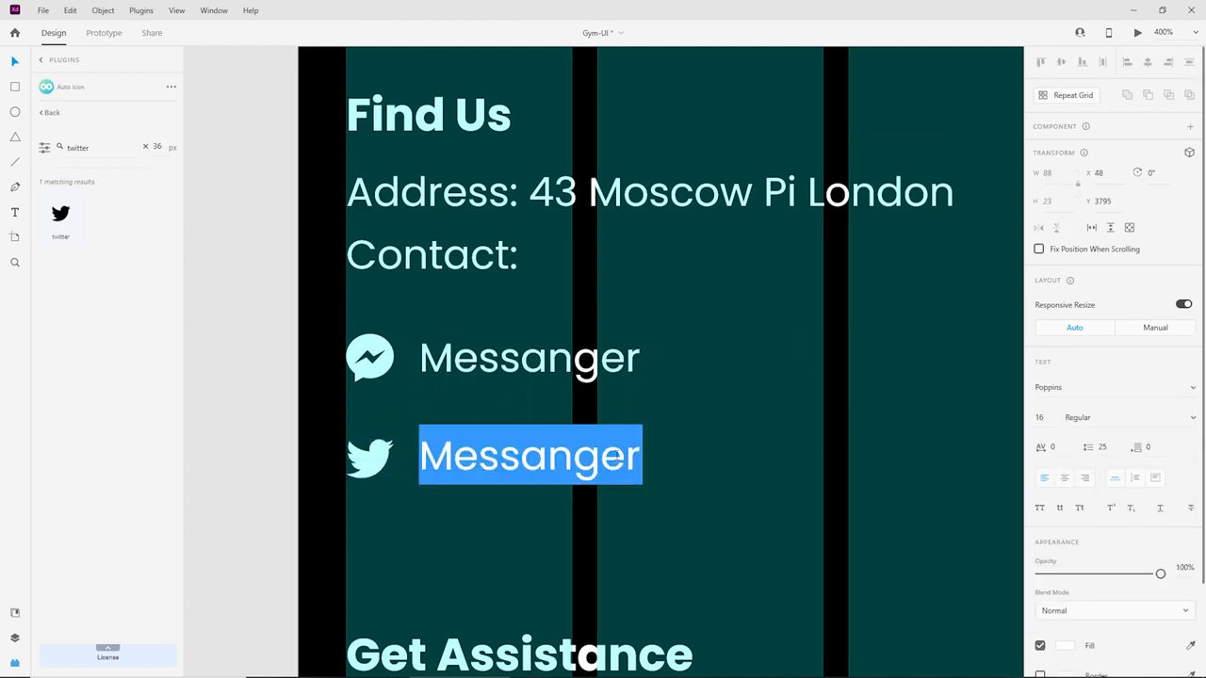
{"action": "type", "text": "Twitter DM"}
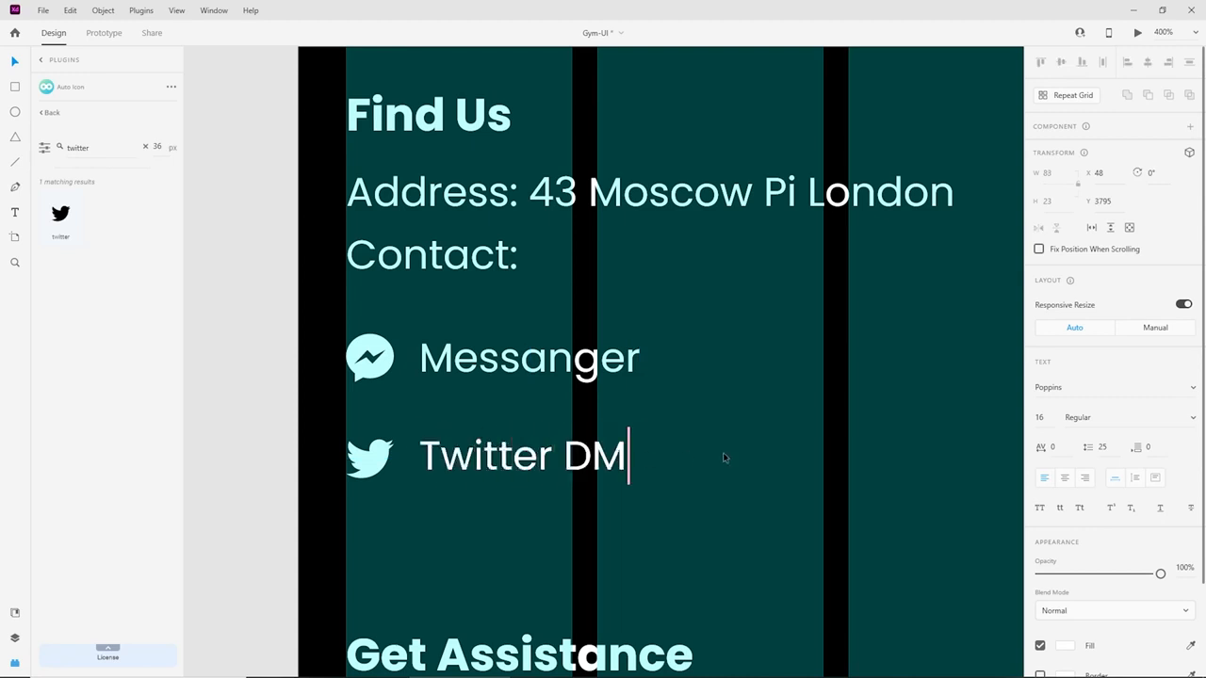
{"action": "key", "text": "Escape"}
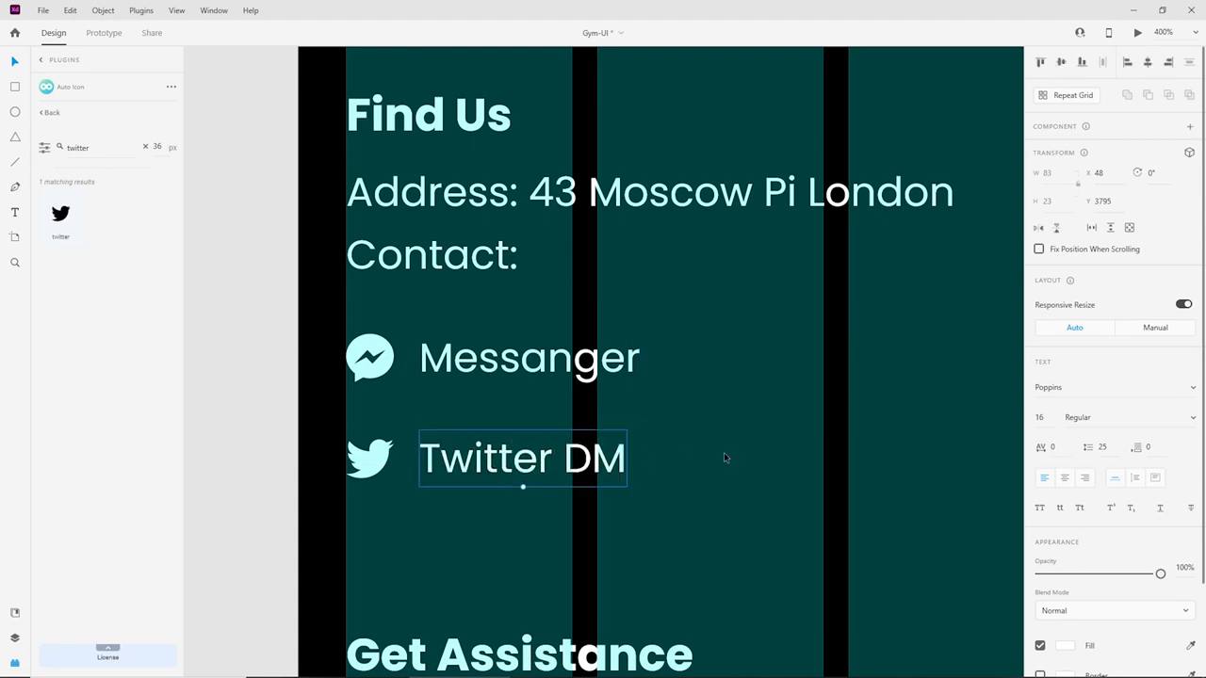
Group the Twitter and Messenger icons each with their own label, and shift both rows slightly up.
{"action": "key", "text": "ctrl+minus"}
{"action": "left_click_drag", "start_coordinate": [668, 426], "coordinate": [447, 347]}
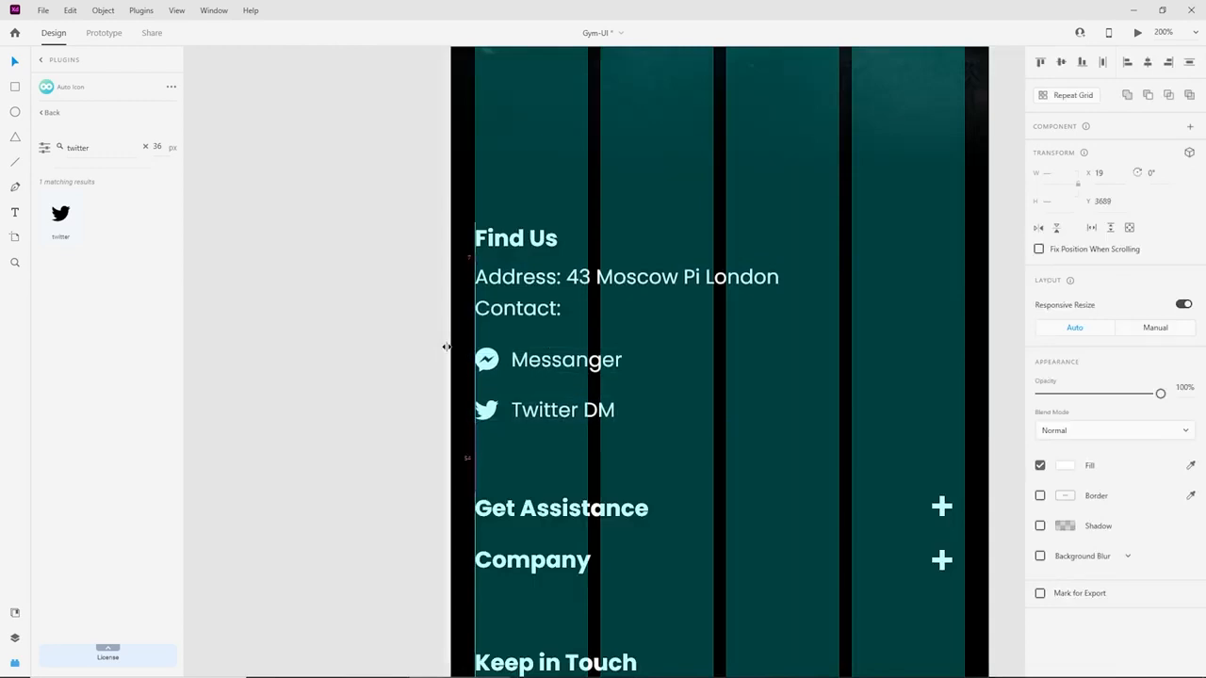
{"action": "left_click", "coordinate": [575, 407]}
{"action": "left_click", "coordinate": [487, 412], "text": "shift"}
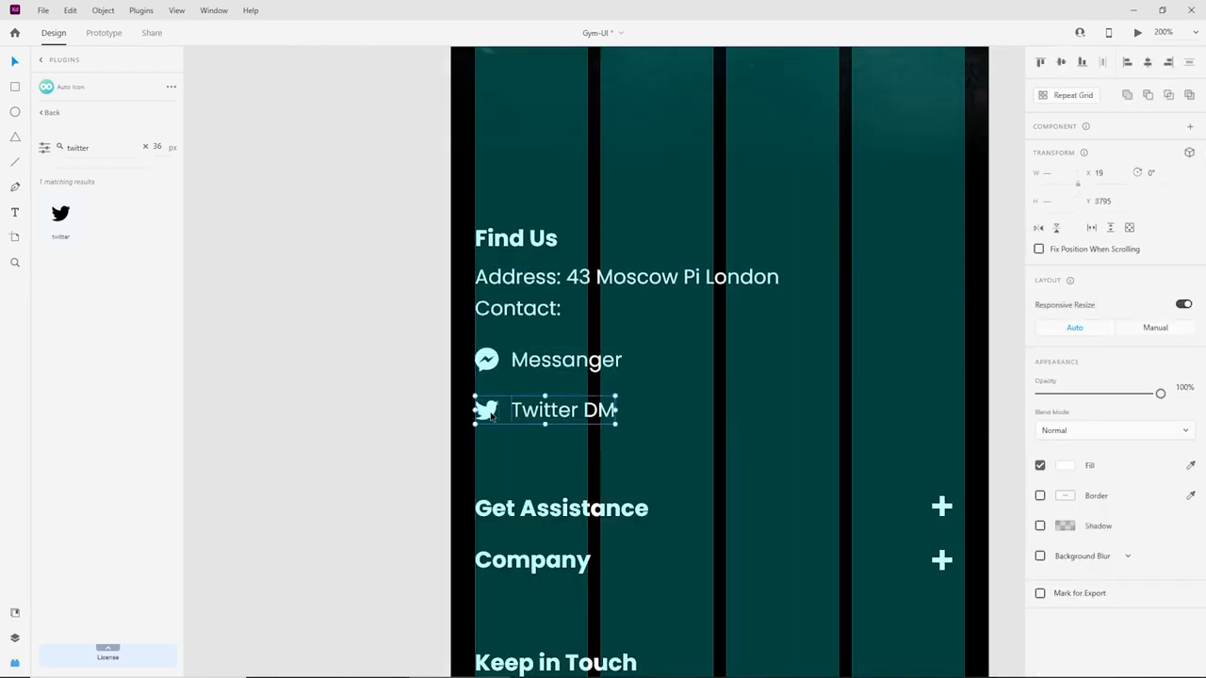
{"action": "key", "text": "ctrl+g"}
{"action": "left_click", "coordinate": [488, 360], "text": "shift"}
{"action": "left_click", "coordinate": [565, 360], "text": "shift"}
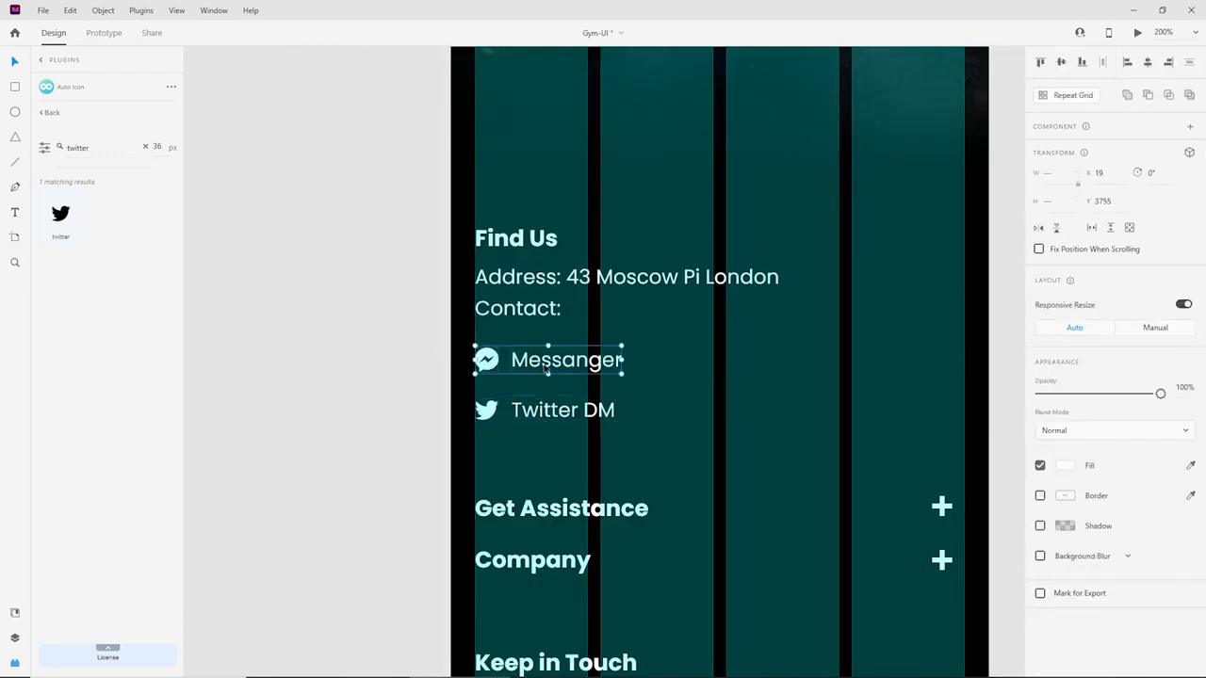
{"action": "key", "text": "ctrl+g"}
{"action": "left_click_drag", "start_coordinate": [636, 360], "coordinate": [685, 360]}
{"action": "key", "text": "ctrl+minus"}
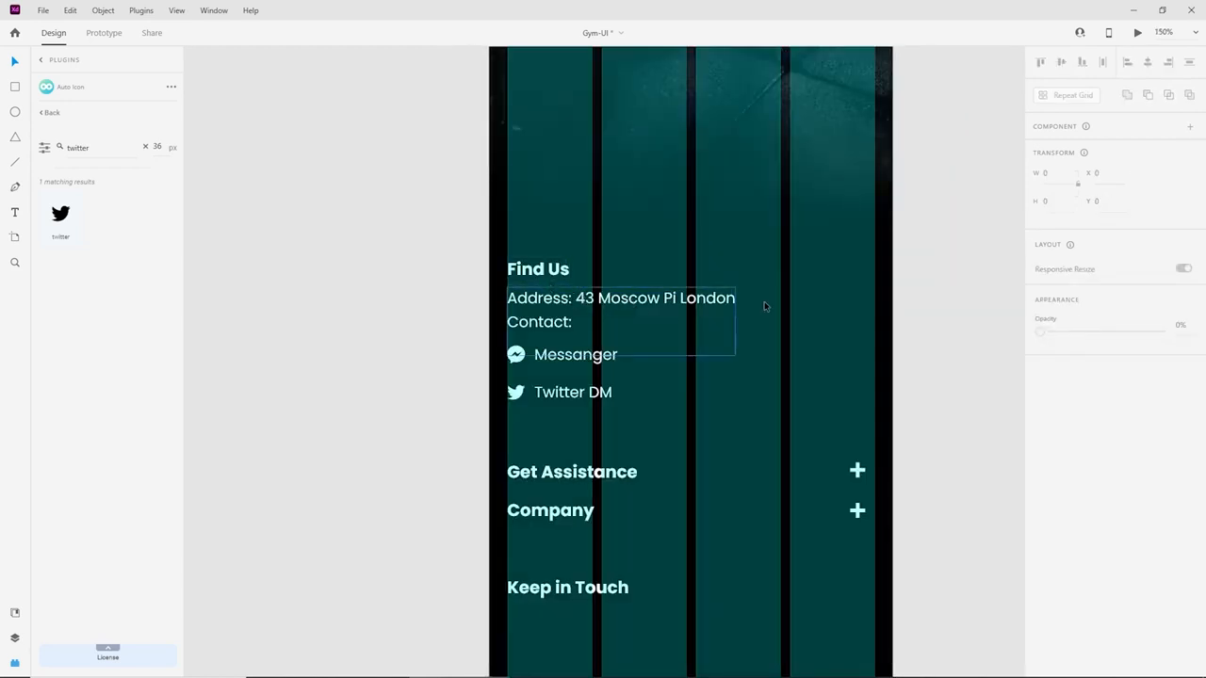
Remove the empty line after "Contact:" in the address text block under Find Us.
{"action": "left_click", "coordinate": [645, 311]}
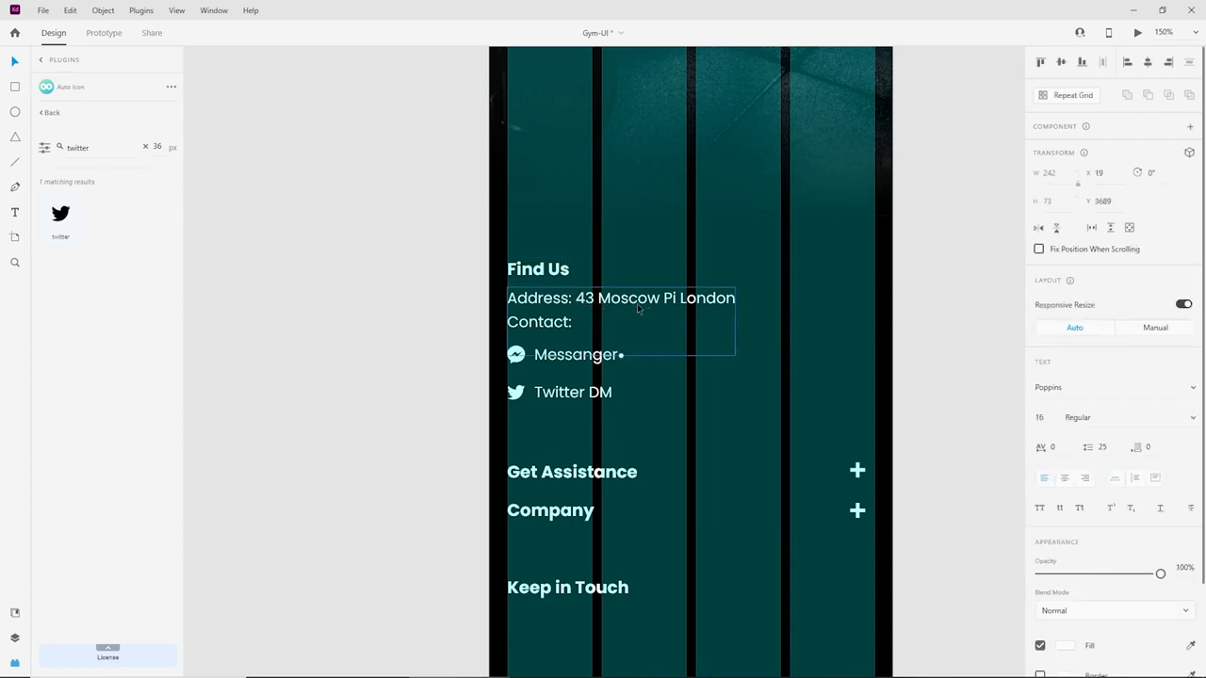
{"action": "double_click", "coordinate": [579, 329]}
{"action": "left_click", "coordinate": [580, 326]}
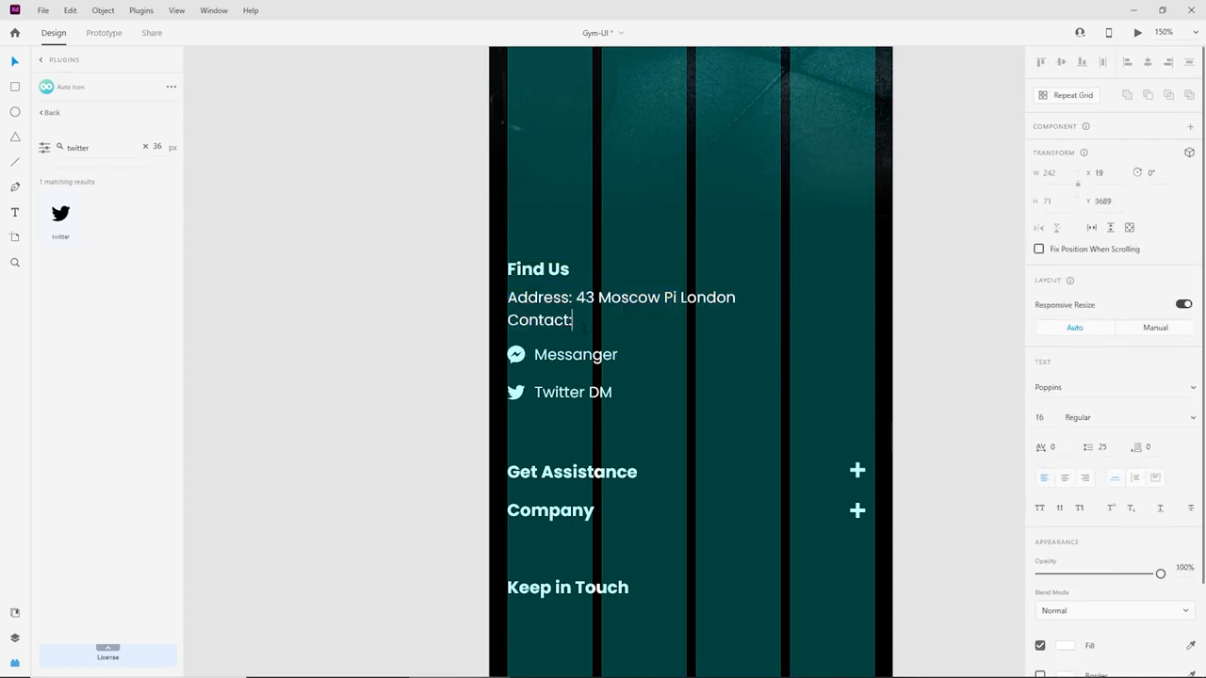
{"action": "key", "text": "Escape"}
{"action": "left_click", "coordinate": [910, 354]}
{"action": "scroll", "coordinate": [910, 354], "scroll_direction": "down", "scroll_amount": 2}
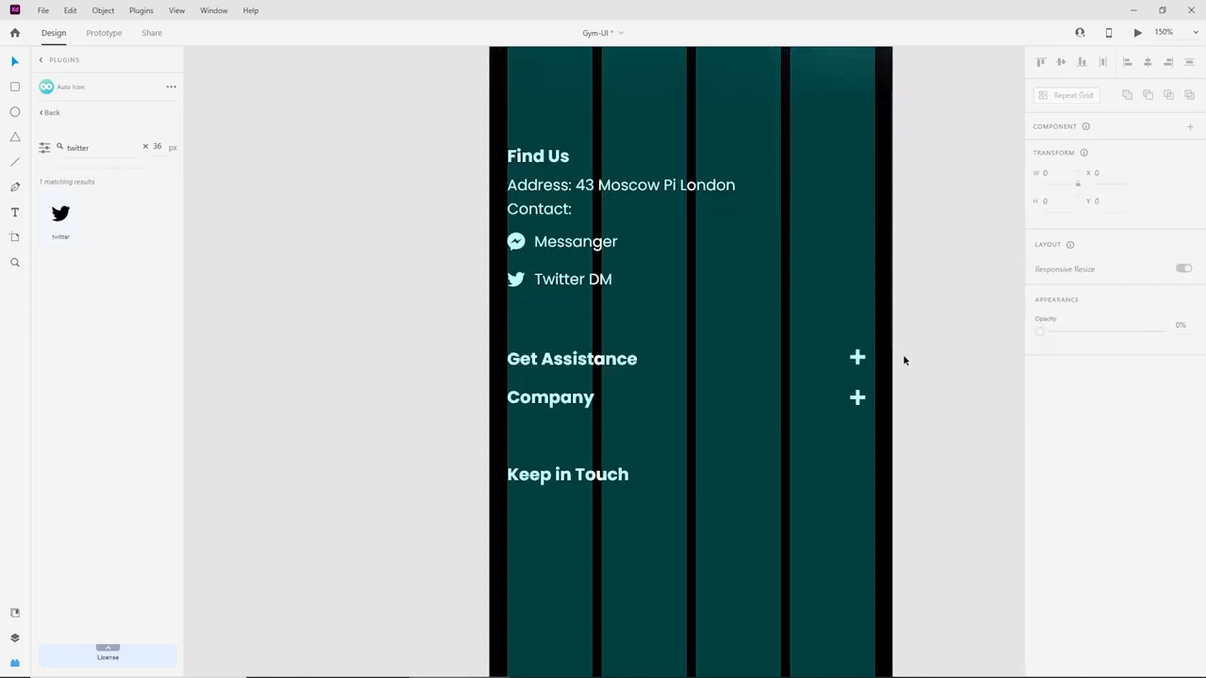
Move the Get Assistance, Company and Keep in Touch rows with their plus icons up to about 41 px below the Twitter DM row.
{"action": "left_click_drag", "start_coordinate": [876, 426], "coordinate": [621, 356]}
{"action": "key", "text": "Up"}
{"action": "key", "text": "Up"}
{"action": "key", "text": "Up"}
{"action": "key", "text": "Up"}
{"action": "key", "text": "Up"}
{"action": "key", "text": "Up"}
{"action": "key", "text": "Up"}
{"action": "key", "text": "Up"}
{"action": "key", "text": "Up"}
{"action": "key", "text": "Up"}
{"action": "key", "text": "Up"}
{"action": "key", "text": "Up"}
{"action": "key", "text": "Up"}
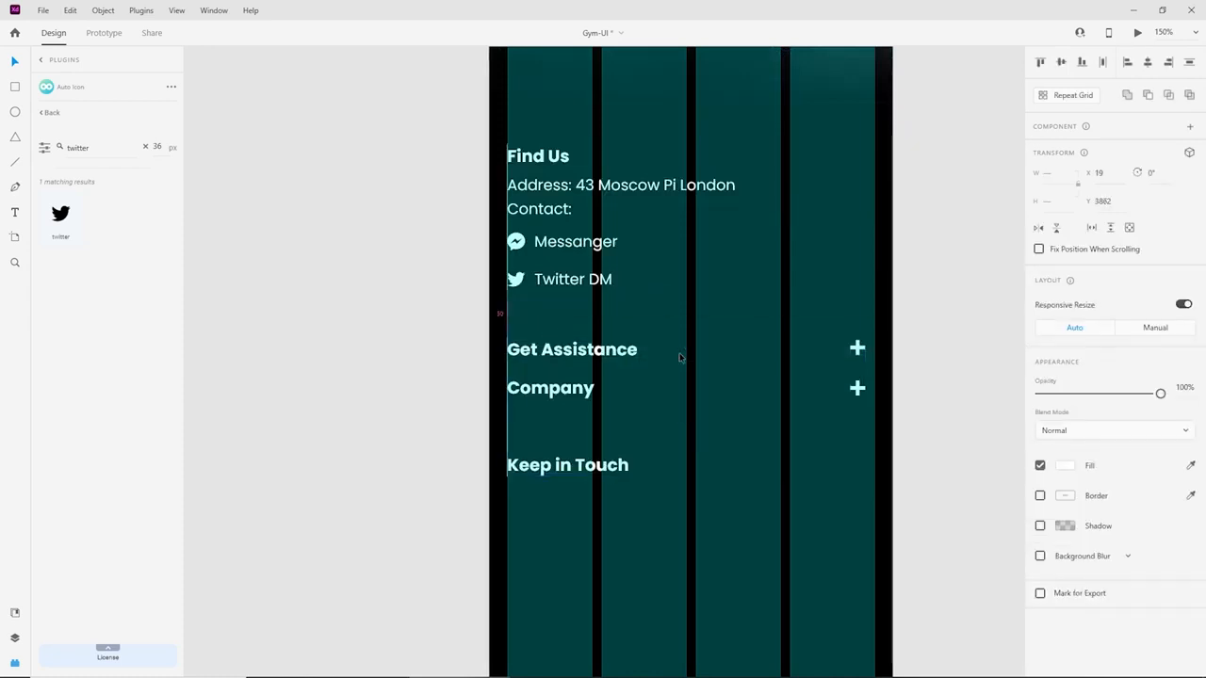
{"action": "key", "text": "Down"}
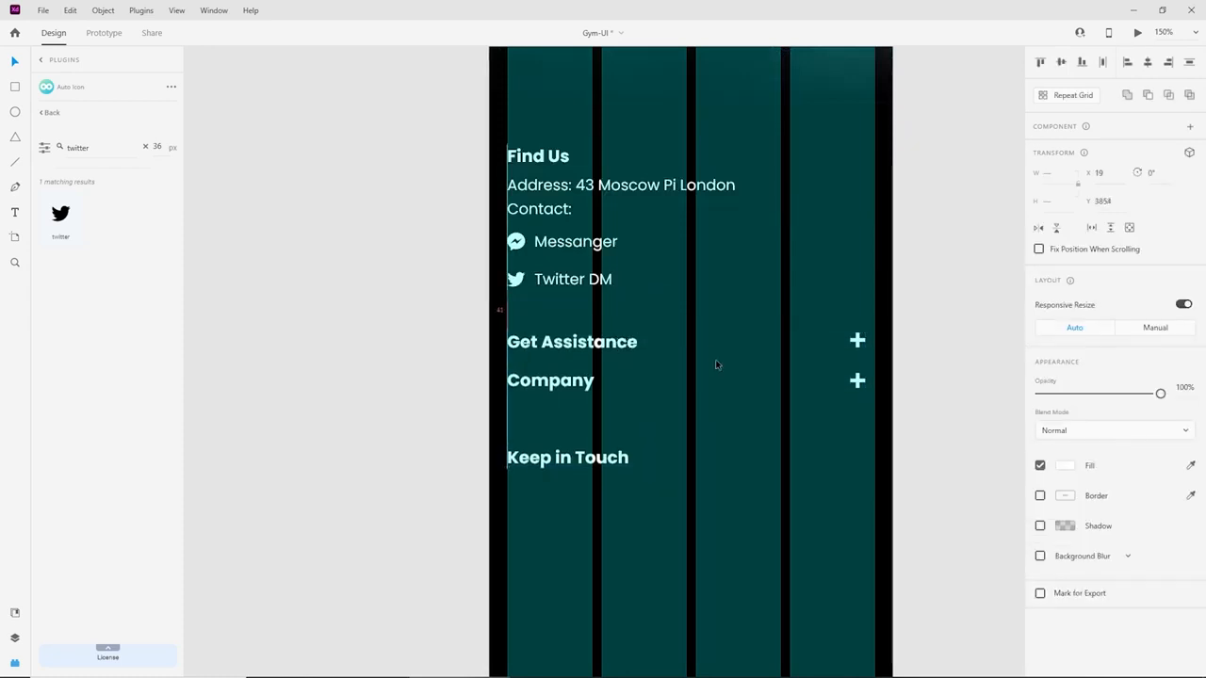
Duplicate the address and contact text block below the Keep in Touch heading, aligned with the heading's edge.
{"action": "left_click", "coordinate": [913, 411]}
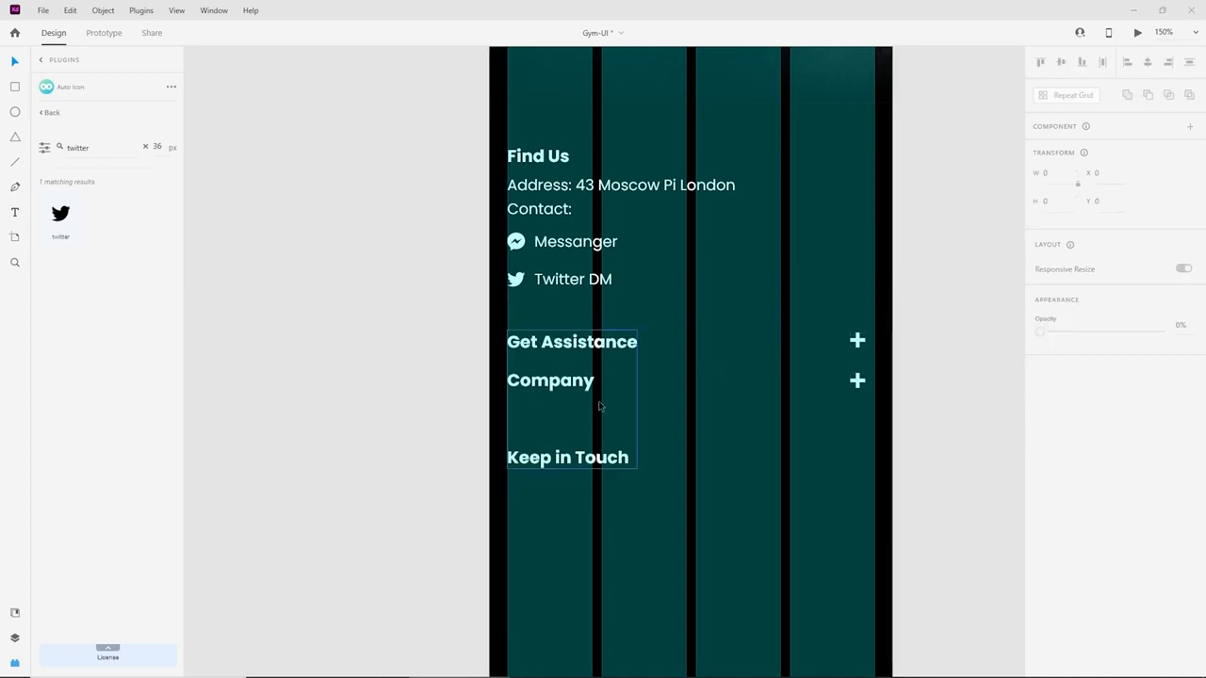
{"action": "left_click", "coordinate": [557, 175]}
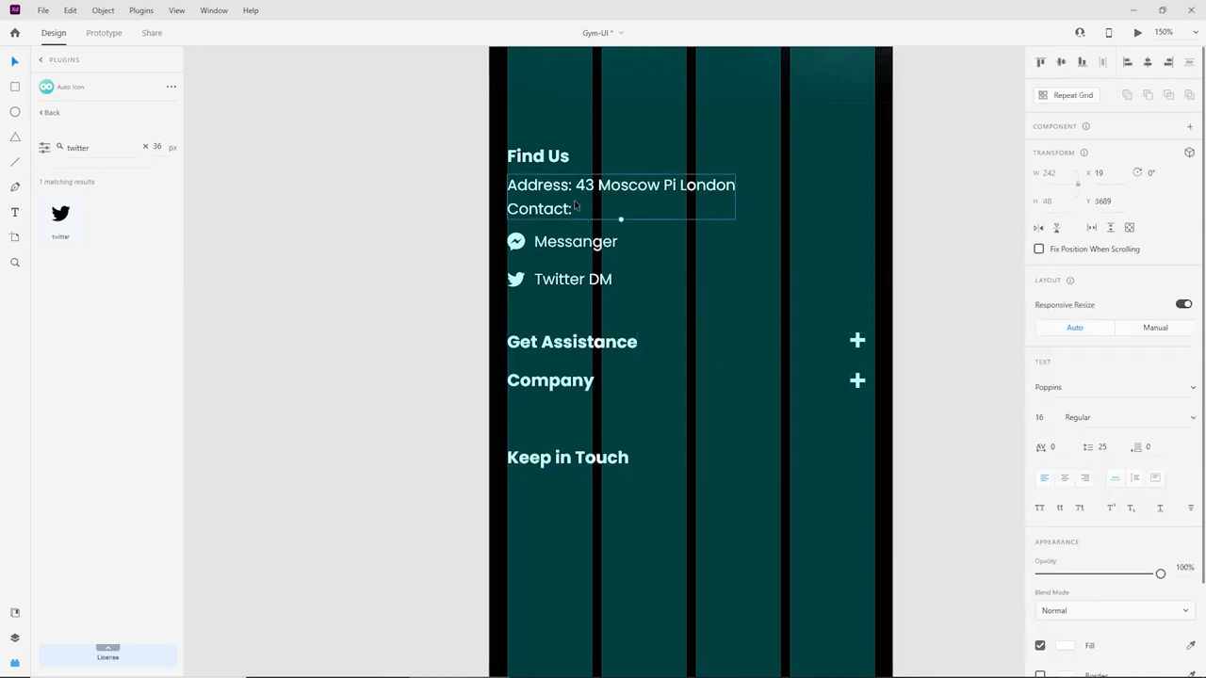
{"action": "left_click_drag", "start_coordinate": [576, 215], "coordinate": [619, 531]}
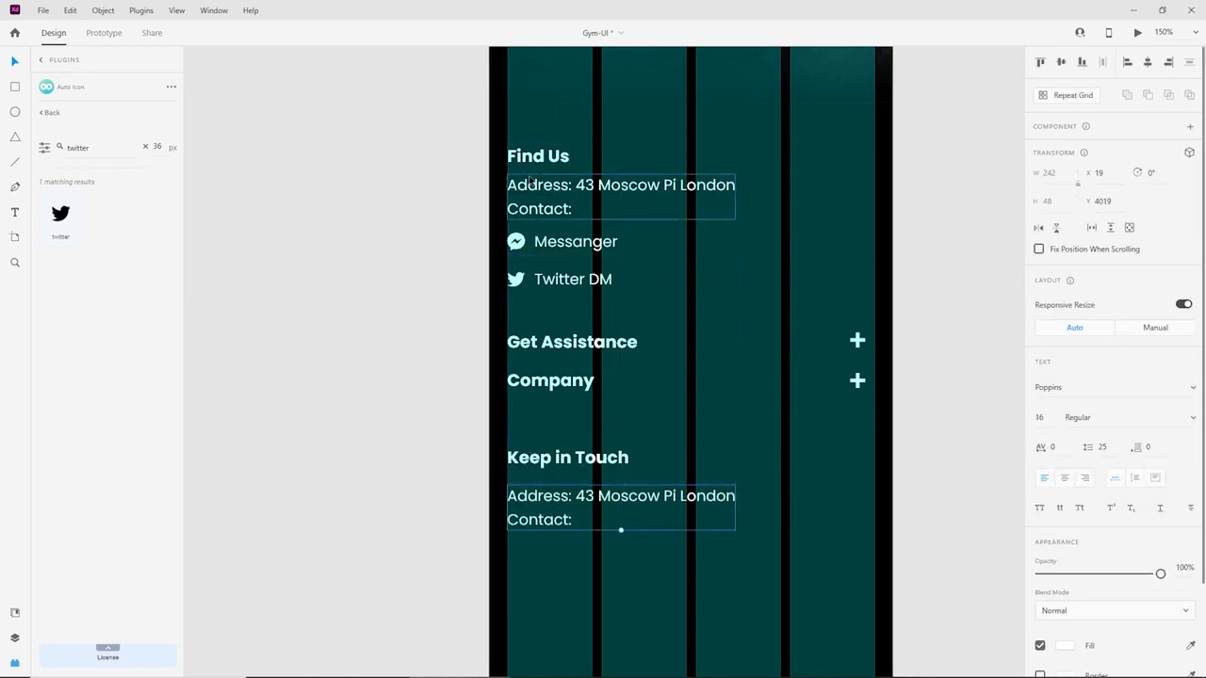
Draw a spacer rectangle of about 52 × 18 in the gap between Find Us and the address line, and cut it.
{"action": "key", "text": "ctrl+shift+apostrophe"}
{"action": "key", "text": "ctrl+equal"}
{"action": "key", "text": "ctrl+equal"}
{"action": "key", "text": "ctrl+equal"}
{"action": "key", "text": "ctrl+equal"}
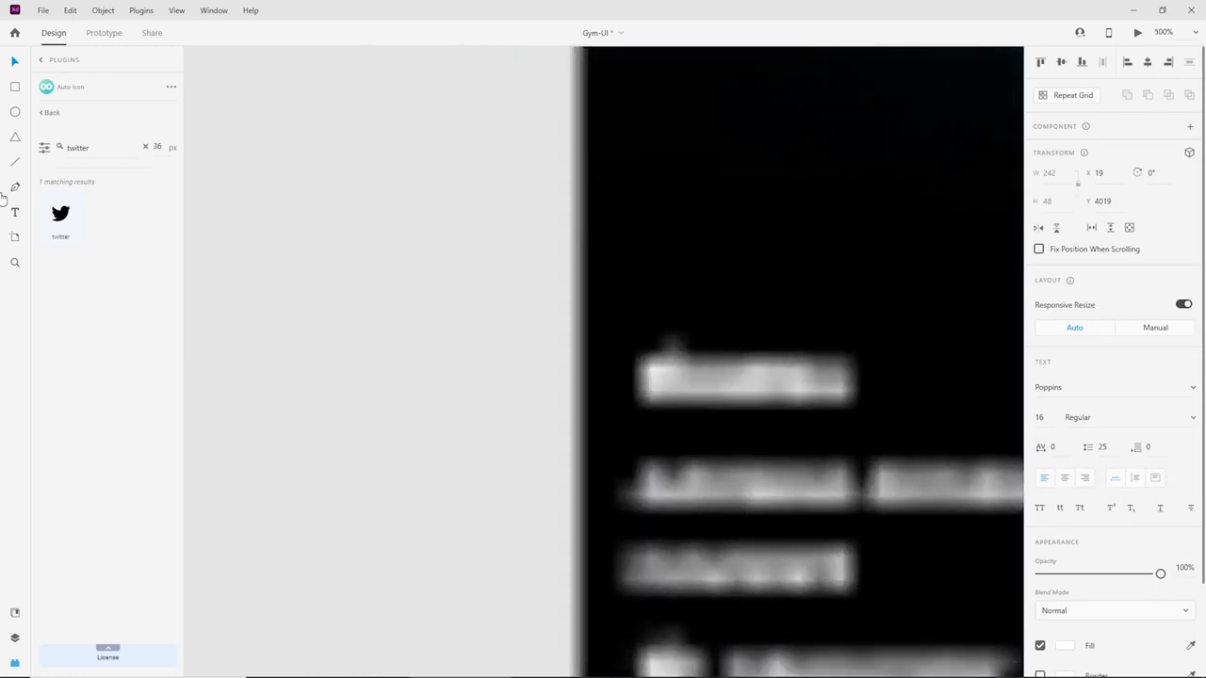
{"action": "key", "text": "ctrl+shift+apostrophe"}
{"action": "key", "text": "r"}
{"action": "left_click_drag", "start_coordinate": [748, 412], "coordinate": [586, 464]}
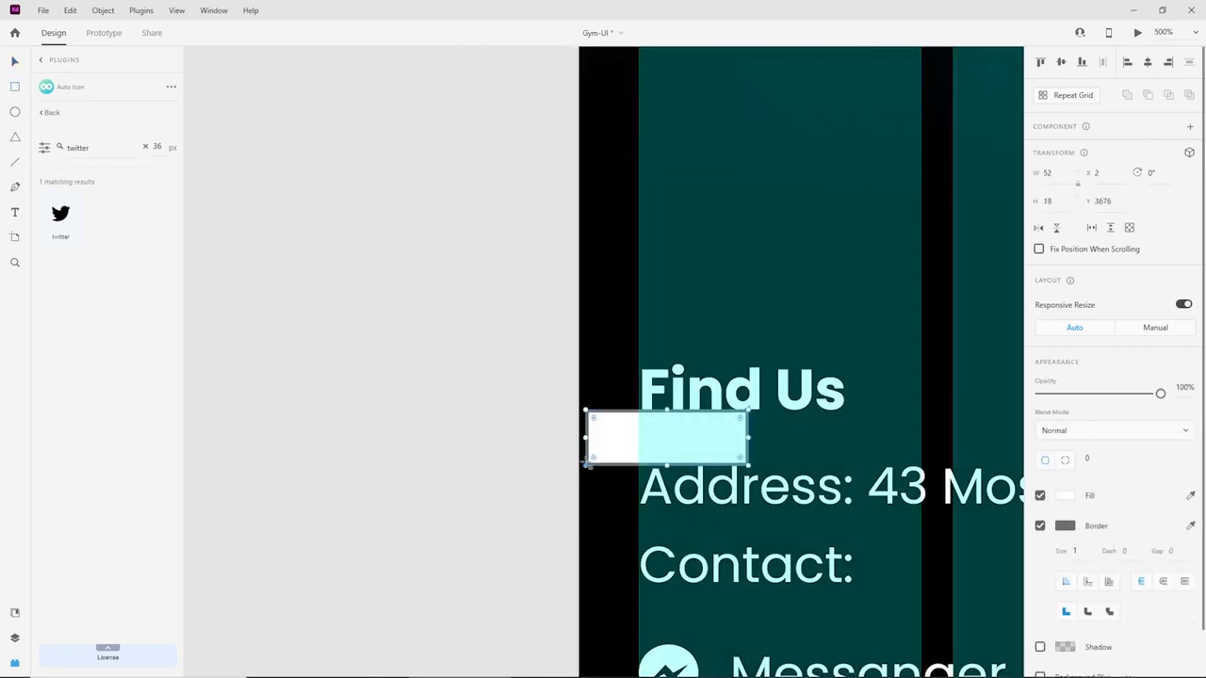
{"action": "key", "text": "Delete"}
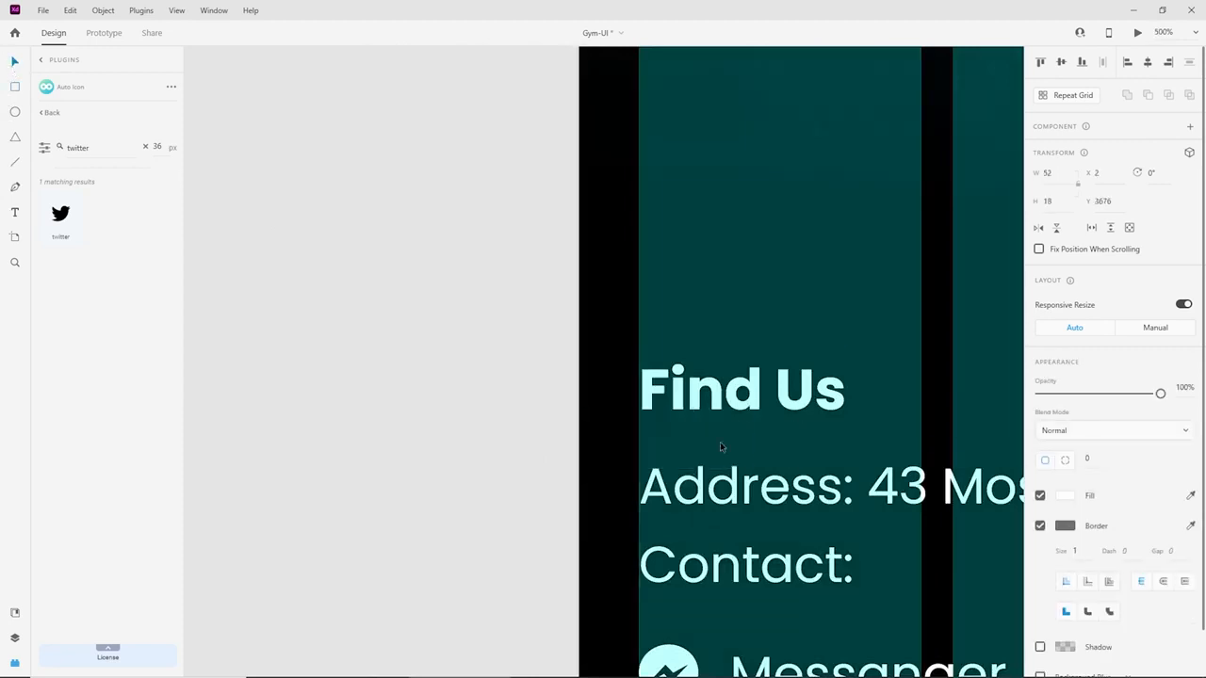
Paste the spacer under Keep in Touch, match the duplicated text's gap to it, and move the spacer off the artboard.
{"action": "scroll", "coordinate": [719, 448], "scroll_direction": "down", "scroll_amount": 10}
{"action": "scroll", "coordinate": [692, 437], "scroll_direction": "down", "scroll_amount": 4}
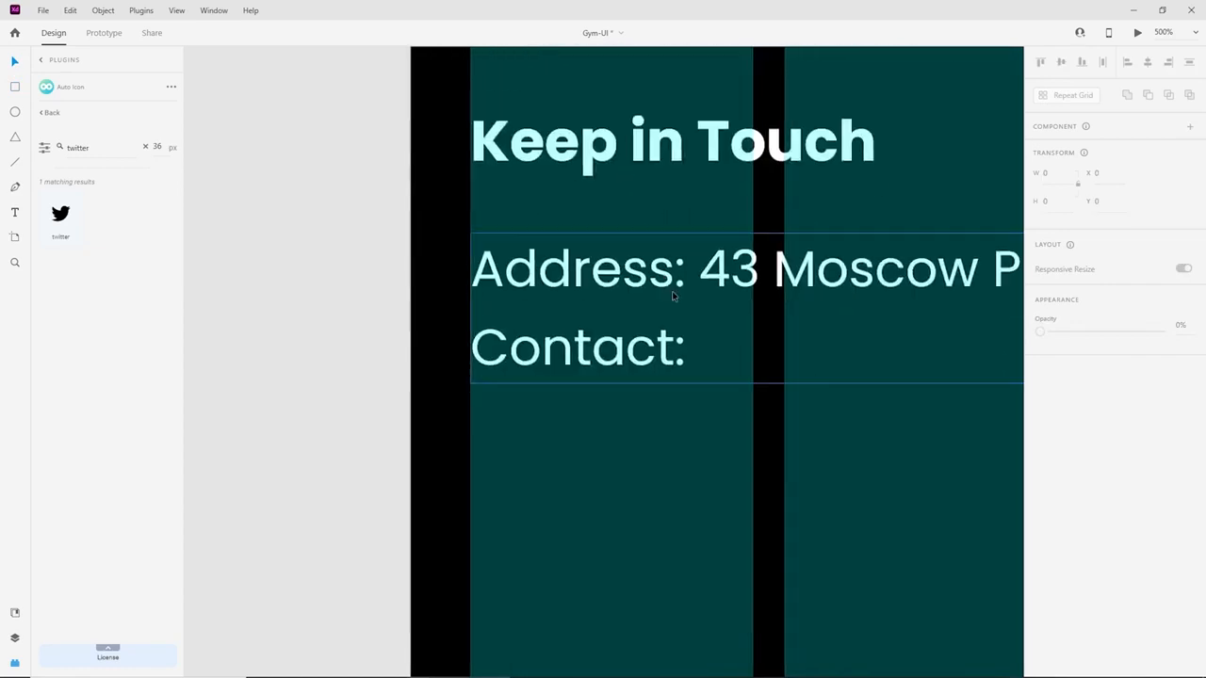
{"action": "key", "text": "ctrl+v"}
{"action": "left_click_drag", "start_coordinate": [718, 364], "coordinate": [539, 190]}
{"action": "left_click", "coordinate": [603, 282]}
{"action": "left_click_drag", "start_coordinate": [621, 256], "coordinate": [392, 309]}
{"action": "scroll", "coordinate": [635, 363], "scroll_direction": "down", "scroll_amount": 5}
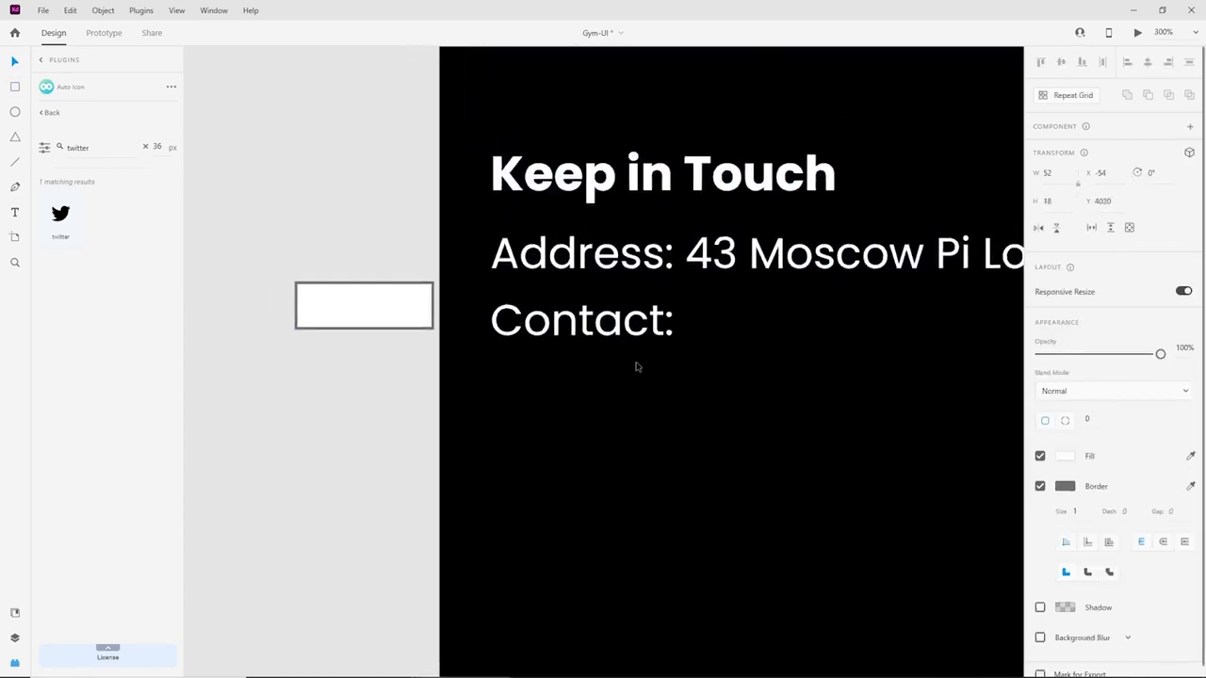
Convert the text block under Keep in Touch to a fixed-size area and resize it to about 390 × 102.
{"action": "left_click_drag", "start_coordinate": [635, 424], "coordinate": [530, 426]}
{"action": "left_click", "coordinate": [499, 335]}
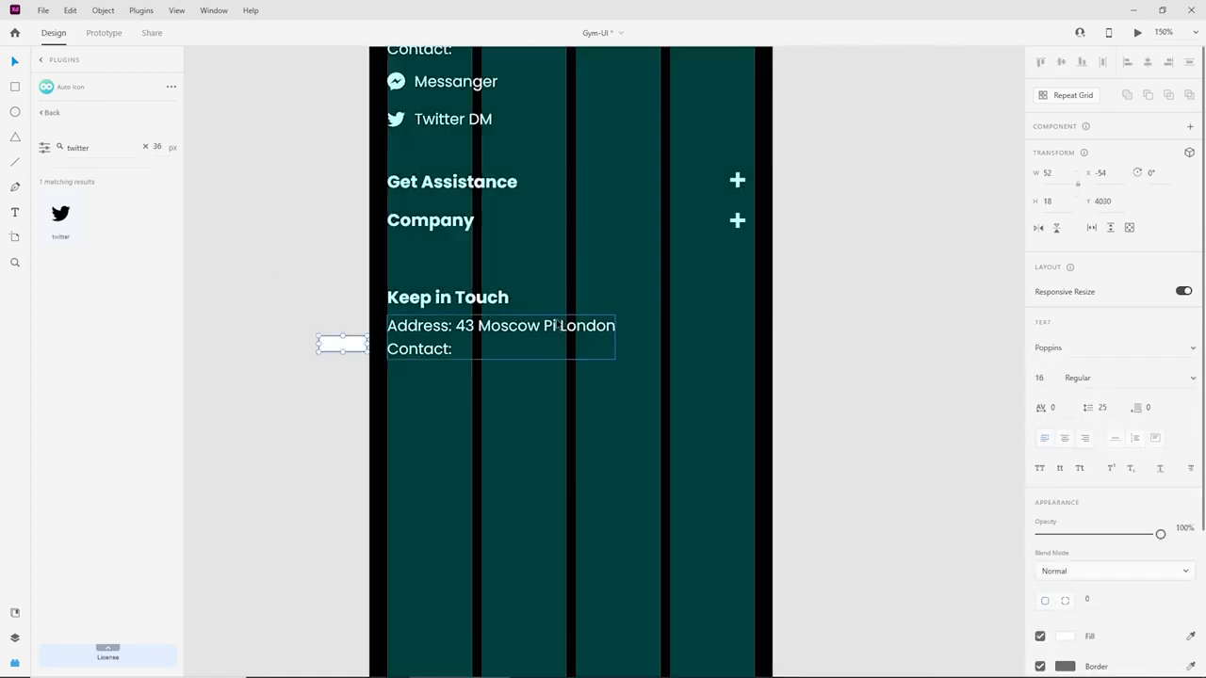
{"action": "left_click", "coordinate": [1155, 480]}
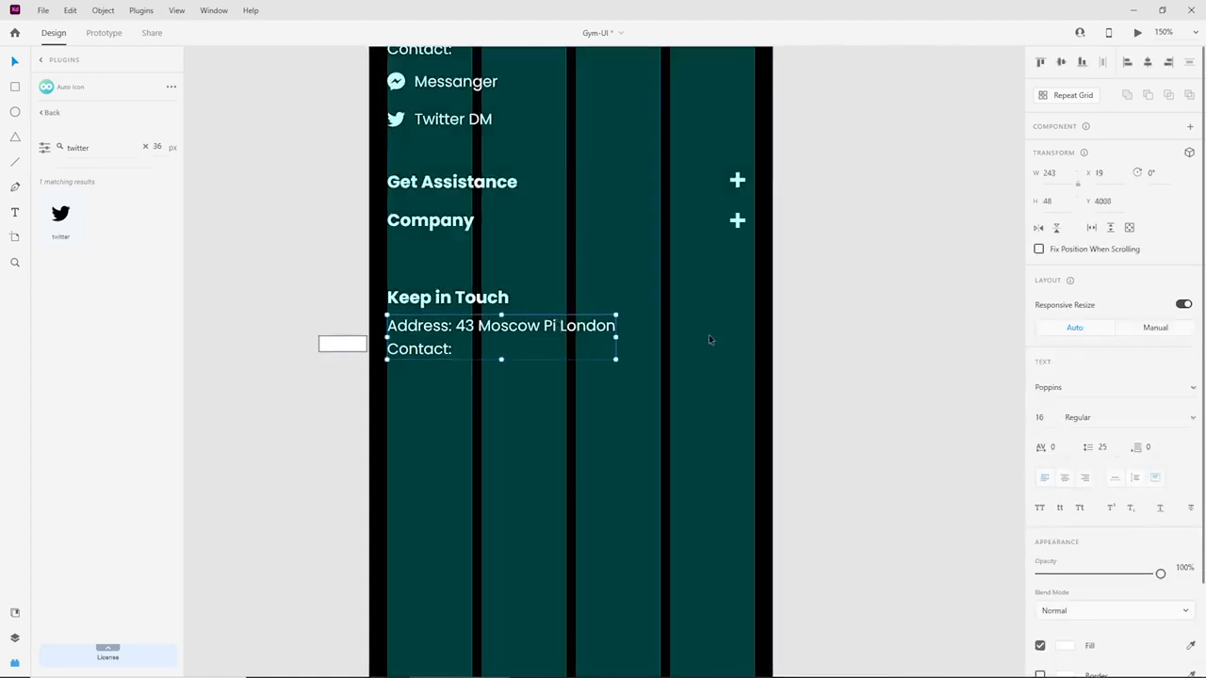
{"action": "left_click_drag", "start_coordinate": [615, 336], "coordinate": [754, 336]}
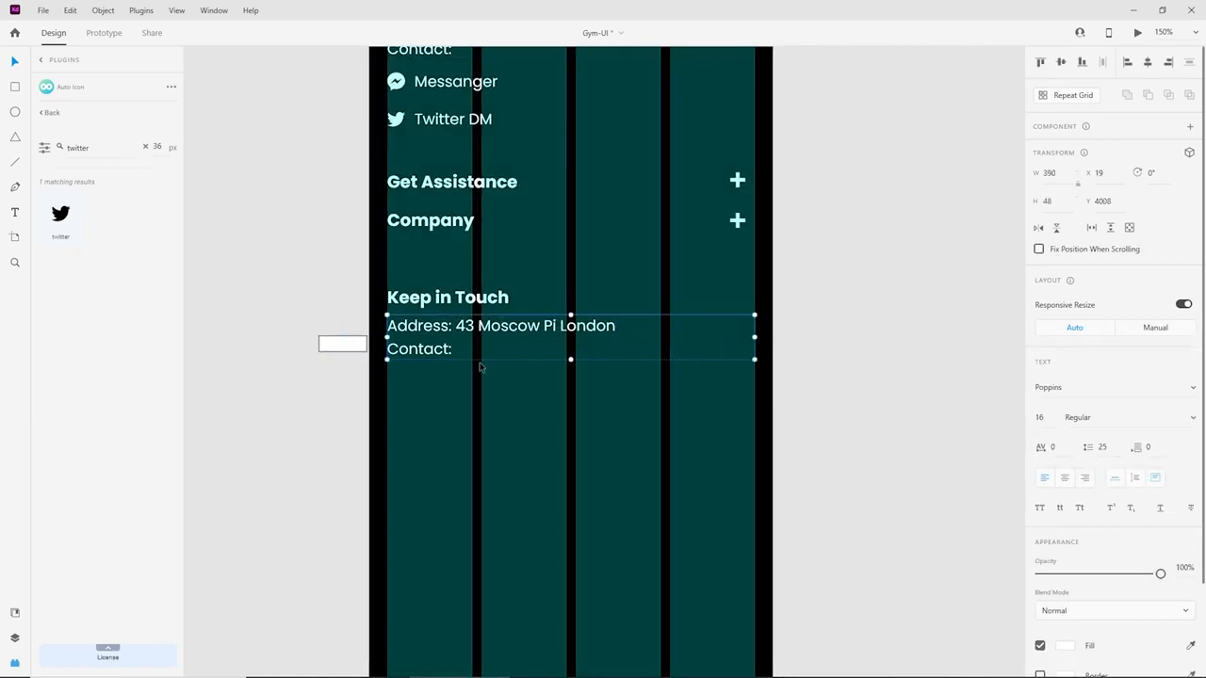
{"action": "left_click_drag", "start_coordinate": [570, 360], "coordinate": [571, 411]}
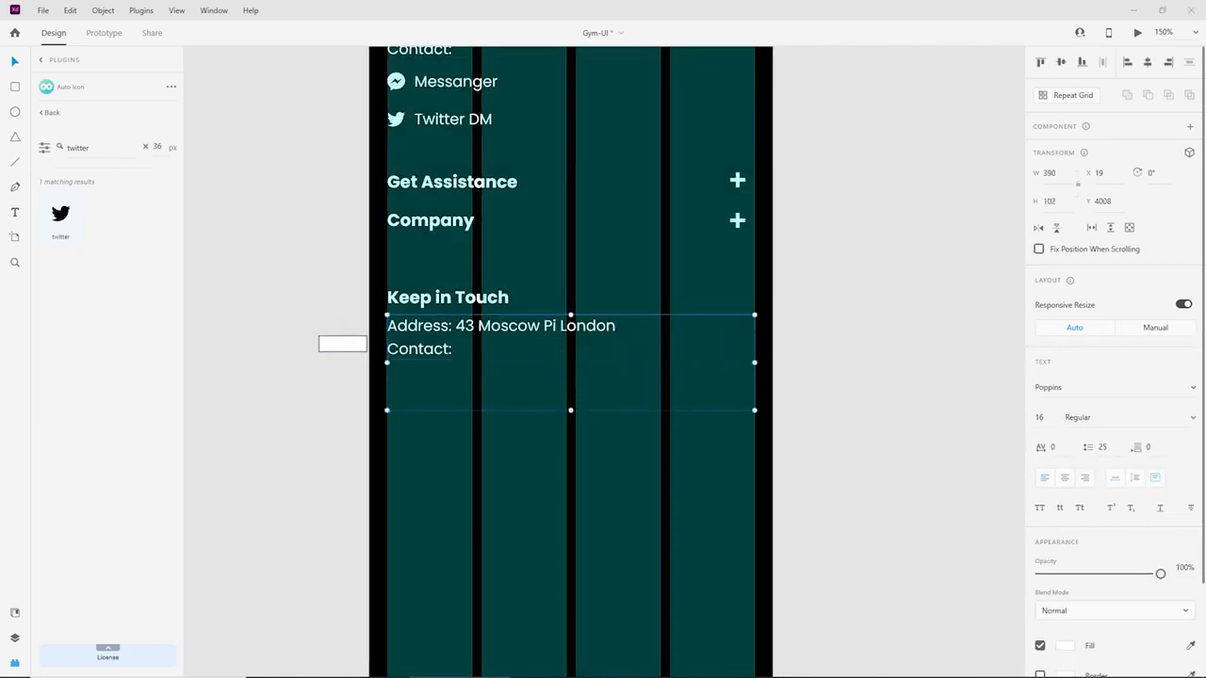
Replace the text under Keep in Touch with "Sing up for our newsletter and be the first to know about coupons and special promotions.".
{"action": "key", "text": "Return"}
{"action": "type", "text": "Sing up for our newsletter and be the first to know about coupons and special promotions."}
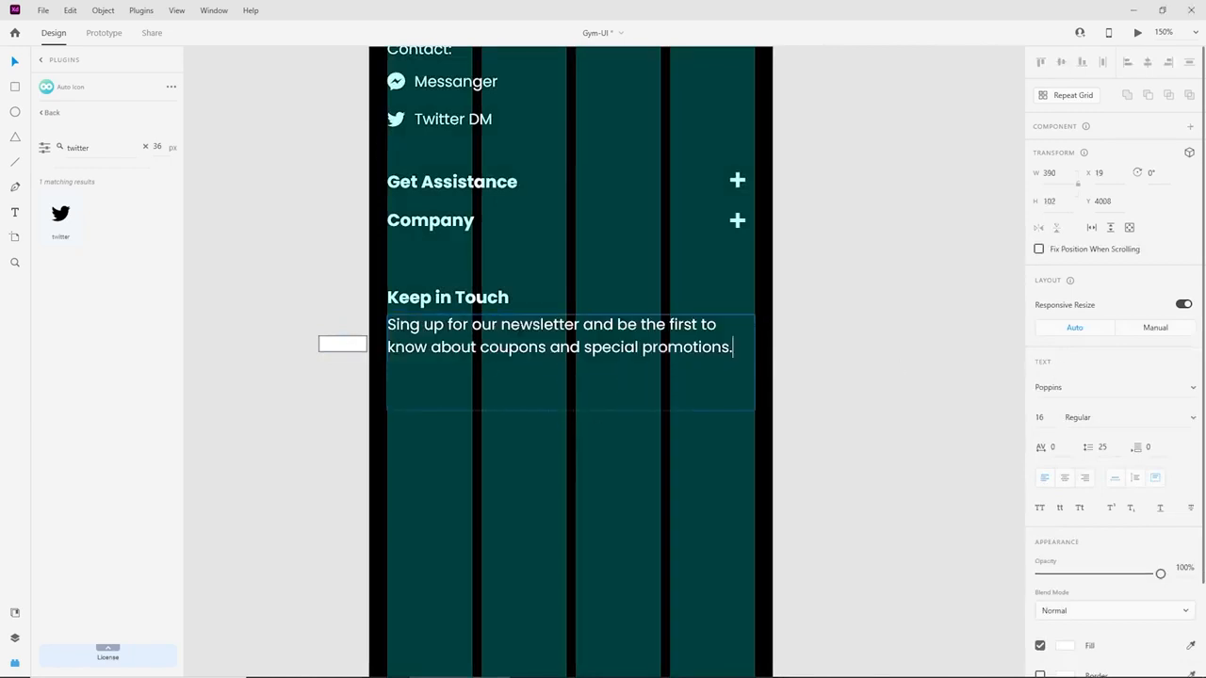
{"action": "key", "text": "Escape"}
{"action": "key", "text": "Escape"}
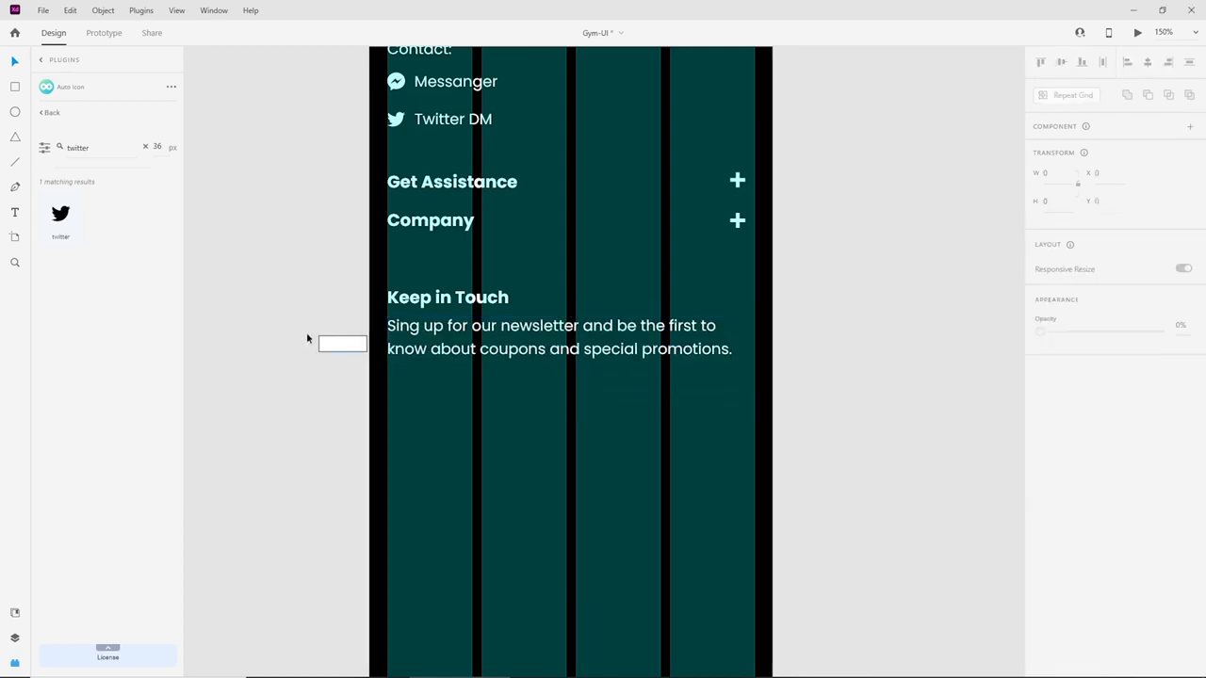
Delete the spacer rectangle and draw a column-wide rectangle of about 390 × 47 below the newsletter text.
{"action": "left_click", "coordinate": [328, 344]}
{"action": "key", "text": "Delete"}
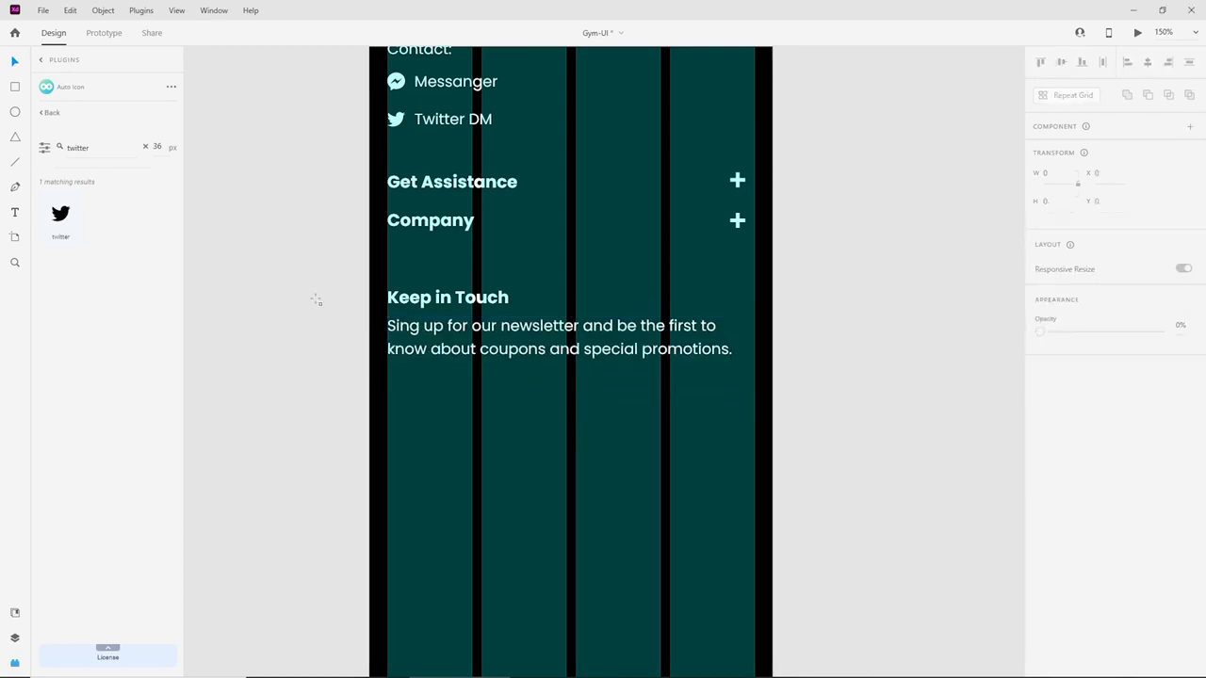
{"action": "mouse_move", "coordinate": [401, 379]}
{"action": "left_mouse_down"}
{"action": "mouse_move", "coordinate": [390, 374]}
{"action": "mouse_move", "coordinate": [756, 424]}
{"action": "left_mouse_up"}
{"action": "left_click", "coordinate": [1067, 201]}
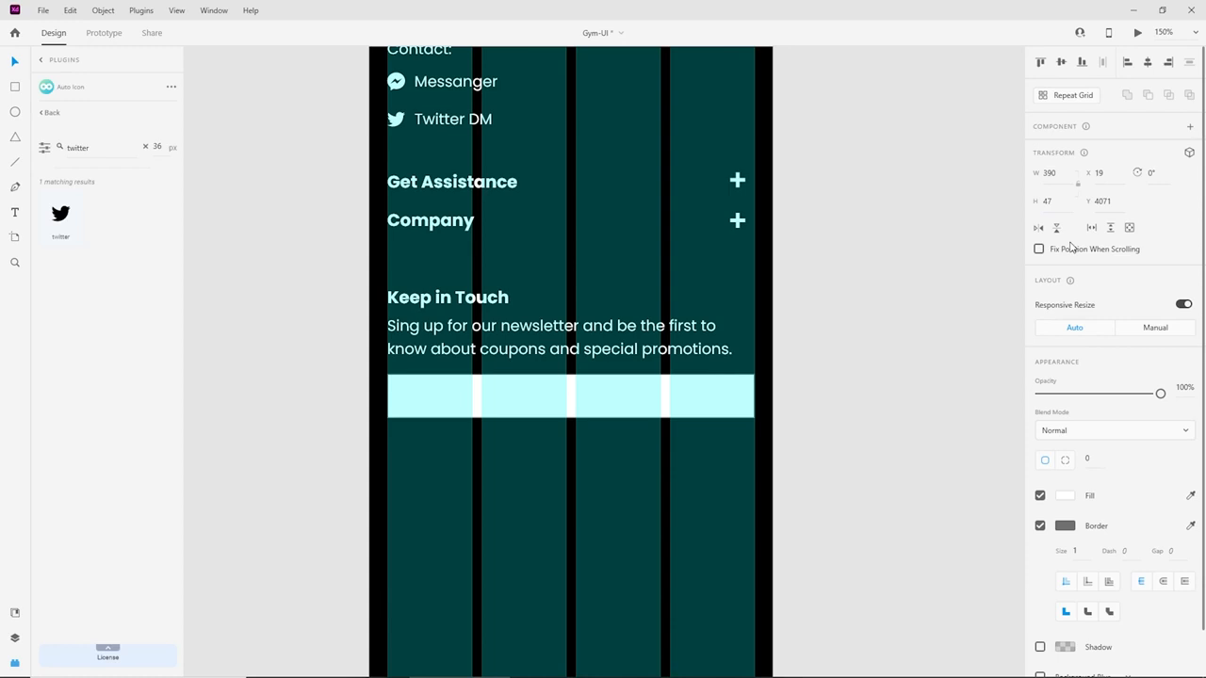
Duplicate the newsletter text below the white rectangle and change the copy's fill to a near-black colour.
{"action": "left_click", "coordinate": [546, 371]}
{"action": "left_click", "coordinate": [540, 360]}
{"action": "left_click_drag", "start_coordinate": [540, 360], "coordinate": [548, 483]}
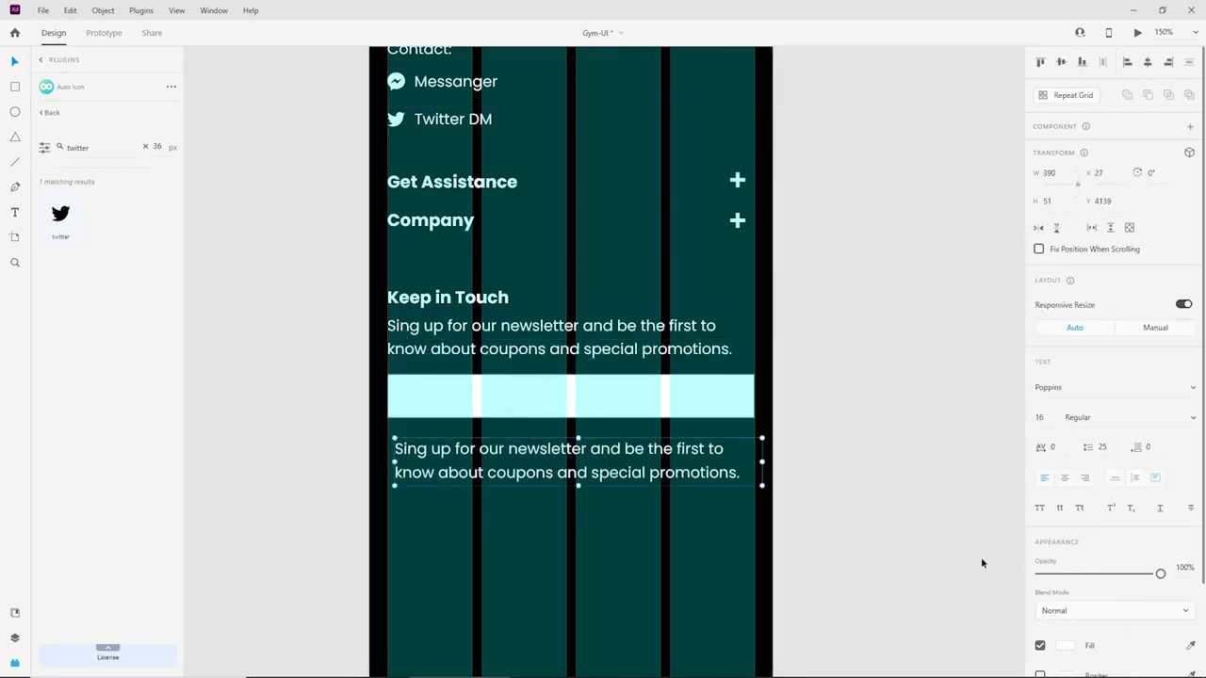
{"action": "left_click", "coordinate": [1065, 646]}
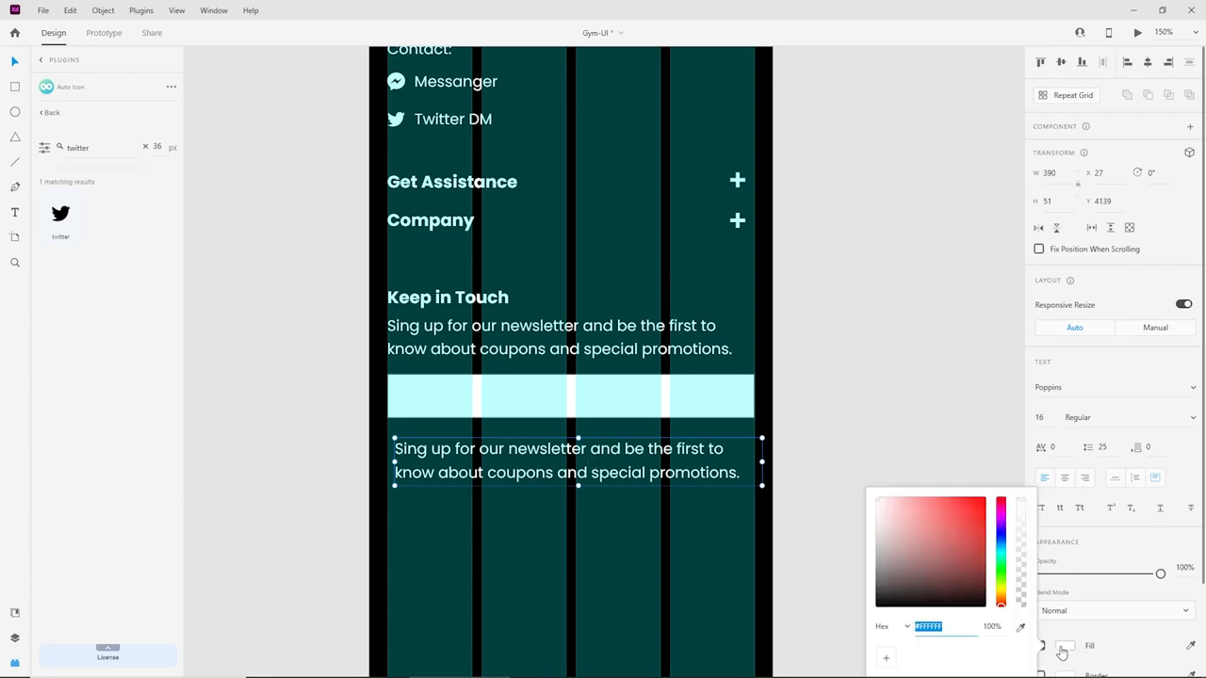
{"action": "left_click", "coordinate": [876, 590]}
Replace the duplicated text with "Sign up with email...".
{"action": "left_click", "coordinate": [634, 469]}
{"action": "double_click", "coordinate": [634, 469]}
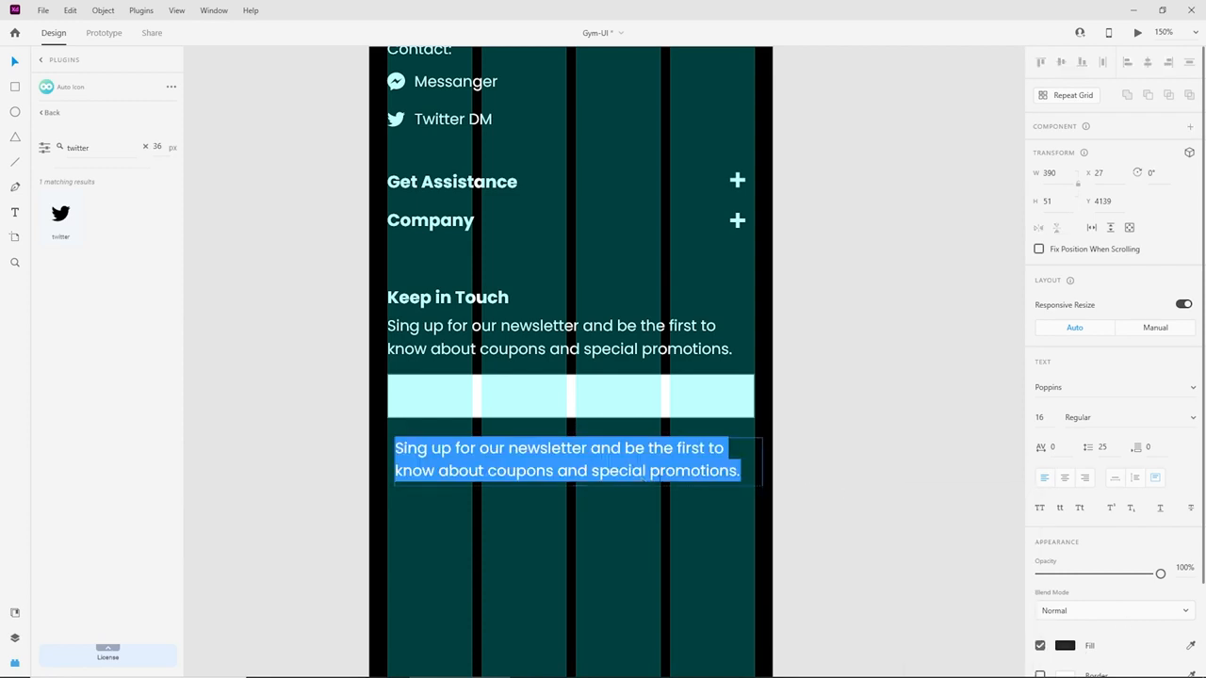
{"action": "key", "text": "BackSpace"}
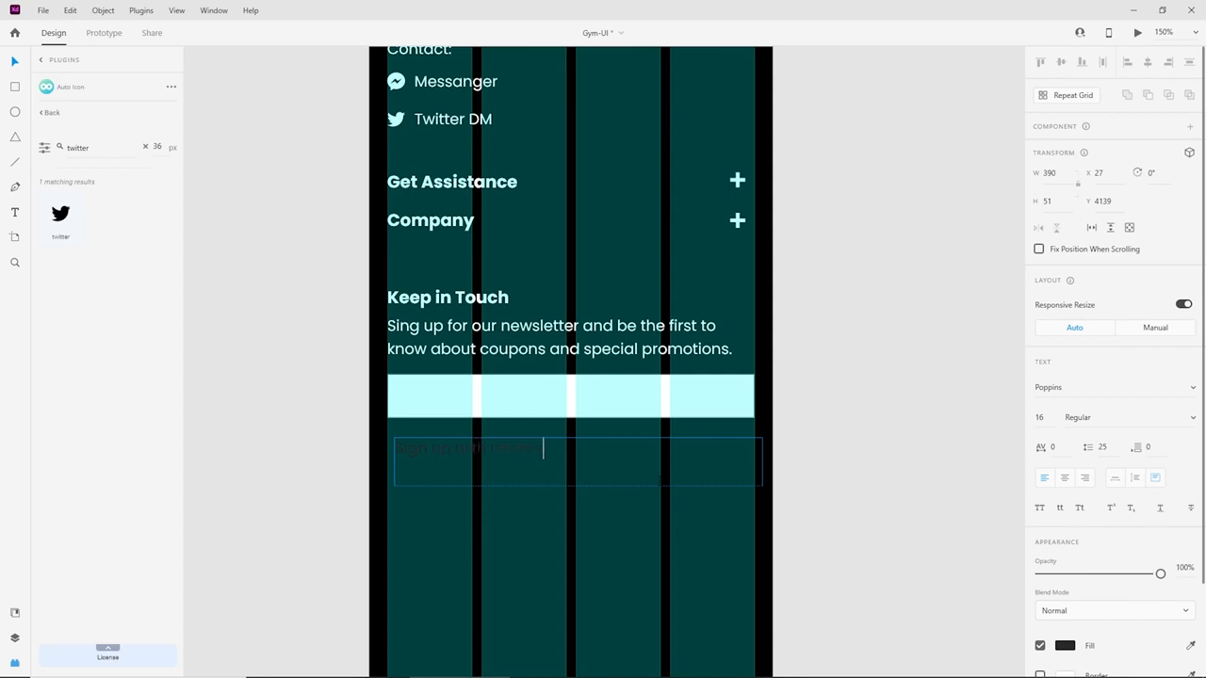
{"action": "type", "text": "Sign up with email..."}
{"action": "key", "text": "Escape"}
Place the sign-up text inside the white rectangle, shrink its text area to about 317 × 26 and nudge it into alignment.
{"action": "left_click_drag", "start_coordinate": [509, 453], "coordinate": [513, 400]}
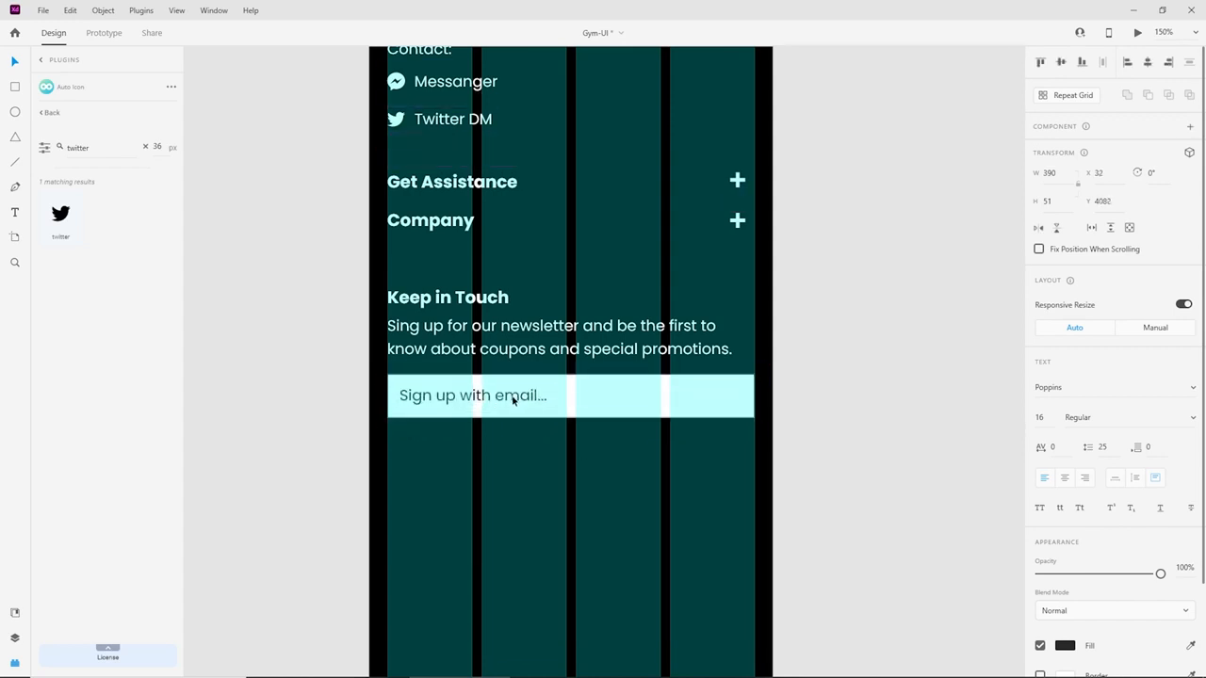
{"action": "left_click_drag", "start_coordinate": [767, 432], "coordinate": [694, 396]}
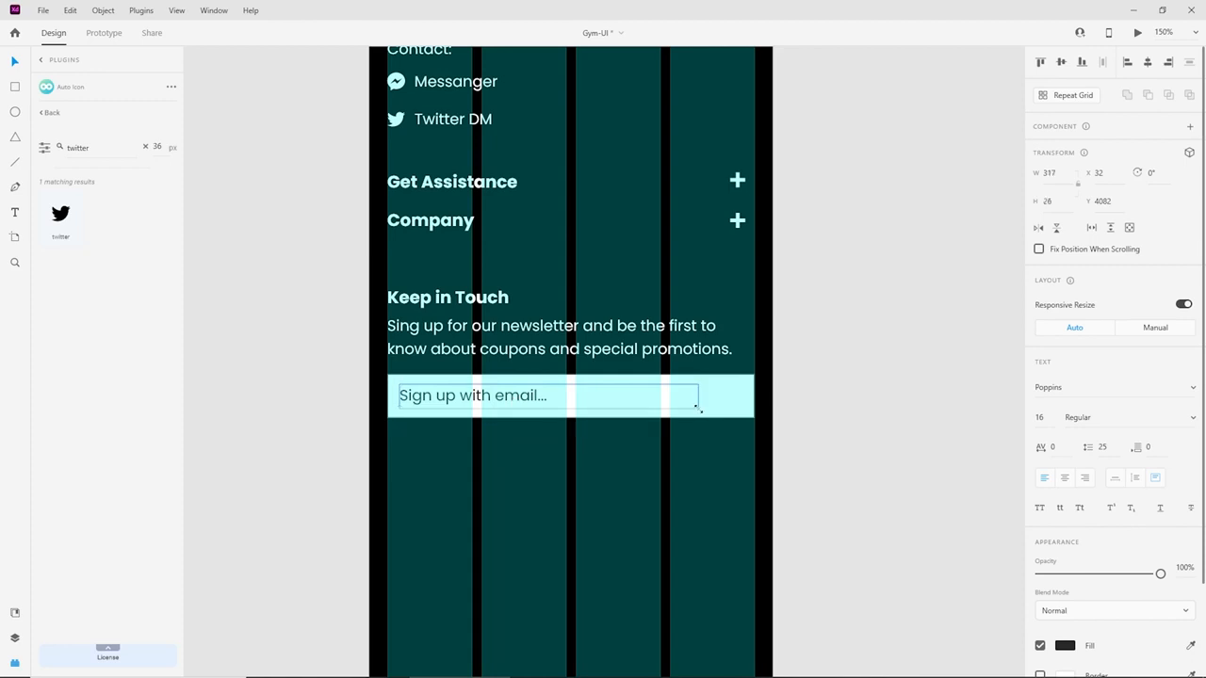
{"action": "left_click", "coordinate": [839, 465]}
{"action": "scroll", "coordinate": [781, 512], "scroll_direction": "up", "scroll_amount": 2}
{"action": "scroll", "coordinate": [678, 586], "scroll_direction": "up", "scroll_amount": 2}
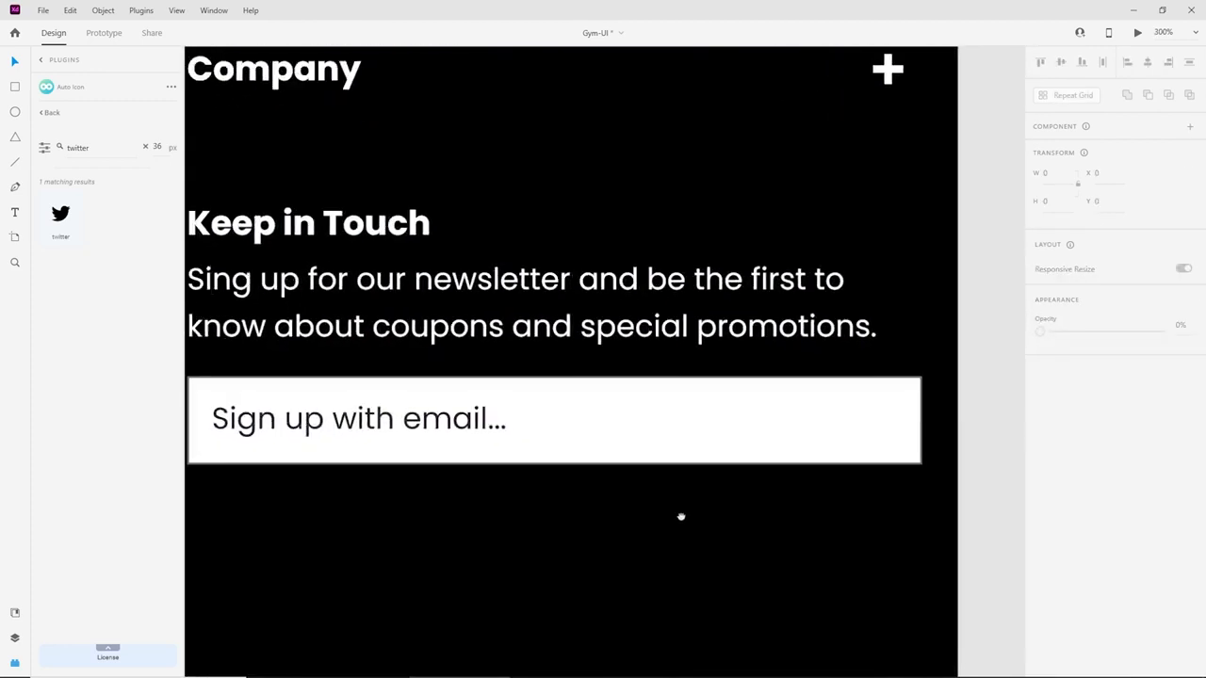
{"action": "left_click", "coordinate": [507, 366]}
{"action": "key", "text": "Left"}
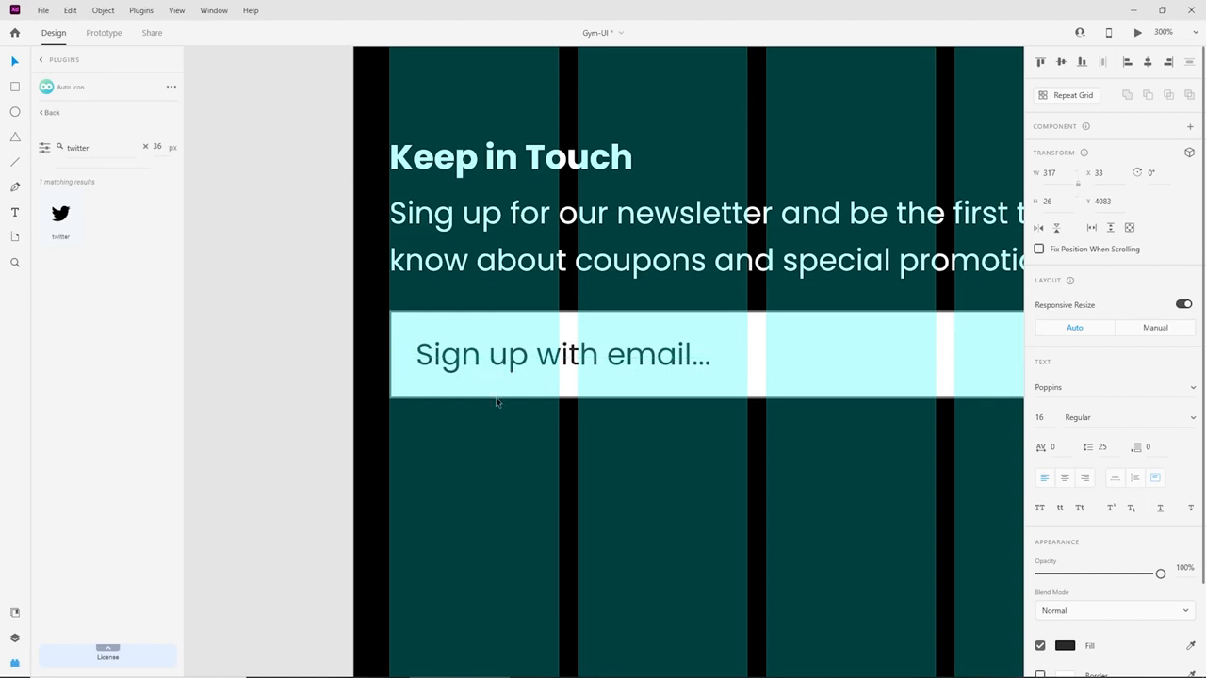
Remove the white email field's border and recolour its placeholder text dark grey.
{"action": "left_click", "coordinate": [500, 398]}
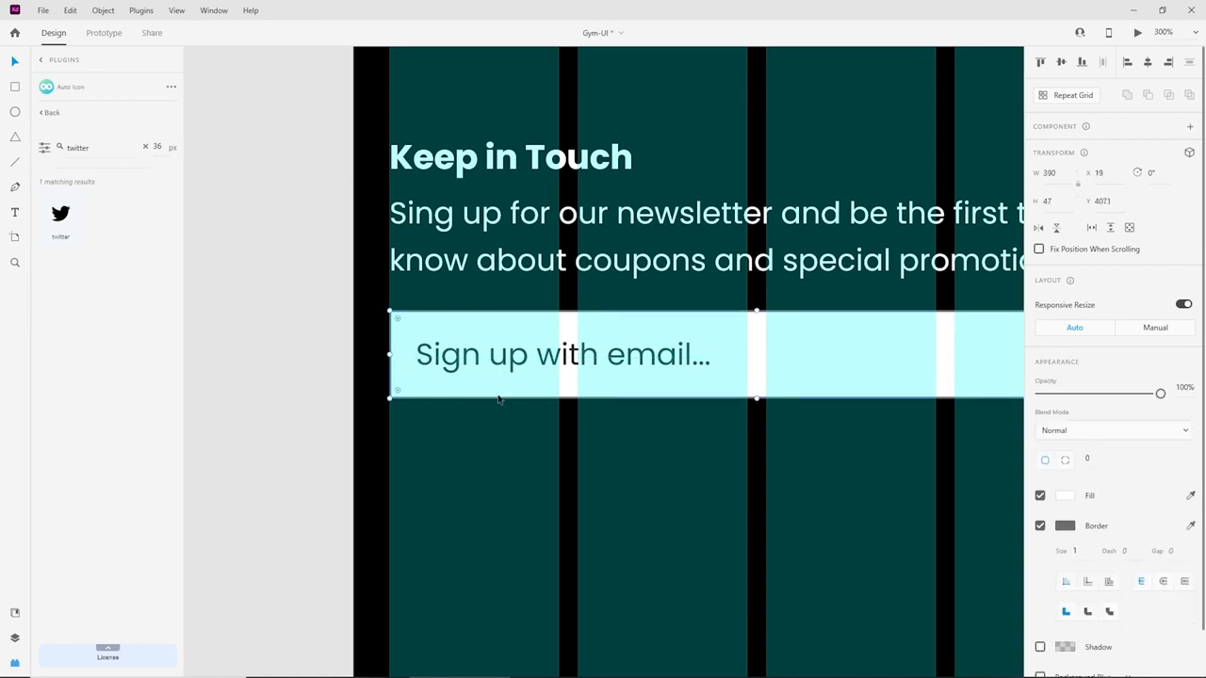
{"action": "left_click", "coordinate": [1040, 525]}
{"action": "key", "text": "ctrl+minus"}
{"action": "left_click", "coordinate": [695, 370]}
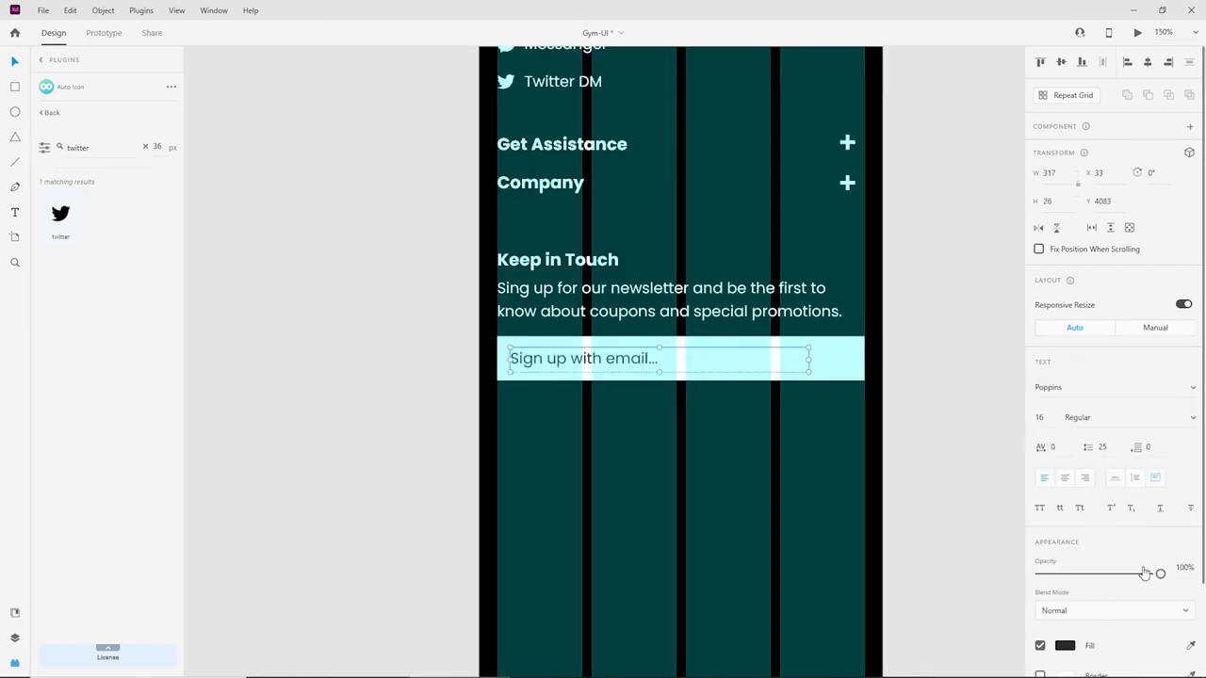
{"action": "left_click", "coordinate": [1065, 647]}
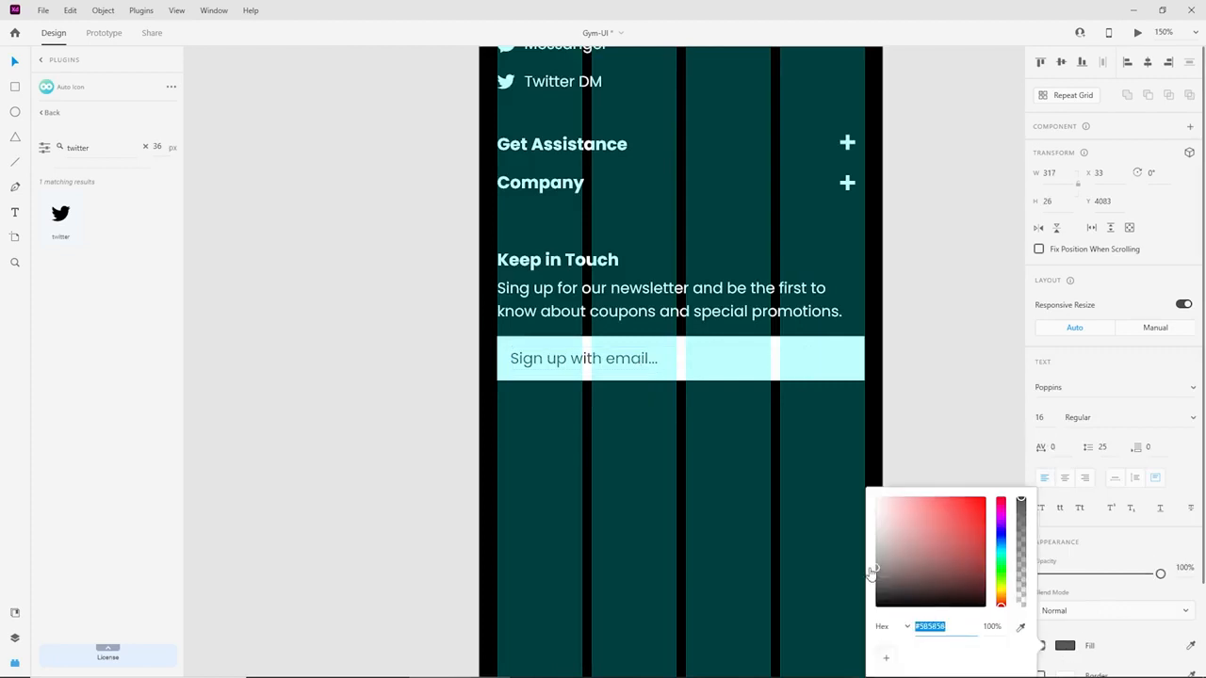
{"action": "left_click", "coordinate": [711, 478]}
Turn off the layout grid on the Home artboard.
{"action": "key", "text": "ctrl+minus"}
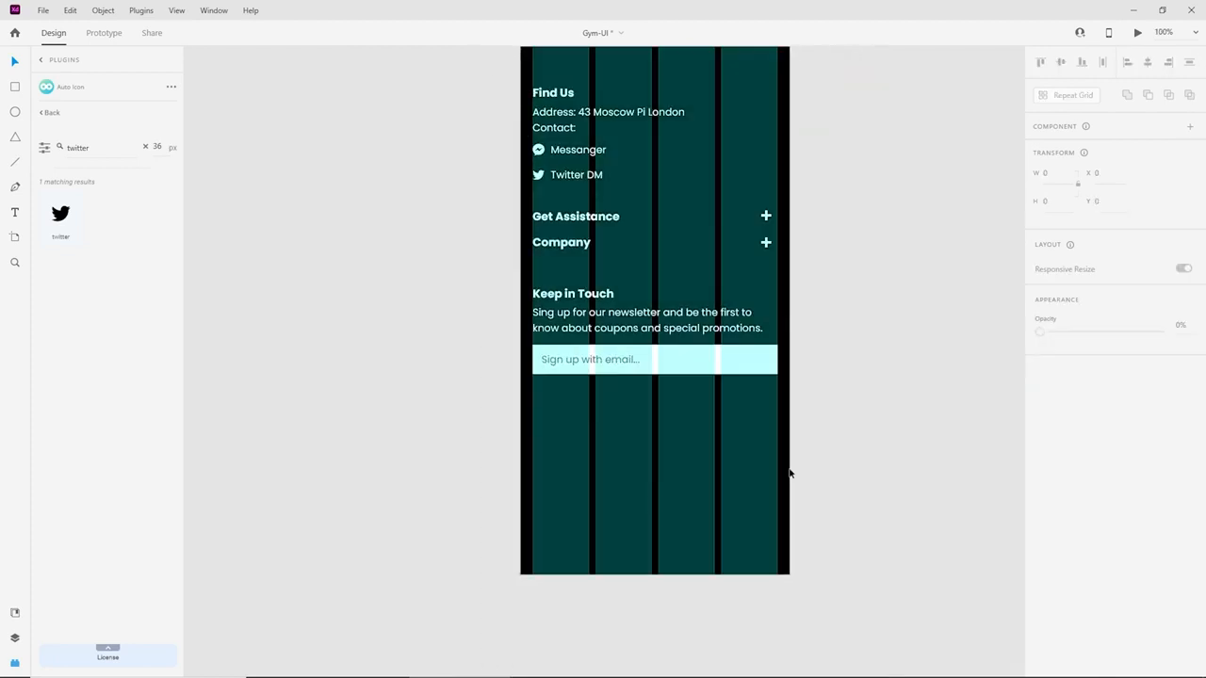
{"action": "left_click", "coordinate": [783, 454]}
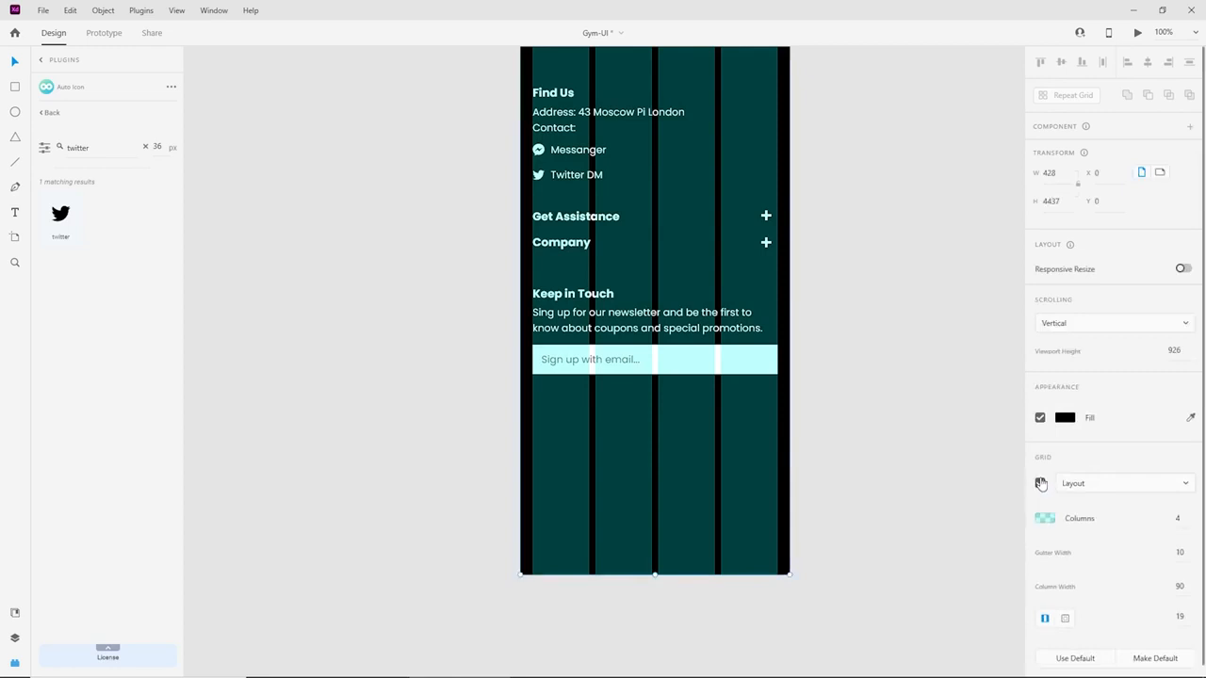
{"action": "left_click", "coordinate": [1041, 483]}
{"action": "key", "text": "ctrl+plus"}
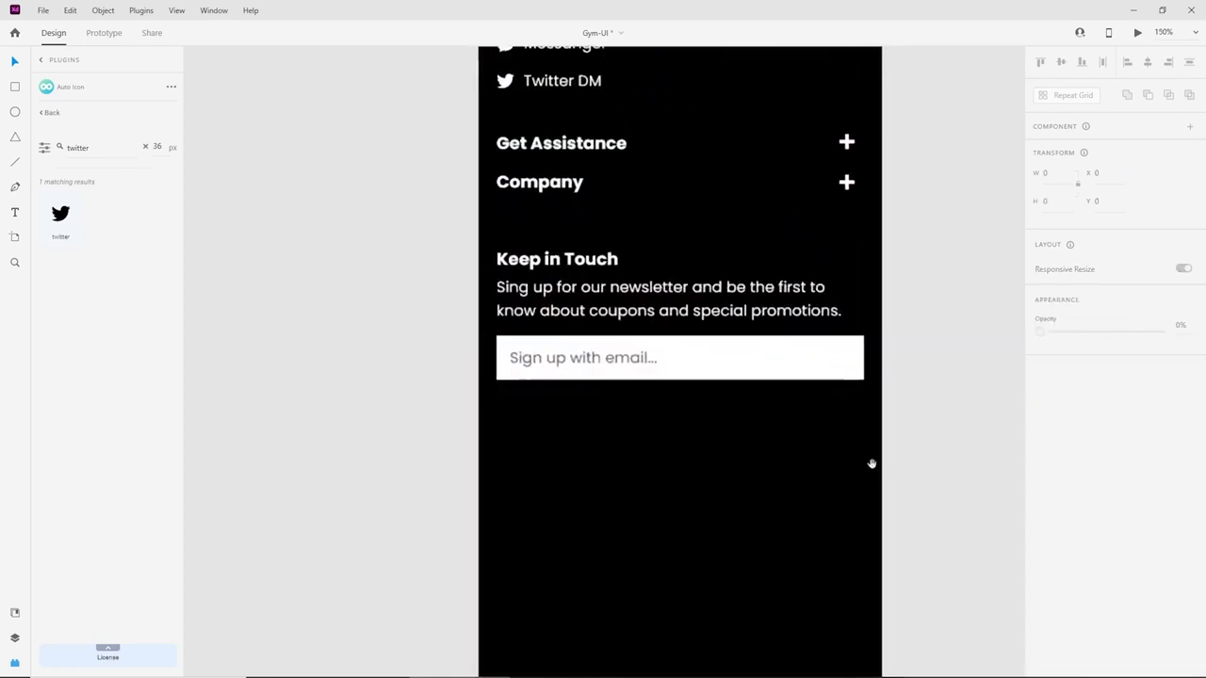
{"action": "left_click_drag", "start_coordinate": [870, 463], "coordinate": [733, 376]}
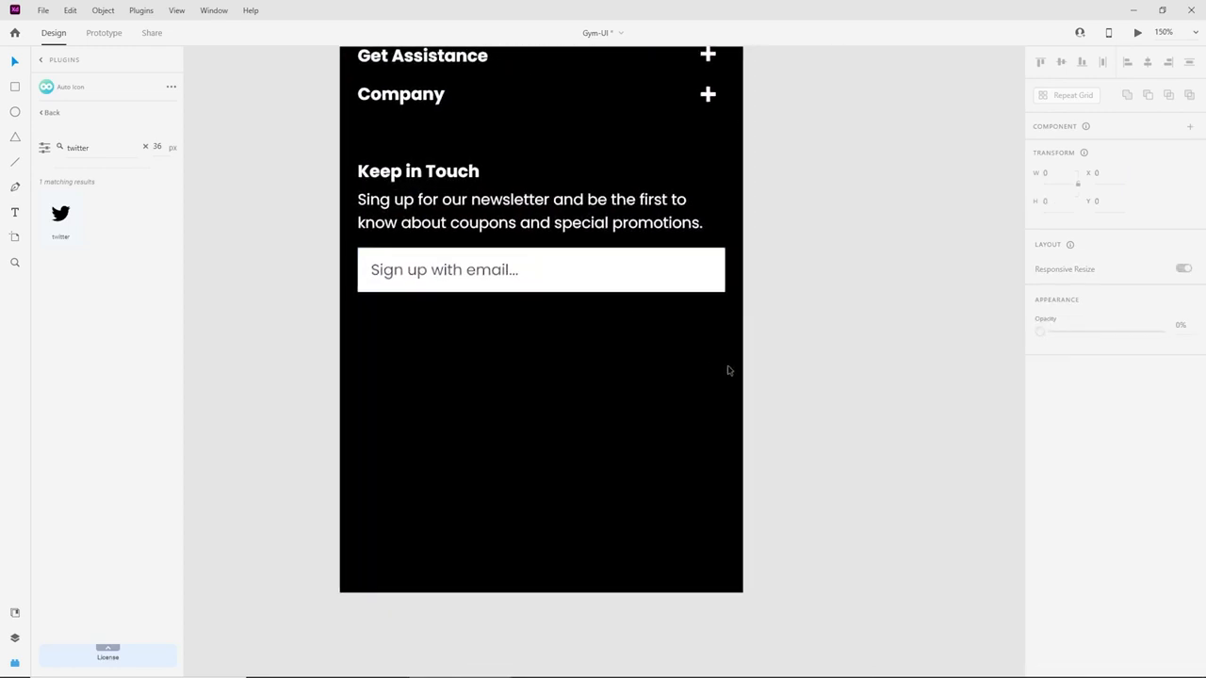
Clear the icon search and paste the copied row of five round social icons, centred below the email field.
{"action": "left_click", "coordinate": [145, 147]}
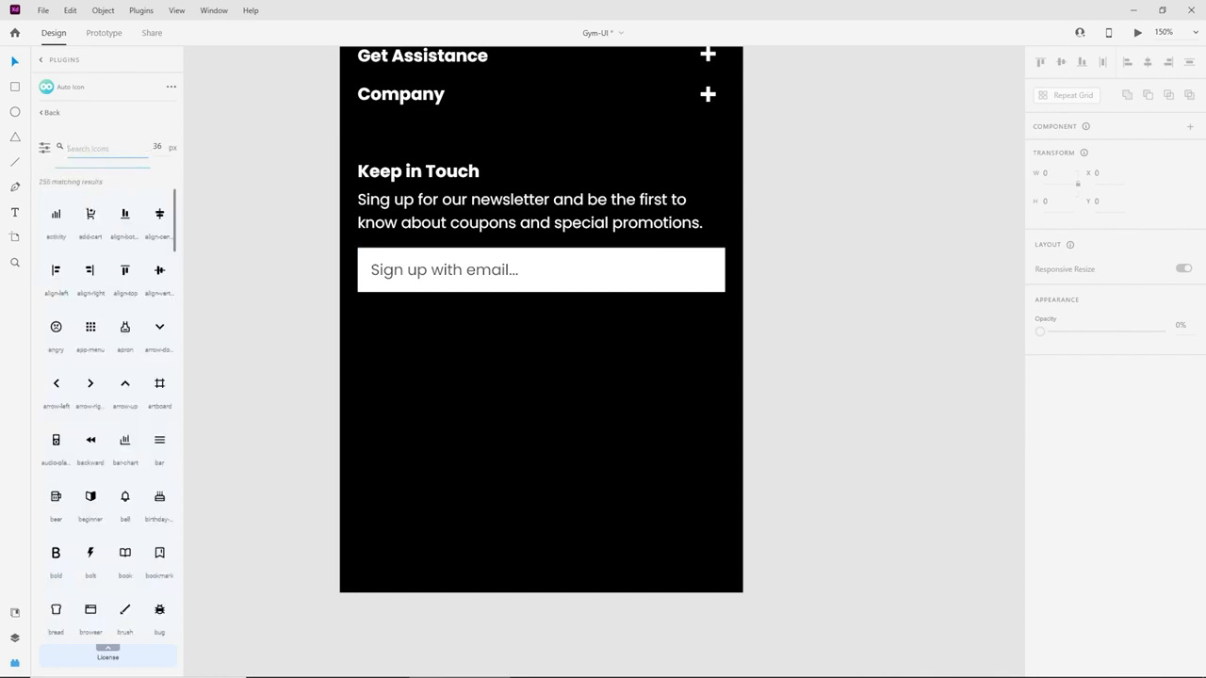
{"action": "key", "text": "alt+Tab"}
{"action": "left_click", "coordinate": [538, 342]}
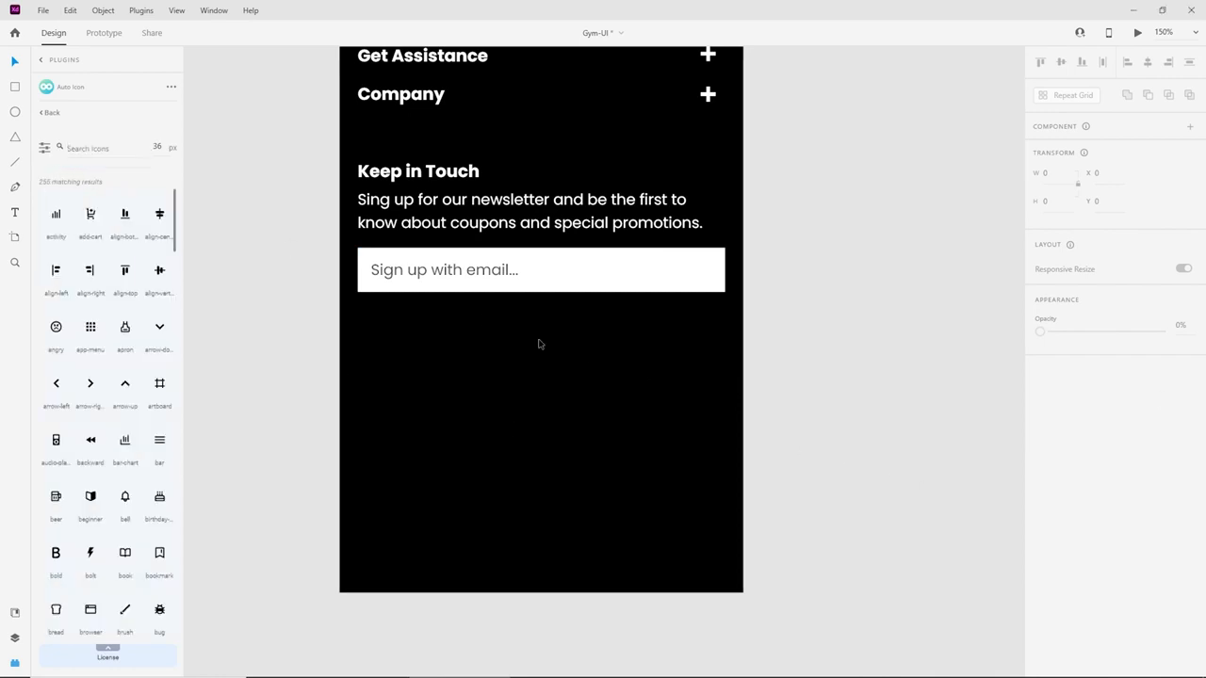
{"action": "key", "text": "ctrl+v"}
{"action": "left_click_drag", "start_coordinate": [594, 539], "coordinate": [596, 361]}
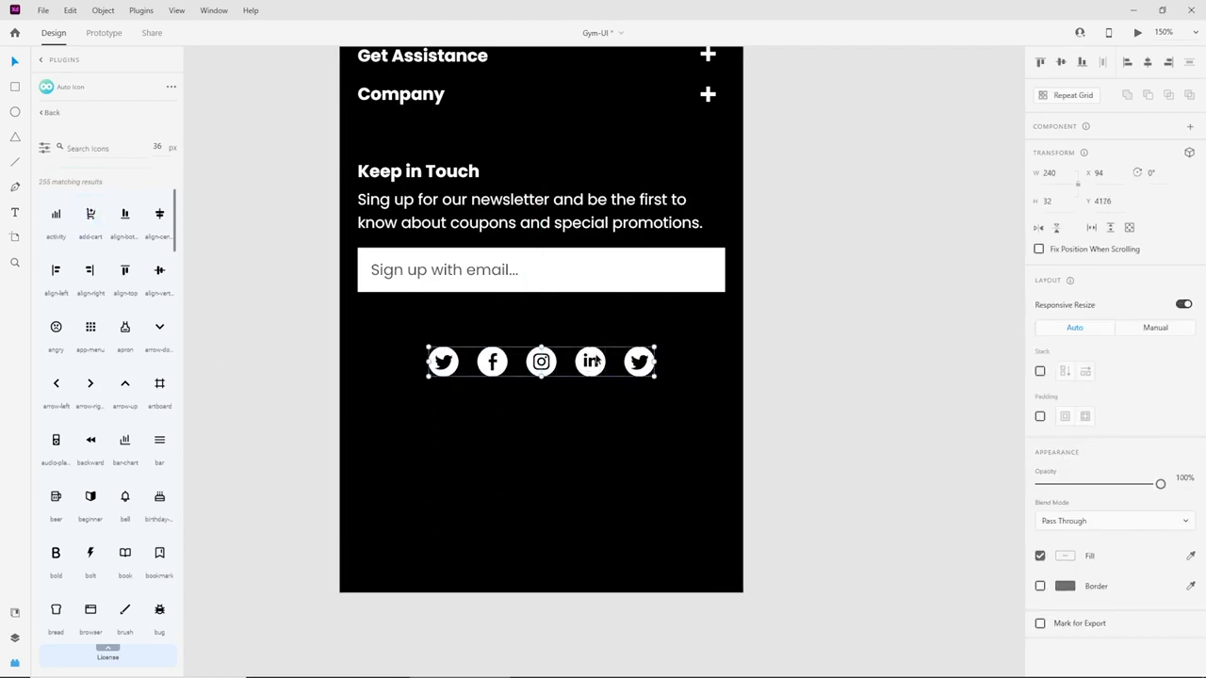
Duplicate the newsletter text below the social icons and replace it with "© 2021 Zoo 365 Created by" plus the creator's name.
{"action": "left_click", "coordinate": [599, 205]}
{"action": "left_click_drag", "start_coordinate": [600, 205], "coordinate": [599, 419]}
{"action": "double_click", "coordinate": [631, 422]}
{"action": "key", "text": "ctrl+a"}
{"action": "type", "text": "© 2021 Zoo 365  Created by Raddy"}
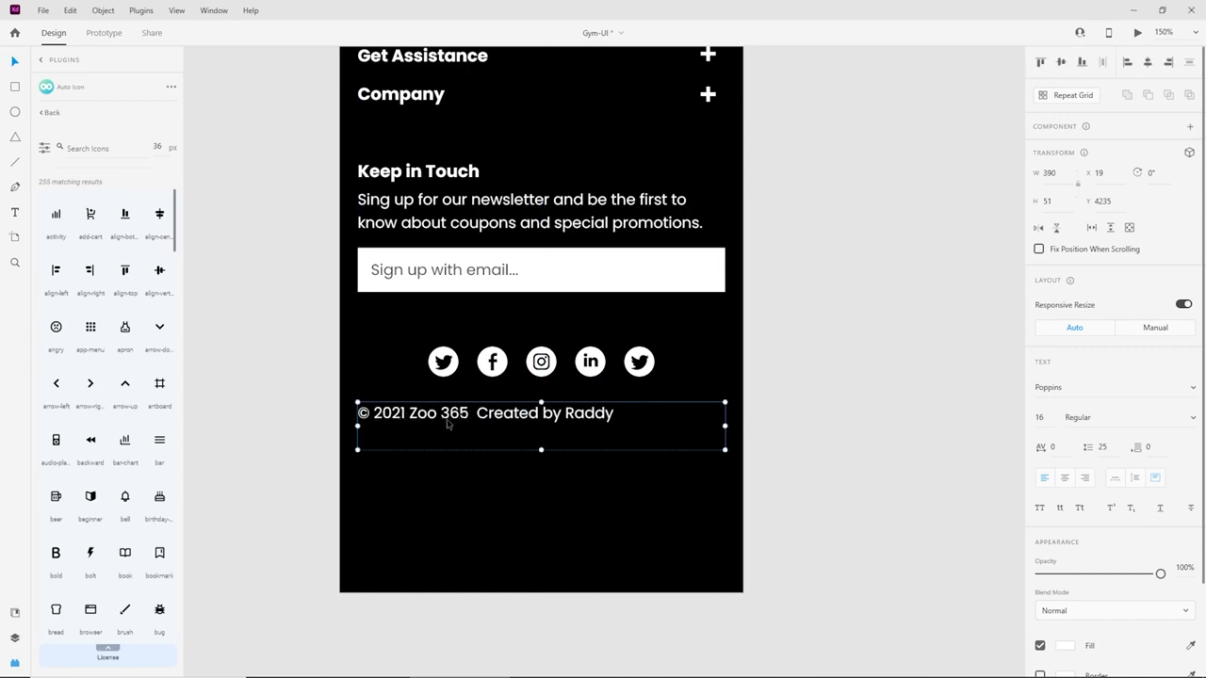
Centre-align the copyright text and reduce its text area to about 33 high.
{"action": "left_click", "coordinate": [1064, 479]}
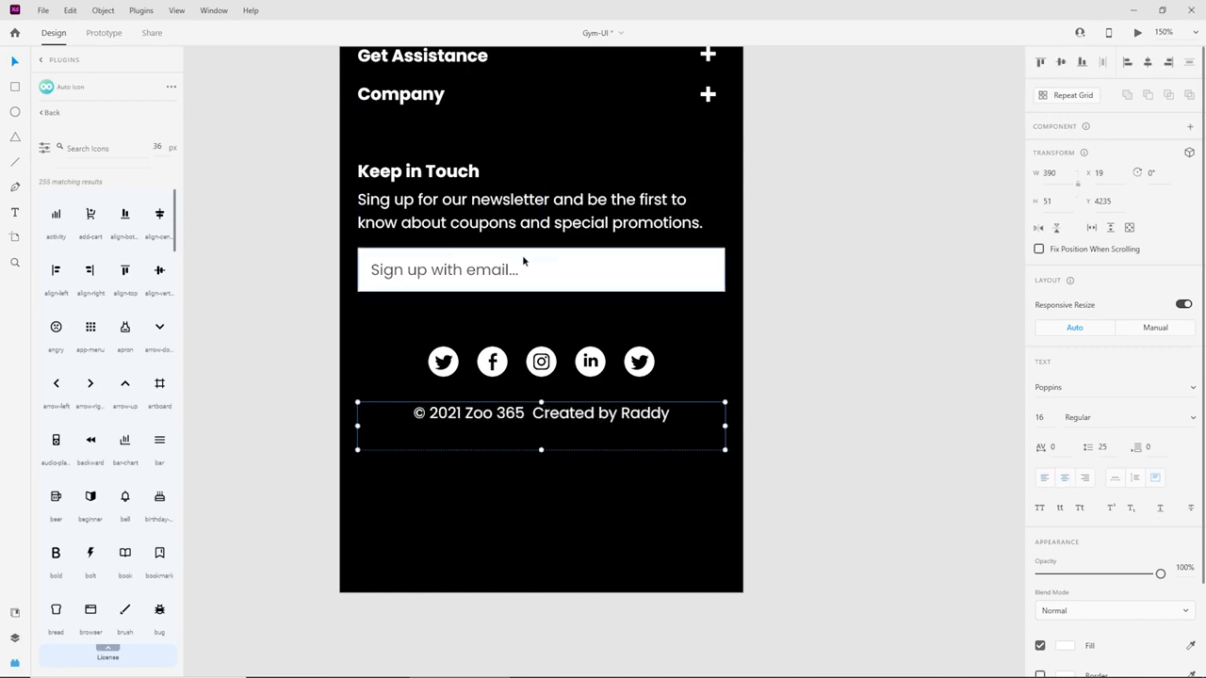
{"action": "left_click_drag", "start_coordinate": [542, 449], "coordinate": [552, 430]}
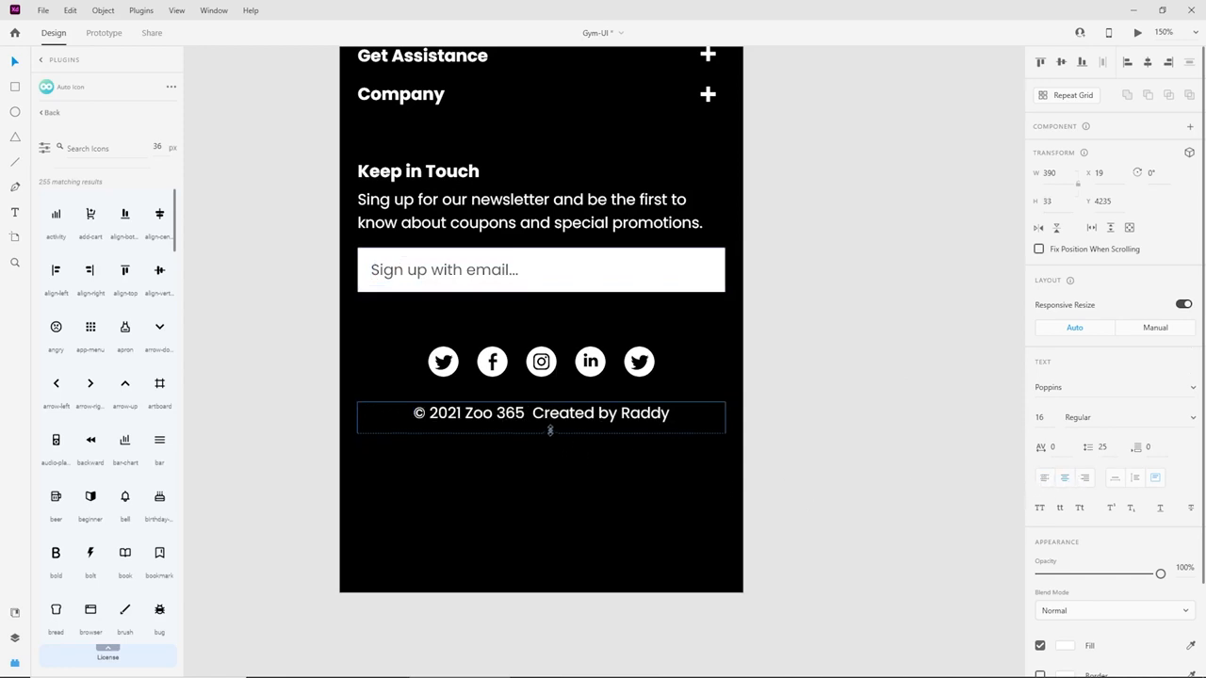
{"action": "left_click", "coordinate": [902, 411]}
Close the icon plugin and shorten the artboard so it ends just below the copyright line.
{"action": "left_click", "coordinate": [724, 521]}
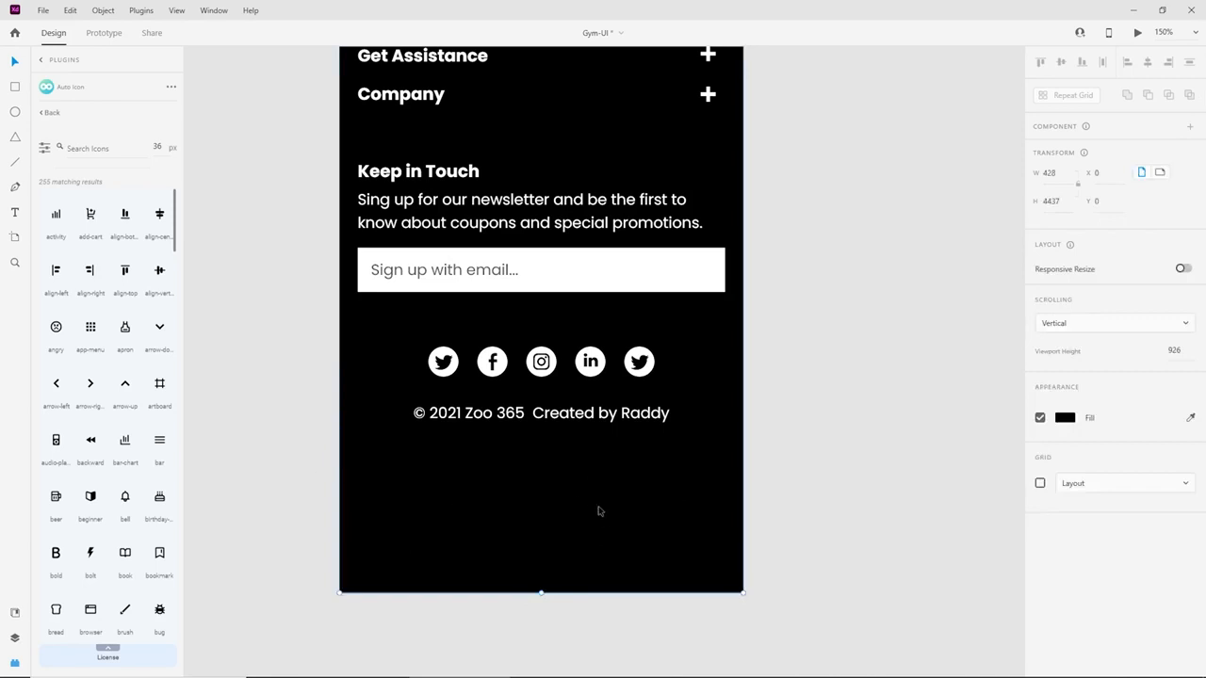
{"action": "left_click", "coordinate": [13, 665]}
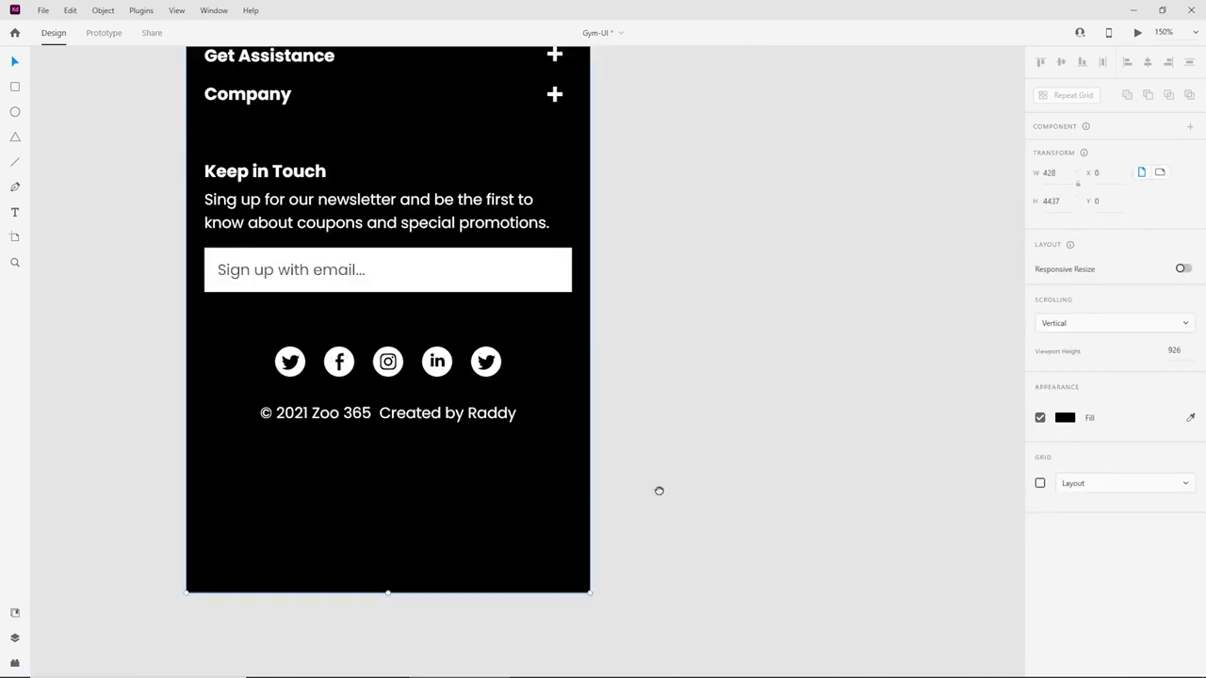
{"action": "left_click_drag", "start_coordinate": [658, 491], "coordinate": [859, 457]}
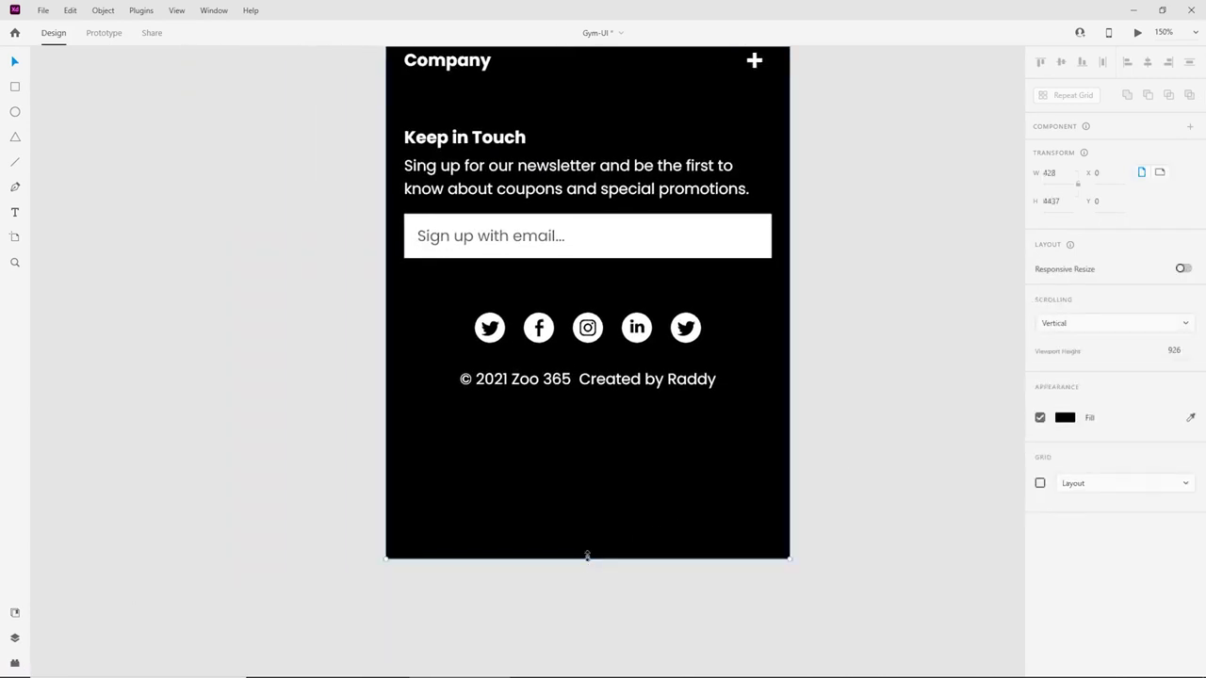
{"action": "left_click_drag", "start_coordinate": [587, 557], "coordinate": [625, 420]}
{"action": "left_click", "coordinate": [877, 401]}
Review the whole Home page from the footer up to the hero section.
{"action": "key", "text": "ctrl+minus"}
{"action": "key", "text": "ctrl+minus"}
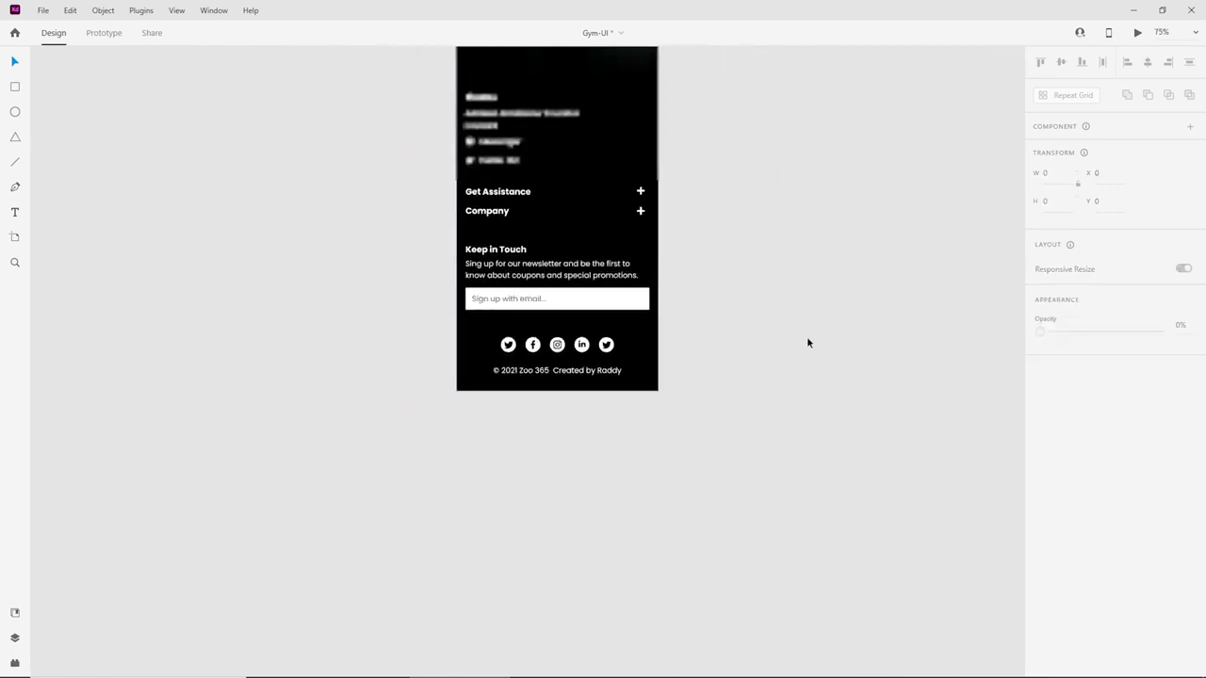
{"action": "left_click_drag", "start_coordinate": [770, 180], "coordinate": [796, 419]}
{"action": "key", "text": "ctrl+minus"}
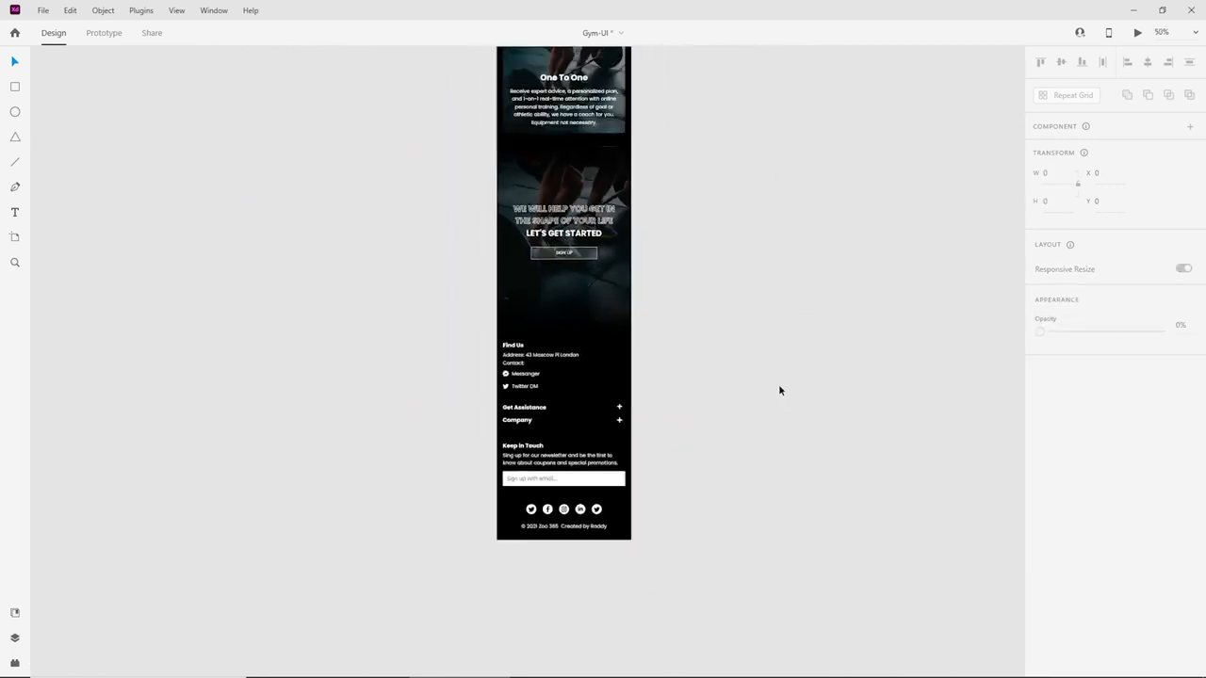
{"action": "left_click_drag", "start_coordinate": [775, 183], "coordinate": [788, 387]}
{"action": "left_click_drag", "start_coordinate": [748, 160], "coordinate": [754, 208]}
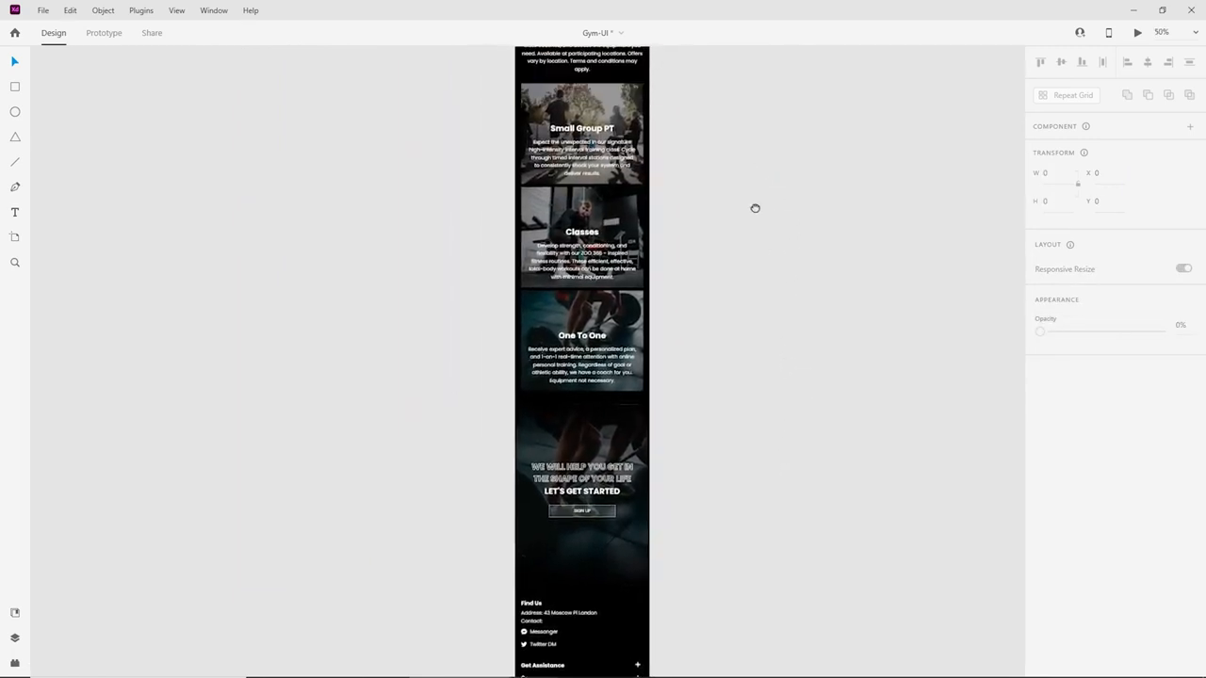
{"action": "left_click_drag", "start_coordinate": [759, 138], "coordinate": [748, 390]}
{"action": "left_click_drag", "start_coordinate": [762, 210], "coordinate": [764, 273]}
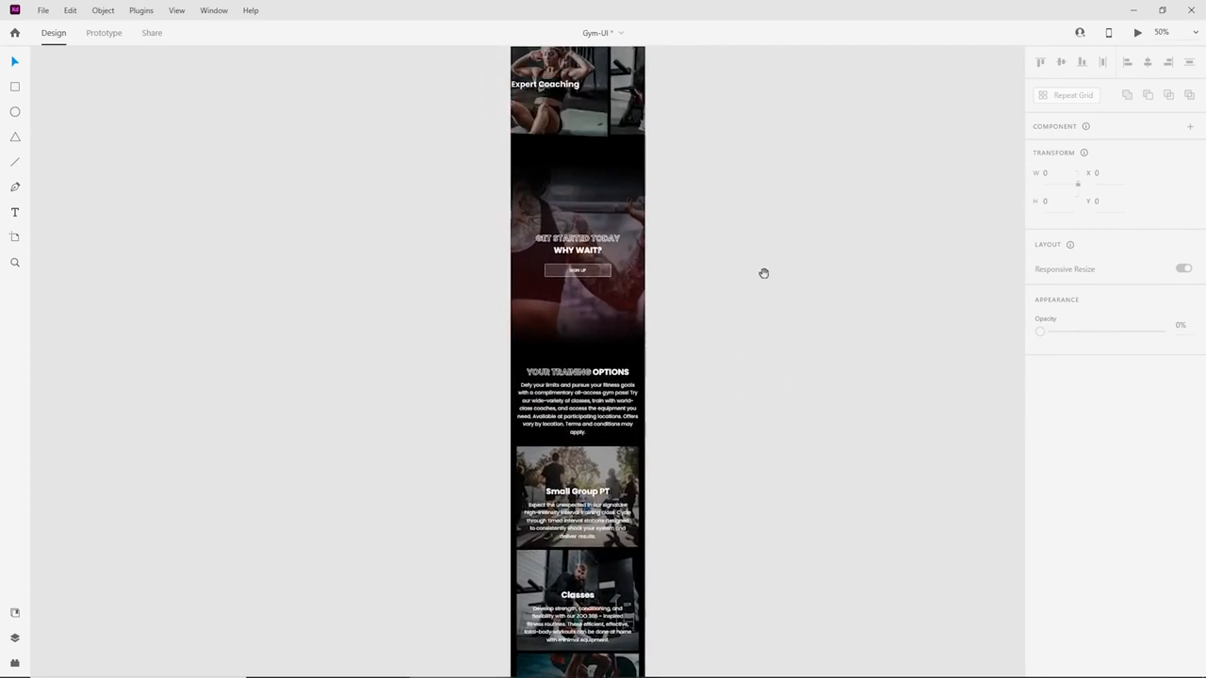
{"action": "left_click_drag", "start_coordinate": [747, 132], "coordinate": [791, 280]}
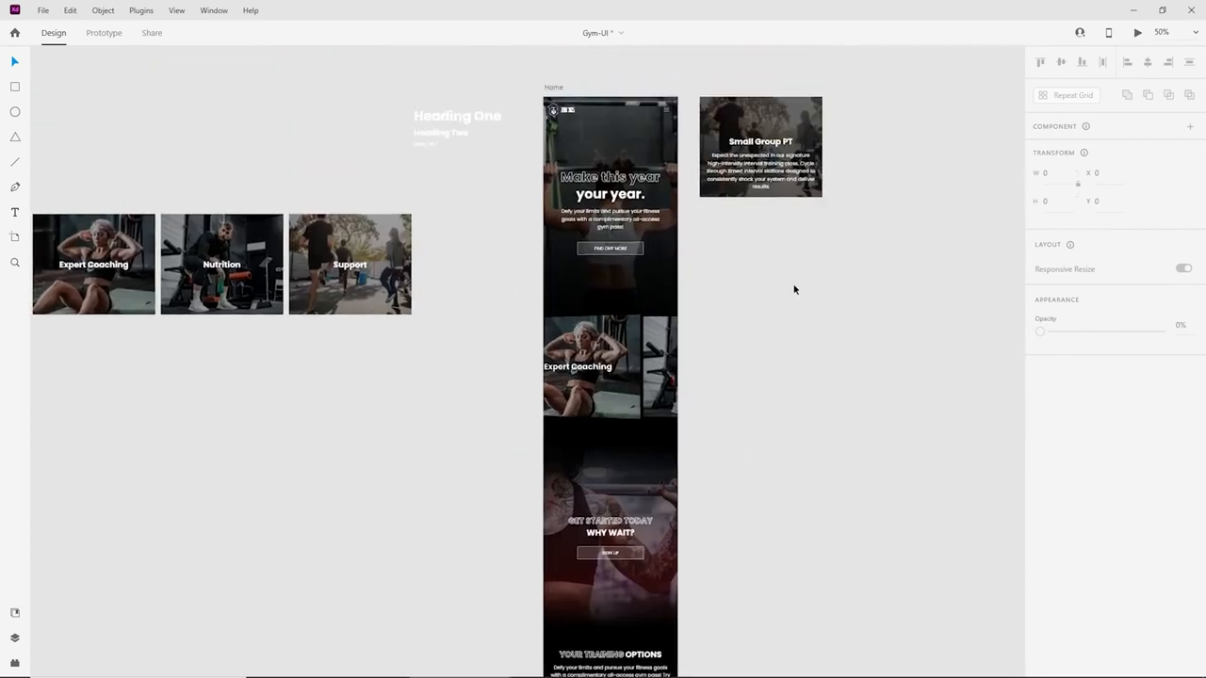
{"action": "key", "text": "ctrl+plus"}
{"action": "left_click_drag", "start_coordinate": [858, 236], "coordinate": [770, 485]}
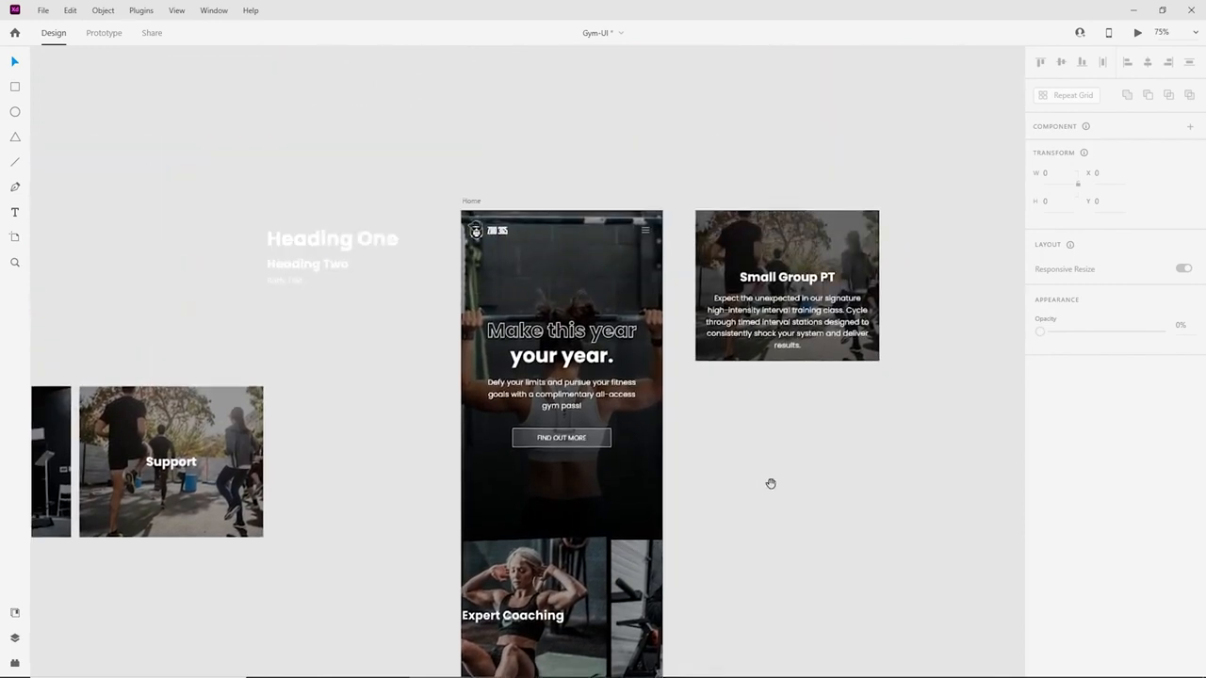
{"action": "key", "text": "ctrl+plus"}
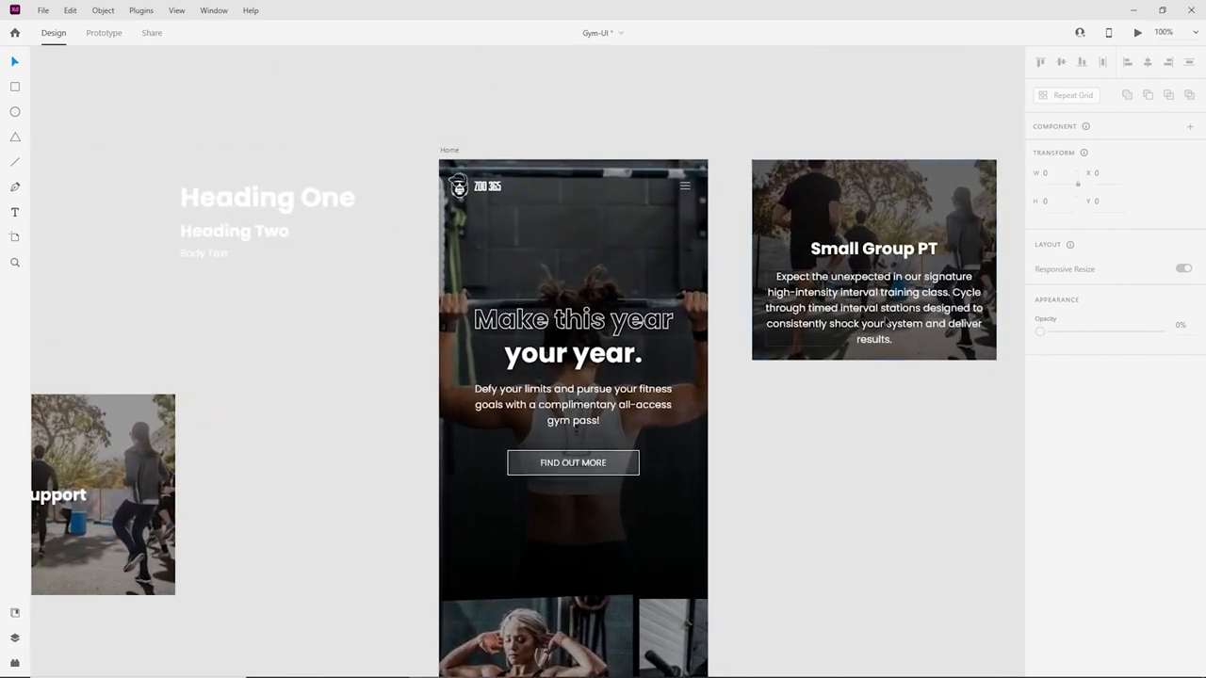
Move the loose Small Group PT card to the other side of the Home artboard, above the Support card.
{"action": "key", "text": "ctrl+minus"}
{"action": "left_click_drag", "start_coordinate": [805, 416], "coordinate": [902, 461]}
{"action": "left_click_drag", "start_coordinate": [903, 375], "coordinate": [185, 355]}
{"action": "left_click", "coordinate": [807, 374]}
{"action": "key", "text": "ctrl+plus"}
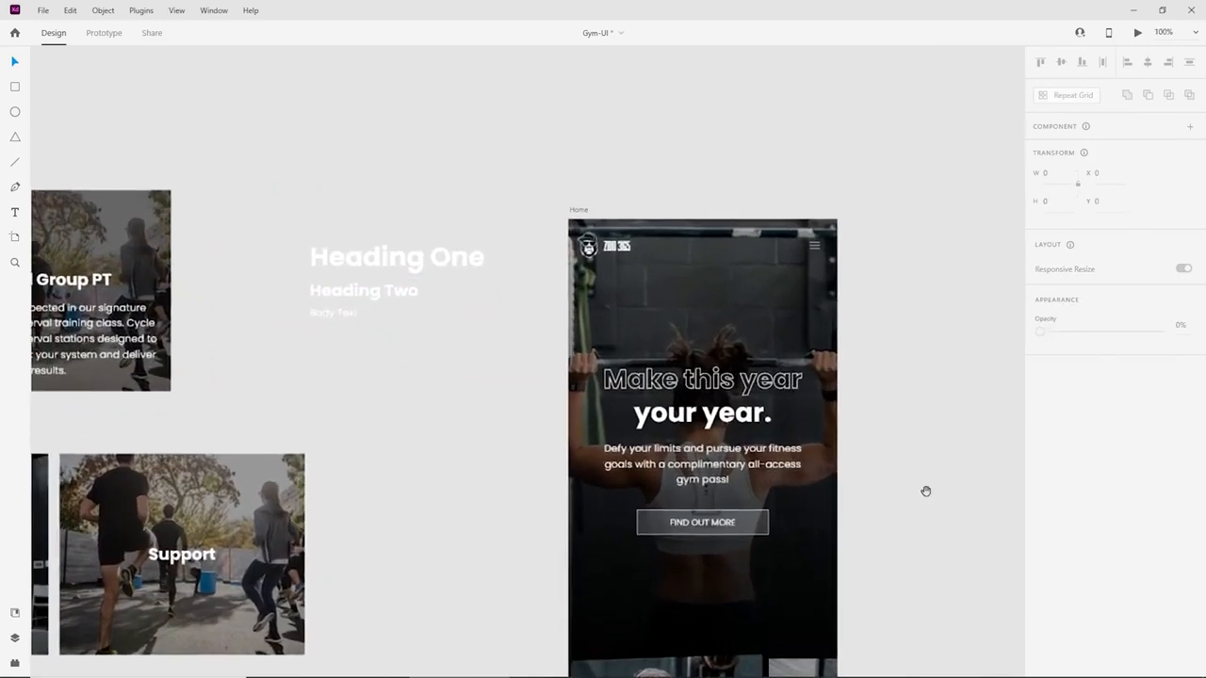
Preview the Home screen and move the preview window higher.
{"action": "left_click_drag", "start_coordinate": [926, 491], "coordinate": [782, 332]}
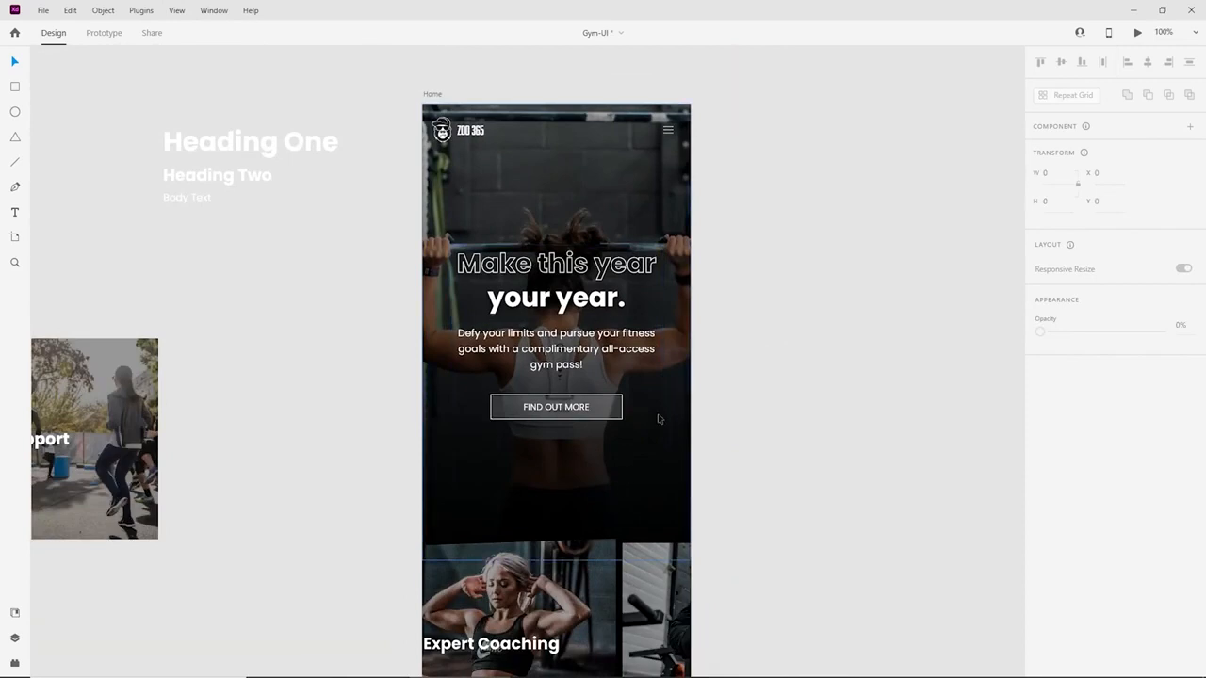
{"action": "left_click", "coordinate": [1138, 33]}
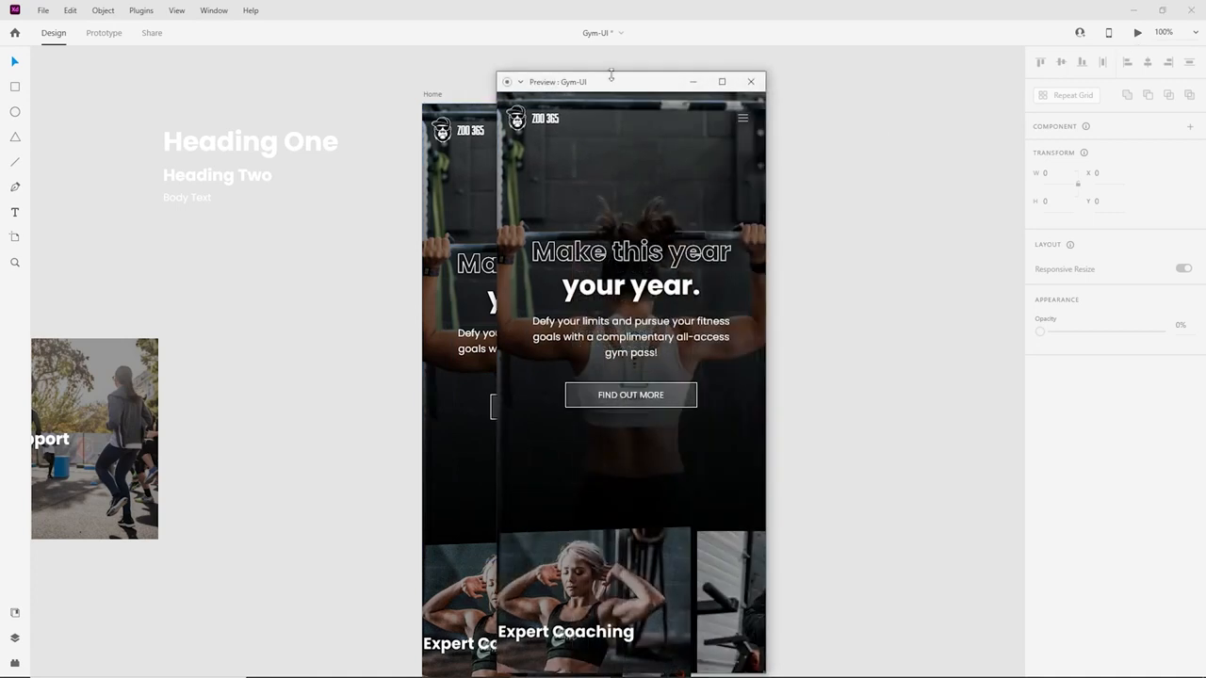
{"action": "left_click_drag", "start_coordinate": [610, 73], "coordinate": [588, 33]}
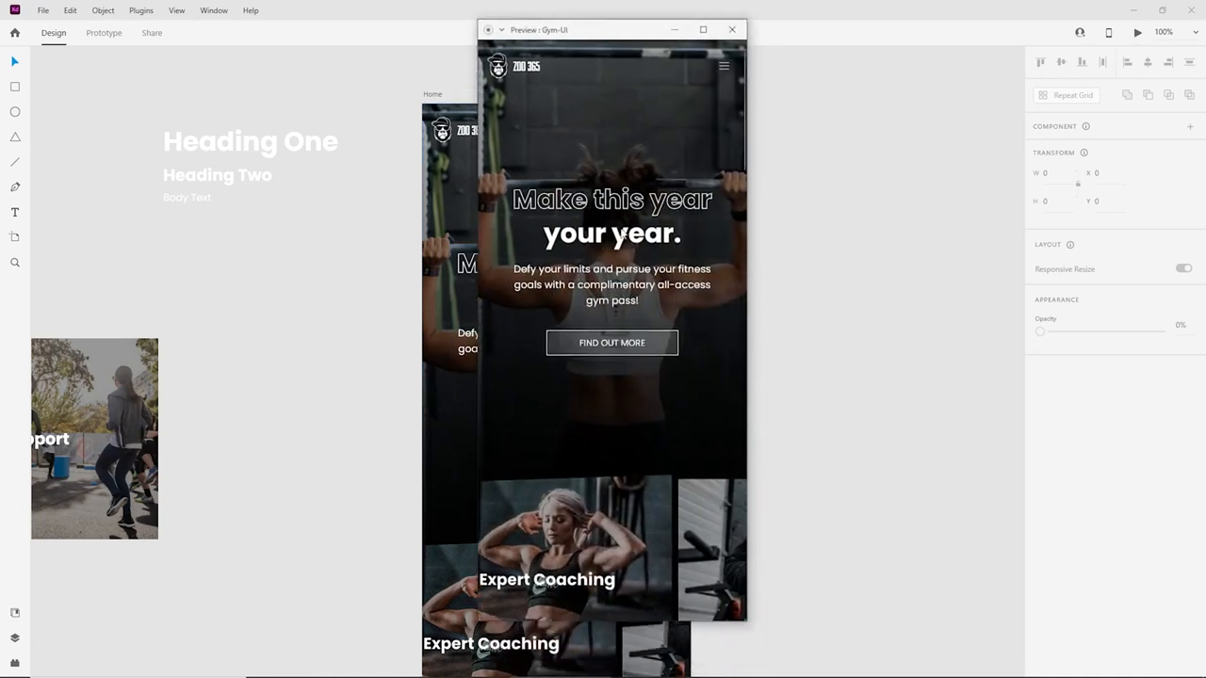
Review the whole Home page in the preview down to the footer and back to the hero, and close the preview.
{"action": "scroll", "coordinate": [621, 236], "scroll_direction": "down", "scroll_amount": 5}
{"action": "scroll", "coordinate": [619, 241], "scroll_direction": "down", "scroll_amount": 10}
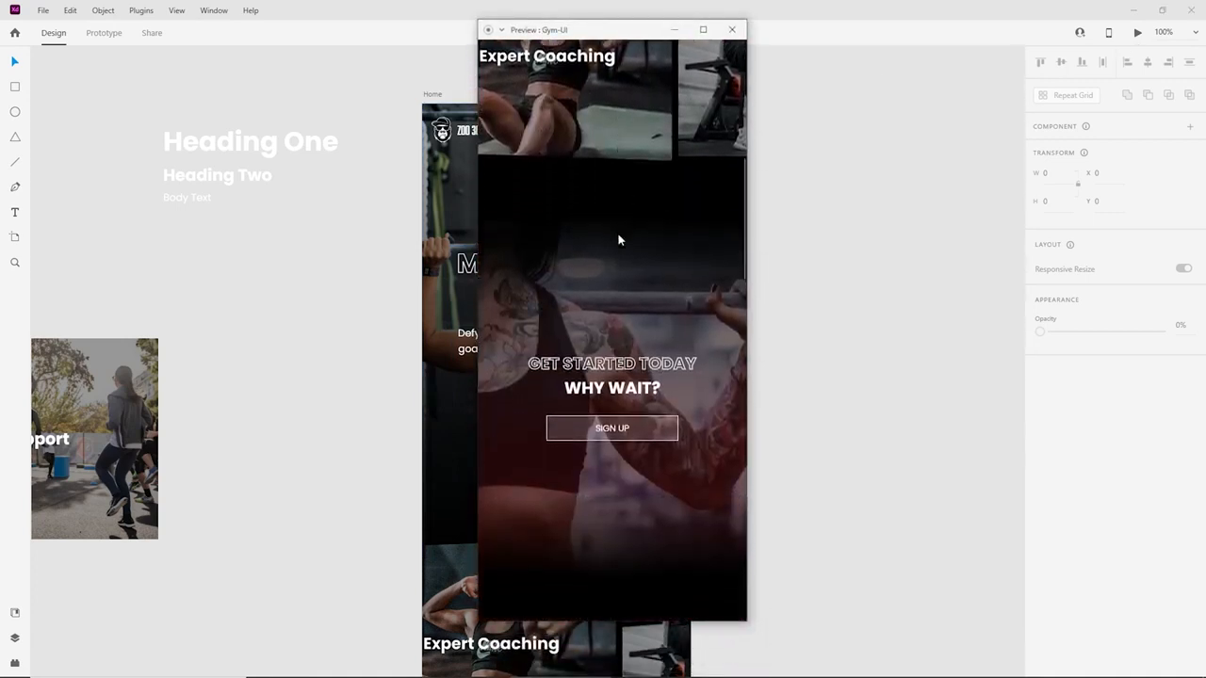
{"action": "scroll", "coordinate": [716, 222], "scroll_direction": "down", "scroll_amount": 10}
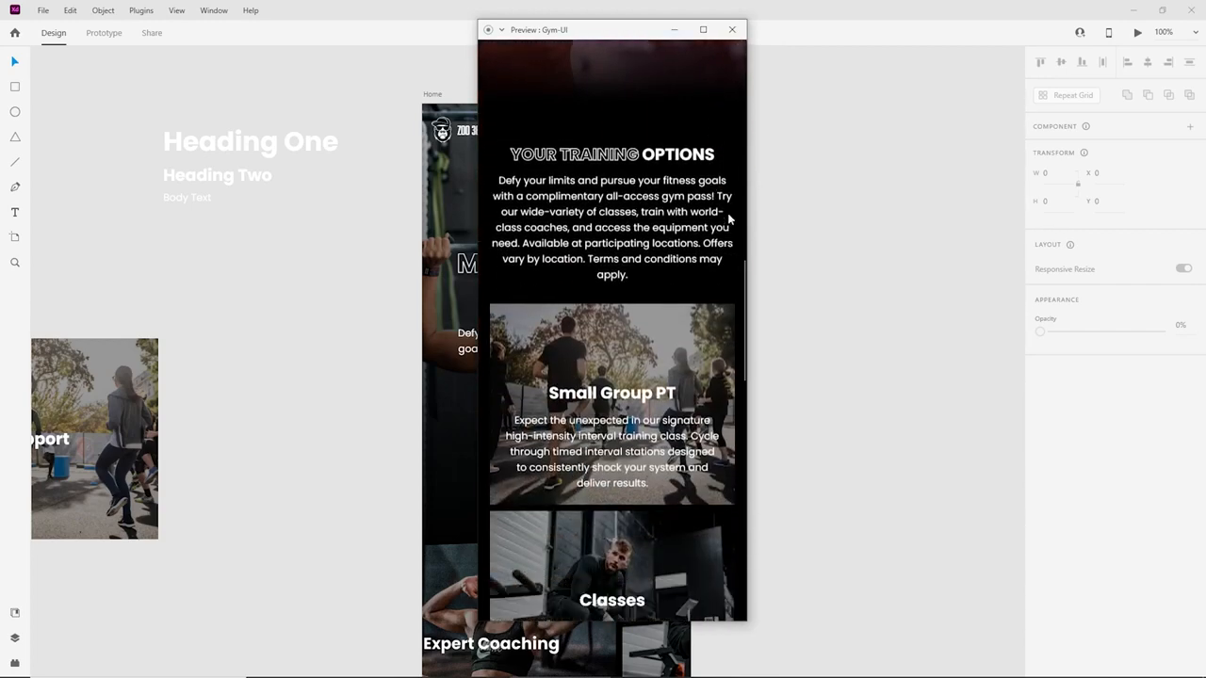
{"action": "scroll", "coordinate": [728, 220], "scroll_direction": "down", "scroll_amount": 10}
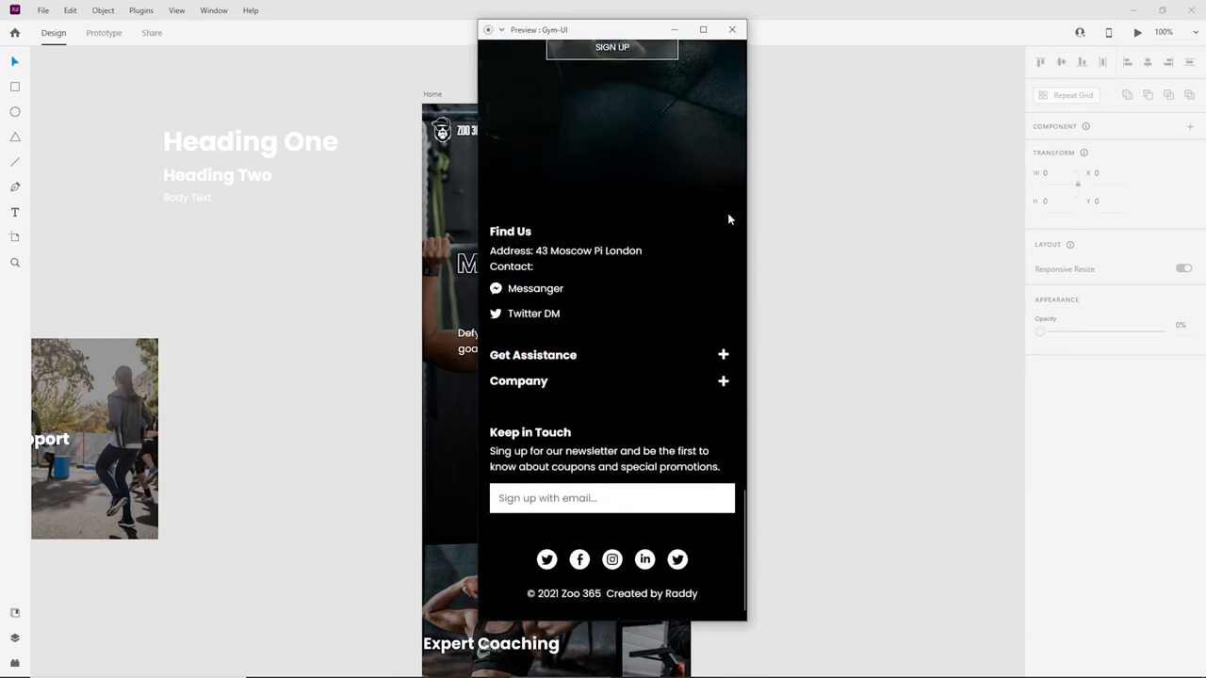
{"action": "scroll", "coordinate": [728, 221], "scroll_direction": "up", "scroll_amount": 10}
{"action": "scroll", "coordinate": [723, 255], "scroll_direction": "up", "scroll_amount": 10}
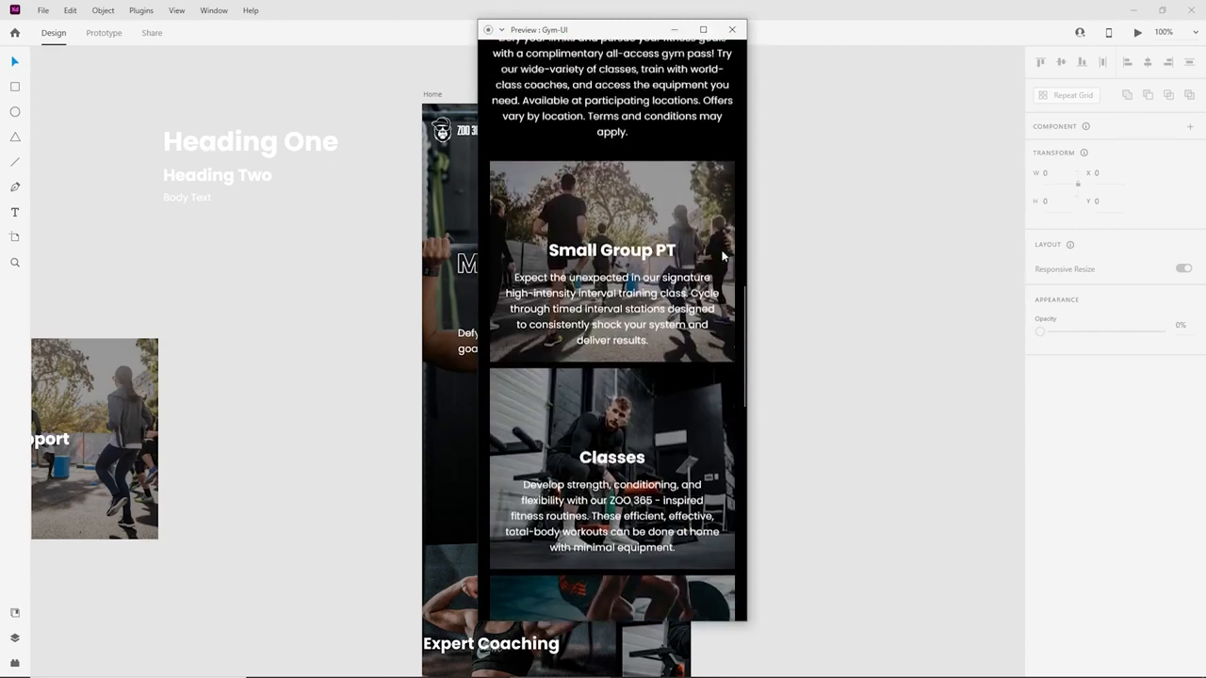
{"action": "scroll", "coordinate": [721, 263], "scroll_direction": "up", "scroll_amount": 2}
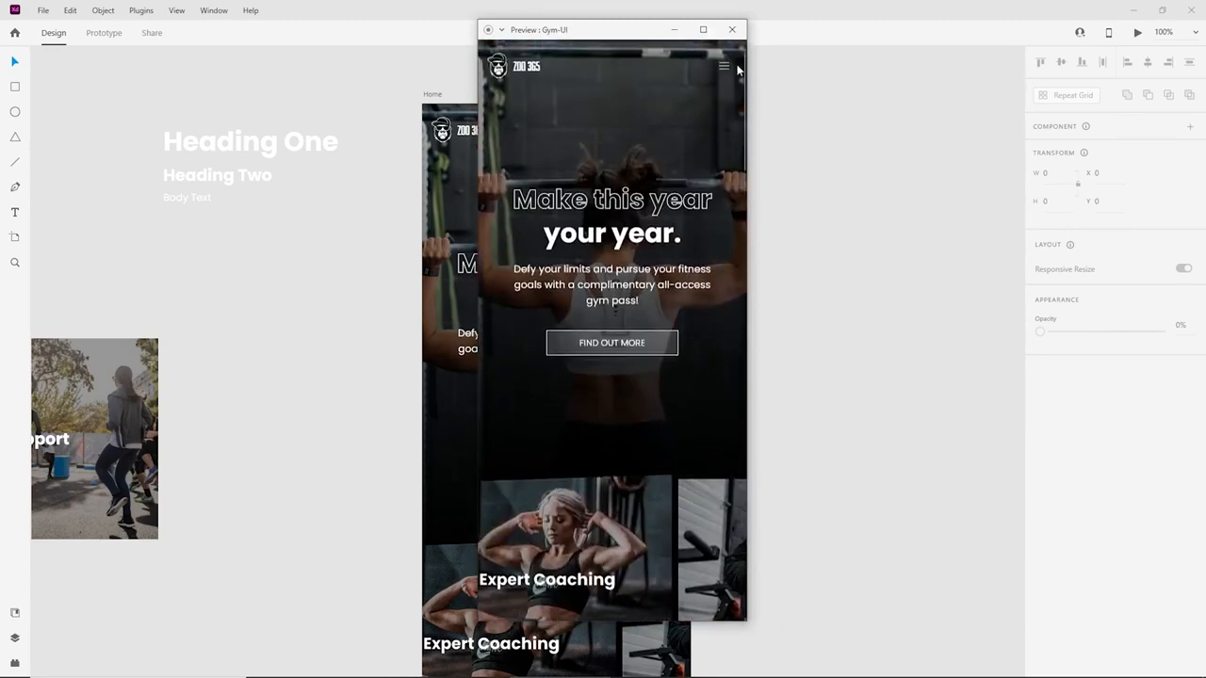
{"action": "left_click", "coordinate": [732, 29]}
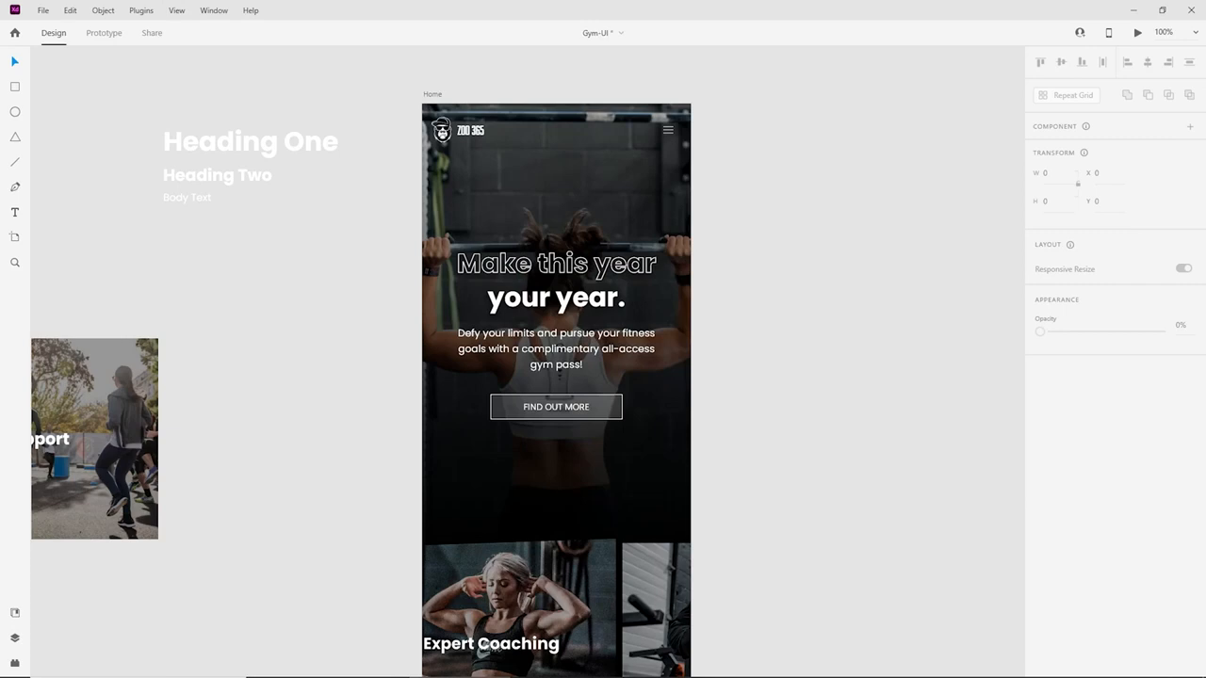
Add an iPad Pro 12.9in artboard beside the Home artboard.
{"action": "key", "text": "ctrl+minus"}
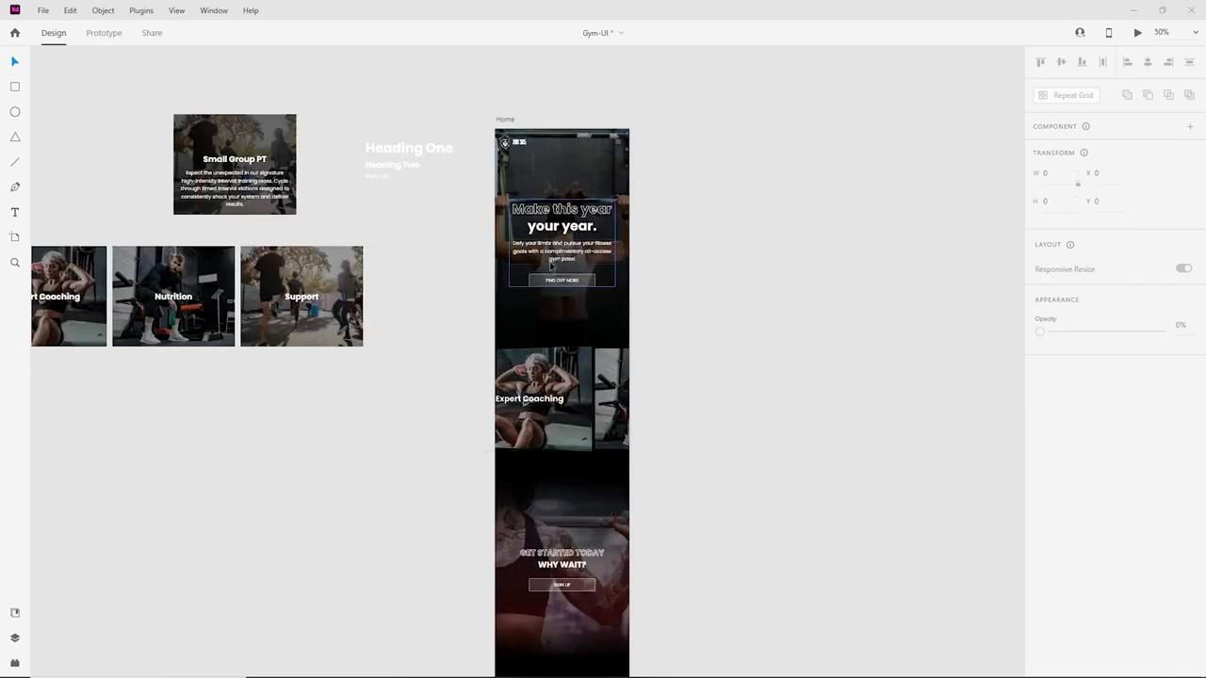
{"action": "scroll", "coordinate": [715, 311], "scroll_direction": "down", "scroll_amount": 2}
{"action": "scroll", "coordinate": [710, 366], "scroll_direction": "up", "scroll_amount": 3}
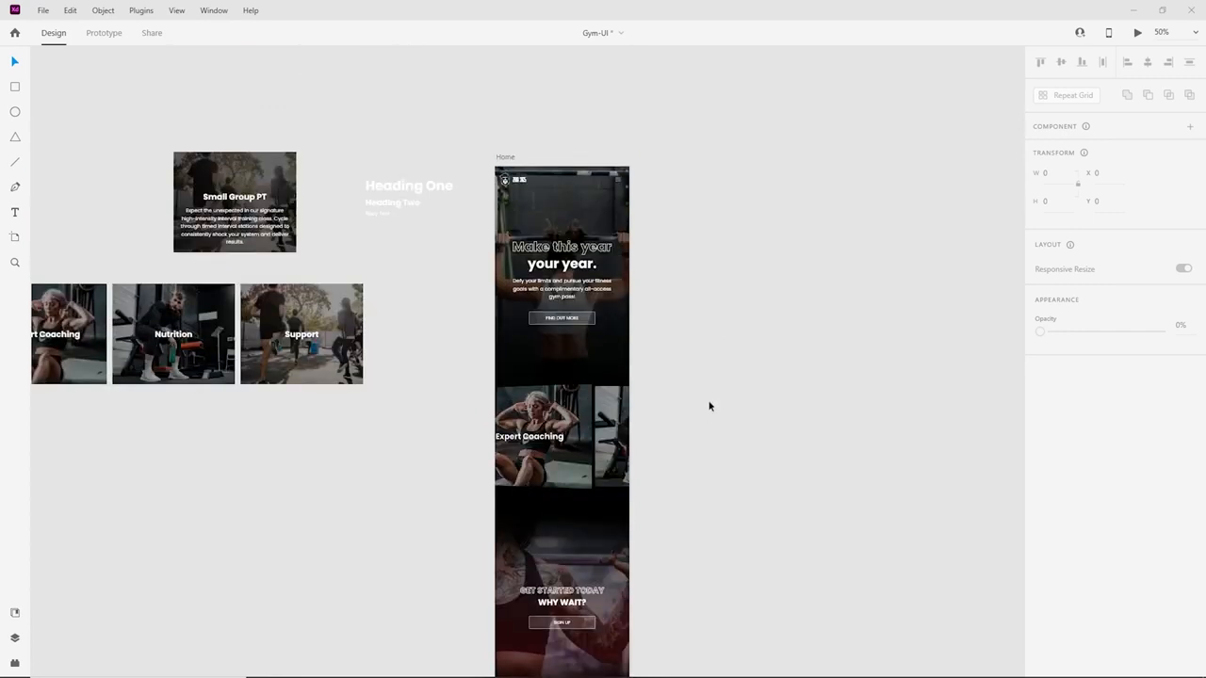
{"action": "left_click", "coordinate": [14, 236]}
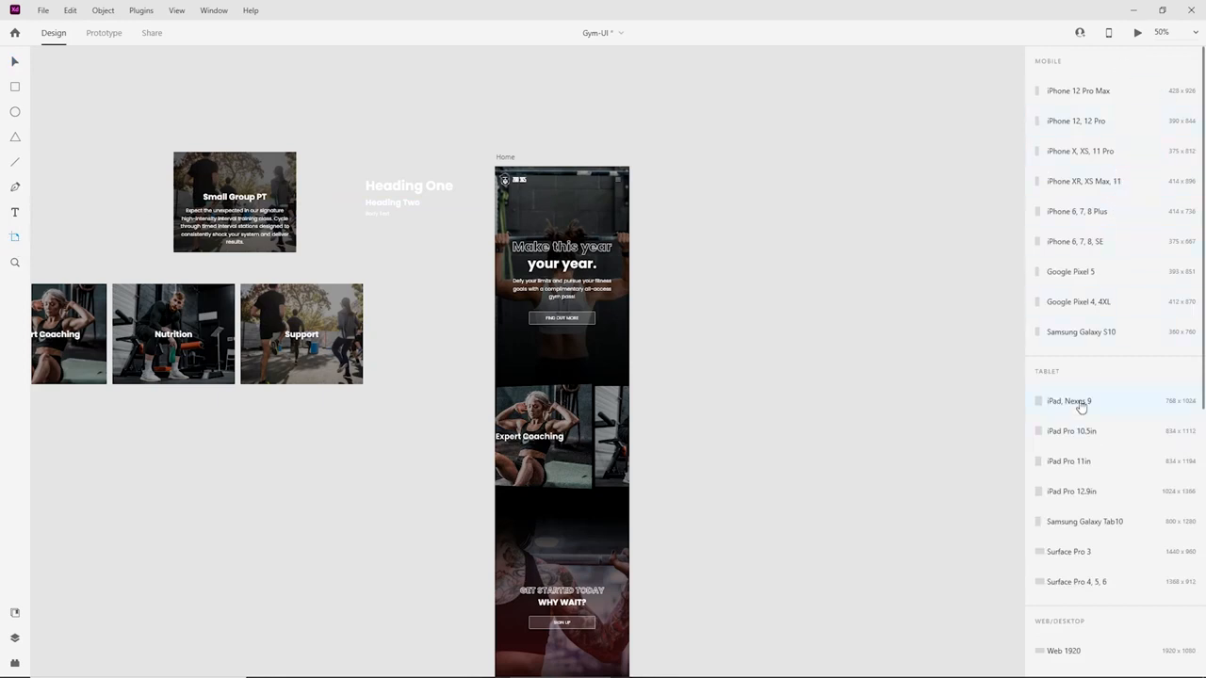
{"action": "scroll", "coordinate": [1069, 452], "scroll_direction": "down", "scroll_amount": 3}
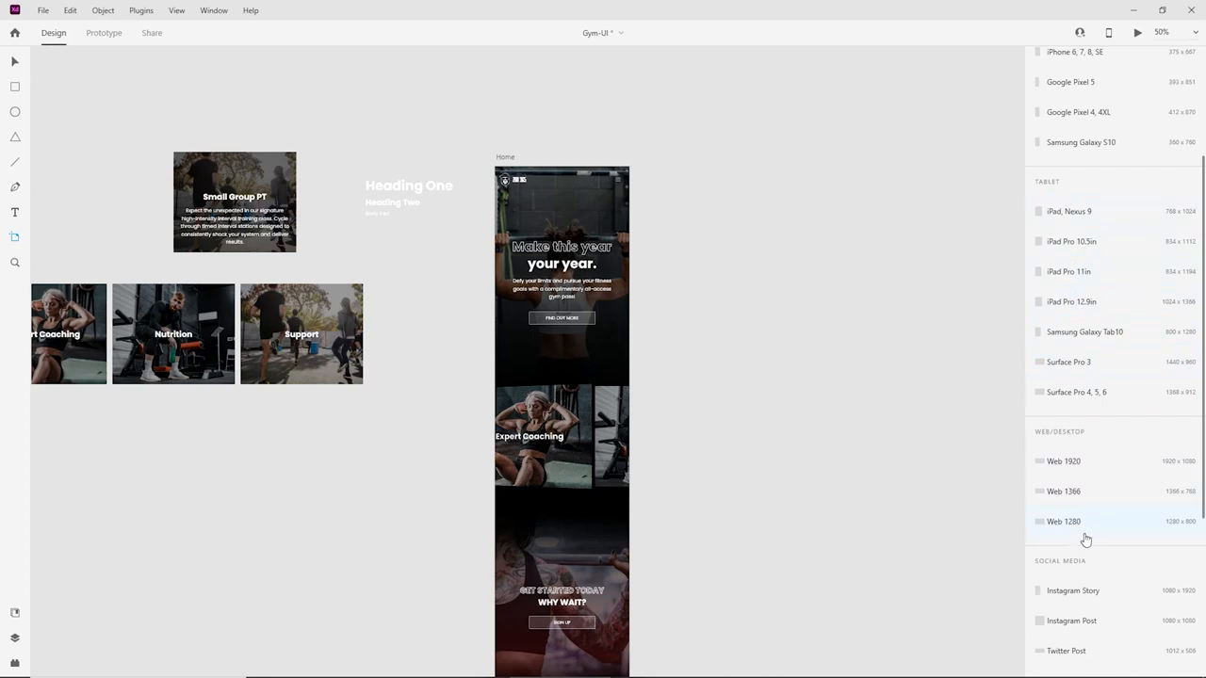
{"action": "scroll", "coordinate": [1083, 537], "scroll_direction": "up", "scroll_amount": 5}
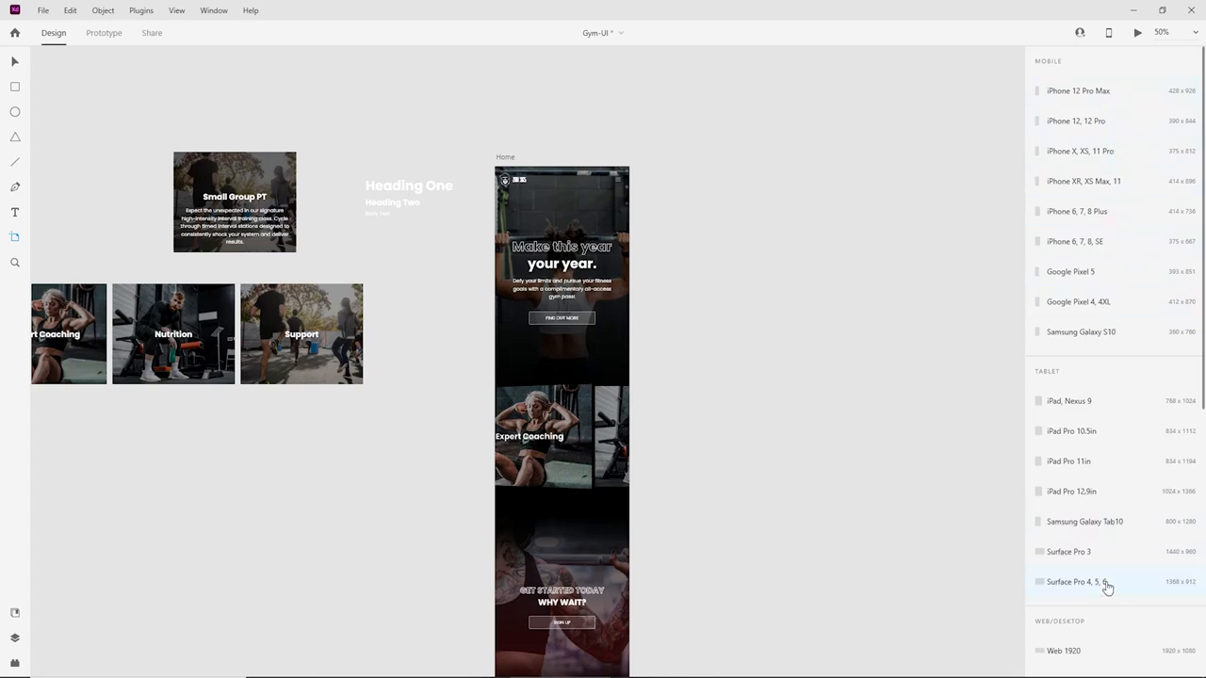
{"action": "scroll", "coordinate": [1108, 588], "scroll_direction": "down", "scroll_amount": 2}
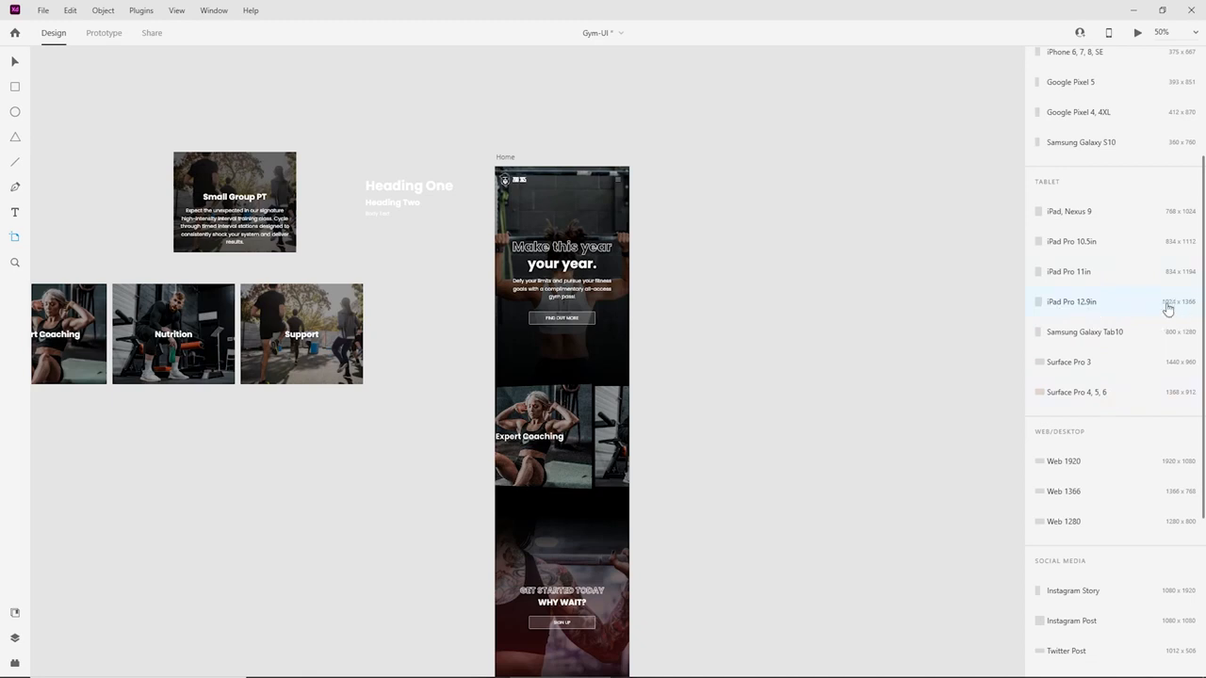
{"action": "left_click", "coordinate": [1107, 303]}
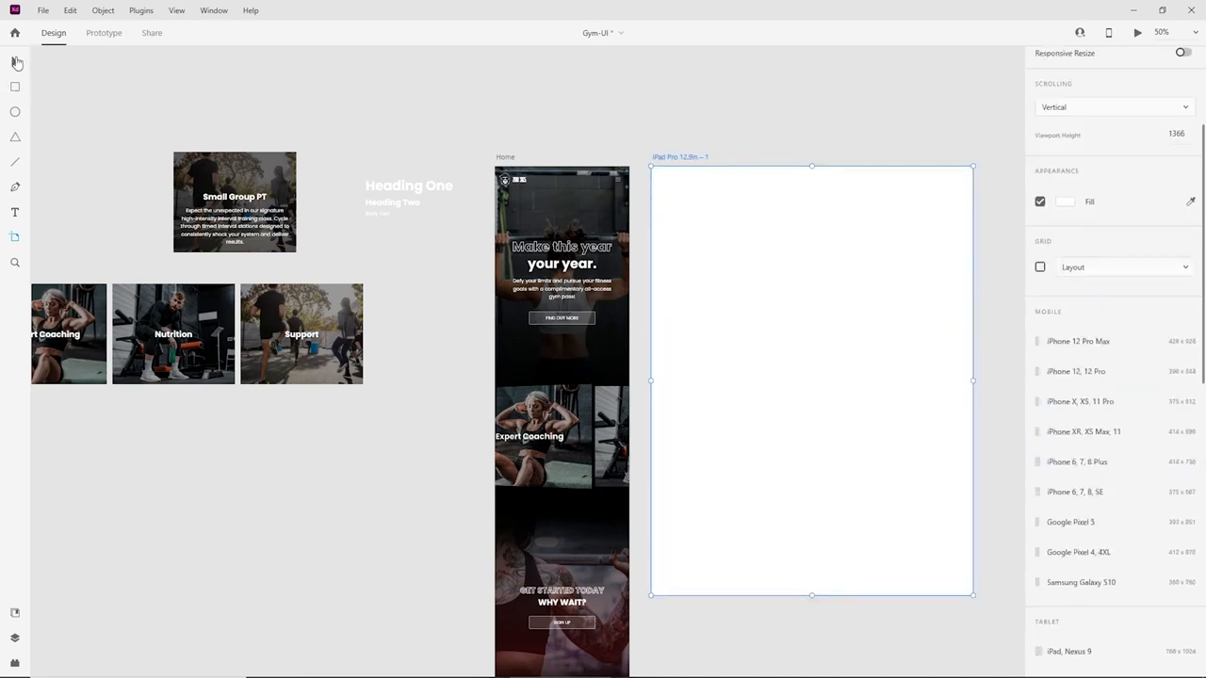
Extend the new iPad artboard downward to a height of about 3860.
{"action": "left_click", "coordinate": [15, 61]}
{"action": "scroll", "coordinate": [649, 245], "scroll_direction": "down", "scroll_amount": 3}
{"action": "scroll", "coordinate": [649, 245], "scroll_direction": "right", "scroll_amount": 4}
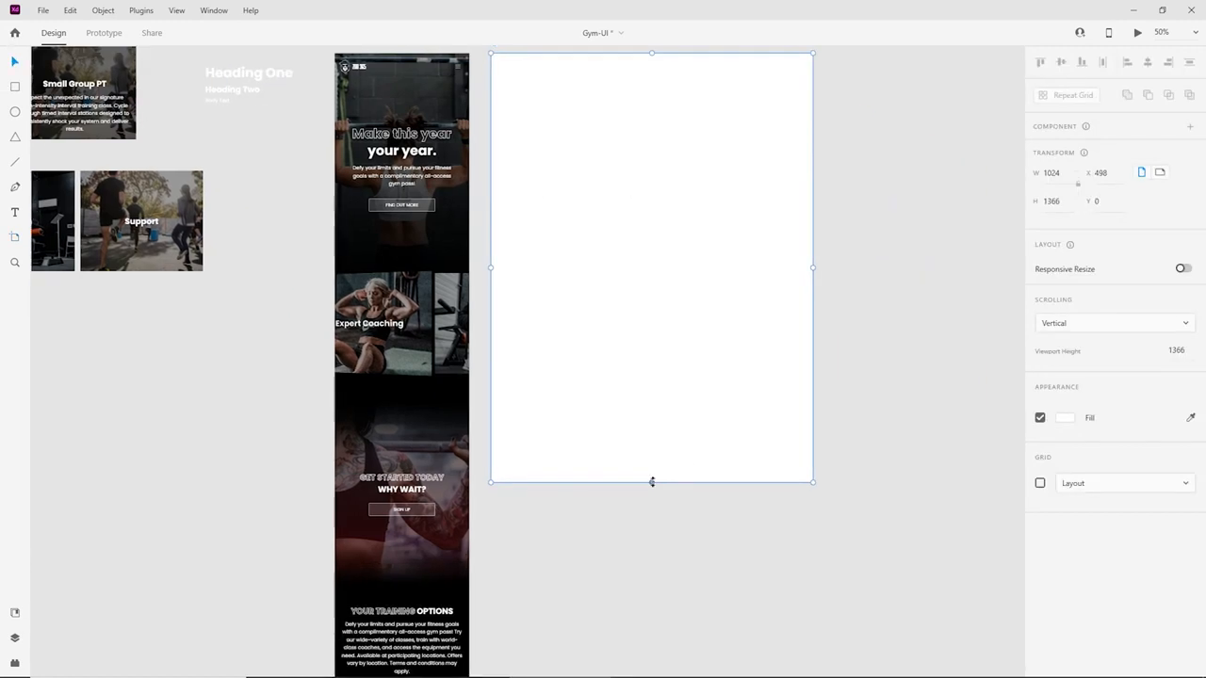
{"action": "left_click_drag", "start_coordinate": [651, 481], "coordinate": [678, 655]}
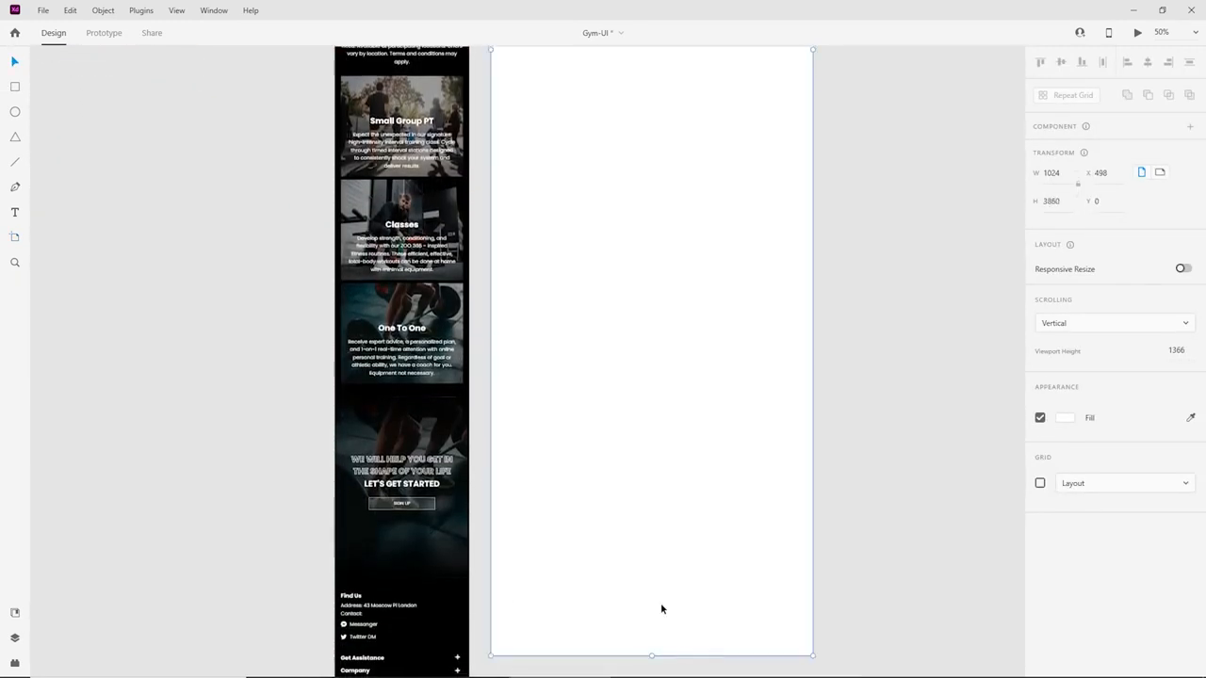
Rename the tablet artboard "Home iPad Pro 12.9in – 1".
{"action": "scroll", "coordinate": [562, 408], "scroll_direction": "up", "scroll_amount": 10}
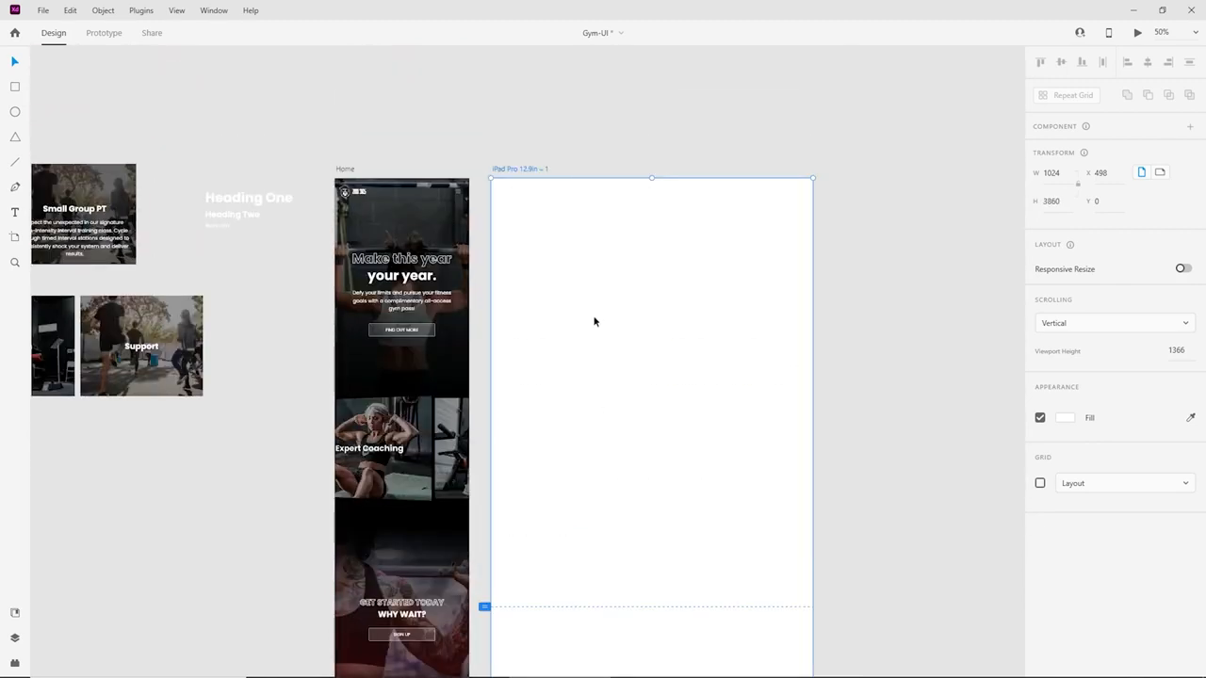
{"action": "double_click", "coordinate": [518, 169]}
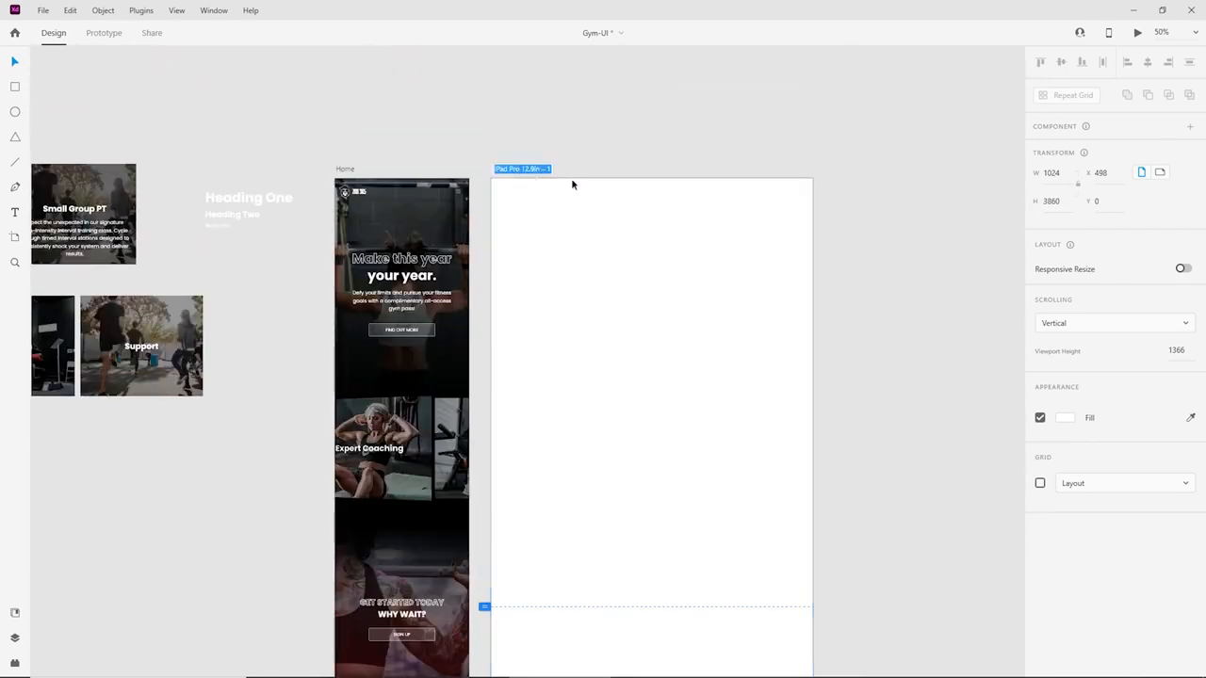
{"action": "key", "text": "Home"}
{"action": "type", "text": "Home"}
{"action": "key", "text": "Return"}
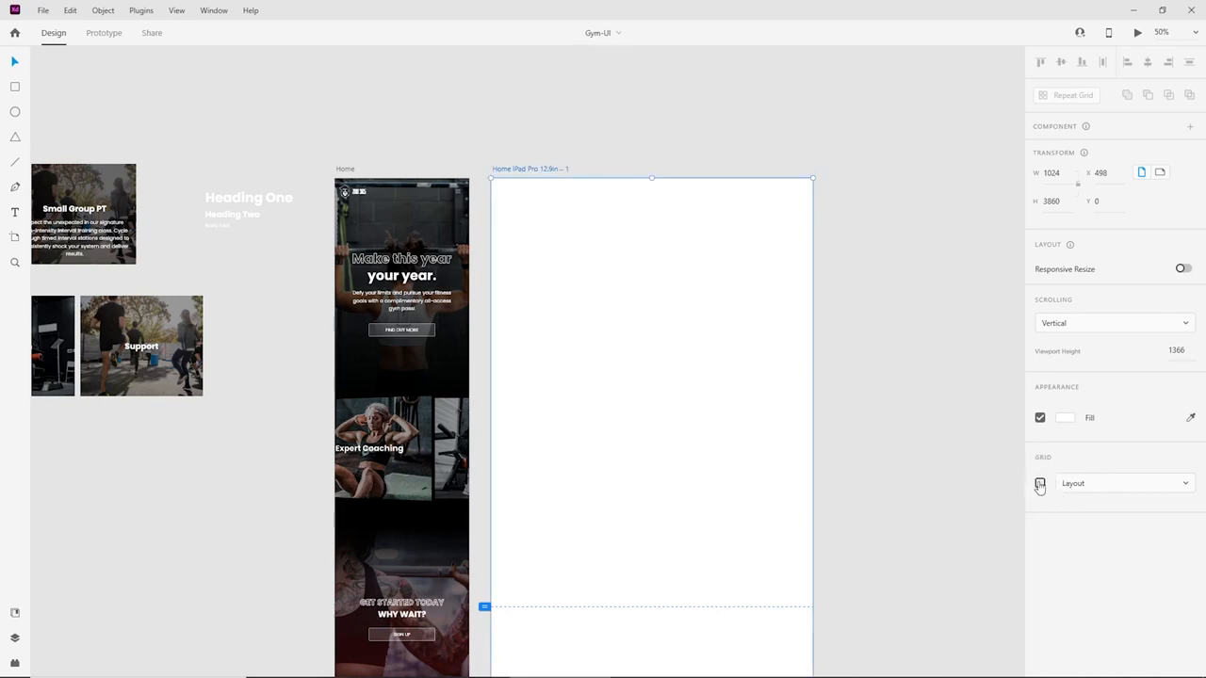
Fill the tablet artboard with black and enable its layout grid.
{"action": "left_click", "coordinate": [1064, 418]}
{"action": "left_click_drag", "start_coordinate": [931, 408], "coordinate": [876, 457]}
{"action": "left_click", "coordinate": [1040, 483]}
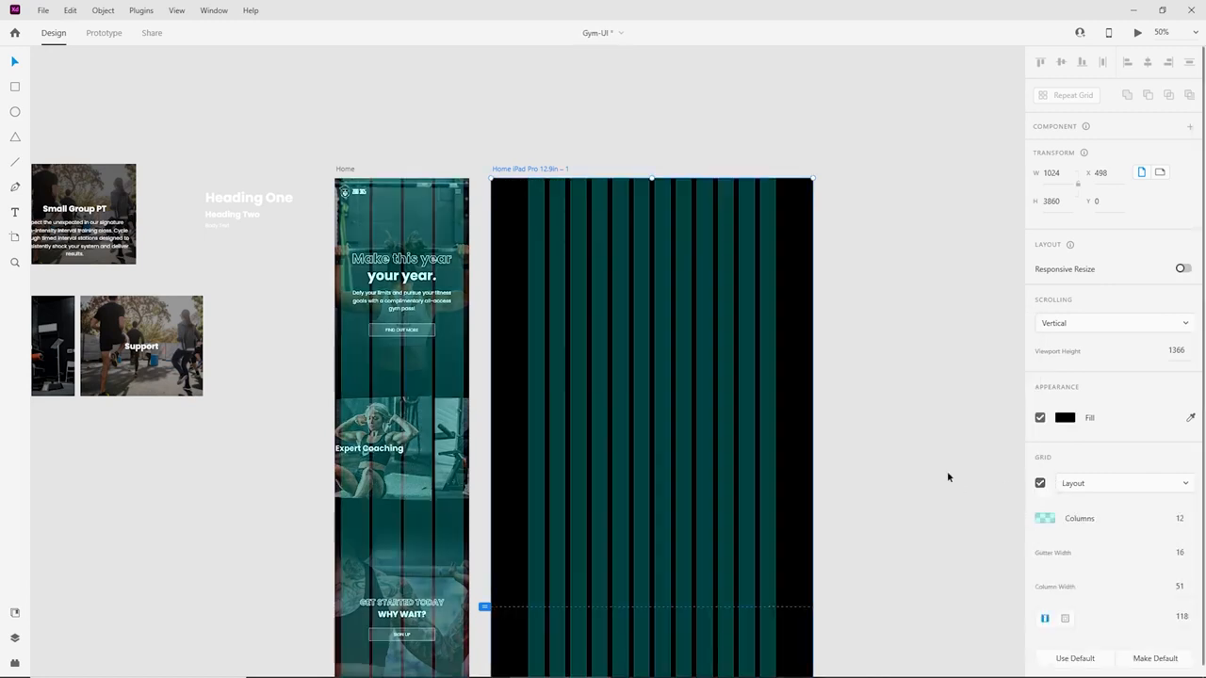
{"action": "left_click", "coordinate": [663, 435]}
{"action": "scroll", "coordinate": [761, 330], "scroll_direction": "up", "scroll_amount": 2}
{"action": "left_click", "coordinate": [761, 330]}
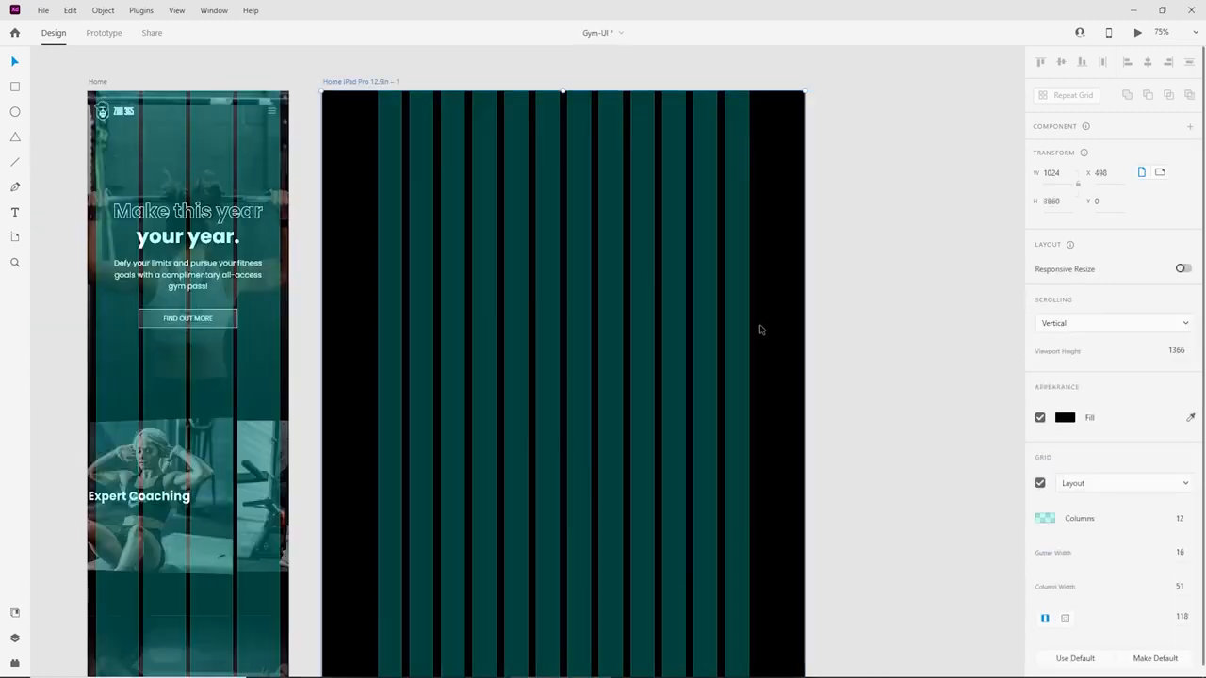
Reduce the side margins of the tablet artboard's 12-column layout grid to 58.
{"action": "scroll", "coordinate": [1097, 538], "scroll_direction": "down", "scroll_amount": 1}
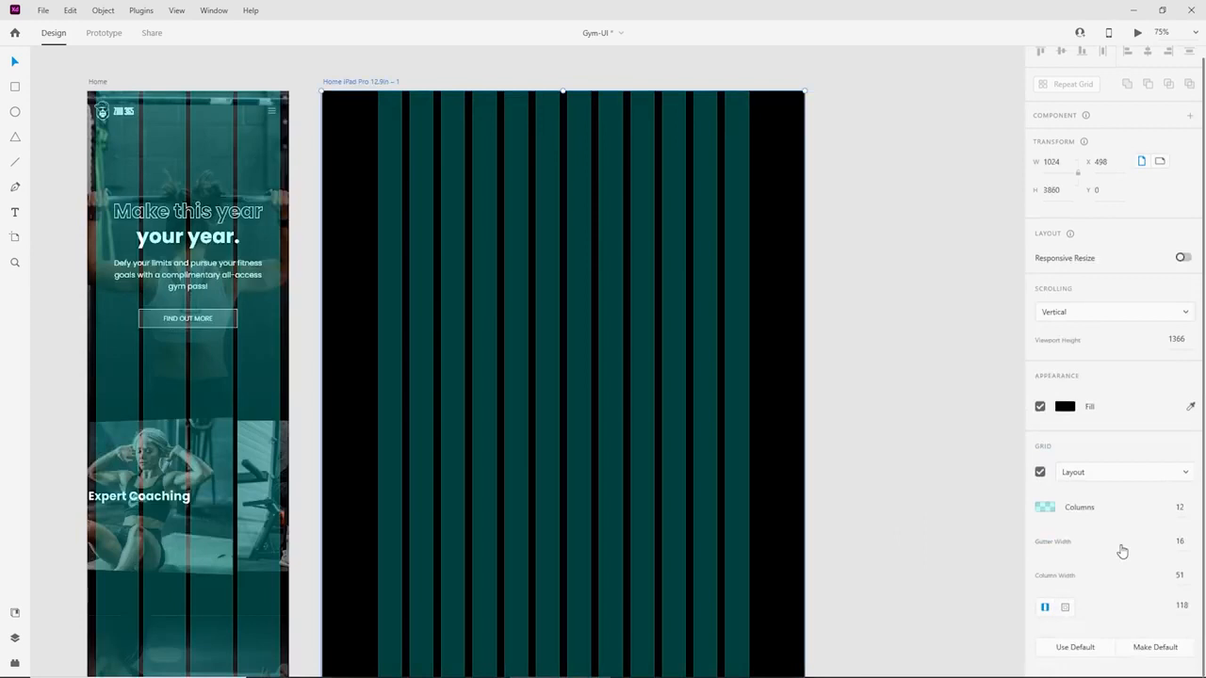
{"action": "left_click", "coordinate": [1182, 604]}
{"action": "key", "text": "Down"}
{"action": "key", "text": "Down"}
{"action": "key", "text": "Down"}
{"action": "key", "text": "Down"}
{"action": "key", "text": "Down"}
{"action": "key", "text": "Down"}
{"action": "key", "text": "Down"}
{"action": "key", "text": "Down"}
{"action": "key", "text": "Down"}
{"action": "key", "text": "Down"}
{"action": "key", "text": "Down"}
{"action": "key", "text": "Down"}
{"action": "key", "text": "Down"}
{"action": "key", "text": "Down"}
{"action": "key", "text": "Down"}
{"action": "key", "text": "Down"}
{"action": "key", "text": "Down"}
{"action": "key", "text": "Down"}
{"action": "key", "text": "Down"}
{"action": "key", "text": "Down"}
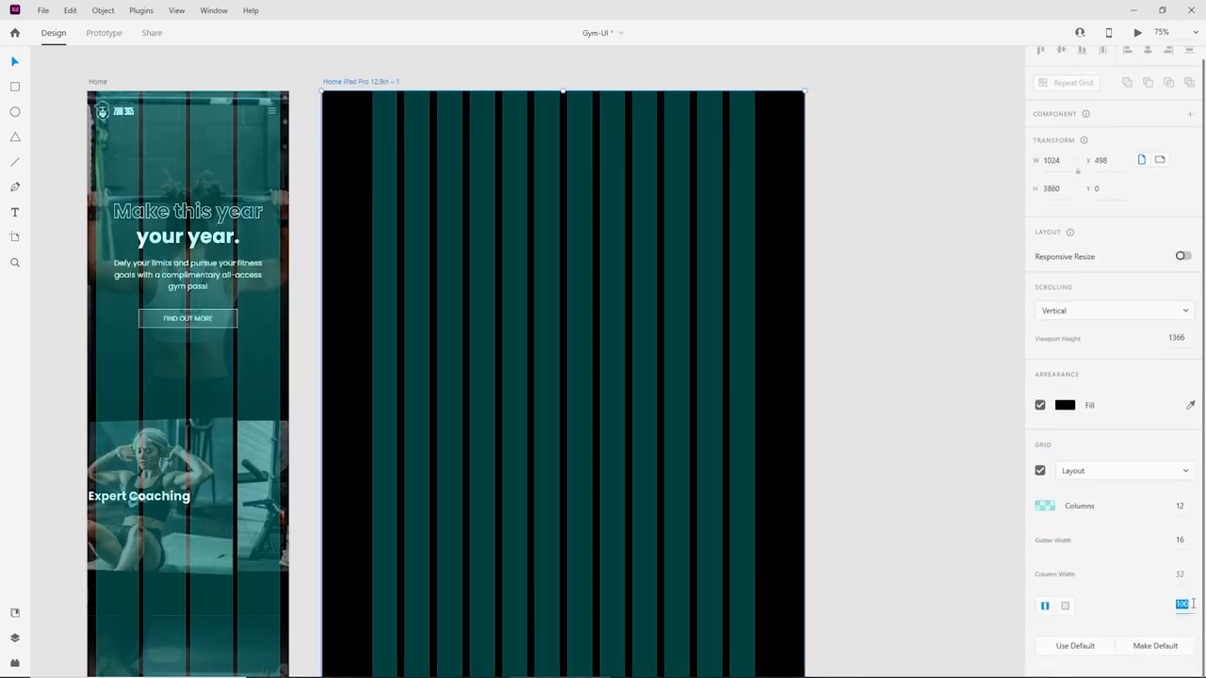
{"action": "key", "text": "Down"}
{"action": "key", "text": "Down"}
{"action": "key", "text": "Down"}
{"action": "key", "text": "Down"}
{"action": "key", "text": "Down"}
{"action": "key", "text": "Down"}
{"action": "key", "text": "Down"}
{"action": "key", "text": "Down"}
{"action": "key", "text": "Down"}
{"action": "key", "text": "Down"}
{"action": "key", "text": "Down"}
{"action": "key", "text": "Down"}
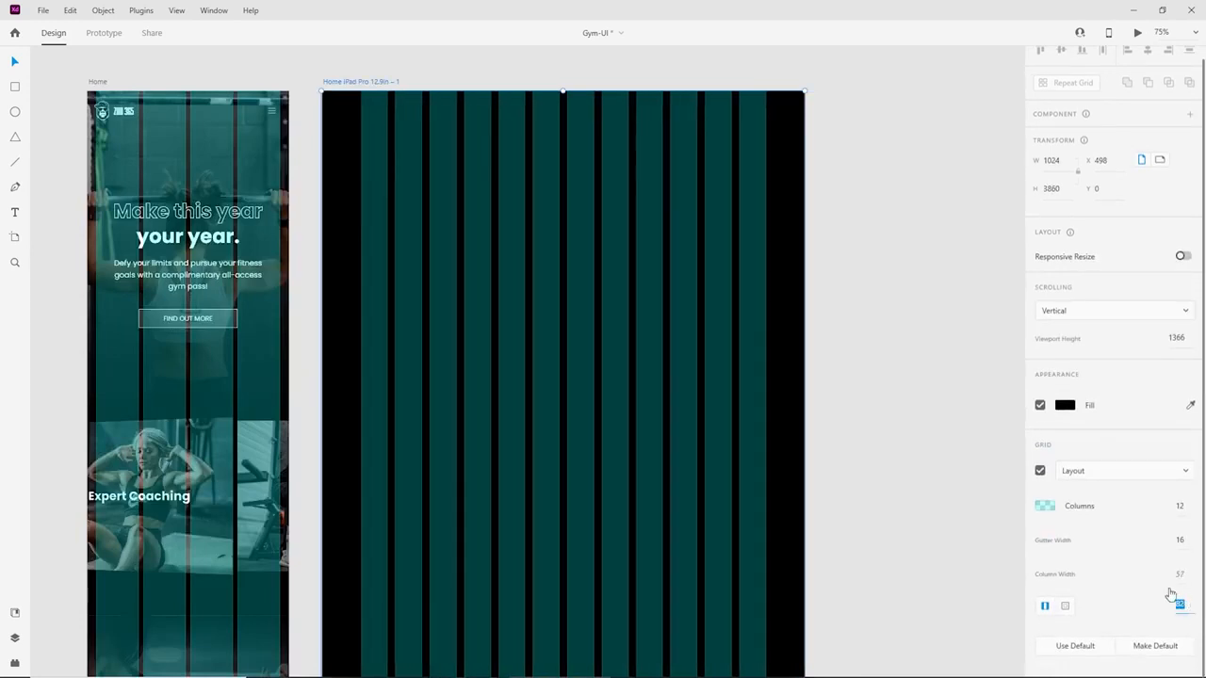
{"action": "key", "text": "Down"}
{"action": "key", "text": "Down"}
{"action": "key", "text": "Down"}
{"action": "key", "text": "Down"}
{"action": "key", "text": "Down"}
{"action": "key", "text": "Down"}
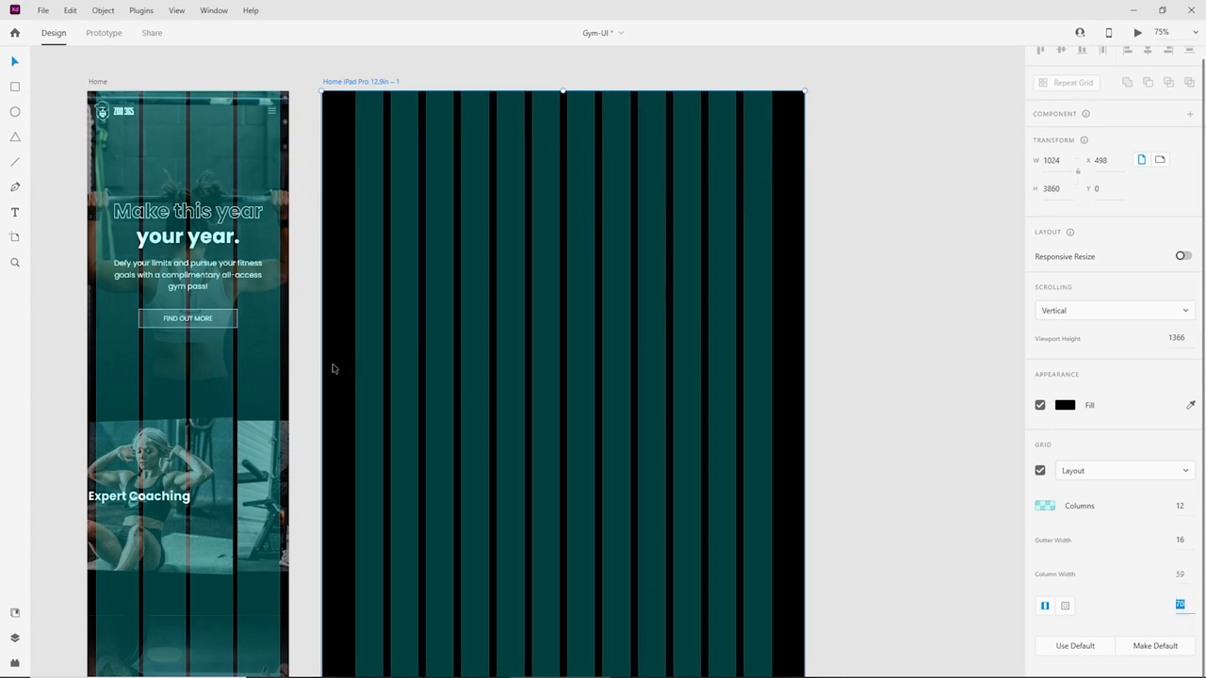
{"action": "key", "text": "Down"}
{"action": "key", "text": "Down"}
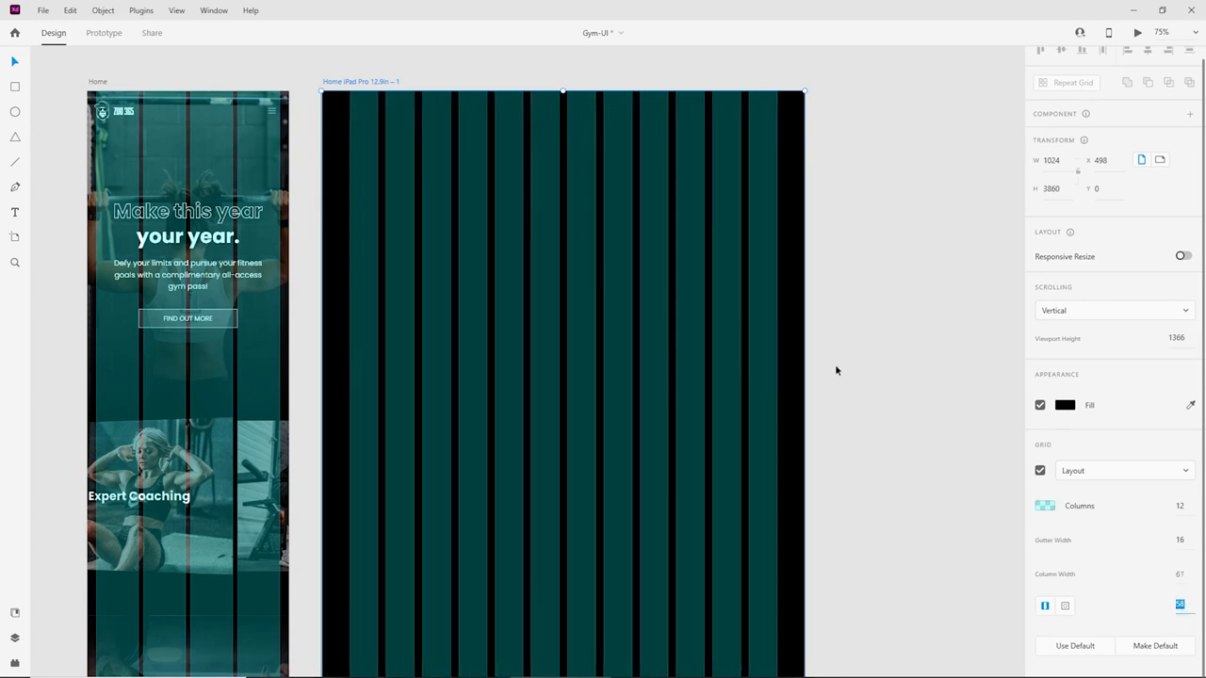
{"action": "left_click", "coordinate": [849, 377]}
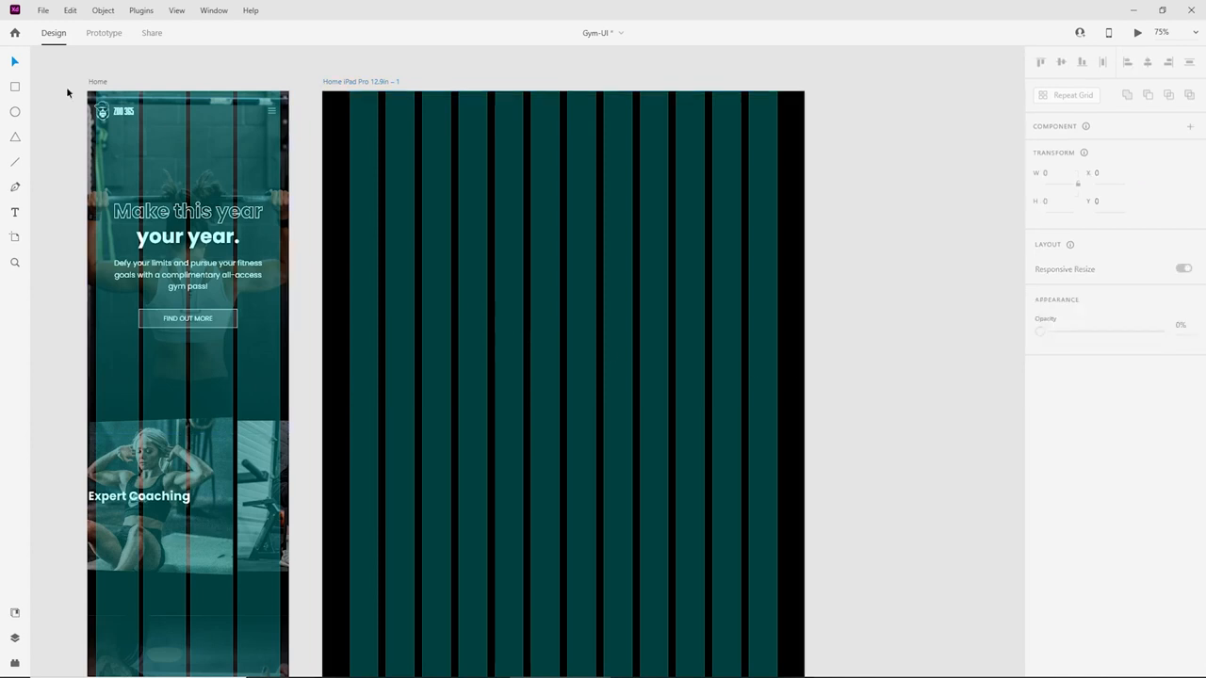
Copy the hero section with its header from the Home artboard to the upper corner of the tablet artboard.
{"action": "left_click_drag", "start_coordinate": [67, 89], "coordinate": [301, 387]}
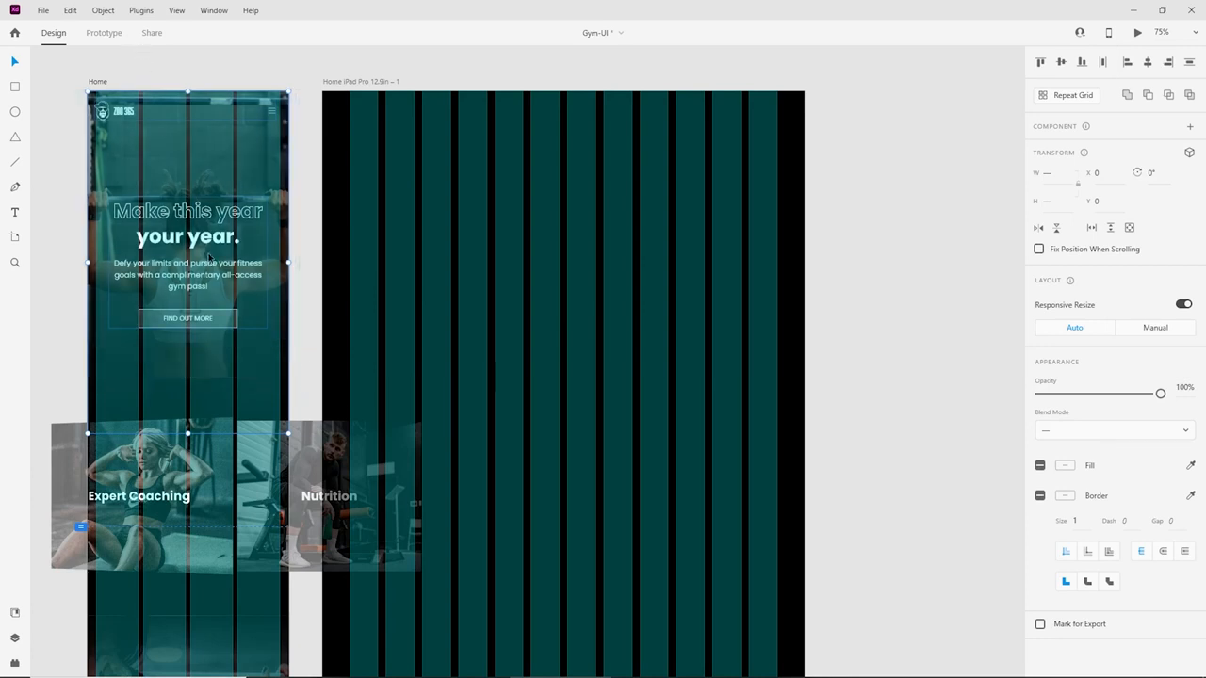
{"action": "left_click_drag", "start_coordinate": [209, 256], "coordinate": [448, 214]}
{"action": "scroll", "coordinate": [449, 214], "scroll_direction": "up", "scroll_amount": 2}
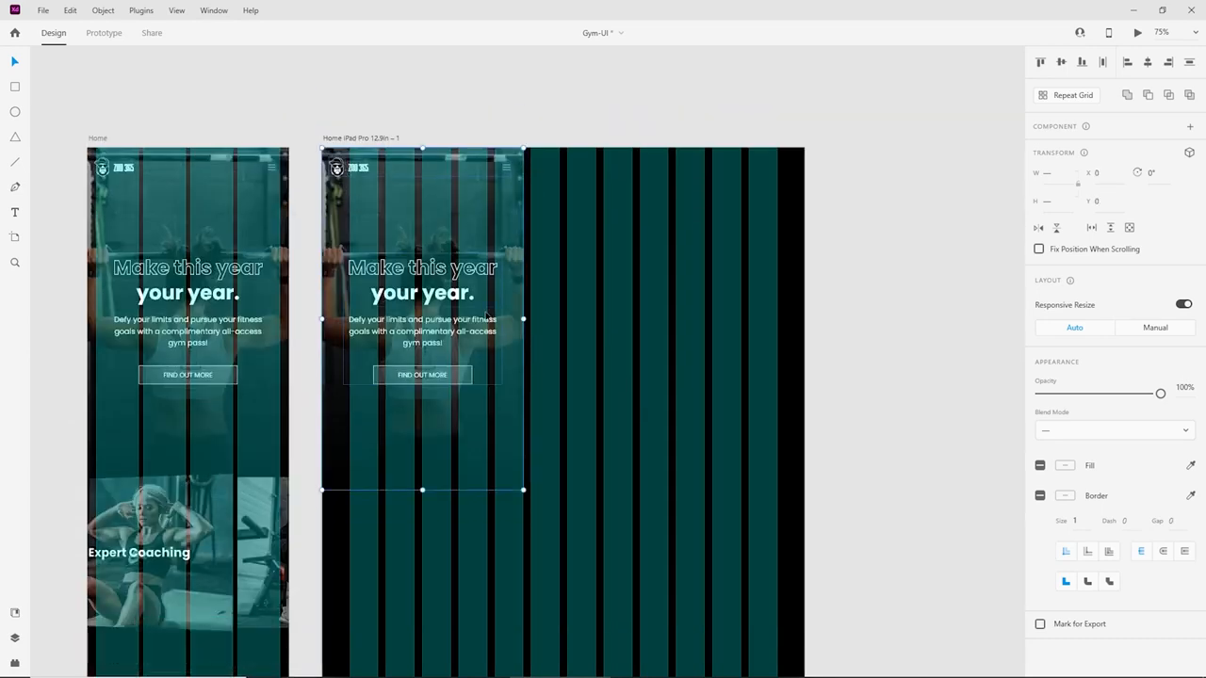
Stretch the copied hero section across the tablet artboard's full width.
{"action": "left_click_drag", "start_coordinate": [522, 319], "coordinate": [802, 303]}
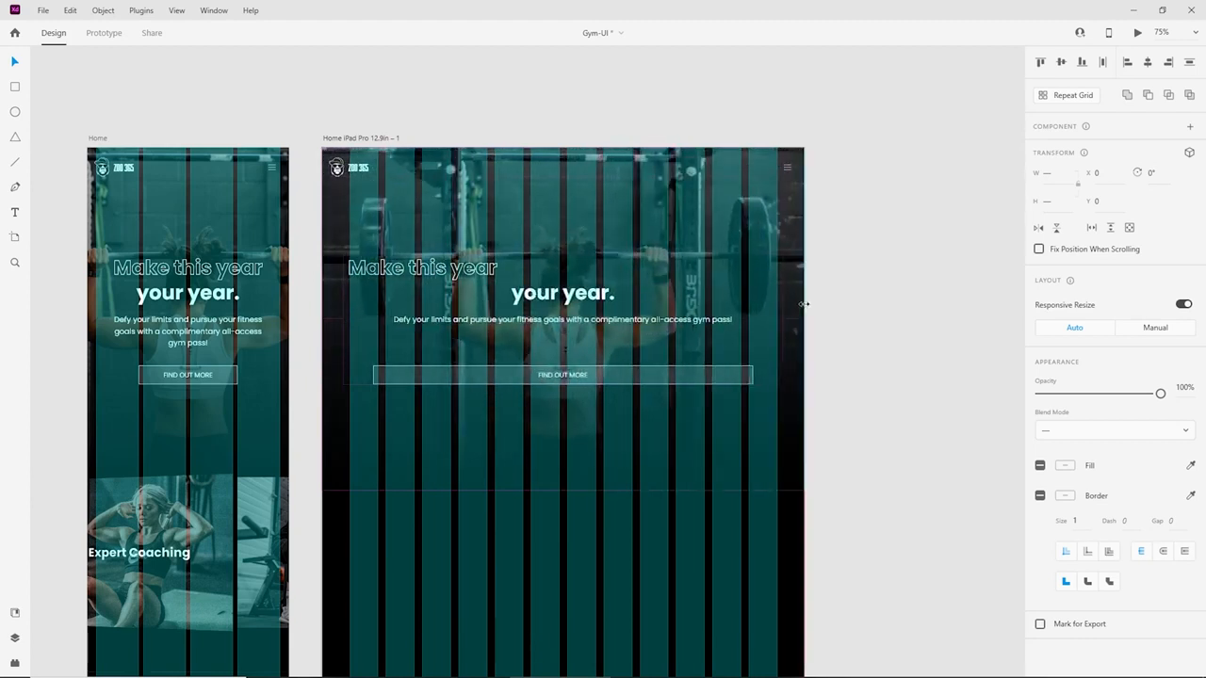
{"action": "left_click_drag", "start_coordinate": [802, 304], "coordinate": [803, 305]}
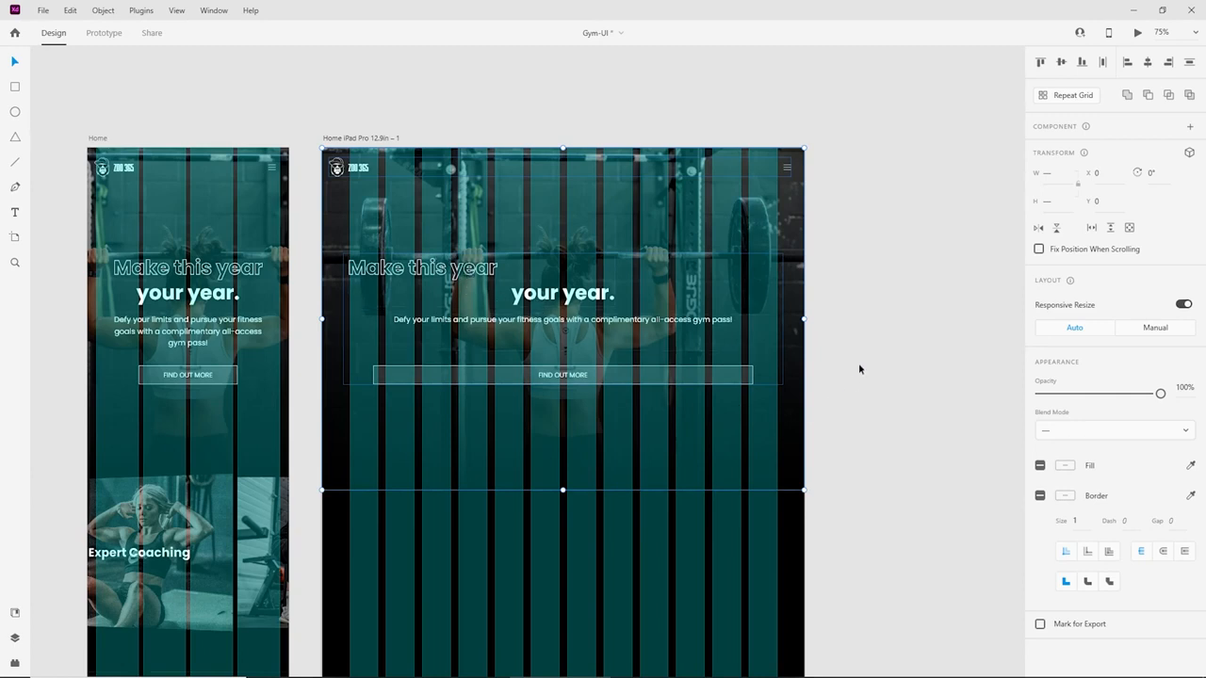
{"action": "left_click", "coordinate": [867, 331]}
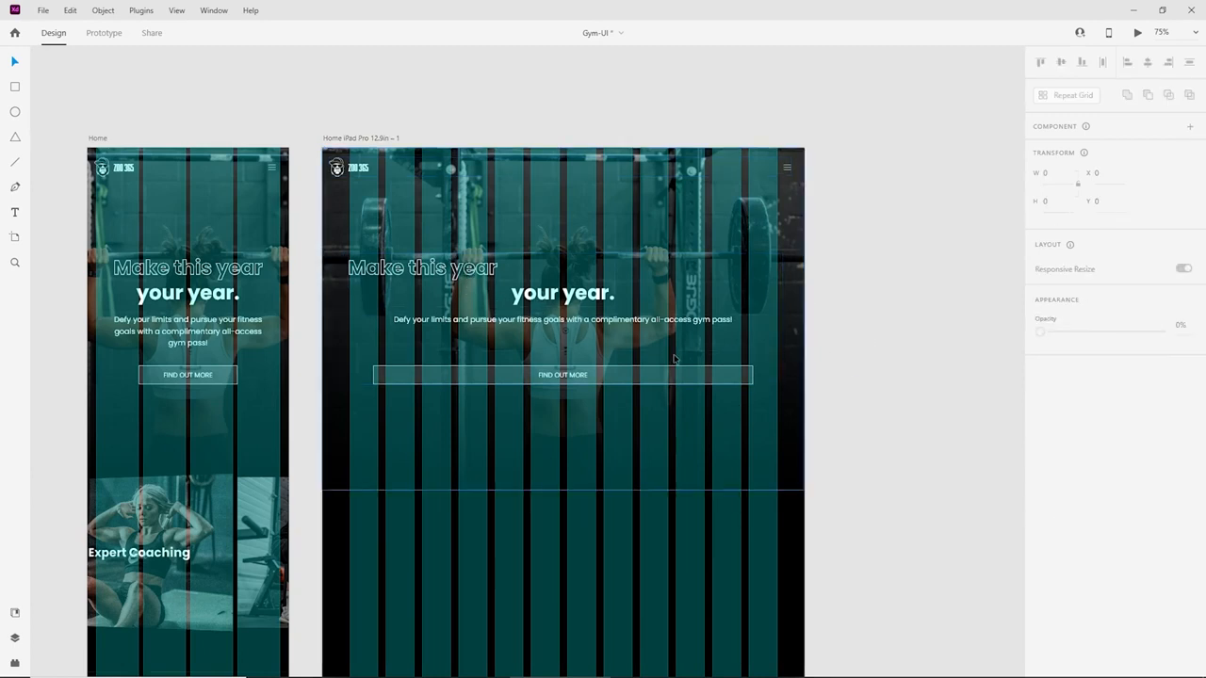
Move the Zoo 365 logo in the tablet header to X 54, beside the first grid column's outer edge.
{"action": "key", "text": "ctrl+plus"}
{"action": "left_click_drag", "start_coordinate": [567, 305], "coordinate": [629, 406]}
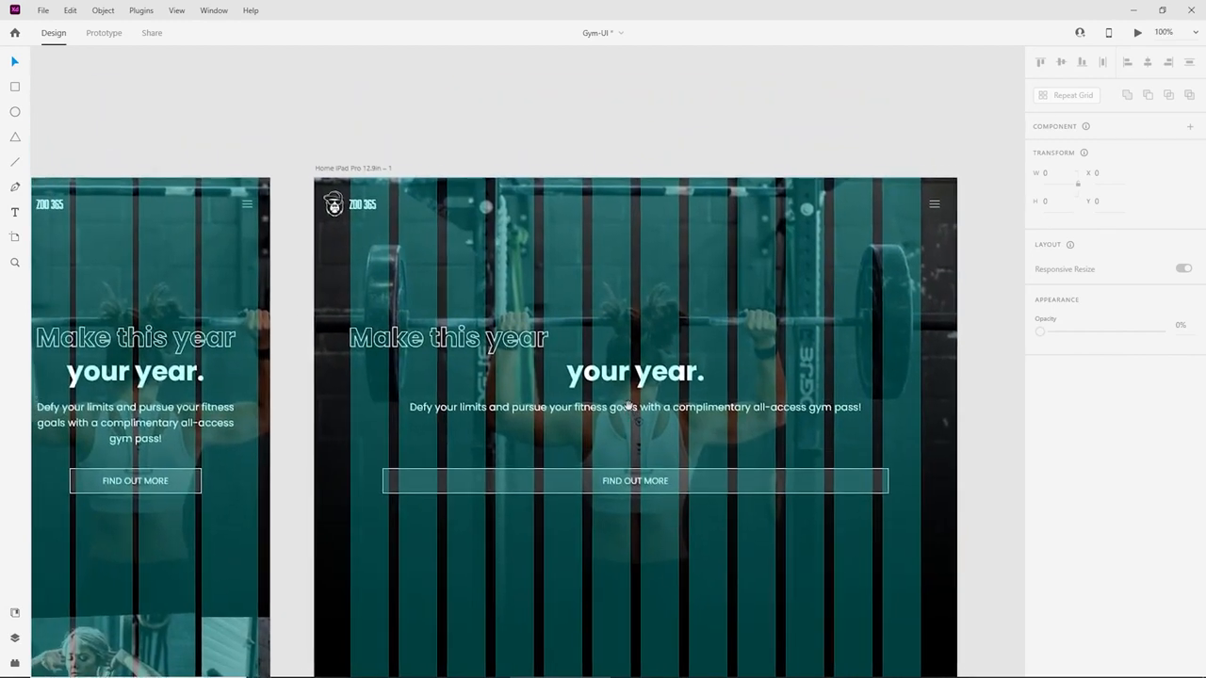
{"action": "key", "text": "ctrl+plus"}
{"action": "left_click", "coordinate": [243, 131]}
{"action": "double_click", "coordinate": [237, 129]}
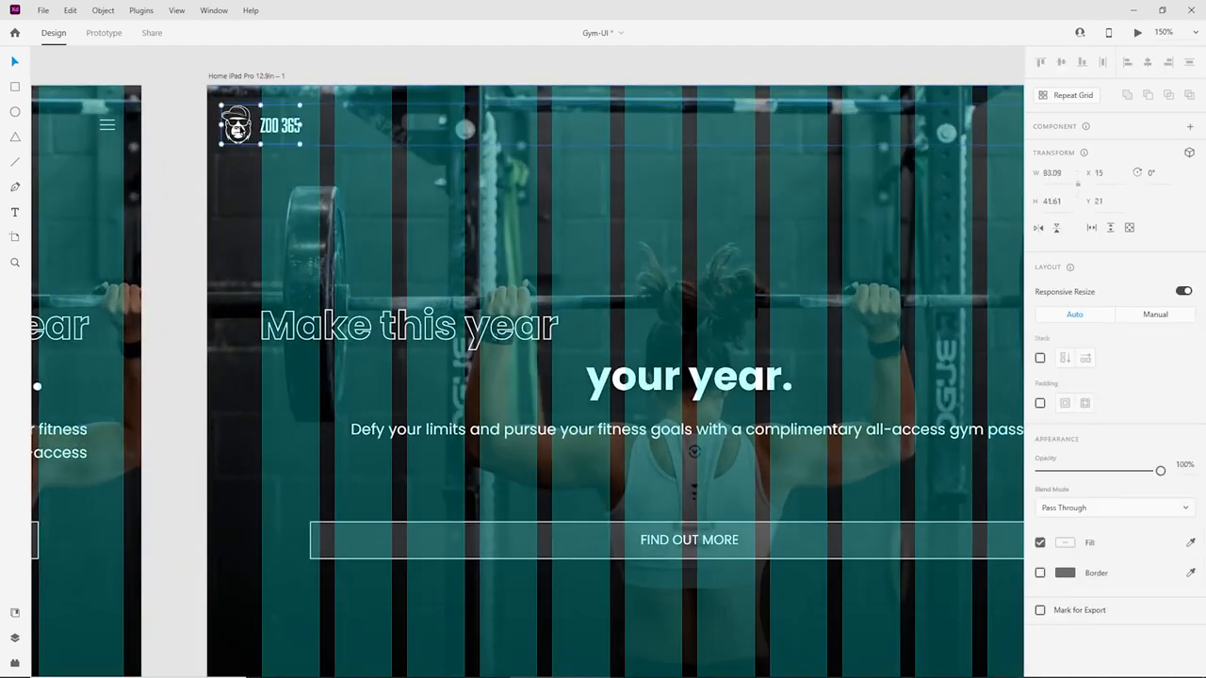
{"action": "left_click_drag", "start_coordinate": [239, 138], "coordinate": [280, 140]}
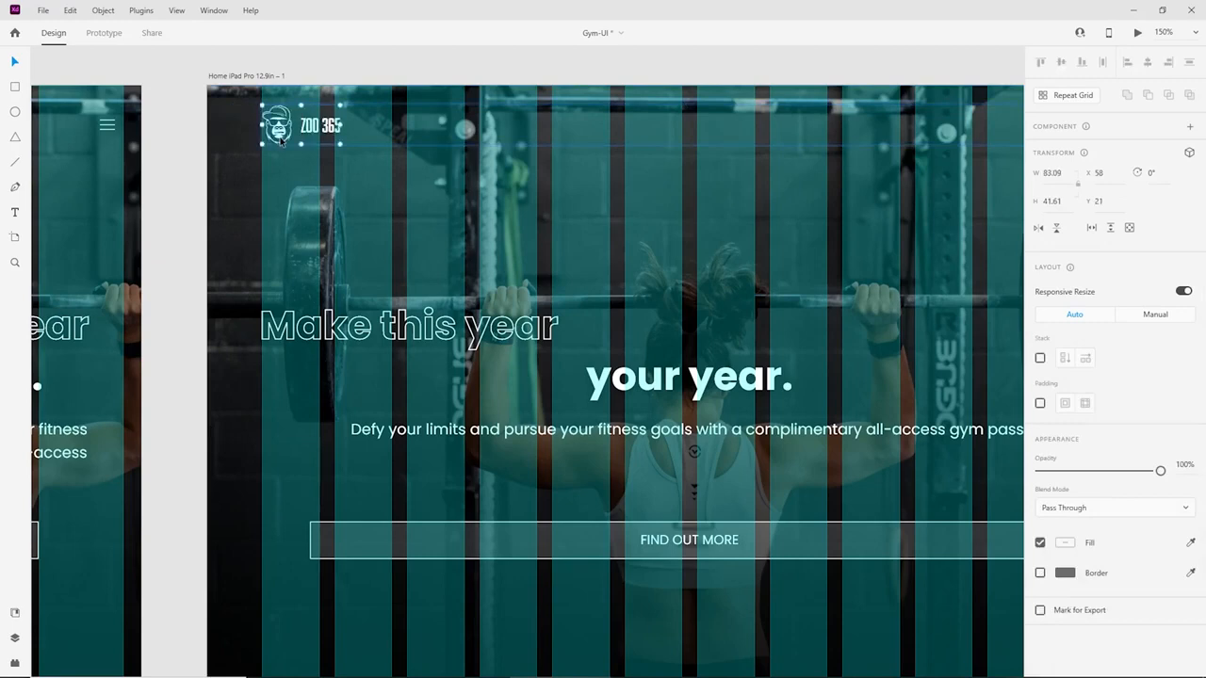
{"action": "key", "text": "Left"}
{"action": "key", "text": "Left"}
{"action": "key", "text": "Left"}
{"action": "key", "text": "Left"}
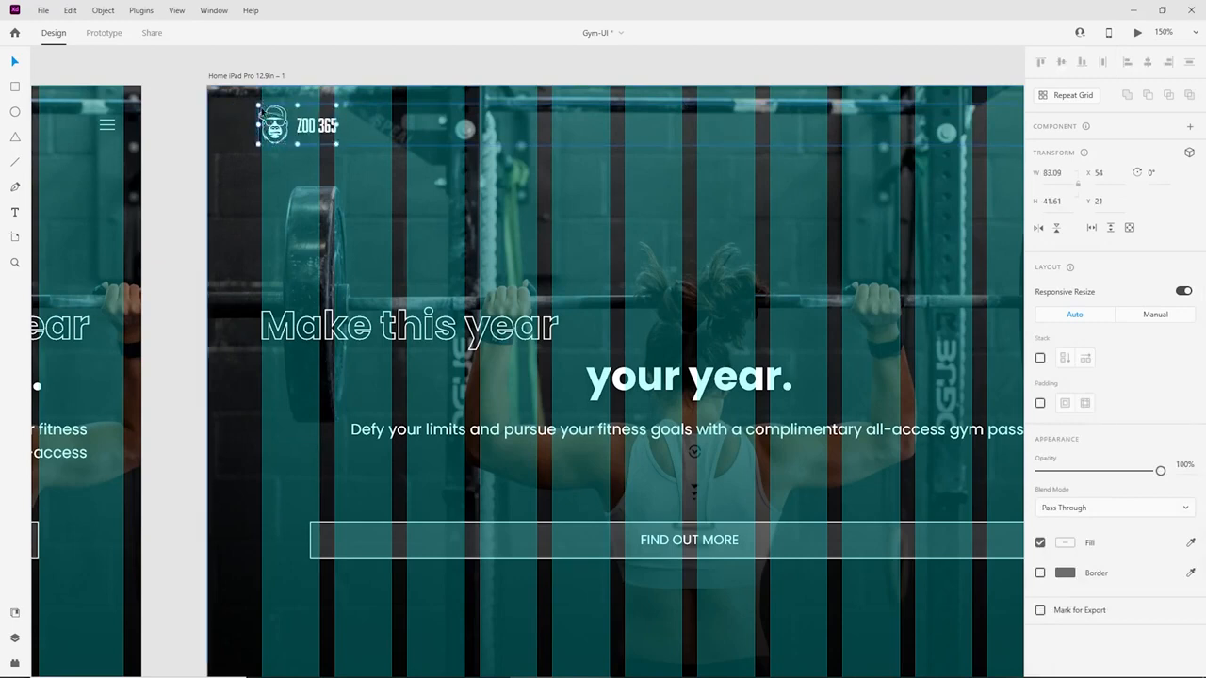
Check the Zoo 365 logo's alignment with the first grid column up close, with and without the layout grid.
{"action": "left_click", "coordinate": [192, 122]}
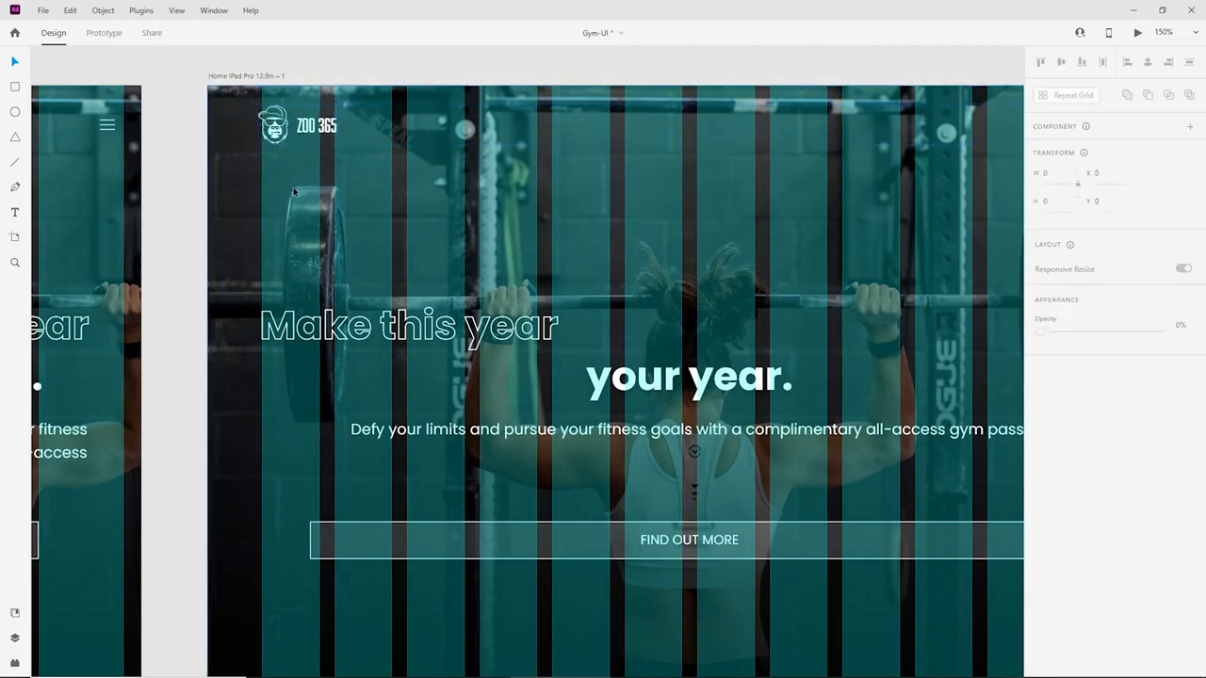
{"action": "key", "text": "ctrl+equal"}
{"action": "left_click_drag", "start_coordinate": [249, 148], "coordinate": [545, 421]}
{"action": "key", "text": "ctrl+shift+apostrophe"}
{"action": "key", "text": "ctrl+shift+apostrophe"}
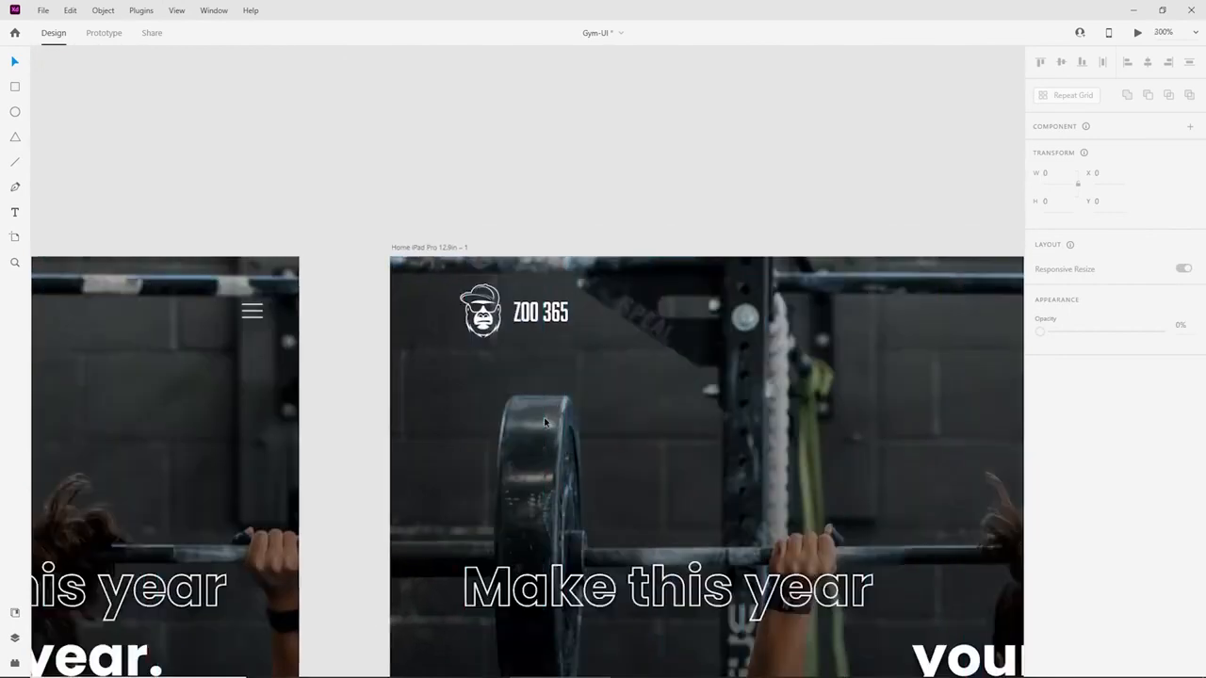
{"action": "scroll", "coordinate": [519, 377], "scroll_direction": "up", "scroll_amount": 5}
{"action": "key", "text": "ctrl+shift+apostrophe"}
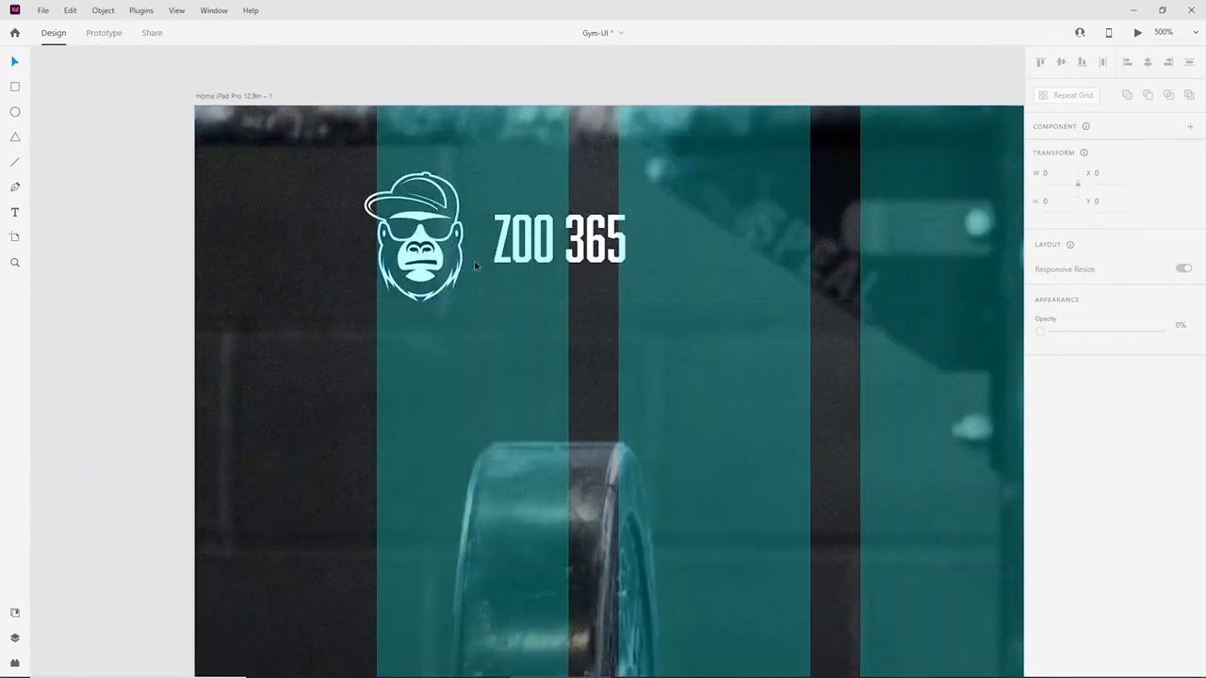
Move the hamburger menu icon in the tablet header inside the last grid column, at X 941.
{"action": "key", "text": "ctrl+minus"}
{"action": "key", "text": "ctrl+minus"}
{"action": "key", "text": "ctrl+minus"}
{"action": "key", "text": "ctrl+minus"}
{"action": "left_click_drag", "start_coordinate": [978, 374], "coordinate": [540, 364]}
{"action": "scroll", "coordinate": [540, 363], "scroll_direction": "up", "scroll_amount": 8}
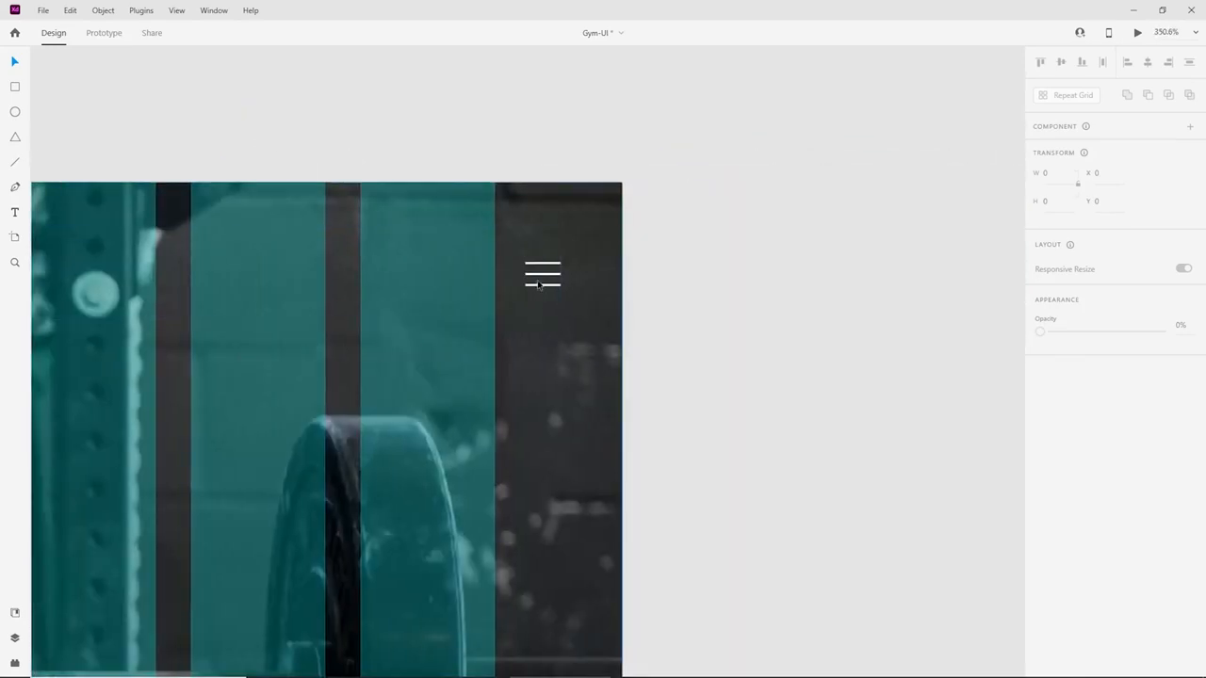
{"action": "left_click_drag", "start_coordinate": [539, 285], "coordinate": [463, 280]}
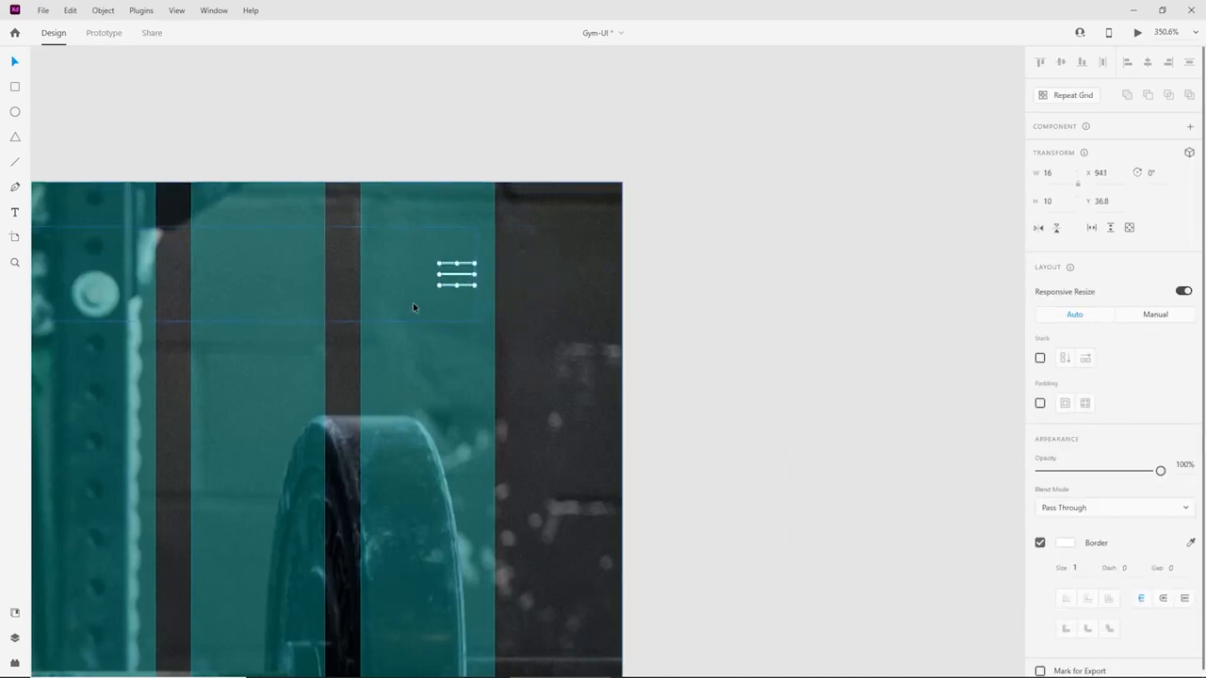
{"action": "left_click", "coordinate": [766, 357]}
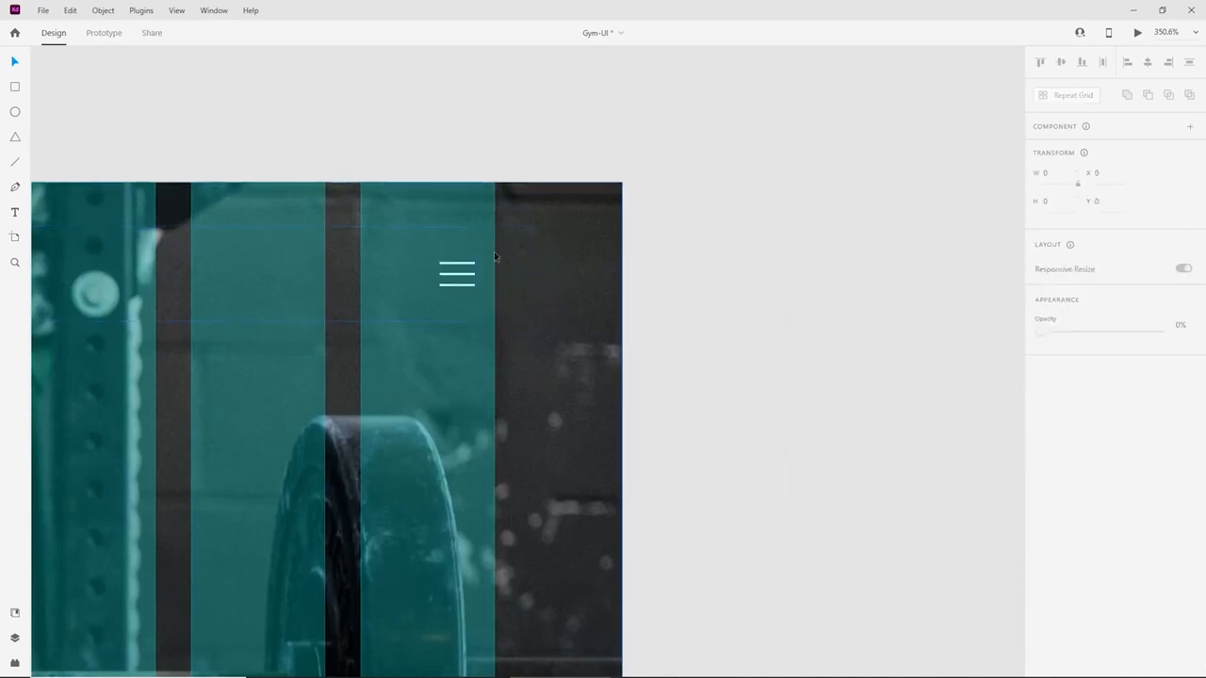
Move the outlined "Make this year" line in the tablet hero to X 448, directly above "your year.".
{"action": "key", "text": "ctrl+minus"}
{"action": "key", "text": "ctrl+minus"}
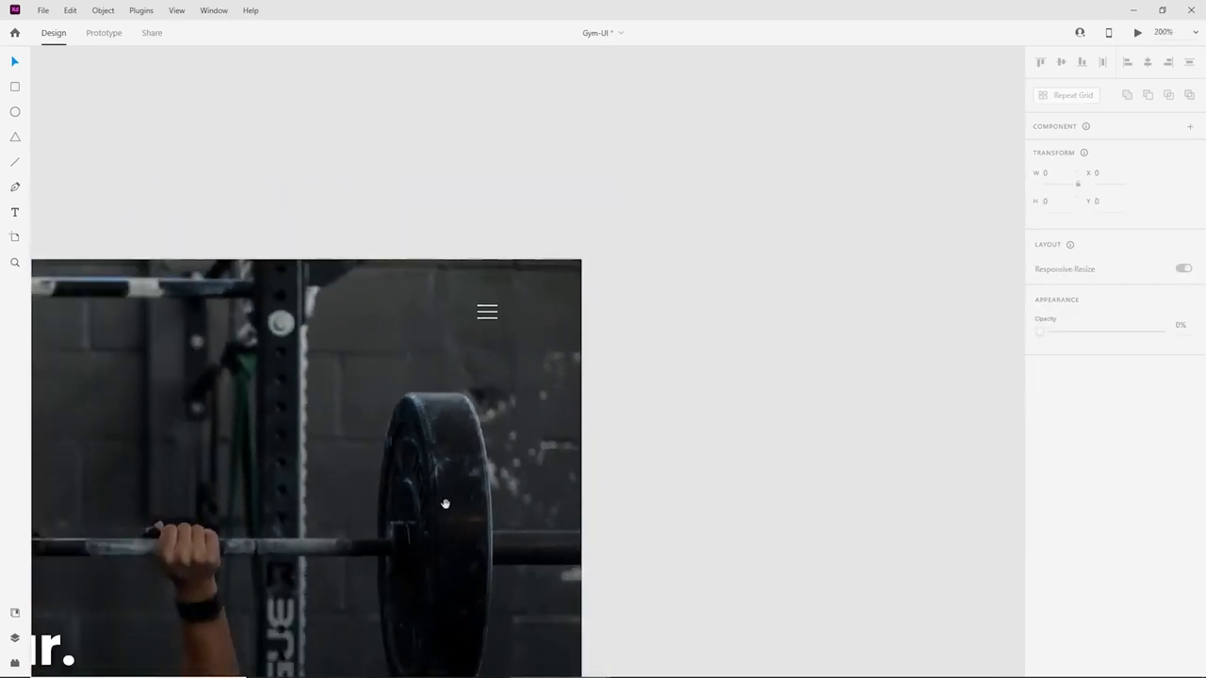
{"action": "left_click_drag", "start_coordinate": [316, 597], "coordinate": [955, 311]}
{"action": "key", "text": "ctrl+minus"}
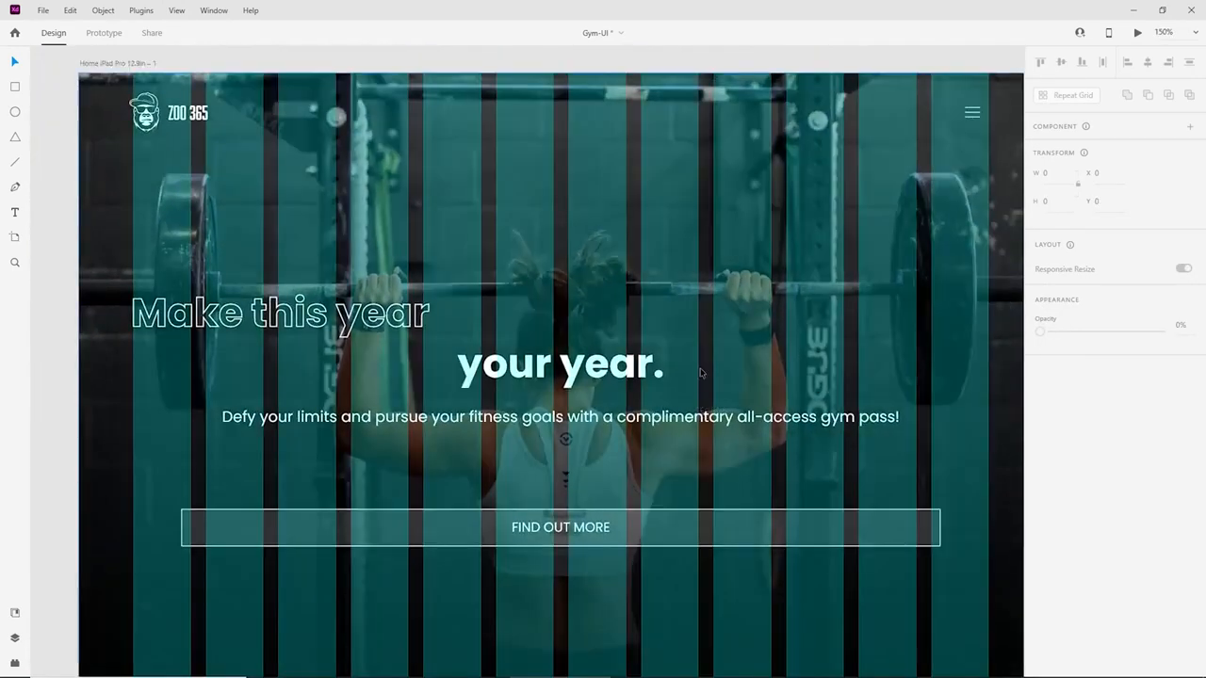
{"action": "left_click", "coordinate": [320, 327]}
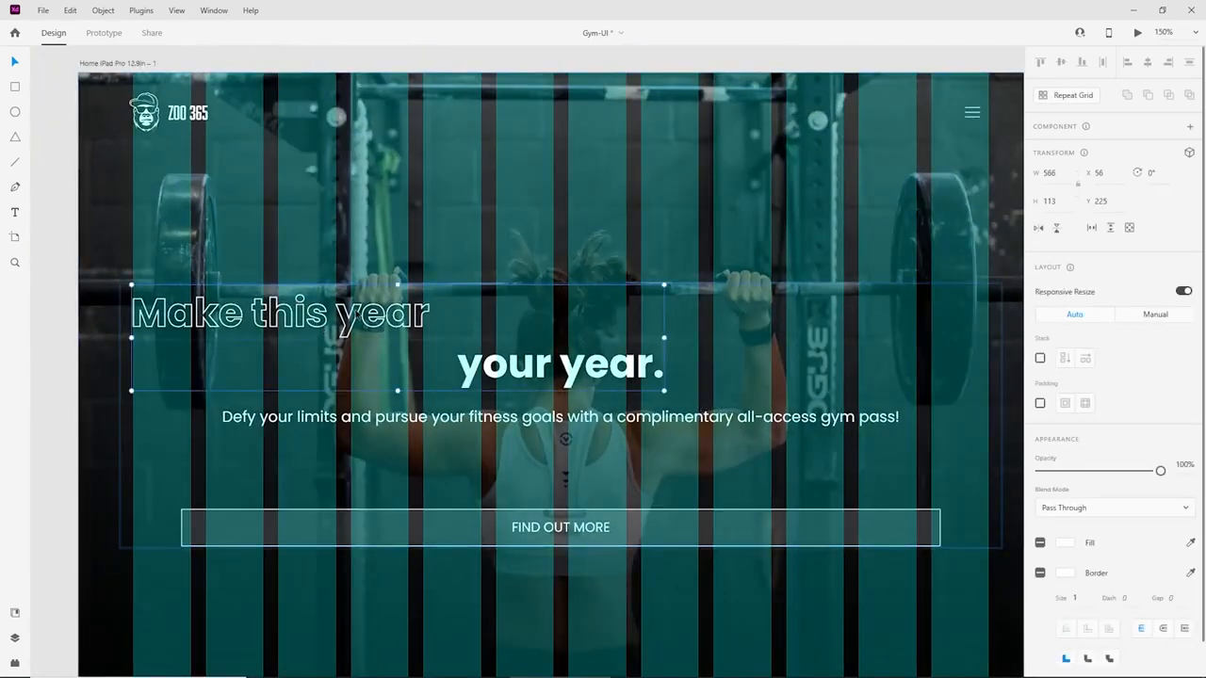
{"action": "left_click_drag", "start_coordinate": [327, 319], "coordinate": [697, 324]}
{"action": "double_click", "coordinate": [449, 318]}
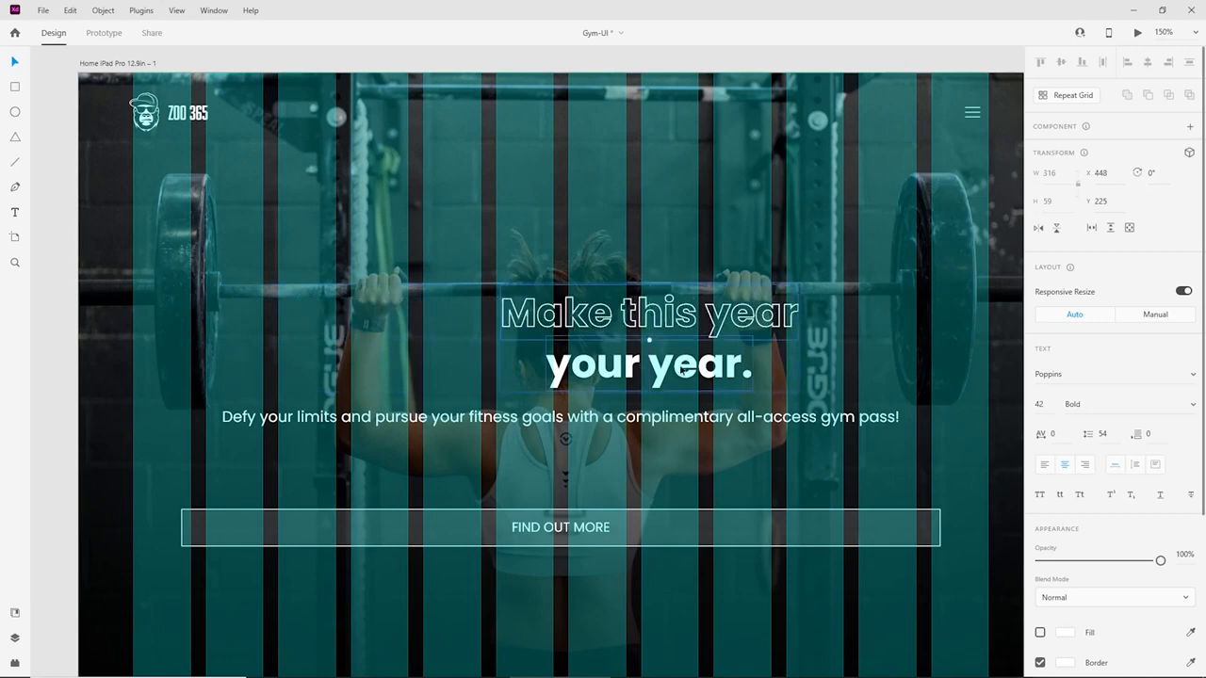
Move the two-line hero heading to about the middle of the tablet artboard, at X 342, Y 218.
{"action": "left_click", "coordinate": [804, 352]}
{"action": "left_click", "coordinate": [696, 320]}
{"action": "double_click", "coordinate": [693, 316]}
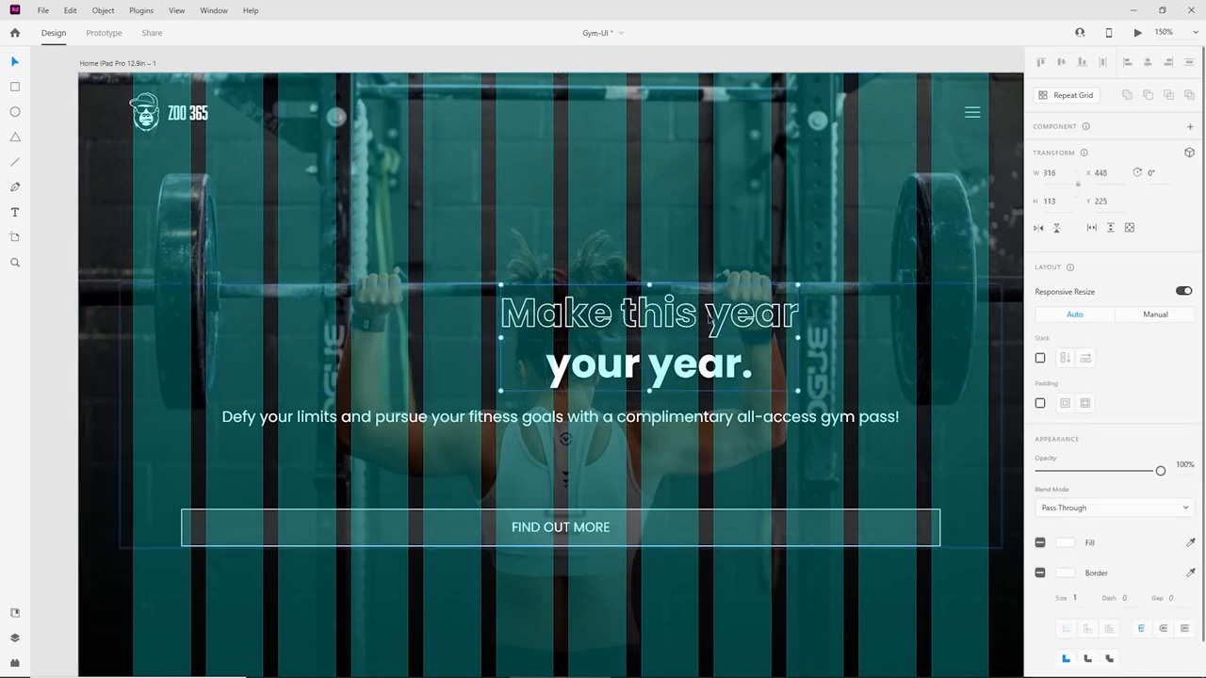
{"action": "left_click_drag", "start_coordinate": [699, 317], "coordinate": [611, 311]}
Narrow the hero paragraph to a width of 500 so it wraps onto two lines, and center it beneath the heading.
{"action": "left_click", "coordinate": [610, 423]}
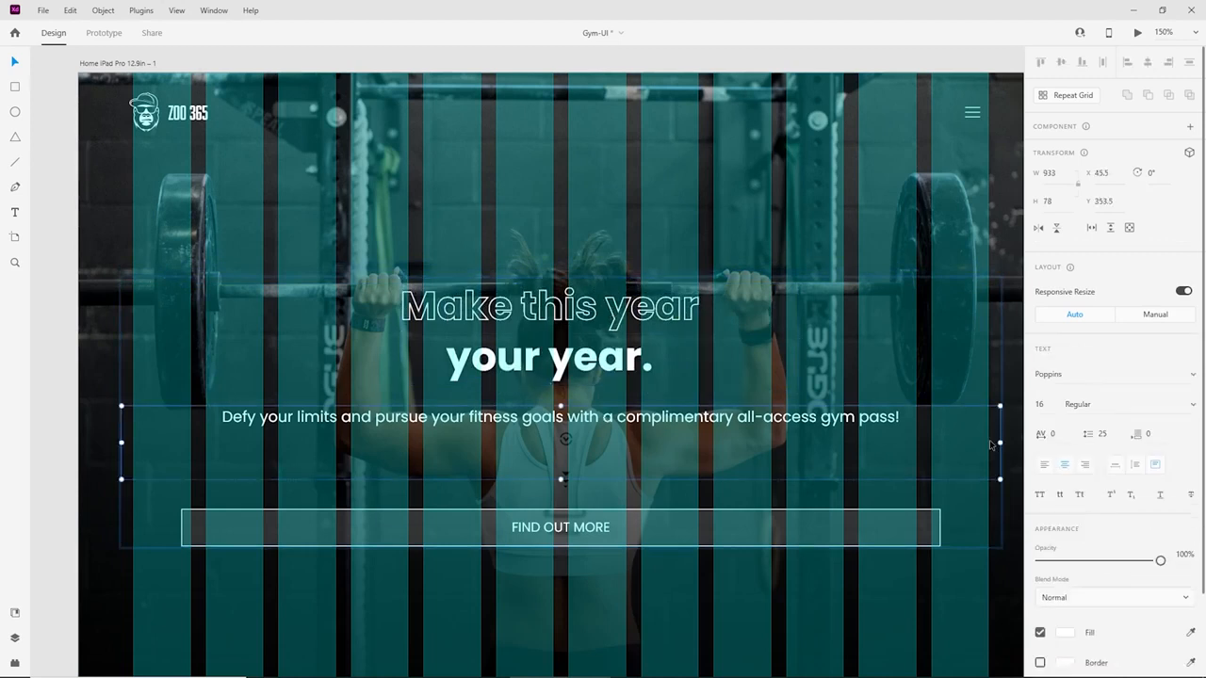
{"action": "left_click_drag", "start_coordinate": [1000, 443], "coordinate": [593, 442]}
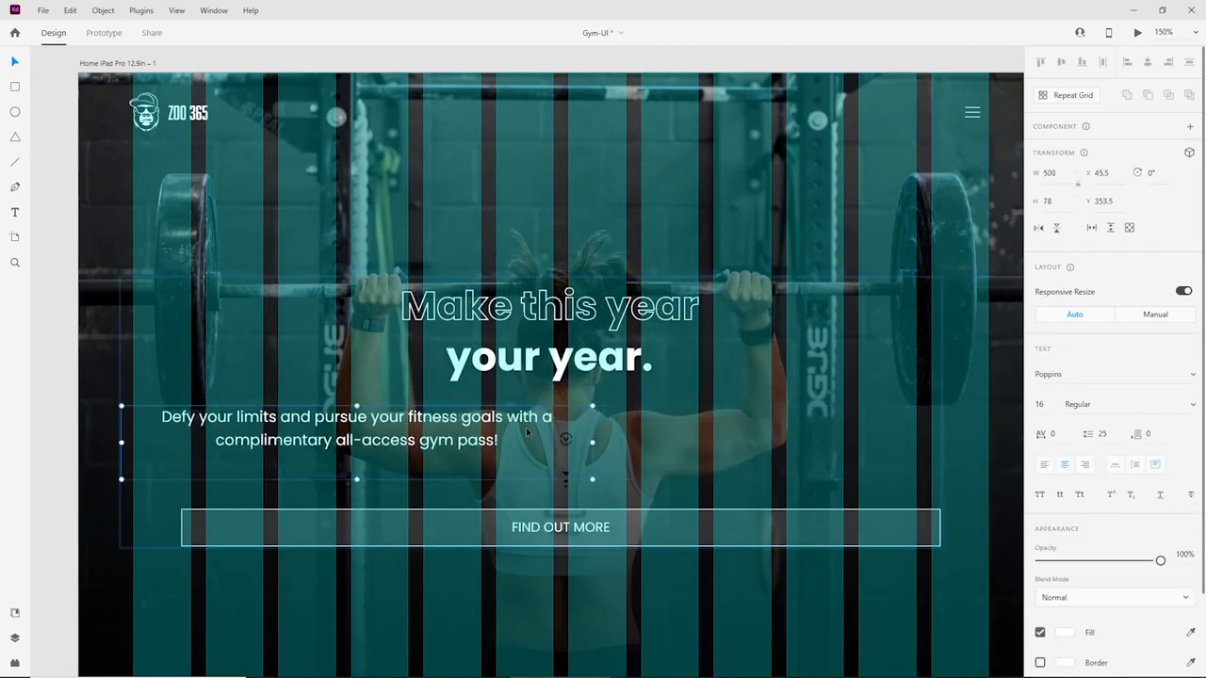
{"action": "left_click_drag", "start_coordinate": [466, 425], "coordinate": [663, 417]}
{"action": "left_click", "coordinate": [637, 330]}
{"action": "key", "text": "ctrl+minus"}
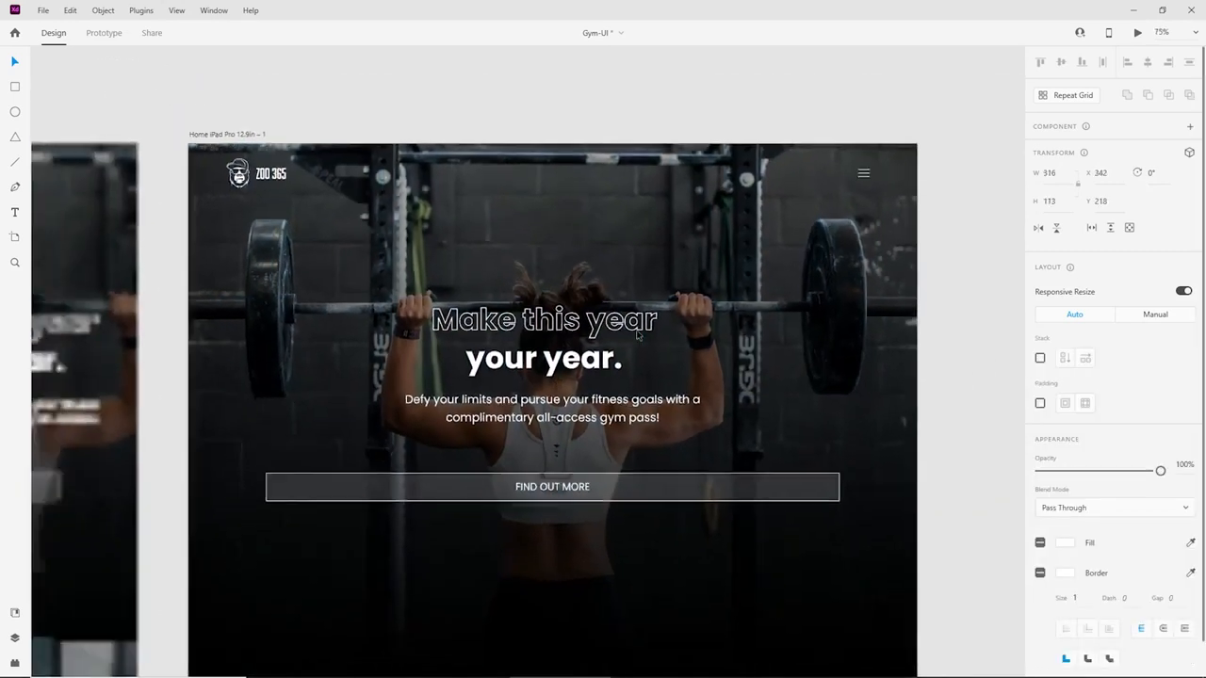
{"action": "key", "text": "ctrl+plus"}
{"action": "key", "text": "ctrl+shift+apostrophe"}
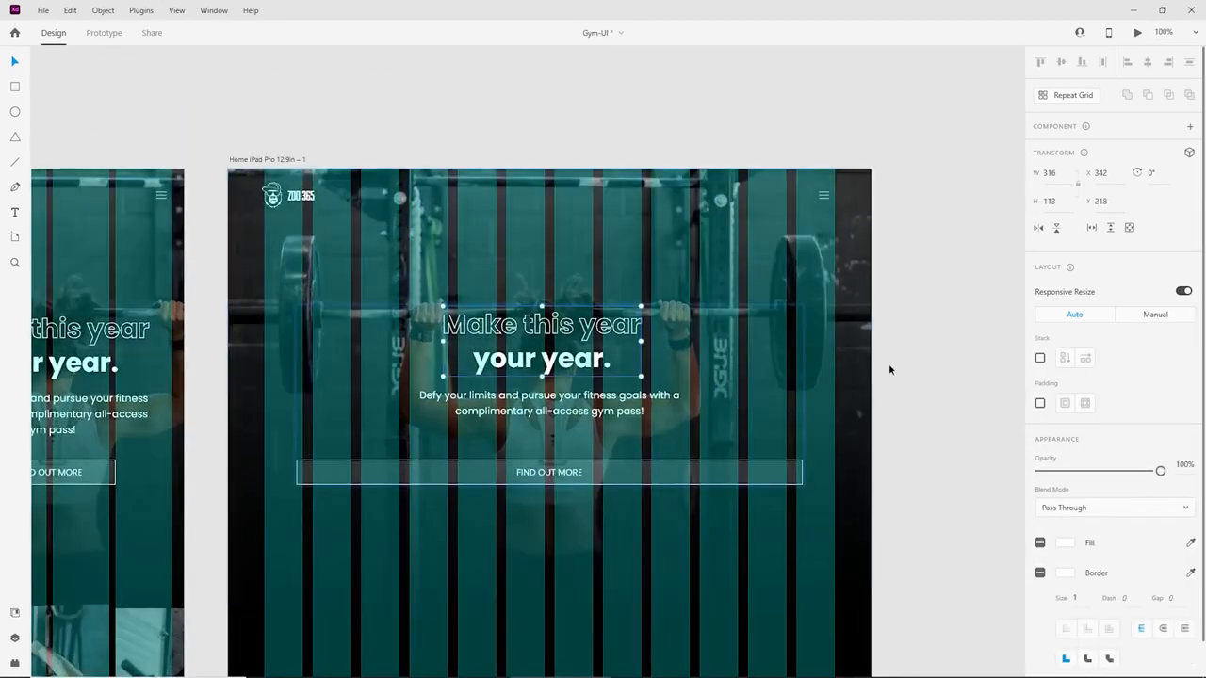
{"action": "key", "text": "Escape"}
{"action": "key", "text": "ctrl+plus"}
Shrink the tablet's FIND OUT MORE button to a width of 188 and place it beneath the paragraph at X 409, Y 420.
{"action": "left_click", "coordinate": [851, 527]}
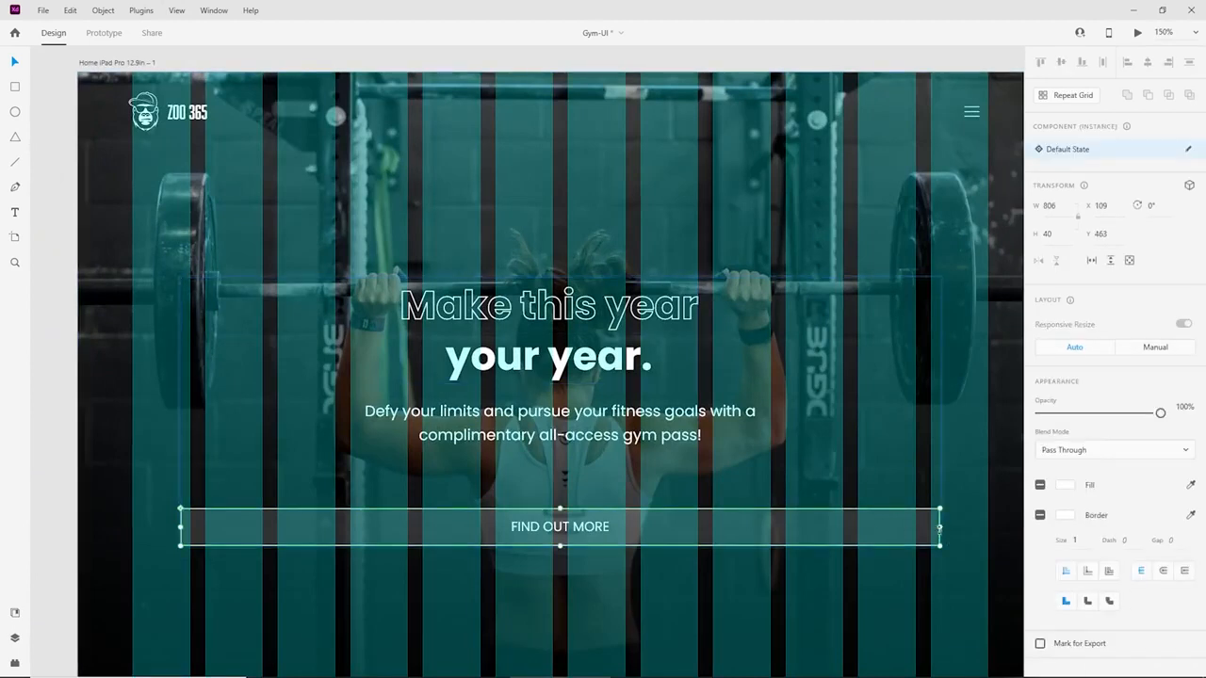
{"action": "left_click_drag", "start_coordinate": [940, 527], "coordinate": [566, 485]}
{"action": "key", "text": "ctrl+1"}
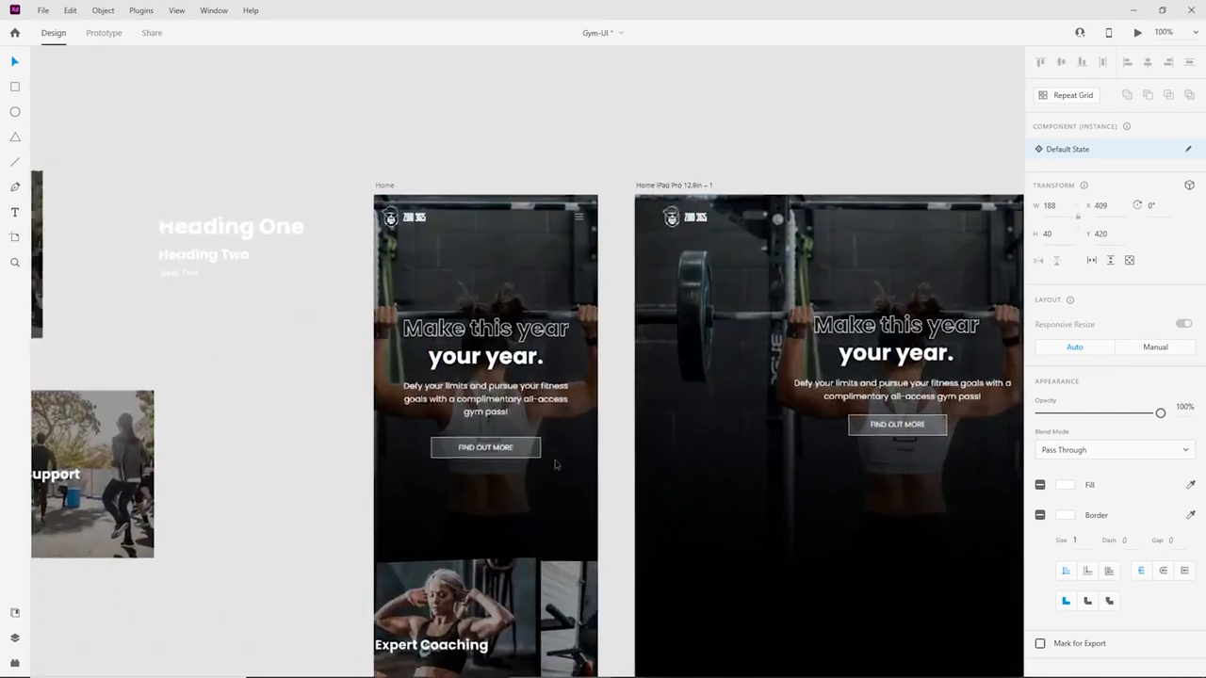
Set the tablet's FIND OUT MORE button width to 210, matching the Home artboard's button, and center it at X 407, Y 423.
{"action": "left_click", "coordinate": [539, 462]}
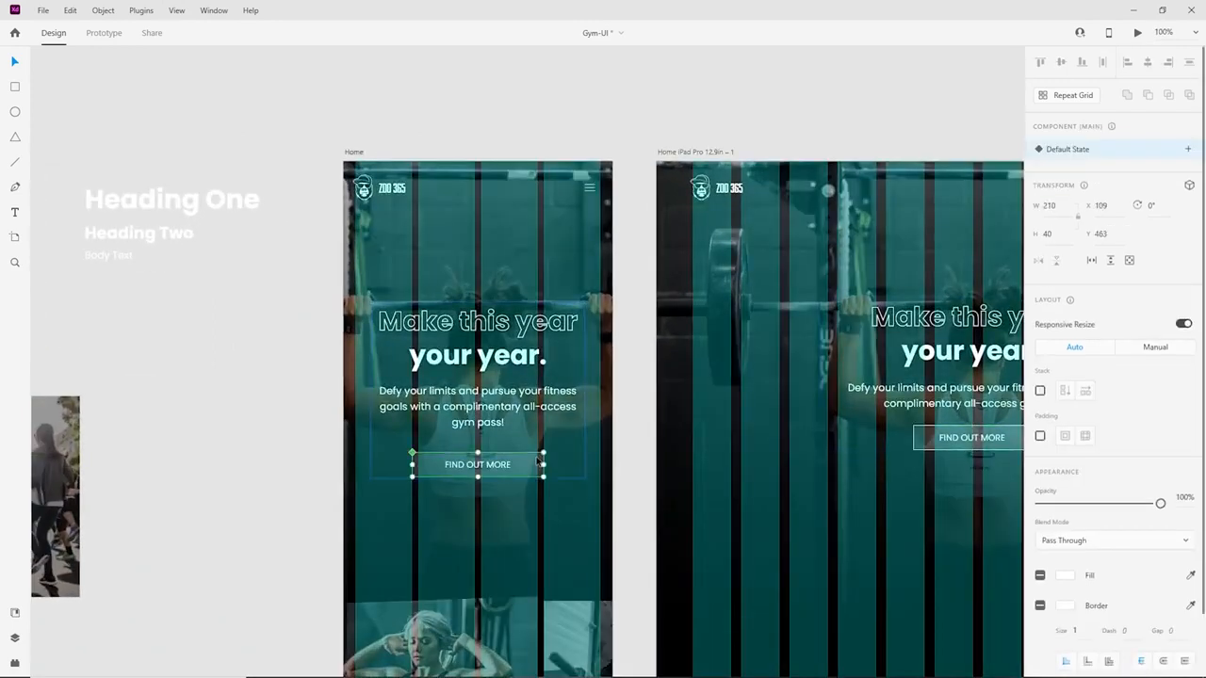
{"action": "left_click", "coordinate": [665, 468]}
{"action": "key", "text": "ctrl+plus"}
{"action": "left_click_drag", "start_coordinate": [845, 424], "coordinate": [216, 382]}
{"action": "left_click", "coordinate": [646, 429]}
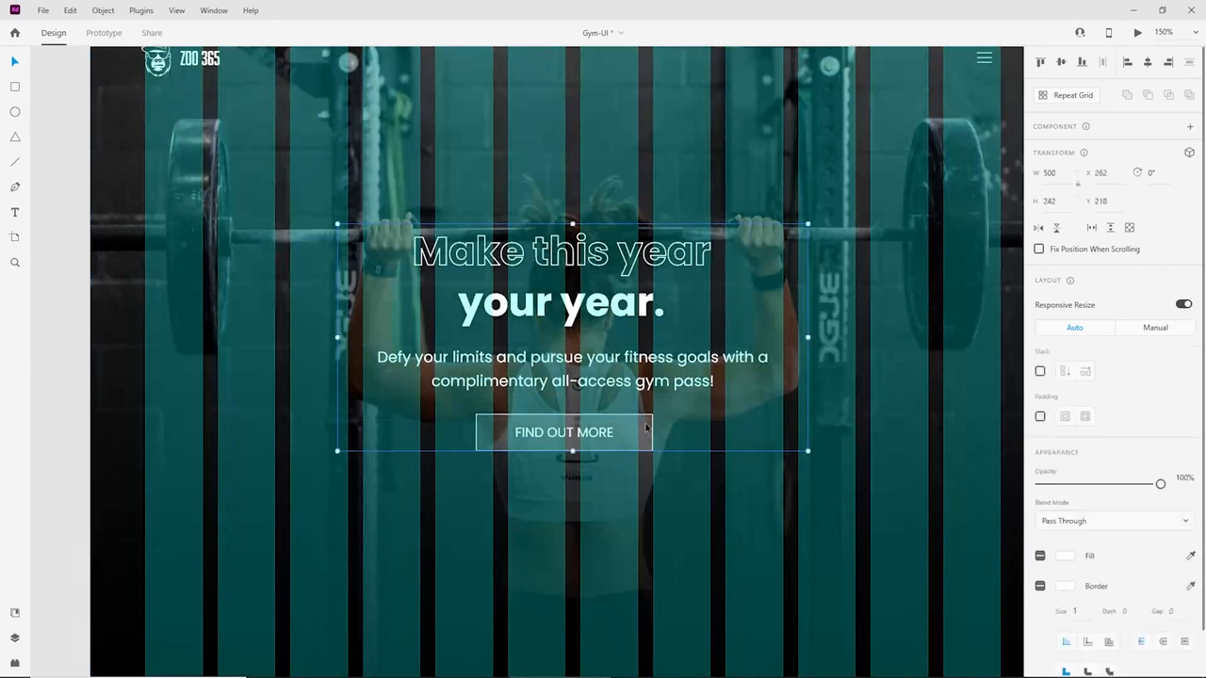
{"action": "double_click", "coordinate": [647, 428]}
{"action": "type", "text": "2"}
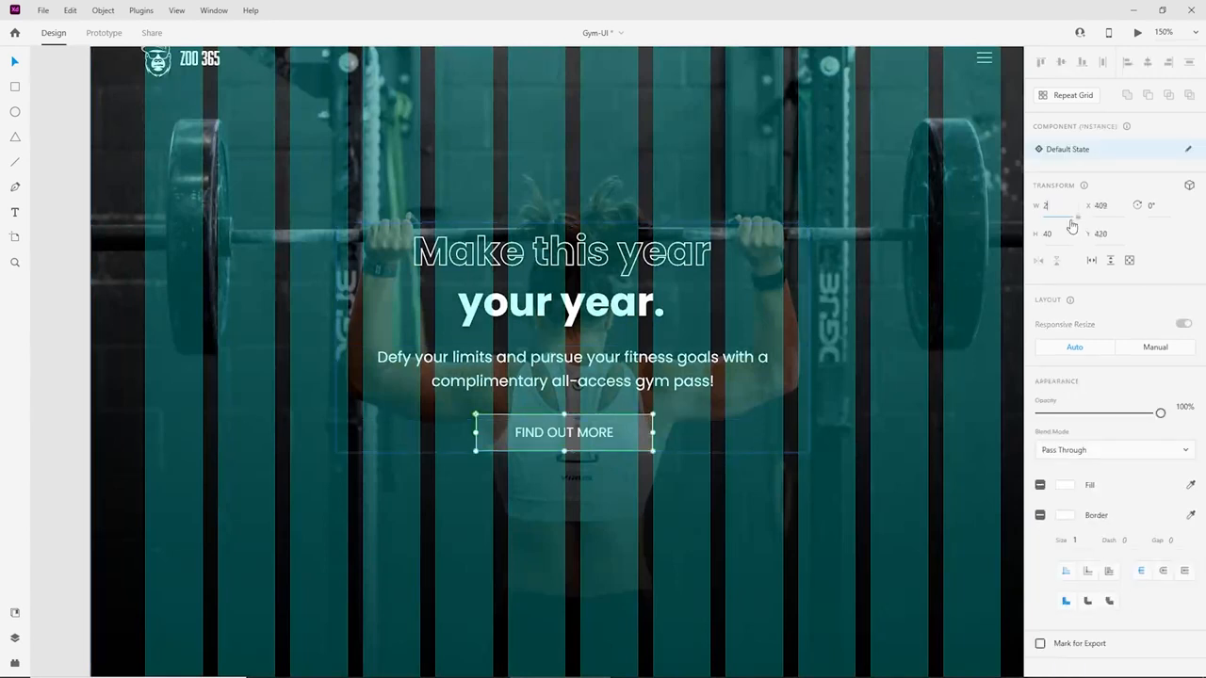
{"action": "type", "text": "10"}
{"action": "key", "text": "Return"}
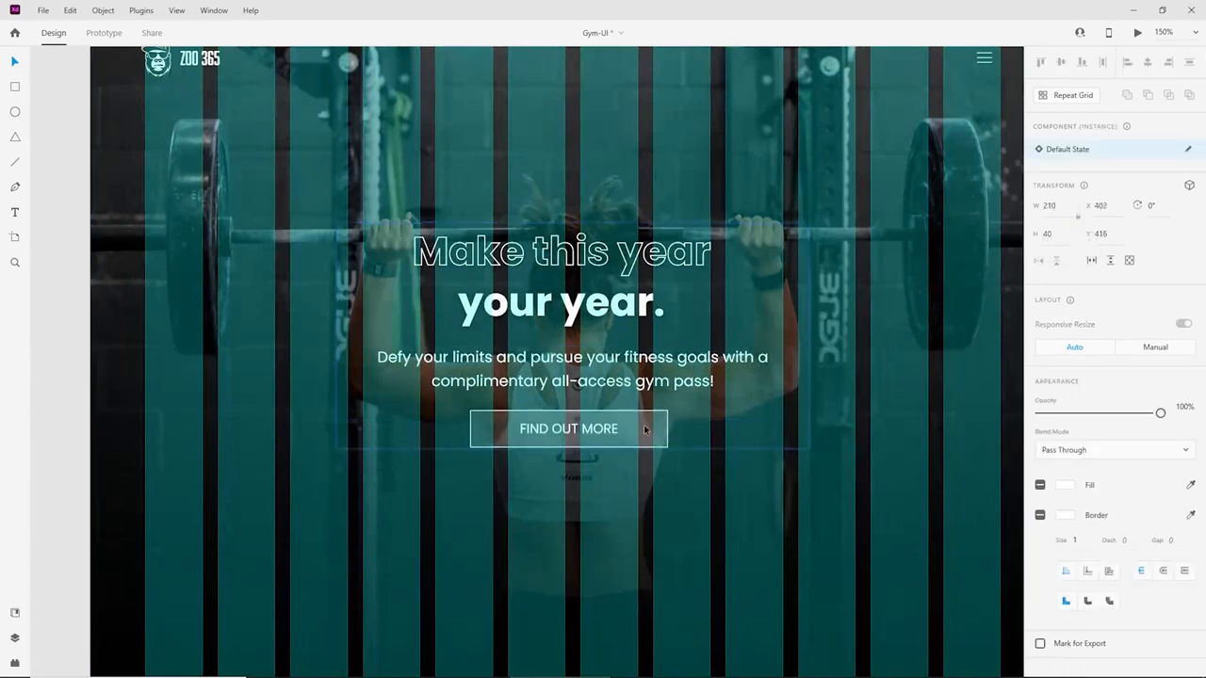
{"action": "left_click_drag", "start_coordinate": [645, 429], "coordinate": [651, 431]}
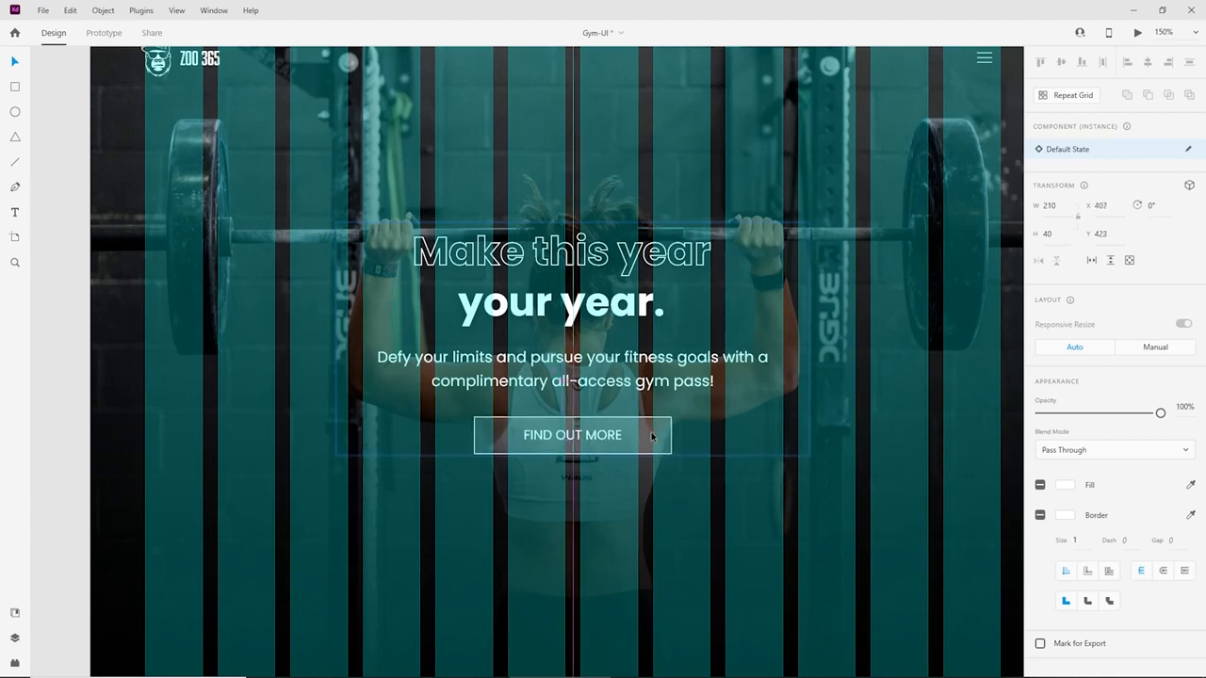
{"action": "left_click", "coordinate": [804, 450]}
Copy the heading, paragraph and button block from the Home artboard's hero to below the text block on the tablet artboard.
{"action": "key", "text": "ctrl+minus"}
{"action": "left_click_drag", "start_coordinate": [433, 459], "coordinate": [716, 459]}
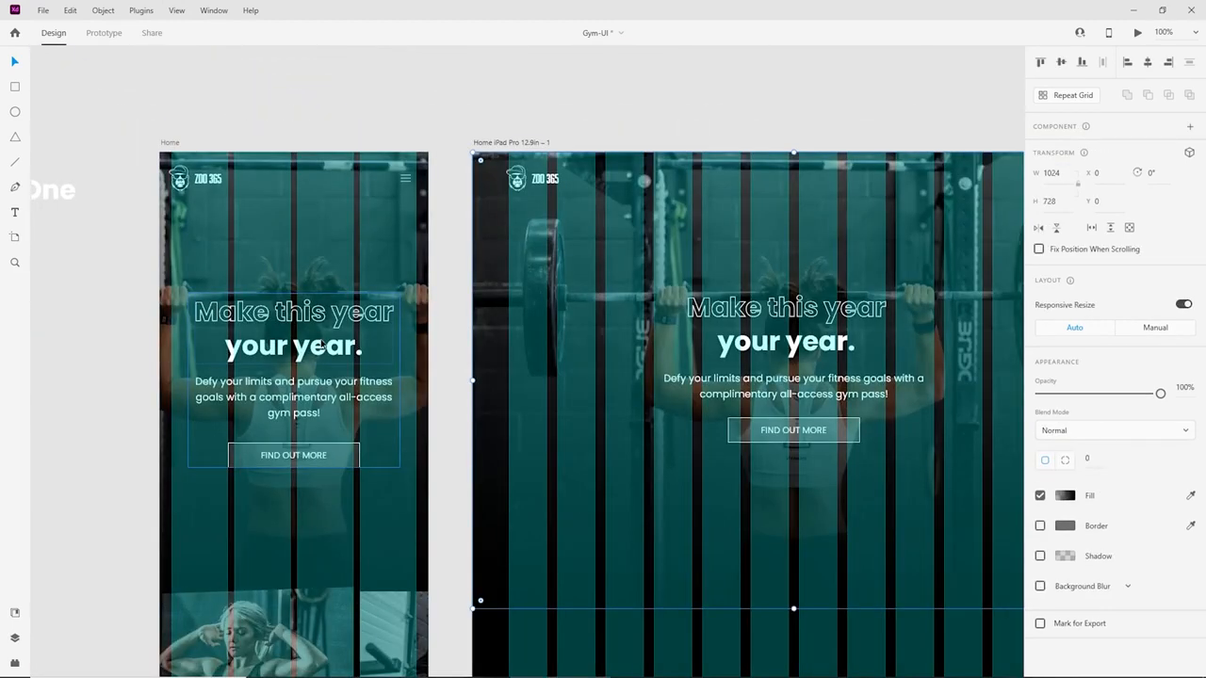
{"action": "left_click", "coordinate": [301, 397]}
{"action": "left_click_drag", "start_coordinate": [301, 397], "coordinate": [755, 452]}
Widen the copied block's paragraph to 523 and align its paragraph, button and heading on their horizontal centers.
{"action": "double_click", "coordinate": [597, 464]}
{"action": "left_click_drag", "start_coordinate": [627, 447], "coordinate": [566, 450]}
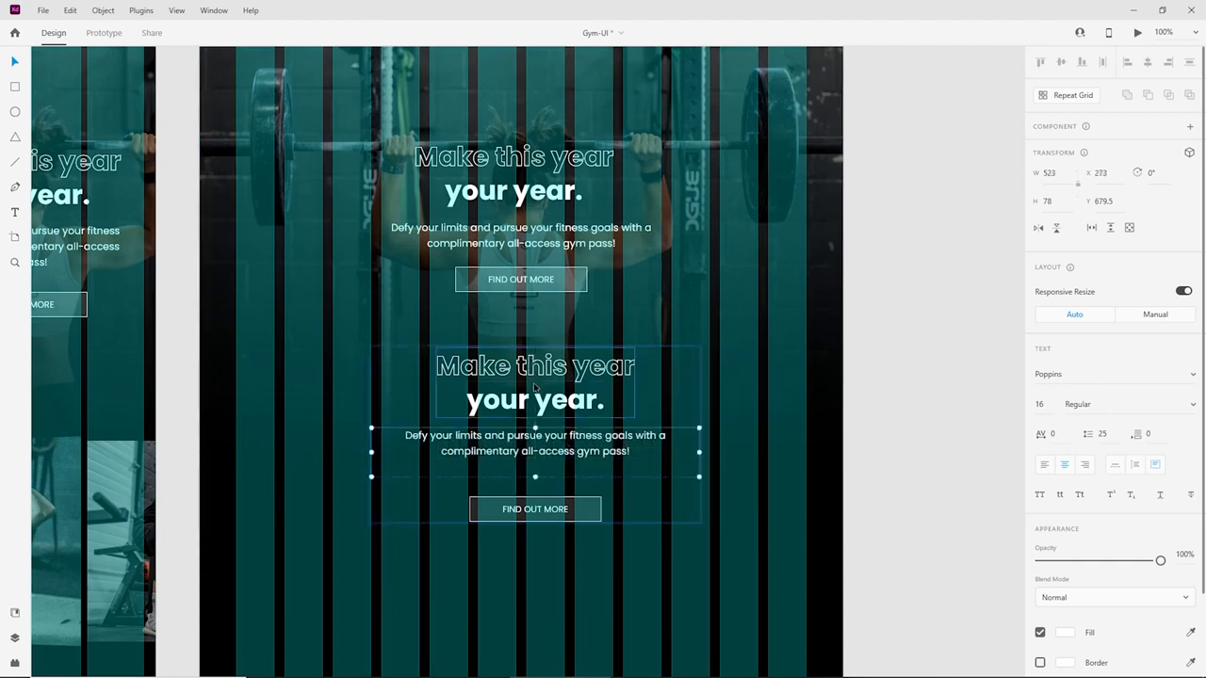
{"action": "left_click", "coordinate": [531, 517], "text": "shift"}
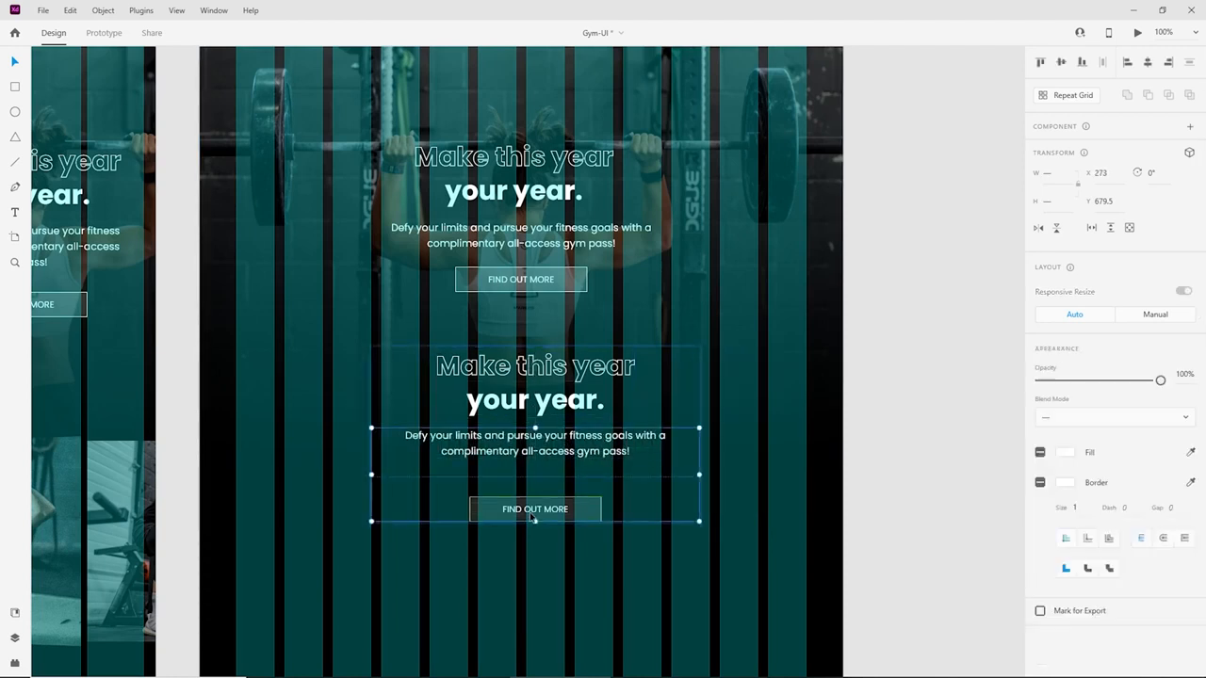
{"action": "left_click", "coordinate": [541, 407], "text": "shift"}
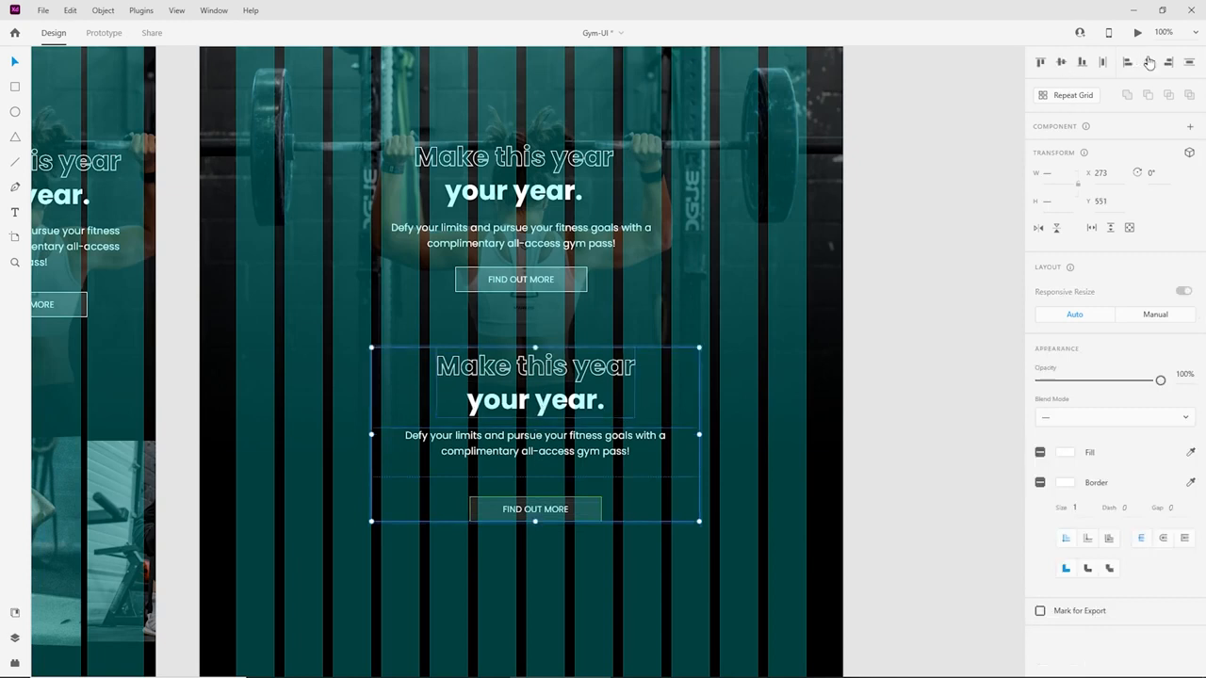
Delete the earlier tablet hero text block and move the copied one into its place at X 251, Y 238.
{"action": "left_click", "coordinate": [660, 321]}
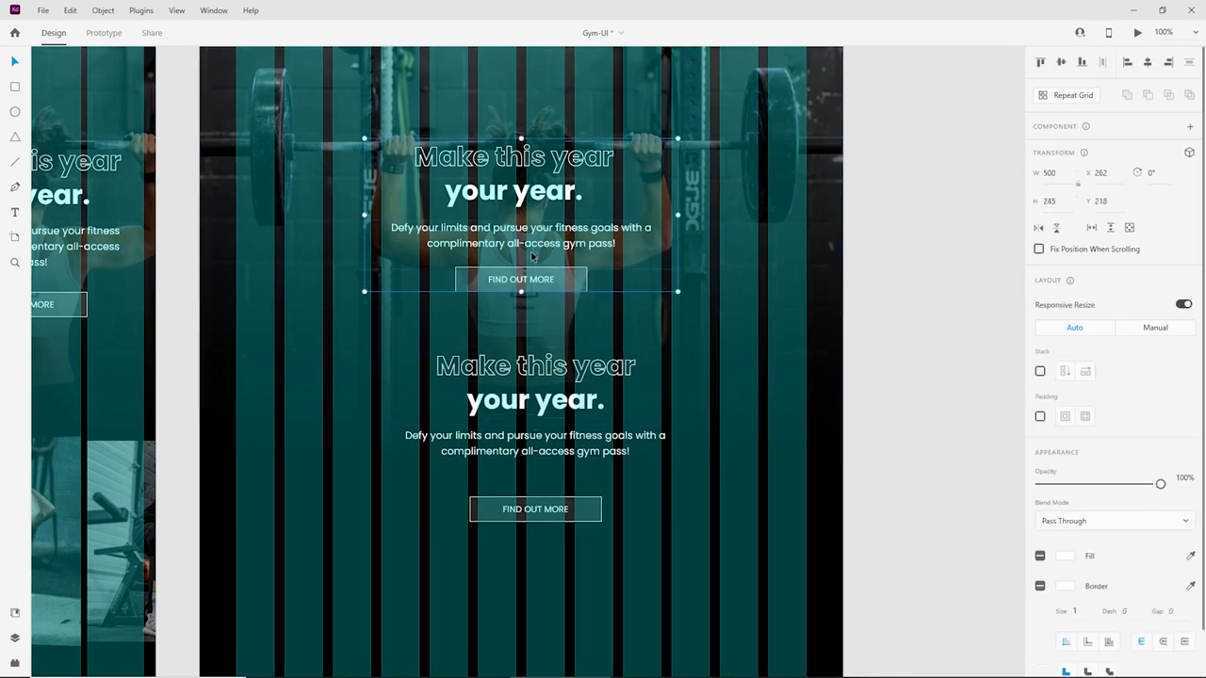
{"action": "left_click_drag", "start_coordinate": [542, 402], "coordinate": [529, 202]}
{"action": "scroll", "coordinate": [810, 549], "scroll_direction": "down", "scroll_amount": 2}
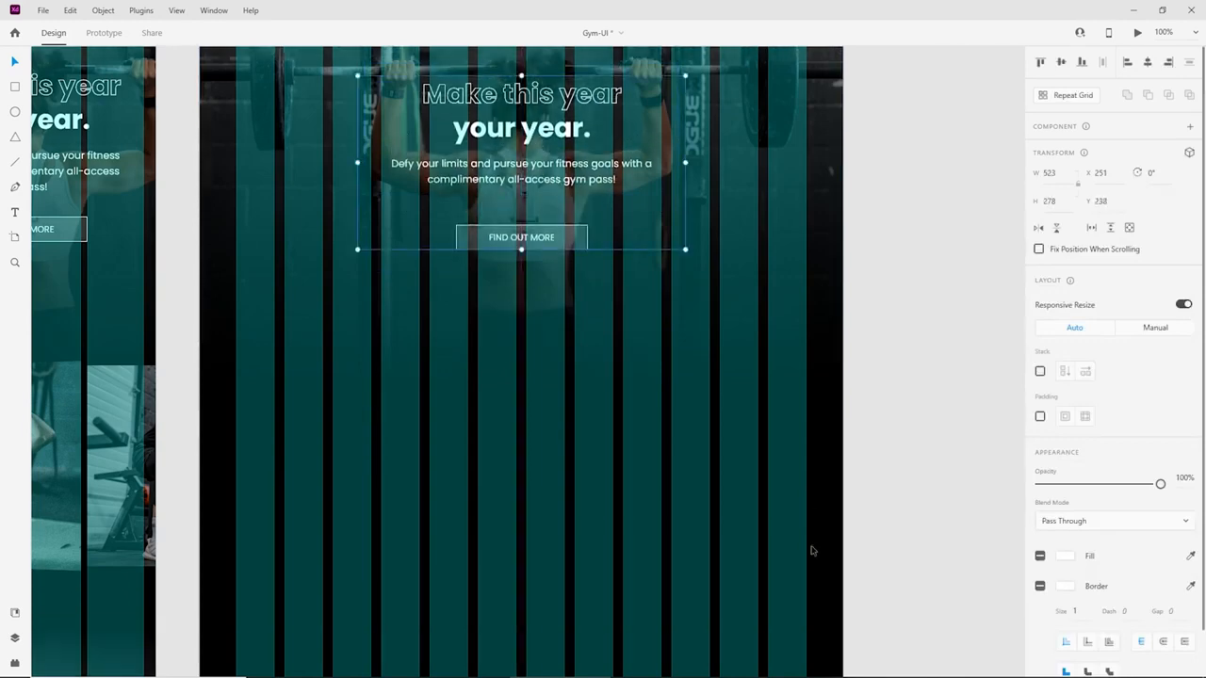
Hide the tablet artboard's layout grid and move the hero text block up to Y 225.
{"action": "left_click", "coordinate": [829, 485]}
{"action": "left_click", "coordinate": [1040, 484]}
{"action": "scroll", "coordinate": [579, 370], "scroll_direction": "up", "scroll_amount": 5}
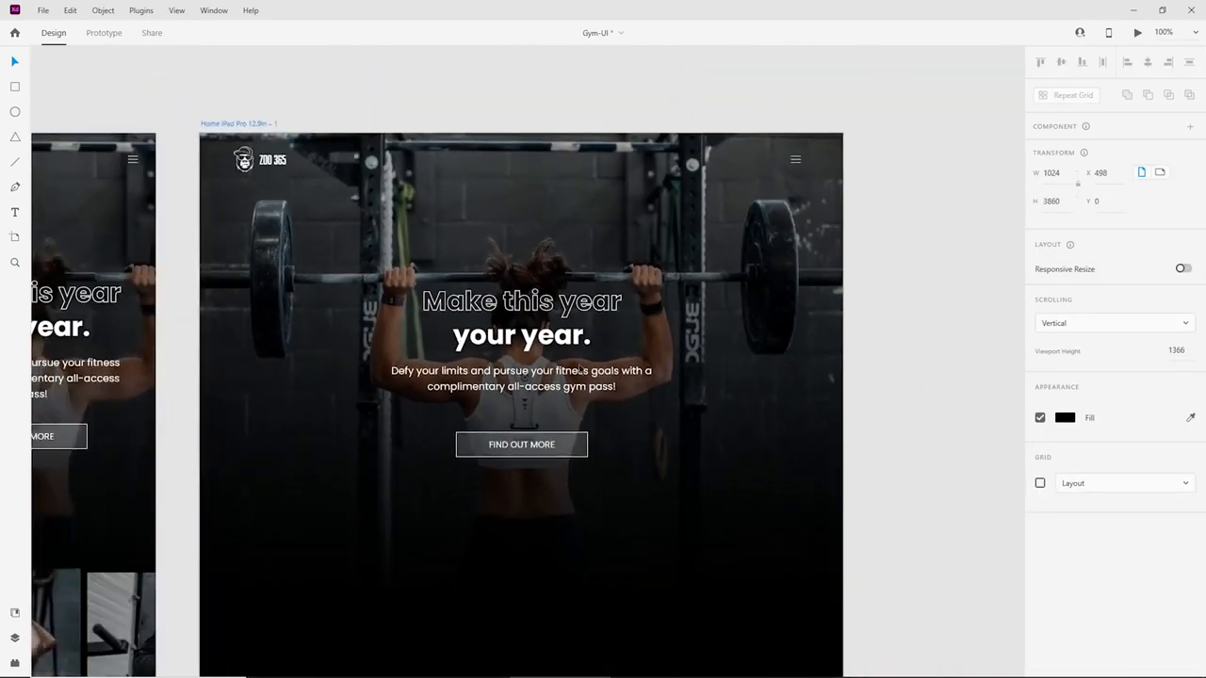
{"action": "left_click_drag", "start_coordinate": [578, 369], "coordinate": [575, 328]}
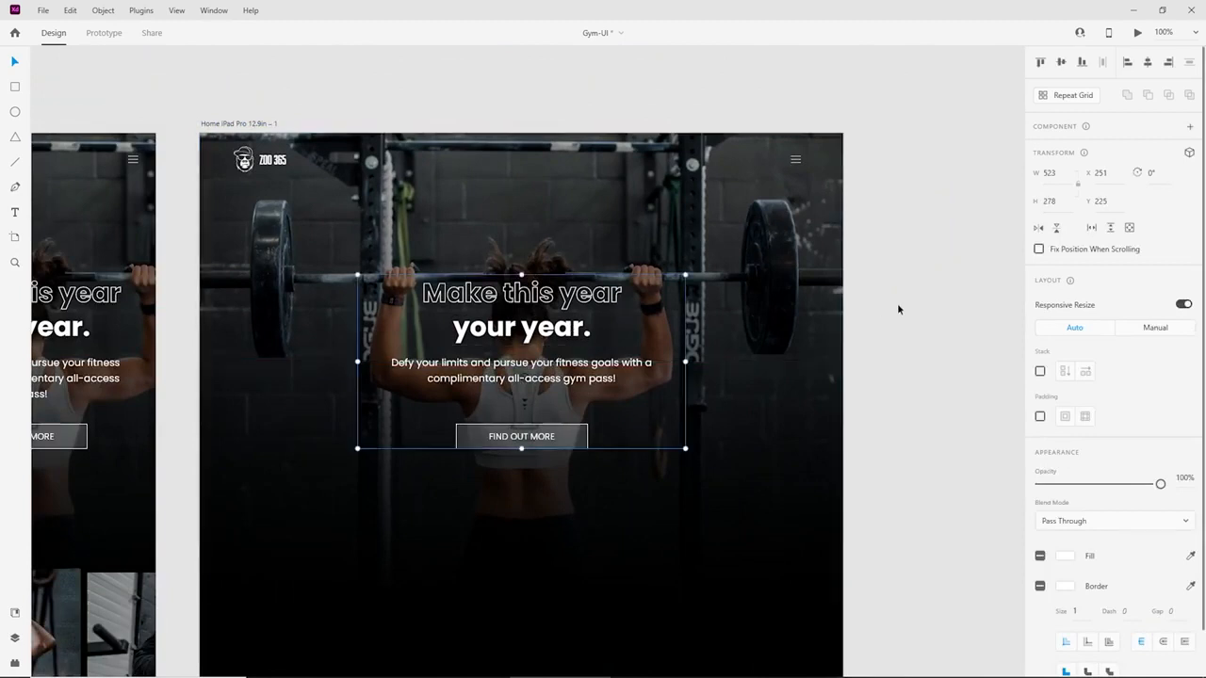
Move the tablet's FIND OUT MORE button up to Y 426, closer to the paragraph.
{"action": "left_click", "coordinate": [863, 333]}
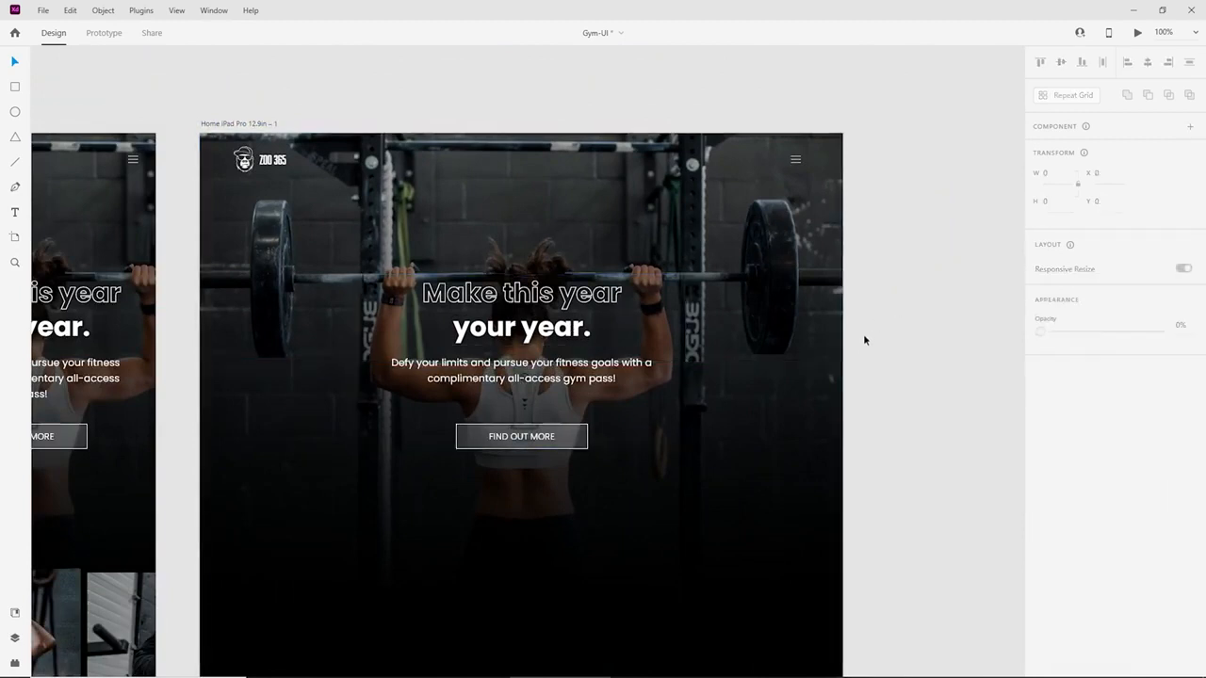
{"action": "double_click", "coordinate": [553, 439]}
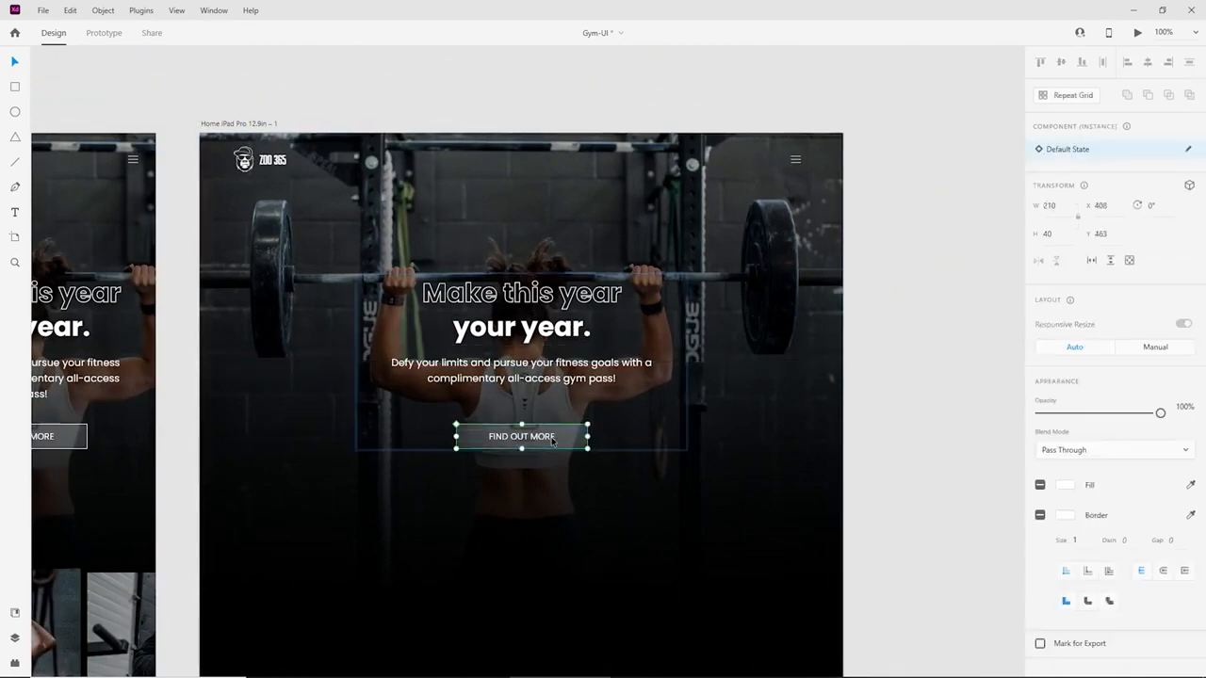
{"action": "left_click_drag", "start_coordinate": [578, 436], "coordinate": [576, 415]}
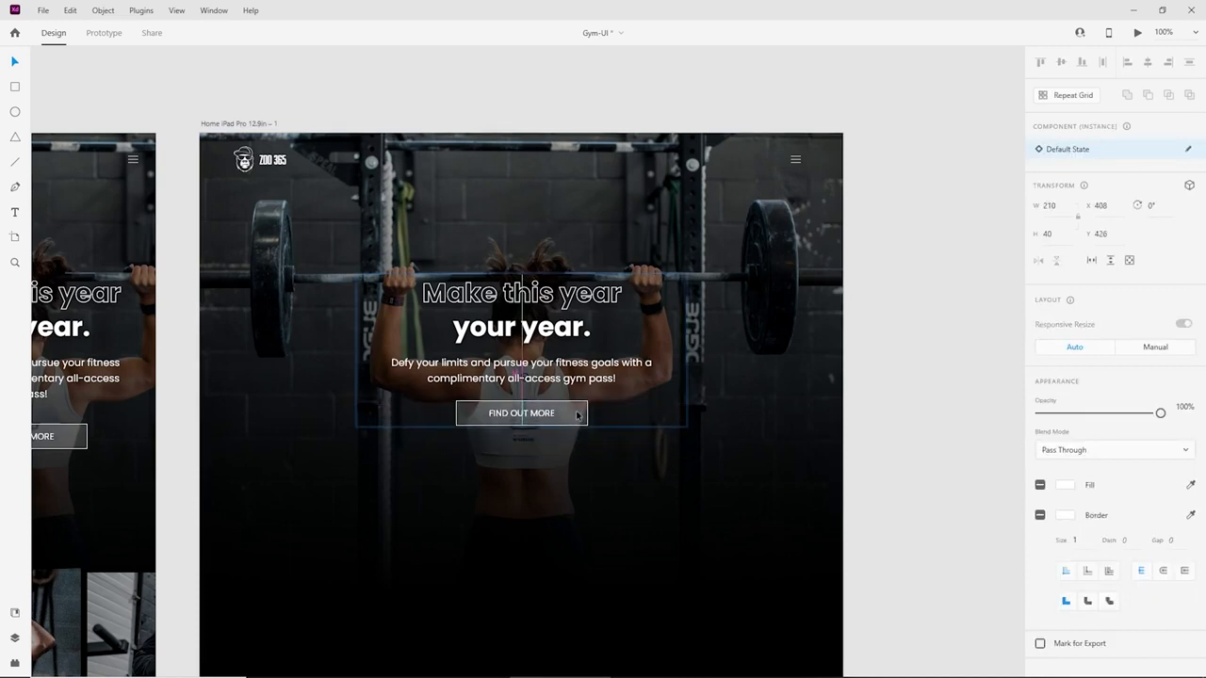
Nudge the whole hero text block down to Y 237 on the tablet artboard.
{"action": "key", "text": "Escape"}
{"action": "key", "text": "Down"}
{"action": "key", "text": "Down"}
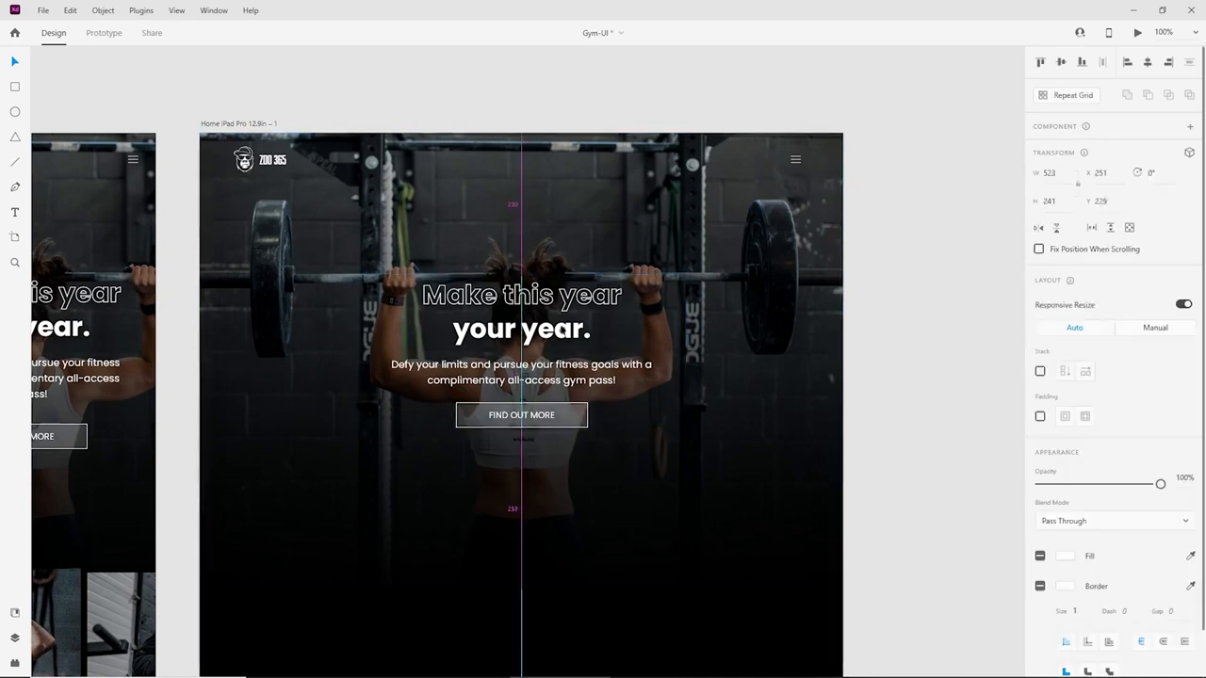
{"action": "key", "text": "Down"}
{"action": "key", "text": "Down"}
{"action": "key", "text": "Down"}
{"action": "key", "text": "Down"}
{"action": "key", "text": "Down"}
{"action": "key", "text": "Down"}
{"action": "key", "text": "Down"}
{"action": "key", "text": "Down"}
{"action": "key", "text": "Down"}
{"action": "key", "text": "Down"}
{"action": "key", "text": "Down"}
{"action": "key", "text": "Down"}
{"action": "key", "text": "Down"}
{"action": "key", "text": "Down"}
{"action": "key", "text": "Down"}
{"action": "key", "text": "Down"}
{"action": "key", "text": "Down"}
{"action": "key", "text": "Down"}
{"action": "key", "text": "Down"}
{"action": "key", "text": "Down"}
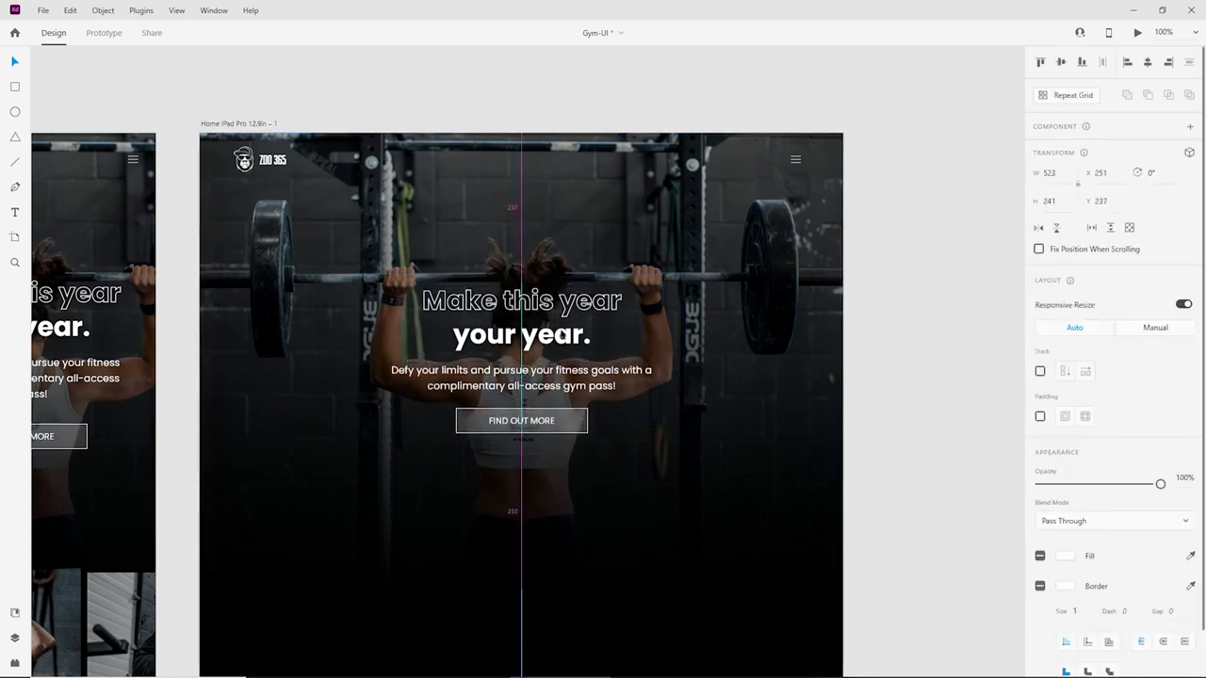
Nudge the tablet artboard's hero text block down to Y 244.
{"action": "key", "text": "Up"}
{"action": "key", "text": "Up"}
{"action": "key", "text": "Up"}
{"action": "key", "text": "Up"}
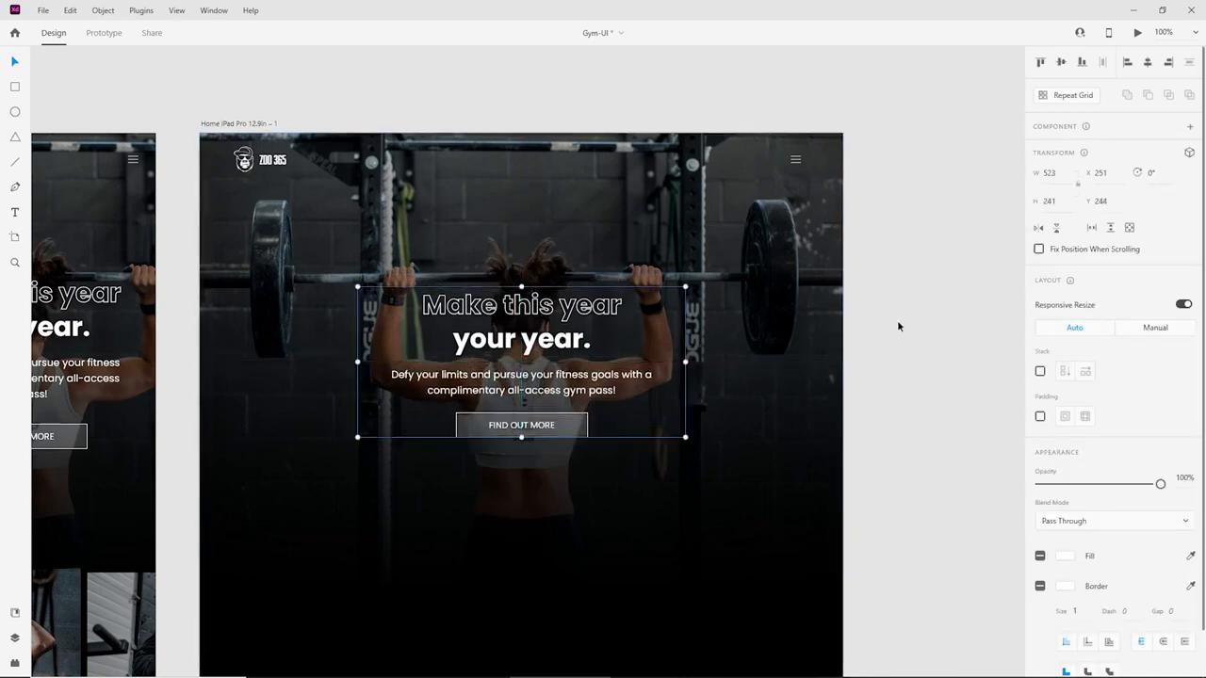
{"action": "left_click", "coordinate": [952, 373]}
Preview the tablet Home artboard to check the hero section's layout and text size, and close the preview.
{"action": "key", "text": "ctrl+equal"}
{"action": "key", "text": "ctrl+minus"}
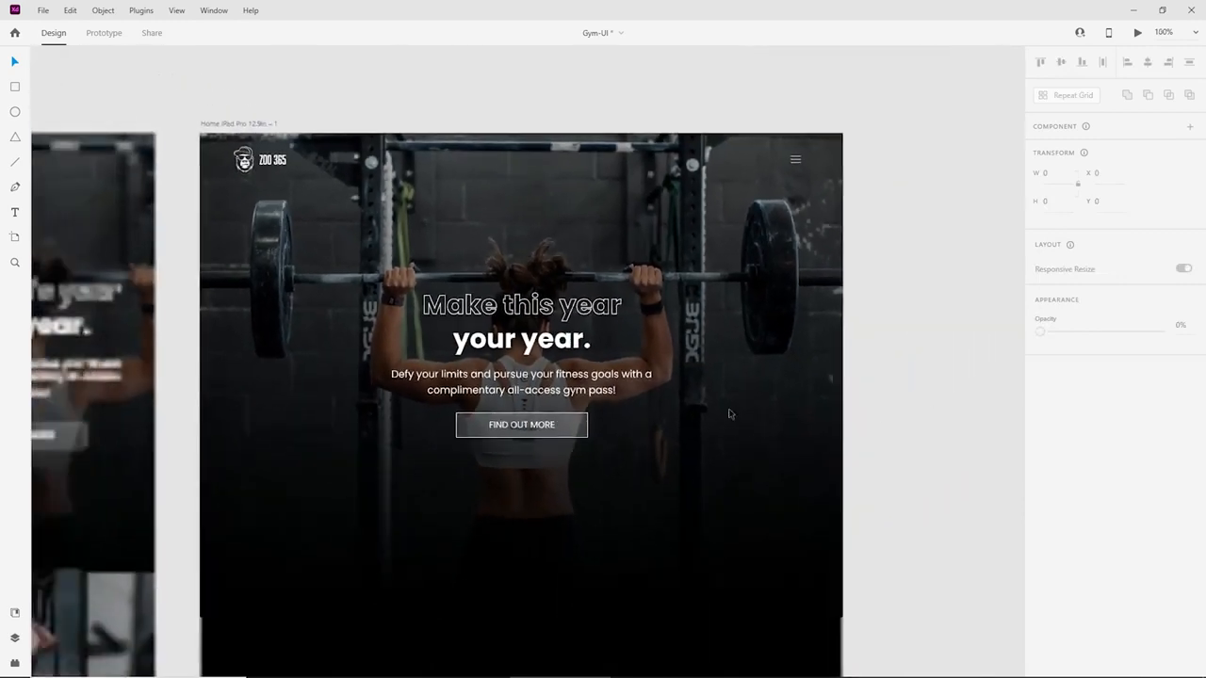
{"action": "scroll", "coordinate": [701, 387], "scroll_direction": "down", "scroll_amount": 2}
{"action": "scroll", "coordinate": [701, 391], "scroll_direction": "up", "scroll_amount": 3}
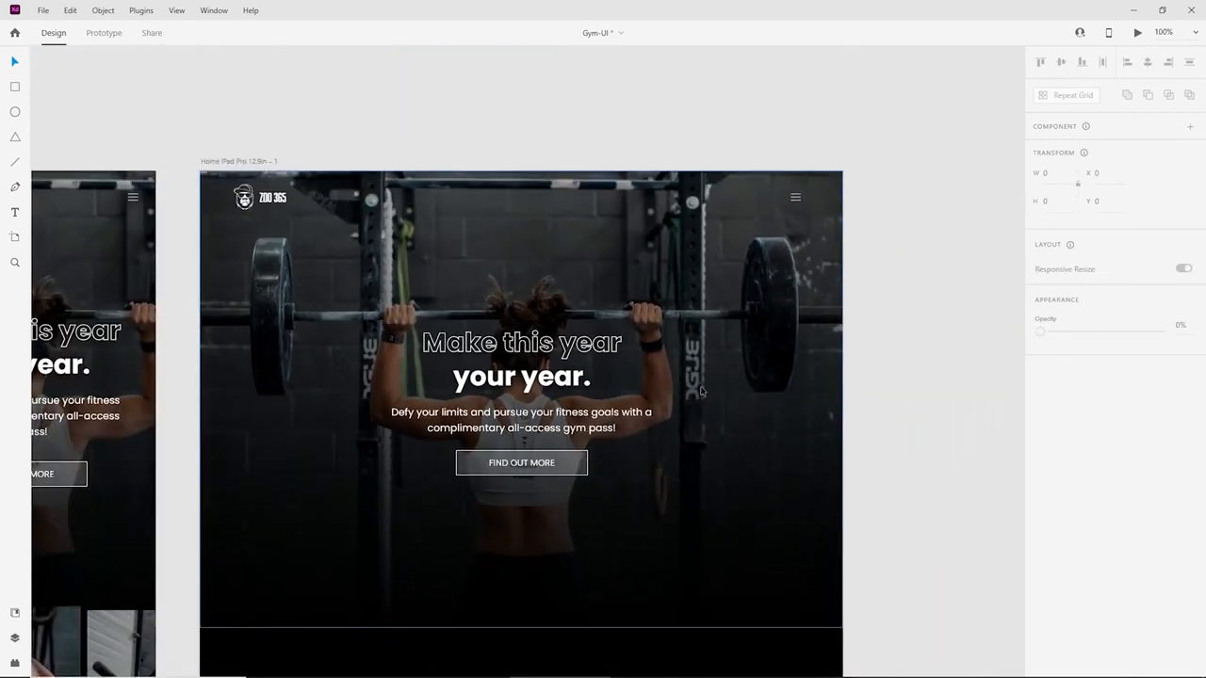
{"action": "key", "text": "ctrl+equal"}
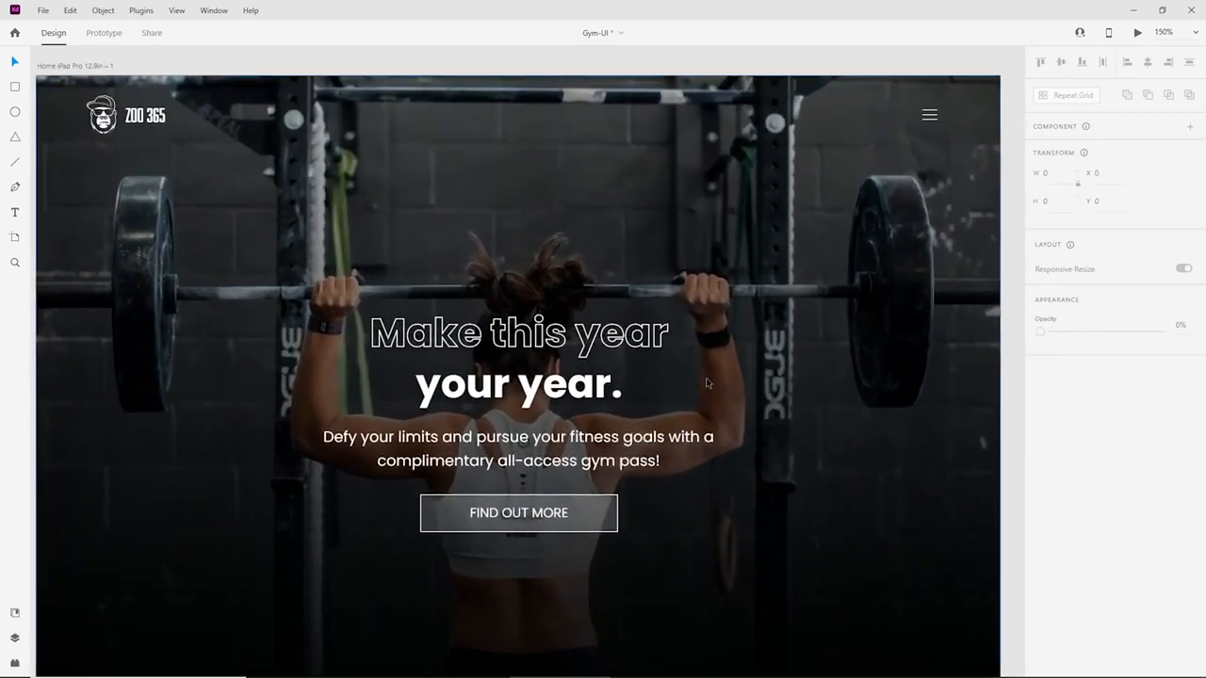
{"action": "left_click", "coordinate": [522, 426]}
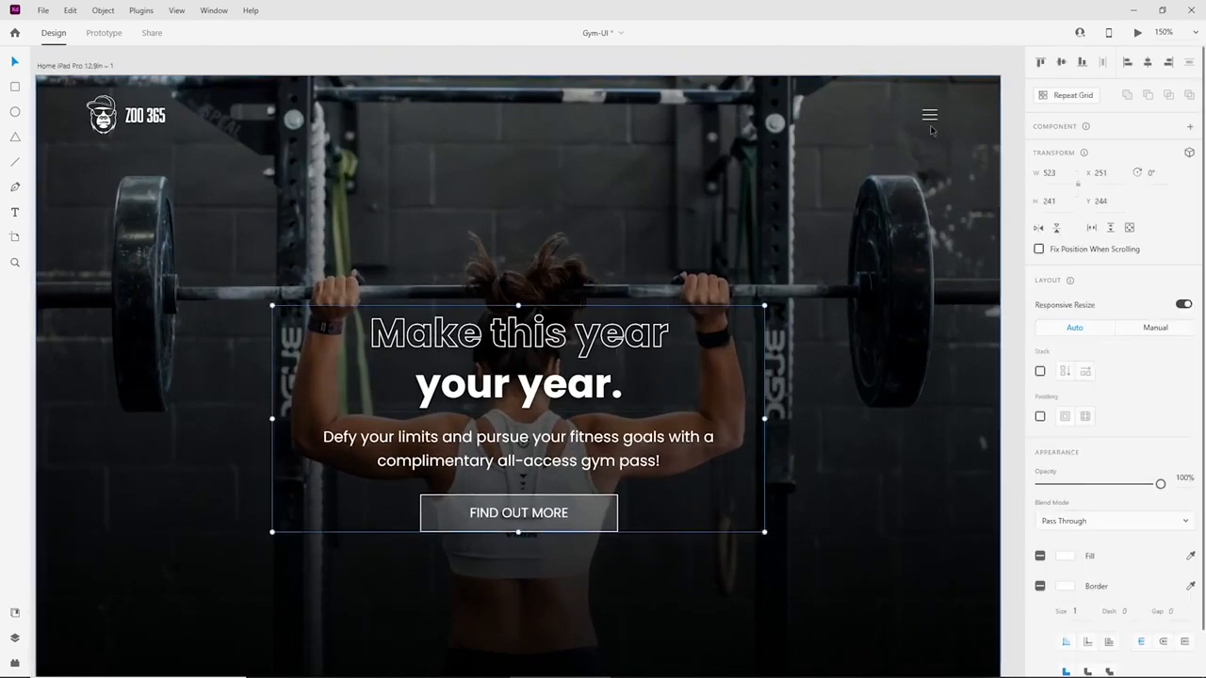
{"action": "left_click", "coordinate": [1137, 33]}
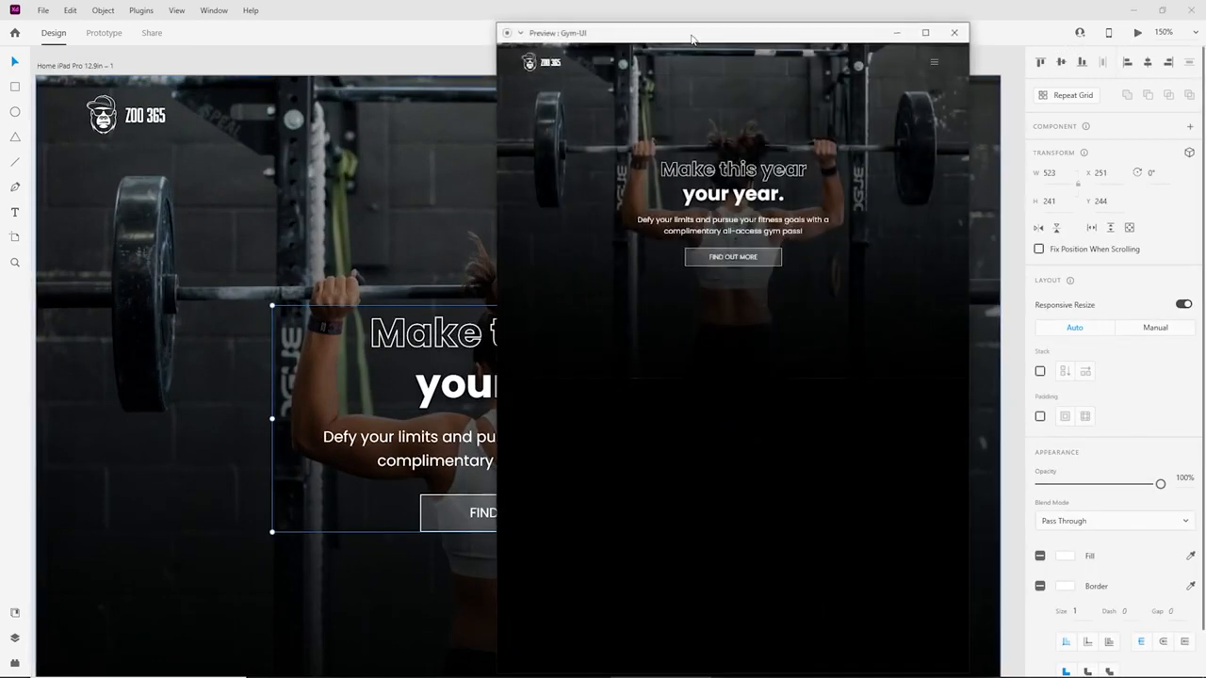
{"action": "left_click_drag", "start_coordinate": [691, 39], "coordinate": [558, 40]}
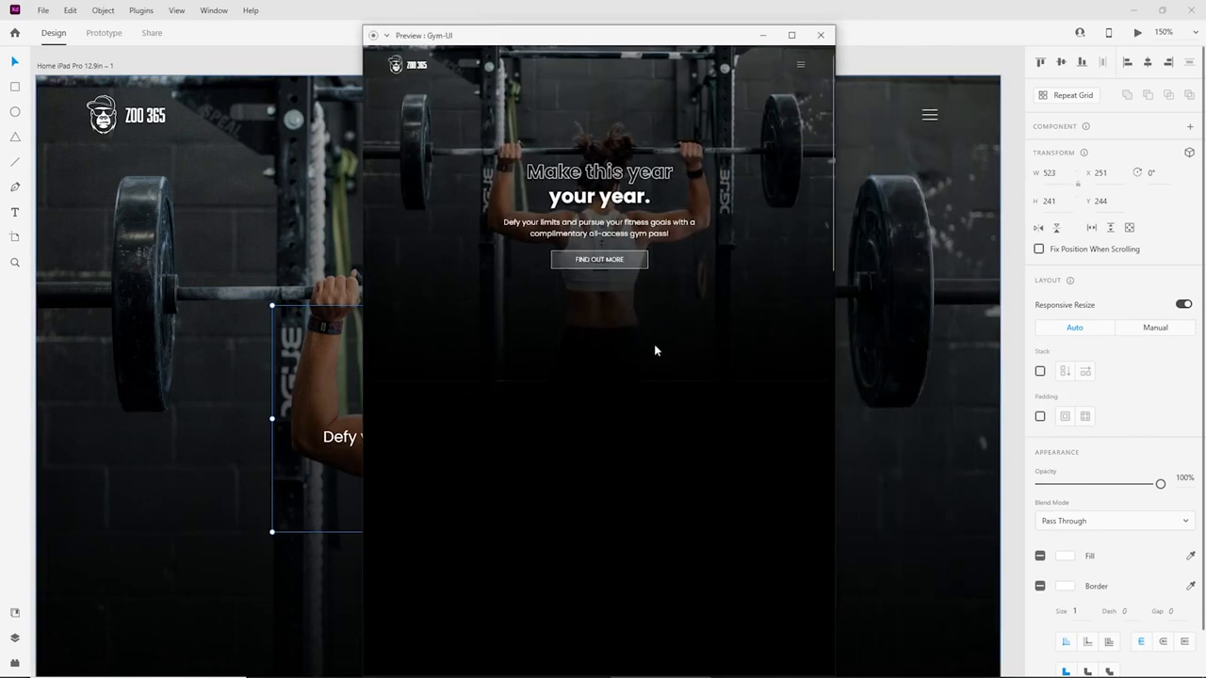
{"action": "left_click", "coordinate": [821, 35]}
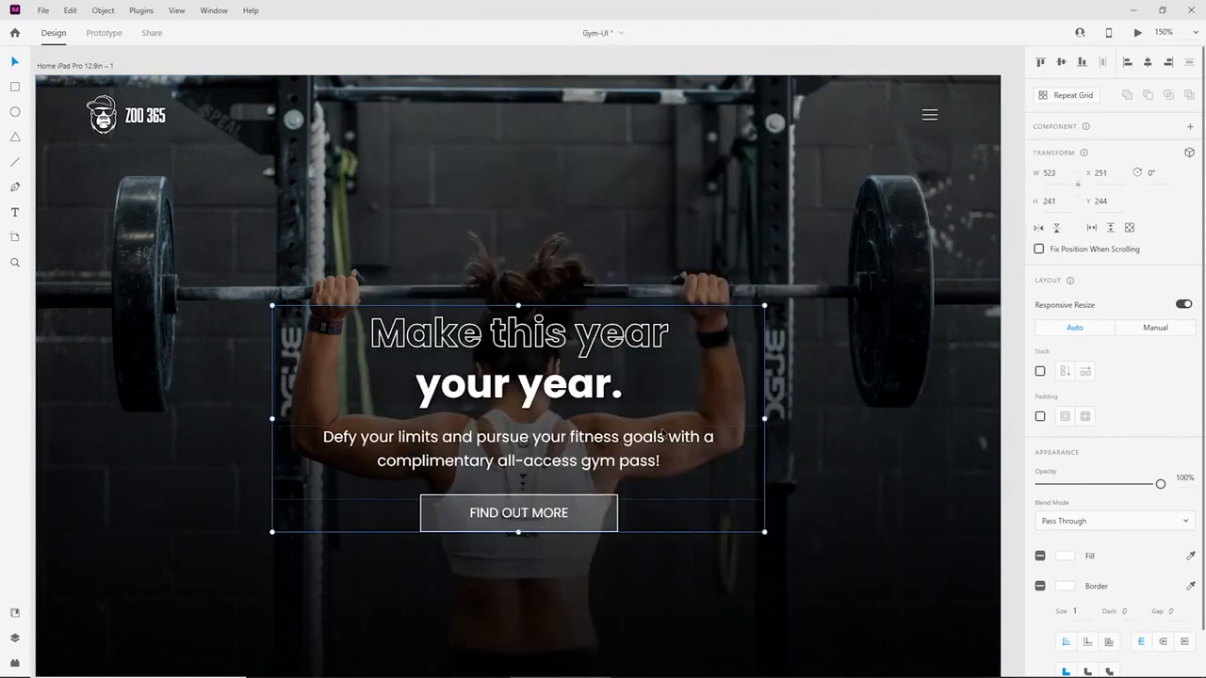
Enlarge the outlined "Make this year" line in the tablet hero heading to font size 68.
{"action": "double_click", "coordinate": [543, 366]}
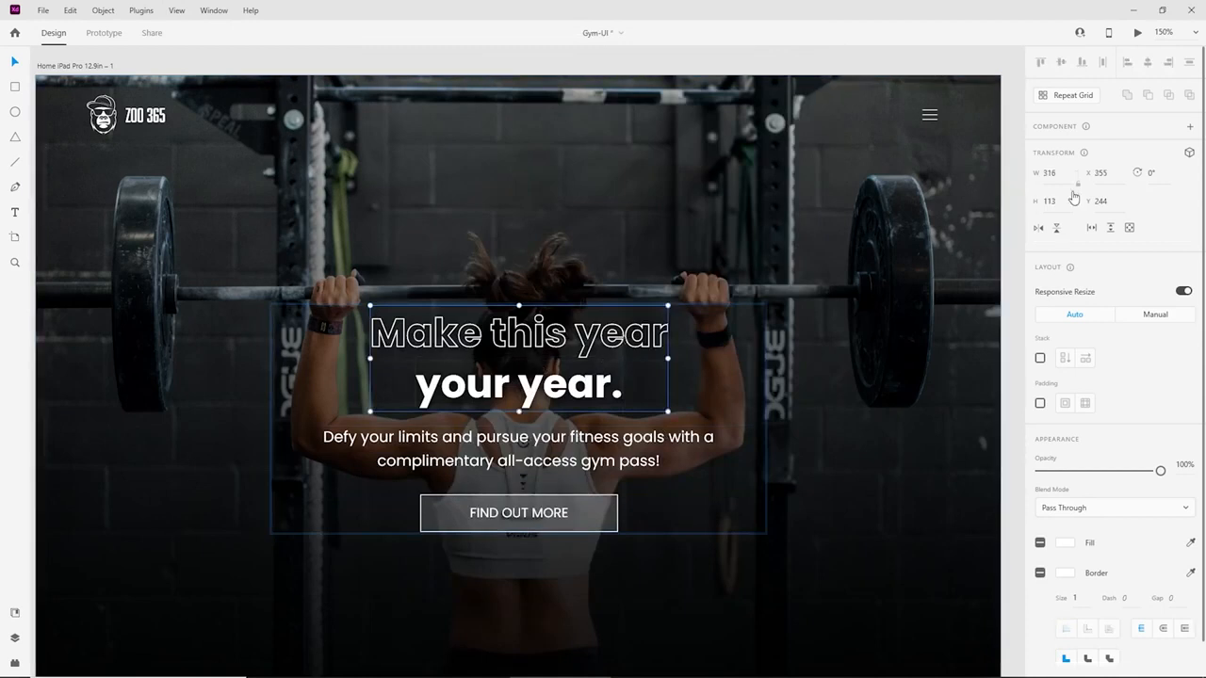
{"action": "left_click", "coordinate": [483, 353]}
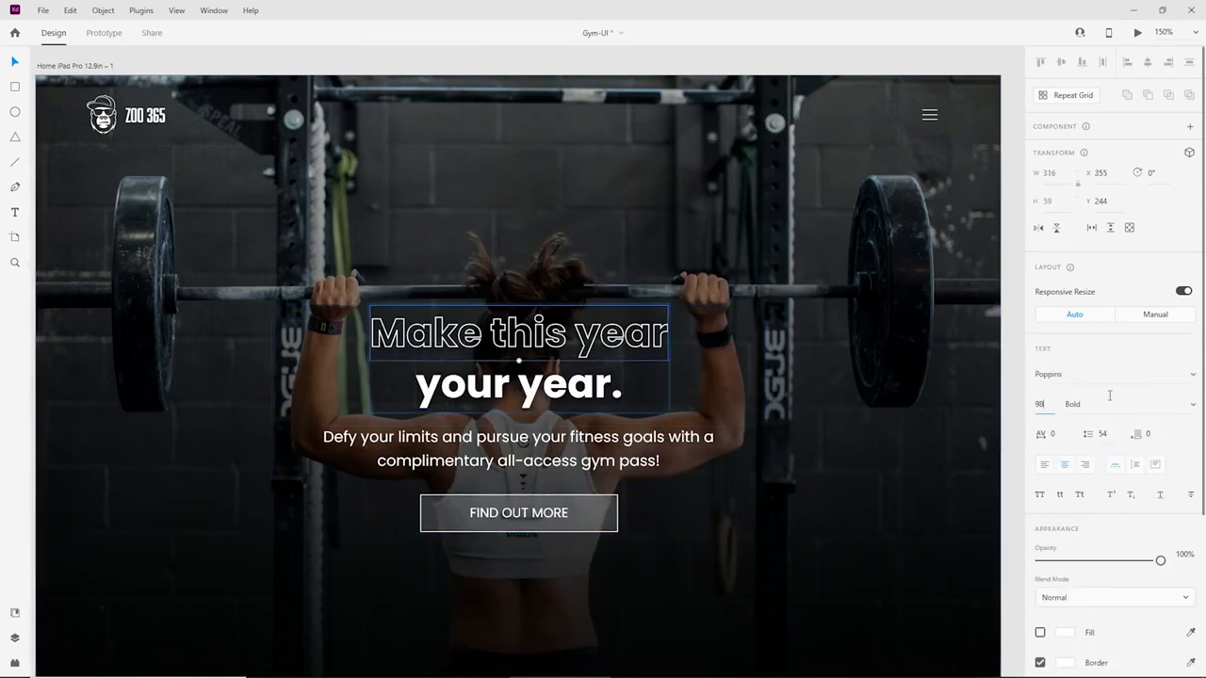
{"action": "type", "text": "98"}
{"action": "key", "text": "Return"}
{"action": "scroll", "coordinate": [900, 396], "scroll_direction": "down", "scroll_amount": 3}
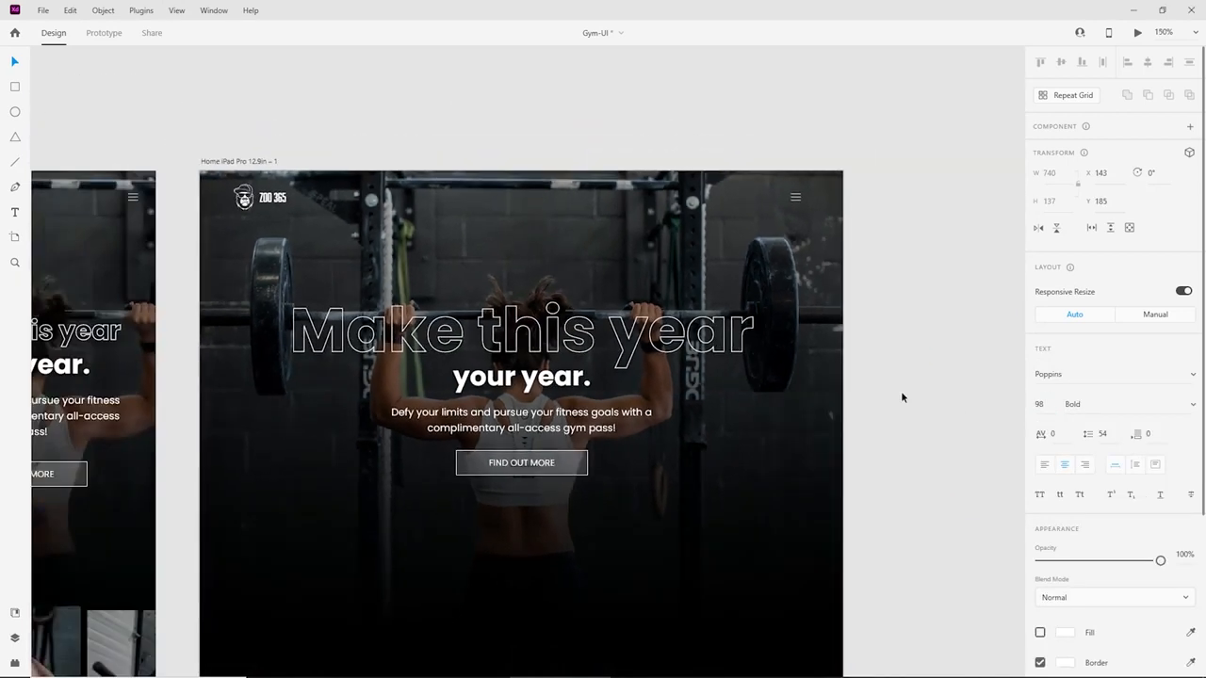
{"action": "key", "text": "ctrl+equal"}
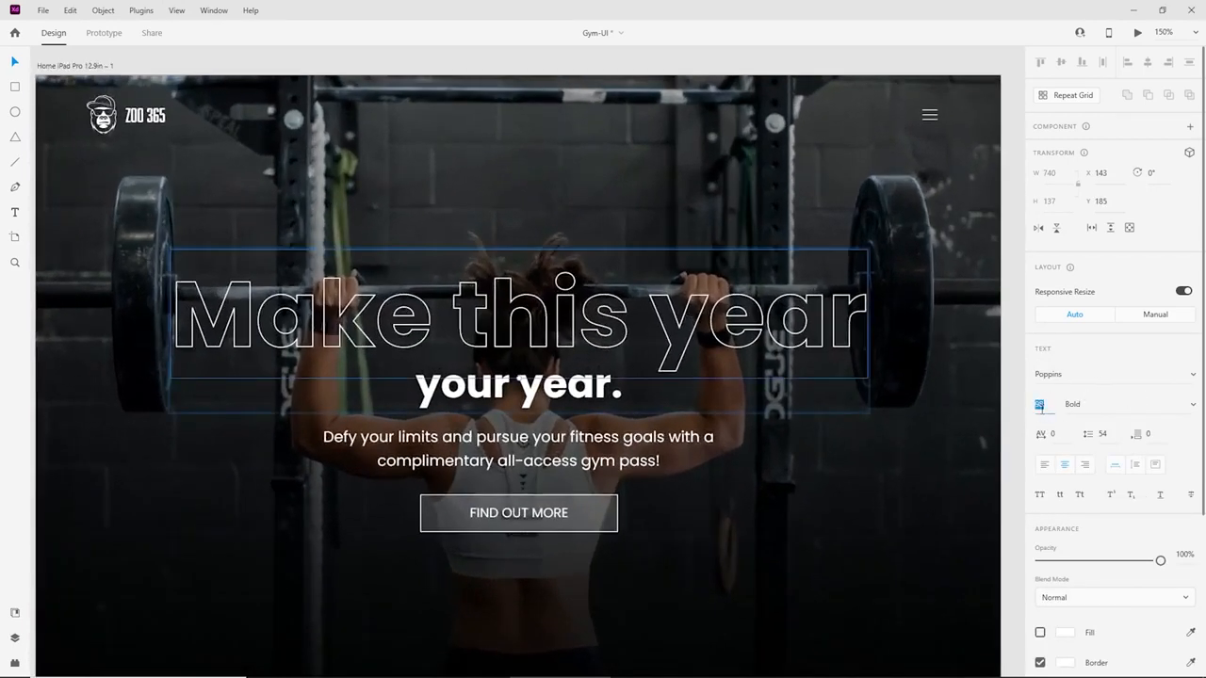
{"action": "key", "text": "shift+Down"}
{"action": "key", "text": "shift+Down"}
{"action": "key", "text": "shift+Down"}
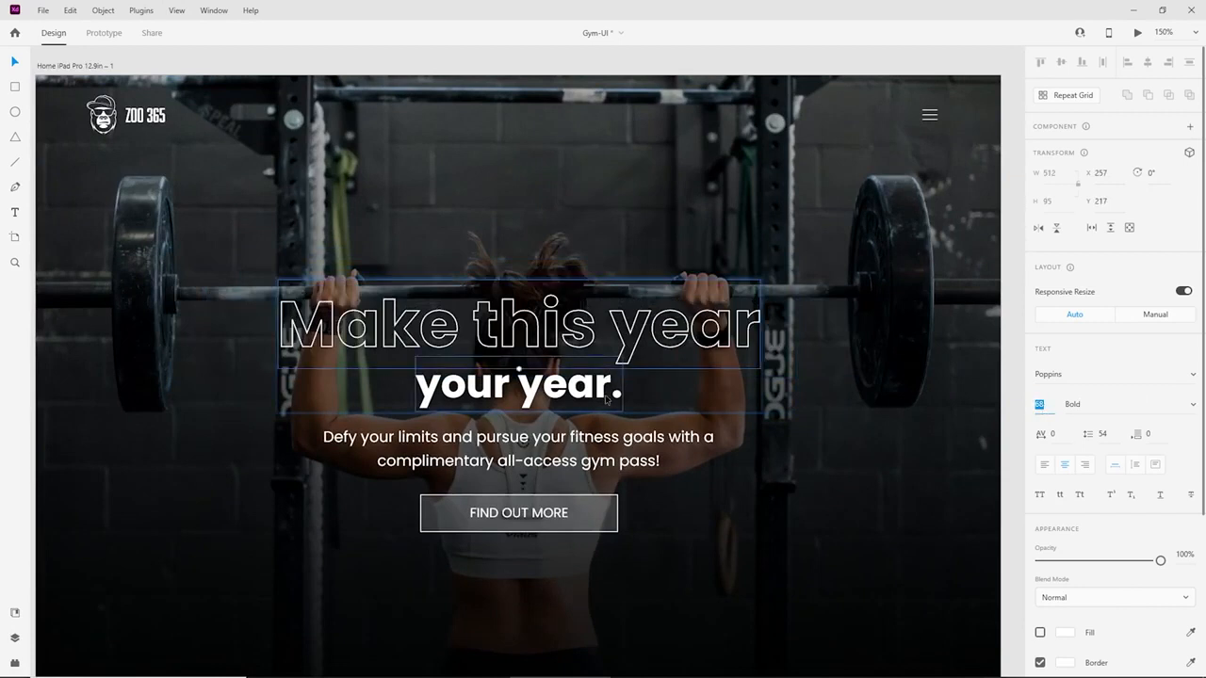
Set the font size of the "your year." line in the tablet hero to 68.
{"action": "left_click", "coordinate": [530, 403]}
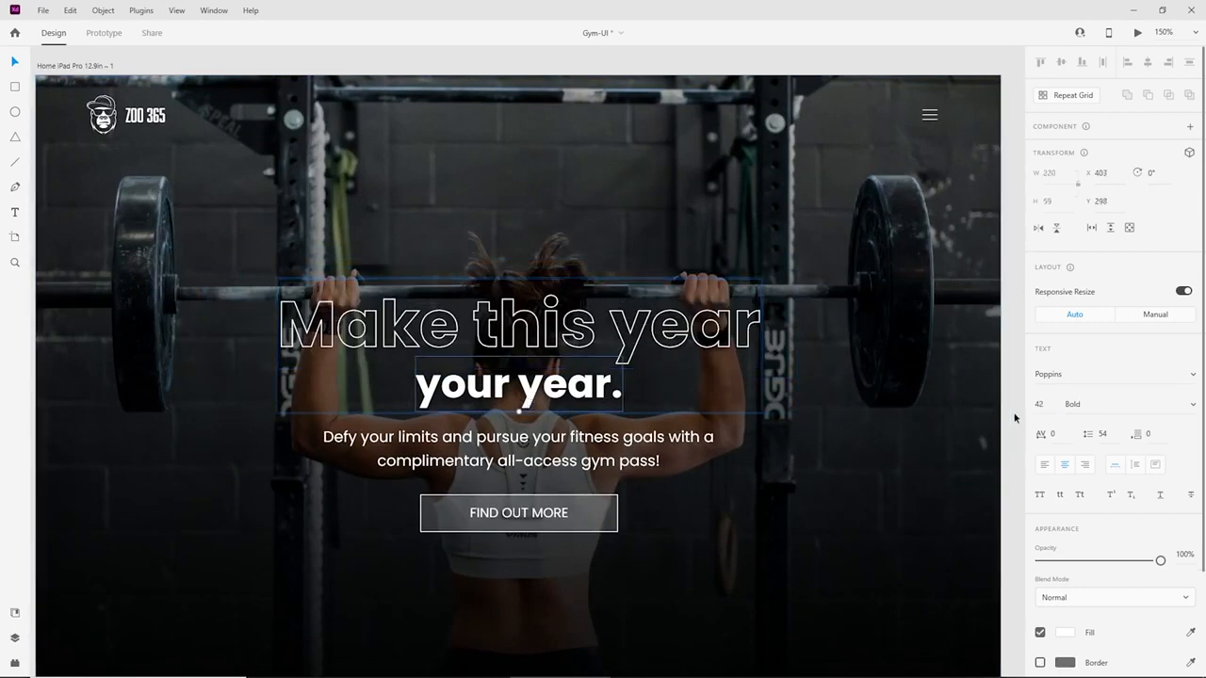
{"action": "type", "text": "68"}
{"action": "key", "text": "Return"}
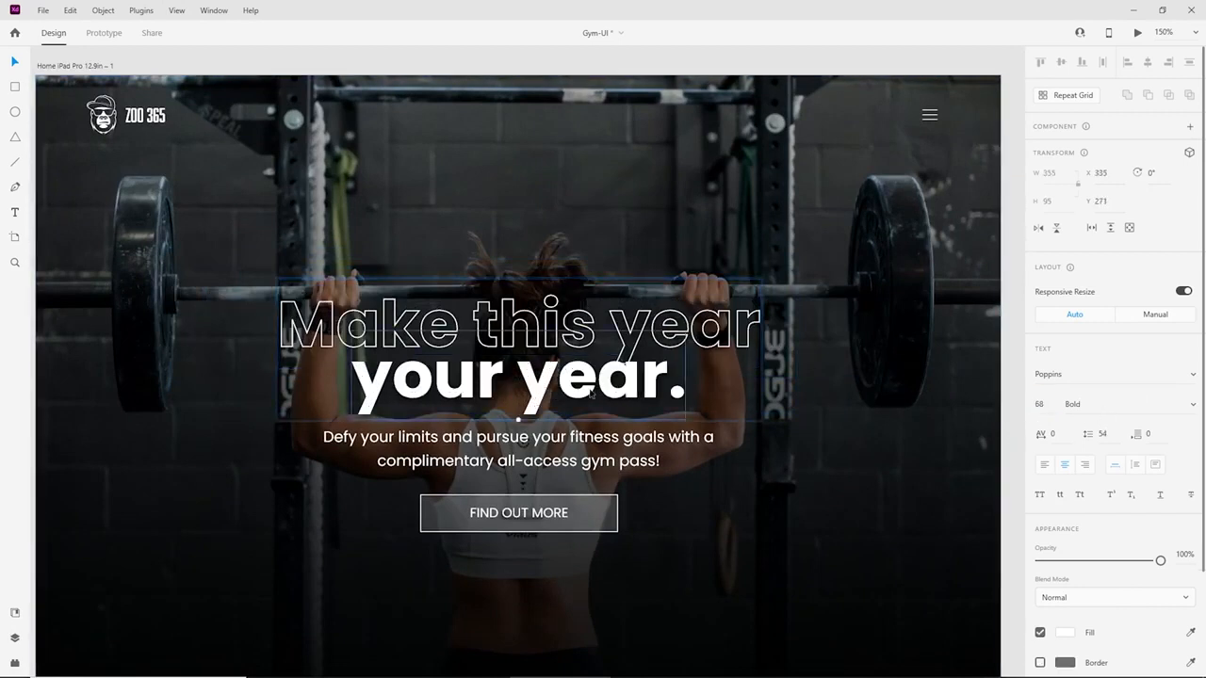
{"action": "left_click", "coordinate": [871, 343]}
Move the "Make this year" line up to Y 195 to space it from the "your year." line.
{"action": "left_click", "coordinate": [572, 323]}
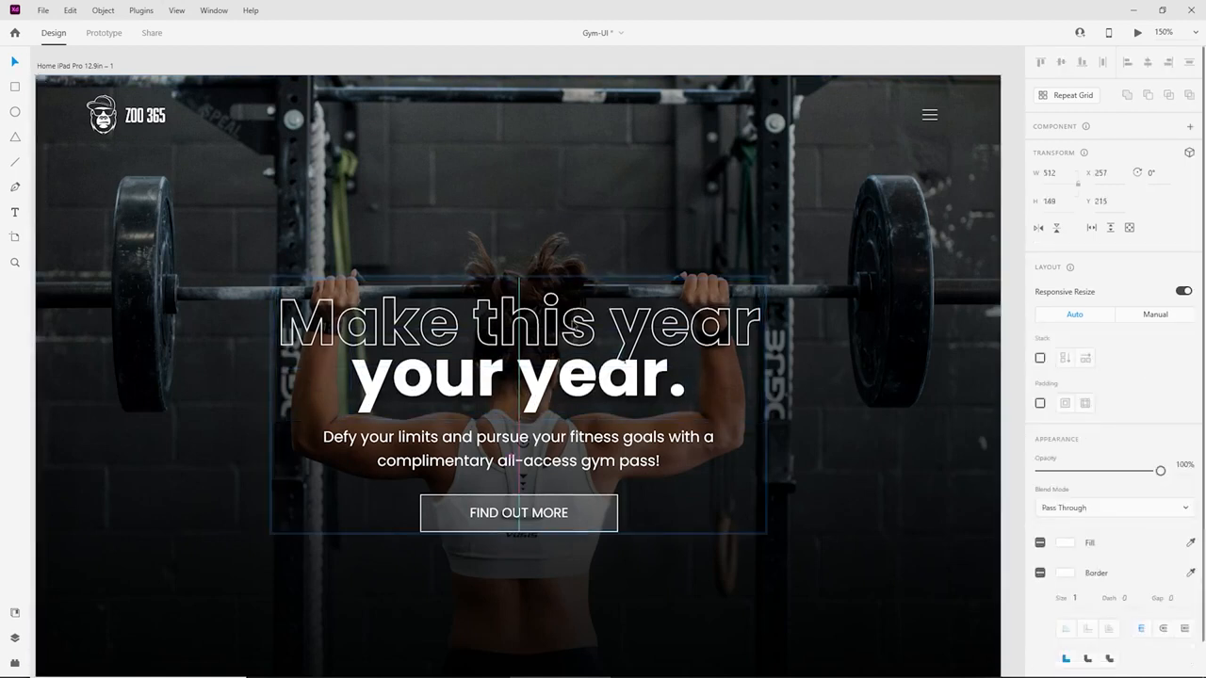
{"action": "left_click_drag", "start_coordinate": [573, 323], "coordinate": [575, 326]}
{"action": "double_click", "coordinate": [573, 323]}
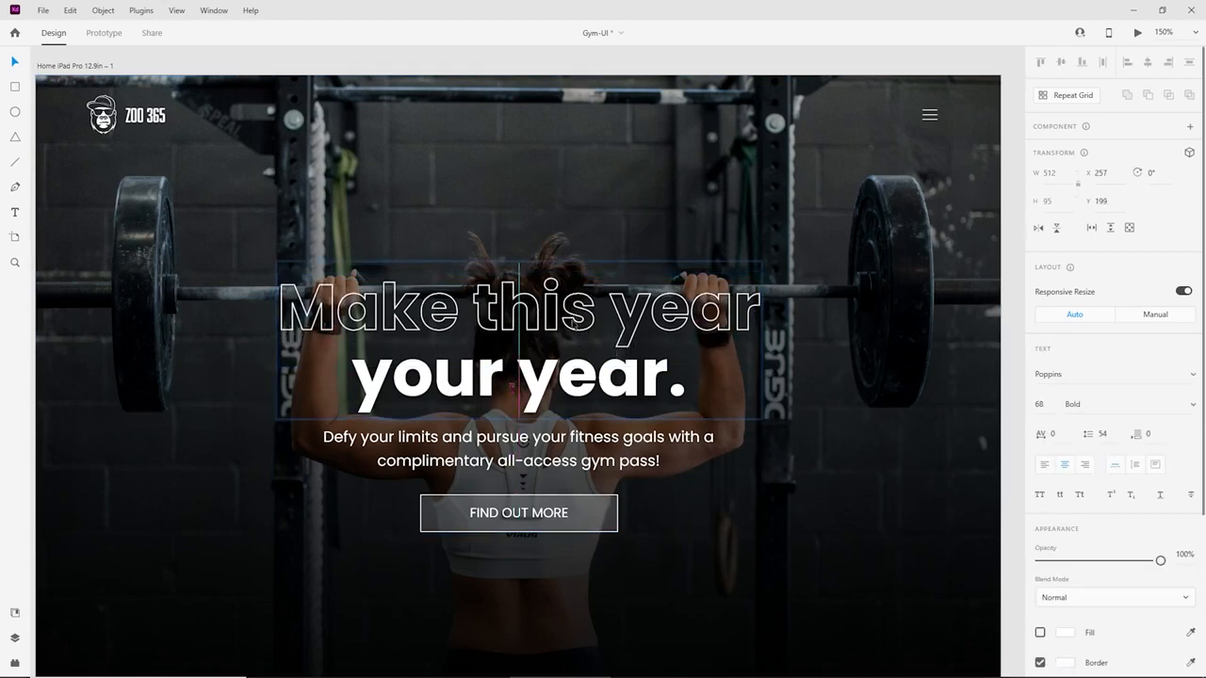
{"action": "left_click", "coordinate": [572, 584]}
{"action": "key", "text": "ctrl+1"}
{"action": "left_click_drag", "start_coordinate": [573, 461], "coordinate": [528, 451]}
{"action": "key", "text": "ctrl+equal"}
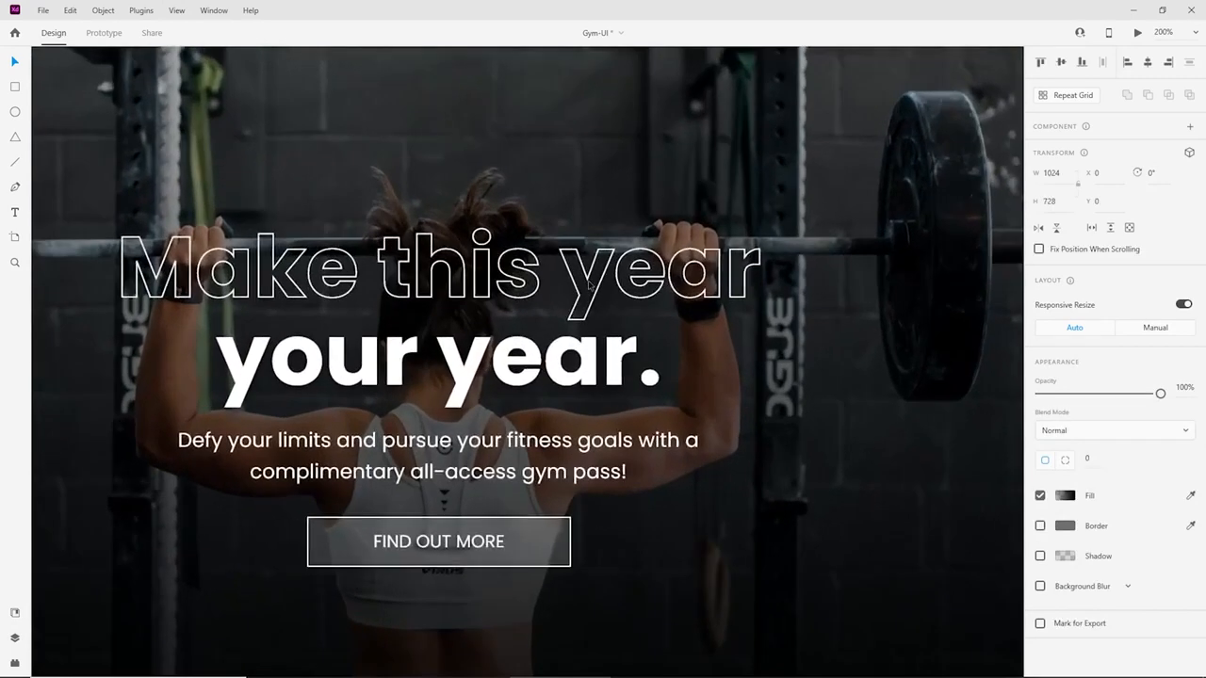
{"action": "double_click", "coordinate": [598, 284]}
{"action": "double_click", "coordinate": [598, 283]}
{"action": "left_click_drag", "start_coordinate": [597, 284], "coordinate": [598, 278]}
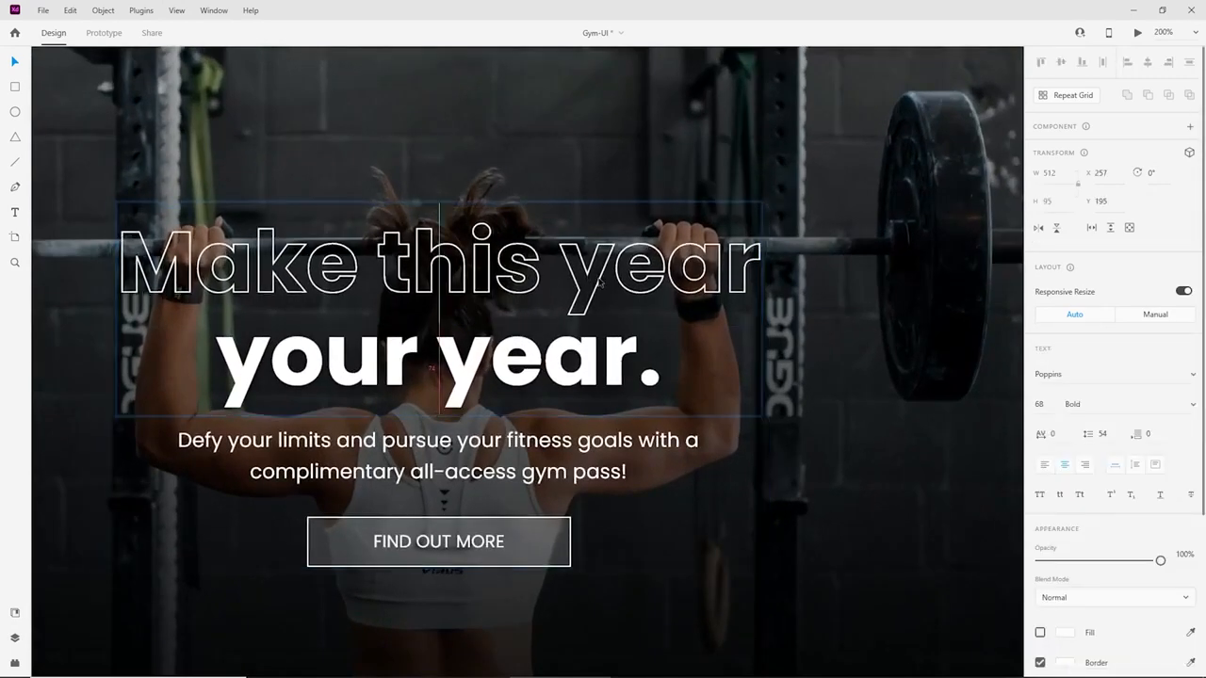
{"action": "left_click", "coordinate": [801, 396]}
Move the whole tablet hero text block up to Y 153.
{"action": "key", "text": "ctrl+minus"}
{"action": "left_click_drag", "start_coordinate": [748, 414], "coordinate": [859, 441]}
{"action": "key", "text": "ctrl+minus"}
{"action": "key", "text": "ctrl+equal"}
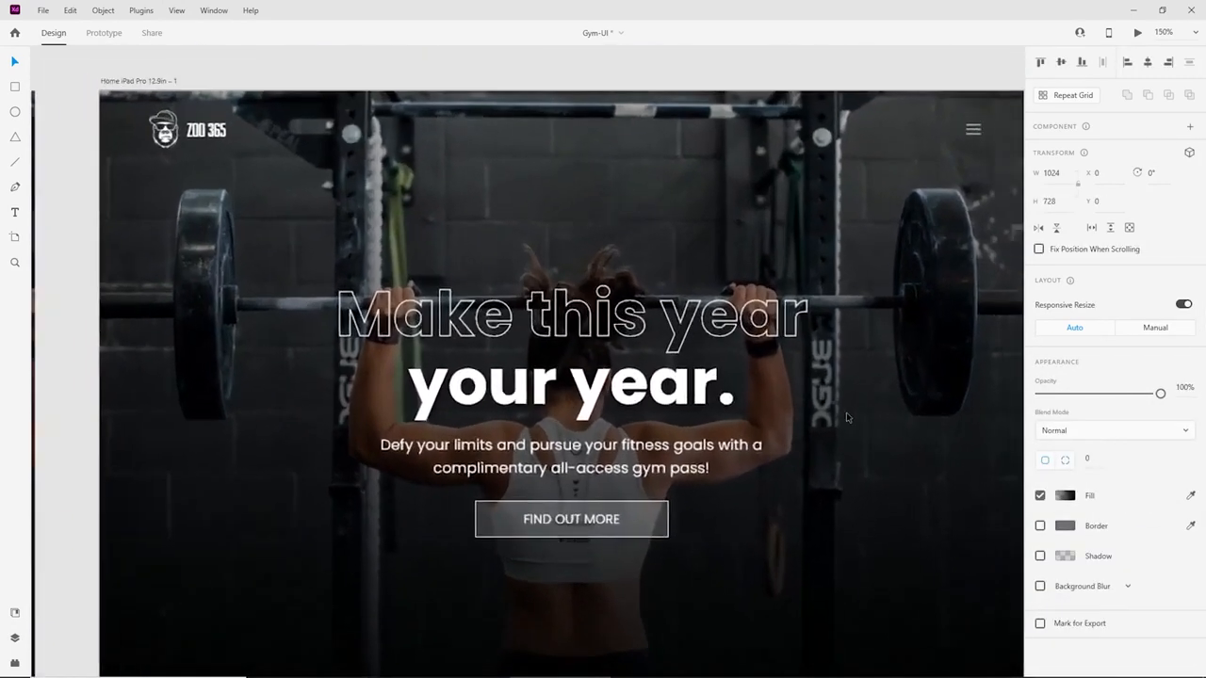
{"action": "key", "text": "ctrl+minus"}
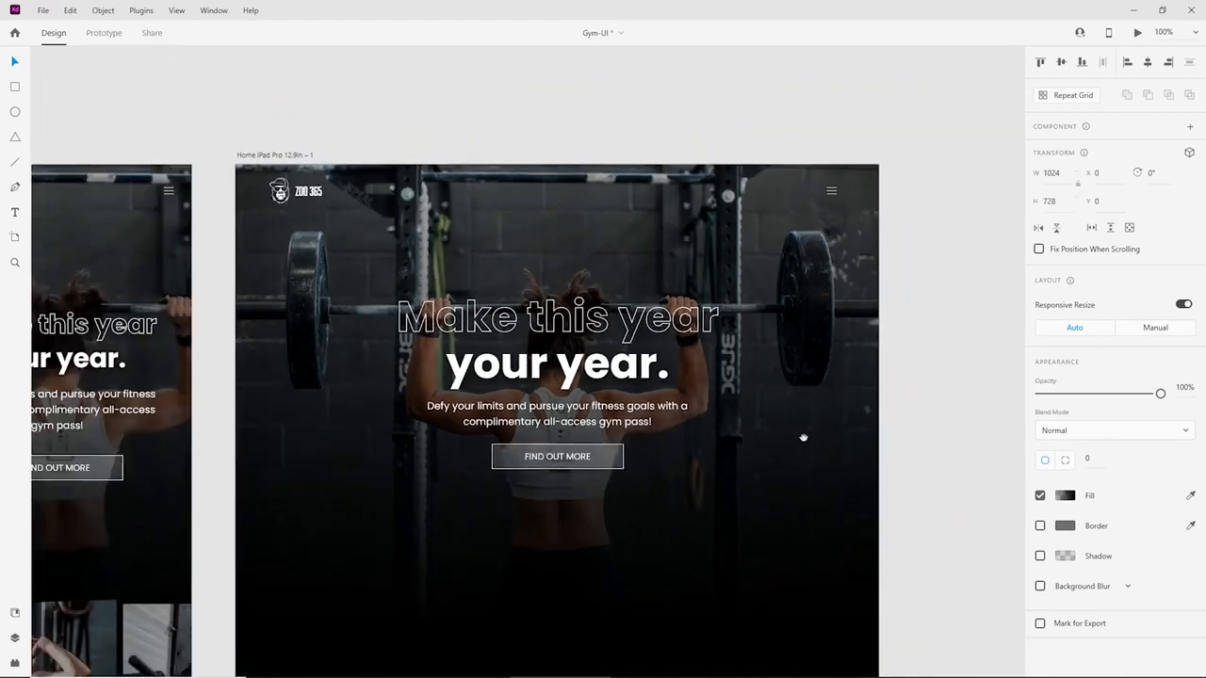
{"action": "scroll", "coordinate": [803, 437], "scroll_direction": "down", "scroll_amount": 2}
{"action": "left_click", "coordinate": [896, 350]}
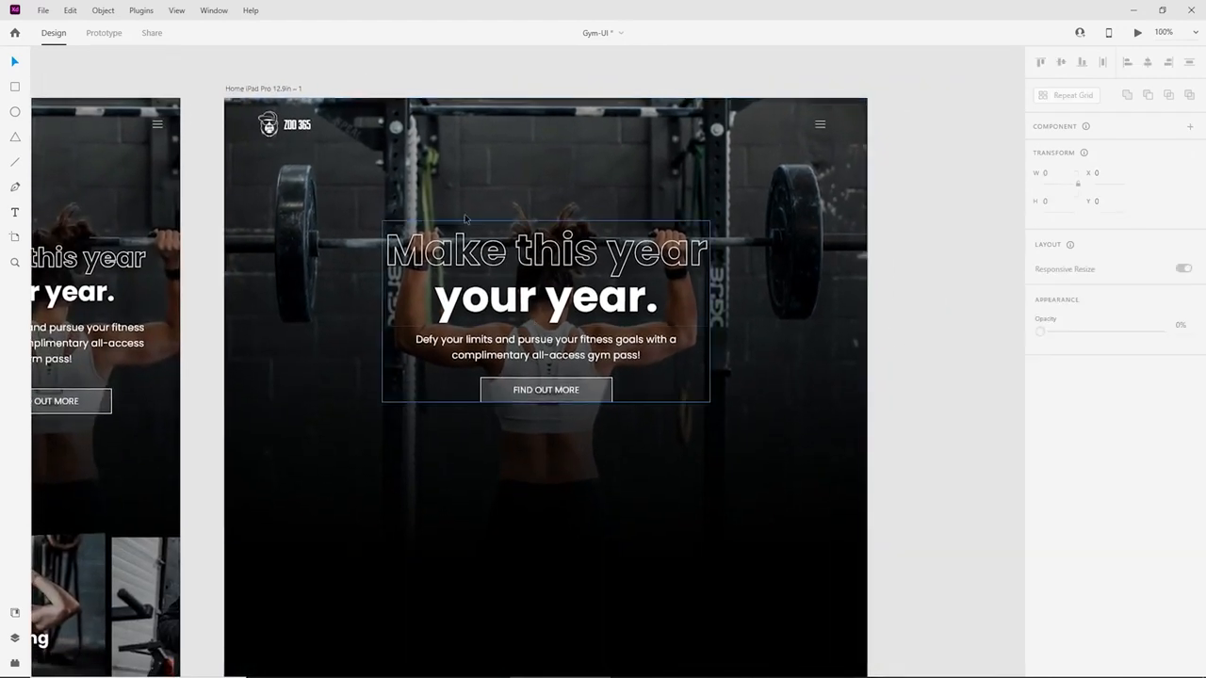
{"action": "scroll", "coordinate": [518, 373], "scroll_direction": "down", "scroll_amount": 4}
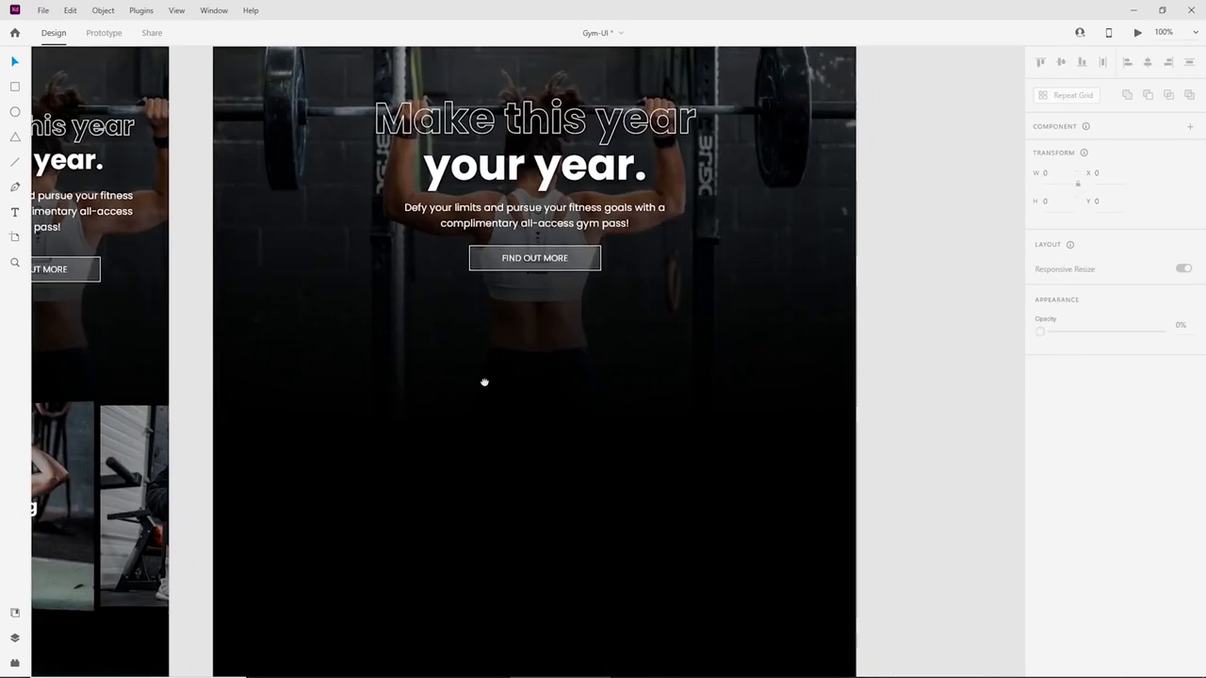
{"action": "scroll", "coordinate": [518, 366], "scroll_direction": "up", "scroll_amount": 2}
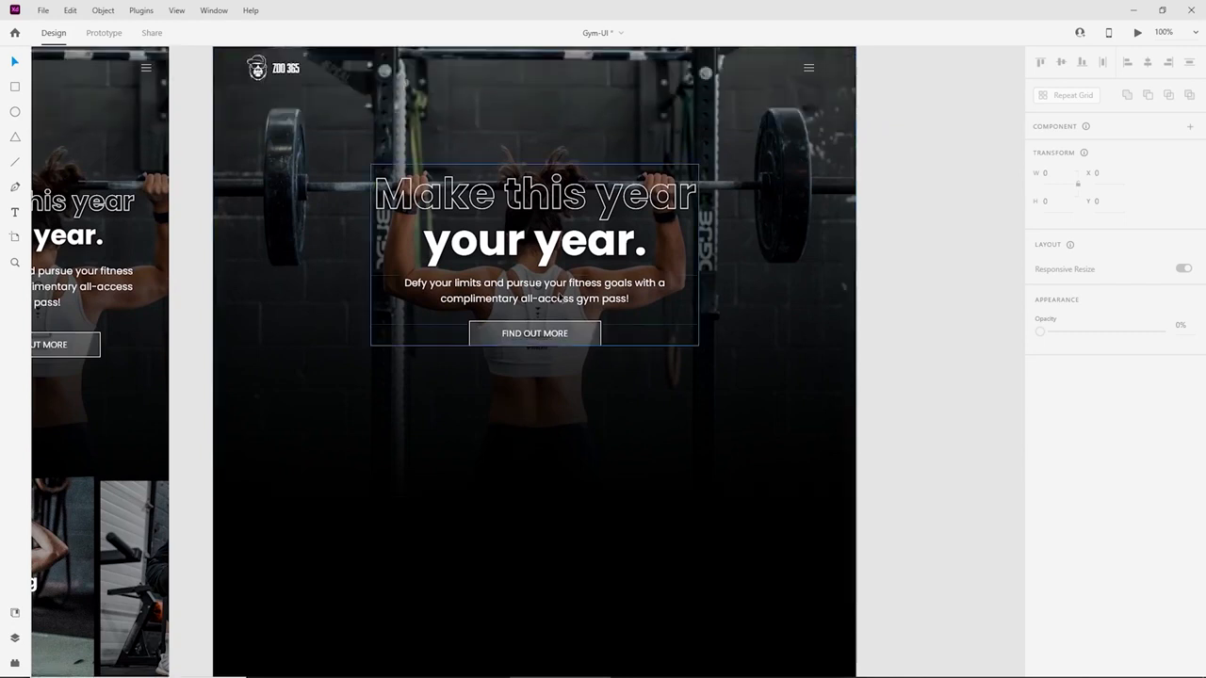
{"action": "left_click", "coordinate": [559, 298]}
{"action": "left_click_drag", "start_coordinate": [558, 298], "coordinate": [559, 272]}
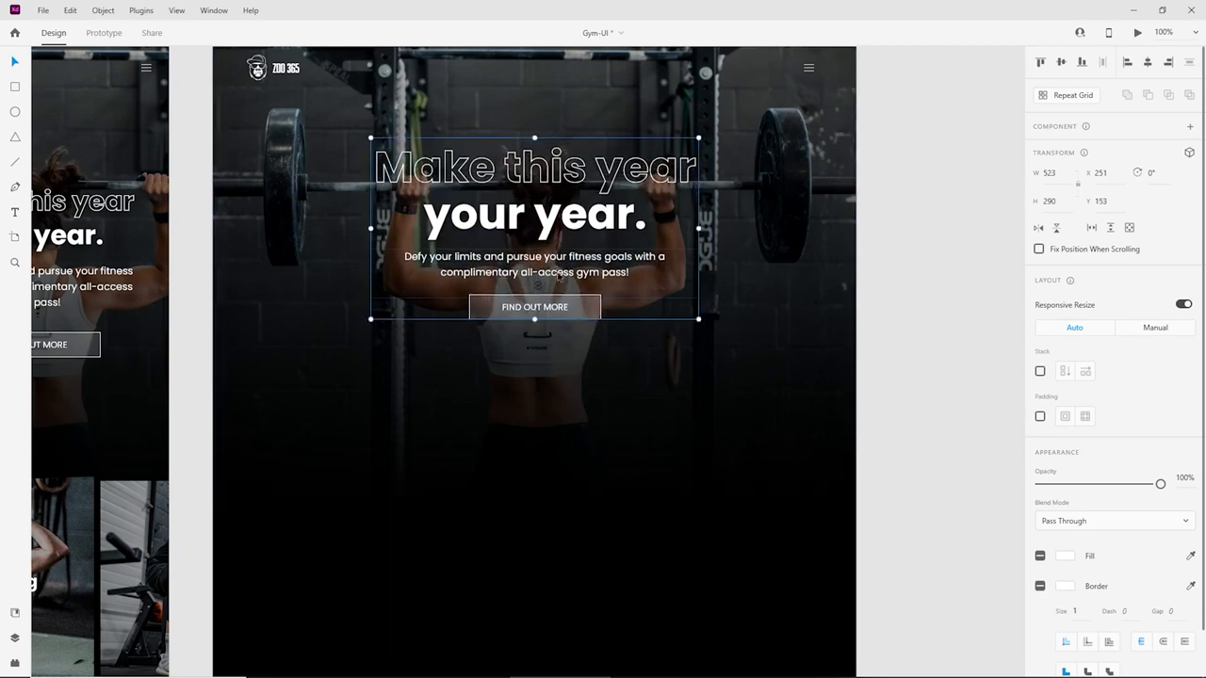
Duplicate the tablet hero paragraph below the FIND OUT MORE button and replace the copy's text with SCROLL.
{"action": "double_click", "coordinate": [560, 273]}
{"action": "double_click", "coordinate": [562, 273]}
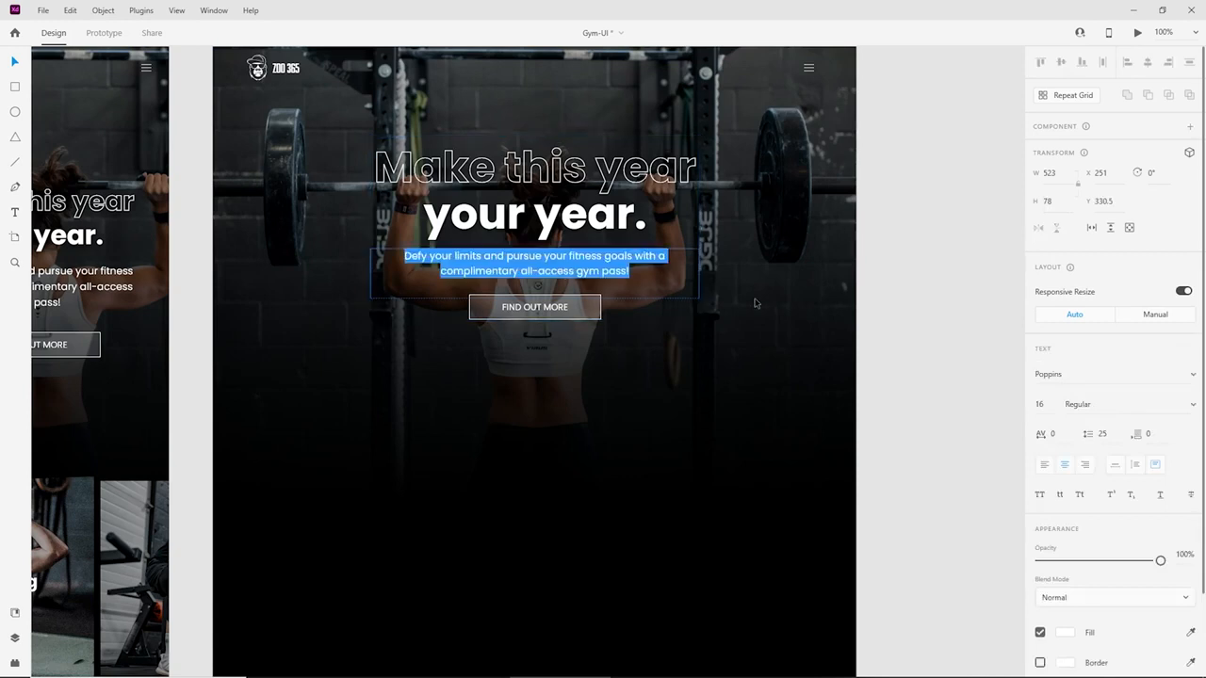
{"action": "left_click", "coordinate": [832, 312]}
{"action": "left_click", "coordinate": [452, 402]}
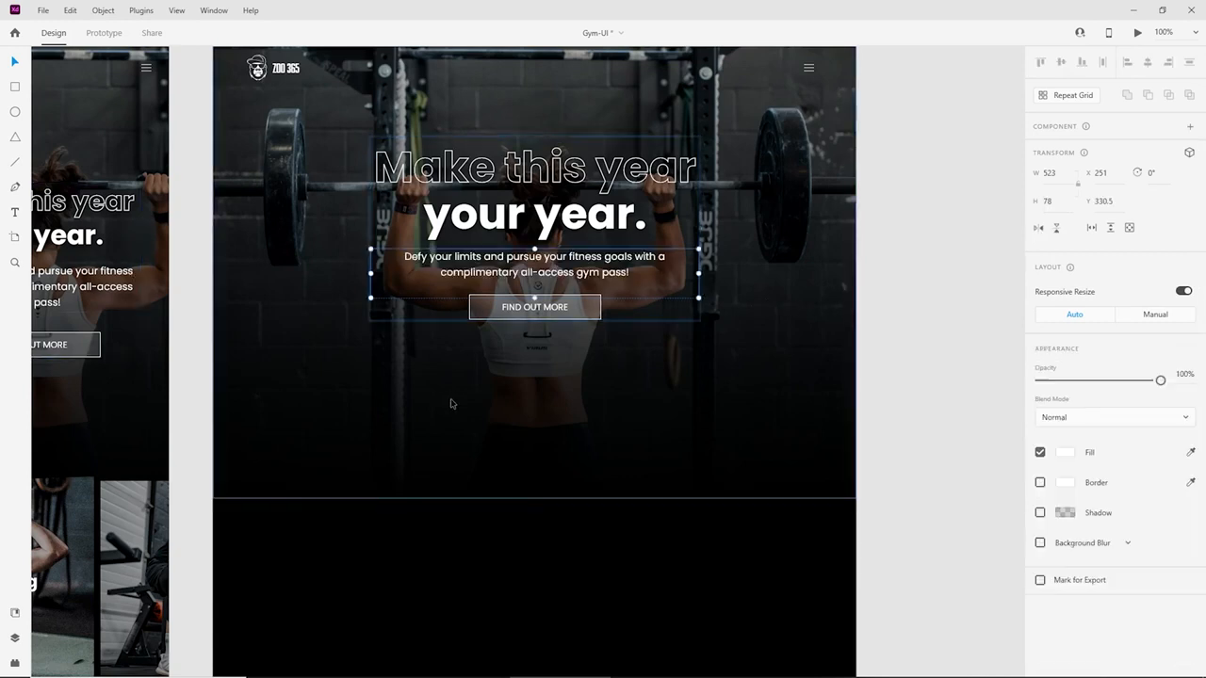
{"action": "left_click", "coordinate": [478, 274]}
{"action": "left_click_drag", "start_coordinate": [478, 273], "coordinate": [483, 411]}
{"action": "double_click", "coordinate": [521, 406]}
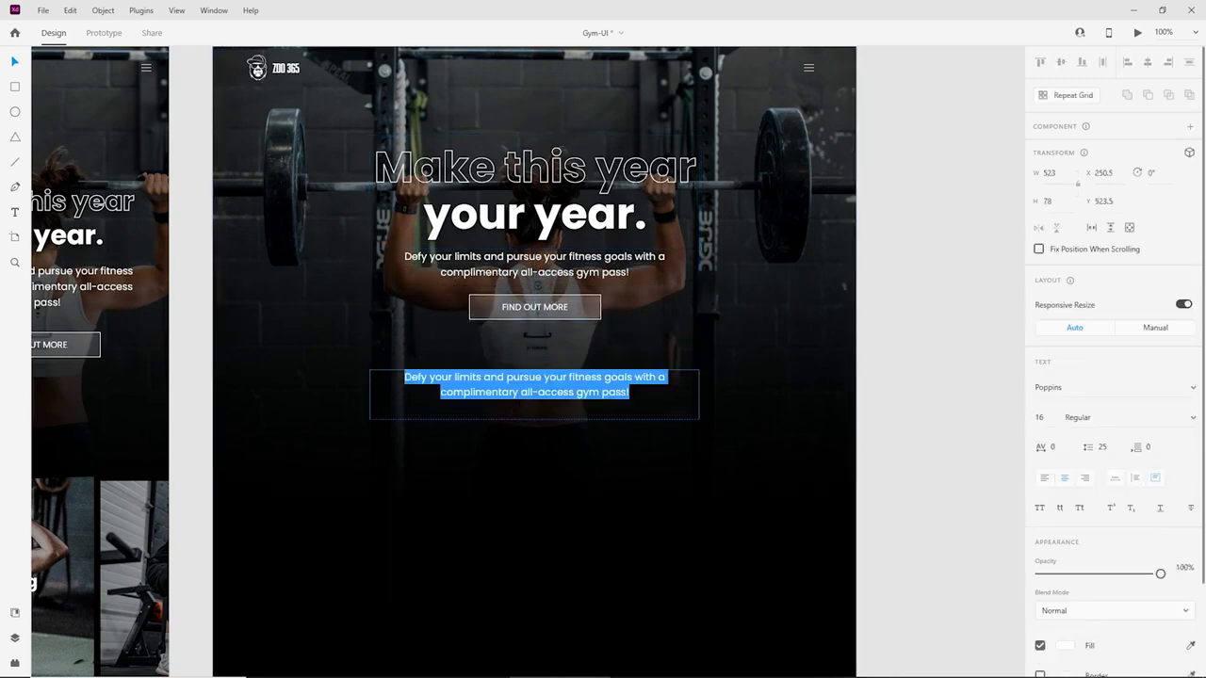
{"action": "type", "text": "SCROLL"}
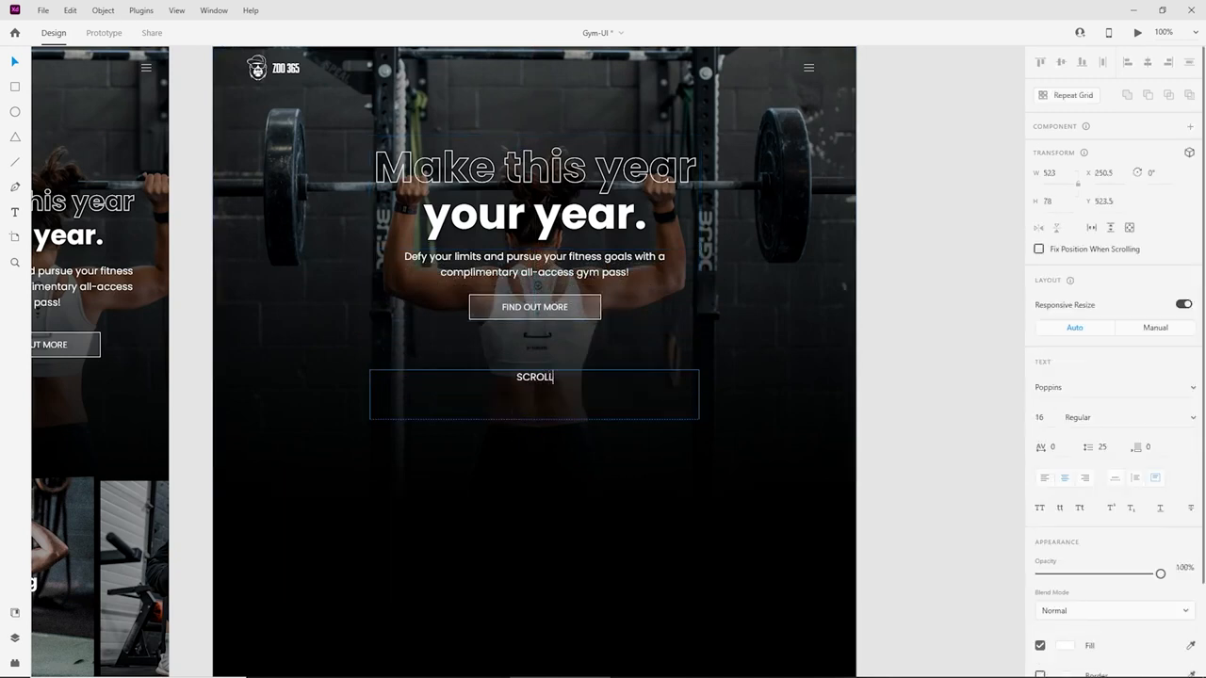
Give the SCROLL text size 14, line spacing 21 and auto width, and move it down to Y 616.5.
{"action": "key", "text": "ctrl+a"}
{"action": "key", "text": "Escape"}
{"action": "key", "text": "ctrl+equal"}
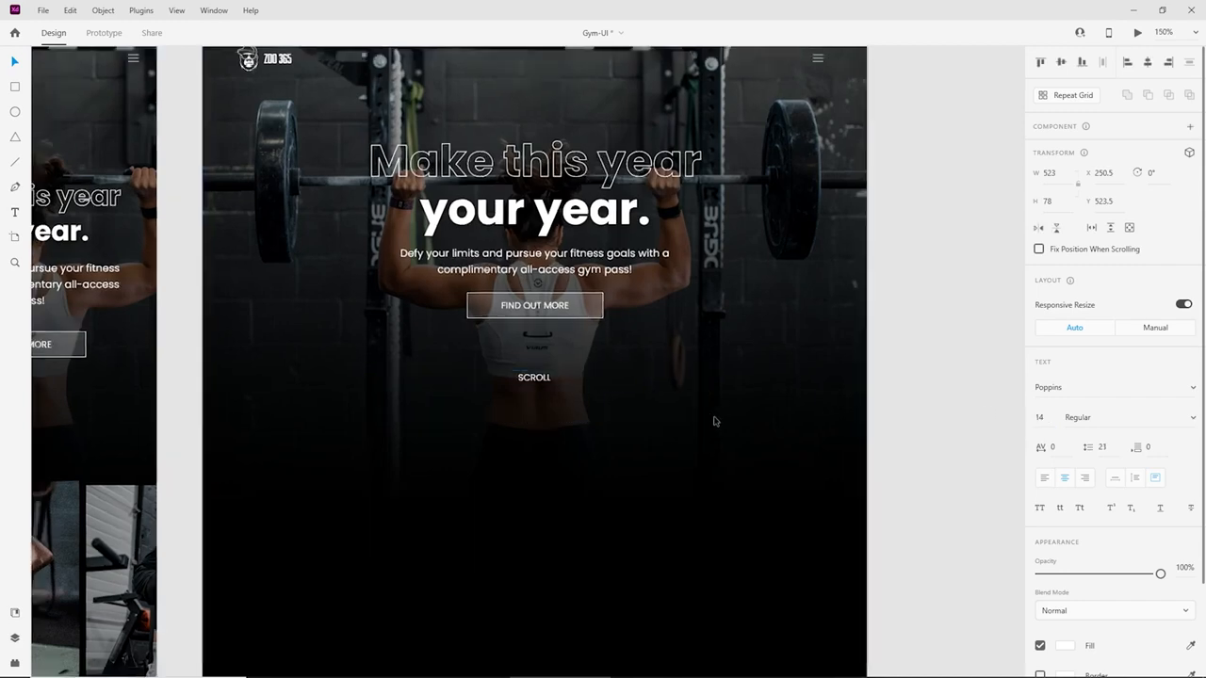
{"action": "left_click", "coordinate": [1121, 483]}
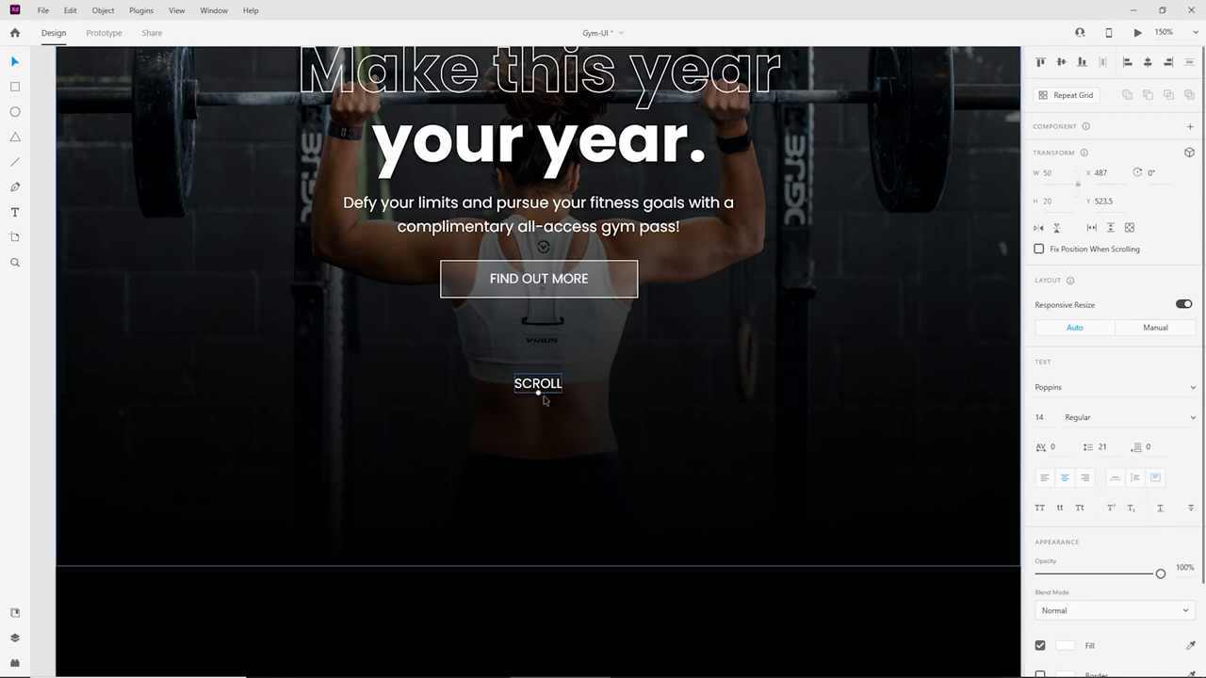
{"action": "left_click_drag", "start_coordinate": [545, 388], "coordinate": [554, 478]}
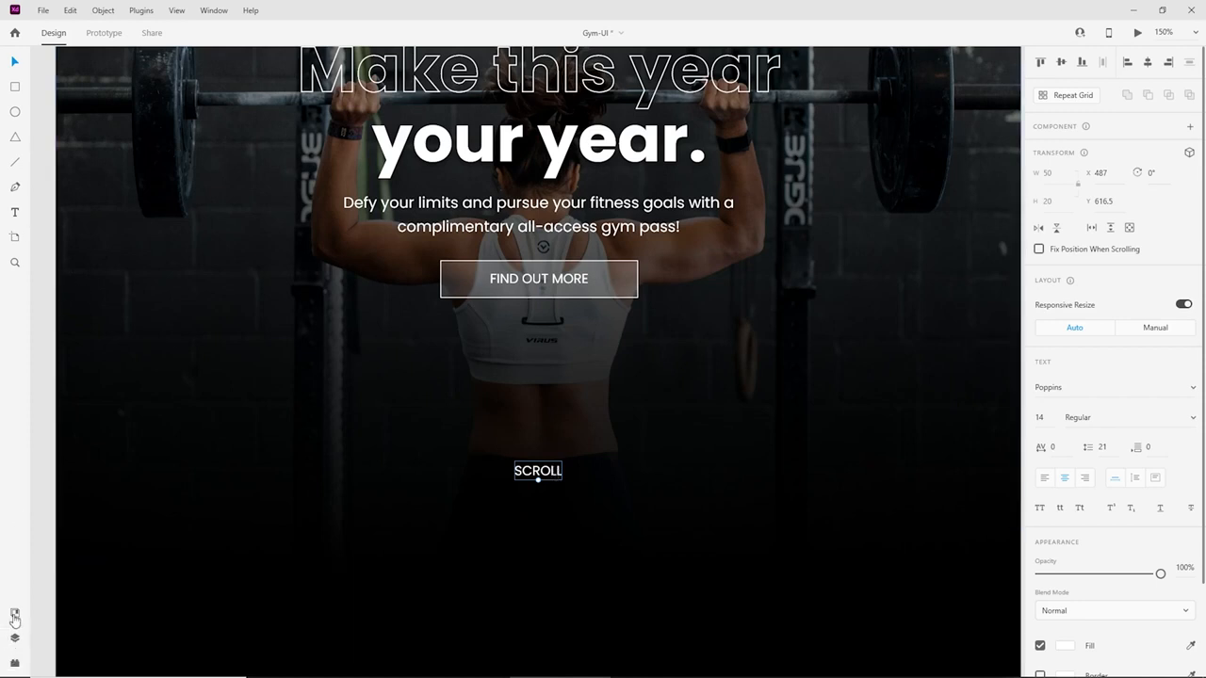
Place the arrow-down icon from the Auto Icon plugin below the SCROLL text, at about X 403, Y 753.
{"action": "left_click", "coordinate": [14, 665]}
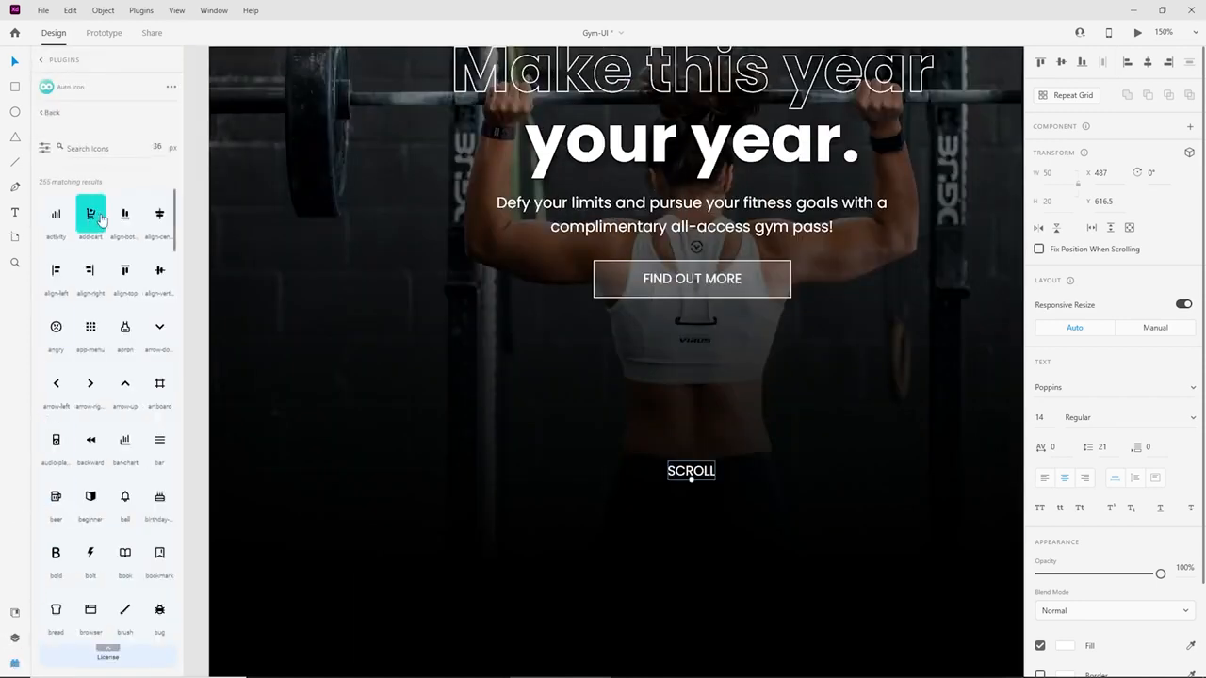
{"action": "left_click", "coordinate": [123, 149]}
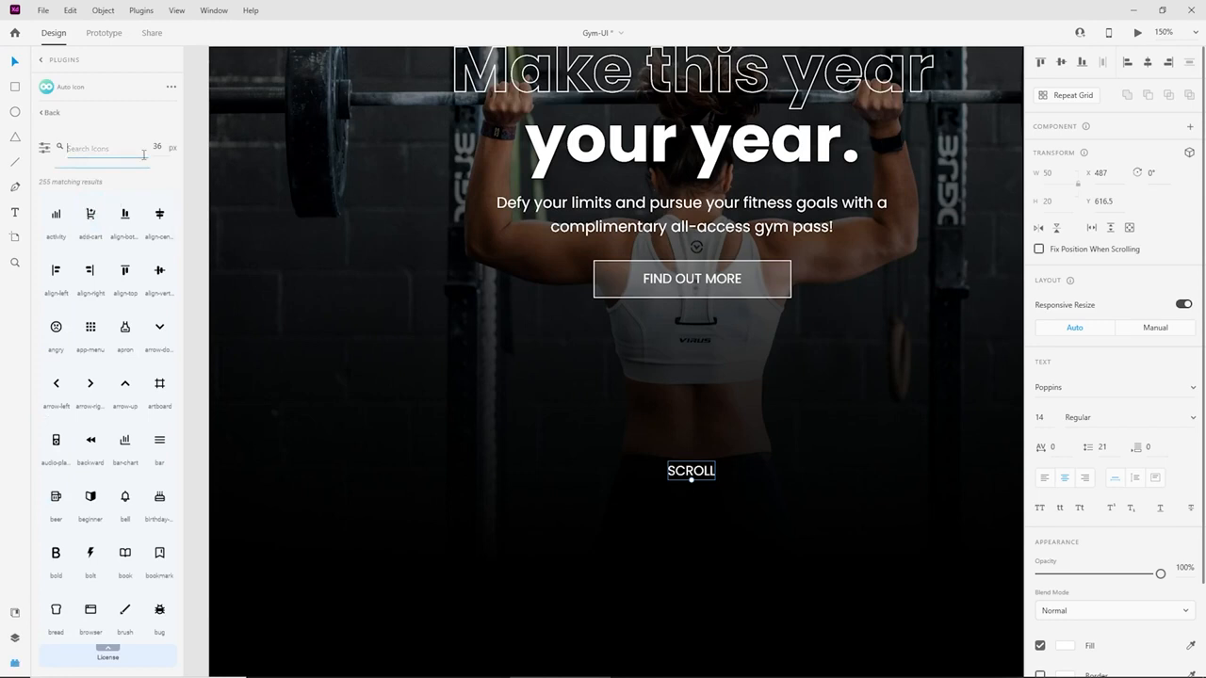
{"action": "left_click_drag", "start_coordinate": [161, 333], "coordinate": [608, 598]}
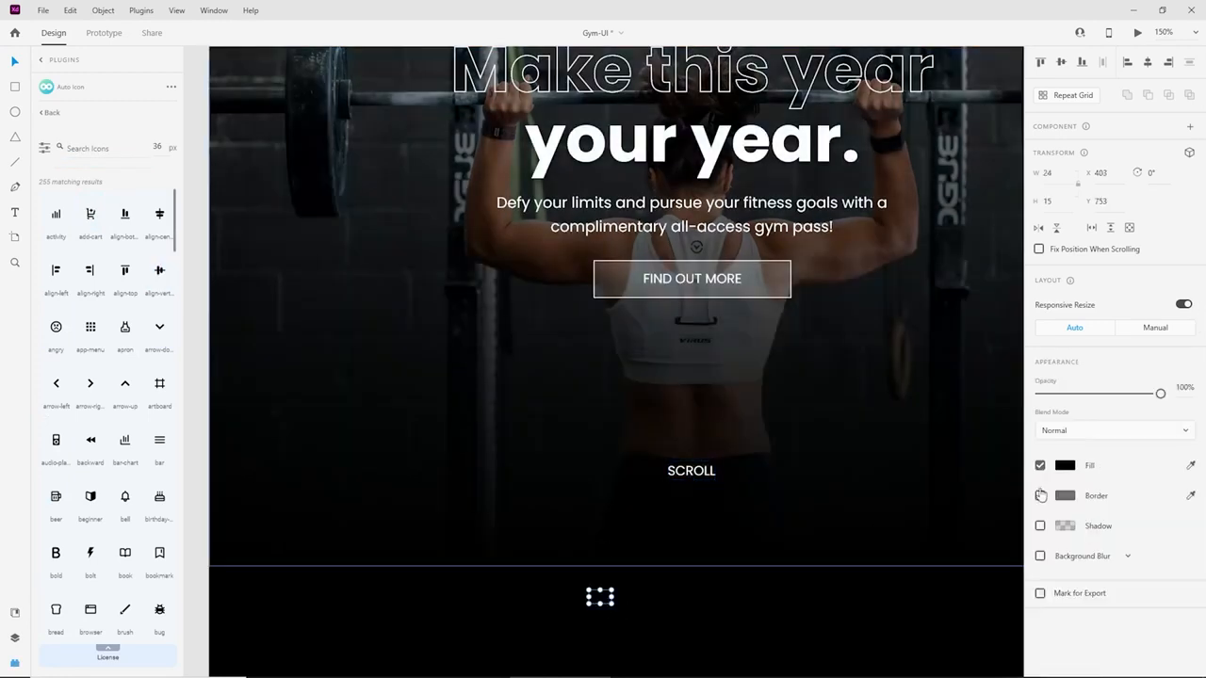
Fill the arrow icon with white (#FFFFFF) and centre it just beneath the SCROLL text.
{"action": "left_click", "coordinate": [1064, 467]}
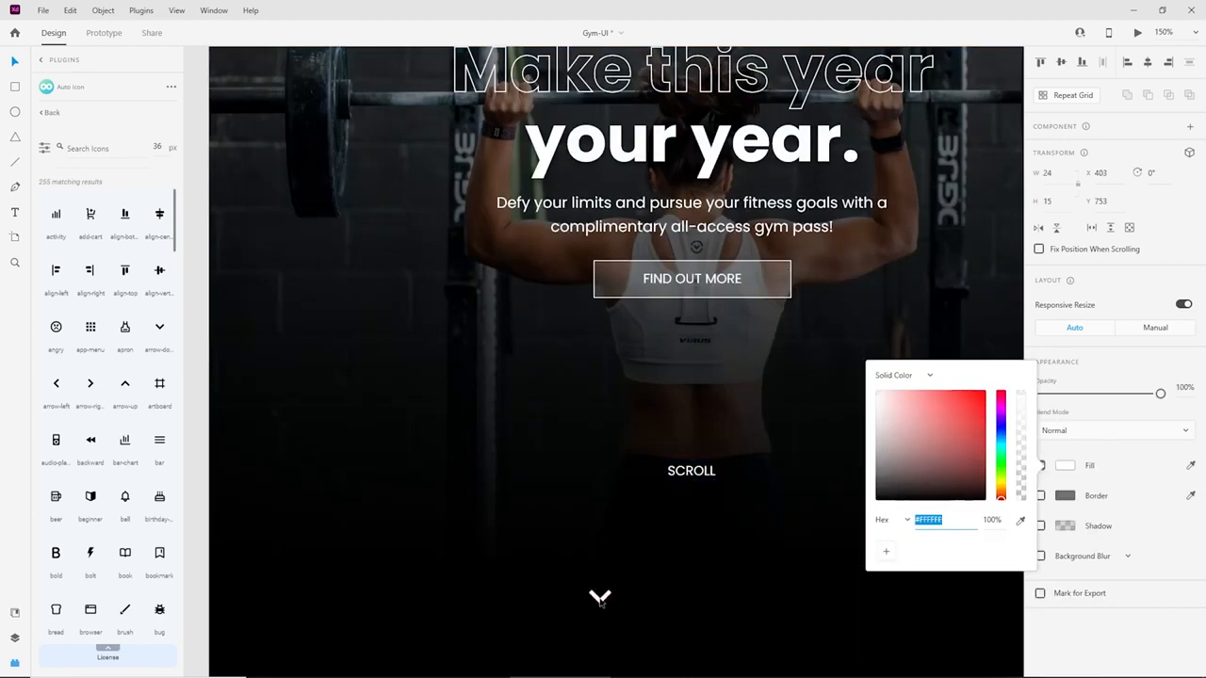
{"action": "left_click", "coordinate": [601, 602]}
{"action": "left_click_drag", "start_coordinate": [601, 602], "coordinate": [694, 500]}
{"action": "left_click", "coordinate": [772, 532]}
{"action": "left_click_drag", "start_coordinate": [684, 544], "coordinate": [566, 540]}
{"action": "left_click", "coordinate": [654, 642]}
{"action": "key", "text": "ctrl+minus"}
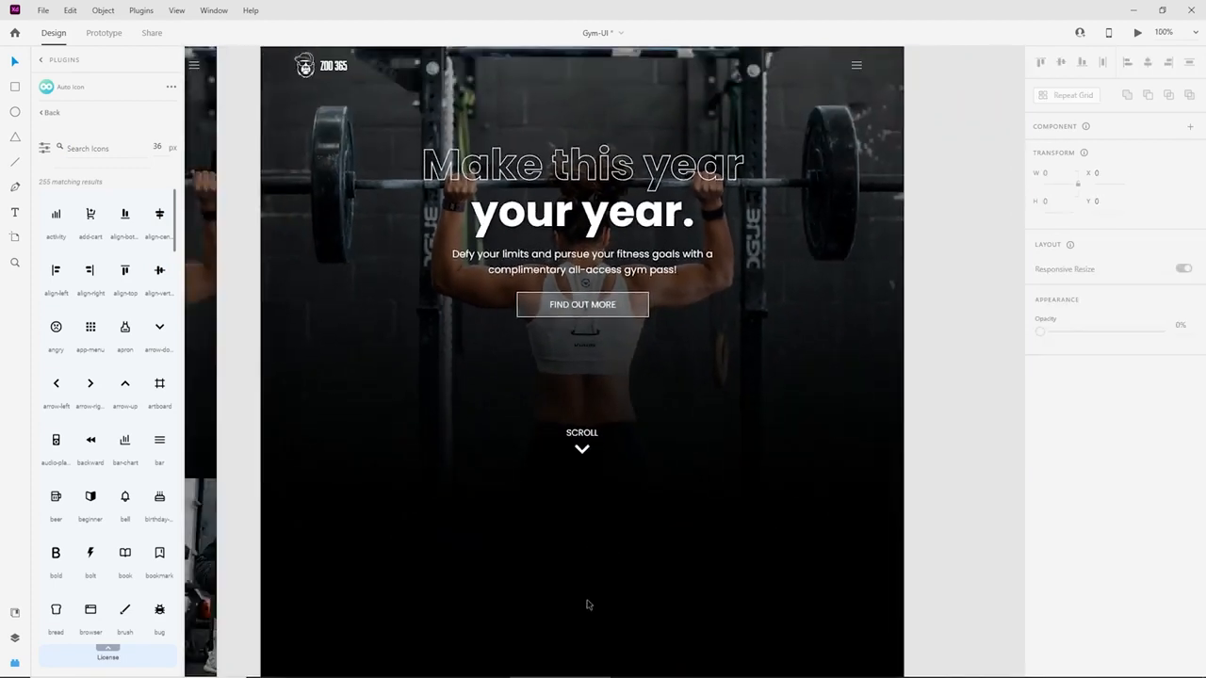
{"action": "key", "text": "ctrl+plus"}
{"action": "key", "text": "ctrl+plus"}
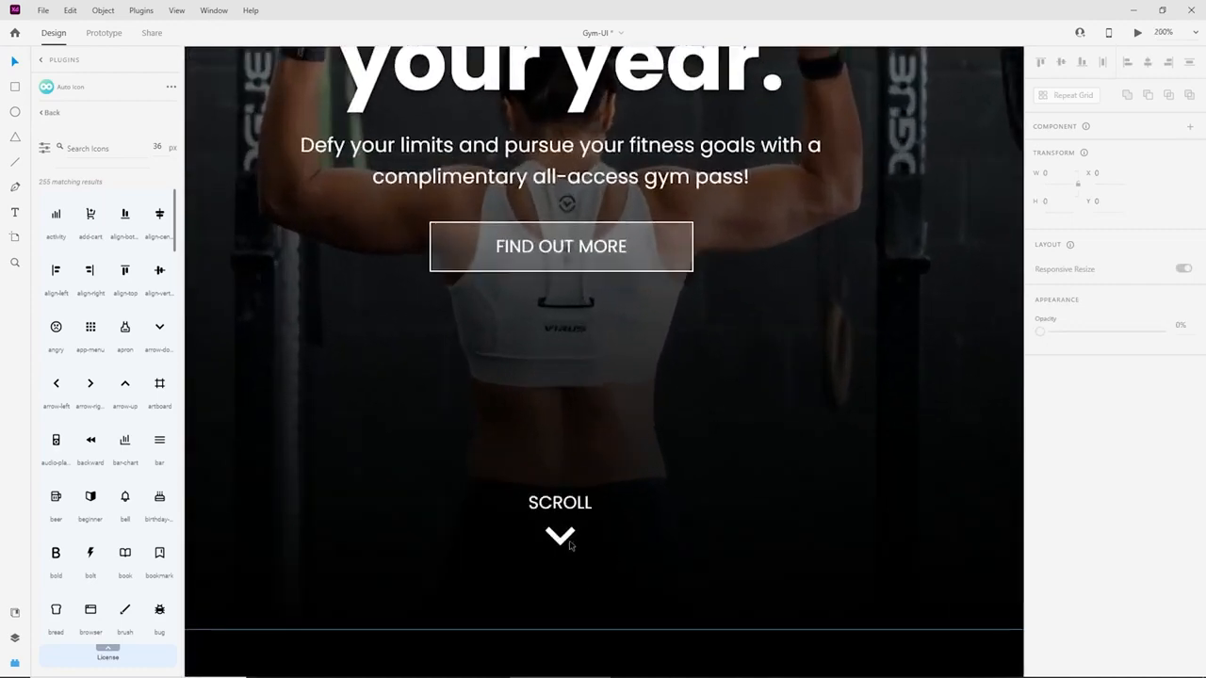
Tighten the gap between SCROLL and its arrow, with the arrow at Y 646 and the text at Y 619.5.
{"action": "left_click", "coordinate": [567, 538]}
{"action": "key", "text": "ctrl+minus"}
{"action": "key", "text": "ctrl+plus"}
{"action": "key", "text": "ctrl+plus"}
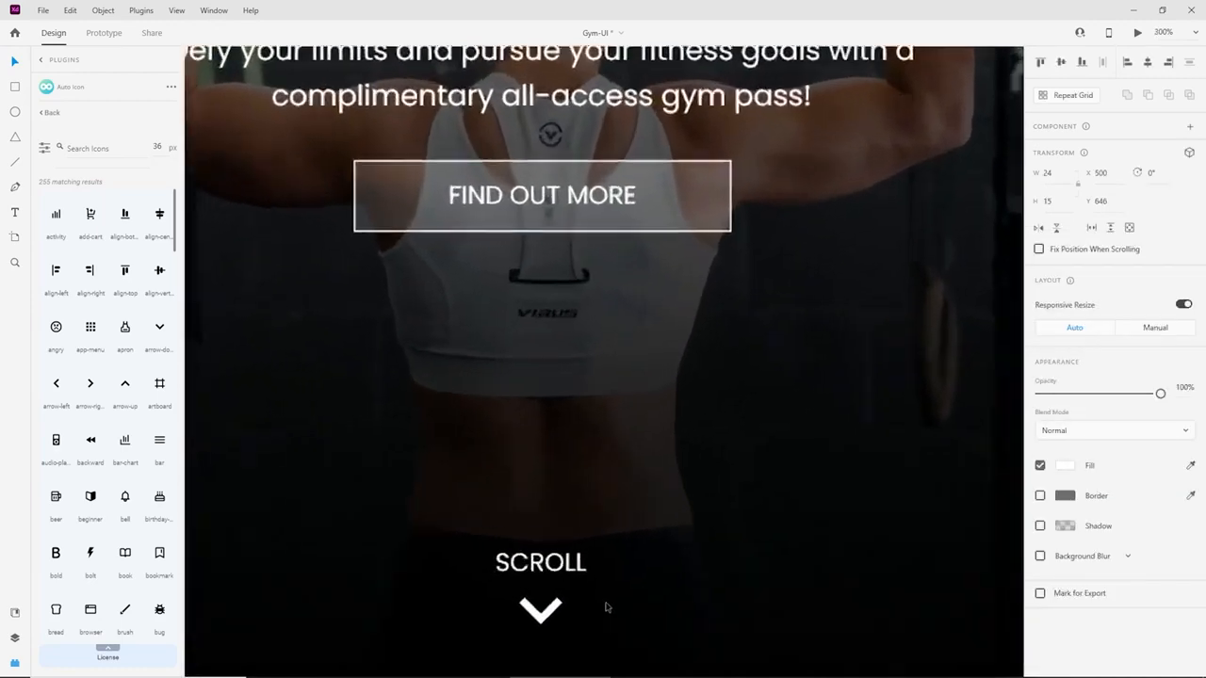
{"action": "left_click_drag", "start_coordinate": [609, 609], "coordinate": [681, 376]}
{"action": "left_click_drag", "start_coordinate": [622, 341], "coordinate": [624, 359]}
{"action": "key", "text": "ctrl+minus"}
{"action": "key", "text": "ctrl+minus"}
{"action": "key", "text": "ctrl+minus"}
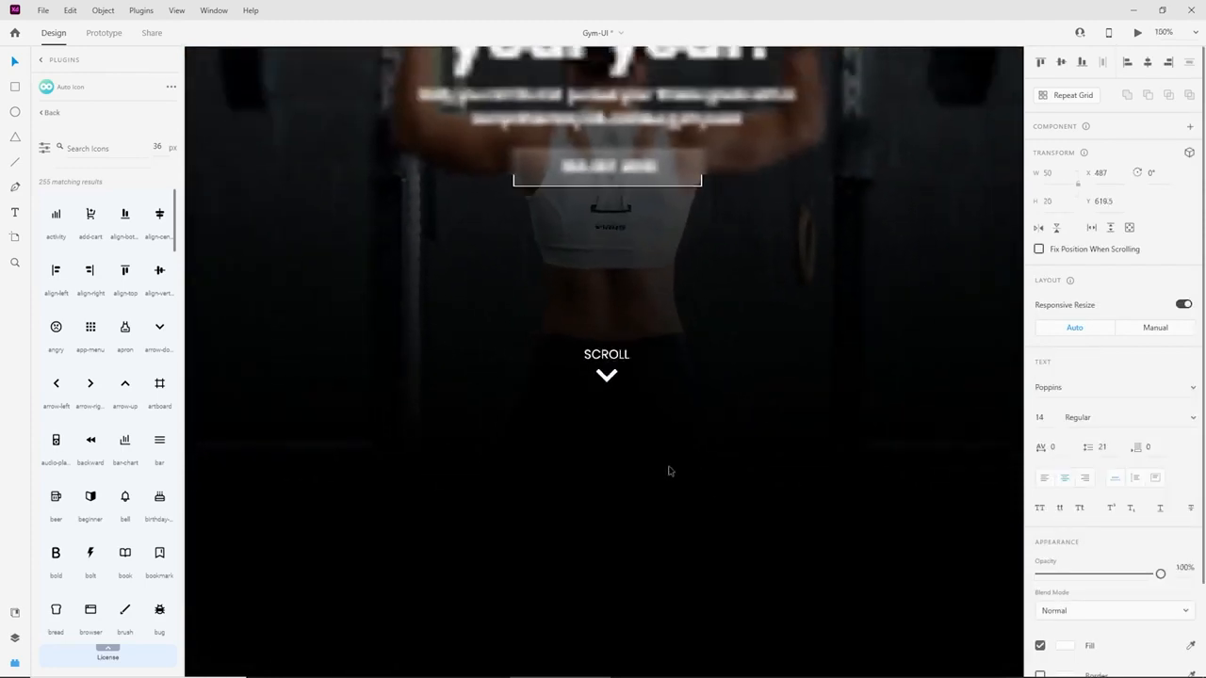
Group the SCROLL text with its arrow icon.
{"action": "left_click", "coordinate": [606, 372], "text": "shift"}
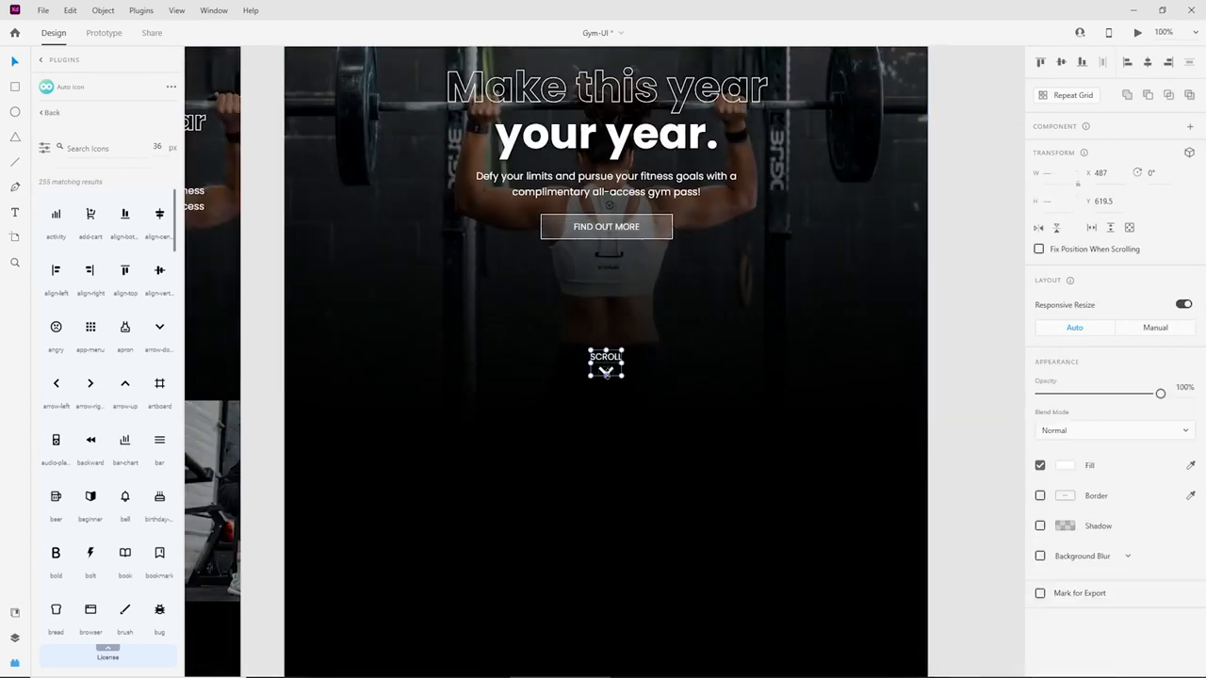
{"action": "key", "text": "ctrl+g"}
{"action": "scroll", "coordinate": [631, 395], "scroll_direction": "up", "scroll_amount": 2}
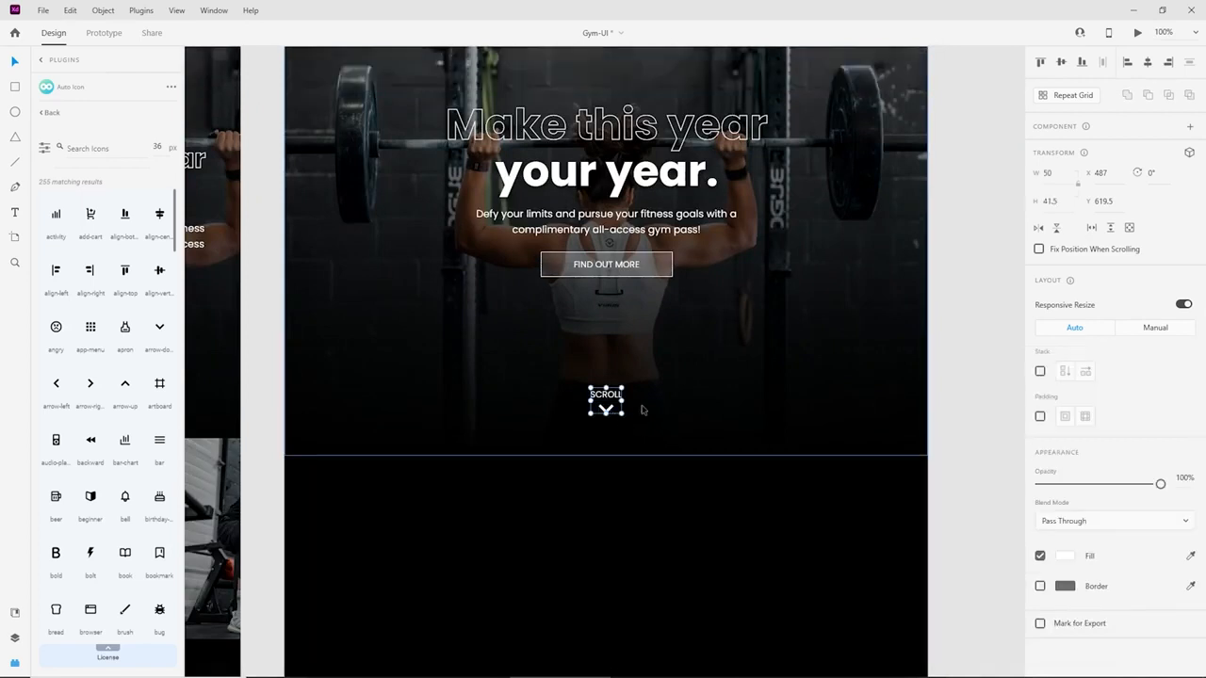
{"action": "left_click", "coordinate": [954, 339]}
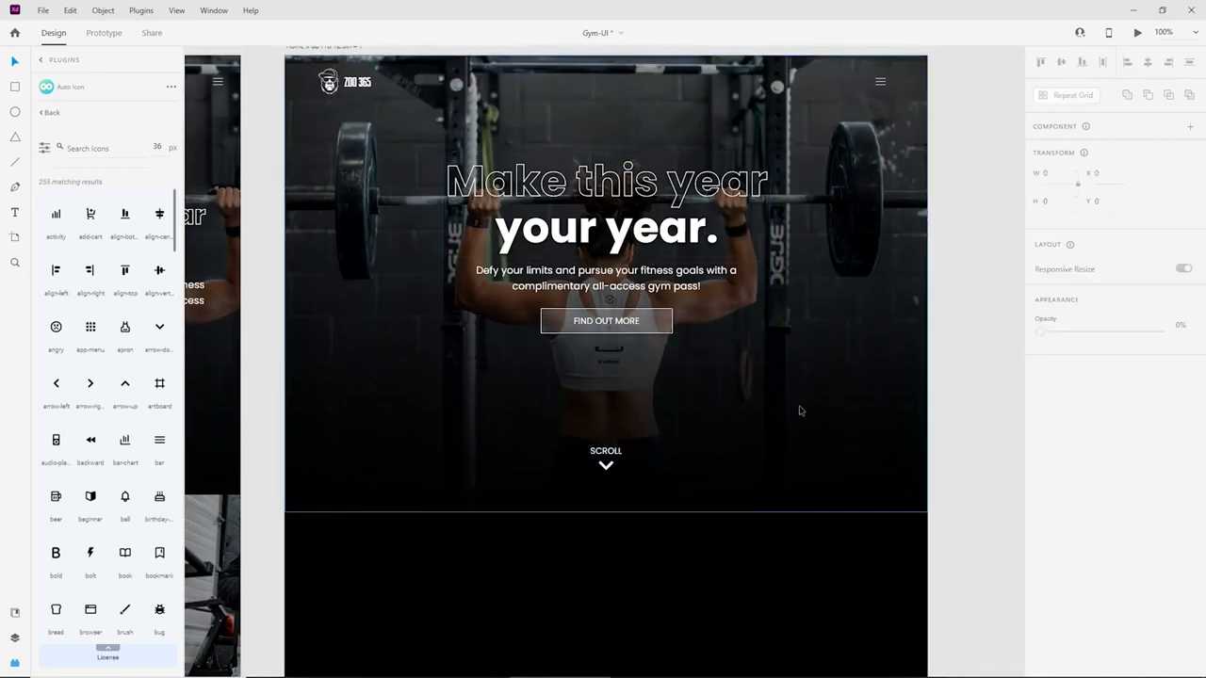
Copy the Expert Coaching, Nutrition and Support cards onto the iPad artboard below the hero, at X 54, Y 772.
{"action": "scroll", "coordinate": [800, 411], "scroll_direction": "down", "scroll_amount": 2}
{"action": "key", "text": "ctrl+minus"}
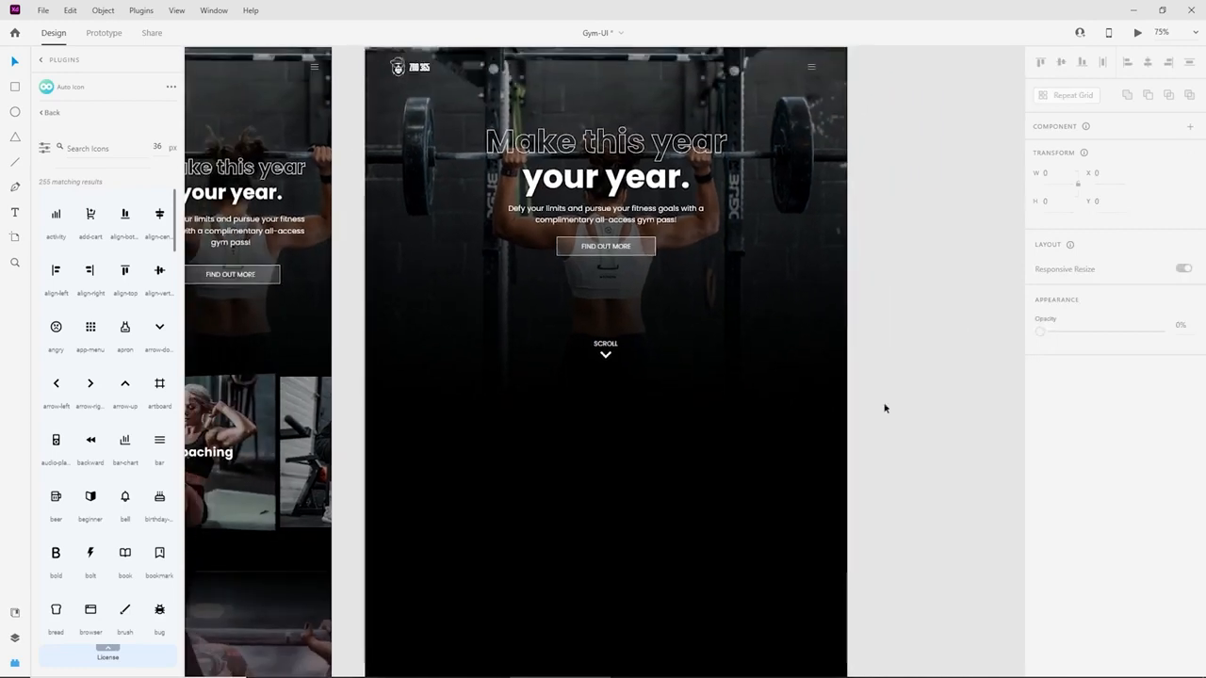
{"action": "key", "text": "ctrl+minus"}
{"action": "scroll", "coordinate": [502, 416], "scroll_direction": "left", "scroll_amount": 3}
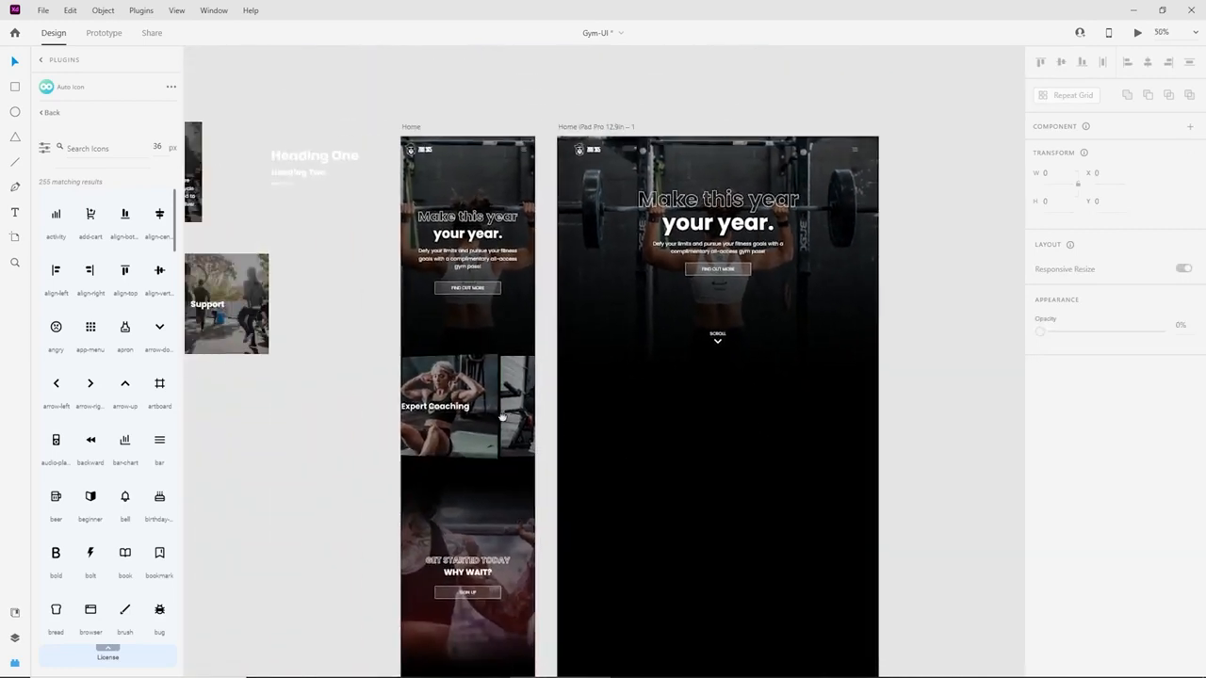
{"action": "scroll", "coordinate": [502, 415], "scroll_direction": "left", "scroll_amount": 8}
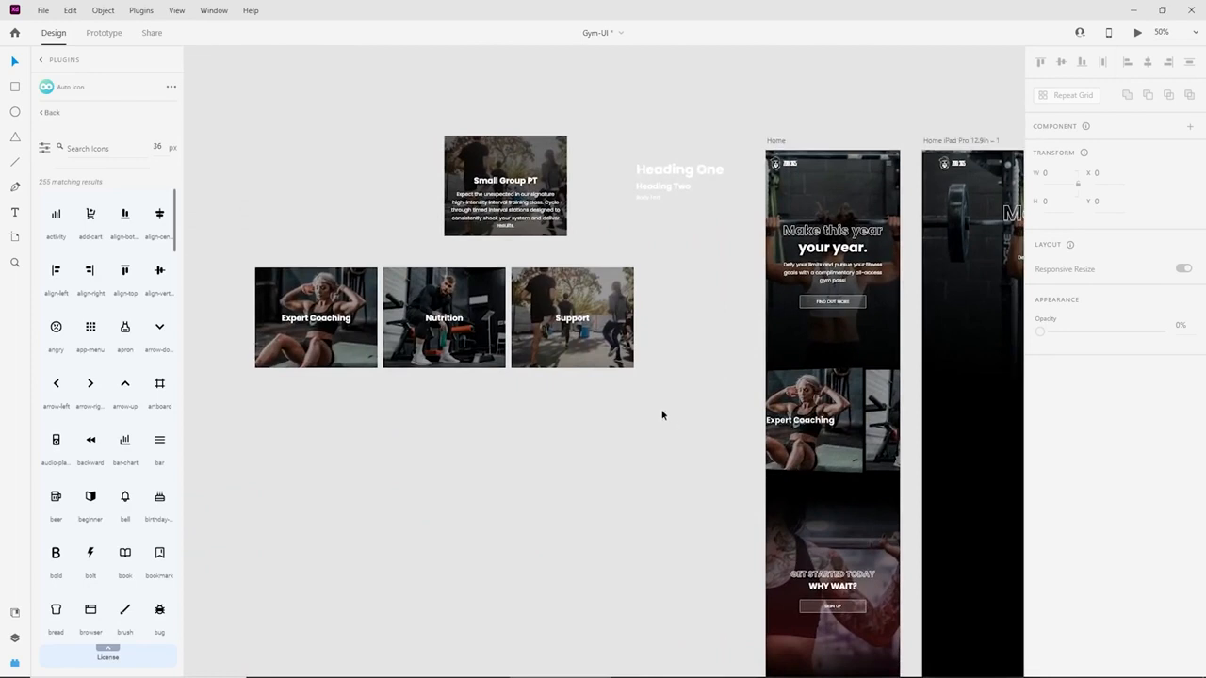
{"action": "left_click_drag", "start_coordinate": [688, 415], "coordinate": [274, 270]}
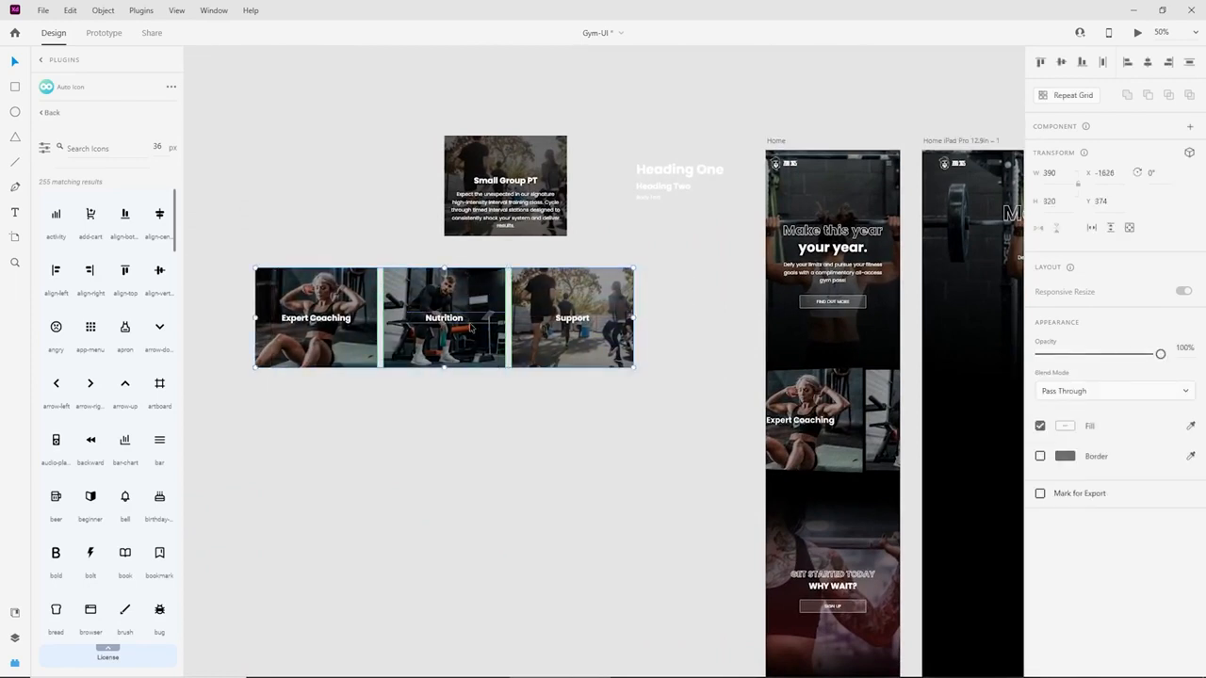
{"action": "left_click_drag", "start_coordinate": [723, 403], "coordinate": [202, 400]}
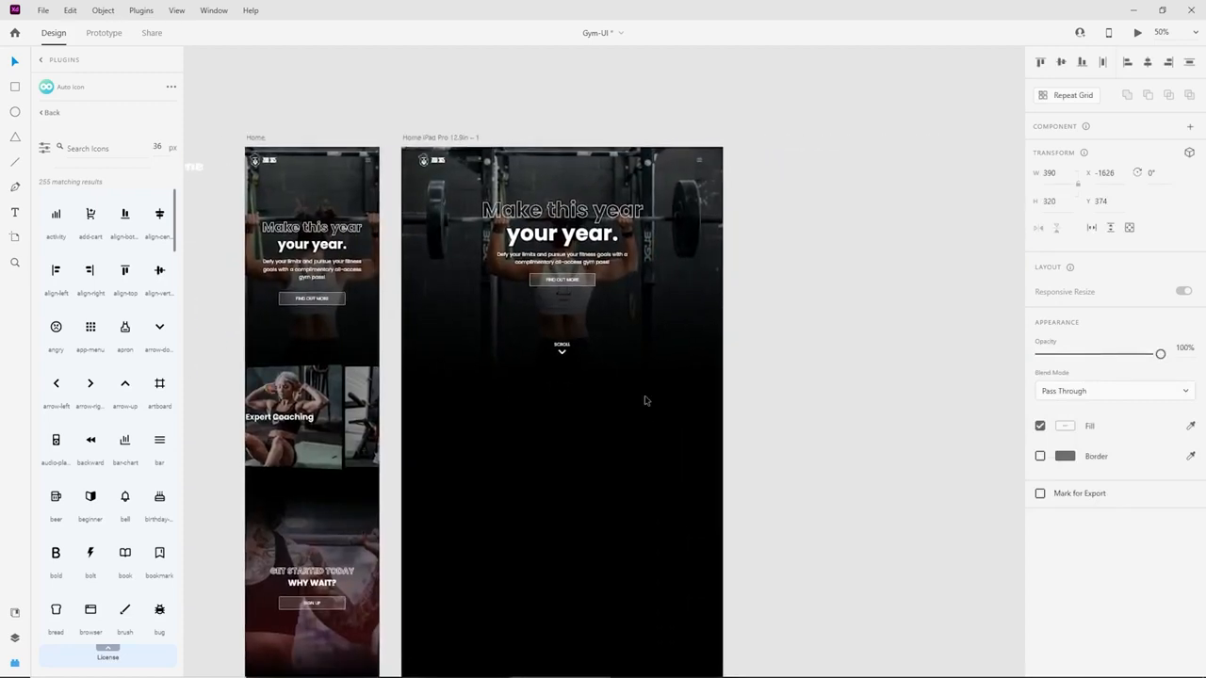
{"action": "key", "text": "ctrl+v"}
{"action": "left_click_drag", "start_coordinate": [557, 375], "coordinate": [561, 452]}
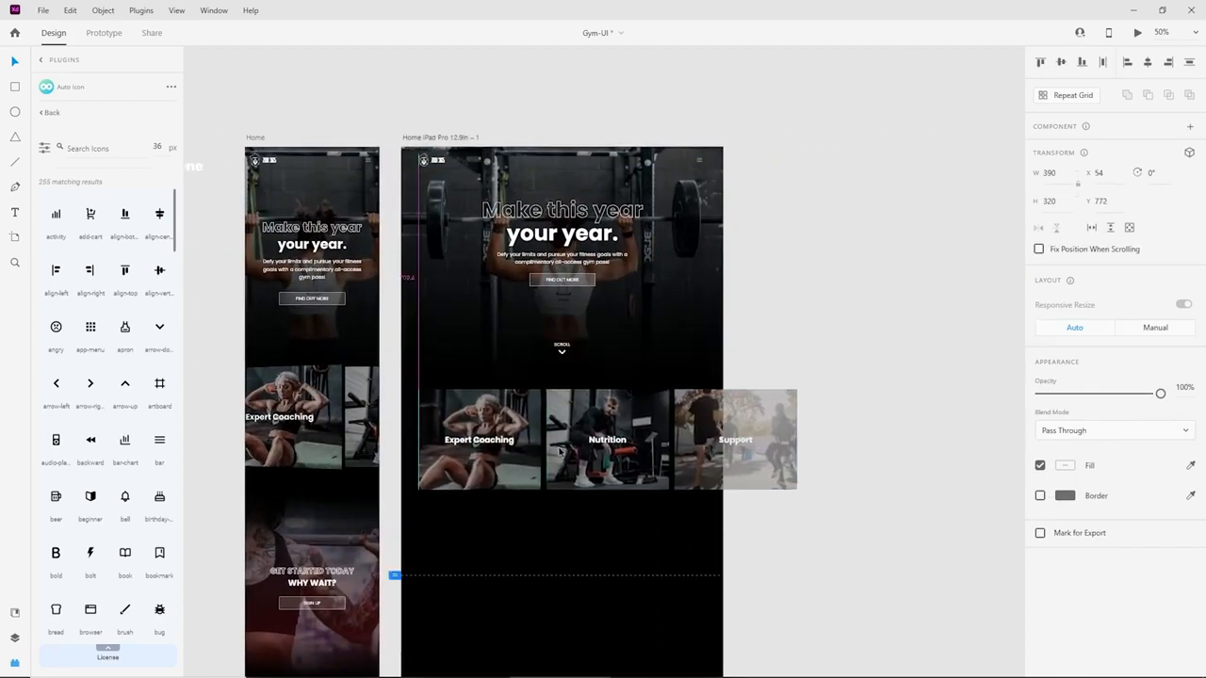
{"action": "key", "text": "ctrl+plus"}
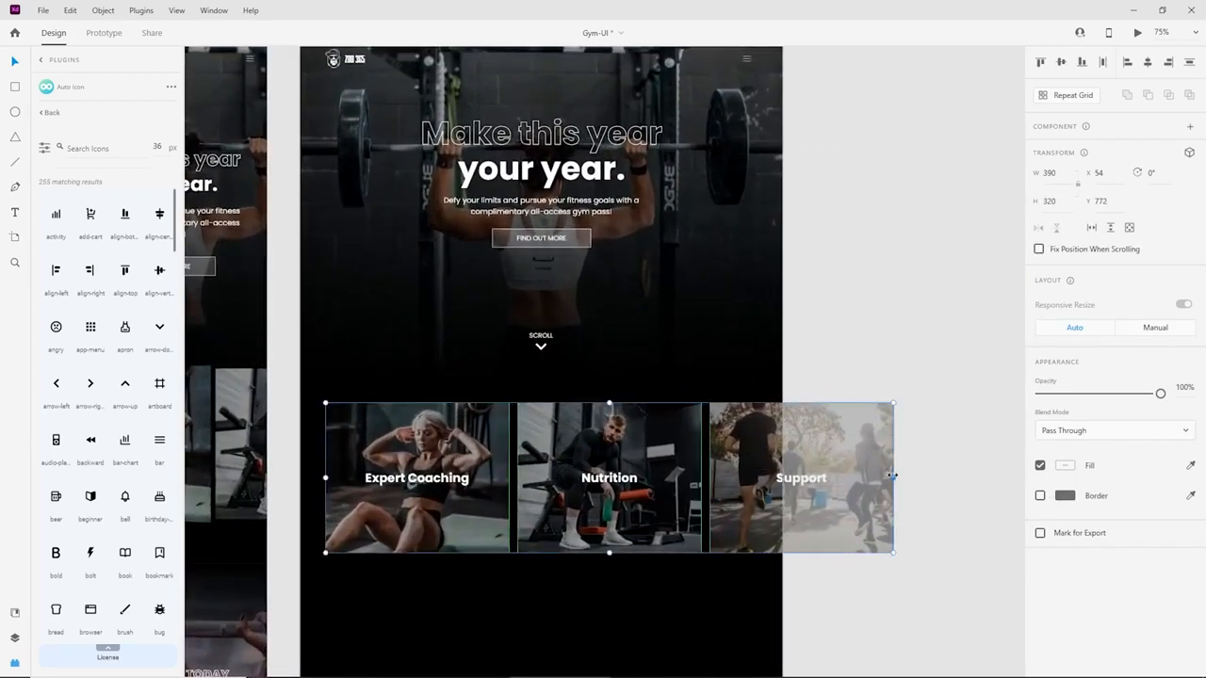
{"action": "mouse_move", "coordinate": [893, 478]}
{"action": "left_mouse_down"}
{"action": "mouse_move", "coordinate": [868, 478]}
{"action": "mouse_move", "coordinate": [893, 478]}
{"action": "left_mouse_up"}
{"action": "left_click_drag", "start_coordinate": [893, 553], "coordinate": [824, 516]}
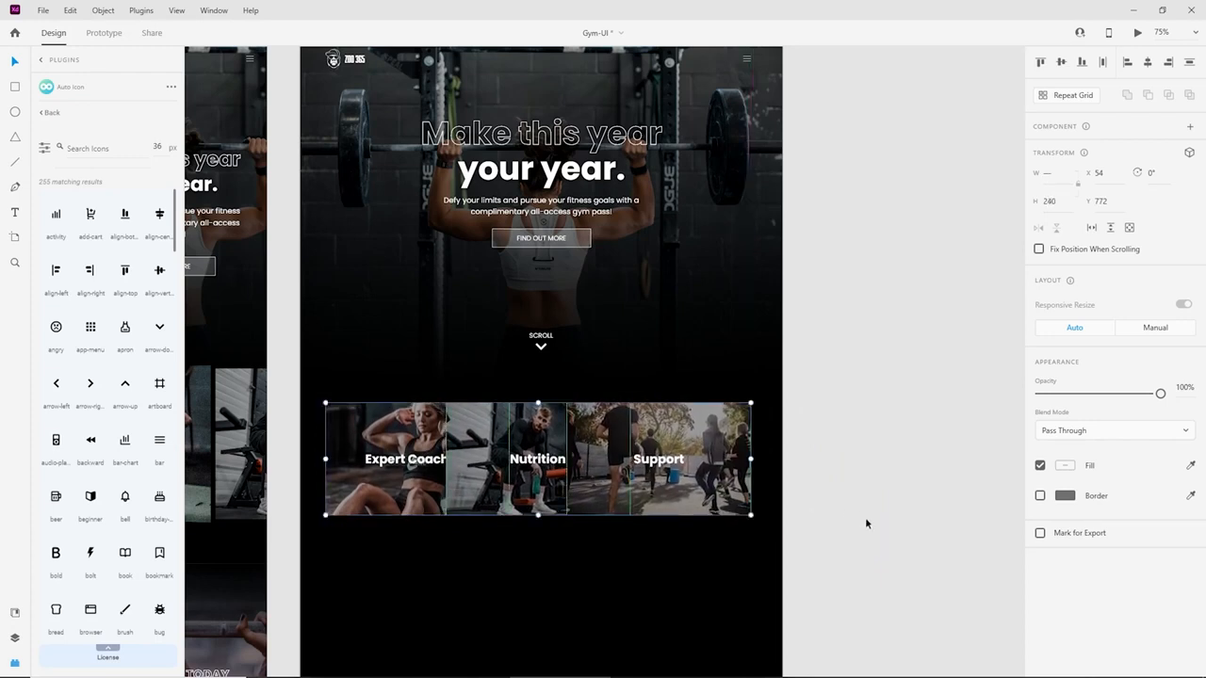
{"action": "key", "text": "ctrl+z"}
{"action": "key", "text": "ctrl+1"}
{"action": "left_click_drag", "start_coordinate": [508, 553], "coordinate": [469, 547]}
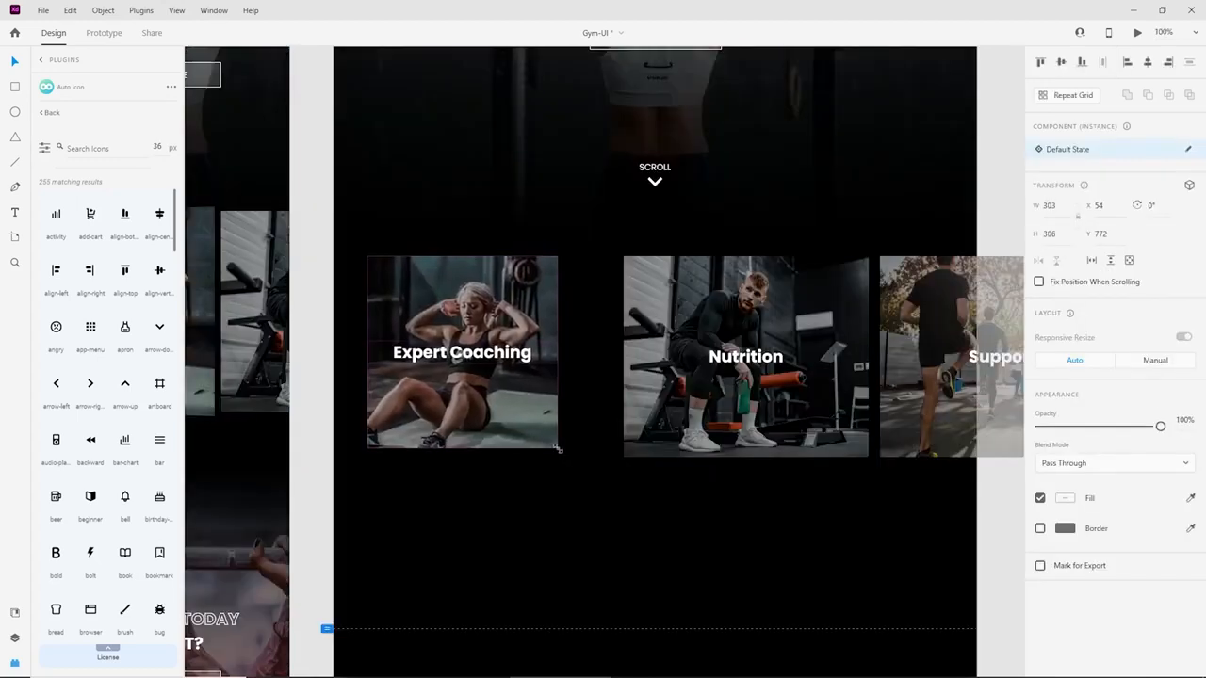
{"action": "left_click_drag", "start_coordinate": [558, 450], "coordinate": [612, 456]}
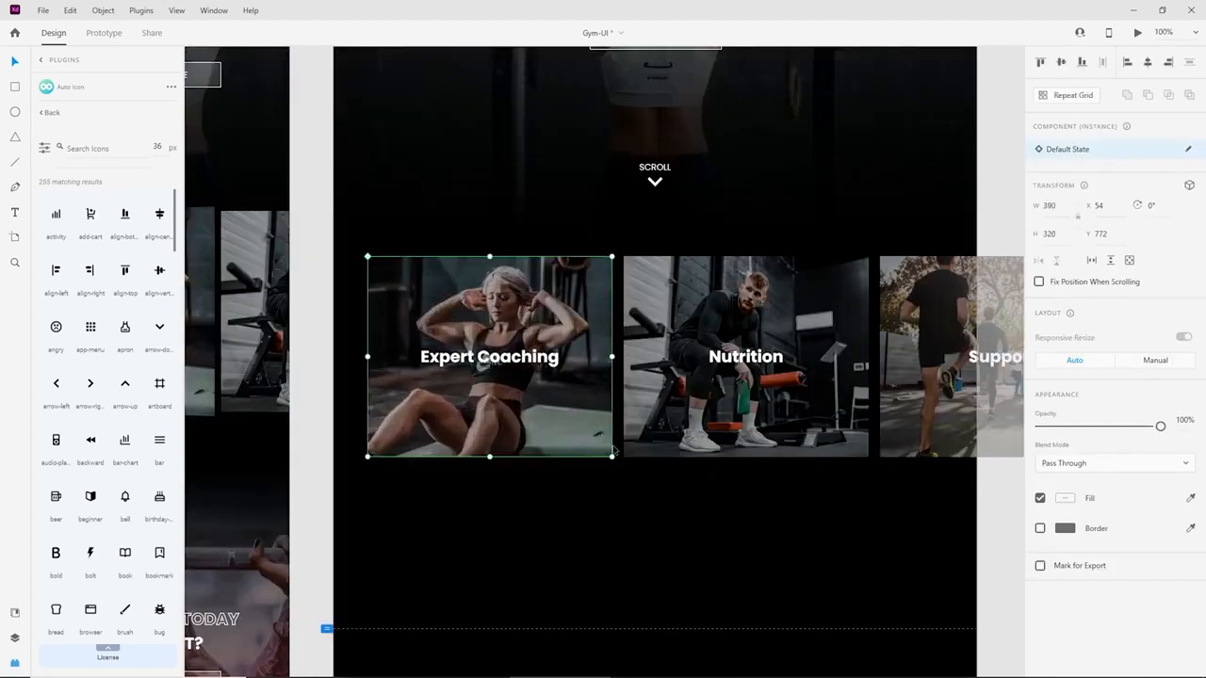
Turn on the column layout grid for the iPad Home artboard.
{"action": "scroll", "coordinate": [768, 467], "scroll_direction": "down", "scroll_amount": 3}
{"action": "left_click", "coordinate": [791, 430]}
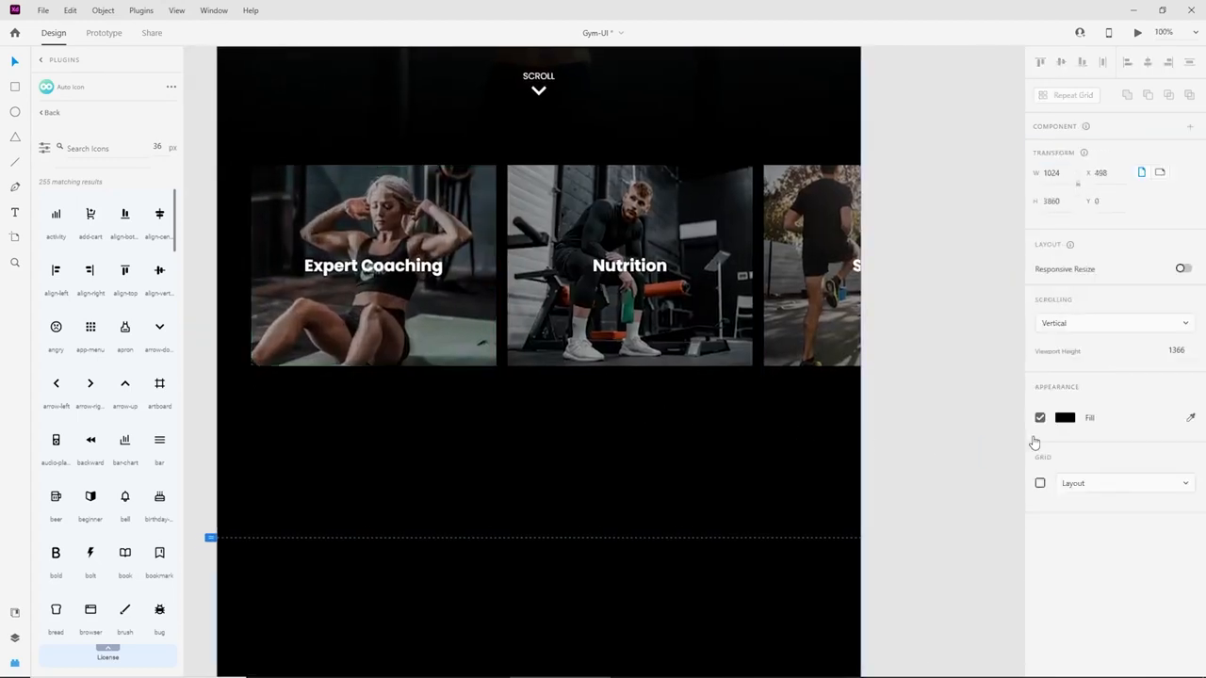
{"action": "left_click", "coordinate": [1039, 484]}
{"action": "scroll", "coordinate": [794, 489], "scroll_direction": "left", "scroll_amount": 3}
{"action": "scroll", "coordinate": [794, 490], "scroll_direction": "up", "scroll_amount": 1}
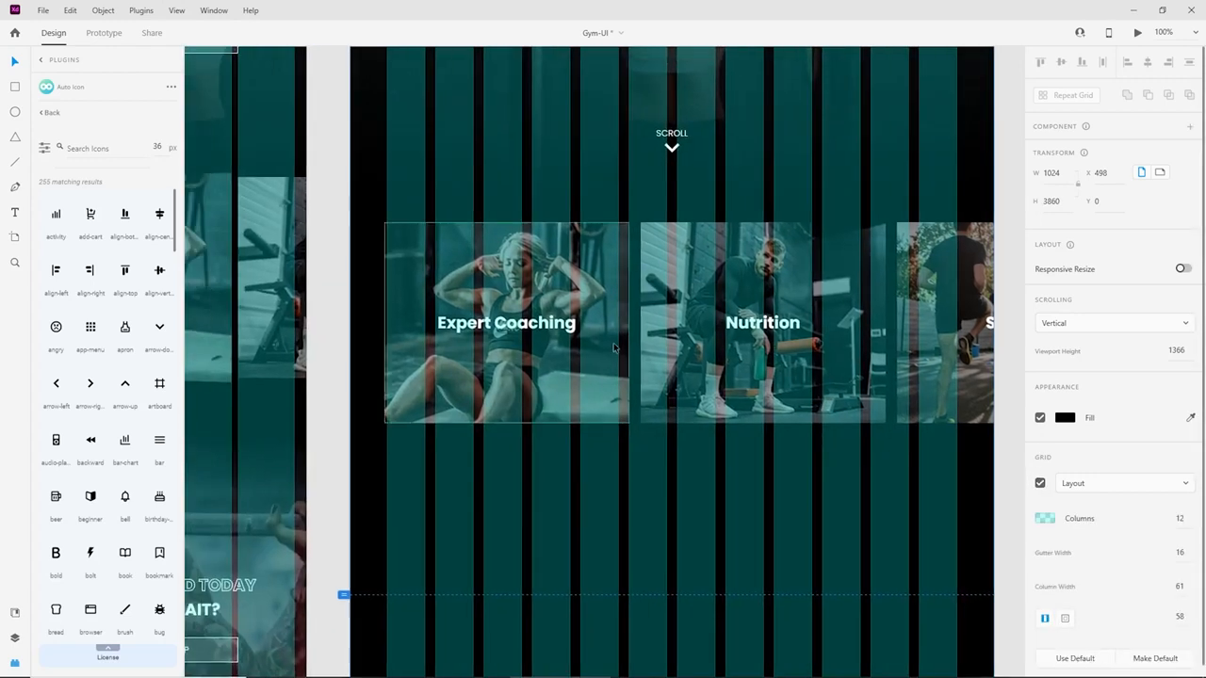
Fit the Expert Coaching card to the first four grid columns at X 58, making it 292 wide and 285 high.
{"action": "left_click", "coordinate": [625, 330]}
{"action": "left_click_drag", "start_coordinate": [628, 323], "coordinate": [570, 323]}
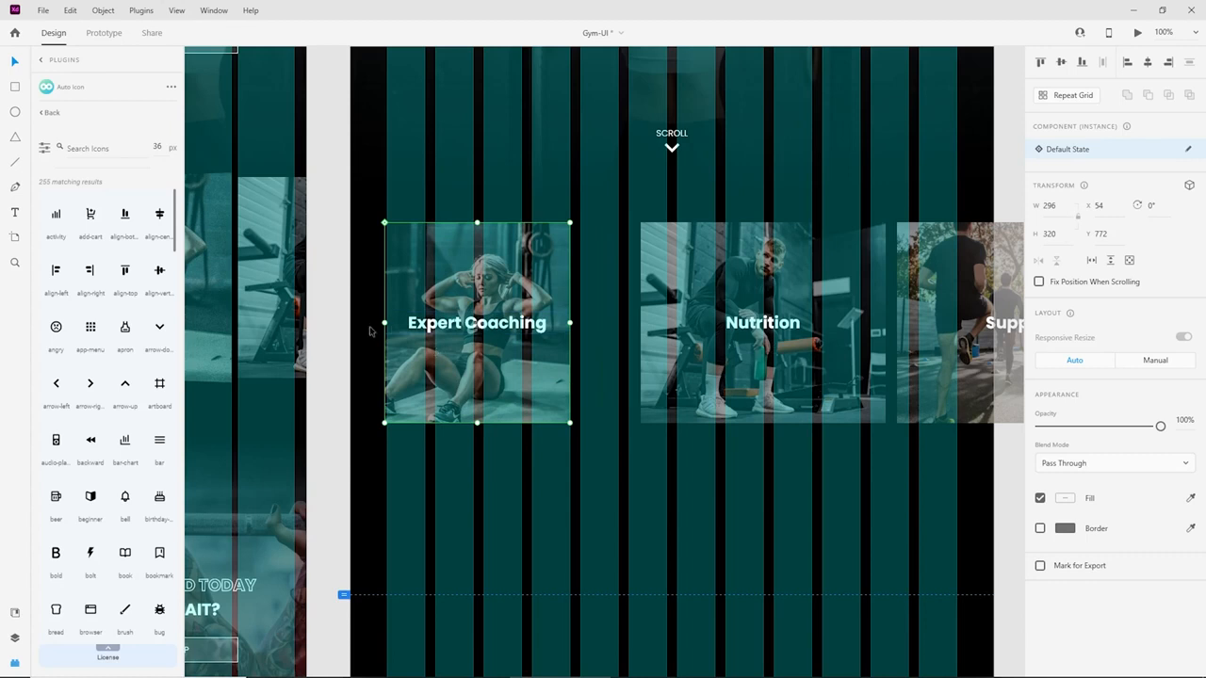
{"action": "left_click_drag", "start_coordinate": [384, 322], "coordinate": [387, 323]}
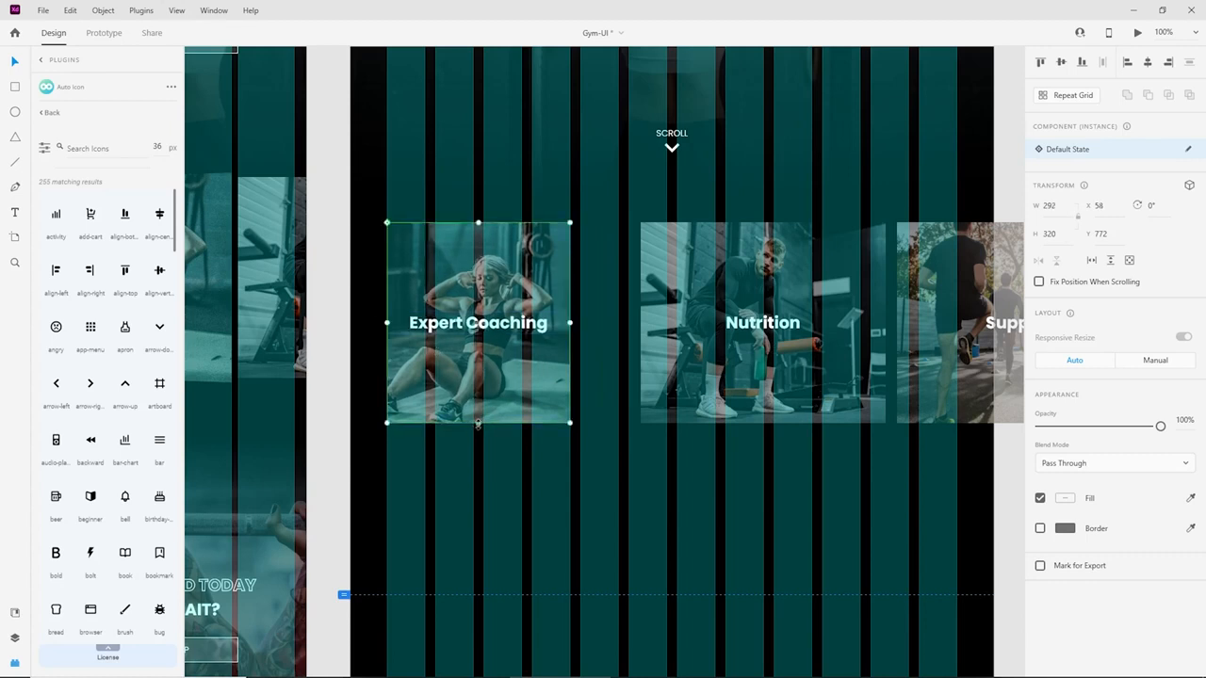
{"action": "mouse_move", "coordinate": [478, 423]}
{"action": "left_mouse_down"}
{"action": "mouse_move", "coordinate": [479, 386]}
{"action": "mouse_move", "coordinate": [481, 401]}
{"action": "left_mouse_up"}
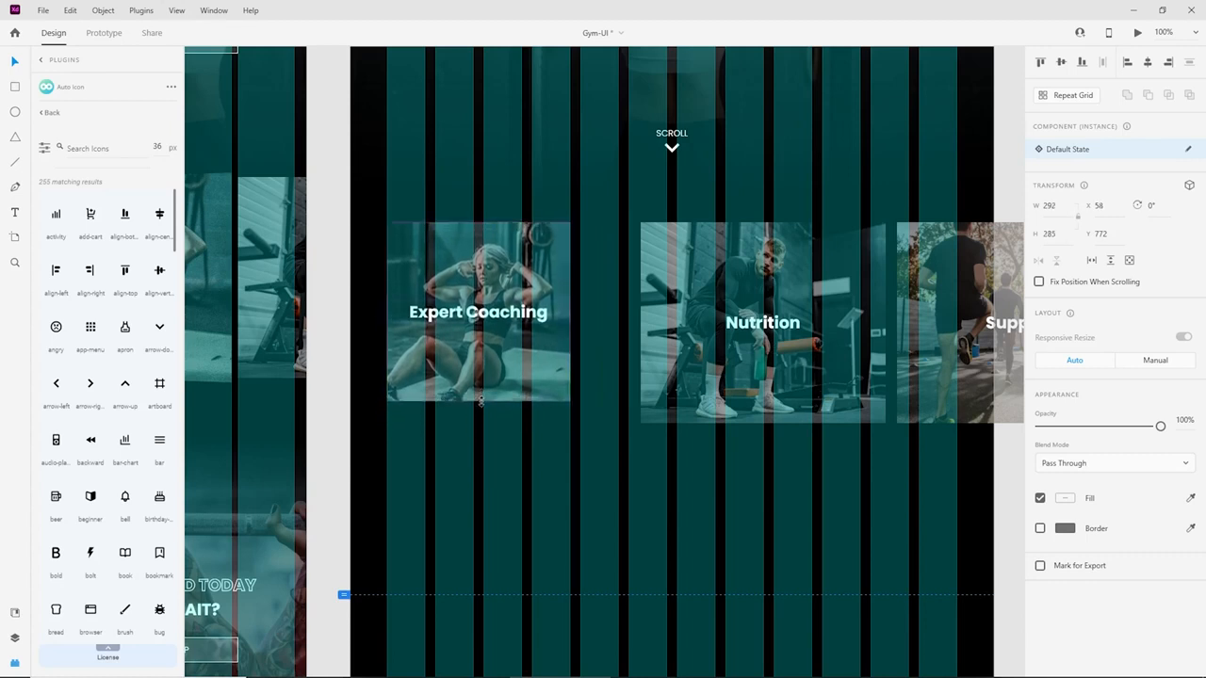
Move the Nutrition card to X 366, reduce its height to 285 and narrow it to the middle four grid columns.
{"action": "left_click", "coordinate": [717, 359]}
{"action": "left_click_drag", "start_coordinate": [717, 359], "coordinate": [657, 359]}
{"action": "left_click_drag", "start_coordinate": [702, 423], "coordinate": [701, 402]}
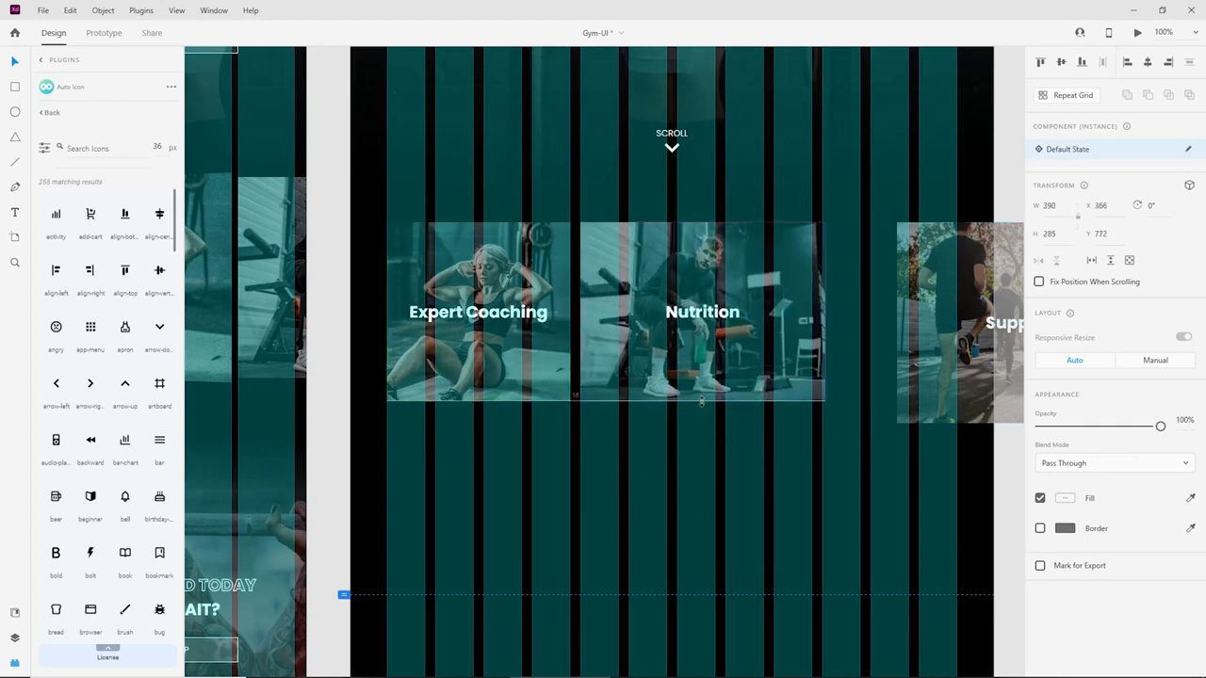
{"action": "left_click_drag", "start_coordinate": [827, 311], "coordinate": [653, 337]}
Place the Support card at X 674 and resize it to 292 by 285 to fit the last four grid columns.
{"action": "scroll", "coordinate": [766, 324], "scroll_direction": "right", "scroll_amount": 3}
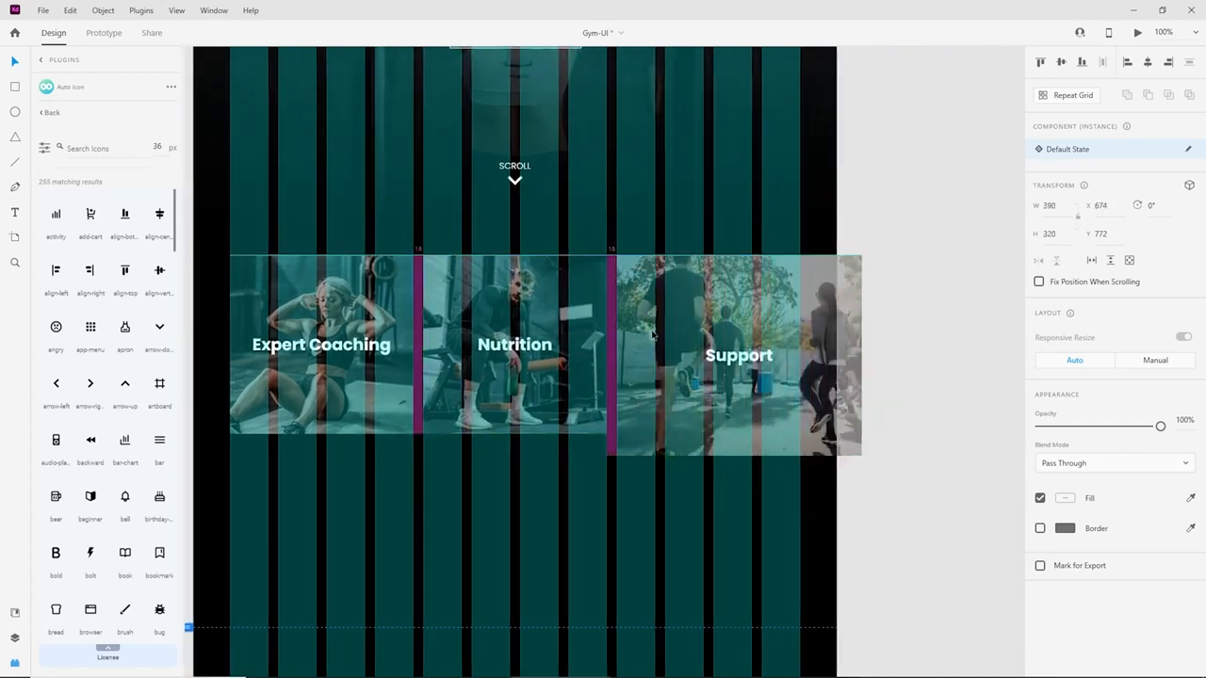
{"action": "left_click_drag", "start_coordinate": [859, 459], "coordinate": [834, 434]}
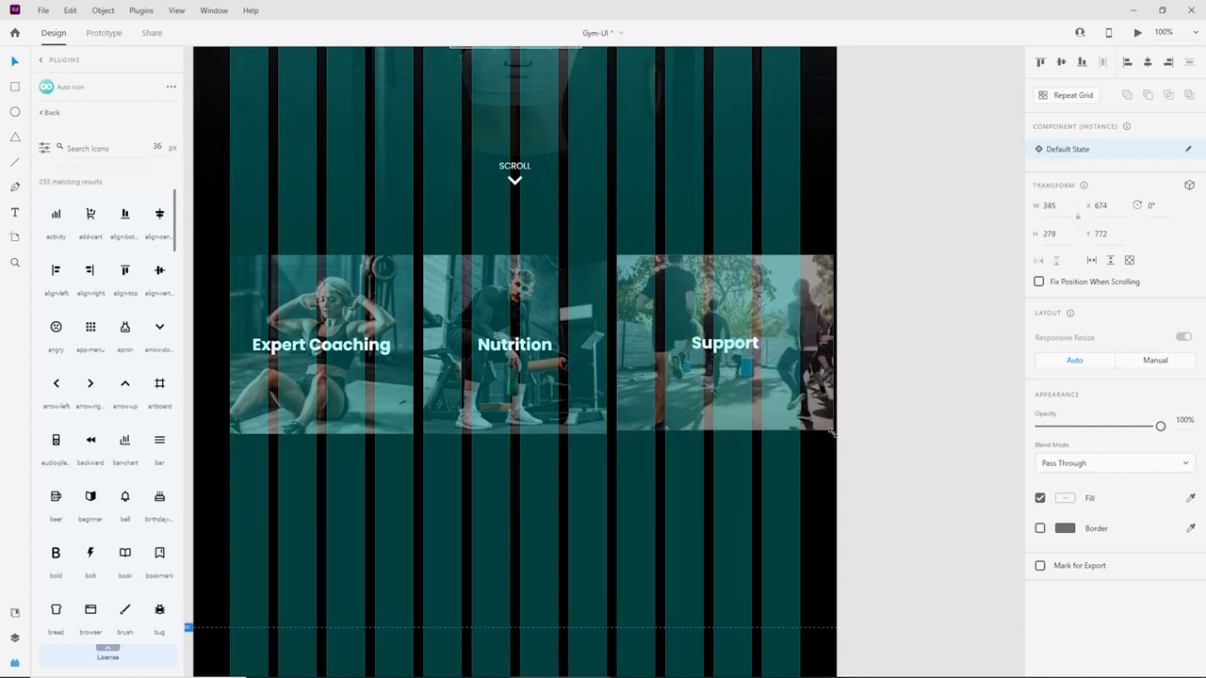
{"action": "left_click_drag", "start_coordinate": [833, 345], "coordinate": [801, 344]}
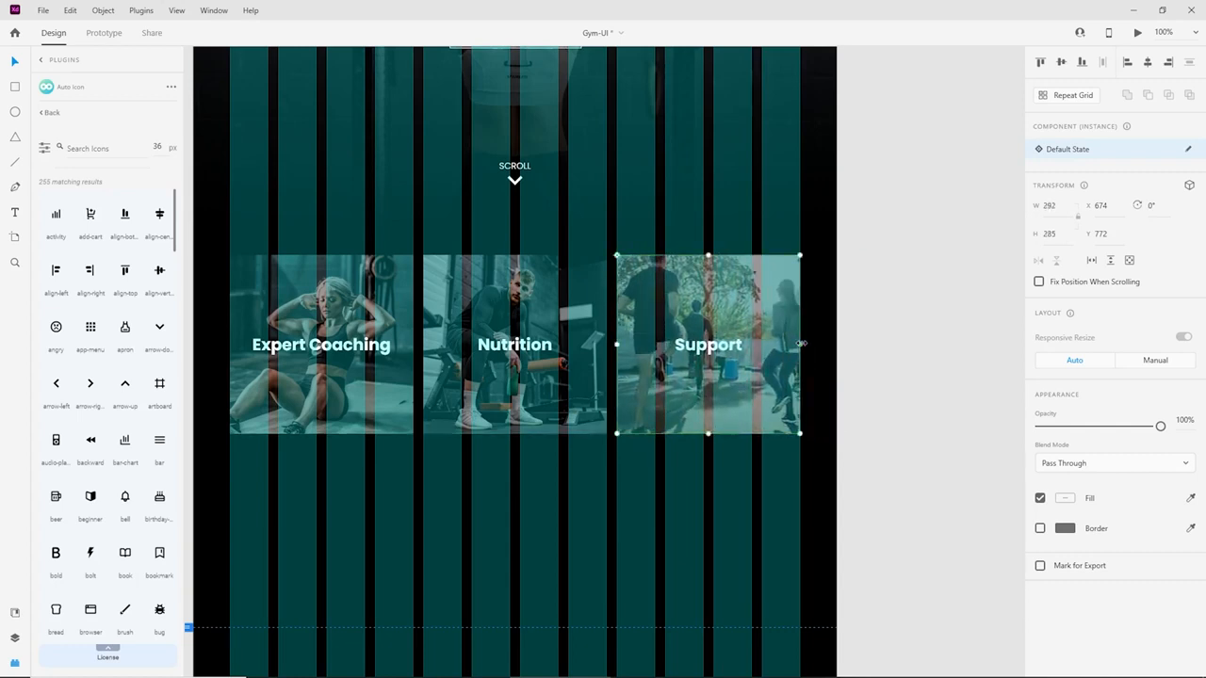
Turn off the layout grid on the iPad Home artboard and clear the selection.
{"action": "left_click", "coordinate": [806, 526]}
{"action": "left_click", "coordinate": [1040, 483]}
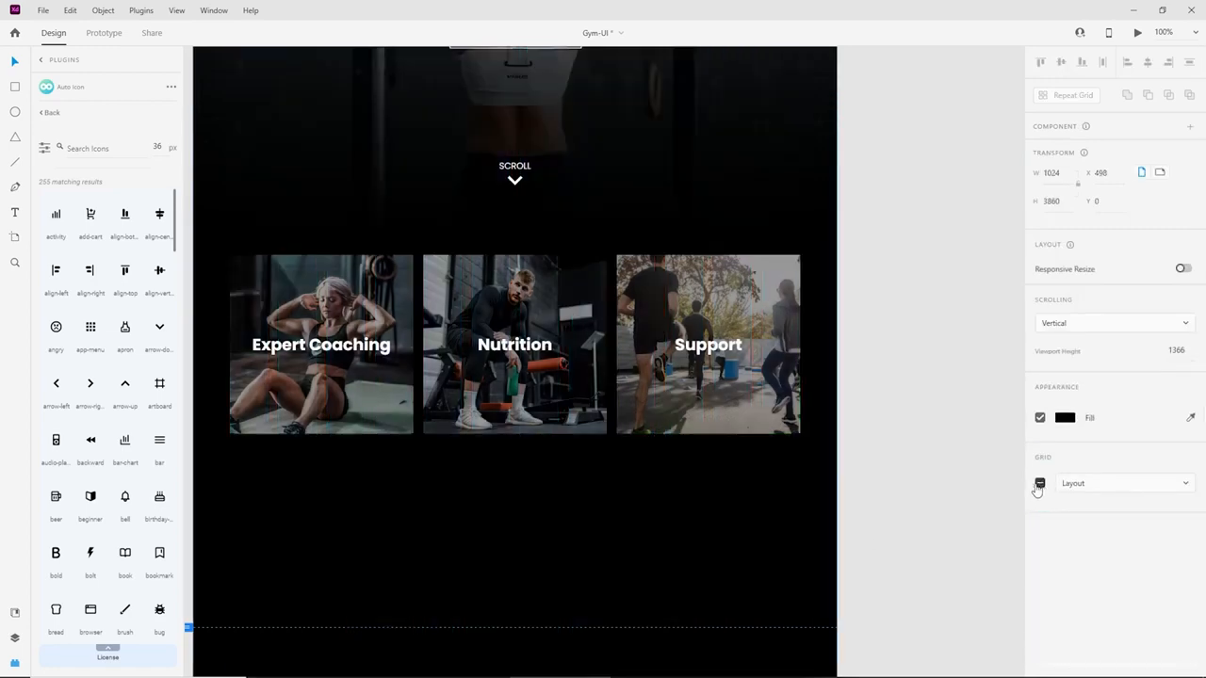
{"action": "key", "text": "Escape"}
Move the tablet hero heading, paragraph and button block down to Y 173.
{"action": "scroll", "coordinate": [681, 538], "scroll_direction": "up", "scroll_amount": 2}
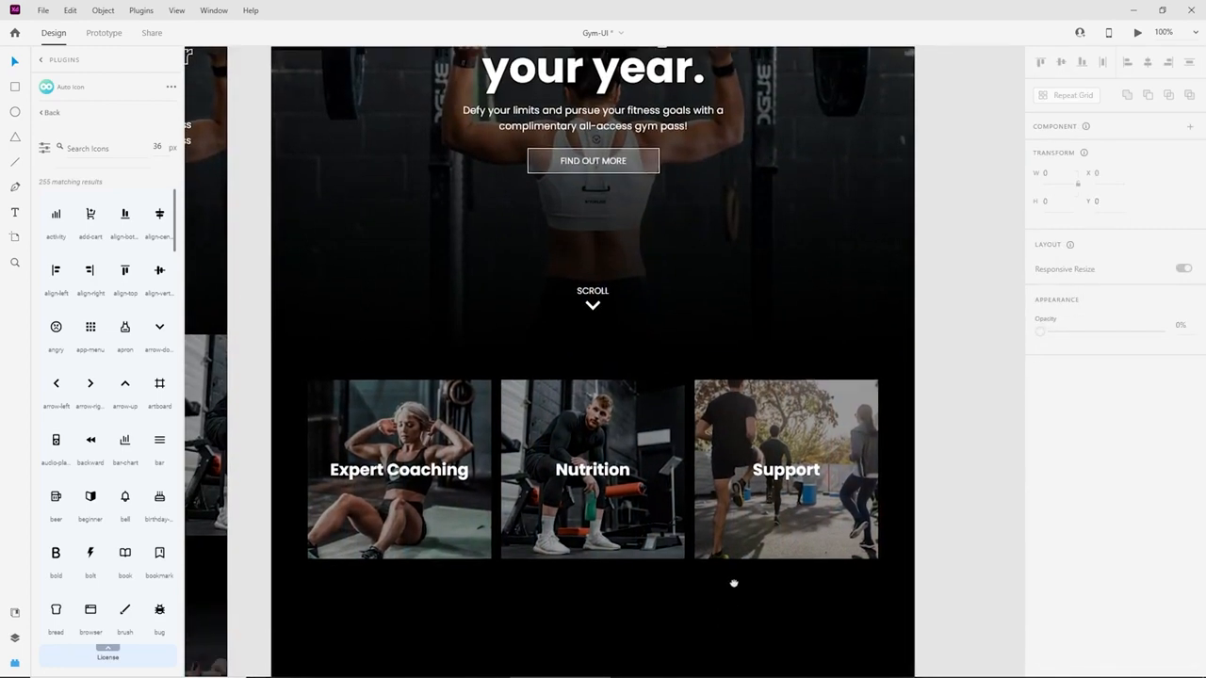
{"action": "key", "text": "ctrl+minus"}
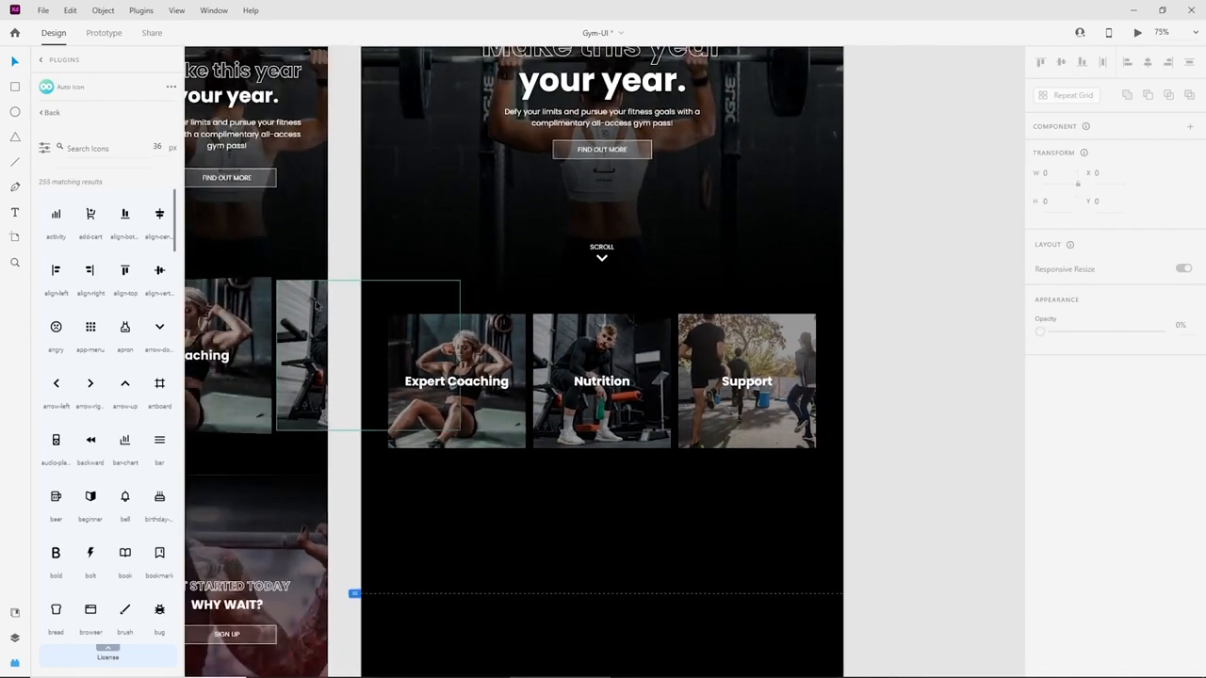
{"action": "left_click_drag", "start_coordinate": [345, 350], "coordinate": [448, 480]}
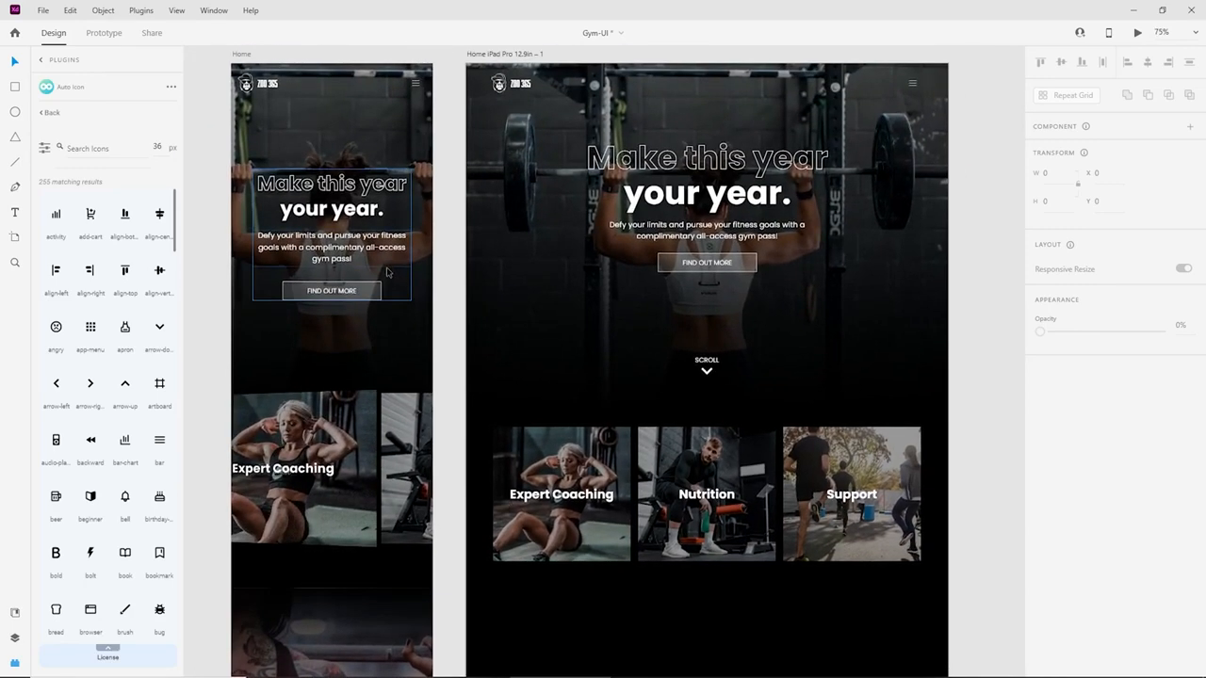
{"action": "scroll", "coordinate": [386, 272], "scroll_direction": "down", "scroll_amount": 5}
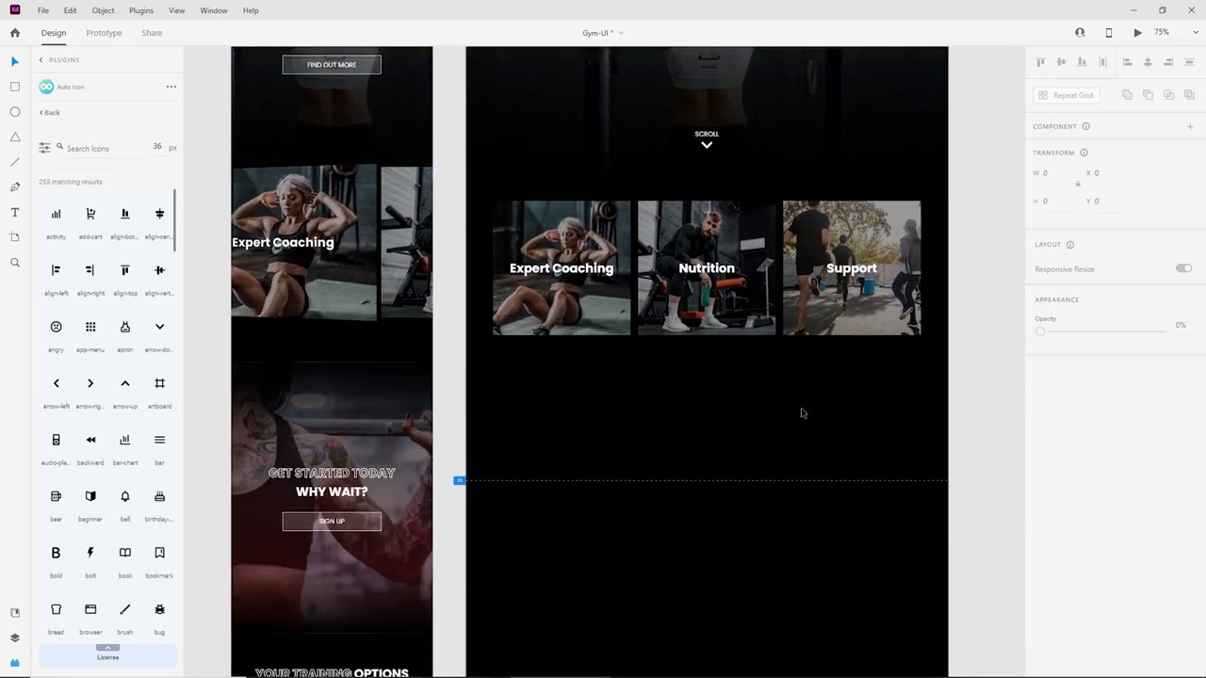
{"action": "left_click_drag", "start_coordinate": [809, 427], "coordinate": [669, 619]}
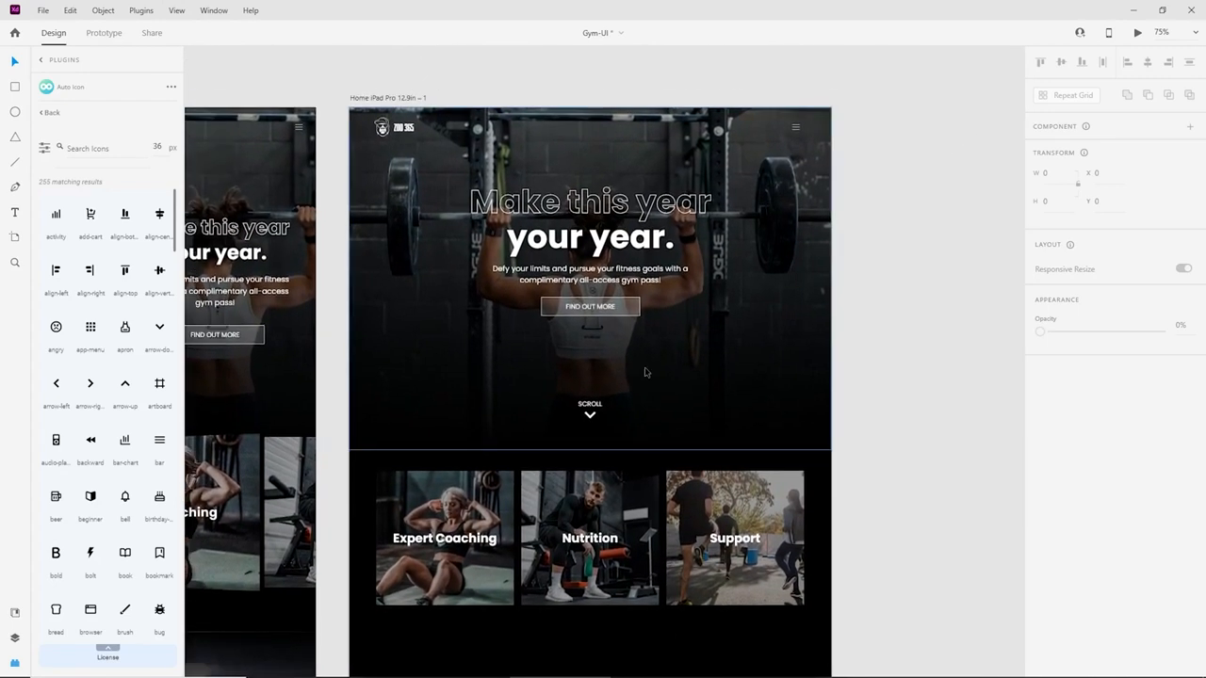
{"action": "left_click", "coordinate": [619, 253]}
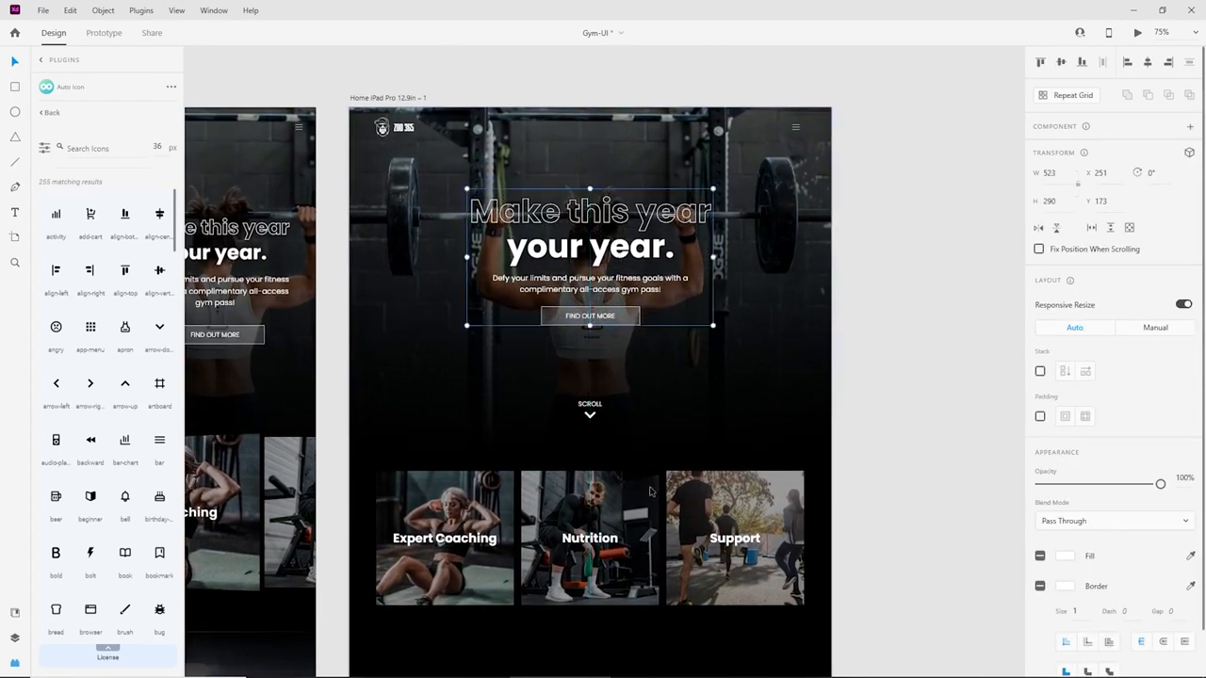
{"action": "scroll", "coordinate": [579, 536], "scroll_direction": "down", "scroll_amount": 3}
{"action": "left_click", "coordinate": [579, 559]}
{"action": "scroll", "coordinate": [578, 551], "scroll_direction": "up", "scroll_amount": 3}
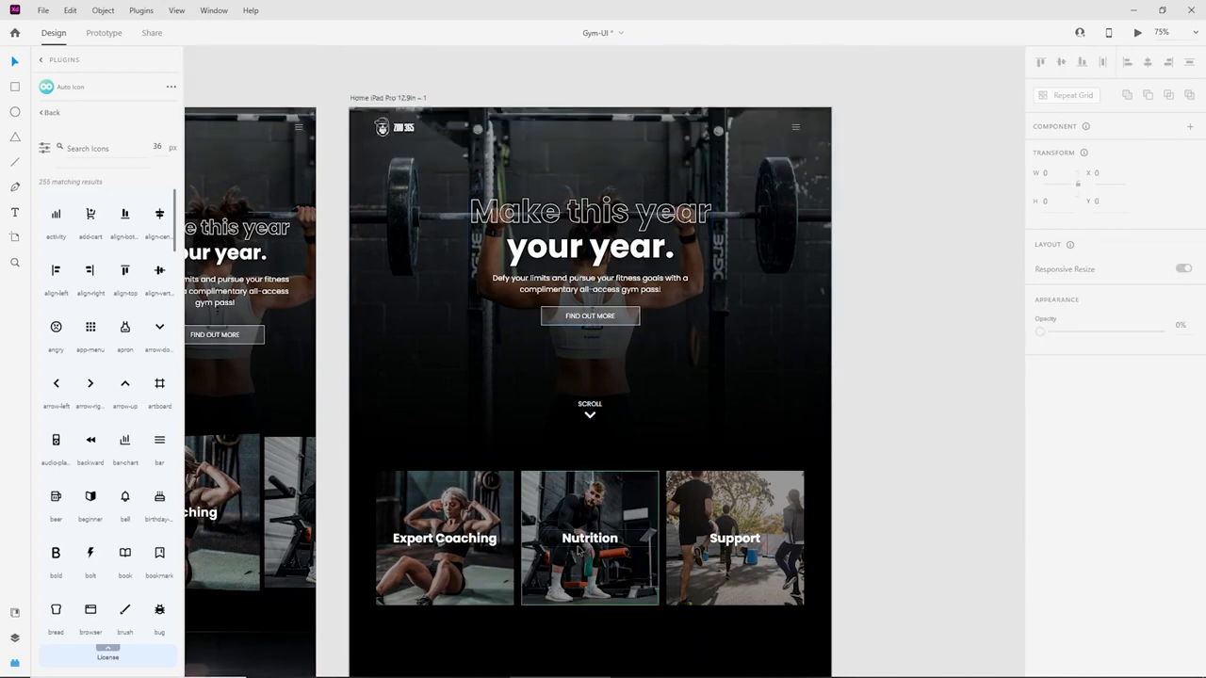
Copy the Get Started Today section from the mobile artboard to the iPad artboard at X 0, Y 1114, below the cards.
{"action": "scroll", "coordinate": [578, 551], "scroll_direction": "down", "scroll_amount": 6}
{"action": "scroll", "coordinate": [582, 498], "scroll_direction": "down", "scroll_amount": 3}
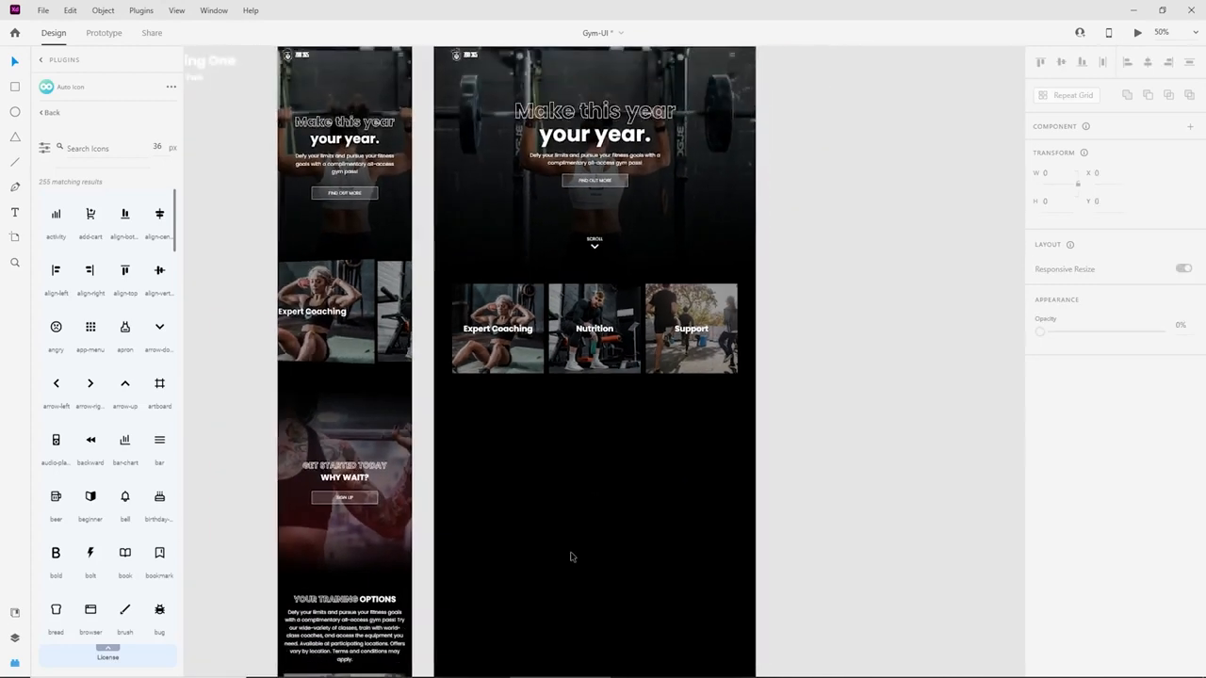
{"action": "scroll", "coordinate": [574, 559], "scroll_direction": "up", "scroll_amount": 2}
{"action": "left_click_drag", "start_coordinate": [574, 558], "coordinate": [738, 407]}
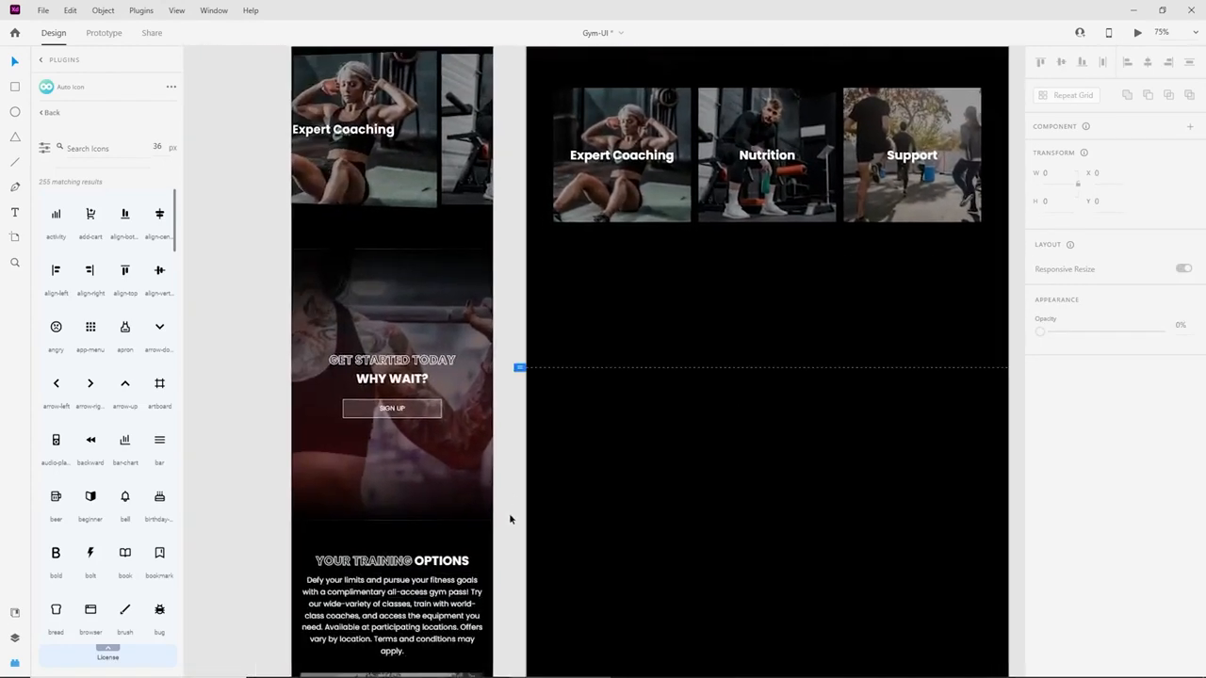
{"action": "left_click_drag", "start_coordinate": [509, 513], "coordinate": [569, 323]}
{"action": "scroll", "coordinate": [569, 323], "scroll_direction": "right", "scroll_amount": 5}
{"action": "left_click_drag", "start_coordinate": [423, 352], "coordinate": [403, 351]}
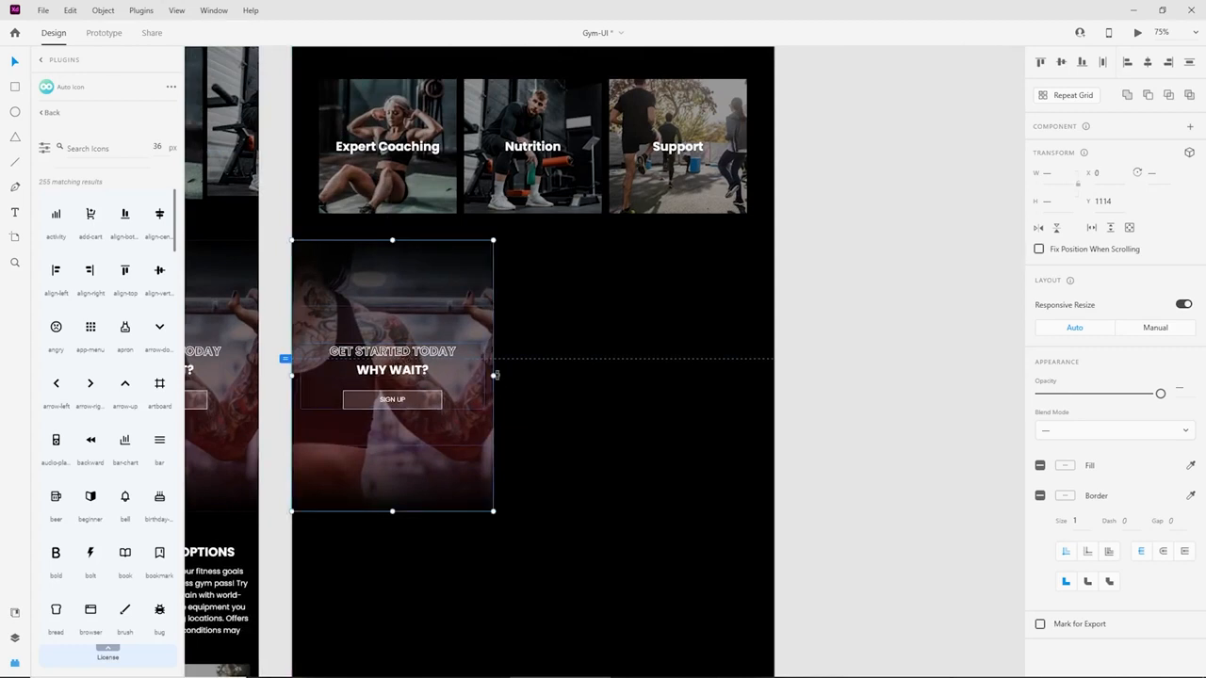
Stretch only the Get Started section's background photo and overlay layers to the full 1024 artboard width, leaving the text and button unscaled.
{"action": "left_click_drag", "start_coordinate": [494, 375], "coordinate": [752, 371]}
{"action": "key", "text": "ctrl+z"}
{"action": "right_click", "coordinate": [448, 319]}
{"action": "left_click", "coordinate": [497, 193]}
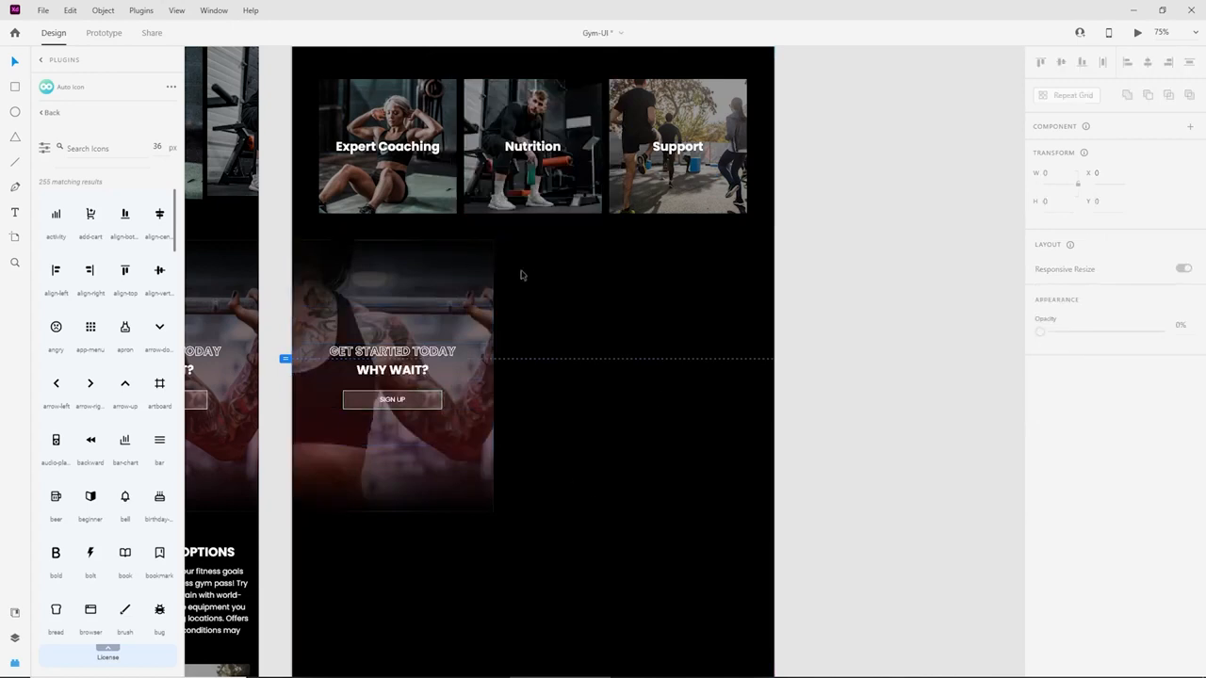
{"action": "left_click_drag", "start_coordinate": [521, 271], "coordinate": [428, 330]}
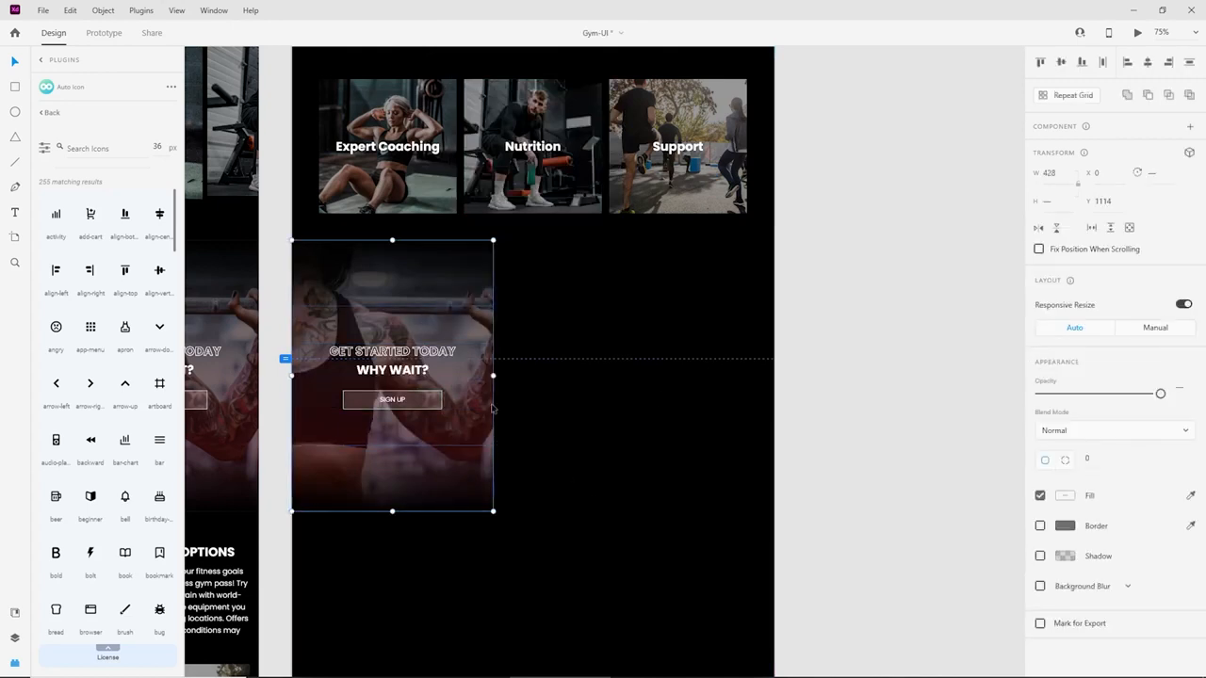
{"action": "left_click_drag", "start_coordinate": [493, 376], "coordinate": [775, 365]}
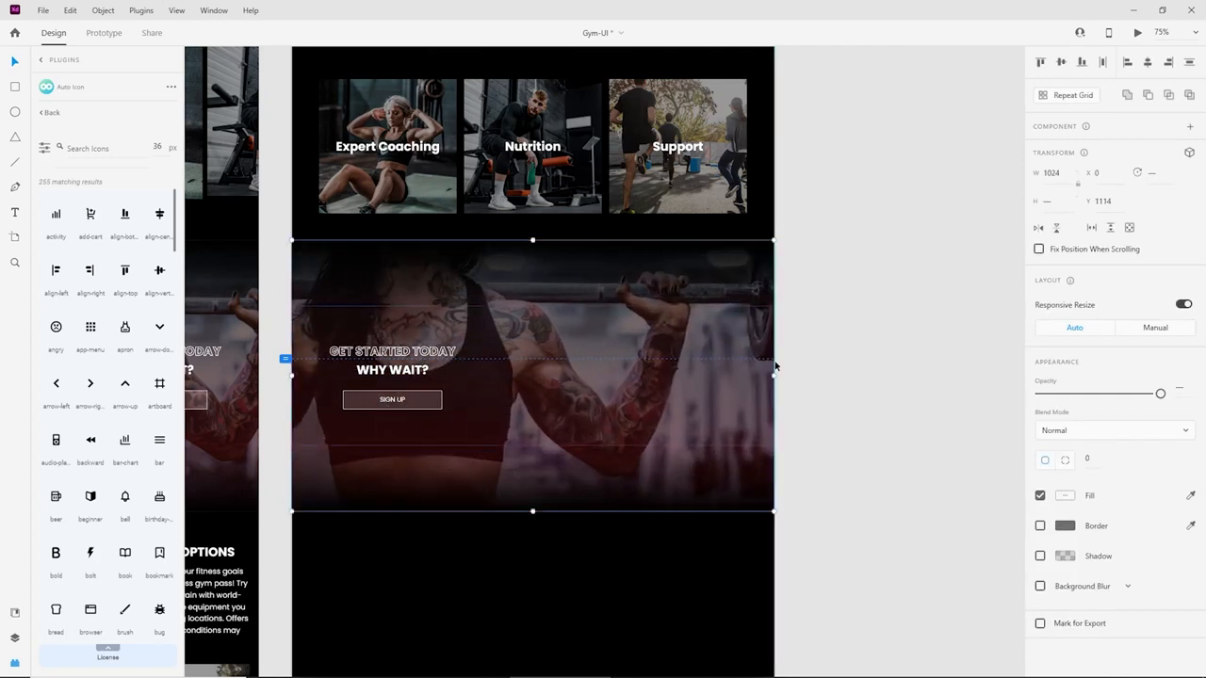
Centre the Get Started heading and the Sign Up button horizontally in the iPad section.
{"action": "left_click", "coordinate": [391, 405]}
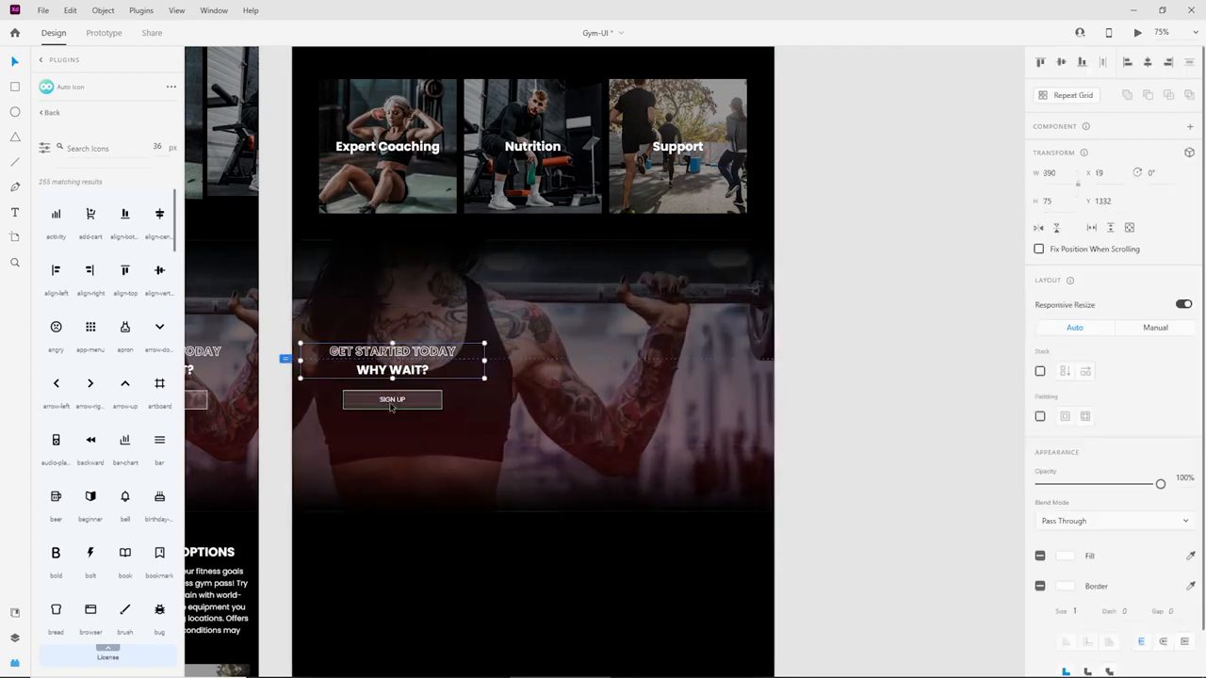
{"action": "left_click_drag", "start_coordinate": [391, 406], "coordinate": [531, 395]}
{"action": "left_click", "coordinate": [853, 368]}
Set the GET STARTED TODAY line on the iPad artboard to font size 34 and move it up to Y 1323.
{"action": "scroll", "coordinate": [820, 386], "scroll_direction": "up", "scroll_amount": 4}
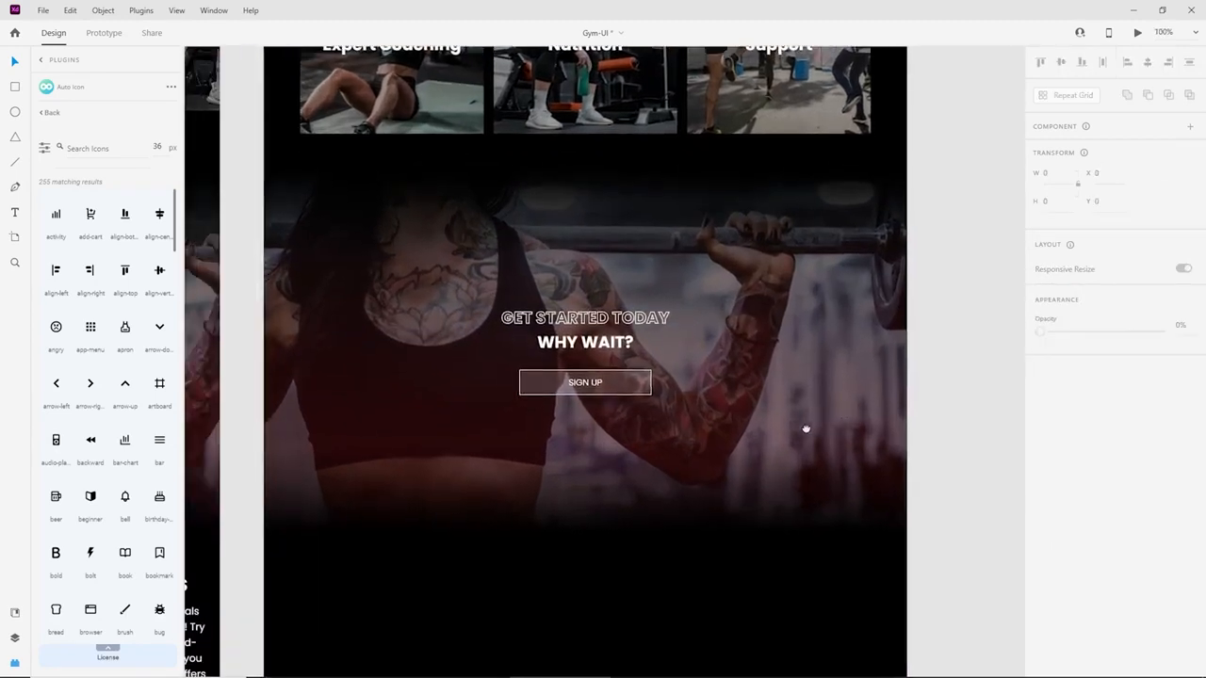
{"action": "scroll", "coordinate": [808, 429], "scroll_direction": "down", "scroll_amount": 3}
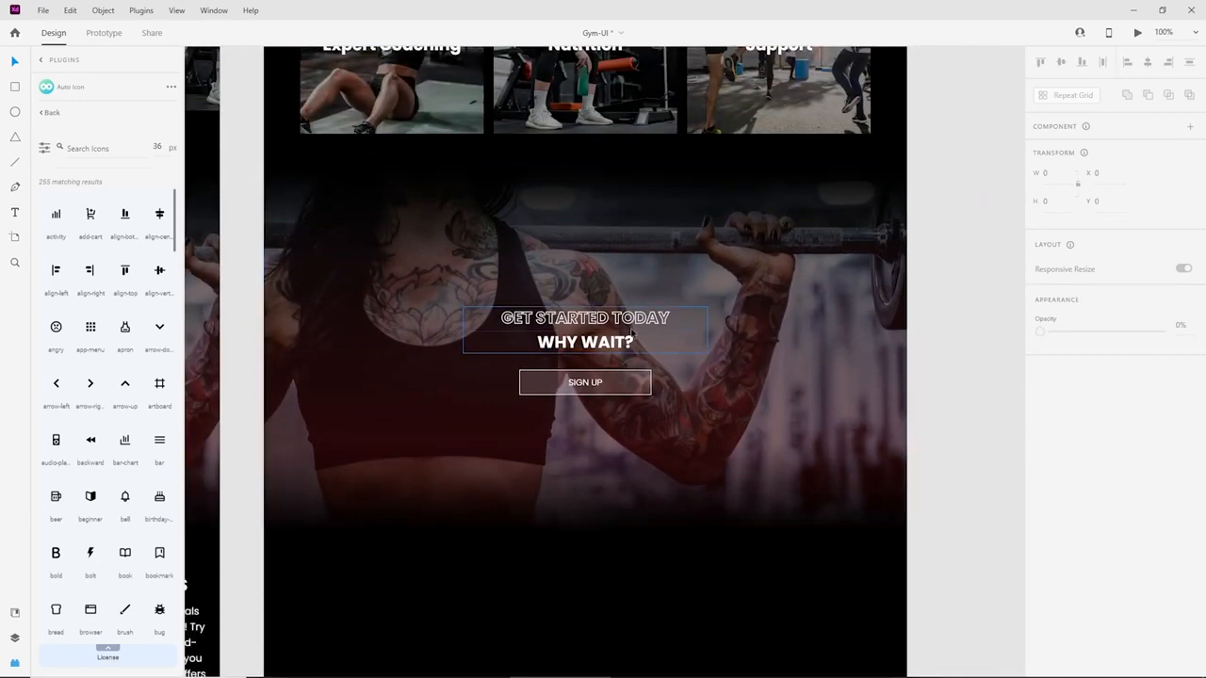
{"action": "scroll", "coordinate": [632, 337], "scroll_direction": "up", "scroll_amount": 8}
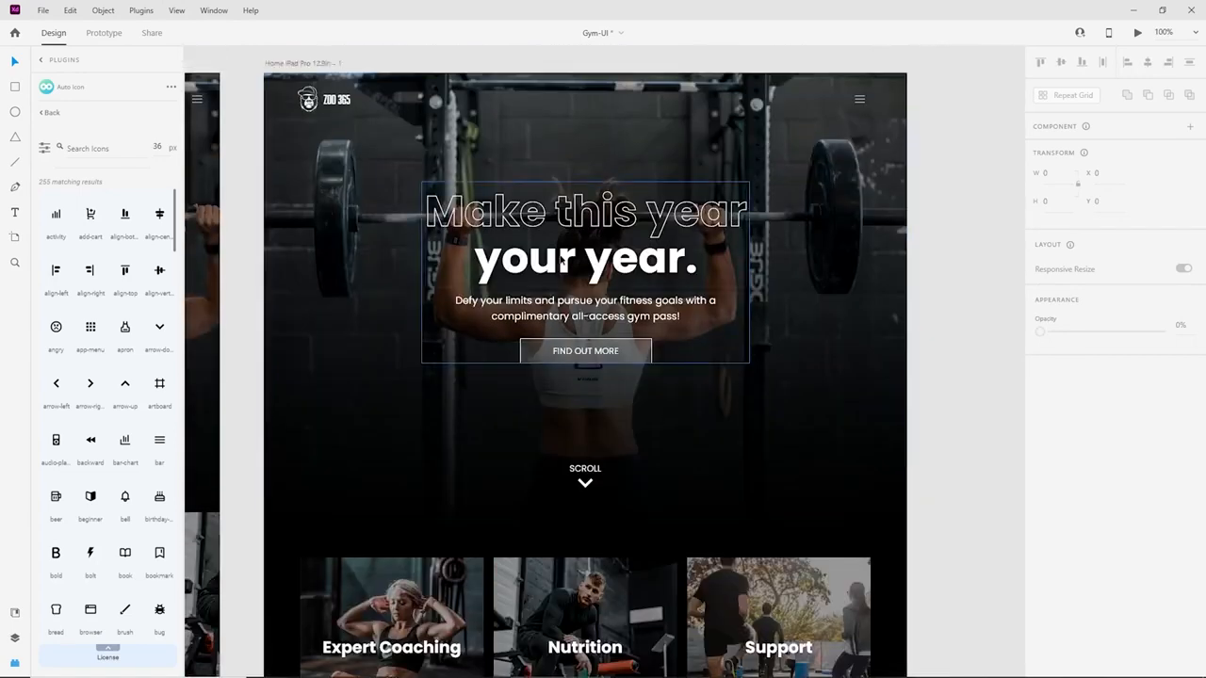
{"action": "scroll", "coordinate": [562, 260], "scroll_direction": "down", "scroll_amount": 9}
{"action": "left_click", "coordinate": [603, 212]}
{"action": "scroll", "coordinate": [612, 319], "scroll_direction": "up", "scroll_amount": 2}
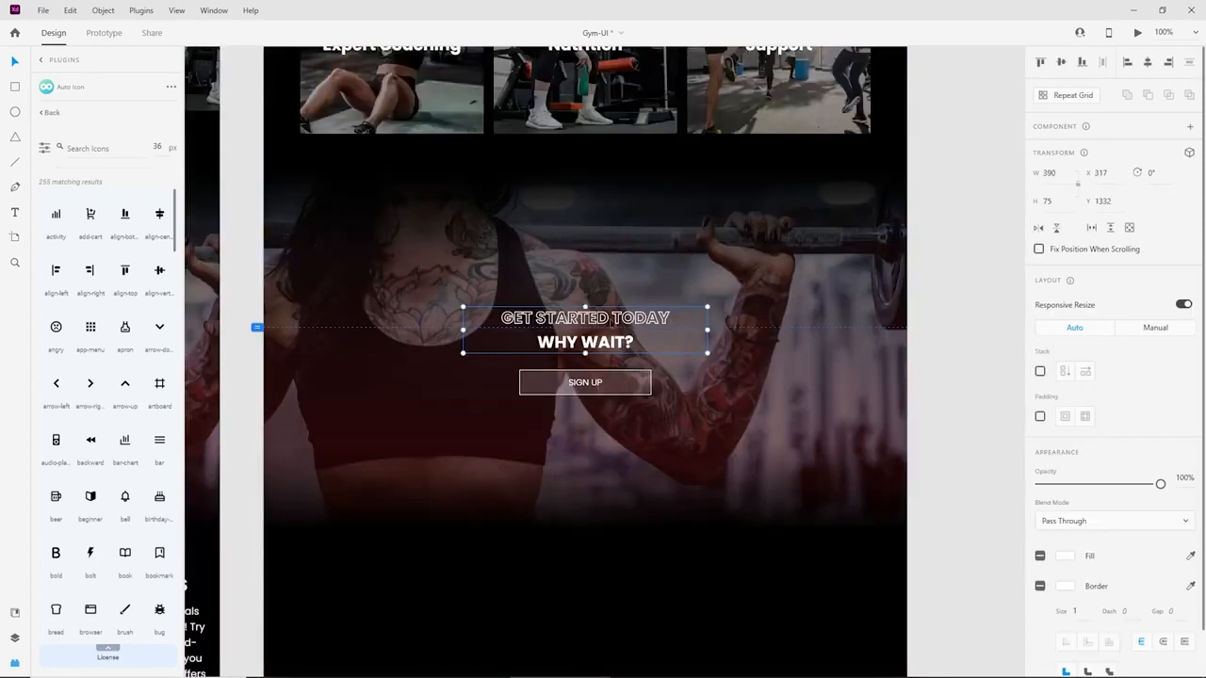
{"action": "key", "text": "ctrl+equal"}
{"action": "double_click", "coordinate": [613, 297]}
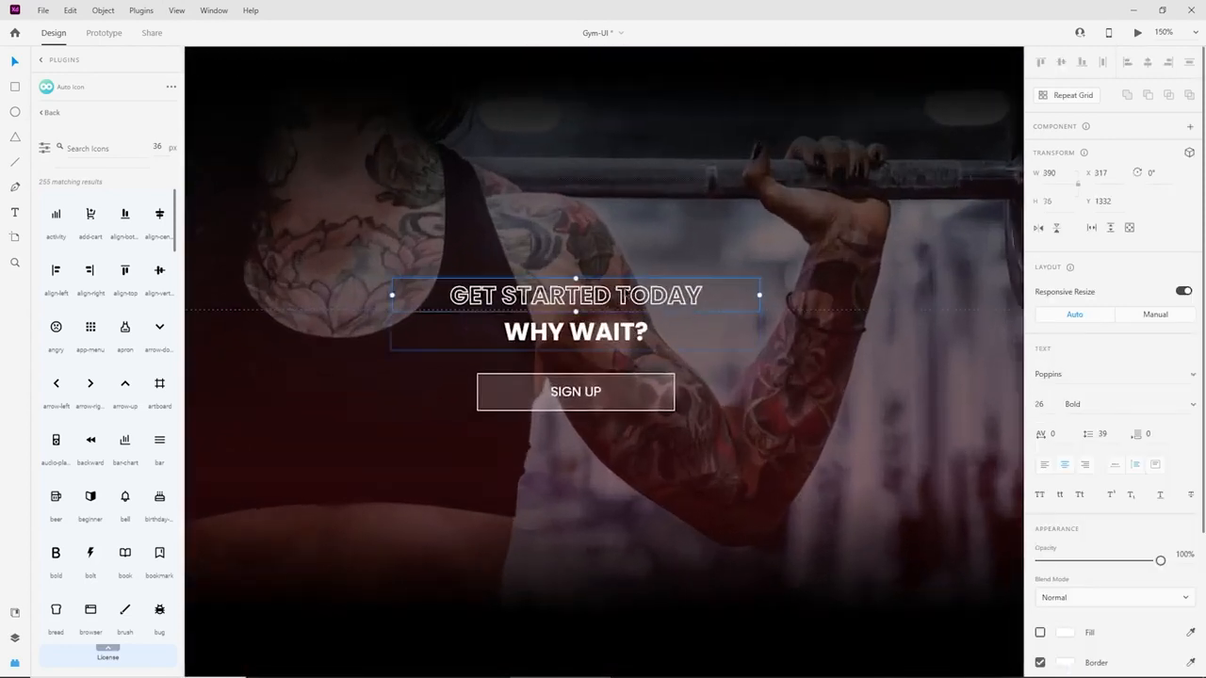
{"action": "key", "text": "Up"}
{"action": "key", "text": "Up"}
{"action": "key", "text": "Up"}
{"action": "key", "text": "Up"}
{"action": "key", "text": "Up"}
{"action": "key", "text": "Up"}
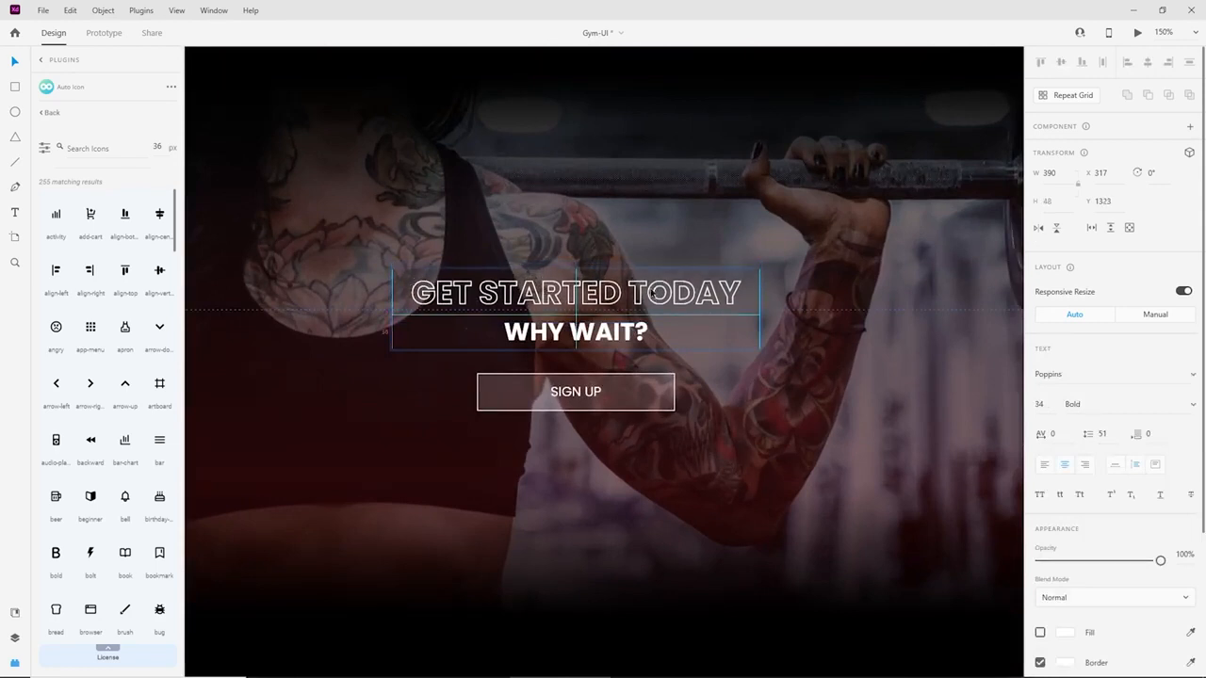
Set the WHY WAIT? line to font size 34 and nudge it up to Y 1370 beneath the outlined line.
{"action": "left_click", "coordinate": [692, 335]}
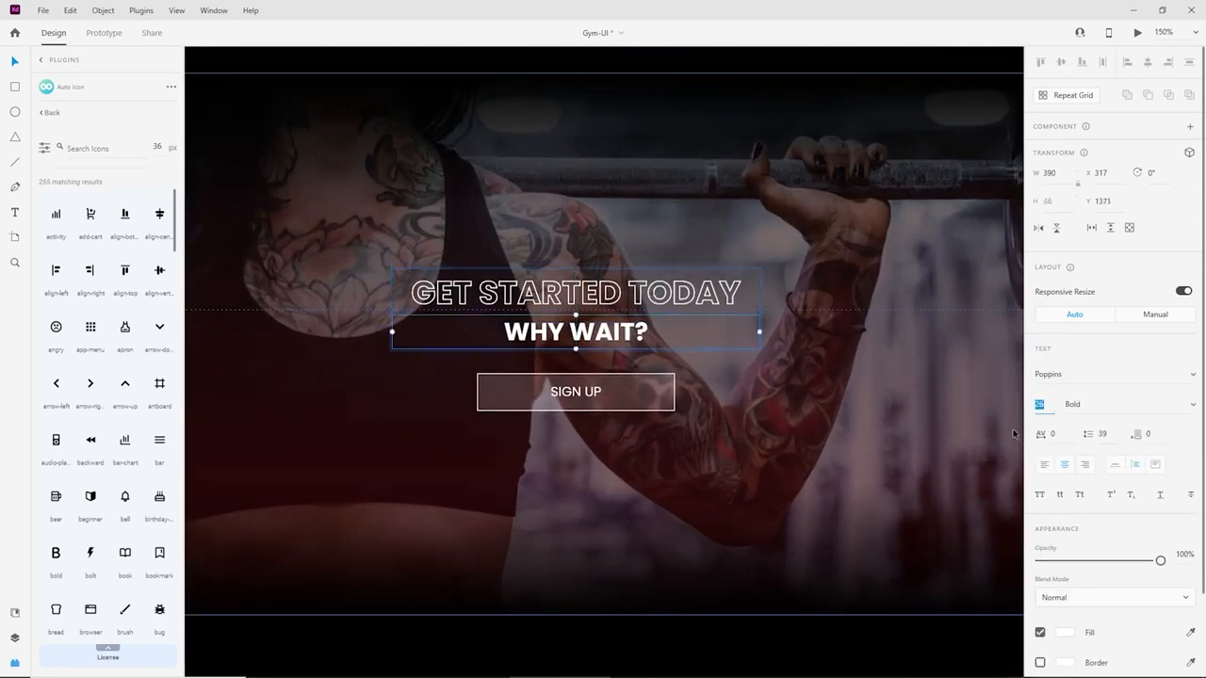
{"action": "key", "text": "Return"}
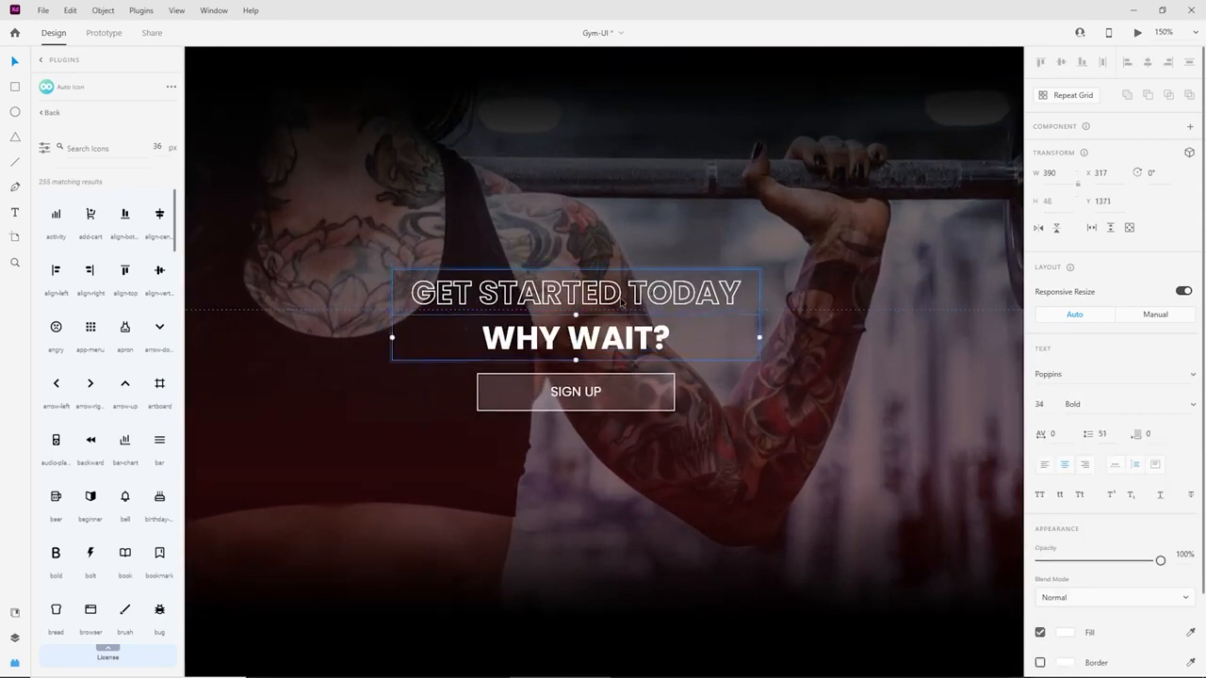
{"action": "key", "text": "Up"}
{"action": "key", "text": "Up"}
{"action": "key", "text": "Down"}
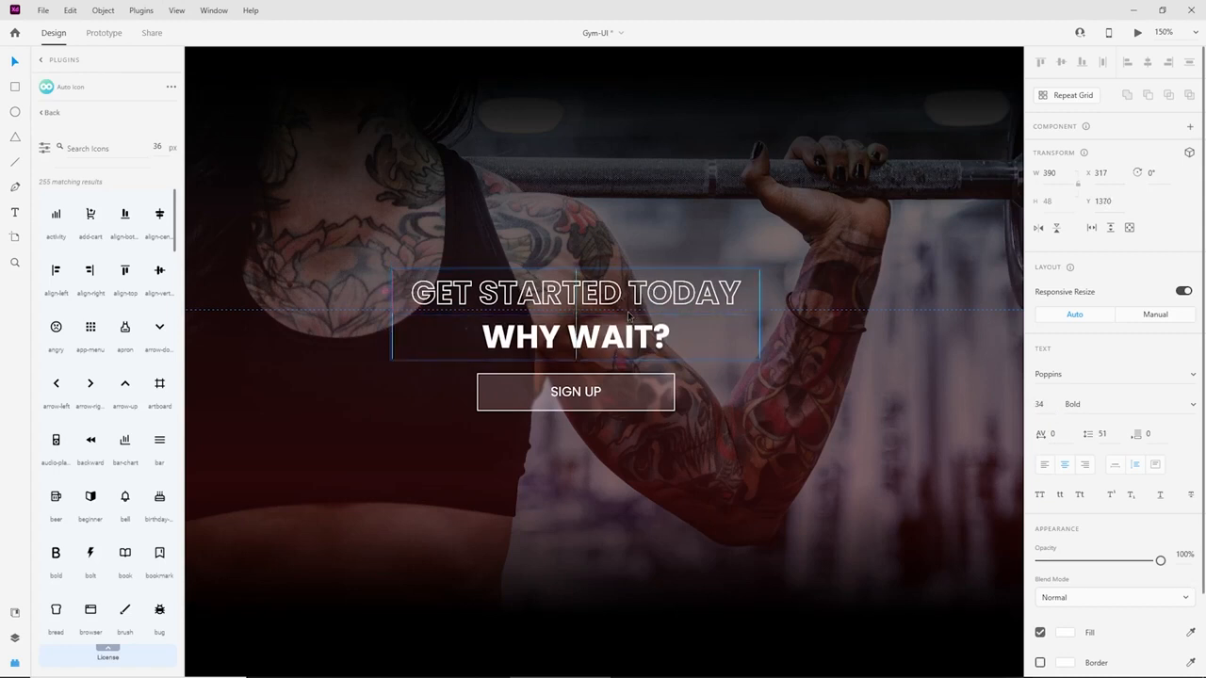
Move both heading lines up together to leave more space above the Sign Up button.
{"action": "left_click", "coordinate": [624, 297], "text": "shift"}
{"action": "key", "text": "shift+Up"}
{"action": "key", "text": "shift+Up"}
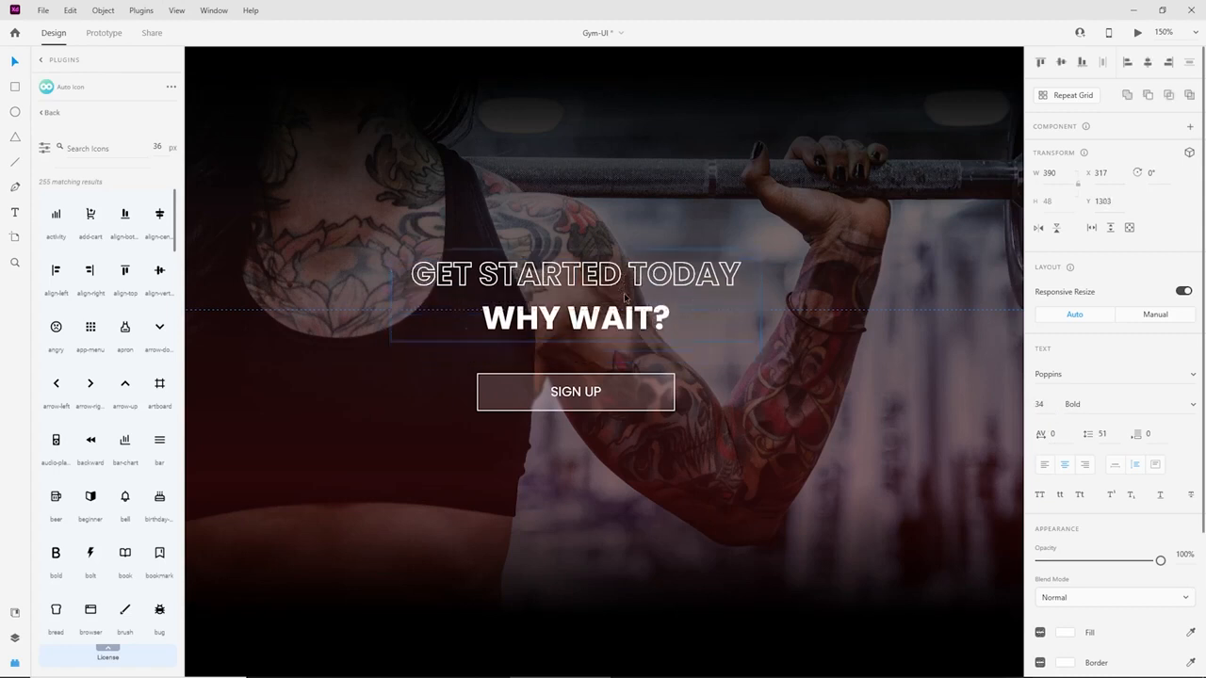
{"action": "left_click", "coordinate": [730, 397]}
{"action": "key", "text": "ctrl+minus"}
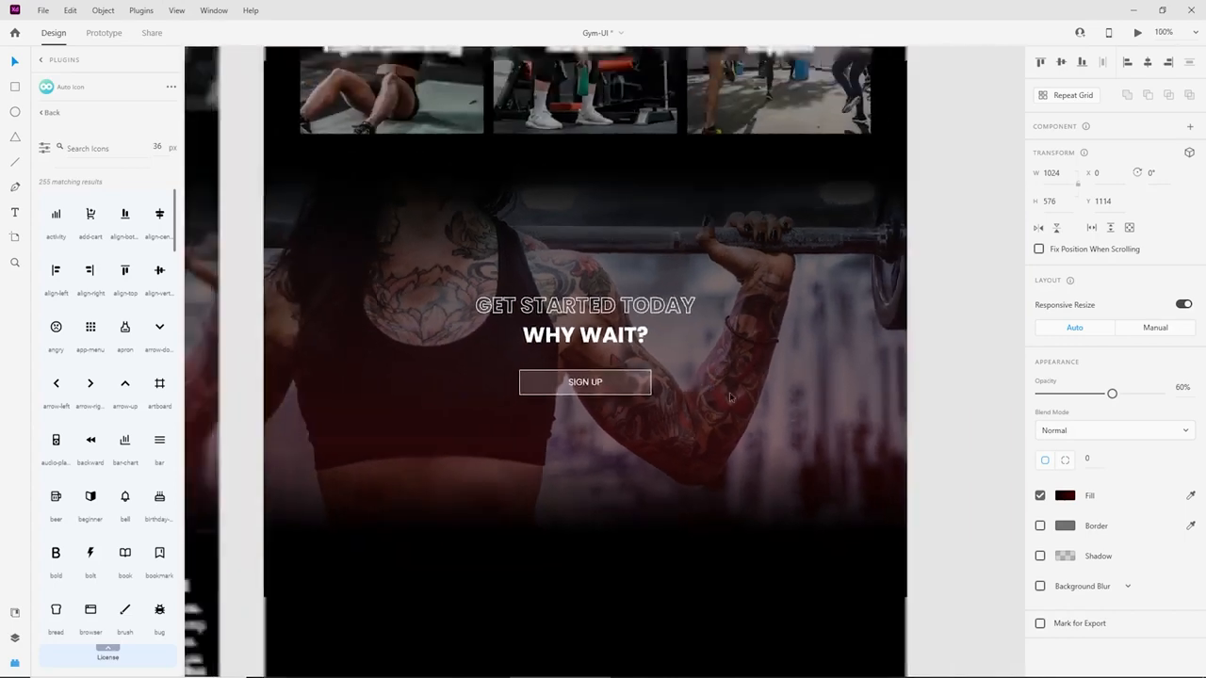
{"action": "key", "text": "ctrl+plus"}
Tighten the gap between the two heading lines and place the heading group at X 317, Y 1313 above the button.
{"action": "left_click", "coordinate": [576, 332]}
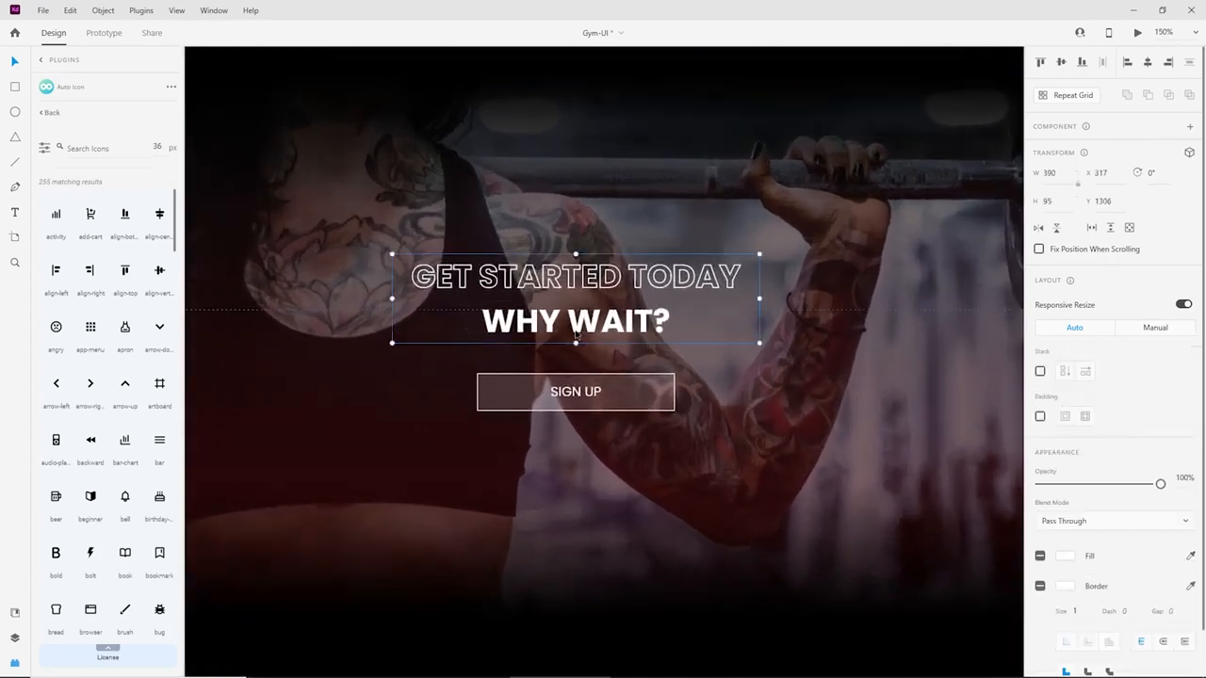
{"action": "left_click_drag", "start_coordinate": [577, 335], "coordinate": [585, 324]}
{"action": "double_click", "coordinate": [583, 326]}
{"action": "left_click", "coordinate": [995, 310]}
{"action": "left_click_drag", "start_coordinate": [657, 269], "coordinate": [673, 286]}
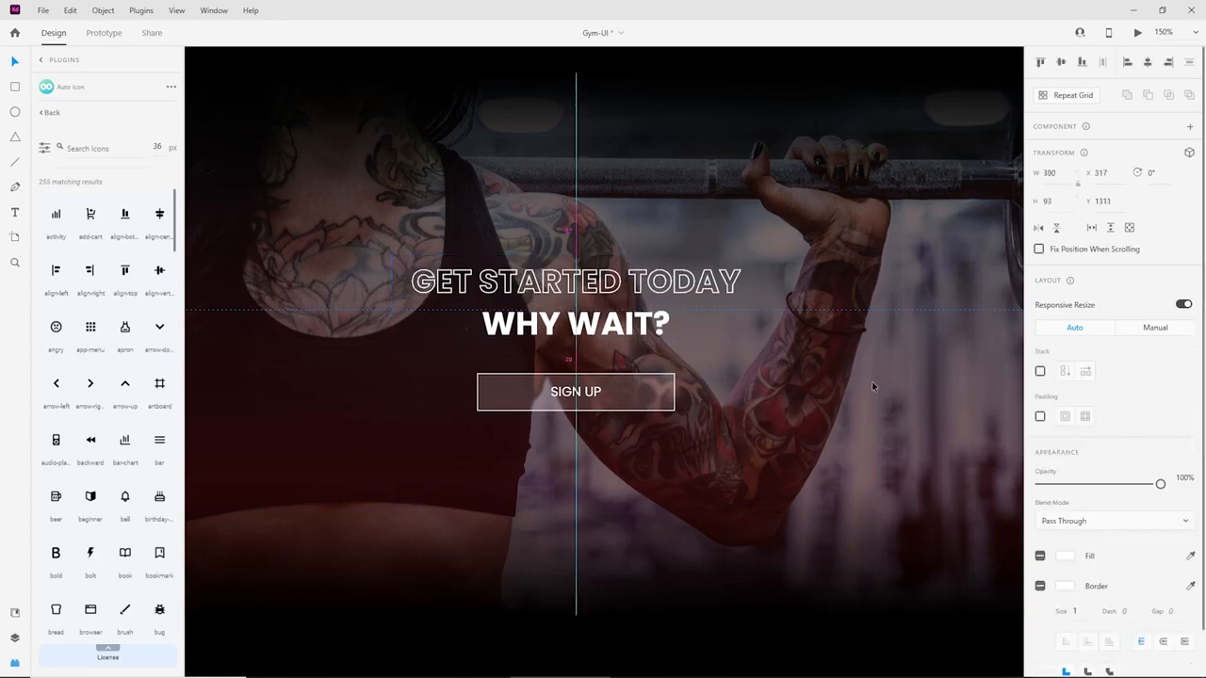
{"action": "left_click", "coordinate": [873, 385]}
{"action": "key", "text": "ctrl+minus"}
{"action": "left_click", "coordinate": [952, 379]}
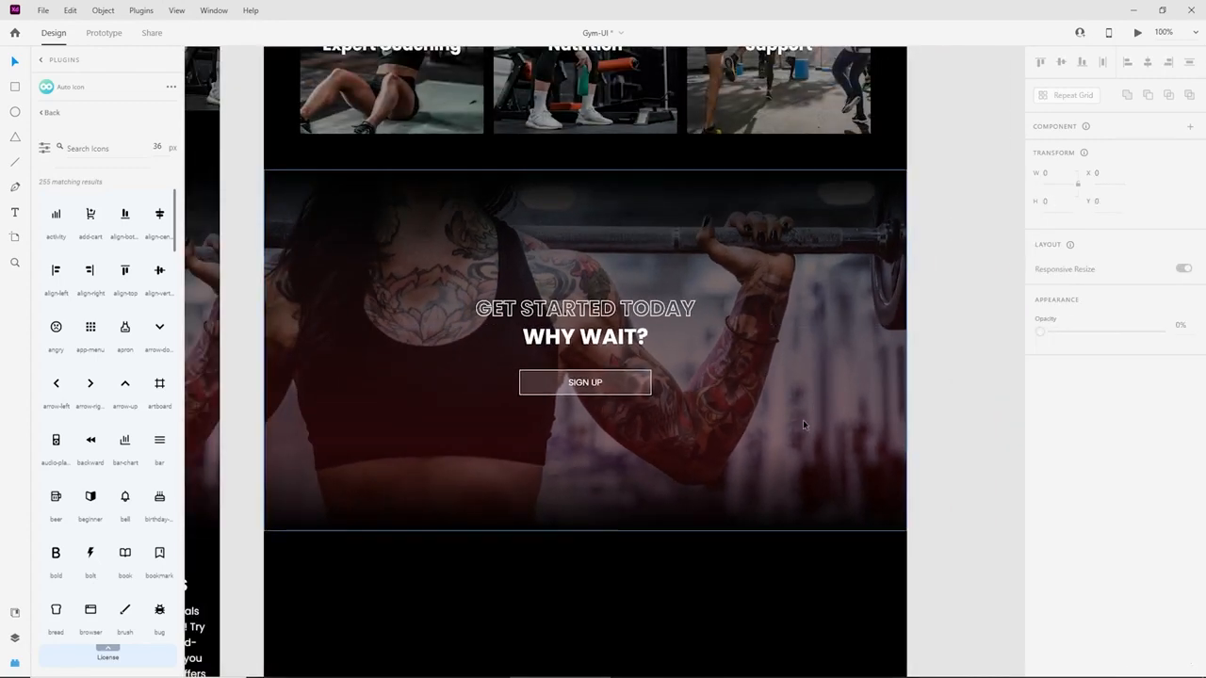
Copy the Your Training Options heading and paragraph from the mobile artboard to the iPad artboard at X 498, Y 1758.
{"action": "scroll", "coordinate": [803, 424], "scroll_direction": "down", "scroll_amount": 2}
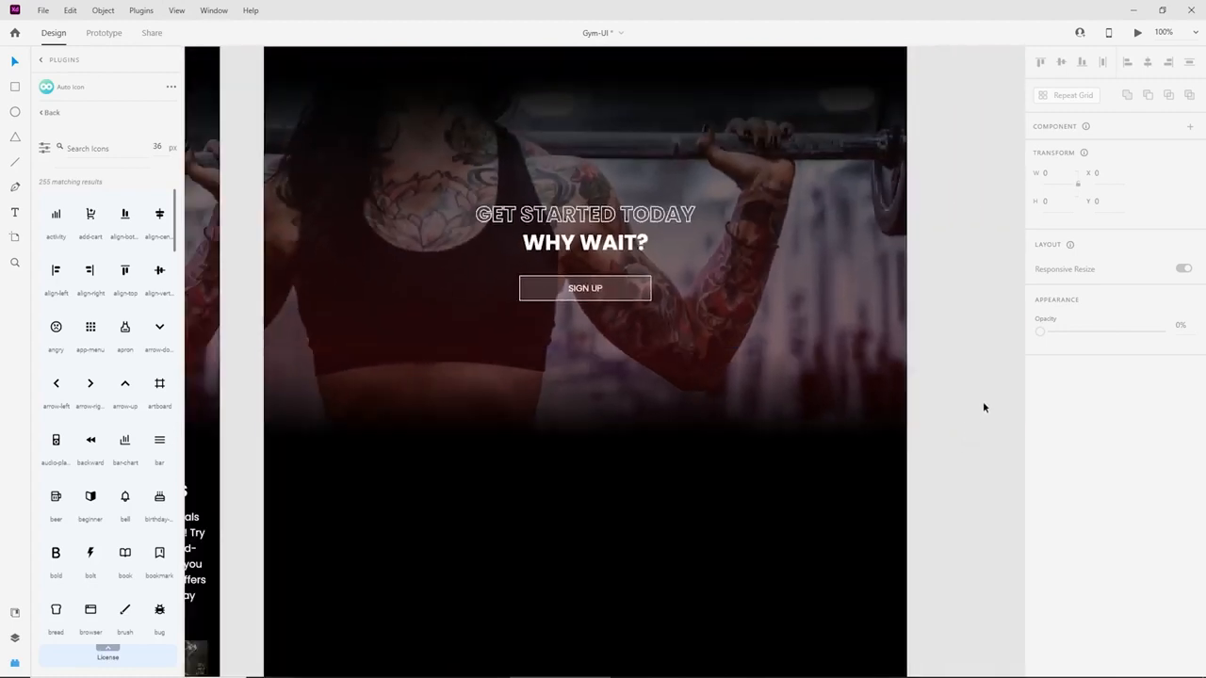
{"action": "scroll", "coordinate": [957, 443], "scroll_direction": "up", "scroll_amount": 2}
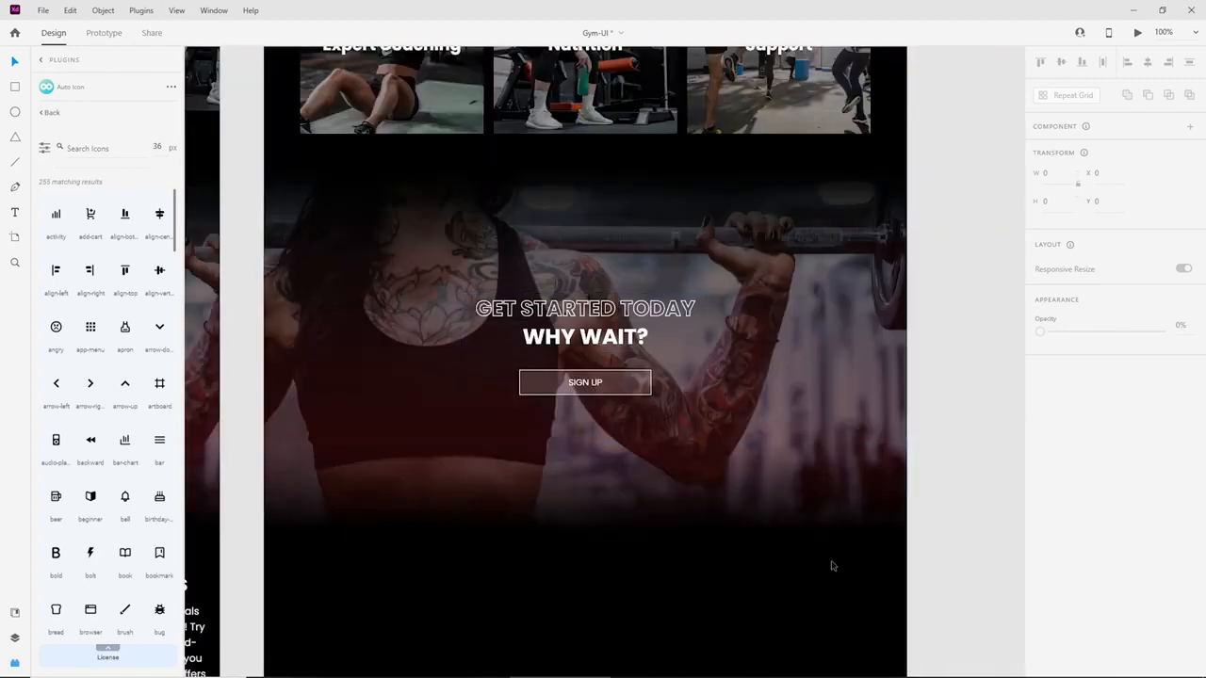
{"action": "key", "text": "ctrl+minus"}
{"action": "key", "text": "ctrl+plus"}
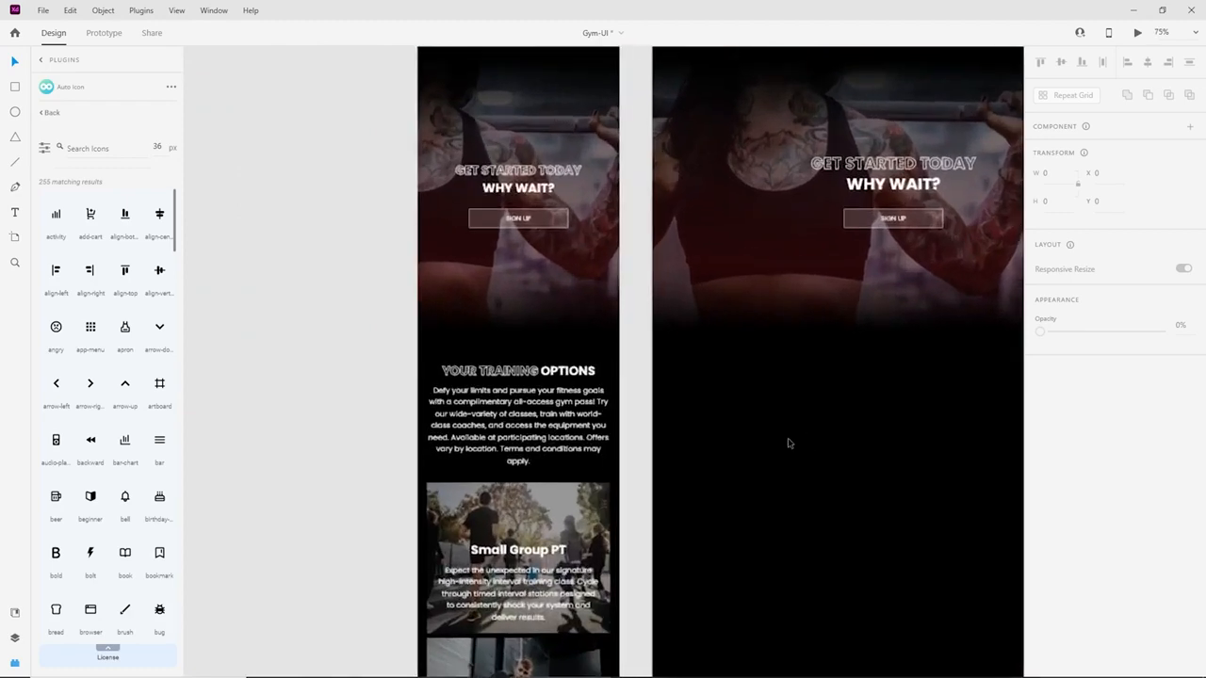
{"action": "left_click_drag", "start_coordinate": [783, 459], "coordinate": [675, 322]}
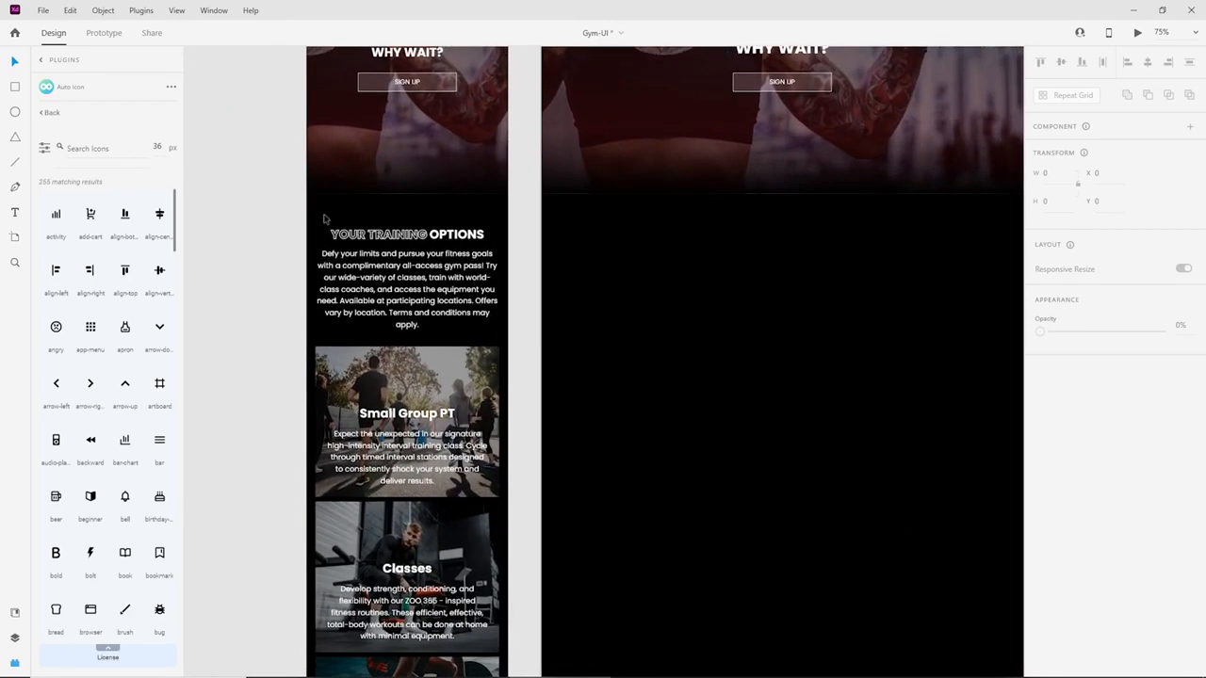
{"action": "left_click_drag", "start_coordinate": [325, 225], "coordinate": [456, 319]}
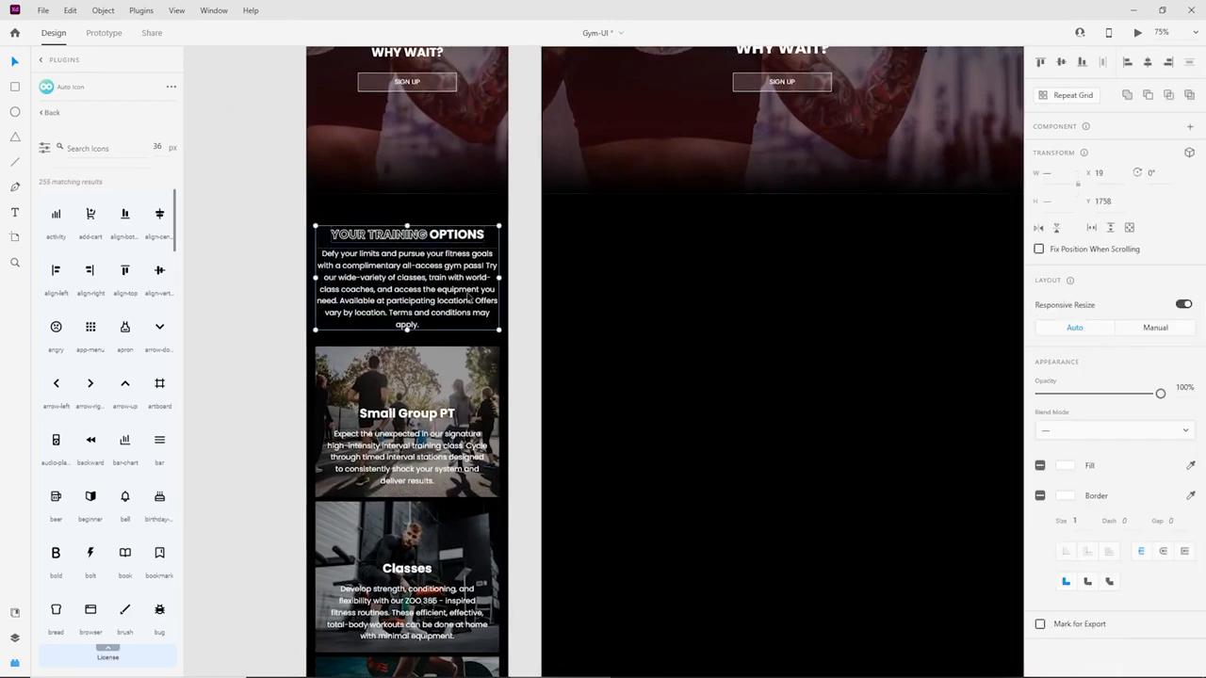
{"action": "left_click_drag", "start_coordinate": [421, 278], "coordinate": [881, 277]}
{"action": "scroll", "coordinate": [650, 372], "scroll_direction": "up", "scroll_amount": 5}
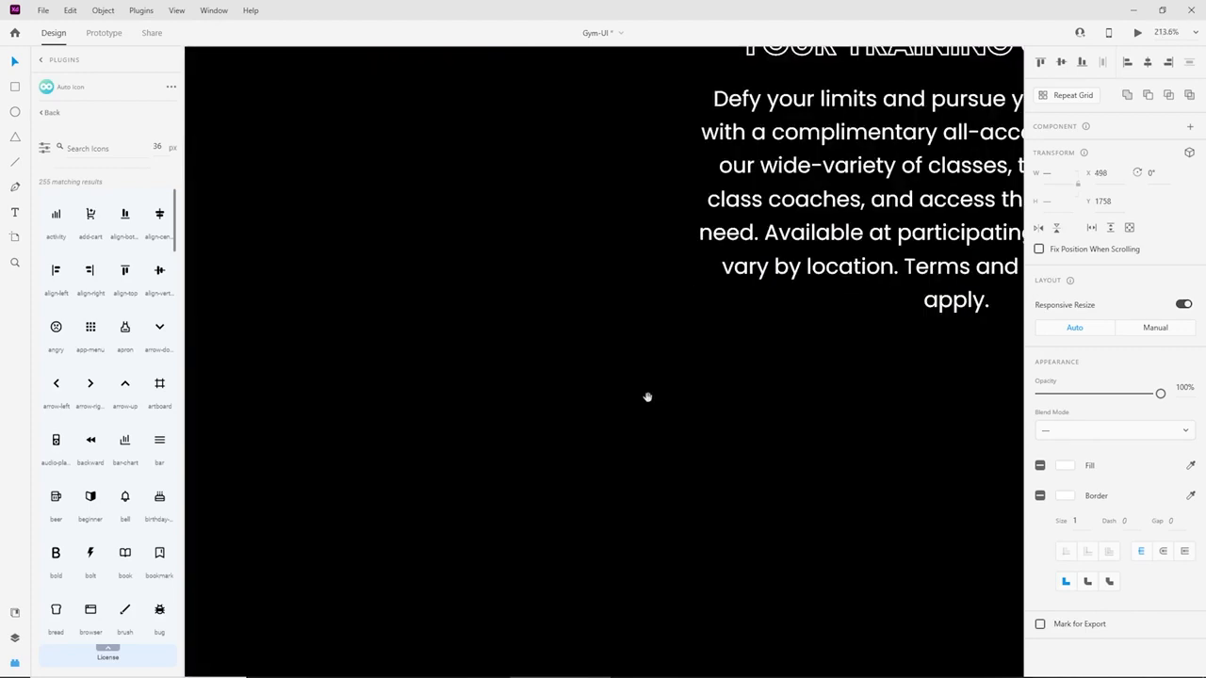
{"action": "left_click", "coordinate": [761, 364]}
{"action": "scroll", "coordinate": [759, 368], "scroll_direction": "down", "scroll_amount": 5}
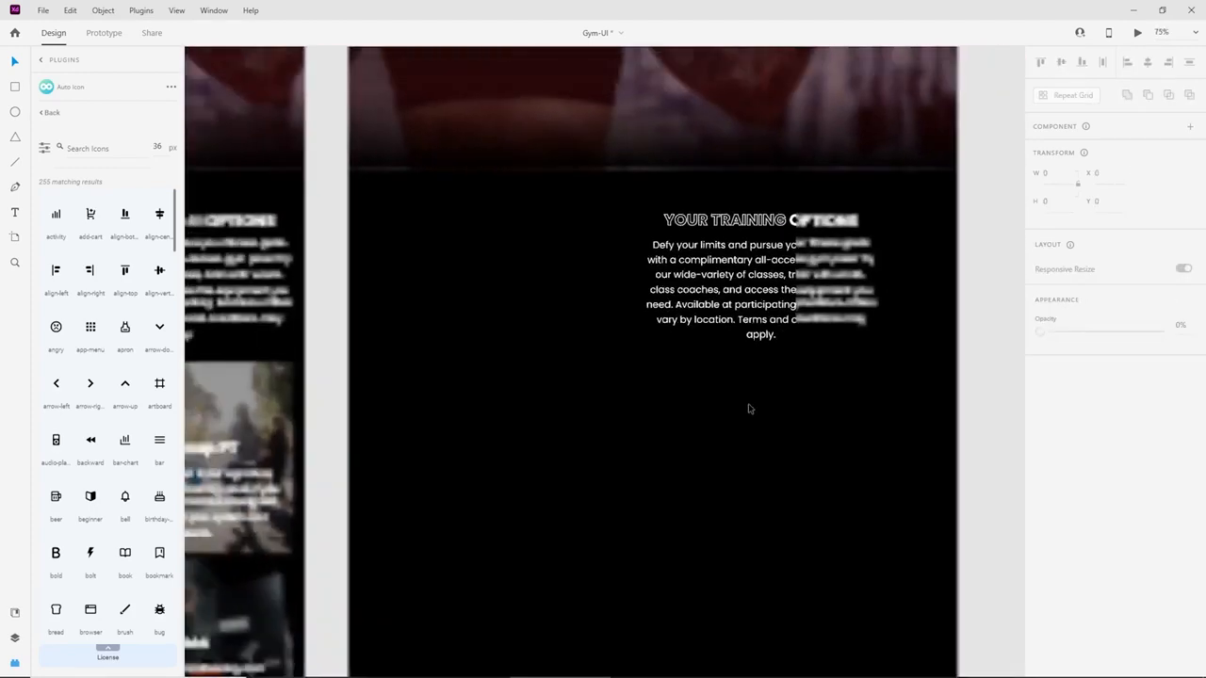
Hide the plugin panel and centre the Your Training Options heading on the iPad artboard at X 350.
{"action": "left_click", "coordinate": [15, 667]}
{"action": "scroll", "coordinate": [531, 383], "scroll_direction": "up", "scroll_amount": 3}
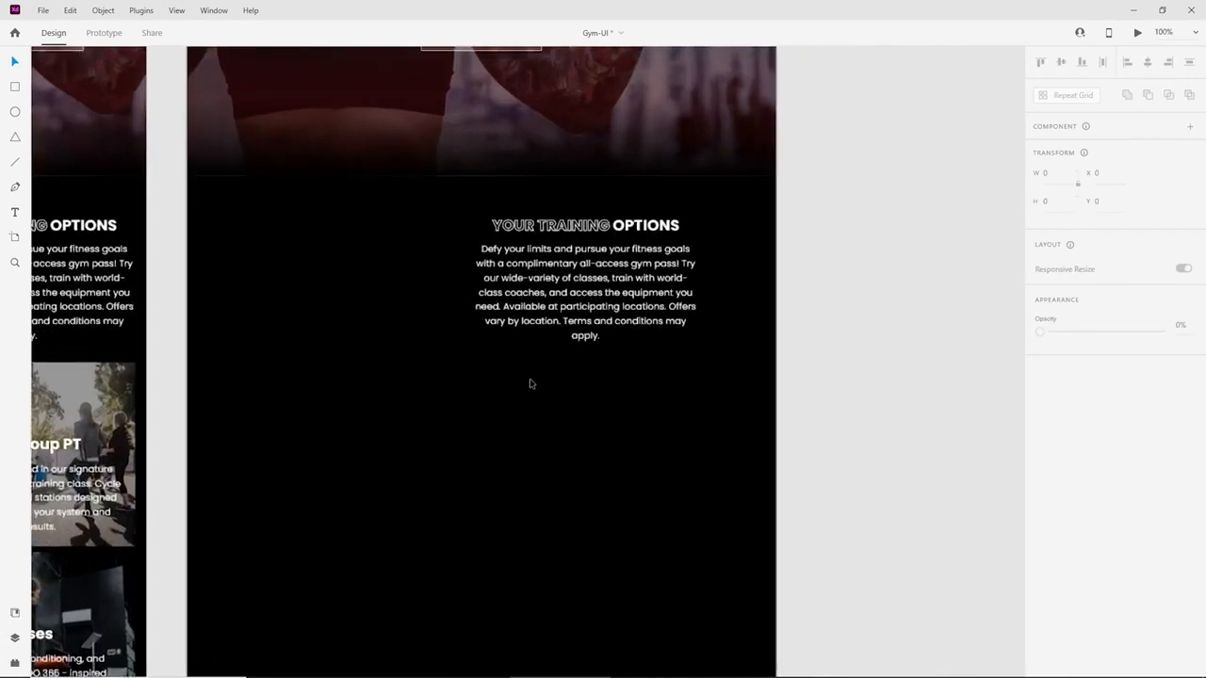
{"action": "left_click", "coordinate": [577, 285]}
{"action": "left_click_drag", "start_coordinate": [576, 285], "coordinate": [546, 294]}
Set both YOUR TRAINING and OPTIONS to font size 34 to match the WHY WAIT? heading.
{"action": "scroll", "coordinate": [564, 332], "scroll_direction": "up", "scroll_amount": 3}
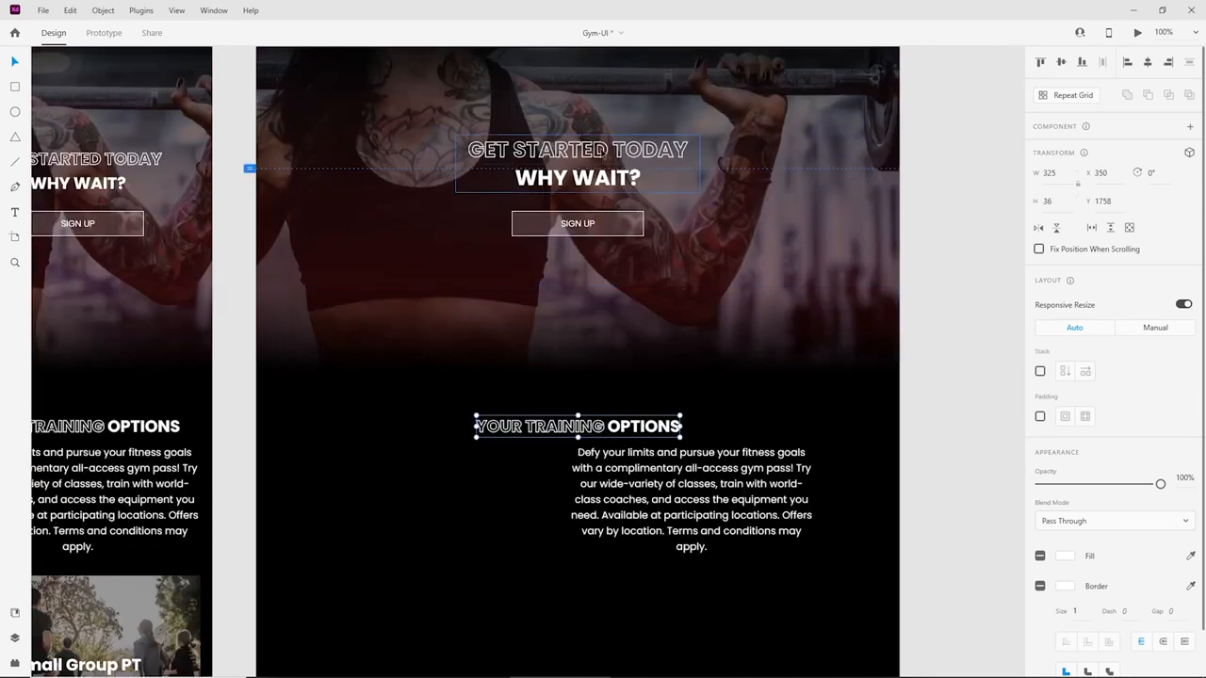
{"action": "left_click", "coordinate": [593, 179]}
{"action": "double_click", "coordinate": [611, 184]}
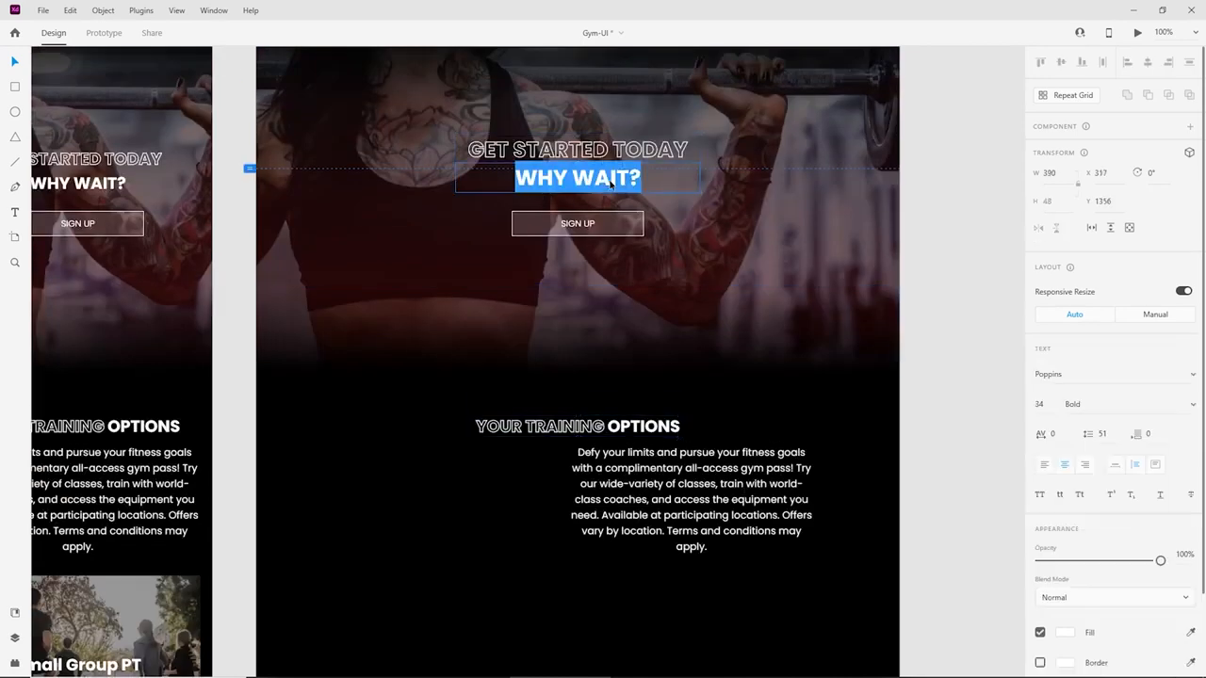
{"action": "left_click", "coordinate": [1046, 404]}
{"action": "left_click", "coordinate": [556, 433]}
{"action": "double_click", "coordinate": [556, 434]}
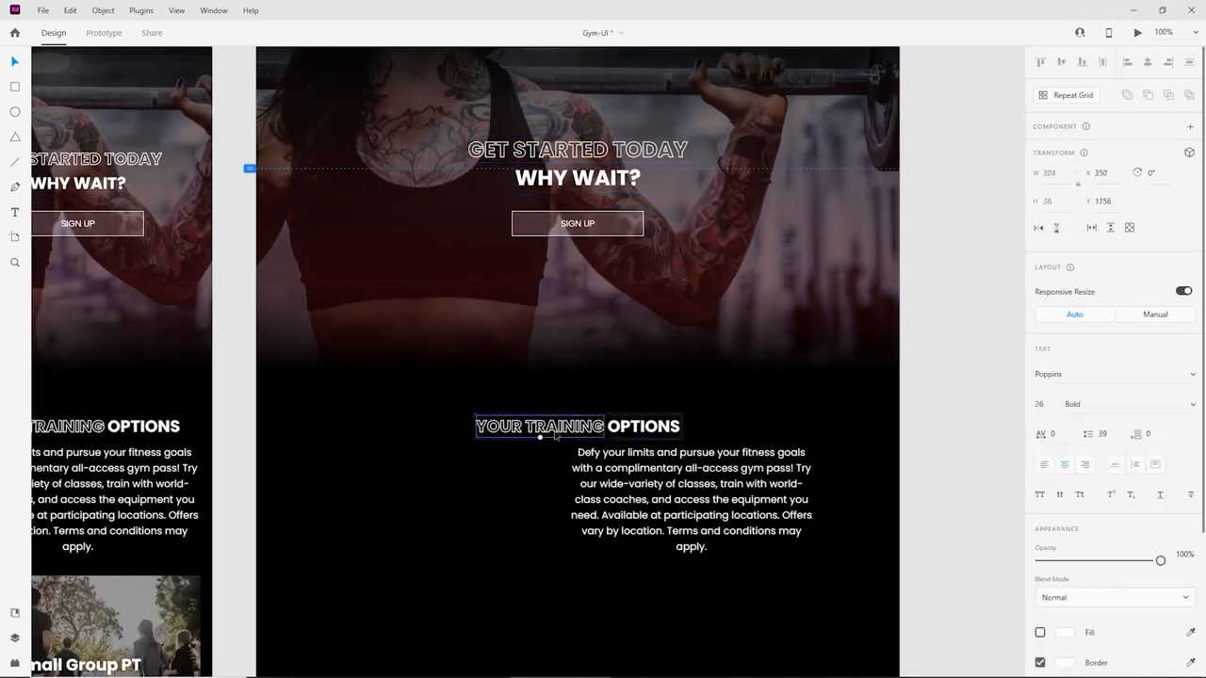
{"action": "type", "text": "34"}
{"action": "key", "text": "Return"}
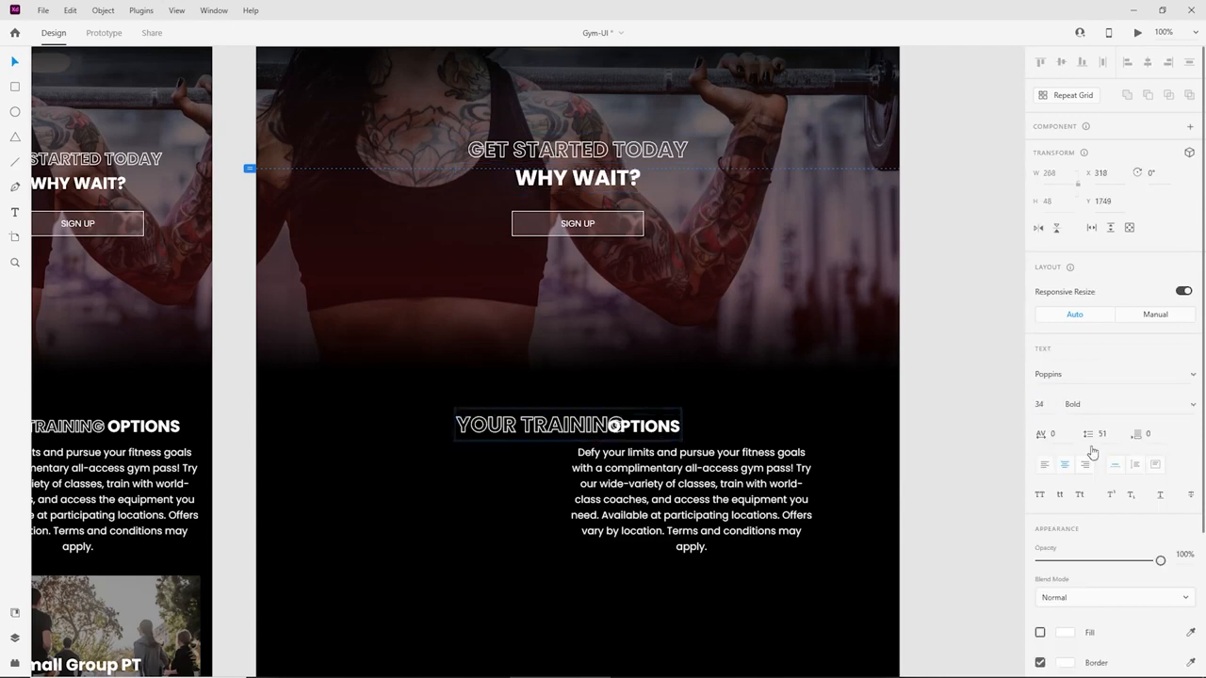
{"action": "left_click", "coordinate": [663, 427]}
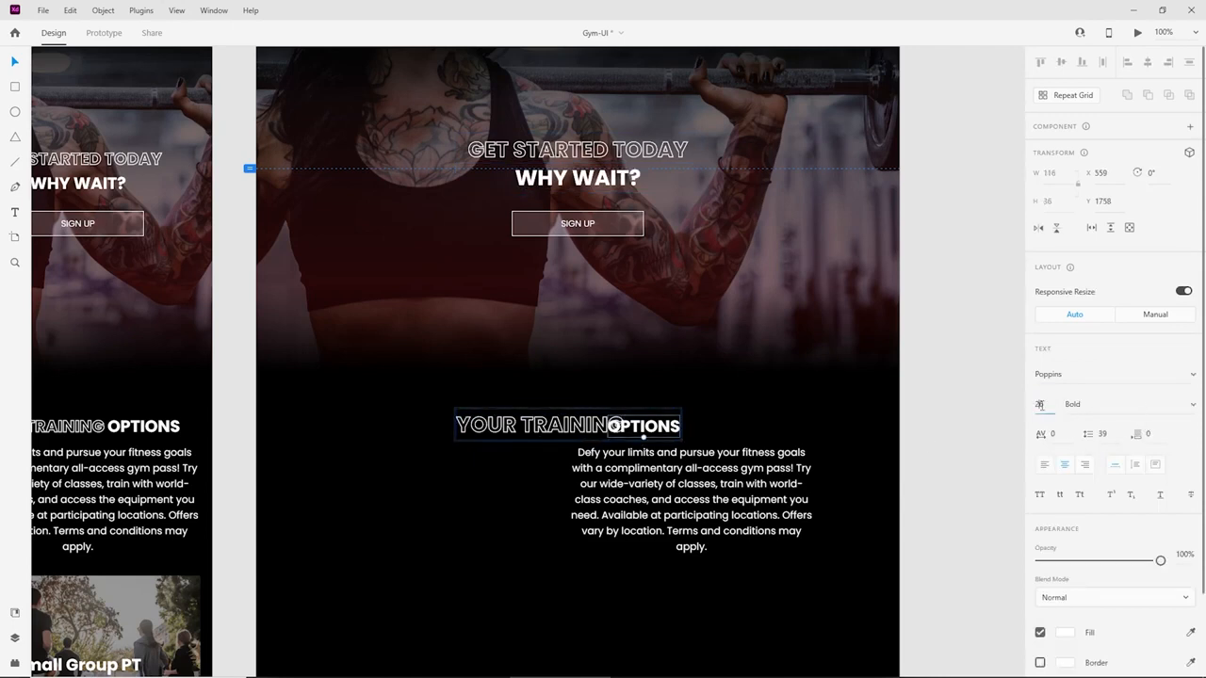
{"action": "key", "text": "Return"}
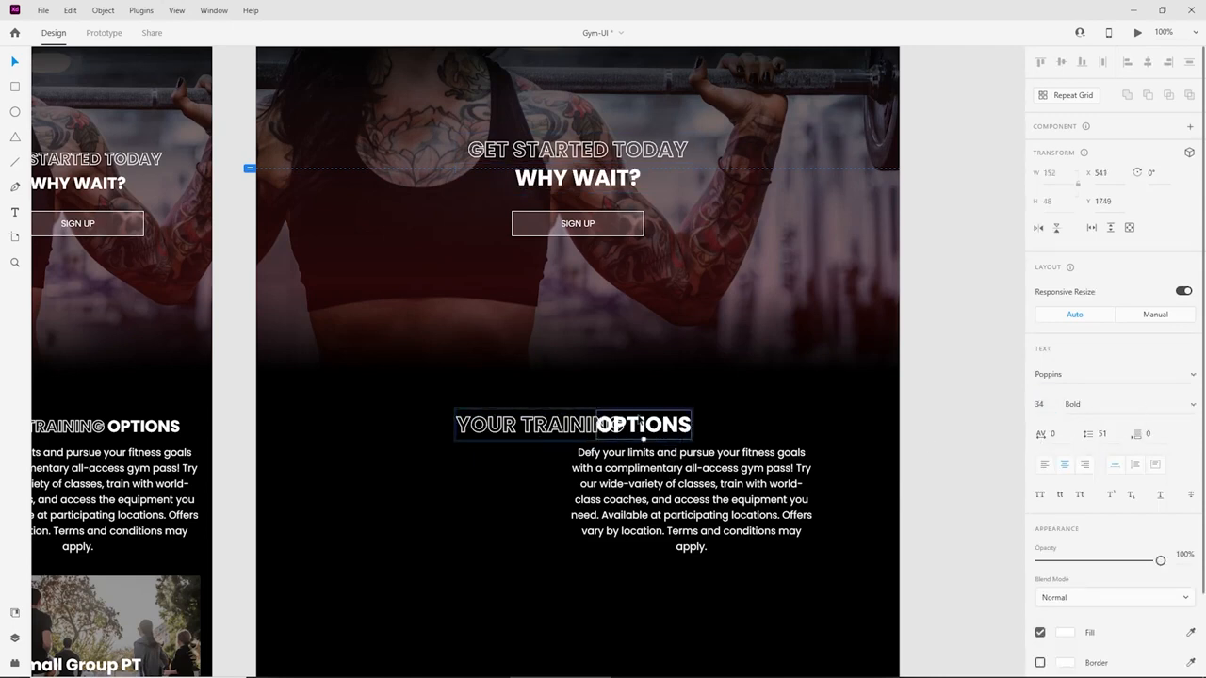
Position OPTIONS one word space after YOUR TRAINING at X 565, using temporary OP letters added to the outlined text as a reference.
{"action": "left_click_drag", "start_coordinate": [616, 427], "coordinate": [659, 427]}
{"action": "scroll", "coordinate": [659, 427], "scroll_direction": "up", "scroll_amount": 5}
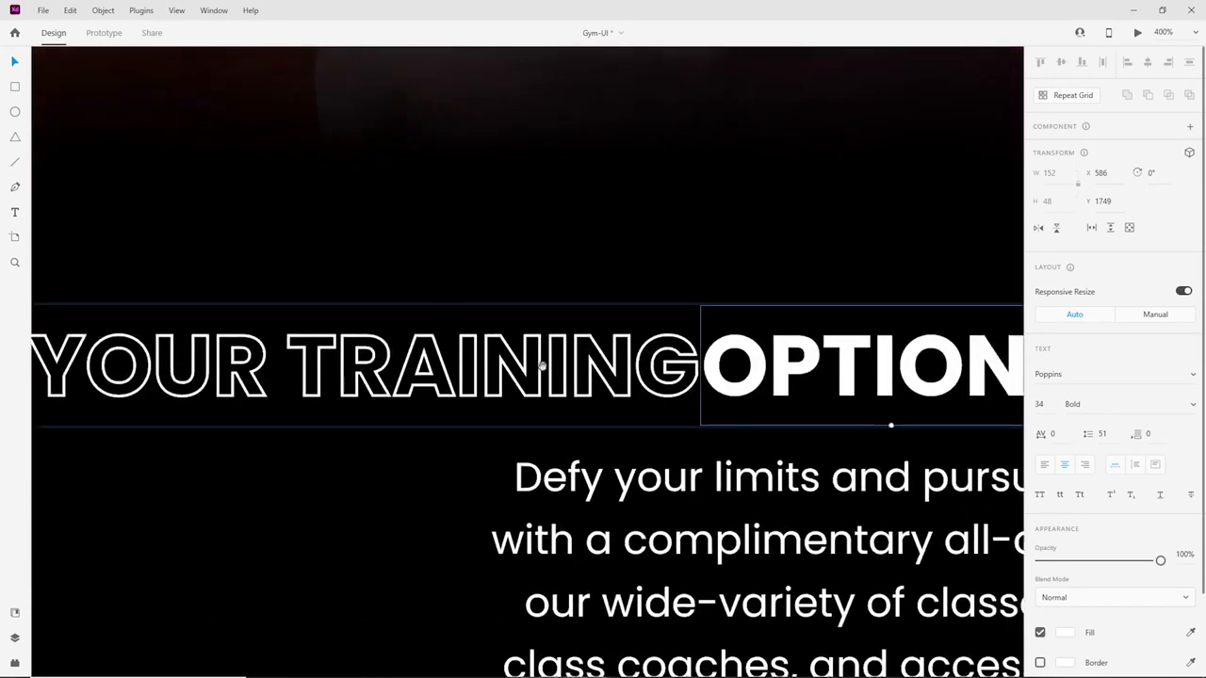
{"action": "left_click_drag", "start_coordinate": [632, 359], "coordinate": [644, 358]}
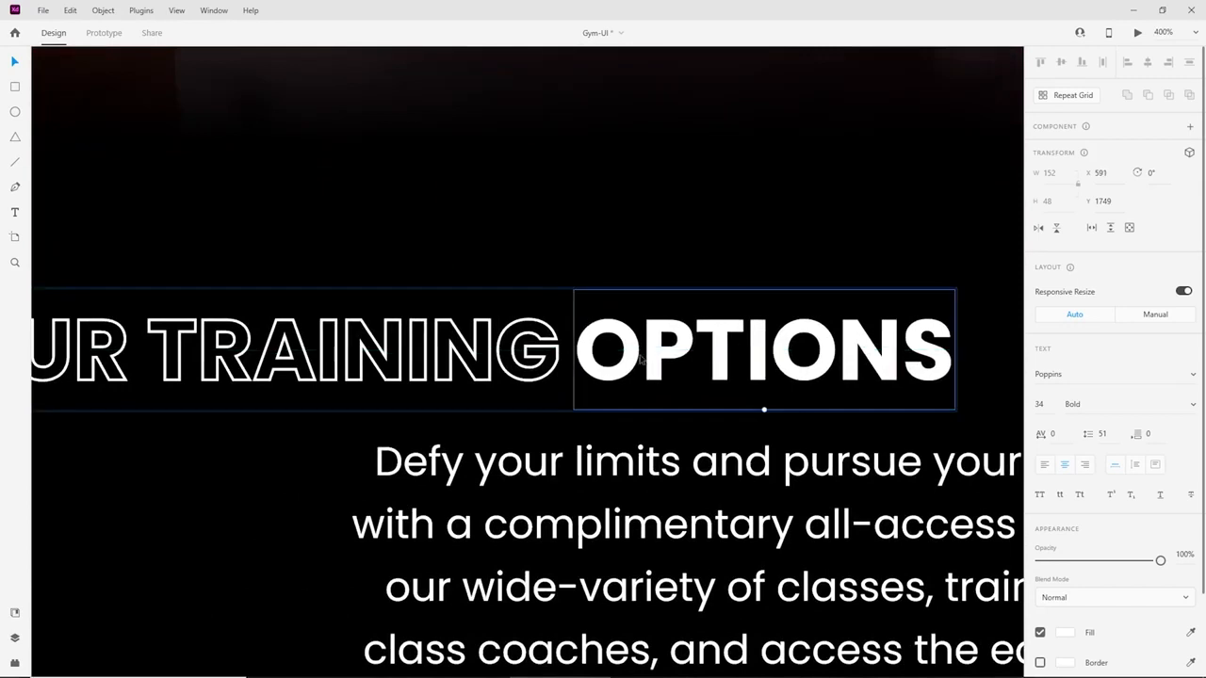
{"action": "key", "text": "Delete"}
{"action": "double_click", "coordinate": [548, 355]}
{"action": "left_click", "coordinate": [556, 357]}
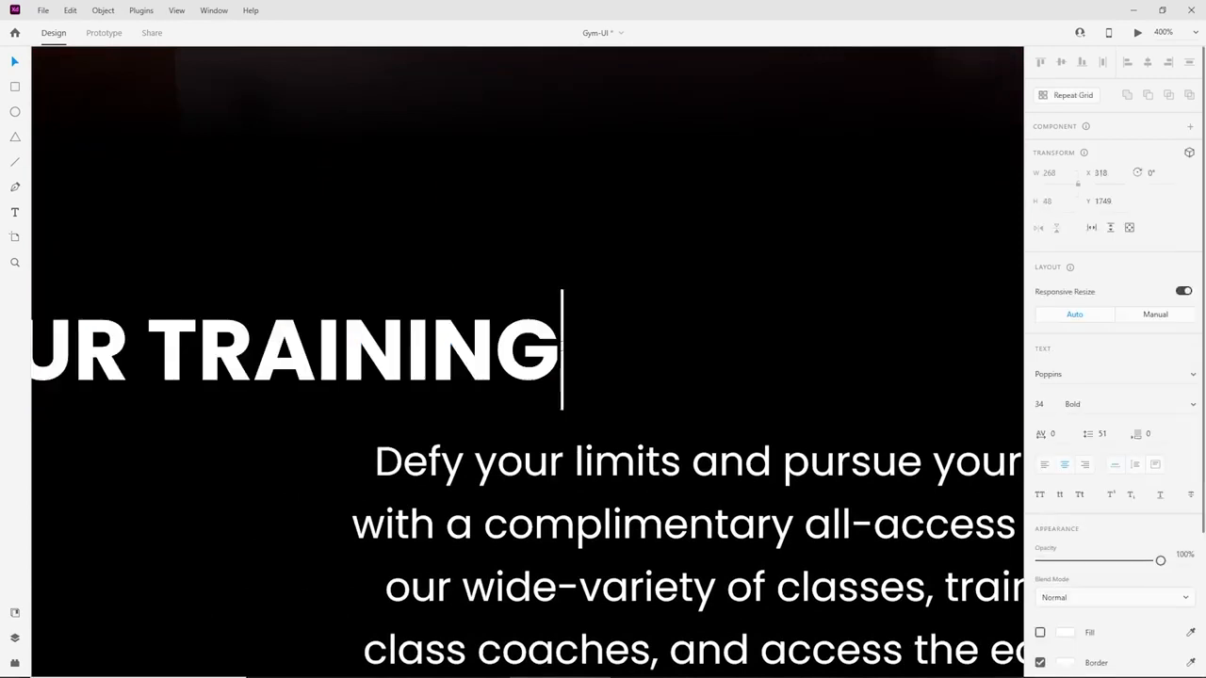
{"action": "type", "text": "OP"}
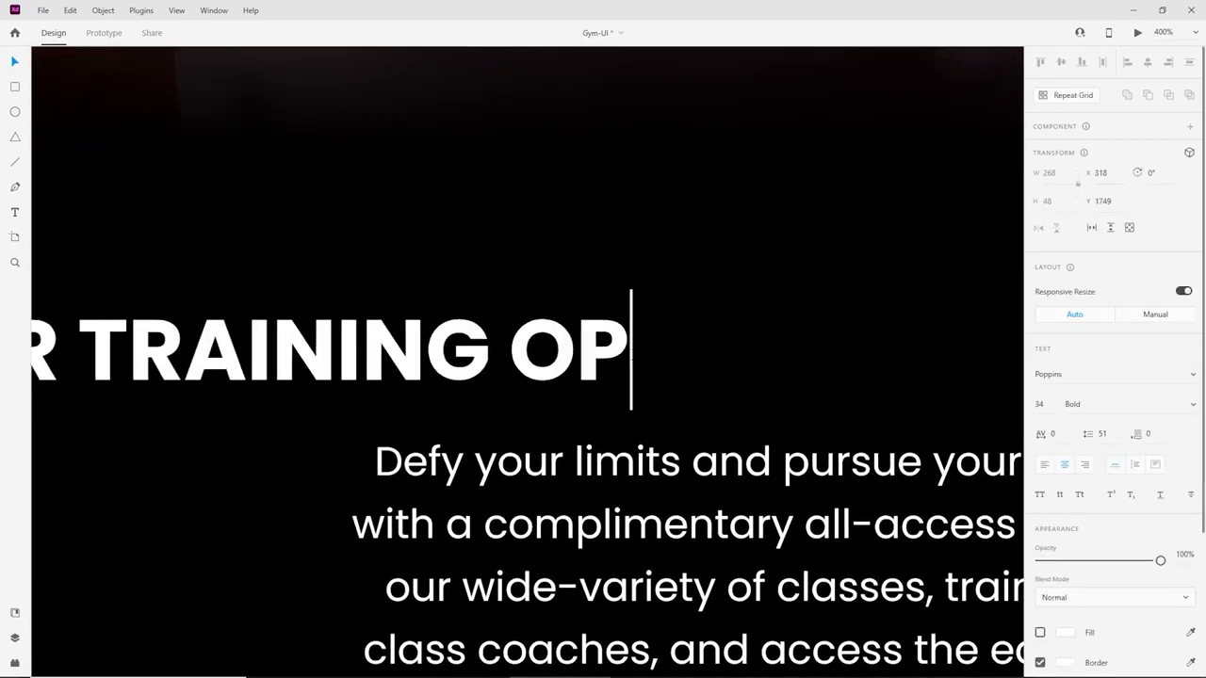
{"action": "key", "text": "Escape"}
{"action": "key", "text": "ctrl+v"}
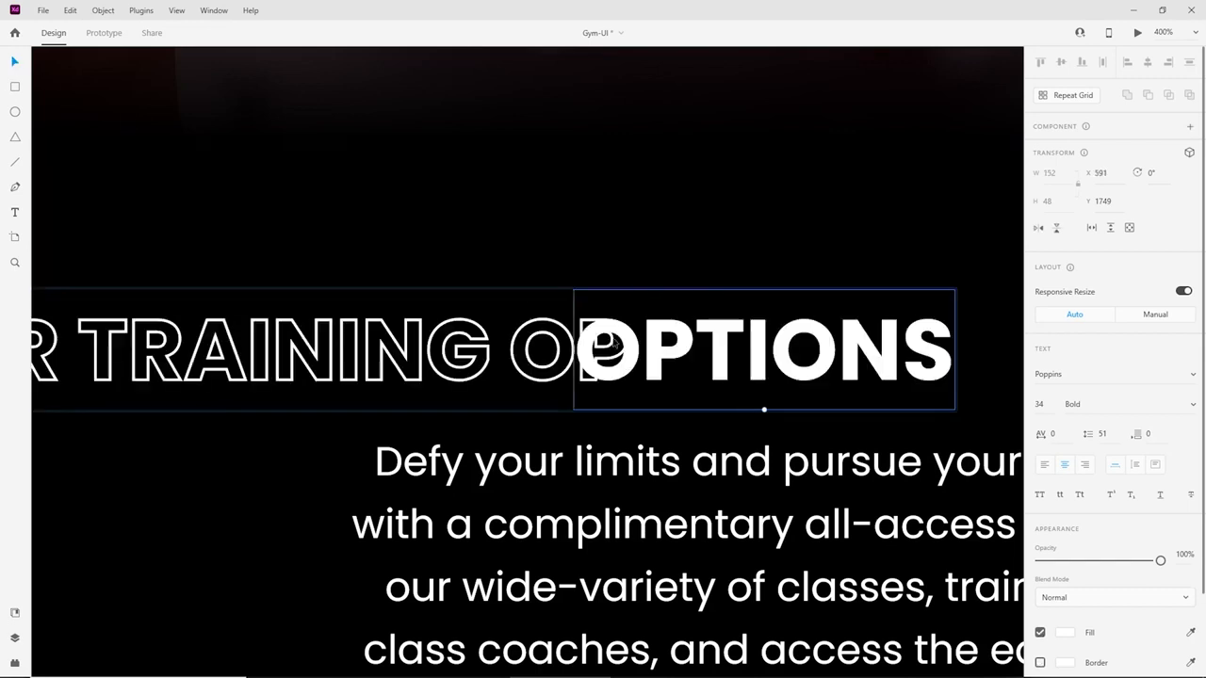
{"action": "left_click_drag", "start_coordinate": [612, 342], "coordinate": [543, 343]}
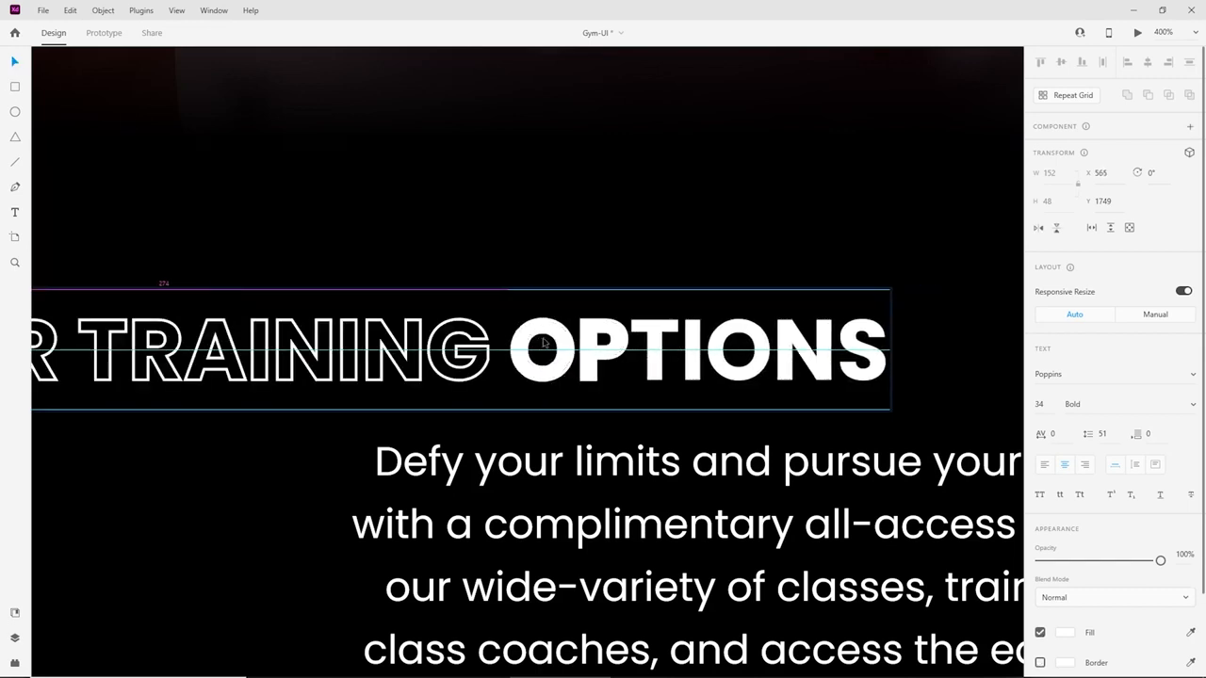
Draw a small spacer rectangle 8 wide and 21 high in the gap between YOUR TRAINING and OPTIONS.
{"action": "left_click", "coordinate": [391, 447]}
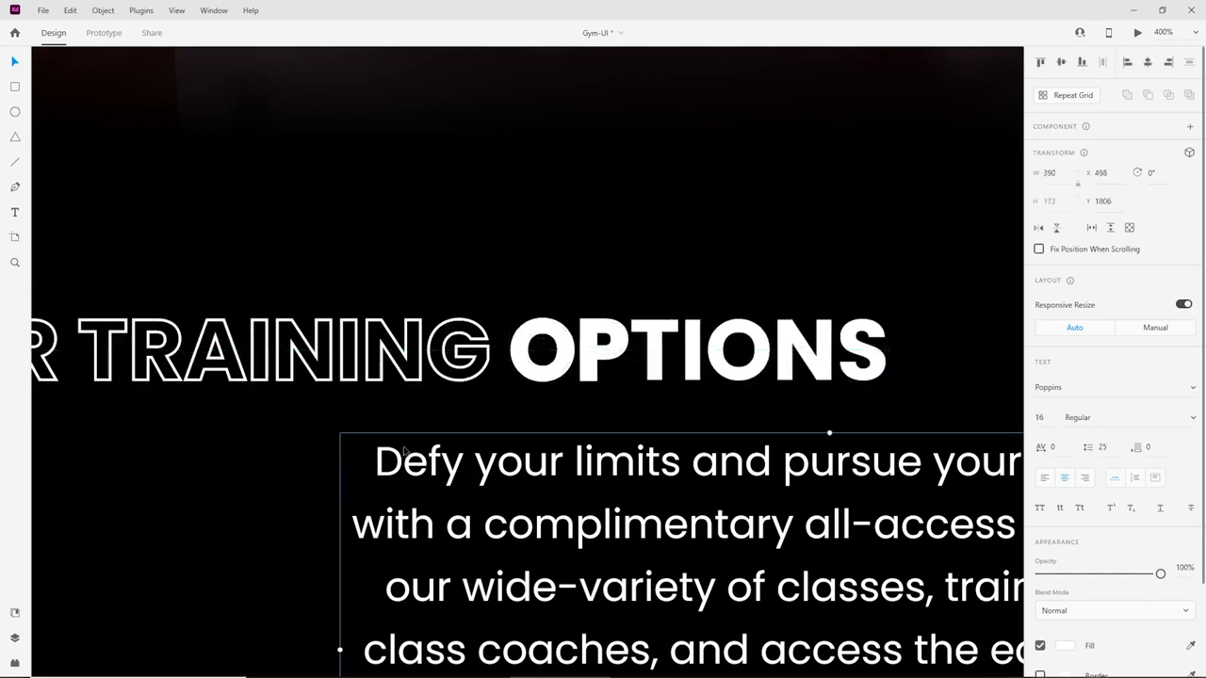
{"action": "key", "text": "ctrl+plus"}
{"action": "key", "text": "ctrl+plus"}
{"action": "left_click", "coordinate": [14, 85]}
{"action": "mouse_move", "coordinate": [459, 325]}
{"action": "left_mouse_down"}
{"action": "mouse_move", "coordinate": [493, 412]}
{"action": "mouse_move", "coordinate": [482, 393]}
{"action": "left_mouse_up"}
Cut OPTIONS from the heading group and remove the temporary OP from the YOUR TRAINING text.
{"action": "double_click", "coordinate": [592, 366]}
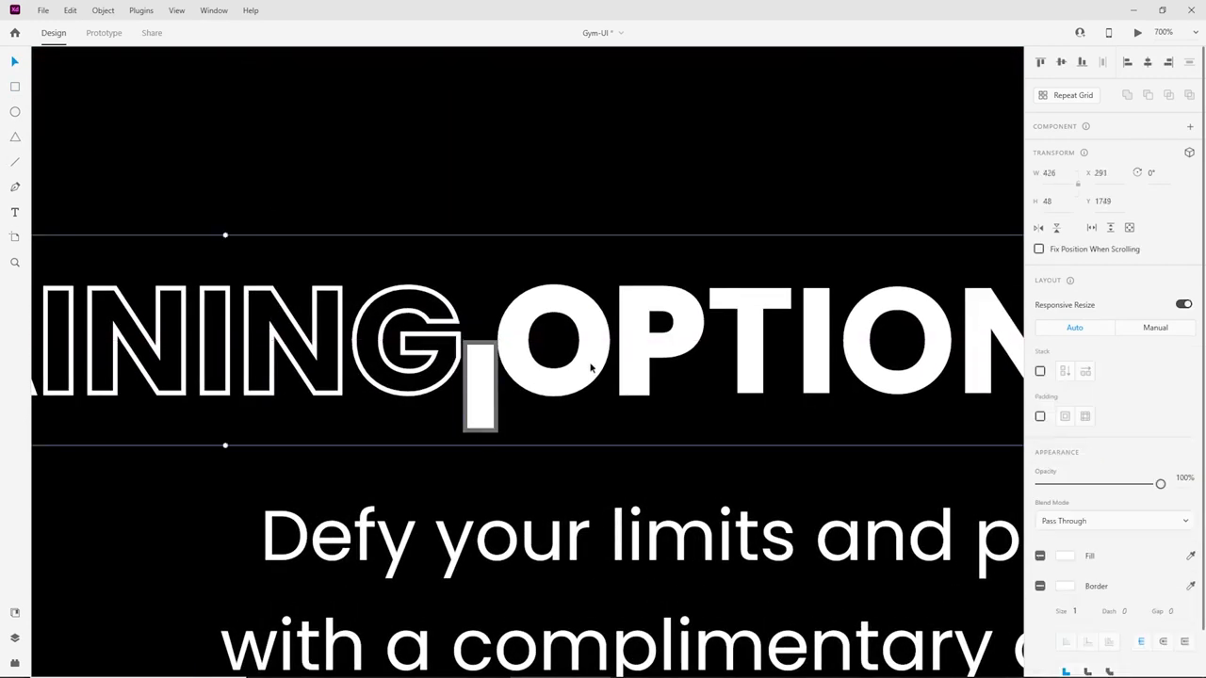
{"action": "key", "text": "Delete"}
{"action": "double_click", "coordinate": [571, 367]}
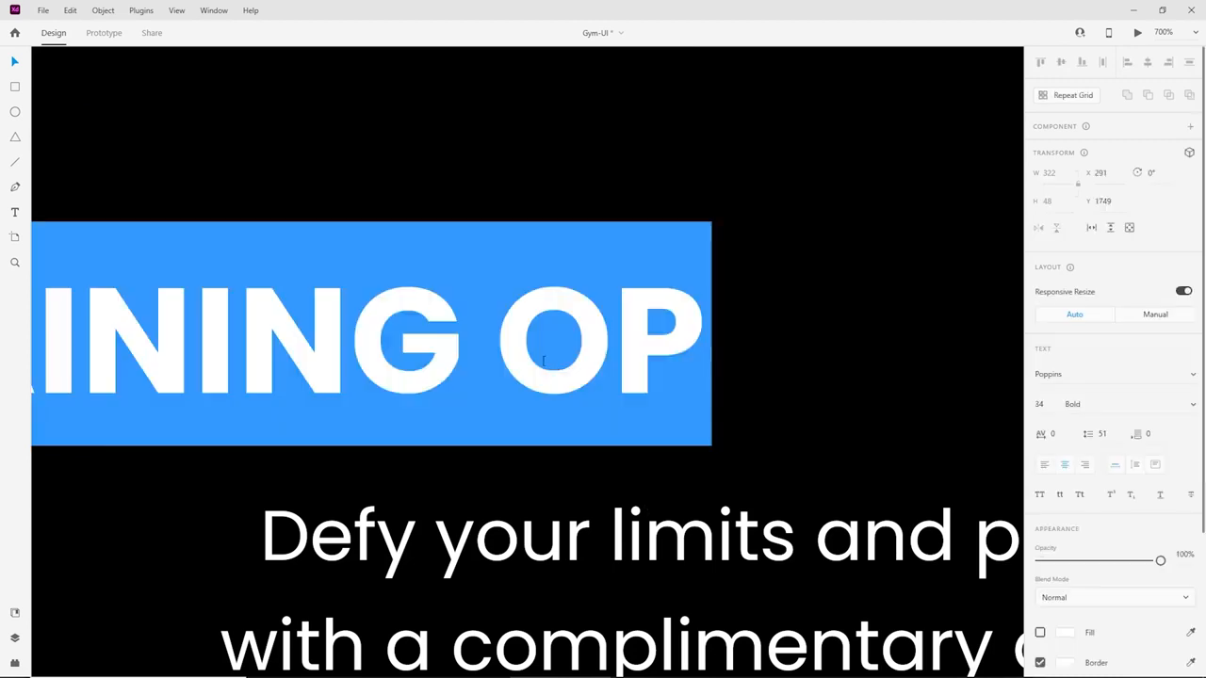
{"action": "left_click", "coordinate": [501, 353]}
{"action": "key", "text": "Delete"}
{"action": "key", "text": "Delete"}
{"action": "key", "text": "BackSpace"}
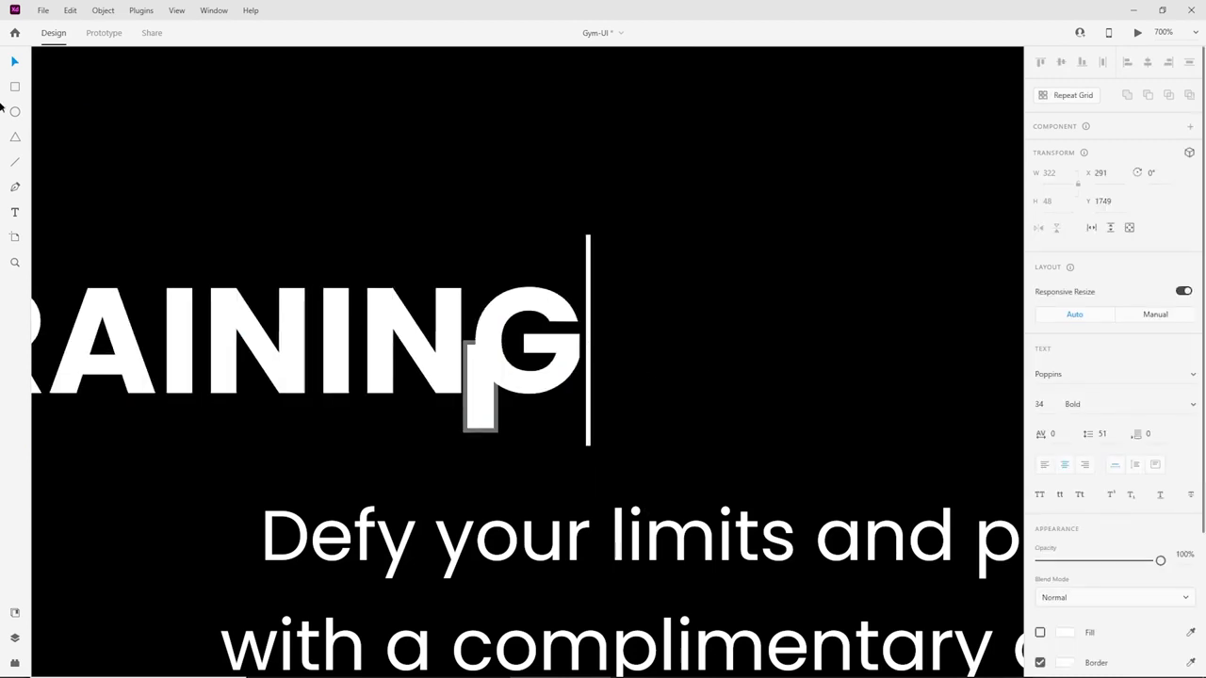
Nudge the outlined YOUR TRAINING text back against the spacer rectangle at X 290.
{"action": "left_click", "coordinate": [15, 63]}
{"action": "key", "text": "shift+Left"}
{"action": "key", "text": "Left"}
{"action": "key", "text": "Left"}
{"action": "key", "text": "Left"}
{"action": "key", "text": "Left"}
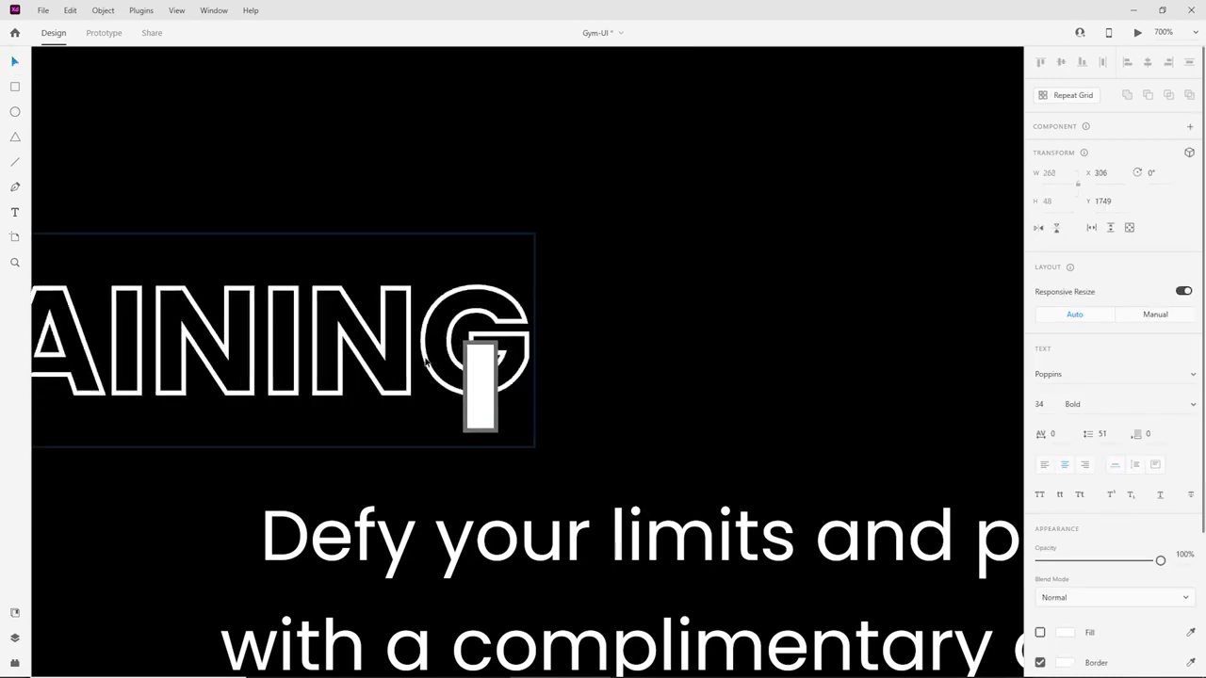
{"action": "key", "text": "Left"}
{"action": "key", "text": "Left"}
{"action": "key", "text": "Left"}
{"action": "key", "text": "Left"}
{"action": "key", "text": "Left"}
{"action": "key", "text": "Left"}
{"action": "key", "text": "Left"}
{"action": "key", "text": "Left"}
{"action": "key", "text": "Left"}
{"action": "key", "text": "Left"}
{"action": "key", "text": "Left"}
{"action": "key", "text": "Left"}
{"action": "key", "text": "Left"}
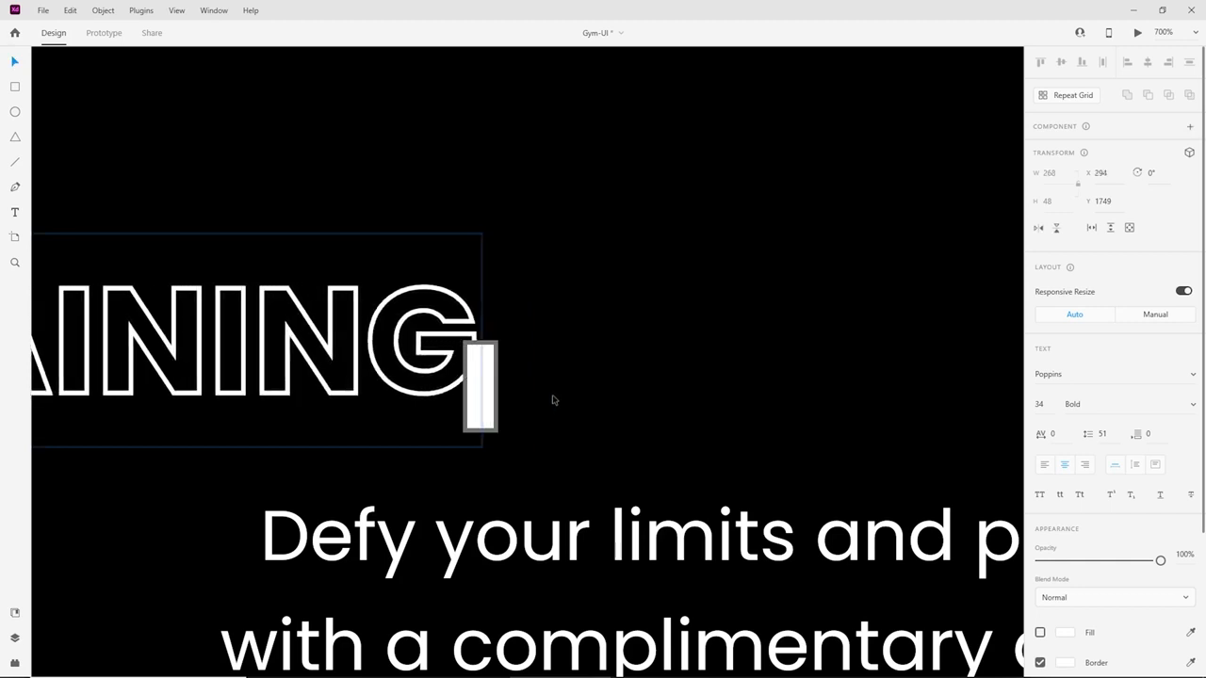
{"action": "key", "text": "Left"}
{"action": "left_click", "coordinate": [552, 400]}
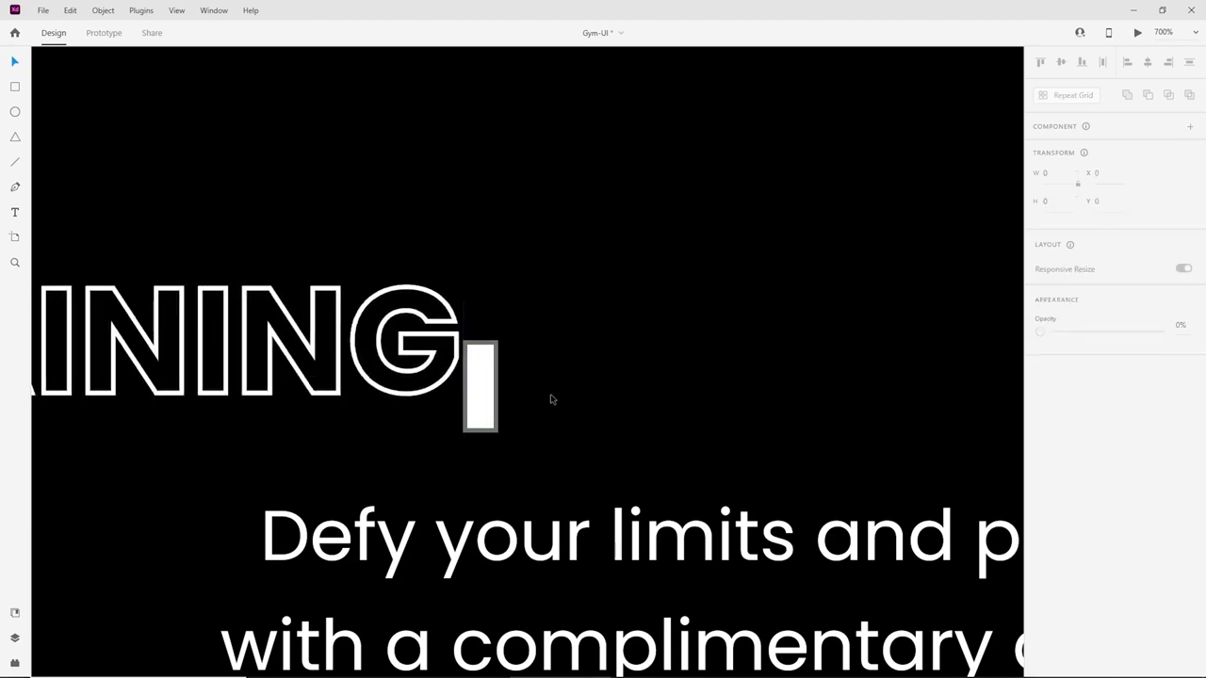
Paste OPTIONS back beside YOUR TRAINING, nudge it one unit closer, and delete the spacer rectangle after checking the gap.
{"action": "key", "text": "ctrl+v"}
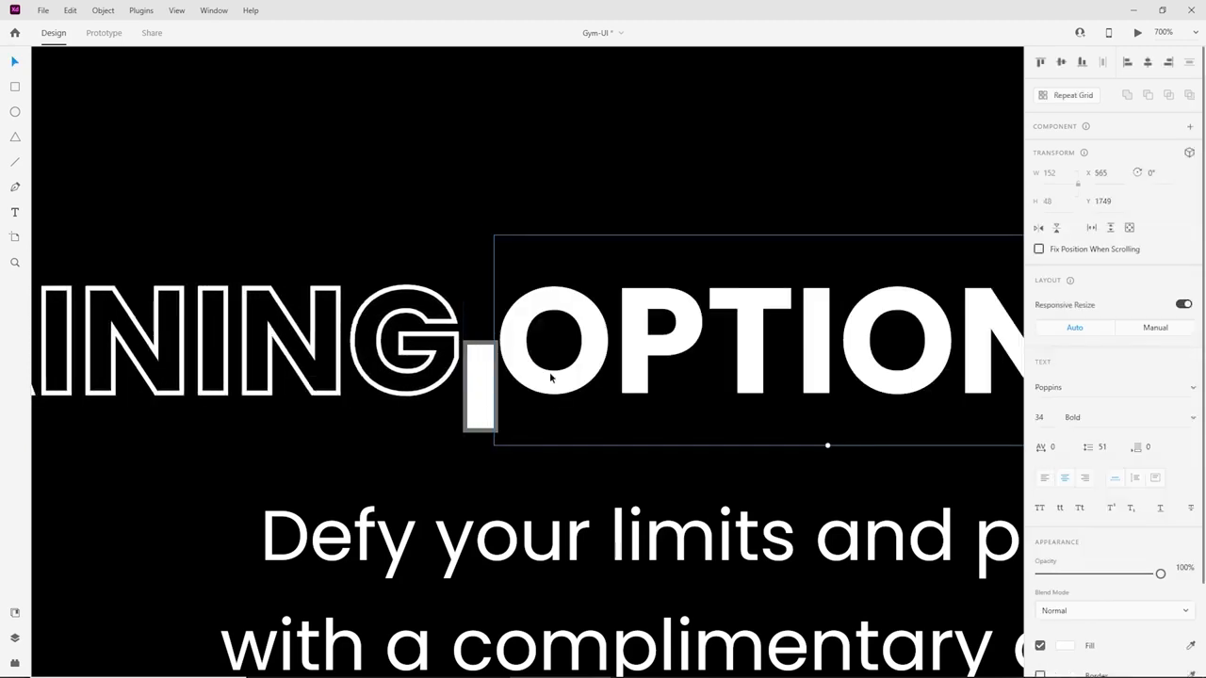
{"action": "key", "text": "Left"}
{"action": "left_click", "coordinate": [474, 378]}
{"action": "key", "text": "Left"}
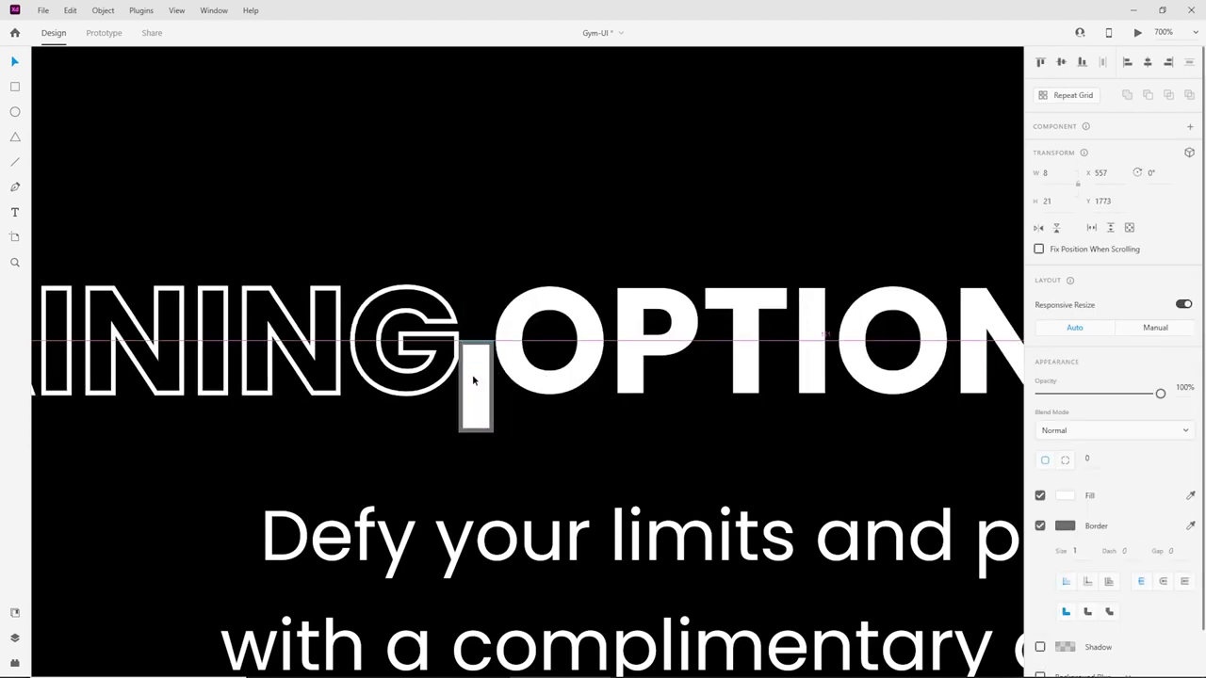
{"action": "key", "text": "Delete"}
Show the document assets and collapse the character styles group.
{"action": "key", "text": "ctrl+minus"}
{"action": "key", "text": "ctrl+minus"}
{"action": "key", "text": "ctrl+minus"}
{"action": "key", "text": "ctrl+minus"}
{"action": "key", "text": "ctrl+minus"}
{"action": "key", "text": "ctrl+minus"}
{"action": "left_click", "coordinate": [431, 361]}
{"action": "left_click", "coordinate": [613, 369], "text": "shift"}
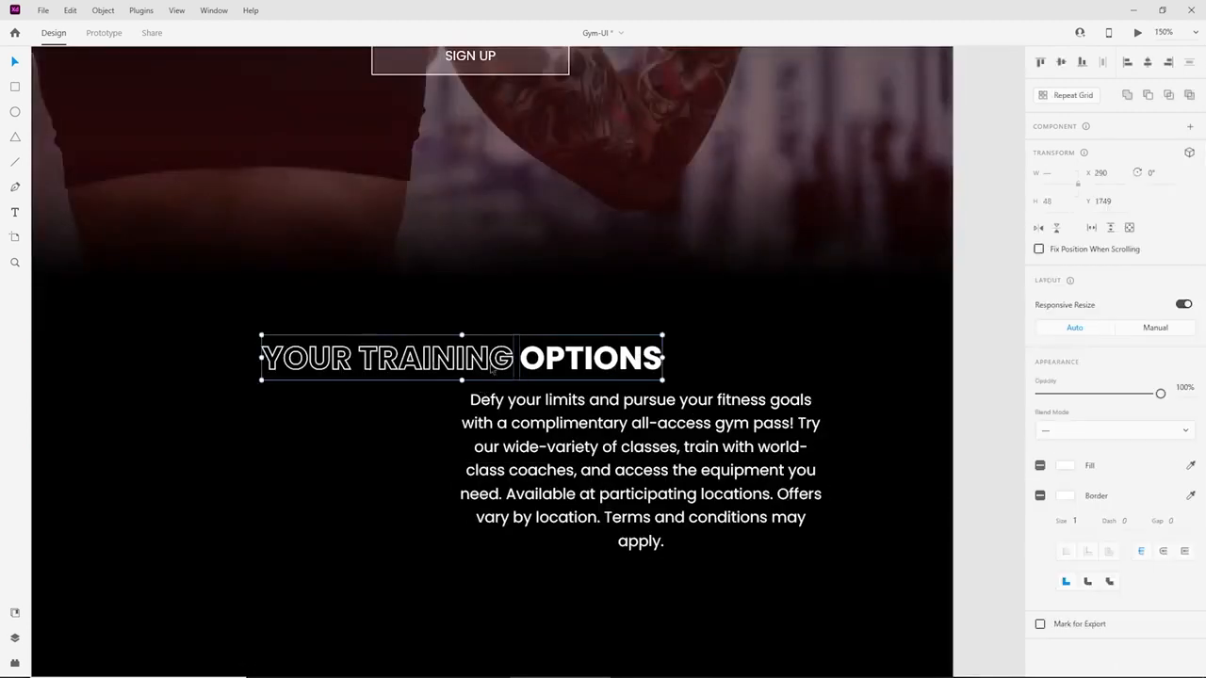
{"action": "left_click", "coordinate": [15, 614]}
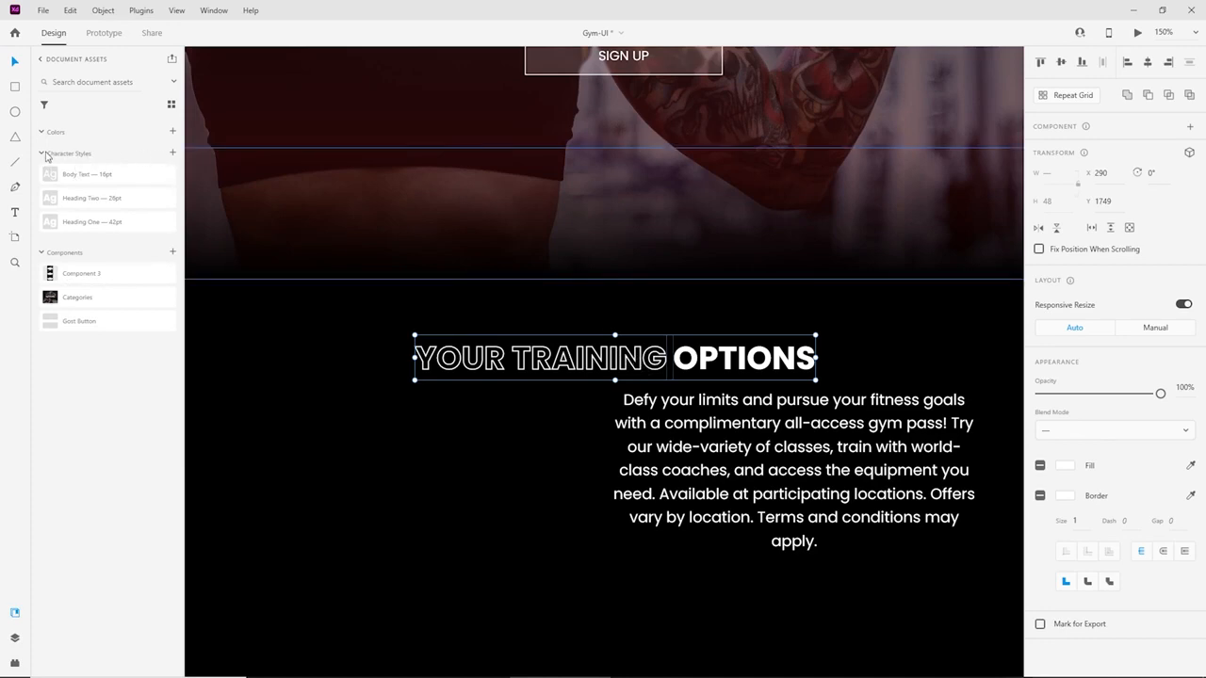
{"action": "left_click", "coordinate": [43, 153]}
{"action": "left_click", "coordinate": [603, 324]}
Widen the training options paragraph to 649 and centre it on the iPad artboard at Y 1826 below the heading.
{"action": "key", "text": "ctrl+minus"}
{"action": "left_click", "coordinate": [696, 429]}
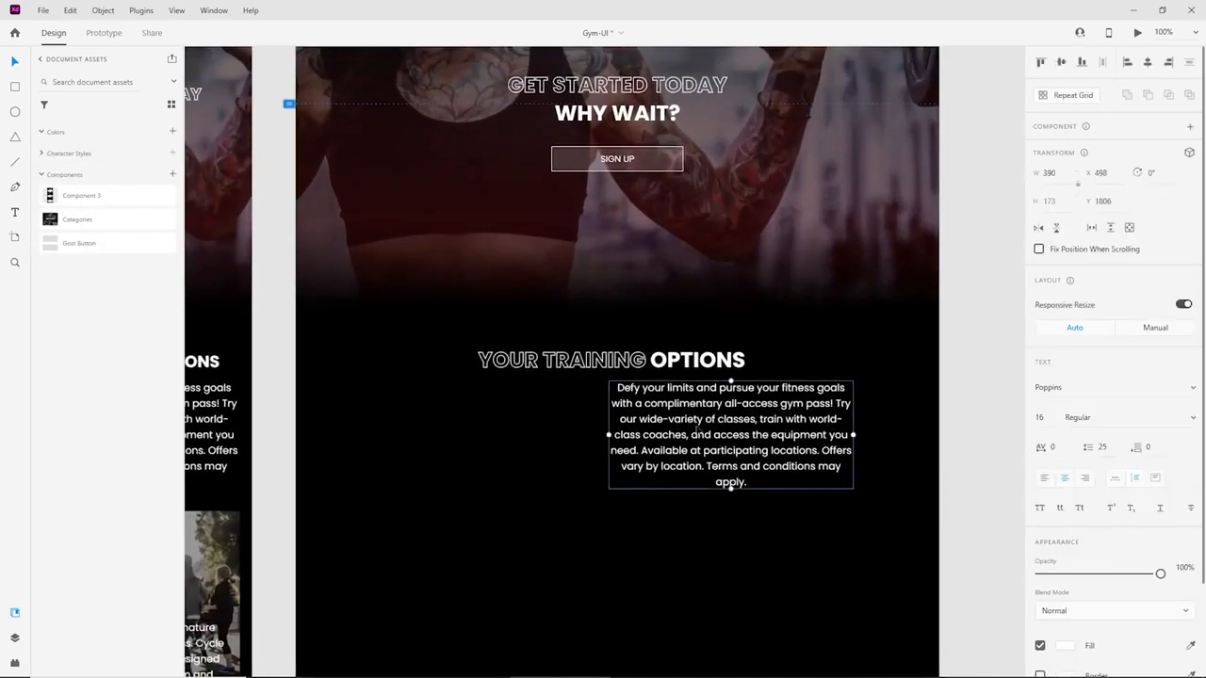
{"action": "left_click_drag", "start_coordinate": [696, 426], "coordinate": [332, 441]}
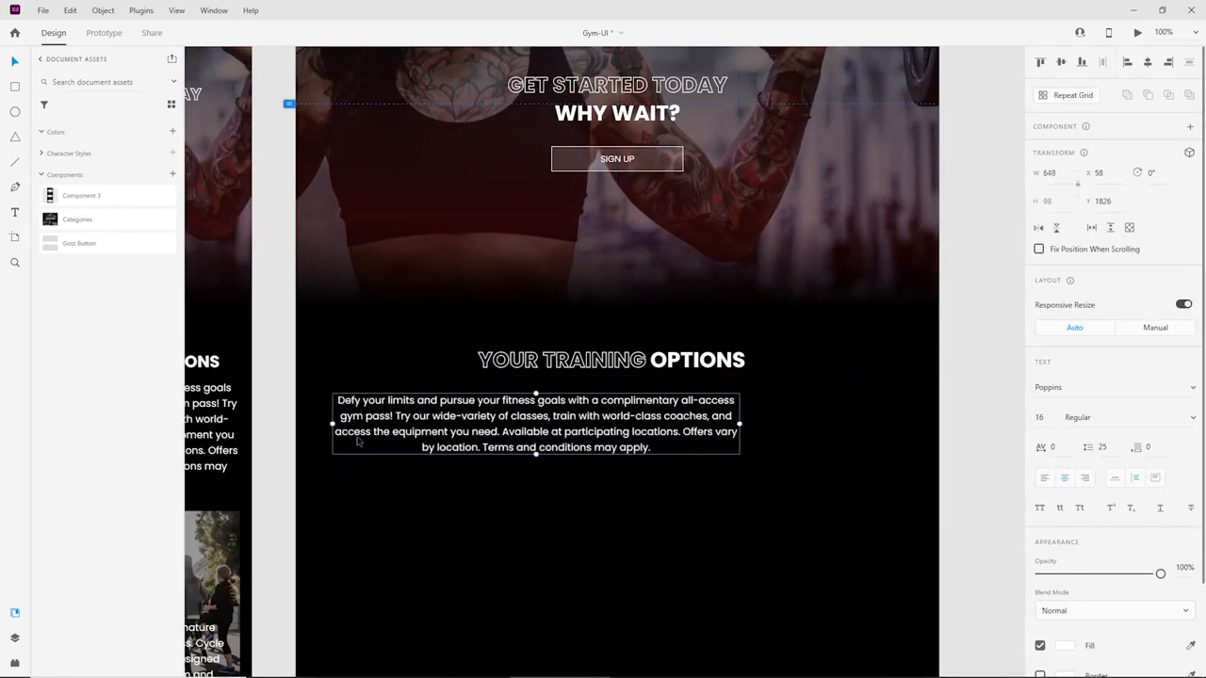
{"action": "left_click_drag", "start_coordinate": [599, 437], "coordinate": [680, 434]}
{"action": "left_click", "coordinate": [801, 511]}
Copy the training cards component from the mobile artboard to the iPad artboard at X 72, Y 1983 below the paragraph.
{"action": "key", "text": "ctrl+minus"}
{"action": "key", "text": "ctrl+plus"}
{"action": "scroll", "coordinate": [808, 508], "scroll_direction": "down", "scroll_amount": 2}
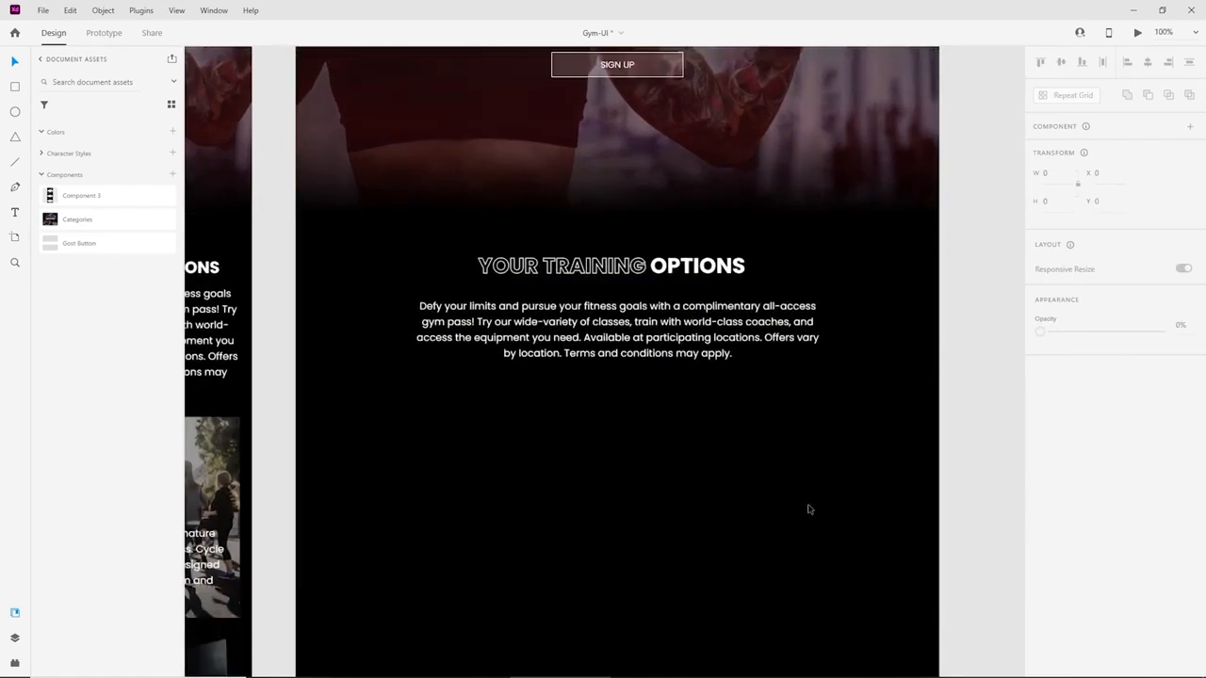
{"action": "key", "text": "ctrl+minus"}
{"action": "key", "text": "ctrl+minus"}
{"action": "scroll", "coordinate": [565, 493], "scroll_direction": "down", "scroll_amount": 3}
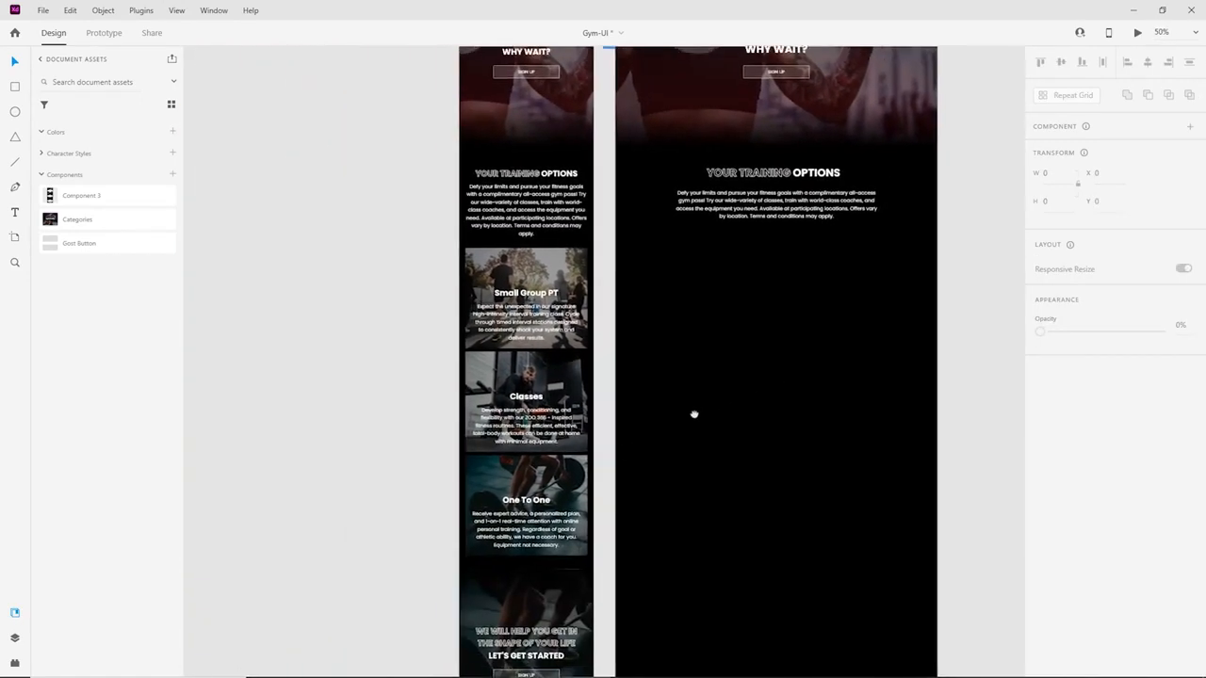
{"action": "key", "text": "ctrl+plus"}
{"action": "key", "text": "ctrl+minus"}
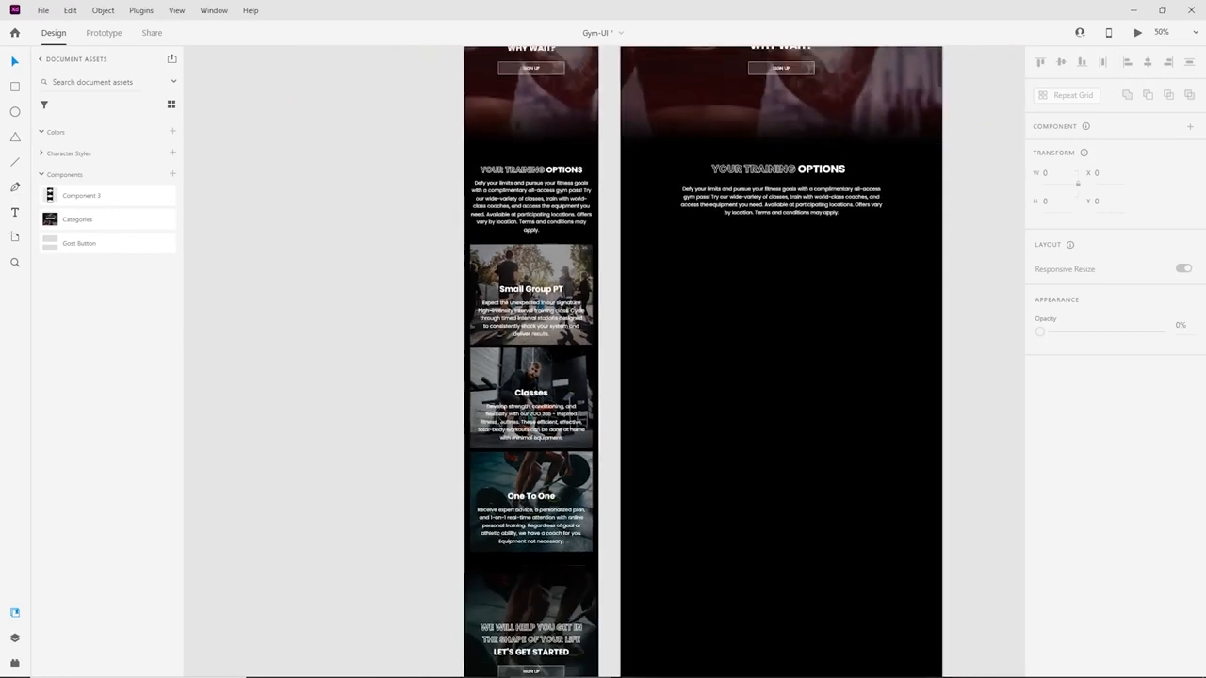
{"action": "left_click_drag", "start_coordinate": [427, 358], "coordinate": [261, 351]}
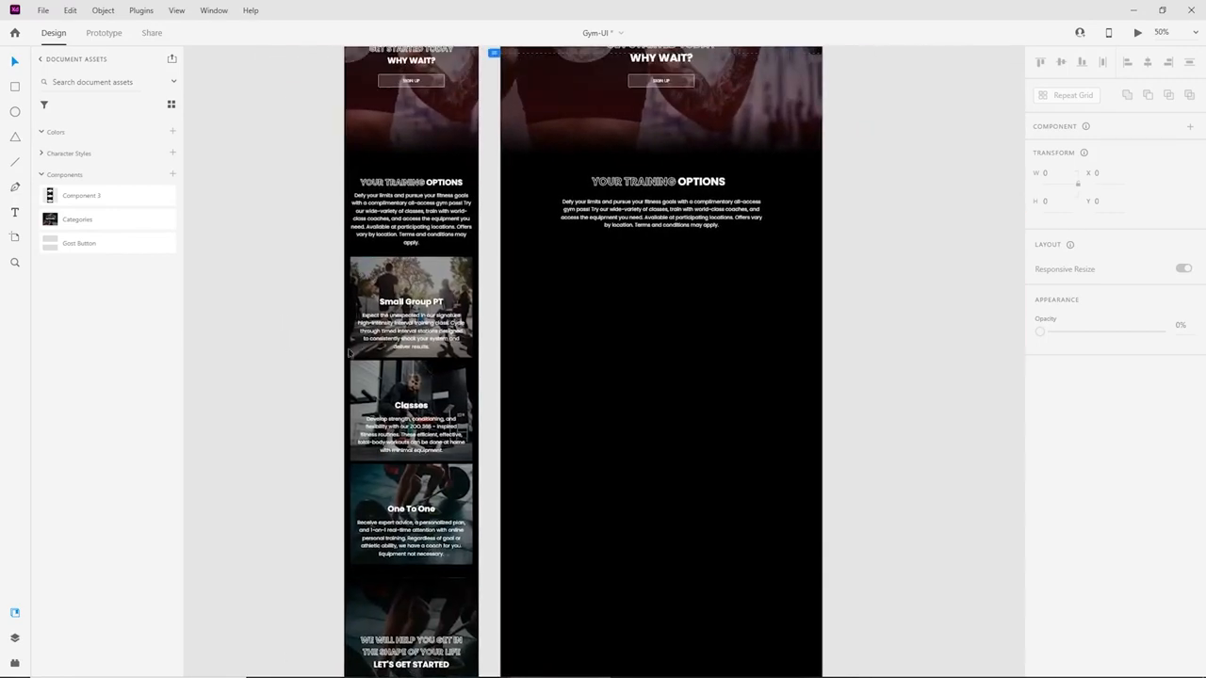
{"action": "left_click", "coordinate": [461, 326]}
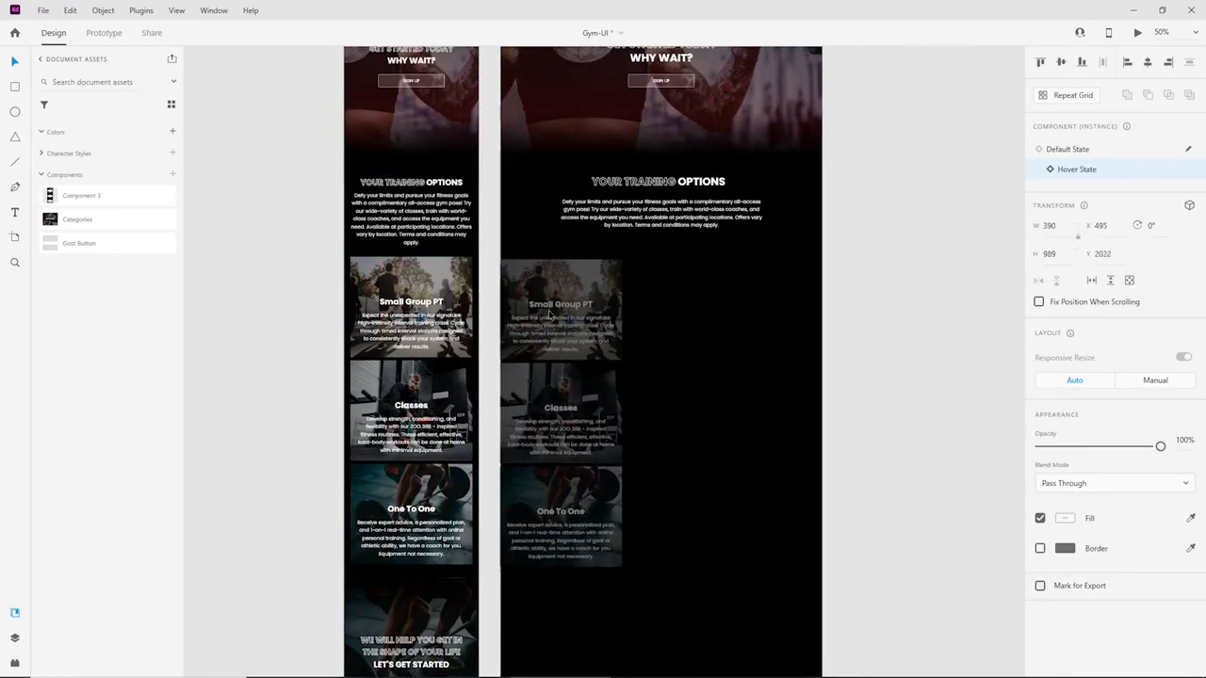
{"action": "key", "text": "ctrl+plus"}
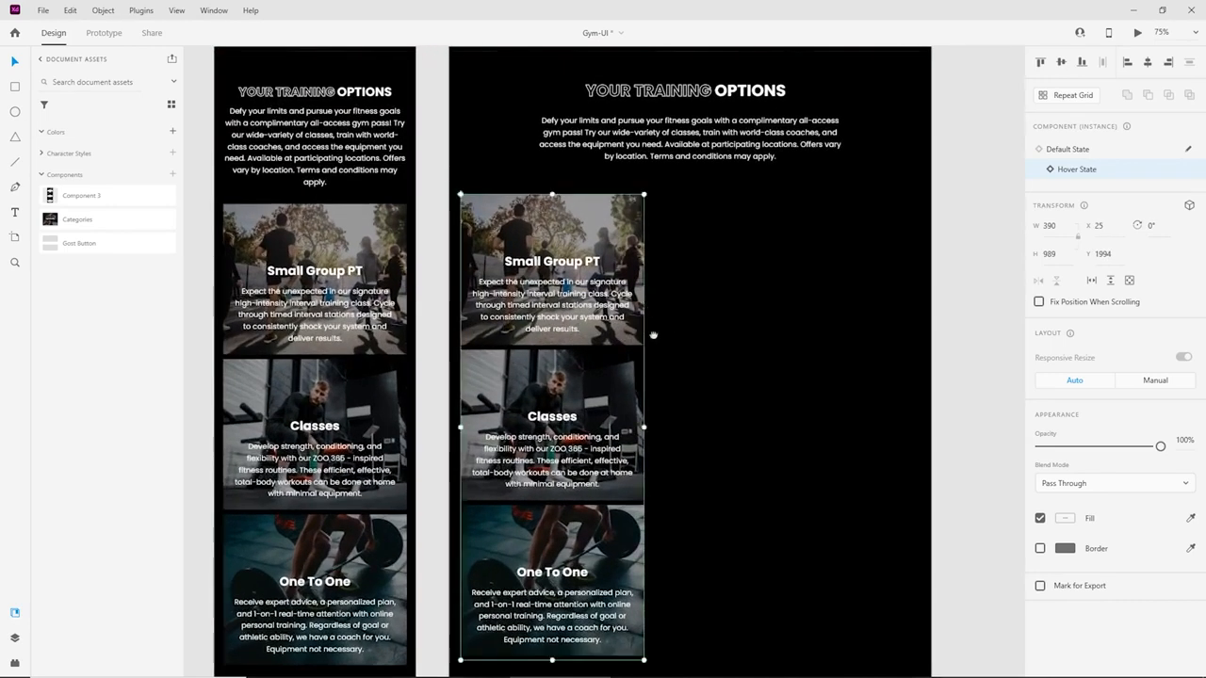
{"action": "scroll", "coordinate": [660, 341], "scroll_direction": "up", "scroll_amount": 3}
{"action": "left_click_drag", "start_coordinate": [613, 429], "coordinate": [615, 429]}
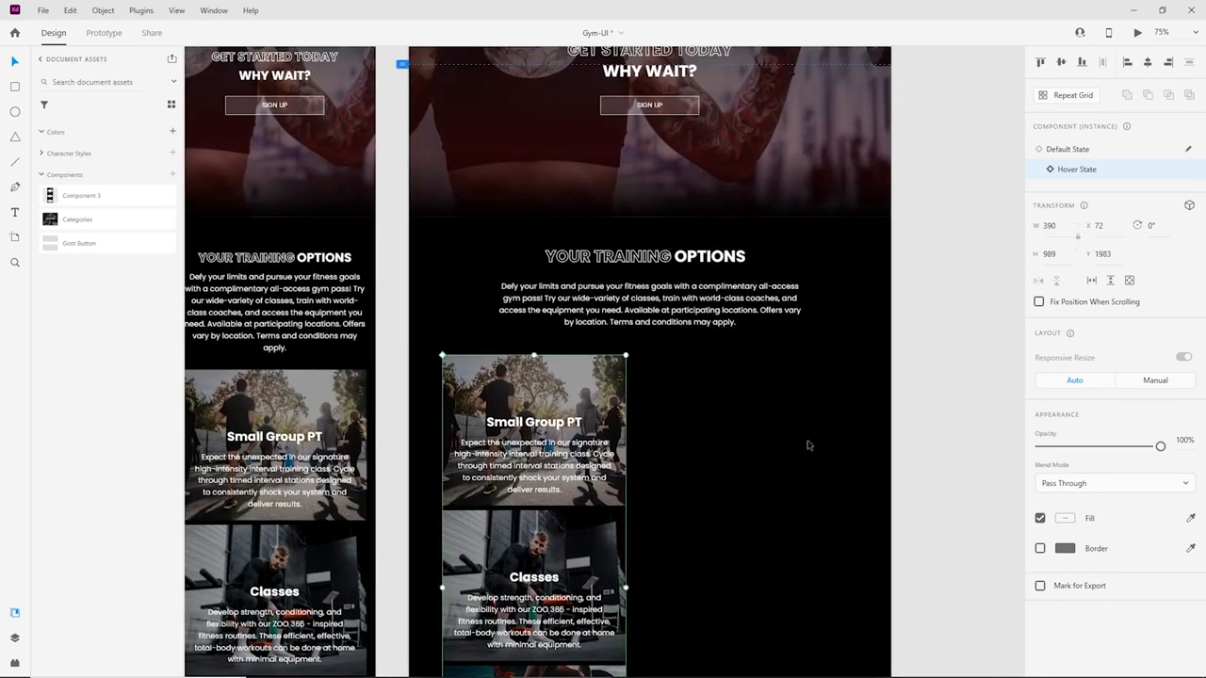
Display the iPad artboard's 12-column layout grid and align the training cards to the first column at X 58.
{"action": "scroll", "coordinate": [686, 415], "scroll_direction": "down", "scroll_amount": 2}
{"action": "left_click_drag", "start_coordinate": [530, 365], "coordinate": [517, 366]}
{"action": "left_click", "coordinate": [855, 371]}
{"action": "left_click", "coordinate": [1040, 482]}
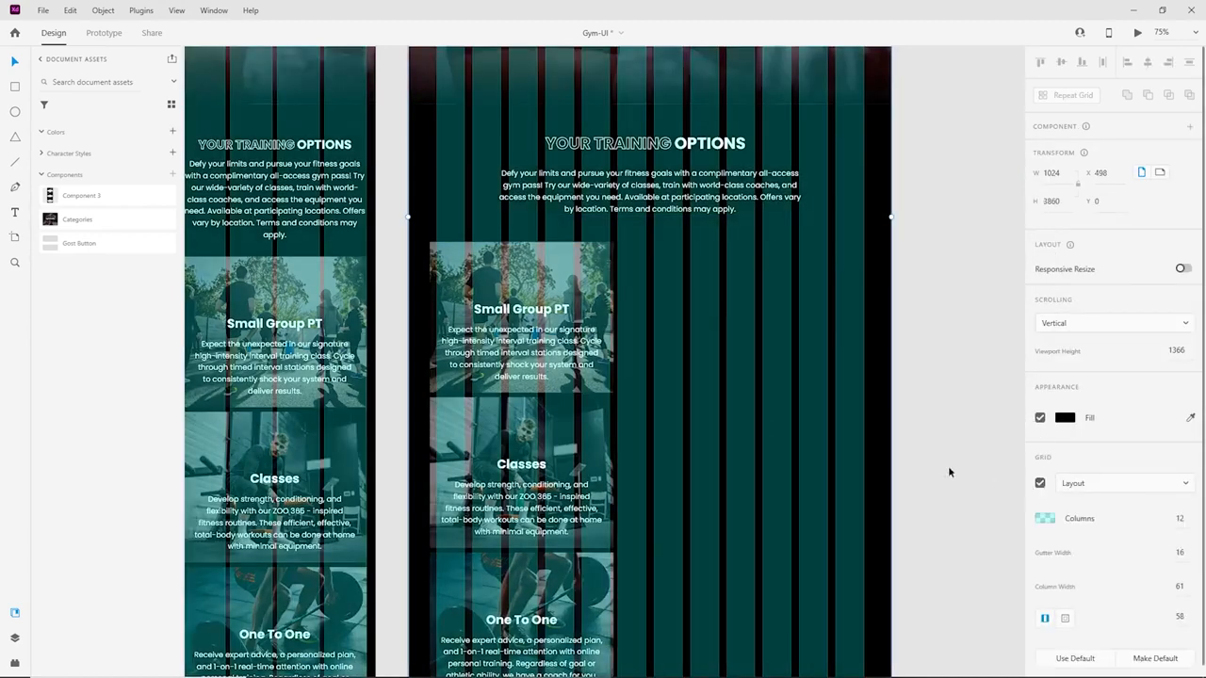
{"action": "left_click_drag", "start_coordinate": [523, 443], "coordinate": [534, 443]}
{"action": "left_click_drag", "start_coordinate": [558, 368], "coordinate": [554, 371]}
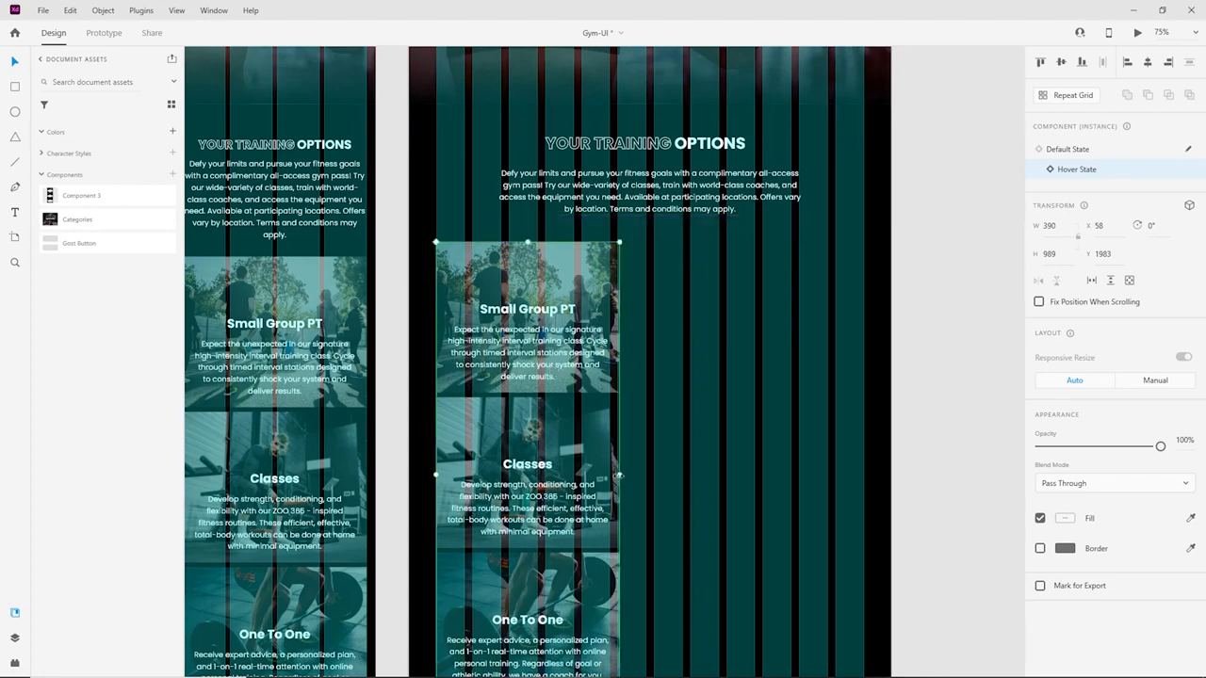
Try to resize the copied training cards component to 908 wide and 462 high, and undo the resizing.
{"action": "left_click_drag", "start_coordinate": [619, 476], "coordinate": [863, 478]}
{"action": "scroll", "coordinate": [663, 598], "scroll_direction": "down", "scroll_amount": 3}
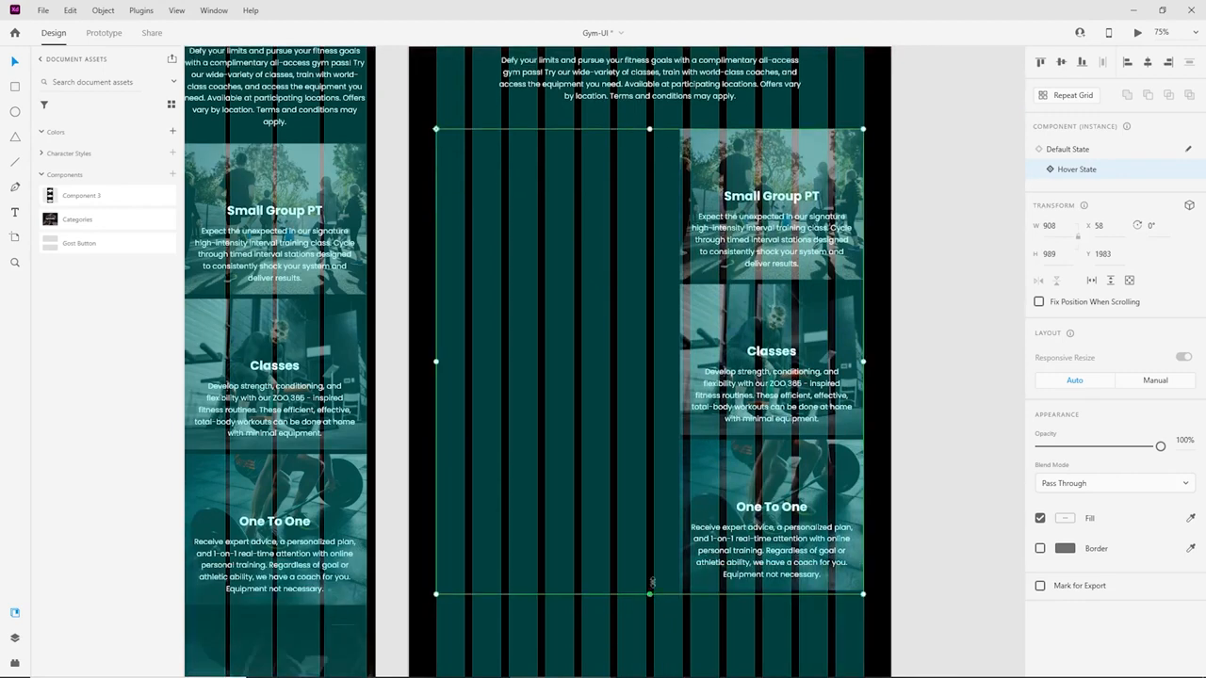
{"action": "left_click_drag", "start_coordinate": [651, 584], "coordinate": [649, 348]}
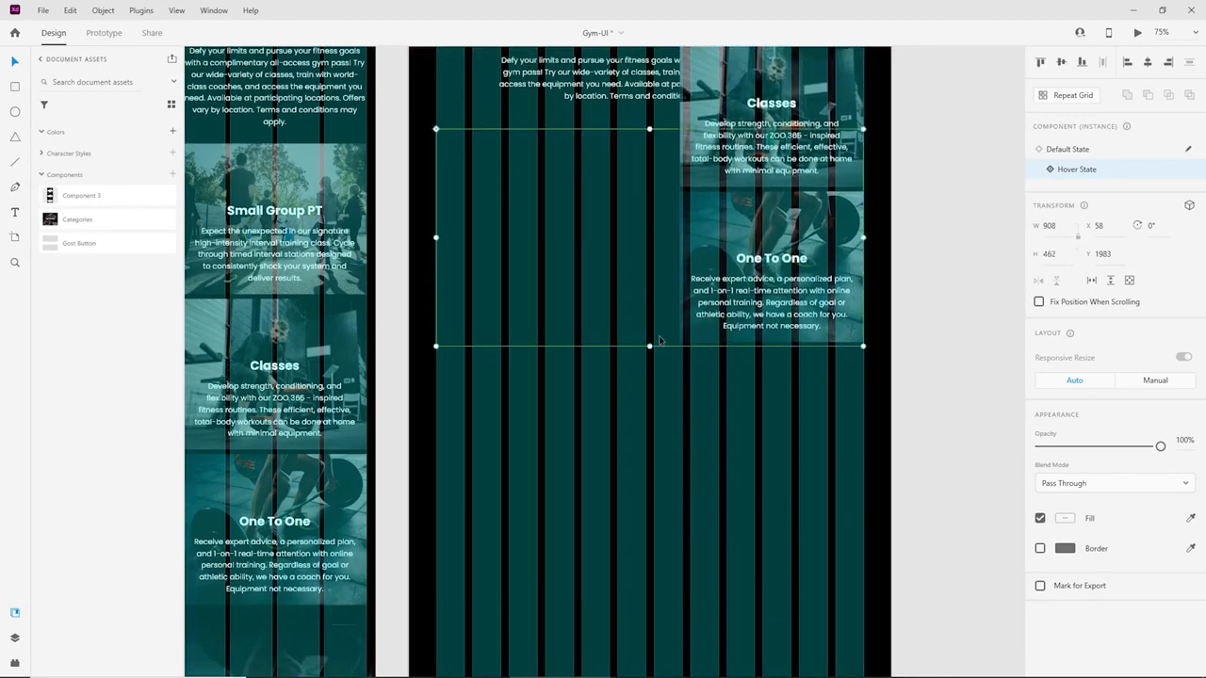
{"action": "key", "text": "ctrl+z"}
{"action": "key", "text": "ctrl+z"}
{"action": "key", "text": "ctrl+z"}
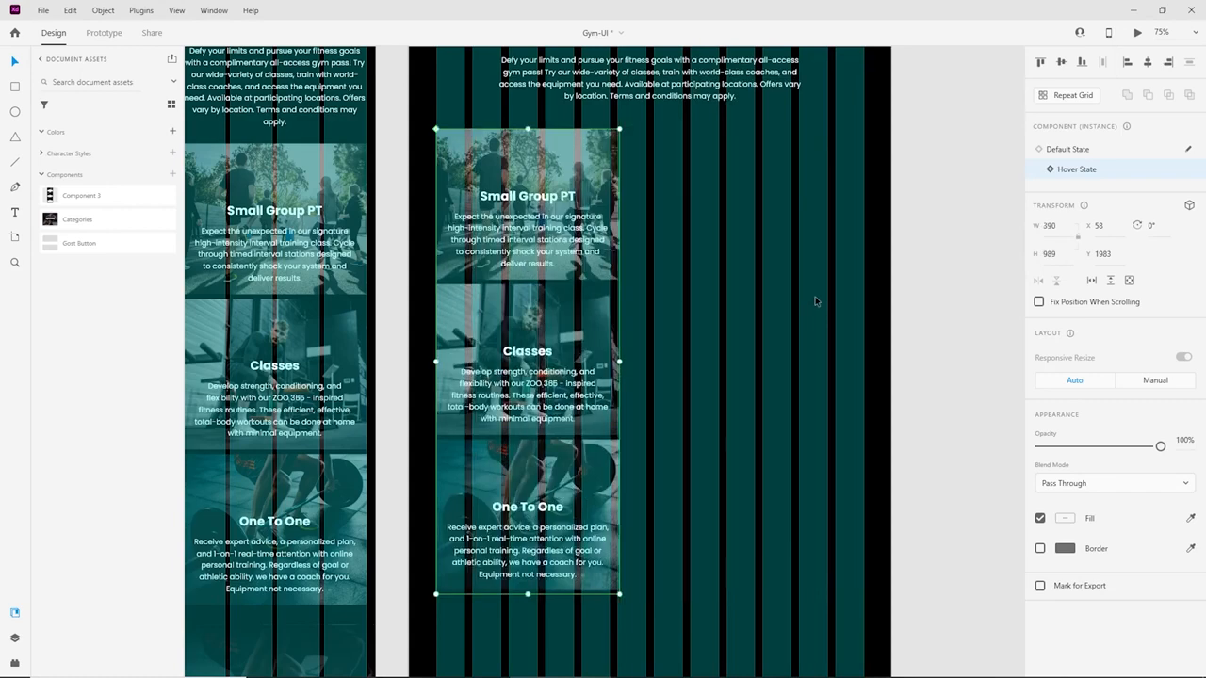
Switch the copied training cards component to Default State, and try widening it to 723 before undoing the resize.
{"action": "left_click", "coordinate": [1084, 154]}
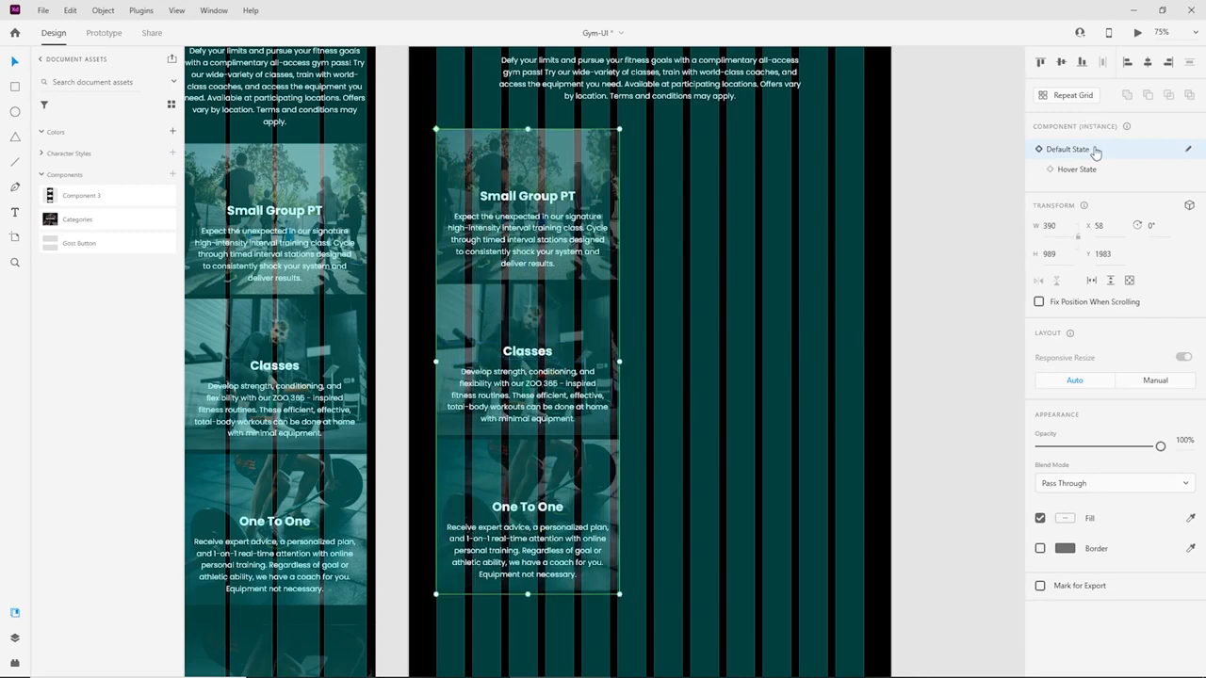
{"action": "key", "text": "Delete"}
{"action": "key", "text": "ctrl+z"}
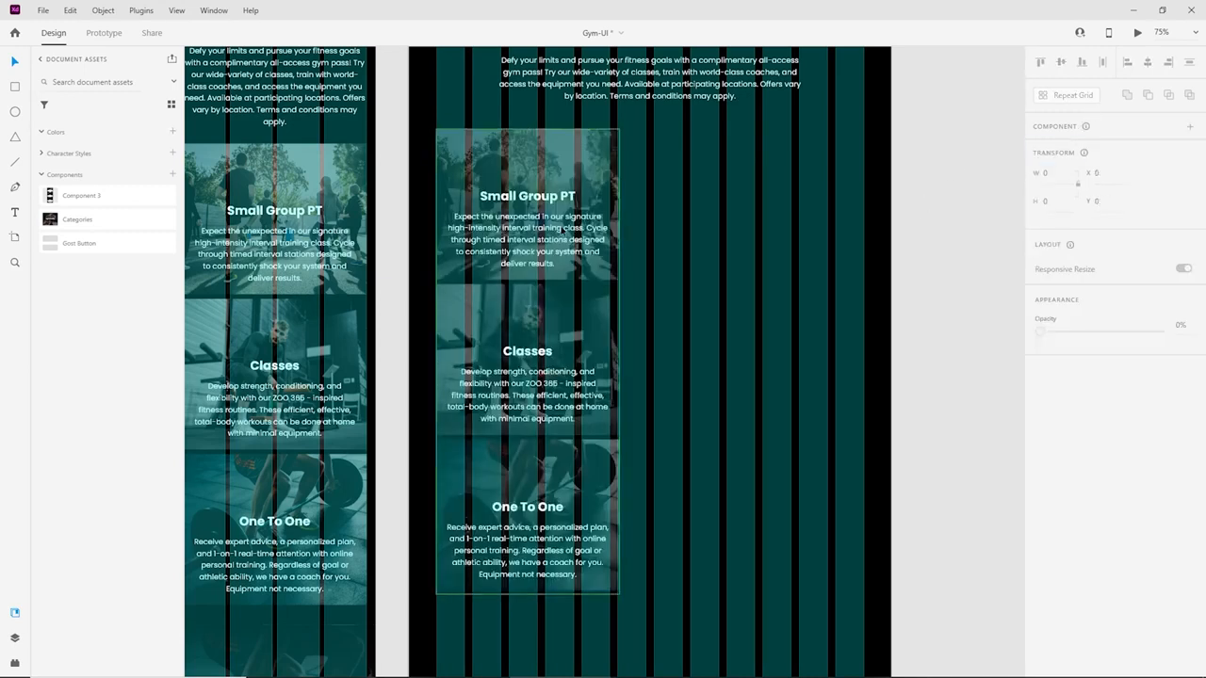
{"action": "left_click_drag", "start_coordinate": [621, 361], "coordinate": [776, 359]}
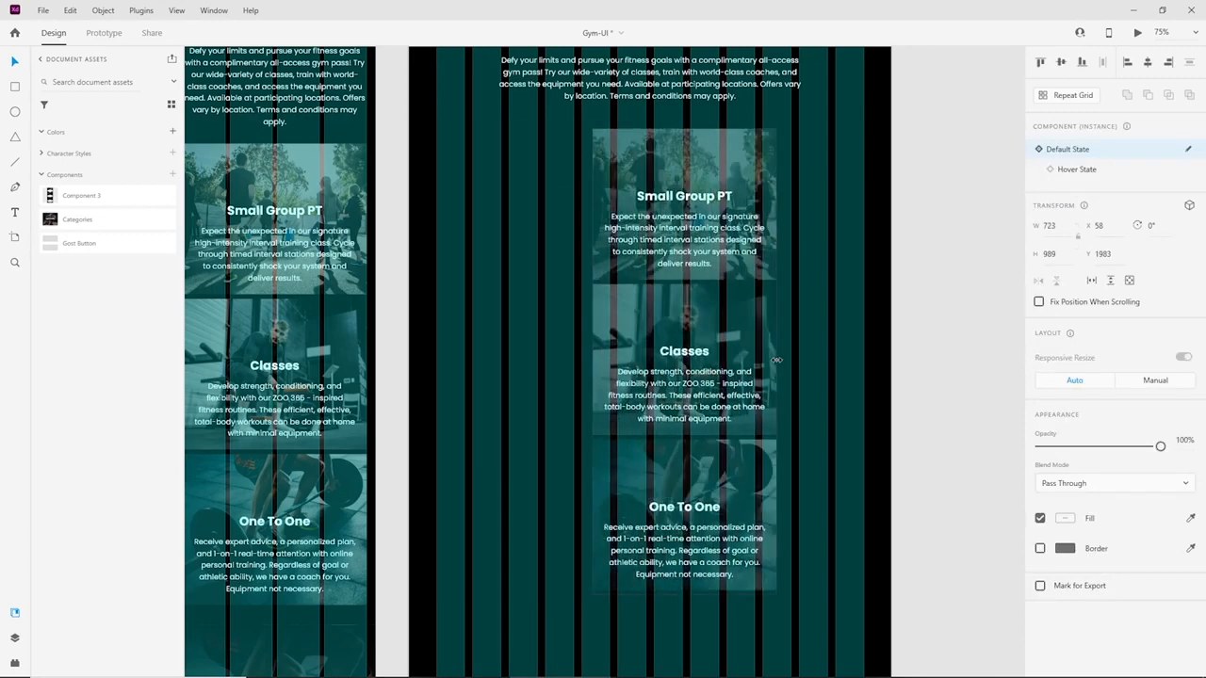
{"action": "key", "text": "ctrl+z"}
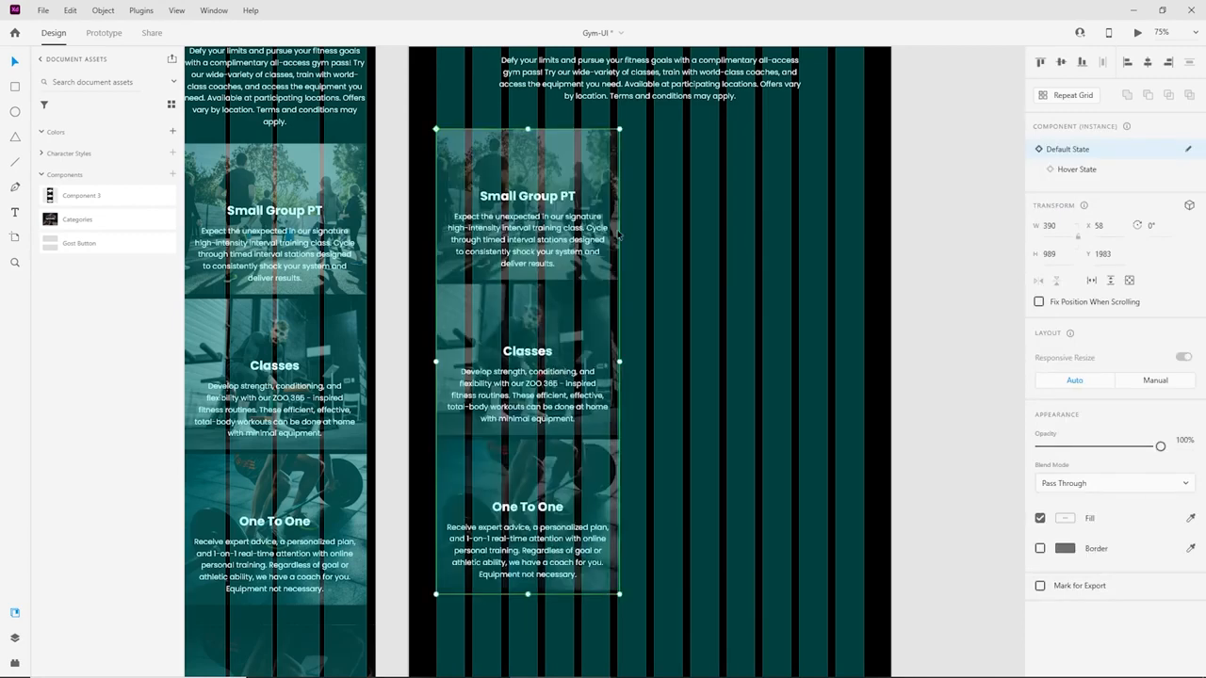
Turn the copied training cards component into a repeat grid and size it to 908 wide and about 329 high.
{"action": "key", "text": "ctrl+r"}
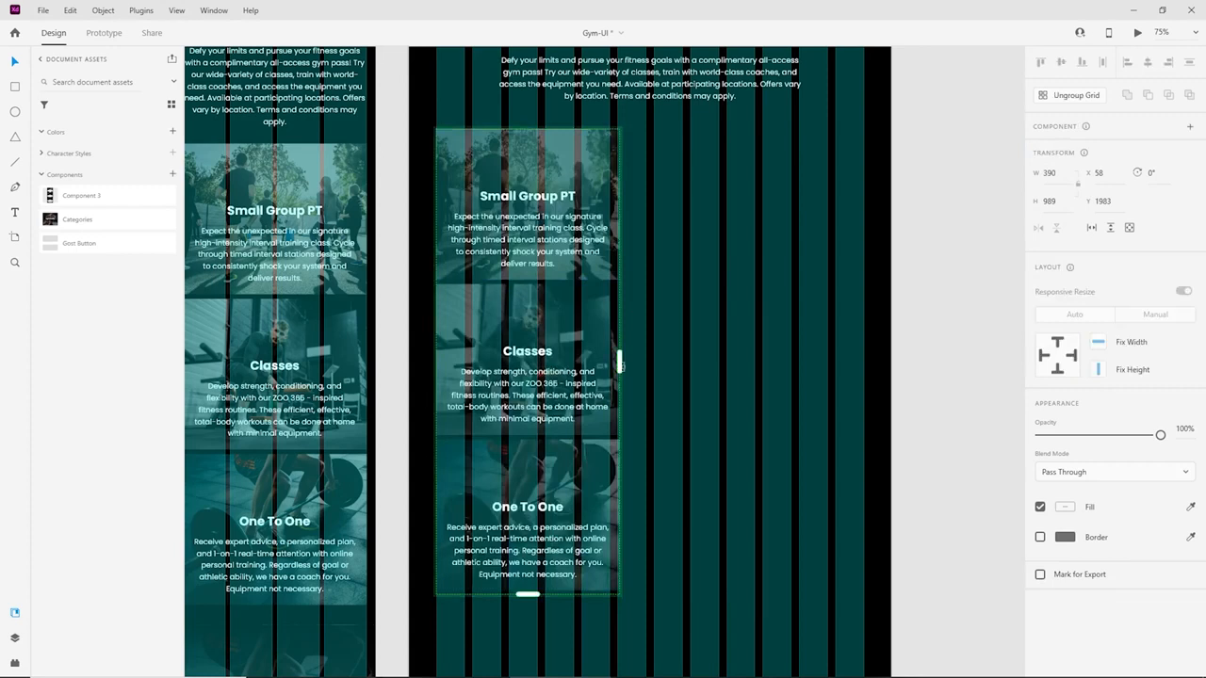
{"action": "left_click_drag", "start_coordinate": [619, 362], "coordinate": [861, 356]}
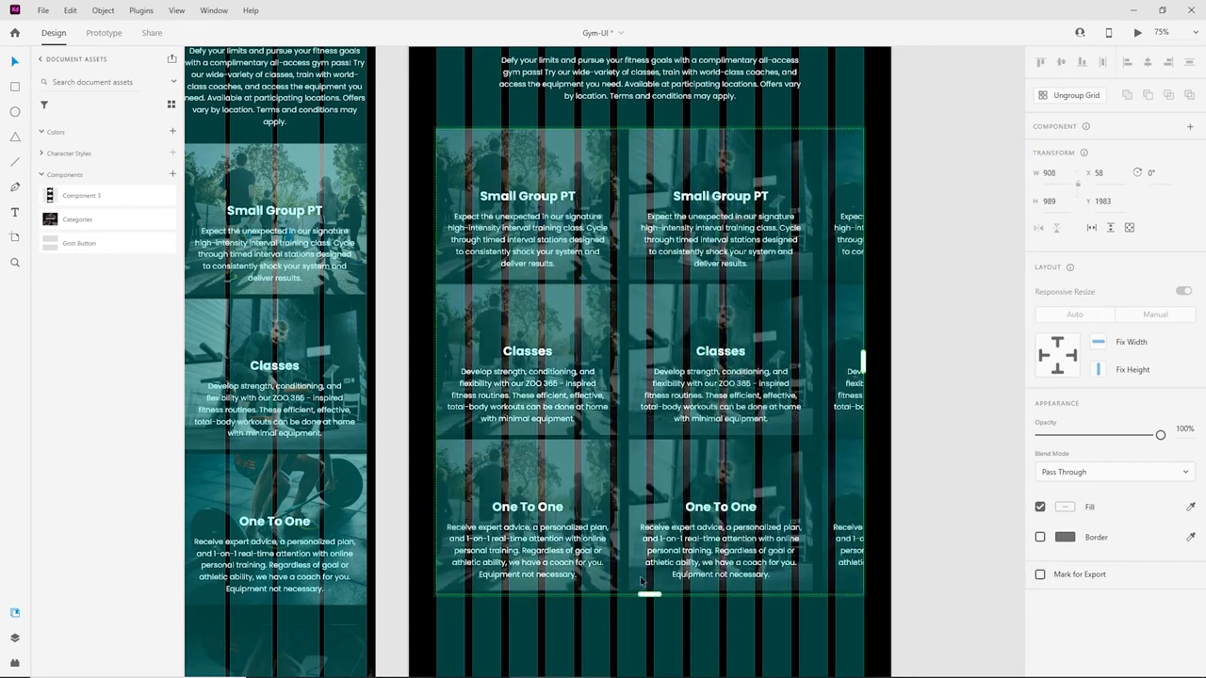
{"action": "left_click_drag", "start_coordinate": [650, 595], "coordinate": [649, 280]}
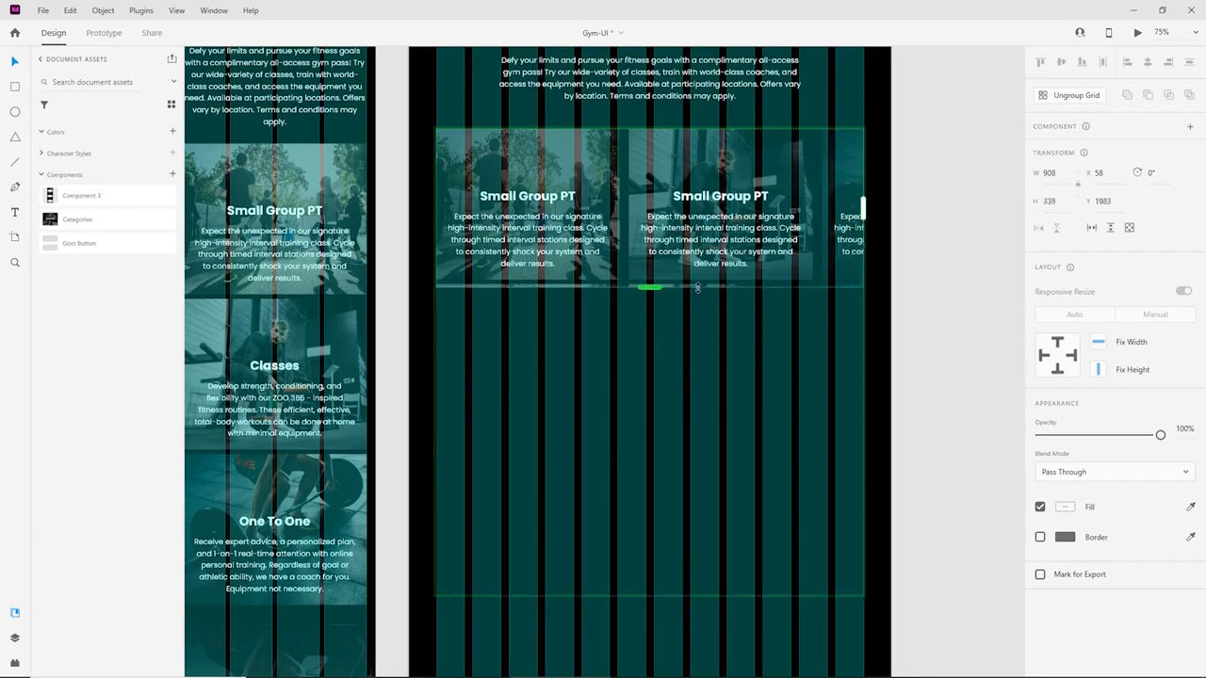
Narrow the first training card's image and its Small Group PT heading box to 292 wide.
{"action": "scroll", "coordinate": [669, 273], "scroll_direction": "up", "scroll_amount": 3}
{"action": "scroll", "coordinate": [675, 334], "scroll_direction": "up", "scroll_amount": 3}
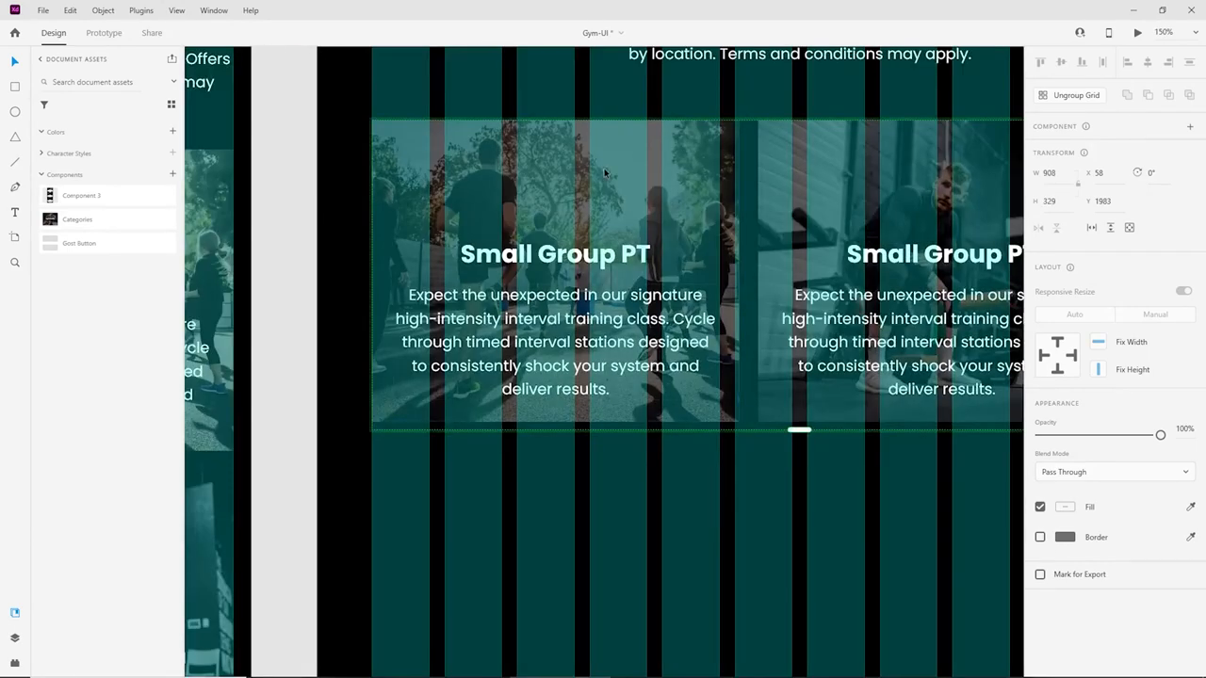
{"action": "double_click", "coordinate": [604, 172]}
{"action": "left_click_drag", "start_coordinate": [738, 273], "coordinate": [646, 272]}
{"action": "left_click", "coordinate": [735, 236]}
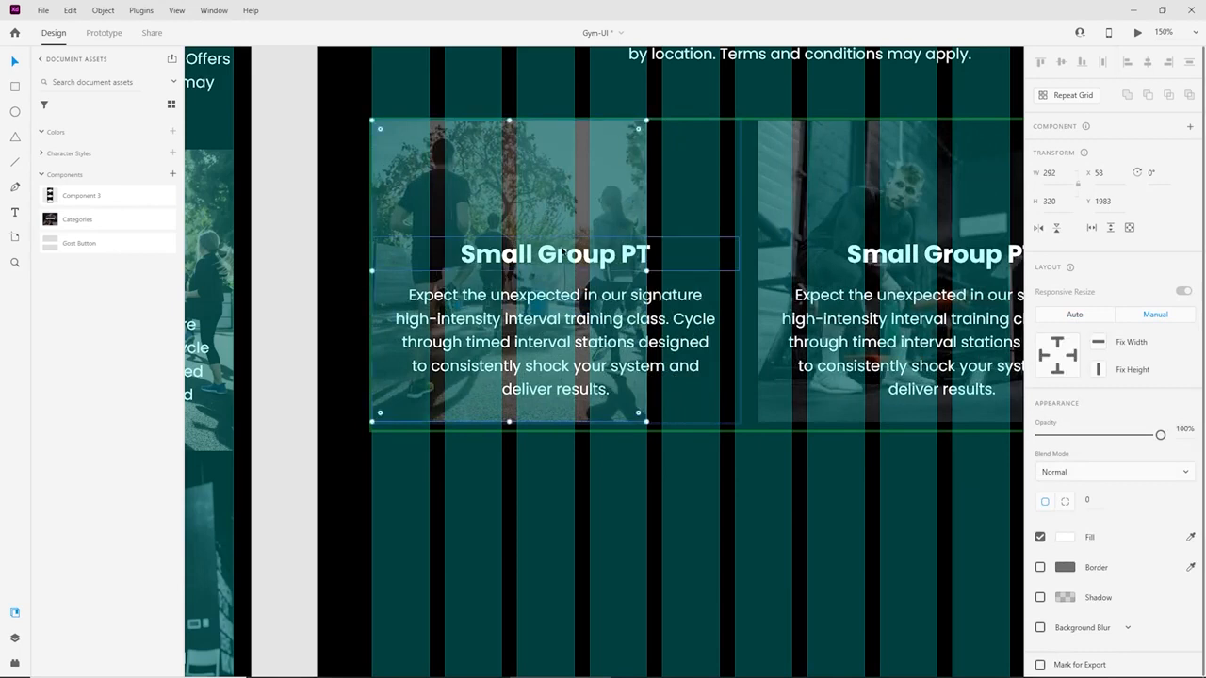
{"action": "left_click", "coordinate": [562, 253]}
{"action": "left_click_drag", "start_coordinate": [740, 253], "coordinate": [648, 252]}
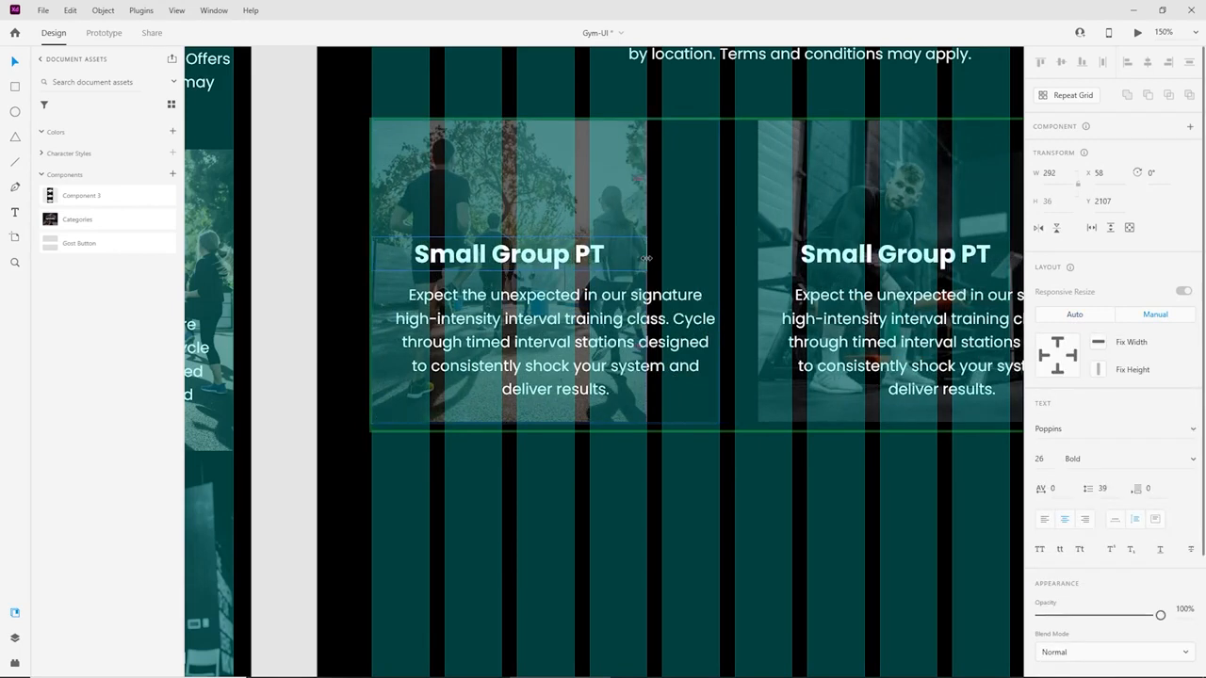
Fit the card's description text box to 283 wide at X 67, keeping the heading just above it.
{"action": "left_click", "coordinate": [629, 353]}
{"action": "left_click_drag", "start_coordinate": [717, 342], "coordinate": [627, 366]}
{"action": "left_click_drag", "start_coordinate": [555, 398], "coordinate": [530, 403]}
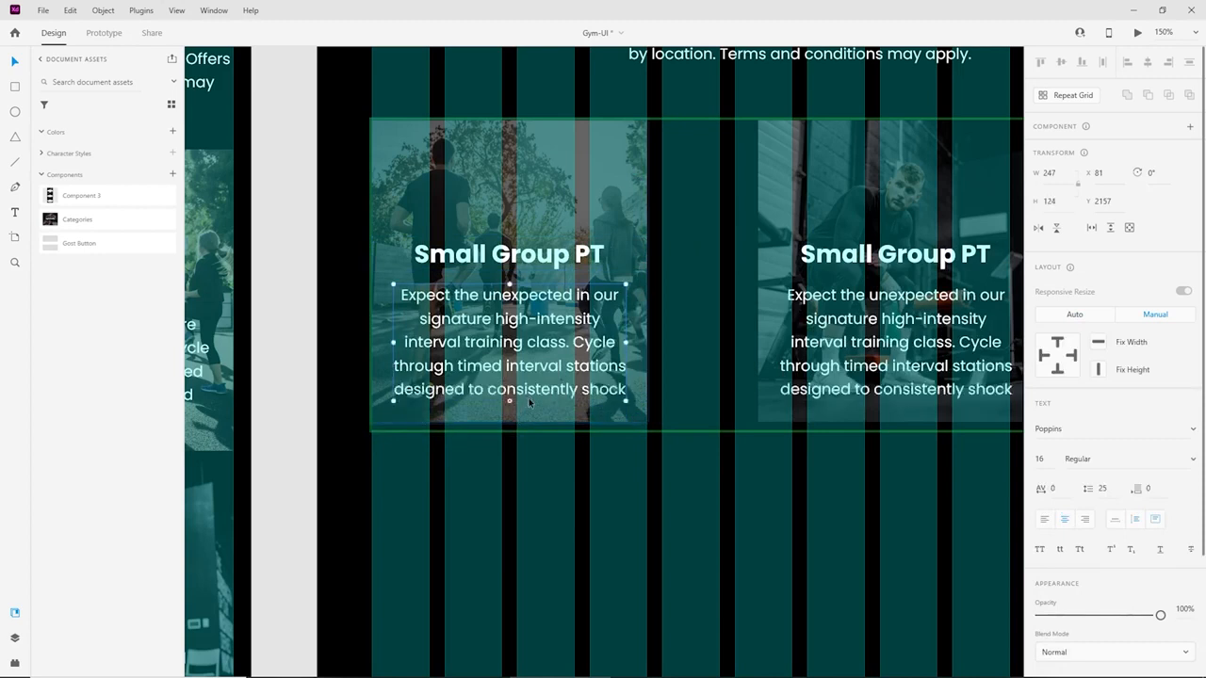
{"action": "left_click_drag", "start_coordinate": [513, 267], "coordinate": [514, 229]}
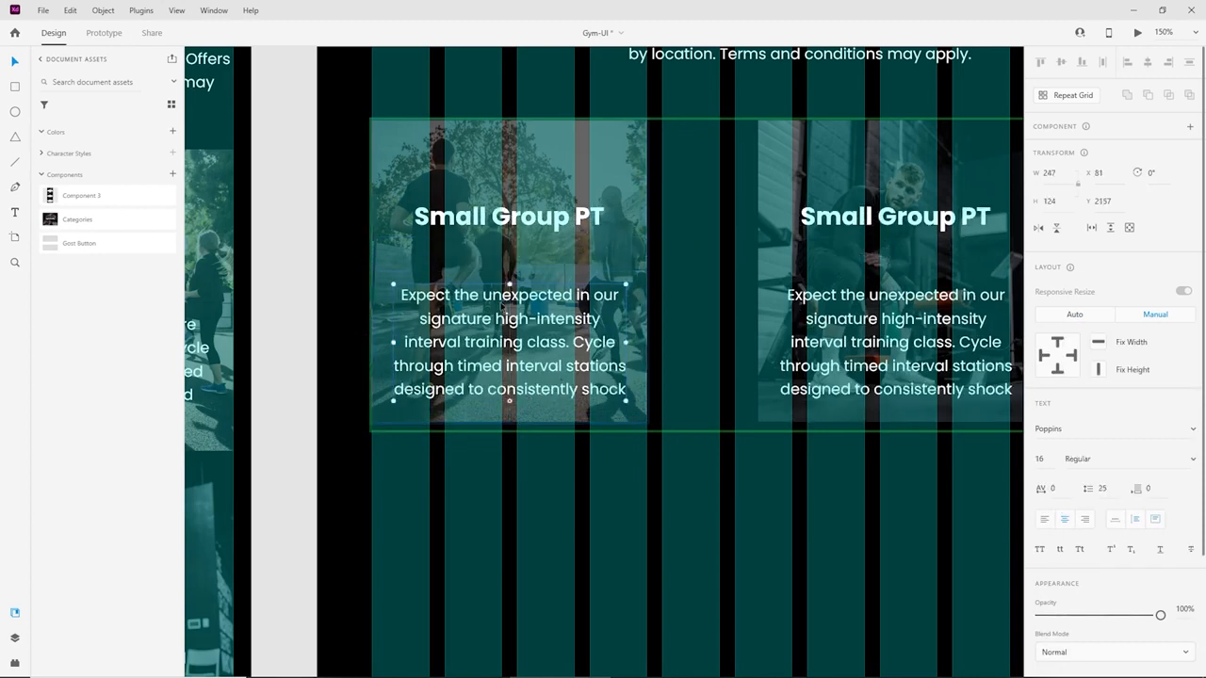
{"action": "left_click_drag", "start_coordinate": [392, 343], "coordinate": [384, 345]}
{"action": "left_click_drag", "start_coordinate": [624, 342], "coordinate": [647, 342]}
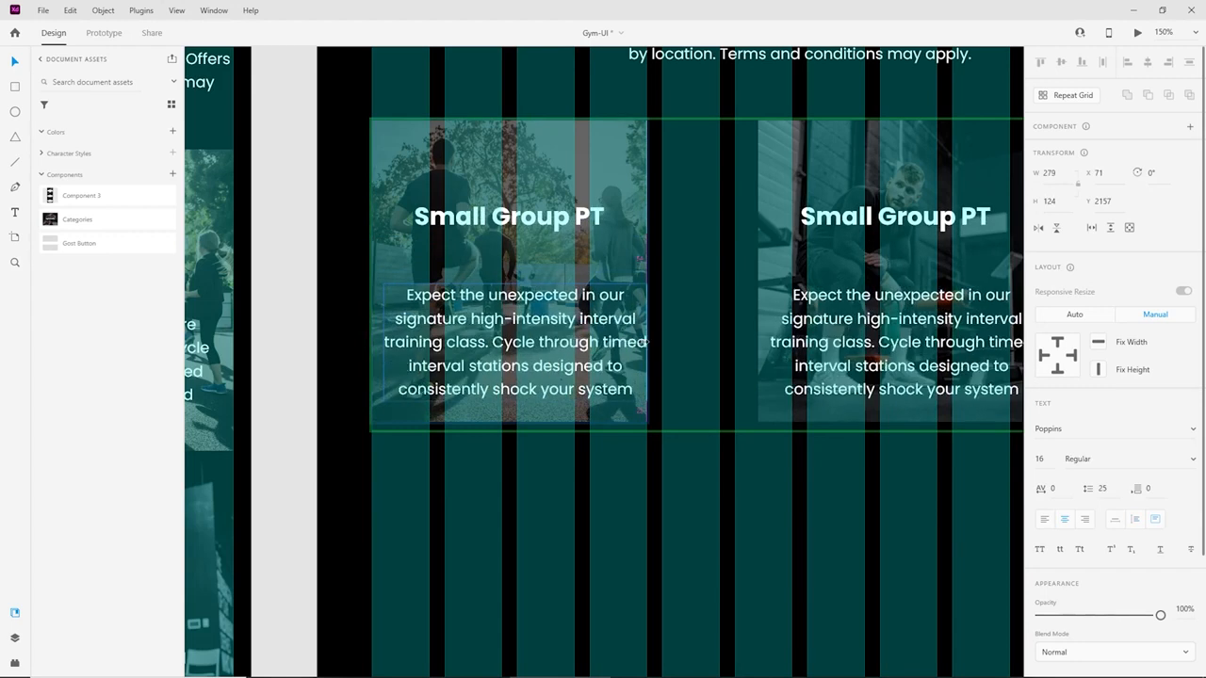
{"action": "left_click_drag", "start_coordinate": [383, 342], "coordinate": [378, 342]}
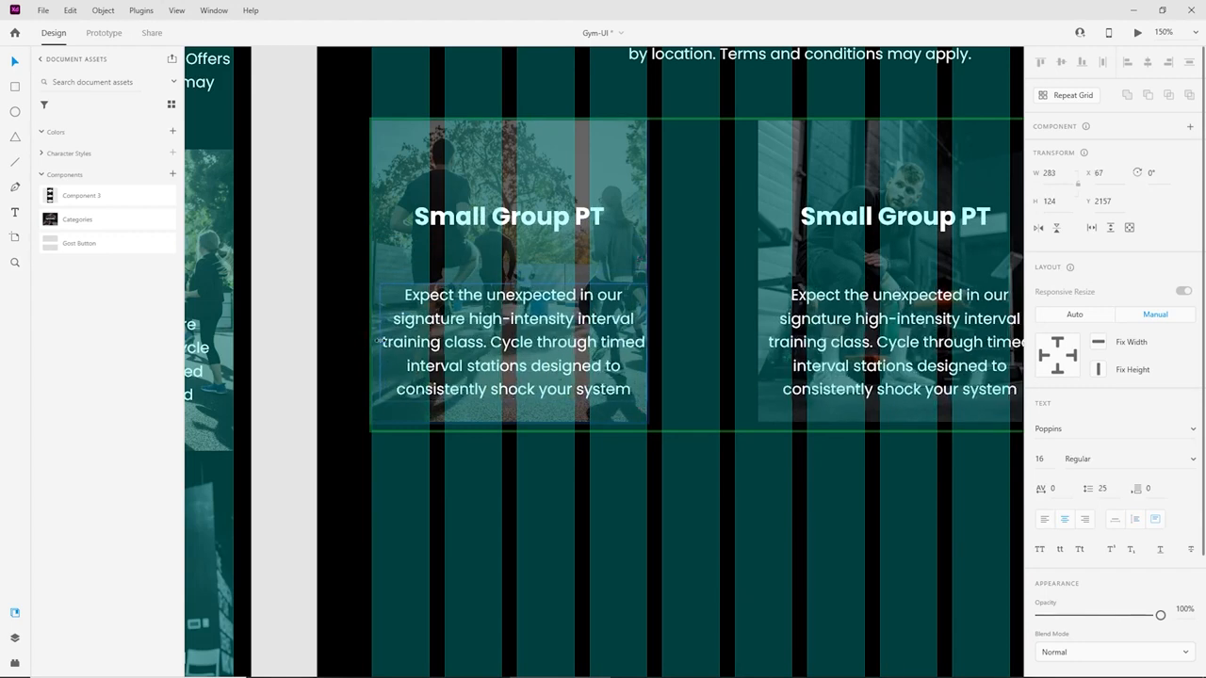
{"action": "left_click_drag", "start_coordinate": [507, 226], "coordinate": [507, 264]}
Set the card description's font size to 14 and resize its text box to 270 wide and 138 high.
{"action": "left_click", "coordinate": [1040, 458]}
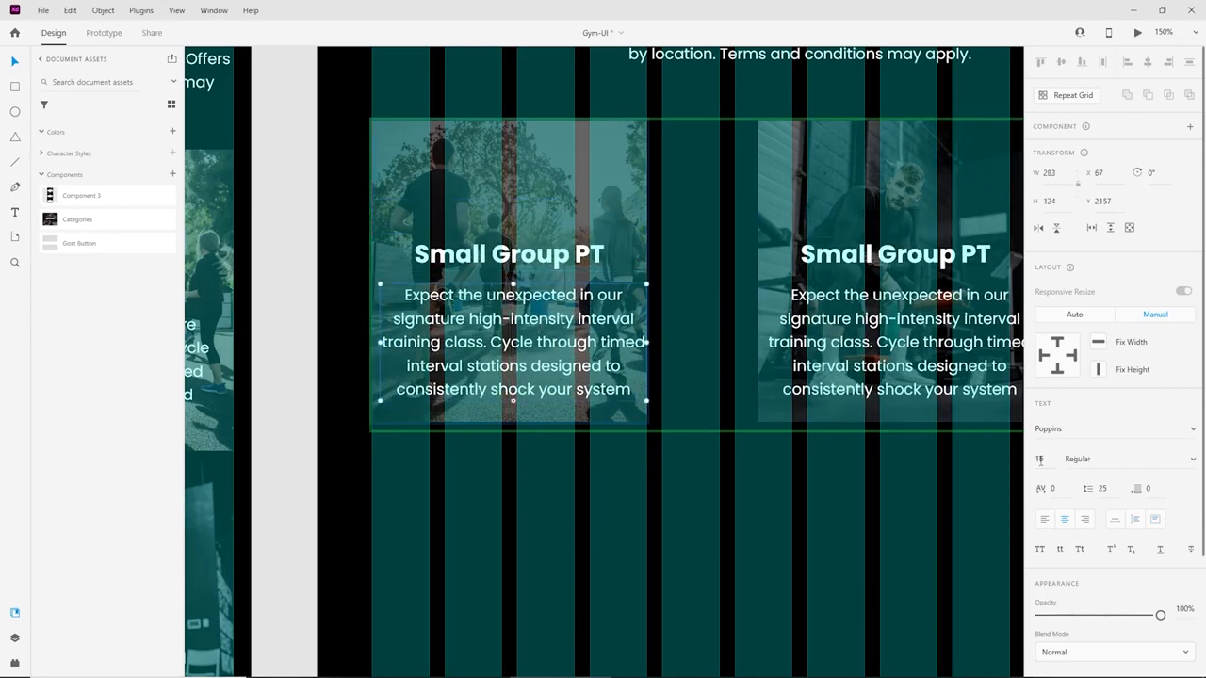
{"action": "key", "text": "Down"}
{"action": "key", "text": "Down"}
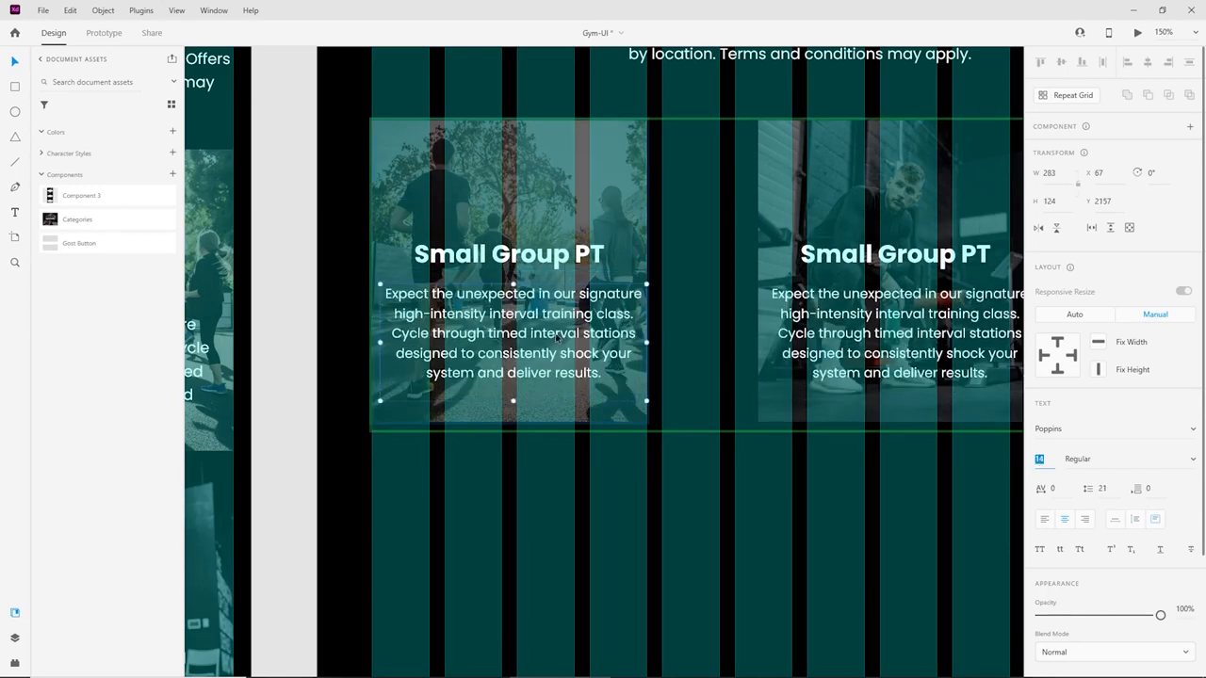
{"action": "left_click_drag", "start_coordinate": [557, 340], "coordinate": [556, 357]}
{"action": "left_click_drag", "start_coordinate": [644, 364], "coordinate": [634, 364]}
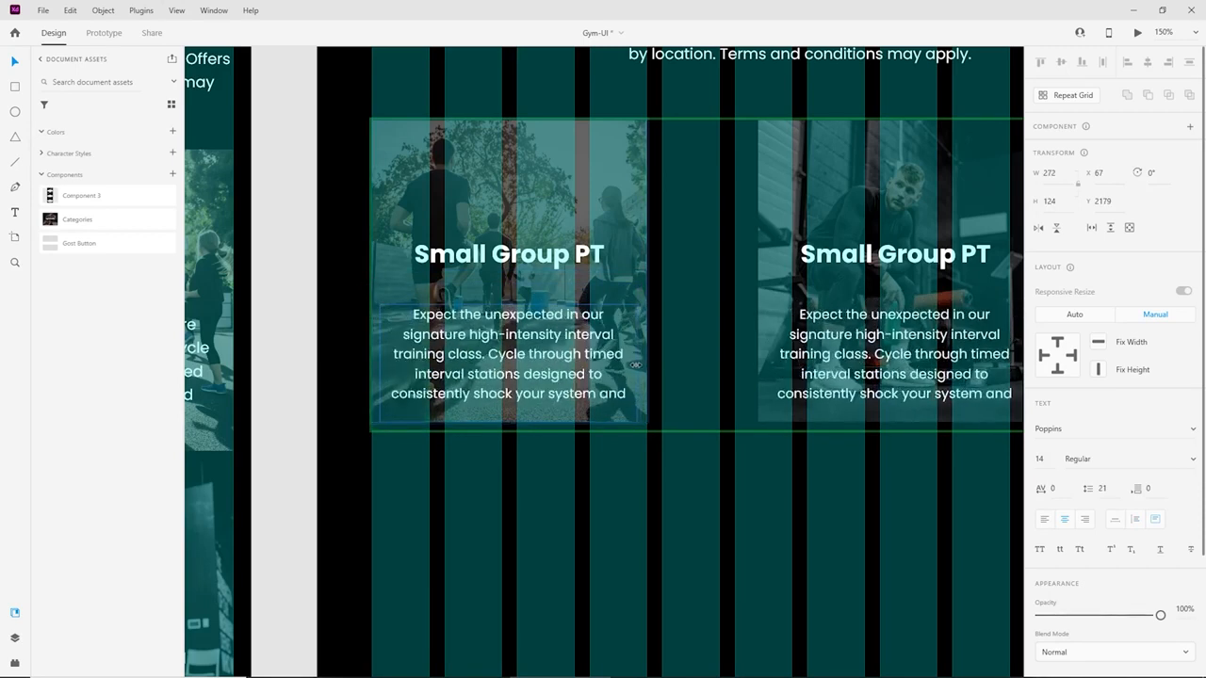
{"action": "left_click_drag", "start_coordinate": [506, 305], "coordinate": [510, 289]}
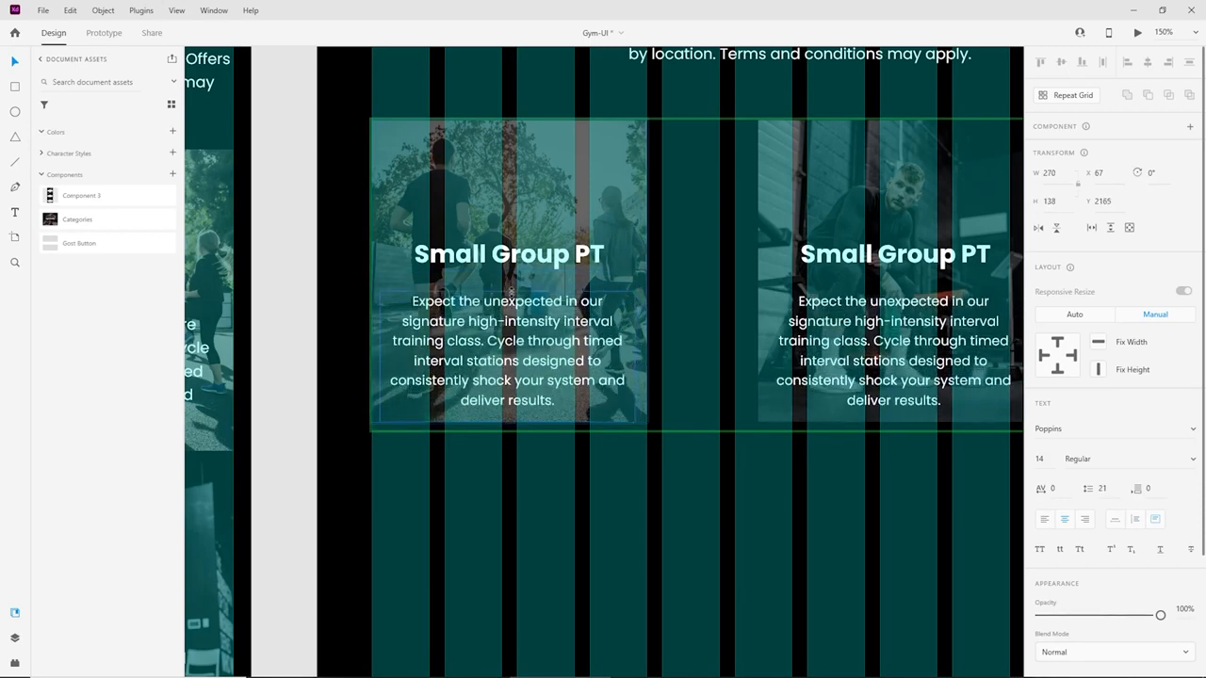
Move the card heading down to Y 2121, close to the description, and centre the two texts on each other.
{"action": "left_click_drag", "start_coordinate": [516, 320], "coordinate": [517, 271]}
{"action": "left_click", "coordinate": [517, 268], "text": "shift"}
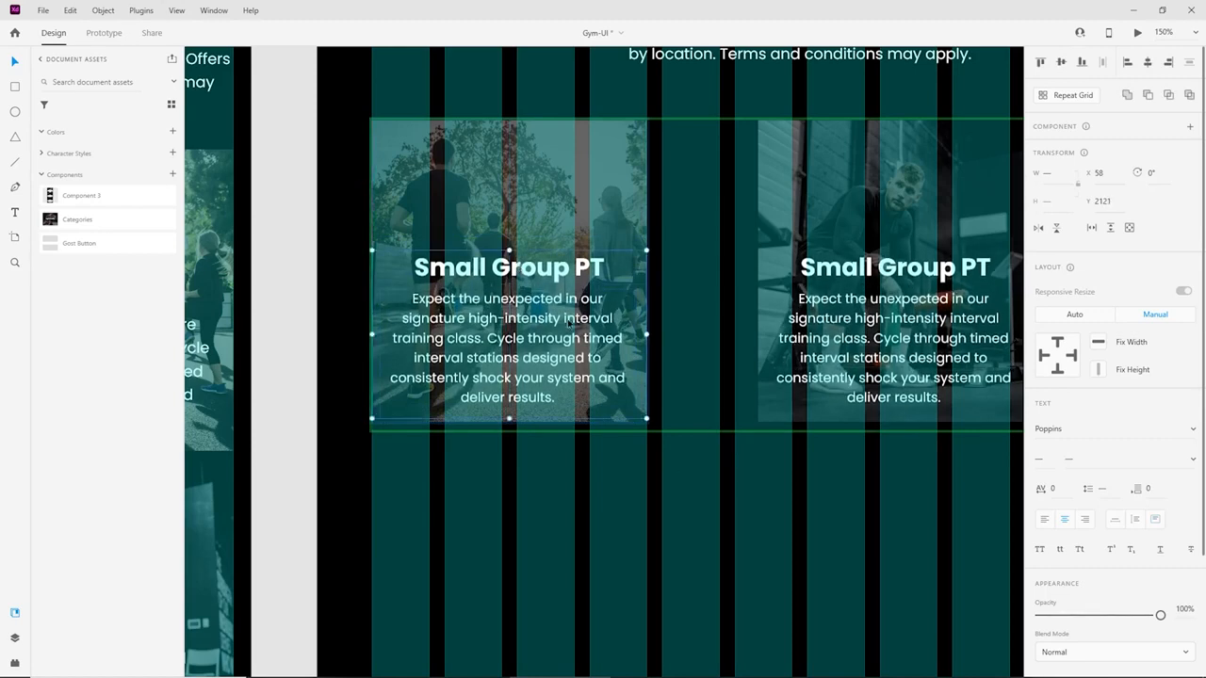
{"action": "left_click", "coordinate": [677, 520]}
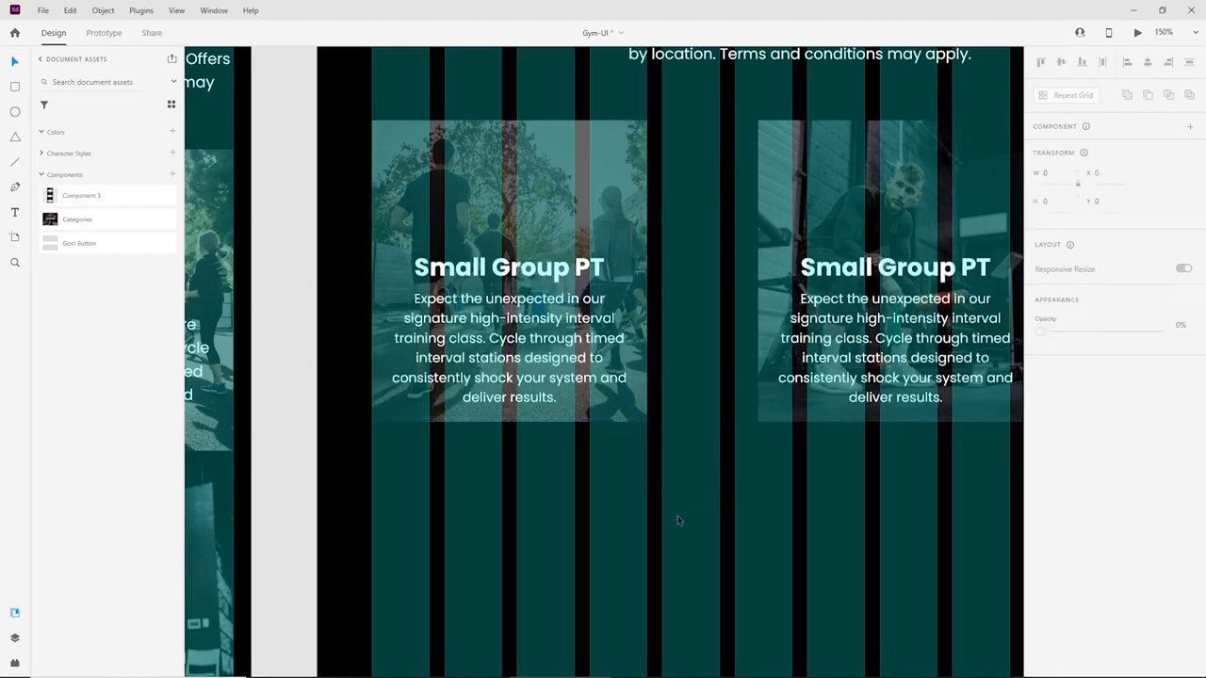
Review the mobile and iPad artboards side by side, from the training cards up to the hero and feature cards.
{"action": "key", "text": "ctrl+minus"}
{"action": "key", "text": "ctrl+plus"}
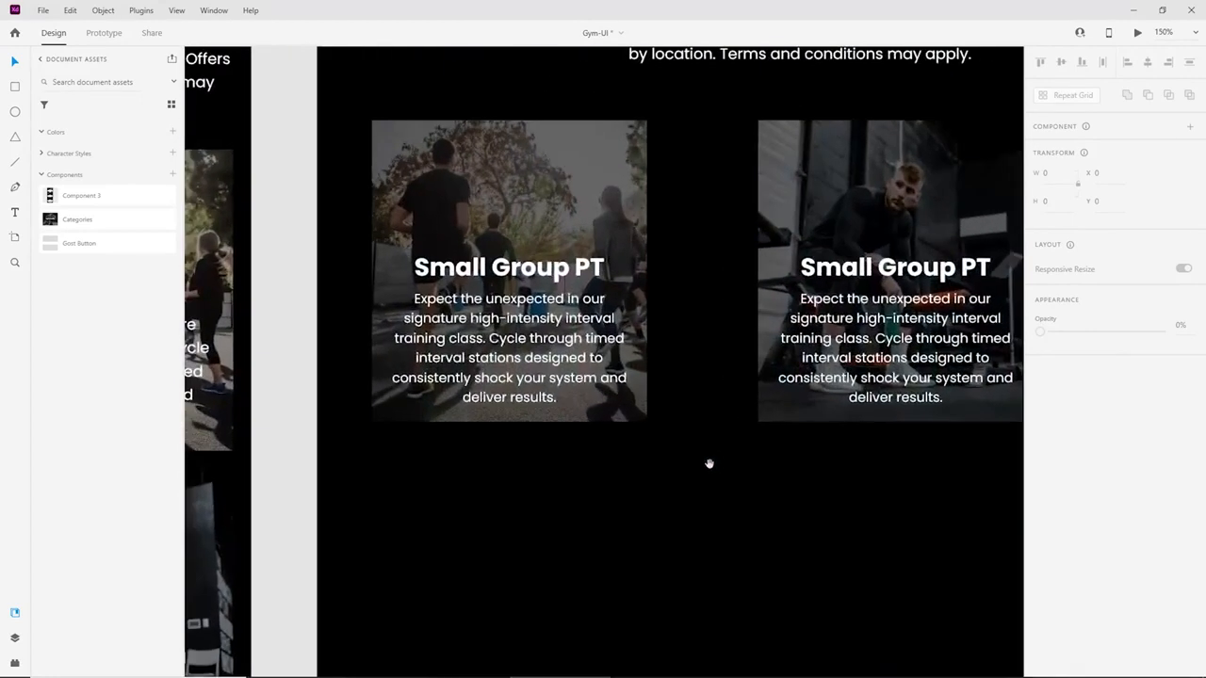
{"action": "left_click_drag", "start_coordinate": [711, 463], "coordinate": [587, 490]}
{"action": "key", "text": "ctrl+minus"}
{"action": "left_click_drag", "start_coordinate": [563, 391], "coordinate": [916, 418]}
{"action": "left_click_drag", "start_coordinate": [728, 321], "coordinate": [647, 610]}
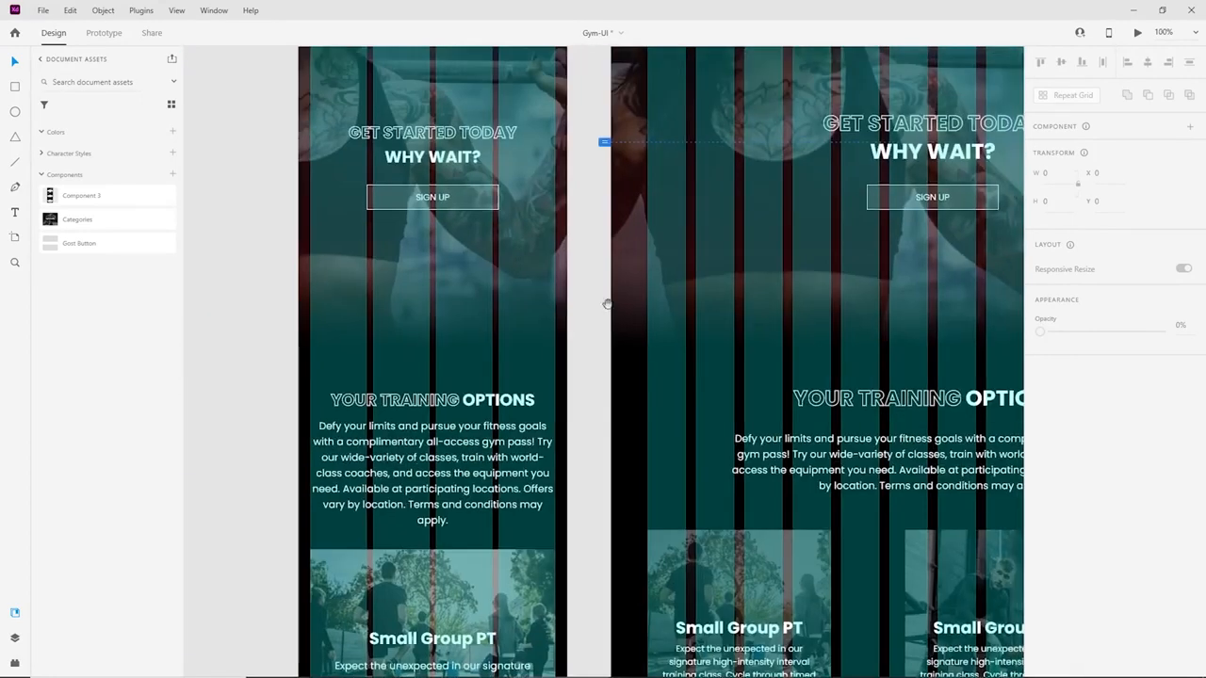
{"action": "mouse_move", "coordinate": [605, 304]}
{"action": "left_mouse_down"}
{"action": "mouse_move", "coordinate": [568, 525]}
{"action": "mouse_move", "coordinate": [584, 589]}
{"action": "left_mouse_up"}
{"action": "left_click_drag", "start_coordinate": [619, 267], "coordinate": [576, 534]}
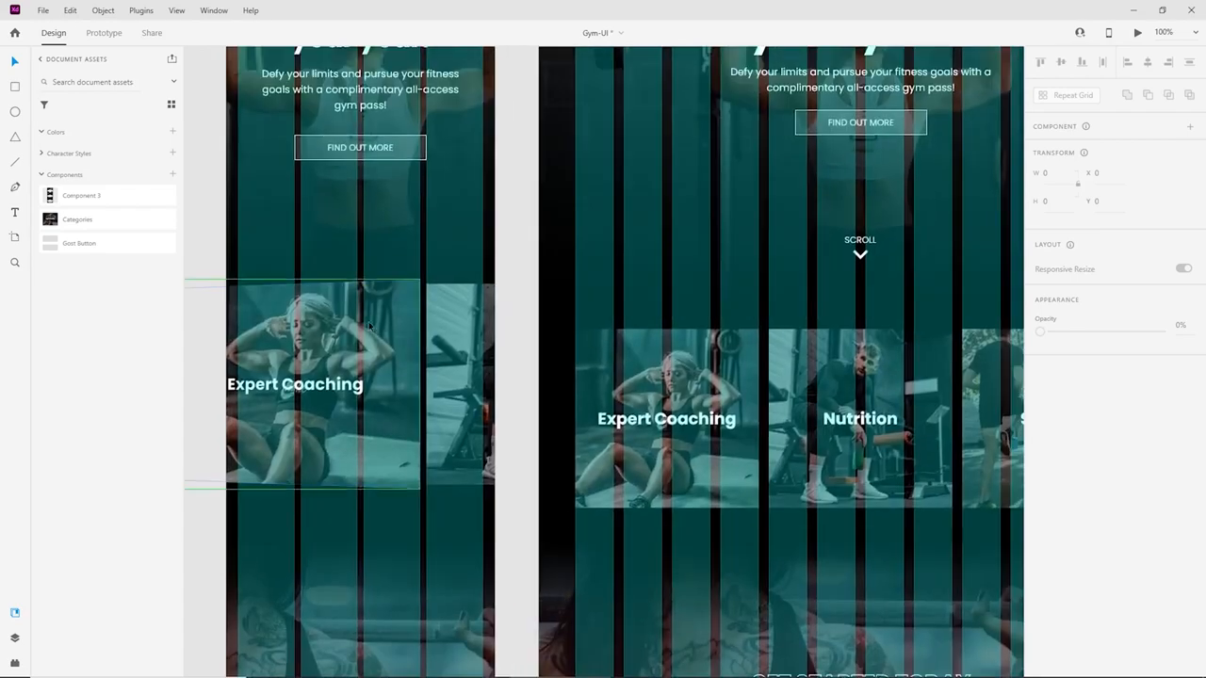
{"action": "left_click_drag", "start_coordinate": [783, 493], "coordinate": [524, 190]}
{"action": "left_click_drag", "start_coordinate": [626, 603], "coordinate": [611, 236]}
{"action": "left_click_drag", "start_coordinate": [648, 435], "coordinate": [607, 248]}
Reduce the horizontal spacing between the repeat grid's training cards to match one column gutter.
{"action": "key", "text": "ctrl+plus"}
{"action": "double_click", "coordinate": [604, 240]}
{"action": "key", "text": "ctrl+z"}
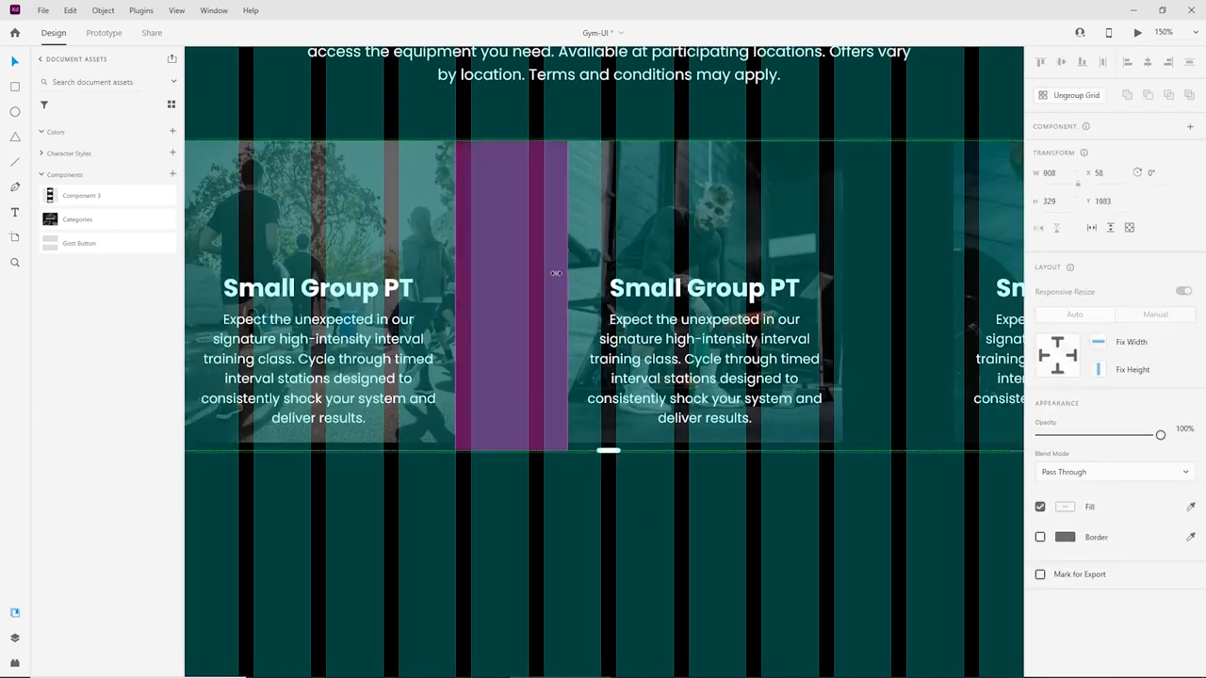
{"action": "left_click_drag", "start_coordinate": [563, 273], "coordinate": [770, 442]}
{"action": "key", "text": "ctrl+plus"}
{"action": "key", "text": "ctrl+plus"}
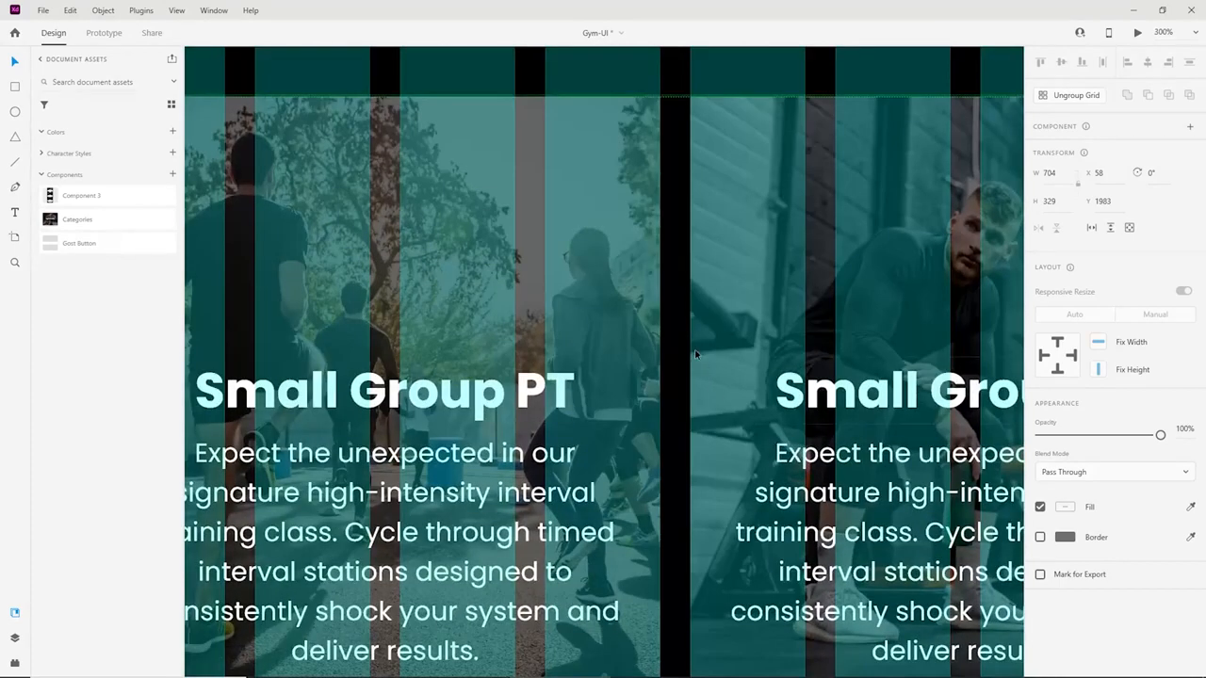
{"action": "left_click_drag", "start_coordinate": [681, 331], "coordinate": [684, 331]}
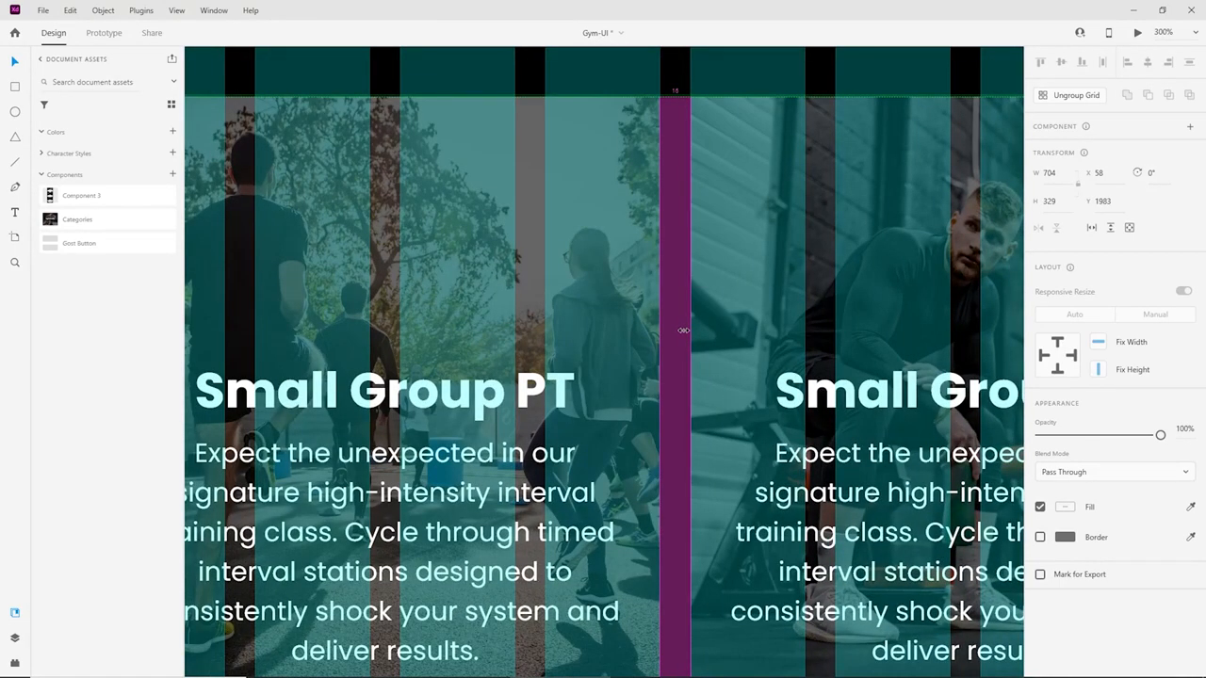
Extend the training cards repeat grid to 921 wide so that it holds three full cards.
{"action": "key", "text": "ctrl+1"}
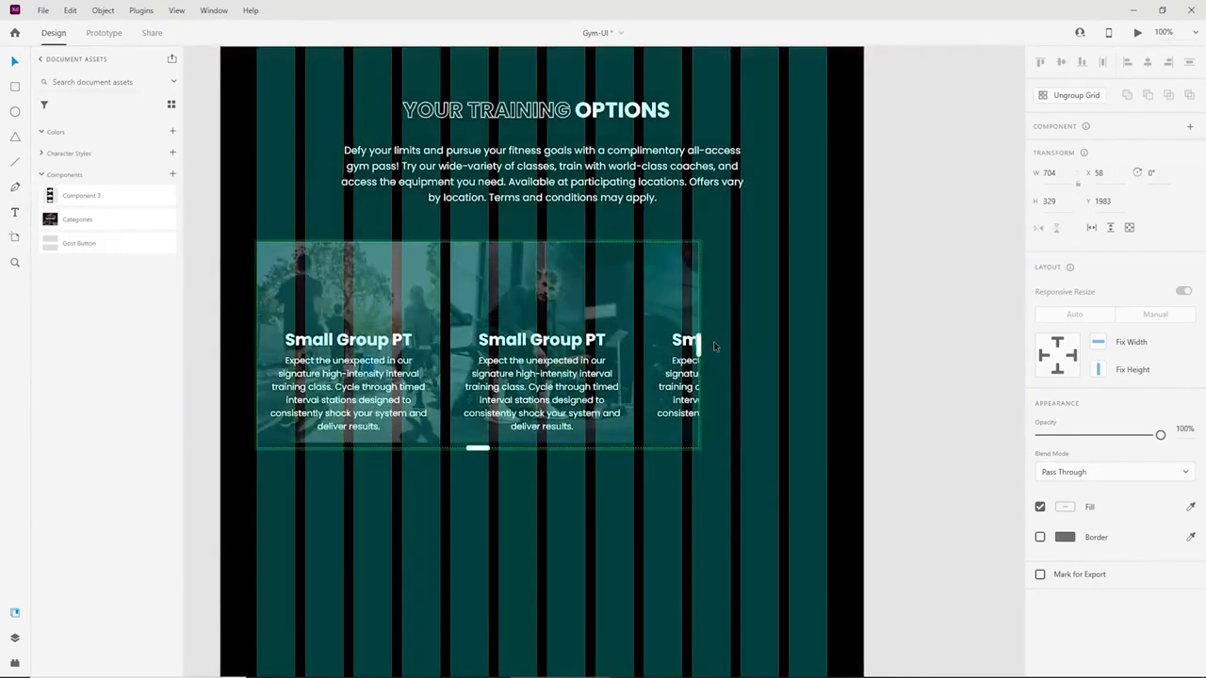
{"action": "left_click_drag", "start_coordinate": [698, 344], "coordinate": [835, 347]}
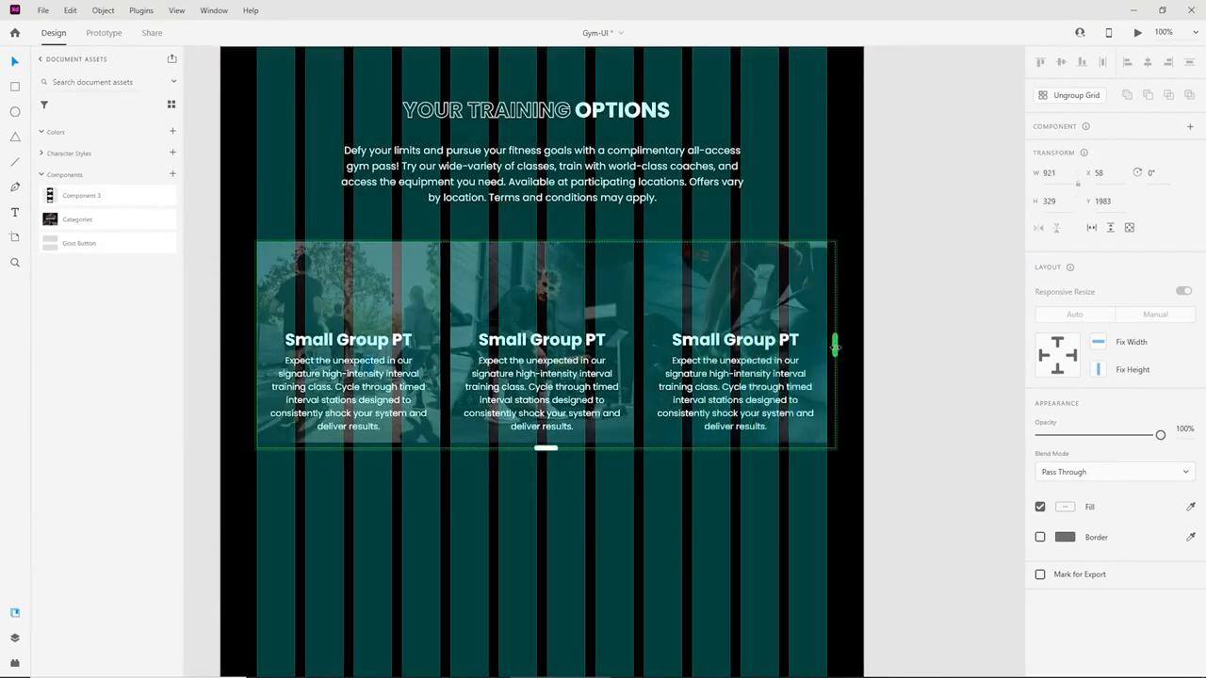
{"action": "left_click", "coordinate": [868, 455]}
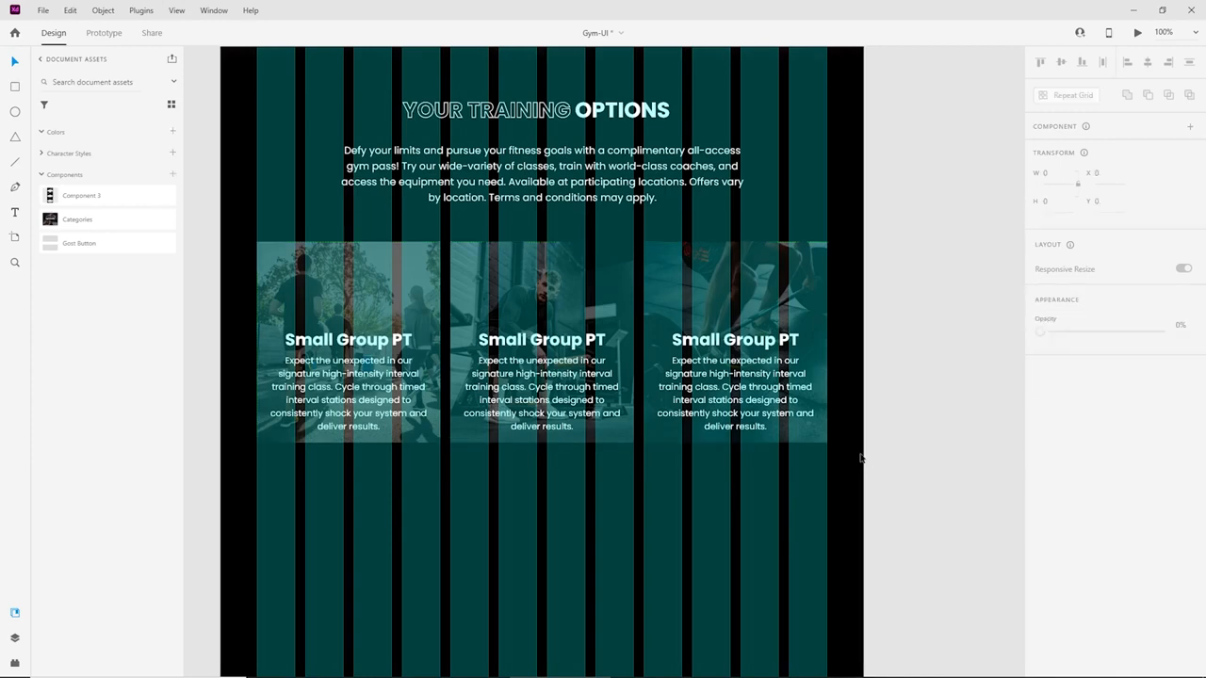
Turn off the layout grid on the iPad artboard.
{"action": "scroll", "coordinate": [861, 390], "scroll_direction": "down", "scroll_amount": 2}
{"action": "double_click", "coordinate": [848, 395]}
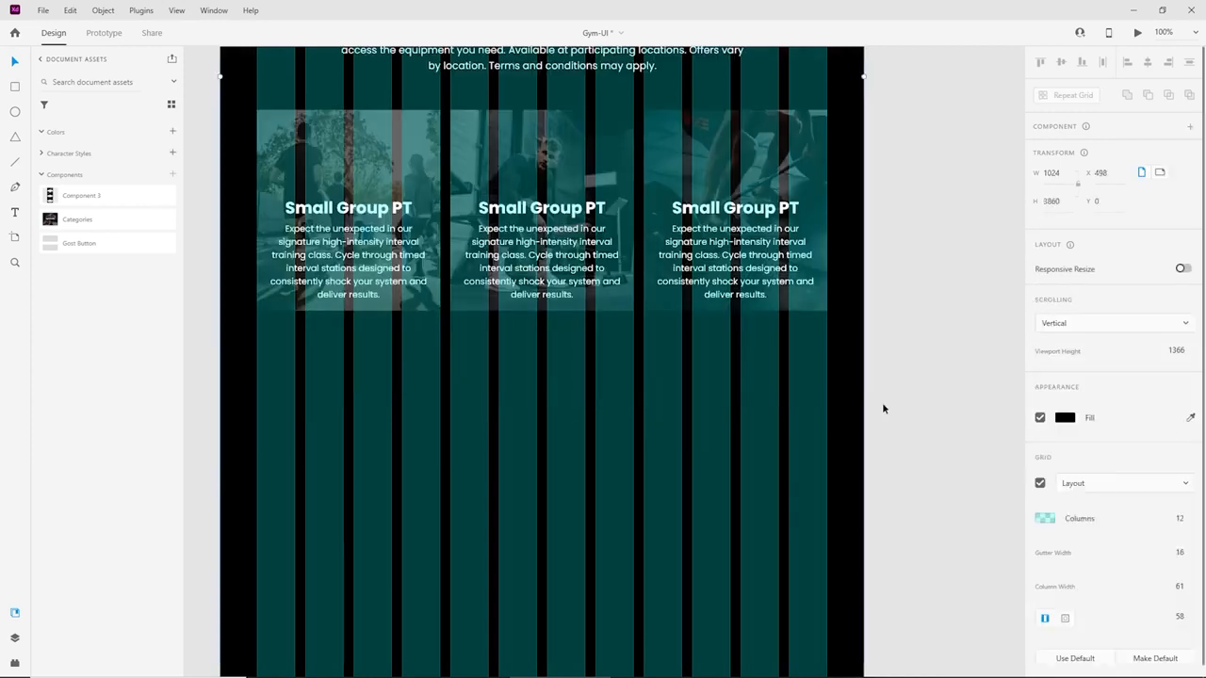
{"action": "left_click", "coordinate": [1040, 483]}
{"action": "scroll", "coordinate": [717, 402], "scroll_direction": "up", "scroll_amount": 2}
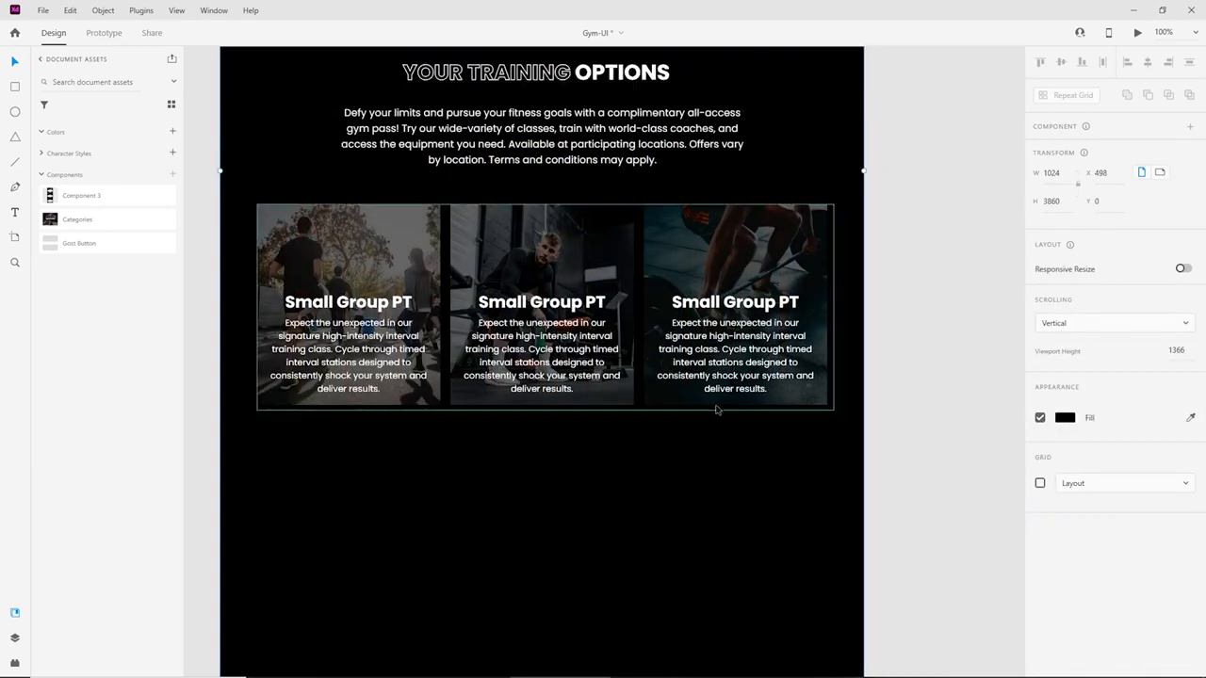
{"action": "key", "text": "ctrl+plus"}
{"action": "key", "text": "ctrl+minus"}
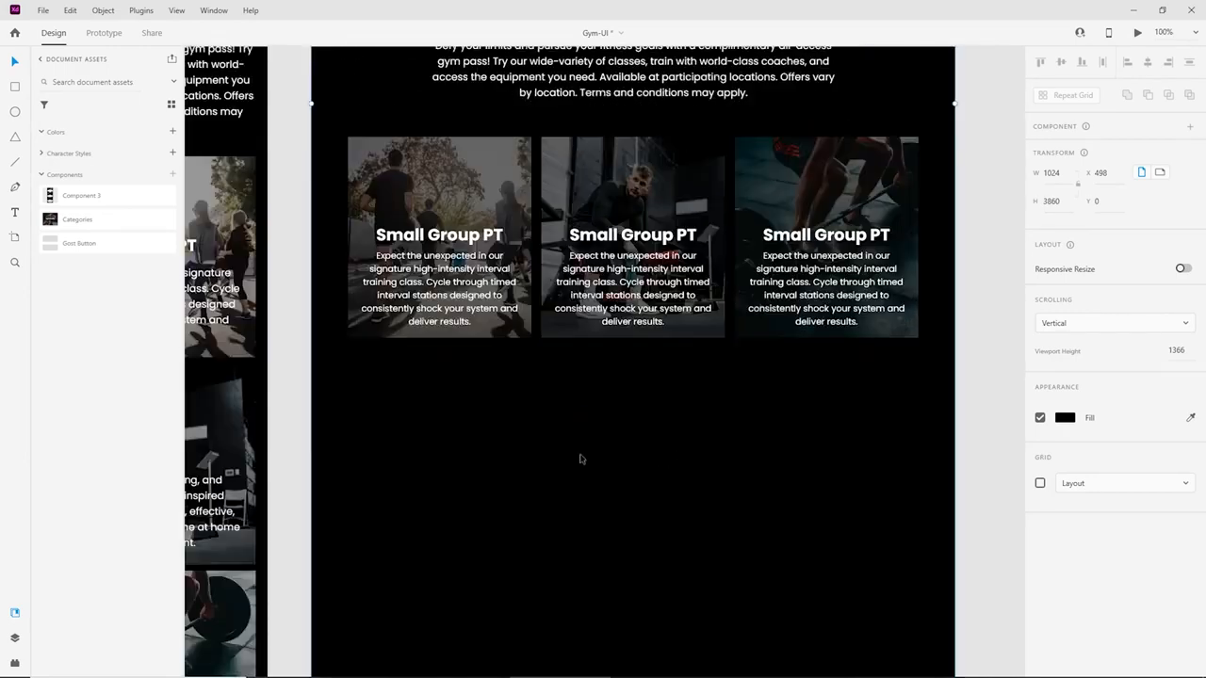
Copy the Let's Get Started banner from the mobile artboard to the iPad artboard at X 0, Y 2364, below the training cards.
{"action": "left_click", "coordinate": [581, 458]}
{"action": "key", "text": "ctrl+minus"}
{"action": "left_click_drag", "start_coordinate": [536, 481], "coordinate": [735, 160]}
{"action": "left_click_drag", "start_coordinate": [696, 603], "coordinate": [647, 450]}
{"action": "left_click_drag", "start_coordinate": [292, 242], "coordinate": [478, 370]}
{"action": "scroll", "coordinate": [657, 423], "scroll_direction": "up", "scroll_amount": 6}
{"action": "scroll", "coordinate": [656, 423], "scroll_direction": "right", "scroll_amount": 3}
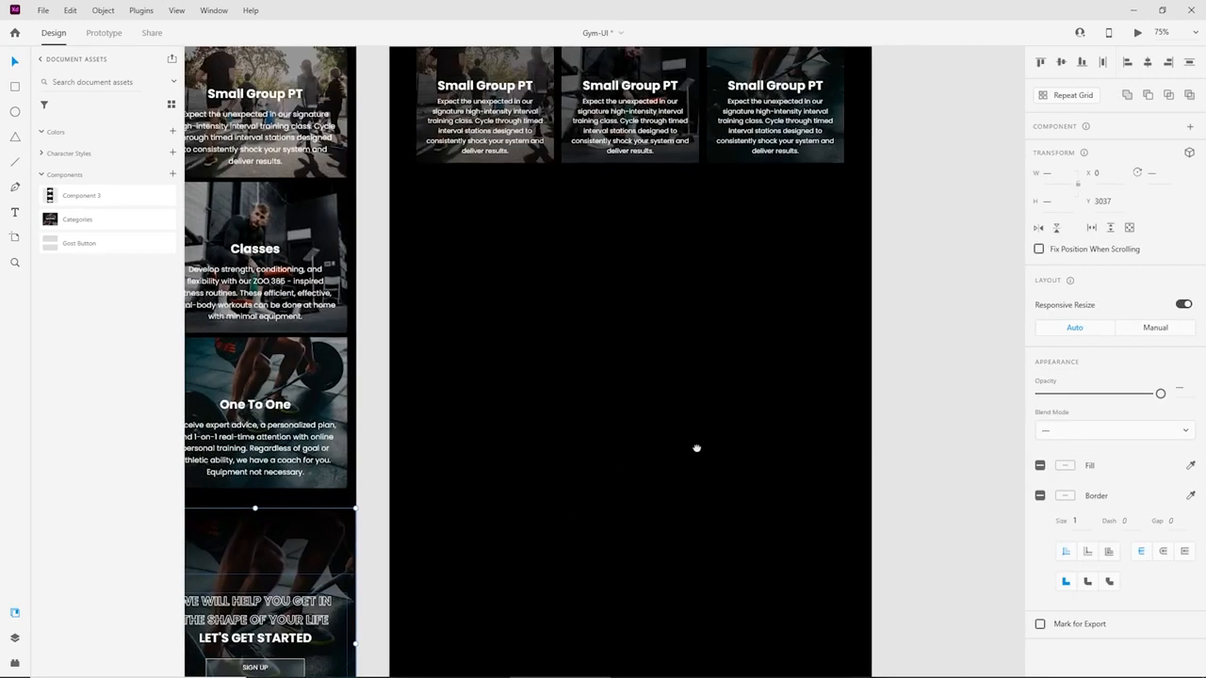
{"action": "key", "text": "ctrl+v"}
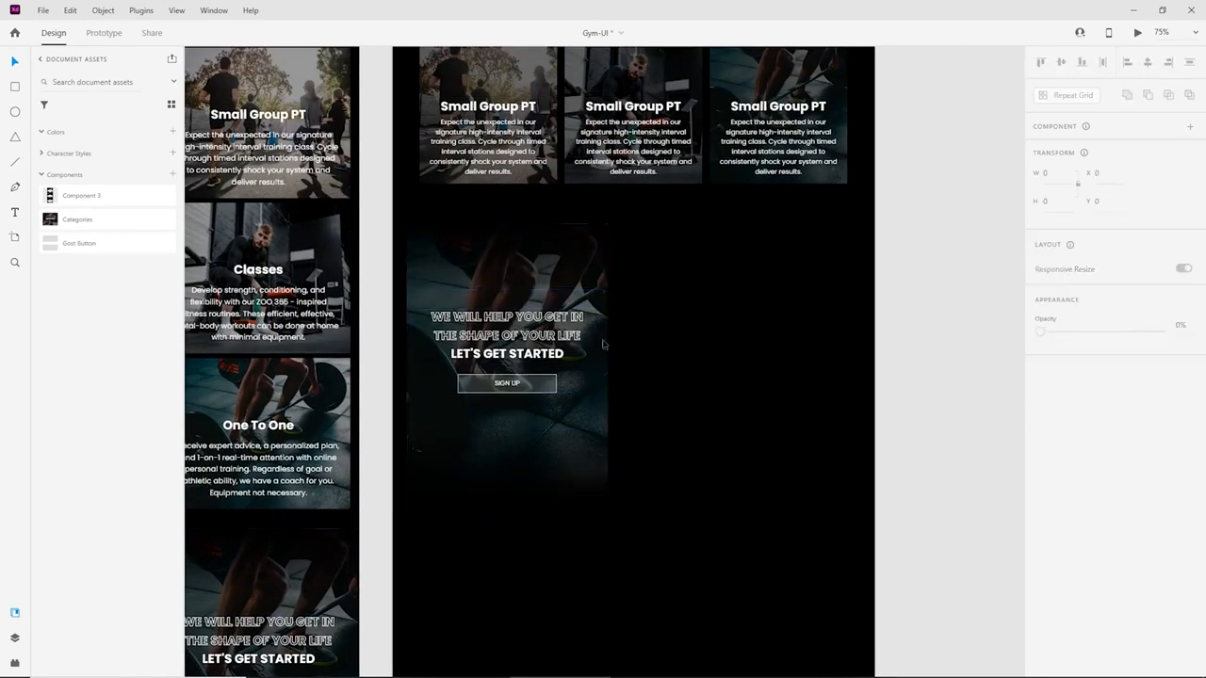
{"action": "left_click_drag", "start_coordinate": [730, 514], "coordinate": [464, 263]}
{"action": "left_click", "coordinate": [675, 320]}
Widen the copied banner's gradient and dark overlay shapes to 1024, spanning the iPad artboard.
{"action": "left_click", "coordinate": [542, 257]}
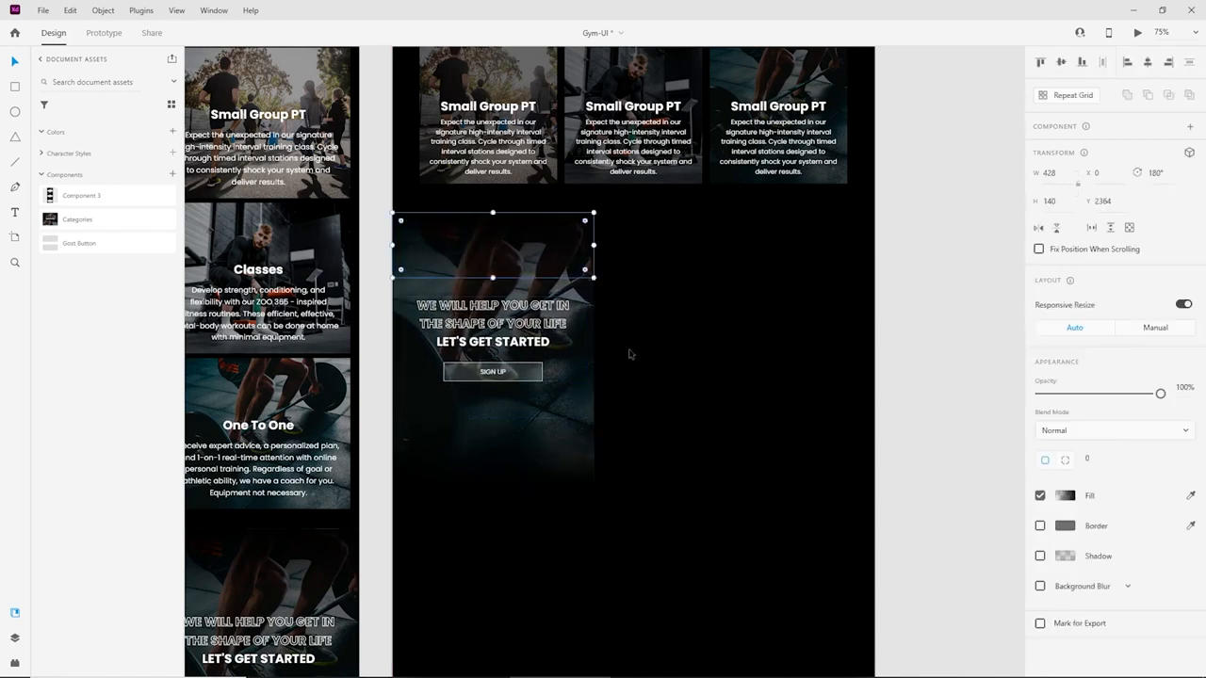
{"action": "left_click", "coordinate": [591, 343], "text": "shift"}
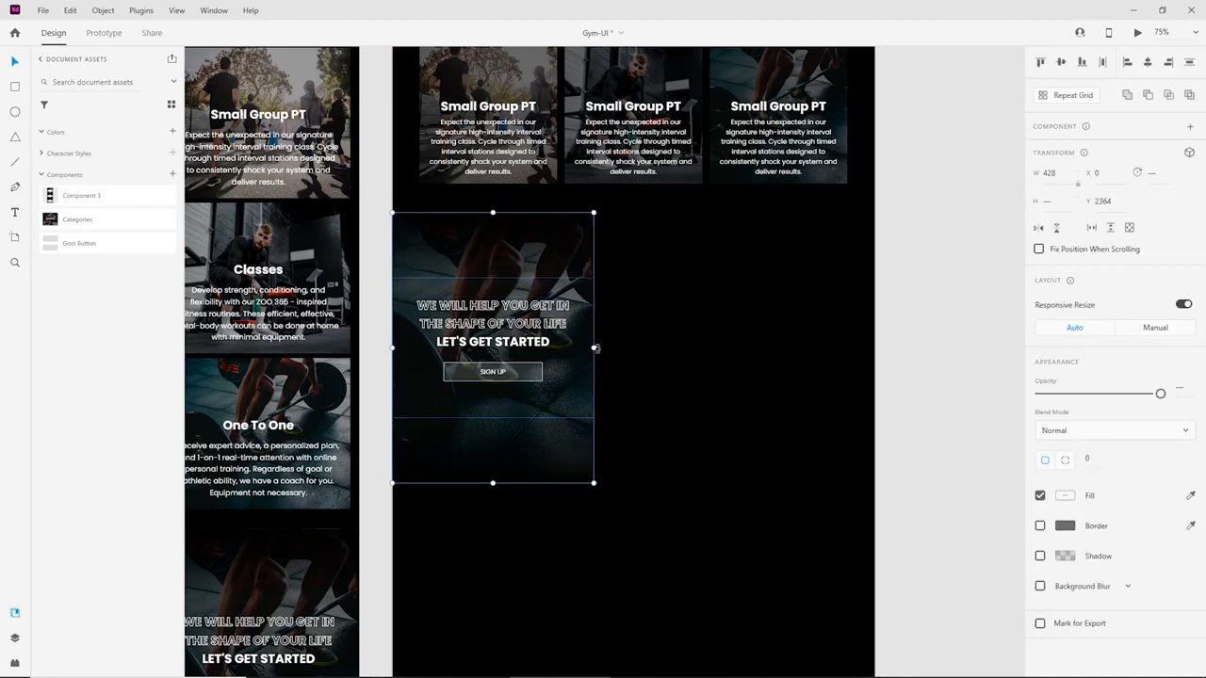
{"action": "left_click_drag", "start_coordinate": [594, 348], "coordinate": [876, 347]}
{"action": "left_click", "coordinate": [911, 355]}
Pull the dark overlay's left edge slightly inward and widen the banner's background image beneath it to 1024.
{"action": "left_click", "coordinate": [395, 343]}
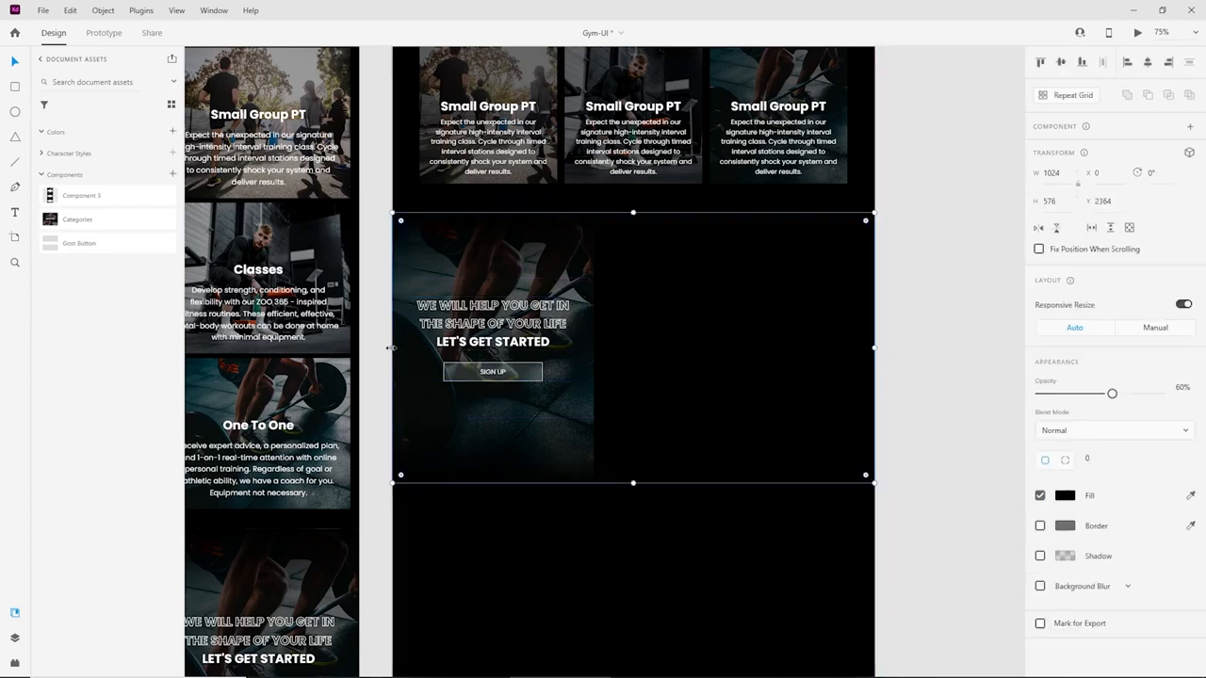
{"action": "left_click_drag", "start_coordinate": [392, 347], "coordinate": [408, 349]}
{"action": "left_click", "coordinate": [400, 348]}
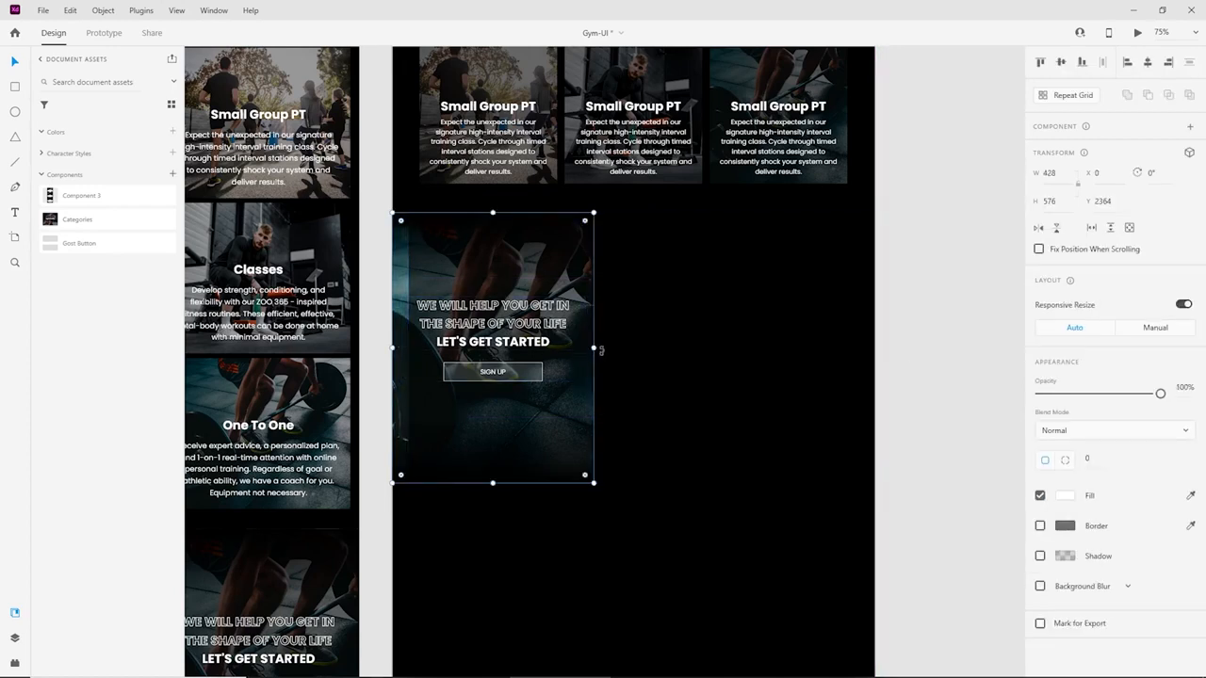
{"action": "left_click_drag", "start_coordinate": [595, 346], "coordinate": [877, 347]}
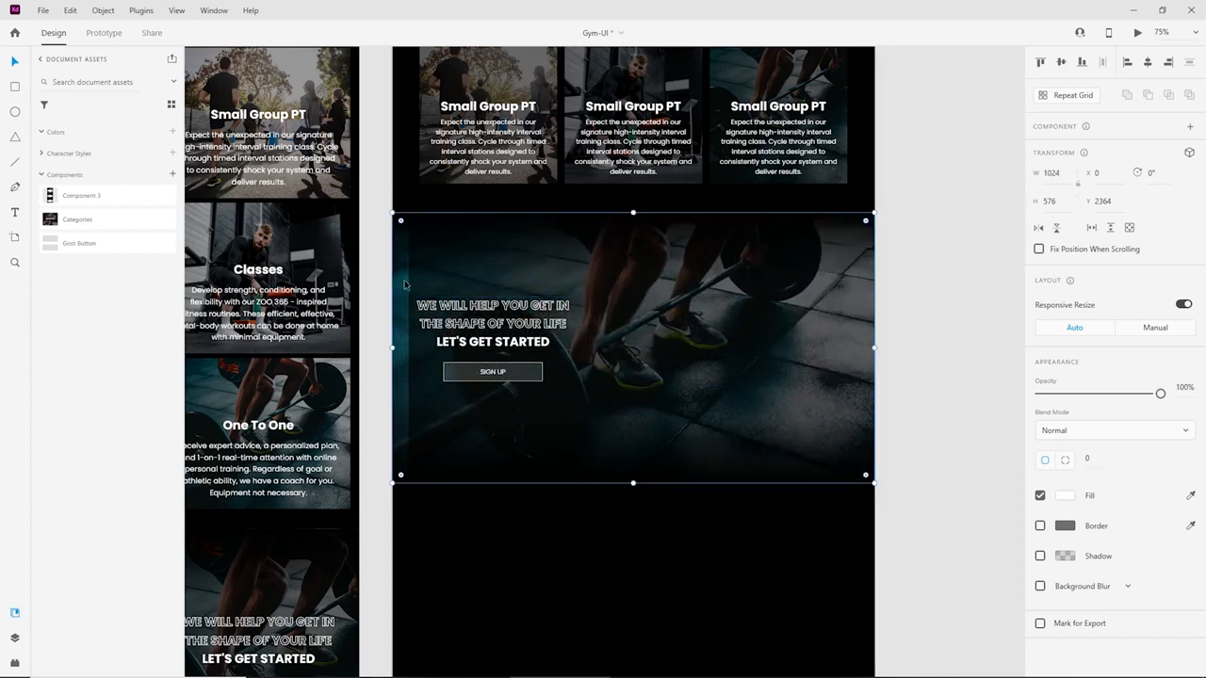
Extend the banner's dark overlay to the iPad artboard's left edge and move the heading and Sign Up group to X 317, Y 2546.
{"action": "left_click", "coordinate": [419, 278]}
{"action": "left_click", "coordinate": [423, 289]}
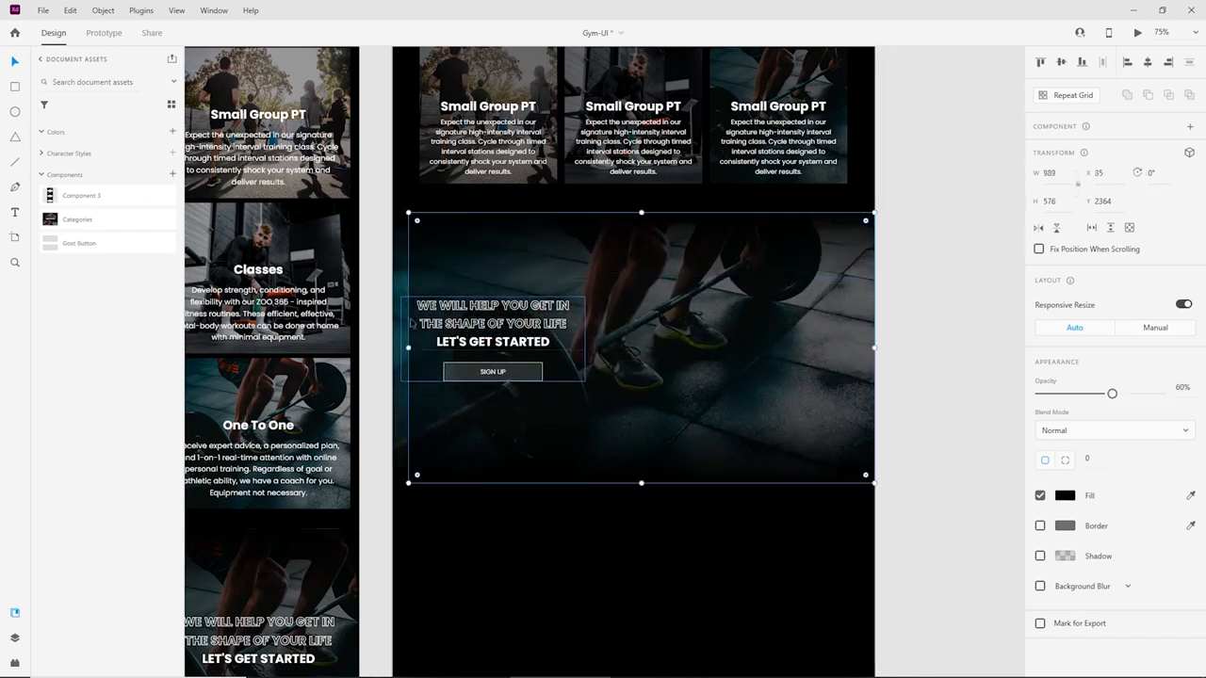
{"action": "left_click_drag", "start_coordinate": [408, 349], "coordinate": [392, 348]}
{"action": "left_click", "coordinate": [516, 375]}
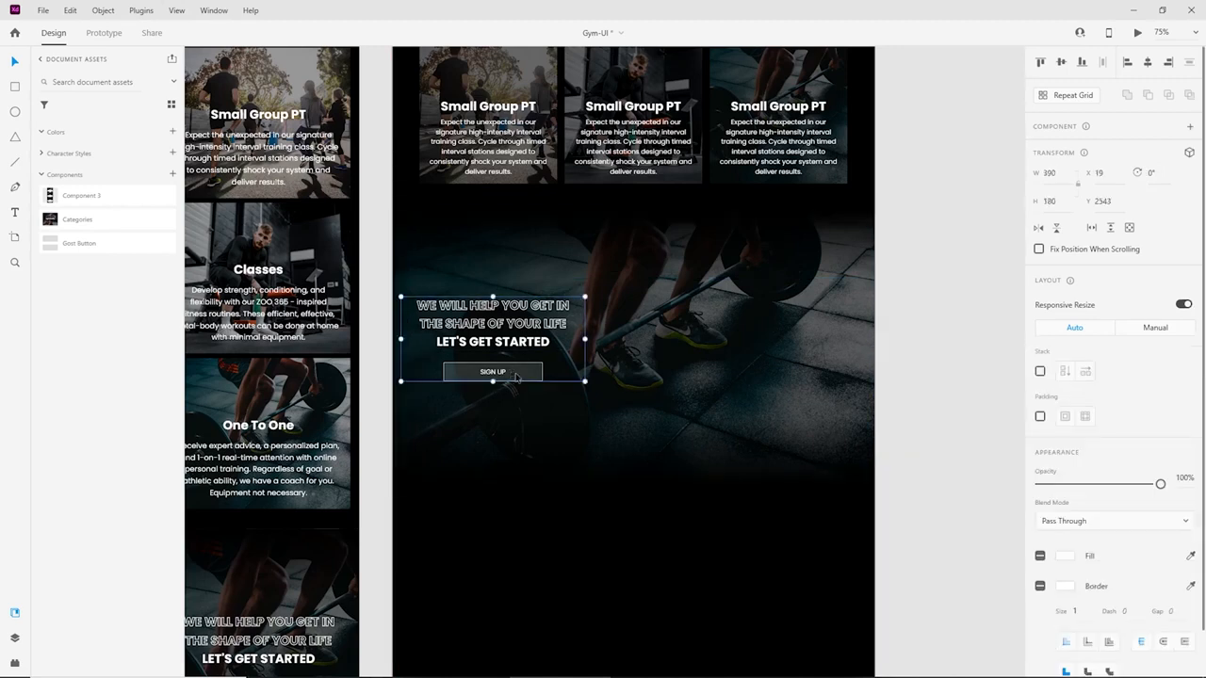
{"action": "left_click_drag", "start_coordinate": [521, 378], "coordinate": [658, 378]}
Check the font size of the Training Options heading, and ungroup the banner's heading text from its Sign Up button.
{"action": "scroll", "coordinate": [942, 351], "scroll_direction": "up", "scroll_amount": 5}
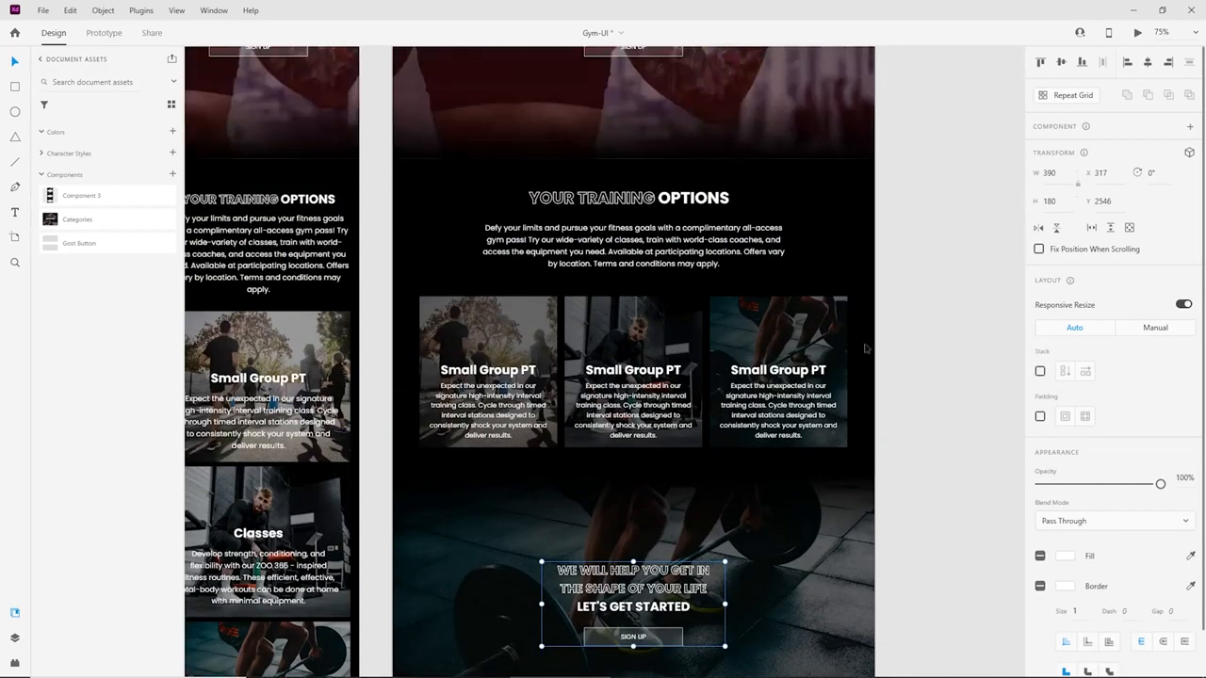
{"action": "left_click", "coordinate": [690, 208]}
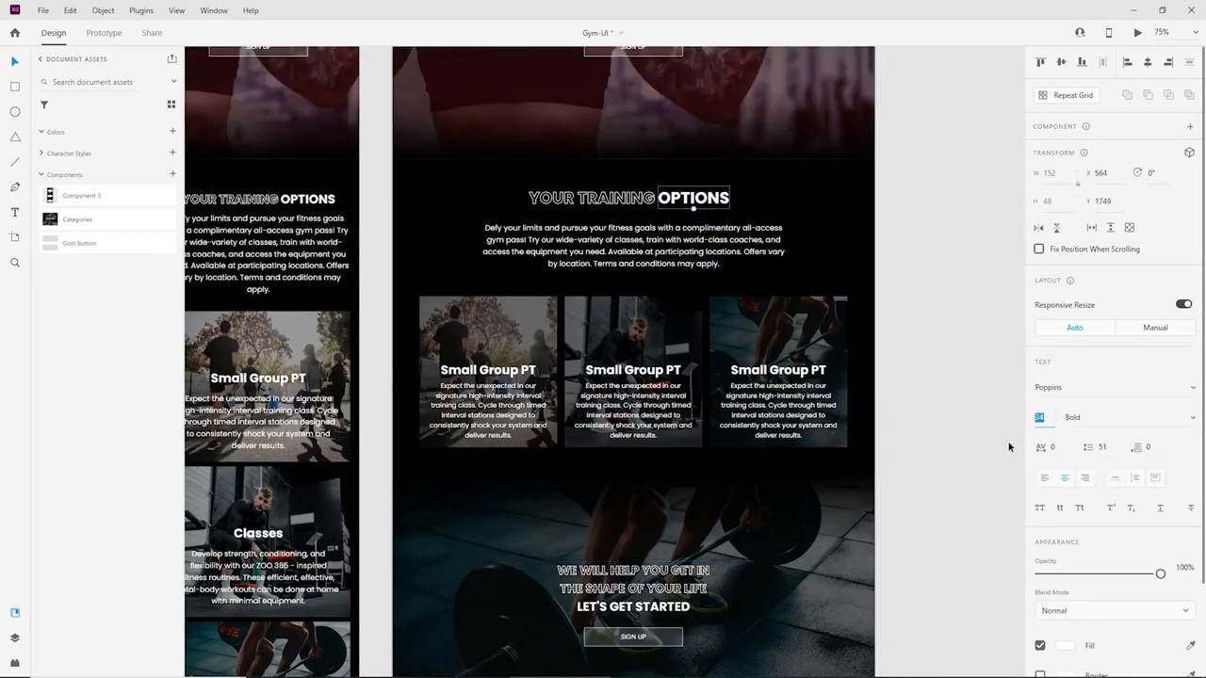
{"action": "left_click", "coordinate": [896, 486]}
{"action": "scroll", "coordinate": [896, 484], "scroll_direction": "down", "scroll_amount": 3}
{"action": "key", "text": "ctrl+plus"}
{"action": "key", "text": "ctrl+plus"}
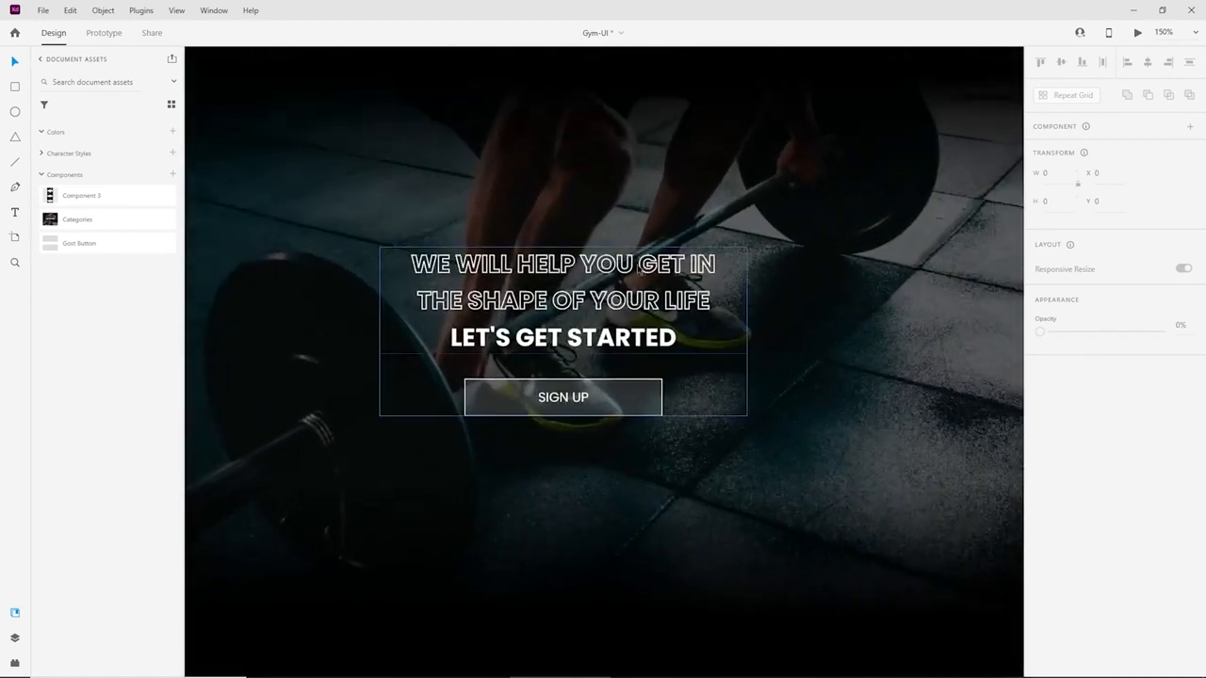
{"action": "key", "text": "ctrl+minus"}
{"action": "left_click", "coordinate": [619, 334]}
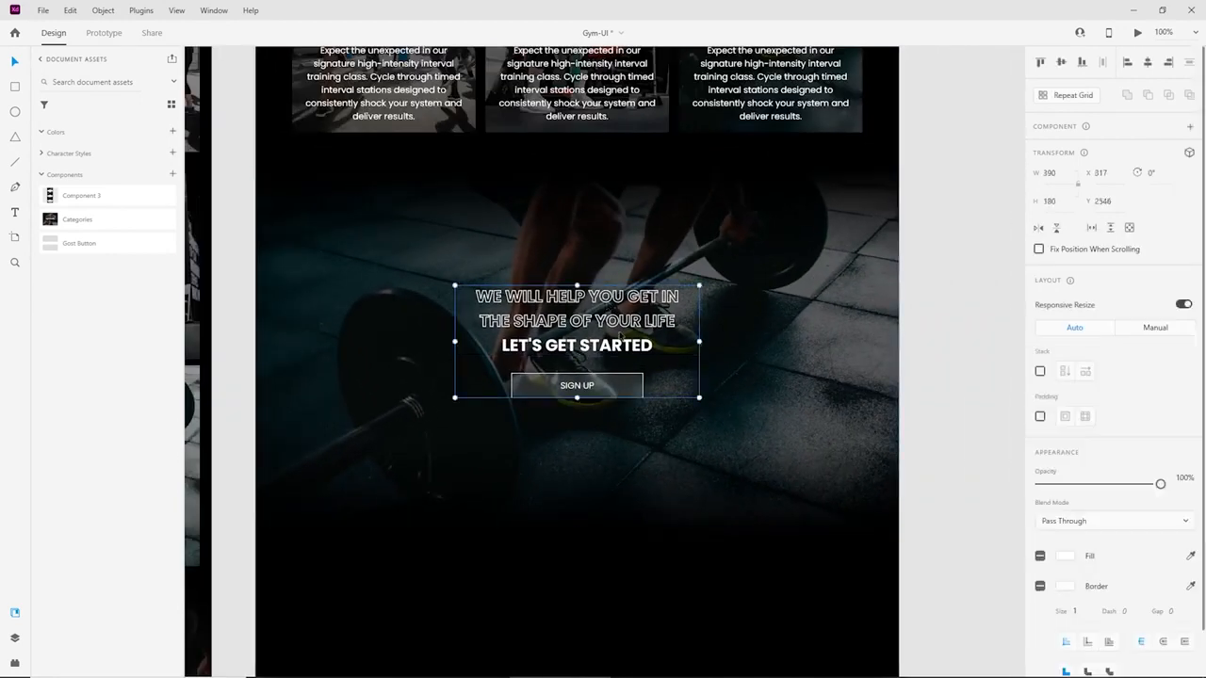
{"action": "right_click", "coordinate": [619, 335]}
{"action": "left_click", "coordinate": [646, 191]}
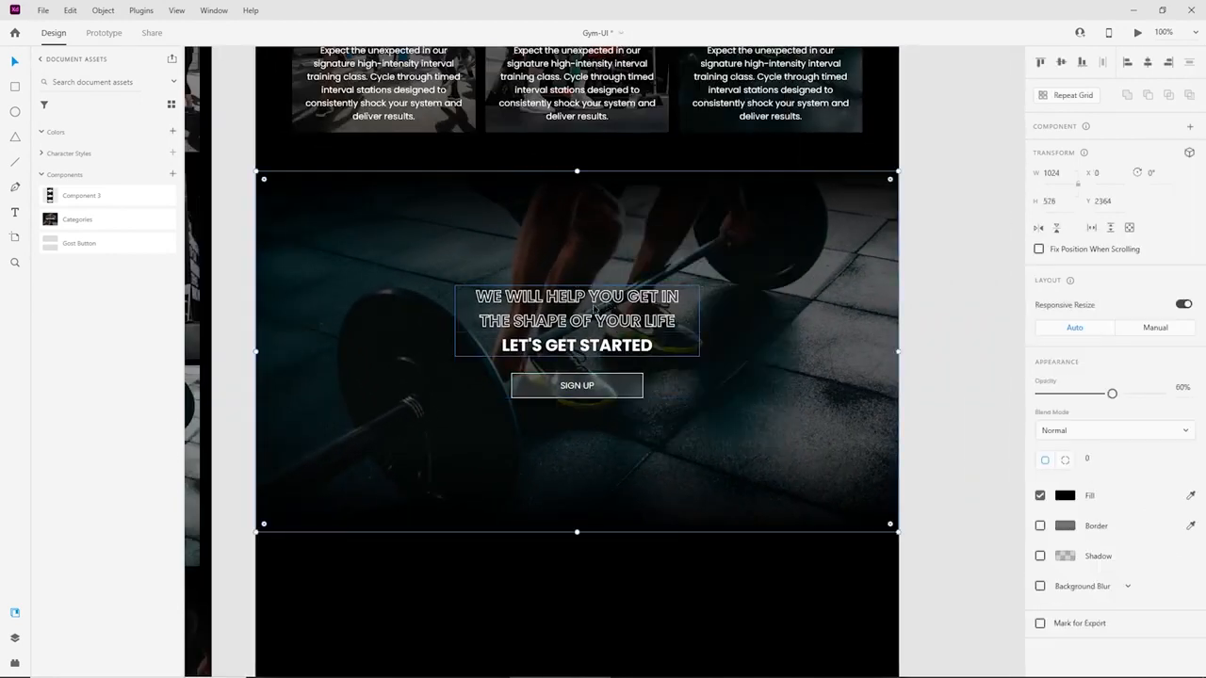
Move the banner heading up to X 312, Y 2504 and set its outlined lines to font size 34 with line spacing 51.
{"action": "left_click", "coordinate": [593, 306]}
{"action": "left_click_drag", "start_coordinate": [593, 307], "coordinate": [590, 280]}
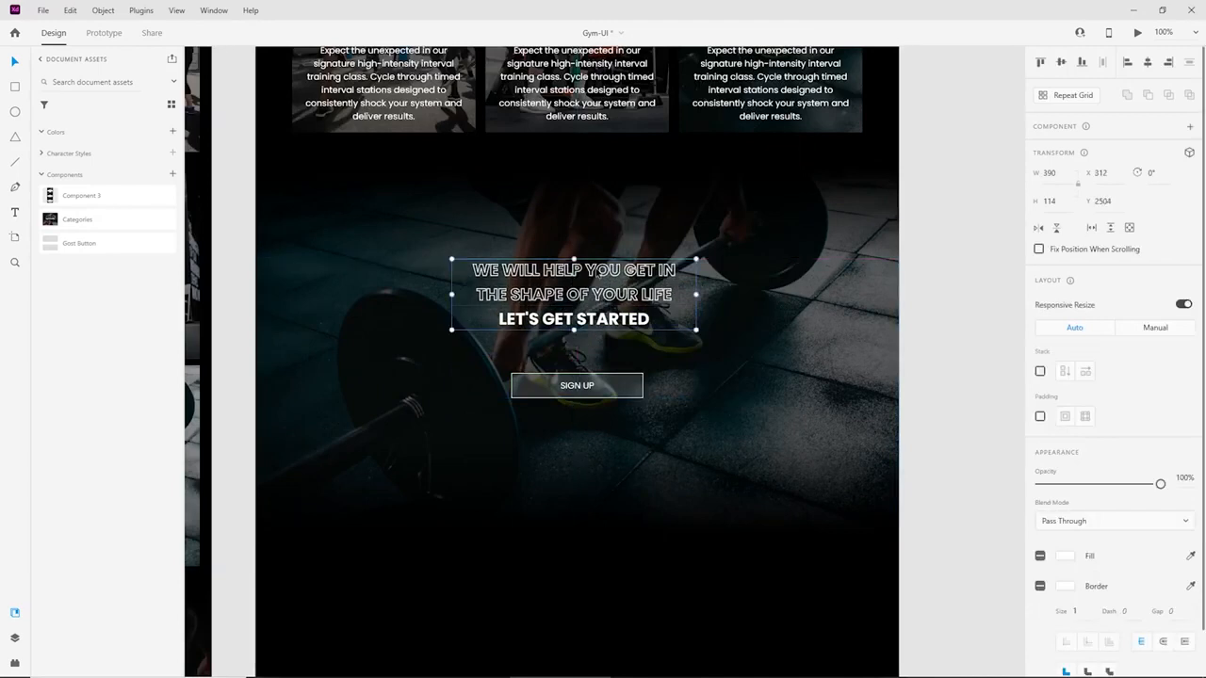
{"action": "double_click", "coordinate": [625, 279]}
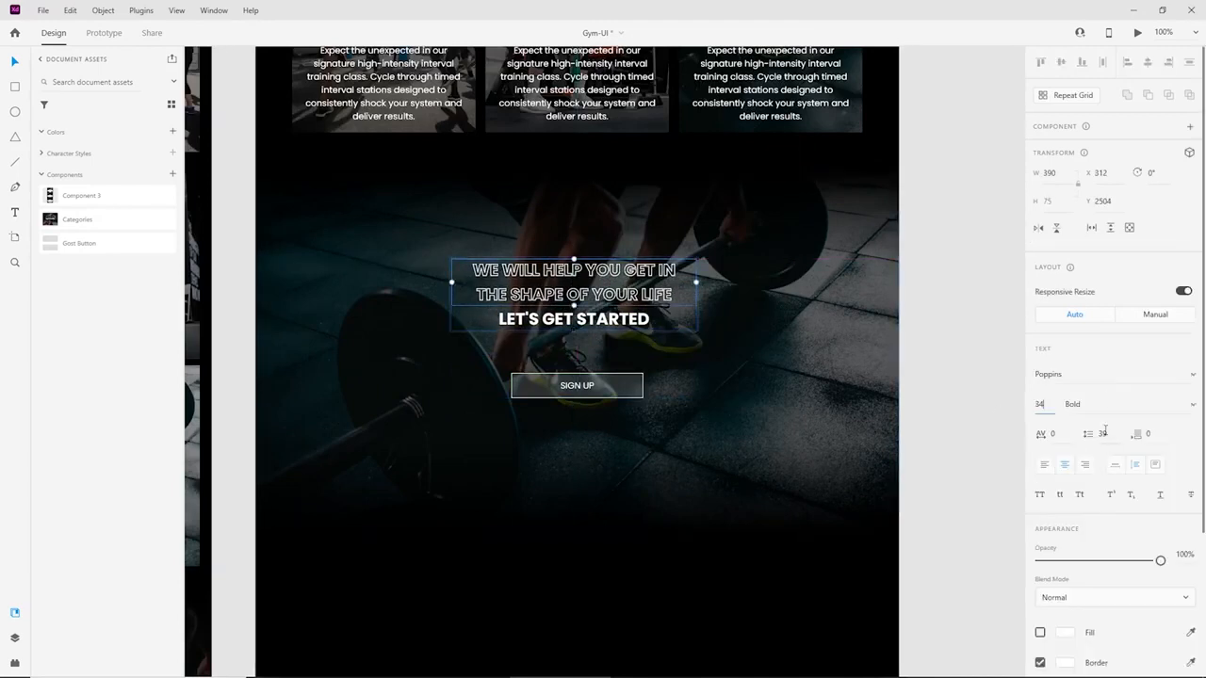
{"action": "type", "text": "34"}
{"action": "key", "text": "Return"}
{"action": "key", "text": "Escape"}
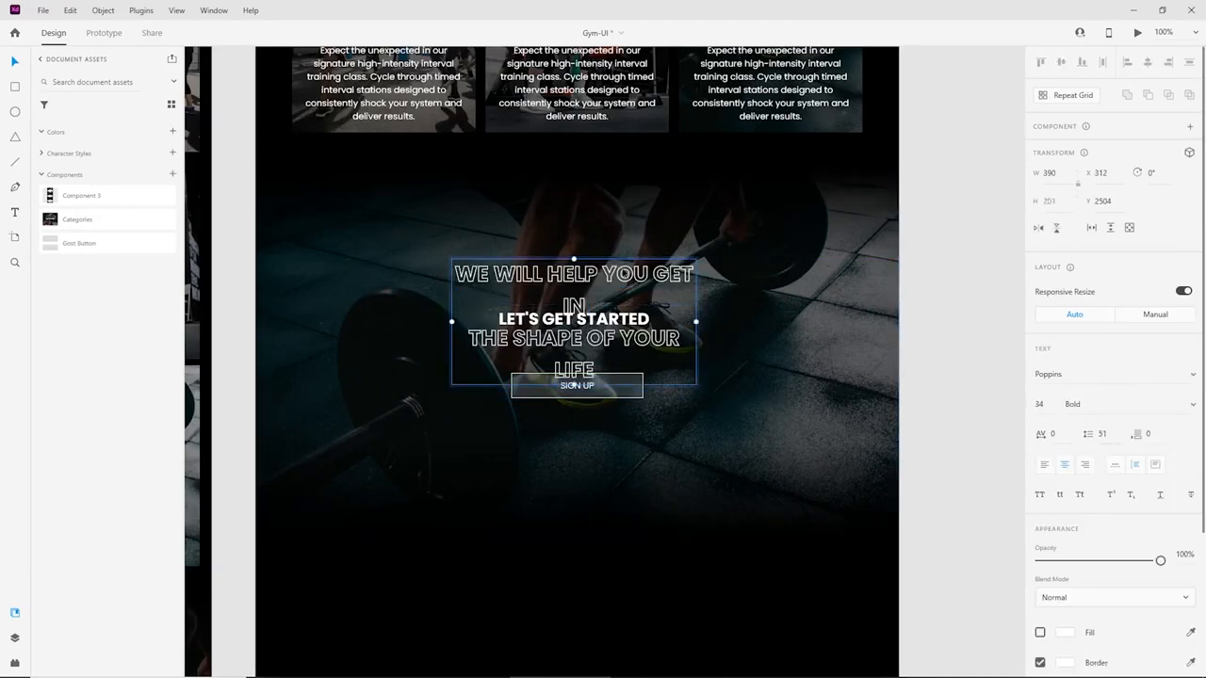
Widen the outlined text to 581, place it at X 226, Y 2476, and set LET'S GET STARTED to size 34 with line spacing 51.
{"action": "left_click_drag", "start_coordinate": [697, 321], "coordinate": [816, 317]}
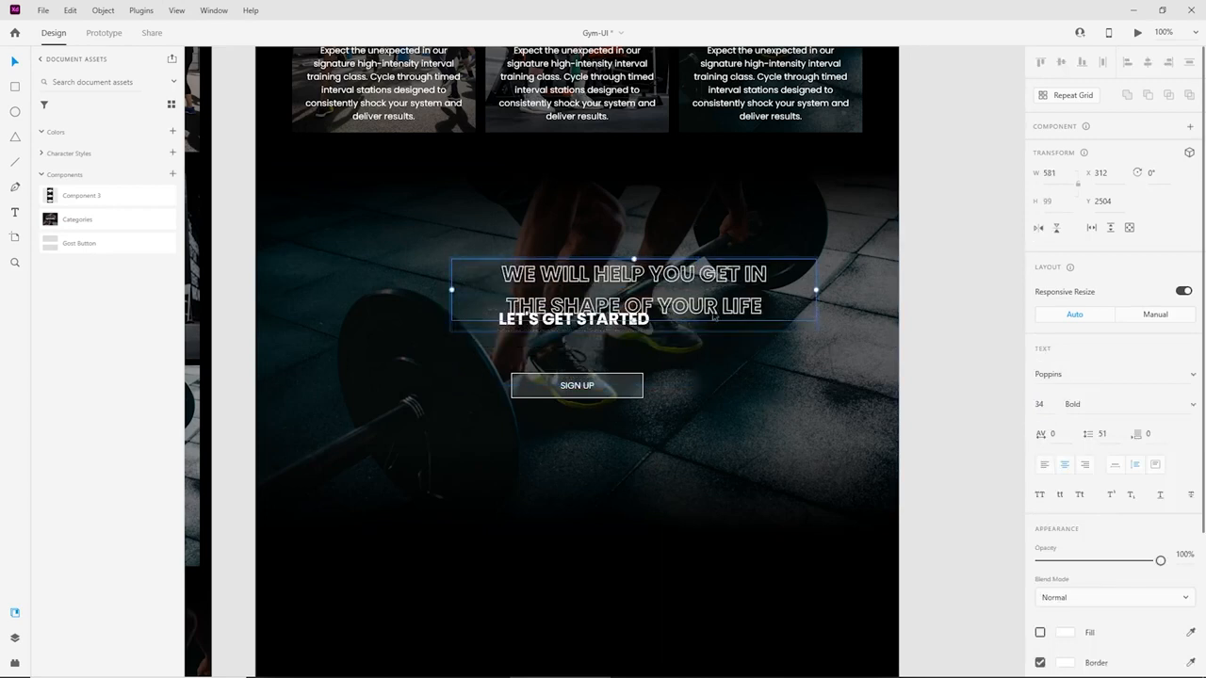
{"action": "left_click_drag", "start_coordinate": [714, 319], "coordinate": [660, 301]}
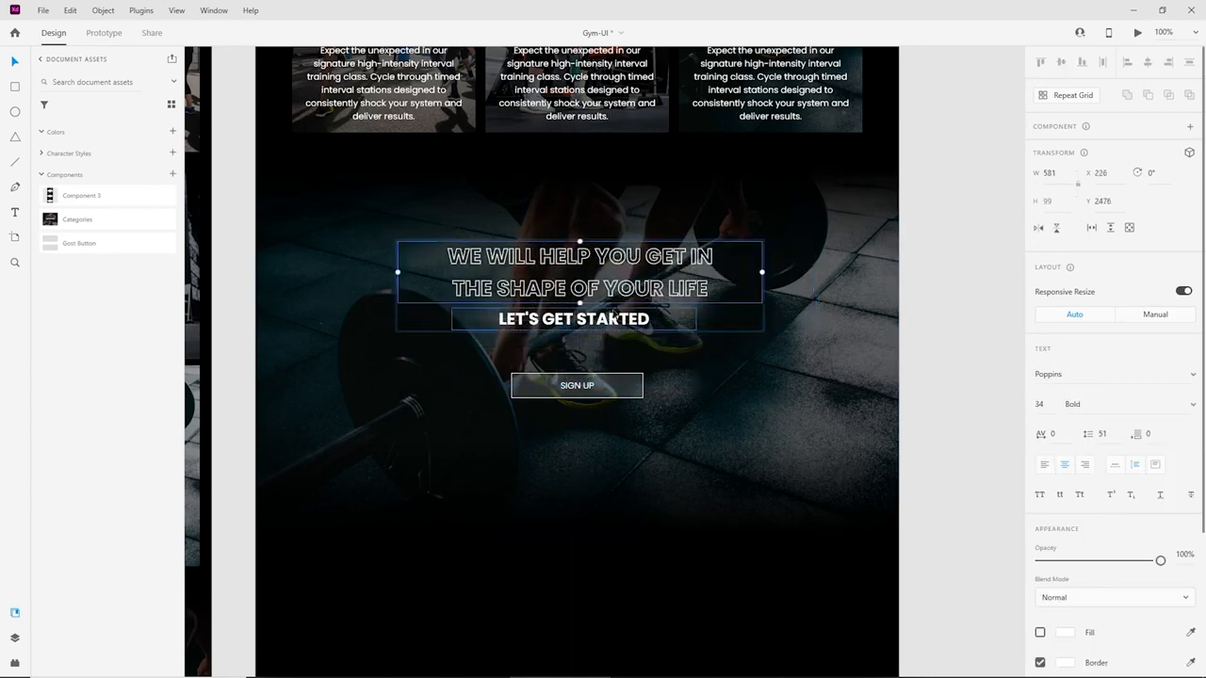
{"action": "left_click", "coordinate": [613, 321]}
{"action": "key", "text": "Return"}
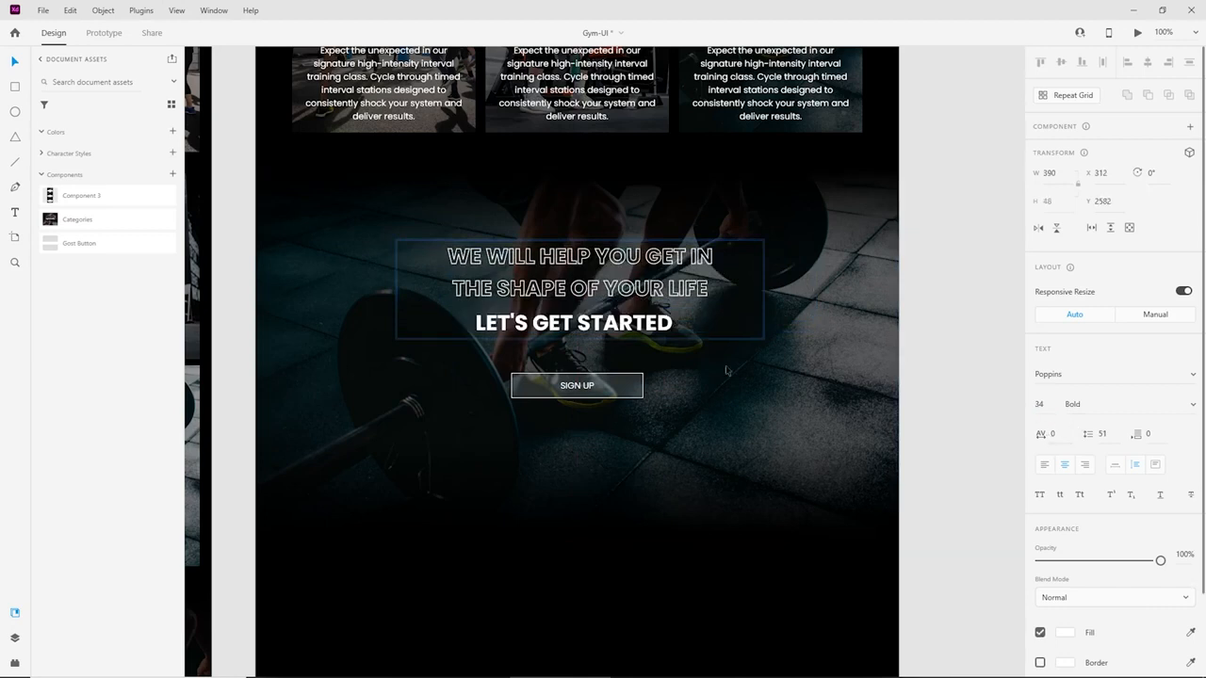
{"action": "left_click_drag", "start_coordinate": [605, 321], "coordinate": [528, 500]}
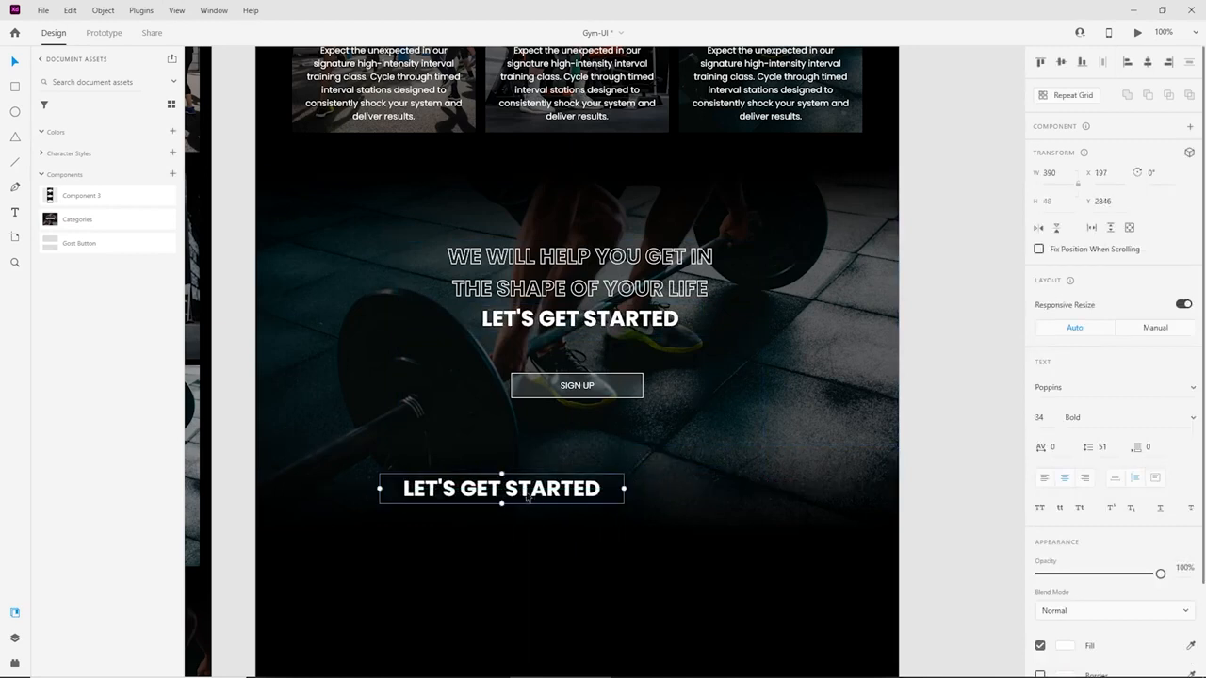
{"action": "double_click", "coordinate": [577, 501]}
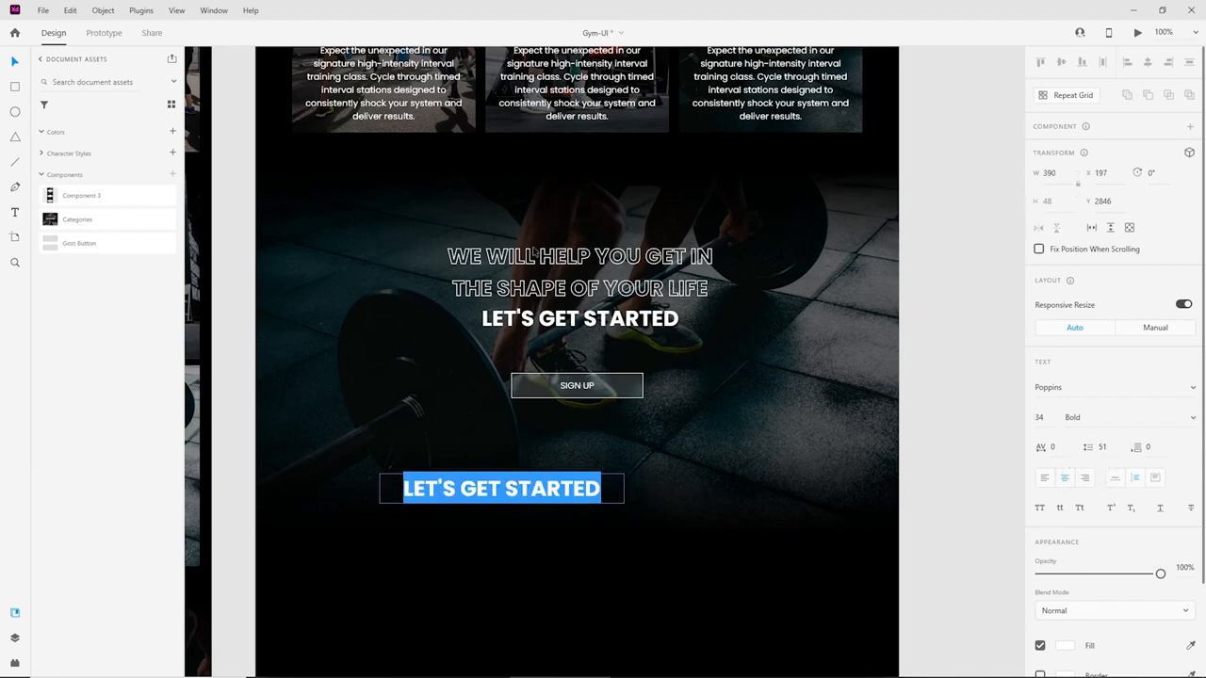
{"action": "key", "text": "Escape"}
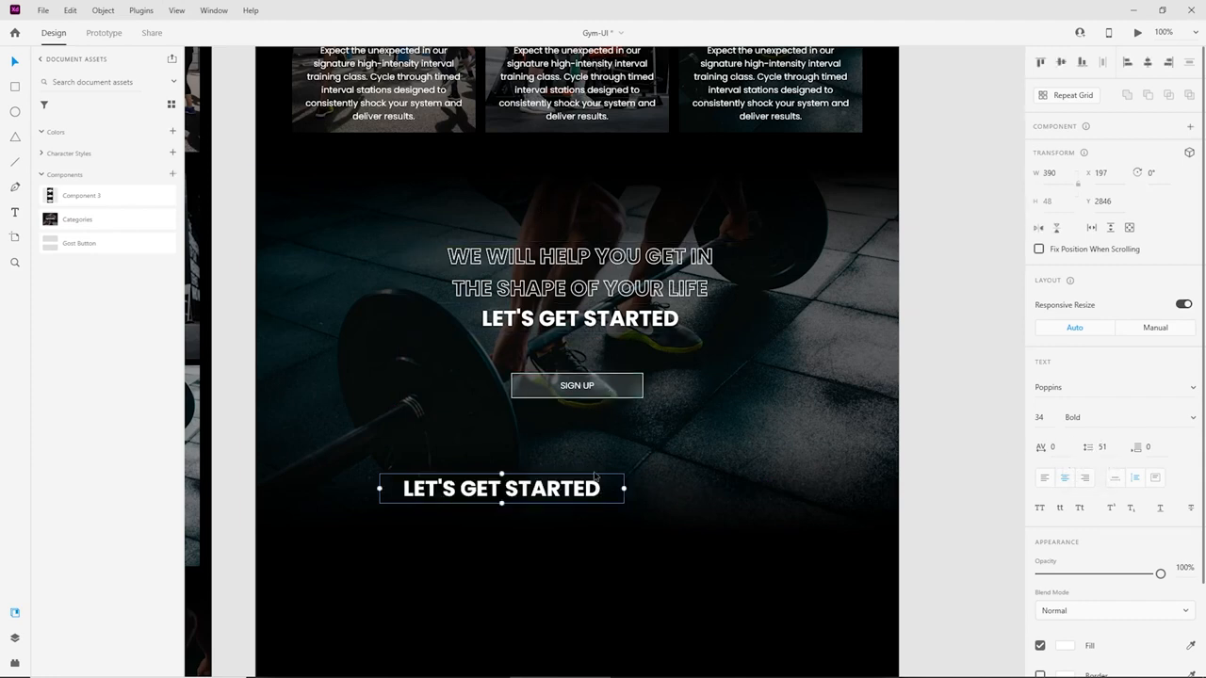
{"action": "left_click_drag", "start_coordinate": [595, 476], "coordinate": [686, 440]}
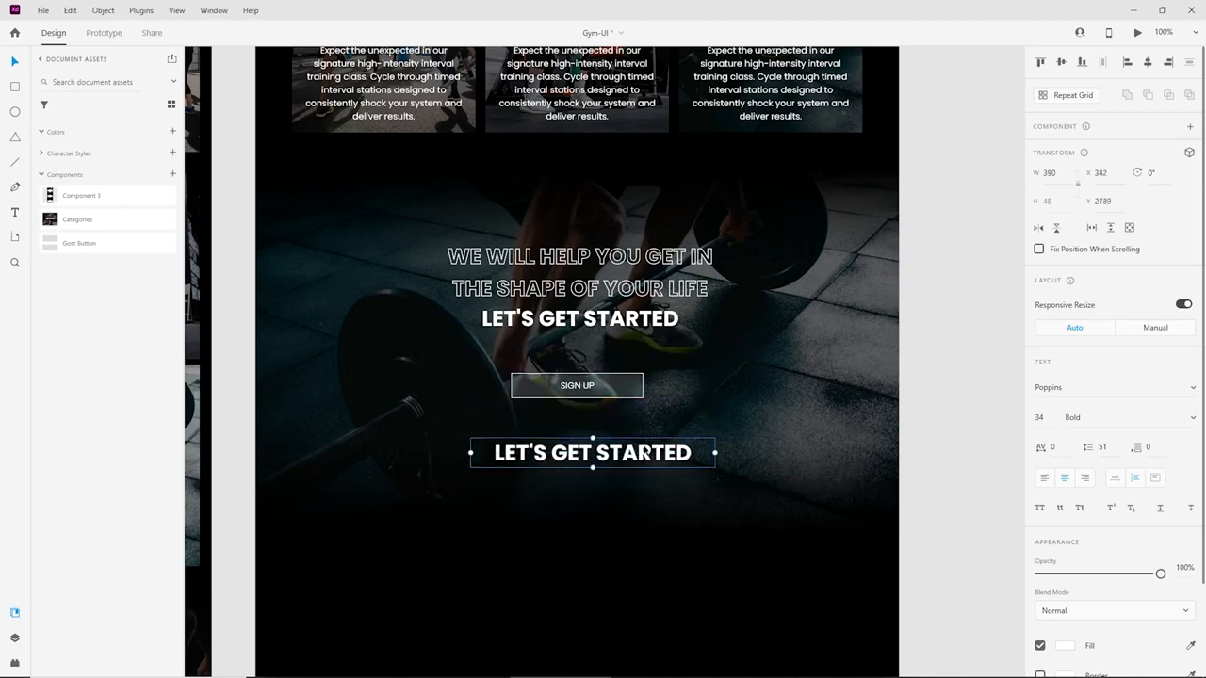
{"action": "key", "text": "Delete"}
Position the whole heading block centred above the Sign Up button at X 222, Y 2498.
{"action": "key", "text": "ctrl+equal"}
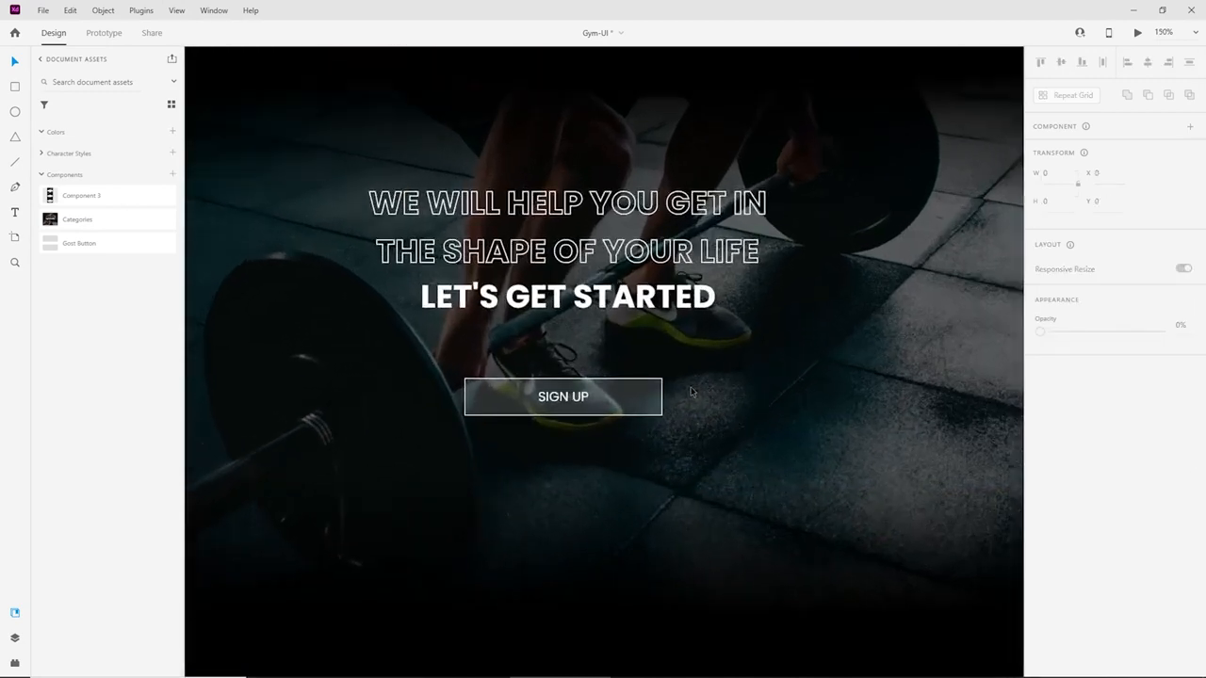
{"action": "left_click", "coordinate": [664, 300]}
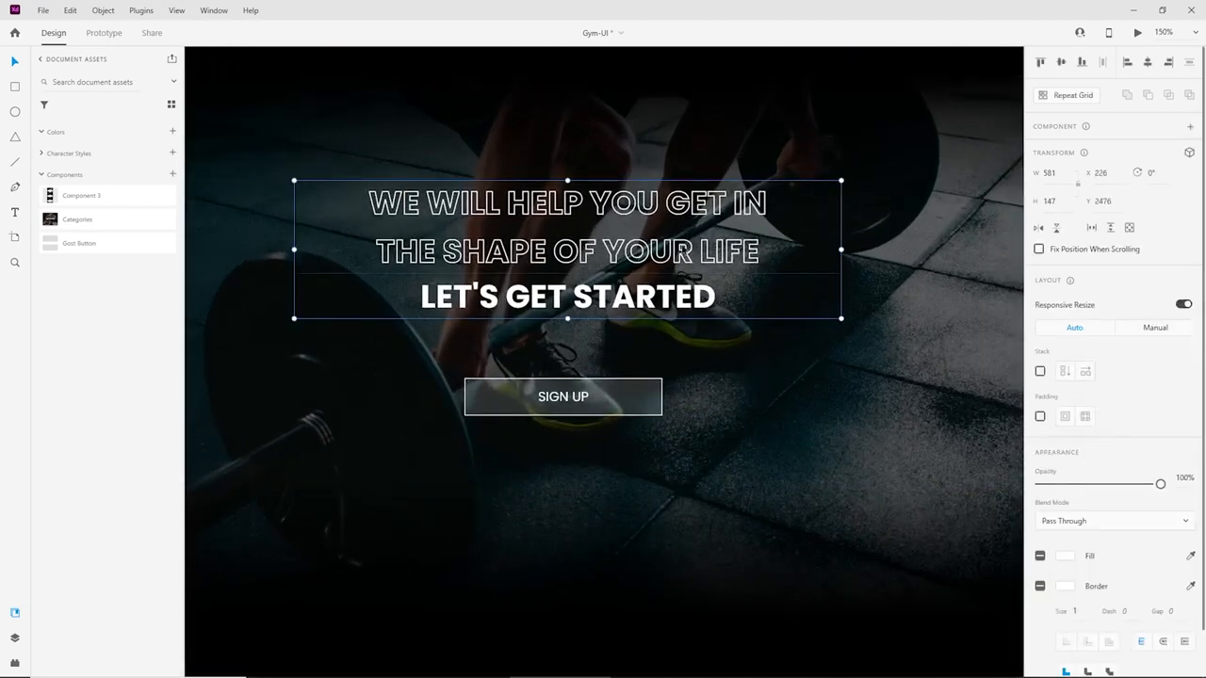
{"action": "mouse_move", "coordinate": [684, 251]}
{"action": "left_mouse_down"}
{"action": "mouse_move", "coordinate": [666, 271]}
{"action": "mouse_move", "coordinate": [680, 271]}
{"action": "left_mouse_up"}
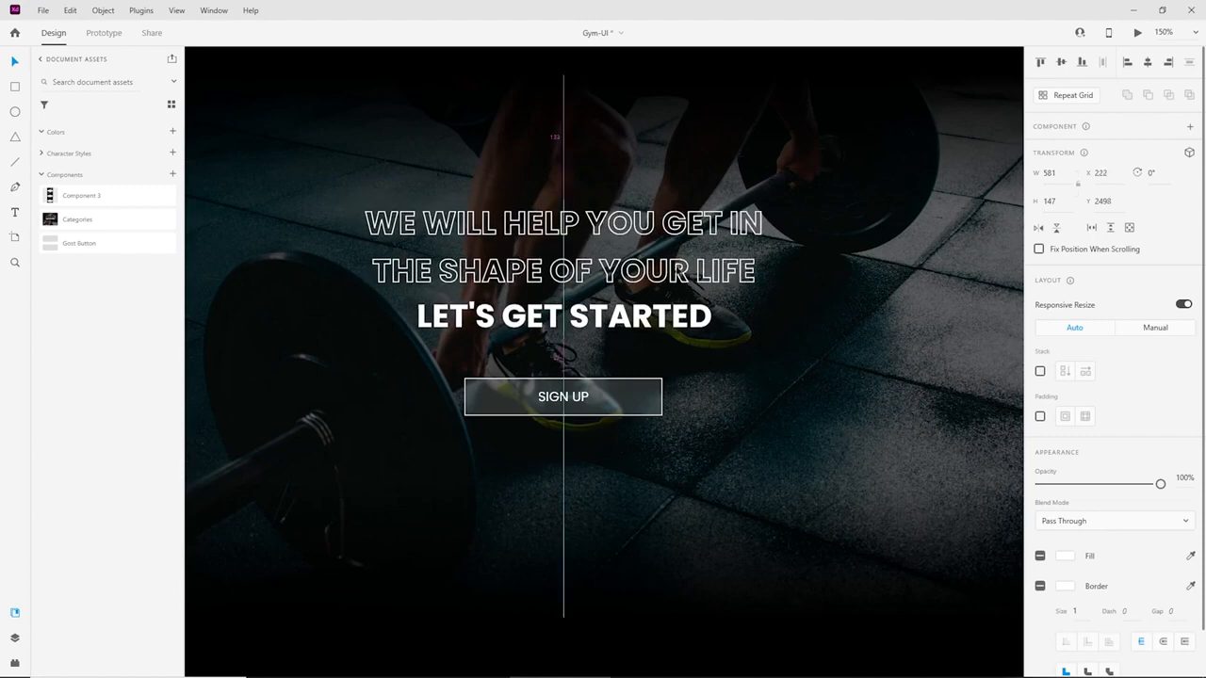
{"action": "key", "text": "Up"}
{"action": "key", "text": "ctrl+minus"}
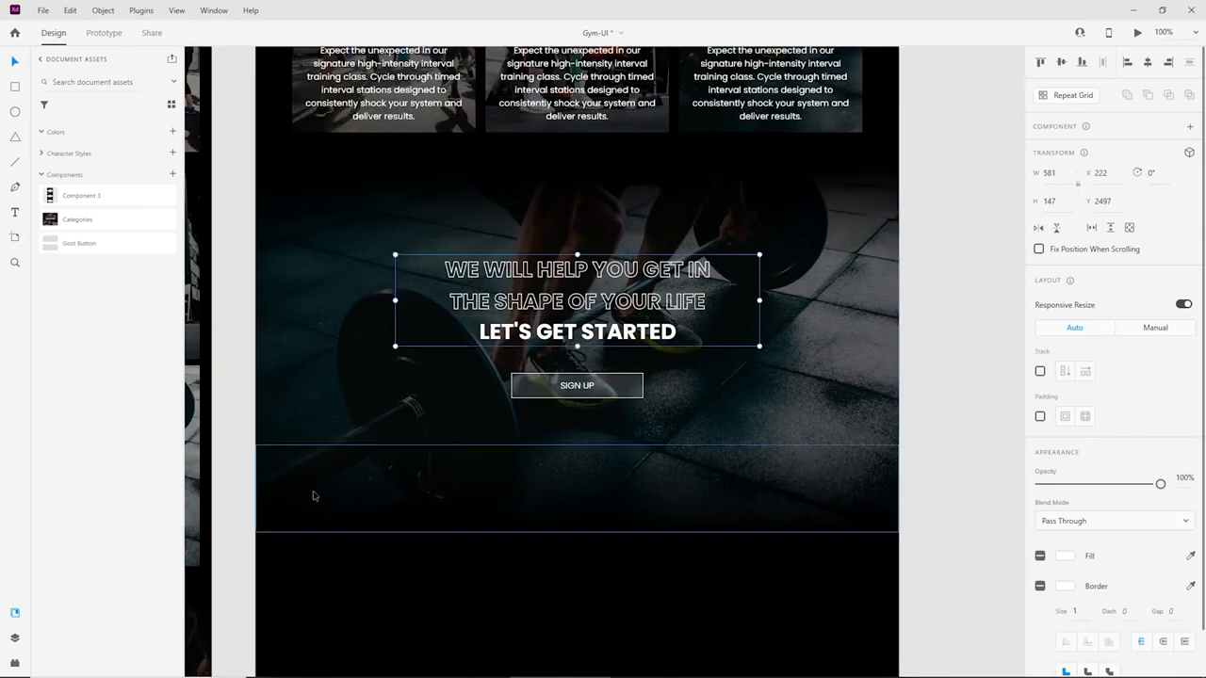
{"action": "left_click_drag", "start_coordinate": [282, 282], "coordinate": [410, 396]}
{"action": "scroll", "coordinate": [519, 386], "scroll_direction": "down", "scroll_amount": 3}
{"action": "scroll", "coordinate": [597, 398], "scroll_direction": "up", "scroll_amount": 2}
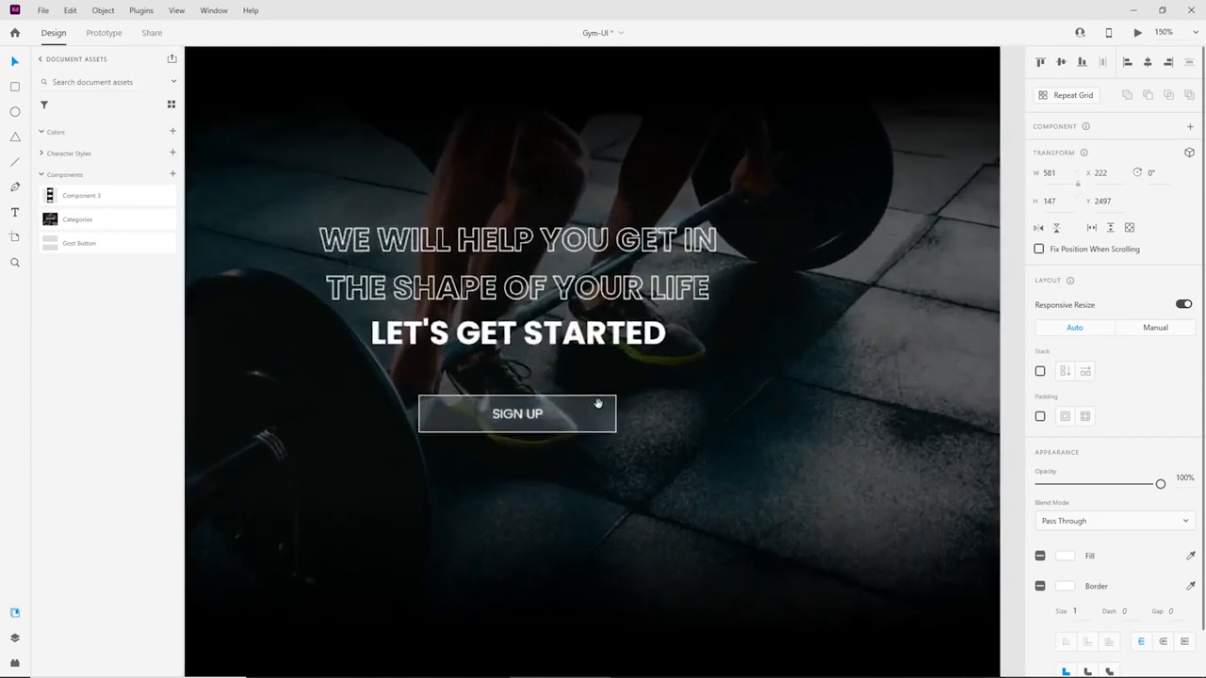
{"action": "left_click_drag", "start_coordinate": [589, 366], "coordinate": [675, 345]}
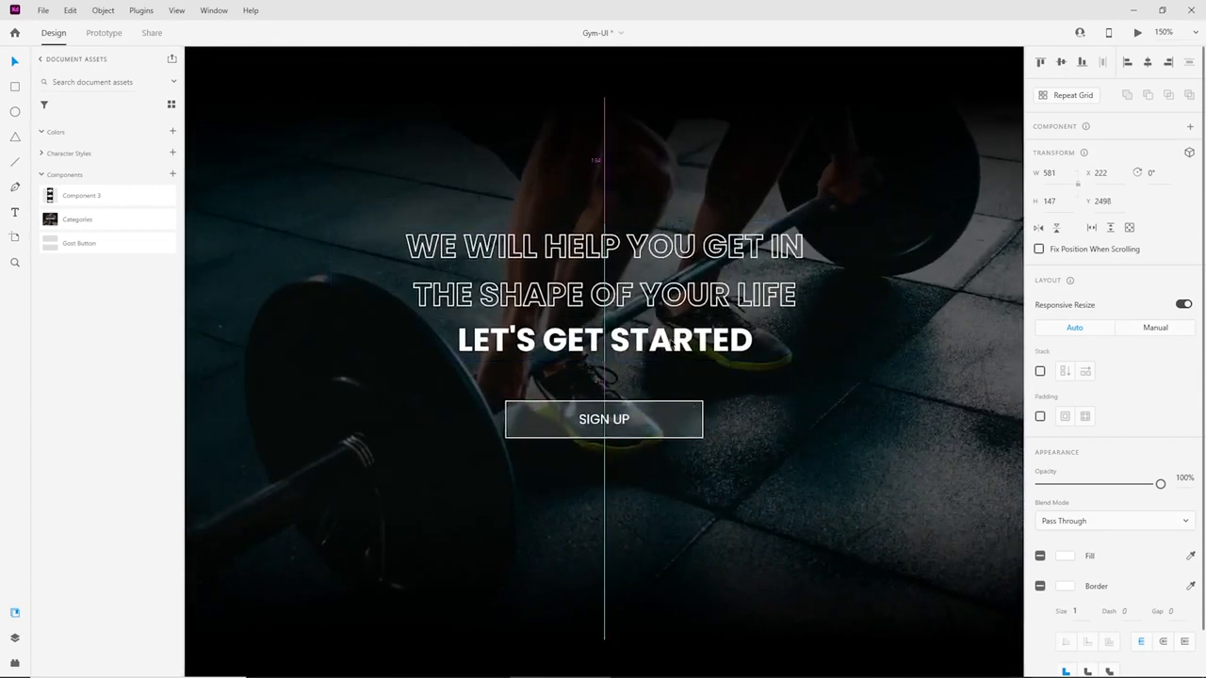
Centre-align both heading texts, the Sign Up button and the banner background horizontally with one another.
{"action": "double_click", "coordinate": [674, 339]}
{"action": "left_click", "coordinate": [713, 261], "text": "shift"}
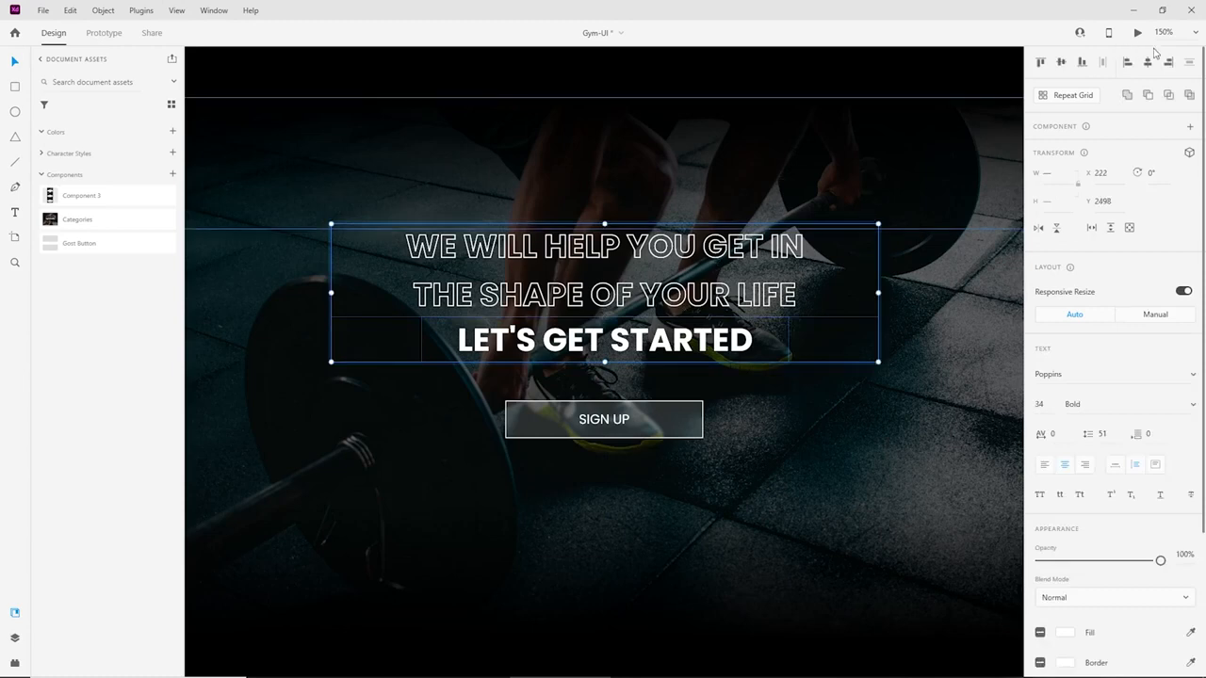
{"action": "left_click_drag", "start_coordinate": [713, 261], "coordinate": [714, 261]}
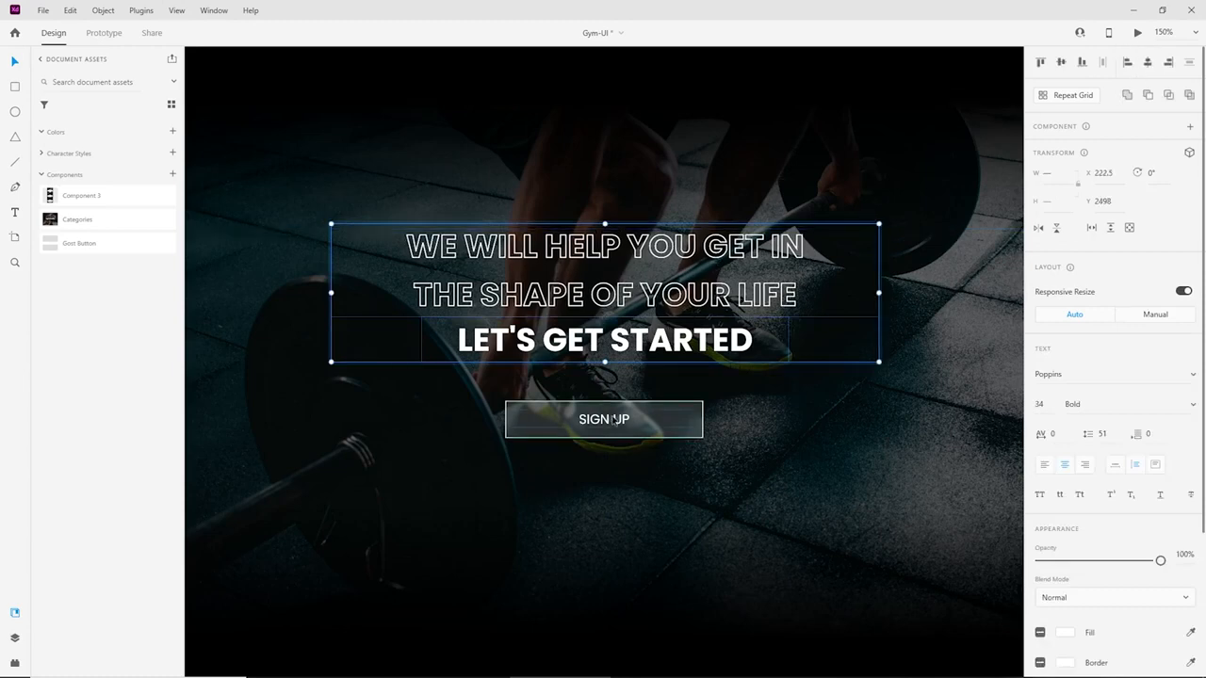
{"action": "left_click", "coordinate": [614, 420], "text": "shift"}
{"action": "left_click", "coordinate": [1146, 63]}
{"action": "key", "text": "Escape"}
{"action": "key", "text": "ctrl+1"}
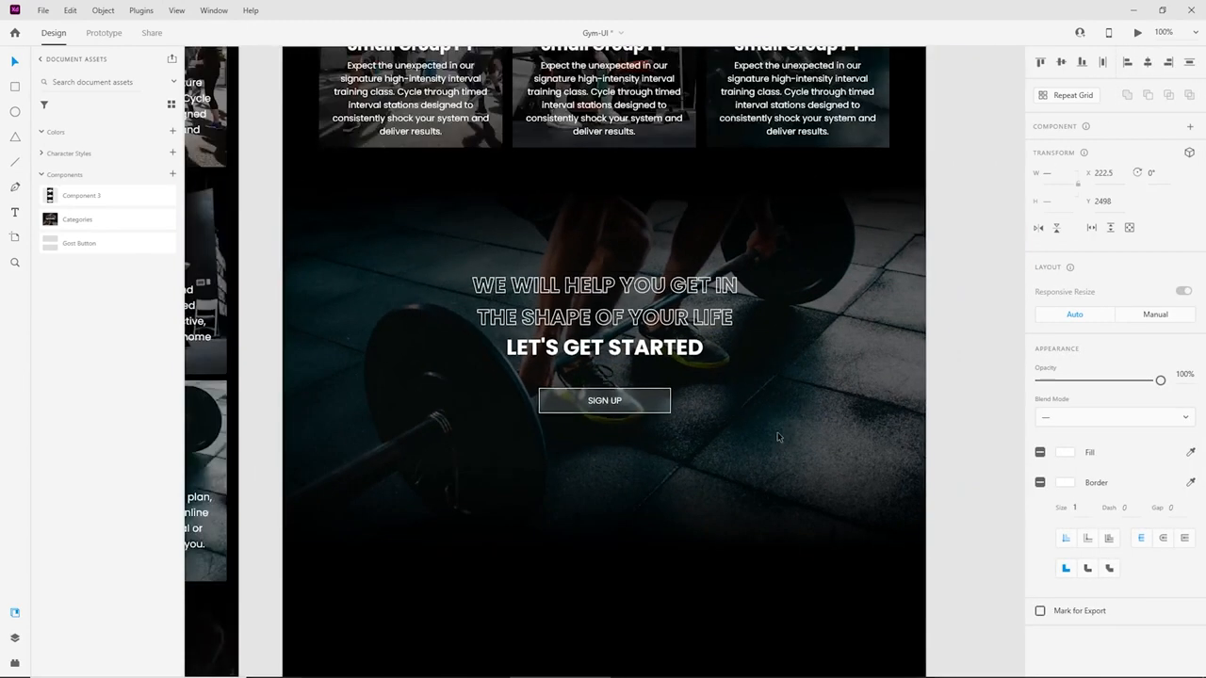
{"action": "left_click", "coordinate": [1149, 65]}
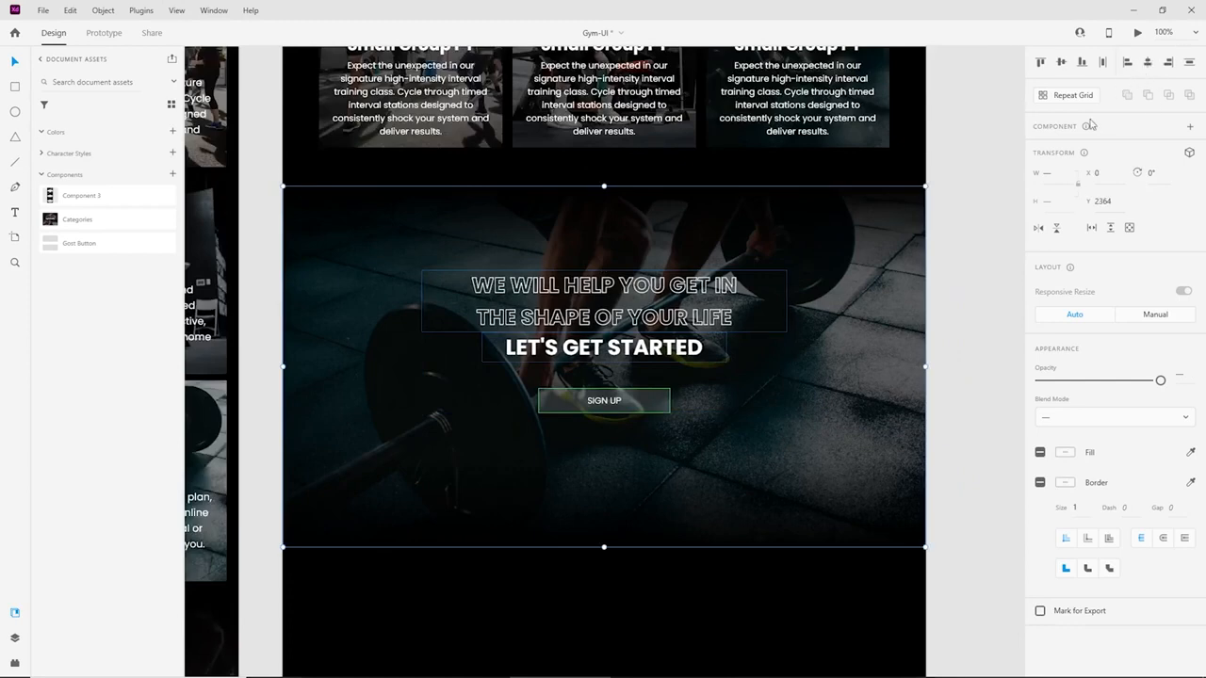
{"action": "left_click", "coordinate": [953, 286]}
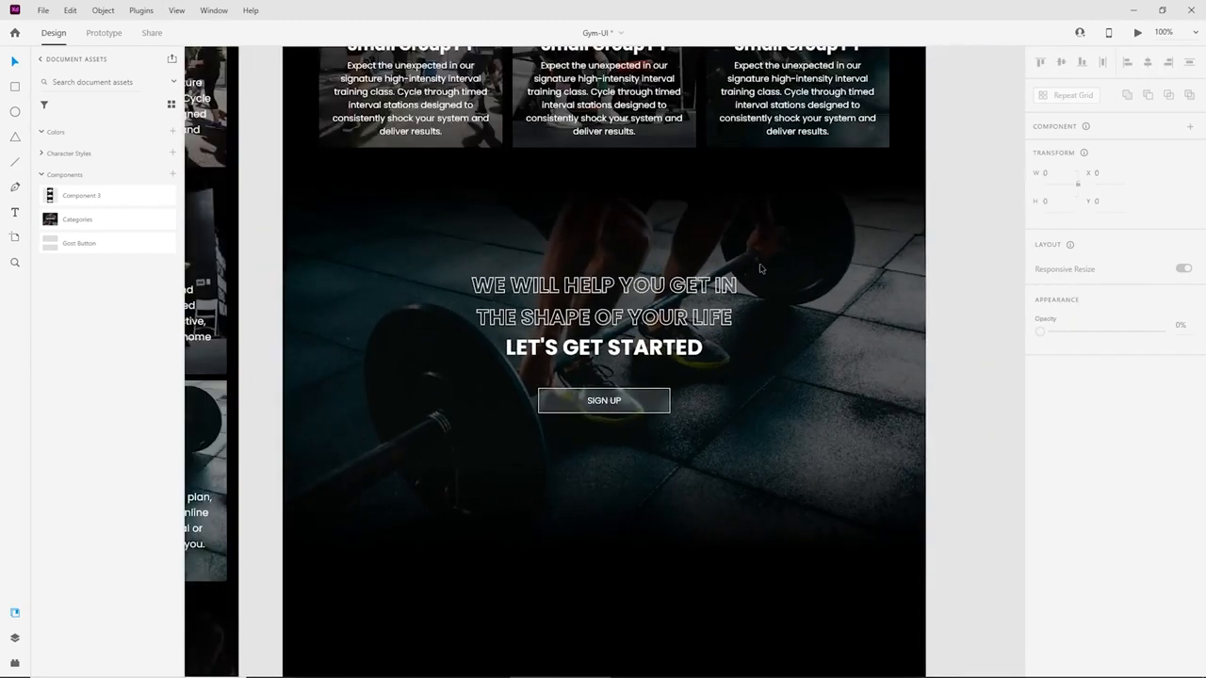
Regroup the banner's heading and Sign Up button, and select that group together with the banner background.
{"action": "scroll", "coordinate": [728, 287], "scroll_direction": "down", "scroll_amount": 3}
{"action": "key", "text": "ctrl+minus"}
{"action": "left_click", "coordinate": [610, 229]}
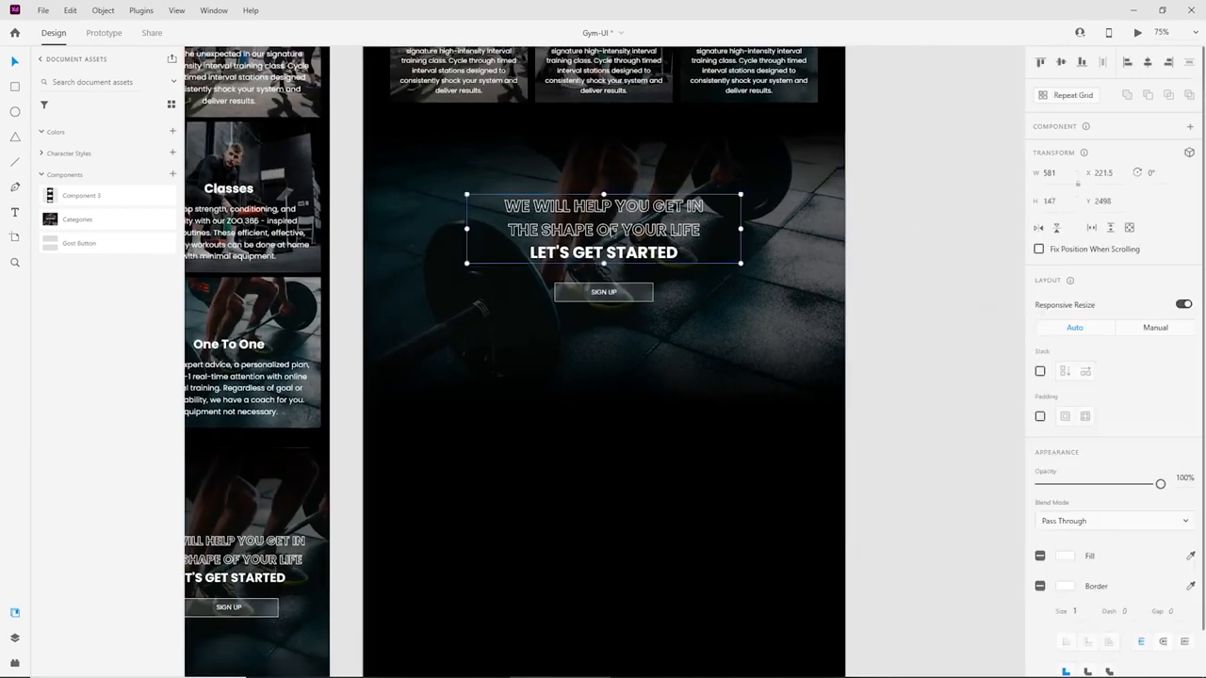
{"action": "left_click", "coordinate": [623, 292], "text": "shift"}
{"action": "left_click", "coordinate": [771, 248], "text": "shift"}
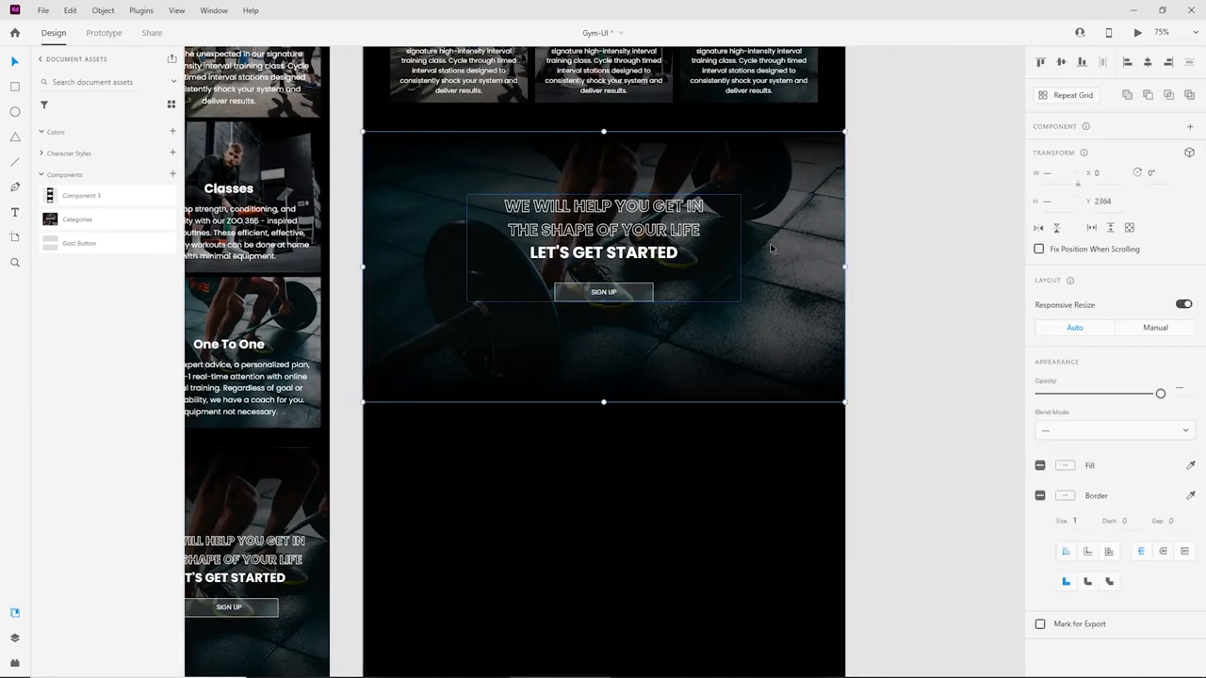
{"action": "left_click", "coordinate": [886, 283]}
{"action": "key", "text": "ctrl+minus"}
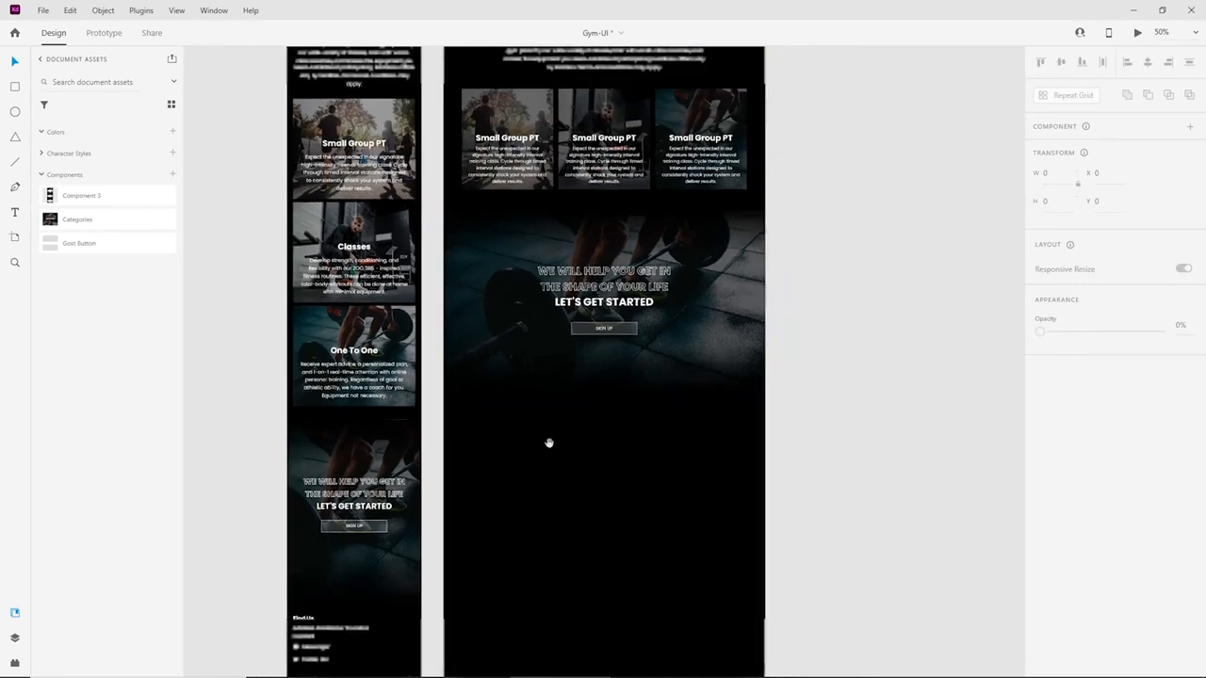
Copy the entire footer from the mobile artboard to the tablet artboard and place it below the Let's Get Started section at X 52, Y 3030.
{"action": "left_click_drag", "start_coordinate": [550, 443], "coordinate": [659, 379]}
{"action": "left_click_drag", "start_coordinate": [666, 468], "coordinate": [625, 304]}
{"action": "key", "text": "ctrl+plus"}
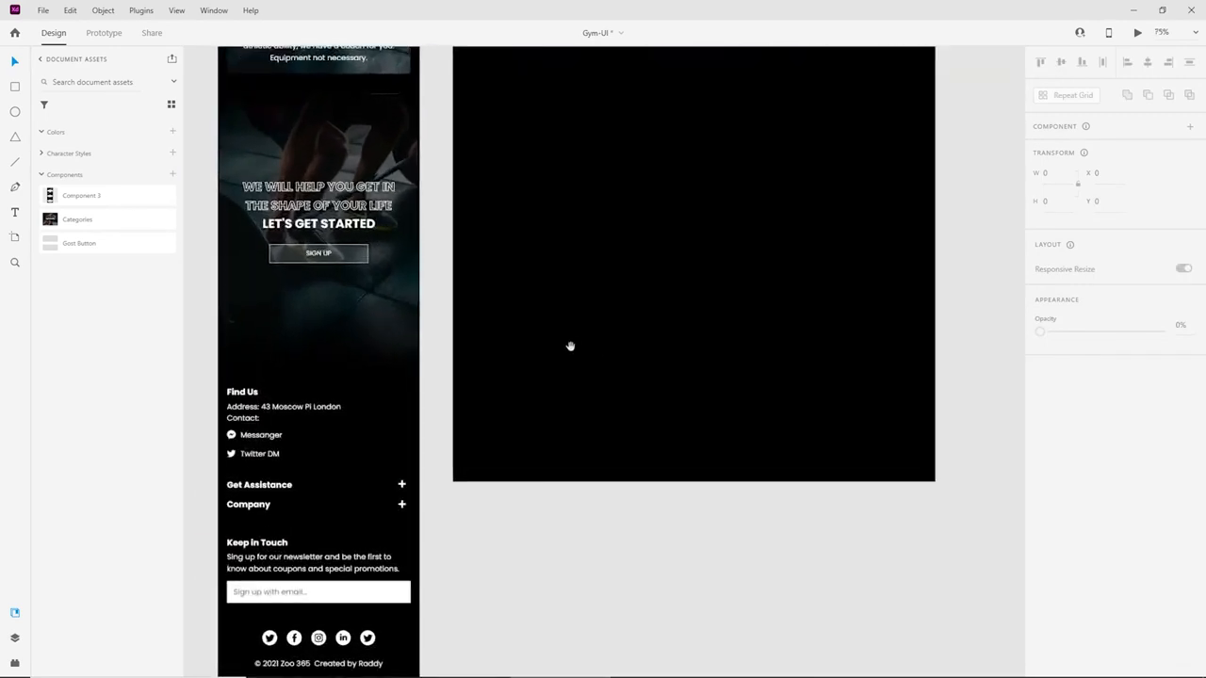
{"action": "left_click_drag", "start_coordinate": [527, 415], "coordinate": [566, 289]}
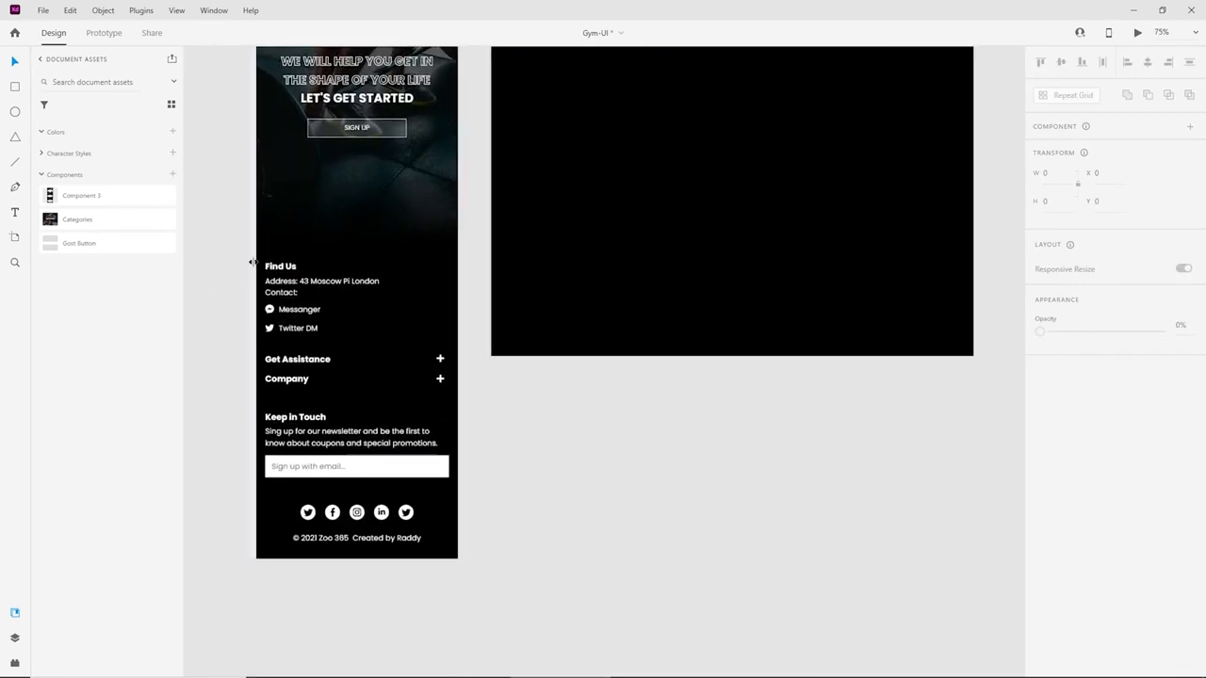
{"action": "left_click_drag", "start_coordinate": [271, 277], "coordinate": [300, 303]}
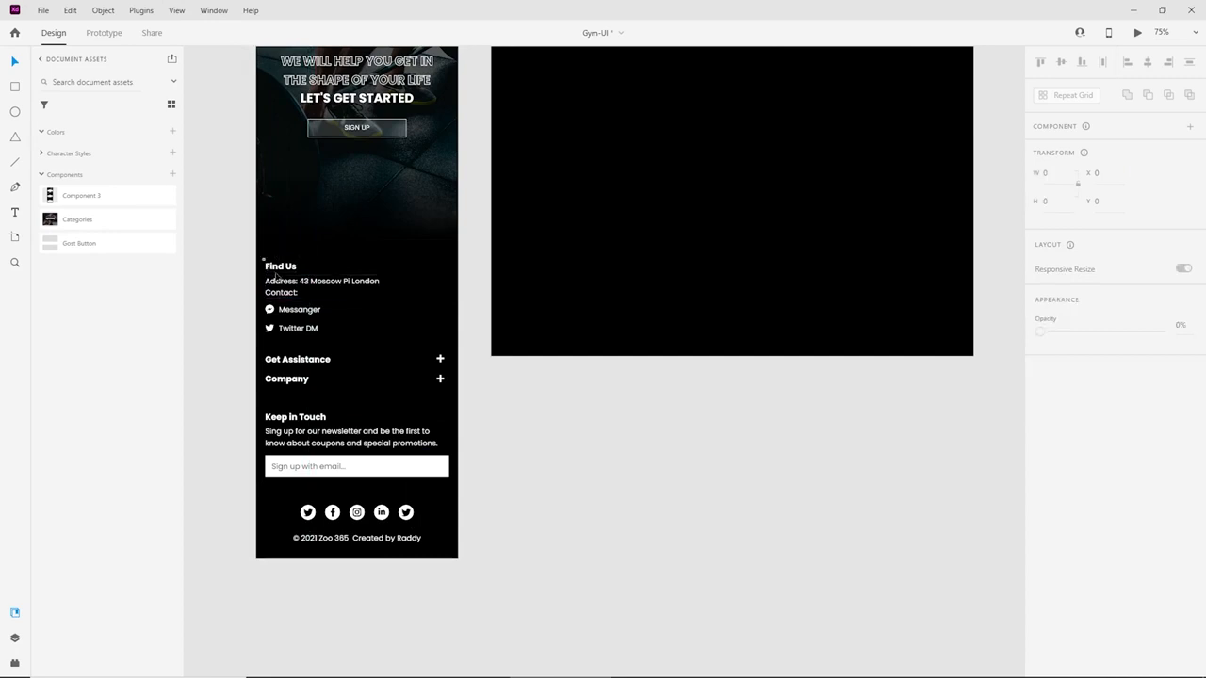
{"action": "left_click_drag", "start_coordinate": [262, 257], "coordinate": [458, 571]}
{"action": "scroll", "coordinate": [513, 517], "scroll_direction": "up", "scroll_amount": 5}
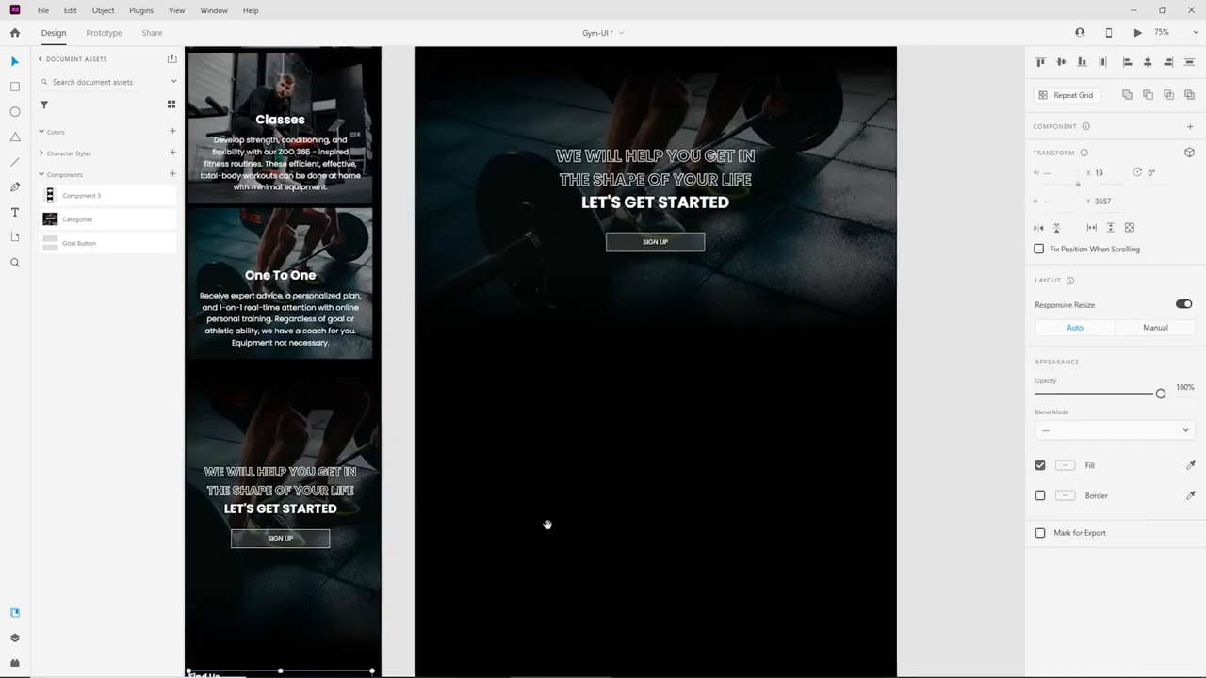
{"action": "scroll", "coordinate": [547, 524], "scroll_direction": "down", "scroll_amount": 2}
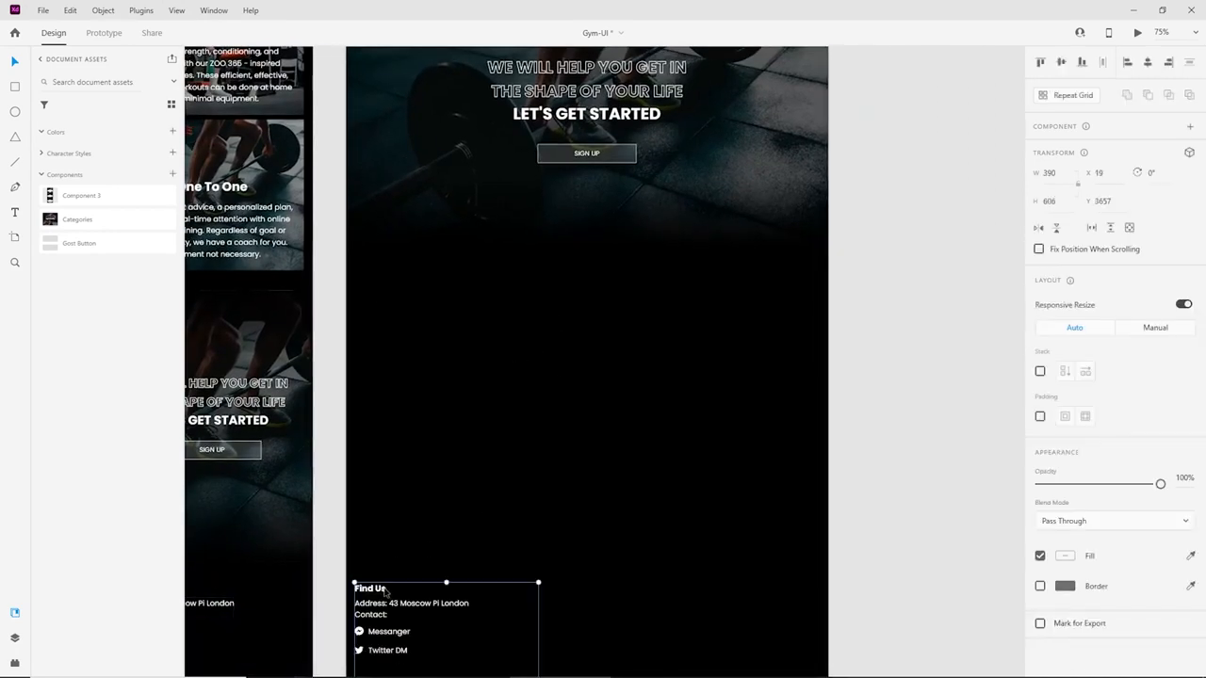
{"action": "left_click_drag", "start_coordinate": [384, 592], "coordinate": [399, 296]}
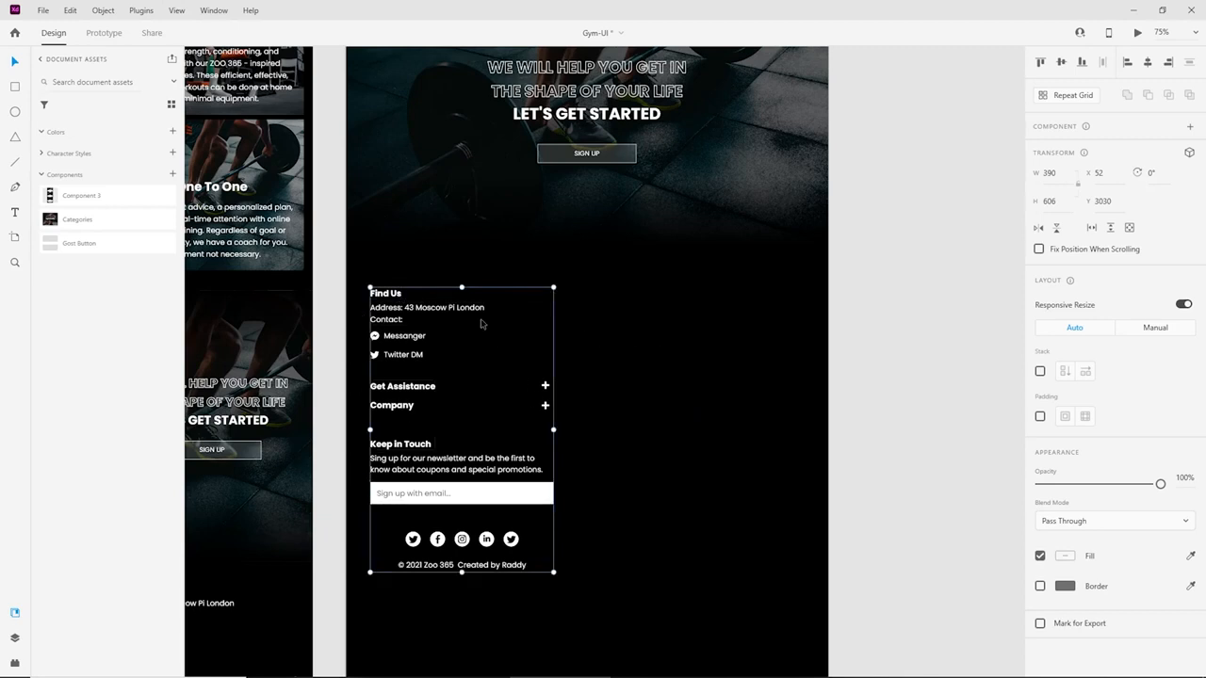
Show the layout grid on the tablet artboard and ungroup the copied footer.
{"action": "left_click", "coordinate": [702, 404]}
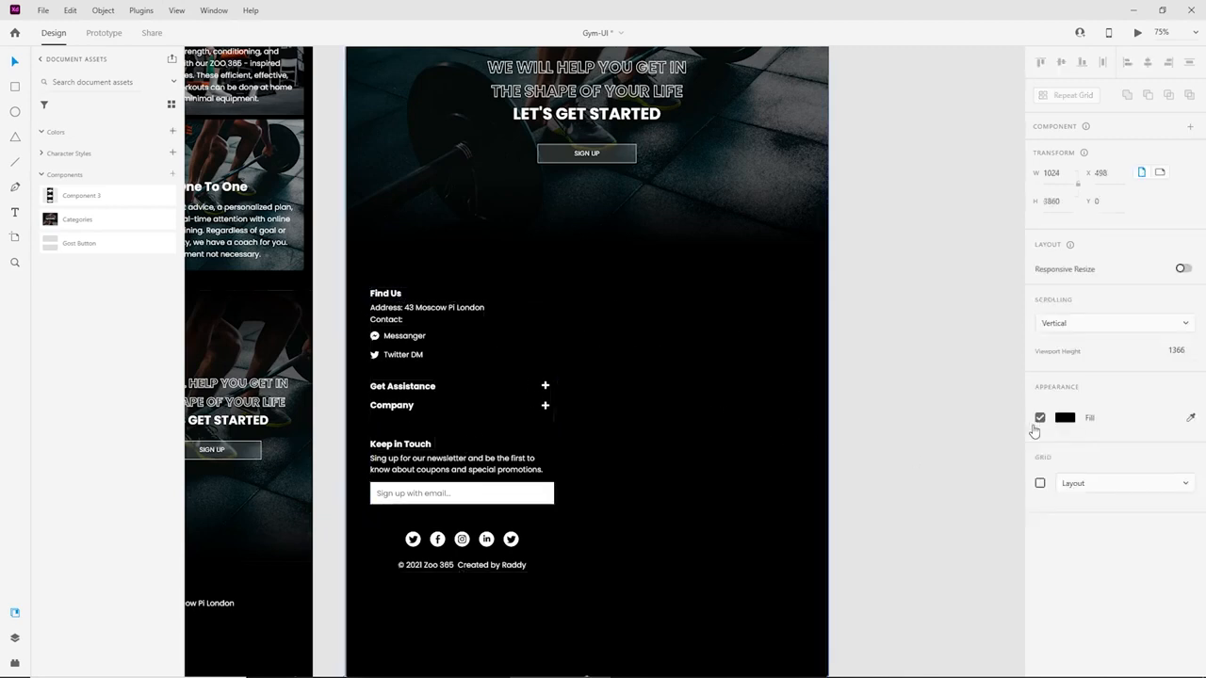
{"action": "left_click", "coordinate": [1040, 484]}
{"action": "left_click", "coordinate": [412, 386]}
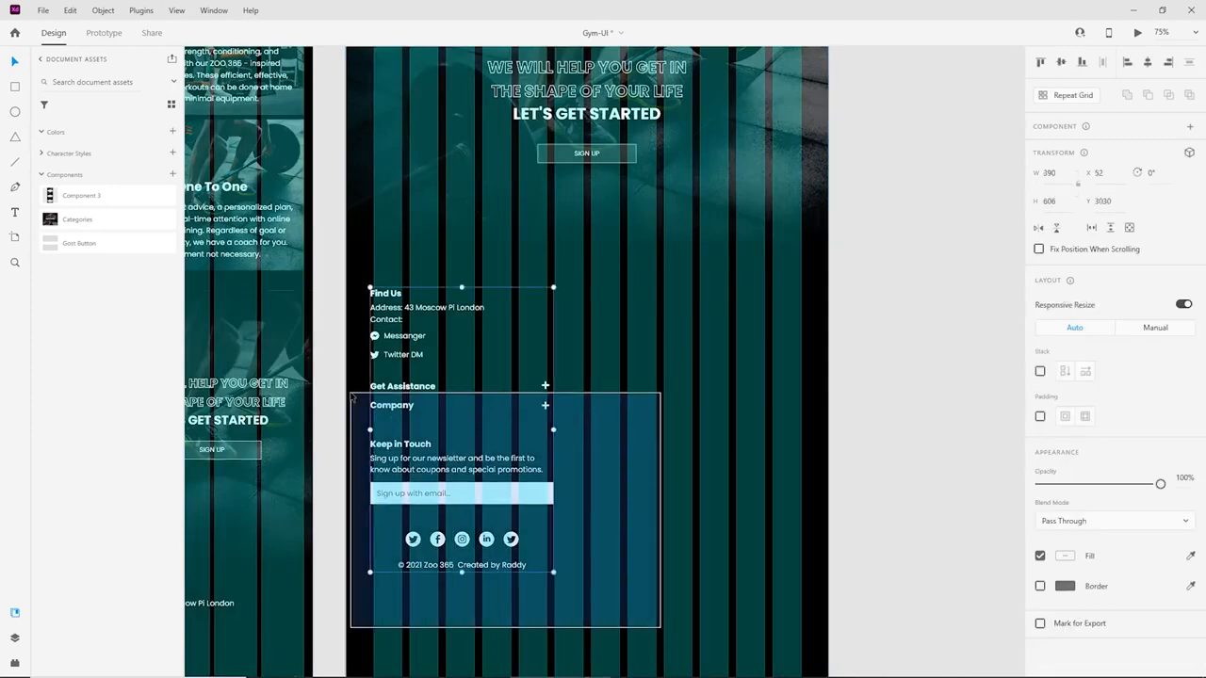
{"action": "right_click", "coordinate": [412, 386]}
{"action": "left_click", "coordinate": [484, 192]}
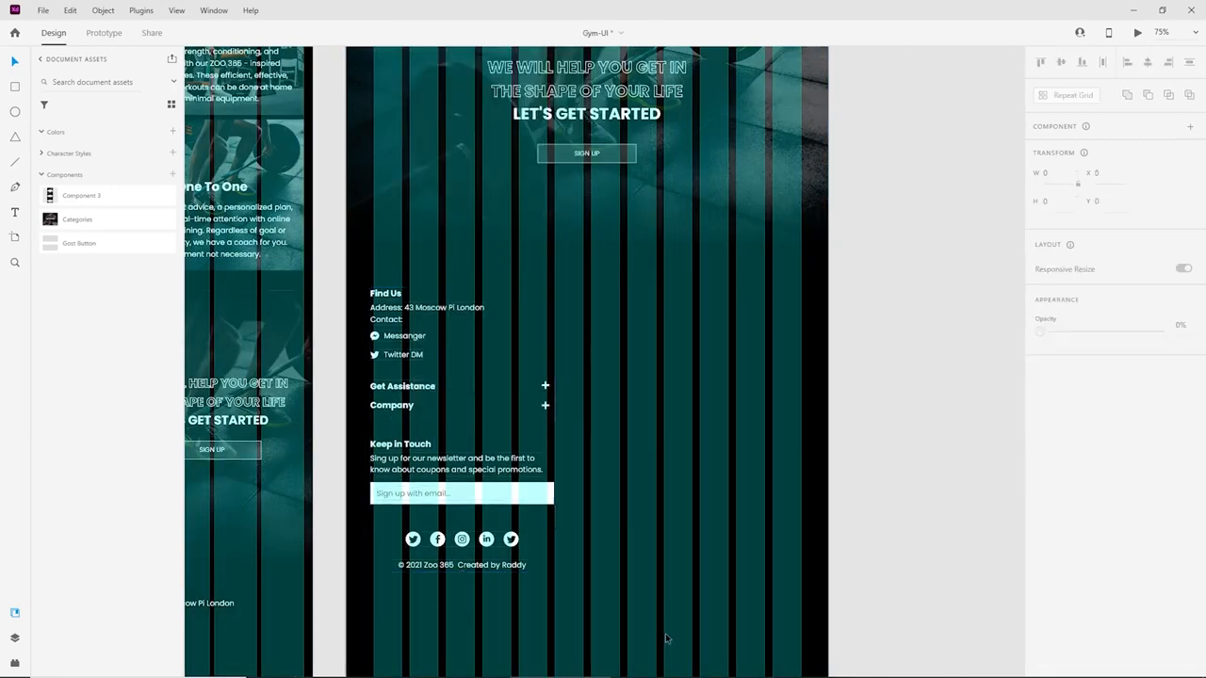
Move everything from Get Assistance down to the copyright line beside Find Us at X 366, Y 3030, and widen it to the last grid column.
{"action": "left_click_drag", "start_coordinate": [404, 392], "coordinate": [556, 301]}
{"action": "scroll", "coordinate": [595, 377], "scroll_direction": "up", "scroll_amount": 2}
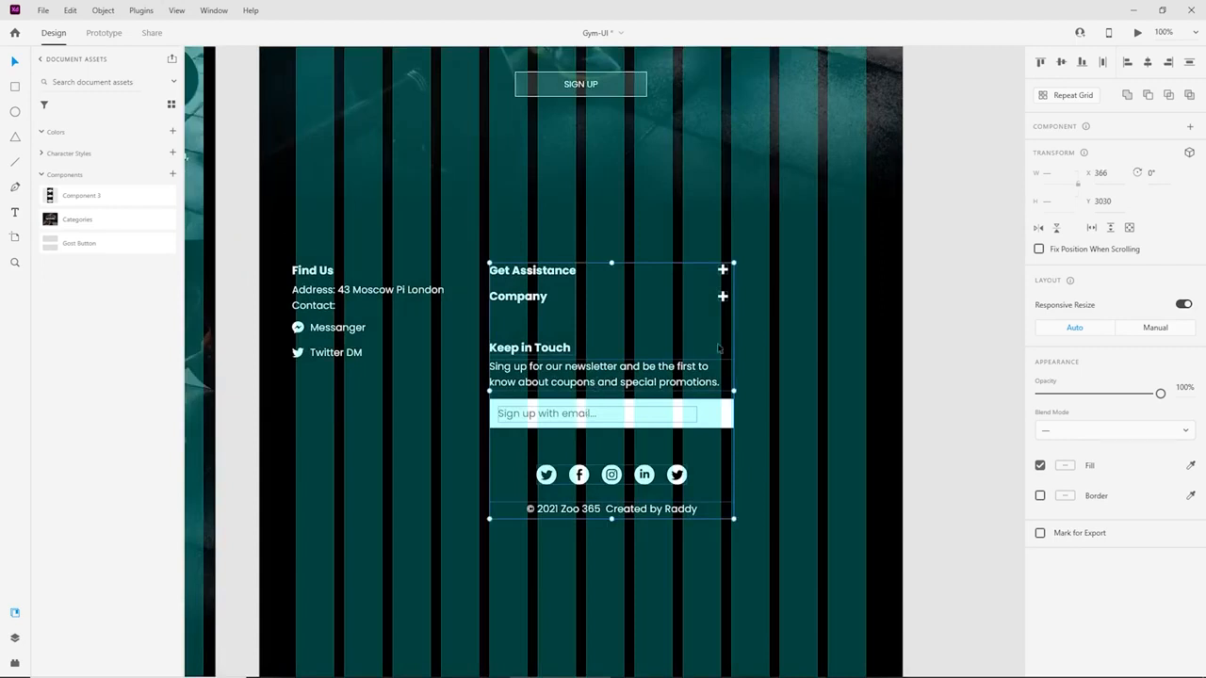
{"action": "left_click_drag", "start_coordinate": [736, 390], "coordinate": [865, 390]}
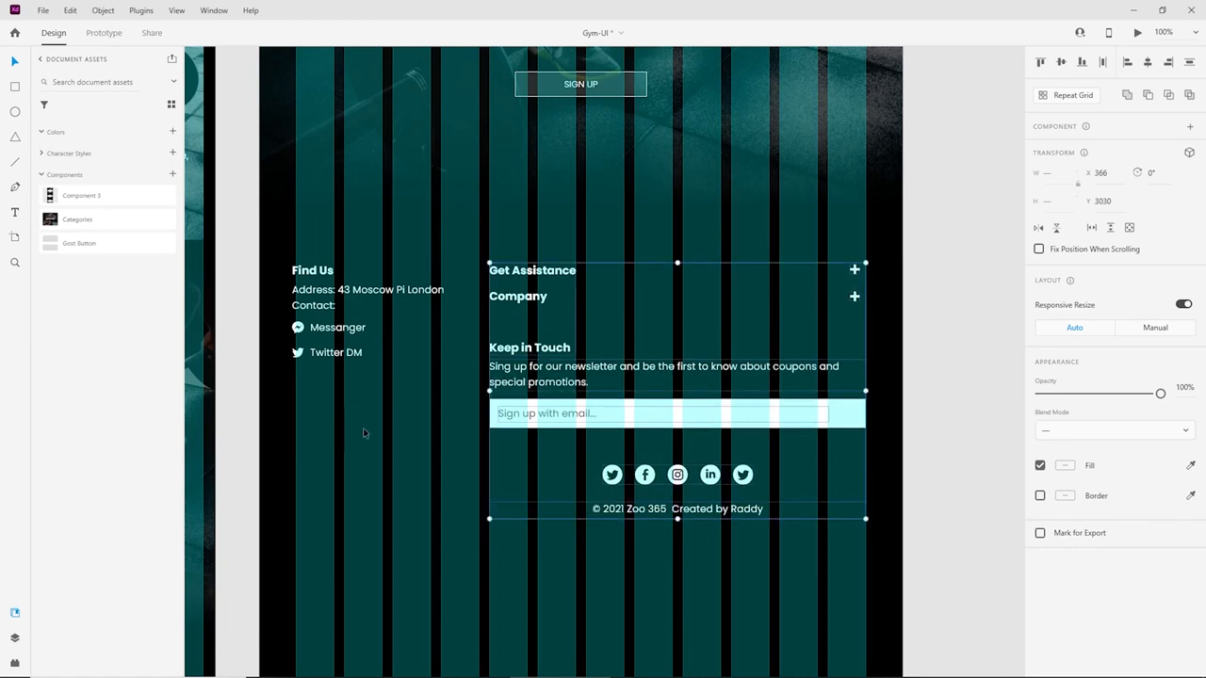
Align the Find Us block with the first grid column at X 58 and narrow the neighbouring footer block to start at the sixth column.
{"action": "left_click", "coordinate": [294, 280]}
{"action": "left_click_drag", "start_coordinate": [311, 298], "coordinate": [314, 298]}
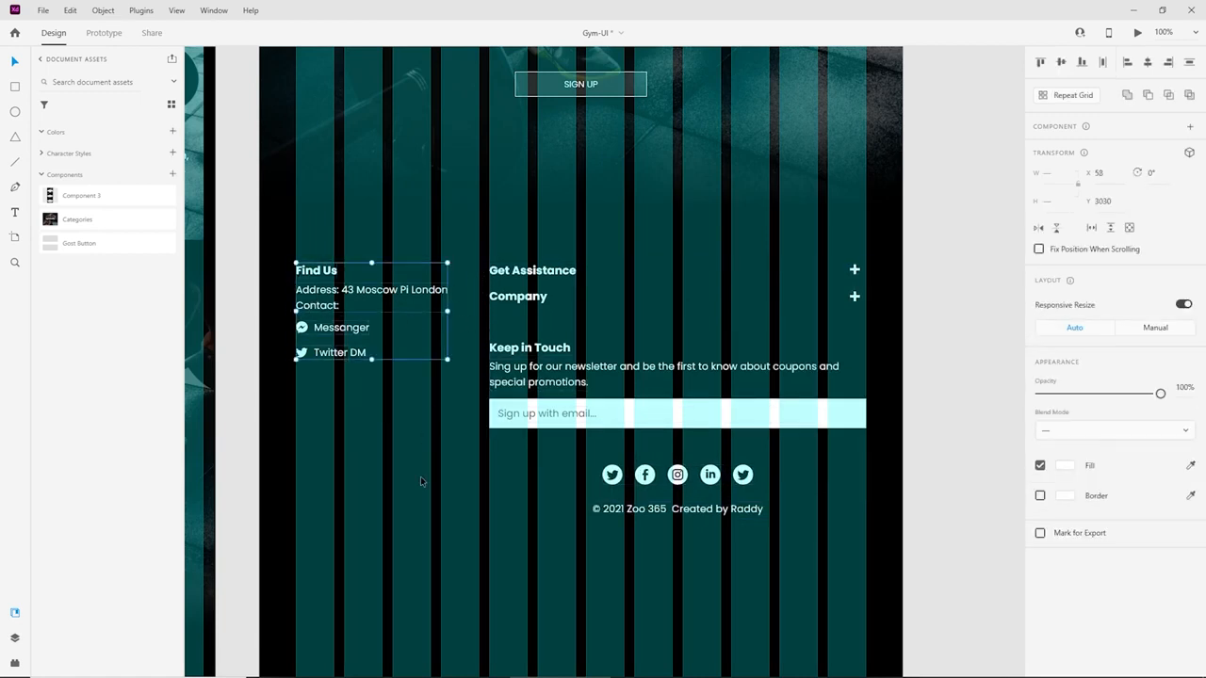
{"action": "left_click_drag", "start_coordinate": [505, 565], "coordinate": [647, 226]}
{"action": "left_click_drag", "start_coordinate": [489, 391], "coordinate": [538, 391]}
{"action": "left_click", "coordinate": [719, 558]}
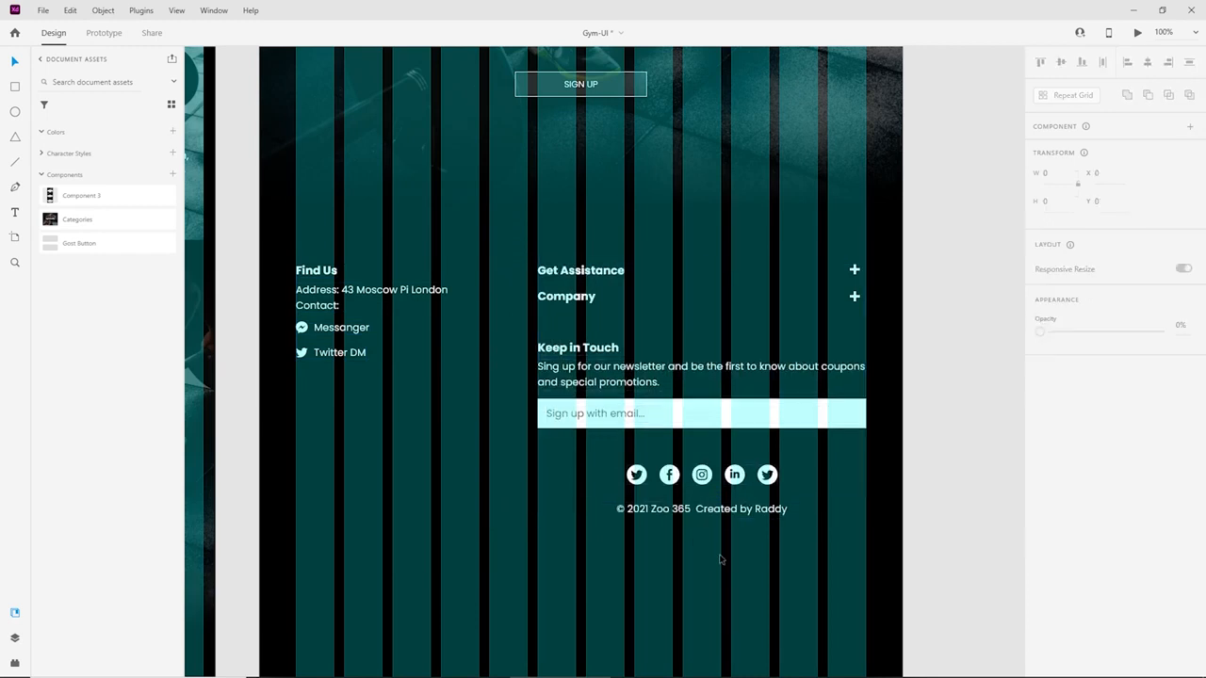
Centre the social icons and copyright line horizontally on the tablet artboard.
{"action": "left_click_drag", "start_coordinate": [801, 570], "coordinate": [617, 452]}
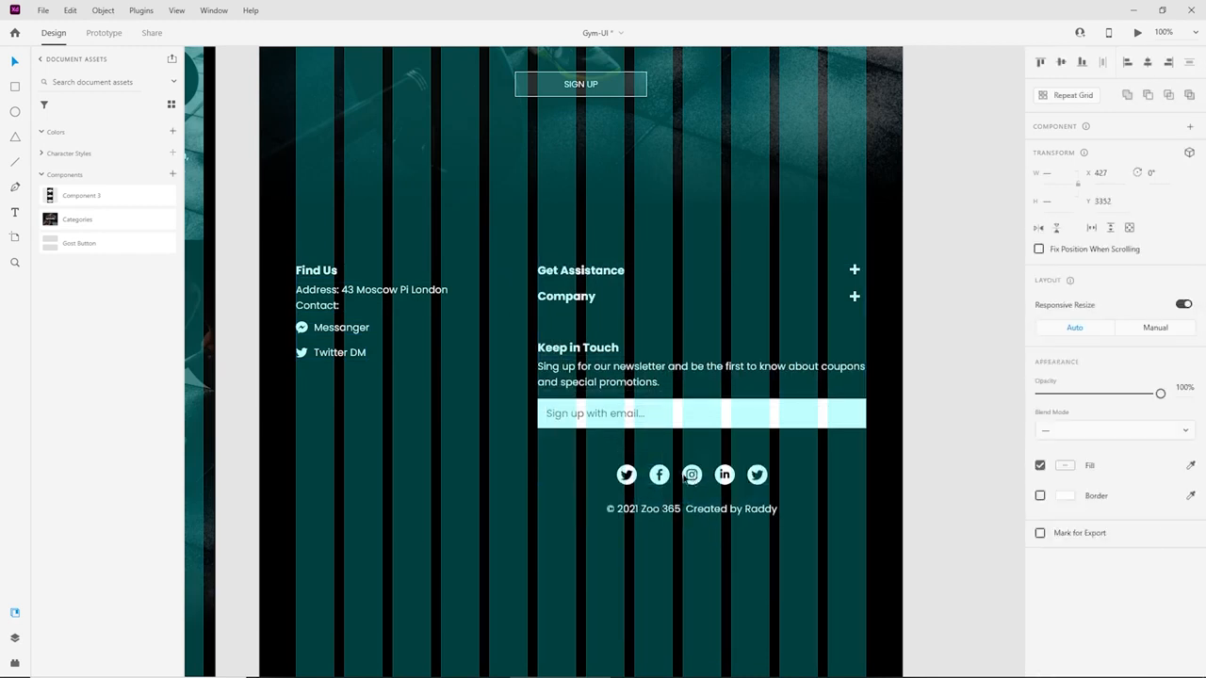
{"action": "left_click_drag", "start_coordinate": [697, 475], "coordinate": [582, 479]}
{"action": "key", "text": "Escape"}
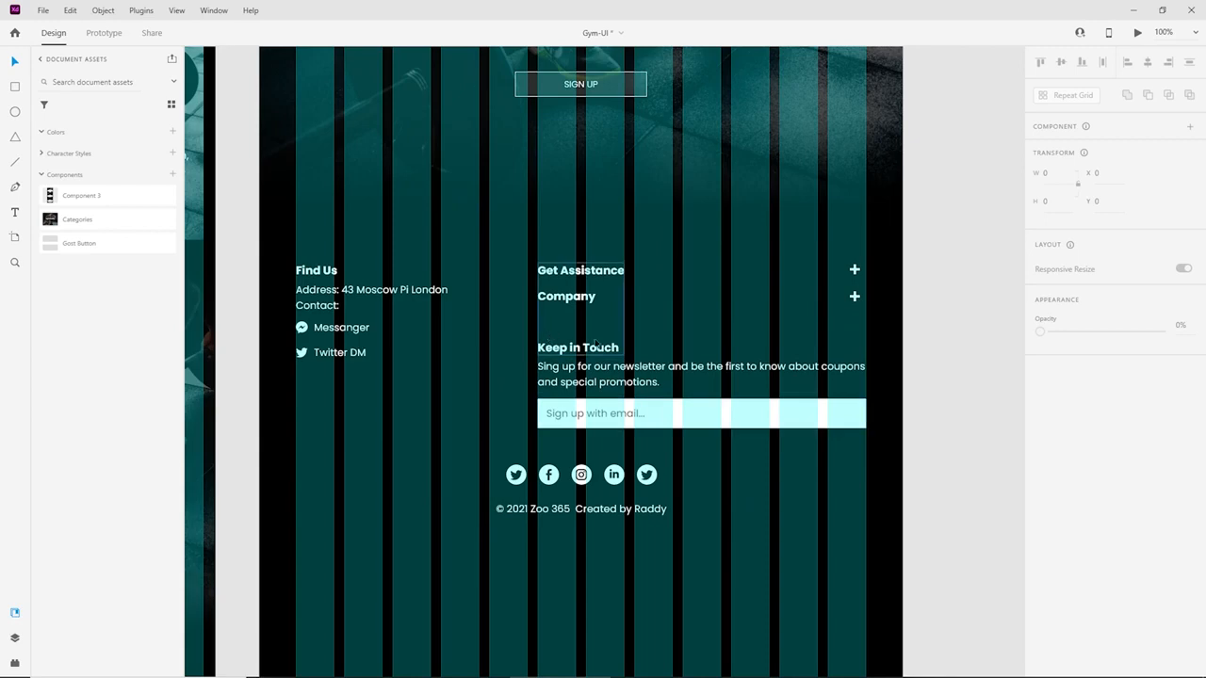
Shorten the tablet artboard to a height of about 3482 so it ends just below the copyright line.
{"action": "key", "text": "ctrl+minus"}
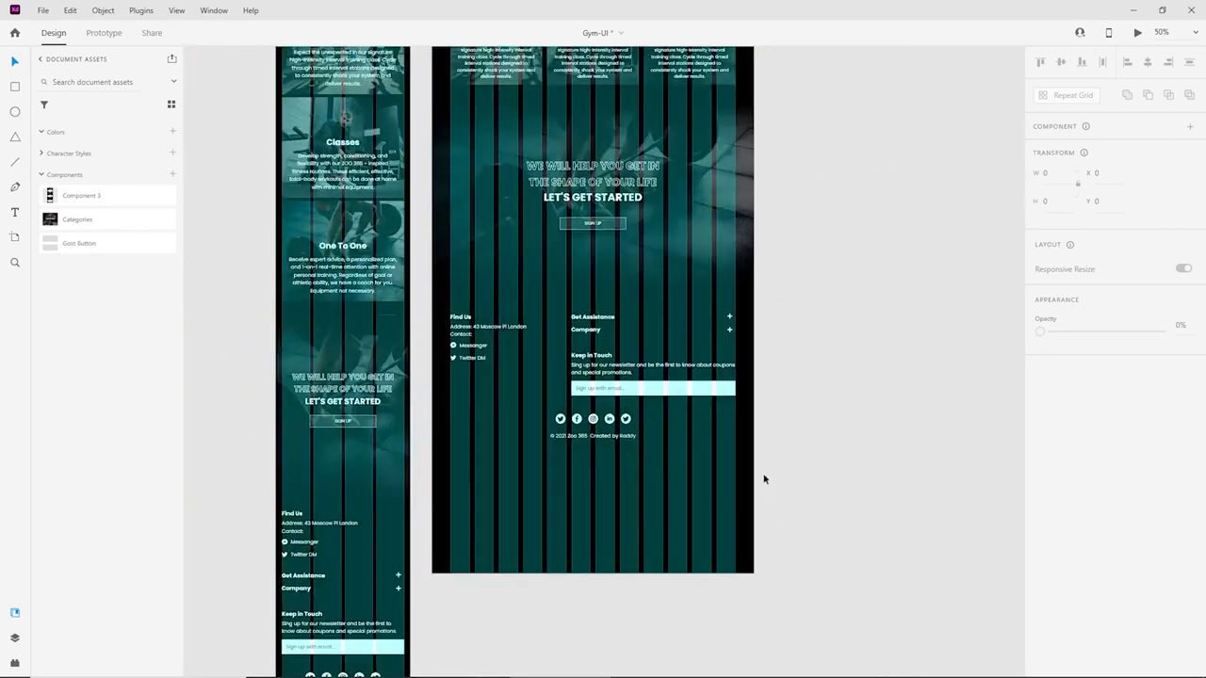
{"action": "left_click", "coordinate": [741, 478]}
{"action": "left_click_drag", "start_coordinate": [592, 573], "coordinate": [592, 454]}
{"action": "key", "text": "Escape"}
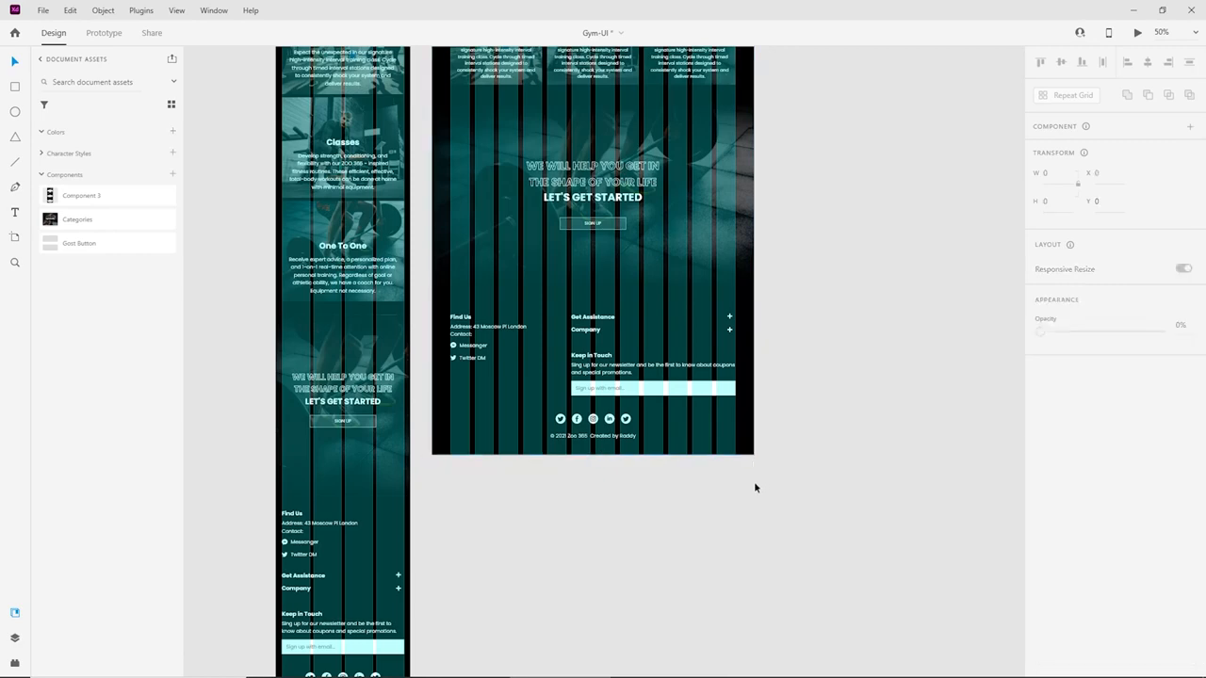
Review the whole tablet layout against the mobile artboard, from the hero section down to the footer.
{"action": "scroll", "coordinate": [754, 482], "scroll_direction": "up", "scroll_amount": 10}
{"action": "scroll", "coordinate": [725, 471], "scroll_direction": "up", "scroll_amount": 5}
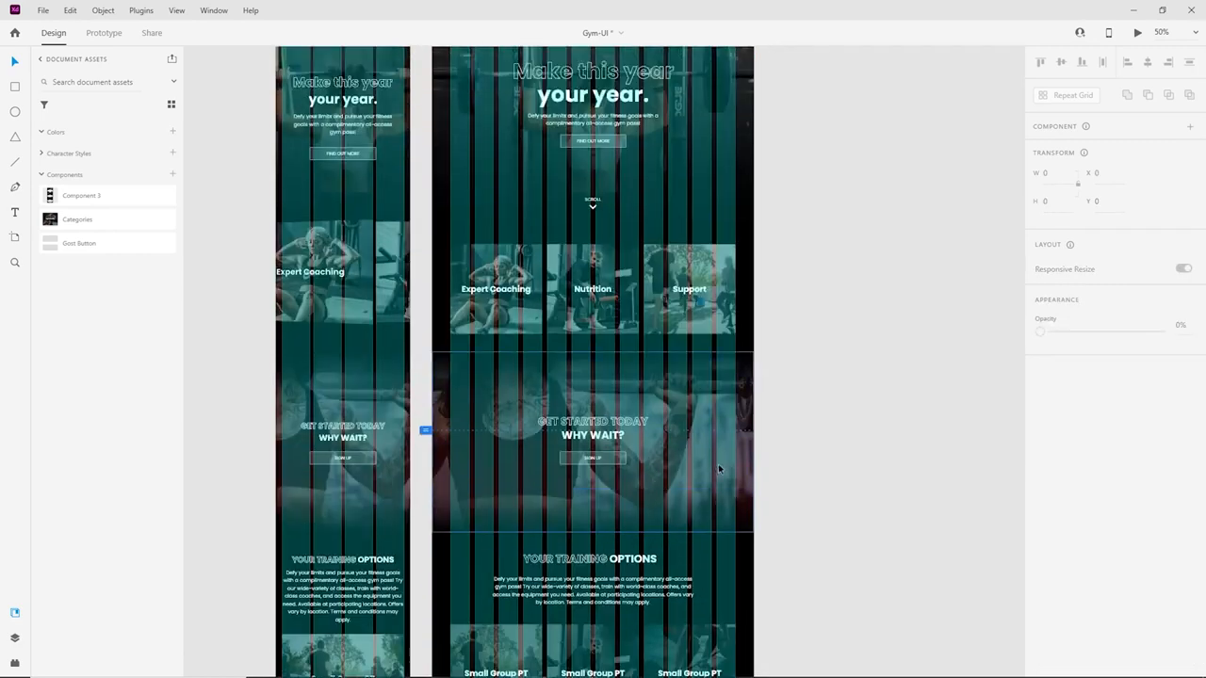
{"action": "scroll", "coordinate": [716, 481], "scroll_direction": "down", "scroll_amount": 10}
{"action": "scroll", "coordinate": [712, 481], "scroll_direction": "down", "scroll_amount": 10}
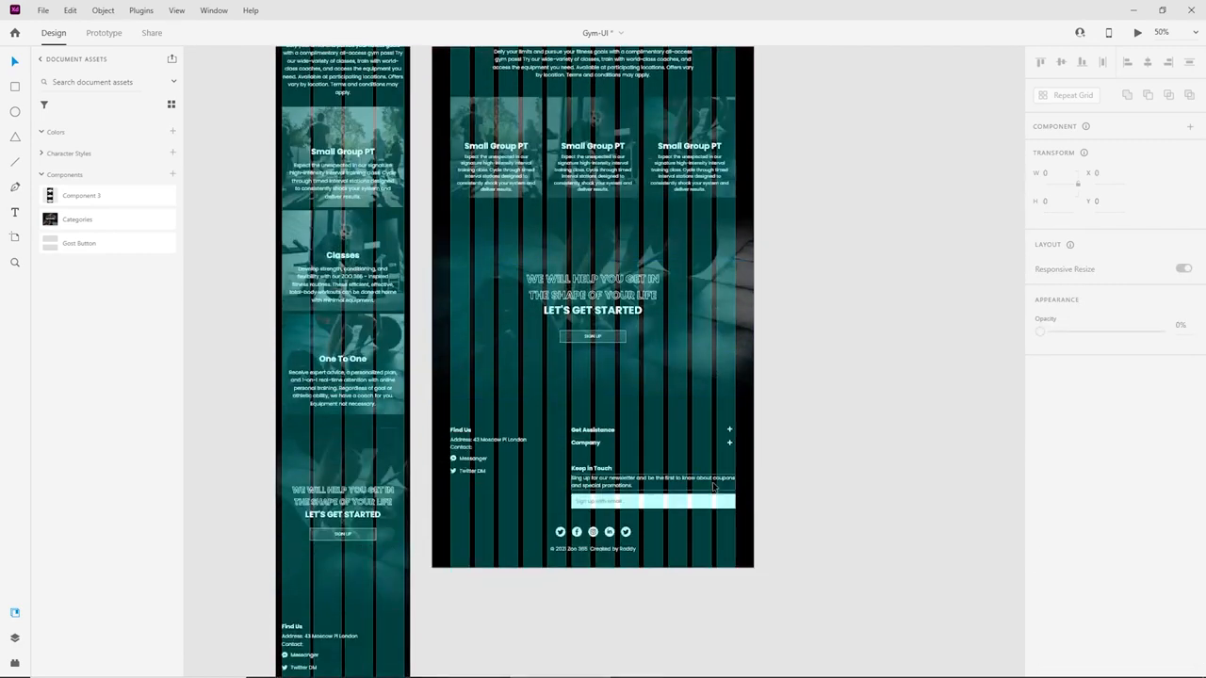
{"action": "scroll", "coordinate": [743, 521], "scroll_direction": "up", "scroll_amount": 20}
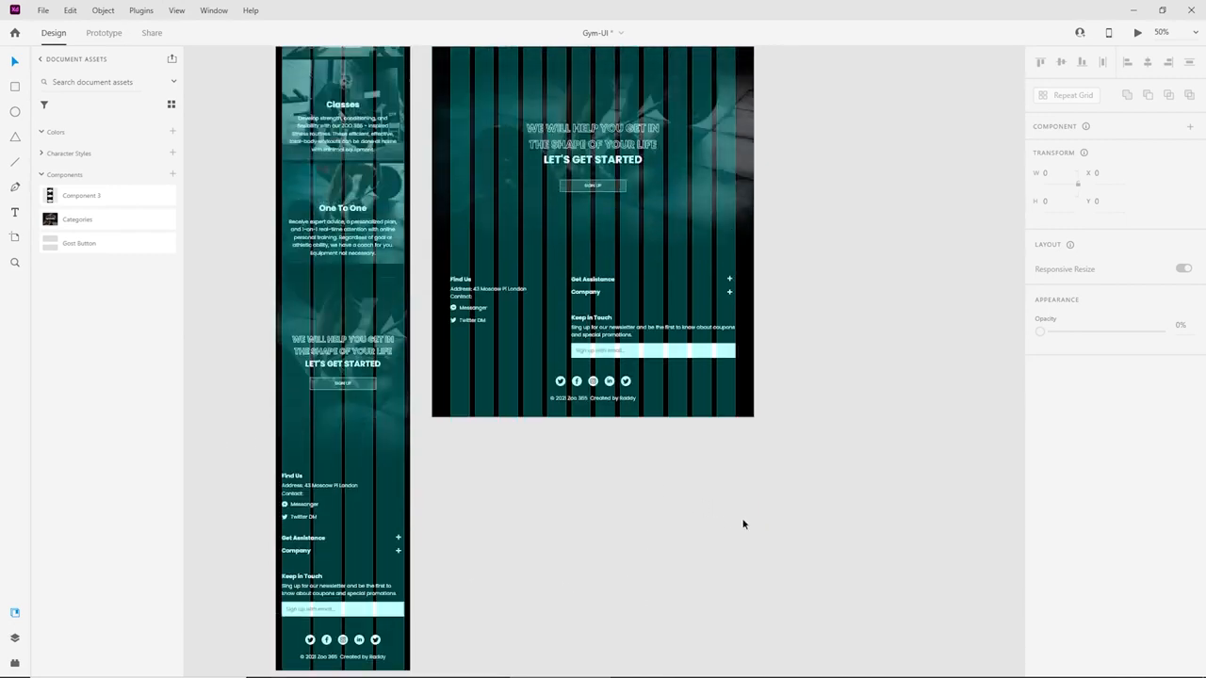
{"action": "scroll", "coordinate": [729, 519], "scroll_direction": "up", "scroll_amount": 15}
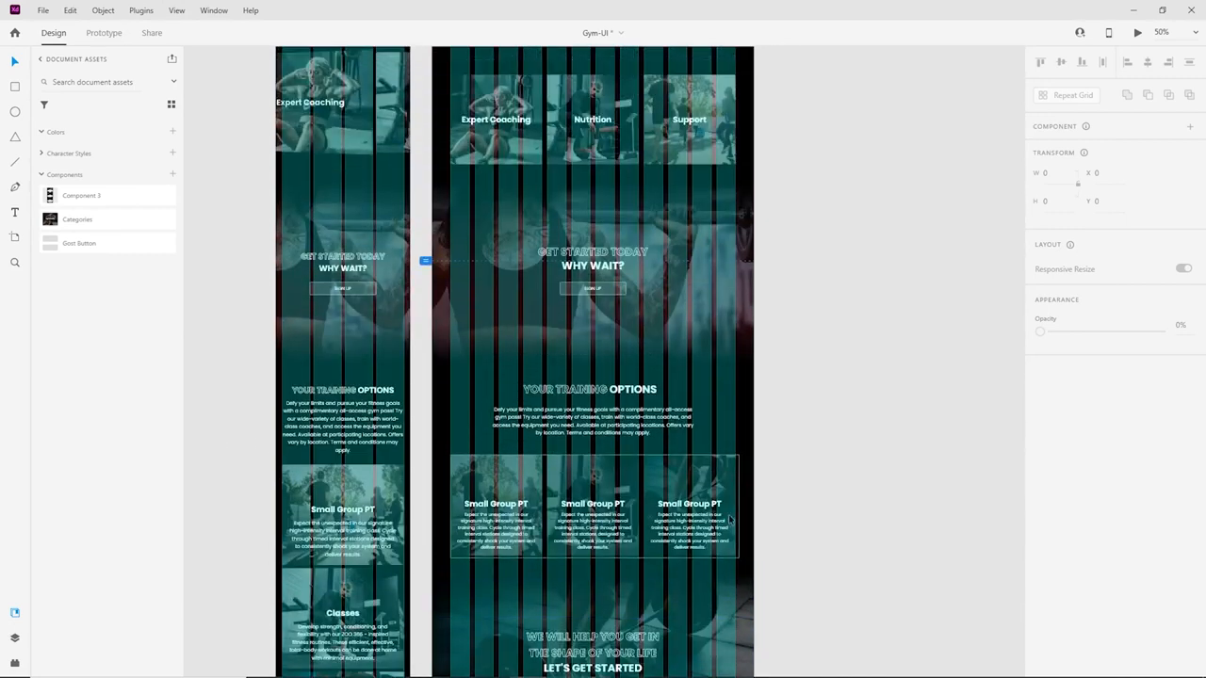
{"action": "scroll", "coordinate": [725, 551], "scroll_direction": "down", "scroll_amount": 20}
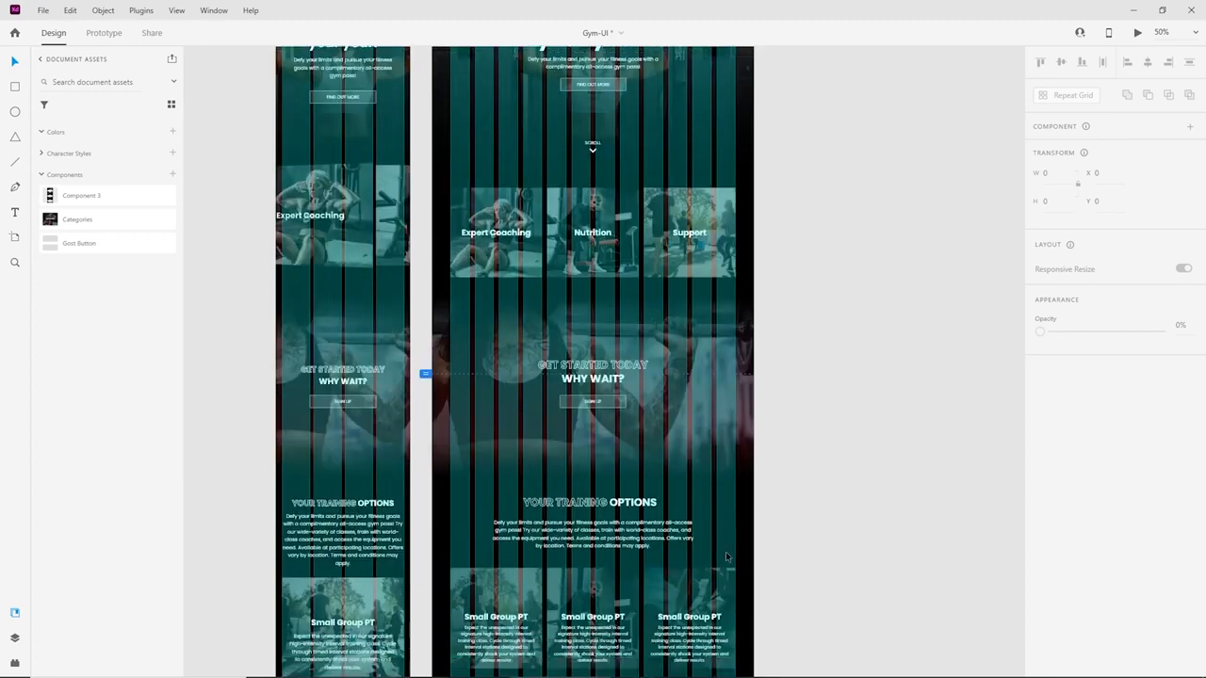
Hide the layout grid on the tablet artboard.
{"action": "left_click", "coordinate": [745, 465]}
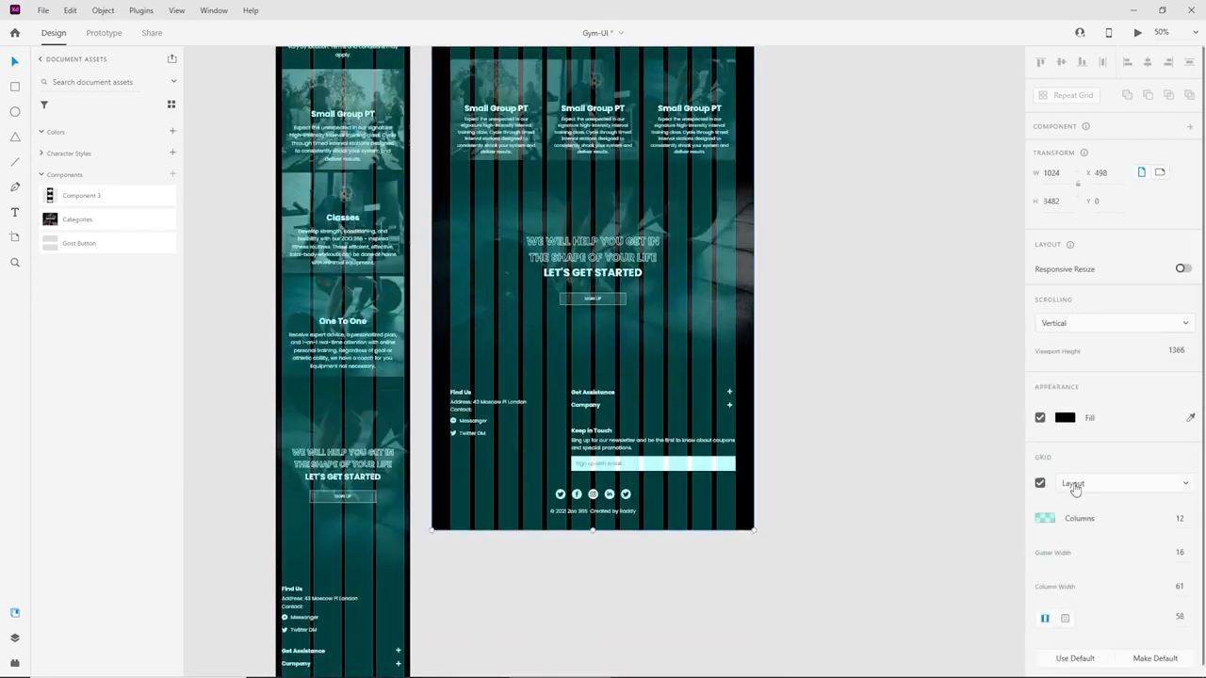
{"action": "left_click", "coordinate": [1041, 483]}
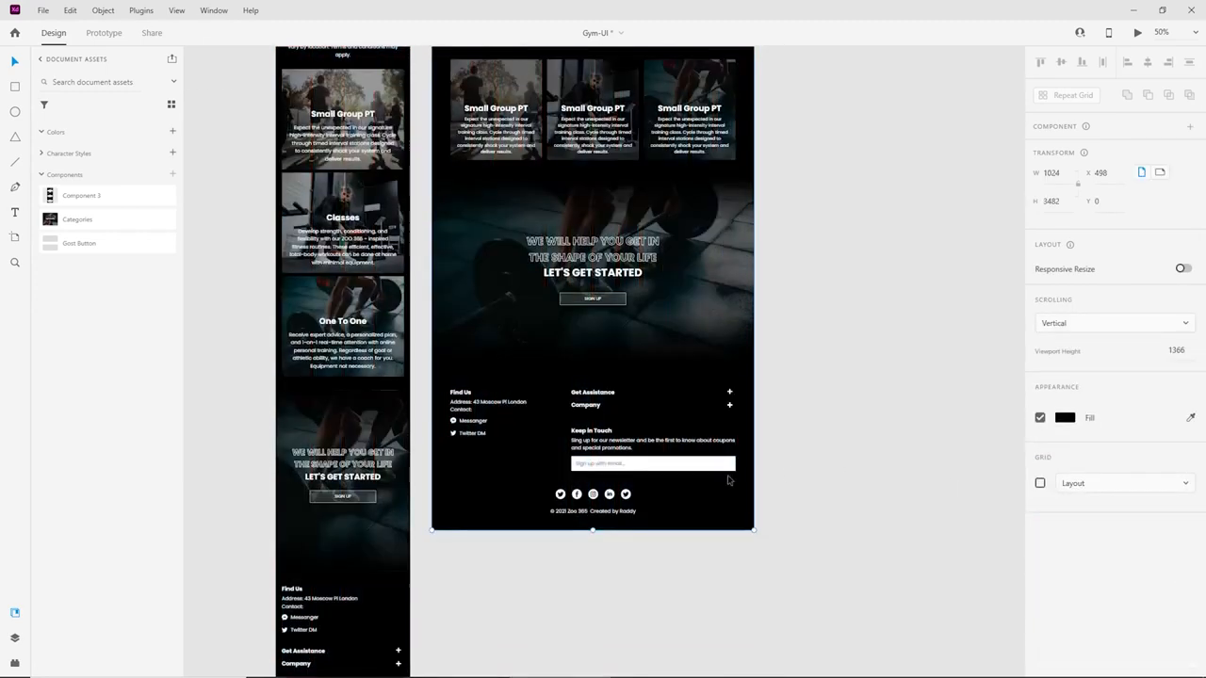
Preview the tablet page and examine the training option cards' hover behaviour and the footer, closing the preview when done.
{"action": "scroll", "coordinate": [727, 477], "scroll_direction": "up", "scroll_amount": 3}
{"action": "left_click", "coordinate": [687, 294]}
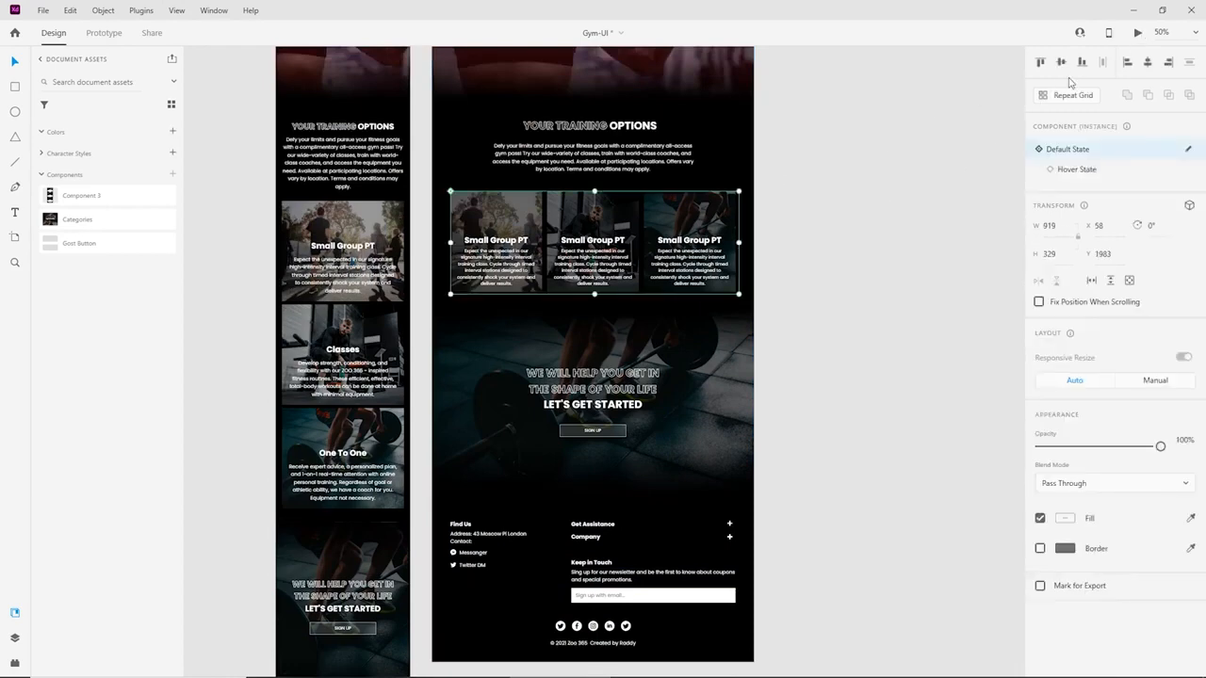
{"action": "left_click", "coordinate": [1135, 33]}
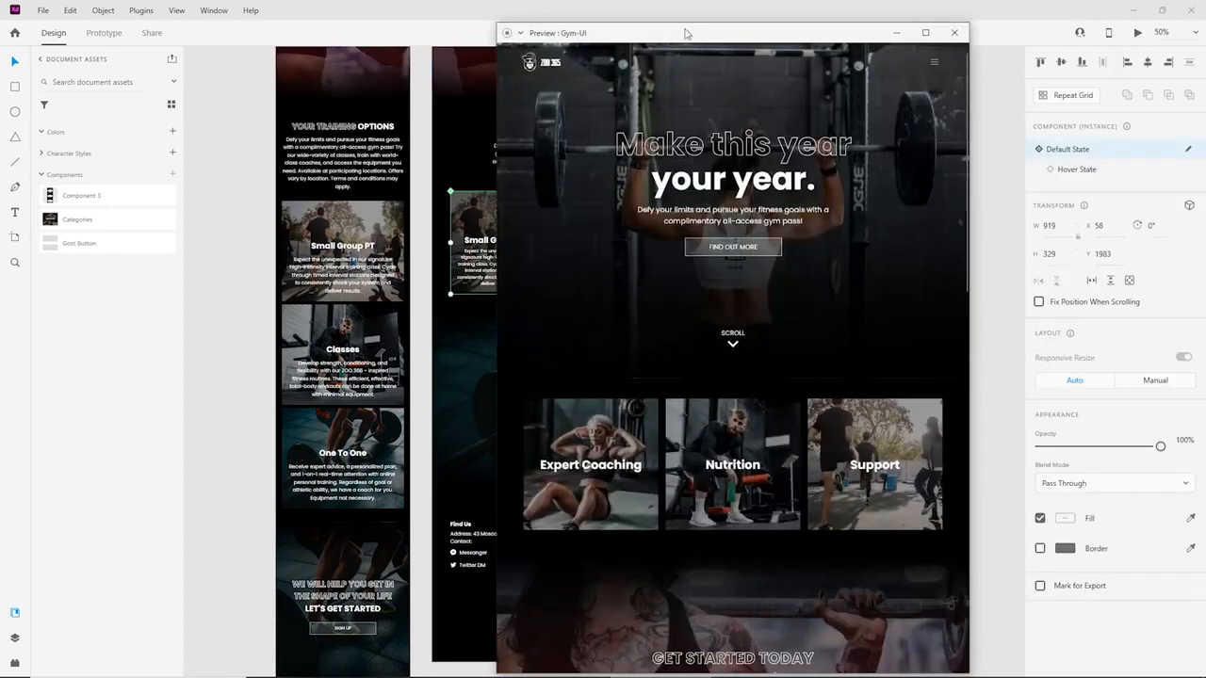
{"action": "left_click_drag", "start_coordinate": [686, 33], "coordinate": [597, 15]}
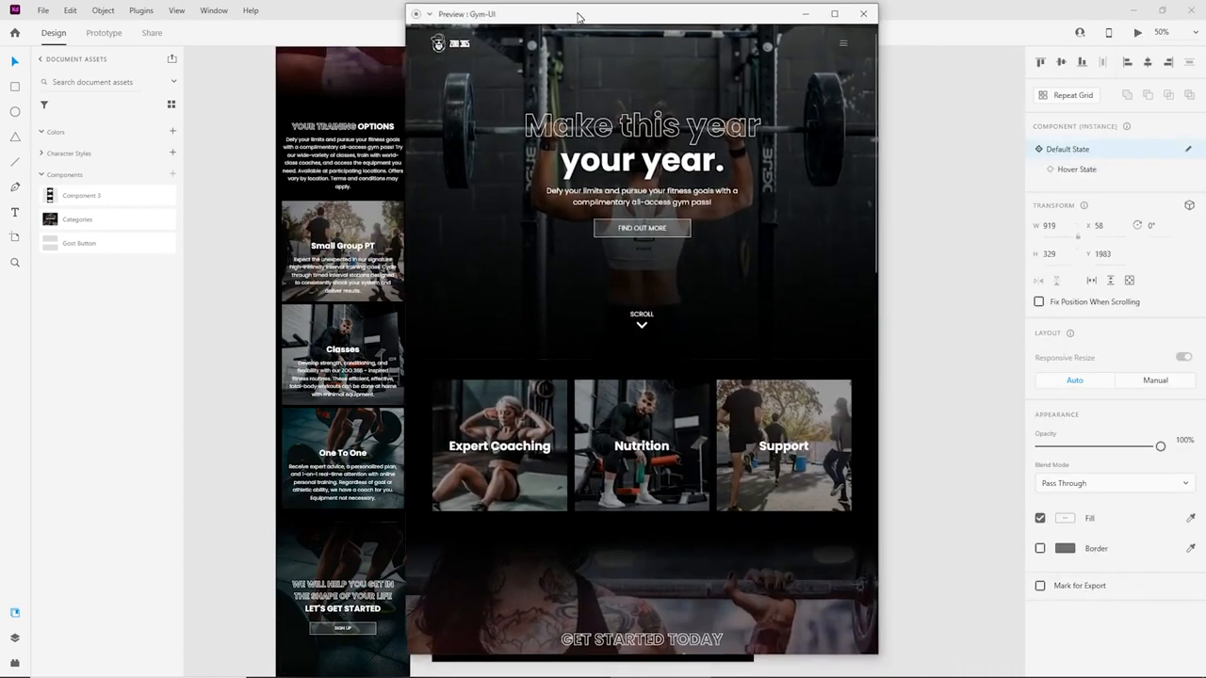
{"action": "left_click", "coordinate": [677, 226]}
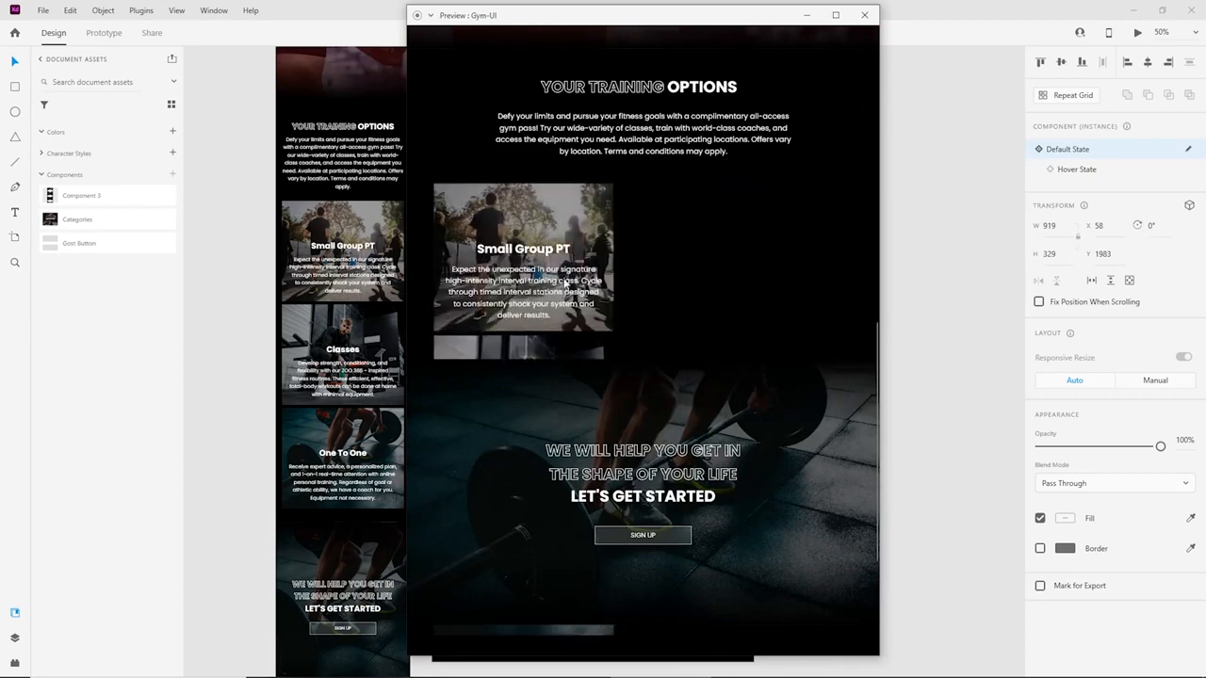
{"action": "scroll", "coordinate": [549, 362], "scroll_direction": "down", "scroll_amount": 3}
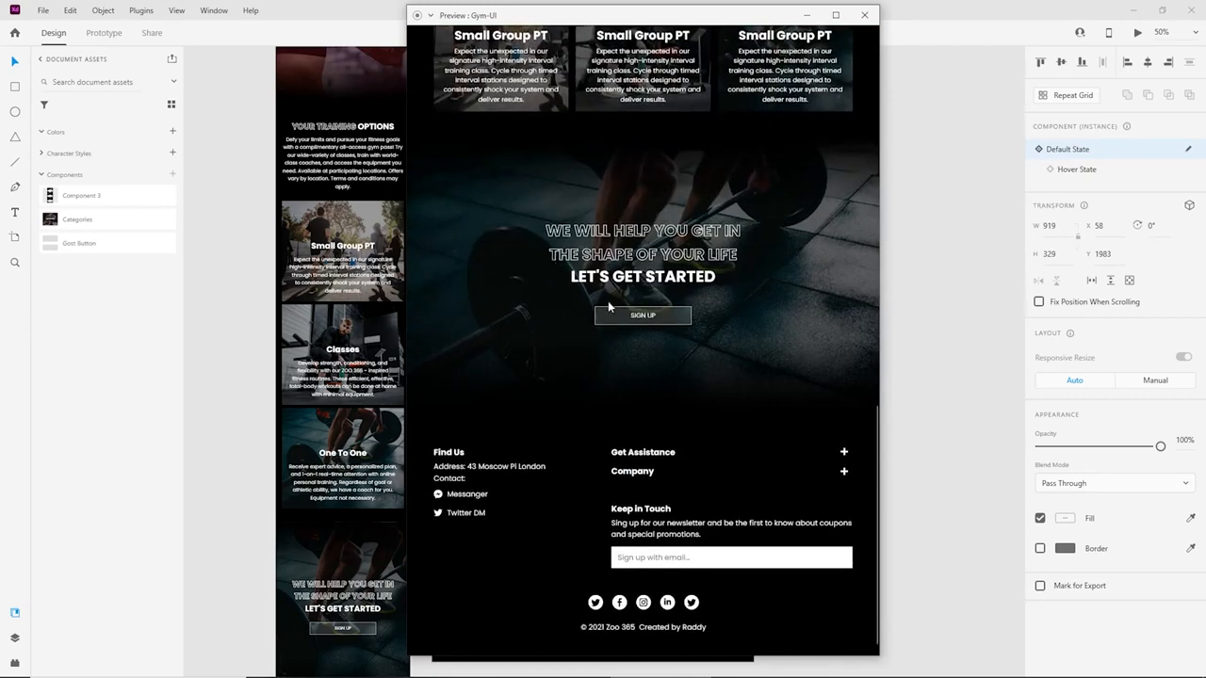
{"action": "left_click", "coordinate": [865, 16]}
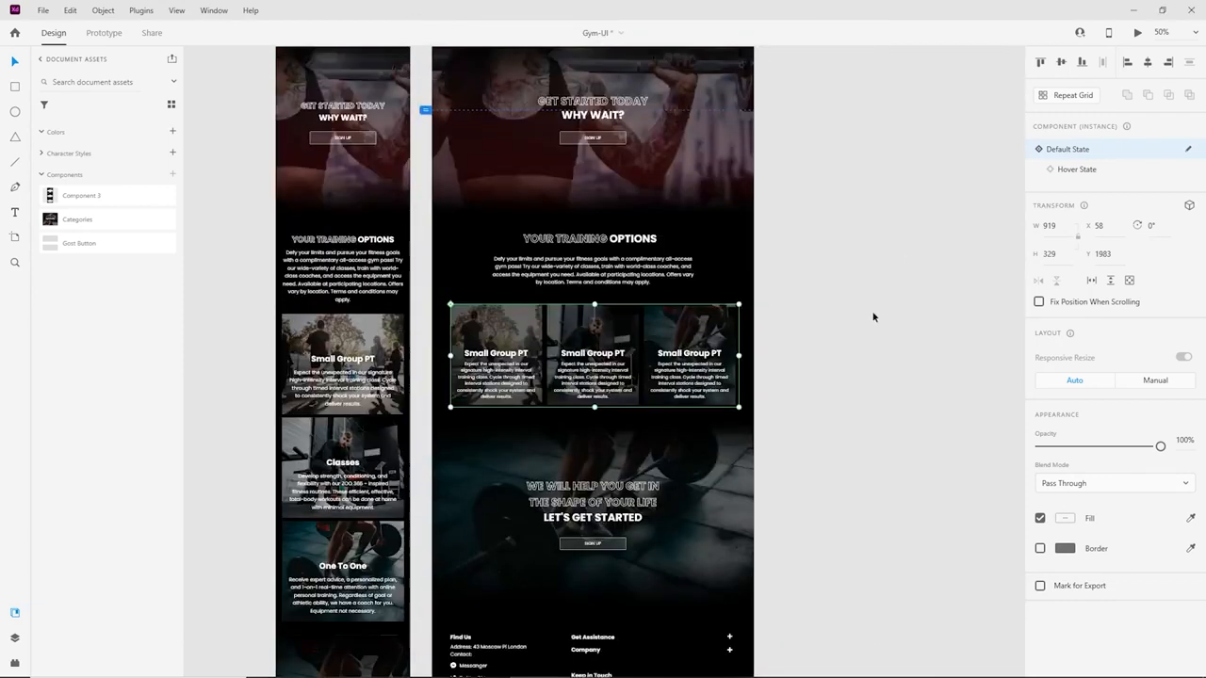
Ungroup the component holding the three Small Group PT cards on the tablet artboard.
{"action": "right_click", "coordinate": [695, 336]}
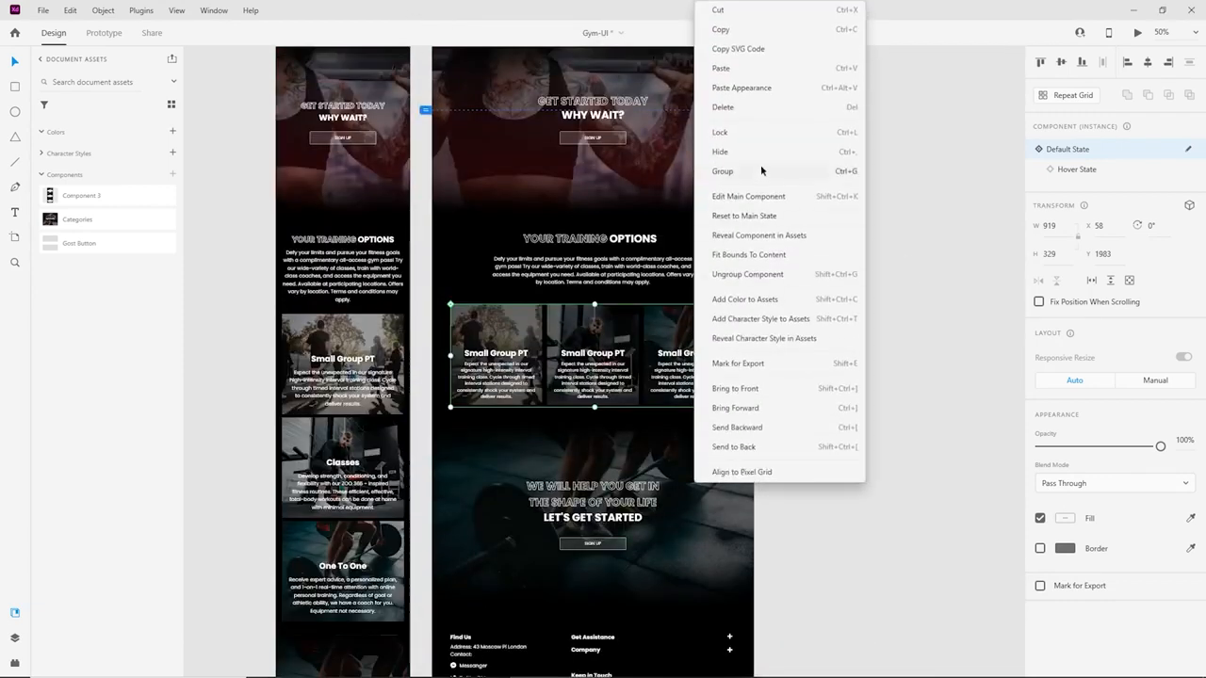
{"action": "left_click", "coordinate": [760, 272]}
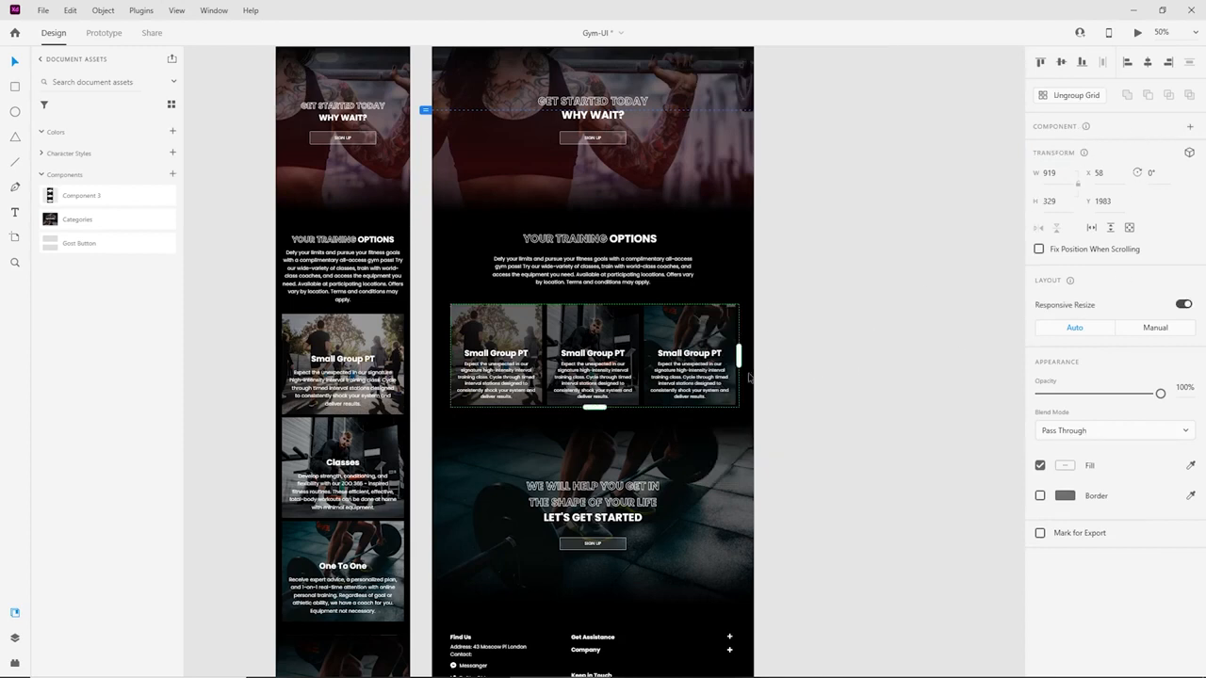
{"action": "right_click", "coordinate": [702, 355]}
{"action": "left_click", "coordinate": [901, 242]}
Preview the tablet page again to check how the ungrouped training option cards behave on hover, and close the preview.
{"action": "left_click", "coordinate": [1137, 32]}
{"action": "scroll", "coordinate": [685, 418], "scroll_direction": "down", "scroll_amount": 6}
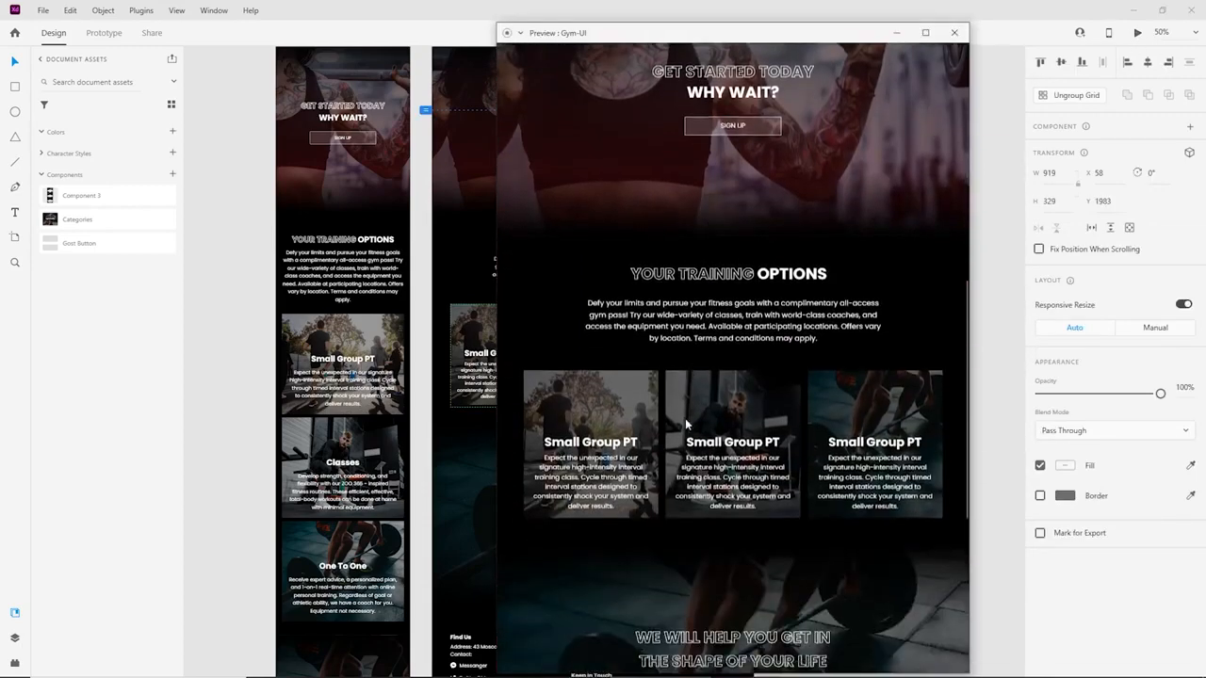
{"action": "scroll", "coordinate": [831, 366], "scroll_direction": "up", "scroll_amount": 5}
{"action": "left_click", "coordinate": [954, 32]}
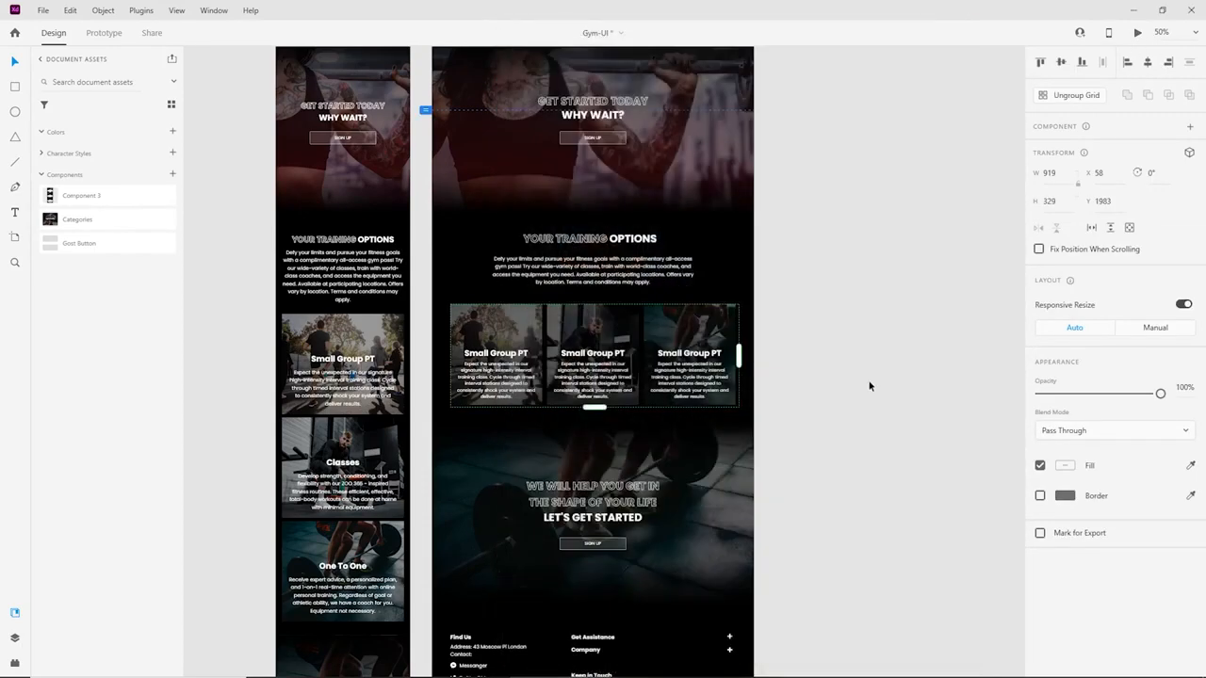
{"action": "left_click", "coordinate": [846, 340]}
{"action": "scroll", "coordinate": [801, 432], "scroll_direction": "up", "scroll_amount": 5}
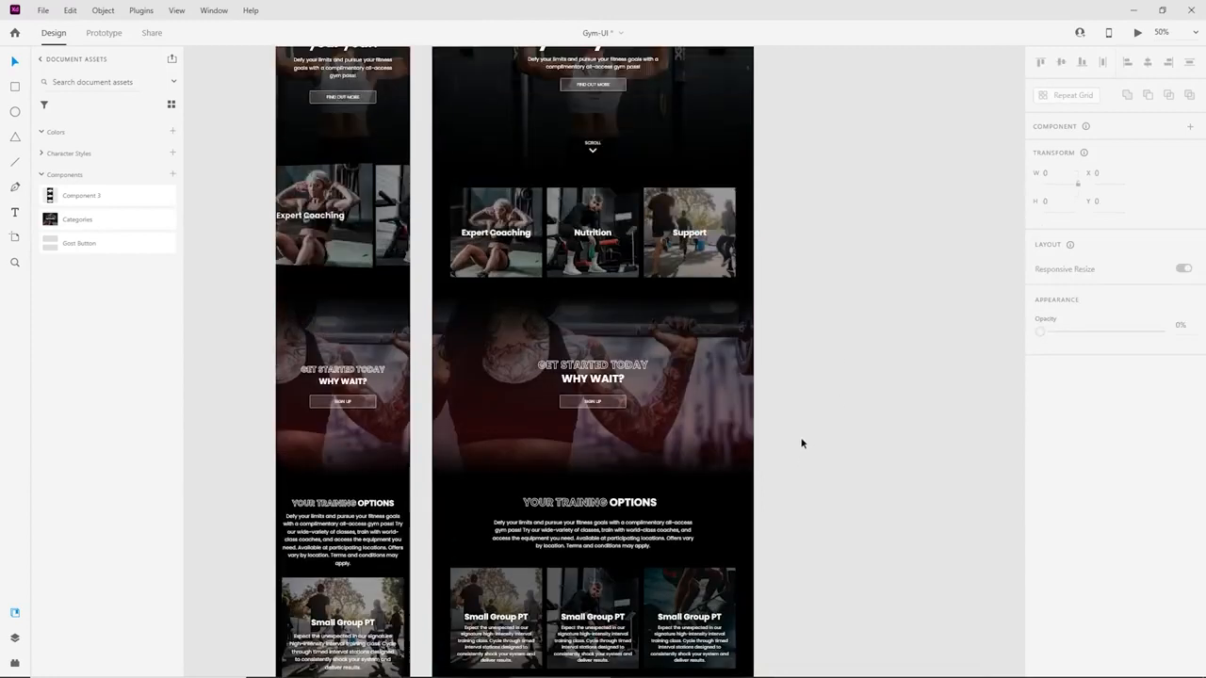
Save the document and add a Web 1920 artboard beside the tablet artboard.
{"action": "scroll", "coordinate": [799, 447], "scroll_direction": "up", "scroll_amount": 2}
{"action": "scroll", "coordinate": [796, 451], "scroll_direction": "up", "scroll_amount": 1}
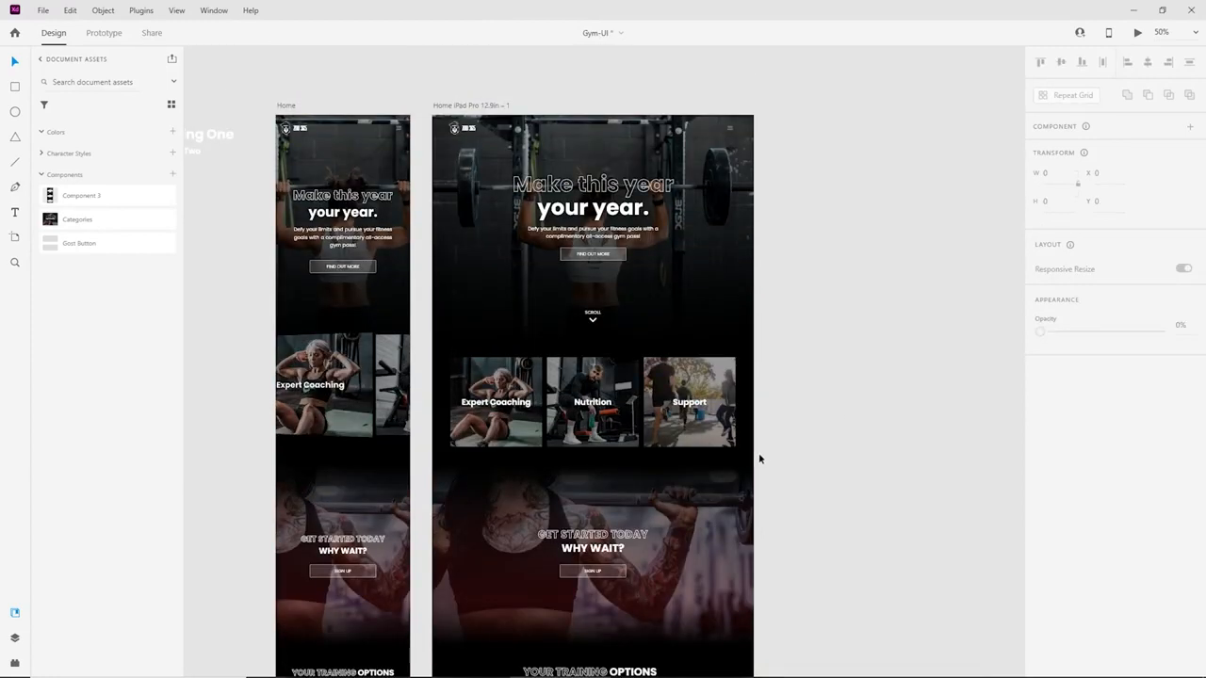
{"action": "key", "text": "ctrl+s"}
{"action": "left_click", "coordinate": [15, 238]}
{"action": "scroll", "coordinate": [1039, 412], "scroll_direction": "down", "scroll_amount": 5}
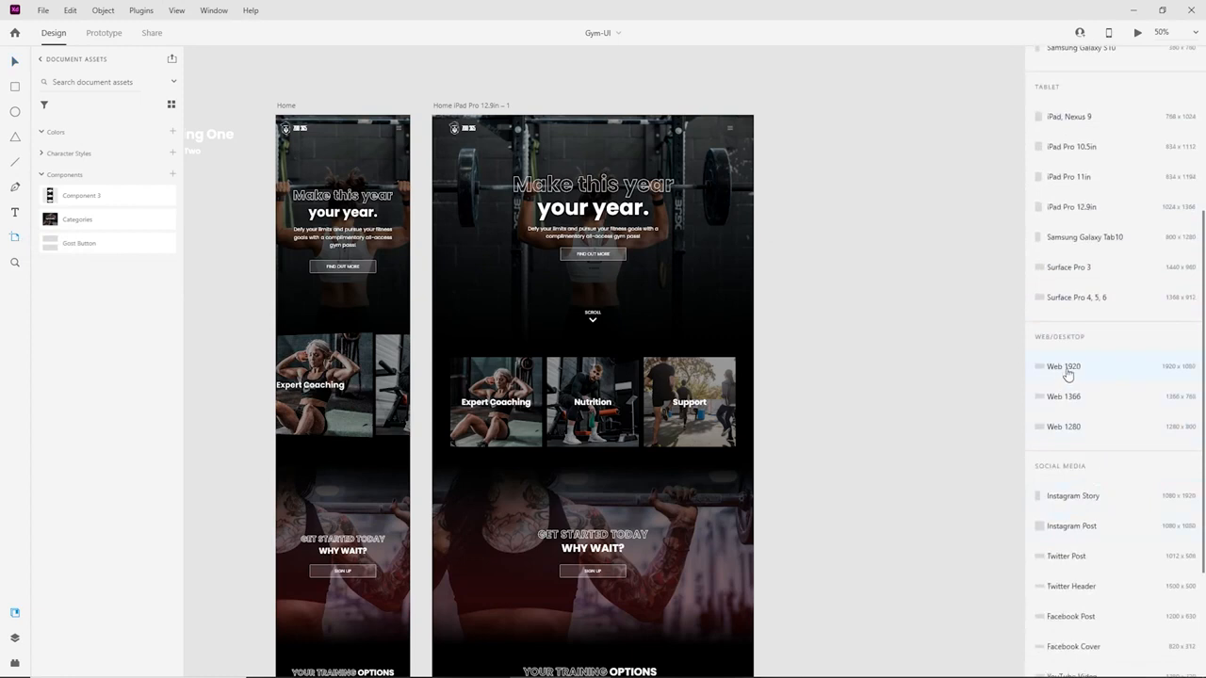
{"action": "left_click", "coordinate": [1086, 368]}
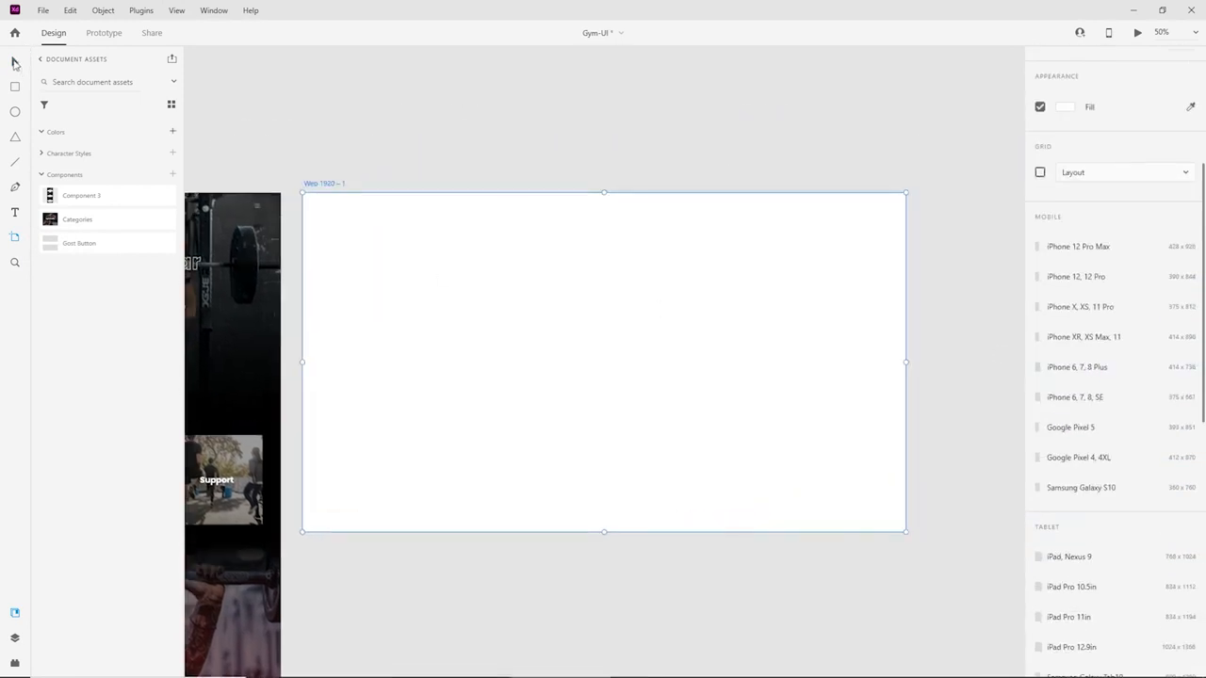
Extend the new desktop artboard downward to a height of 4096.
{"action": "left_click", "coordinate": [14, 63]}
{"action": "key", "text": "ctrl+minus"}
{"action": "left_click_drag", "start_coordinate": [611, 393], "coordinate": [626, 234]}
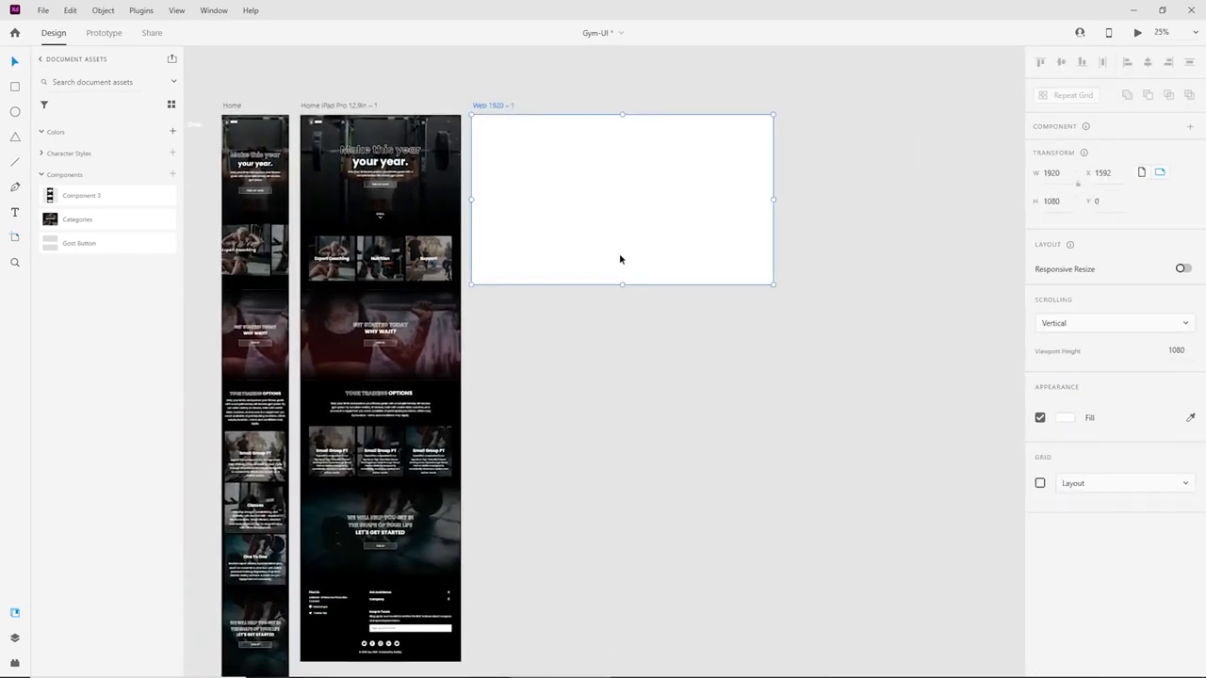
{"action": "left_click_drag", "start_coordinate": [622, 284], "coordinate": [635, 590]}
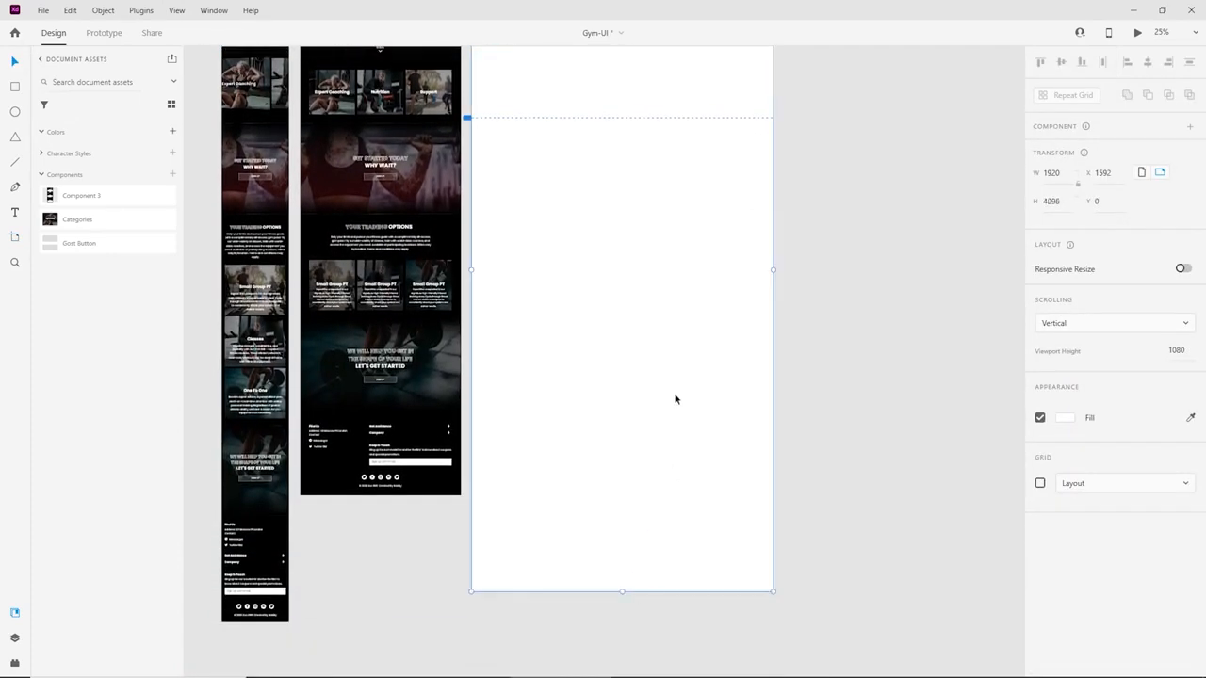
Set the desktop artboard's fill colour to black, hex 000.
{"action": "scroll", "coordinate": [592, 266], "scroll_direction": "up", "scroll_amount": 3}
{"action": "left_click", "coordinate": [1065, 418]}
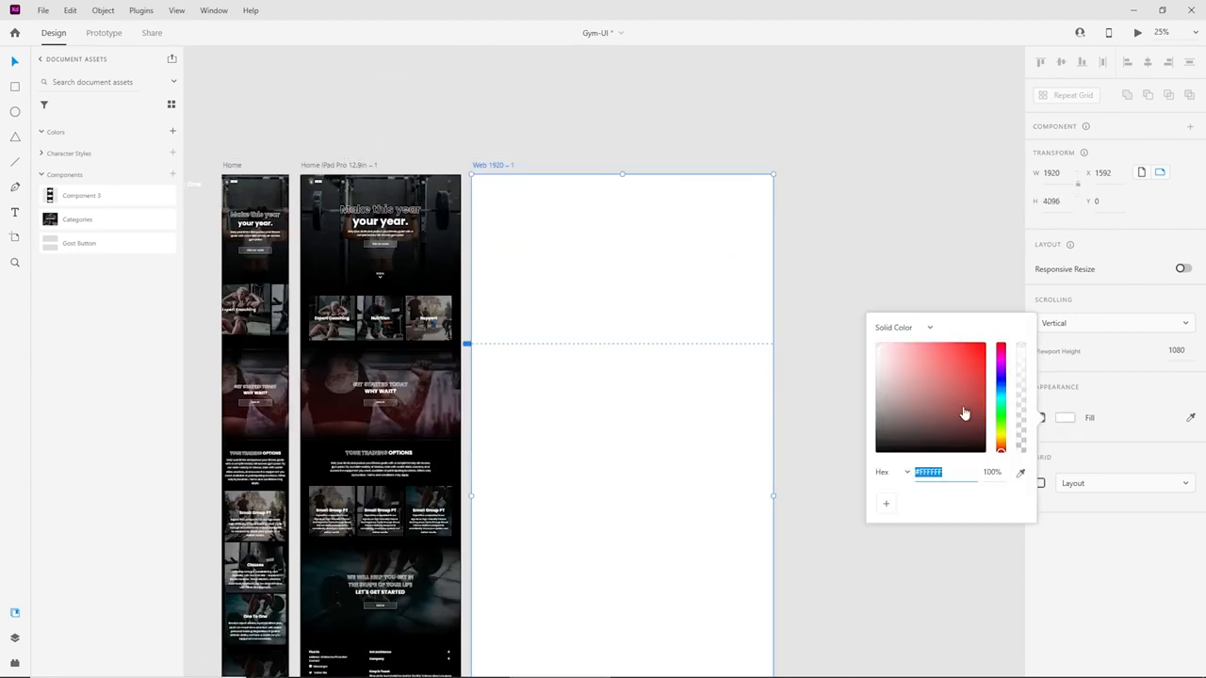
{"action": "type", "text": "000"}
{"action": "key", "text": "Return"}
{"action": "left_click", "coordinate": [882, 193]}
Rename the desktop artboard as "Home 1920 – 1".
{"action": "key", "text": "ctrl+plus"}
{"action": "left_click_drag", "start_coordinate": [662, 117], "coordinate": [802, 441]}
{"action": "double_click", "coordinate": [512, 301]}
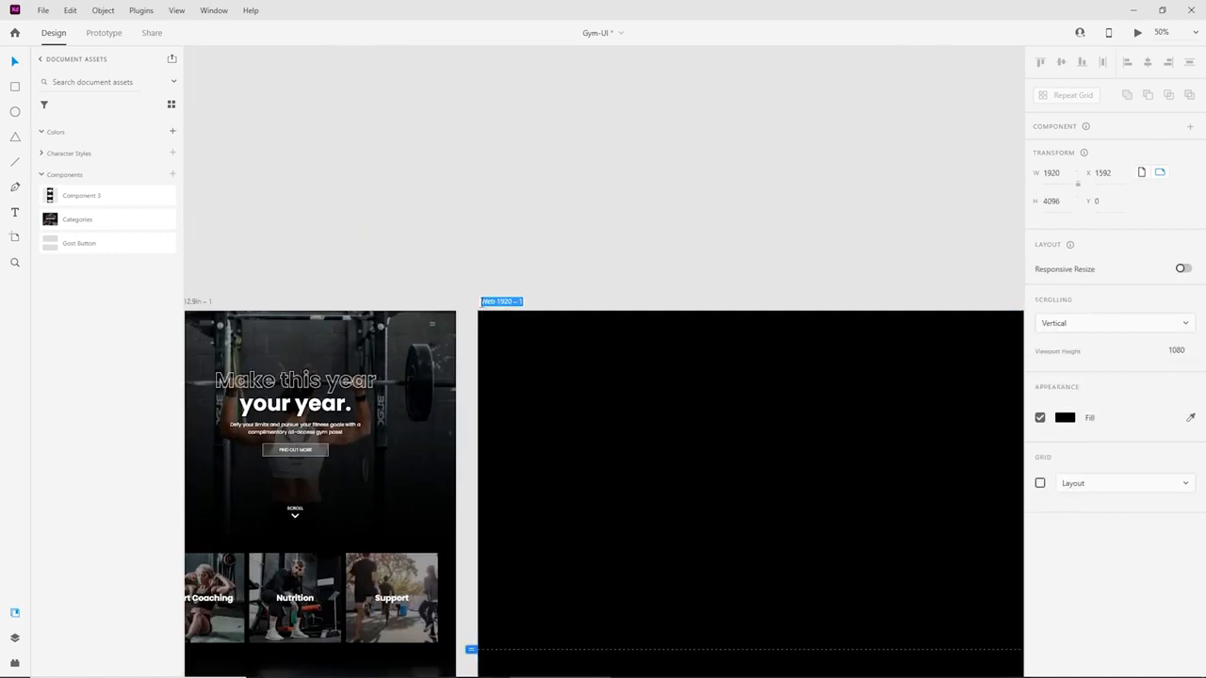
{"action": "left_click", "coordinate": [491, 301]}
{"action": "type", "text": "Home"}
{"action": "key", "text": "BackSpace"}
{"action": "left_click", "coordinate": [608, 268]}
Turn on the 12-column layout grid for the Home 1920 artboard.
{"action": "scroll", "coordinate": [659, 217], "scroll_direction": "down", "scroll_amount": 2}
{"action": "scroll", "coordinate": [659, 217], "scroll_direction": "right", "scroll_amount": 3}
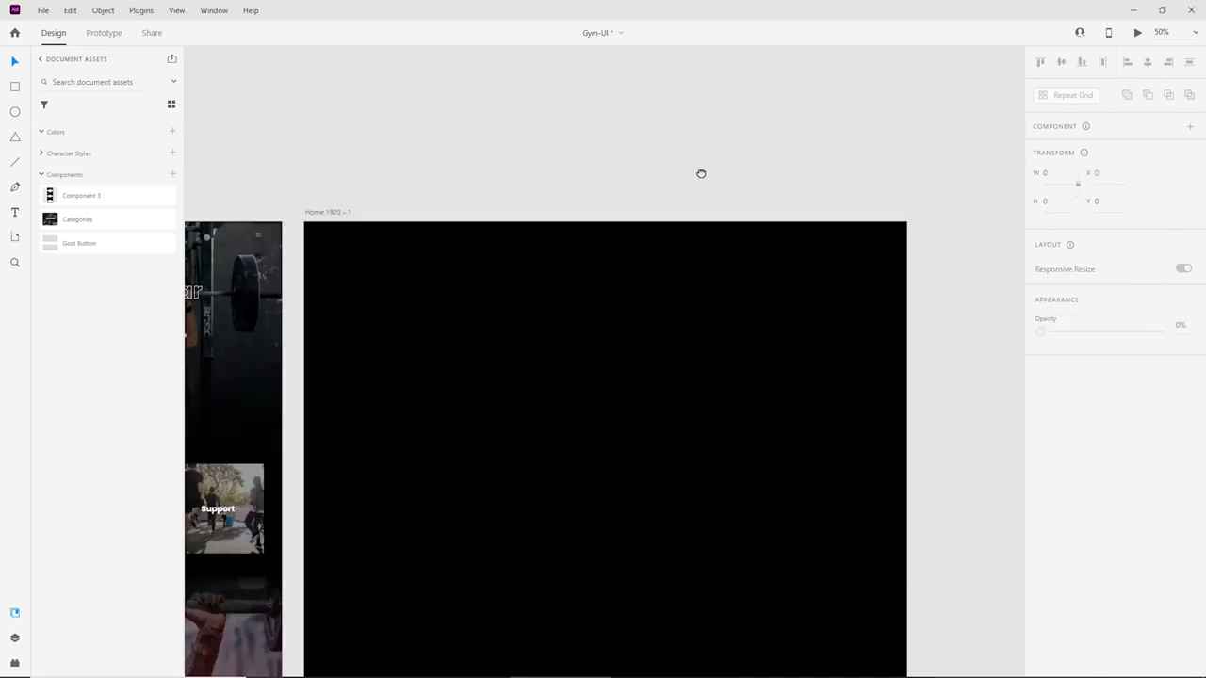
{"action": "left_click", "coordinate": [693, 330]}
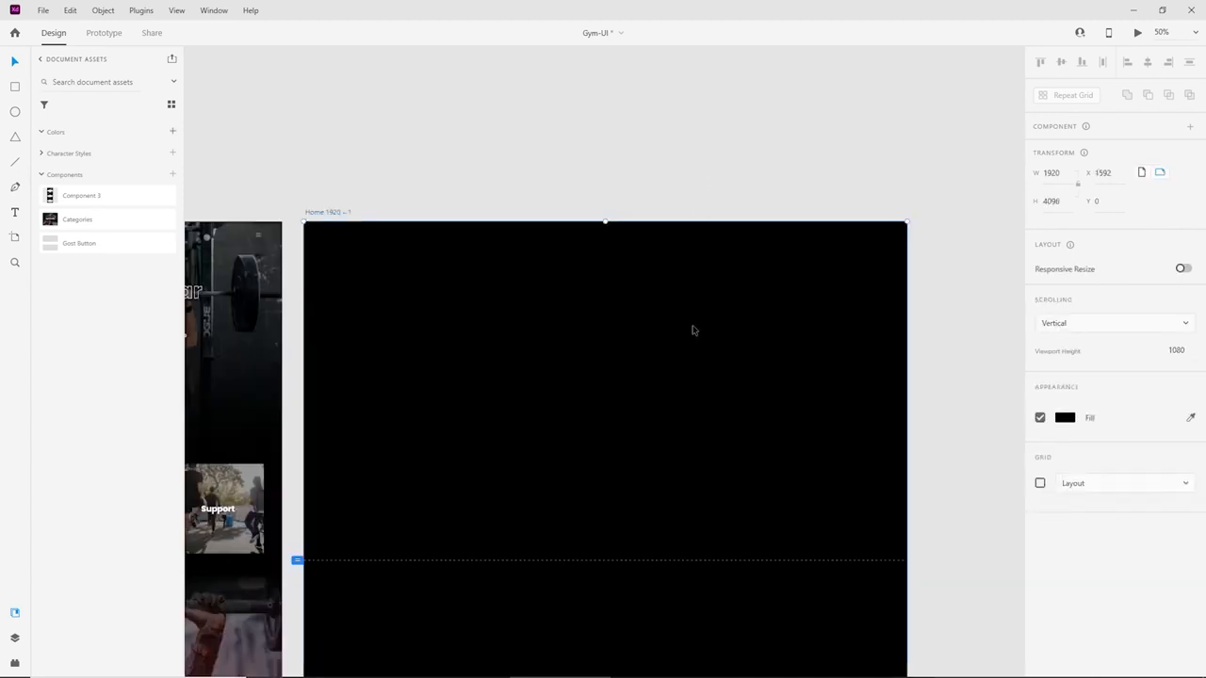
{"action": "left_click", "coordinate": [1040, 483]}
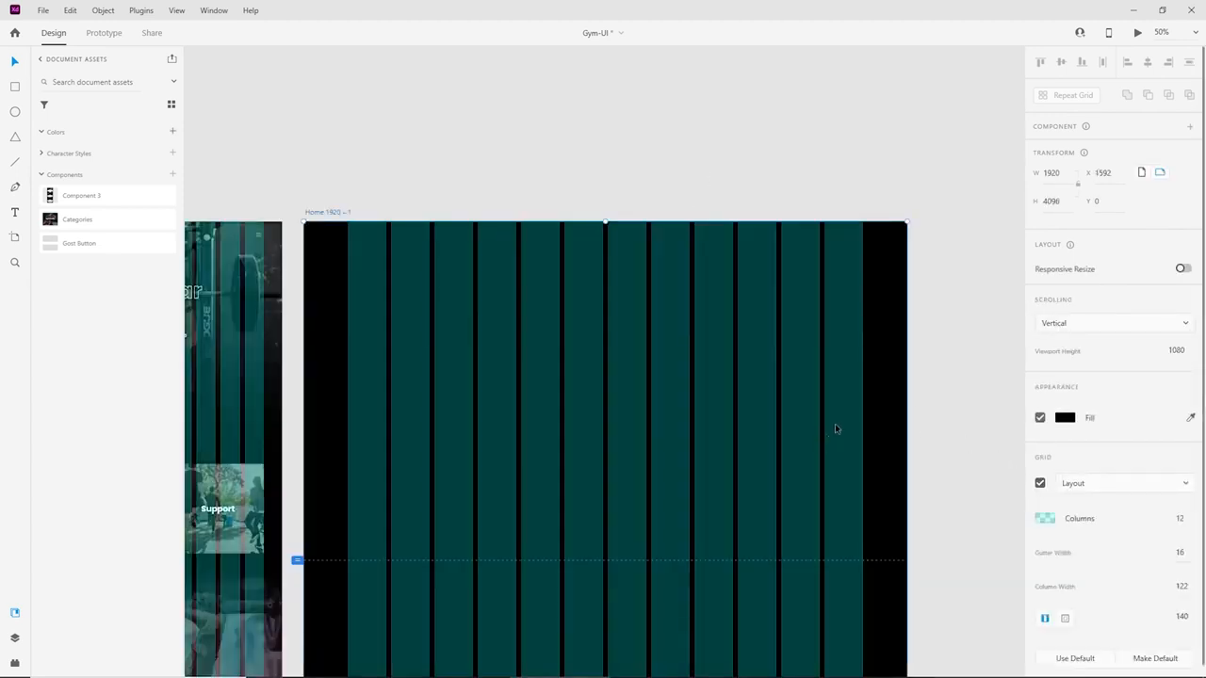
{"action": "scroll", "coordinate": [771, 298], "scroll_direction": "down", "scroll_amount": 3}
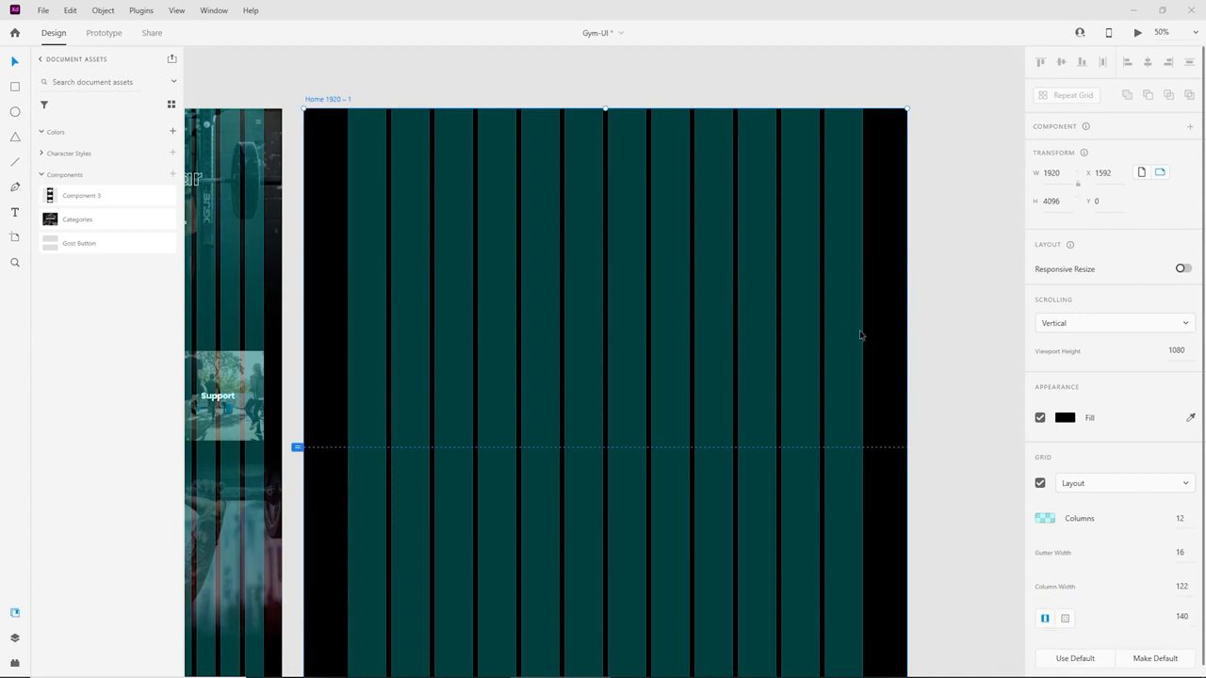
Copy the tablet's whole hero section onto the Home 1920 artboard and place it at X 140, Y 0.
{"action": "scroll", "coordinate": [329, 251], "scroll_direction": "left", "scroll_amount": 6}
{"action": "scroll", "coordinate": [329, 251], "scroll_direction": "up", "scroll_amount": 1}
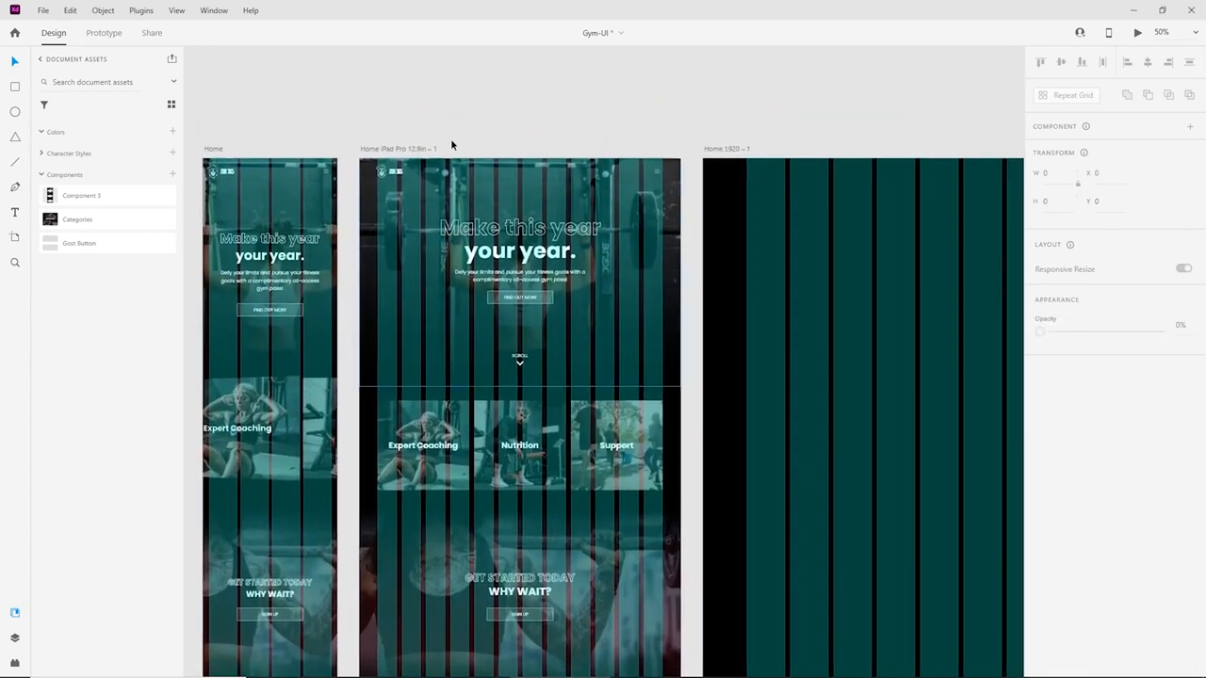
{"action": "left_click_drag", "start_coordinate": [361, 131], "coordinate": [685, 388]}
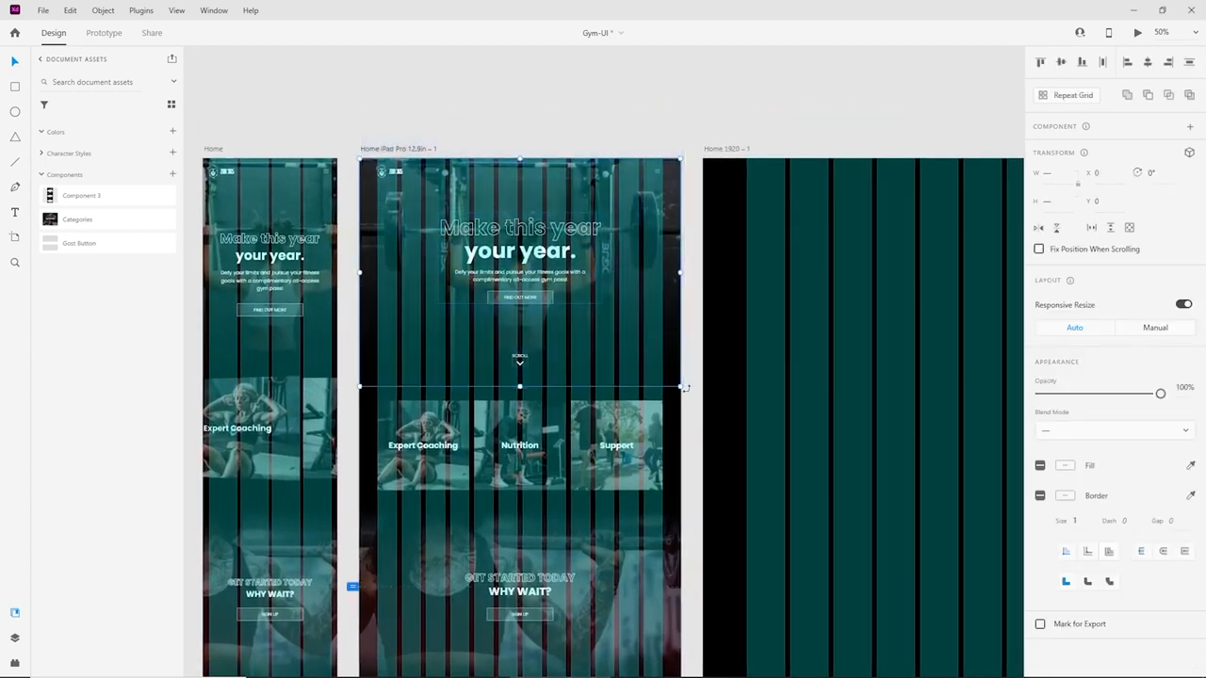
{"action": "key", "text": "ctrl+c"}
{"action": "left_click_drag", "start_coordinate": [840, 382], "coordinate": [481, 349]}
{"action": "key", "text": "ctrl+v"}
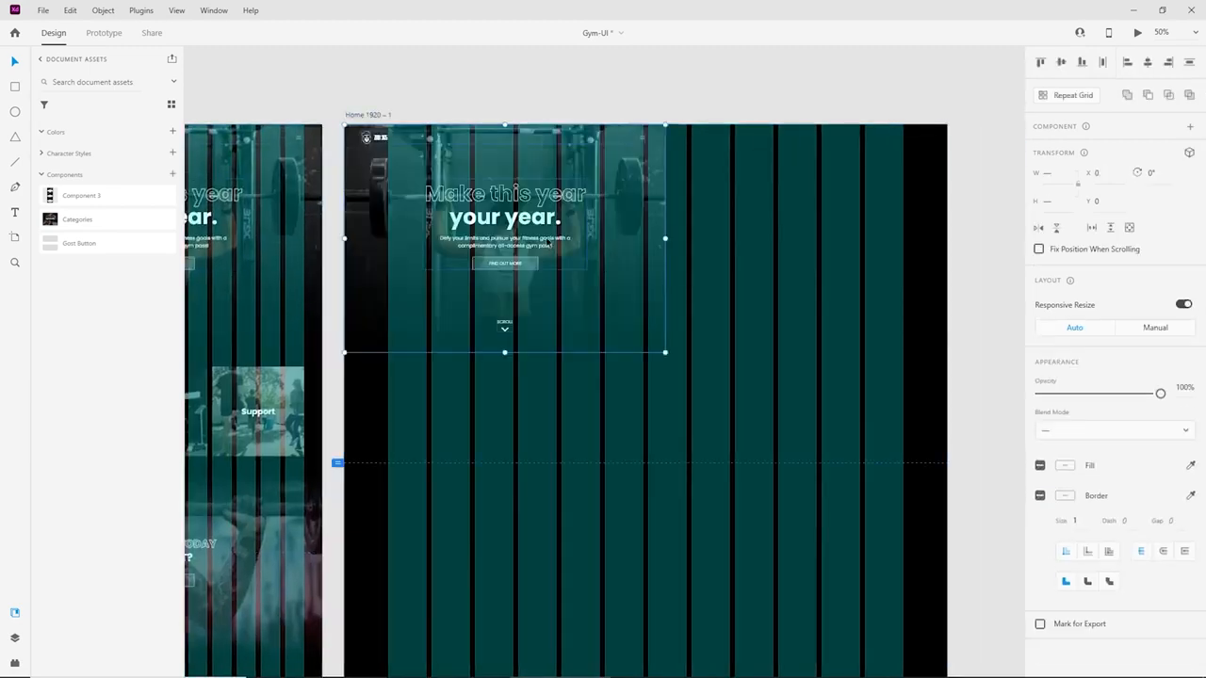
{"action": "left_click_drag", "start_coordinate": [549, 237], "coordinate": [592, 257]}
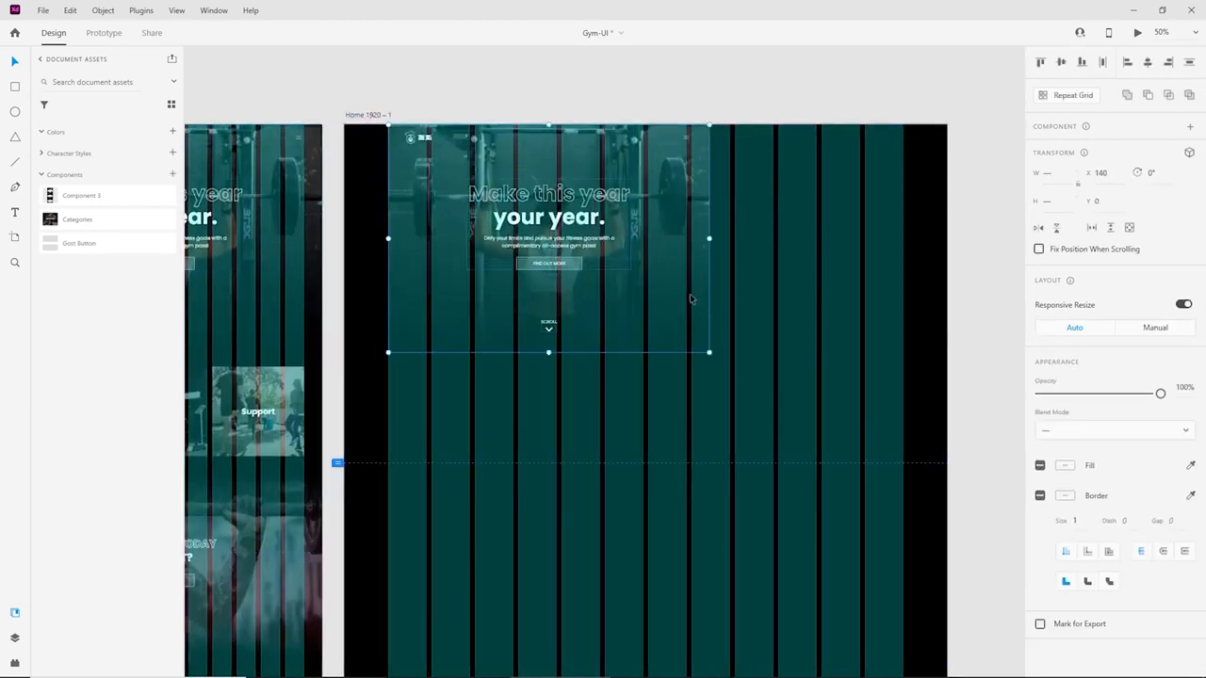
Resize the hero's background photo and gradient overlay to 1920 × 1074, spanning the artboard's full width from X 0.
{"action": "key", "text": "ctrl+shift+'"}
{"action": "key", "text": "ctrl+equal"}
{"action": "key", "text": "ctrl+minus"}
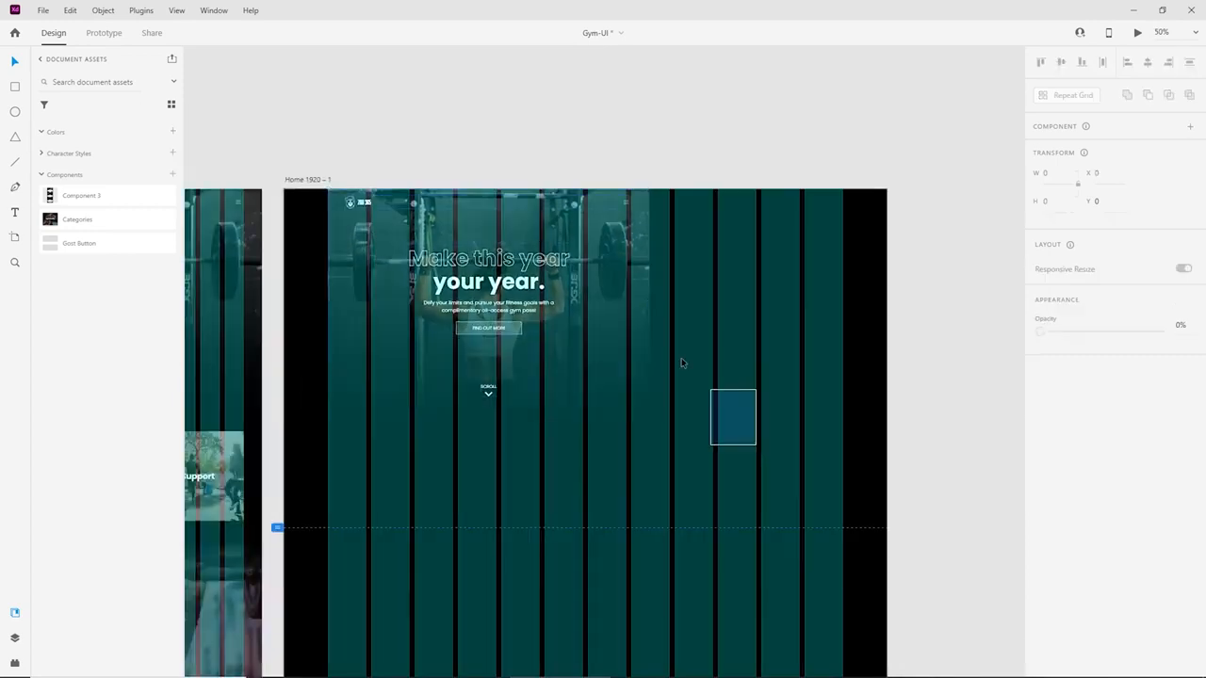
{"action": "left_click_drag", "start_coordinate": [682, 363], "coordinate": [616, 245]}
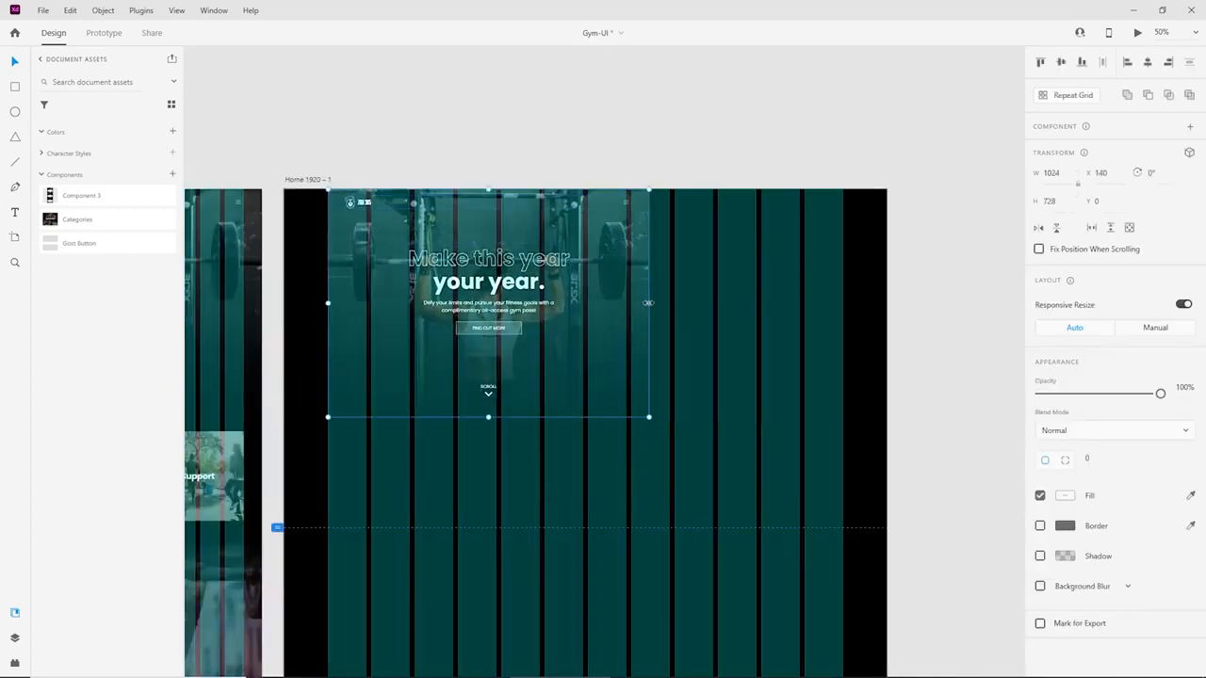
{"action": "left_click_drag", "start_coordinate": [648, 302], "coordinate": [842, 302]}
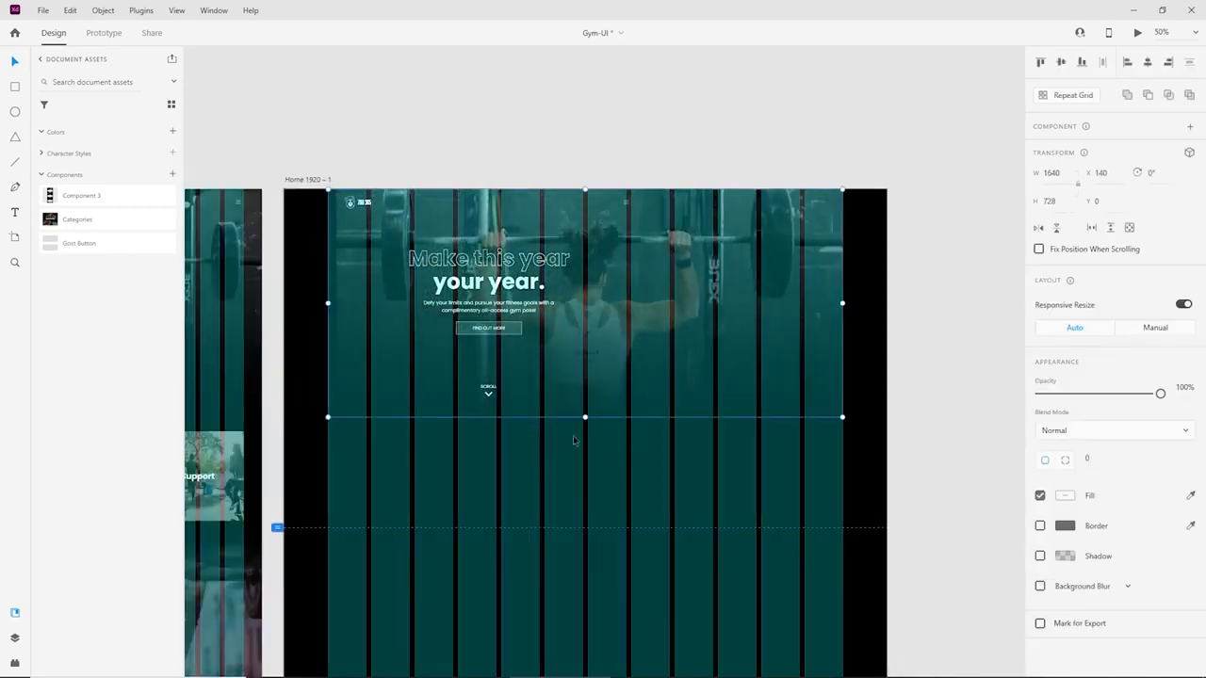
{"action": "left_click_drag", "start_coordinate": [584, 416], "coordinate": [585, 526]}
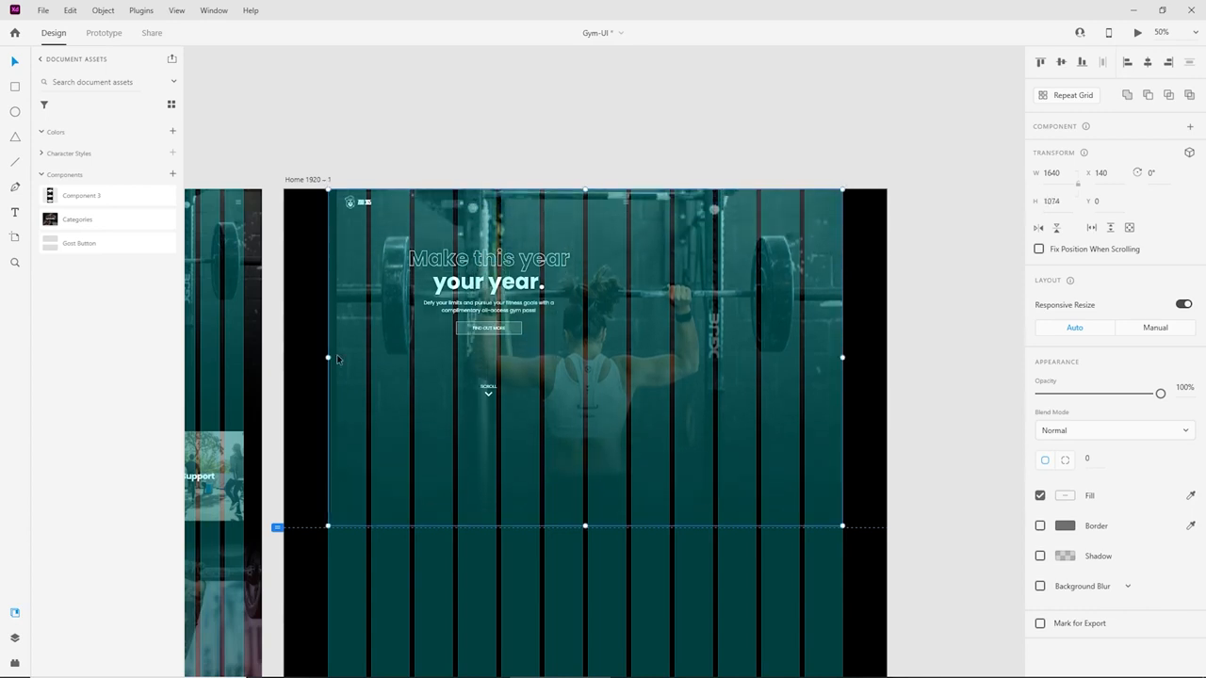
{"action": "left_click_drag", "start_coordinate": [329, 357], "coordinate": [284, 358]}
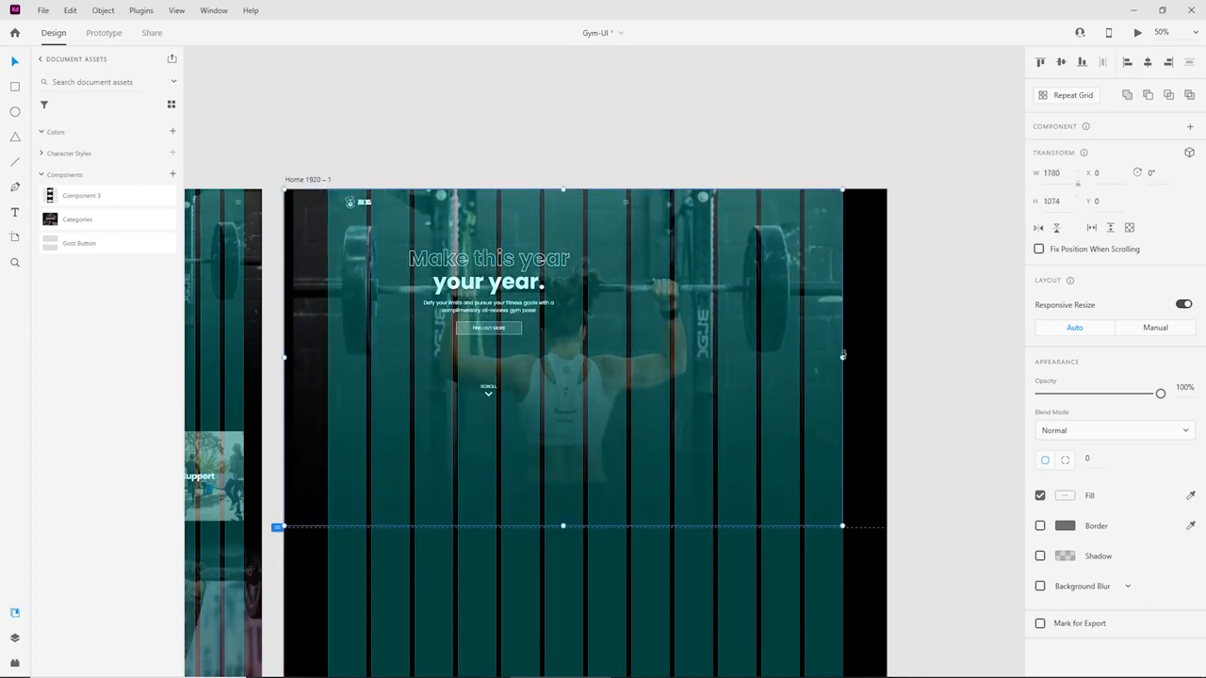
{"action": "left_click_drag", "start_coordinate": [843, 358], "coordinate": [887, 358]}
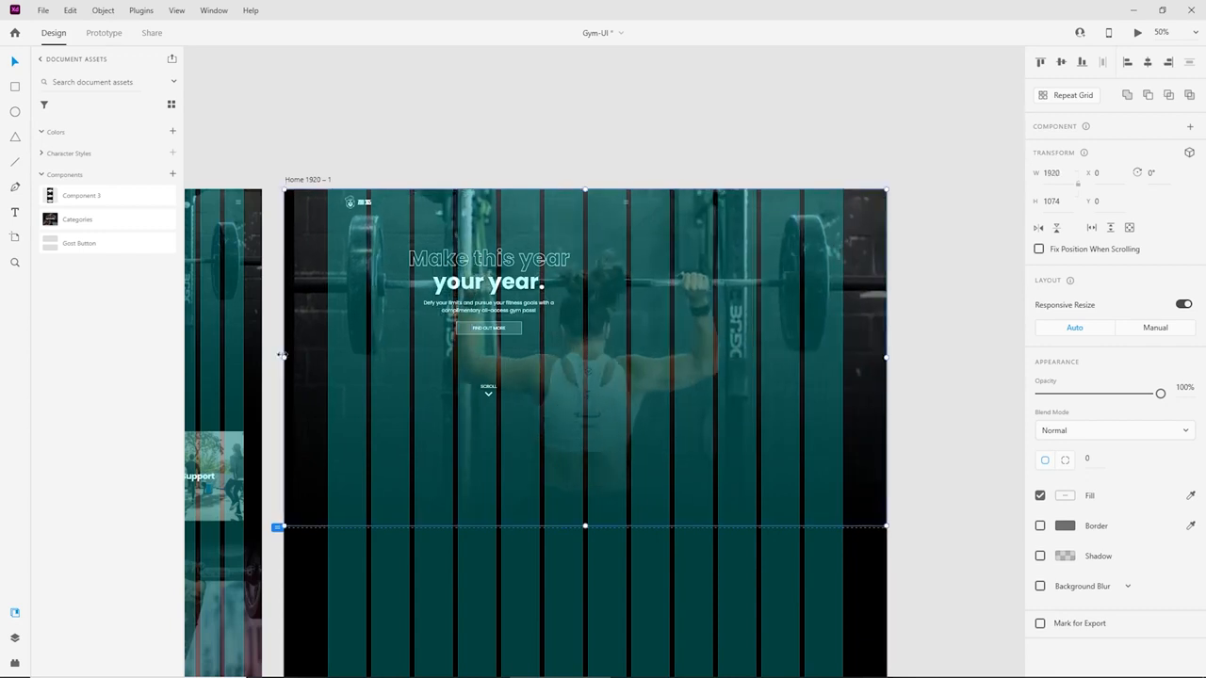
Shift the gradient overlay aside to X 160 and move the hero photo within its frame flush with the artboard's side edges.
{"action": "left_click", "coordinate": [317, 295]}
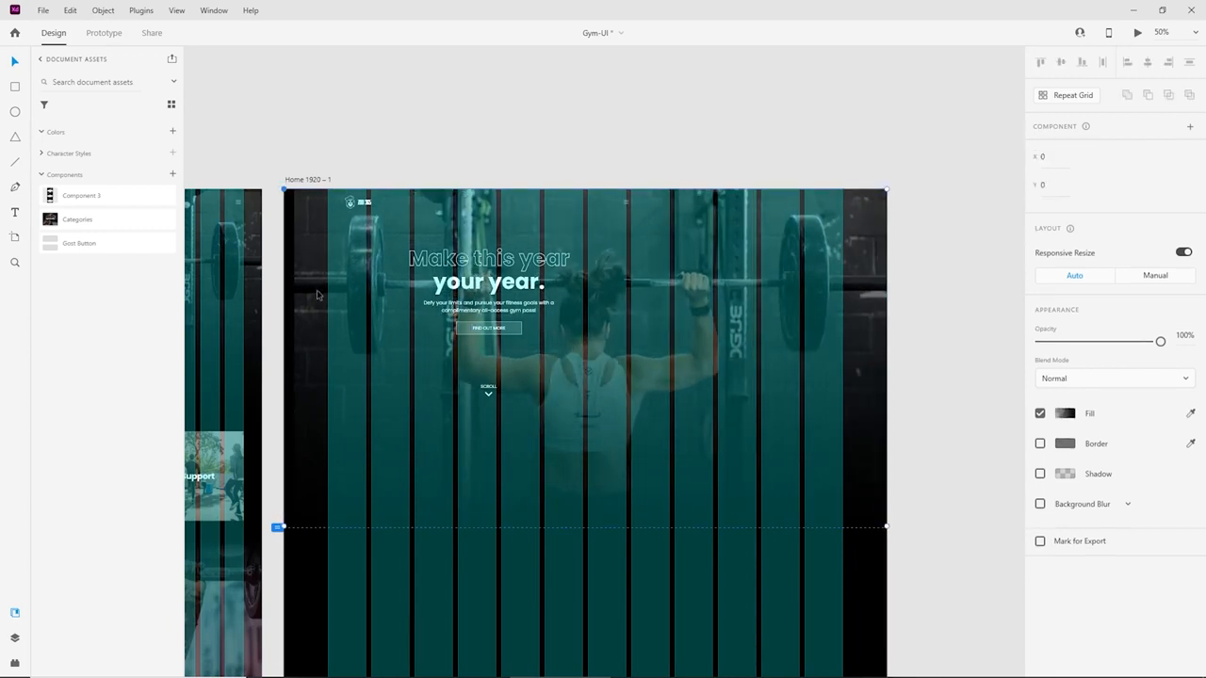
{"action": "left_click", "coordinate": [317, 359]}
{"action": "left_click", "coordinate": [308, 301]}
{"action": "left_click", "coordinate": [306, 242]}
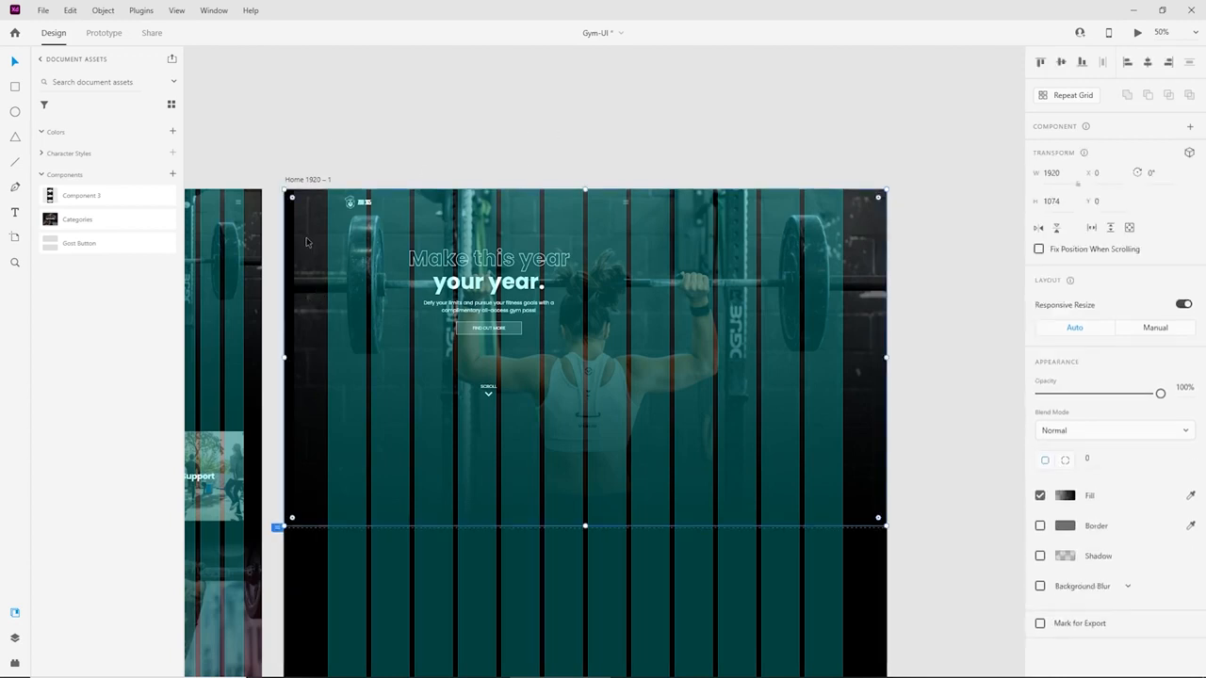
{"action": "double_click", "coordinate": [305, 247]}
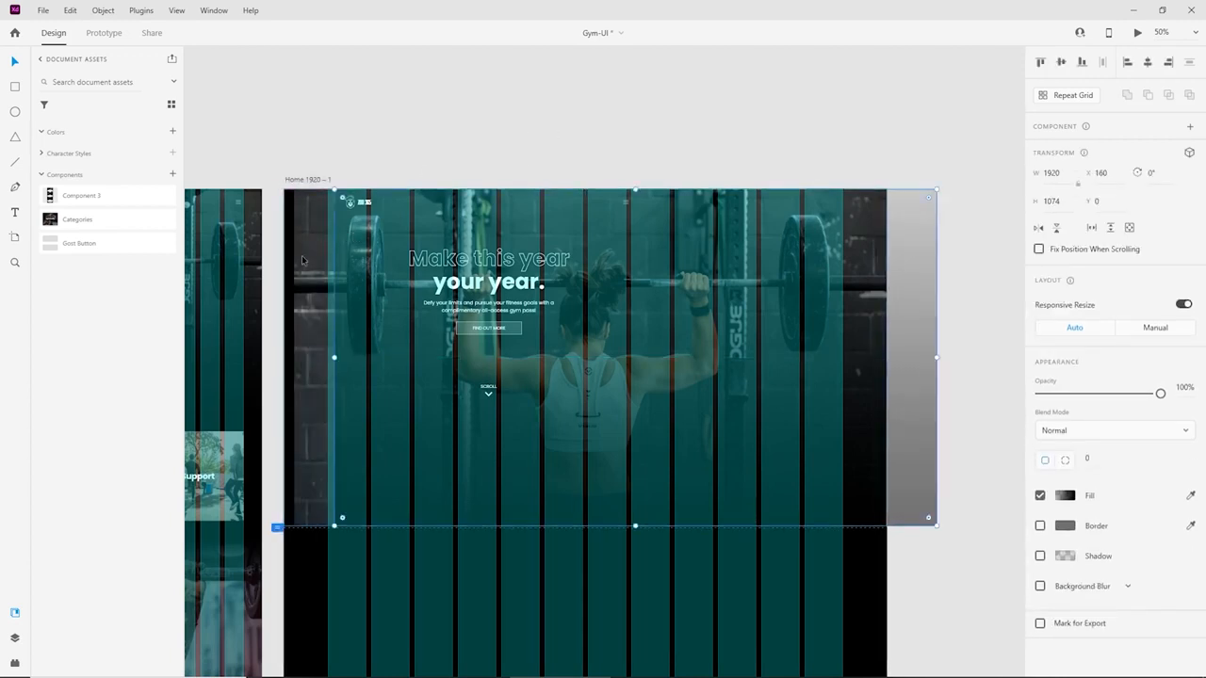
{"action": "double_click", "coordinate": [303, 256]}
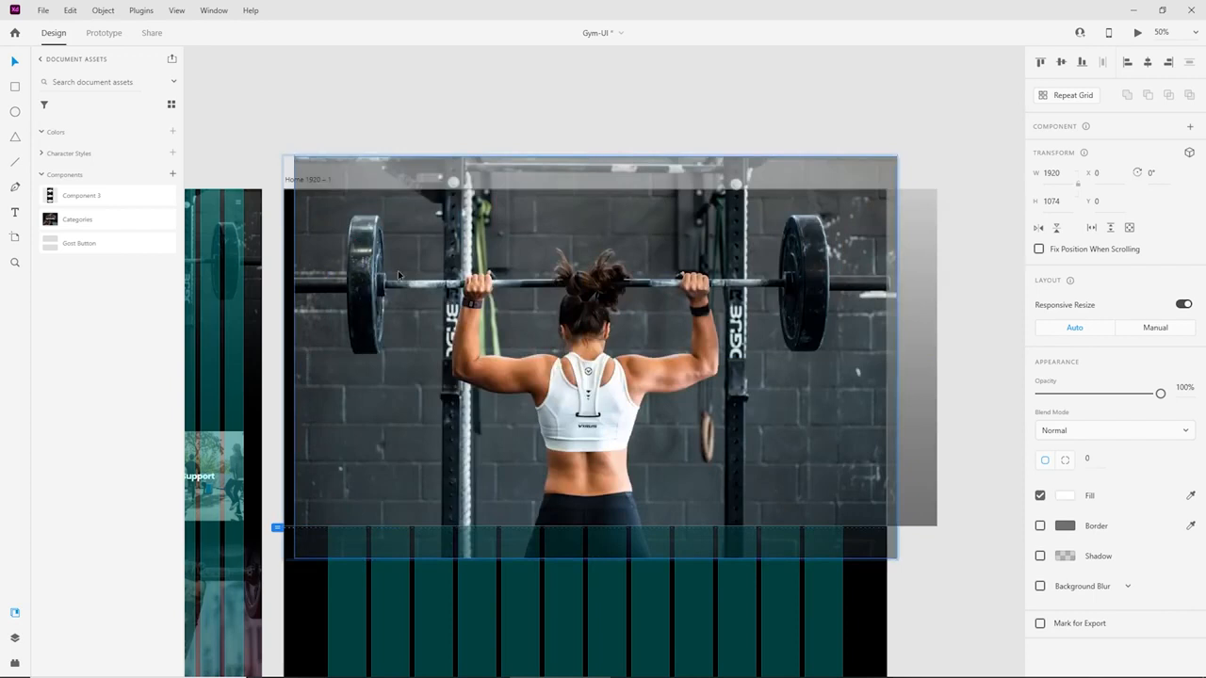
{"action": "left_click_drag", "start_coordinate": [398, 273], "coordinate": [388, 274]}
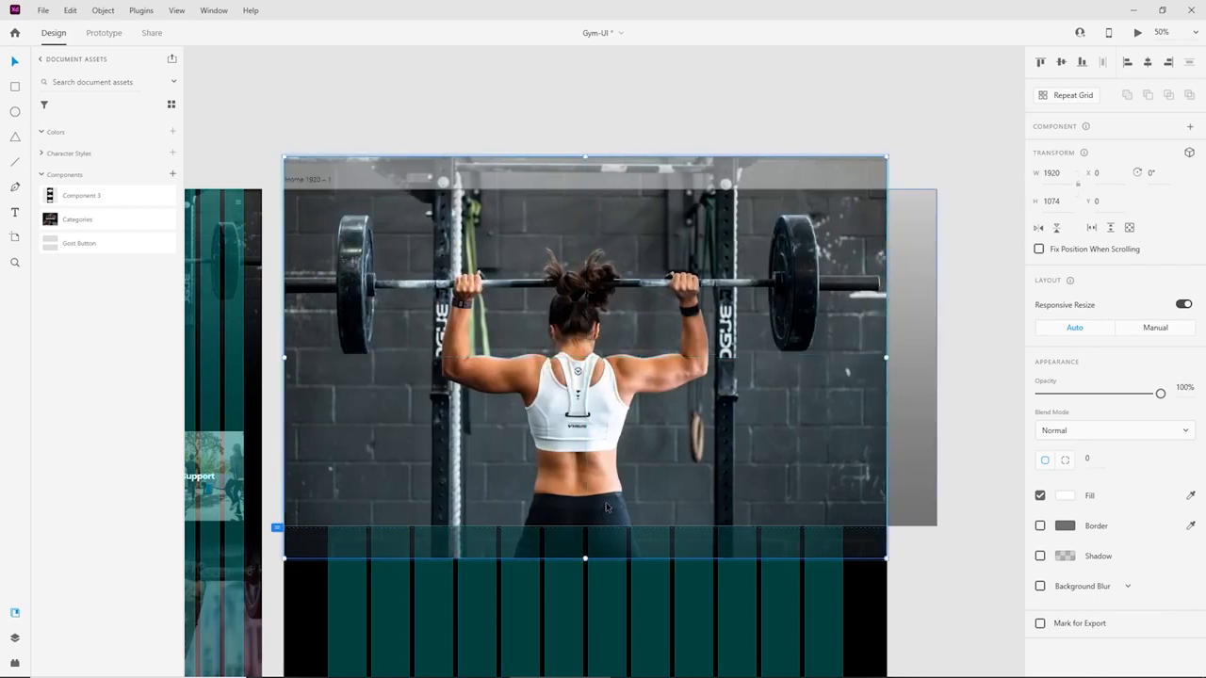
{"action": "left_click", "coordinate": [939, 169]}
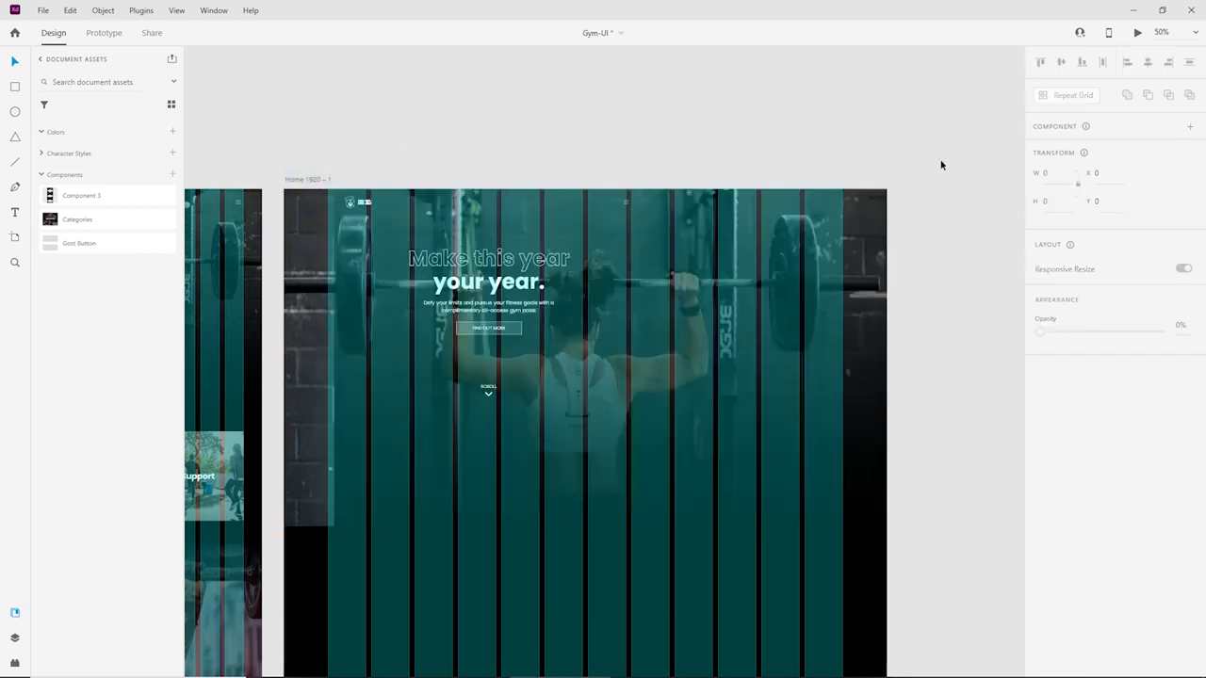
Move the gradient overlay back so it covers the full width of the hero photo.
{"action": "left_click", "coordinate": [890, 477]}
{"action": "left_click_drag", "start_coordinate": [874, 474], "coordinate": [819, 465]}
{"action": "left_click", "coordinate": [848, 135]}
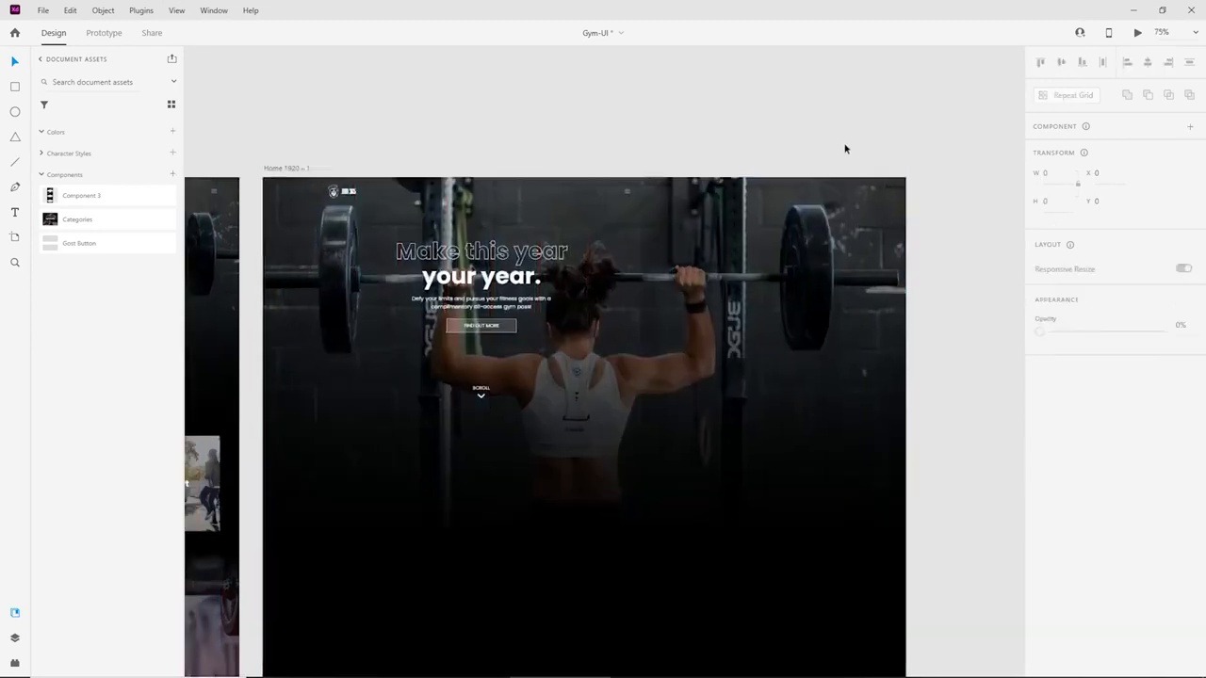
Centre the scroll indicator and the headline group horizontally in the hero, placing the headline group at X 699, Y 373.
{"action": "key", "text": "ctrl+plus"}
{"action": "left_click_drag", "start_coordinate": [647, 390], "coordinate": [692, 298]}
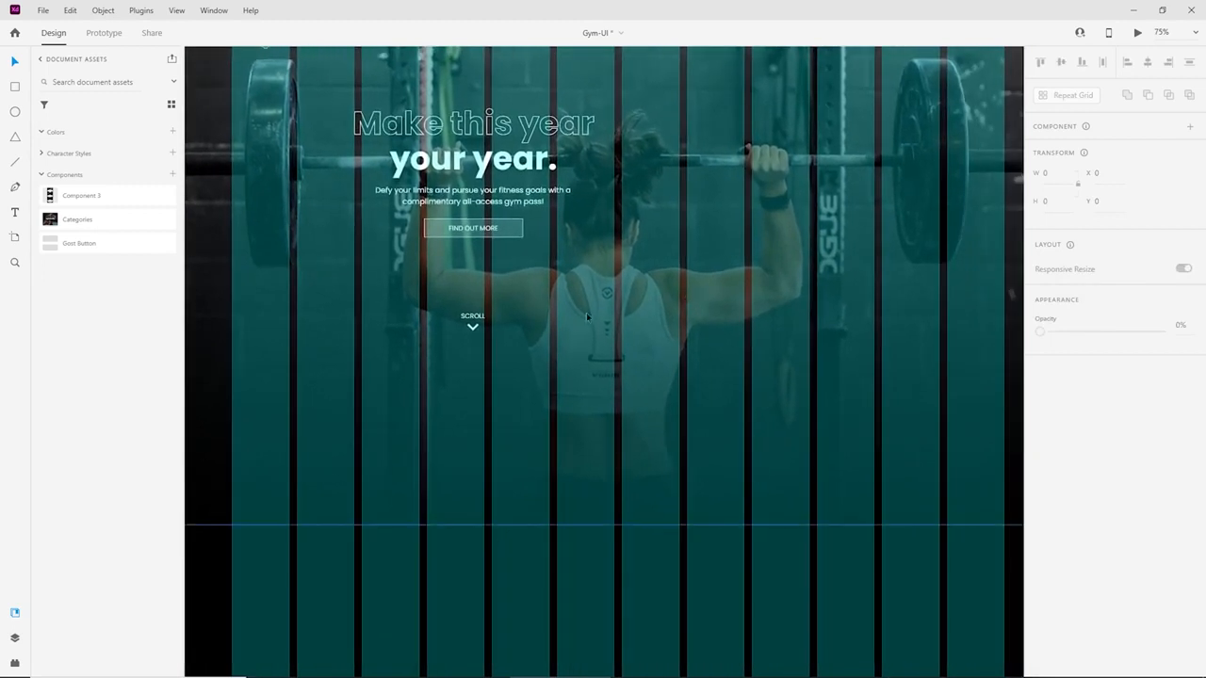
{"action": "left_click", "coordinate": [492, 325]}
{"action": "left_click_drag", "start_coordinate": [494, 327], "coordinate": [623, 491]}
{"action": "left_click_drag", "start_coordinate": [481, 191], "coordinate": [625, 291]}
{"action": "scroll", "coordinate": [672, 381], "scroll_direction": "down", "scroll_amount": 2}
{"action": "scroll", "coordinate": [671, 382], "scroll_direction": "up", "scroll_amount": 4}
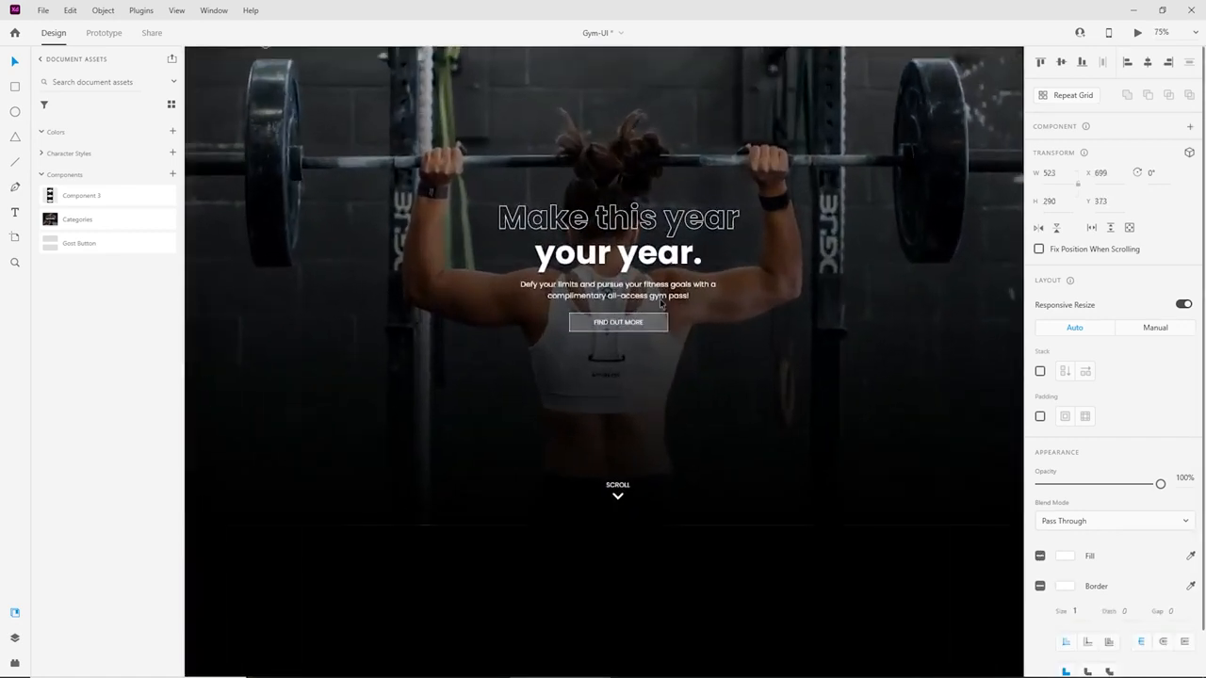
{"action": "left_click", "coordinate": [672, 381]}
Delete the hamburger menu icon from the desktop hero's header group.
{"action": "scroll", "coordinate": [672, 382], "scroll_direction": "right", "scroll_amount": 3}
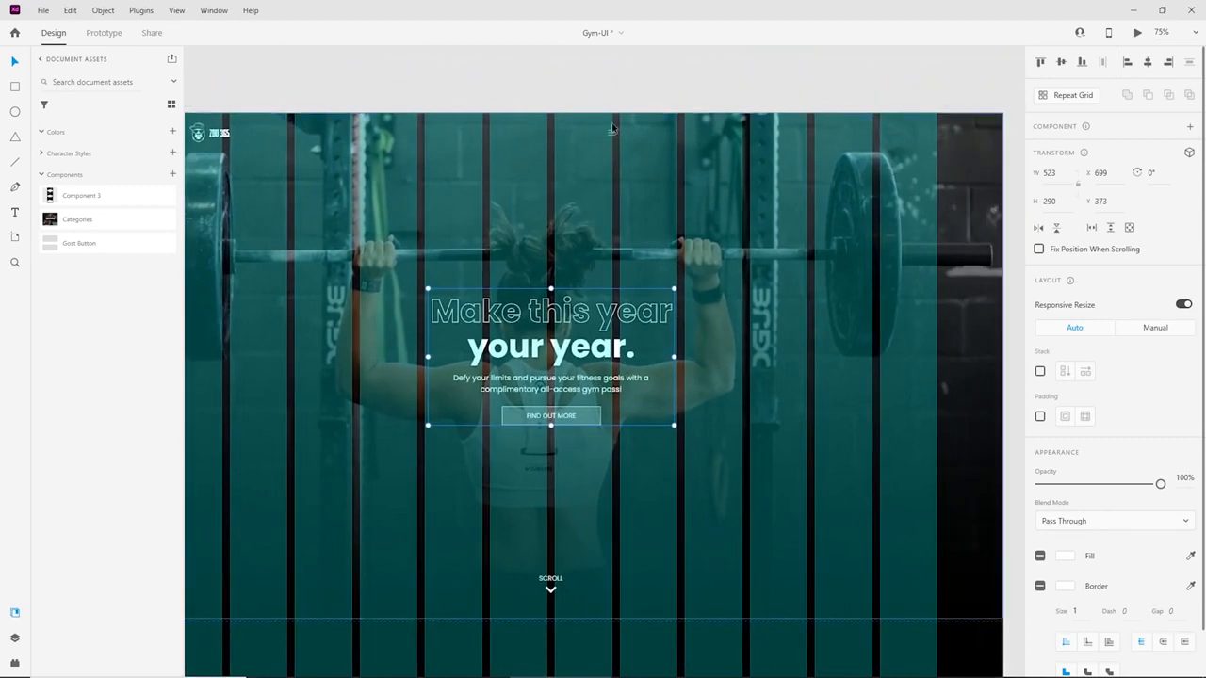
{"action": "left_click", "coordinate": [611, 132]}
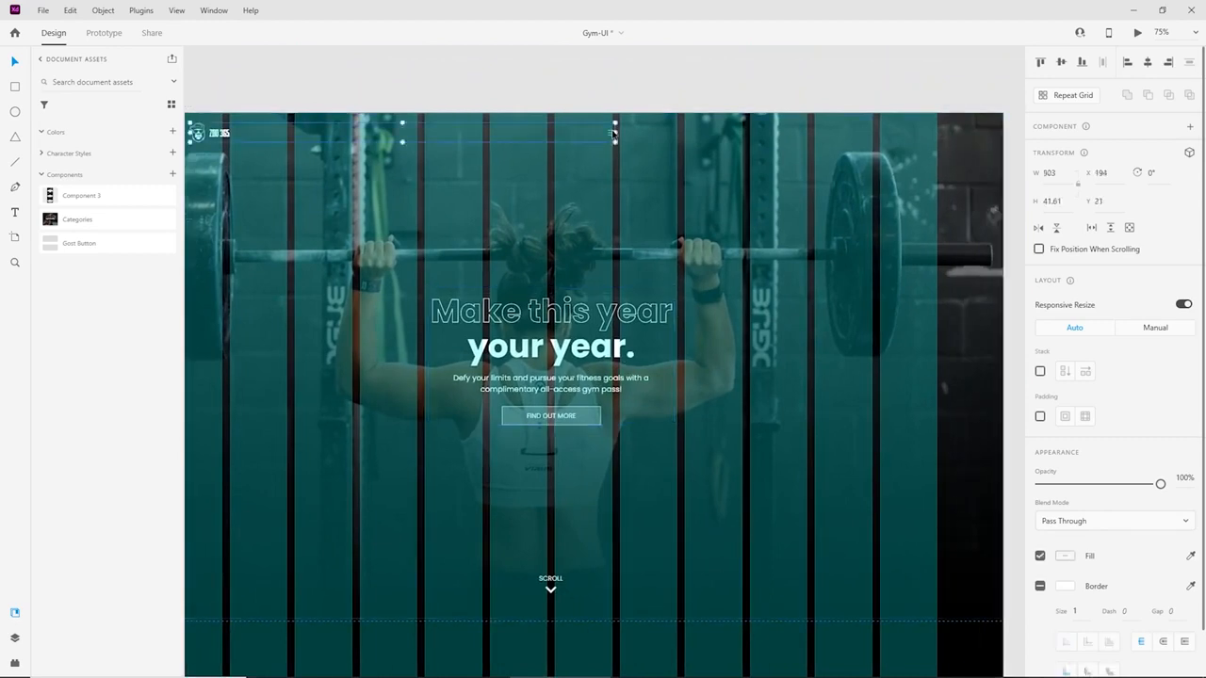
{"action": "scroll", "coordinate": [667, 122], "scroll_direction": "up", "scroll_amount": 1}
{"action": "scroll", "coordinate": [667, 123], "scroll_direction": "up", "scroll_amount": 3}
{"action": "scroll", "coordinate": [700, 262], "scroll_direction": "down", "scroll_amount": 2}
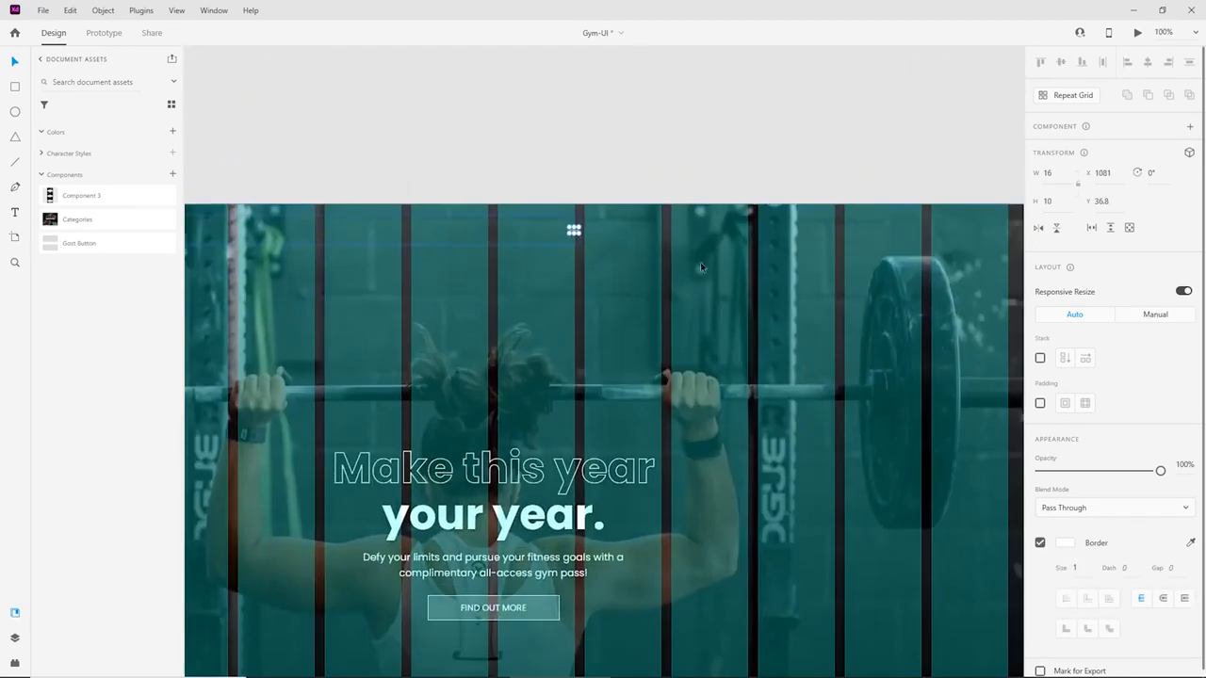
{"action": "left_click", "coordinate": [675, 142]}
{"action": "scroll", "coordinate": [571, 170], "scroll_direction": "up", "scroll_amount": 2}
{"action": "left_click", "coordinate": [562, 165]}
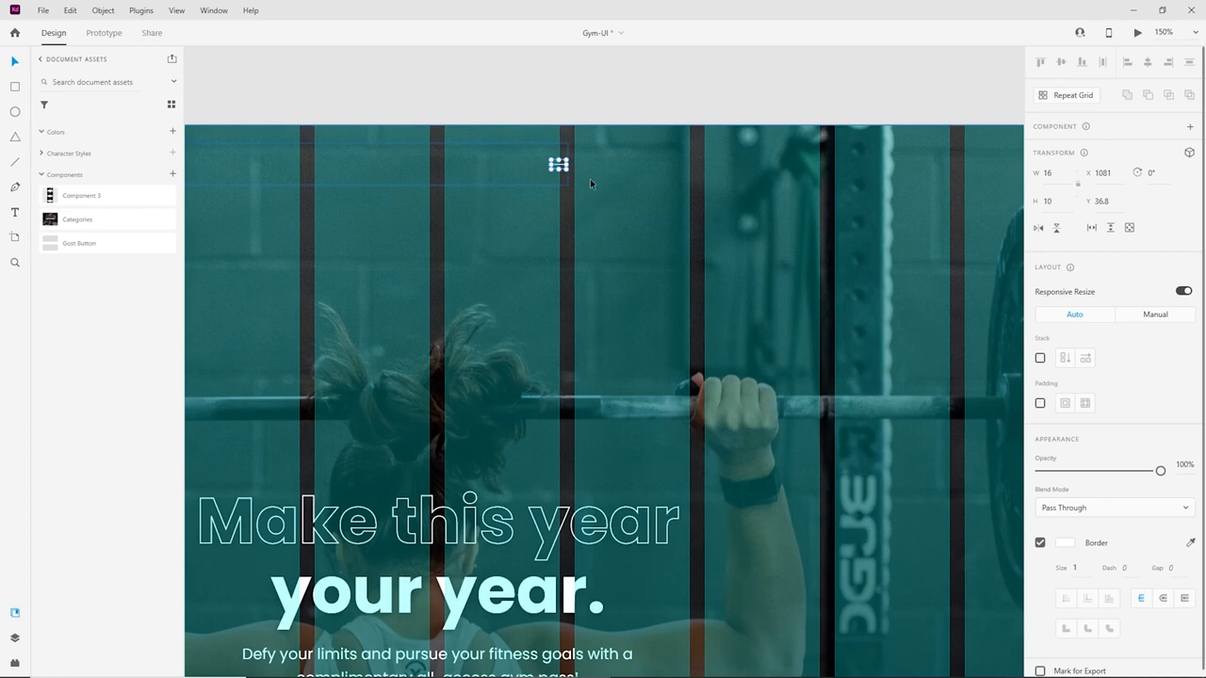
{"action": "key", "text": "Delete"}
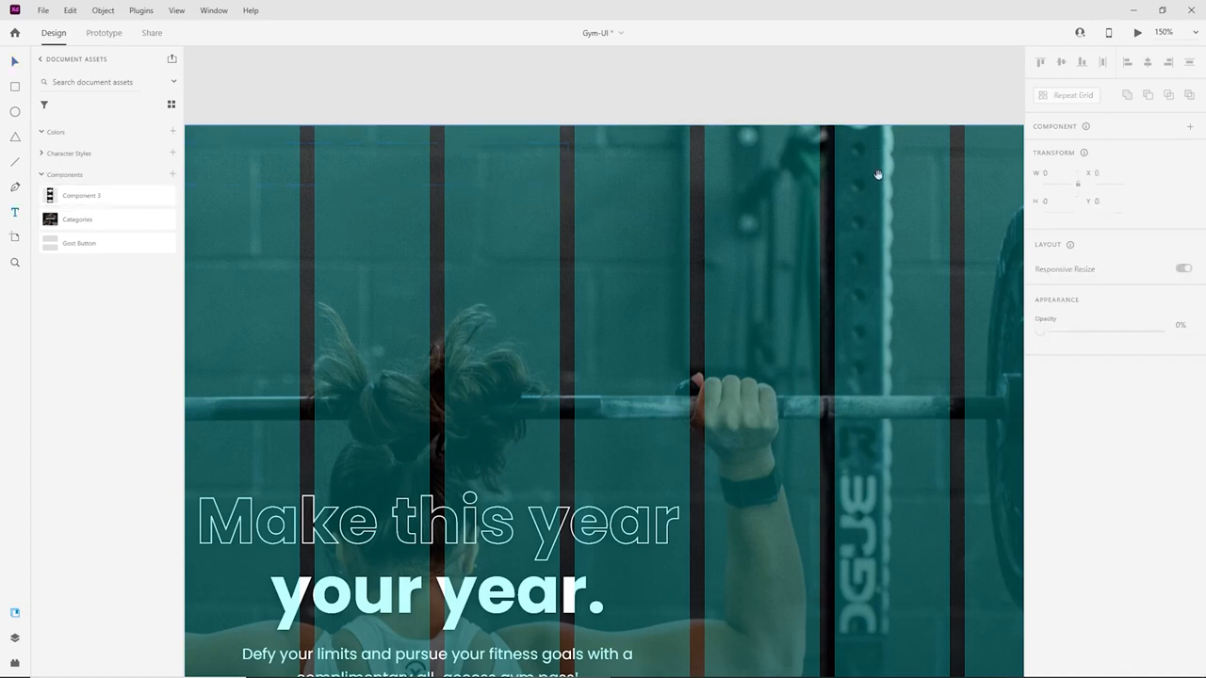
Add a "Home" text link near the hero's upper edge and apply the Body Text — 16pt character style.
{"action": "scroll", "coordinate": [877, 175], "scroll_direction": "right", "scroll_amount": 5}
{"action": "scroll", "coordinate": [877, 175], "scroll_direction": "up", "scroll_amount": 1}
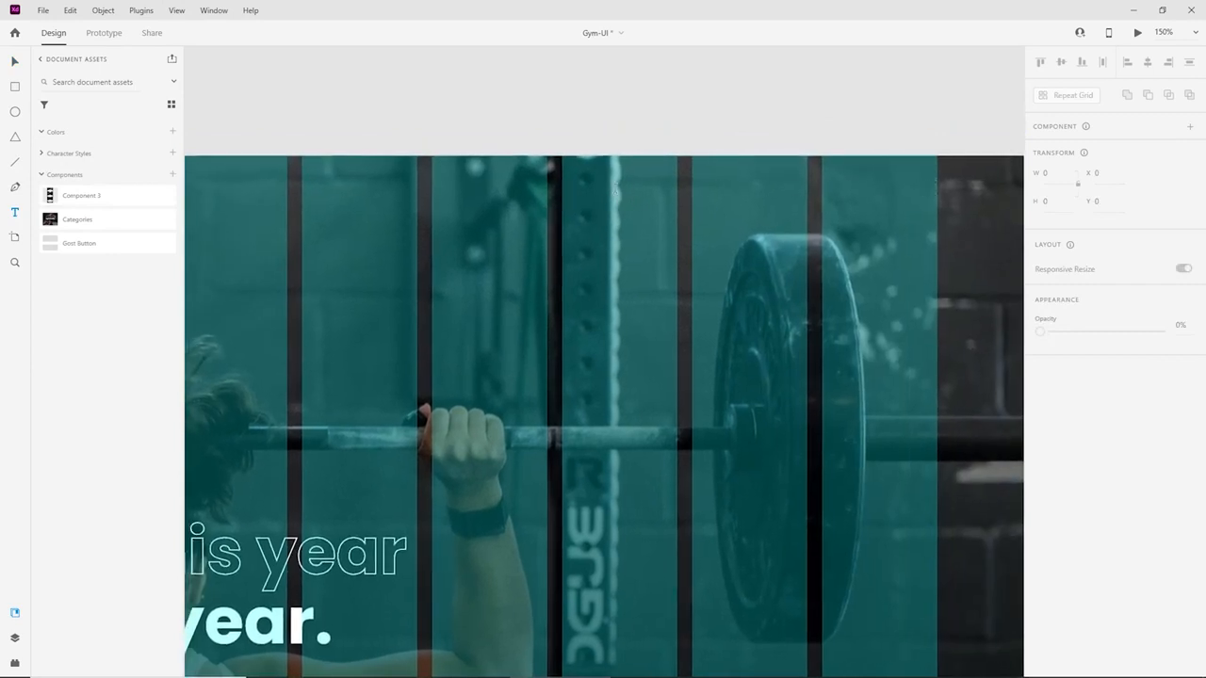
{"action": "left_click", "coordinate": [614, 184]}
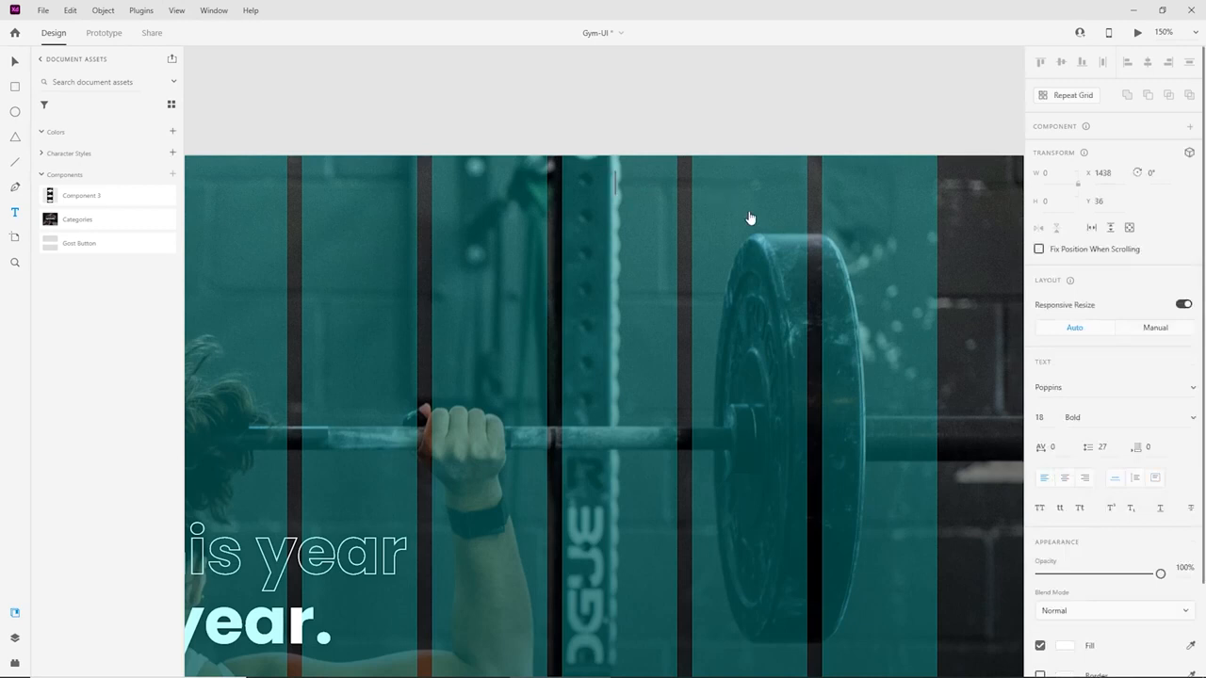
{"action": "type", "text": "Home"}
{"action": "left_click", "coordinate": [41, 155]}
{"action": "left_click", "coordinate": [87, 174]}
Duplicate the "Home" link twice along the same line and change the copies to "About" and "Shop".
{"action": "mouse_move", "coordinate": [614, 222]}
{"action": "left_mouse_down"}
{"action": "mouse_move", "coordinate": [570, 237]}
{"action": "mouse_move", "coordinate": [658, 230]}
{"action": "left_mouse_up"}
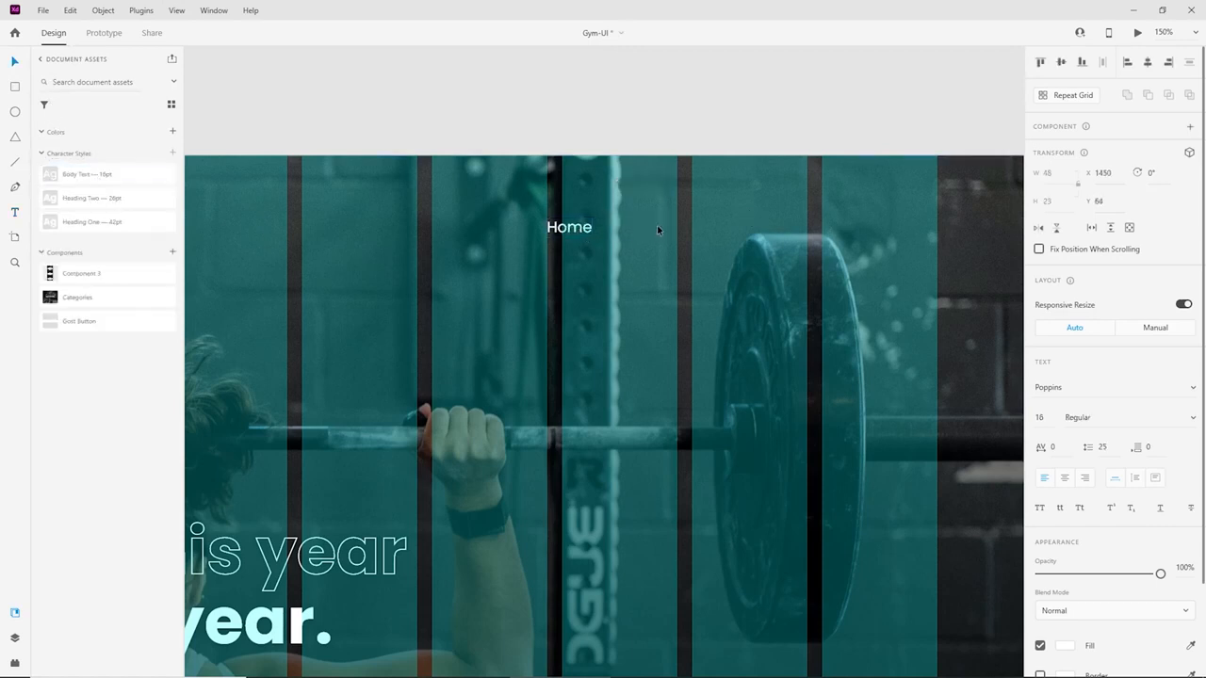
{"action": "double_click", "coordinate": [658, 230]}
{"action": "type", "text": "About"}
{"action": "key", "text": "Escape"}
{"action": "left_click_drag", "start_coordinate": [649, 234], "coordinate": [743, 231]}
{"action": "double_click", "coordinate": [745, 227]}
{"action": "type", "text": "op"}
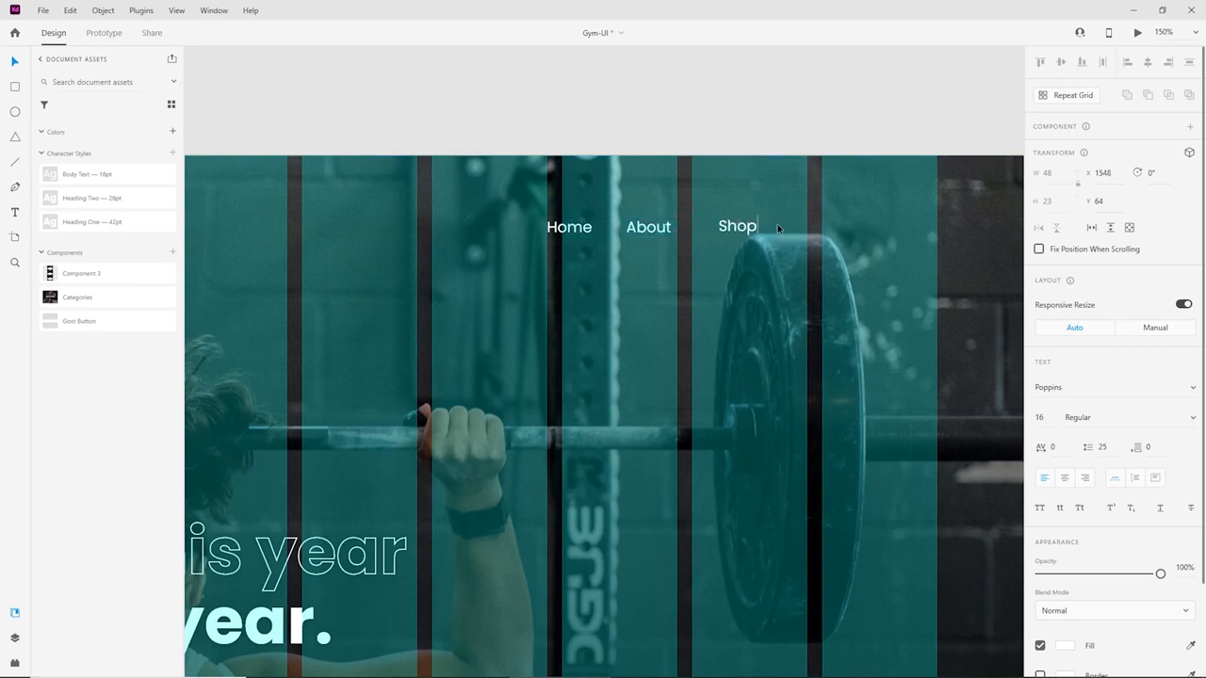
{"action": "key", "text": "Escape"}
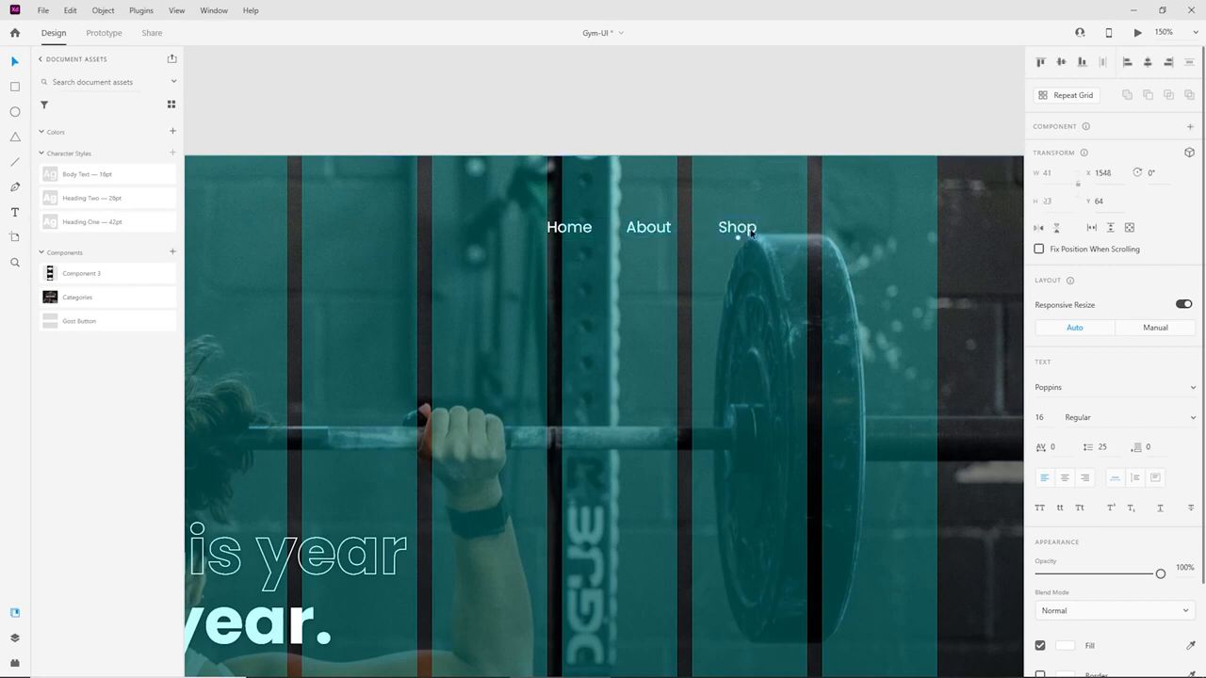
Duplicate the "Shop" link twice more along the row and change the copies to "Gallery" and "Contact".
{"action": "left_click_drag", "start_coordinate": [739, 226], "coordinate": [828, 223]}
{"action": "double_click", "coordinate": [828, 235]}
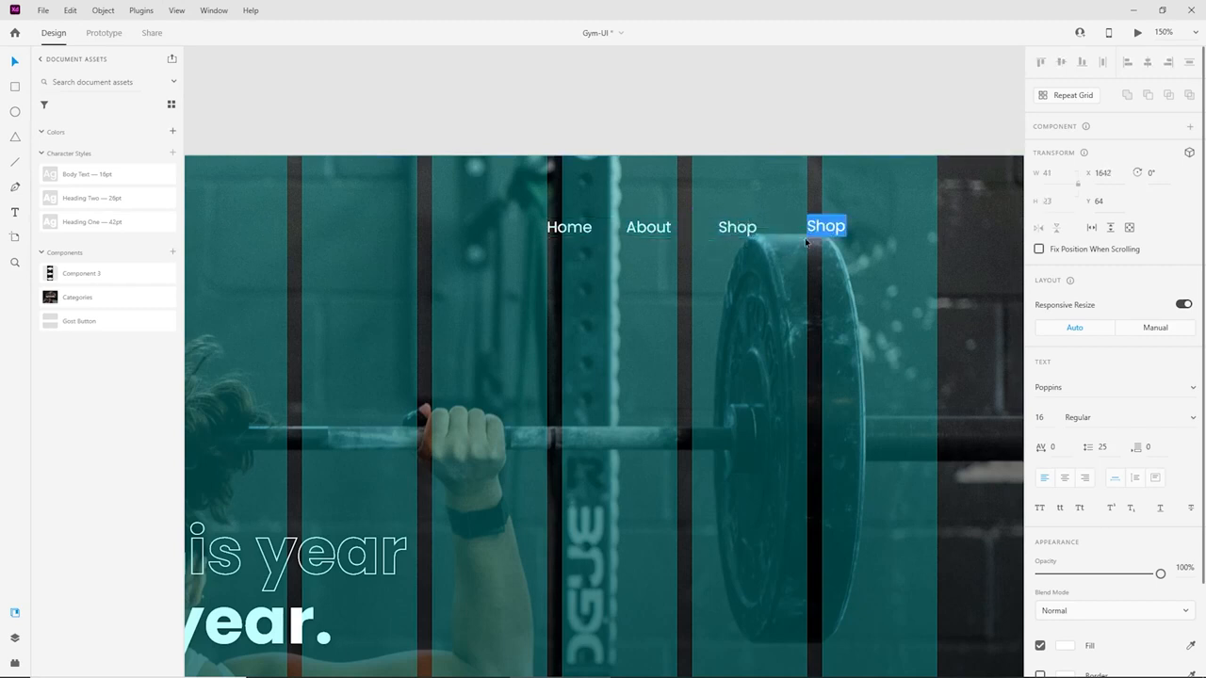
{"action": "type", "text": "Gallery"}
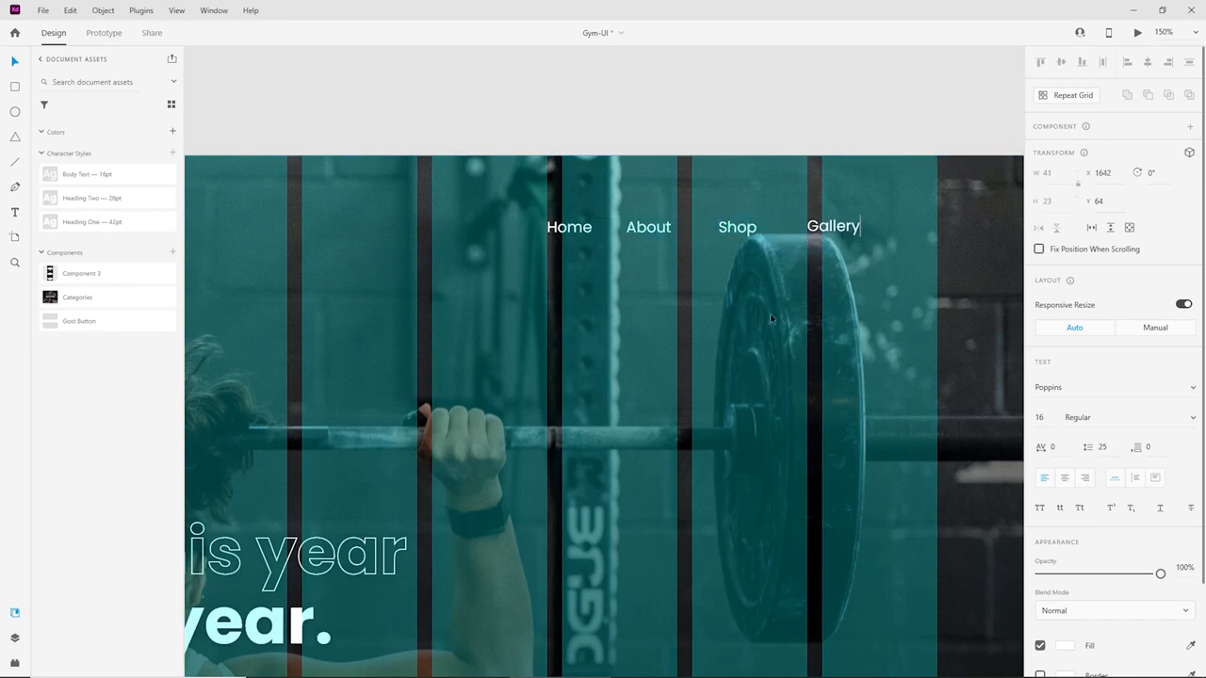
{"action": "key", "text": "Escape"}
{"action": "left_click_drag", "start_coordinate": [847, 233], "coordinate": [918, 229]}
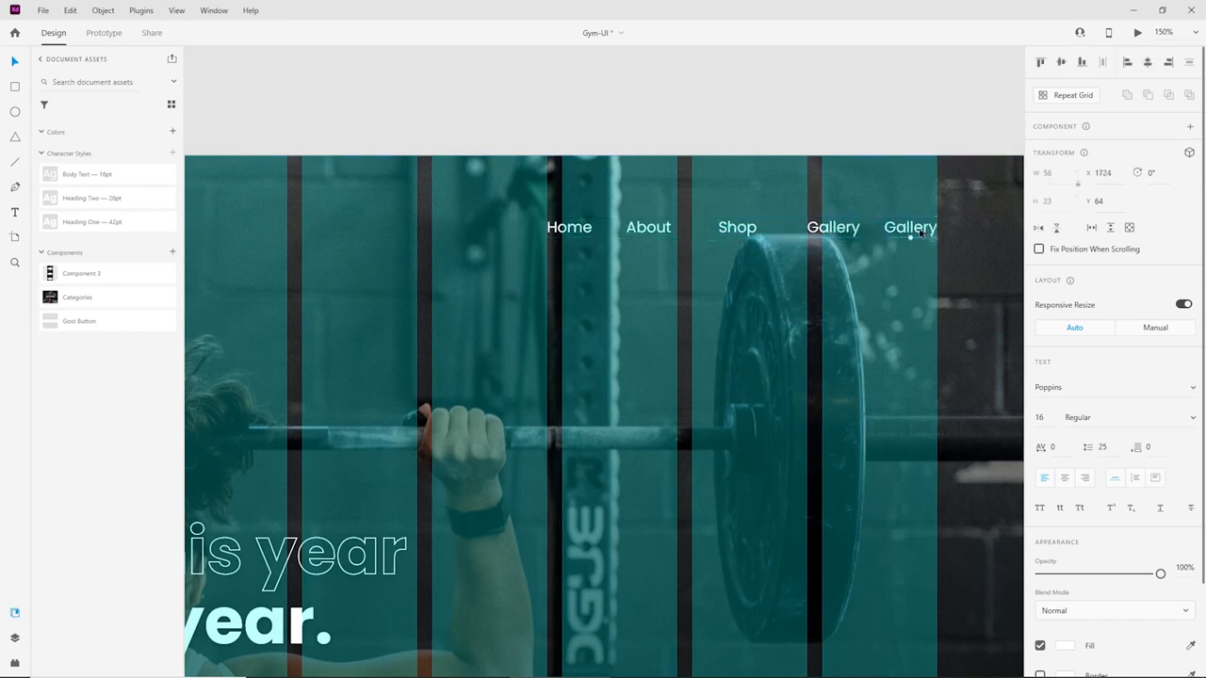
{"action": "double_click", "coordinate": [919, 228]}
{"action": "type", "text": "Contact"}
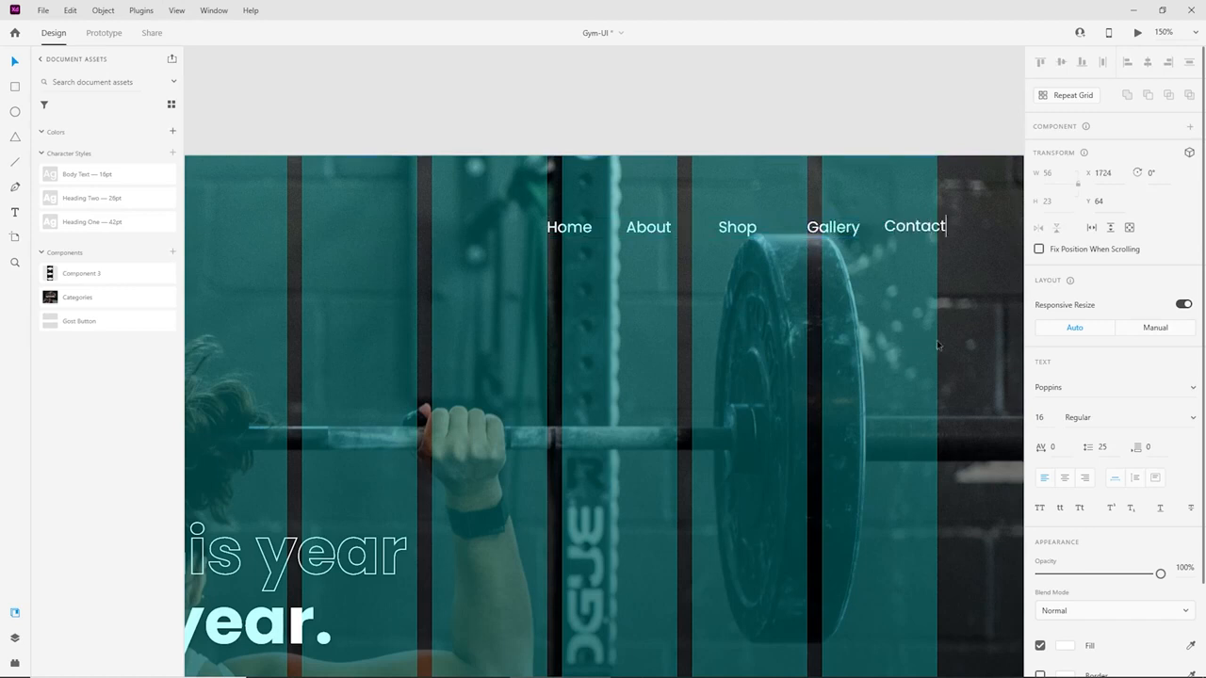
{"action": "key", "text": "Escape"}
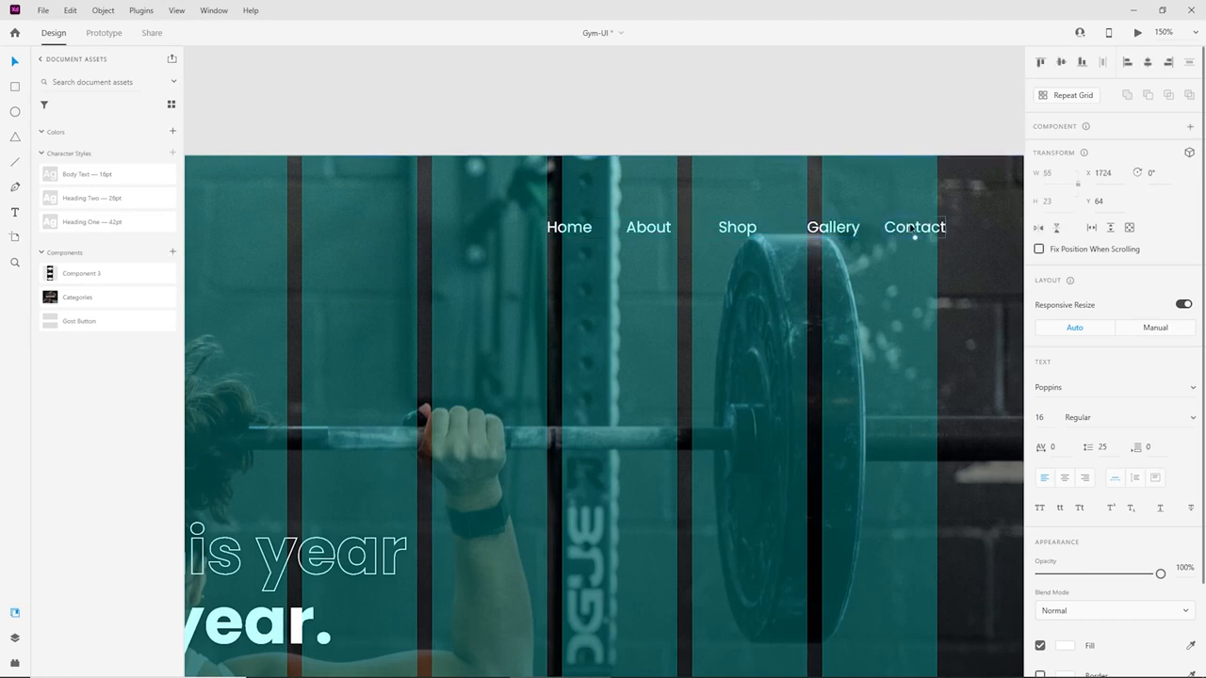
Group the five navigation links from "Home" to "Contact".
{"action": "left_click", "coordinate": [829, 231], "text": "shift"}
{"action": "left_click", "coordinate": [736, 229], "text": "shift"}
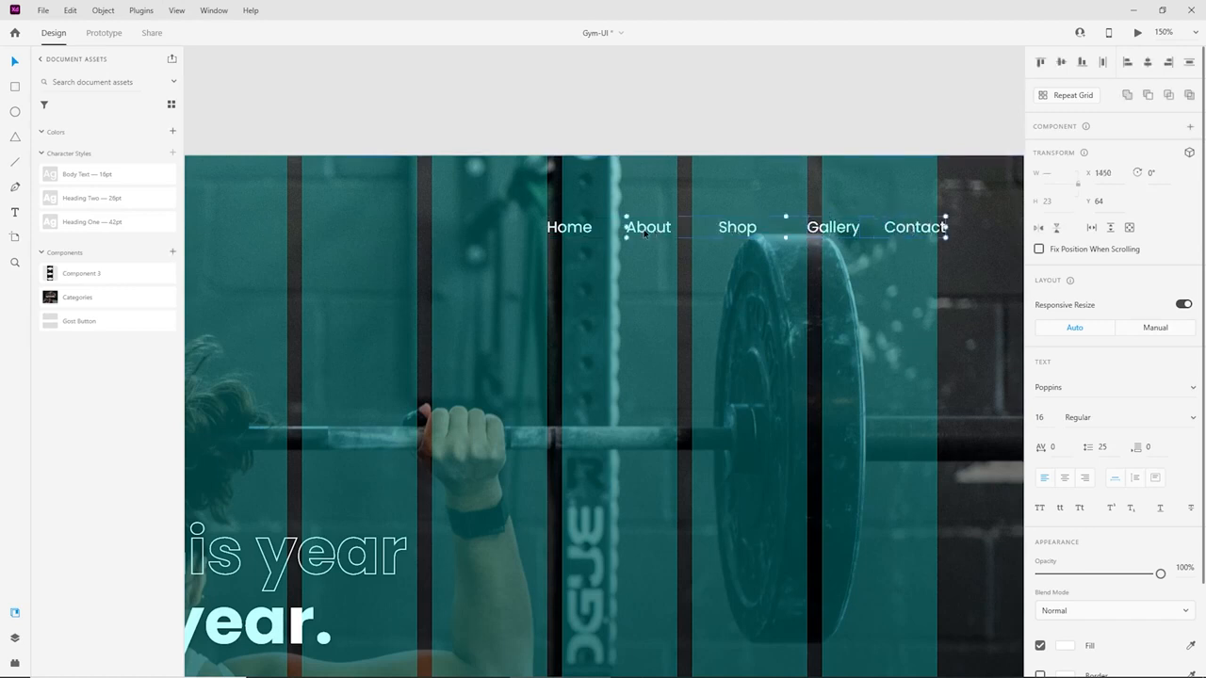
{"action": "left_click", "coordinate": [572, 229], "text": "shift"}
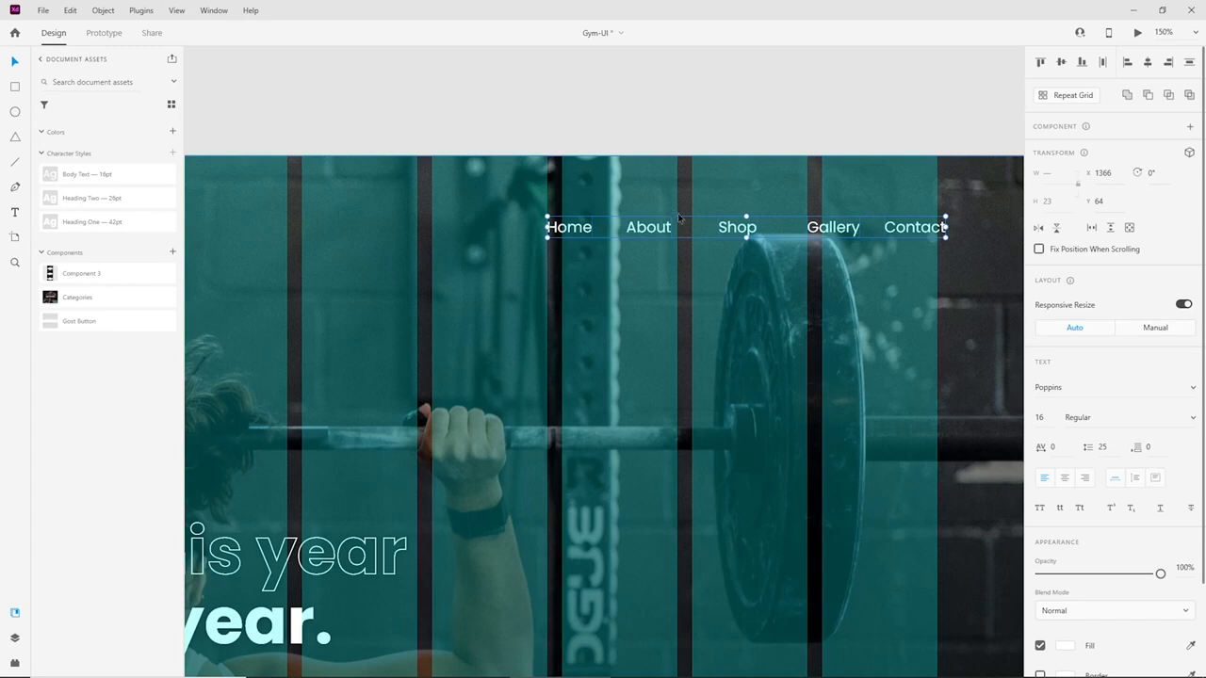
{"action": "key", "text": "ctrl+g"}
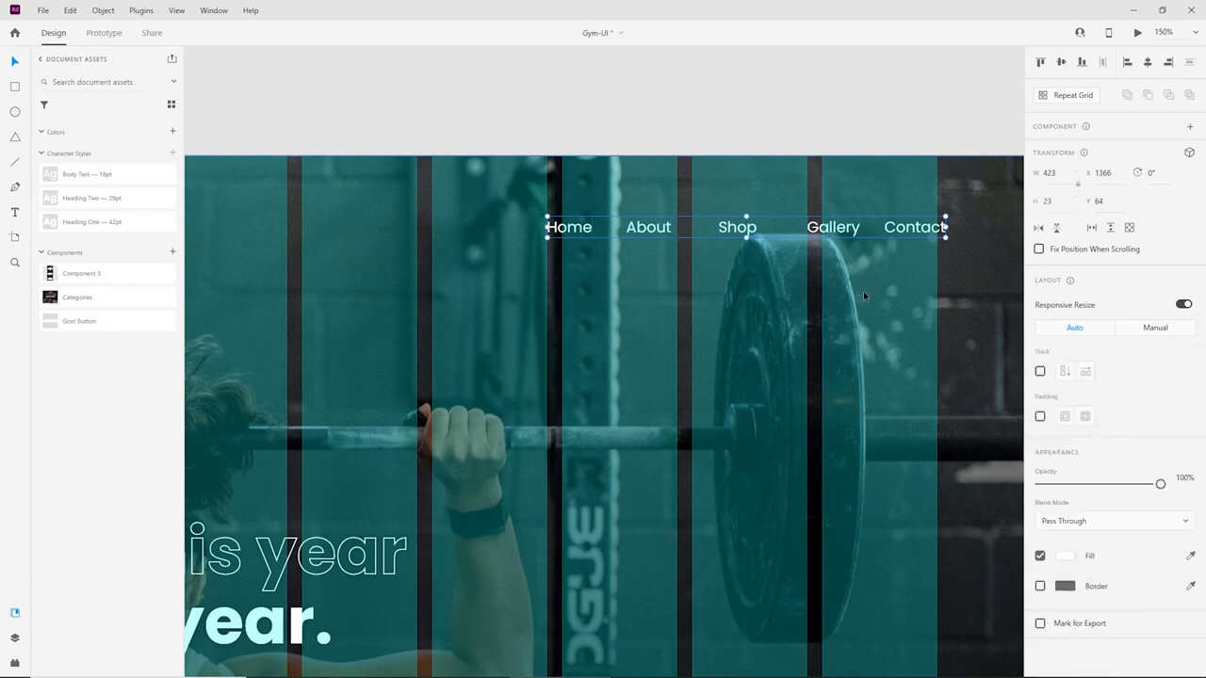
Make the navigation group a horizontal stack with 40 spacing and move it to X 1362, Y 49, flush with the last grid column.
{"action": "left_click", "coordinate": [1040, 373]}
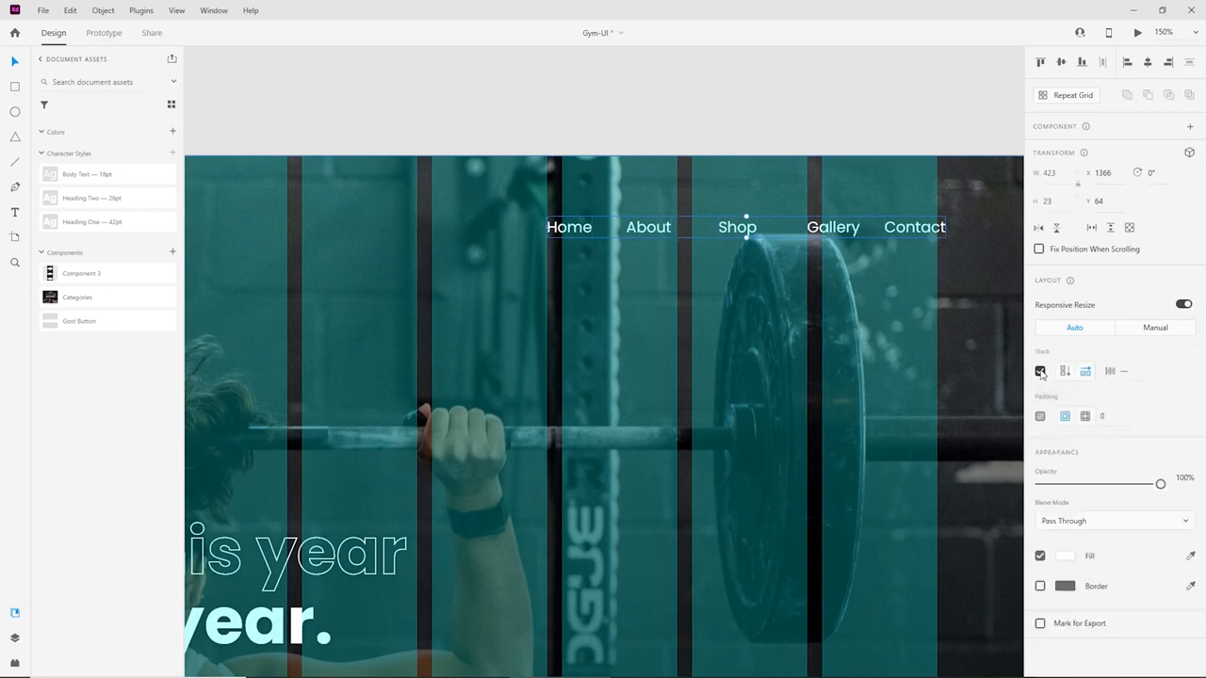
{"action": "left_click", "coordinate": [1133, 373]}
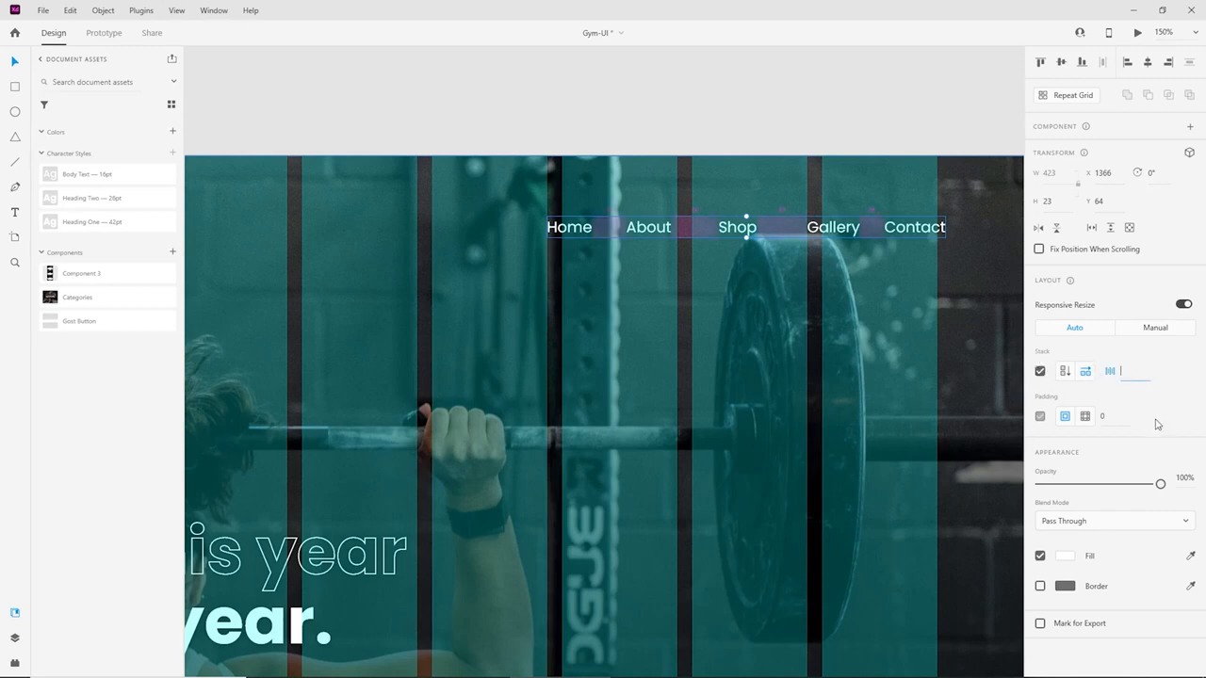
{"action": "type", "text": "20"}
{"action": "key", "text": "Return"}
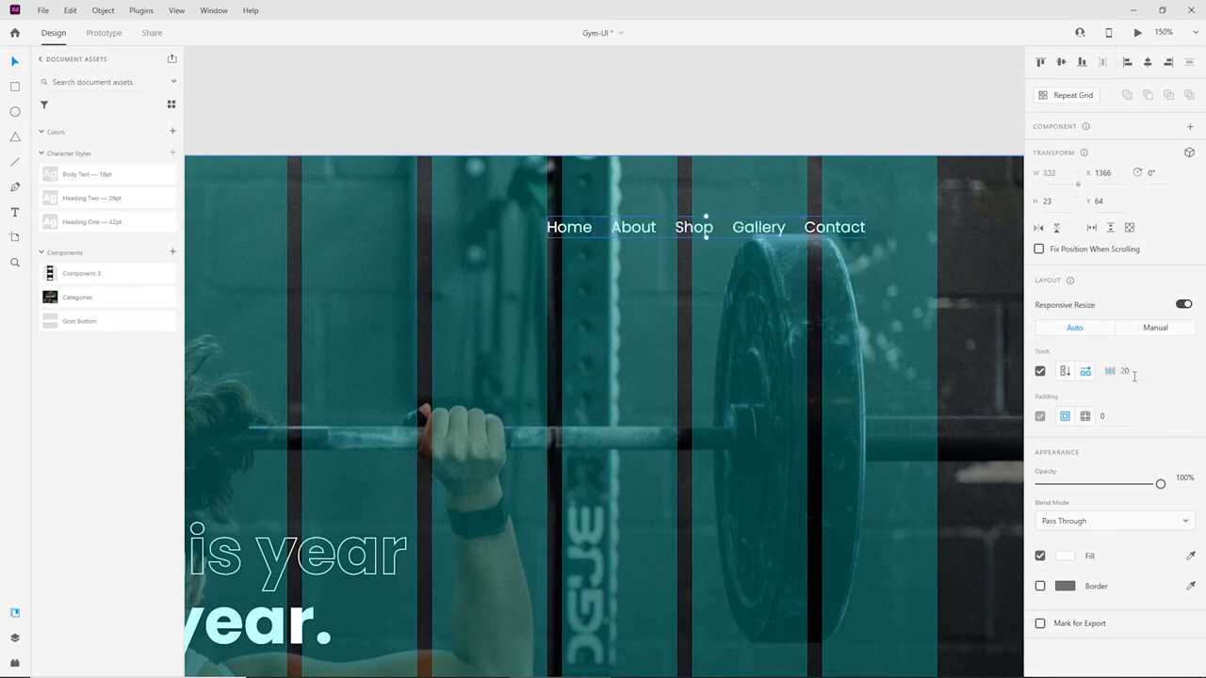
{"action": "key", "text": "shift+Up"}
{"action": "key", "text": "shift+Up"}
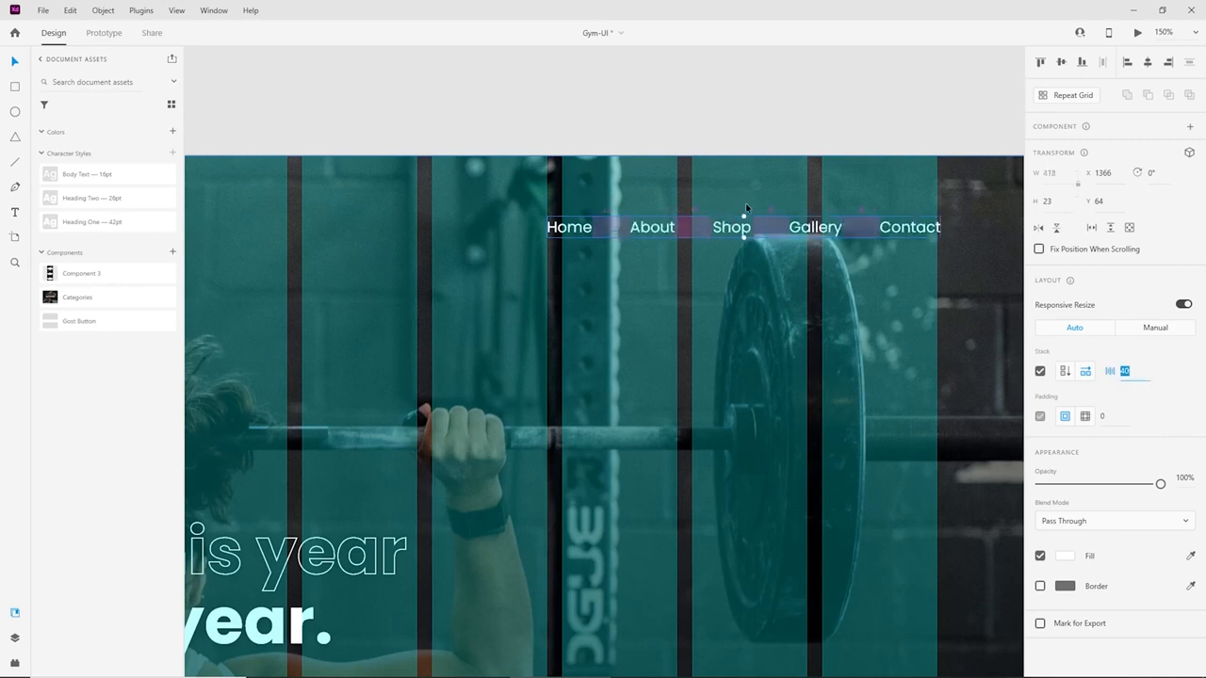
{"action": "mouse_move", "coordinate": [826, 229]}
{"action": "left_mouse_down"}
{"action": "mouse_move", "coordinate": [777, 246]}
{"action": "mouse_move", "coordinate": [822, 214]}
{"action": "left_mouse_up"}
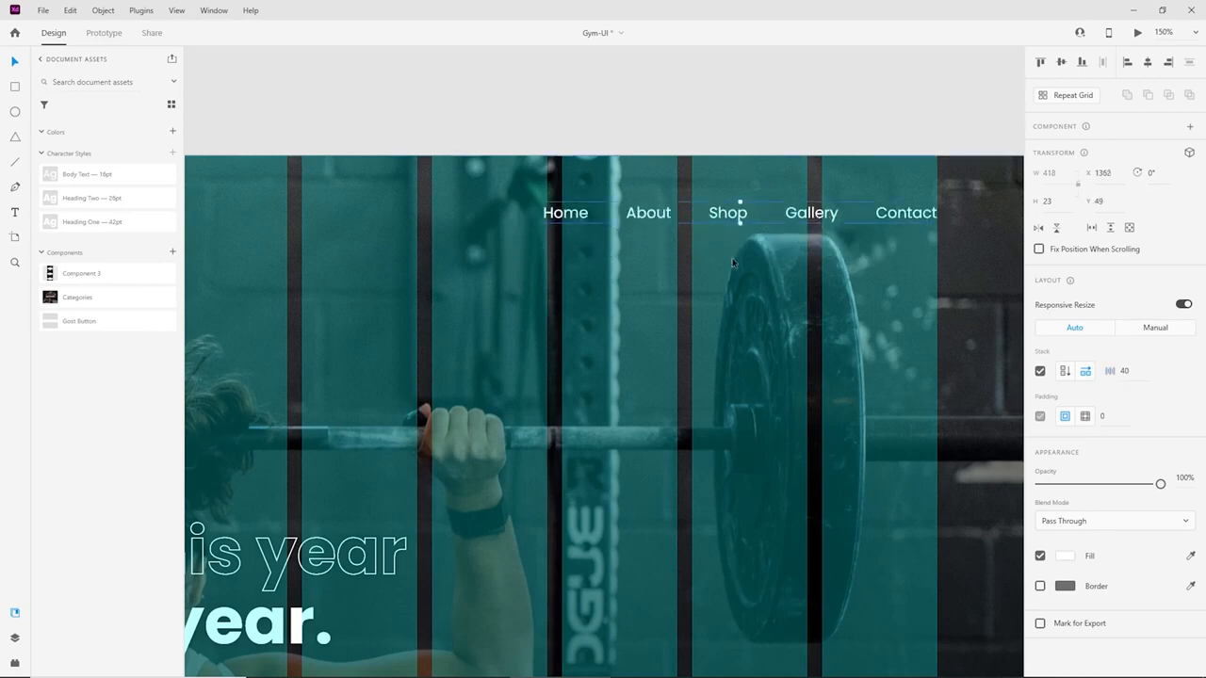
Try a vertical stack direction on the navigation links and switch it back to horizontal.
{"action": "left_click", "coordinate": [1065, 372]}
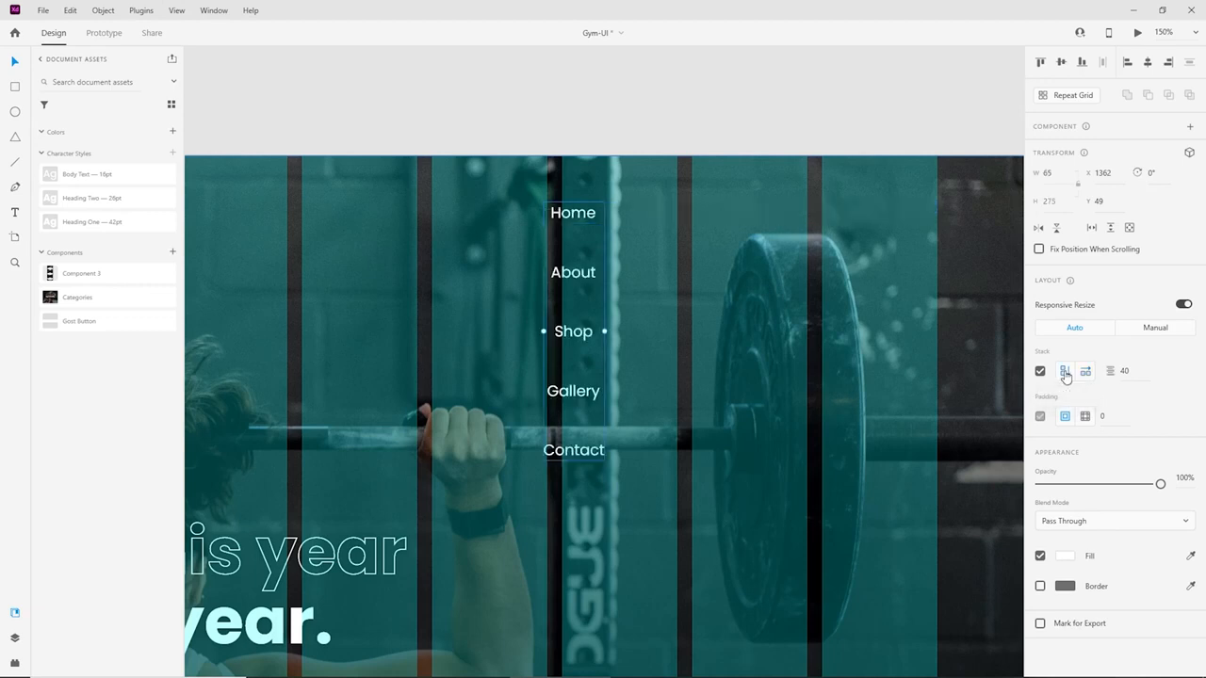
{"action": "left_click", "coordinate": [1085, 372]}
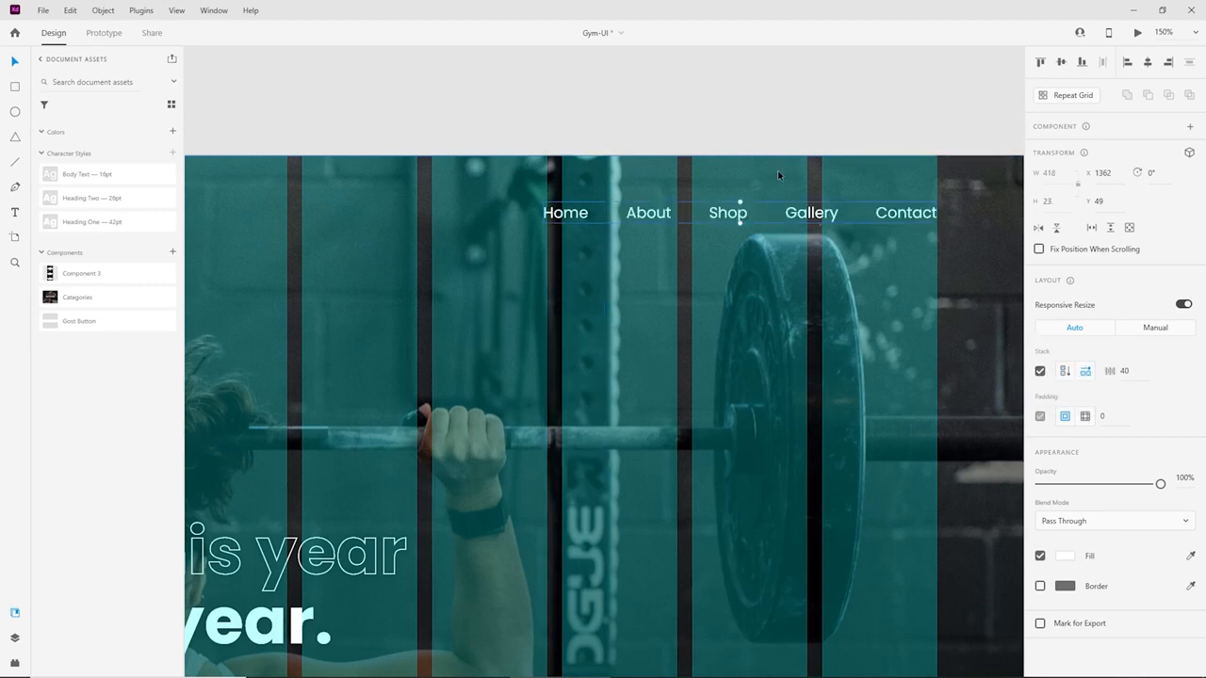
{"action": "left_click", "coordinate": [753, 131]}
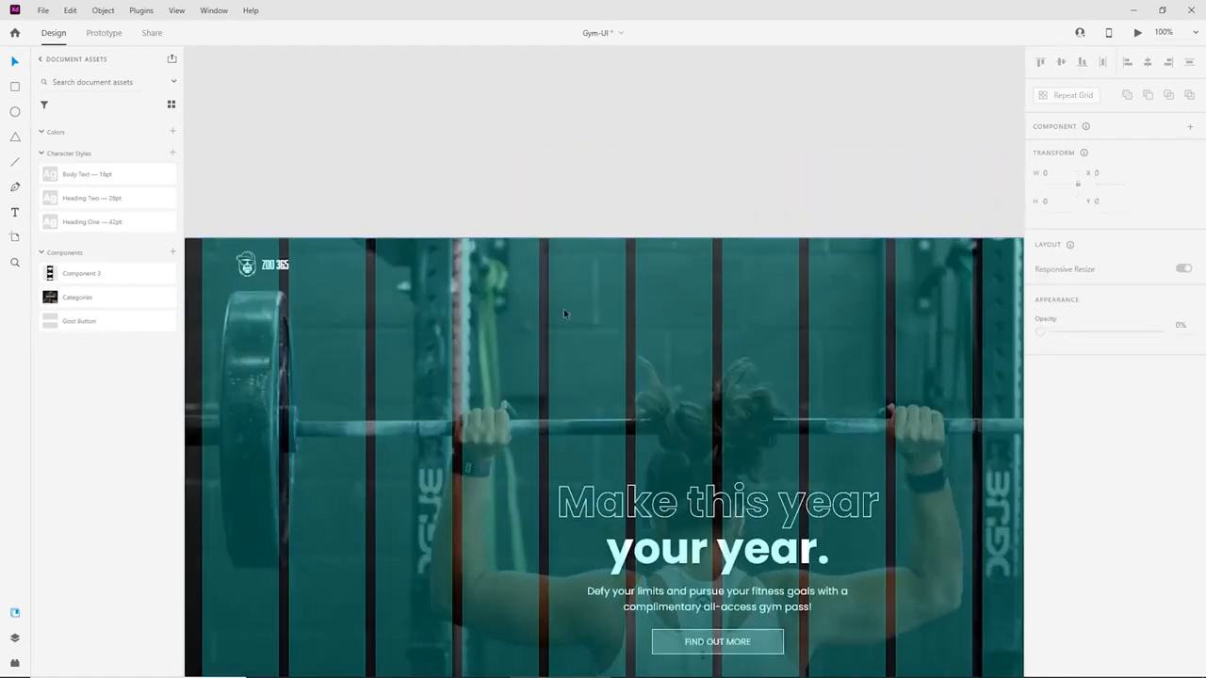
Place the navigation links inside the logo's header group, level with the logo, at X 1196, Y 30.
{"action": "left_click", "coordinate": [285, 272]}
{"action": "key", "text": "ctrl+v"}
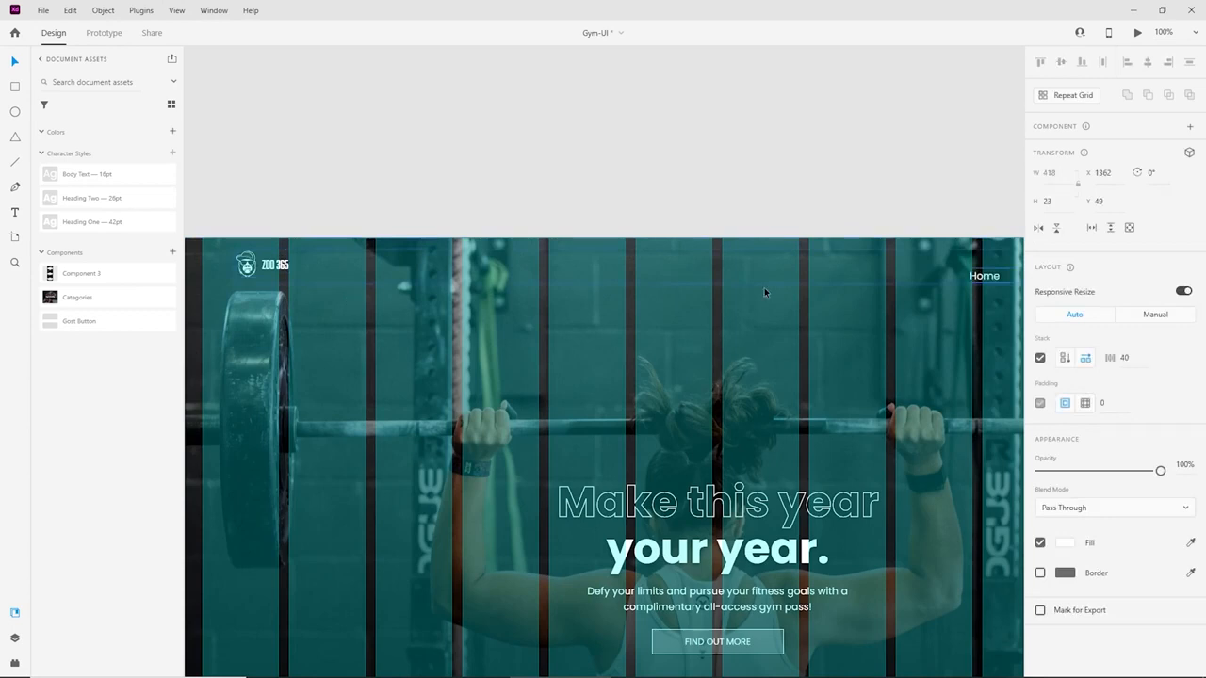
{"action": "left_click_drag", "start_coordinate": [983, 281], "coordinate": [415, 270]}
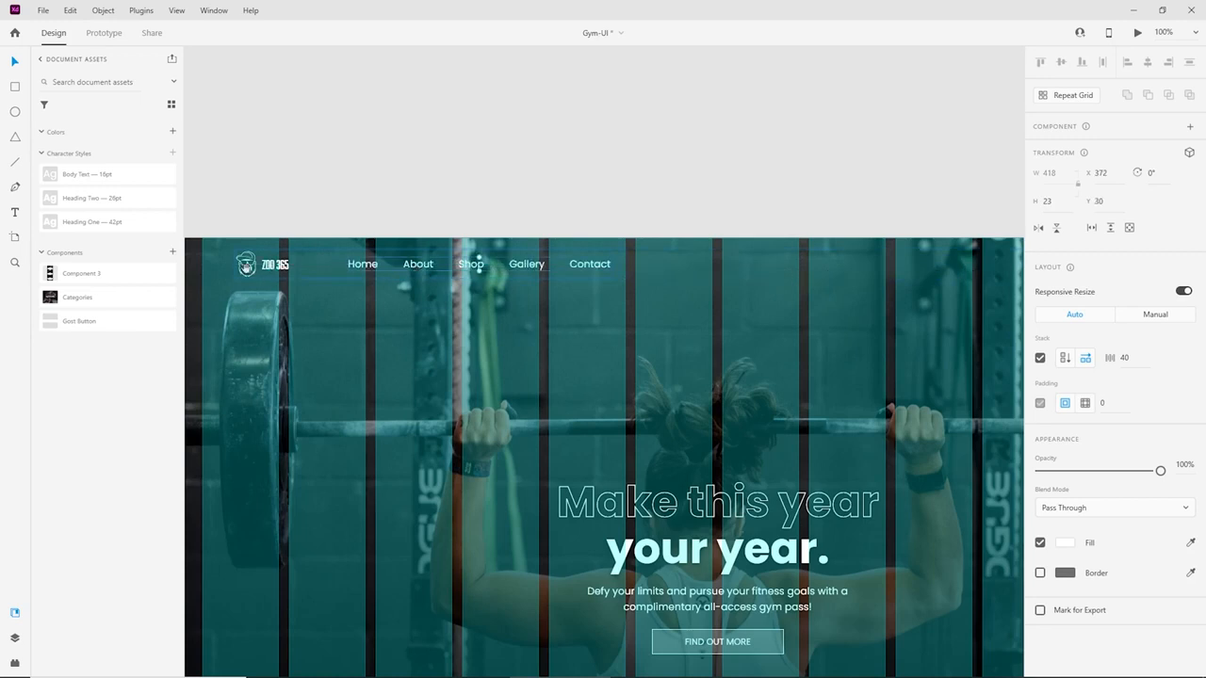
{"action": "left_click_drag", "start_coordinate": [544, 286], "coordinate": [587, 279]}
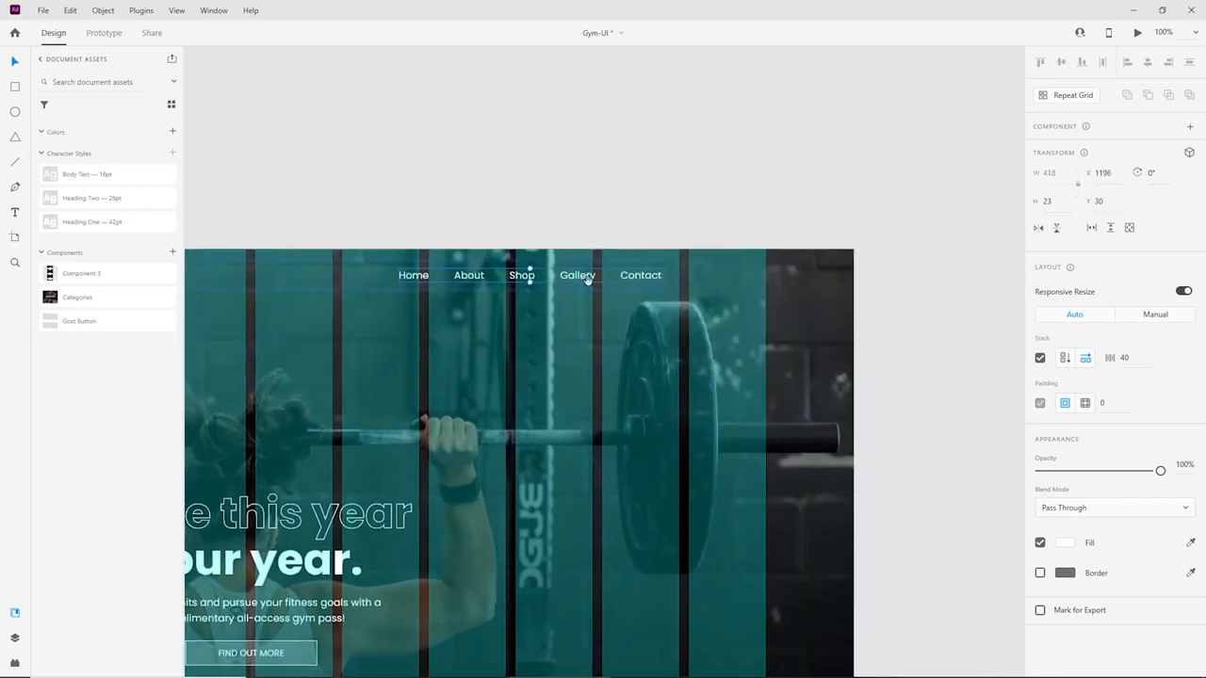
Move the whole header group with logo and navigation to X 175, Y 21.
{"action": "left_click", "coordinate": [748, 237]}
{"action": "scroll", "coordinate": [748, 237], "scroll_direction": "up", "scroll_amount": 3}
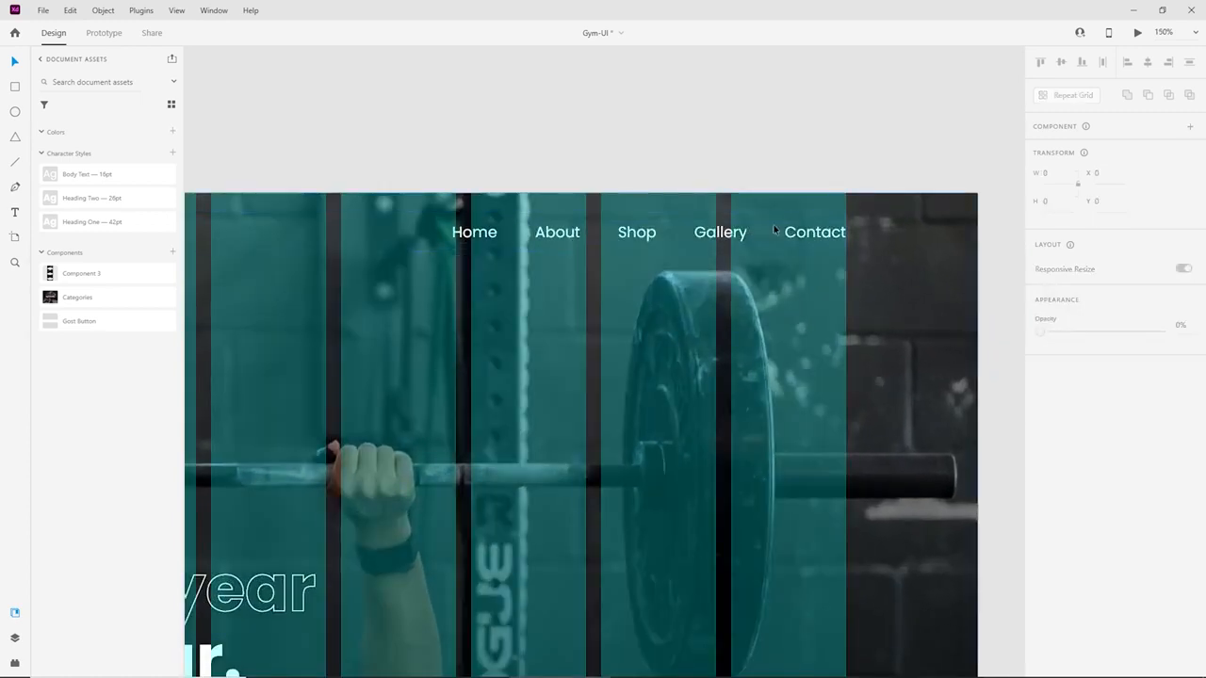
{"action": "left_click", "coordinate": [795, 233]}
{"action": "left_click_drag", "start_coordinate": [814, 242], "coordinate": [798, 239]}
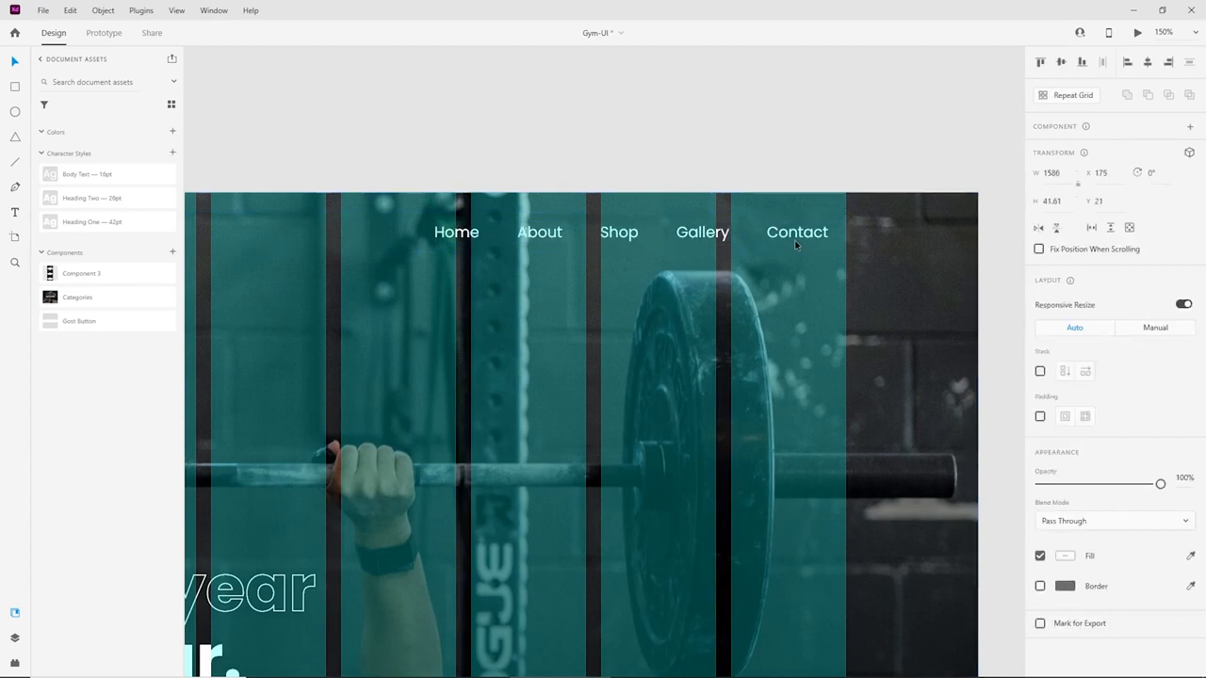
{"action": "left_click", "coordinate": [810, 187]}
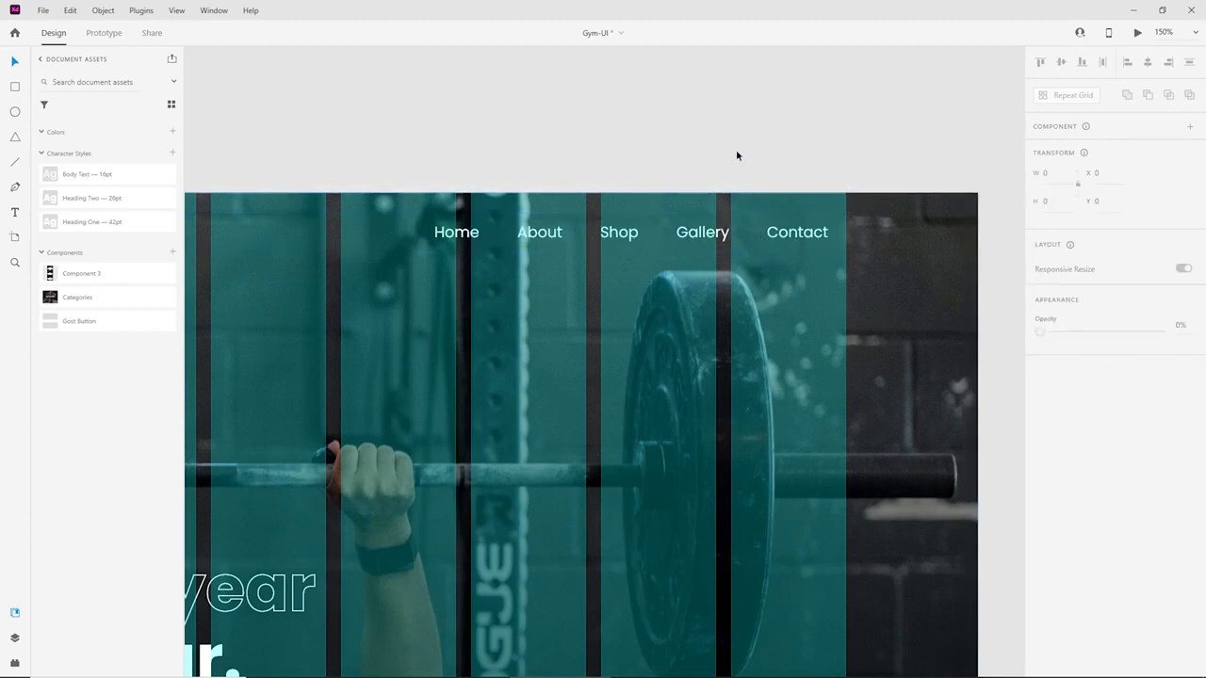
Hide the layout grid temporarily to check the header and hero composition, and show it again.
{"action": "key", "text": "ctrl+minus"}
{"action": "left_click_drag", "start_coordinate": [562, 369], "coordinate": [875, 223]}
{"action": "key", "text": "ctrl+shift+apostrophe"}
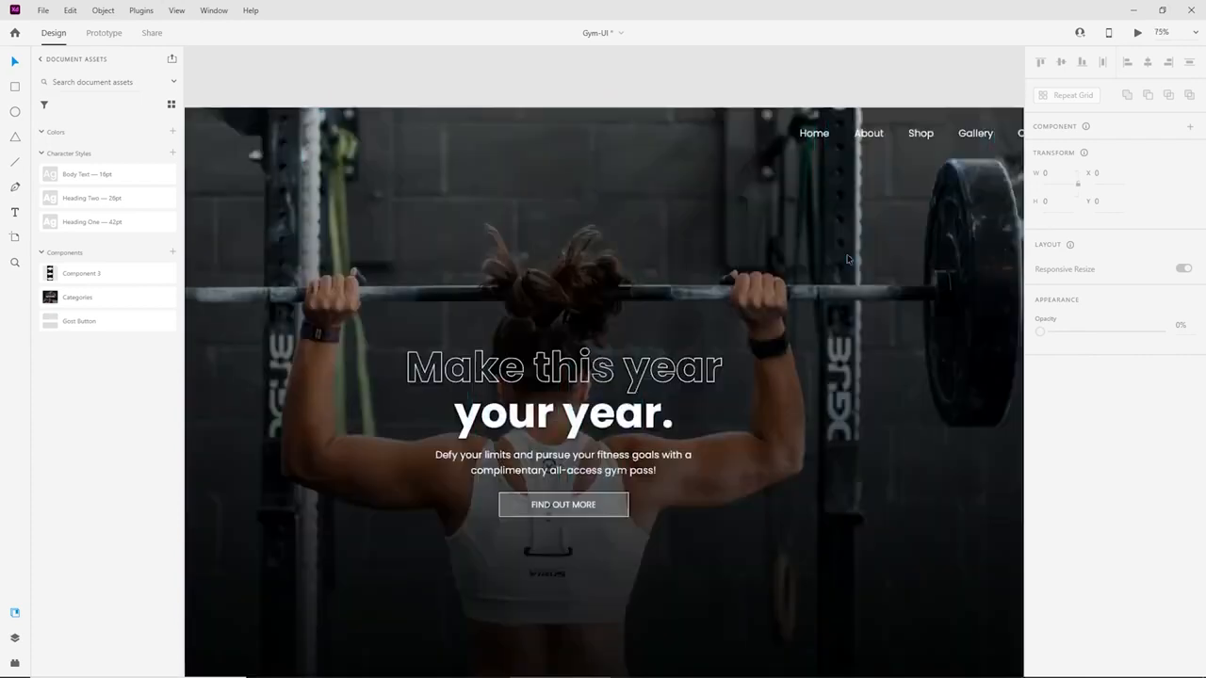
{"action": "key", "text": "ctrl+minus"}
{"action": "key", "text": "ctrl+shift+apostrophe"}
{"action": "scroll", "coordinate": [604, 361], "scroll_direction": "down", "scroll_amount": 2}
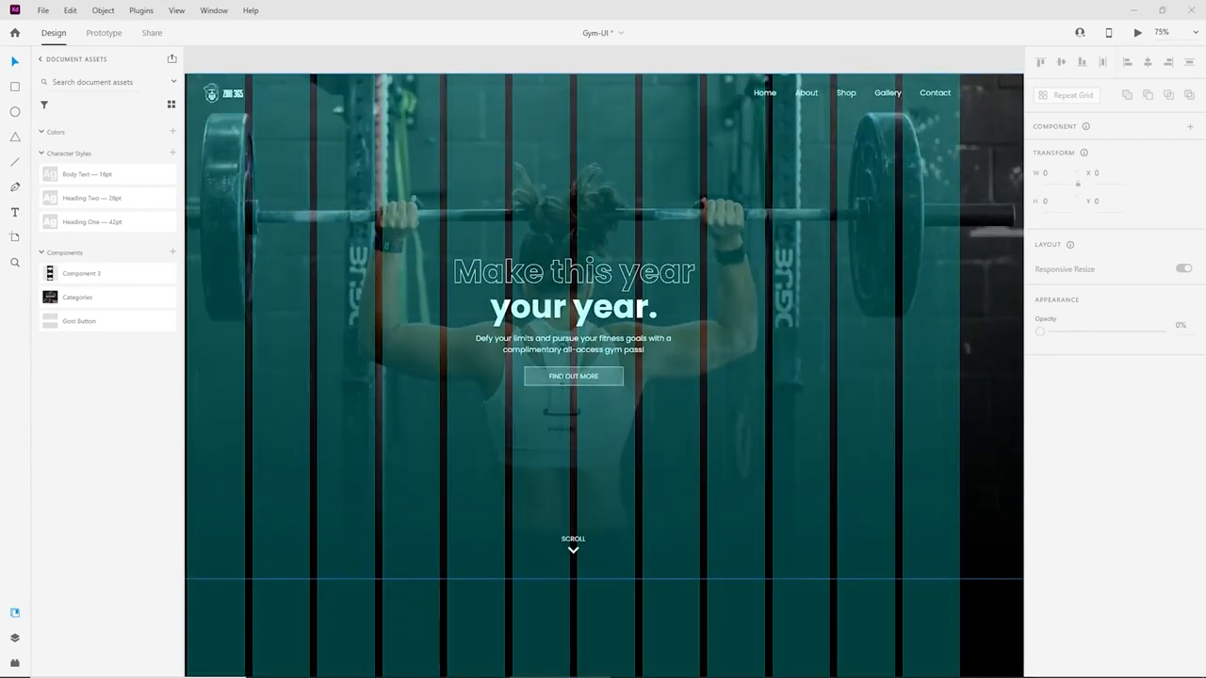
Turn off the layout grid on the 1920-wide desktop artboard.
{"action": "left_click", "coordinate": [651, 283]}
{"action": "scroll", "coordinate": [773, 415], "scroll_direction": "down", "scroll_amount": 2}
{"action": "left_click", "coordinate": [1011, 541]}
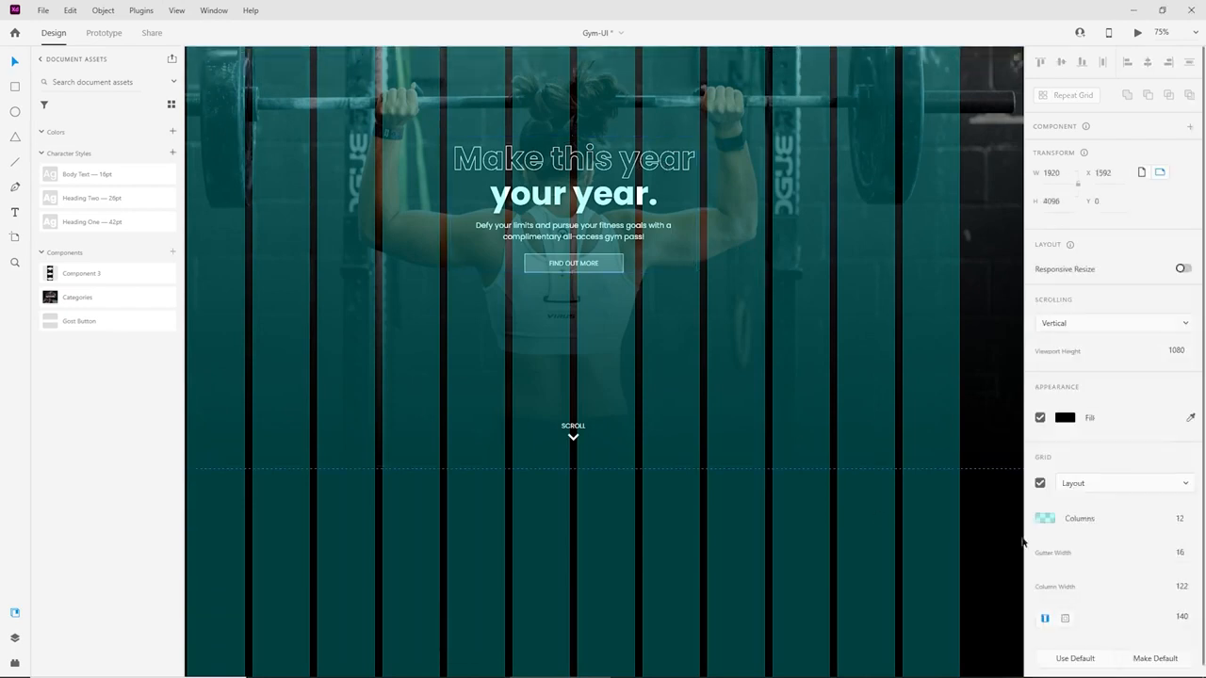
{"action": "left_click", "coordinate": [1041, 483]}
{"action": "scroll", "coordinate": [795, 435], "scroll_direction": "up", "scroll_amount": 2}
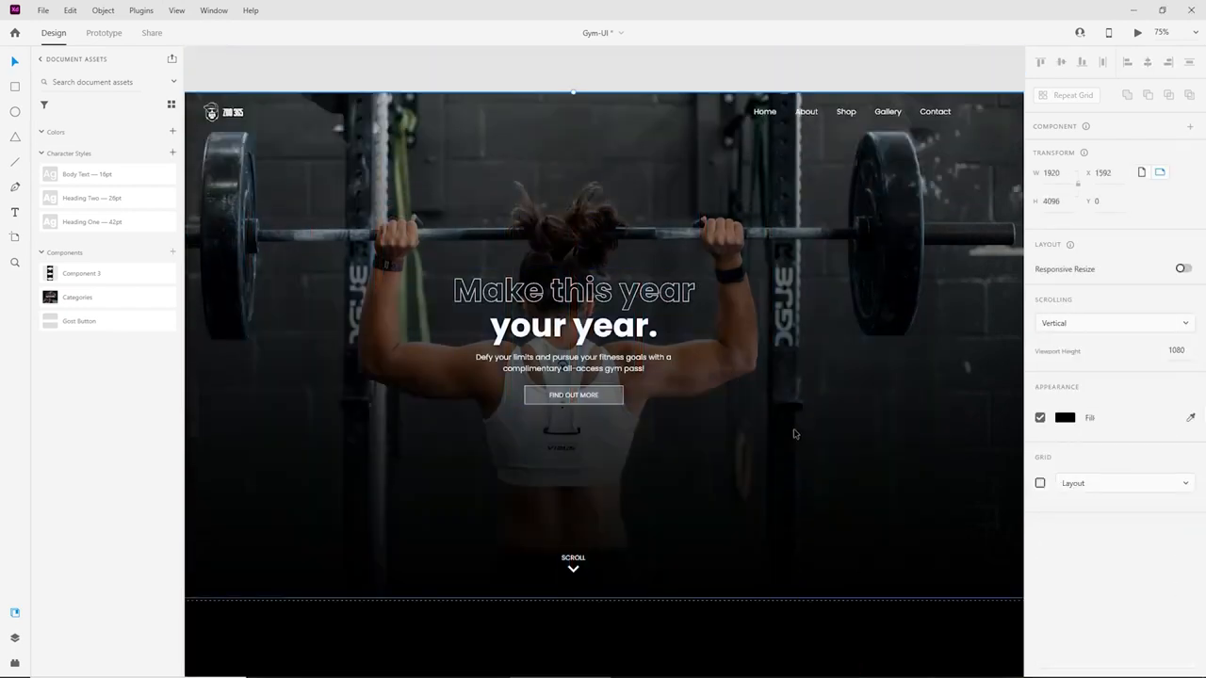
Hide the document assets and set the font size of the outlined "Make this year" headline line to 98.
{"action": "left_click", "coordinate": [620, 298]}
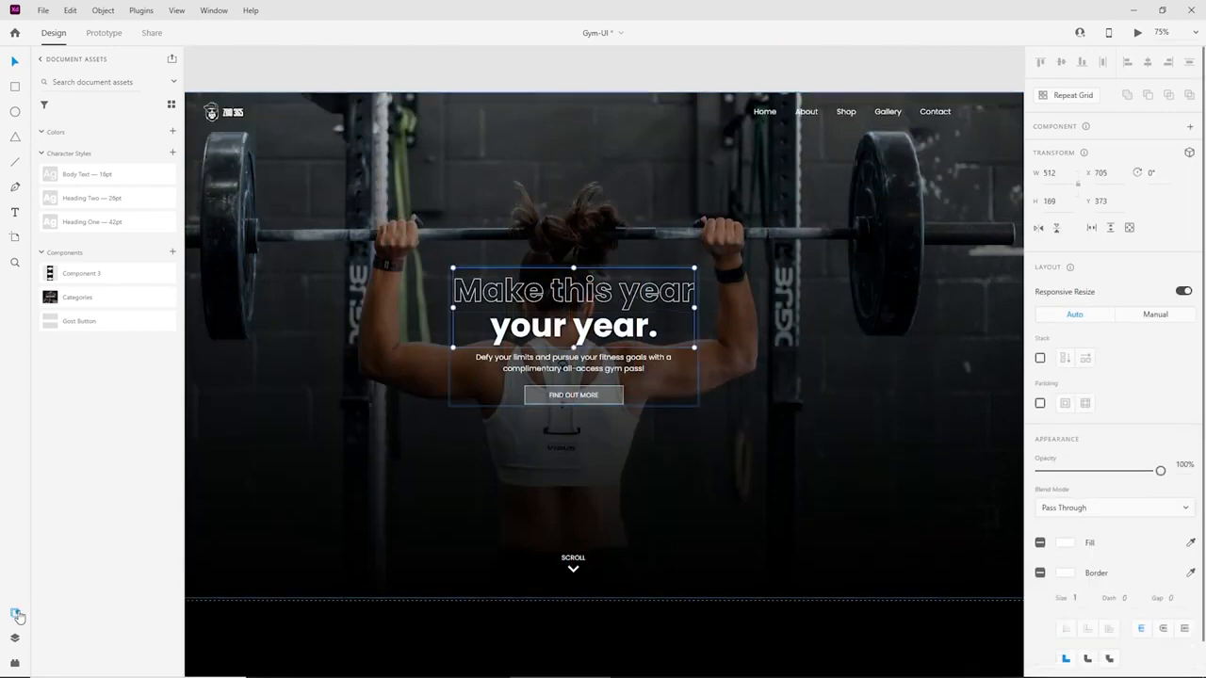
{"action": "left_click", "coordinate": [14, 612]}
{"action": "key", "text": "ctrl+1"}
{"action": "double_click", "coordinate": [664, 253]}
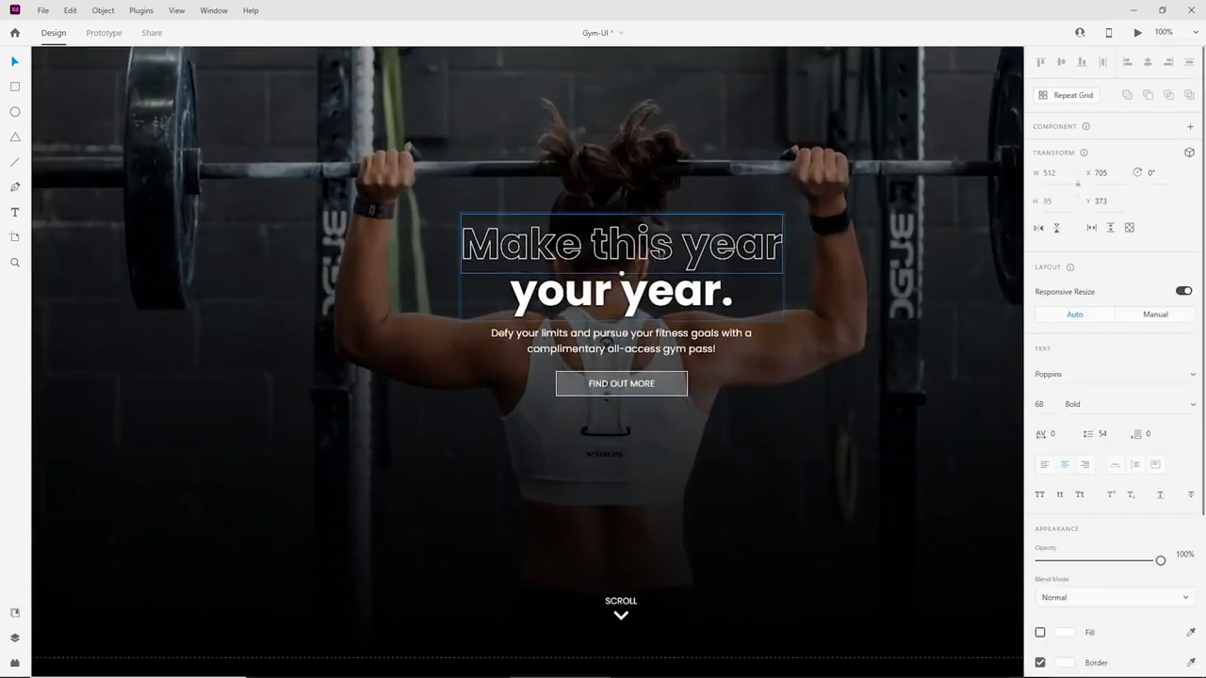
{"action": "type", "text": "9"}
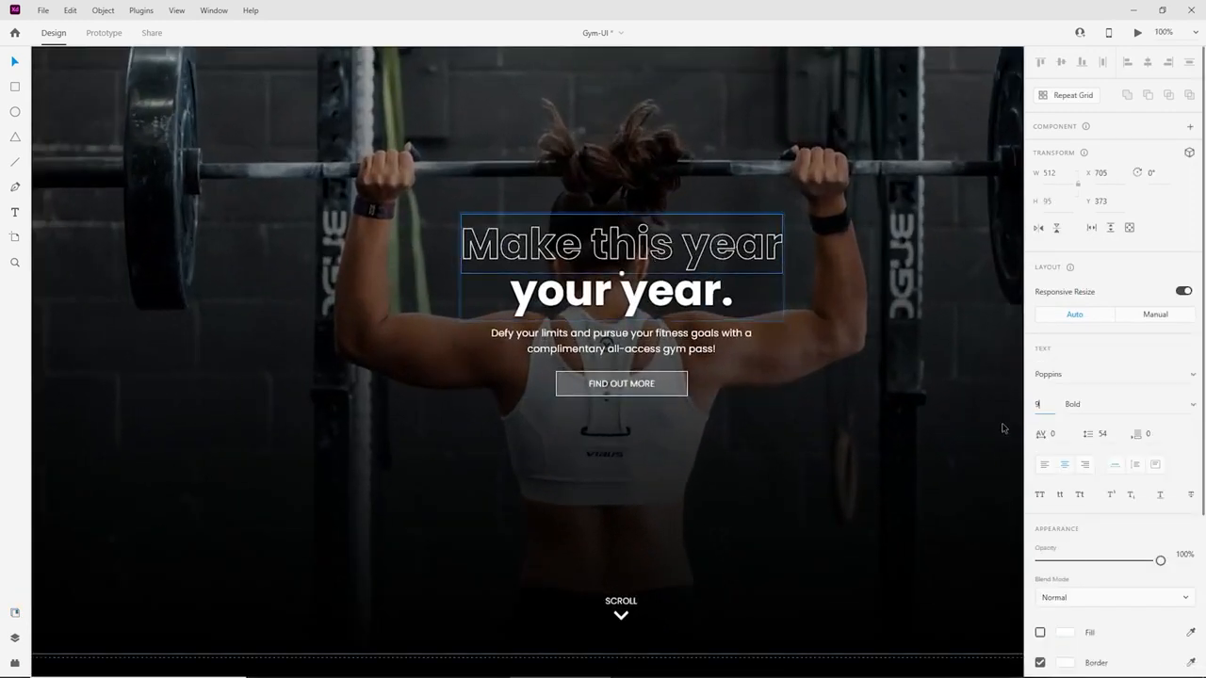
{"action": "type", "text": "8"}
{"action": "key", "text": "Return"}
Set the font size of the solid "your year." headline line to 98.
{"action": "left_click", "coordinate": [629, 298]}
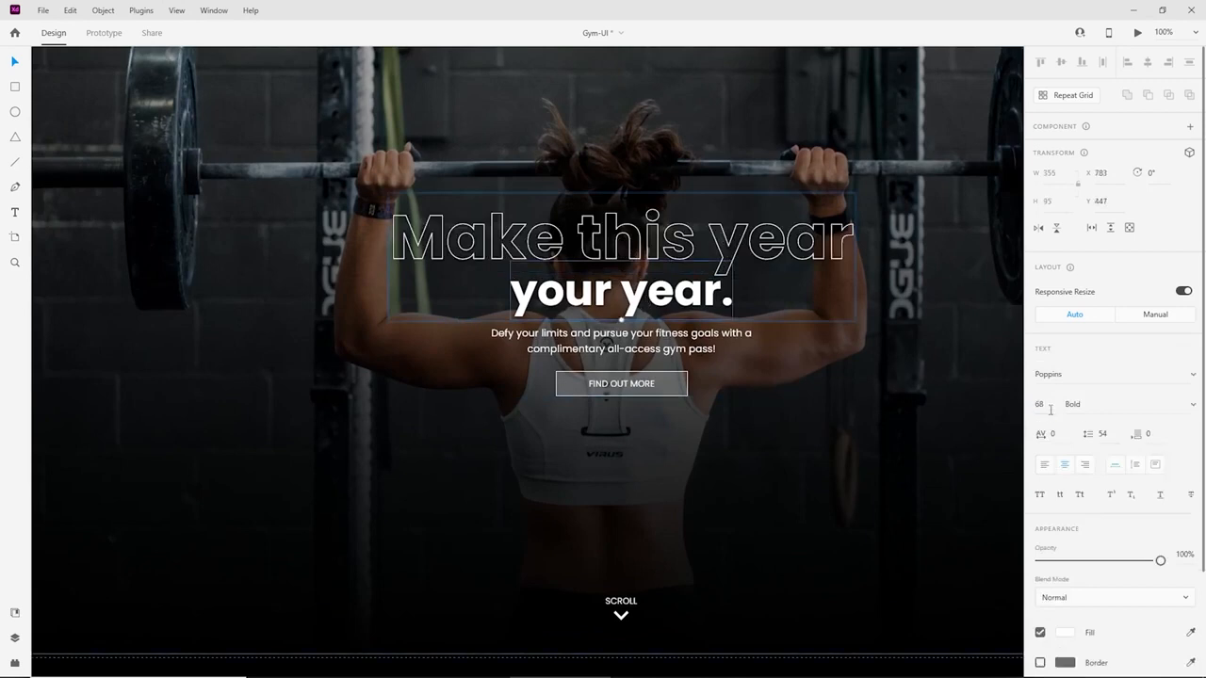
{"action": "type", "text": "98"}
{"action": "key", "text": "Return"}
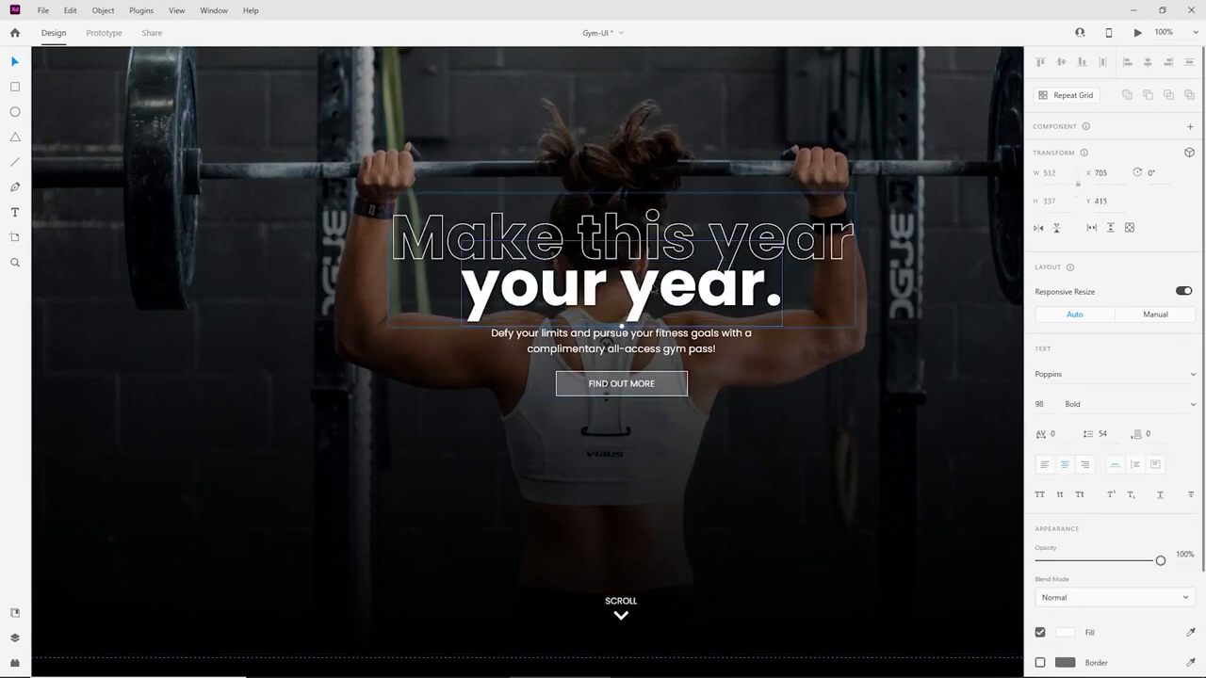
Raise the outlined "Make this year" line clear of "your year." and shift both headline lines up above the paragraph.
{"action": "mouse_move", "coordinate": [658, 222]}
{"action": "left_mouse_down"}
{"action": "mouse_move", "coordinate": [658, 199]}
{"action": "mouse_move", "coordinate": [671, 197]}
{"action": "mouse_move", "coordinate": [658, 200]}
{"action": "left_mouse_up"}
{"action": "left_click", "coordinate": [702, 289], "text": "shift"}
{"action": "left_click_drag", "start_coordinate": [702, 290], "coordinate": [700, 278]}
{"action": "left_click", "coordinate": [826, 361]}
{"action": "key", "text": "ctrl+minus"}
{"action": "left_click_drag", "start_coordinate": [741, 401], "coordinate": [725, 419]}
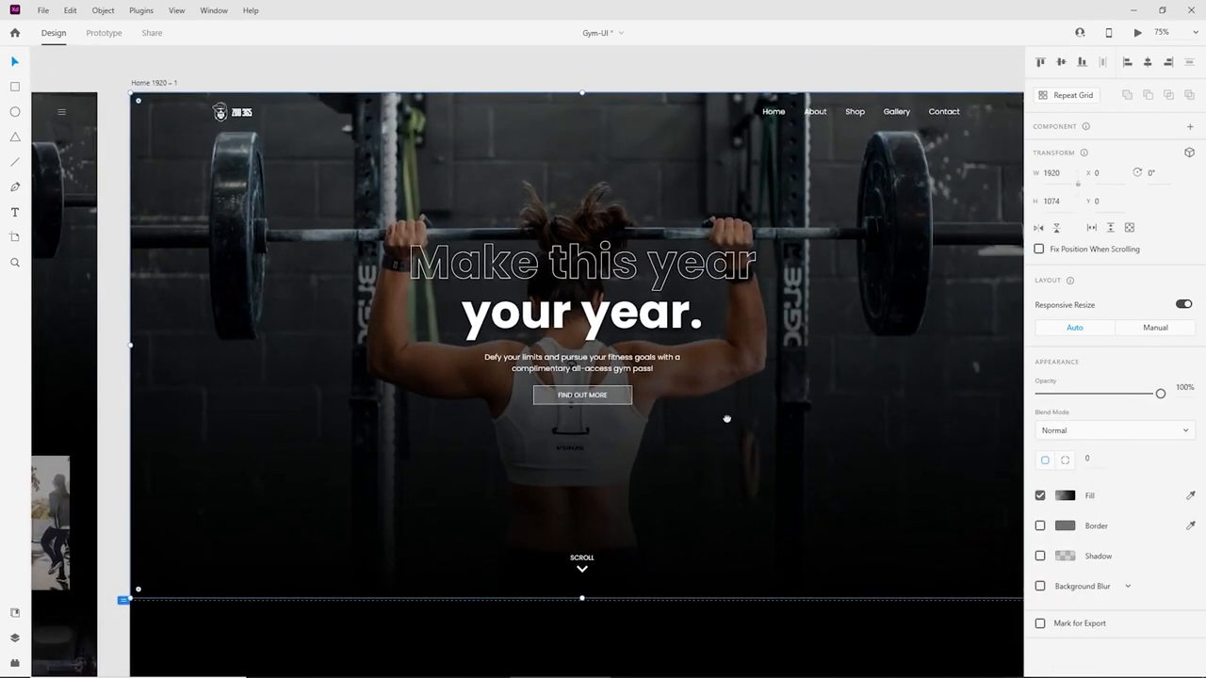
Ungroup the hero content group and the nested headline group so each text line is separate.
{"action": "left_click", "coordinate": [602, 265]}
{"action": "double_click", "coordinate": [602, 267]}
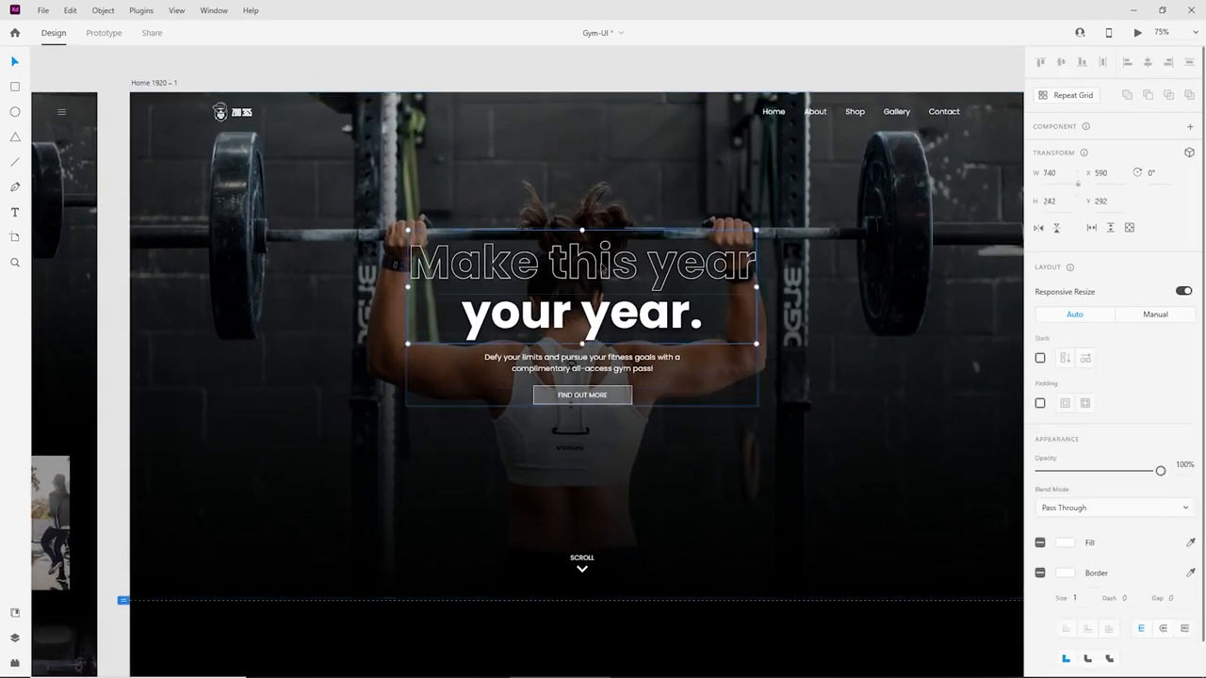
{"action": "key", "text": "Escape"}
{"action": "double_click", "coordinate": [626, 275]}
{"action": "key", "text": "Escape"}
{"action": "right_click", "coordinate": [647, 257]}
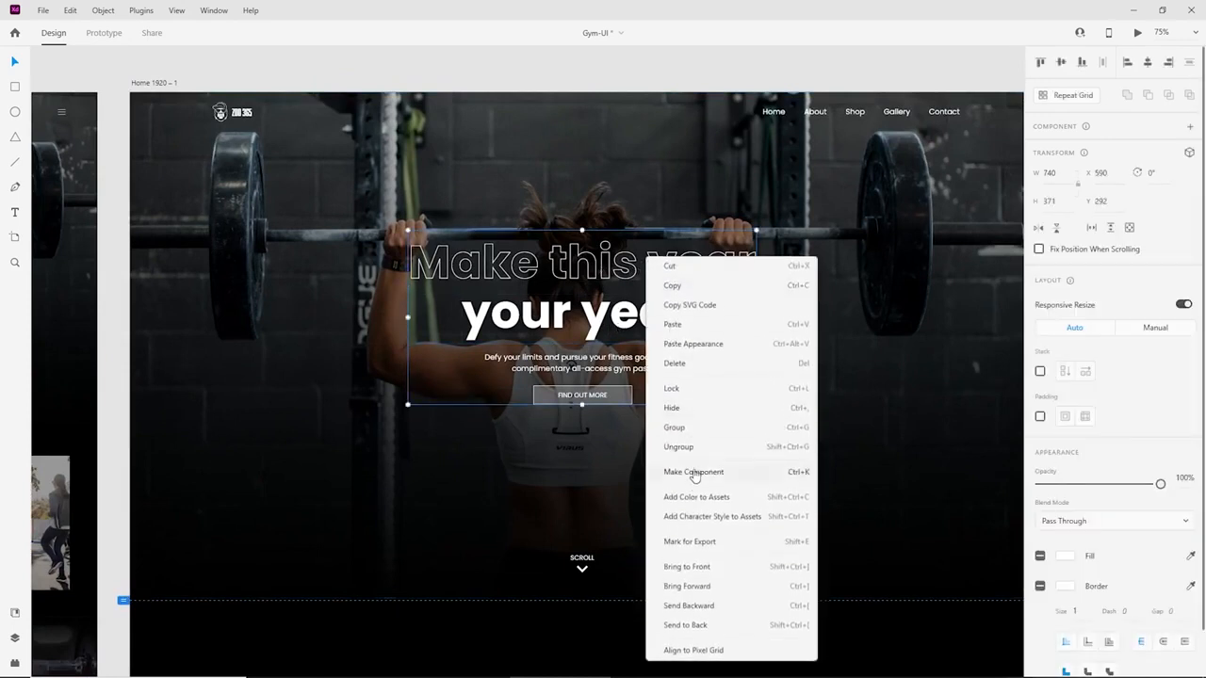
{"action": "left_click", "coordinate": [708, 448]}
{"action": "left_click", "coordinate": [617, 263]}
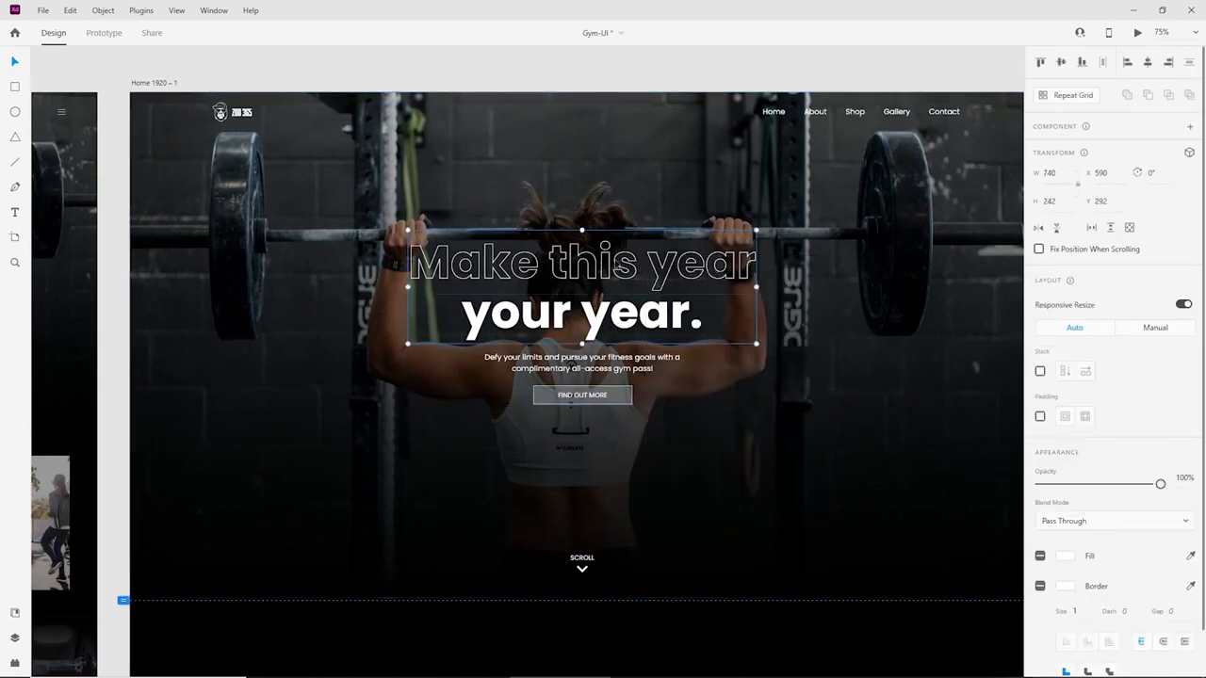
{"action": "right_click", "coordinate": [619, 261]}
{"action": "left_click", "coordinate": [661, 452]}
{"action": "left_click", "coordinate": [667, 446]}
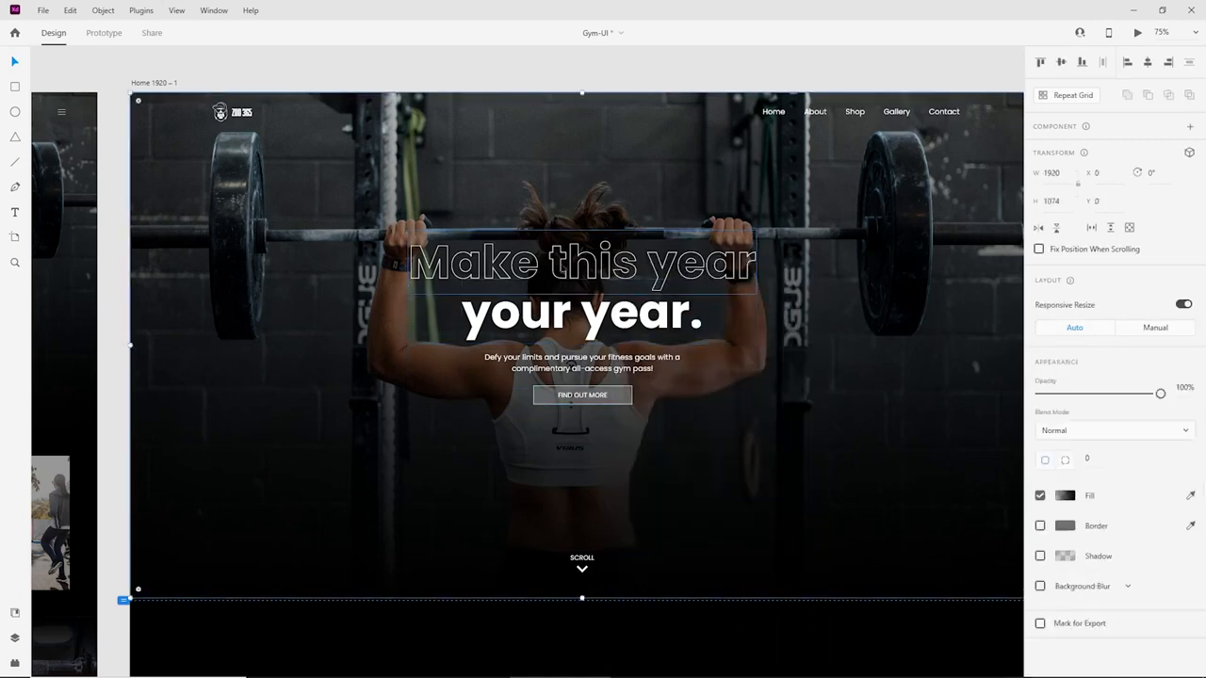
Align the two headline lines on their horizontal centres and check them selected together with the paragraph and button.
{"action": "left_click", "coordinate": [582, 313]}
{"action": "left_click", "coordinate": [584, 262], "text": "shift"}
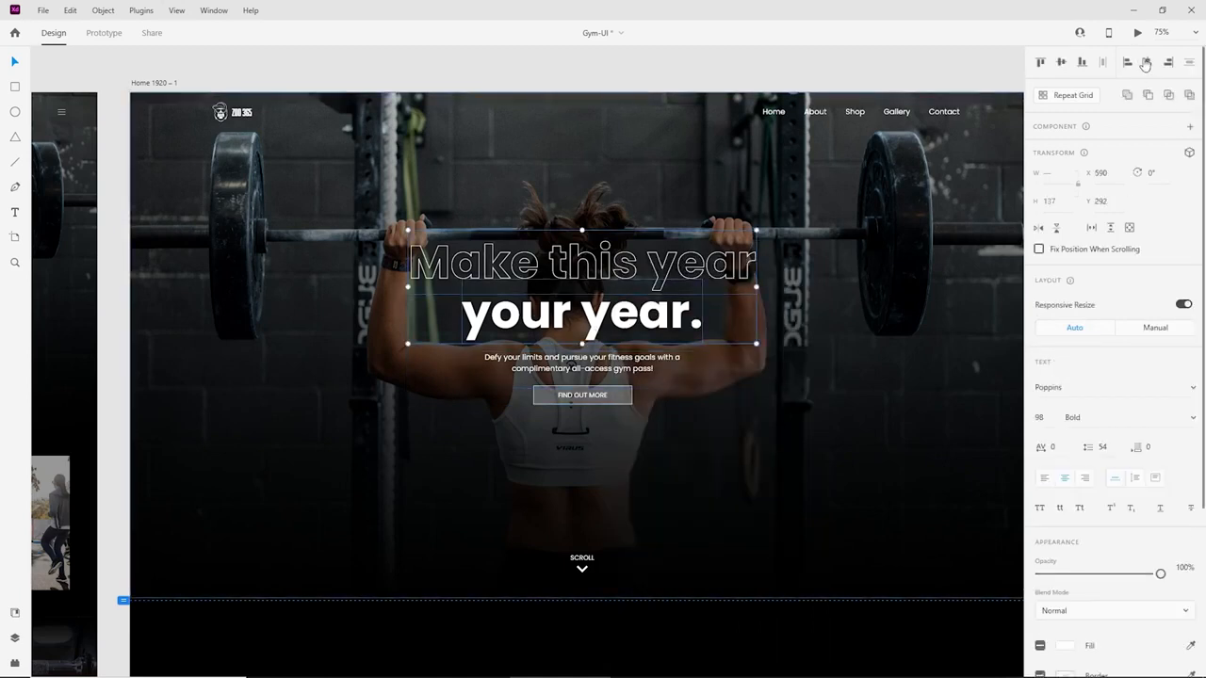
{"action": "left_click", "coordinate": [1146, 64]}
{"action": "left_click", "coordinate": [674, 375], "text": "shift"}
{"action": "left_click", "coordinate": [624, 401], "text": "shift"}
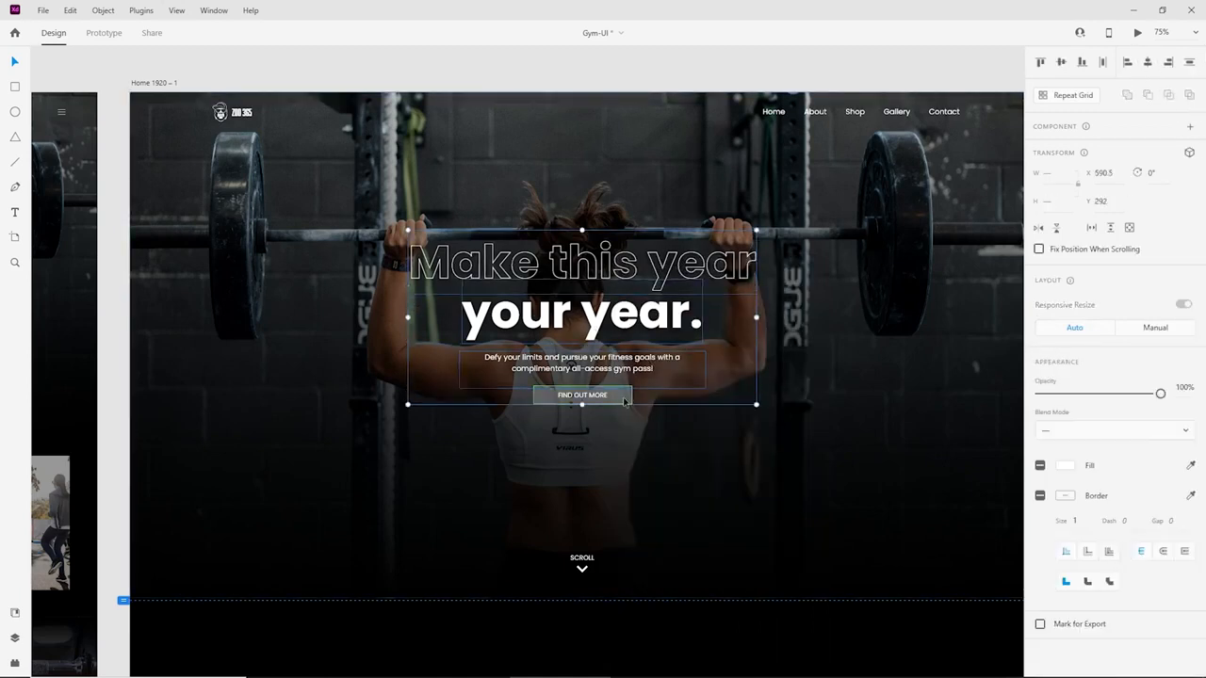
{"action": "left_click", "coordinate": [622, 471]}
Enlarge the FIND OUT MORE button to 276 by 53.
{"action": "scroll", "coordinate": [622, 471], "scroll_direction": "up", "scroll_amount": 3}
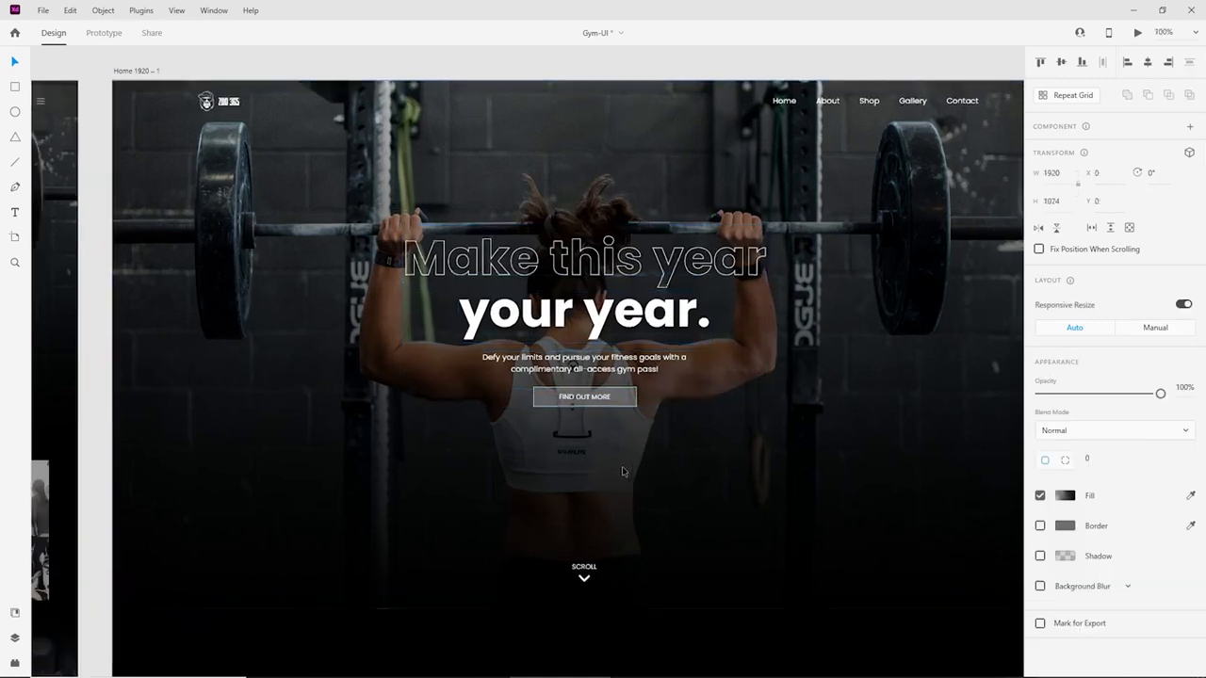
{"action": "left_click", "coordinate": [635, 366]}
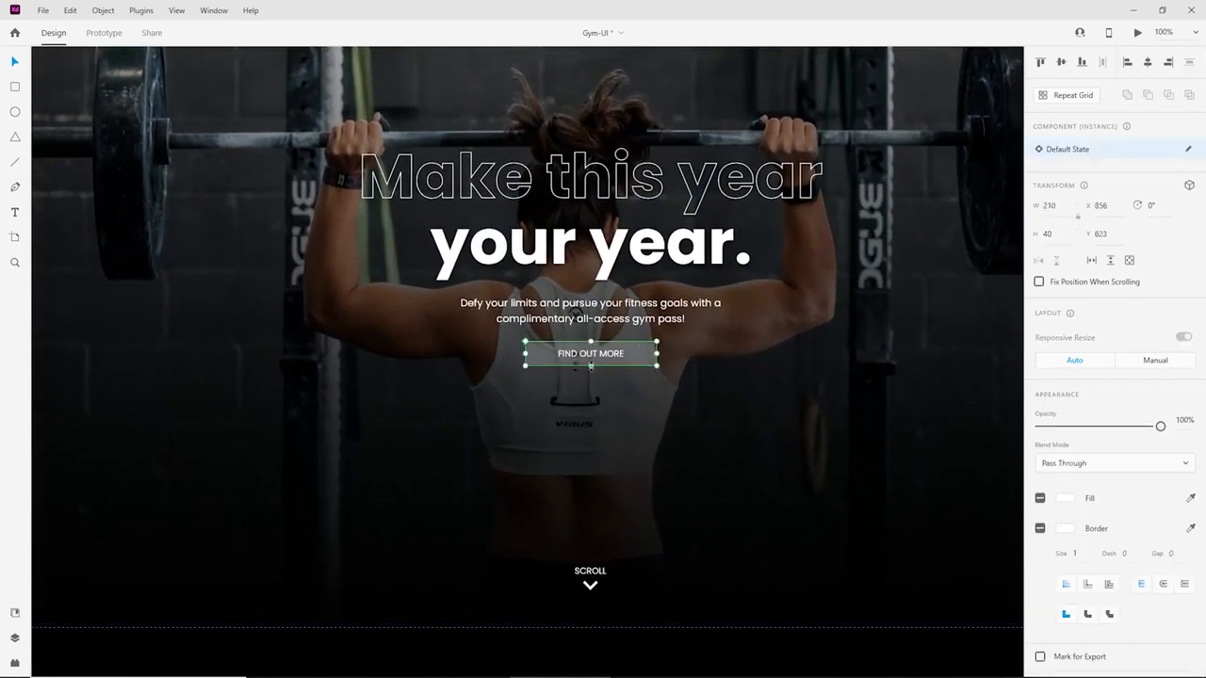
{"action": "mouse_move", "coordinate": [656, 366]}
{"action": "left_mouse_down"}
{"action": "mouse_move", "coordinate": [698, 384]}
{"action": "mouse_move", "coordinate": [607, 376]}
{"action": "mouse_move", "coordinate": [632, 368]}
{"action": "left_mouse_up"}
Set the font size of the hero paragraph below the headline to 18.
{"action": "left_click", "coordinate": [642, 314]}
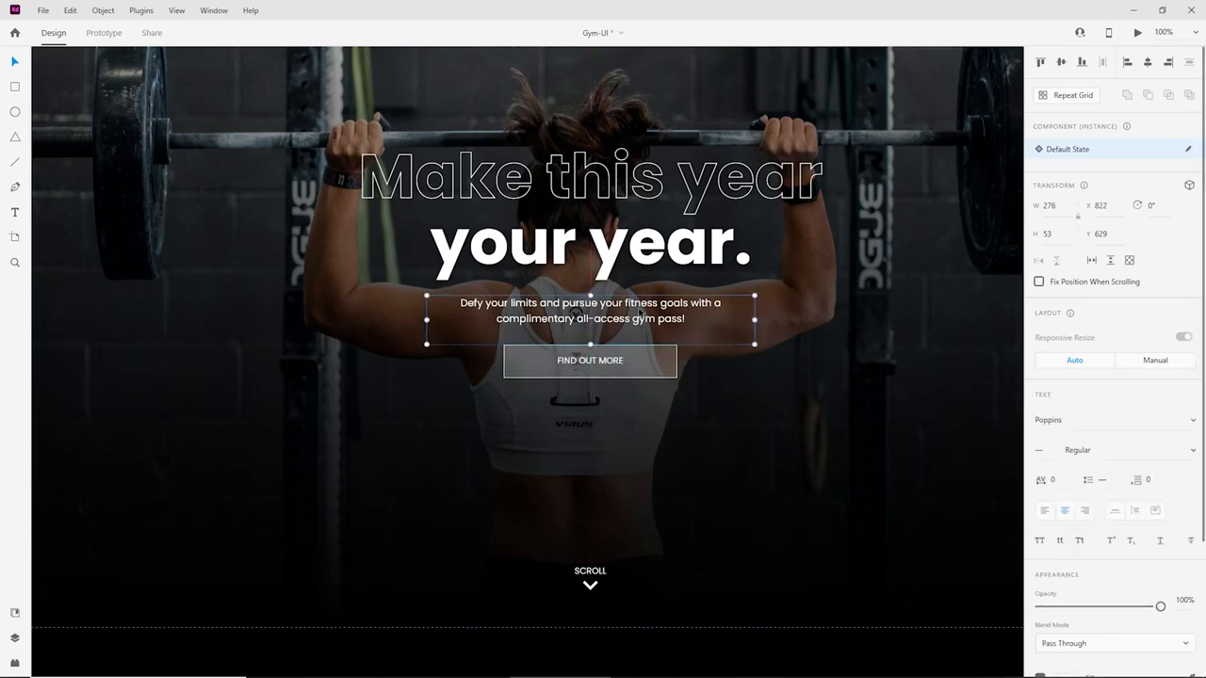
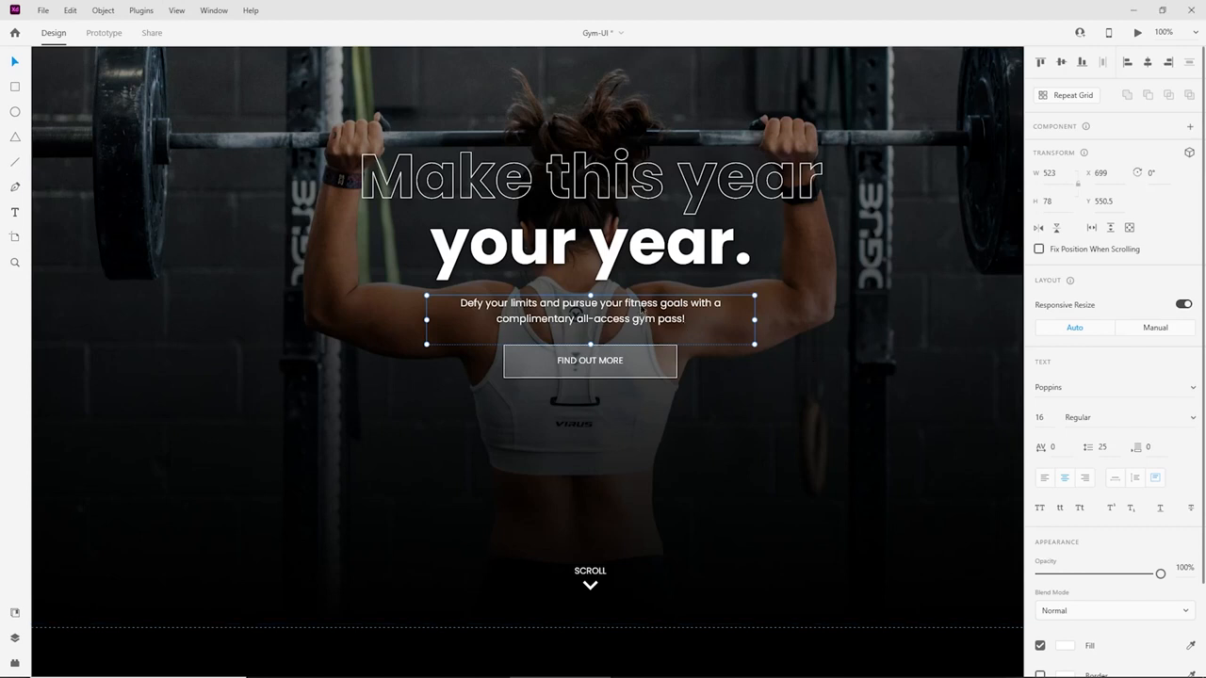
{"action": "type", "text": "18"}
{"action": "key", "text": "Return"}
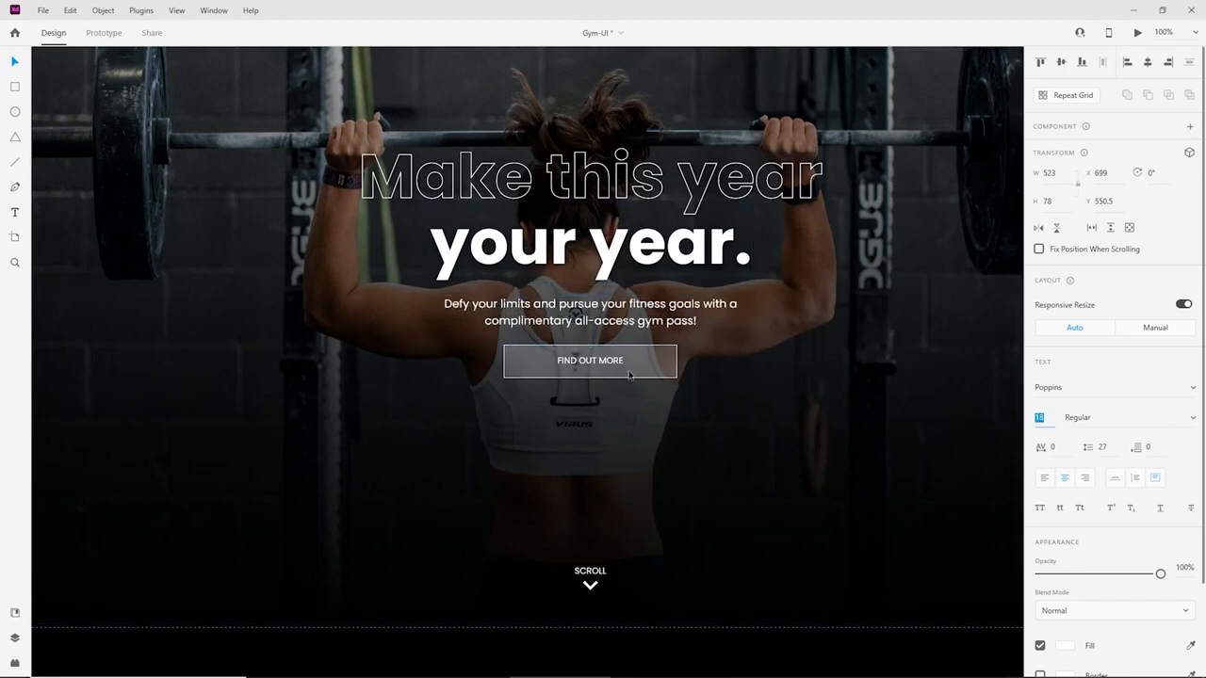
Set the FIND OUT MORE label's font size to 16 and move the button down to Y 645.
{"action": "left_click", "coordinate": [624, 365]}
{"action": "double_click", "coordinate": [606, 366]}
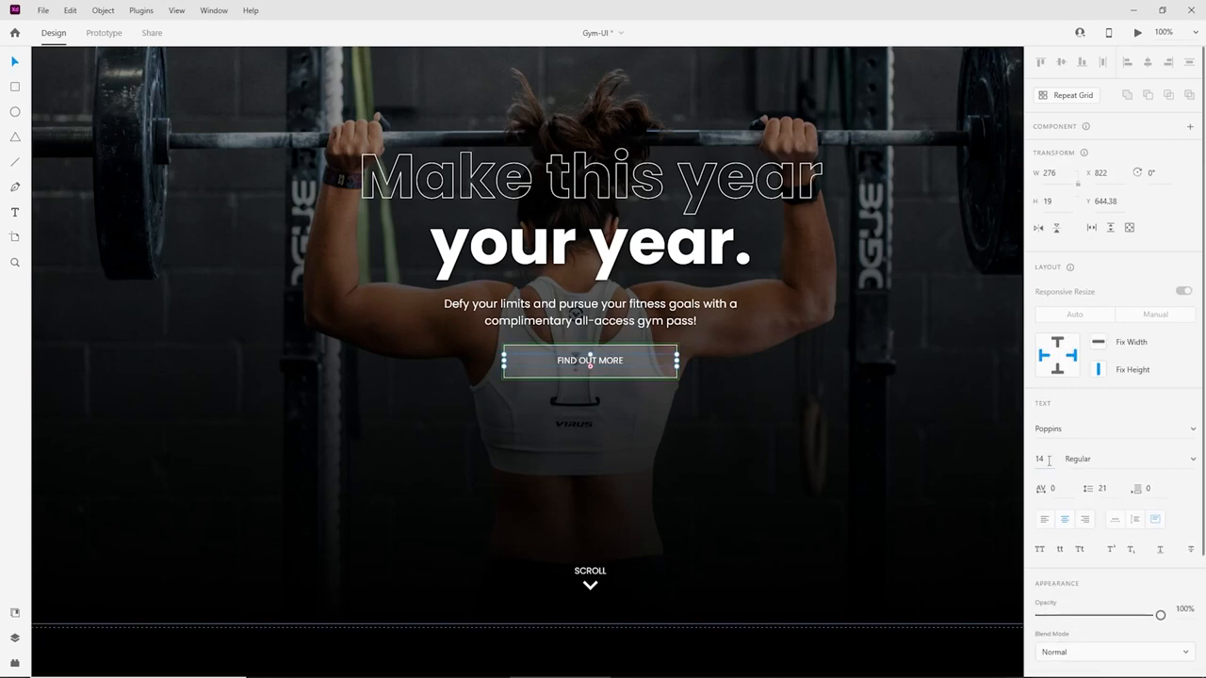
{"action": "type", "text": "15"}
{"action": "key", "text": "Return"}
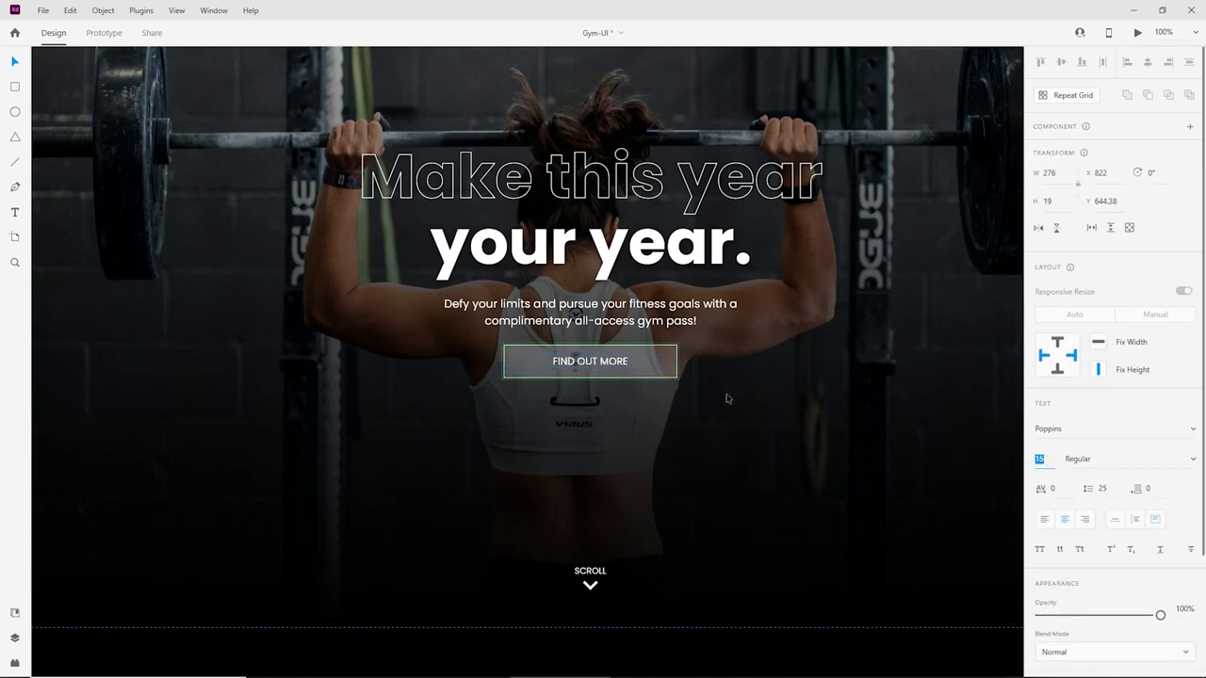
{"action": "left_click", "coordinate": [612, 364]}
{"action": "left_click_drag", "start_coordinate": [612, 364], "coordinate": [613, 374]}
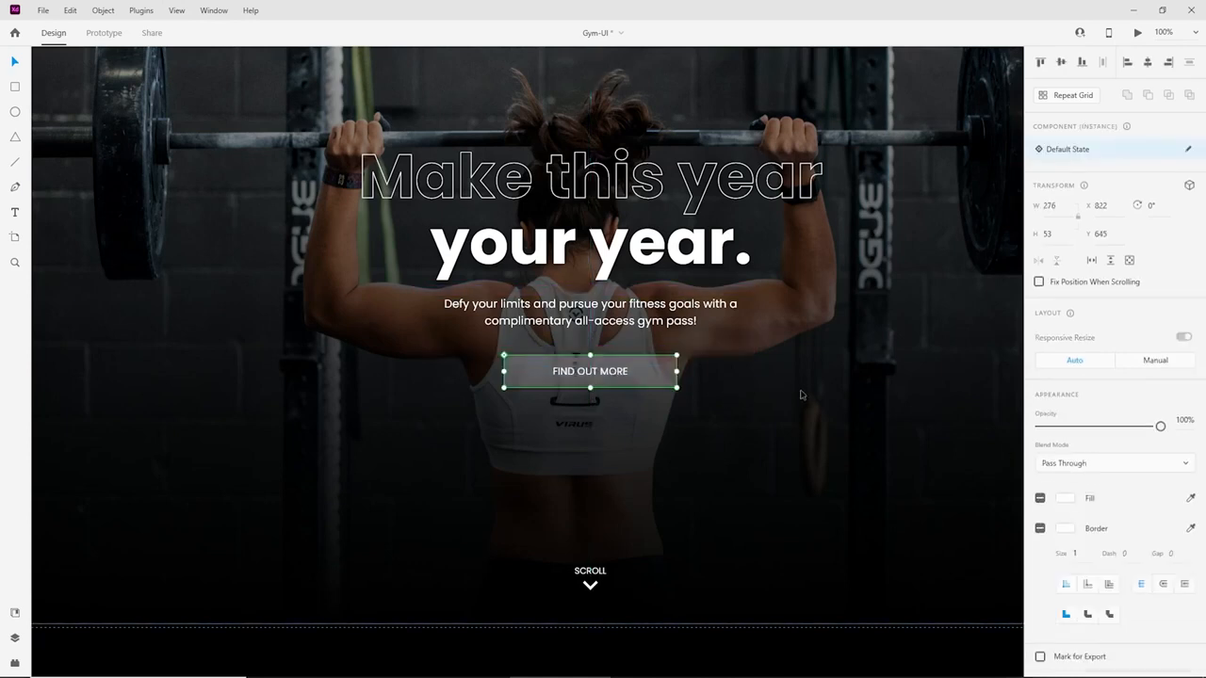
{"action": "left_click", "coordinate": [800, 396]}
Group the headline lines, paragraph and button, and centre the group vertically on the hero background.
{"action": "key", "text": "ctrl+minus"}
{"action": "left_click", "coordinate": [623, 238]}
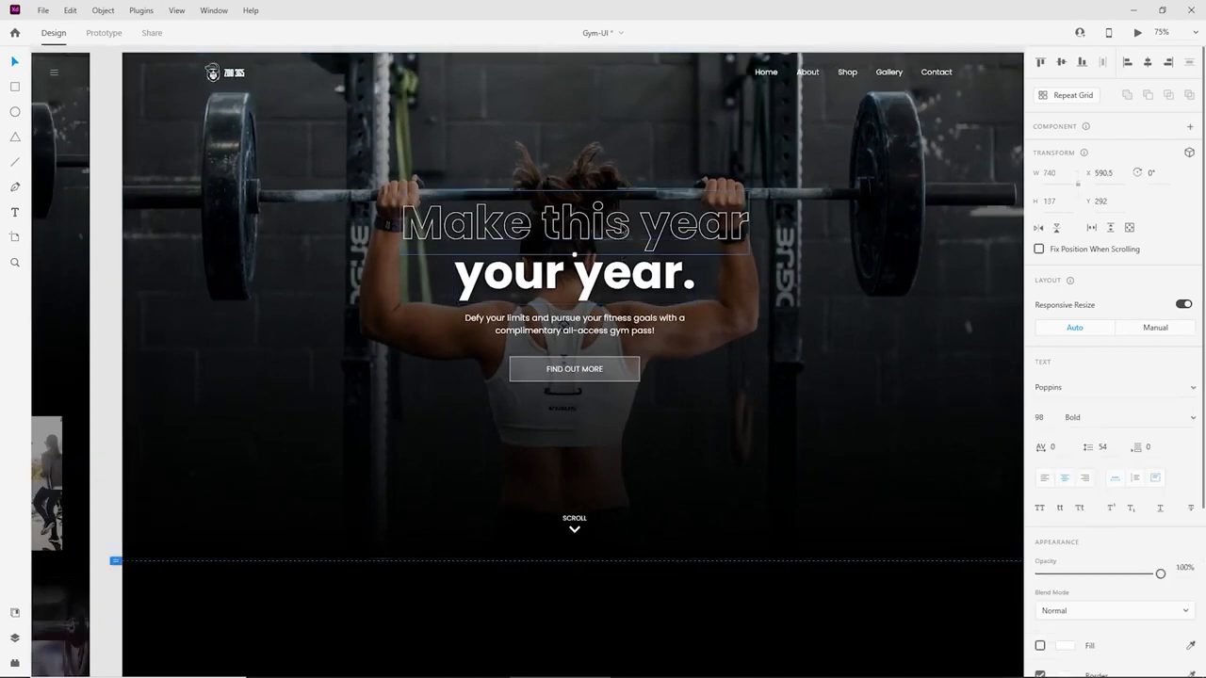
{"action": "left_click", "coordinate": [605, 373], "text": "shift"}
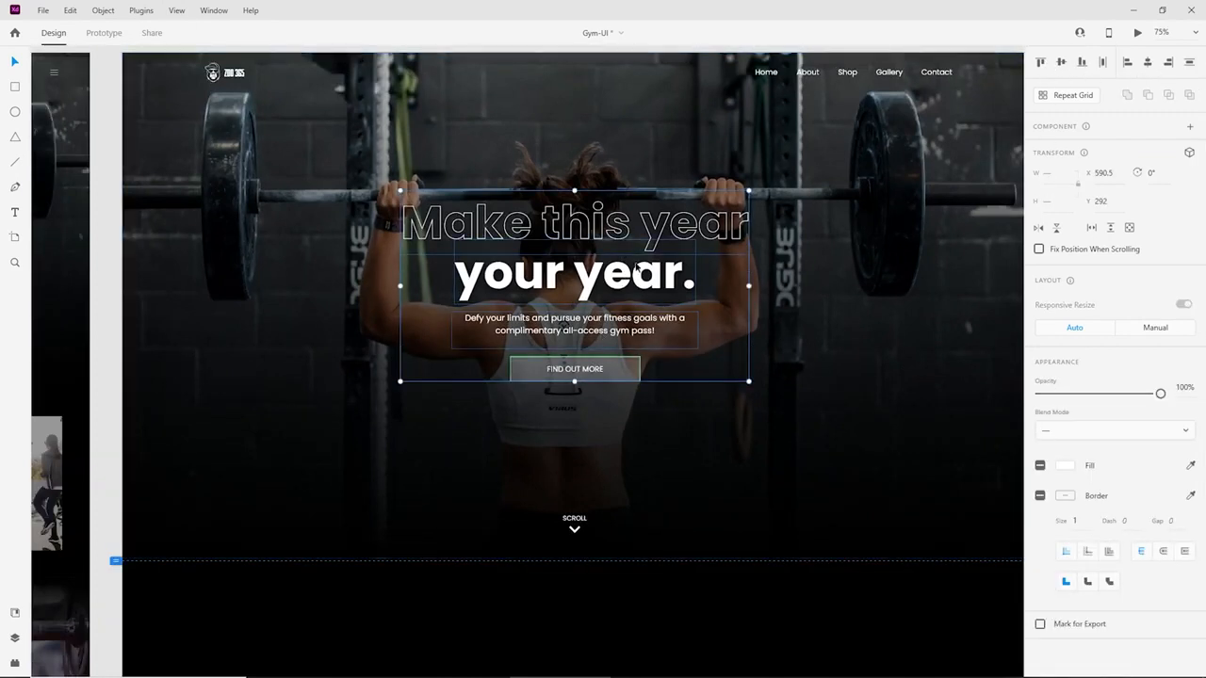
{"action": "left_click", "coordinate": [655, 141]}
{"action": "left_click", "coordinate": [1061, 61]}
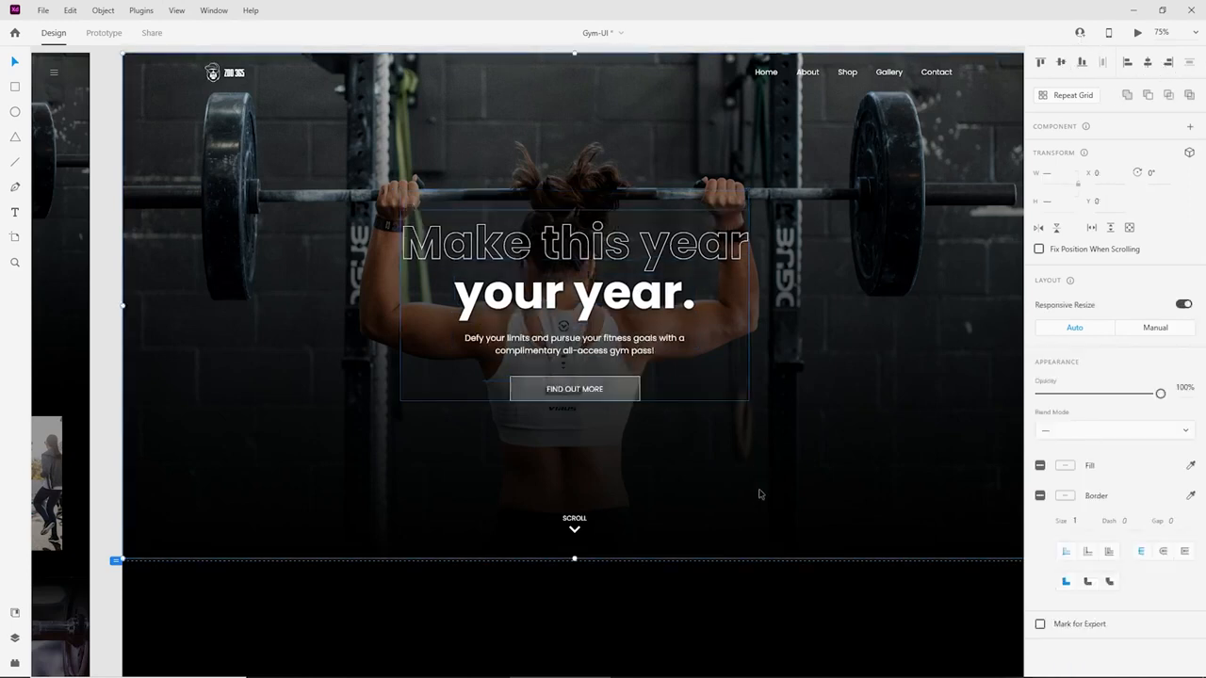
{"action": "left_click", "coordinate": [798, 608]}
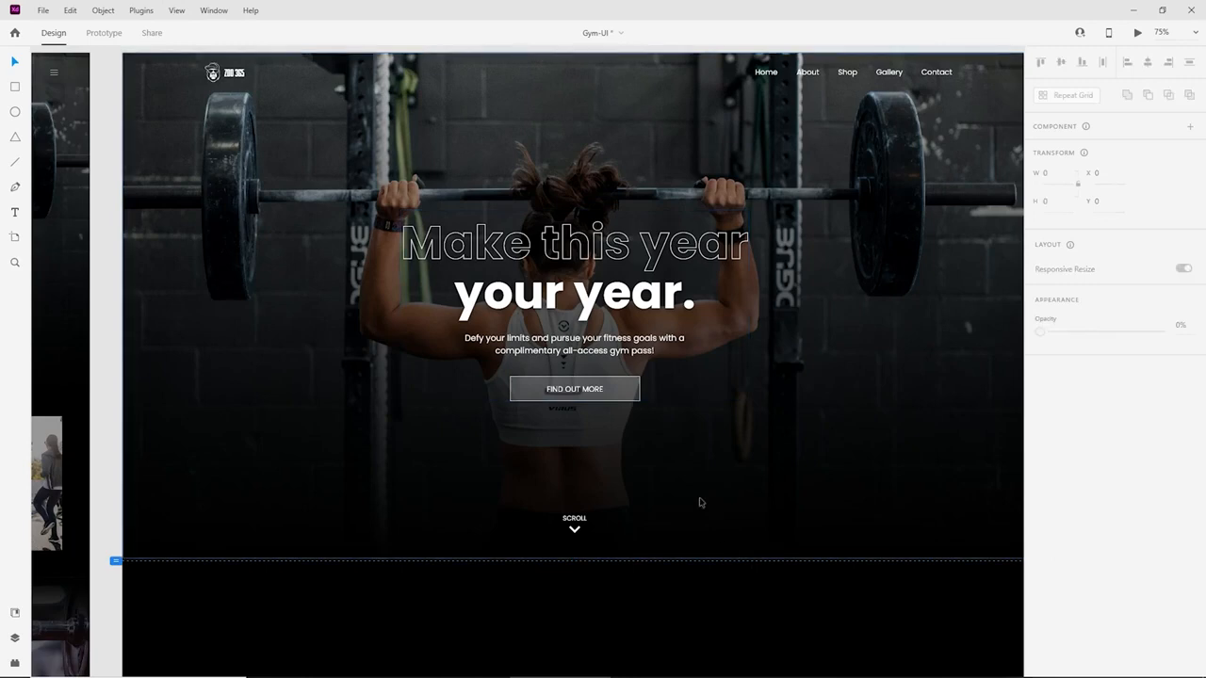
Copy the Expert Coaching, Nutrition and Support cards from the iPad Pro artboard to below the hero on the 1920 artboard.
{"action": "scroll", "coordinate": [640, 535], "scroll_direction": "down", "scroll_amount": 1}
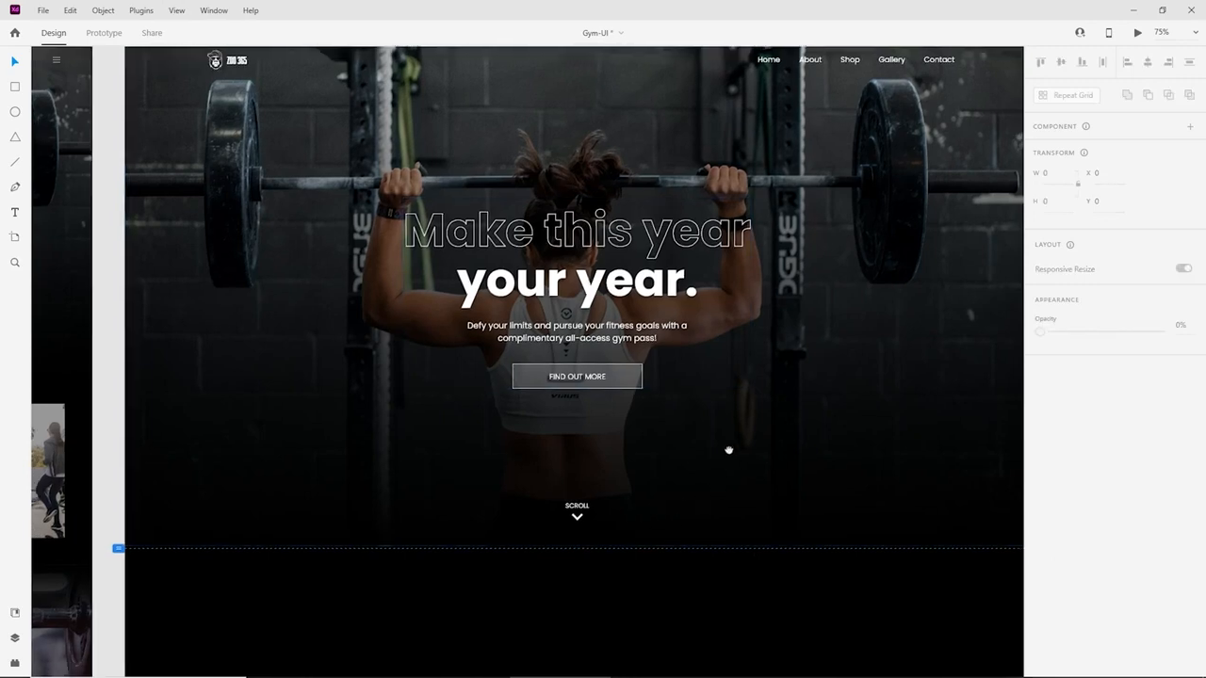
{"action": "scroll", "coordinate": [726, 450], "scroll_direction": "up", "scroll_amount": 2}
{"action": "scroll", "coordinate": [684, 512], "scroll_direction": "down", "scroll_amount": 5}
{"action": "scroll", "coordinate": [688, 464], "scroll_direction": "down", "scroll_amount": 3}
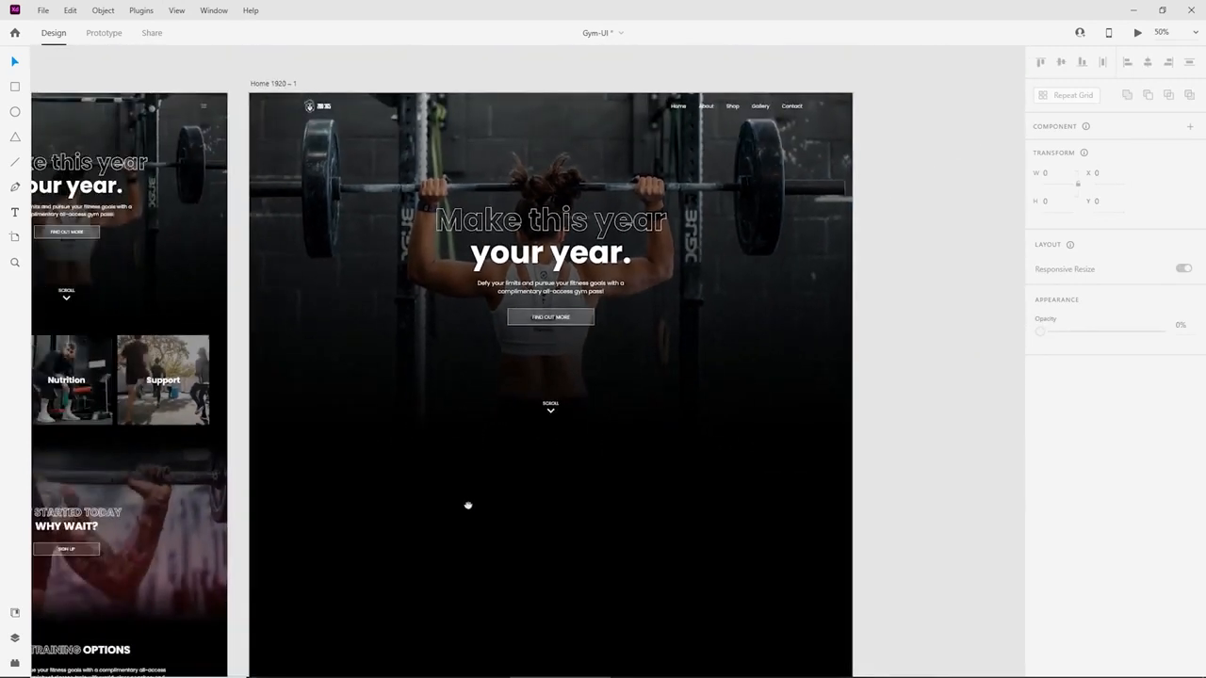
{"action": "left_click", "coordinate": [471, 398]}
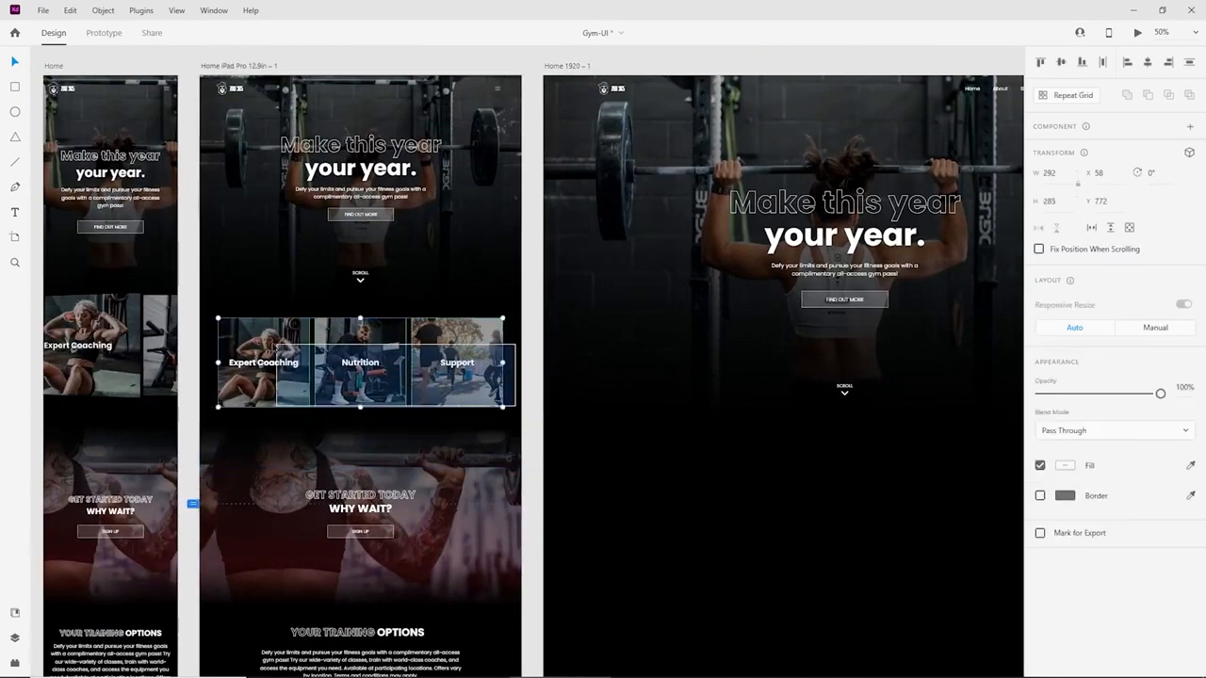
{"action": "scroll", "coordinate": [256, 351], "scroll_direction": "left", "scroll_amount": 5}
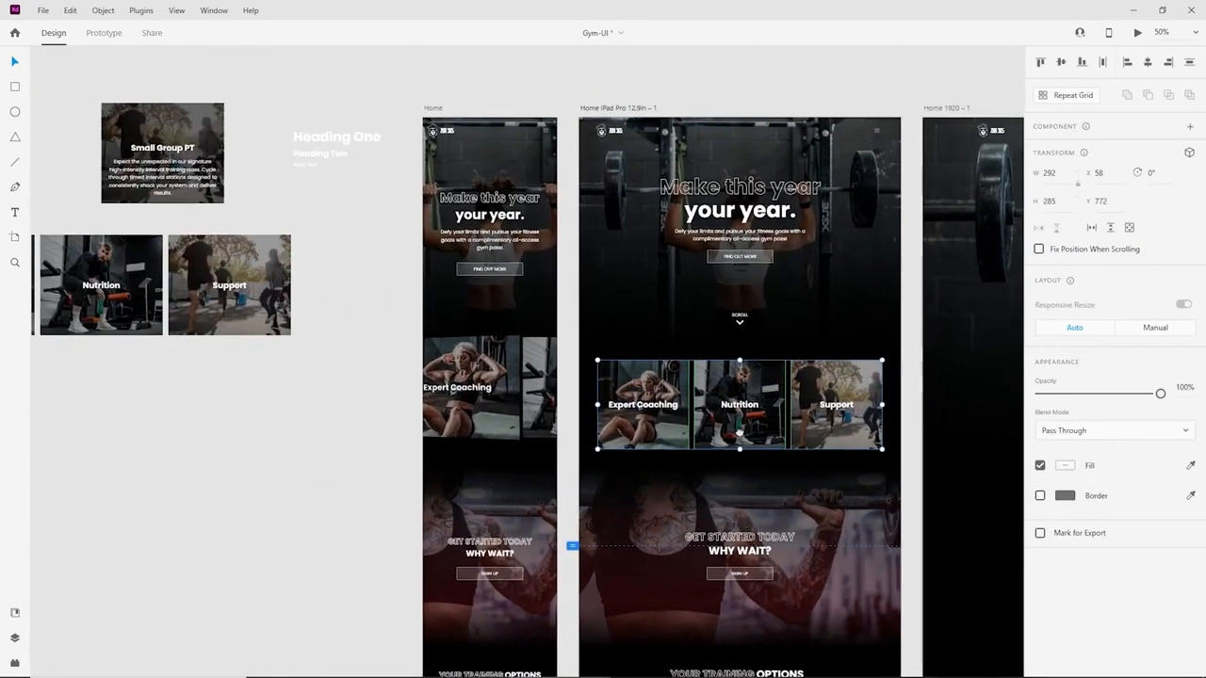
{"action": "scroll", "coordinate": [606, 452], "scroll_direction": "right", "scroll_amount": 10}
{"action": "scroll", "coordinate": [582, 402], "scroll_direction": "down", "scroll_amount": 2}
{"action": "scroll", "coordinate": [582, 402], "scroll_direction": "down", "scroll_amount": 2}
{"action": "left_click", "coordinate": [599, 384]}
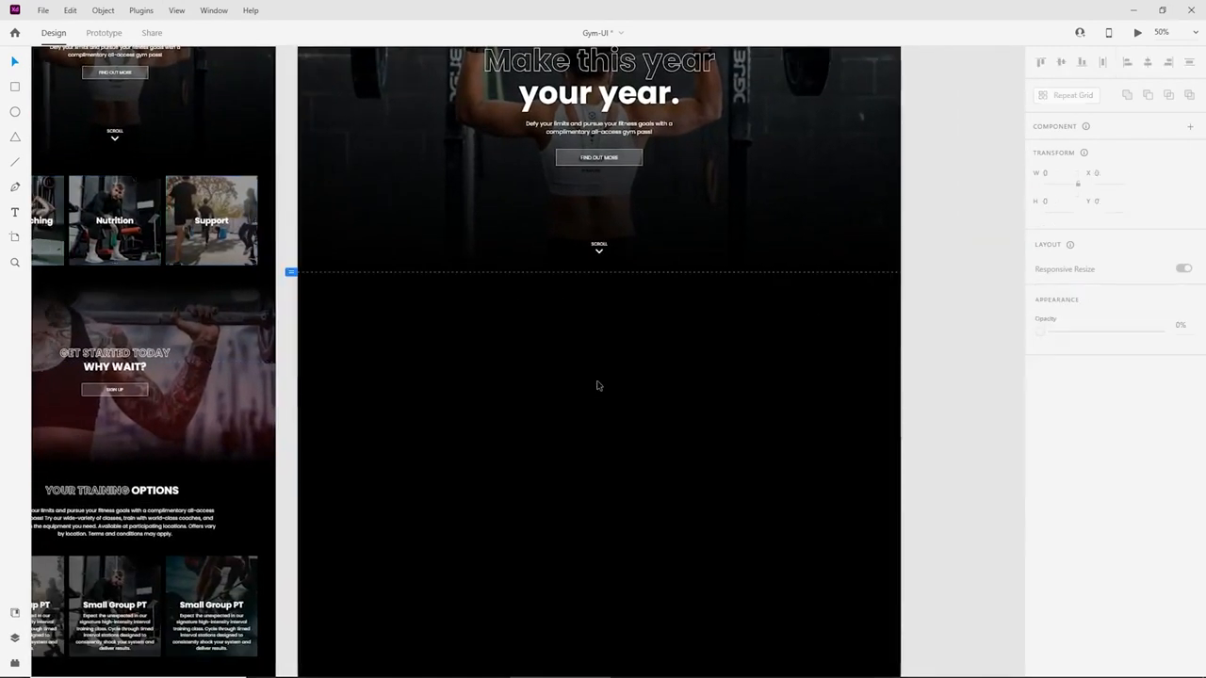
{"action": "key", "text": "ctrl+v"}
{"action": "left_click_drag", "start_coordinate": [480, 254], "coordinate": [490, 359]}
Turn on the layout grid for the 1920-wide desktop artboard.
{"action": "left_click", "coordinate": [781, 487]}
{"action": "left_click", "coordinate": [781, 487]}
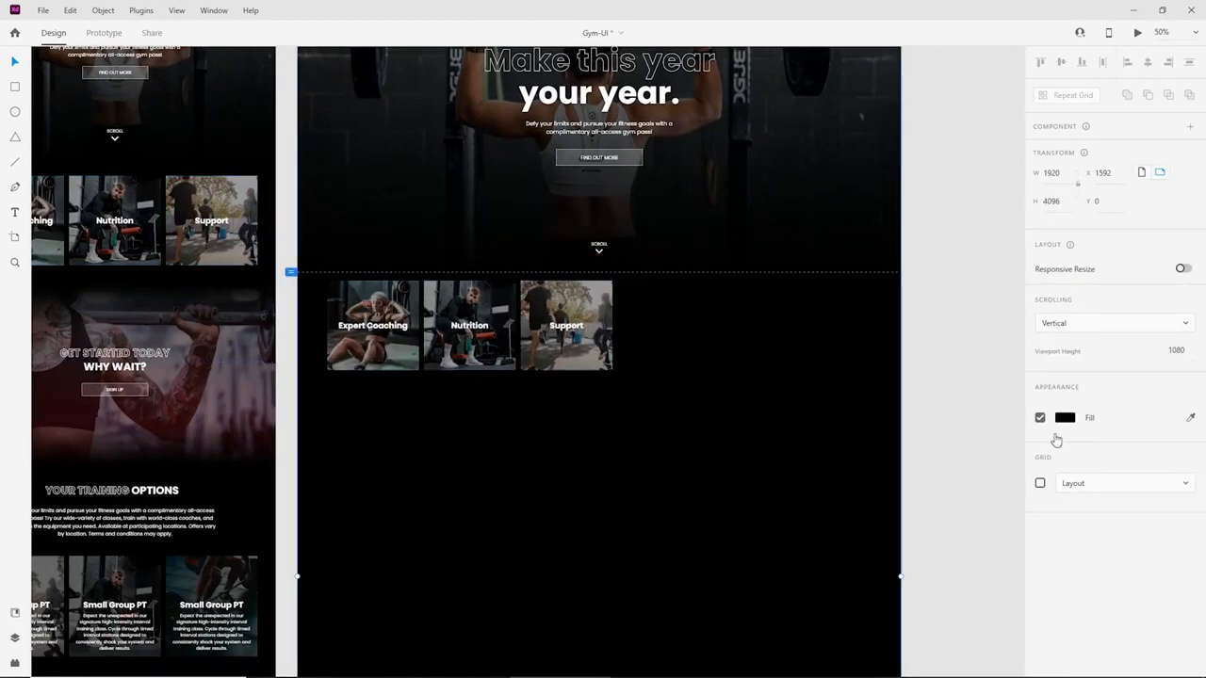
{"action": "left_click", "coordinate": [1039, 487]}
Place the three cards at X 140, Y 1156 and stretch them across the grid columns to a height of 618.
{"action": "left_click_drag", "start_coordinate": [700, 446], "coordinate": [318, 294]}
{"action": "left_click_drag", "start_coordinate": [594, 356], "coordinate": [854, 490]}
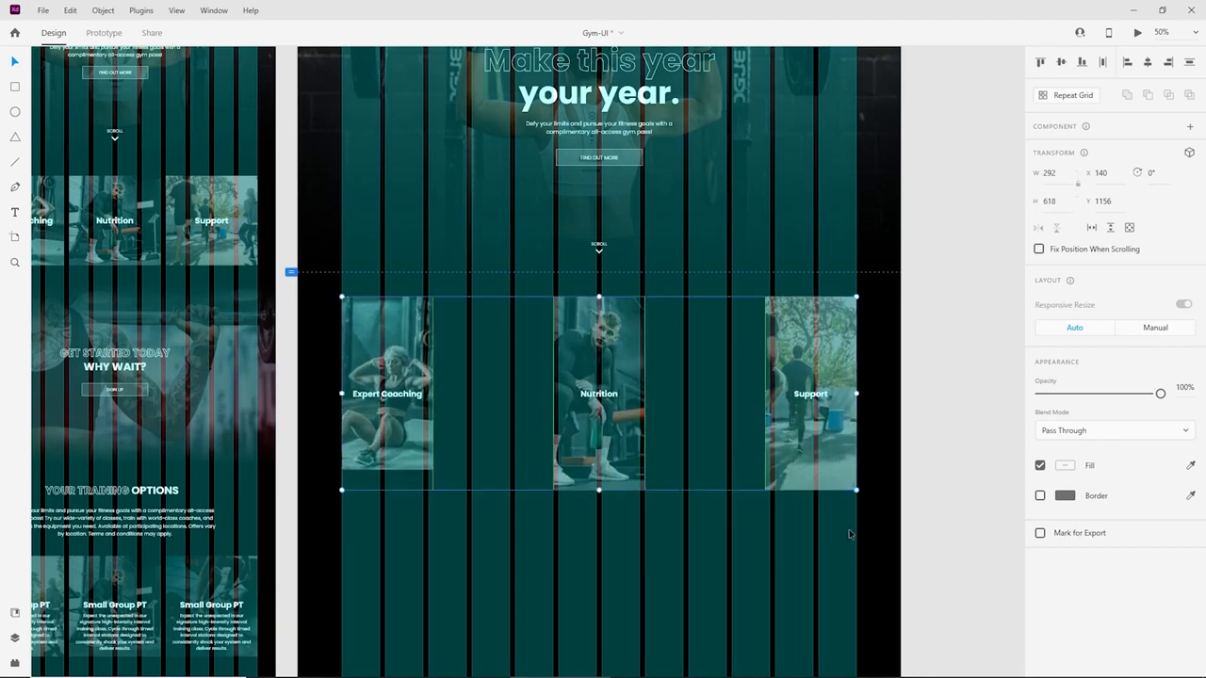
{"action": "left_click", "coordinate": [775, 572]}
Widen the Expert Coaching card to 536, spanning four grid columns, and reduce its height to about 559.
{"action": "scroll", "coordinate": [568, 566], "scroll_direction": "up", "scroll_amount": 2}
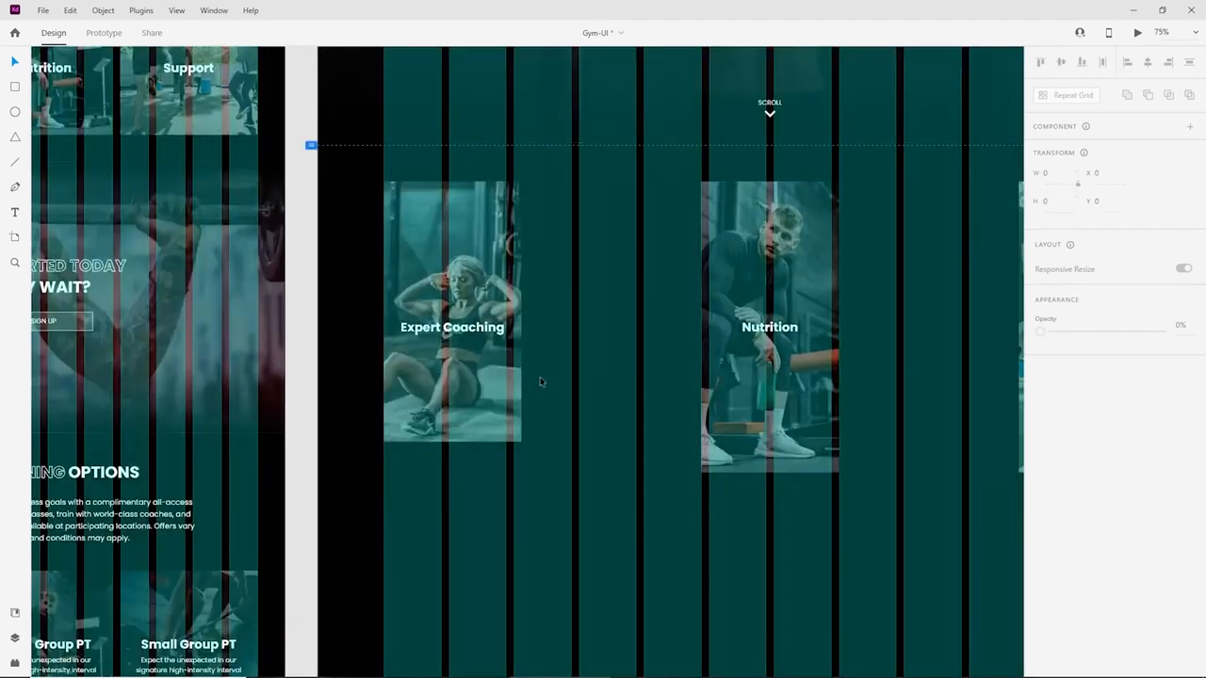
{"action": "left_click", "coordinate": [517, 379]}
{"action": "left_click_drag", "start_coordinate": [521, 327], "coordinate": [633, 337]}
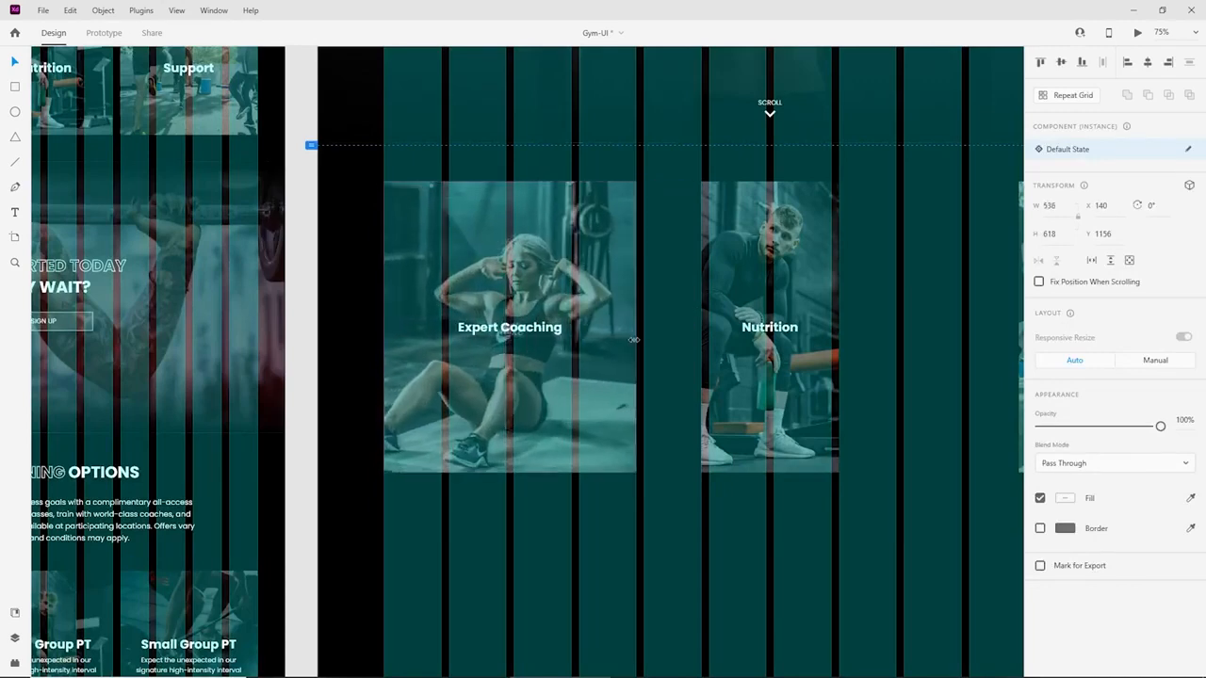
{"action": "key", "text": "ctrl+minus"}
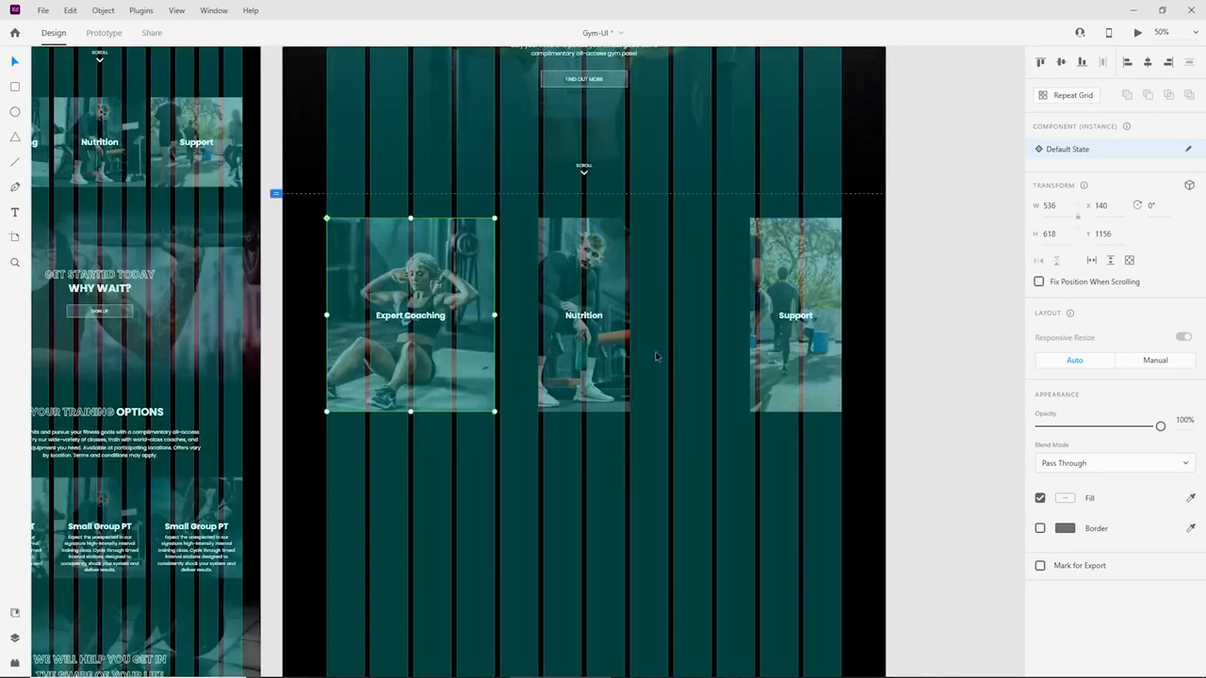
{"action": "key", "text": "ctrl+equal"}
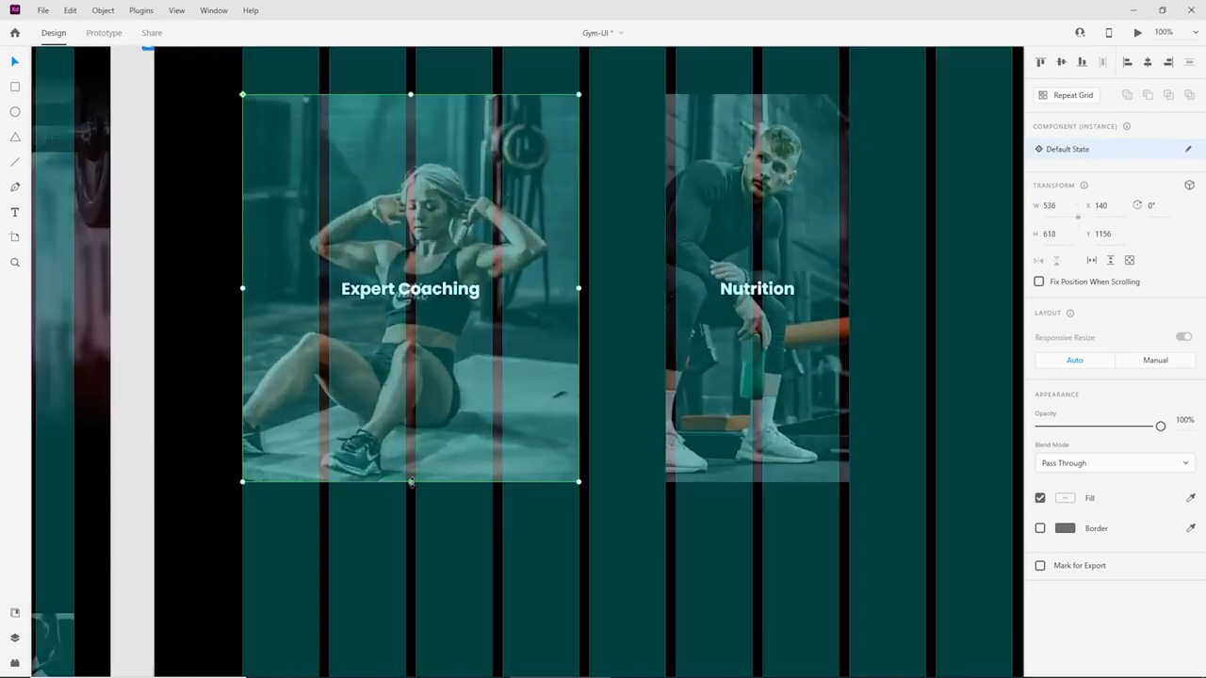
{"action": "left_click_drag", "start_coordinate": [411, 483], "coordinate": [411, 443]}
Move the Nutrition card beside the Expert Coaching card at X 692 and resize it to 536 by 559.
{"action": "left_click_drag", "start_coordinate": [711, 369], "coordinate": [631, 368]}
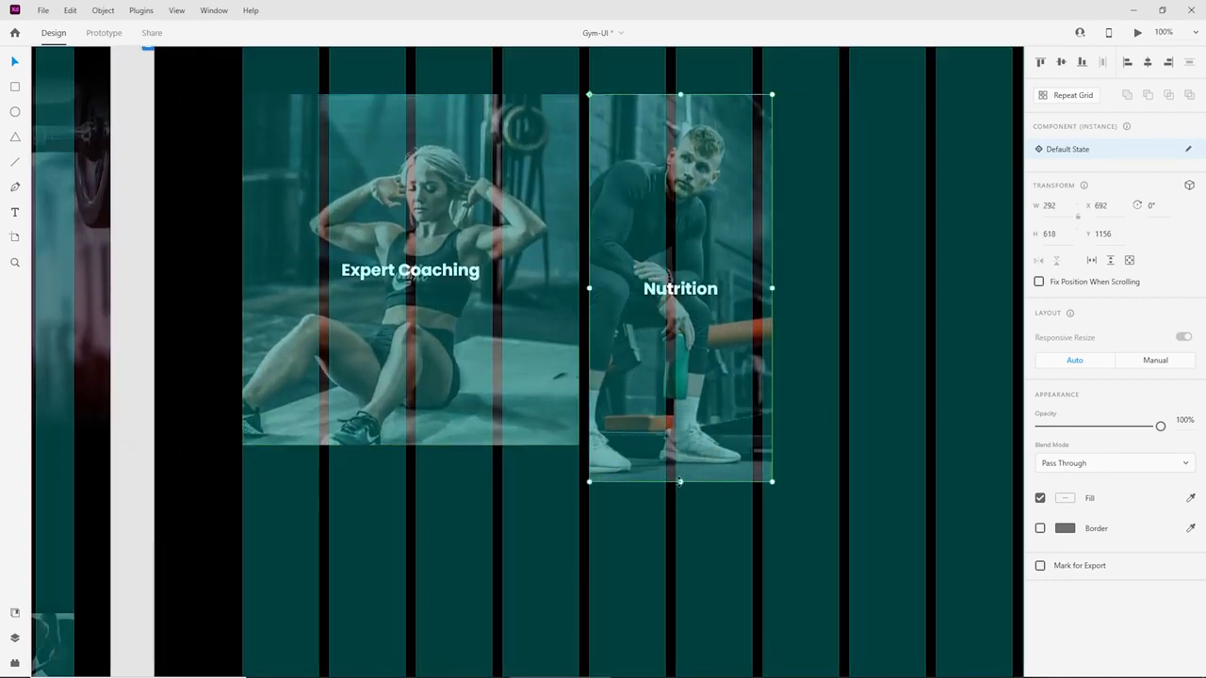
{"action": "left_click_drag", "start_coordinate": [675, 484], "coordinate": [677, 444]}
{"action": "scroll", "coordinate": [575, 321], "scroll_direction": "right", "scroll_amount": 5}
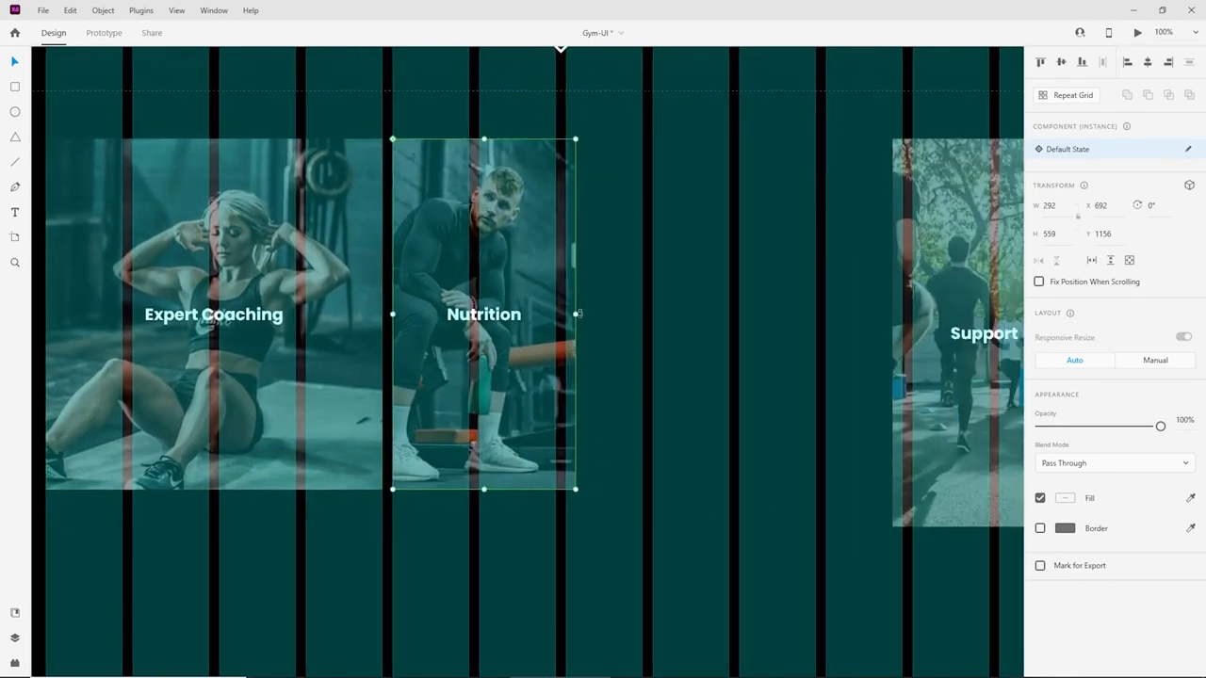
{"action": "left_click_drag", "start_coordinate": [601, 314], "coordinate": [730, 313]}
{"action": "scroll", "coordinate": [699, 352], "scroll_direction": "right", "scroll_amount": 3}
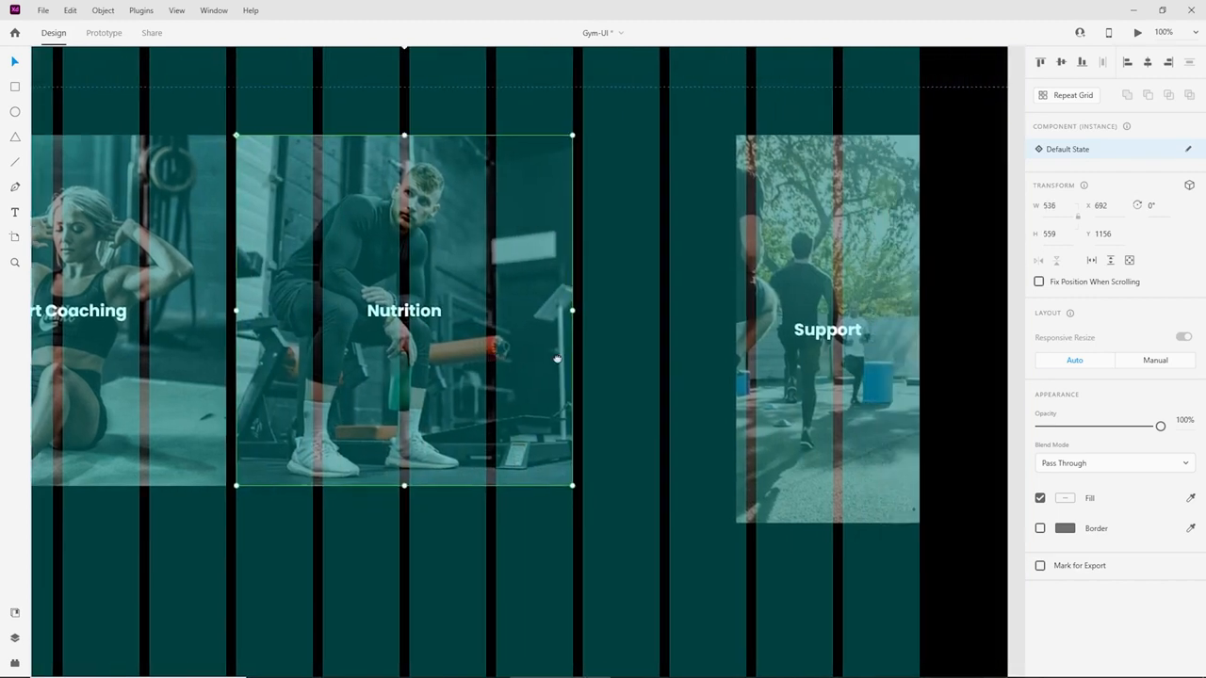
Move the Support card beside the Nutrition card at X 1244, widen it to 536 and match its height to the neighbouring cards.
{"action": "left_click_drag", "start_coordinate": [754, 415], "coordinate": [599, 415]}
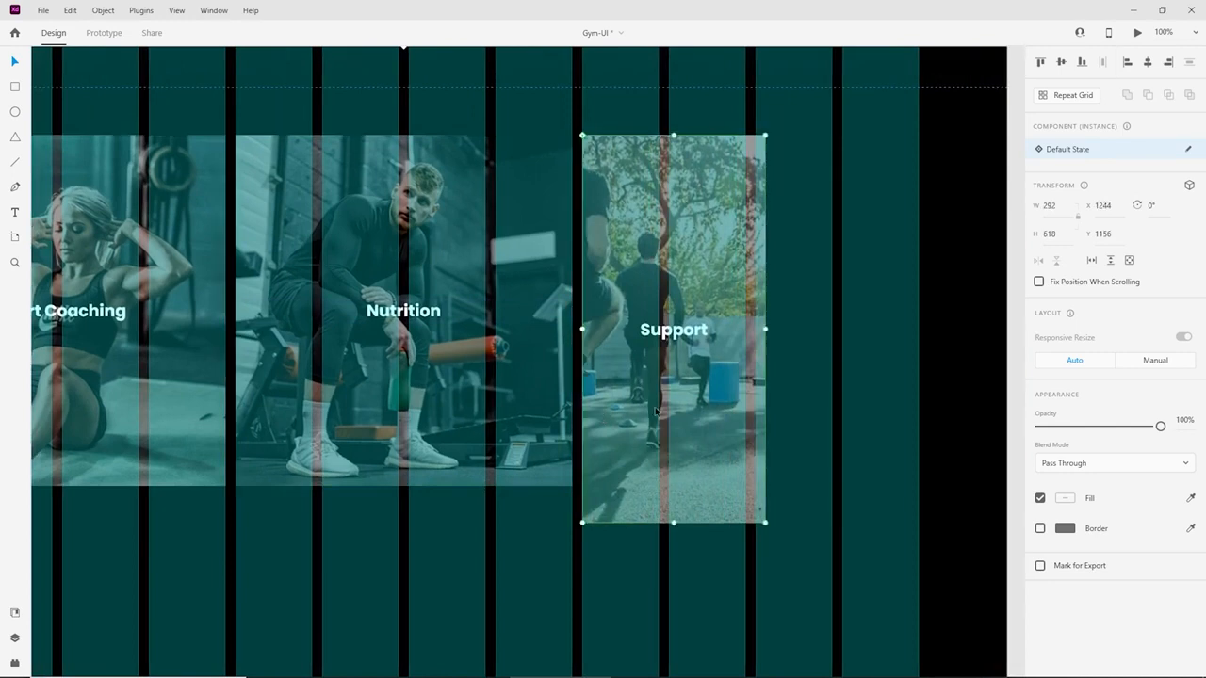
{"action": "left_click_drag", "start_coordinate": [767, 329], "coordinate": [918, 329]}
{"action": "left_click_drag", "start_coordinate": [751, 522], "coordinate": [751, 484]}
{"action": "left_click", "coordinate": [629, 544]}
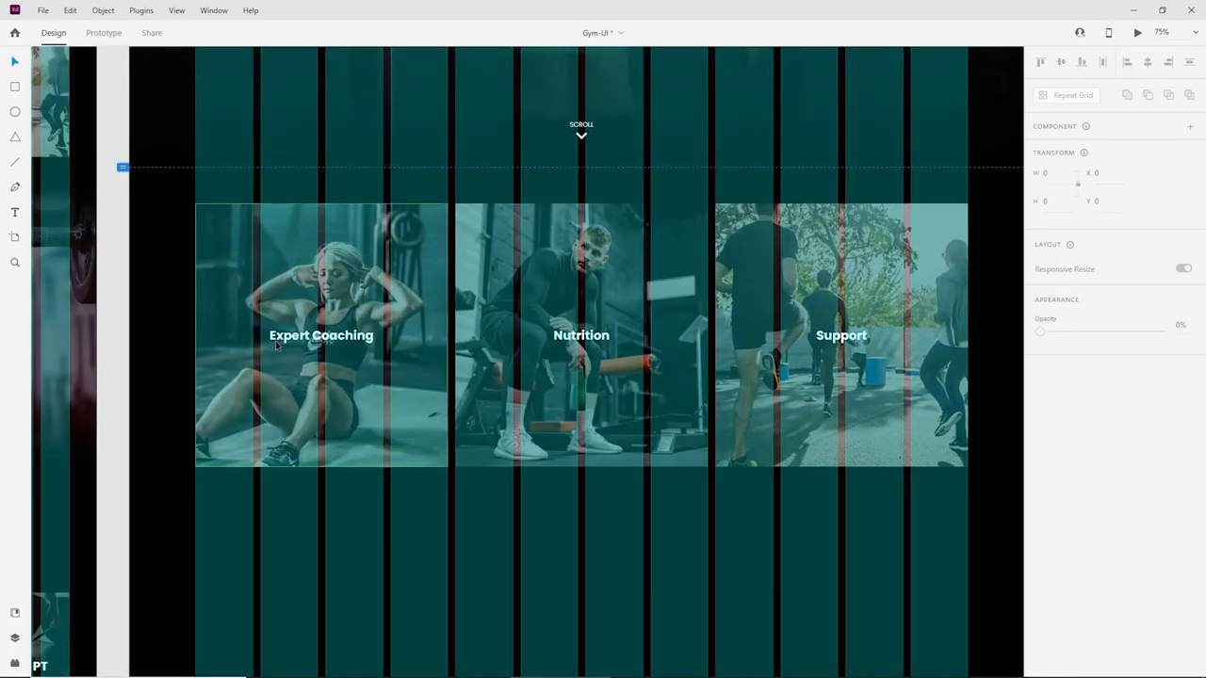
Set the Expert Coaching title's font size to 40 and recentre it vertically in its card at Y 1408.
{"action": "double_click", "coordinate": [298, 336]}
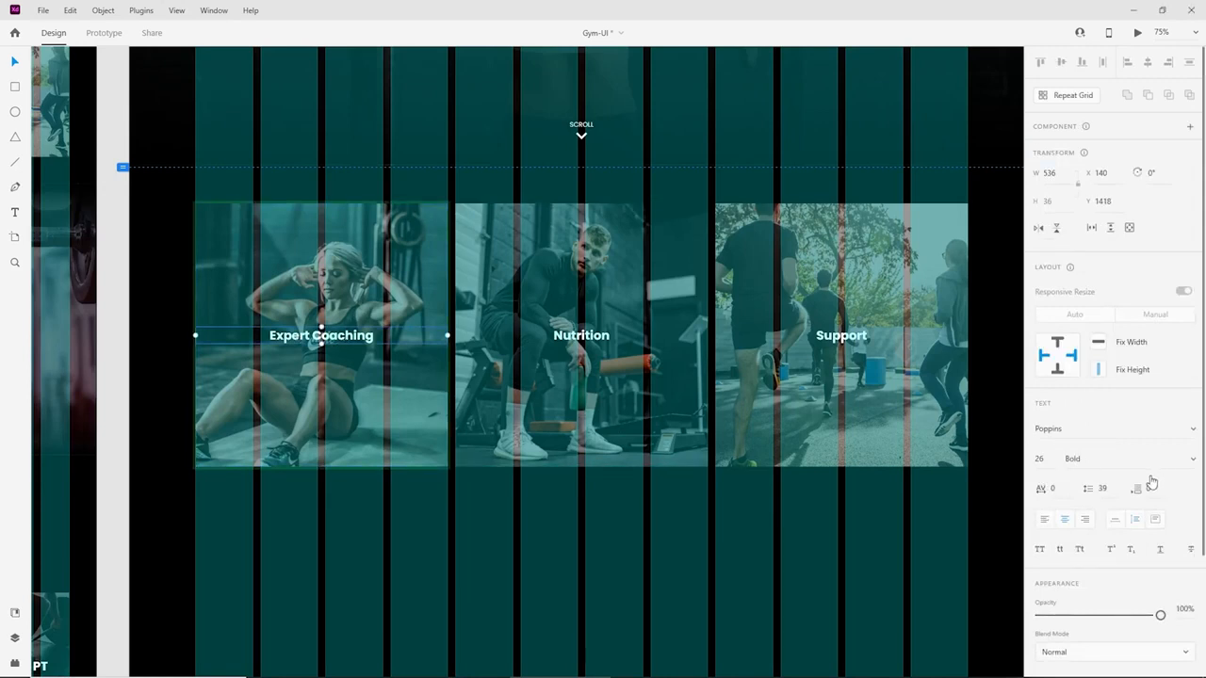
{"action": "key", "text": "Return"}
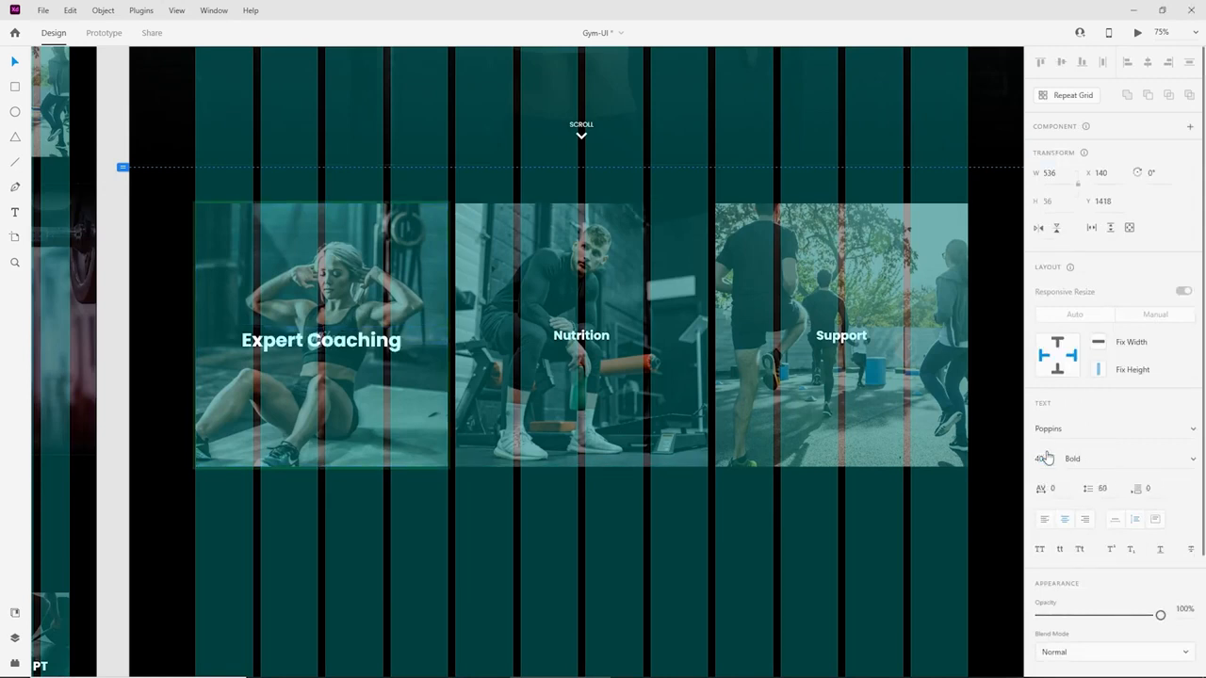
{"action": "left_click", "coordinate": [576, 339]}
{"action": "double_click", "coordinate": [403, 352]}
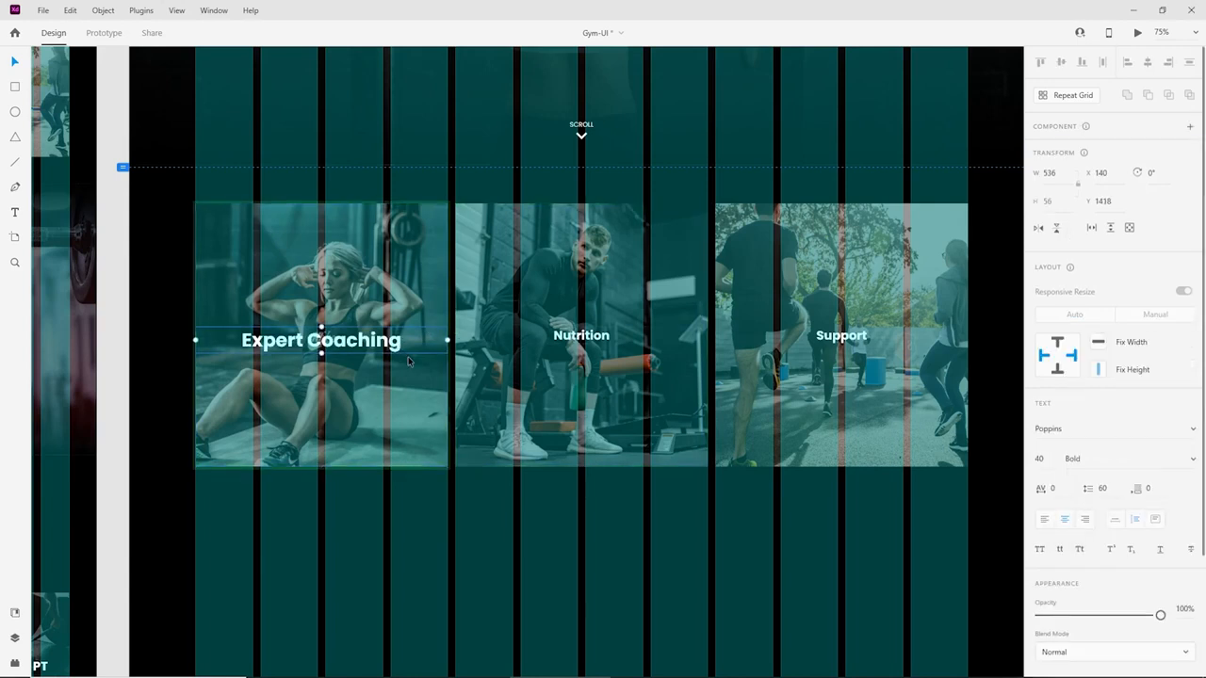
{"action": "left_click_drag", "start_coordinate": [371, 347], "coordinate": [371, 342]}
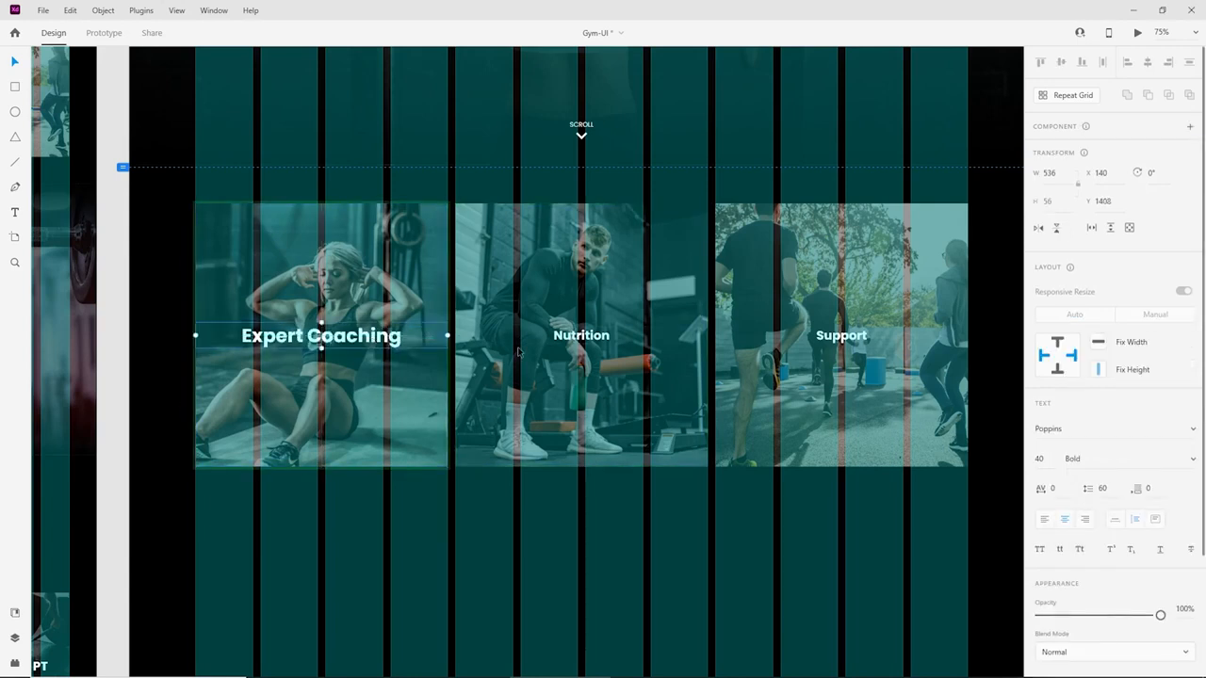
Set the Nutrition title's font size to 40 and move it up to Y 1408.
{"action": "left_click", "coordinate": [582, 340]}
{"action": "double_click", "coordinate": [582, 335]}
{"action": "left_click", "coordinate": [1040, 458]}
{"action": "type", "text": "4"}
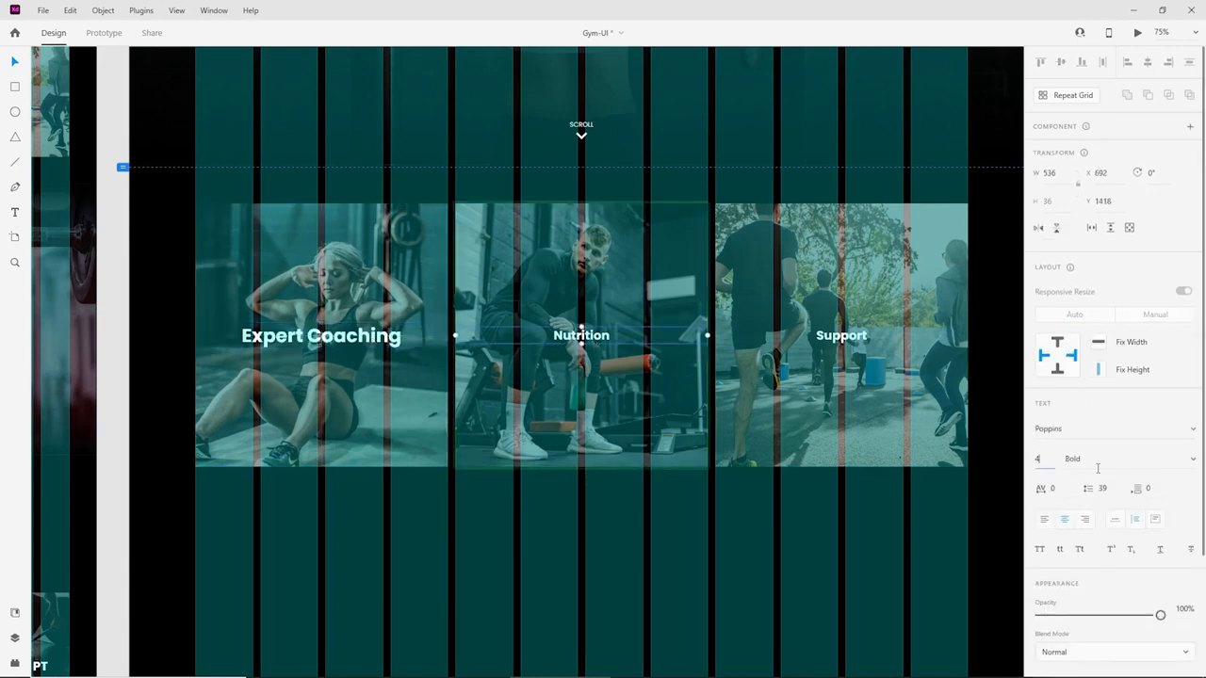
{"action": "type", "text": "0"}
{"action": "key", "text": "Return"}
{"action": "left_click_drag", "start_coordinate": [579, 349], "coordinate": [579, 344]}
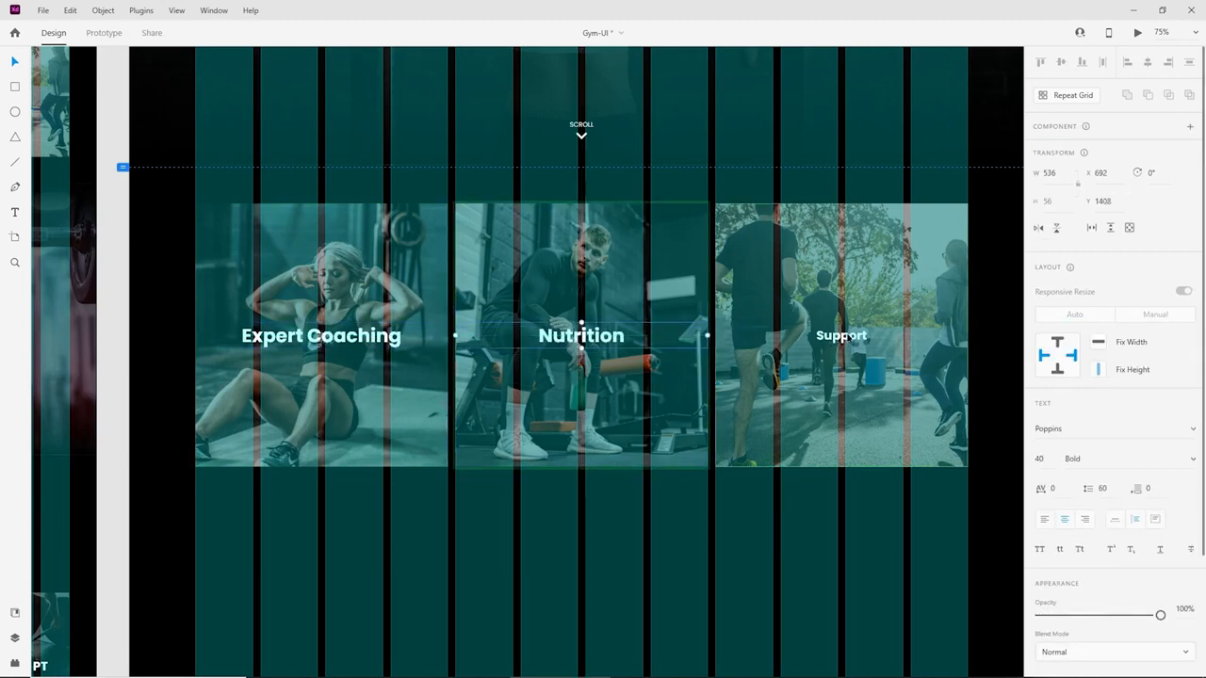
Set the Support title's font size to 40, move it up to Y 1408 and check the row without the layout grid.
{"action": "left_click", "coordinate": [841, 336]}
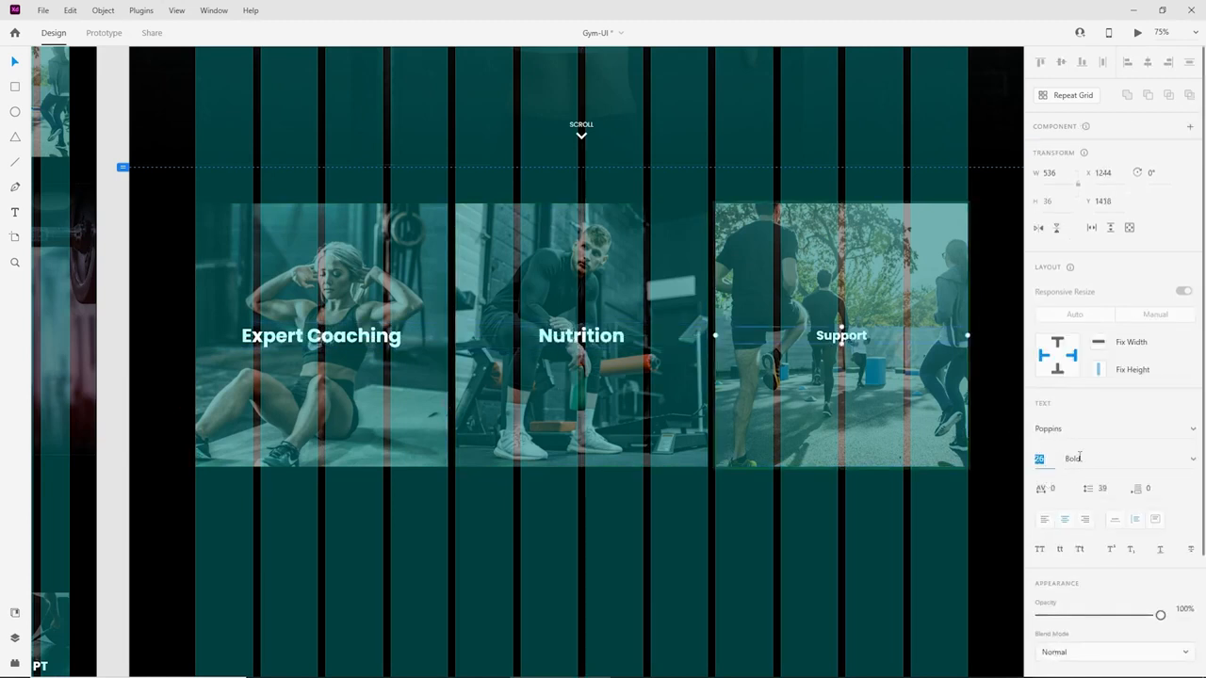
{"action": "type", "text": "40"}
{"action": "key", "text": "Return"}
{"action": "left_click_drag", "start_coordinate": [823, 346], "coordinate": [829, 341]}
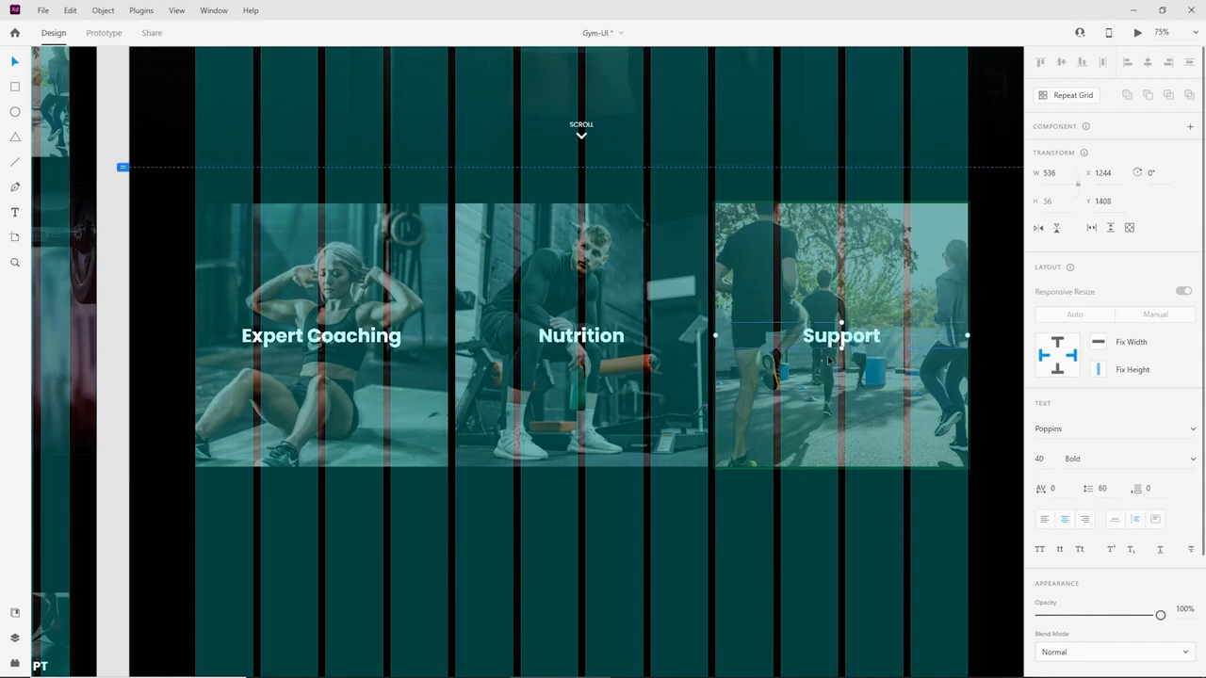
{"action": "left_click", "coordinate": [822, 549]}
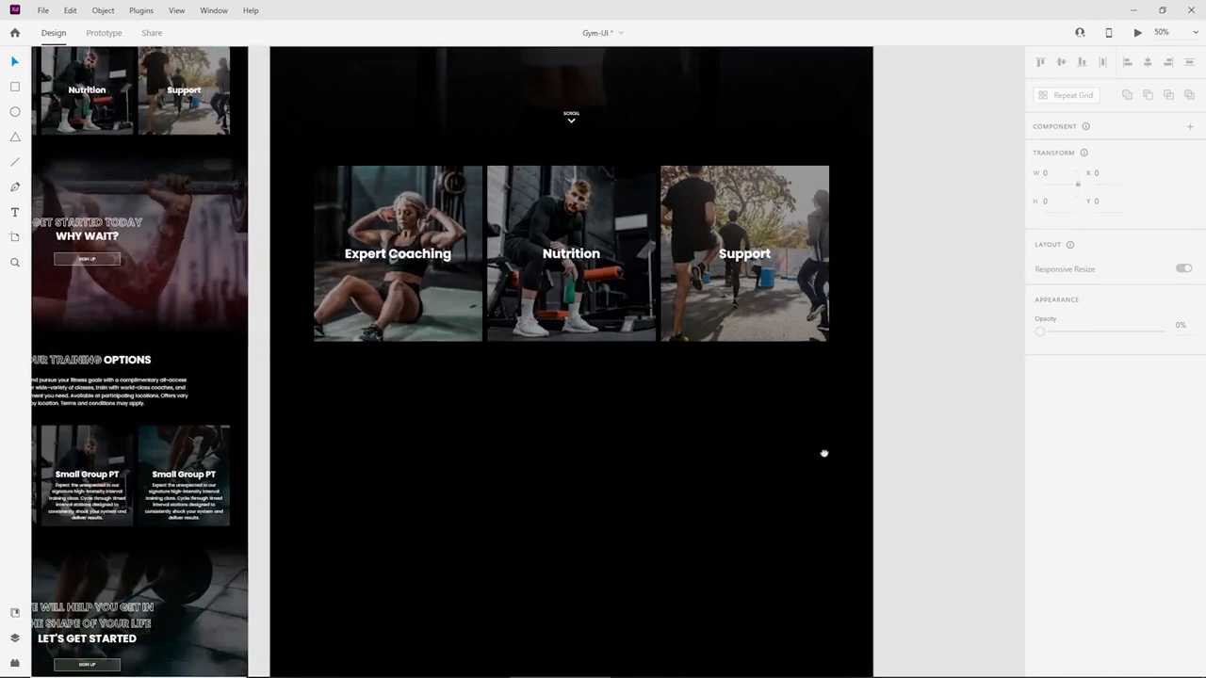
{"action": "key", "text": "ctrl+shift+'"}
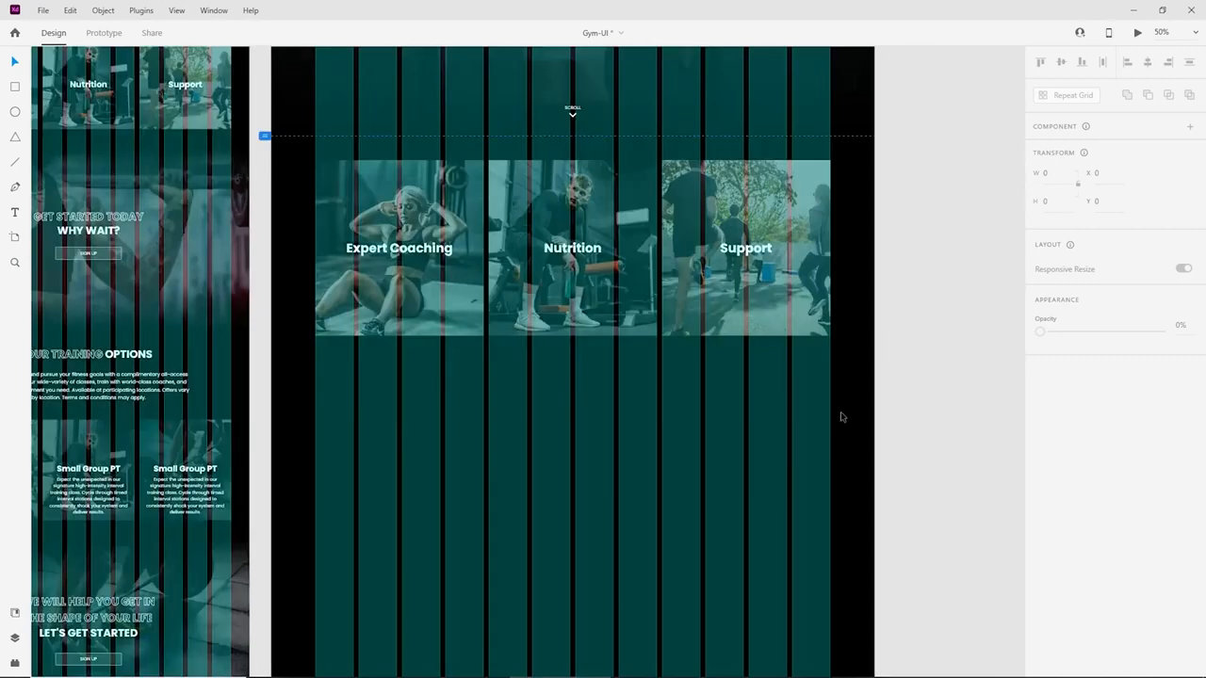
Copy the Your Training Options heading, paragraph and three cards from the narrower artboard to below the desktop service cards at X 140, Y 1905.
{"action": "left_click_drag", "start_coordinate": [459, 465], "coordinate": [725, 425]}
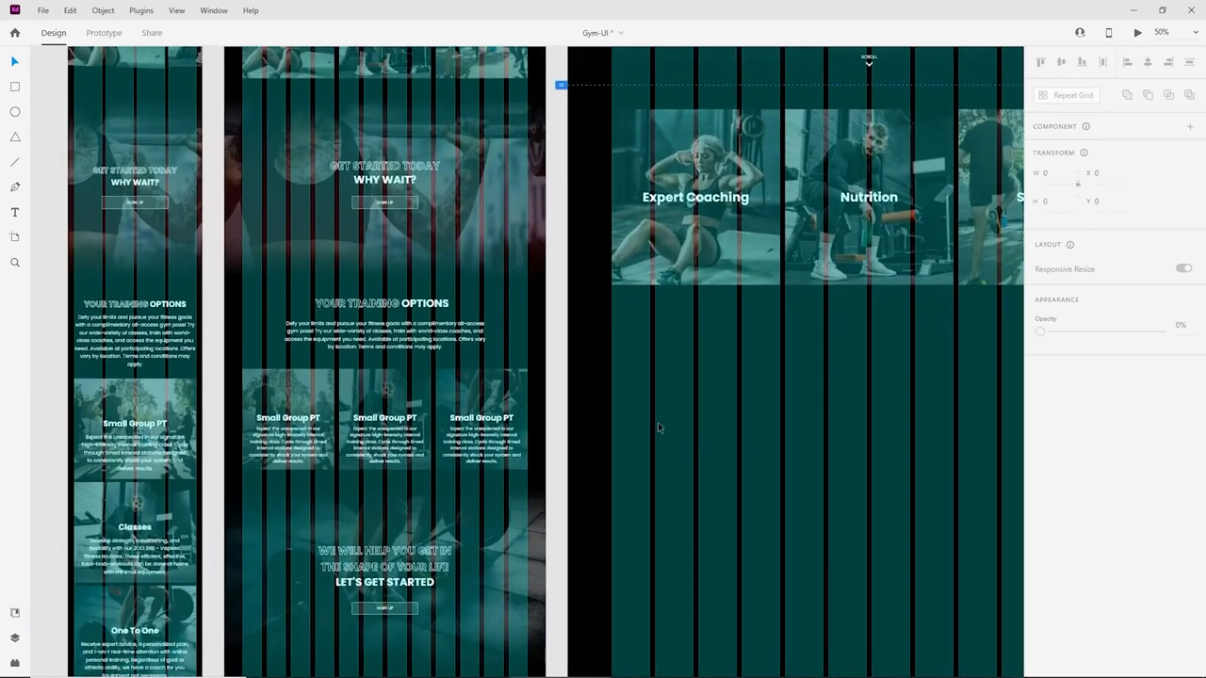
{"action": "left_click", "coordinate": [271, 302]}
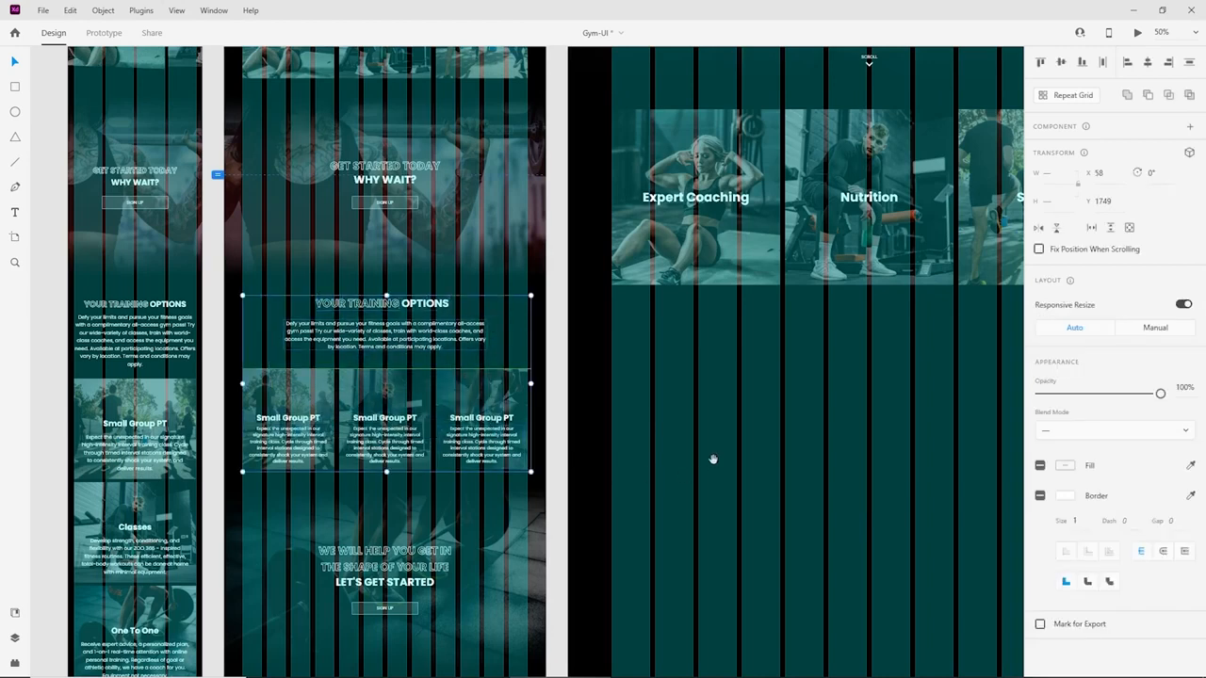
{"action": "left_click_drag", "start_coordinate": [714, 460], "coordinate": [434, 388]}
{"action": "left_click", "coordinate": [519, 333]}
{"action": "key", "text": "ctrl+v"}
{"action": "left_click_drag", "start_coordinate": [449, 344], "coordinate": [475, 392]}
{"action": "scroll", "coordinate": [744, 395], "scroll_direction": "up", "scroll_amount": 4}
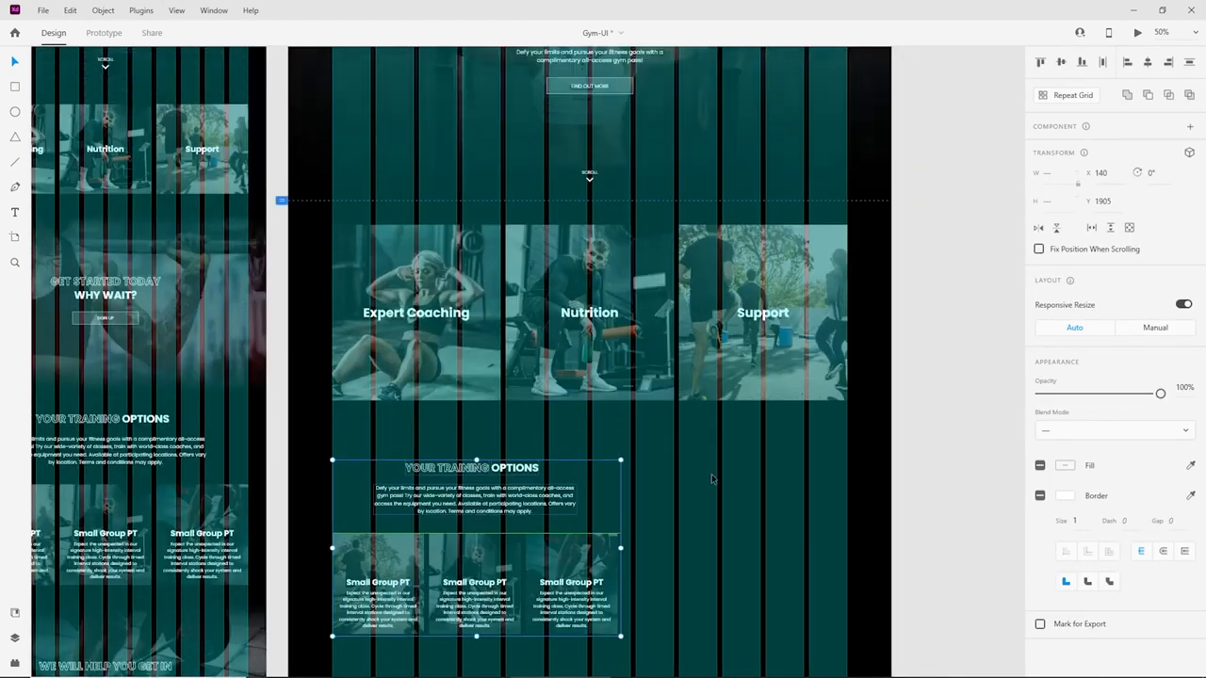
Check the Nutrition title's text size and set the pasted word OPTIONS to font size 40 to match.
{"action": "scroll", "coordinate": [712, 478], "scroll_direction": "up", "scroll_amount": 7}
{"action": "left_click", "coordinate": [603, 275]}
{"action": "scroll", "coordinate": [599, 283], "scroll_direction": "down", "scroll_amount": 8}
{"action": "double_click", "coordinate": [589, 273]}
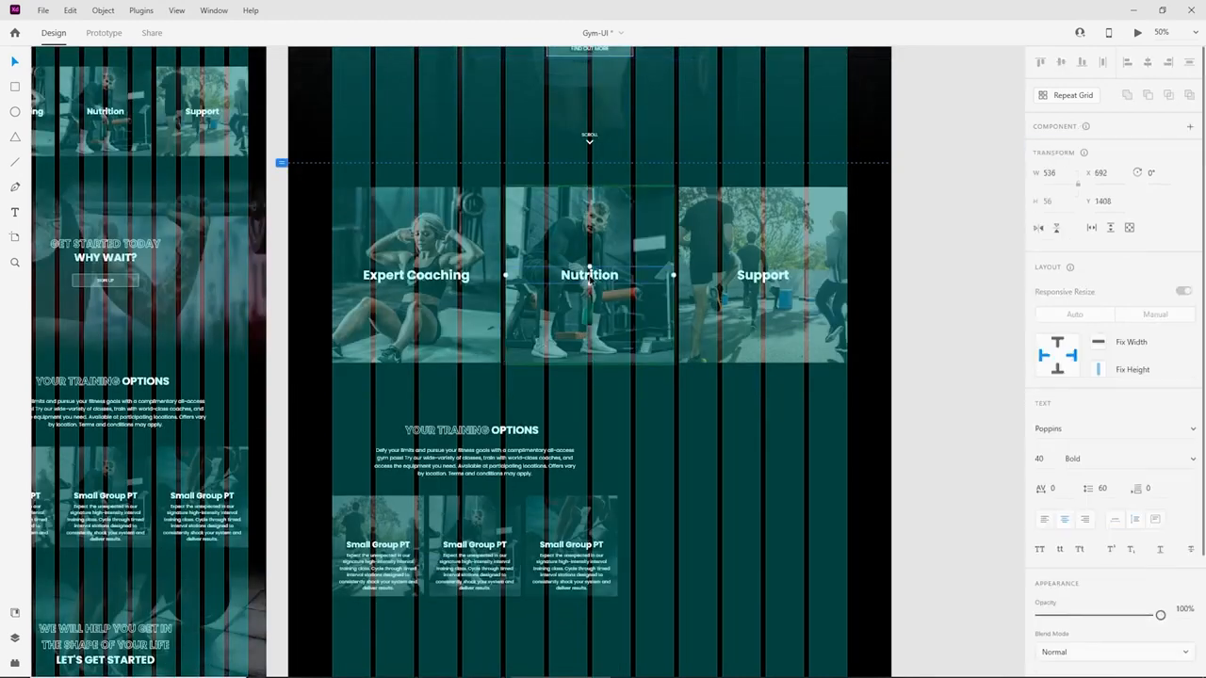
{"action": "left_click", "coordinate": [697, 435]}
{"action": "key", "text": "ctrl+="}
{"action": "left_click_drag", "start_coordinate": [674, 429], "coordinate": [720, 276]}
{"action": "left_click", "coordinate": [555, 320]}
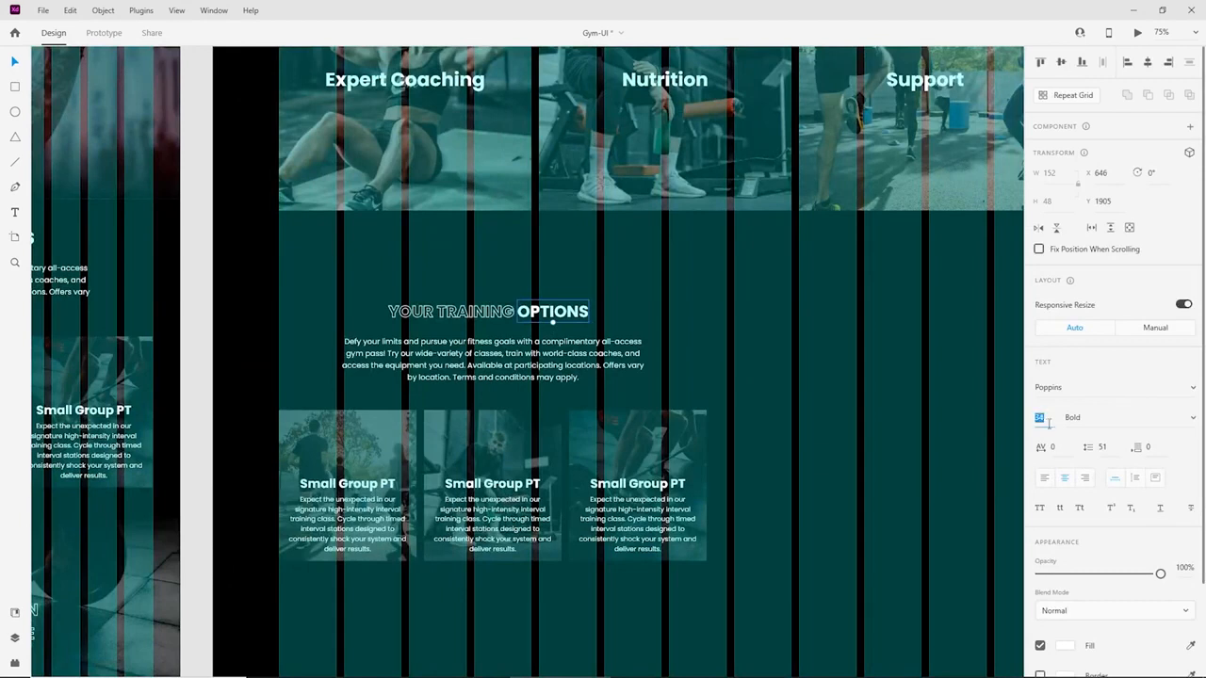
{"action": "type", "text": "40"}
{"action": "key", "text": "Return"}
Set the outlined YOUR TRAINING text to font size 40.
{"action": "left_click", "coordinate": [390, 311]}
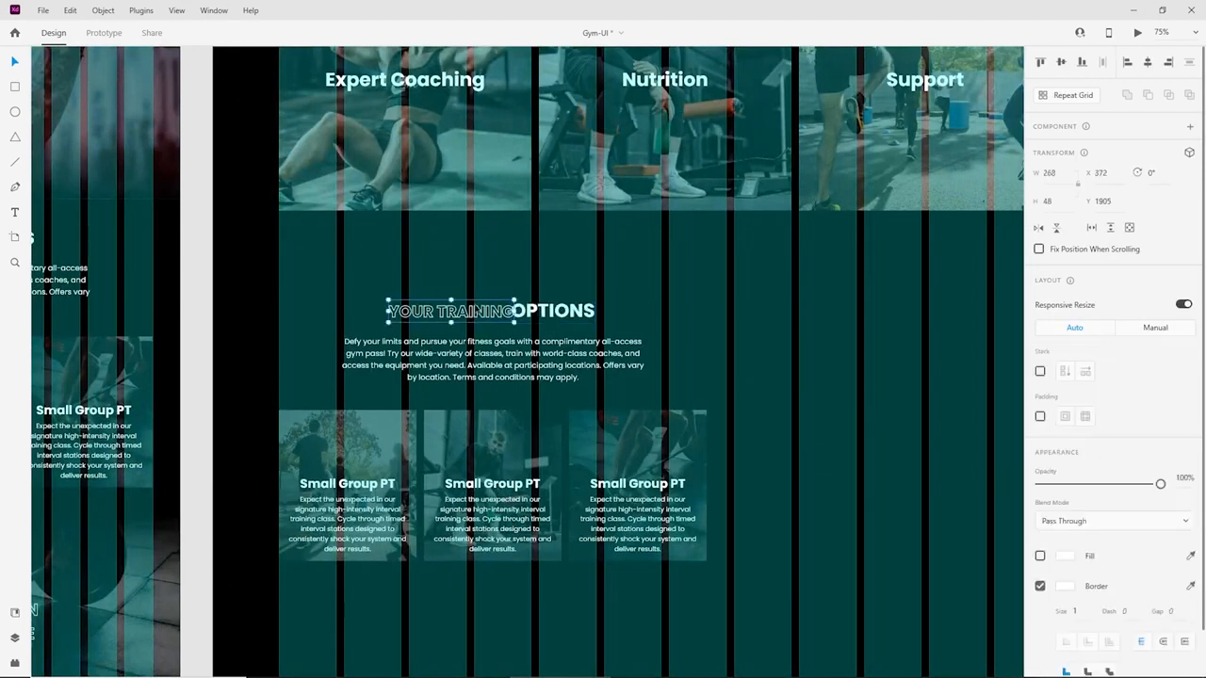
{"action": "double_click", "coordinate": [490, 321]}
{"action": "left_click", "coordinate": [1059, 405]}
{"action": "type", "text": "4"}
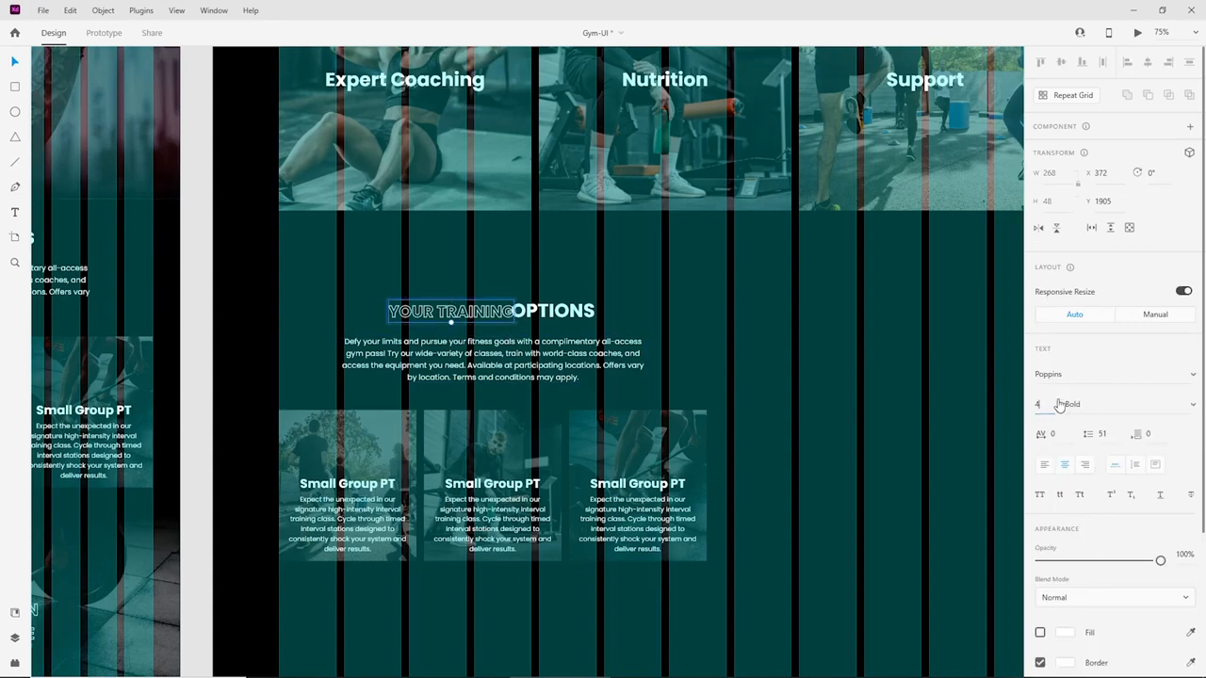
{"action": "type", "text": "0"}
{"action": "key", "text": "Return"}
Move OPTIONS aside to X 830 and append a space and a trial letter O to the outlined YOUR TRAINING text.
{"action": "left_click", "coordinate": [645, 291]}
{"action": "key", "text": "ctrl+equal"}
{"action": "key", "text": "ctrl+equal"}
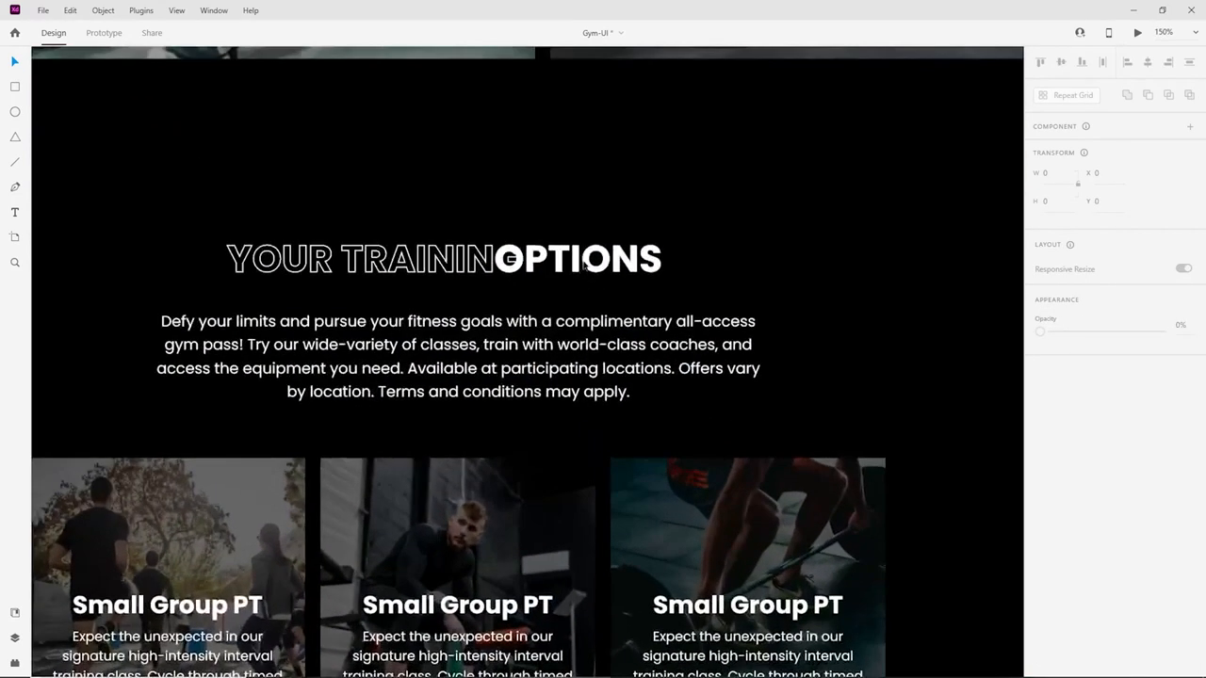
{"action": "left_click", "coordinate": [581, 263]}
{"action": "left_click_drag", "start_coordinate": [568, 264], "coordinate": [754, 265]}
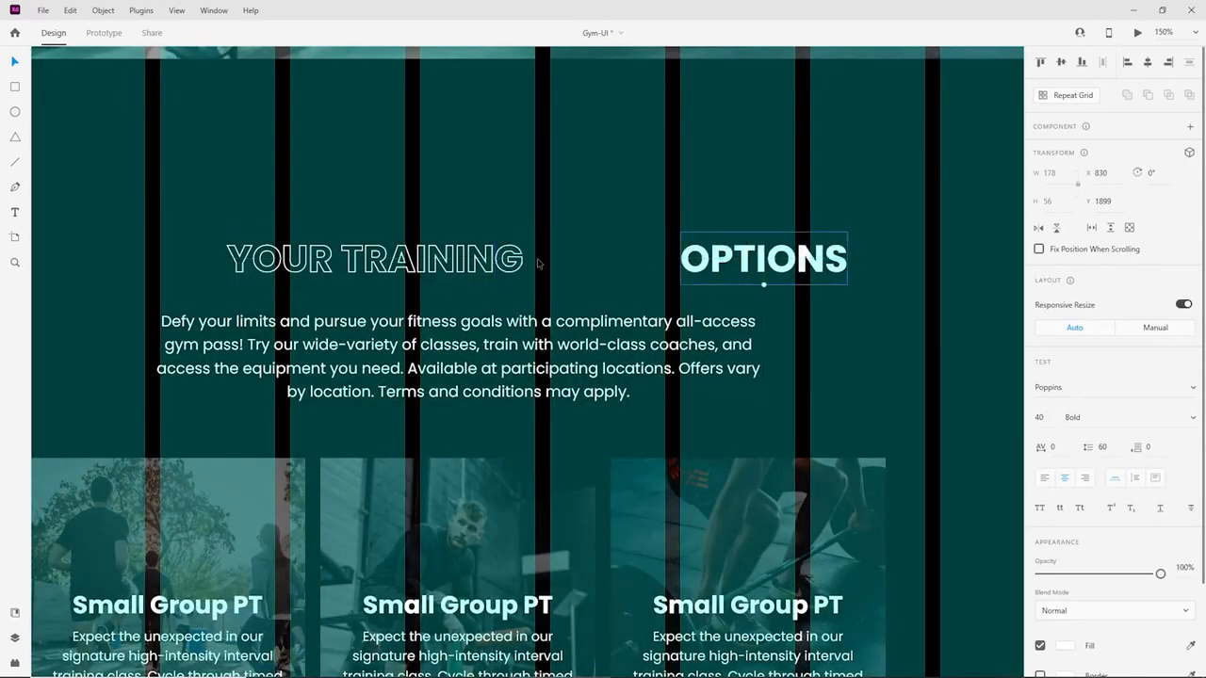
{"action": "left_click", "coordinate": [514, 257]}
{"action": "double_click", "coordinate": [513, 258]}
{"action": "left_click", "coordinate": [519, 259]}
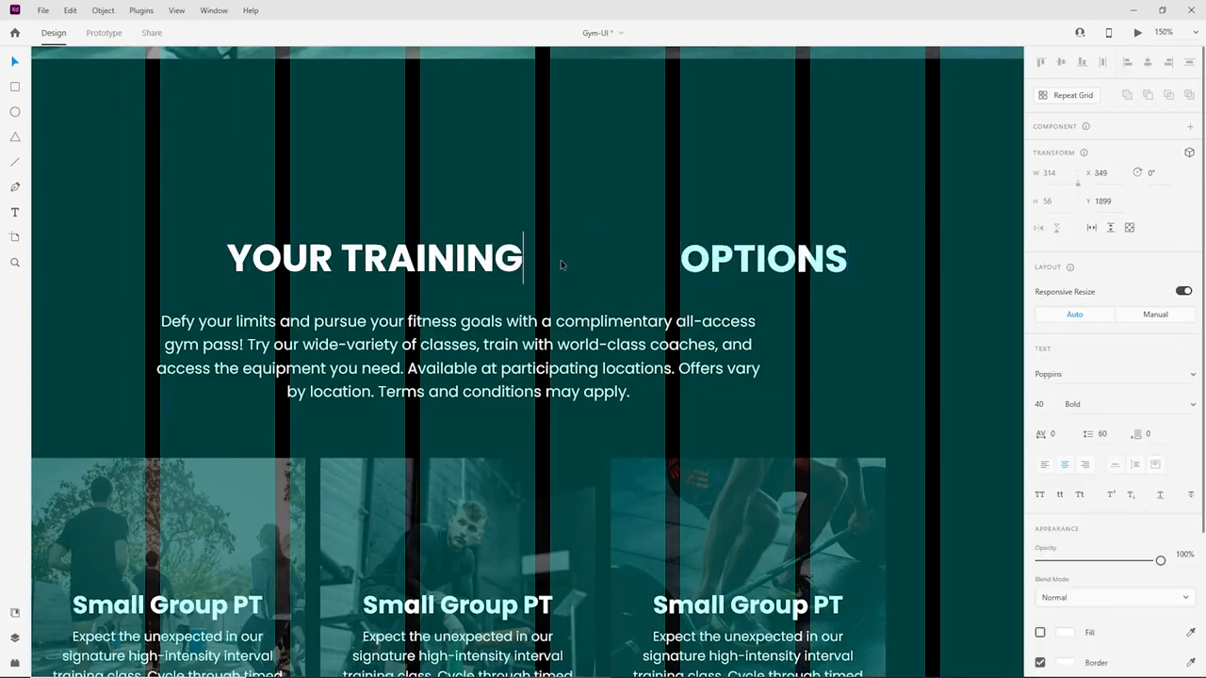
{"action": "type", "text": "O"}
{"action": "key", "text": "Escape"}
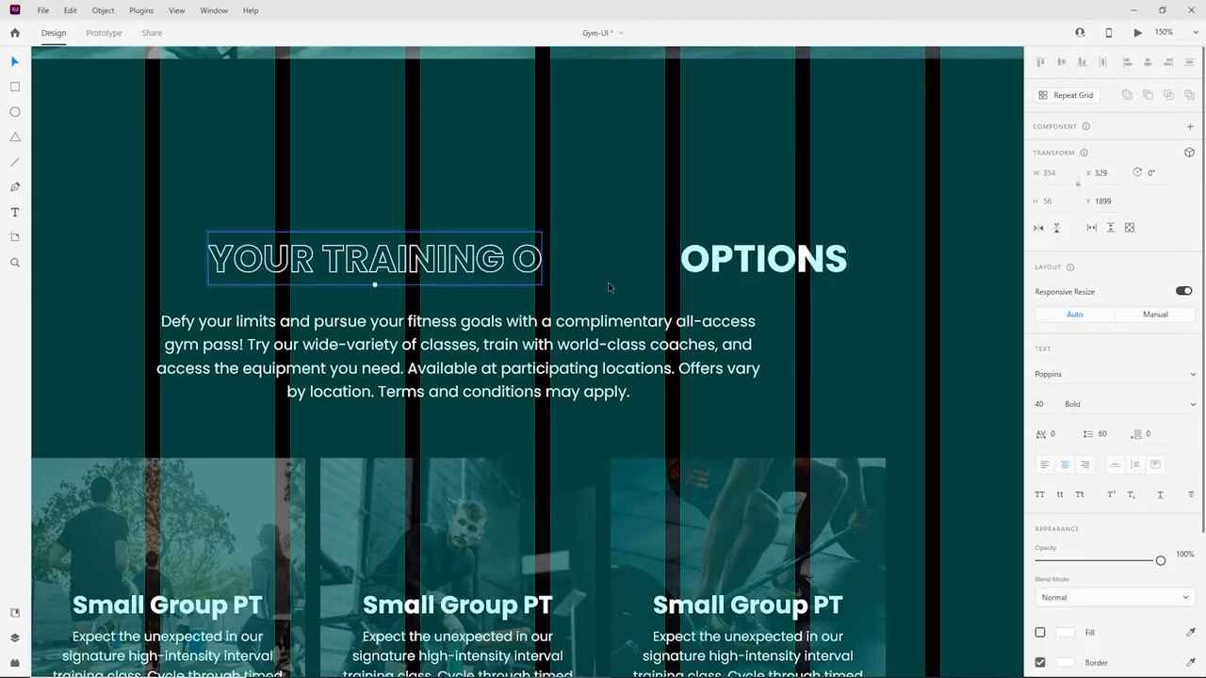
Align OPTIONS over the trial O at X 652 and draw a narrow rectangle marking the gap between the two words.
{"action": "left_click_drag", "start_coordinate": [713, 274], "coordinate": [567, 274]}
{"action": "key", "text": "ctrl+plus"}
{"action": "key", "text": "ctrl+plus"}
{"action": "key", "text": "ctrl+plus"}
{"action": "key", "text": "ctrl+plus"}
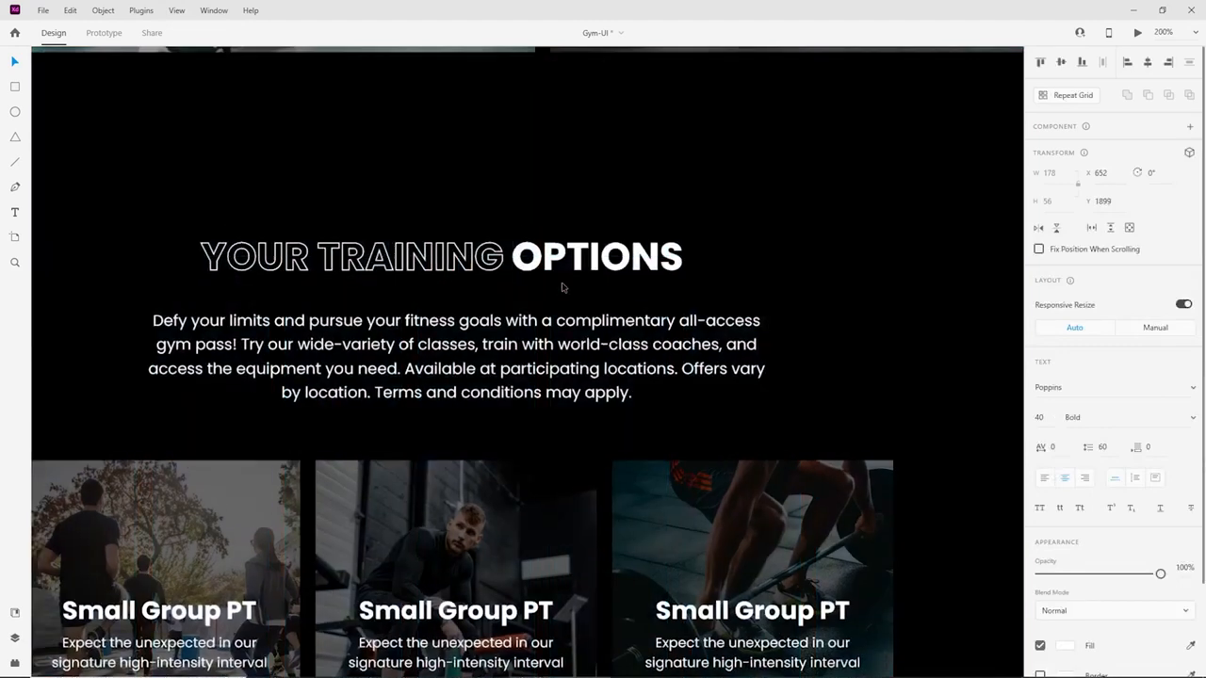
{"action": "left_click_drag", "start_coordinate": [475, 136], "coordinate": [548, 427]}
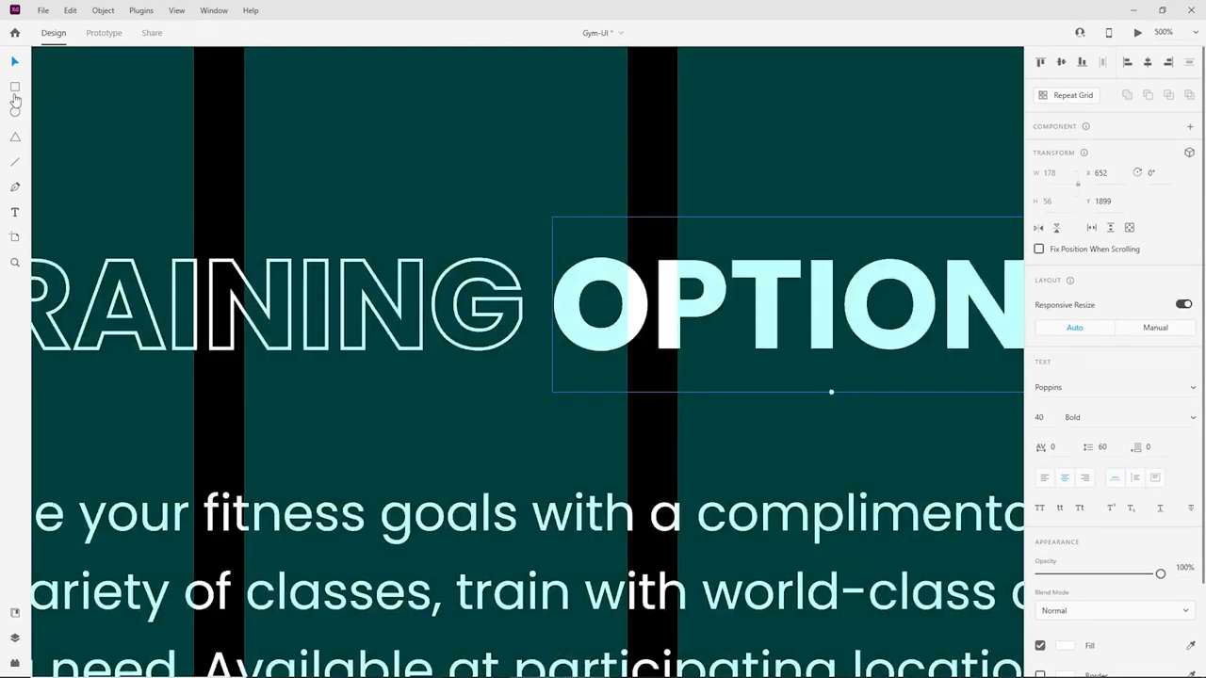
{"action": "left_click_drag", "start_coordinate": [524, 299], "coordinate": [554, 386]}
Move OPTIONS out of the way and delete the trial O and its space from the outlined YOUR TRAINING text.
{"action": "left_click", "coordinate": [631, 298]}
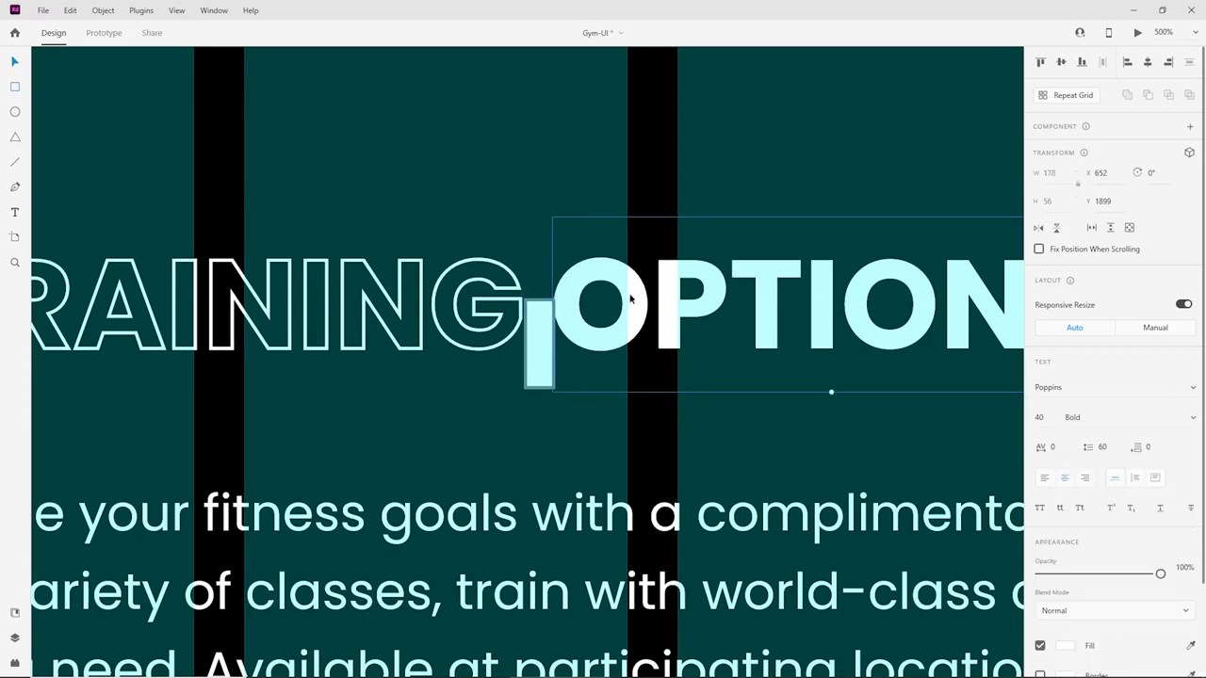
{"action": "left_click_drag", "start_coordinate": [632, 297], "coordinate": [708, 299]}
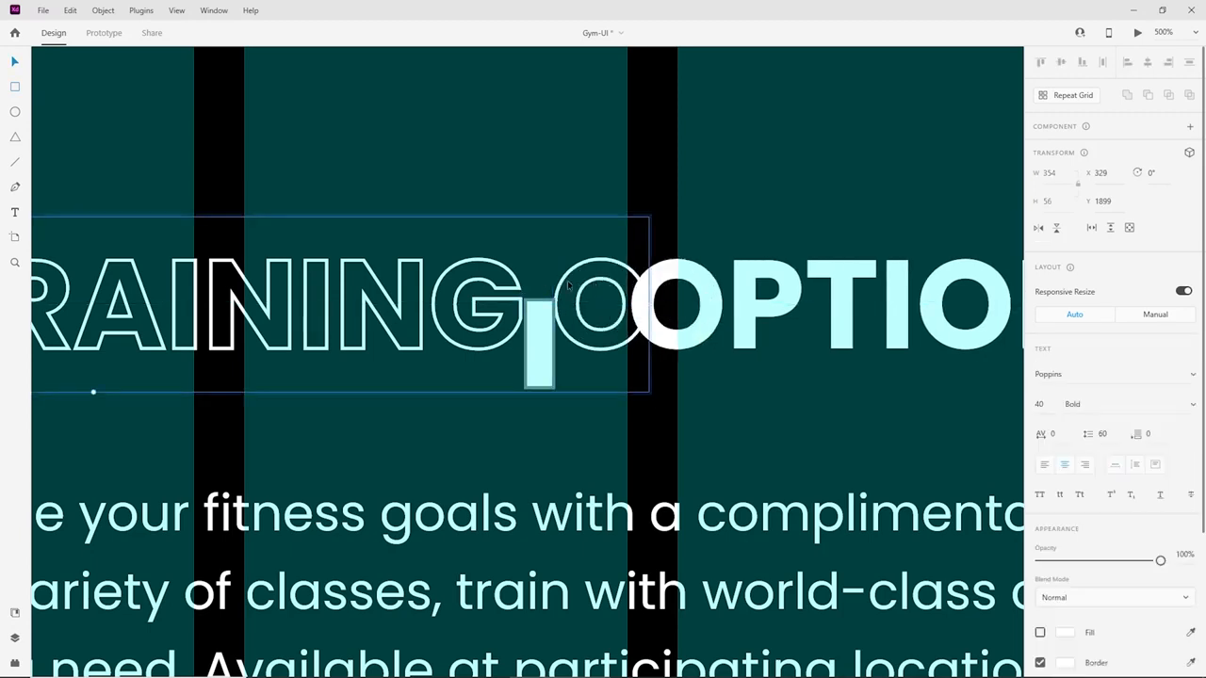
{"action": "left_click", "coordinate": [539, 341]}
{"action": "left_click", "coordinate": [571, 285]}
{"action": "double_click", "coordinate": [566, 286]}
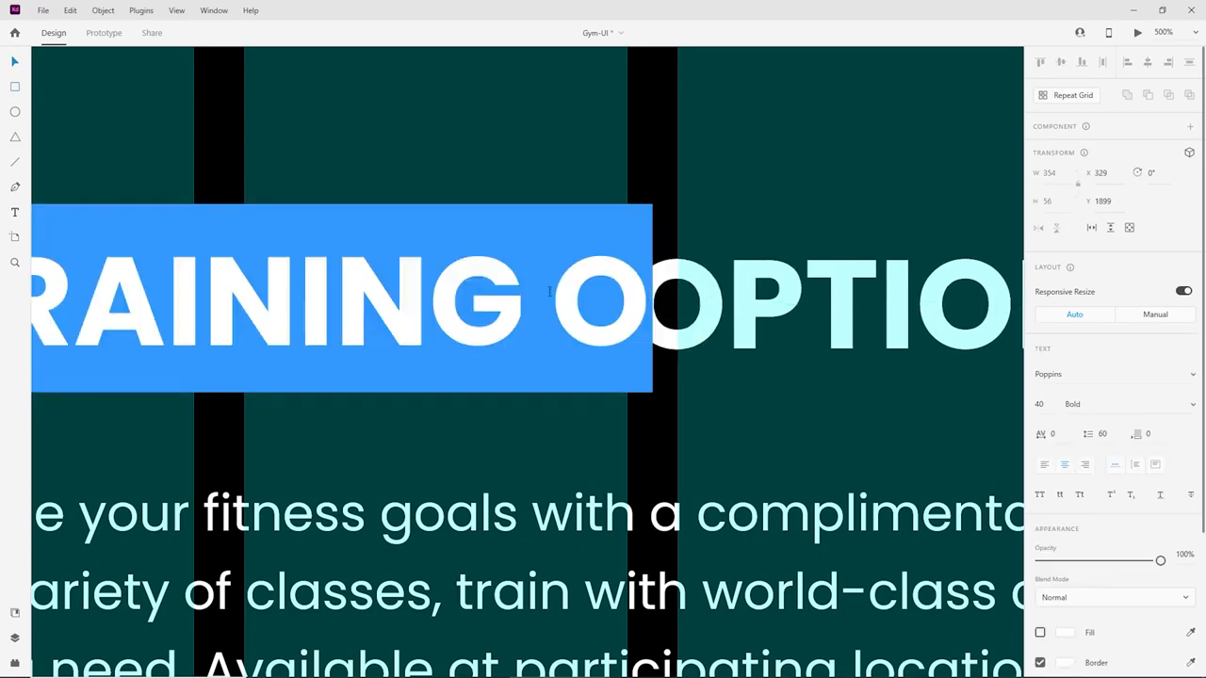
{"action": "left_click_drag", "start_coordinate": [551, 289], "coordinate": [691, 294]}
{"action": "key", "text": "BackSpace"}
{"action": "key", "text": "BackSpace"}
{"action": "key", "text": "Escape"}
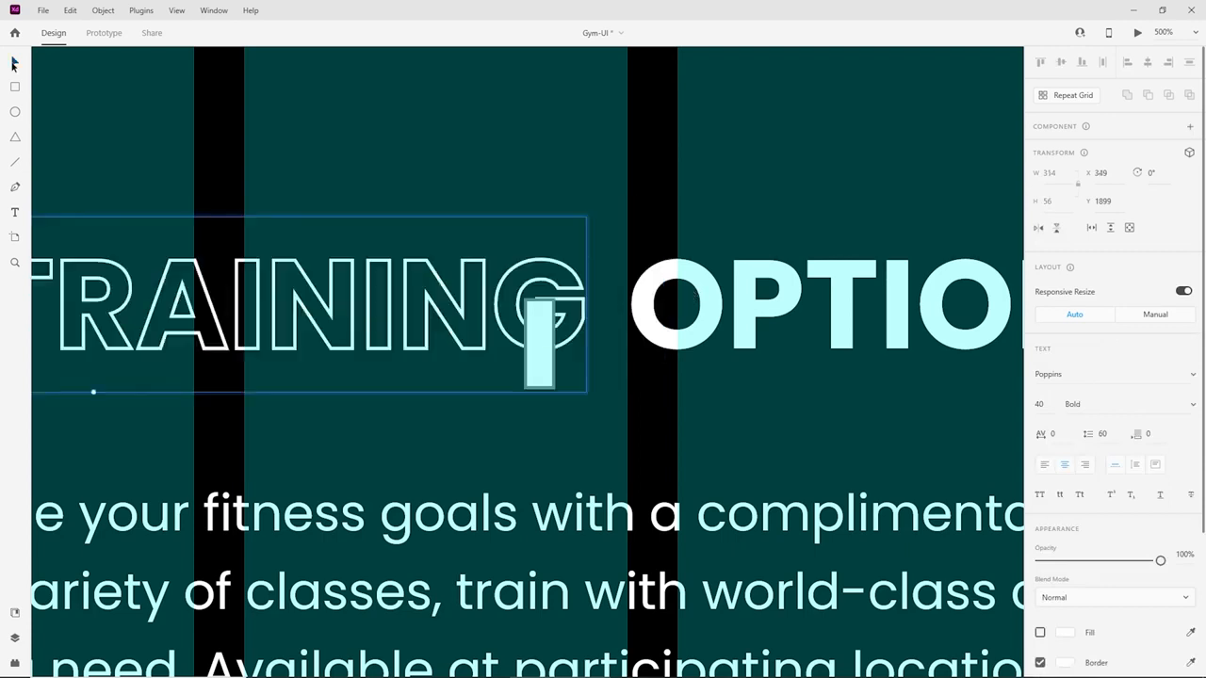
Nudge YOUR TRAINING back against the spacer rectangle at about X 330.
{"action": "key", "text": "Left"}
{"action": "key", "text": "Left"}
{"action": "key", "text": "Left"}
{"action": "key", "text": "Left"}
{"action": "key", "text": "Left"}
{"action": "key", "text": "Left"}
{"action": "key", "text": "Left"}
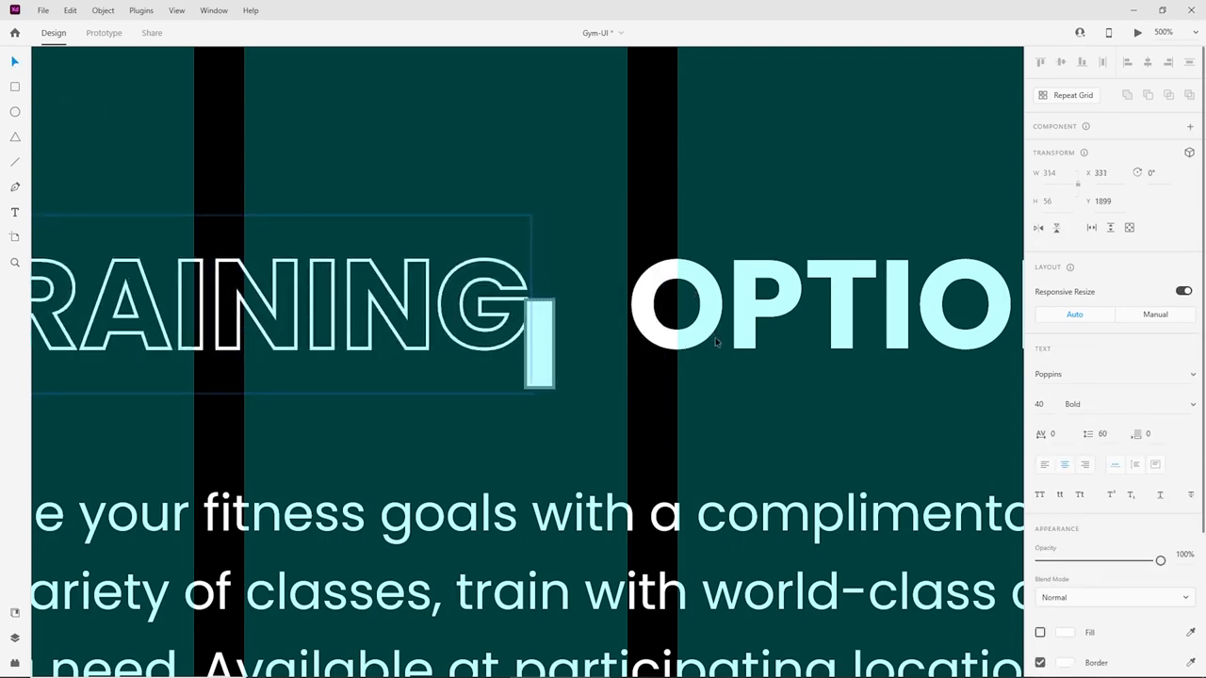
Nudge OPTIONS back against the other side of the spacer rectangle at X 652.
{"action": "left_click", "coordinate": [714, 330]}
{"action": "key", "text": "Left"}
{"action": "key", "text": "Left"}
{"action": "key", "text": "Left"}
{"action": "key", "text": "Left"}
{"action": "key", "text": "Left"}
{"action": "key", "text": "Left"}
{"action": "key", "text": "Left"}
{"action": "key", "text": "Left"}
{"action": "key", "text": "Left"}
{"action": "key", "text": "Left"}
{"action": "key", "text": "Left"}
{"action": "key", "text": "Left"}
{"action": "key", "text": "Left"}
{"action": "key", "text": "Left"}
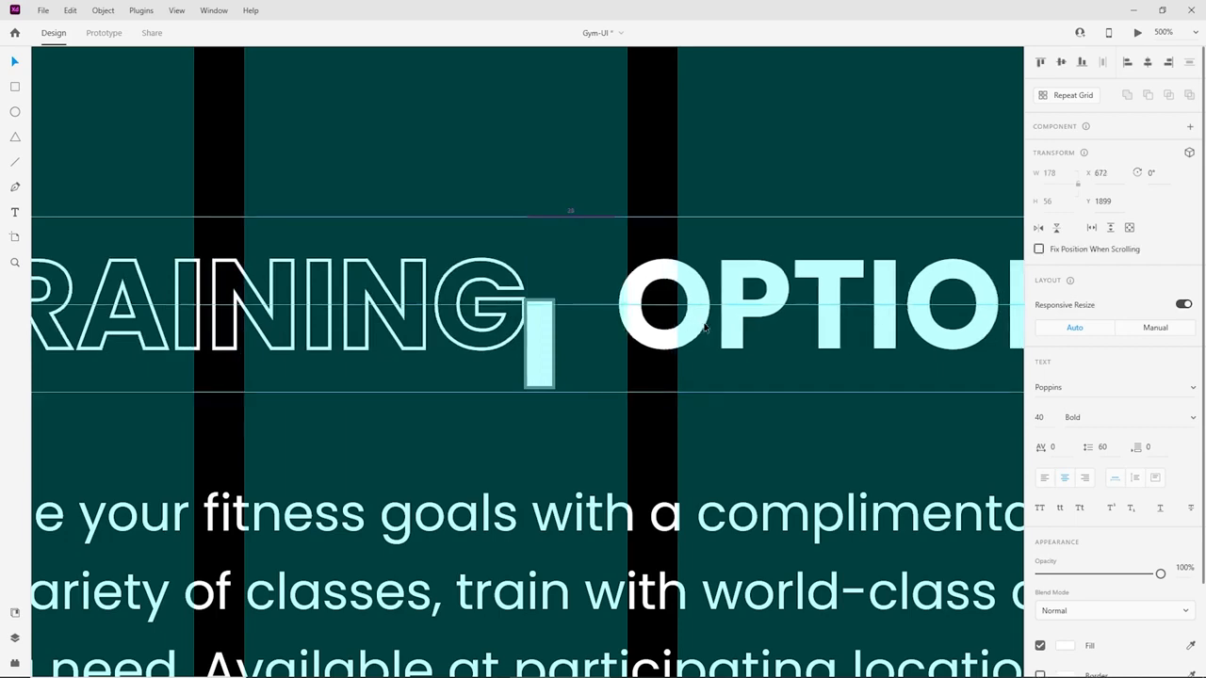
{"action": "key", "text": "Left"}
{"action": "key", "text": "Left"}
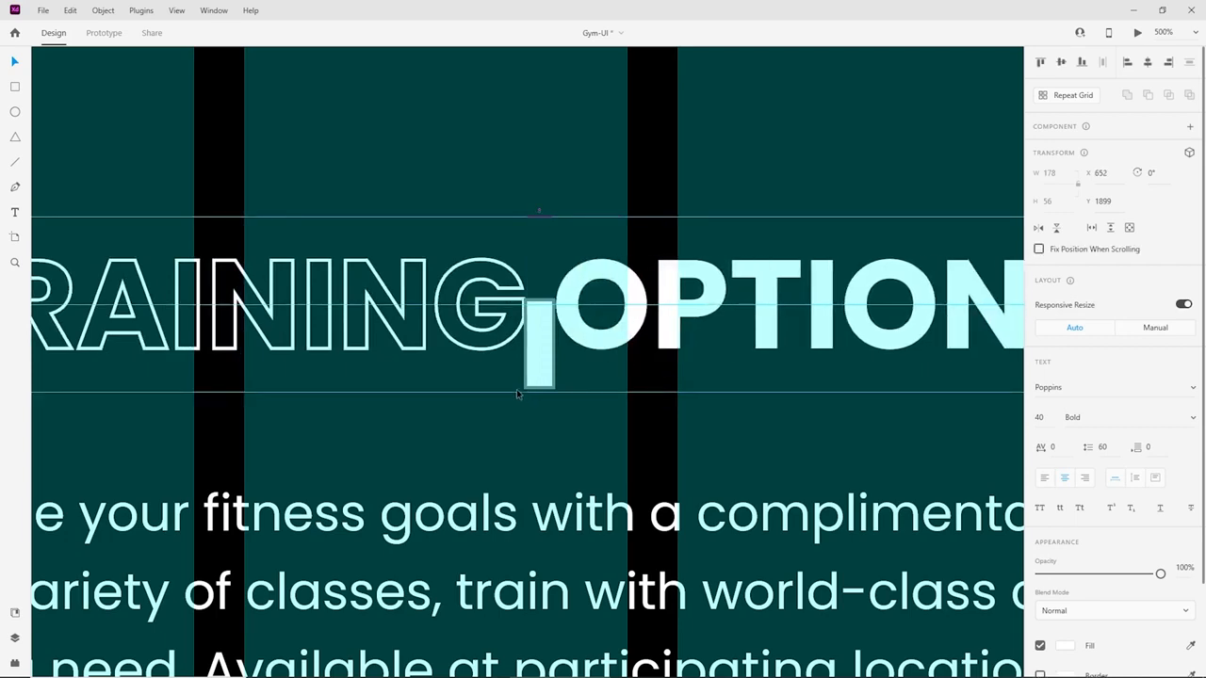
Delete the spacer rectangle and group YOUR TRAINING and OPTIONS into one heading.
{"action": "left_click", "coordinate": [541, 373]}
{"action": "key", "text": "ctrl+minus"}
{"action": "key", "text": "ctrl+minus"}
{"action": "key", "text": "ctrl+minus"}
{"action": "left_click", "coordinate": [513, 350]}
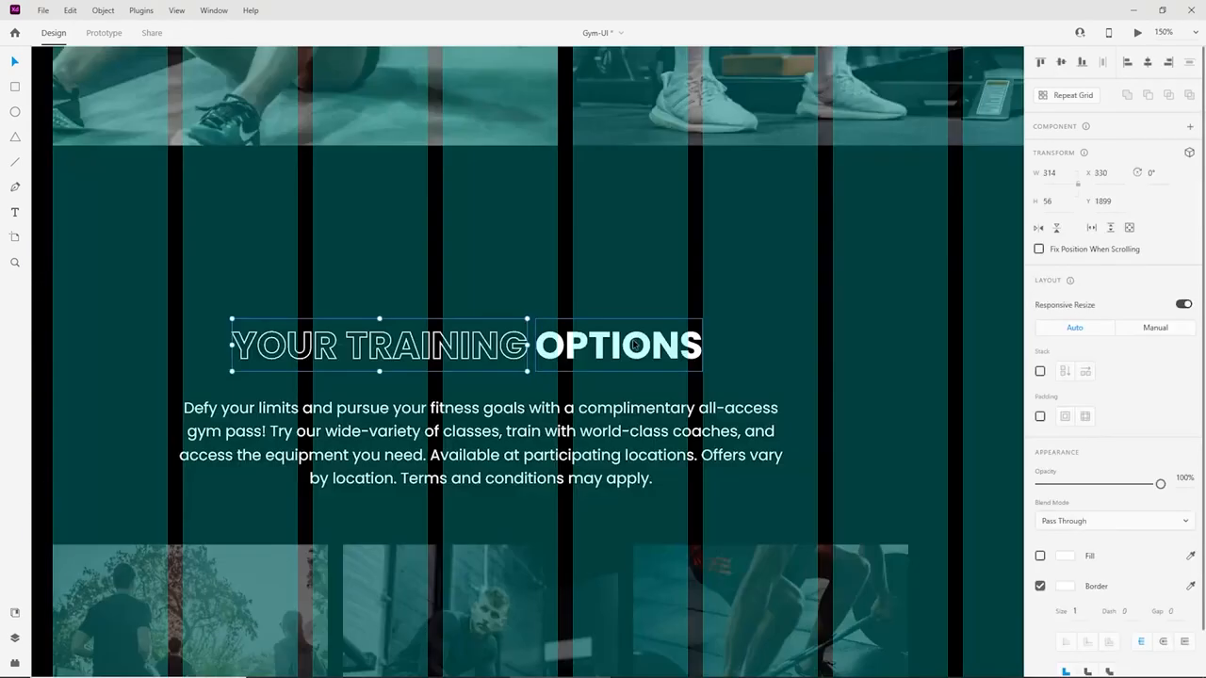
{"action": "left_click", "coordinate": [634, 341], "text": "shift"}
{"action": "key", "text": "ctrl+g"}
{"action": "key", "text": "ctrl+minus"}
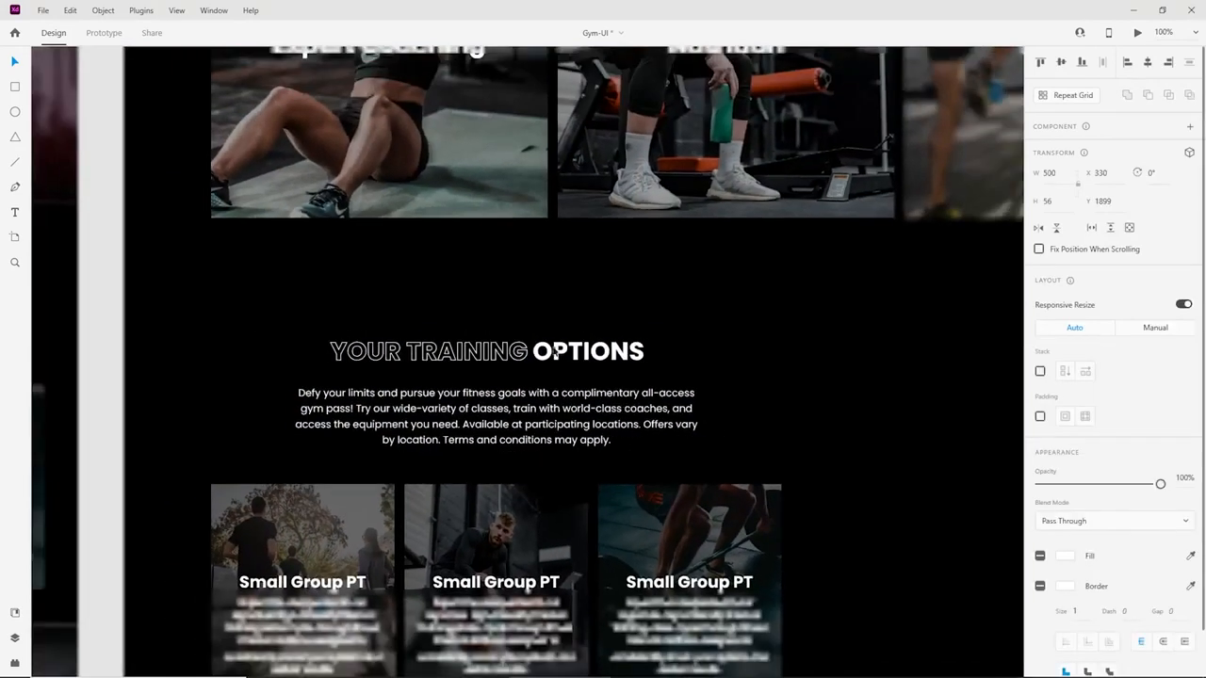
Show the layout grid and move the YOUR TRAINING OPTIONS heading toward the artboard's middle, at about X 676, Y 1821.
{"action": "left_click_drag", "start_coordinate": [605, 312], "coordinate": [775, 249]}
{"action": "left_click_drag", "start_coordinate": [763, 337], "coordinate": [679, 337]}
{"action": "key", "text": "ctrl+minus"}
{"action": "key", "text": "ctrl+shift+apostrophe"}
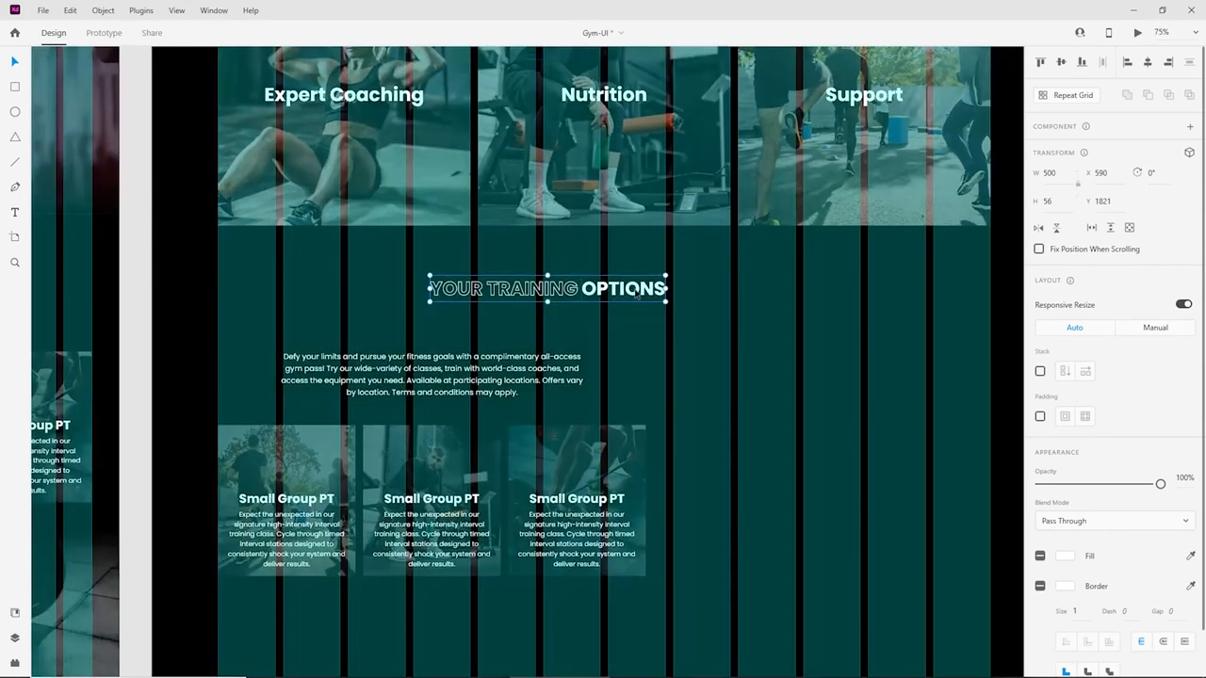
{"action": "left_click_drag", "start_coordinate": [637, 293], "coordinate": [674, 293]}
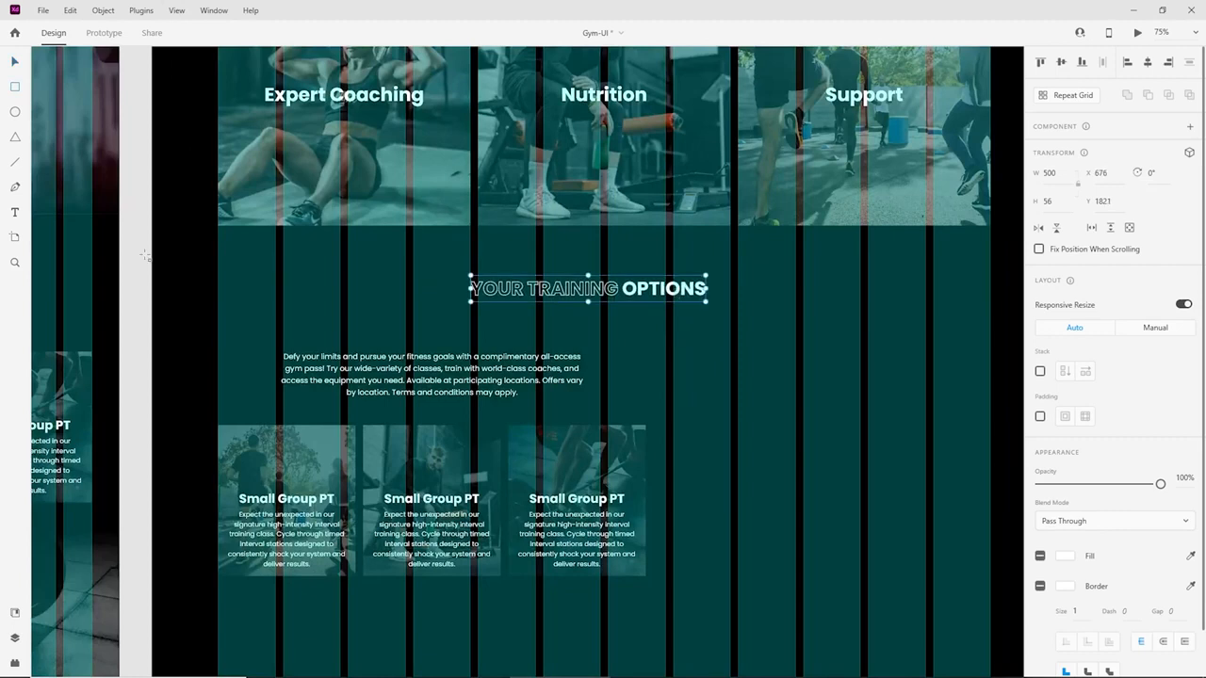
Draw a helper rectangle across the full artboard width above the heading and centre the heading on it horizontally.
{"action": "mouse_move", "coordinate": [155, 270]}
{"action": "left_mouse_down"}
{"action": "mouse_move", "coordinate": [1015, 254]}
{"action": "mouse_move", "coordinate": [968, 248]}
{"action": "left_mouse_up"}
{"action": "key", "text": "v"}
{"action": "left_click", "coordinate": [511, 286], "text": "shift"}
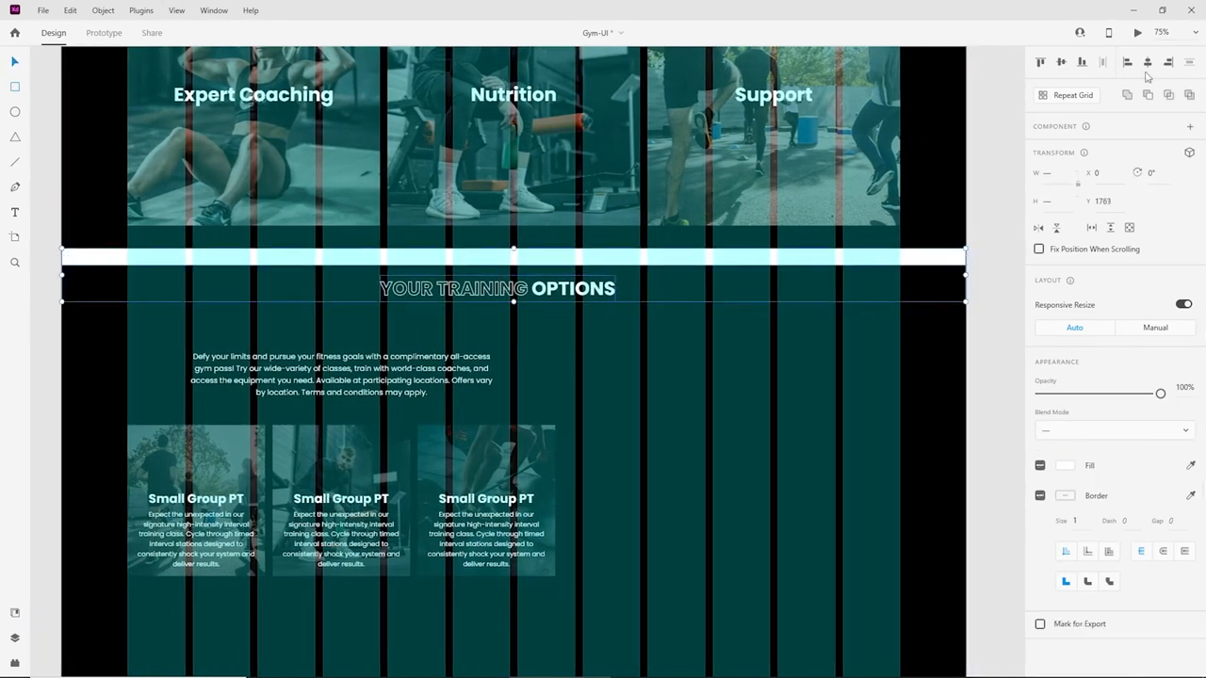
{"action": "left_click", "coordinate": [1147, 66]}
{"action": "left_click", "coordinate": [783, 331]}
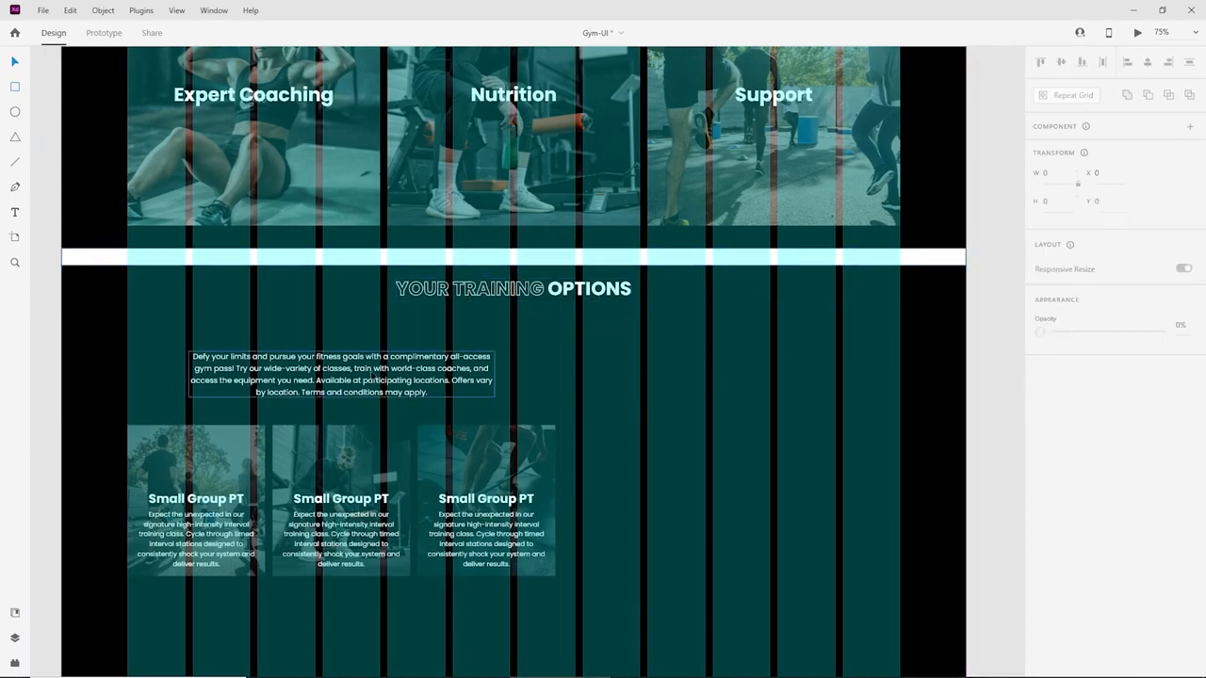
Move the description paragraph directly under the heading and set its font size to 18.
{"action": "left_click_drag", "start_coordinate": [382, 379], "coordinate": [553, 343]}
{"action": "key", "text": "Up"}
{"action": "key", "text": "Up"}
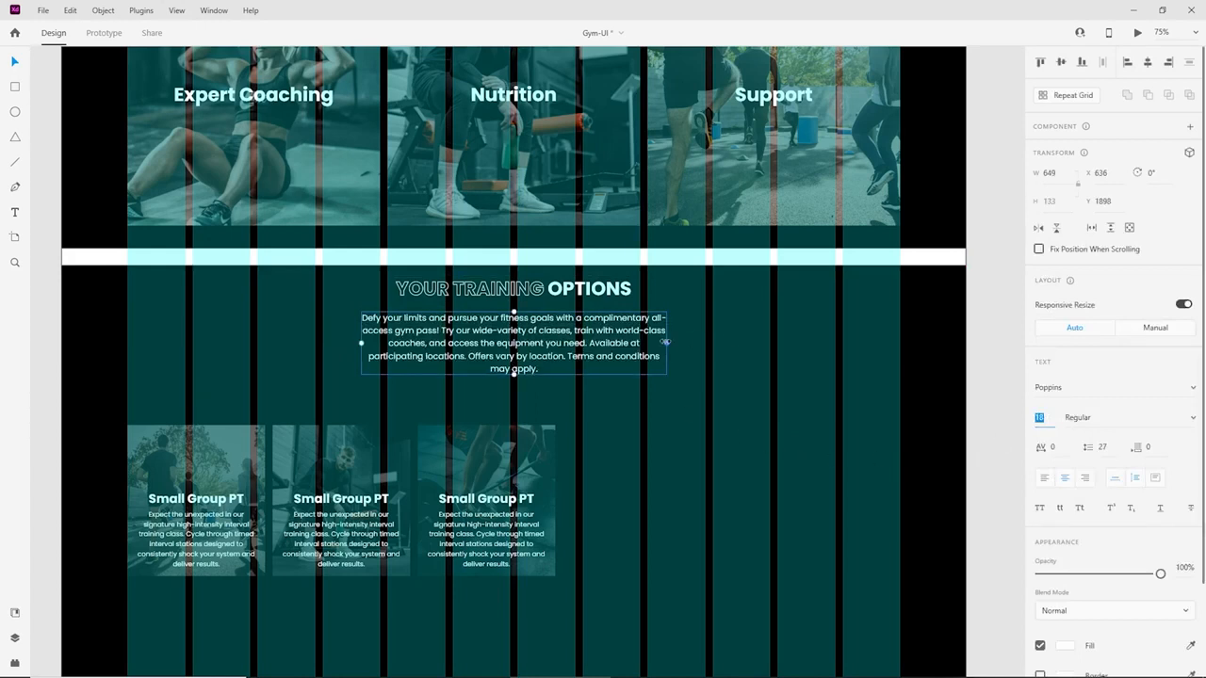
Widen the description paragraph to about 925, centre it under the heading, and delete the full-width helper rectangle.
{"action": "left_click_drag", "start_coordinate": [665, 343], "coordinate": [797, 331]}
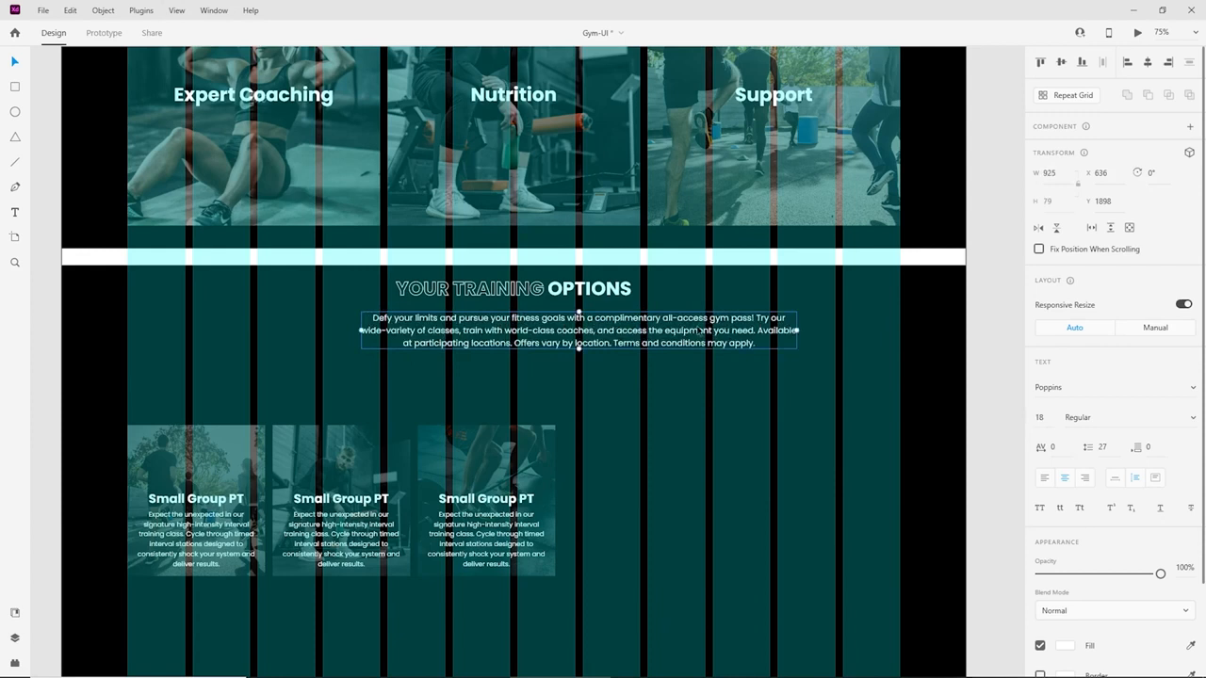
{"action": "left_click_drag", "start_coordinate": [699, 331], "coordinate": [633, 331]}
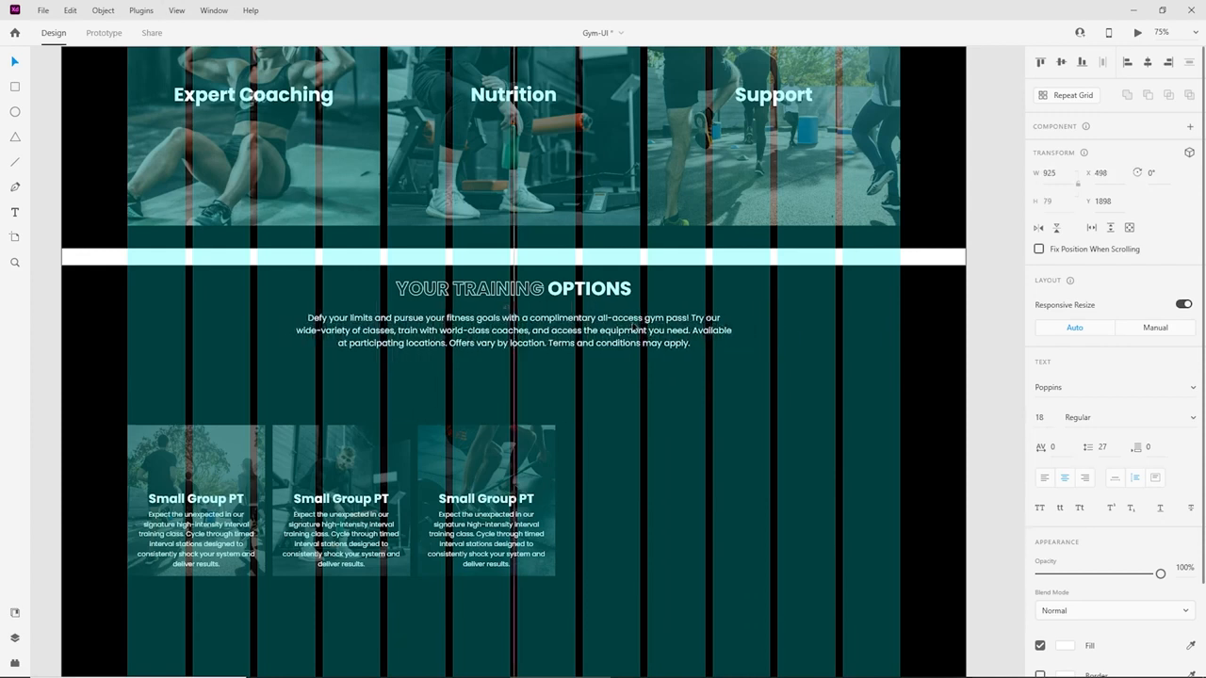
{"action": "left_click", "coordinate": [633, 257]}
{"action": "key", "text": "Delete"}
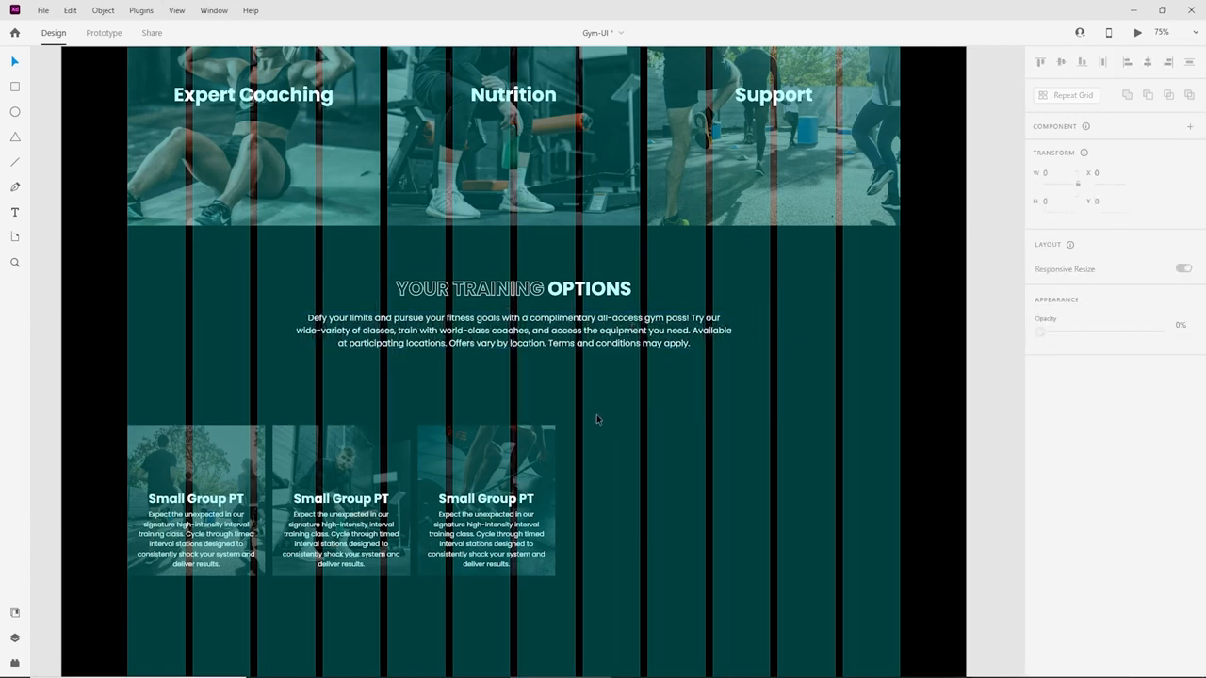
Widen the horizontal spacing between the Small Group PT cards in the repeat grid.
{"action": "scroll", "coordinate": [597, 415], "scroll_direction": "down", "scroll_amount": 3}
{"action": "left_click", "coordinate": [320, 402]}
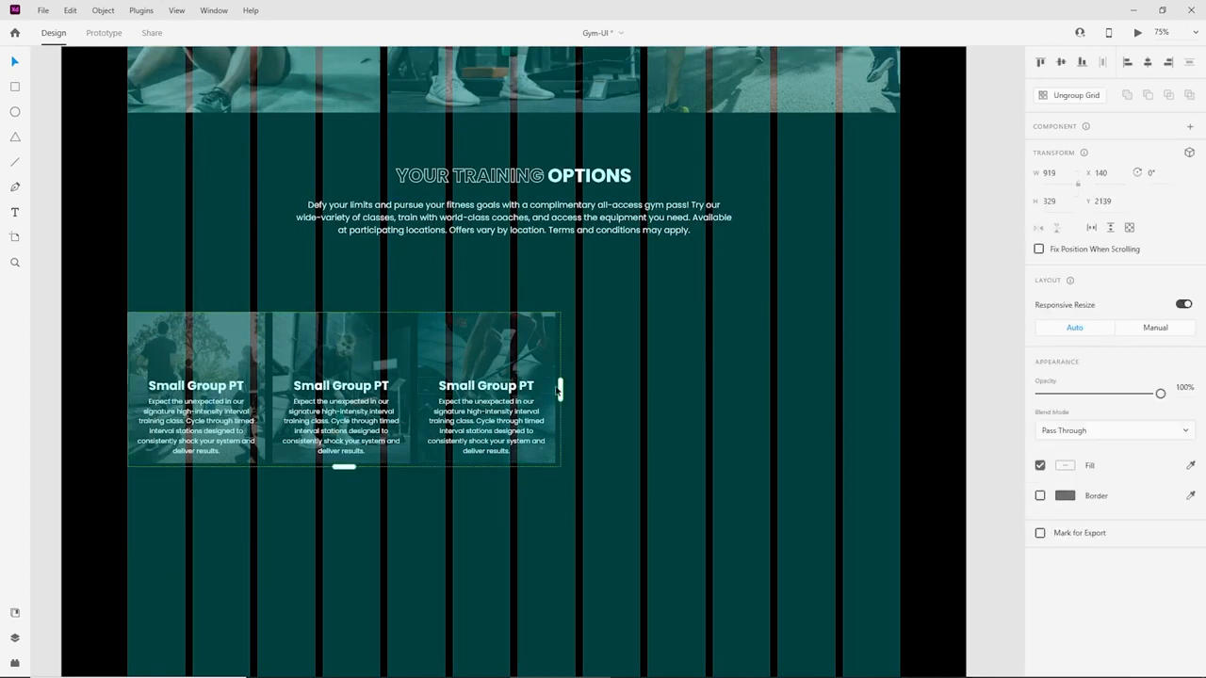
{"action": "mouse_move", "coordinate": [561, 386]}
{"action": "left_mouse_down"}
{"action": "mouse_move", "coordinate": [668, 385]}
{"action": "mouse_move", "coordinate": [560, 394]}
{"action": "left_mouse_up"}
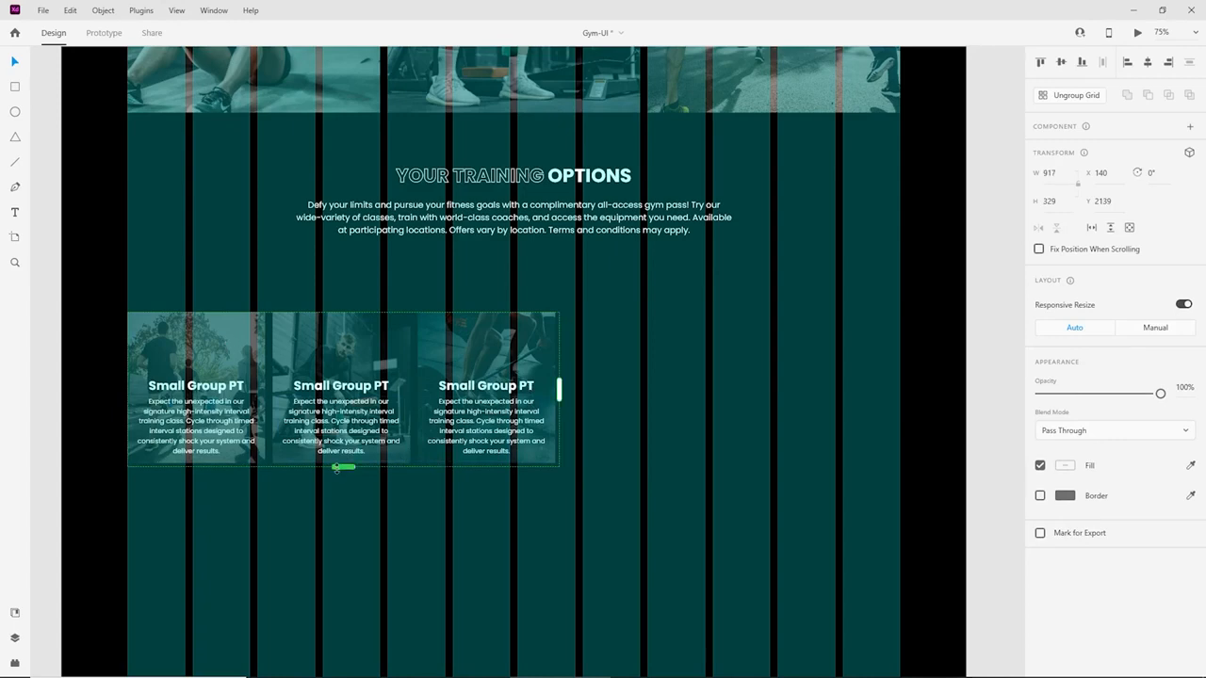
{"action": "key", "text": "ctrl+1"}
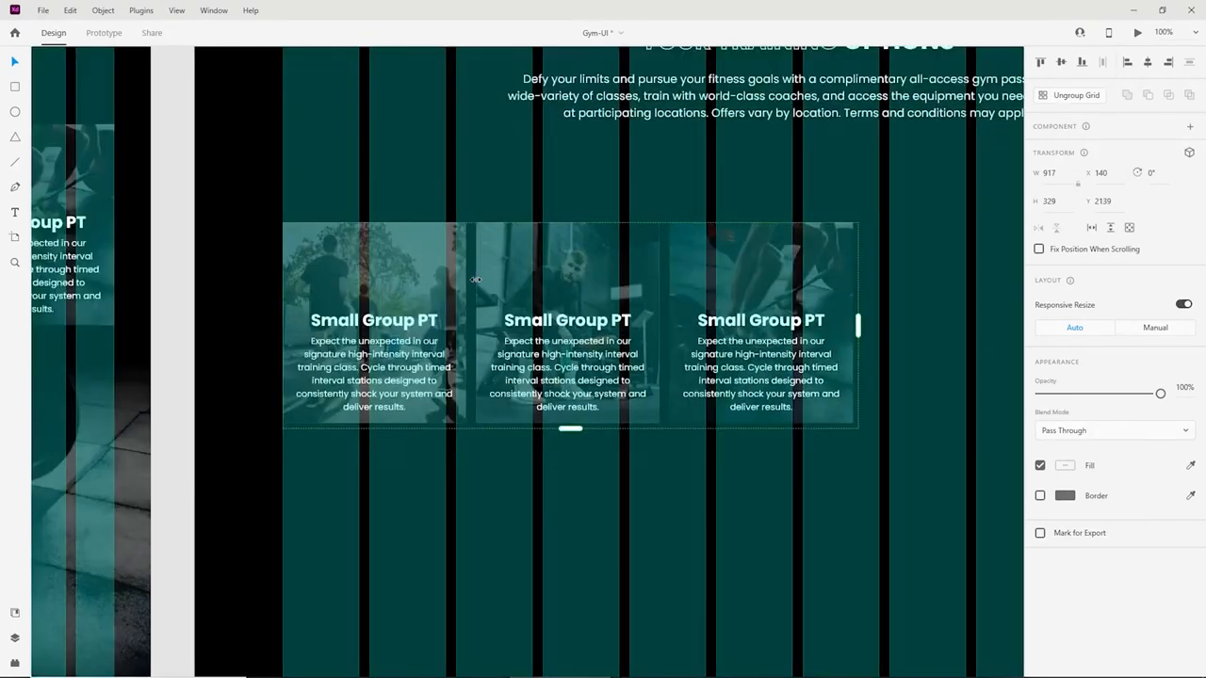
{"action": "left_click_drag", "start_coordinate": [475, 279], "coordinate": [660, 279]}
{"action": "double_click", "coordinate": [462, 323]}
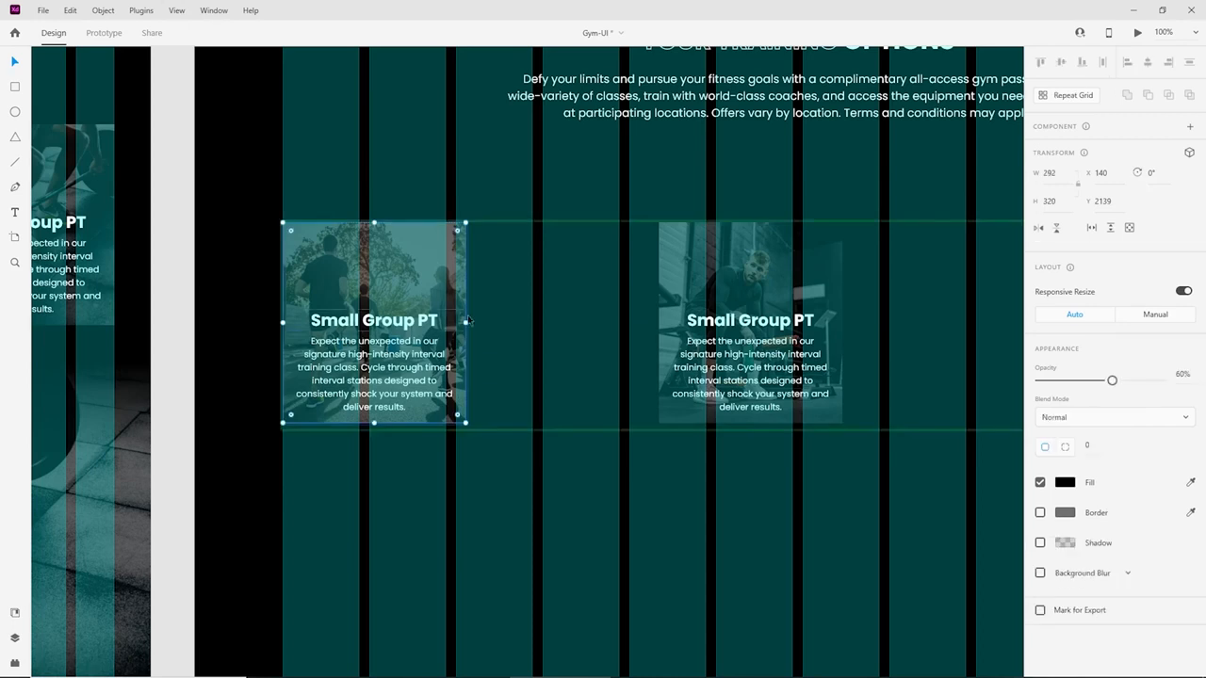
{"action": "left_click_drag", "start_coordinate": [465, 322], "coordinate": [618, 322]}
{"action": "left_click", "coordinate": [443, 282]}
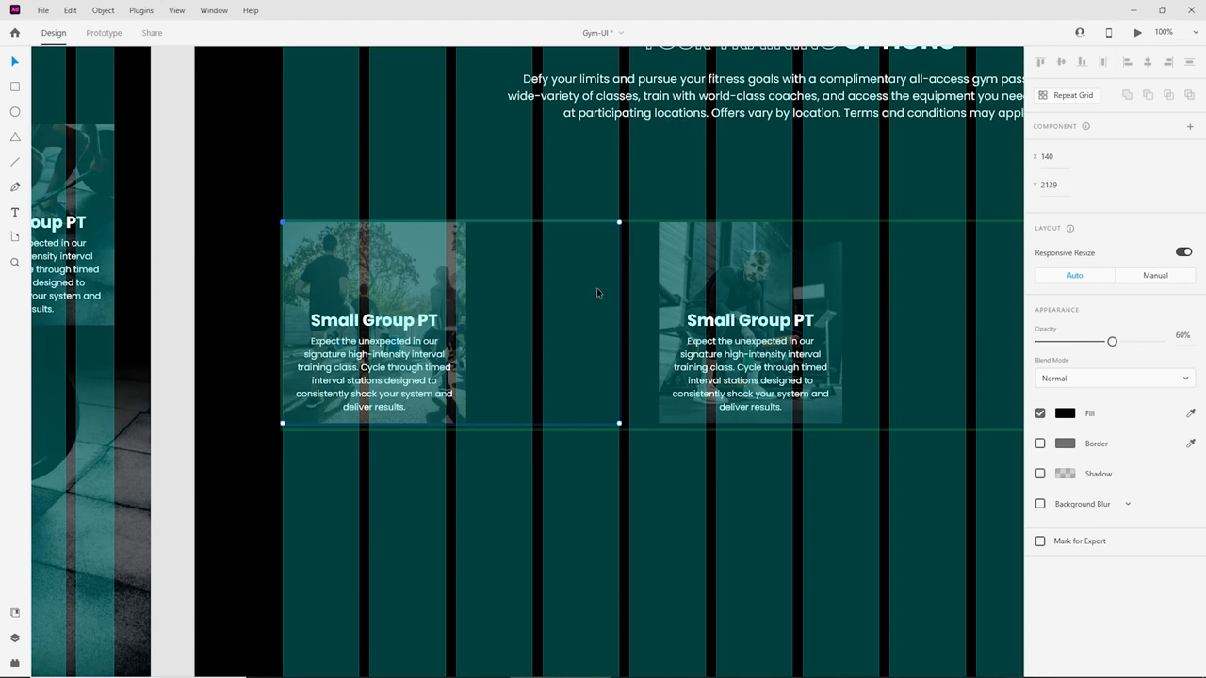
{"action": "key", "text": "Delete"}
{"action": "left_click", "coordinate": [462, 326]}
{"action": "double_click", "coordinate": [467, 326]}
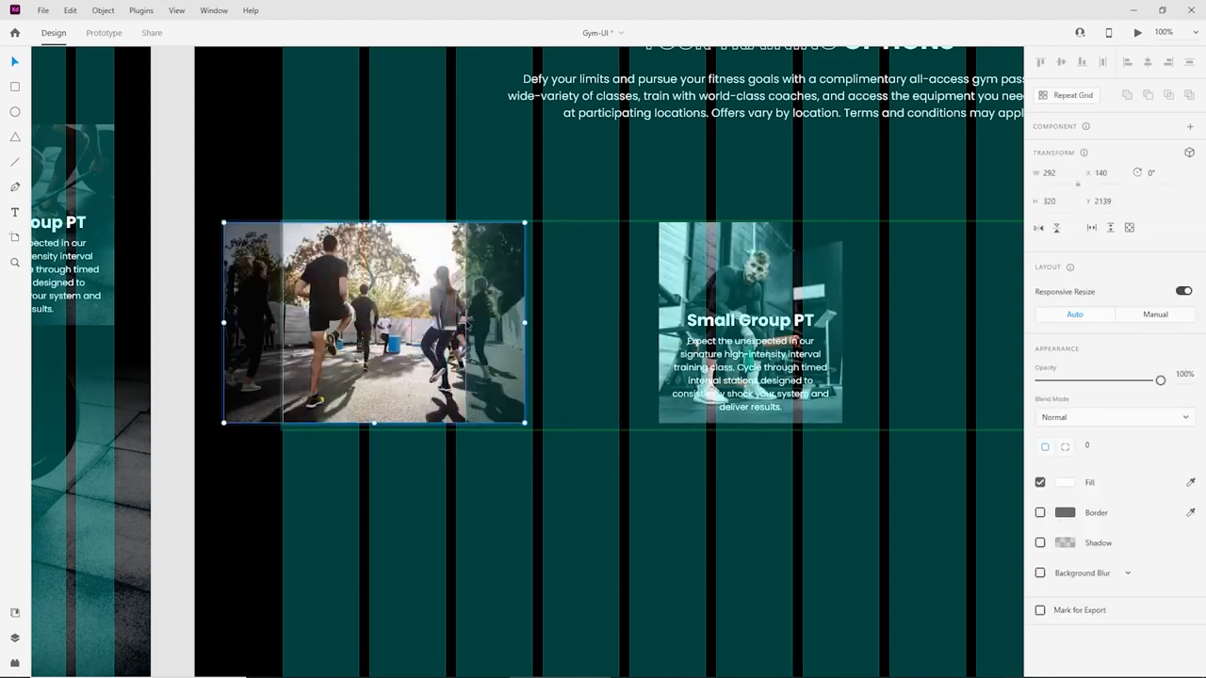
{"action": "left_click", "coordinate": [511, 471]}
{"action": "left_click", "coordinate": [449, 287]}
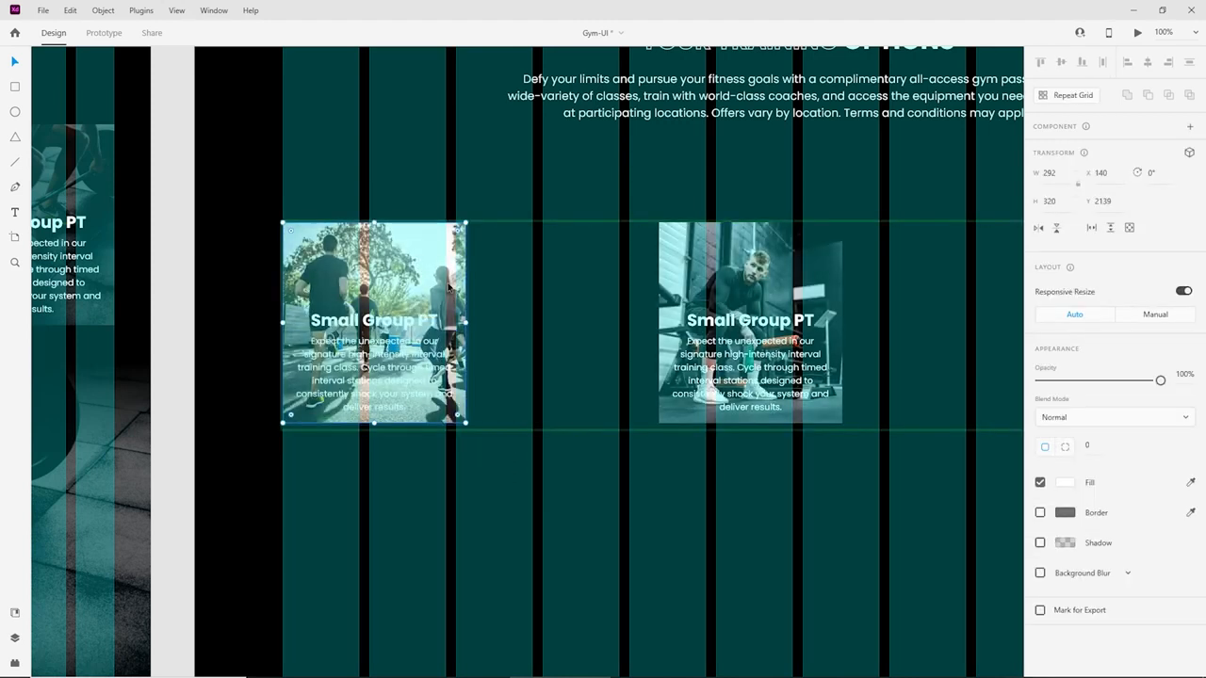
{"action": "key", "text": "ctrl+z"}
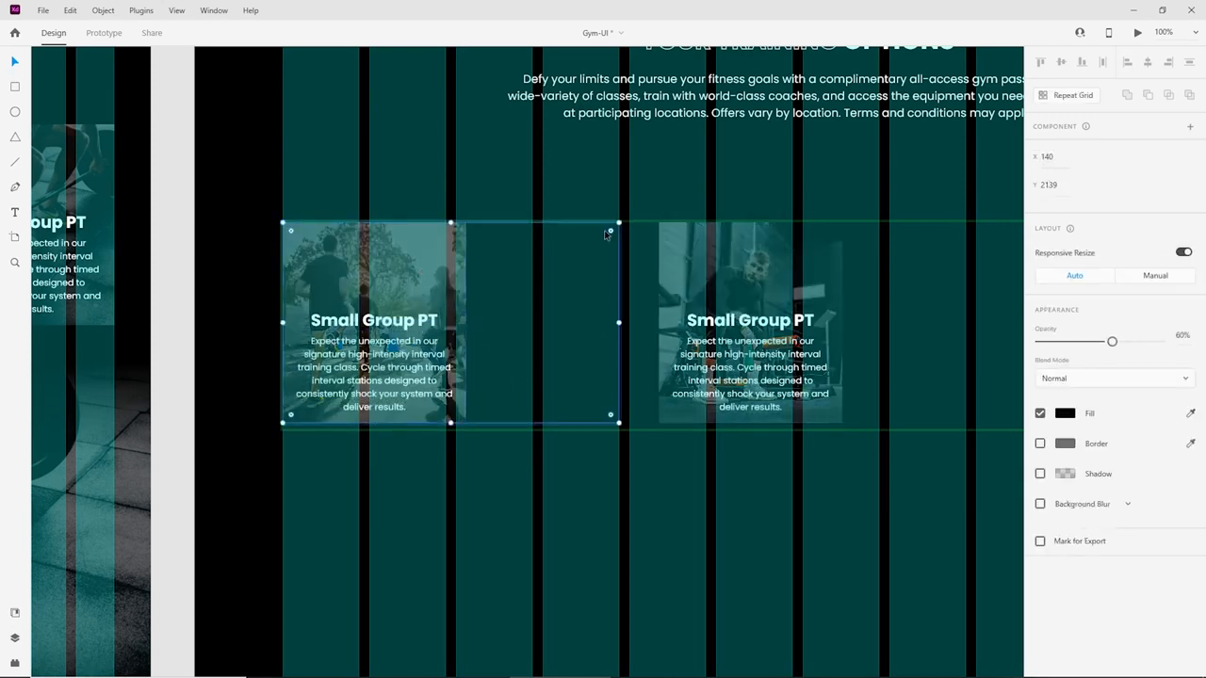
{"action": "key", "text": "Delete"}
{"action": "left_click", "coordinate": [405, 268]}
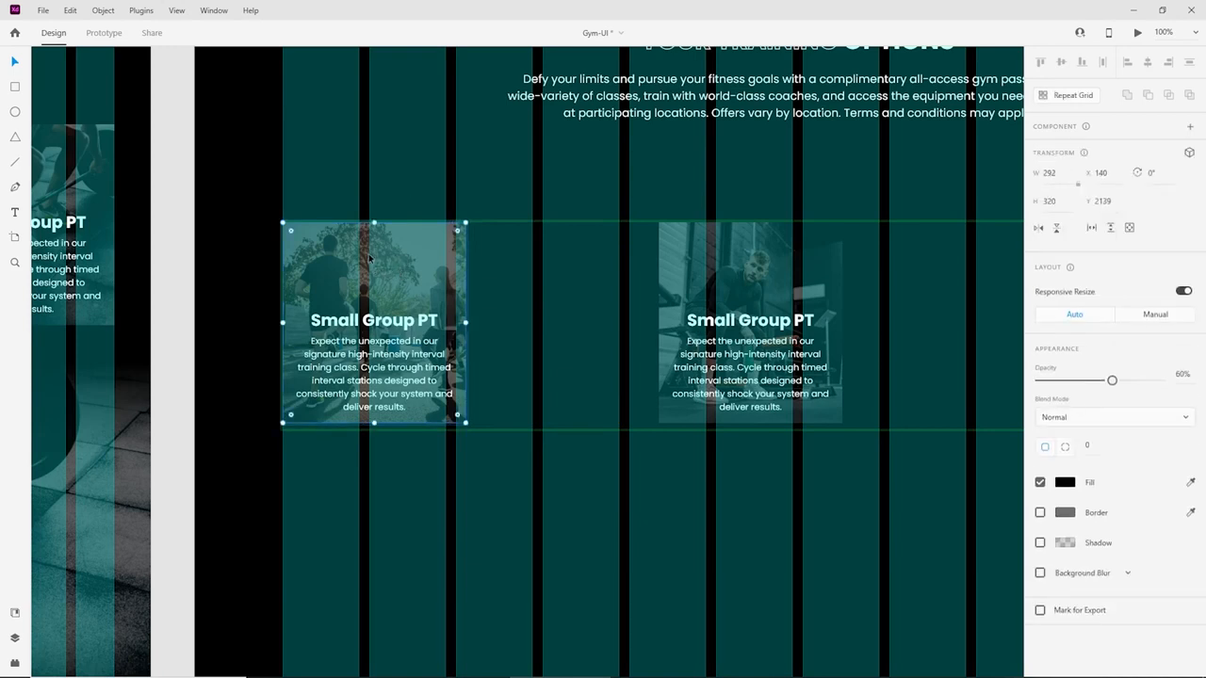
{"action": "key", "text": "ctrl+z"}
{"action": "key", "text": "ctrl+z"}
{"action": "key", "text": "ctrl+z"}
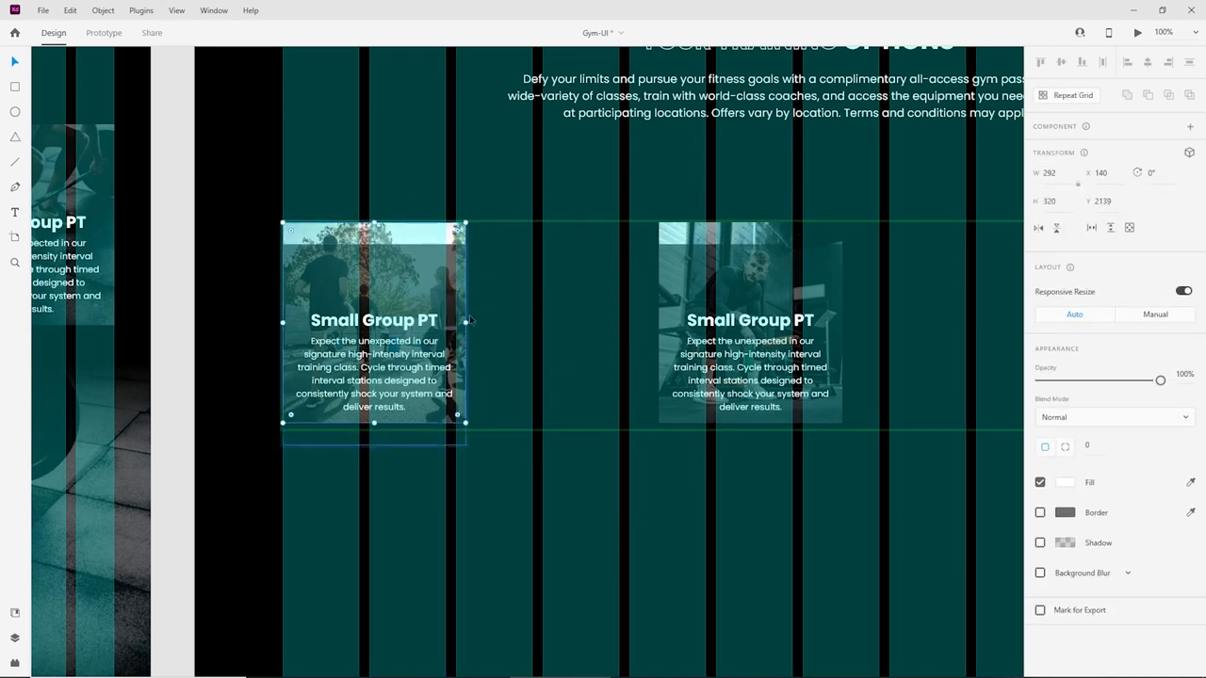
Widen the first Small Group PT card's photo to 536 and check the Expert Coaching card's dimensions.
{"action": "left_click_drag", "start_coordinate": [465, 320], "coordinate": [619, 320]}
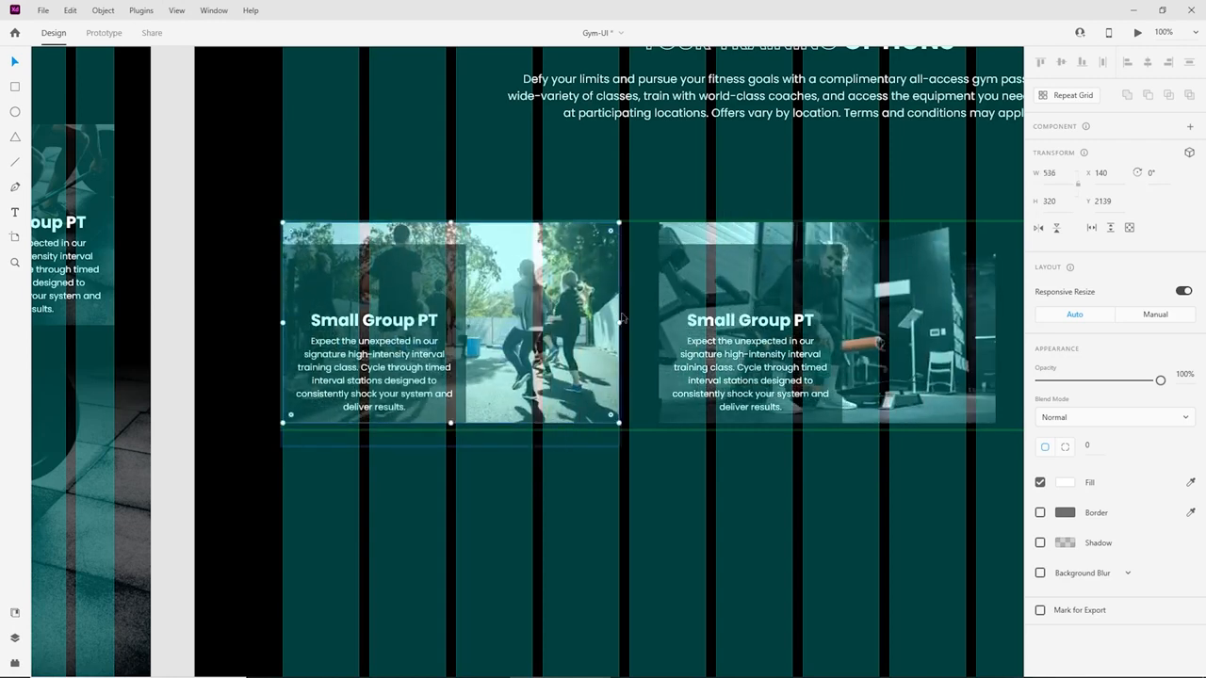
{"action": "scroll", "coordinate": [589, 210], "scroll_direction": "up", "scroll_amount": 2}
{"action": "scroll", "coordinate": [588, 210], "scroll_direction": "up", "scroll_amount": 2}
{"action": "left_click", "coordinate": [568, 169]}
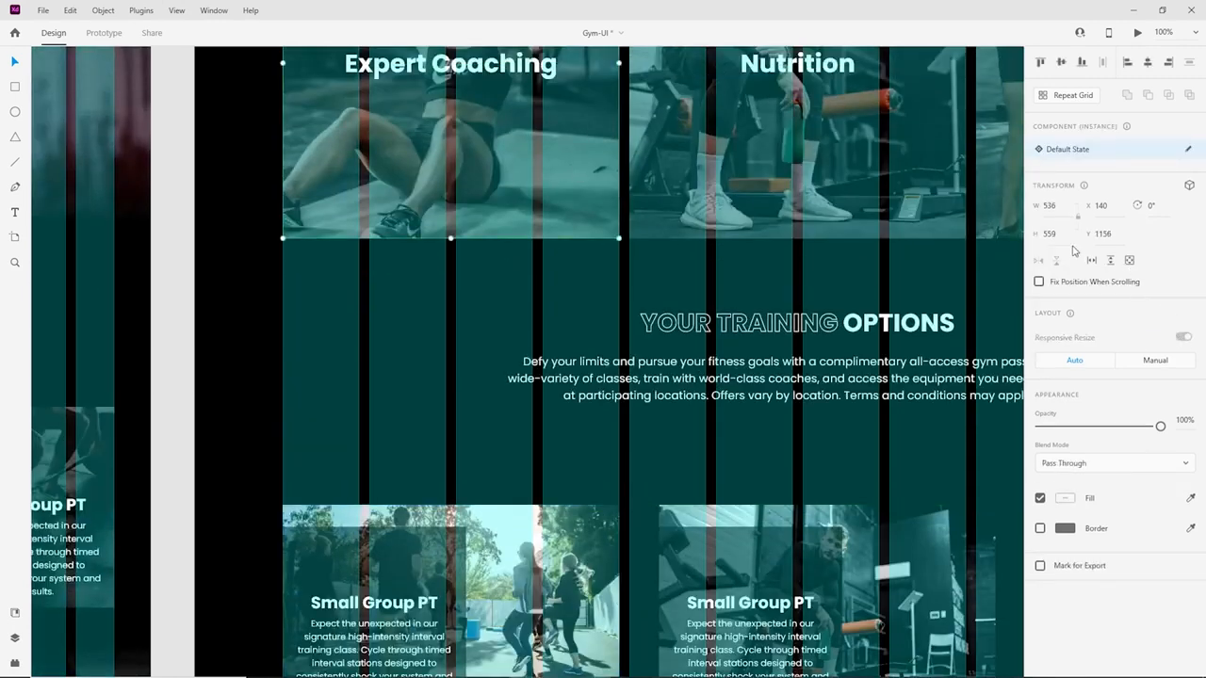
{"action": "scroll", "coordinate": [529, 458], "scroll_direction": "down", "scroll_amount": 4}
{"action": "left_click", "coordinate": [545, 346]}
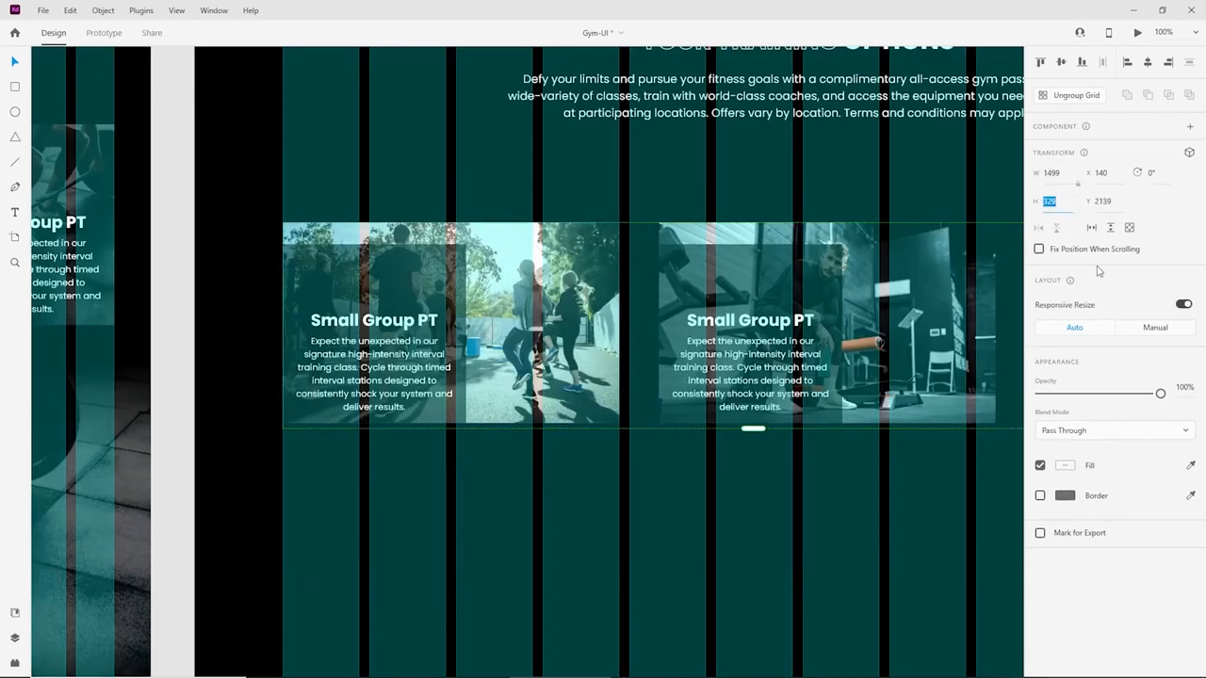
{"action": "type", "text": "559"}
{"action": "key", "text": "Return"}
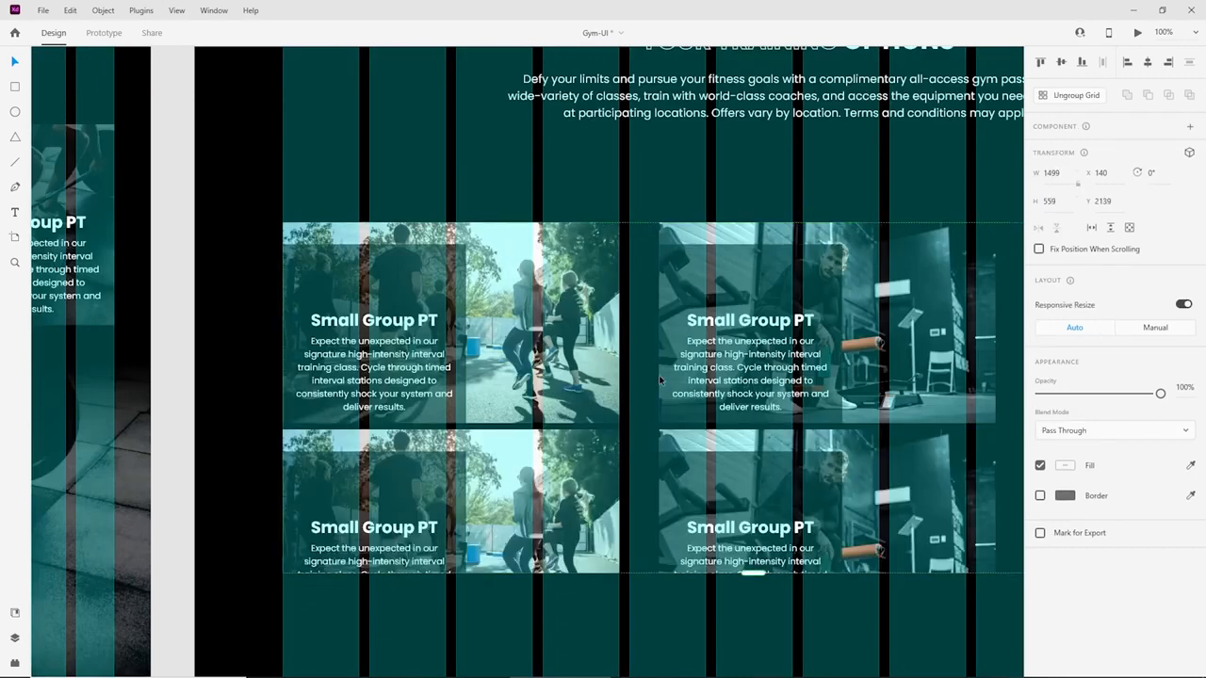
{"action": "key", "text": "ctrl+z"}
Set the height of the first Small Group PT card's photo to 559 and leave the repeat grid's contents.
{"action": "double_click", "coordinate": [529, 252]}
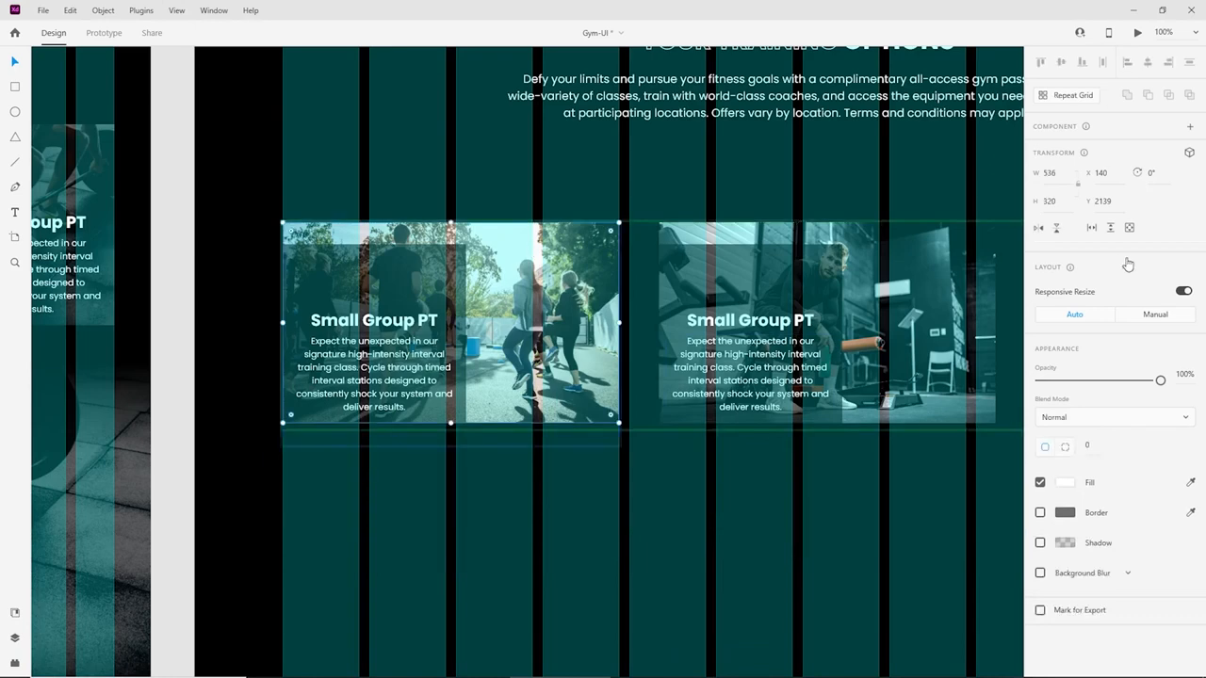
{"action": "key", "text": "Return"}
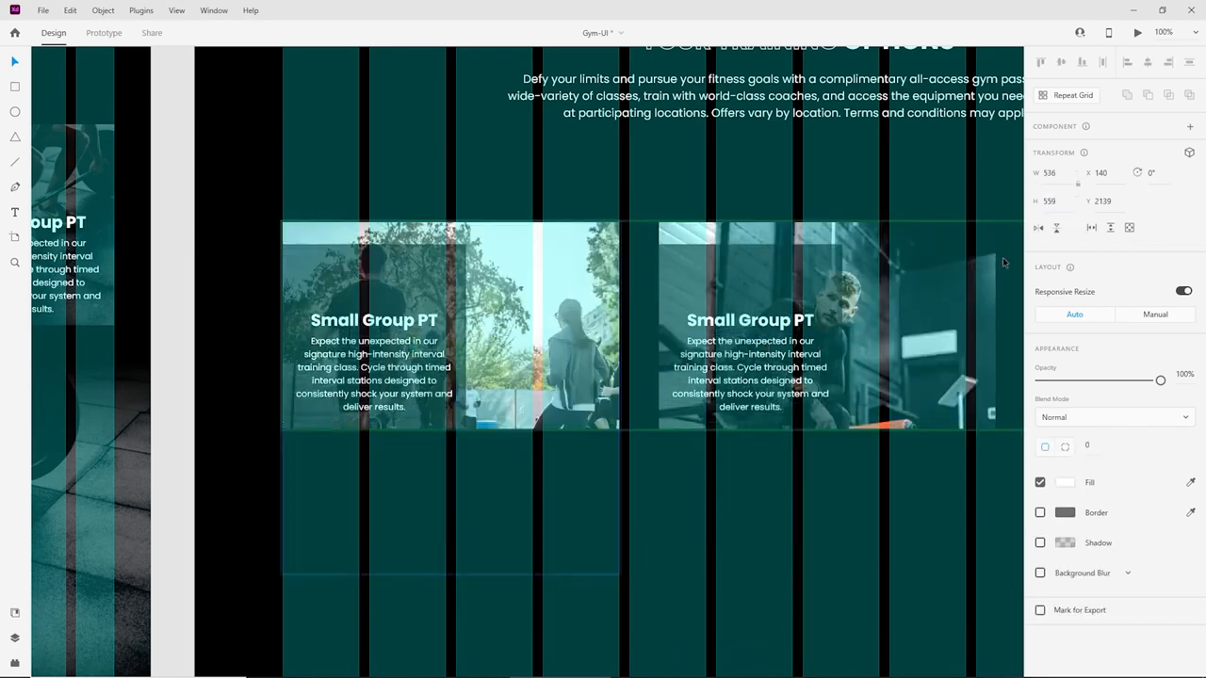
{"action": "left_click", "coordinate": [741, 397]}
{"action": "scroll", "coordinate": [741, 397], "scroll_direction": "down", "scroll_amount": 3}
{"action": "key", "text": "Escape"}
{"action": "key", "text": "Escape"}
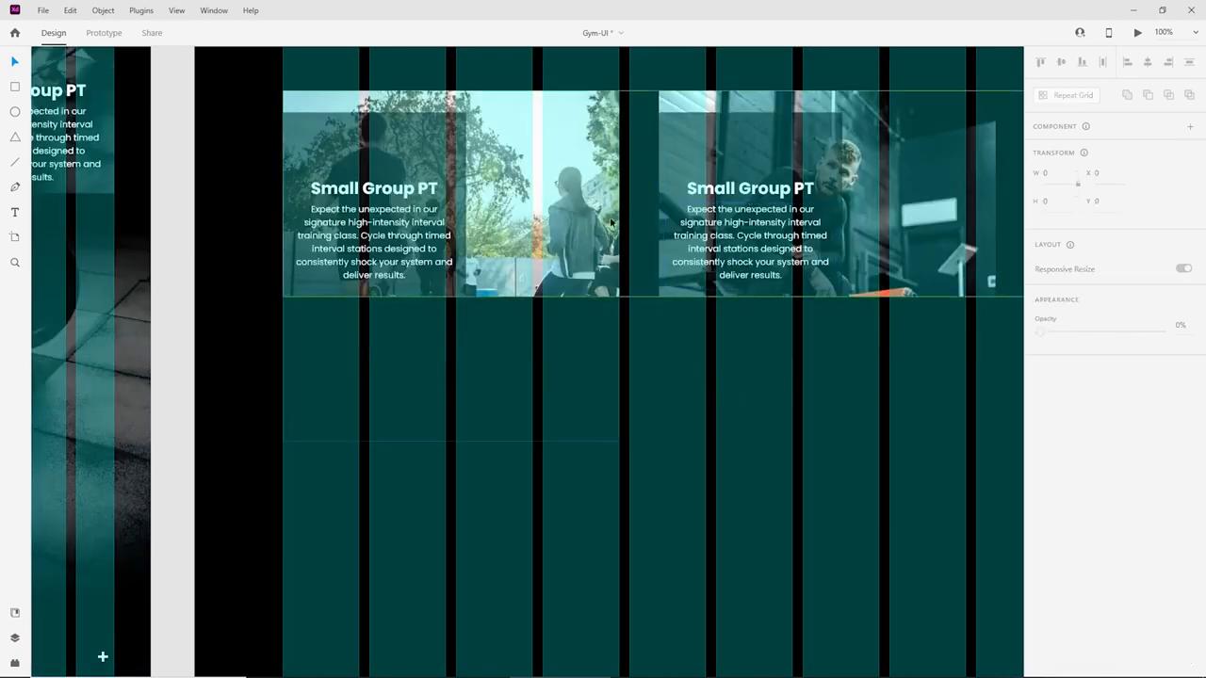
Increase the repeat grid's row spacing to clear the taller photos and trim the grid to one row, about 576 high.
{"action": "left_click_drag", "start_coordinate": [756, 299], "coordinate": [775, 440]}
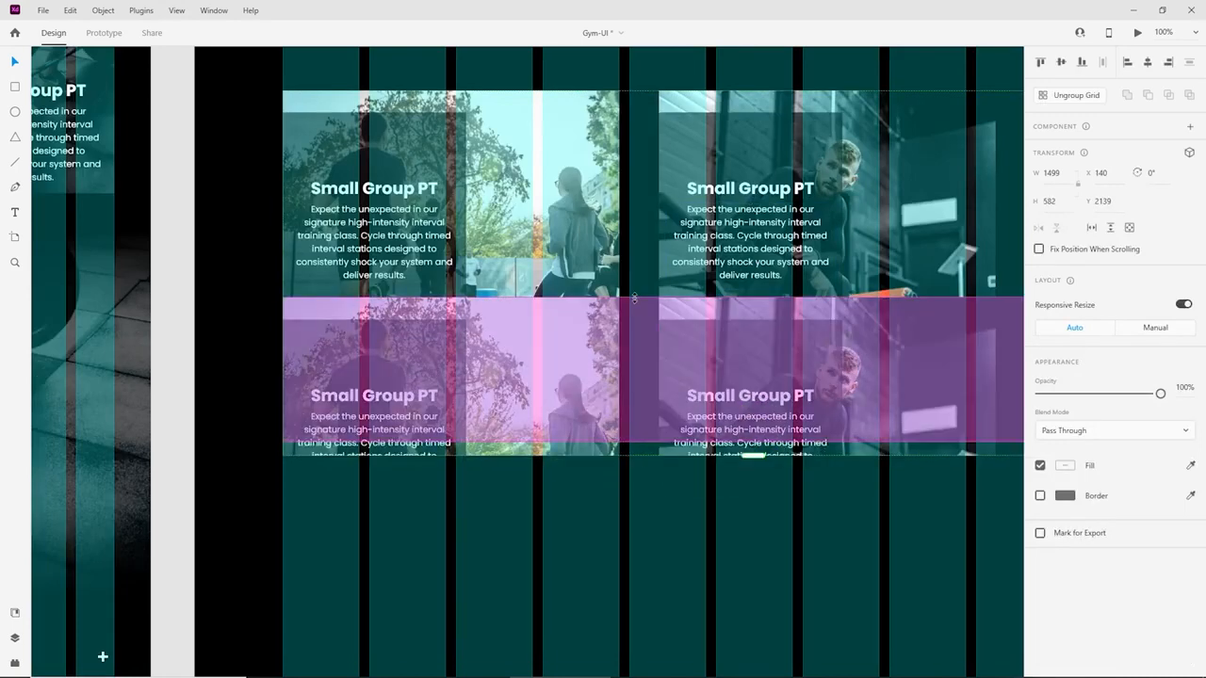
{"action": "left_click_drag", "start_coordinate": [652, 299], "coordinate": [652, 458]}
{"action": "left_click_drag", "start_coordinate": [758, 614], "coordinate": [734, 453]}
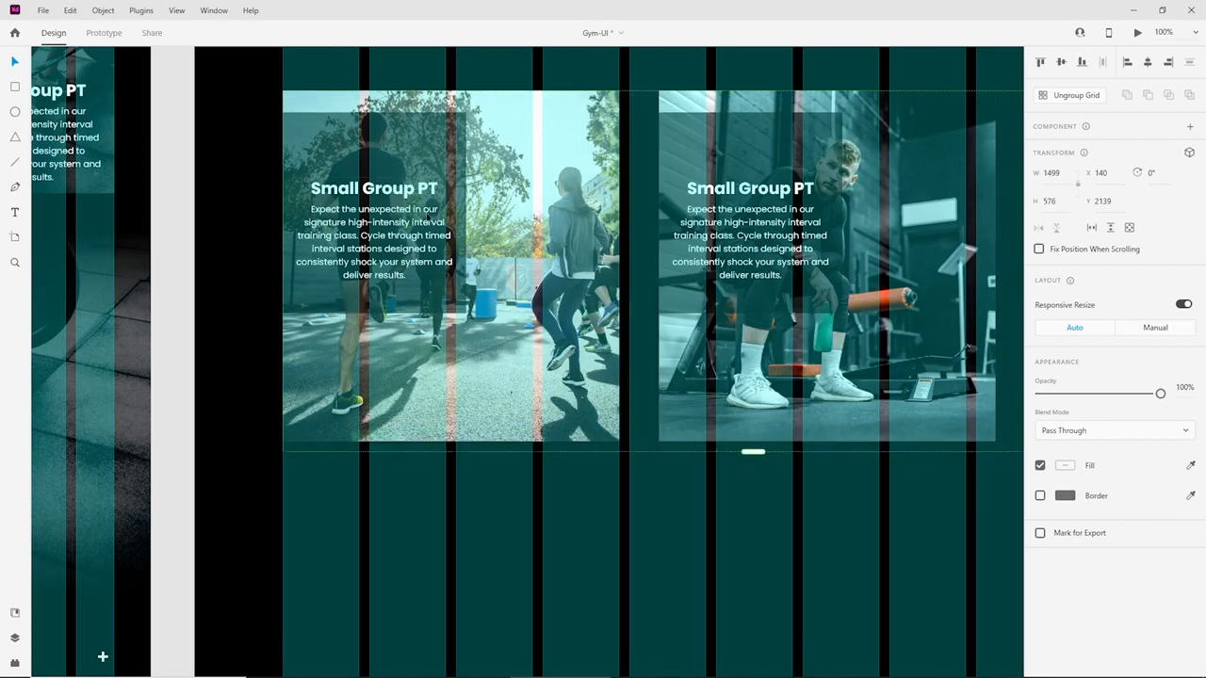
Move the dark overlay on the first Small Group PT card back to the photo's top edge at Y 2139.
{"action": "scroll", "coordinate": [424, 226], "scroll_direction": "up", "scroll_amount": 2}
{"action": "double_click", "coordinate": [407, 239]}
{"action": "left_click_drag", "start_coordinate": [398, 242], "coordinate": [395, 223]}
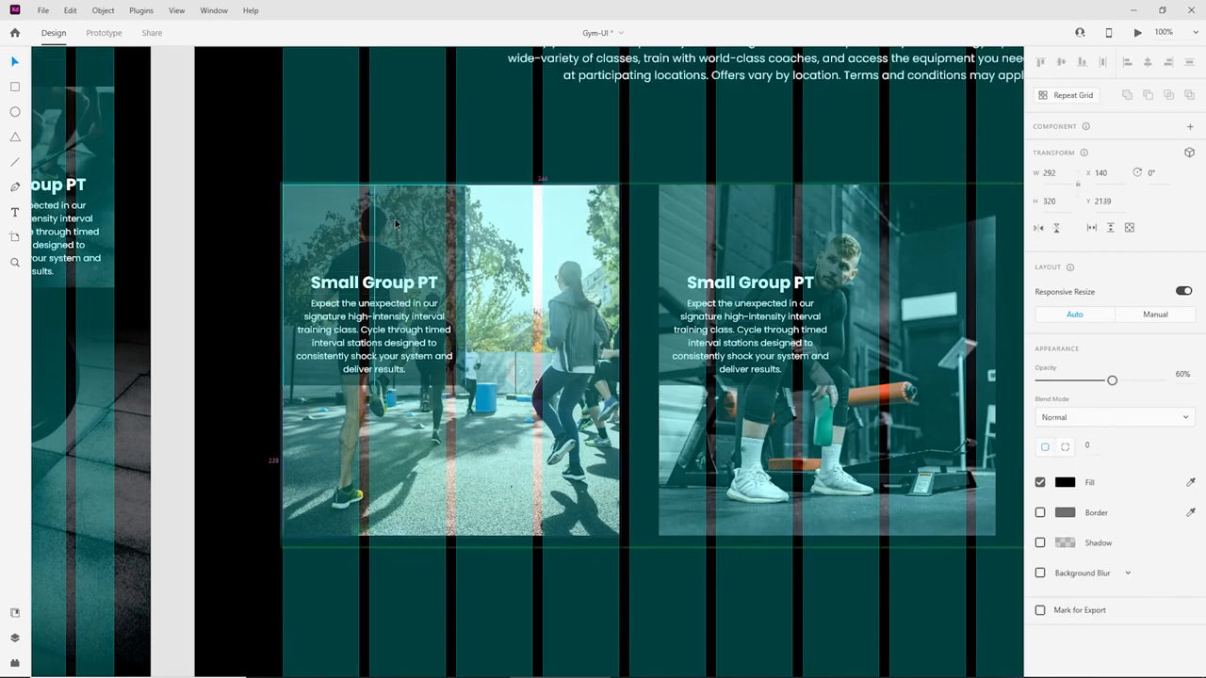
Resize the first card's dark overlay to 536 by 559 so that it covers the whole photo.
{"action": "left_click", "coordinate": [459, 275]}
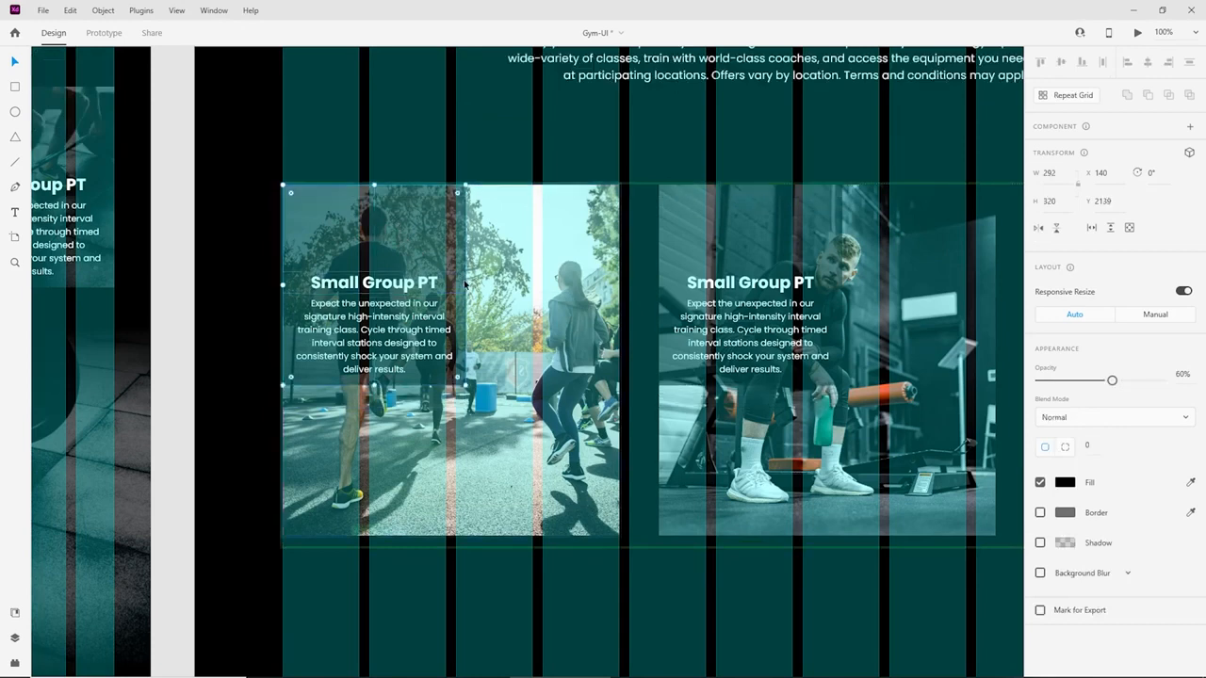
{"action": "left_click_drag", "start_coordinate": [463, 285], "coordinate": [619, 285]}
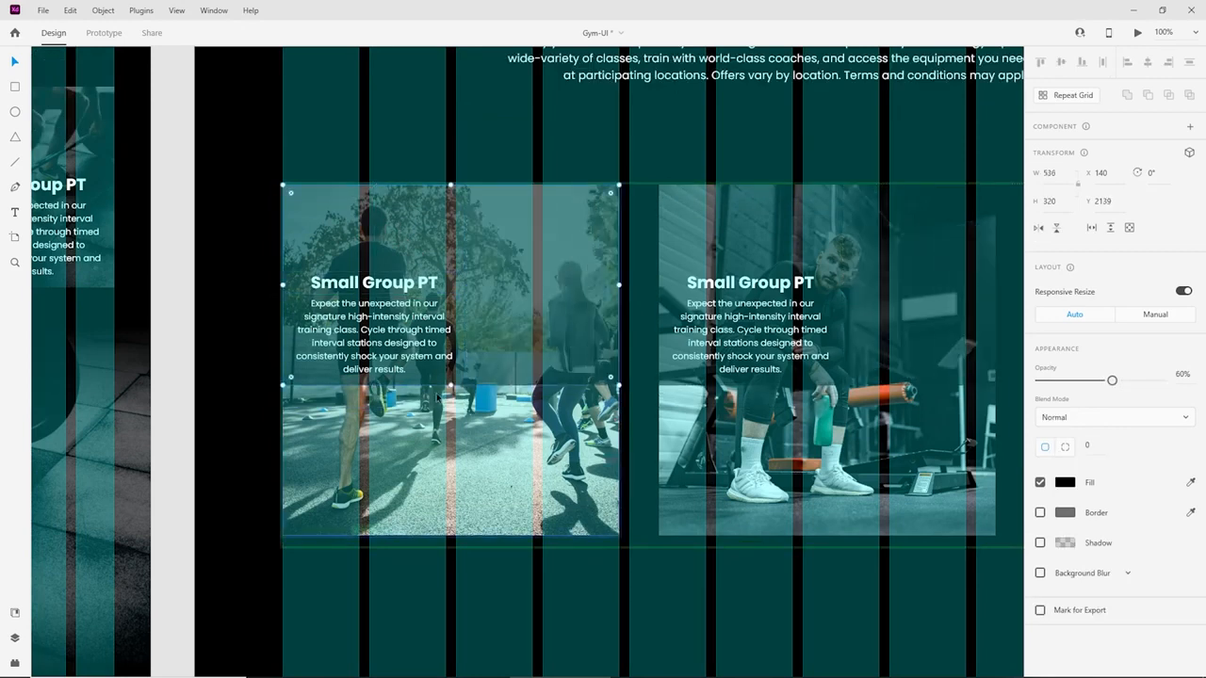
{"action": "left_click_drag", "start_coordinate": [450, 386], "coordinate": [467, 539]}
{"action": "scroll", "coordinate": [559, 450], "scroll_direction": "right", "scroll_amount": 2}
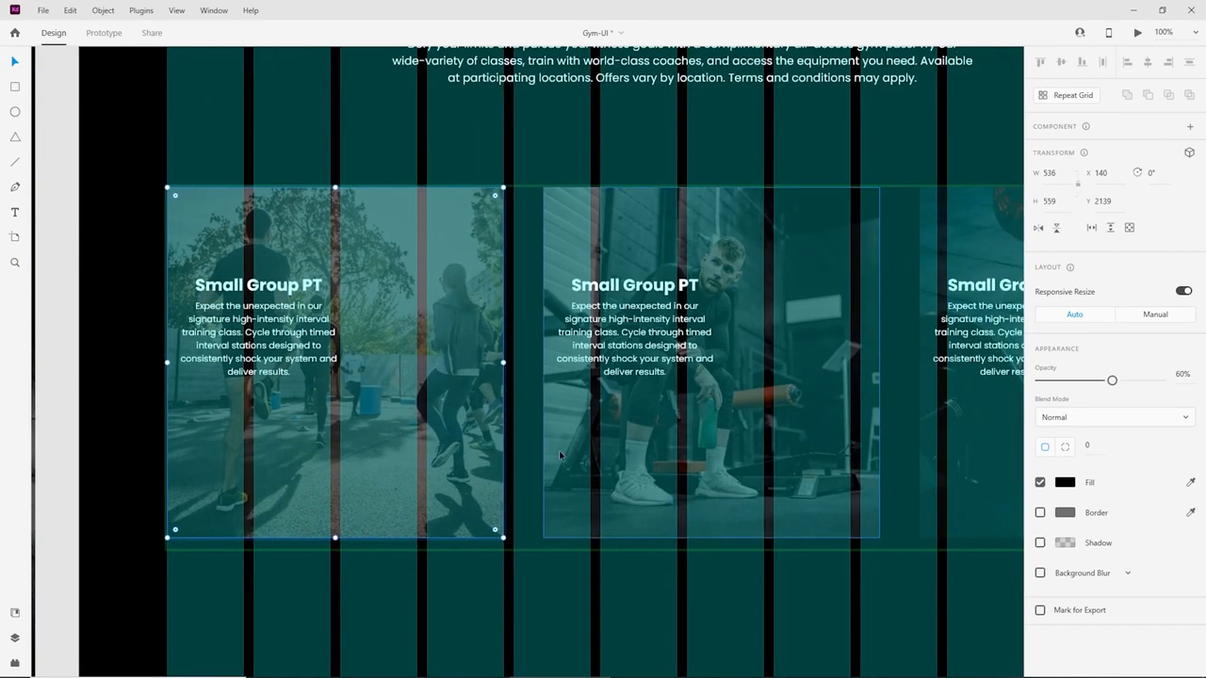
{"action": "left_click", "coordinate": [545, 388]}
{"action": "key", "text": "Escape"}
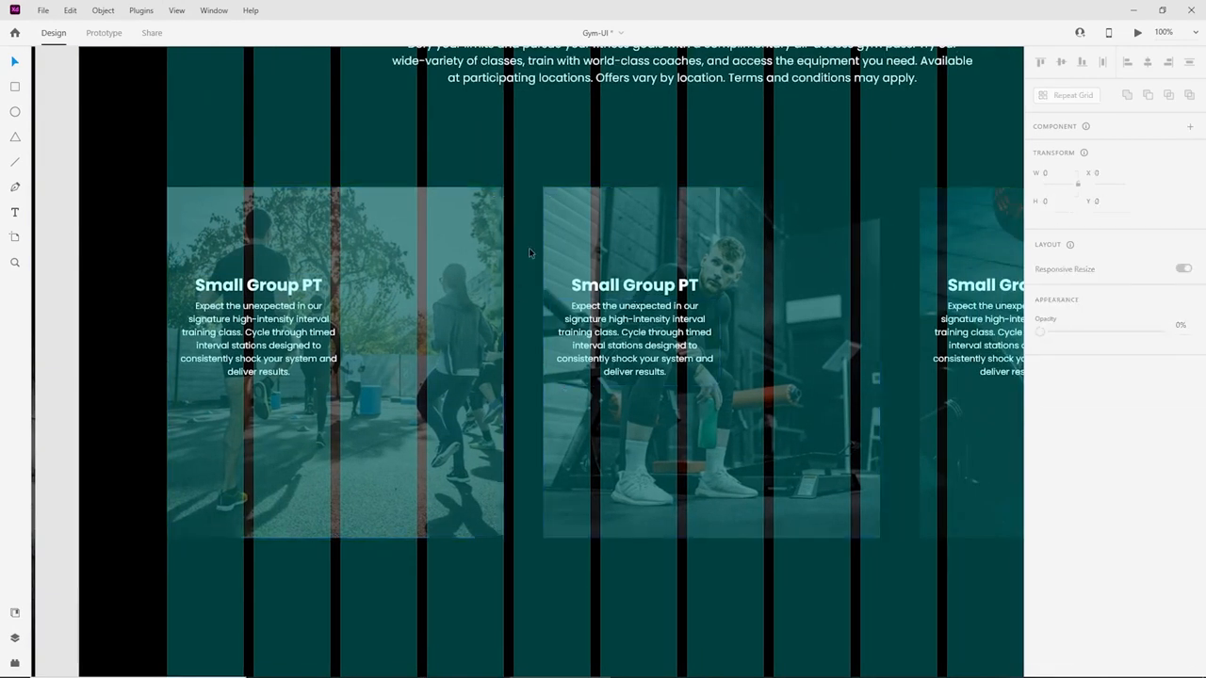
Narrow the gap between the training cards to the 18 px grid gutter and extend the repeat grid to about 1651 wide.
{"action": "left_click", "coordinate": [559, 240]}
{"action": "left_click_drag", "start_coordinate": [540, 303], "coordinate": [510, 306]}
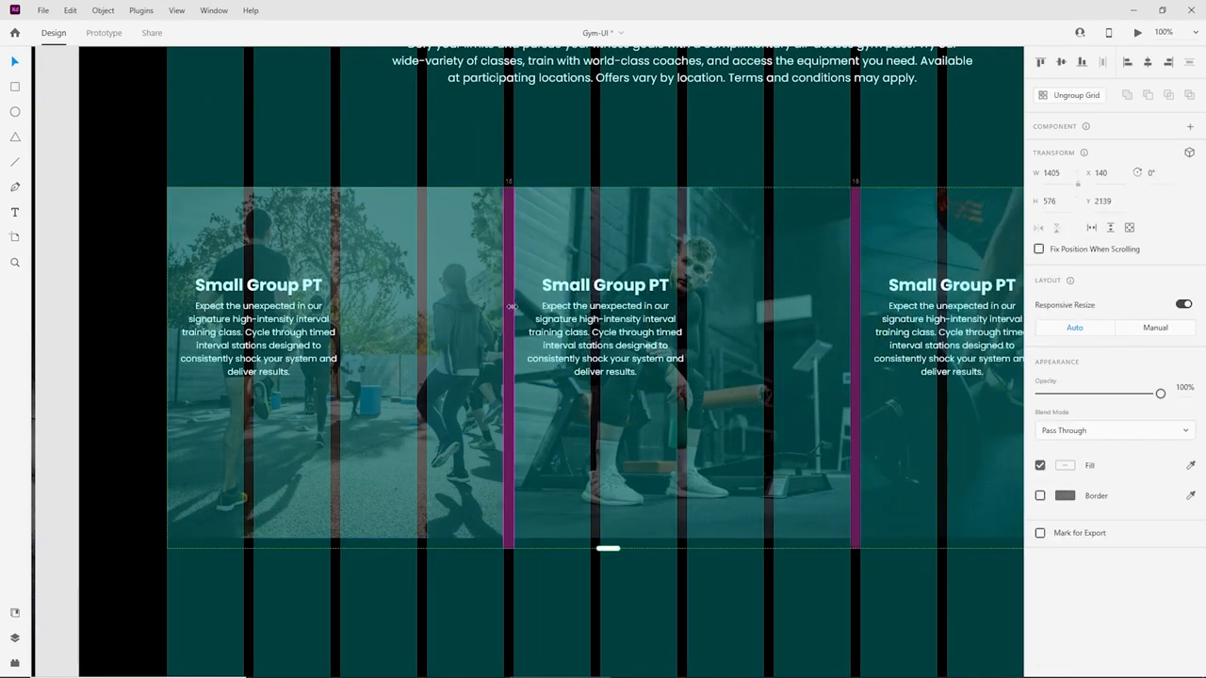
{"action": "scroll", "coordinate": [731, 356], "scroll_direction": "right", "scroll_amount": 6}
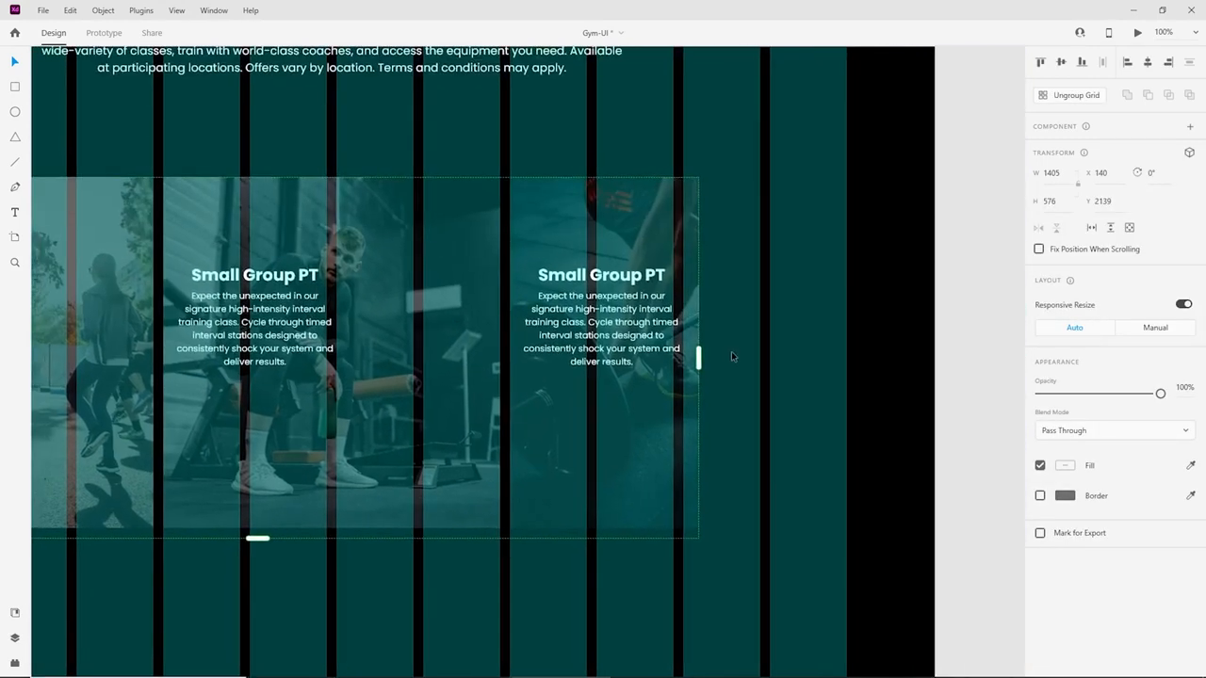
{"action": "left_click_drag", "start_coordinate": [698, 357], "coordinate": [860, 357]}
{"action": "left_click", "coordinate": [828, 545]}
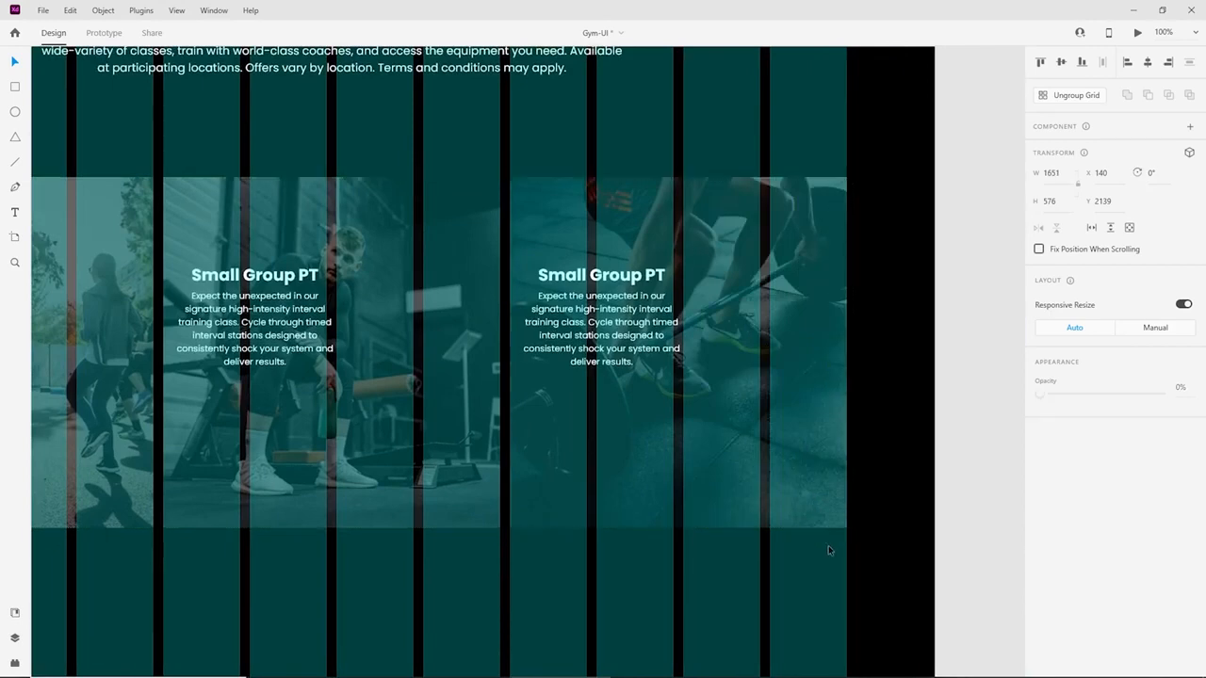
Set the first training card's heading to font size 40 and widen its text box to the 536 card width.
{"action": "scroll", "coordinate": [613, 665], "scroll_direction": "left", "scroll_amount": 8}
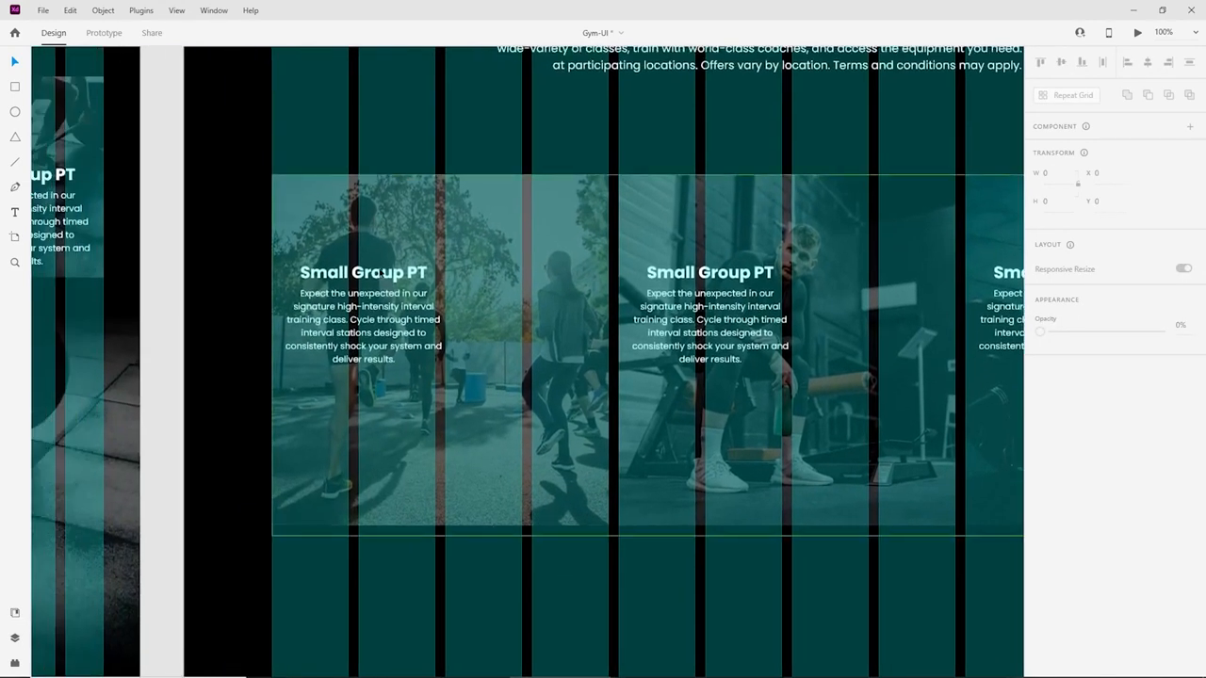
{"action": "left_click", "coordinate": [381, 272]}
{"action": "double_click", "coordinate": [381, 272]}
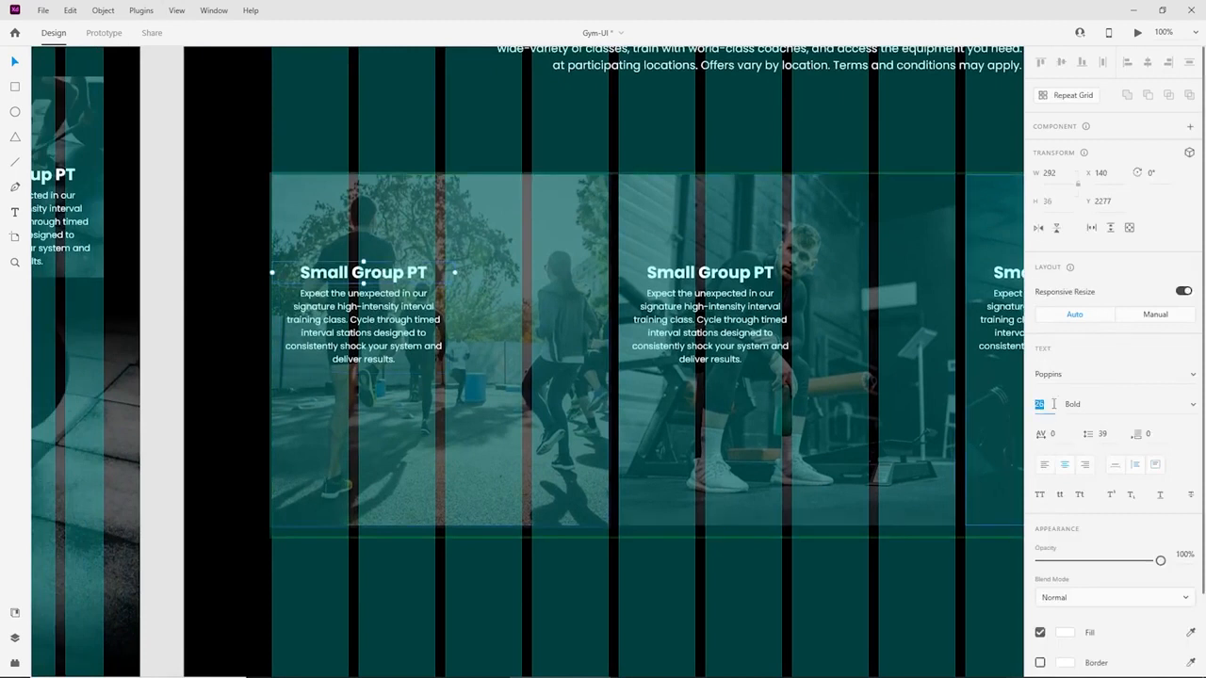
{"action": "type", "text": "40"}
{"action": "key", "text": "Return"}
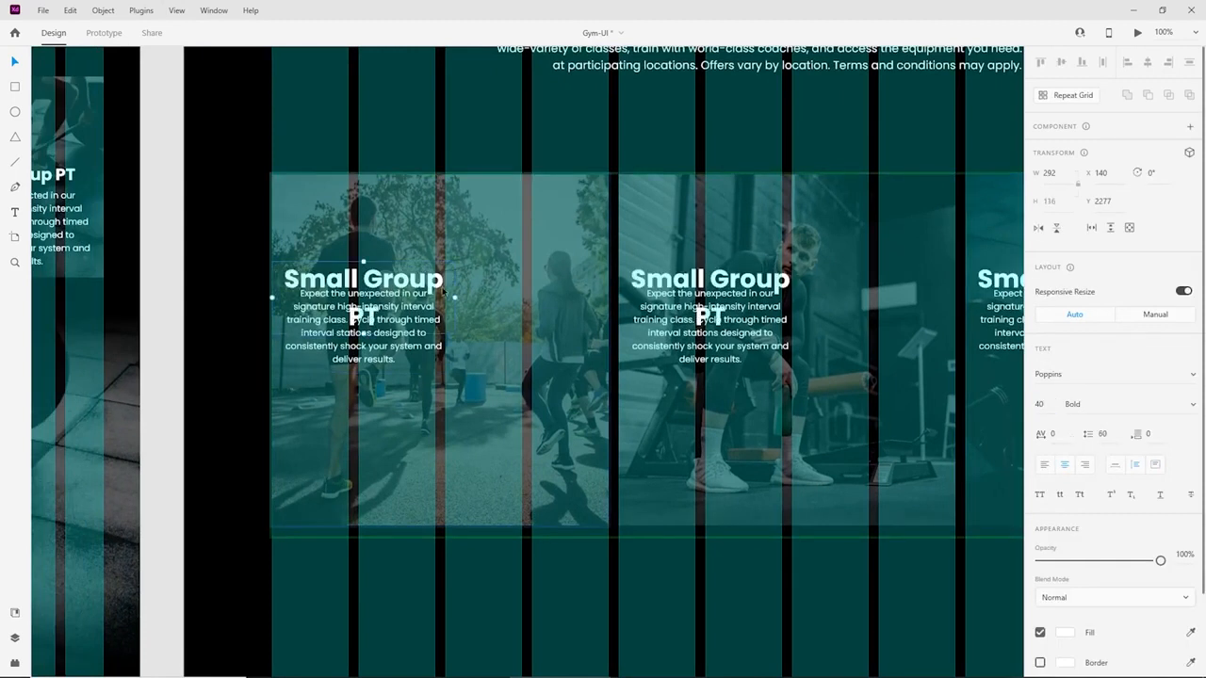
{"action": "left_click_drag", "start_coordinate": [453, 295], "coordinate": [608, 295]}
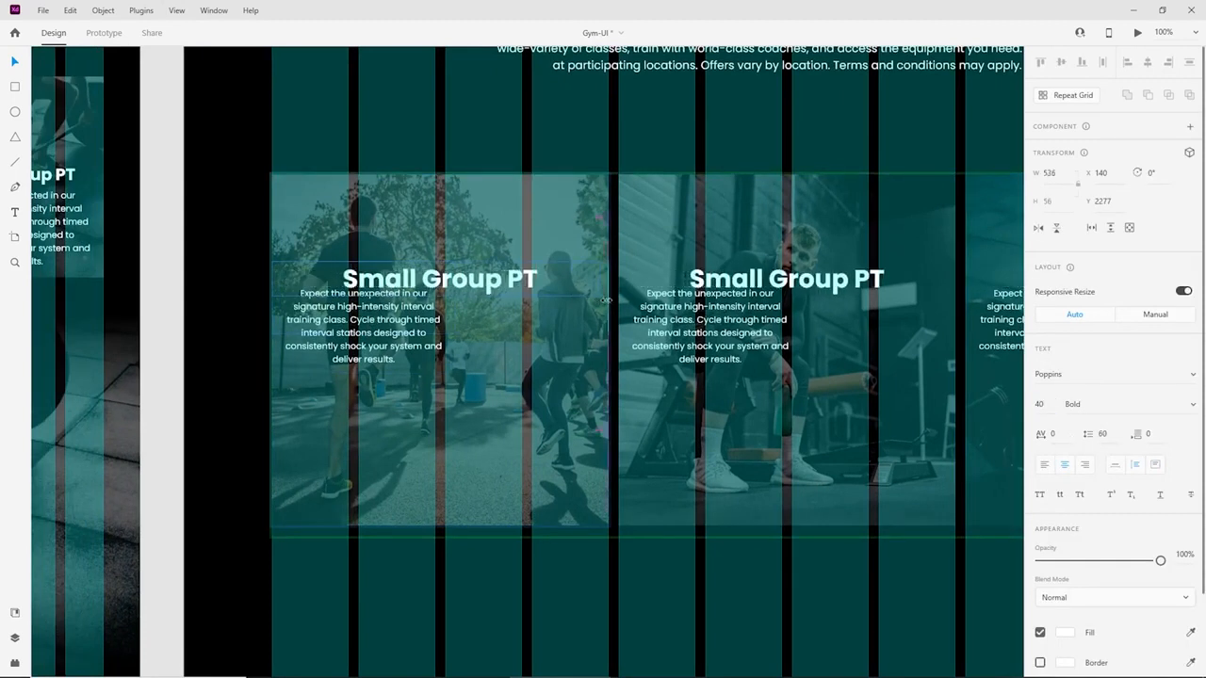
Set the first card's description to font size 18, place it below the heading and widen its text box to about 486.
{"action": "left_click", "coordinate": [390, 332]}
{"action": "left_click_drag", "start_coordinate": [390, 332], "coordinate": [464, 362]}
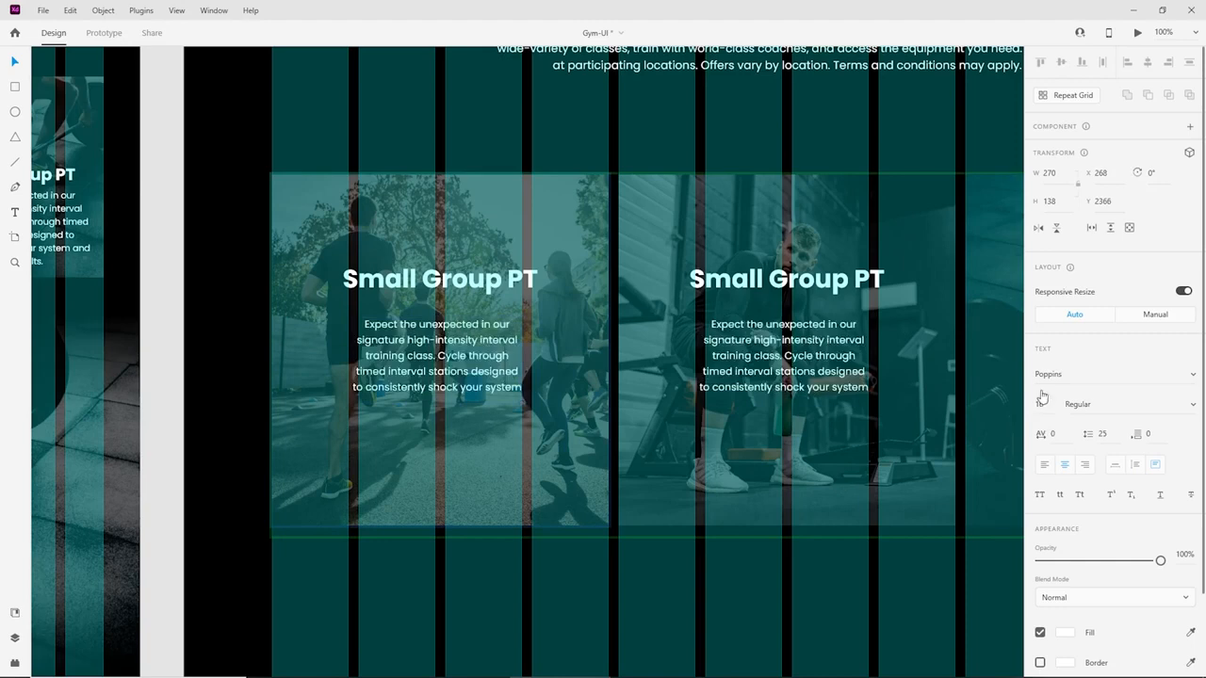
{"action": "type", "text": "18"}
{"action": "key", "text": "Return"}
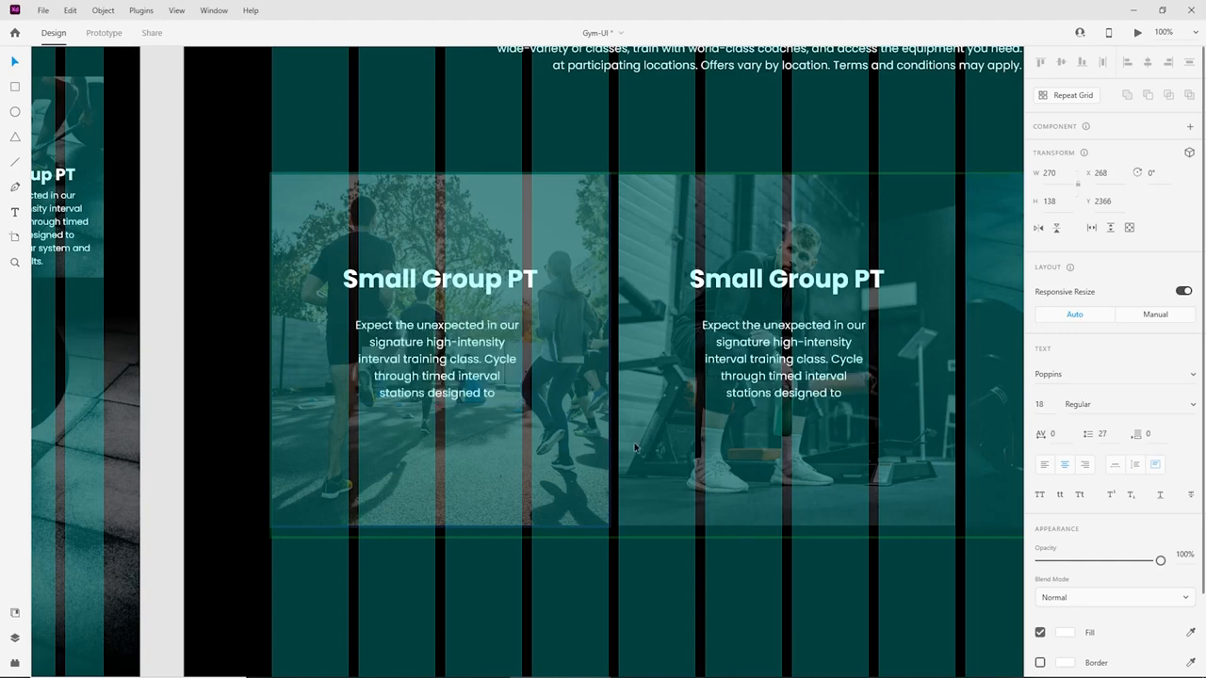
{"action": "left_click_drag", "start_coordinate": [447, 369], "coordinate": [388, 376]}
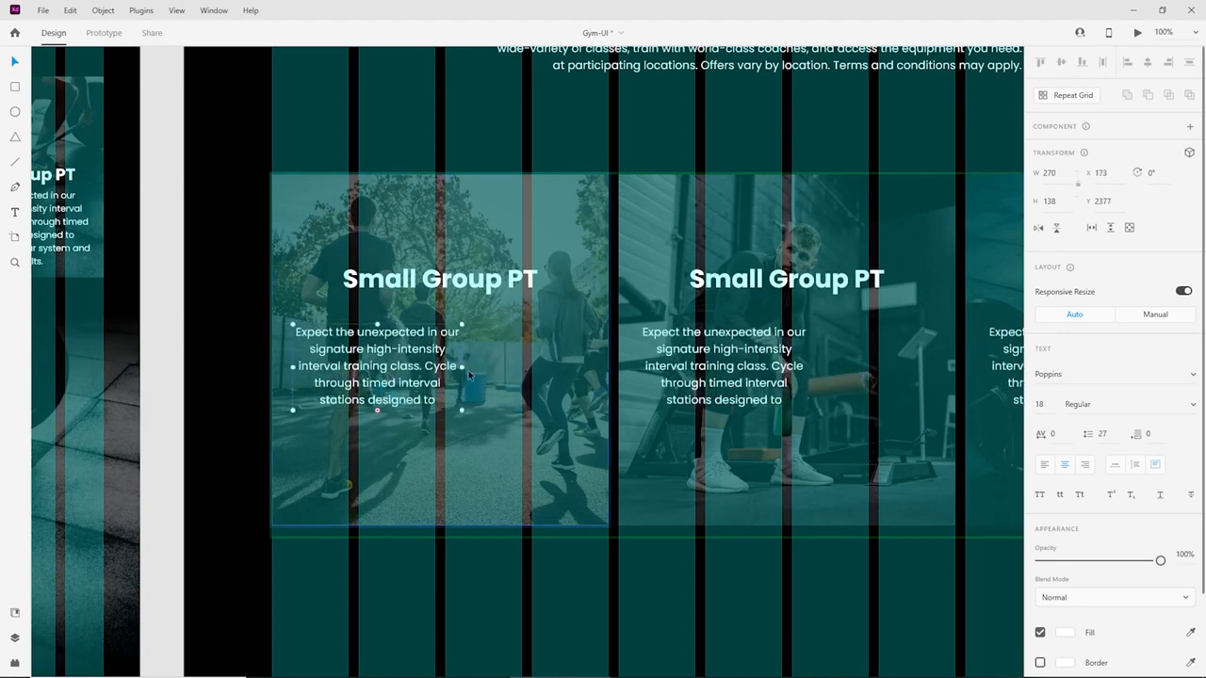
{"action": "left_click_drag", "start_coordinate": [463, 367], "coordinate": [598, 357]}
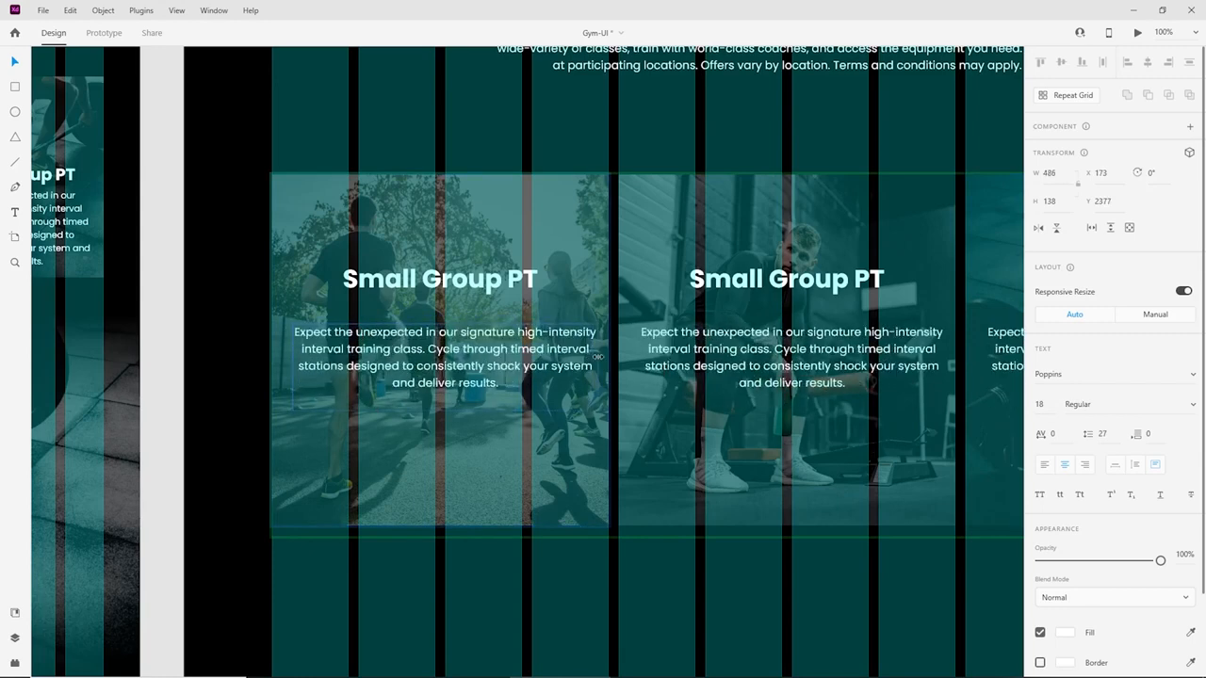
Move the first card's description and its Small Group PT heading down to the lower part of the photo.
{"action": "left_click_drag", "start_coordinate": [464, 353], "coordinate": [461, 463]}
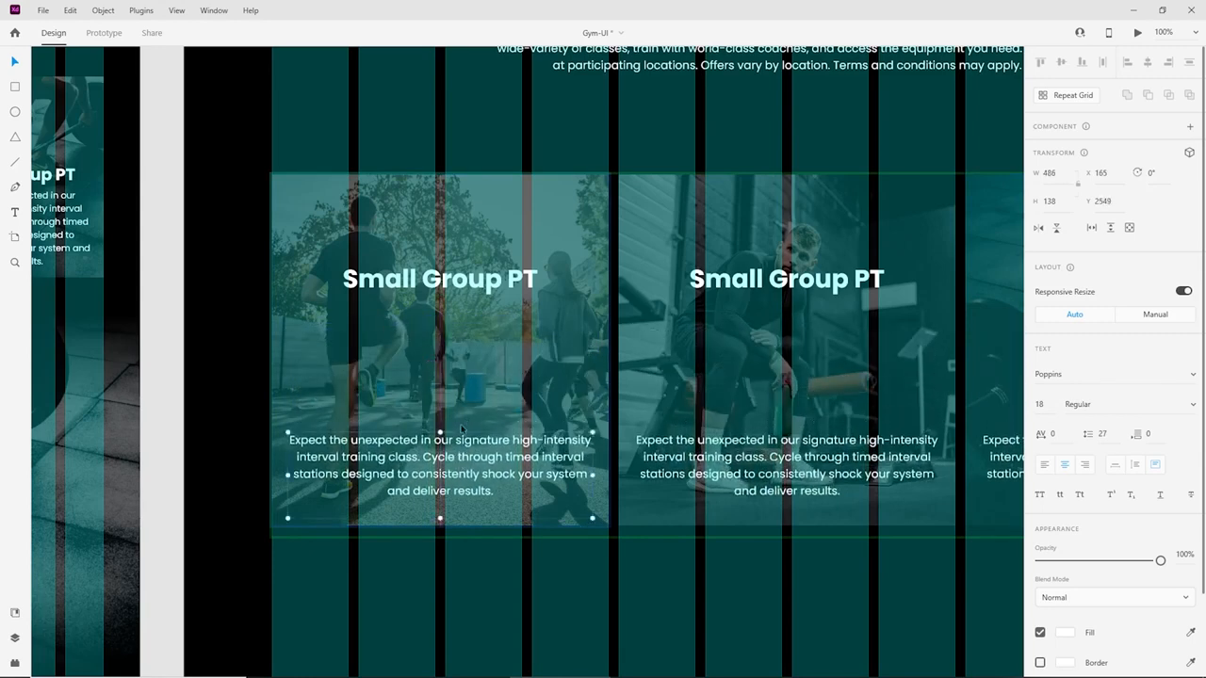
{"action": "left_click_drag", "start_coordinate": [446, 290], "coordinate": [471, 419]}
{"action": "left_click_drag", "start_coordinate": [774, 450], "coordinate": [422, 454]}
{"action": "left_click", "coordinate": [661, 594]}
Show the layout grid to check the training cards' alignment, and hide it again to view the section.
{"action": "key", "text": "ctrl+minus"}
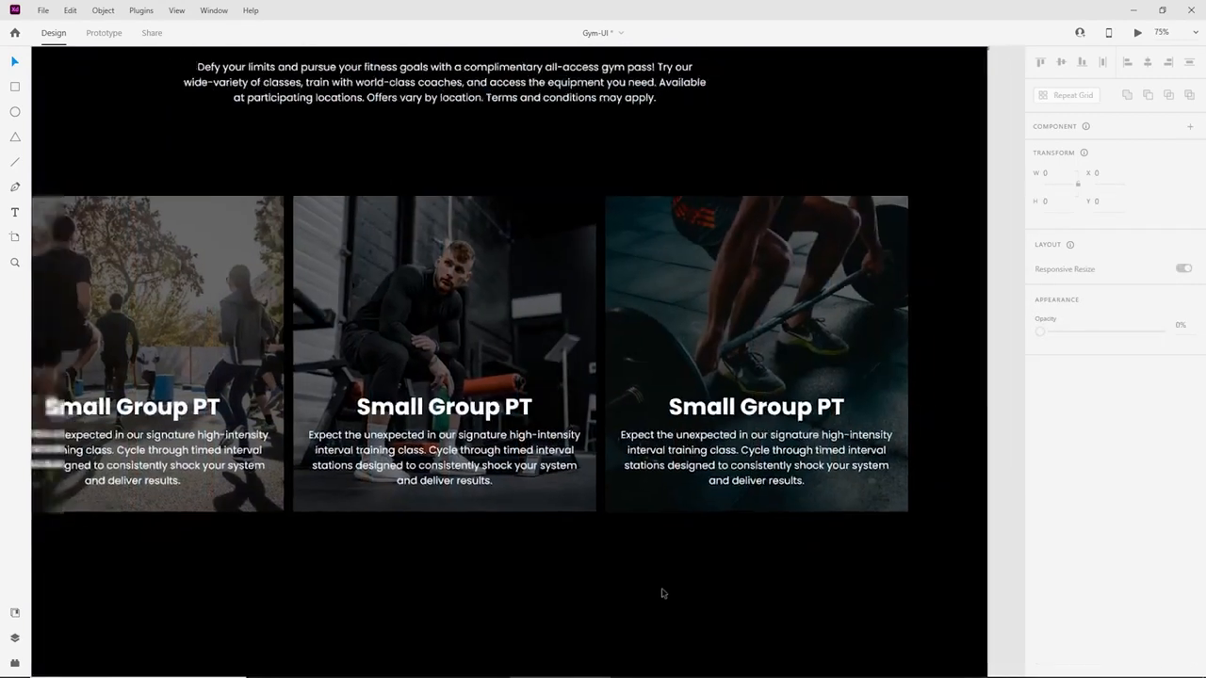
{"action": "key", "text": "ctrl+shift+semicolon"}
{"action": "scroll", "coordinate": [868, 491], "scroll_direction": "down", "scroll_amount": 3}
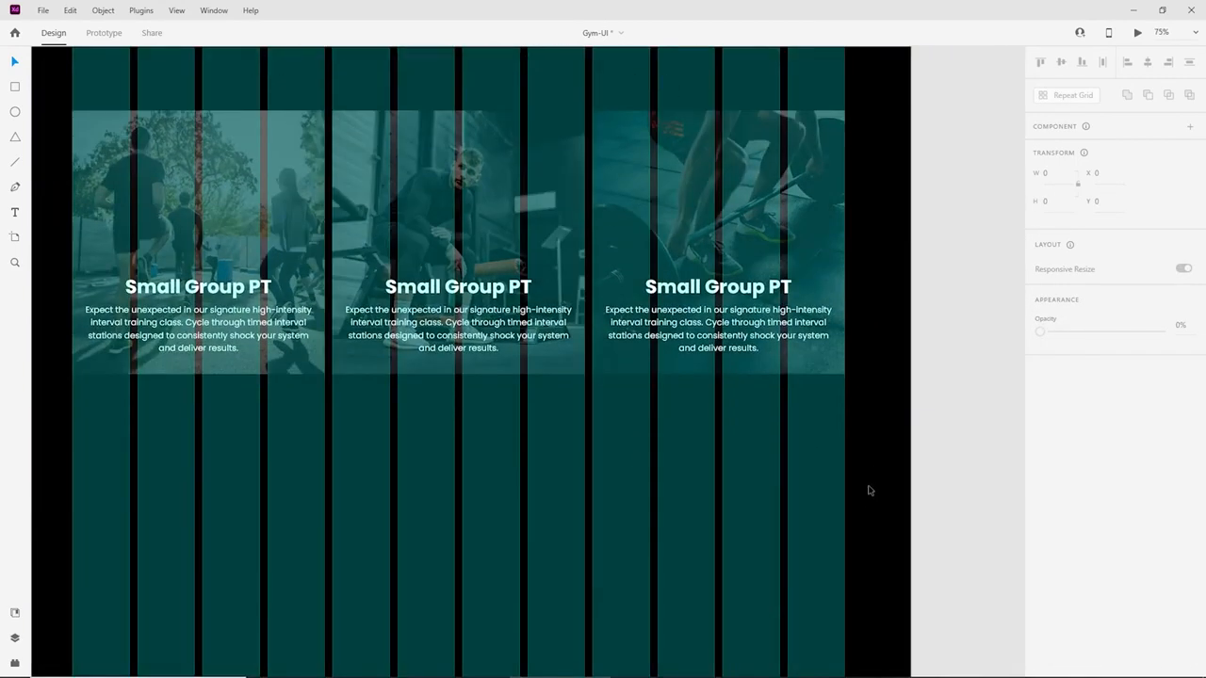
{"action": "left_click", "coordinate": [867, 490]}
{"action": "left_click", "coordinate": [1040, 483]}
{"action": "left_click", "coordinate": [842, 501]}
{"action": "scroll", "coordinate": [628, 536], "scroll_direction": "up", "scroll_amount": 3}
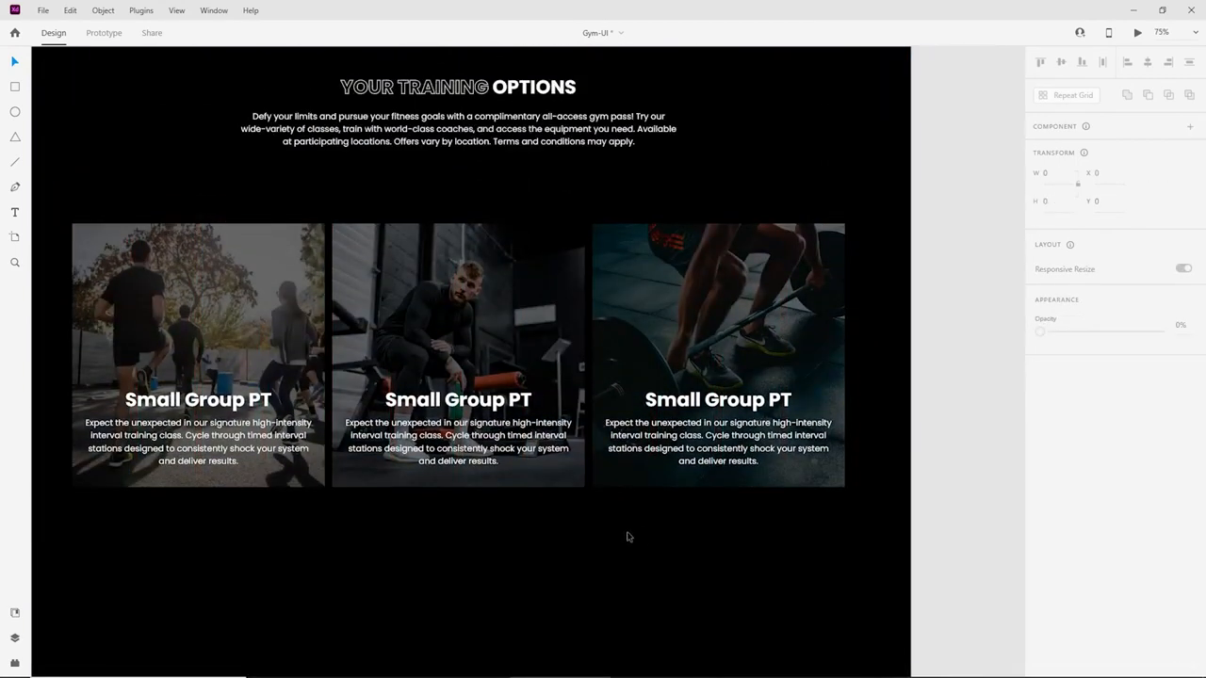
Move the row of training cards up, closer to the introductory text of the training options section.
{"action": "key", "text": "ctrl+minus"}
{"action": "left_click_drag", "start_coordinate": [442, 343], "coordinate": [441, 325]}
{"action": "left_click", "coordinate": [638, 530]}
{"action": "key", "text": "ctrl+plus"}
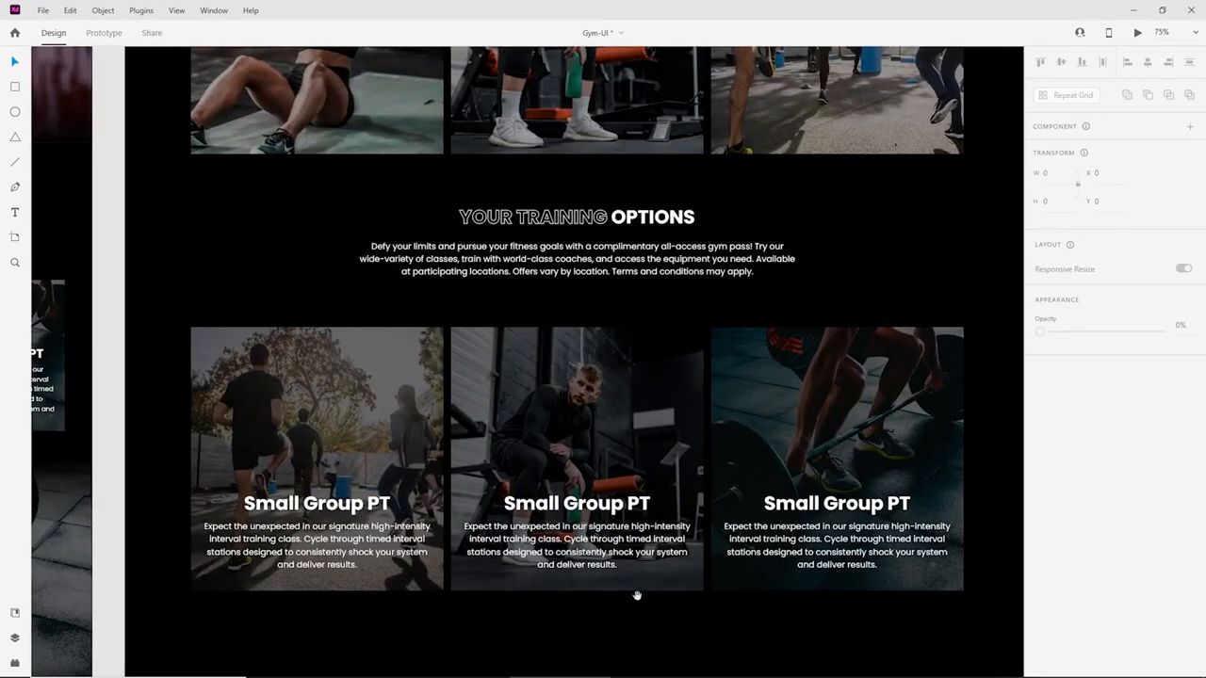
Copy the "Let's get started" banner from the 1024-wide artboard and place it below the desktop training cards at X 0, Y 2755.
{"action": "key", "text": "ctrl+minus"}
{"action": "left_click_drag", "start_coordinate": [294, 481], "coordinate": [644, 476]}
{"action": "left_click_drag", "start_coordinate": [607, 567], "coordinate": [623, 375]}
{"action": "key", "text": "ctrl+plus"}
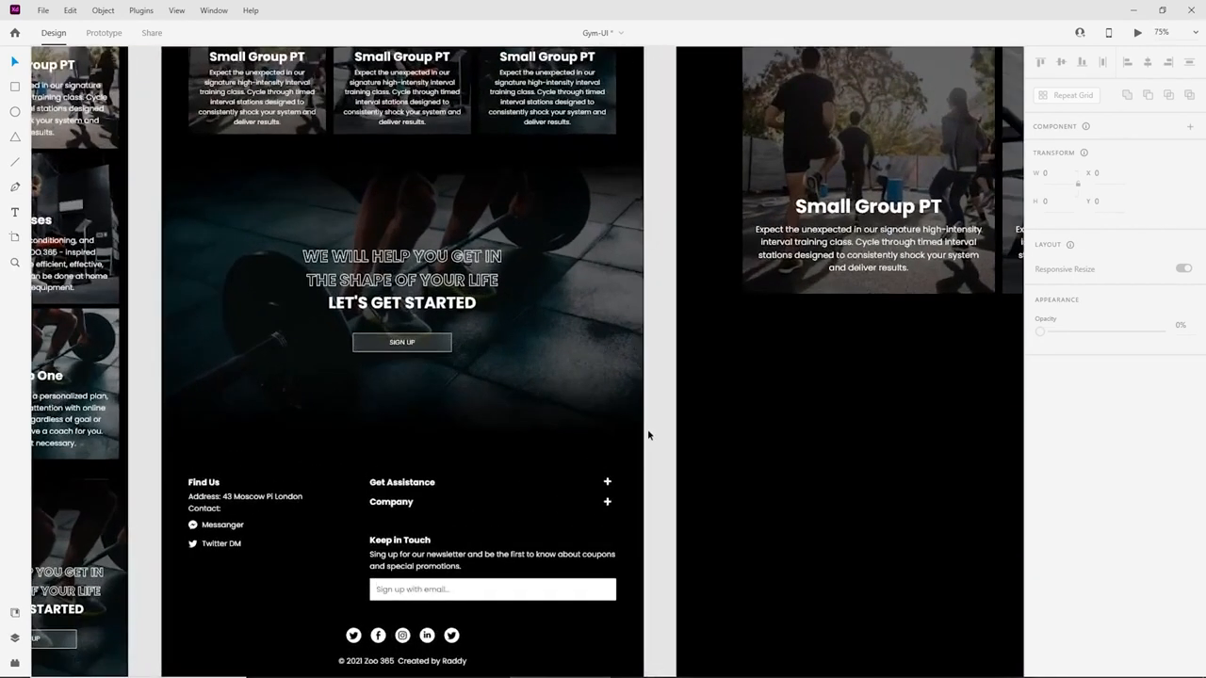
{"action": "left_click_drag", "start_coordinate": [647, 436], "coordinate": [304, 182]}
{"action": "left_click_drag", "start_coordinate": [870, 430], "coordinate": [584, 374]}
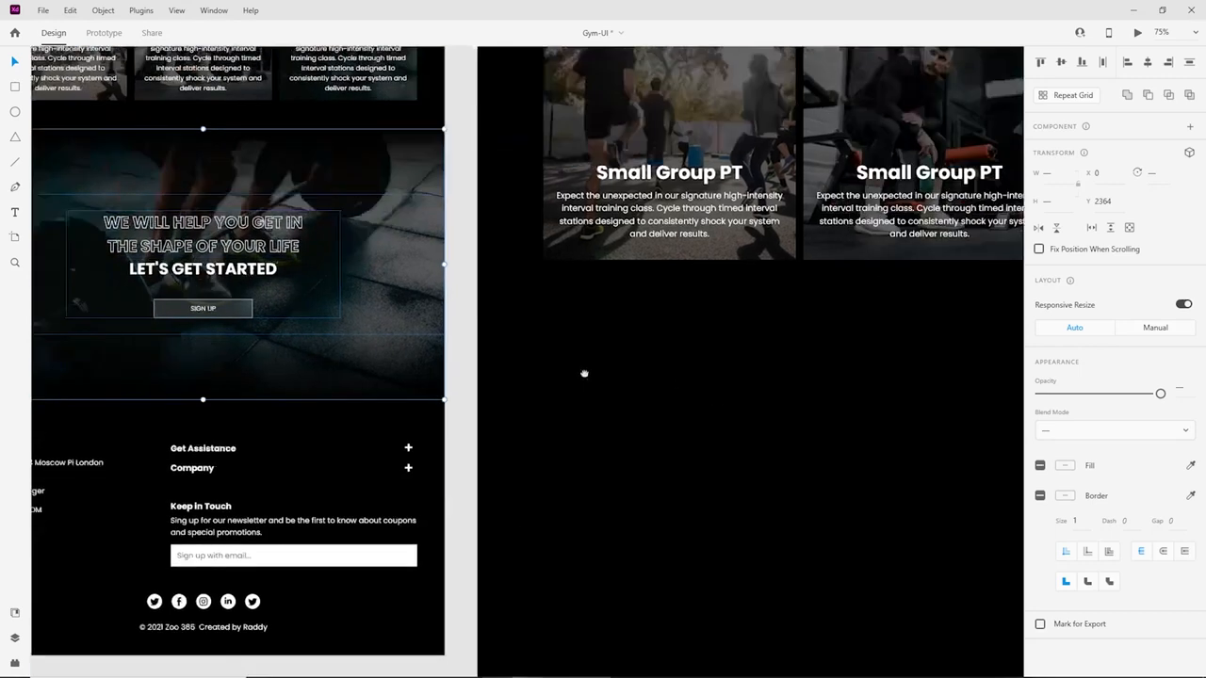
{"action": "left_click_drag", "start_coordinate": [906, 454], "coordinate": [601, 342]}
{"action": "left_click", "coordinate": [601, 339]}
{"action": "key", "text": "ctrl+v"}
{"action": "left_click_drag", "start_coordinate": [454, 194], "coordinate": [454, 380]}
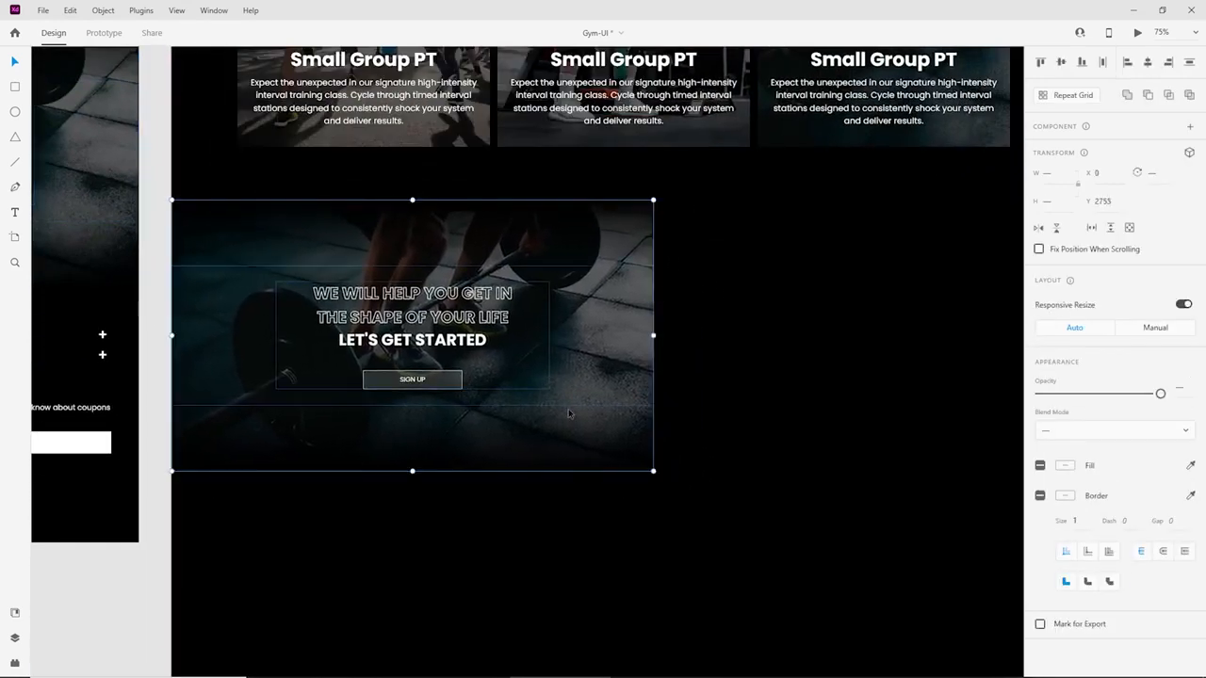
Enlarge the banner's photo and overlays to the full 1920 artboard width, about 963 high, leaving the text group unscaled.
{"action": "left_click", "coordinate": [797, 438]}
{"action": "key", "text": "ctrl+minus"}
{"action": "left_click_drag", "start_coordinate": [711, 504], "coordinate": [573, 249]}
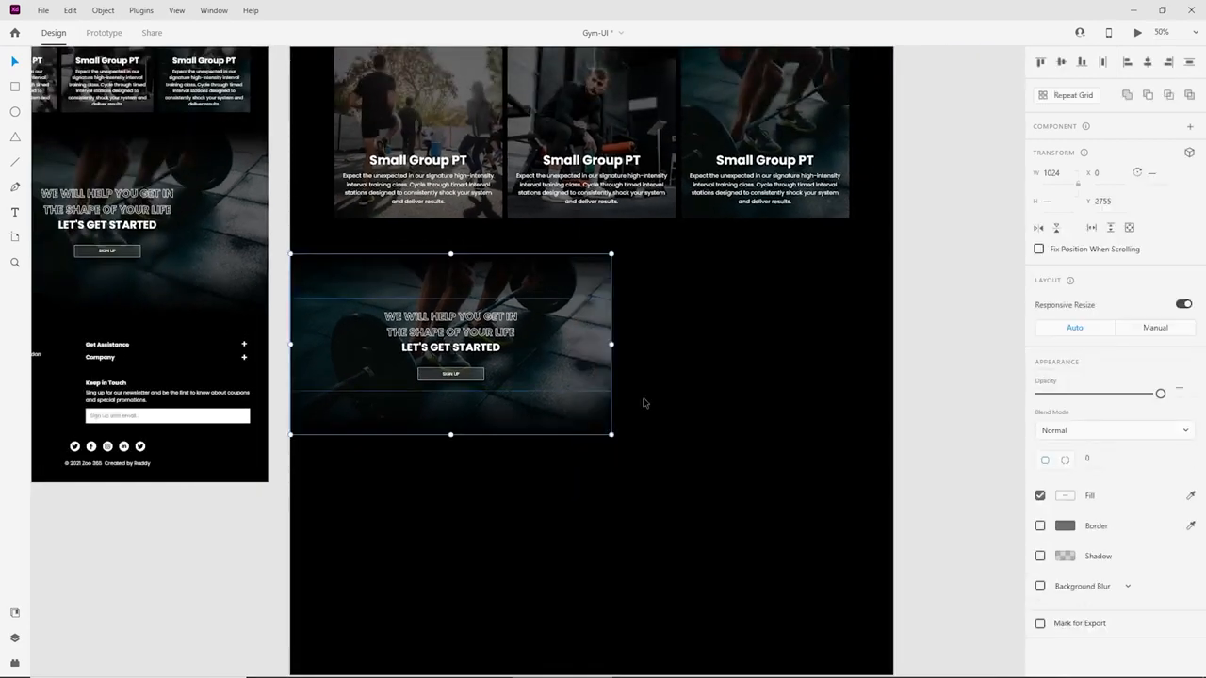
{"action": "left_click_drag", "start_coordinate": [612, 436], "coordinate": [893, 558]}
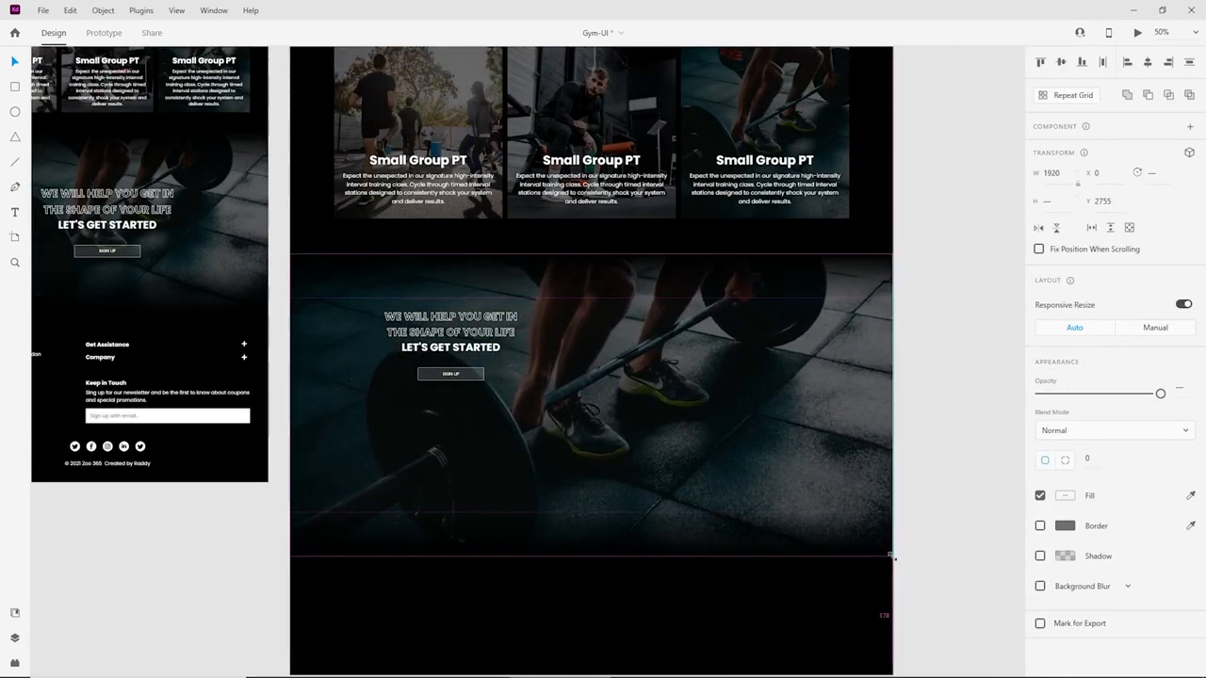
{"action": "left_click", "coordinate": [921, 454]}
Move the banner's heading and Sign Up button group to X 770.5, Y 3109 and ungroup it.
{"action": "key", "text": "ctrl+plus"}
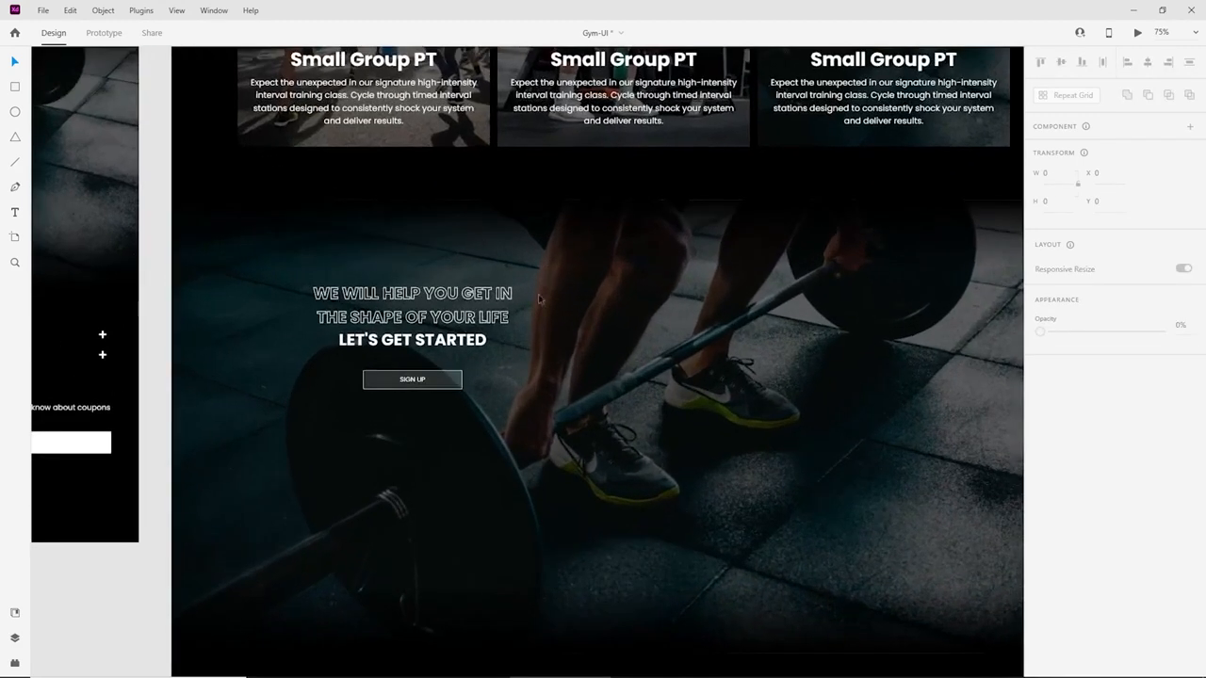
{"action": "left_click_drag", "start_coordinate": [477, 305], "coordinate": [735, 388]}
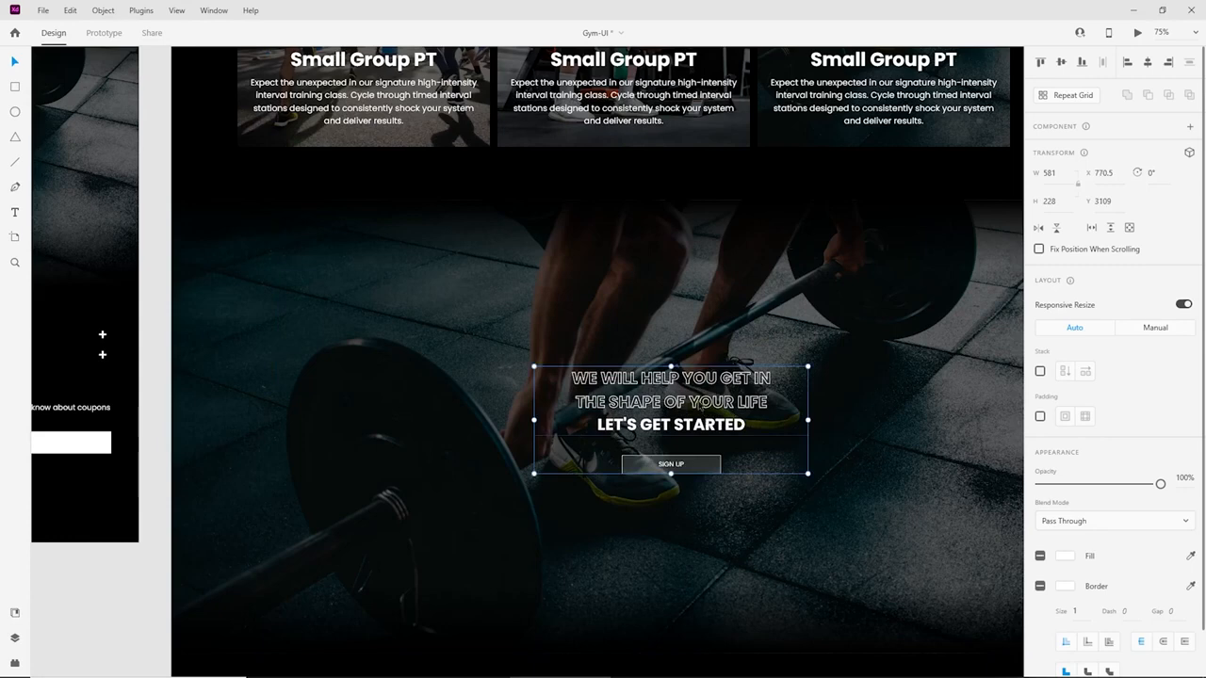
{"action": "scroll", "coordinate": [665, 267], "scroll_direction": "up", "scroll_amount": 1}
{"action": "right_click", "coordinate": [665, 267]}
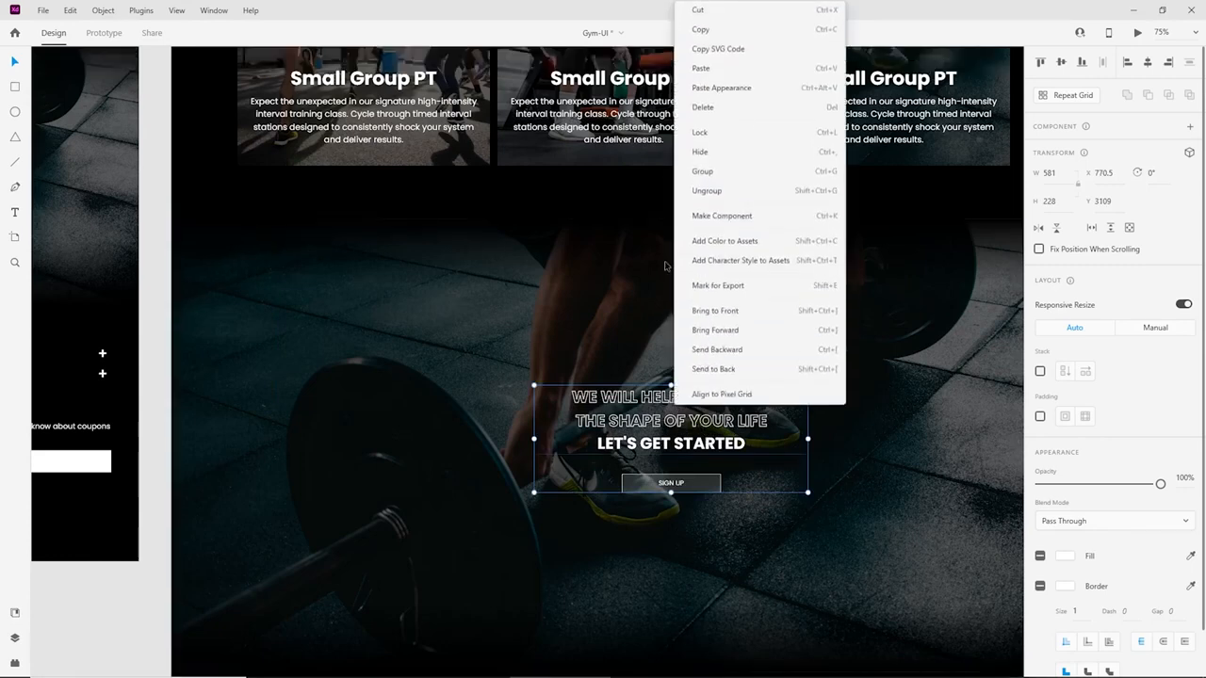
{"action": "left_click", "coordinate": [707, 194]}
{"action": "left_click", "coordinate": [722, 370]}
{"action": "scroll", "coordinate": [673, 377], "scroll_direction": "down", "scroll_amount": 5}
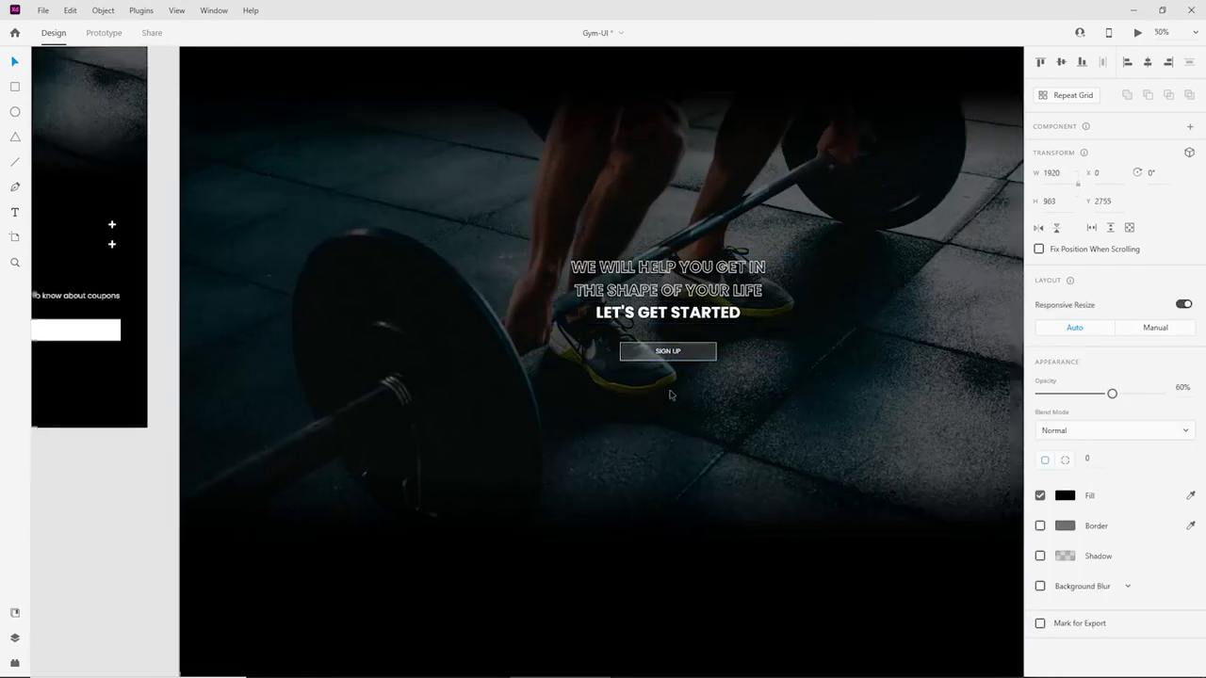
Set the banner's outlined heading to font size 40 and move it up to Y 3084.
{"action": "scroll", "coordinate": [673, 380], "scroll_direction": "up", "scroll_amount": 2}
{"action": "left_click", "coordinate": [651, 273]}
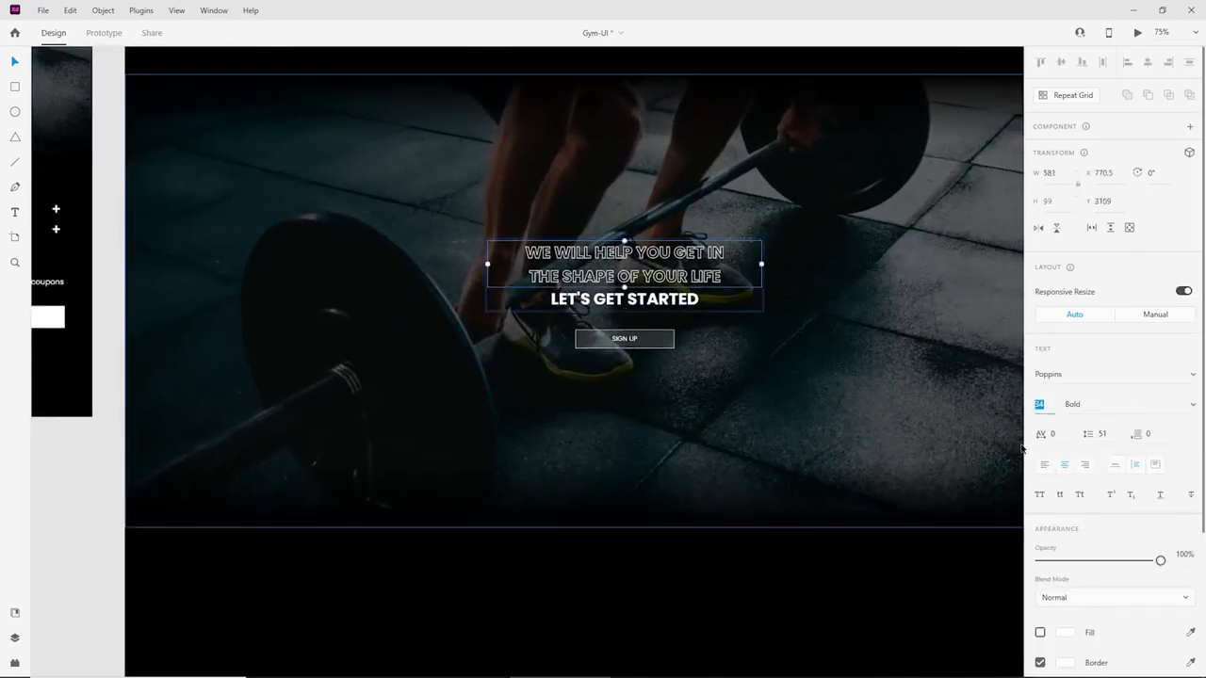
{"action": "type", "text": "40"}
{"action": "key", "text": "Return"}
{"action": "left_click_drag", "start_coordinate": [654, 255], "coordinate": [654, 243]}
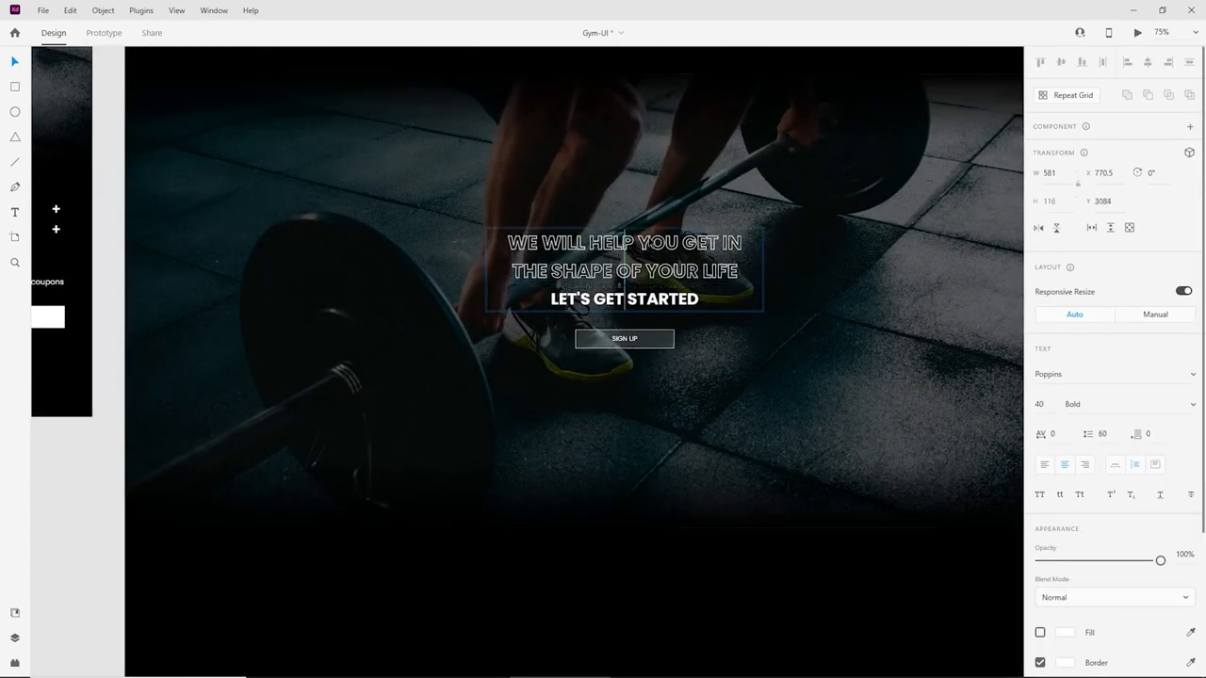
Set the "Let's get started" line to font size 40 to match the outlined heading.
{"action": "left_click", "coordinate": [648, 300]}
{"action": "type", "text": "4"}
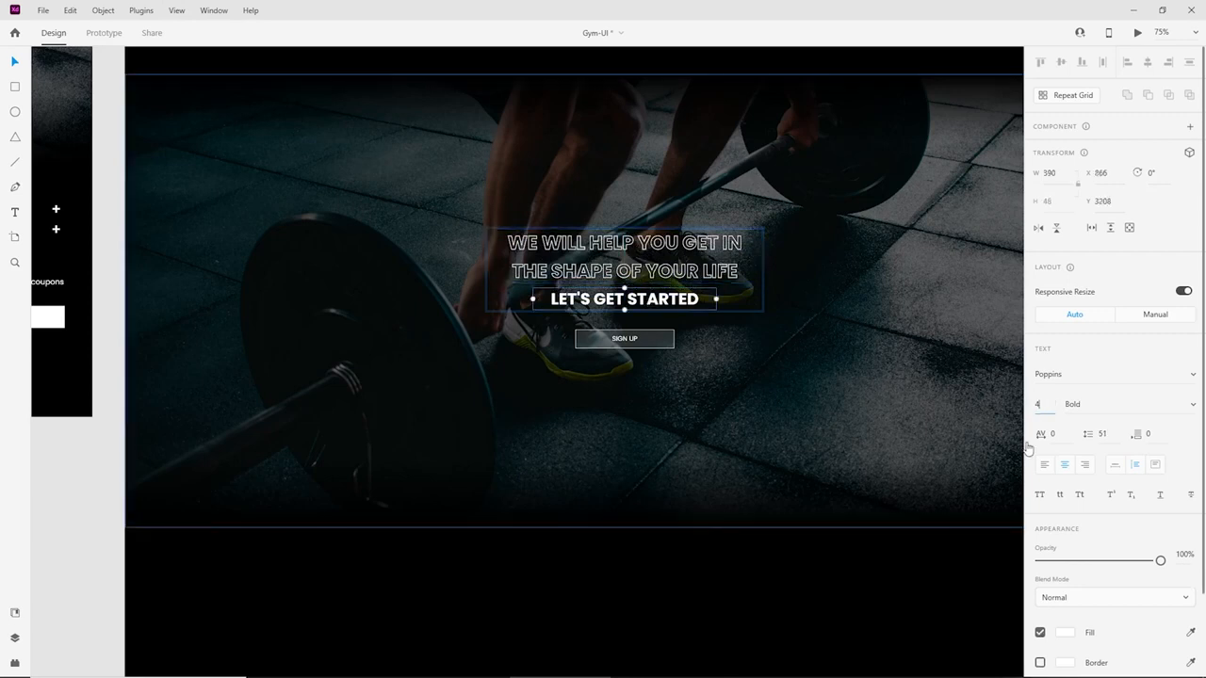
{"action": "type", "text": "1"}
{"action": "key", "text": "Return"}
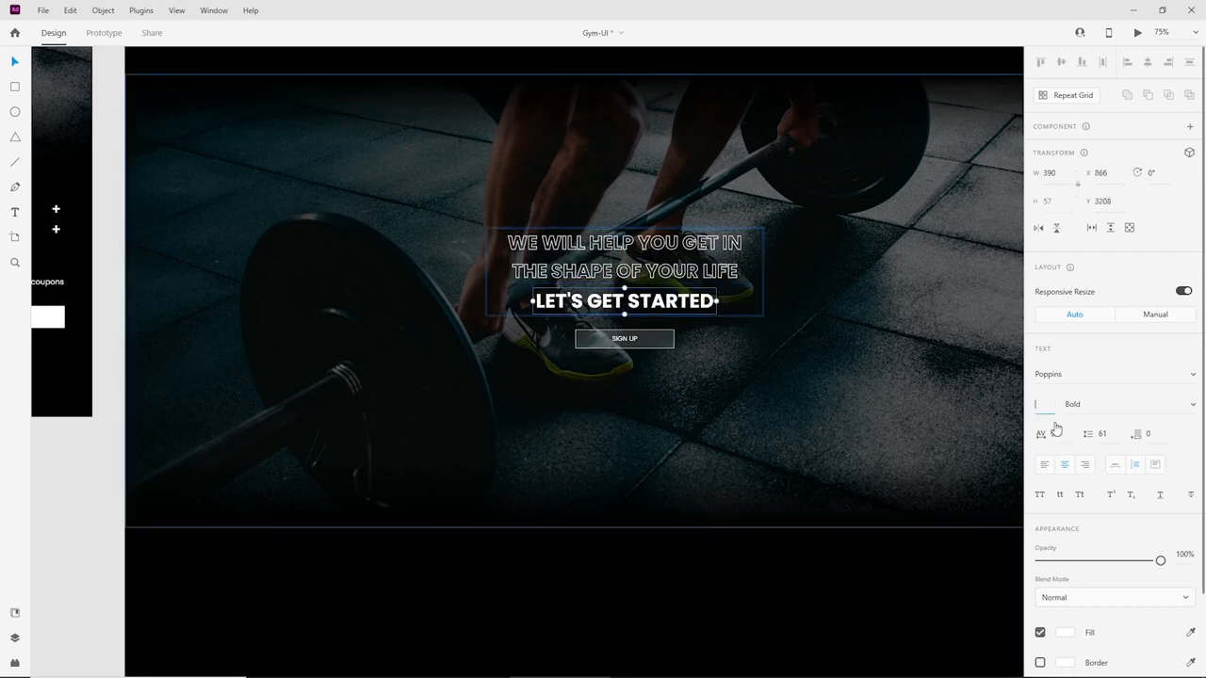
{"action": "key", "text": "Return"}
{"action": "scroll", "coordinate": [568, 360], "scroll_direction": "up", "scroll_amount": 3}
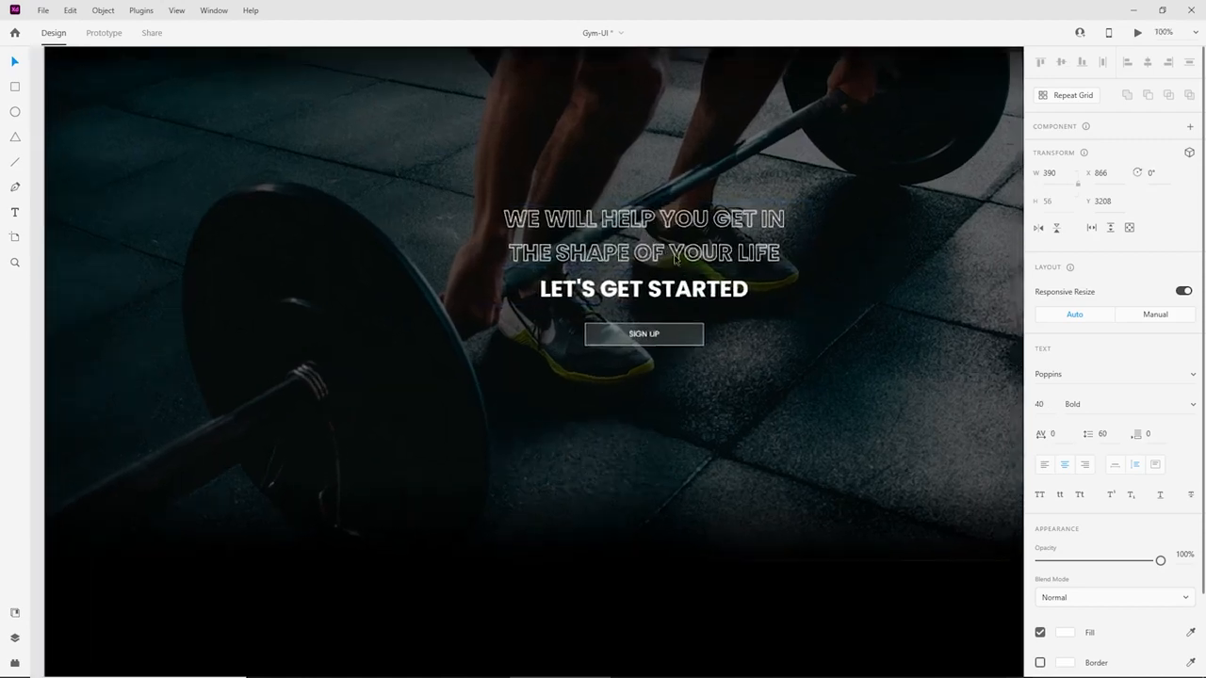
{"action": "left_click_drag", "start_coordinate": [587, 293], "coordinate": [453, 399]}
{"action": "left_click", "coordinate": [632, 396]}
{"action": "key", "text": "ctrl+minus"}
{"action": "key", "text": "ctrl+minus"}
{"action": "left_click", "coordinate": [594, 353], "text": "shift"}
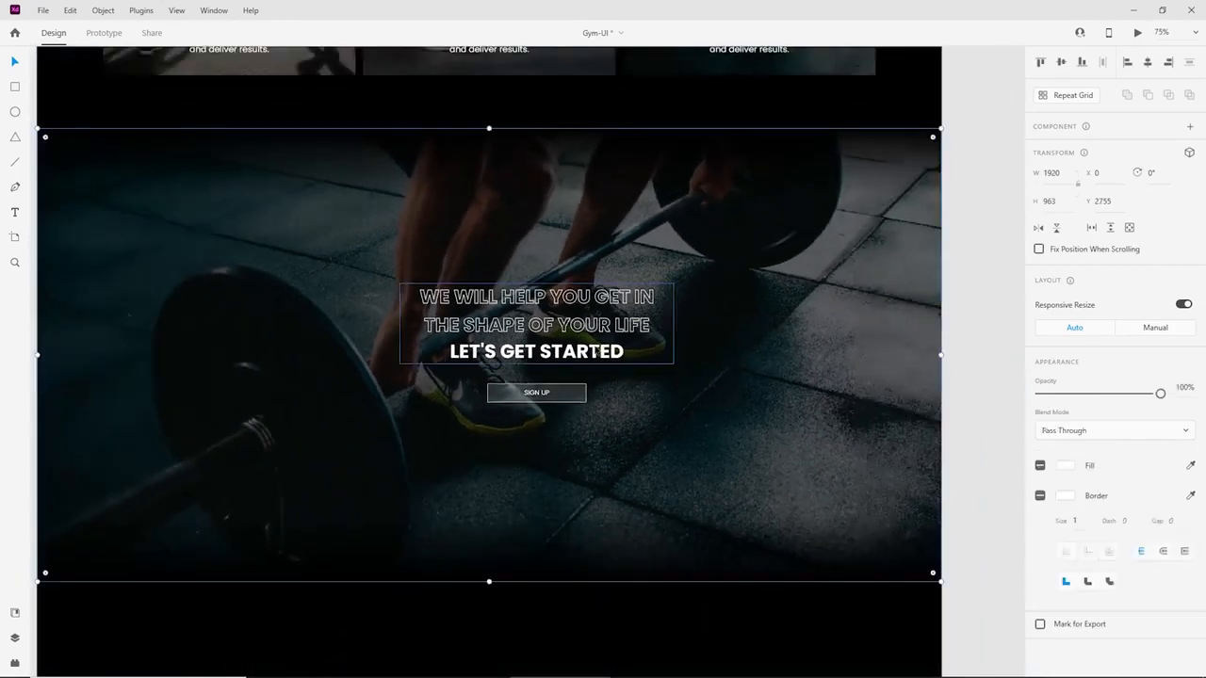
{"action": "left_click", "coordinate": [591, 354]}
Copy the Find Out More button from the hero section and place it below the banner's Sign Up button at X 923, Y 3424.
{"action": "scroll", "coordinate": [580, 394], "scroll_direction": "up", "scroll_amount": 15}
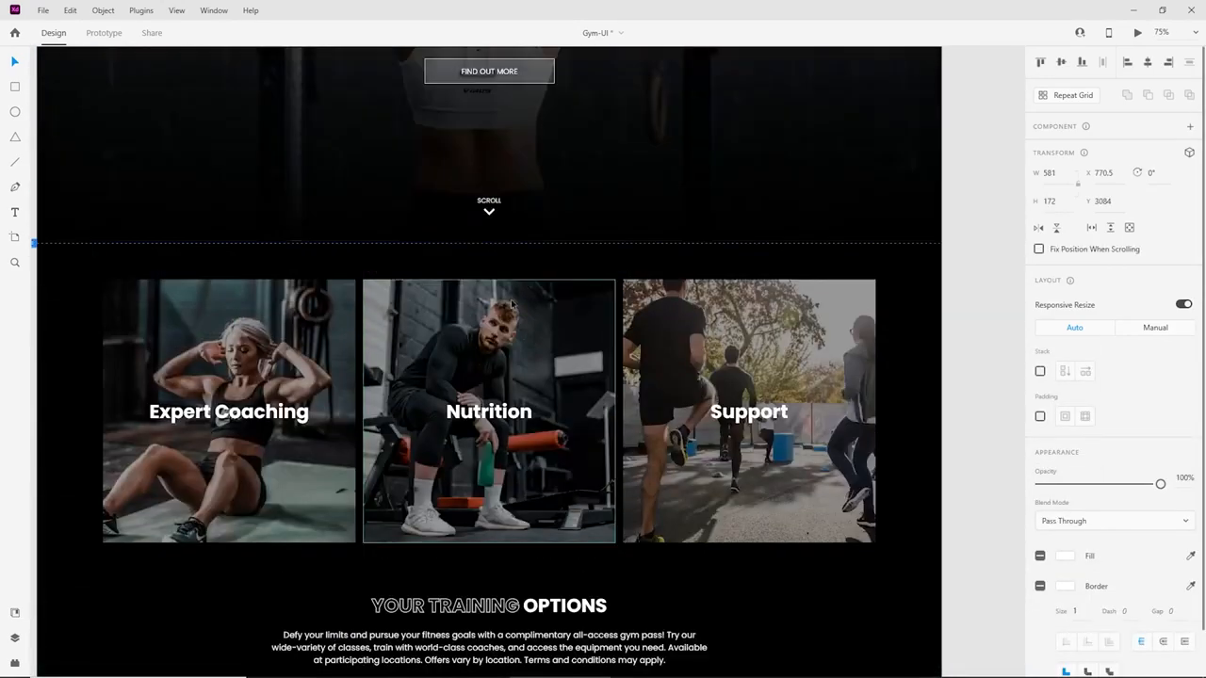
{"action": "scroll", "coordinate": [512, 304], "scroll_direction": "up", "scroll_amount": 4}
{"action": "left_click", "coordinate": [541, 236]}
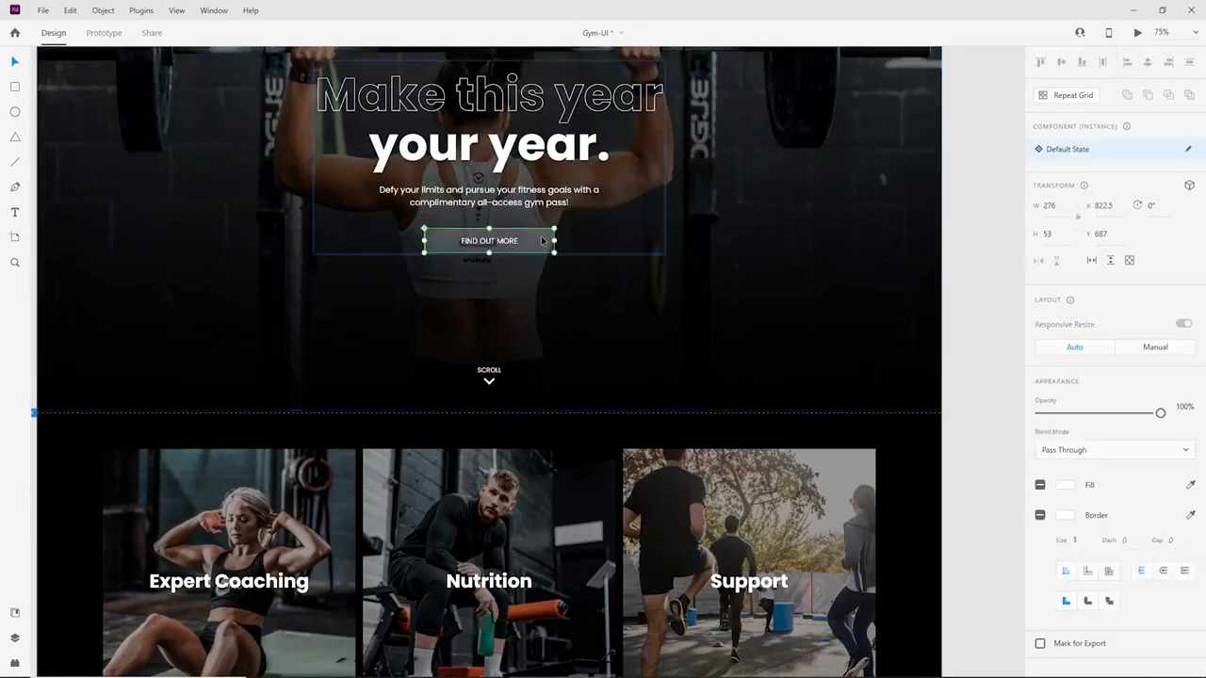
{"action": "left_click_drag", "start_coordinate": [545, 490], "coordinate": [636, 509]}
{"action": "left_click", "coordinate": [619, 222], "text": "shift"}
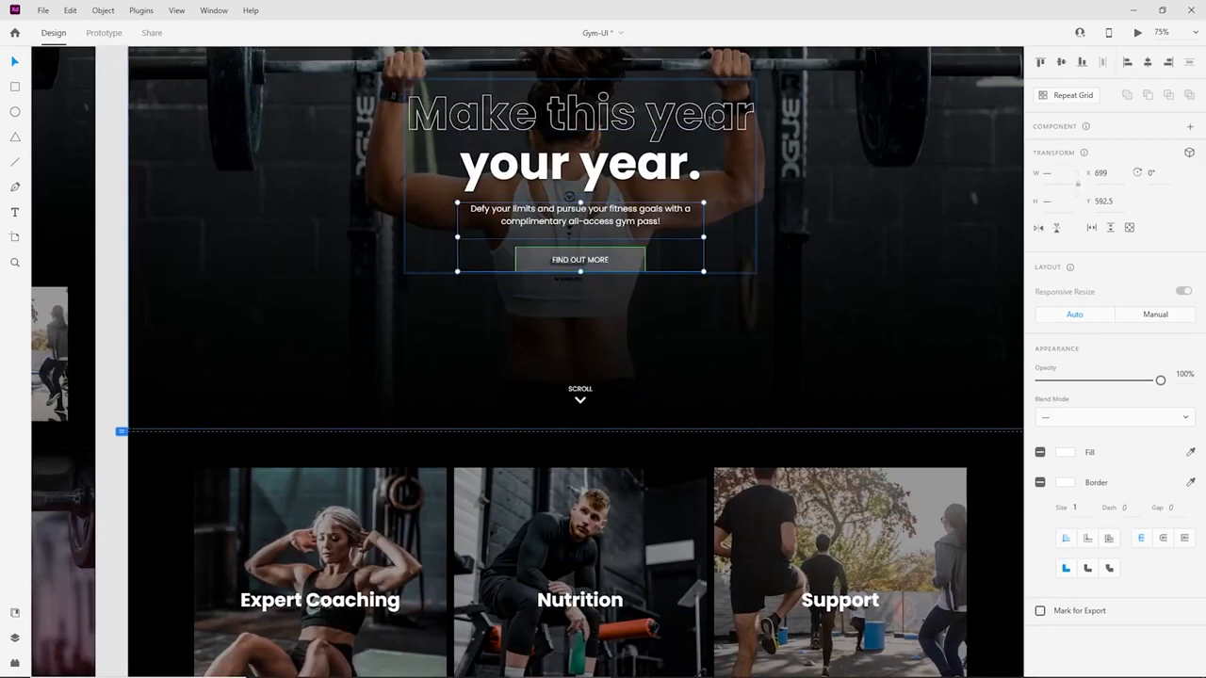
{"action": "key", "text": "Escape"}
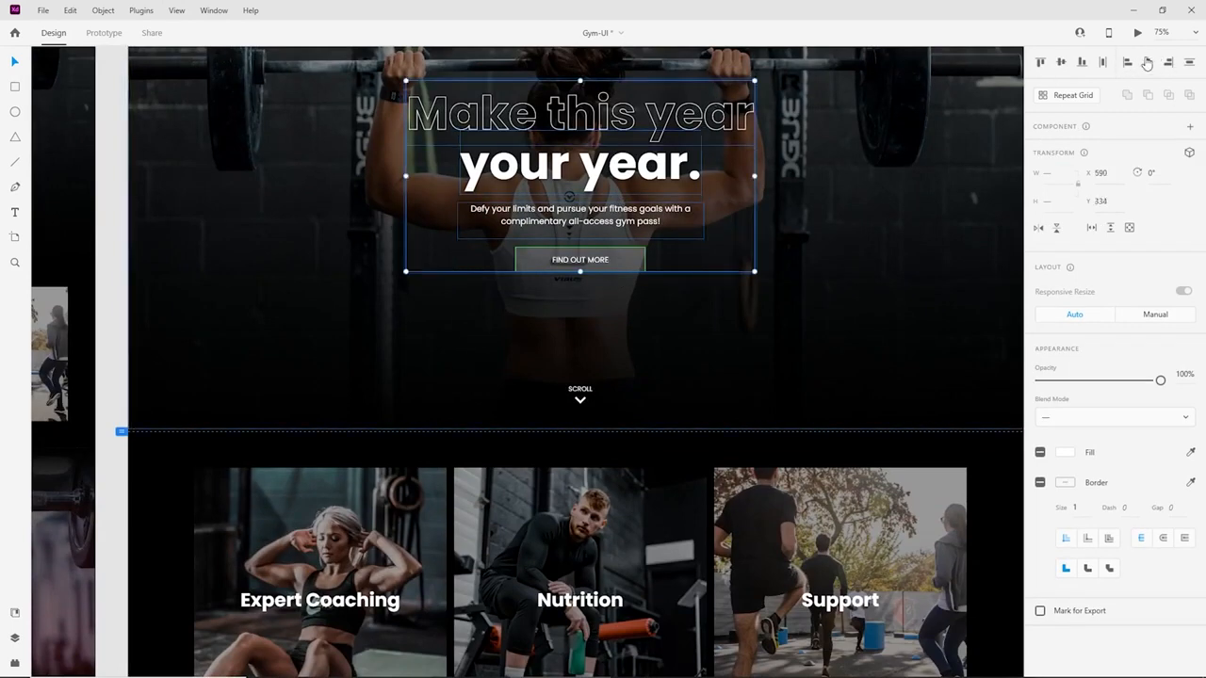
{"action": "left_click", "coordinate": [829, 394]}
{"action": "scroll", "coordinate": [737, 421], "scroll_direction": "down", "scroll_amount": 7}
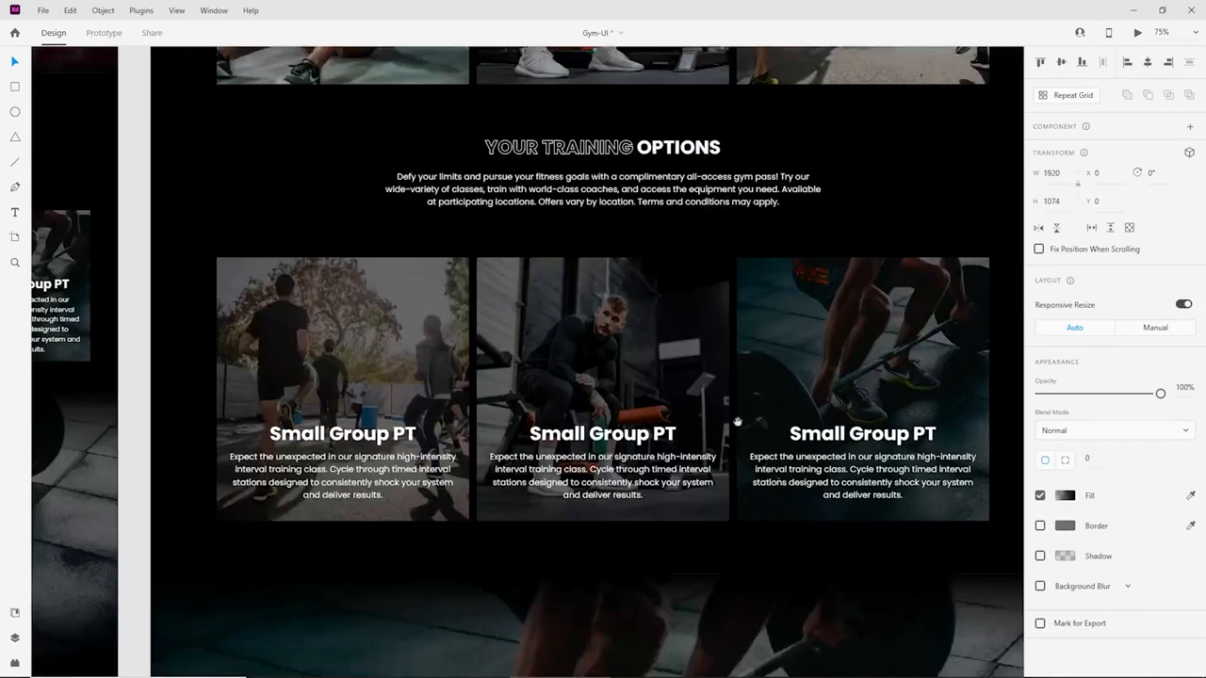
{"action": "scroll", "coordinate": [737, 421], "scroll_direction": "down", "scroll_amount": 10}
{"action": "left_click", "coordinate": [610, 363]}
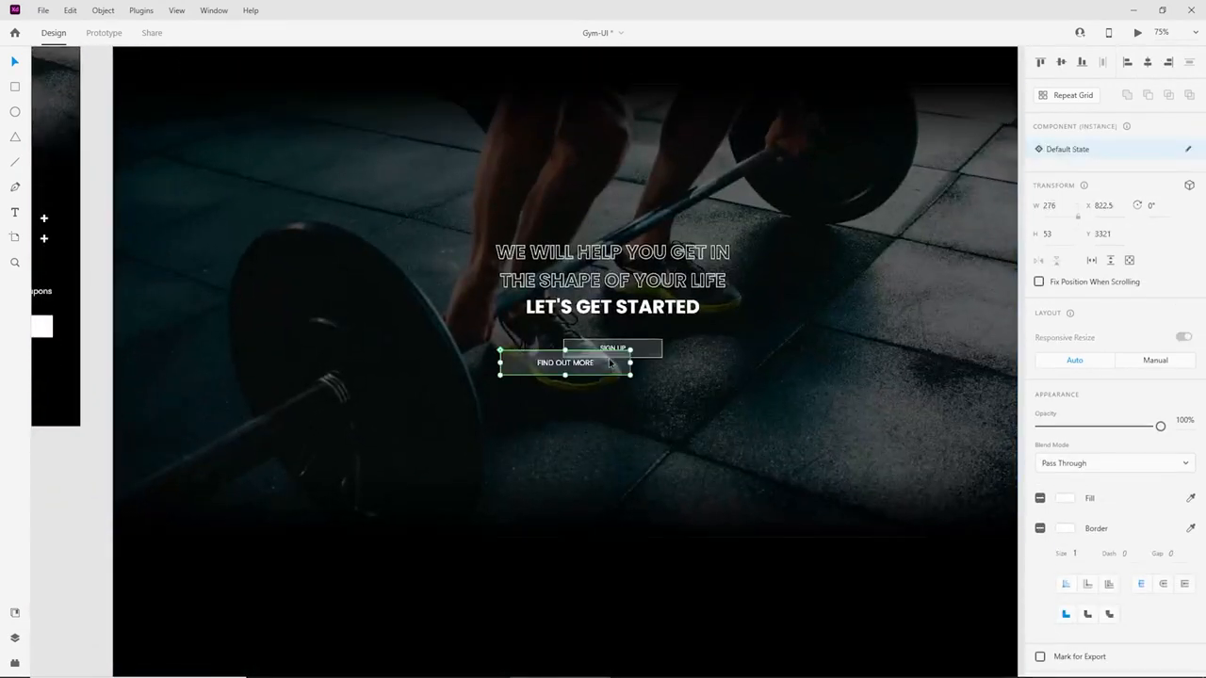
{"action": "scroll", "coordinate": [610, 362], "scroll_direction": "up", "scroll_amount": 5}
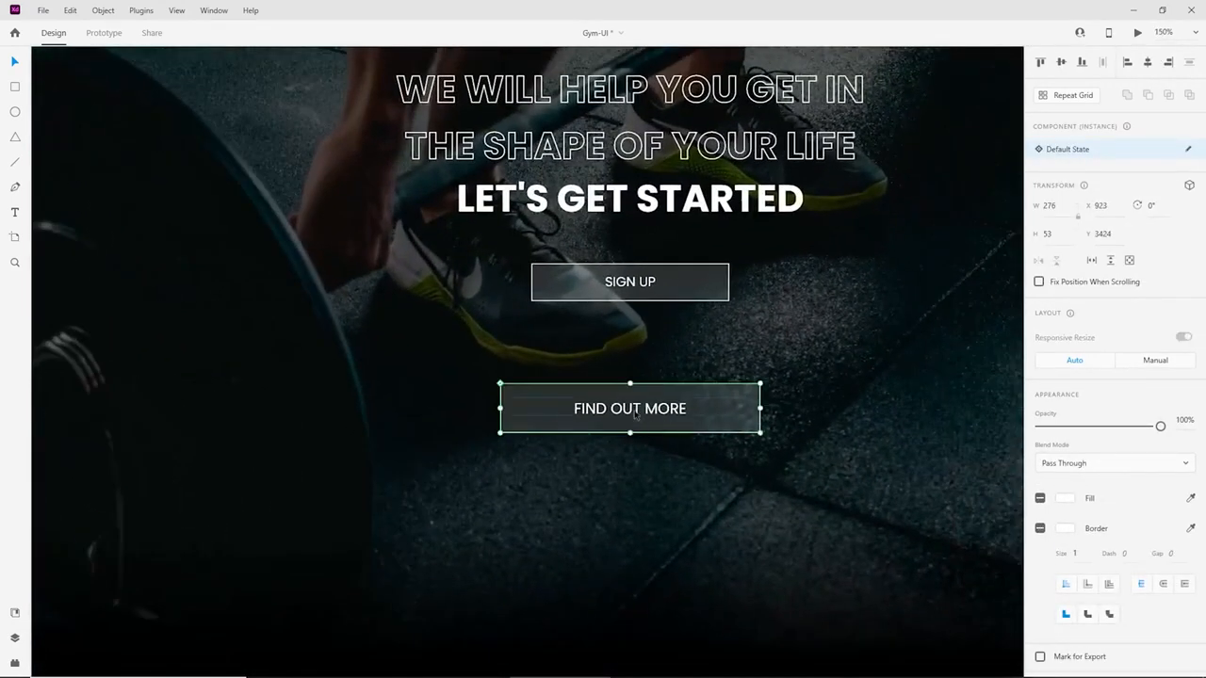
Change the copied Find Out More button's label to SIGN UP.
{"action": "double_click", "coordinate": [633, 412]}
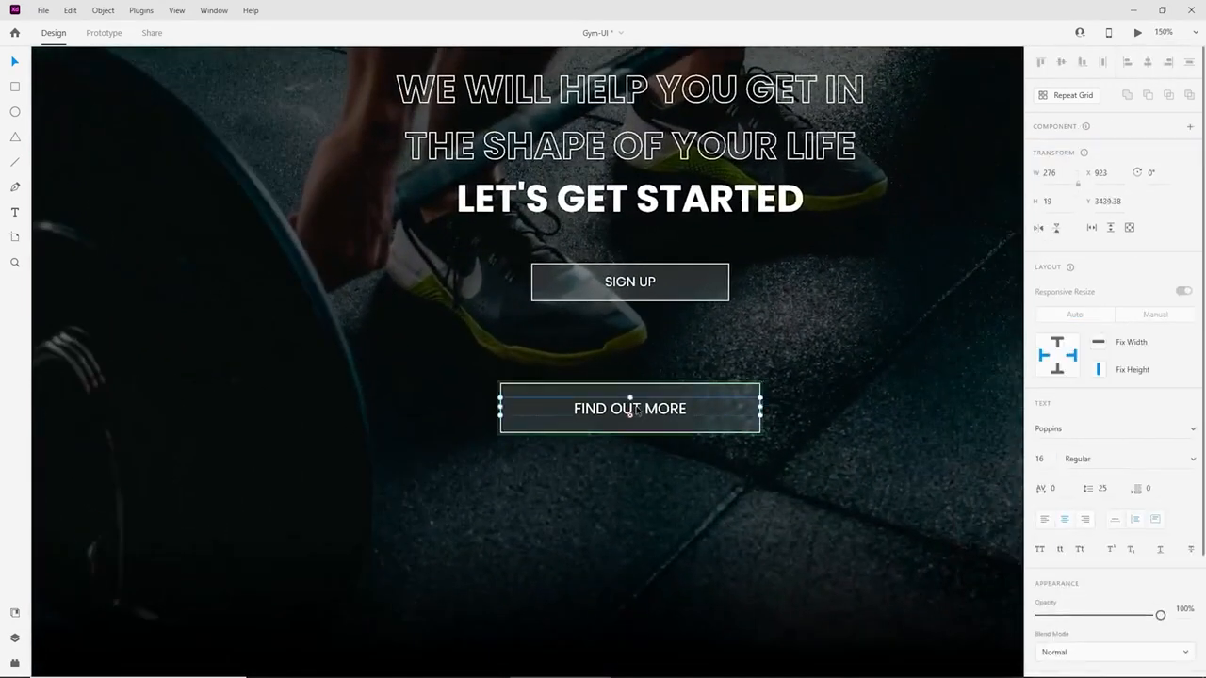
{"action": "double_click", "coordinate": [636, 410]}
{"action": "type", "text": "SIGN UP"}
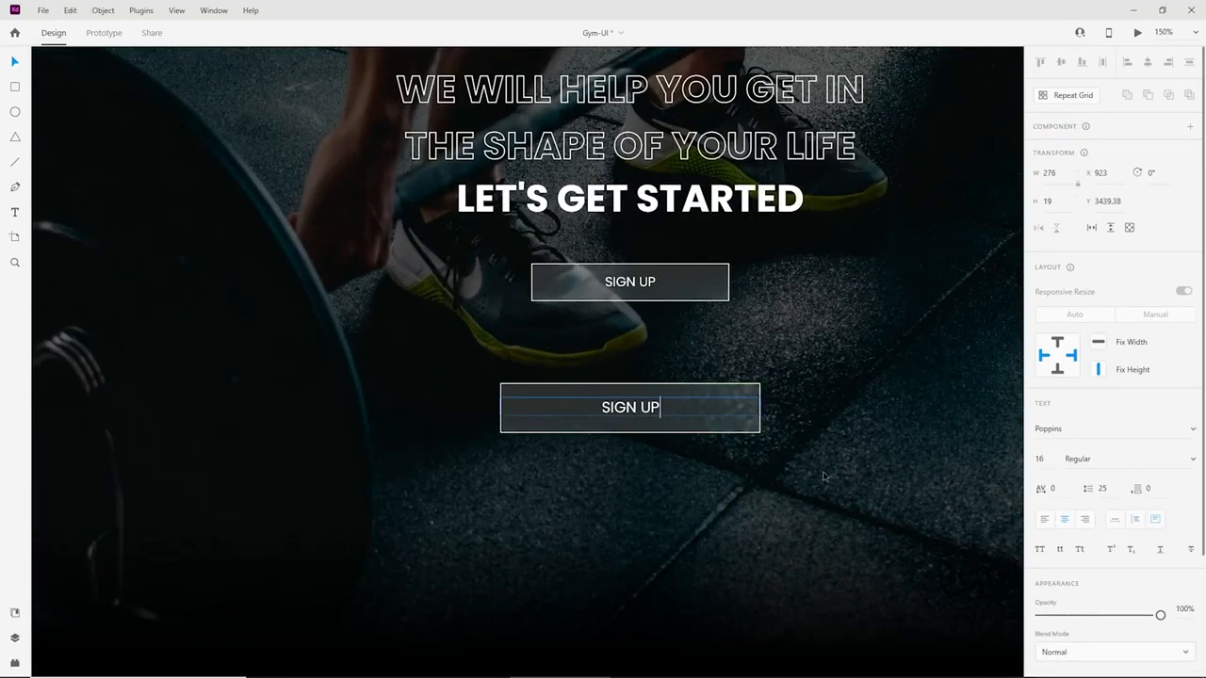
{"action": "key", "text": "Escape"}
Delete the old, smaller Sign Up button and move the new one up into its place at X 923, Y 3297.
{"action": "left_click", "coordinate": [630, 282]}
{"action": "key", "text": "Delete"}
{"action": "left_click_drag", "start_coordinate": [697, 395], "coordinate": [692, 286]}
{"action": "key", "text": "ctrl+1"}
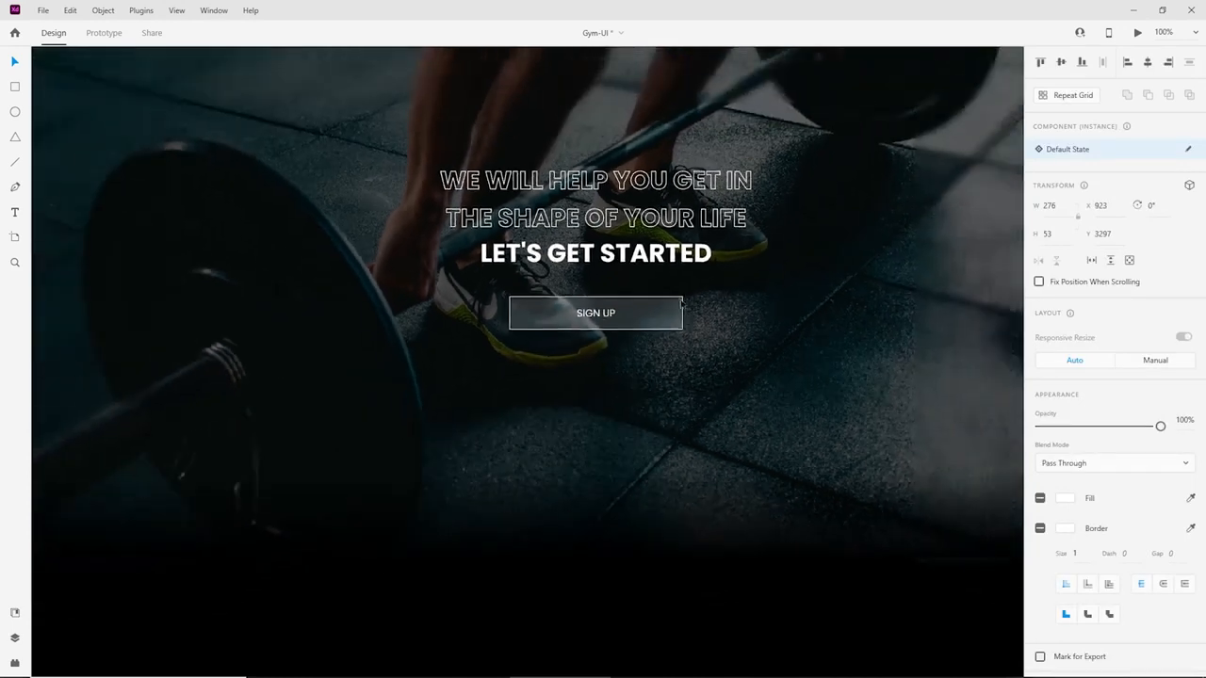
Draw a spacer rectangle about 103 by 30 over the heading and move it below the outlined lines to X 863, Y 3187.
{"action": "key", "text": "ctrl+equal"}
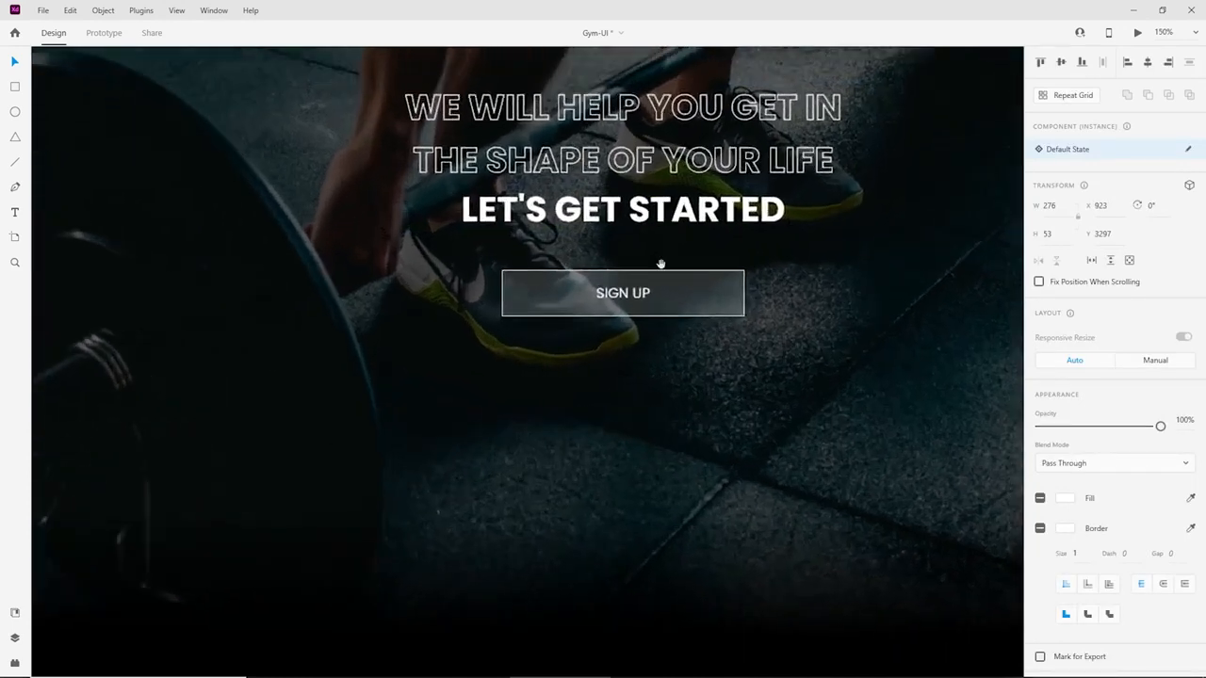
{"action": "key", "text": "ctrl+equal"}
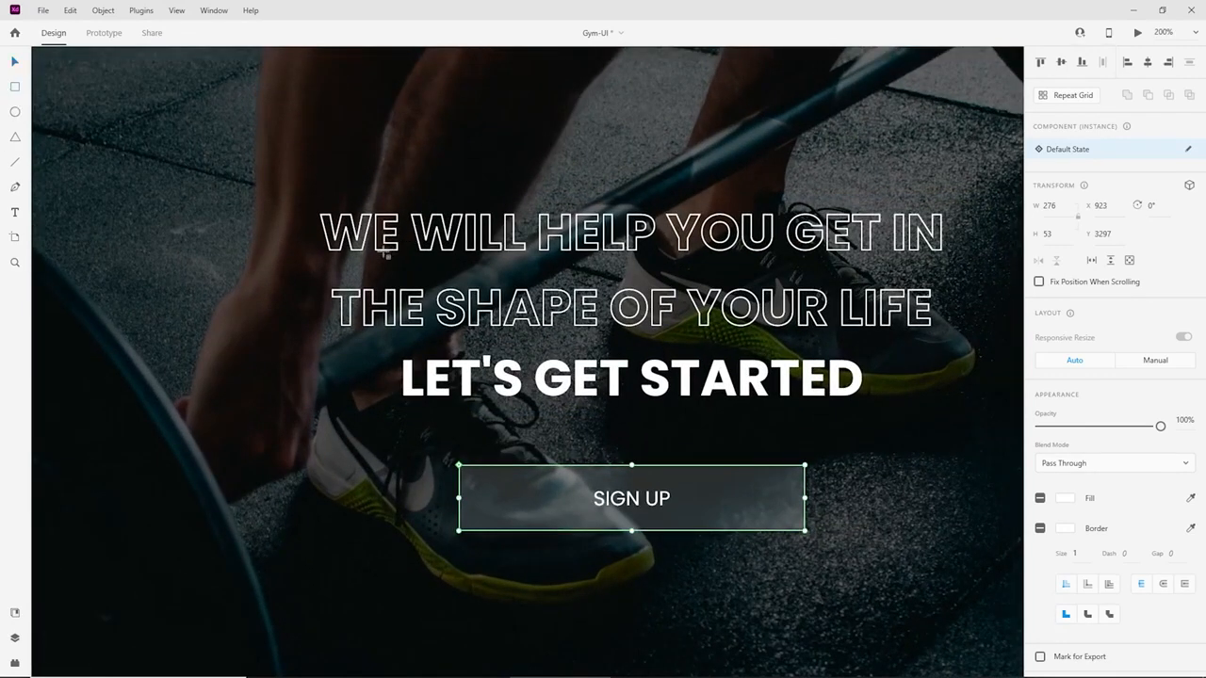
{"action": "left_click_drag", "start_coordinate": [385, 253], "coordinate": [495, 282]}
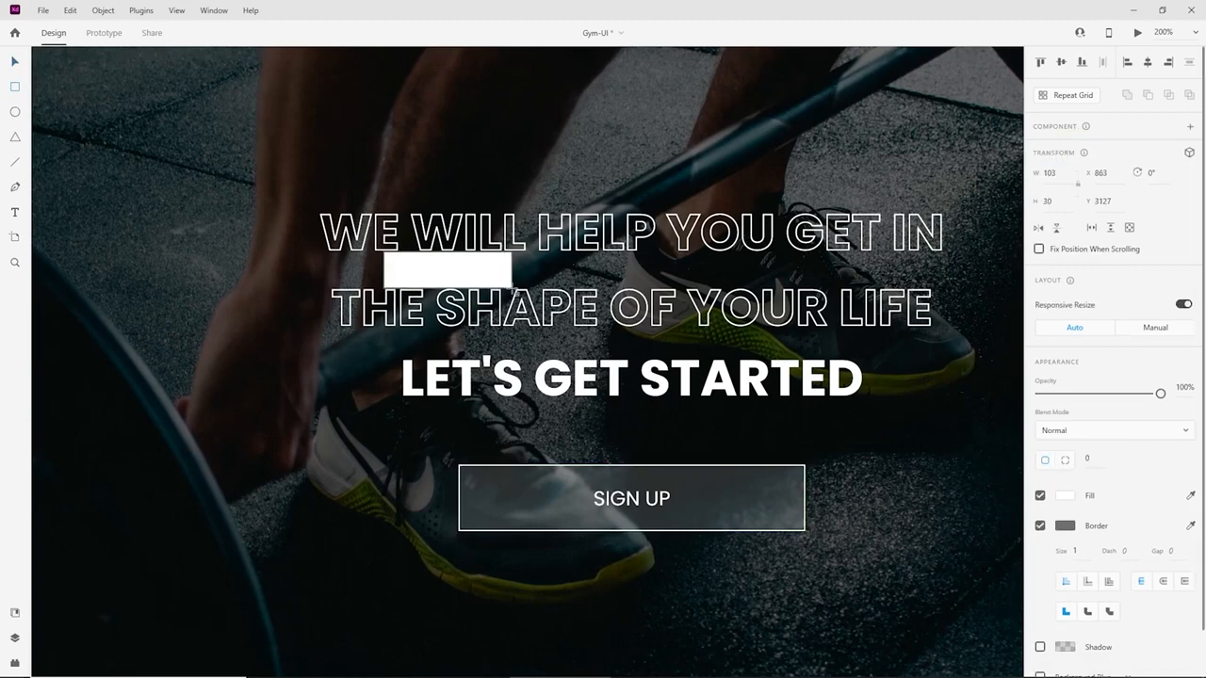
{"action": "left_click", "coordinate": [14, 62]}
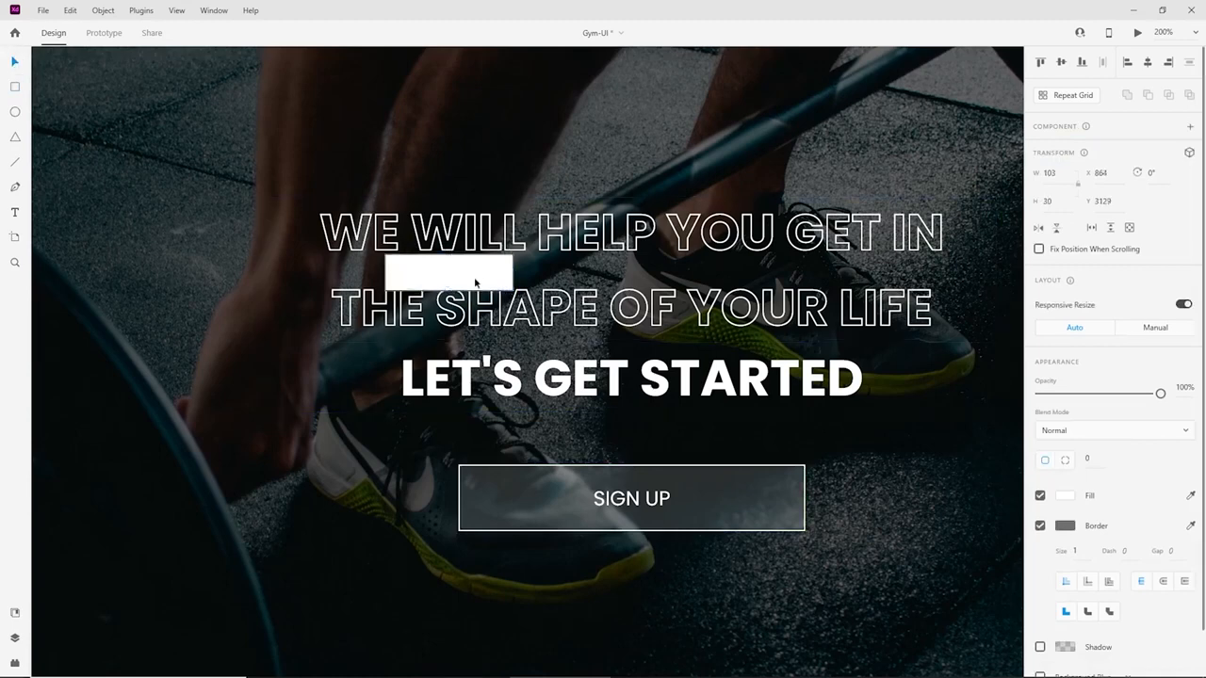
{"action": "left_click_drag", "start_coordinate": [476, 277], "coordinate": [492, 348]}
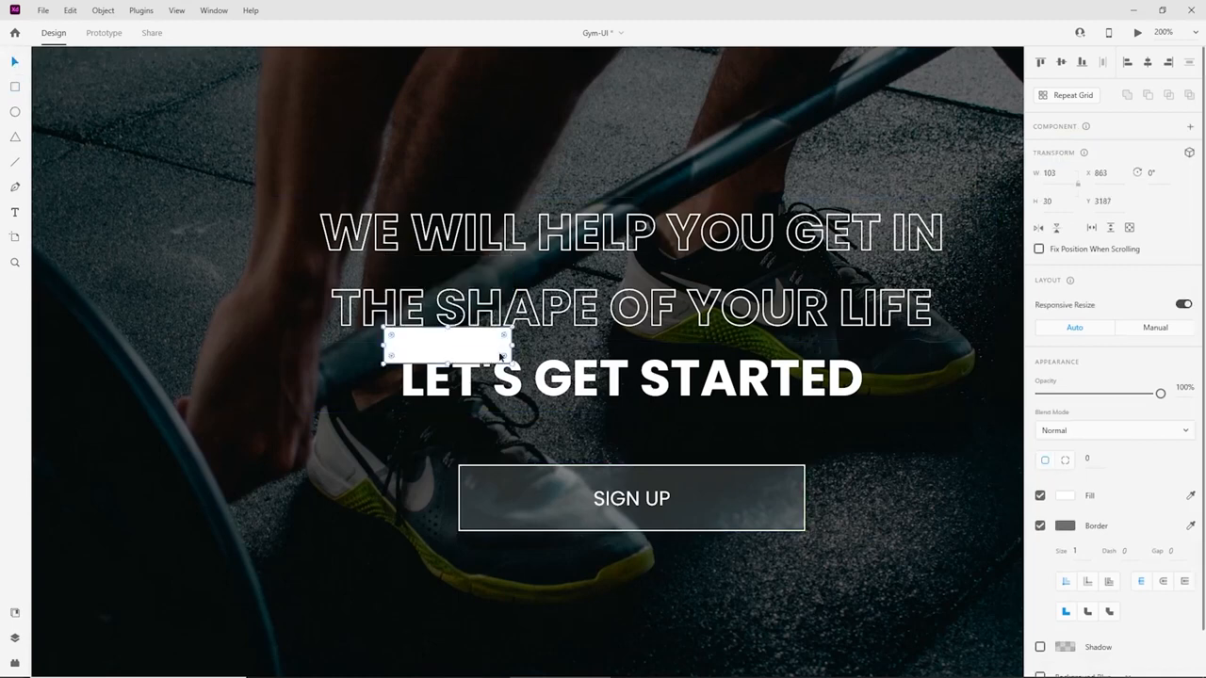
Lower the "Let's get started" line to Y 3204 and delete the spacer rectangle.
{"action": "left_click", "coordinate": [550, 391]}
{"action": "double_click", "coordinate": [552, 392]}
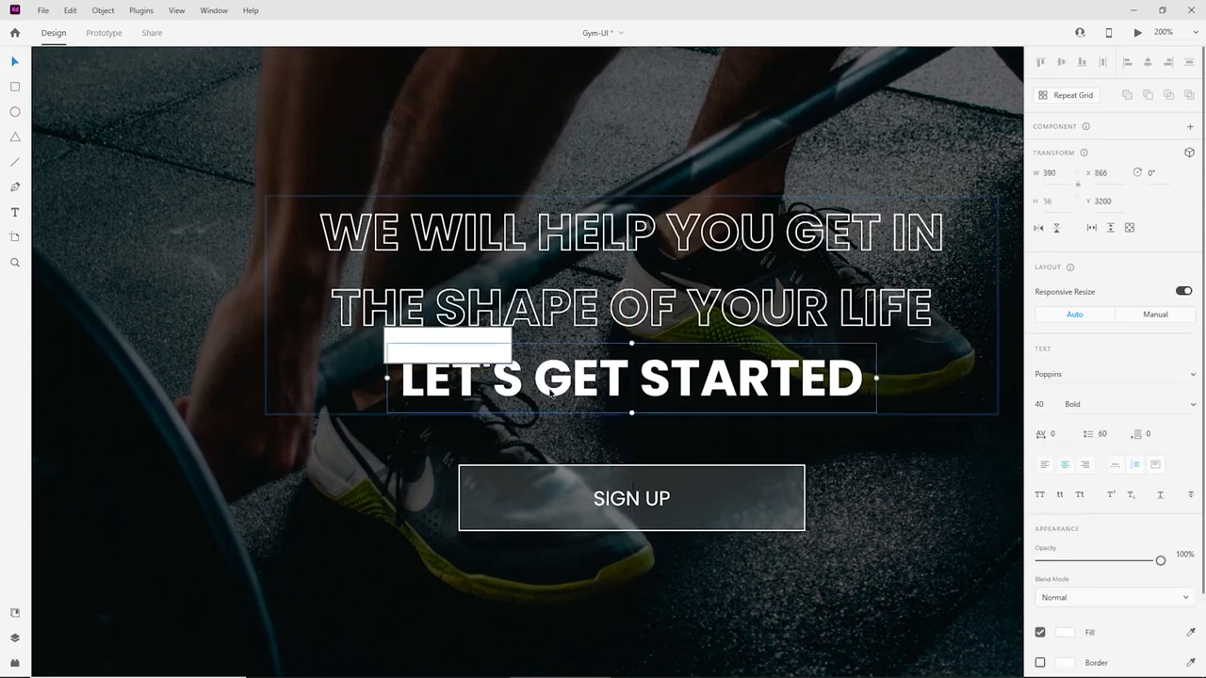
{"action": "key", "text": "Down"}
{"action": "key", "text": "Down"}
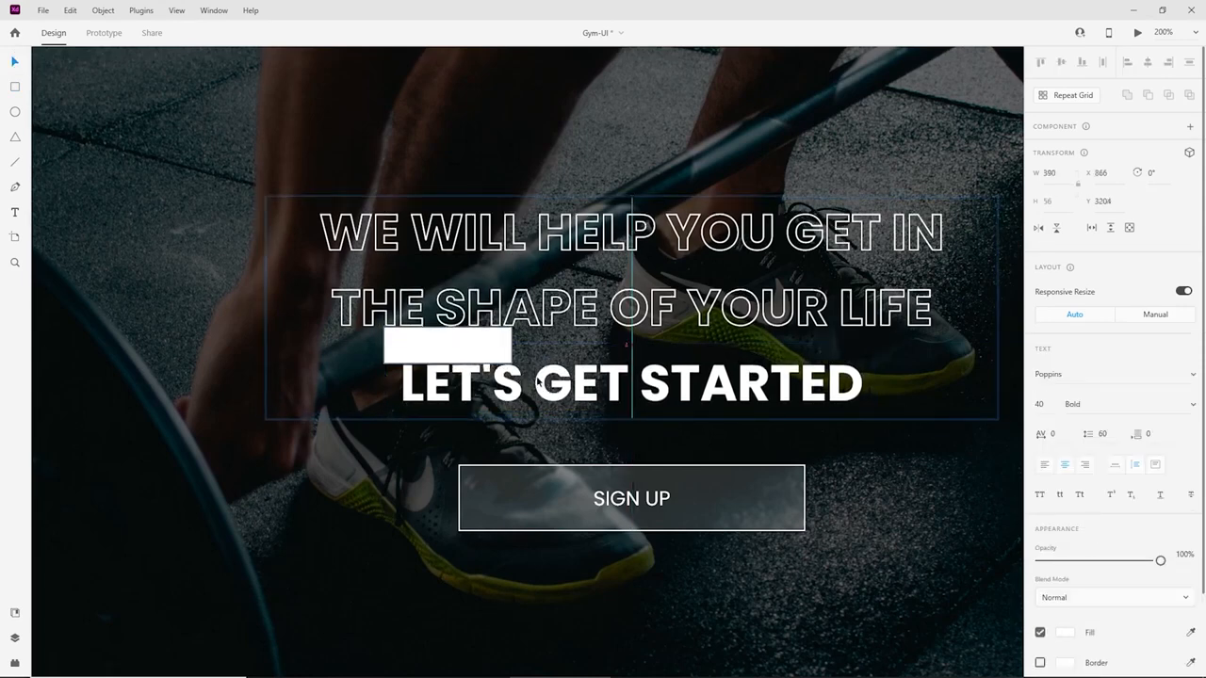
{"action": "left_click", "coordinate": [463, 345]}
{"action": "key", "text": "Delete"}
Group the banner's heading with the Sign Up button and centre the group horizontally and vertically on the banner.
{"action": "key", "text": "ctrl+1"}
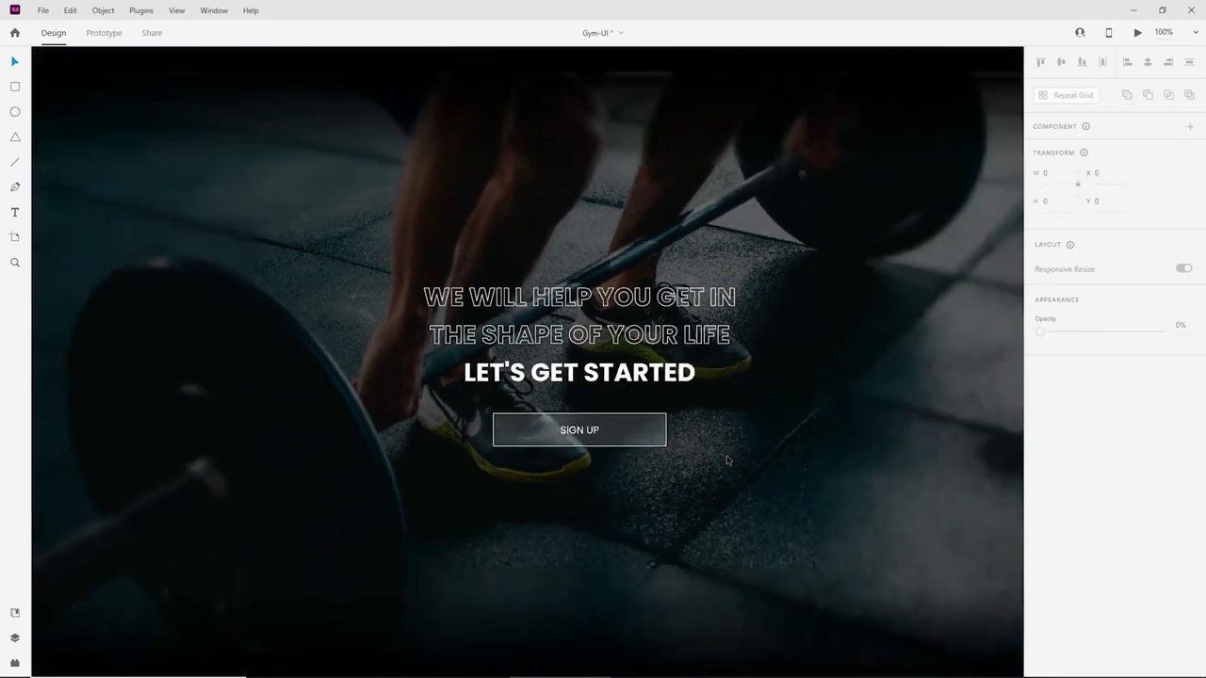
{"action": "left_click", "coordinate": [598, 386]}
{"action": "left_click", "coordinate": [619, 428], "text": "shift"}
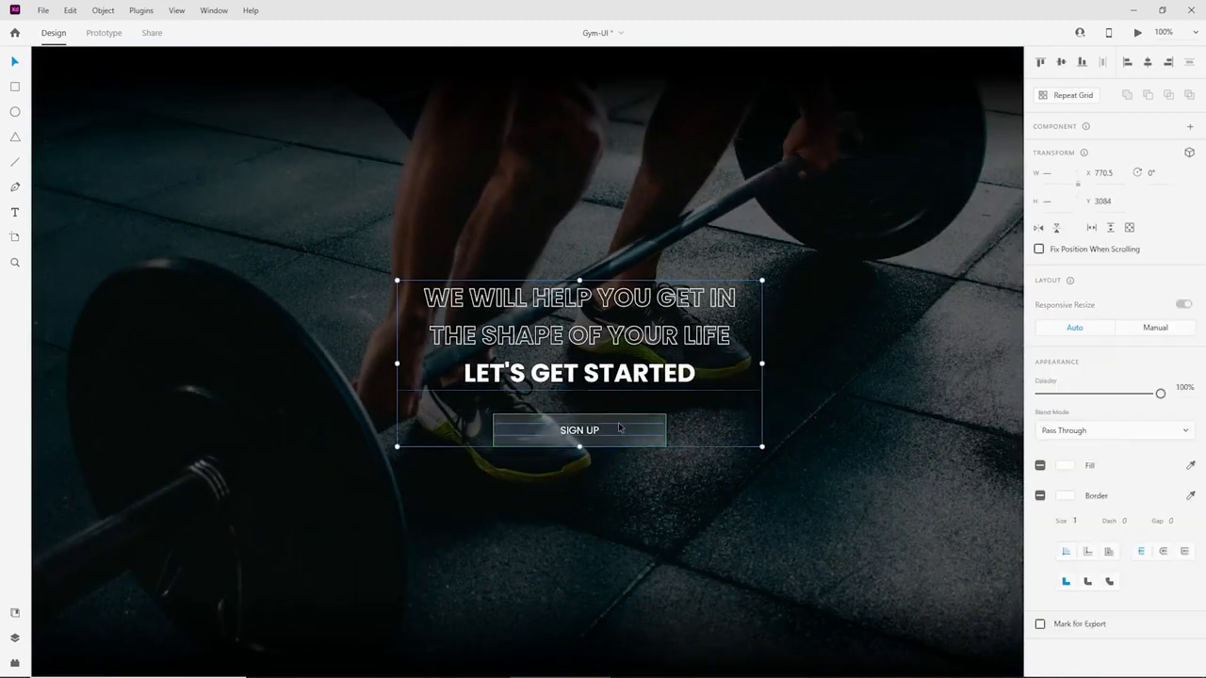
{"action": "key", "text": "ctrl+minus"}
{"action": "left_click", "coordinate": [809, 283], "text": "shift"}
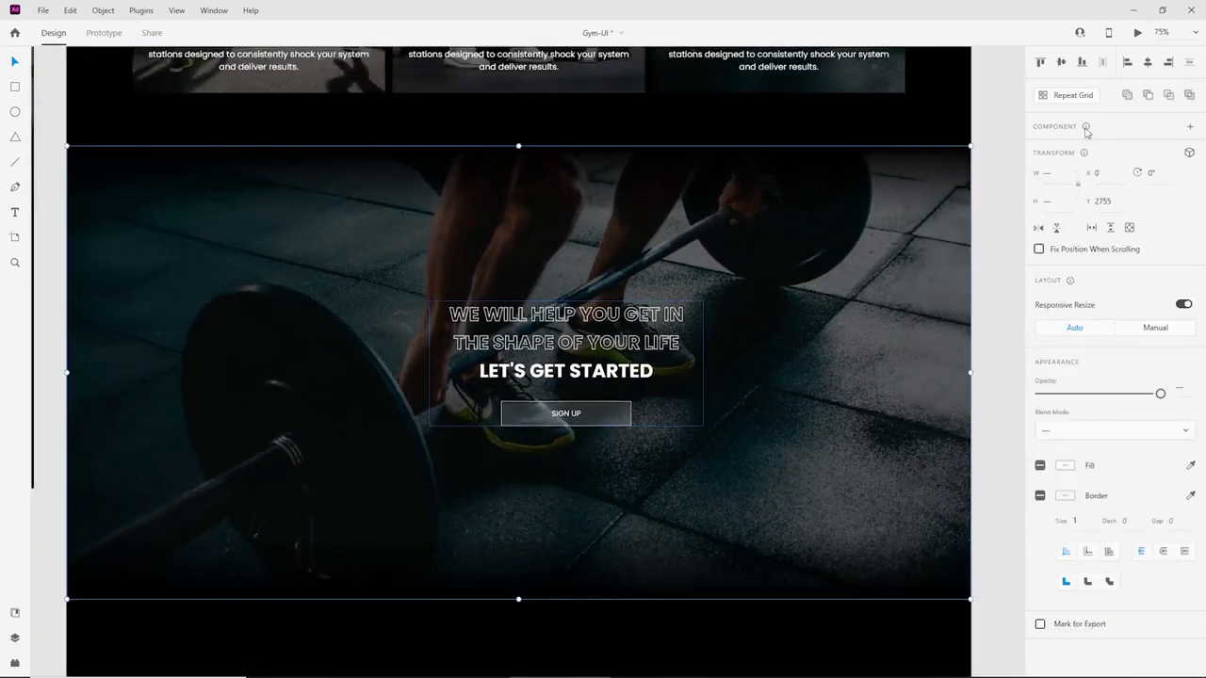
{"action": "left_click", "coordinate": [1147, 61]}
{"action": "left_click", "coordinate": [1061, 61]}
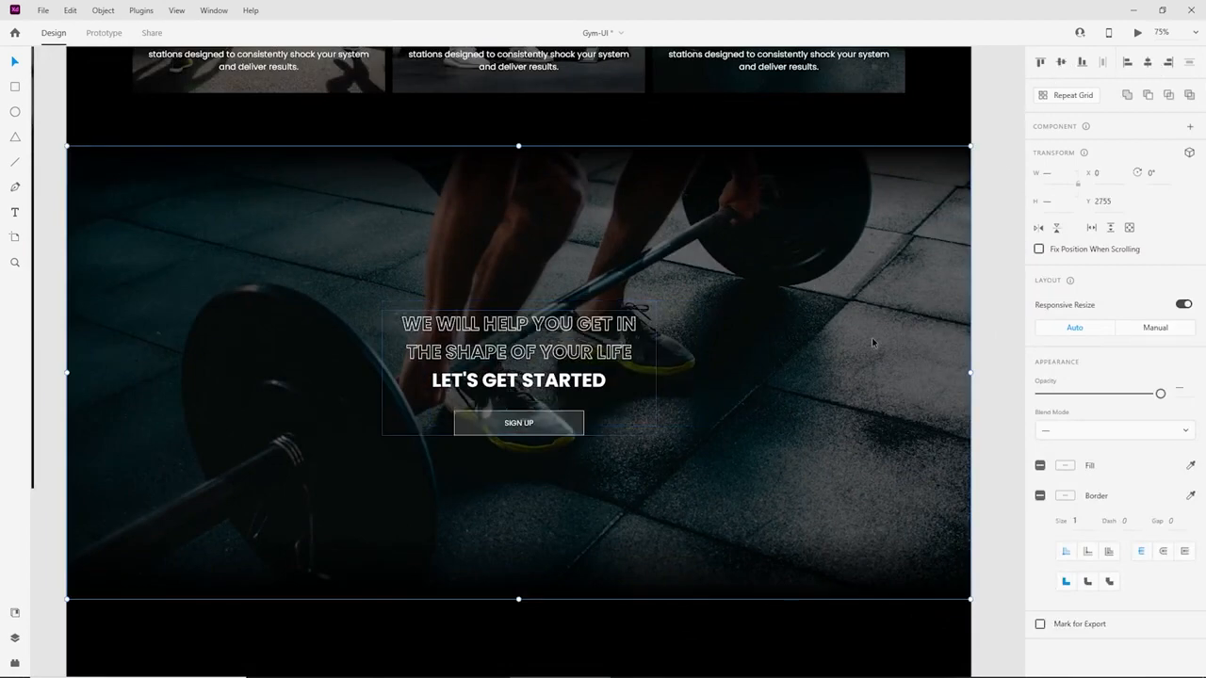
Examine the centred banner text against the training options heading and cards above it.
{"action": "key", "text": "ctrl+minus"}
{"action": "left_click", "coordinate": [860, 405]}
{"action": "key", "text": "ctrl+z"}
{"action": "key", "text": "ctrl+z"}
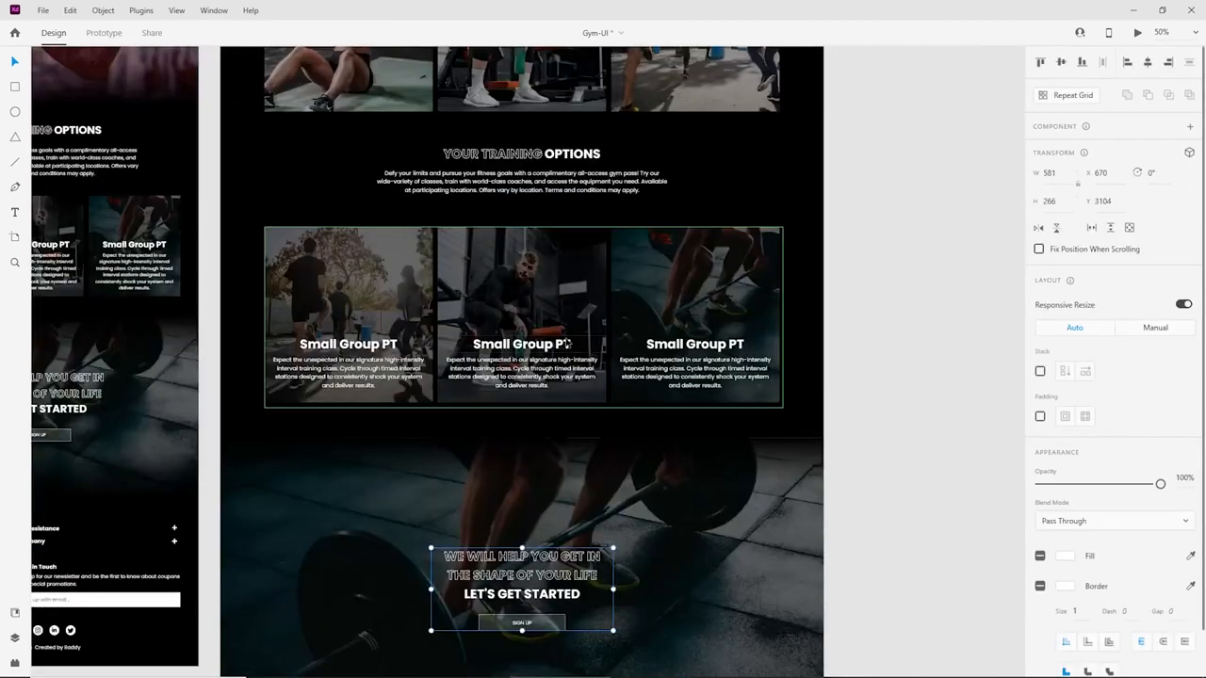
{"action": "left_click", "coordinate": [491, 153]}
{"action": "scroll", "coordinate": [546, 450], "scroll_direction": "down", "scroll_amount": 2}
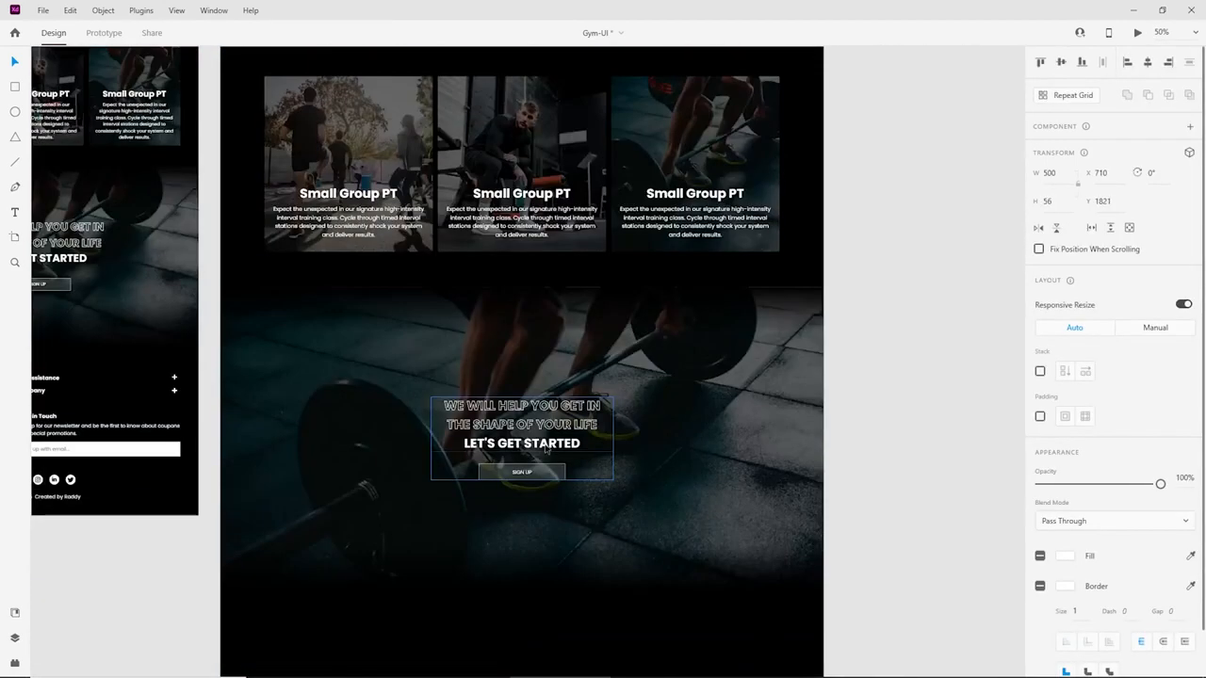
{"action": "key", "text": "ctrl+plus"}
{"action": "scroll", "coordinate": [534, 407], "scroll_direction": "down", "scroll_amount": 2}
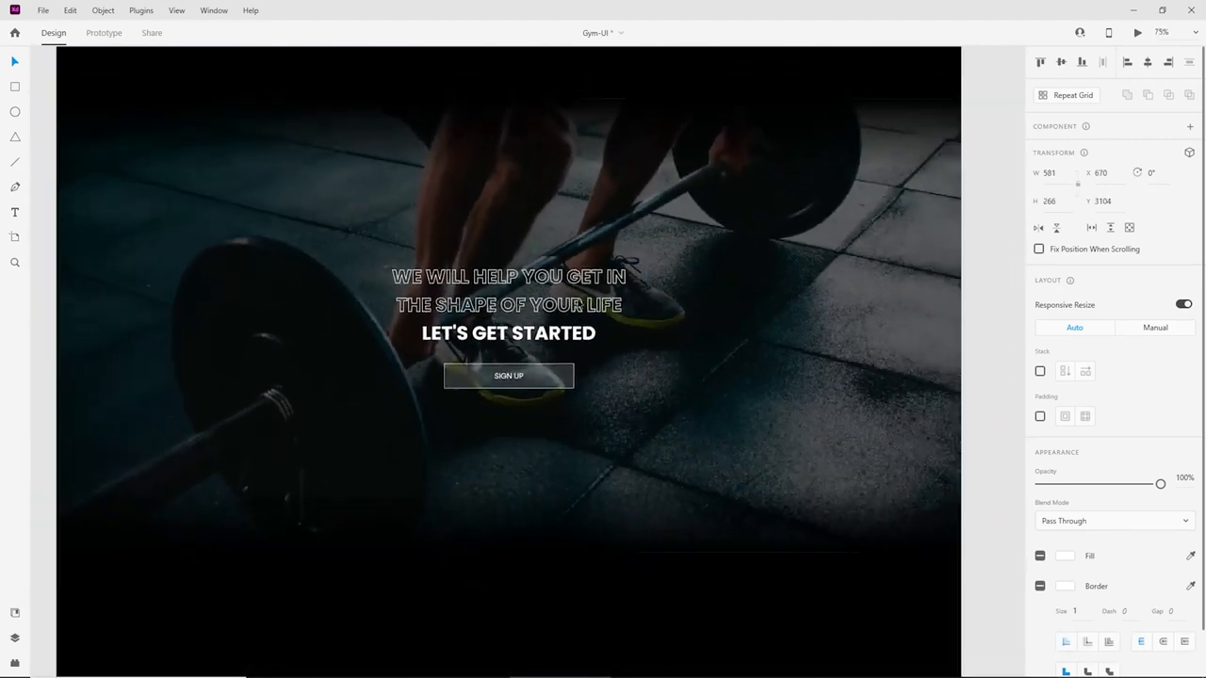
Try to shorten the banner's image and overlay layers from the bottom edge, and undo the resize.
{"action": "left_click", "coordinate": [692, 198]}
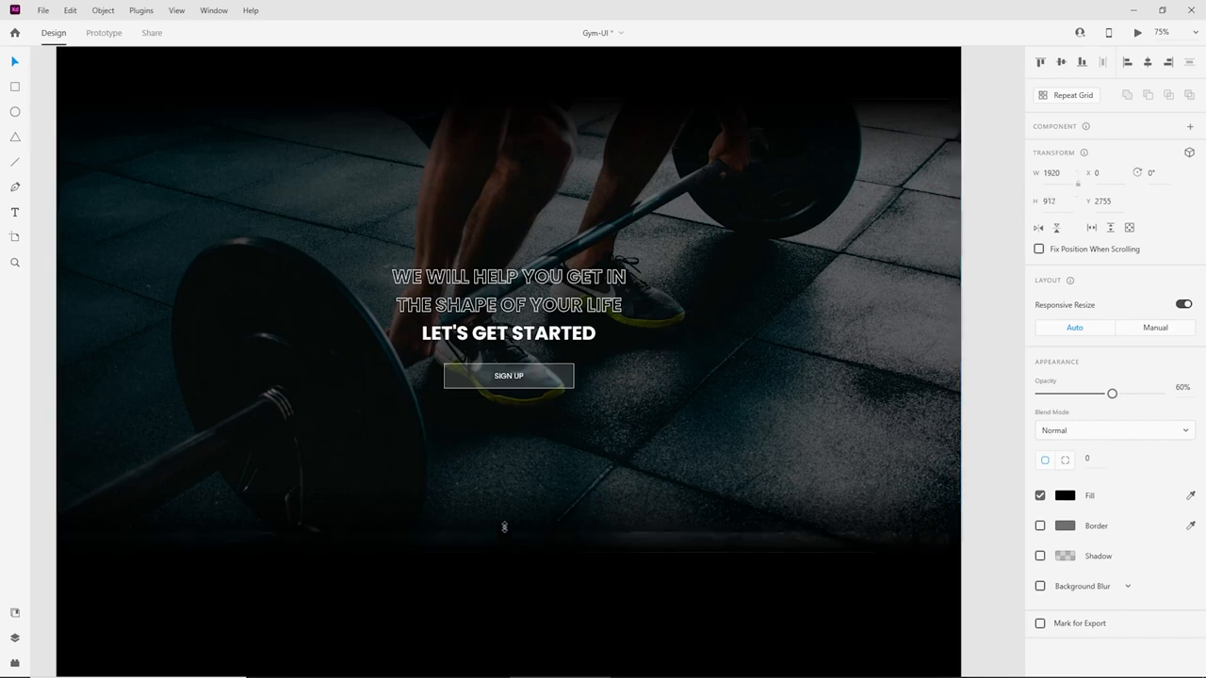
{"action": "left_click_drag", "start_coordinate": [919, 595], "coordinate": [778, 91]}
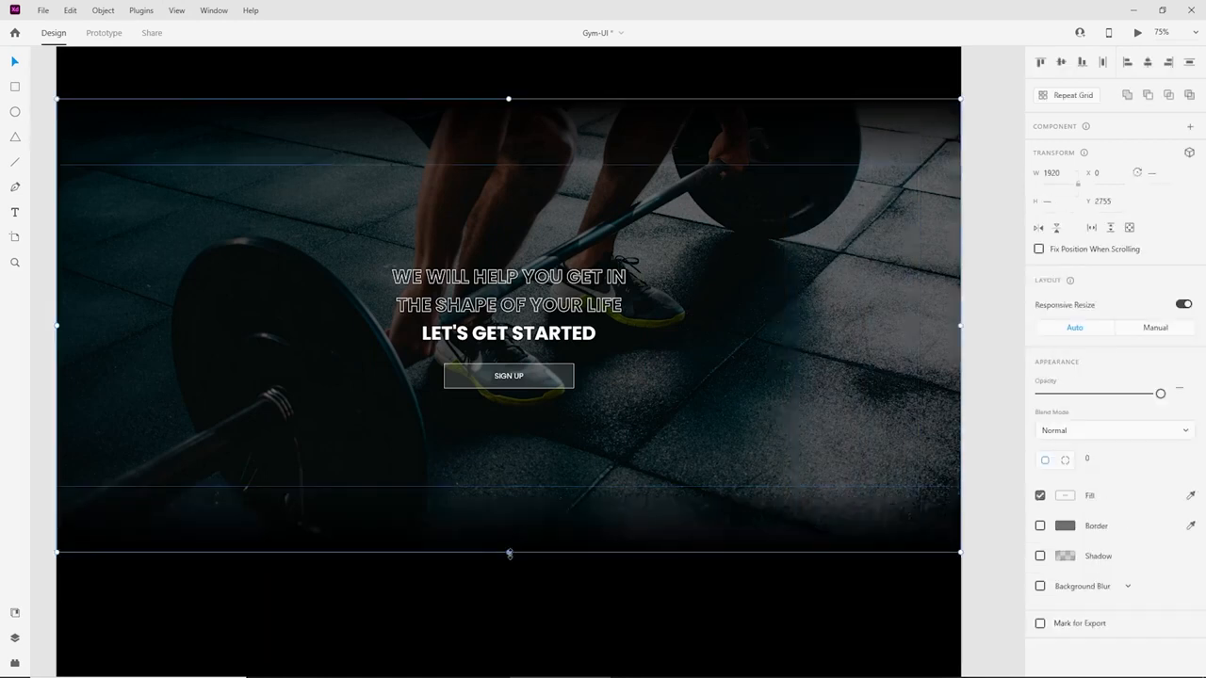
{"action": "left_click_drag", "start_coordinate": [509, 553], "coordinate": [509, 506]}
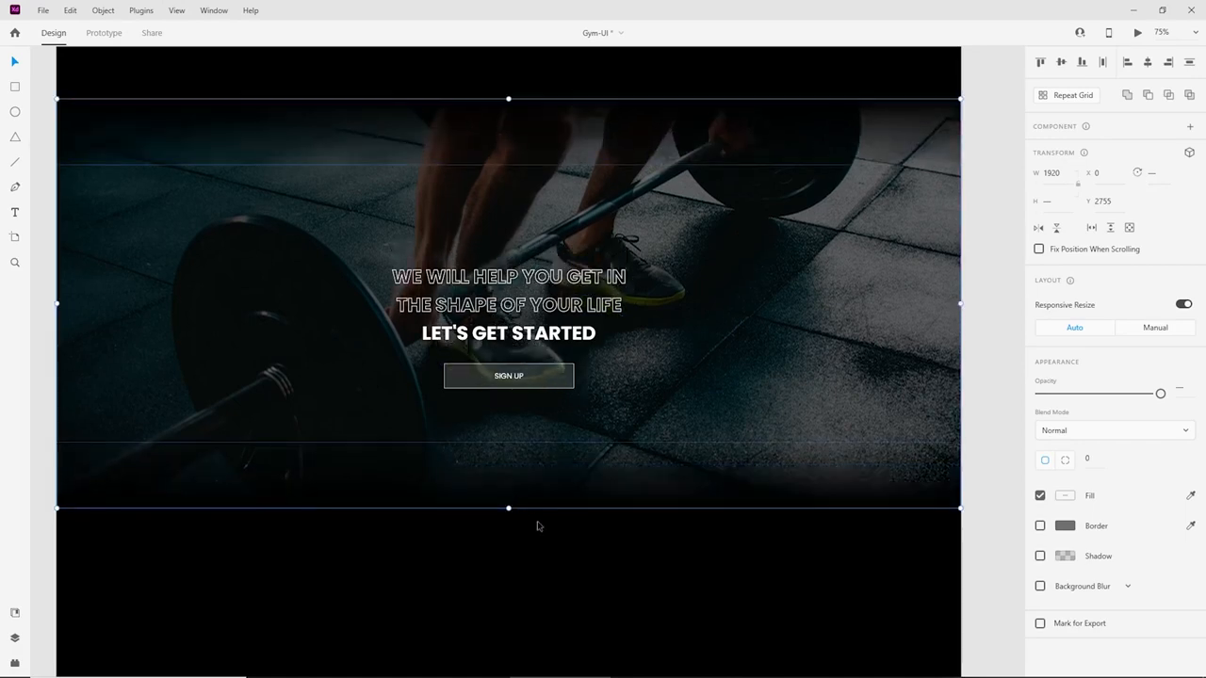
{"action": "left_click", "coordinate": [630, 533]}
{"action": "key", "text": "ctrl+z"}
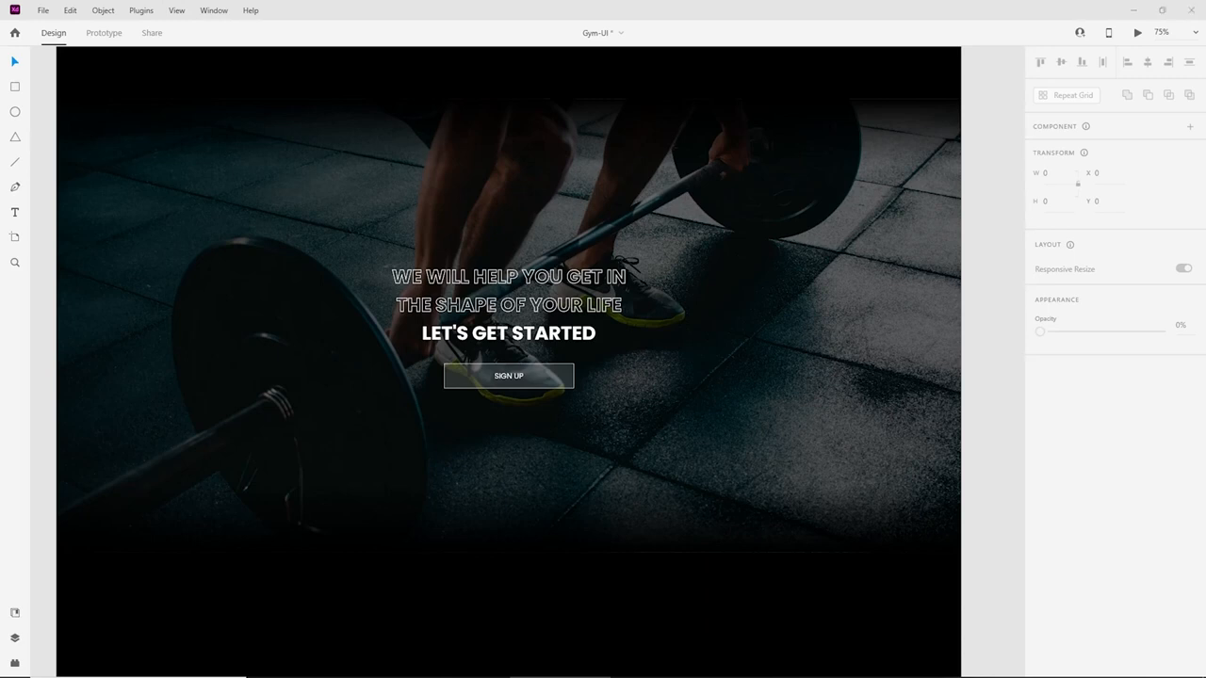
Set the outlined heading to font size 67, widen its text box to about 957 and centre it above the "Let's get started" line.
{"action": "left_click", "coordinate": [571, 290]}
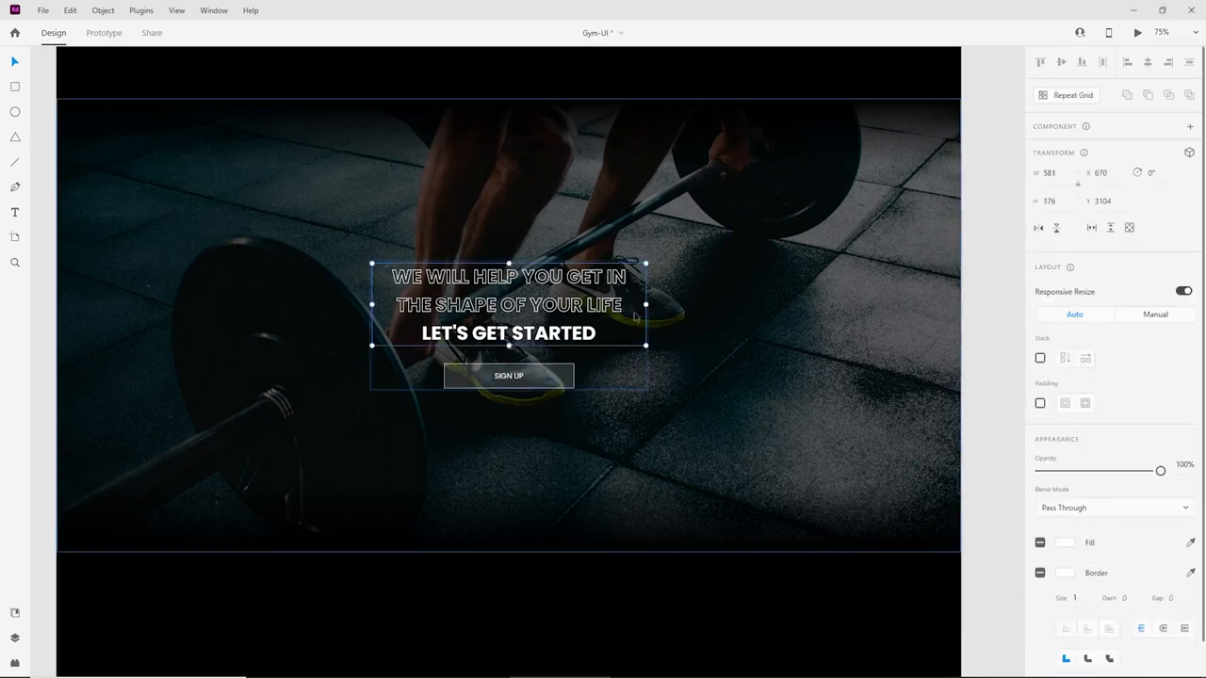
{"action": "double_click", "coordinate": [566, 292]}
{"action": "type", "text": "6"}
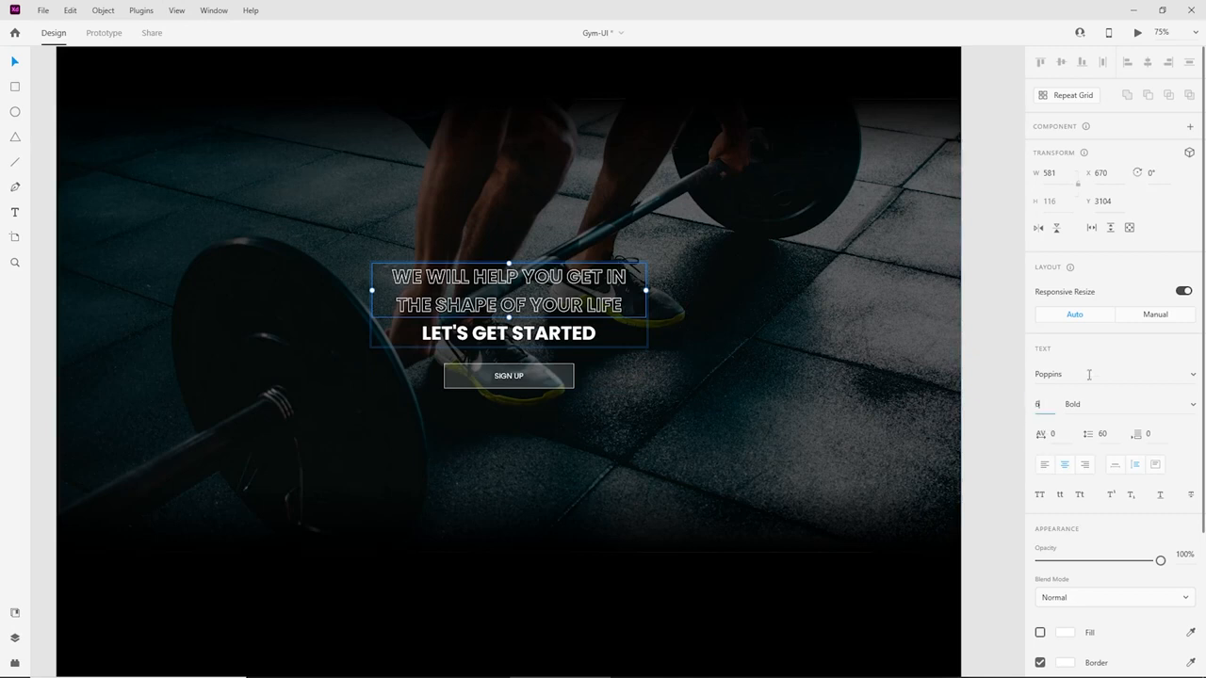
{"action": "type", "text": "7"}
{"action": "key", "text": "Return"}
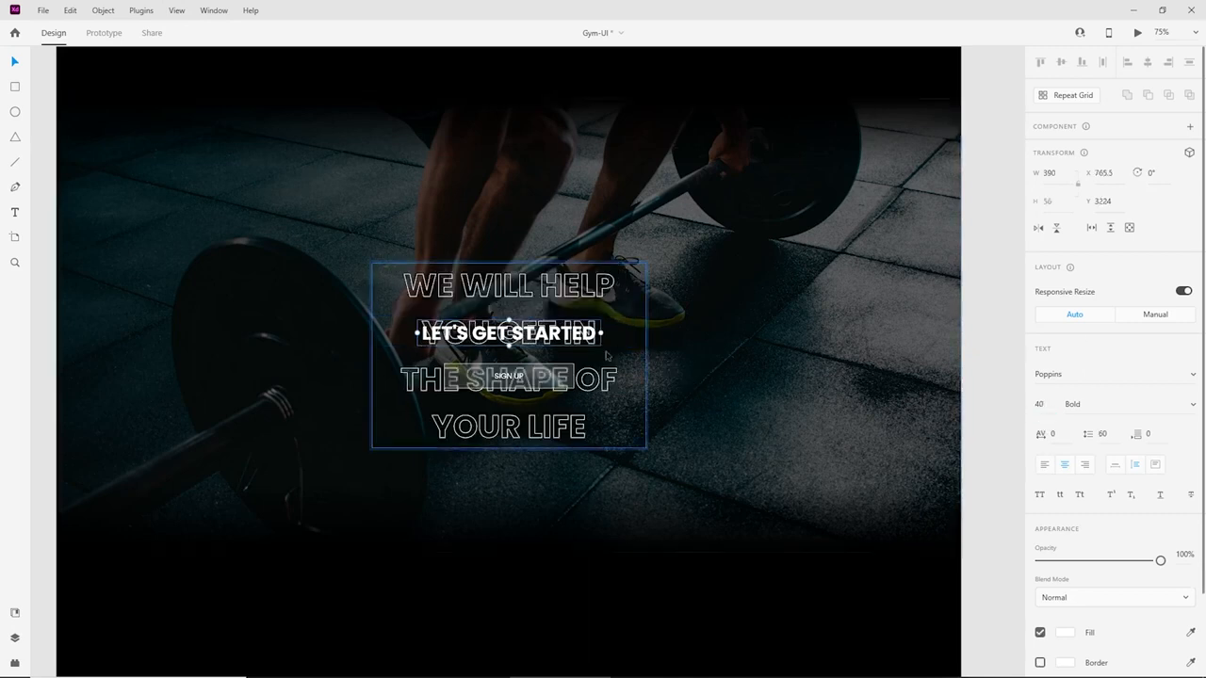
{"action": "left_click_drag", "start_coordinate": [645, 356], "coordinate": [822, 360]}
{"action": "left_click_drag", "start_coordinate": [773, 310], "coordinate": [682, 273]}
Set the "Let's get started" line to font size 67, widen it to 674 and place it at X 623, Y 3210.
{"action": "left_click", "coordinate": [509, 333]}
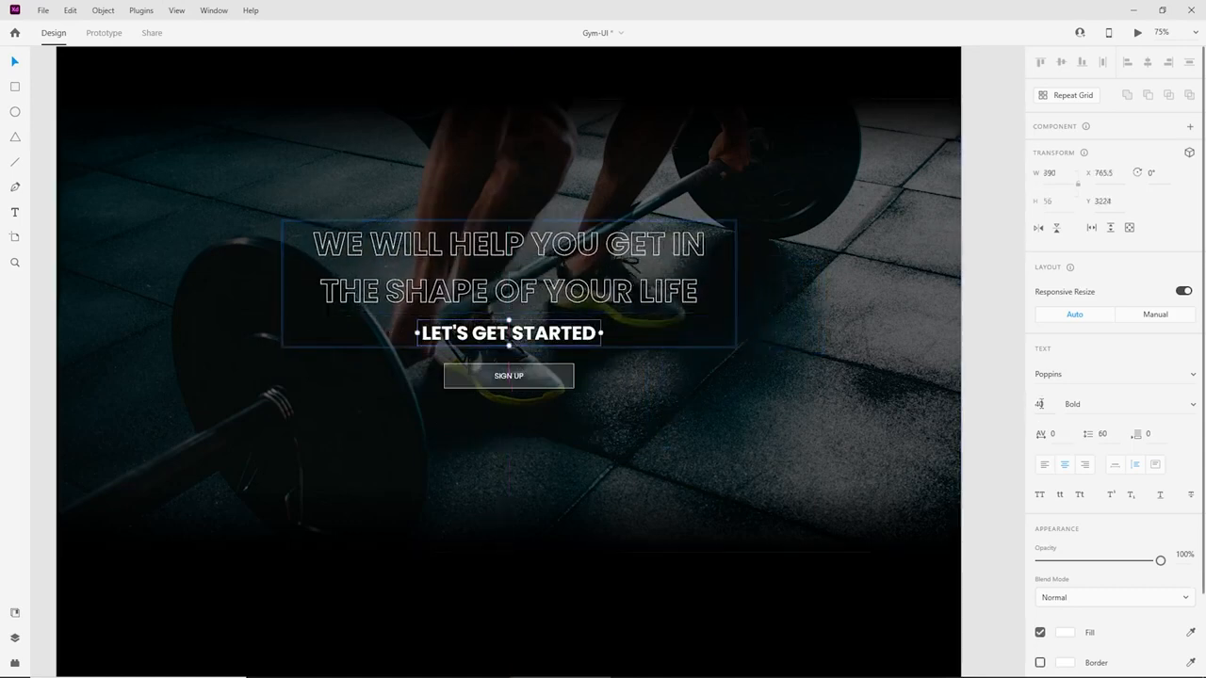
{"action": "type", "text": "67"}
{"action": "key", "text": "Return"}
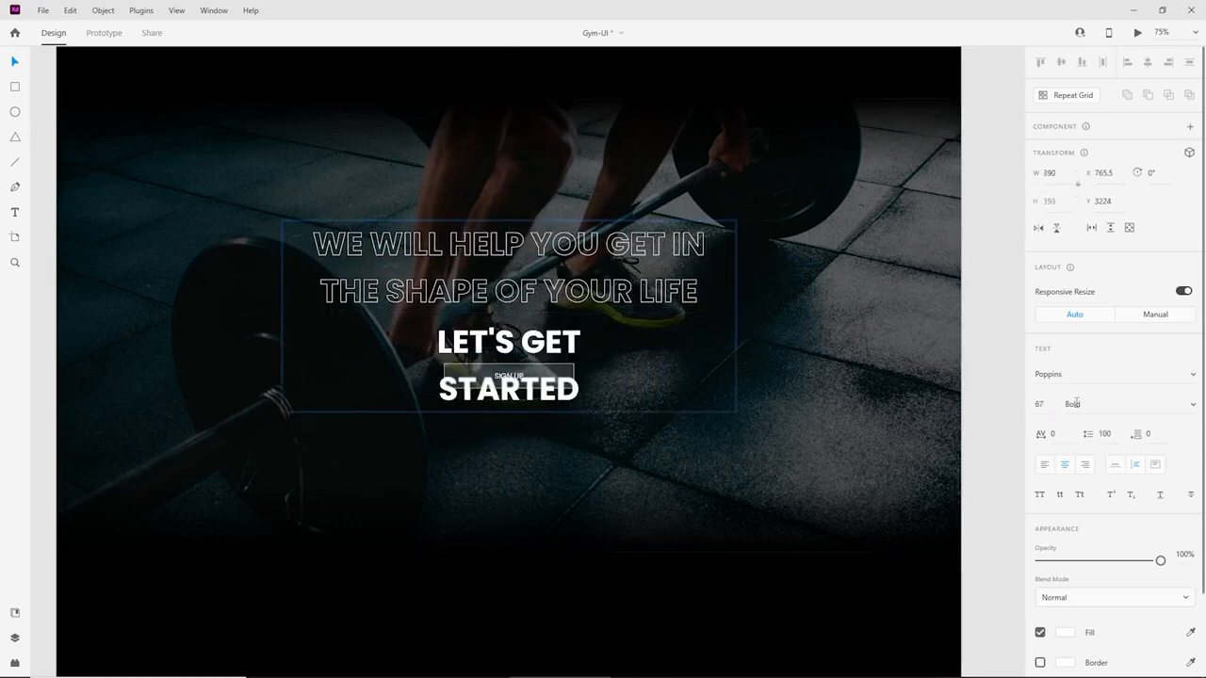
{"action": "double_click", "coordinate": [601, 365]}
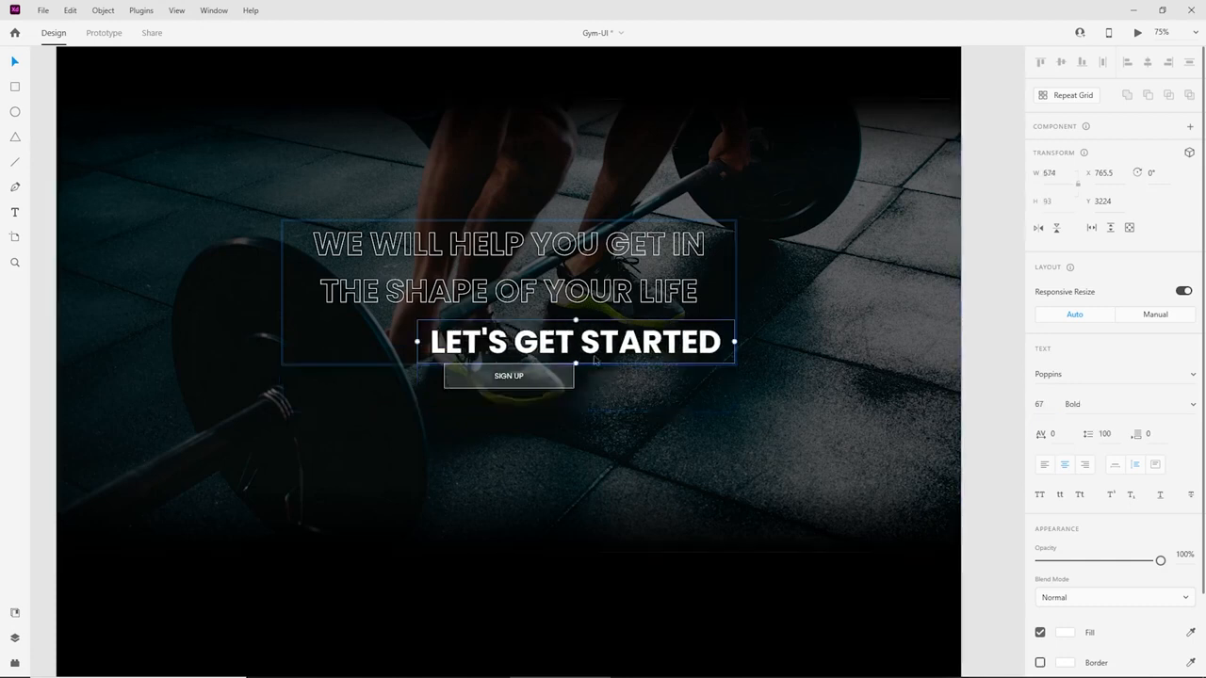
{"action": "left_click_drag", "start_coordinate": [492, 348], "coordinate": [419, 341]}
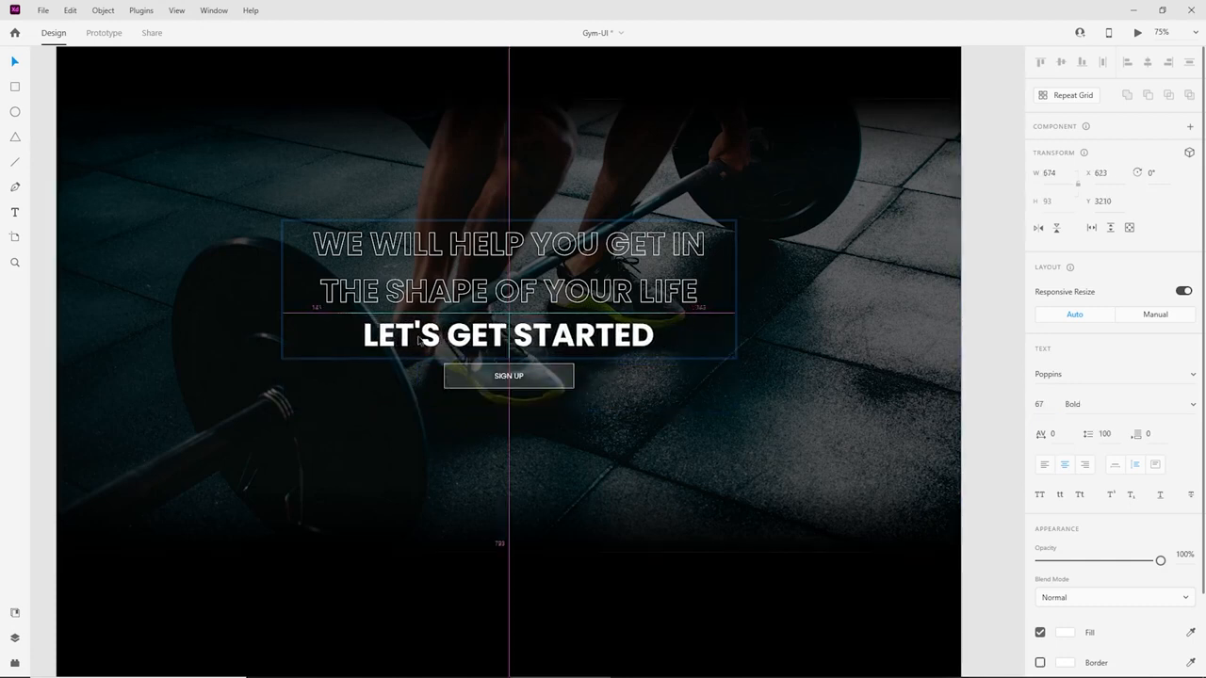
{"action": "left_click", "coordinate": [761, 401]}
{"action": "left_click", "coordinate": [683, 375]}
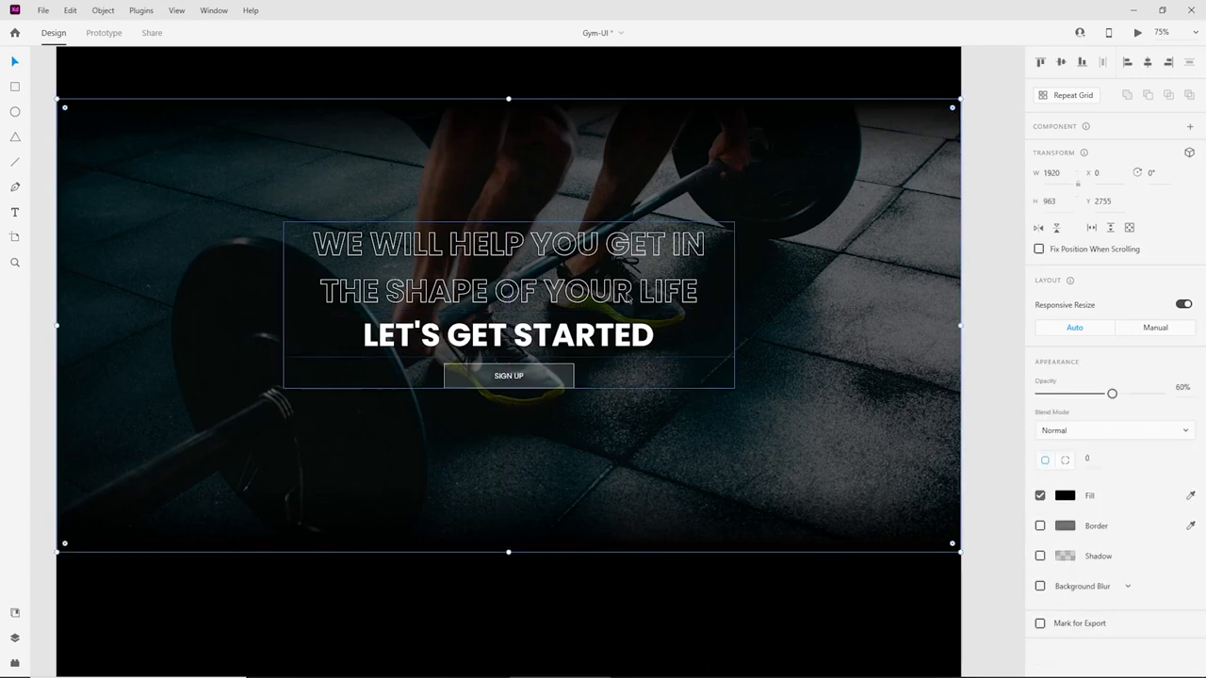
{"action": "key", "text": "Delete"}
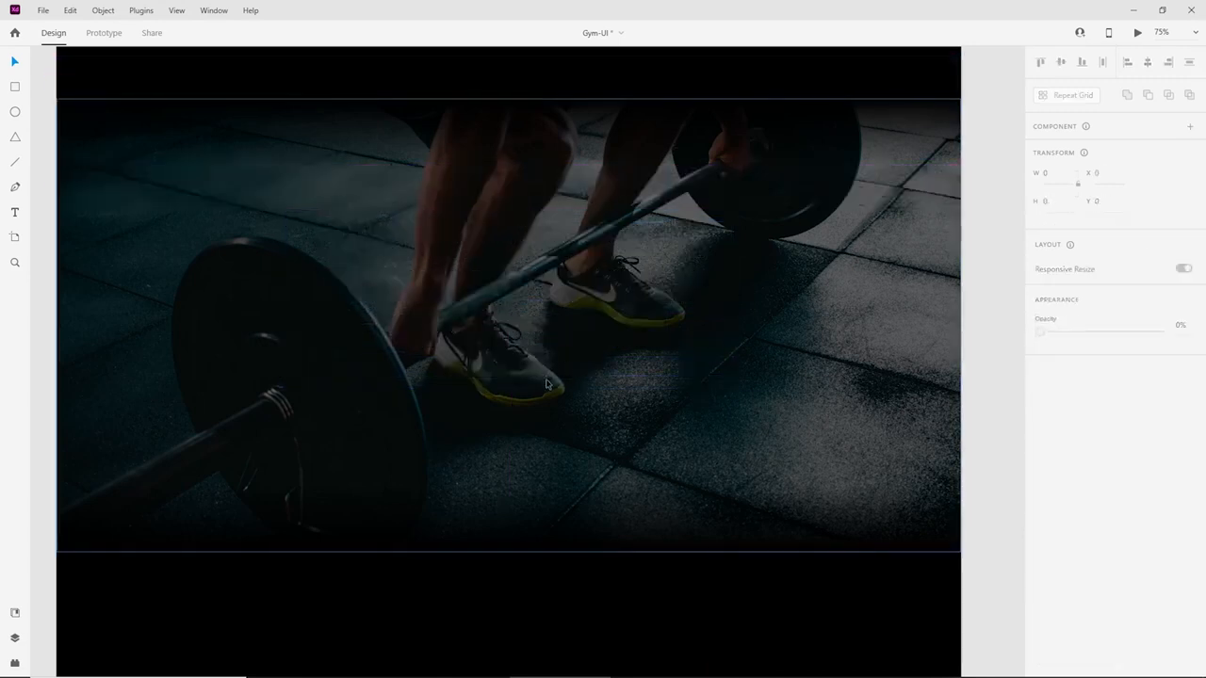
{"action": "key", "text": "ctrl+z"}
Move the banner's text group up and lower the Sign Up button to widen the gap beneath "Let's get started".
{"action": "double_click", "coordinate": [551, 374]}
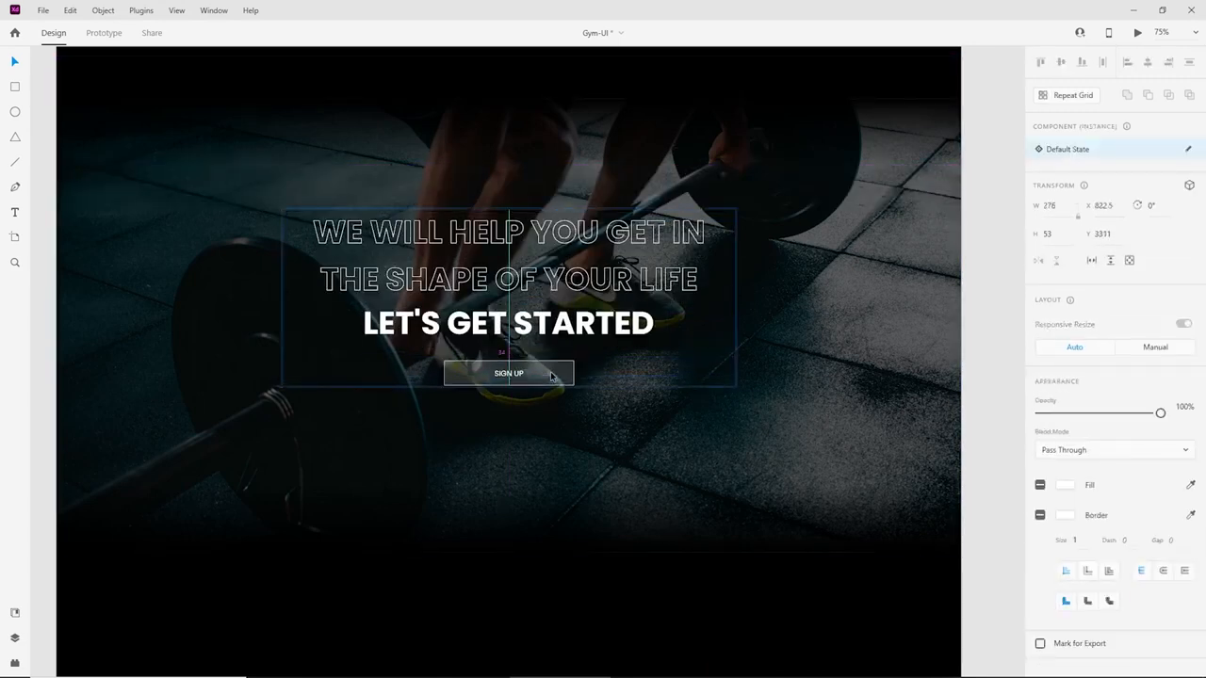
{"action": "left_click", "coordinate": [598, 501]}
{"action": "left_click", "coordinate": [624, 632]}
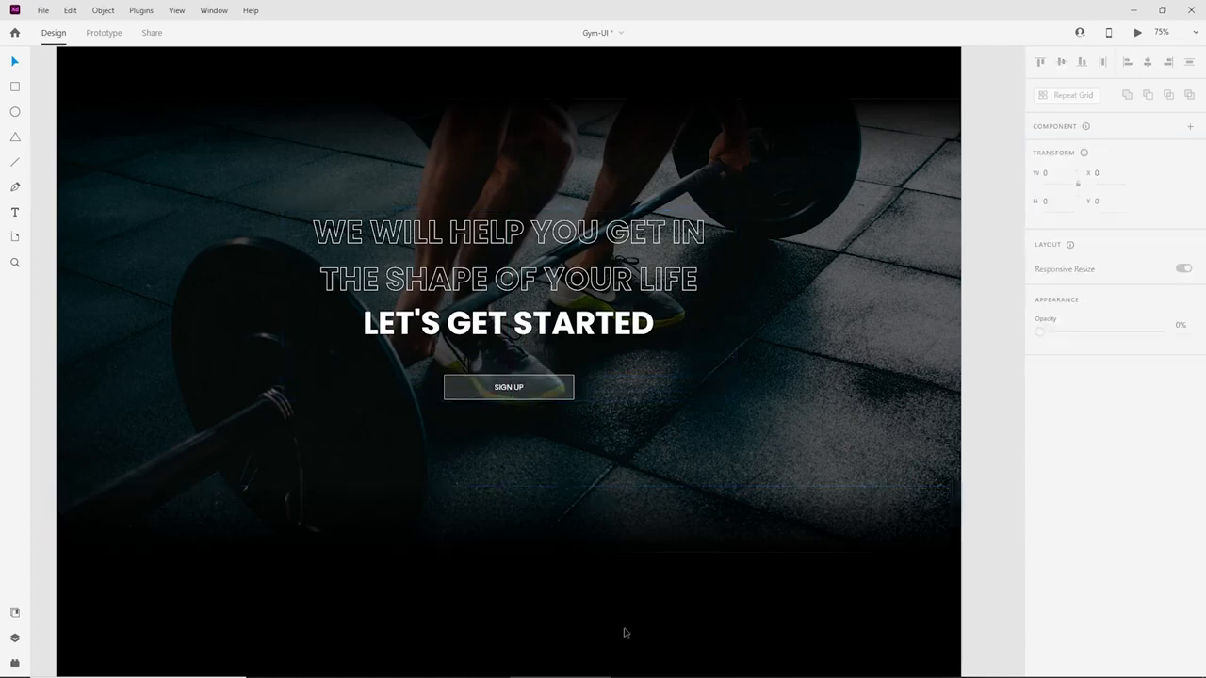
Ungroup the banner's heading group and its enclosing group so both text lines and the Sign Up button are separate.
{"action": "key", "text": "ctrl+minus"}
{"action": "key", "text": "ctrl+plus"}
{"action": "left_click", "coordinate": [589, 291]}
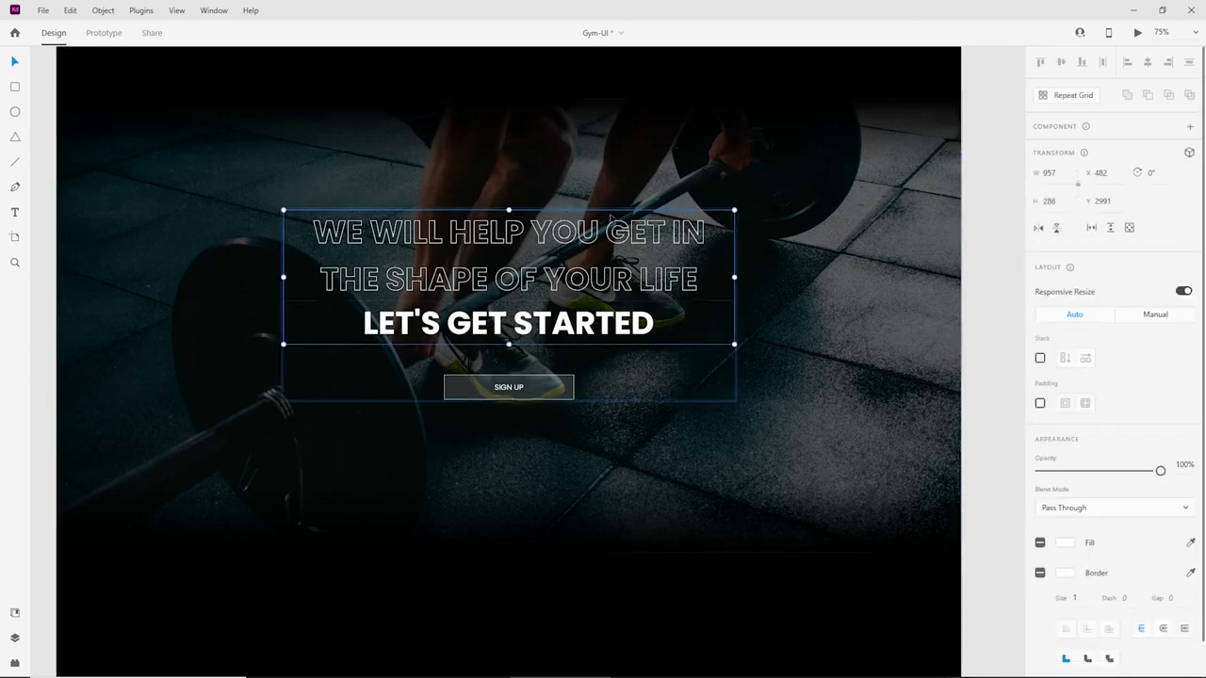
{"action": "right_click", "coordinate": [608, 252]}
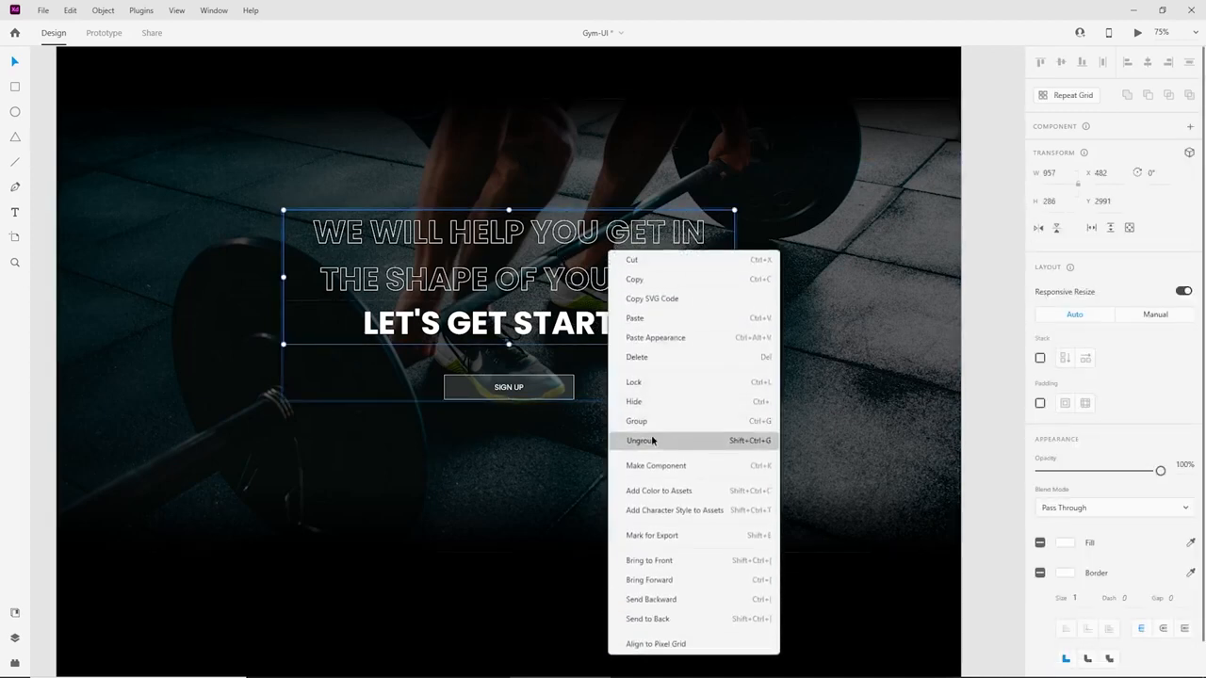
{"action": "left_click", "coordinate": [659, 439]}
{"action": "right_click", "coordinate": [565, 247]}
{"action": "left_click", "coordinate": [660, 444]}
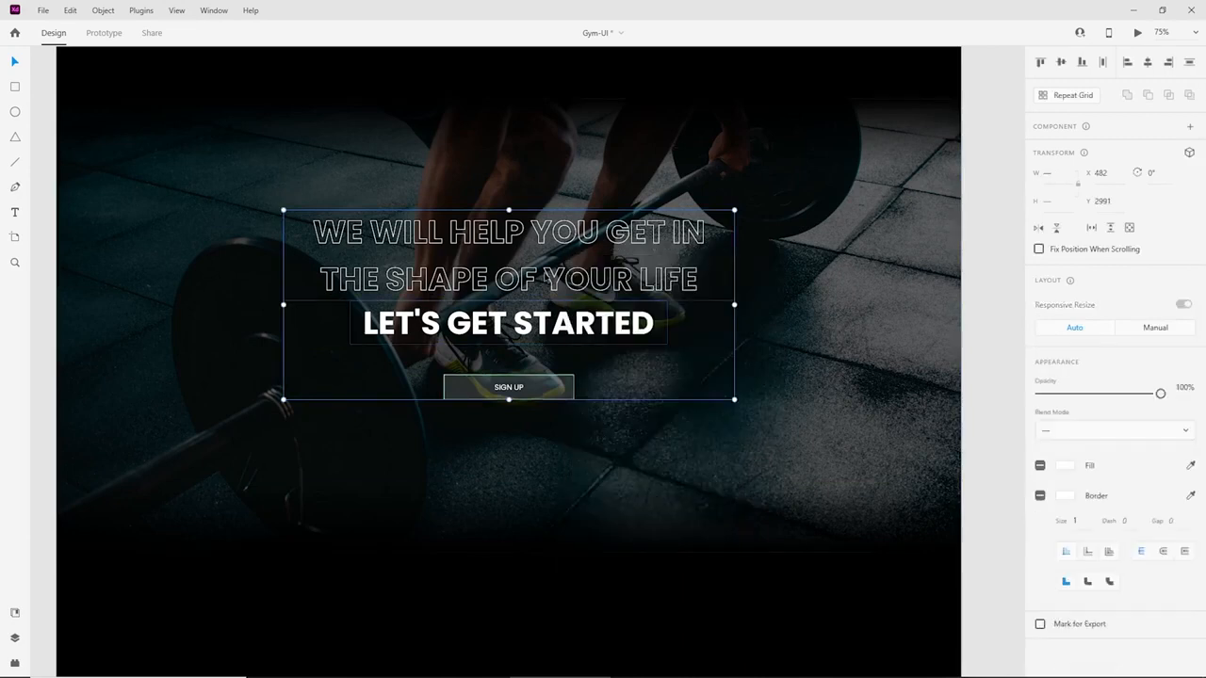
Match the gap above "Let's get started" to the outlined heading's line gap using a temporary 113 by 52 spacer rectangle.
{"action": "left_click", "coordinate": [694, 518]}
{"action": "left_click", "coordinate": [698, 273]}
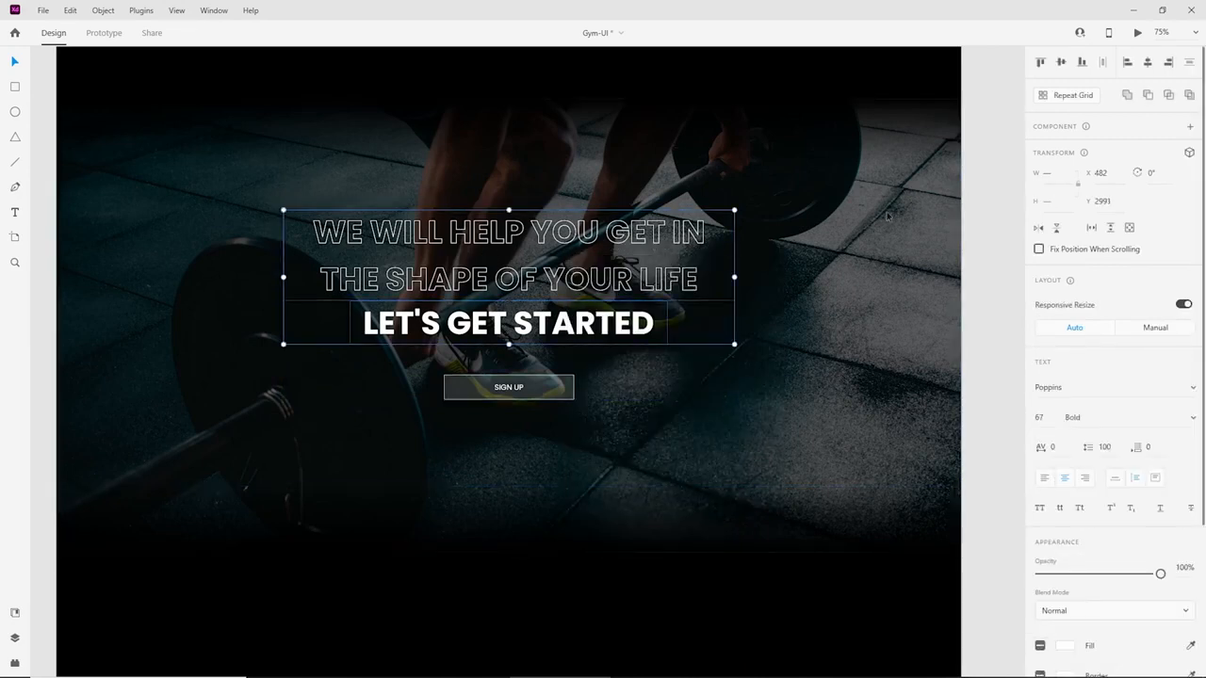
{"action": "left_click", "coordinate": [754, 435]}
{"action": "key", "text": "ctrl+equal"}
{"action": "key", "text": "ctrl+equal"}
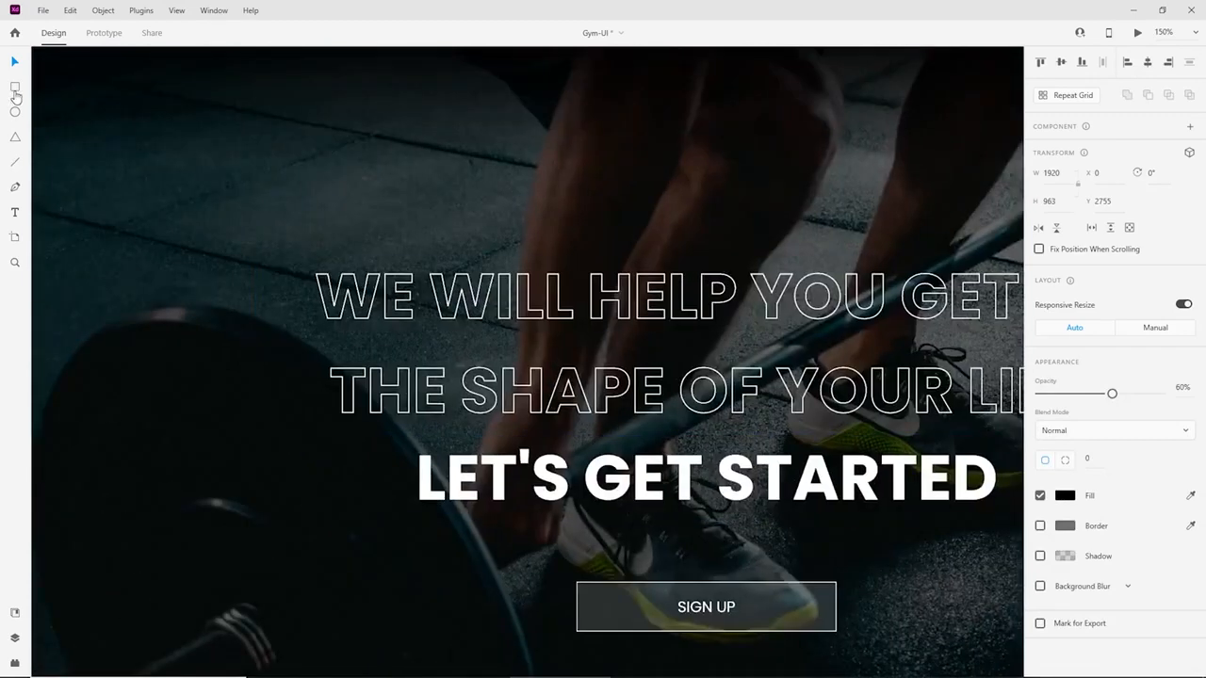
{"action": "left_click_drag", "start_coordinate": [391, 320], "coordinate": [484, 348]}
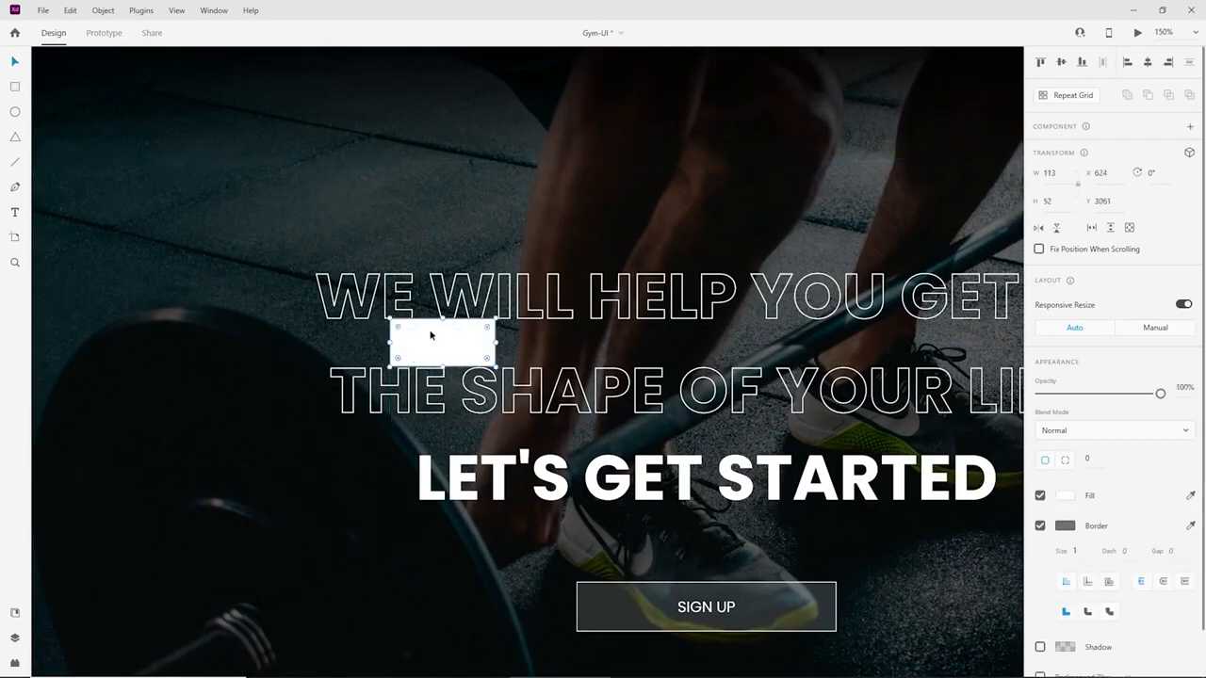
{"action": "left_click_drag", "start_coordinate": [434, 335], "coordinate": [485, 475]}
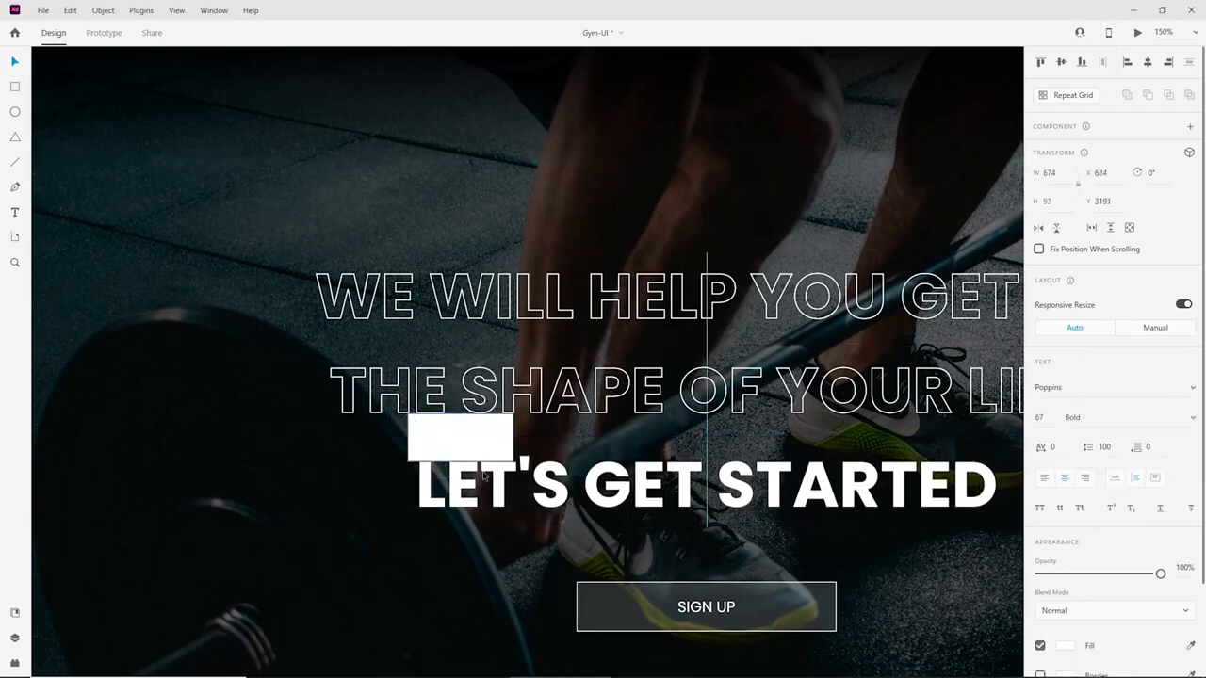
{"action": "left_click", "coordinate": [466, 439]}
{"action": "key", "text": "Delete"}
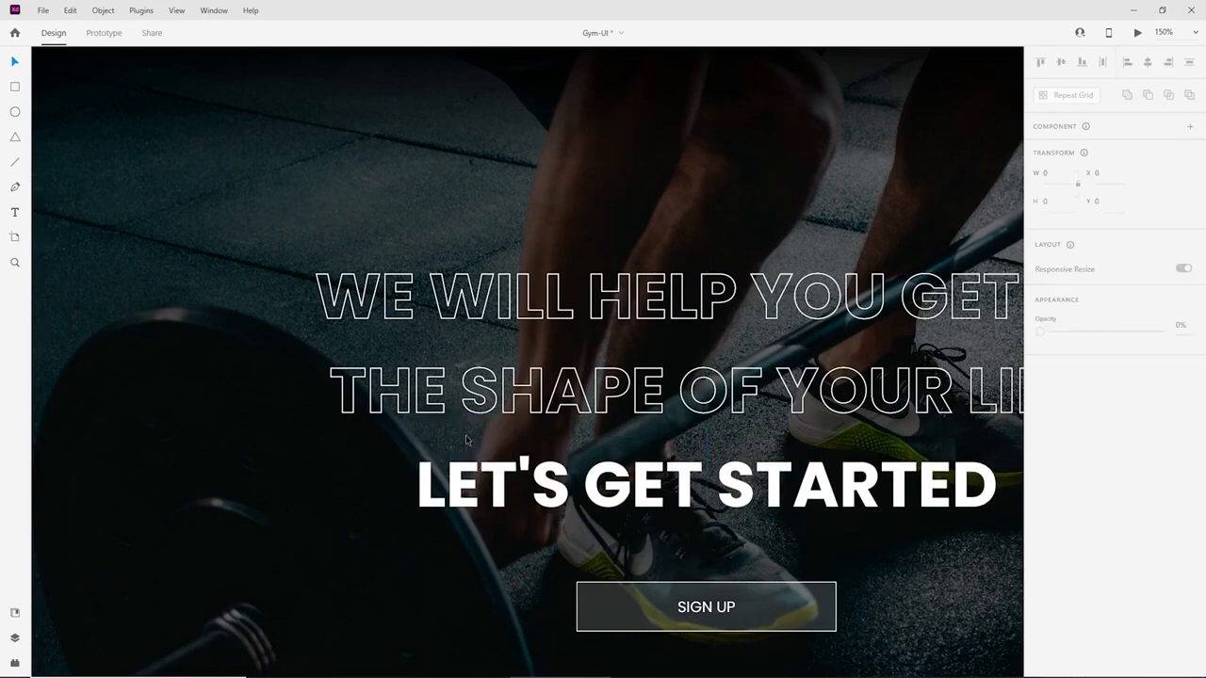
Group the banner's heading, "Let's get started" line and Sign Up button, and centre the group vertically on the banner.
{"action": "key", "text": "ctrl+minus"}
{"action": "key", "text": "ctrl+minus"}
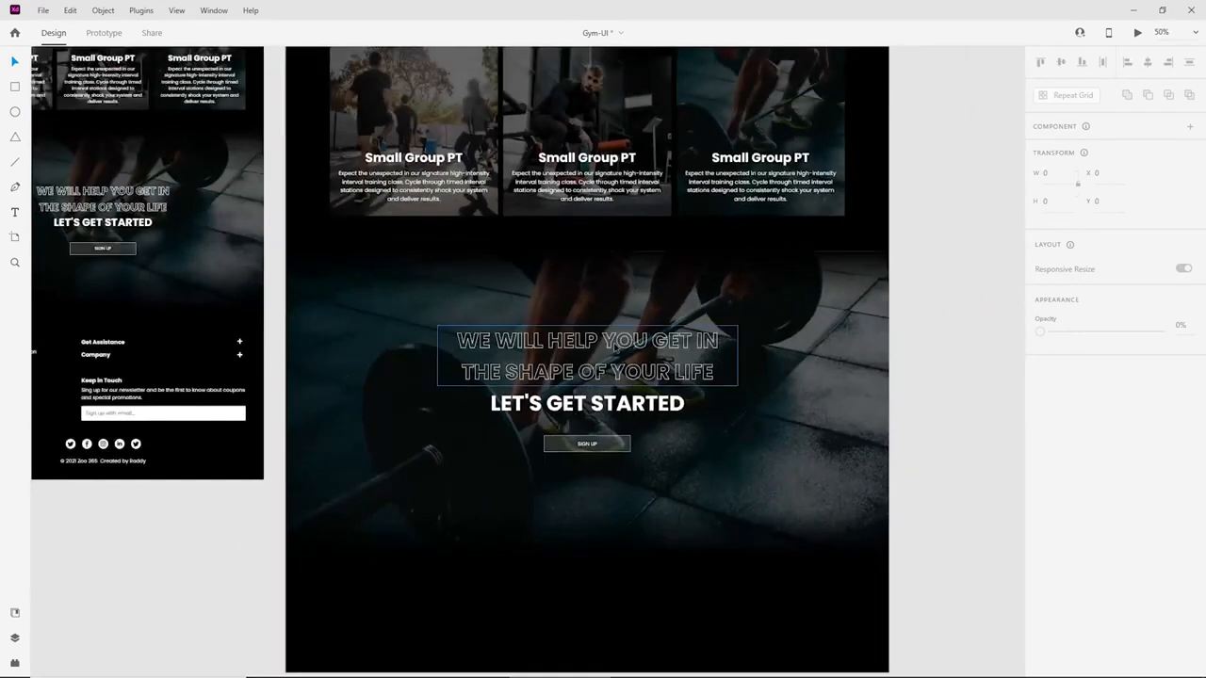
{"action": "left_click", "coordinate": [614, 345]}
{"action": "left_click", "coordinate": [625, 446], "text": "shift"}
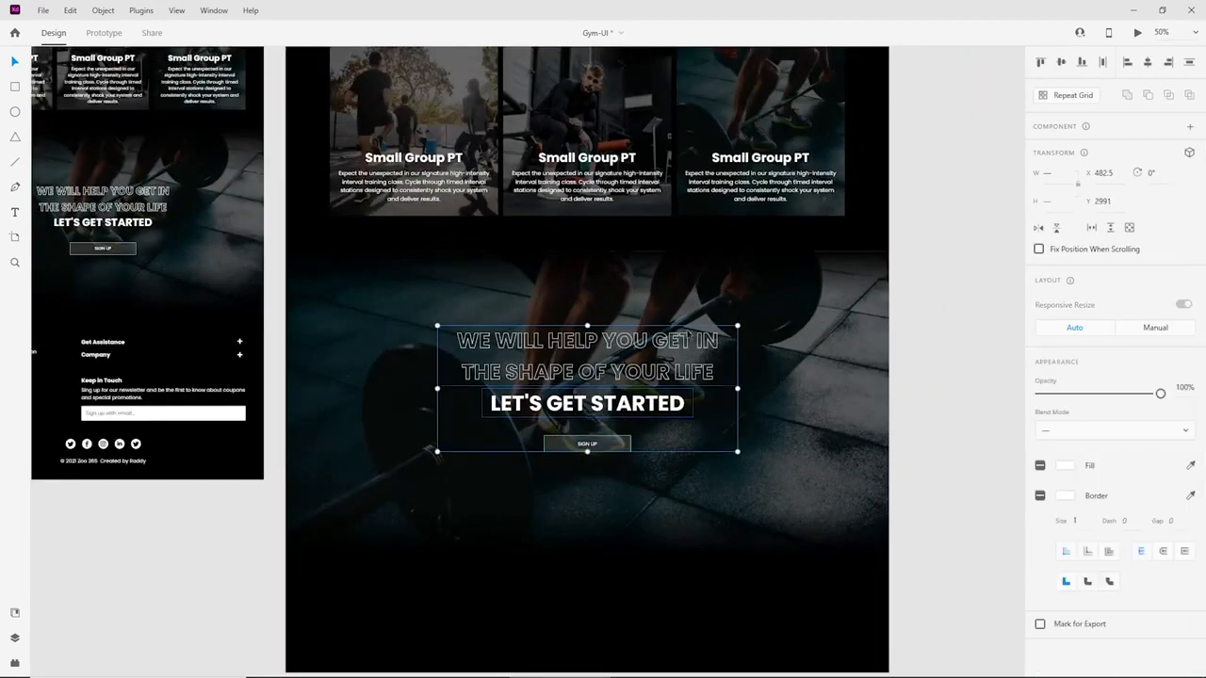
{"action": "key", "text": "ctrl+g"}
{"action": "left_click", "coordinate": [676, 312], "text": "shift"}
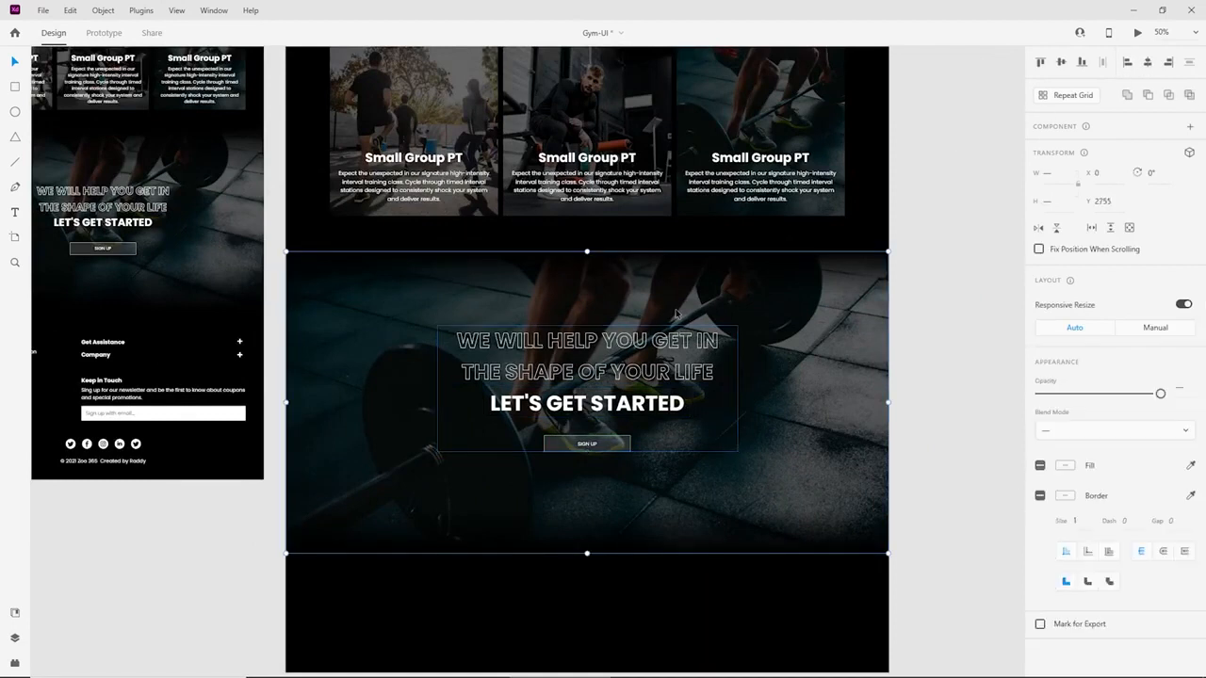
{"action": "left_click", "coordinate": [684, 610]}
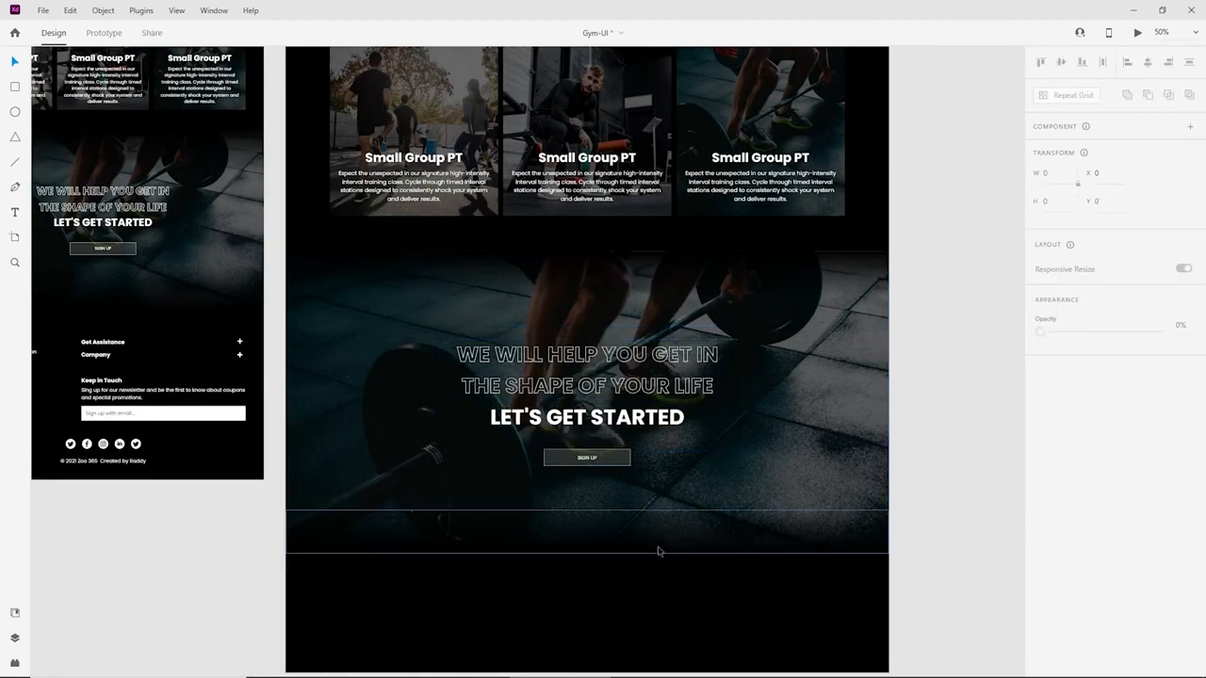
Examine the spacing and text sizes of the training options section and the sign-up banner on the desktop artboard.
{"action": "scroll", "coordinate": [707, 443], "scroll_direction": "up", "scroll_amount": 3}
{"action": "scroll", "coordinate": [713, 451], "scroll_direction": "up", "scroll_amount": 4}
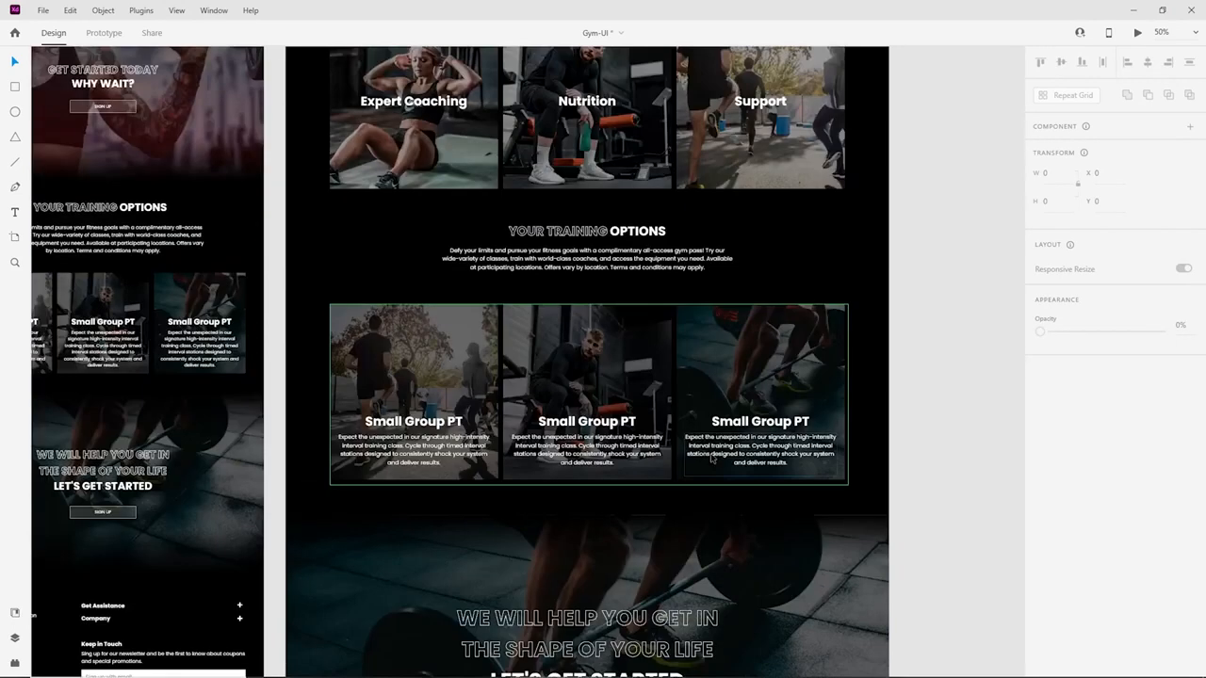
{"action": "scroll", "coordinate": [565, 349], "scroll_direction": "down", "scroll_amount": 4}
{"action": "scroll", "coordinate": [570, 367], "scroll_direction": "down", "scroll_amount": 3}
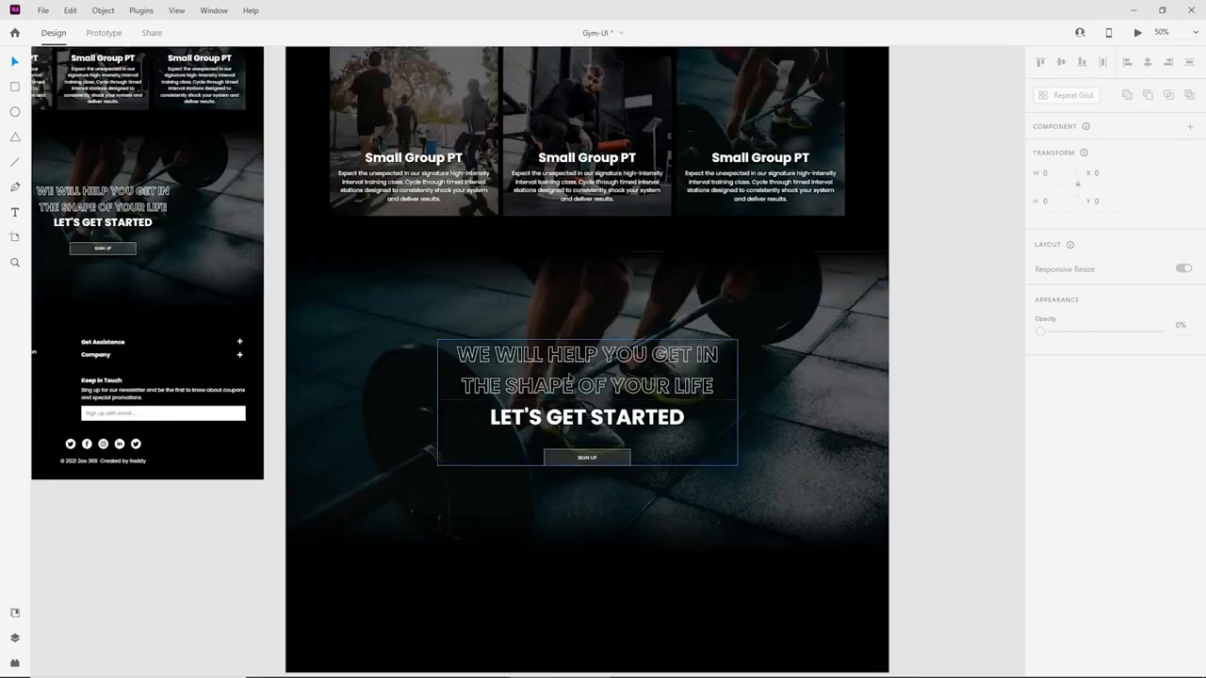
{"action": "scroll", "coordinate": [568, 376], "scroll_direction": "up", "scroll_amount": 5}
{"action": "scroll", "coordinate": [601, 451], "scroll_direction": "up", "scroll_amount": 5}
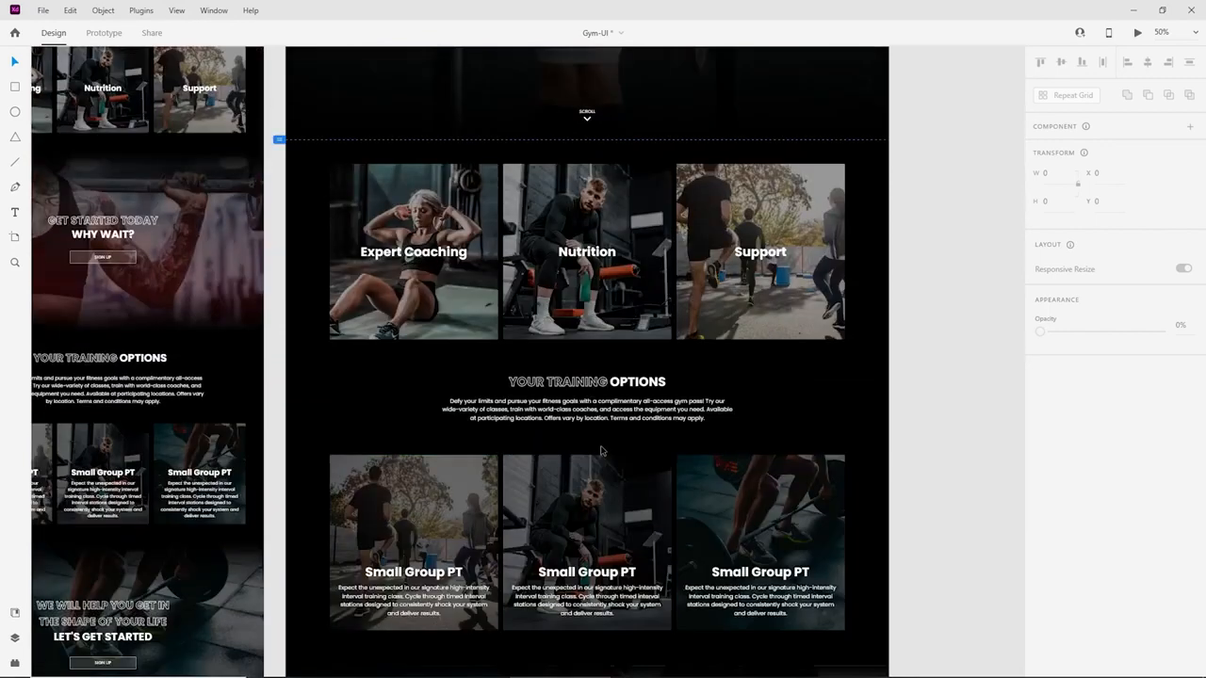
{"action": "scroll", "coordinate": [602, 451], "scroll_direction": "up", "scroll_amount": 4}
{"action": "scroll", "coordinate": [601, 451], "scroll_direction": "down", "scroll_amount": 9}
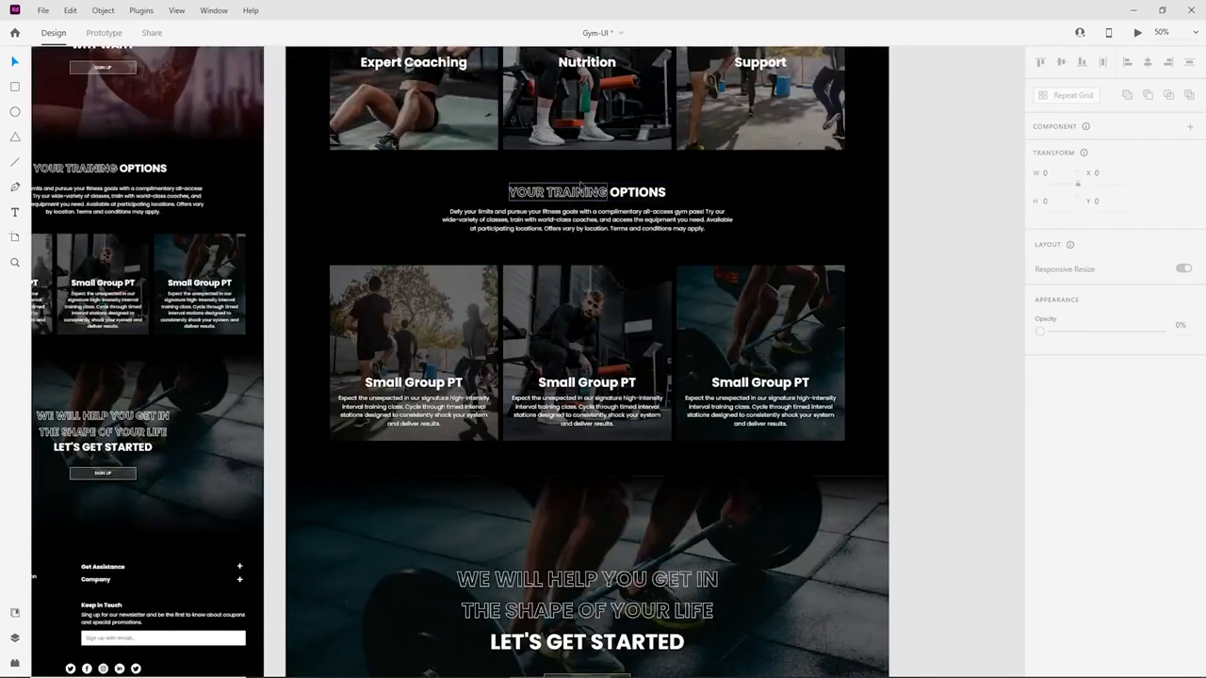
{"action": "scroll", "coordinate": [580, 186], "scroll_direction": "up", "scroll_amount": 5}
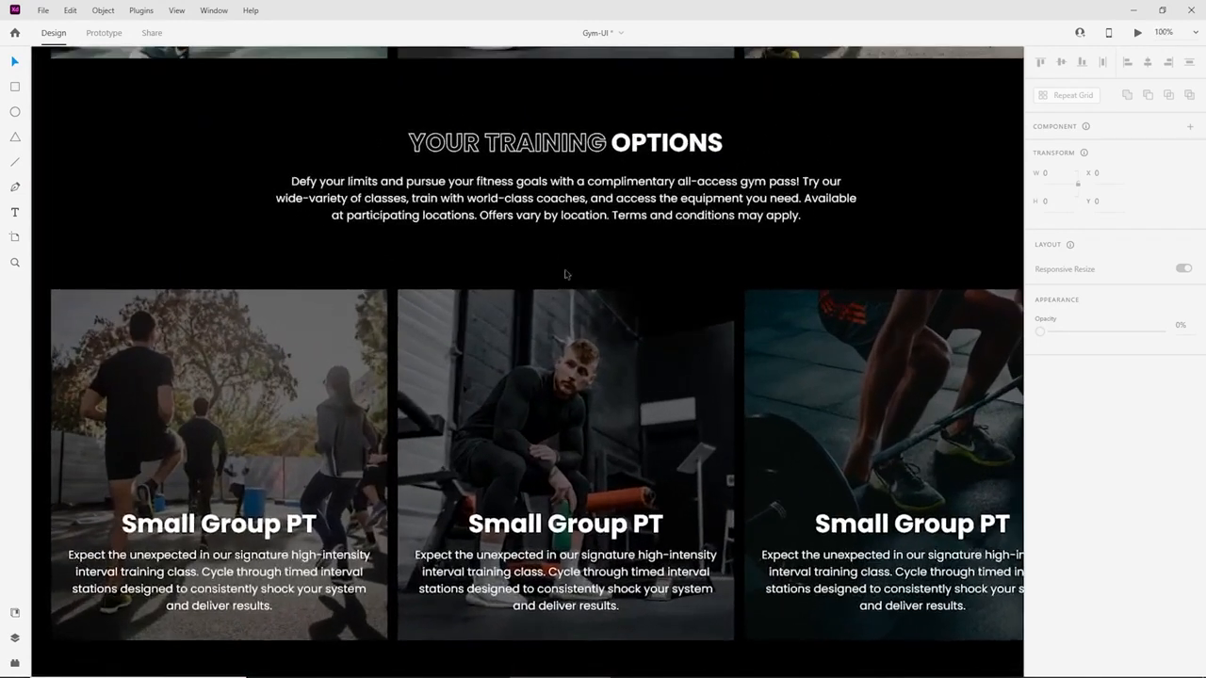
{"action": "left_click_drag", "start_coordinate": [709, 445], "coordinate": [749, 220]}
{"action": "left_click_drag", "start_coordinate": [768, 527], "coordinate": [699, 241]}
{"action": "left_click_drag", "start_coordinate": [719, 446], "coordinate": [749, 258]}
{"action": "key", "text": "ctrl+minus"}
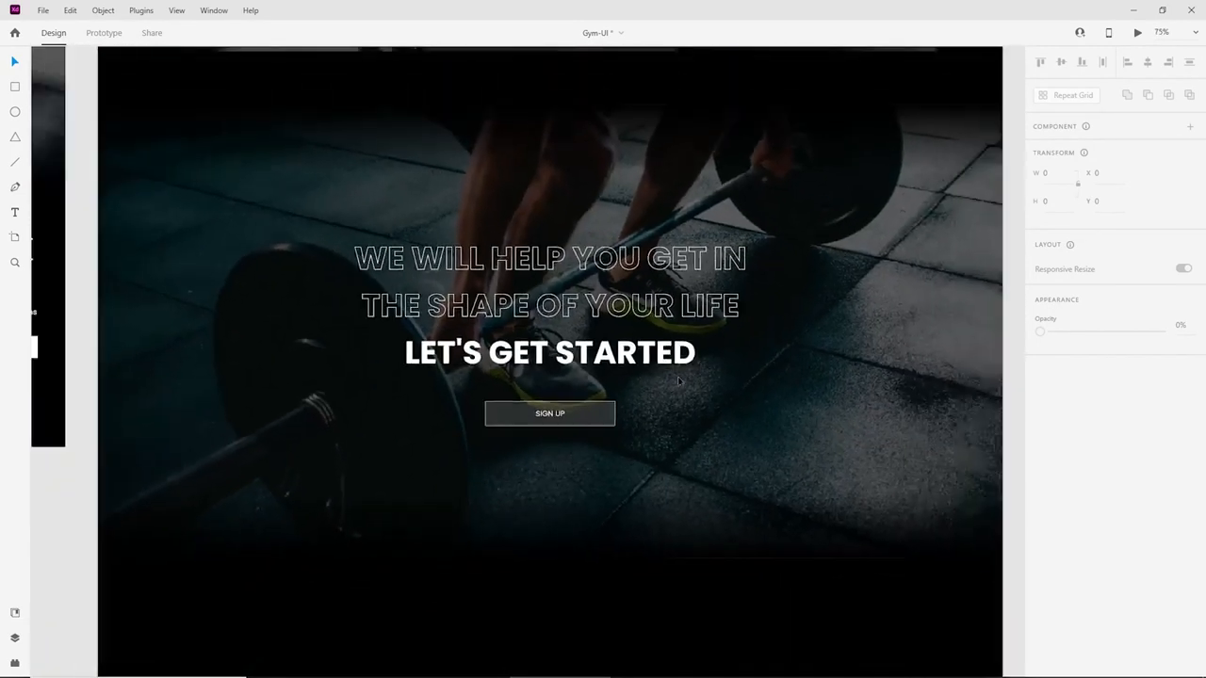
{"action": "key", "text": "ctrl+minus"}
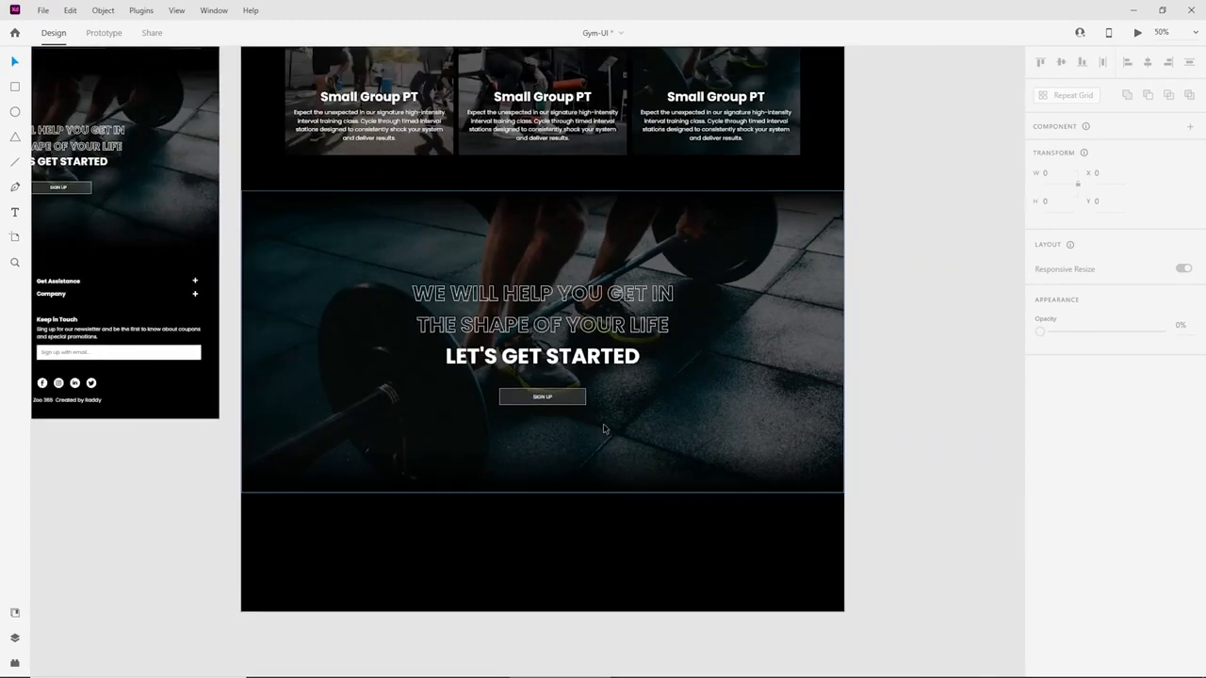
Extend the desktop artboard's height to 5166 to make room for the footer.
{"action": "scroll", "coordinate": [604, 428], "scroll_direction": "down", "scroll_amount": 7}
{"action": "double_click", "coordinate": [592, 407]}
{"action": "left_click_drag", "start_coordinate": [542, 480], "coordinate": [541, 599]}
{"action": "key", "text": "ctrl+minus"}
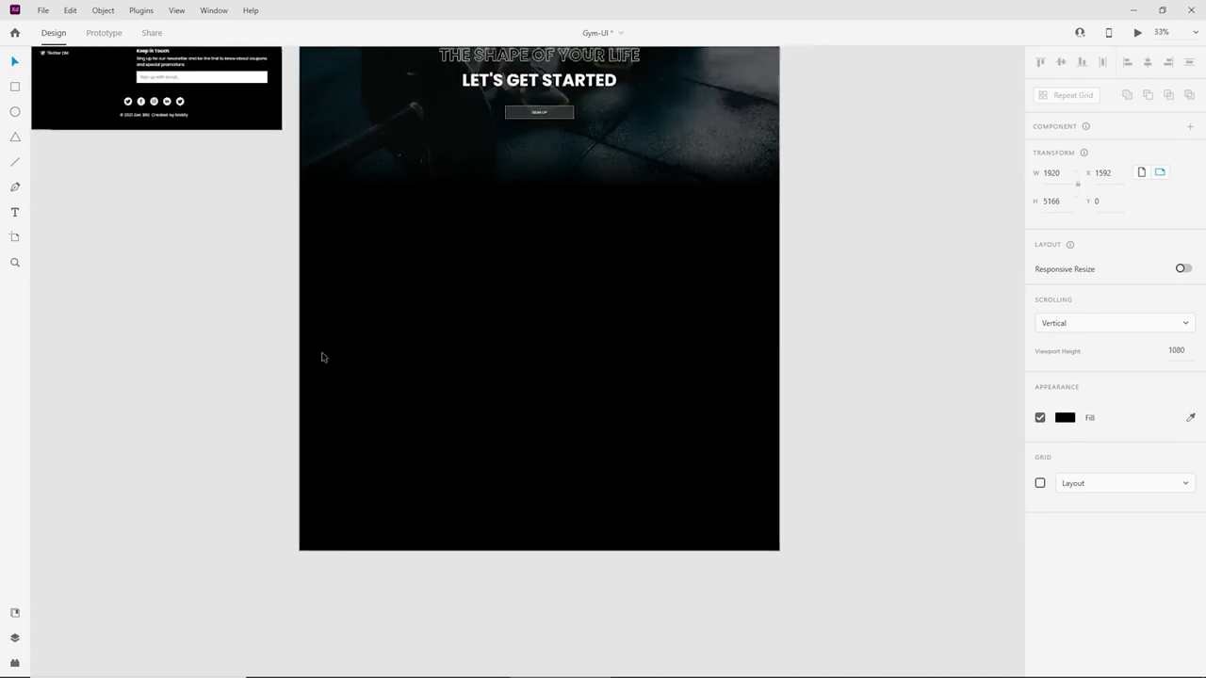
Copy all footer content from the narrower artboard and paste it below the banner on the desktop artboard.
{"action": "left_click_drag", "start_coordinate": [321, 317], "coordinate": [559, 566]}
{"action": "key", "text": "ctrl+plus"}
{"action": "key", "text": "ctrl+plus"}
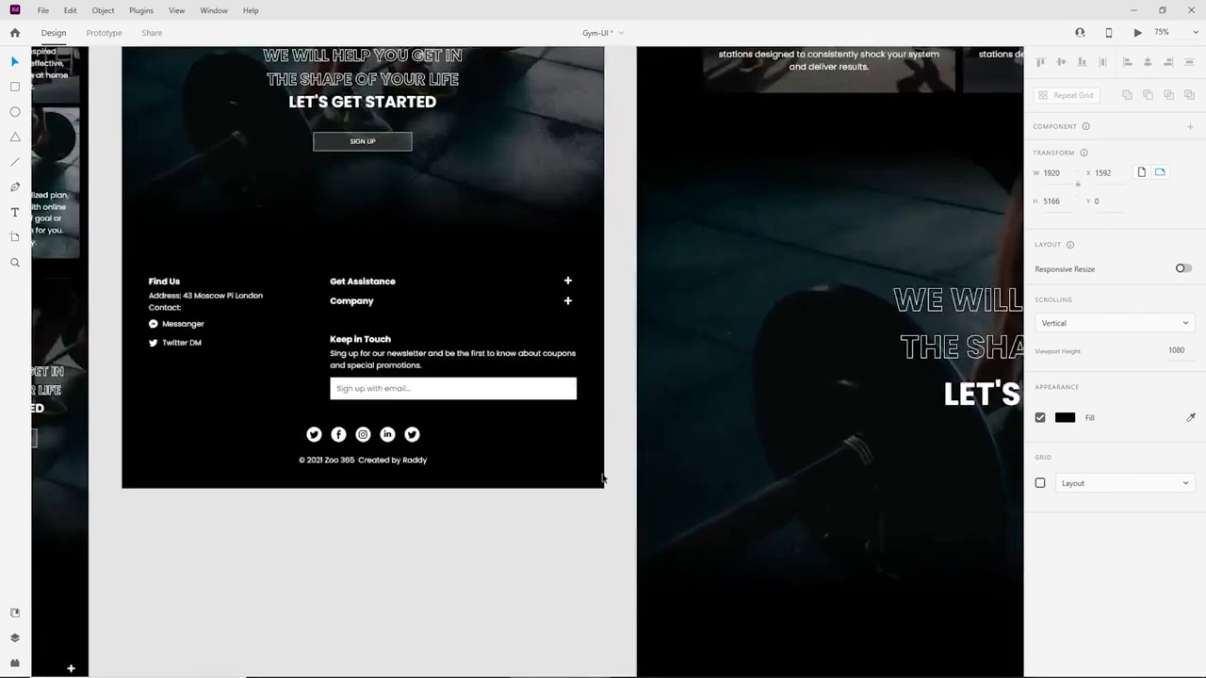
{"action": "left_click_drag", "start_coordinate": [599, 484], "coordinate": [125, 273]}
{"action": "key", "text": "ctrl+c"}
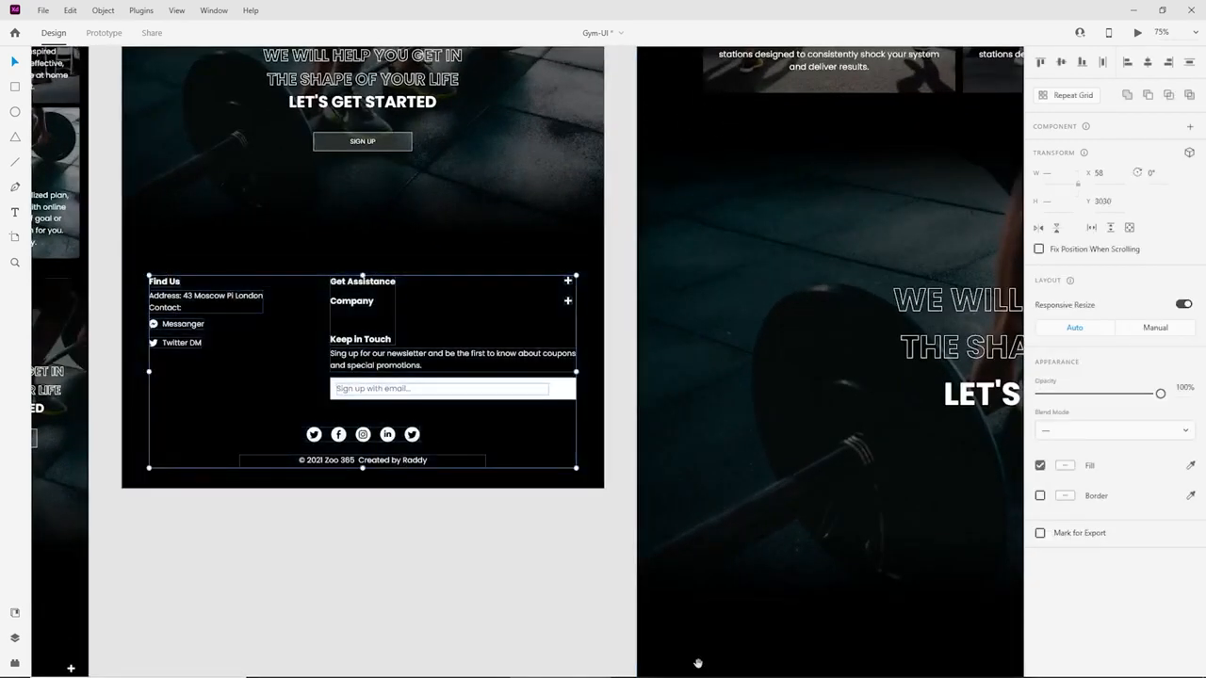
{"action": "left_click_drag", "start_coordinate": [697, 662], "coordinate": [293, 254]}
{"action": "left_click_drag", "start_coordinate": [627, 509], "coordinate": [461, 394]}
{"action": "key", "text": "ctrl+v"}
{"action": "scroll", "coordinate": [600, 489], "scroll_direction": "up", "scroll_amount": 2}
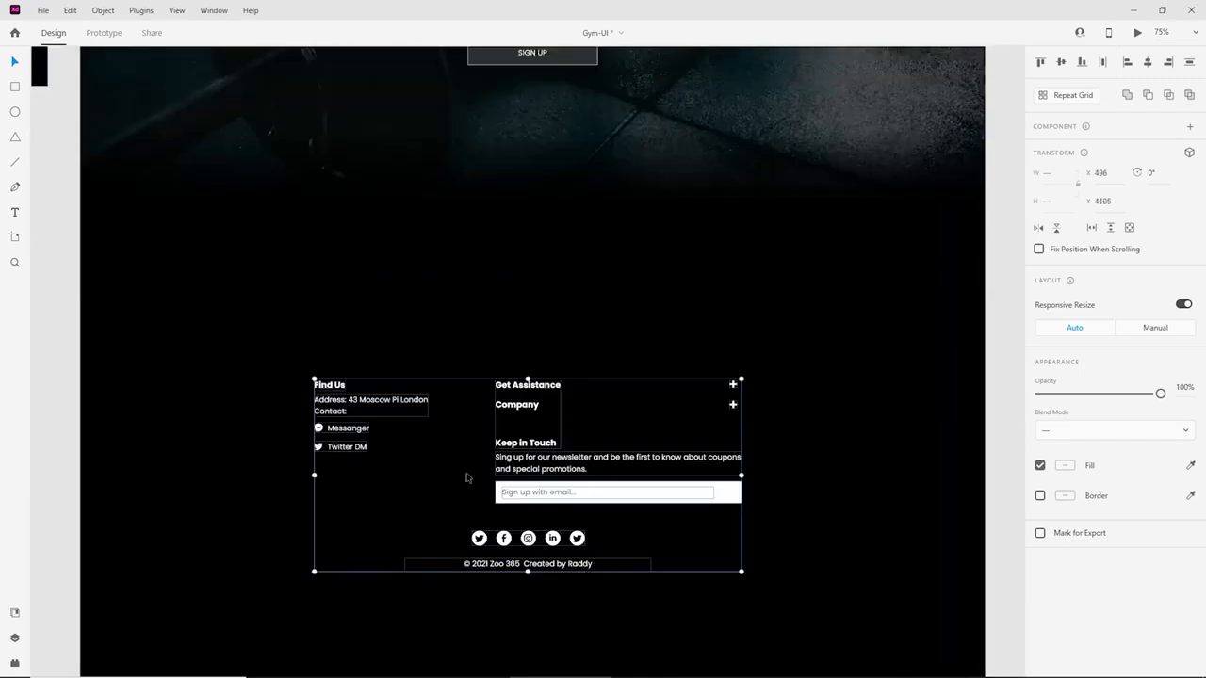
Show the desktop artboard's layout grid and move the Find Us block to the start of the first column, above the other footer content.
{"action": "left_click", "coordinate": [727, 330]}
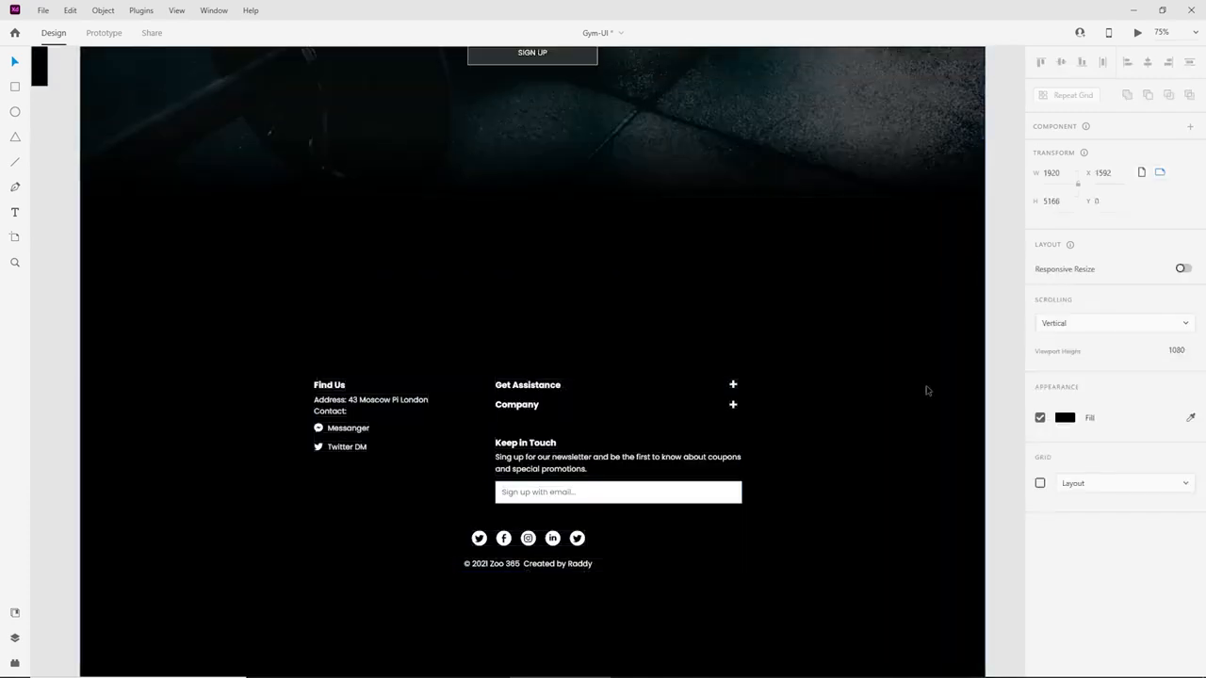
{"action": "left_click", "coordinate": [1040, 483]}
{"action": "left_click_drag", "start_coordinate": [337, 569], "coordinate": [167, 289]}
Duplicate the footer's Get Assistance, Company and Keep in Touch text to X 692, Y 3846, level with Find Us.
{"action": "left_click", "coordinate": [516, 389]}
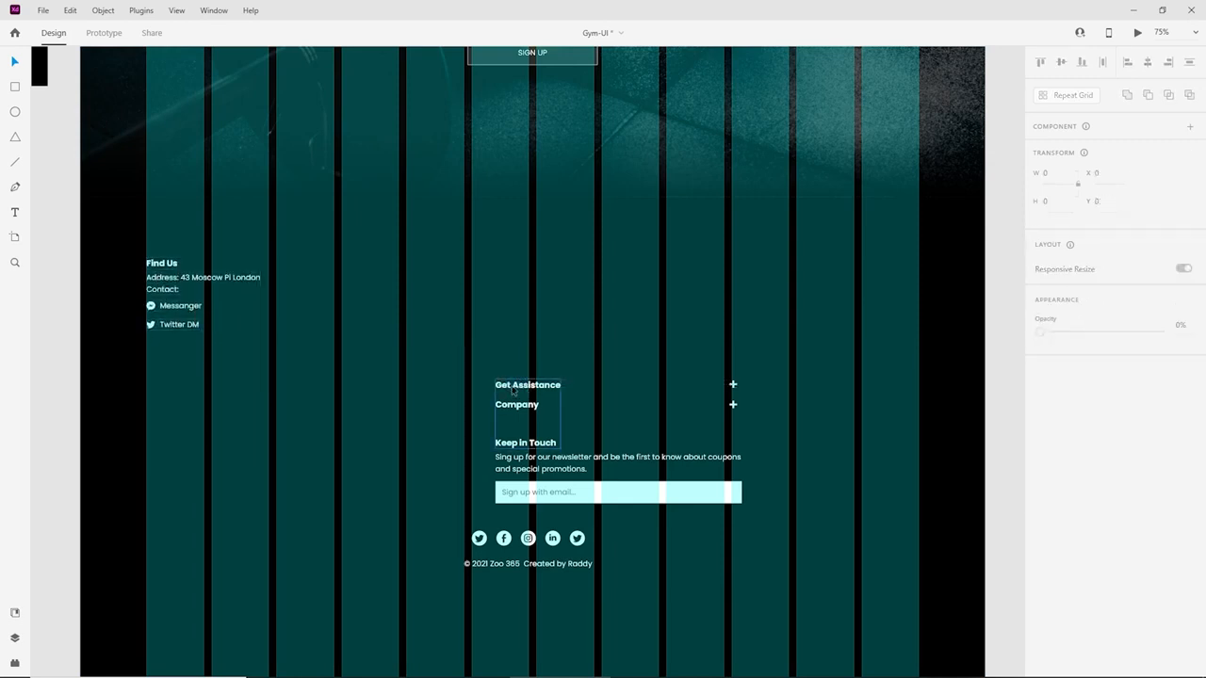
{"action": "double_click", "coordinate": [516, 388]}
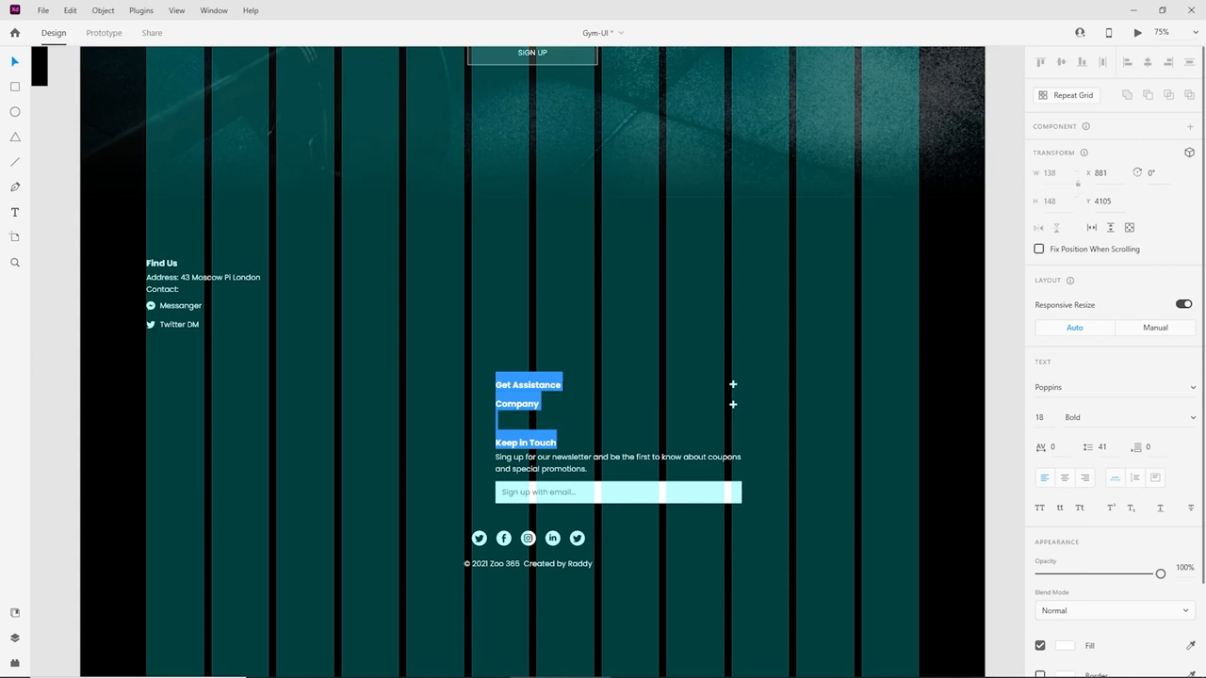
{"action": "left_click_drag", "start_coordinate": [563, 385], "coordinate": [434, 266]}
{"action": "key", "text": "Escape"}
Remove the Company and Keep in Touch lines from the duplicated text, keeping only "Get Assistance".
{"action": "double_click", "coordinate": [439, 322]}
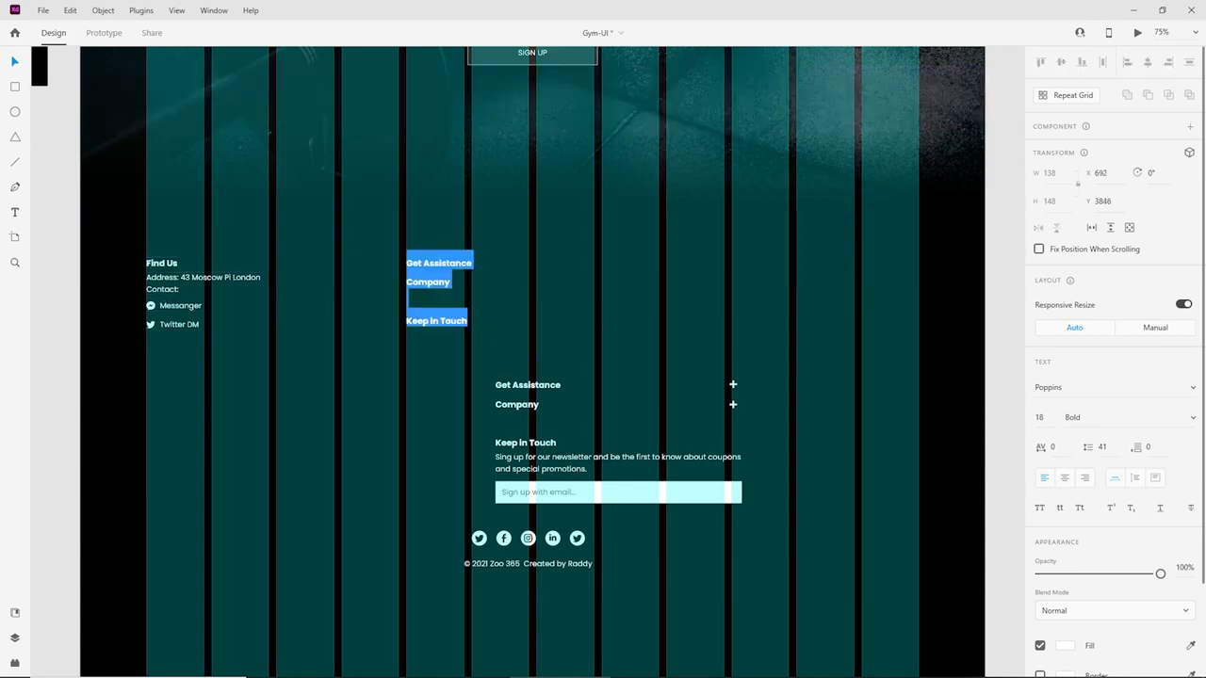
{"action": "left_click_drag", "start_coordinate": [469, 322], "coordinate": [404, 280]}
{"action": "key", "text": "BackSpace"}
{"action": "key", "text": "BackSpace"}
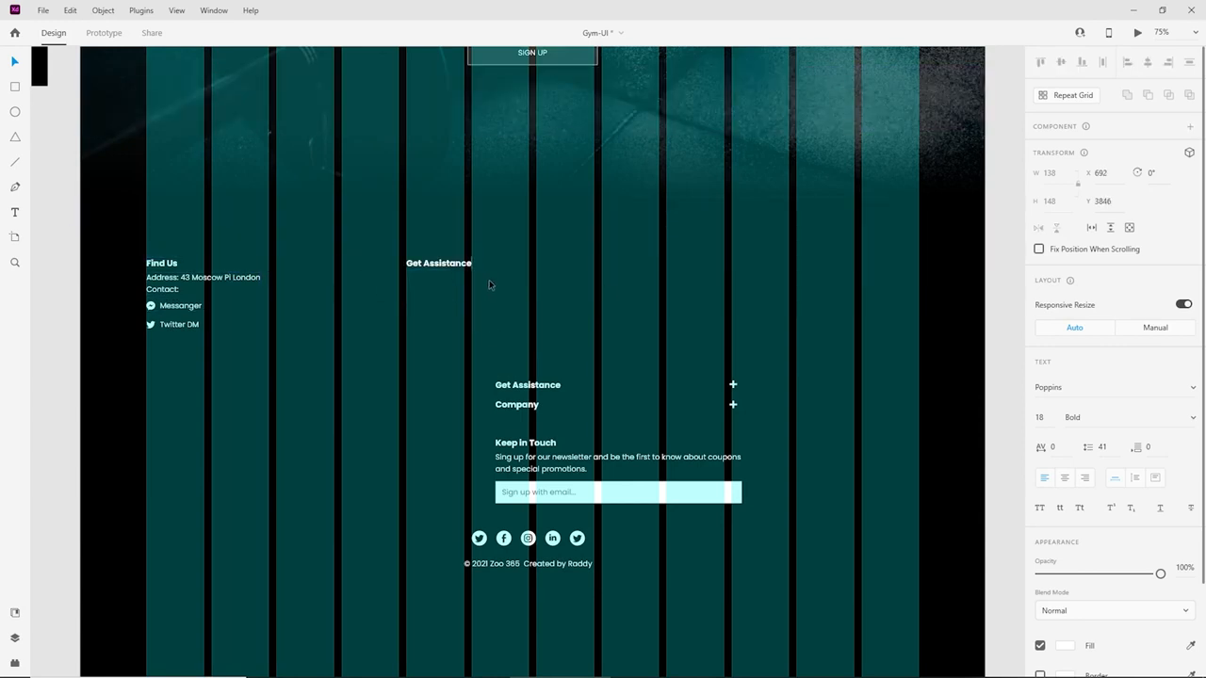
{"action": "key", "text": "Escape"}
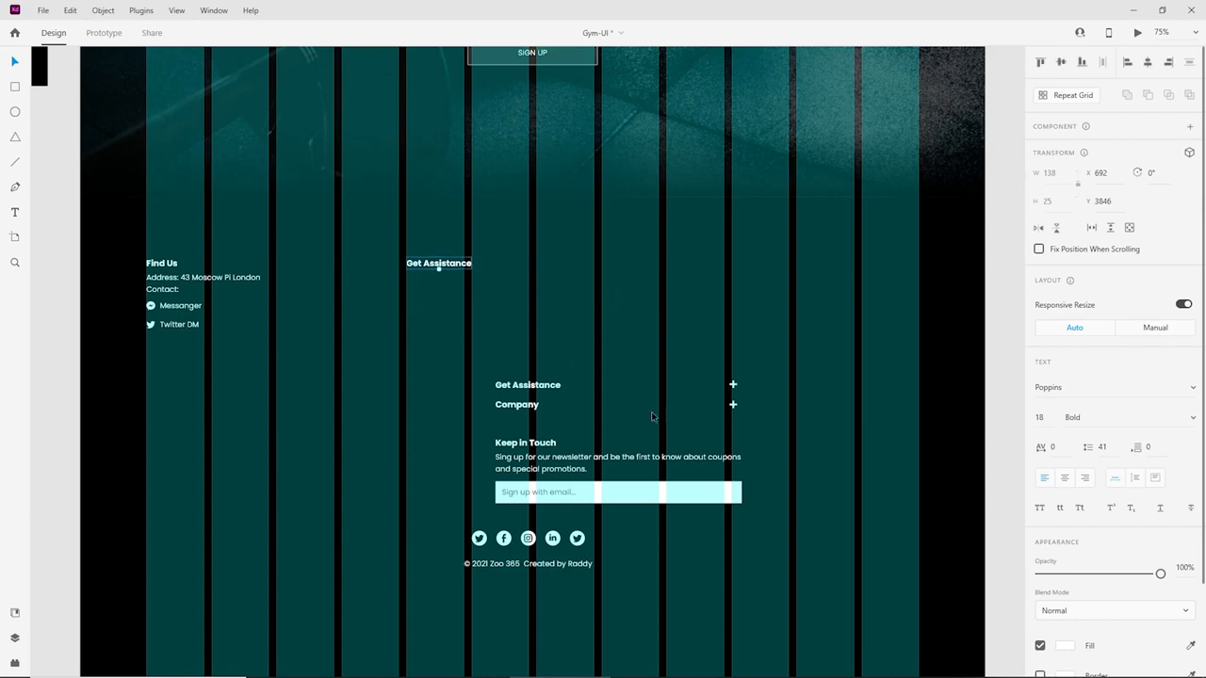
Delete the plus icon beside Get Assistance and duplicate the original footer heading list to X 1228, Y 3790.
{"action": "left_click", "coordinate": [733, 384]}
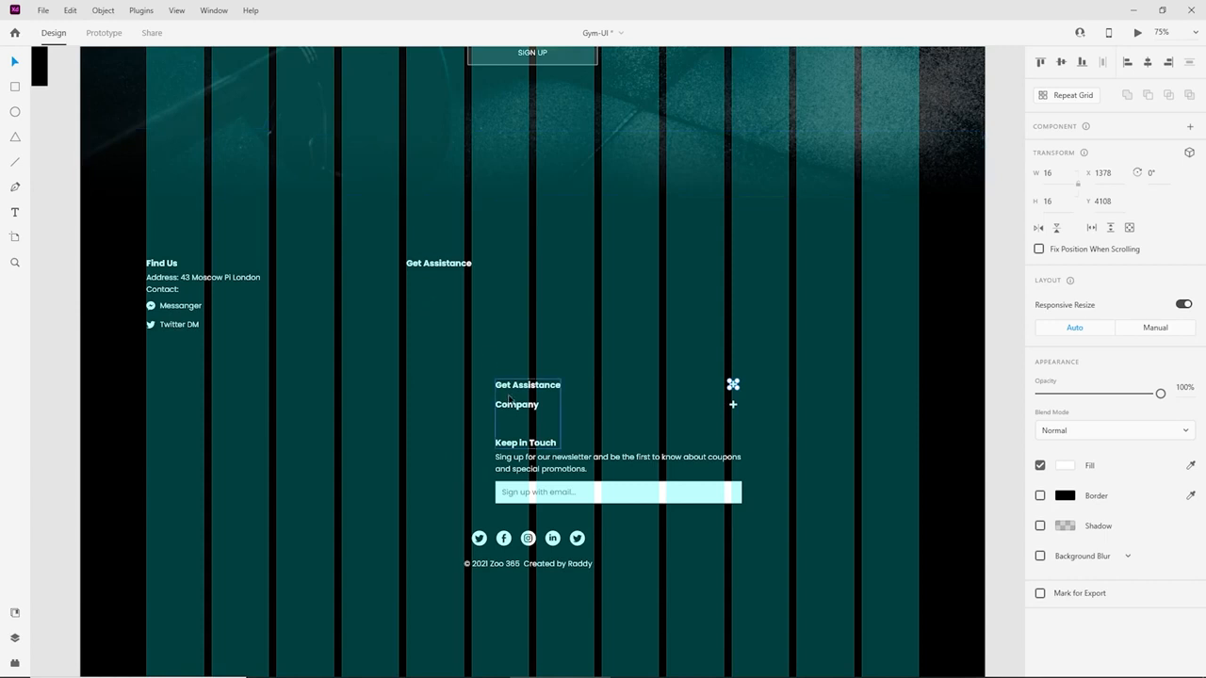
{"action": "key", "text": "Delete"}
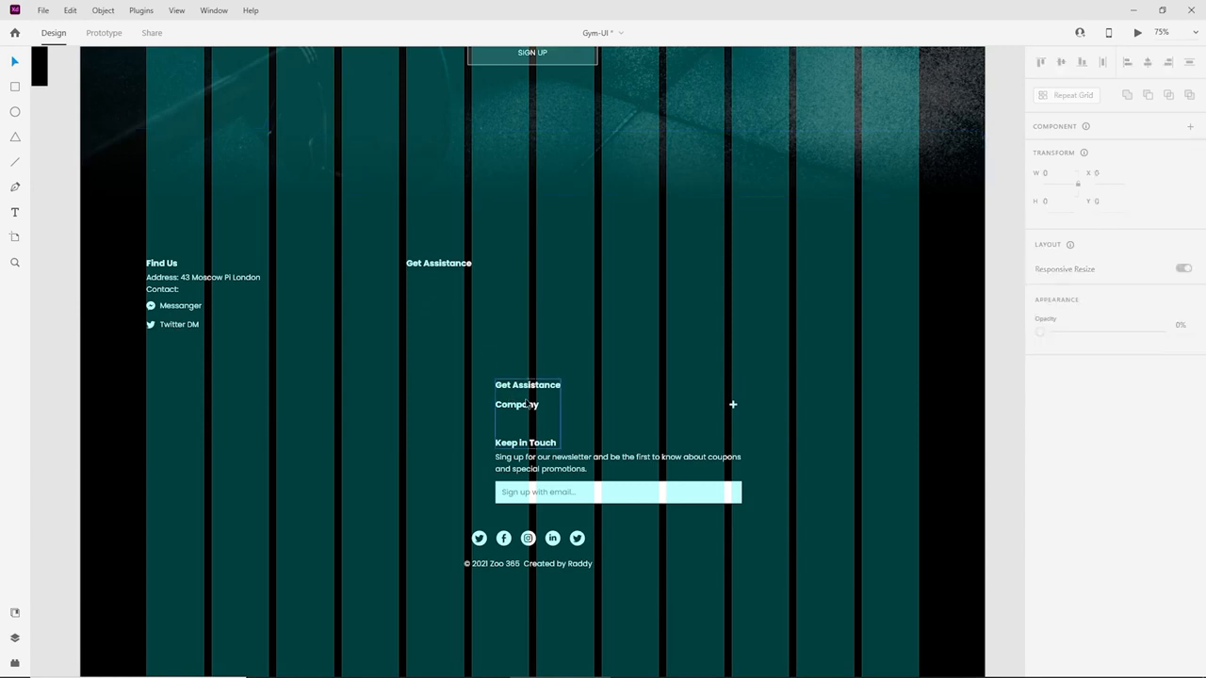
{"action": "left_click", "coordinate": [527, 404]}
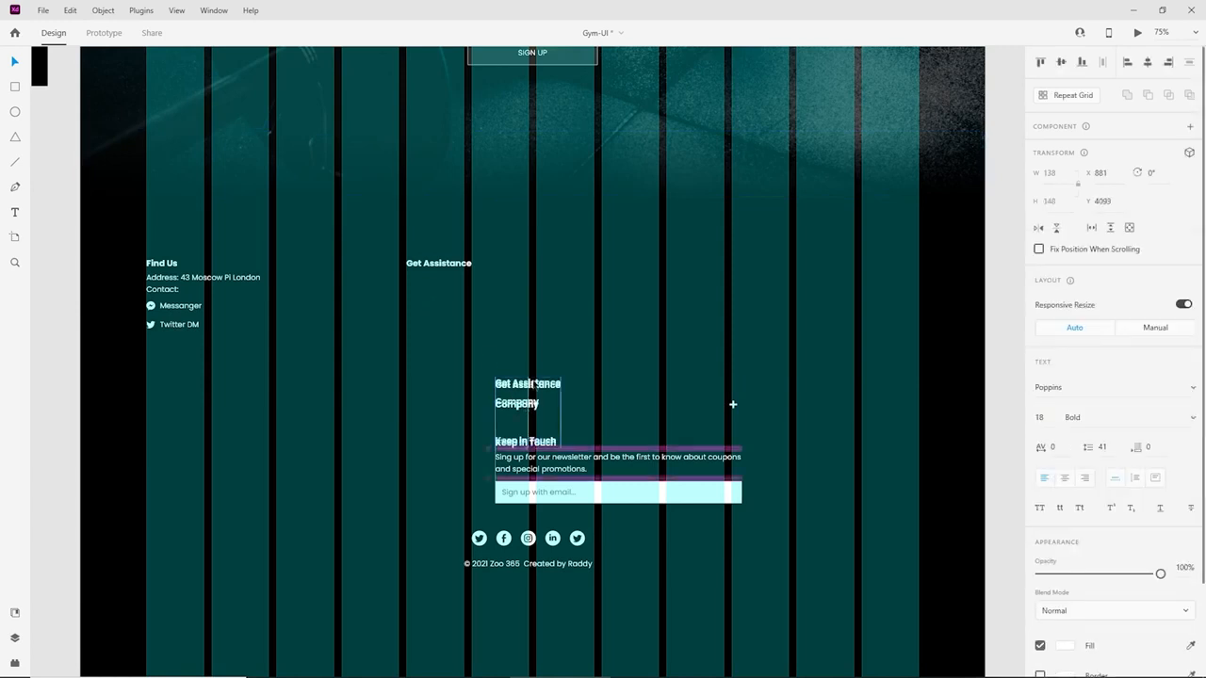
{"action": "left_click_drag", "start_coordinate": [529, 407], "coordinate": [685, 253]}
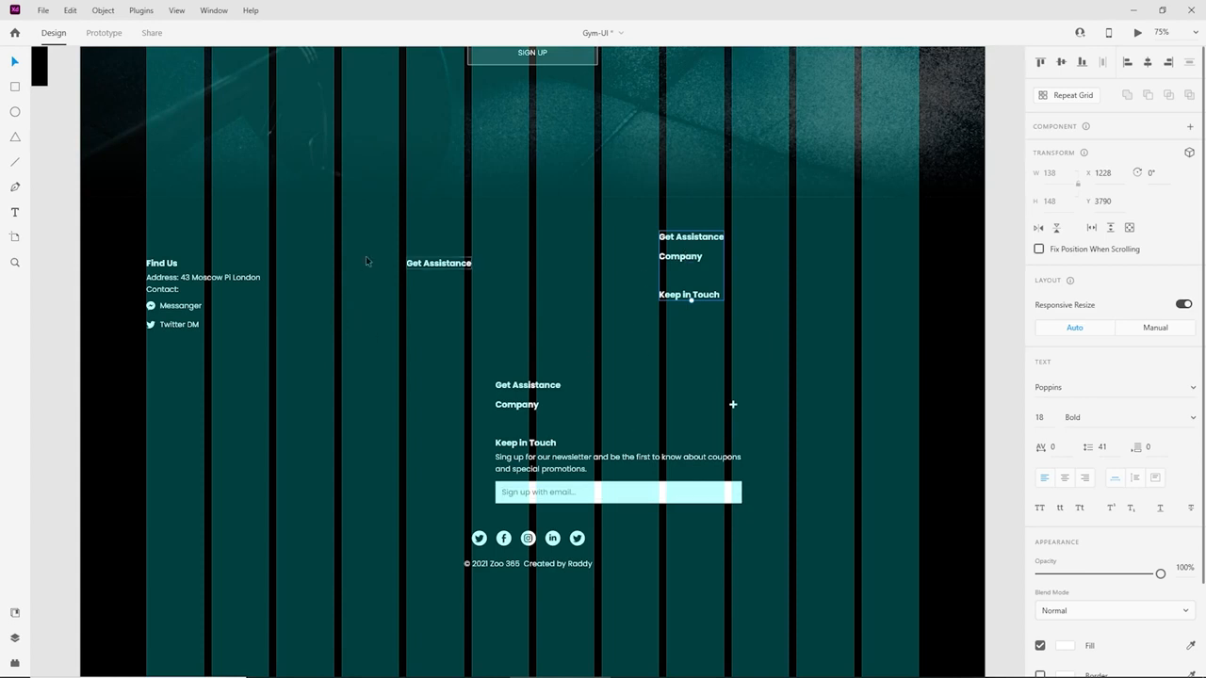
Move the single Get Assistance heading to X 554 and the duplicated heading list to X 968, Y 3846.
{"action": "left_click", "coordinate": [440, 264]}
{"action": "left_click_drag", "start_coordinate": [440, 264], "coordinate": [375, 265]}
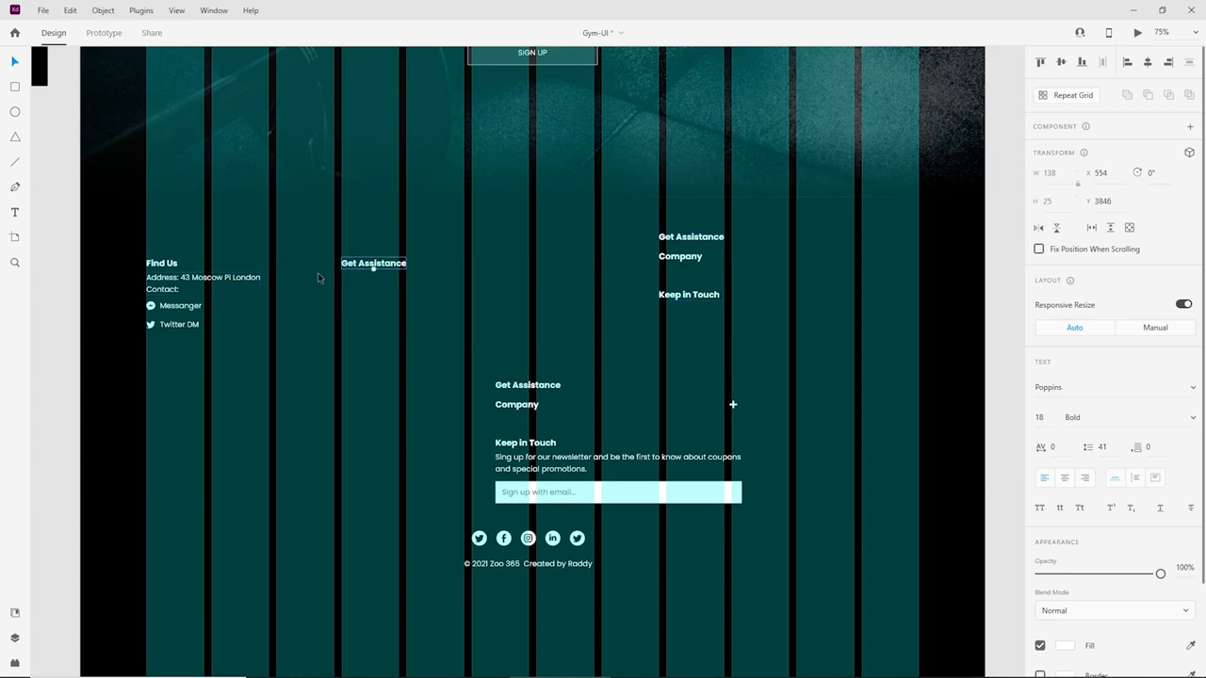
{"action": "left_click_drag", "start_coordinate": [726, 239], "coordinate": [532, 264]}
Remove the Get Assistance and Keep in Touch lines from the list in the seventh column, keeping only "Company".
{"action": "double_click", "coordinate": [563, 280]}
{"action": "left_click", "coordinate": [549, 281]}
{"action": "key", "text": "BackSpace"}
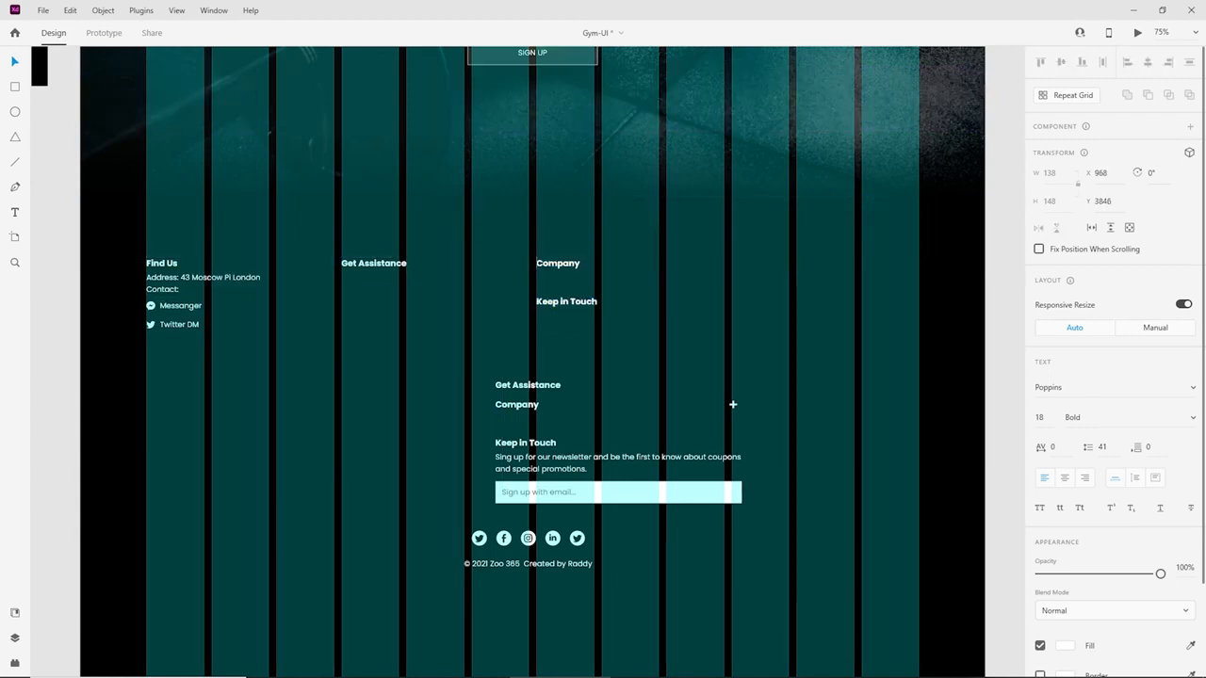
{"action": "left_click_drag", "start_coordinate": [598, 302], "coordinate": [526, 298]}
{"action": "key", "text": "BackSpace"}
{"action": "left_click", "coordinate": [523, 421]}
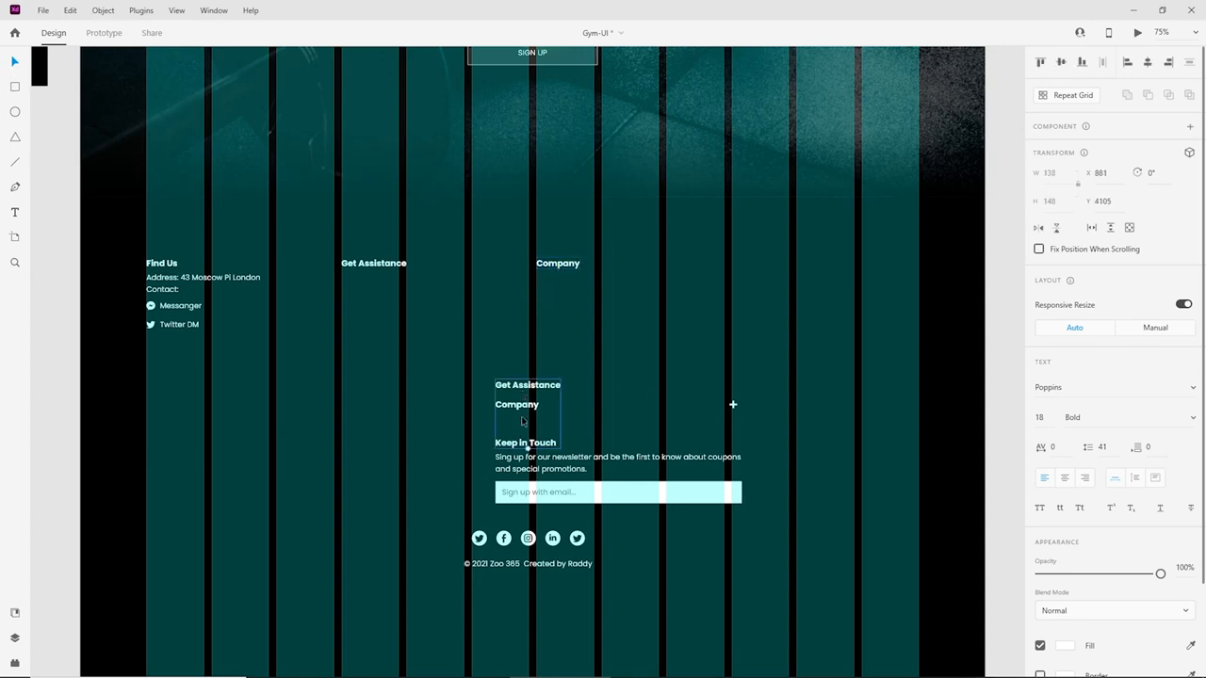
Move the newsletter text and email field together to the ninth column, just below the footer heading row.
{"action": "left_click", "coordinate": [691, 571]}
{"action": "left_click_drag", "start_coordinate": [649, 577], "coordinate": [495, 517]}
{"action": "left_click", "coordinate": [792, 518]}
{"action": "left_click_drag", "start_coordinate": [792, 519], "coordinate": [721, 461]}
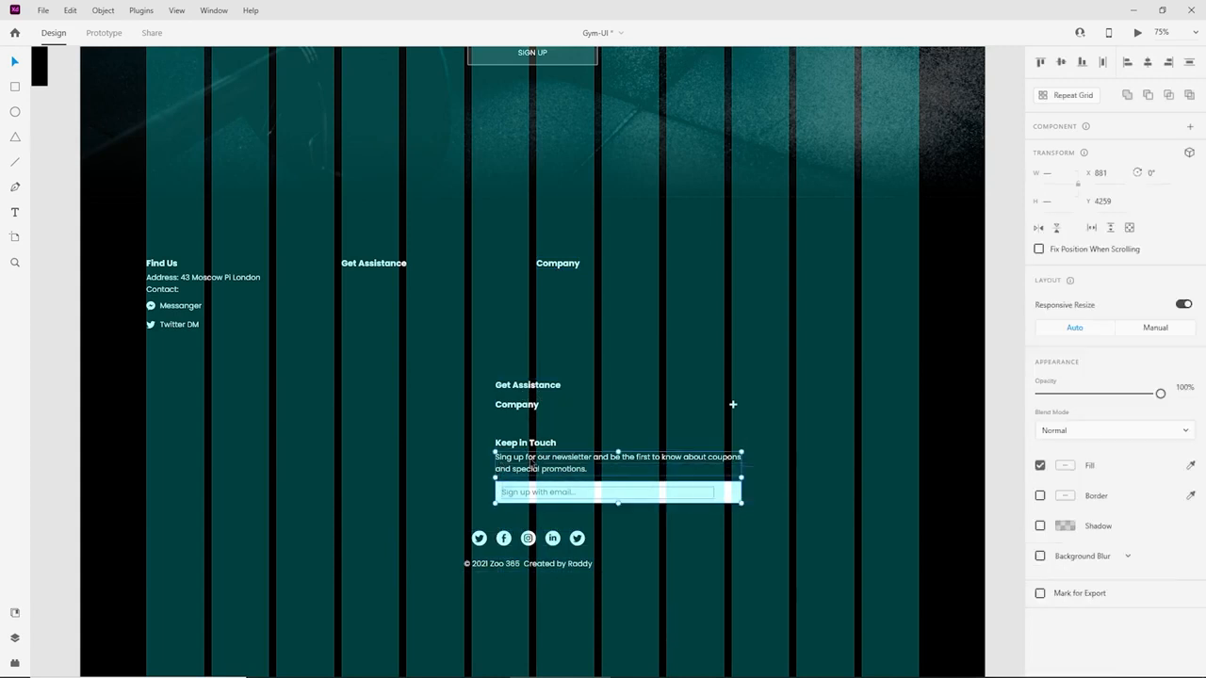
{"action": "left_click_drag", "start_coordinate": [533, 466], "coordinate": [701, 296]}
Duplicate the Company heading to X 1244 above the newsletter text and change the copy to "Keep in Touch".
{"action": "left_click", "coordinate": [573, 265]}
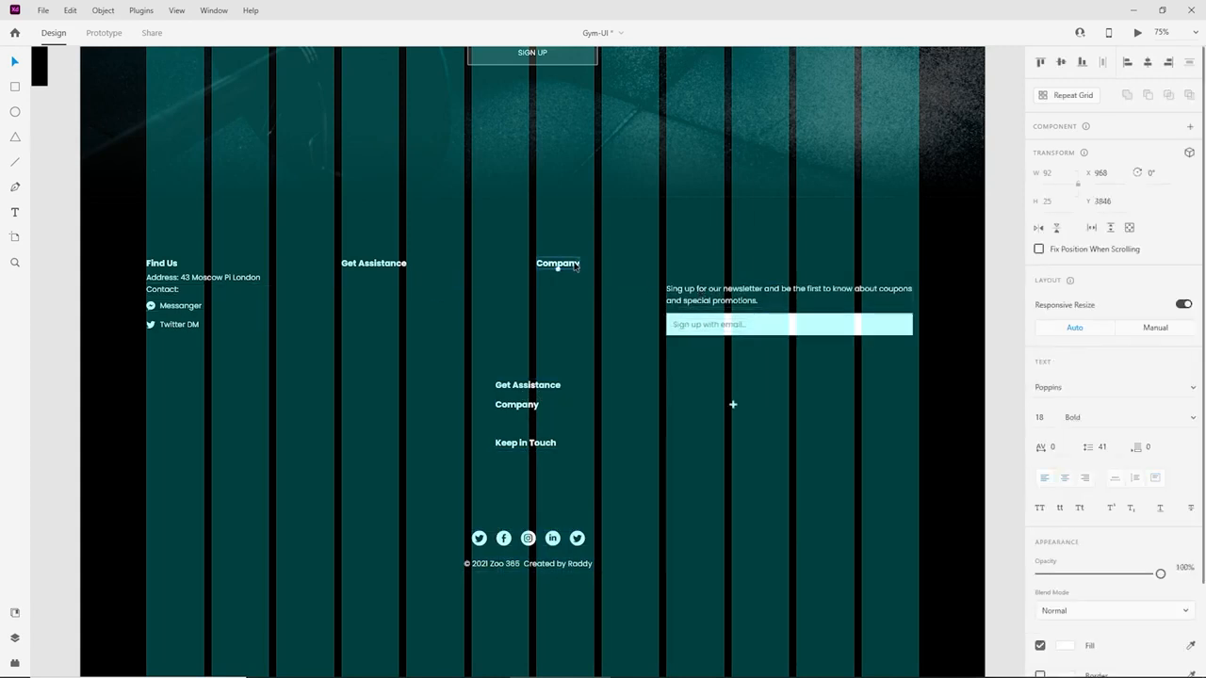
{"action": "left_click_drag", "start_coordinate": [576, 267], "coordinate": [705, 267]}
{"action": "double_click", "coordinate": [688, 264]}
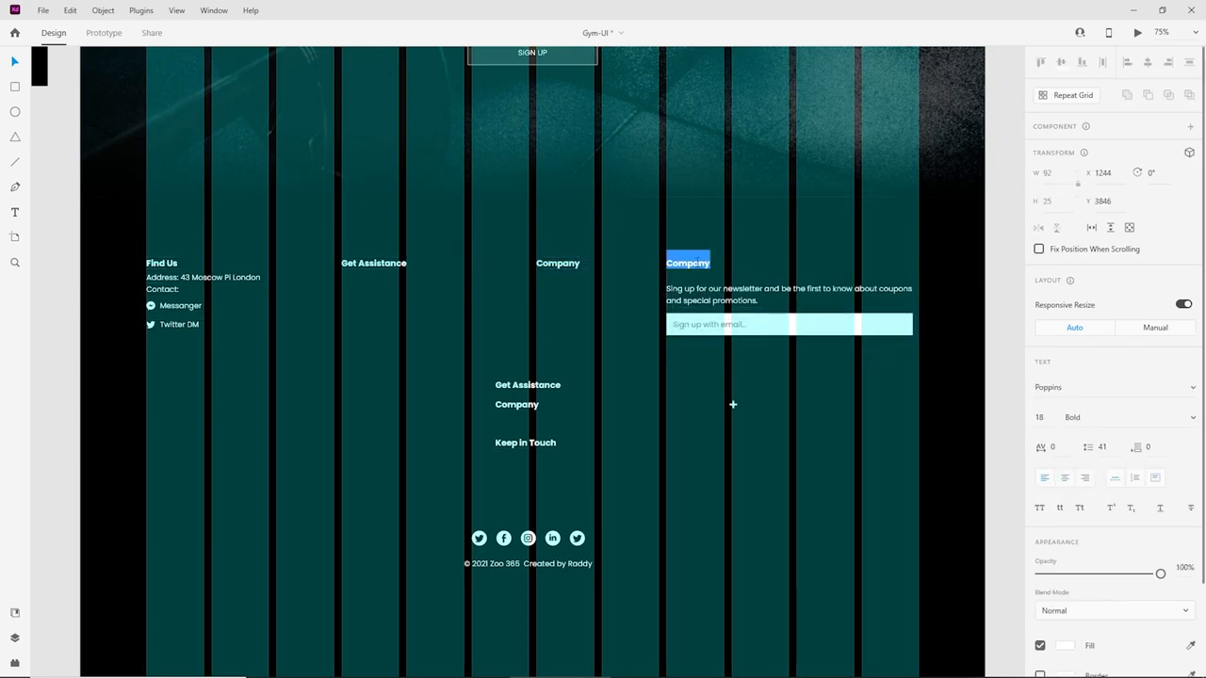
{"action": "type", "text": "Keep in Touch"}
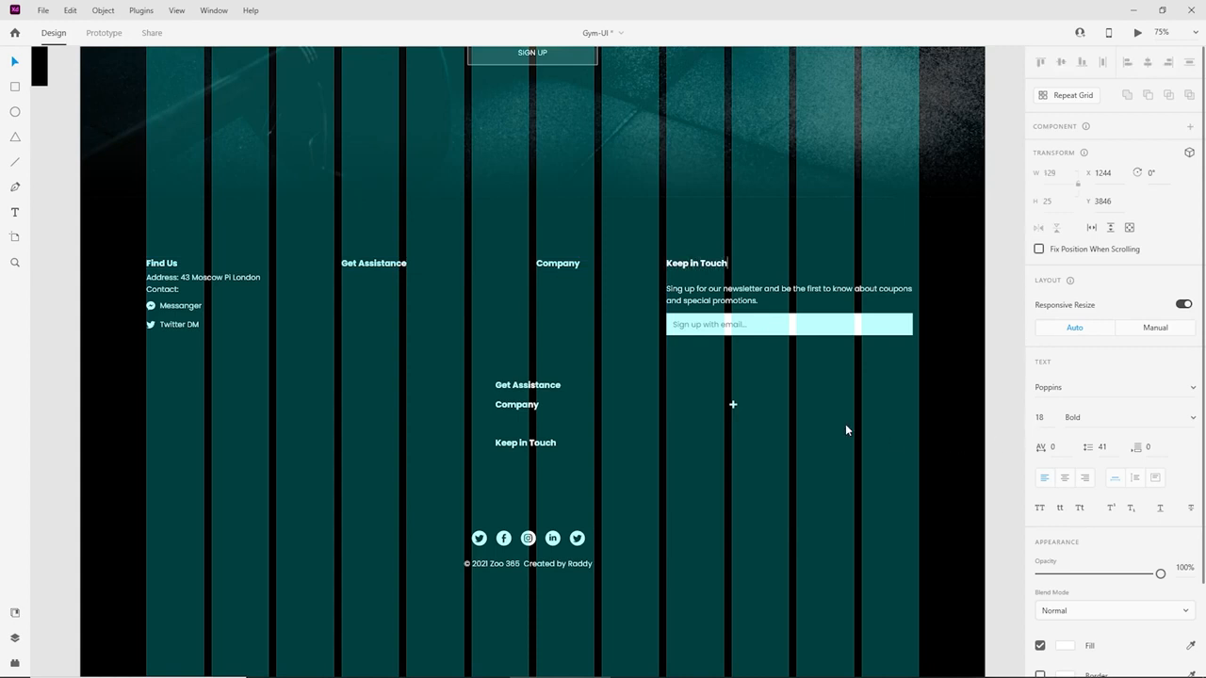
{"action": "key", "text": "Escape"}
{"action": "left_click", "coordinate": [730, 324]}
{"action": "left_click", "coordinate": [701, 347]}
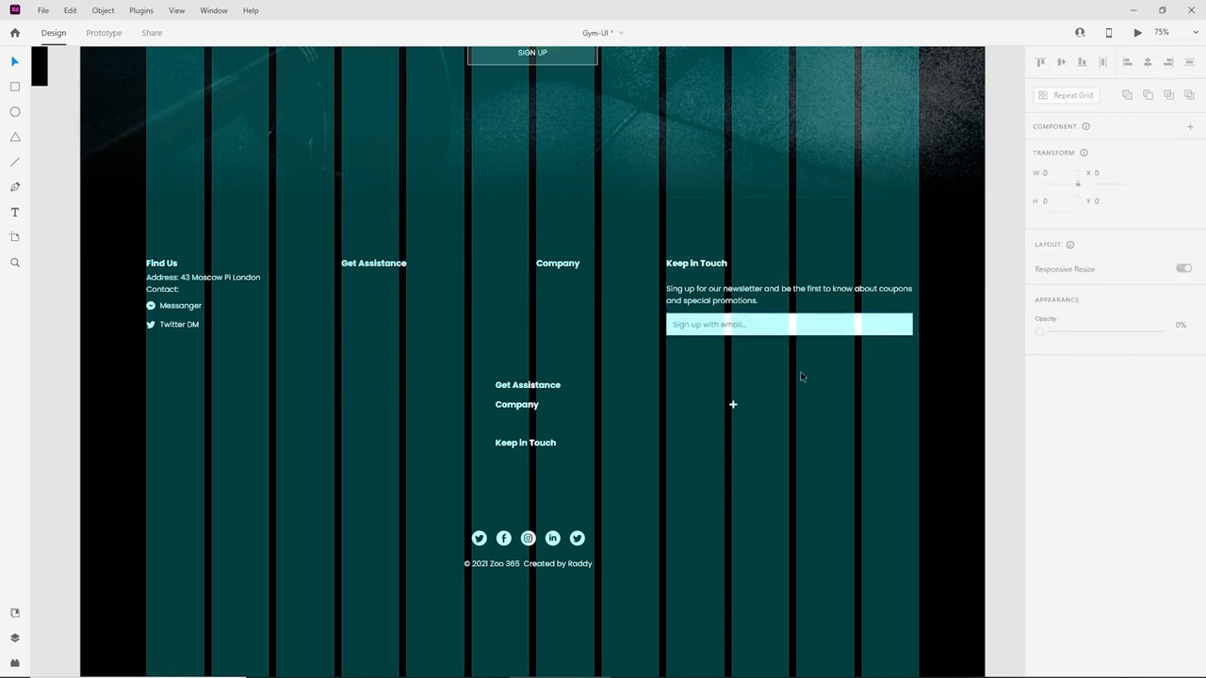
{"action": "left_click_drag", "start_coordinate": [800, 377], "coordinate": [689, 313]}
Delete the leftover plus icon and the old Get Assistance, Company and Keep in Touch headings below the columns.
{"action": "left_click", "coordinate": [733, 404]}
{"action": "key", "text": "Delete"}
{"action": "left_click_drag", "start_coordinate": [429, 349], "coordinate": [563, 454]}
{"action": "key", "text": "Delete"}
Move the social icons and copyright line up together, closer to the footer columns.
{"action": "left_click", "coordinate": [526, 544]}
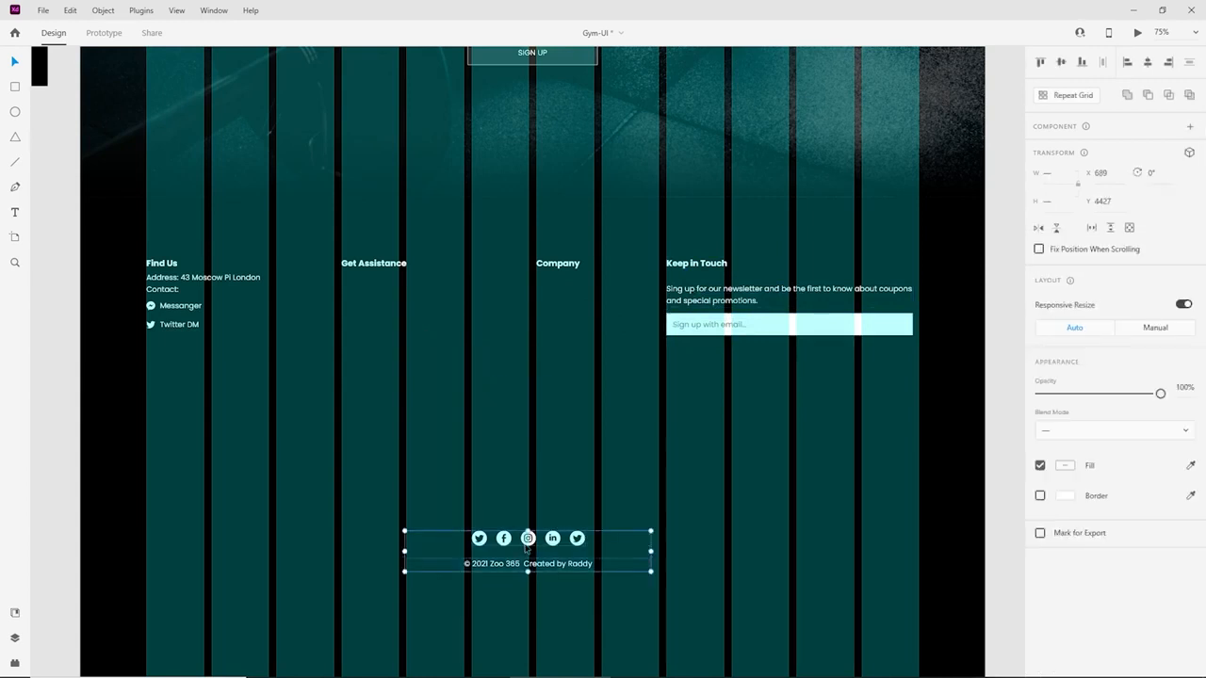
{"action": "left_click_drag", "start_coordinate": [527, 547], "coordinate": [527, 469]}
{"action": "left_click", "coordinate": [447, 403]}
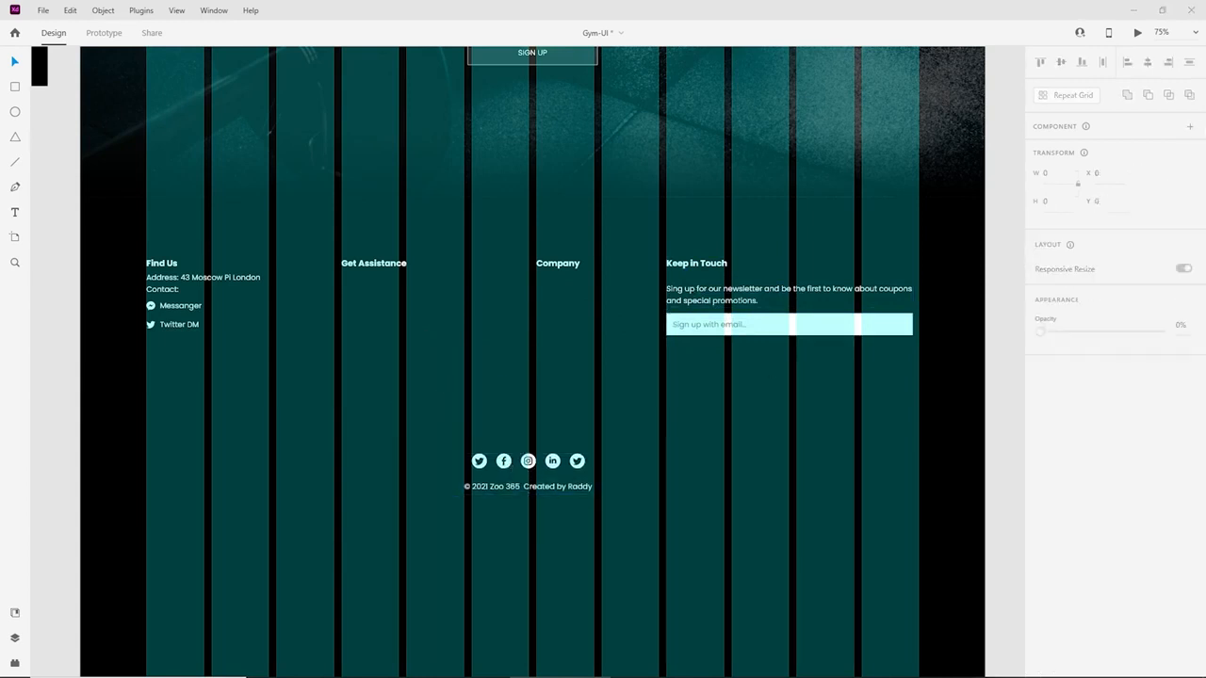
Add Help & Contact Us, Facebook, Instagram, Twitter and LinkedIn under Get Assistance, and lower the Find Us details level with the list.
{"action": "type", "text": "Help & Contact Us Facebook Instagram Twitter LinkedIn"}
{"action": "left_click_drag", "start_coordinate": [489, 347], "coordinate": [372, 304]}
{"action": "left_click", "coordinate": [174, 306]}
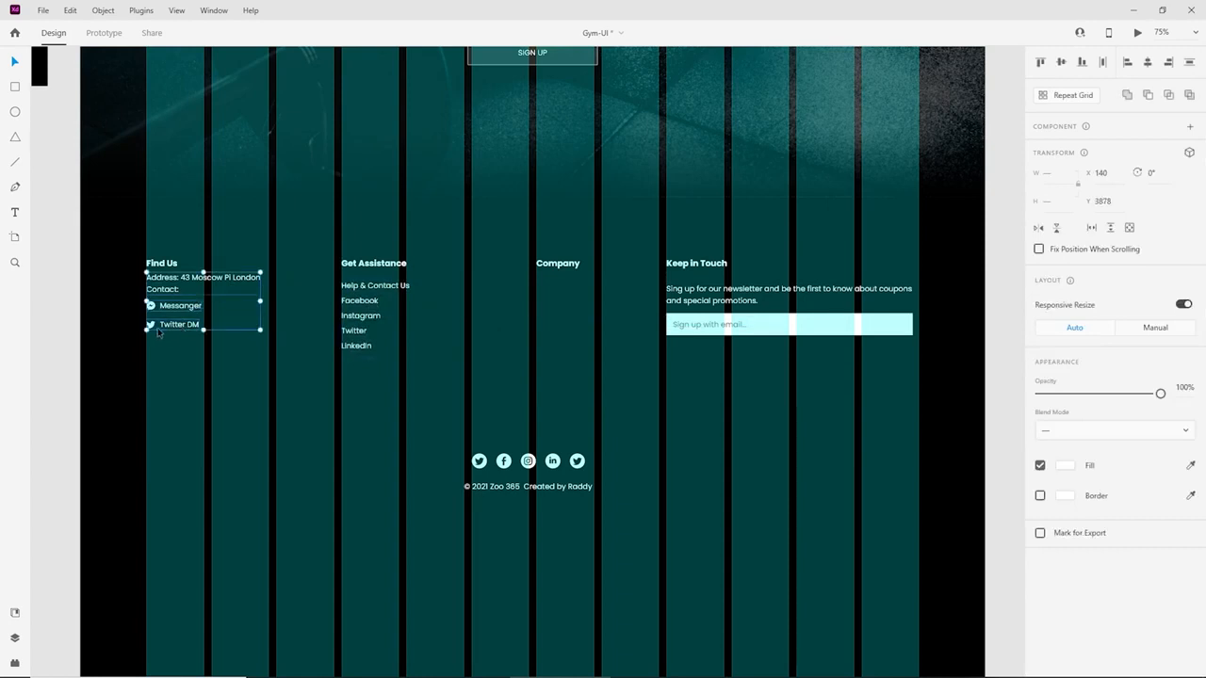
{"action": "left_click_drag", "start_coordinate": [175, 329], "coordinate": [175, 339]}
{"action": "left_click", "coordinate": [476, 350]}
Add a list with About Us, Jobs, Zoo 365 App and Shop under the Company heading.
{"action": "left_click", "coordinate": [707, 400]}
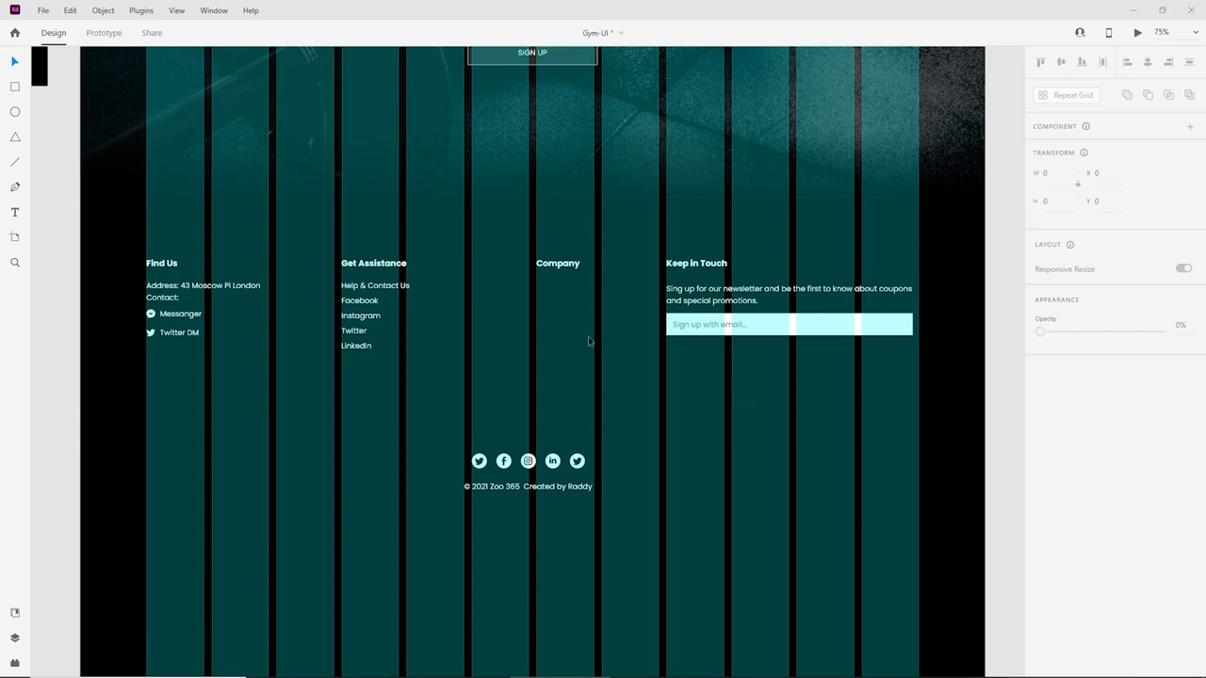
{"action": "type", "text": "About Us Jobs Zoo 365 App Shop"}
{"action": "left_click_drag", "start_coordinate": [520, 355], "coordinate": [595, 290]}
Widen the newsletter email field to 536 so it ends at the last grid column's outer edge.
{"action": "key", "text": "ctrl+1"}
{"action": "key", "text": "Escape"}
{"action": "scroll", "coordinate": [725, 401], "scroll_direction": "right", "scroll_amount": 4}
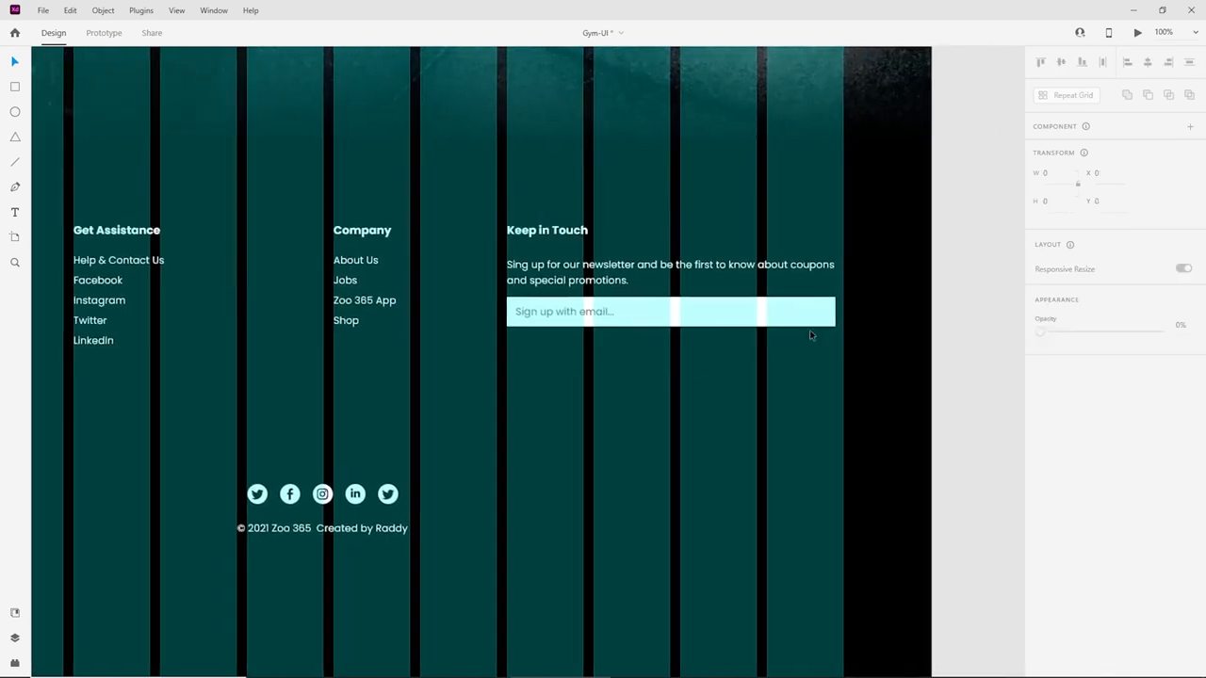
{"action": "left_click", "coordinate": [800, 315]}
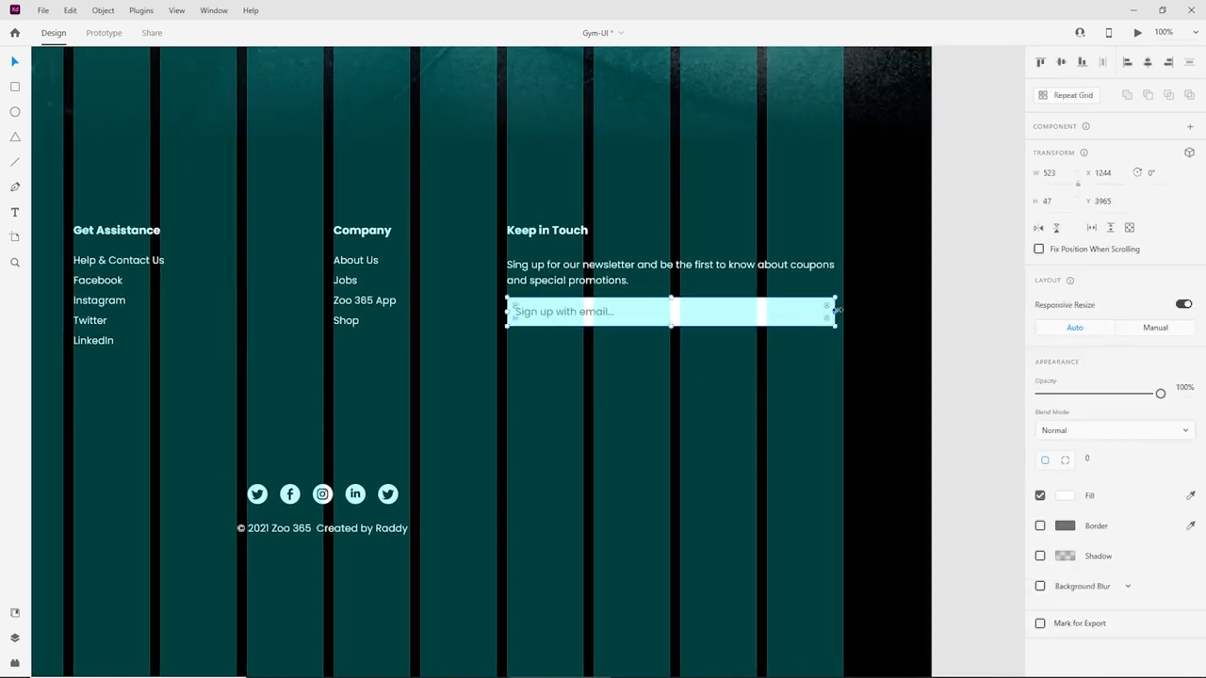
{"action": "left_click_drag", "start_coordinate": [835, 312], "coordinate": [844, 312]}
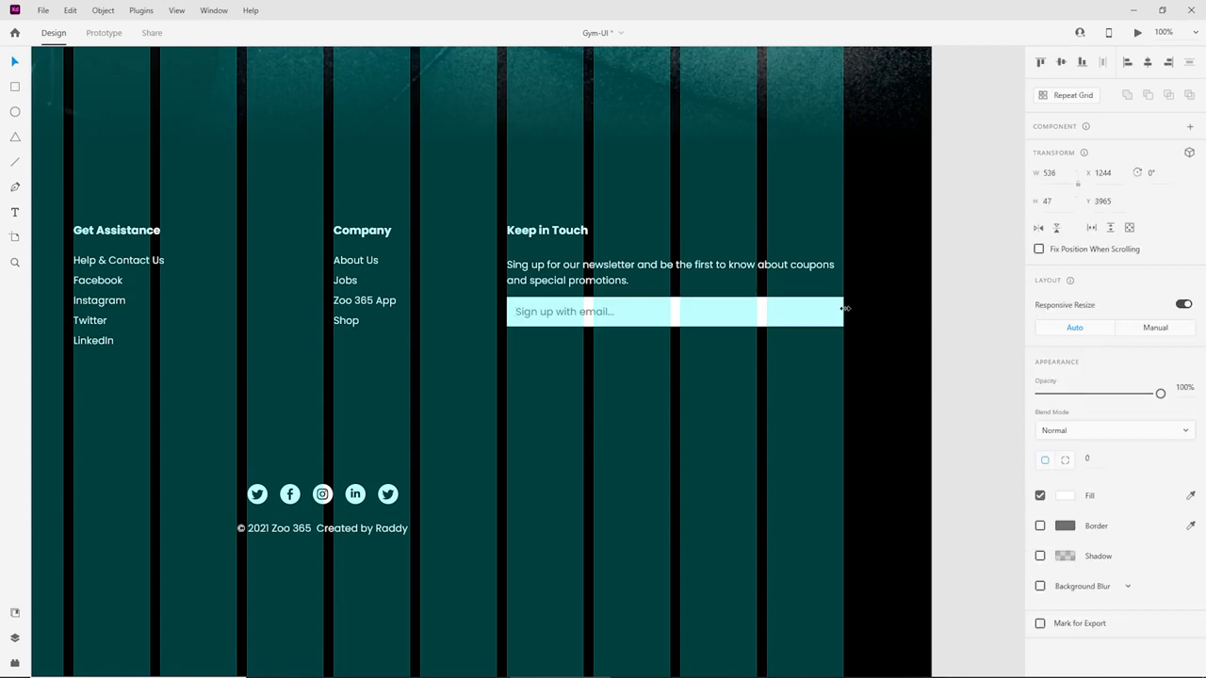
{"action": "left_click", "coordinate": [715, 382]}
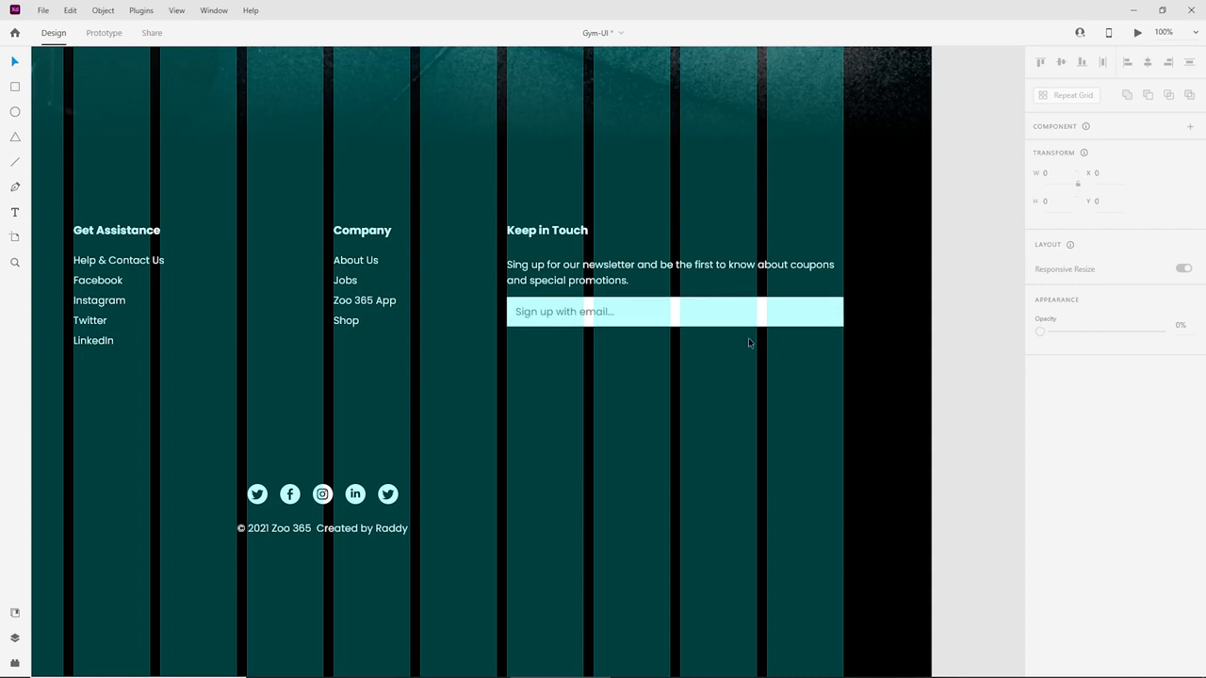
Raise the social icons and place the copyright line just beneath them, centred on the artboard at X 761.
{"action": "scroll", "coordinate": [699, 327], "scroll_direction": "down", "scroll_amount": 1}
{"action": "scroll", "coordinate": [698, 327], "scroll_direction": "down", "scroll_amount": 3}
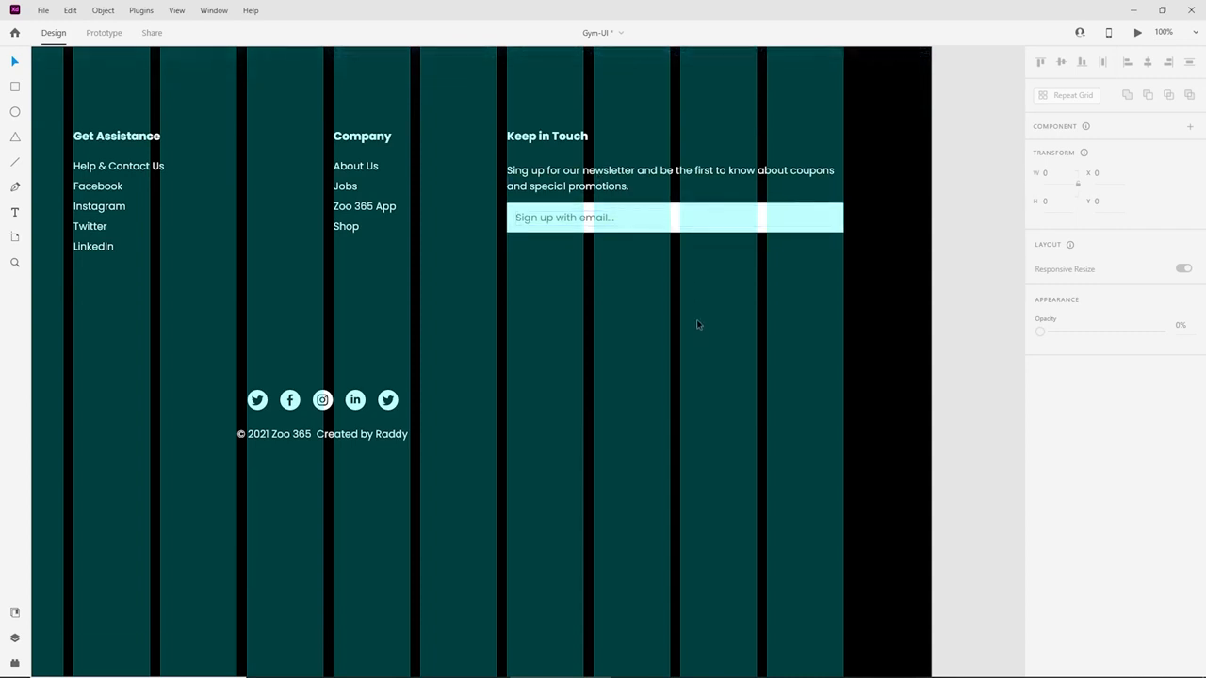
{"action": "scroll", "coordinate": [548, 361], "scroll_direction": "down", "scroll_amount": 2}
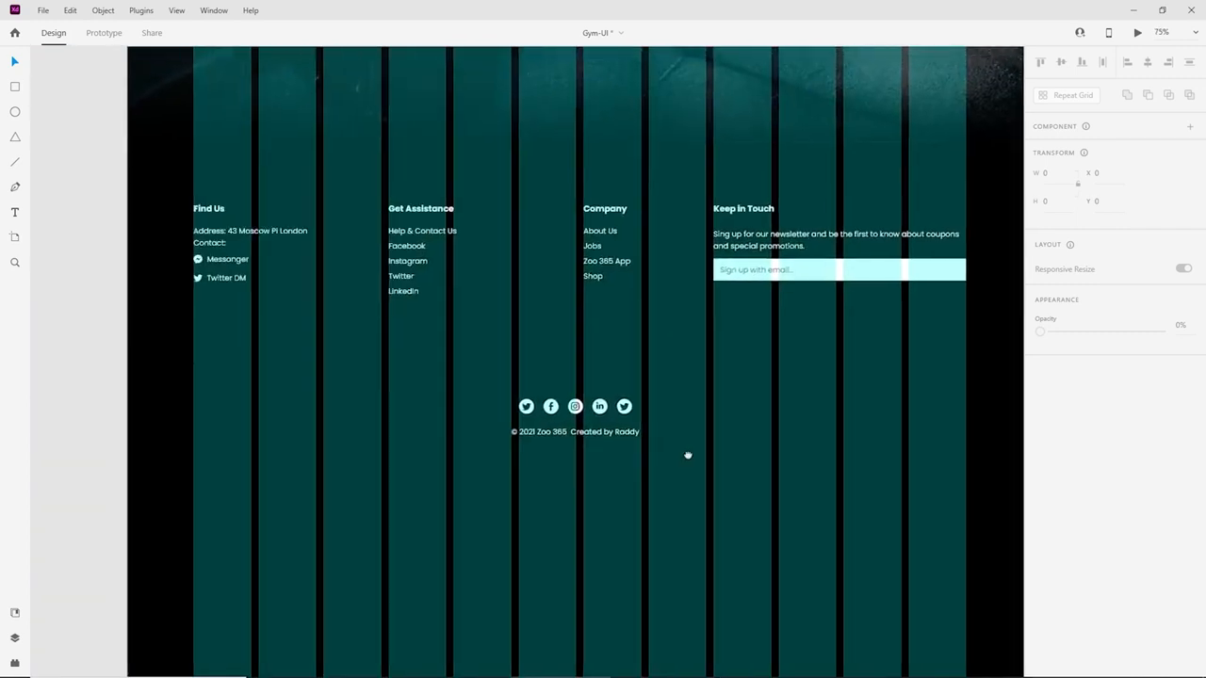
{"action": "left_click_drag", "start_coordinate": [600, 407], "coordinate": [600, 367]}
{"action": "left_click", "coordinate": [627, 433]}
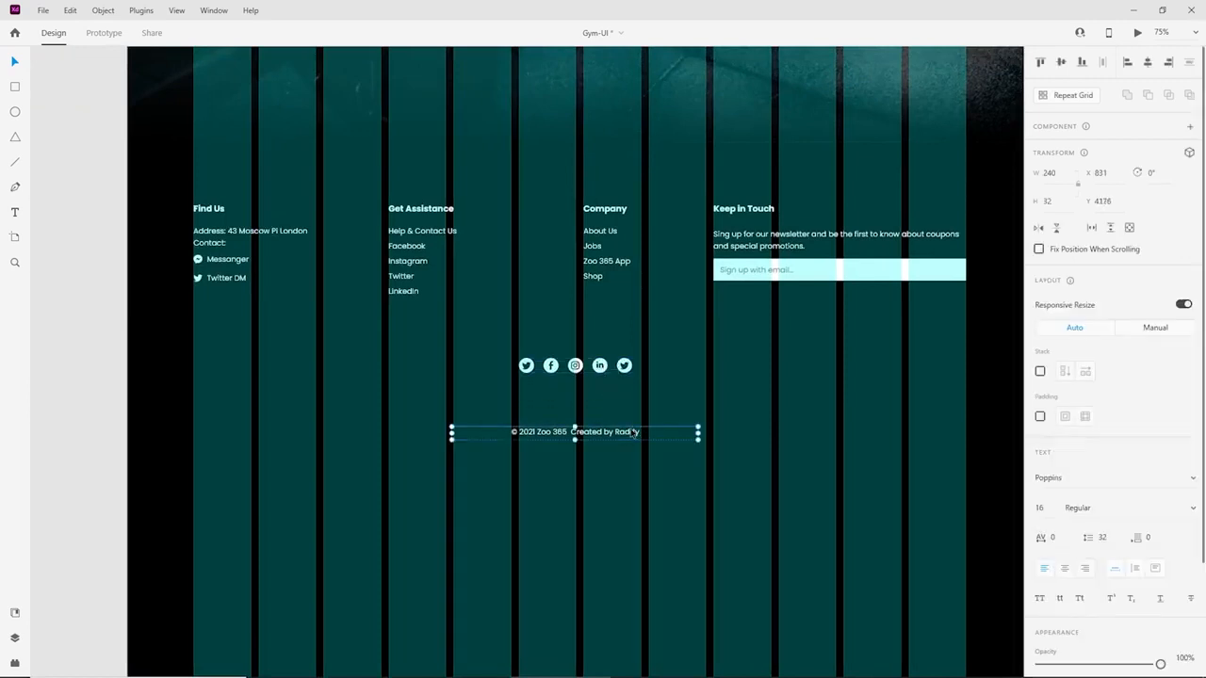
{"action": "left_click_drag", "start_coordinate": [633, 433], "coordinate": [338, 451]}
{"action": "left_click_drag", "start_coordinate": [164, 460], "coordinate": [197, 461]}
{"action": "left_click_drag", "start_coordinate": [277, 454], "coordinate": [569, 395]}
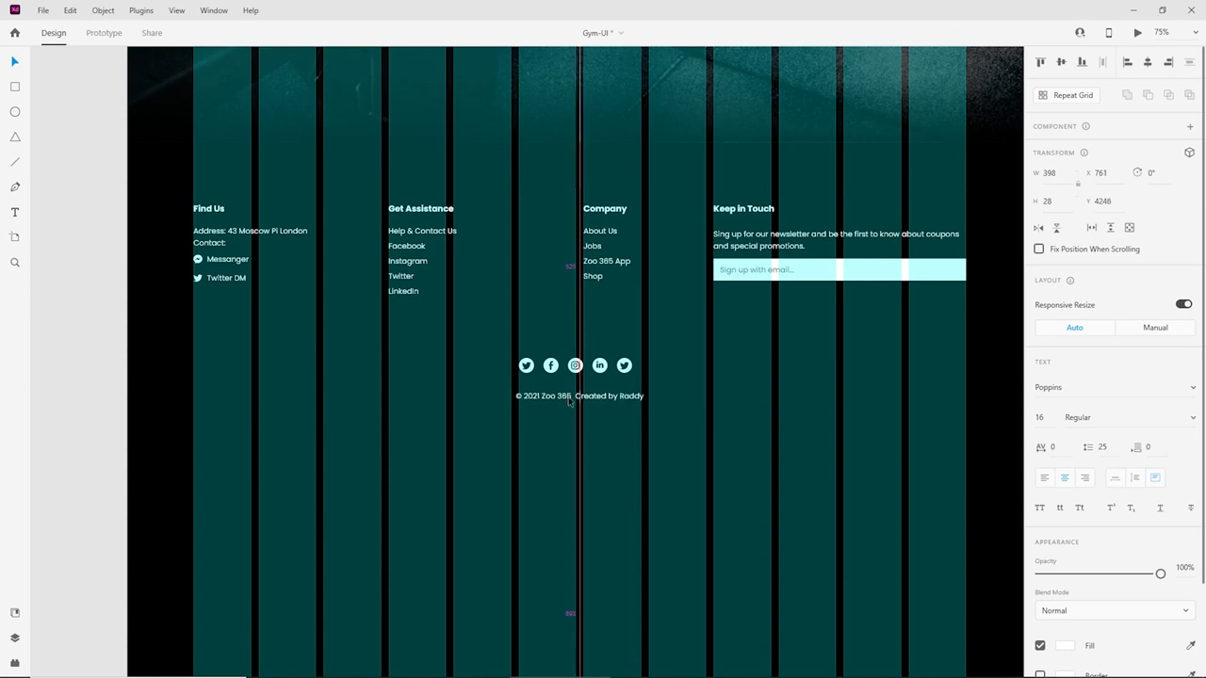
Centre-align the social icons with the copyright line and position the pair at X 761, Y 4167.
{"action": "left_click", "coordinate": [662, 513]}
{"action": "left_click", "coordinate": [585, 375]}
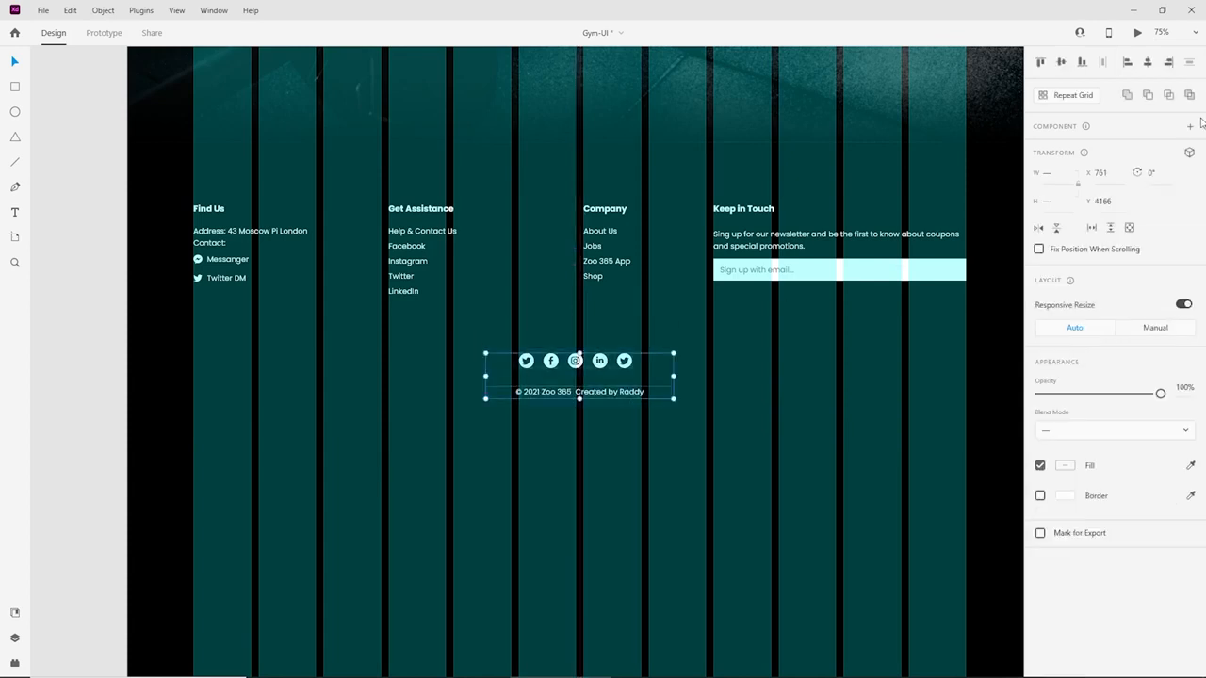
{"action": "left_click", "coordinate": [1148, 66]}
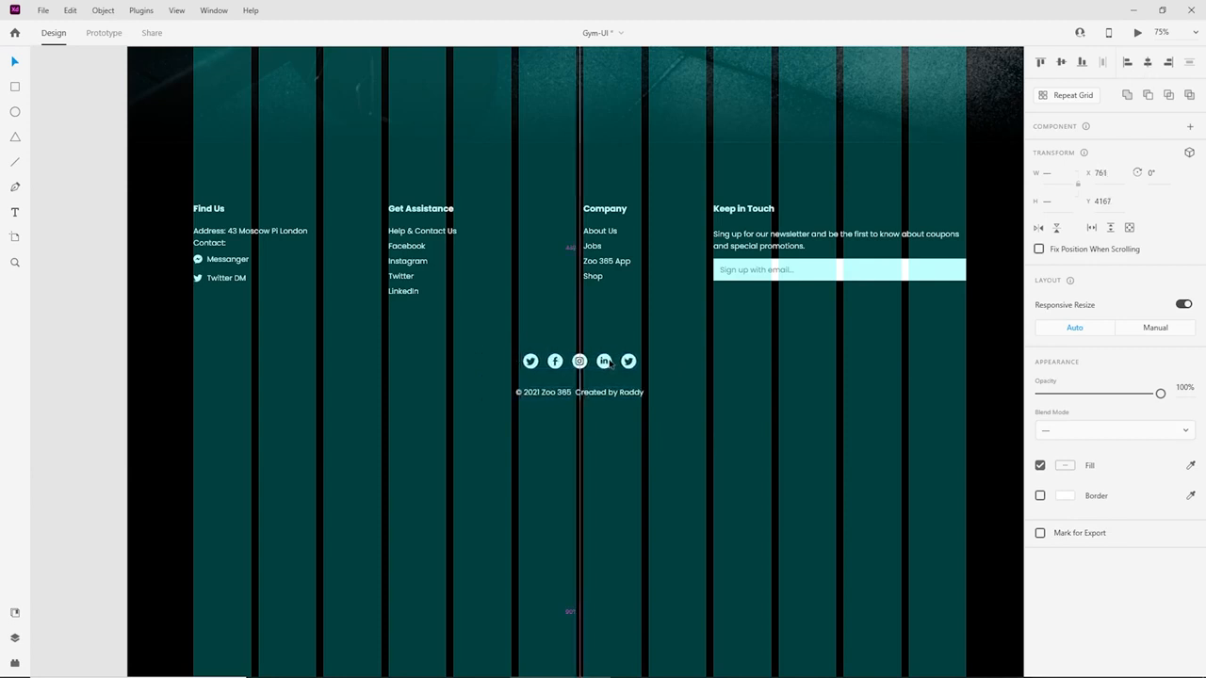
{"action": "left_click", "coordinate": [713, 459]}
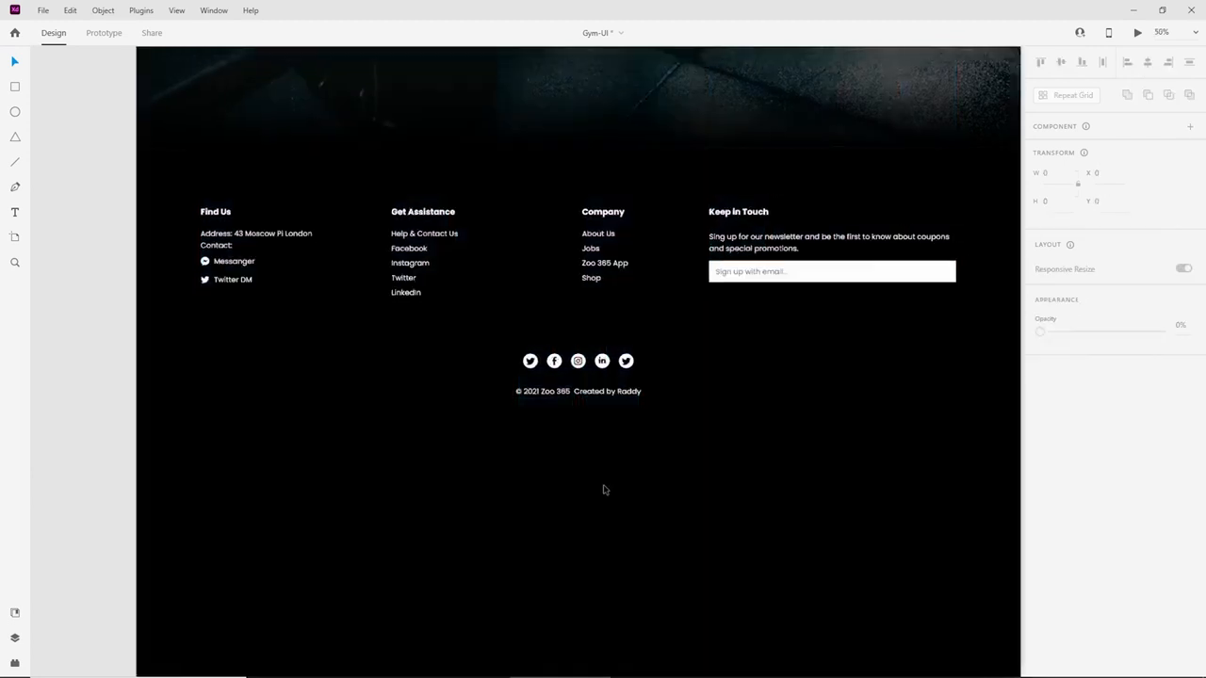
Copy the Zoo 365 header logo into the empty area below the footer columns and enlarge it to about 457 × 231.
{"action": "scroll", "coordinate": [626, 484], "scroll_direction": "down", "scroll_amount": 3}
{"action": "scroll", "coordinate": [627, 484], "scroll_direction": "down", "scroll_amount": 1}
{"action": "scroll", "coordinate": [554, 431], "scroll_direction": "up", "scroll_amount": 1}
{"action": "scroll", "coordinate": [554, 430], "scroll_direction": "up", "scroll_amount": 1}
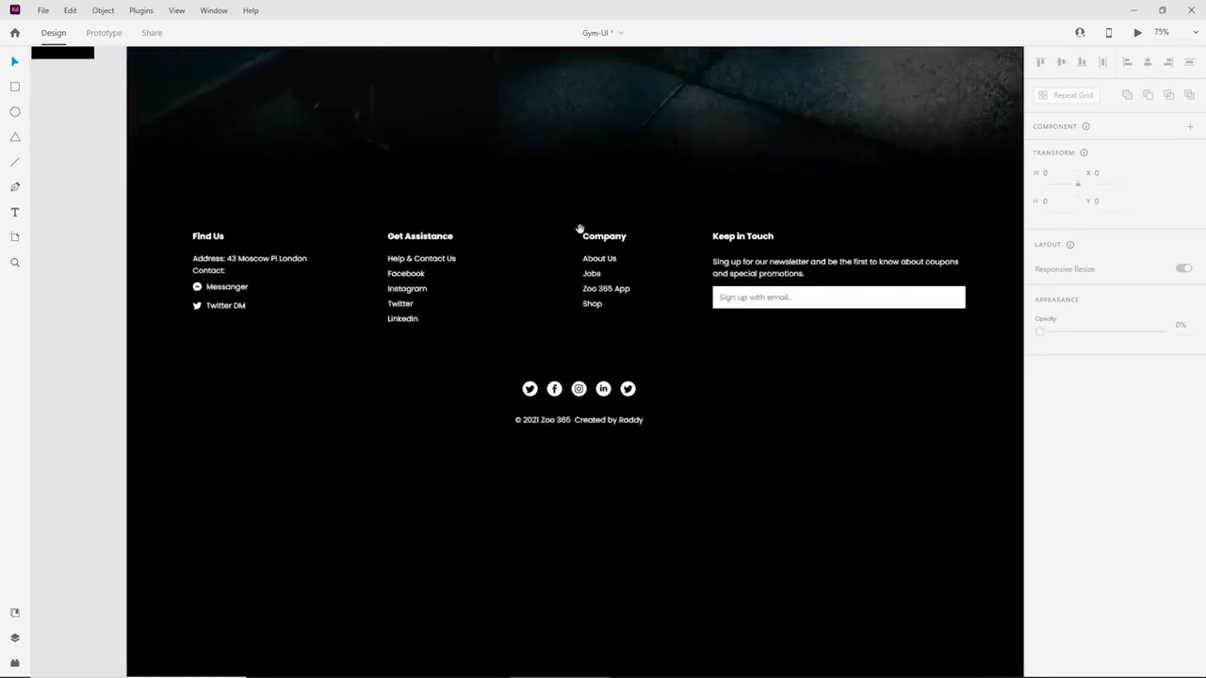
{"action": "scroll", "coordinate": [579, 232], "scroll_direction": "up", "scroll_amount": 10}
{"action": "scroll", "coordinate": [570, 369], "scroll_direction": "up", "scroll_amount": 5}
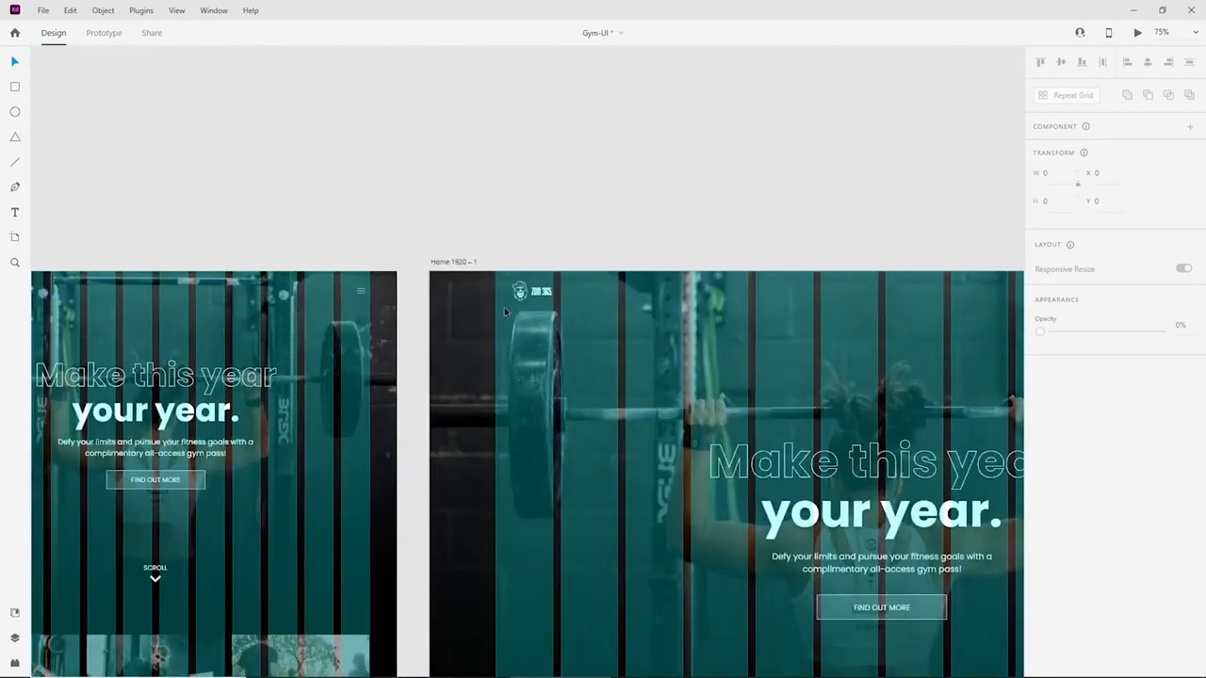
{"action": "left_click", "coordinate": [520, 293]}
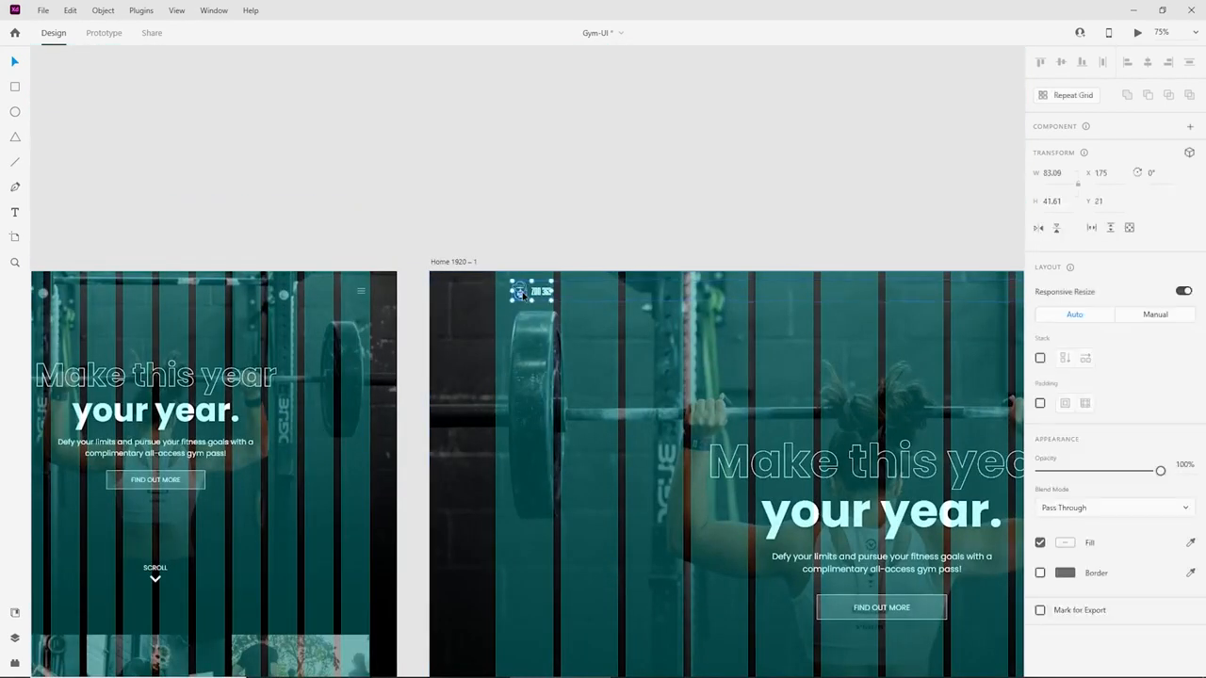
{"action": "scroll", "coordinate": [587, 191], "scroll_direction": "down", "scroll_amount": 15}
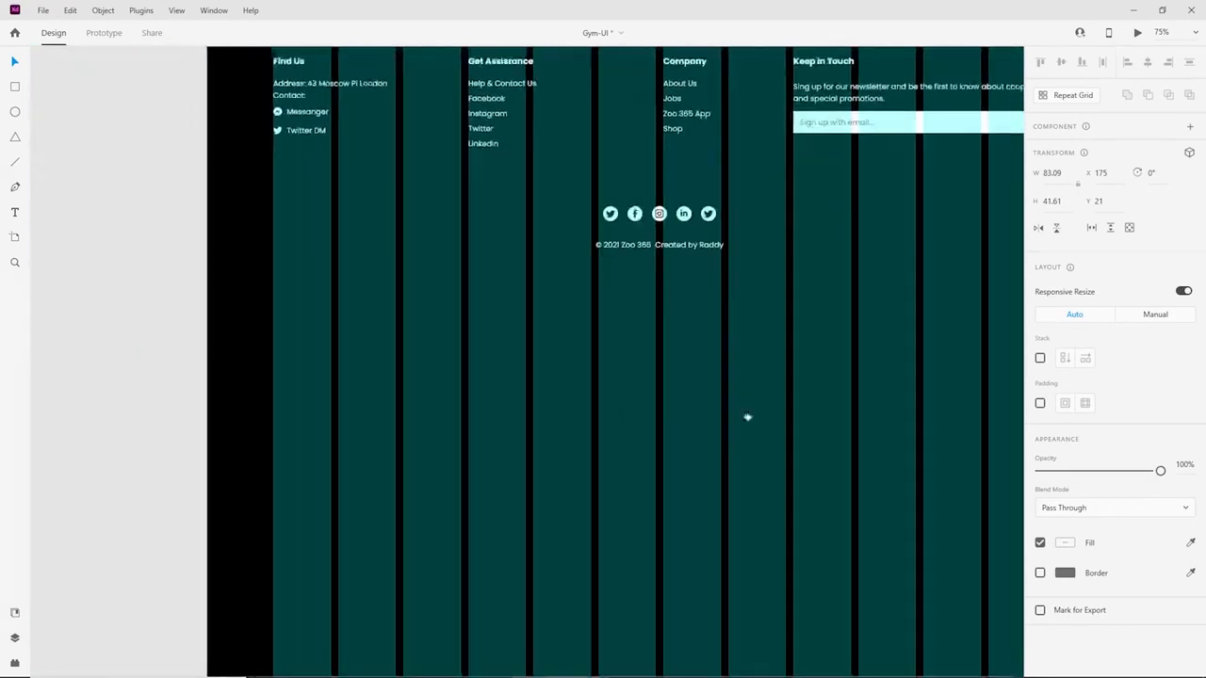
{"action": "left_click_drag", "start_coordinate": [747, 417], "coordinate": [820, 506]}
{"action": "key", "text": "ctrl+v"}
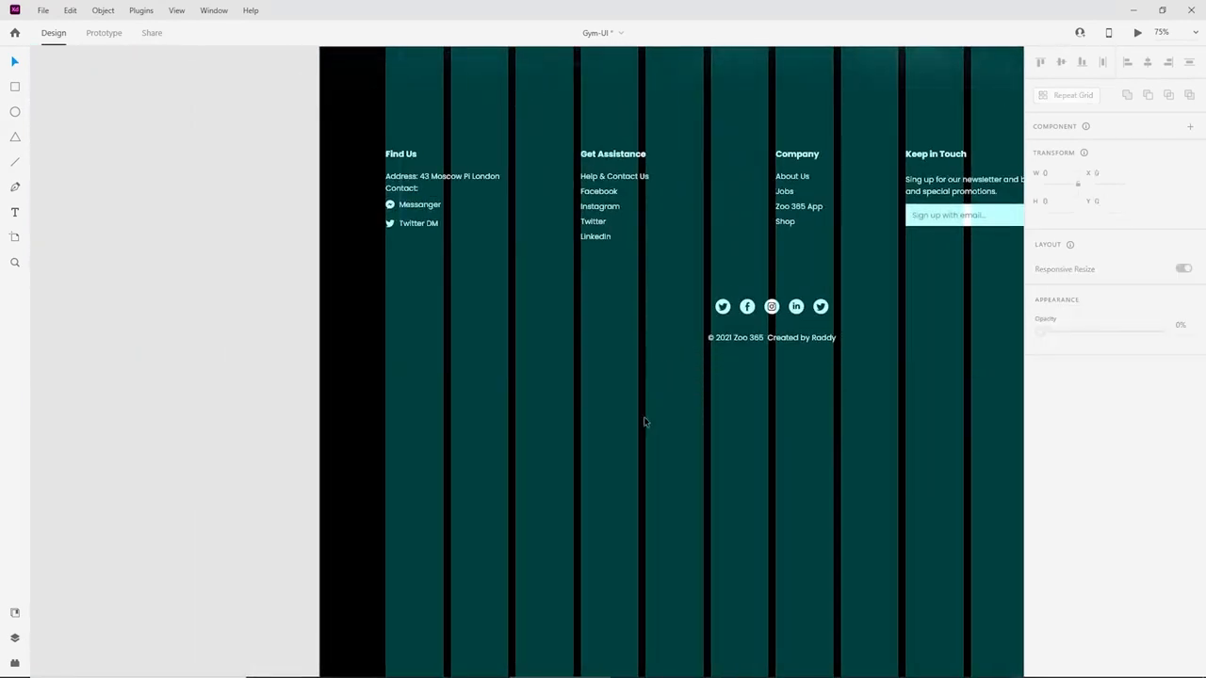
{"action": "left_click_drag", "start_coordinate": [647, 369], "coordinate": [377, 426]}
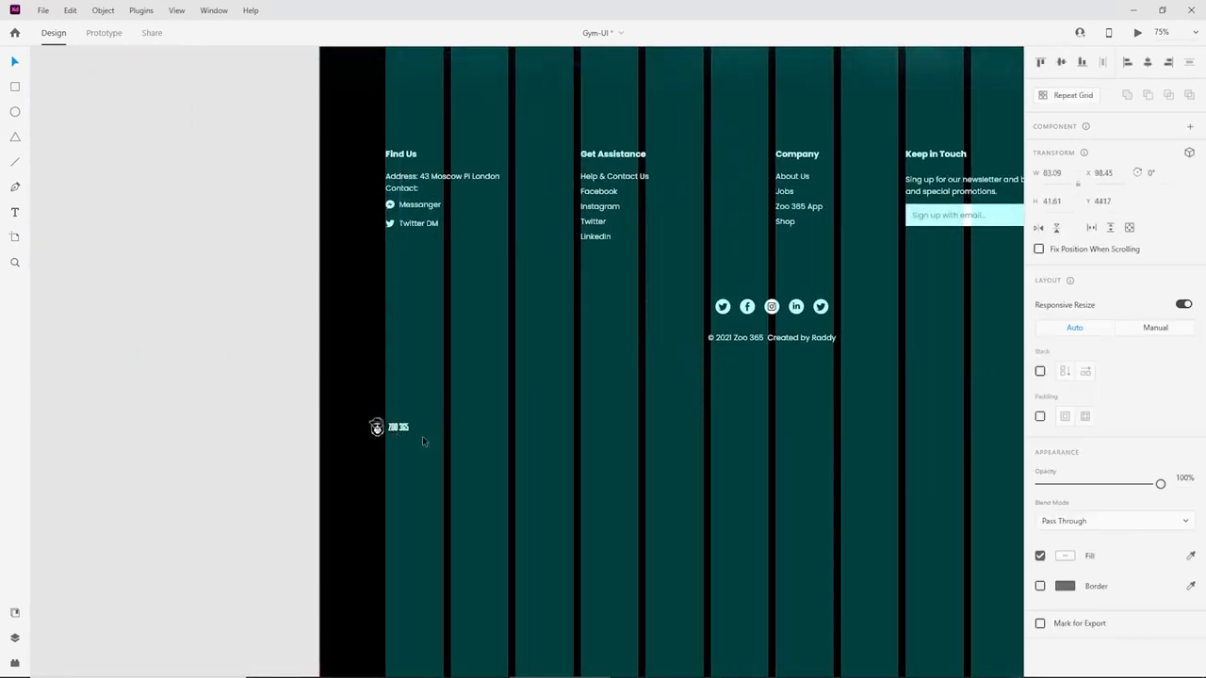
{"action": "scroll", "coordinate": [417, 436], "scroll_direction": "up", "scroll_amount": 5}
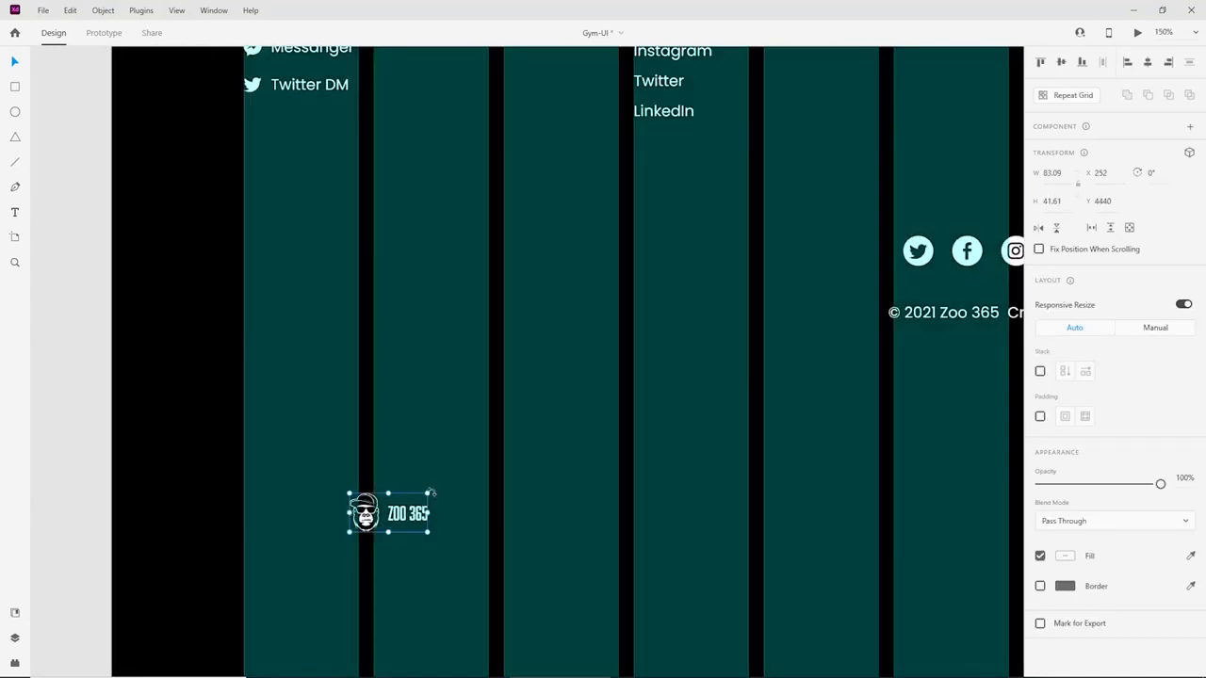
{"action": "left_click_drag", "start_coordinate": [429, 492], "coordinate": [779, 315]}
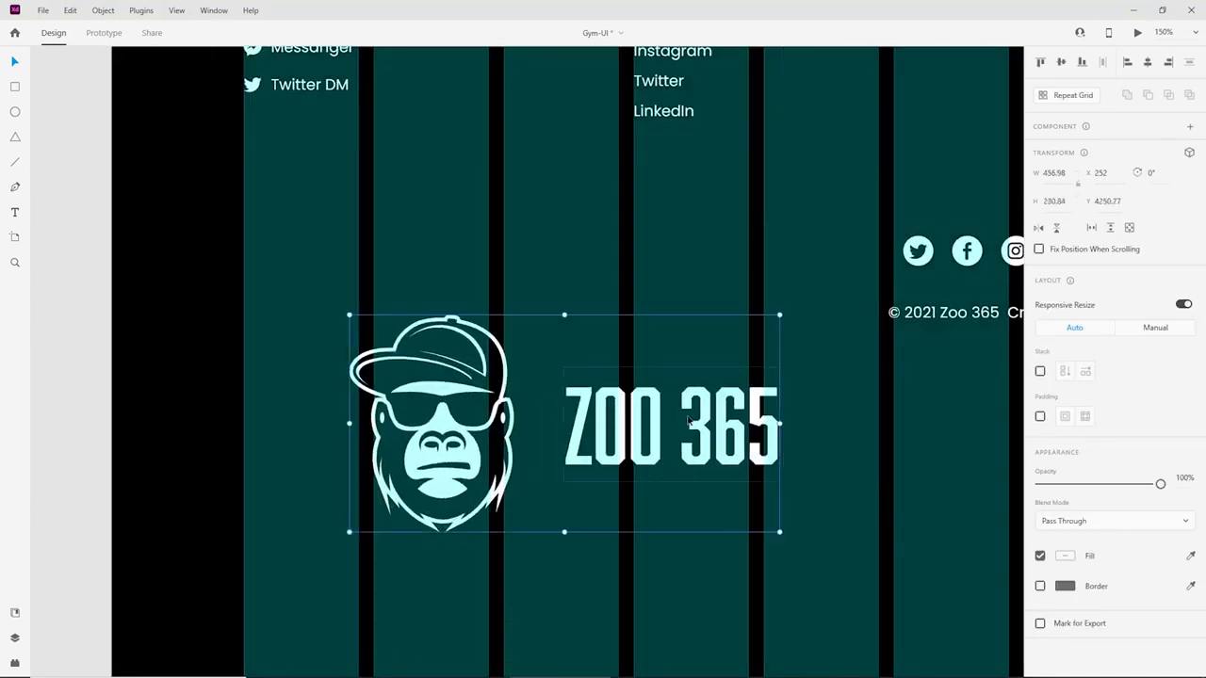
Delete the ZOO 365 lettering from the copied logo and set the remaining gorilla's opacity to 5%.
{"action": "double_click", "coordinate": [696, 431]}
{"action": "key", "text": "Delete"}
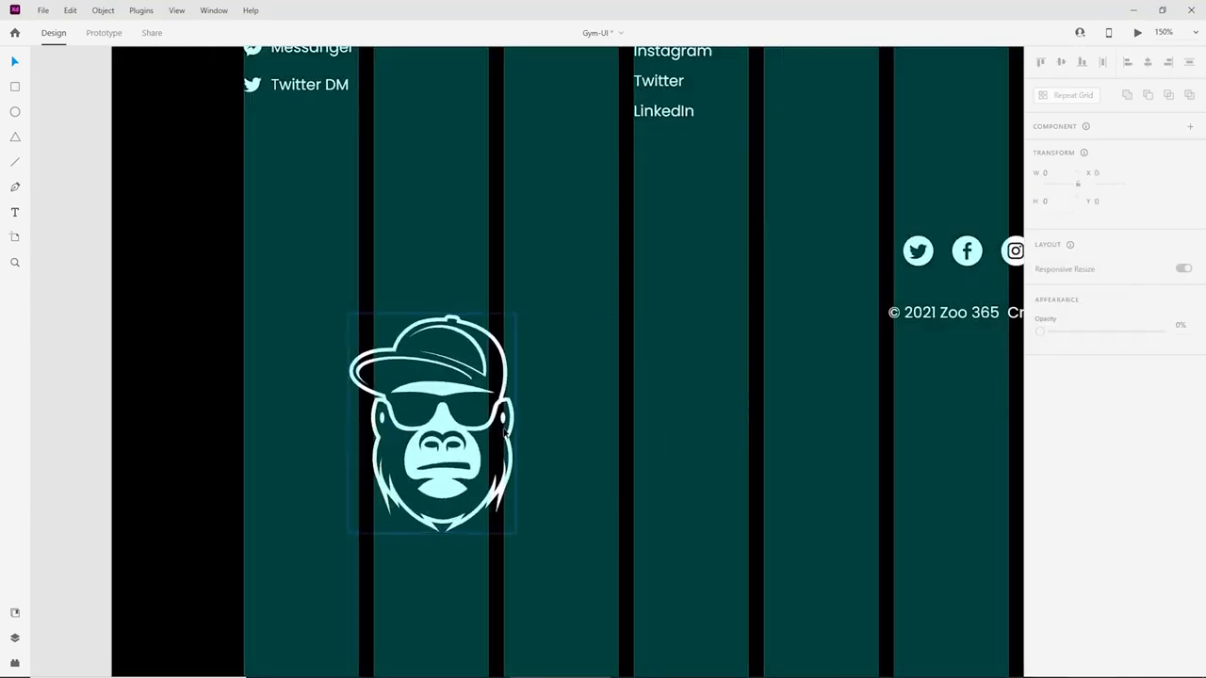
{"action": "left_click", "coordinate": [473, 366]}
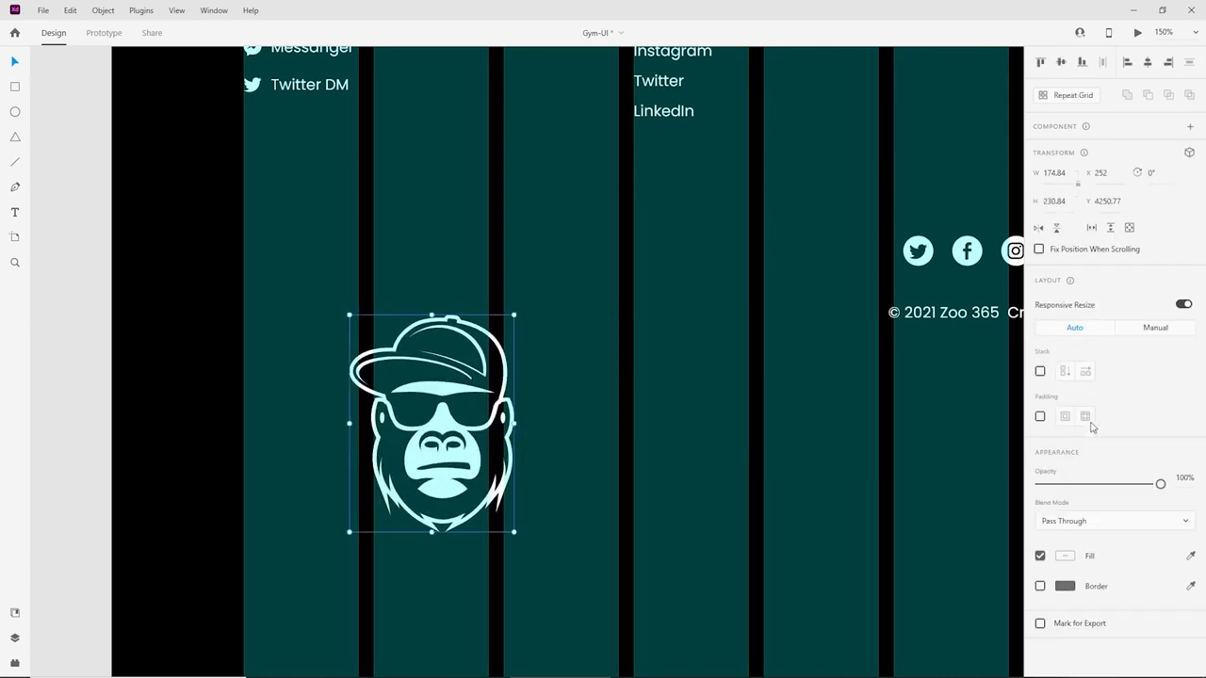
{"action": "left_click_drag", "start_coordinate": [1160, 484], "coordinate": [1046, 484]}
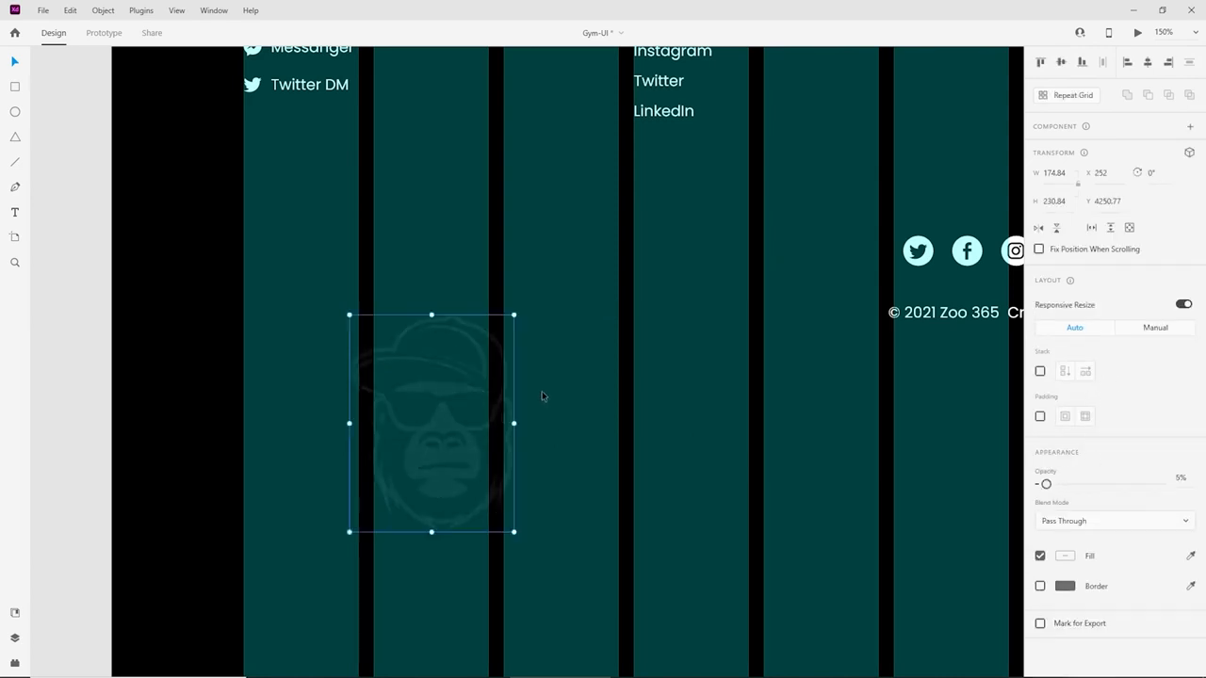
Enlarge the faded gorilla to about 507 × 670 and move it to the artboard's left edge, overlapping the Find Us column.
{"action": "scroll", "coordinate": [541, 396], "scroll_direction": "down", "scroll_amount": 4}
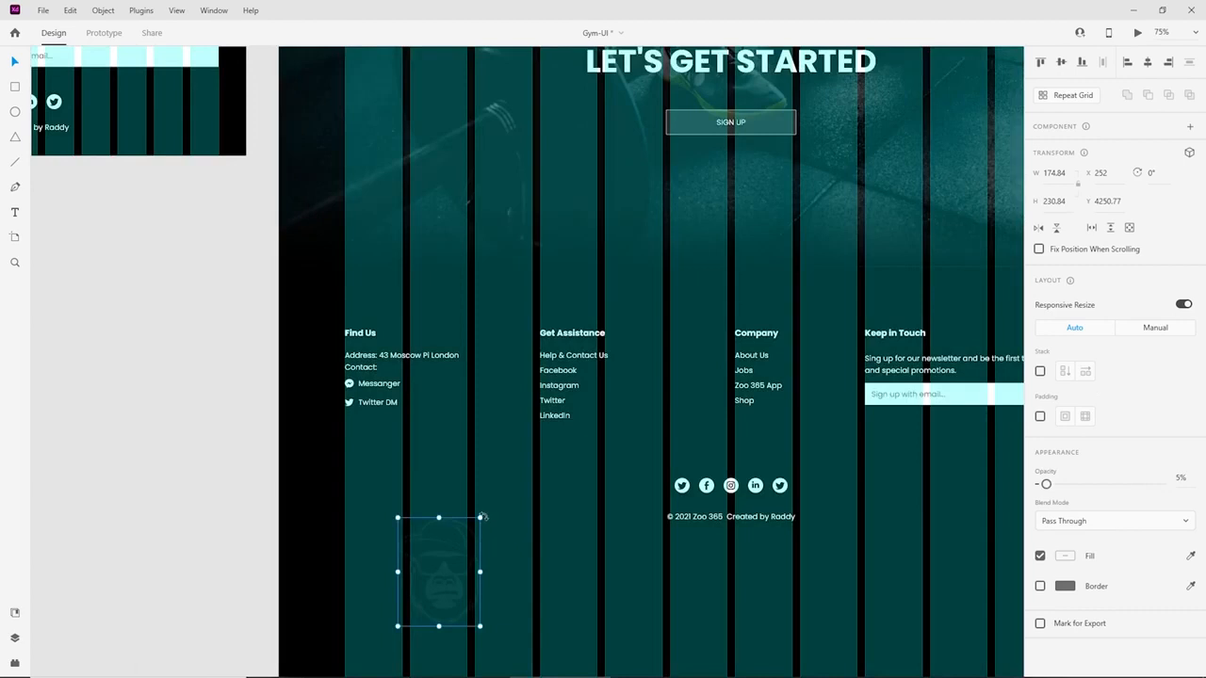
{"action": "left_click_drag", "start_coordinate": [482, 517], "coordinate": [636, 311]}
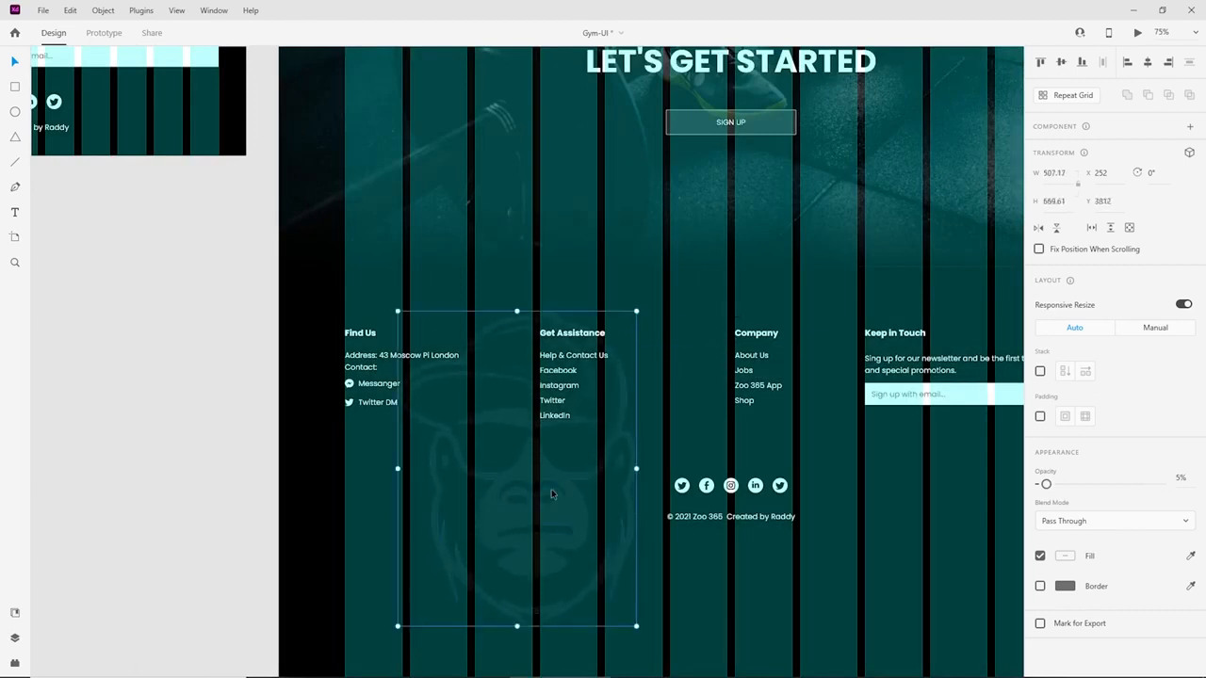
{"action": "left_click_drag", "start_coordinate": [552, 493], "coordinate": [341, 425]}
{"action": "left_click", "coordinate": [568, 562]}
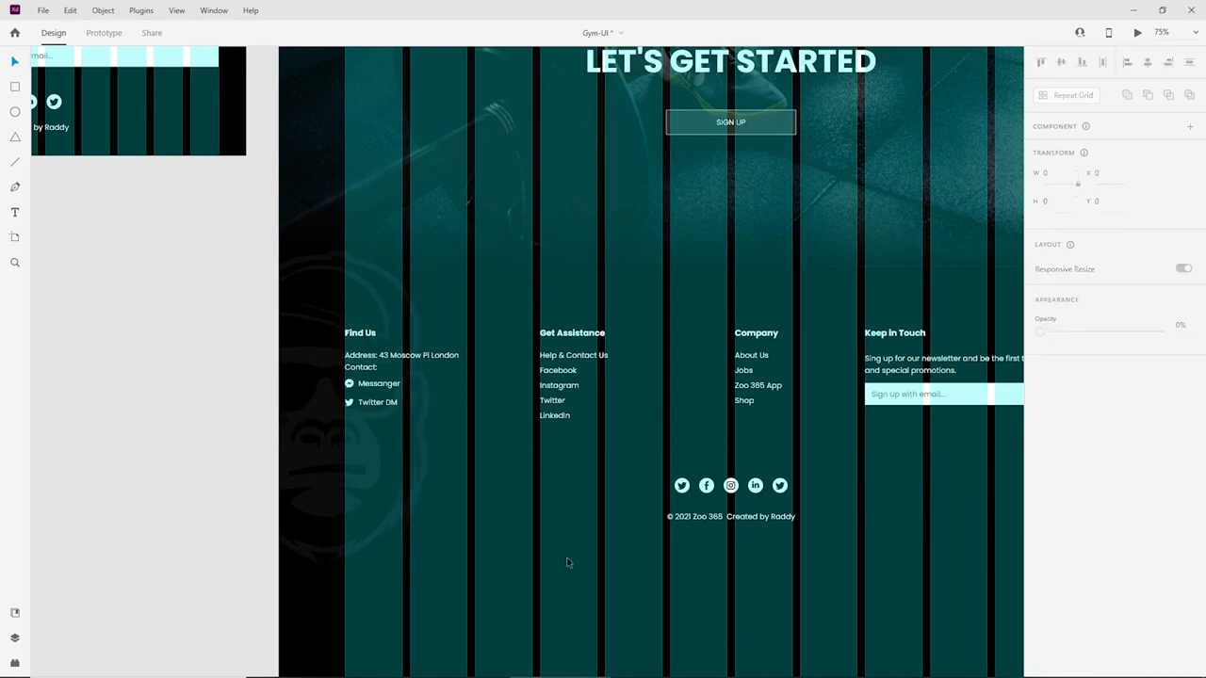
Preview the desktop page and check its layout from the coaching cards down to the footer.
{"action": "left_click", "coordinate": [1137, 32]}
{"action": "scroll", "coordinate": [759, 389], "scroll_direction": "down", "scroll_amount": 15}
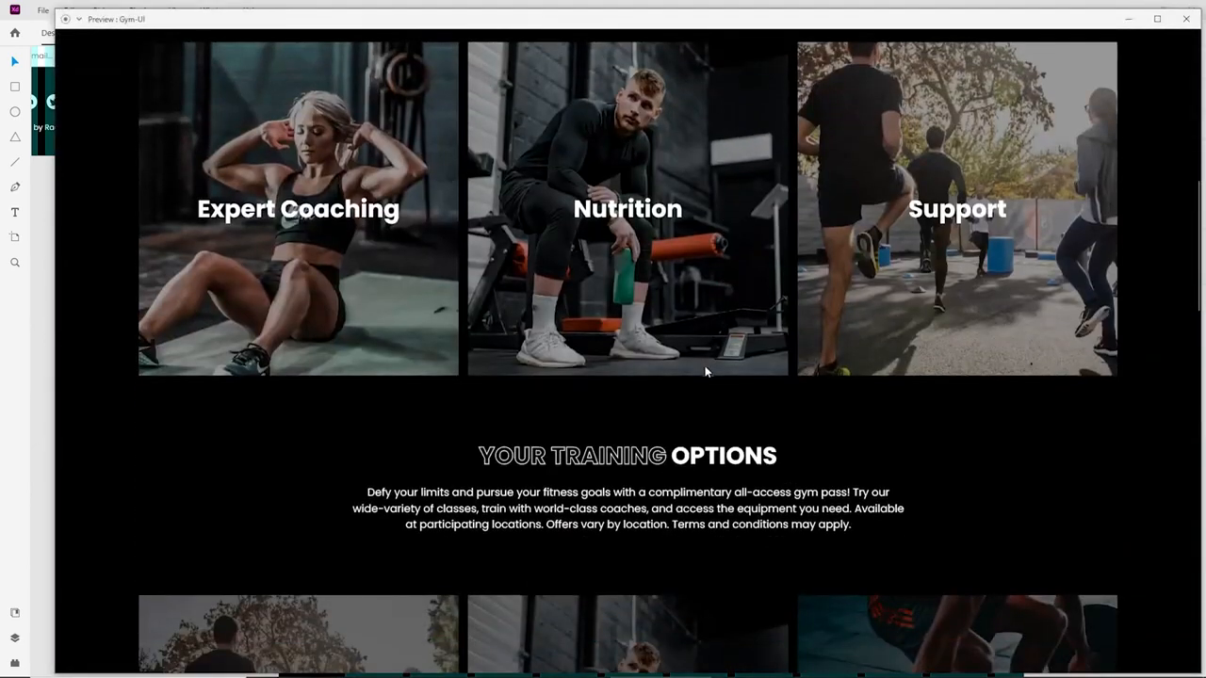
{"action": "scroll", "coordinate": [700, 421], "scroll_direction": "down", "scroll_amount": 5}
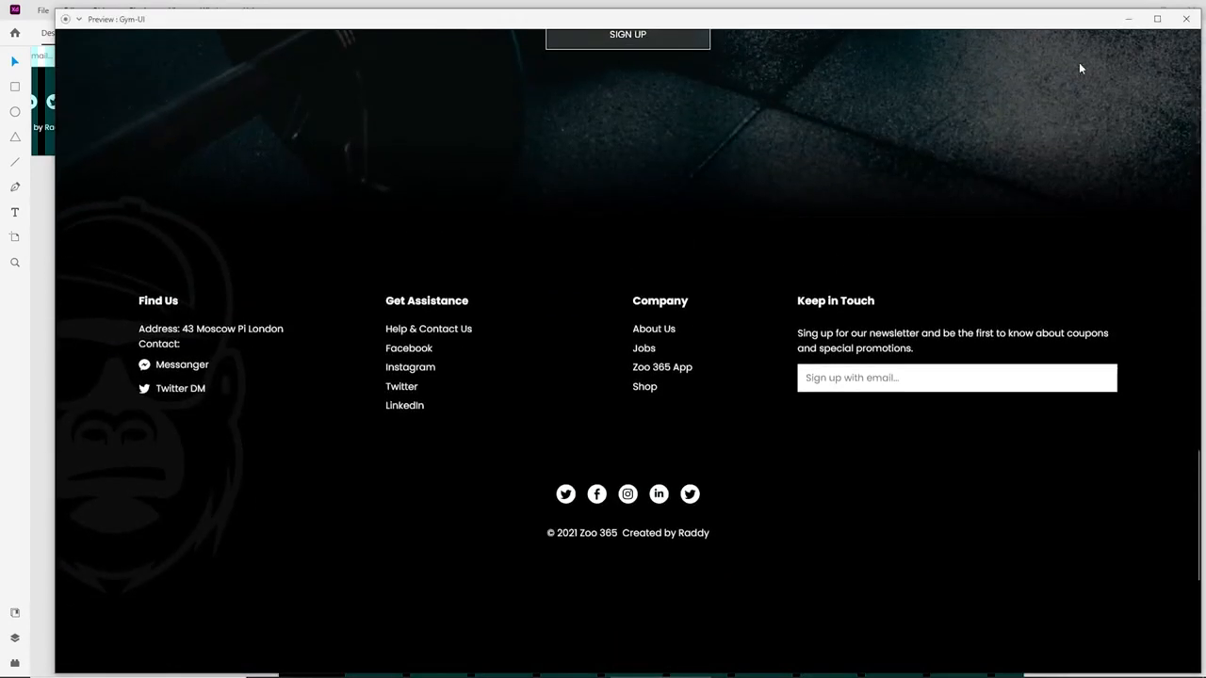
Move the faded gorilla between the Get Assistance and Company columns and try shrinking it to about 381 × 503.
{"action": "left_click", "coordinate": [1186, 19]}
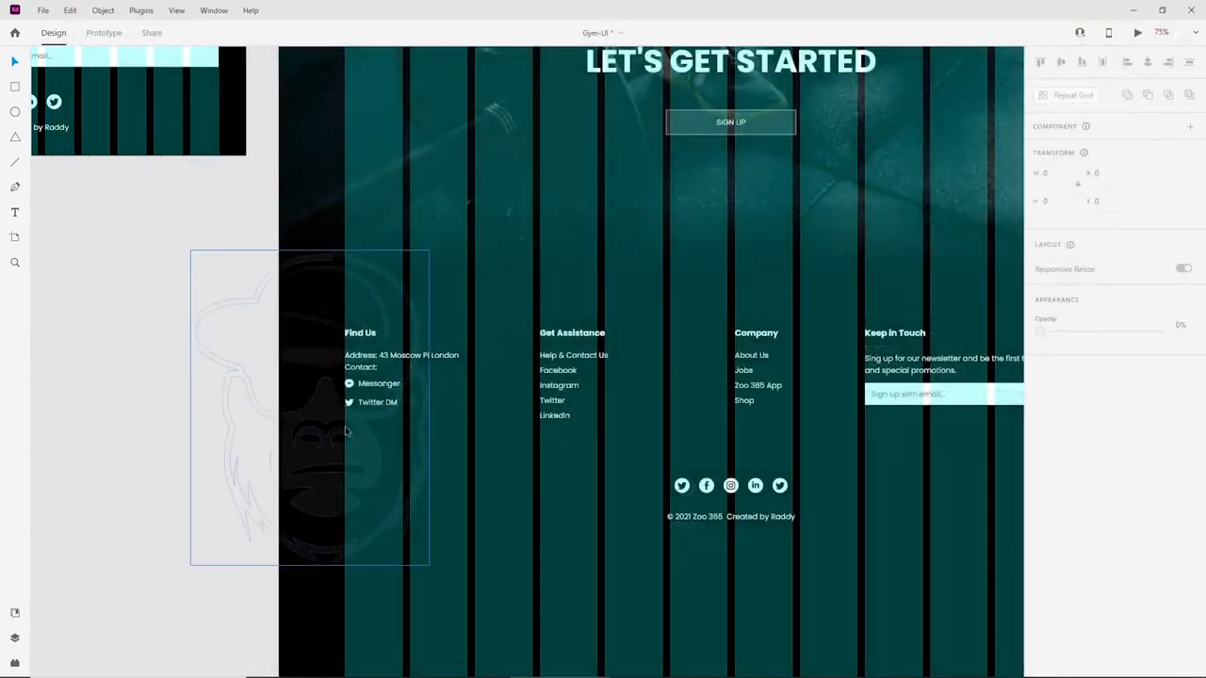
{"action": "left_click_drag", "start_coordinate": [354, 432], "coordinate": [696, 456]}
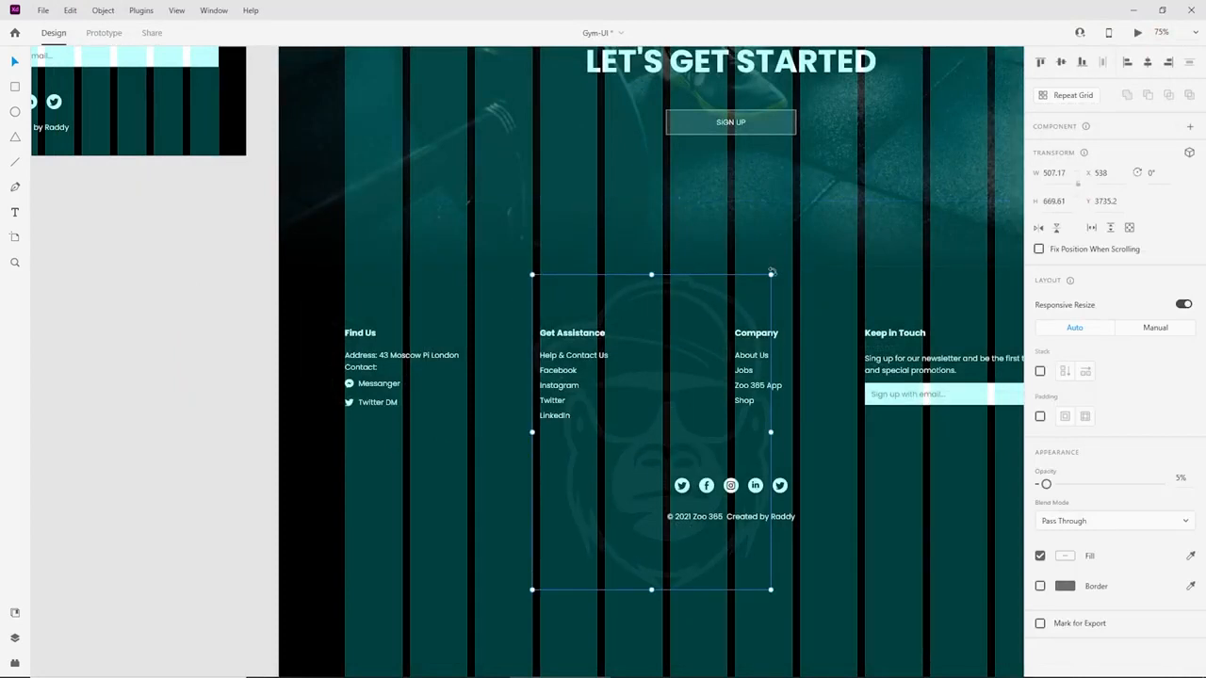
{"action": "left_click_drag", "start_coordinate": [770, 276], "coordinate": [699, 432]}
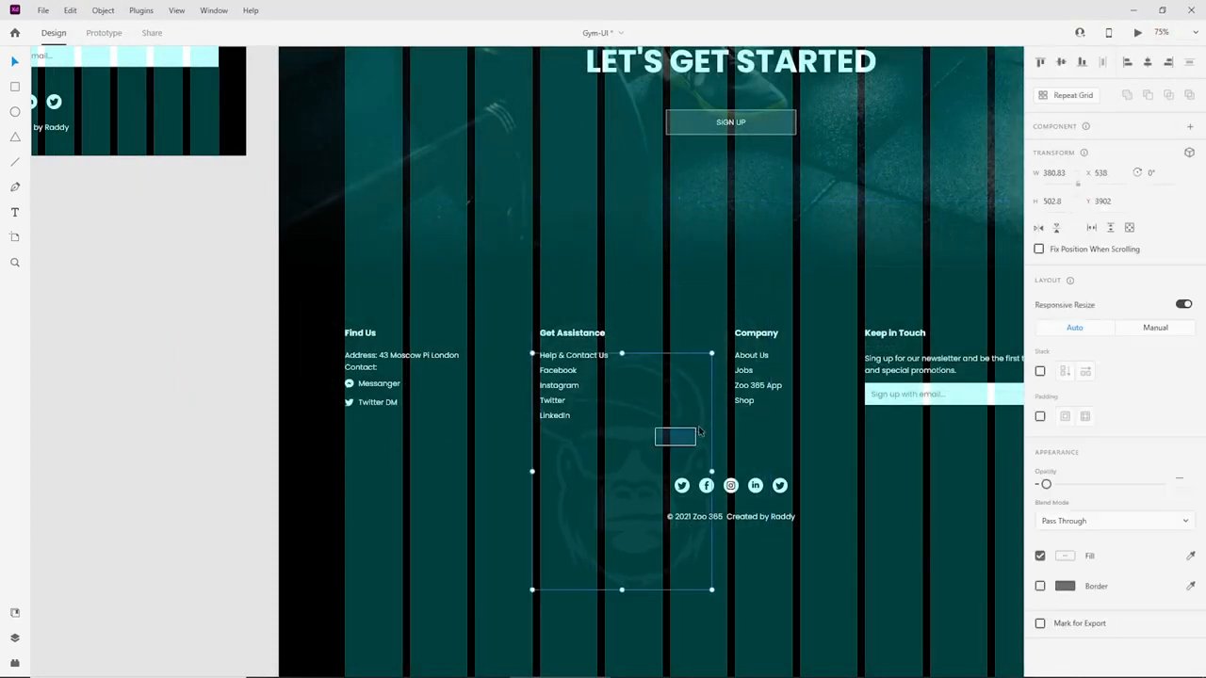
{"action": "left_click", "coordinate": [638, 422]}
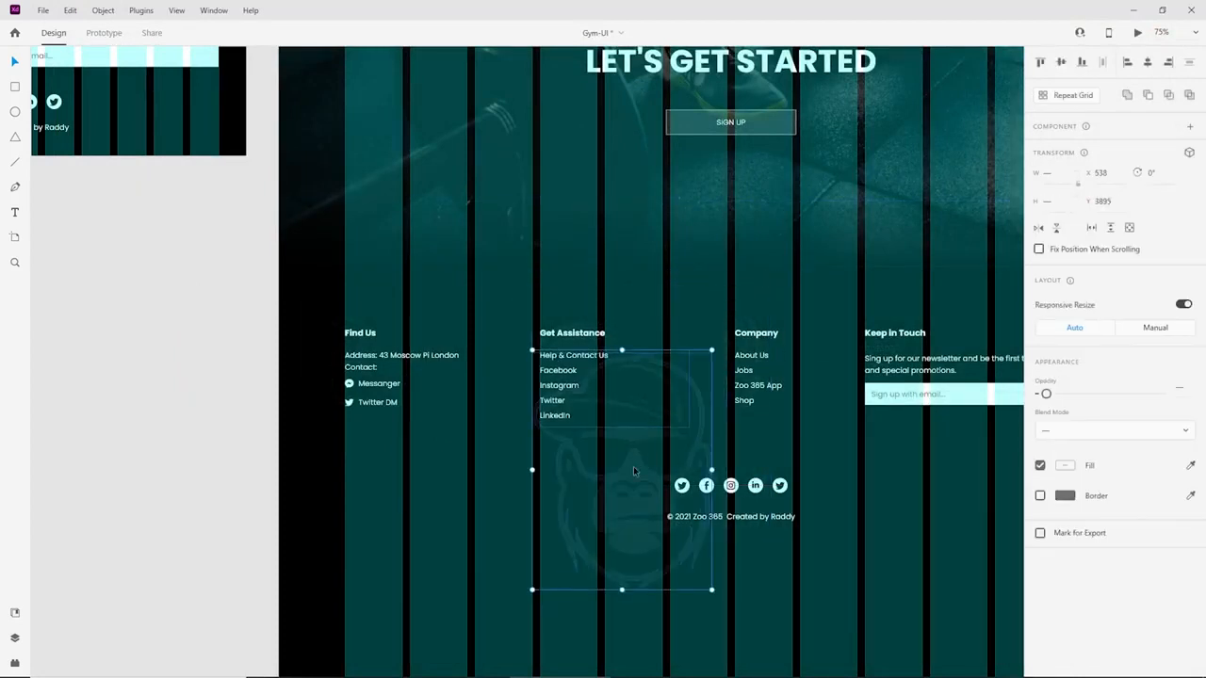
{"action": "key", "text": "ctrl+z"}
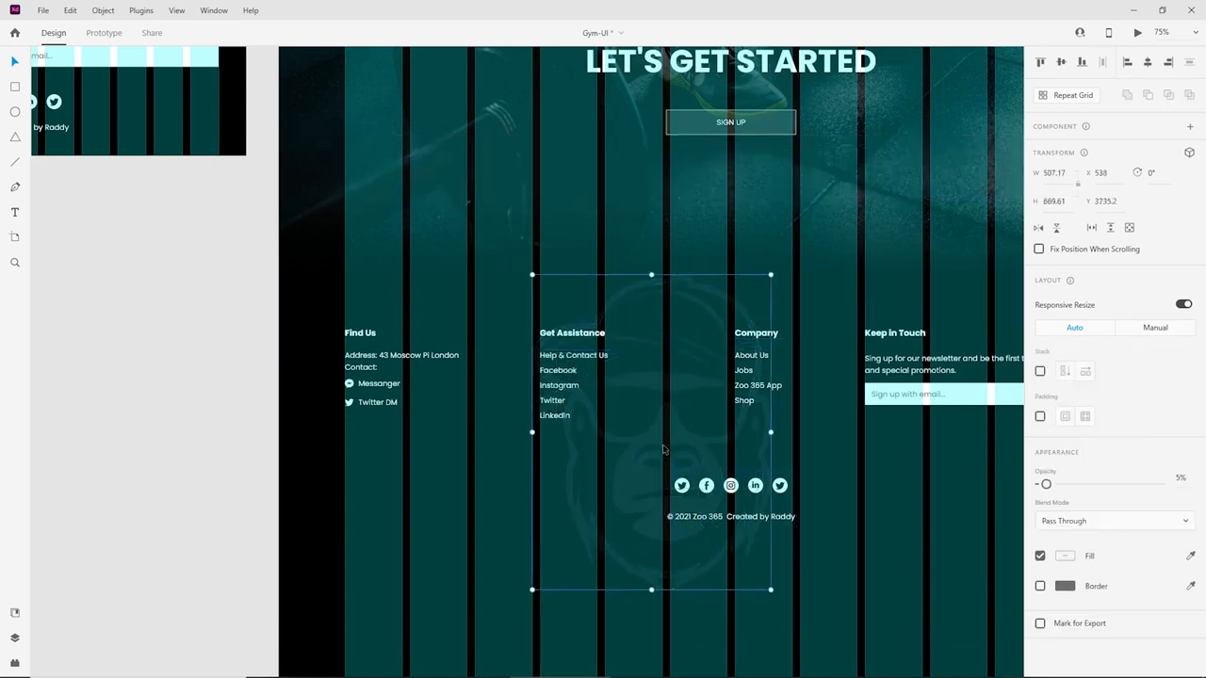
Position the faded gorilla near the footer's centre behind the social icons and shrink it to about 353 × 466.
{"action": "left_click_drag", "start_coordinate": [668, 433], "coordinate": [752, 425]}
{"action": "scroll", "coordinate": [751, 424], "scroll_direction": "right", "scroll_amount": 3}
{"action": "scroll", "coordinate": [752, 425], "scroll_direction": "down", "scroll_amount": 1}
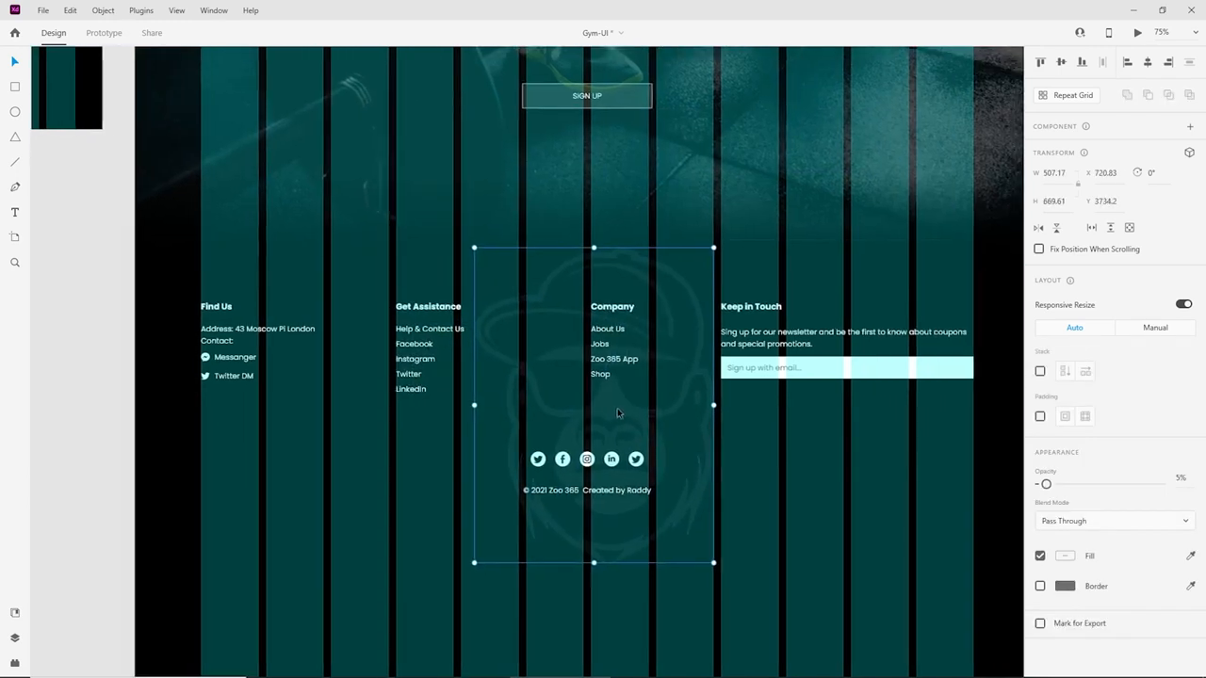
{"action": "left_click_drag", "start_coordinate": [617, 408], "coordinate": [597, 413]}
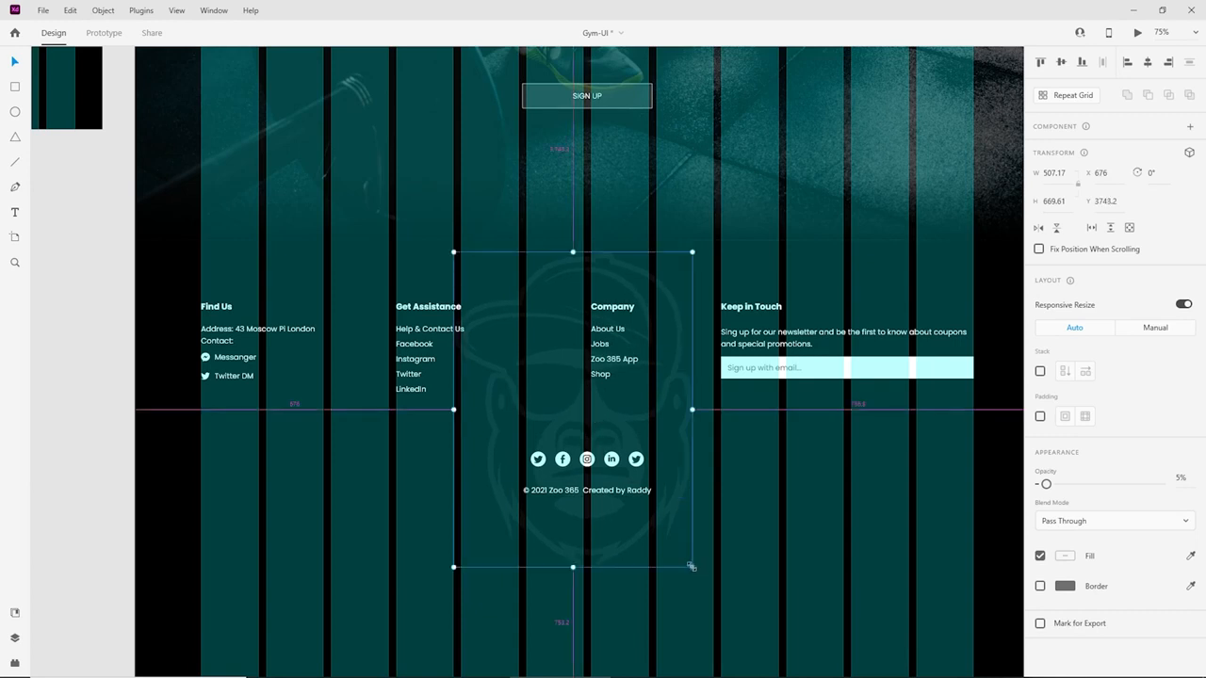
{"action": "left_click_drag", "start_coordinate": [692, 569], "coordinate": [664, 521]}
{"action": "scroll", "coordinate": [681, 472], "scroll_direction": "down", "scroll_amount": 3}
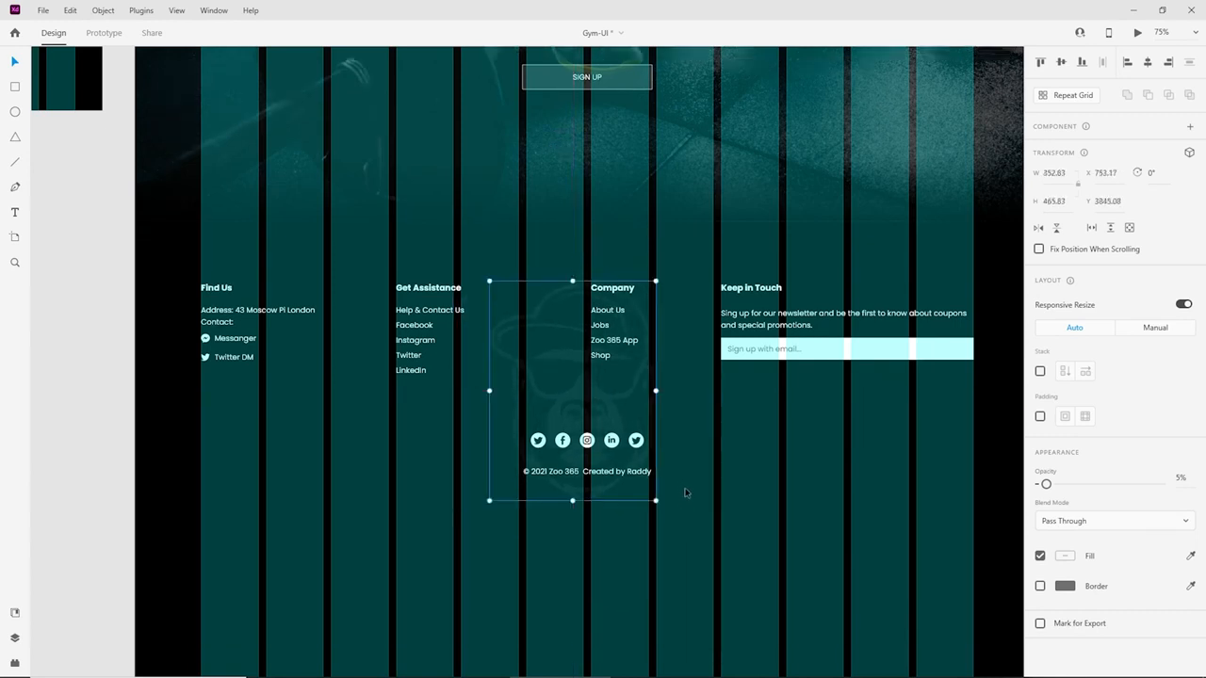
{"action": "left_click_drag", "start_coordinate": [588, 259], "coordinate": [586, 215]}
Shorten the desktop artboard to a height of 4332 so it ends just below the copyright line, and preview the footer.
{"action": "scroll", "coordinate": [744, 496], "scroll_direction": "down", "scroll_amount": 5}
{"action": "left_click", "coordinate": [1015, 364]}
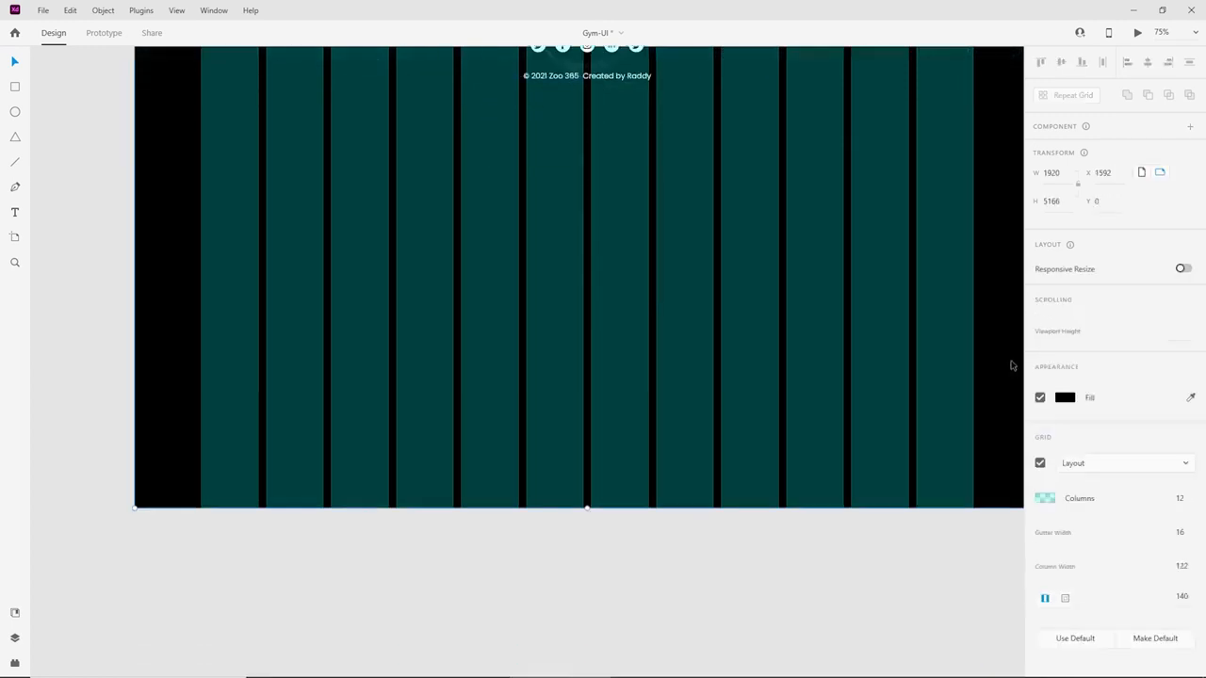
{"action": "left_click_drag", "start_coordinate": [590, 508], "coordinate": [589, 113]}
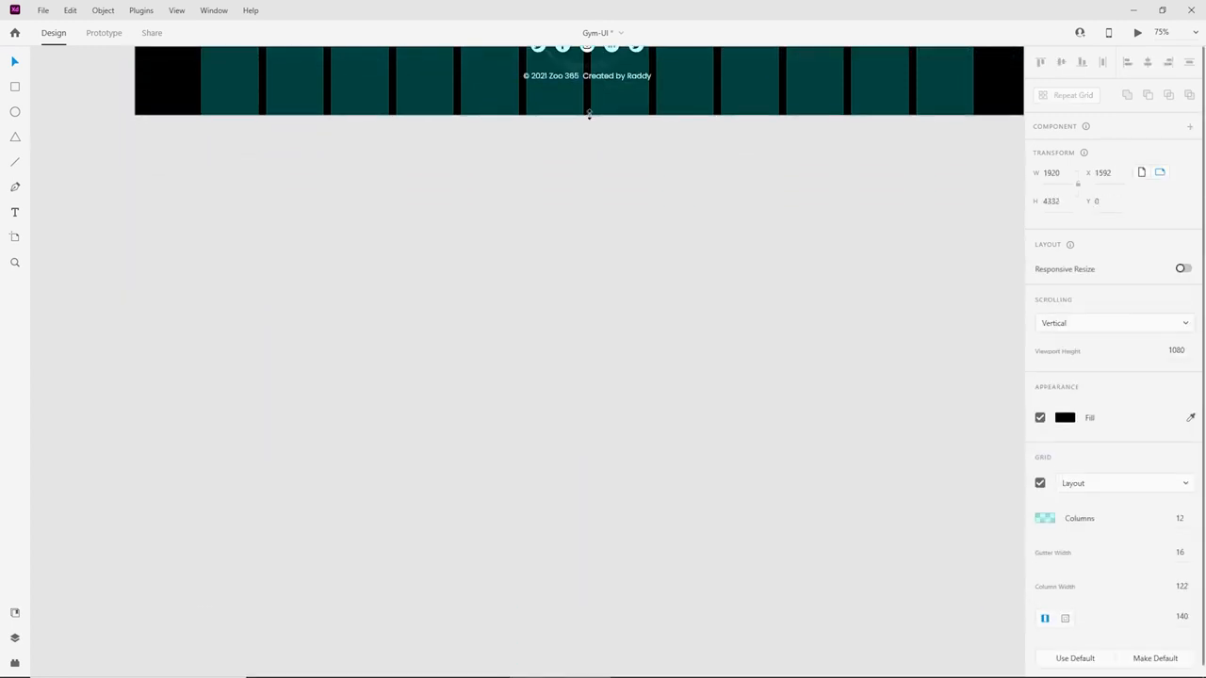
{"action": "scroll", "coordinate": [565, 565], "scroll_direction": "up", "scroll_amount": 10}
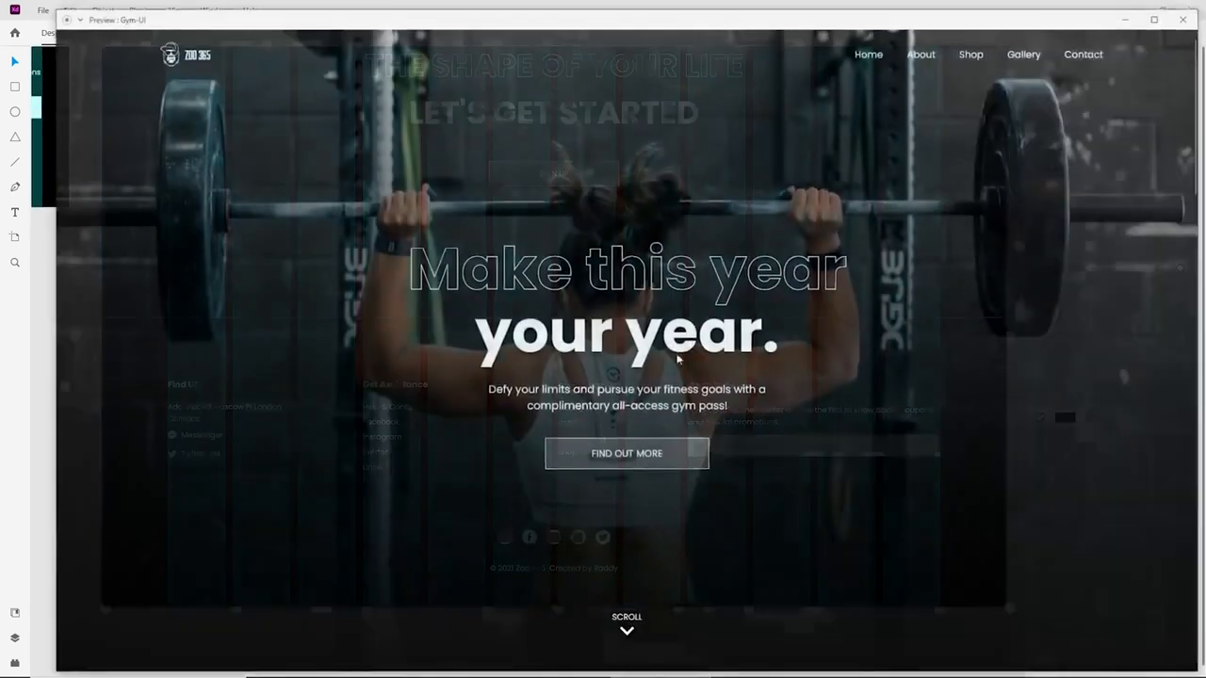
{"action": "left_click", "coordinate": [1137, 32]}
{"action": "scroll", "coordinate": [614, 360], "scroll_direction": "down", "scroll_amount": 10}
{"action": "scroll", "coordinate": [616, 356], "scroll_direction": "down", "scroll_amount": 10}
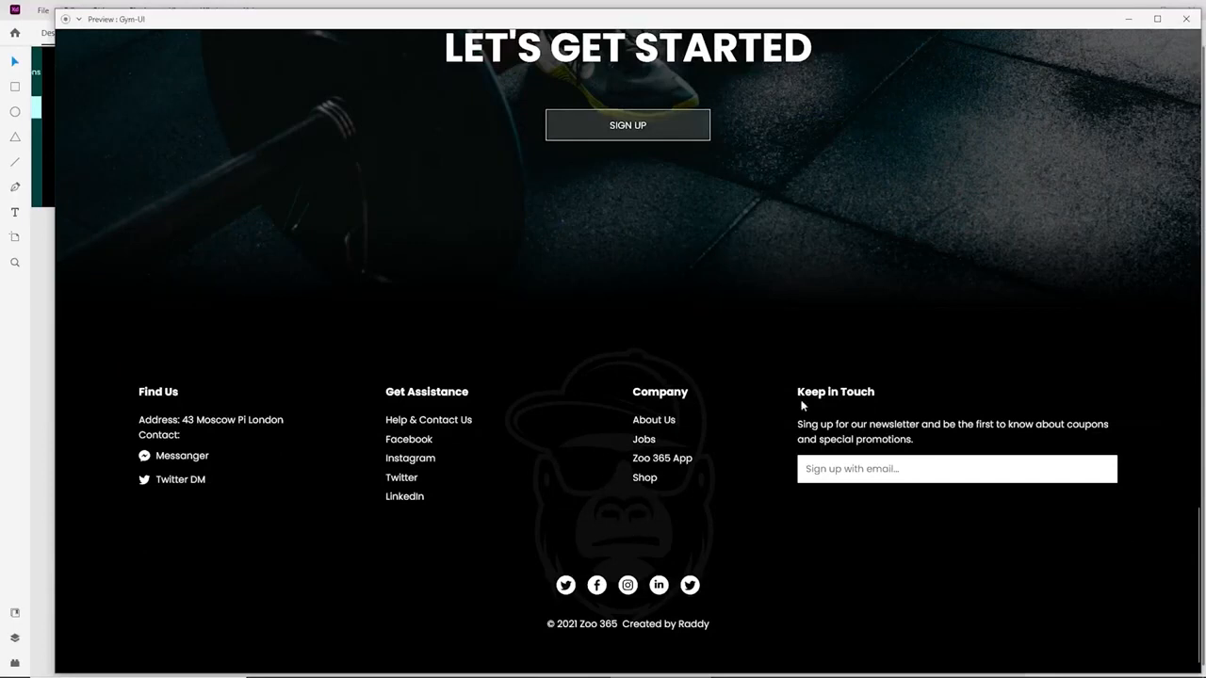
{"action": "left_click", "coordinate": [1187, 19]}
Try the faded gorilla across the artboard's right edge beside the Keep in Touch column and preview the footer.
{"action": "left_click_drag", "start_coordinate": [951, 474], "coordinate": [842, 456]}
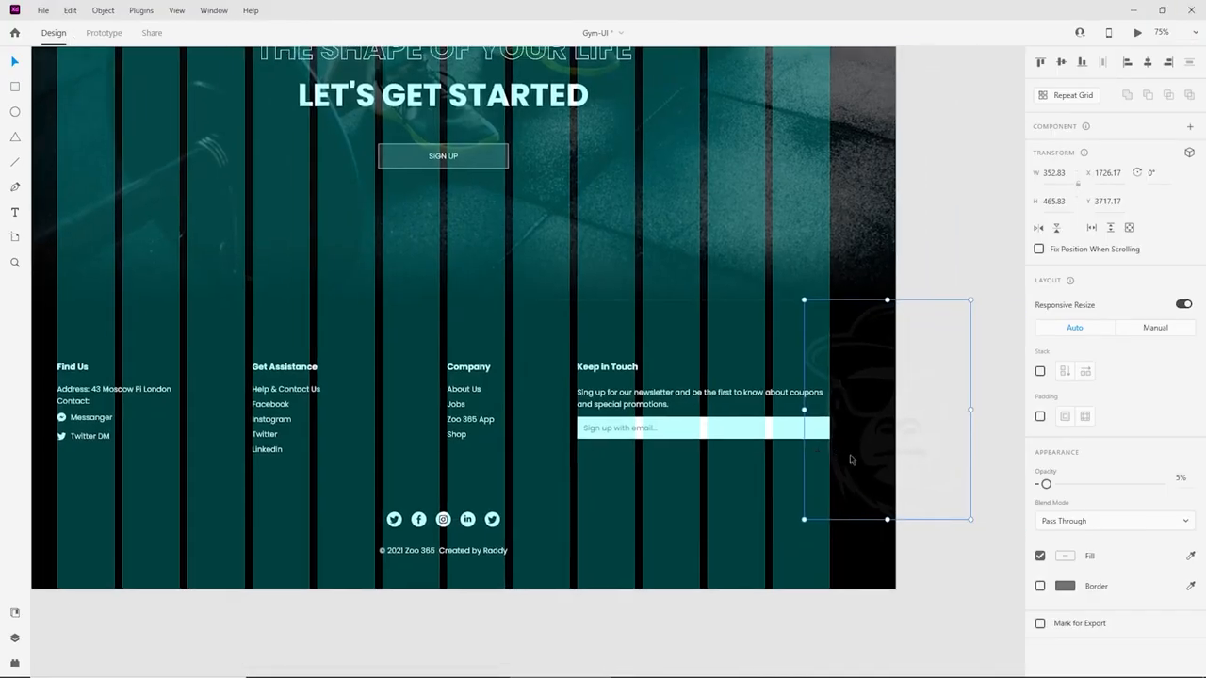
{"action": "left_click", "coordinate": [1138, 34]}
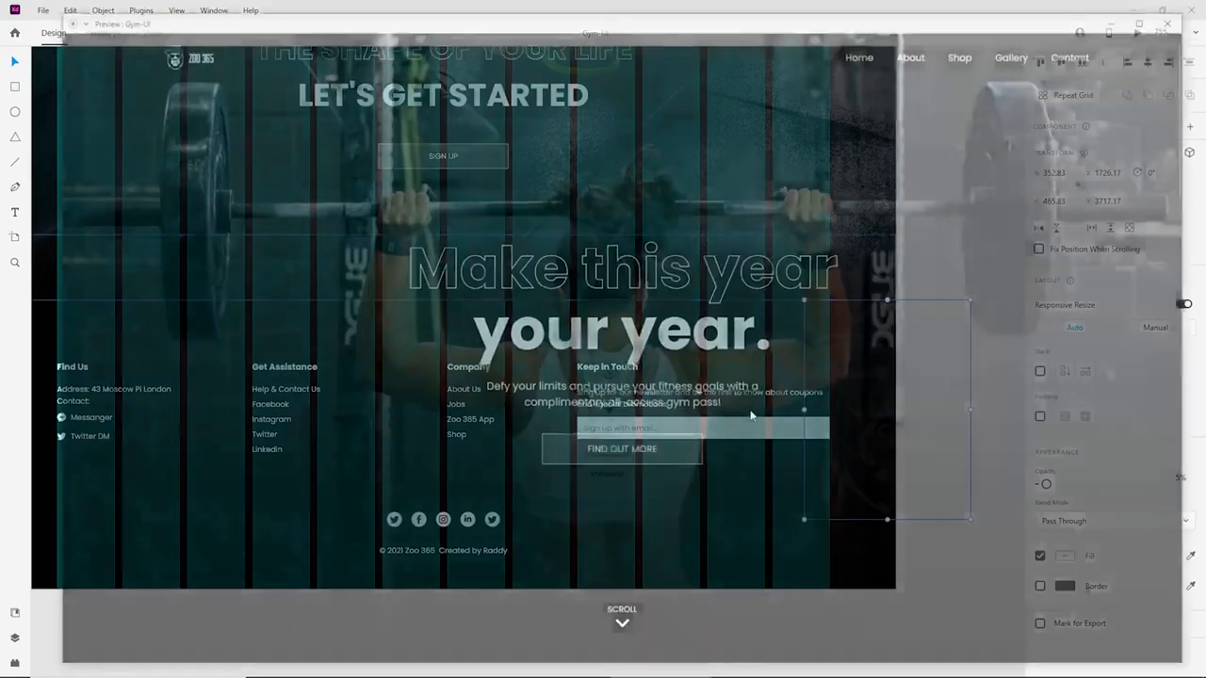
{"action": "scroll", "coordinate": [737, 388], "scroll_direction": "down", "scroll_amount": 15}
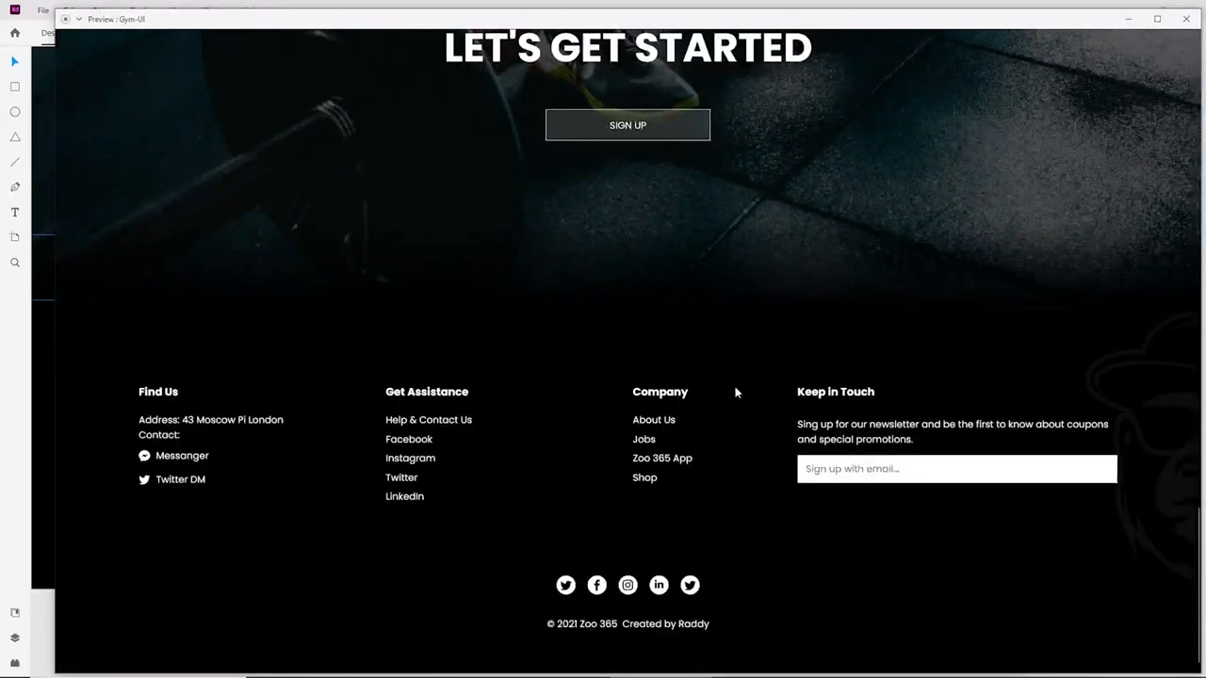
{"action": "left_click", "coordinate": [1186, 18]}
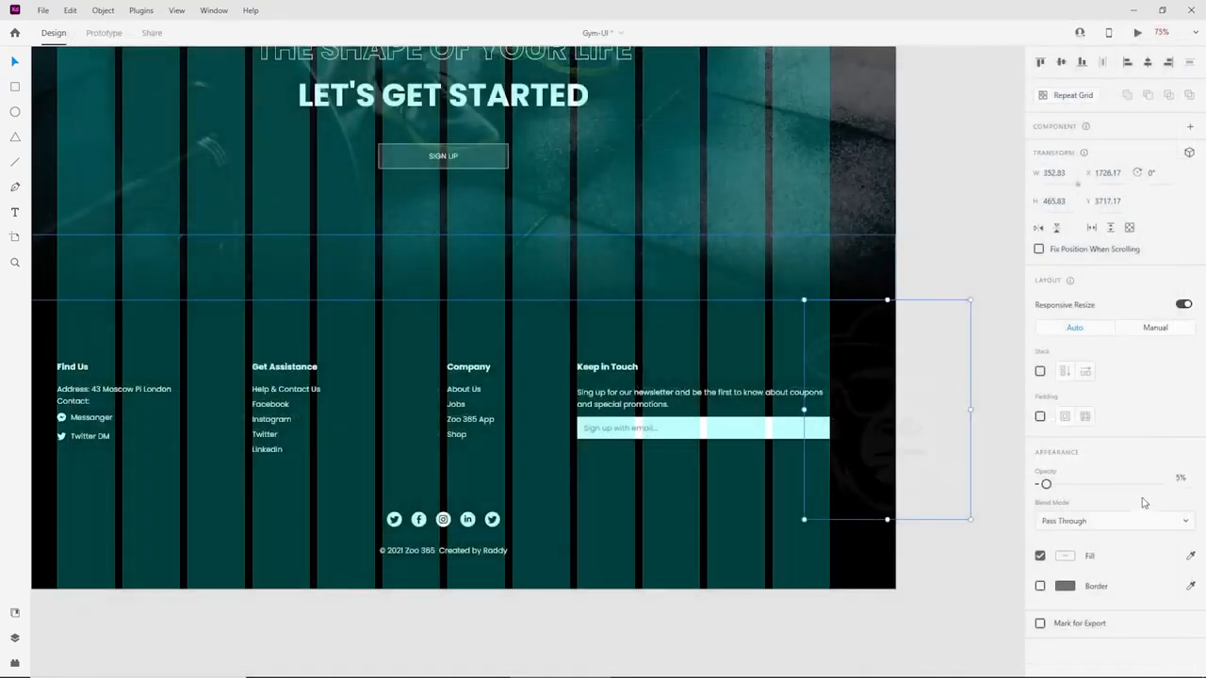
Delete the faded gorilla from the footer and preview the page's hero section and coaching cards.
{"action": "key", "text": "Delete"}
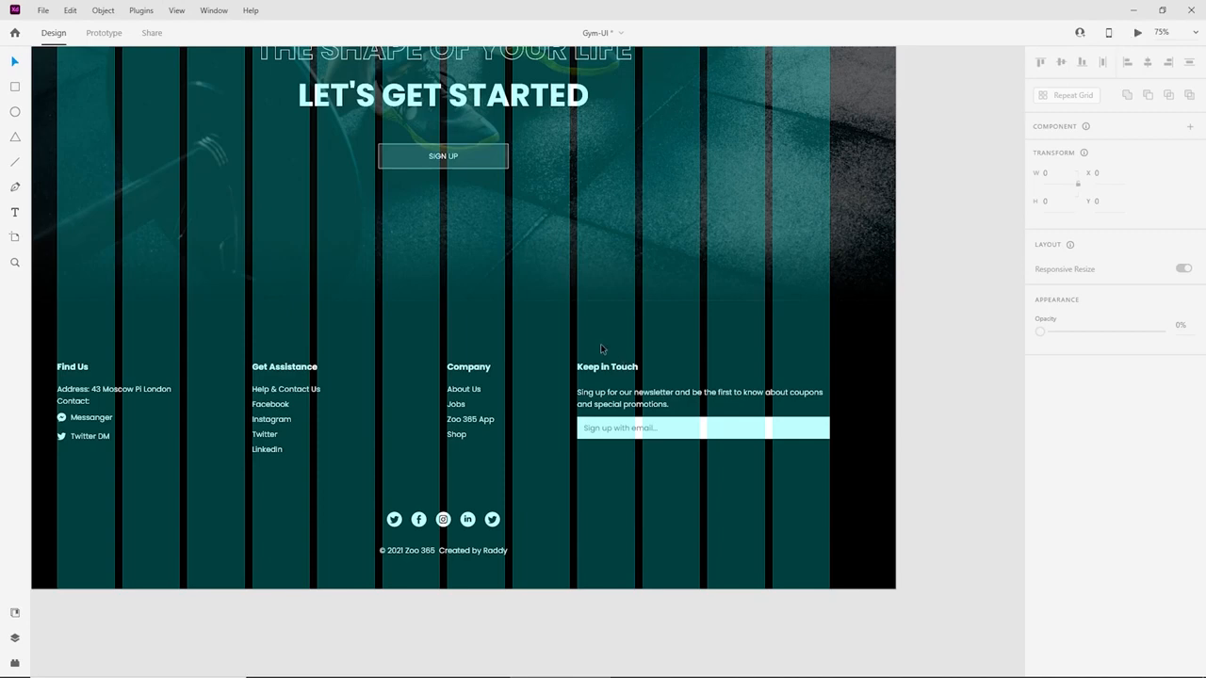
{"action": "left_click", "coordinate": [1137, 32]}
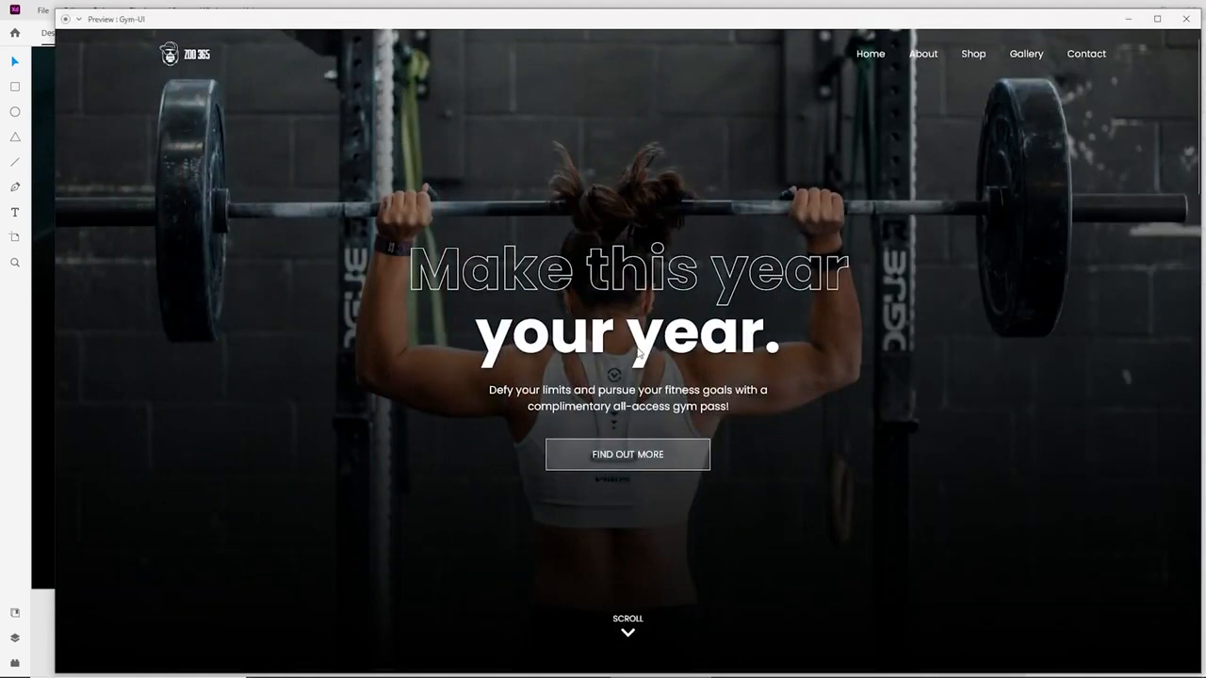
{"action": "left_click_drag", "start_coordinate": [574, 20], "coordinate": [553, 17]}
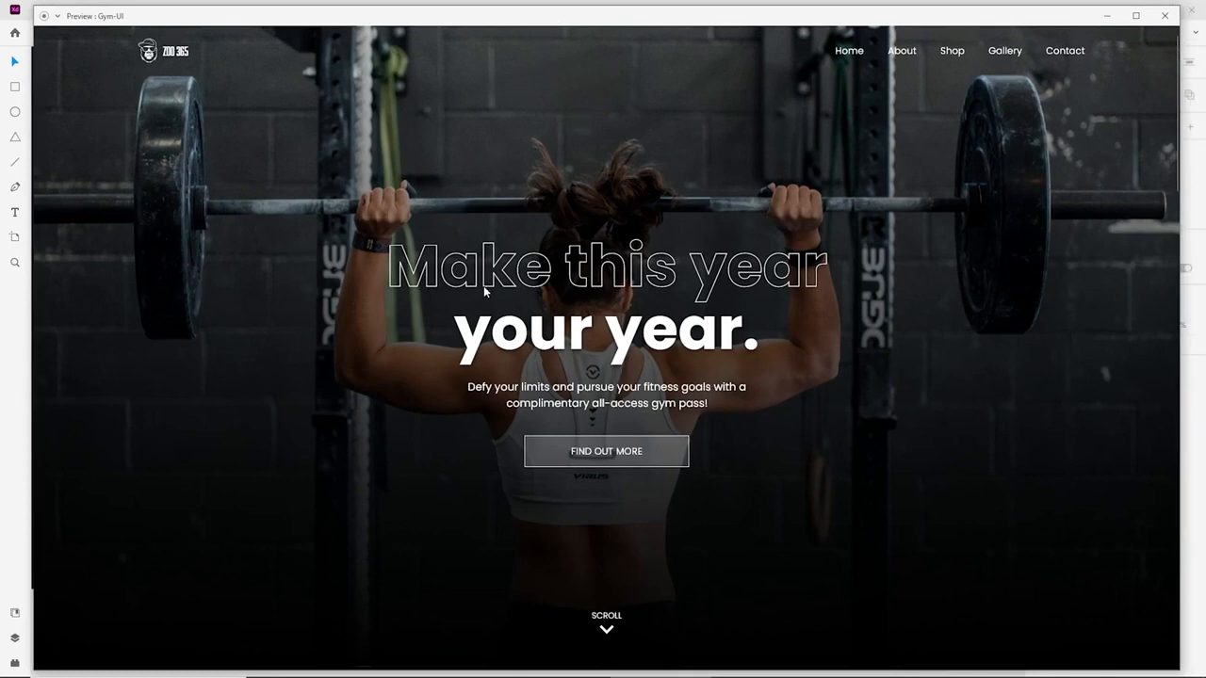
{"action": "scroll", "coordinate": [484, 289], "scroll_direction": "down", "scroll_amount": 5}
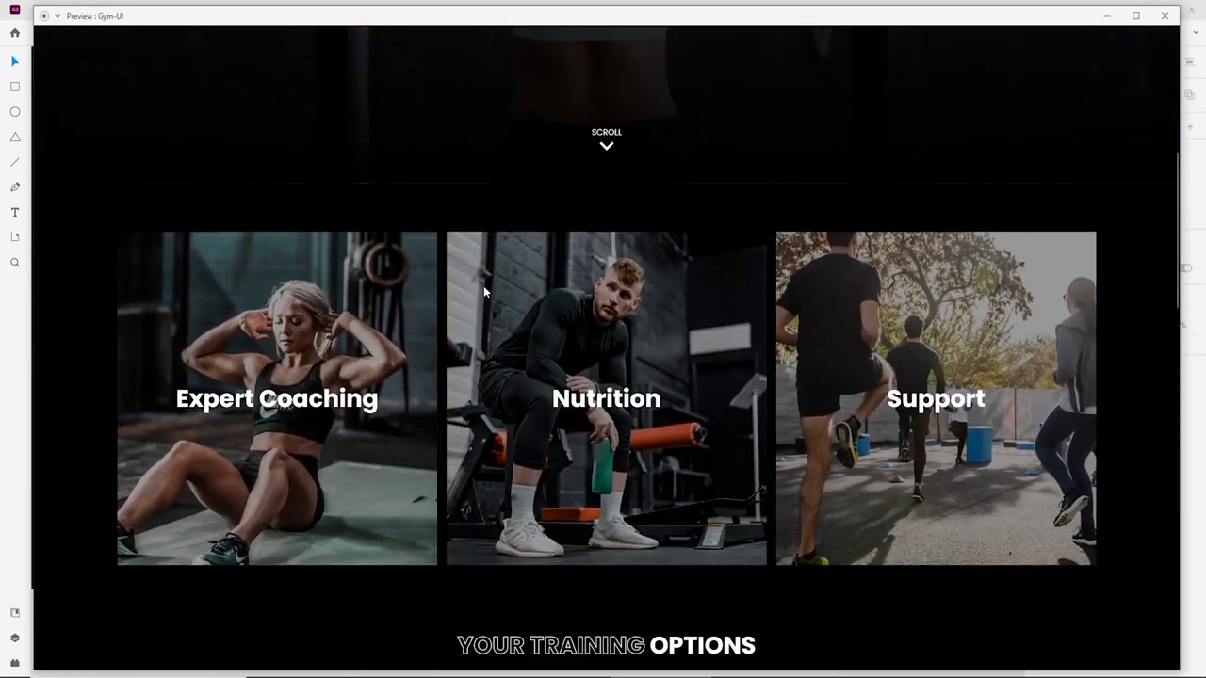
{"action": "scroll", "coordinate": [870, 335], "scroll_direction": "down", "scroll_amount": 2}
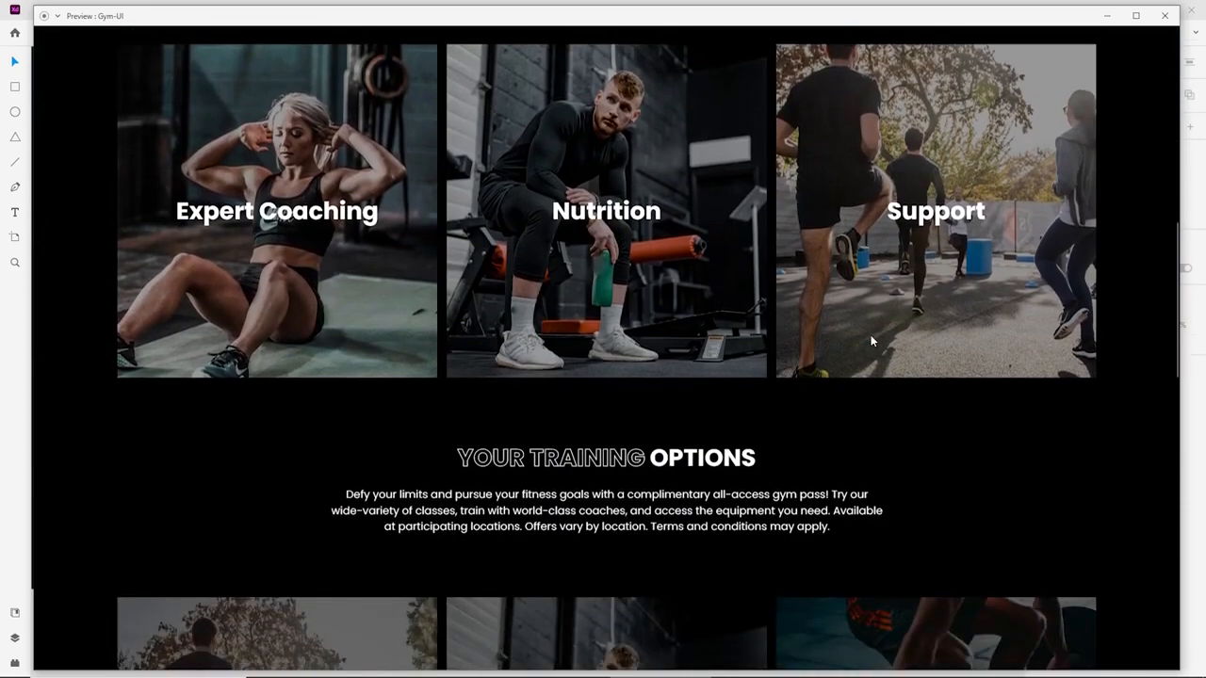
{"action": "scroll", "coordinate": [870, 335], "scroll_direction": "up", "scroll_amount": 5}
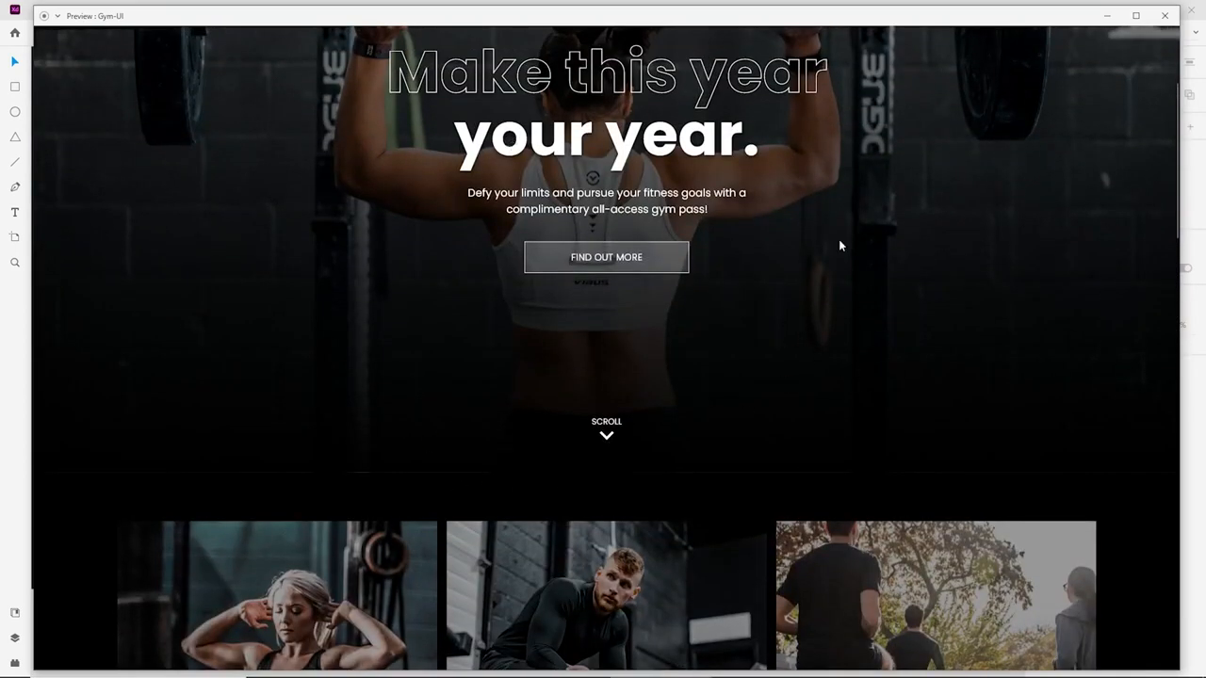
Review the previewed page at maximized and normal window size, checking the layout from the hero section down to the footer.
{"action": "double_click", "coordinate": [759, 15]}
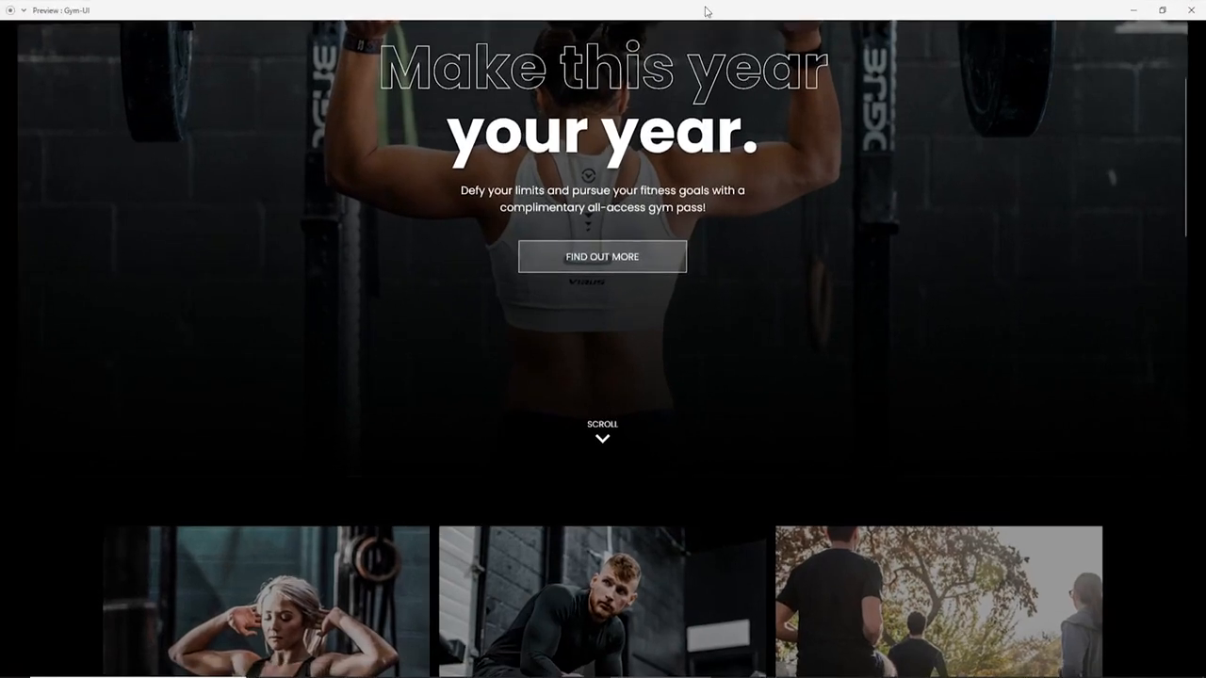
{"action": "scroll", "coordinate": [762, 415], "scroll_direction": "down", "scroll_amount": 2}
{"action": "scroll", "coordinate": [754, 416], "scroll_direction": "up", "scroll_amount": 2}
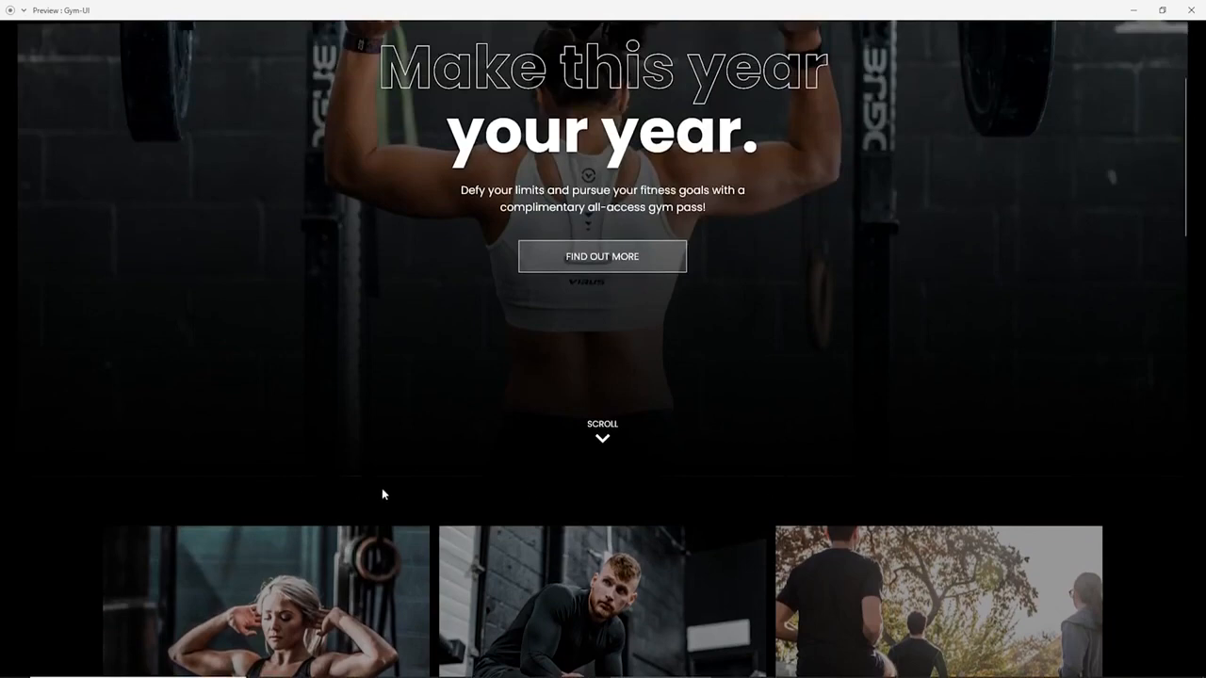
{"action": "scroll", "coordinate": [697, 456], "scroll_direction": "down", "scroll_amount": 3}
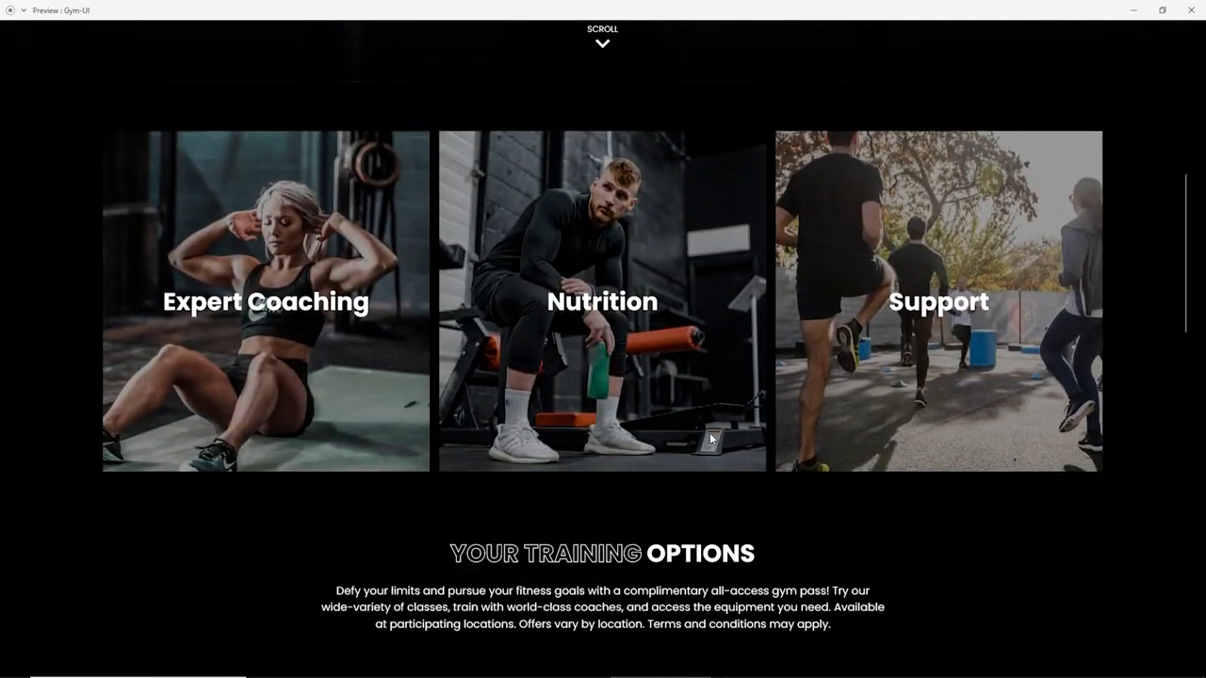
{"action": "scroll", "coordinate": [609, 354], "scroll_direction": "down", "scroll_amount": 2}
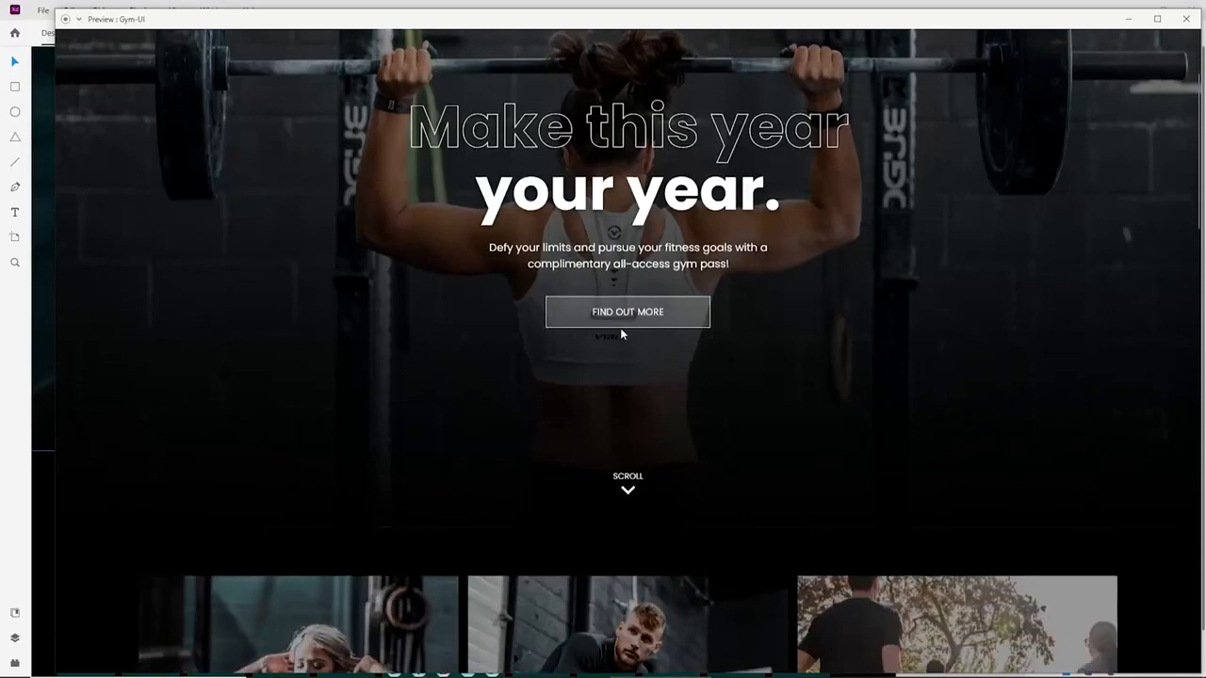
{"action": "scroll", "coordinate": [621, 334], "scroll_direction": "down", "scroll_amount": 1}
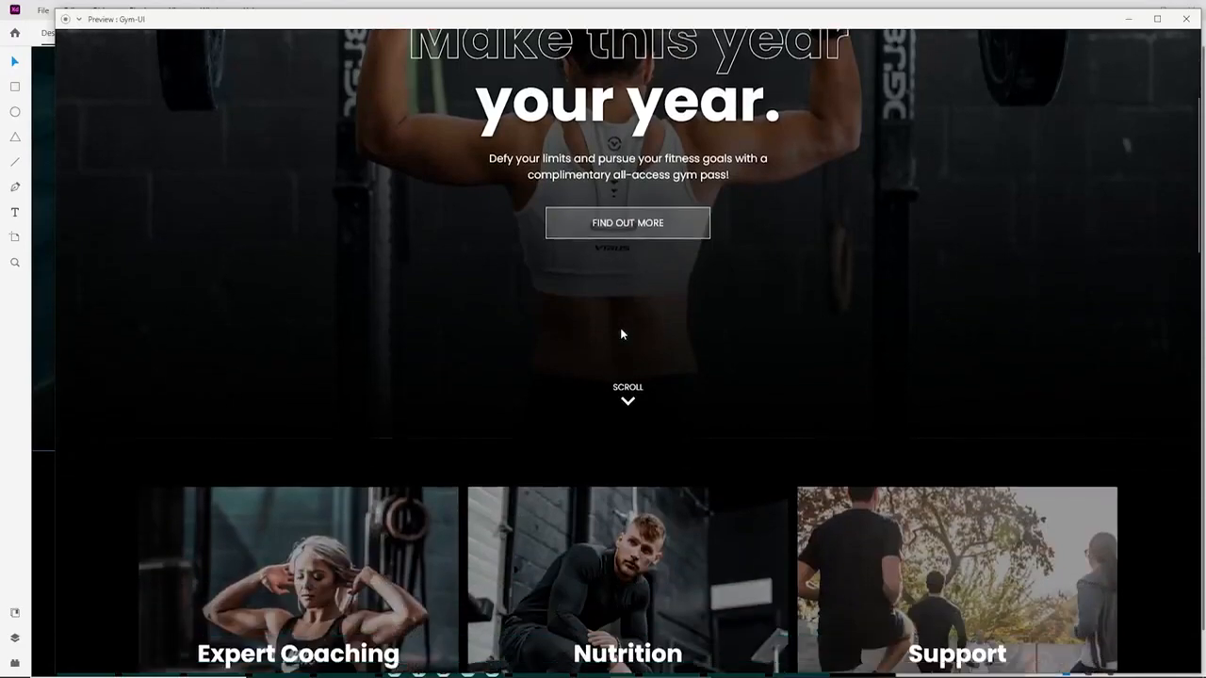
{"action": "scroll", "coordinate": [623, 350], "scroll_direction": "up", "scroll_amount": 1}
{"action": "scroll", "coordinate": [628, 364], "scroll_direction": "down", "scroll_amount": 5}
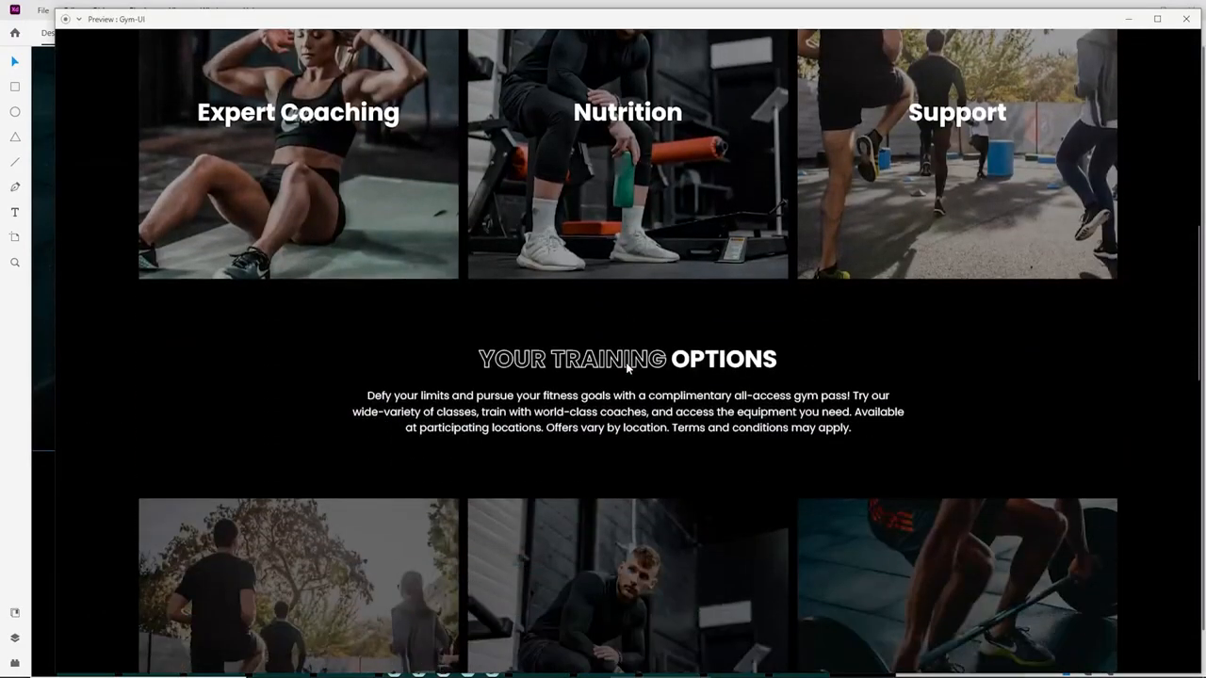
{"action": "scroll", "coordinate": [626, 366], "scroll_direction": "down", "scroll_amount": 8}
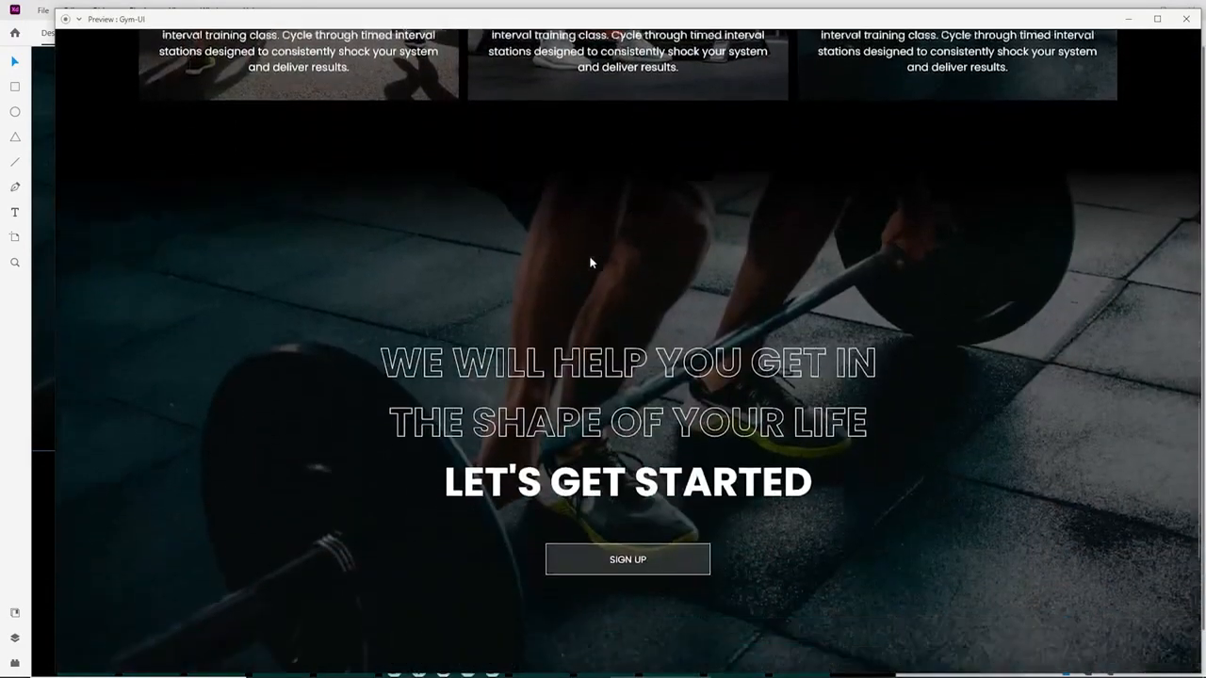
{"action": "scroll", "coordinate": [591, 262], "scroll_direction": "down", "scroll_amount": 2}
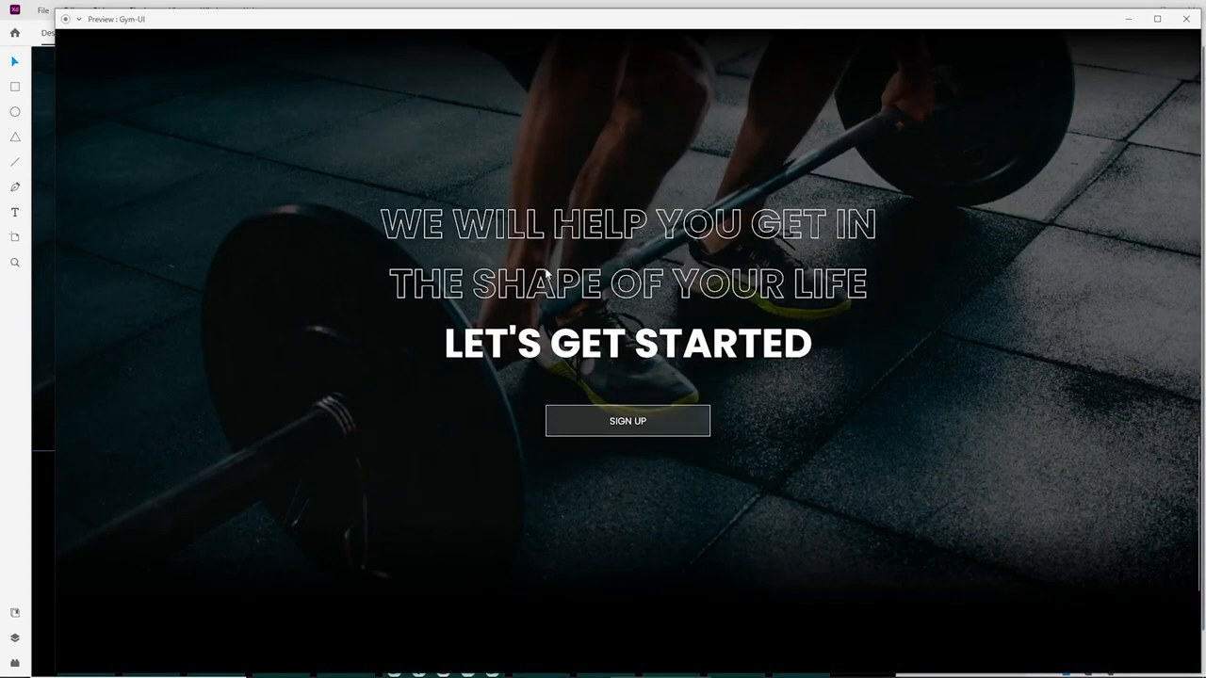
{"action": "scroll", "coordinate": [462, 245], "scroll_direction": "down", "scroll_amount": 1}
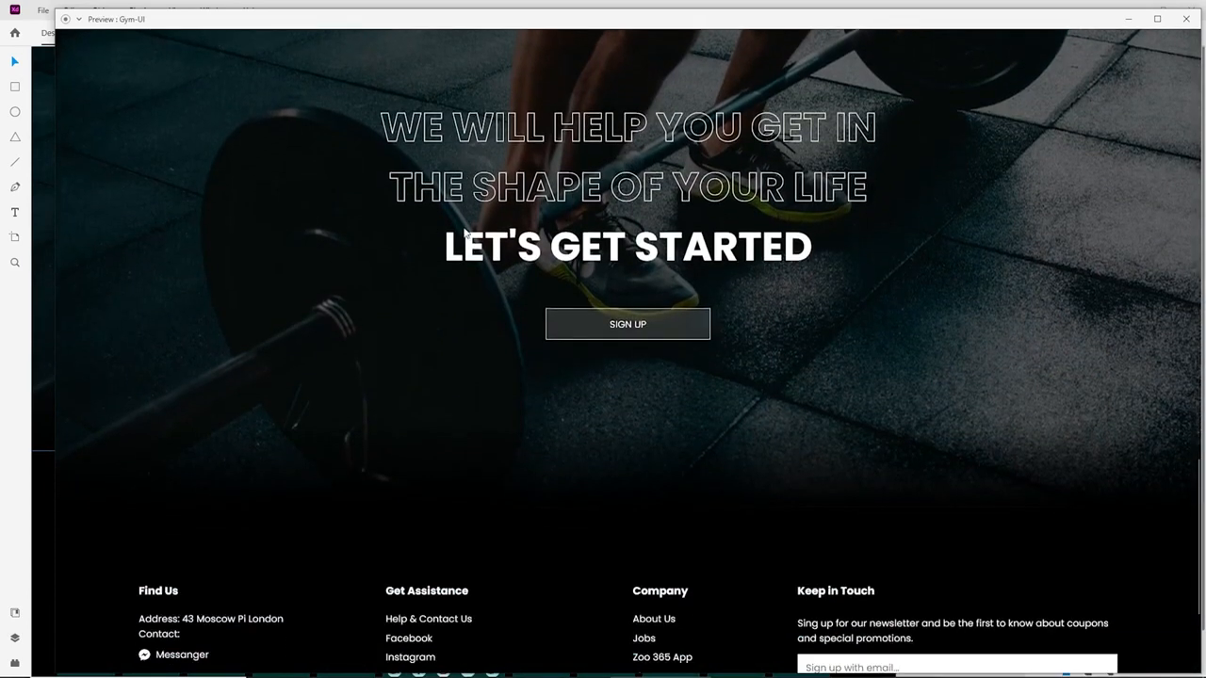
{"action": "scroll", "coordinate": [569, 184], "scroll_direction": "down", "scroll_amount": 2}
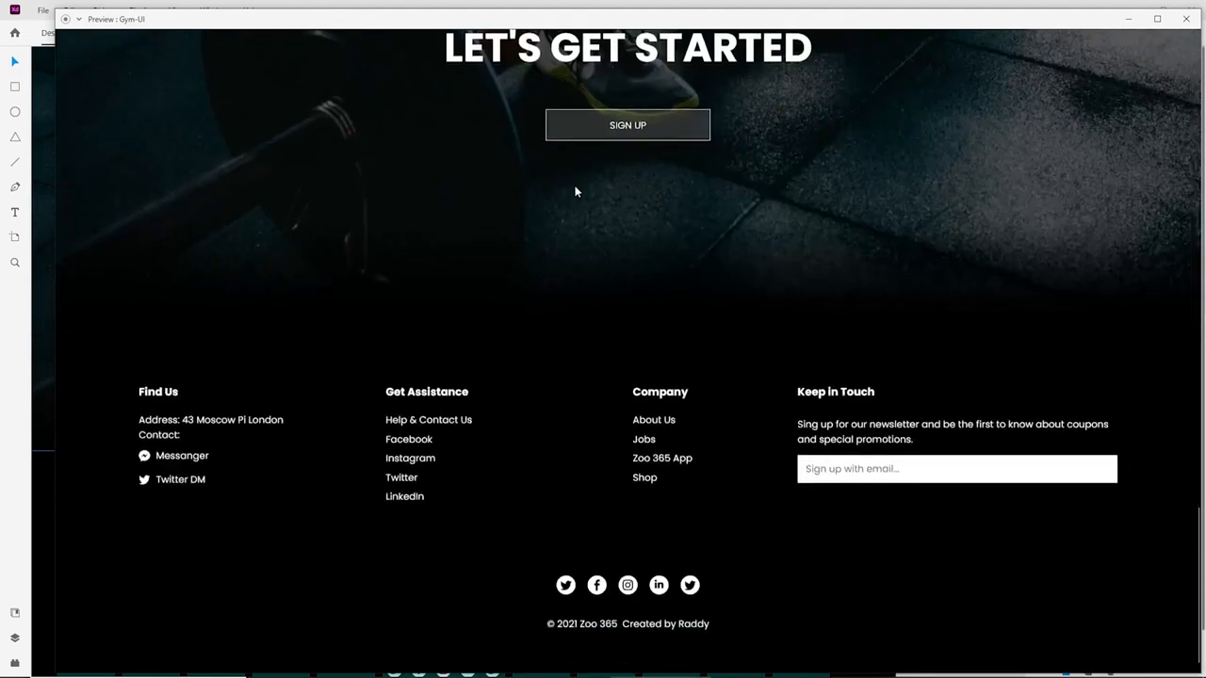